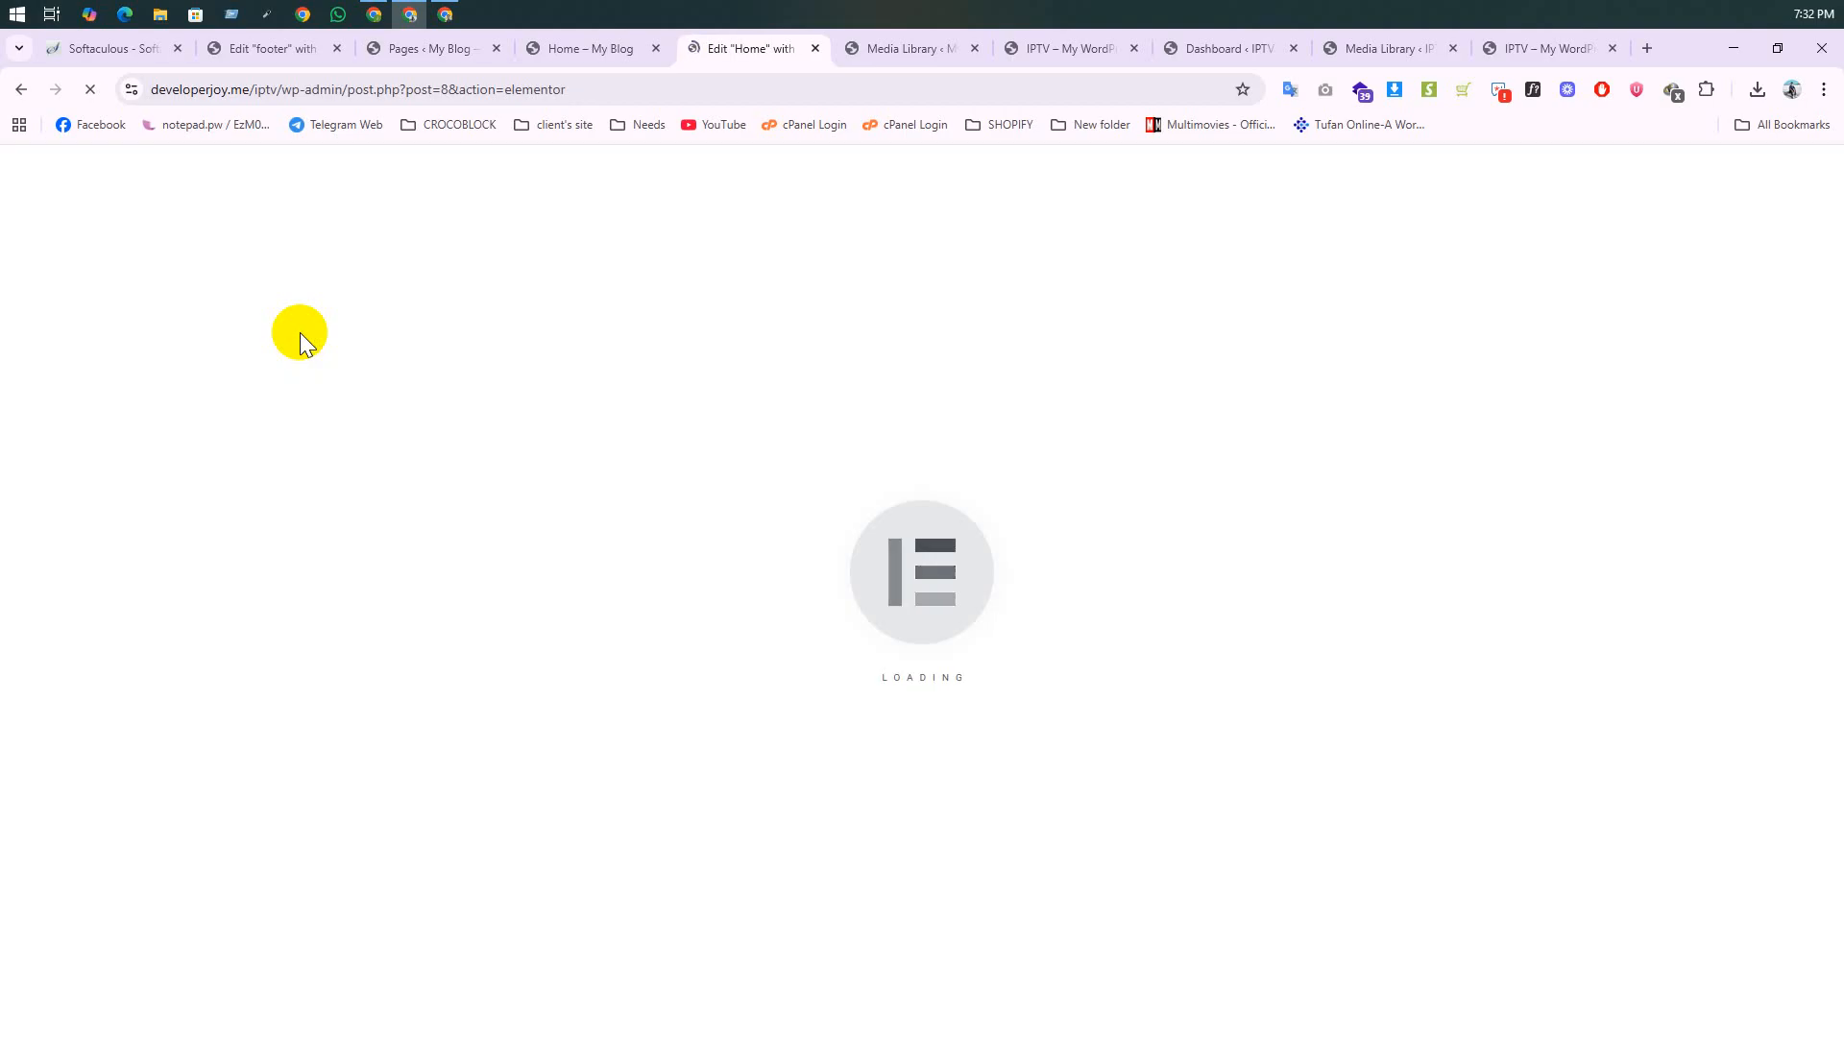
# Step: Upload the video modeiptv-iptv-canada.mp4 to the media library of the My Blog site
pyautogui.click(1096, 38)
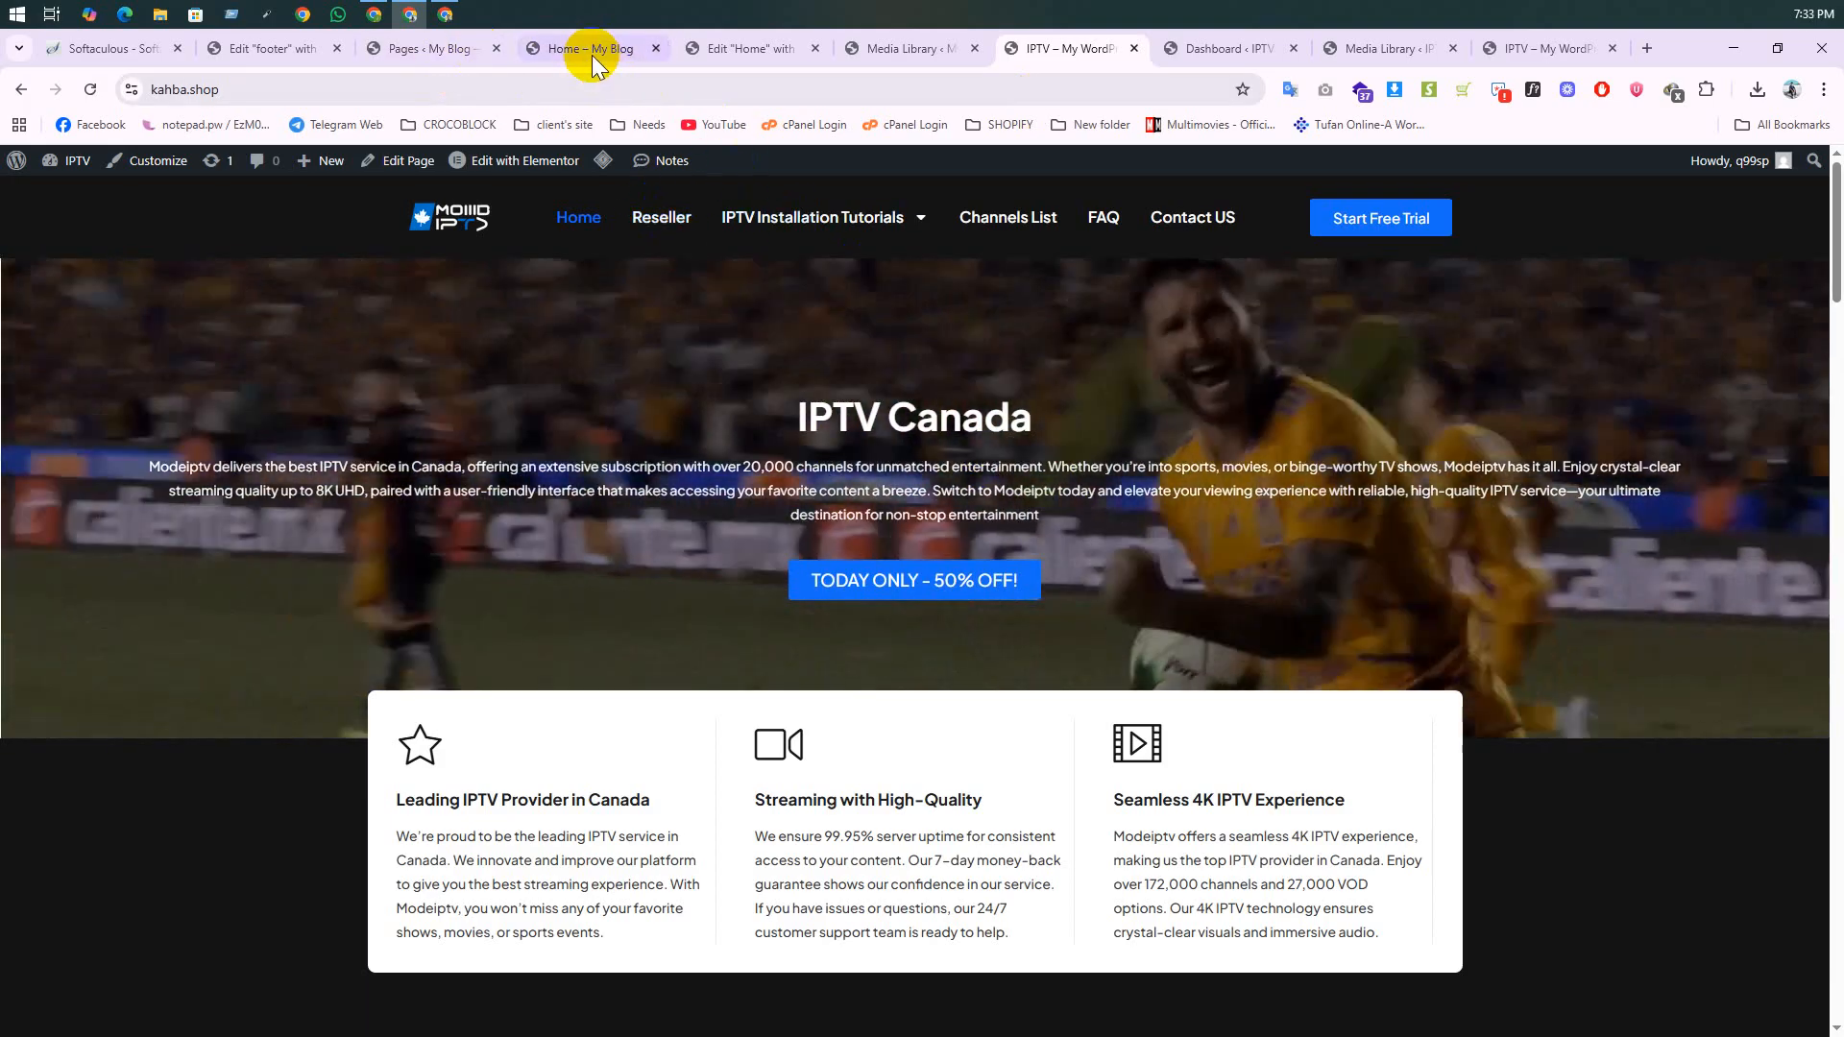
pyautogui.click(592, 53)
pyautogui.click(433, 54)
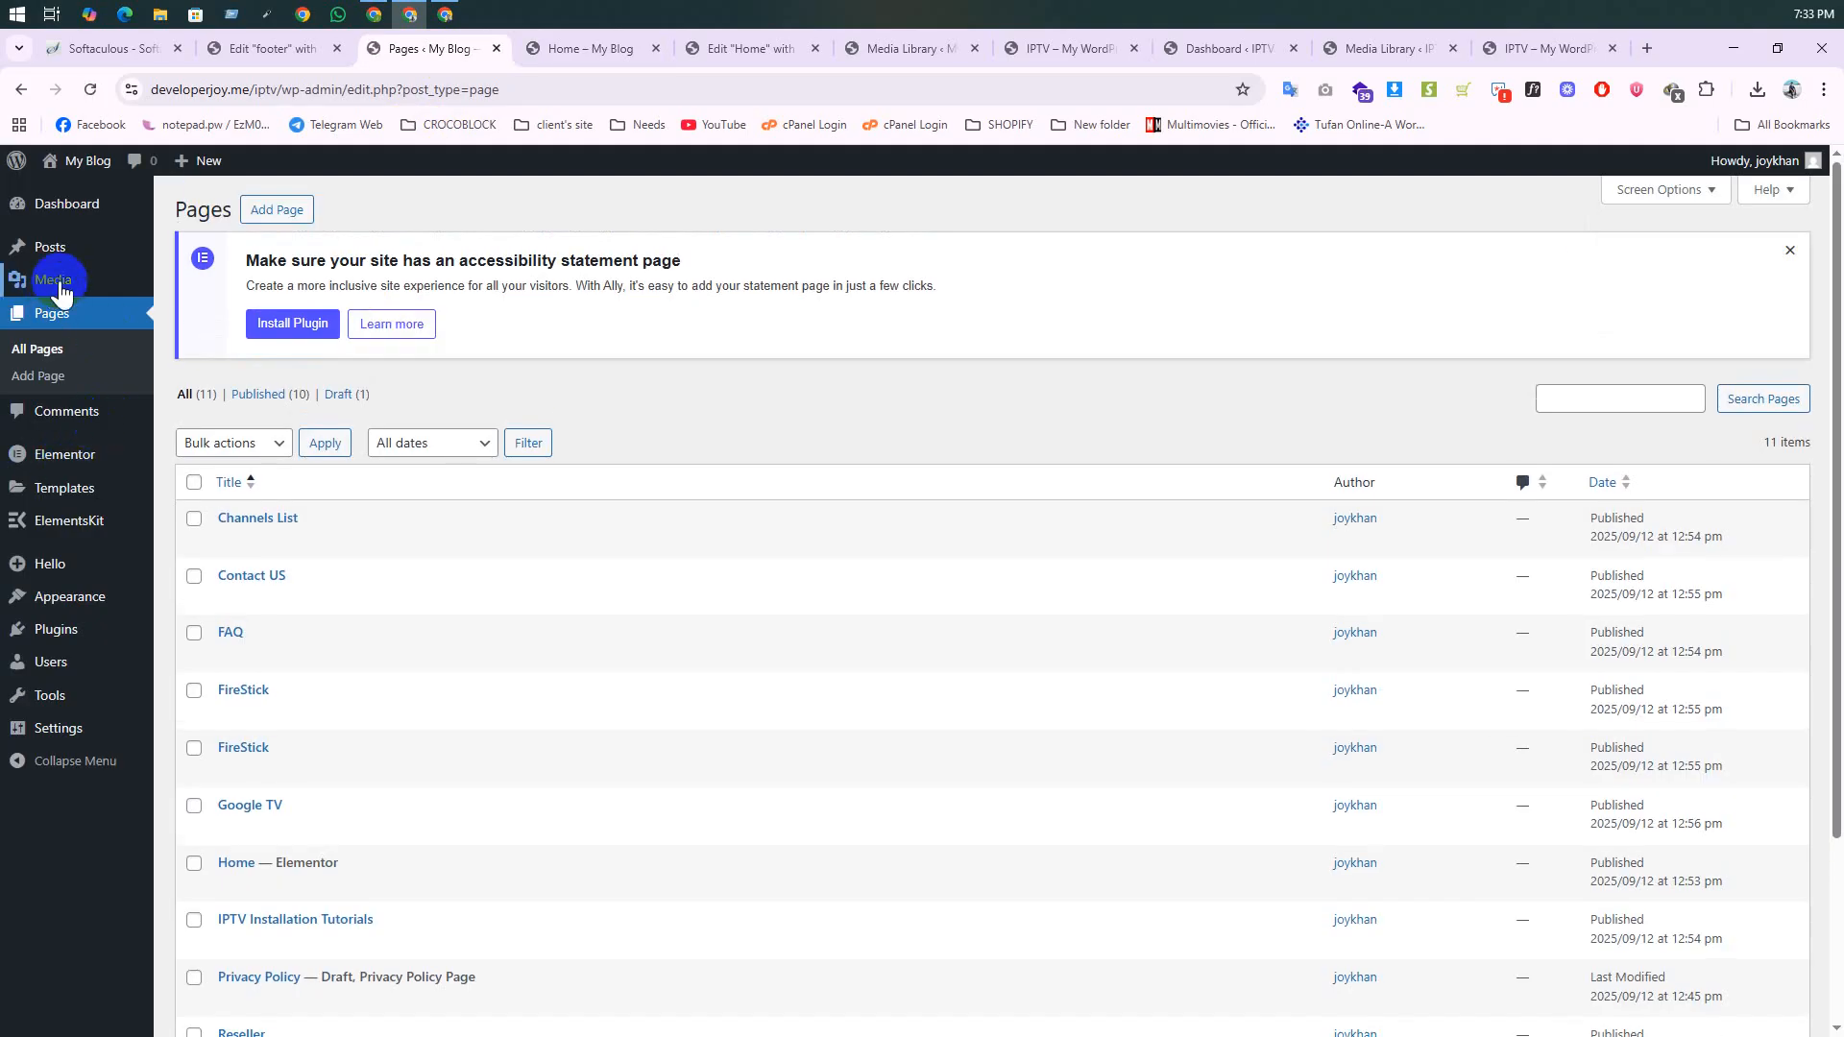
pyautogui.moveTo(60, 289)
pyautogui.click(192, 288)
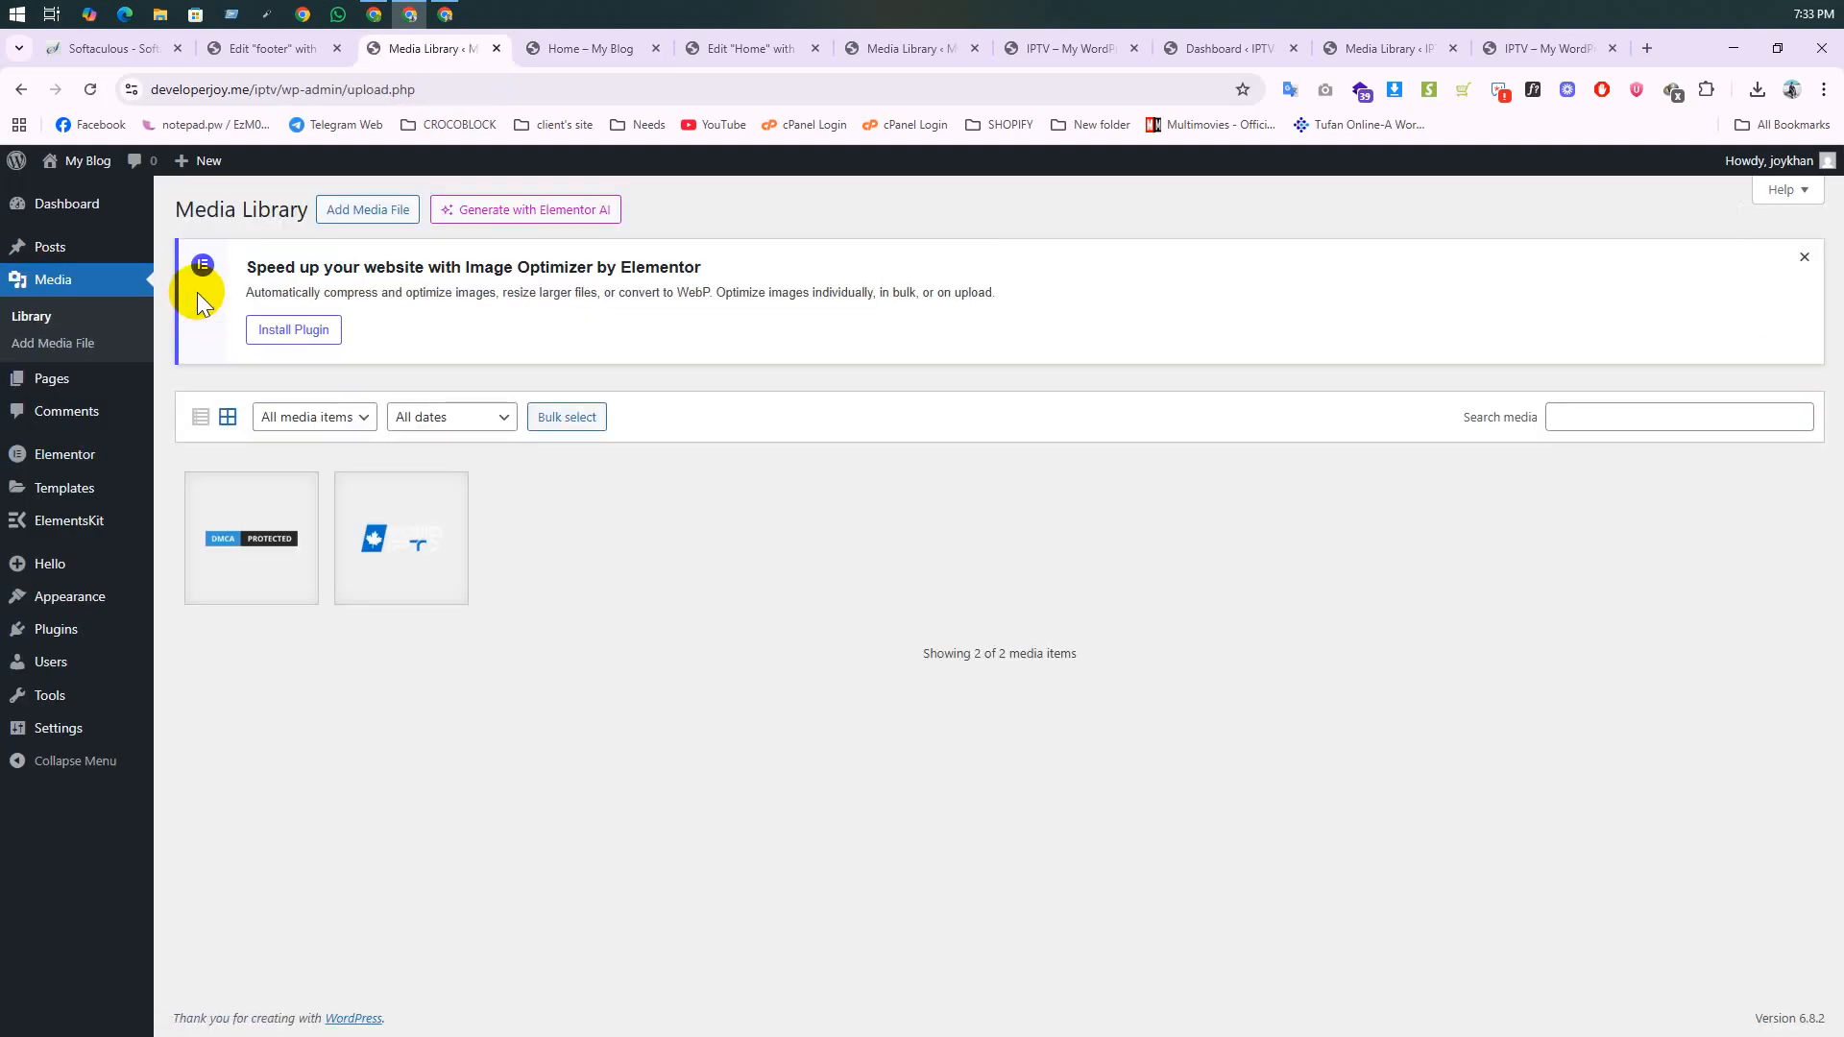
pyautogui.click(368, 213)
pyautogui.click(972, 519)
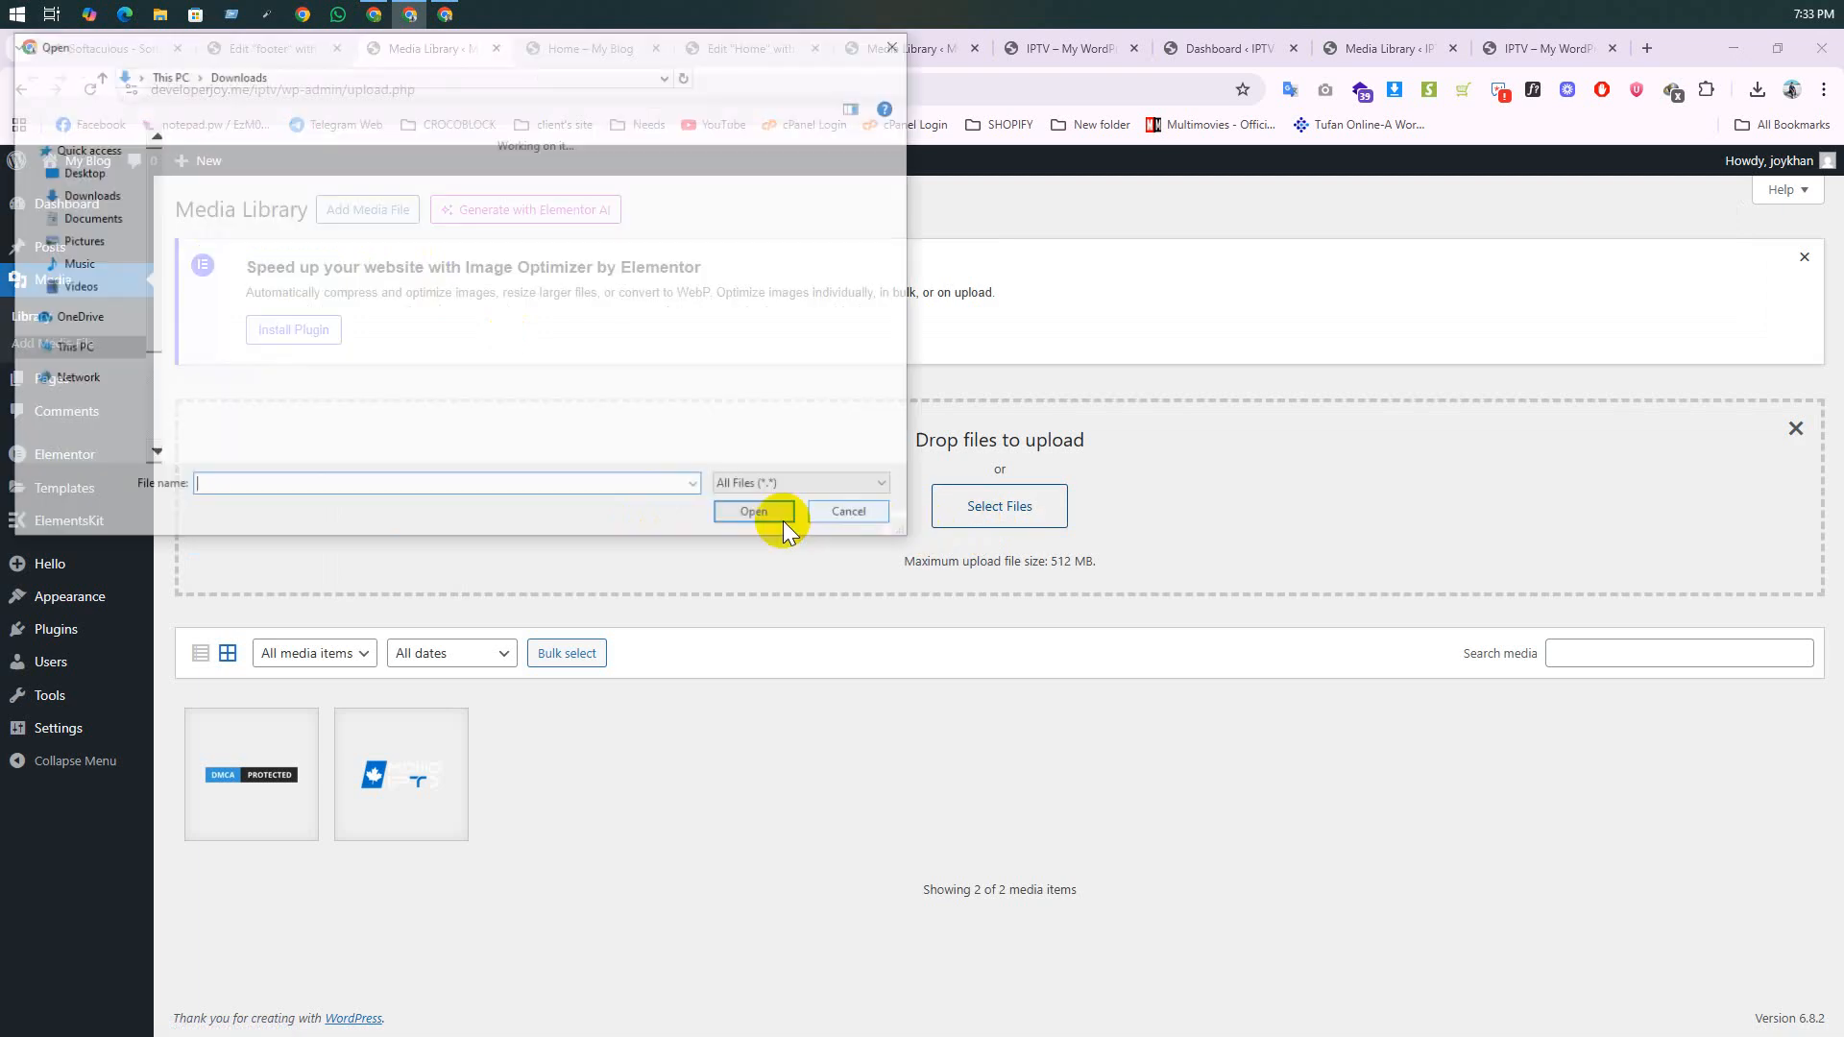
pyautogui.click(224, 245)
pyautogui.click(775, 533)
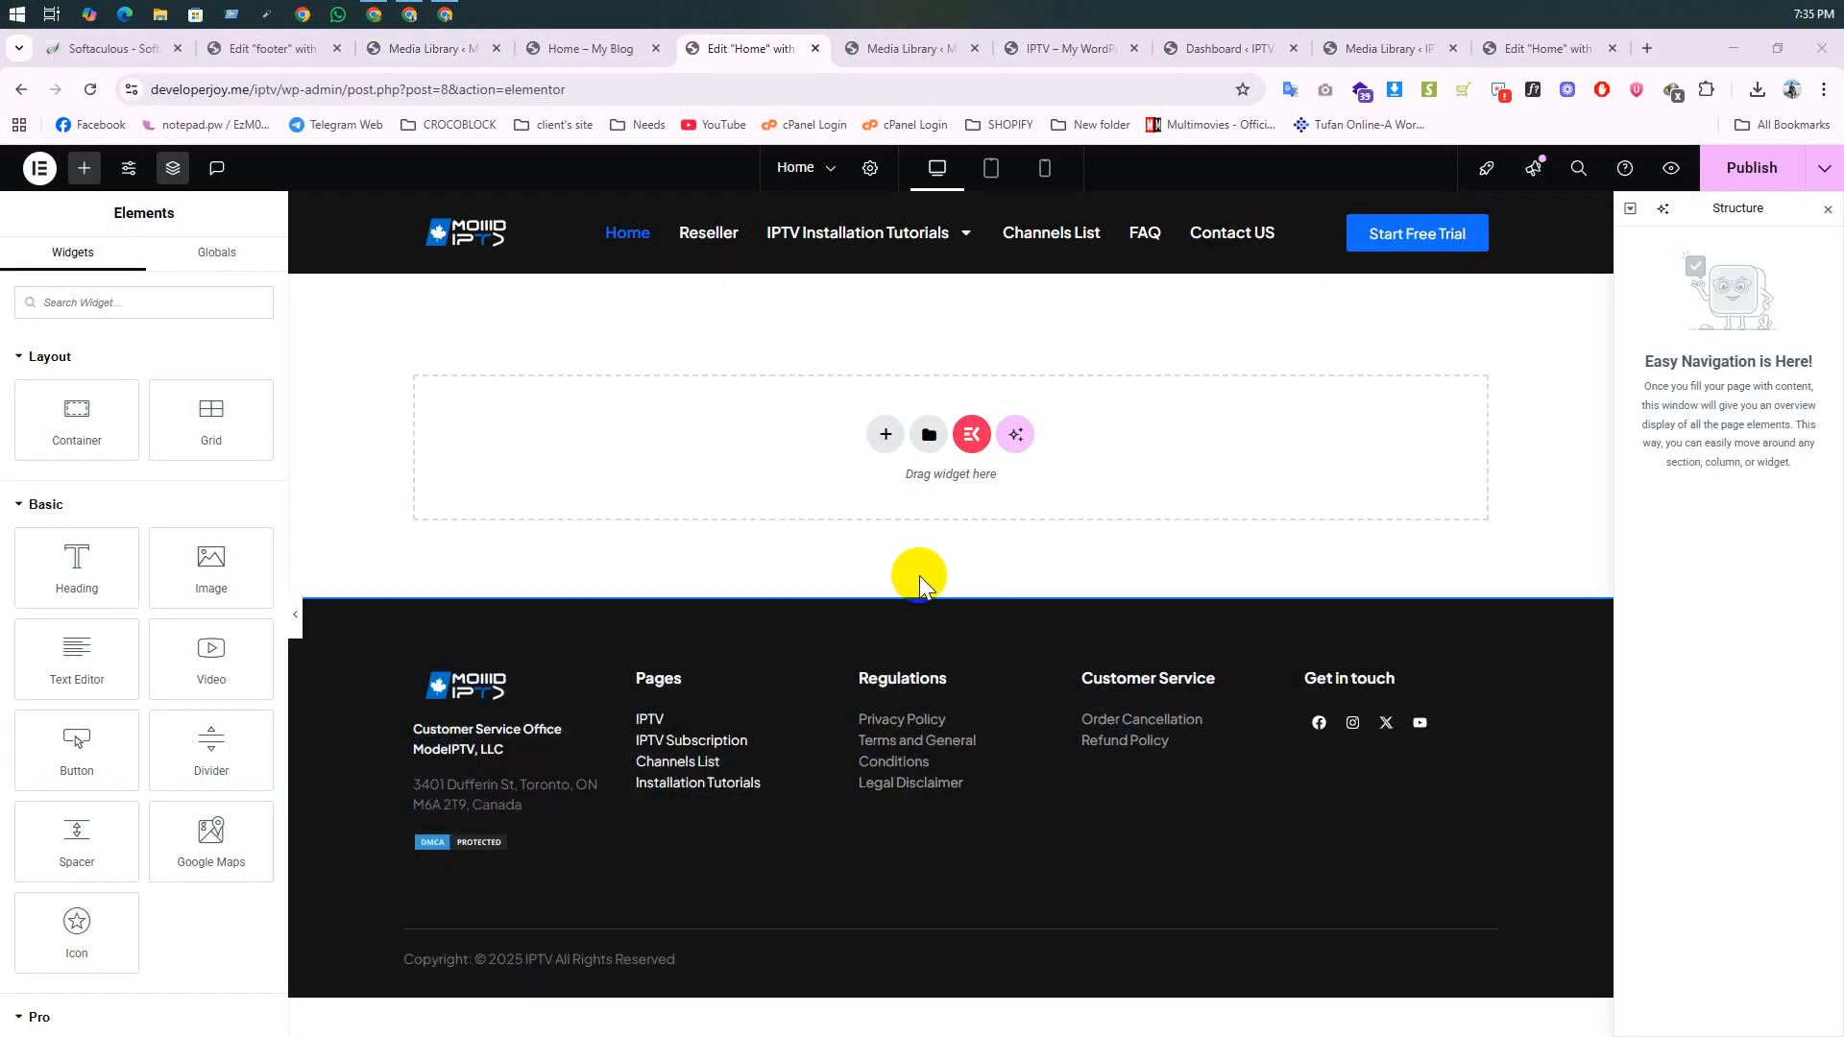
# Step: Add a single flexbox container to the empty Home page and set its minimum height to 500 px
pyautogui.click(882, 426)
pyautogui.click(884, 483)
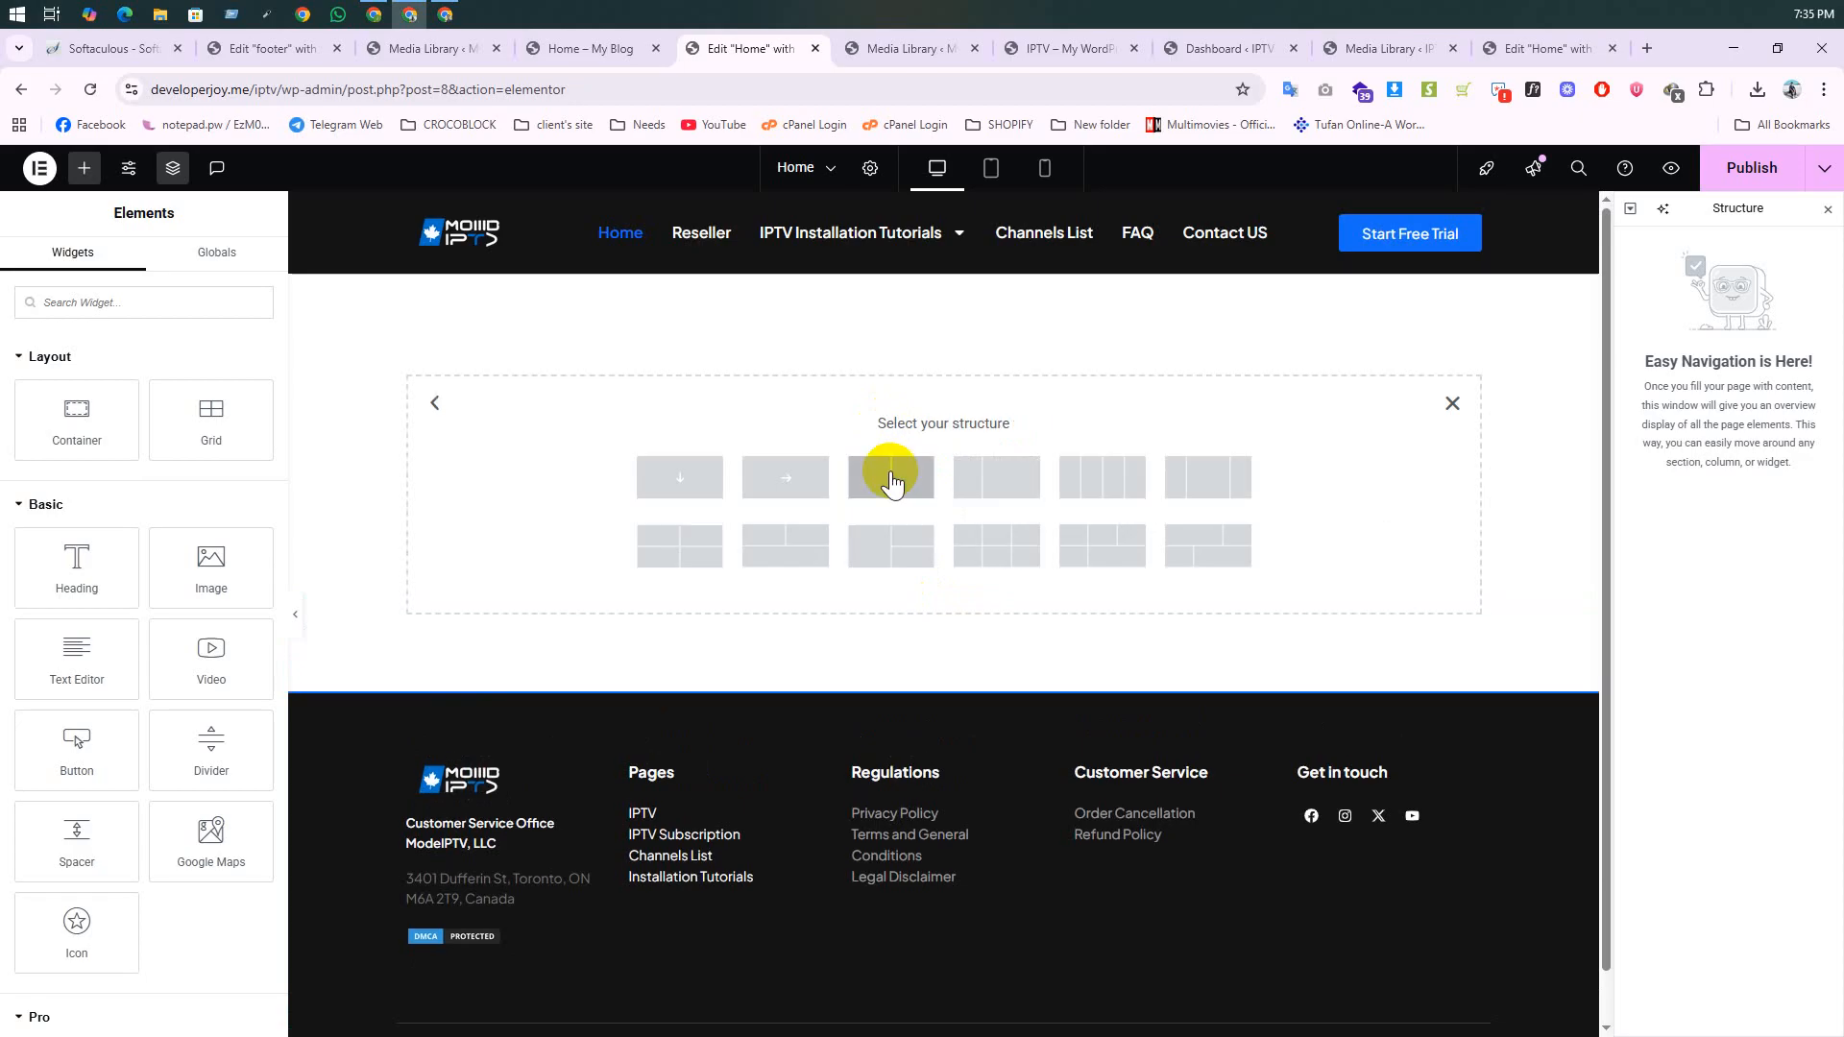
pyautogui.click(683, 480)
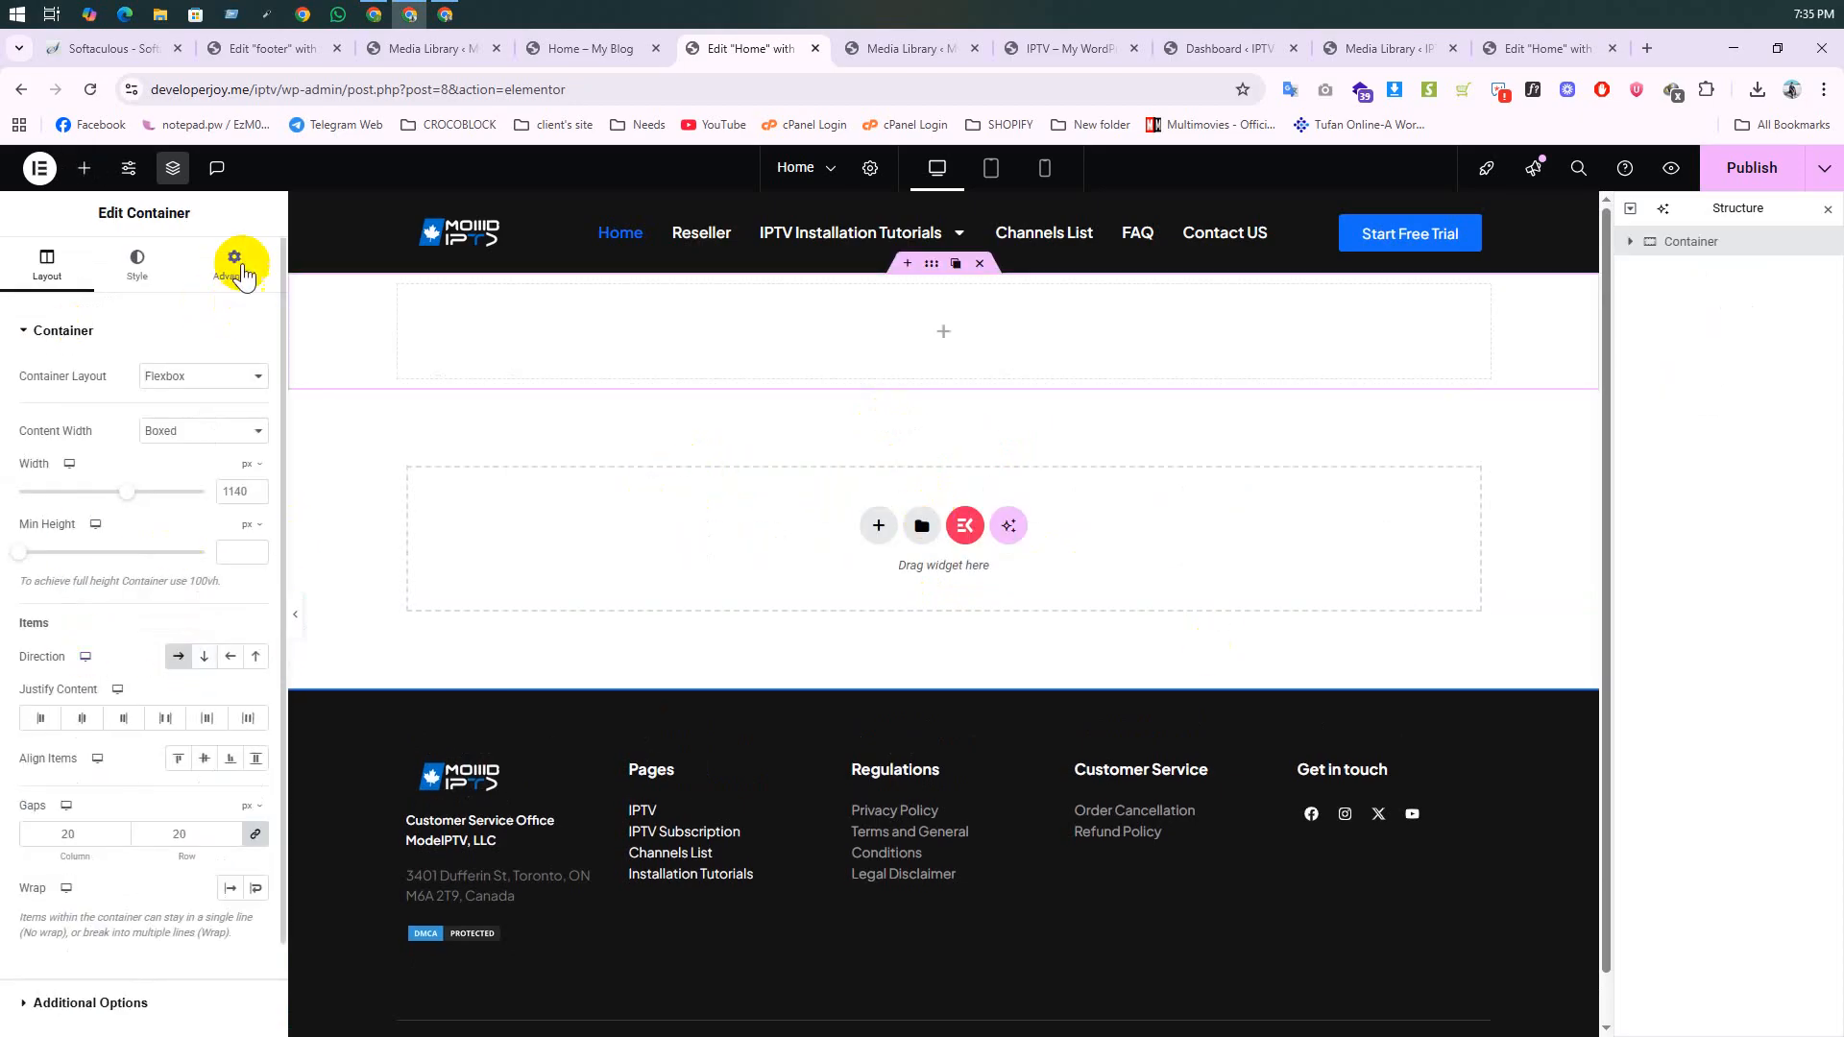
pyautogui.click(230, 304)
pyautogui.click(48, 266)
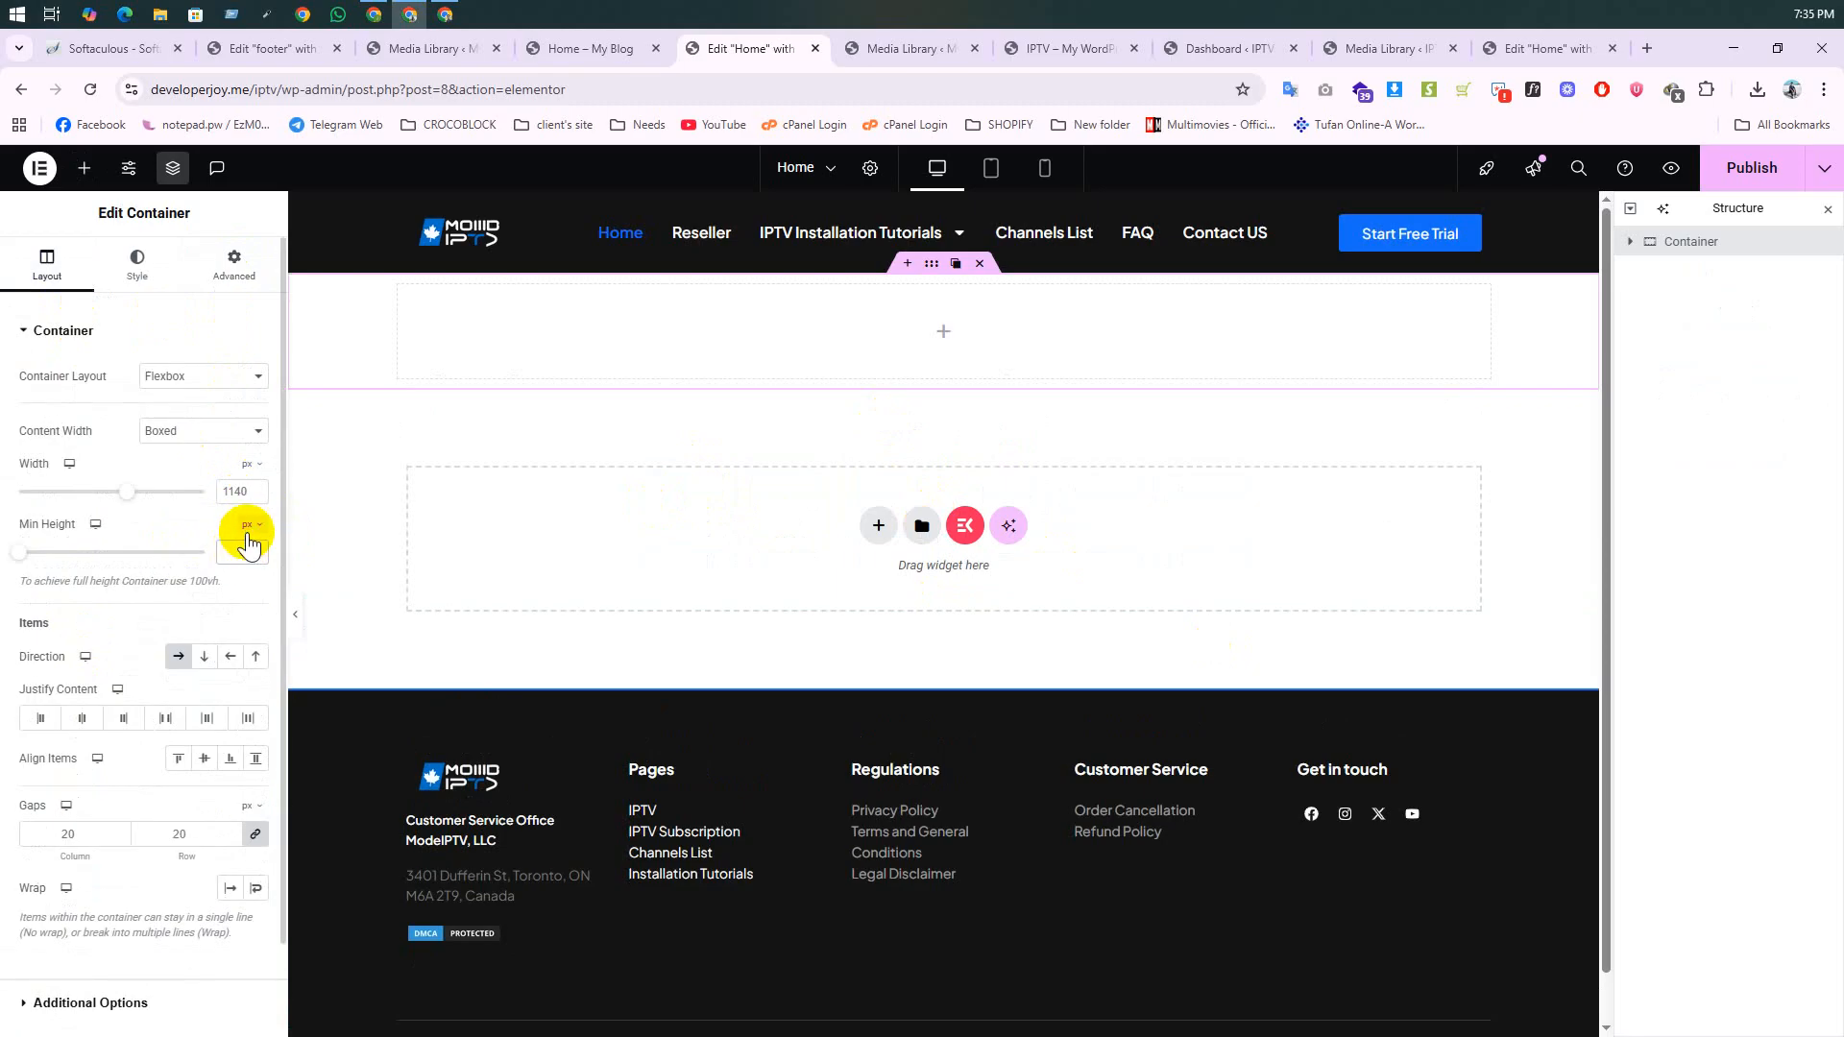
pyautogui.write('500')
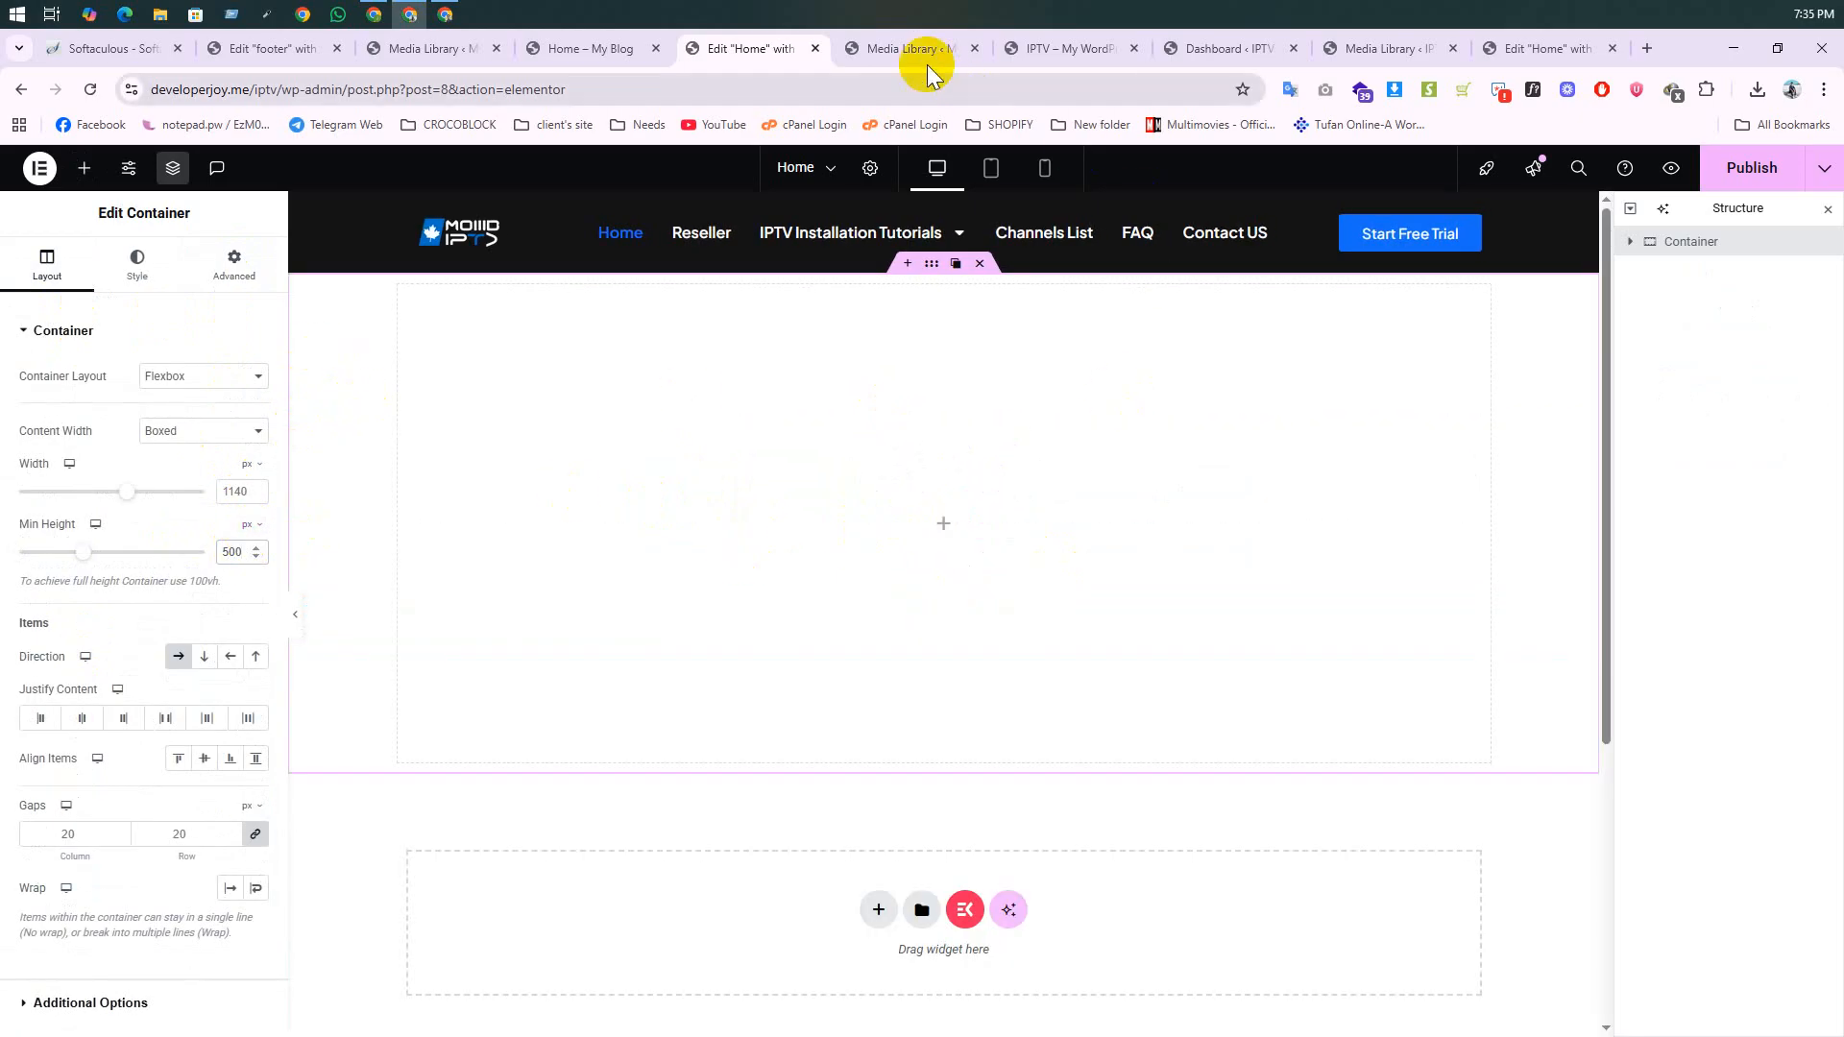
# Step: Place the reference IPTV page beside the Home editor and copy the uploaded video's file URL from the media library
pyautogui.moveTo(1037, 51); pyautogui.dragTo(913, 56)
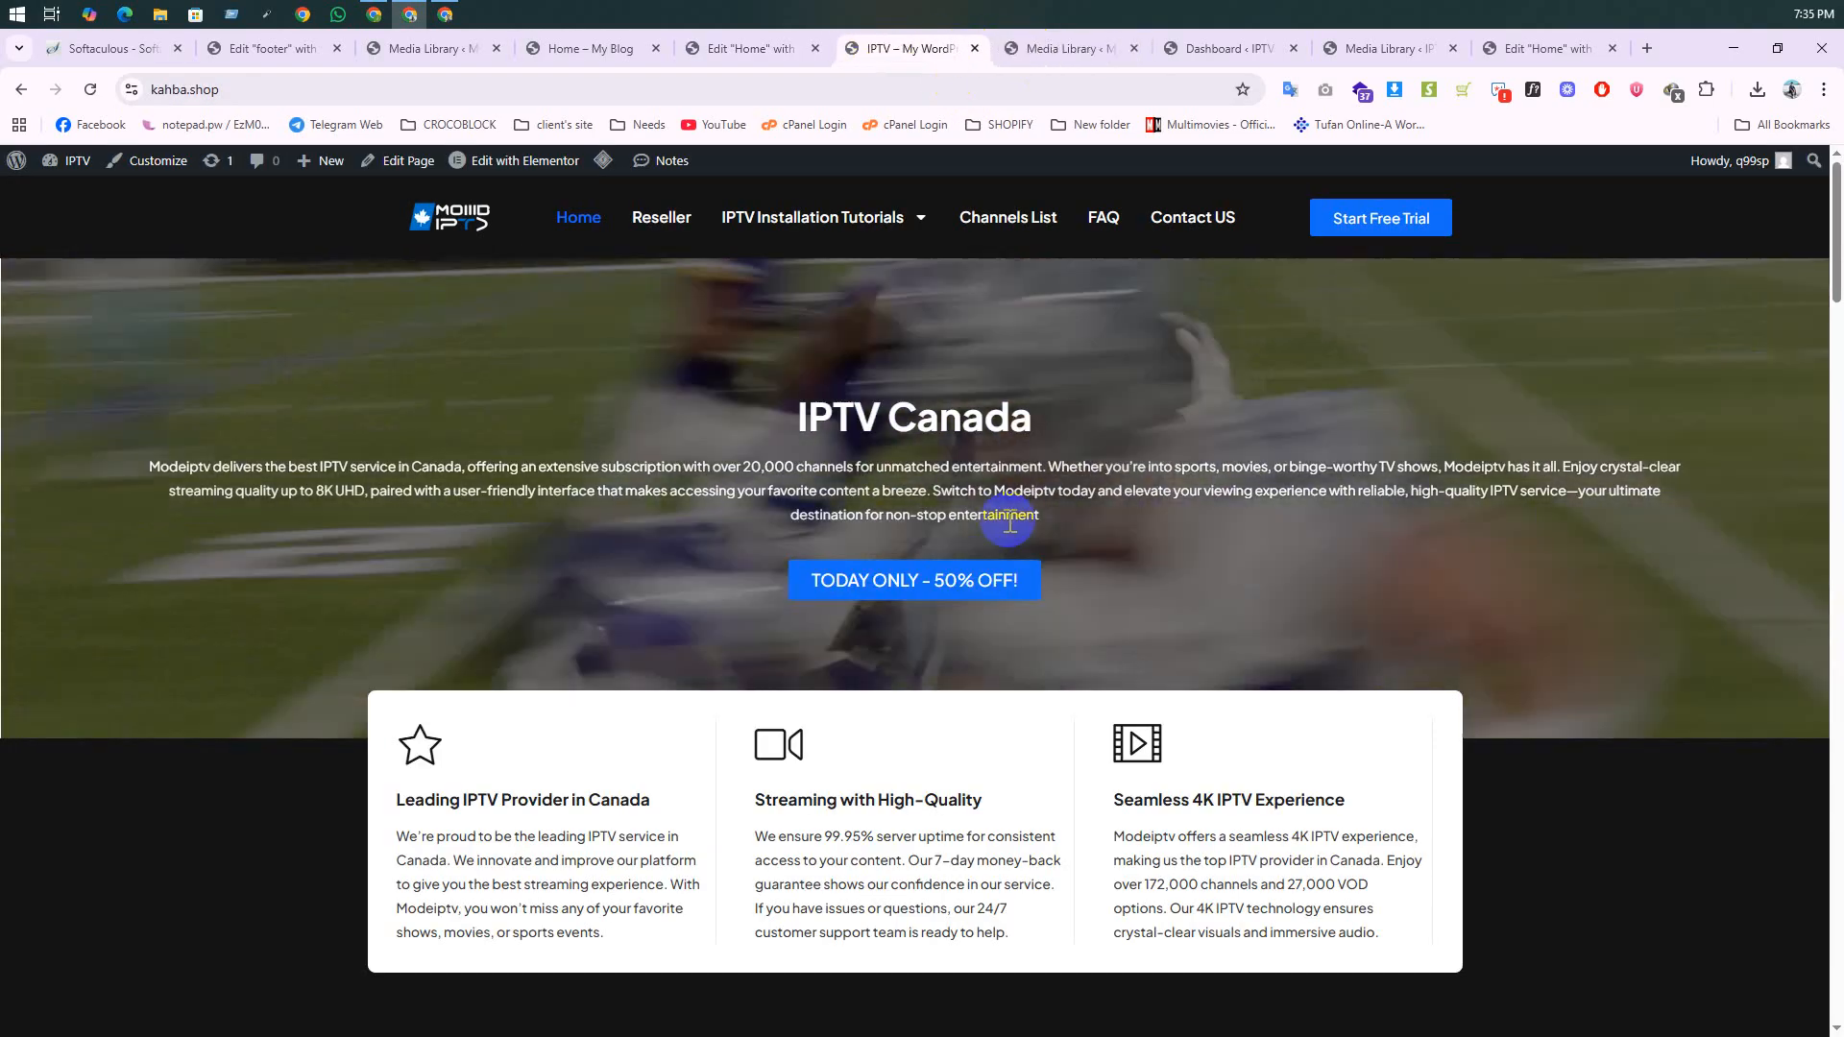
pyautogui.click(758, 47)
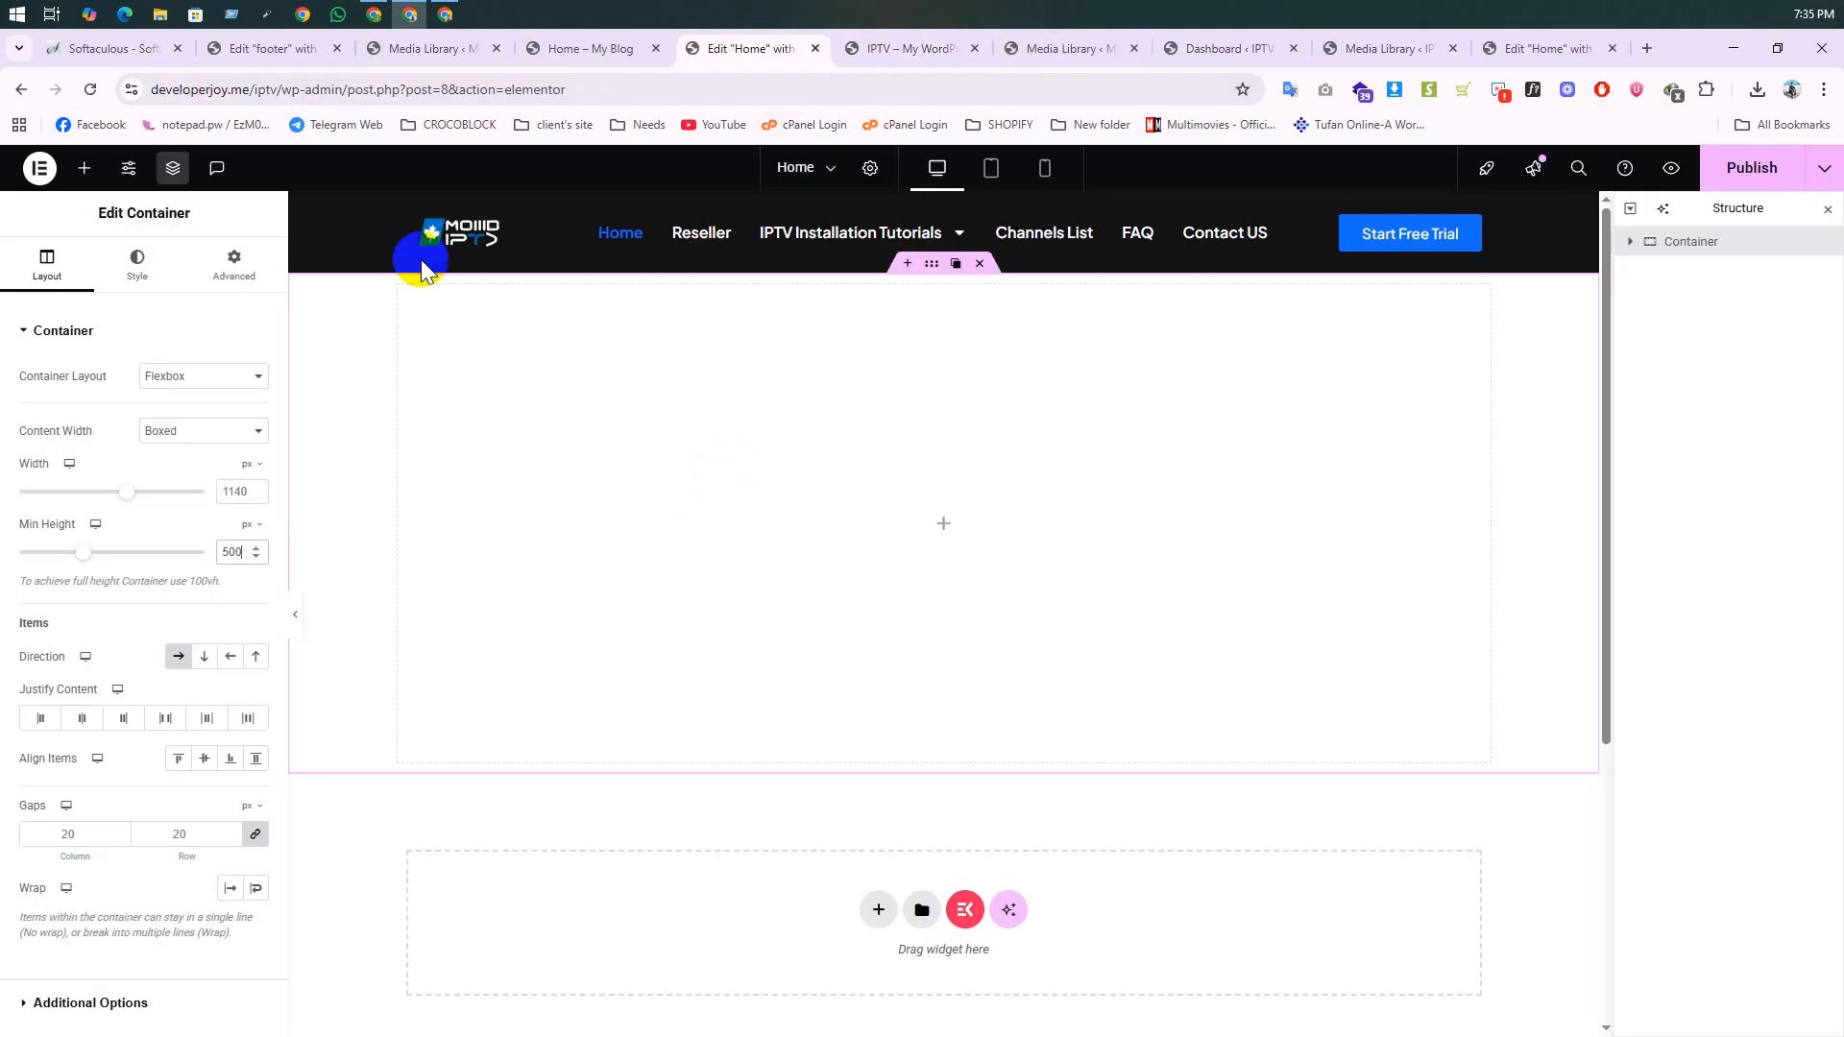
pyautogui.click(444, 48)
pyautogui.click(298, 759)
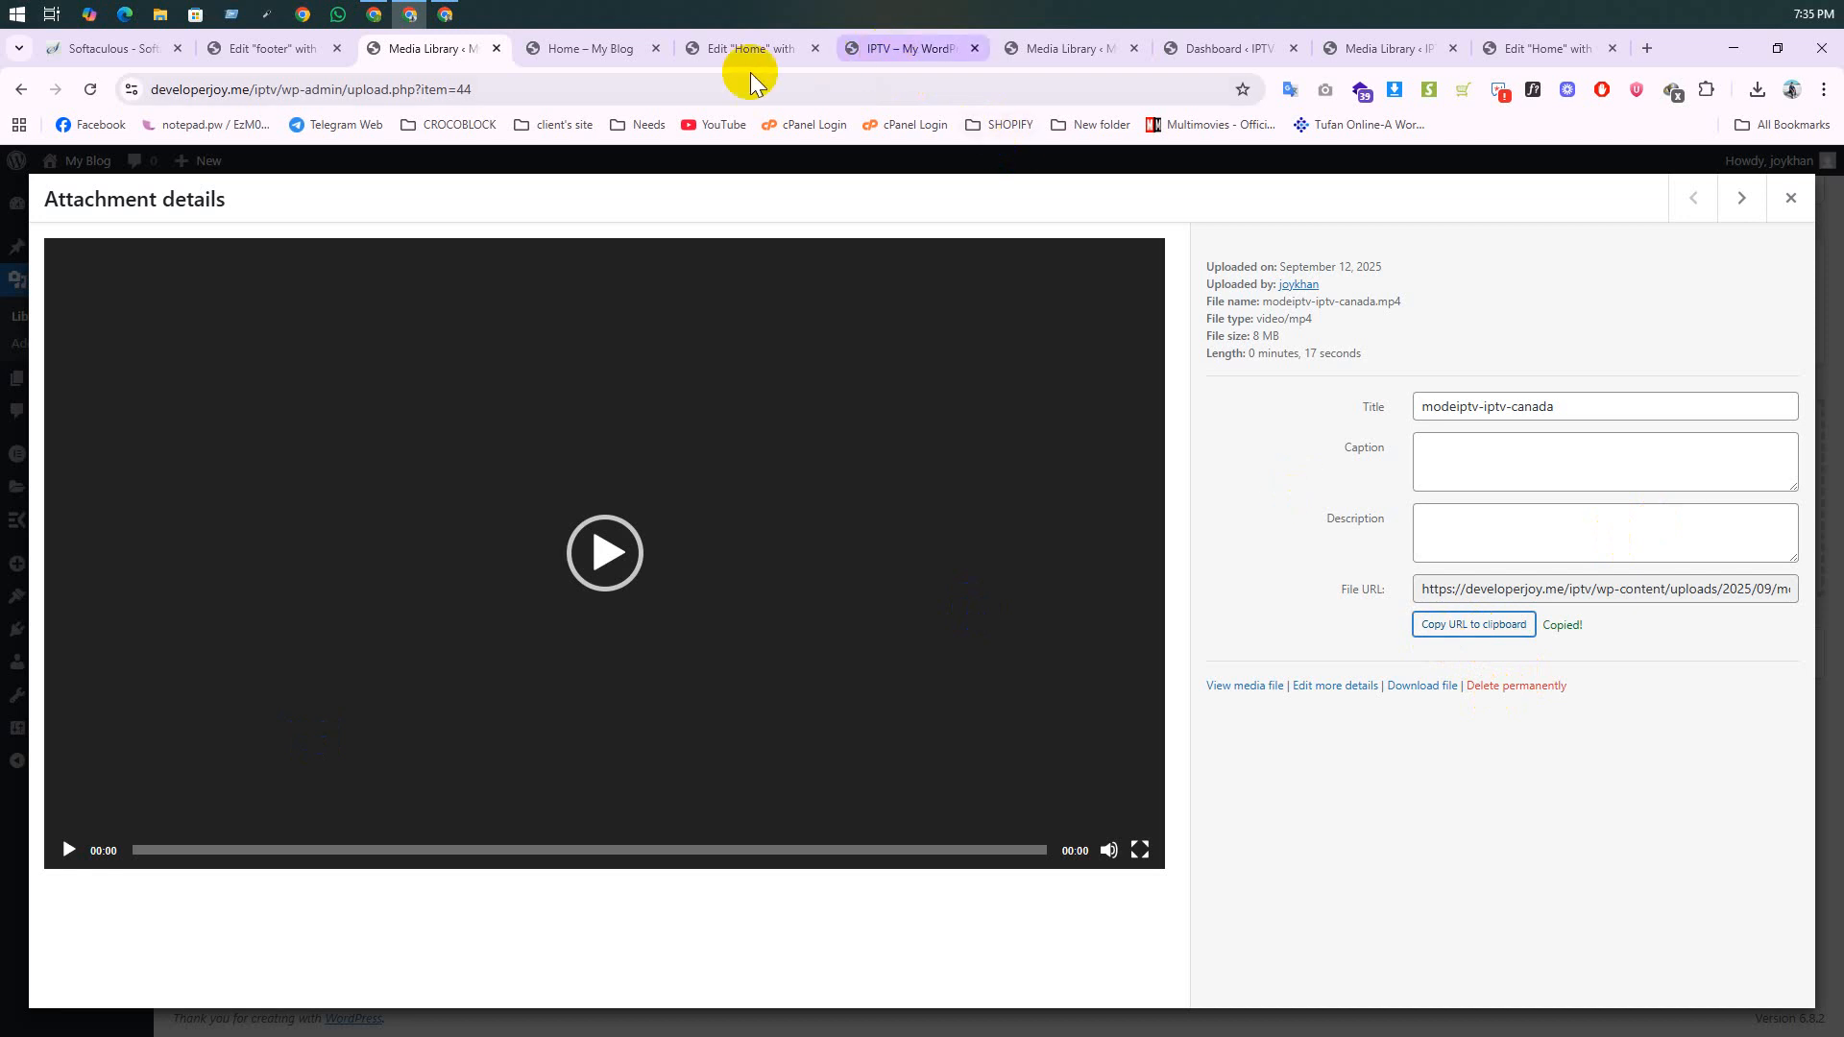
# Step: Give the Home page container a video background linked to modeiptv-iptv-canada.mp4 and enable playing it on mobile
pyautogui.click(748, 48)
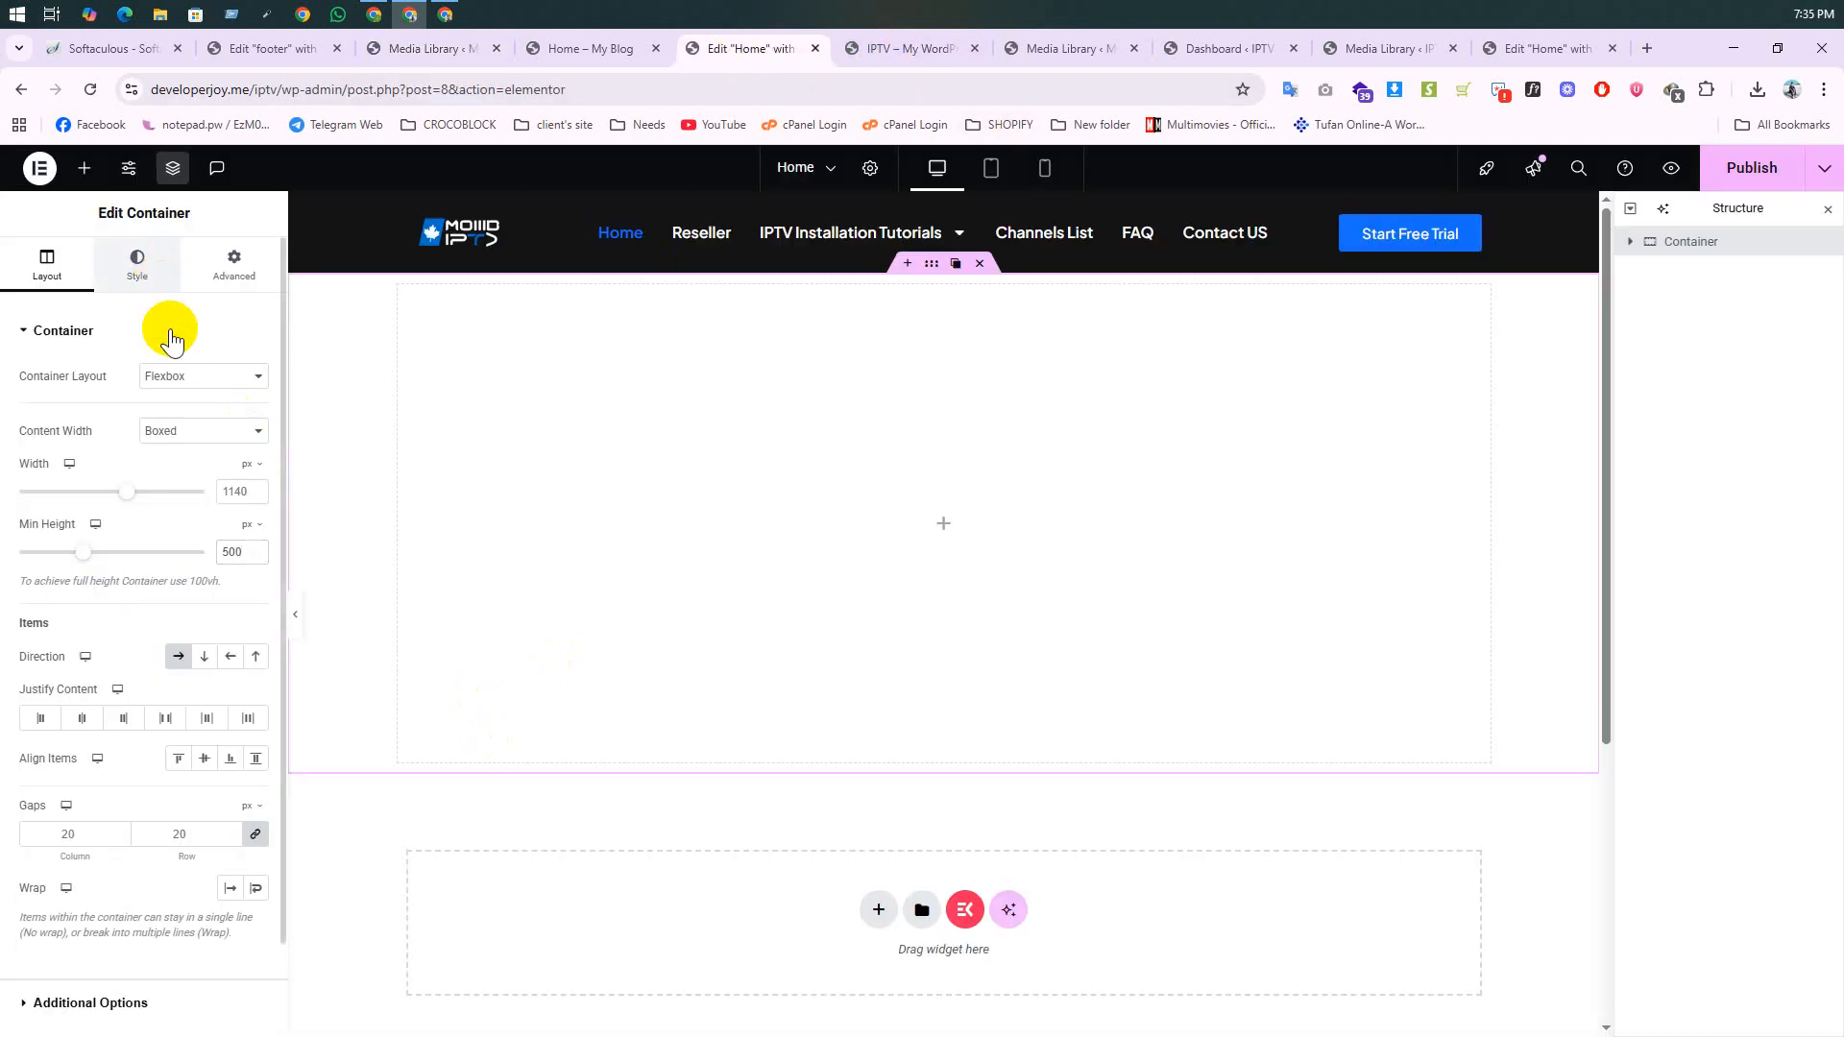
pyautogui.click(146, 266)
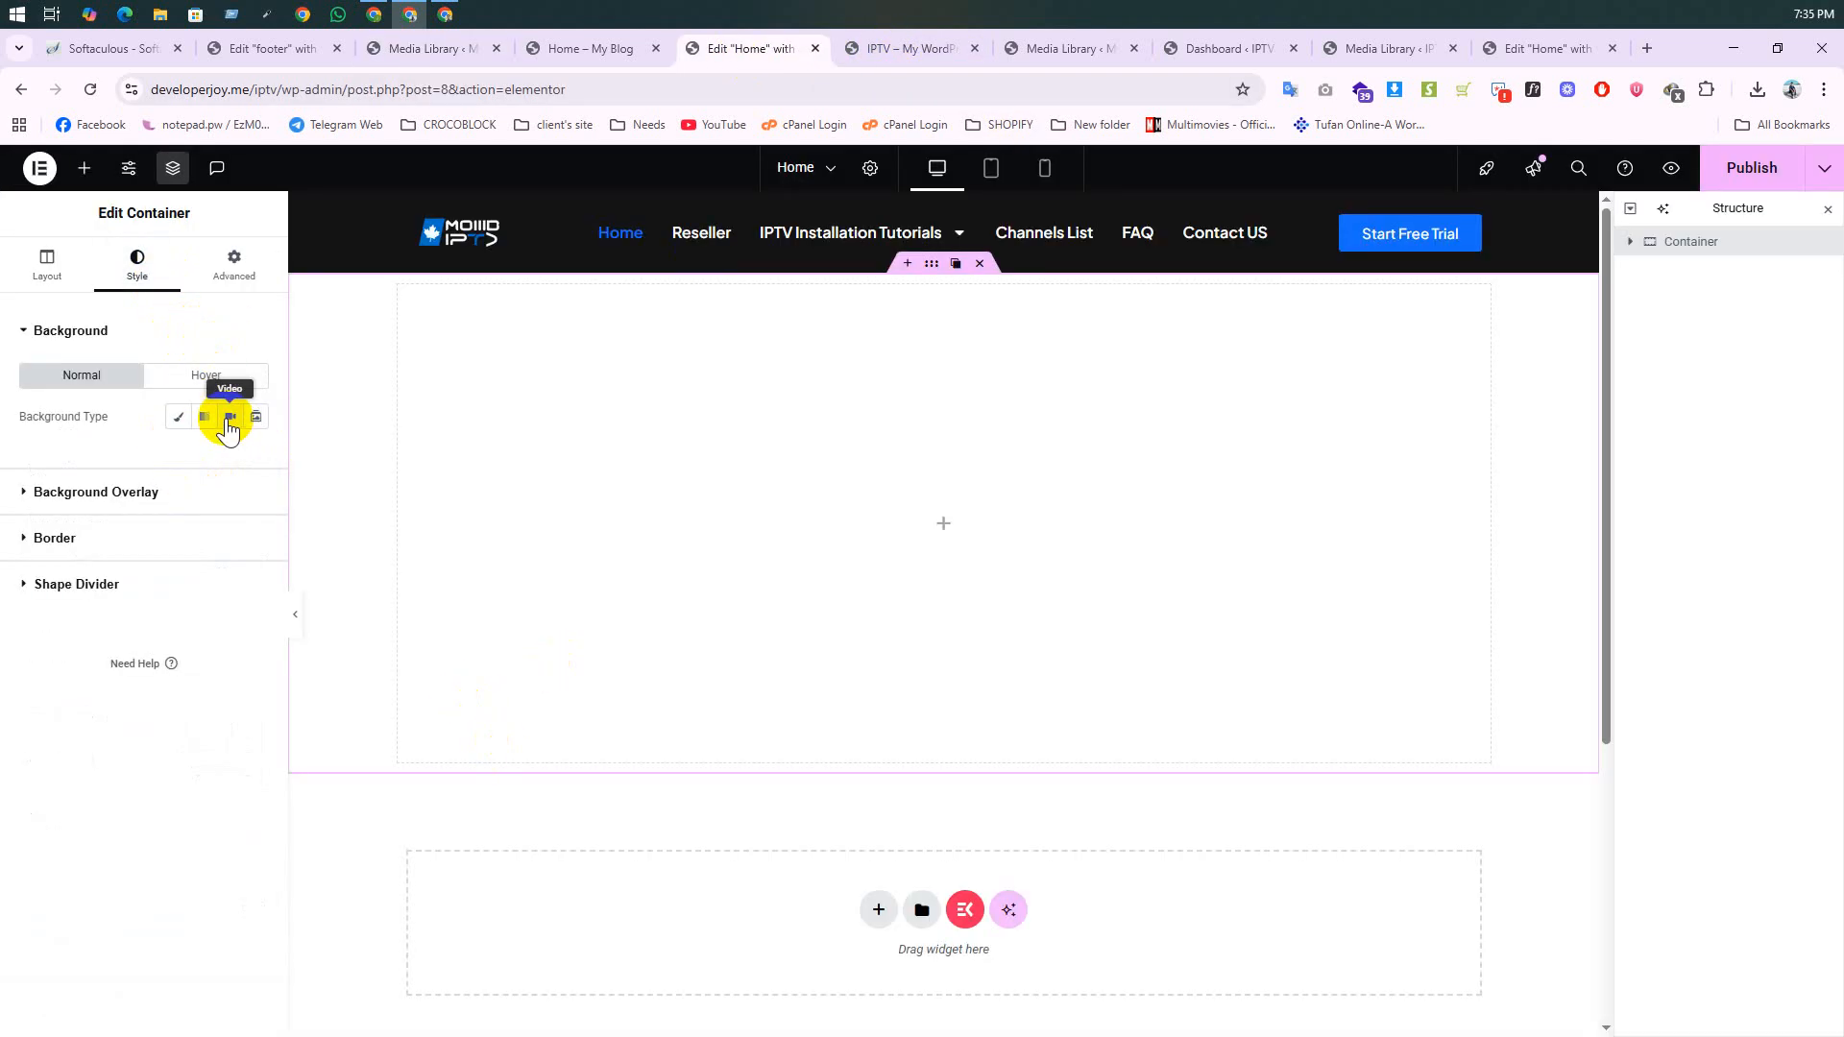
pyautogui.click(229, 423)
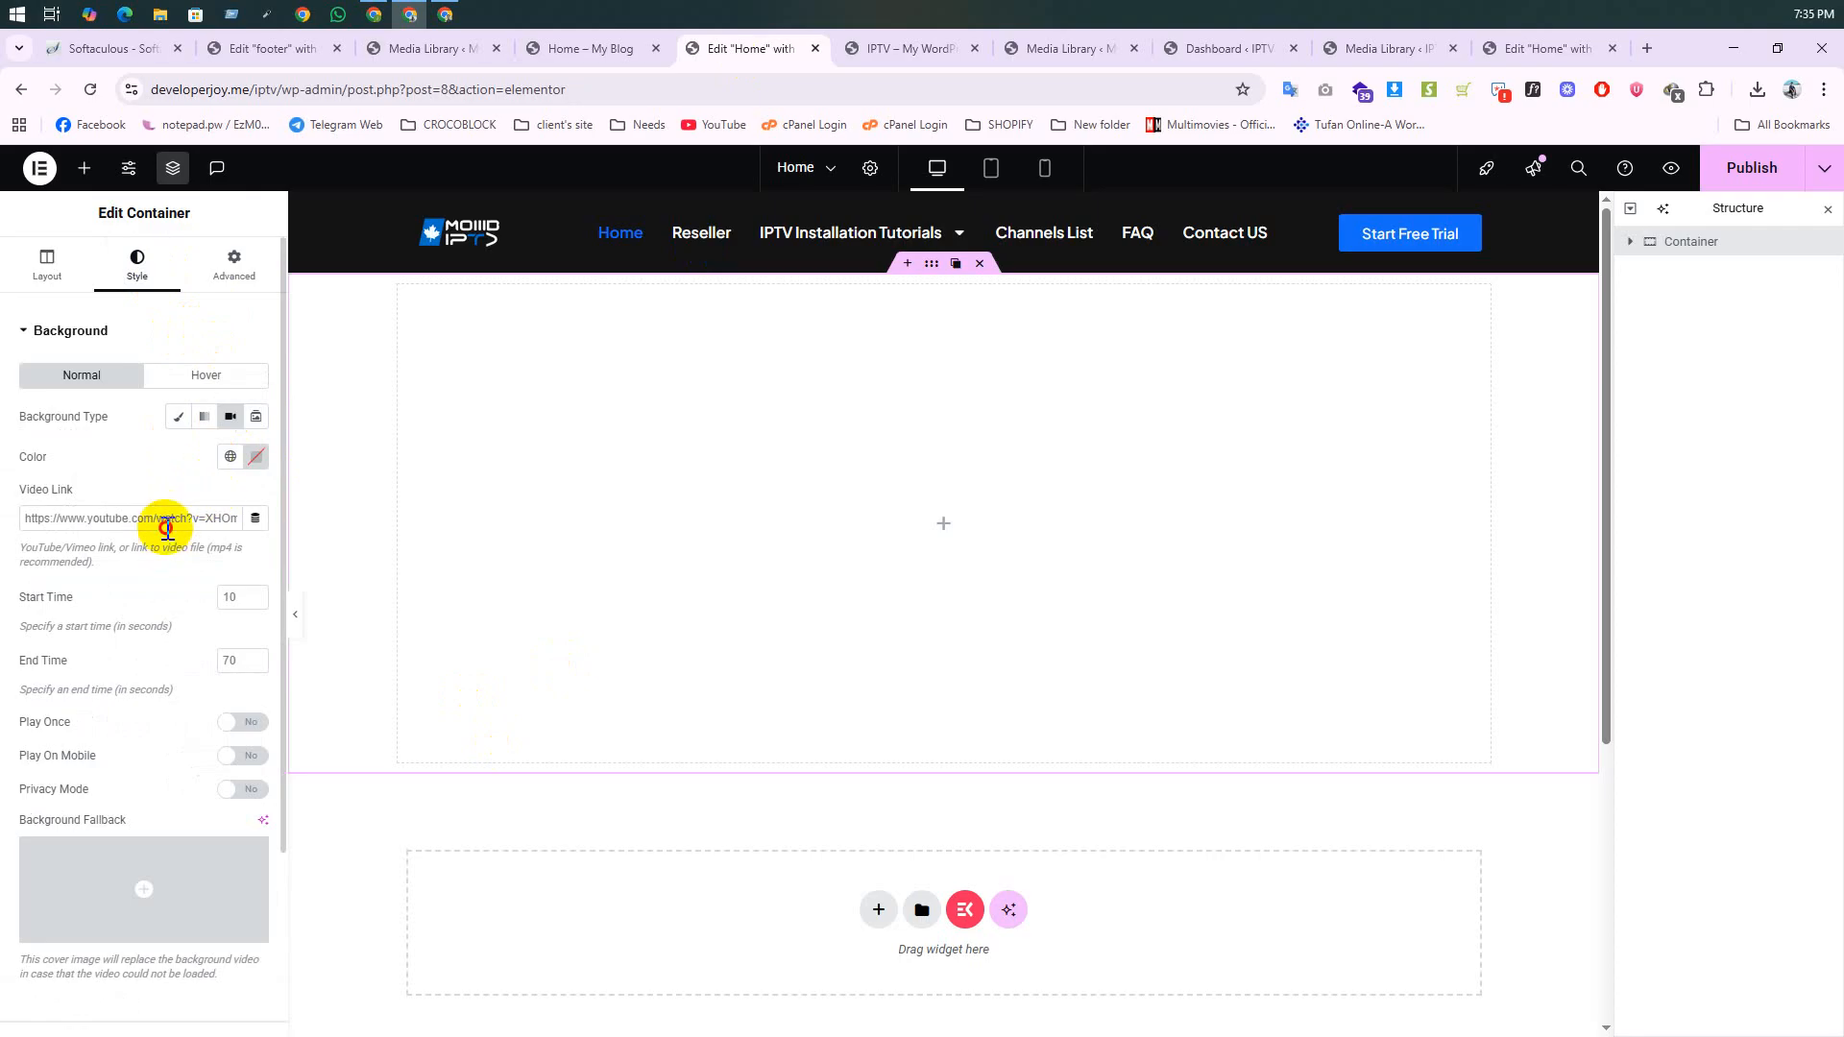
pyautogui.write('https://developerjoy.me/iptv/wp-content/uploads/2025/09/modeiptv-iptv-canada.mp4')
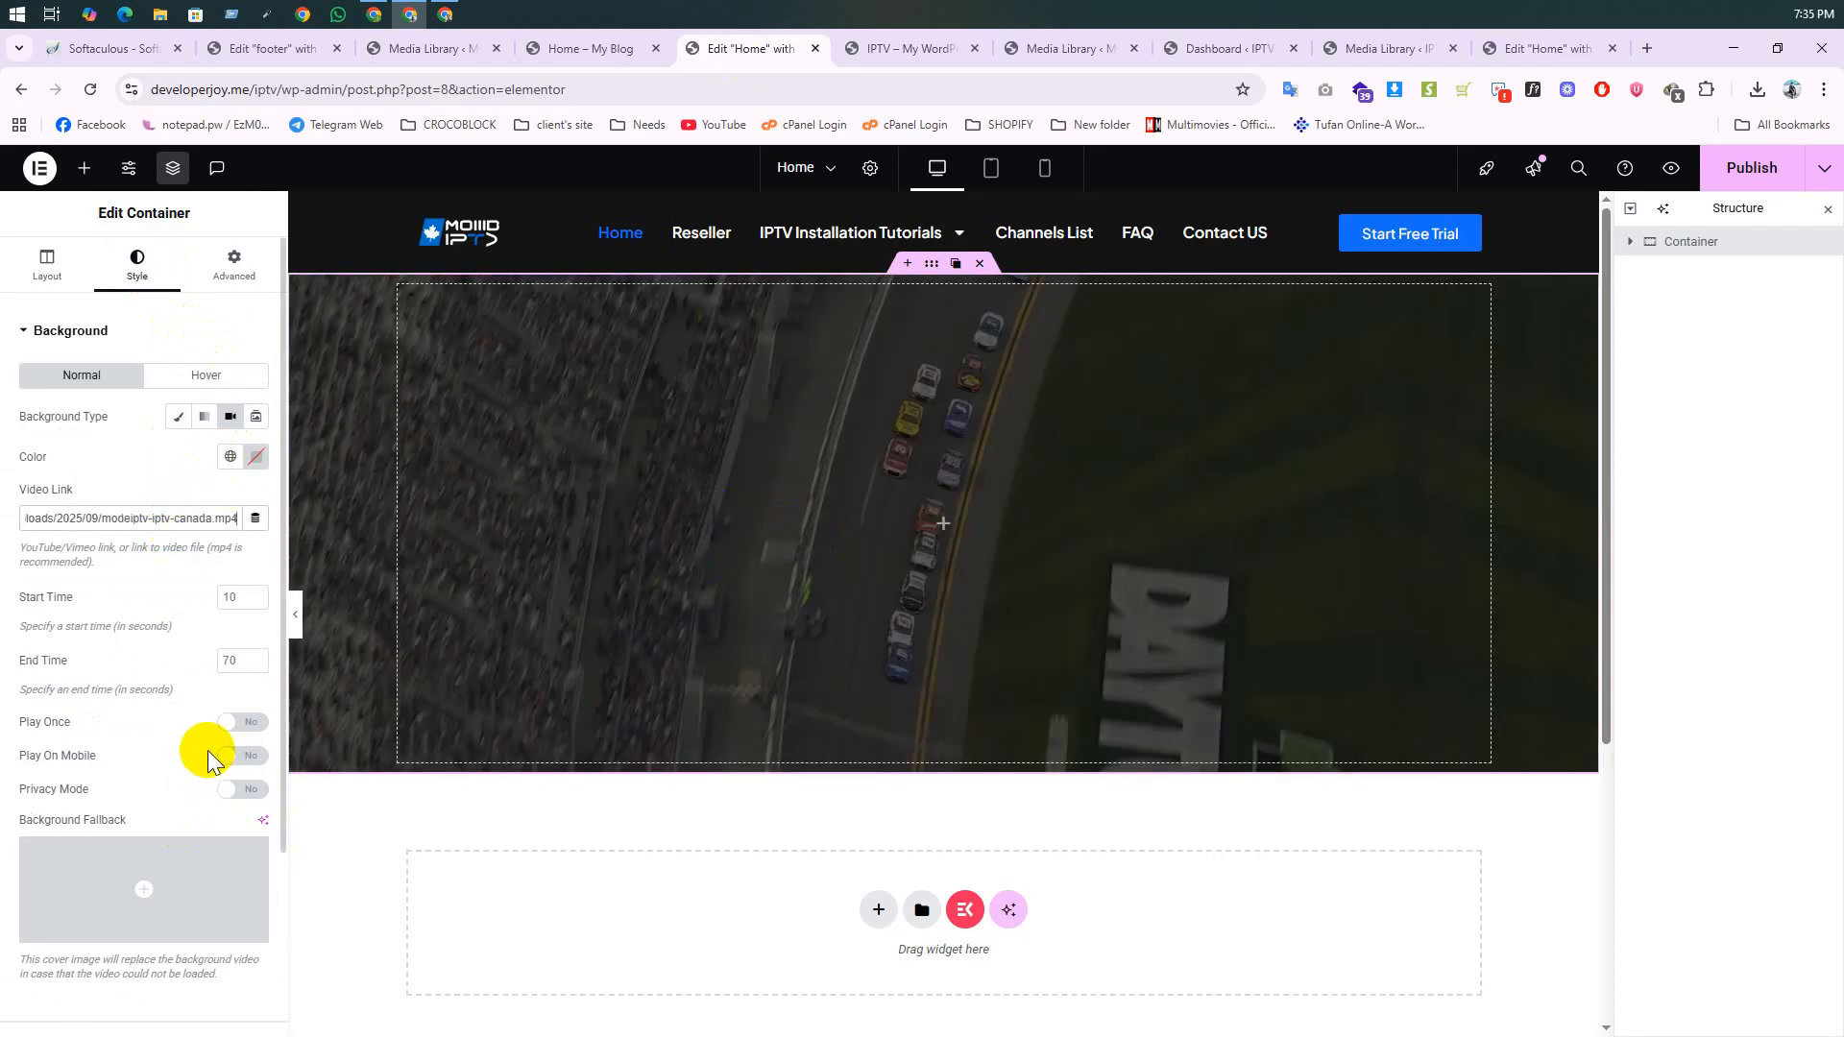
pyautogui.click(236, 757)
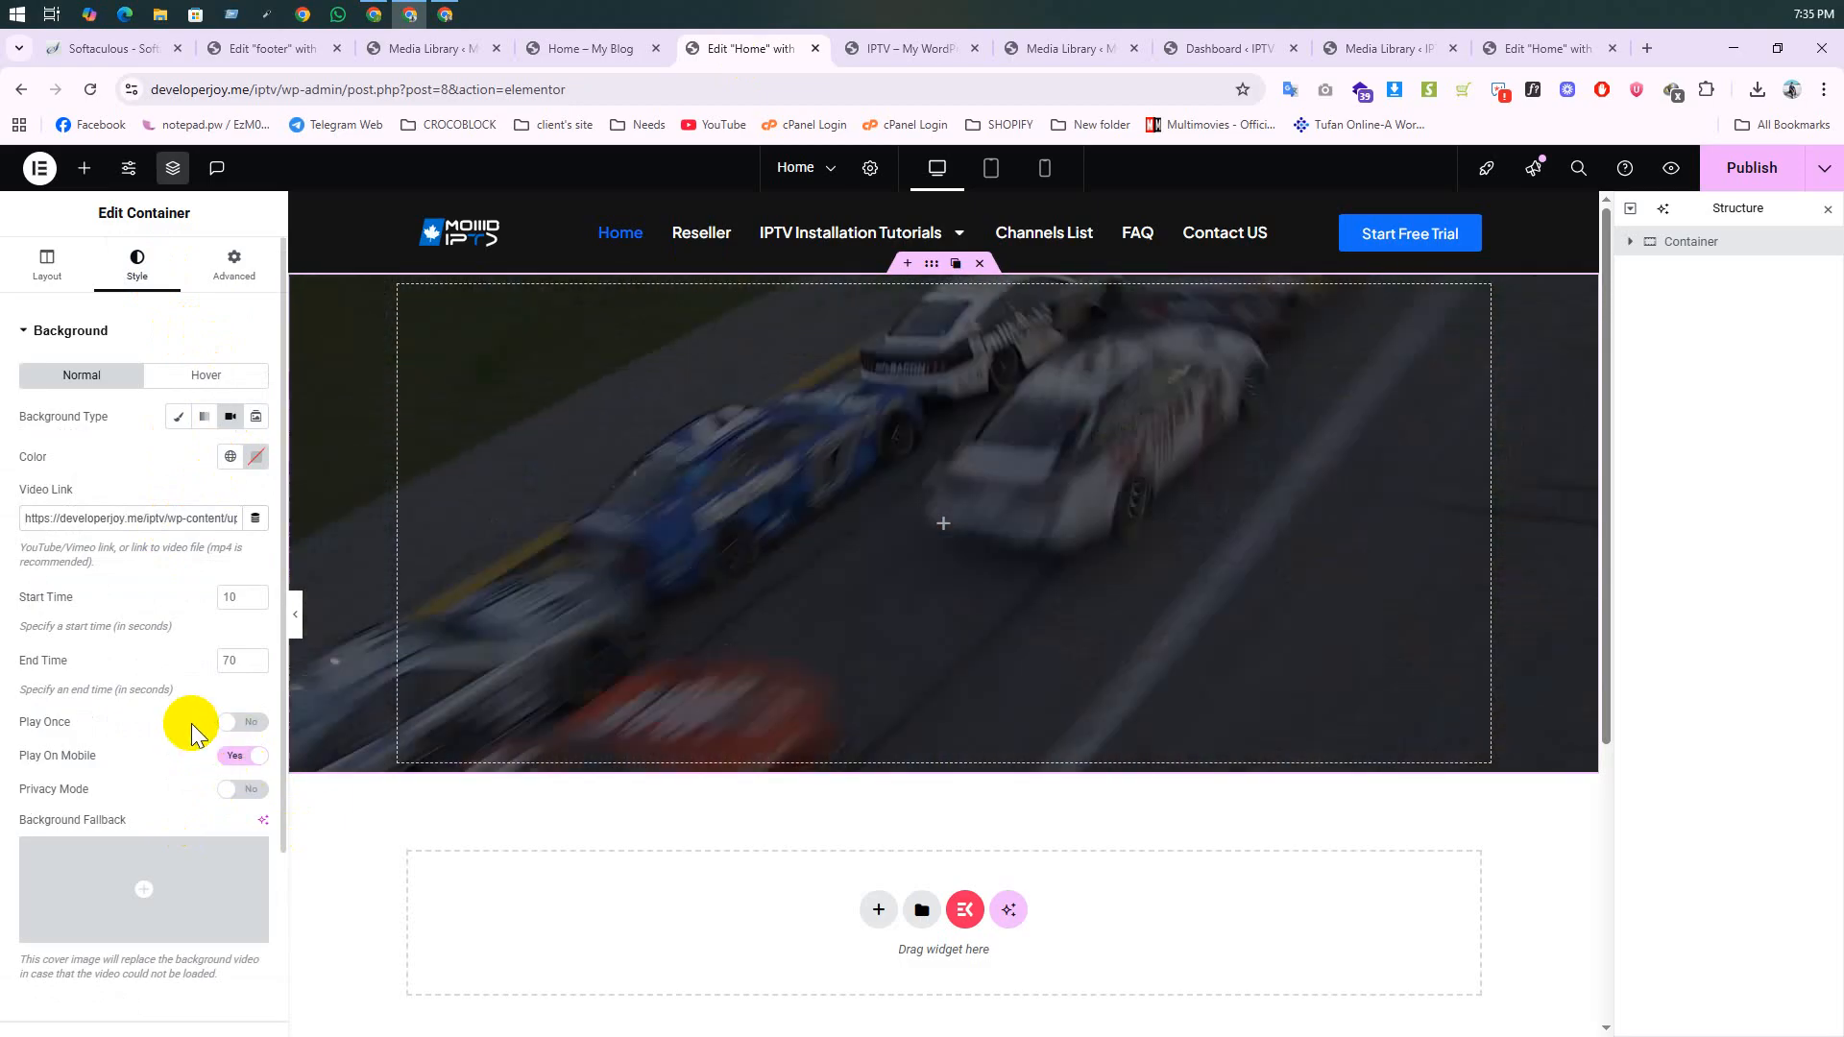
pyautogui.scroll(-2, 173, 625)
pyautogui.scroll(2, 196, 678)
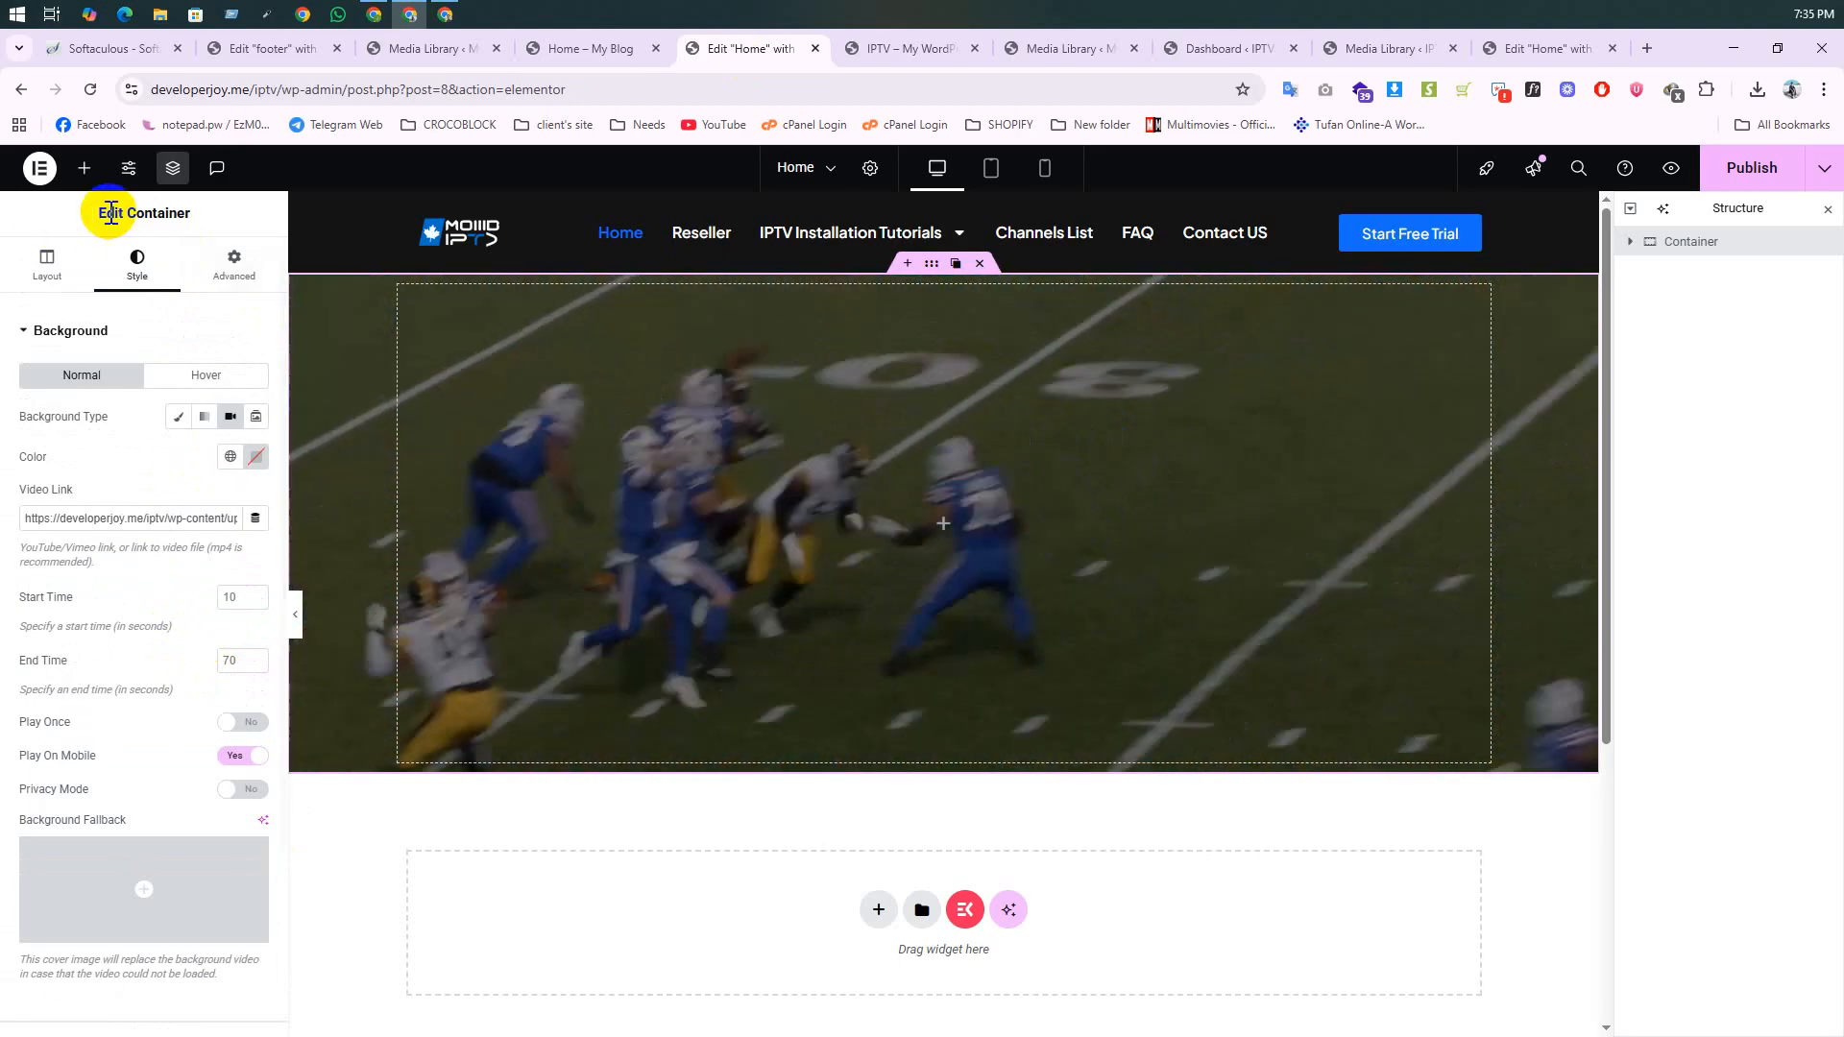
# Step: Add a Heading widget to the video container and arrange the container's items in a vertical column, centred on both axes
pyautogui.click(84, 167)
pyautogui.moveTo(99, 581); pyautogui.dragTo(989, 490)
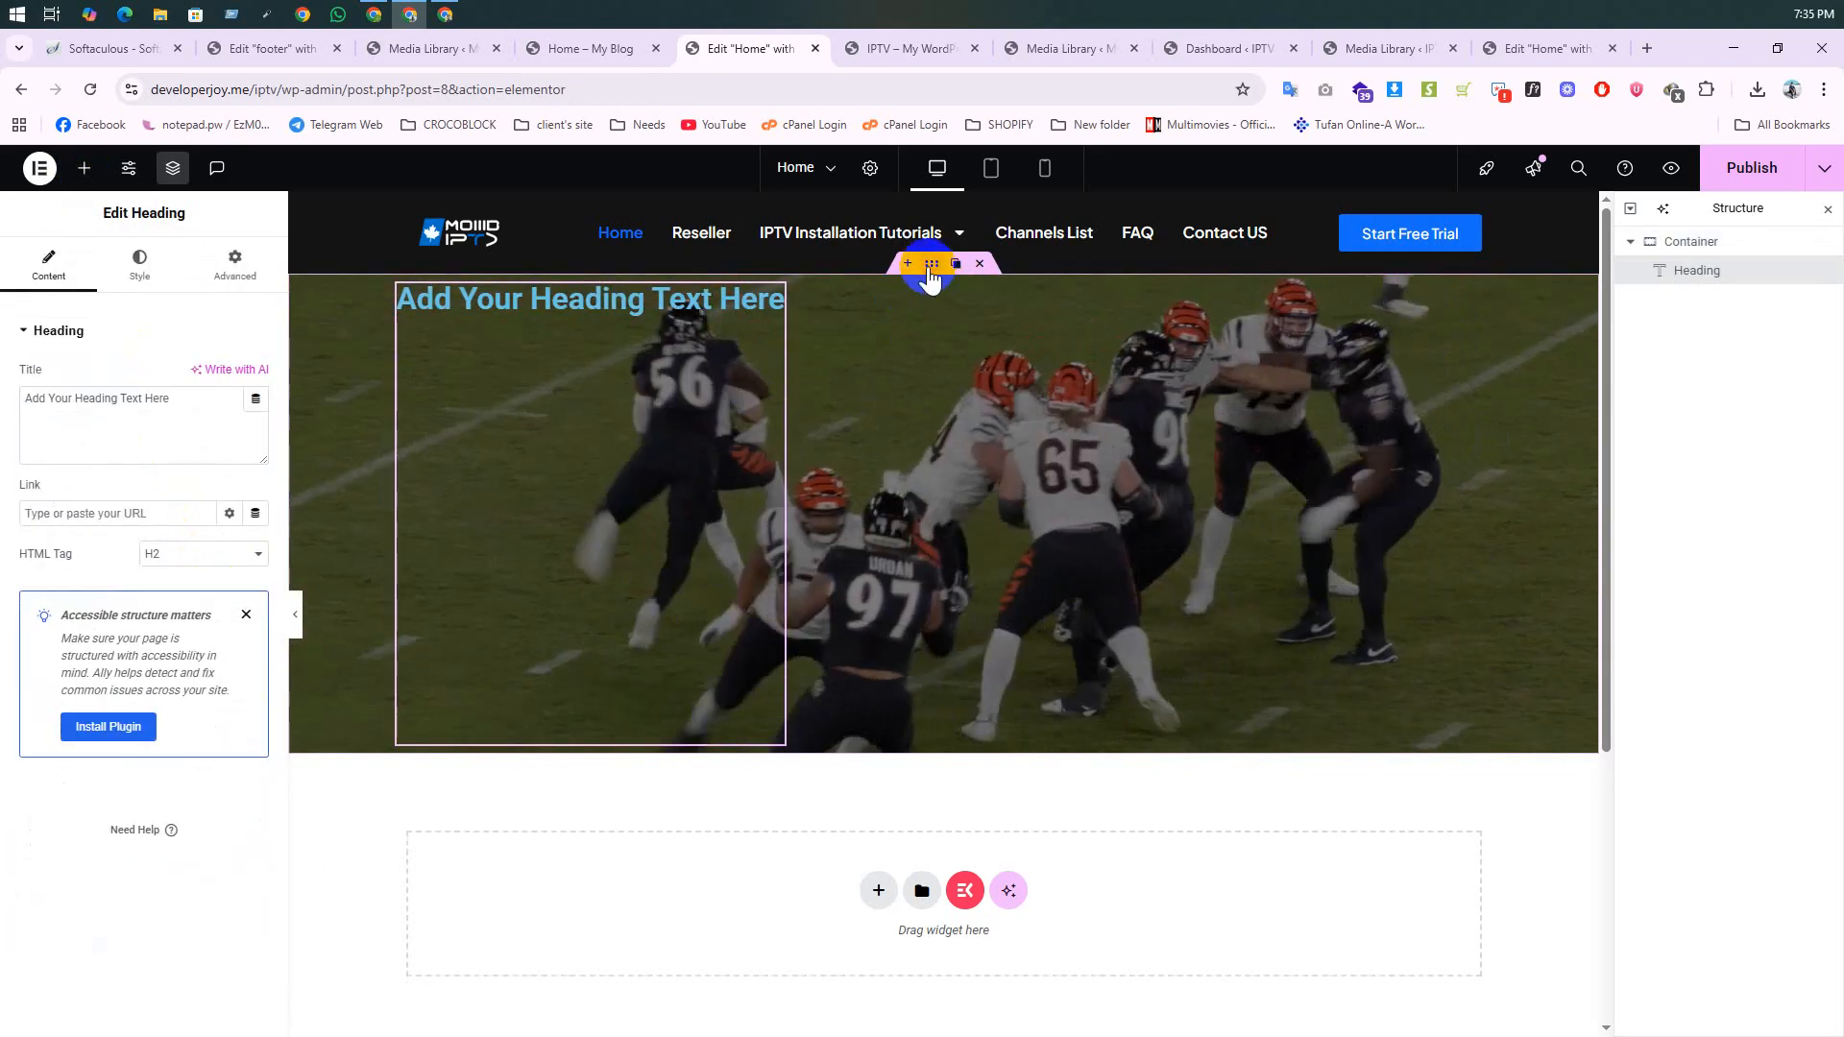
pyautogui.click(810, 300)
pyautogui.click(67, 269)
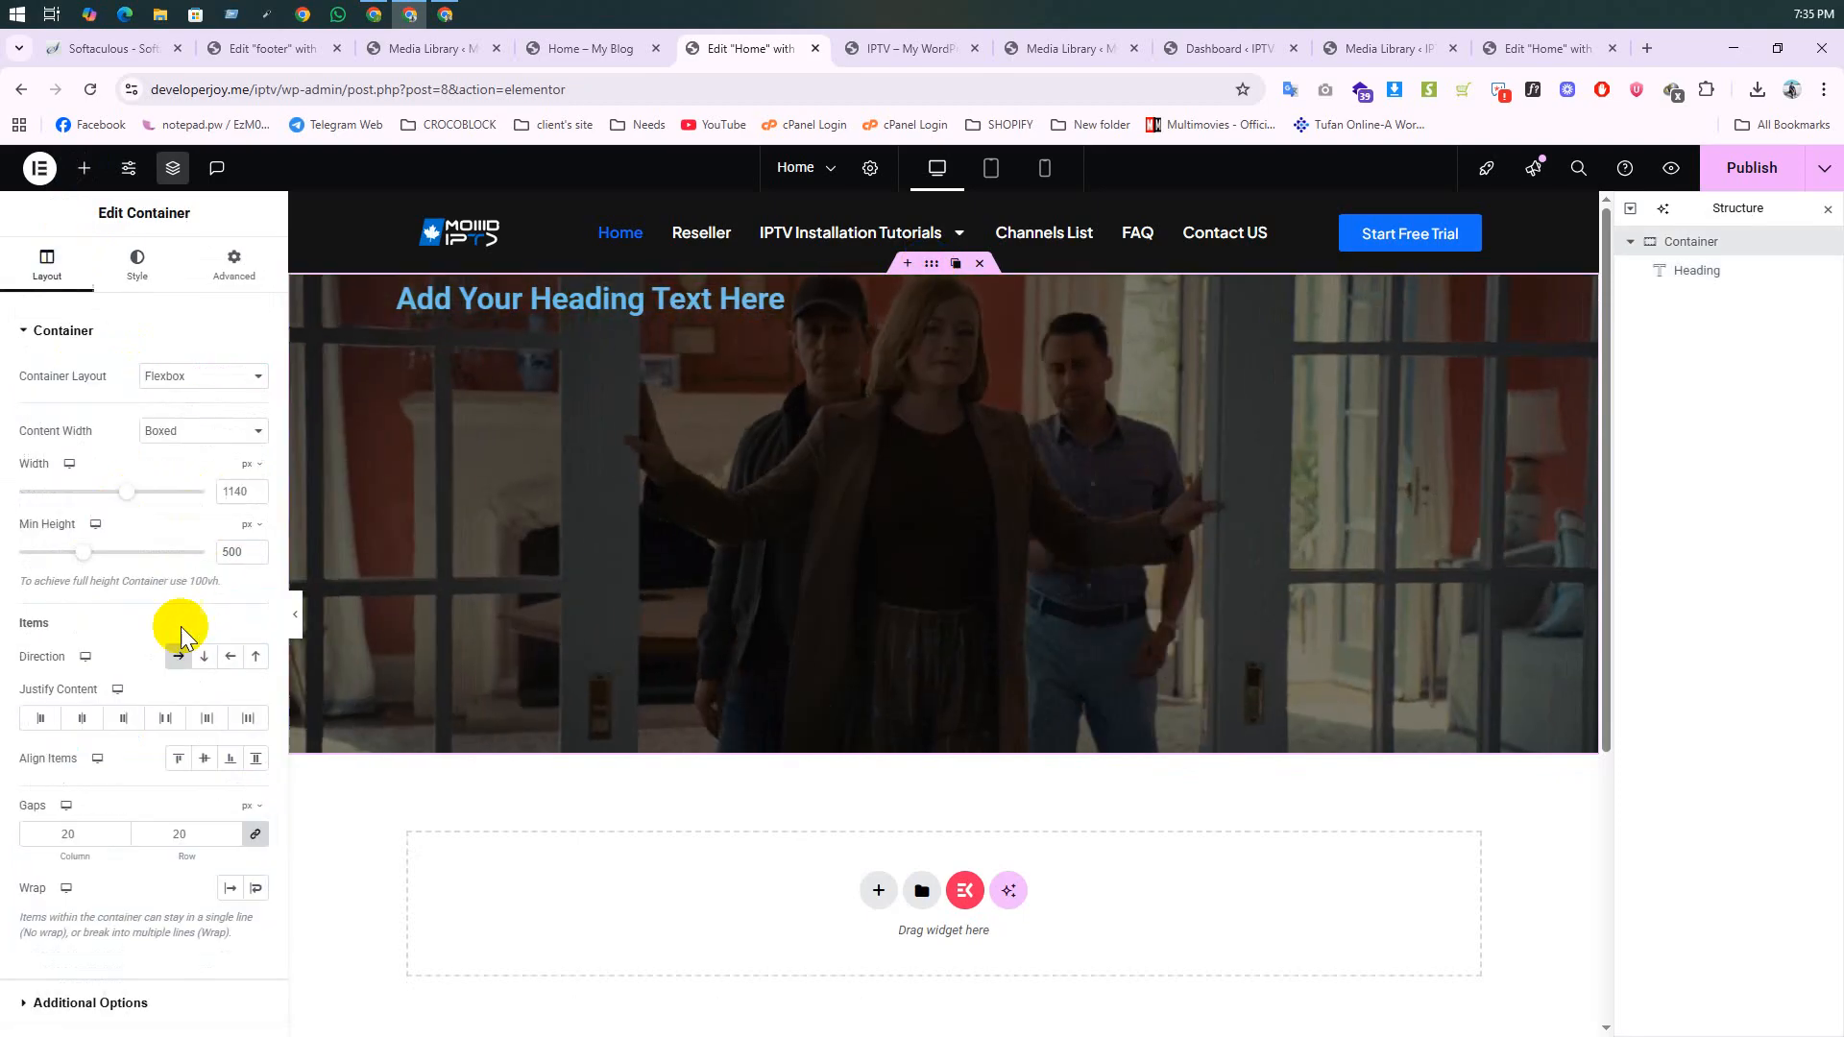
pyautogui.click(205, 658)
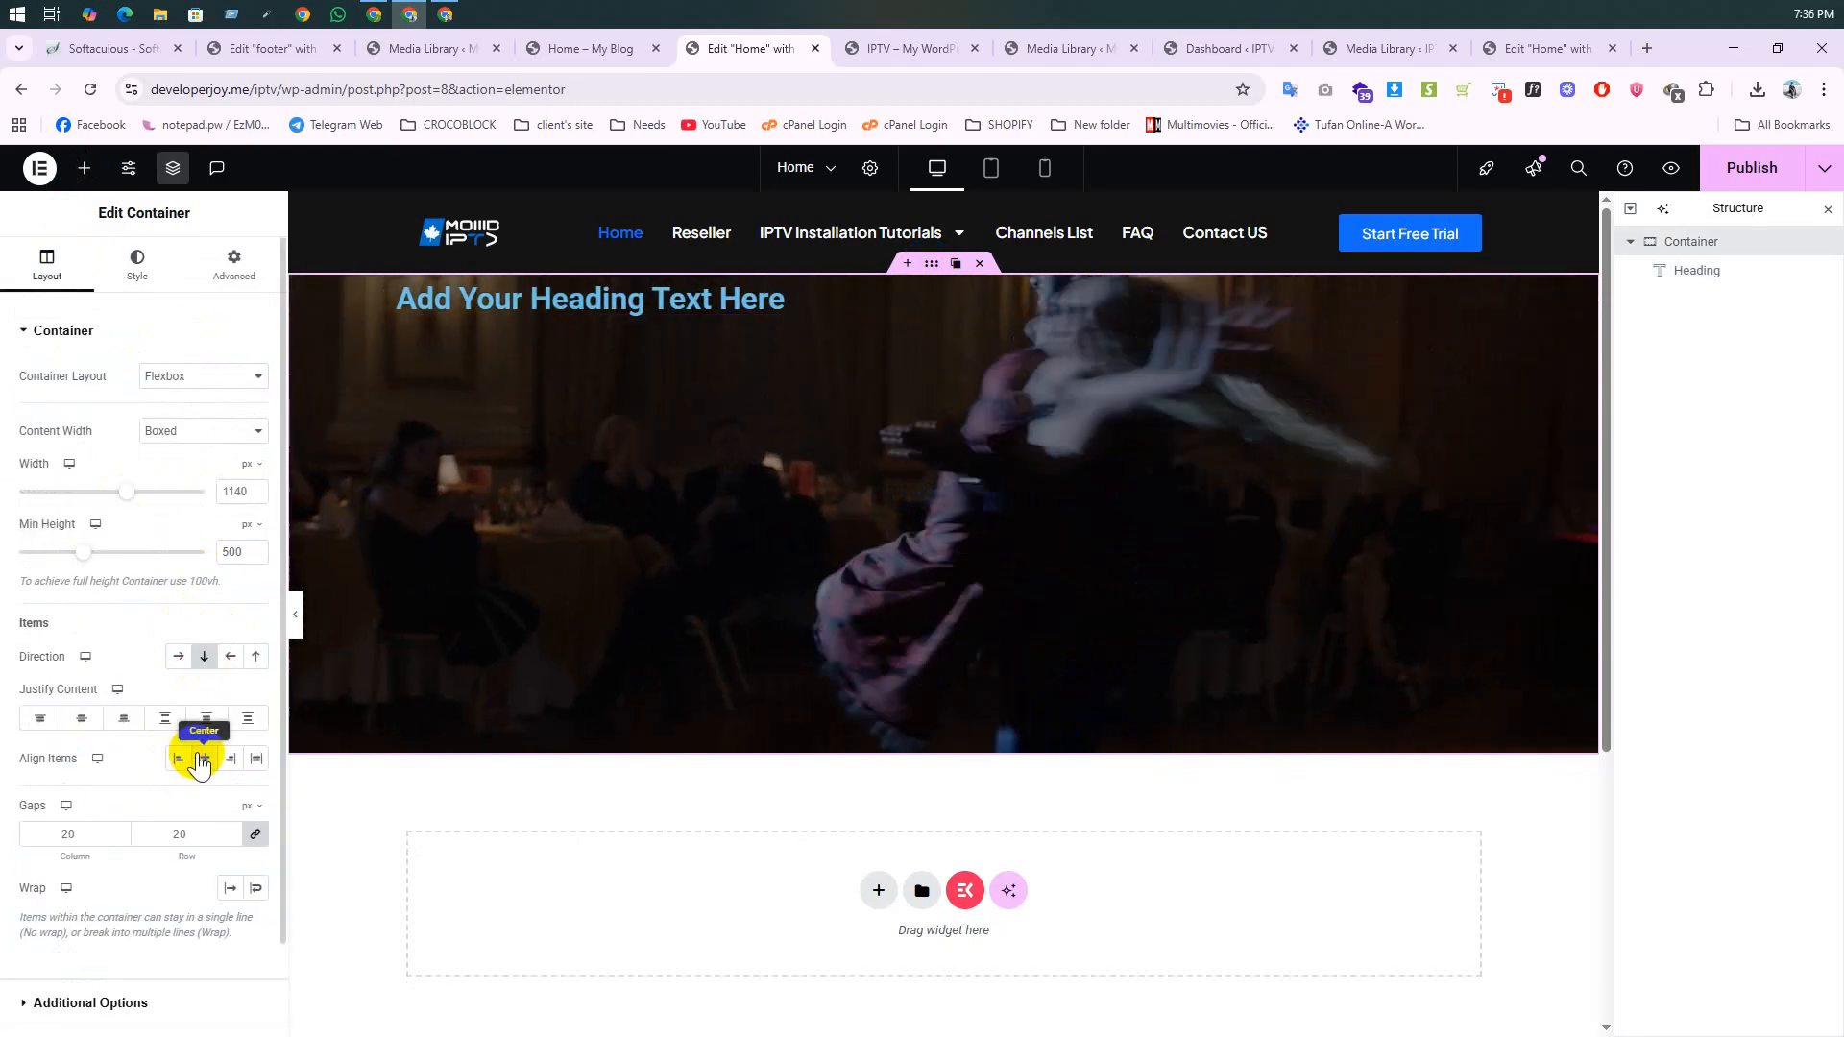
pyautogui.click(202, 760)
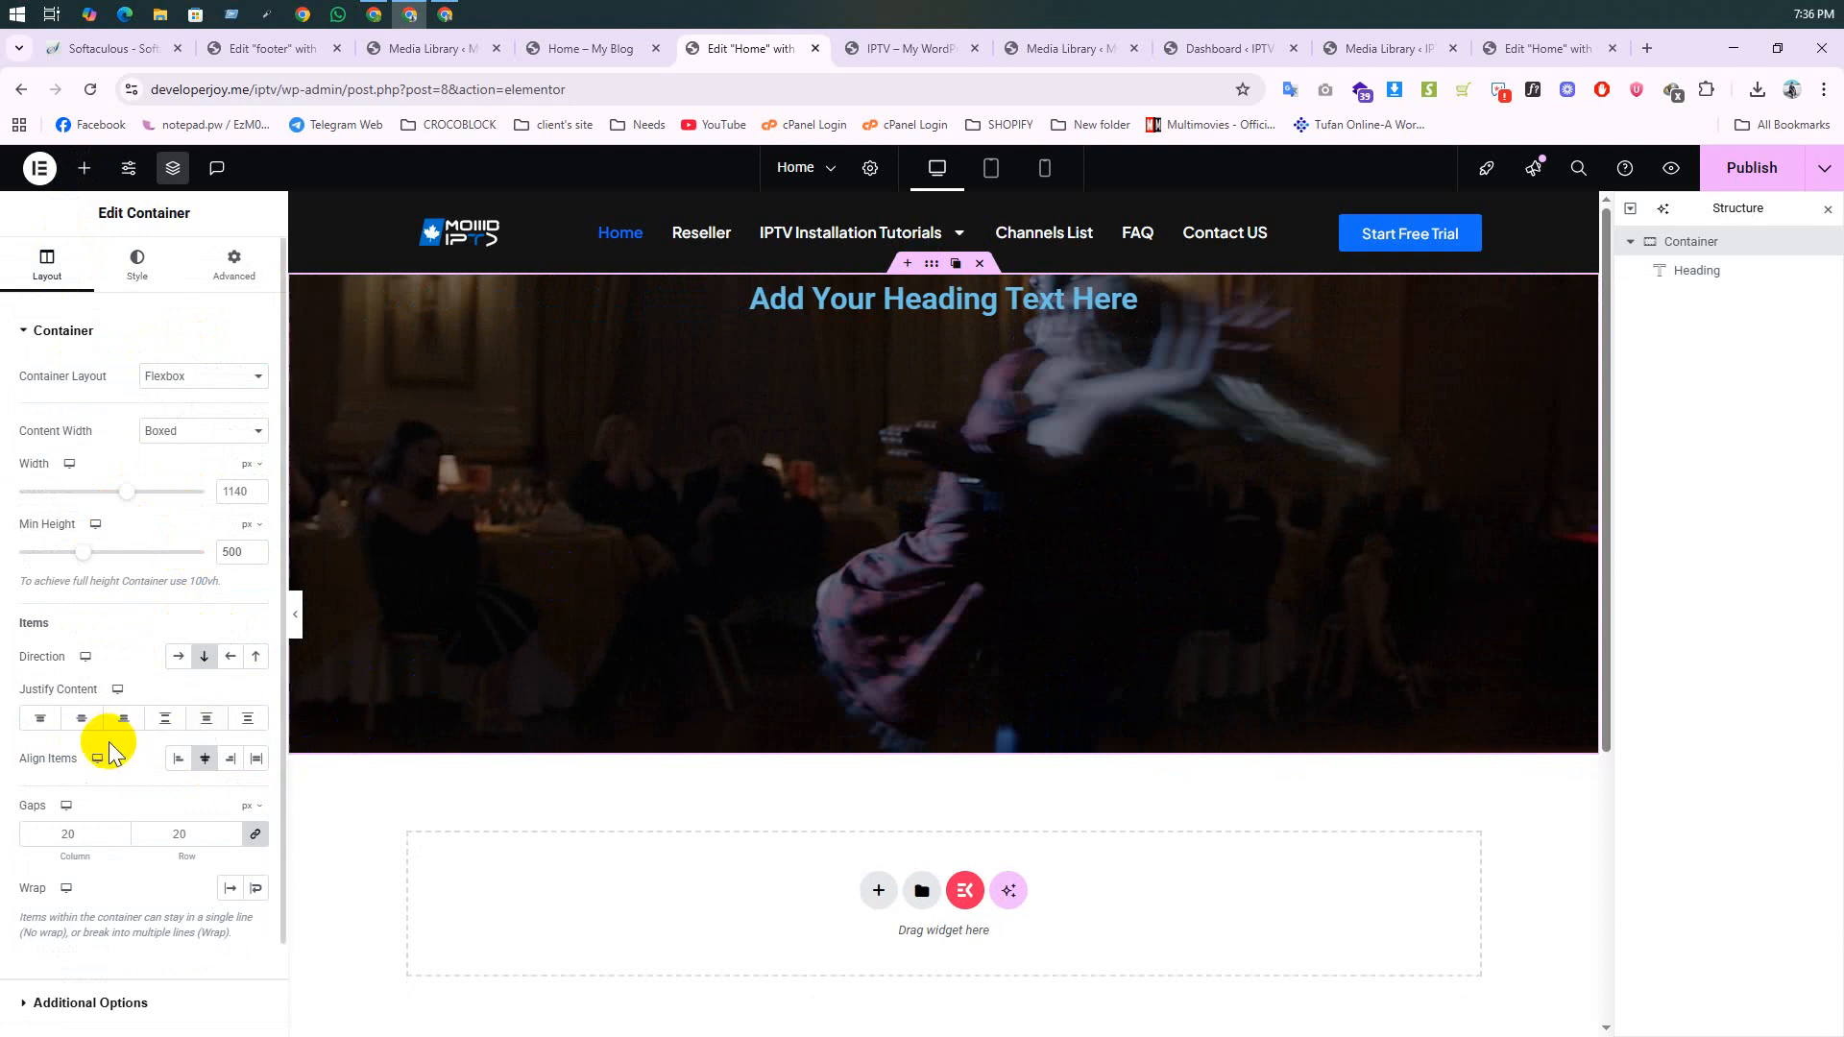
pyautogui.click(83, 720)
# Step: Replace the heading's placeholder title with "IPTV Canada", copied from the reference page's hero section
pyautogui.click(891, 536)
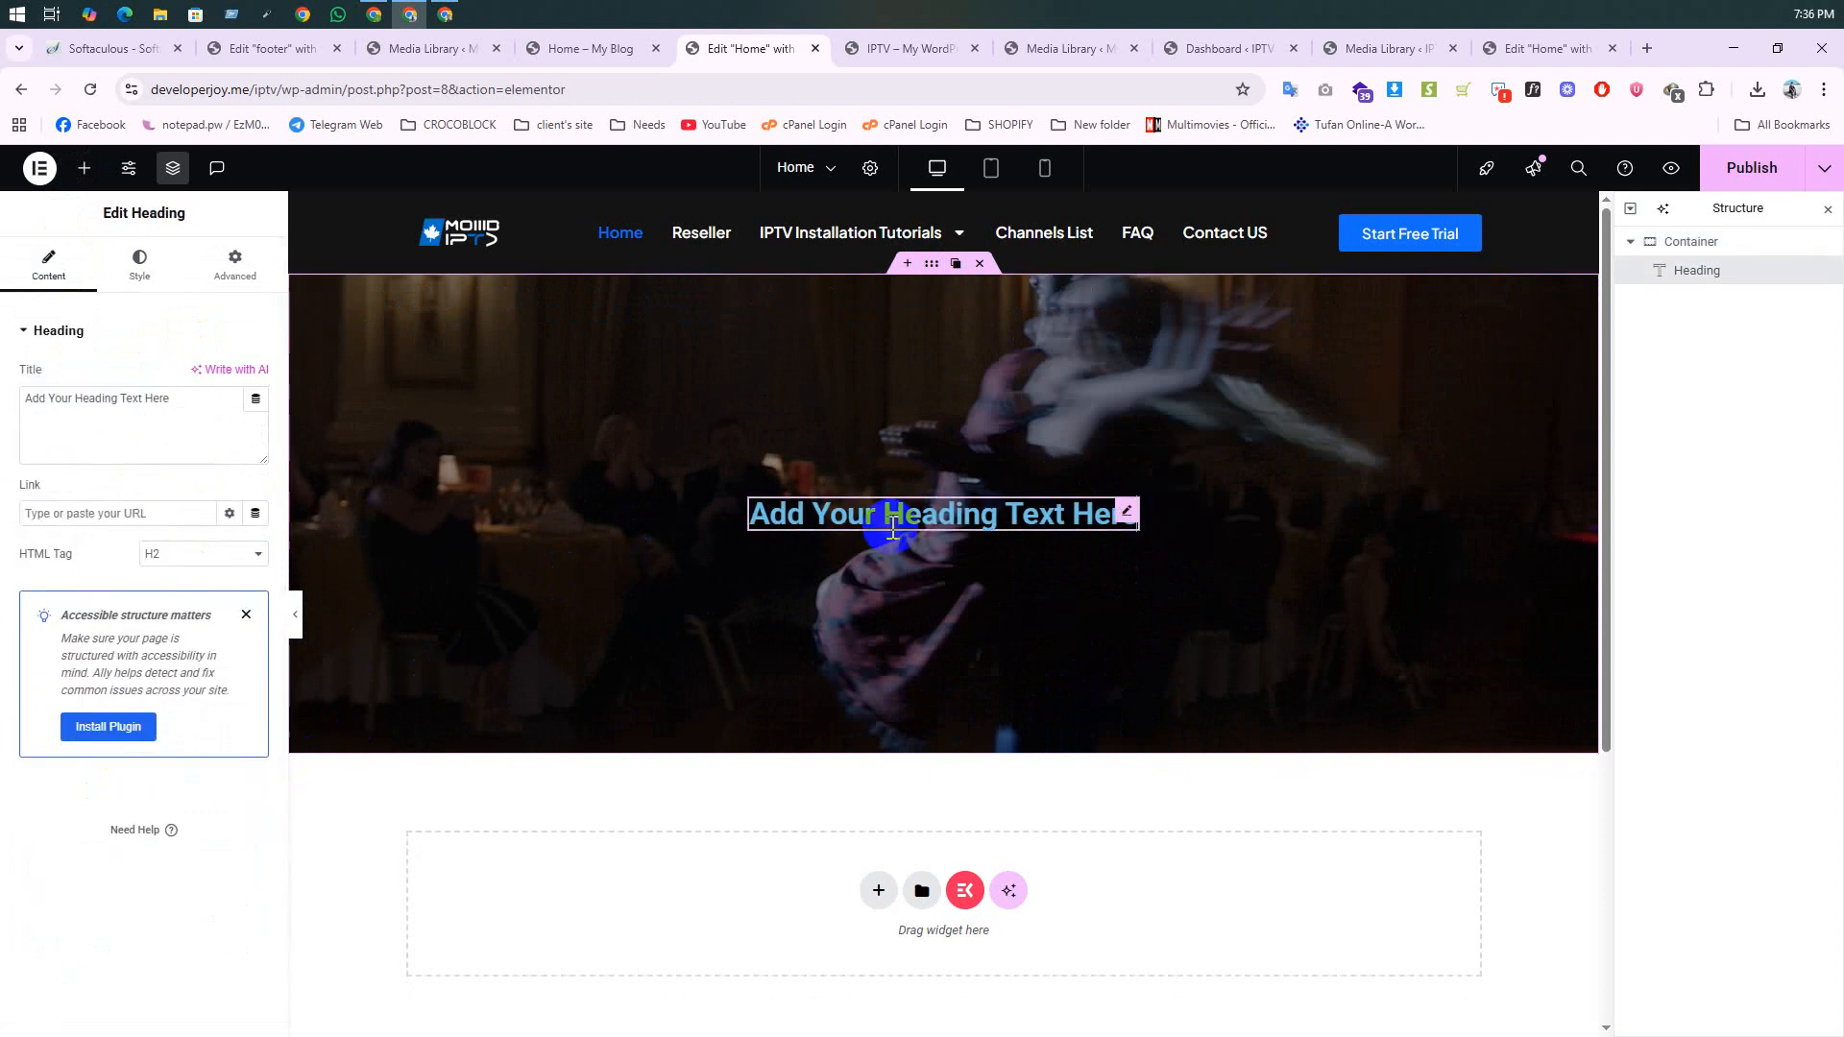
pyautogui.click(893, 56)
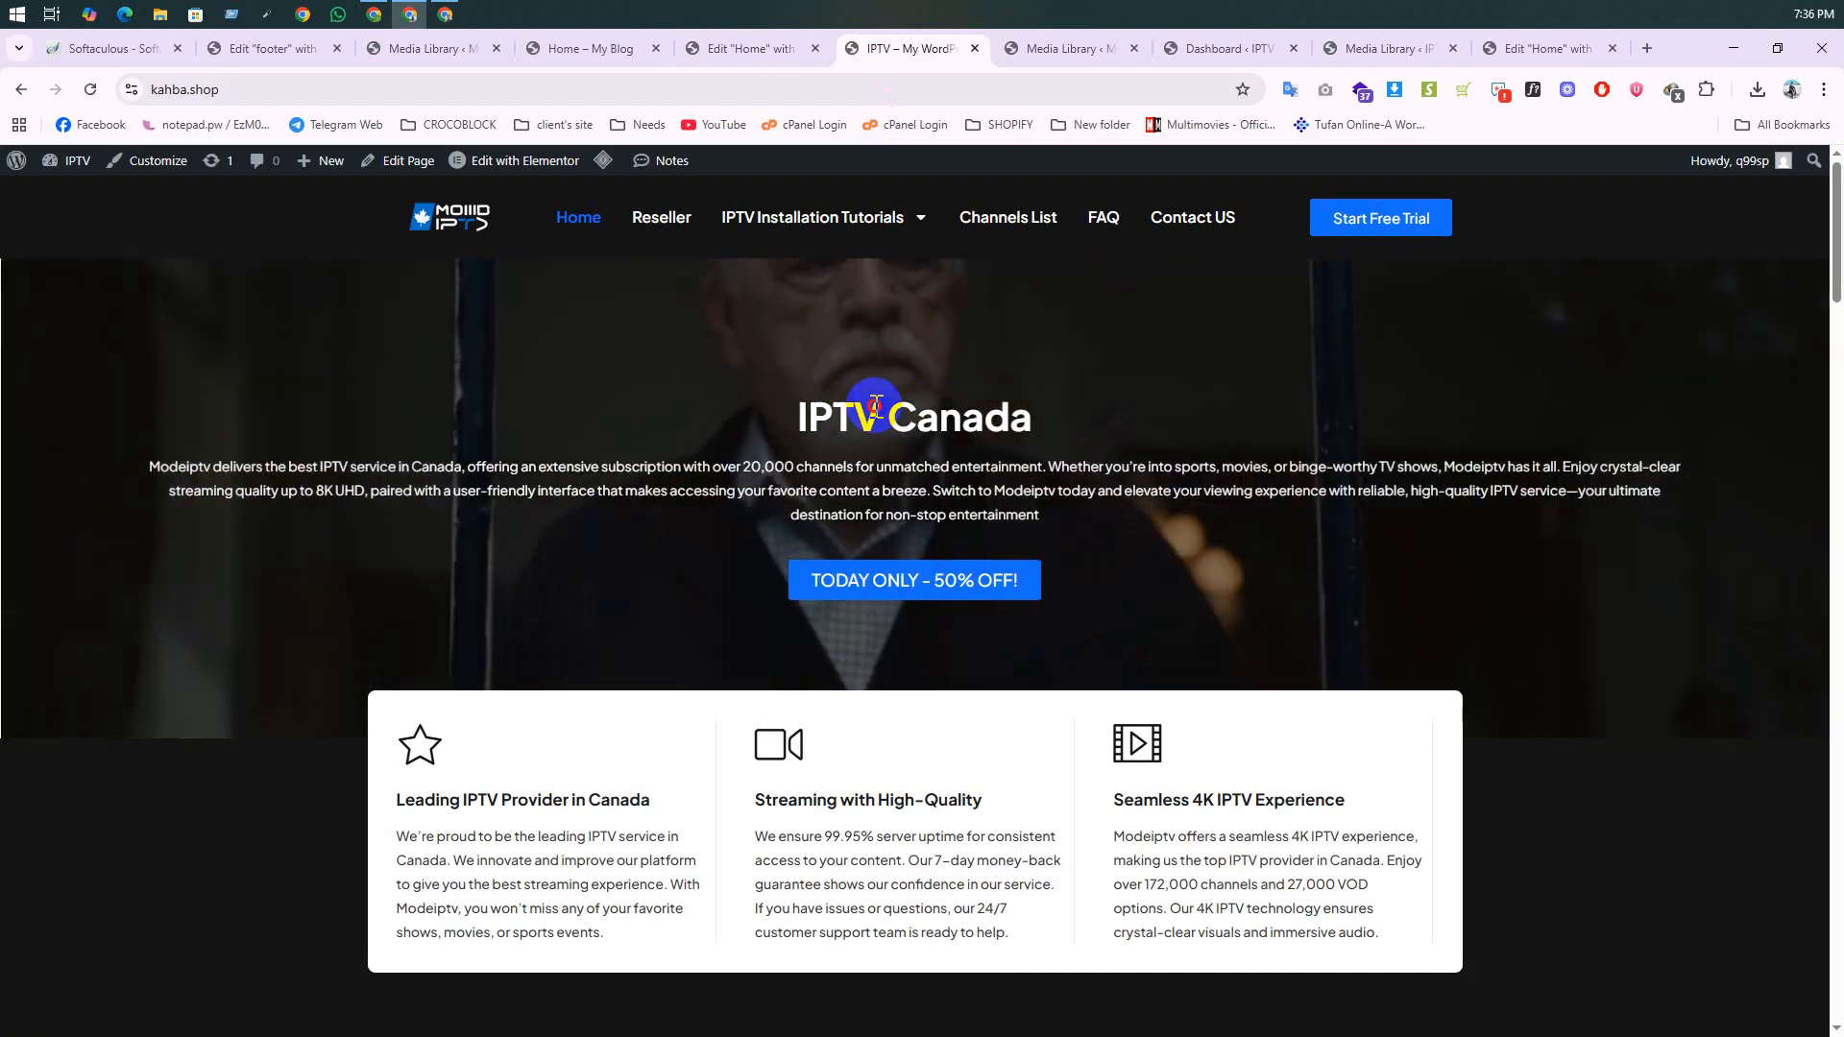
pyautogui.tripleClick(882, 400)
pyautogui.hotkey('ctrl', 'c')
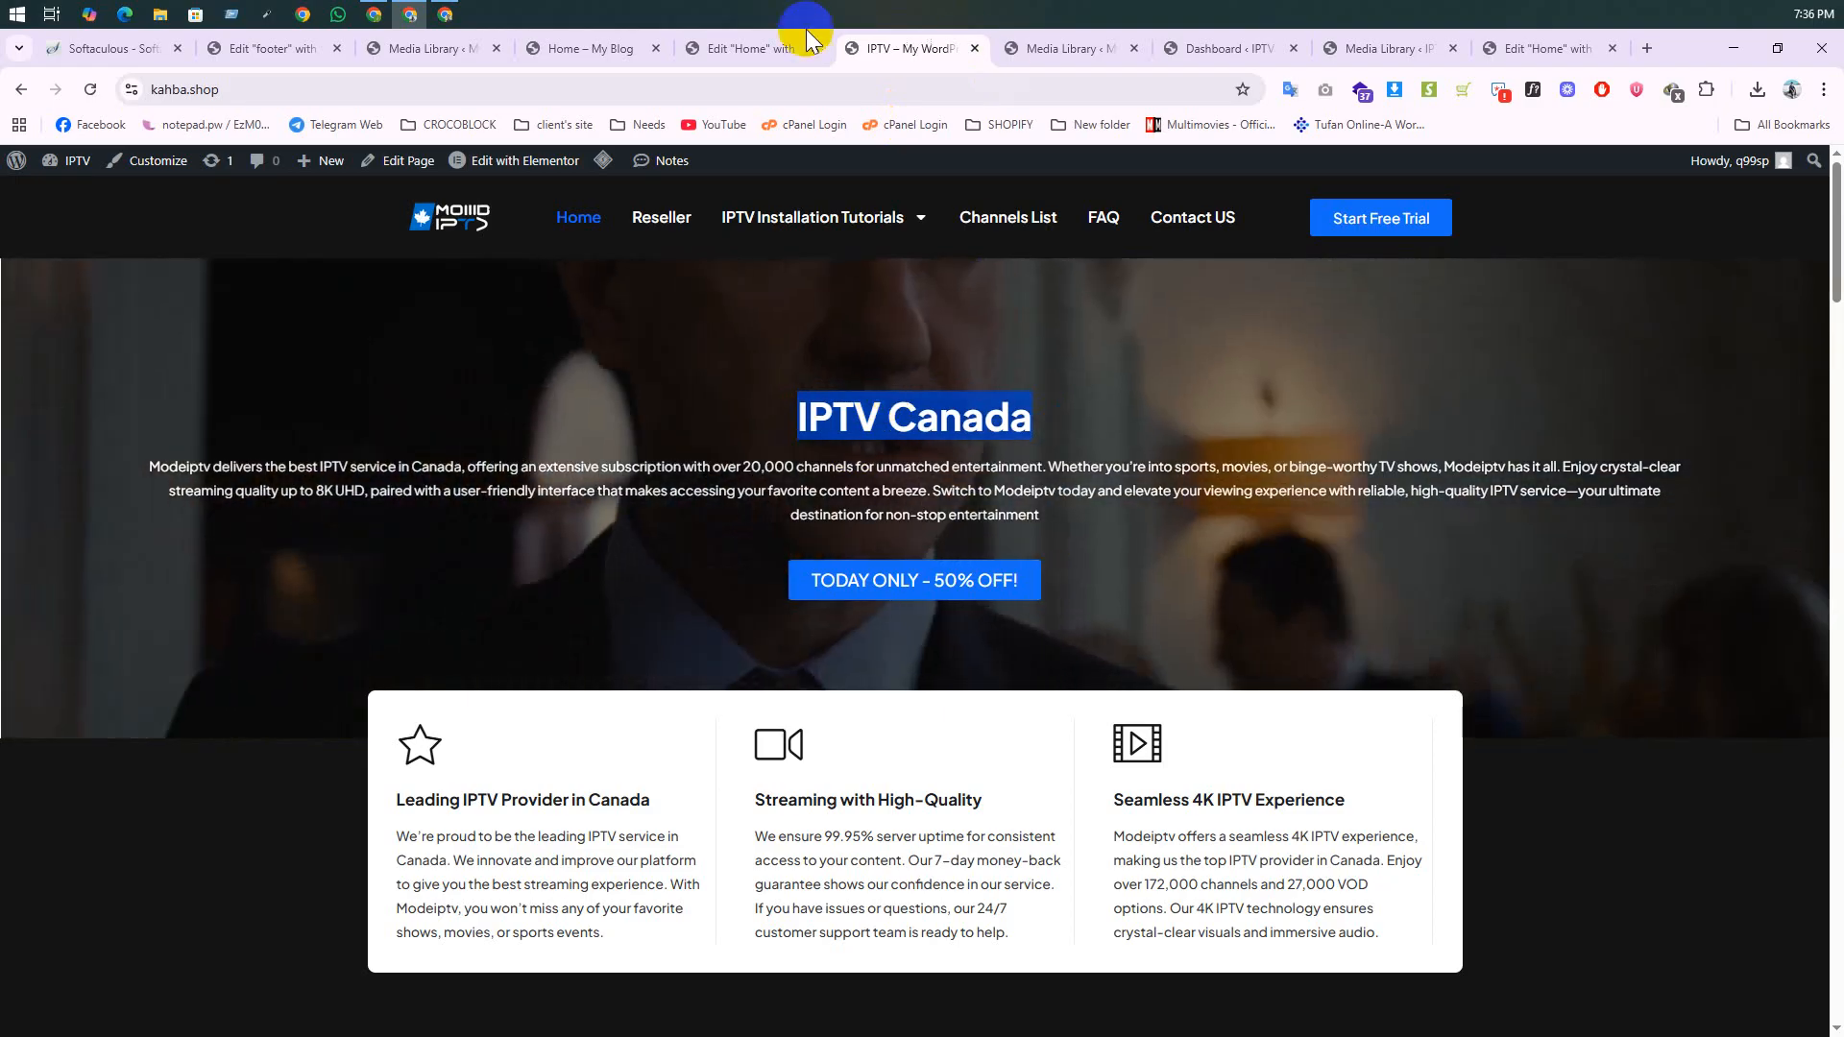
pyautogui.click(786, 46)
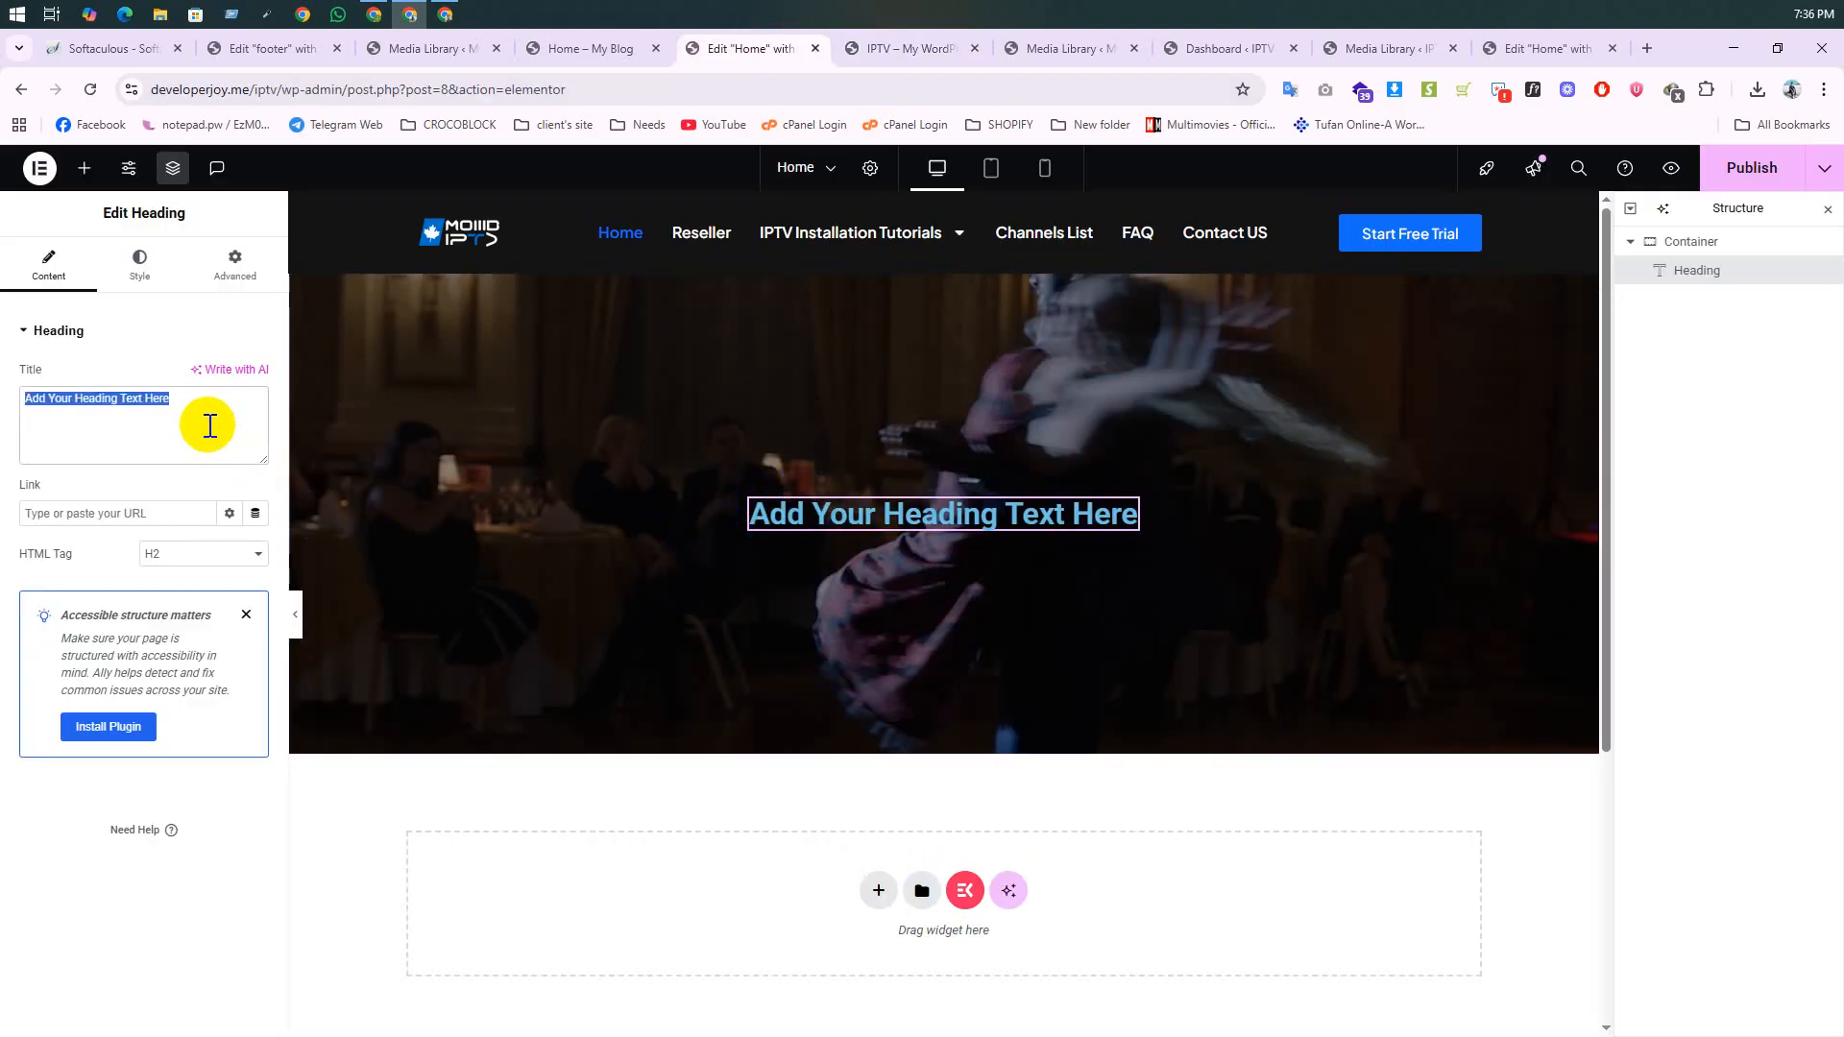
pyautogui.hotkey('ctrl', 'v')
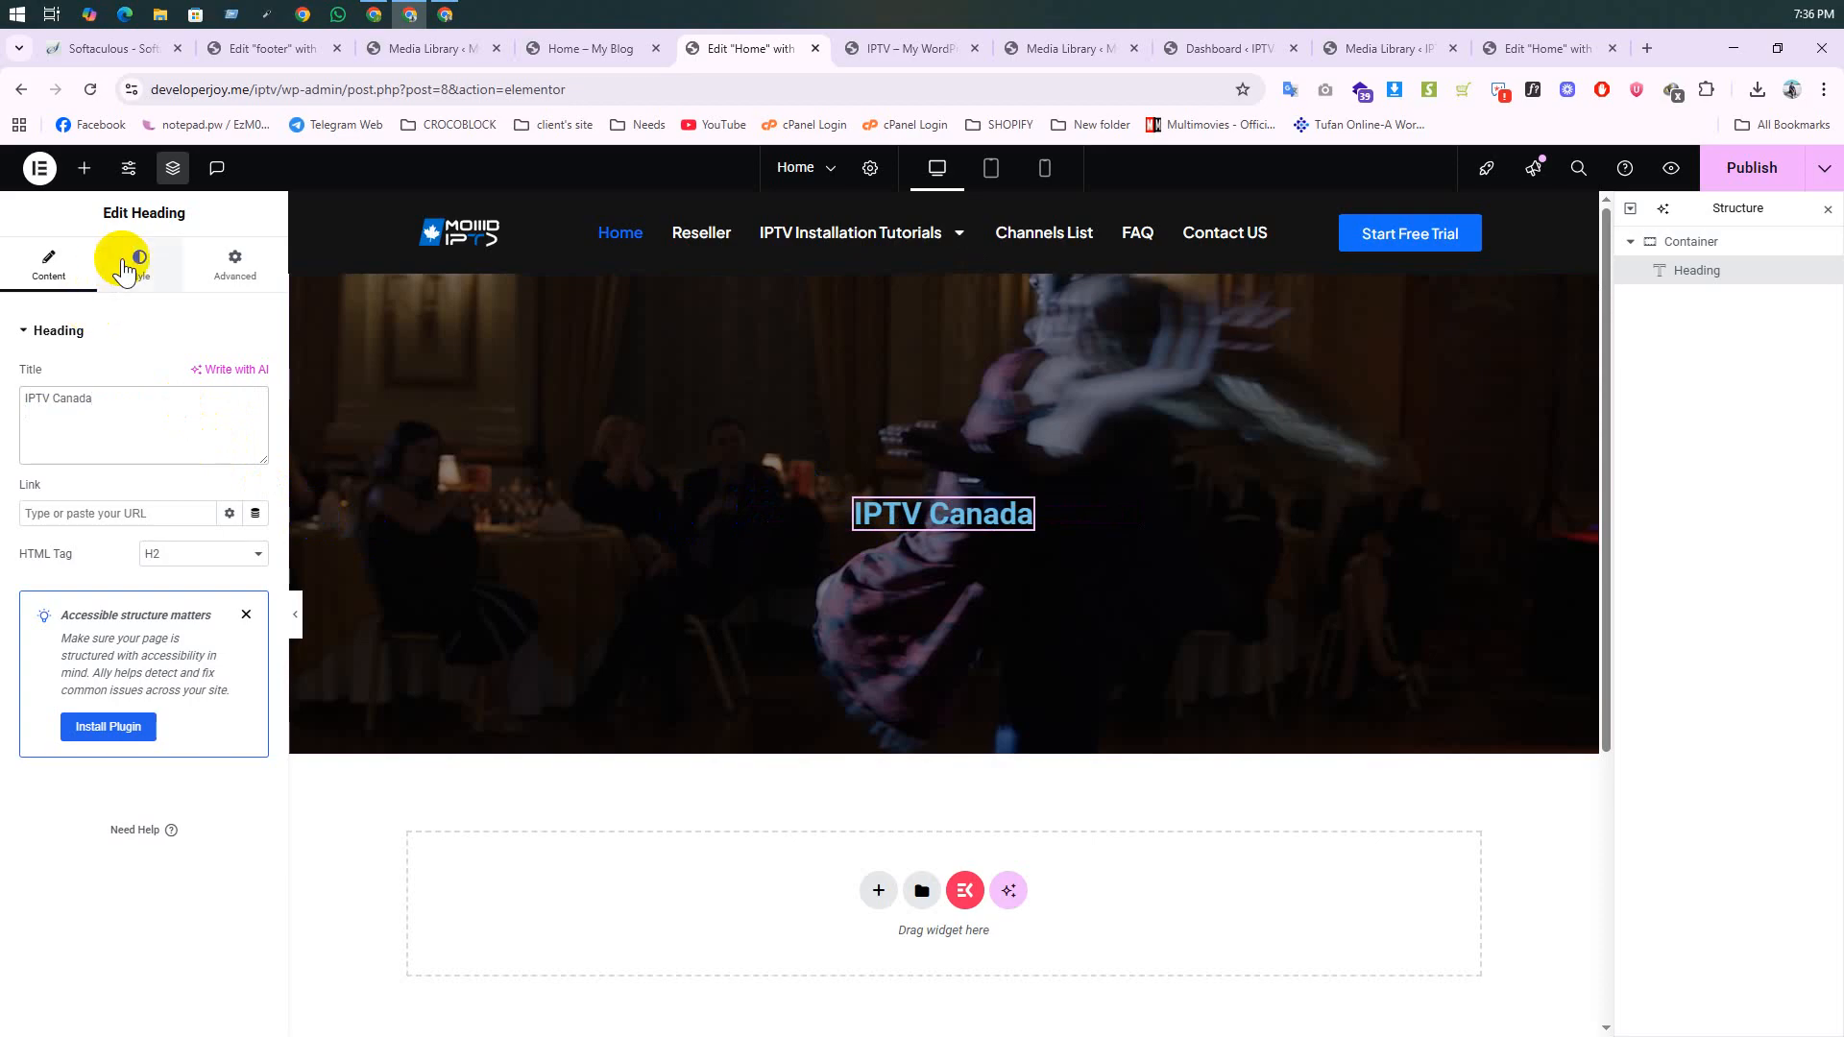
# Step: Set the text colour of the IPTV Canada heading to white
pyautogui.click(139, 264)
pyautogui.click(257, 647)
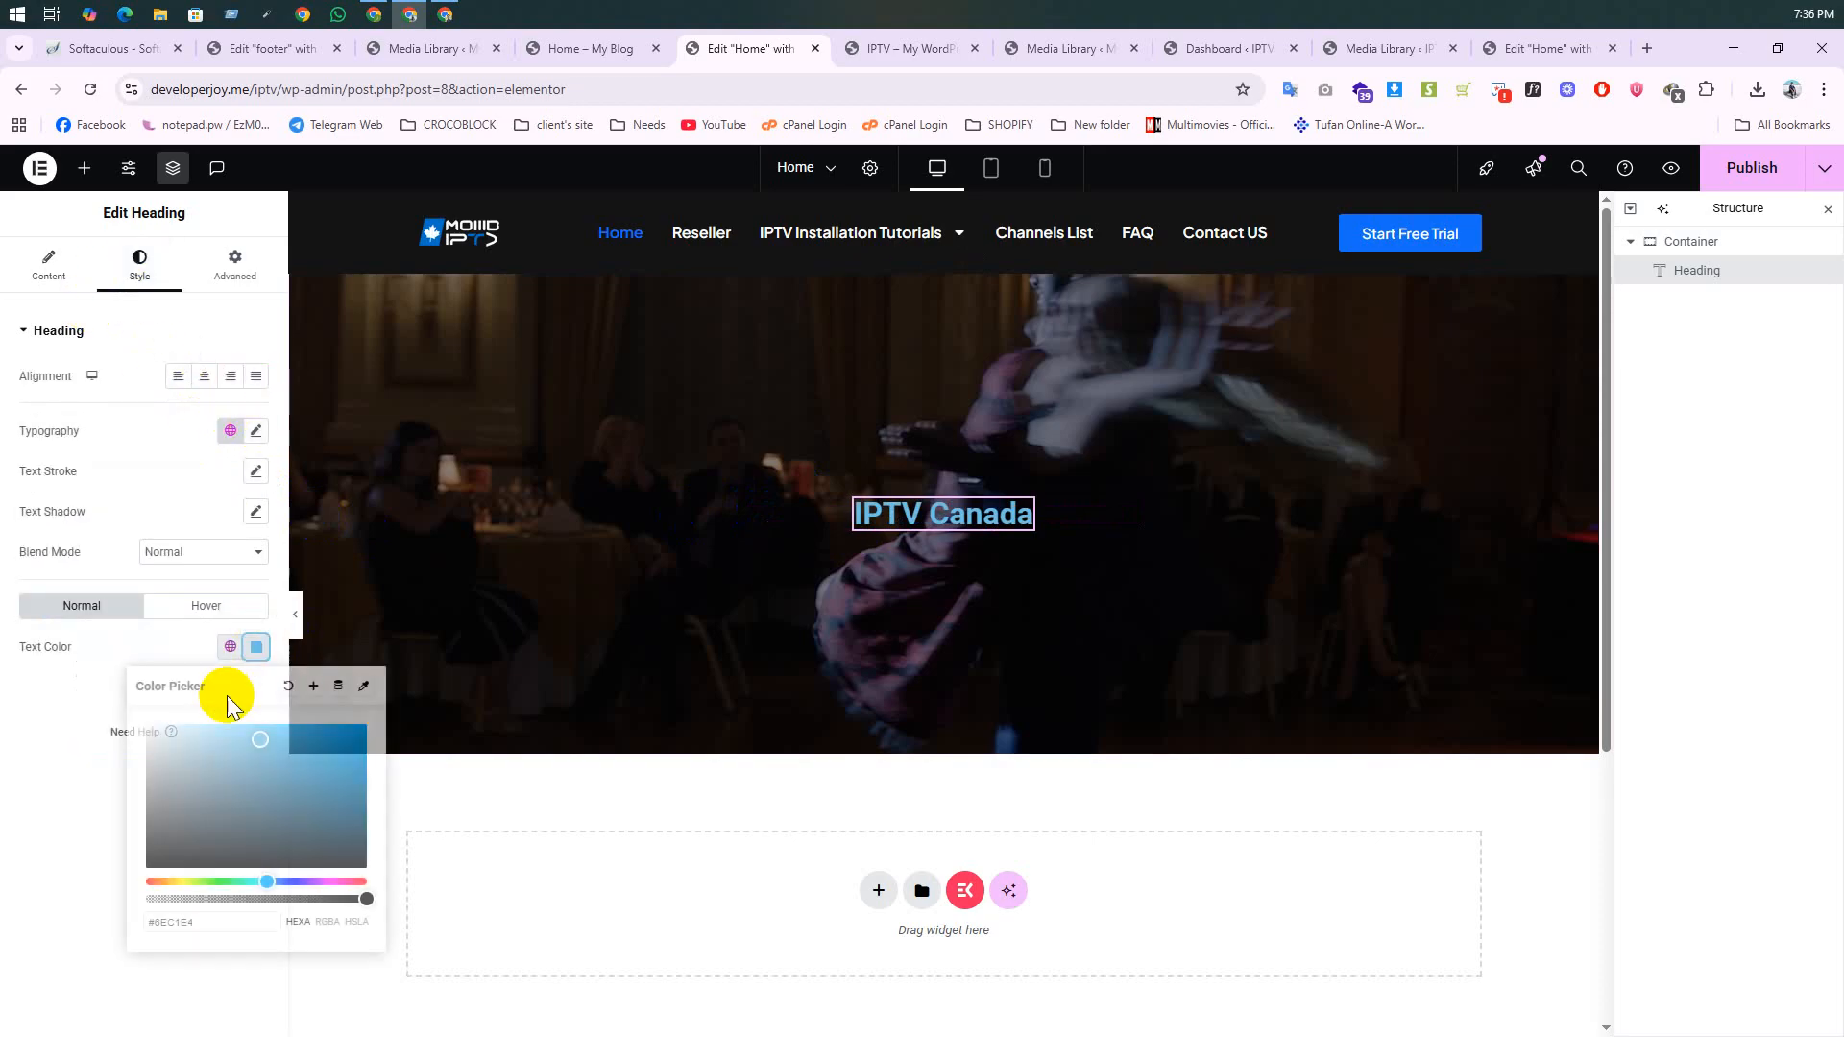
pyautogui.click(199, 739)
pyautogui.click(103, 716)
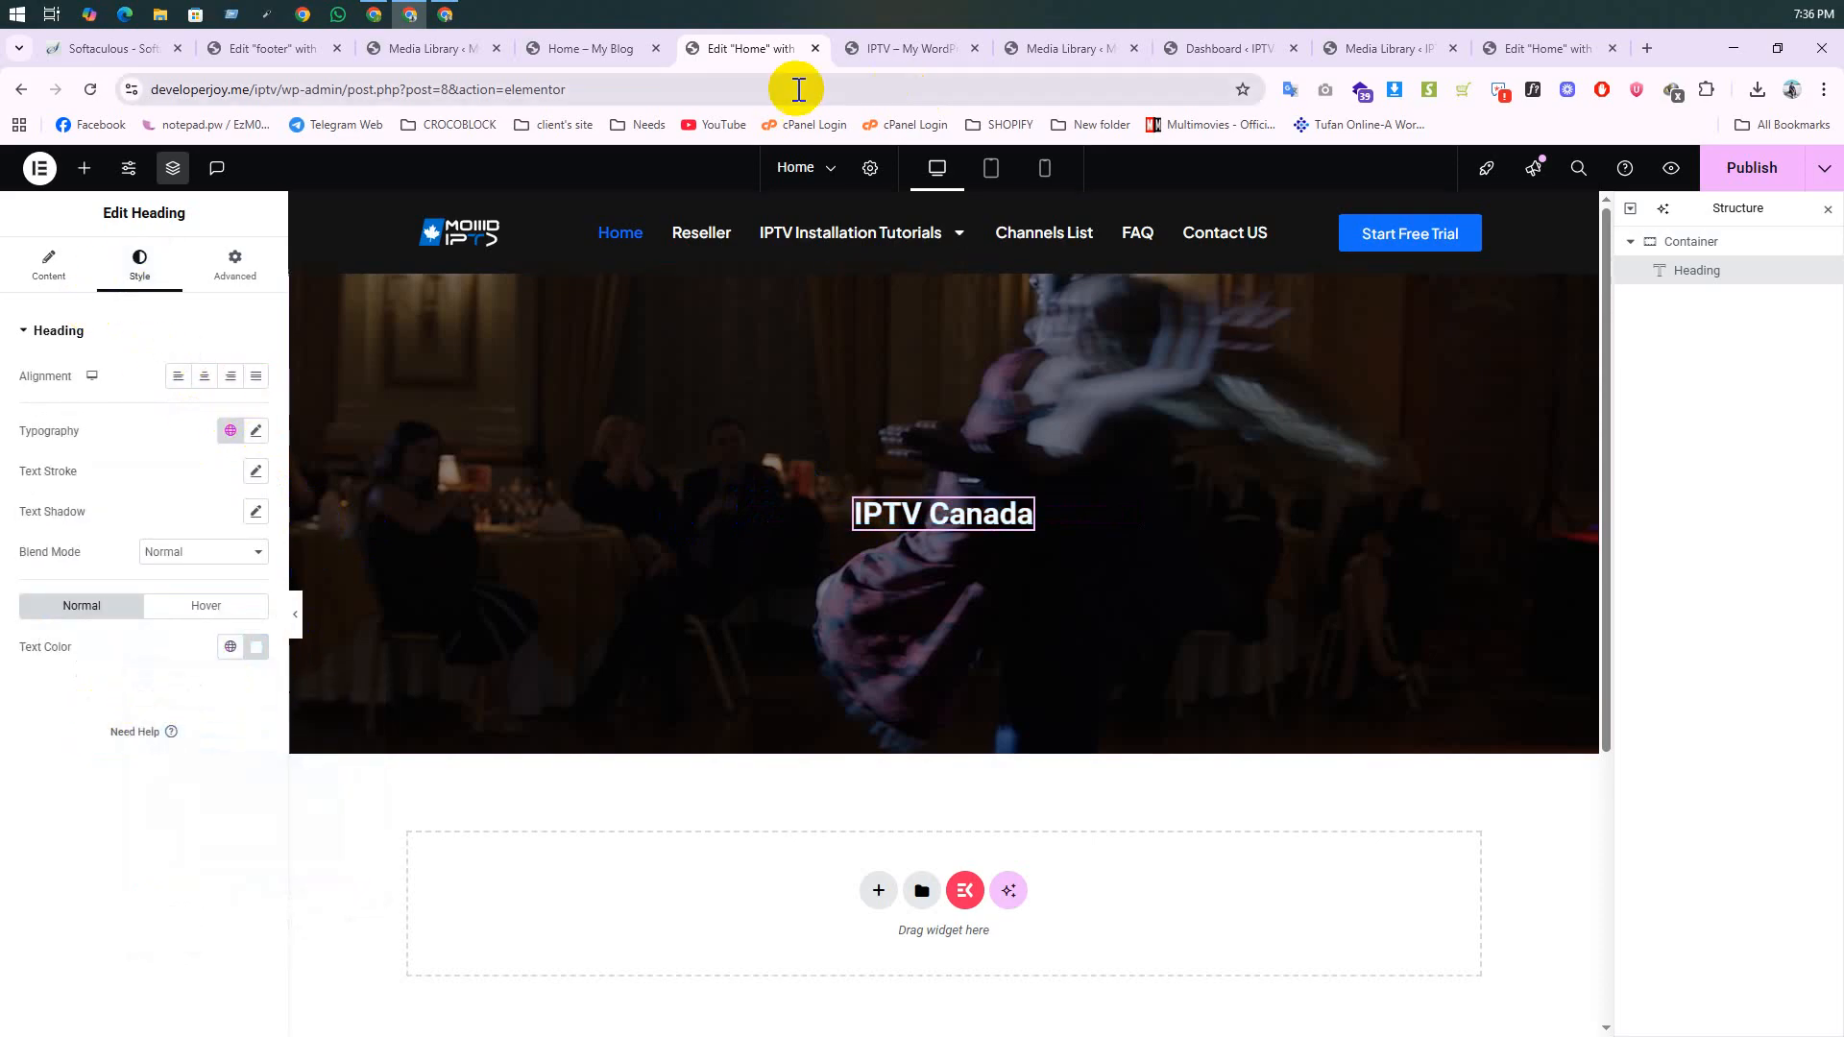
# Step: Inspect the reference page's IPTV Canada heading with WhatFont and copy the font name Plus Jakarta Sans
pyautogui.click(864, 48)
pyautogui.click(1533, 90)
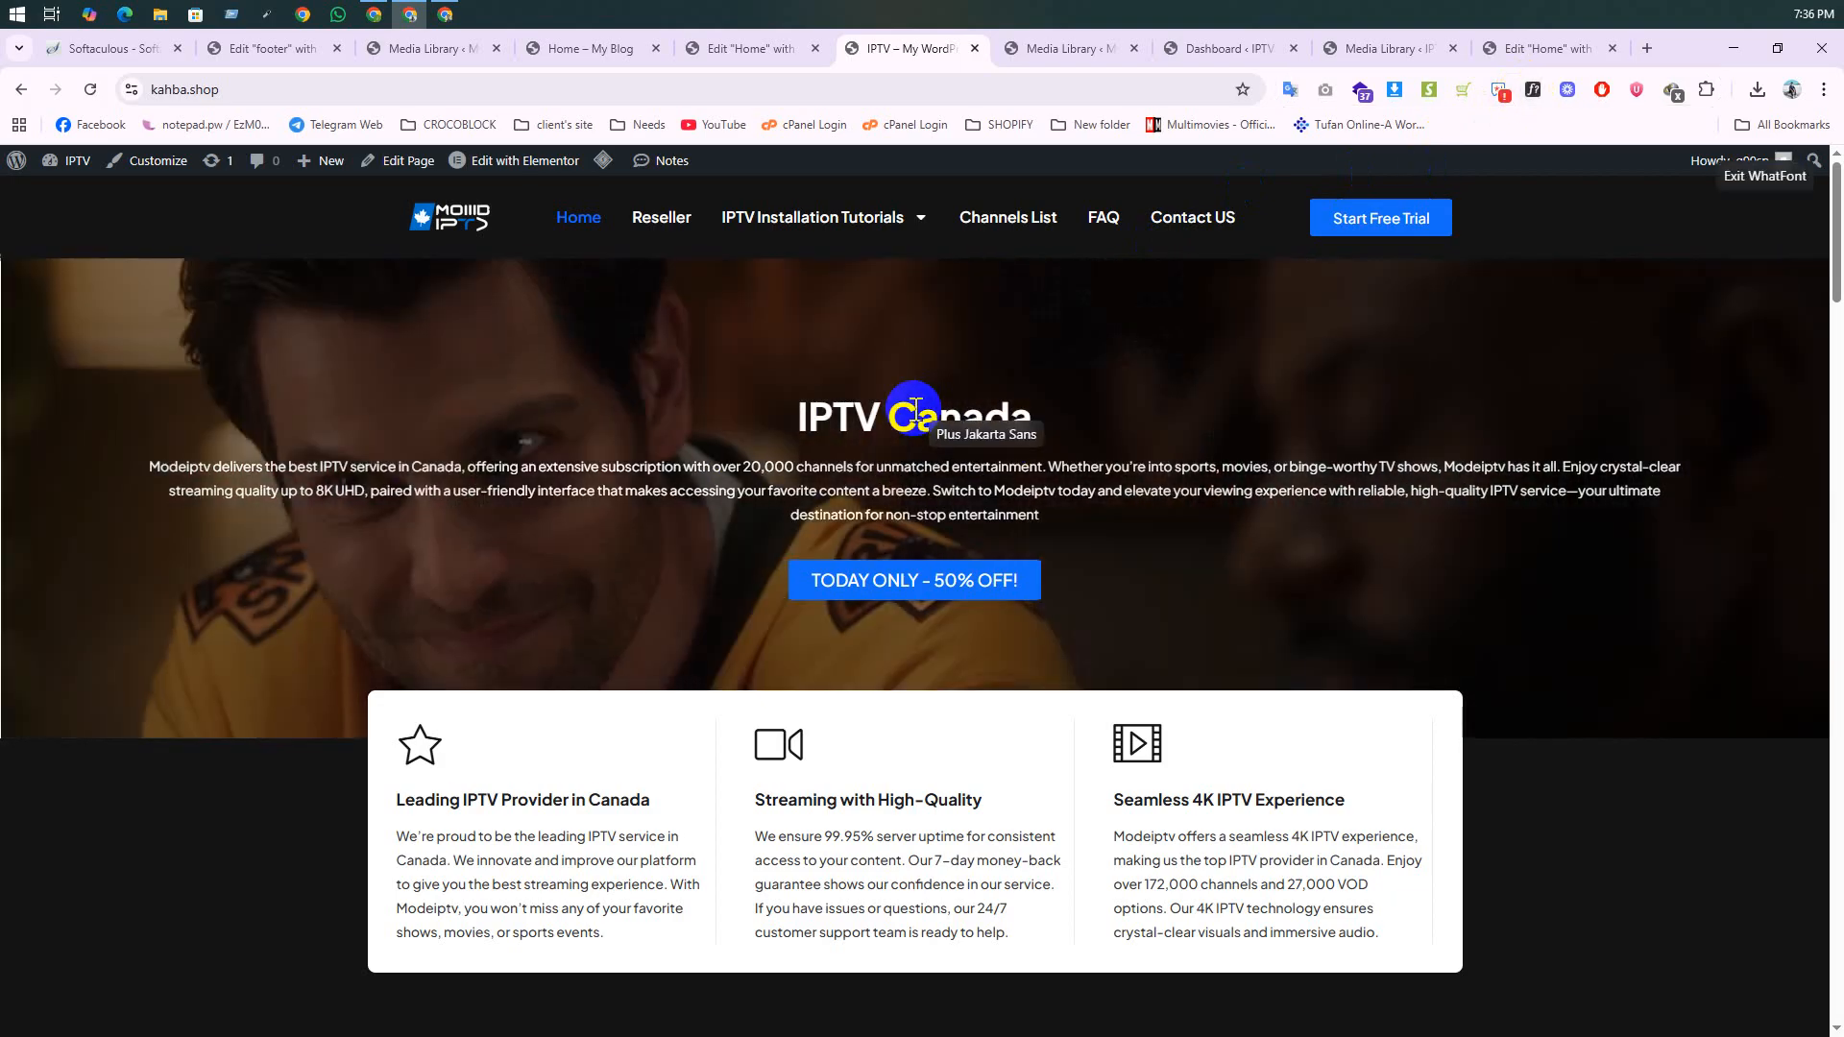
pyautogui.click(916, 413)
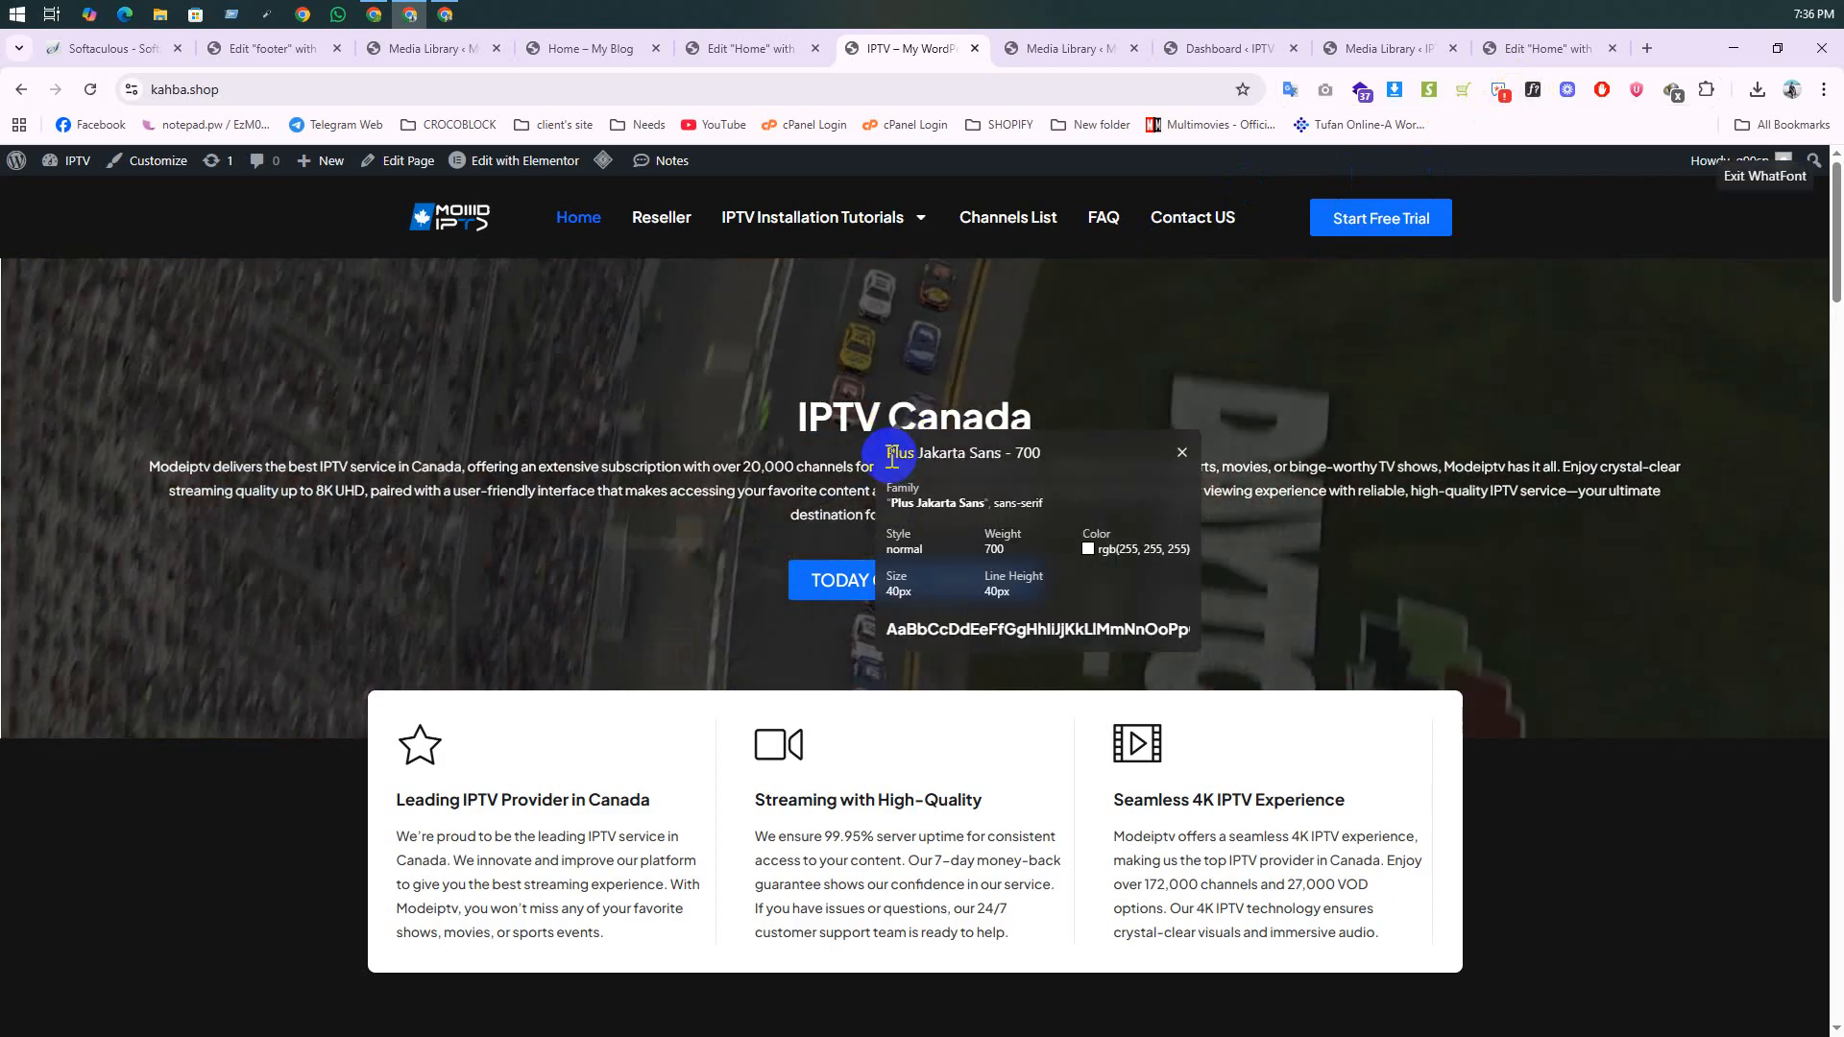
pyautogui.moveTo(1004, 453); pyautogui.dragTo(882, 456)
pyautogui.press('super+c')
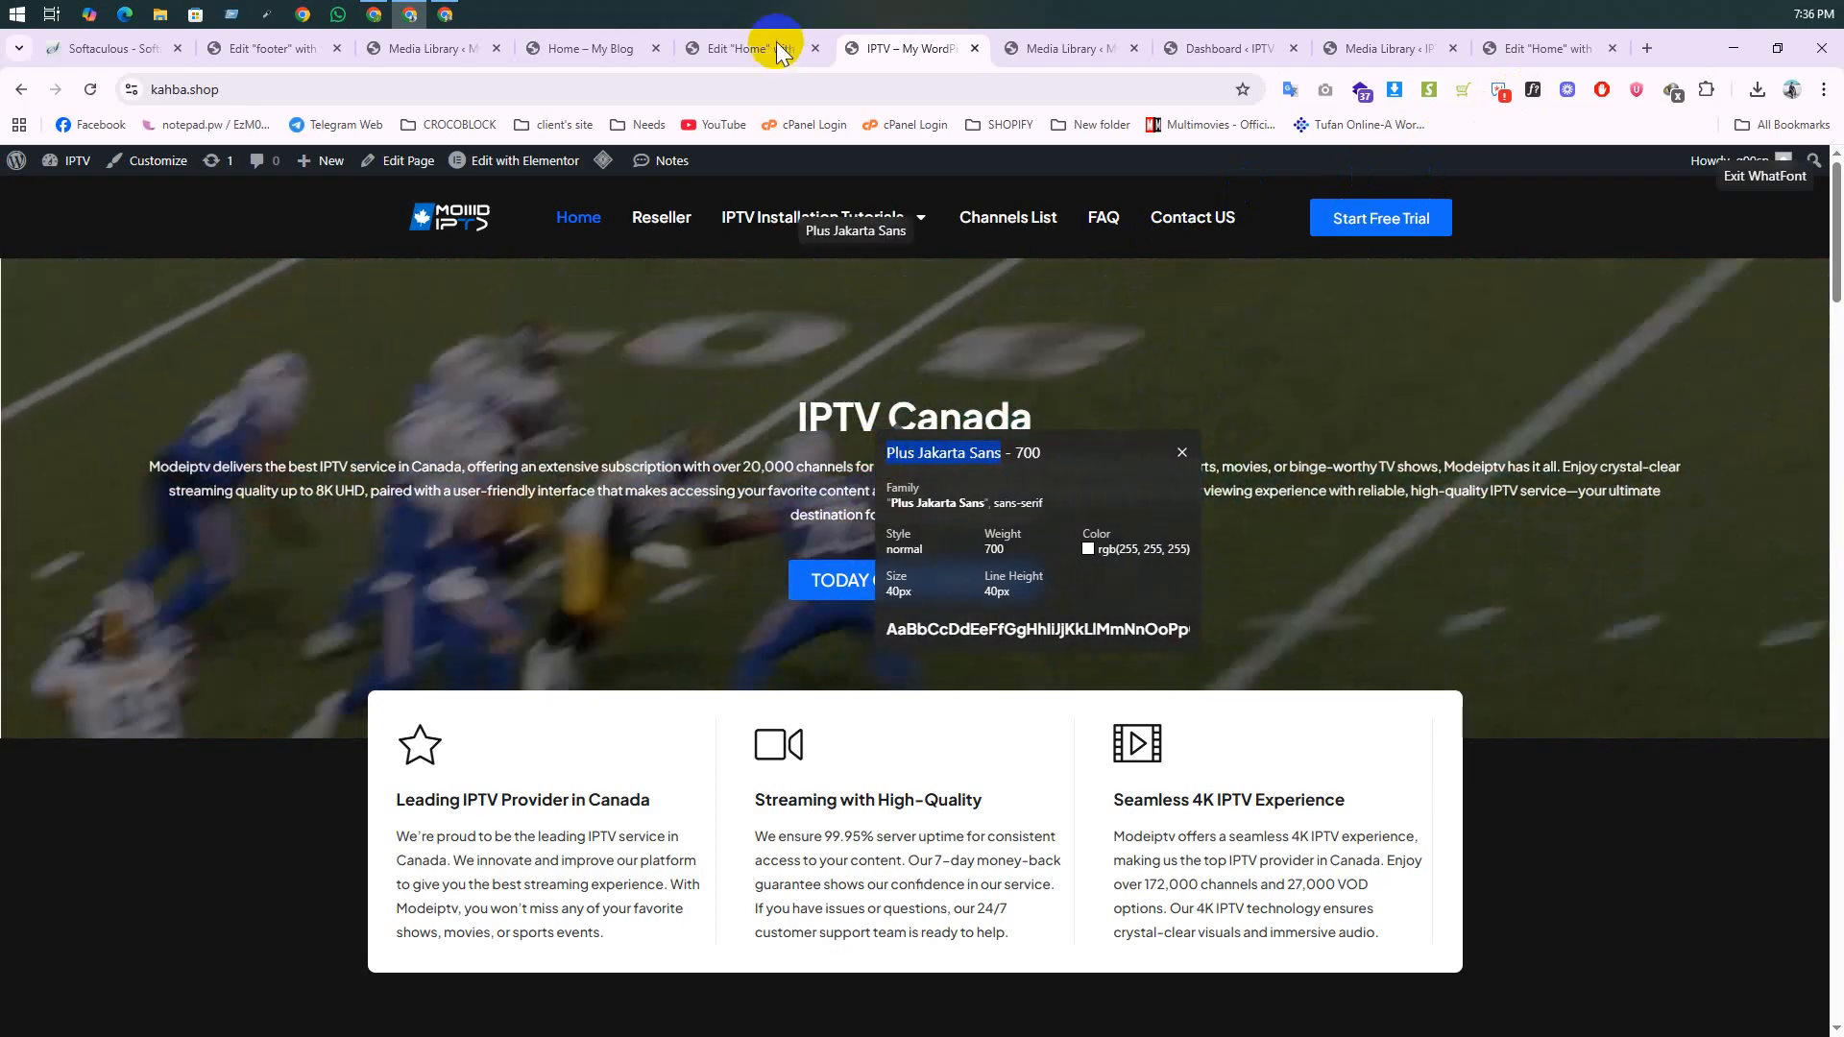
# Step: Set the font family of the IPTV Canada heading to Plus Jakarta Sans, using the name copied from the reference page
pyautogui.click(773, 48)
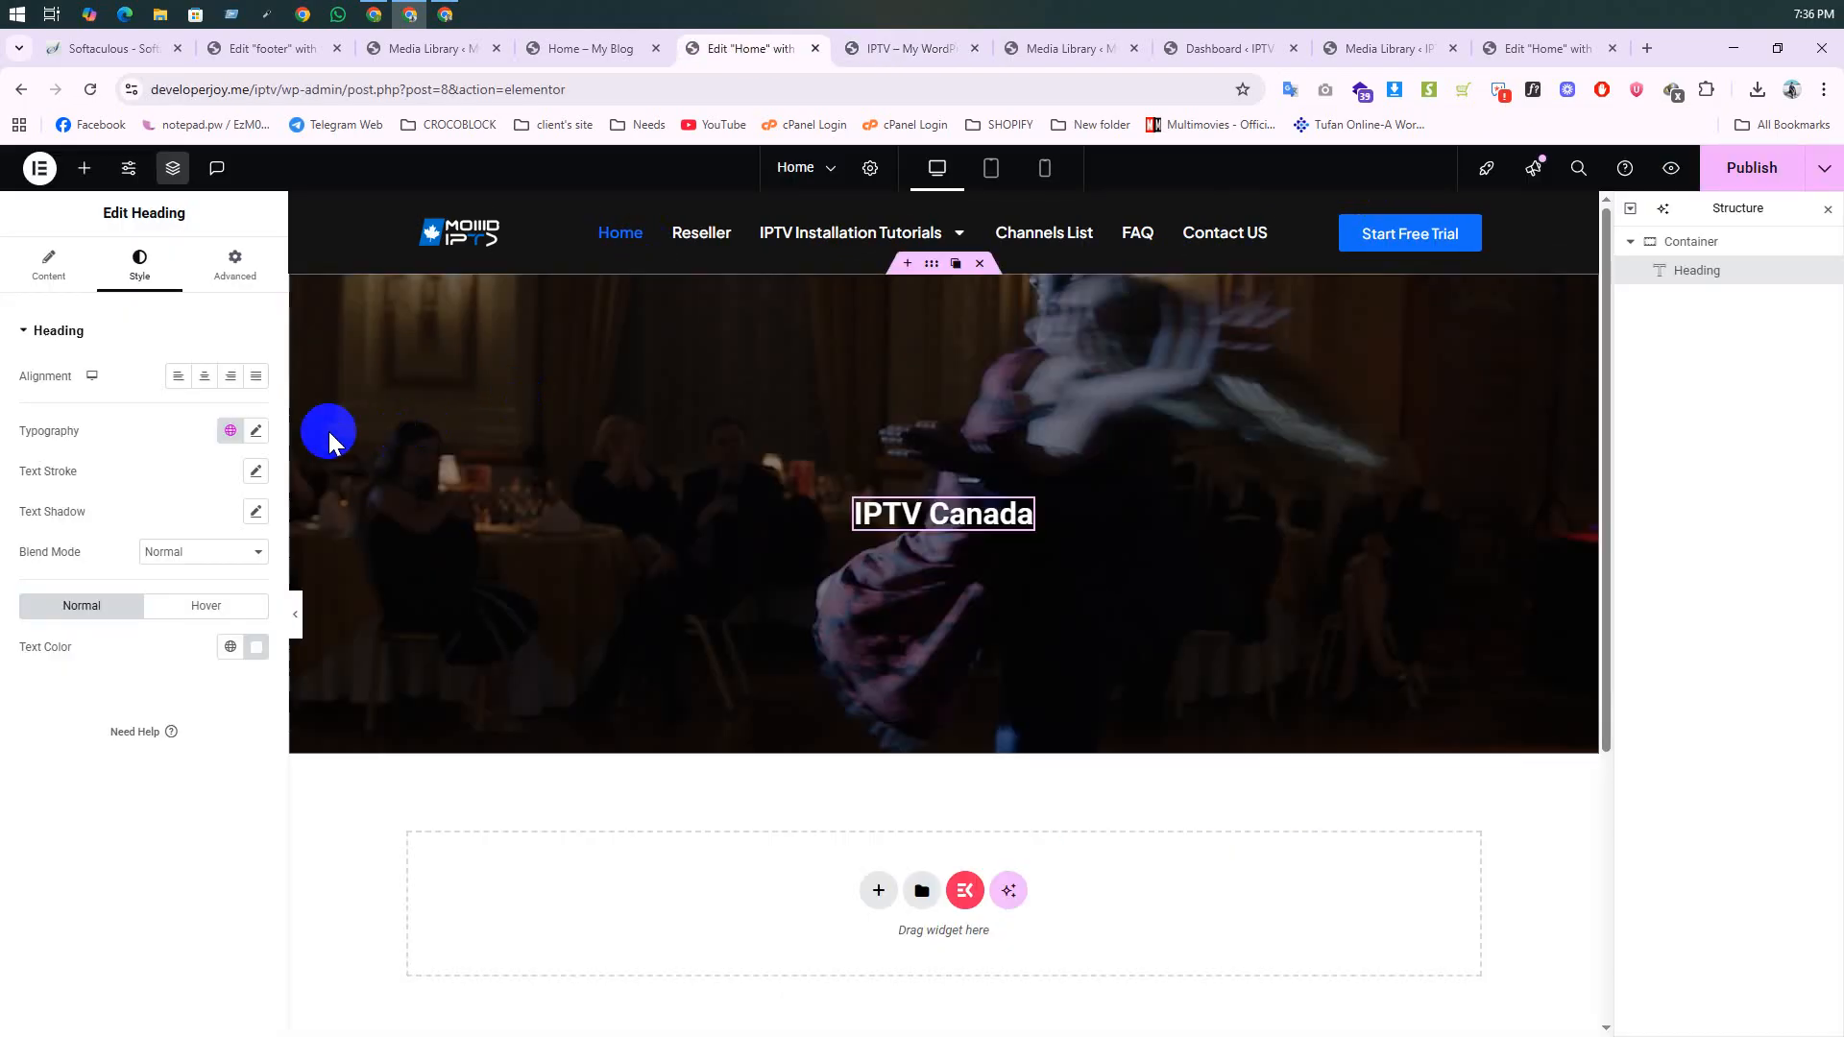
pyautogui.click(257, 432)
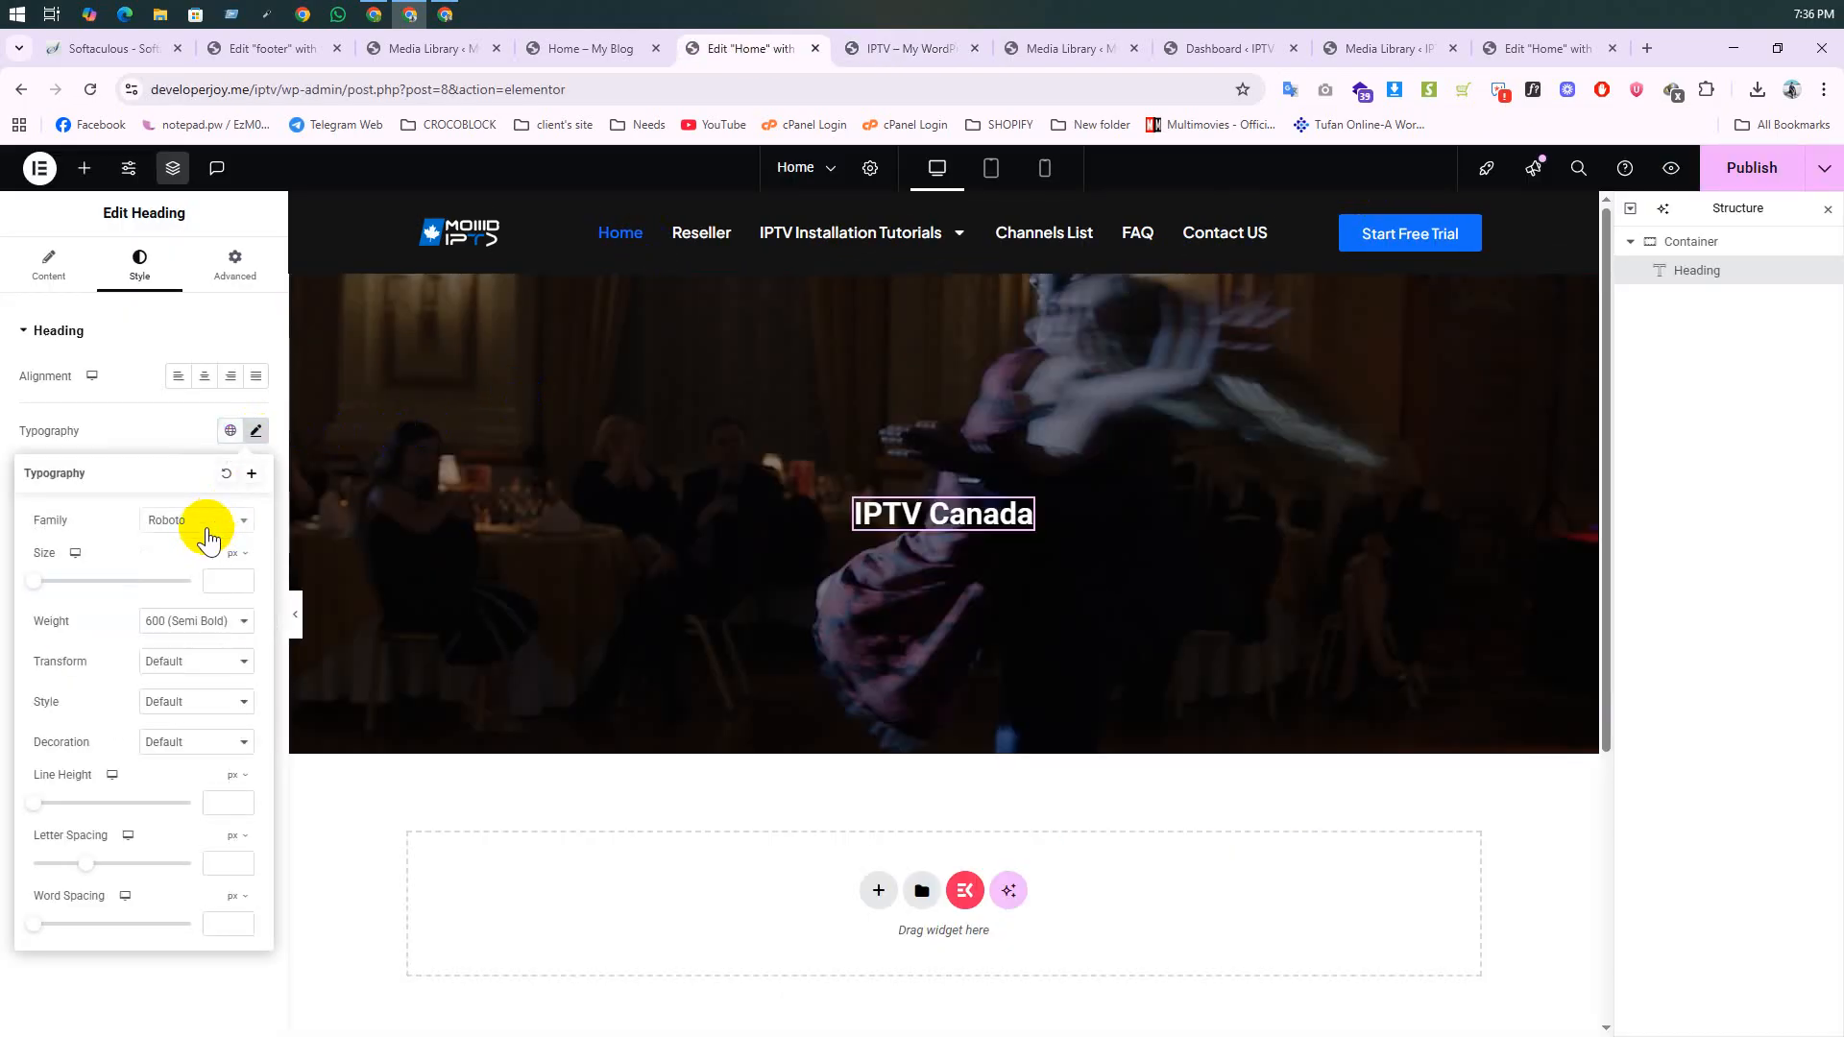
pyautogui.click(206, 524)
pyautogui.press('super+v')
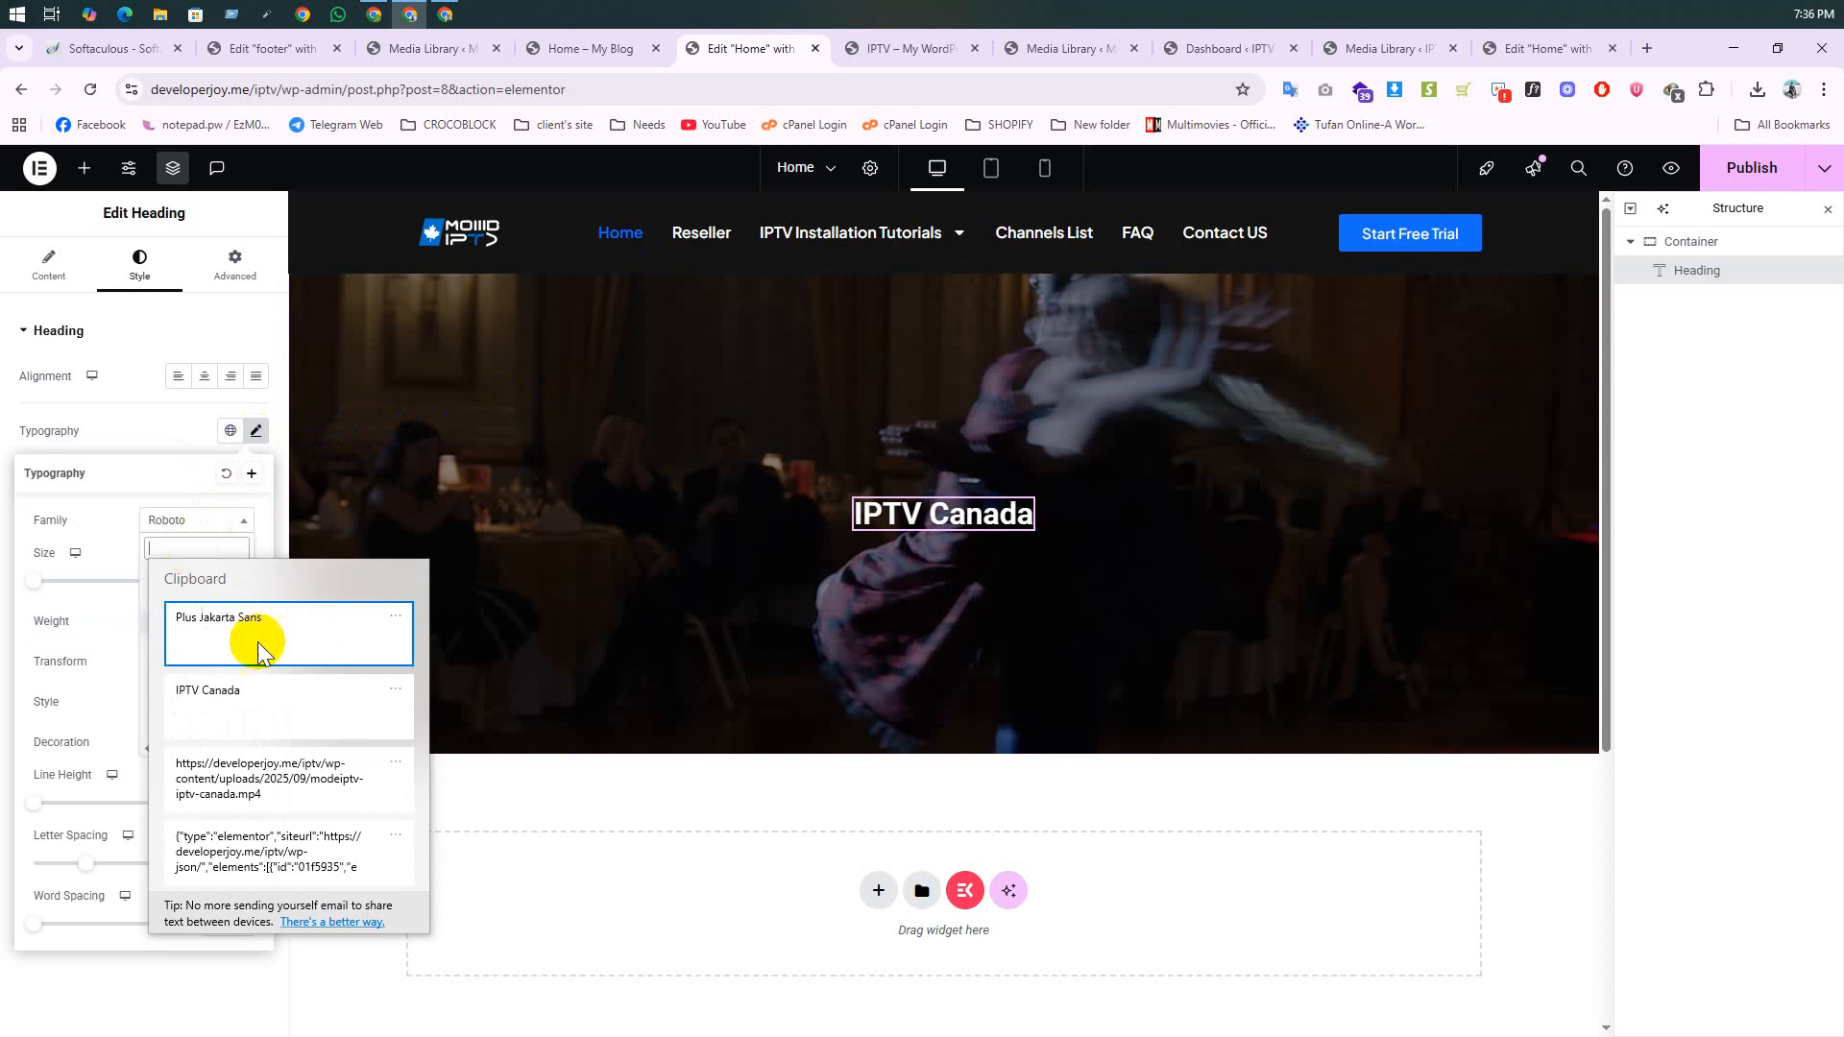
pyautogui.click(242, 649)
pyautogui.click(192, 596)
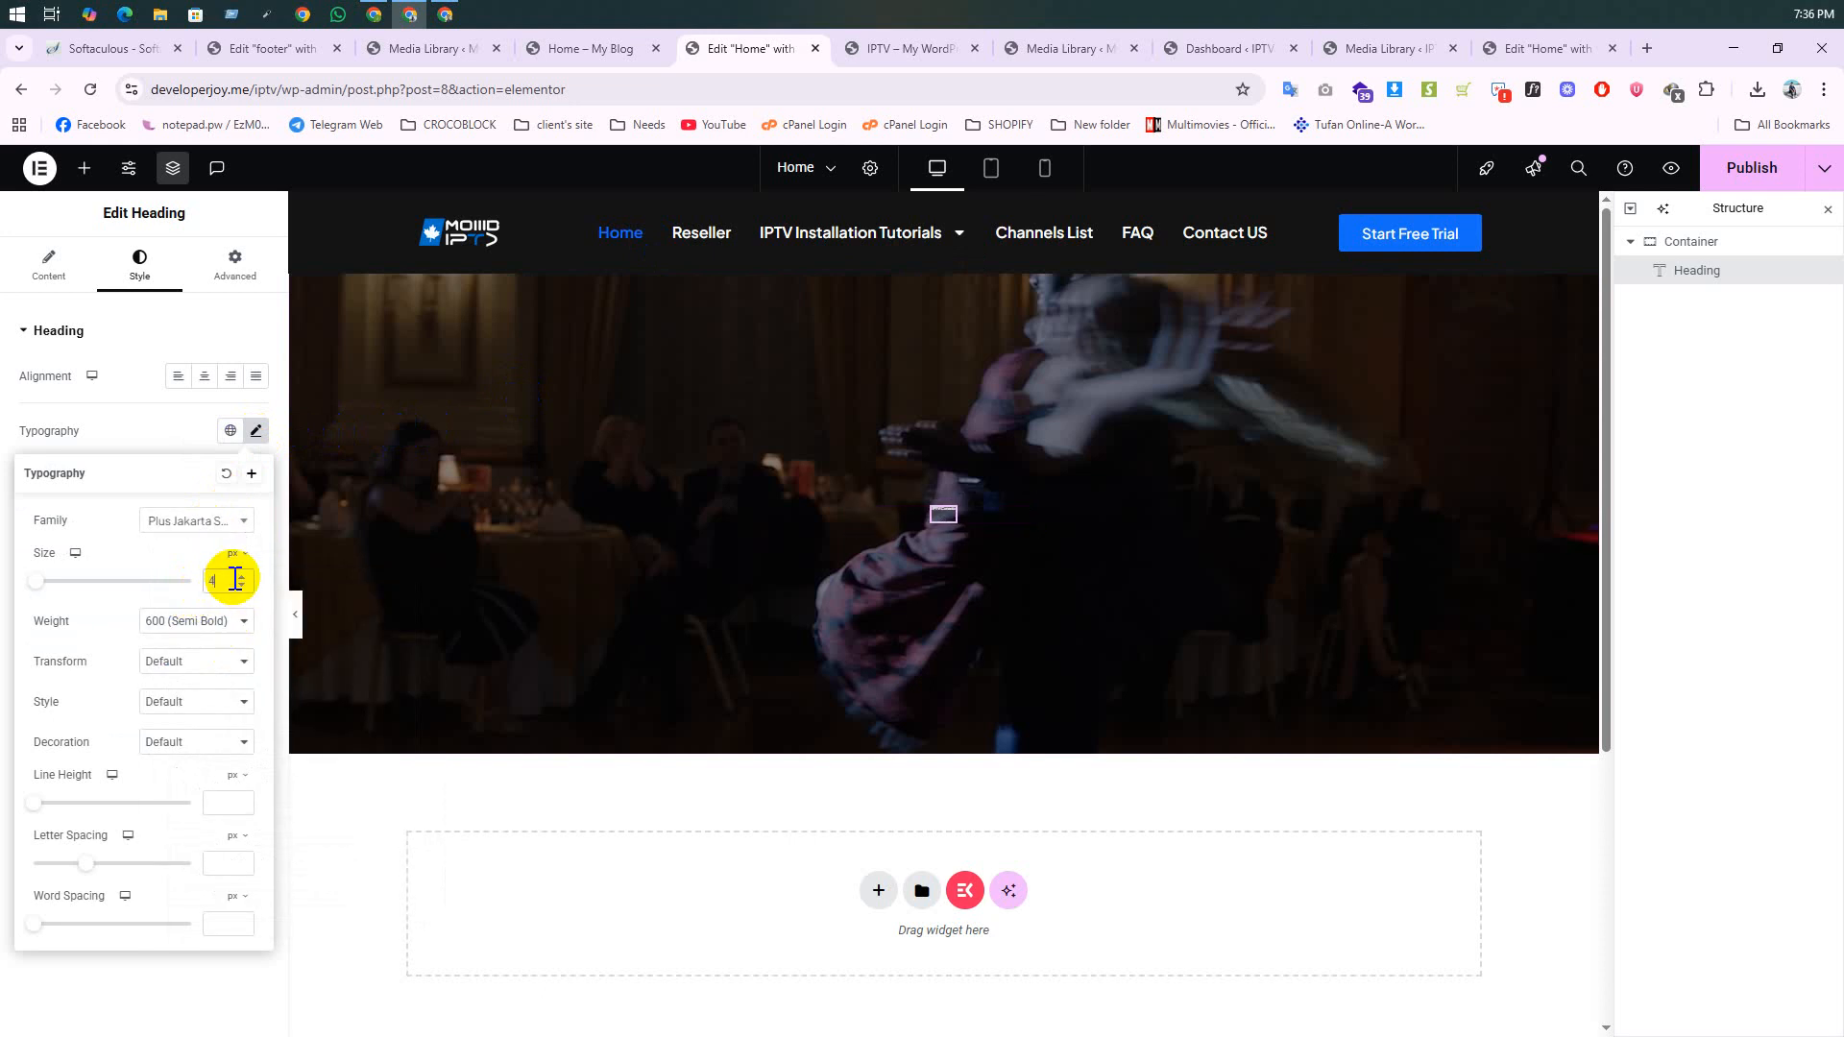
# Step: Set the IPTV Canada heading to size 40 px, weight 700 (Bold) and line height 40 px
pyautogui.click(187, 629)
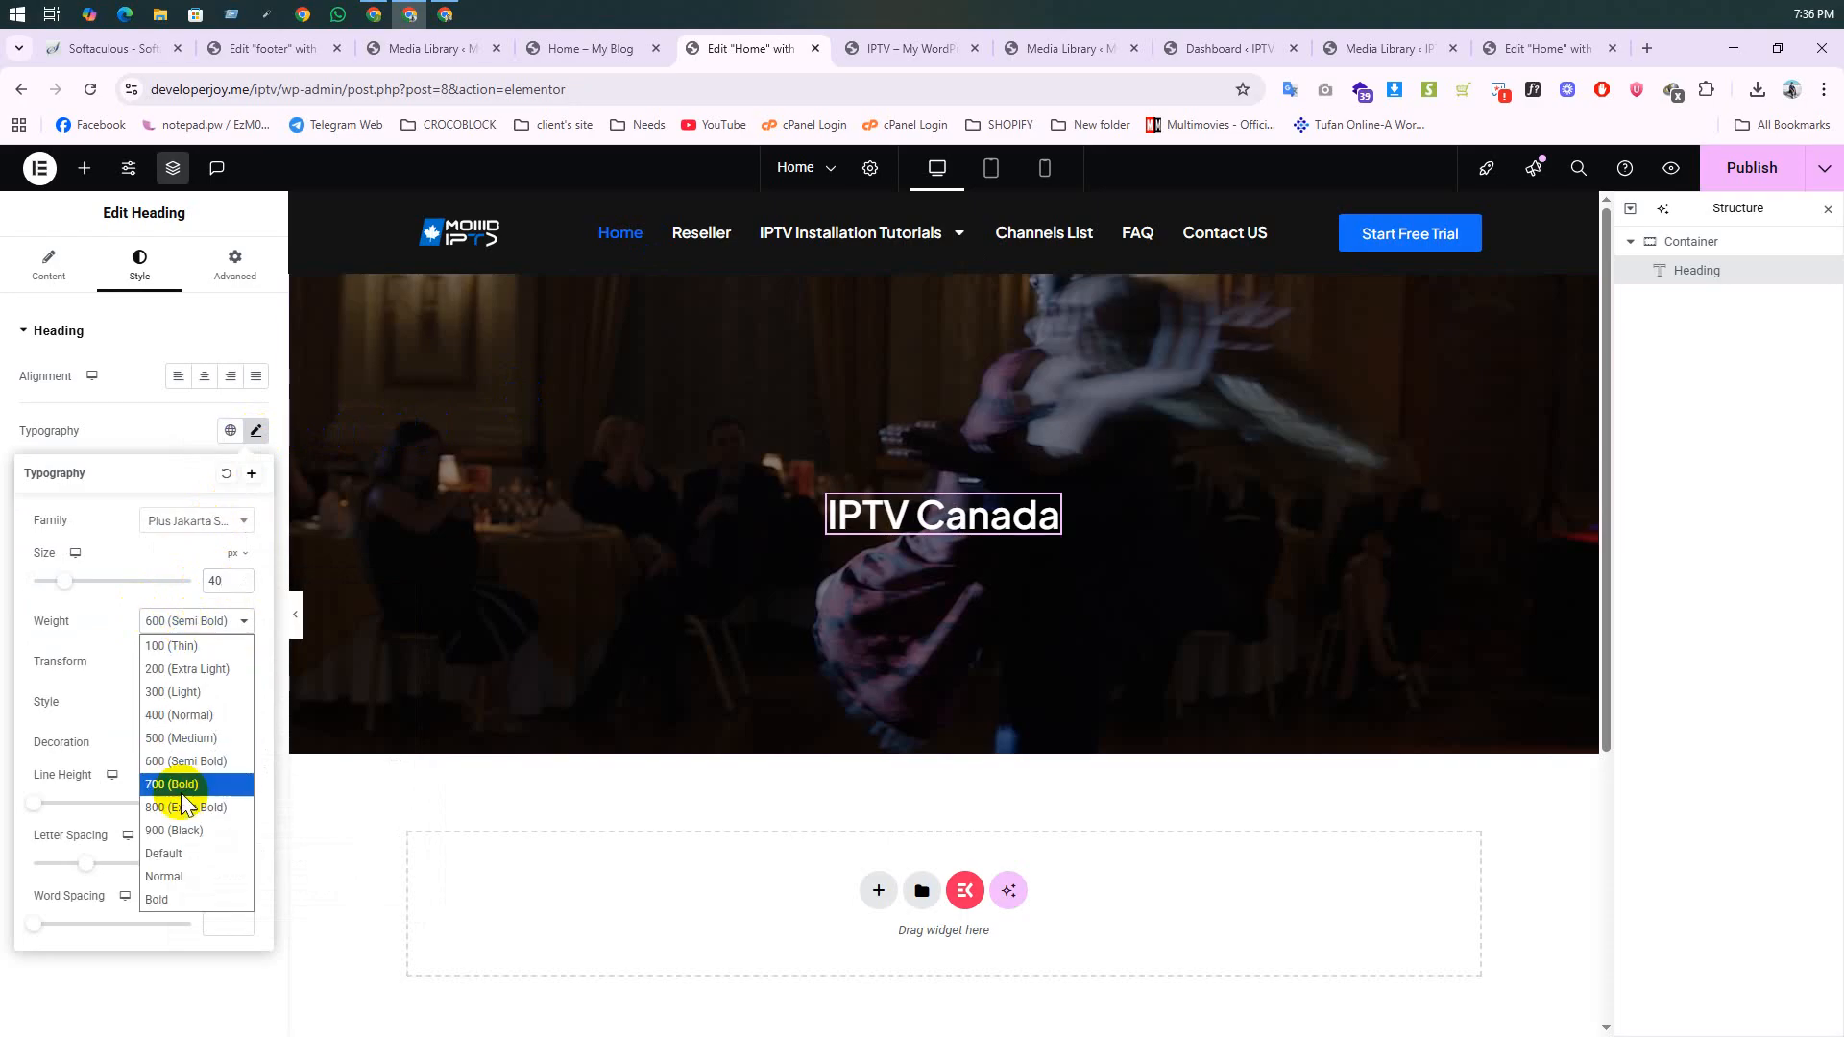
pyautogui.click(180, 786)
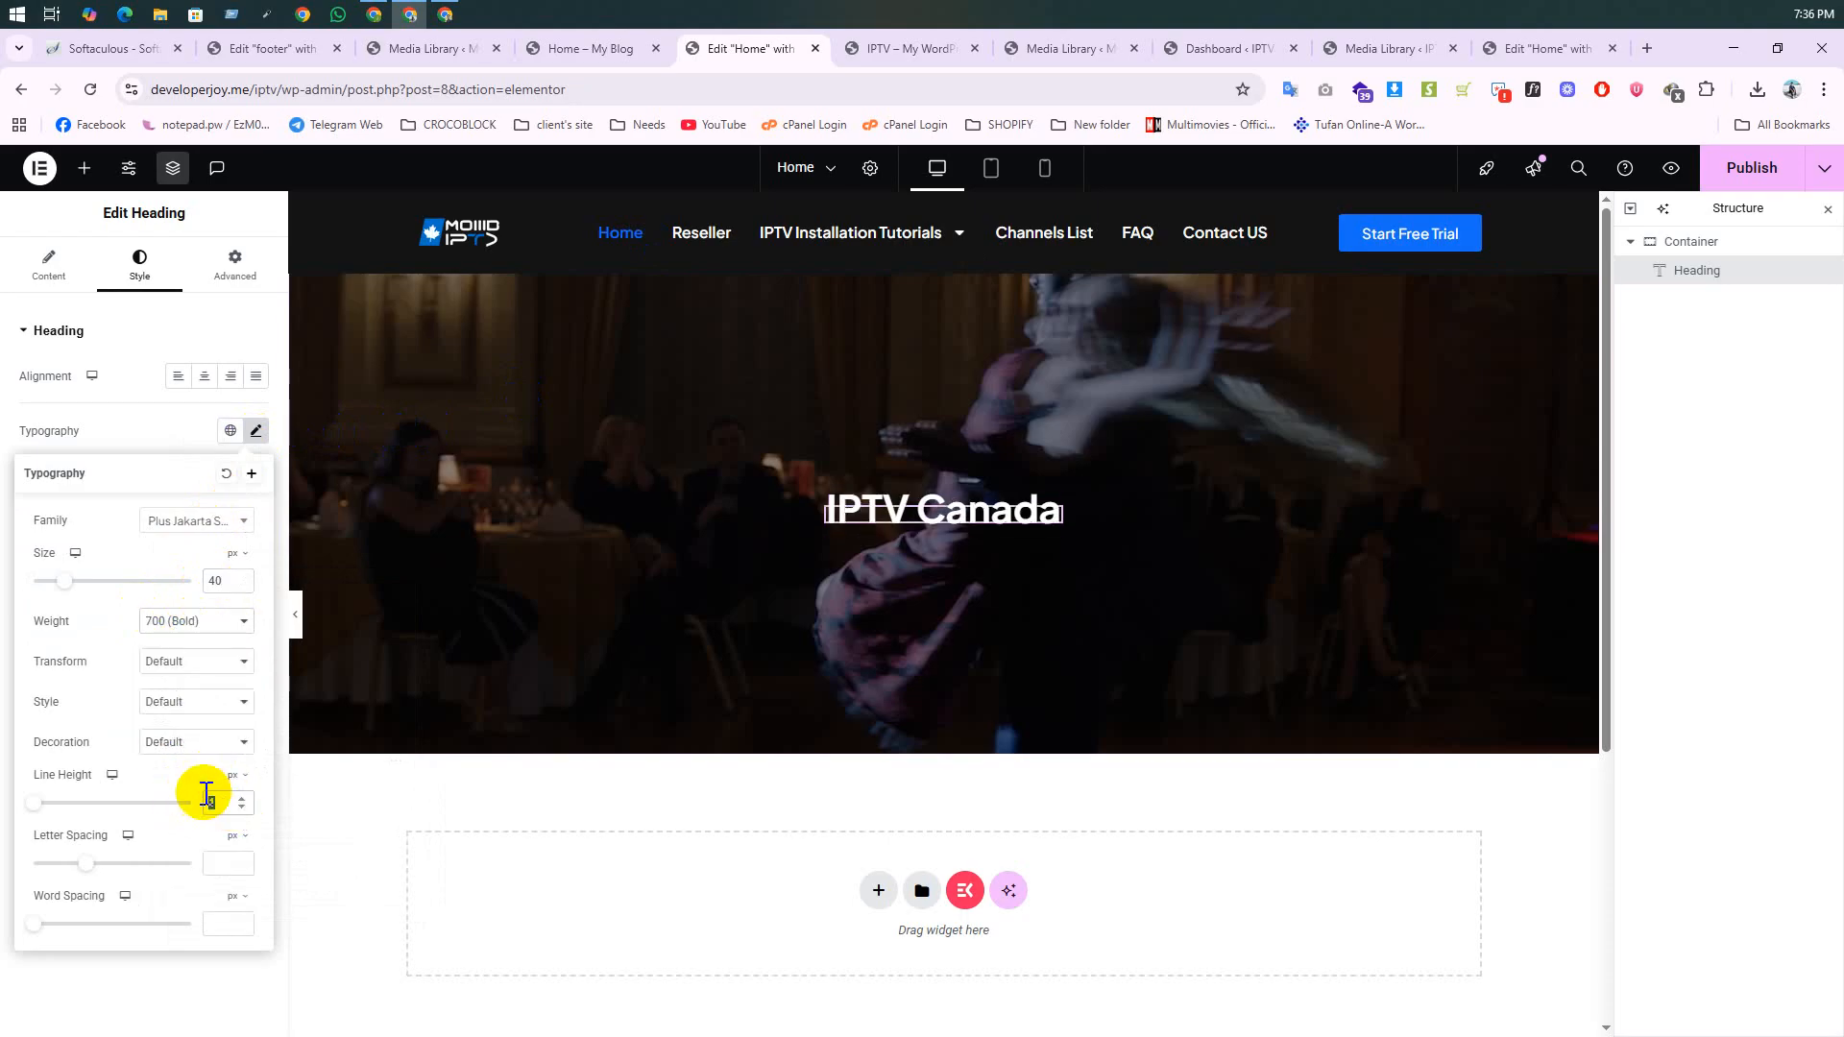
pyautogui.click(980, 609)
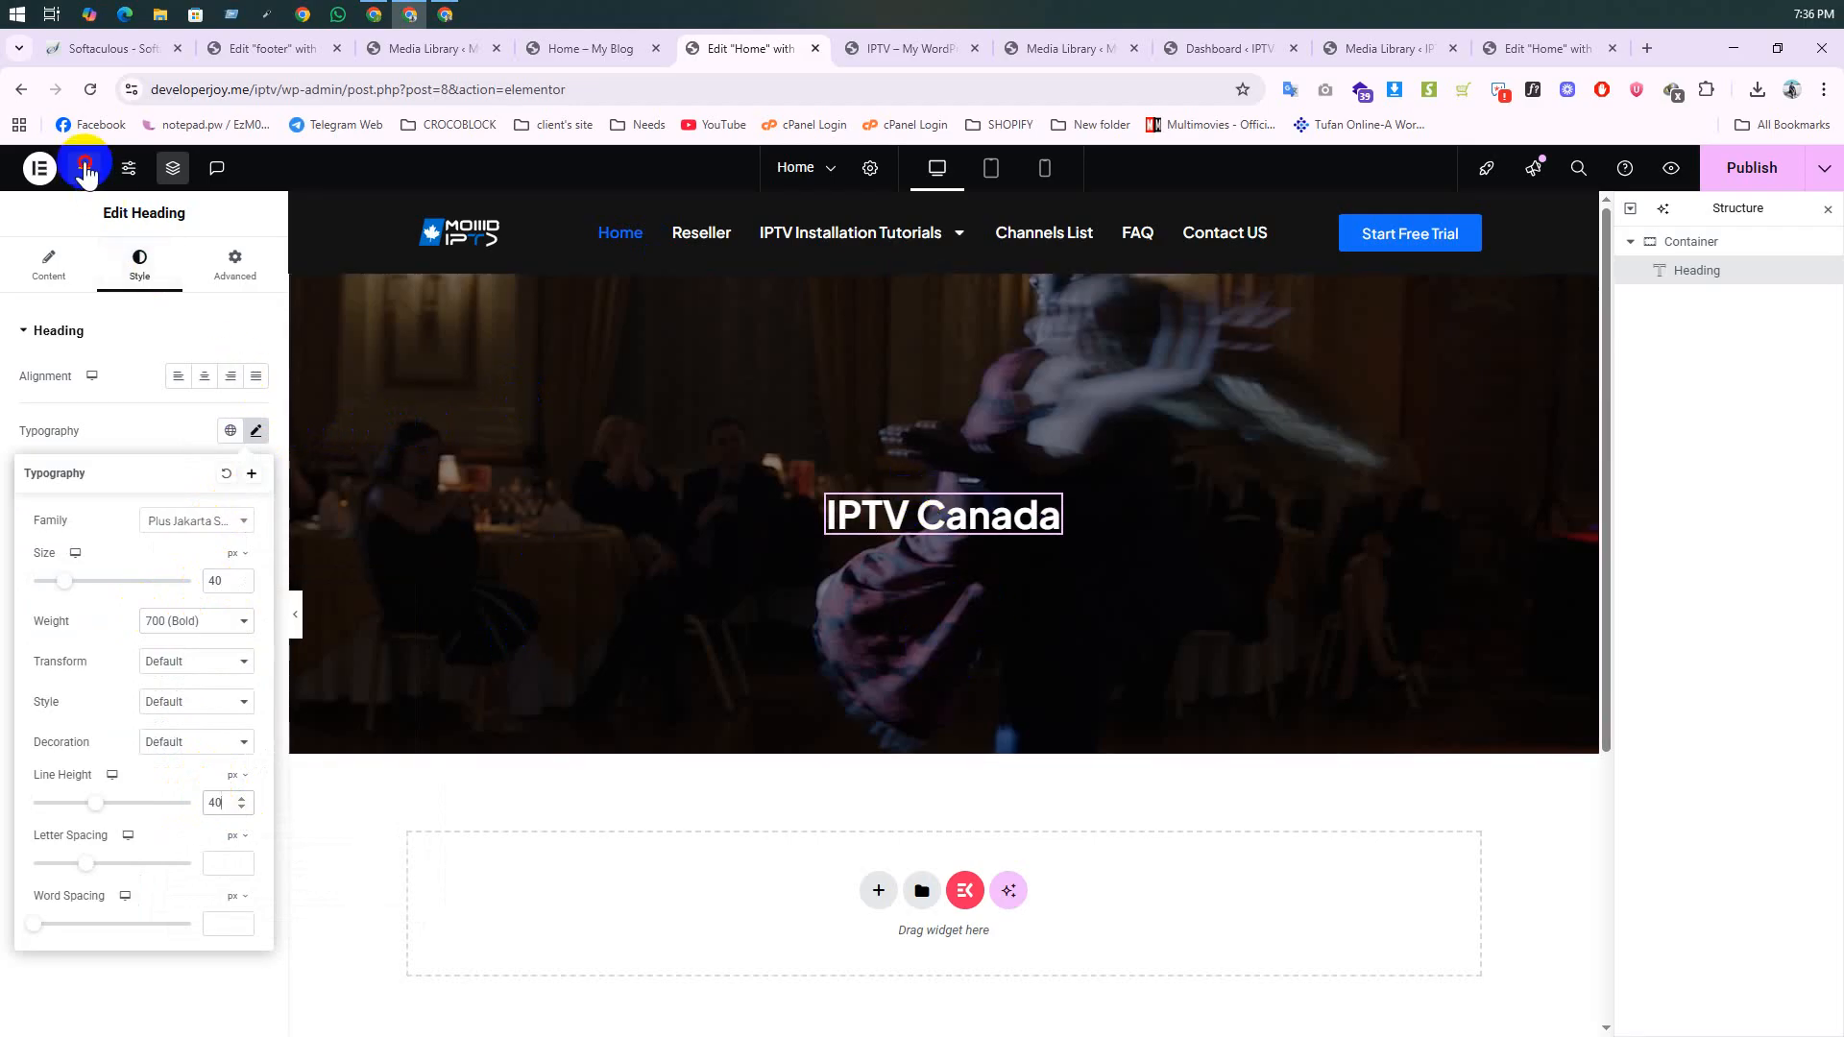
# Step: Add a Text Editor widget below the heading and inspect the font of the reference page's hero paragraph with WhatFont
pyautogui.click(85, 168)
pyautogui.moveTo(77, 648); pyautogui.dragTo(920, 530)
pyautogui.click(901, 48)
pyautogui.click(792, 445)
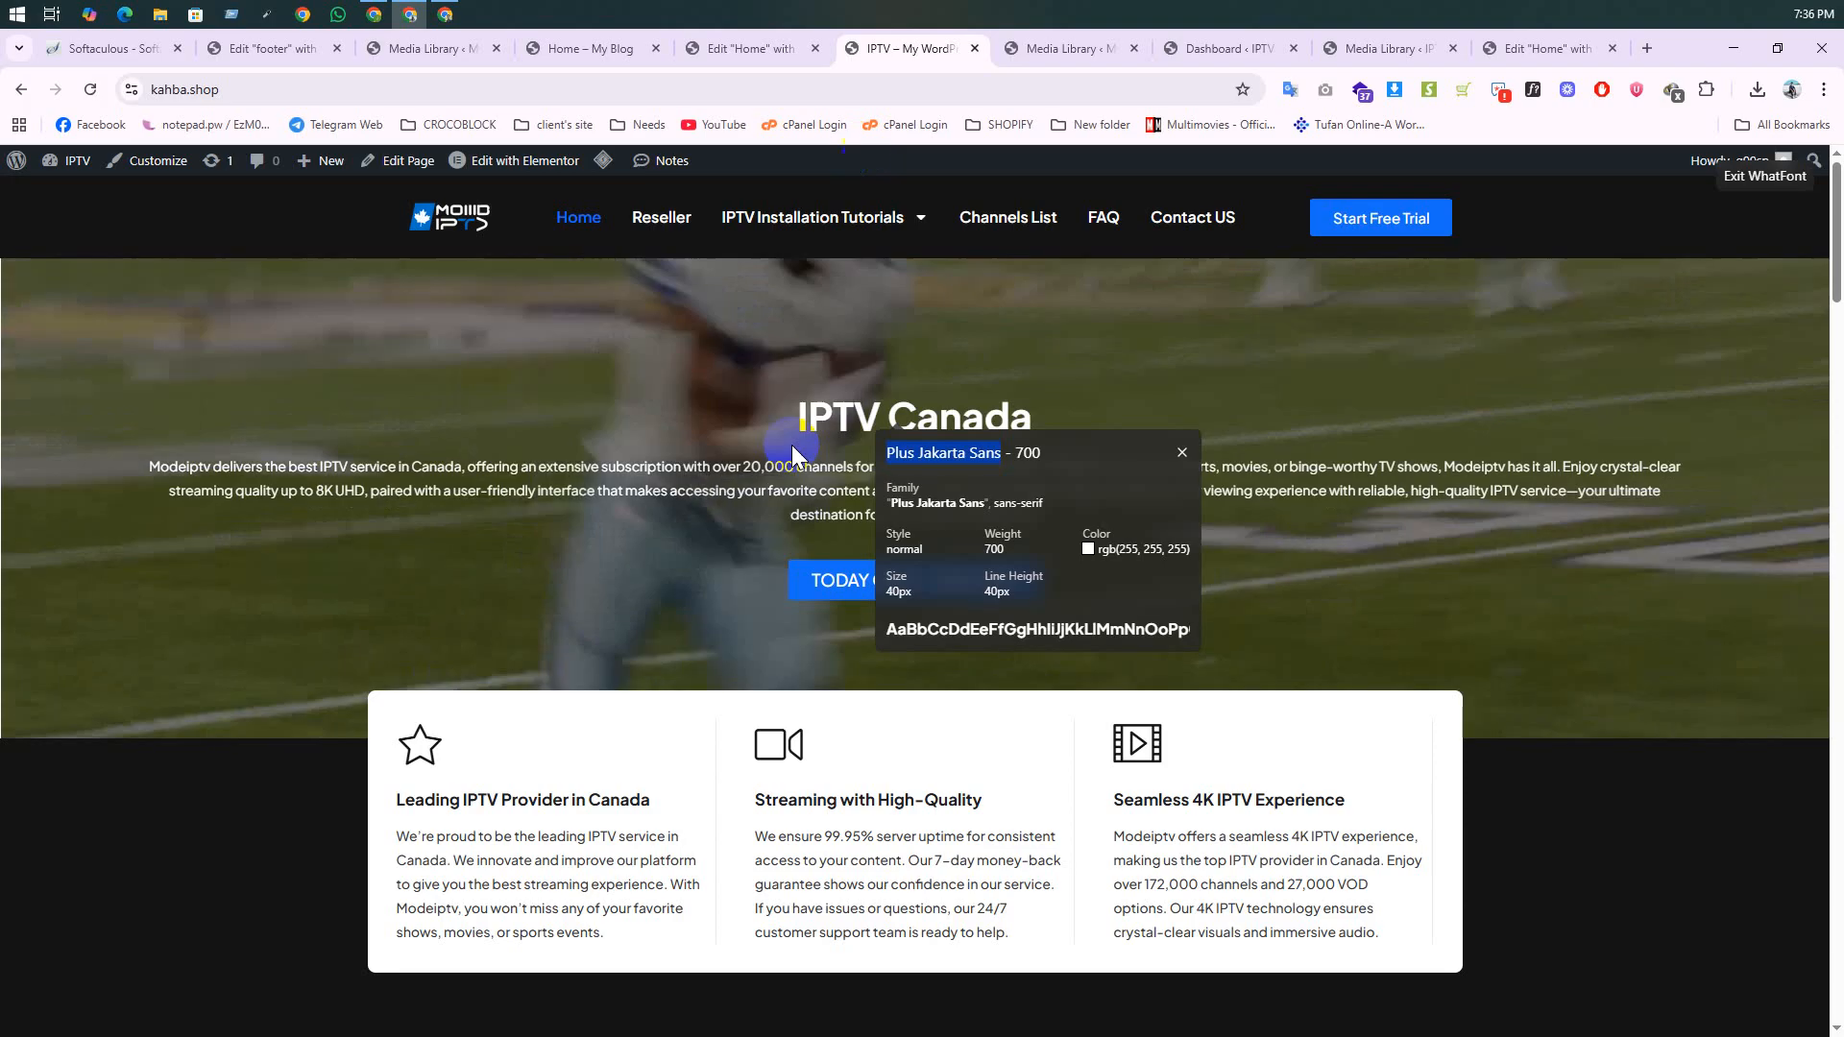
pyautogui.click(507, 510)
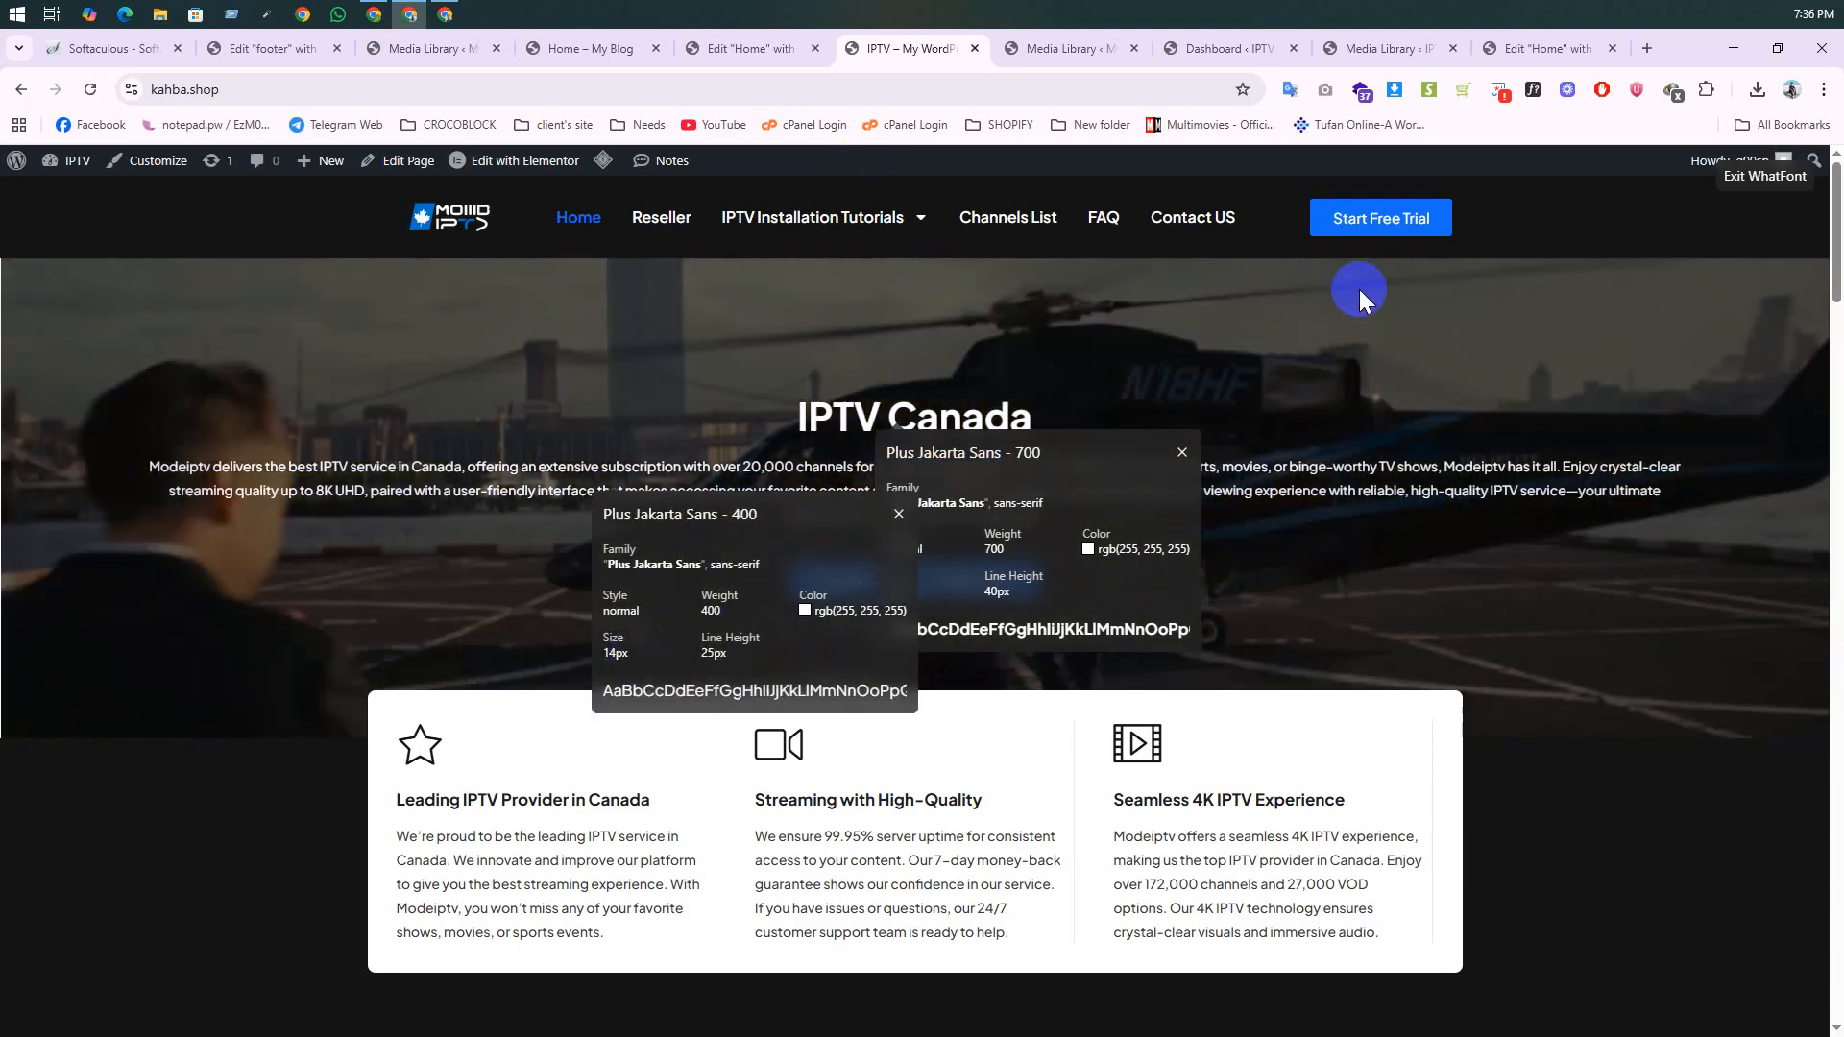
pyautogui.click(1763, 175)
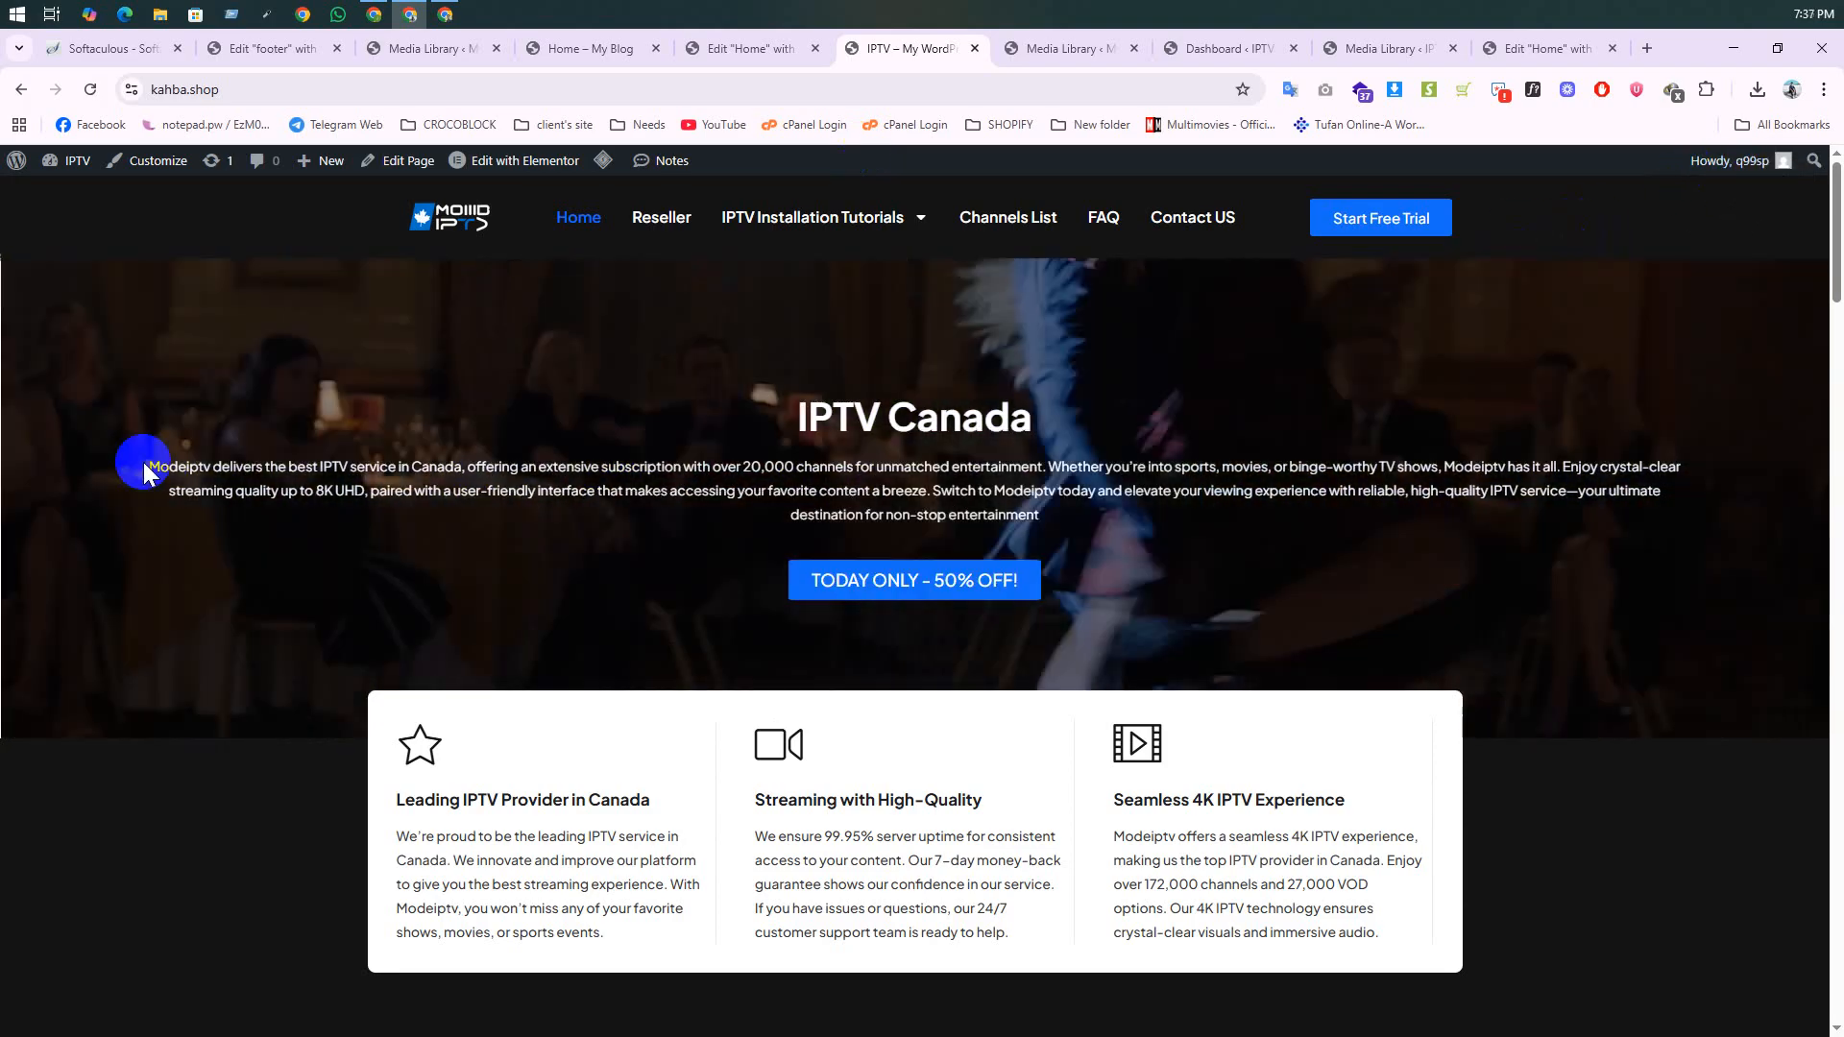
# Step: Replace the Text Editor's placeholder text with the Modeiptv description paragraph copied from the reference page's hero section
pyautogui.moveTo(144, 469); pyautogui.dragTo(1123, 531)
pyautogui.hotkey('ctrl', 'c')
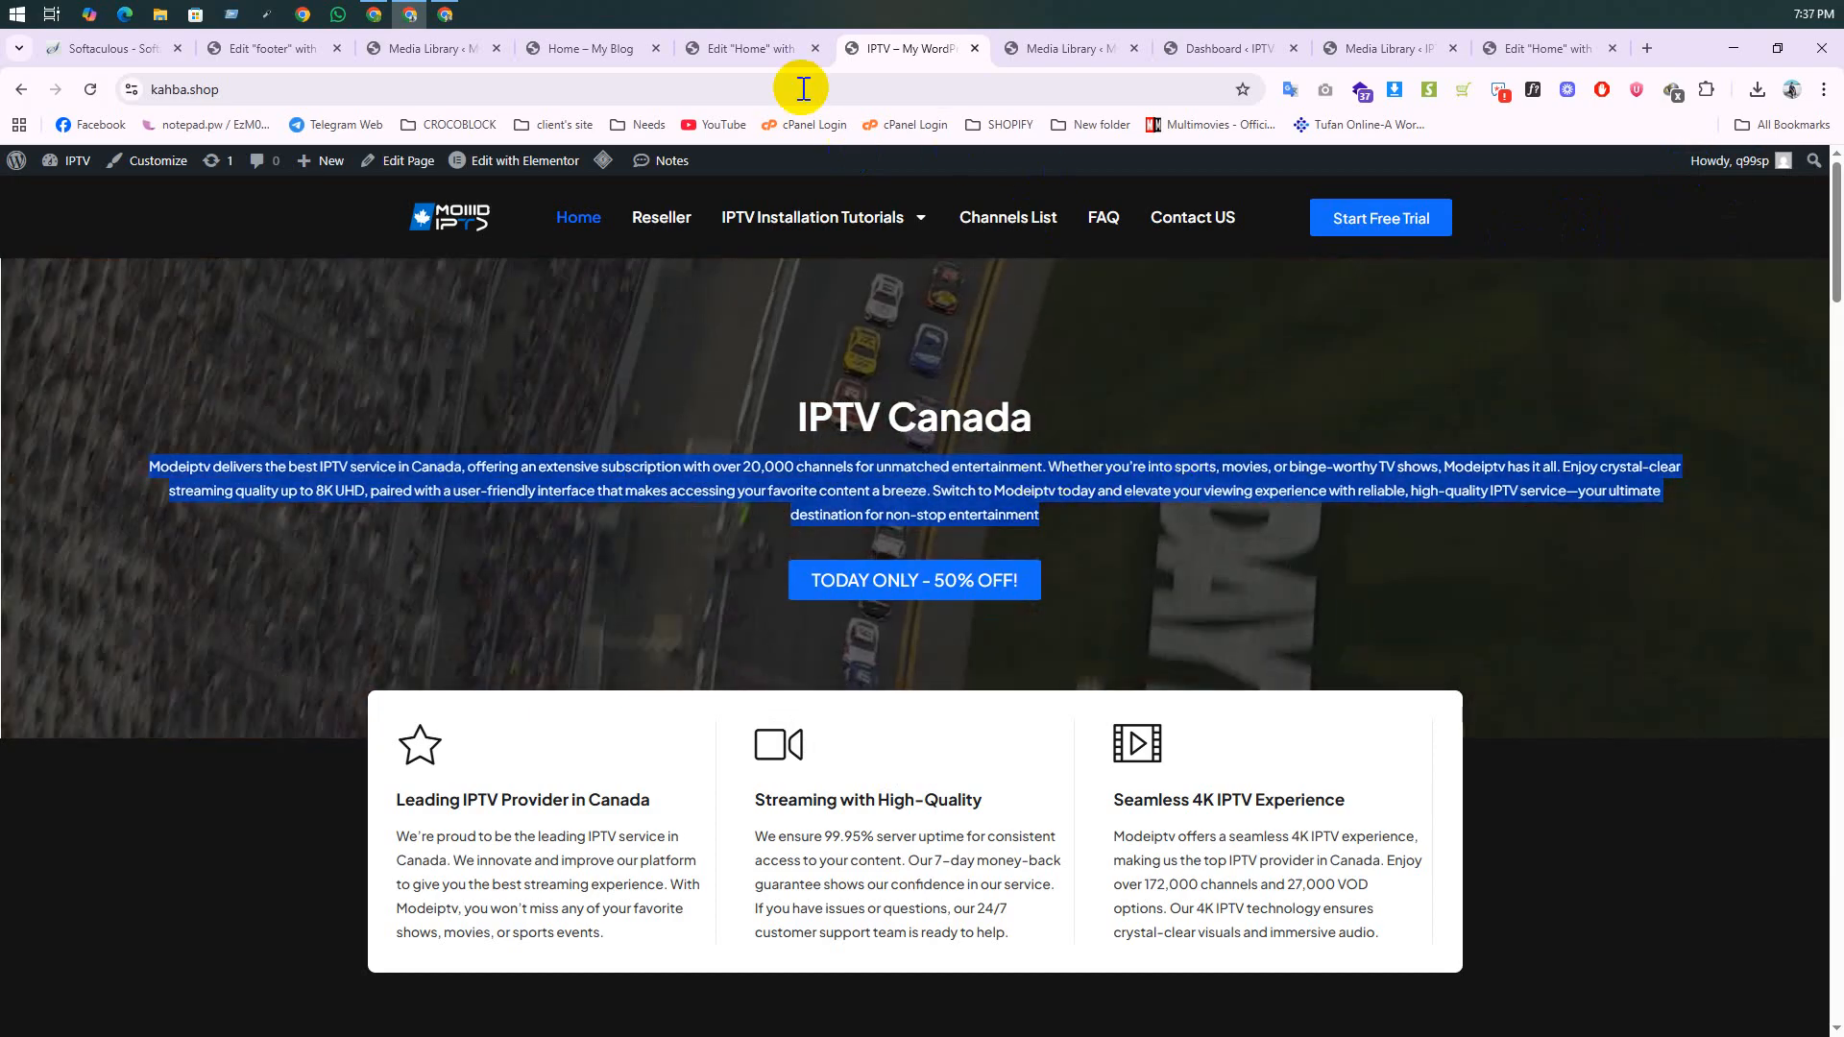
pyautogui.click(754, 48)
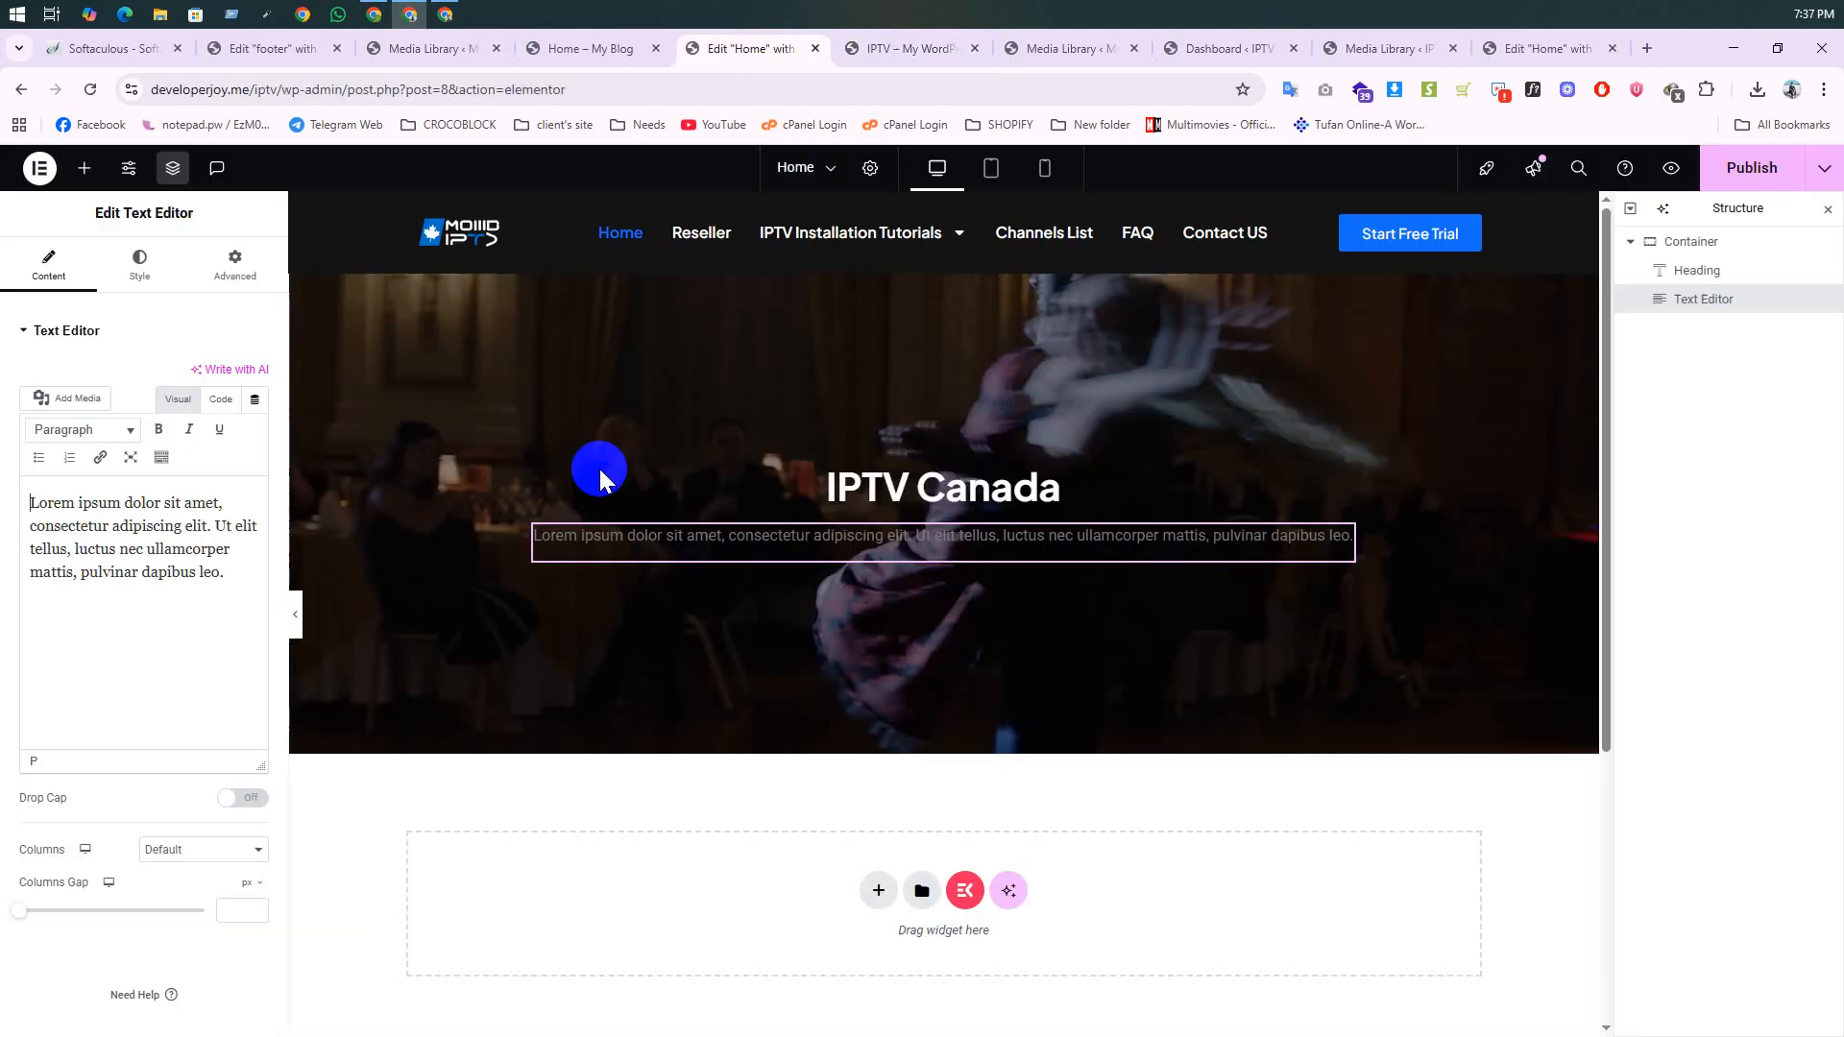
pyautogui.hotkey('ctrl', 'a')
pyautogui.hotkey('ctrl', 'v')
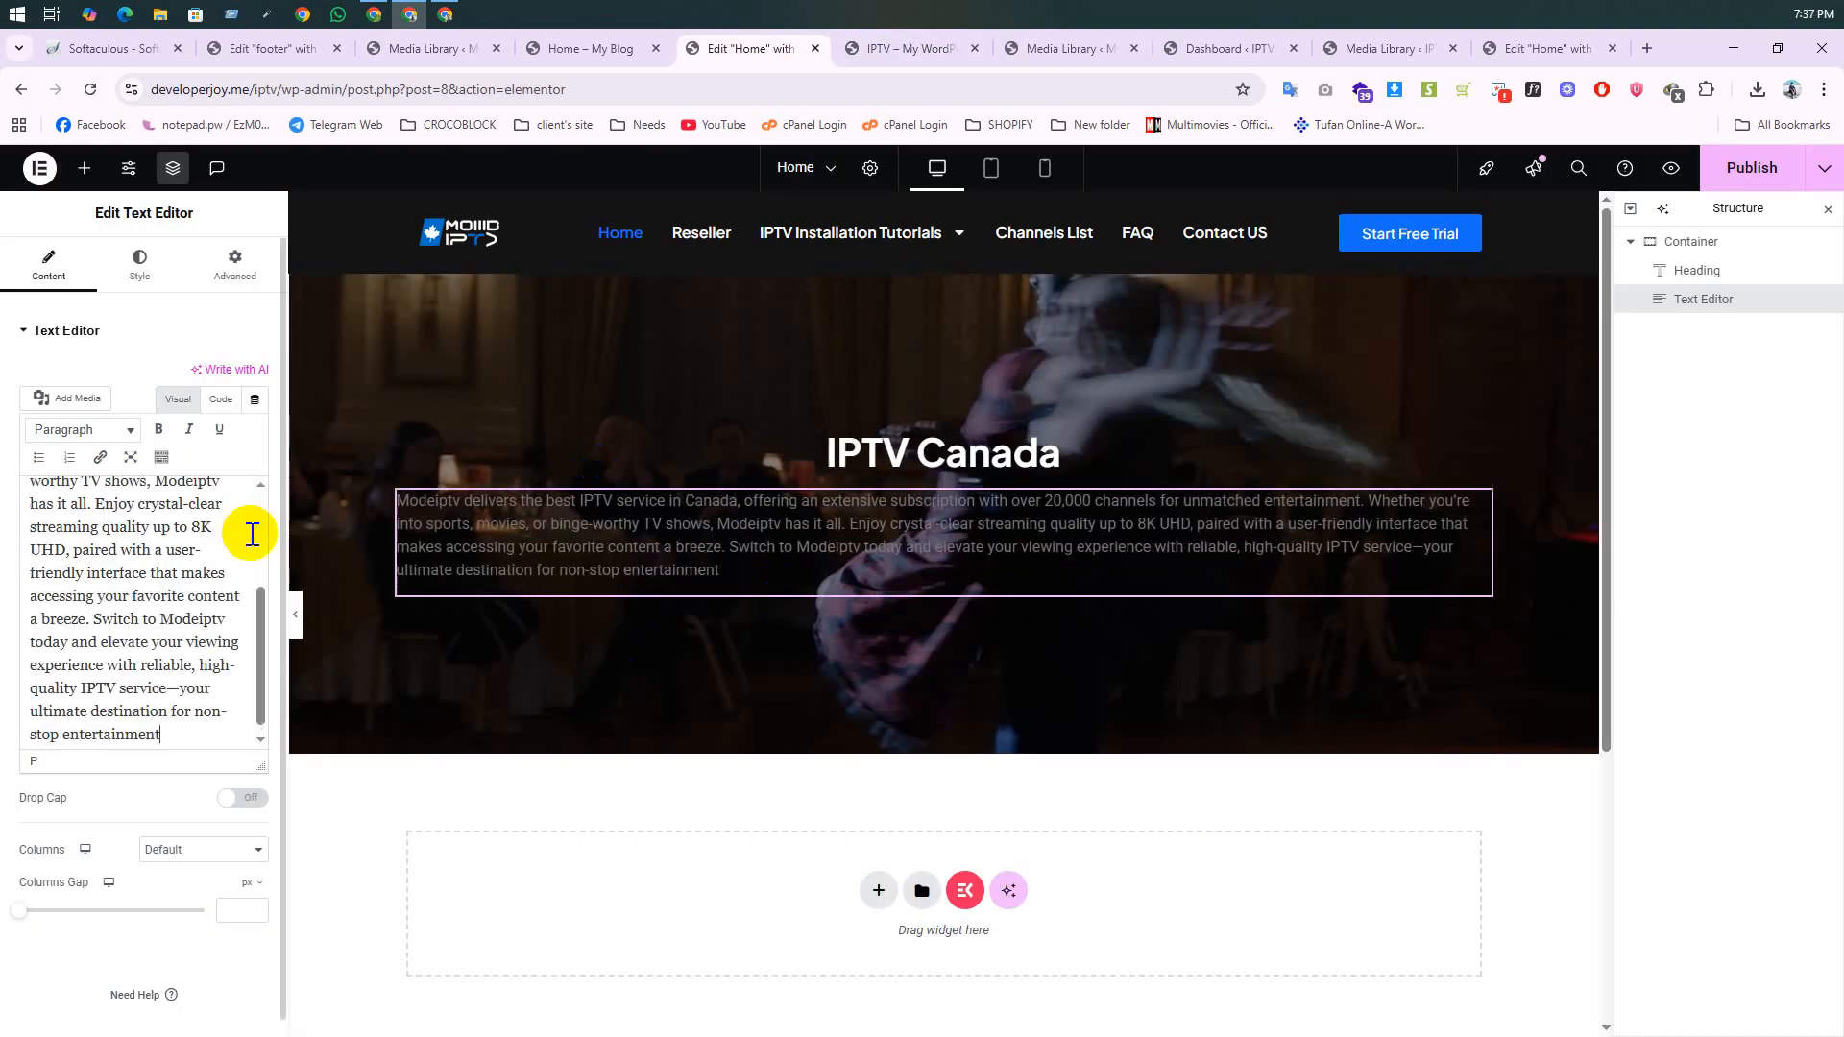
# Step: Centre-align the hero paragraph and set its typography to Plus Jakarta Sans at 14 px
pyautogui.click(139, 262)
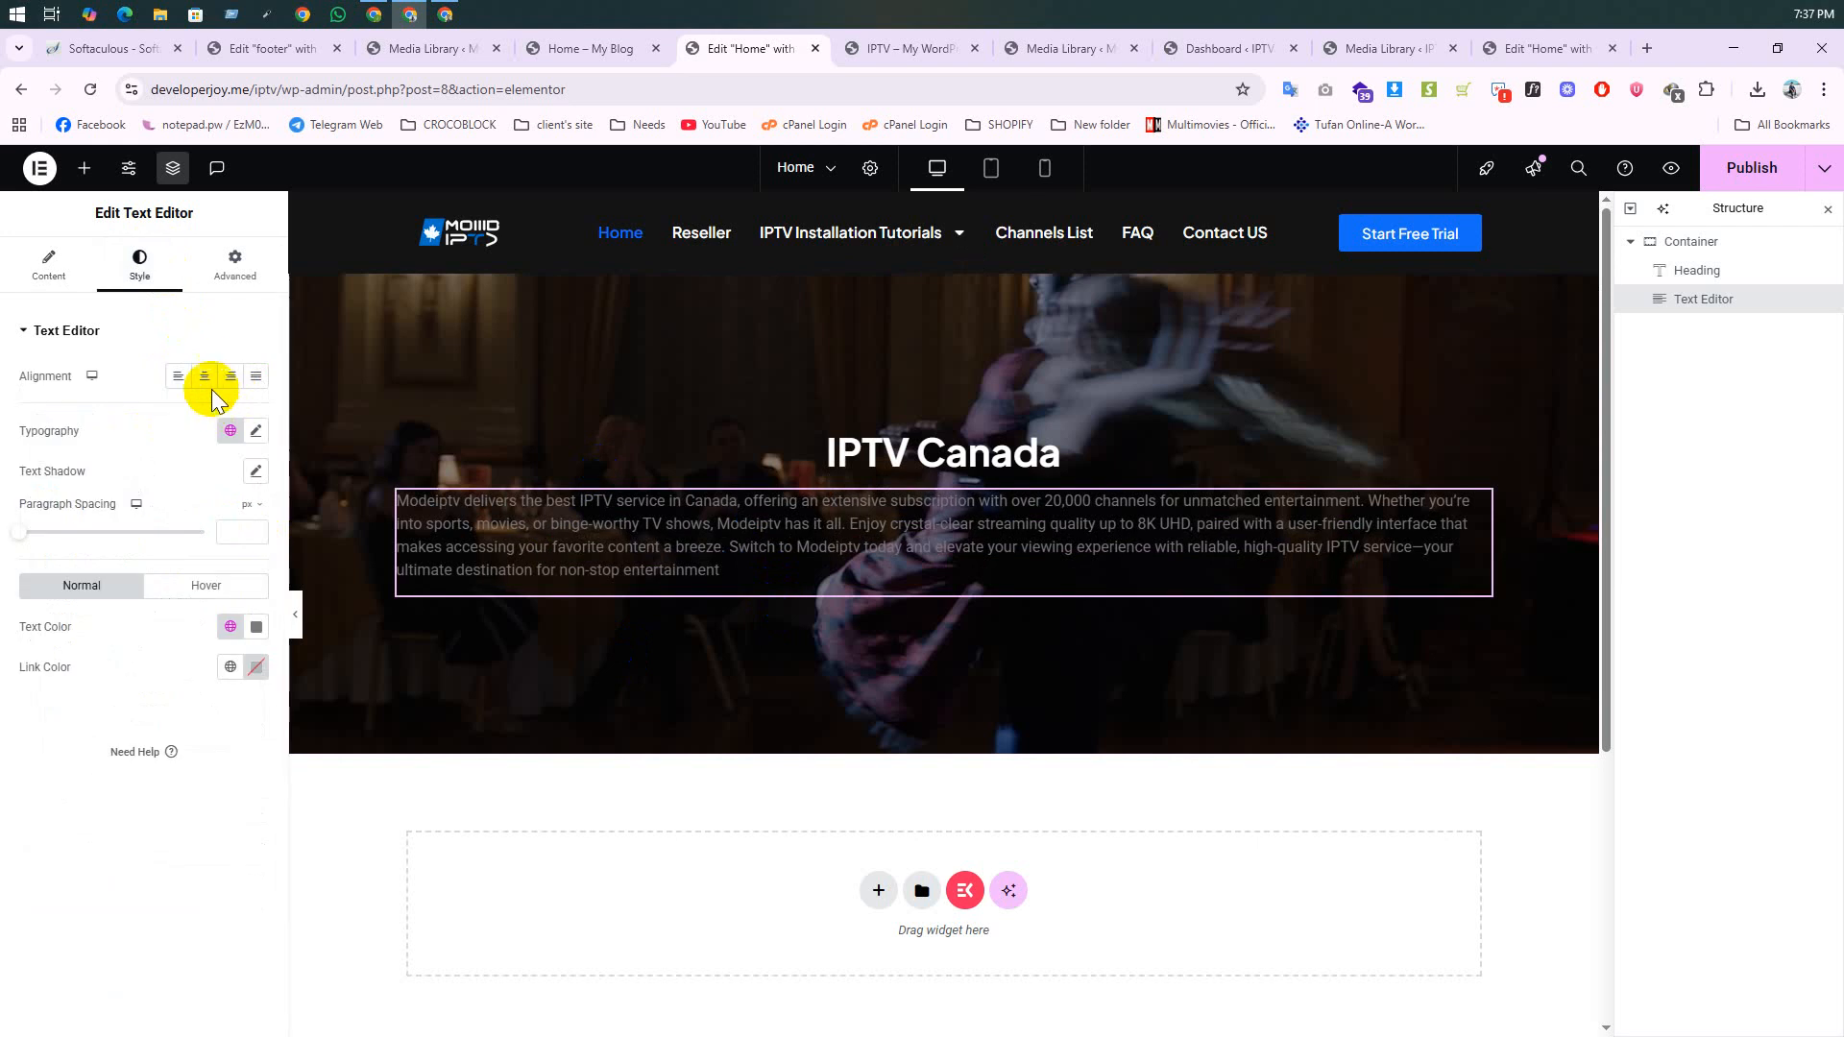
pyautogui.click(203, 376)
pyautogui.click(253, 432)
pyautogui.click(210, 520)
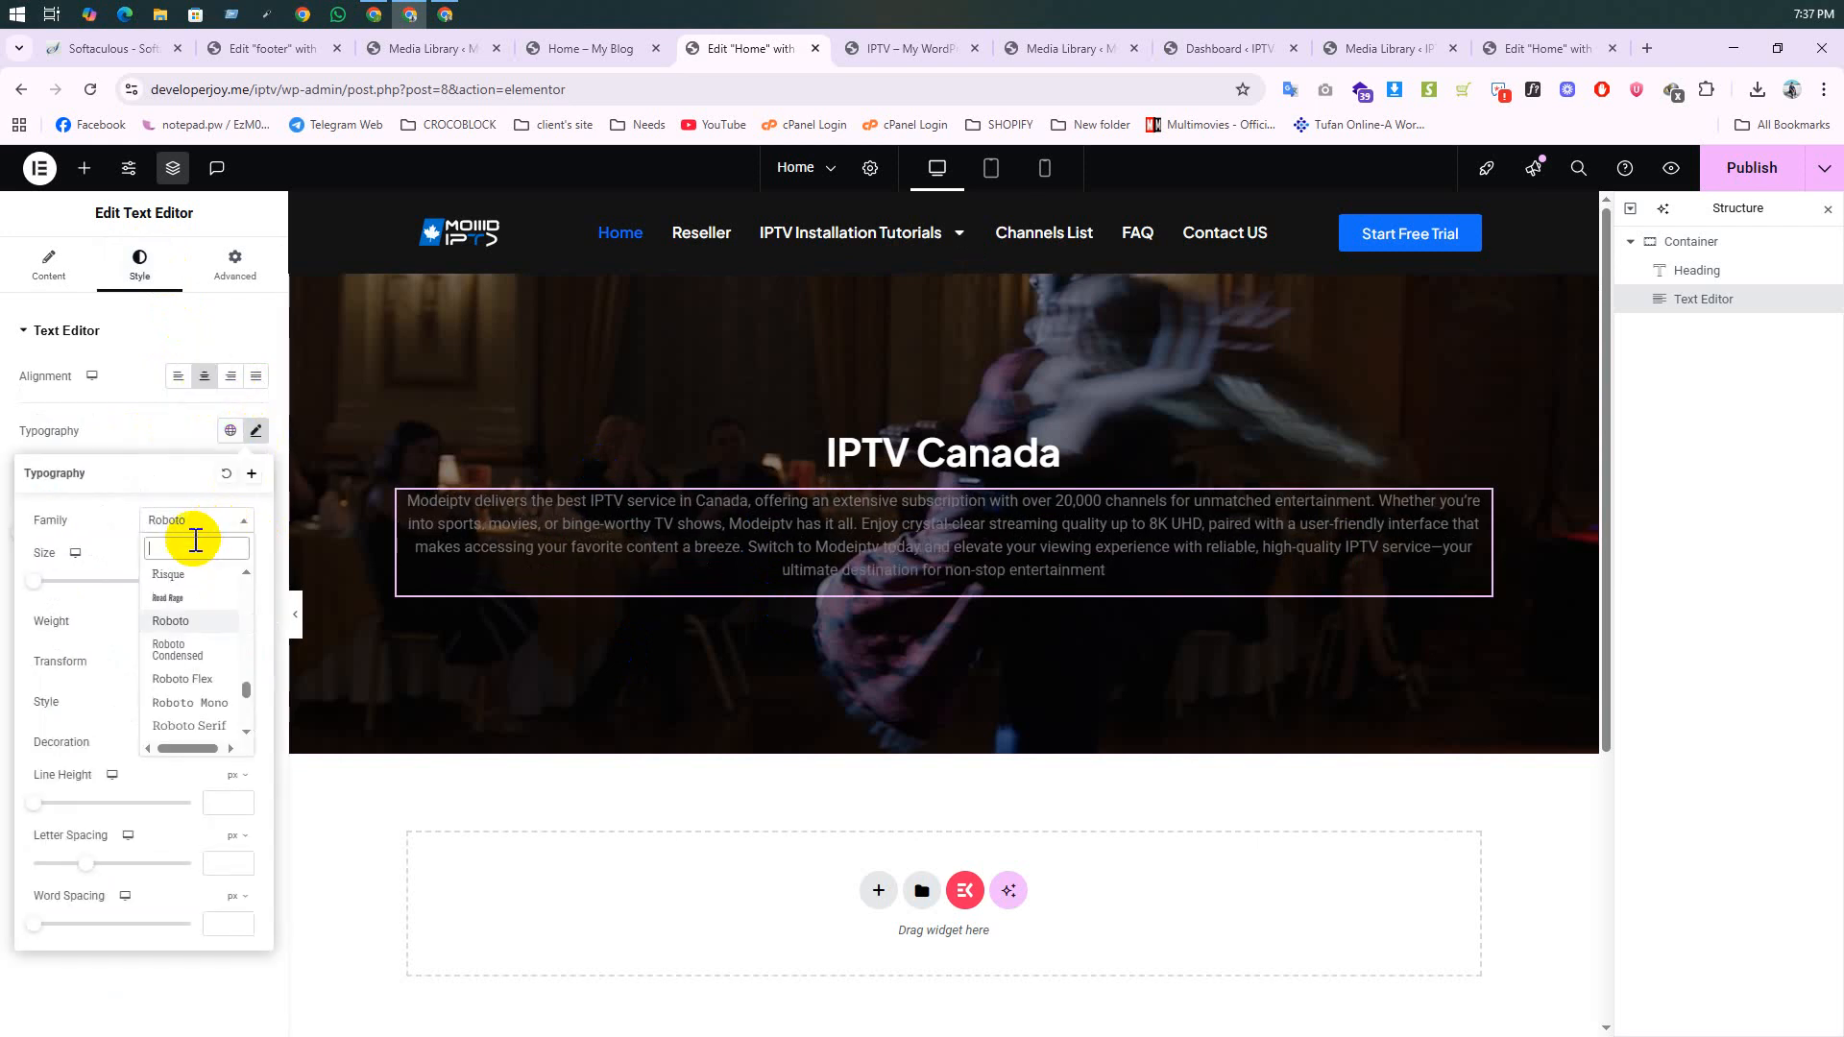
pyautogui.press('super+v')
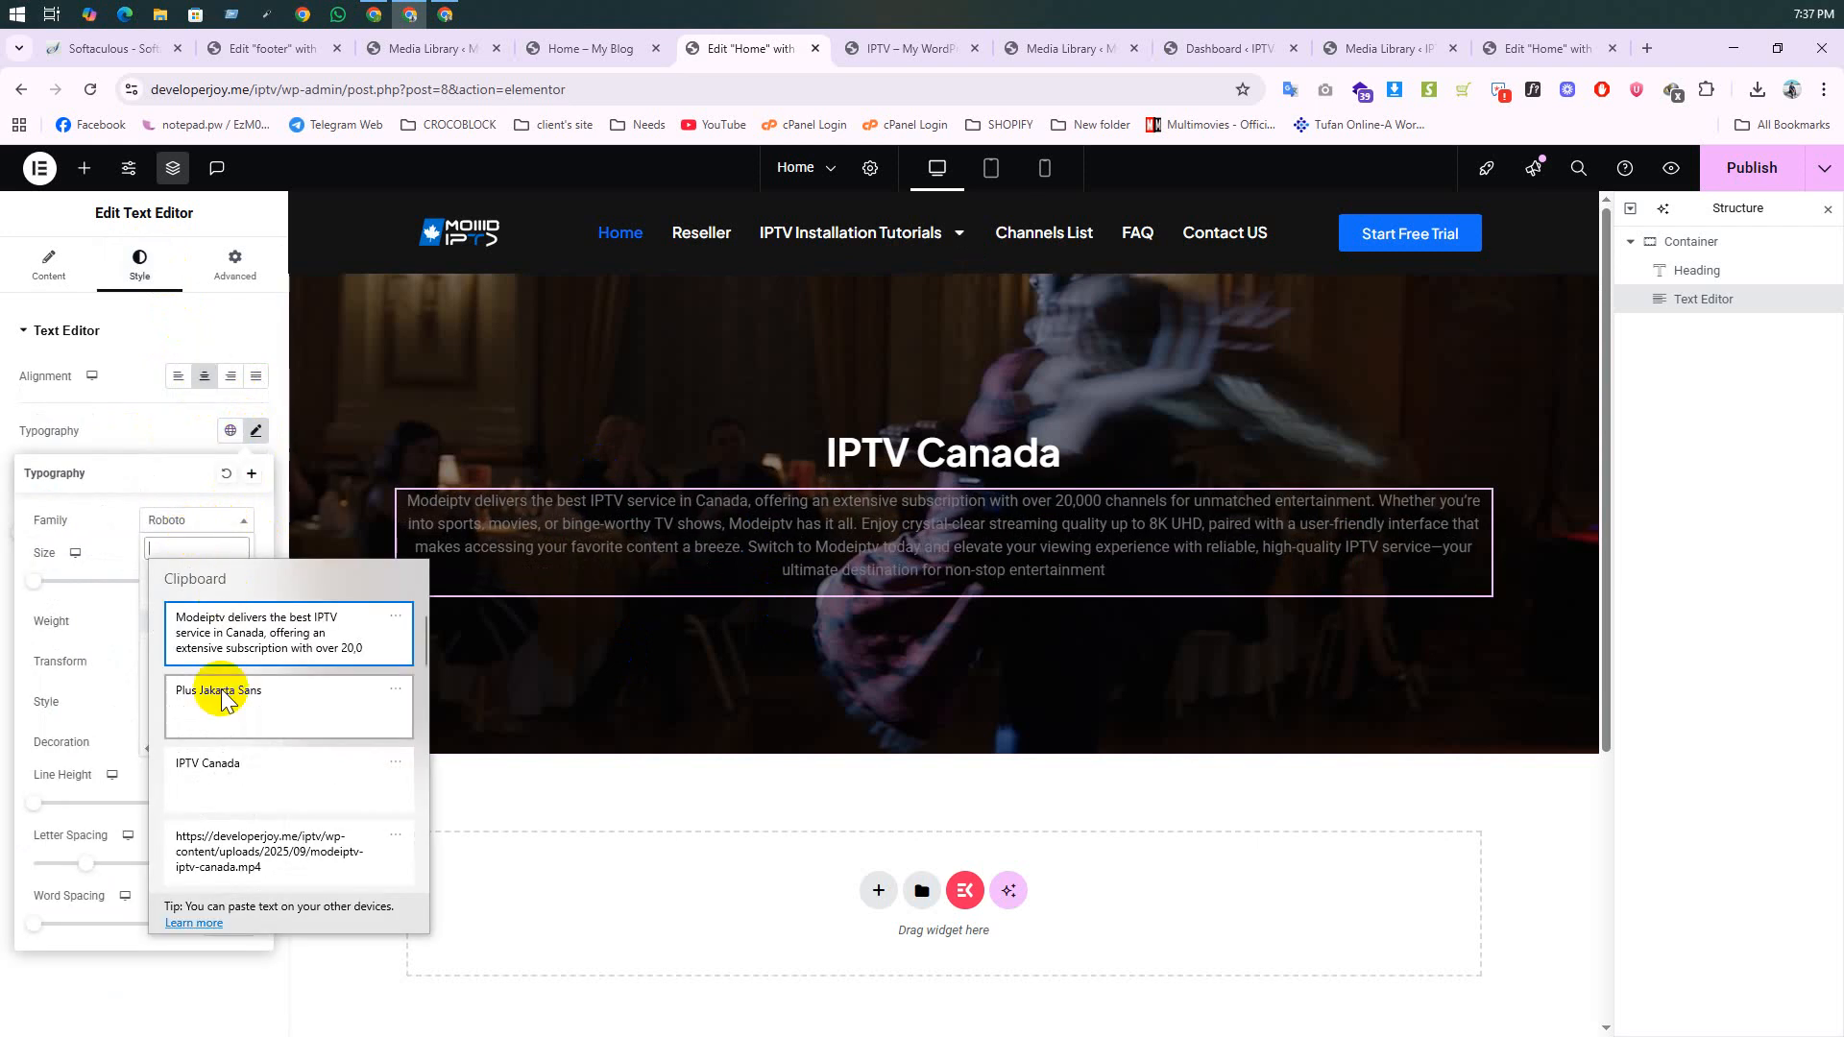
pyautogui.click(351, 693)
pyautogui.click(189, 600)
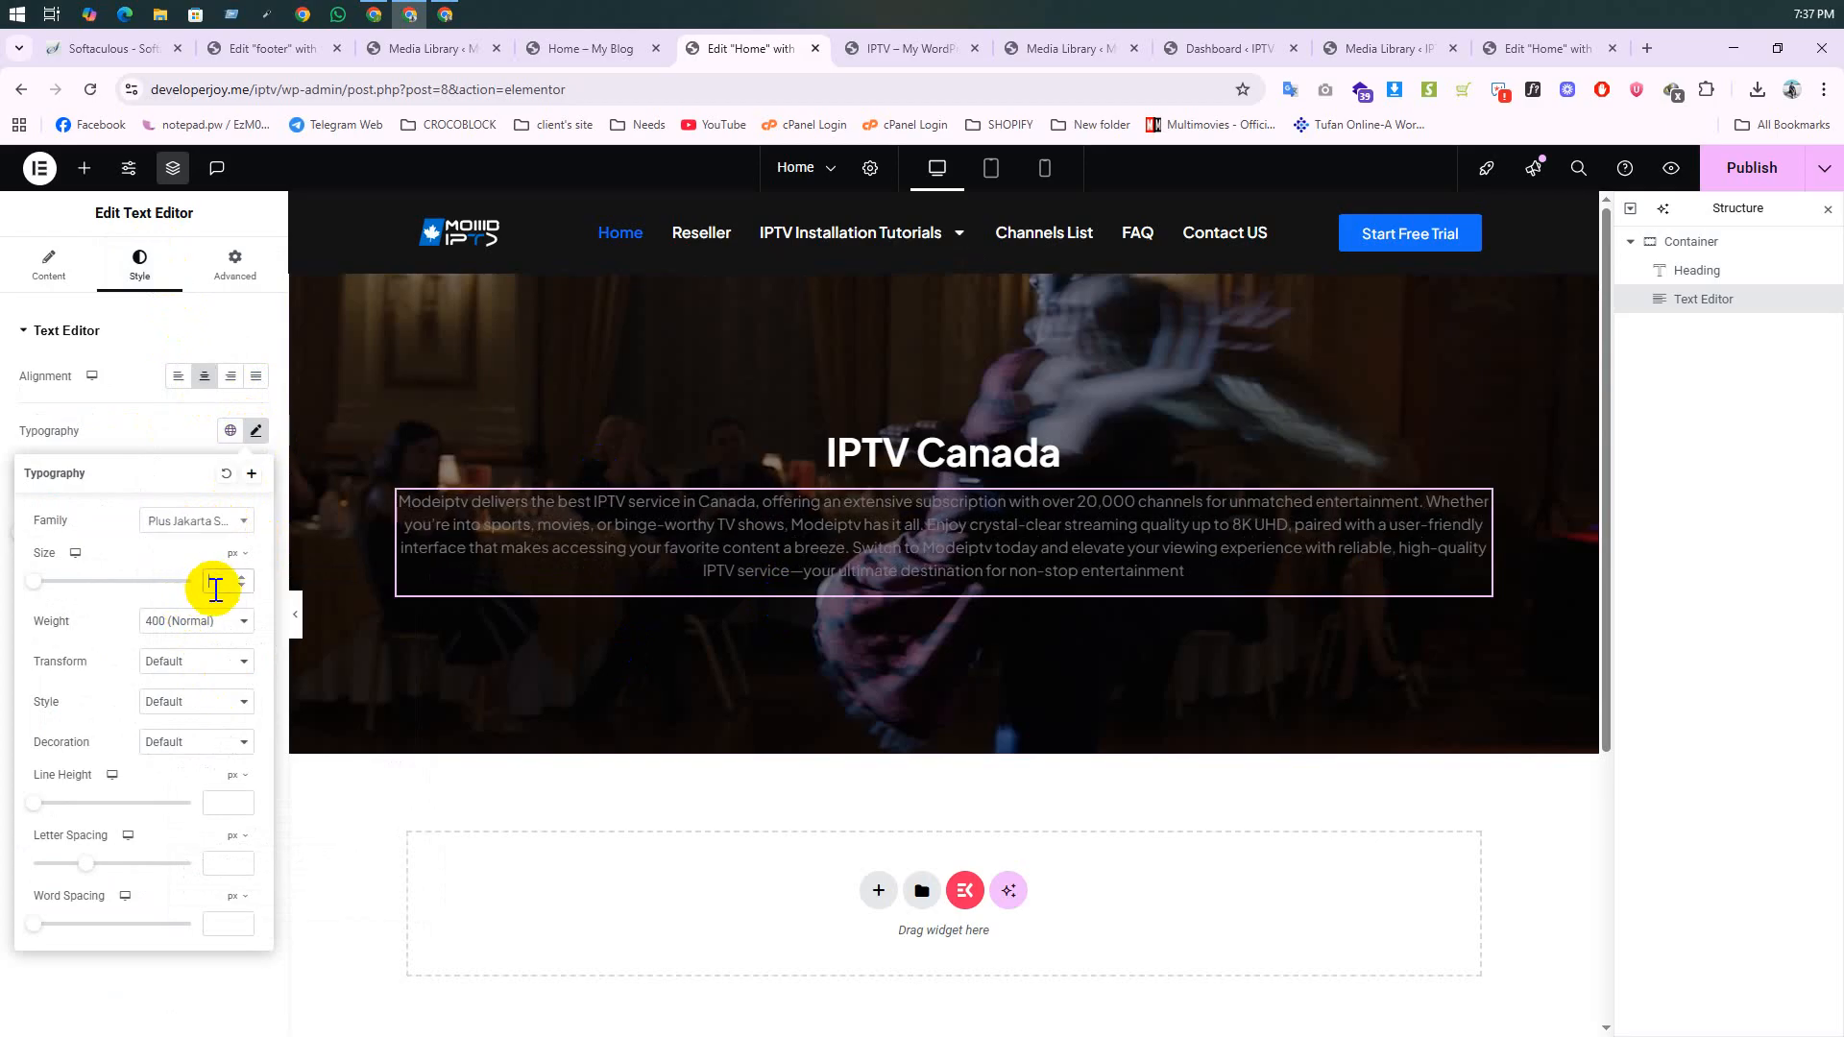
pyautogui.click(221, 580)
pyautogui.write('14')
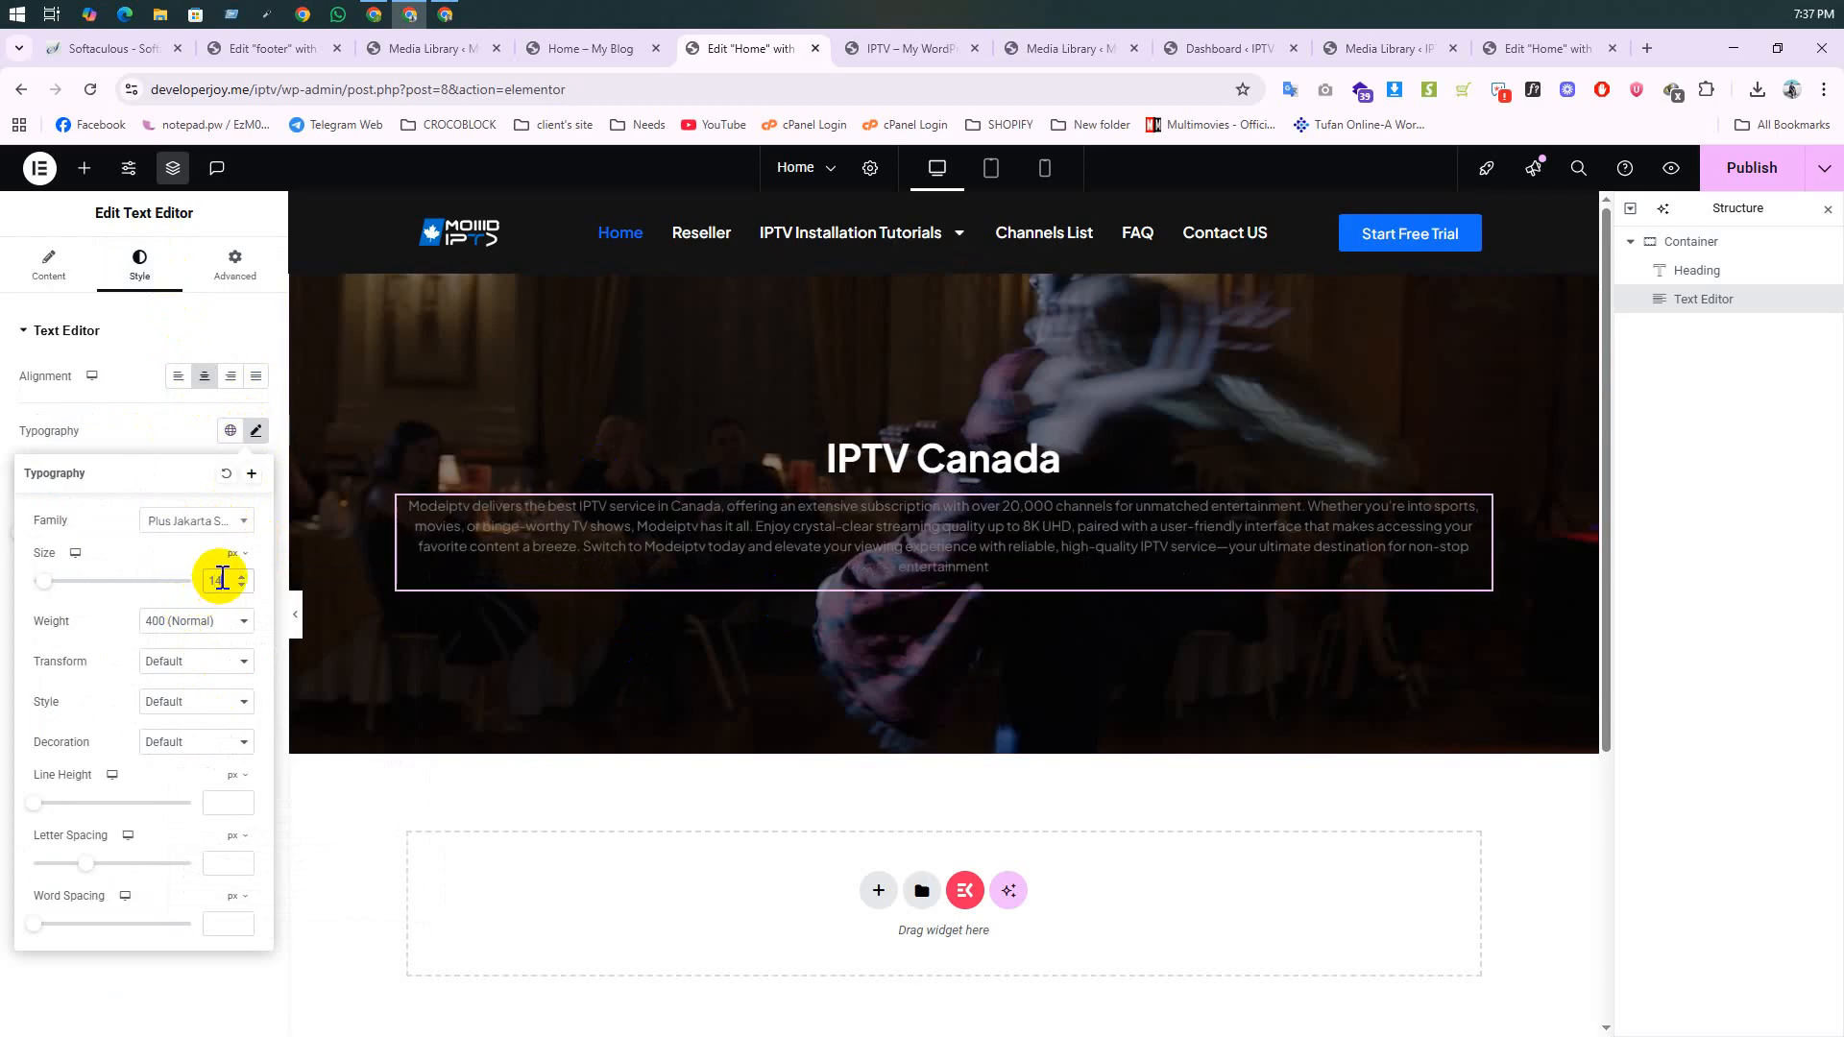
pyautogui.click(257, 432)
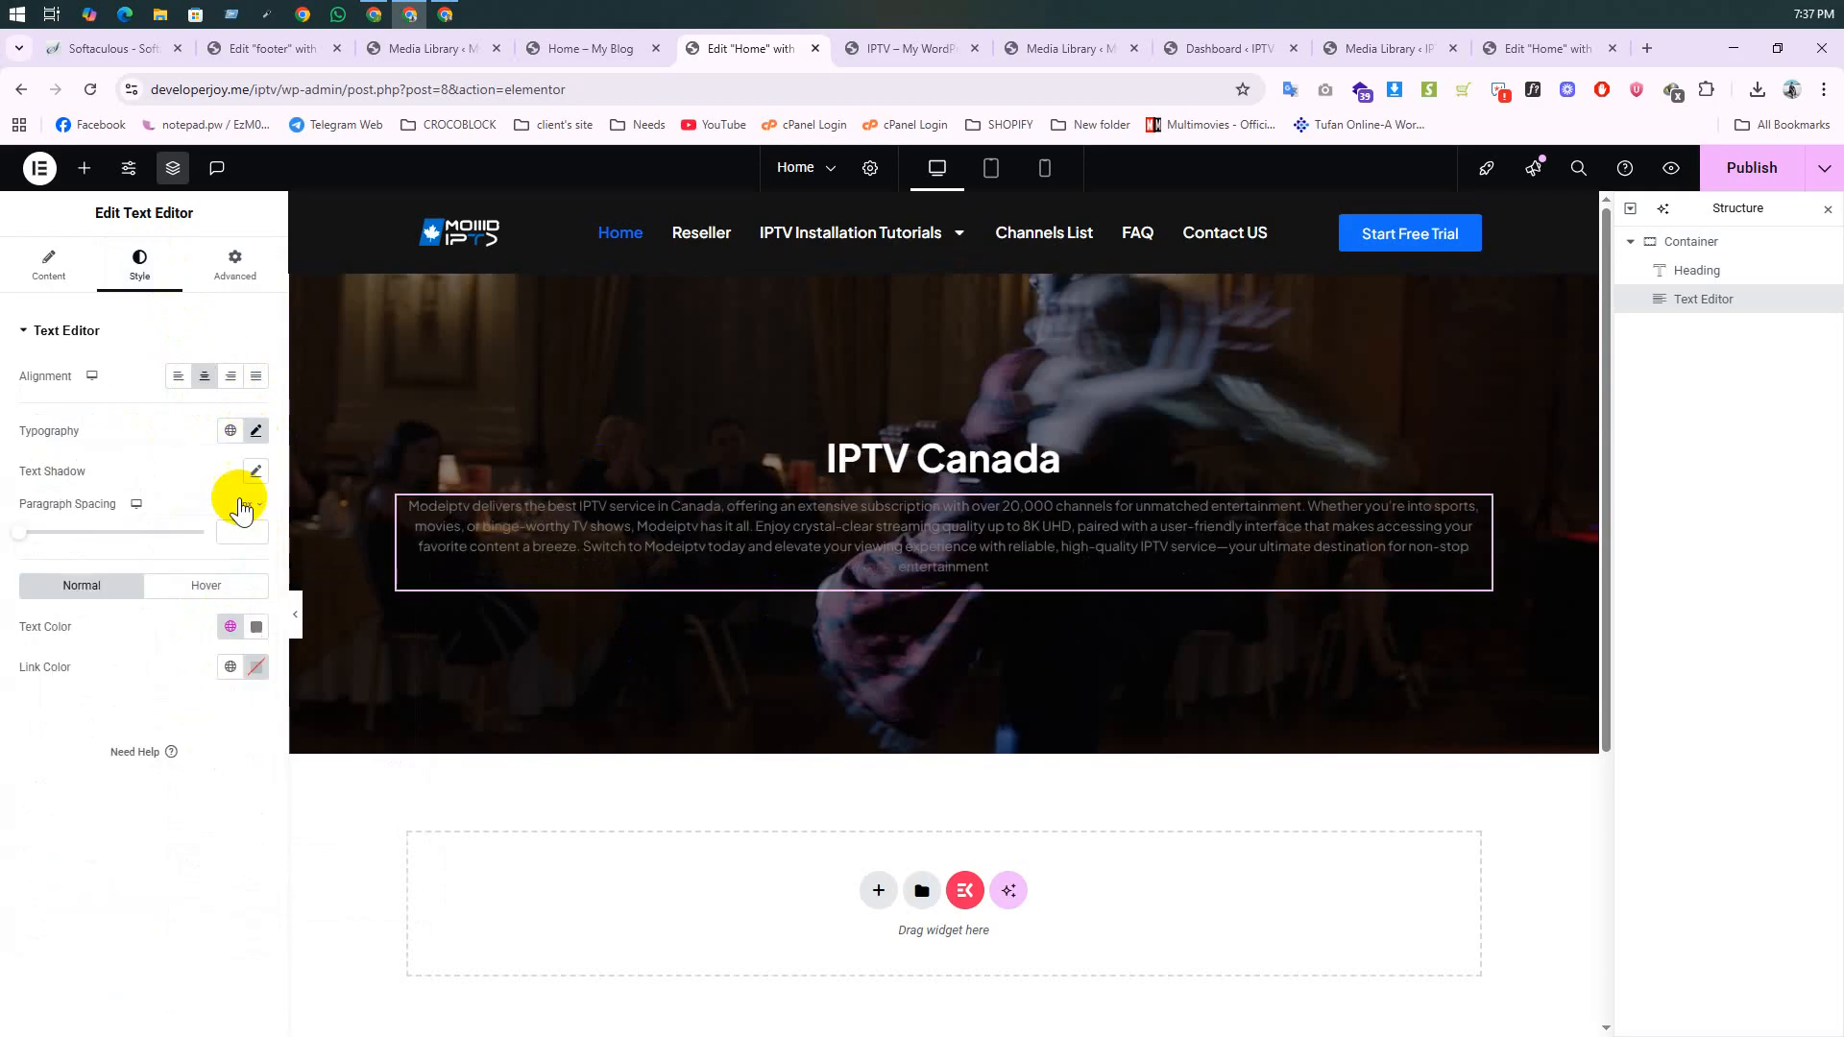
# Step: Check the paragraph's colour on the reference page and set the hero paragraph's text colour to #FFFFFF
pyautogui.click(891, 48)
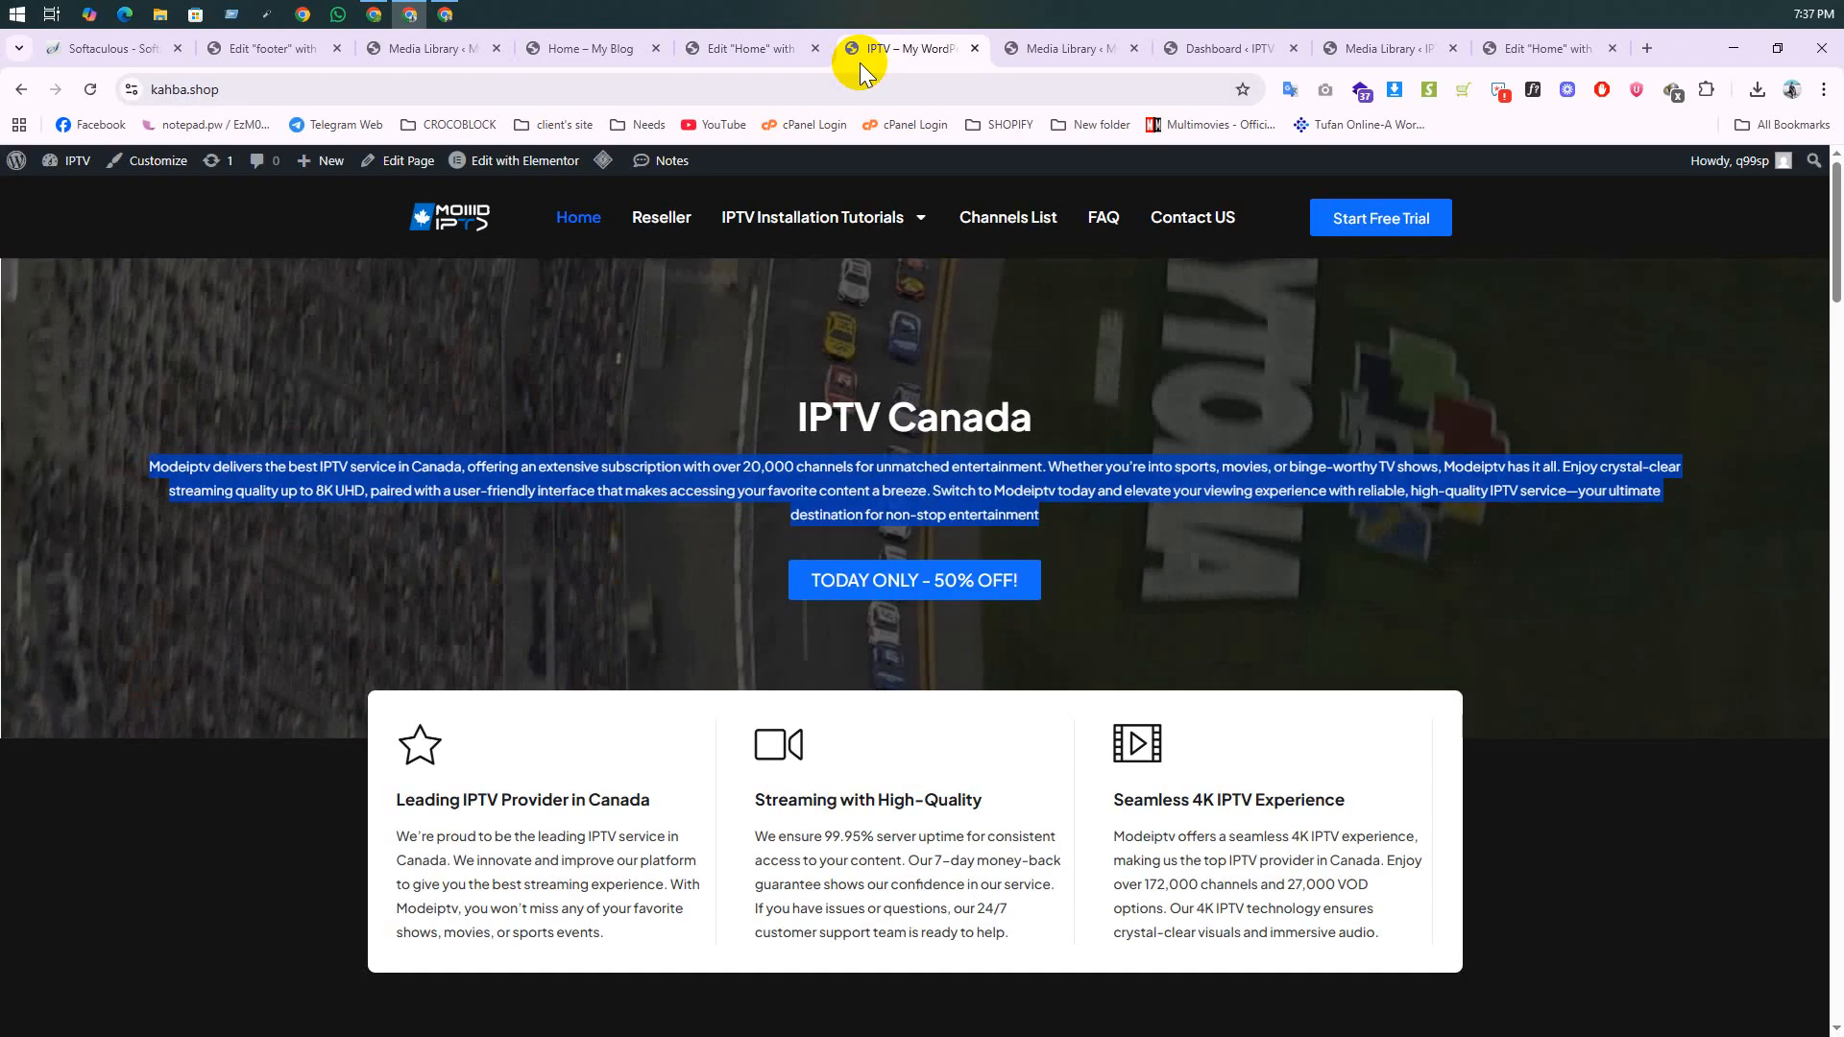
pyautogui.click(725, 585)
pyautogui.click(731, 50)
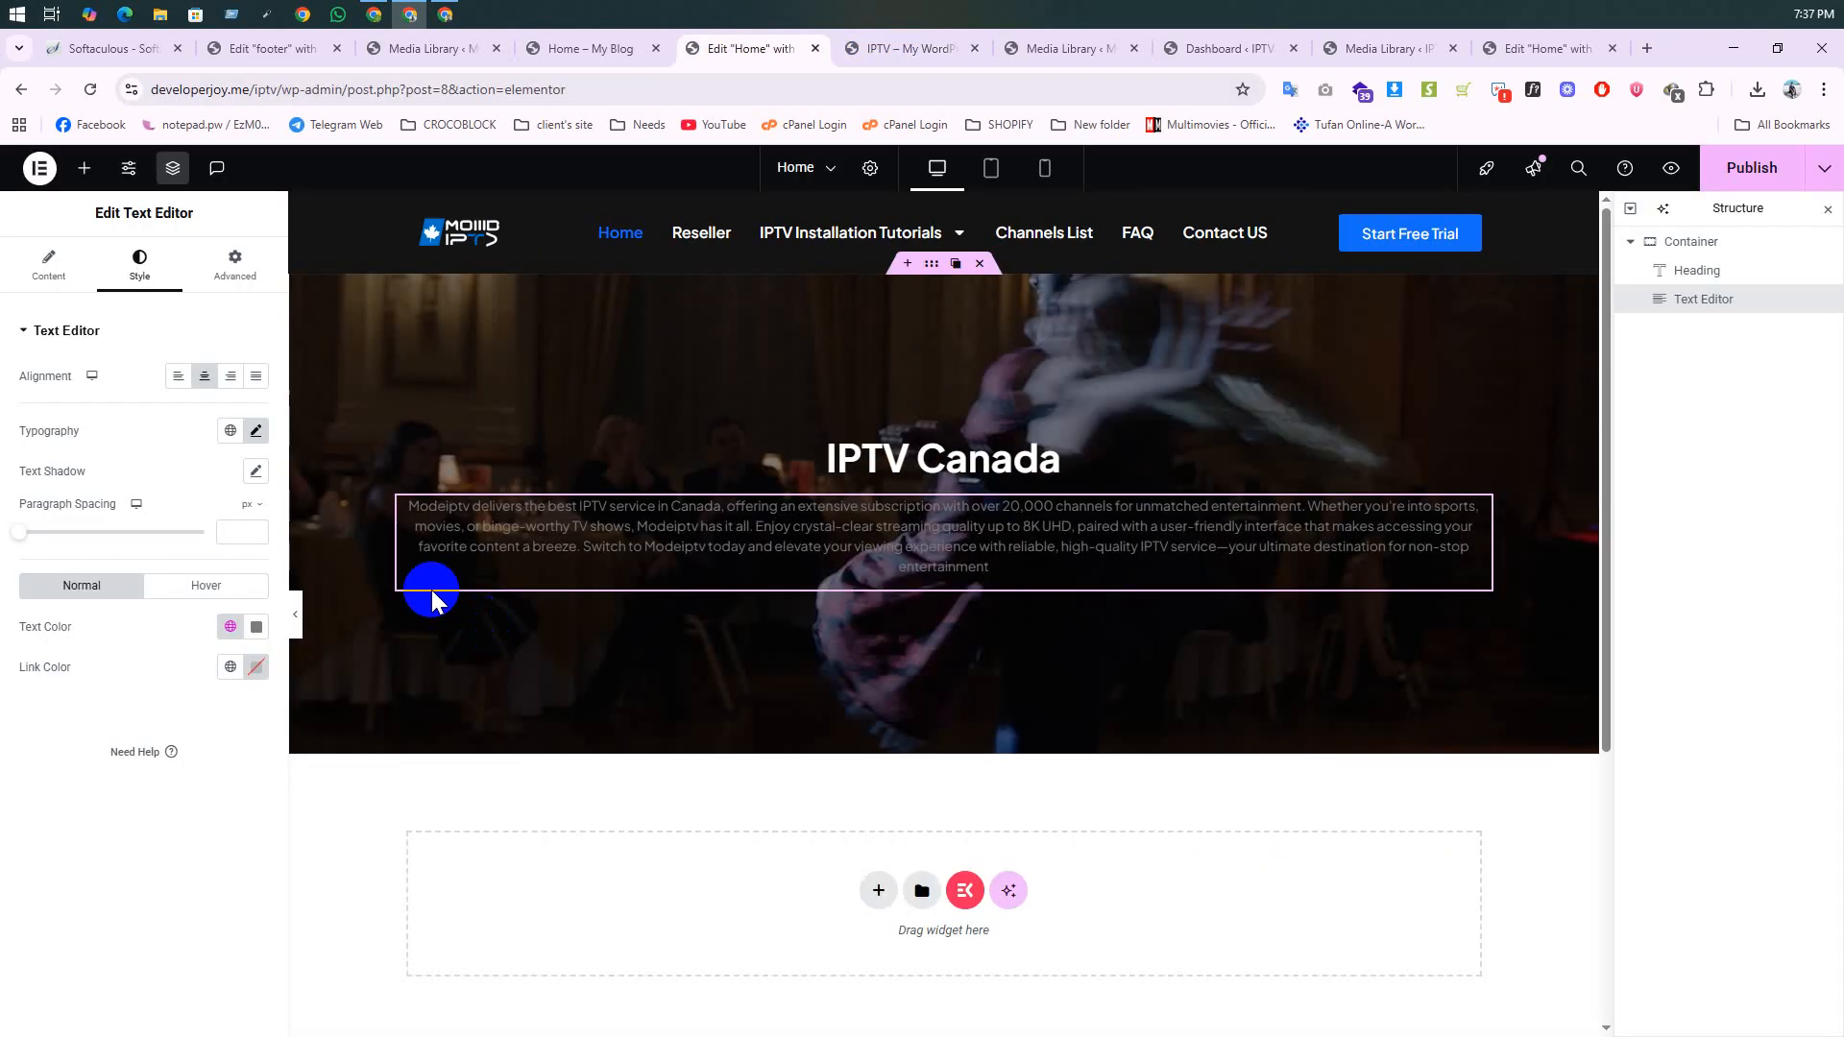
pyautogui.click(256, 628)
pyautogui.moveTo(194, 902); pyautogui.dragTo(95, 710)
pyautogui.write('#FFFFFF')
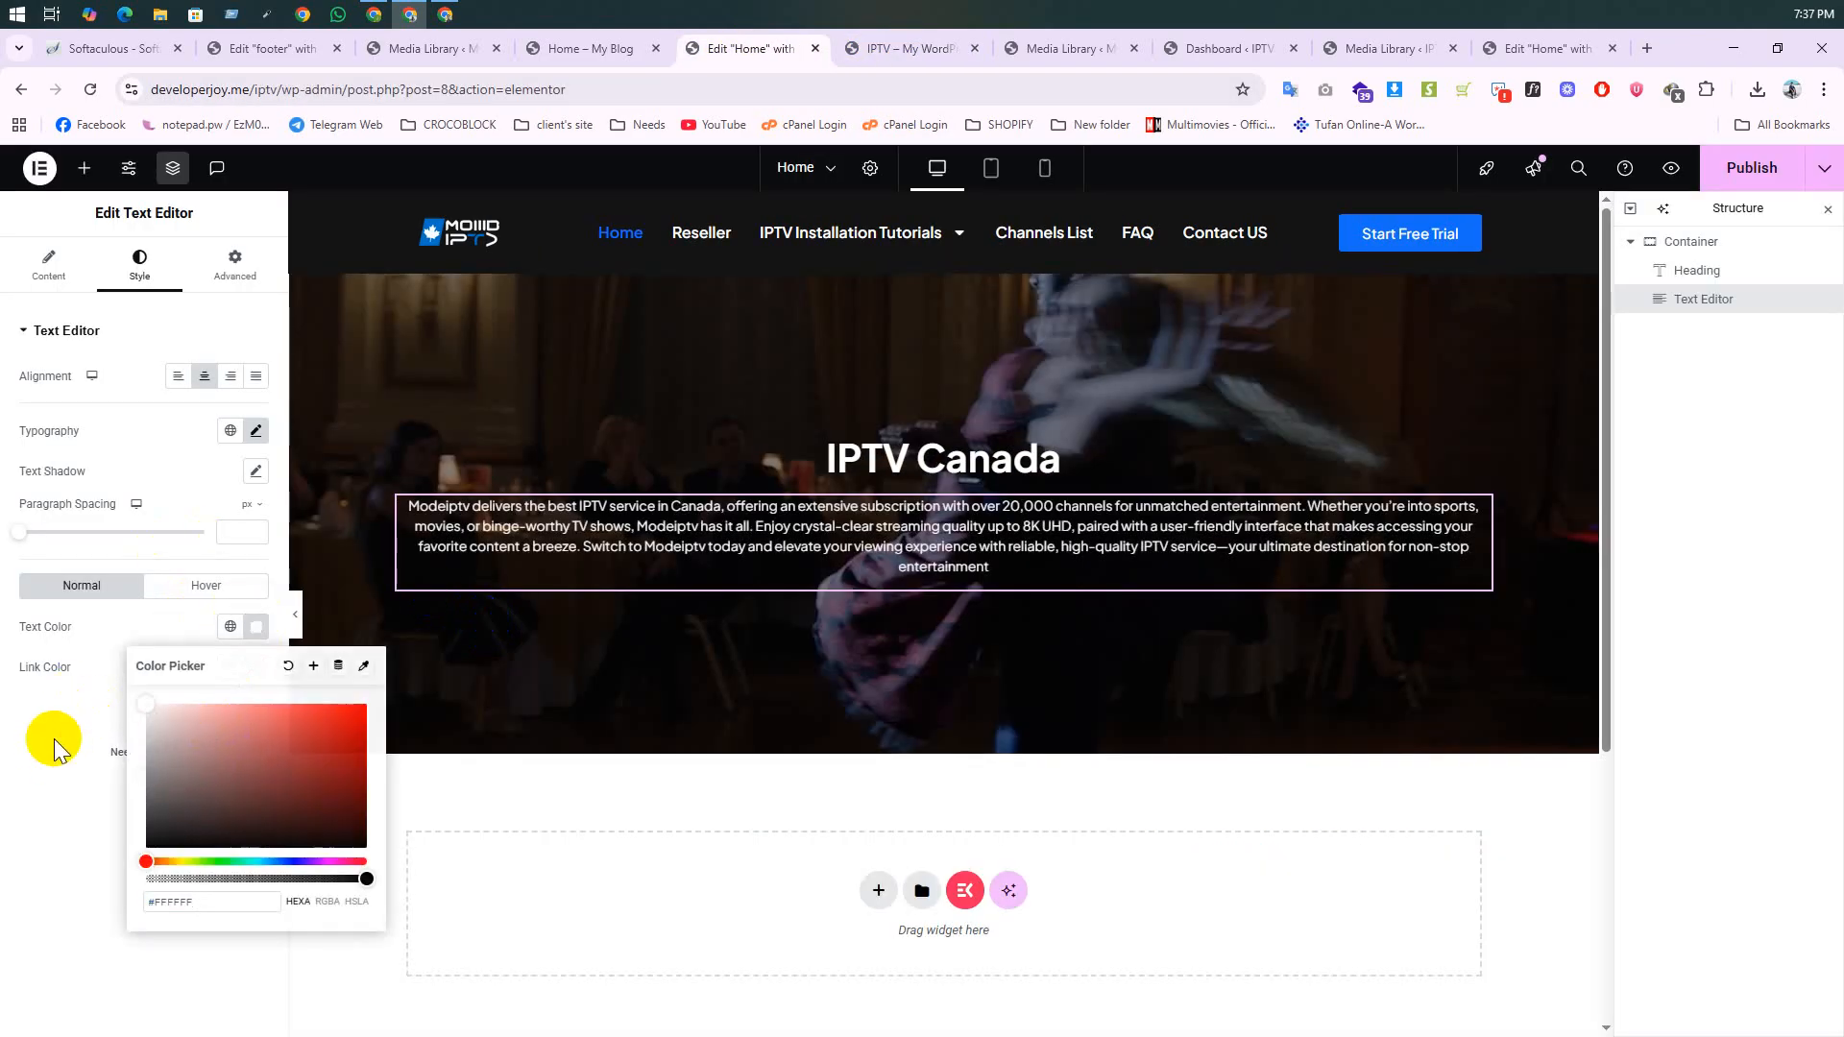
pyautogui.click(58, 747)
# Step: Give the hero paragraph a custom width of 85% and compare its layout with the reference page
pyautogui.click(235, 264)
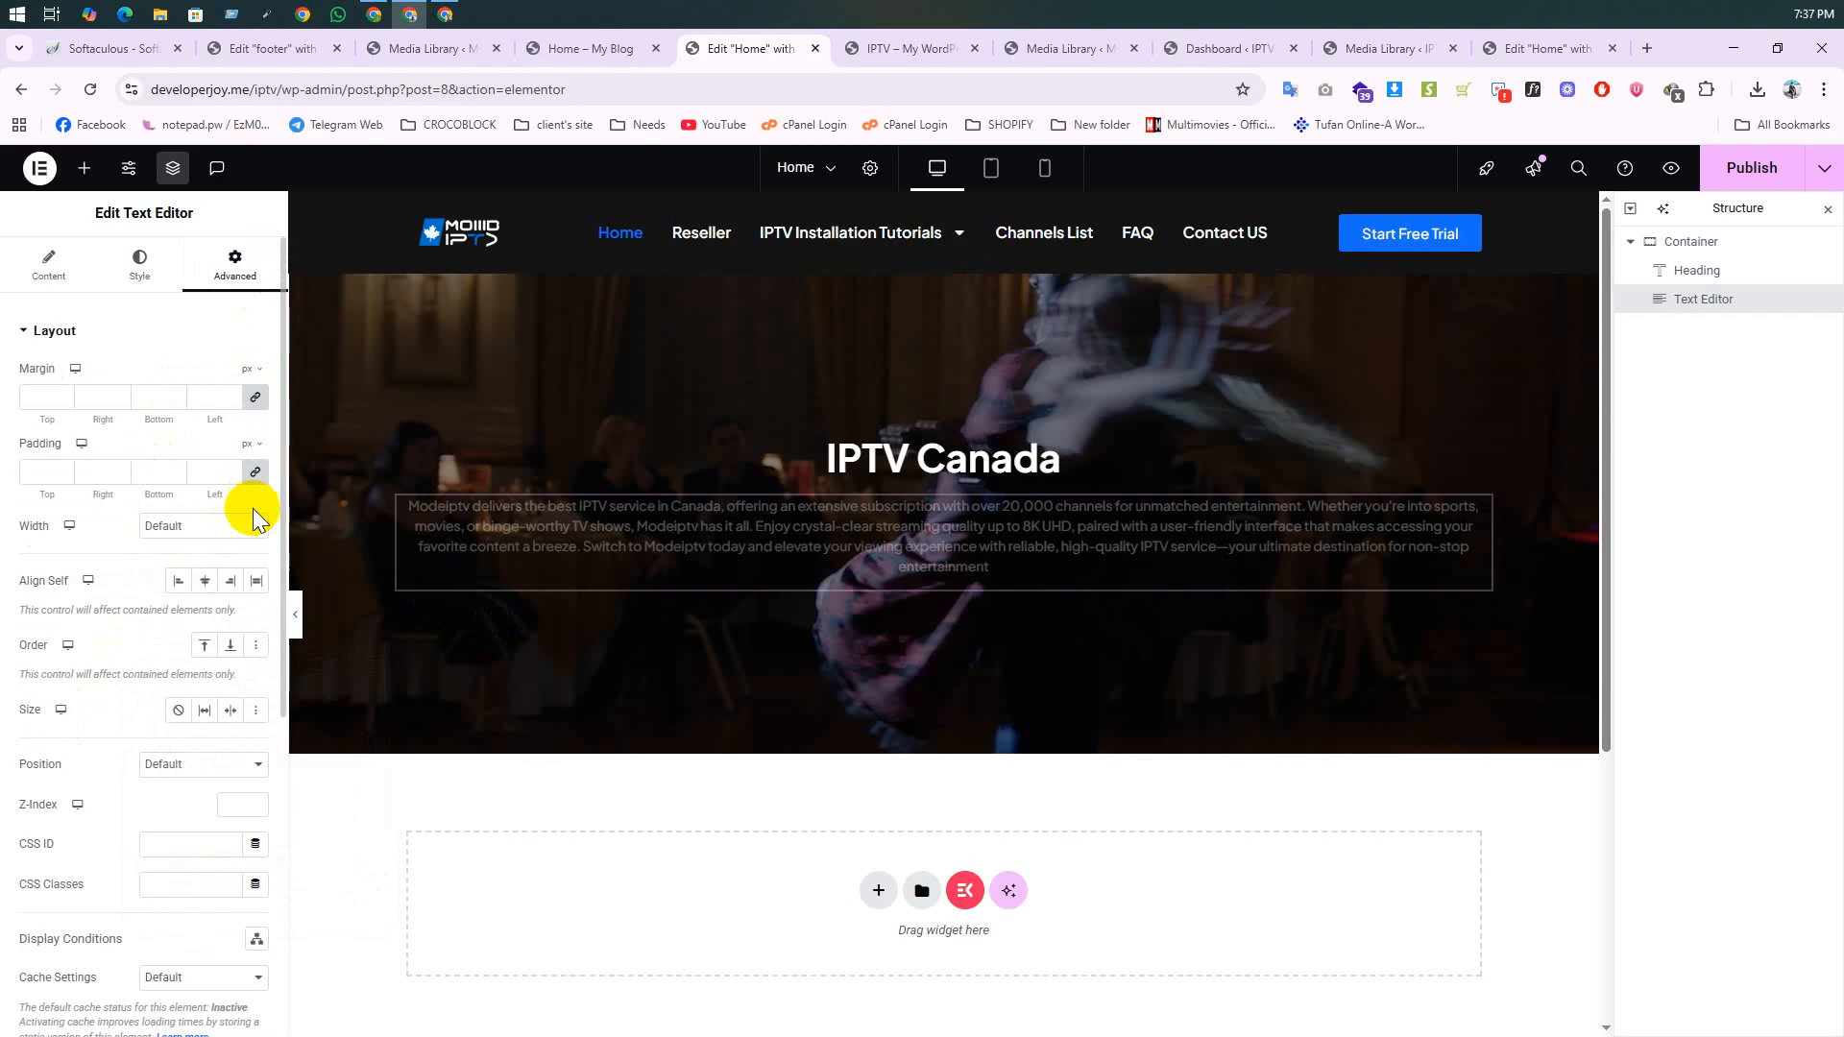
pyautogui.click(240, 525)
pyautogui.click(221, 621)
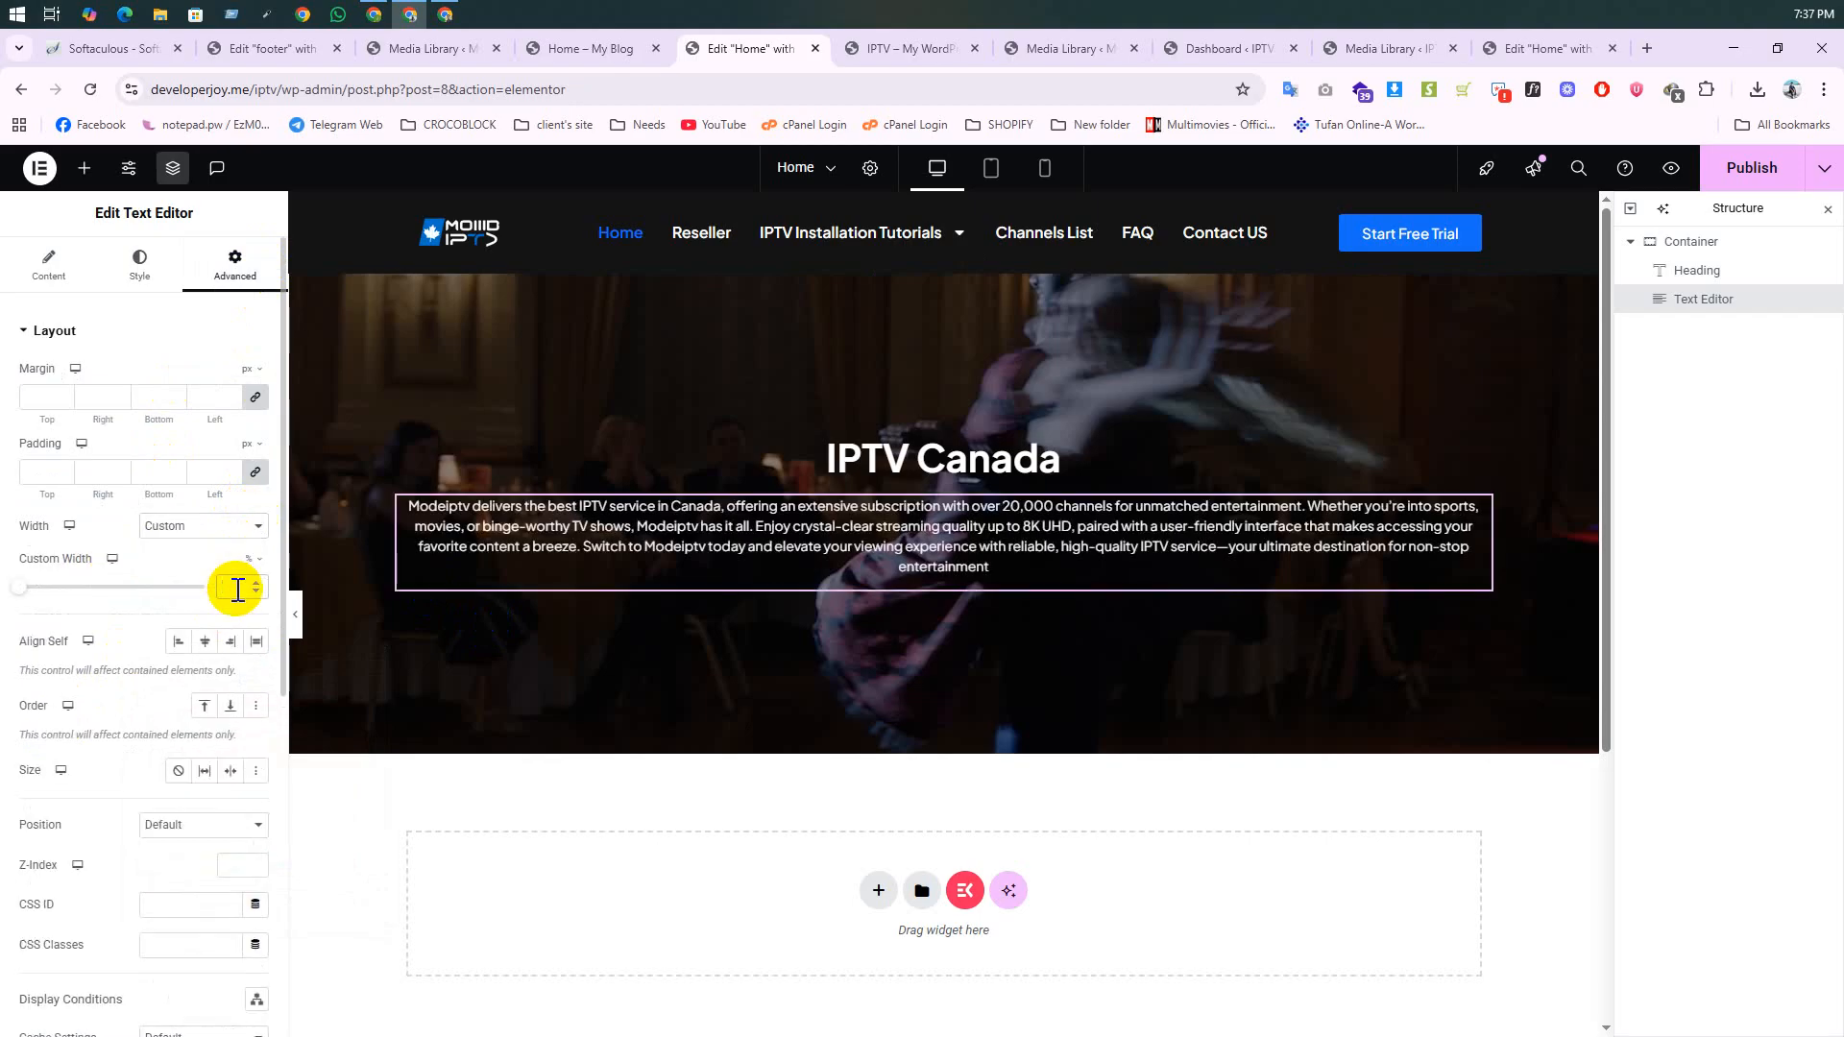
pyautogui.click(237, 588)
pyautogui.write('85')
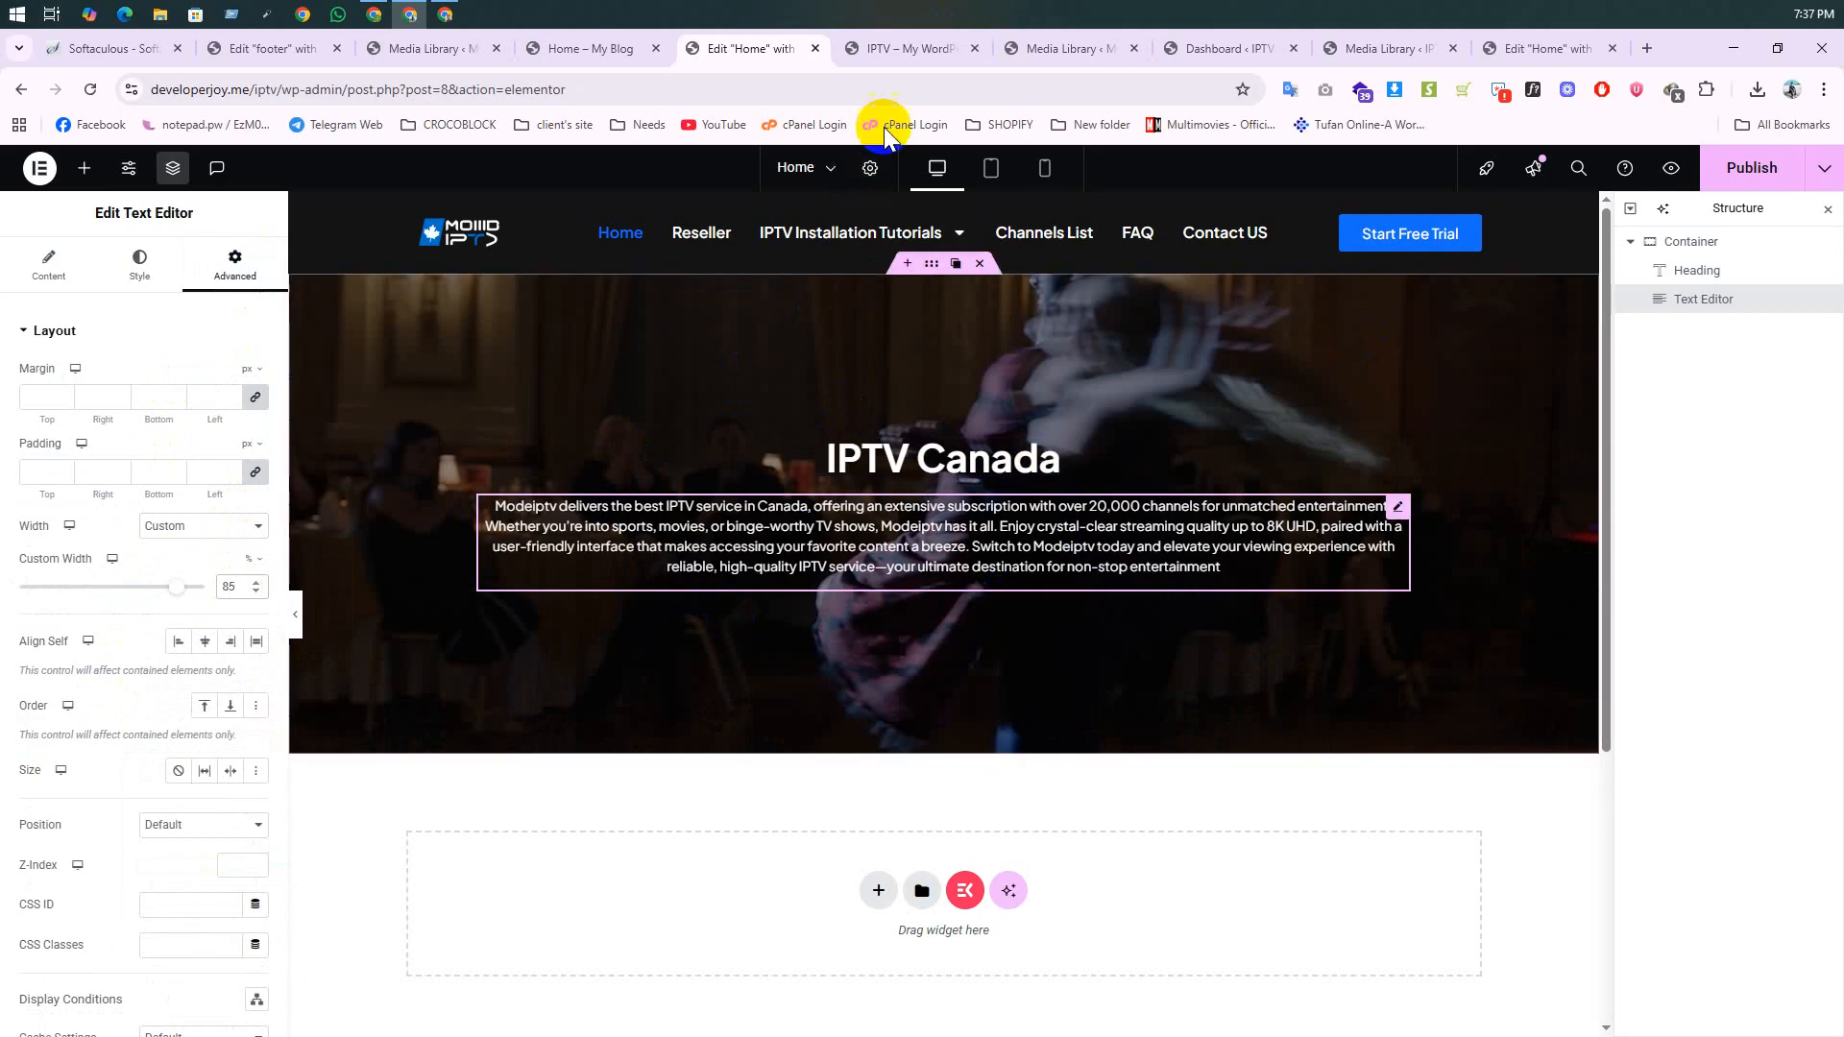
pyautogui.click(895, 58)
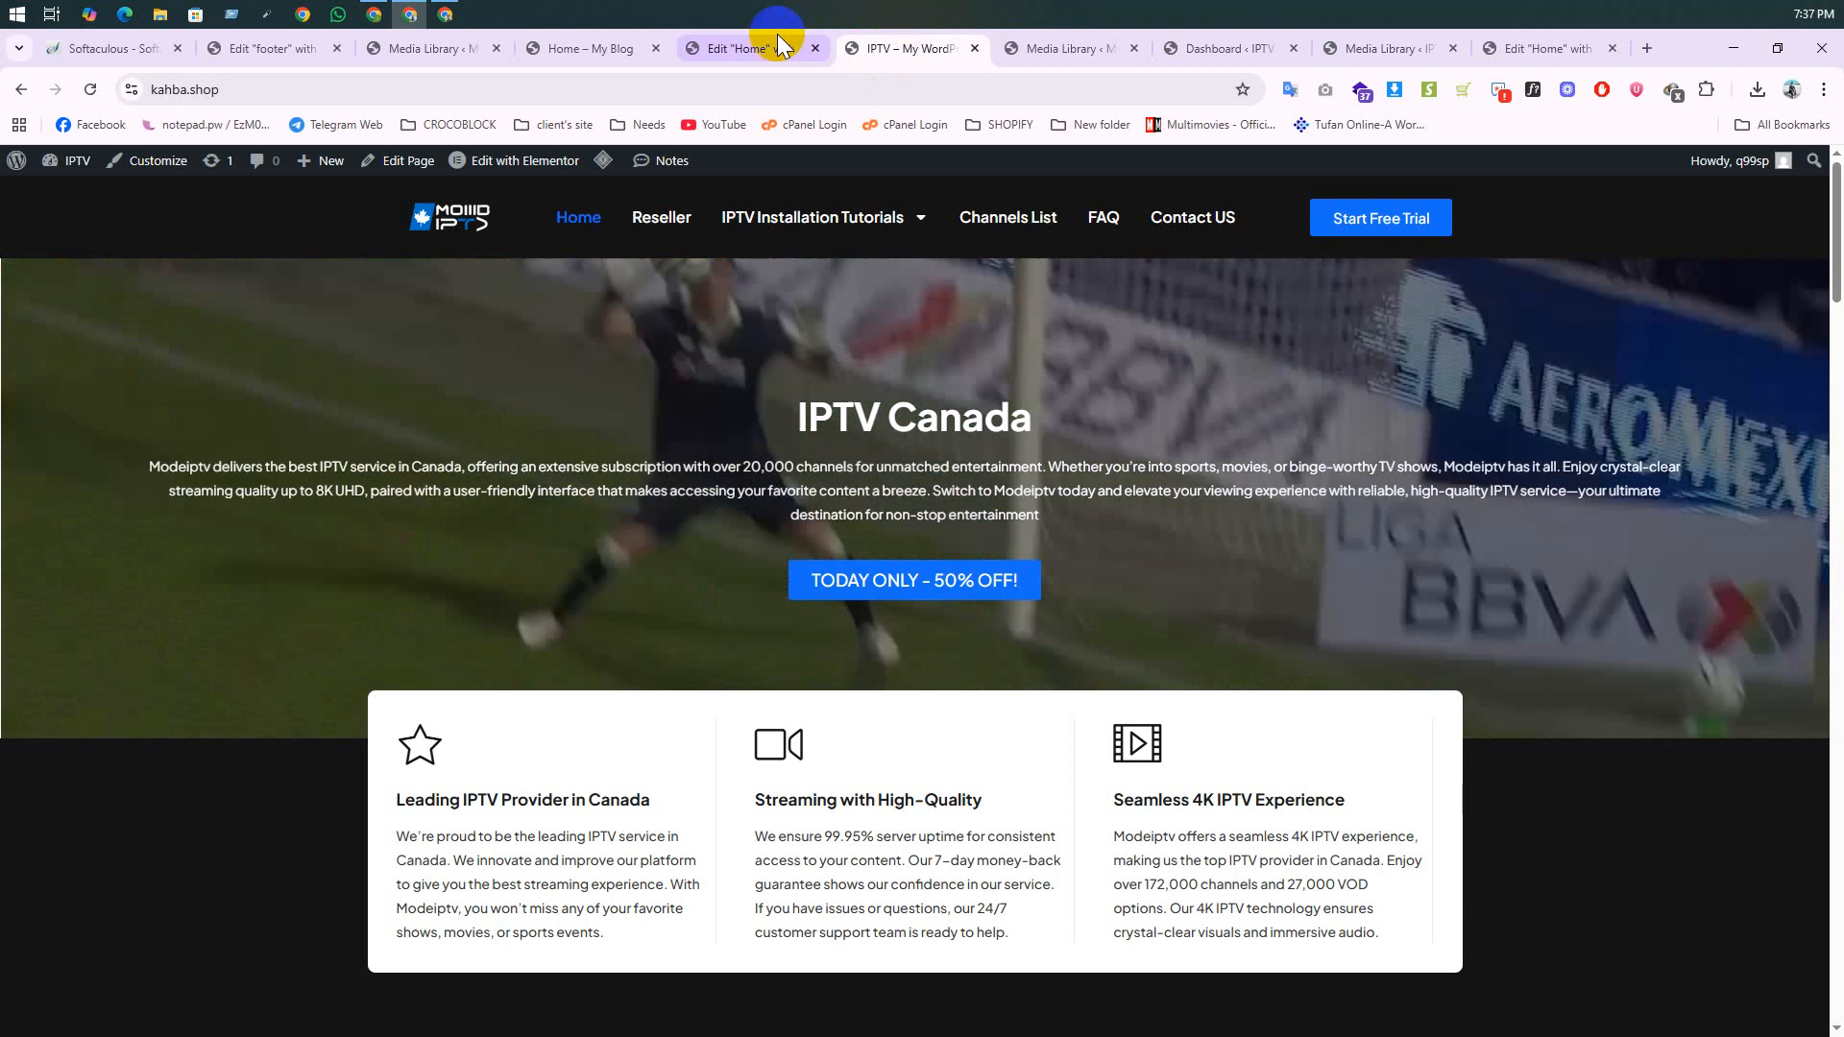
pyautogui.click(780, 45)
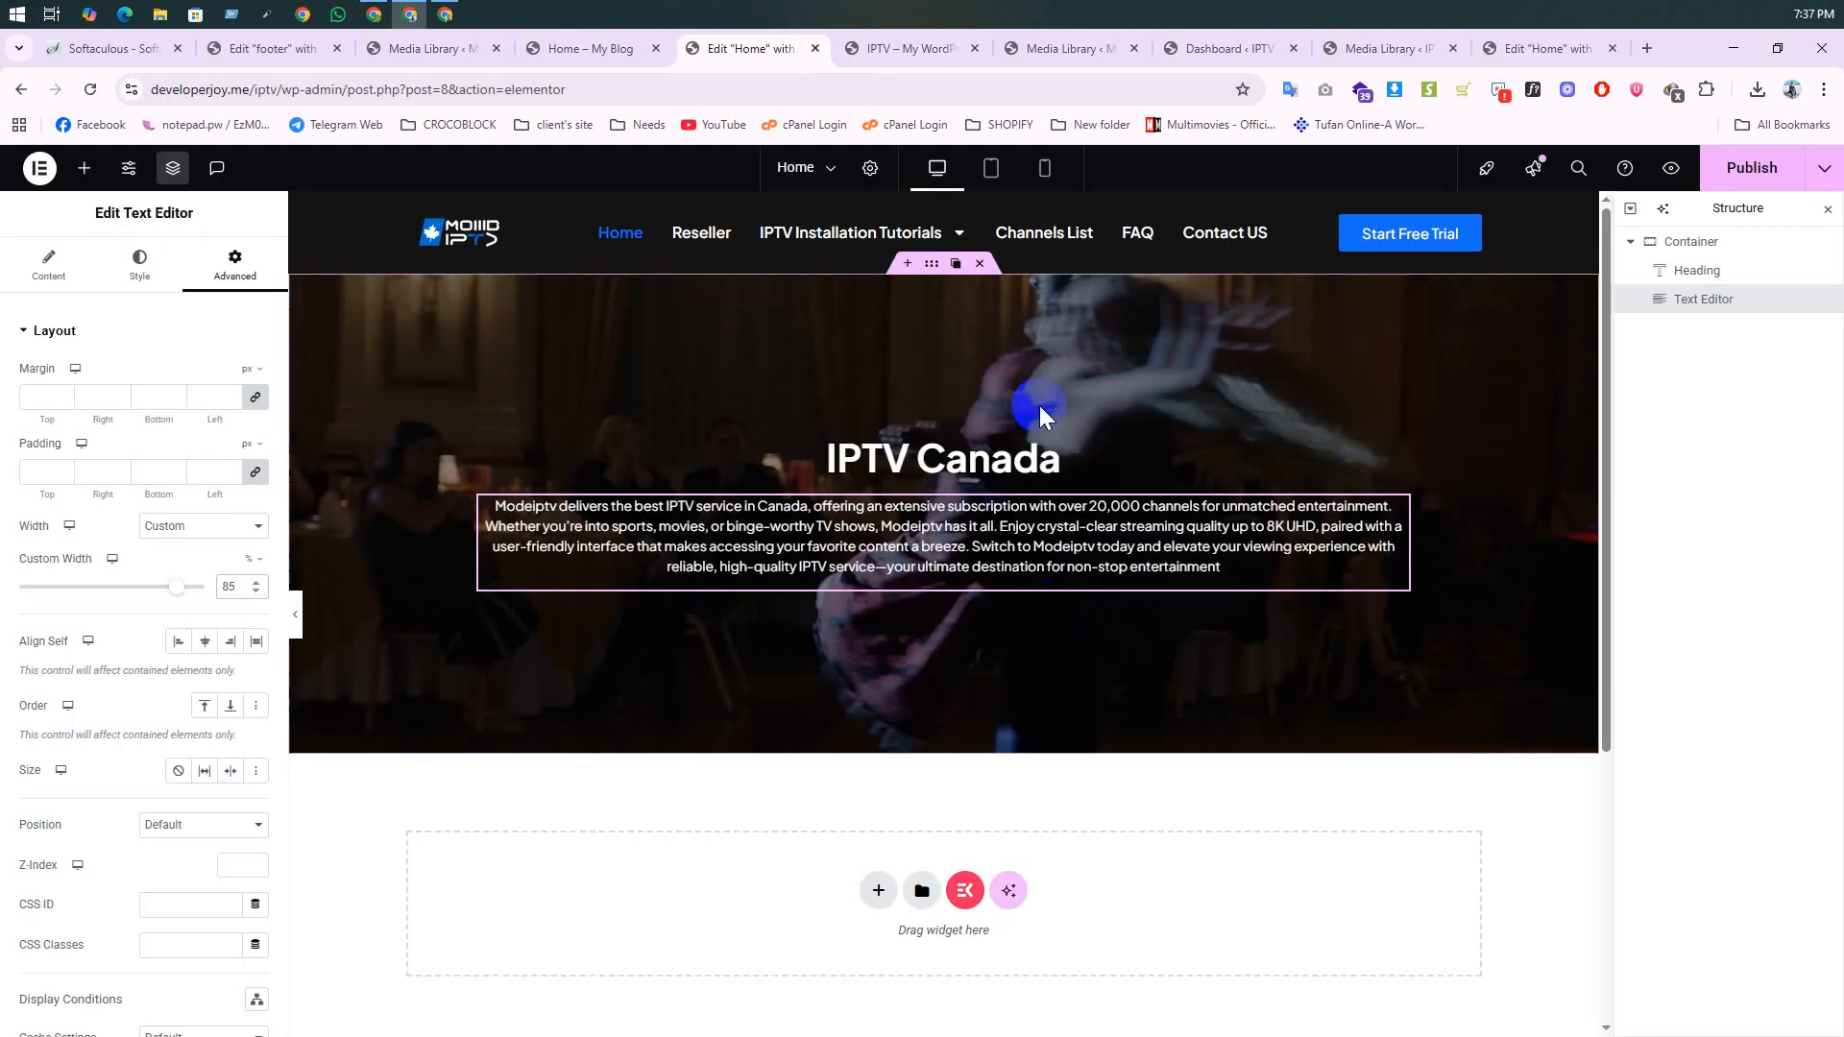
# Step: Inspect the font of the reference page's "TODAY ONLY - 50% OFF!" button with WhatFont and return to the Home page editor
pyautogui.click(941, 46)
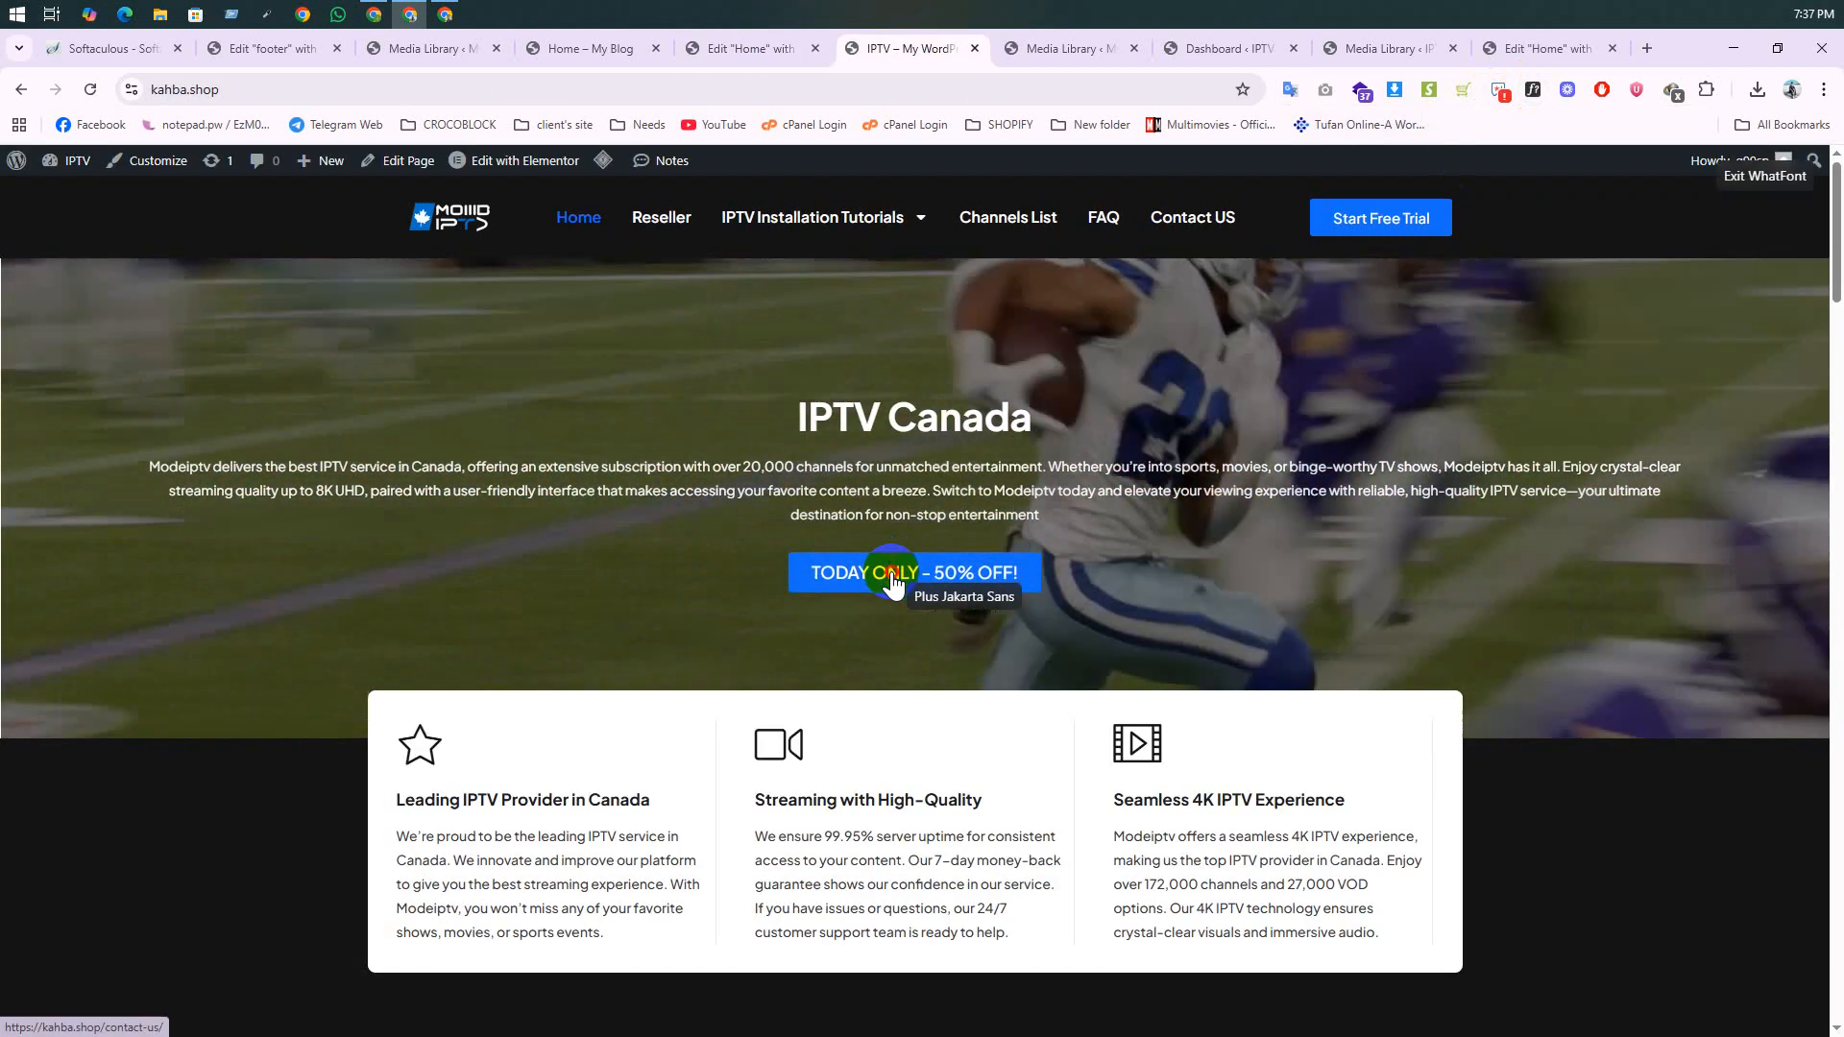
pyautogui.click(879, 574)
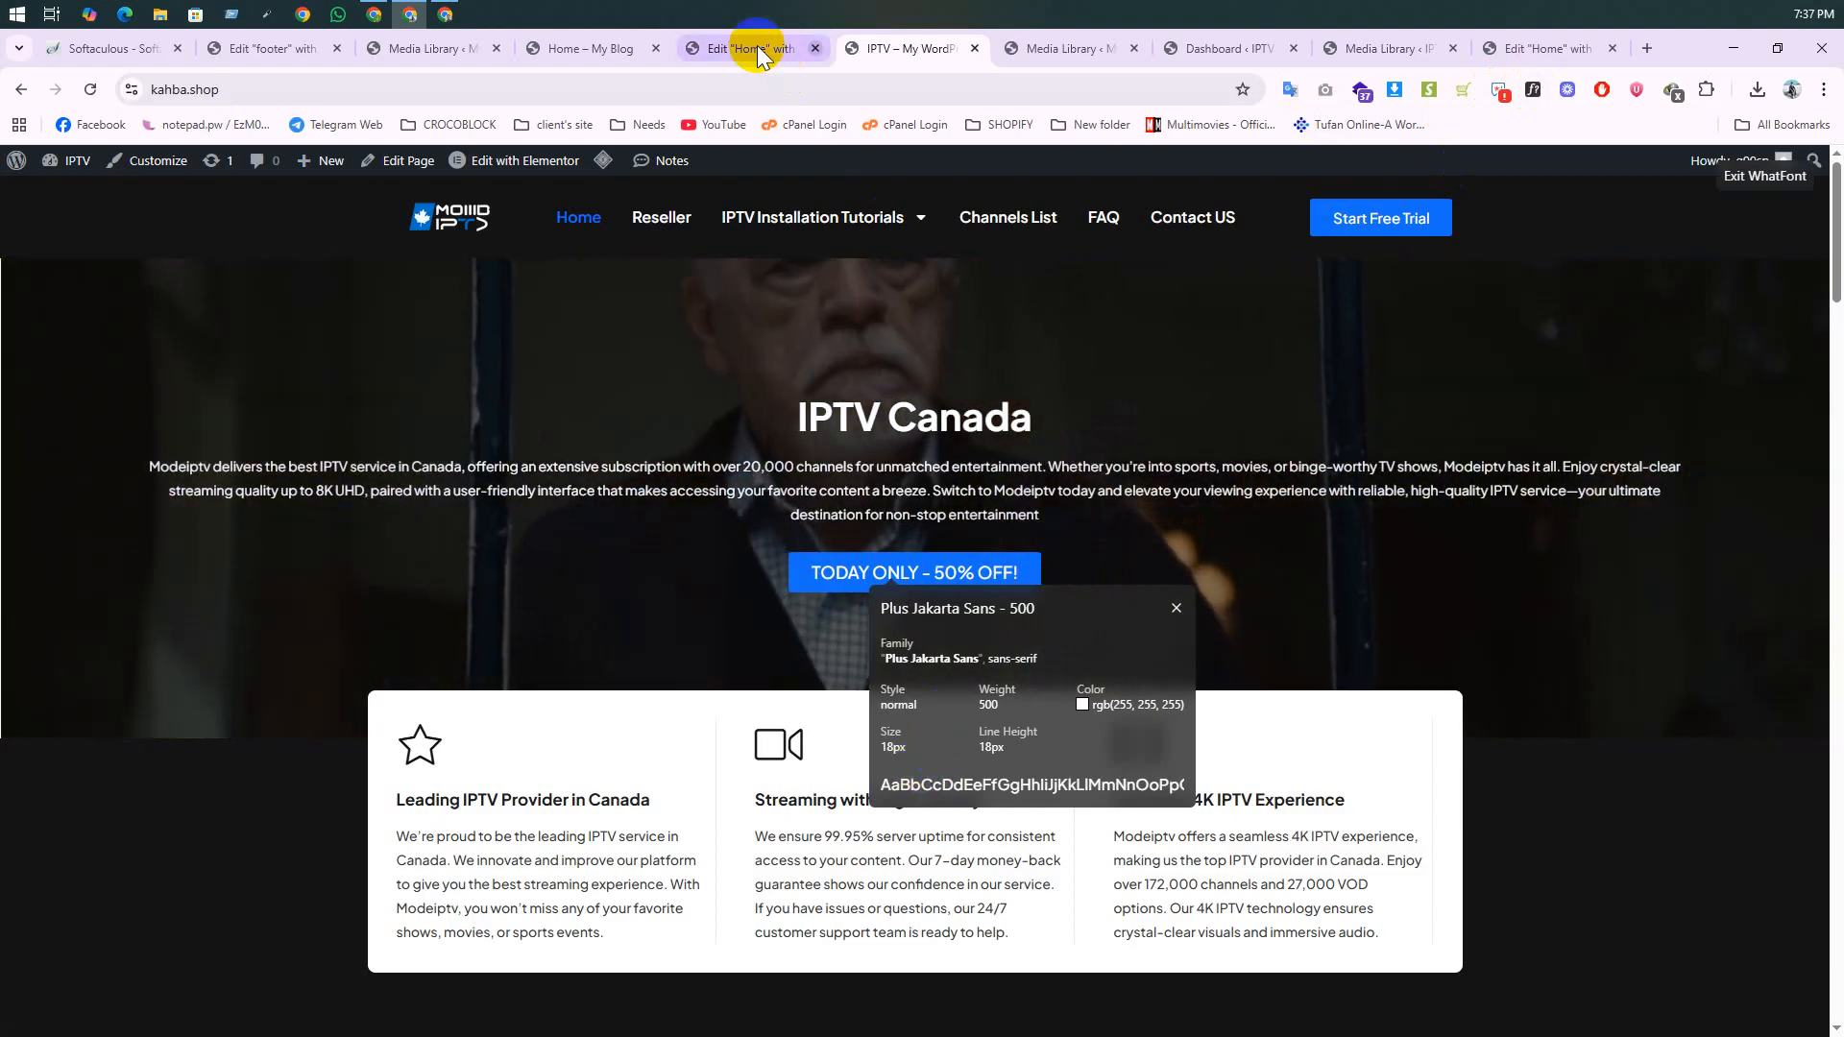
pyautogui.click(757, 48)
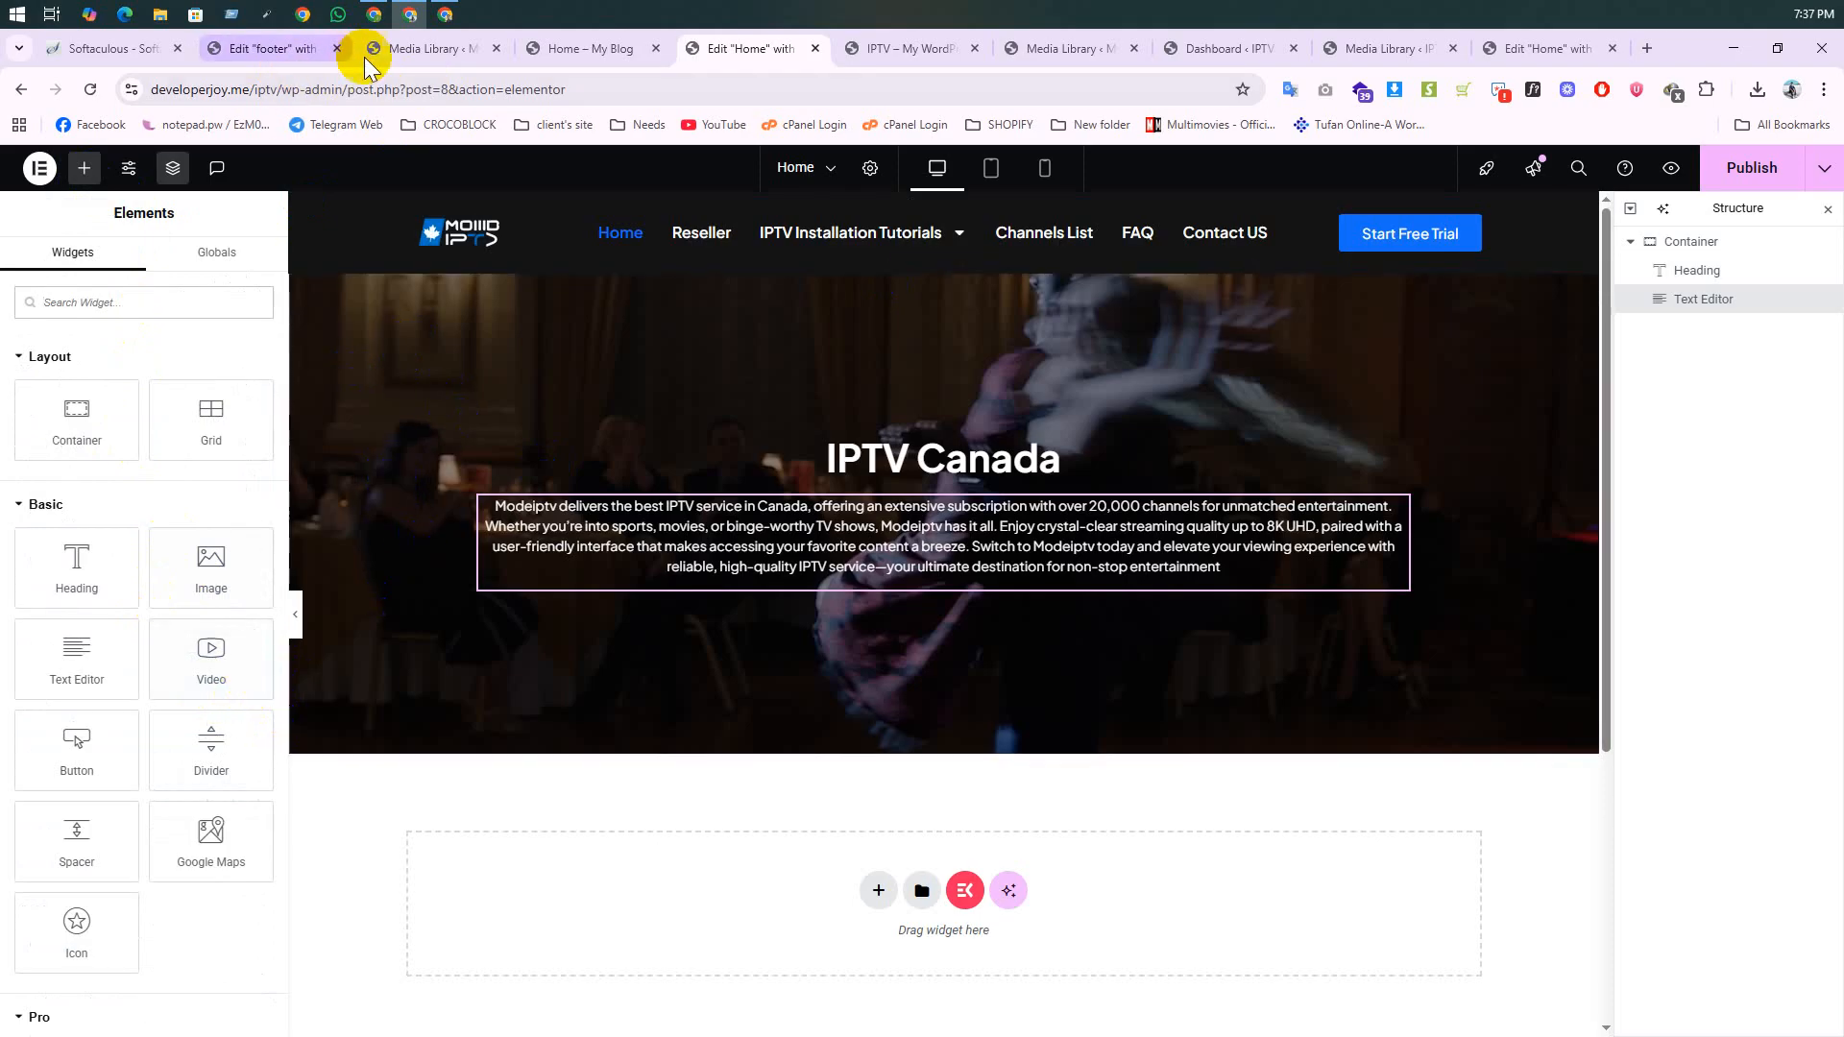
# Step: Close the video's attachment details in the Media Library and open the site's header template for editing from the Theme Builder
pyautogui.click(408, 52)
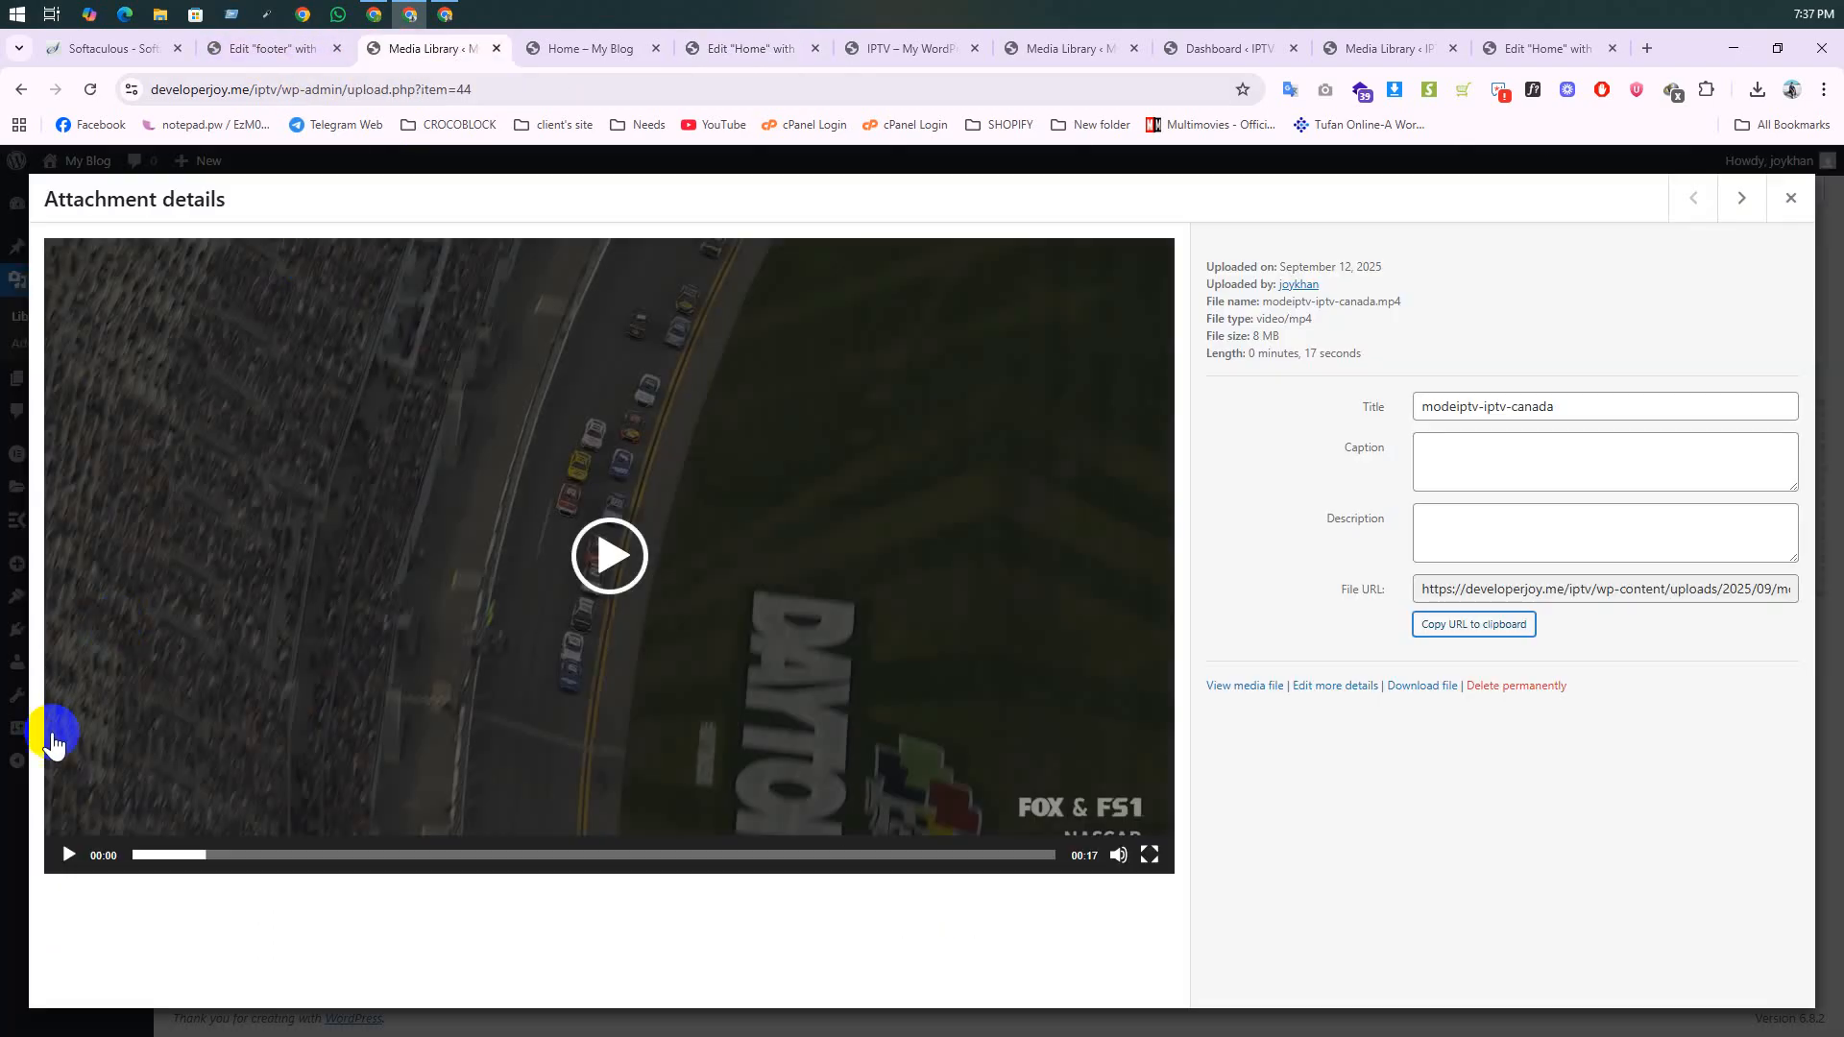
pyautogui.click(1788, 201)
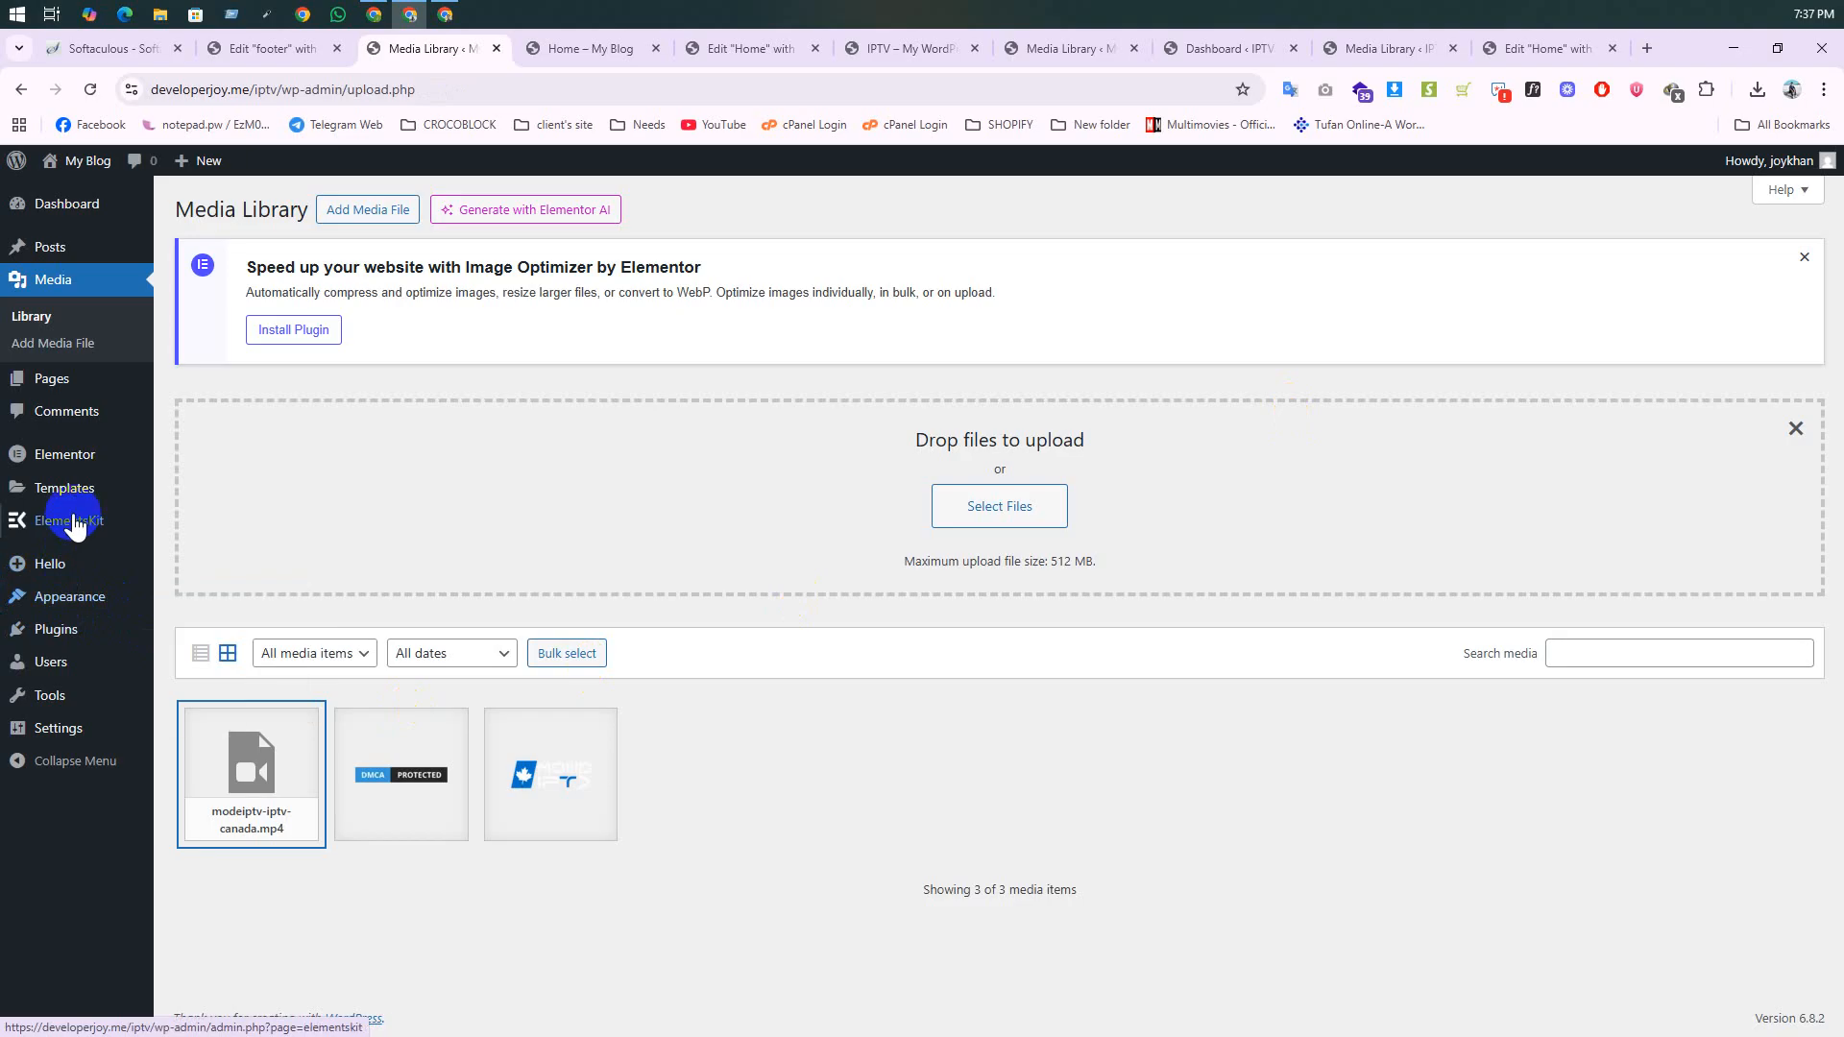
pyautogui.moveTo(82, 488)
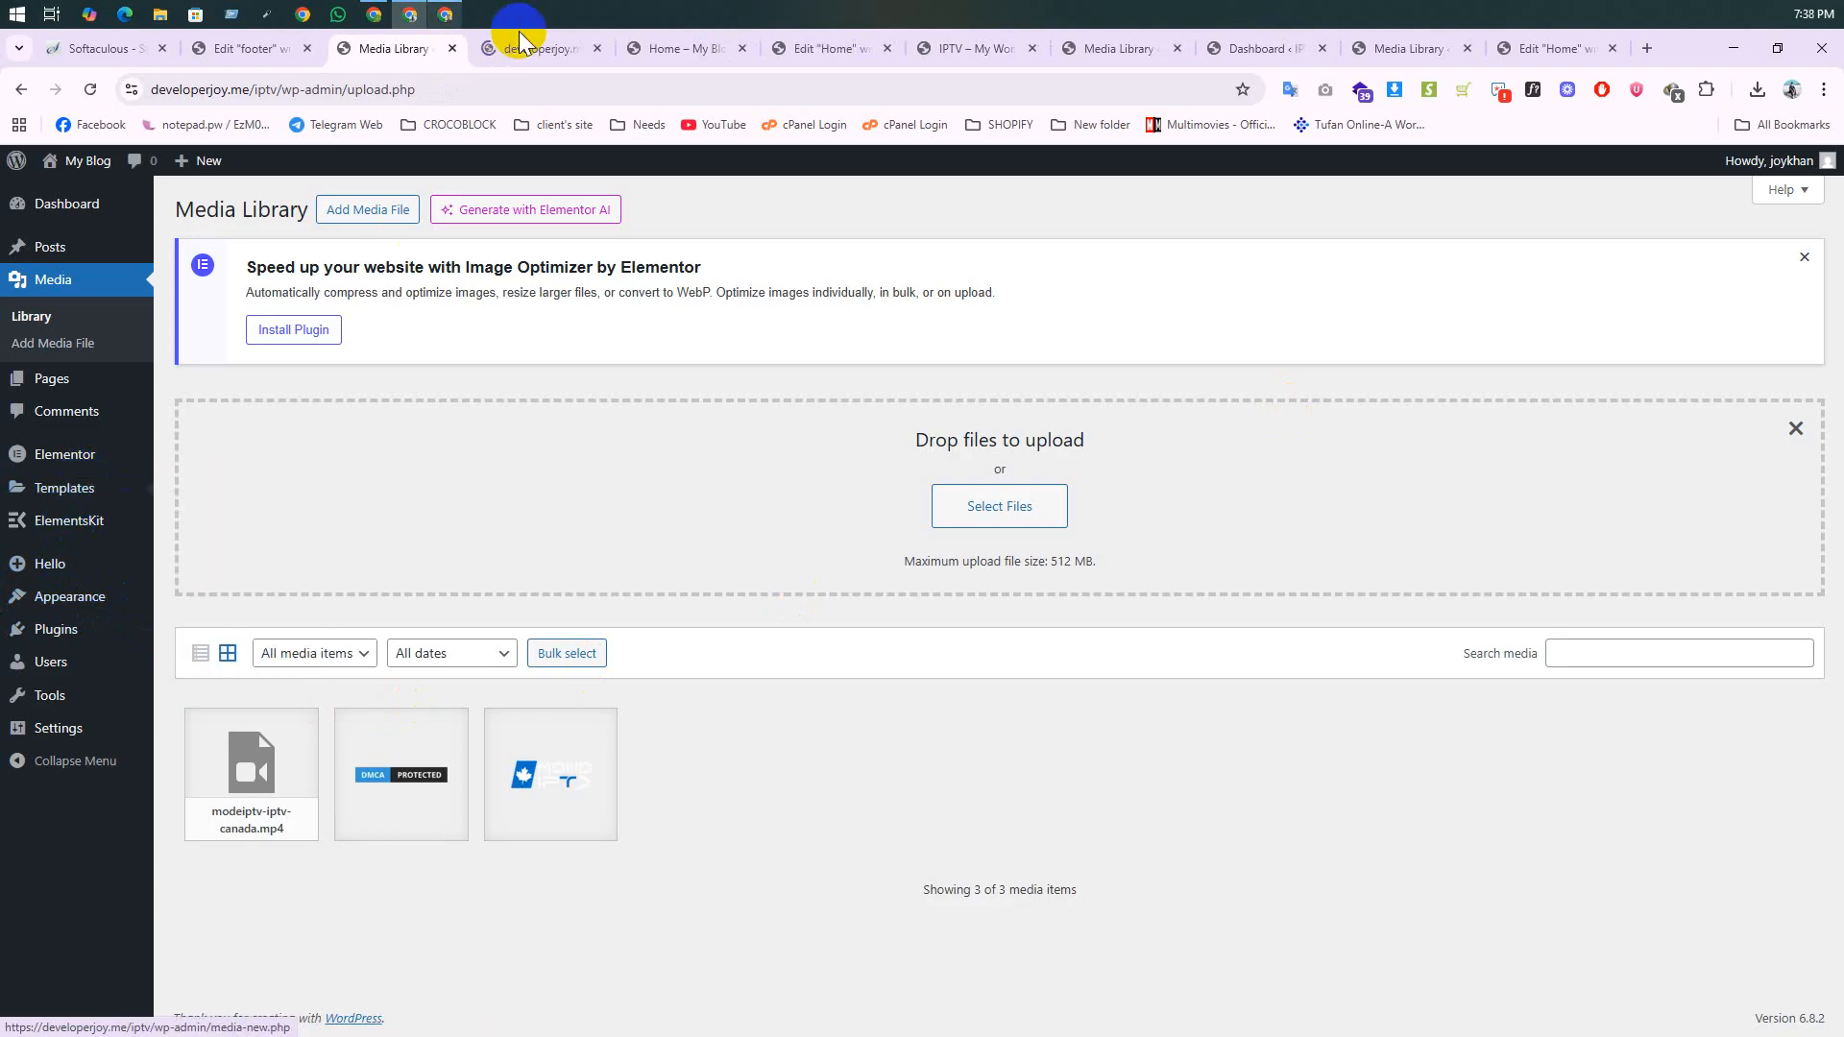
pyautogui.click(520, 53)
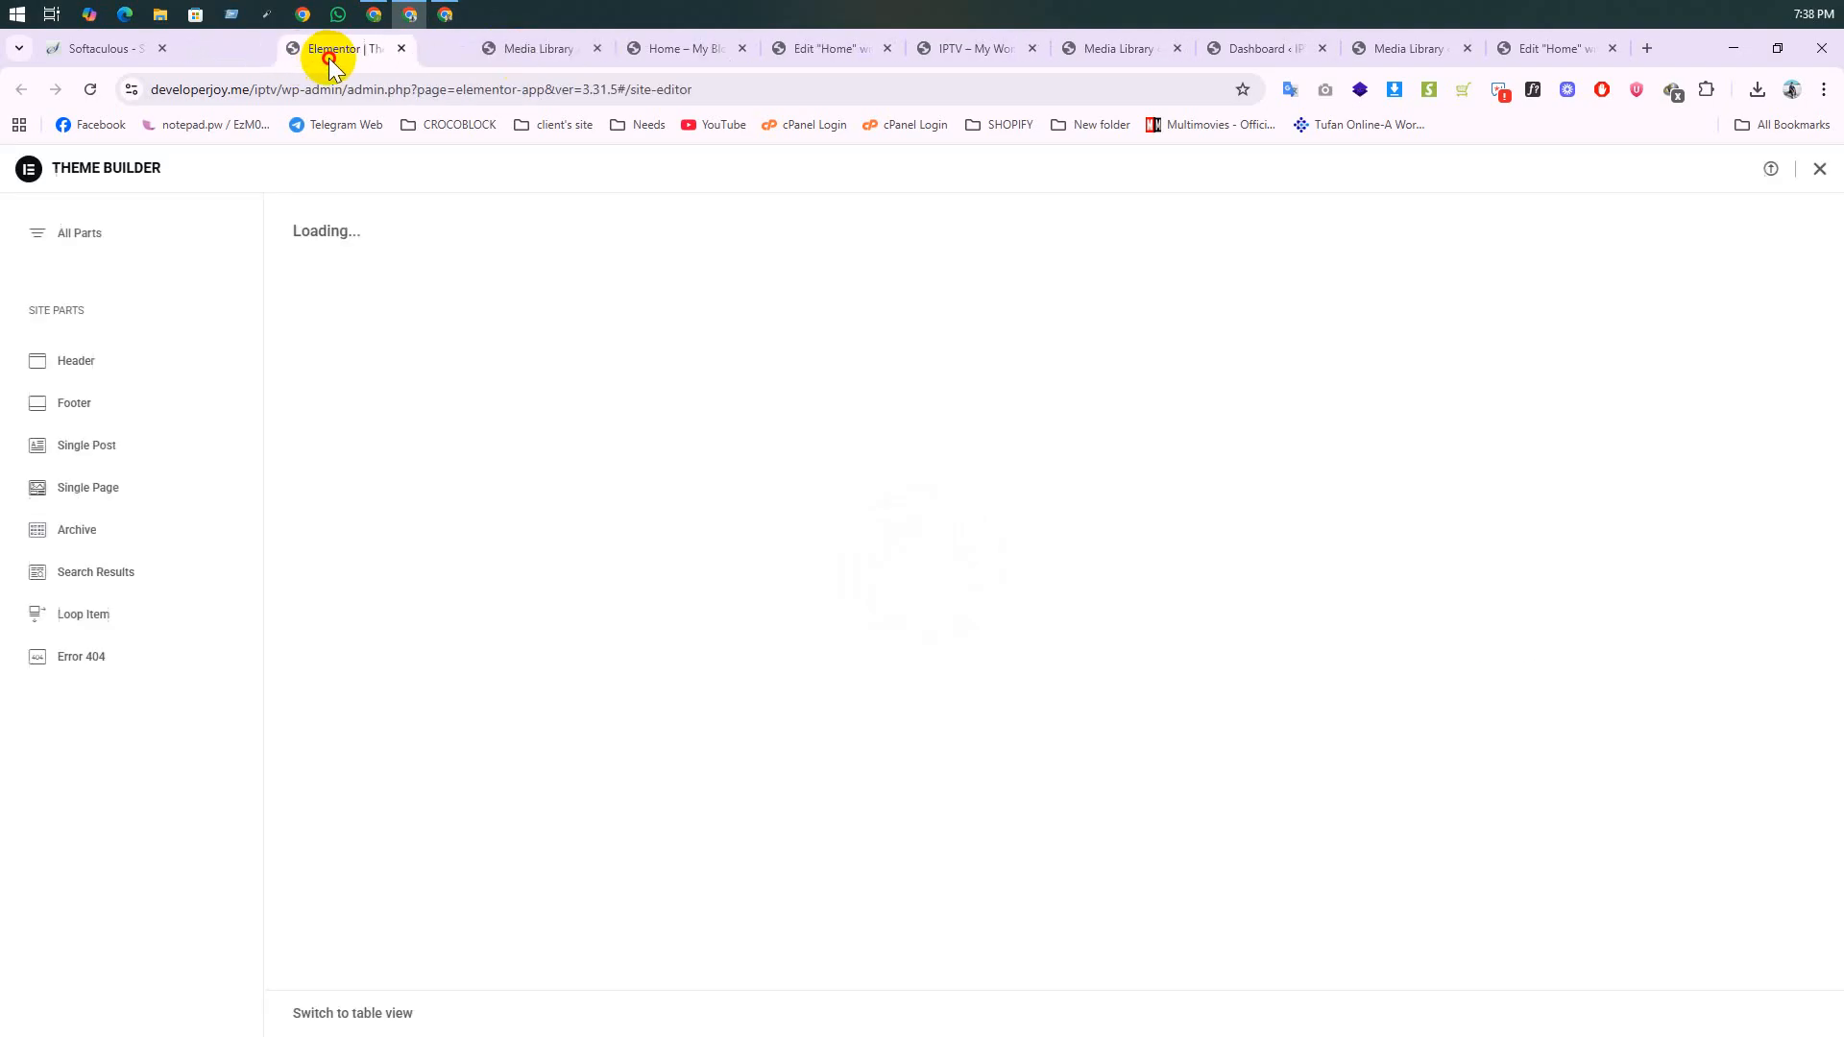
pyautogui.moveTo(329, 59); pyautogui.dragTo(331, 62)
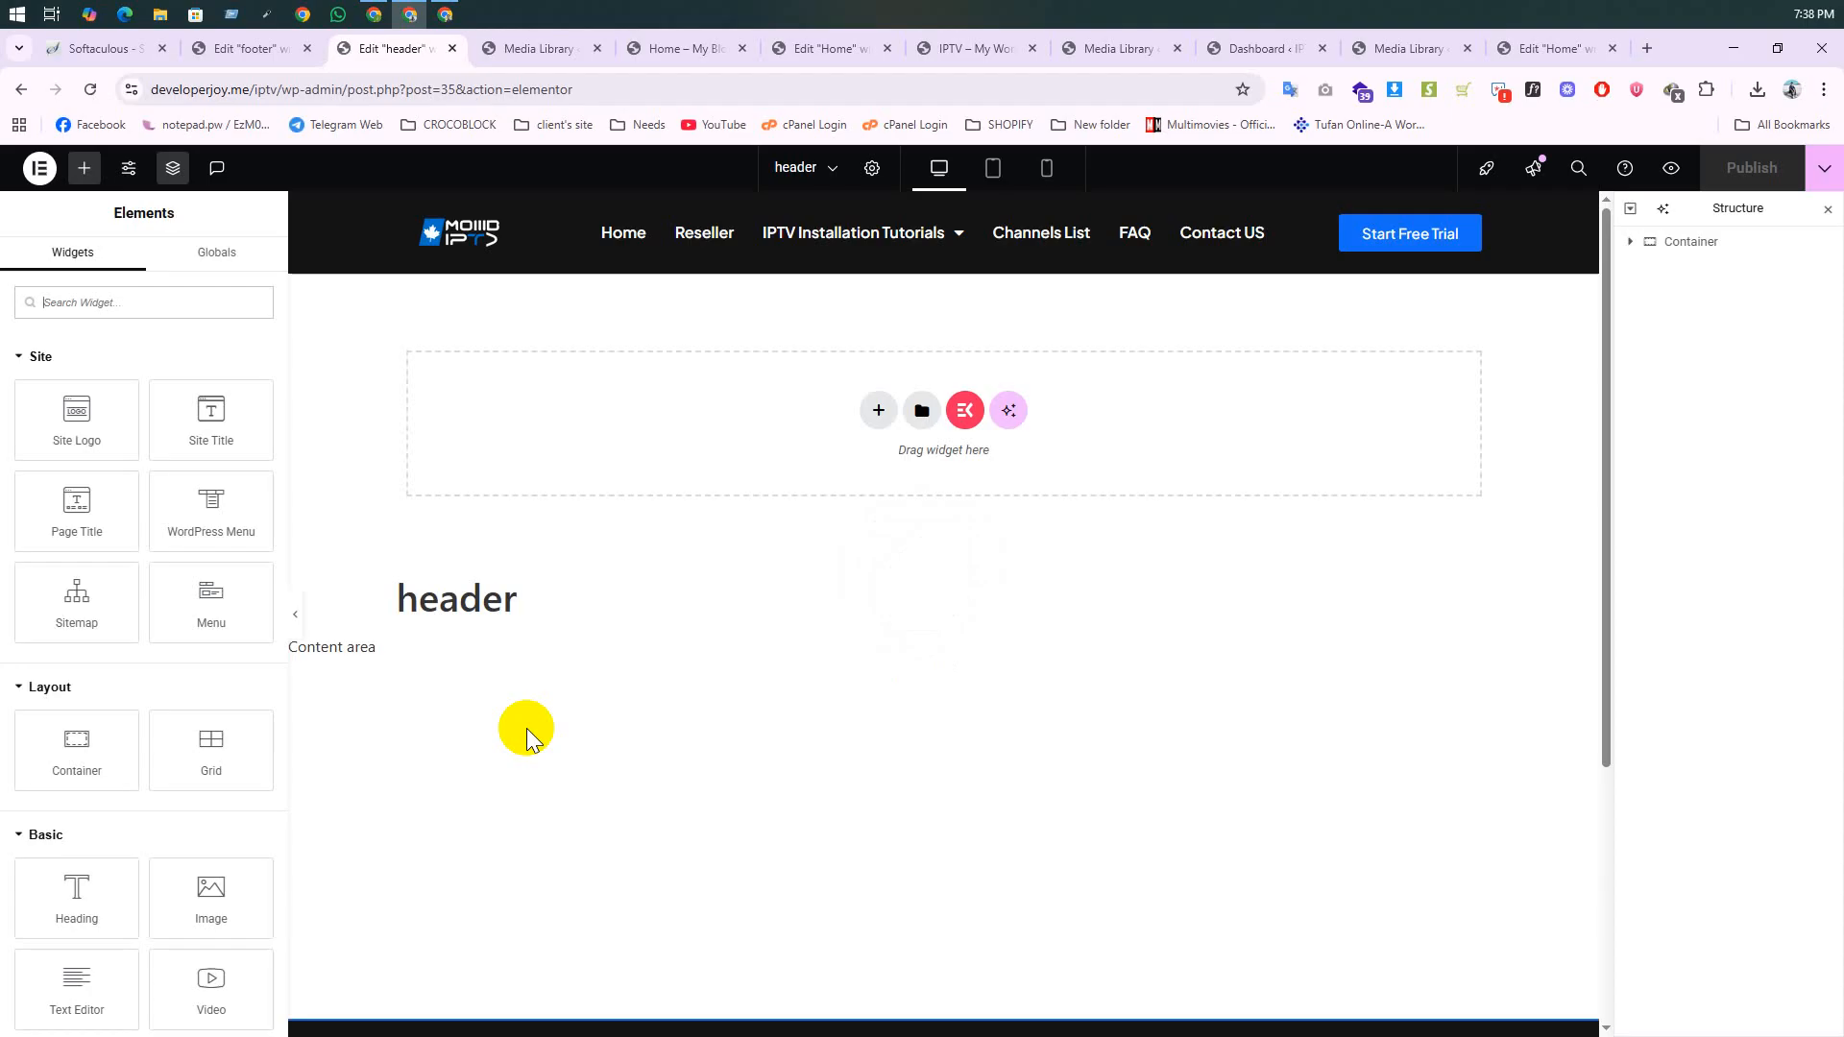
# Step: Copy the header template's "Start Free Trial" button and paste it below the hero paragraph on the Home page
pyautogui.scroll(-3, 845, 569)
pyautogui.scroll(3, 684, 538)
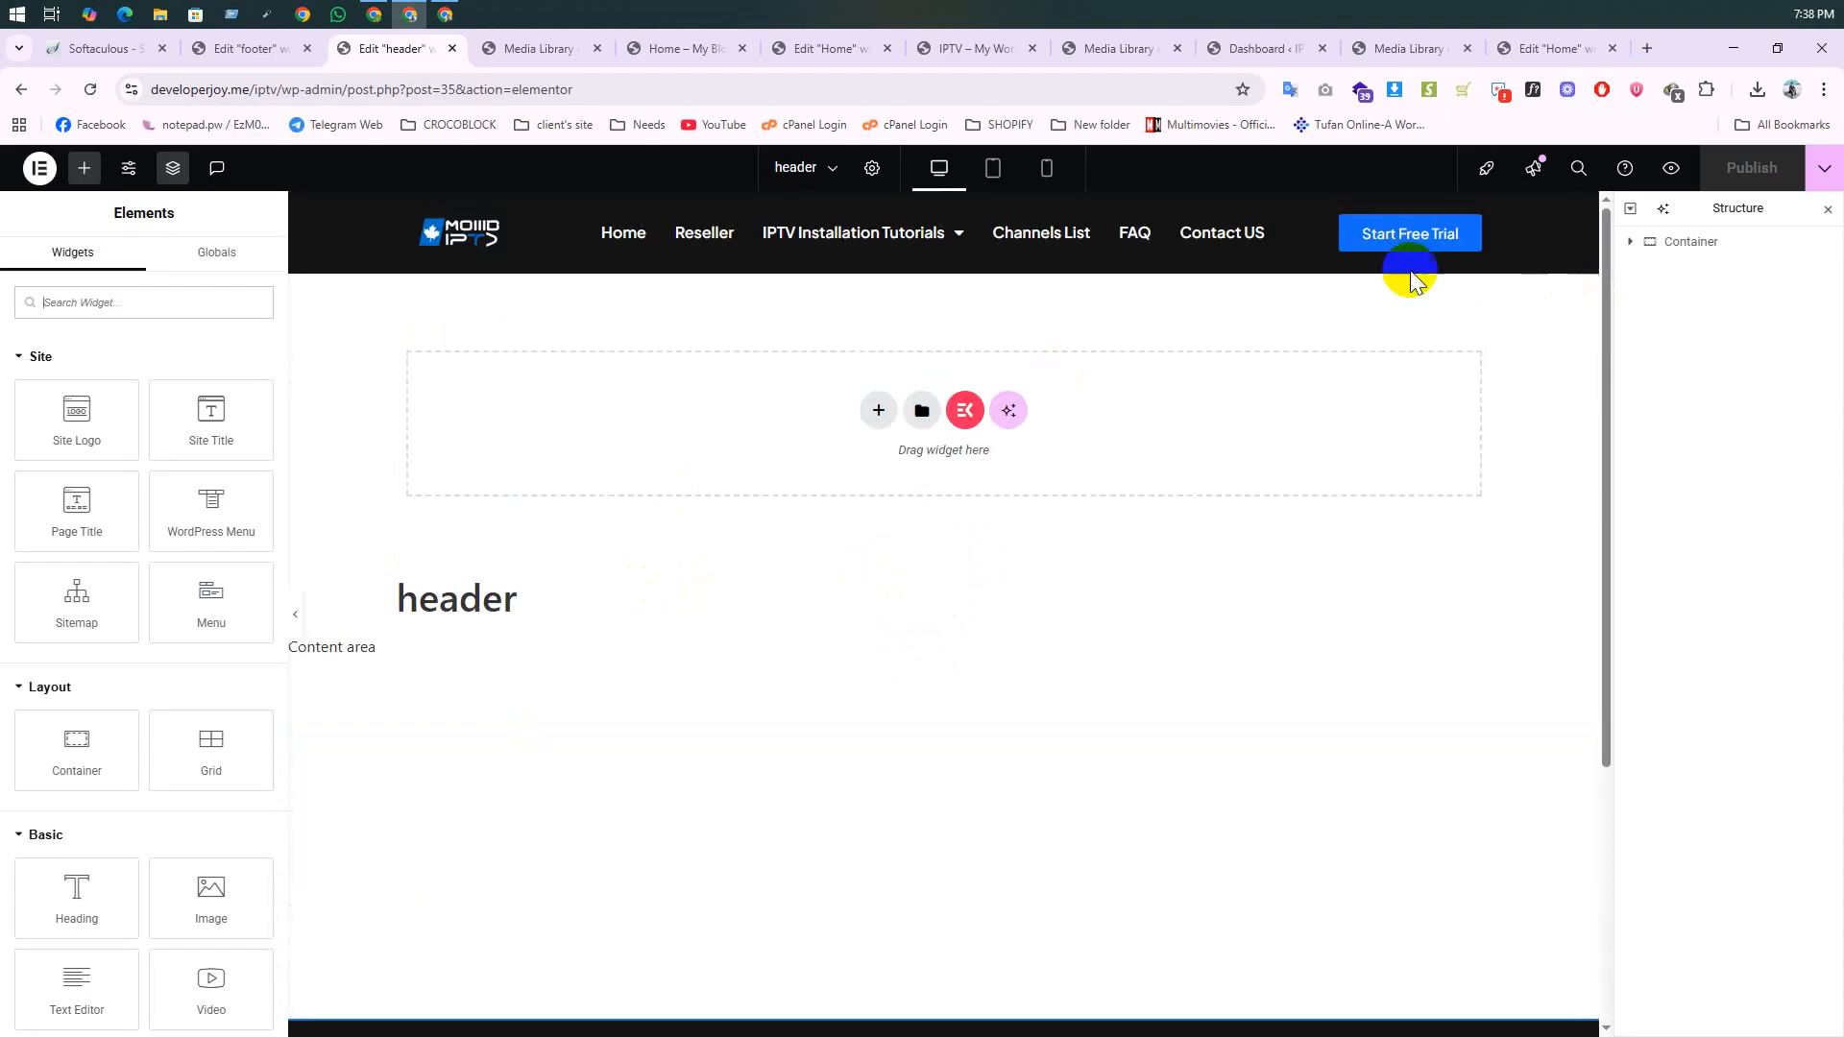
pyautogui.rightClick(1402, 240)
pyautogui.click(1404, 315)
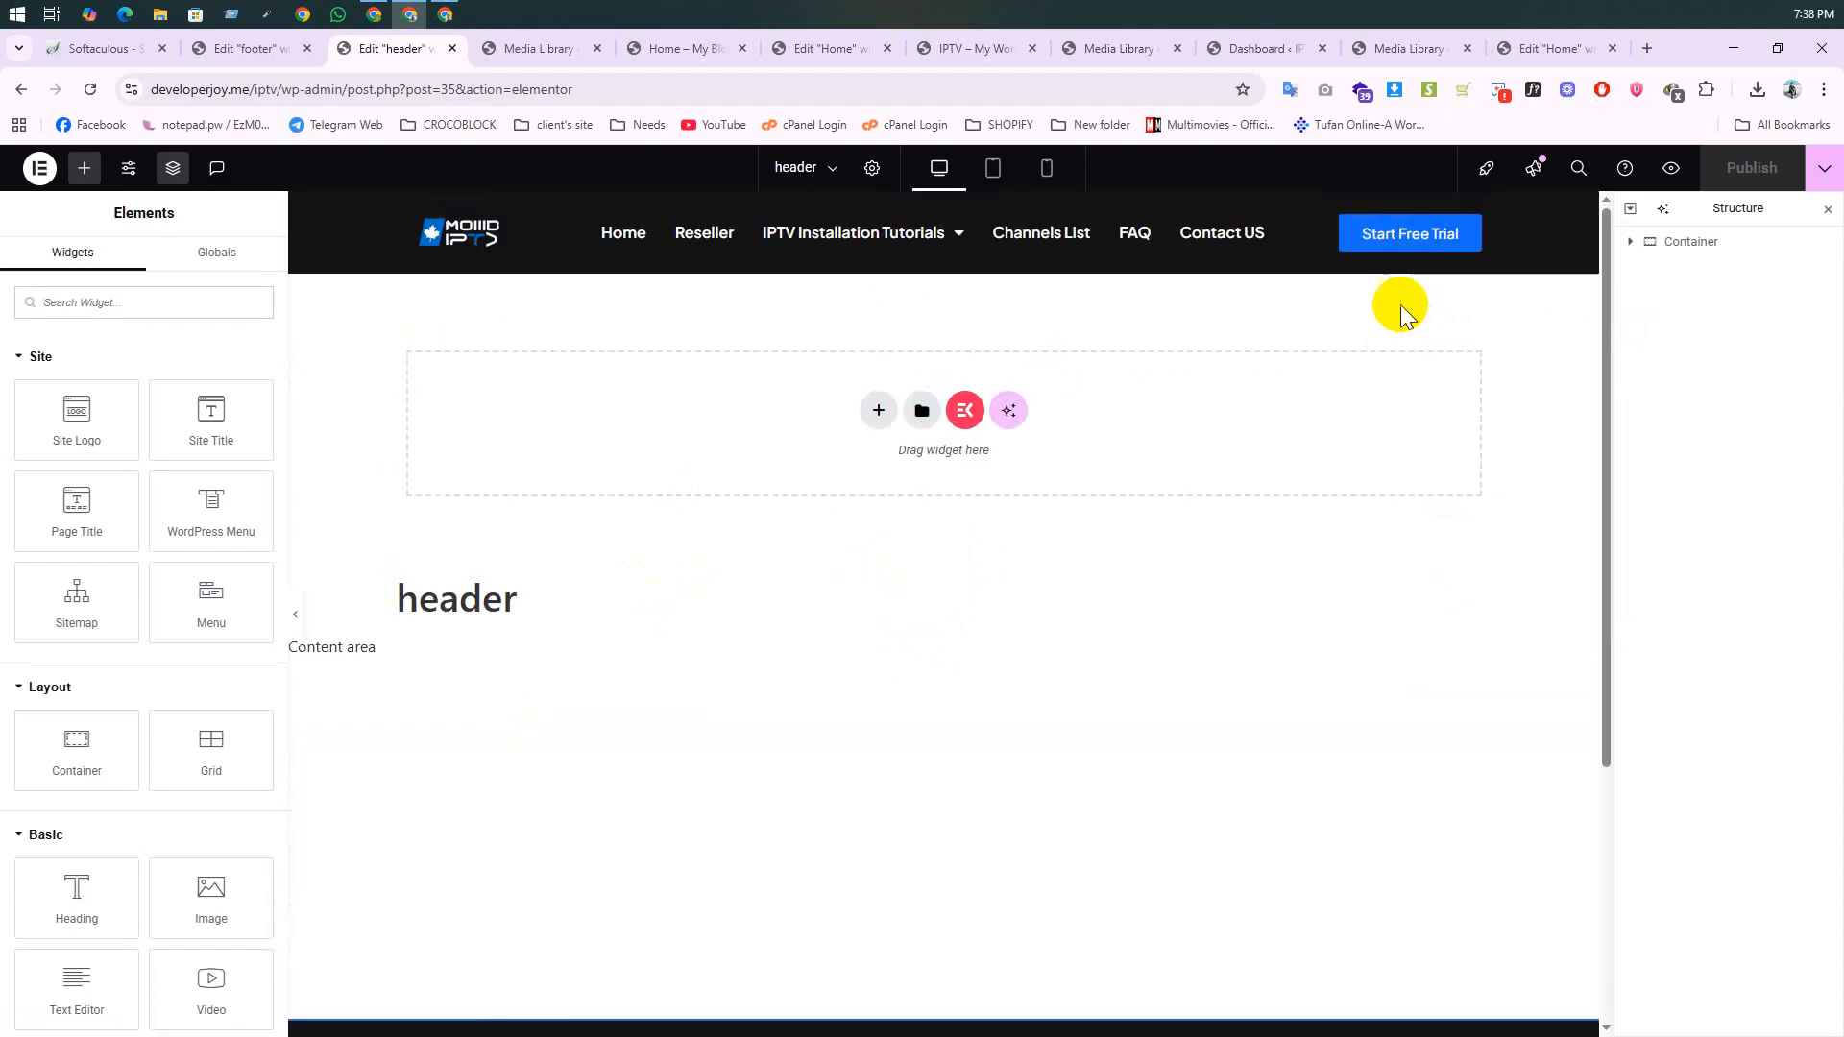
pyautogui.click(826, 48)
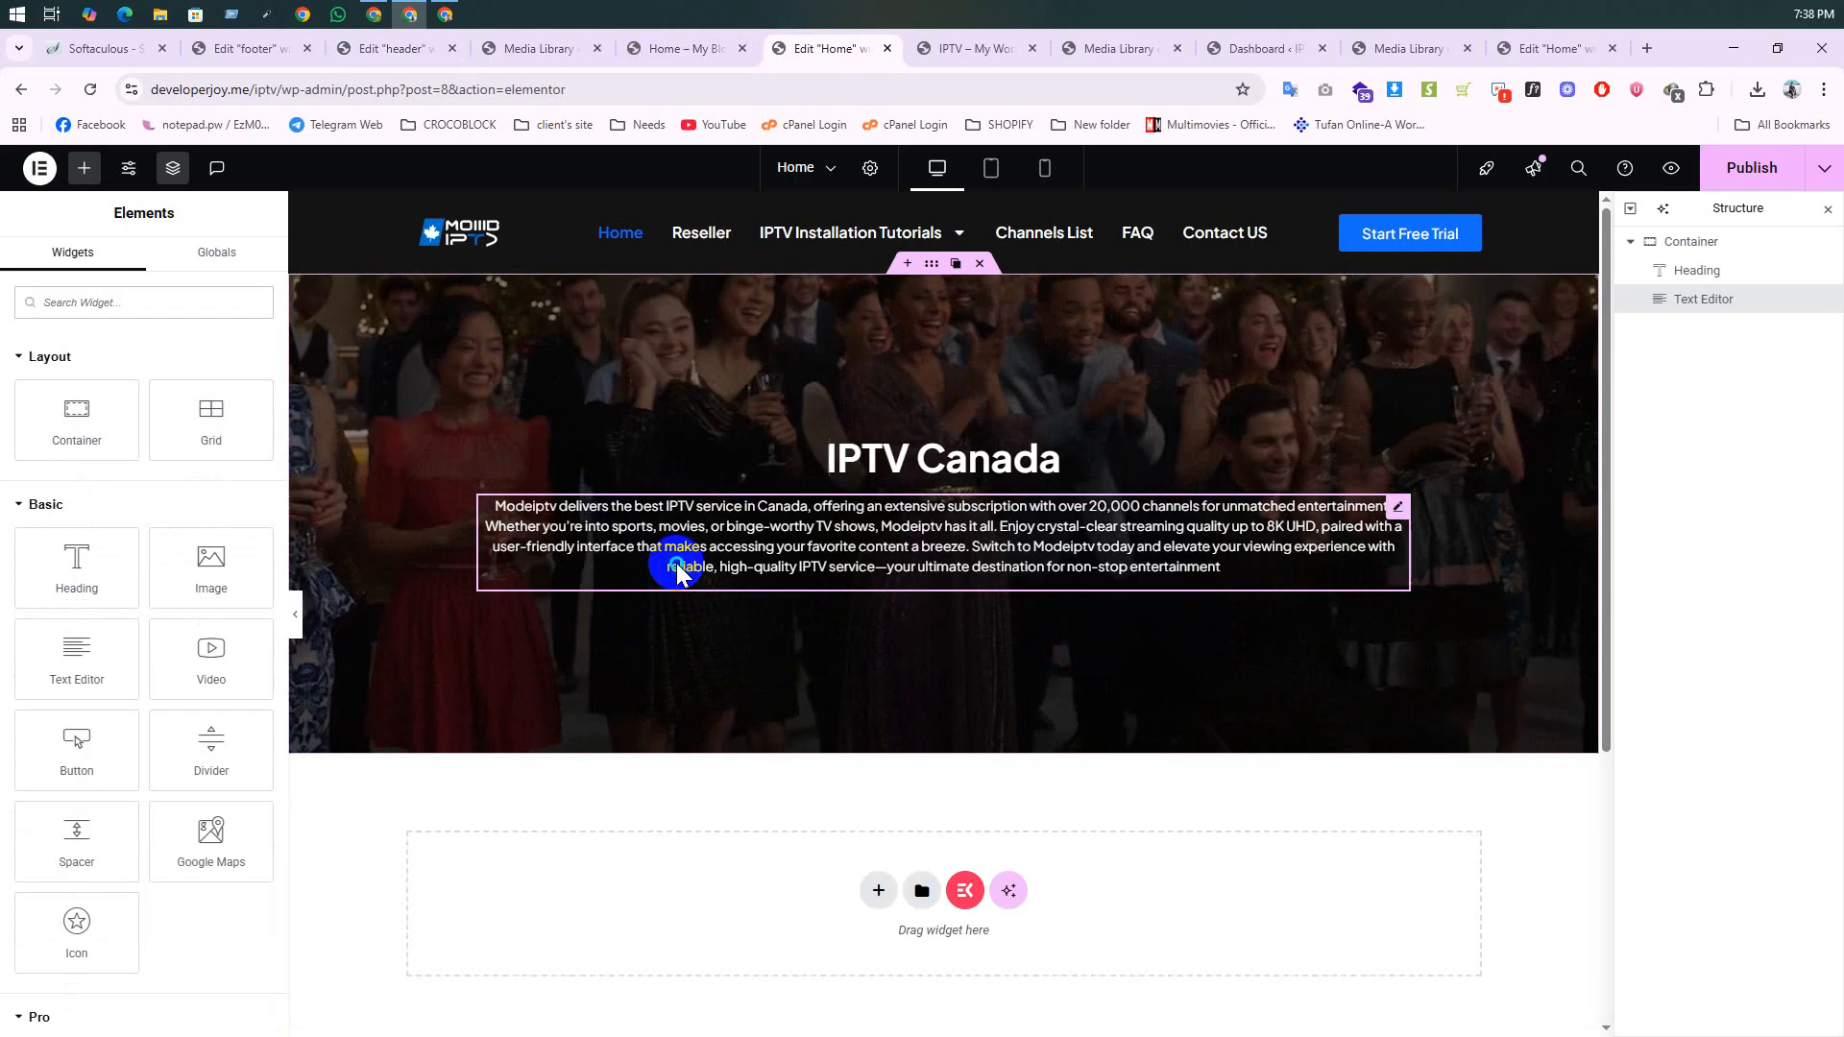
pyautogui.rightClick(678, 566)
pyautogui.click(722, 693)
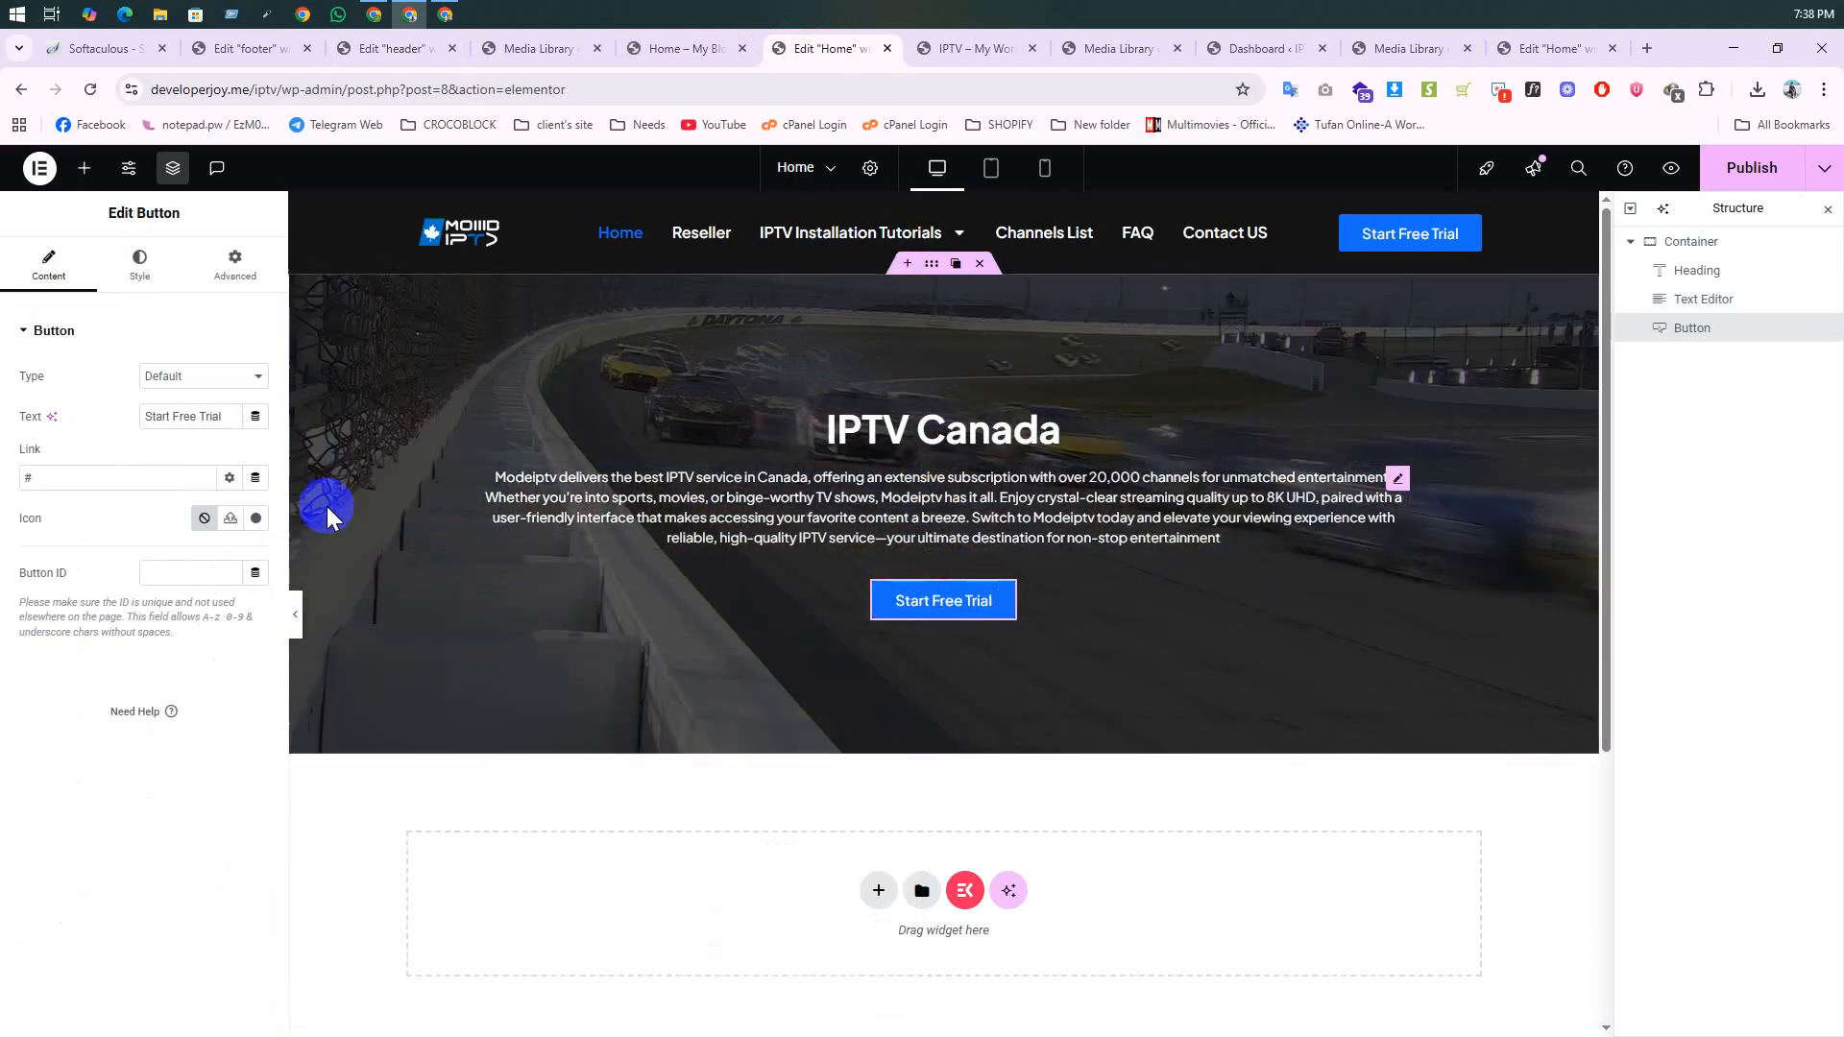
# Step: Set the hero button's typography size to 18 px
pyautogui.click(144, 267)
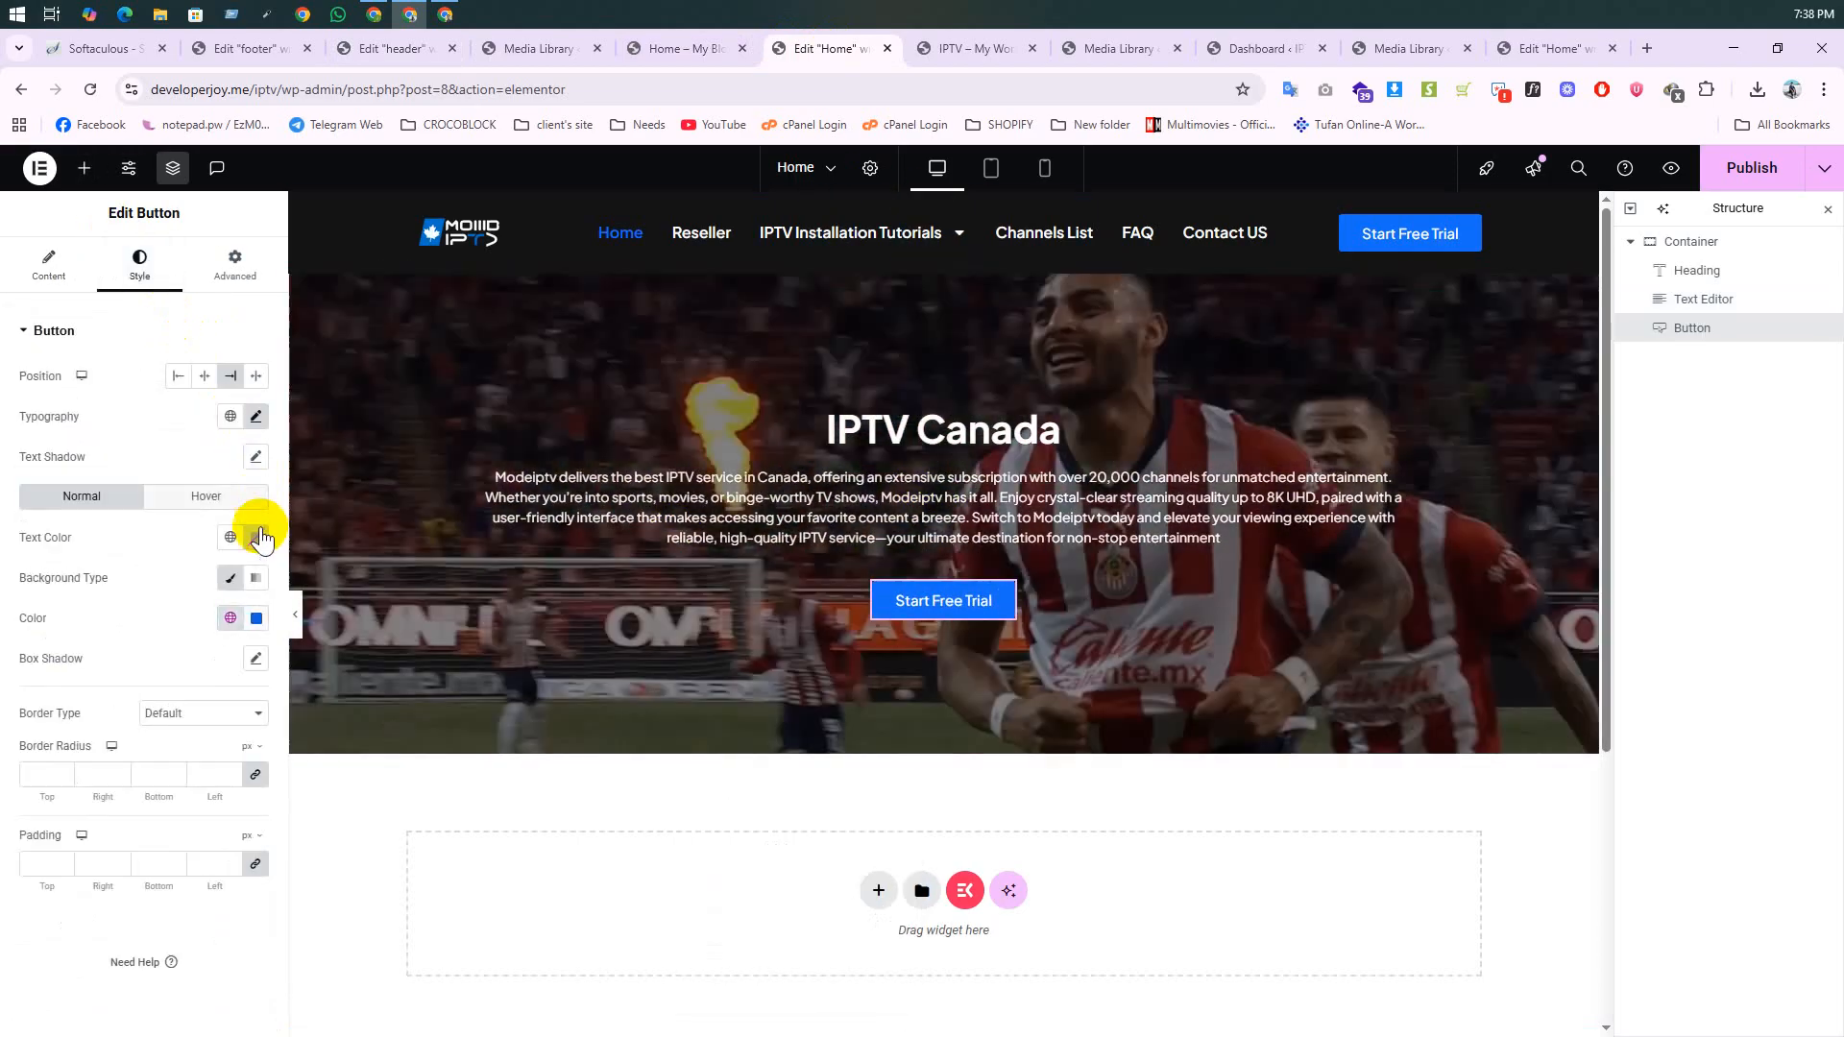
pyautogui.click(255, 417)
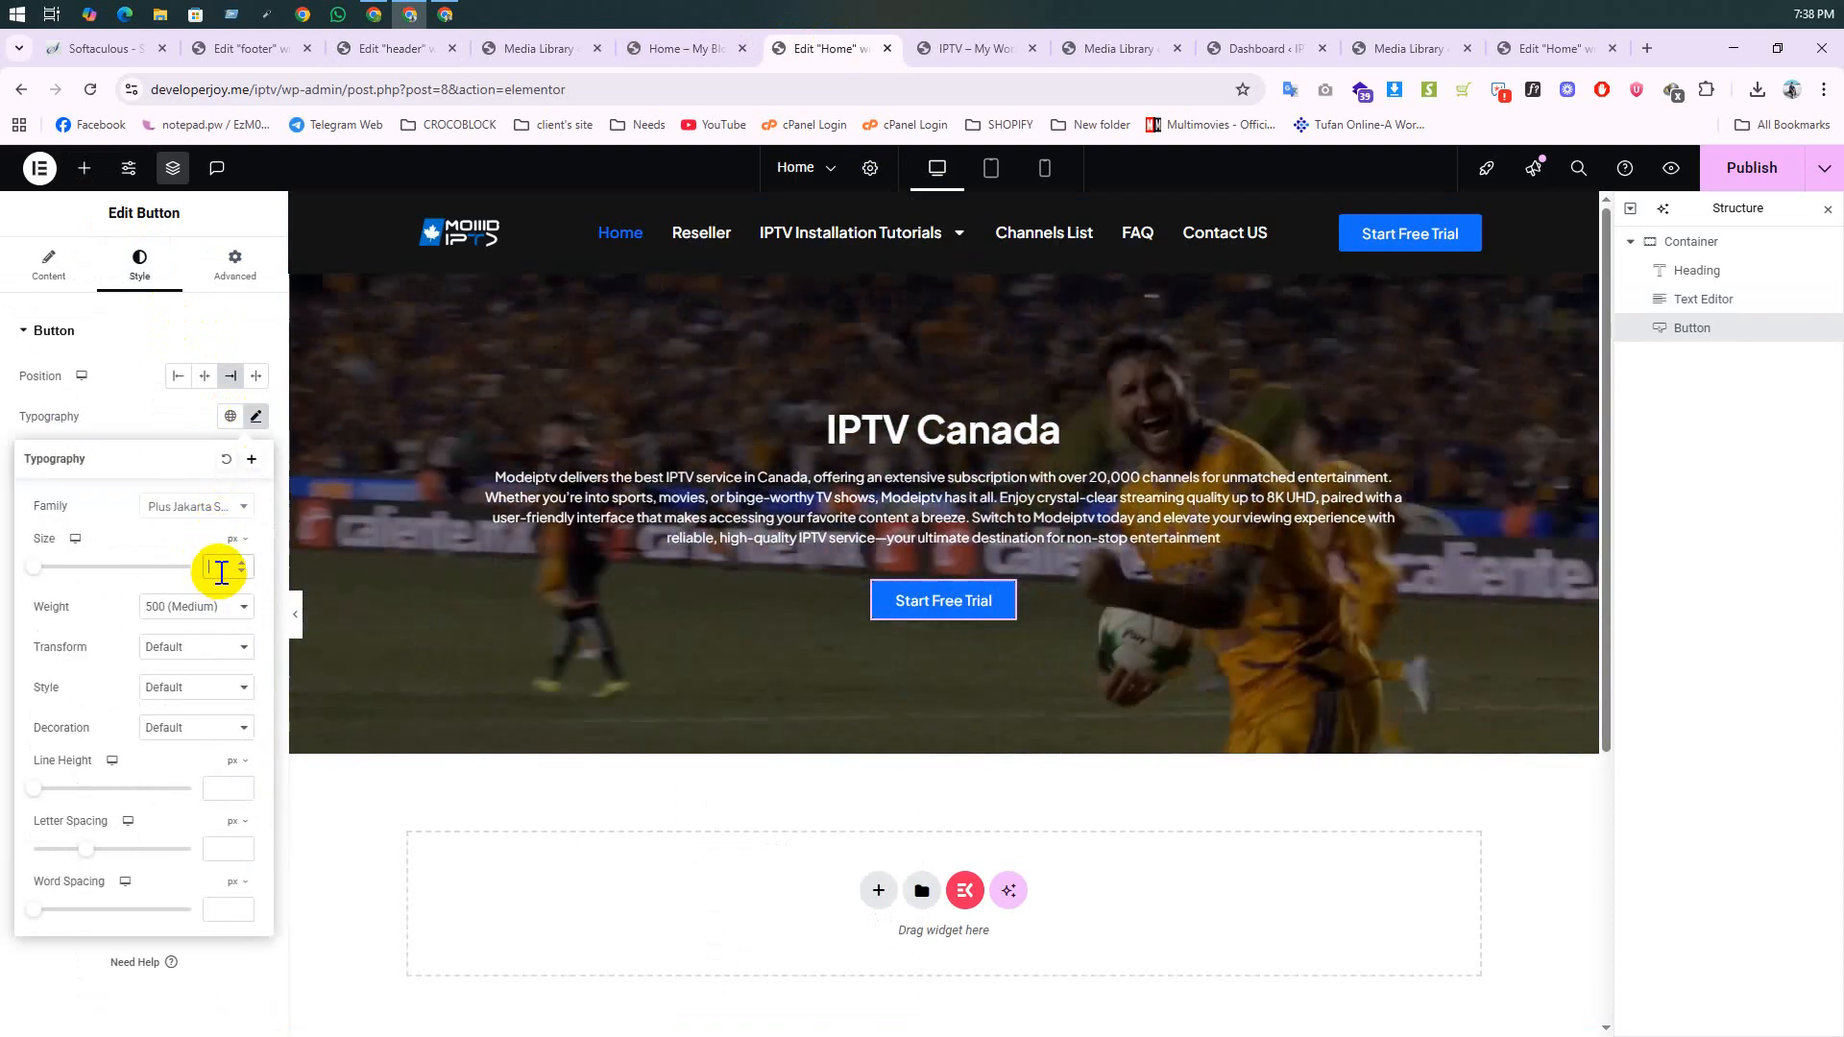
pyautogui.write('1')
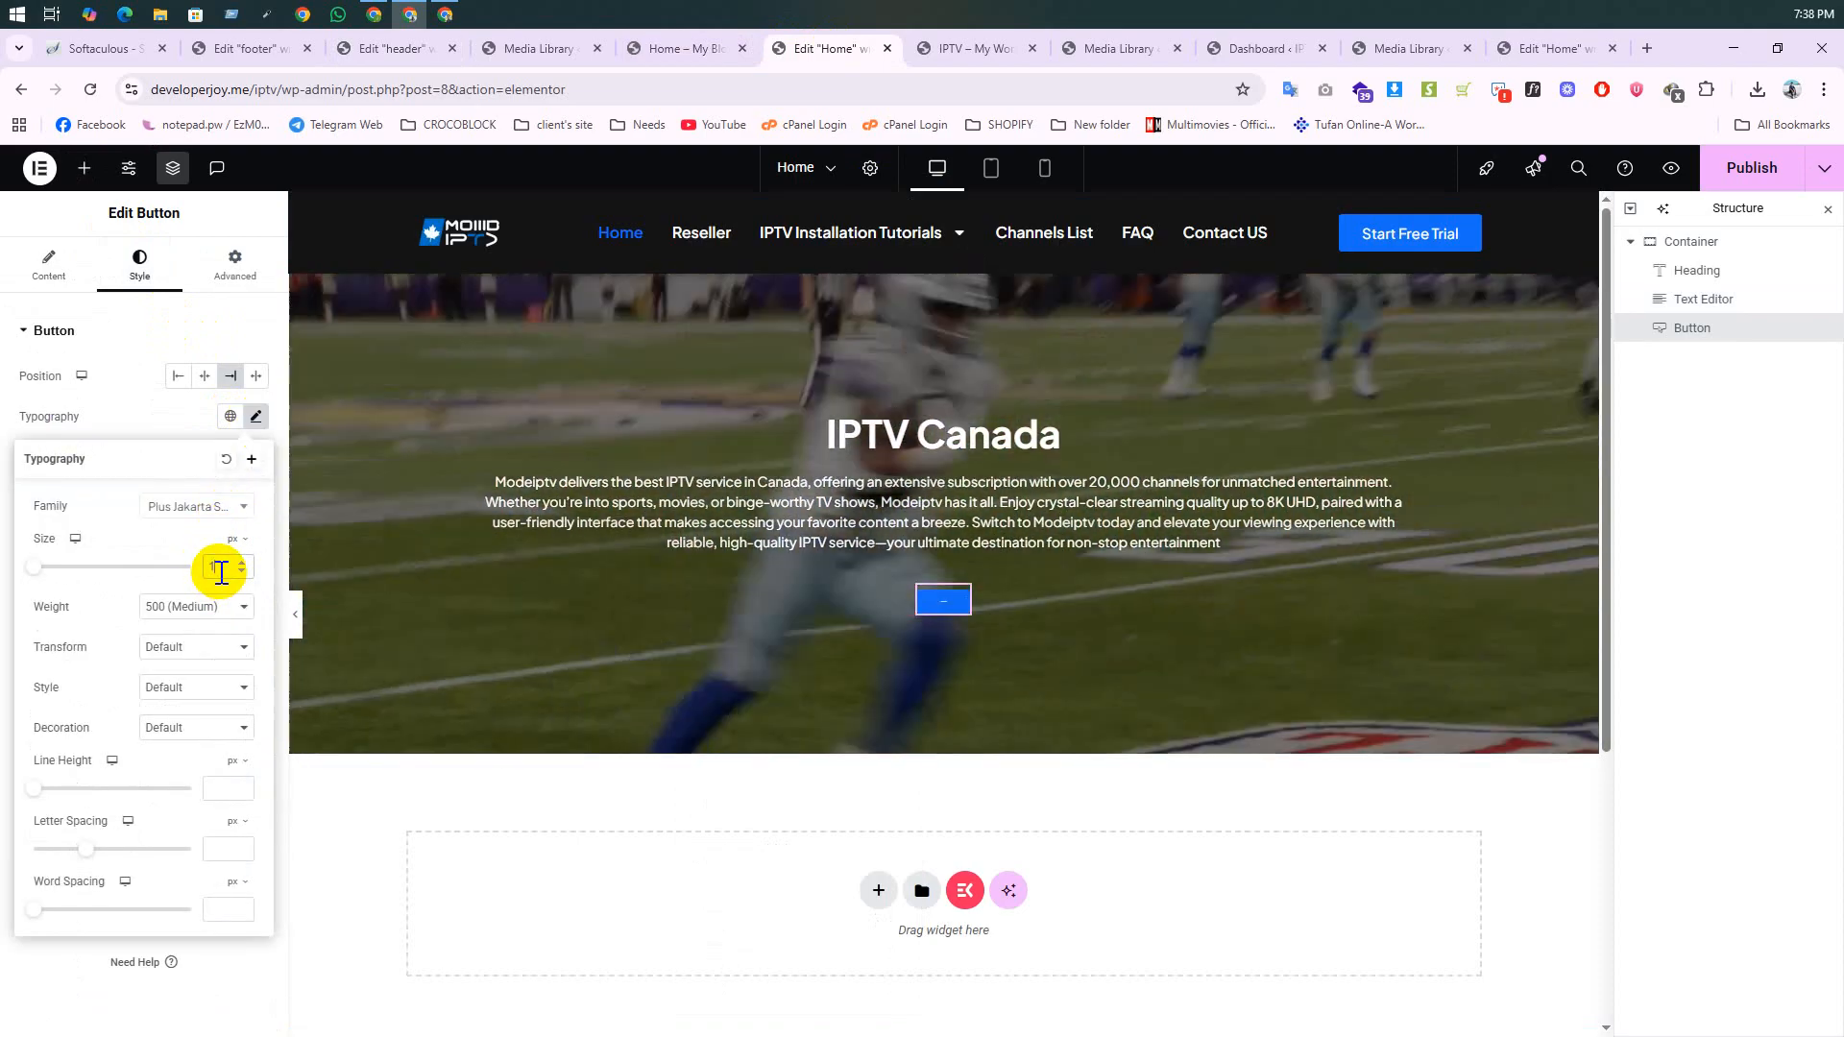
pyautogui.write('8')
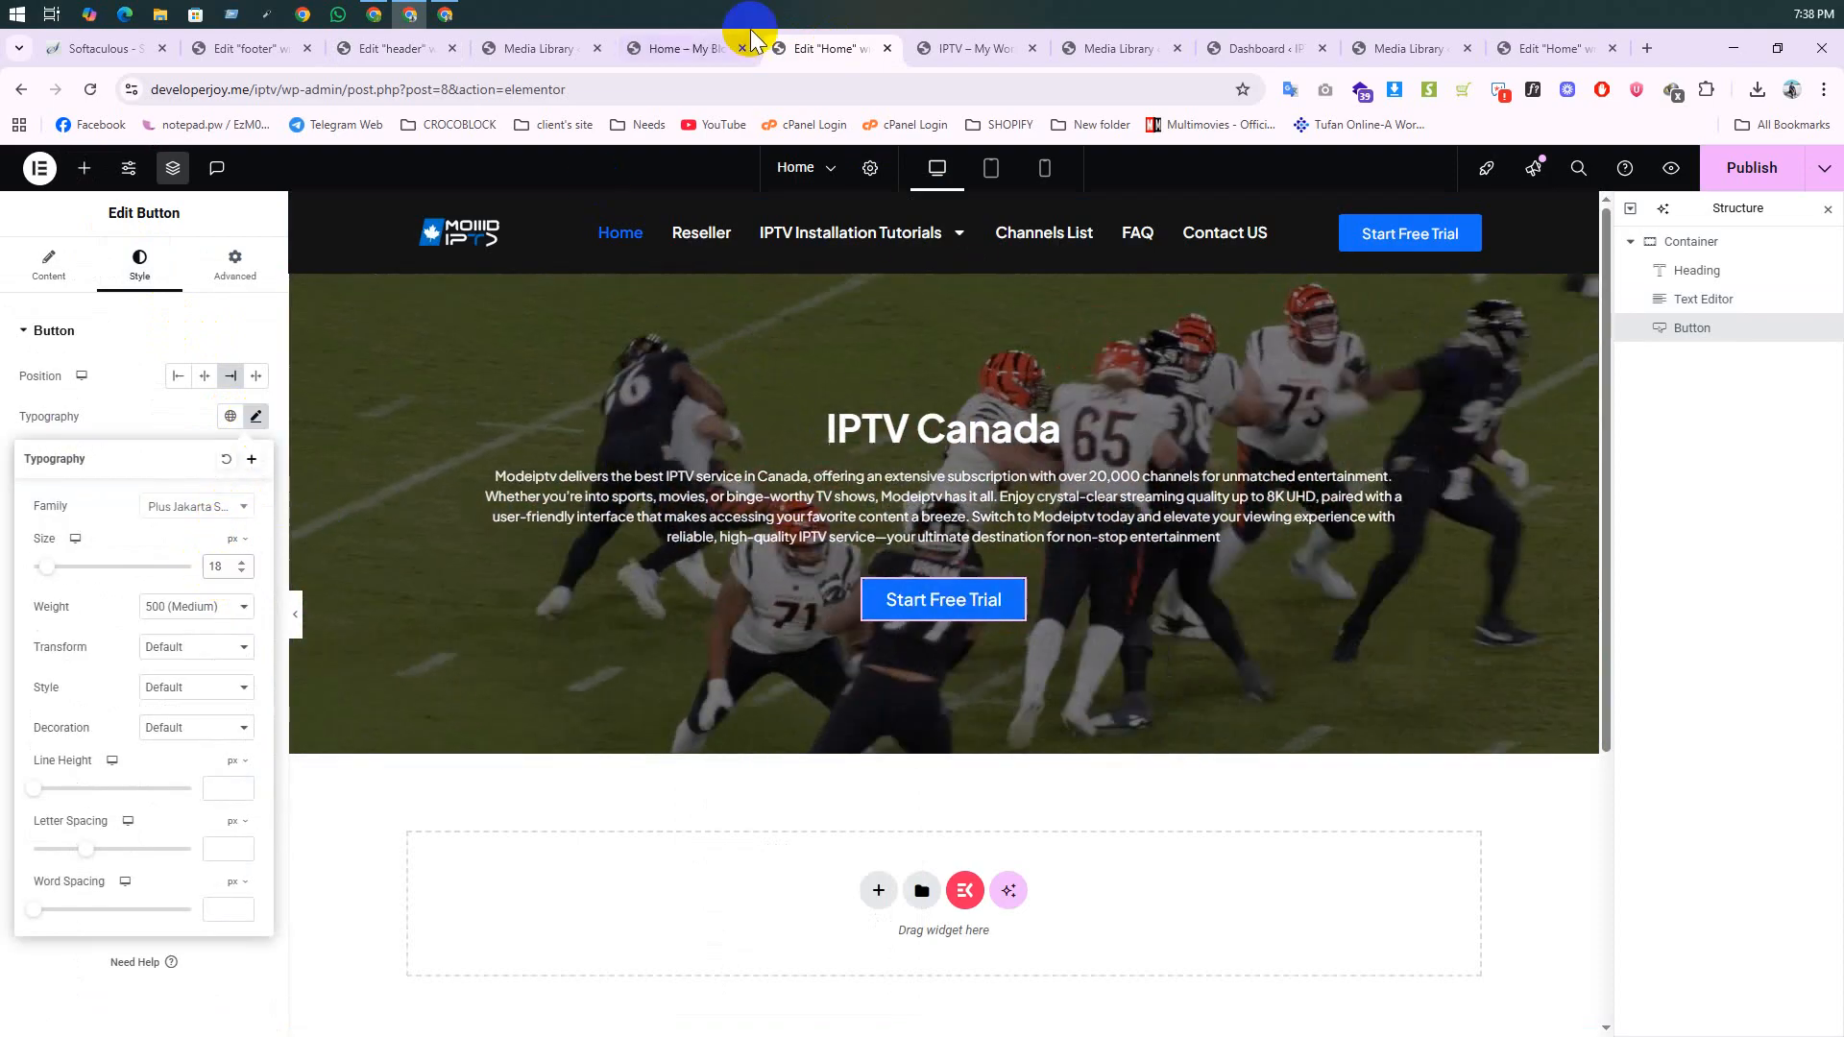
# Step: Copy the call-to-action label from the reference page and set the hero button's text to "TODAY ONLY - 50% OFF!"
pyautogui.click(981, 53)
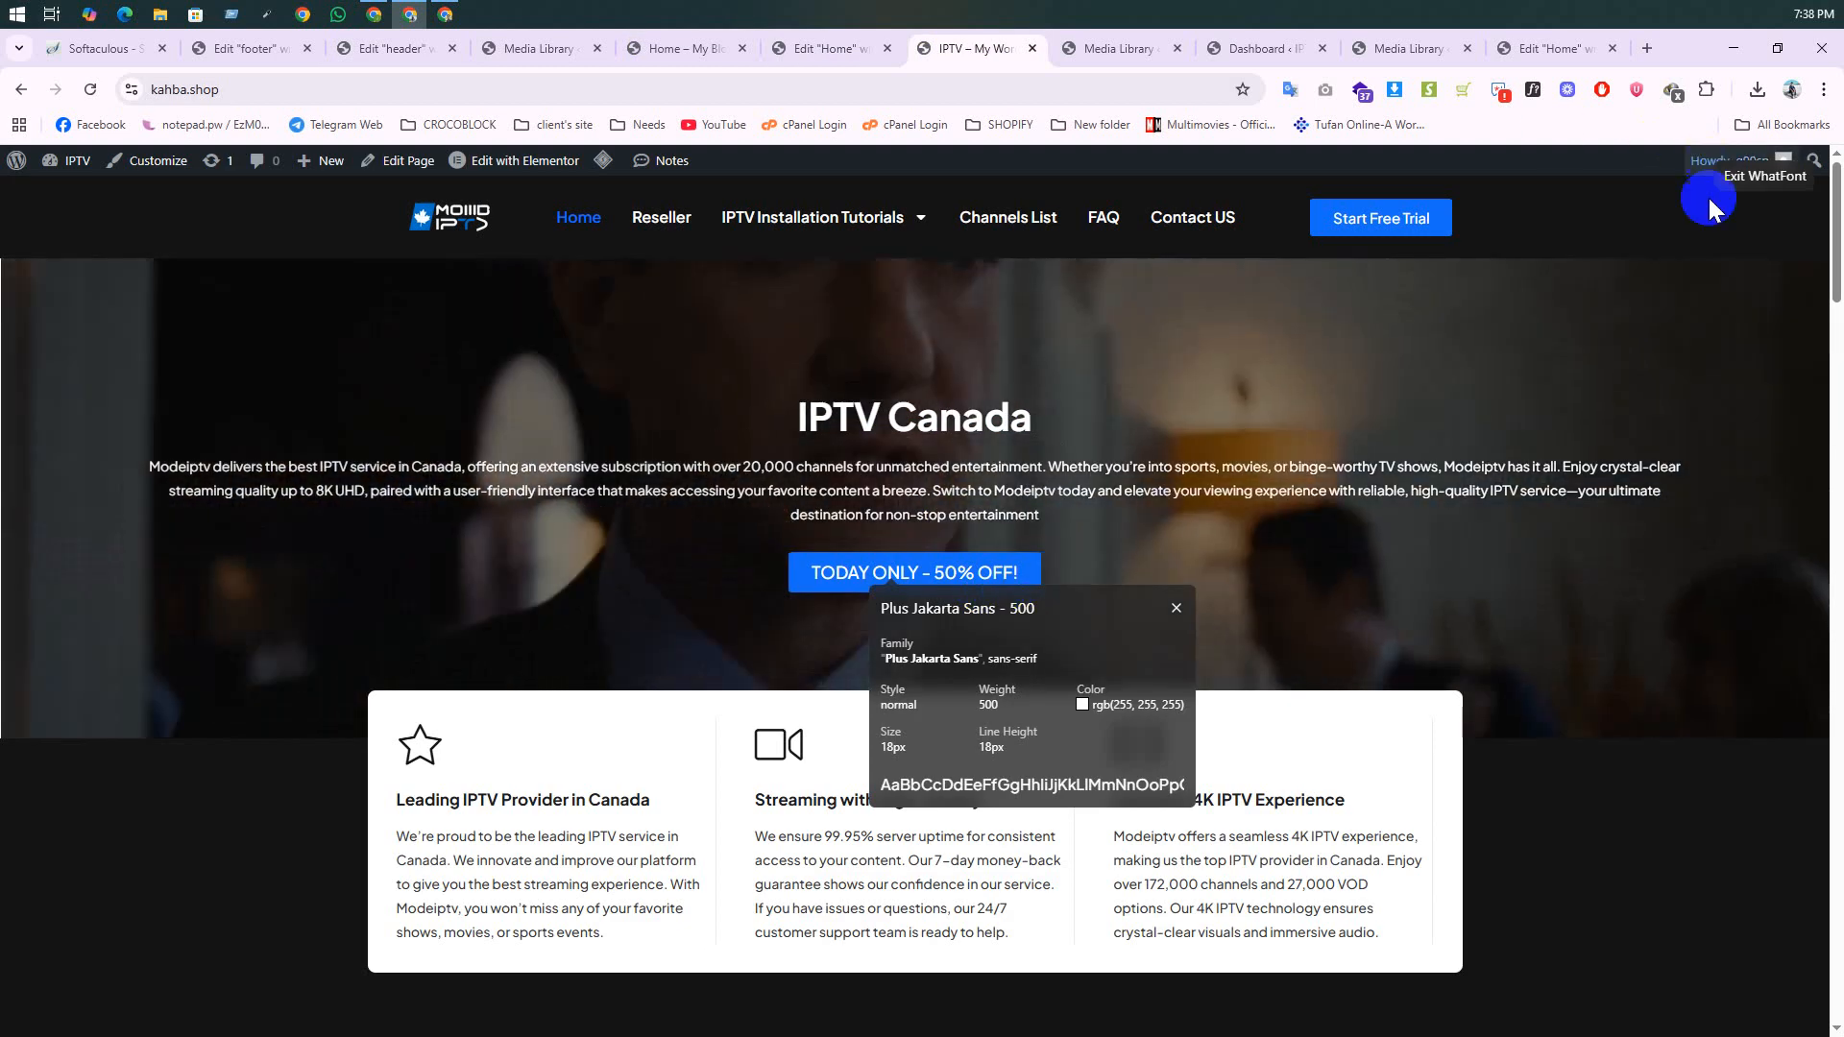
pyautogui.click(1735, 187)
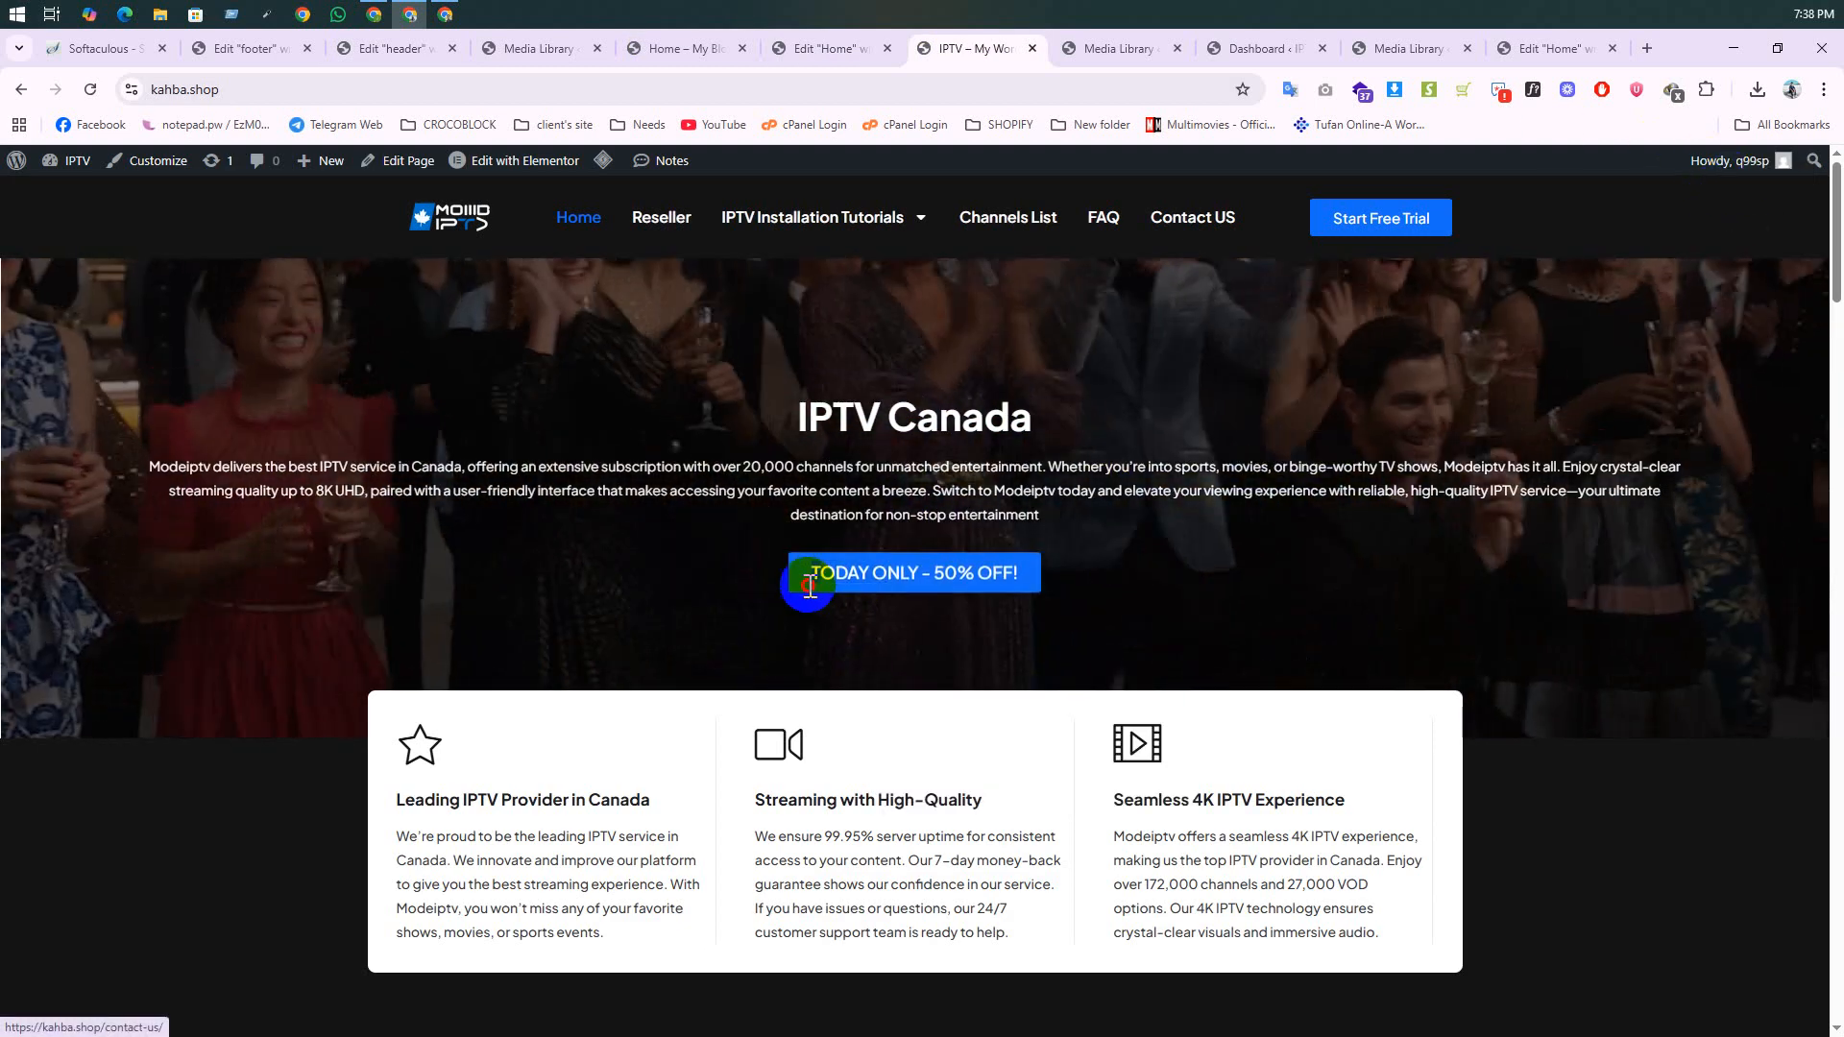
pyautogui.moveTo(810, 574); pyautogui.dragTo(1027, 578)
pyautogui.hotkey('ctrl', 'c')
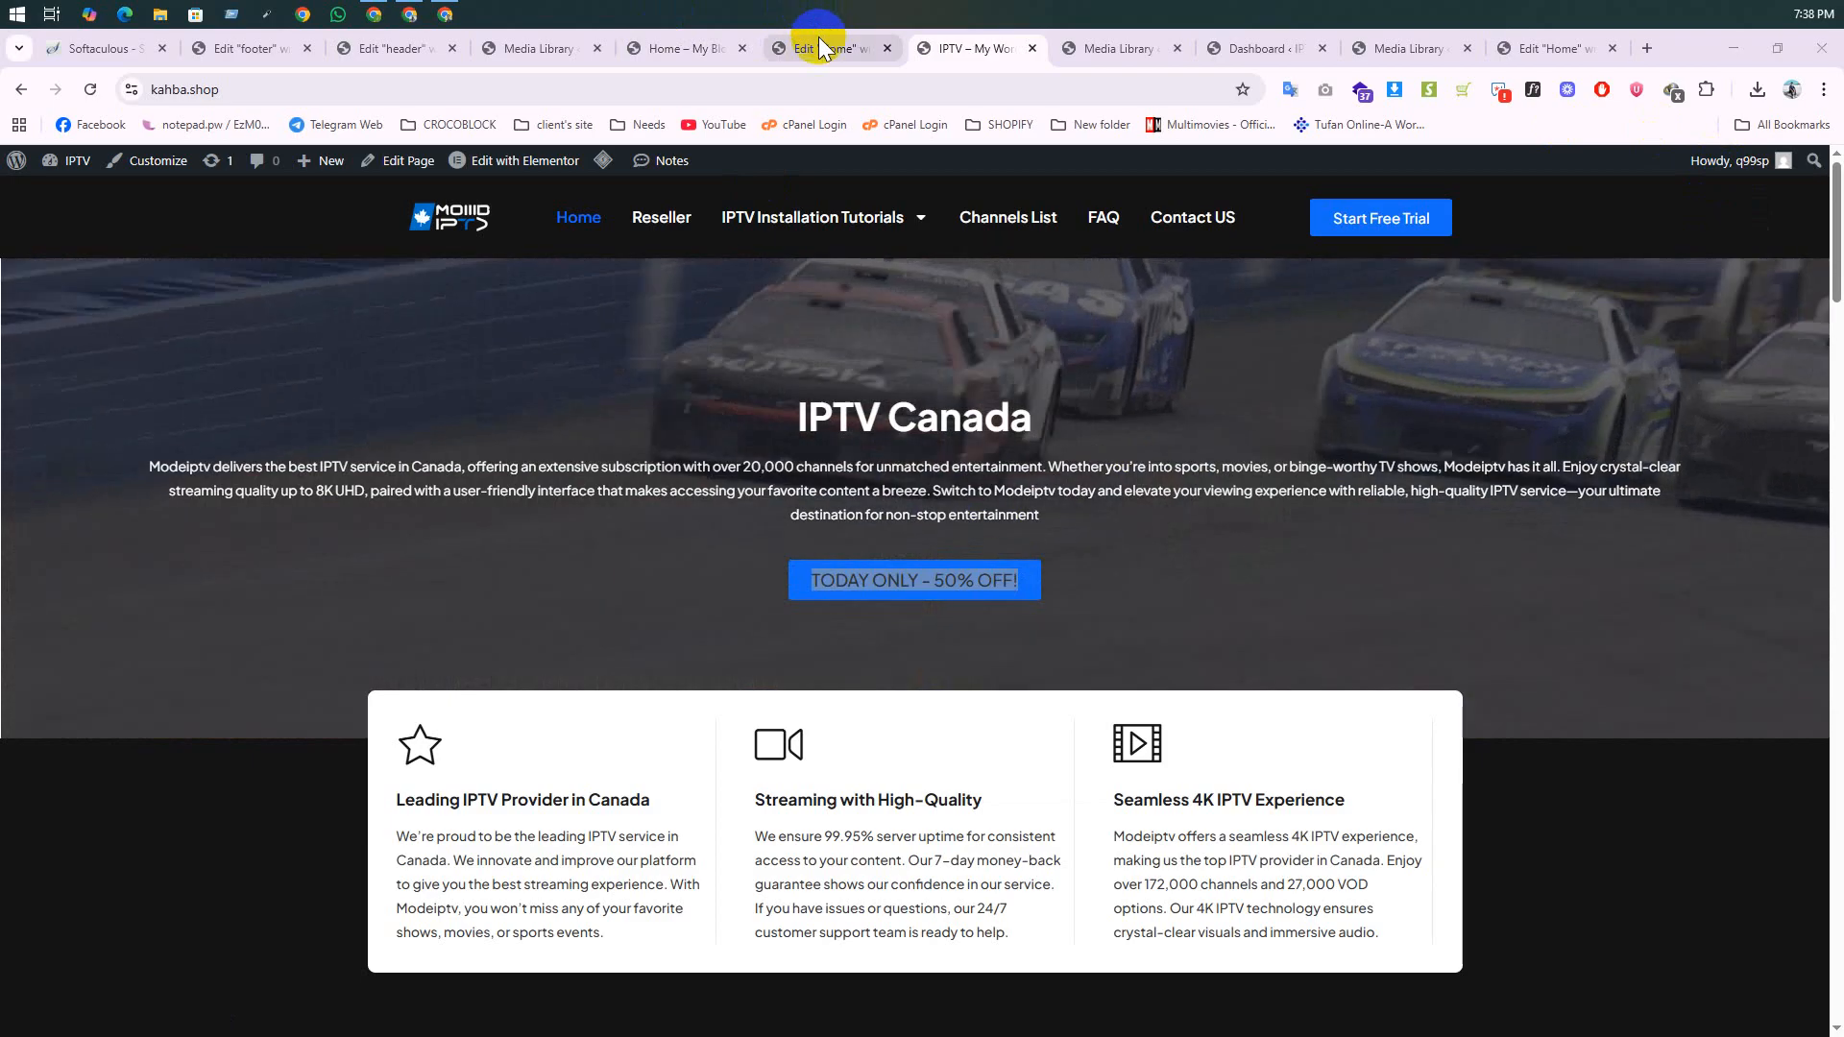
pyautogui.click(824, 48)
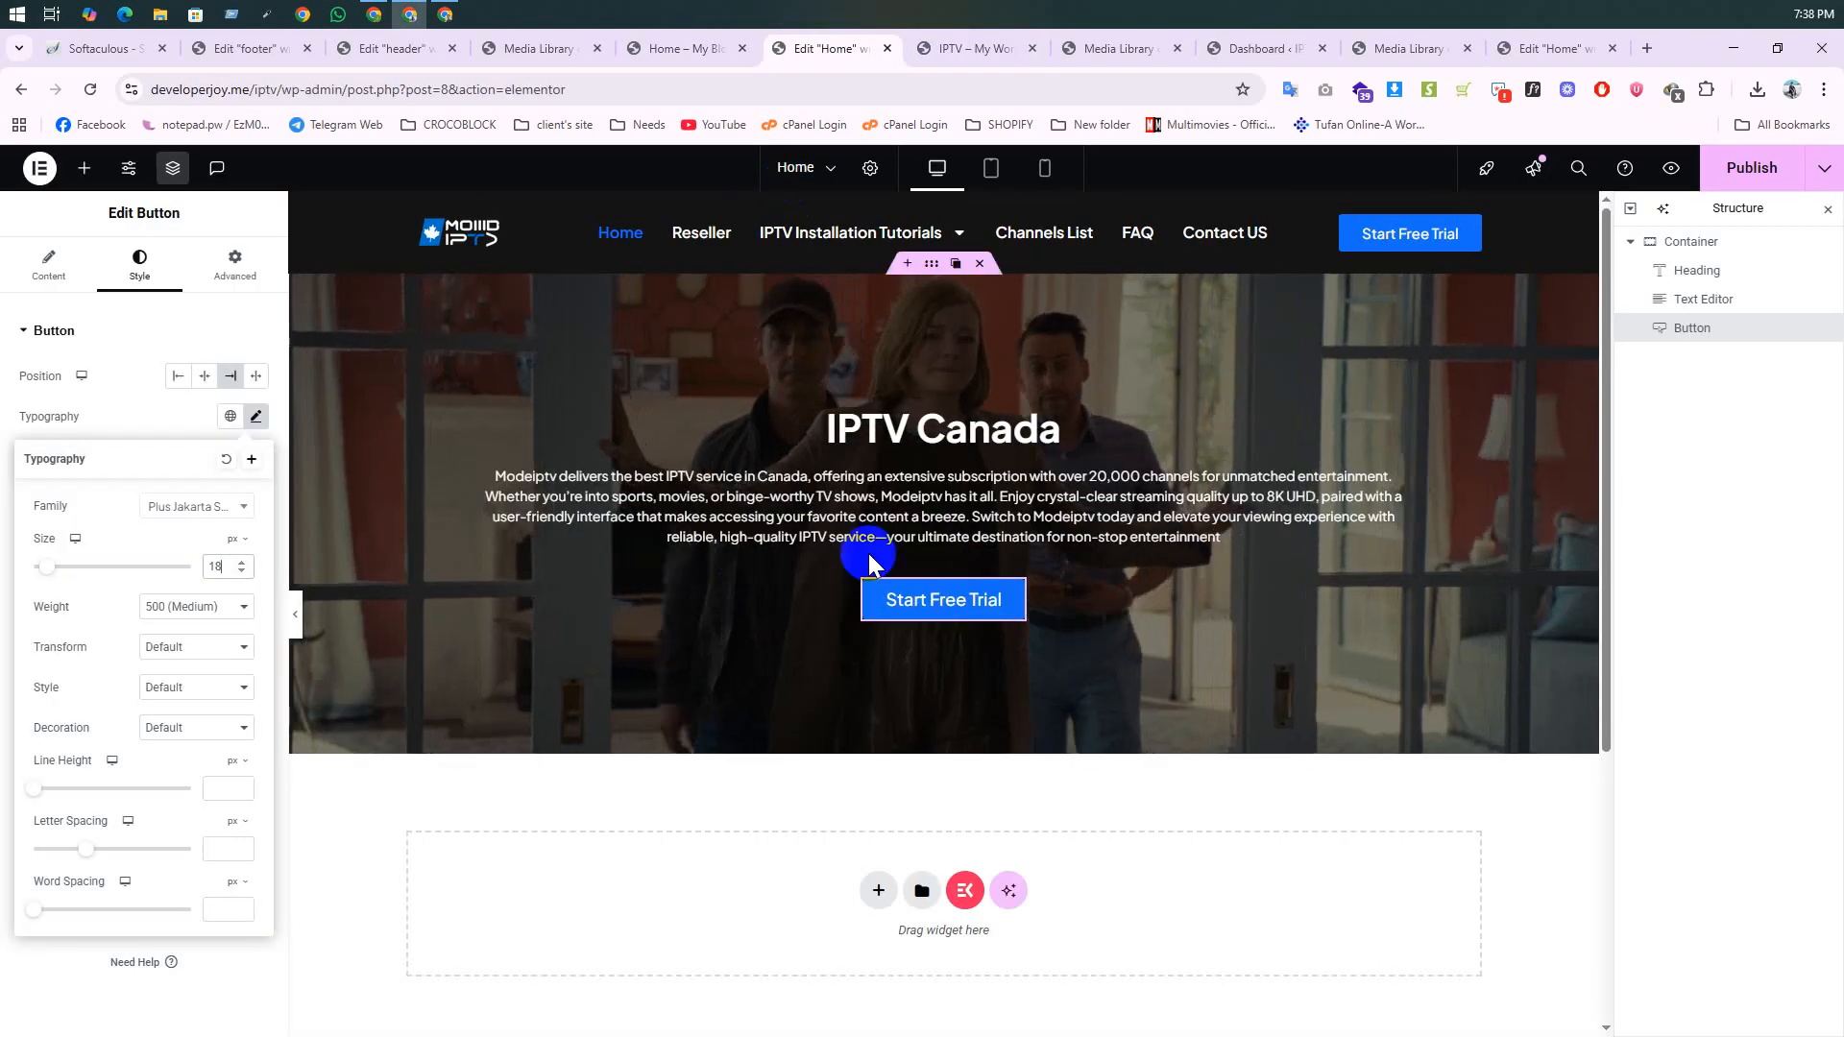
pyautogui.click(152, 358)
pyautogui.click(49, 264)
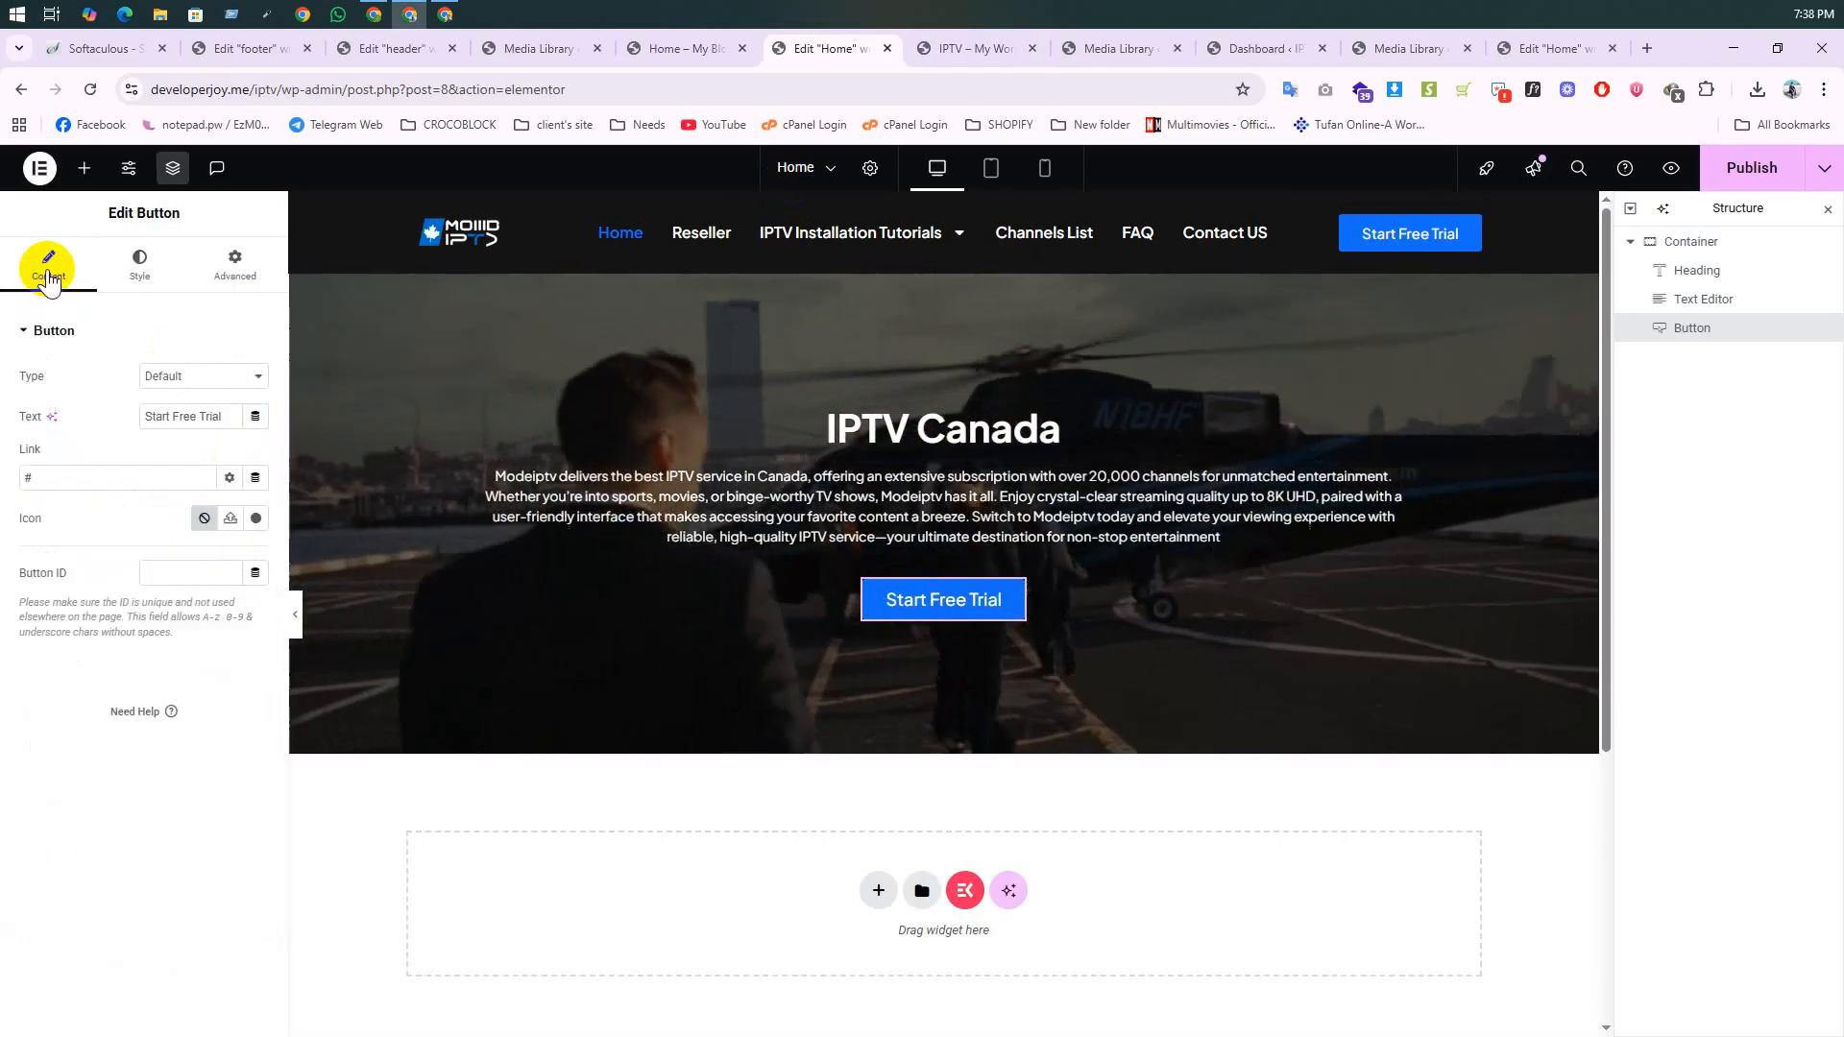
pyautogui.tripleClick(209, 413)
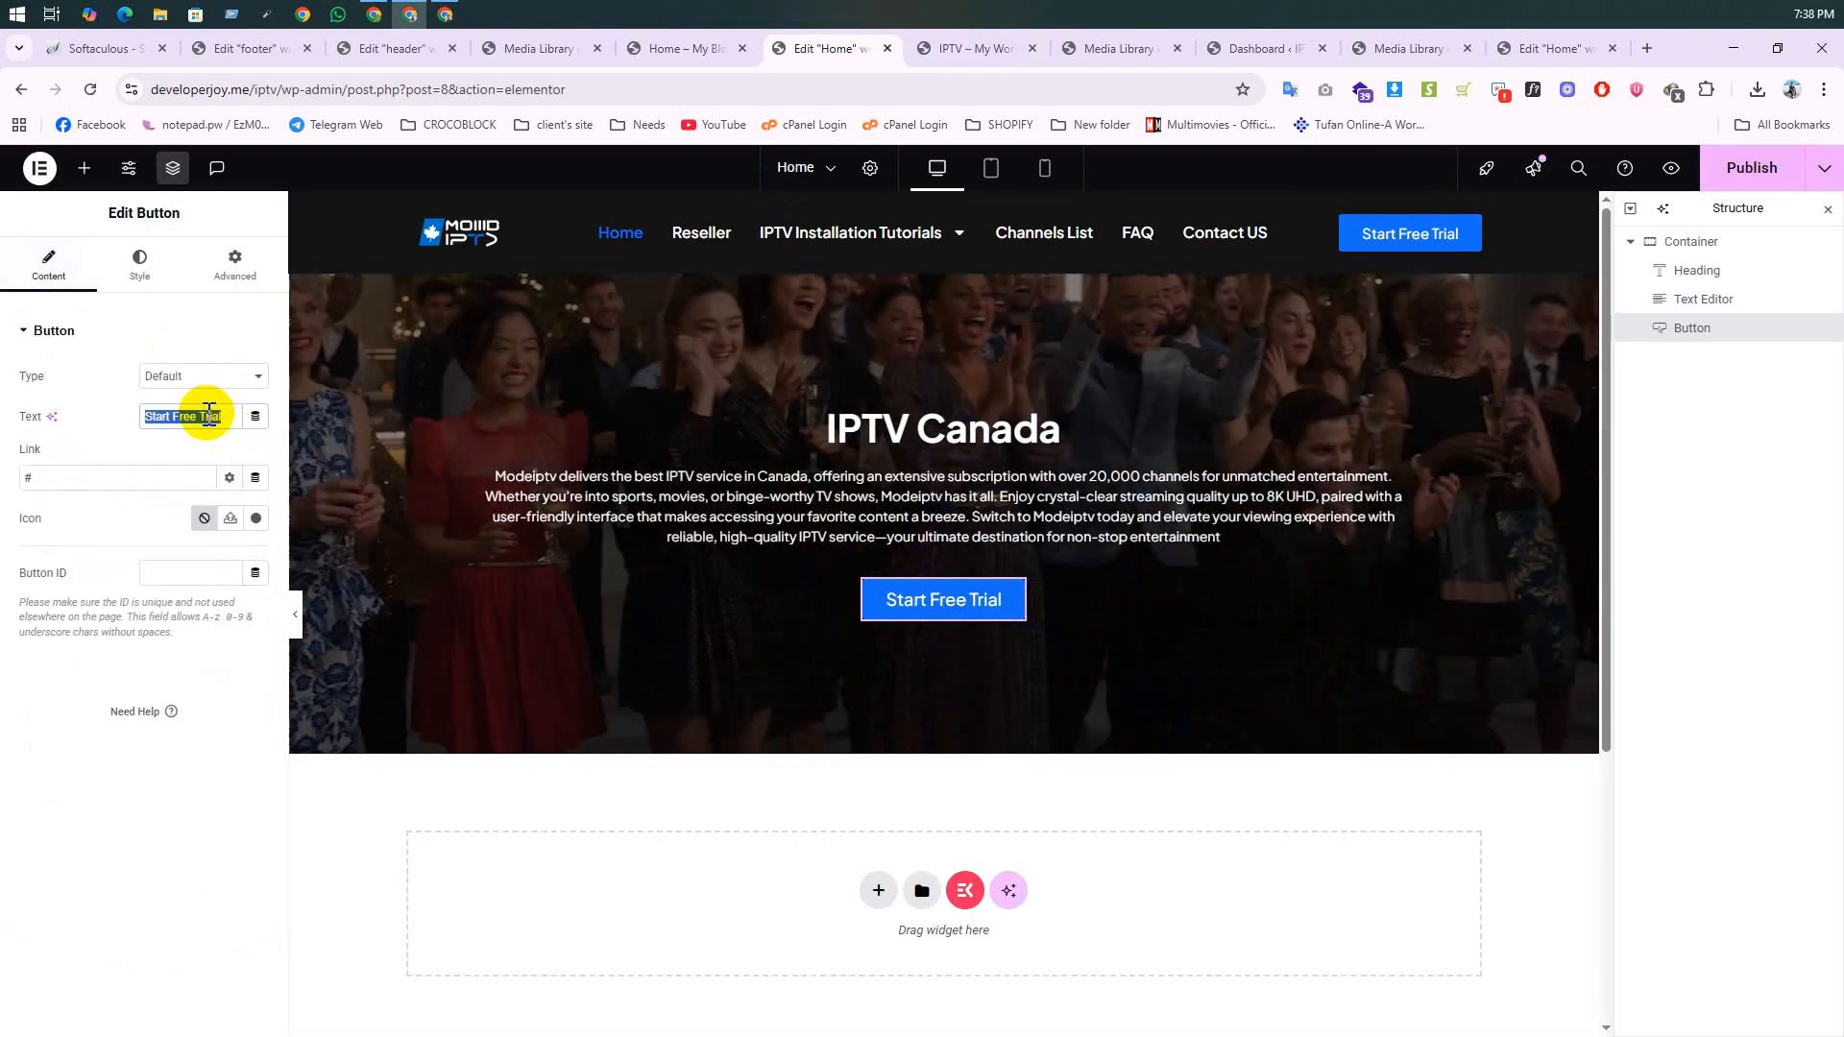
pyautogui.hotkey('ctrl', 'v')
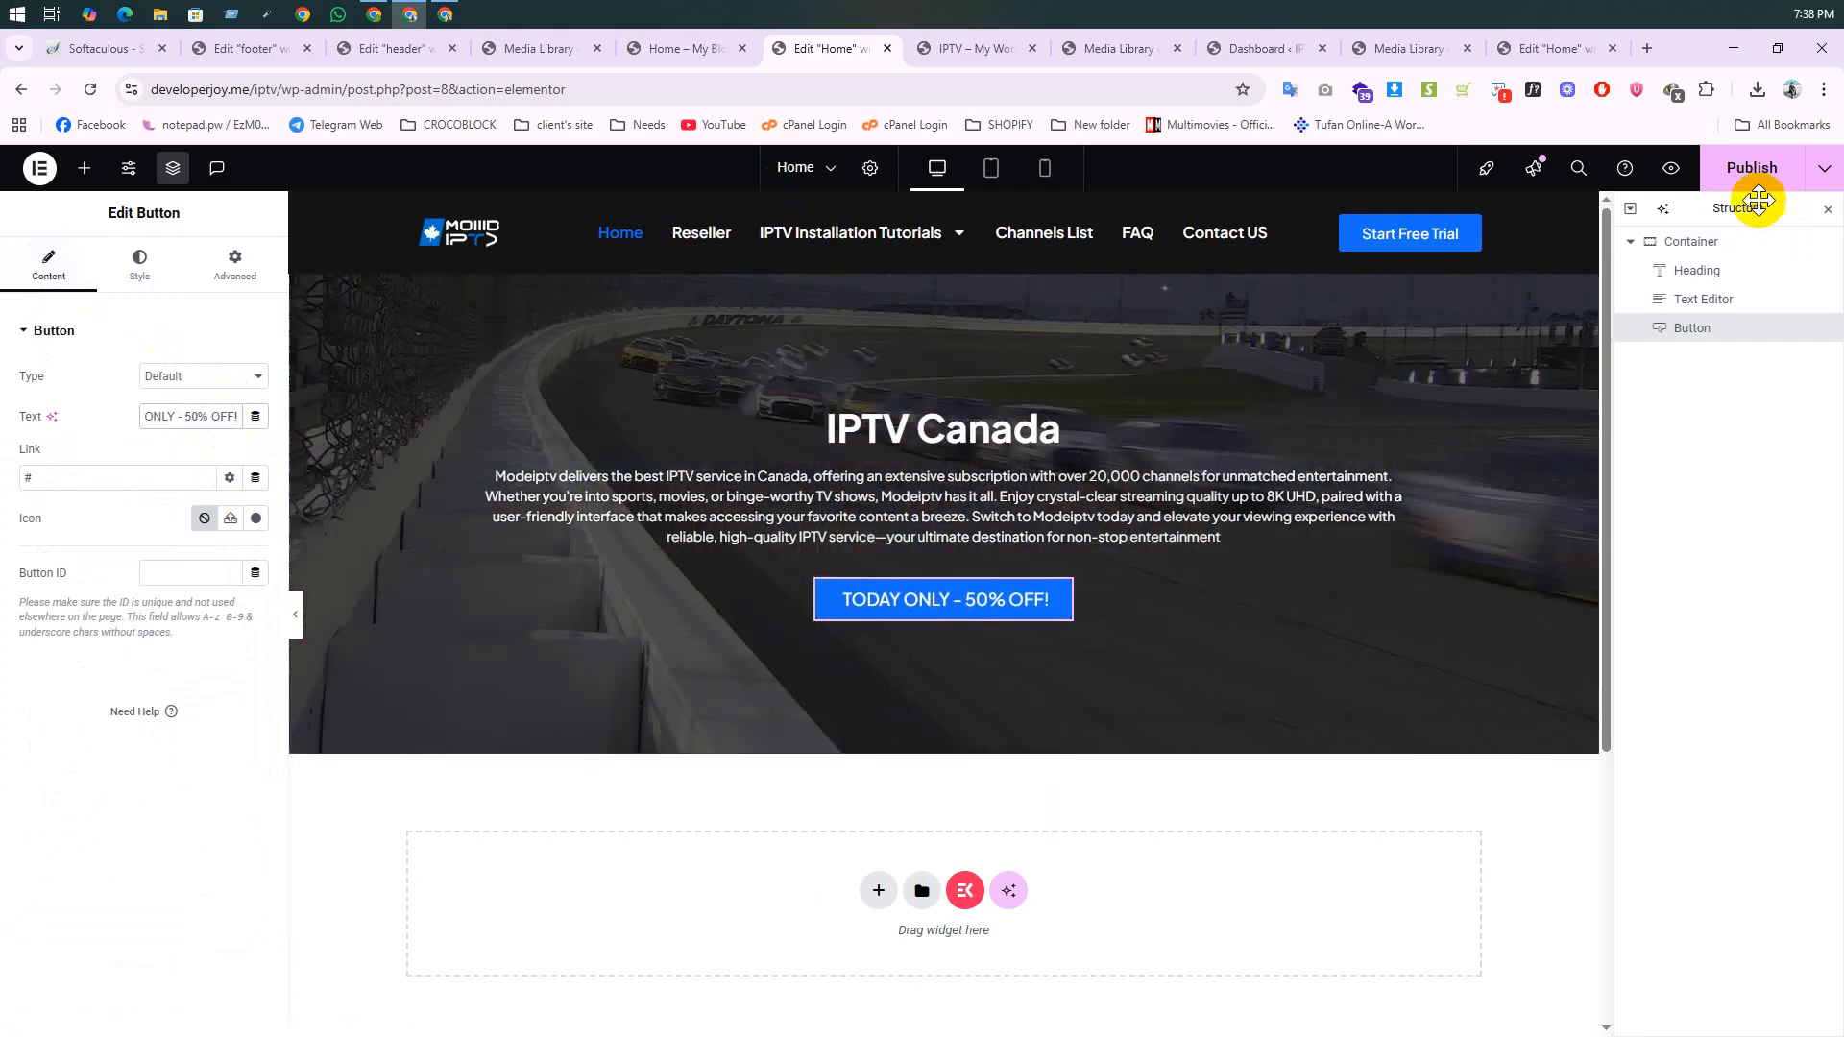
# Step: Publish the Home page, check it on the live site and return to its editor
pyautogui.click(1754, 187)
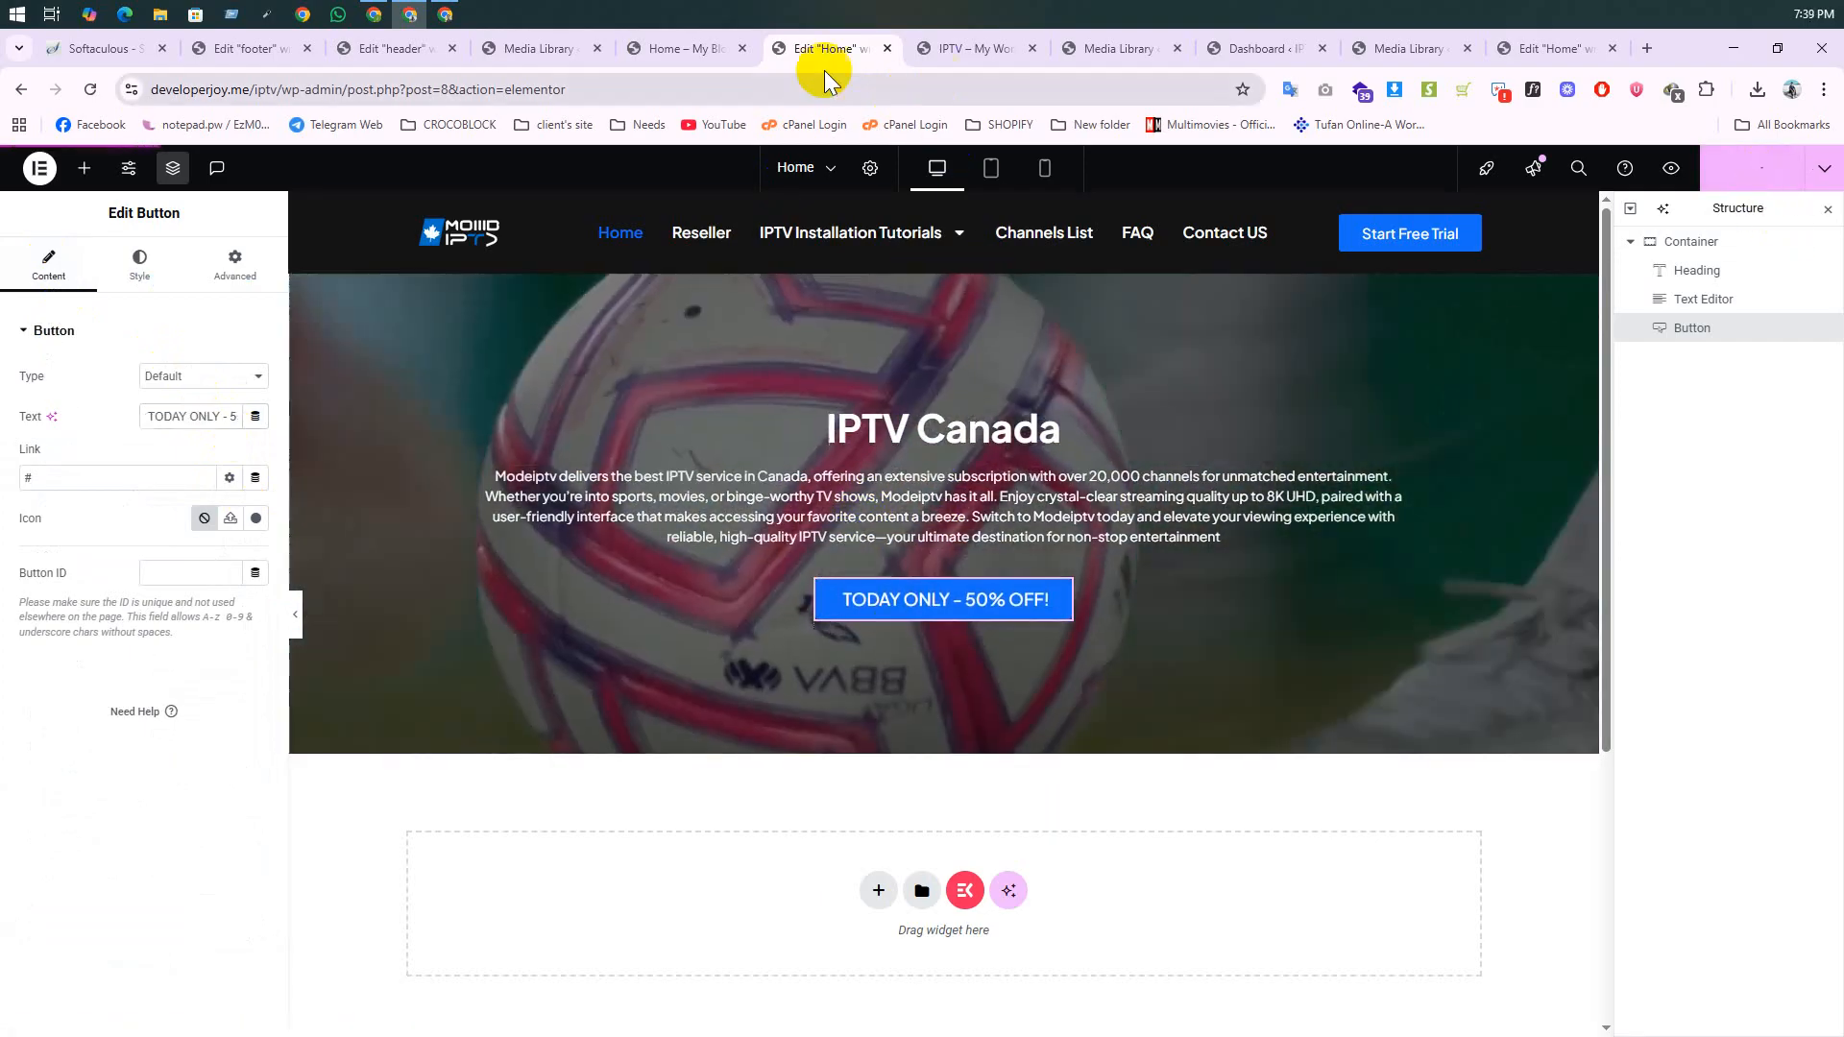
pyautogui.click(682, 48)
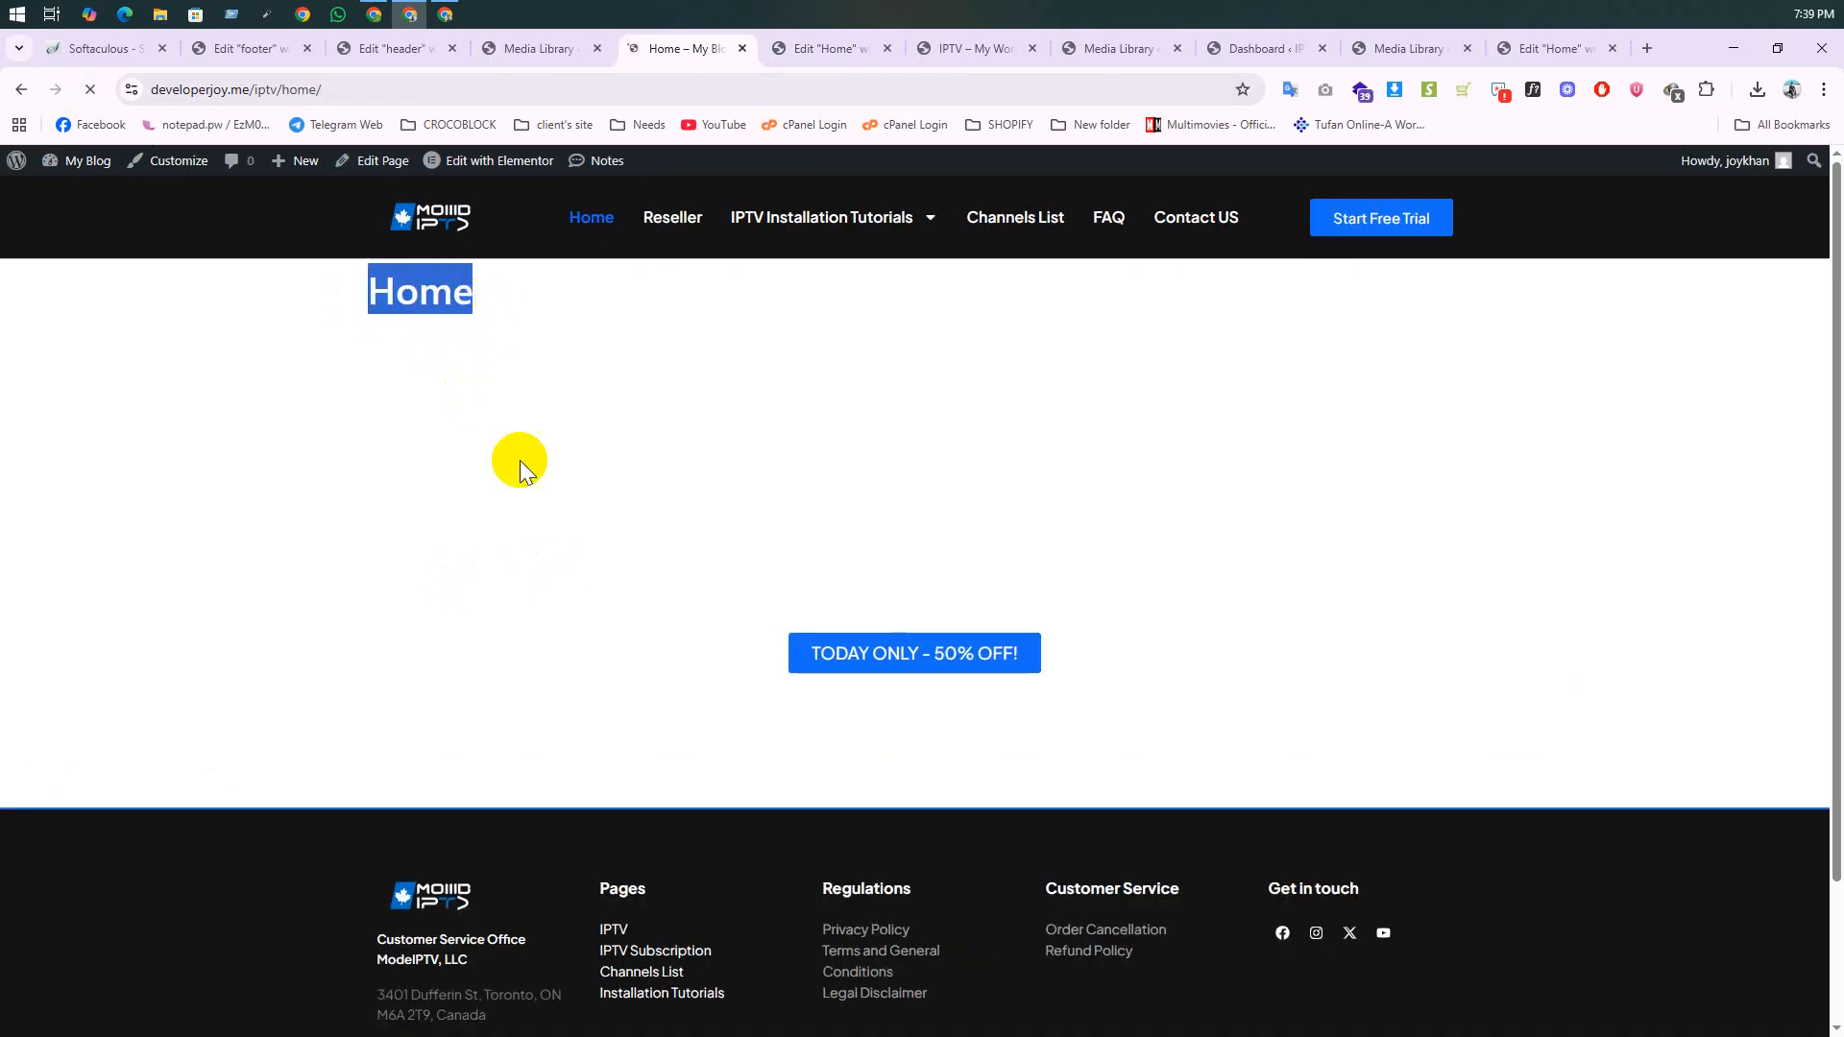
pyautogui.click(823, 50)
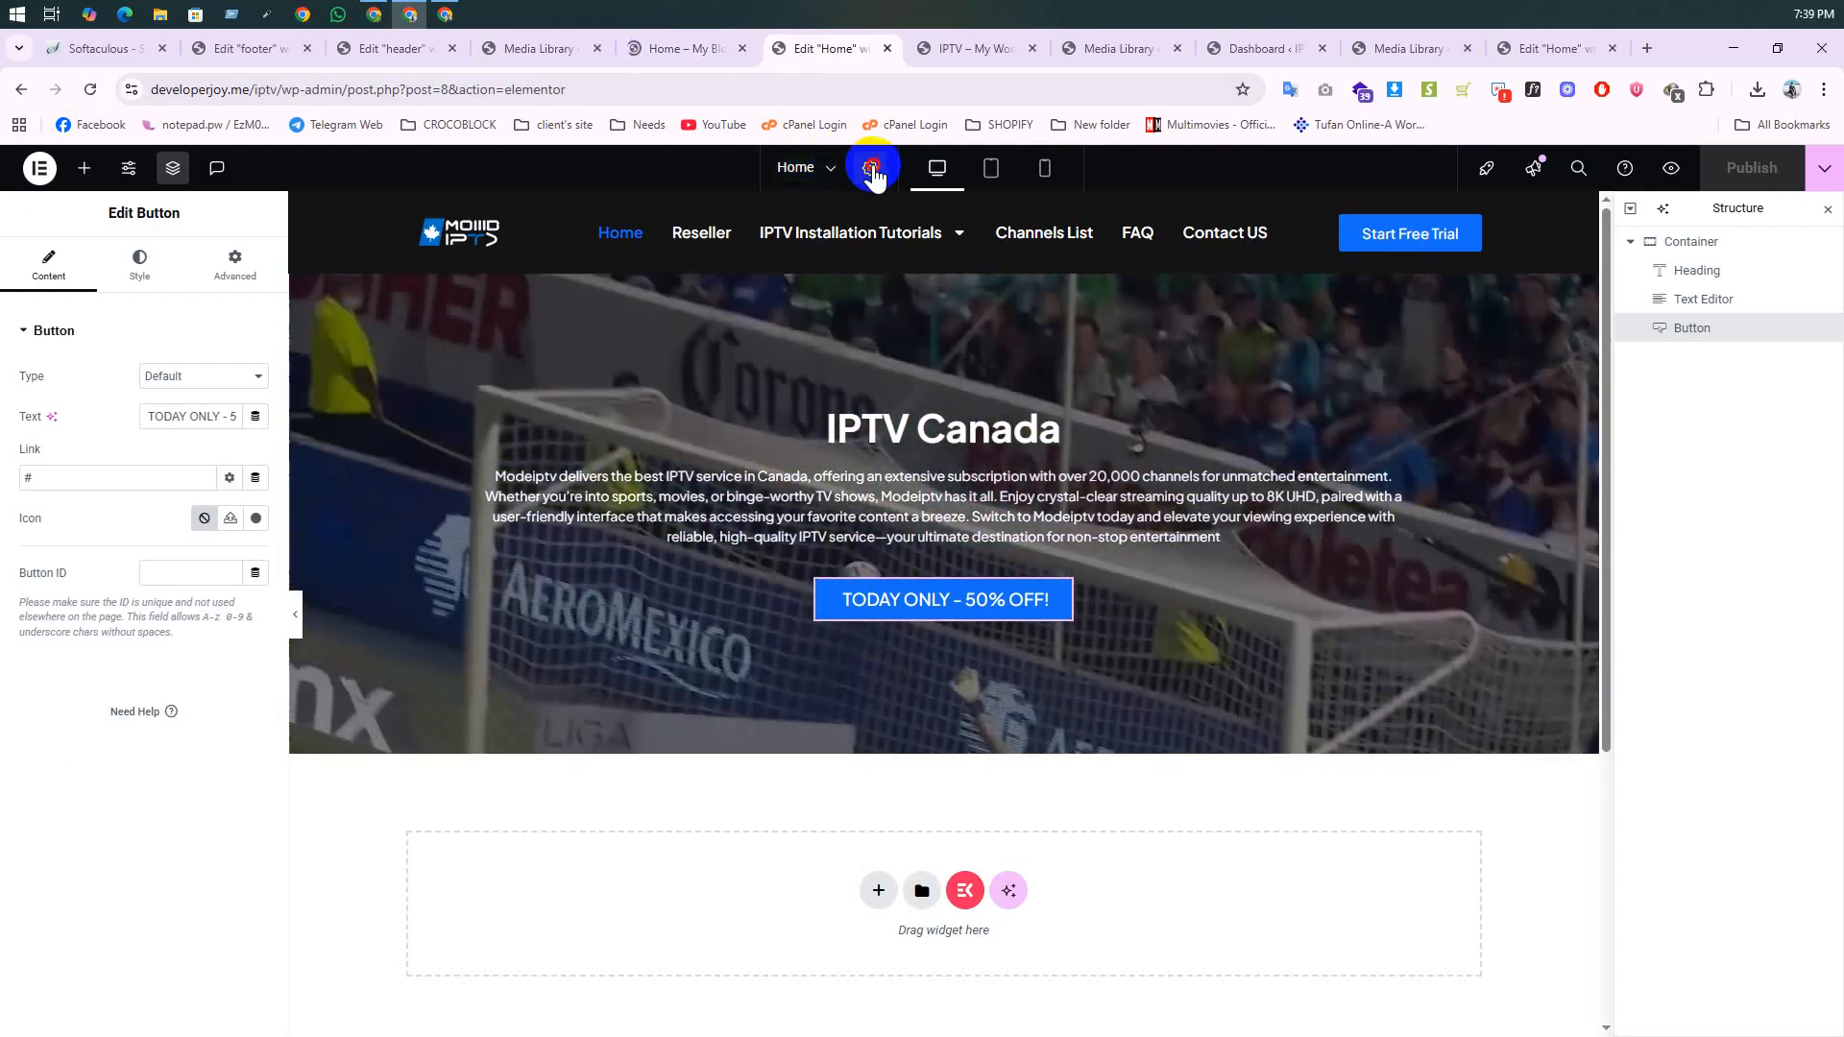
# Step: Change the Home page's layout to Elementor Full Width, publish it and check the live page
pyautogui.click(870, 168)
pyautogui.click(197, 550)
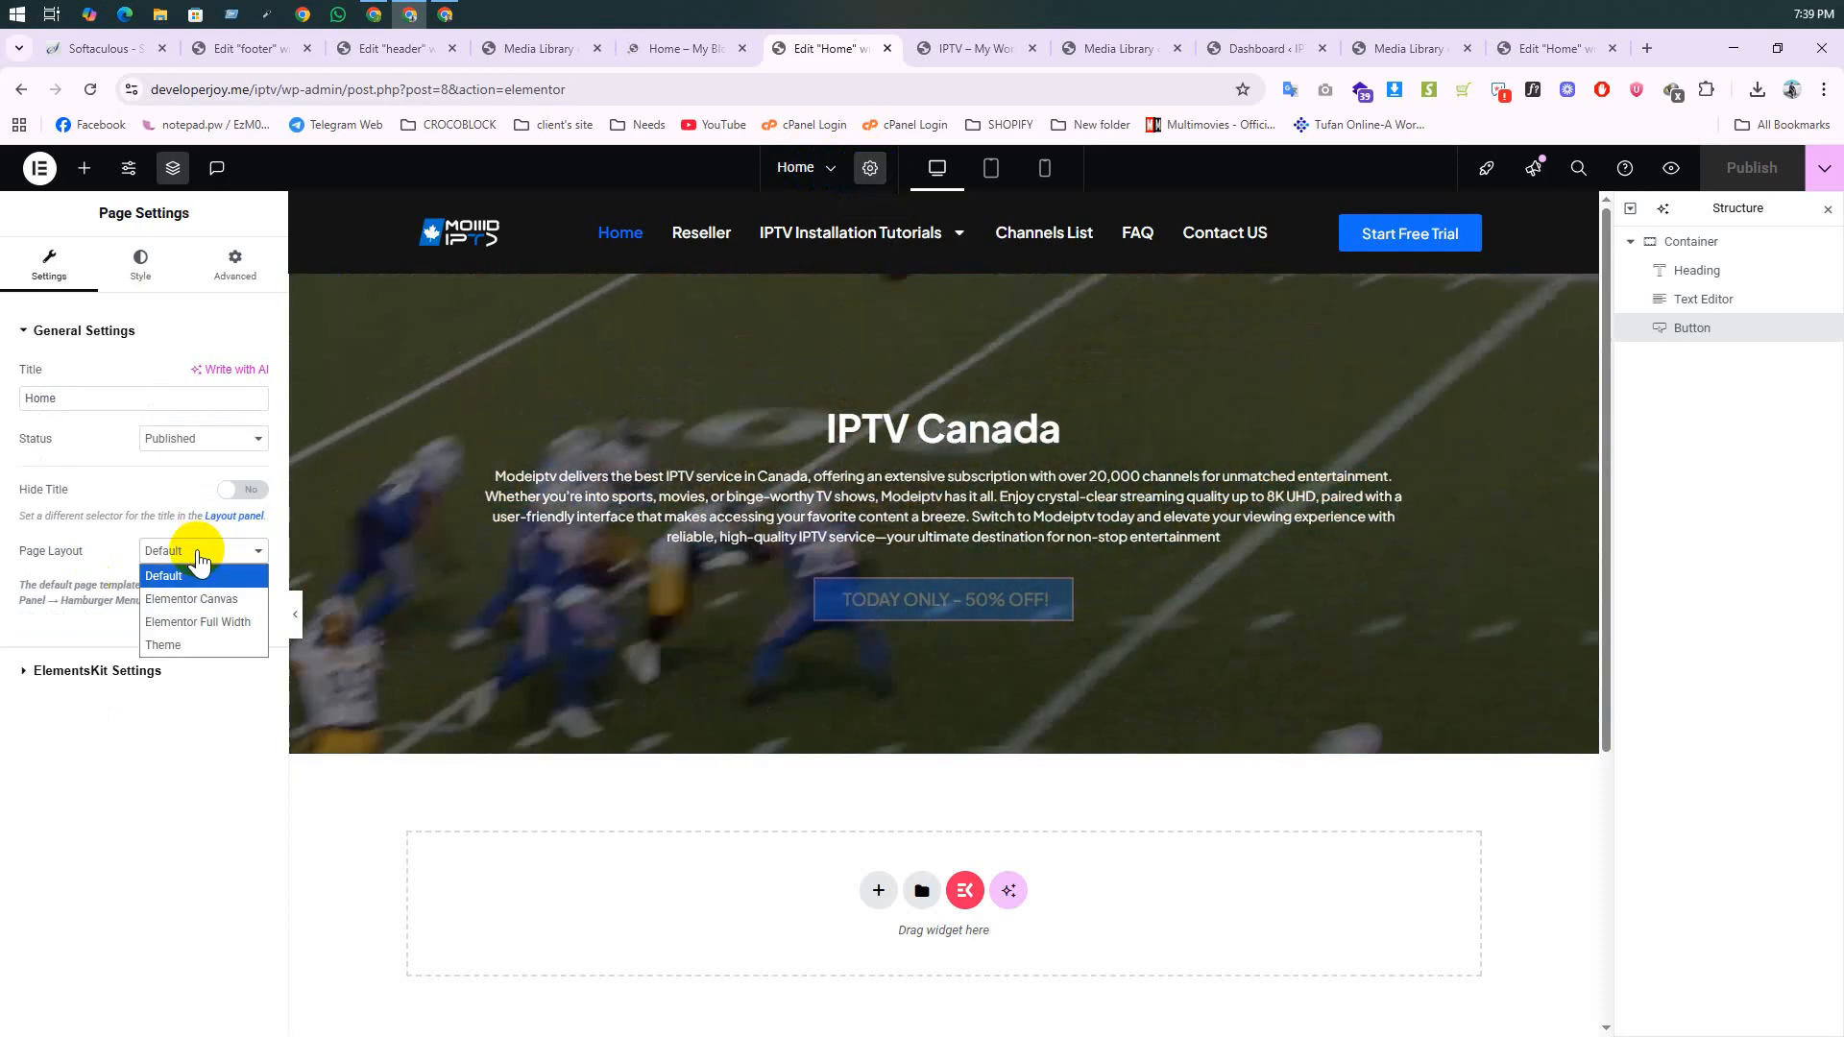
pyautogui.click(192, 622)
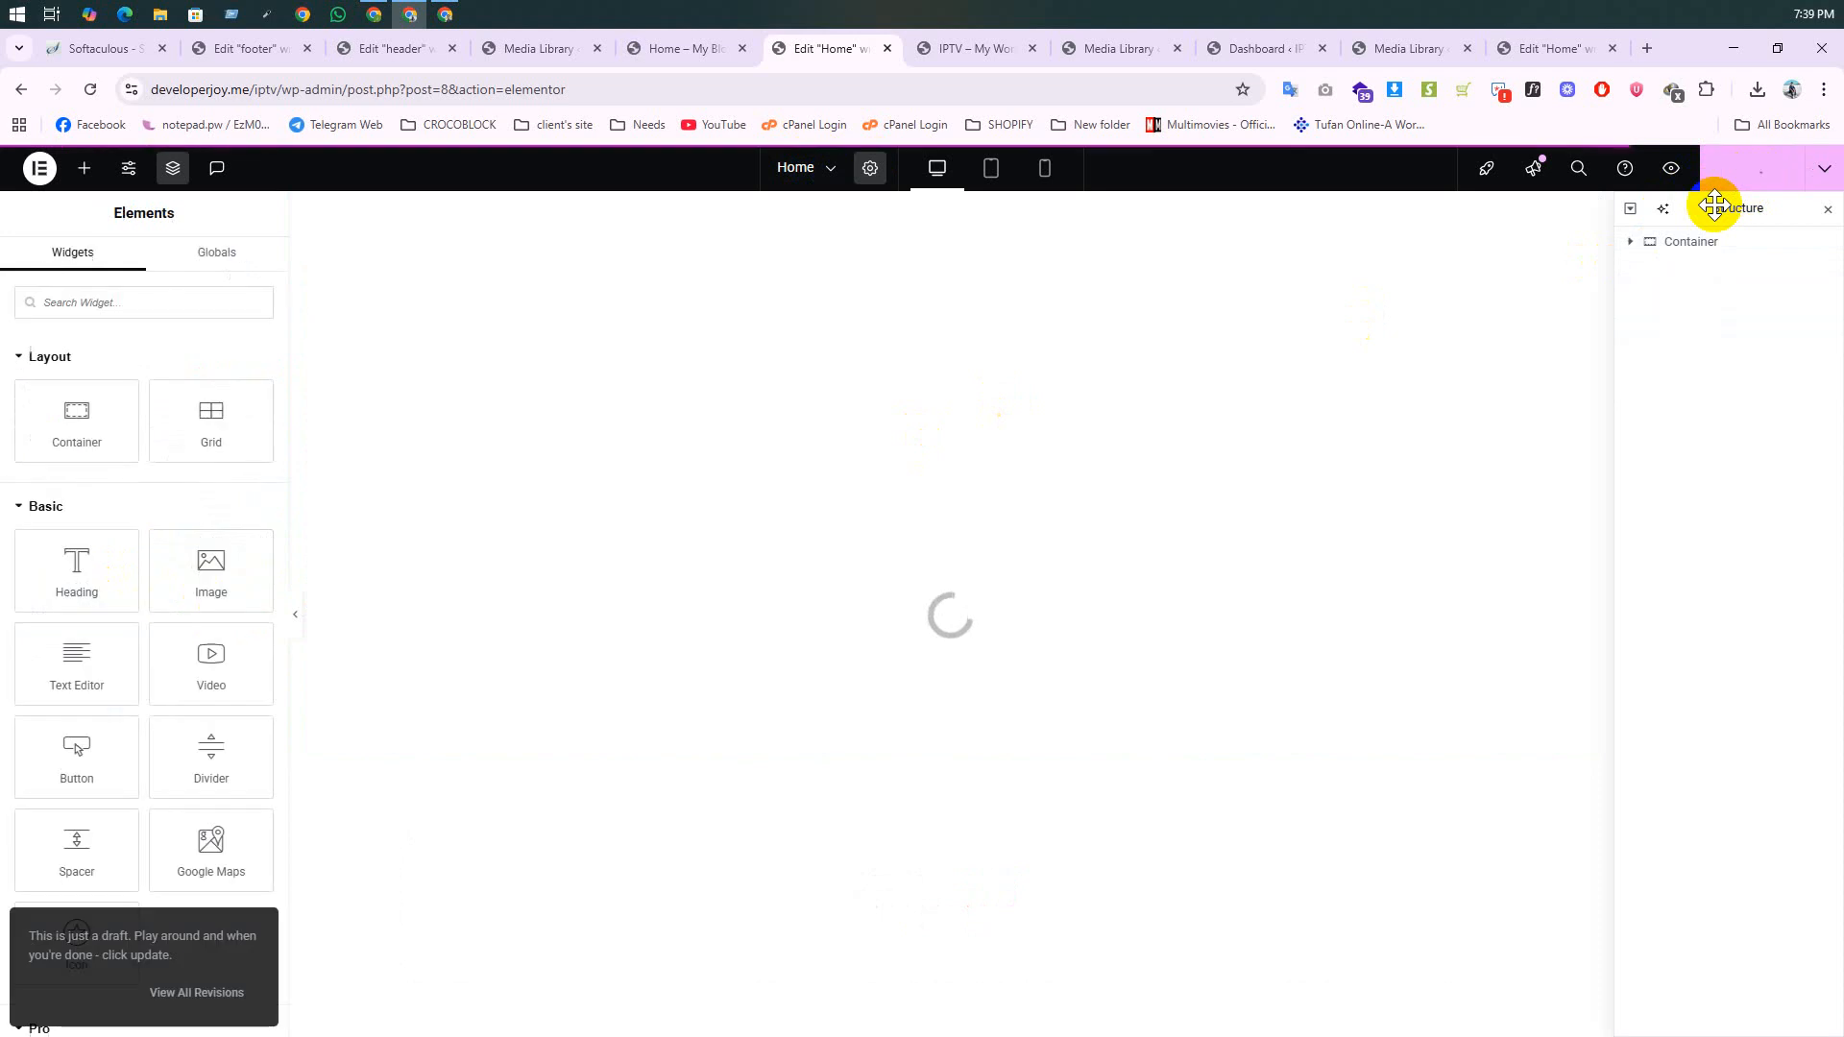
pyautogui.click(684, 46)
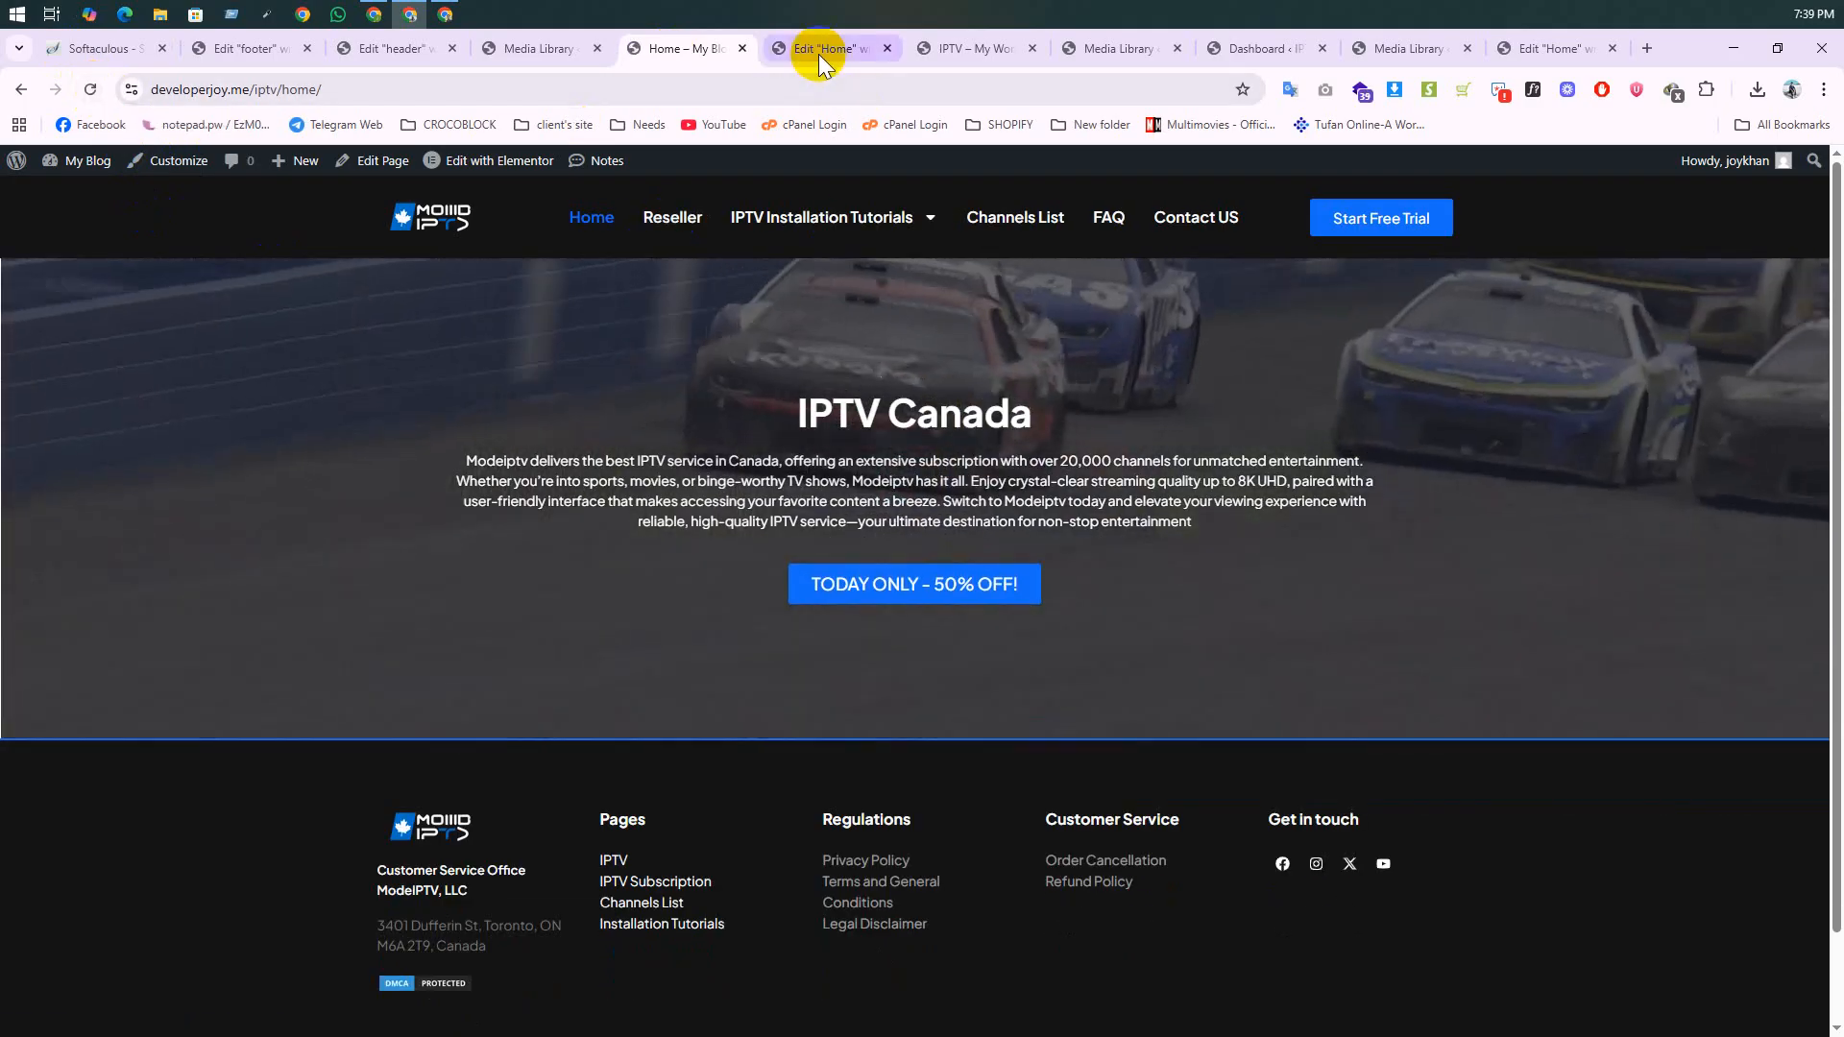
# Step: Switch the Home page editor to mobile view and set the "IPTV Canada" heading's size to 30 px
pyautogui.click(824, 48)
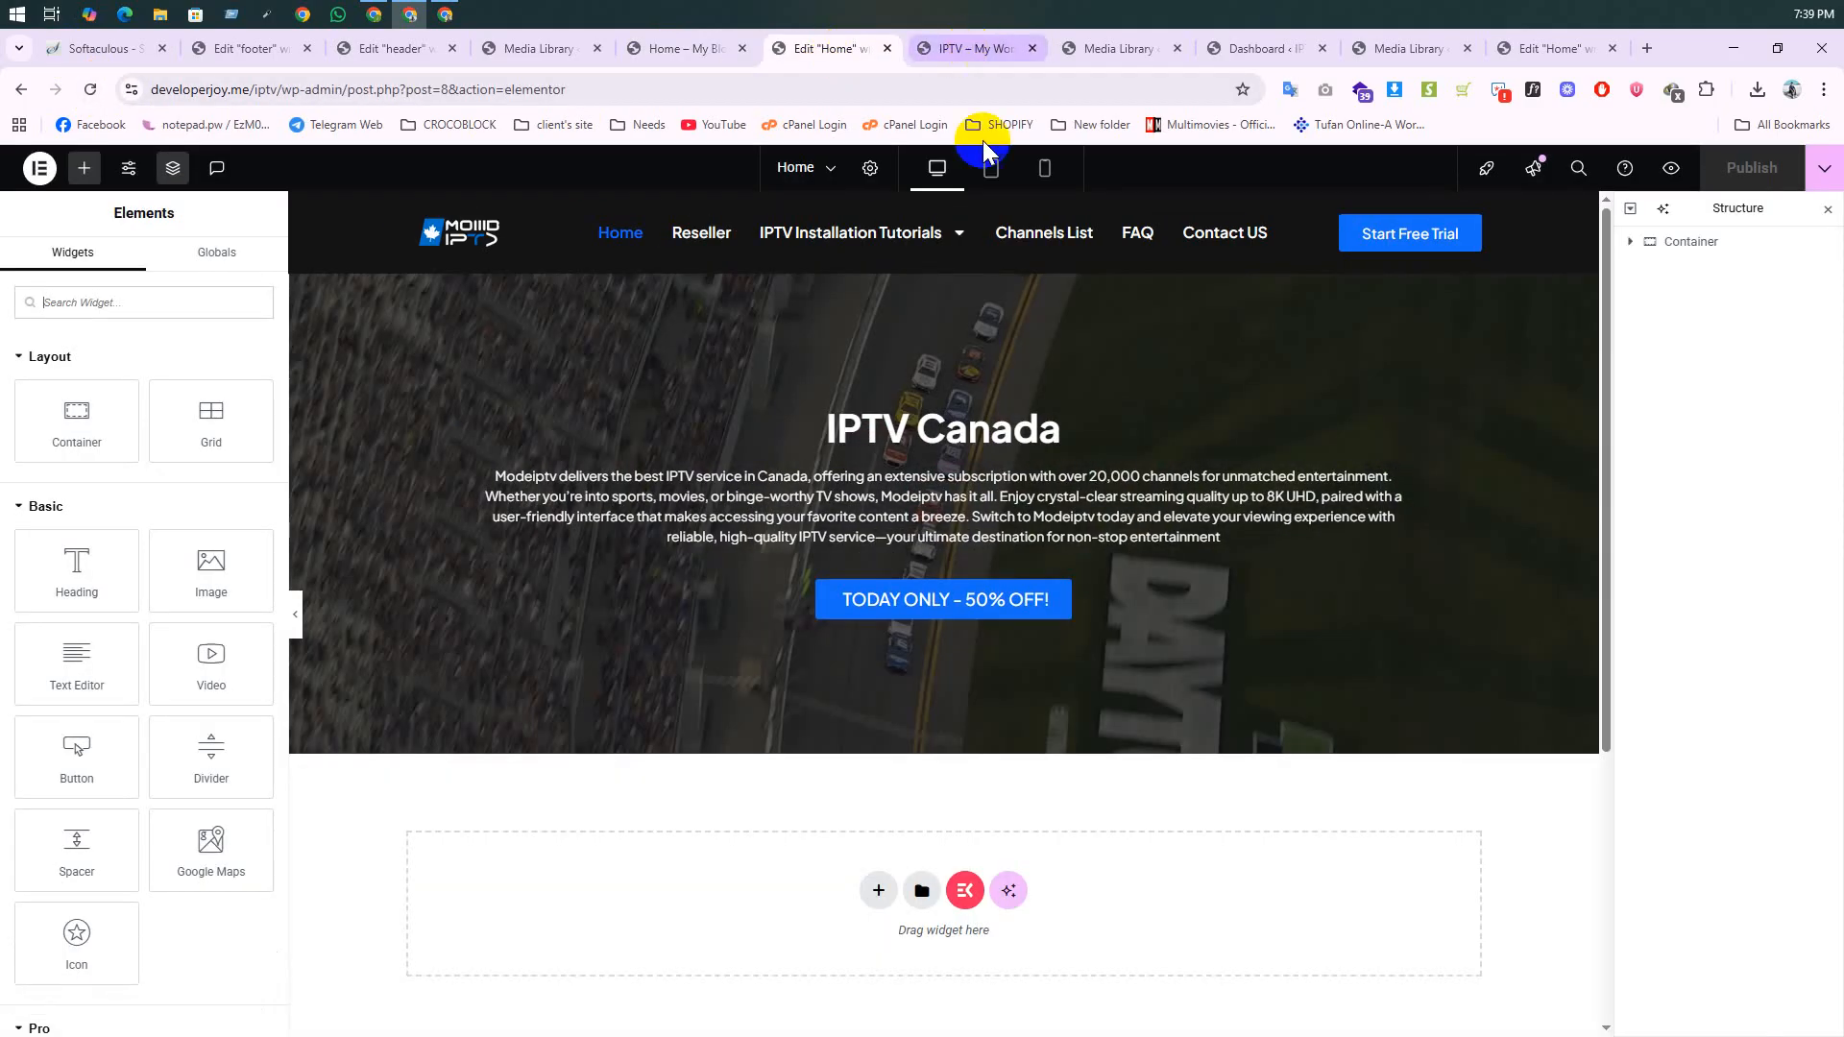
pyautogui.click(1045, 169)
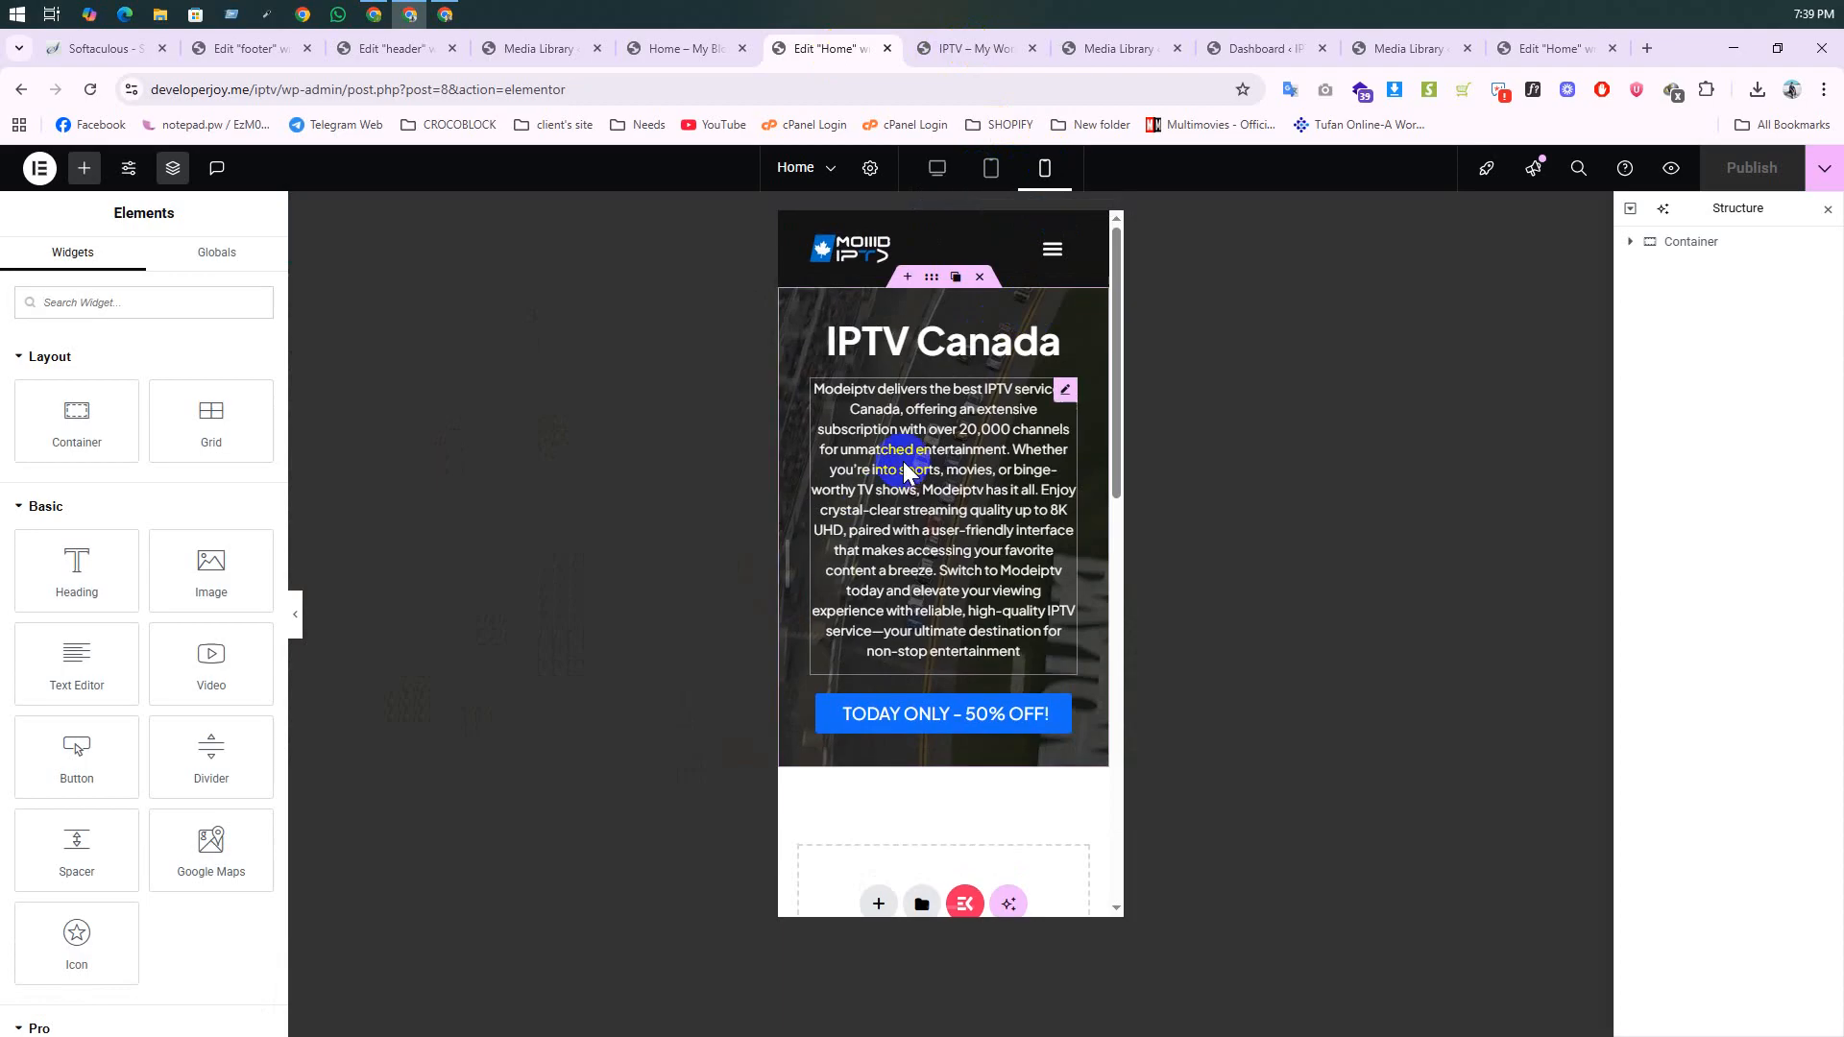
pyautogui.click(932, 351)
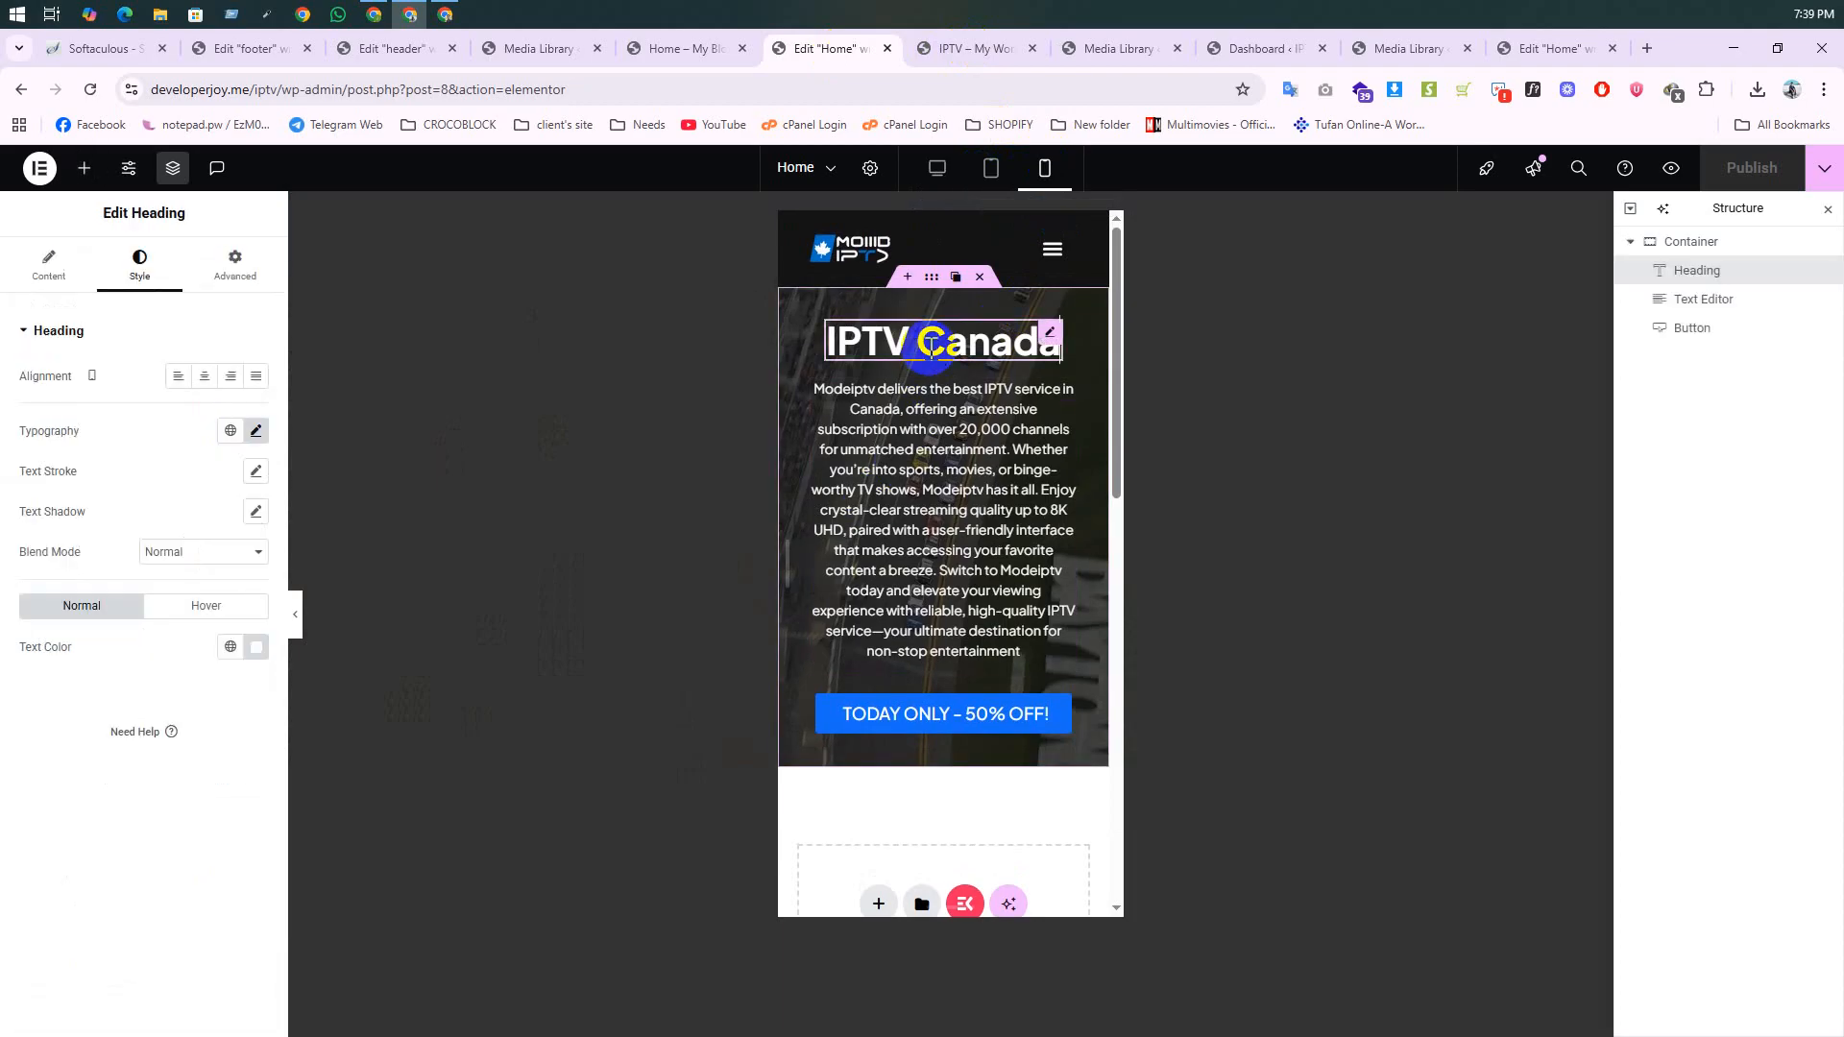
pyautogui.click(257, 432)
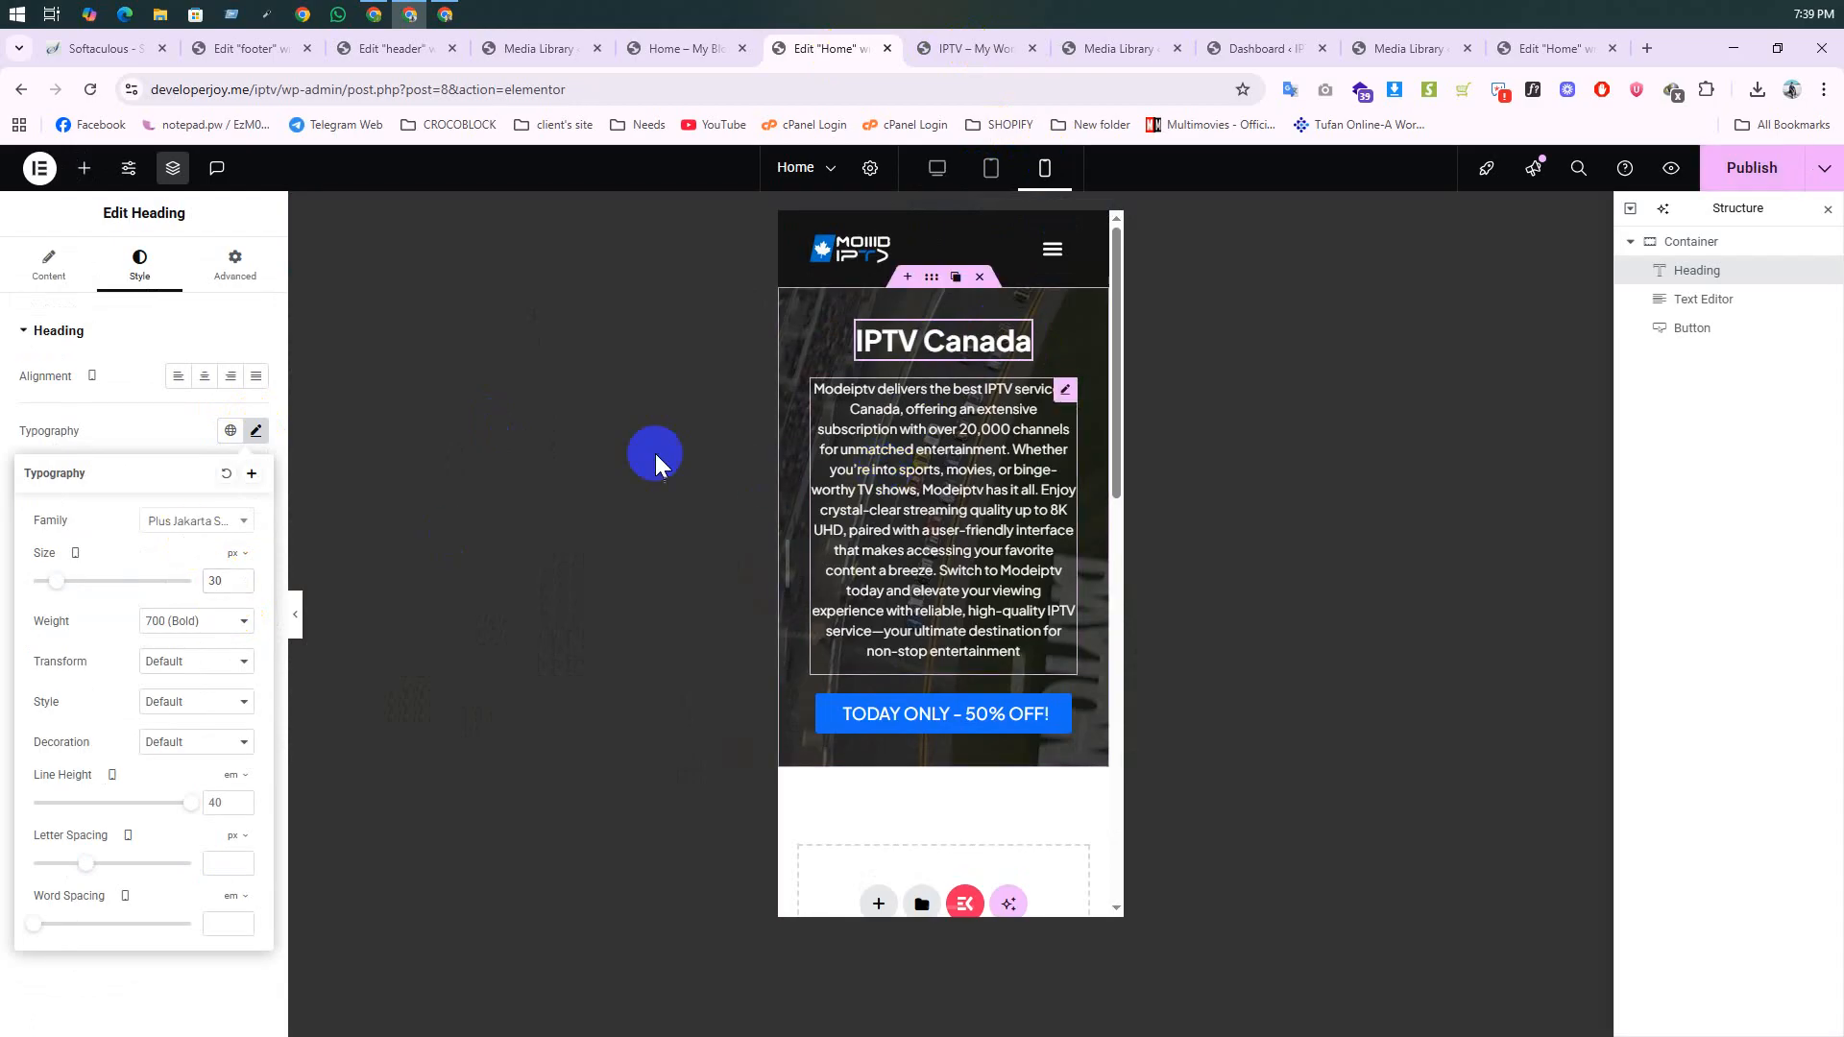
# Step: Give the hero paragraph a custom width of 98% in mobile view
pyautogui.click(246, 534)
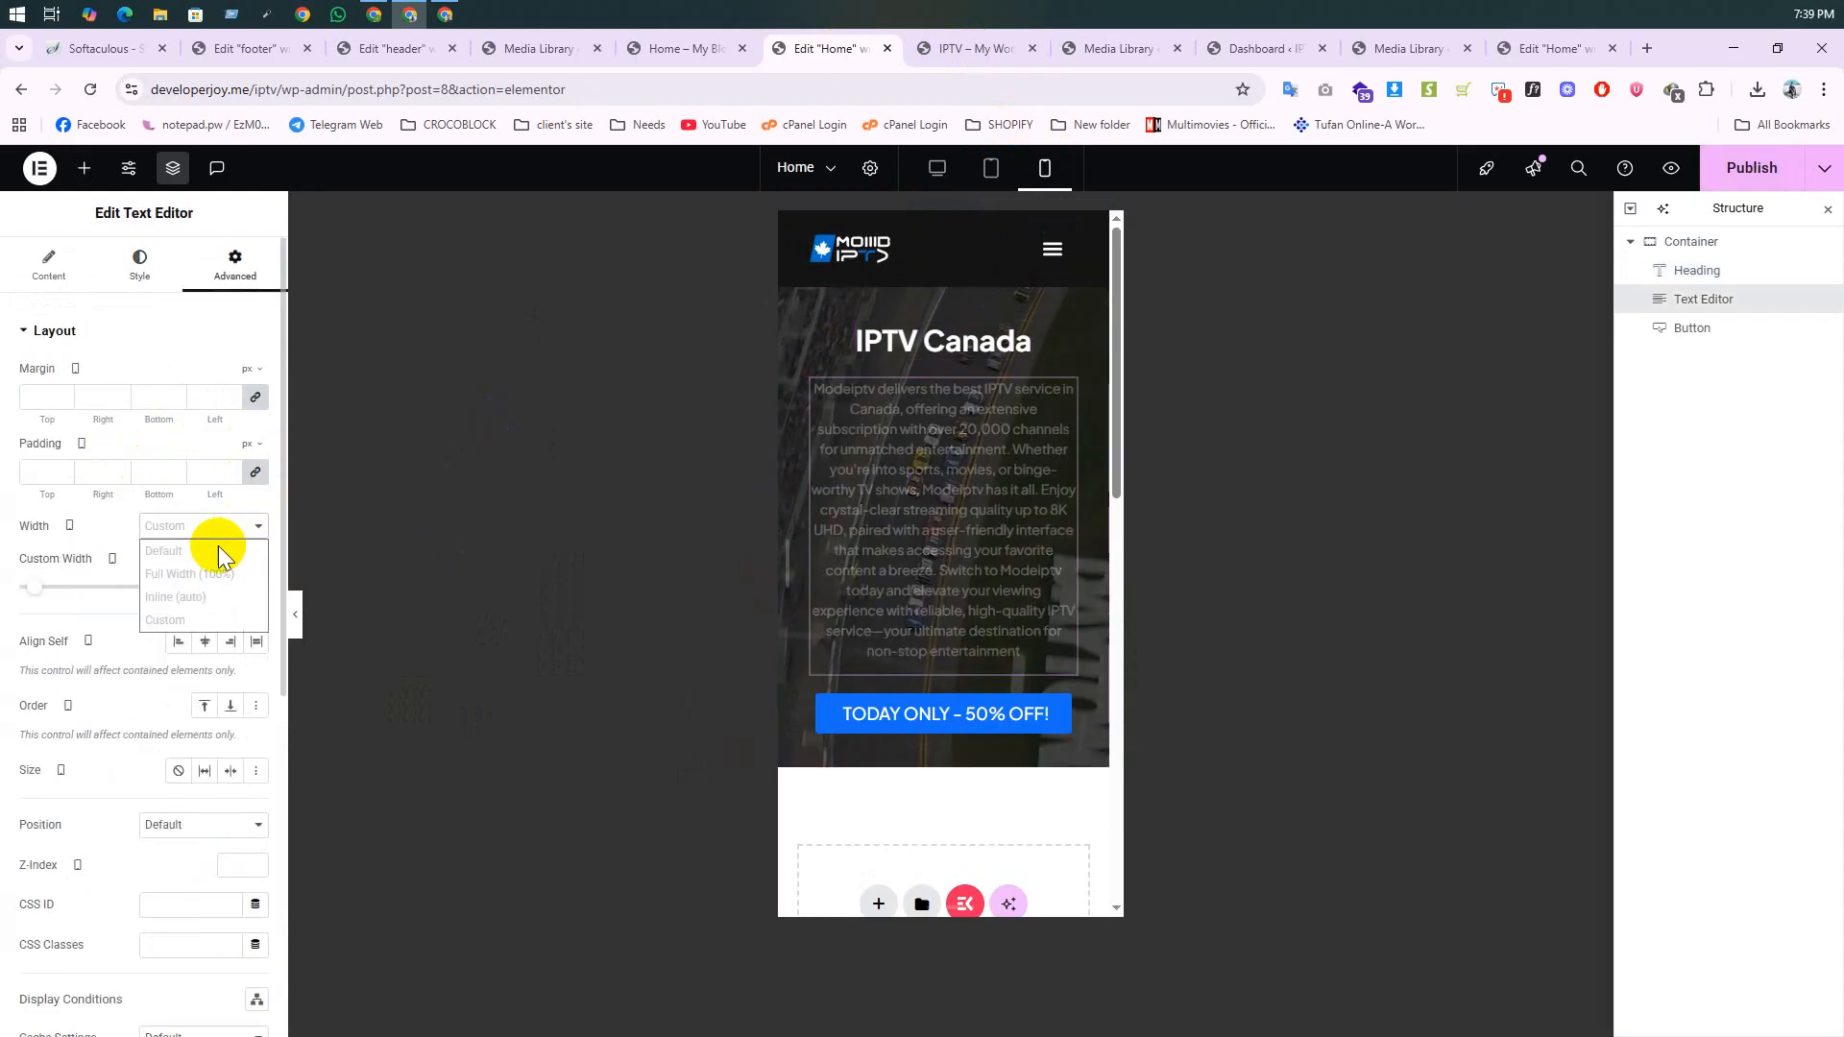
pyautogui.click(217, 576)
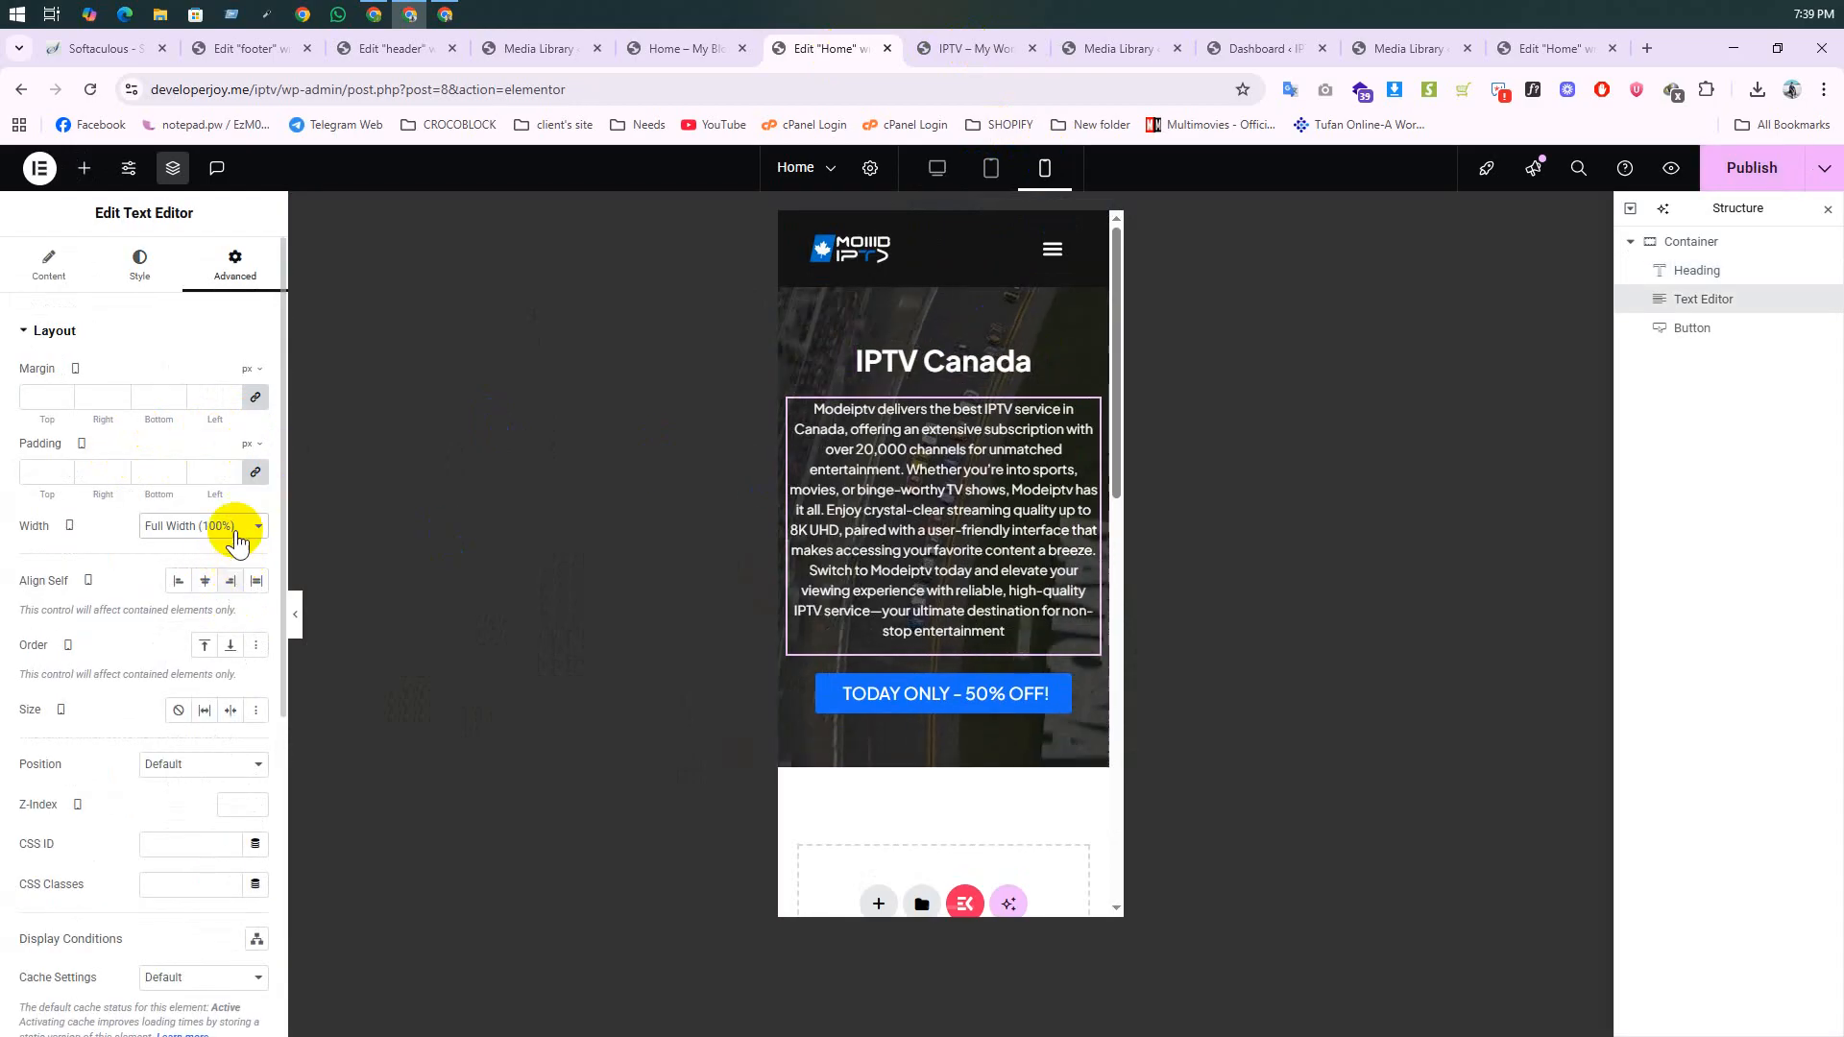
pyautogui.click(237, 538)
pyautogui.click(197, 619)
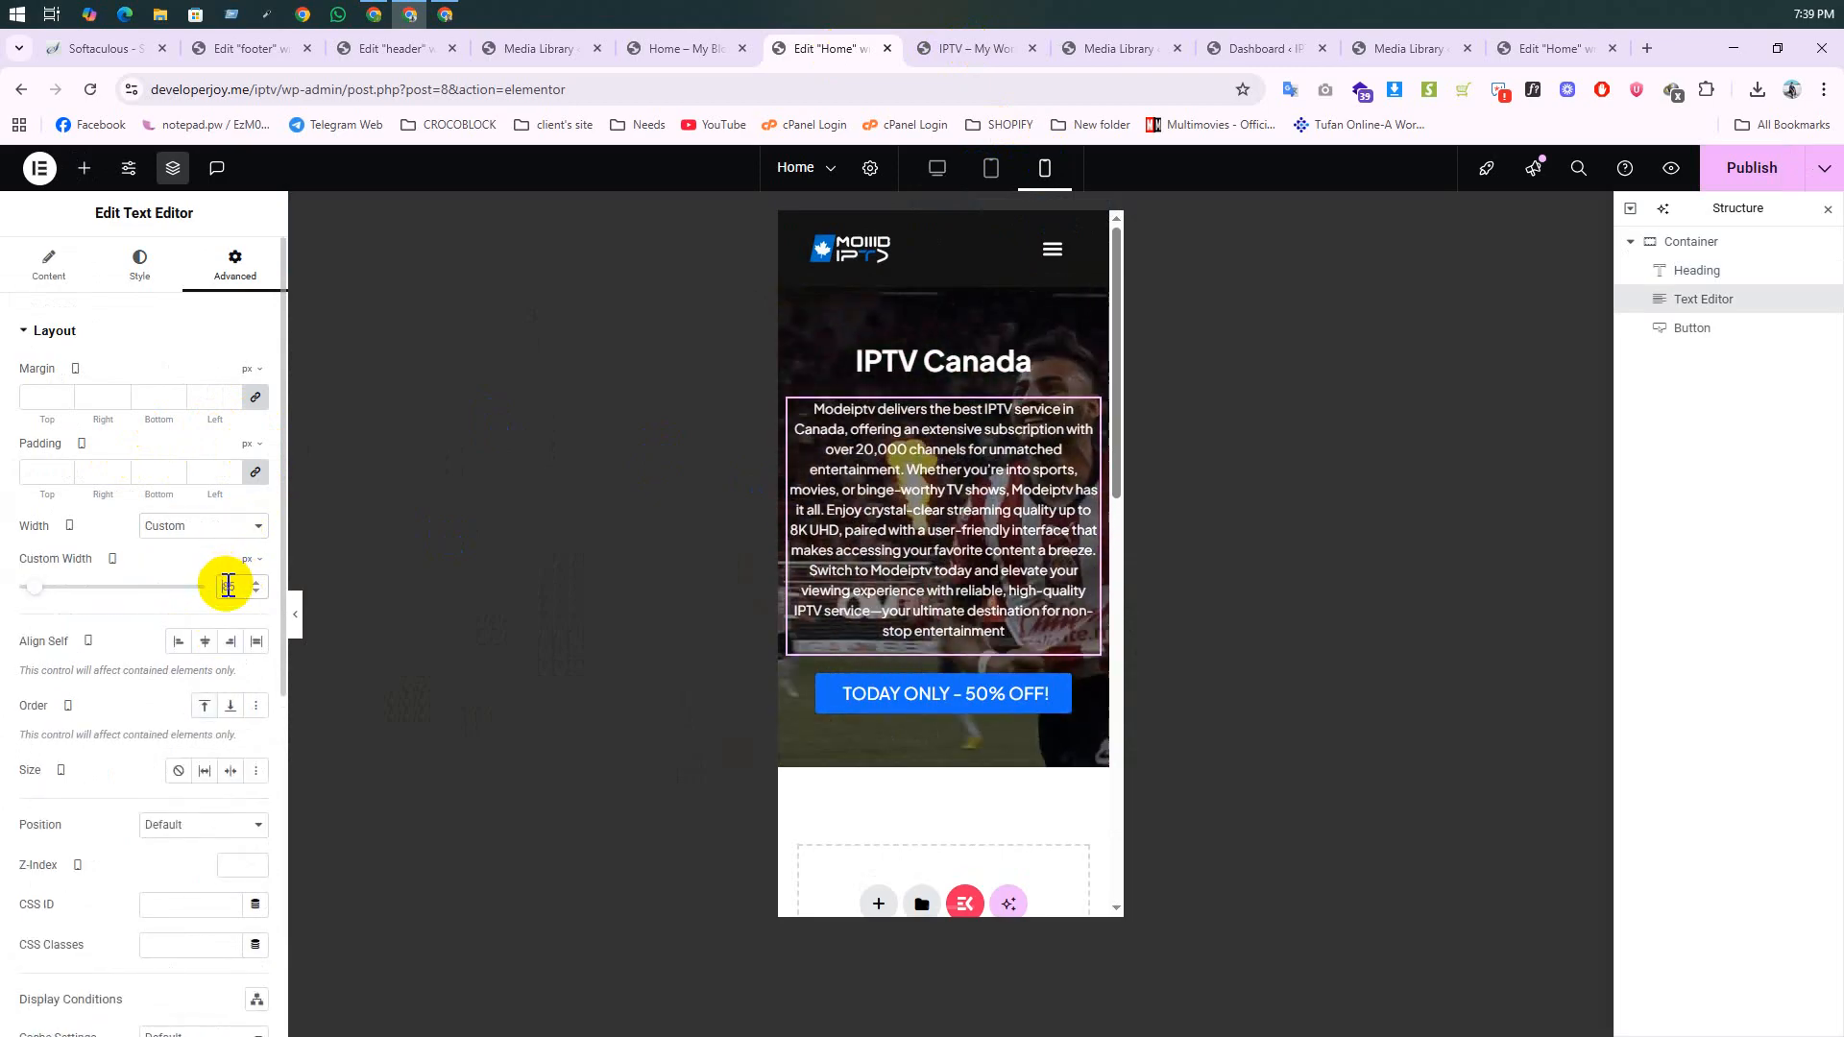
pyautogui.write('98')
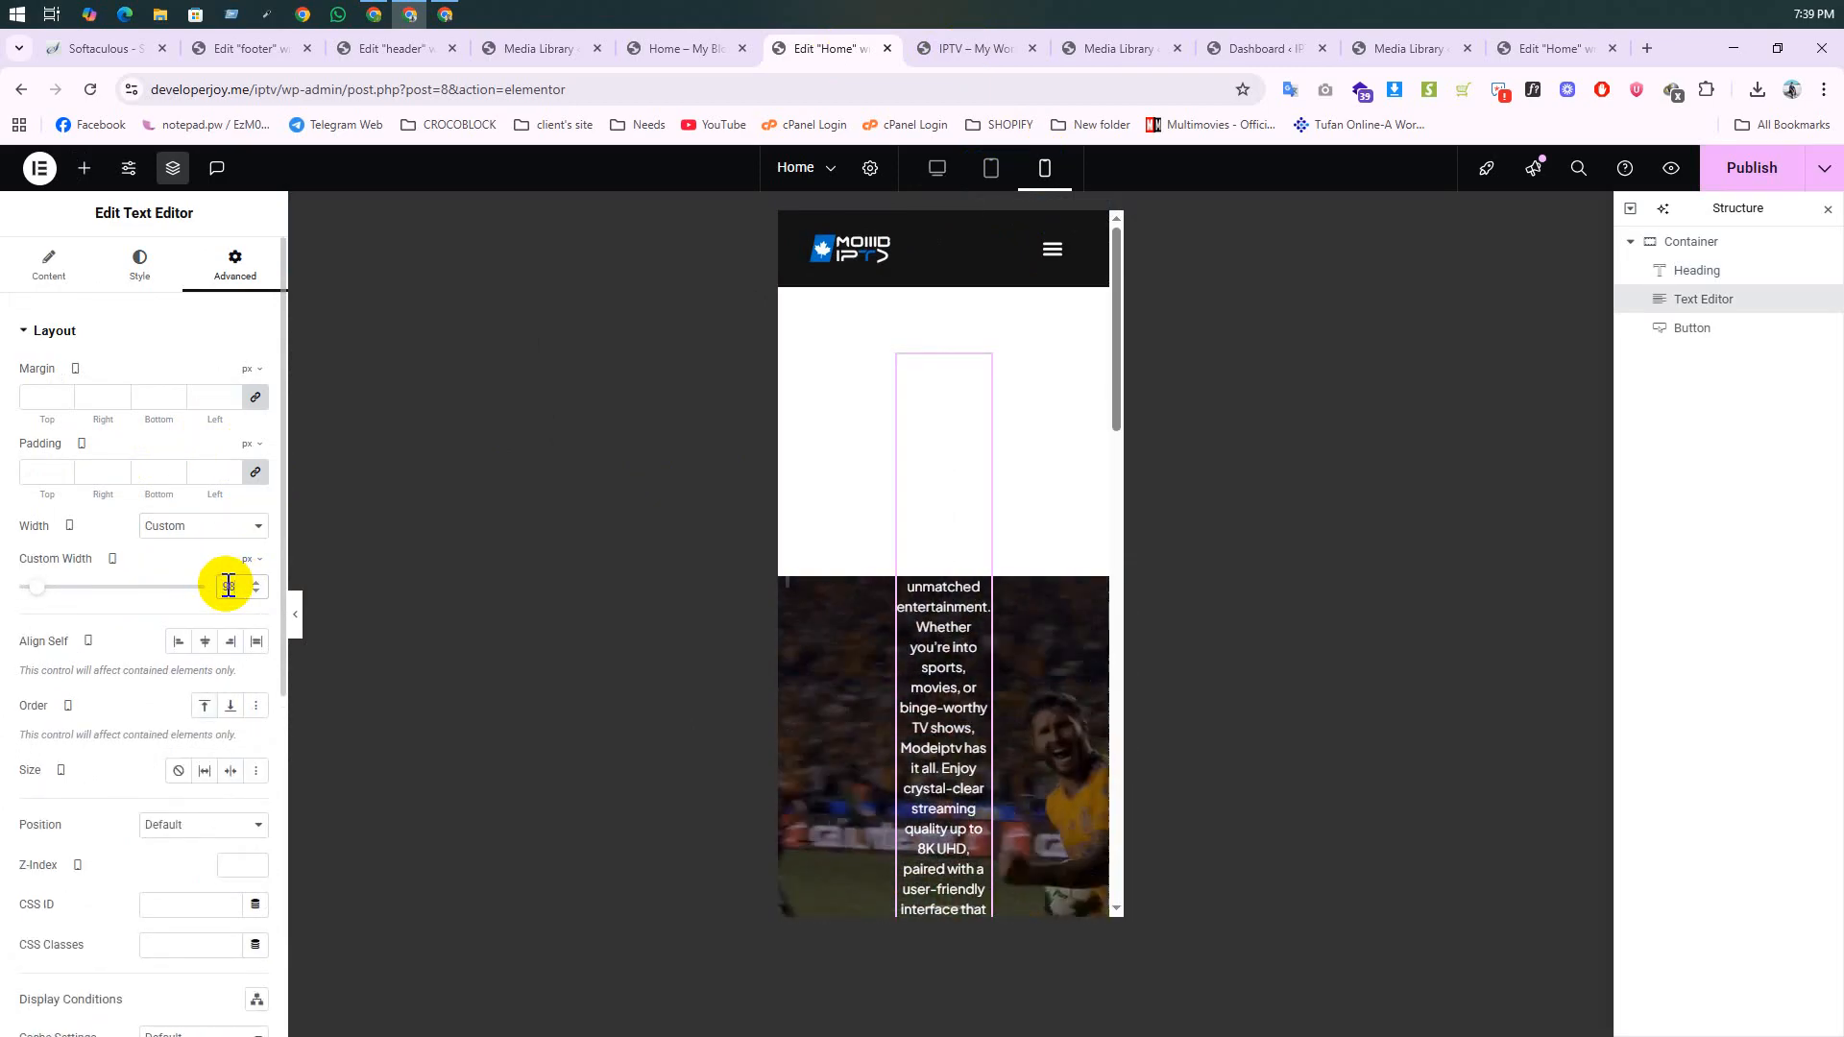
pyautogui.click(250, 562)
pyautogui.click(243, 581)
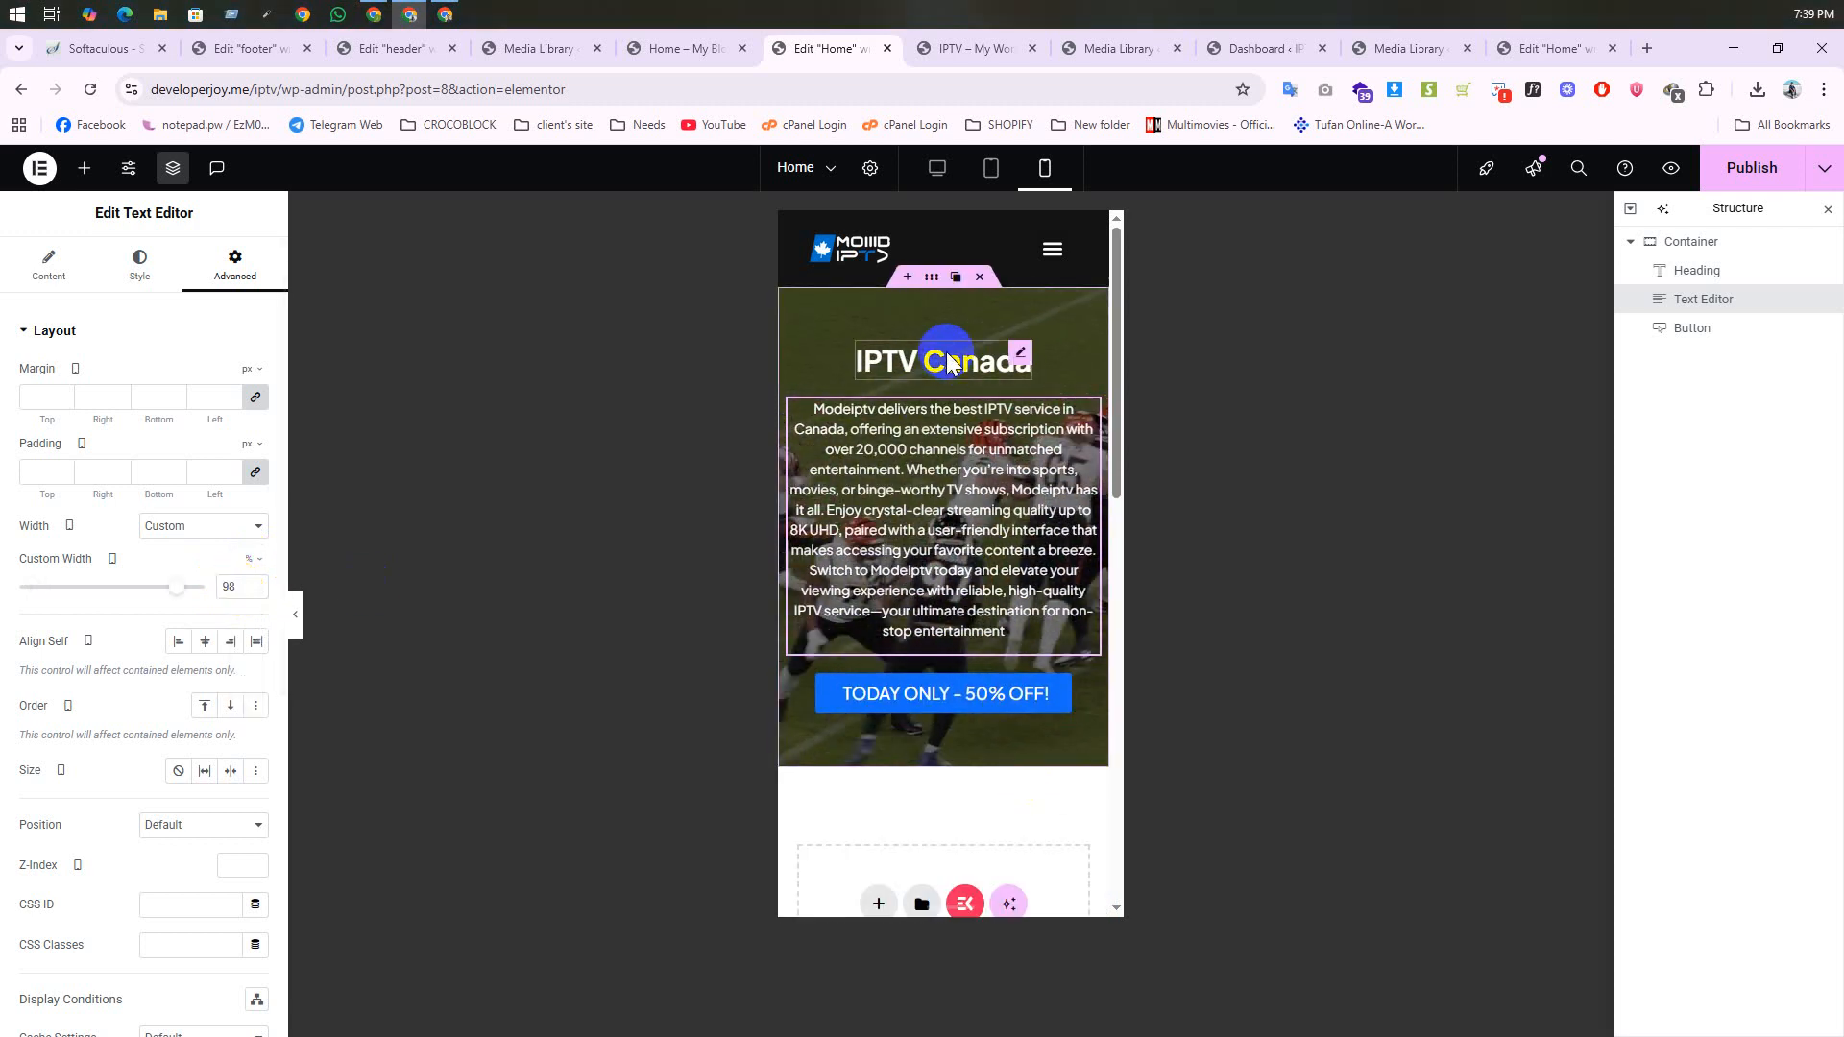
# Step: Set the "TODAY ONLY - 50% OFF!" button's mobile font size to 16 px and review the mobile hero
pyautogui.scroll(-2, 924, 725)
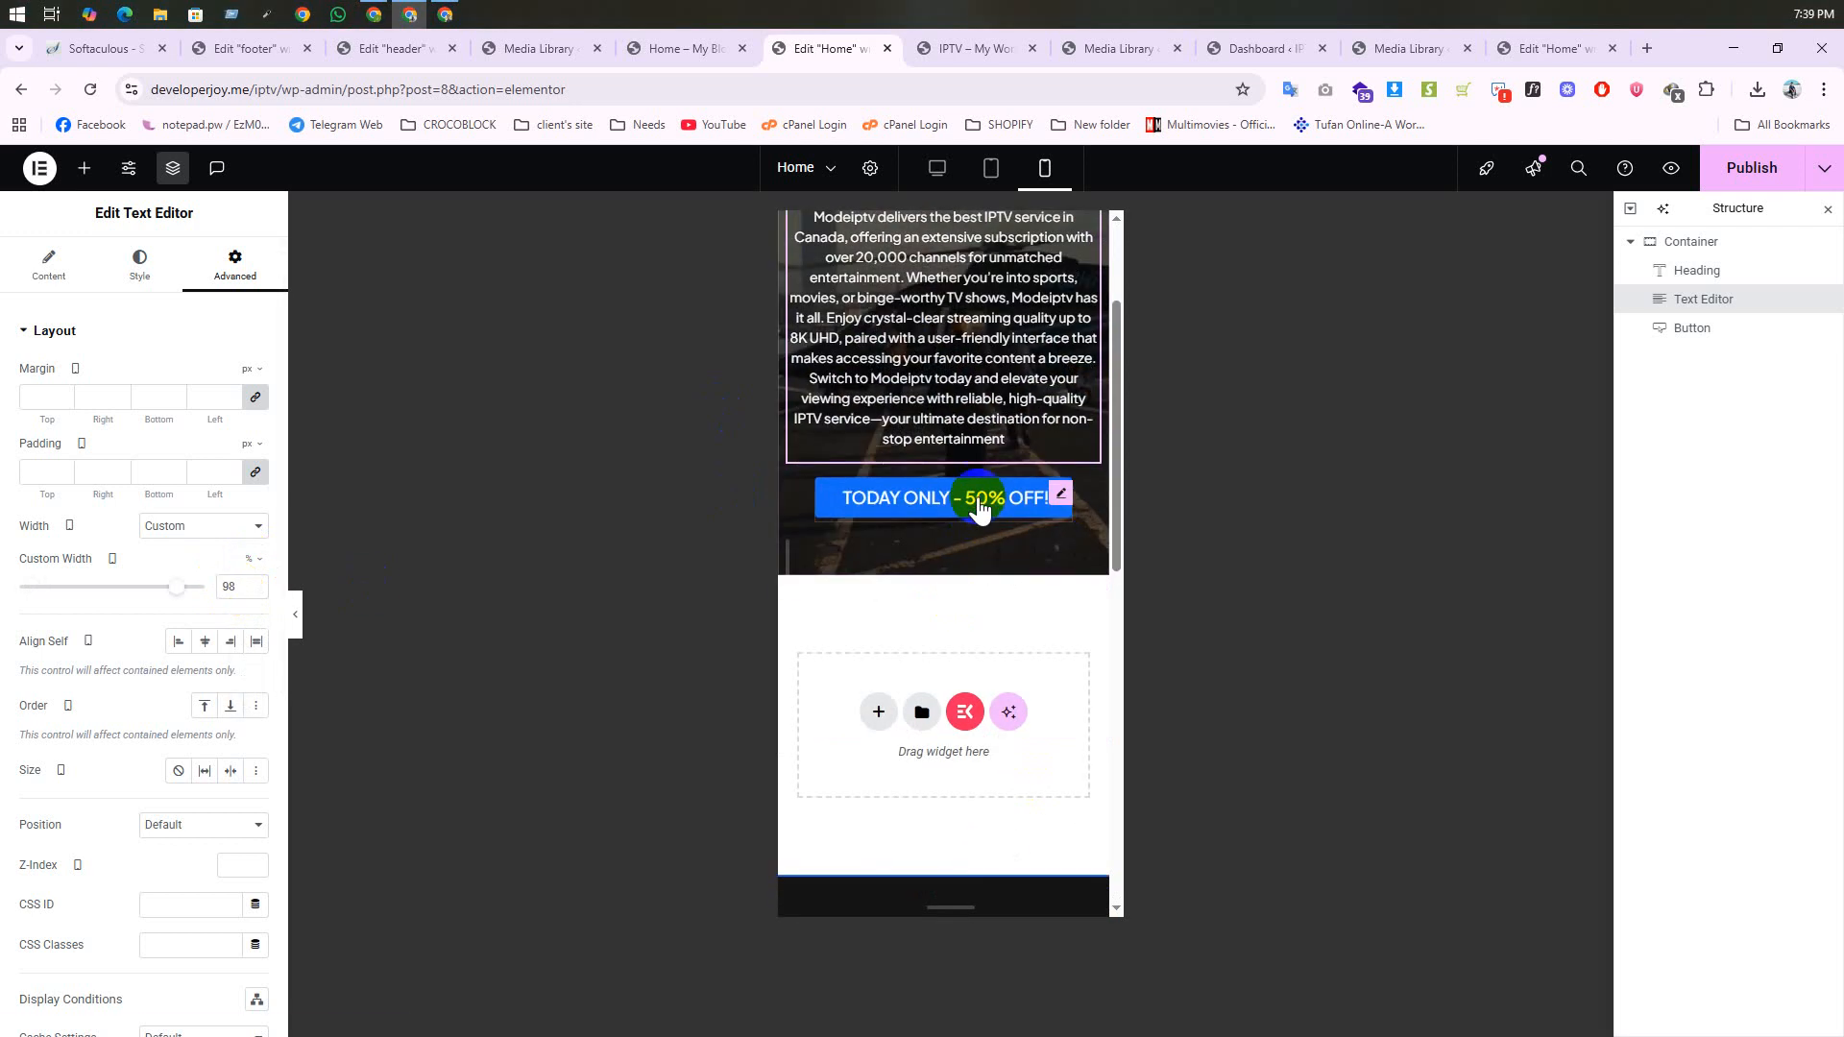
pyautogui.click(1008, 499)
pyautogui.click(139, 264)
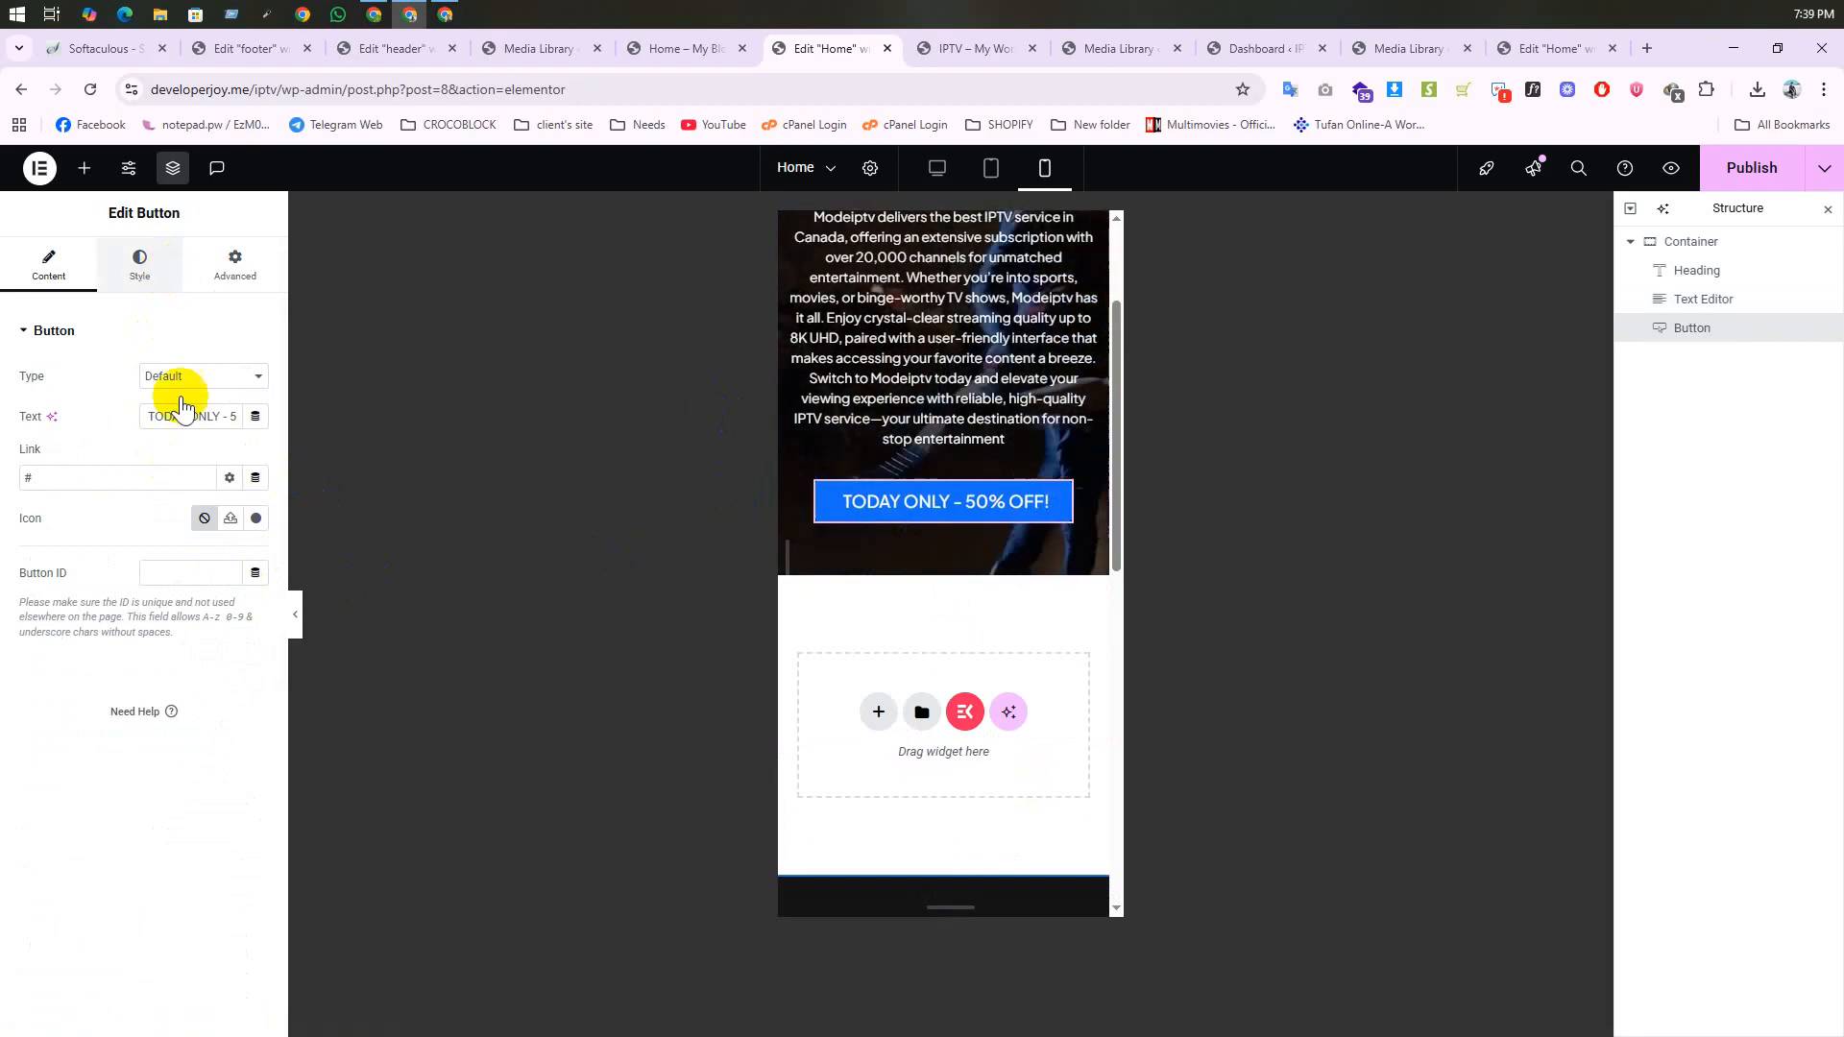
pyautogui.click(255, 417)
pyautogui.click(228, 568)
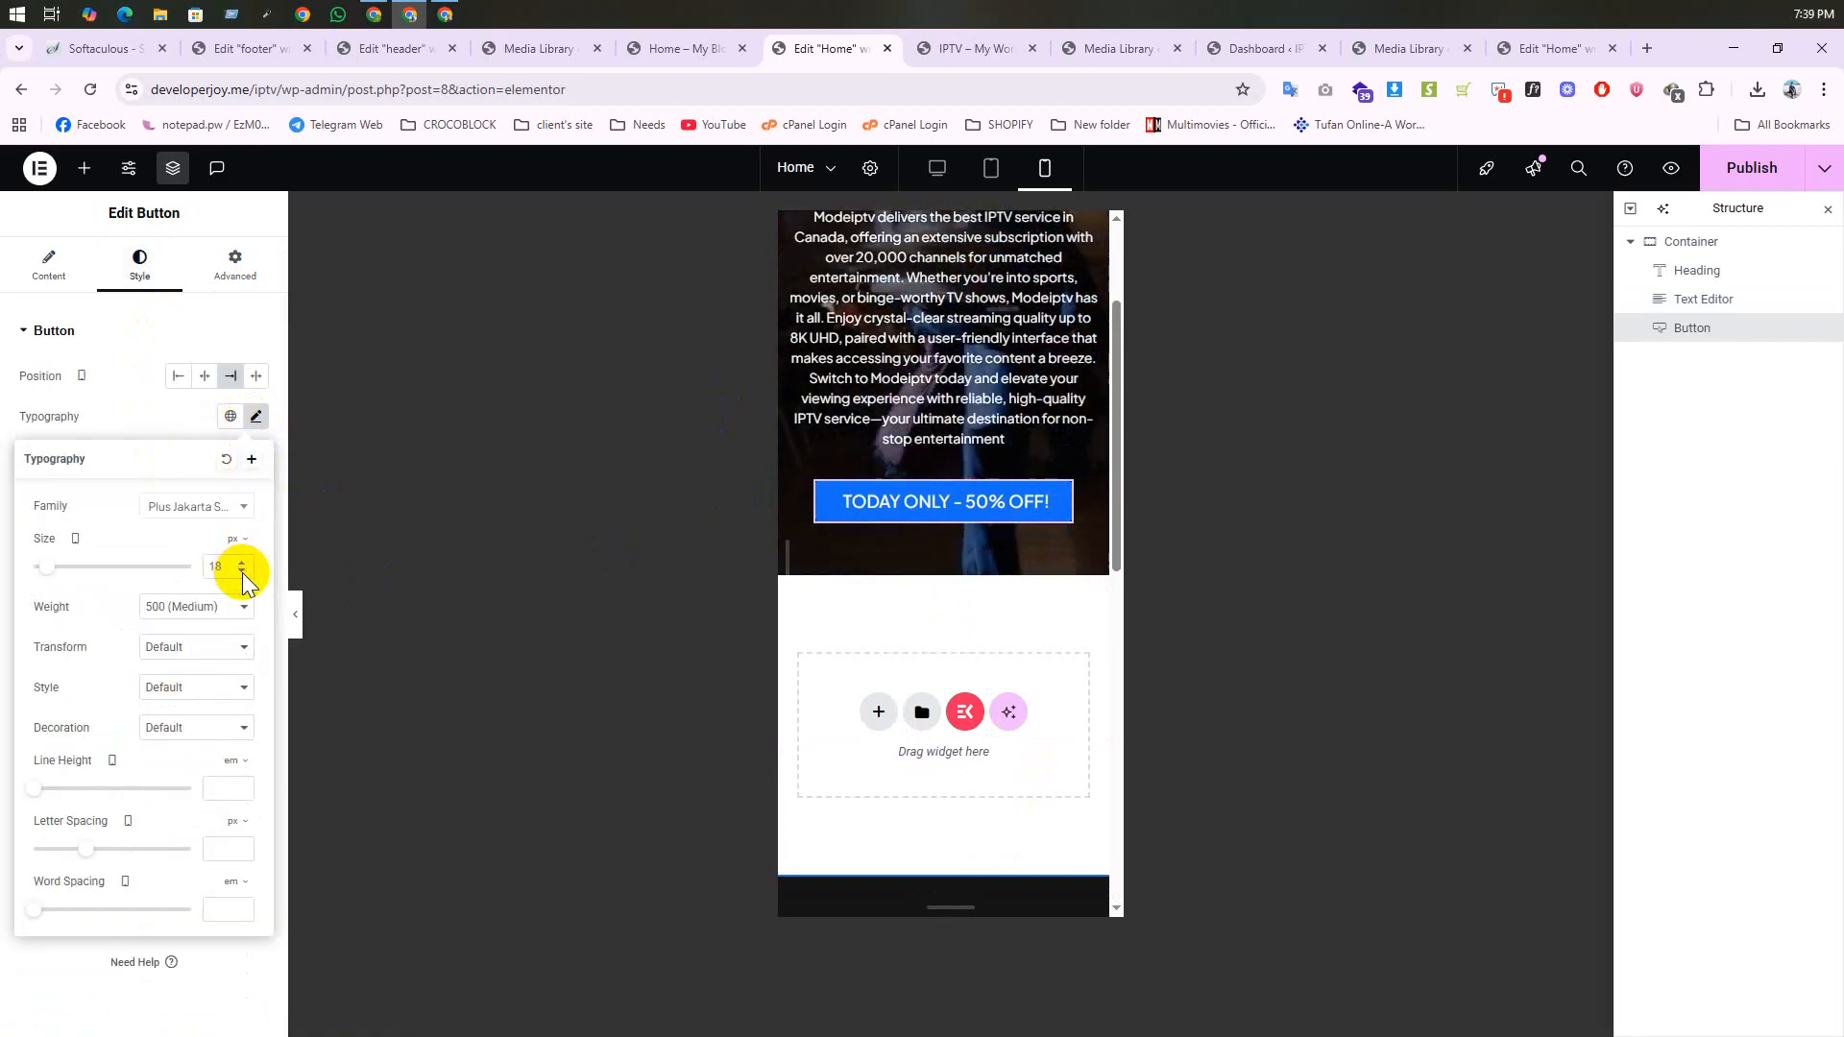
pyautogui.write('16')
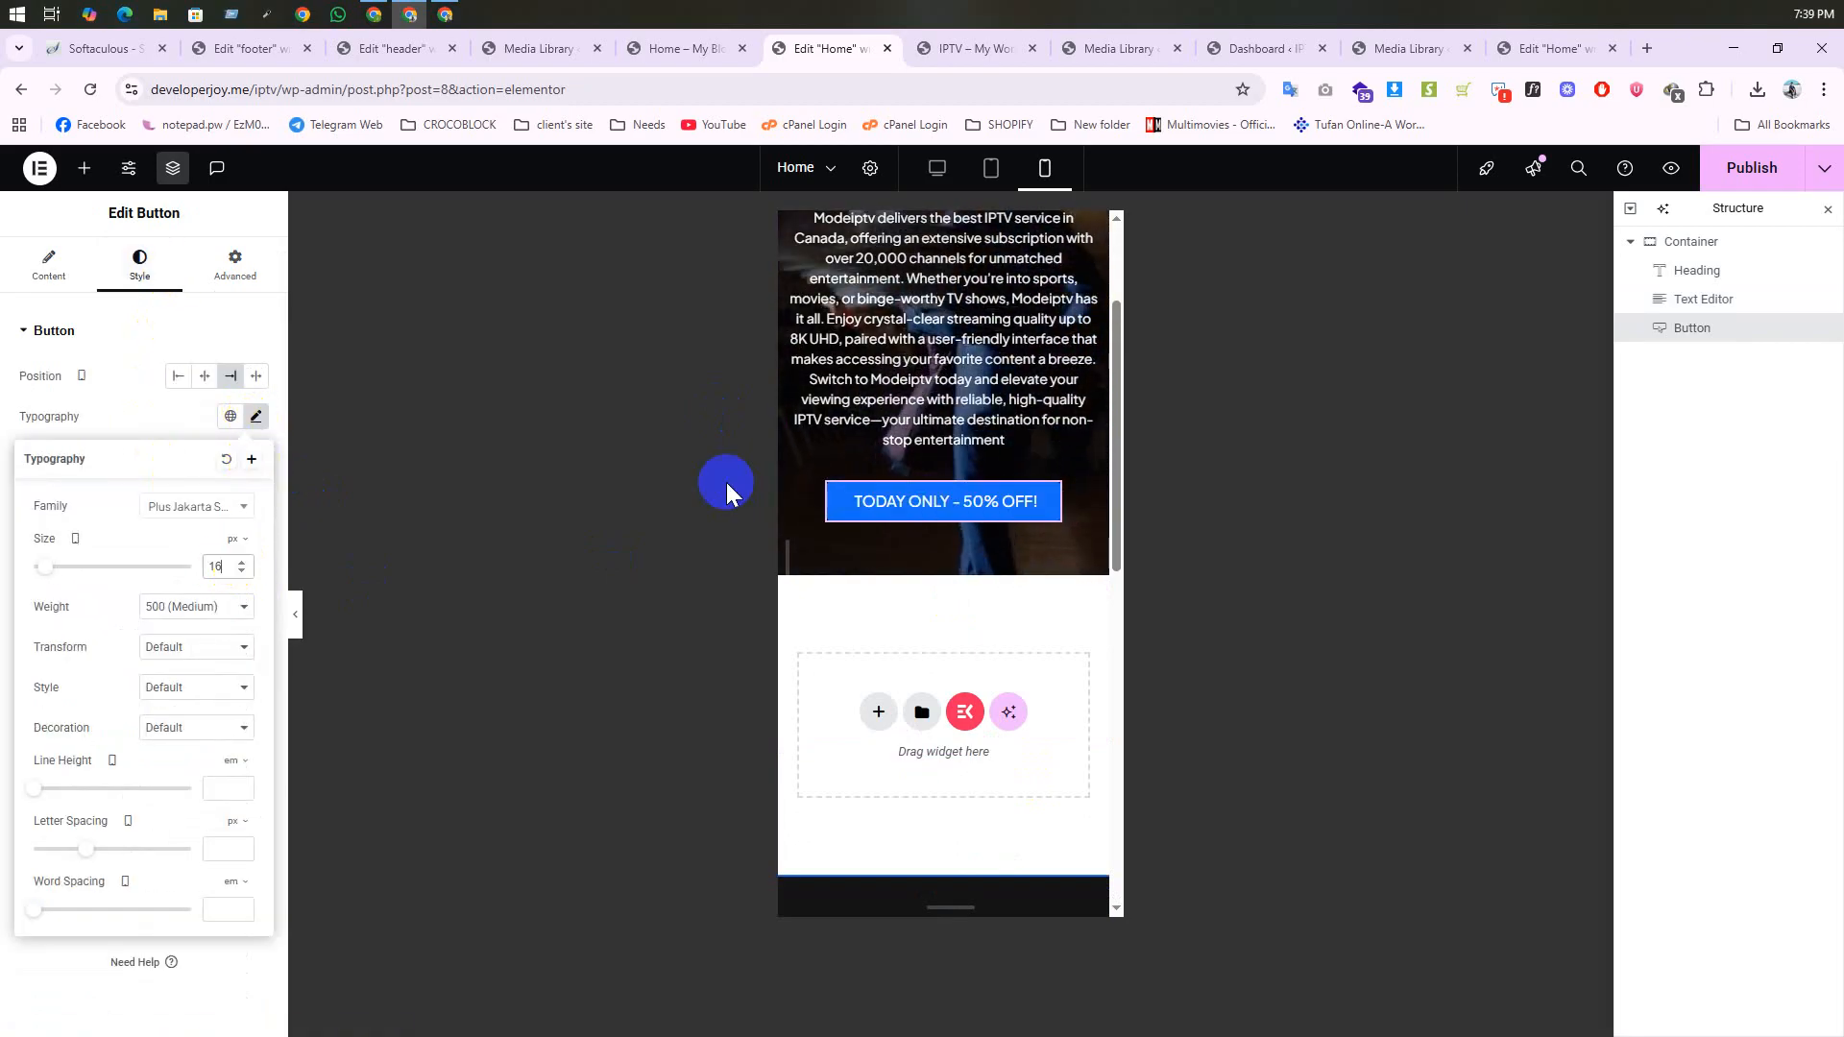
pyautogui.scroll(2, 981, 493)
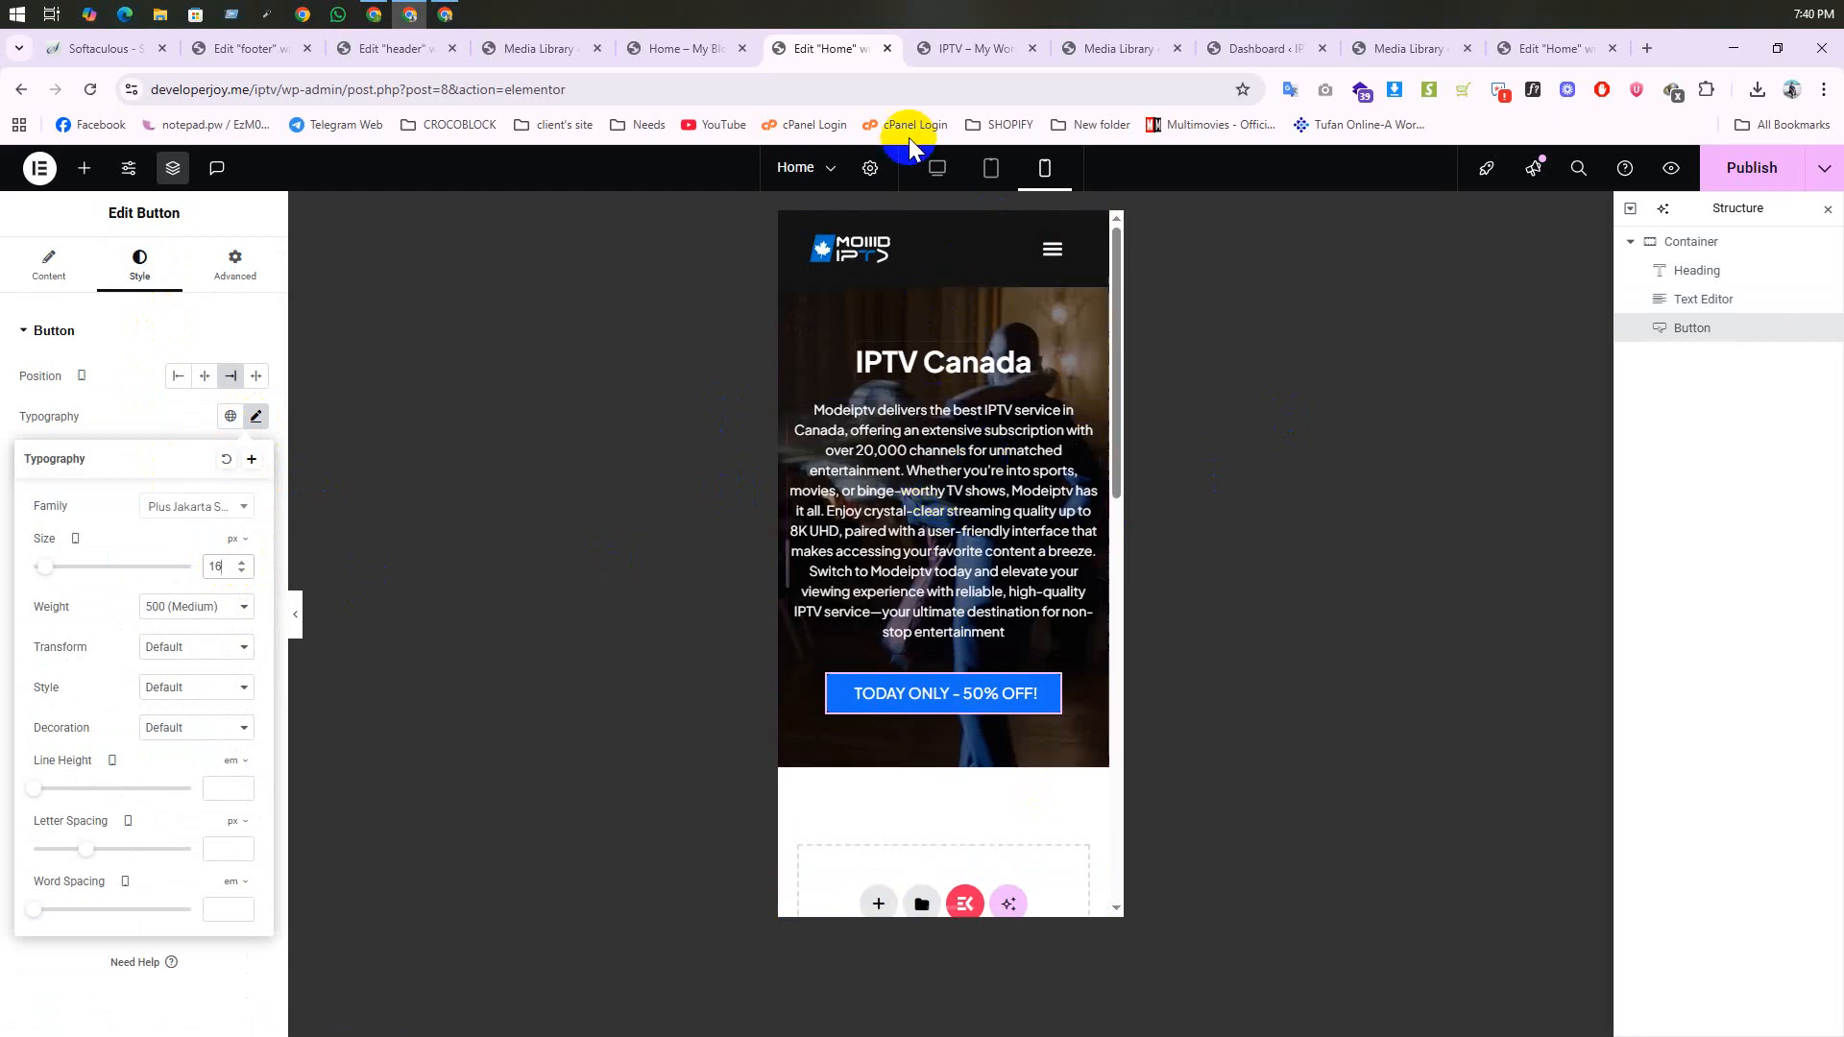
# Step: Return the editor to desktop view and save the "IPTV Canada" heading's typography as a new global font
pyautogui.click(948, 174)
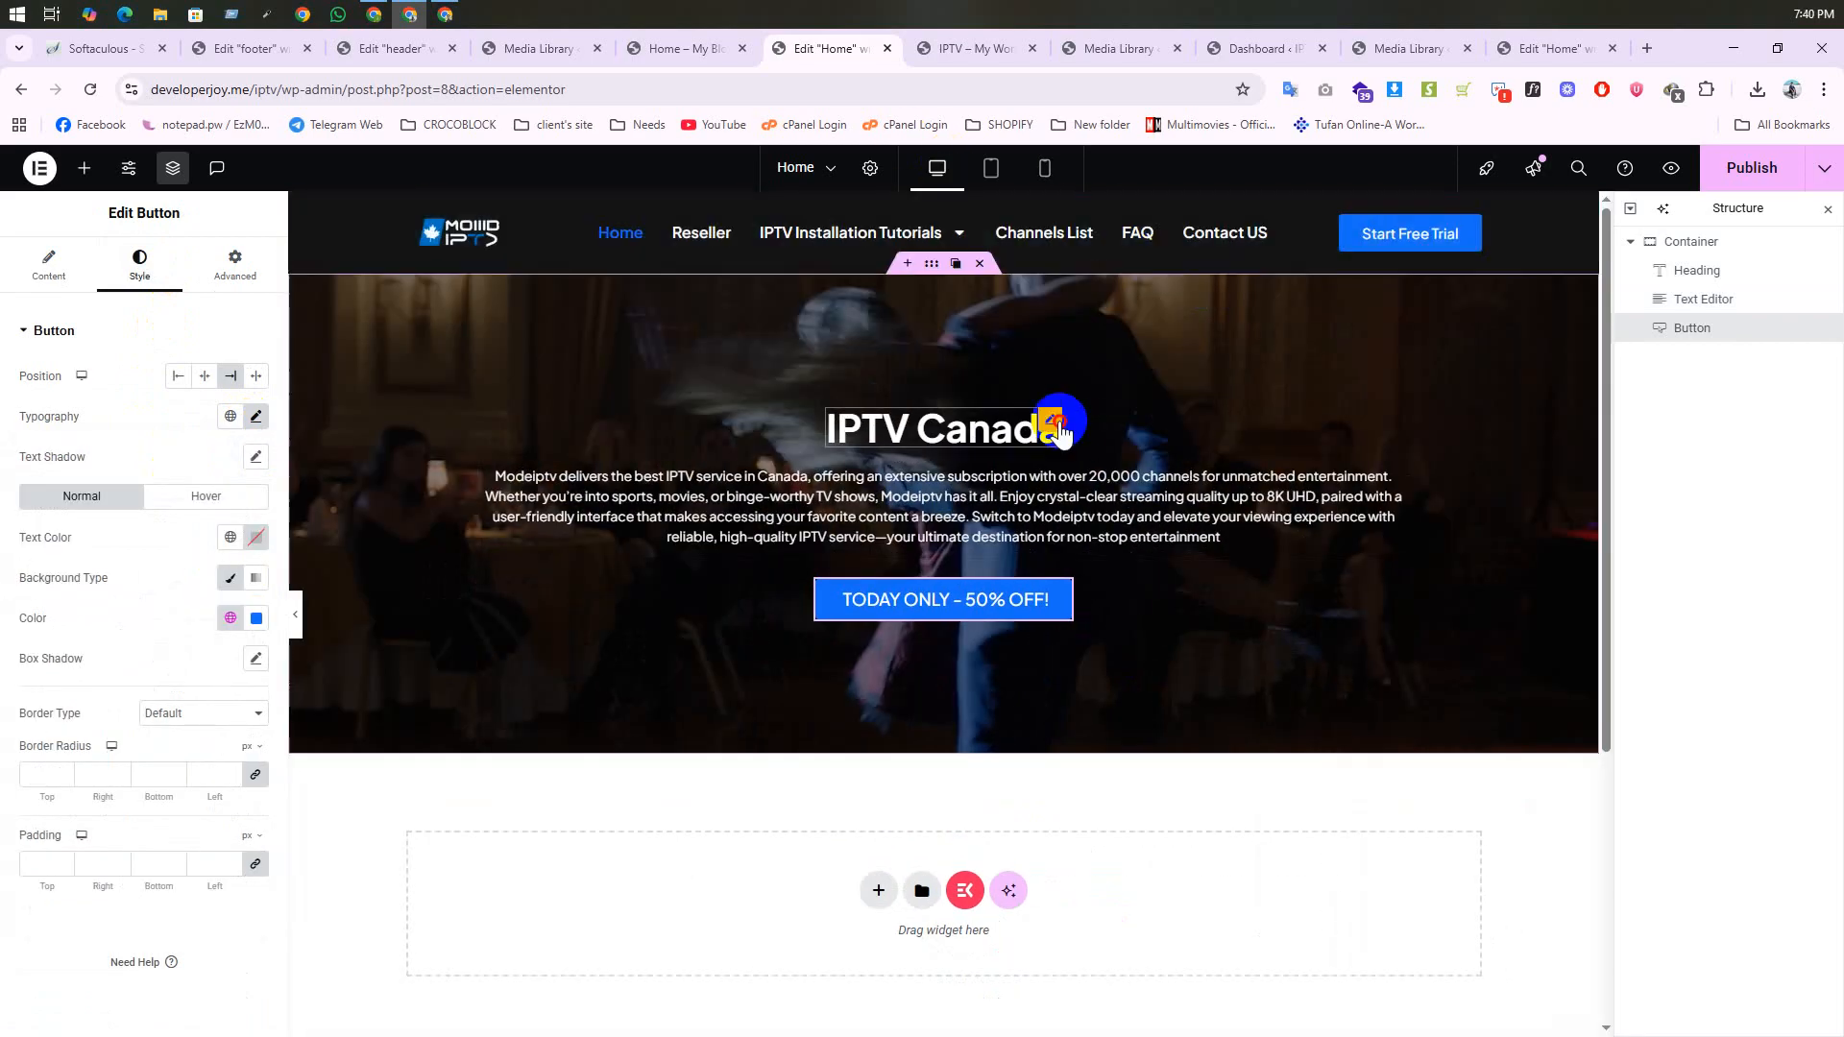
pyautogui.click(757, 439)
pyautogui.click(255, 431)
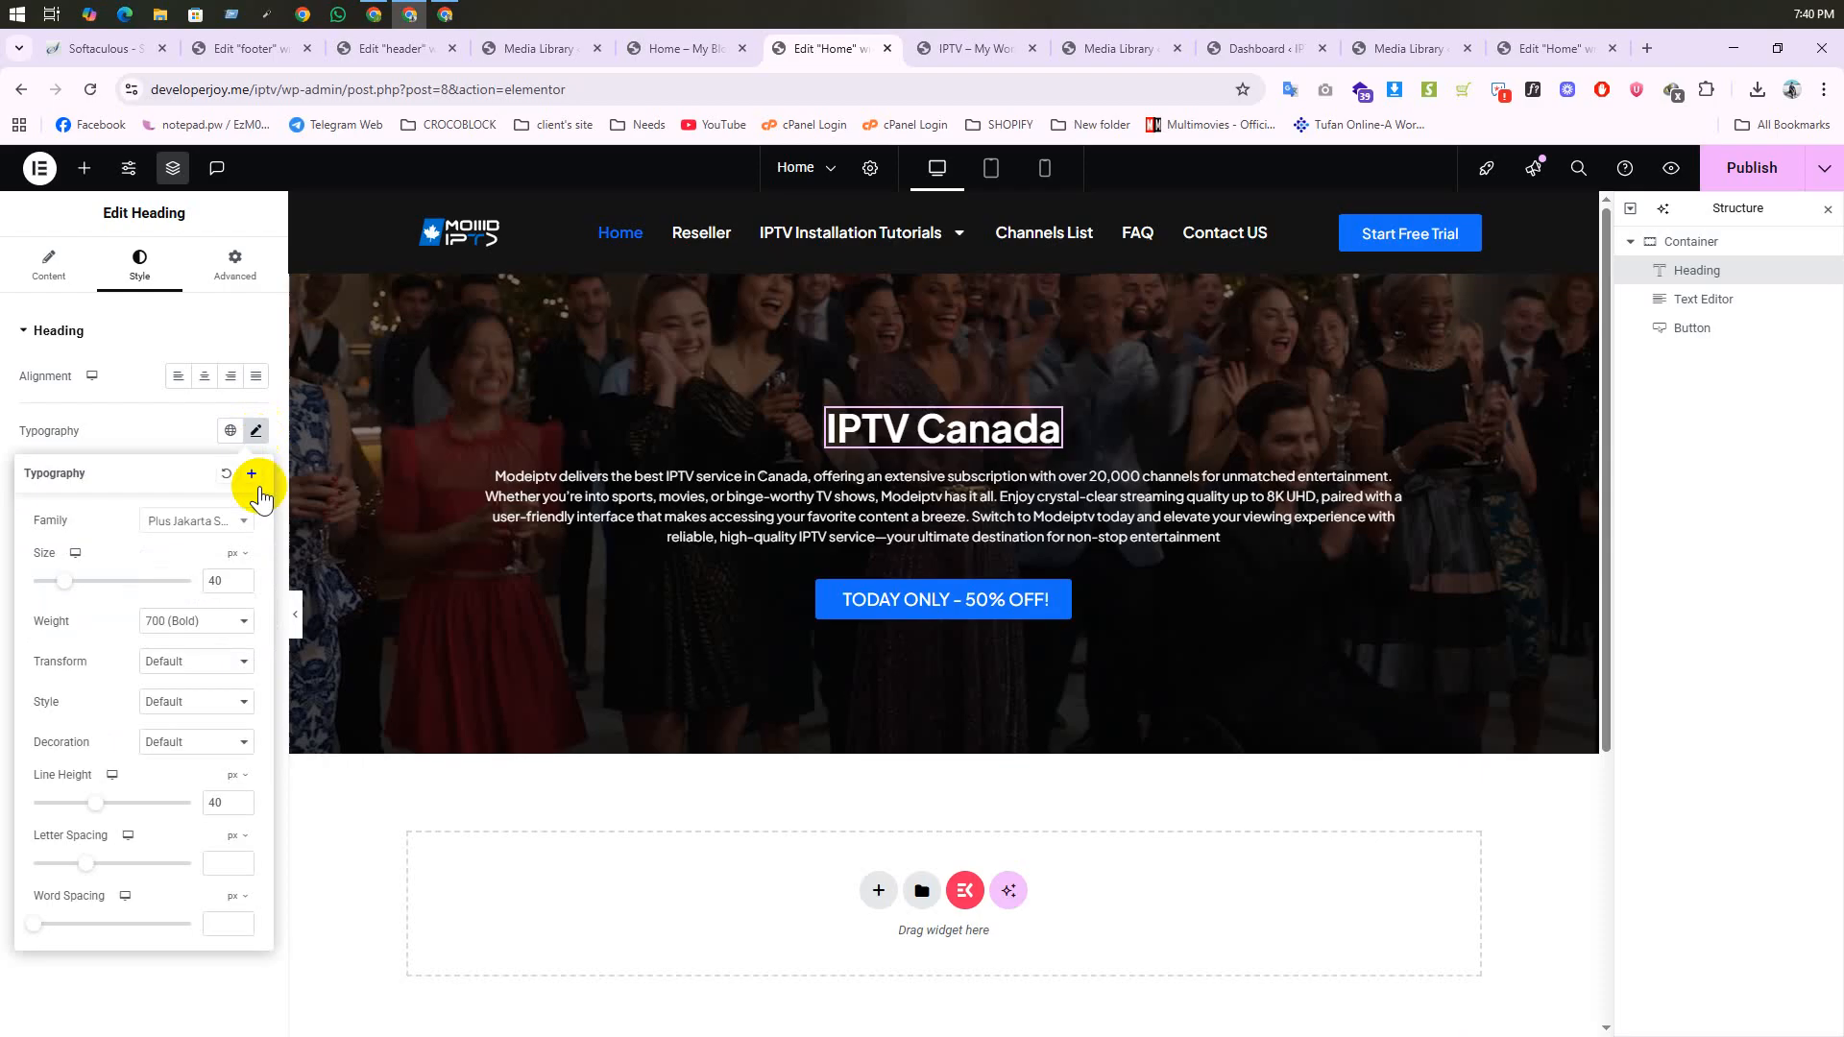
pyautogui.click(252, 472)
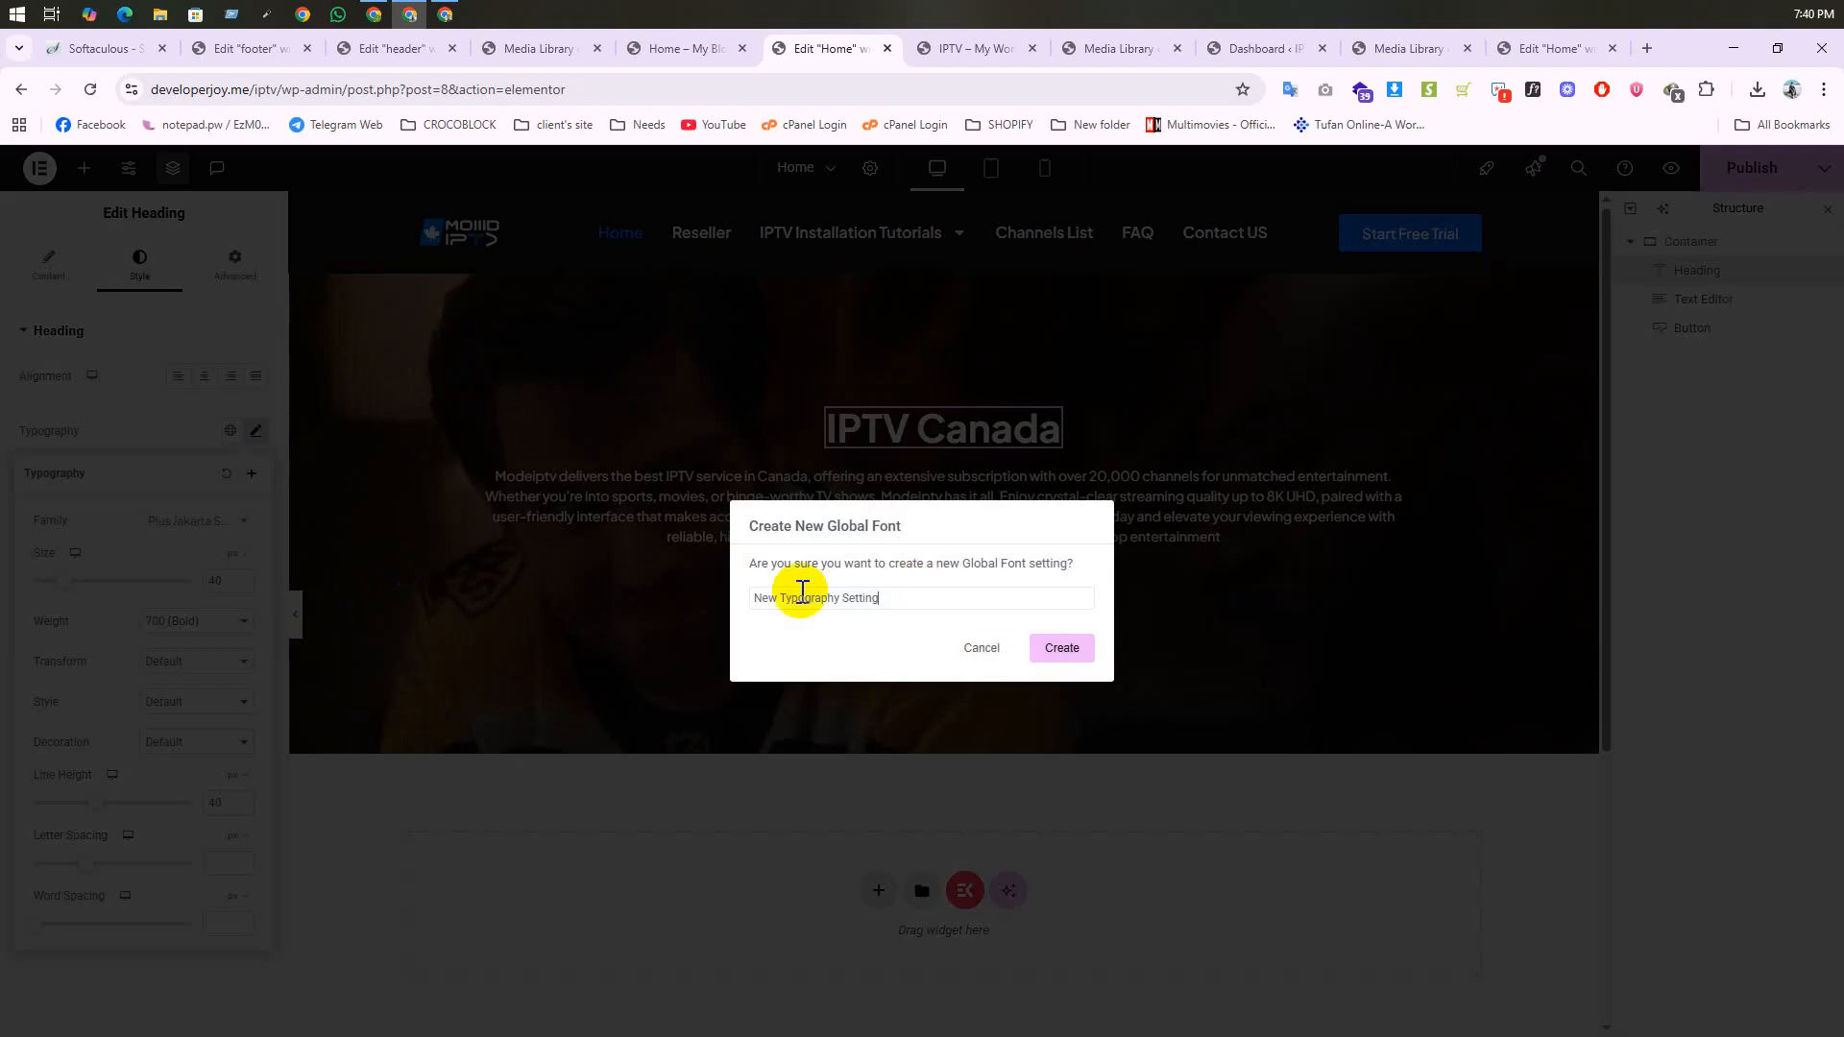
pyautogui.moveTo(912, 593); pyautogui.dragTo(787, 619)
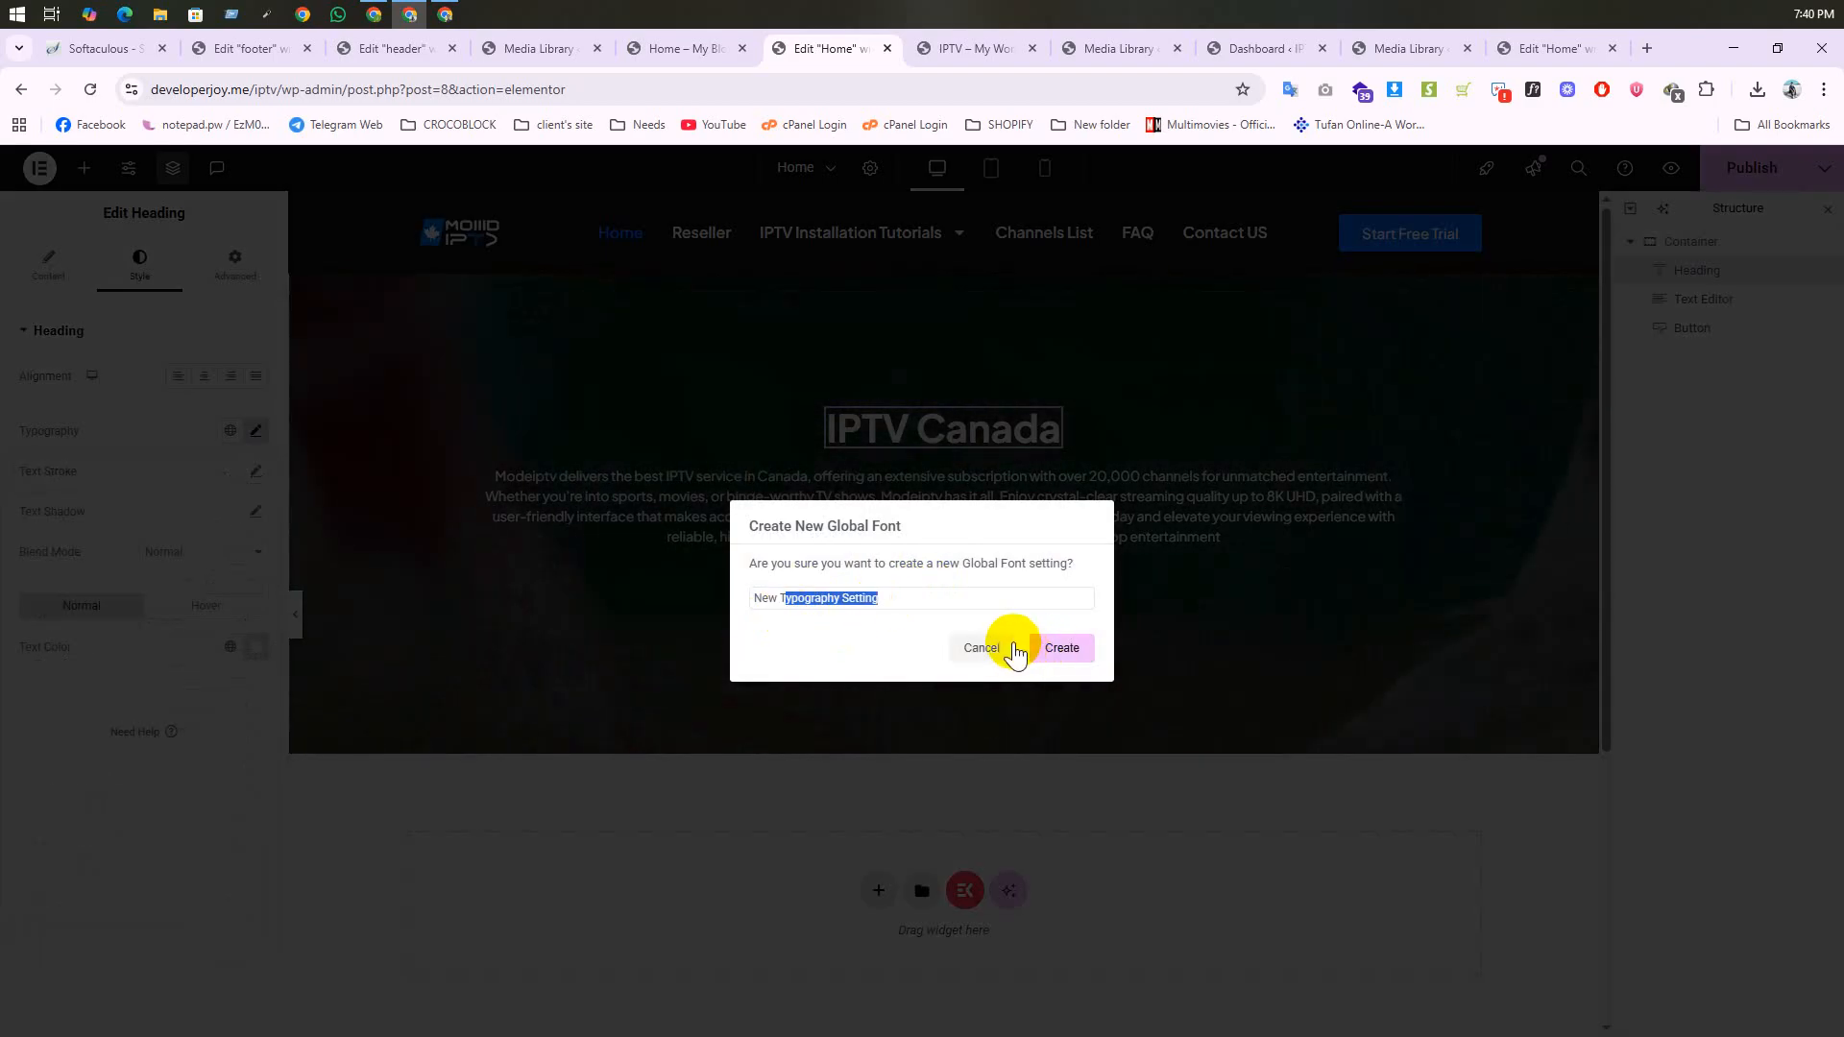
pyautogui.press('BackSpace')
pyautogui.click(1063, 648)
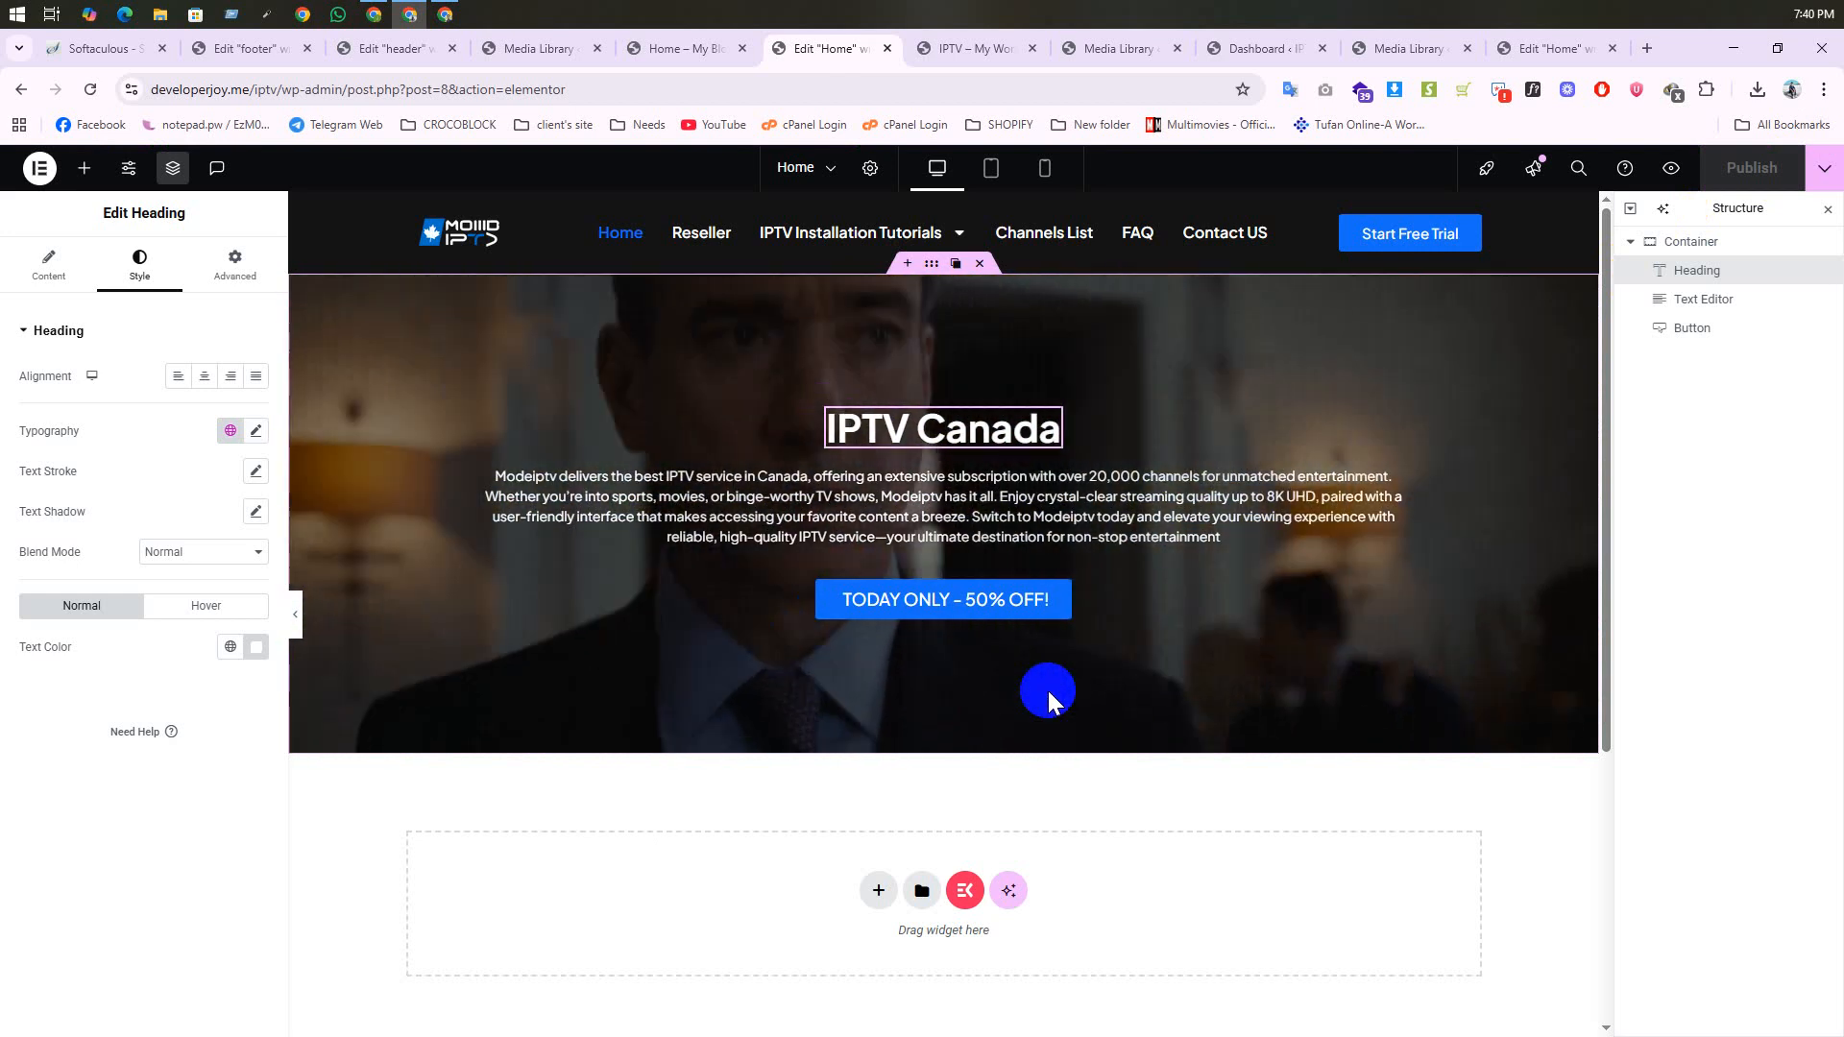
# Step: Review the reference page's three-feature card and add a flexbox container with row direction below the hero section
pyautogui.click(946, 46)
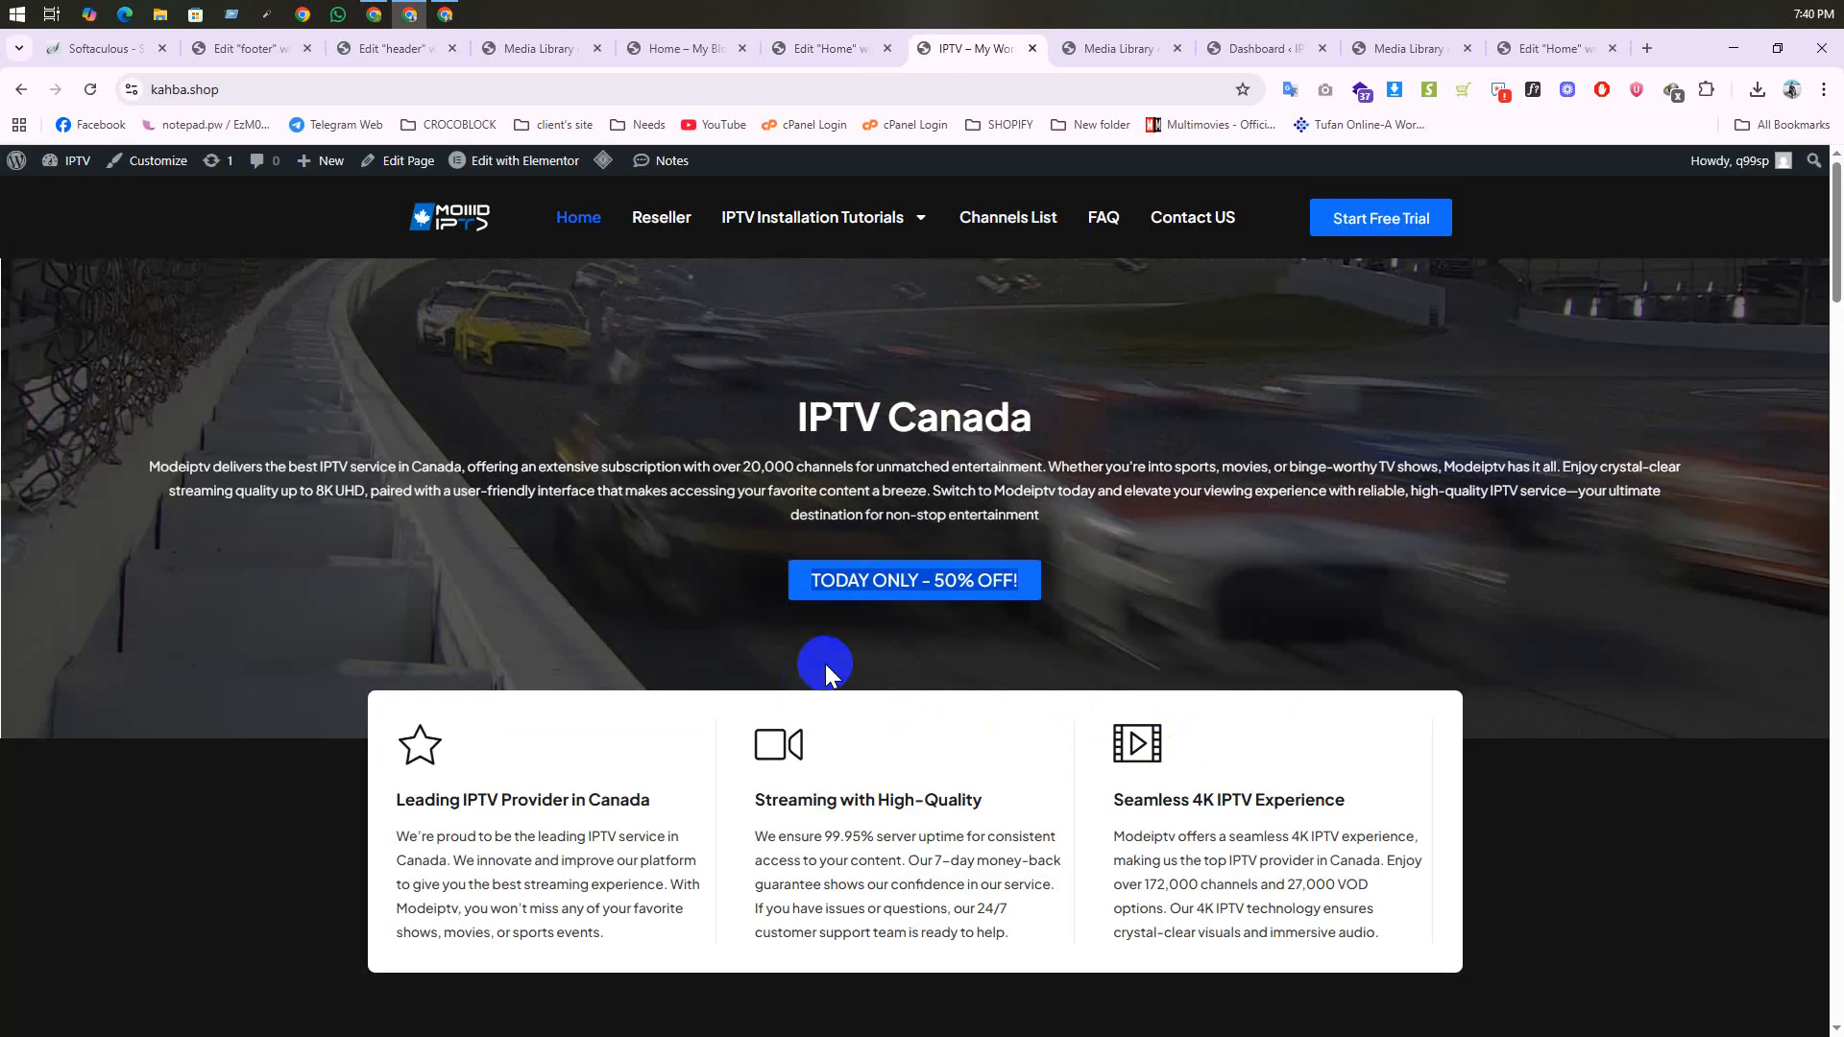
pyautogui.scroll(-2, 645, 669)
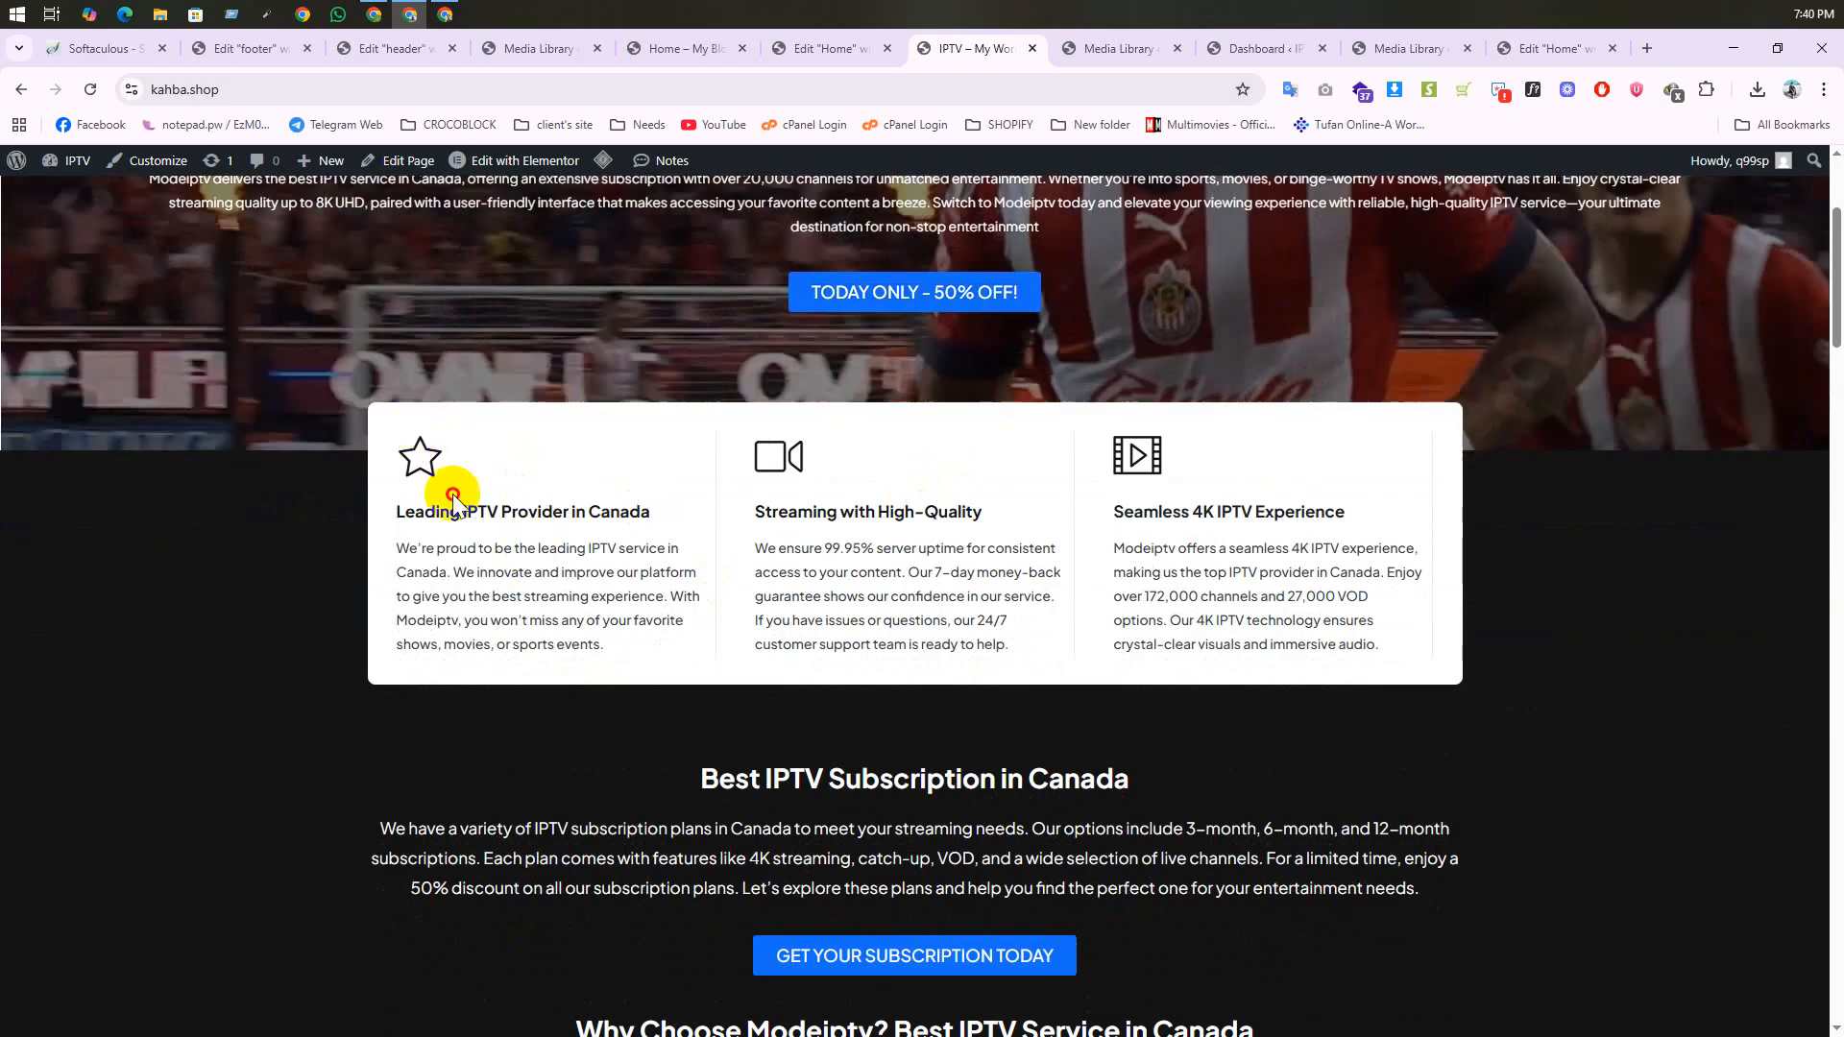
pyautogui.moveTo(413, 502); pyautogui.dragTo(1288, 729)
pyautogui.click(753, 573)
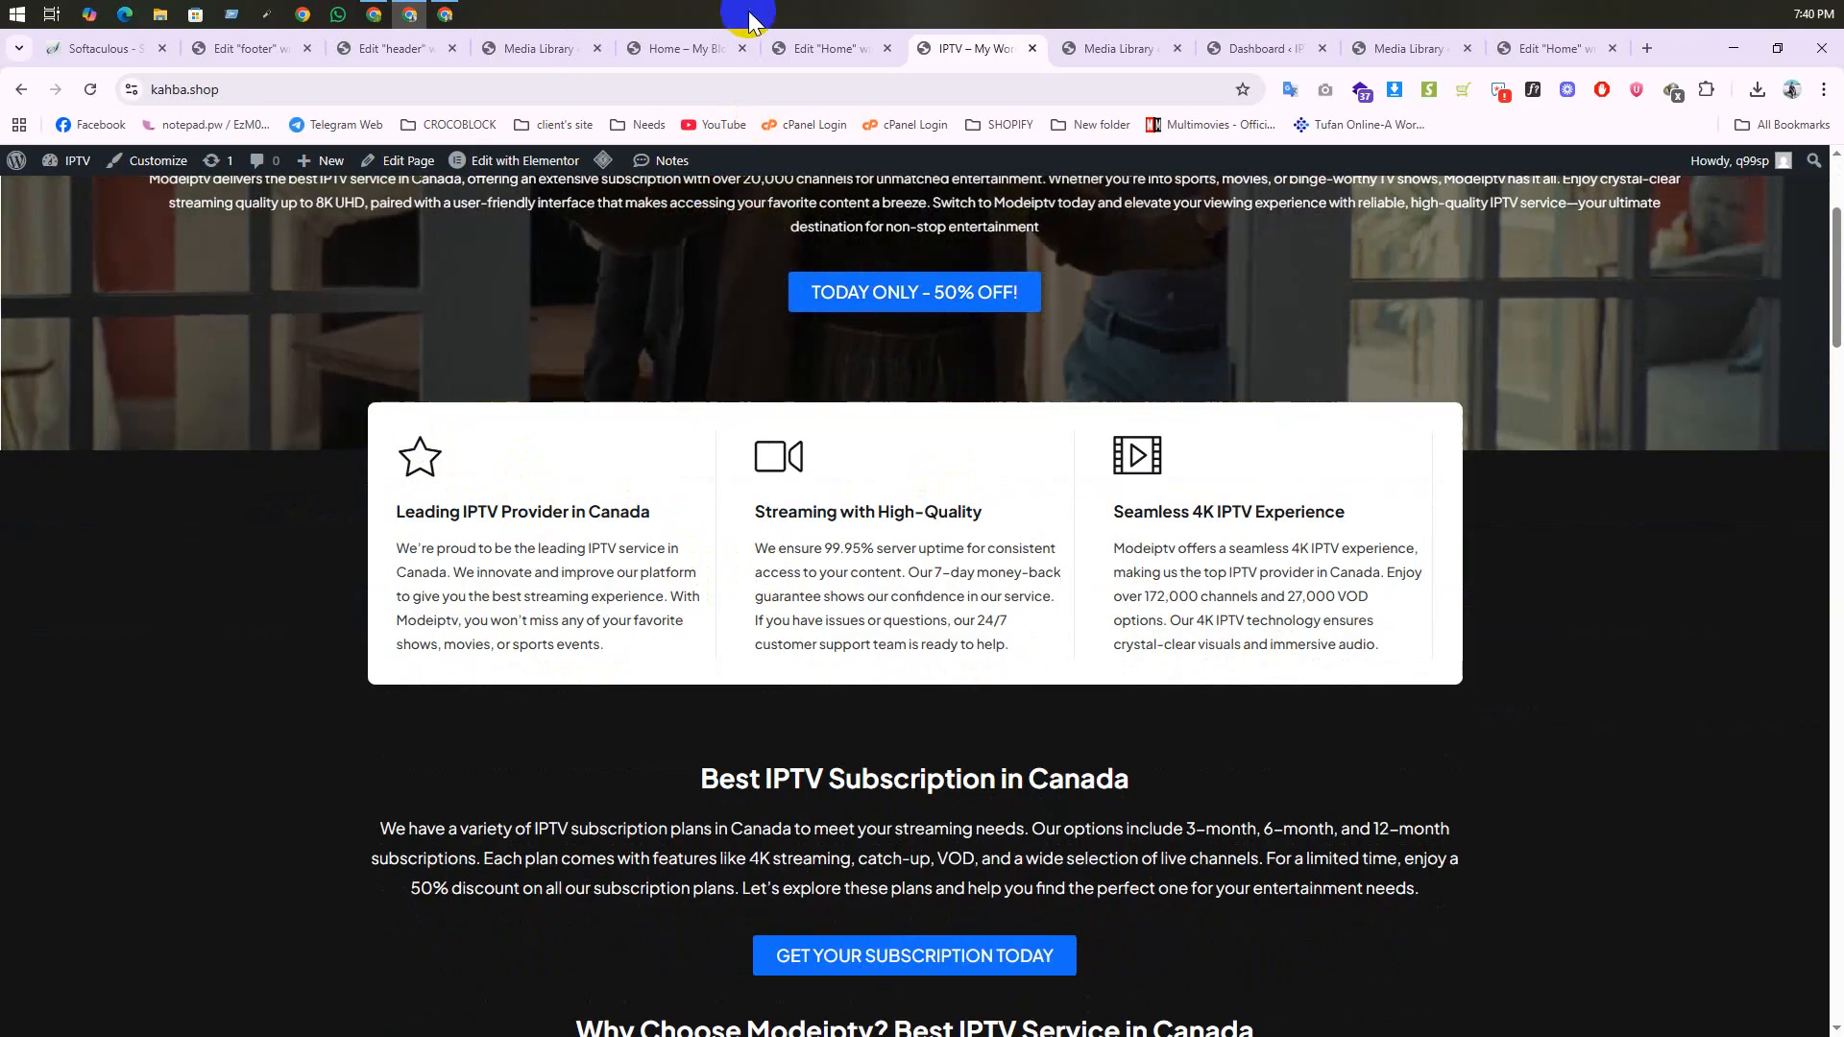
pyautogui.click(816, 48)
pyautogui.scroll(-3, 820, 703)
pyautogui.click(876, 603)
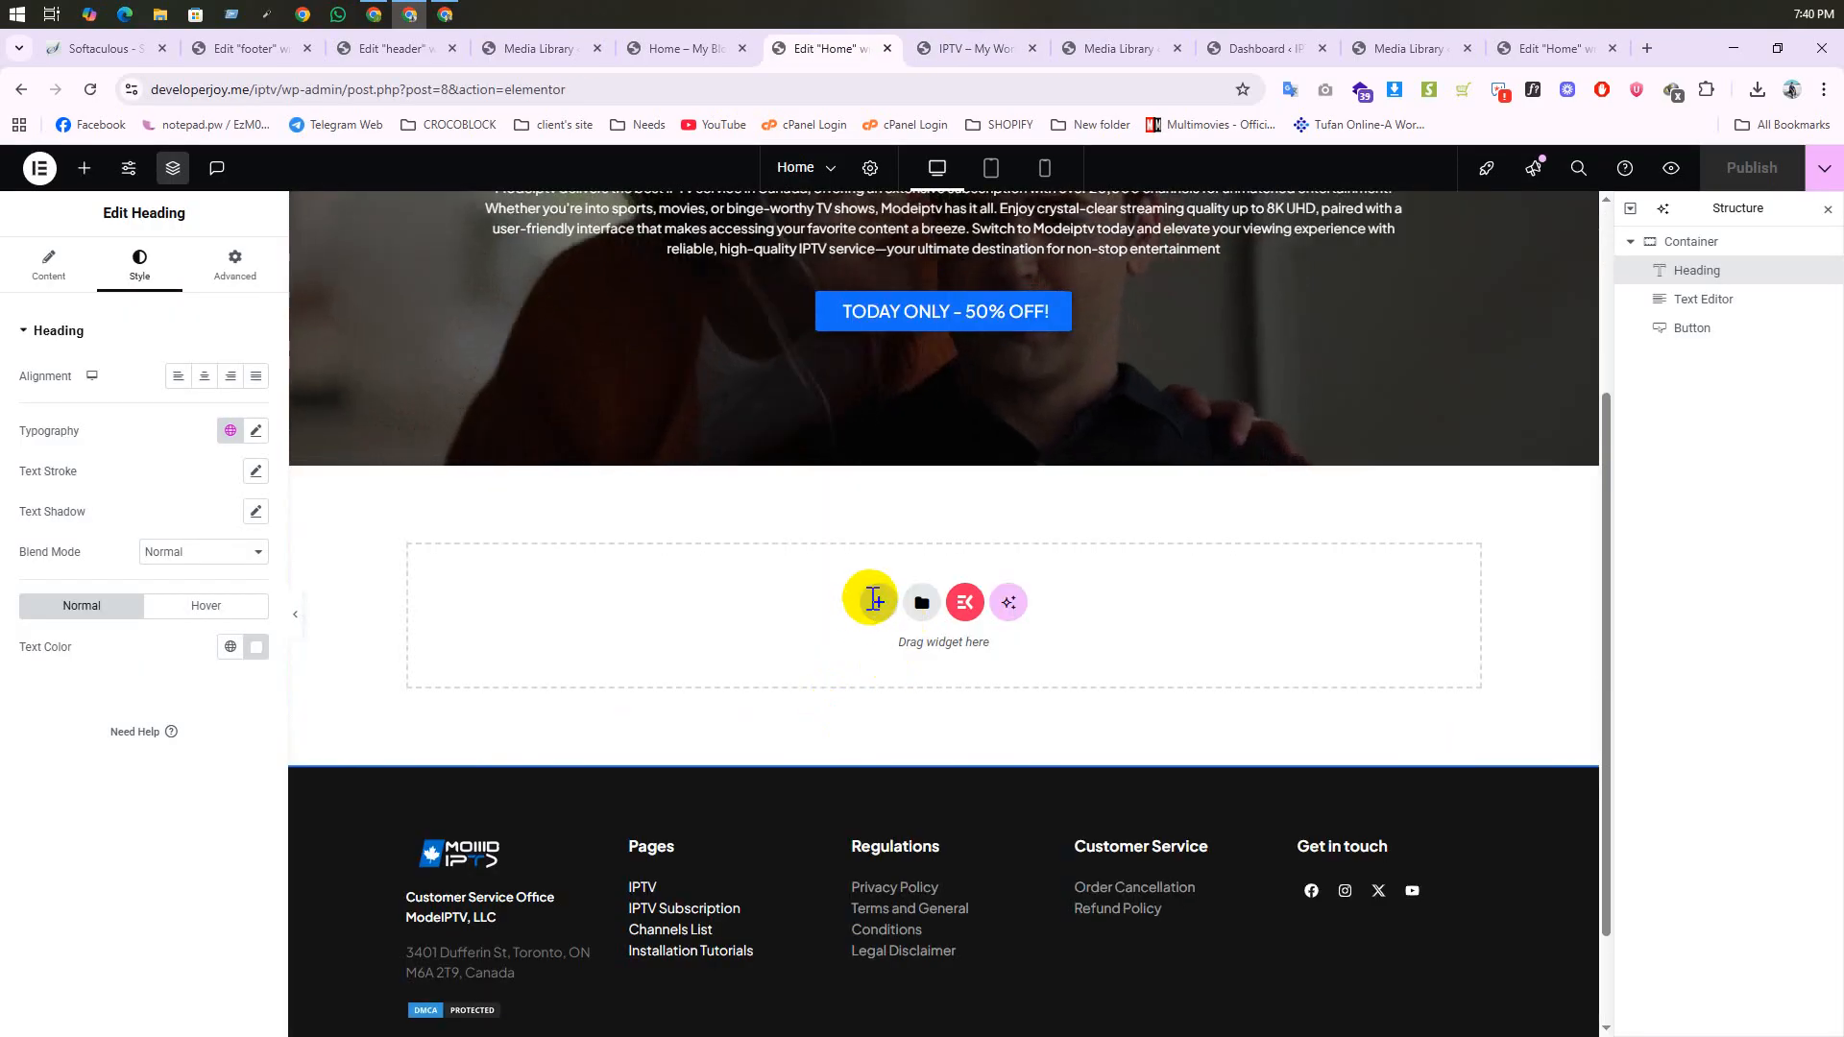
pyautogui.click(864, 665)
pyautogui.click(672, 655)
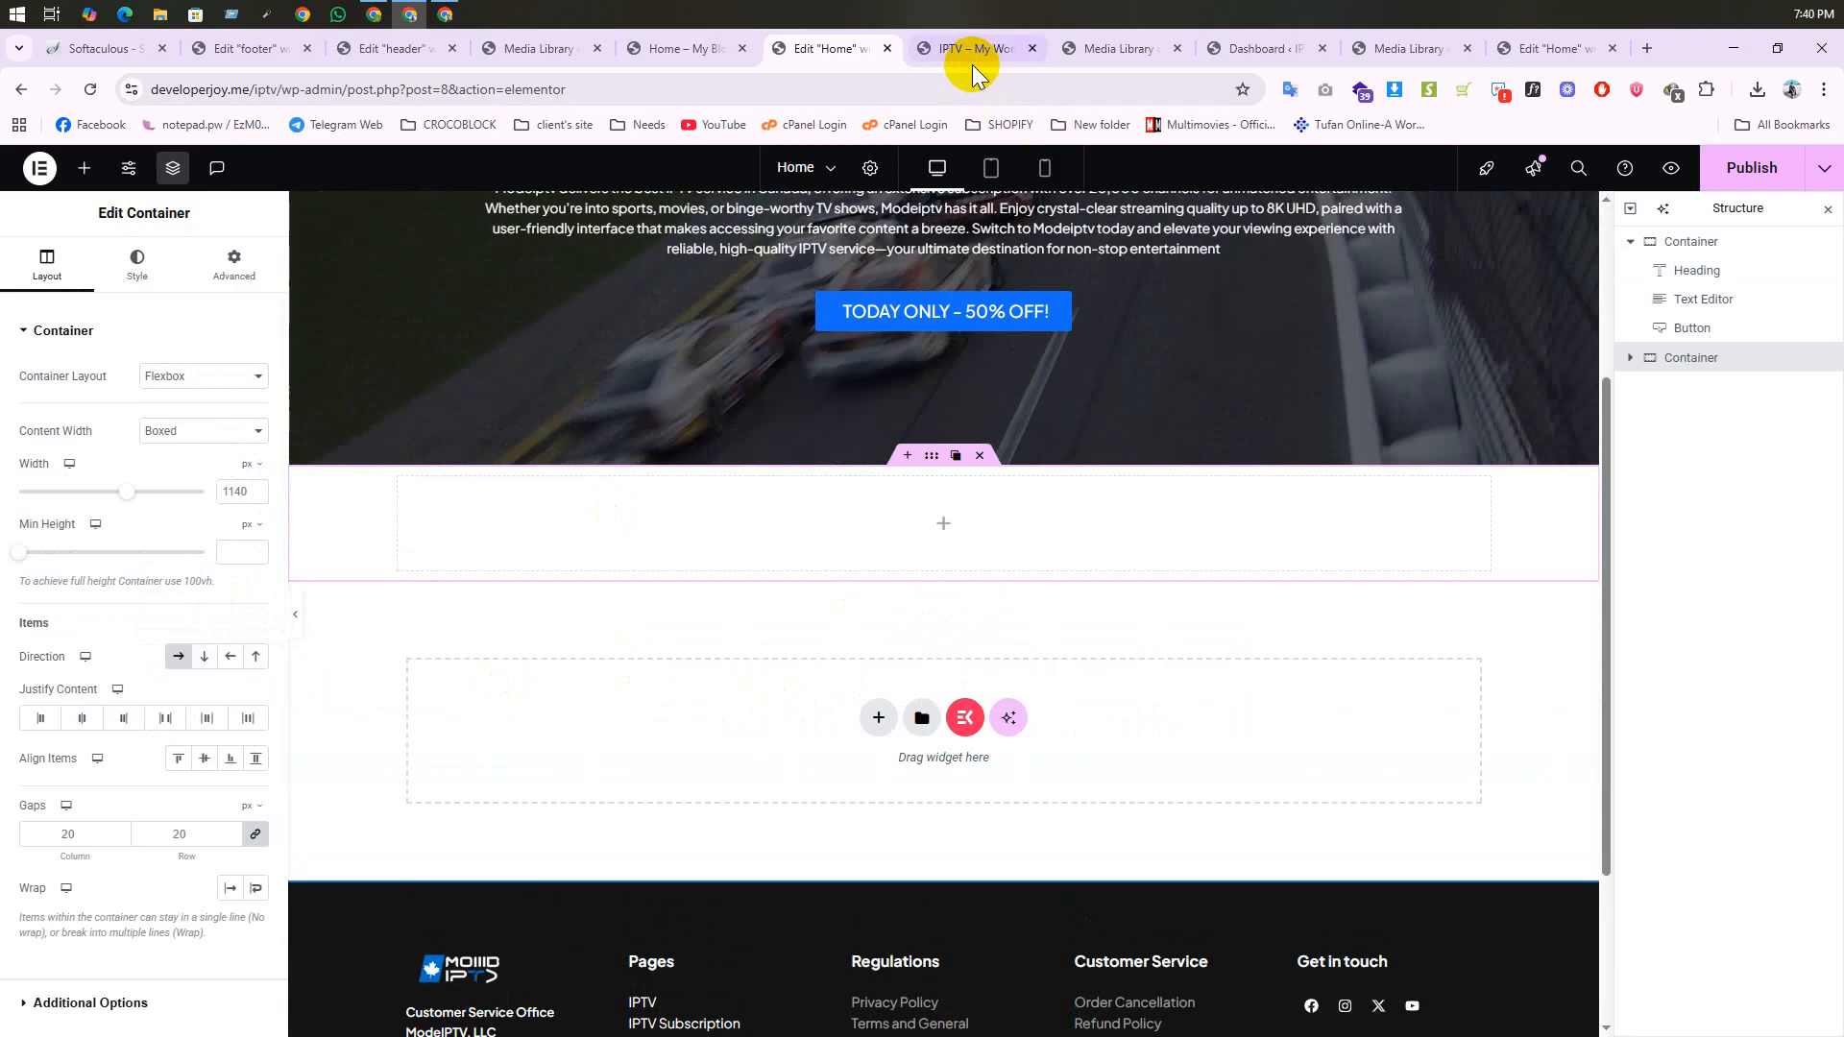
# Step: Check the reference section's background and apply the global color New2 as the new container's classic background
pyautogui.click(971, 52)
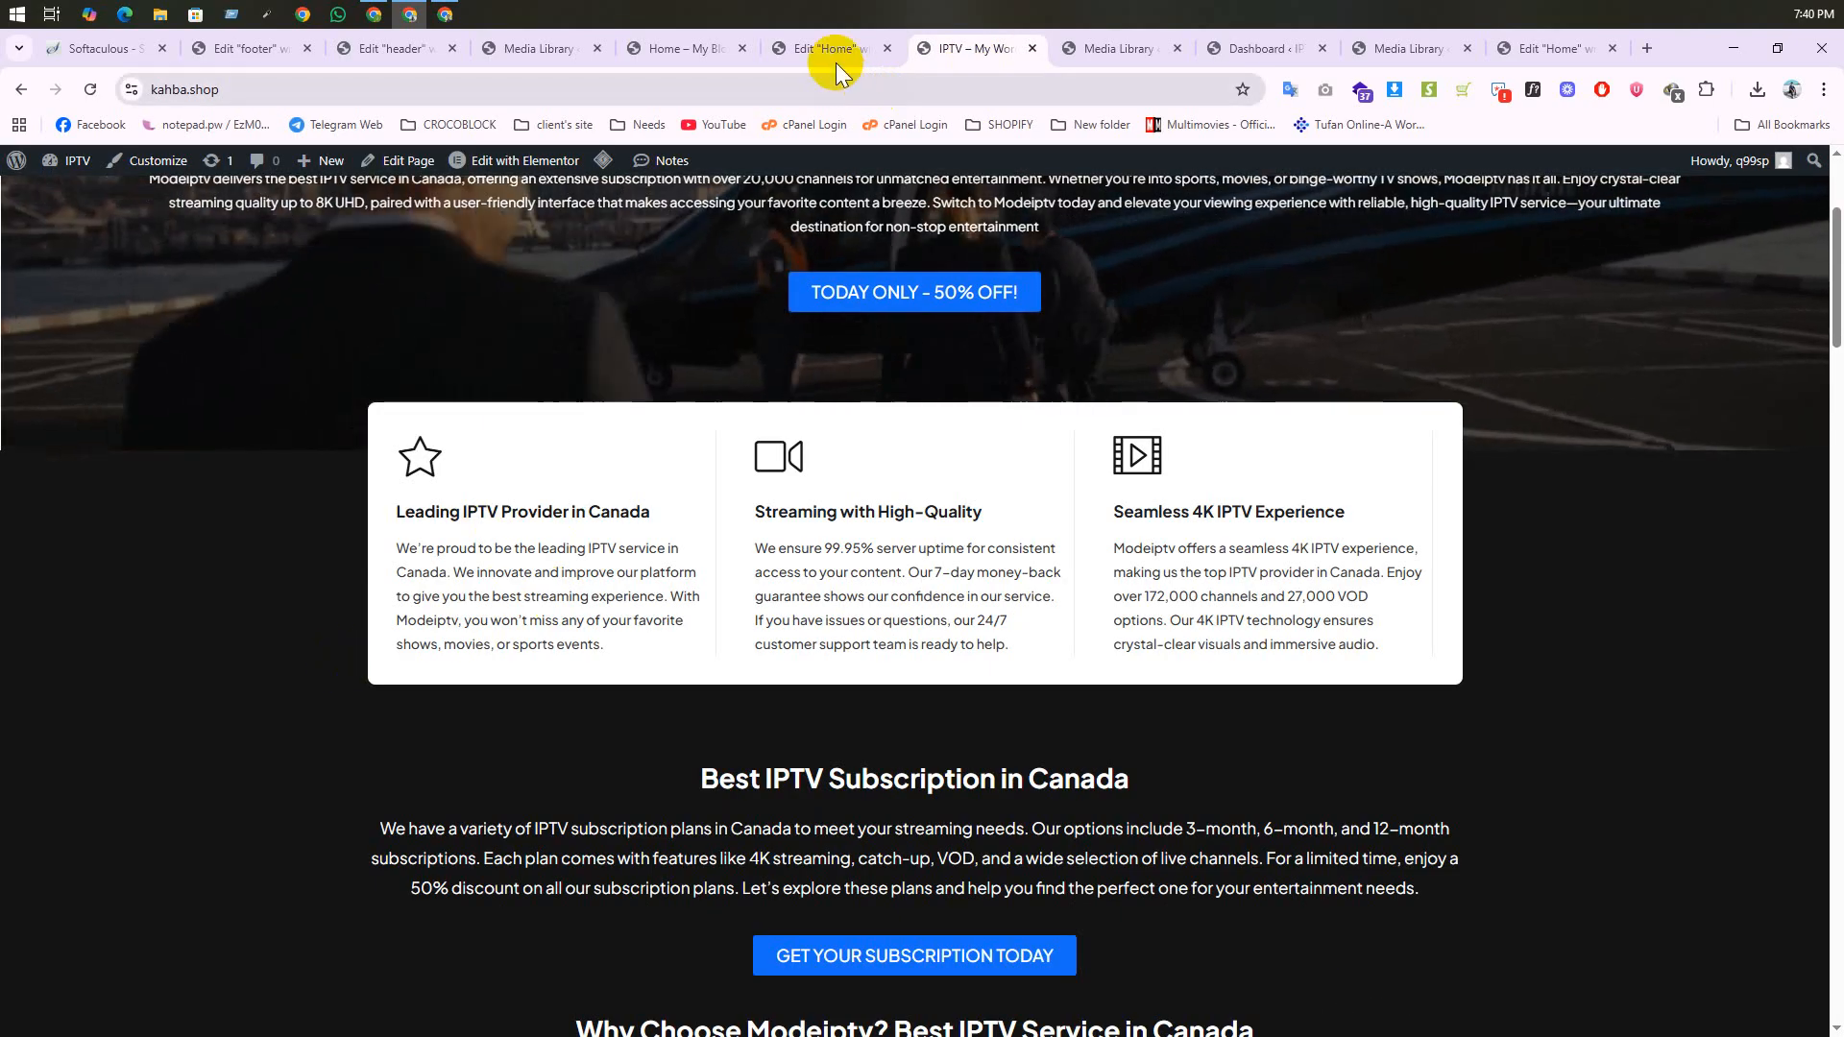
pyautogui.click(824, 52)
pyautogui.click(138, 261)
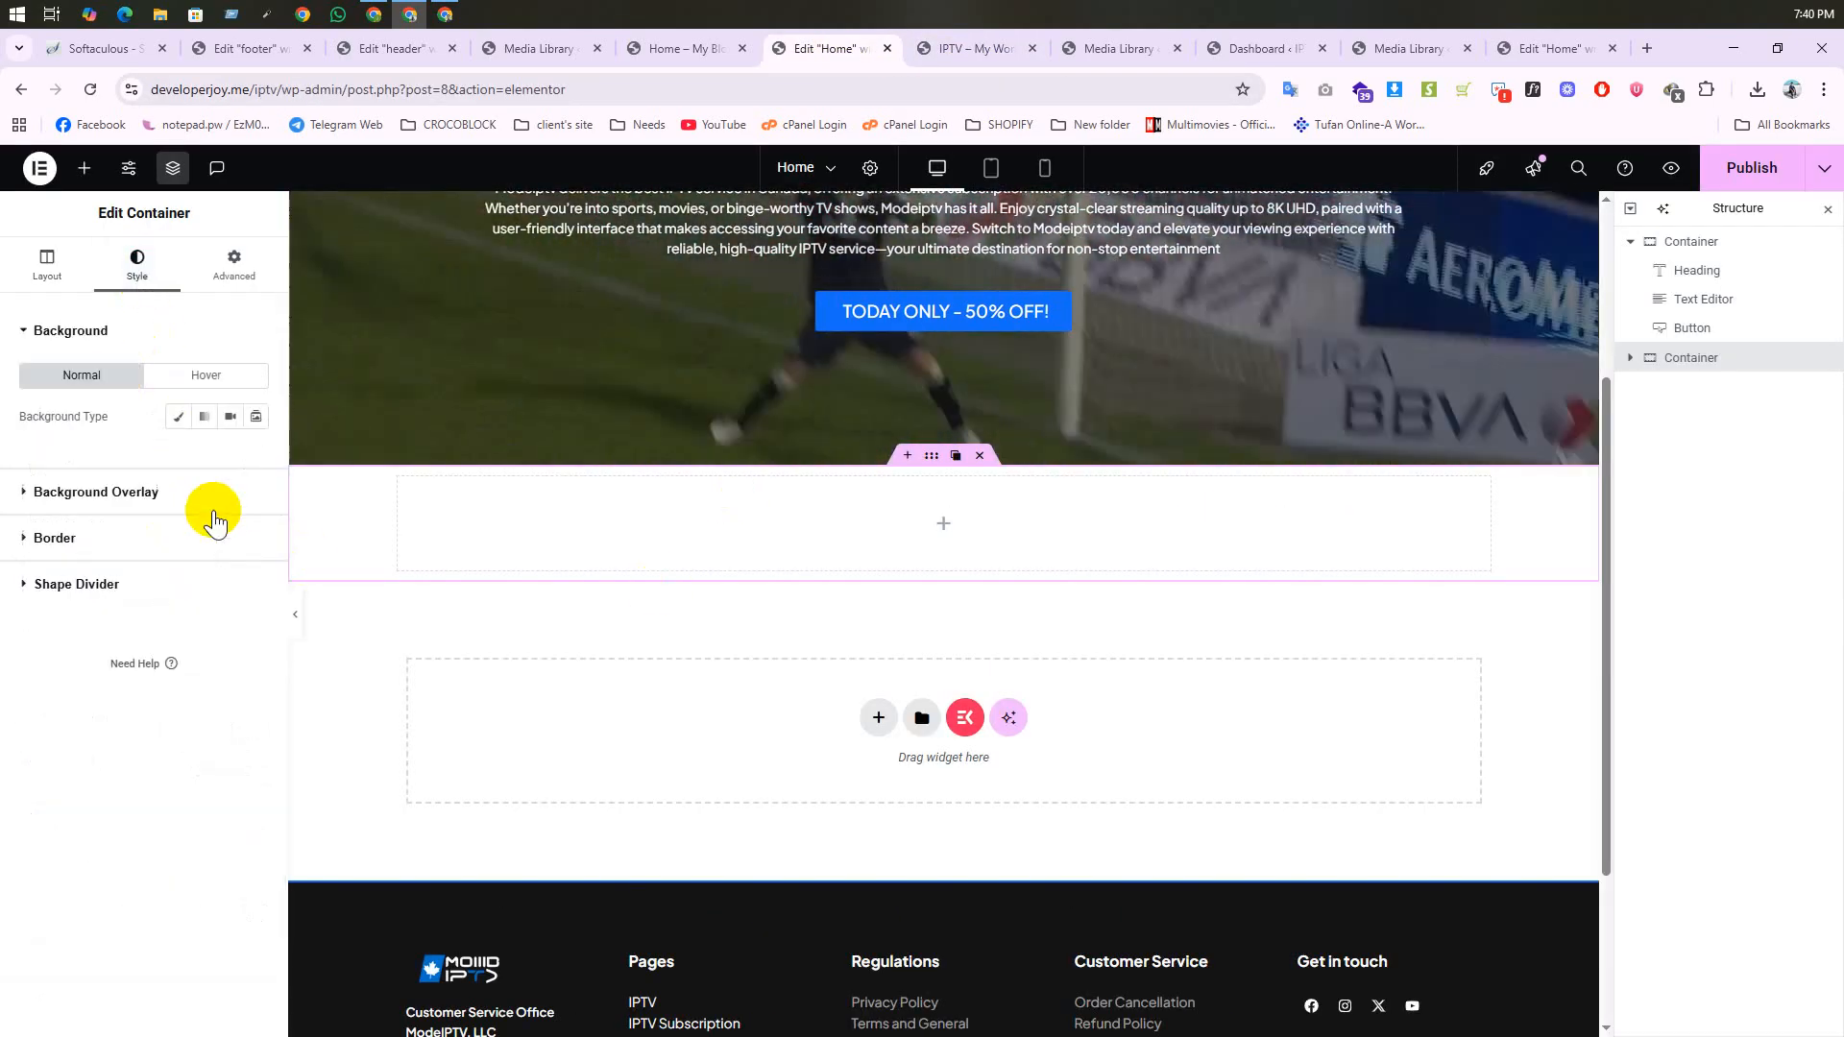
pyautogui.click(186, 435)
pyautogui.click(230, 456)
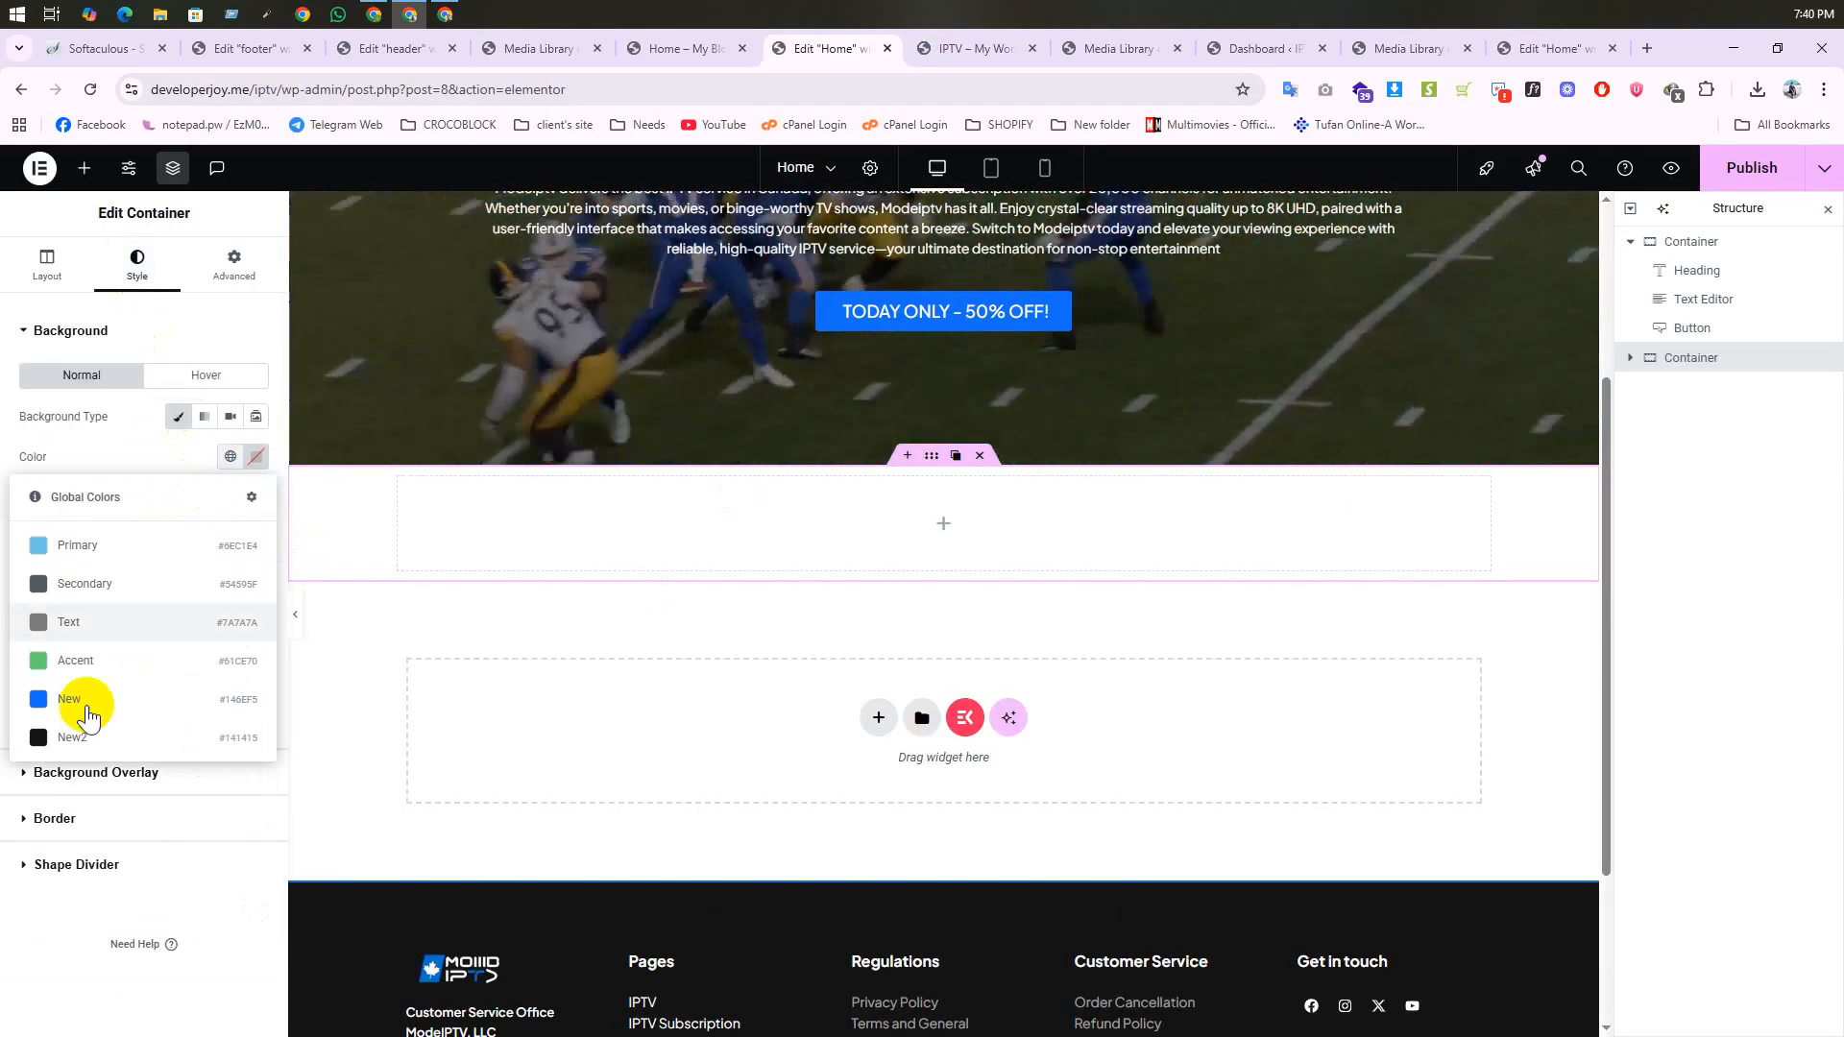
pyautogui.click(103, 733)
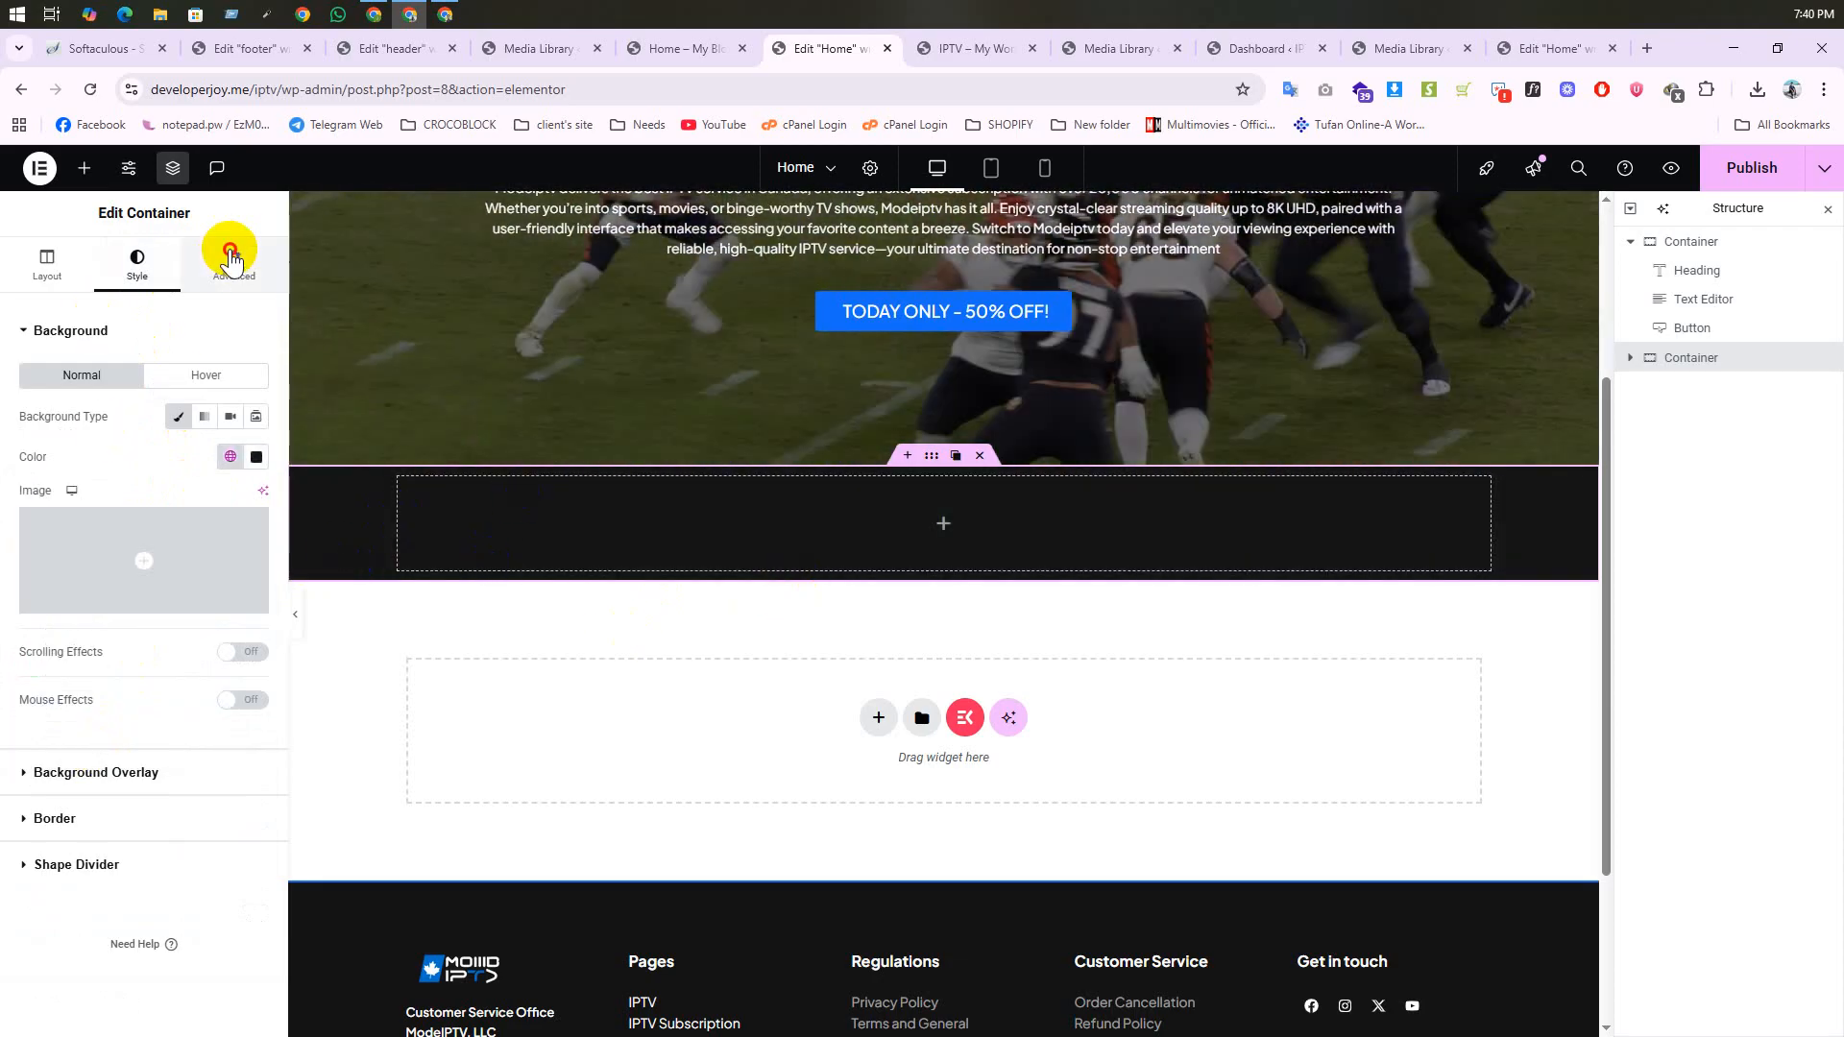
# Step: Unlink the dark container's margin and padding values and set its top and bottom padding to 80 px
pyautogui.click(234, 261)
pyautogui.click(245, 398)
pyautogui.click(252, 472)
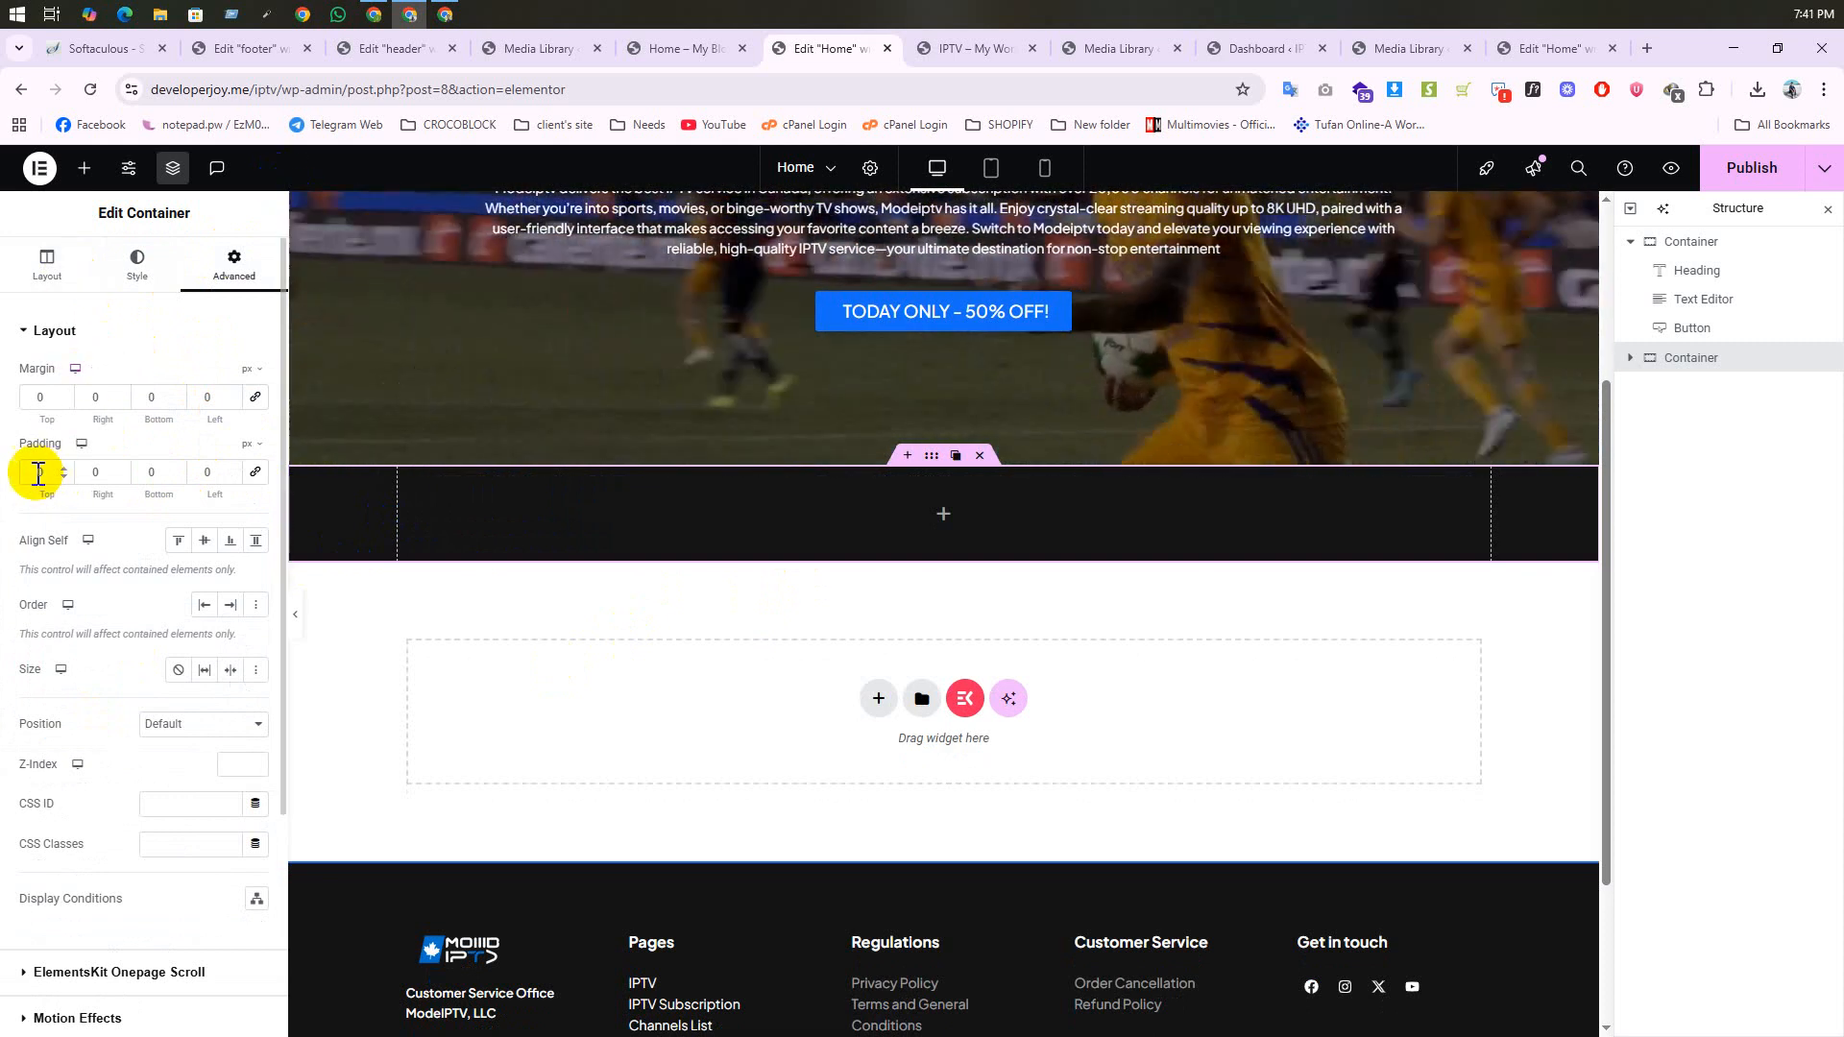
pyautogui.click(26, 471)
pyautogui.write('80')
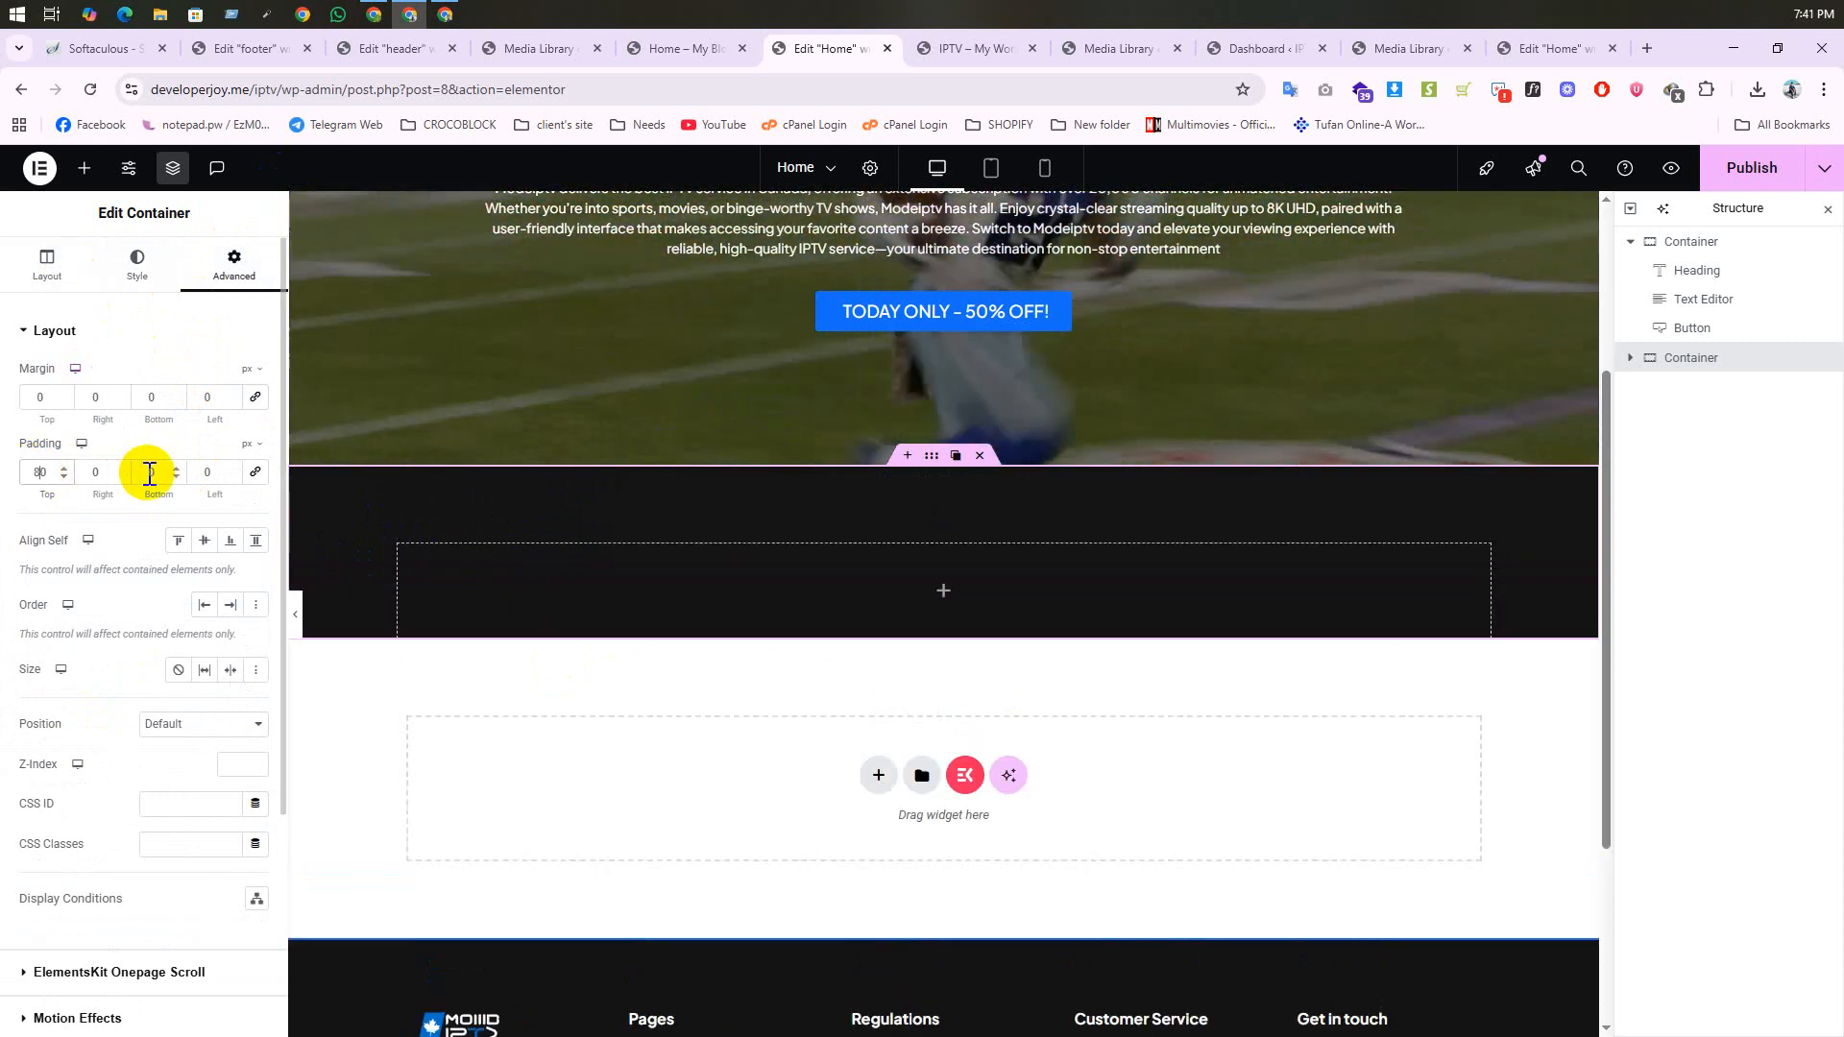
pyautogui.click(148, 472)
pyautogui.write('80')
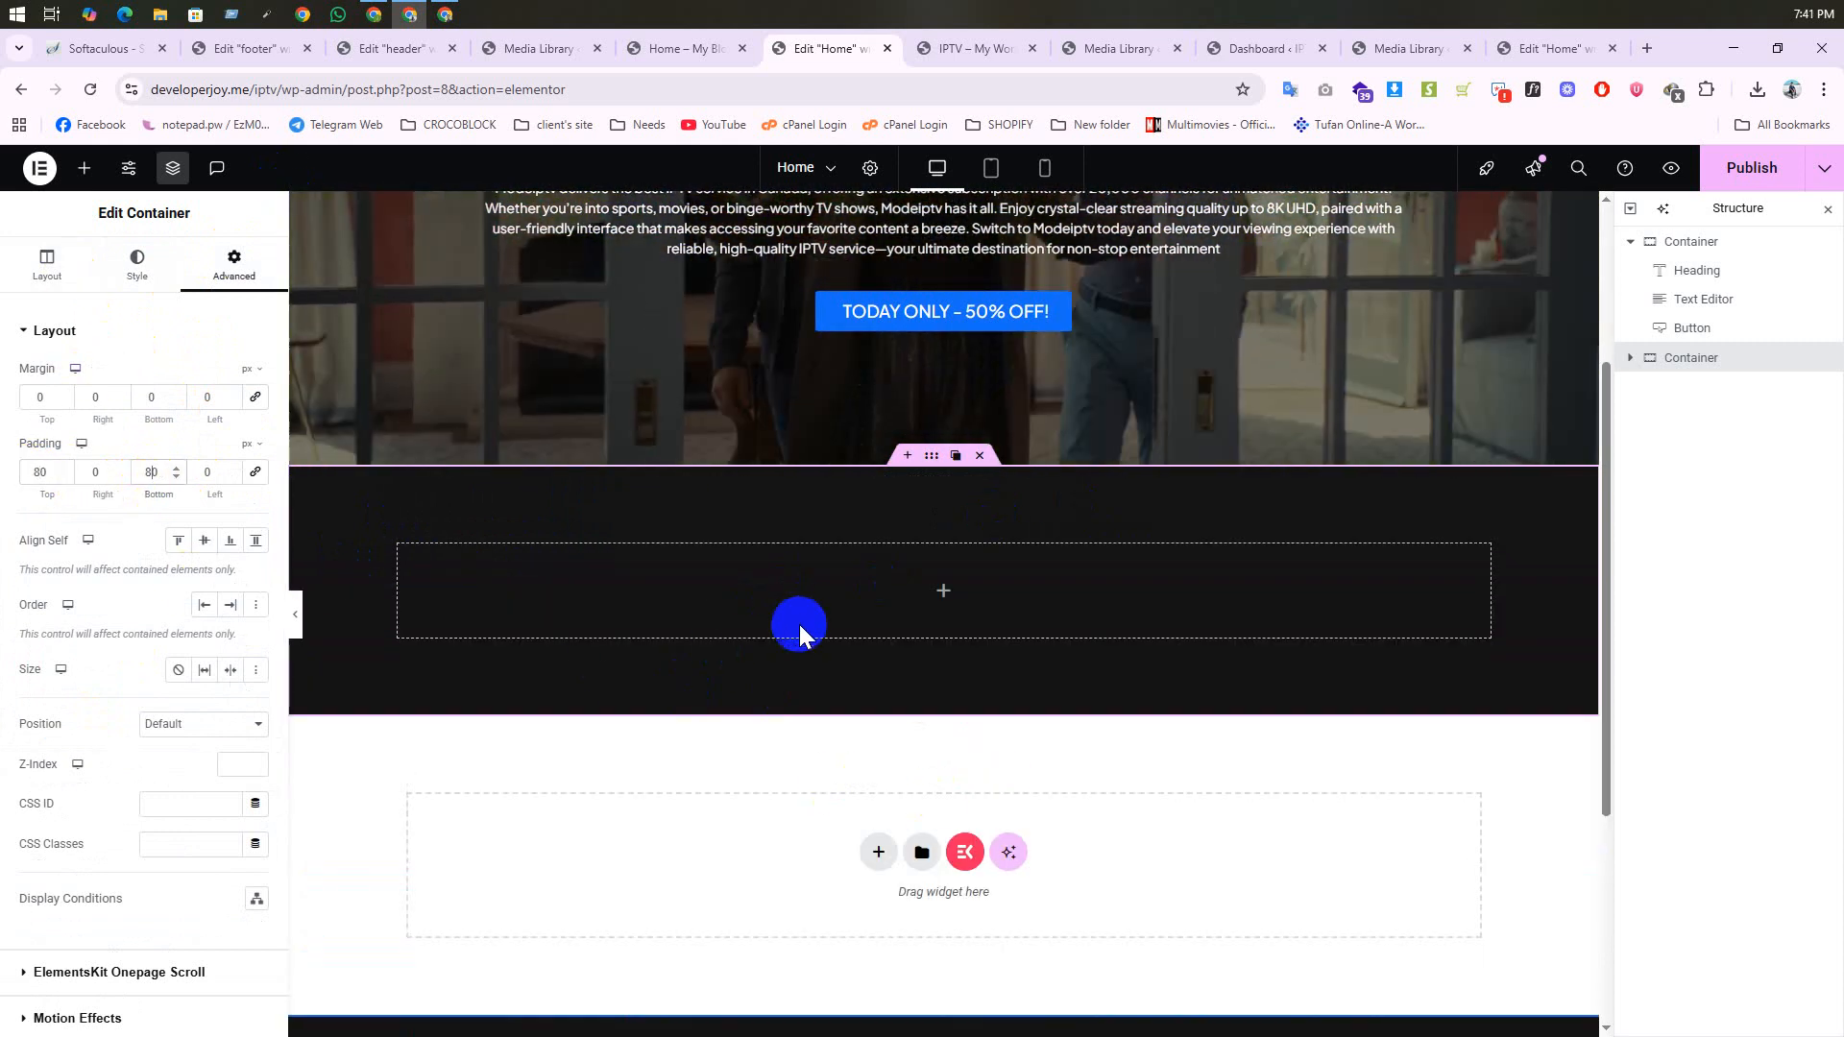
# Step: Nest a container inside the dark container for the reference's feature card and give it a white background
pyautogui.click(85, 170)
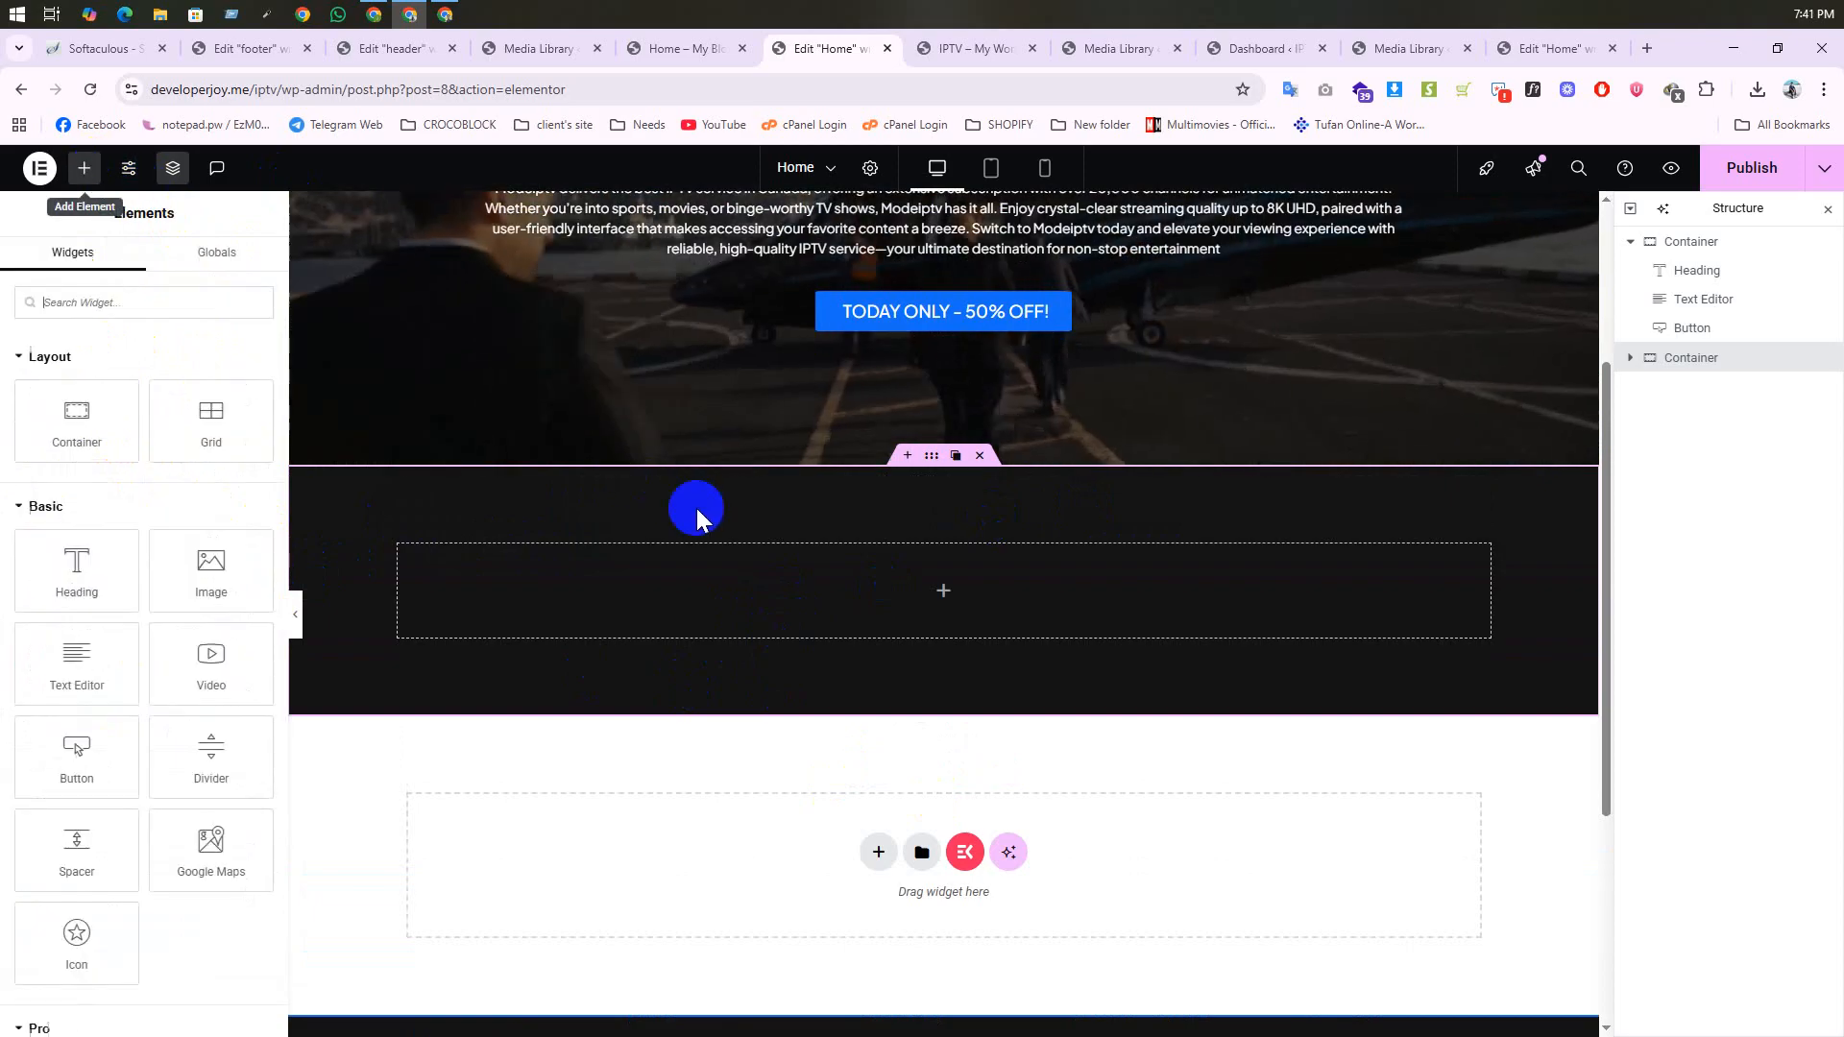
pyautogui.click(965, 48)
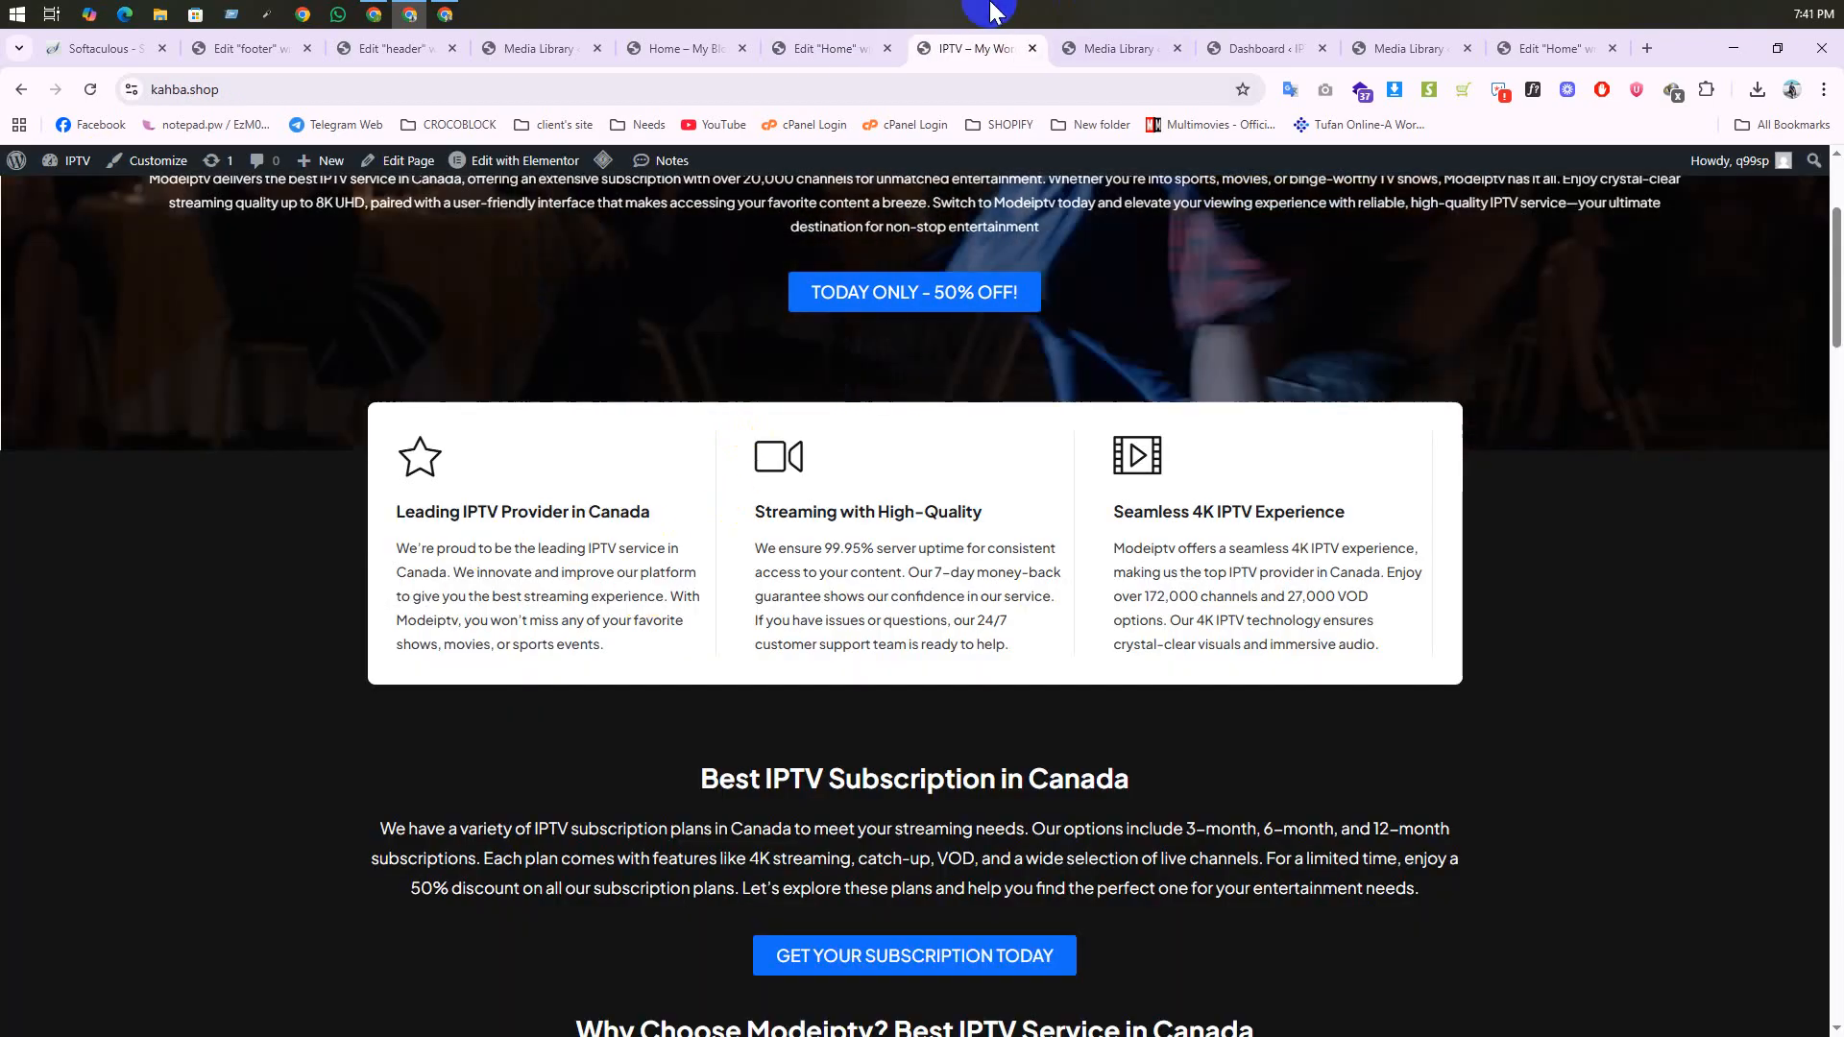
pyautogui.click(861, 47)
pyautogui.moveTo(629, 582); pyautogui.dragTo(648, 590)
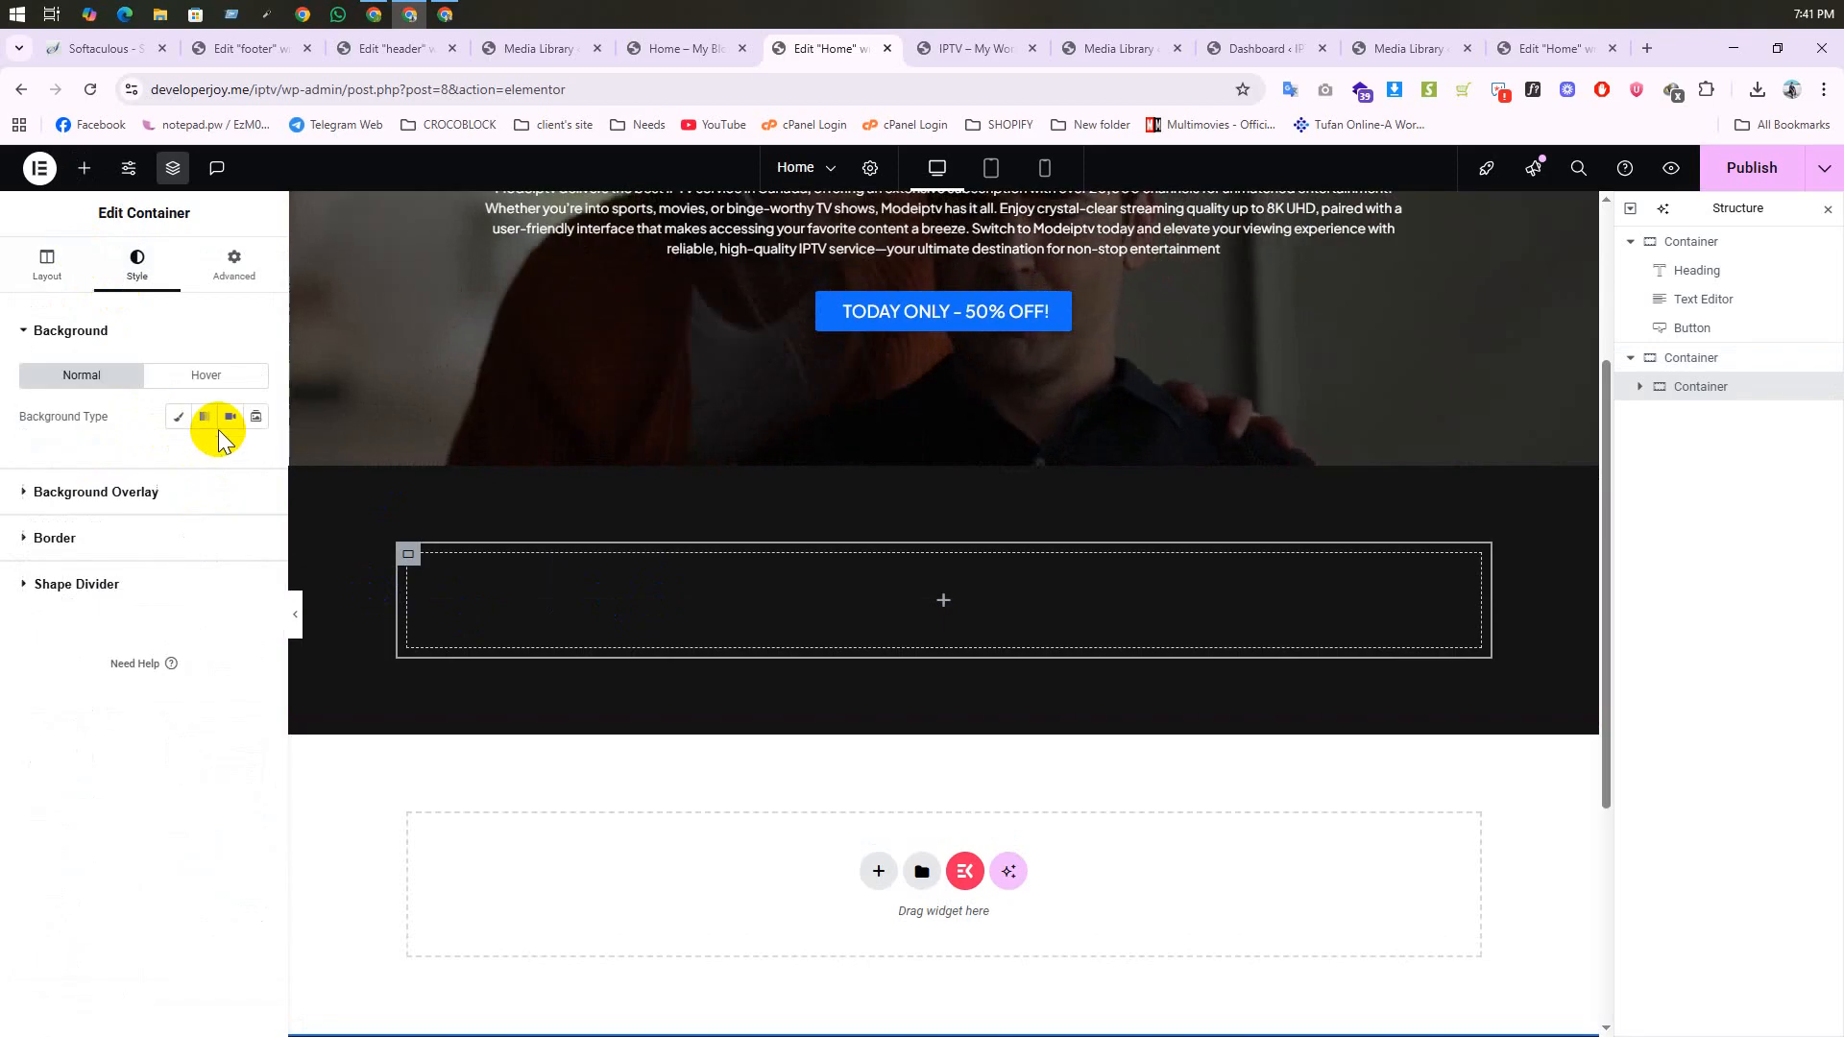
pyautogui.click(178, 417)
pyautogui.click(255, 458)
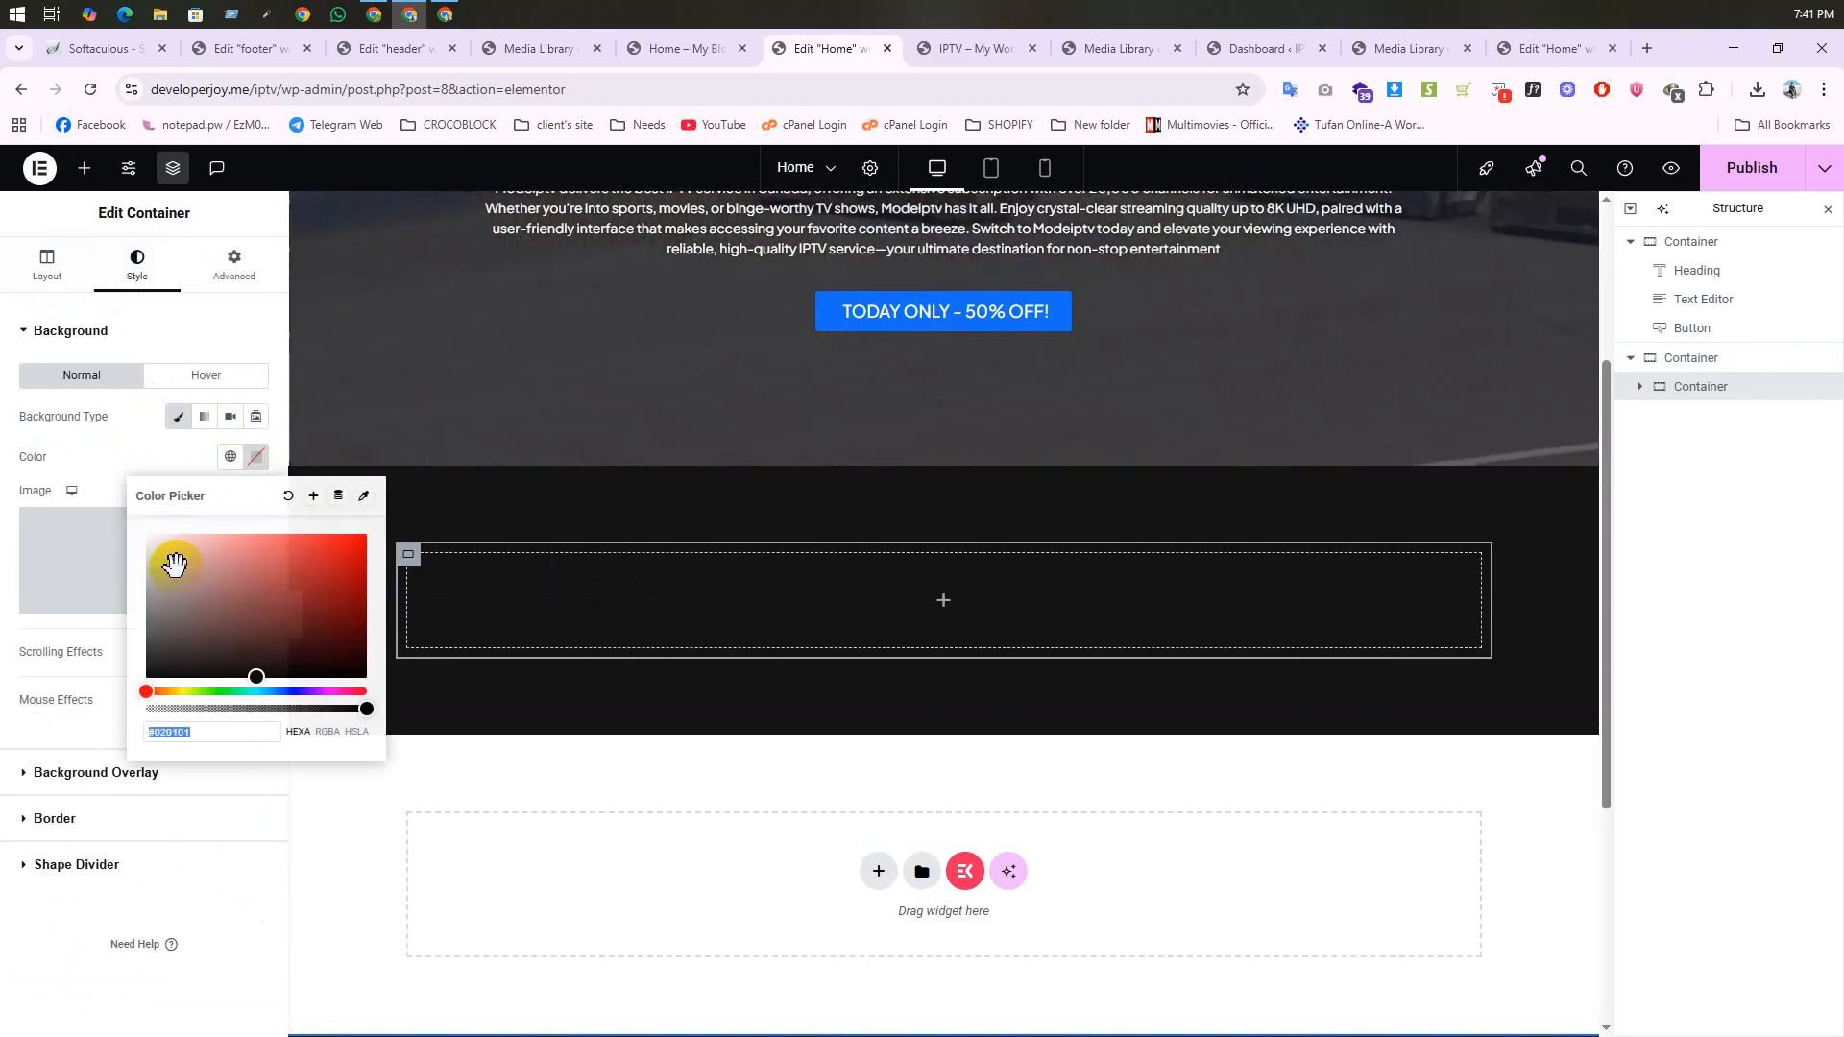
pyautogui.moveTo(173, 565); pyautogui.dragTo(115, 520)
pyautogui.click(81, 446)
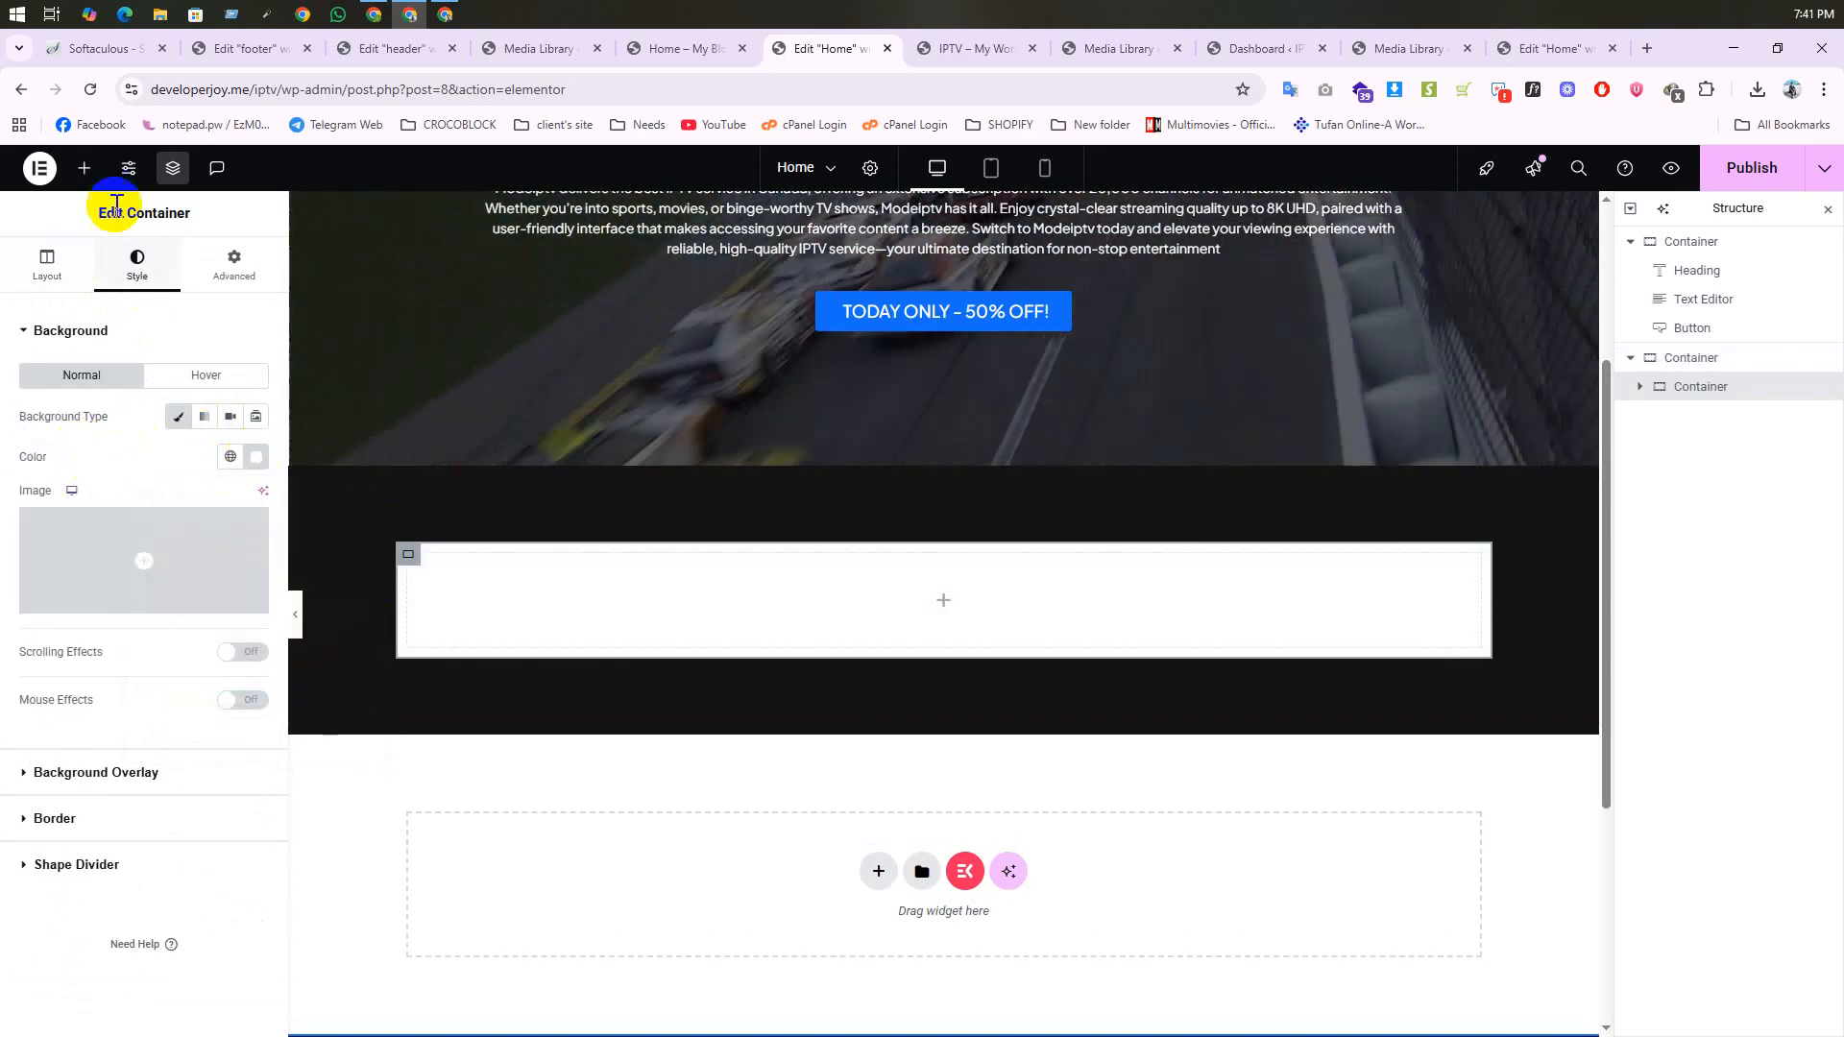
# Step: Add a container inside the white card, duplicate it twice, and arrange the three columns in a row
pyautogui.click(84, 168)
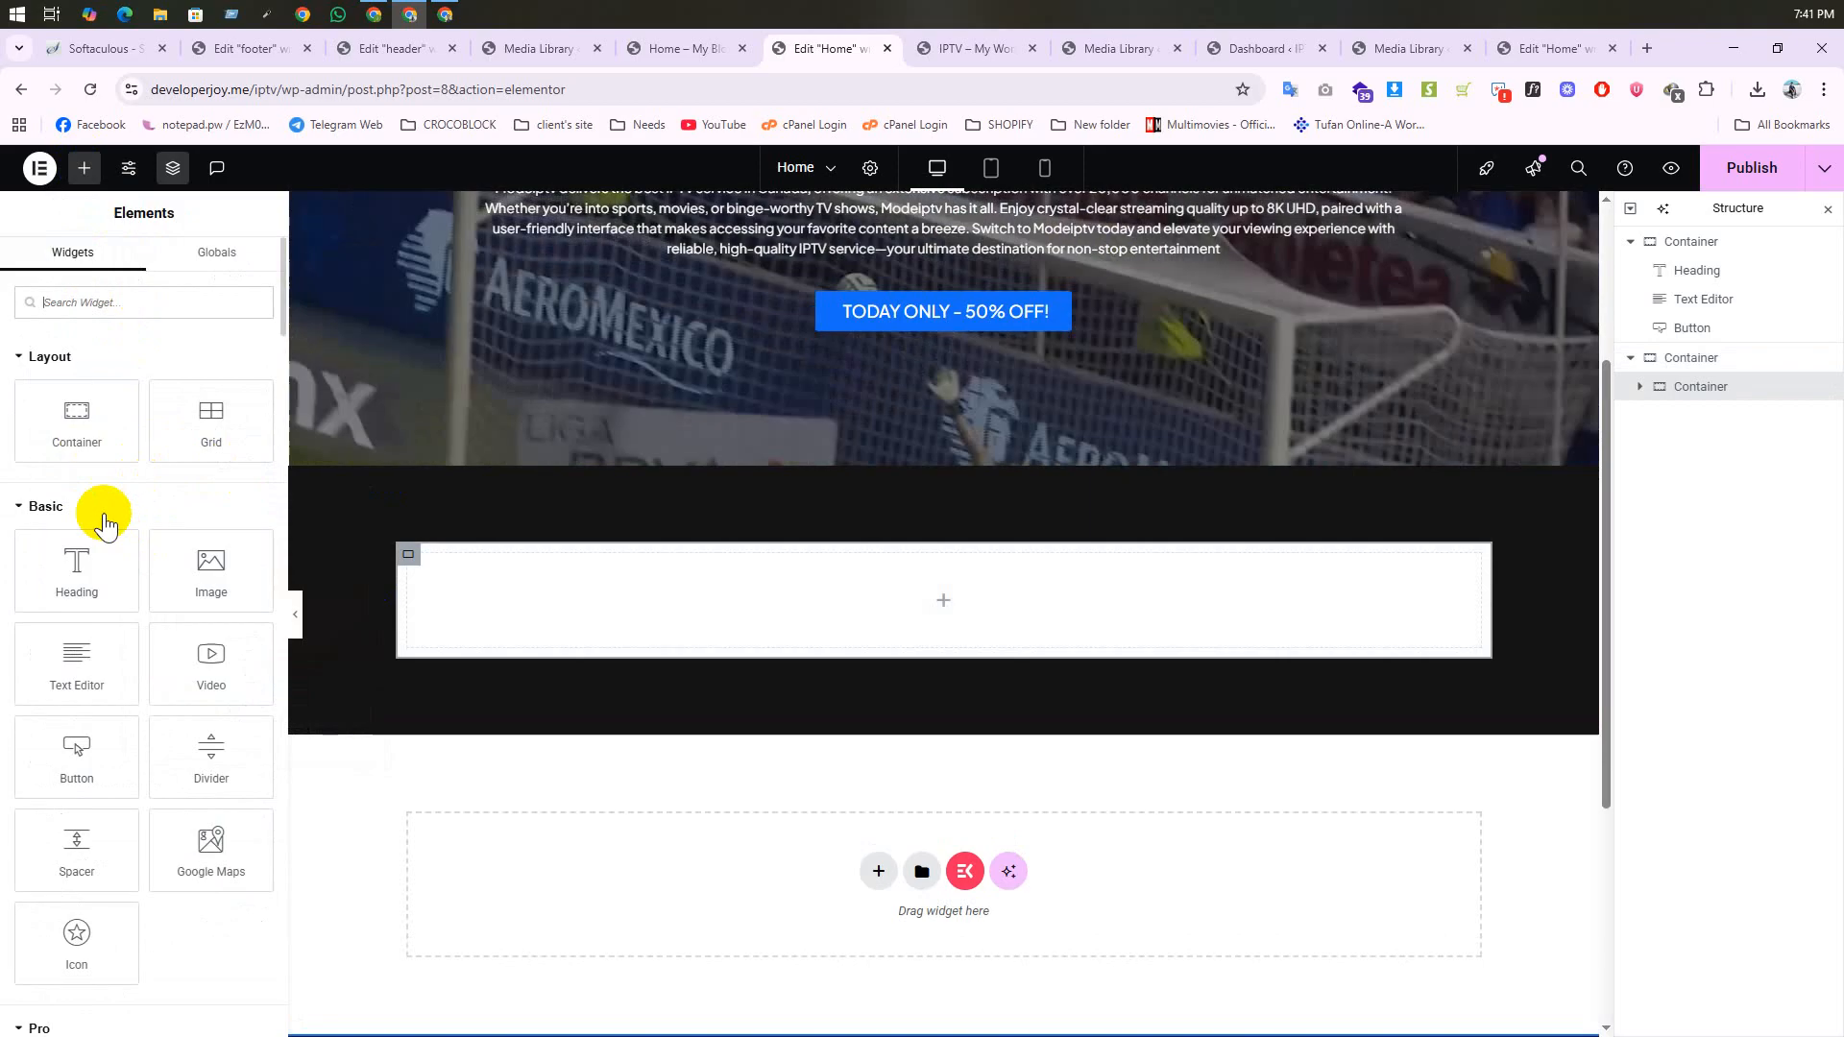
pyautogui.moveTo(77, 420); pyautogui.dragTo(453, 588)
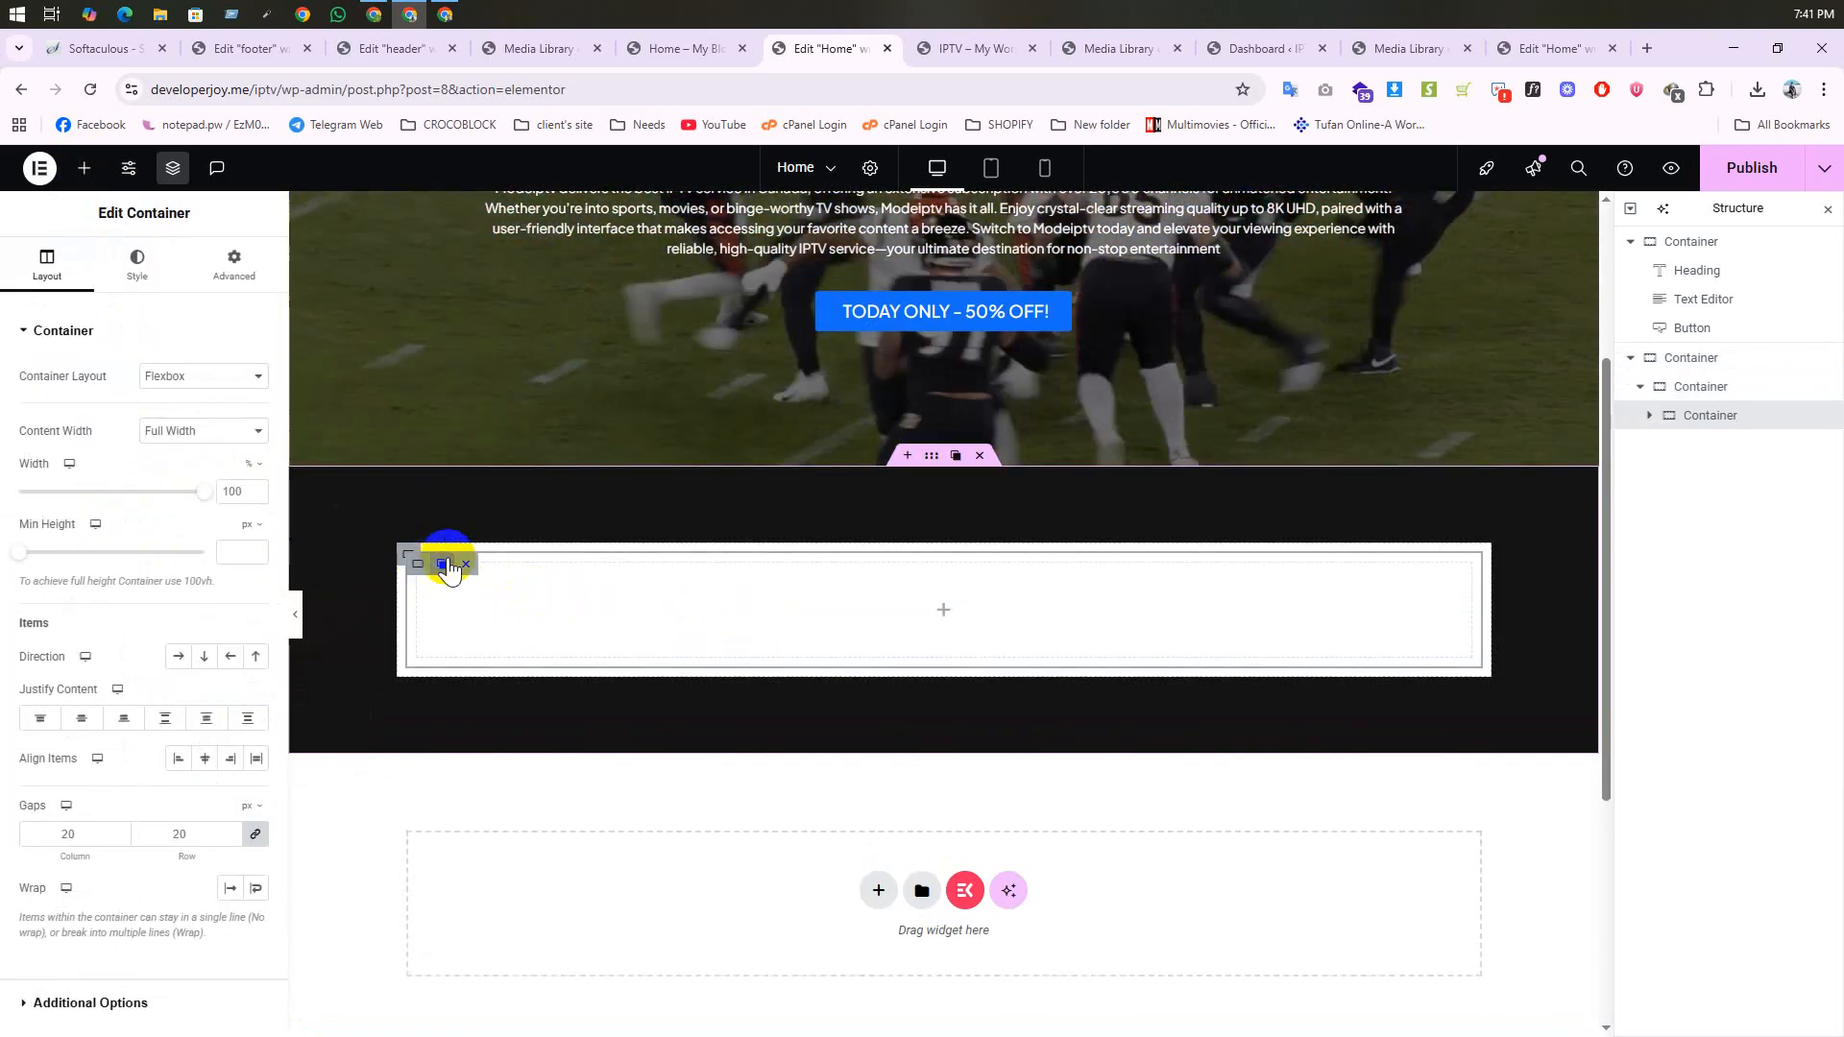
pyautogui.click(443, 564)
pyautogui.click(440, 567)
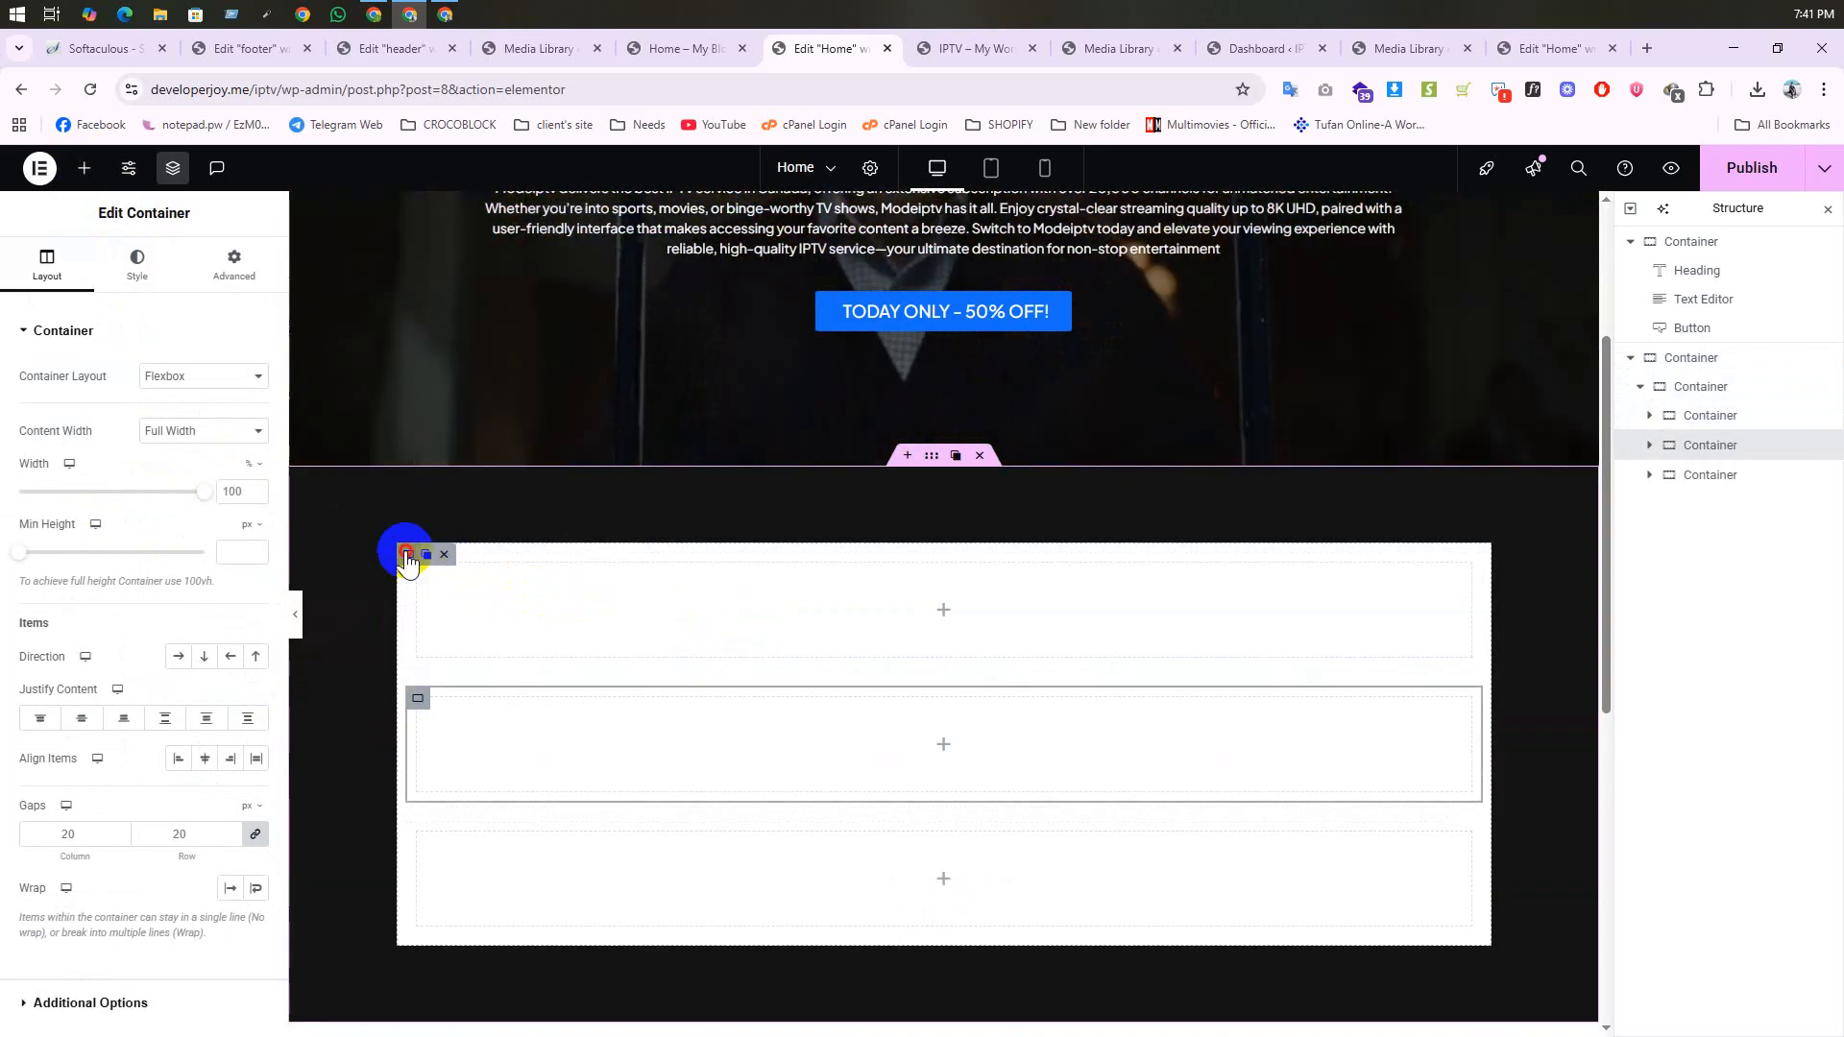
pyautogui.click(408, 557)
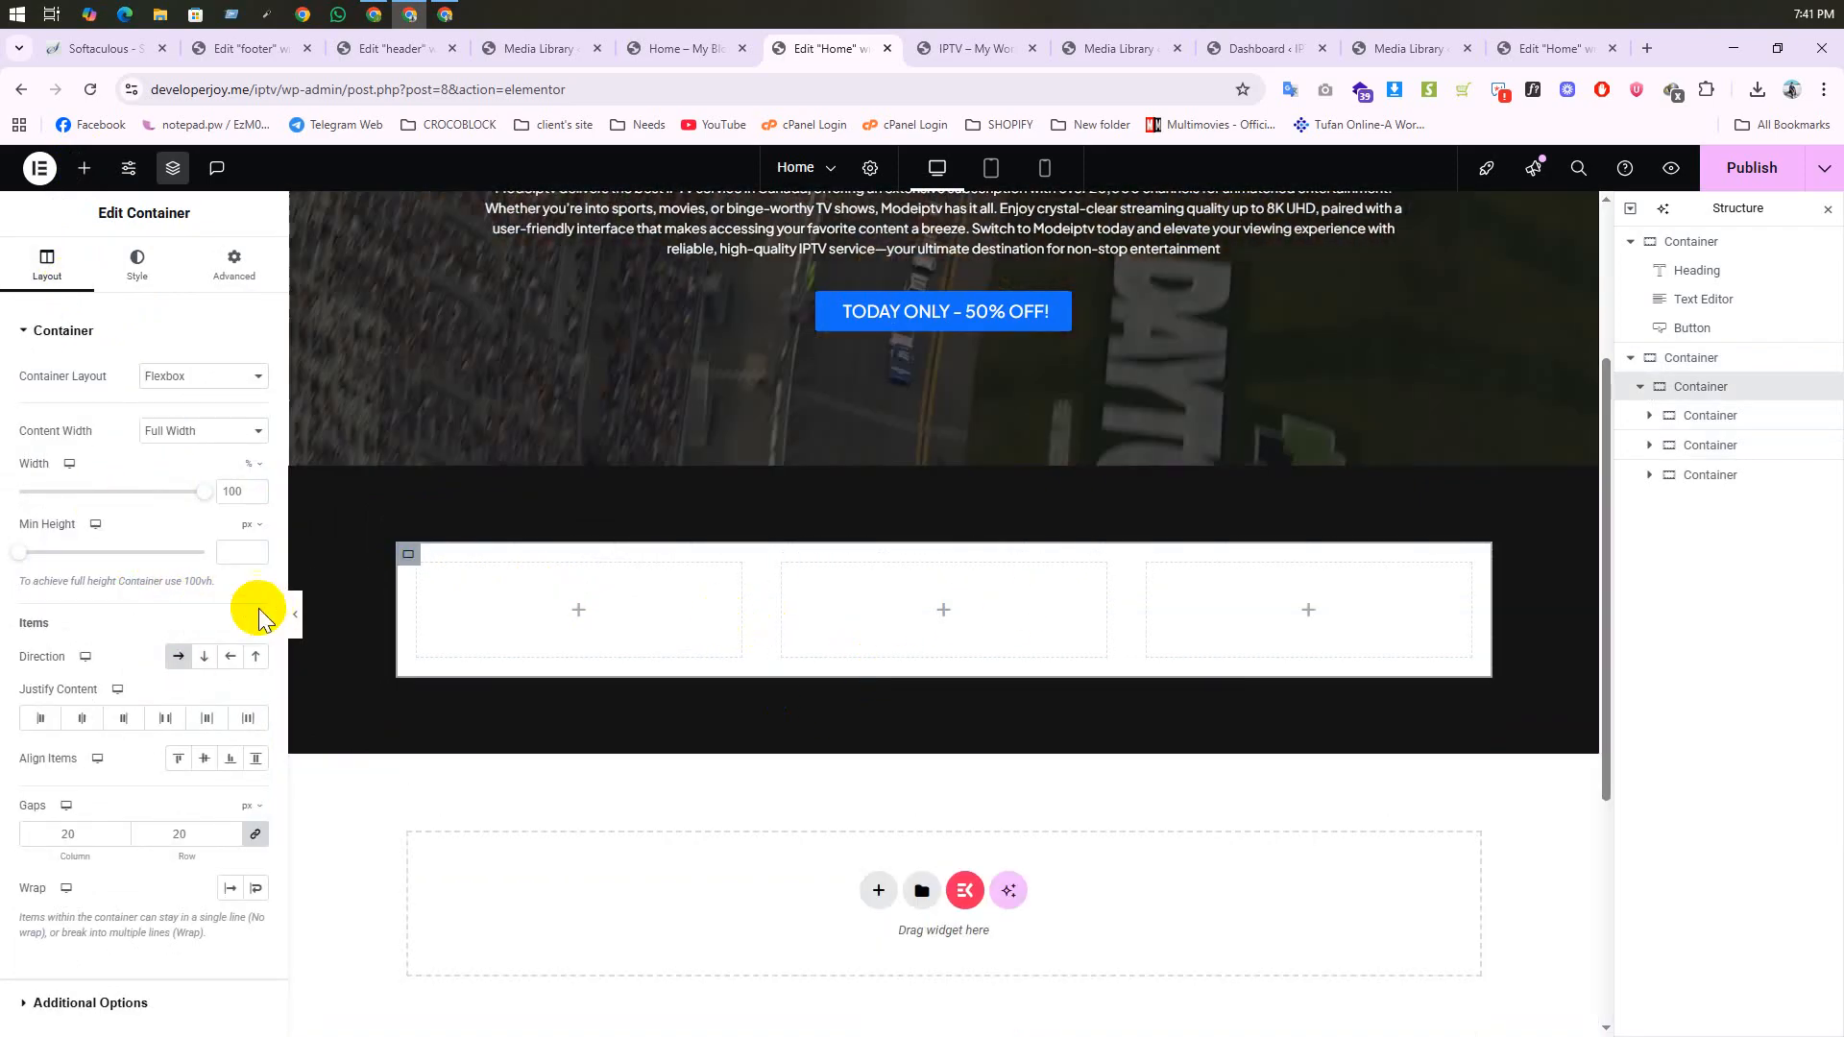
# Step: Set the white card container's padding to 20 px on all sides
pyautogui.click(221, 269)
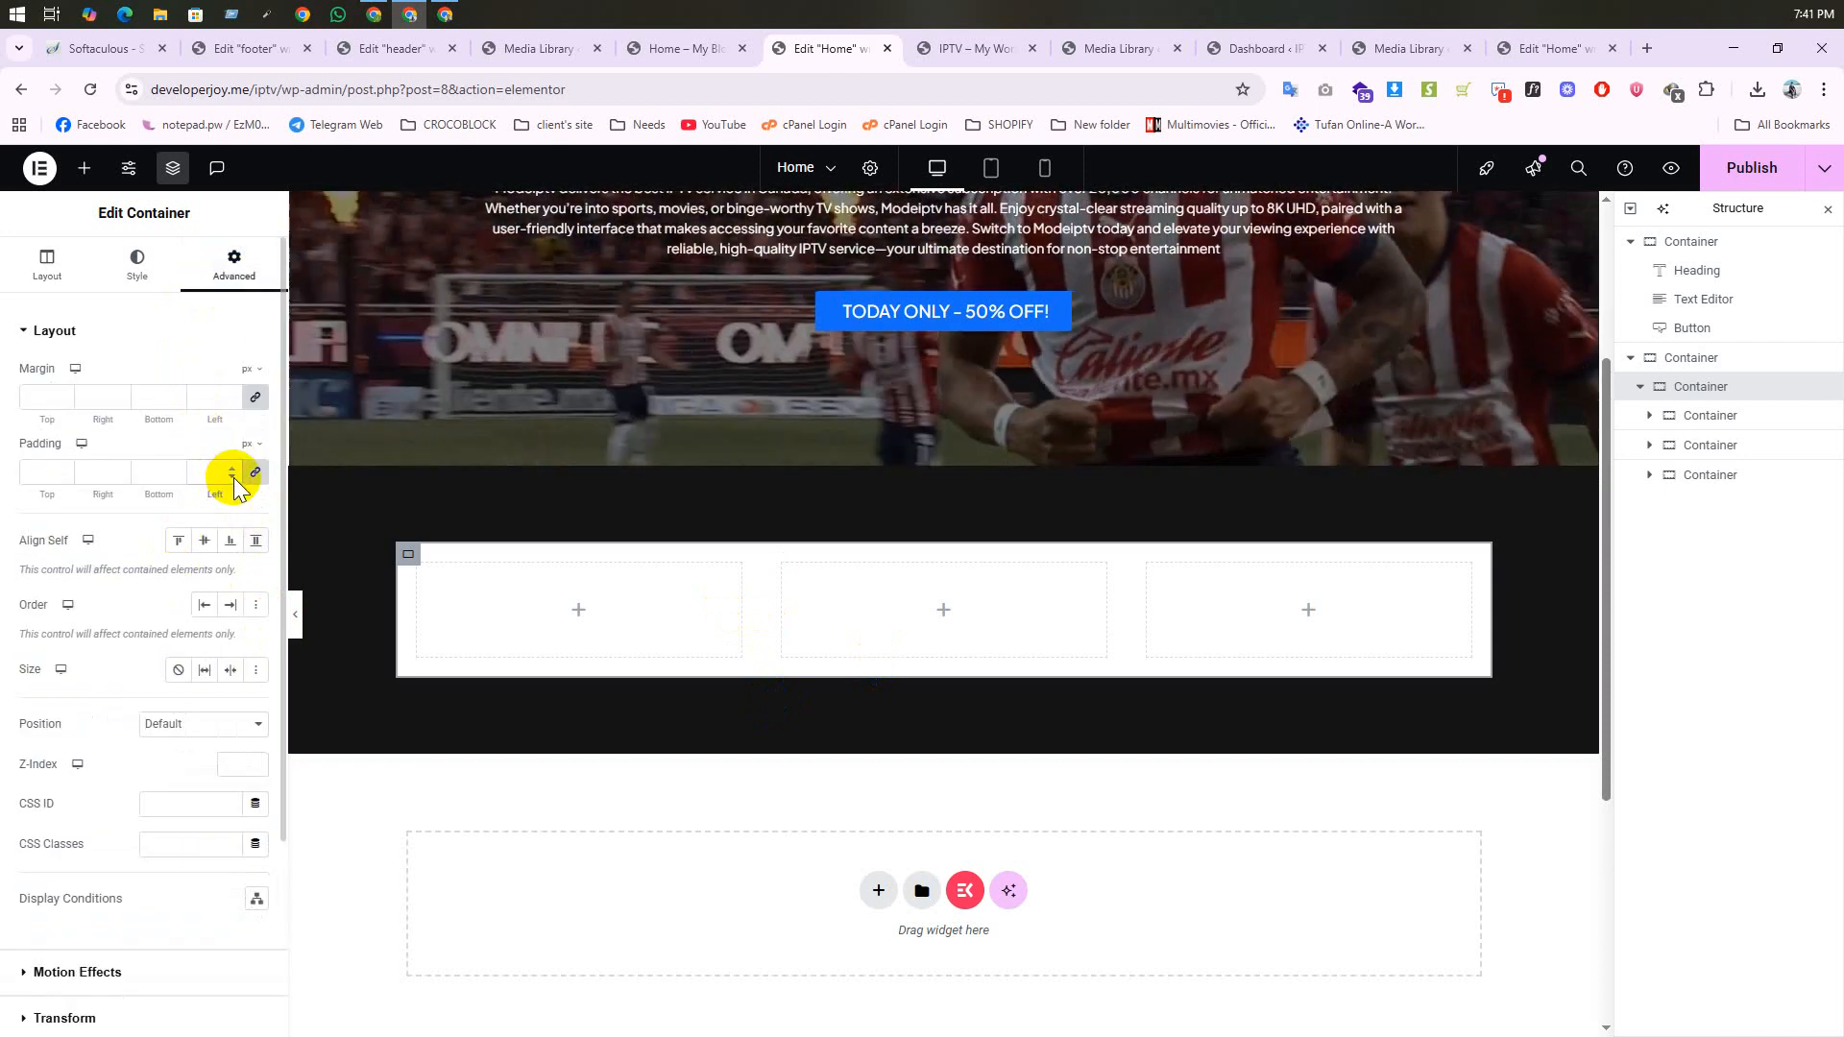
pyautogui.doubleClick(235, 478)
pyautogui.write('0')
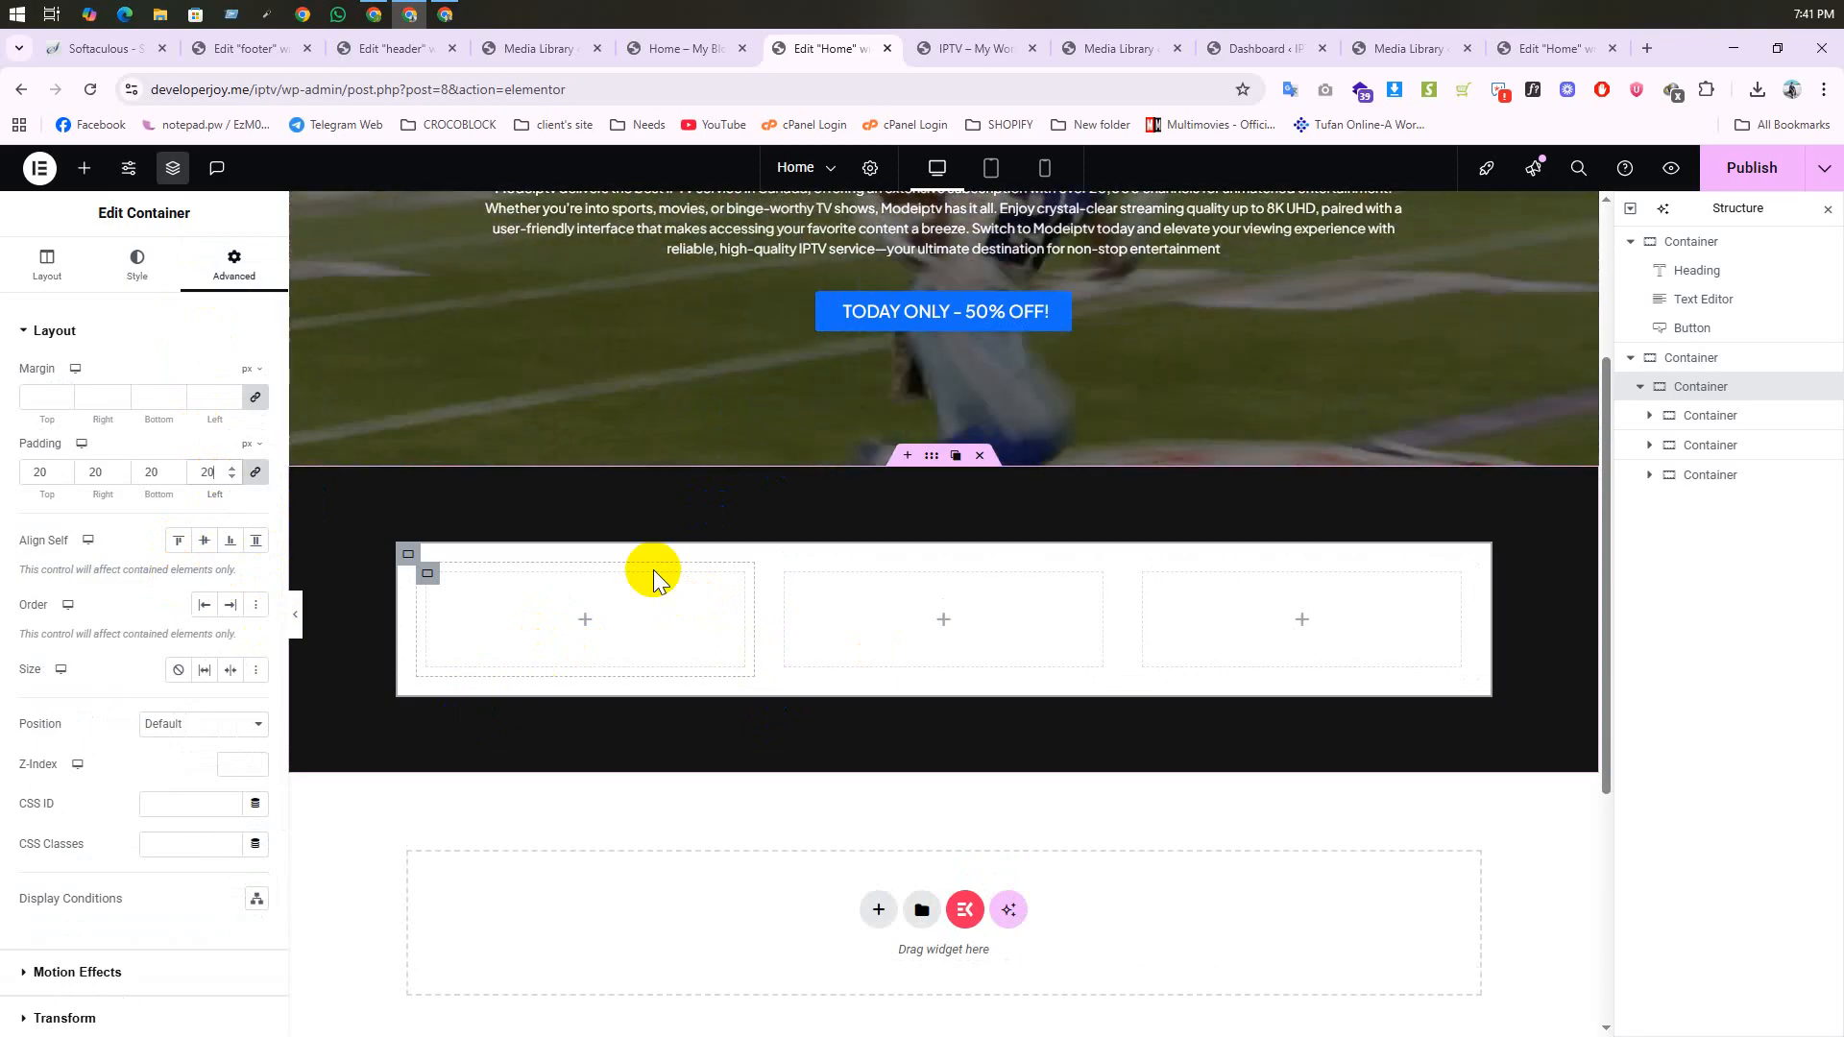
# Step: Check the reference card's icon, title and text, and place an Icon Box widget in the white card's first column
pyautogui.click(962, 63)
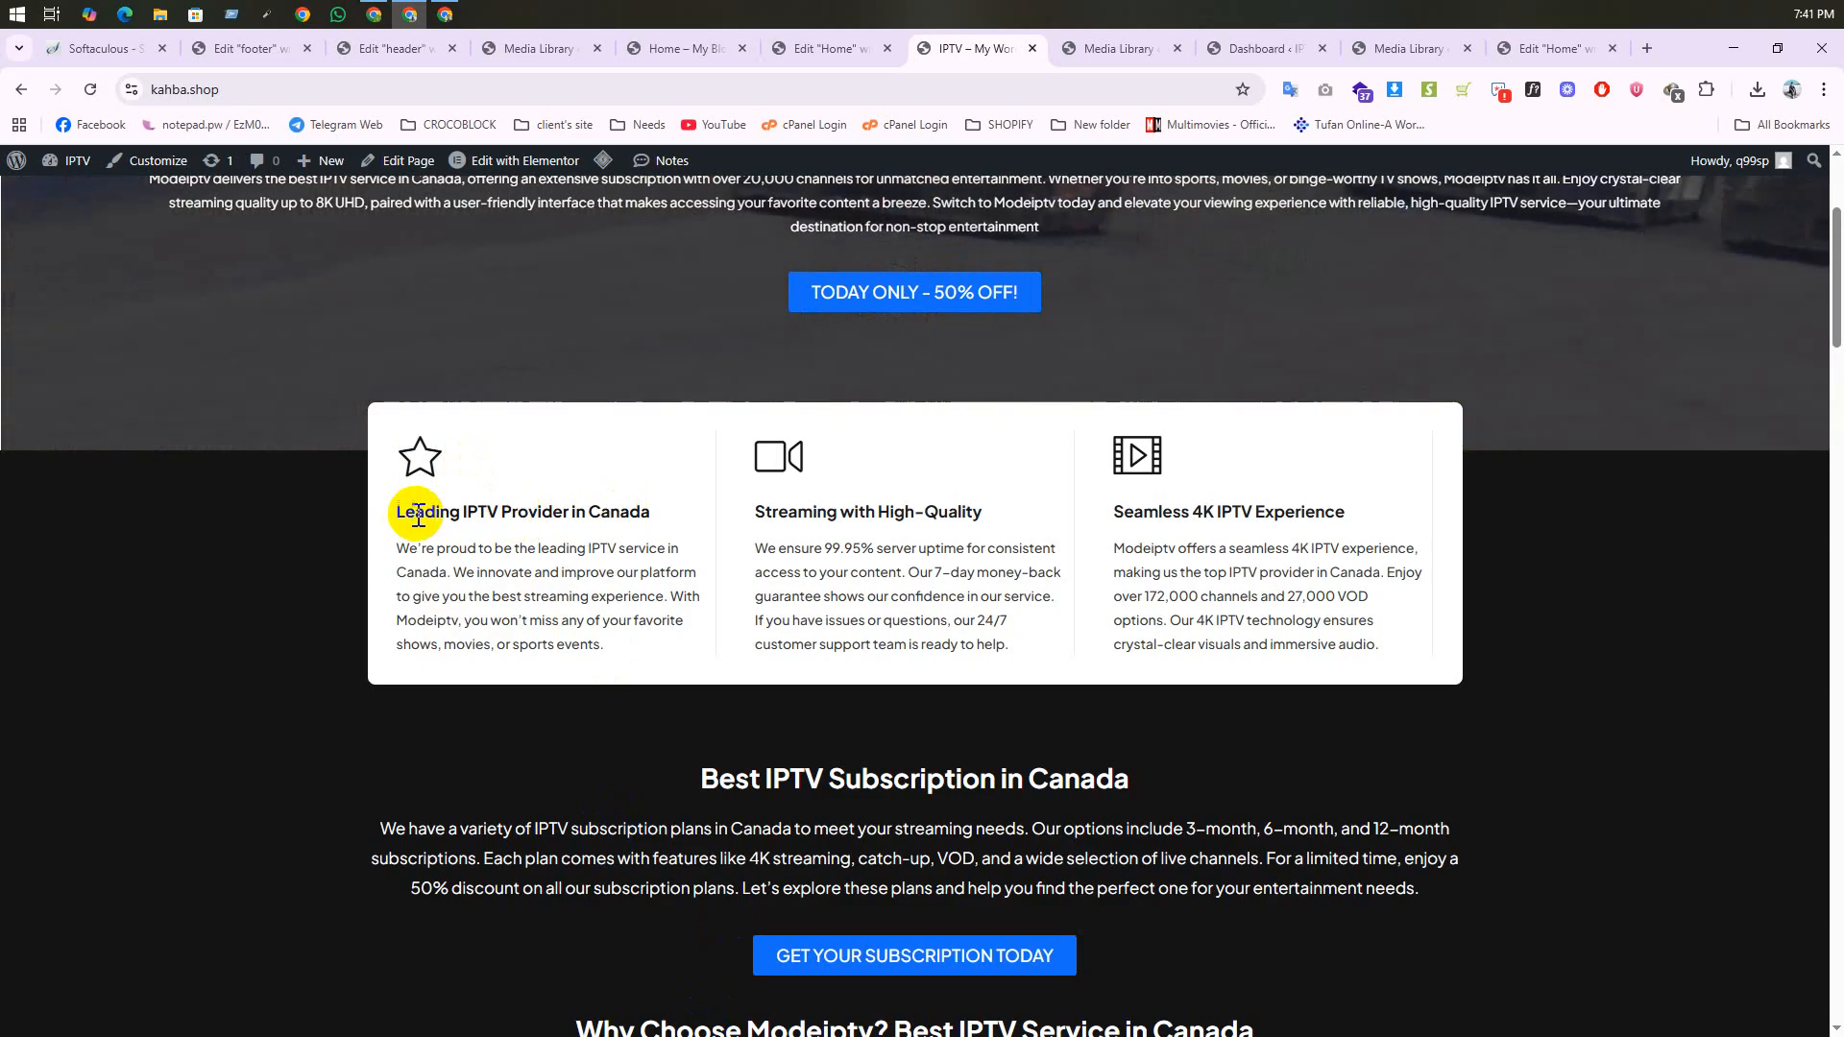
pyautogui.moveTo(424, 512); pyautogui.dragTo(540, 518)
pyautogui.moveTo(481, 572); pyautogui.dragTo(522, 596)
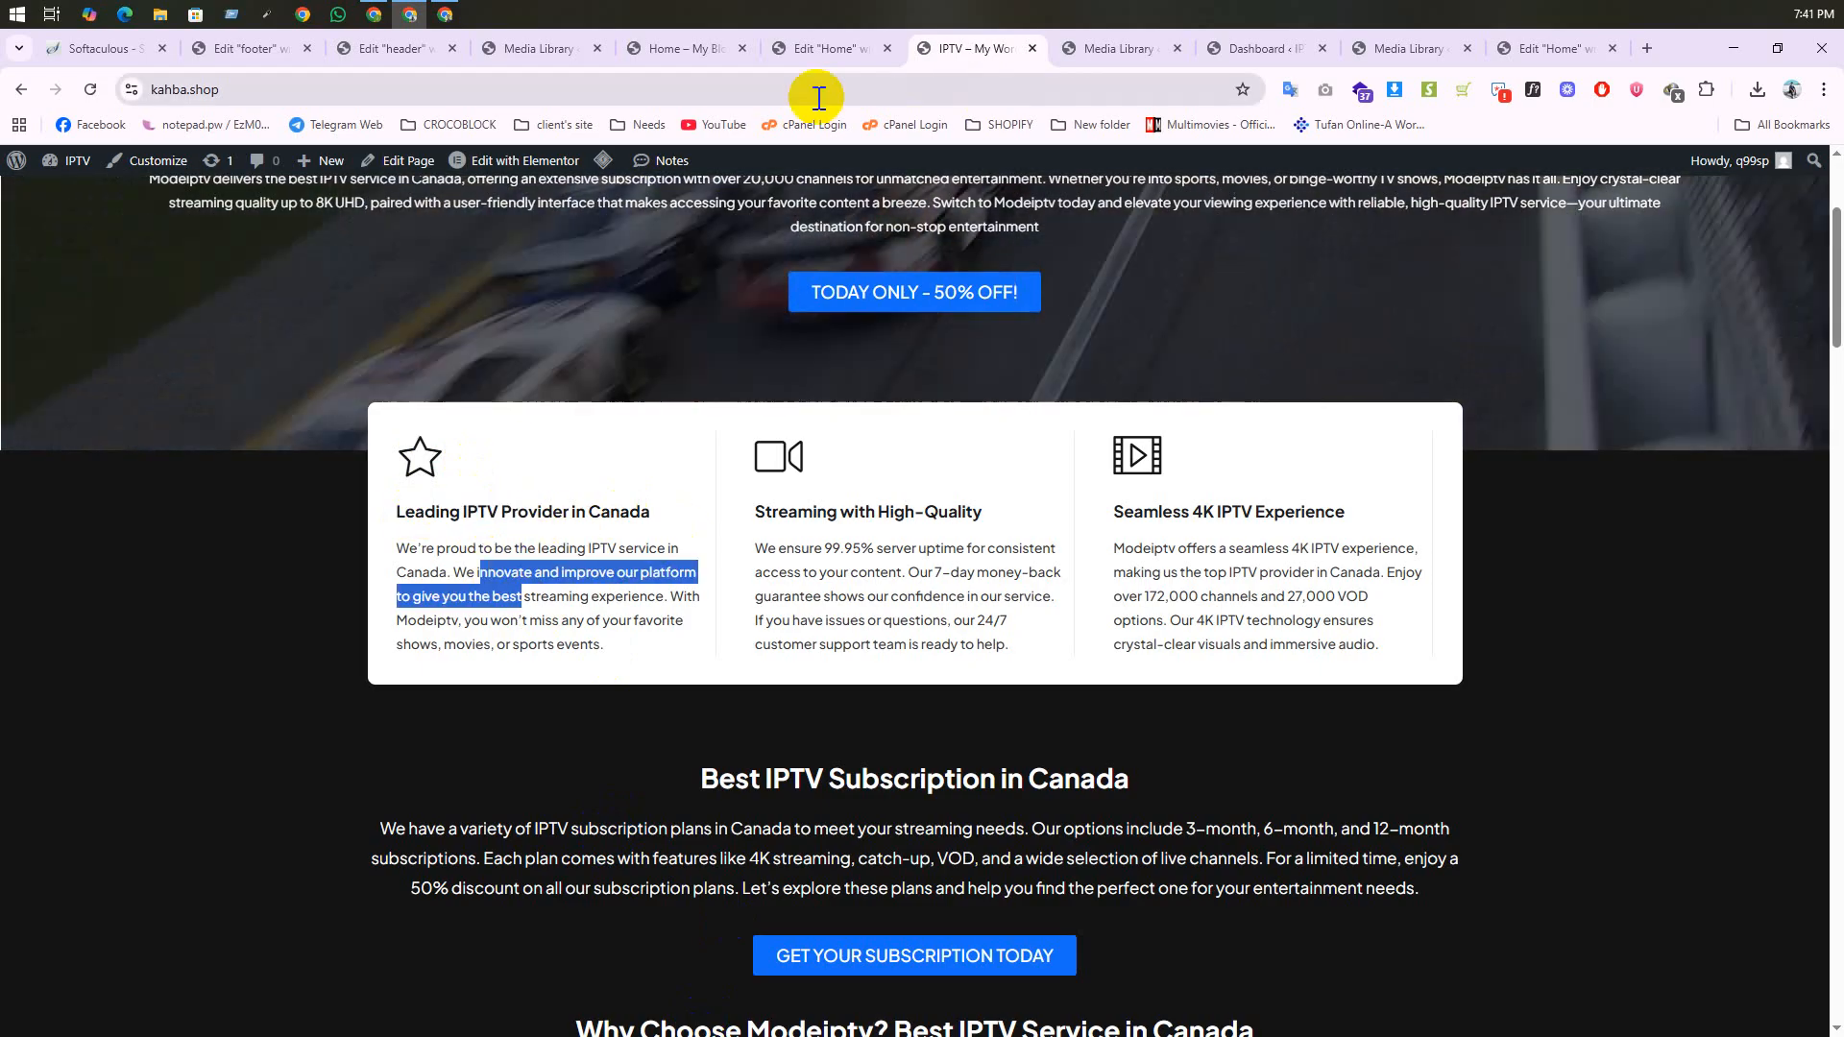
pyautogui.click(809, 49)
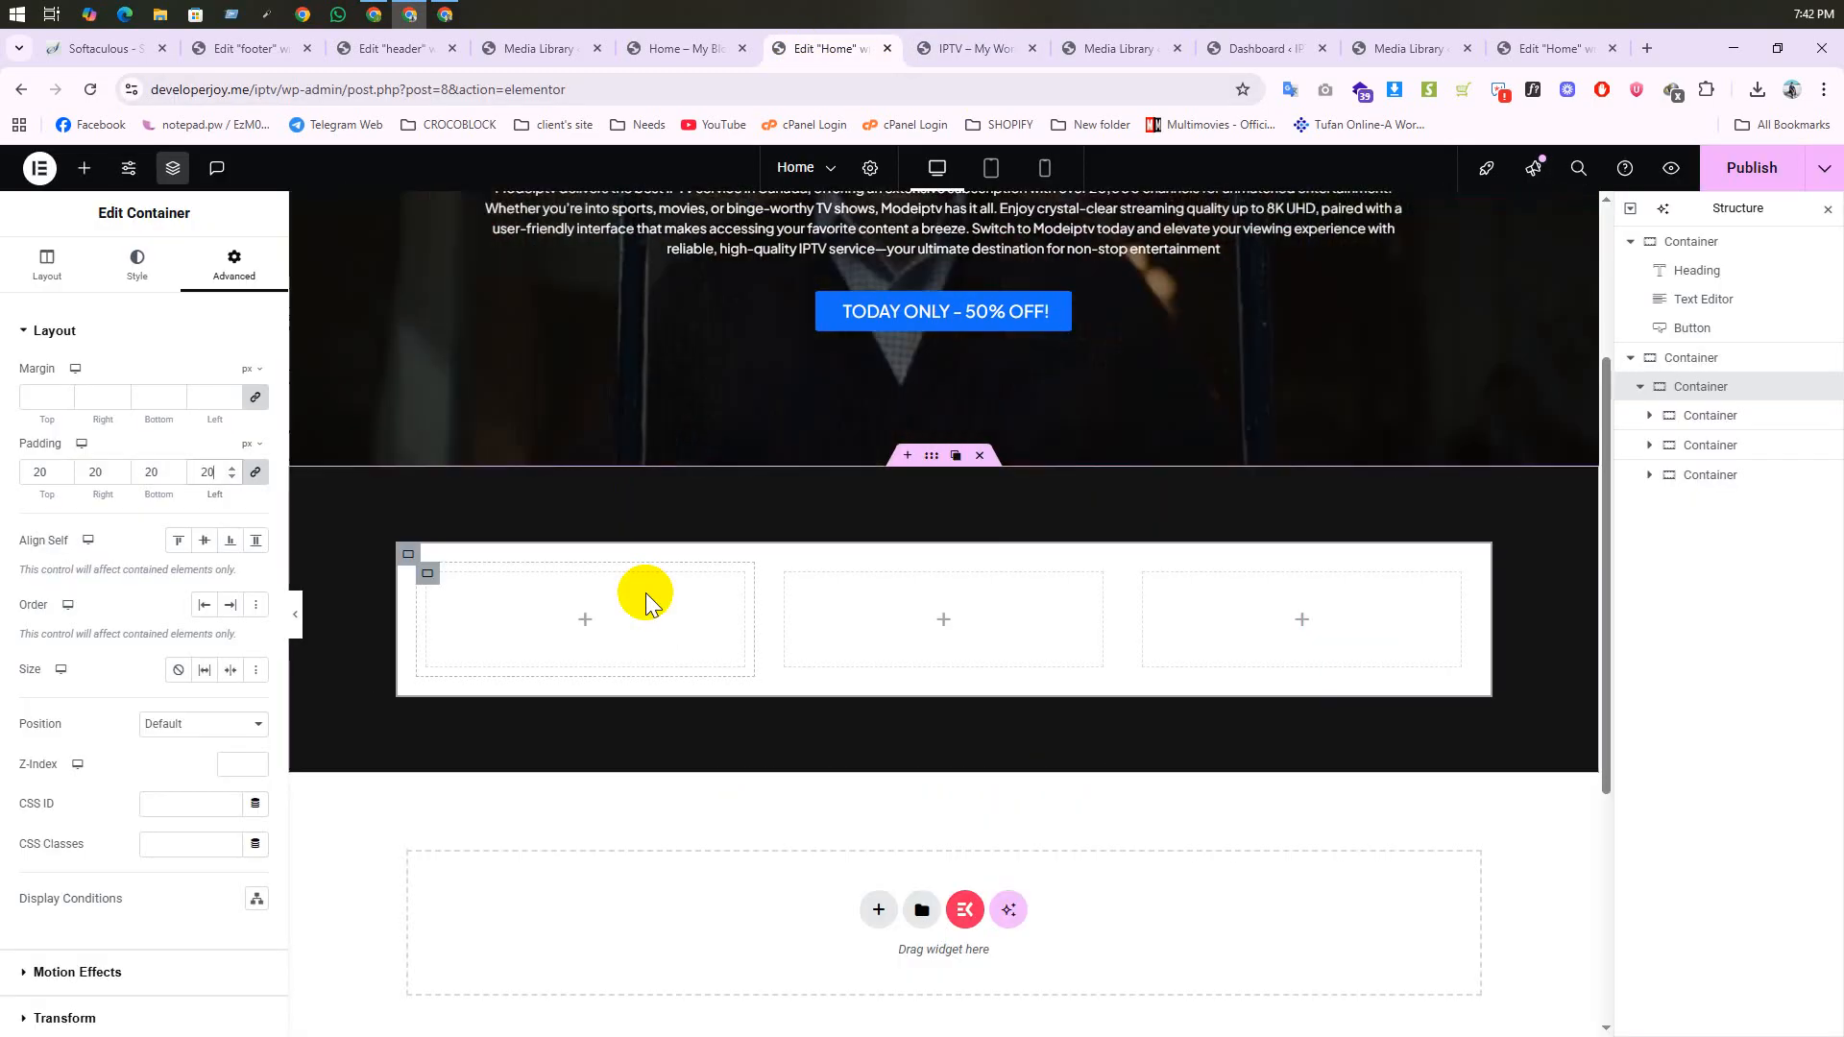
pyautogui.click(83, 169)
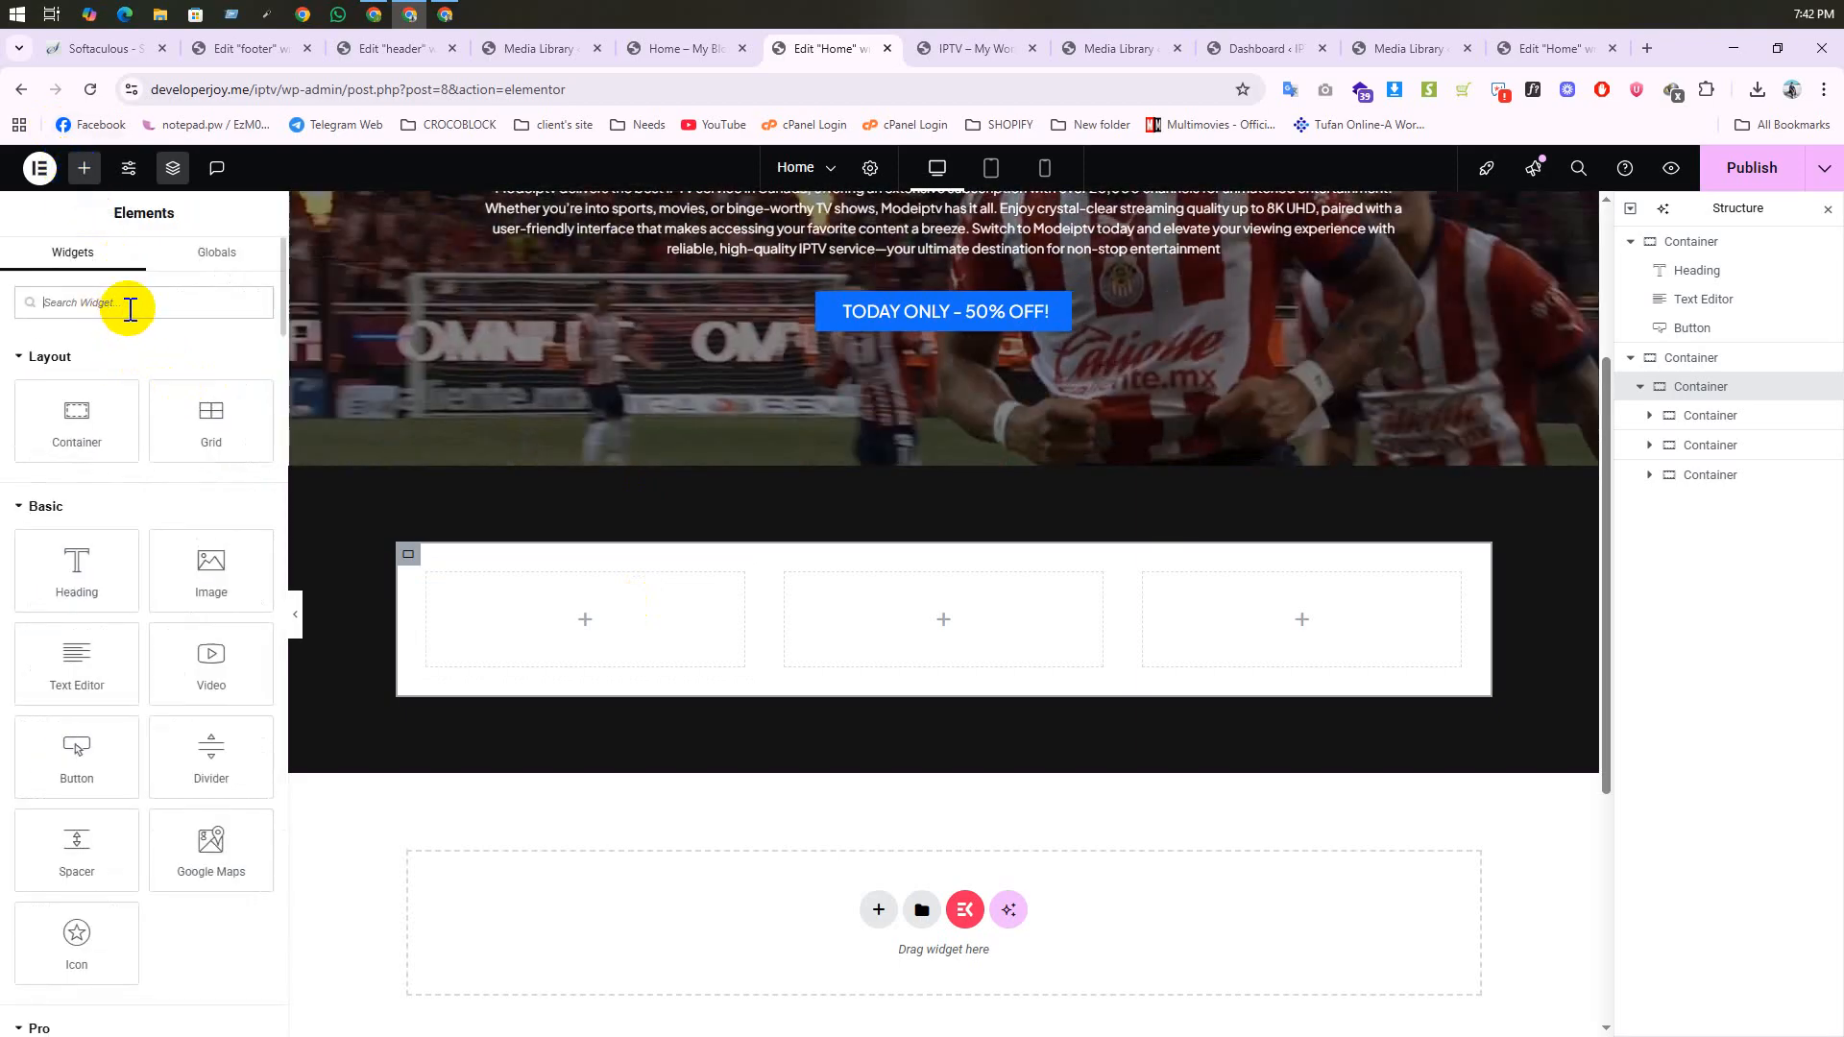
pyautogui.write('ic')
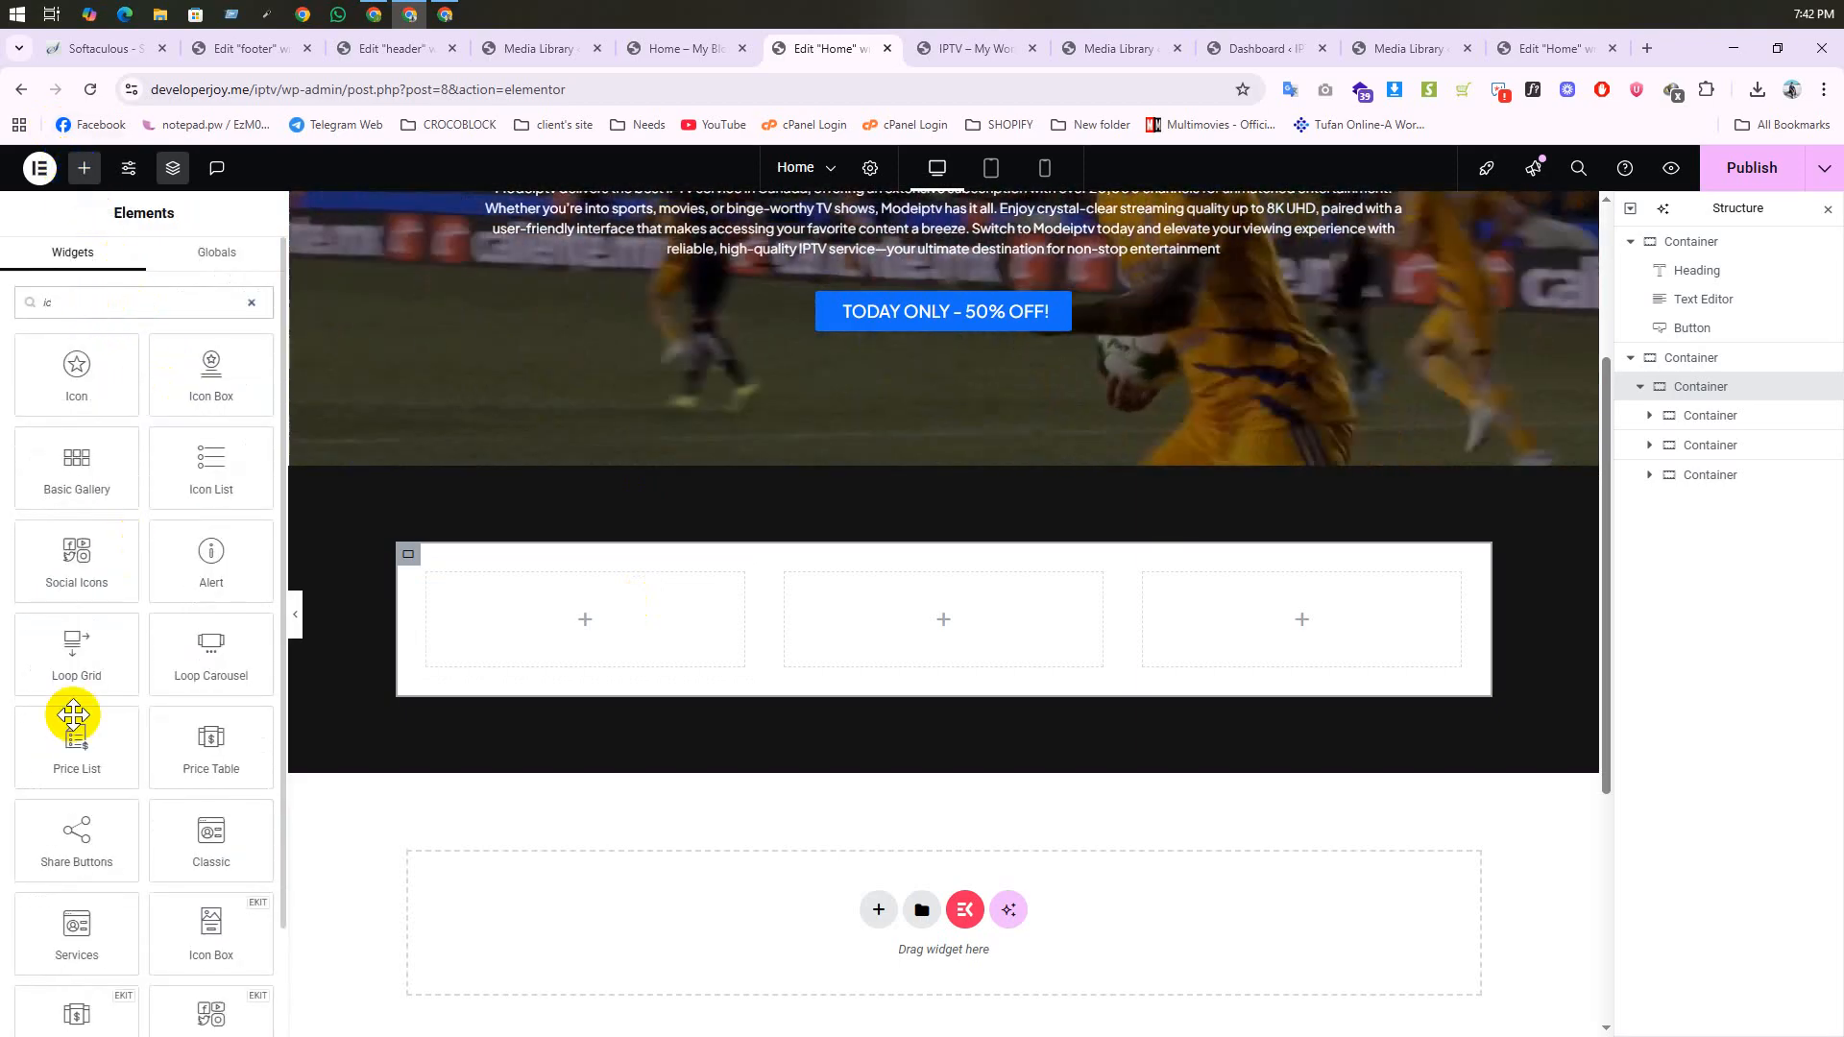
pyautogui.moveTo(205, 383); pyautogui.dragTo(564, 619)
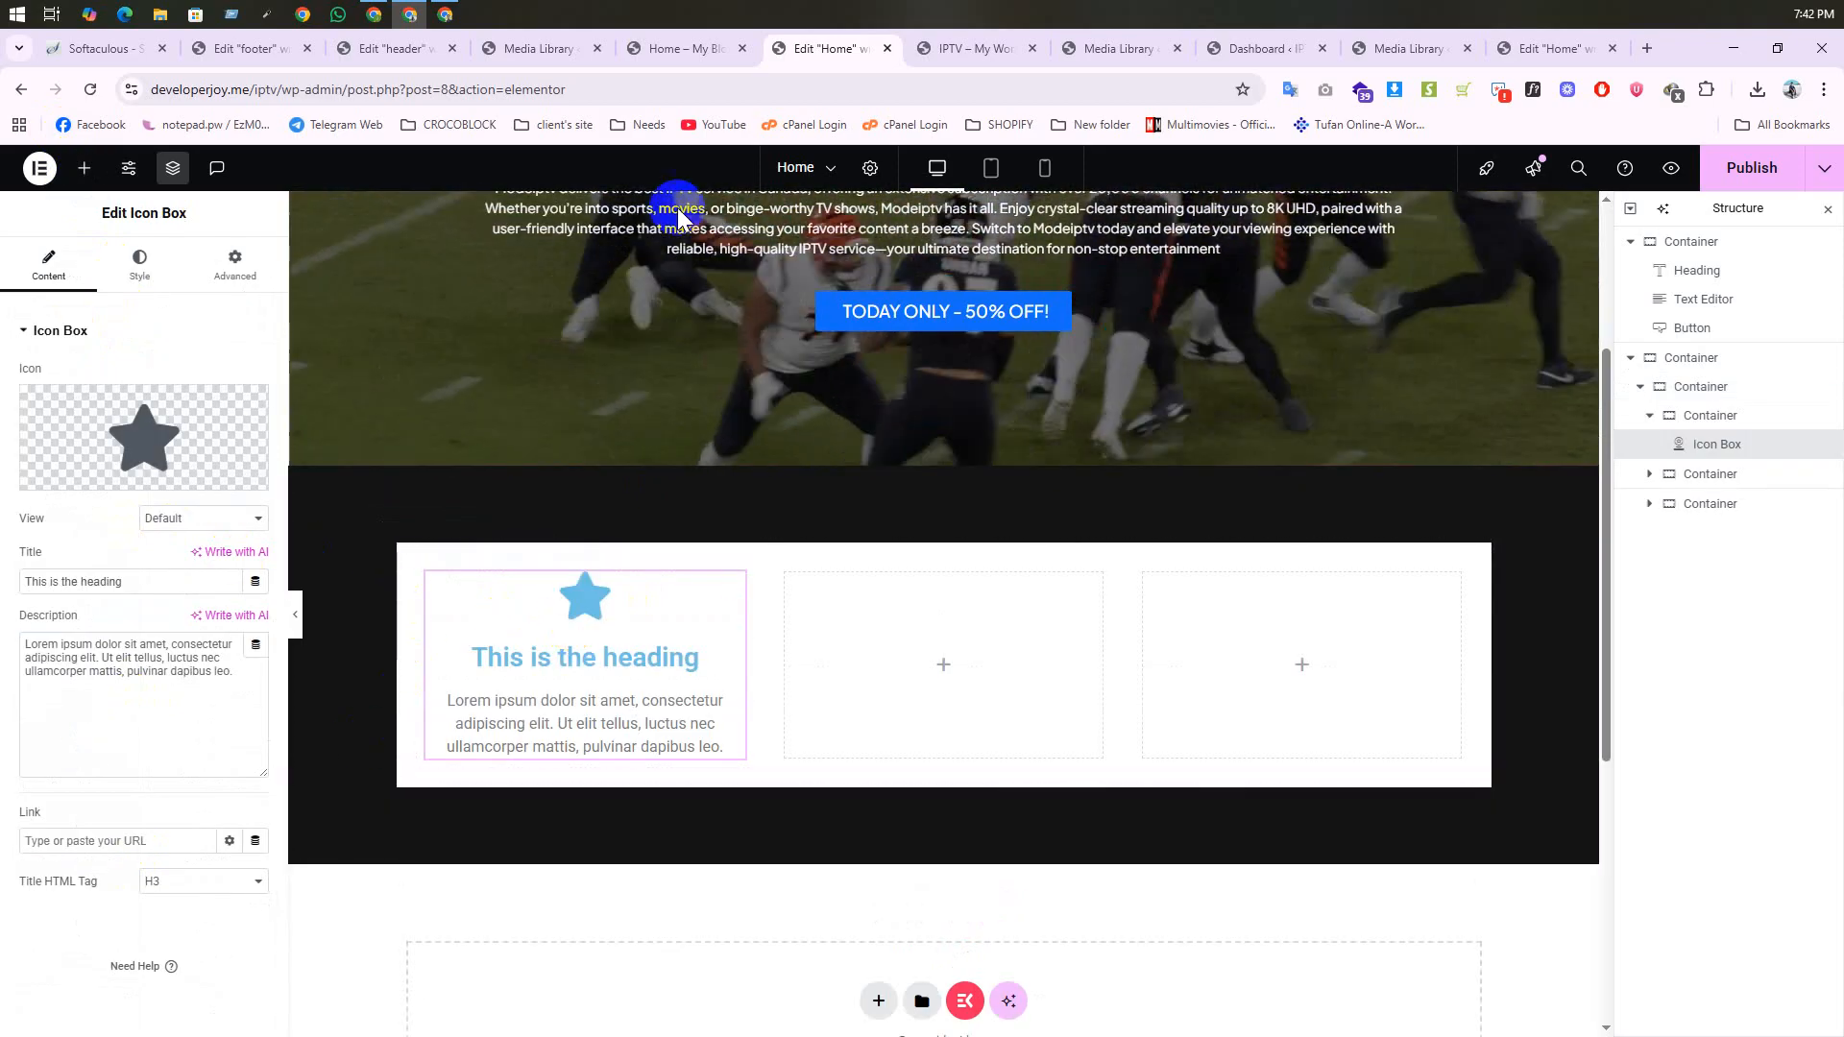
pyautogui.click(929, 47)
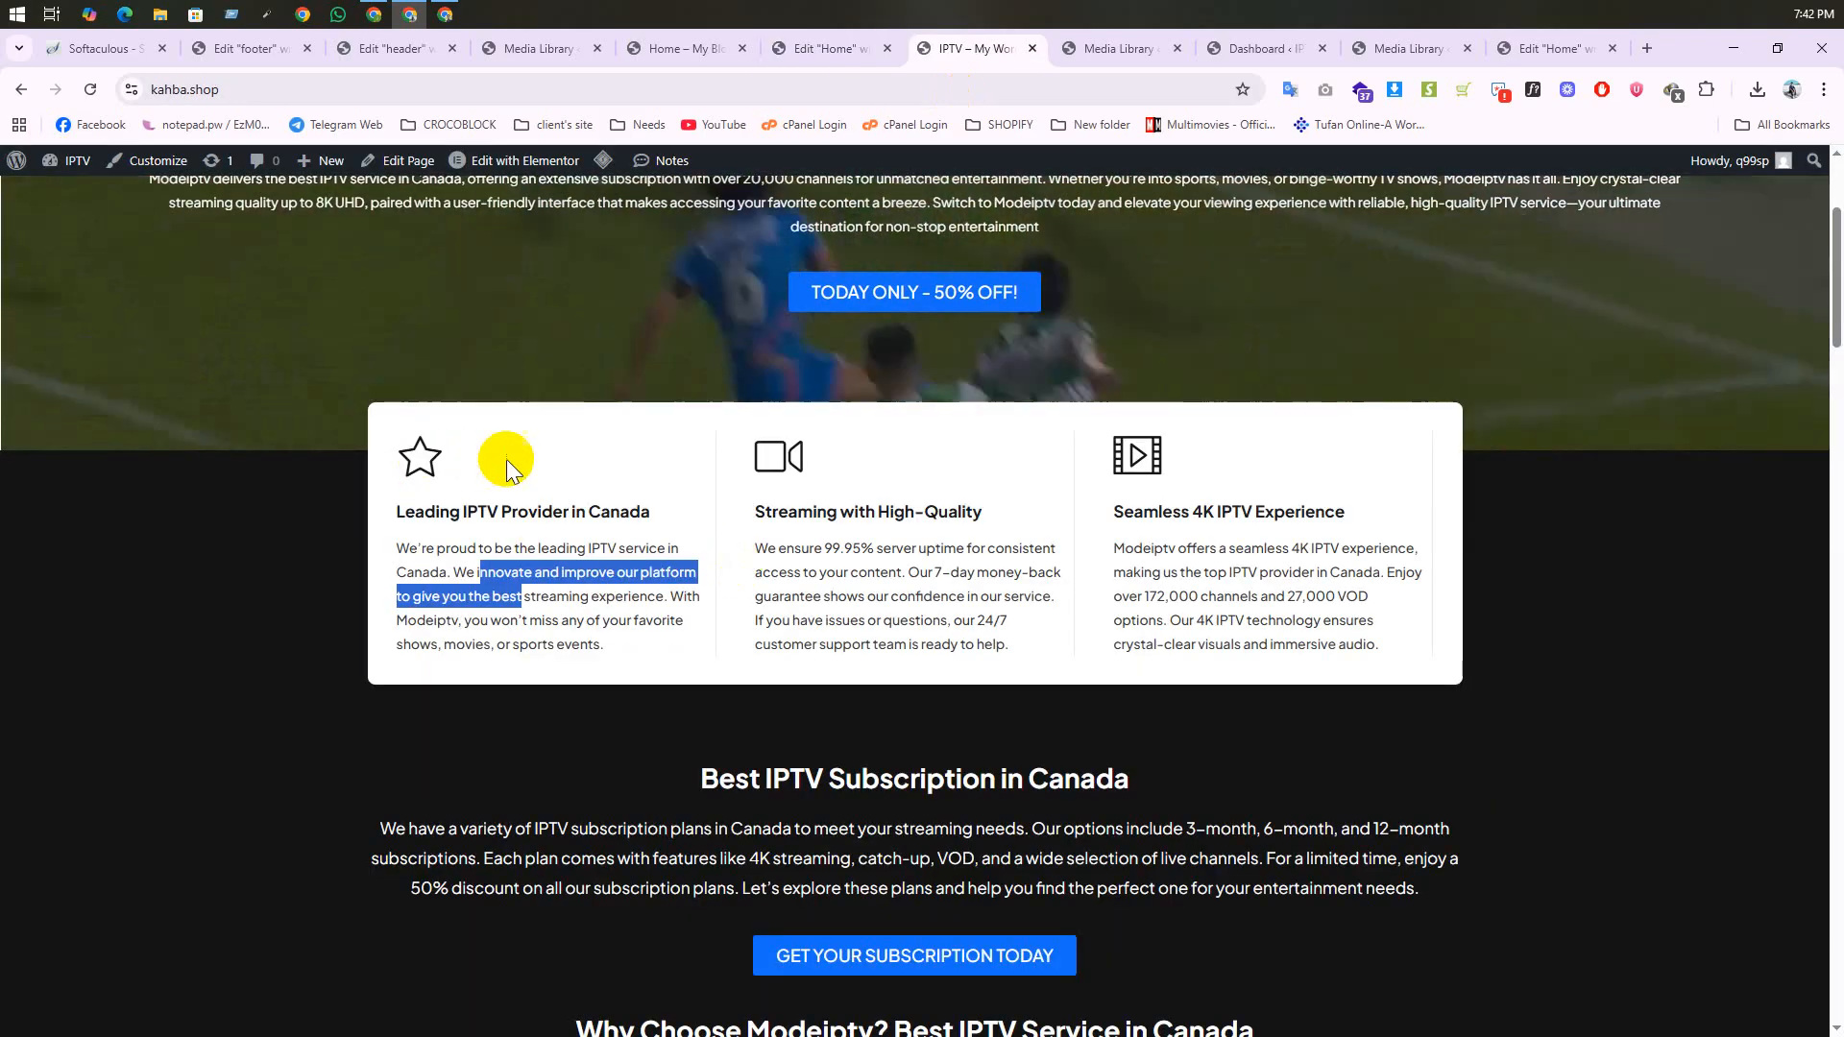
# Step: Replace the first column's Icon Box icon with the outlined star, searching the icon library for "star"
pyautogui.click(424, 464)
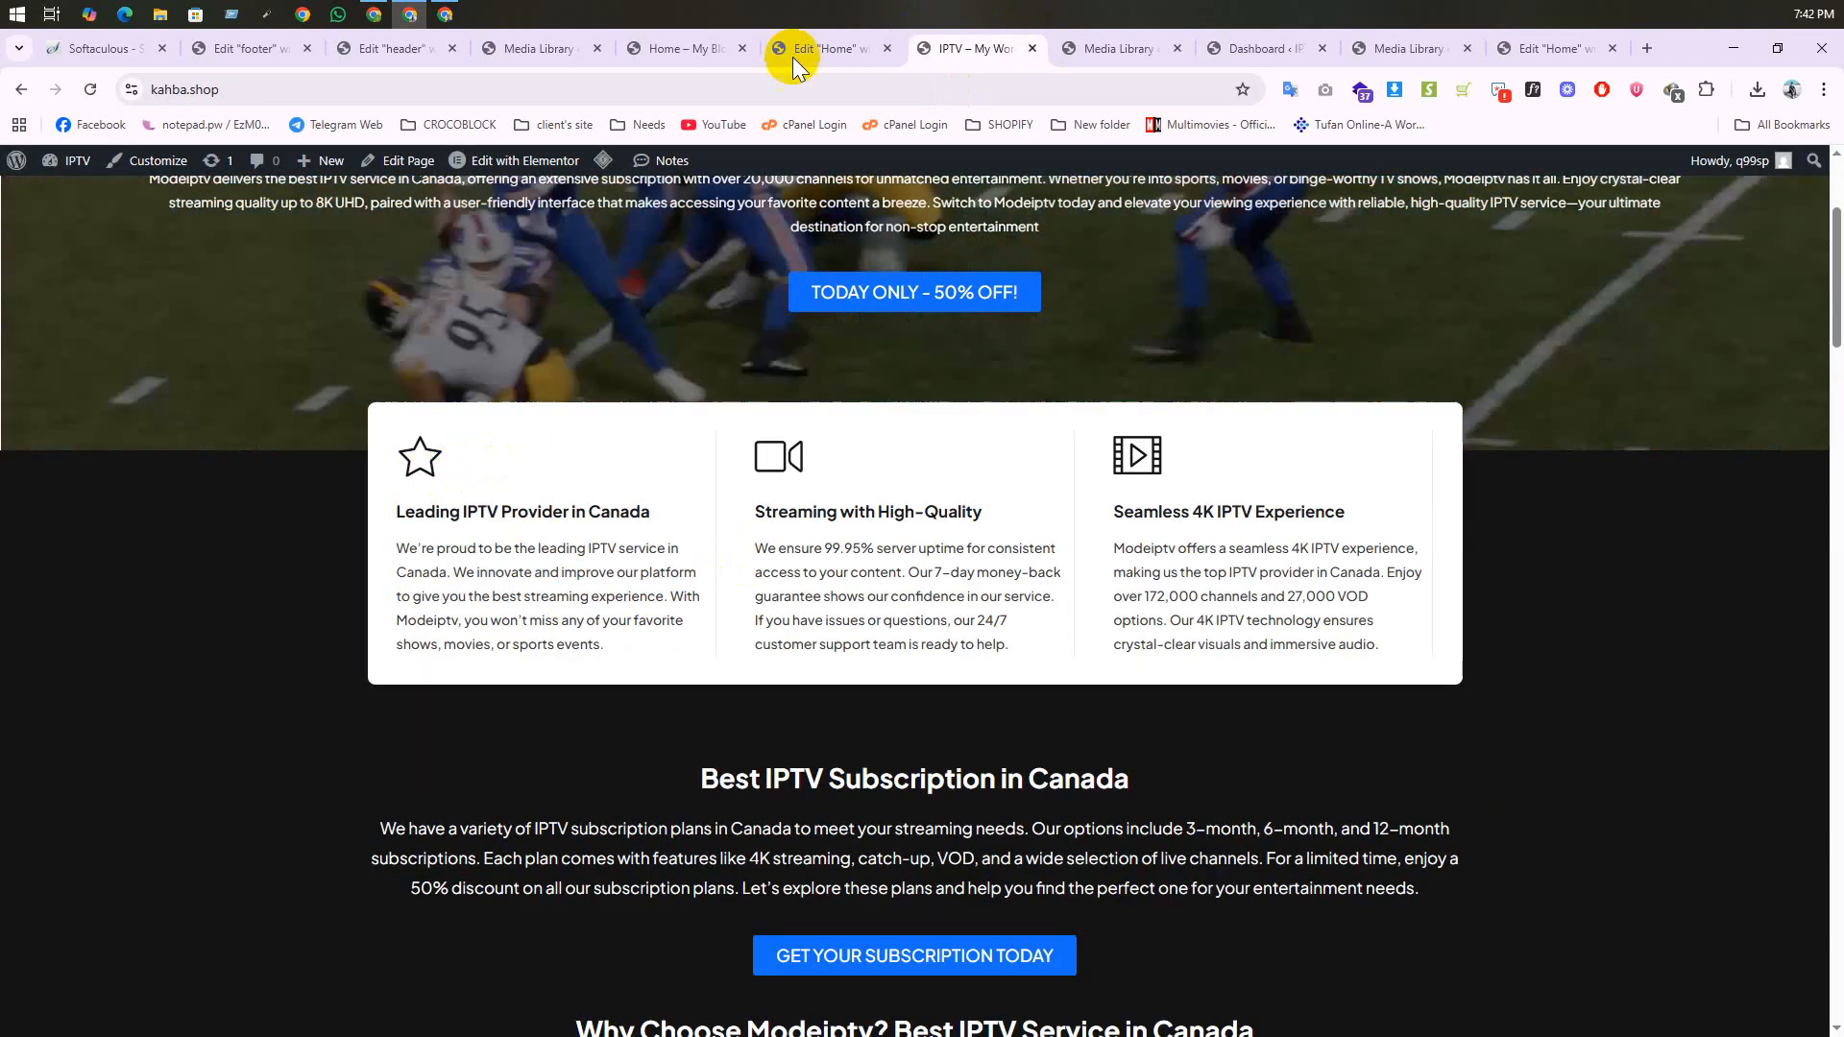
pyautogui.click(794, 53)
pyautogui.click(78, 470)
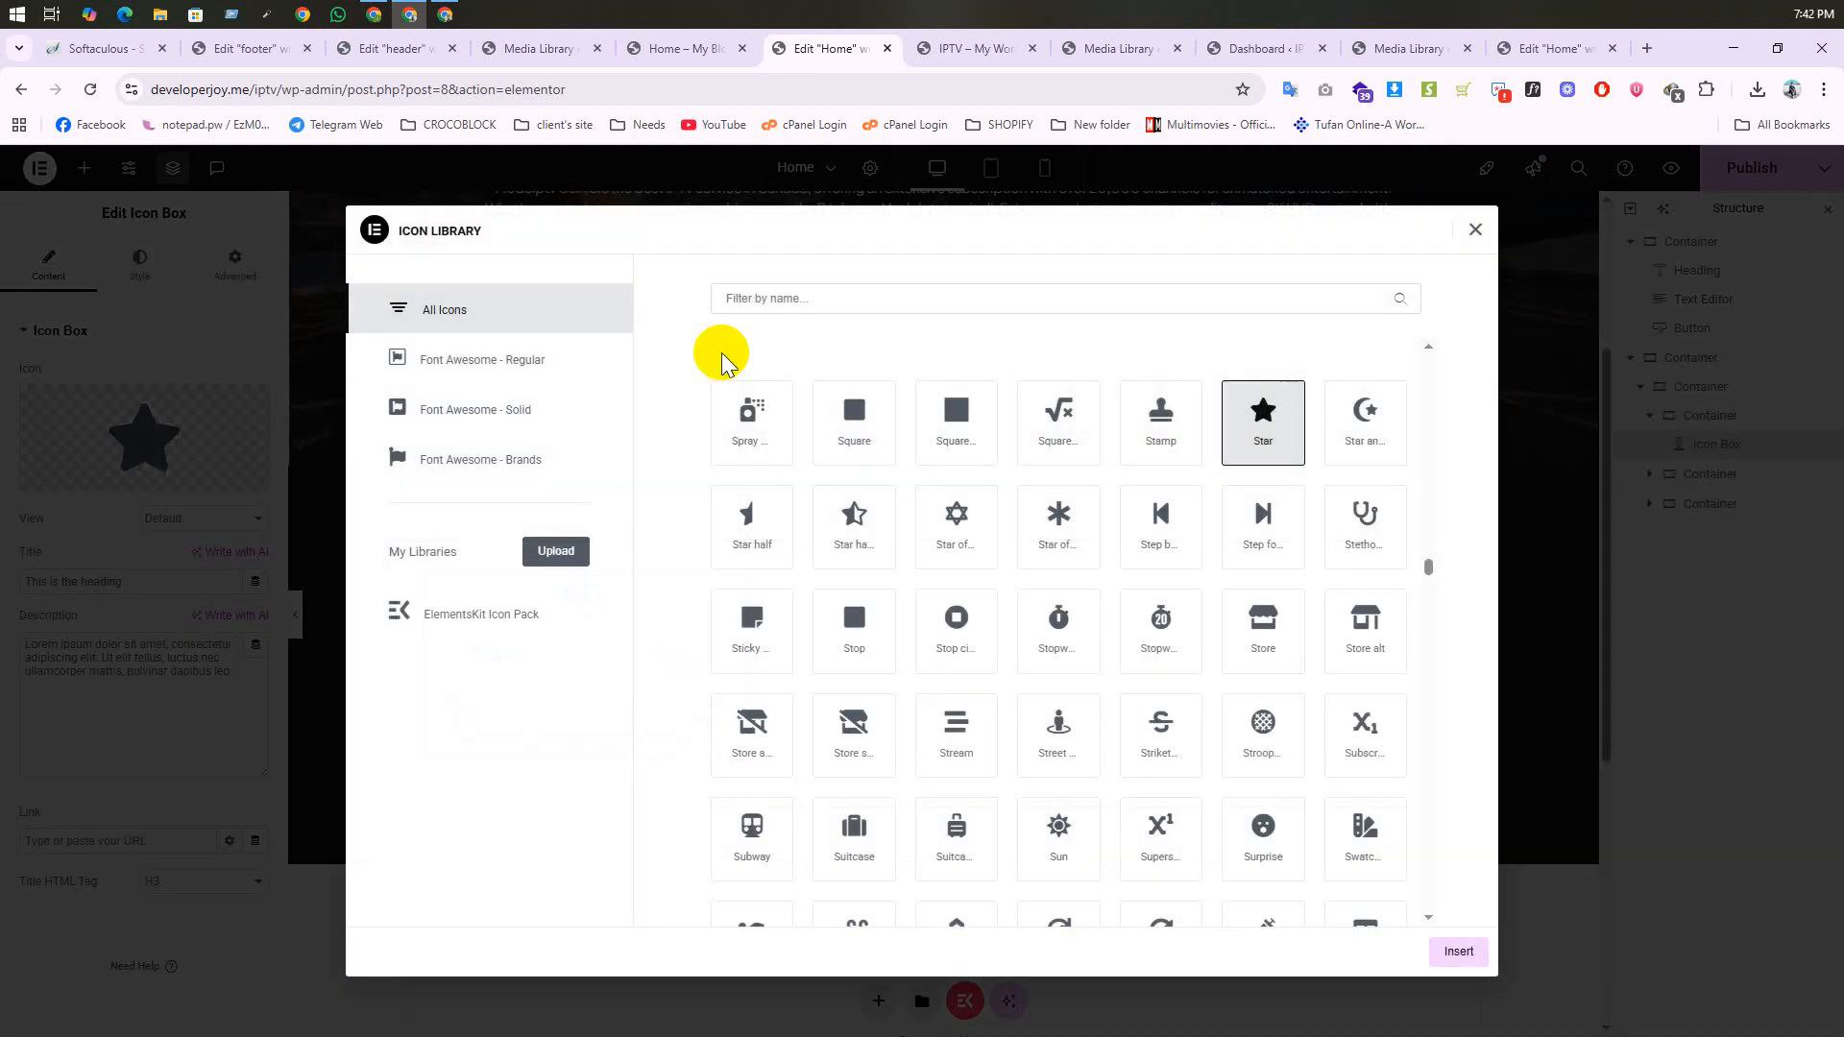
pyautogui.write('star')
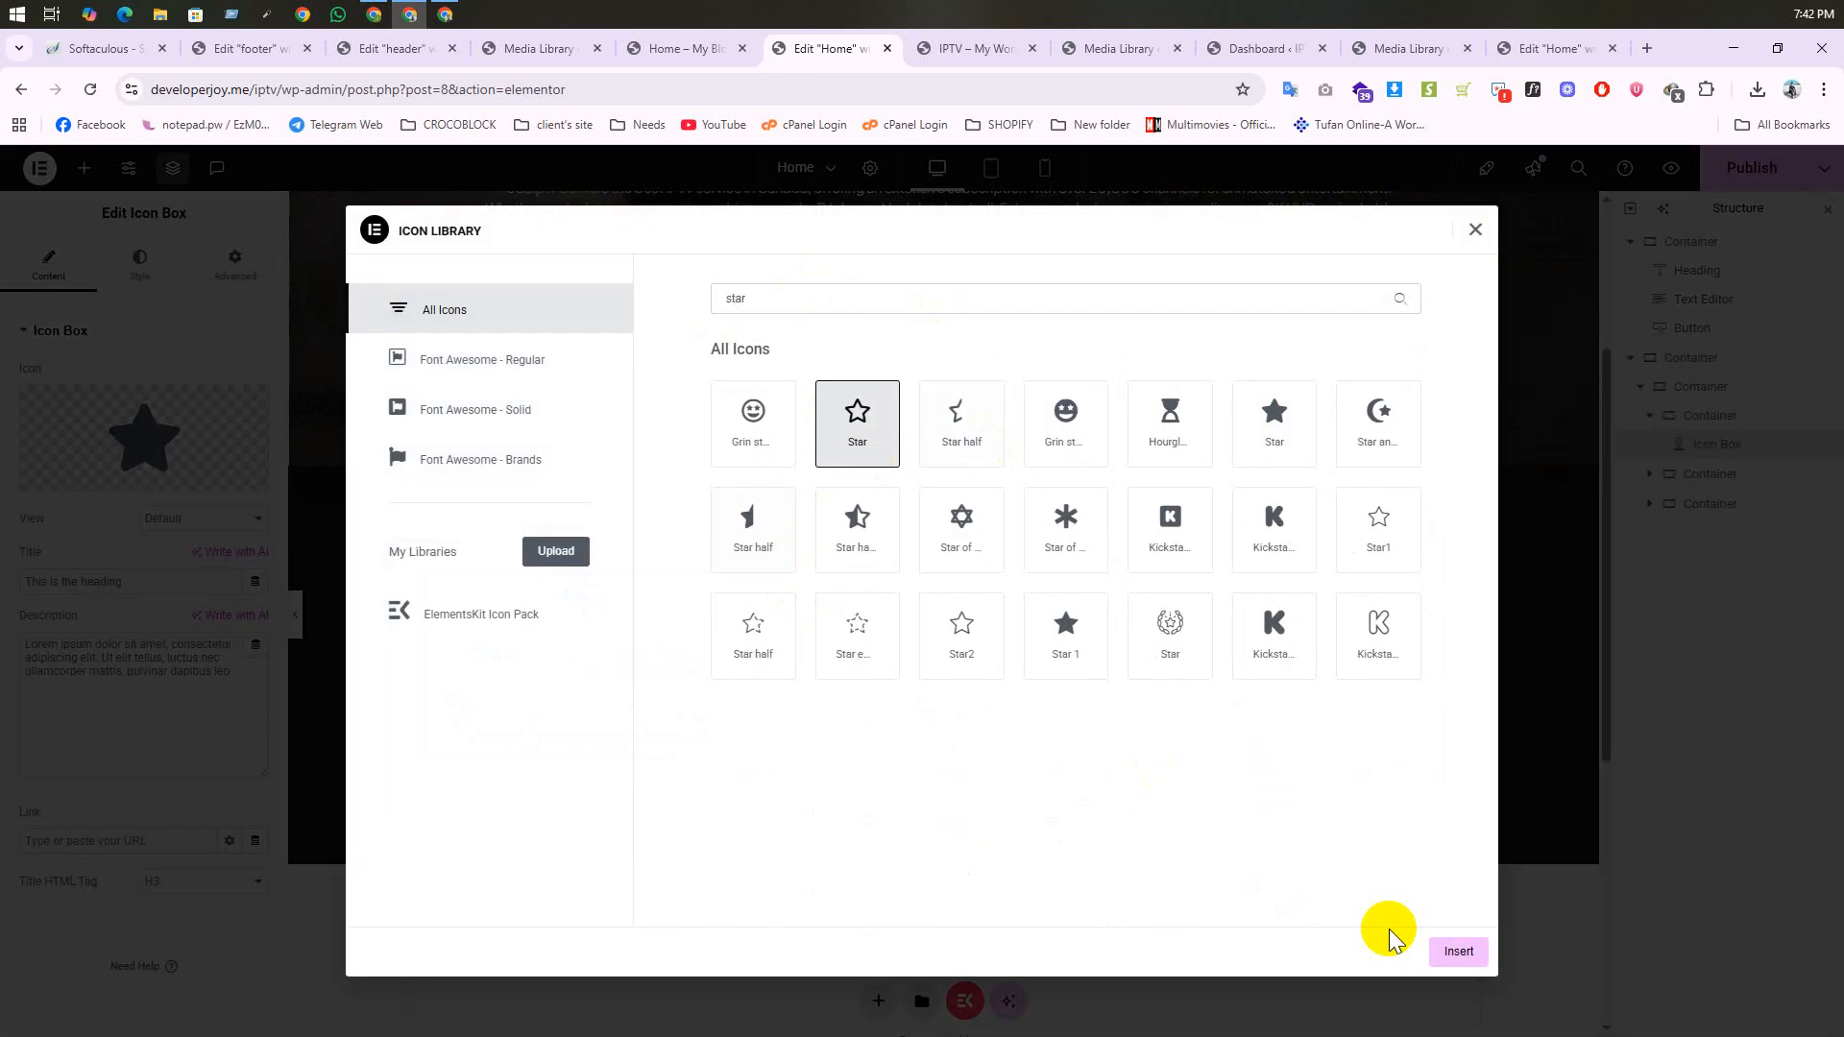
pyautogui.click(1457, 951)
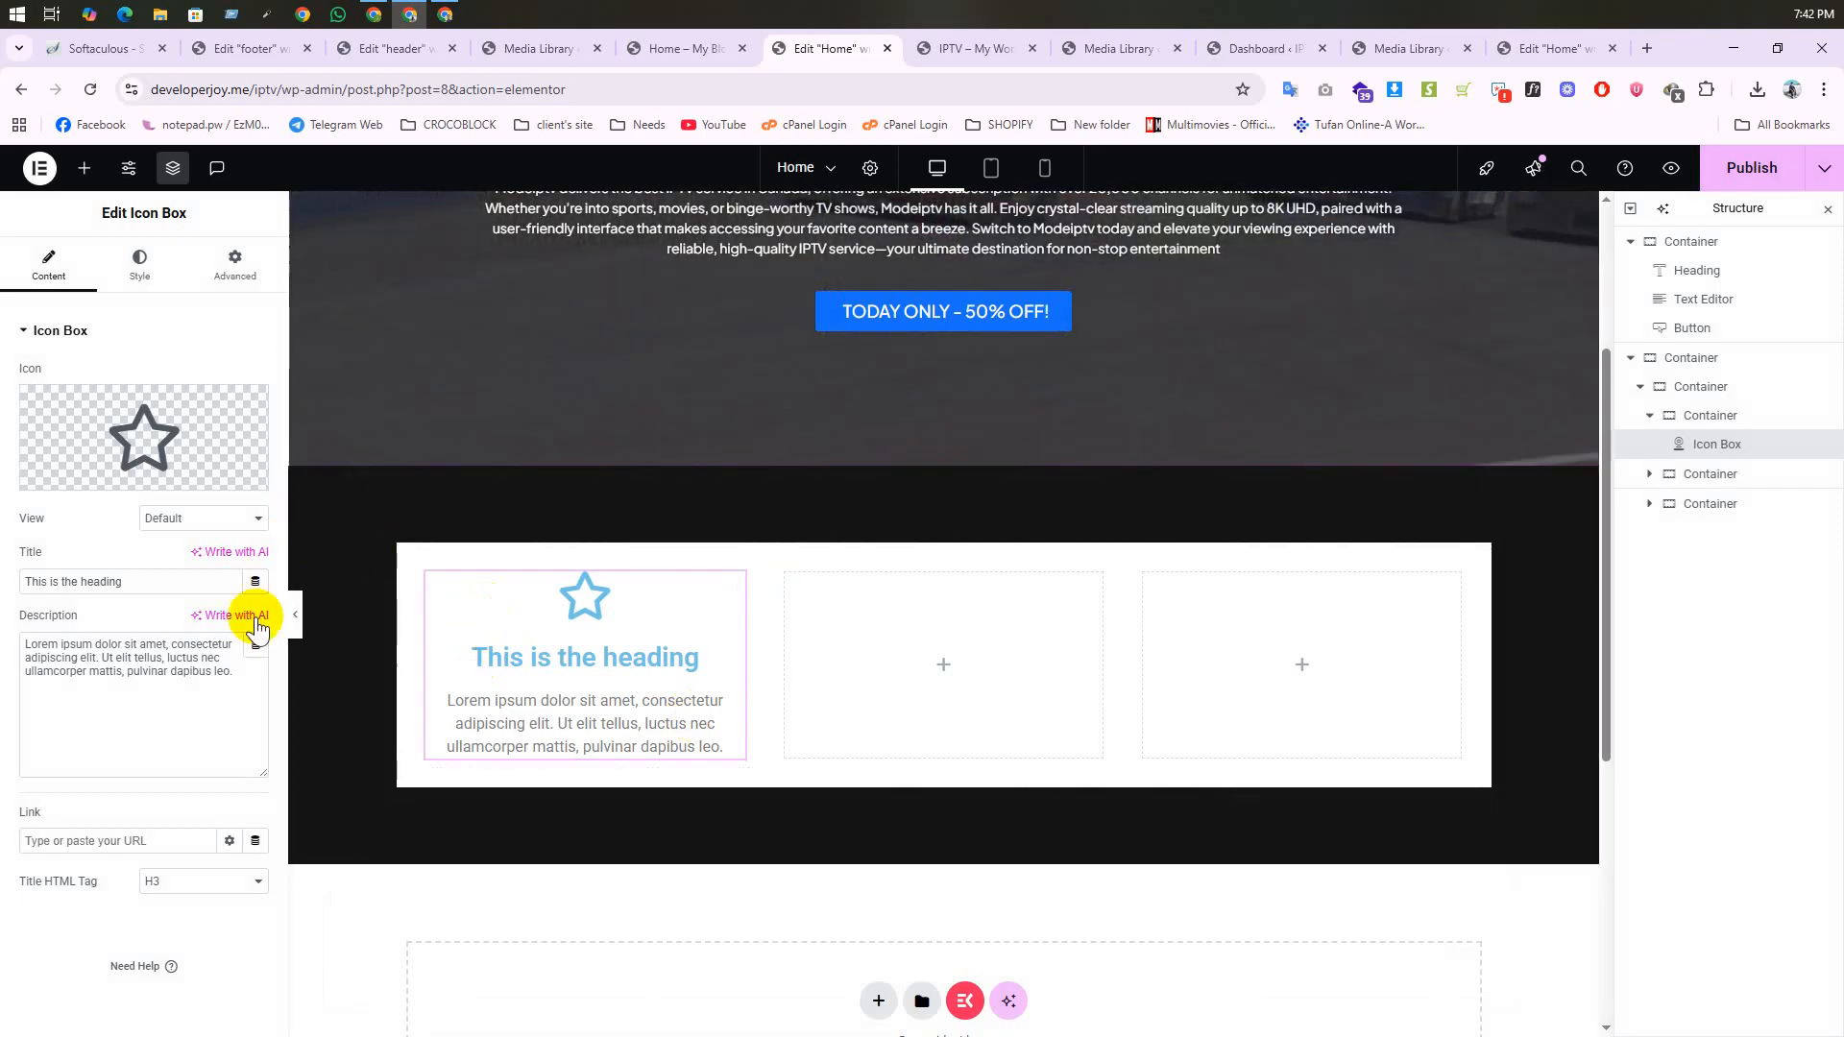
# Step: Copy the reference card's first title, "Leading IPTV Provider in Canada", into the Icon Box title
pyautogui.click(928, 49)
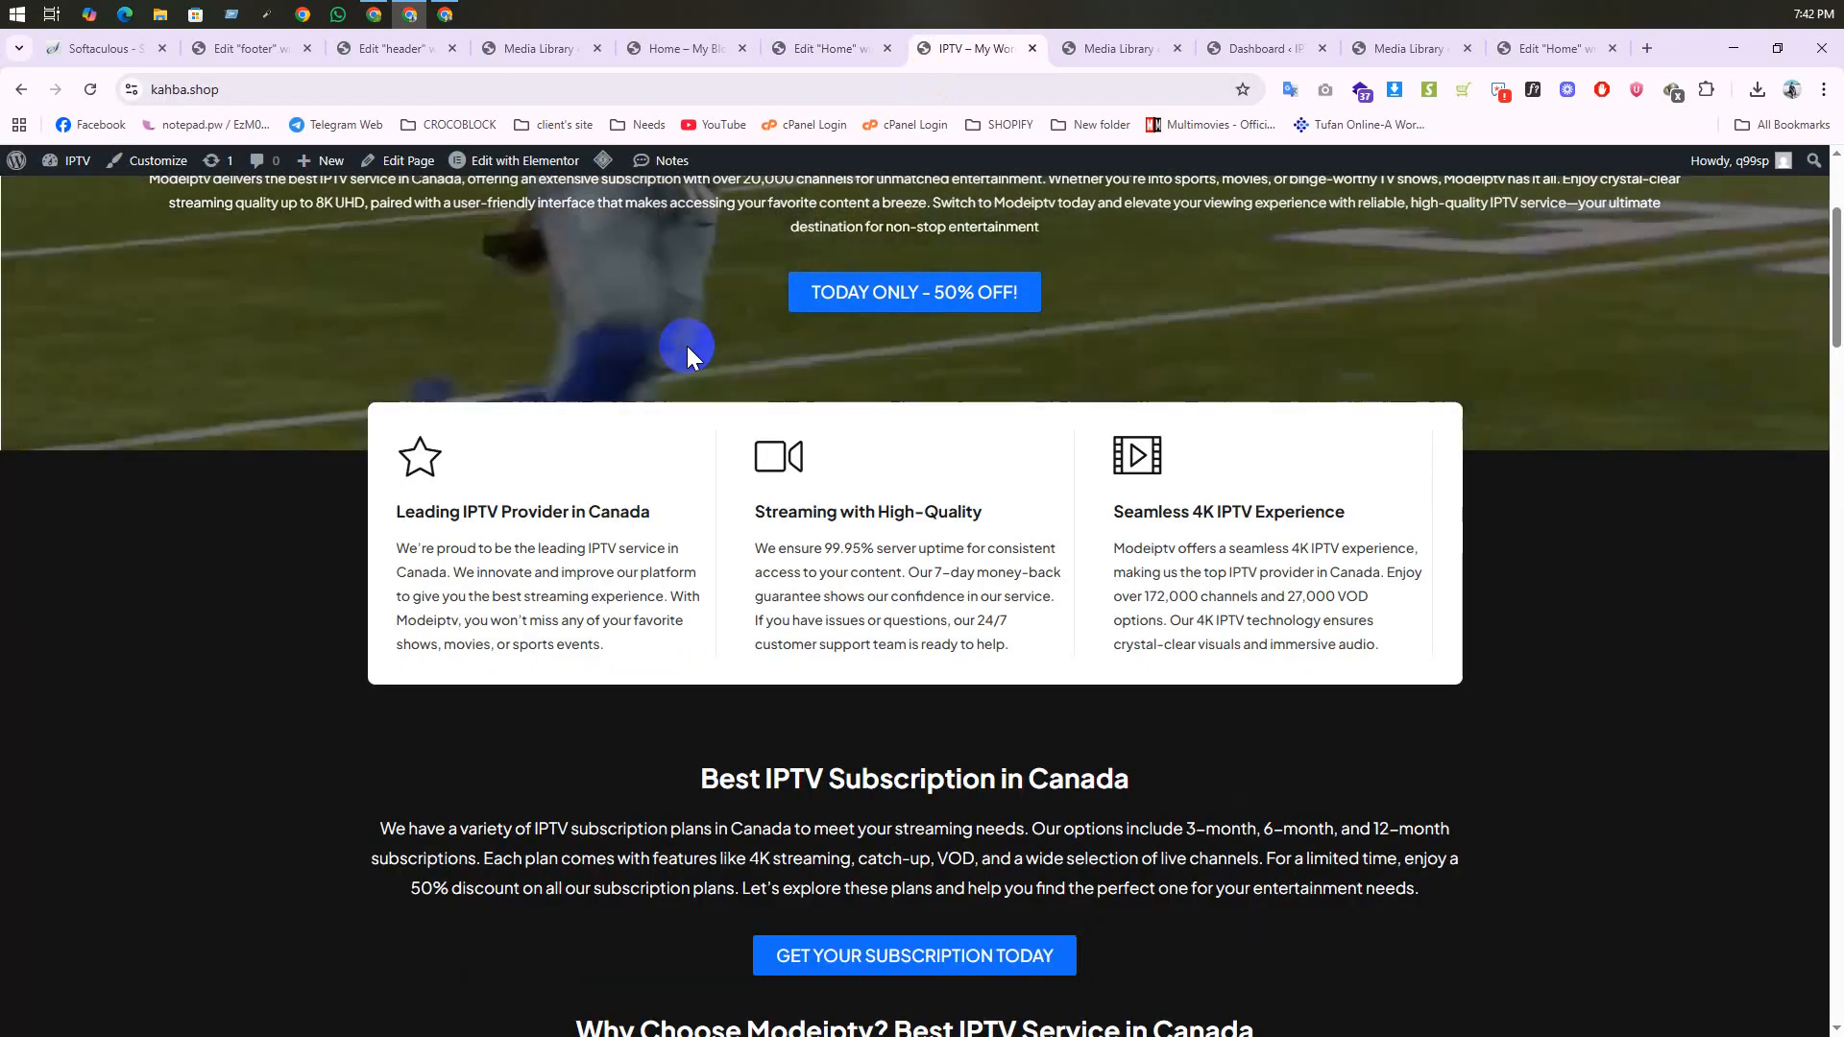
pyautogui.moveTo(658, 513); pyautogui.dragTo(401, 507)
pyautogui.hotkey('ctrl', 'c')
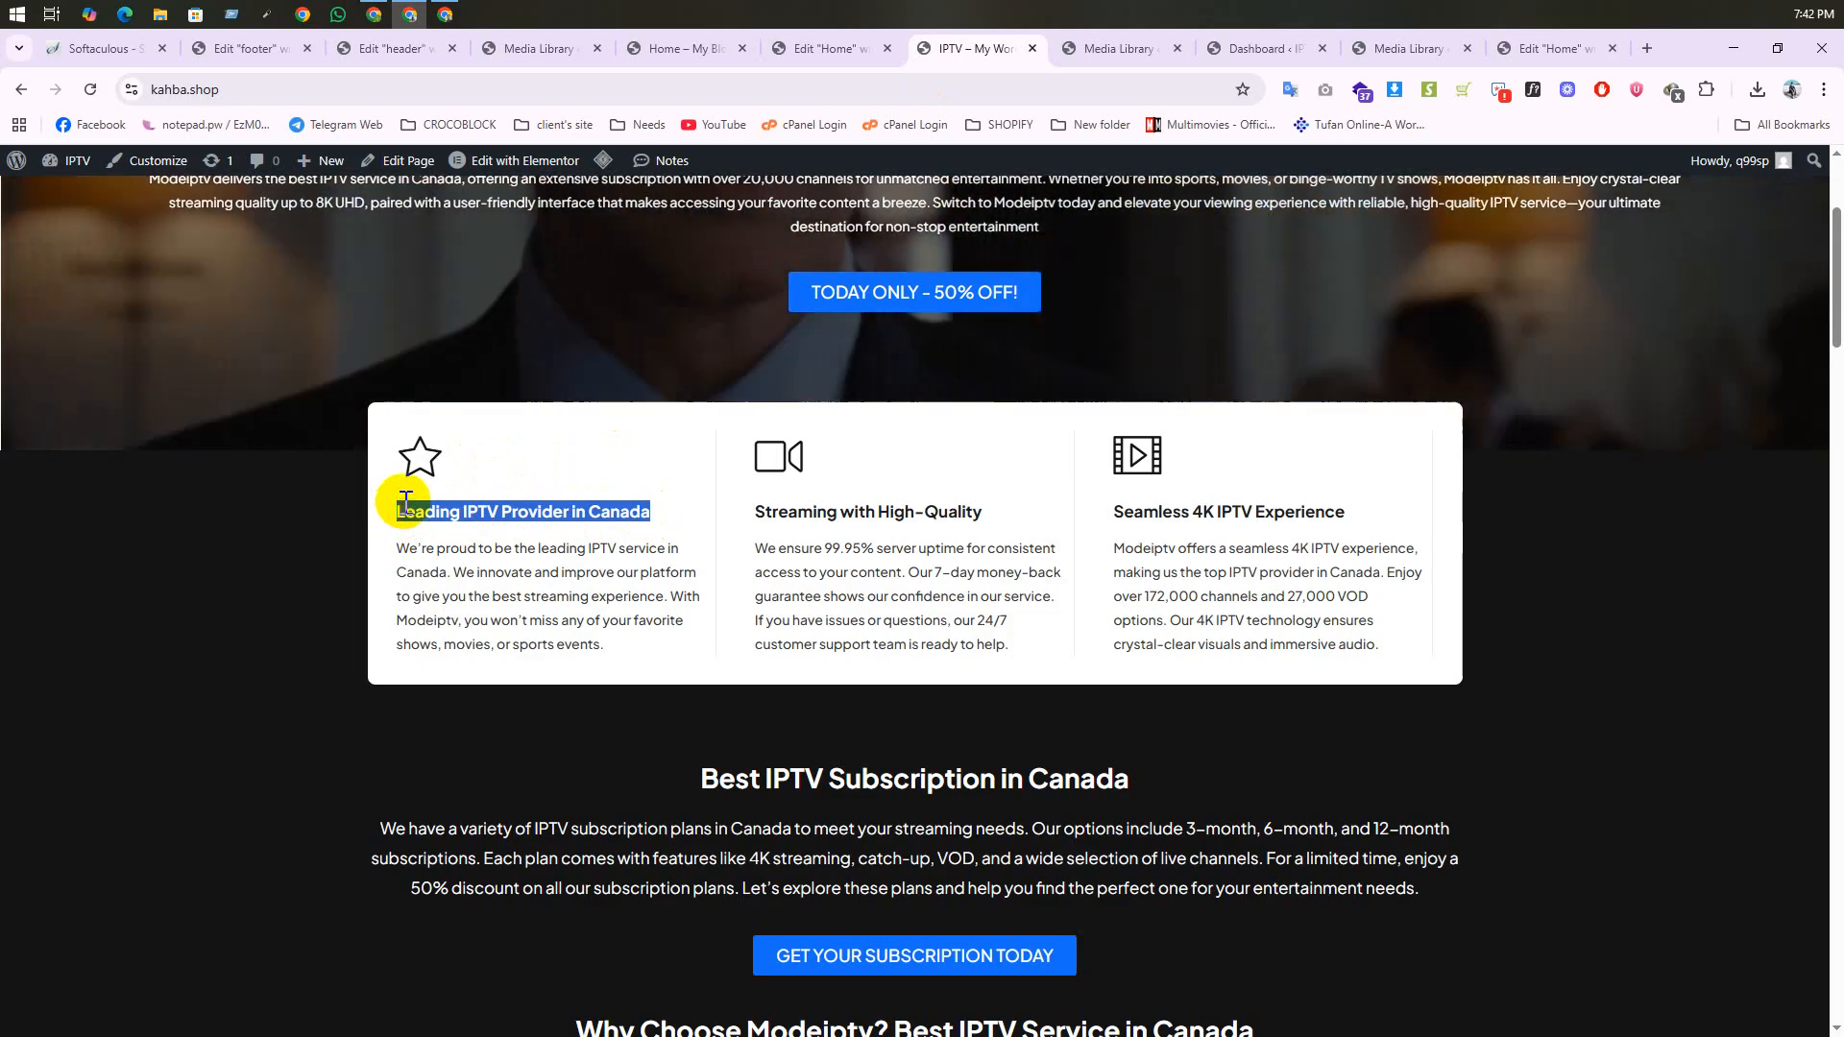
pyautogui.click(809, 52)
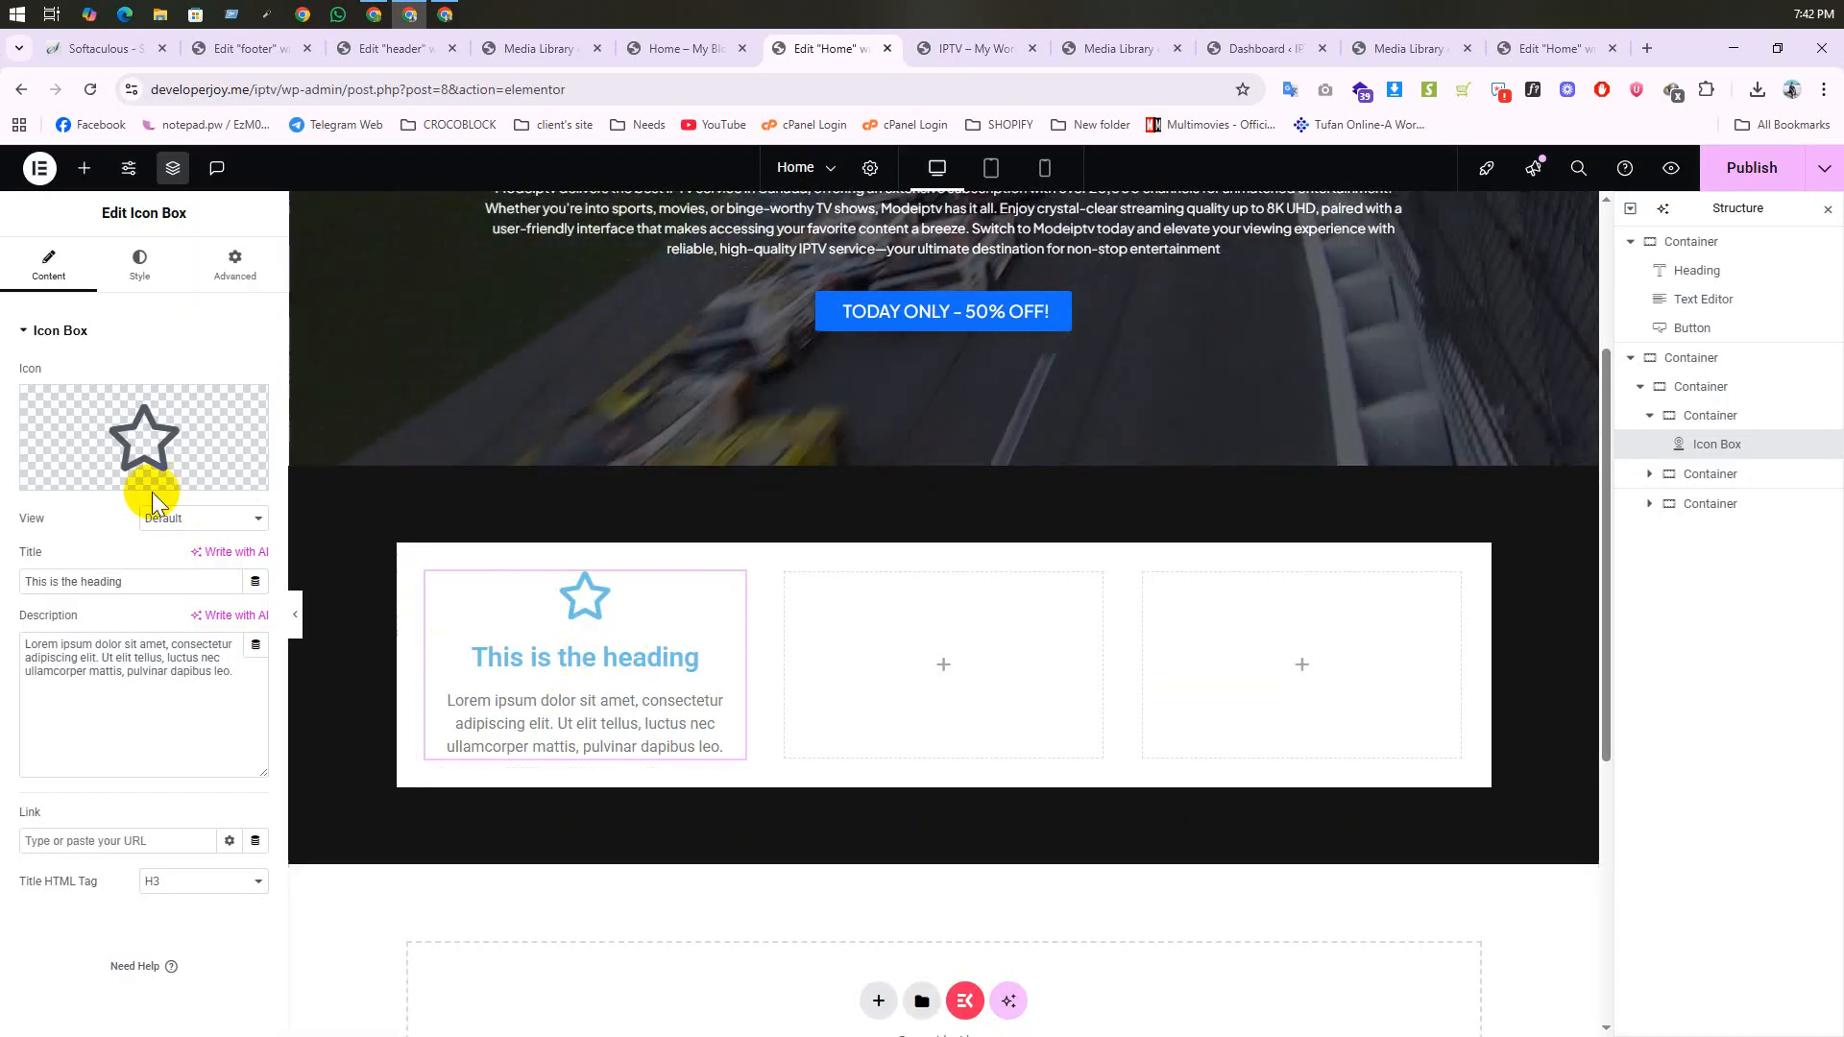
pyautogui.tripleClick(166, 585)
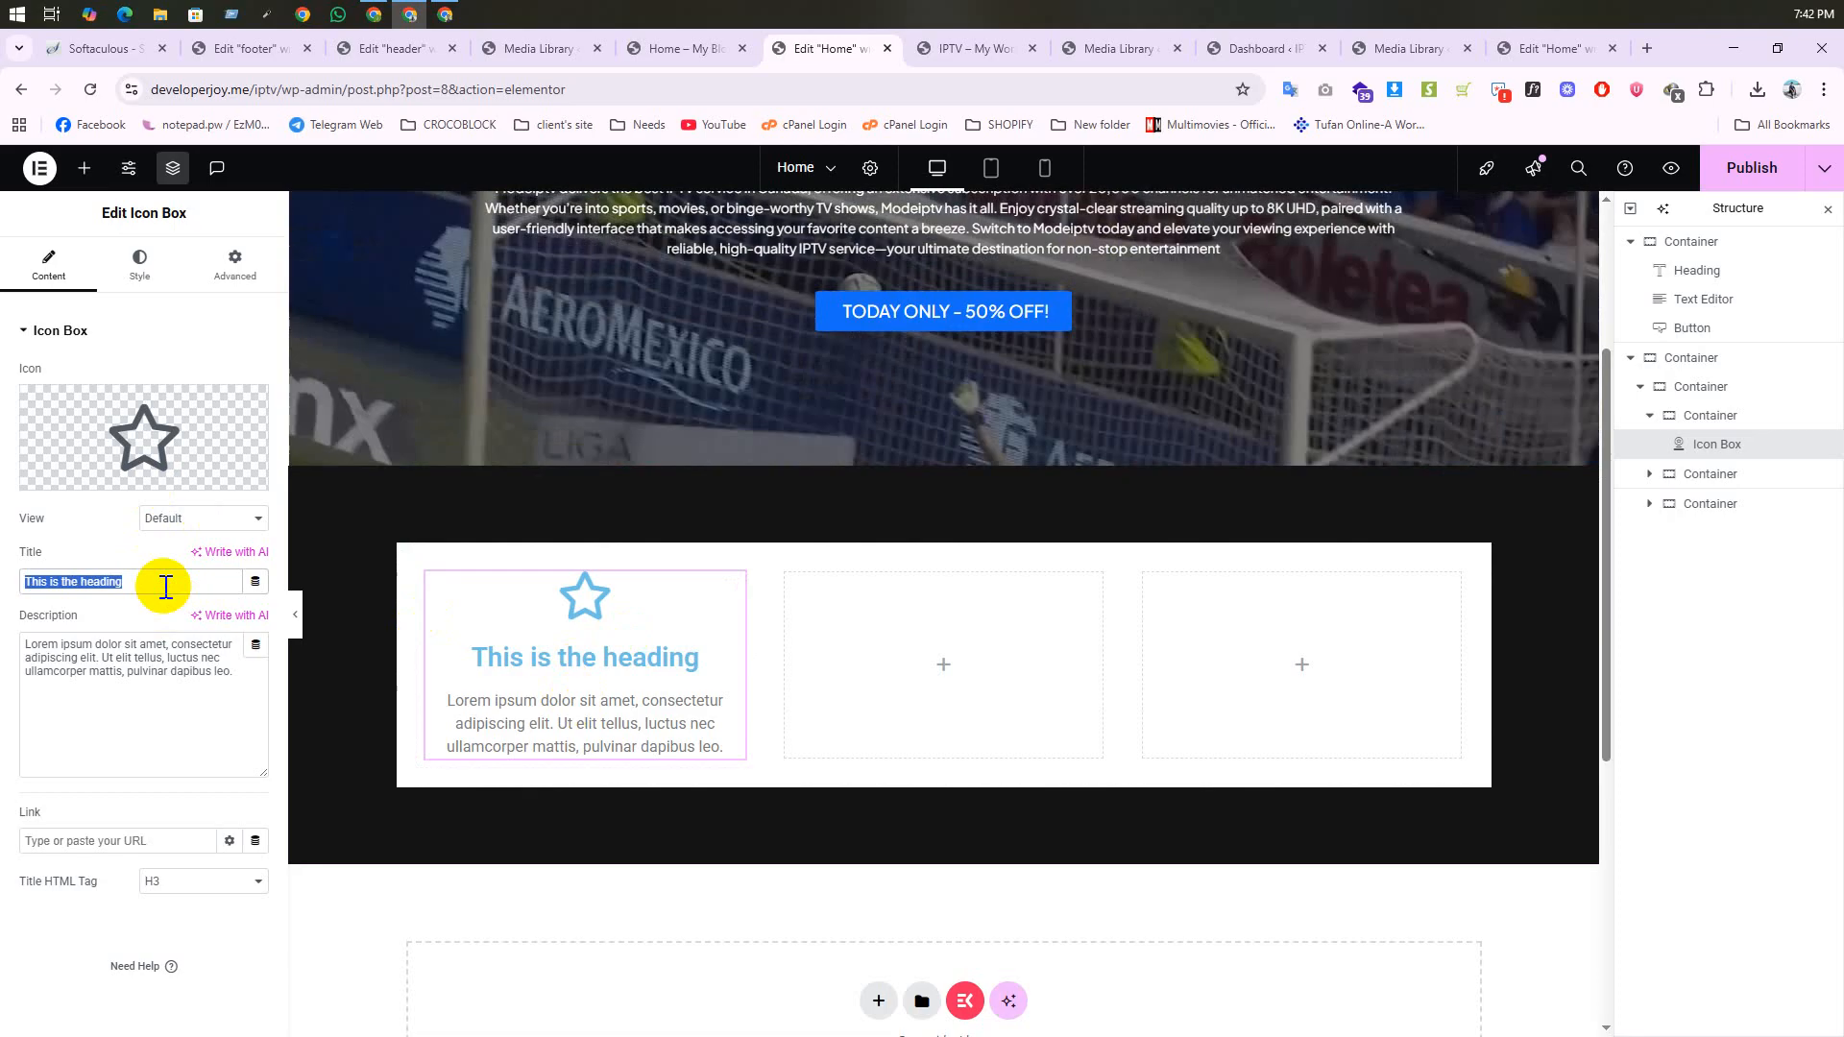
pyautogui.hotkey('ctrl', 'v')
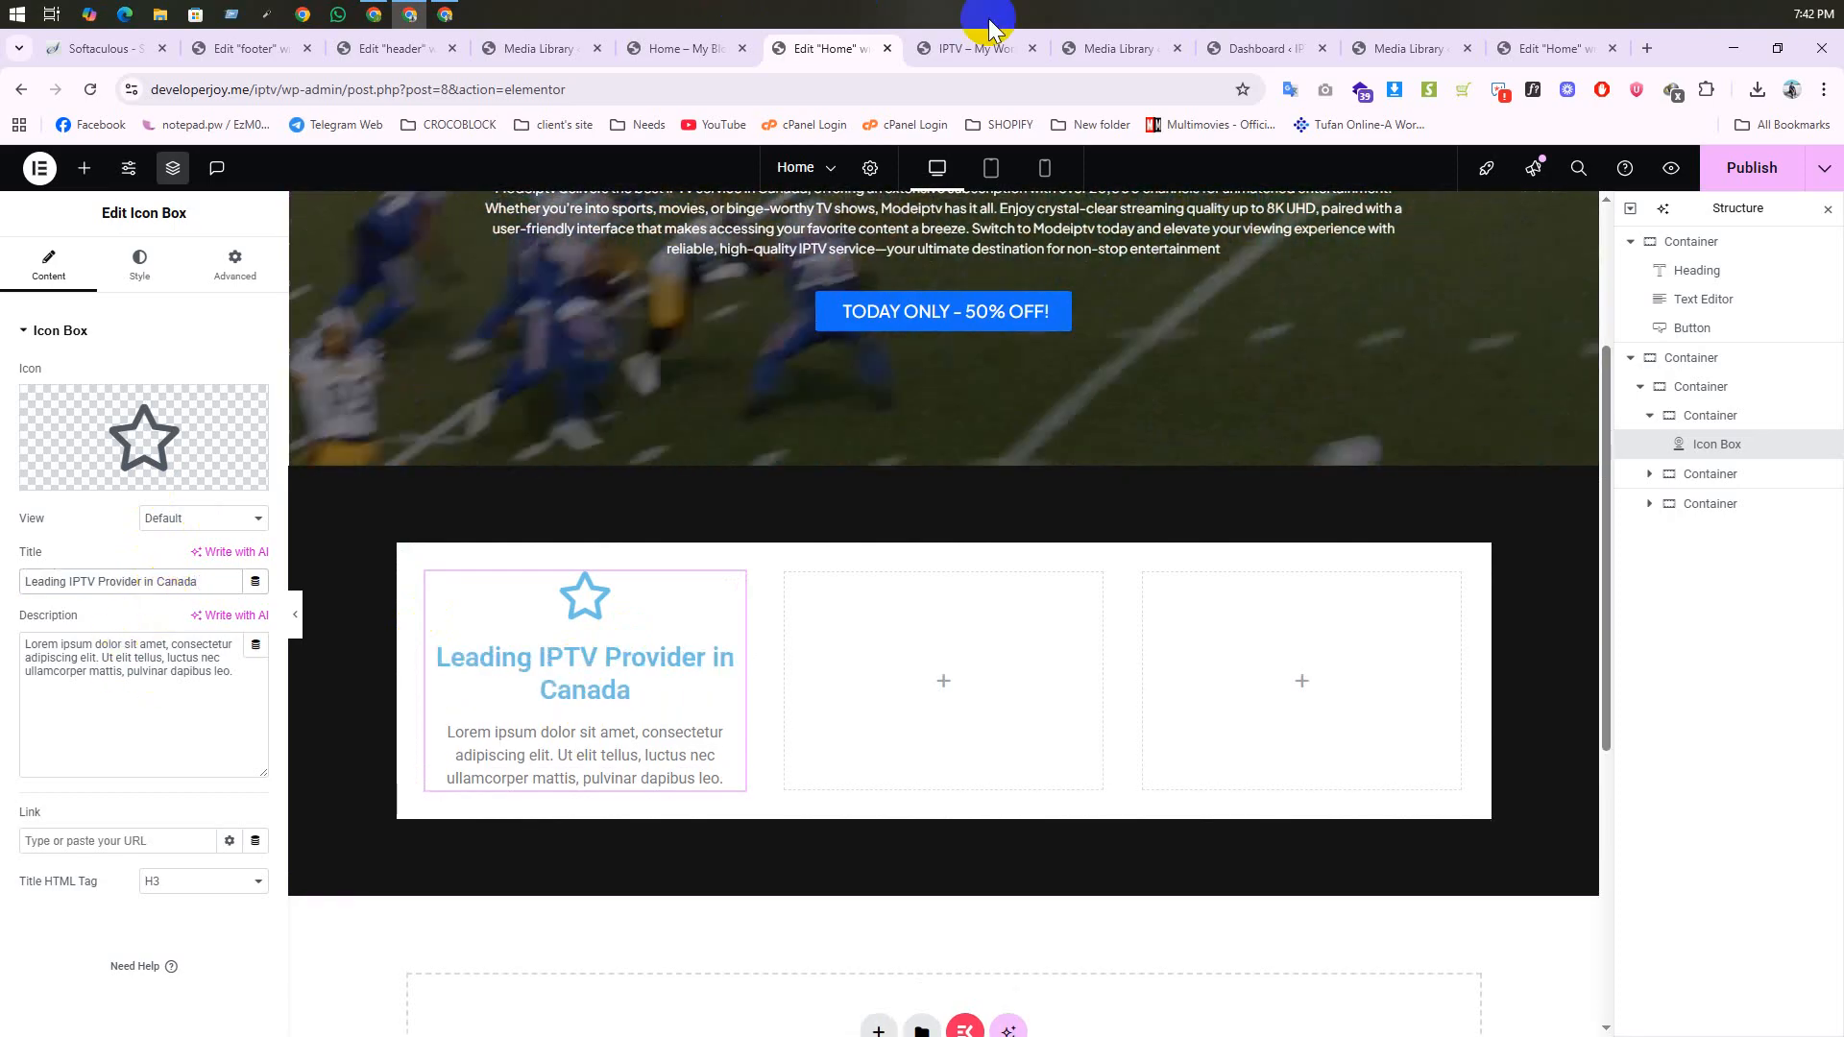
# Step: Copy the reference's "We're proud to be the leading IPTV service in Canada…" paragraph into the Icon Box description and left-align the box
pyautogui.click(972, 48)
pyautogui.moveTo(603, 645); pyautogui.dragTo(408, 574)
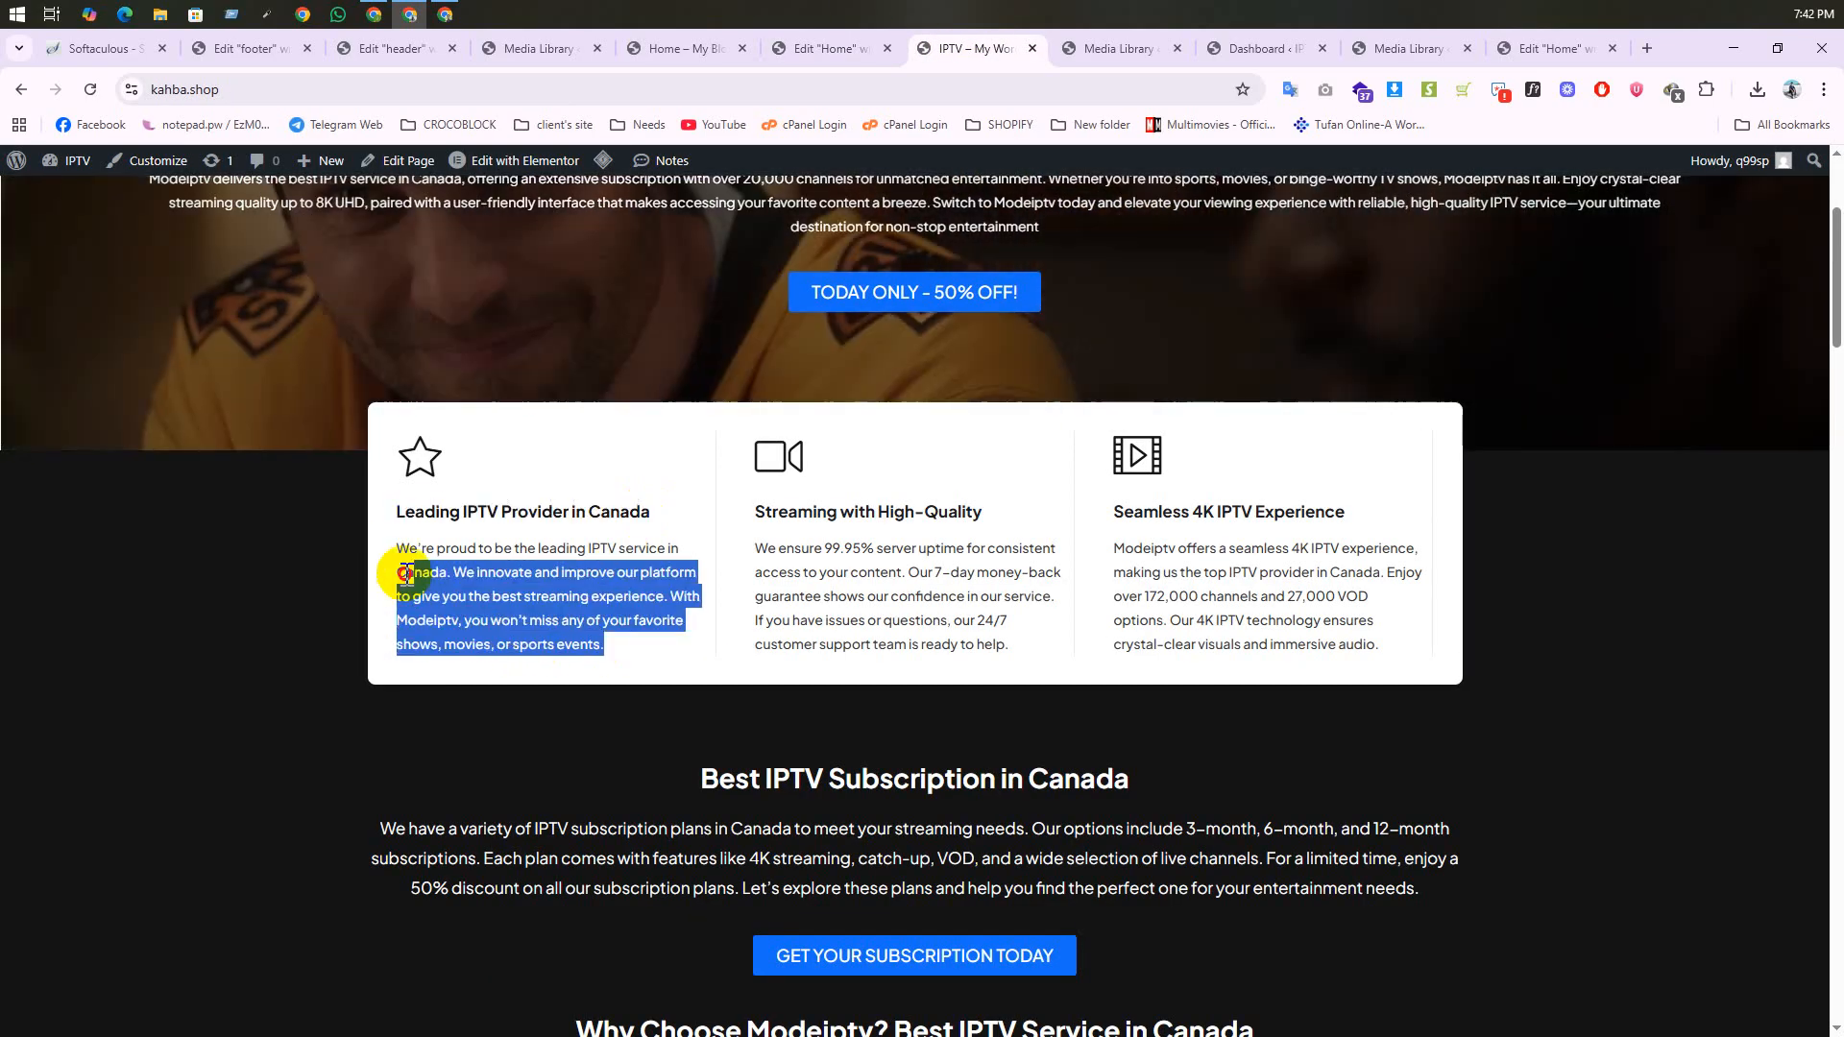
pyautogui.click(834, 56)
pyautogui.tripleClick(207, 682)
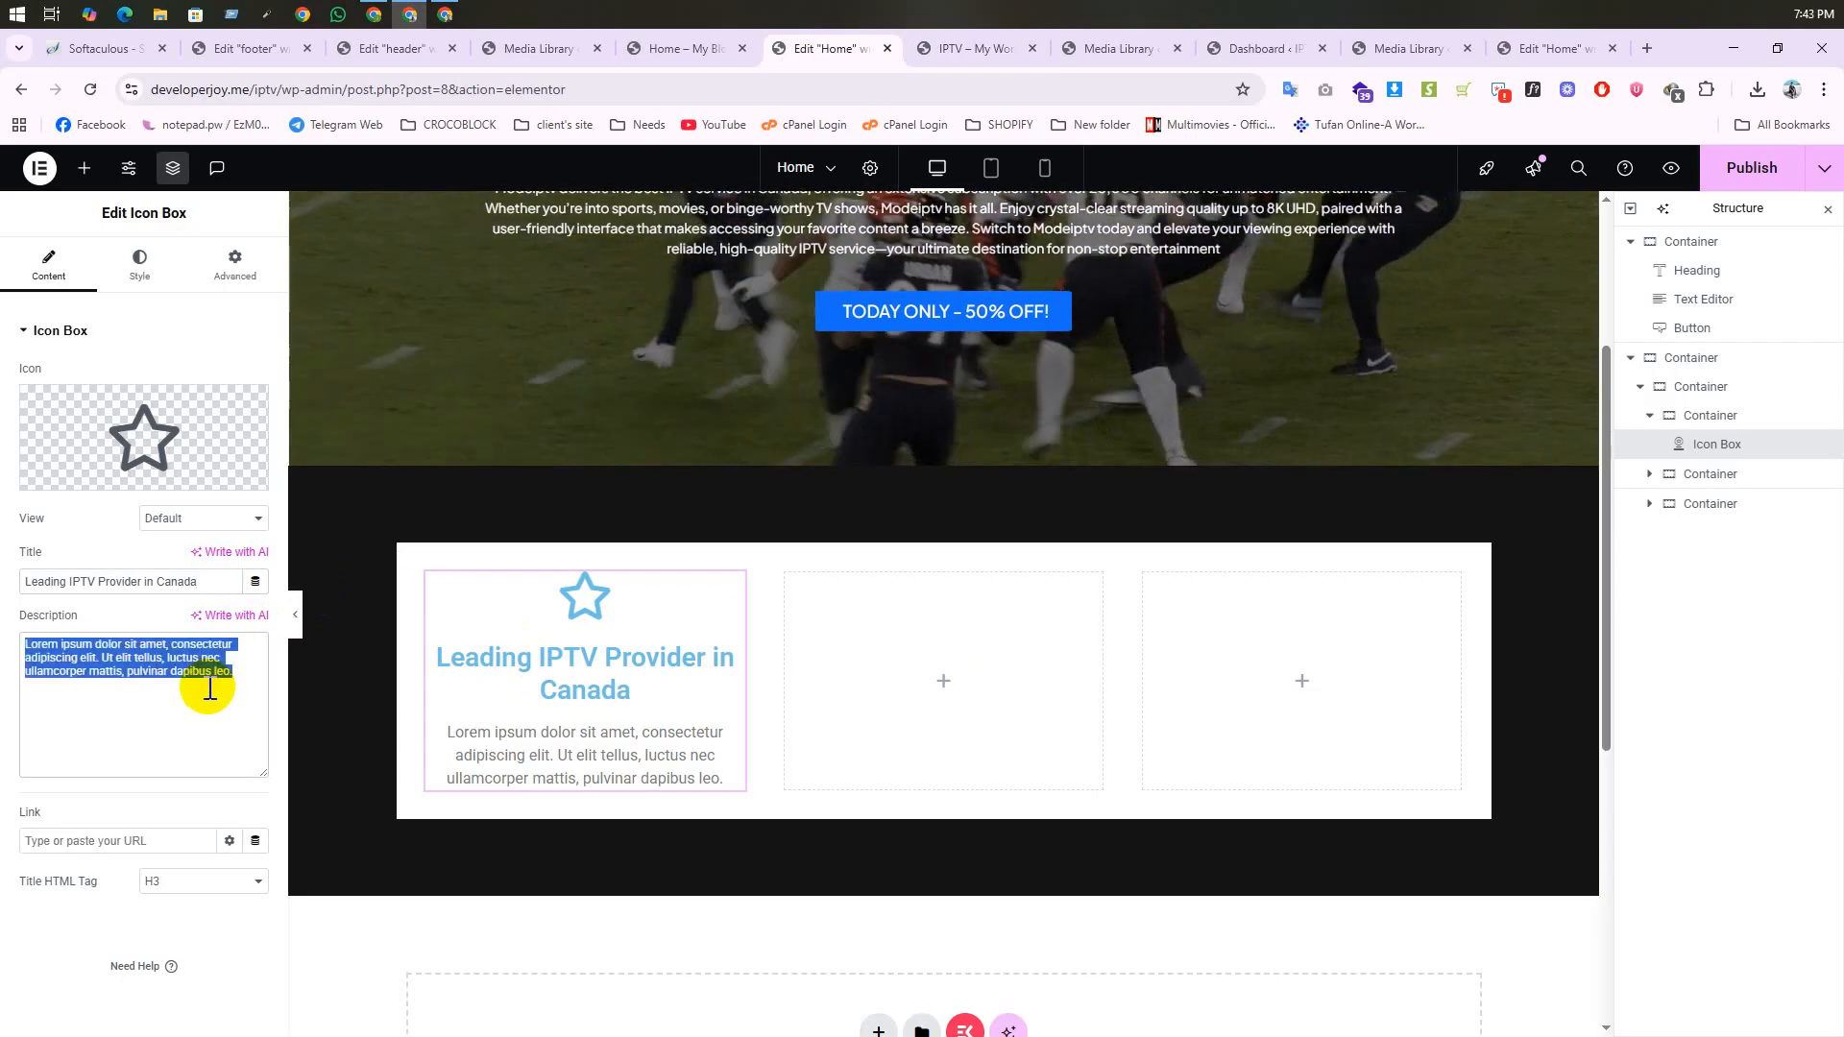
pyautogui.write("We're proud to be the leading IPTV service in Canada. We innovate and improve our platform to give you the best streaming experience. With Modeiptv, you won't miss any of your favorite shows, movies, or sports events.")
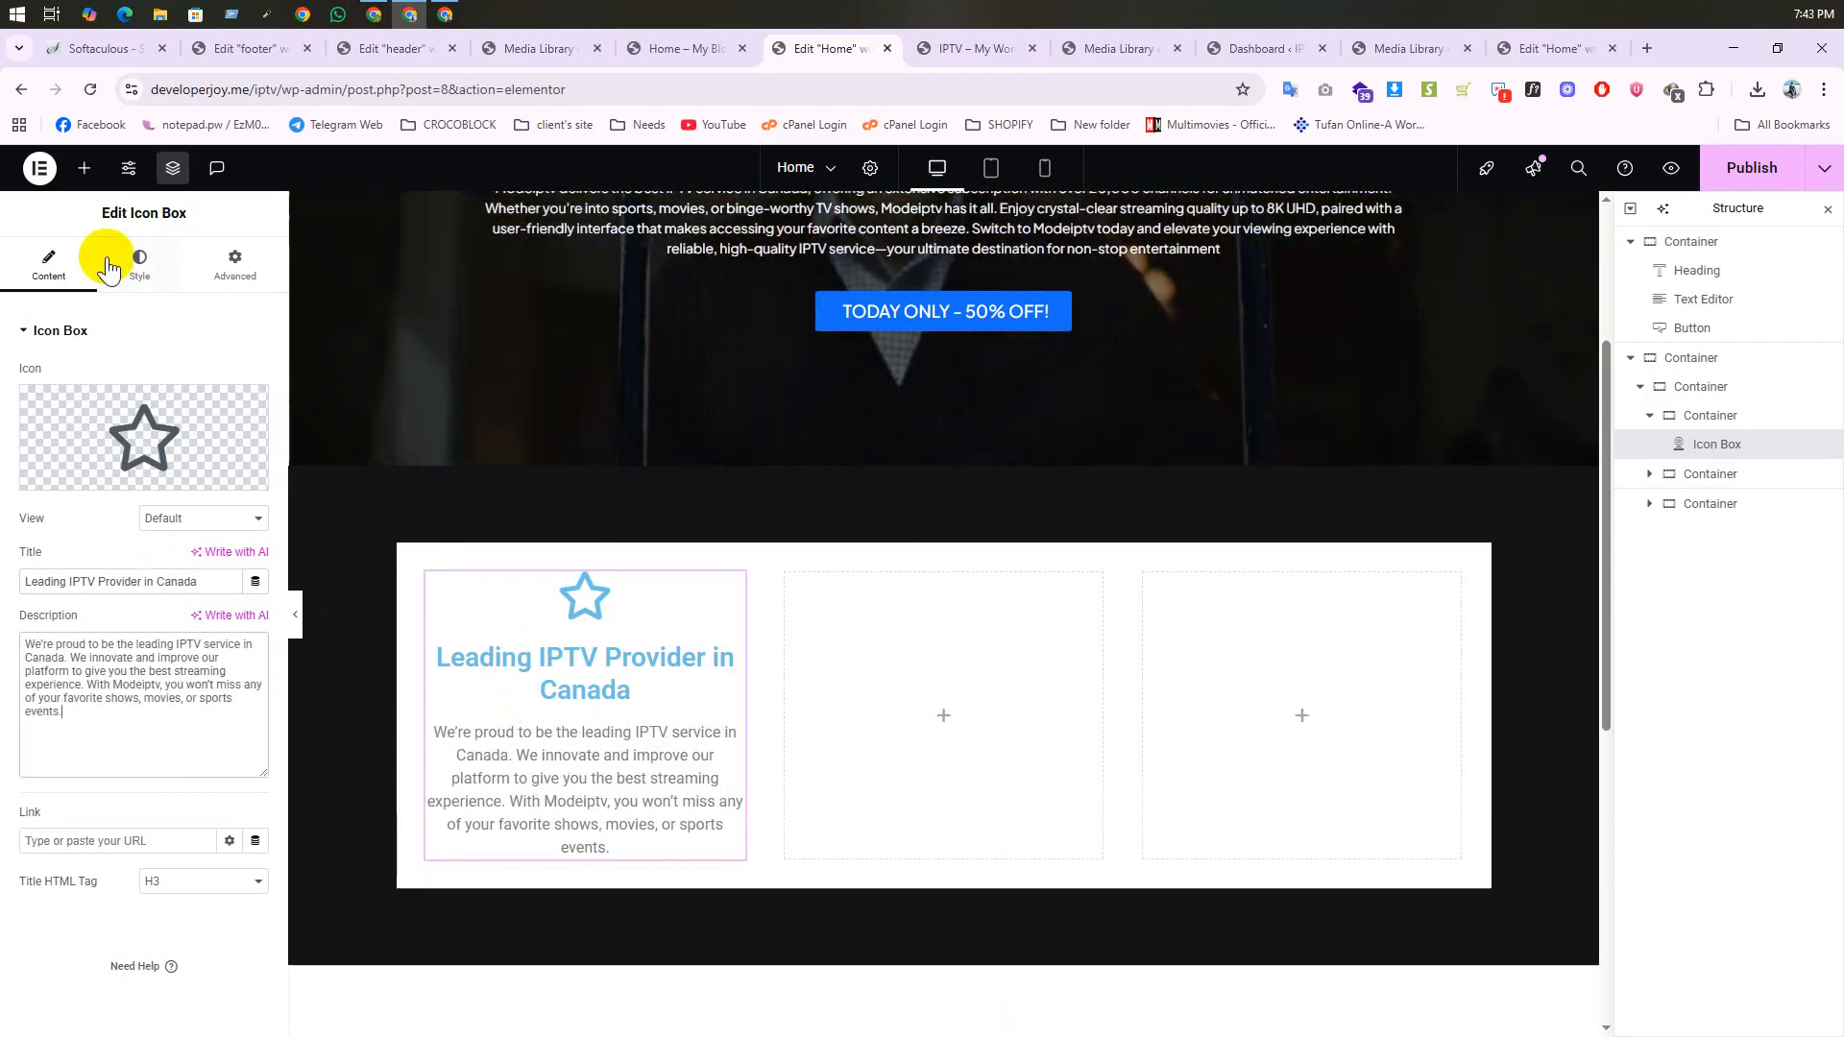
pyautogui.click(137, 264)
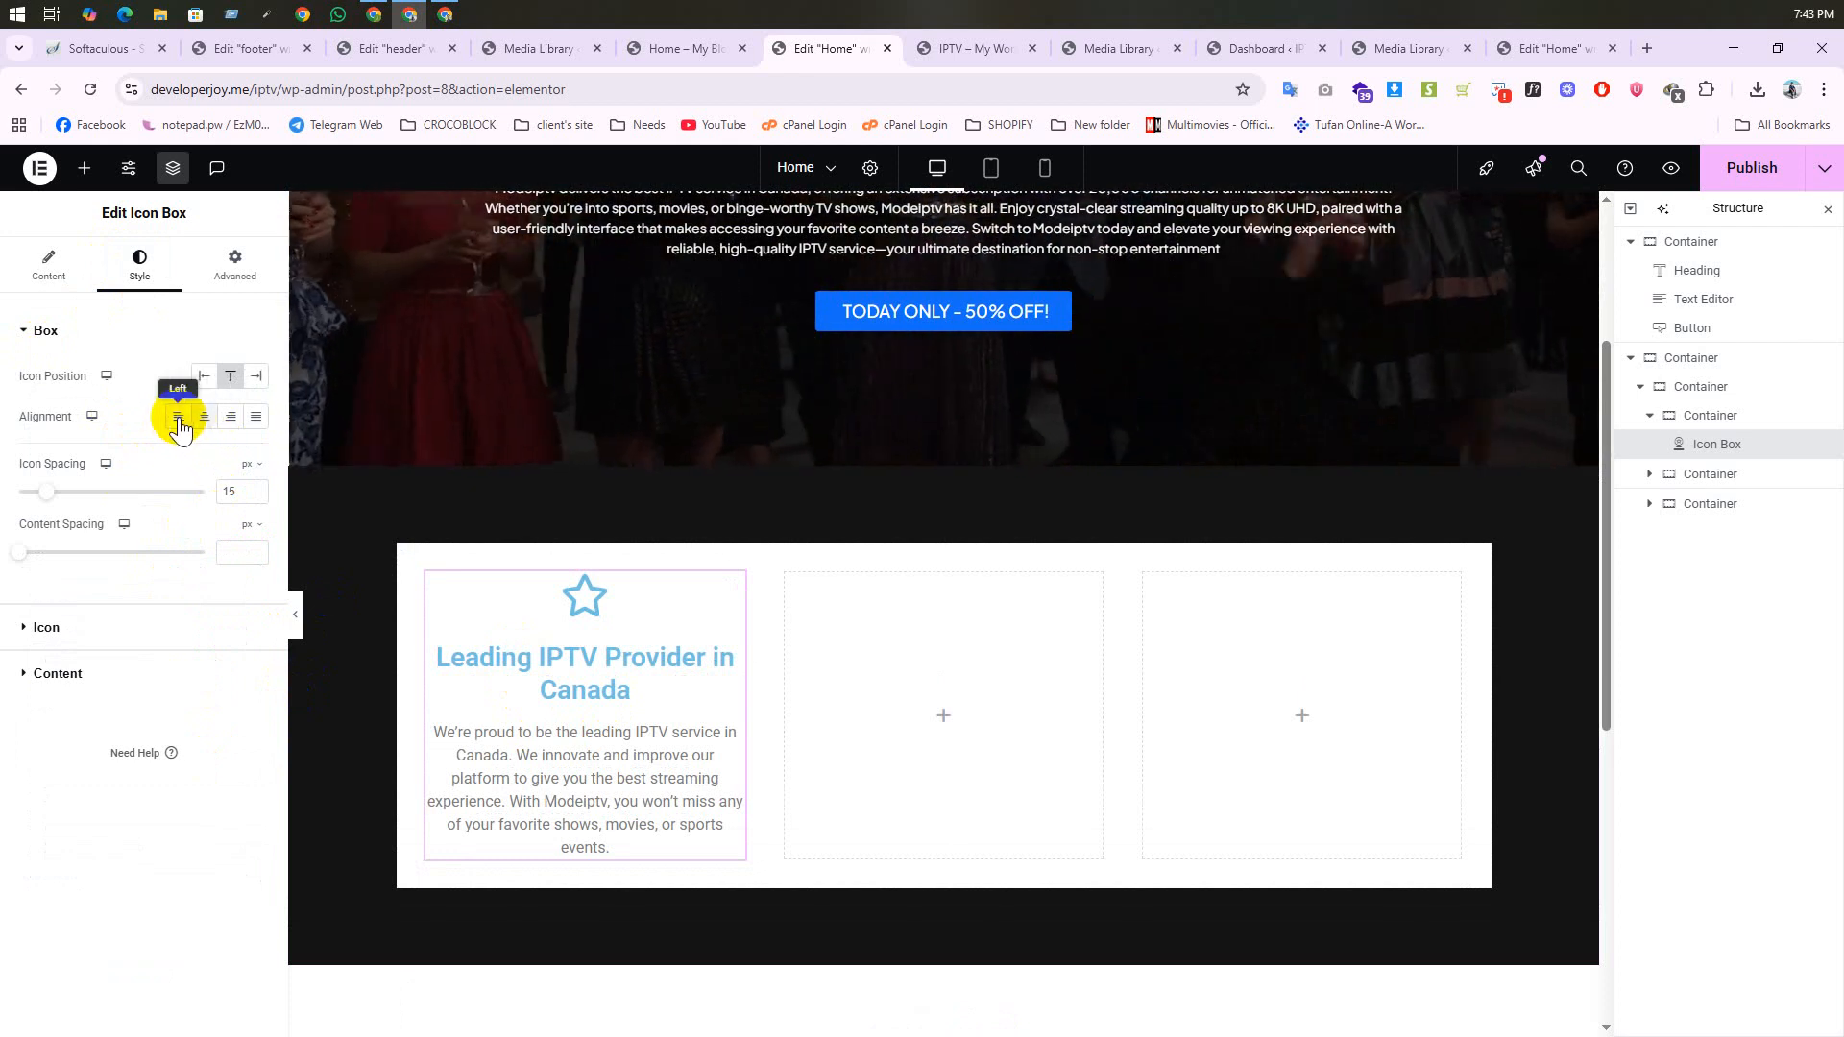
pyautogui.click(179, 419)
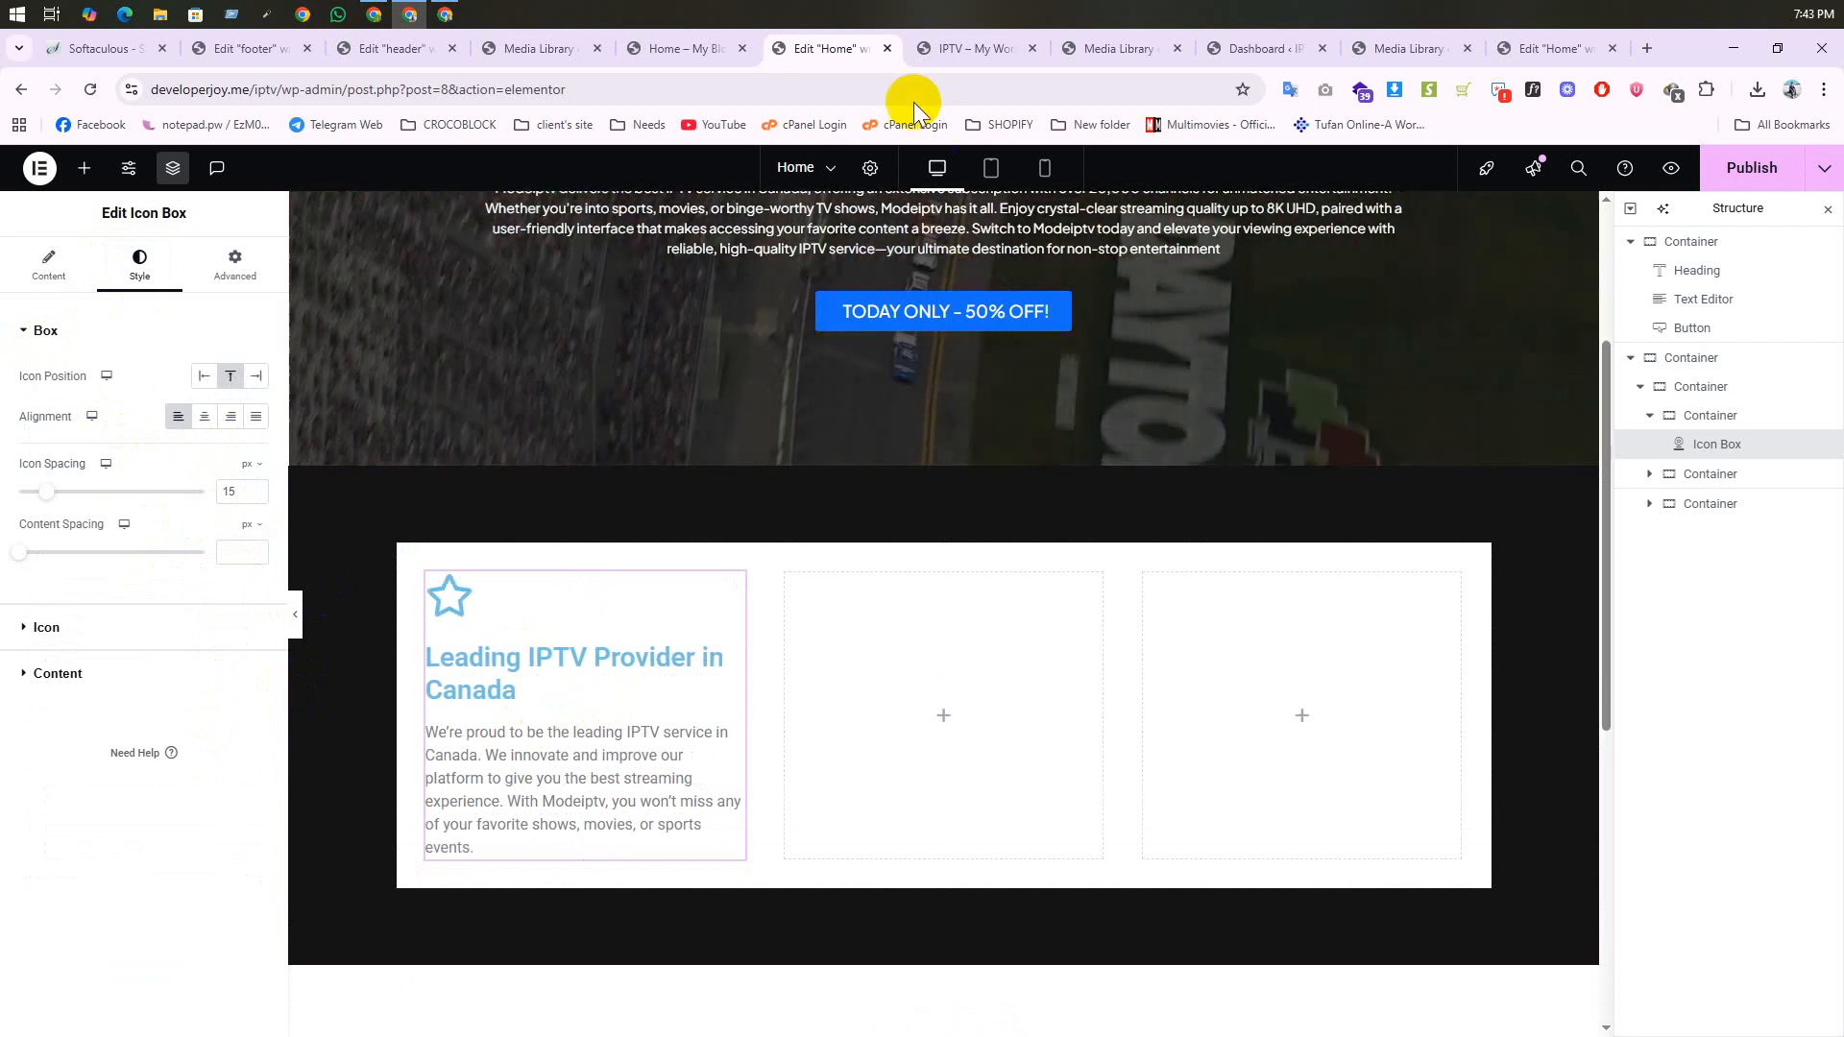
# Step: Inspect the reference card's first title with WhatFont and copy its font family name
pyautogui.click(947, 60)
pyautogui.click(548, 481)
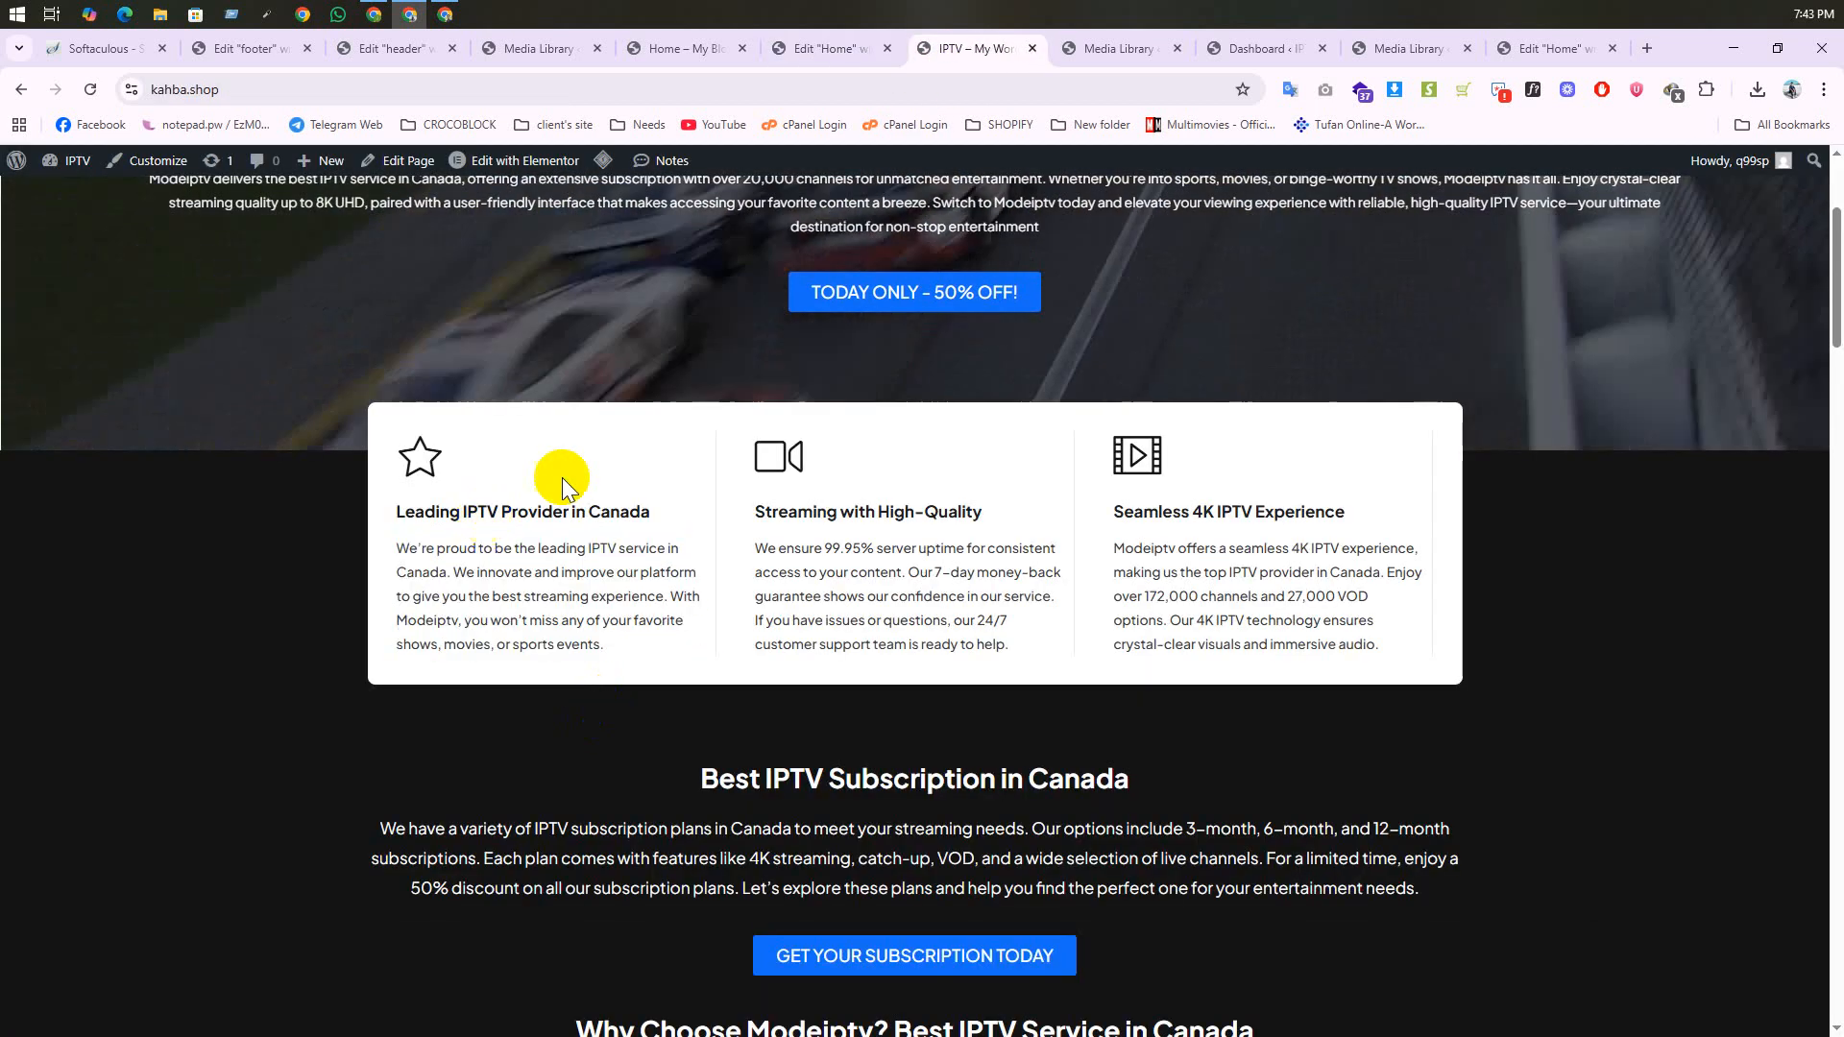
pyautogui.click(1531, 89)
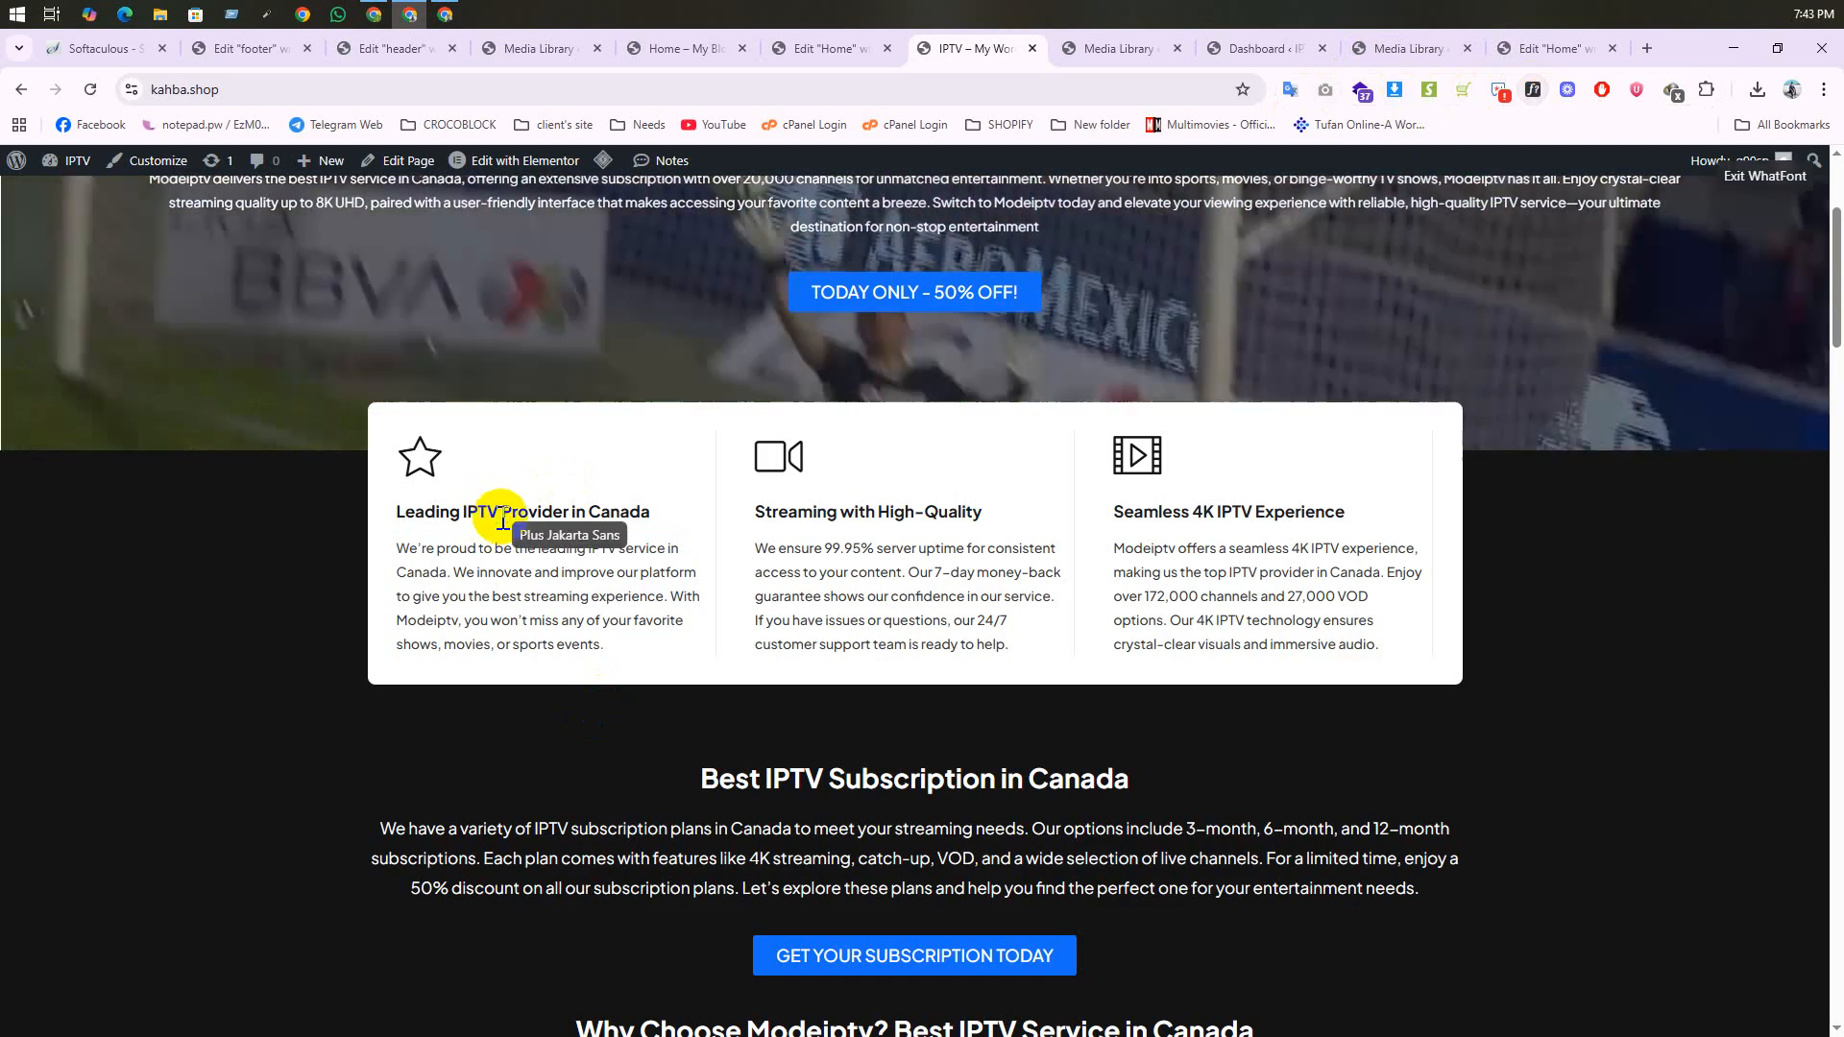
pyautogui.click(513, 504)
pyautogui.moveTo(617, 544); pyautogui.dragTo(496, 539)
pyautogui.press('super+c')
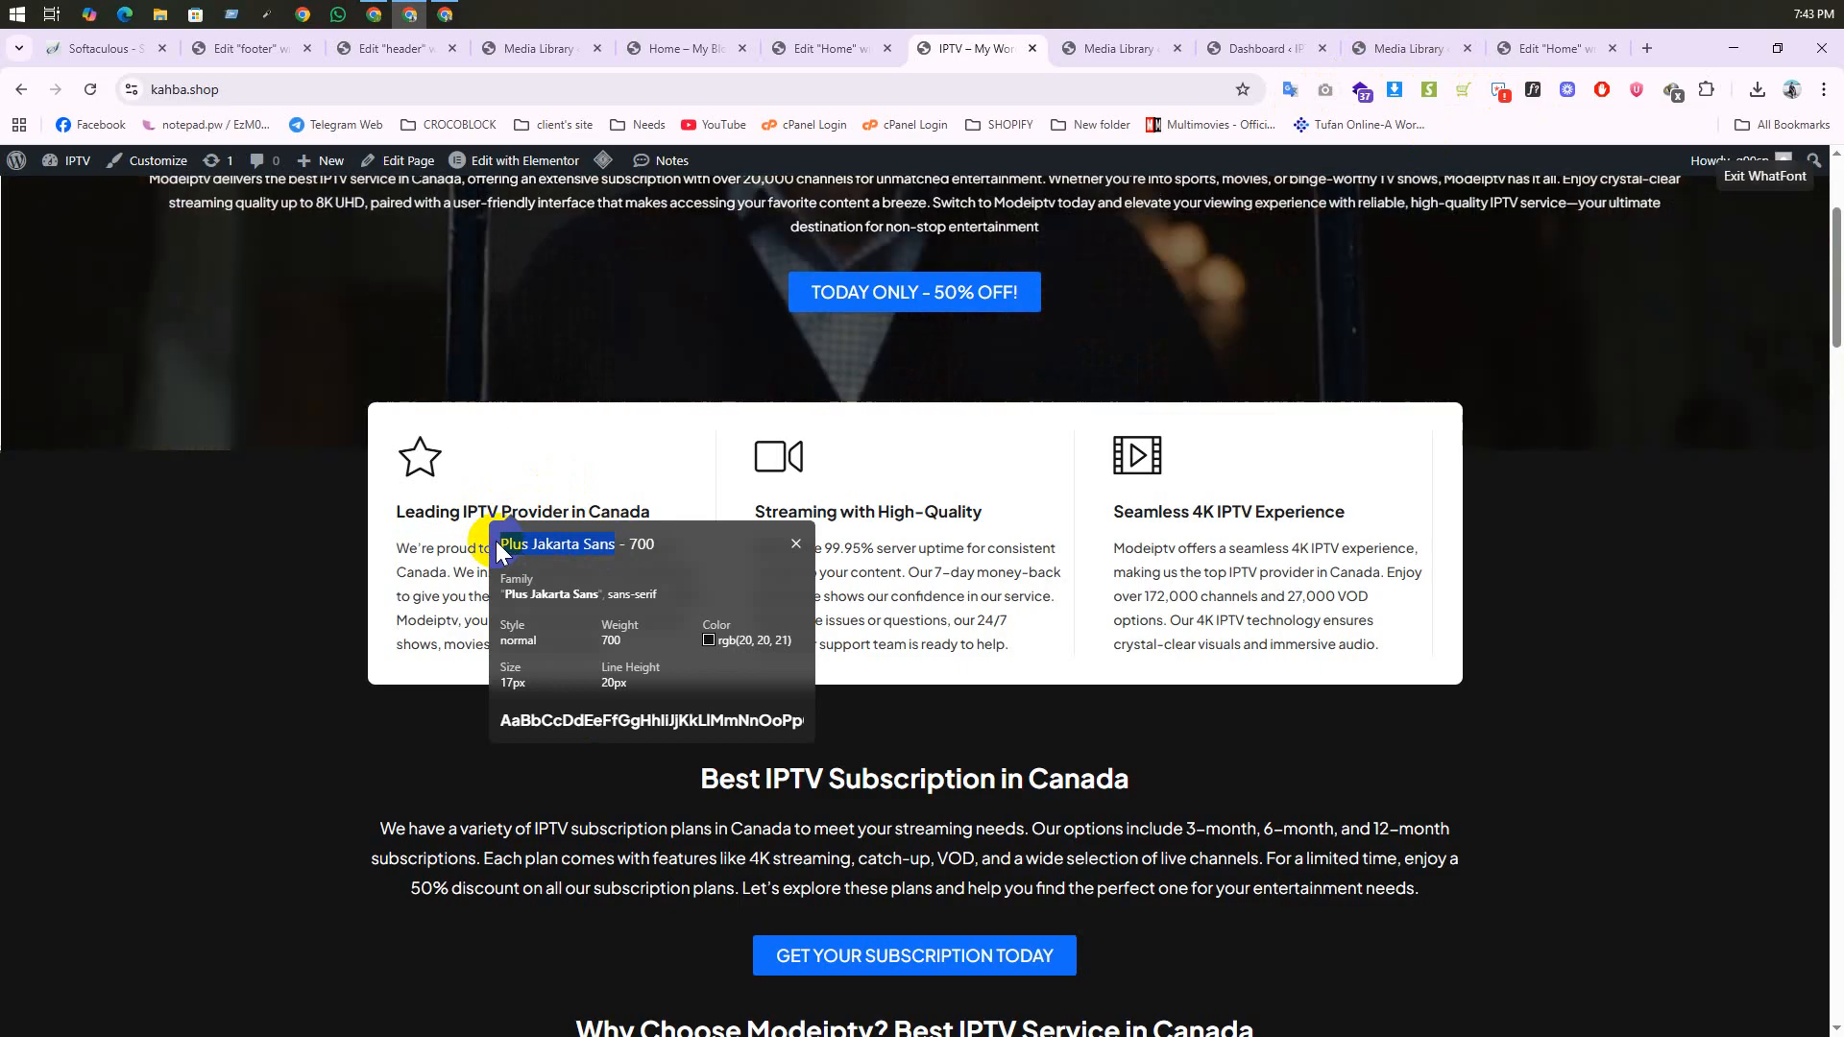
# Step: Set the Icon Box title color to black, #000000
pyautogui.click(824, 48)
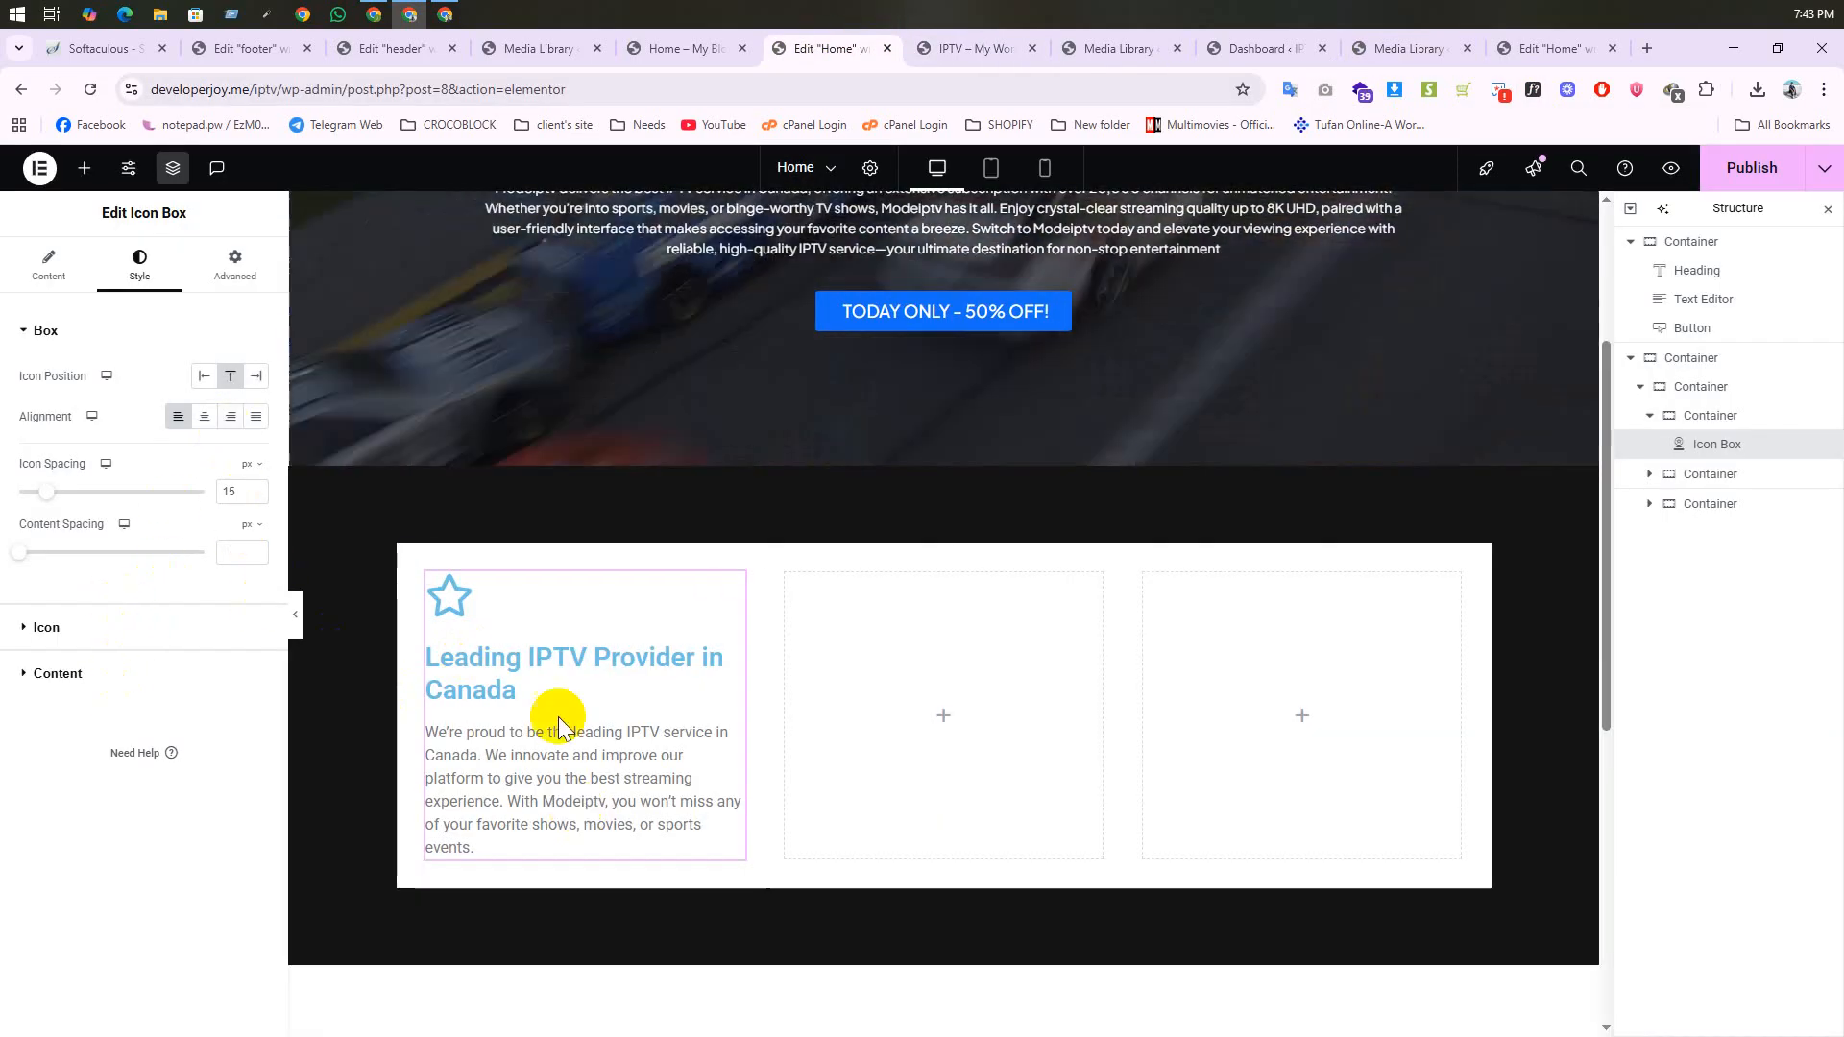
pyautogui.click(101, 673)
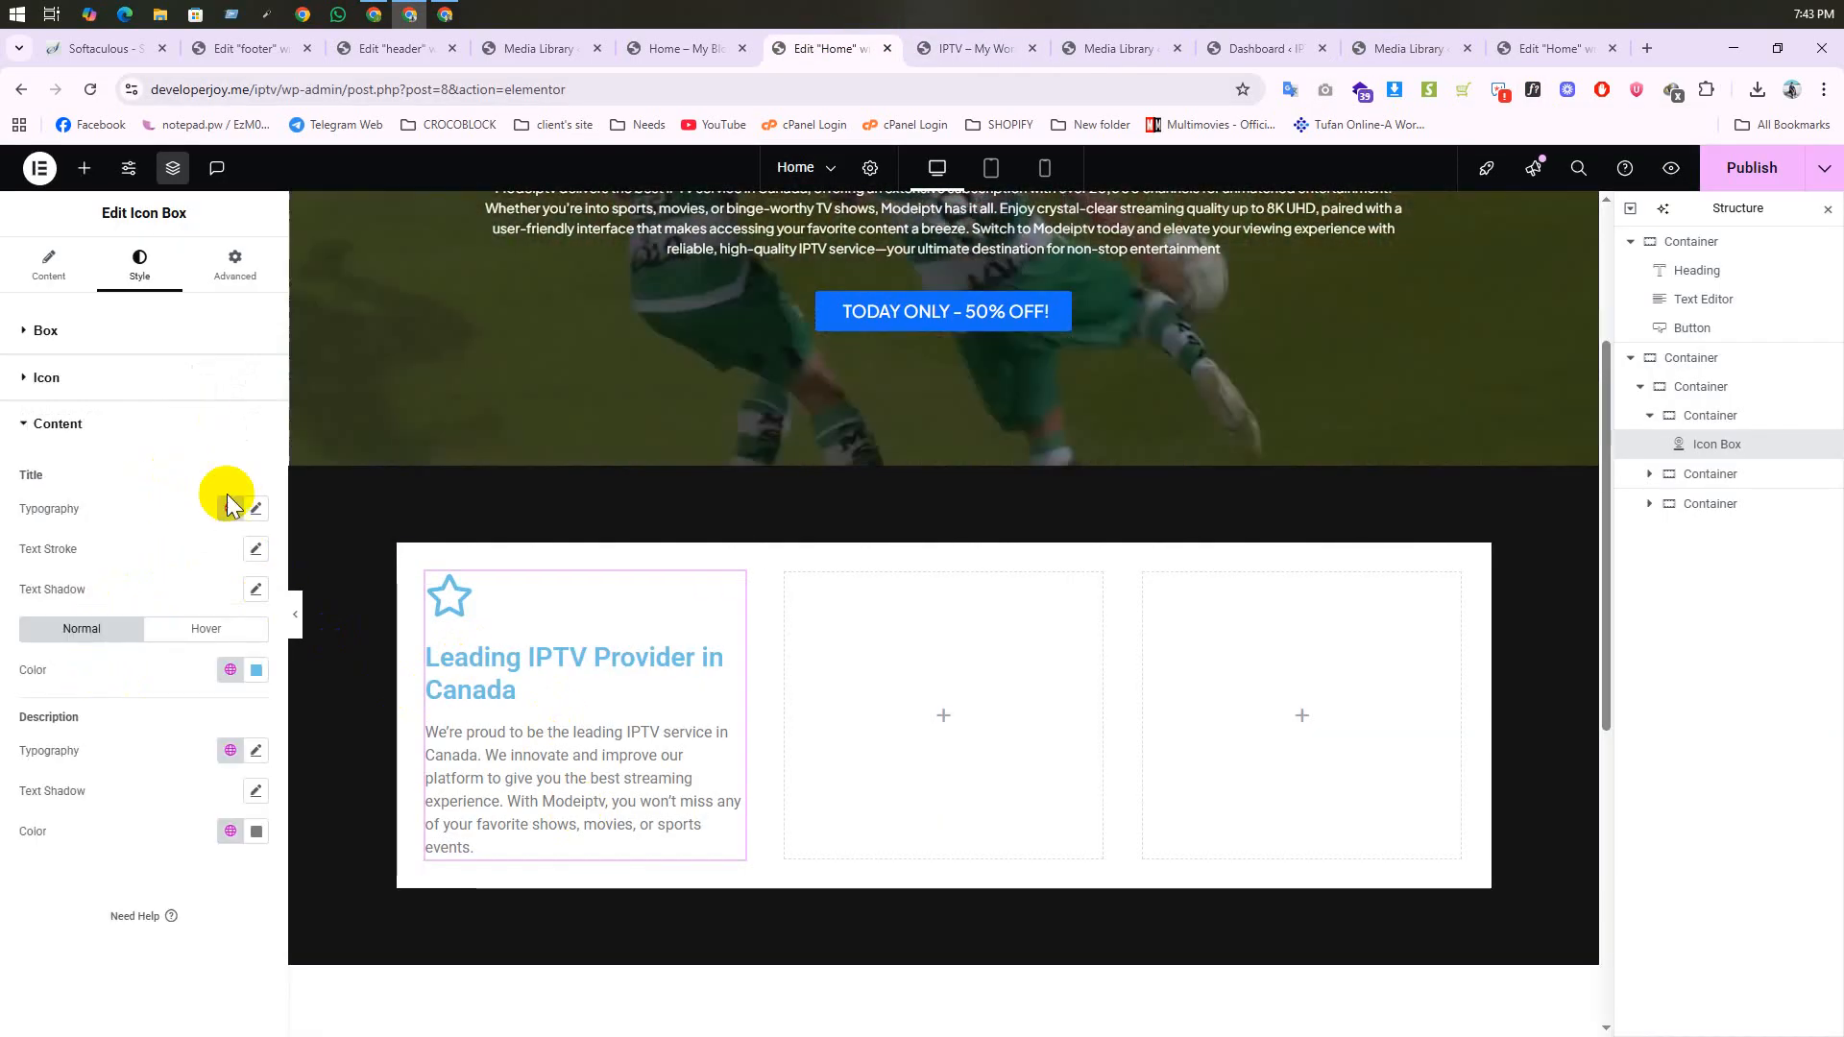
pyautogui.click(256, 670)
pyautogui.moveTo(215, 774); pyautogui.dragTo(54, 914)
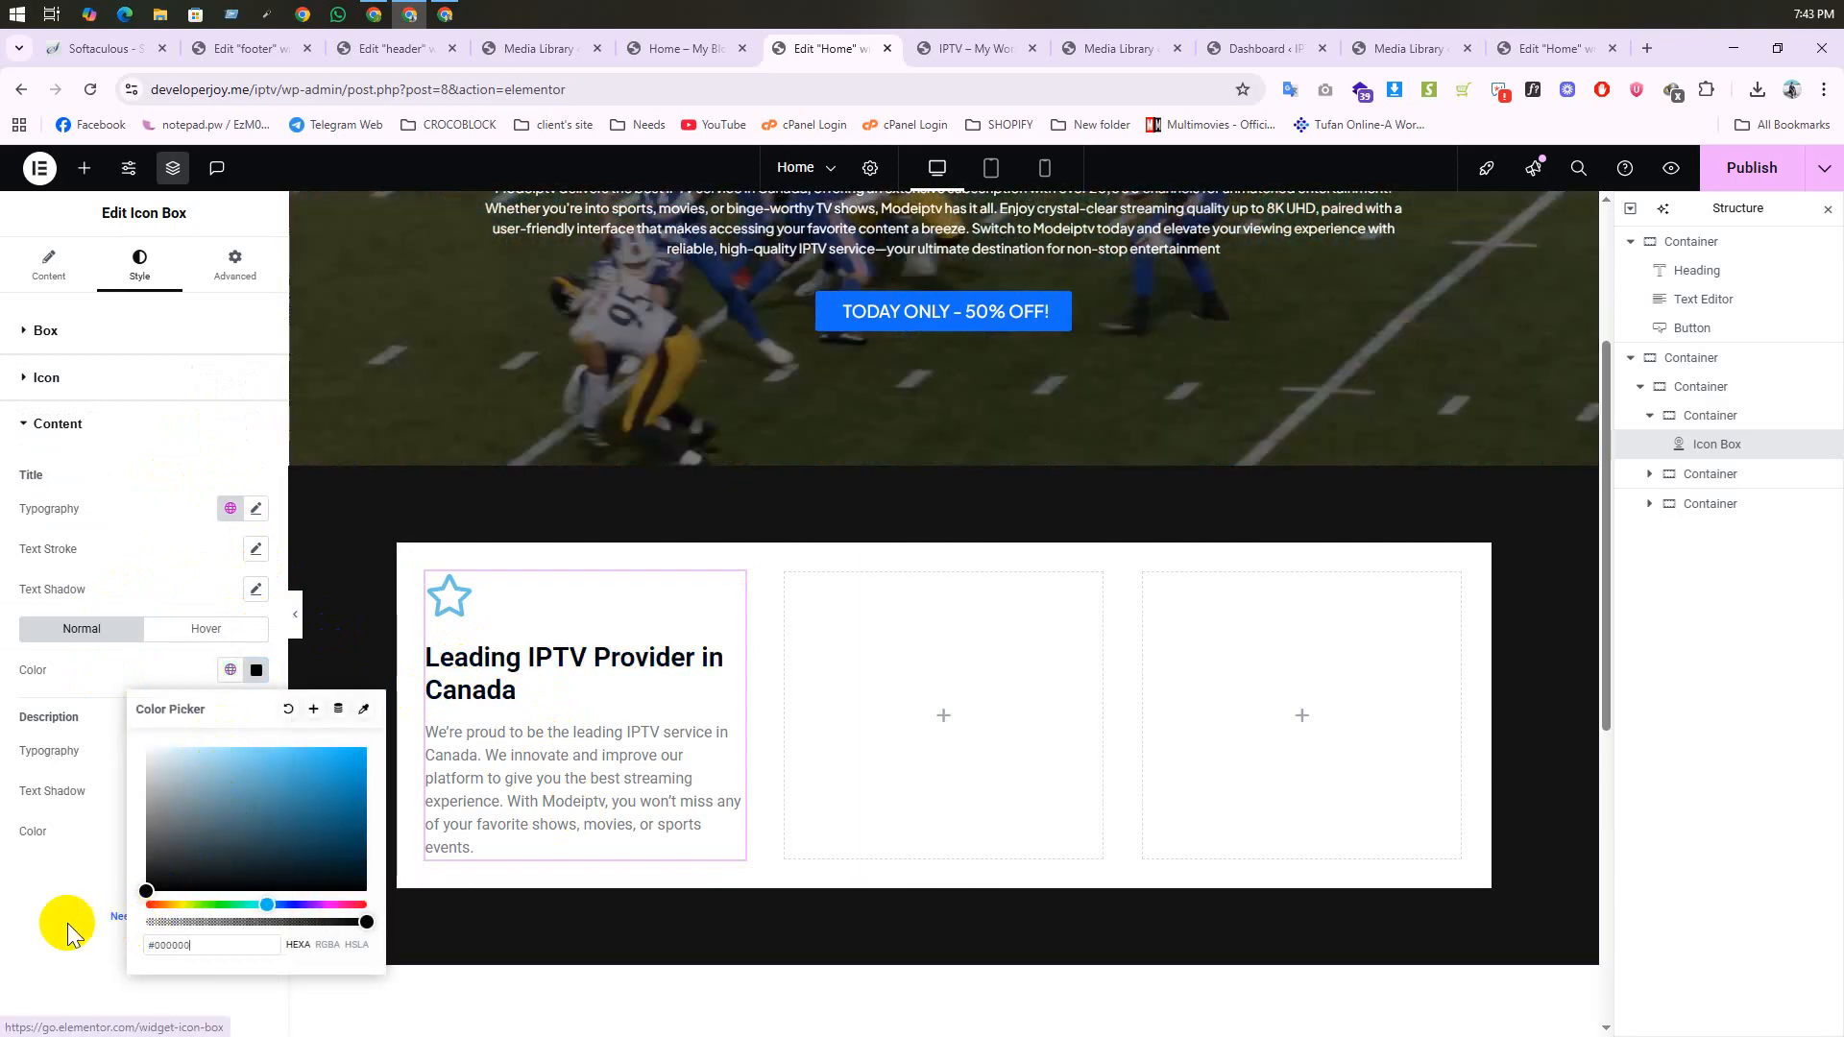
pyautogui.click(346, 495)
# Step: Set the Icon Box title's font family to the copied Plus Jakarta Sans
pyautogui.click(255, 511)
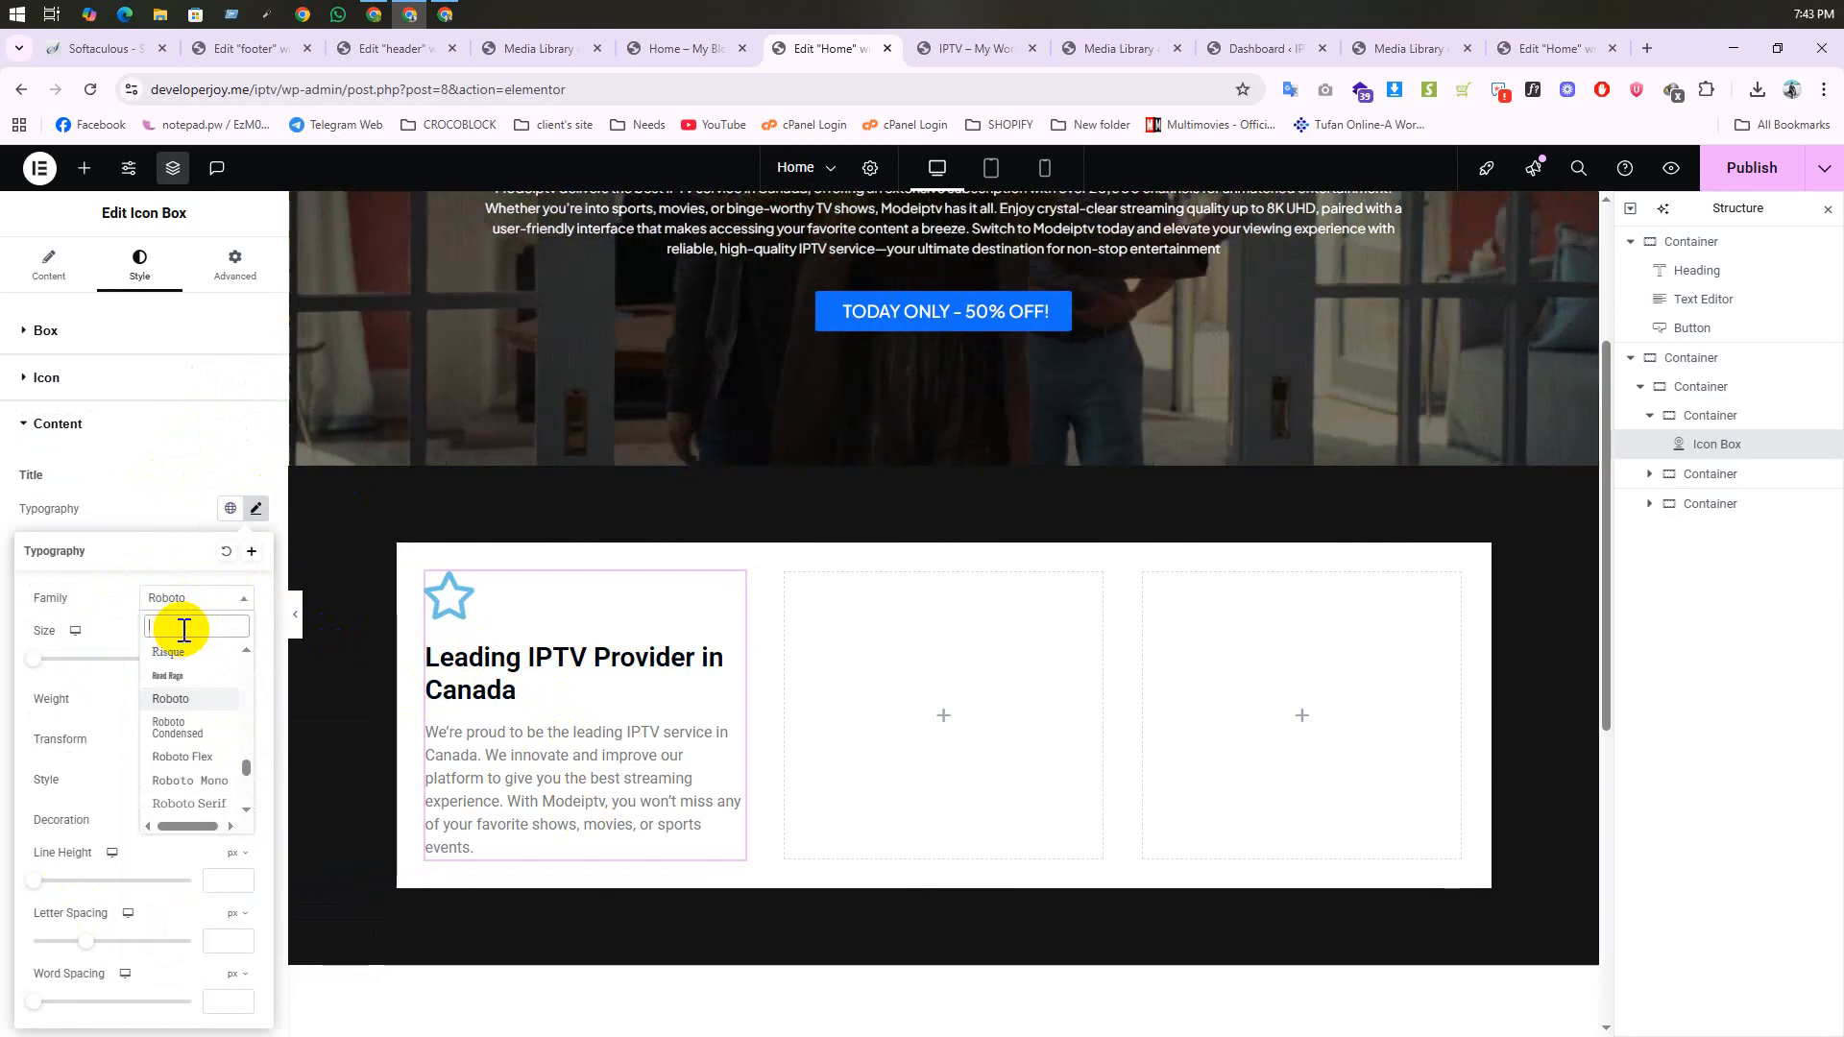
pyautogui.press('super+v')
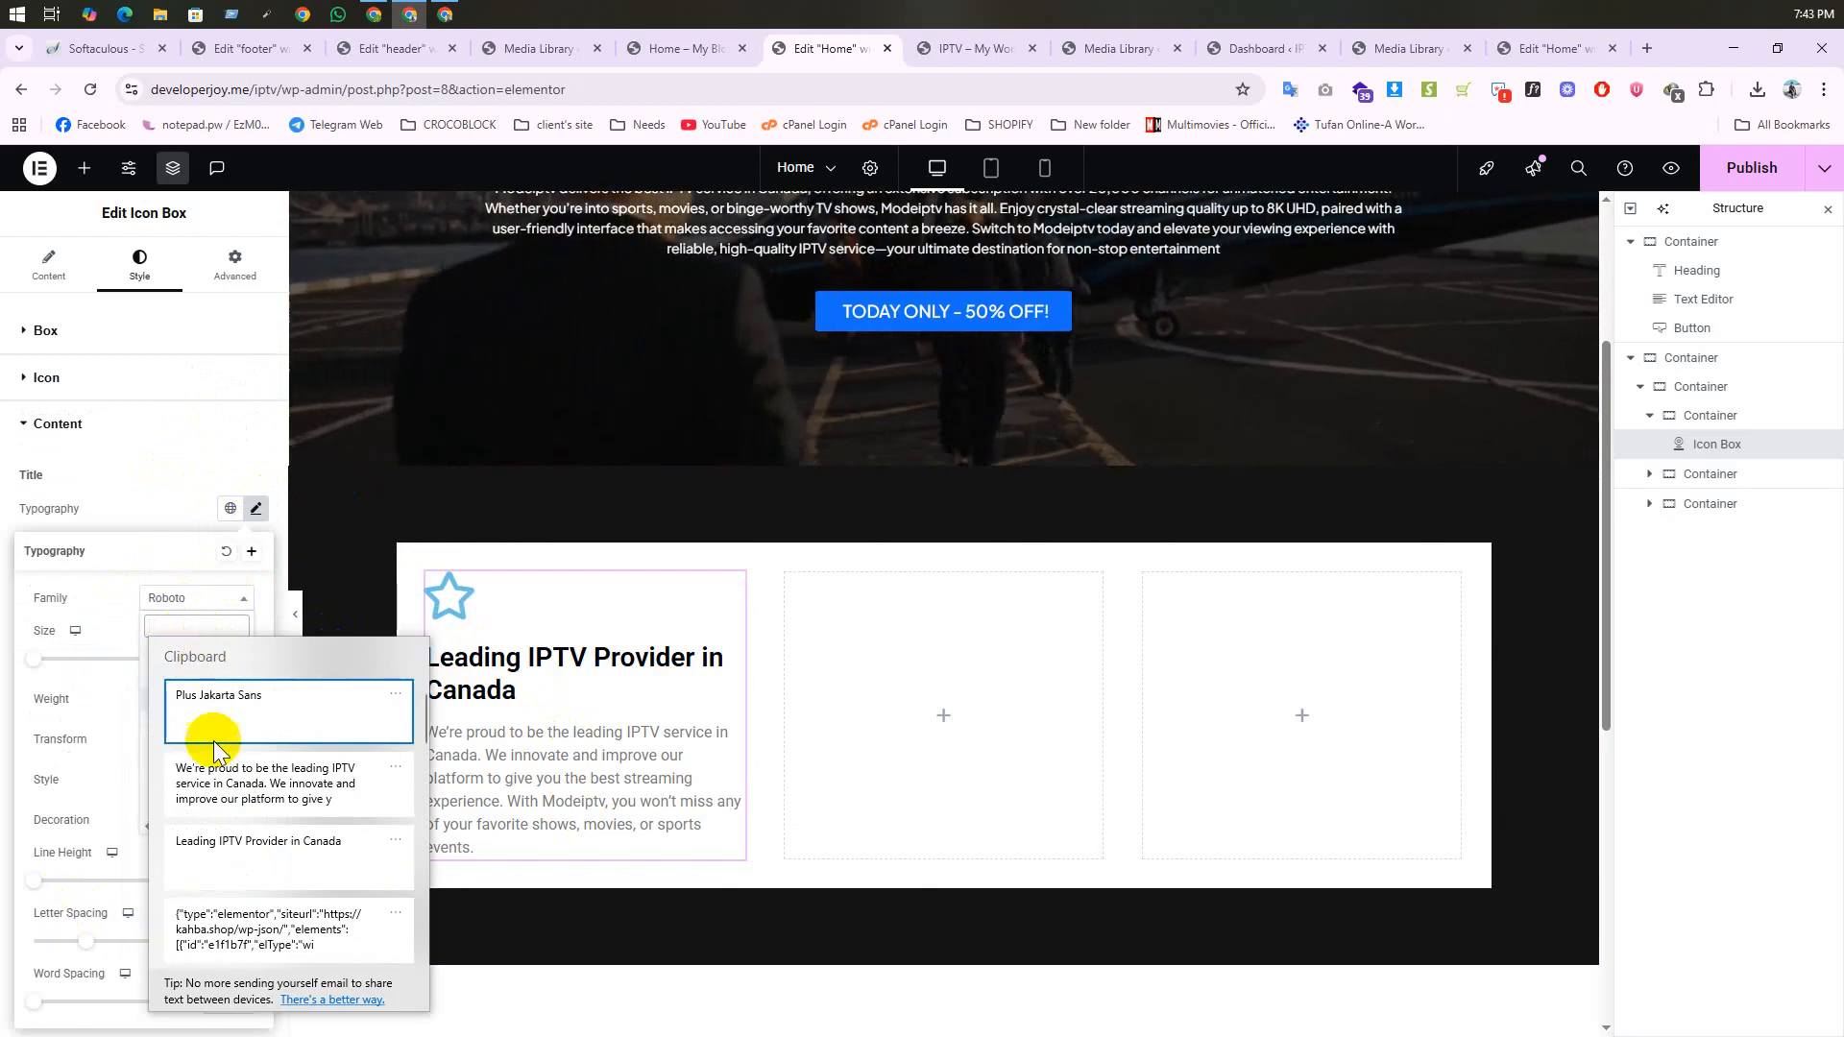
pyautogui.click(198, 696)
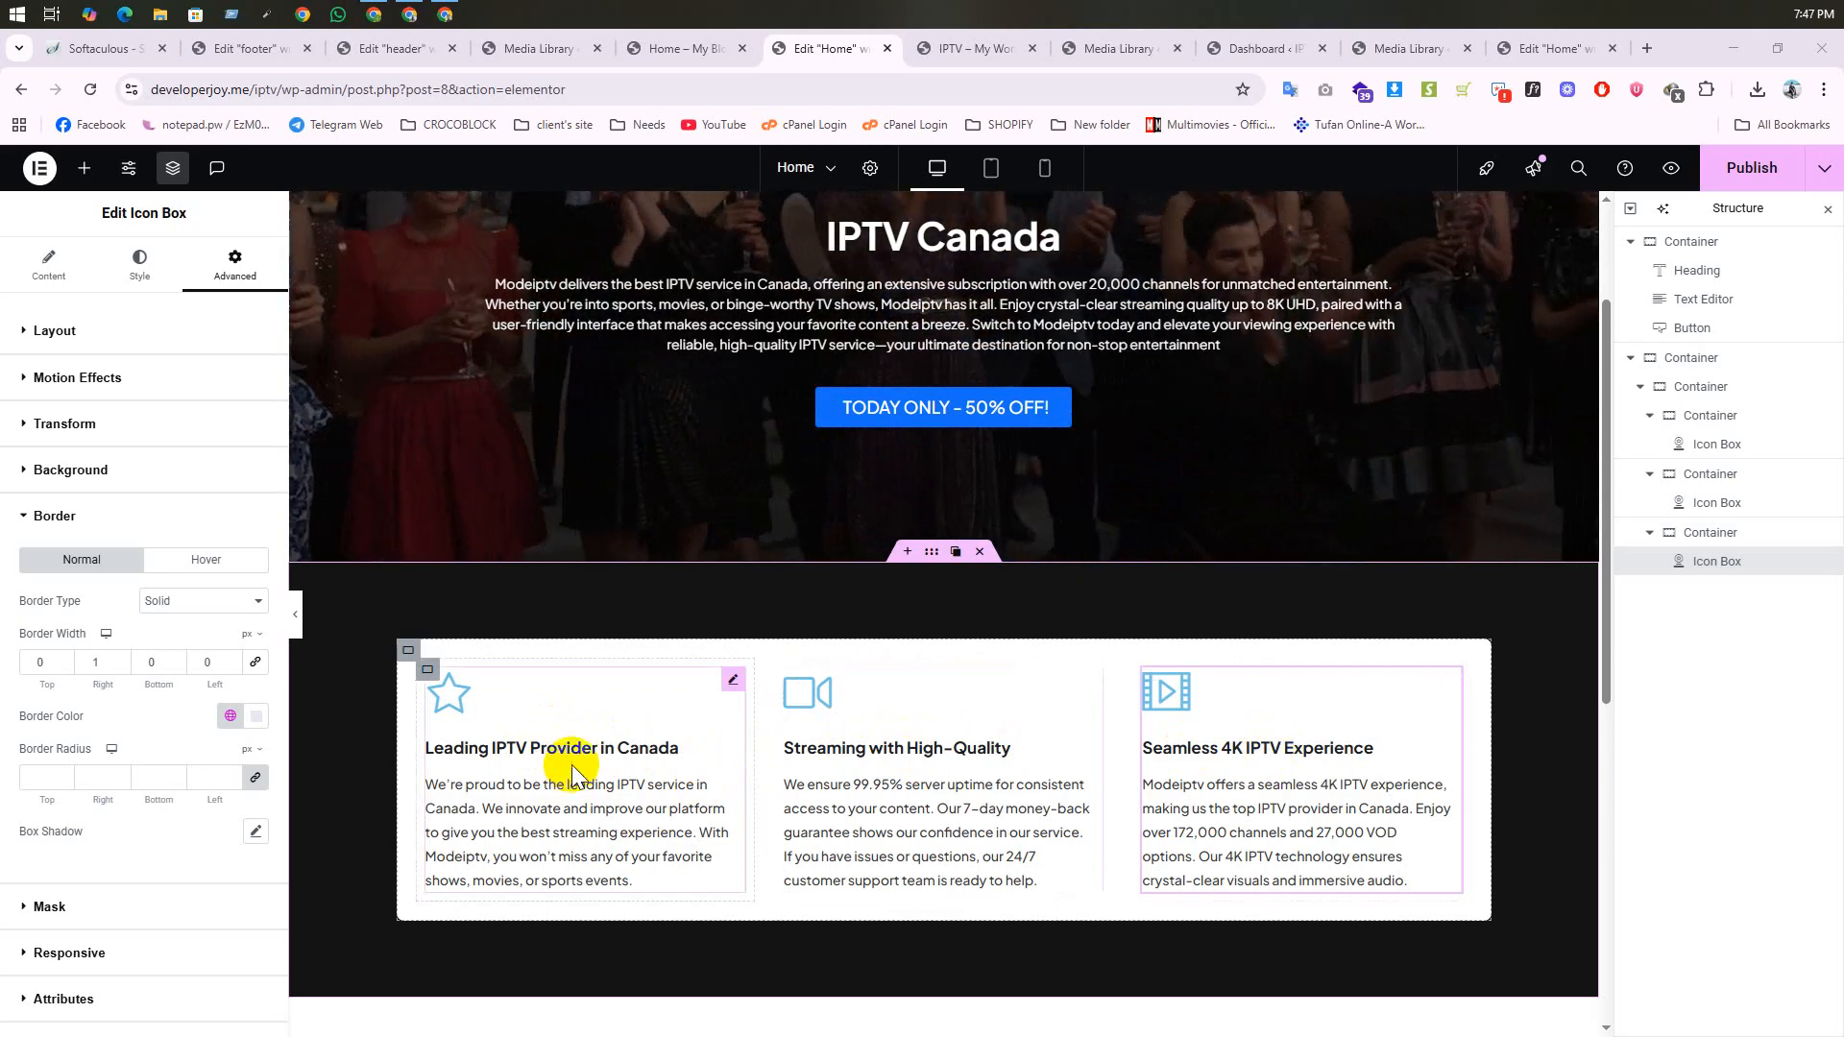
# Step: Apply the global blue color New (#146EF5) to the star icon in the first column
pyautogui.click(716, 696)
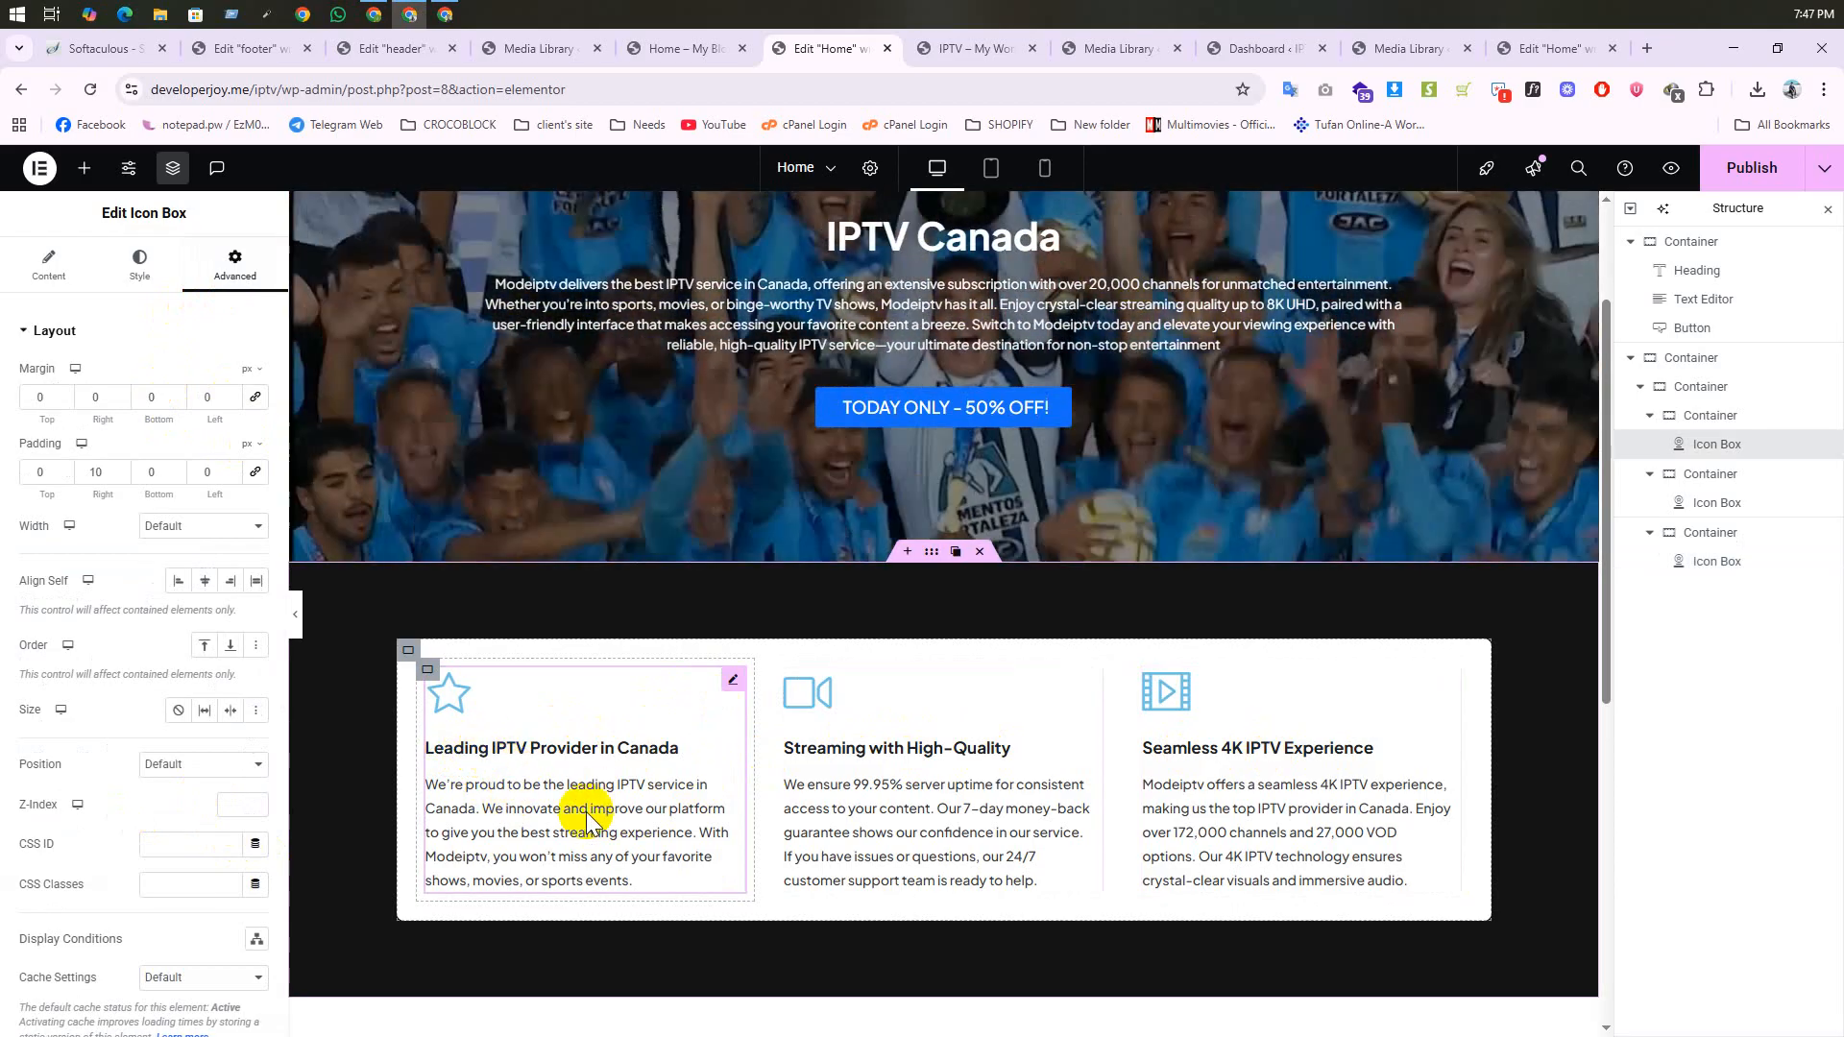
pyautogui.click(120, 274)
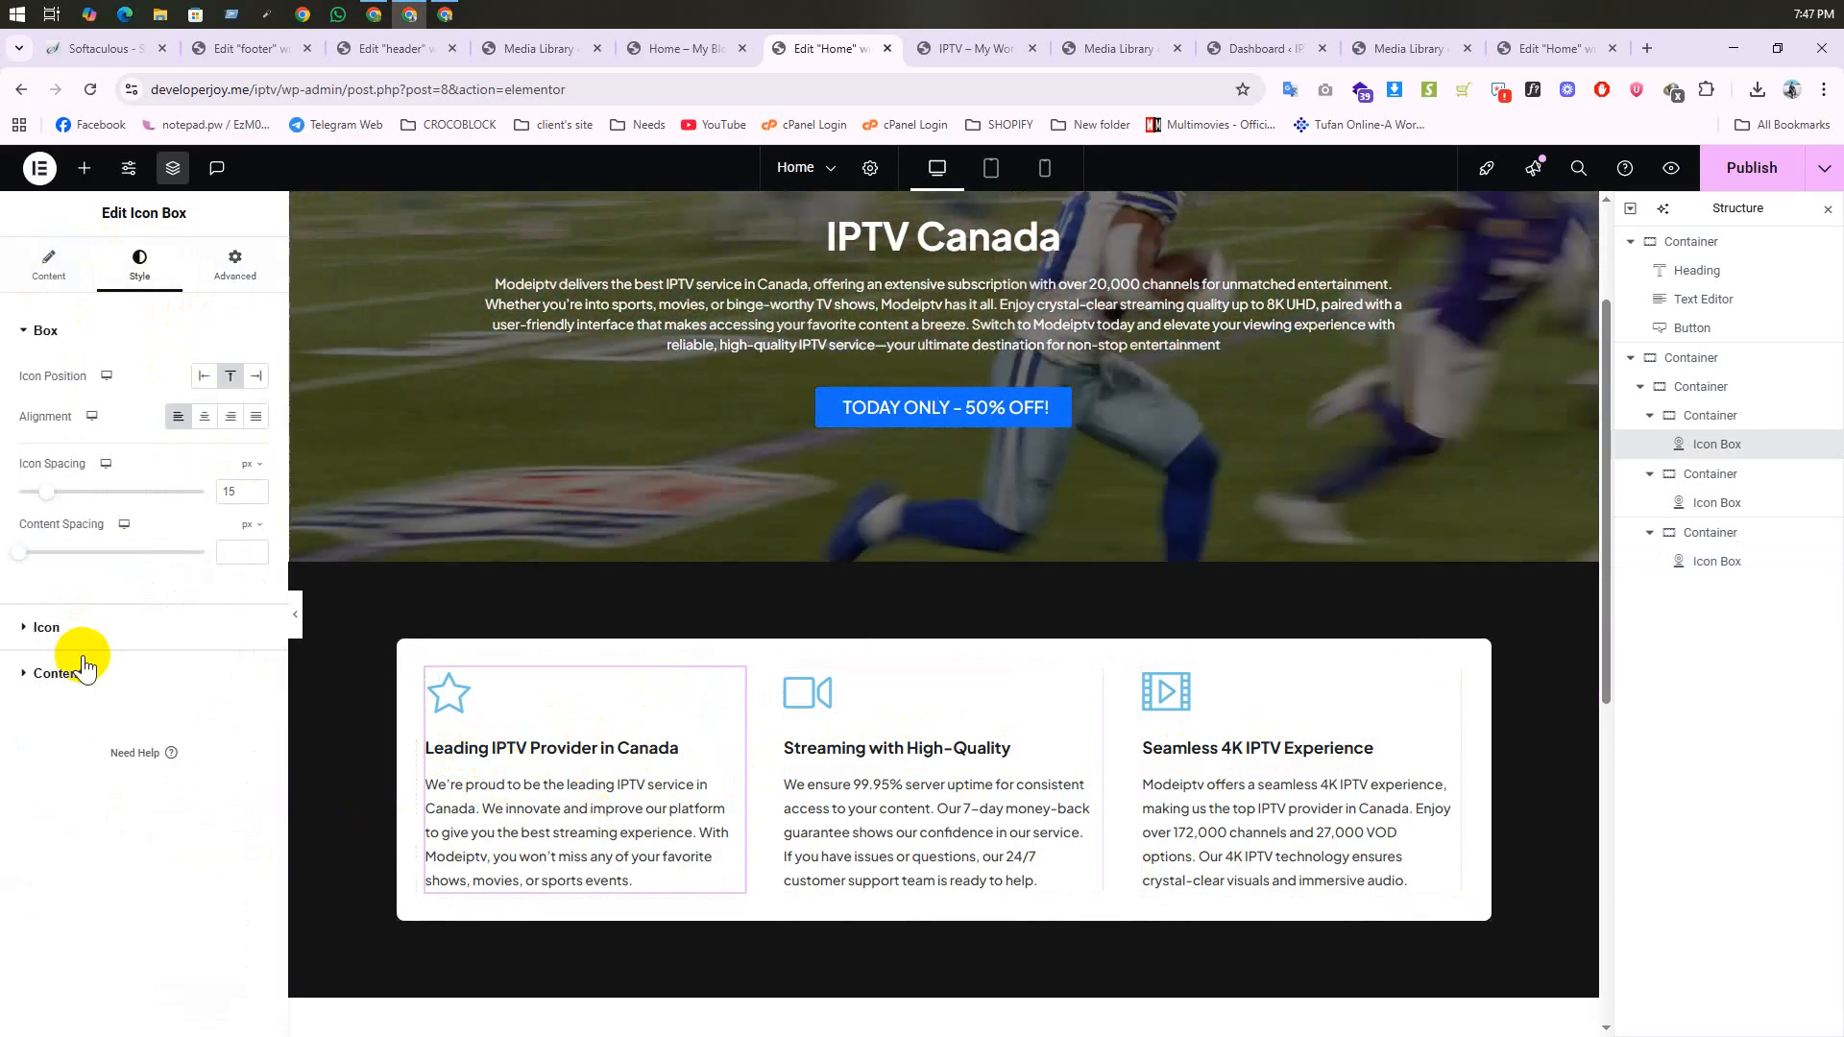
pyautogui.click(60, 673)
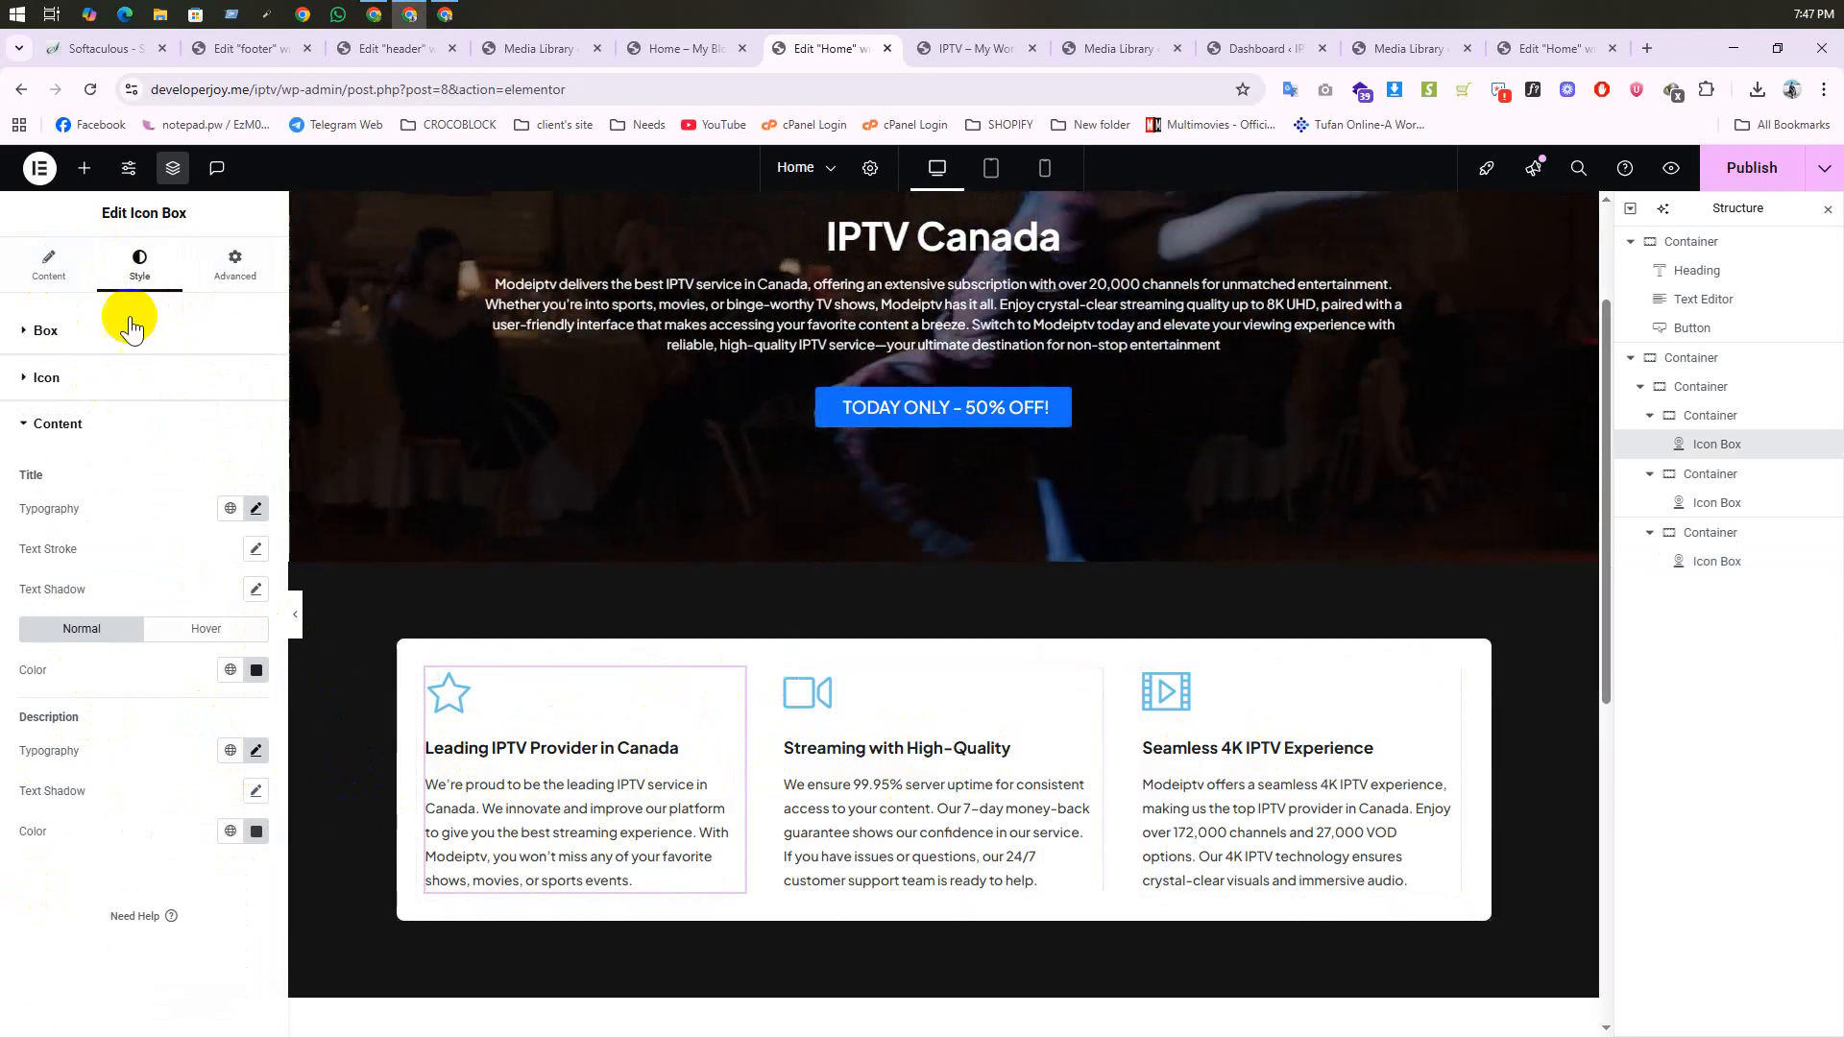
pyautogui.click(60, 423)
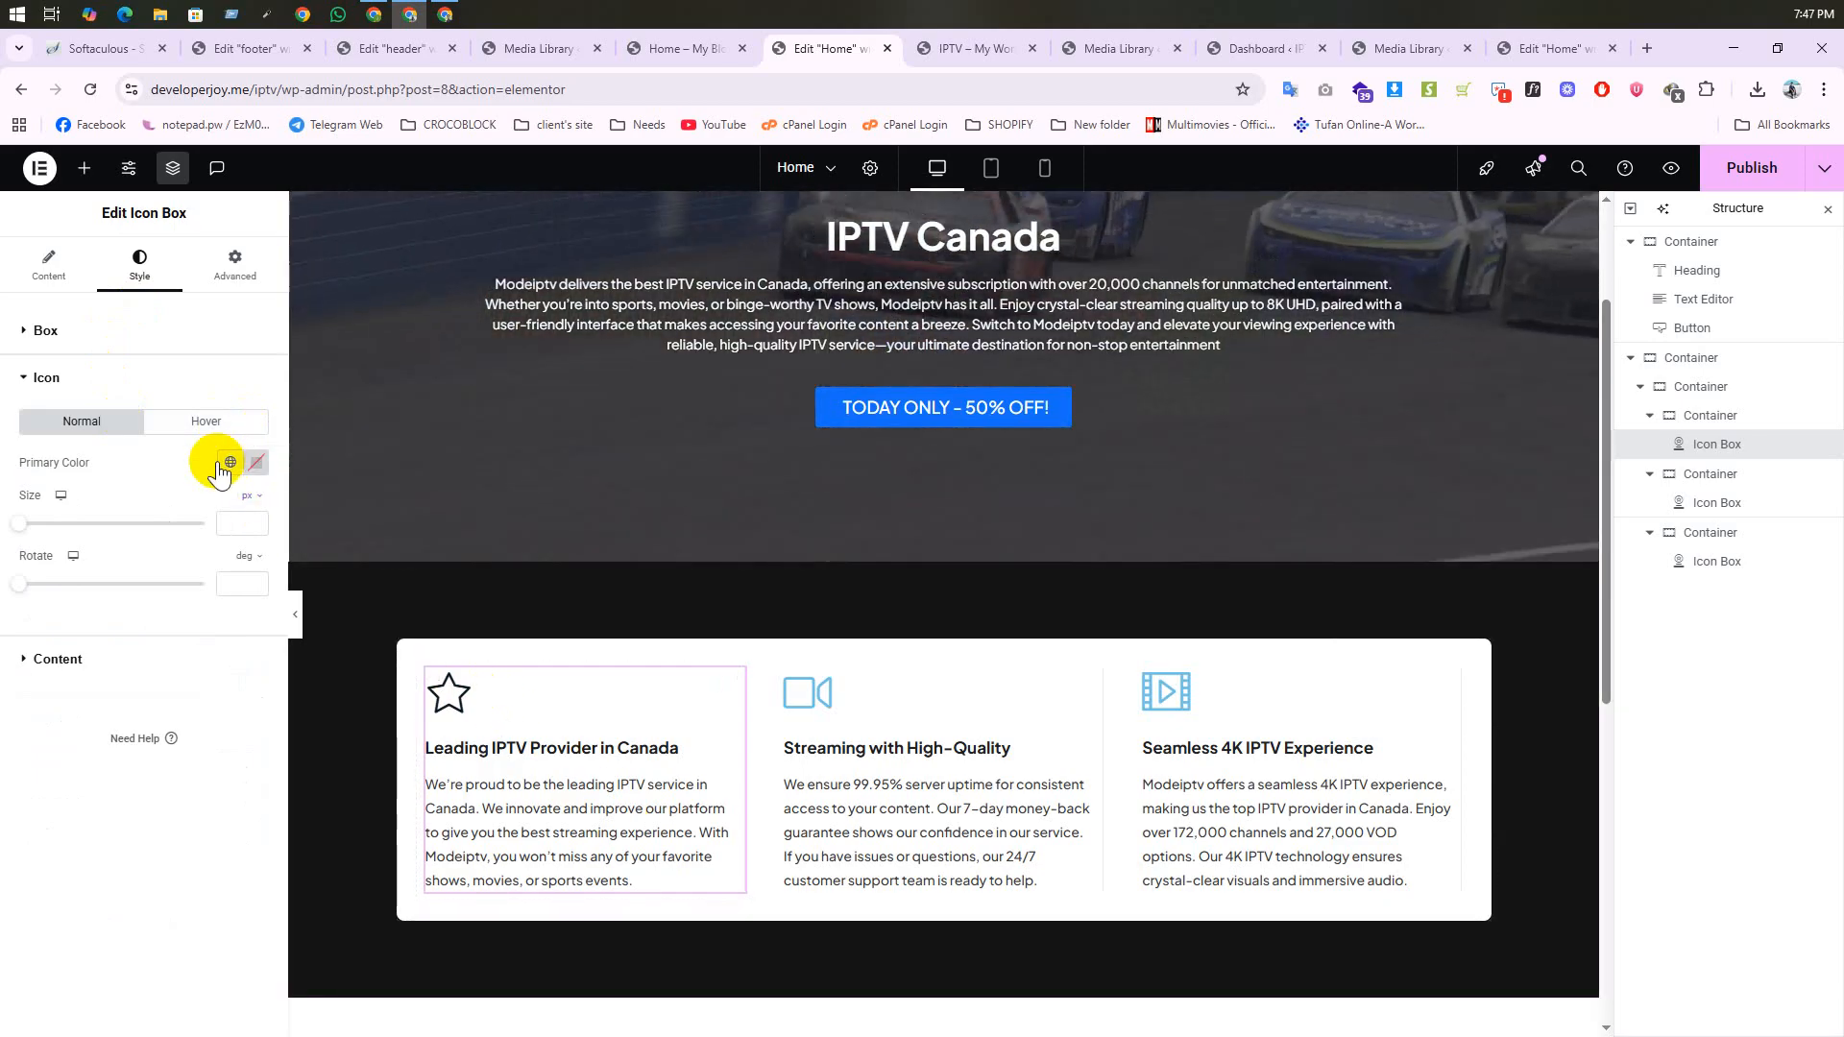
pyautogui.click(229, 464)
pyautogui.click(106, 699)
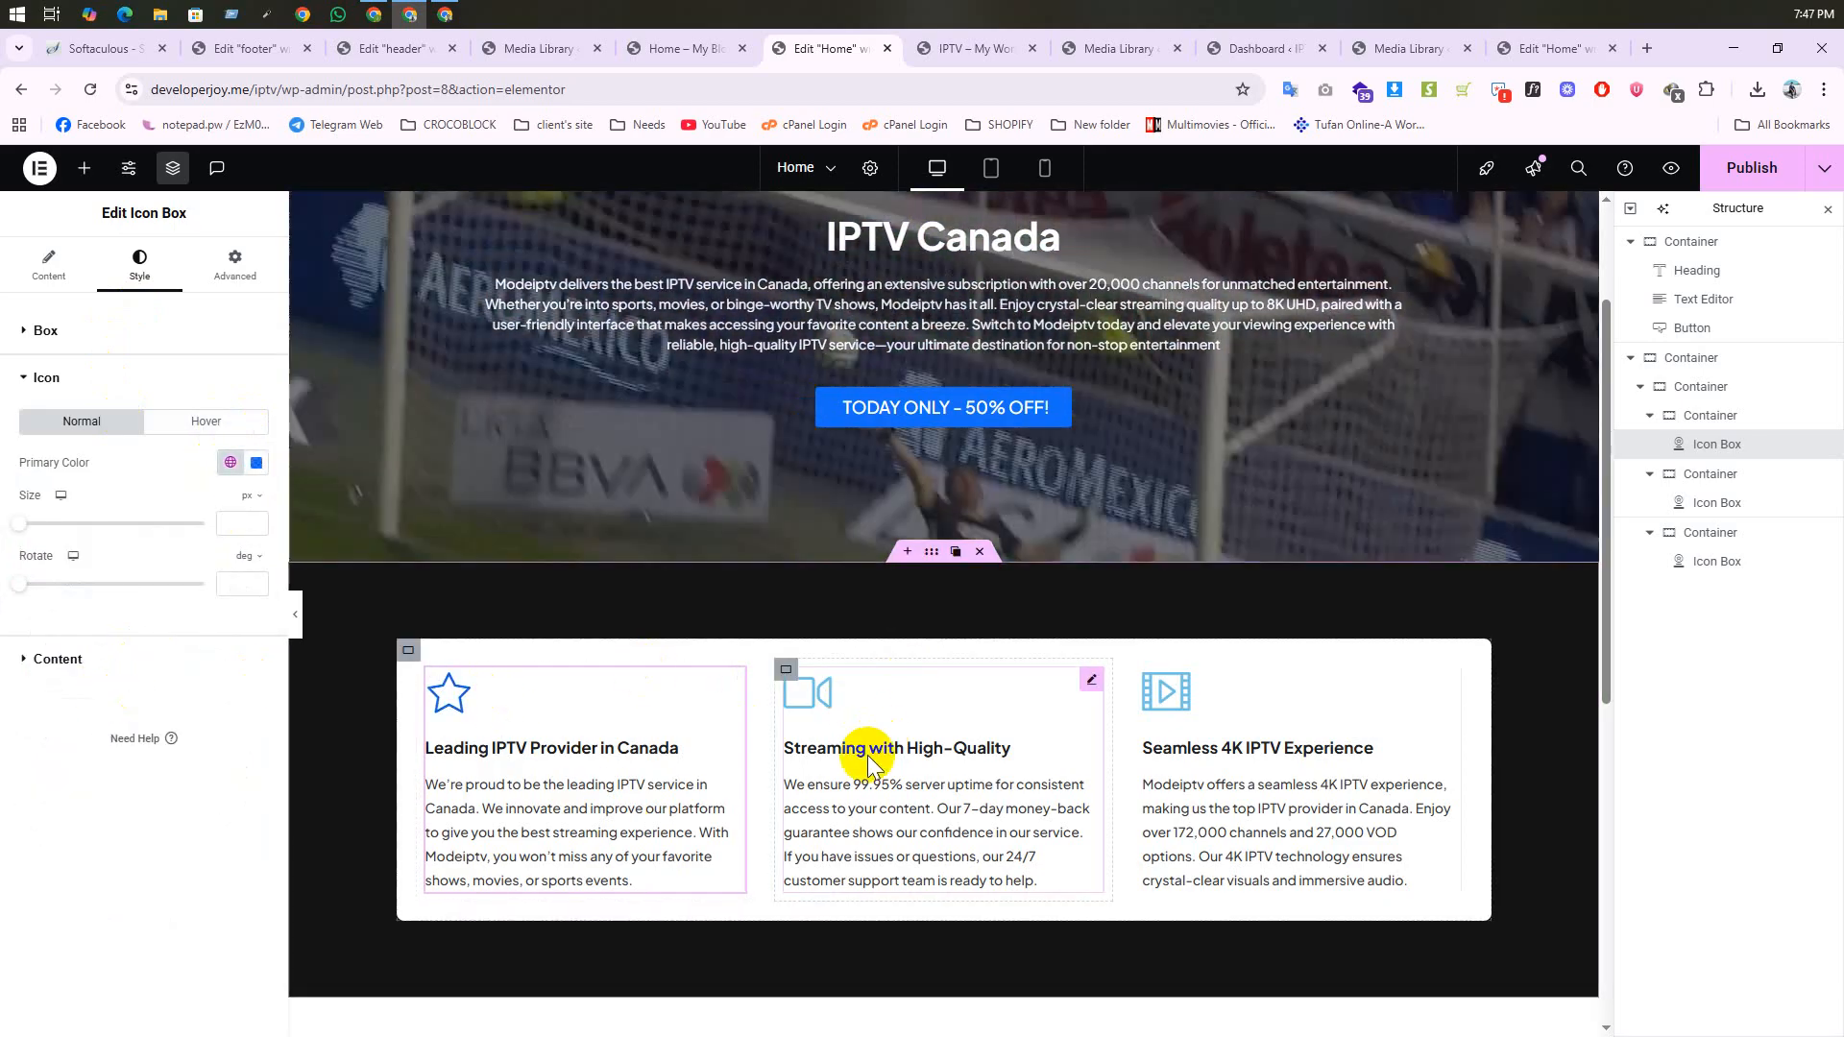
# Step: Check the reference card's icon colors and apply the global dark color #141415 to the star icon
pyautogui.click(951, 52)
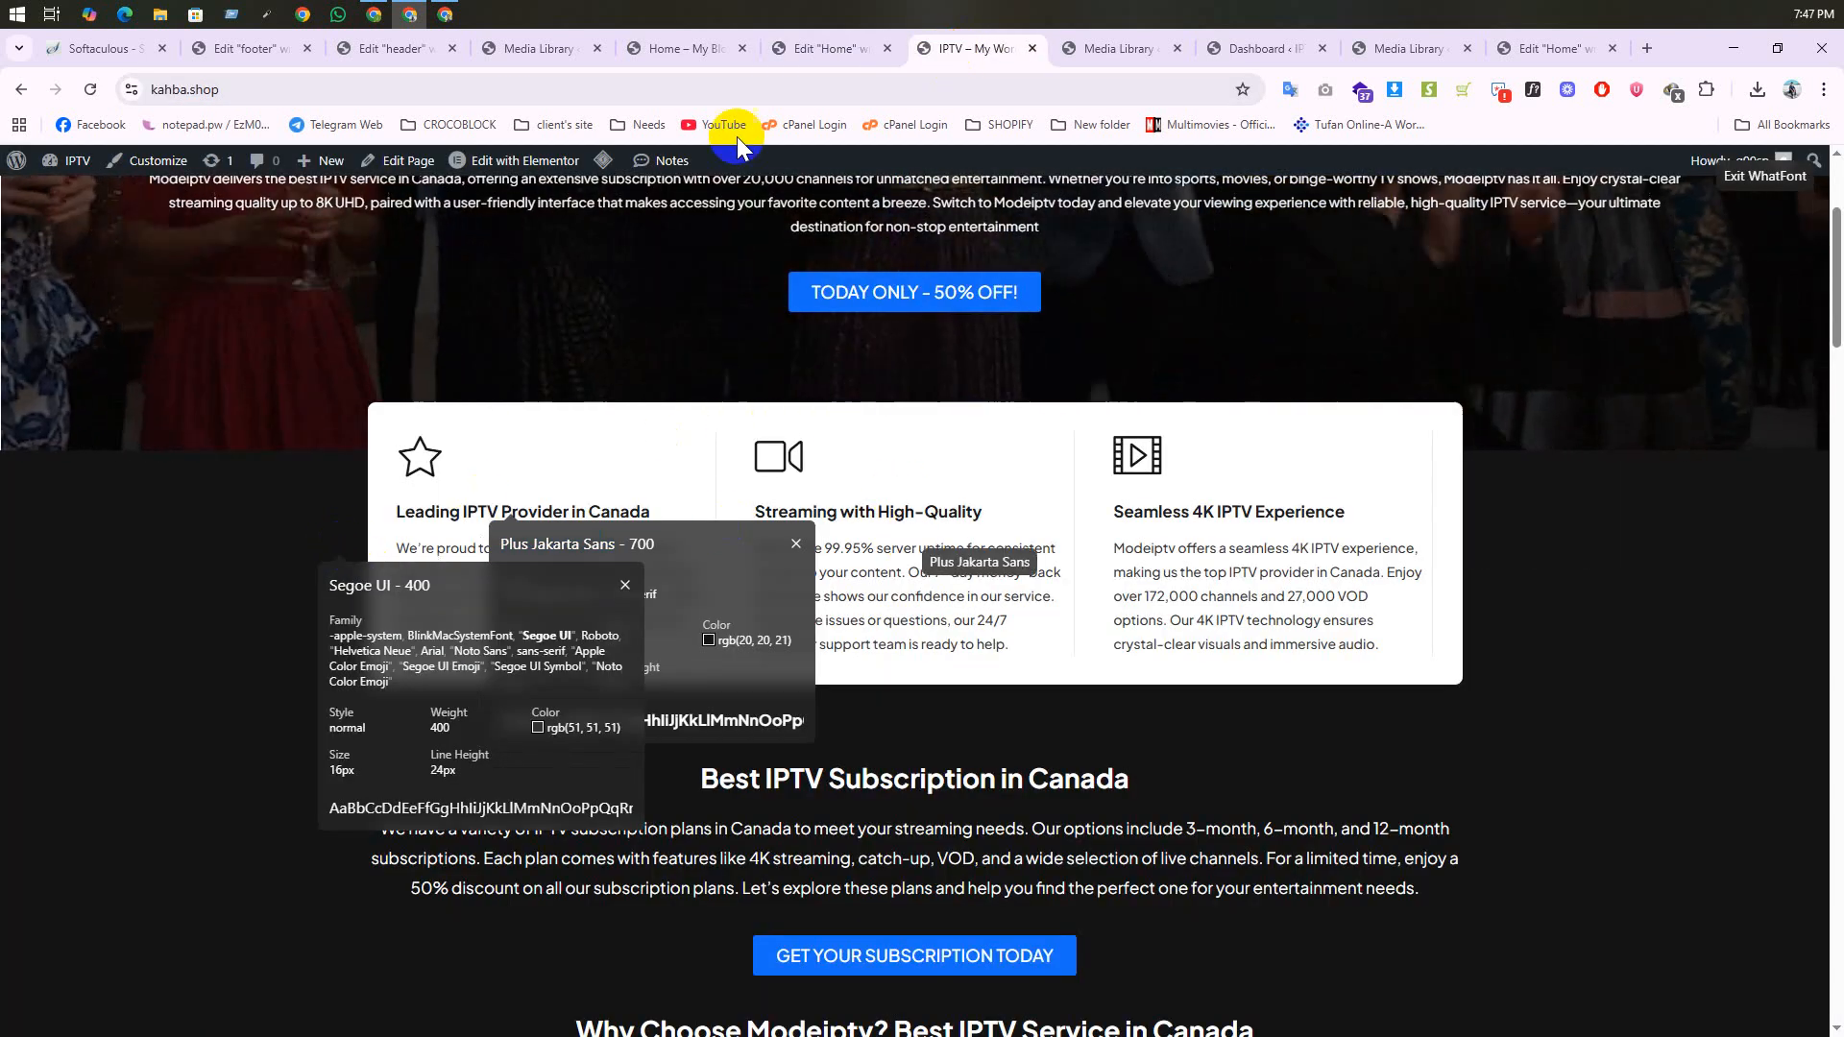
pyautogui.click(818, 49)
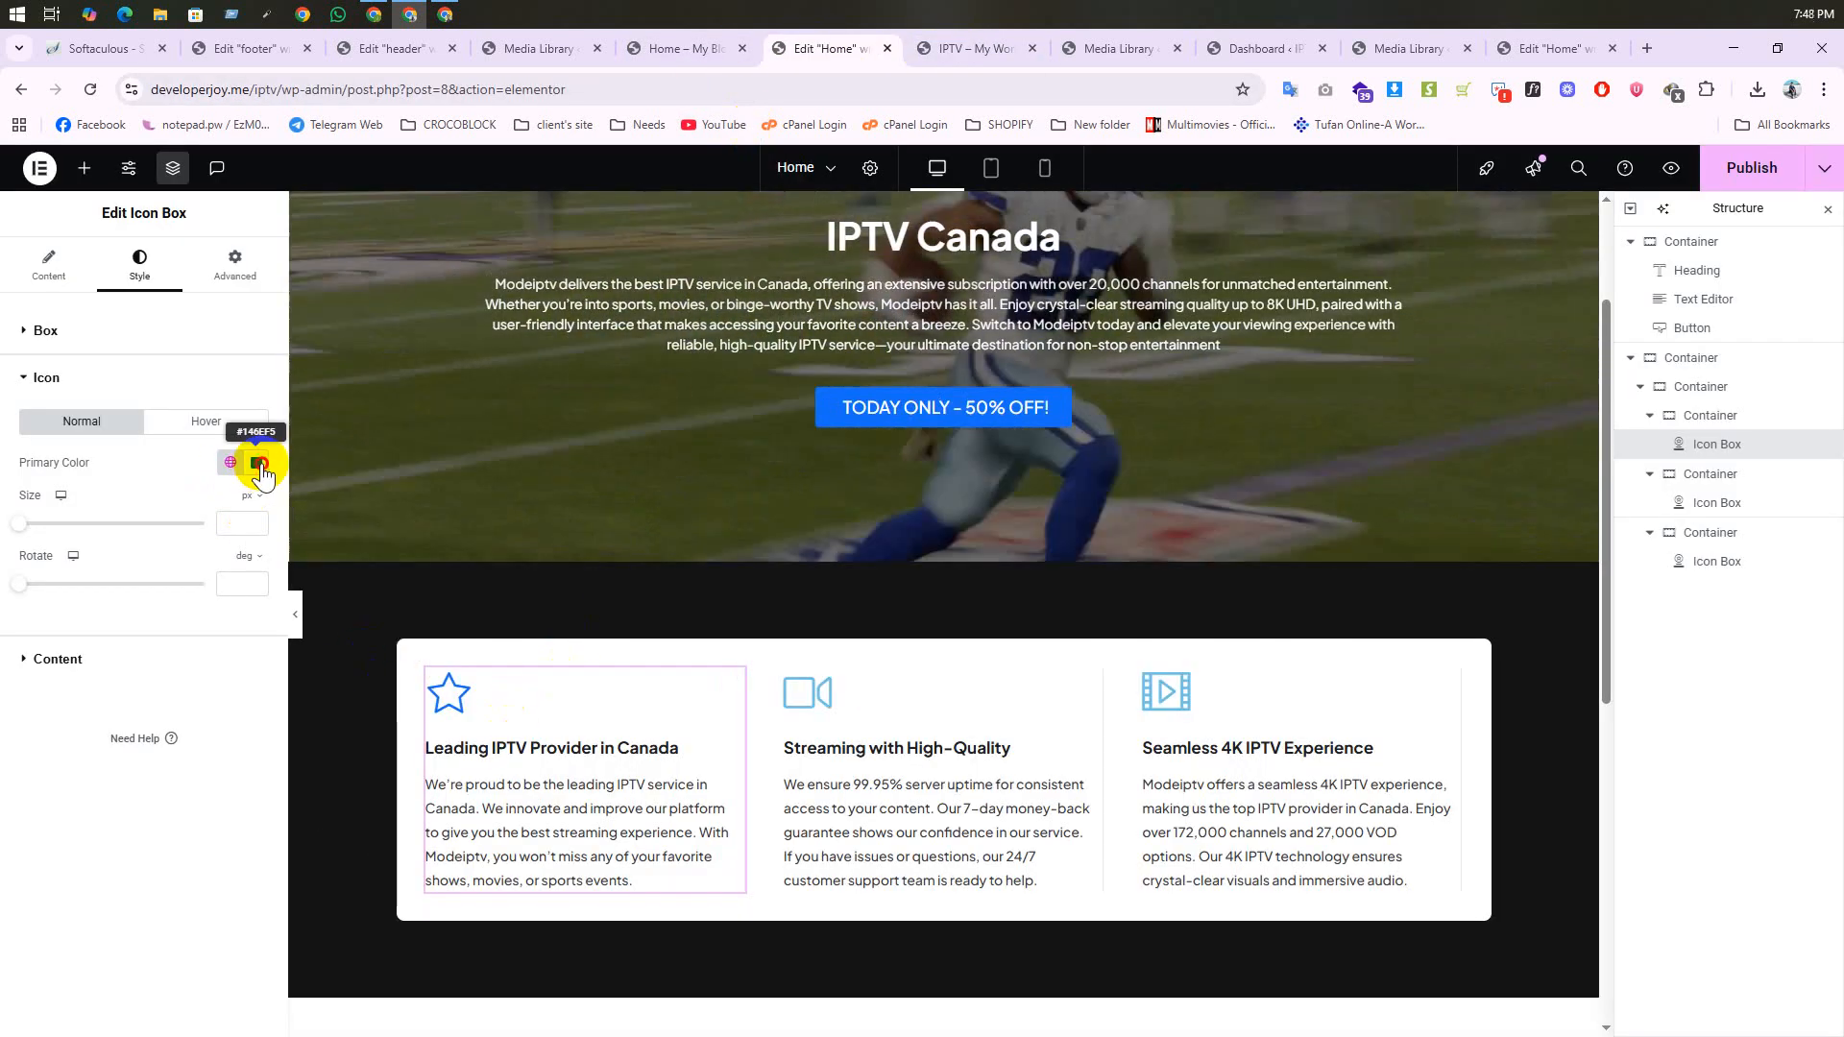
pyautogui.click(259, 464)
pyautogui.click(231, 462)
pyautogui.click(158, 730)
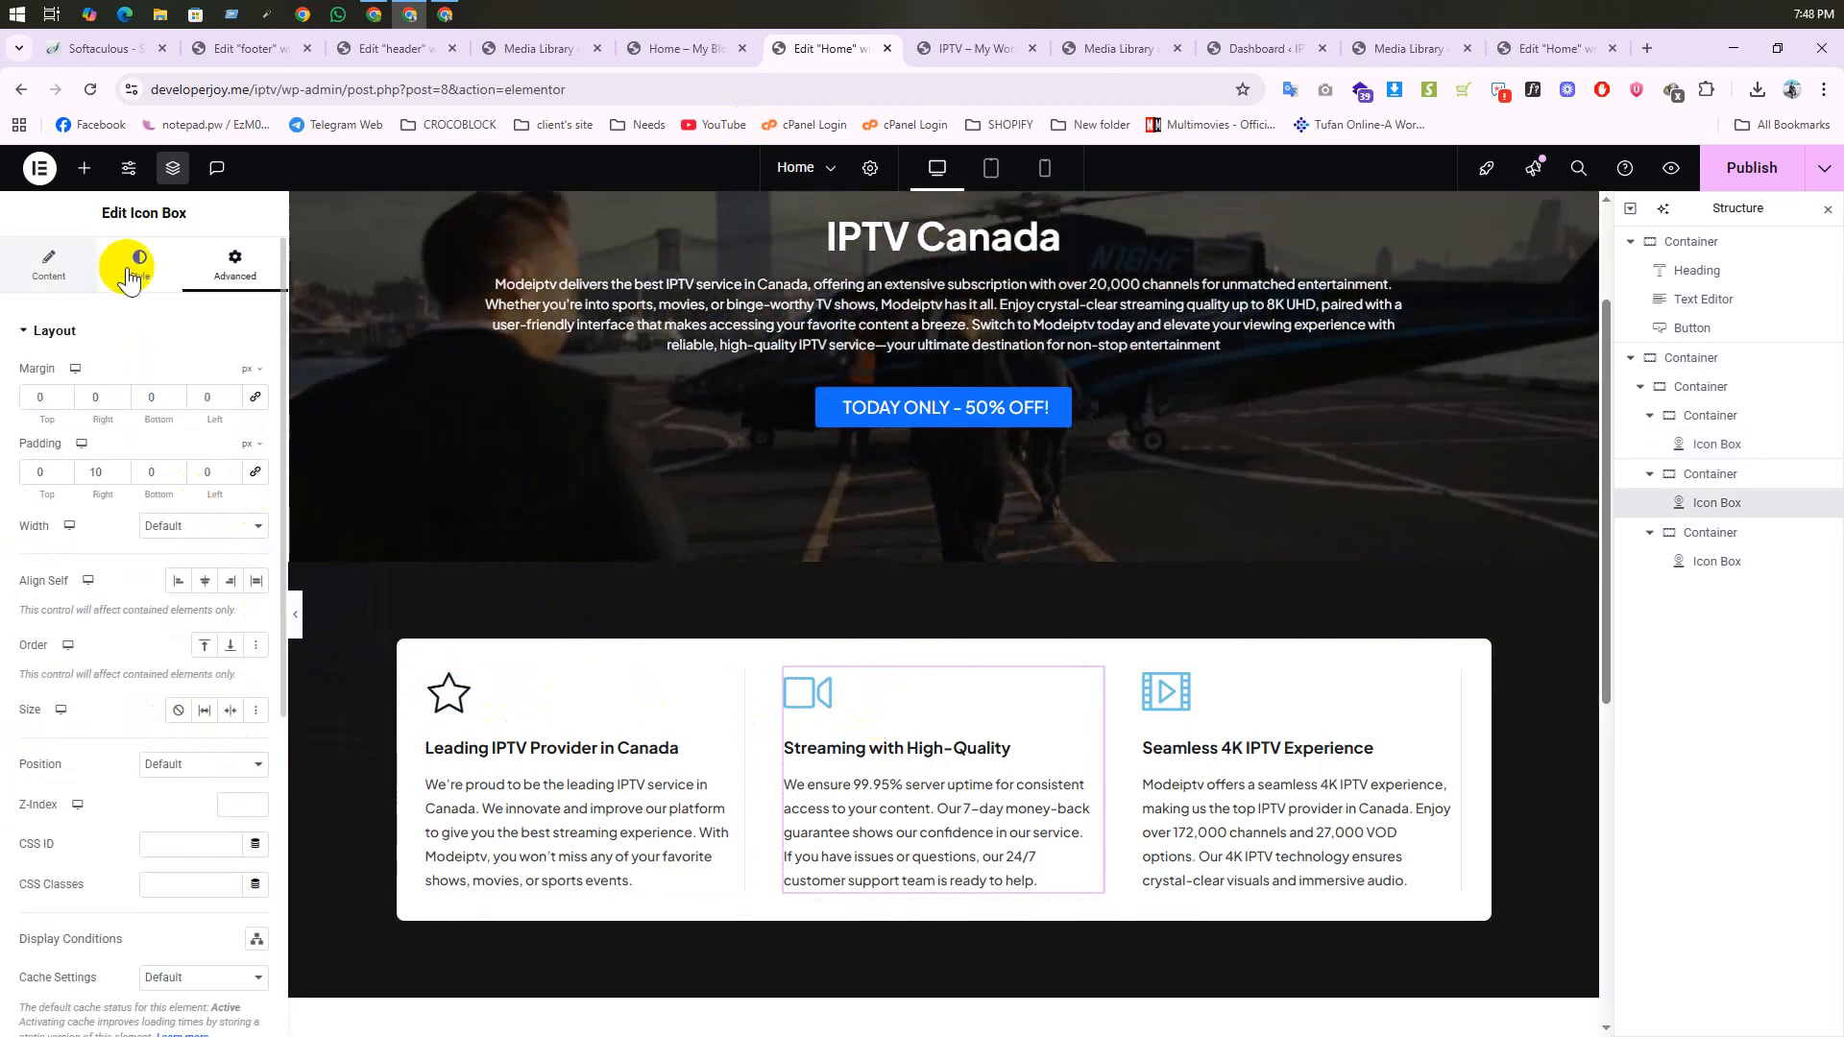
# Step: Apply the global dark color #141415 to the video camera icon in the second column
pyautogui.click(130, 279)
pyautogui.click(91, 630)
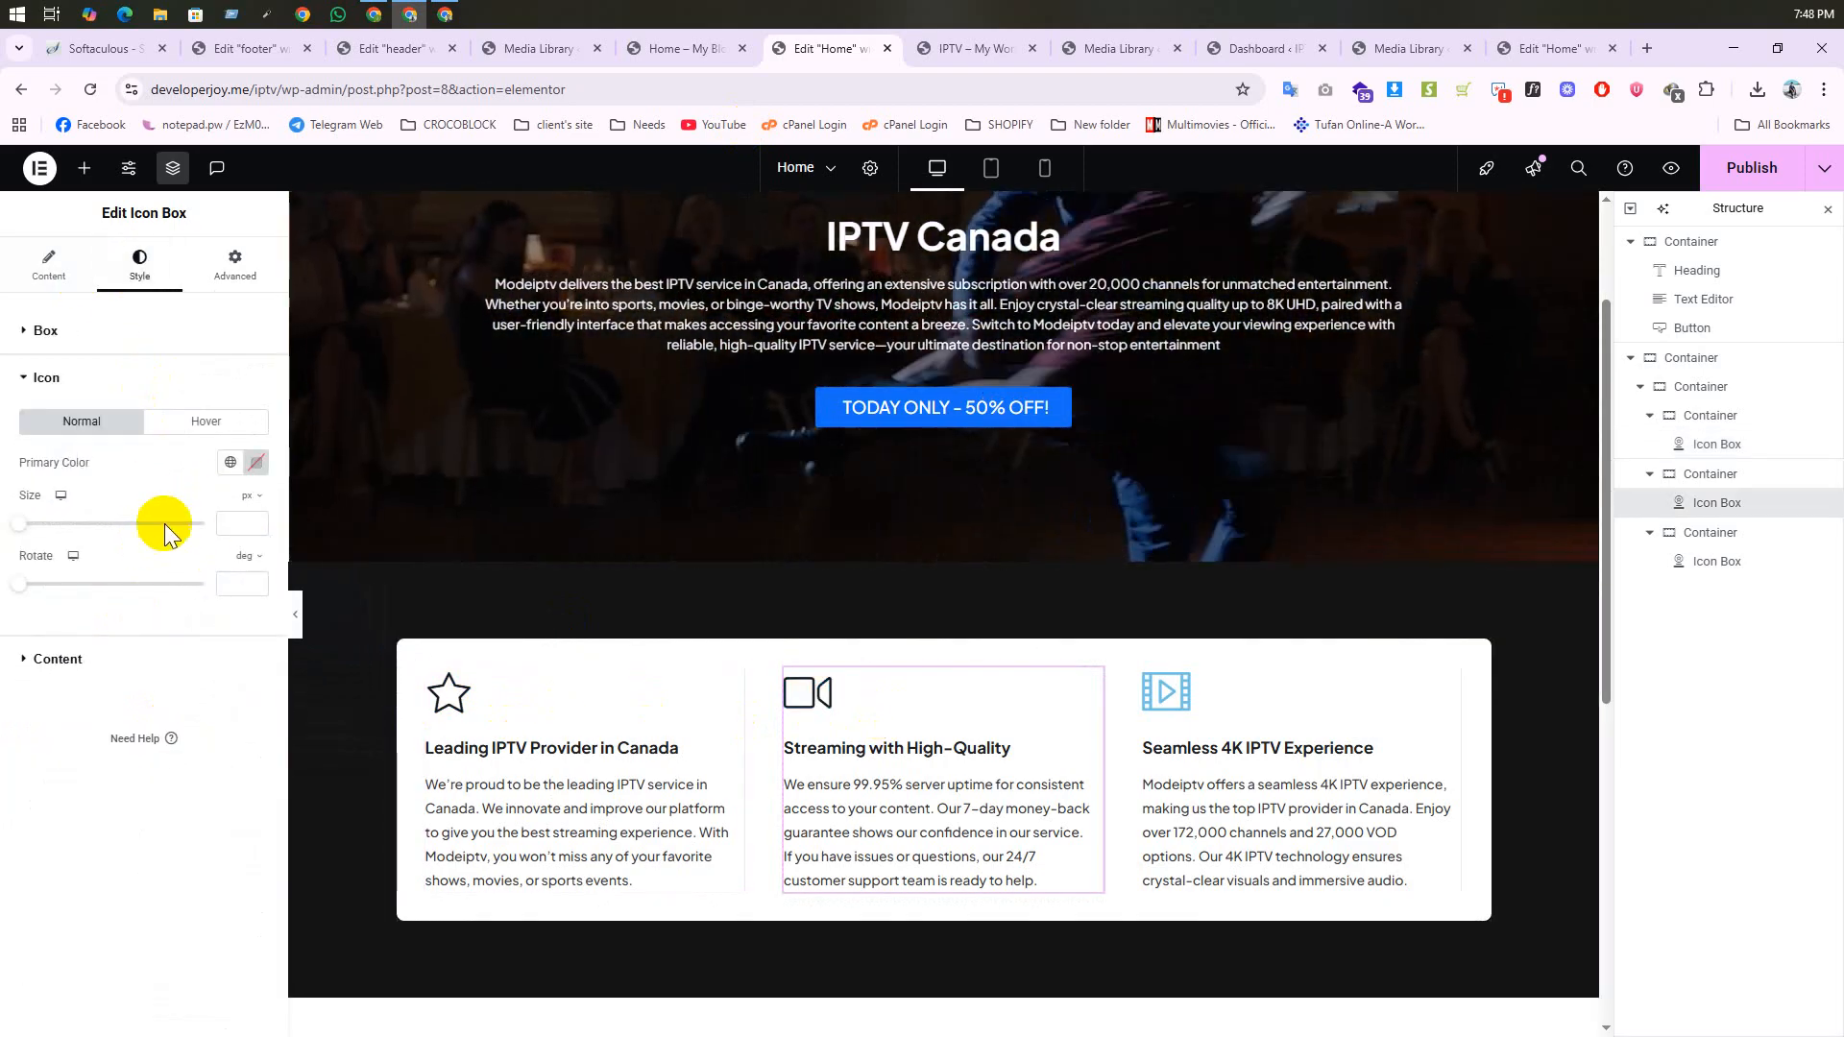
pyautogui.click(233, 462)
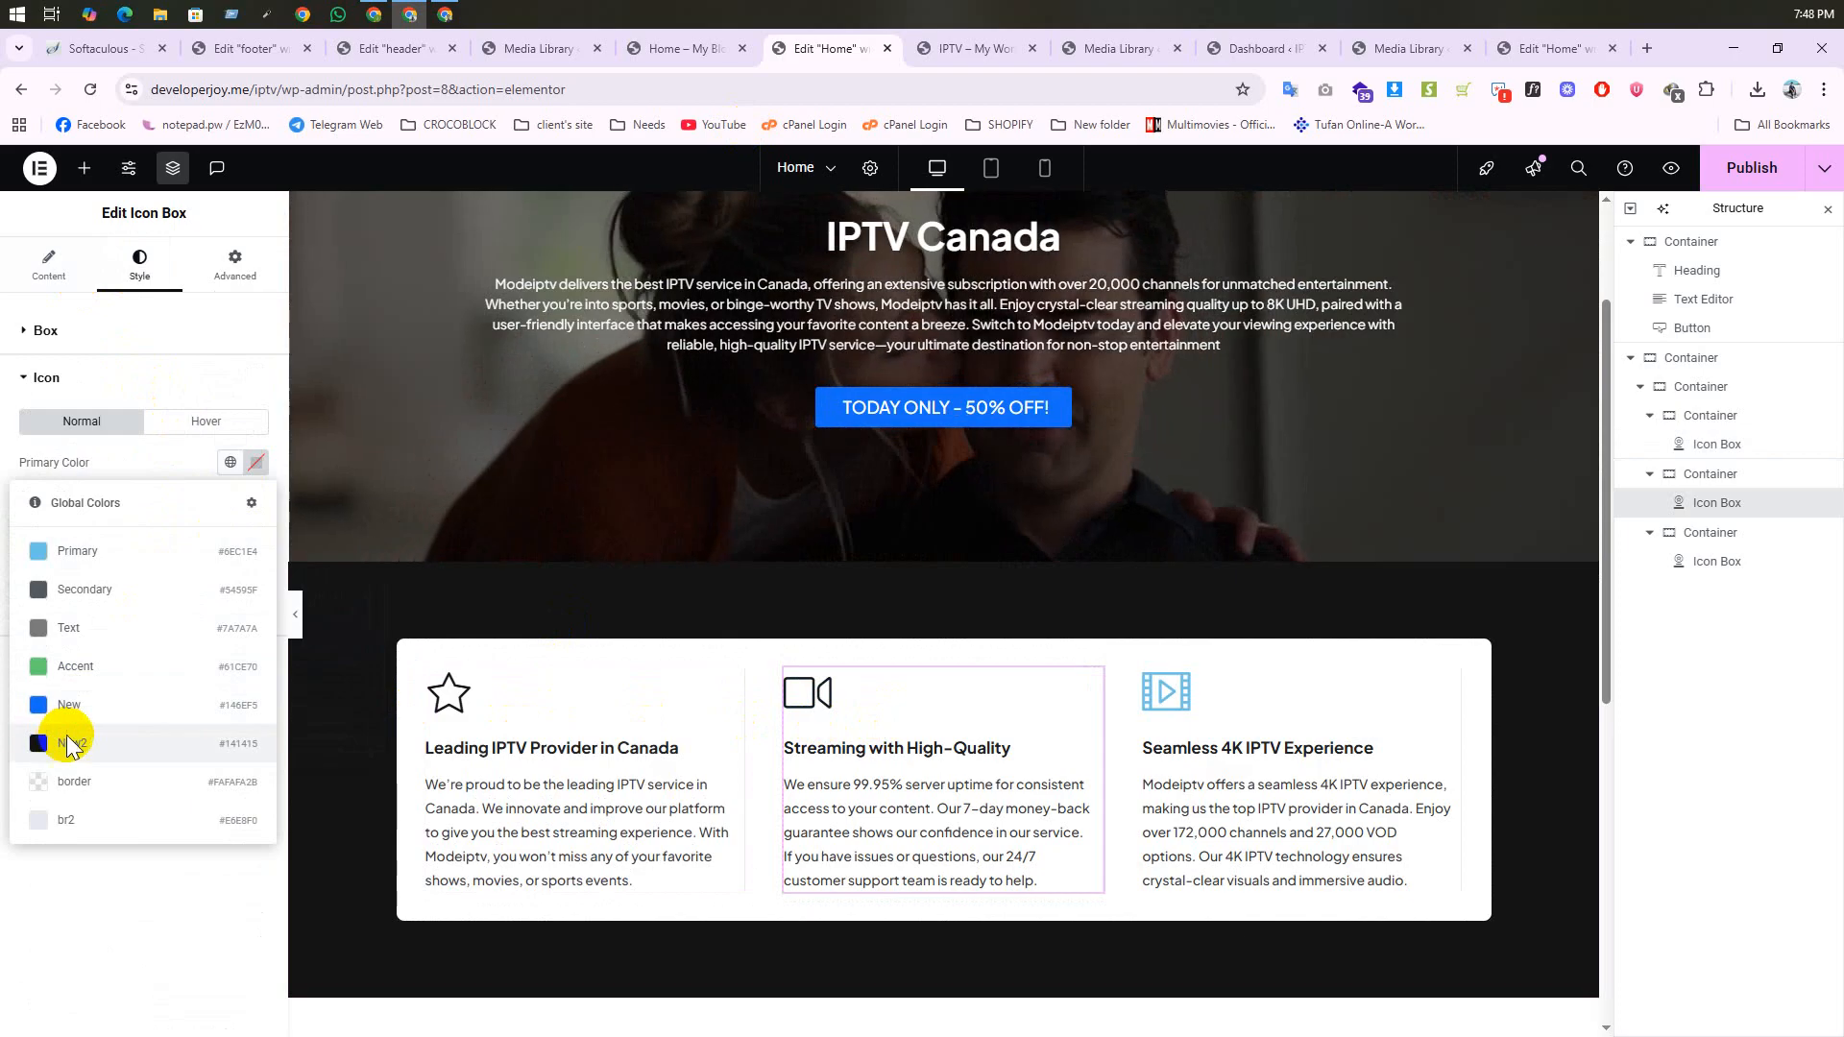
pyautogui.click(66, 733)
# Step: Apply the global dark color New2 (#141415) to the film icon in the third column
pyautogui.click(1165, 700)
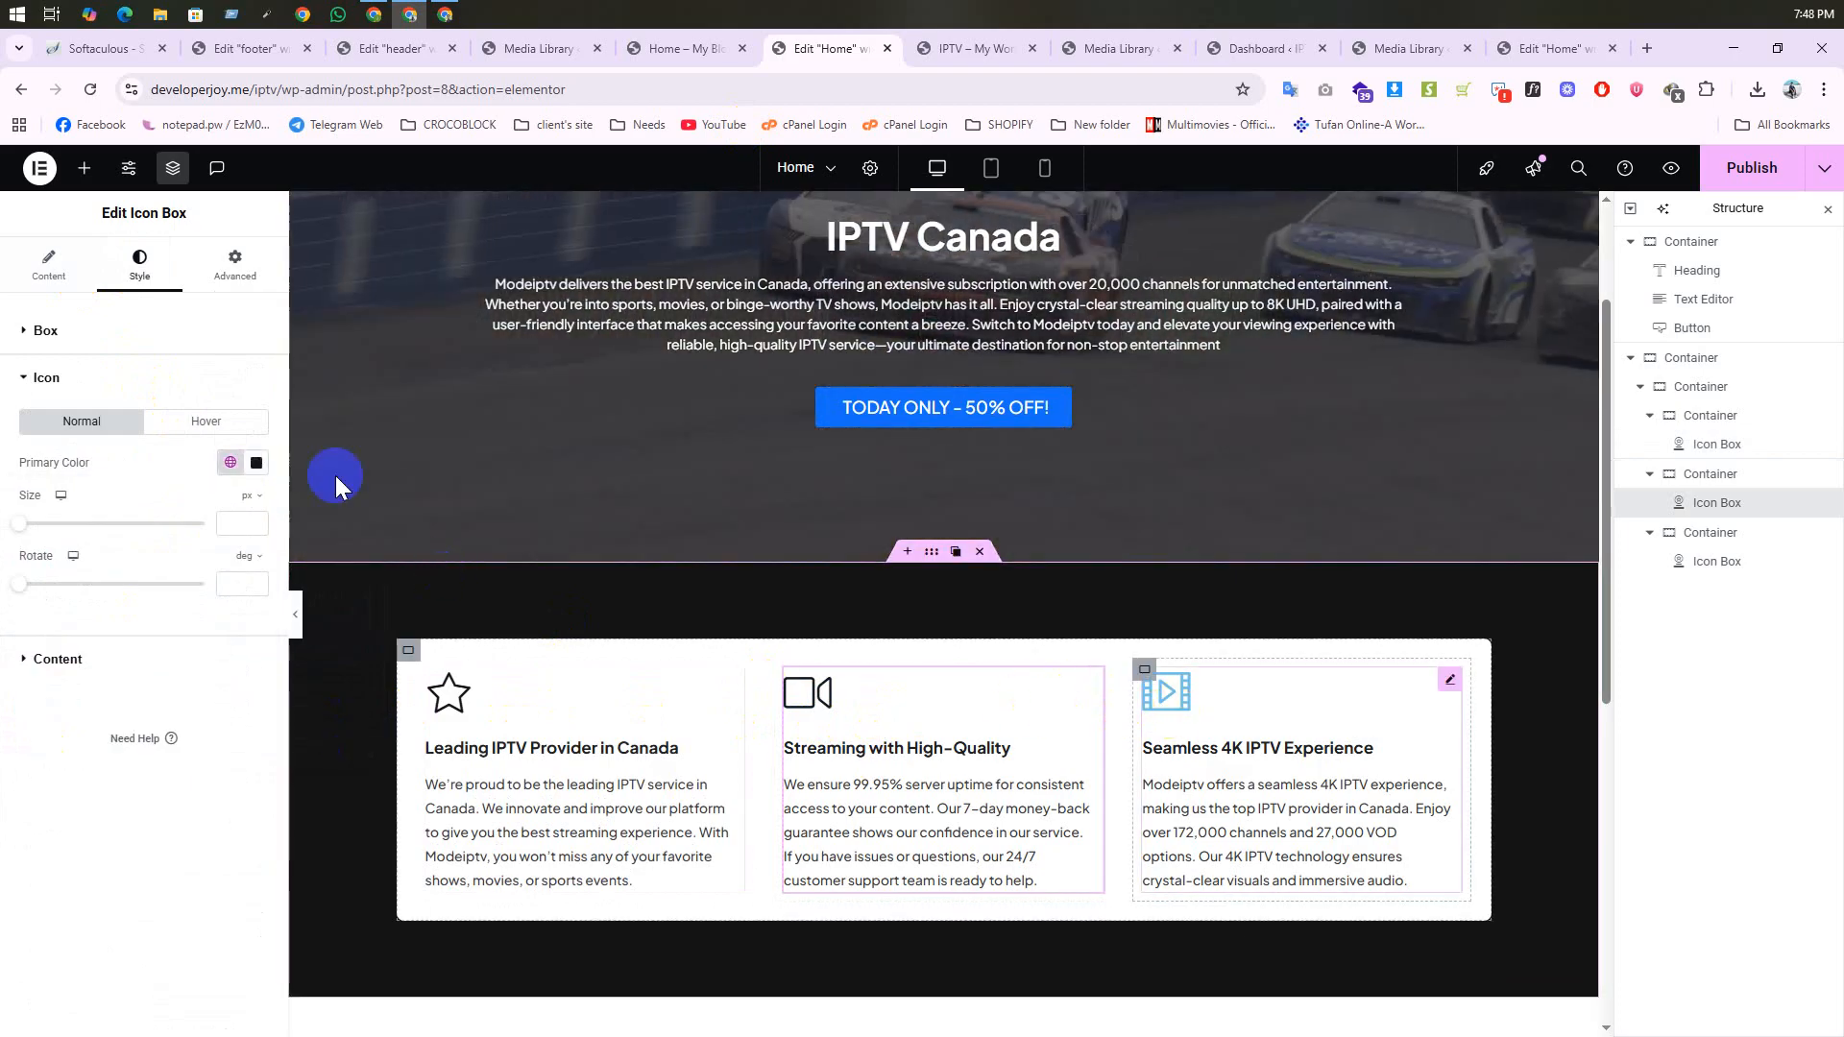
pyautogui.click(122, 283)
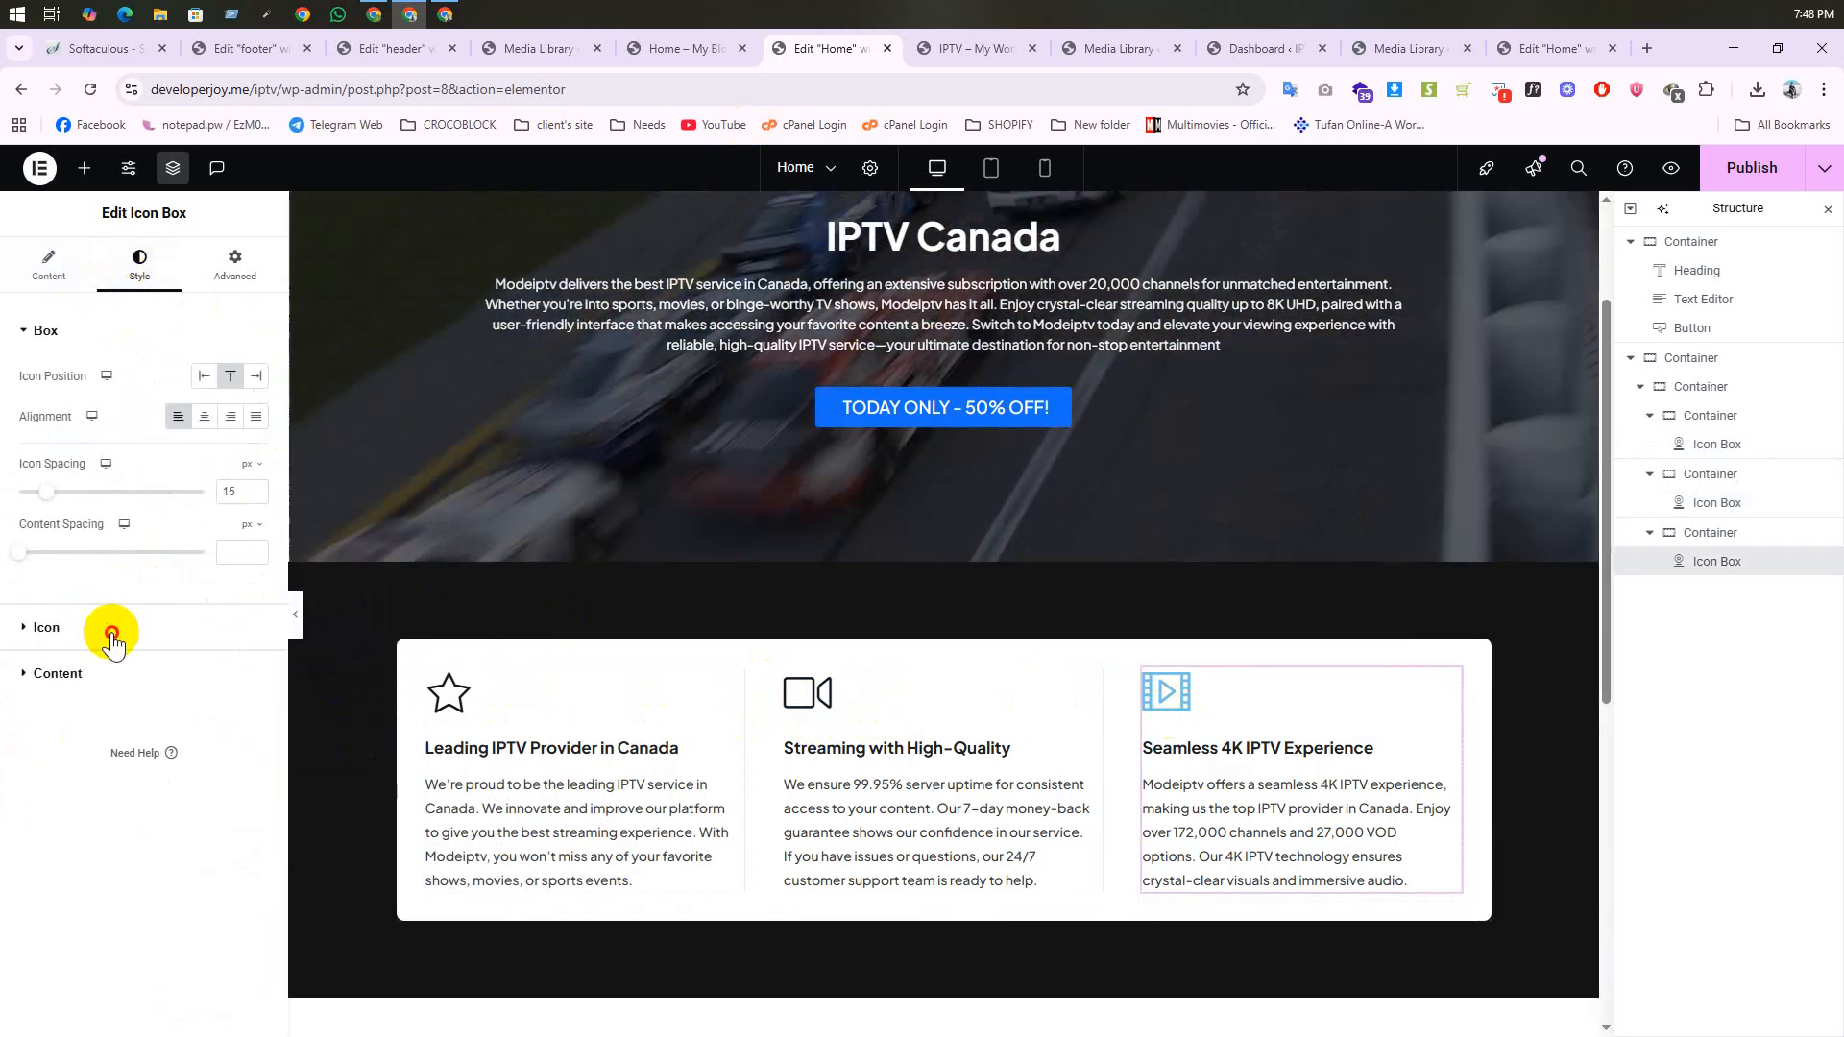
pyautogui.click(111, 630)
pyautogui.click(233, 462)
pyautogui.click(115, 728)
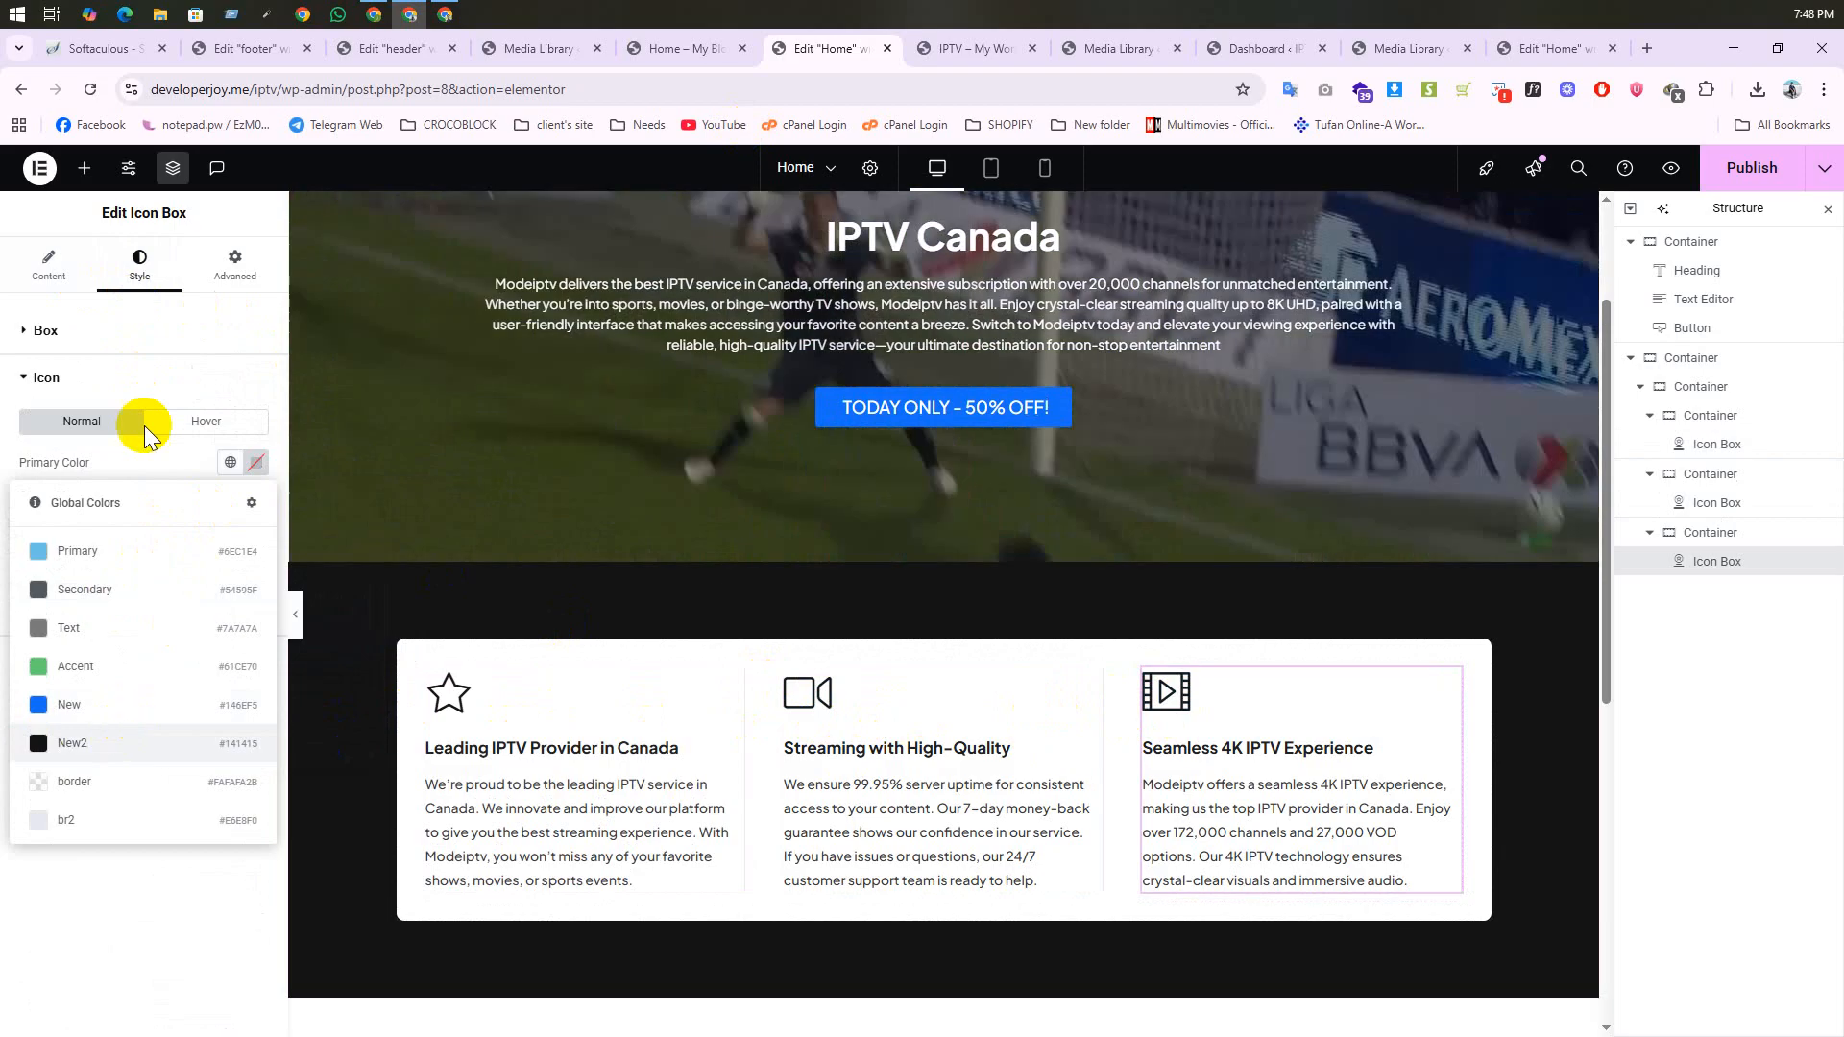
# Step: Check the border settings of the third column's icon box
pyautogui.click(234, 266)
pyautogui.scroll(-3, 96, 865)
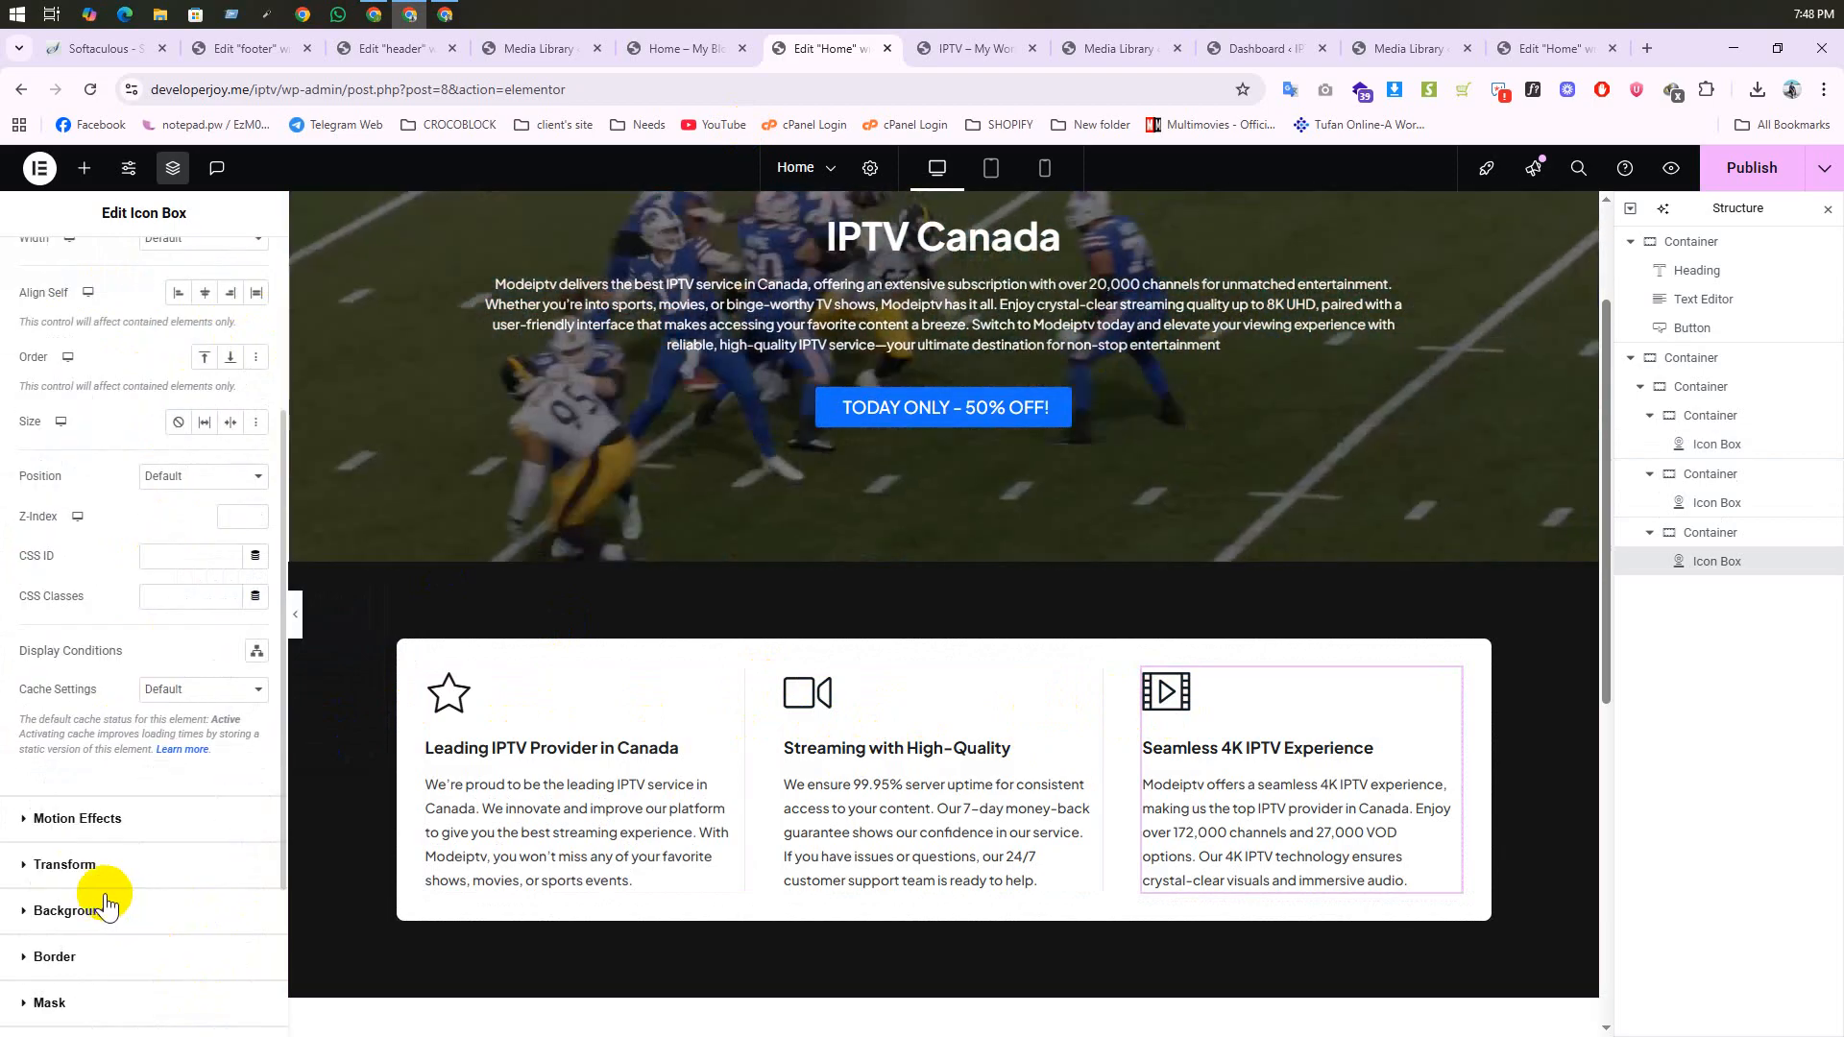
pyautogui.click(101, 955)
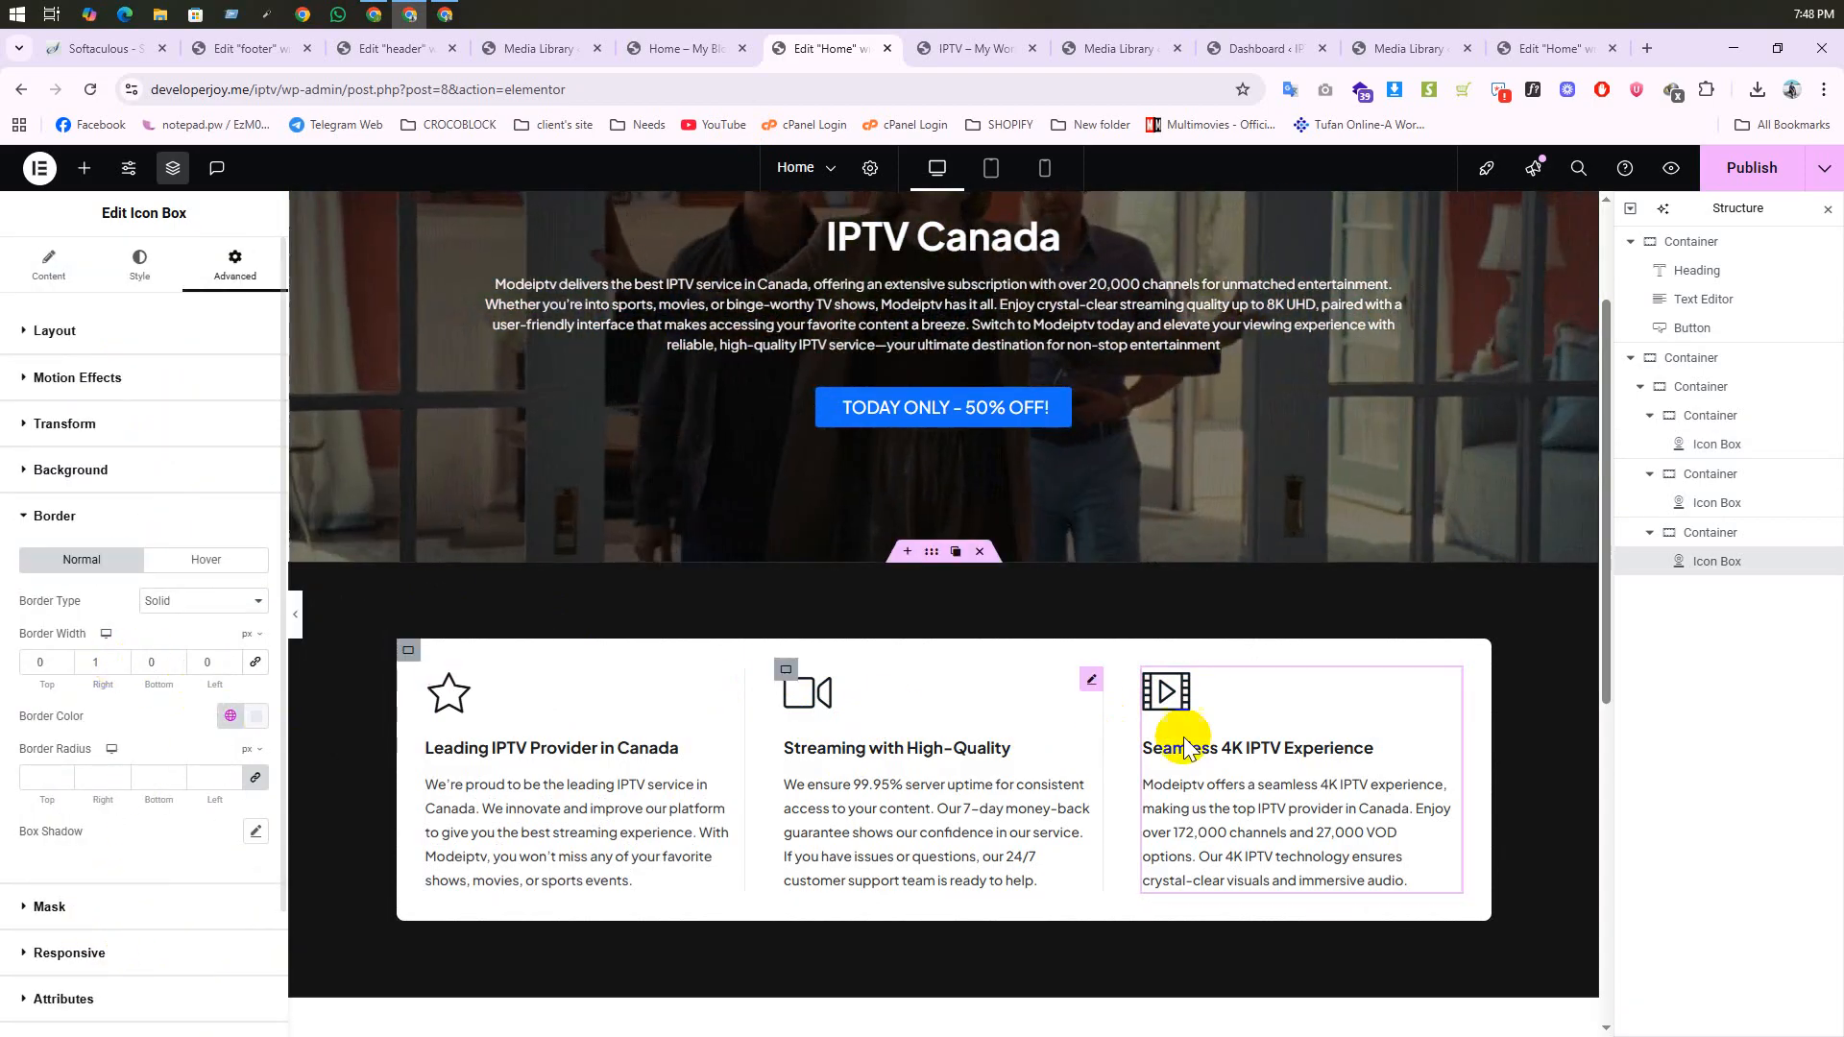
pyautogui.scroll(-4, 1256, 746)
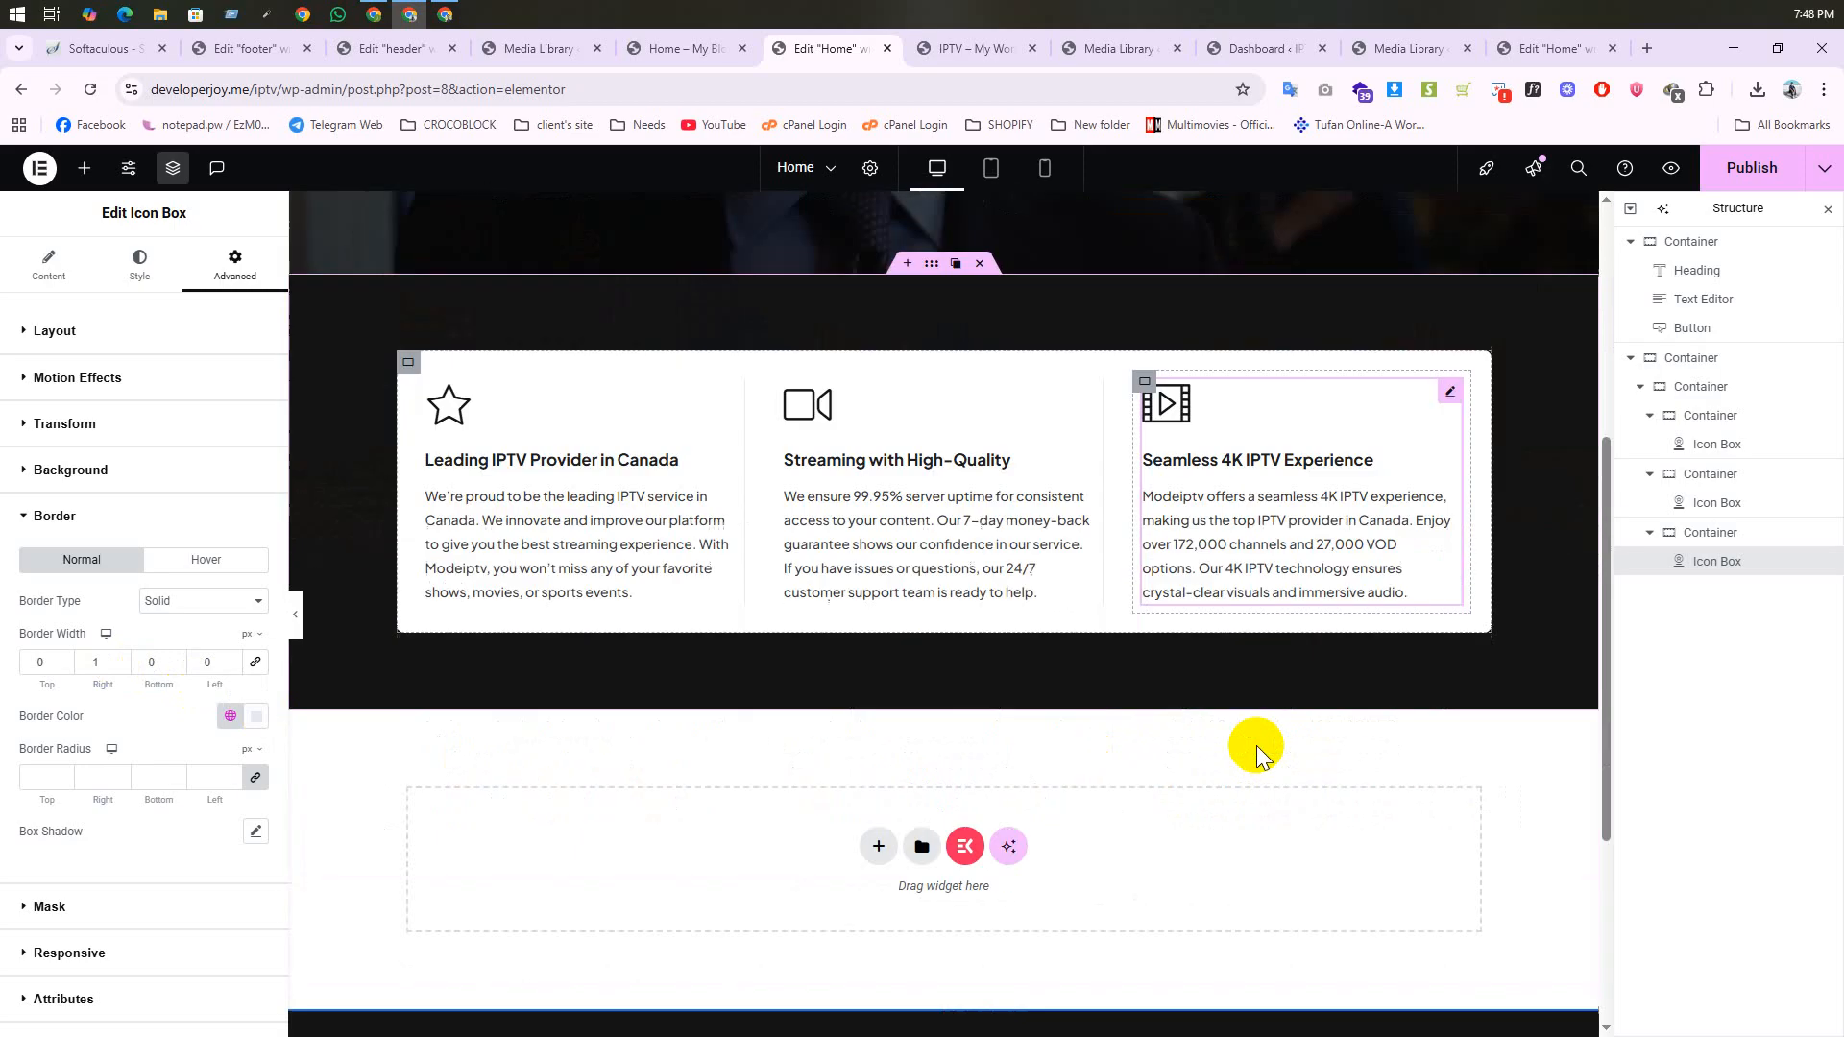
pyautogui.scroll(3, 518, 614)
# Step: Set the top margin of the white feature card container to -120 px
pyautogui.click(408, 555)
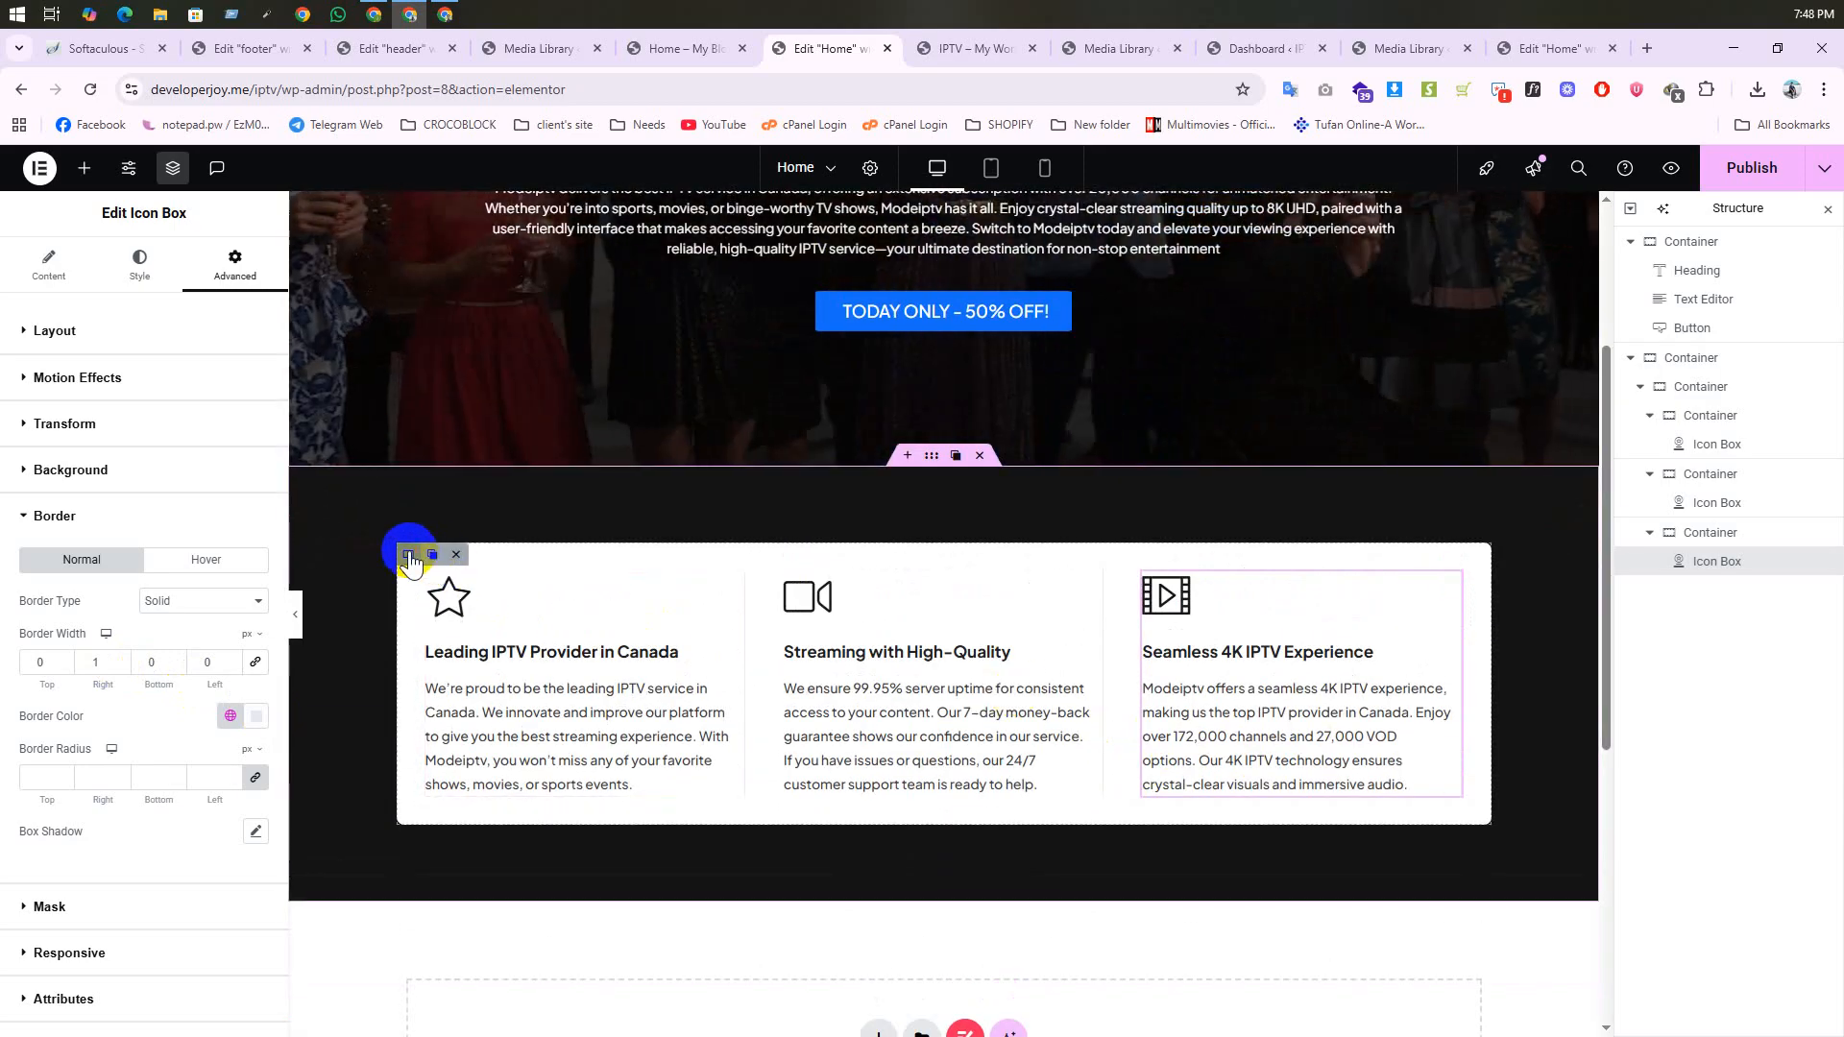
pyautogui.moveTo(43, 396); pyautogui.dragTo(28, 395)
pyautogui.write('-')
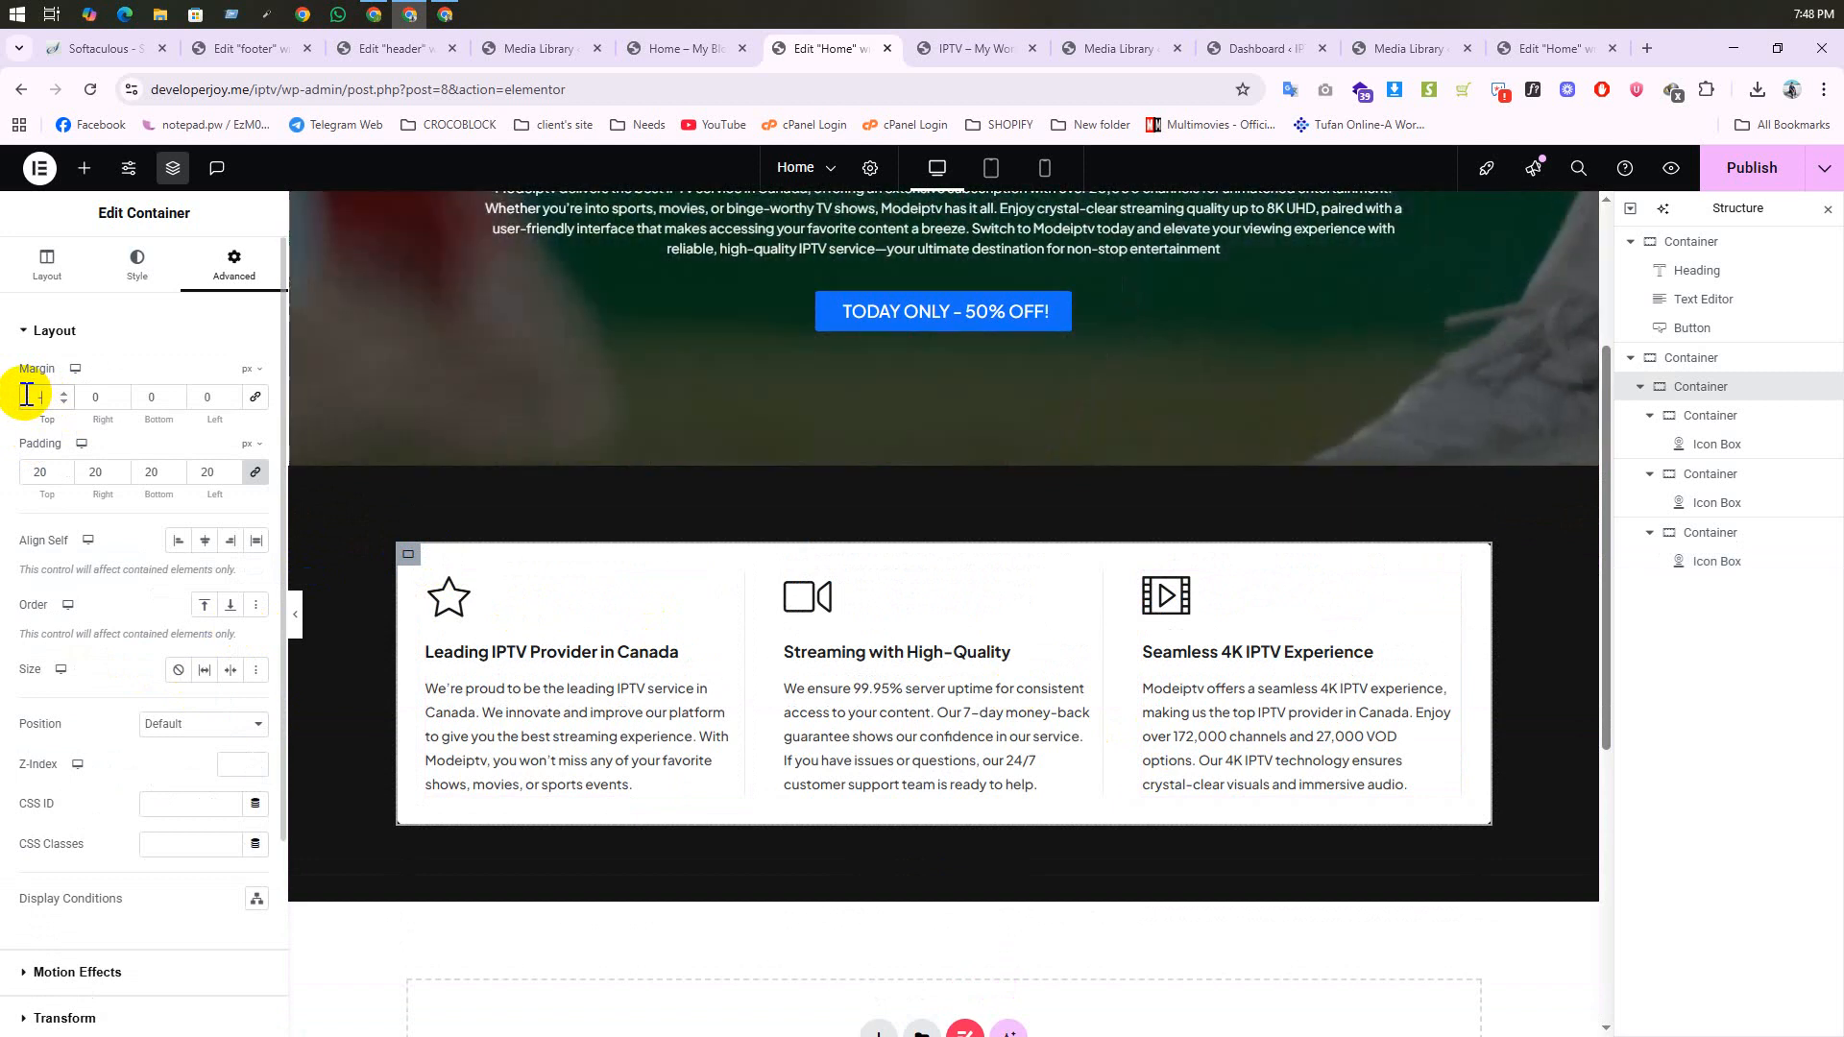
pyautogui.write('120')
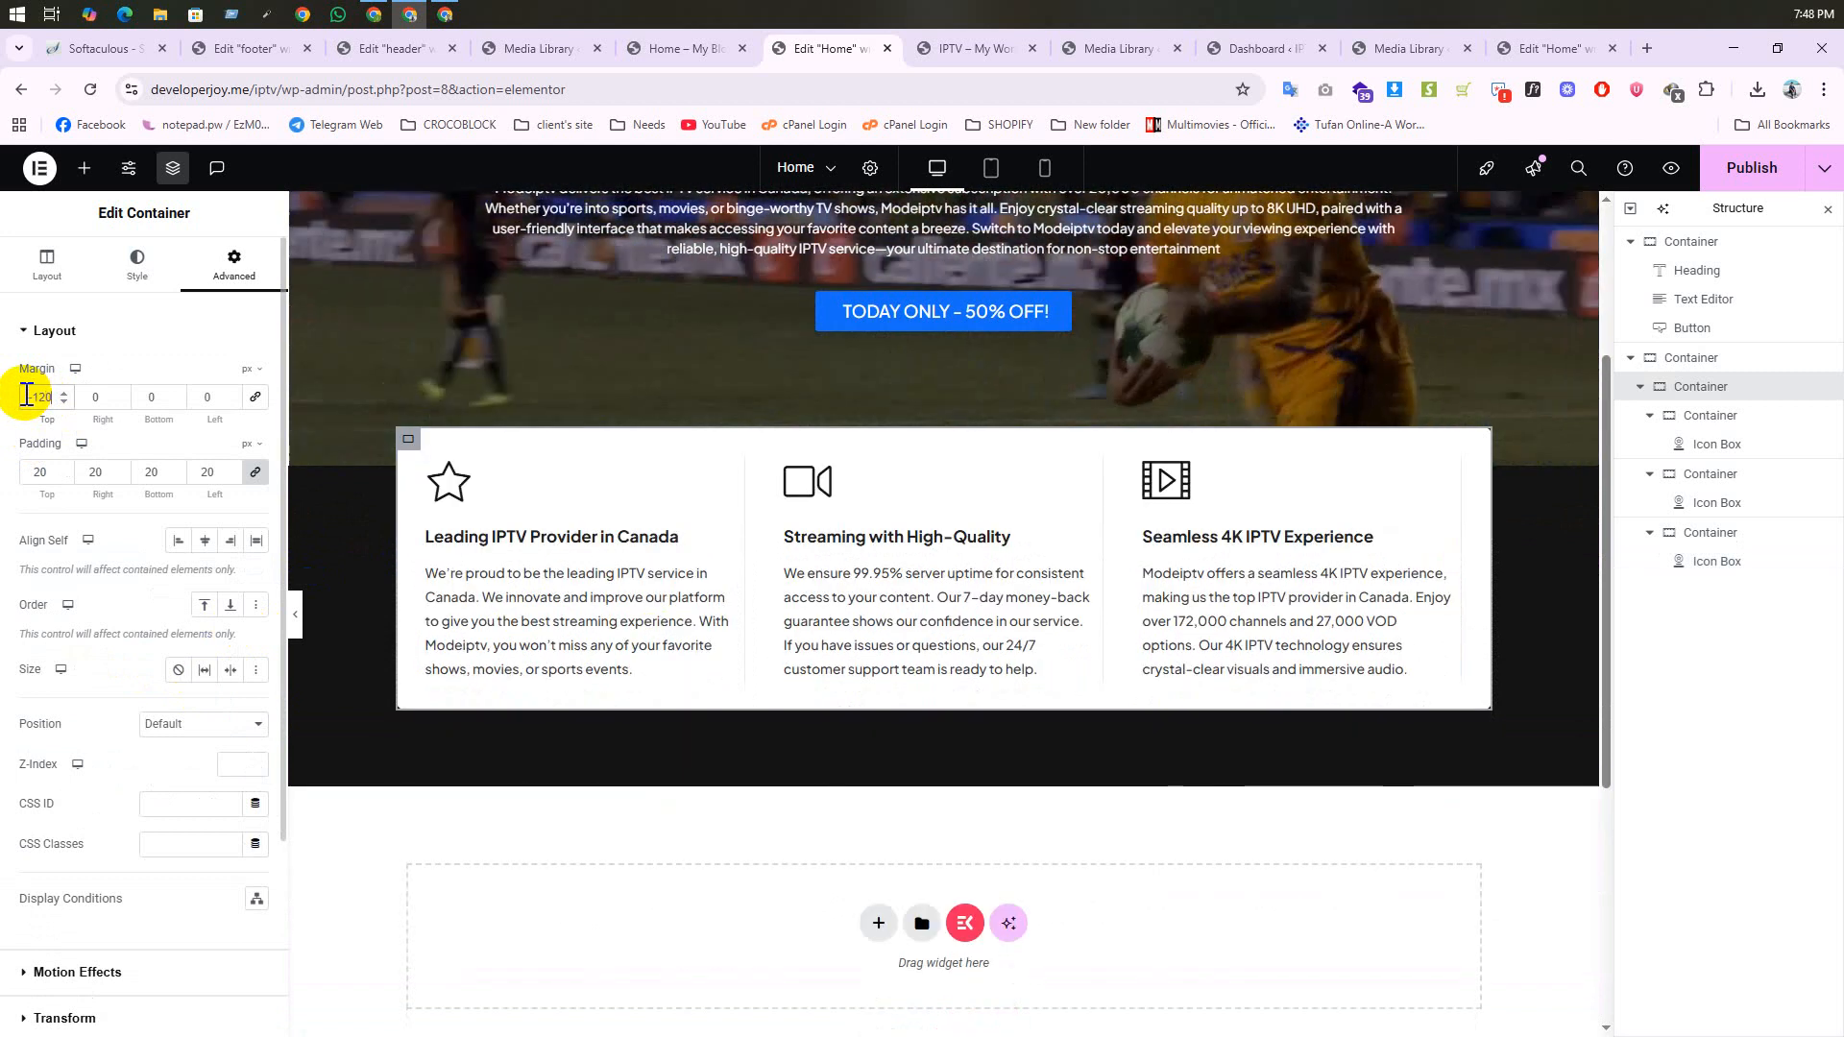
# Step: Compare the card's overlap with the reference page, exit WhatFont there, and set the card container's top margin to -130 px
pyautogui.scroll(1, 519, 379)
pyautogui.click(970, 53)
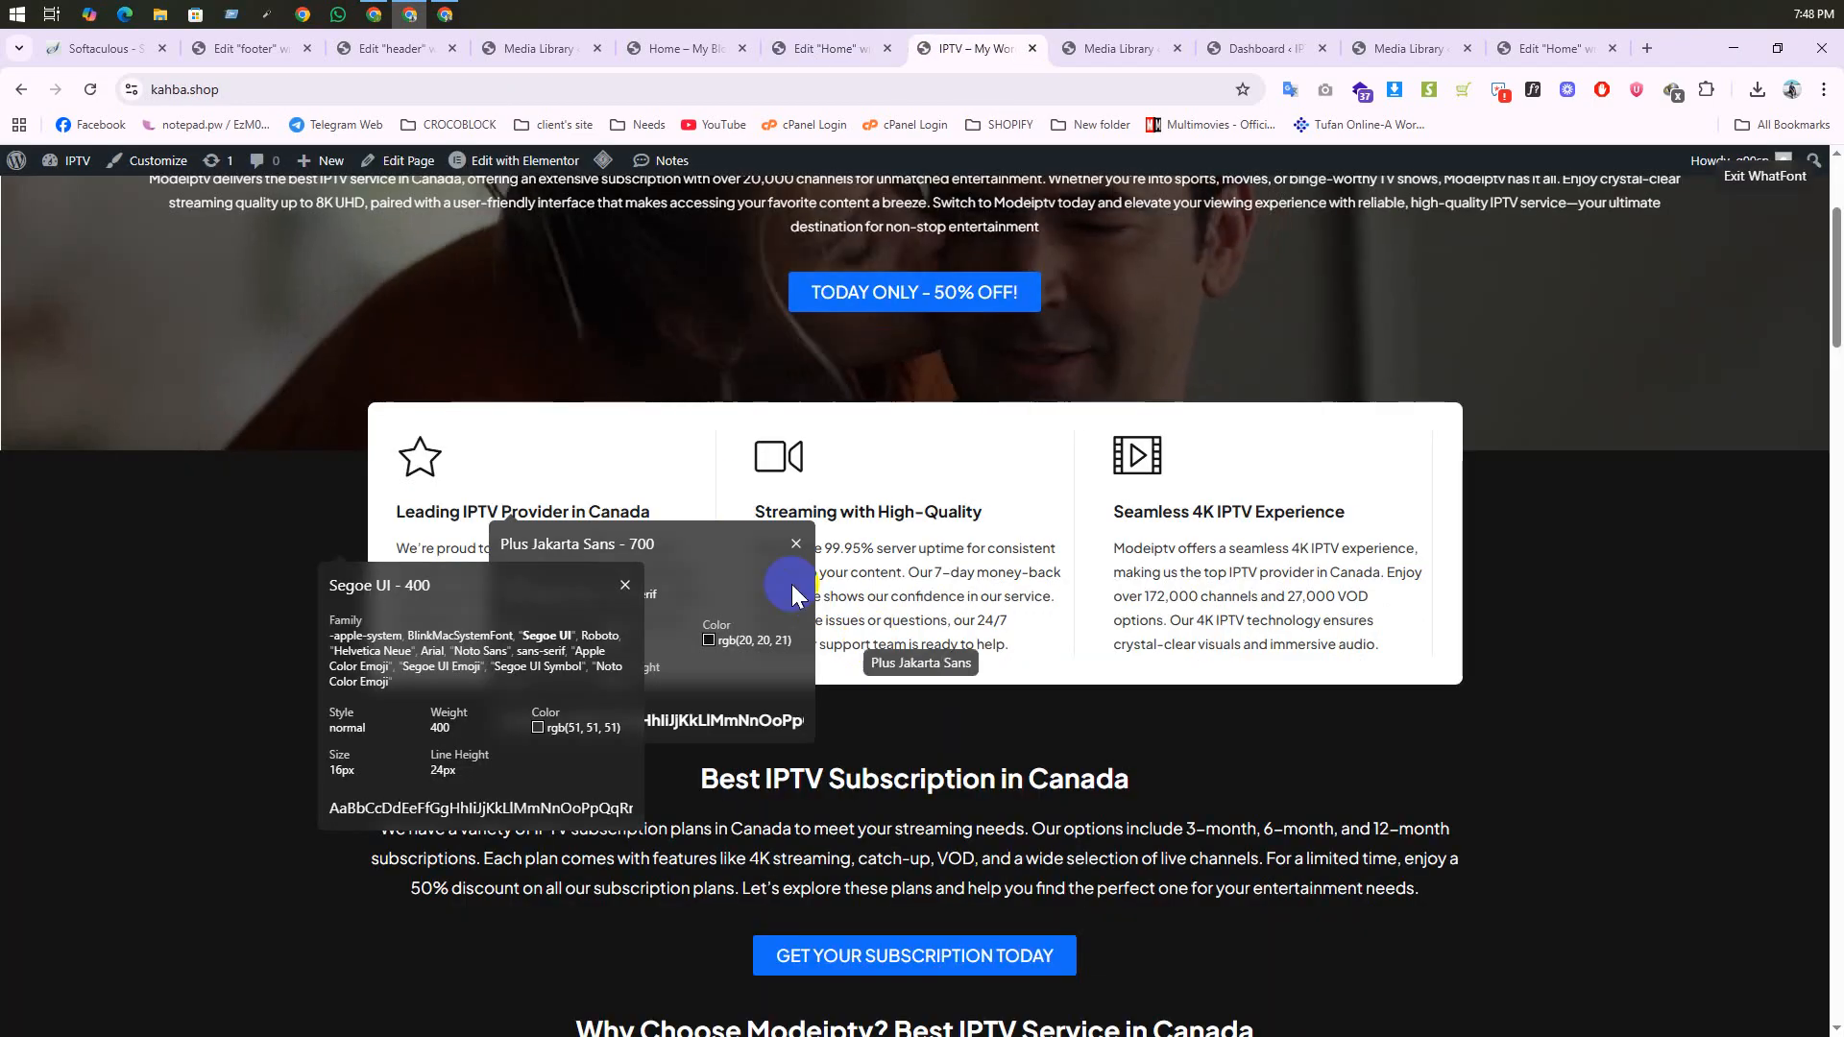
pyautogui.scroll(1, 950, 371)
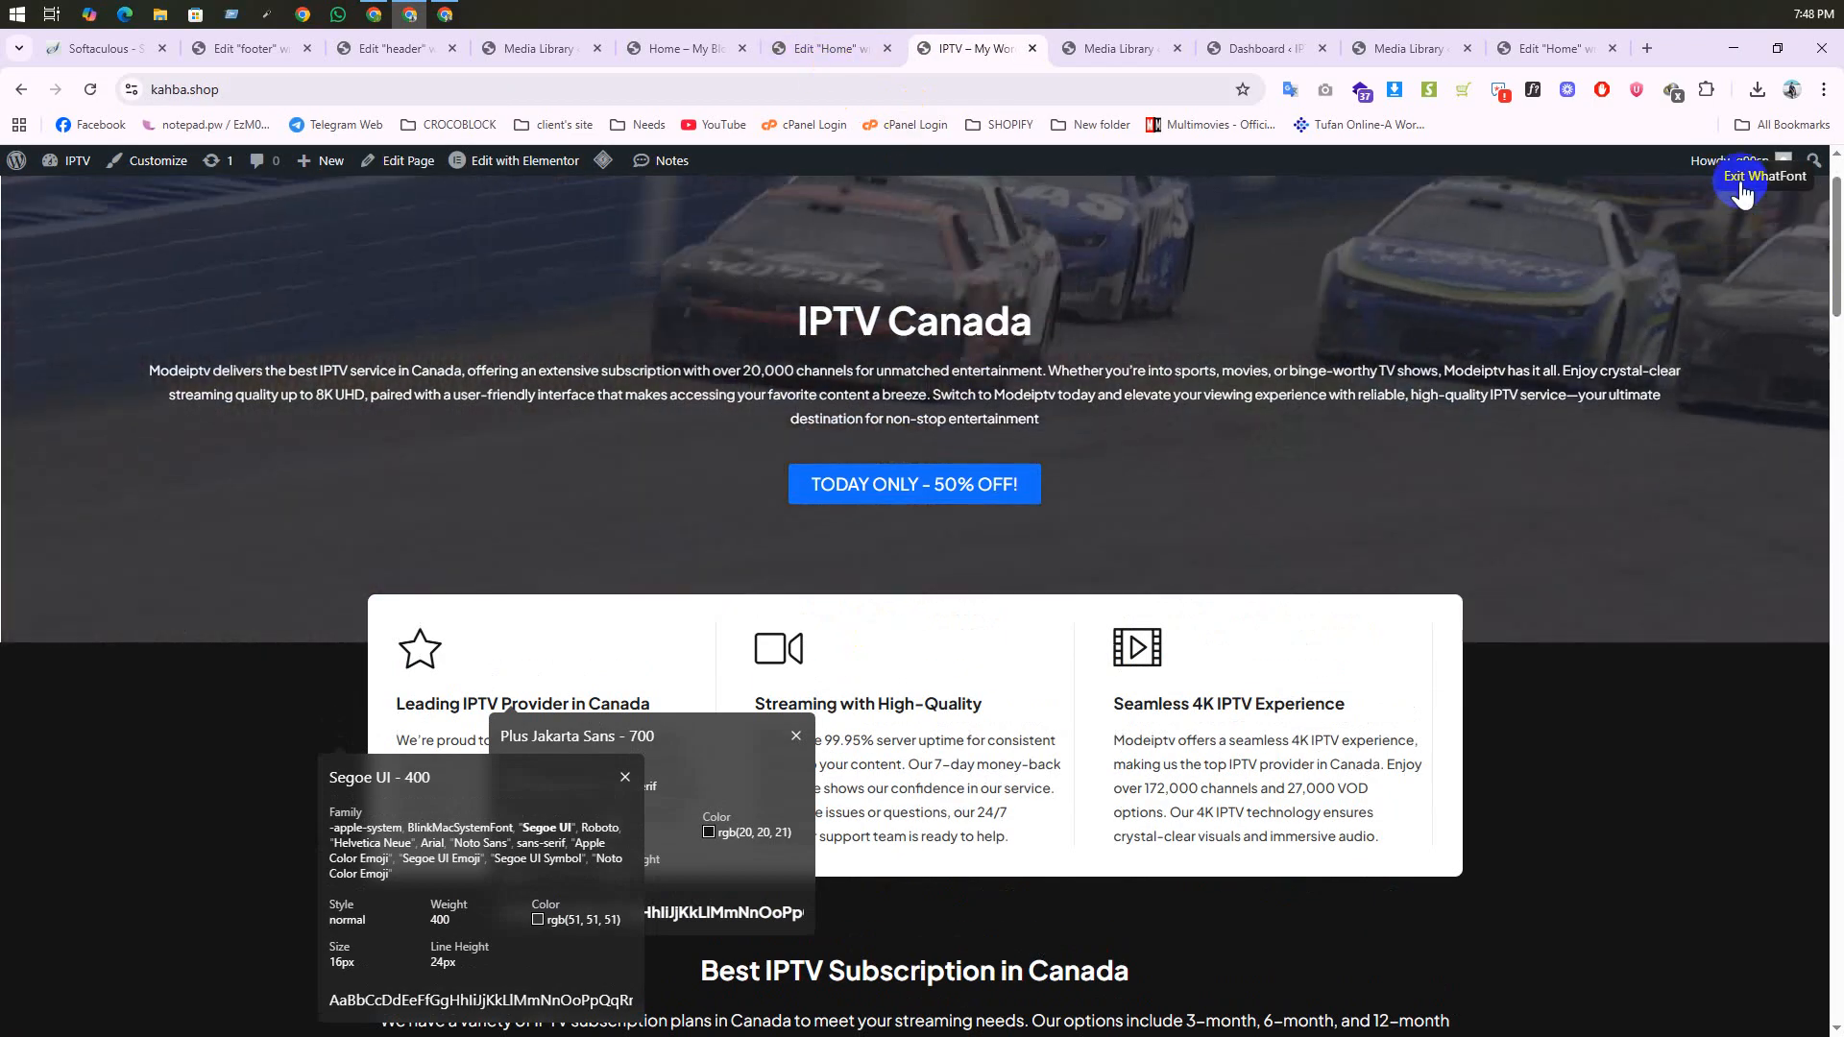
pyautogui.click(1763, 176)
pyautogui.click(826, 50)
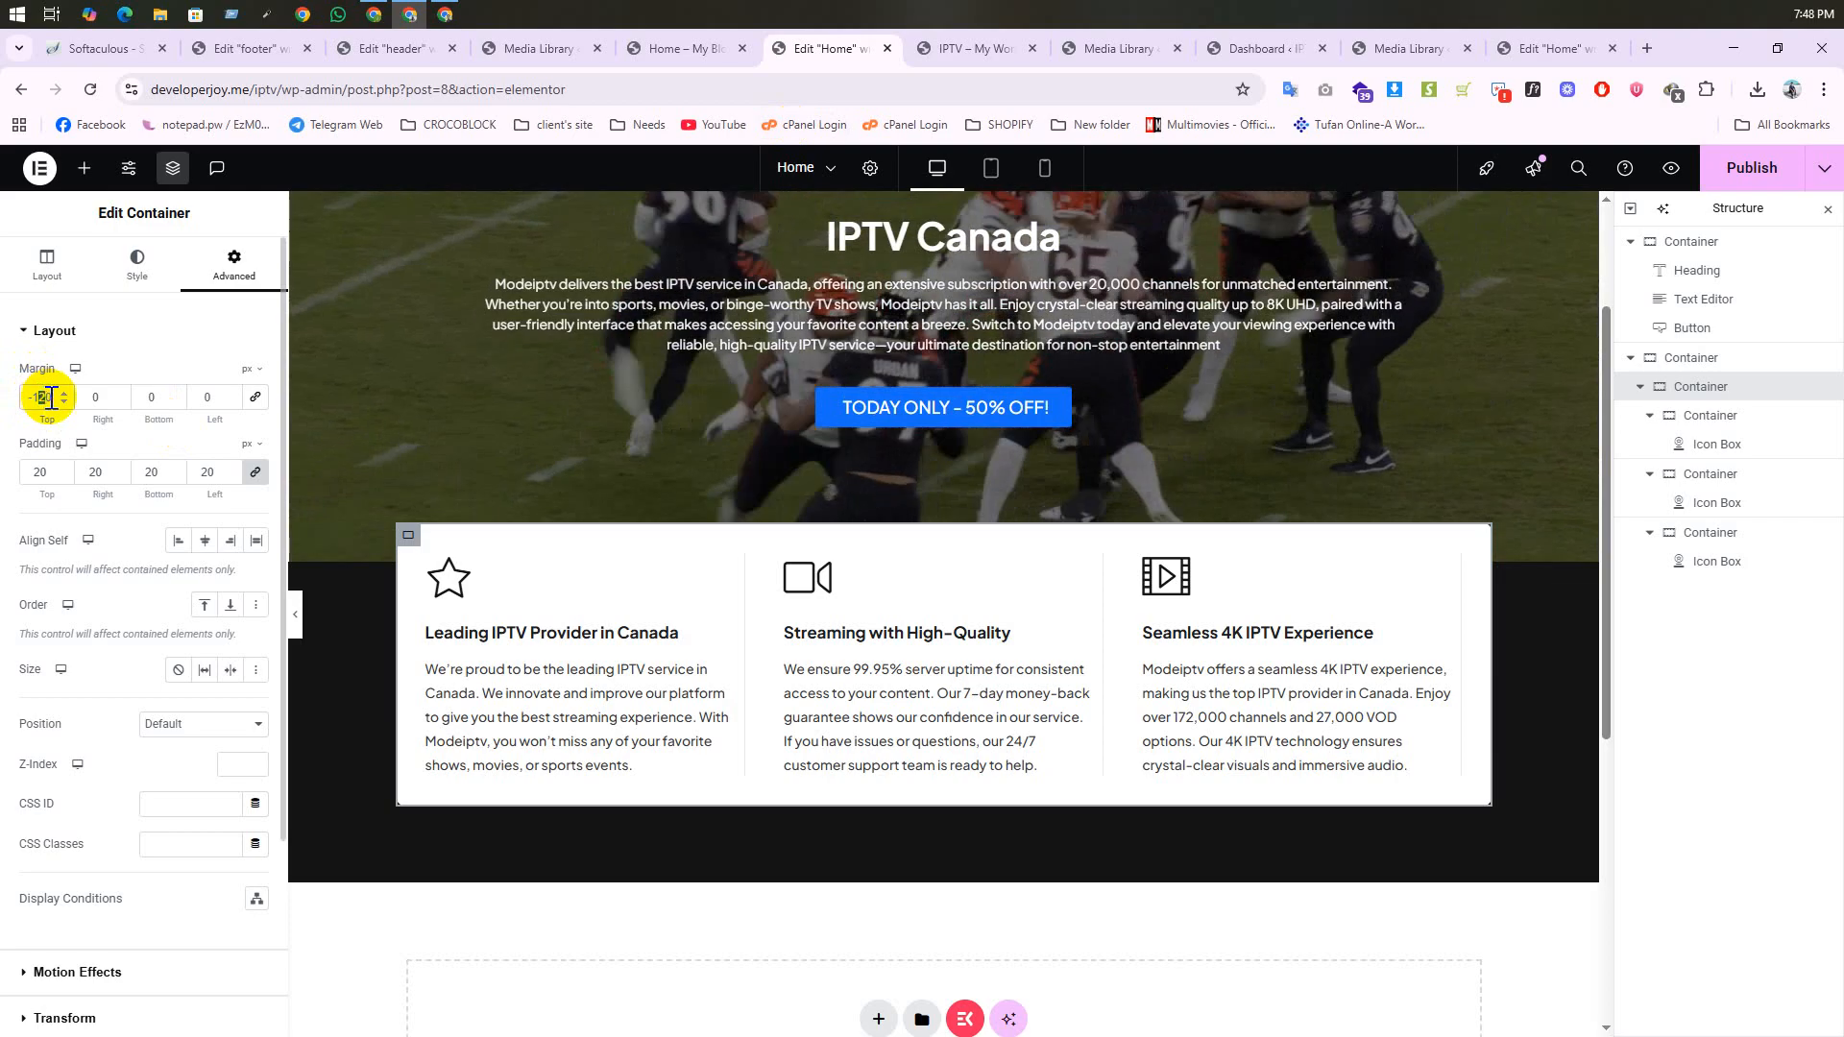
pyautogui.write('3')
# Step: Review the hero section with the overlapping feature card and publish the page
pyautogui.scroll(2, 831, 559)
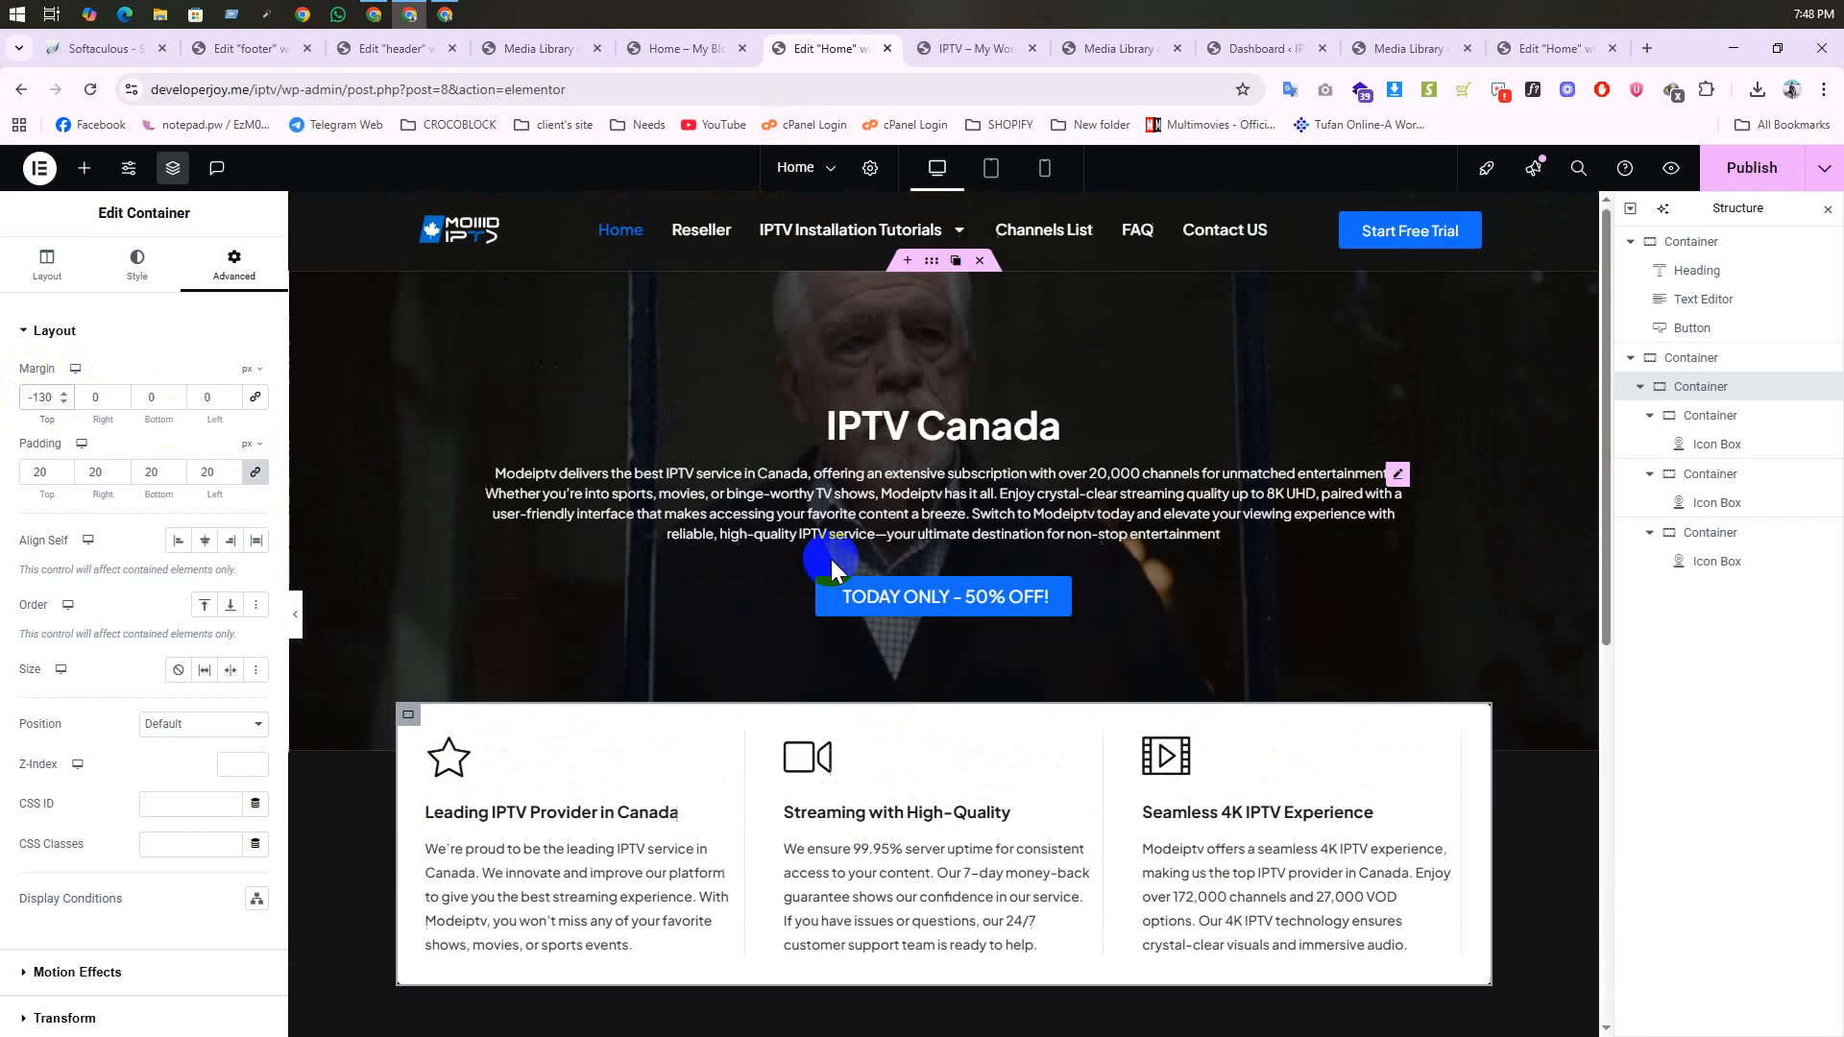
pyautogui.scroll(-1, 986, 544)
pyautogui.scroll(1, 983, 516)
pyautogui.click(1750, 169)
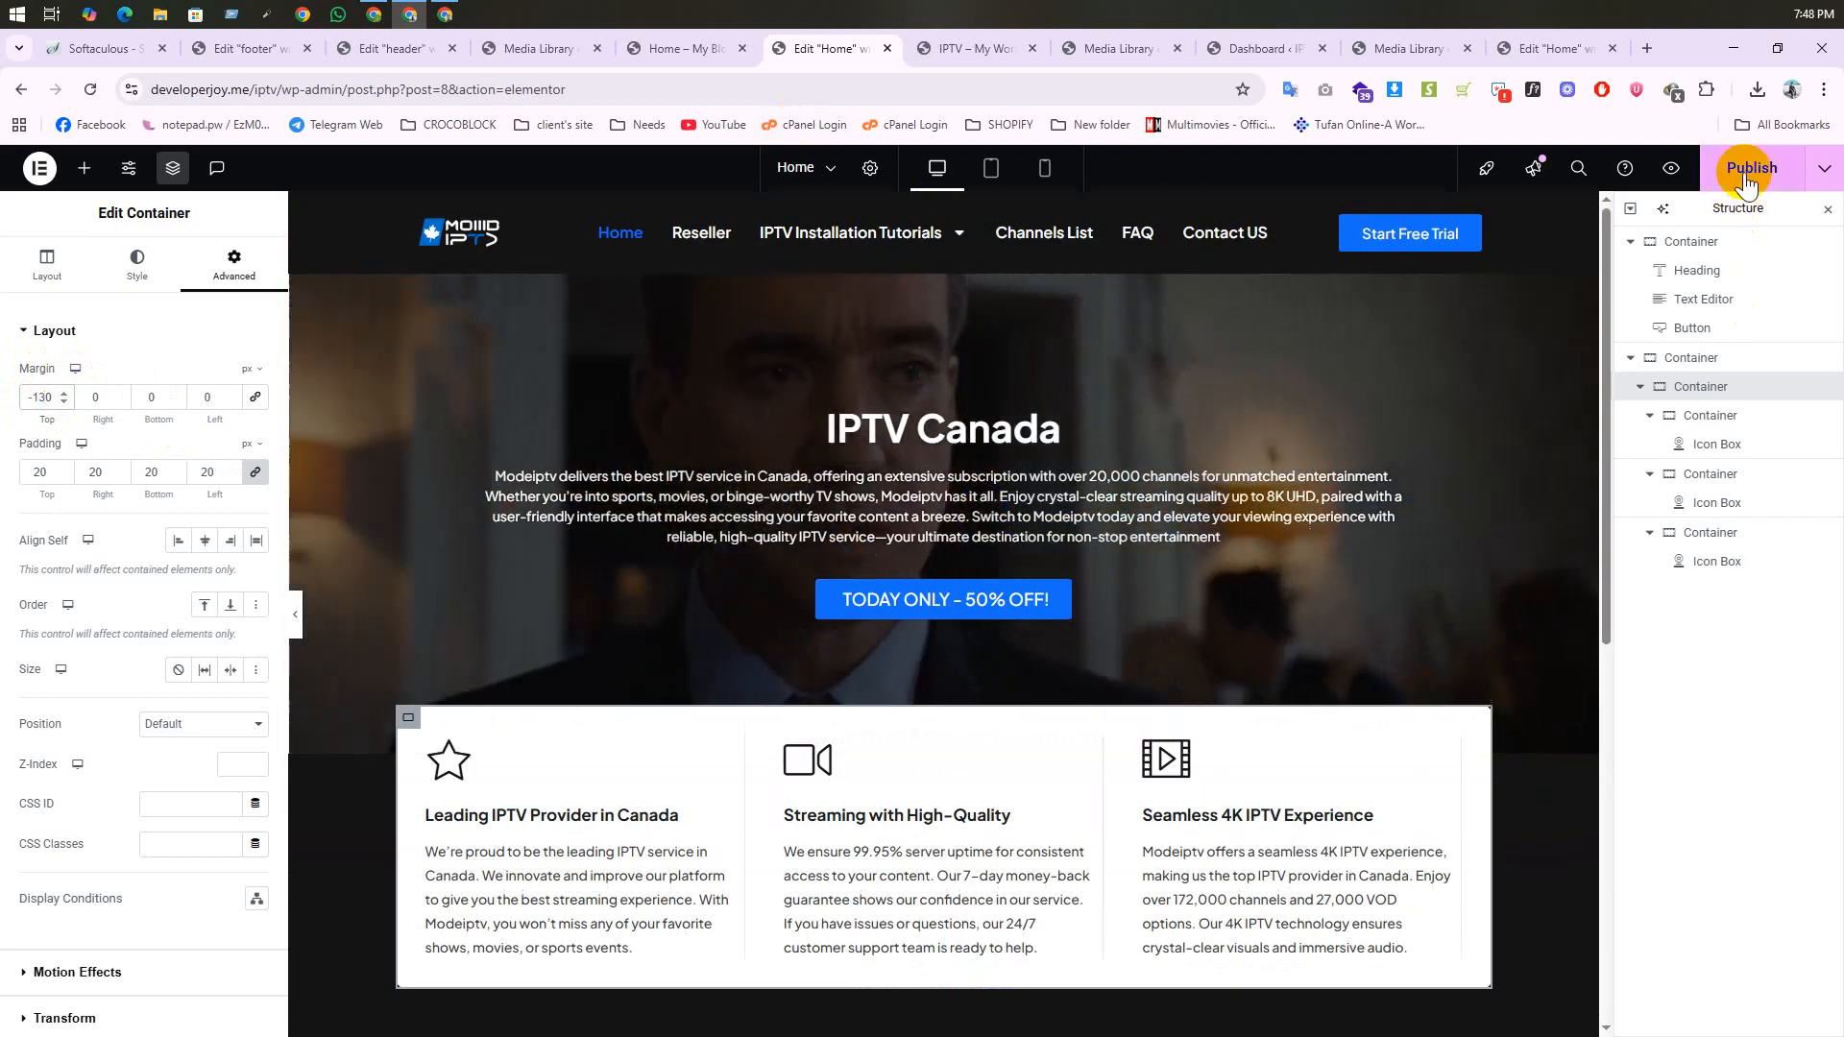
# Step: Examine the reference page's Best IPTV Subscription in Canada section below the feature card, including its heading, paragraph and button
pyautogui.scroll(-1, 1105, 451)
pyautogui.scroll(-3, 1057, 459)
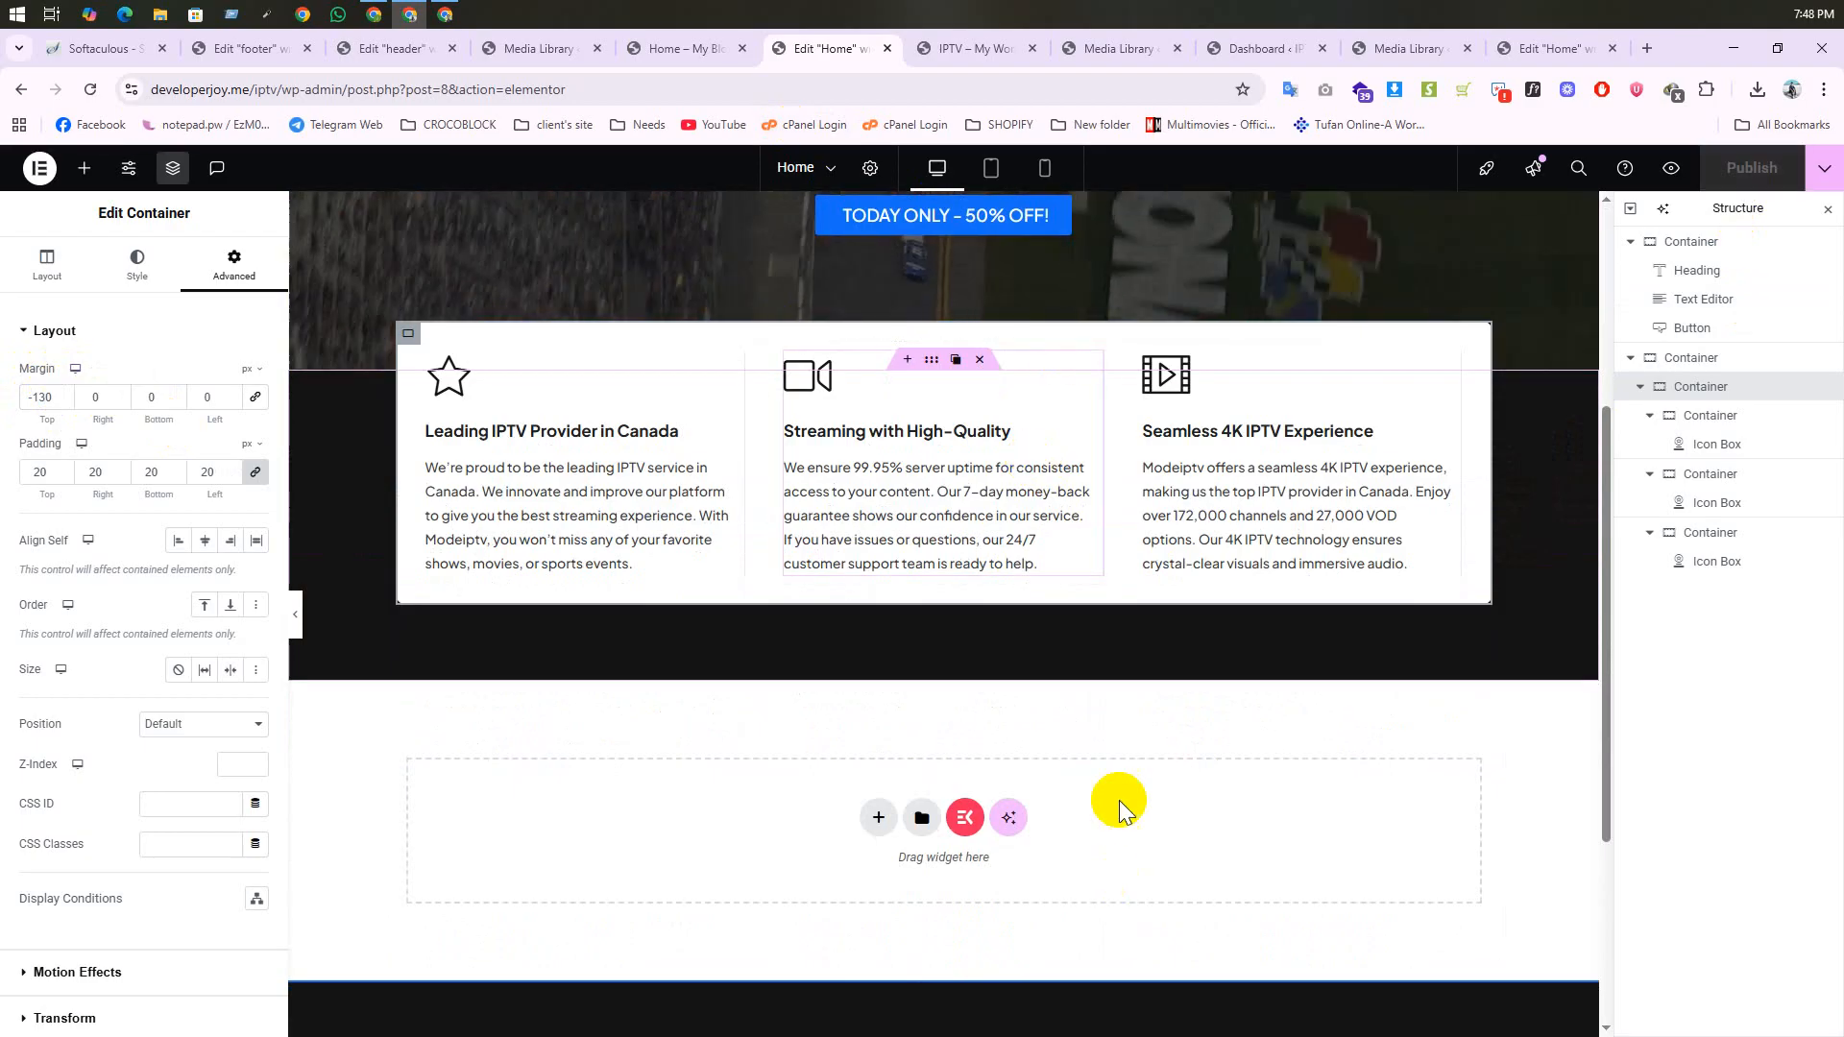
pyautogui.scroll(2, 1111, 803)
pyautogui.click(952, 61)
pyautogui.scroll(-6, 877, 691)
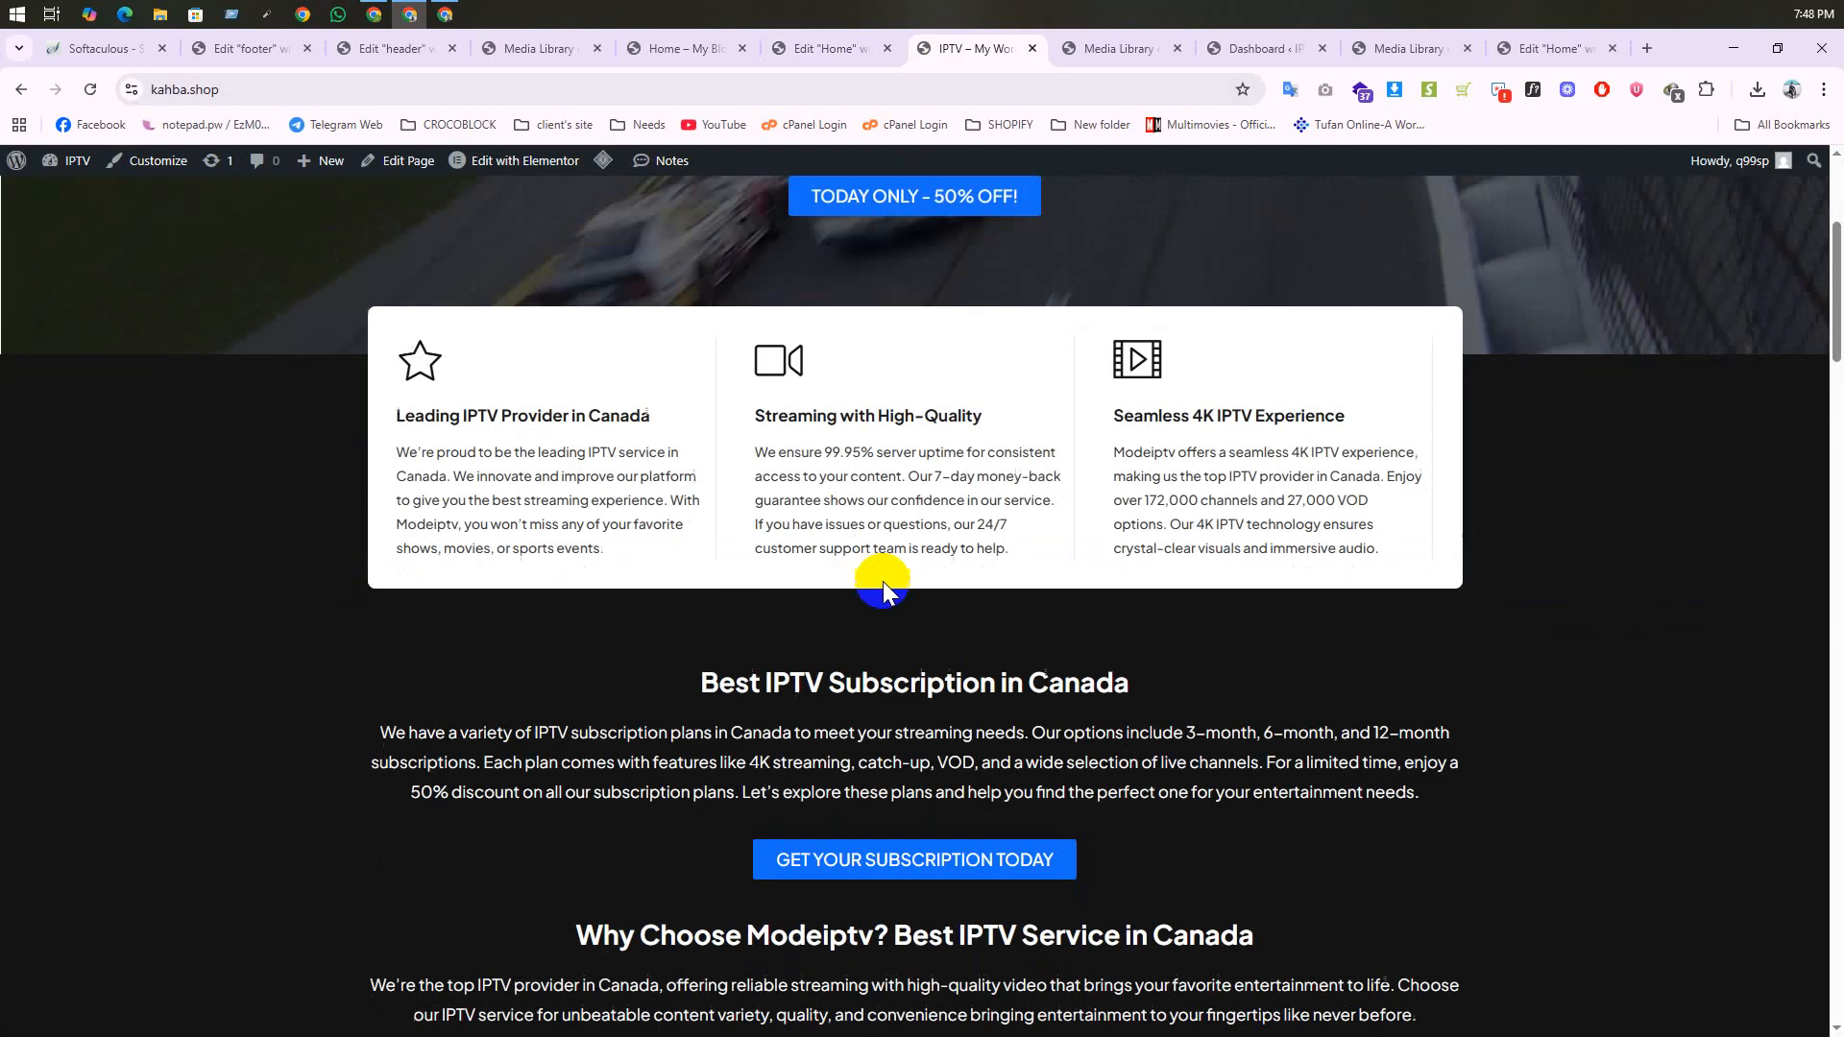
pyautogui.moveTo(707, 284); pyautogui.dragTo(1134, 509)
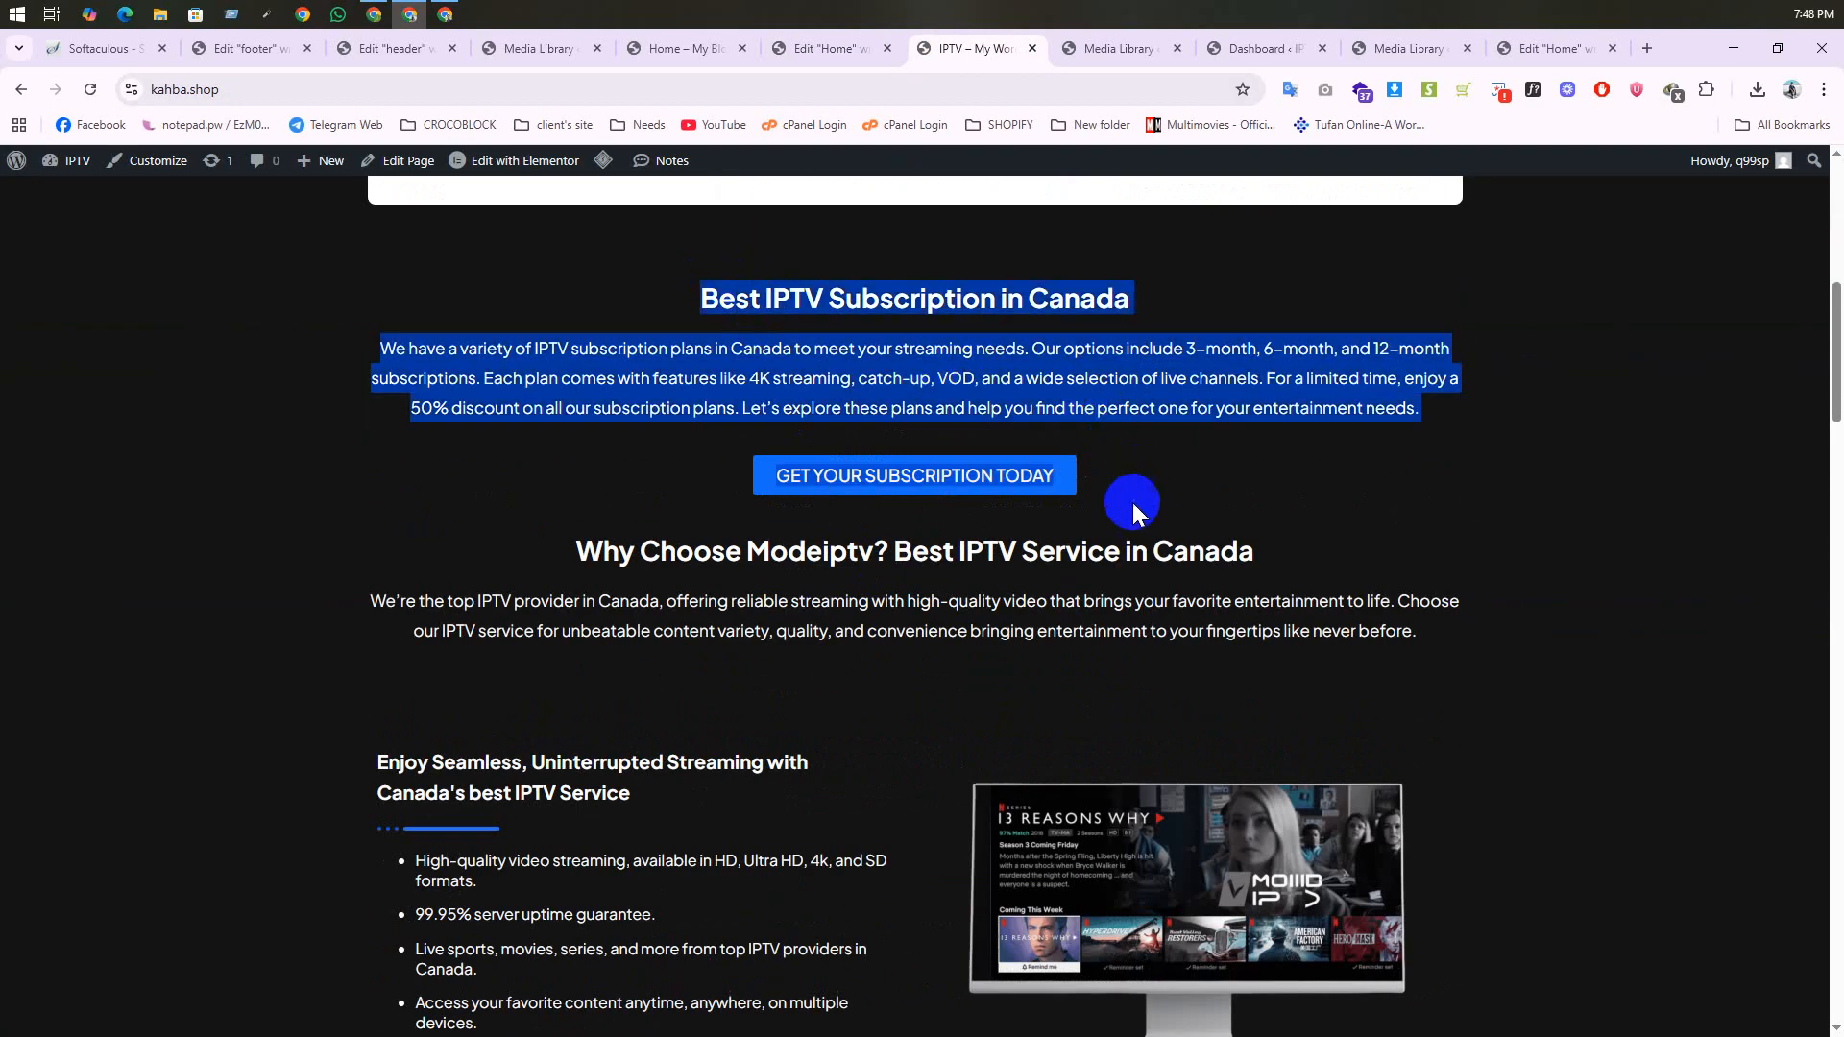
pyautogui.moveTo(832, 326)
pyautogui.mouseDown()
pyautogui.moveTo(802, 296)
pyautogui.moveTo(724, 295)
pyautogui.moveTo(832, 296)
pyautogui.mouseUp()
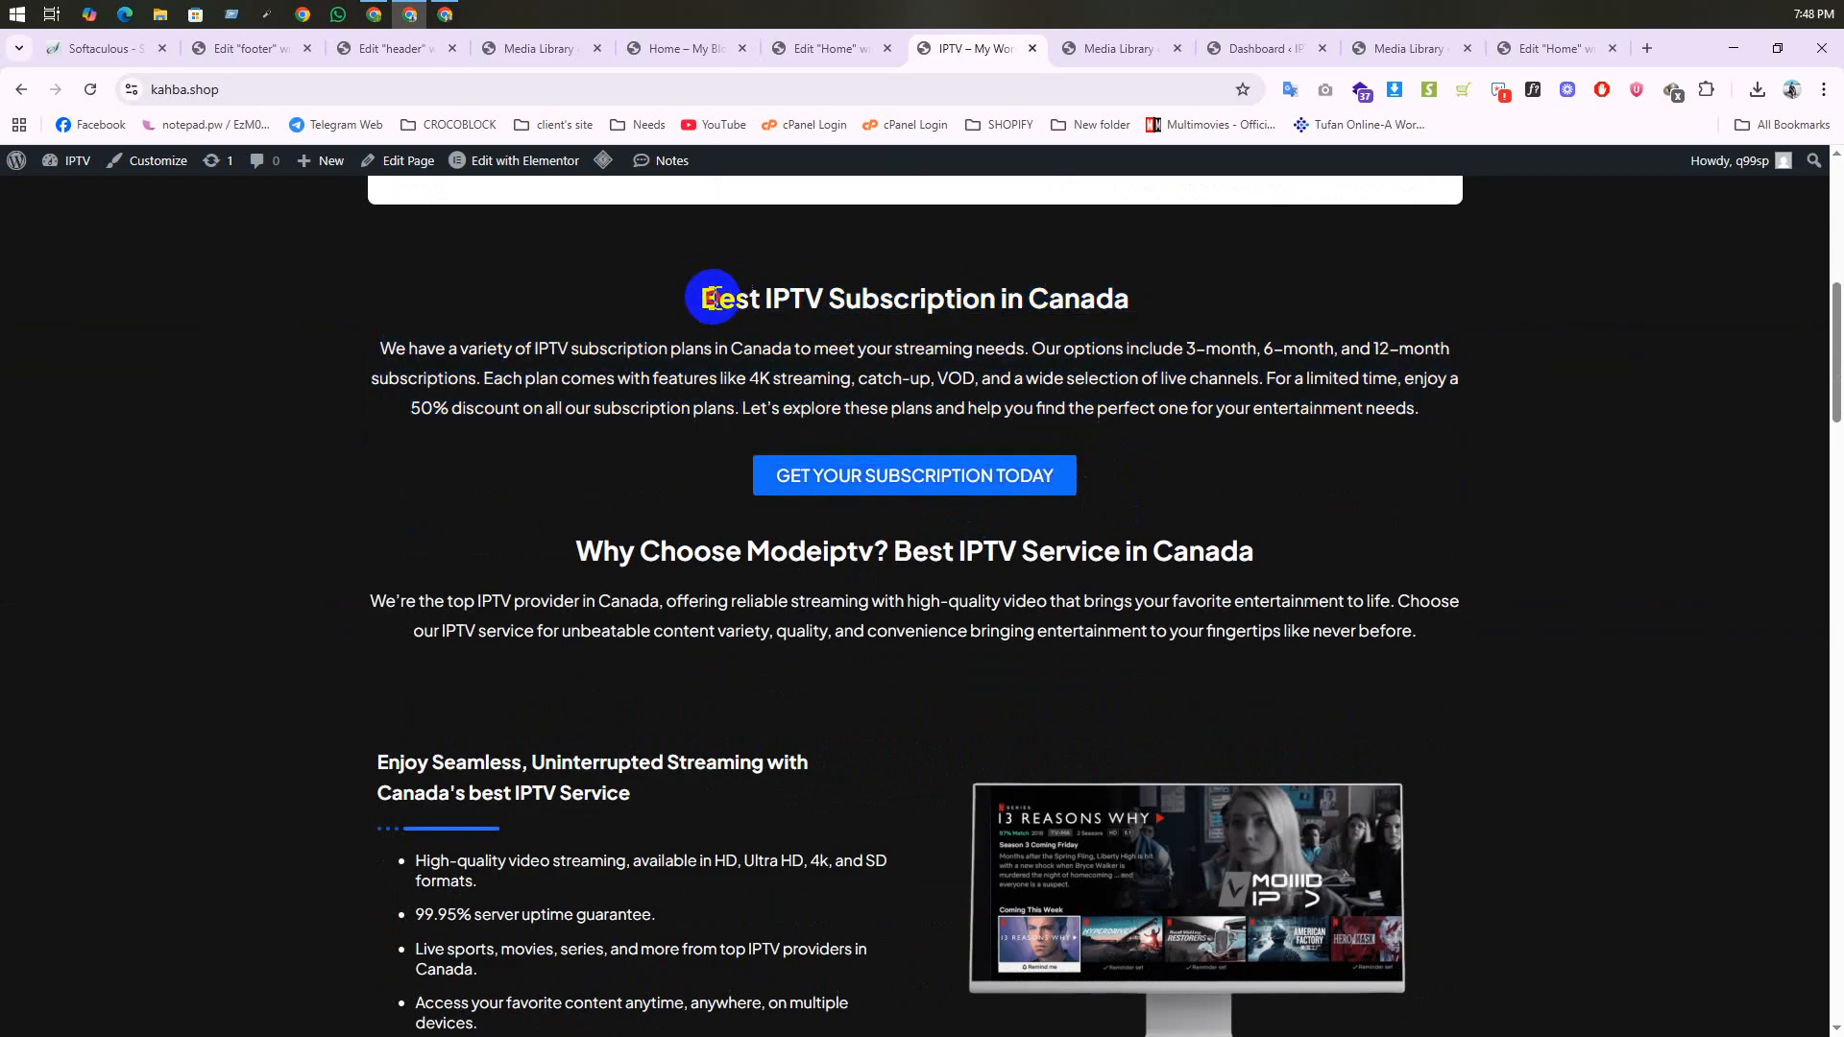
pyautogui.moveTo(867, 403); pyautogui.dragTo(890, 406)
pyautogui.click(1051, 395)
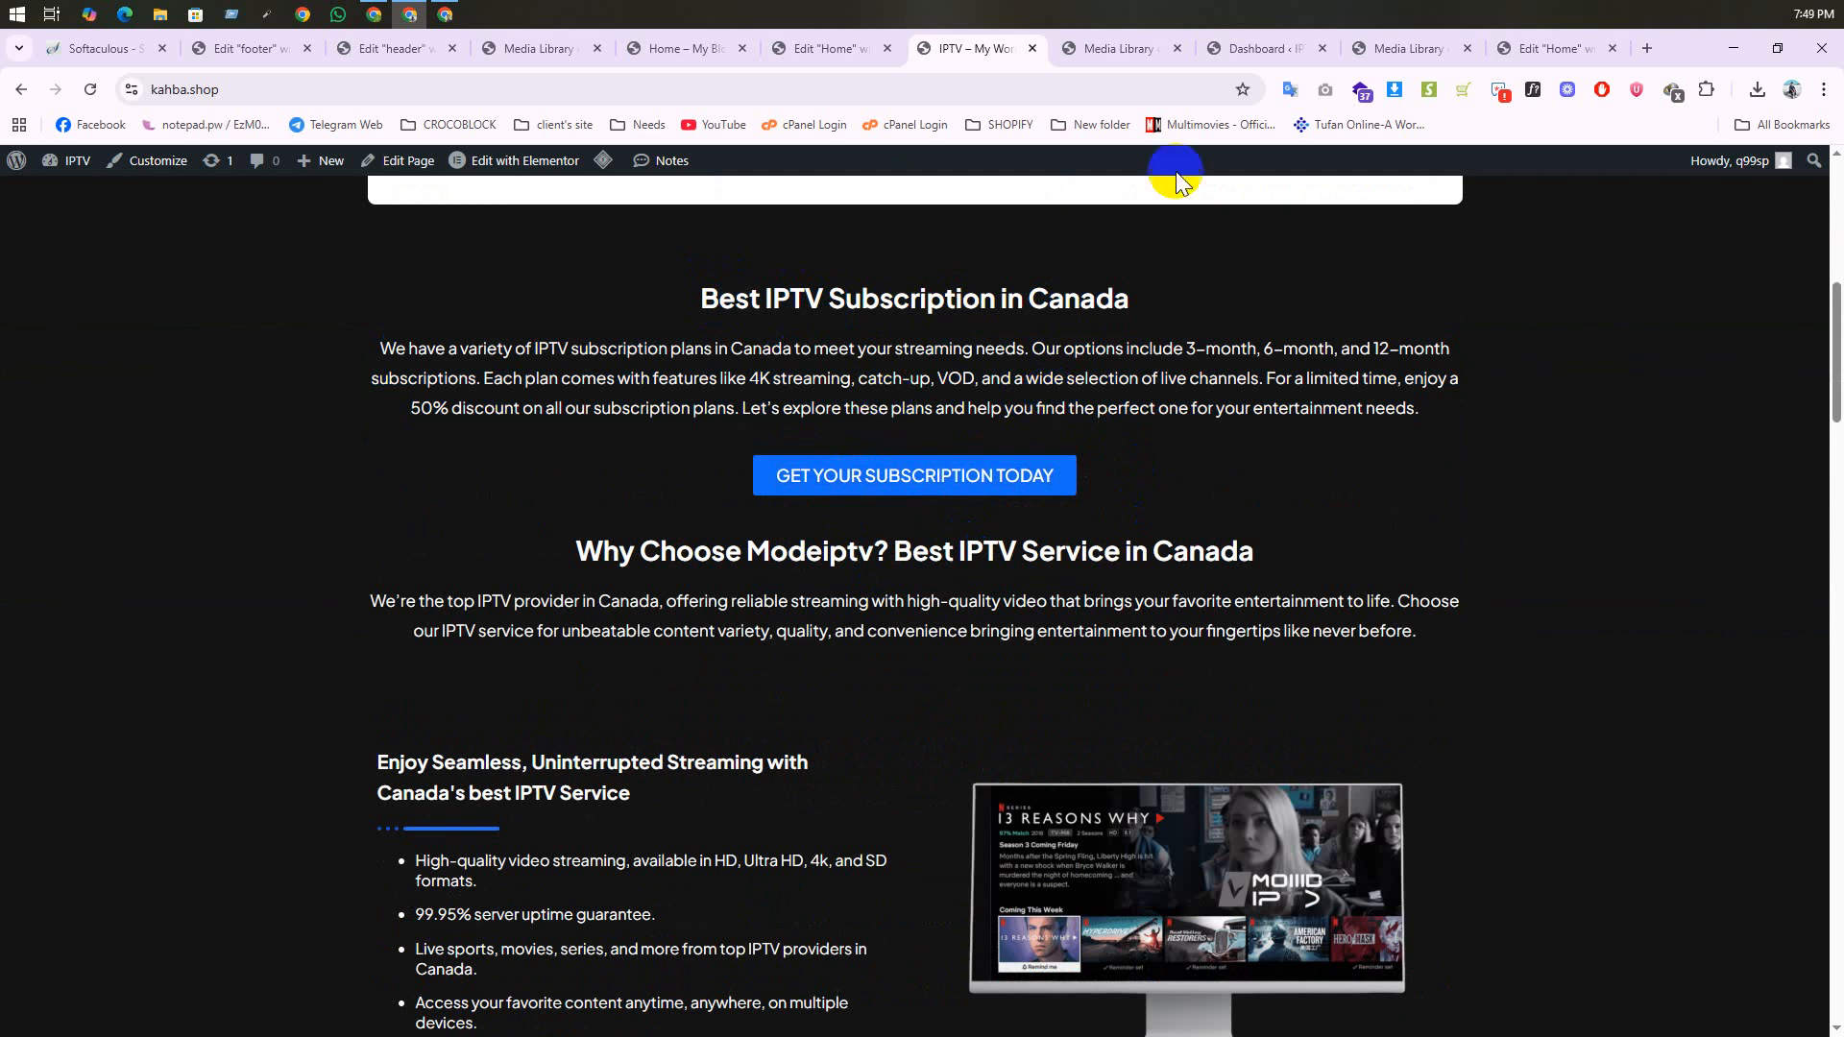
# Step: Add the subscription section below the feature card and apply the global color New2 (#141415) to its background
pyautogui.scroll(-4, 912, 336)
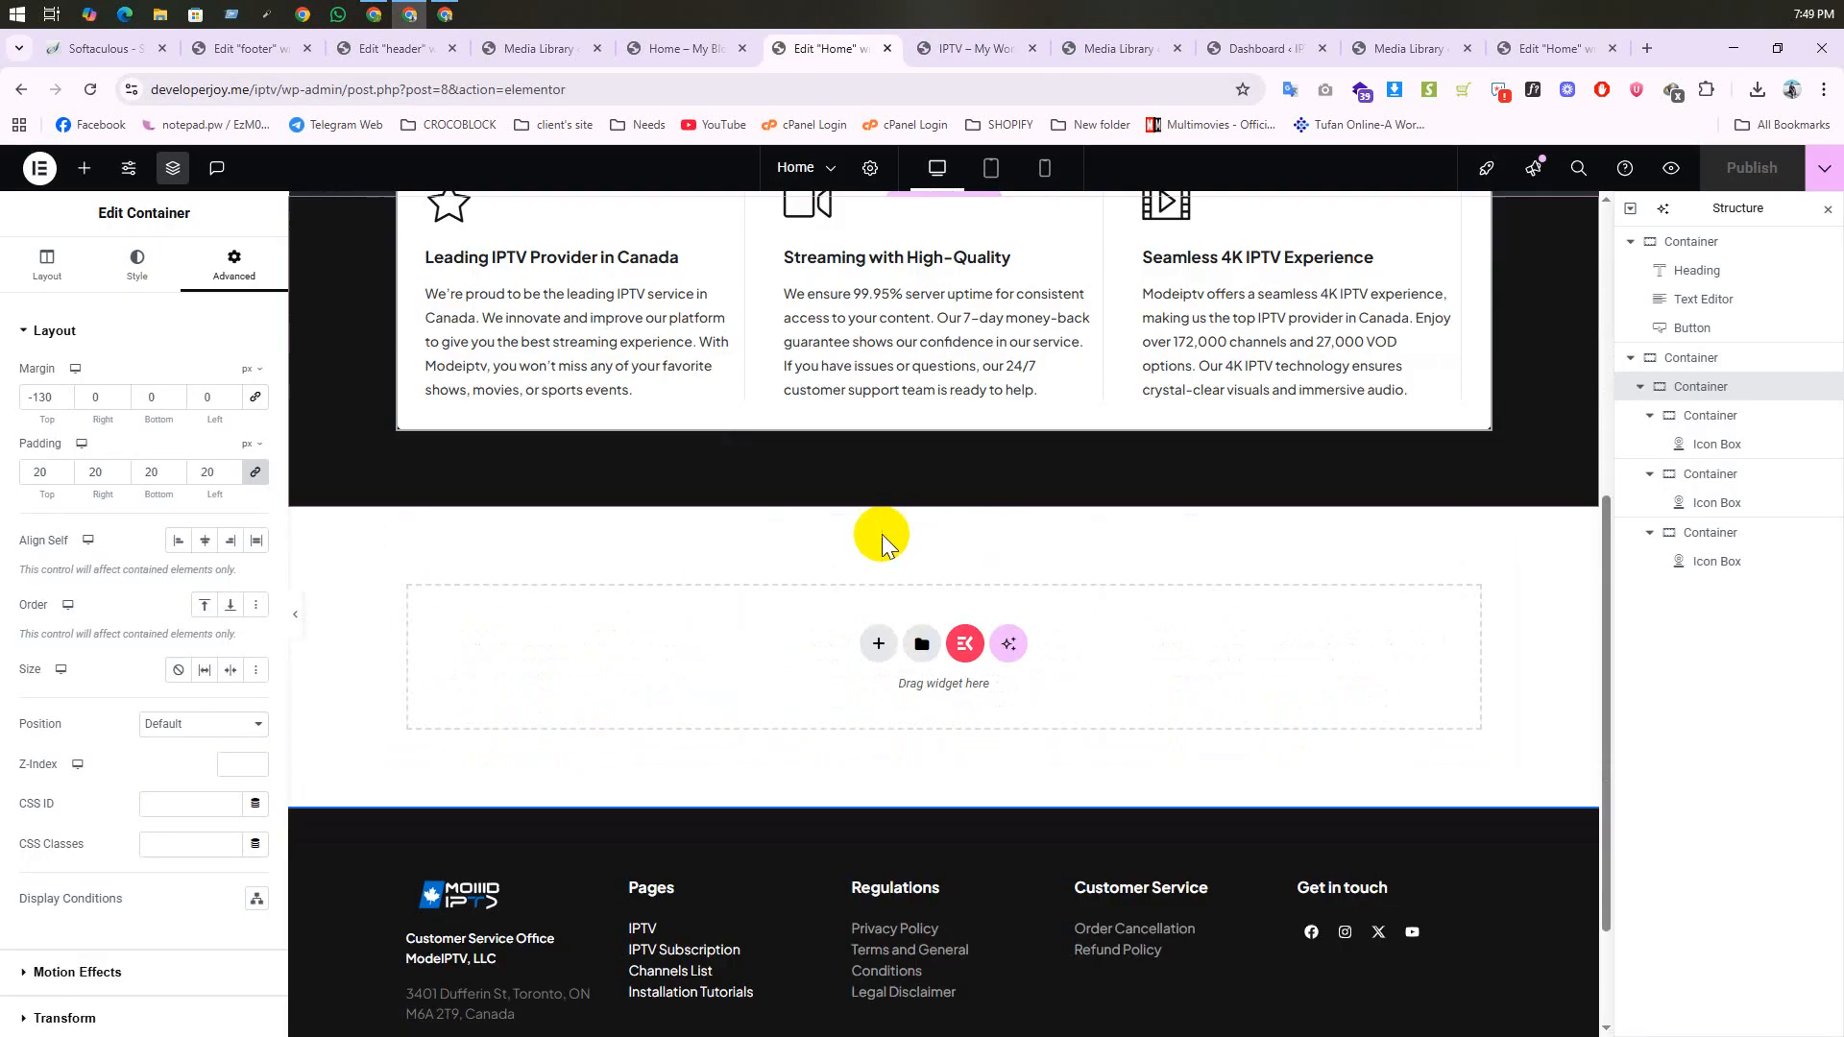
pyautogui.click(875, 629)
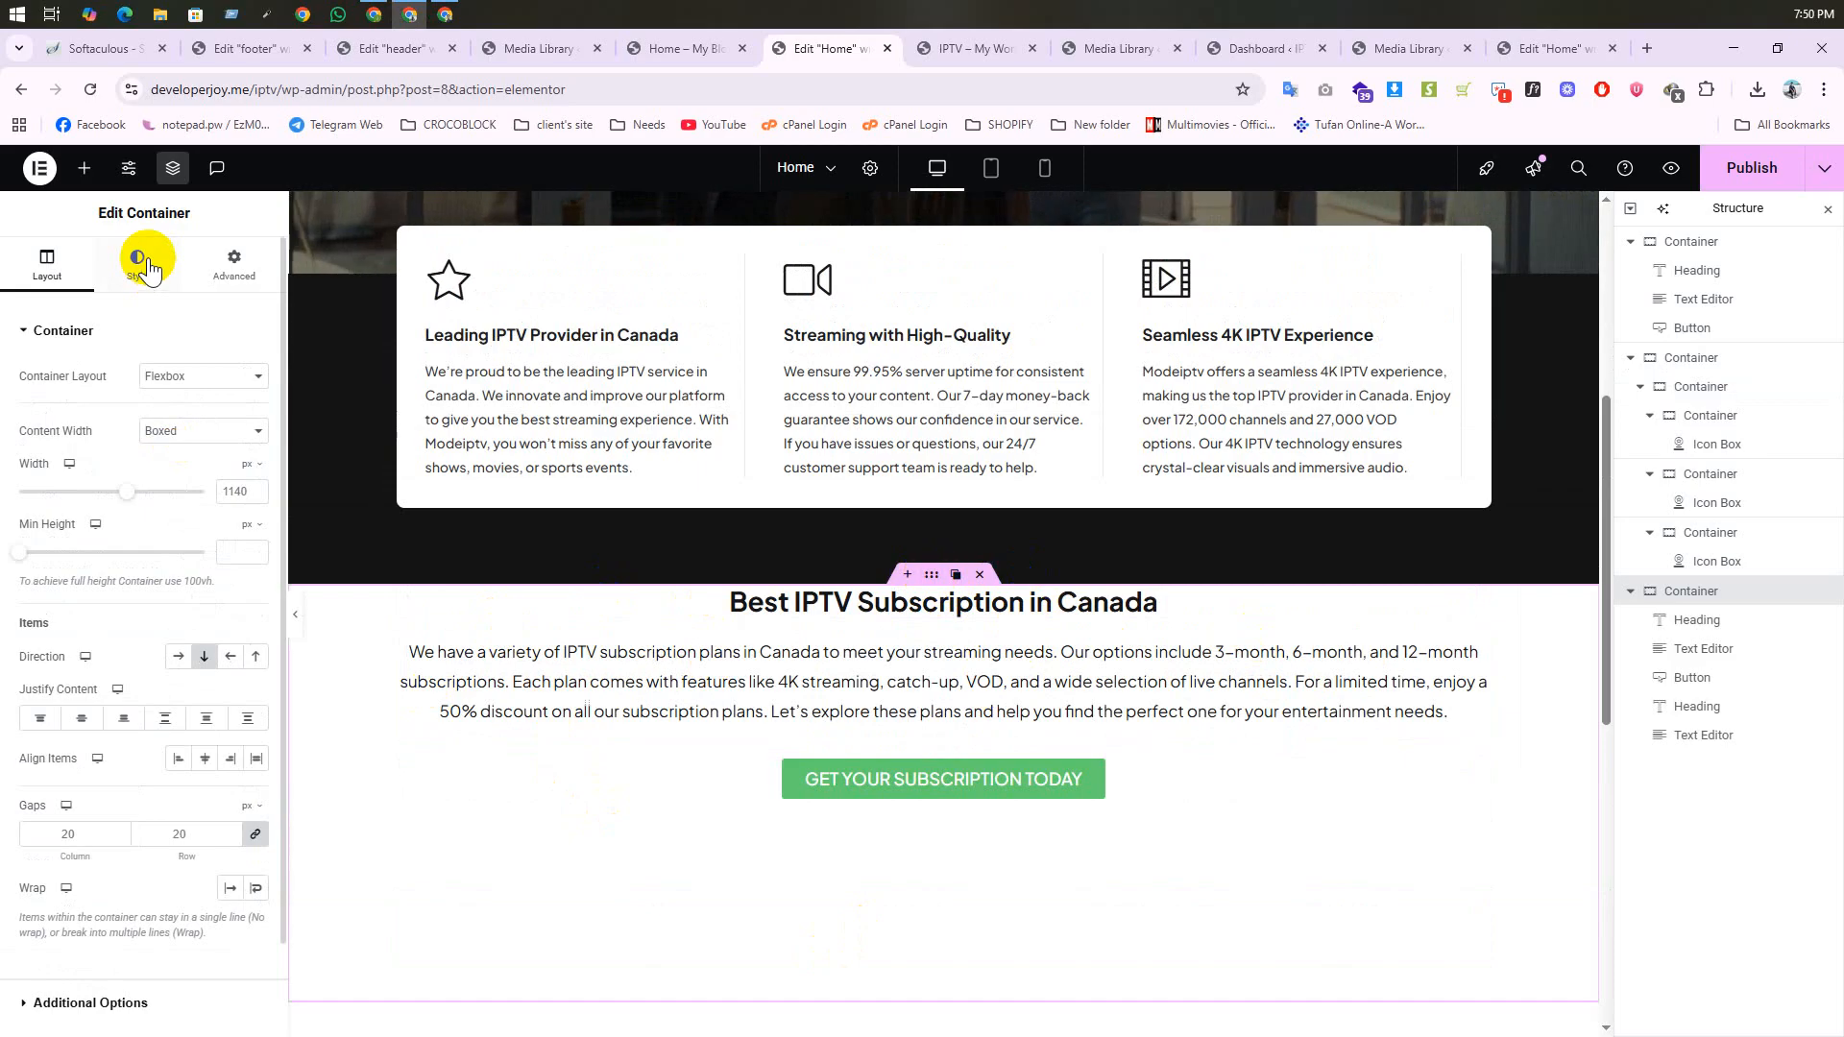
pyautogui.click(137, 263)
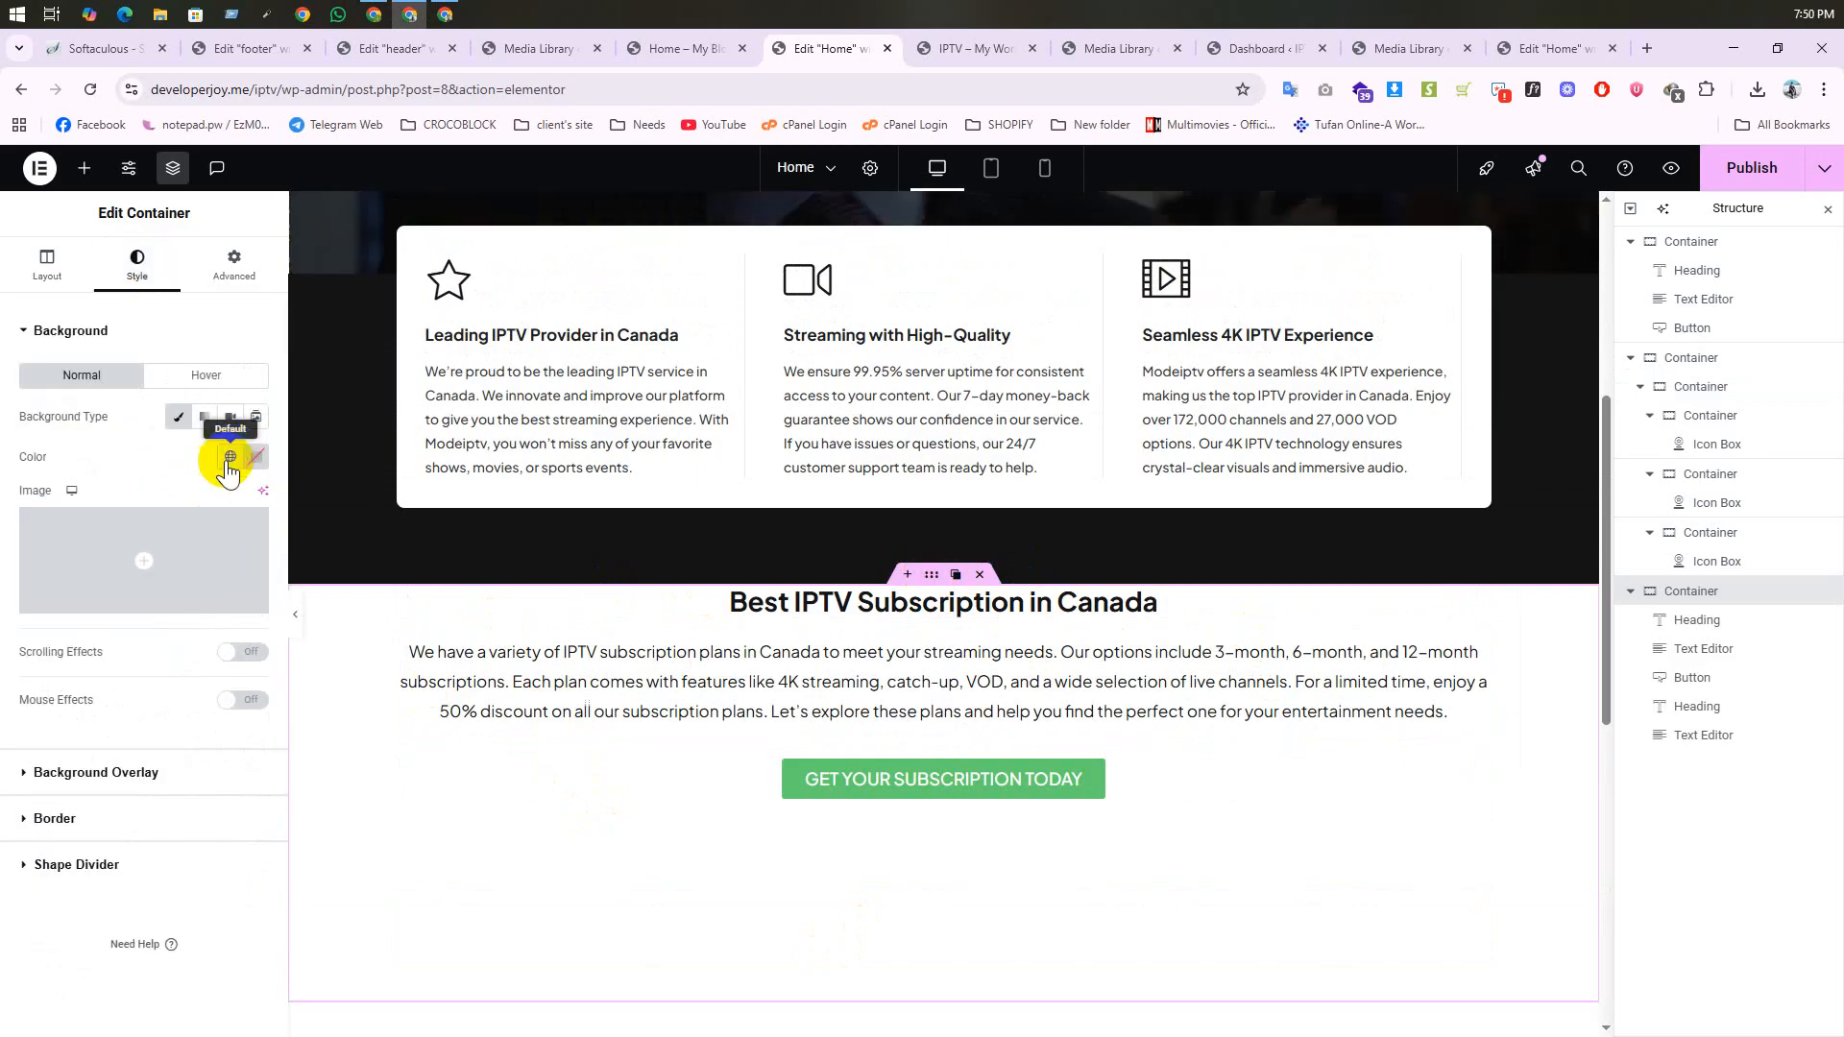
pyautogui.click(230, 456)
pyautogui.click(84, 731)
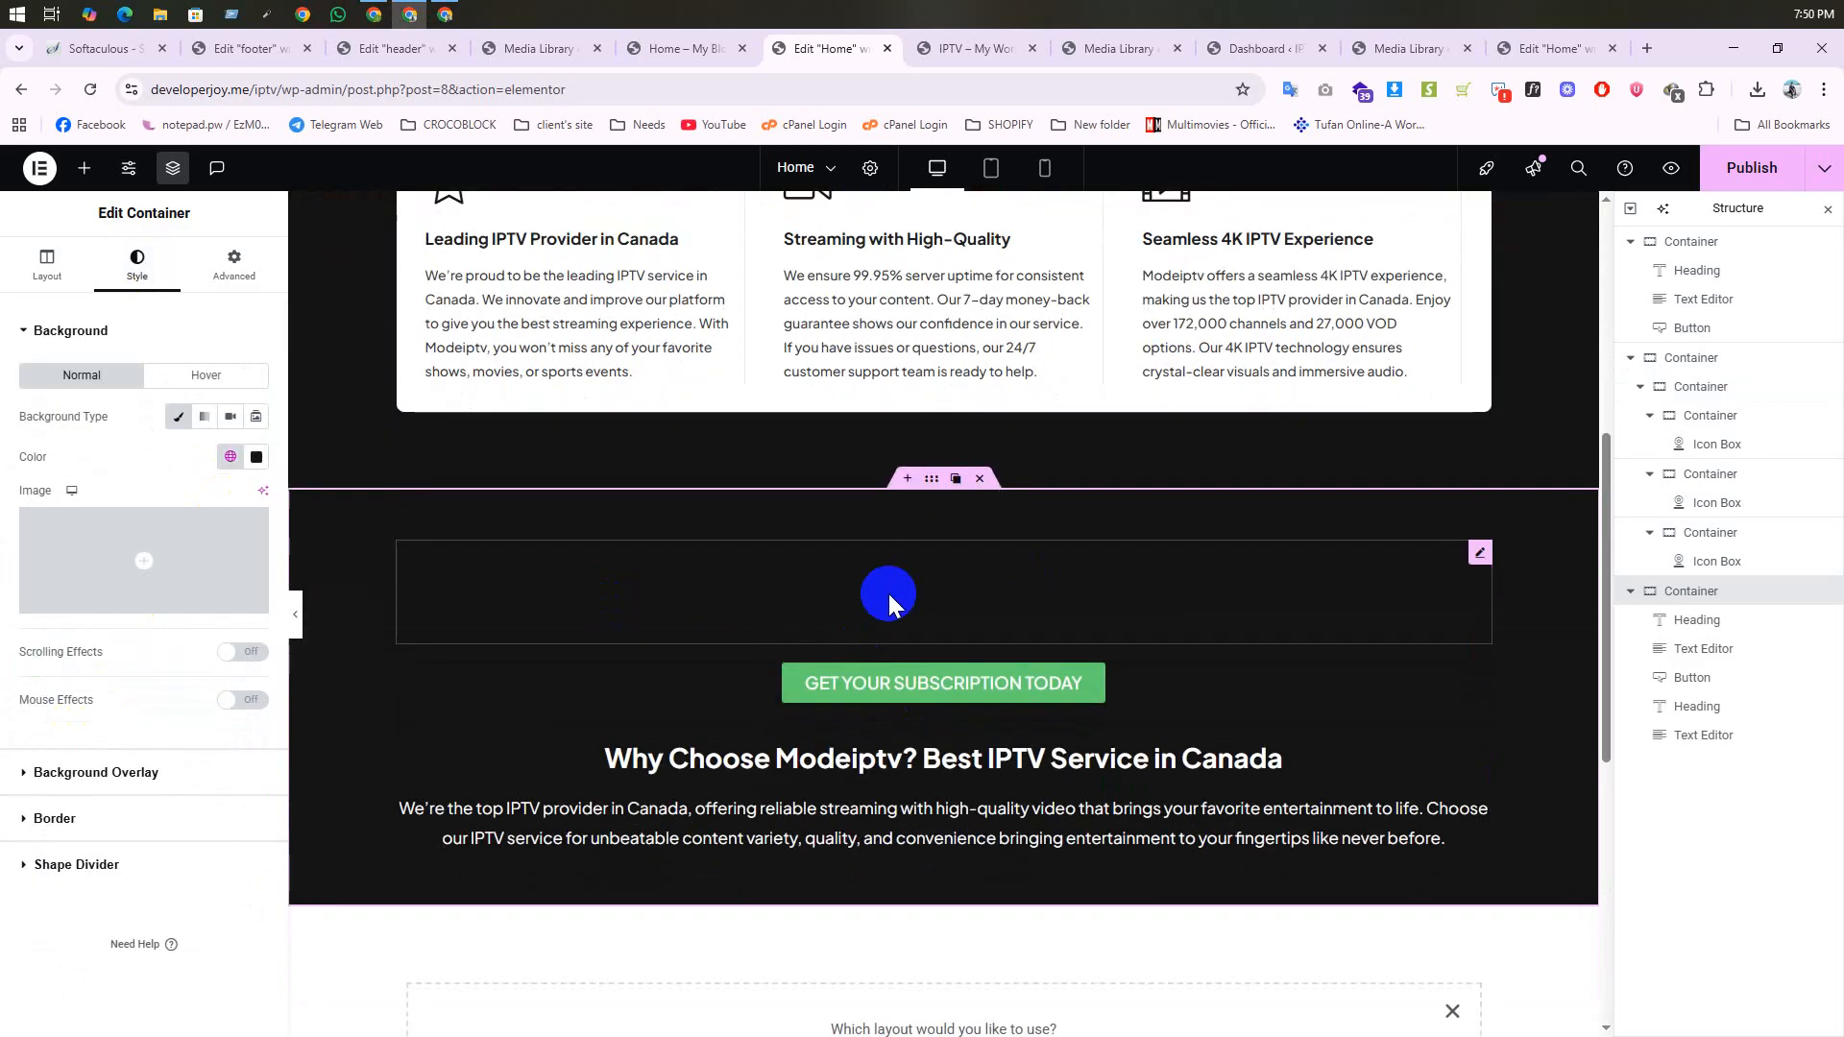
# Step: Set the text color of the Best IPTV Subscription in Canada heading to white
pyautogui.click(899, 613)
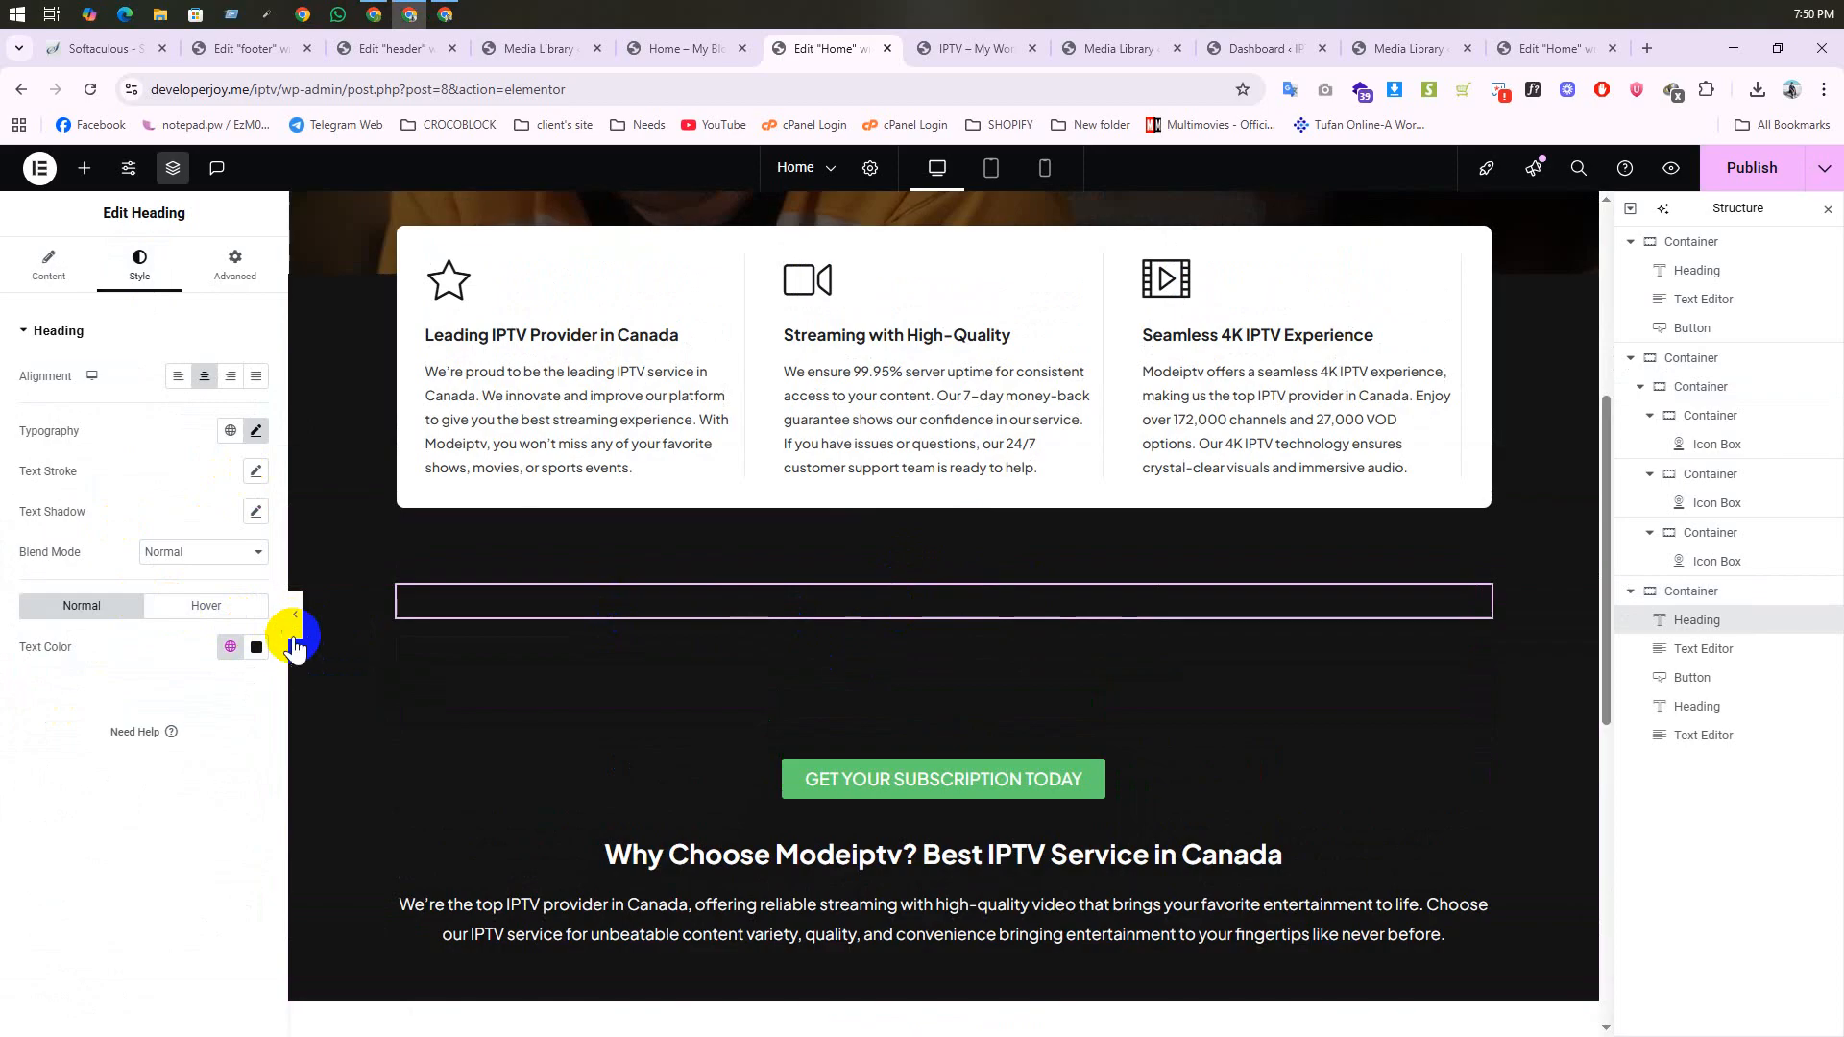
pyautogui.click(256, 648)
pyautogui.moveTo(234, 729); pyautogui.dragTo(124, 733)
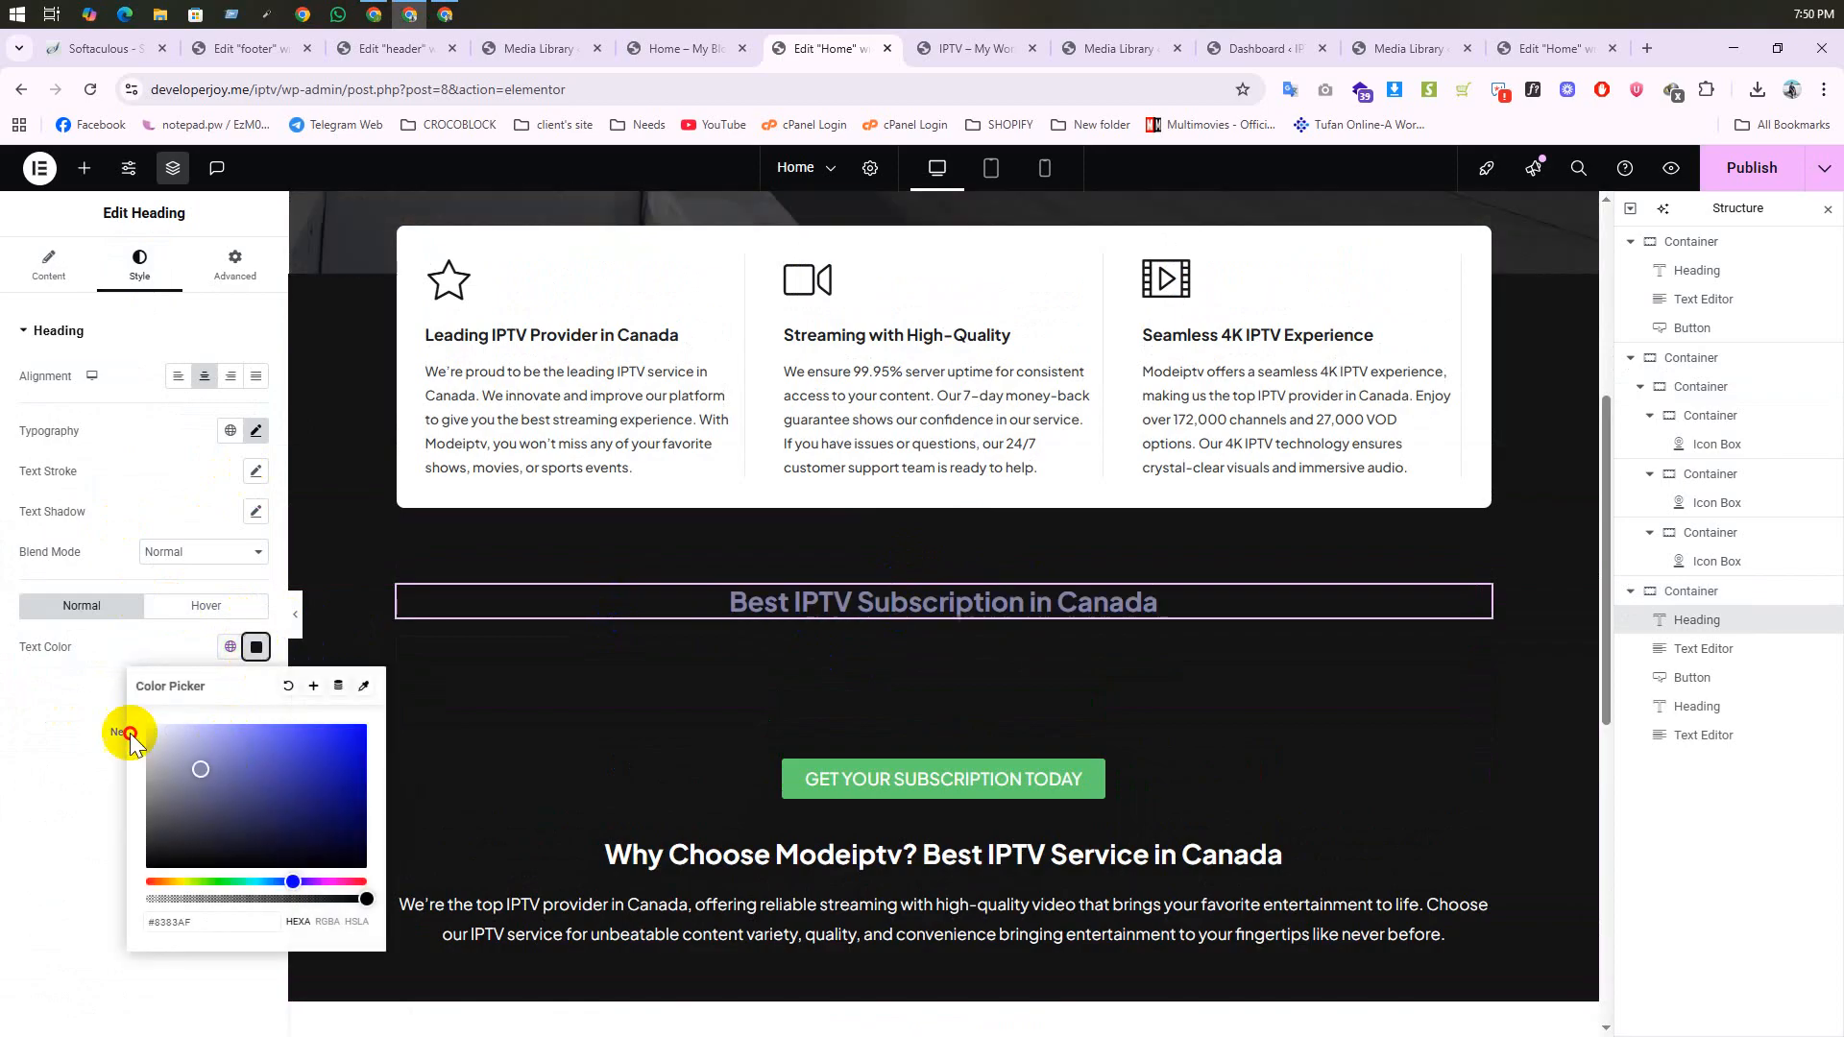
# Step: Set the text color of the paragraph describing the subscription plans to white
pyautogui.click(823, 666)
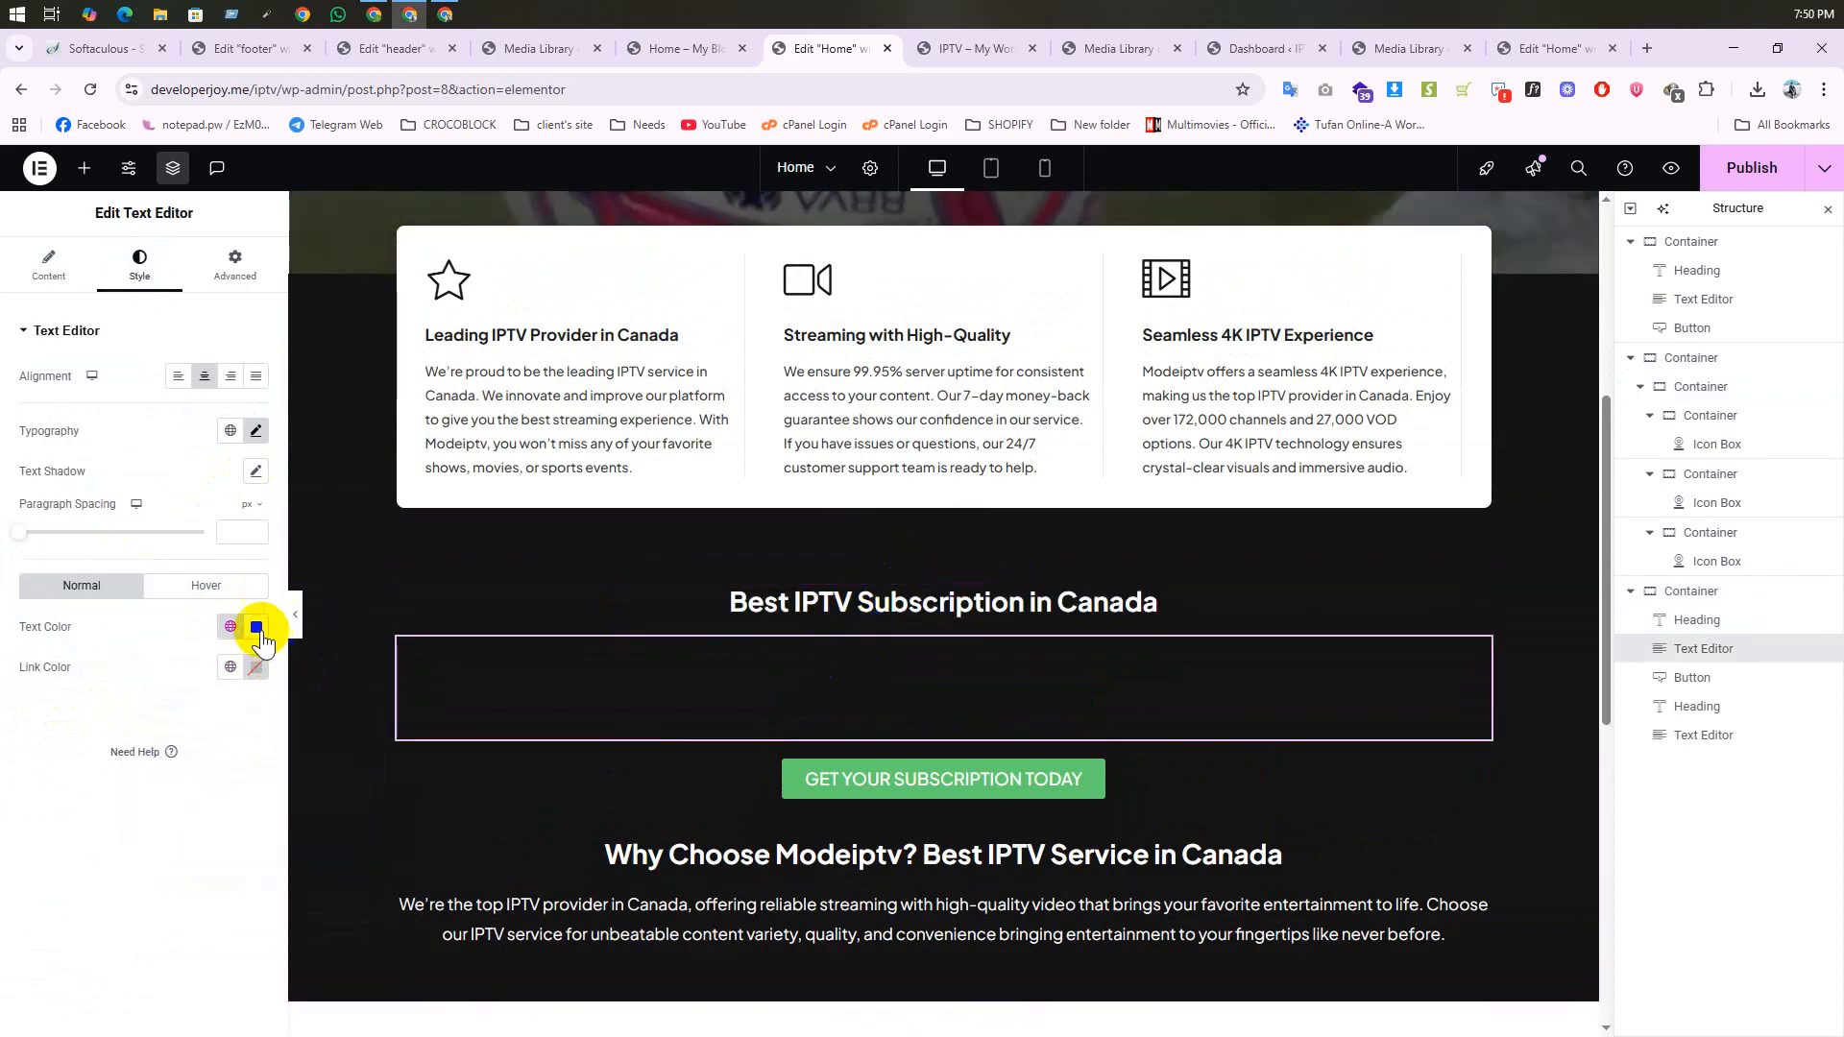
pyautogui.click(256, 627)
pyautogui.moveTo(247, 745); pyautogui.dragTo(125, 687)
# Step: Check the reference button's color and apply the global blue New (#146EF5) as the GET YOUR SUBSCRIPTION TODAY button's background
pyautogui.scroll(-3, 733, 814)
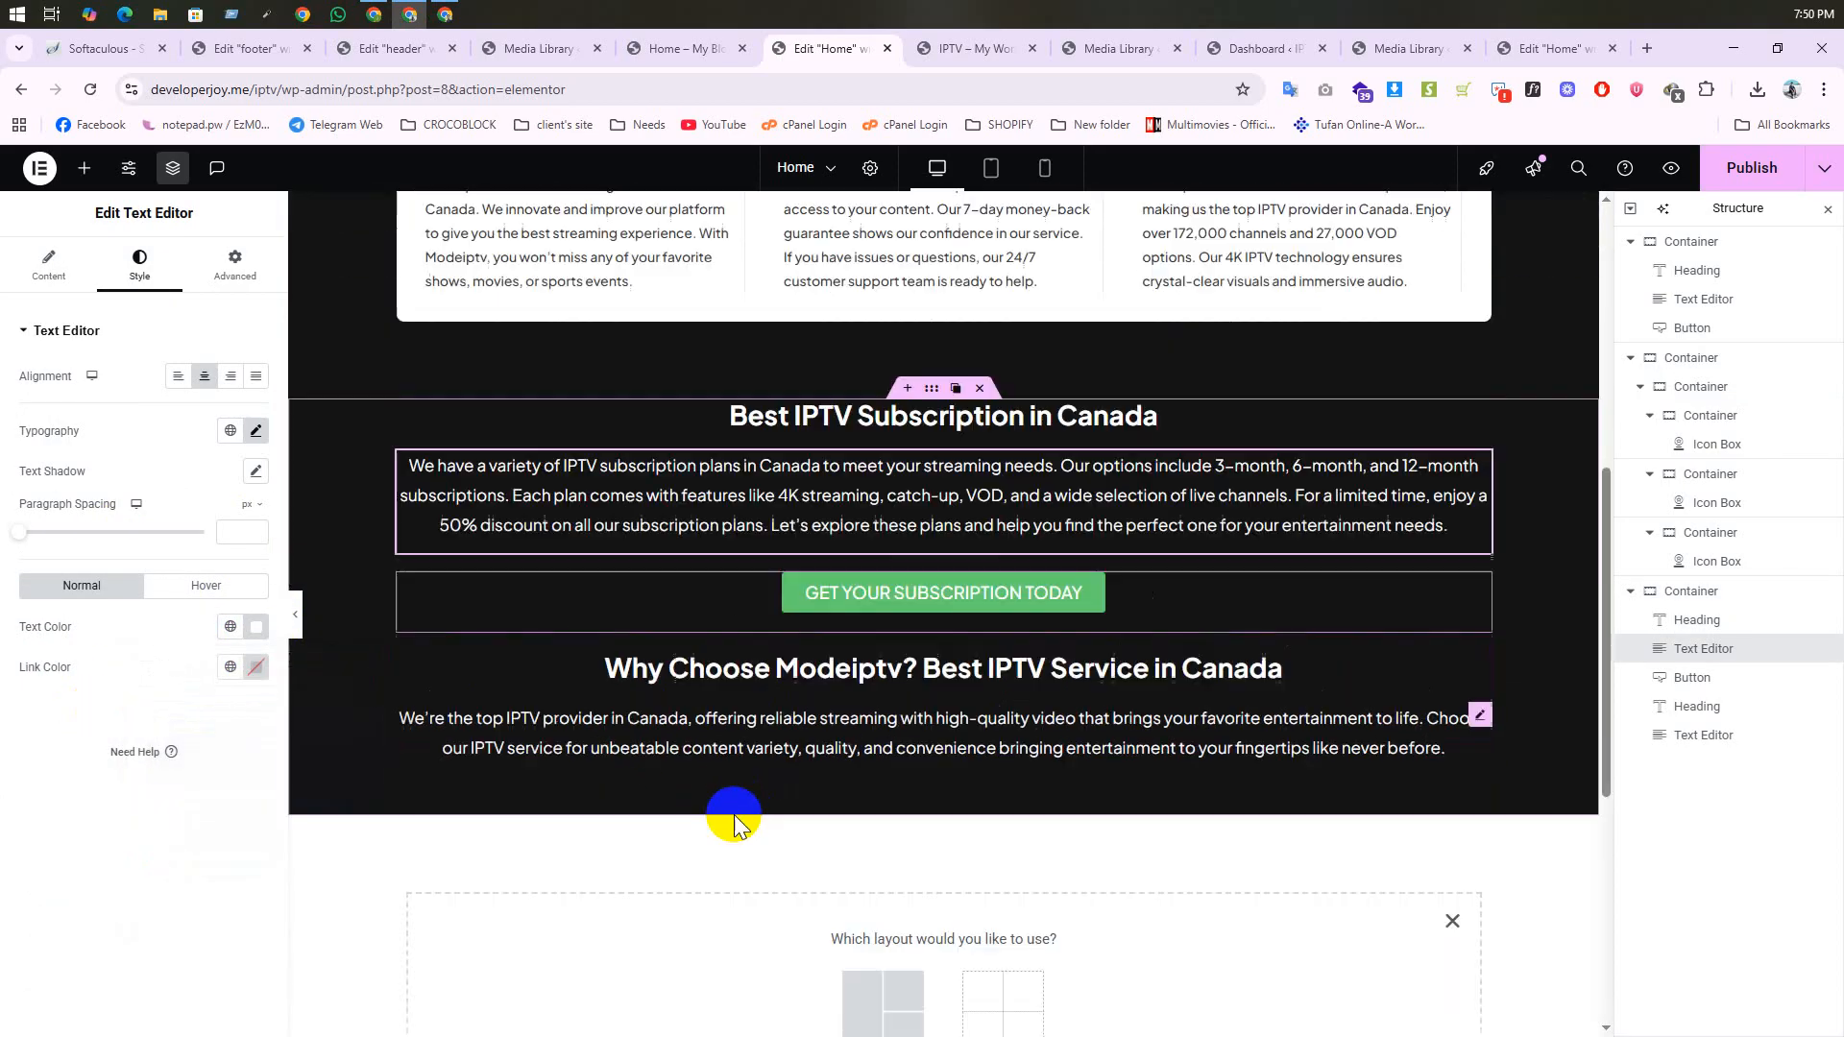
pyautogui.scroll(1, 992, 609)
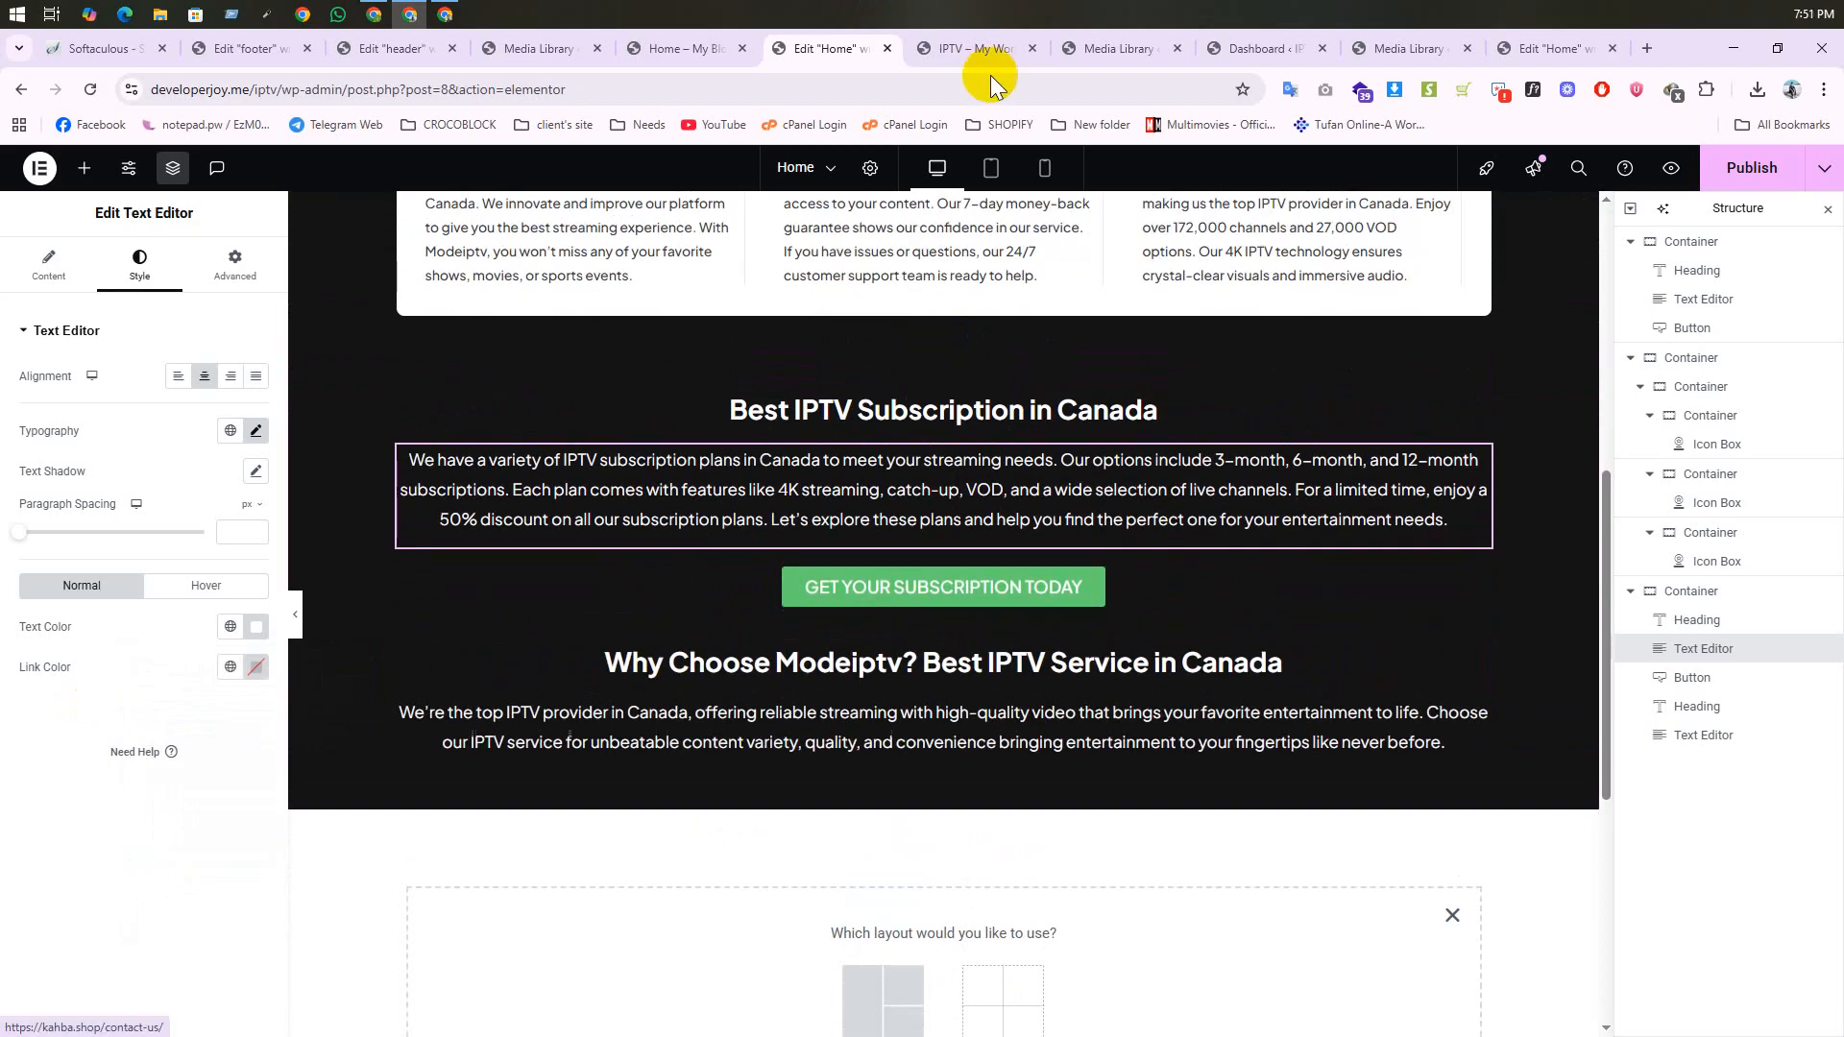
pyautogui.click(970, 58)
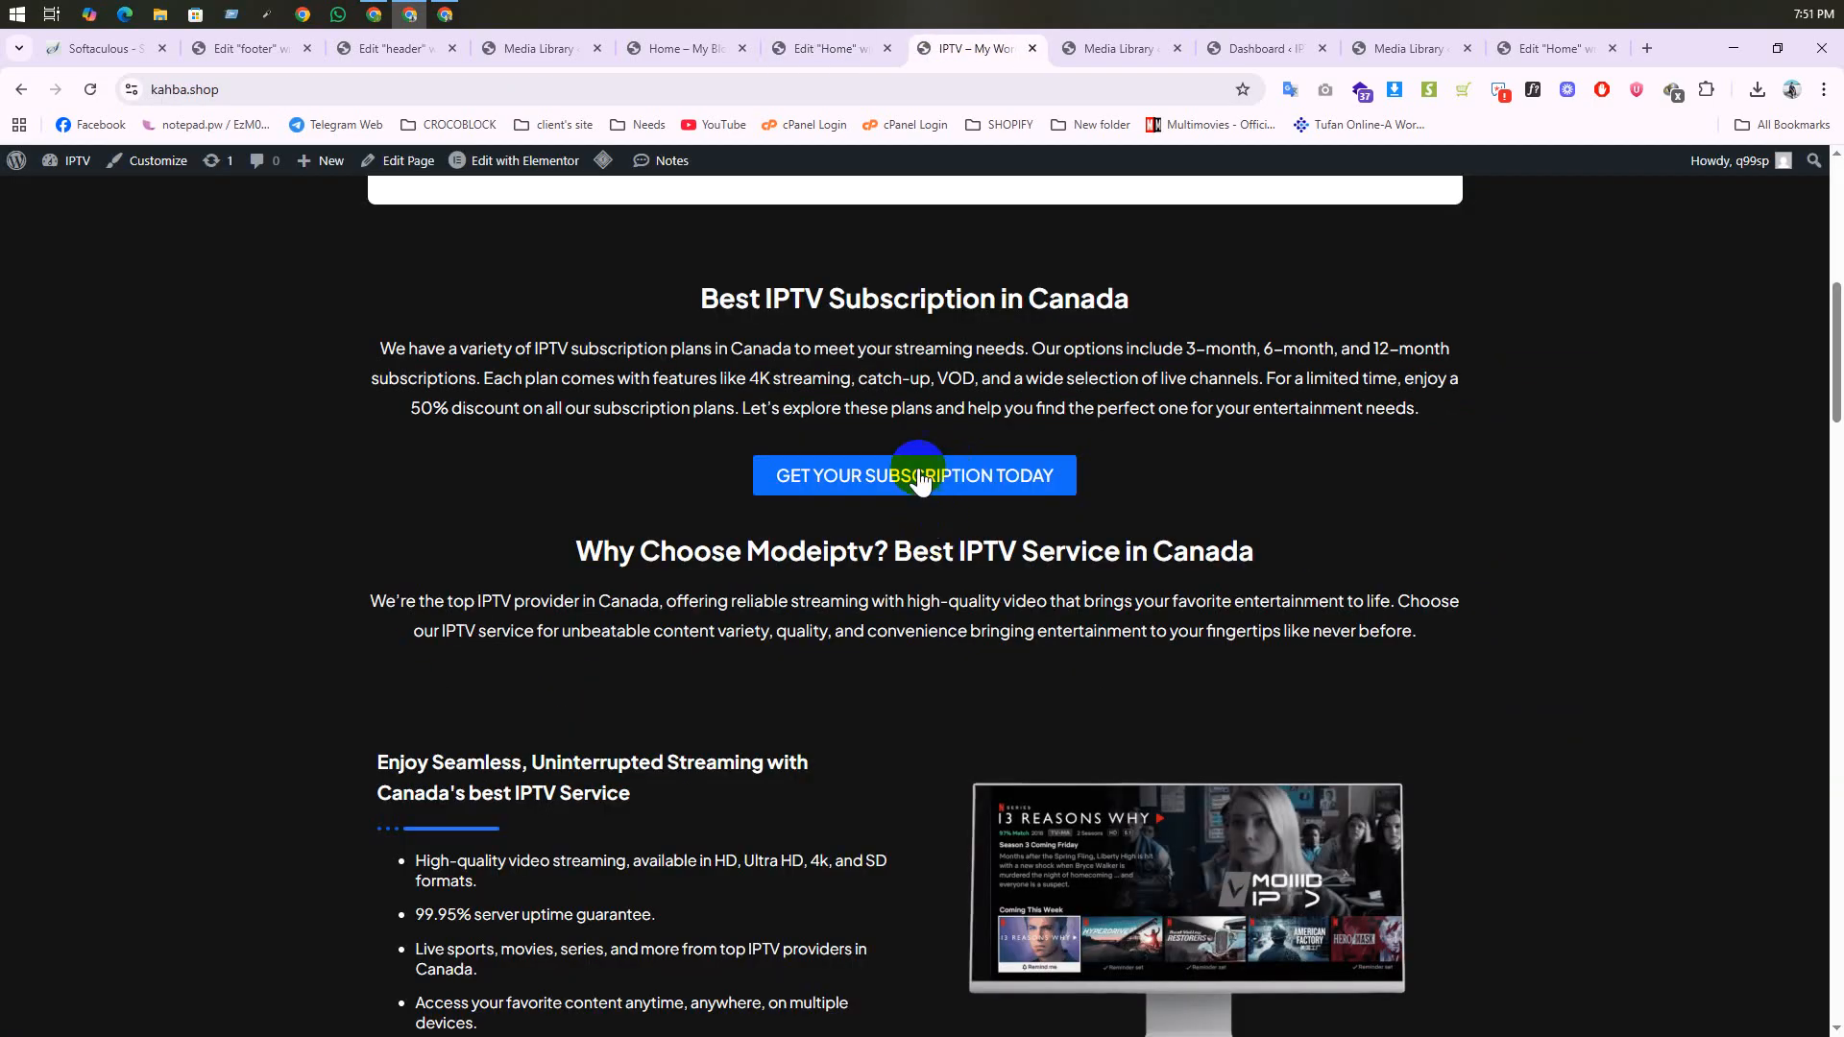
pyautogui.click(860, 46)
pyautogui.click(1133, 582)
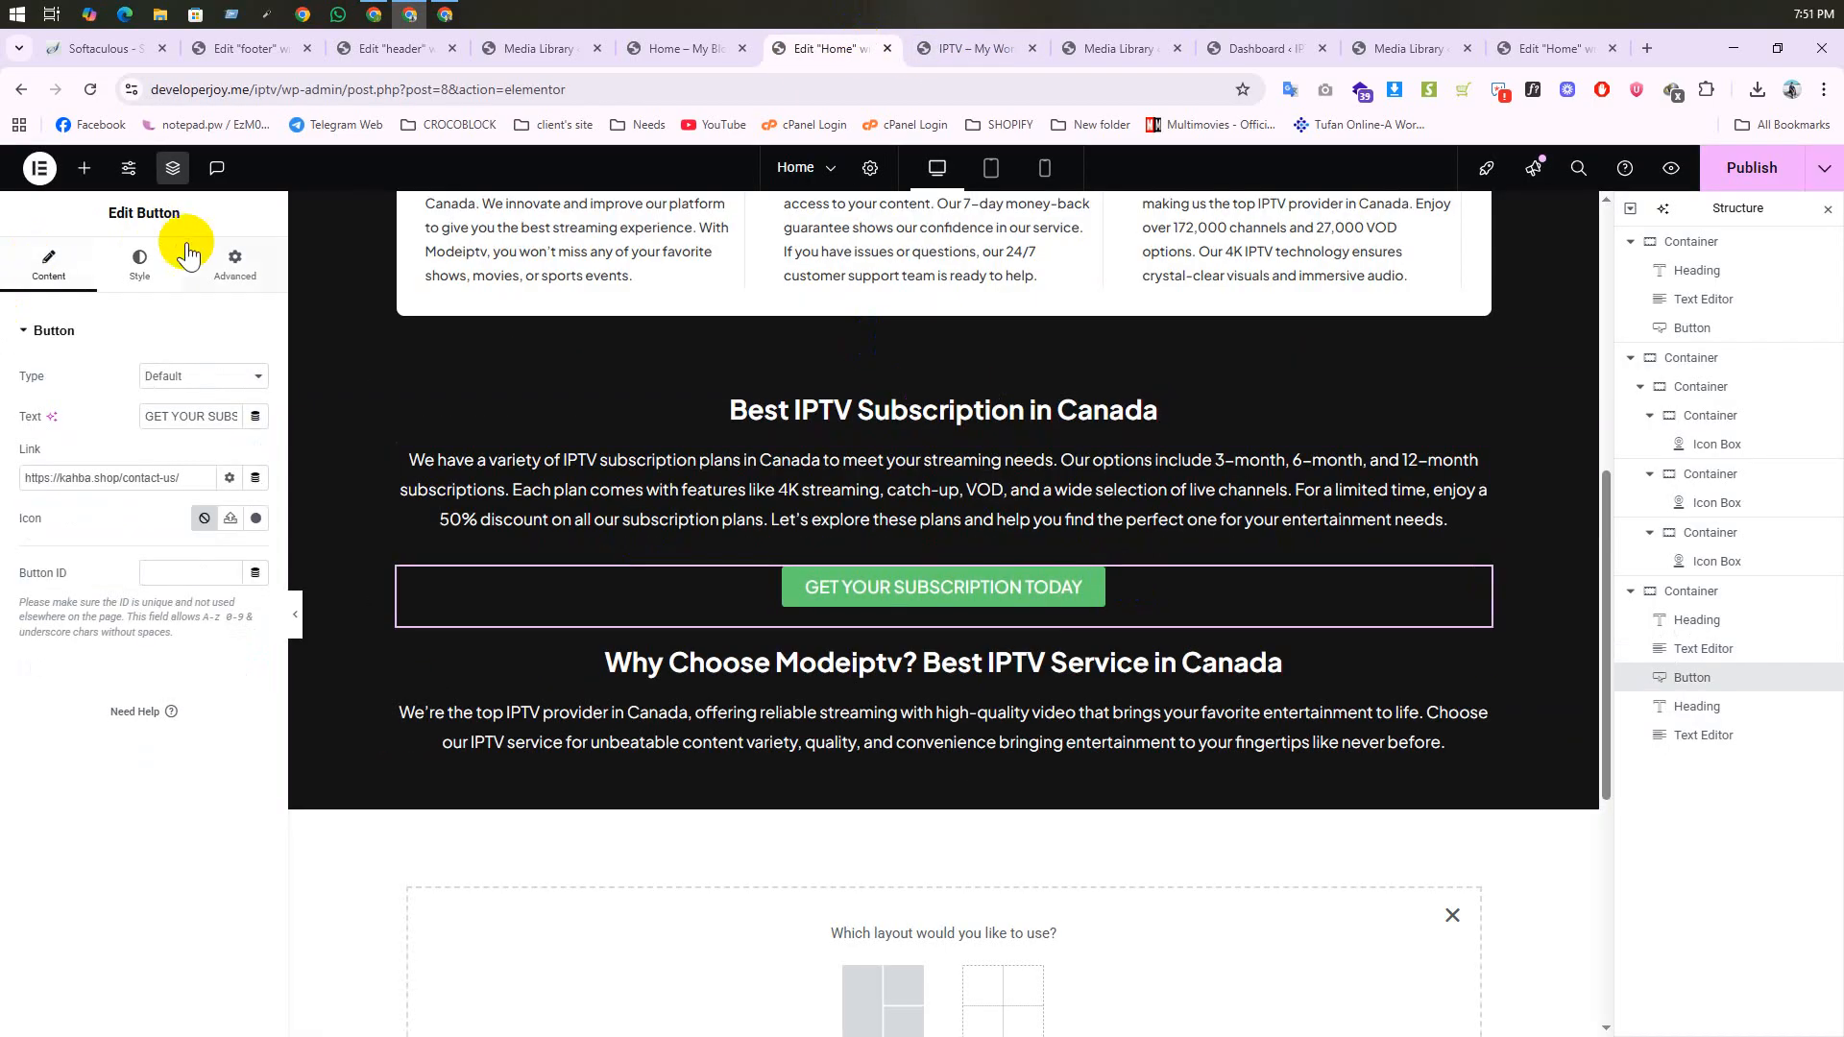
pyautogui.click(154, 268)
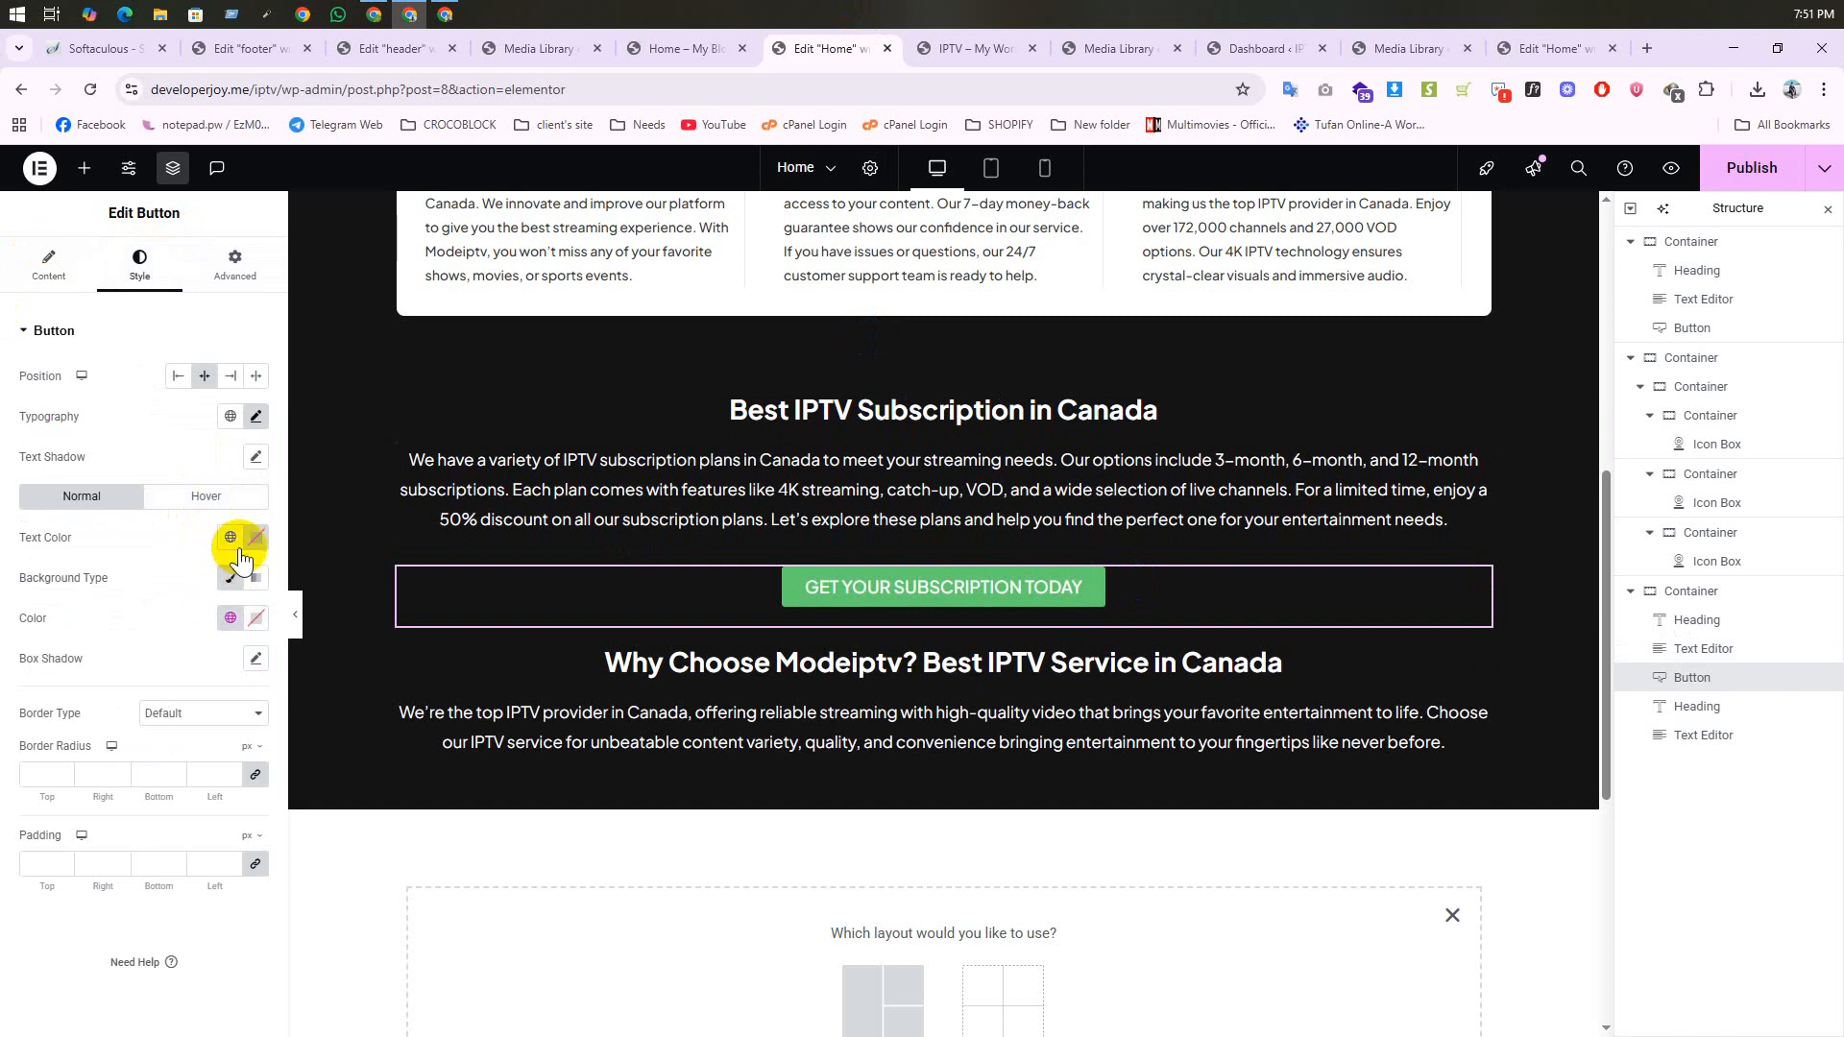
pyautogui.click(77, 265)
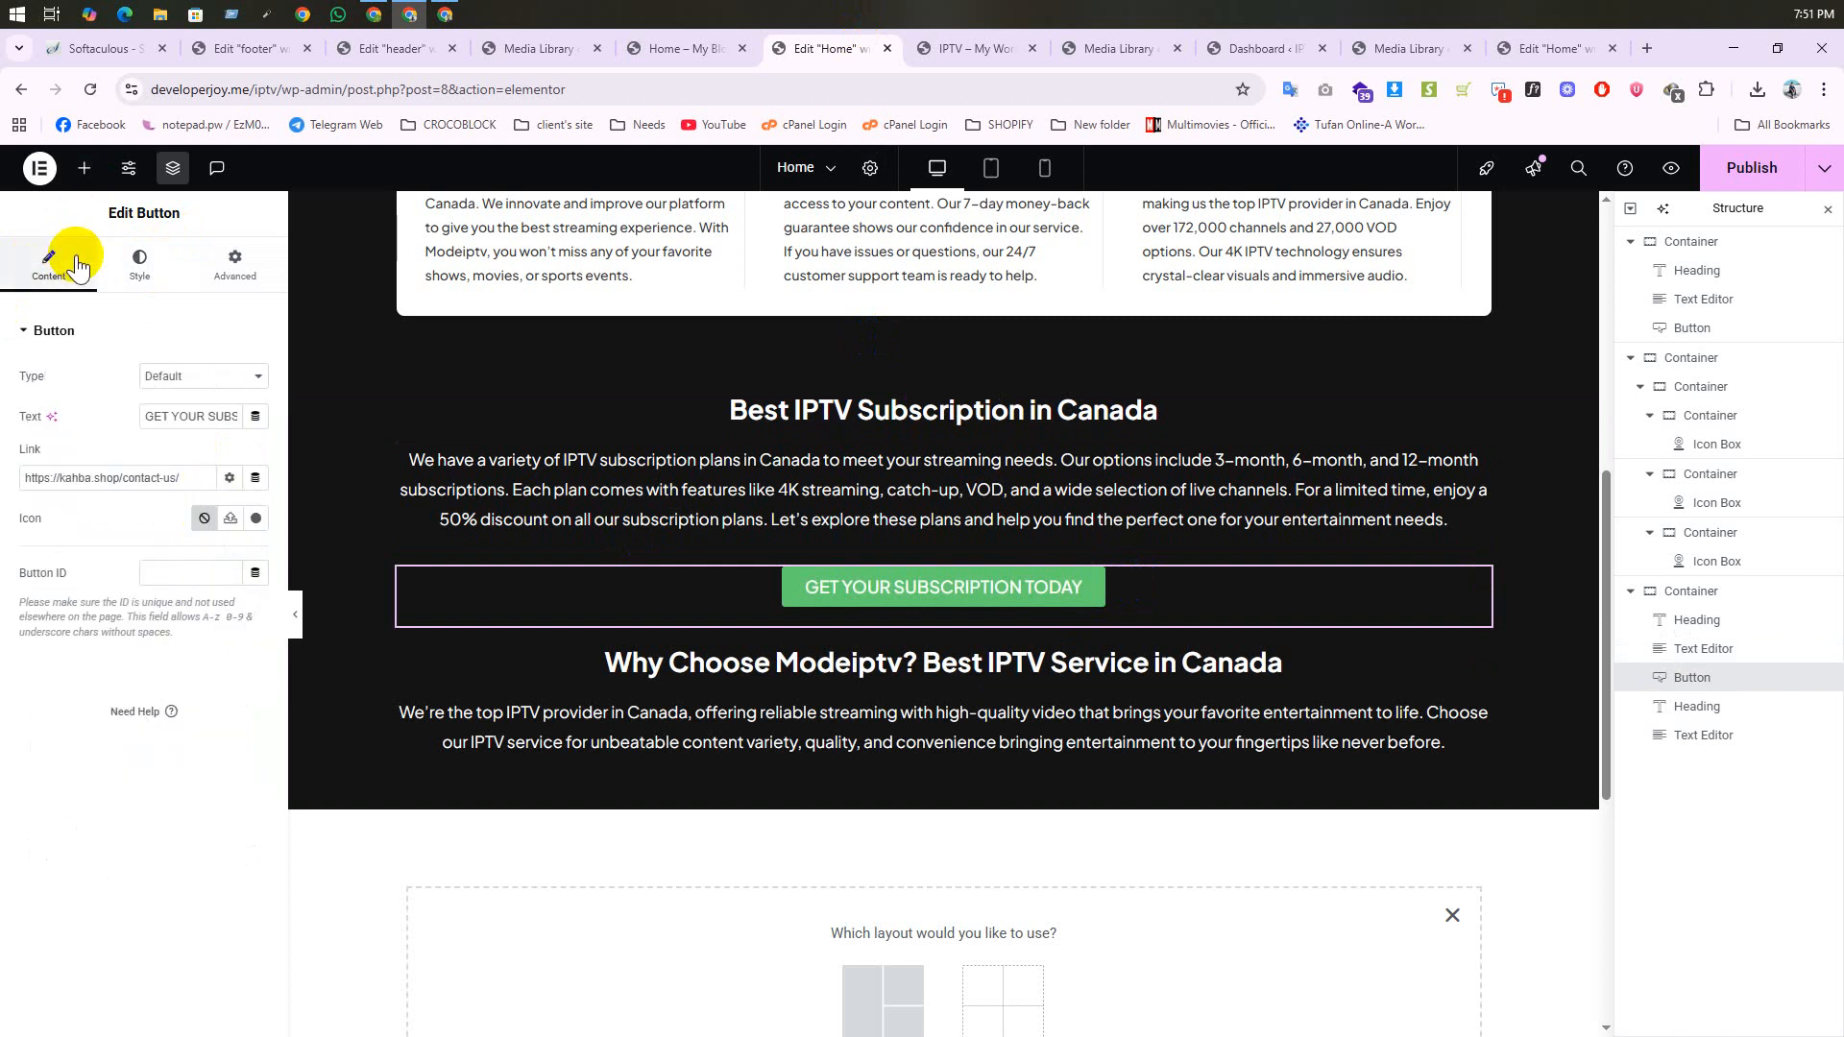
pyautogui.click(152, 248)
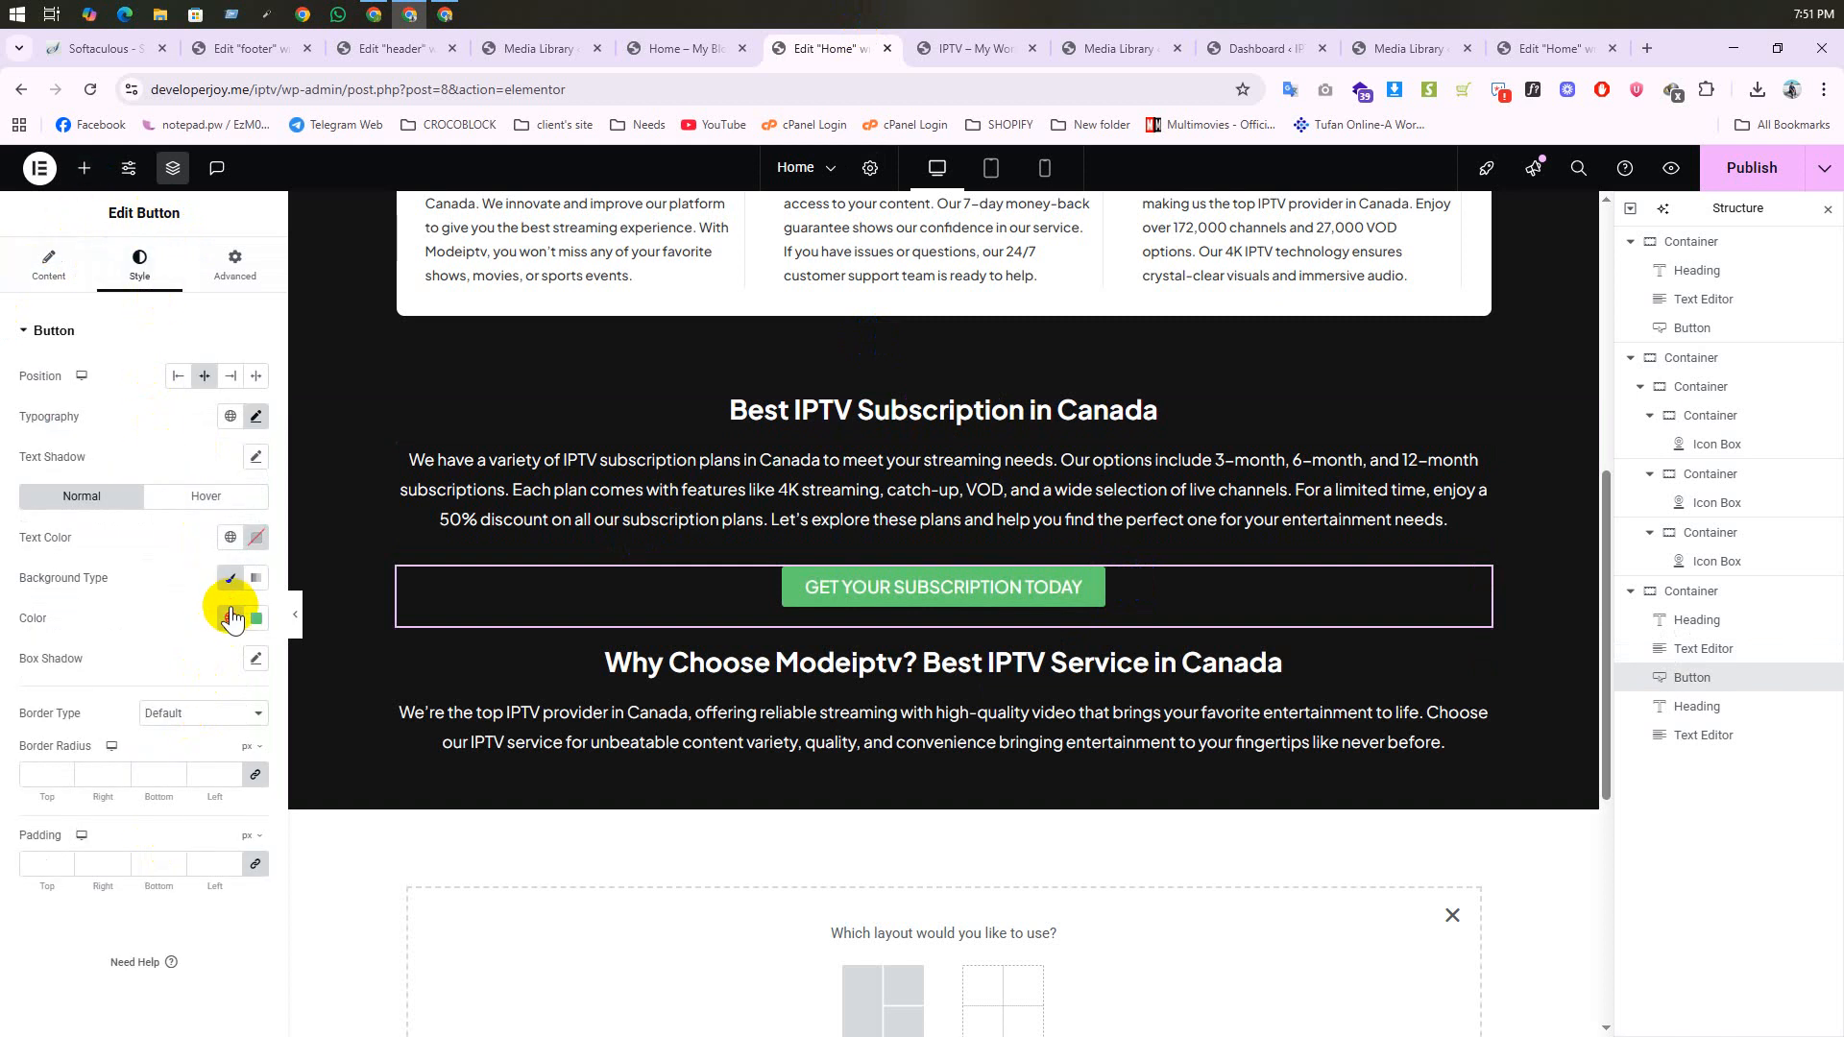
pyautogui.click(229, 617)
pyautogui.click(185, 844)
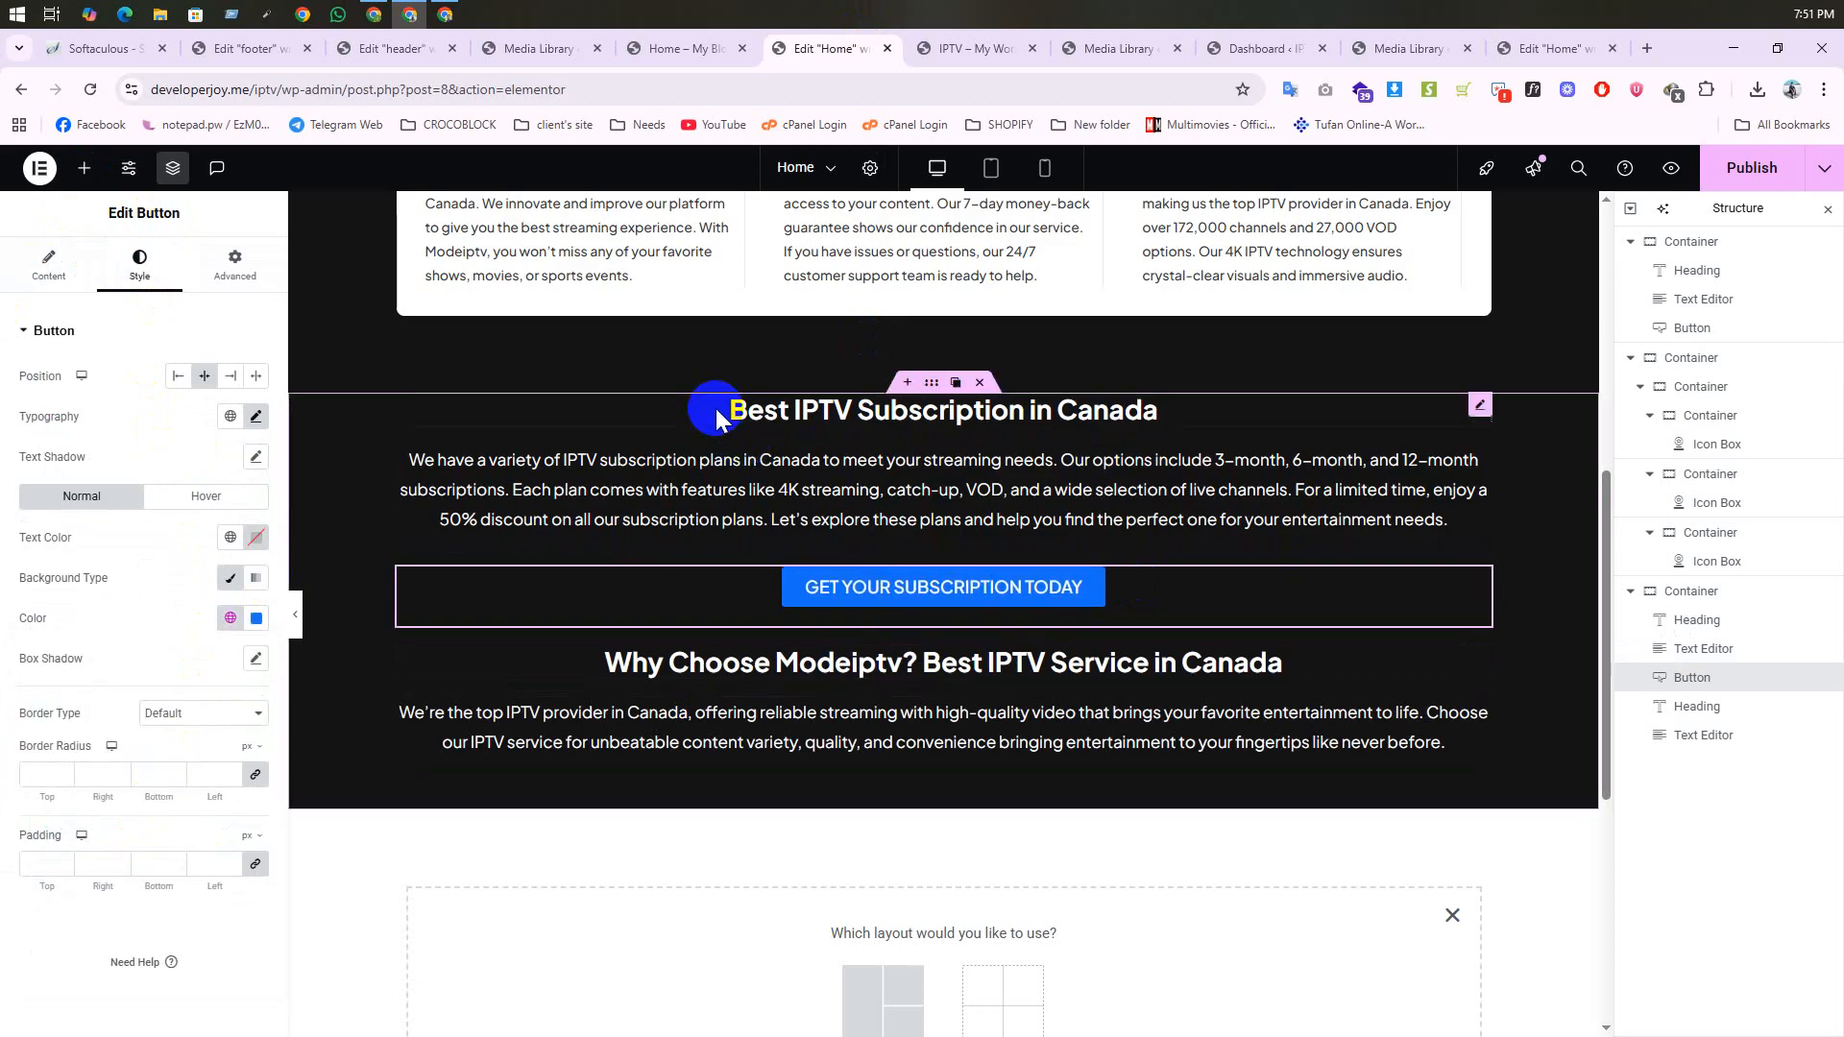
# Step: Inspect the font family, weight and size of the reference site's Best IPTV Subscription in Canada heading with WhatFont
pyautogui.click(809, 407)
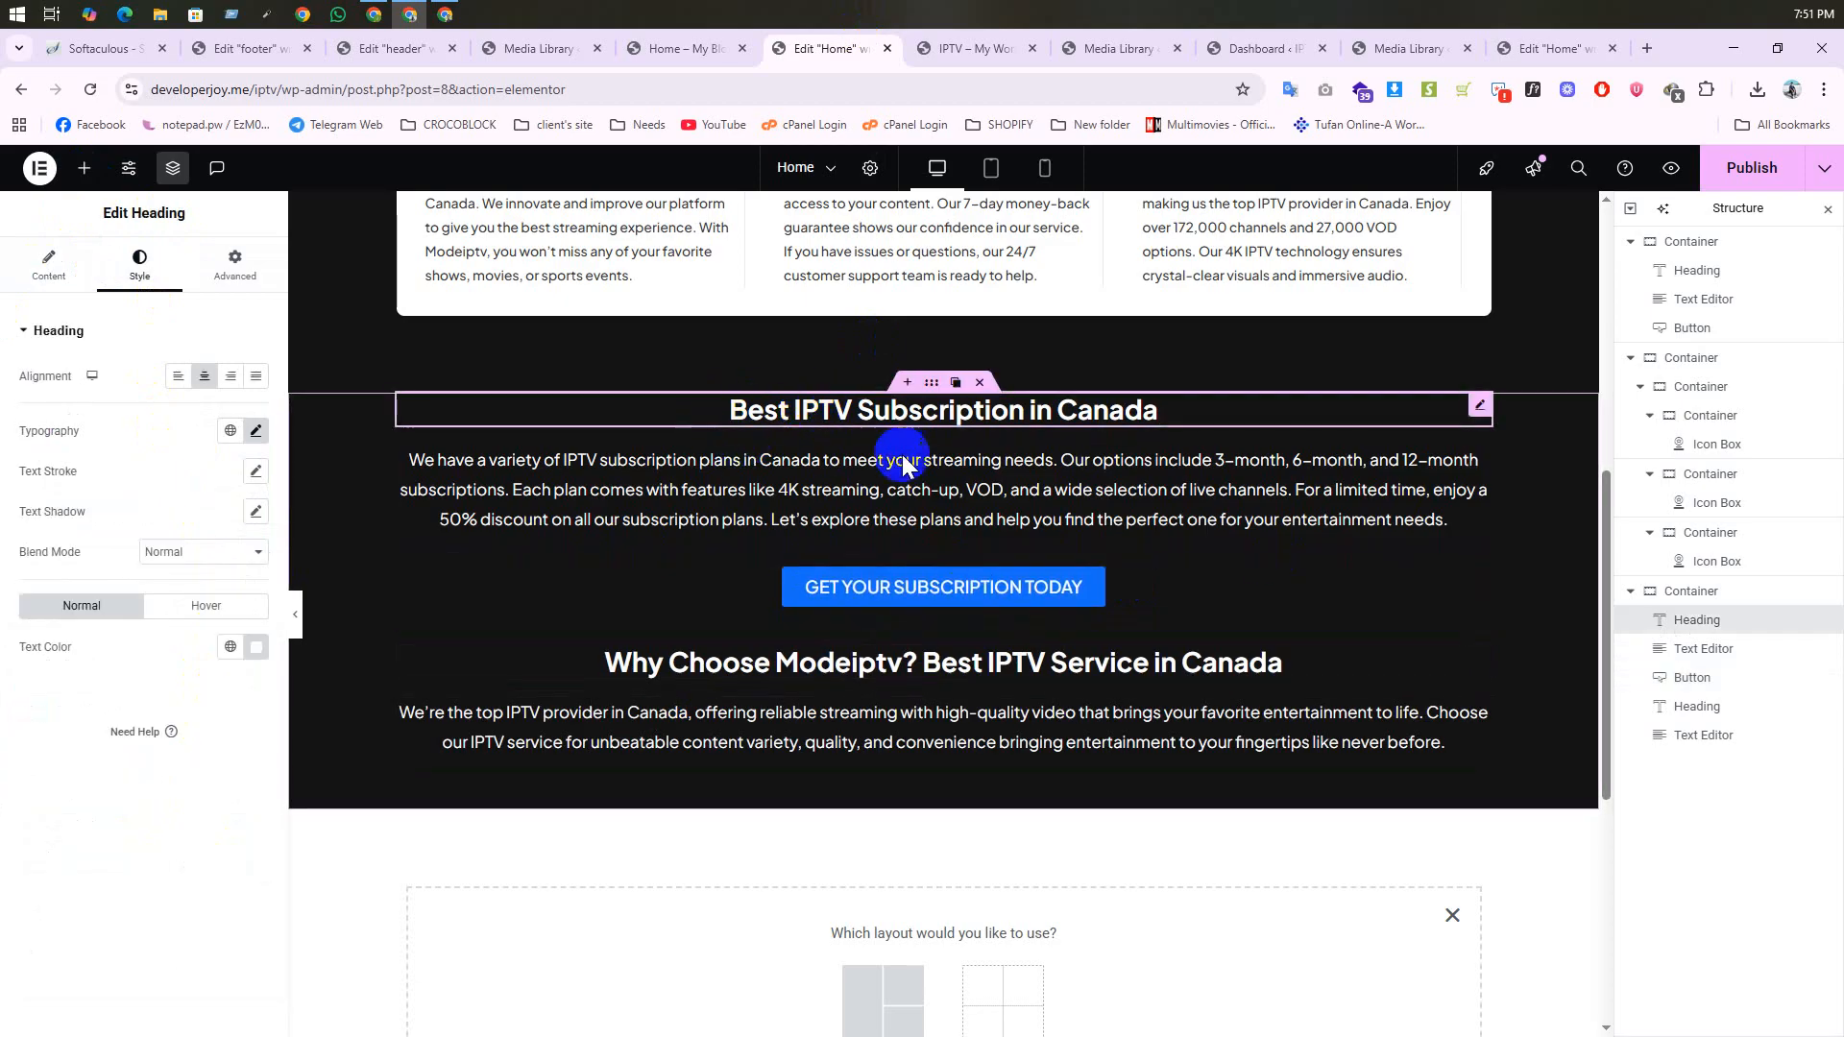
pyautogui.click(970, 48)
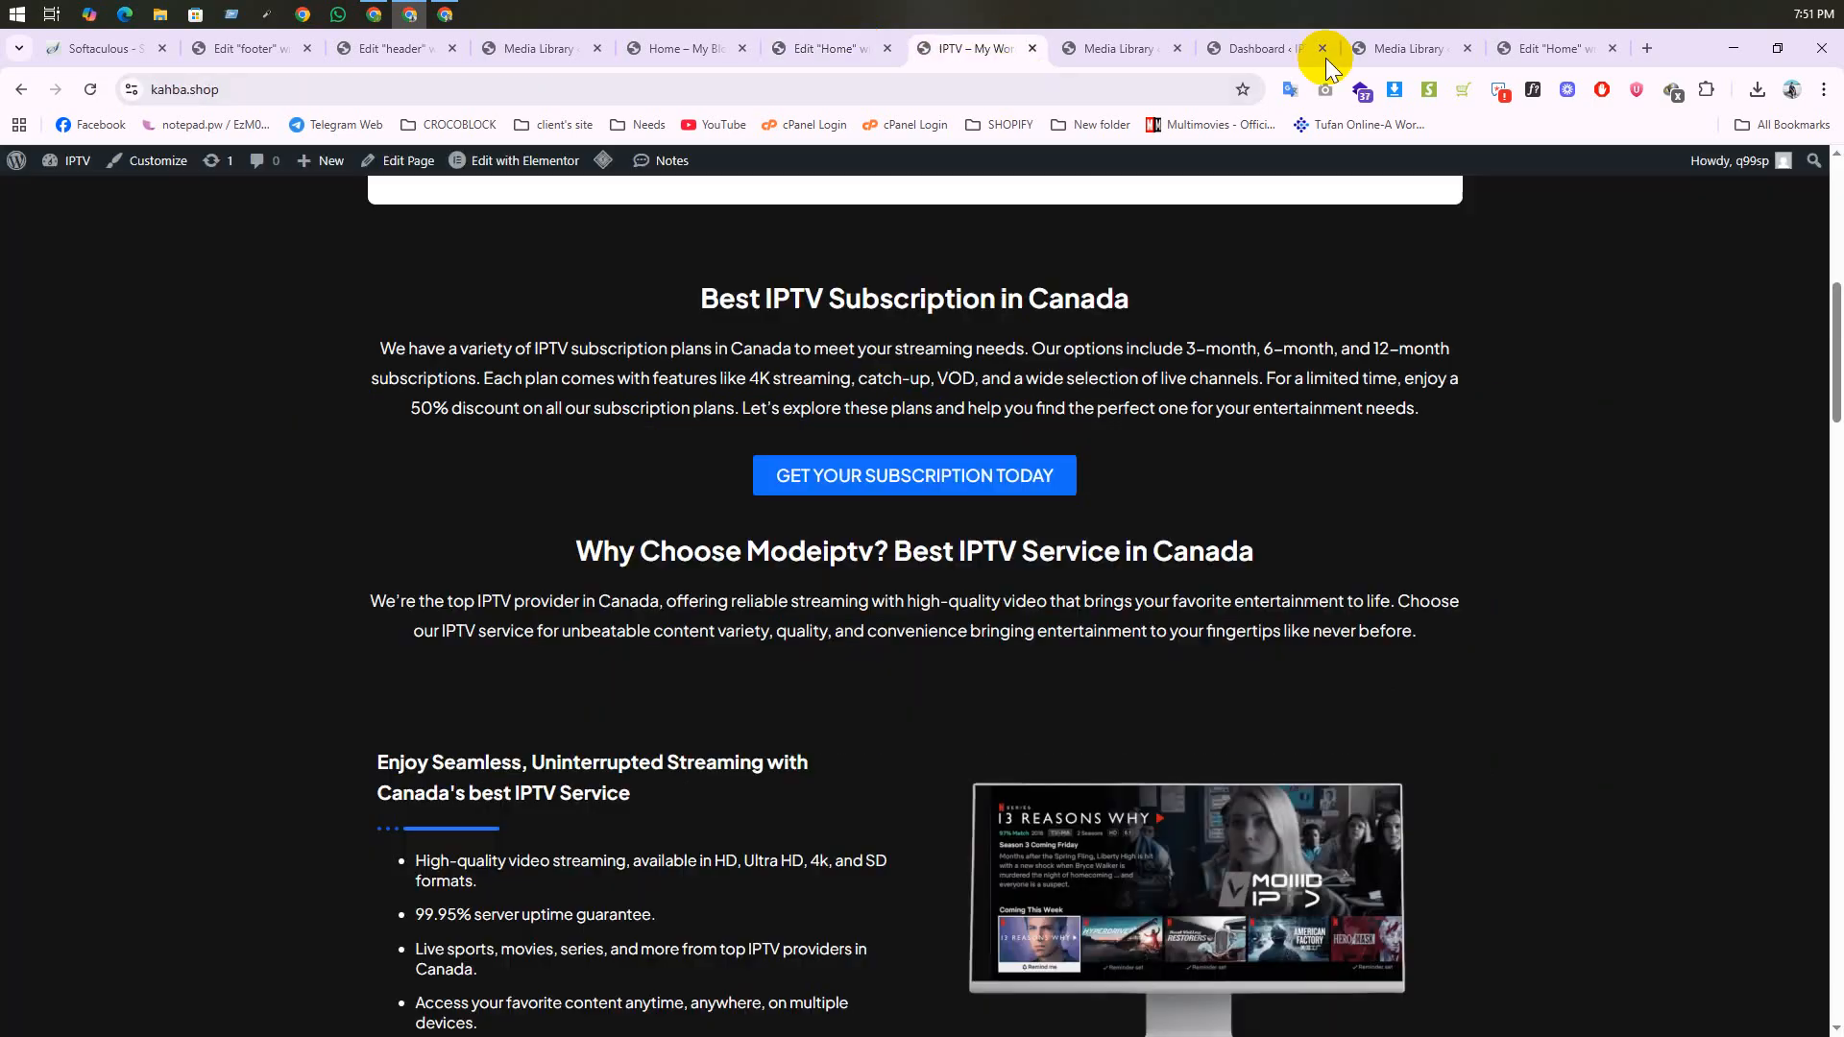
pyautogui.click(1534, 88)
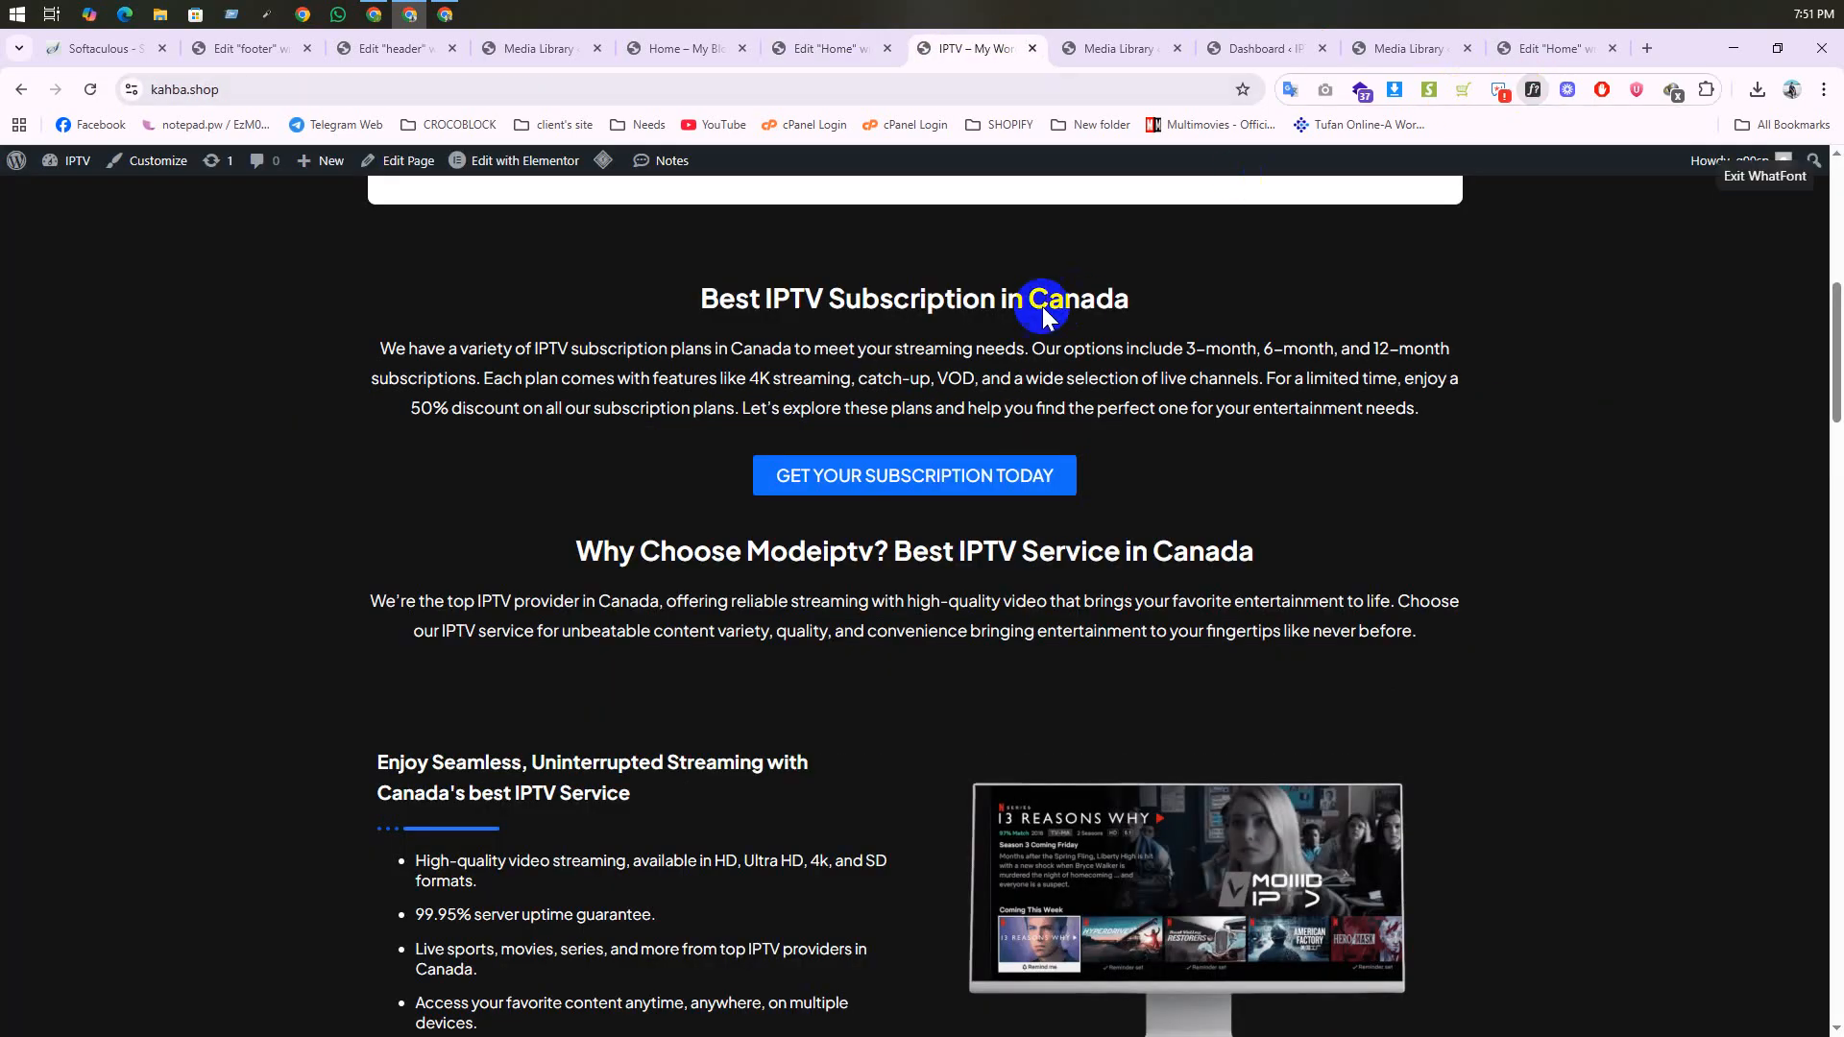
pyautogui.click(880, 290)
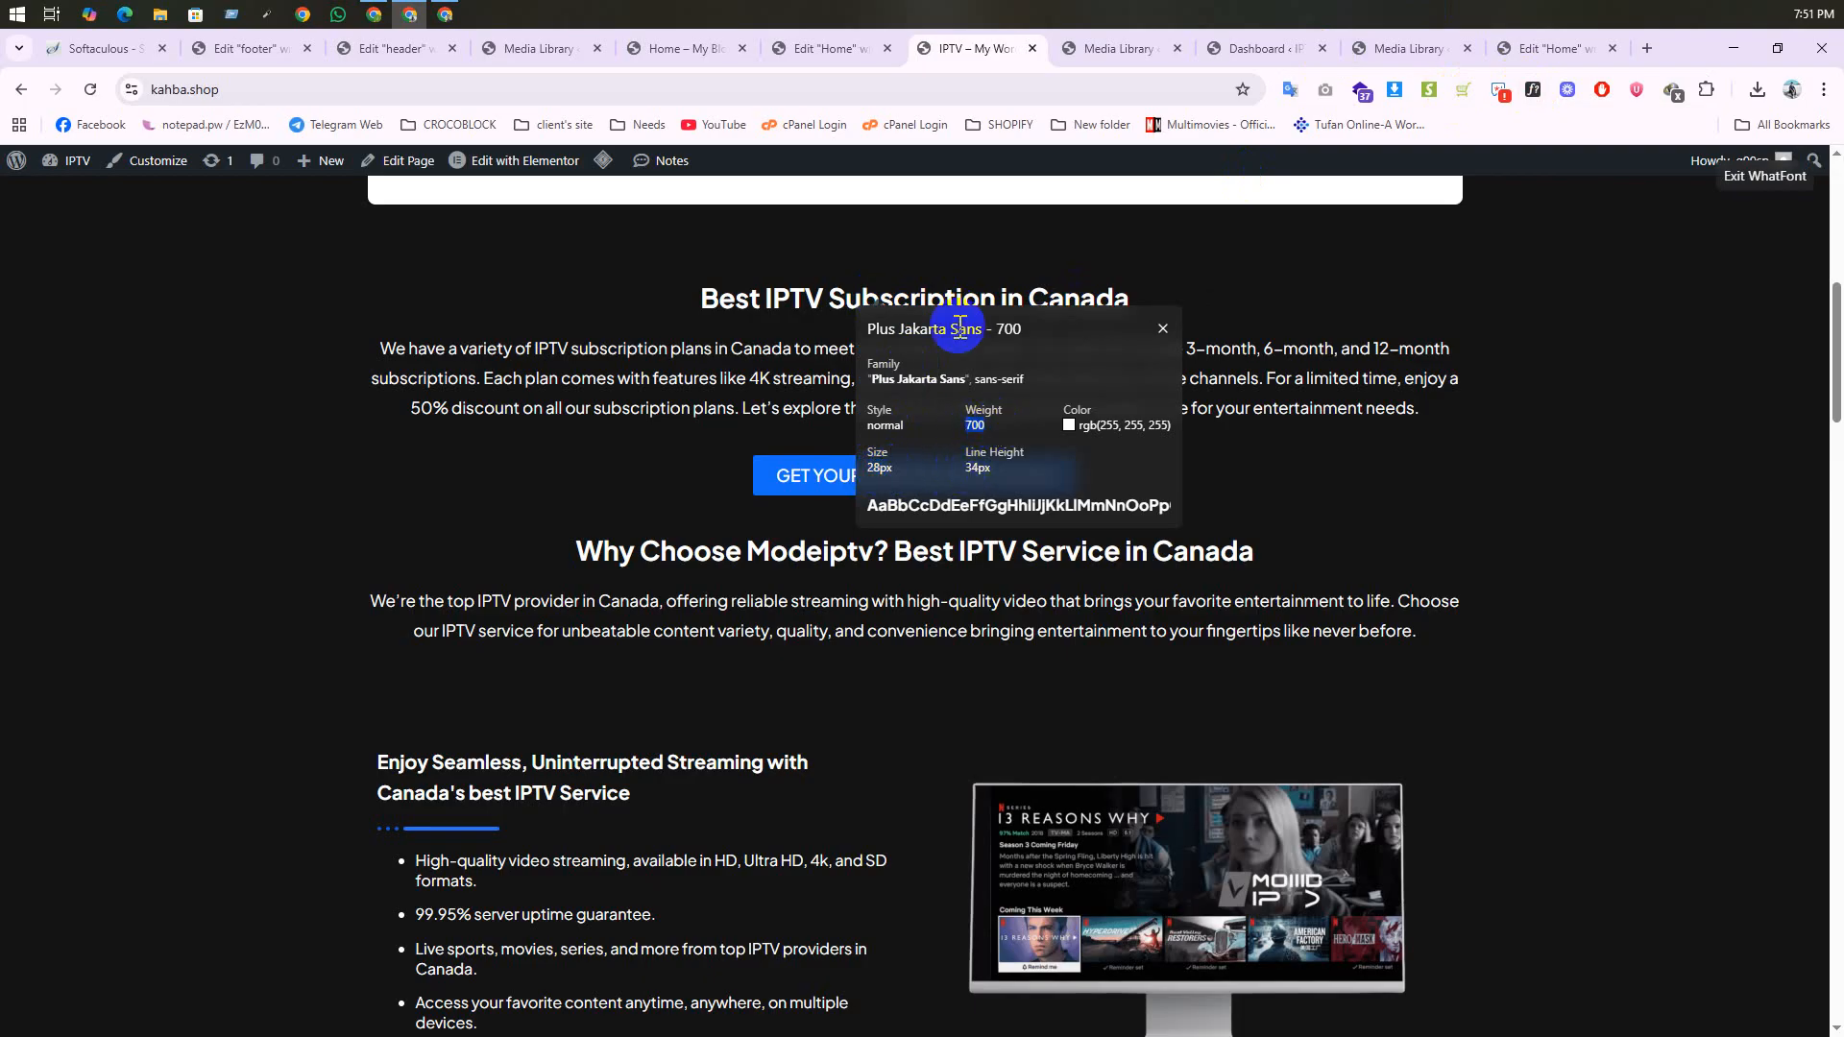
pyautogui.click(1765, 176)
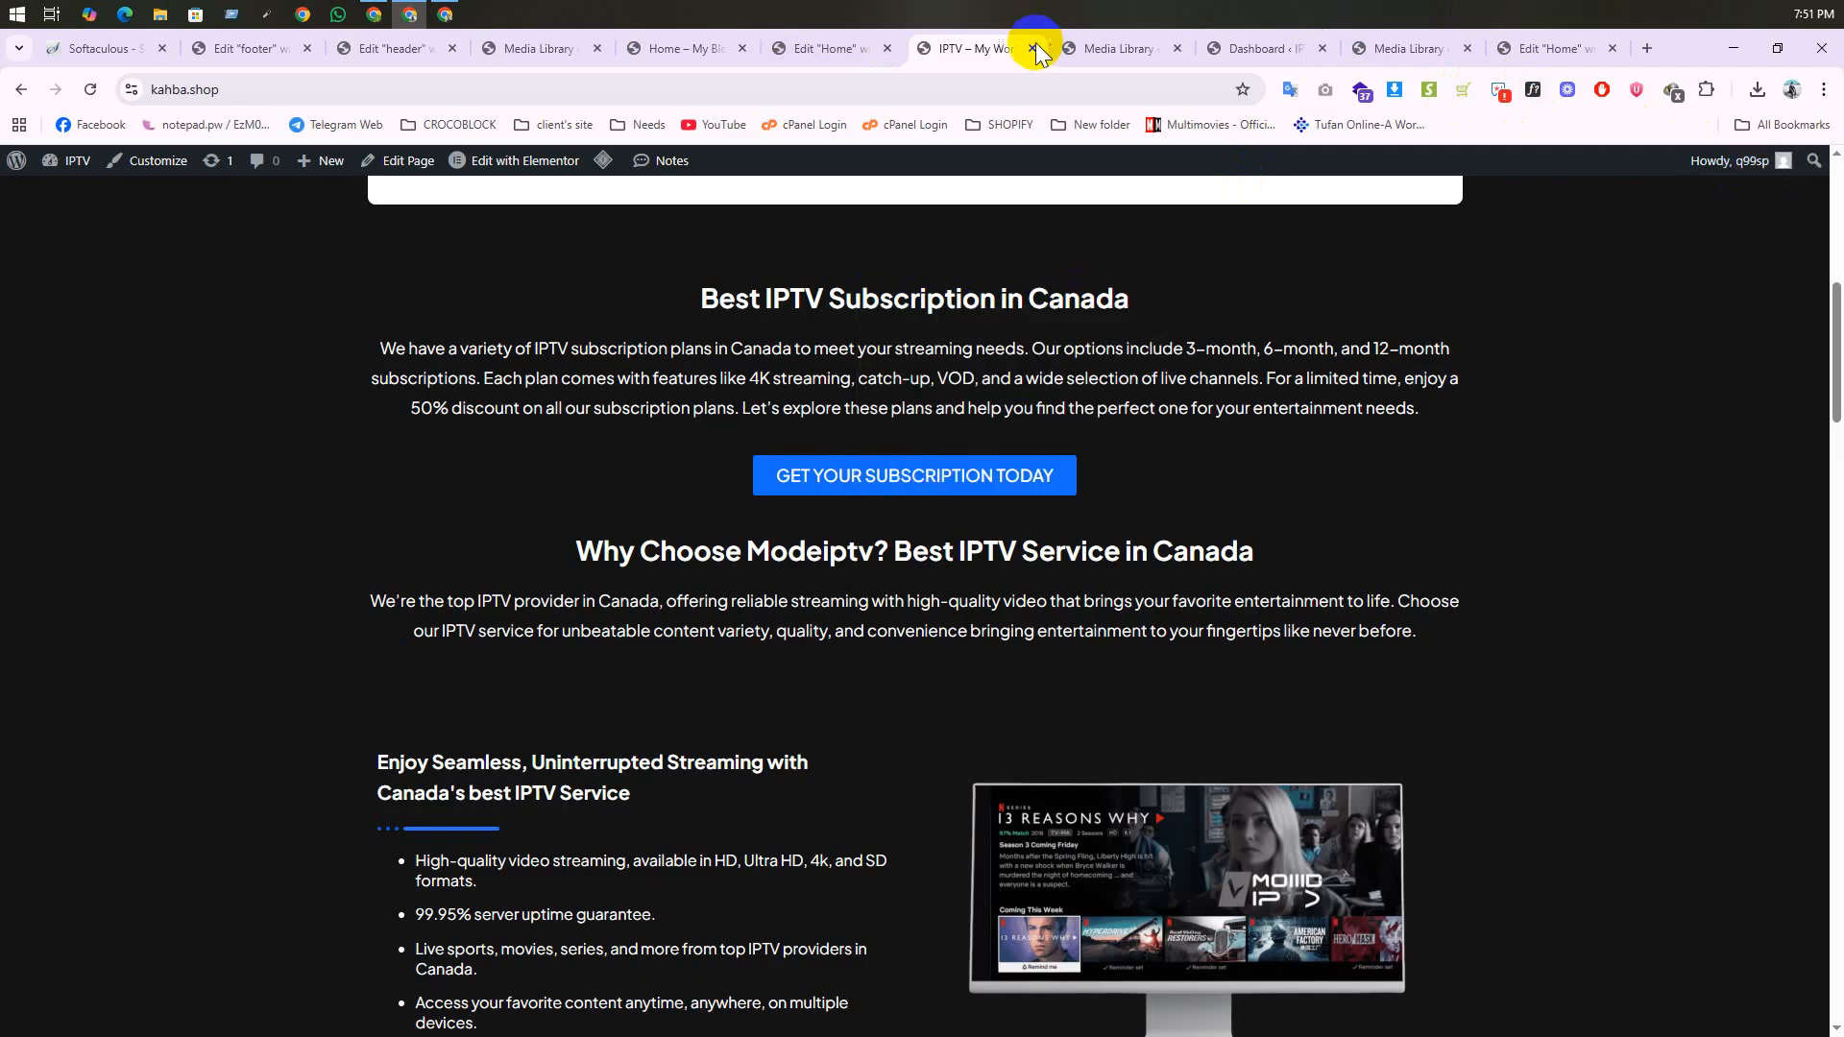
pyautogui.click(824, 48)
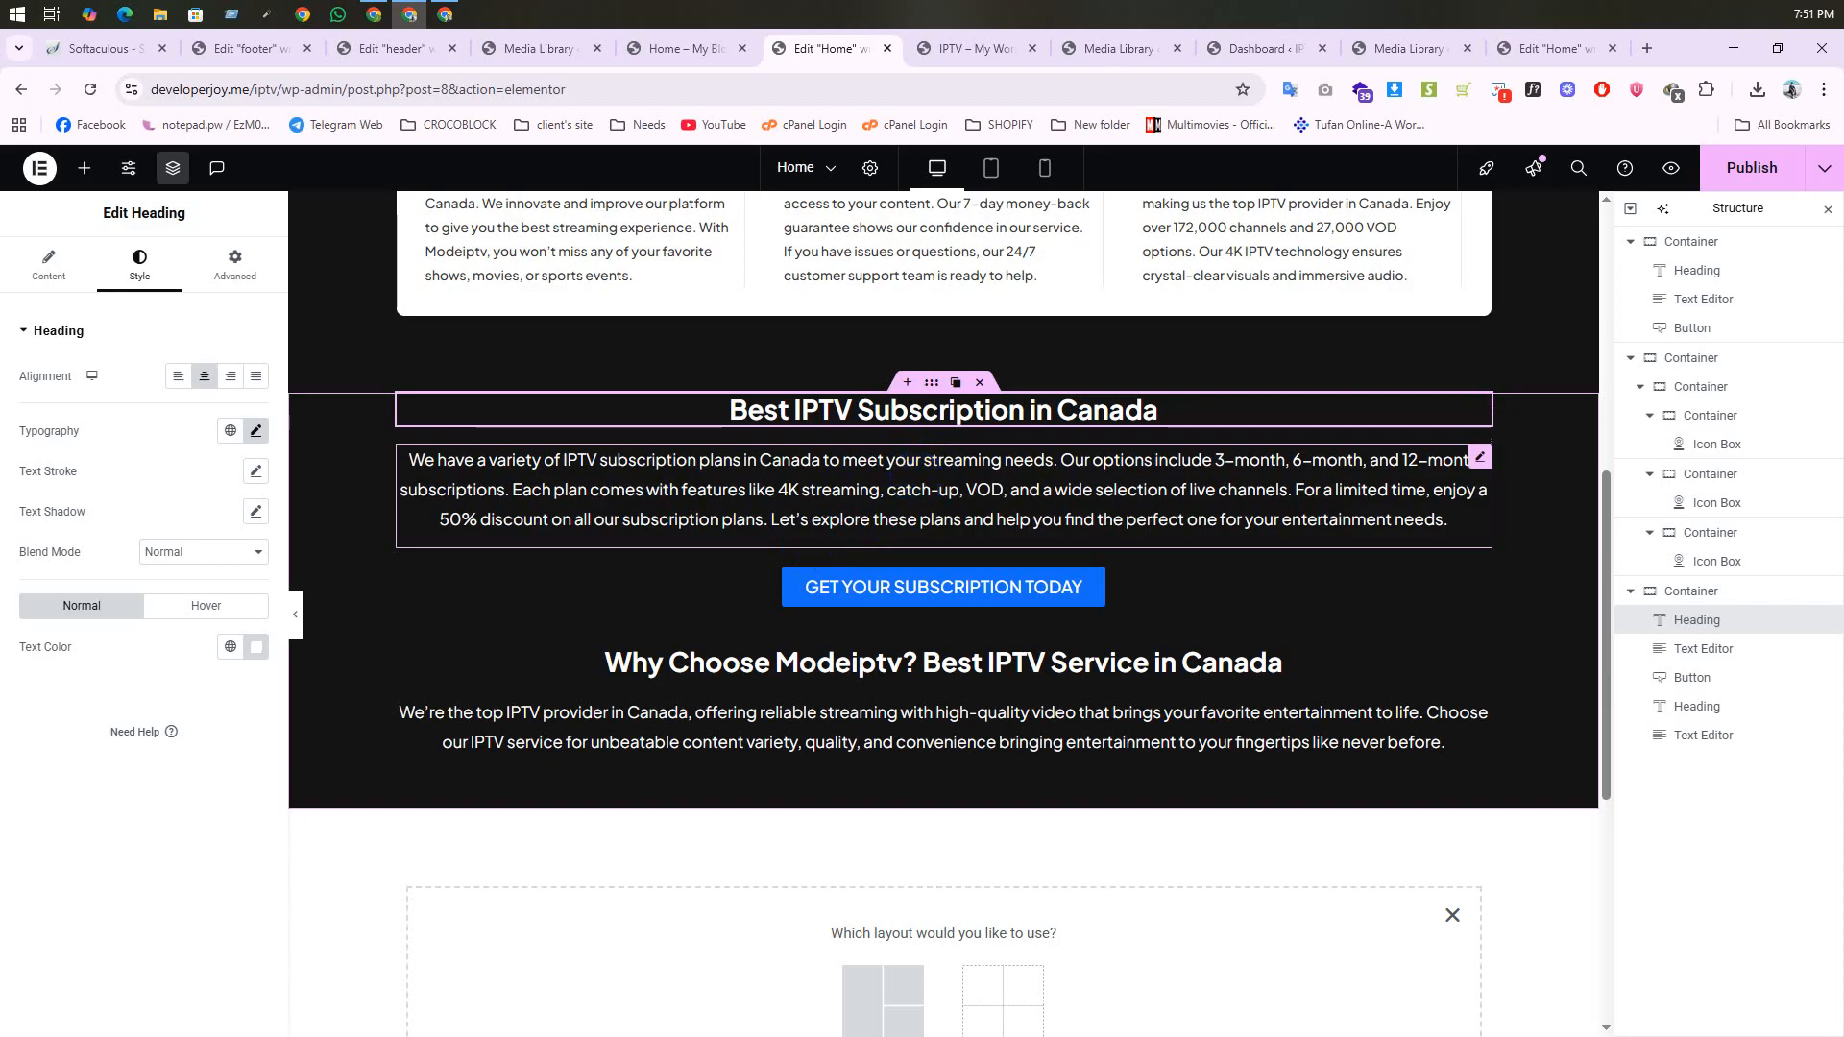
# Step: Publish the changes made to the Home page
pyautogui.scroll(5, 943, 650)
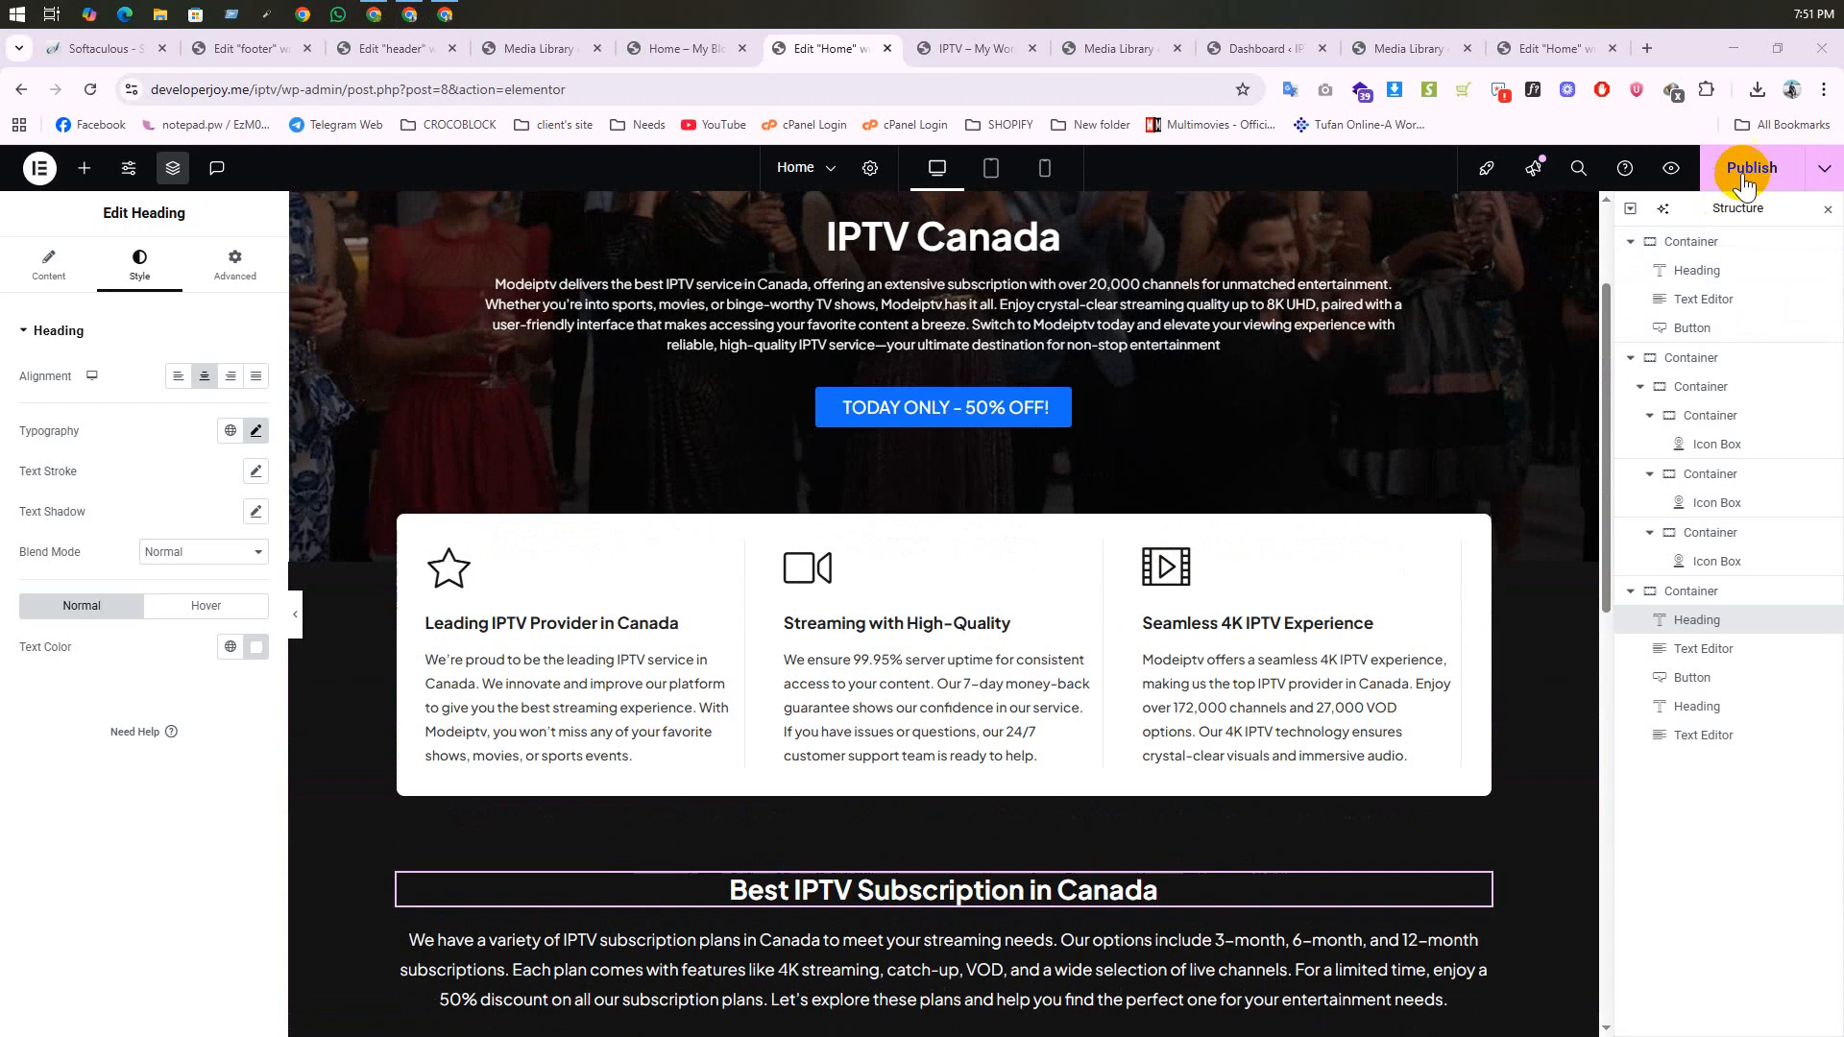
pyautogui.click(1745, 179)
pyautogui.scroll(-7, 1249, 576)
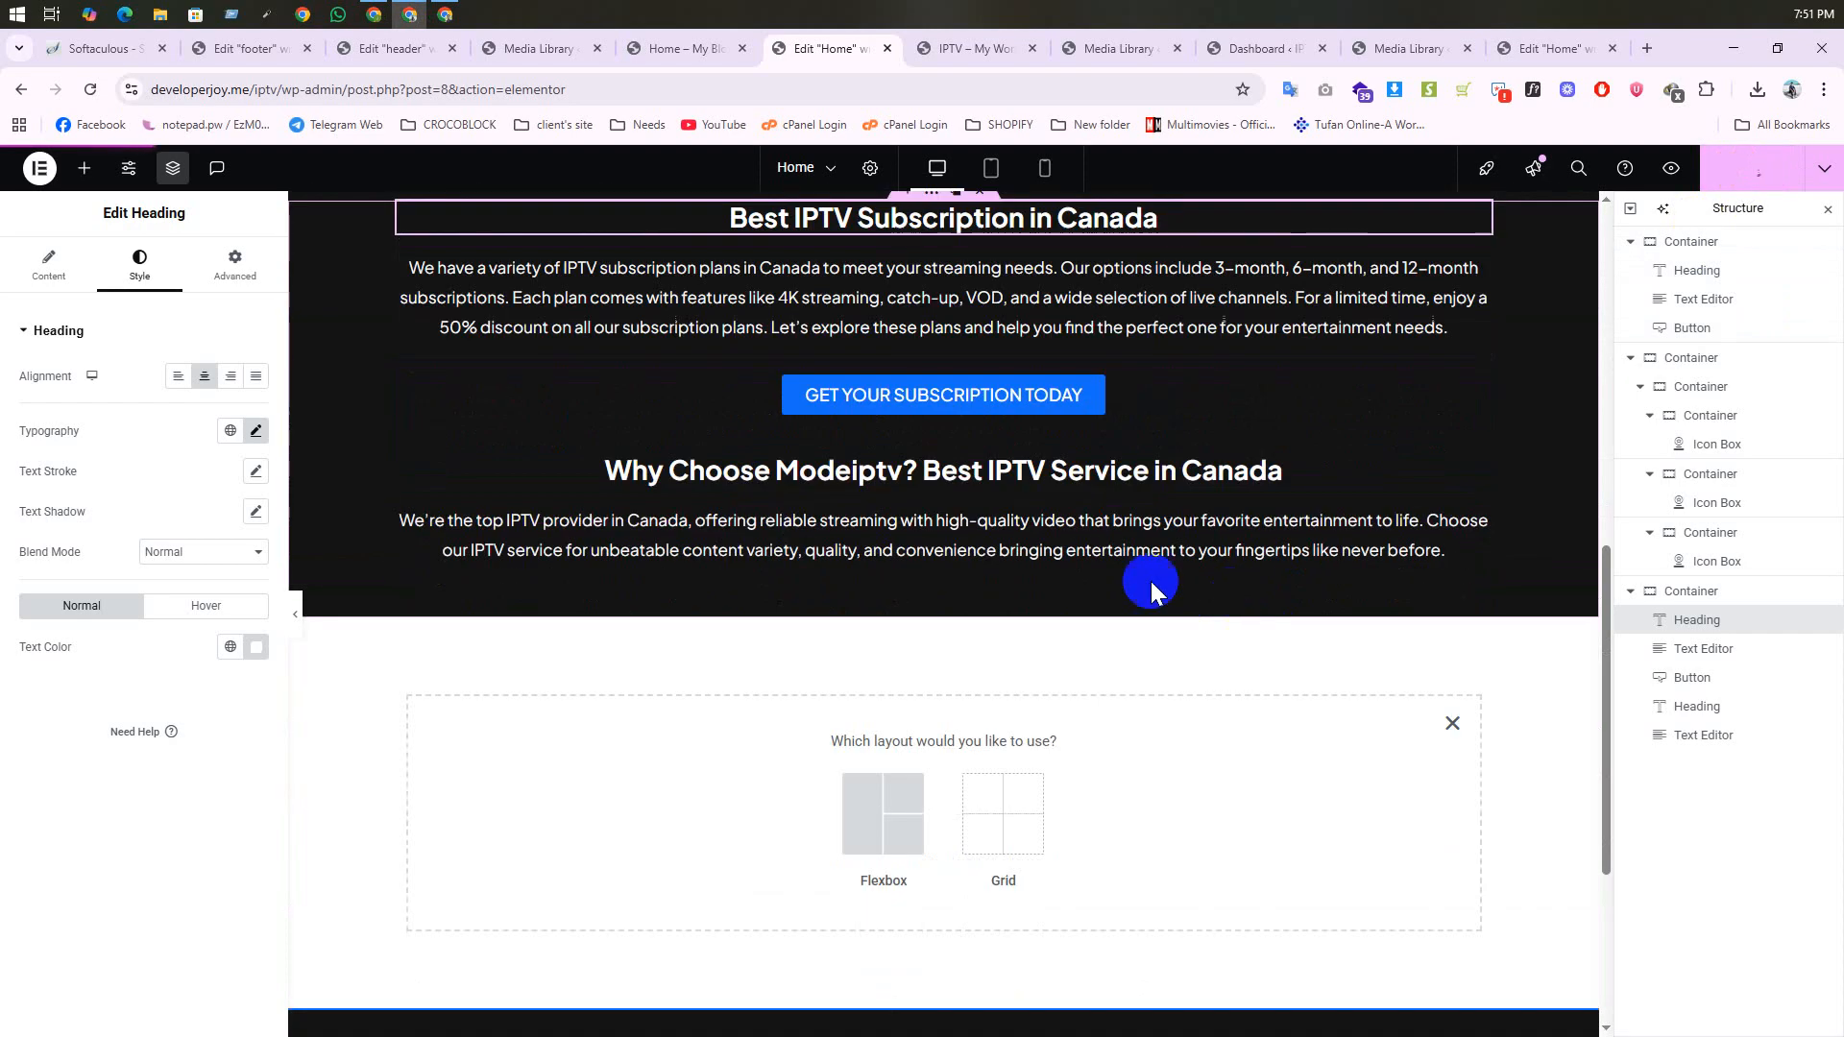
# Step: Compare the rebuilt hero, feature card and subscription sections with the reference page
pyautogui.click(951, 48)
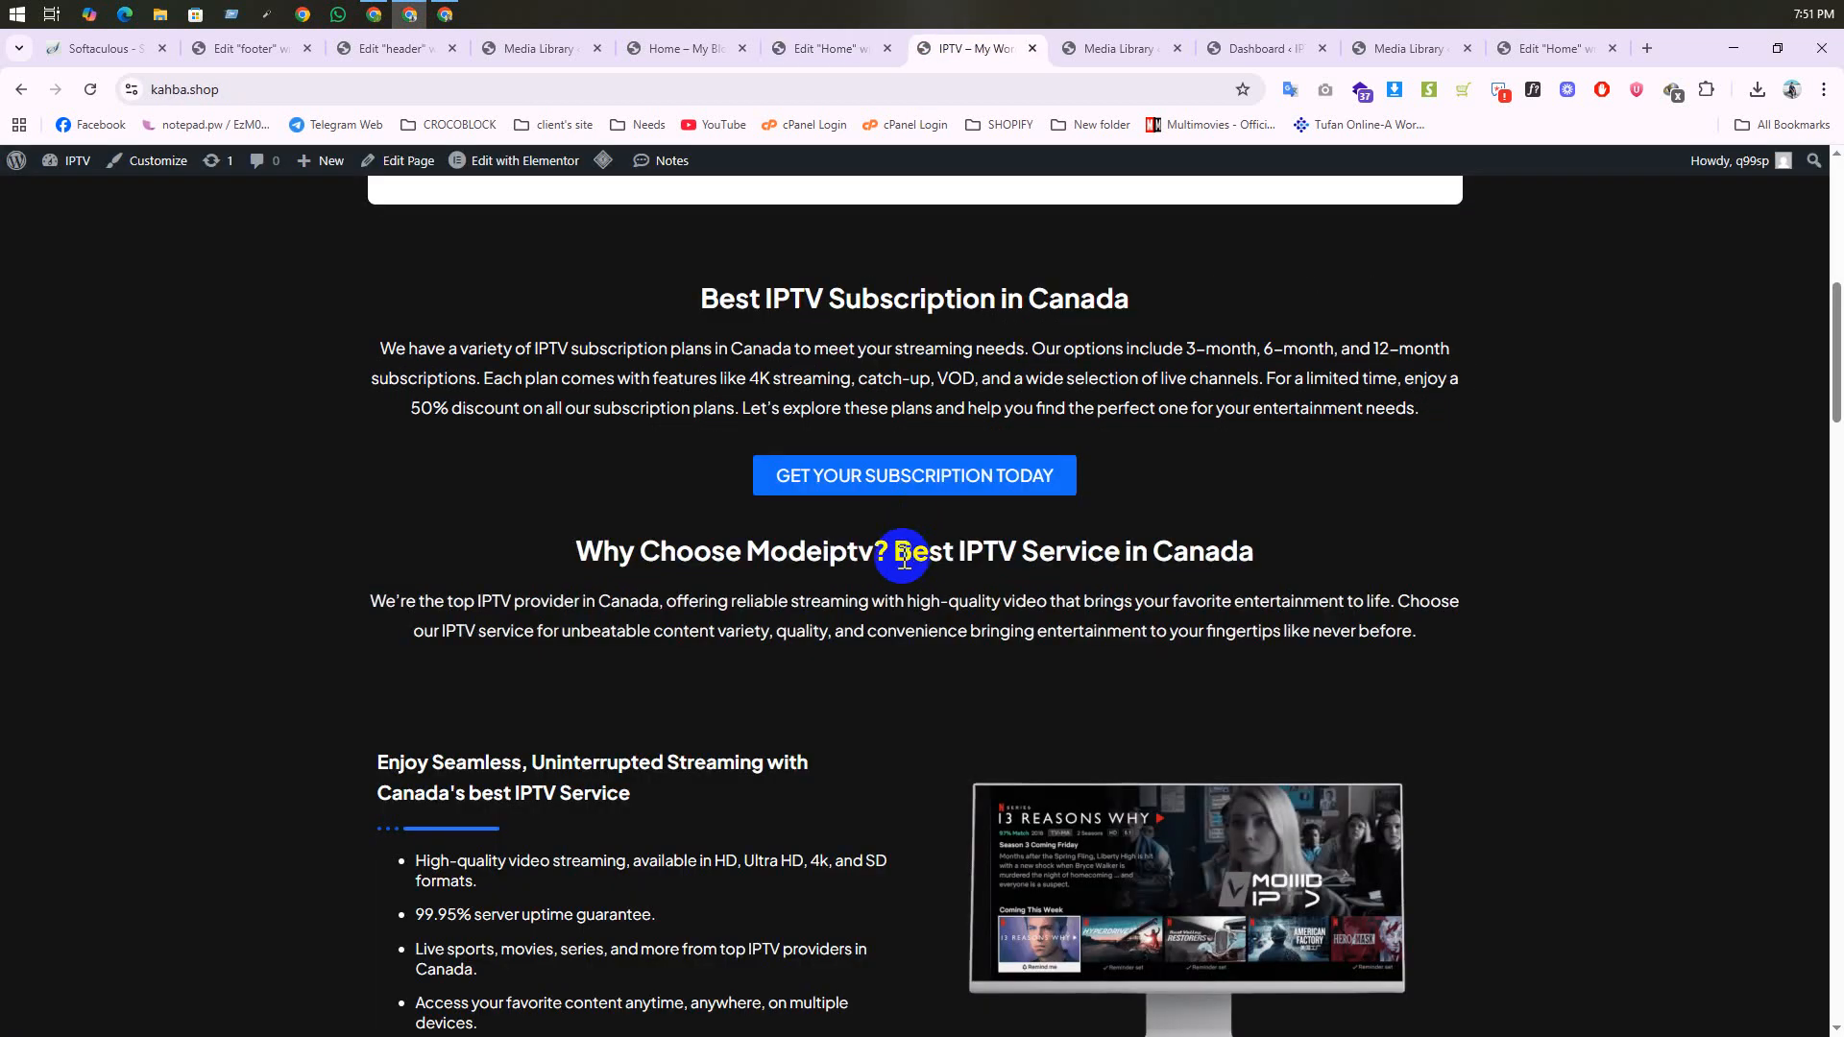
pyautogui.click(845, 55)
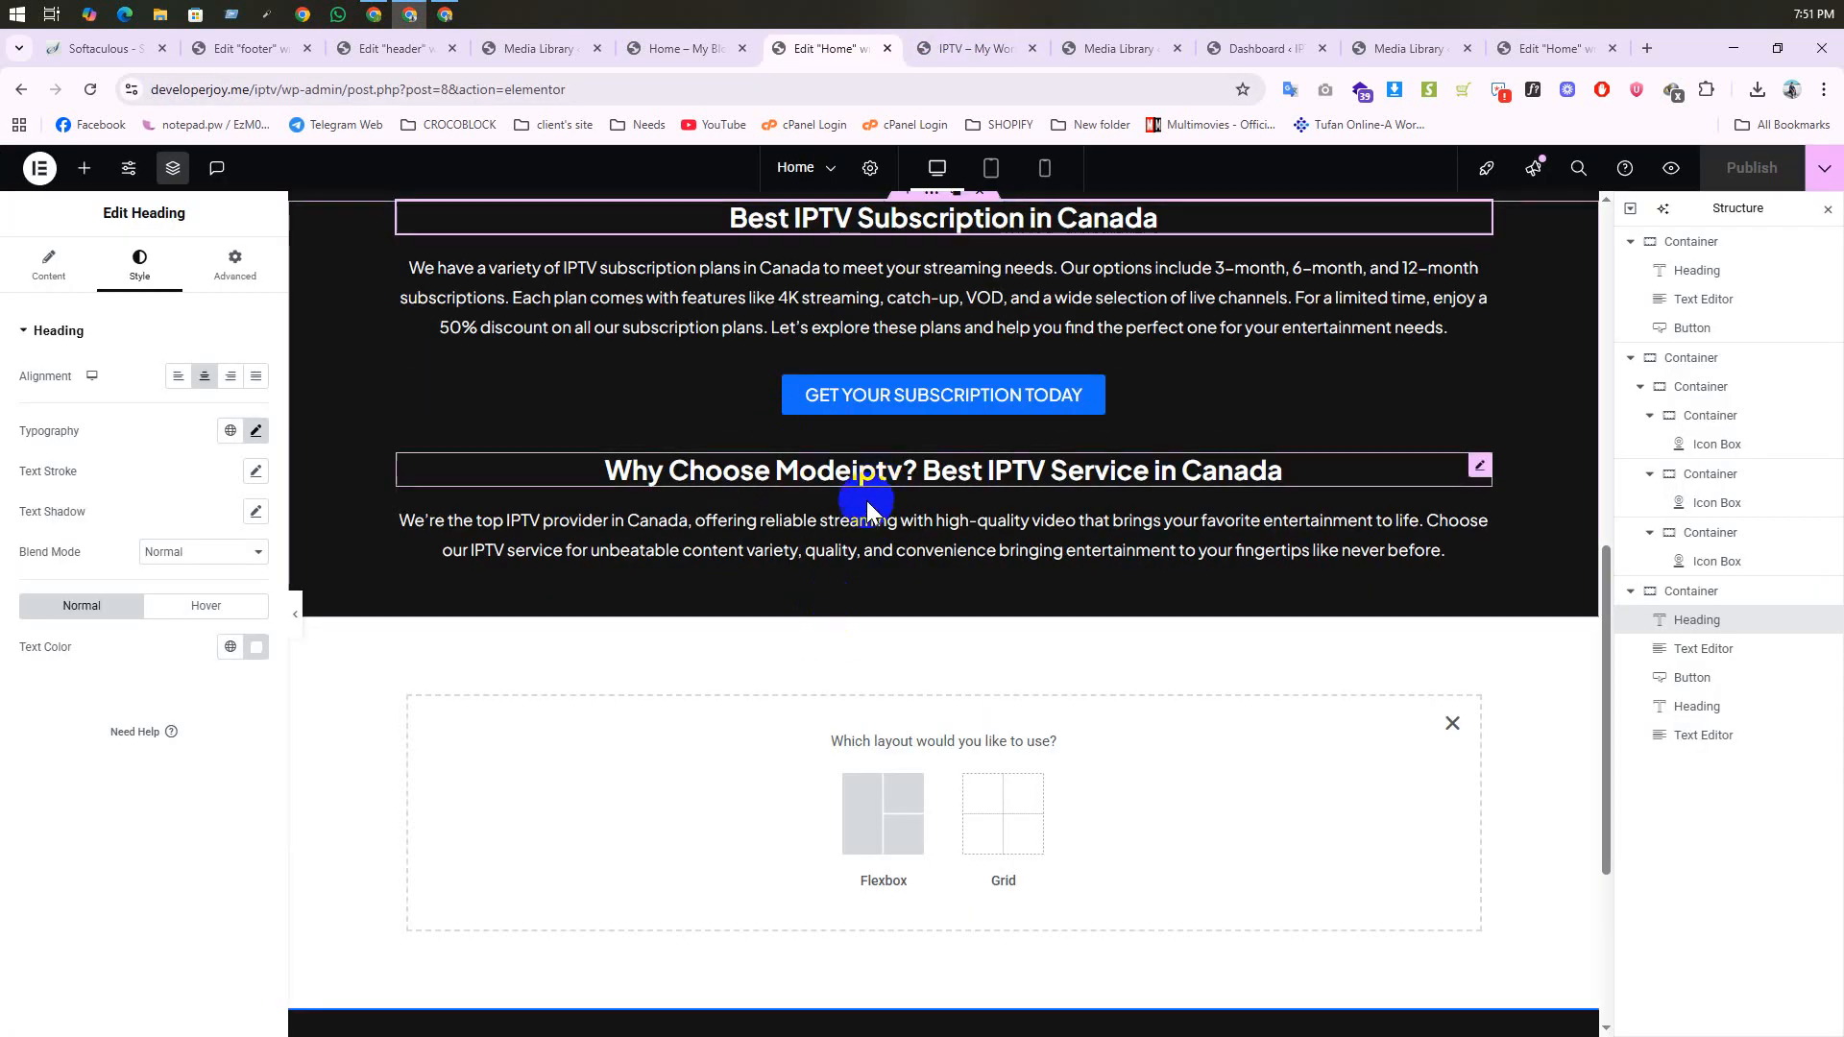
pyautogui.scroll(1, 884, 522)
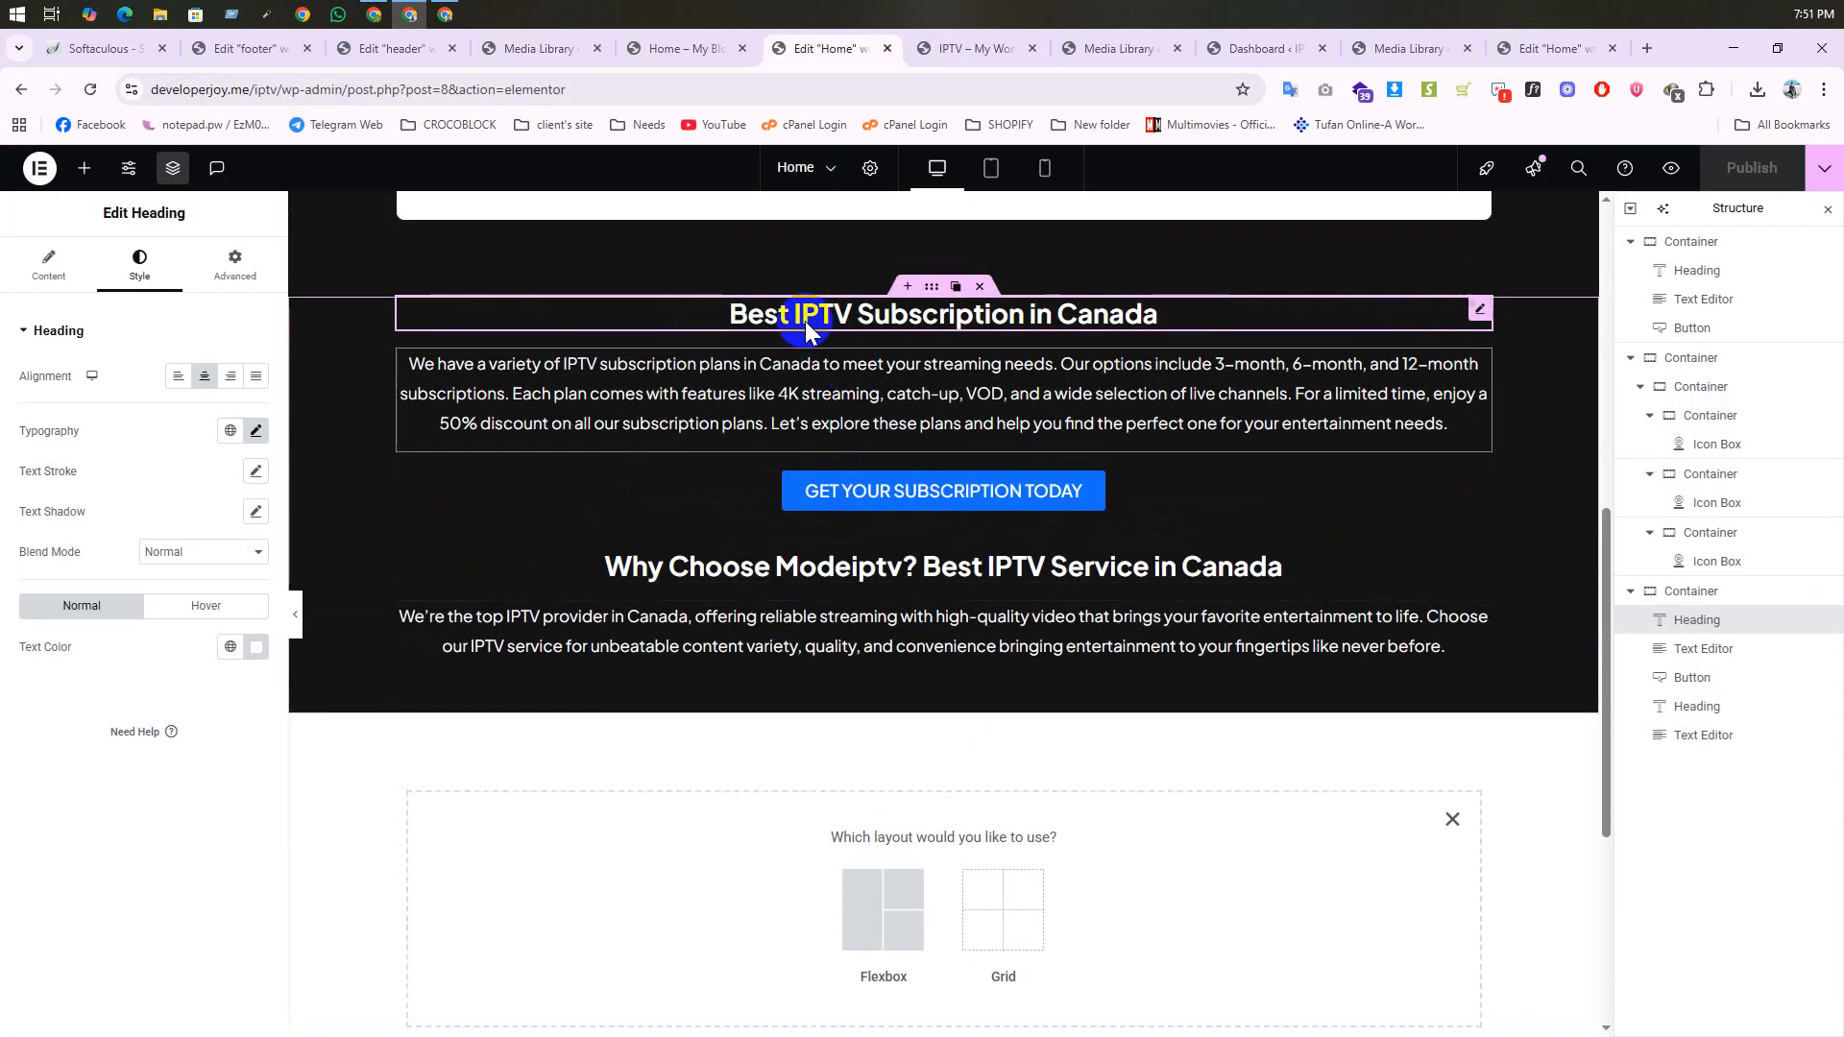
pyautogui.scroll(8, 787, 557)
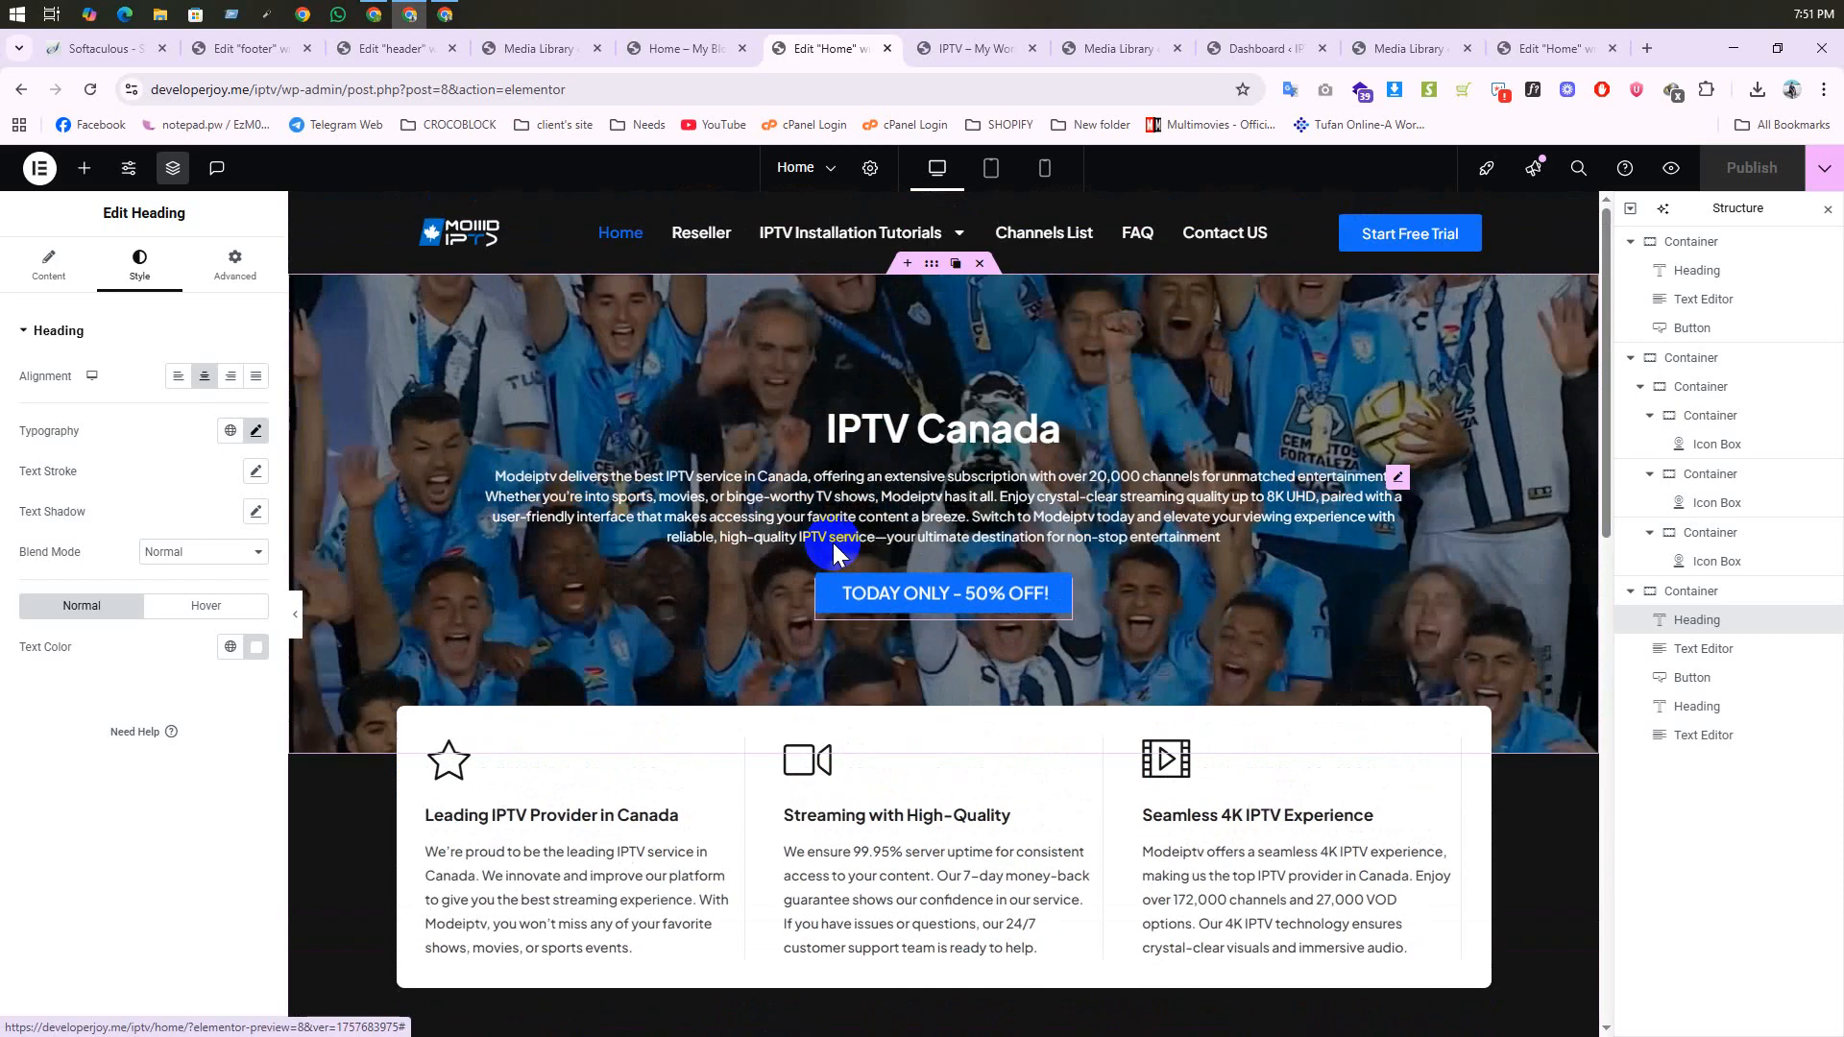
pyautogui.scroll(-4, 826, 544)
pyautogui.scroll(4, 835, 543)
pyautogui.scroll(-8, 849, 566)
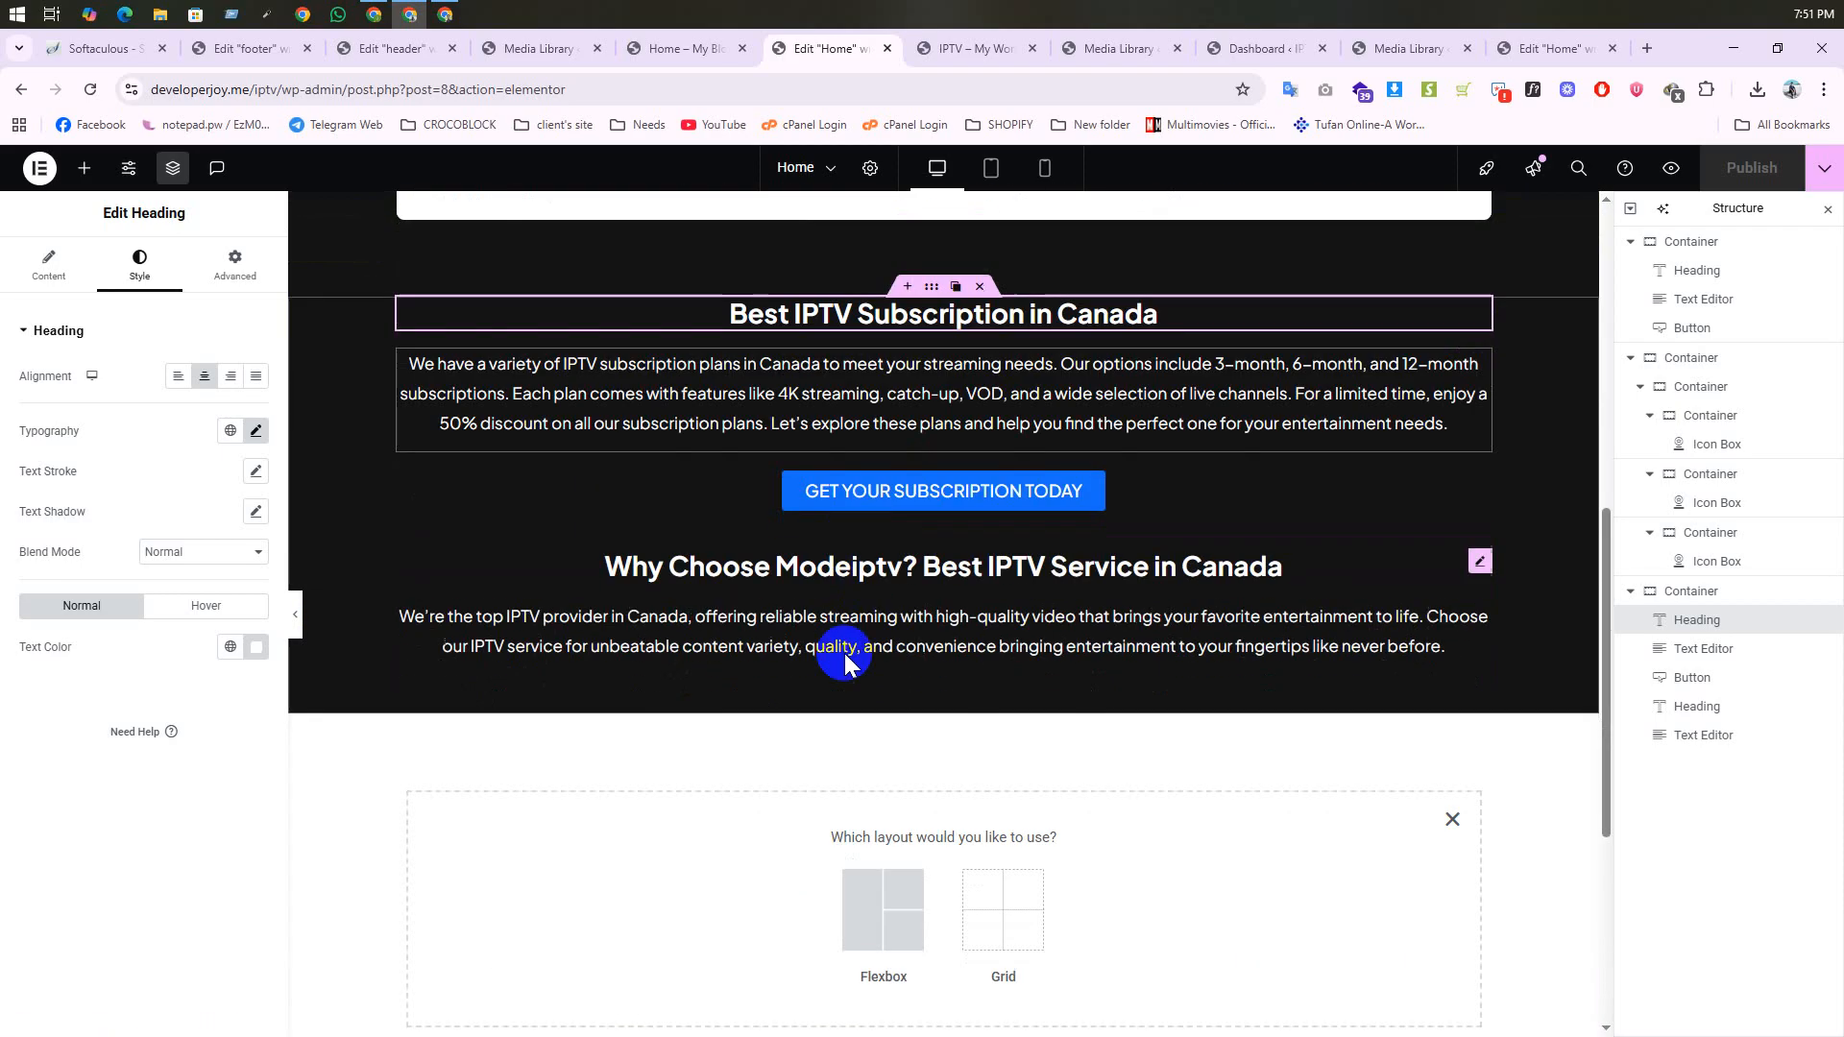
pyautogui.scroll(4, 864, 577)
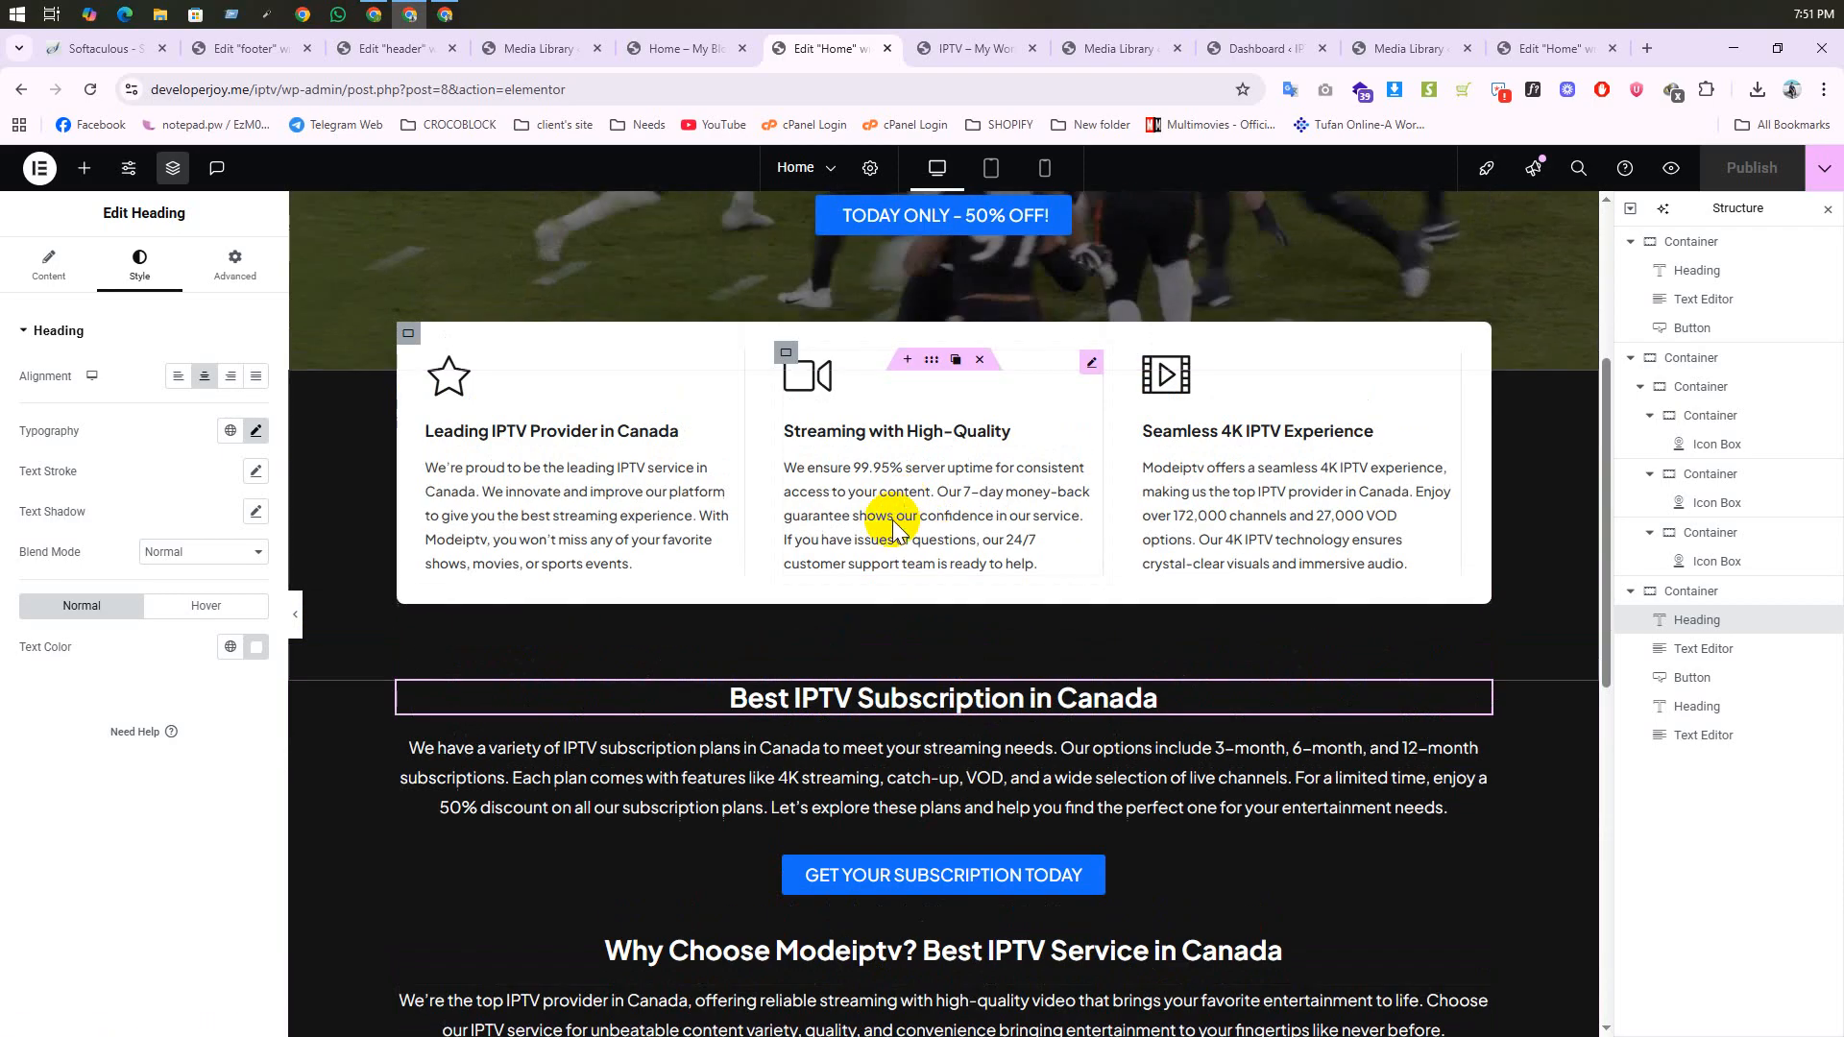
# Step: Preview the feature card and subscription section in the mobile layout, and return to the desktop layout
pyautogui.click(1045, 168)
pyautogui.scroll(-7, 967, 527)
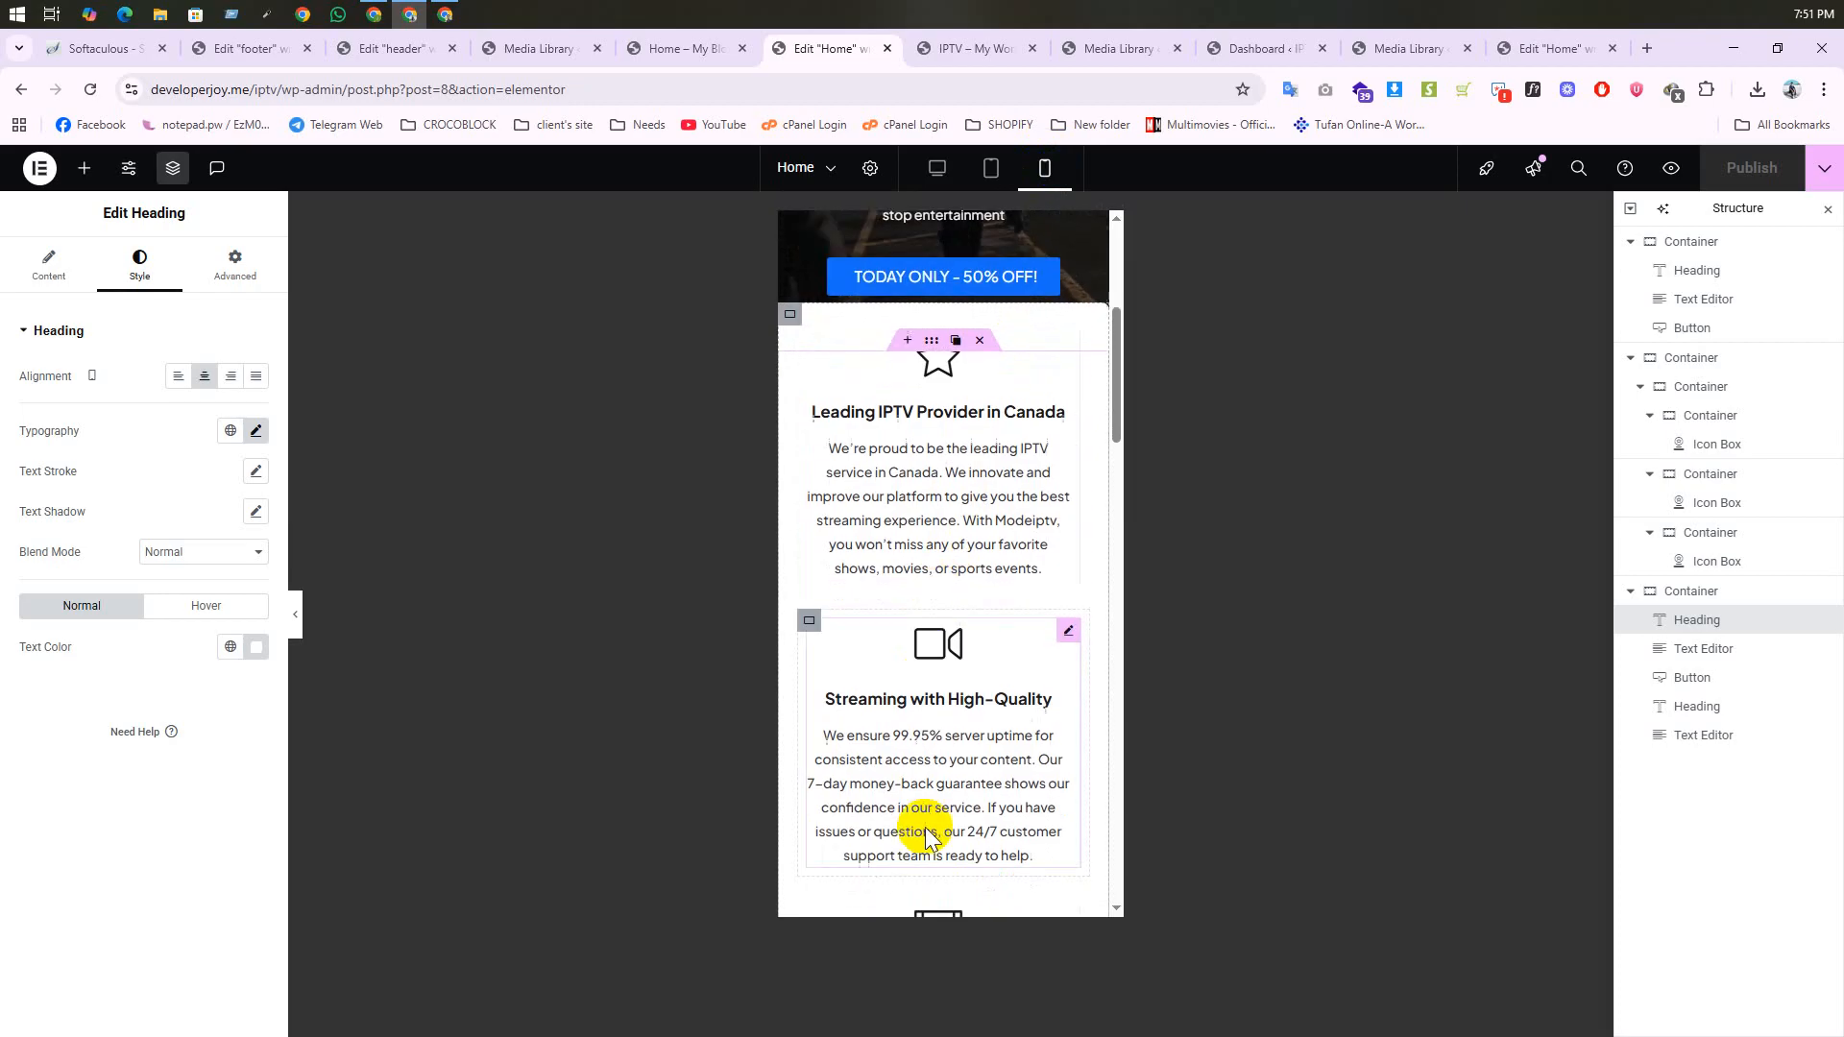
pyautogui.scroll(-9, 978, 664)
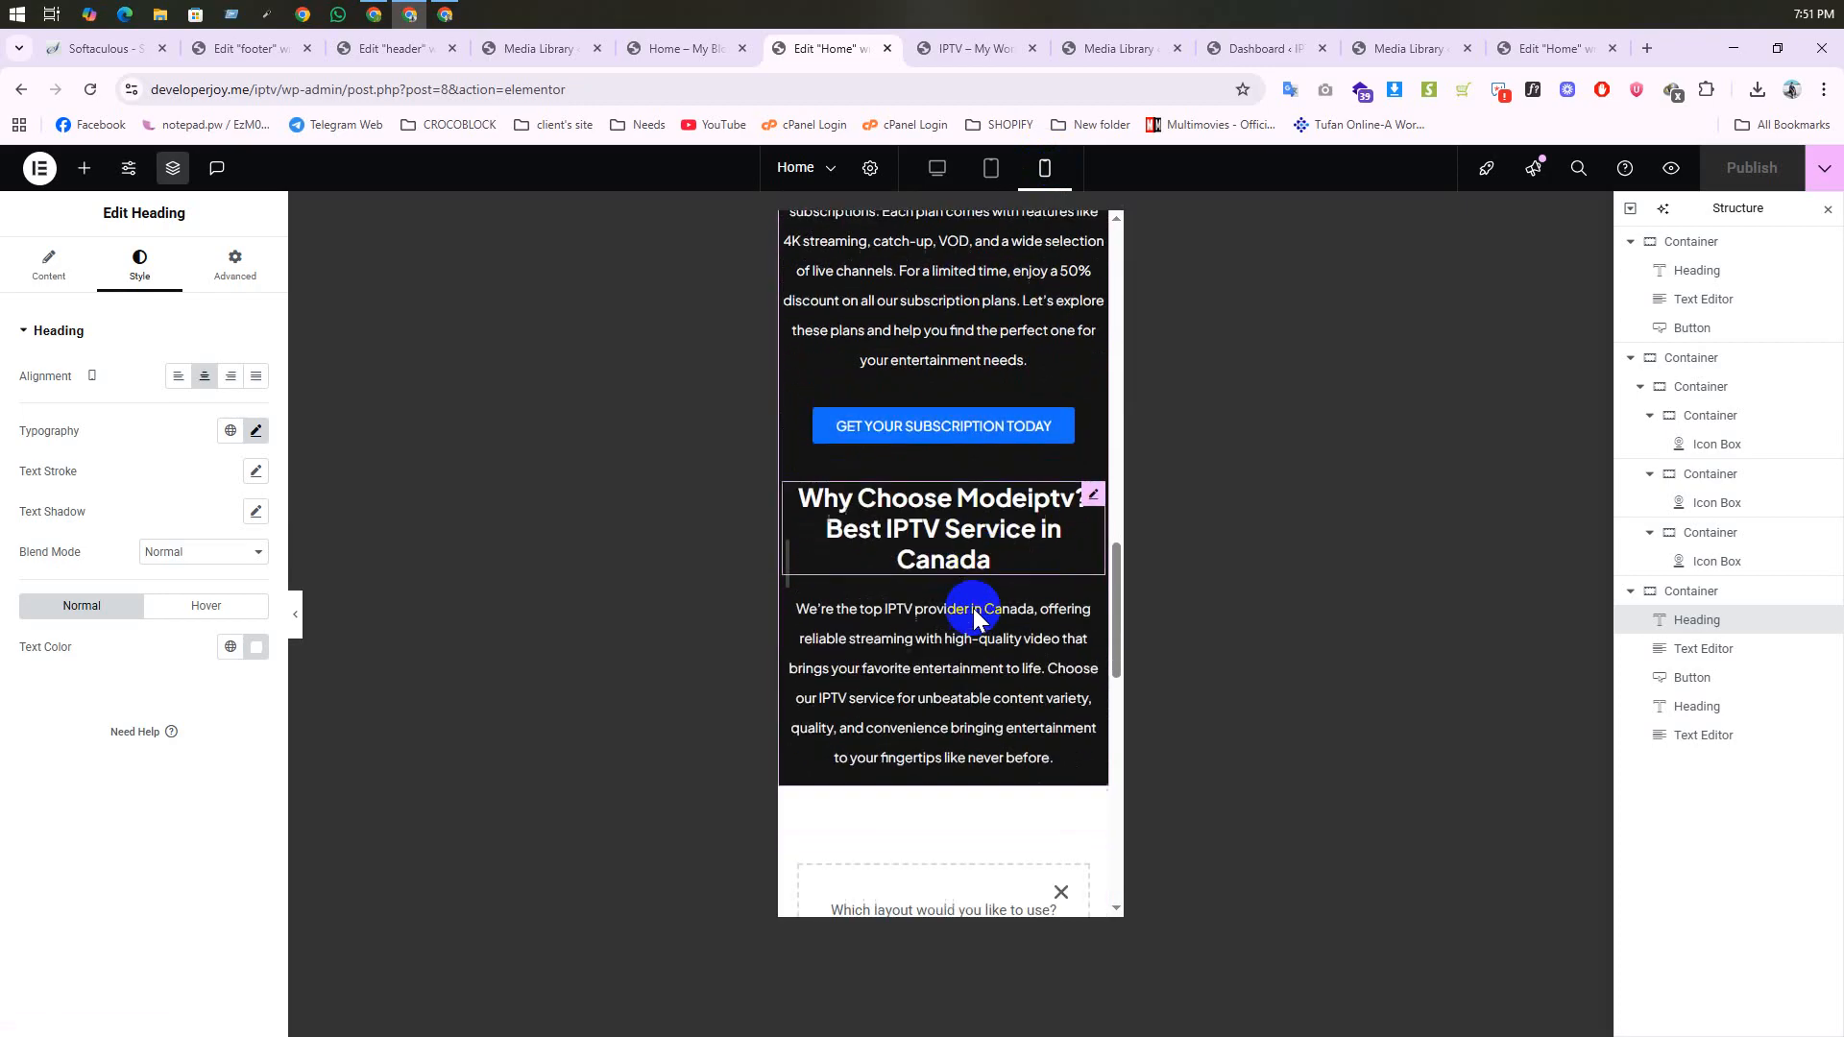
pyautogui.scroll(8, 977, 605)
pyautogui.click(938, 168)
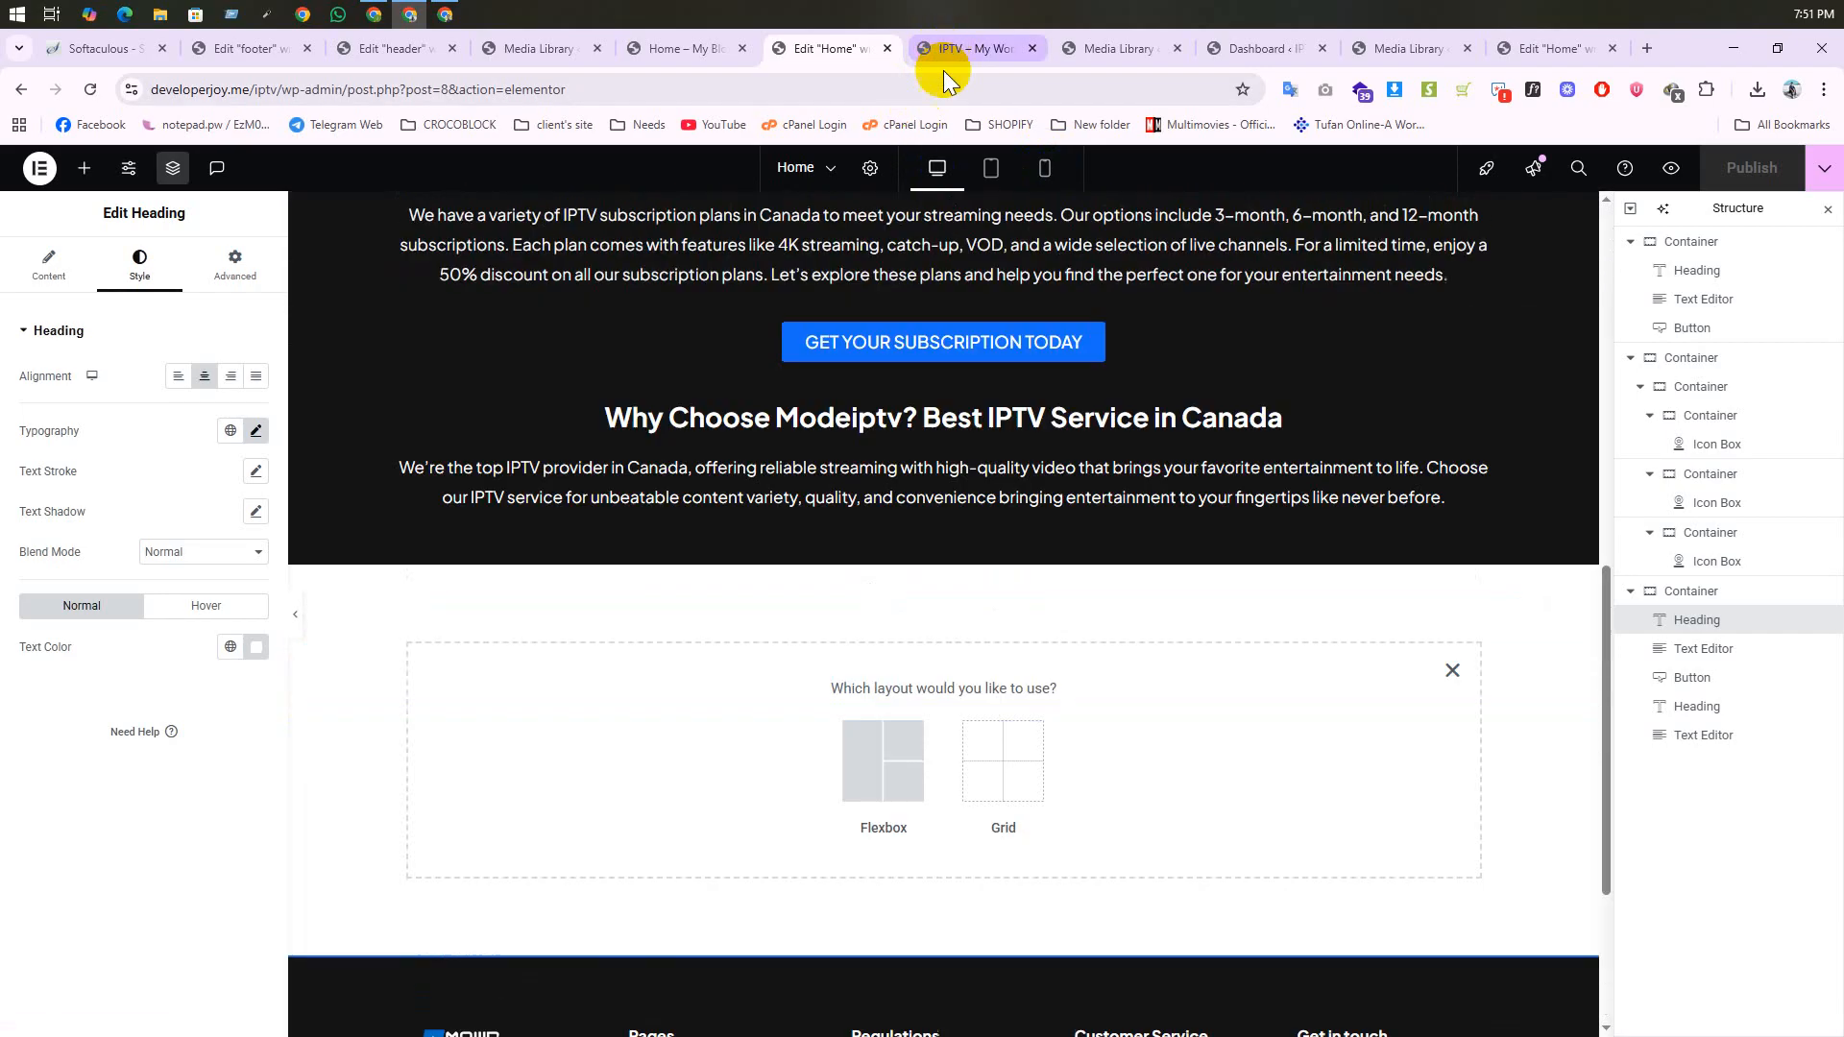
# Step: Examine the layout of the reference site's Enjoy Seamless, Uninterrupted Streaming section and the Streaming Channels And Services section below it
pyautogui.click(942, 48)
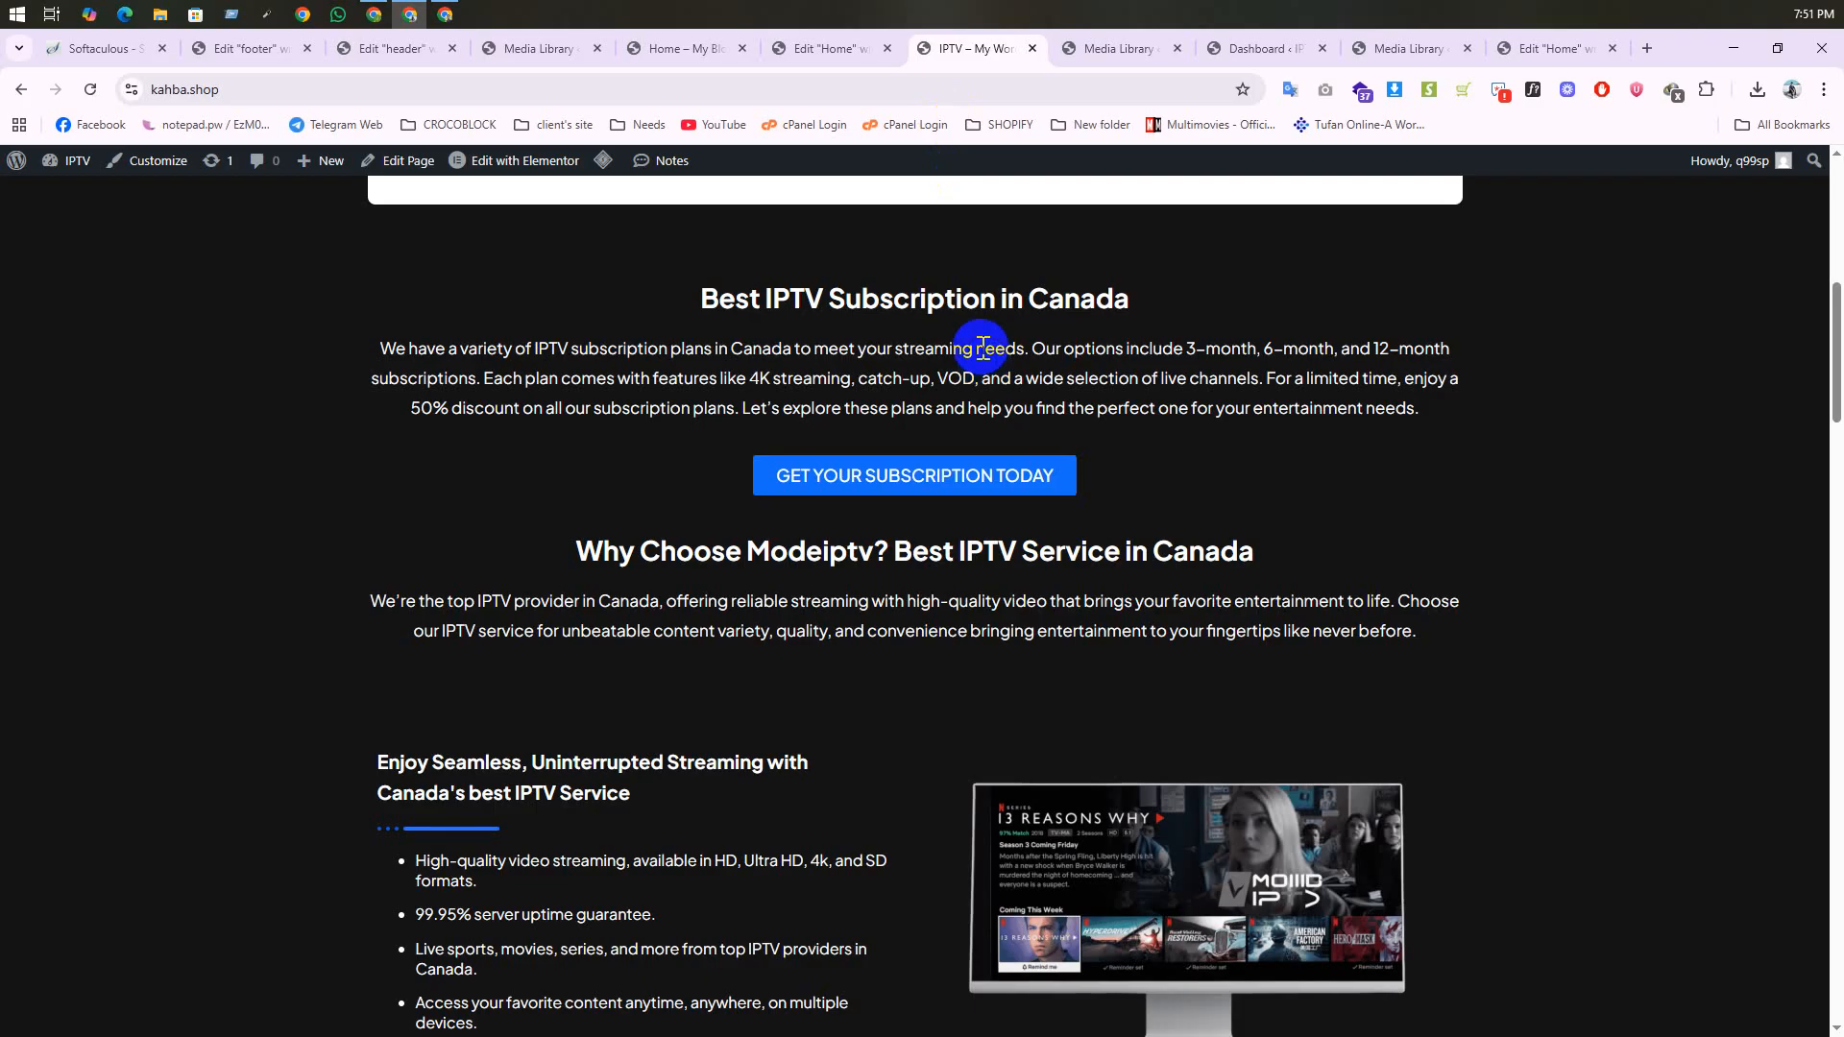
pyautogui.scroll(-4, 917, 365)
pyautogui.scroll(4, 938, 370)
pyautogui.scroll(-2, 782, 413)
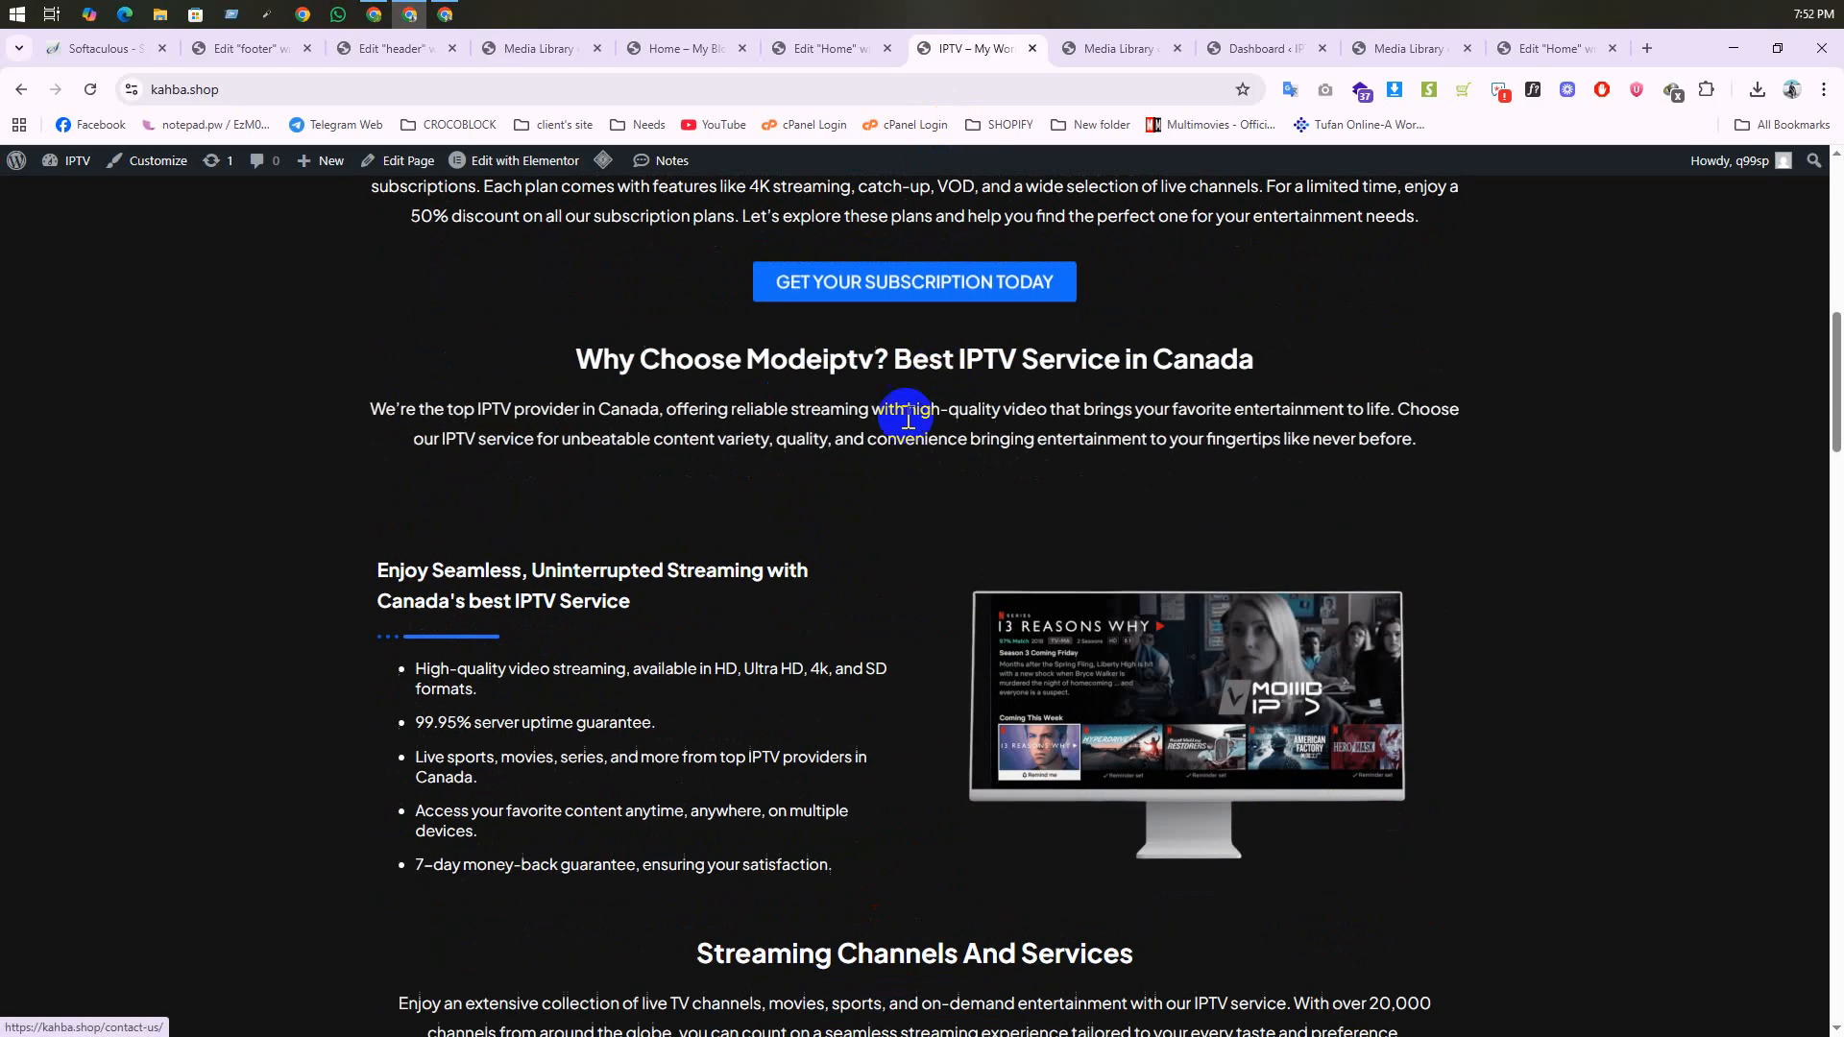
pyautogui.scroll(1, 814, 492)
pyautogui.scroll(3, 814, 491)
pyautogui.scroll(-5, 836, 486)
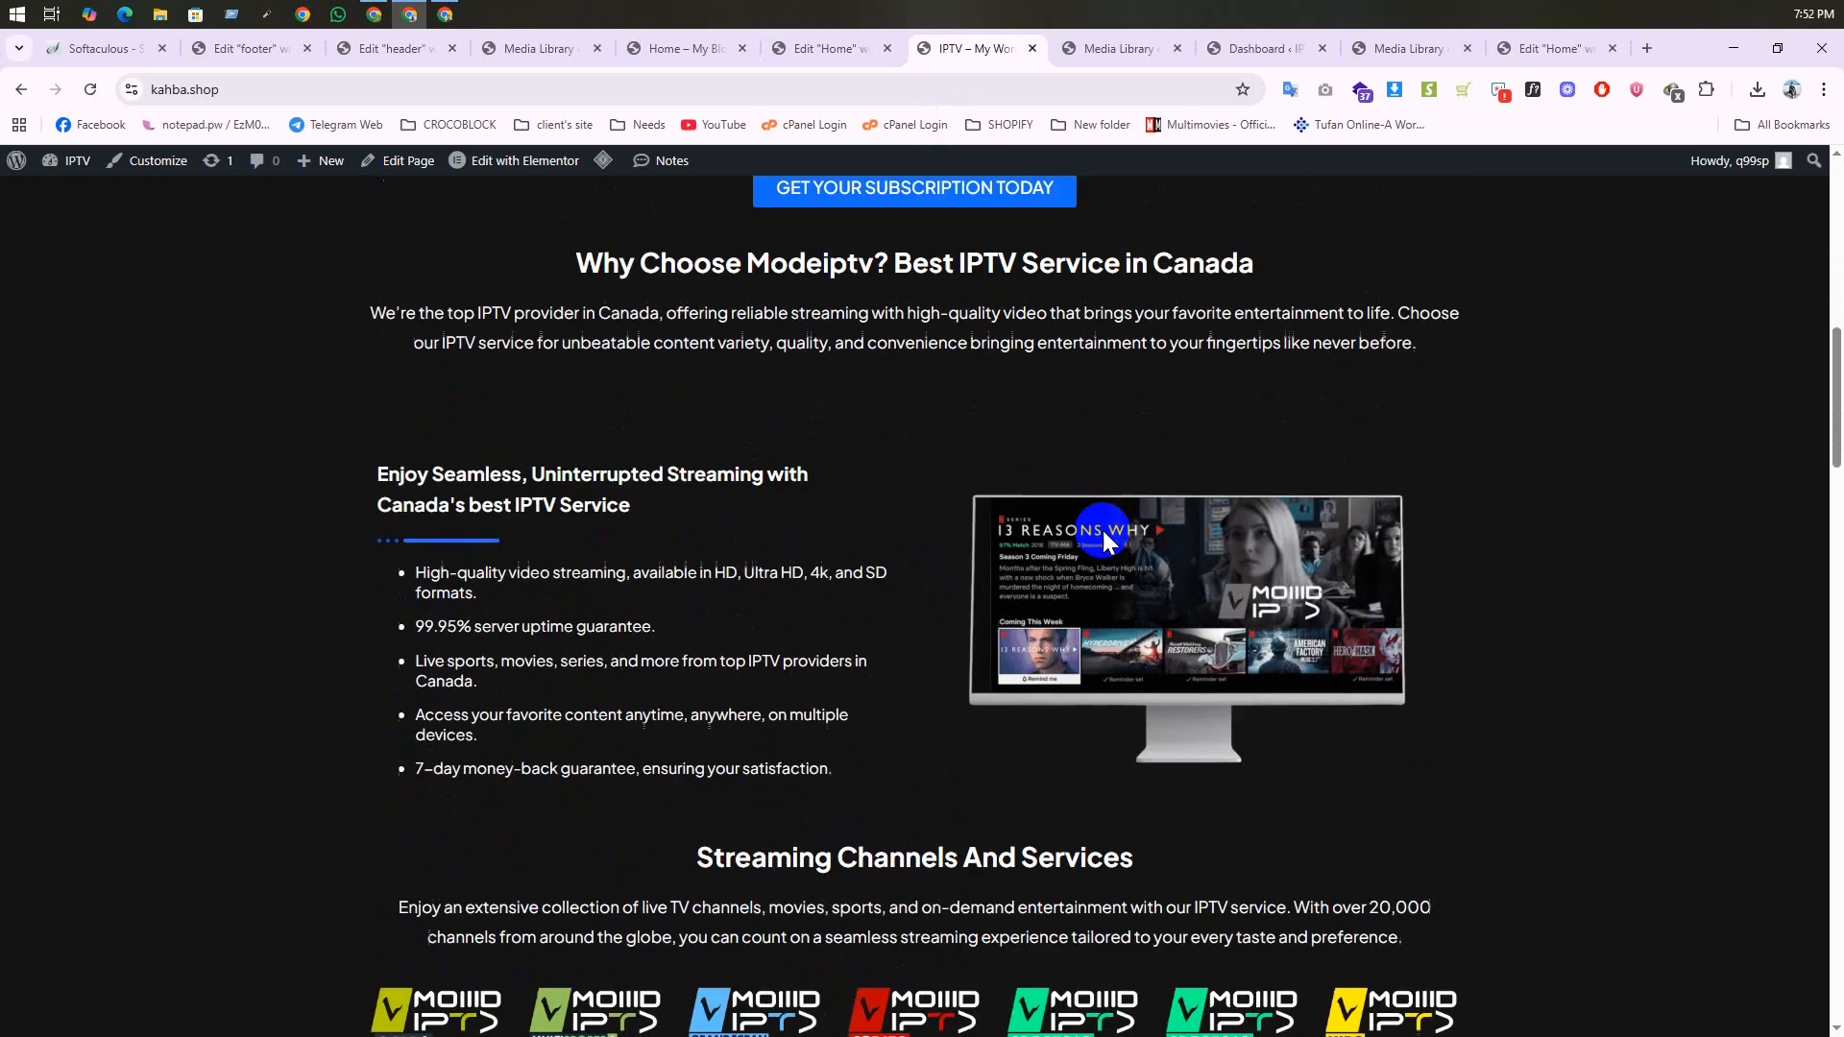
pyautogui.scroll(-3, 970, 588)
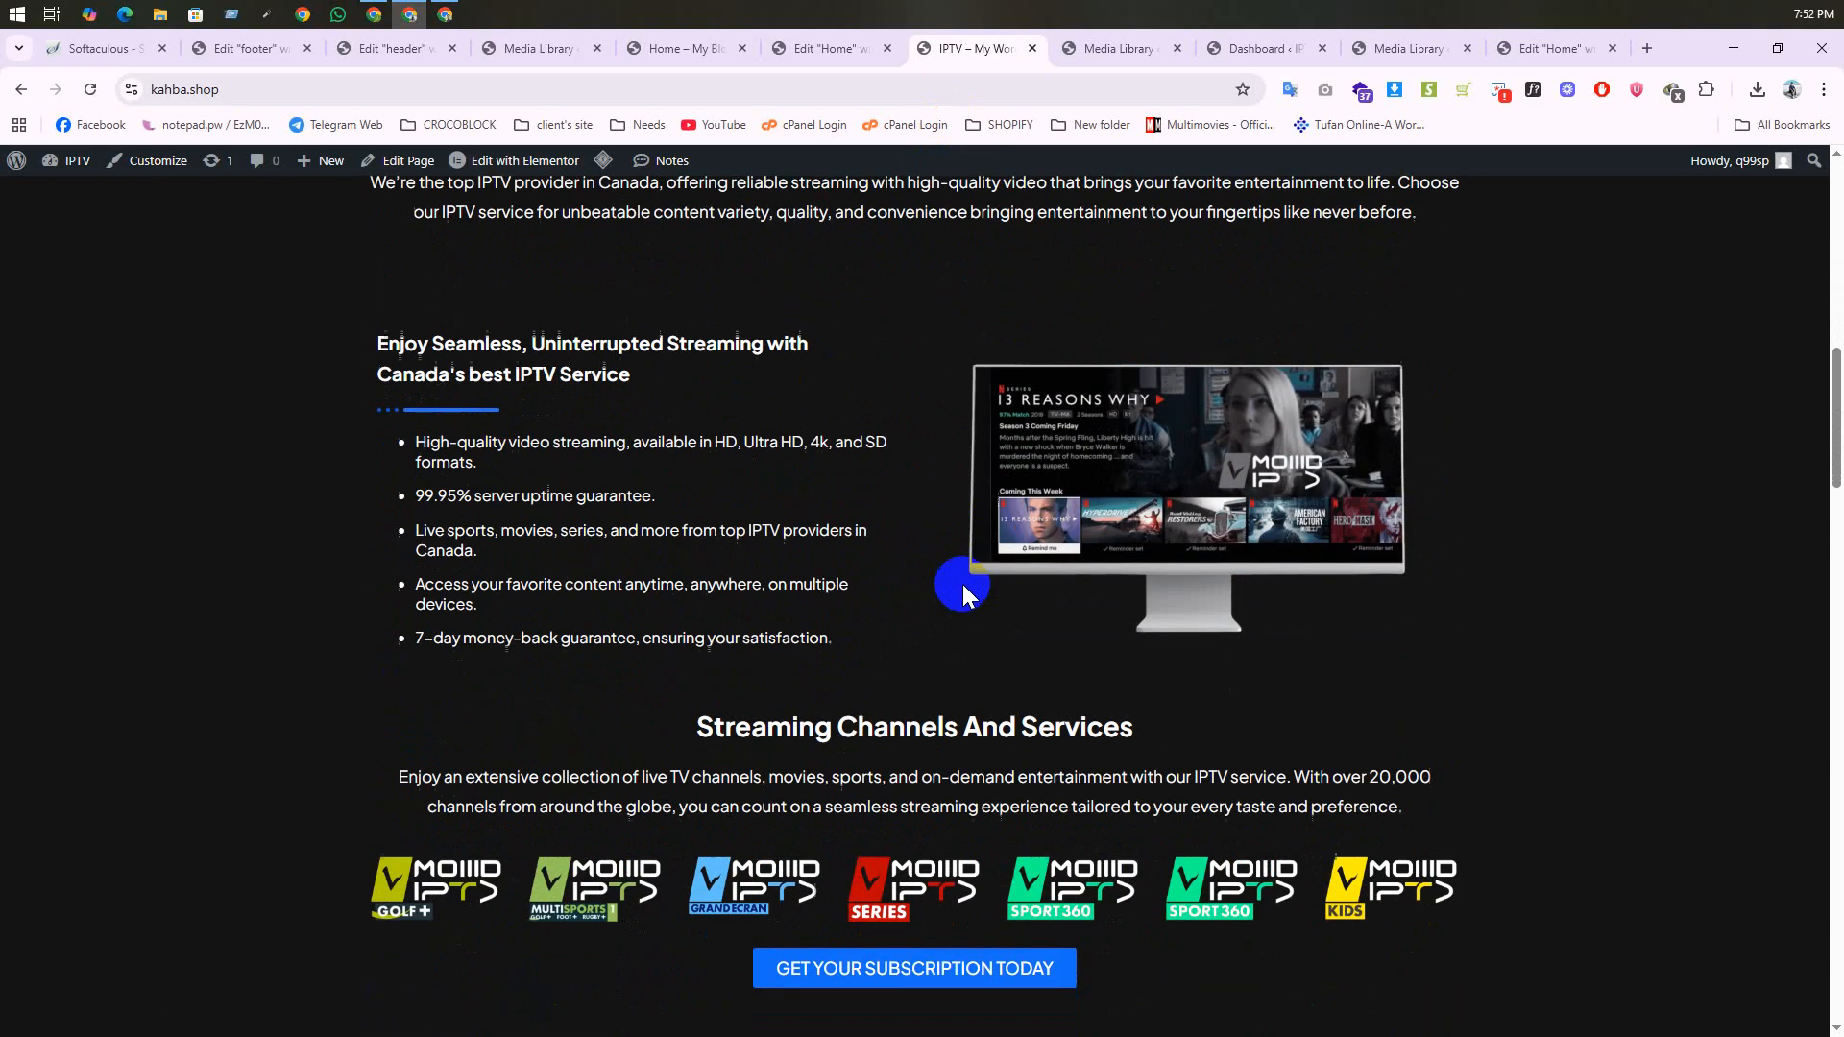
# Step: Add a flexbox container below the subscription section on the Home page and set its direction to a horizontal row
pyautogui.click(823, 50)
pyautogui.scroll(-8, 897, 469)
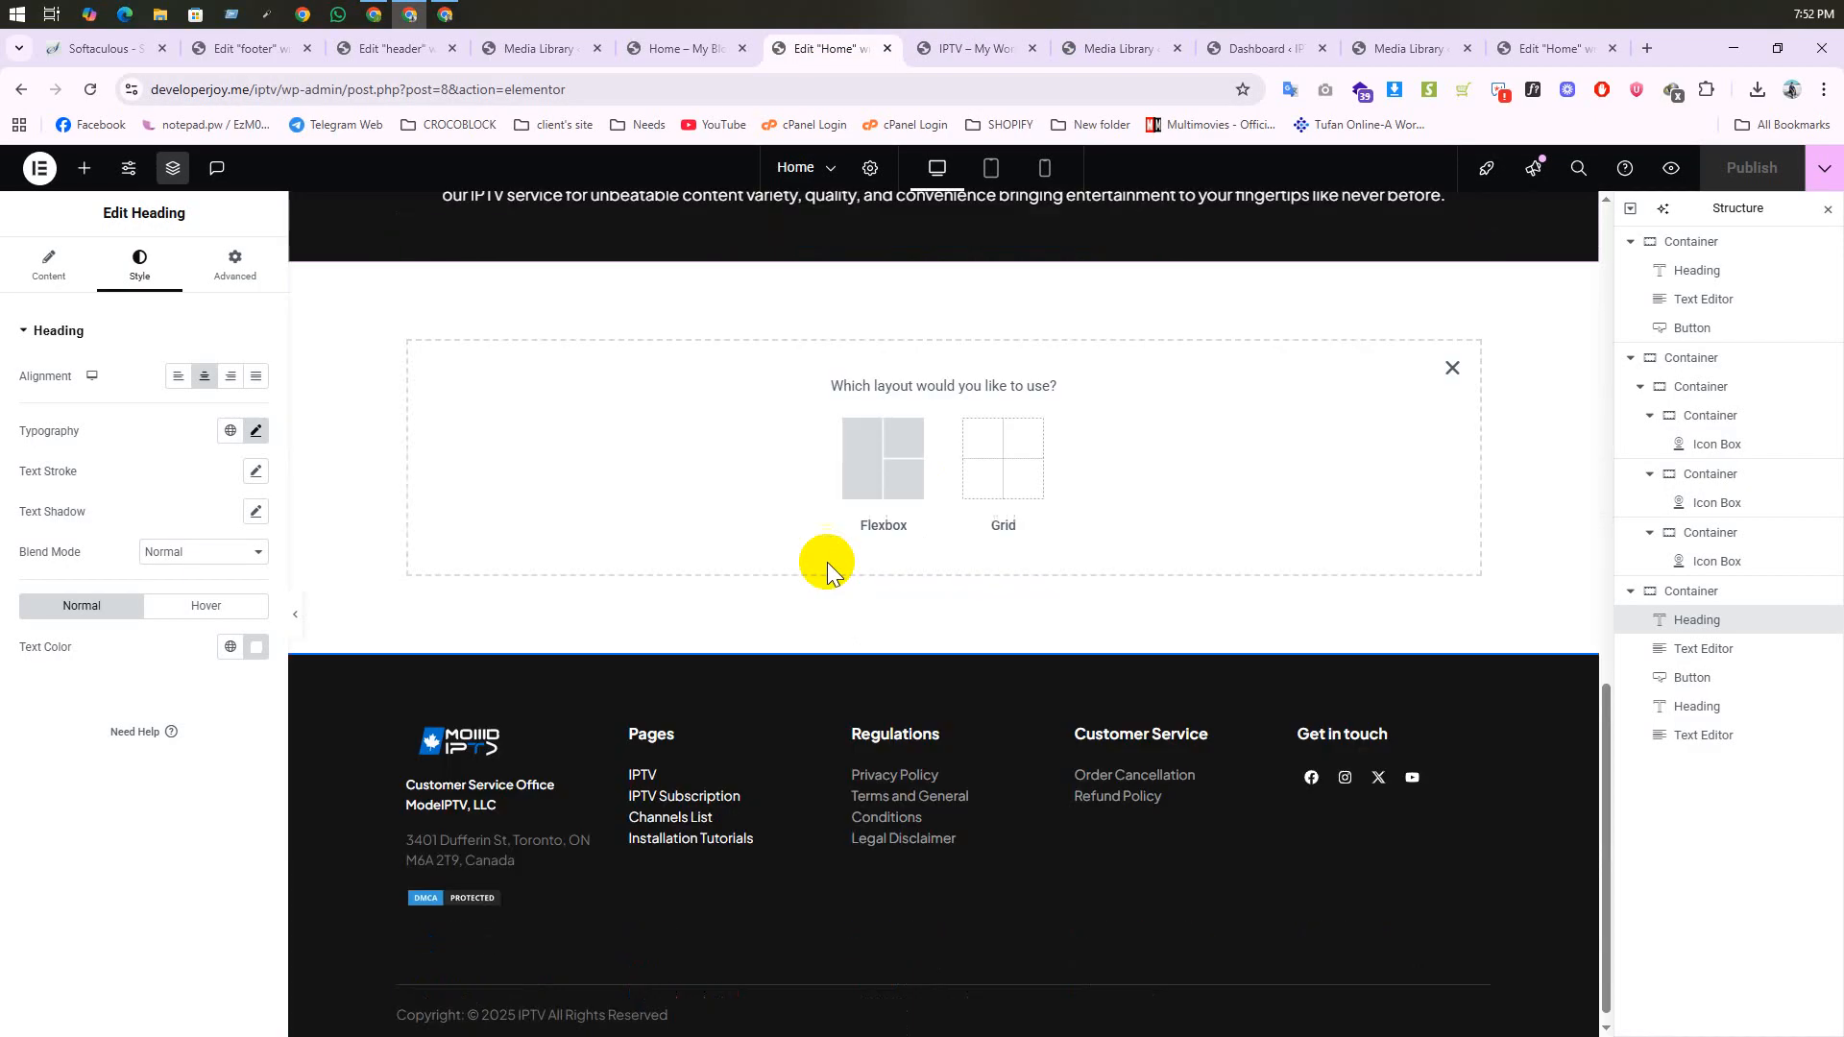
pyautogui.click(861, 459)
pyautogui.click(653, 444)
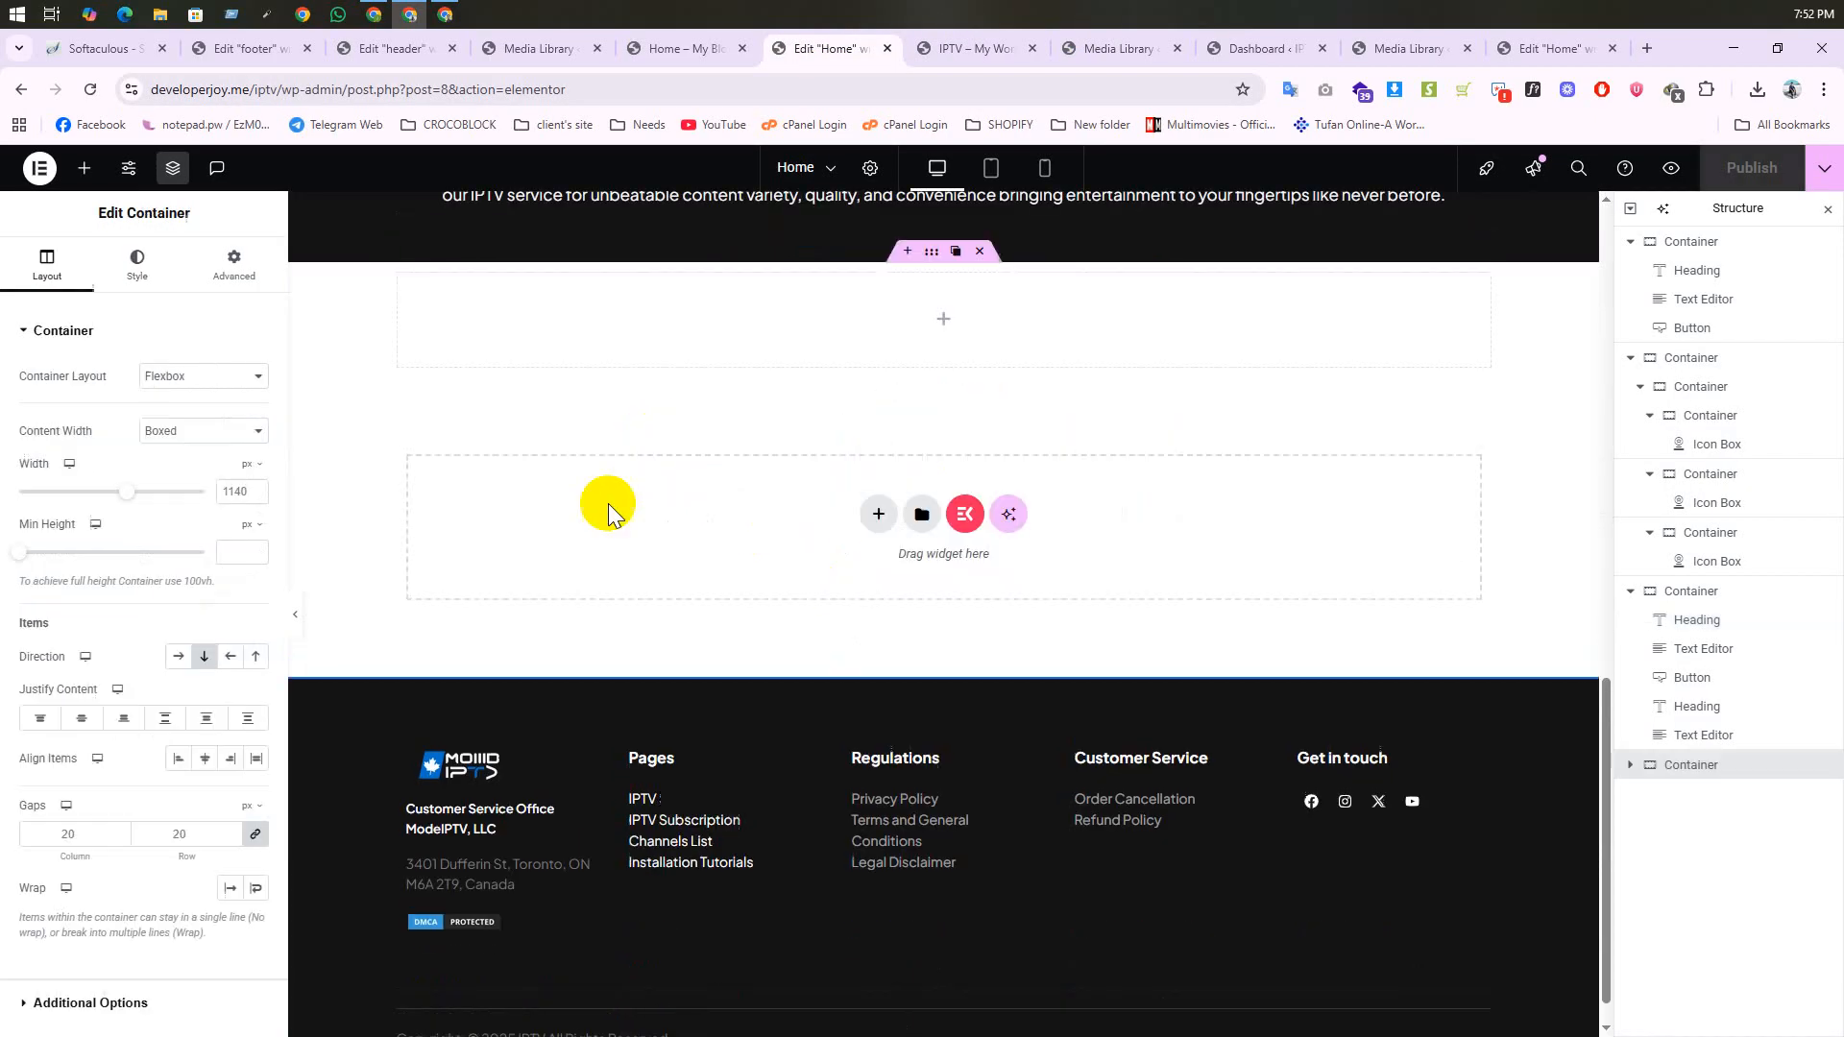
pyautogui.click(177, 656)
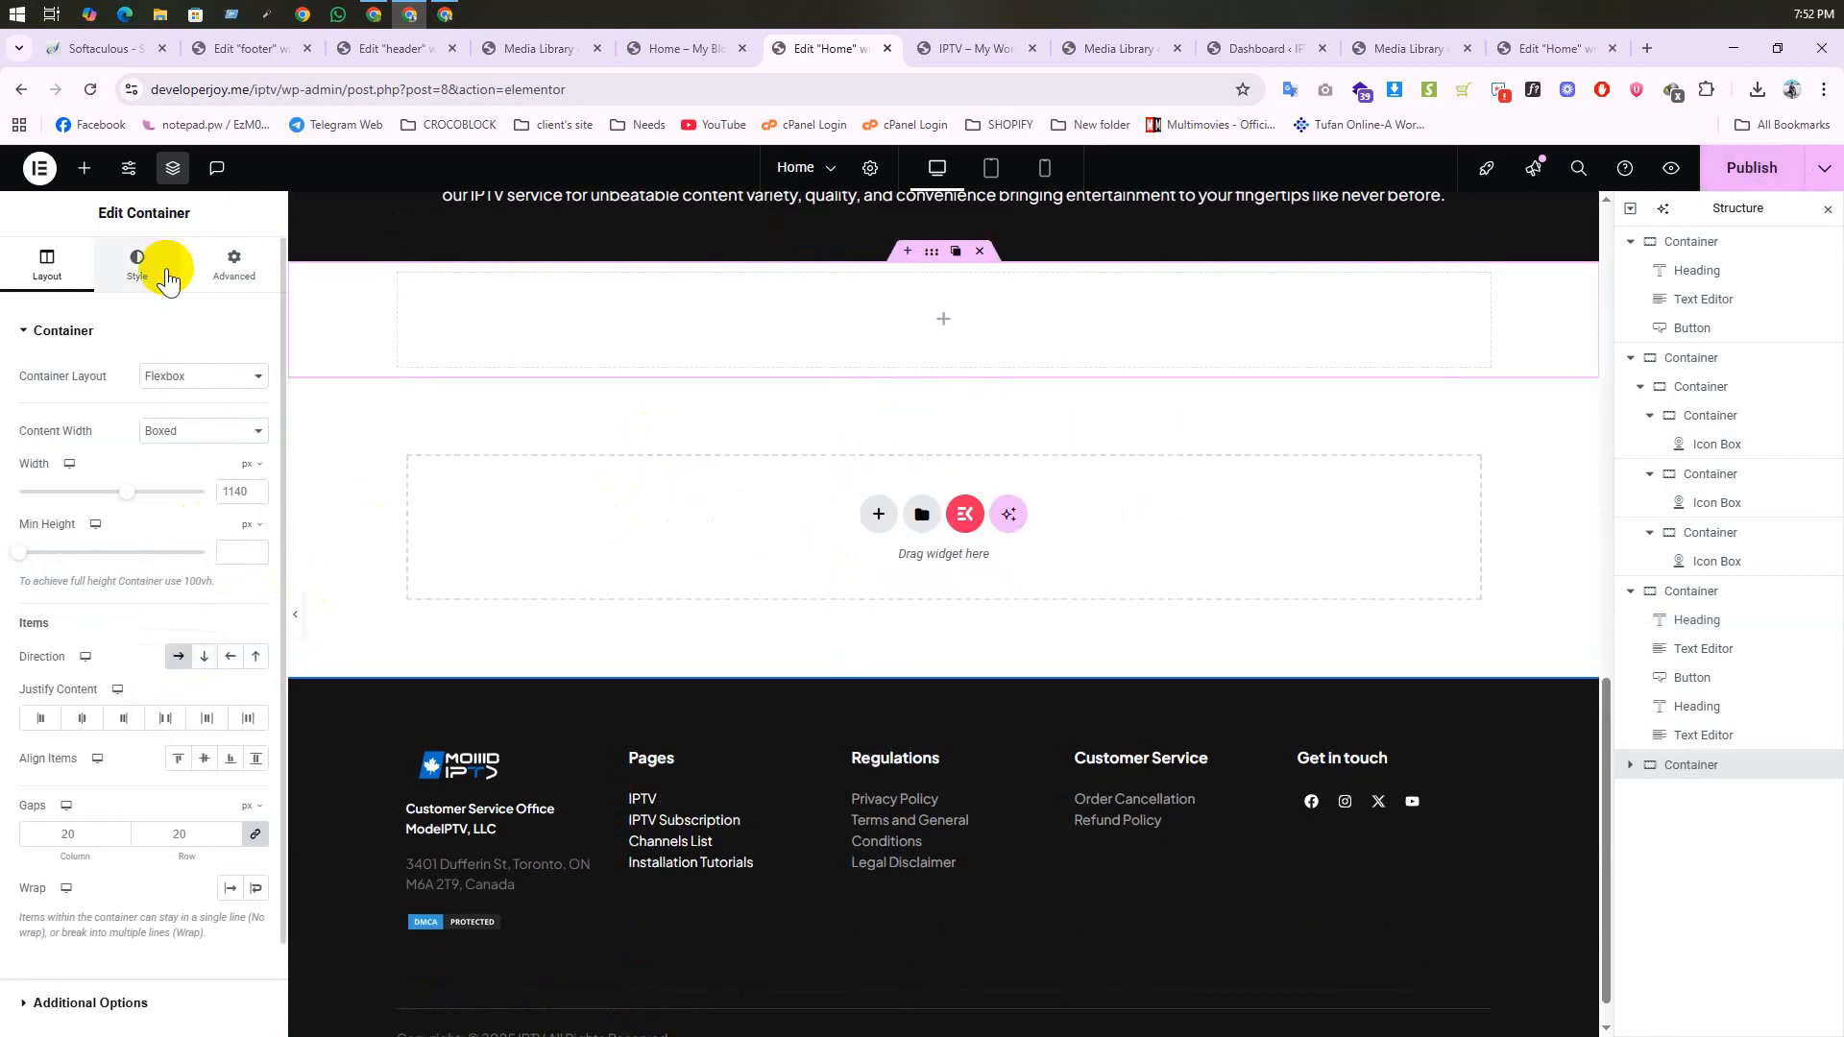
# Step: Give the new container a classic background in the same dark global color as the section above
pyautogui.click(158, 267)
pyautogui.click(181, 417)
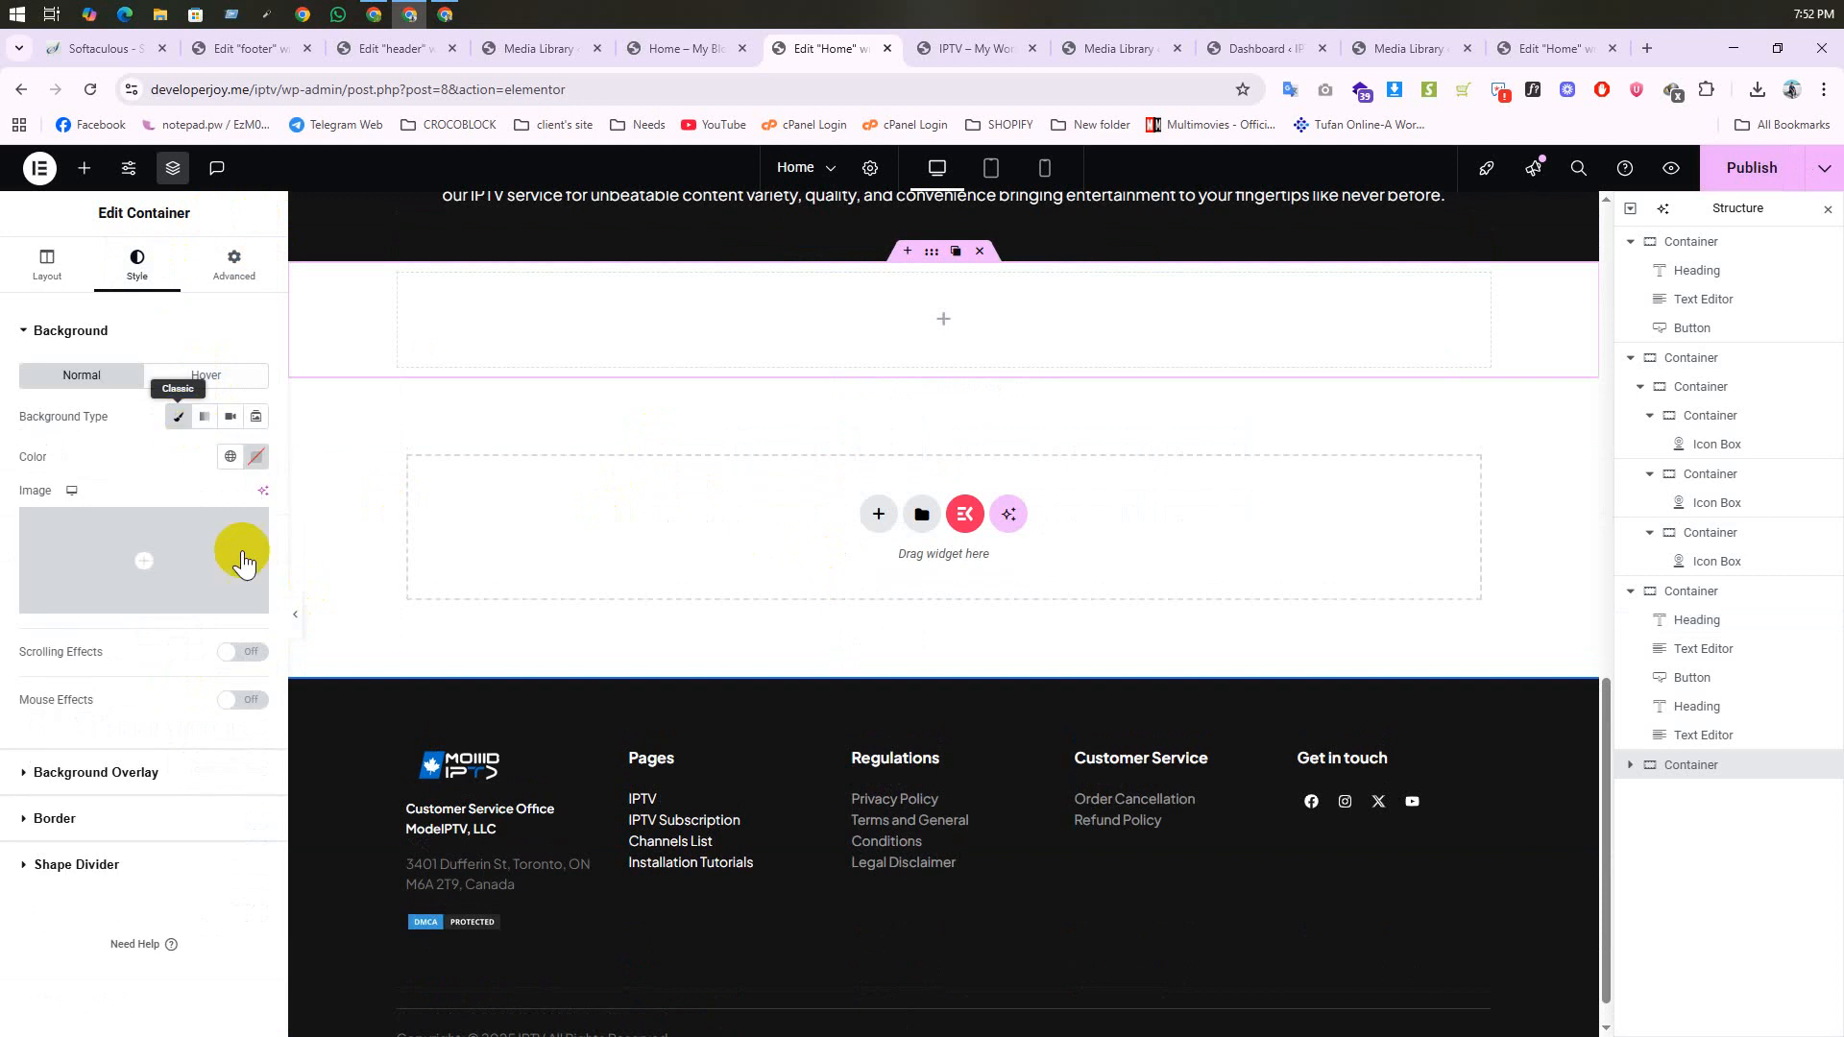
pyautogui.click(230, 457)
pyautogui.click(148, 727)
pyautogui.scroll(2, 798, 504)
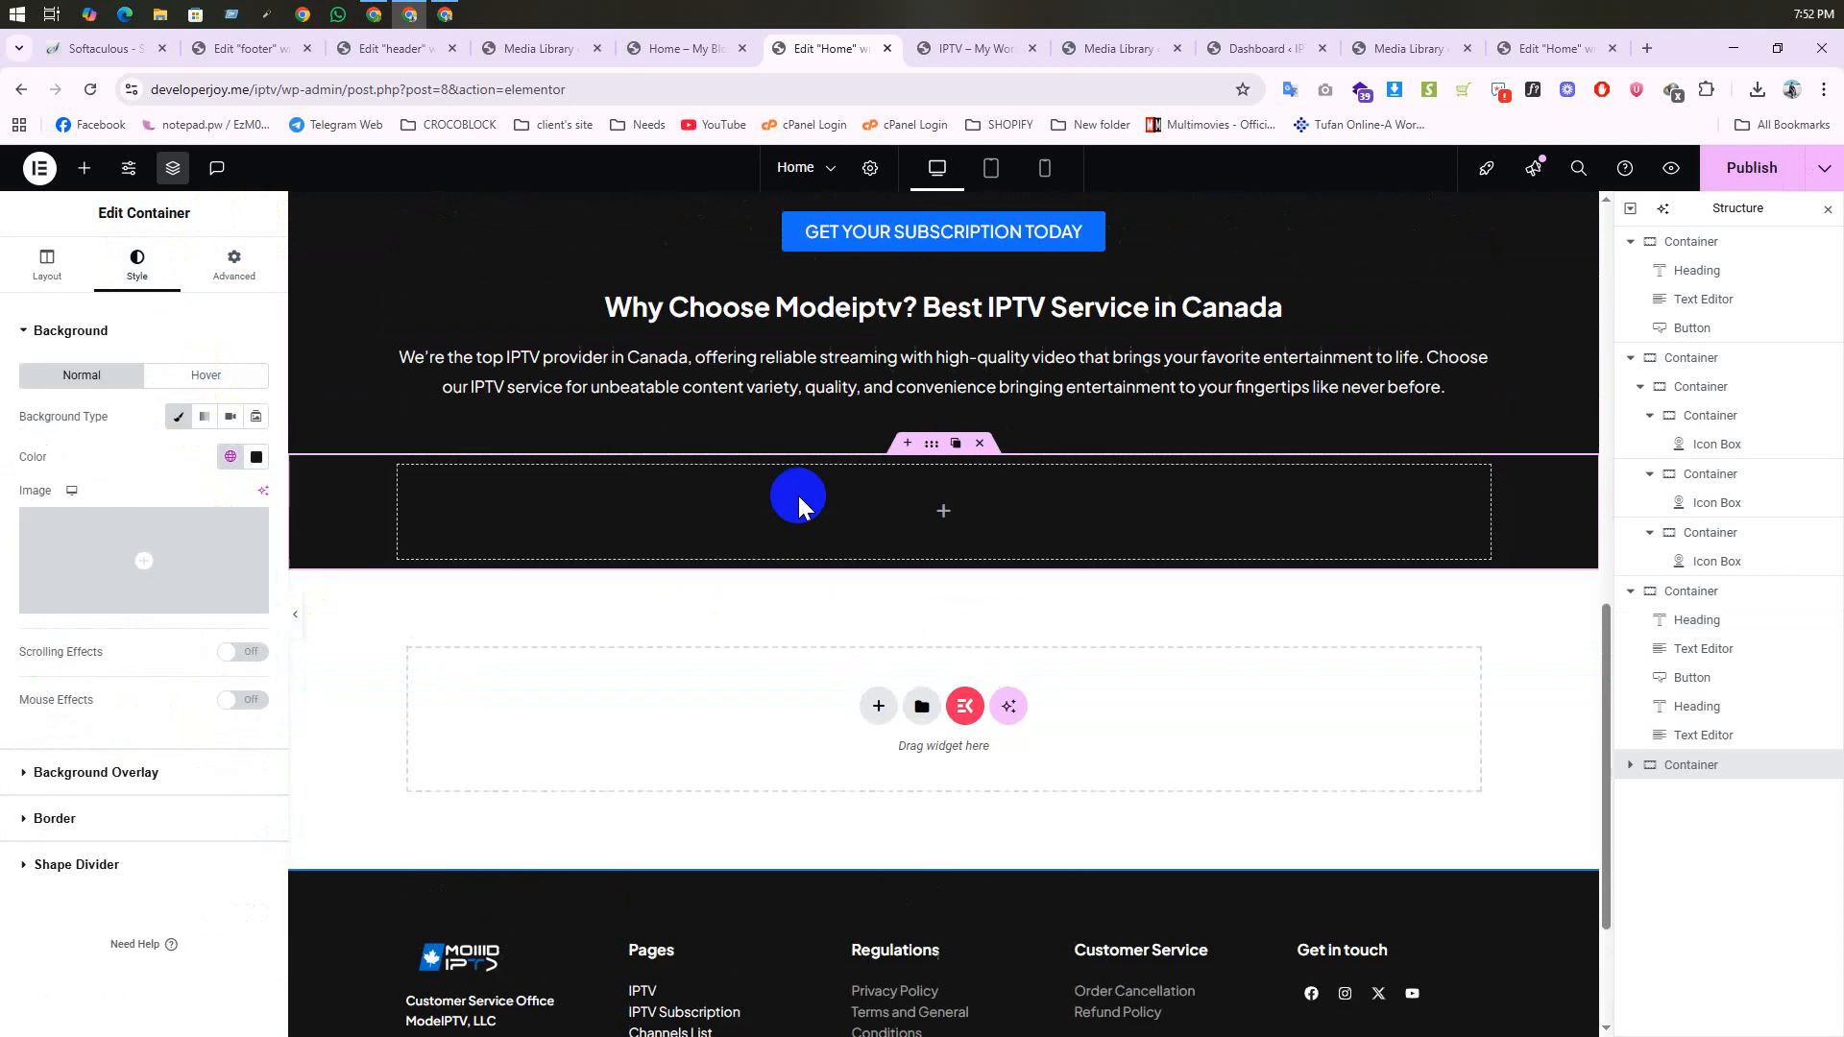
# Step: Unlink the new container's padding values and set the top and bottom padding to 40 px
pyautogui.moveTo(187, 523)
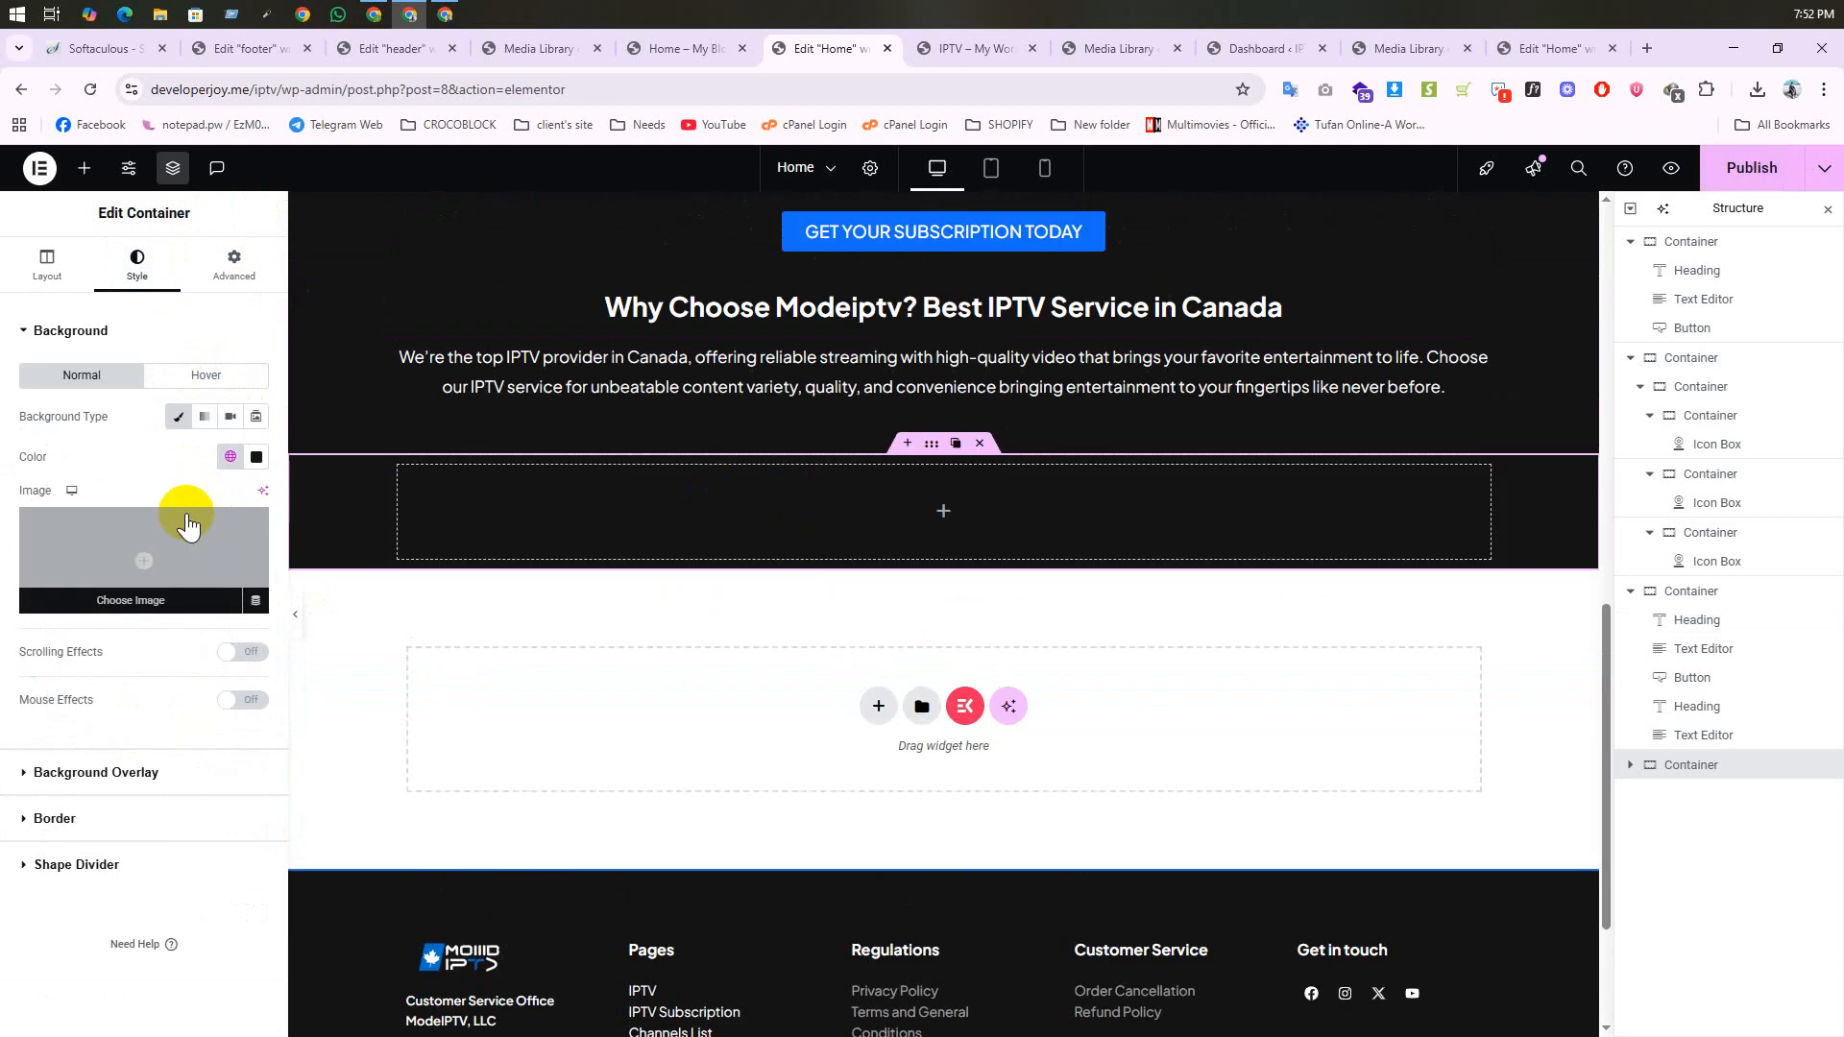
pyautogui.click(240, 277)
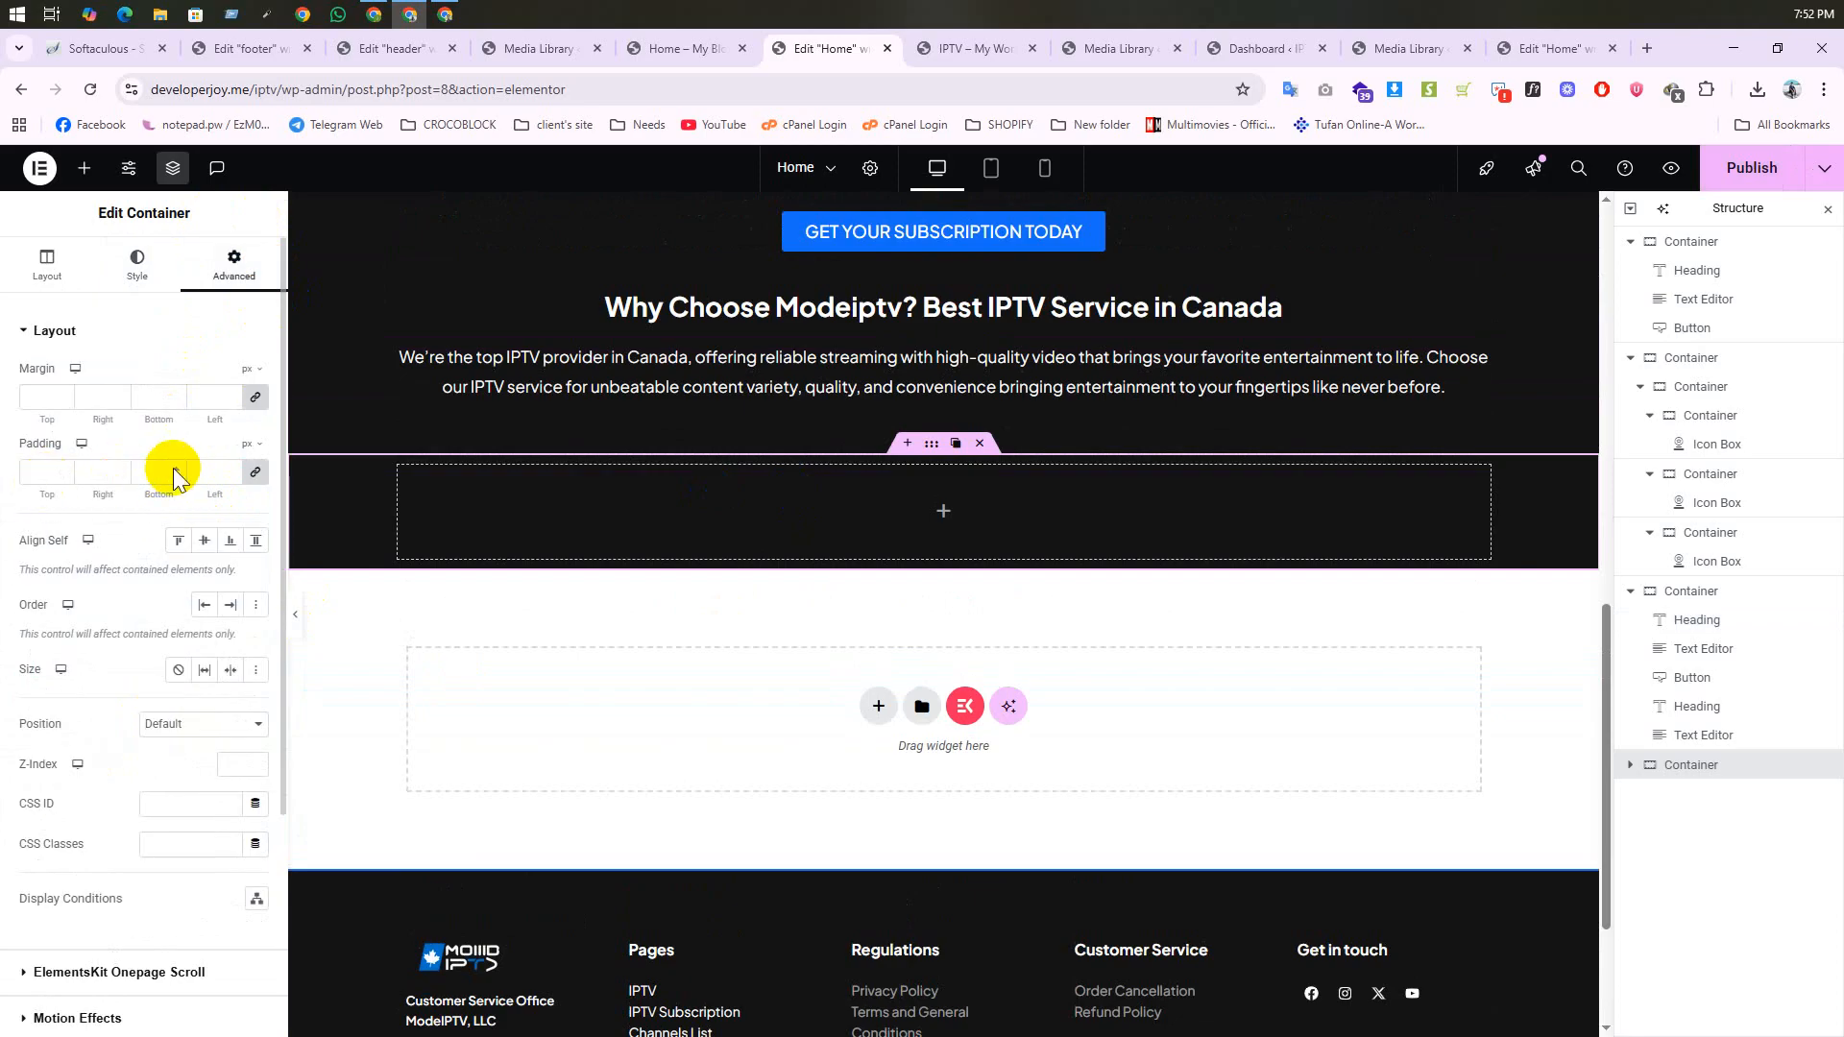
pyautogui.click(256, 471)
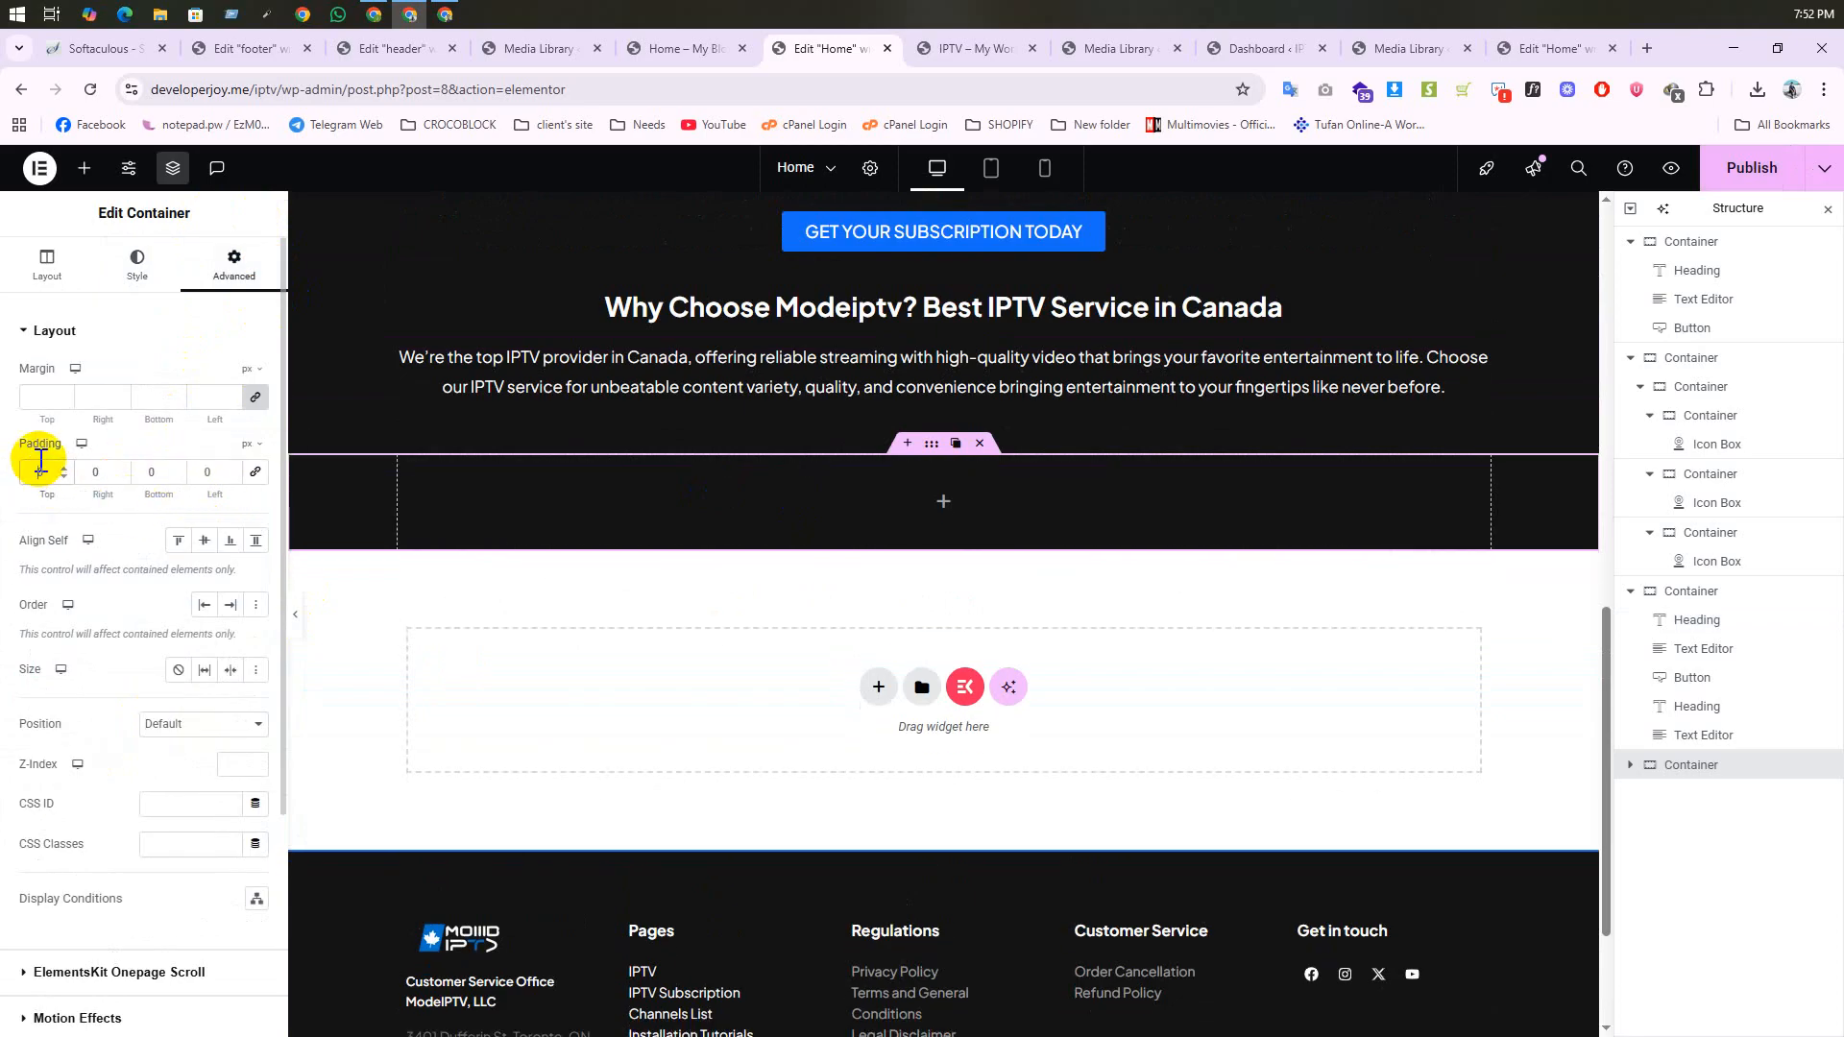
pyautogui.write('40')
pyautogui.click(157, 468)
pyautogui.write('40')
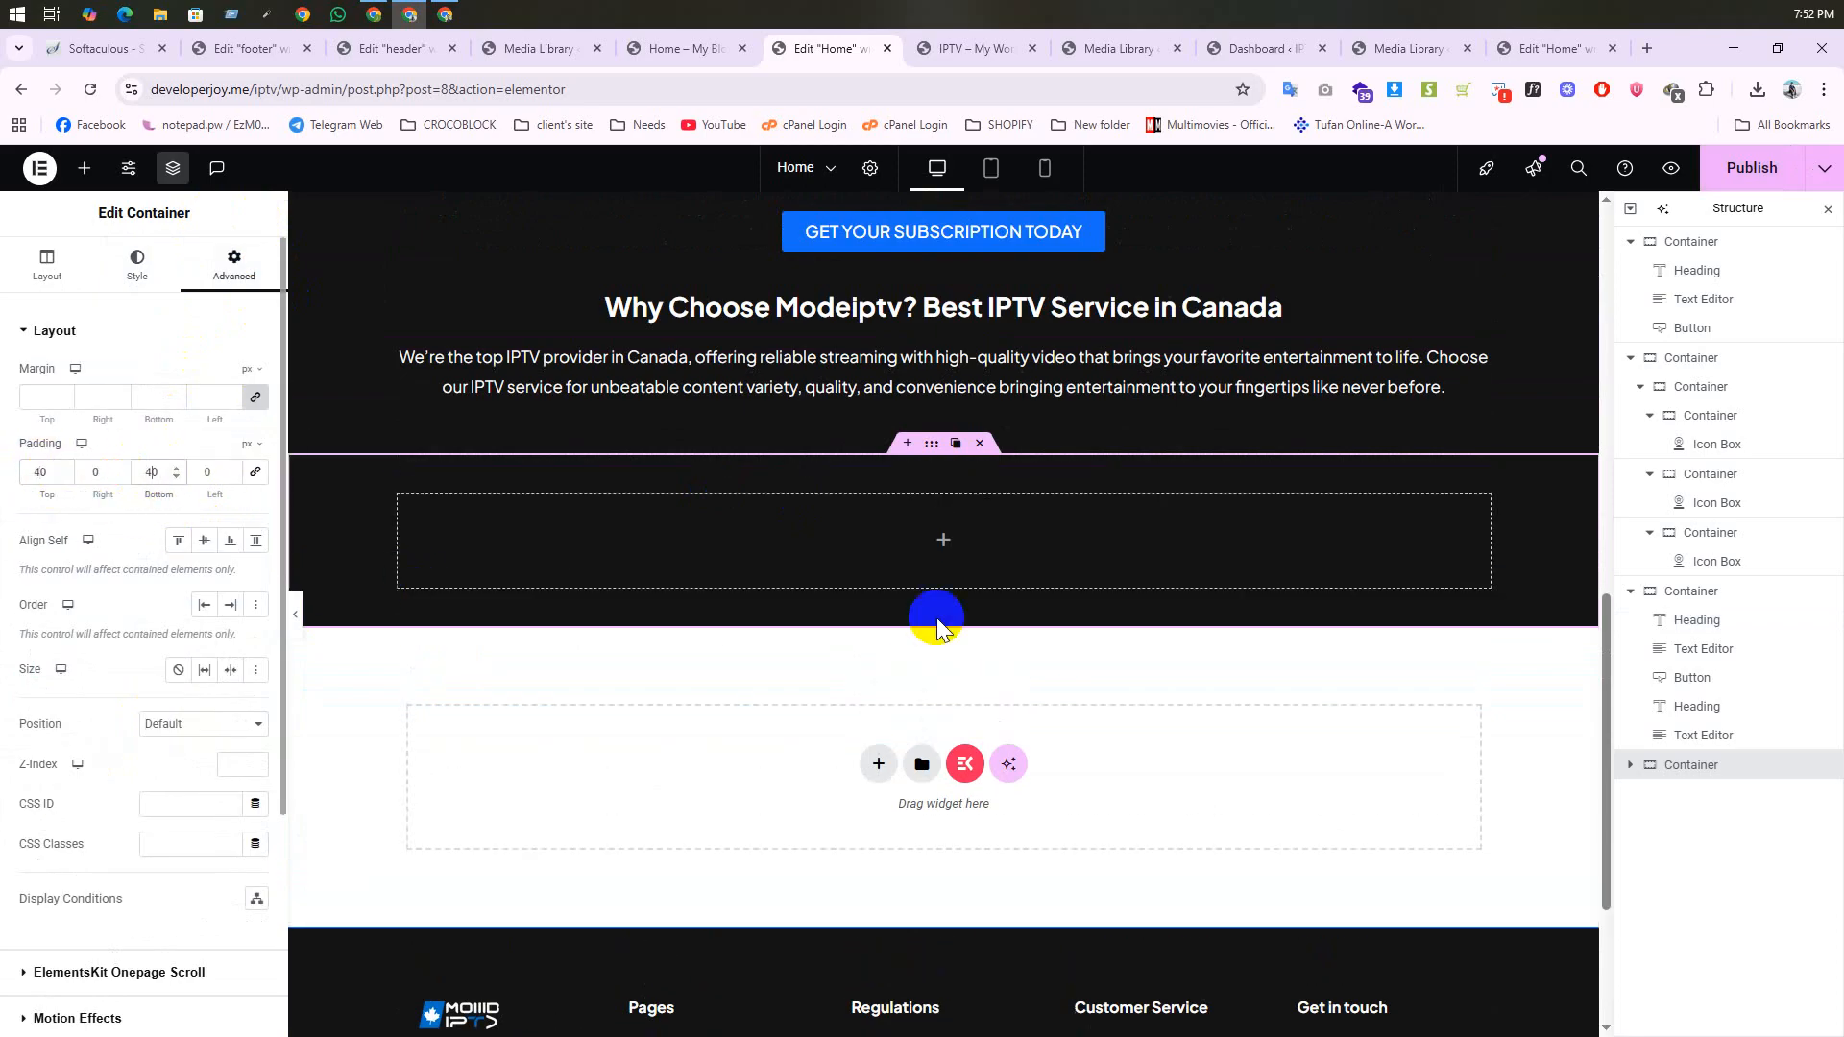
# Step: Insert a nested container inside the new section and duplicate it to form two columns
pyautogui.click(85, 168)
pyautogui.moveTo(63, 452); pyautogui.dragTo(700, 557)
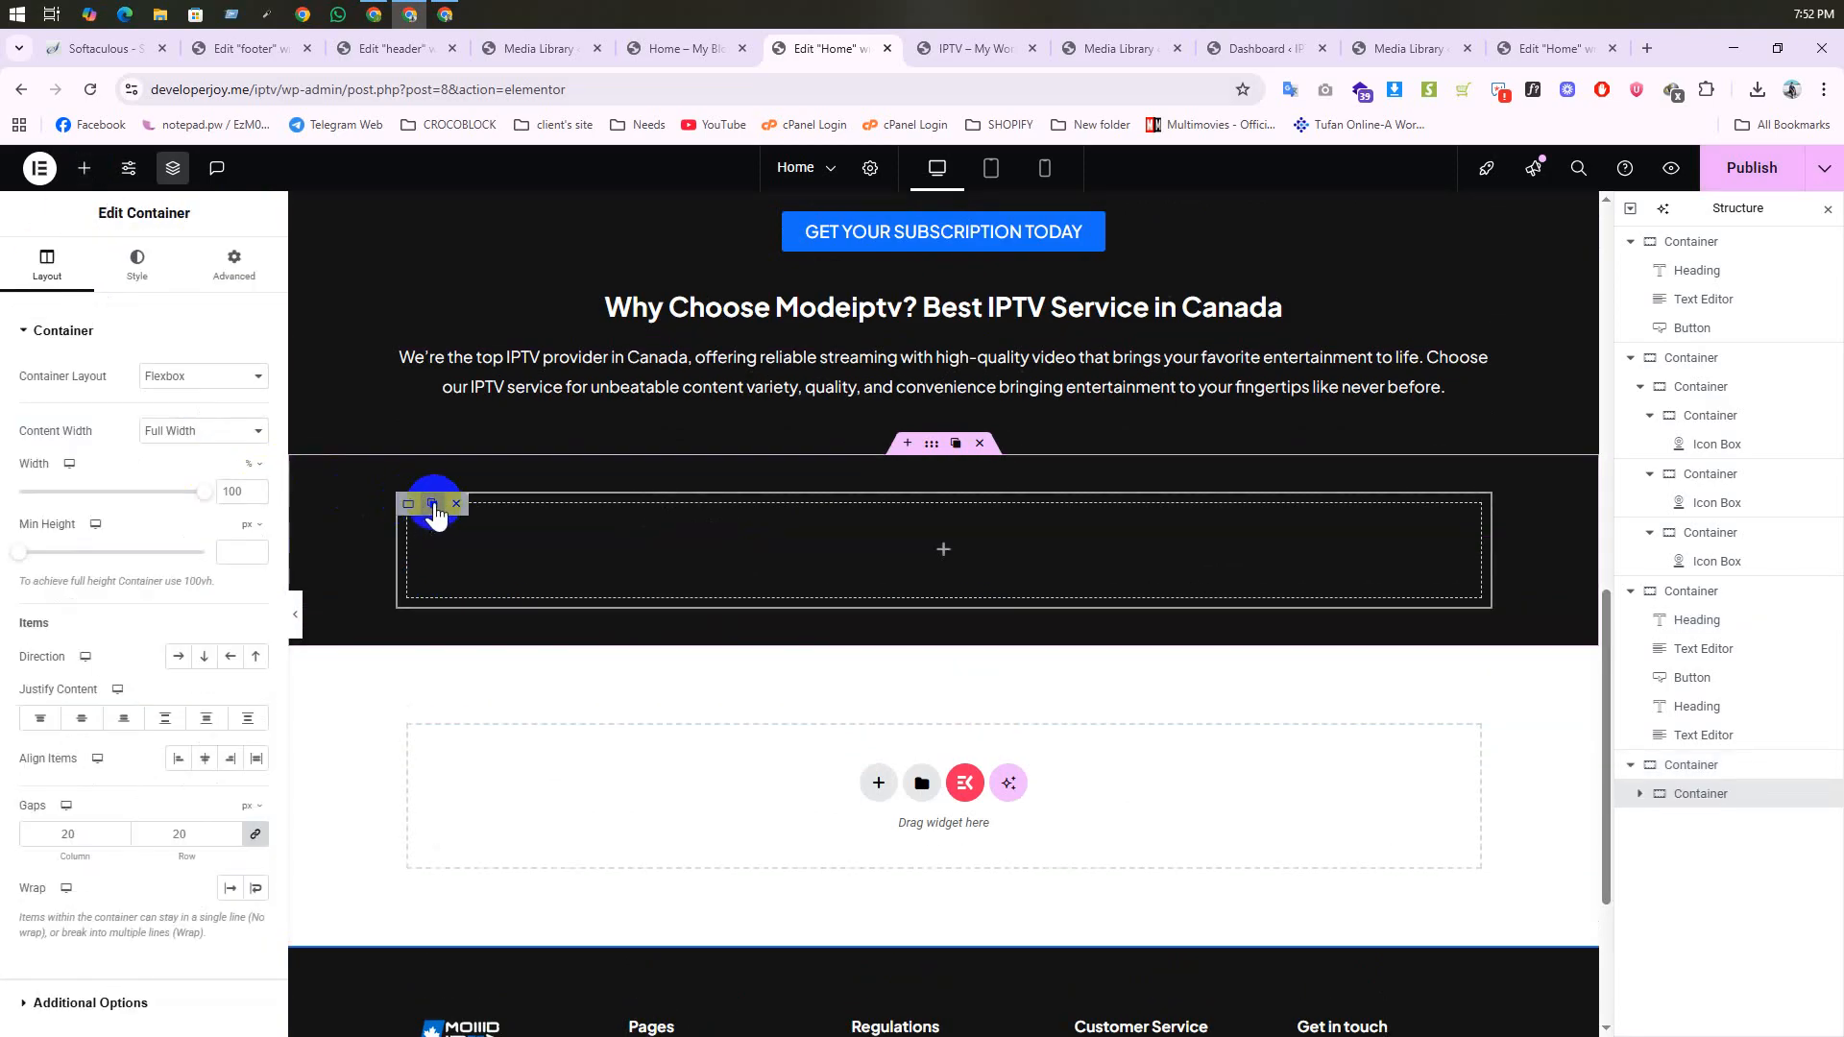
pyautogui.click(433, 504)
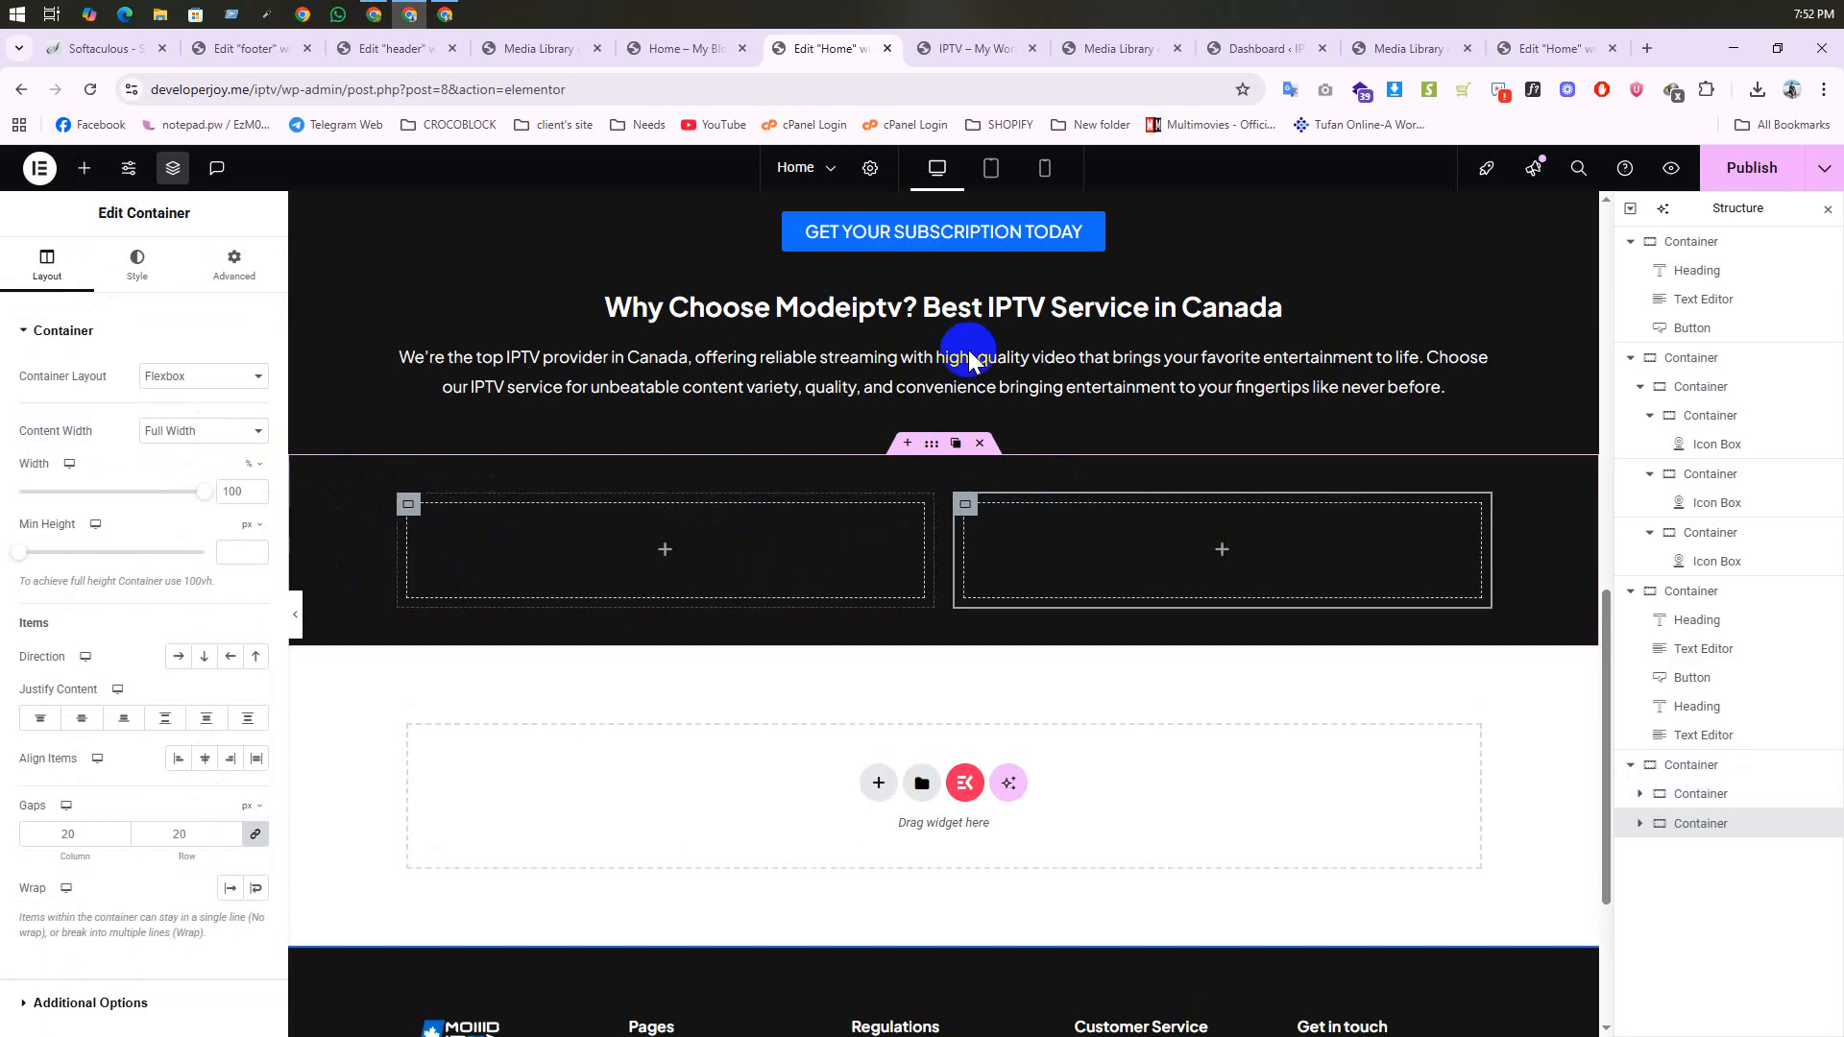
# Step: Save the reference site's monitor image to the Downloads folder as iptvs1-2048x1280-1-1024x640.png
pyautogui.click(960, 49)
pyautogui.rightClick(1104, 385)
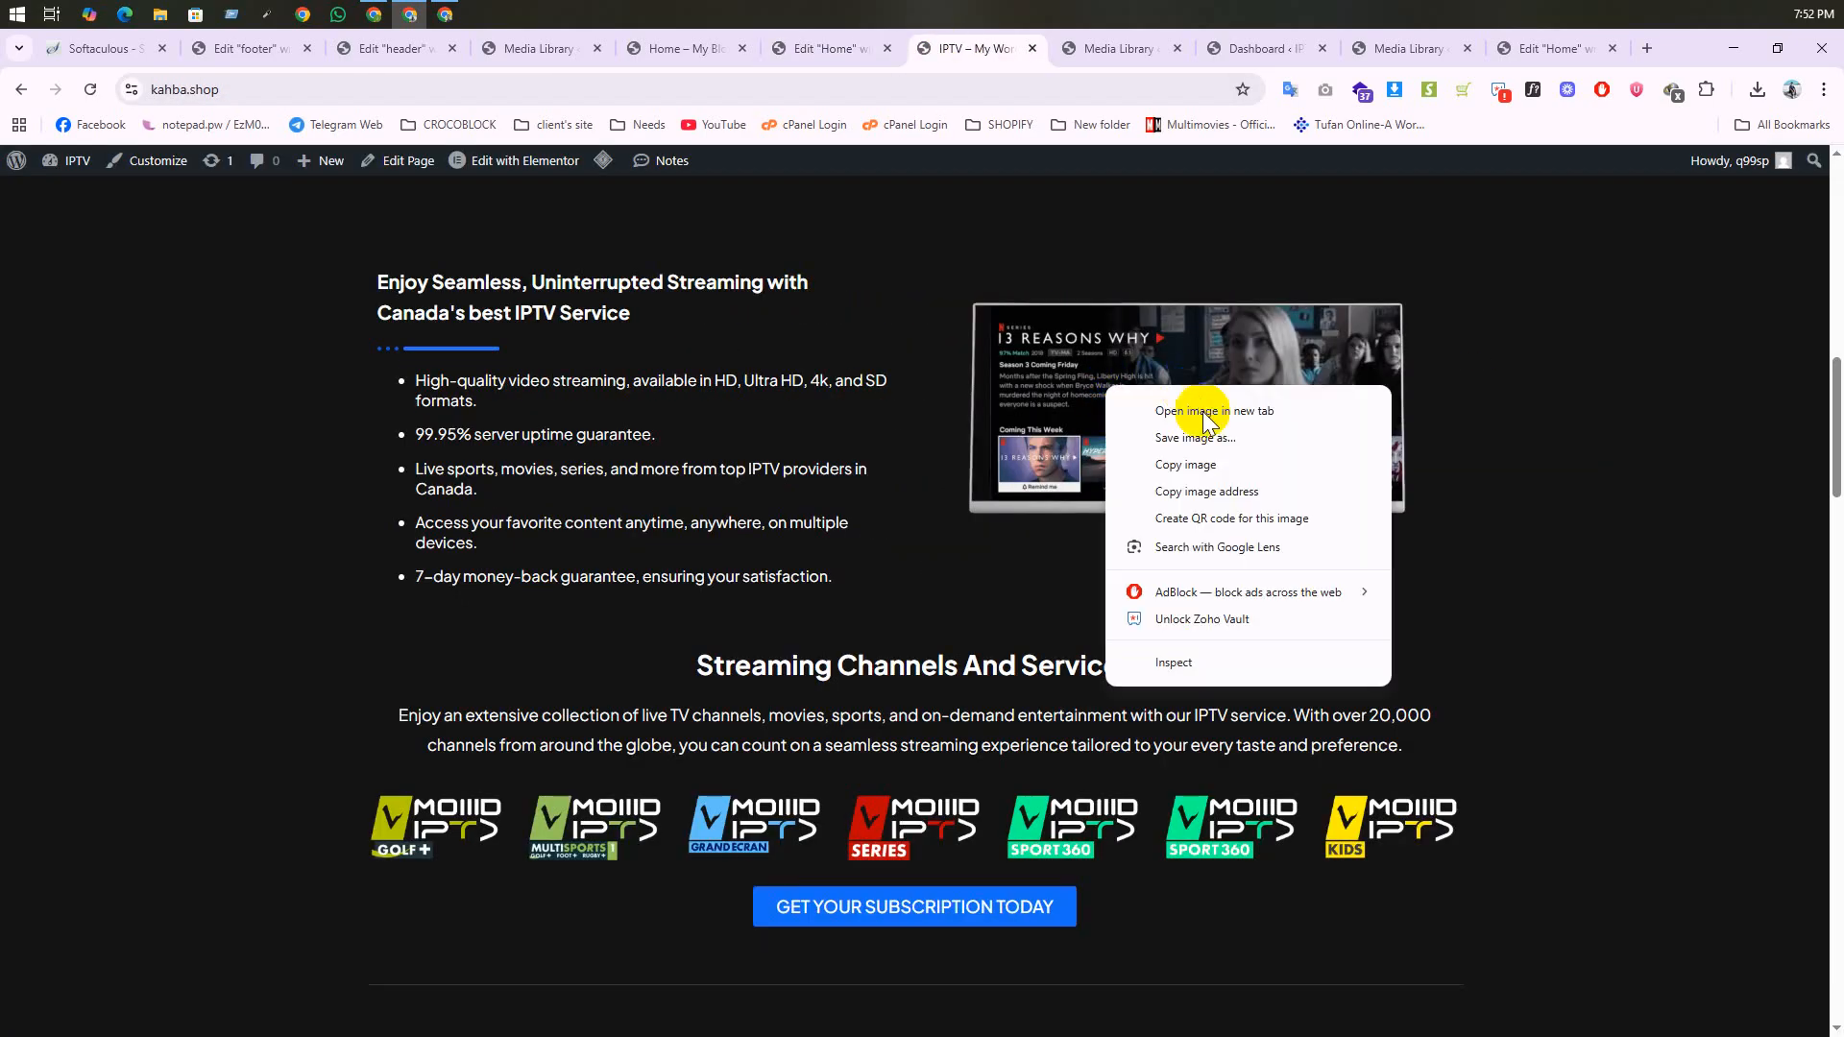
pyautogui.click(1186, 429)
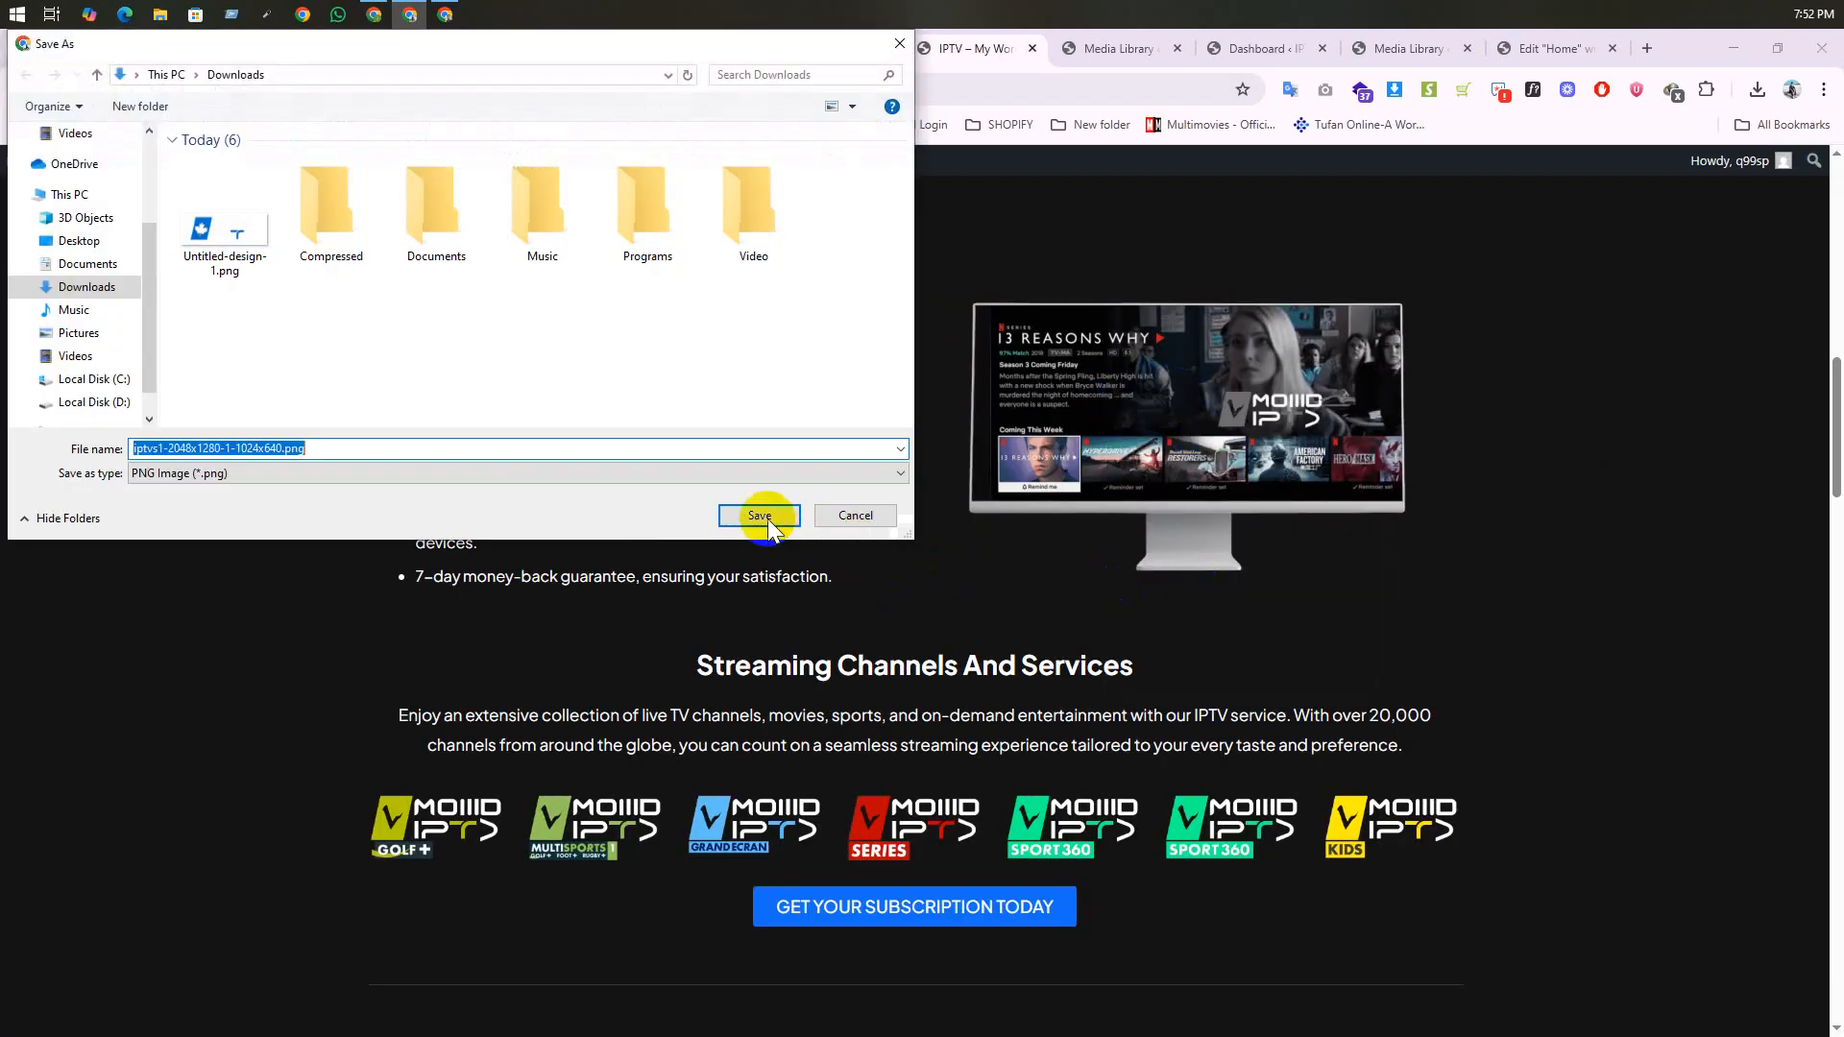
pyautogui.click(766, 516)
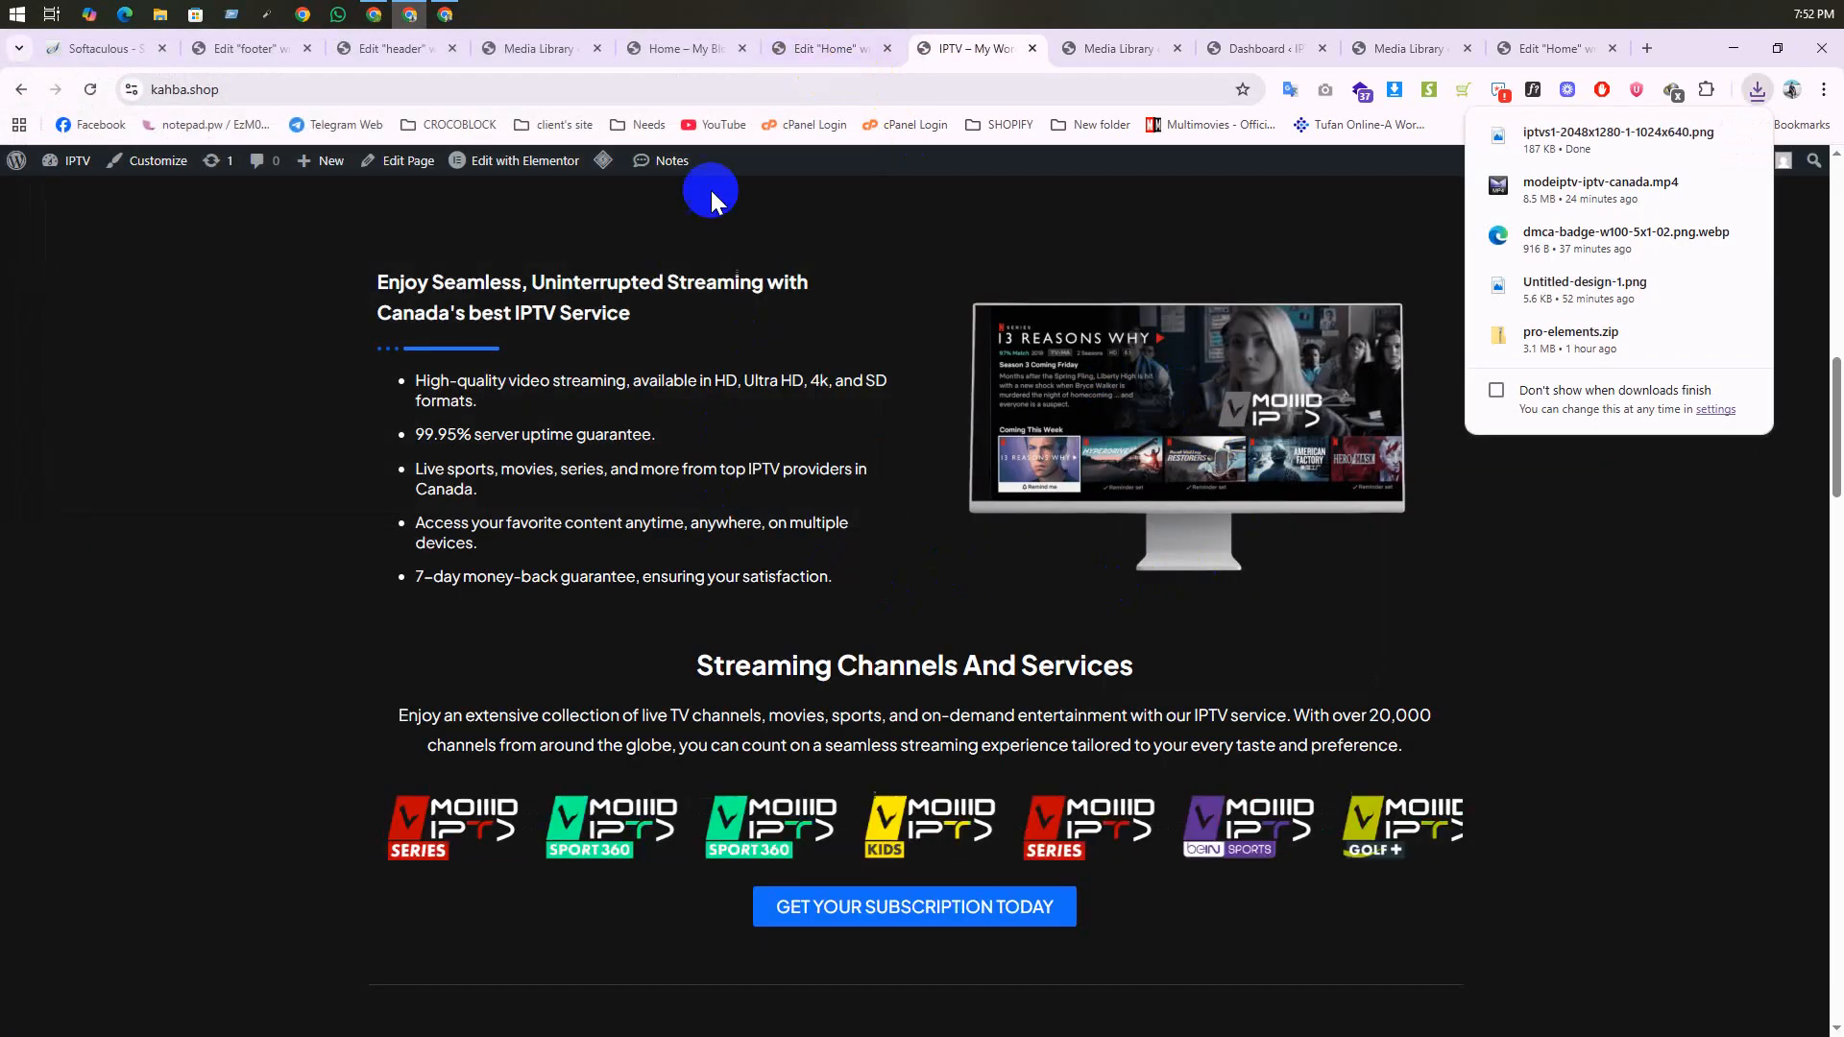
# Step: Back in the Elementor editor, add an Image widget to the second column and upload iptvs1-2048x1280-1-1024x640.png from Downloads into it
pyautogui.click(826, 48)
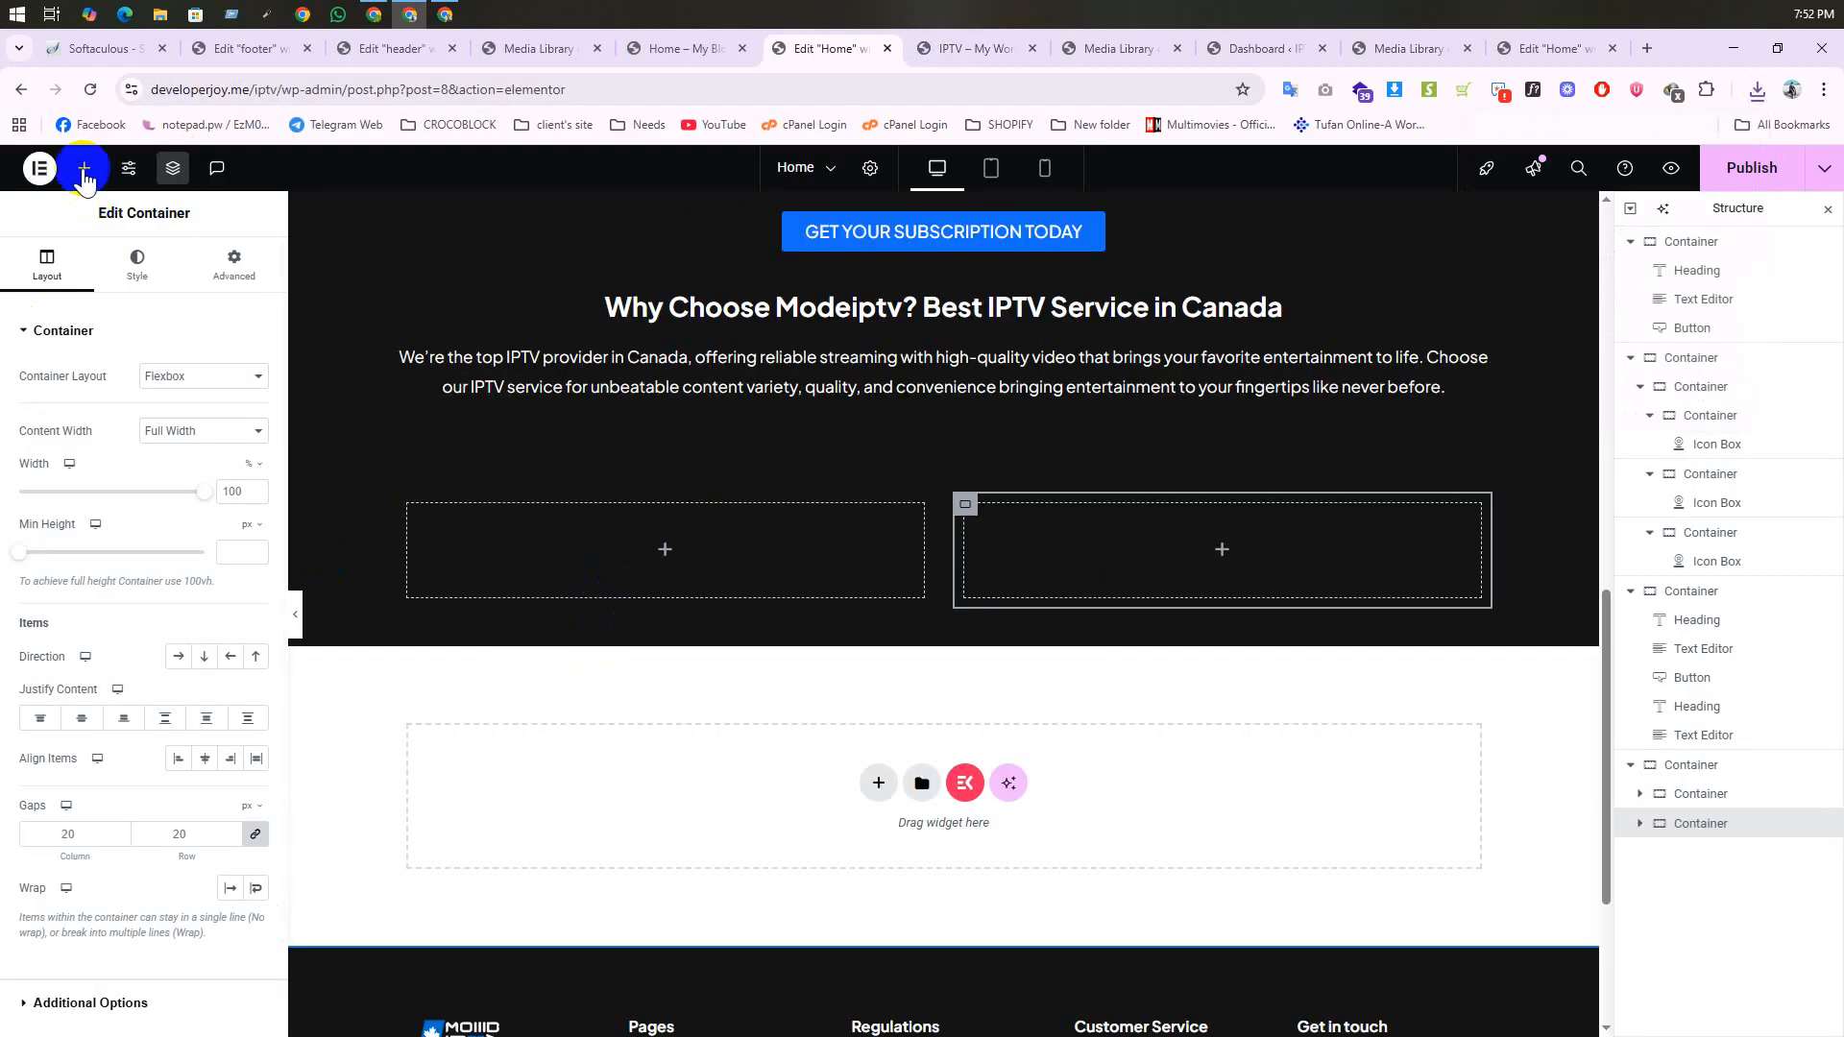
pyautogui.click(84, 168)
pyautogui.moveTo(197, 567); pyautogui.dragTo(1153, 552)
pyautogui.click(38, 480)
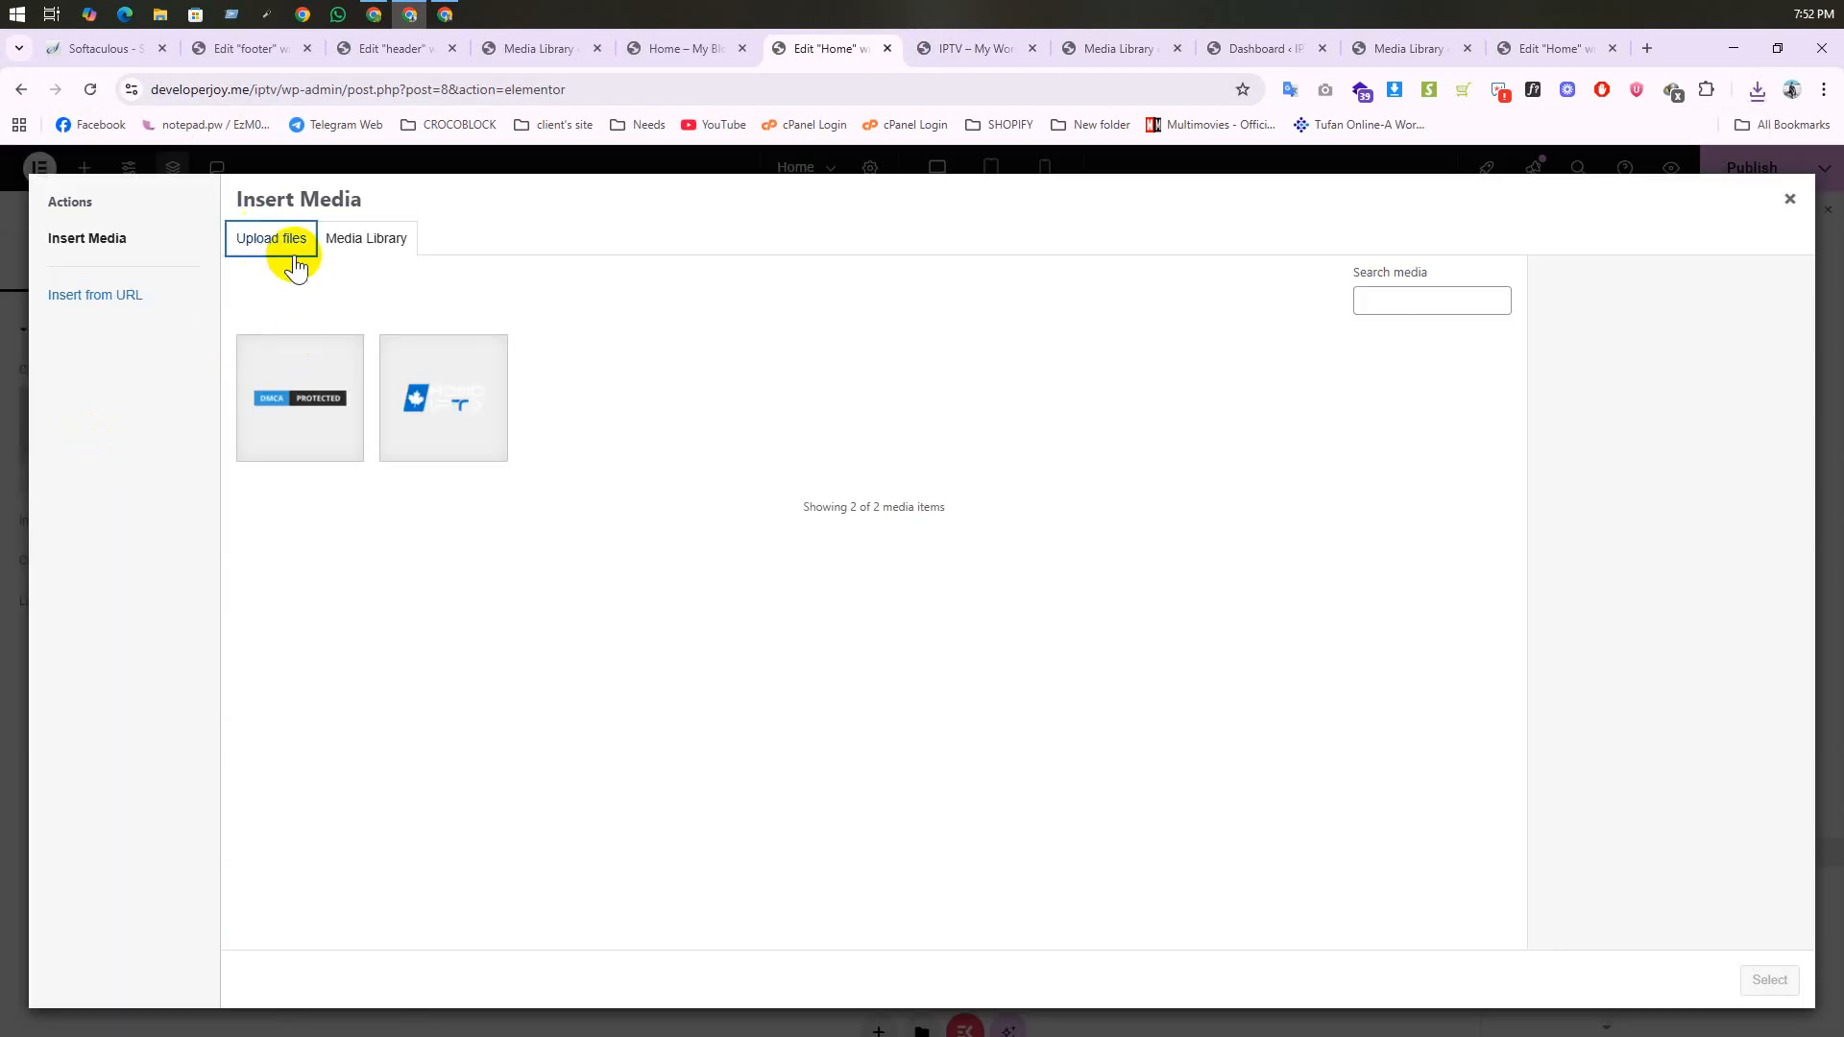
pyautogui.click(295, 269)
pyautogui.click(999, 547)
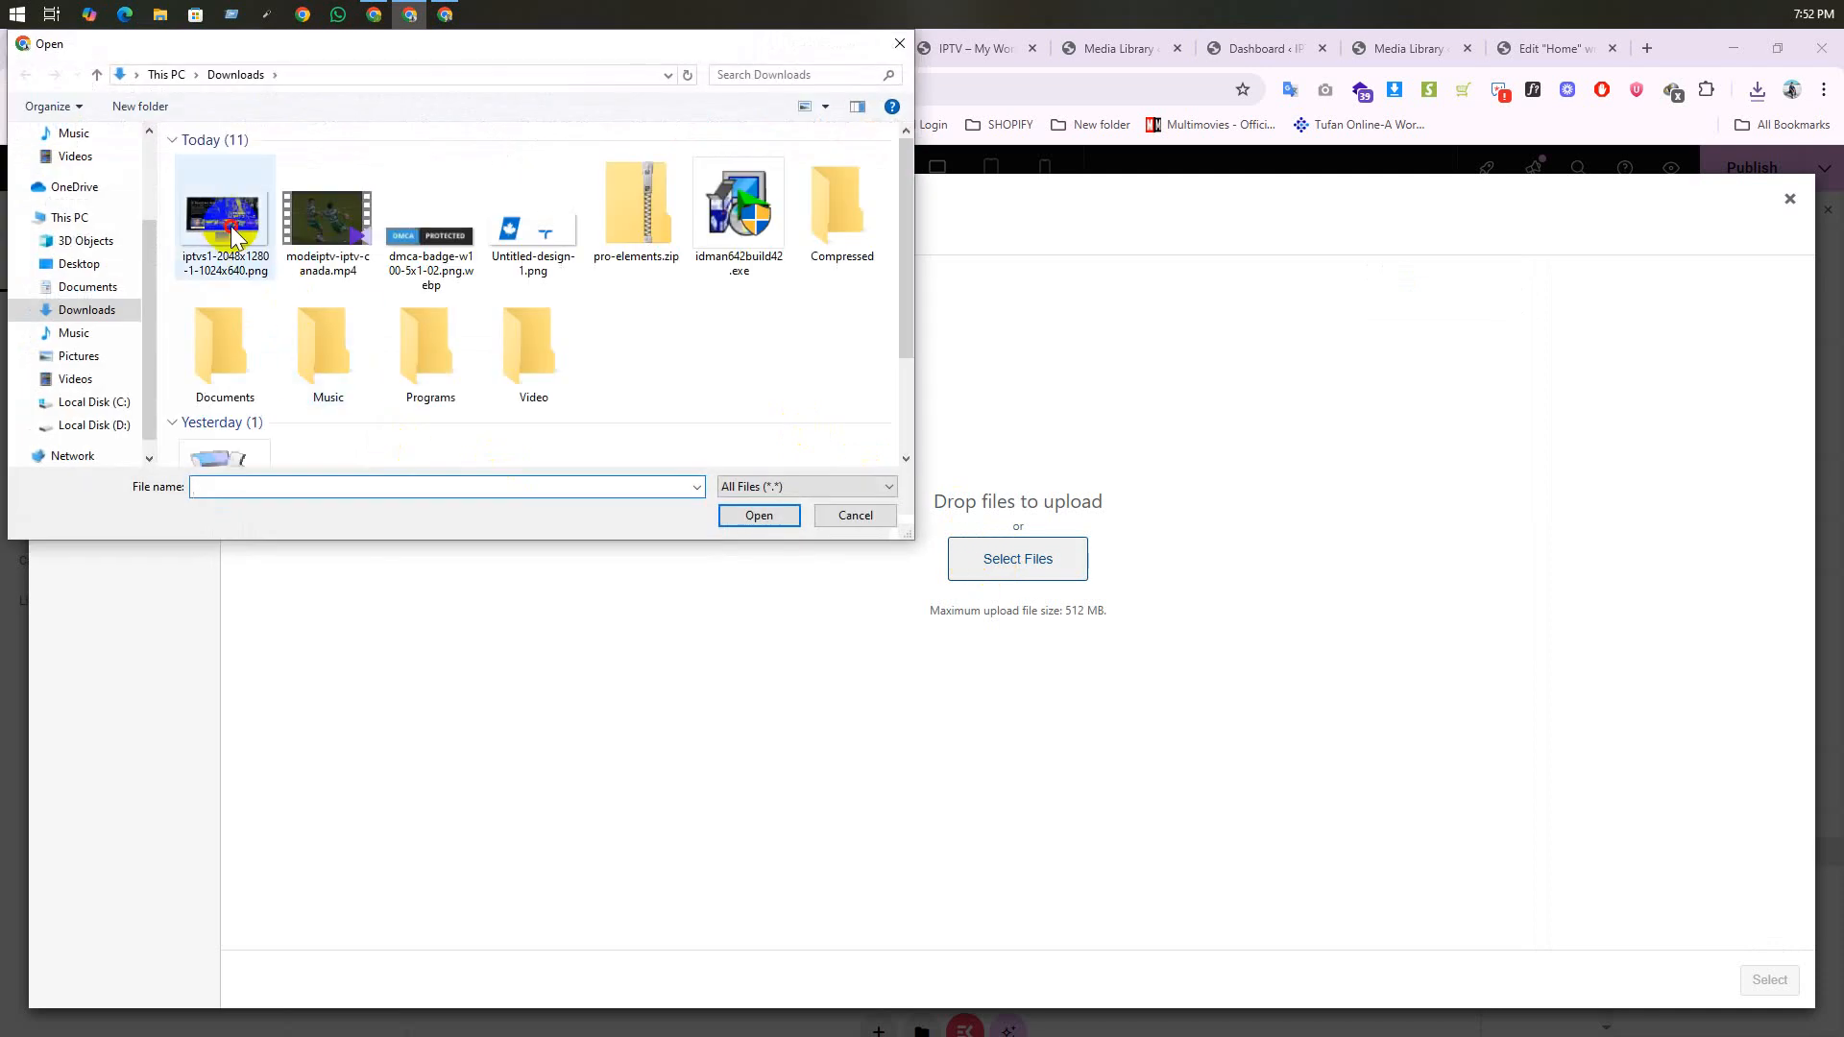
pyautogui.click(227, 219)
pyautogui.click(762, 516)
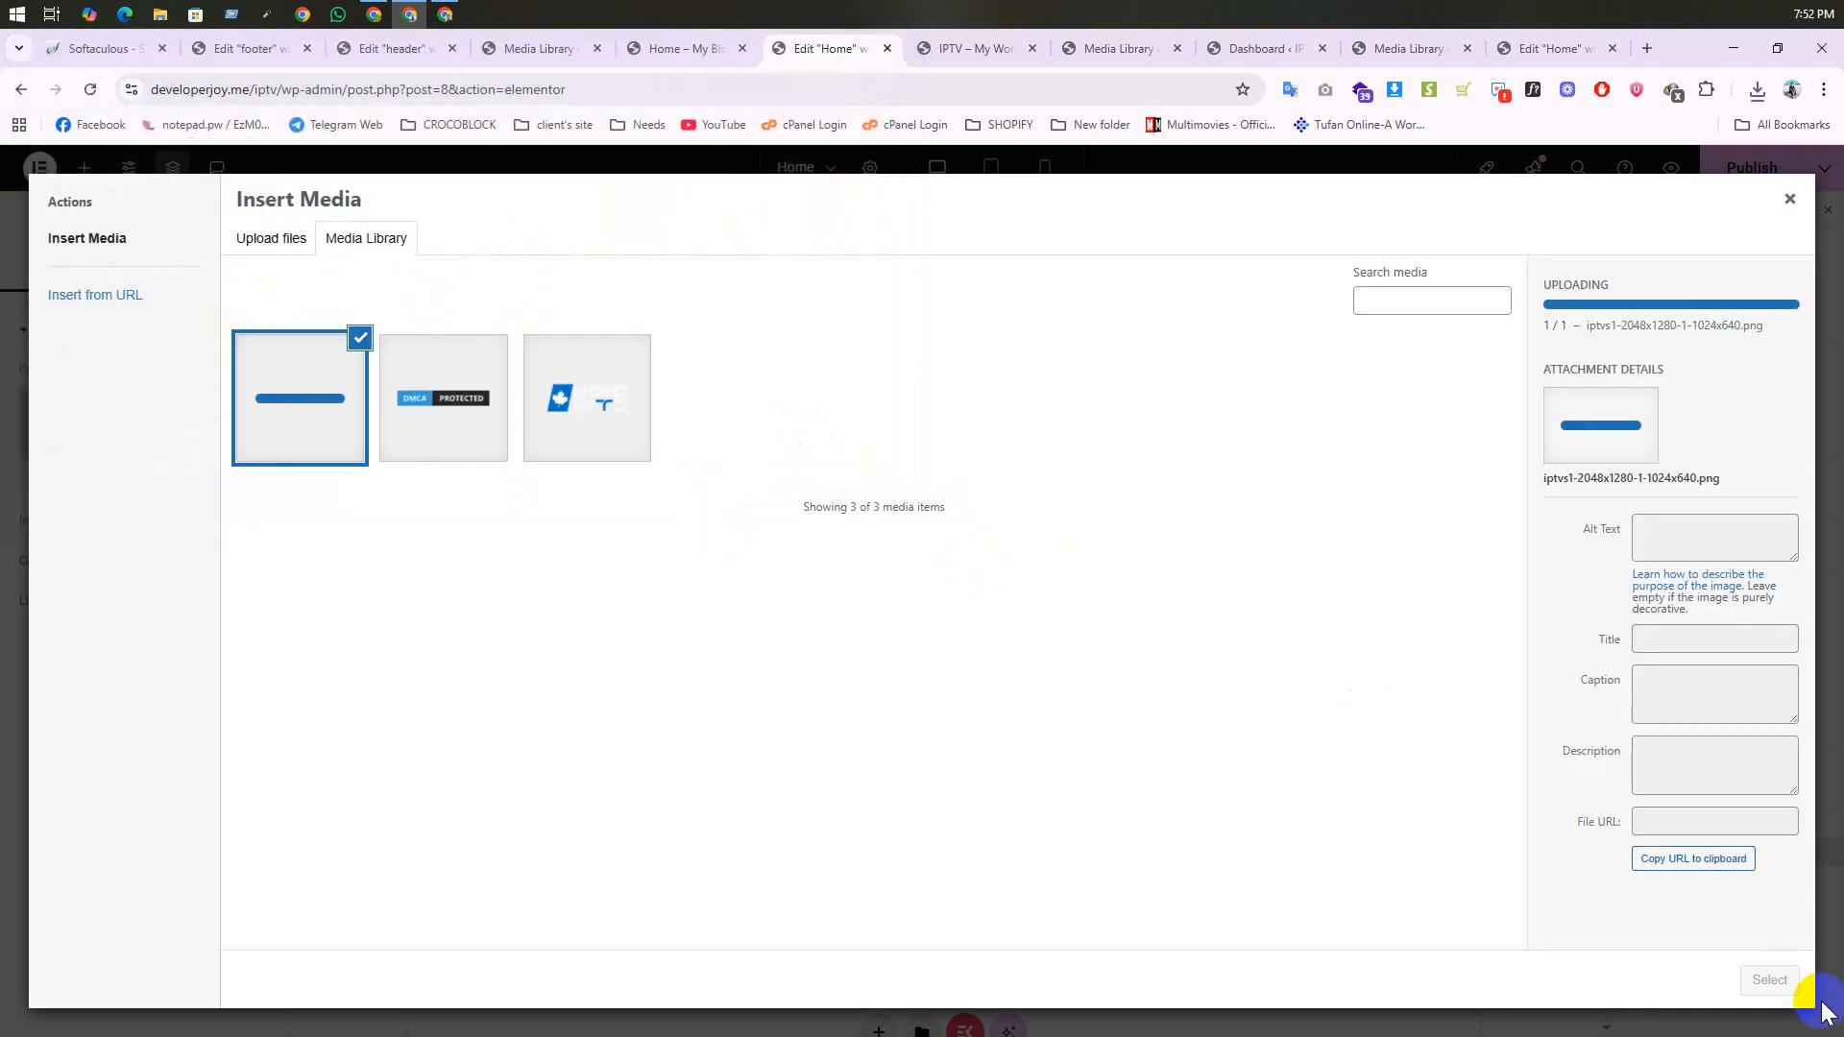
pyautogui.click(1770, 980)
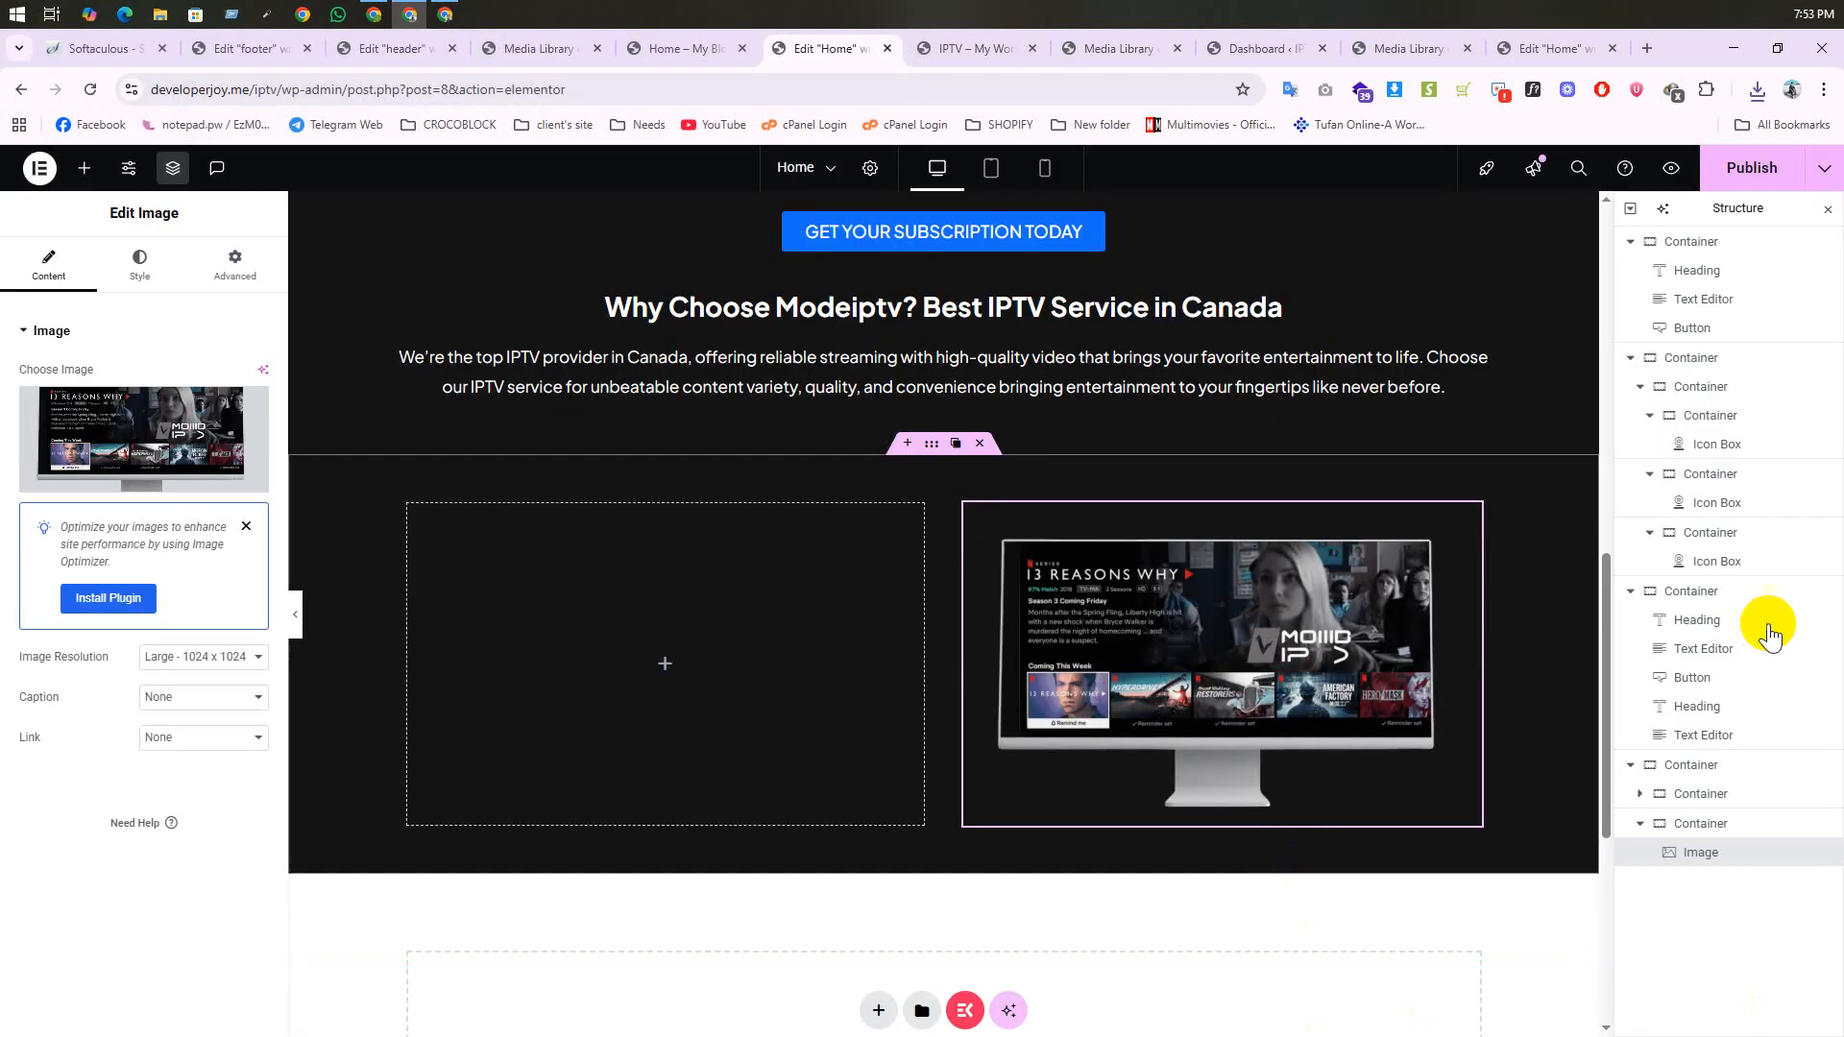
# Step: Copy the heading text of the Enjoy Seamless, Uninterrupted Streaming section from the reference site and return to the editor
pyautogui.scroll(2, 1246, 632)
pyautogui.scroll(-5, 1206, 632)
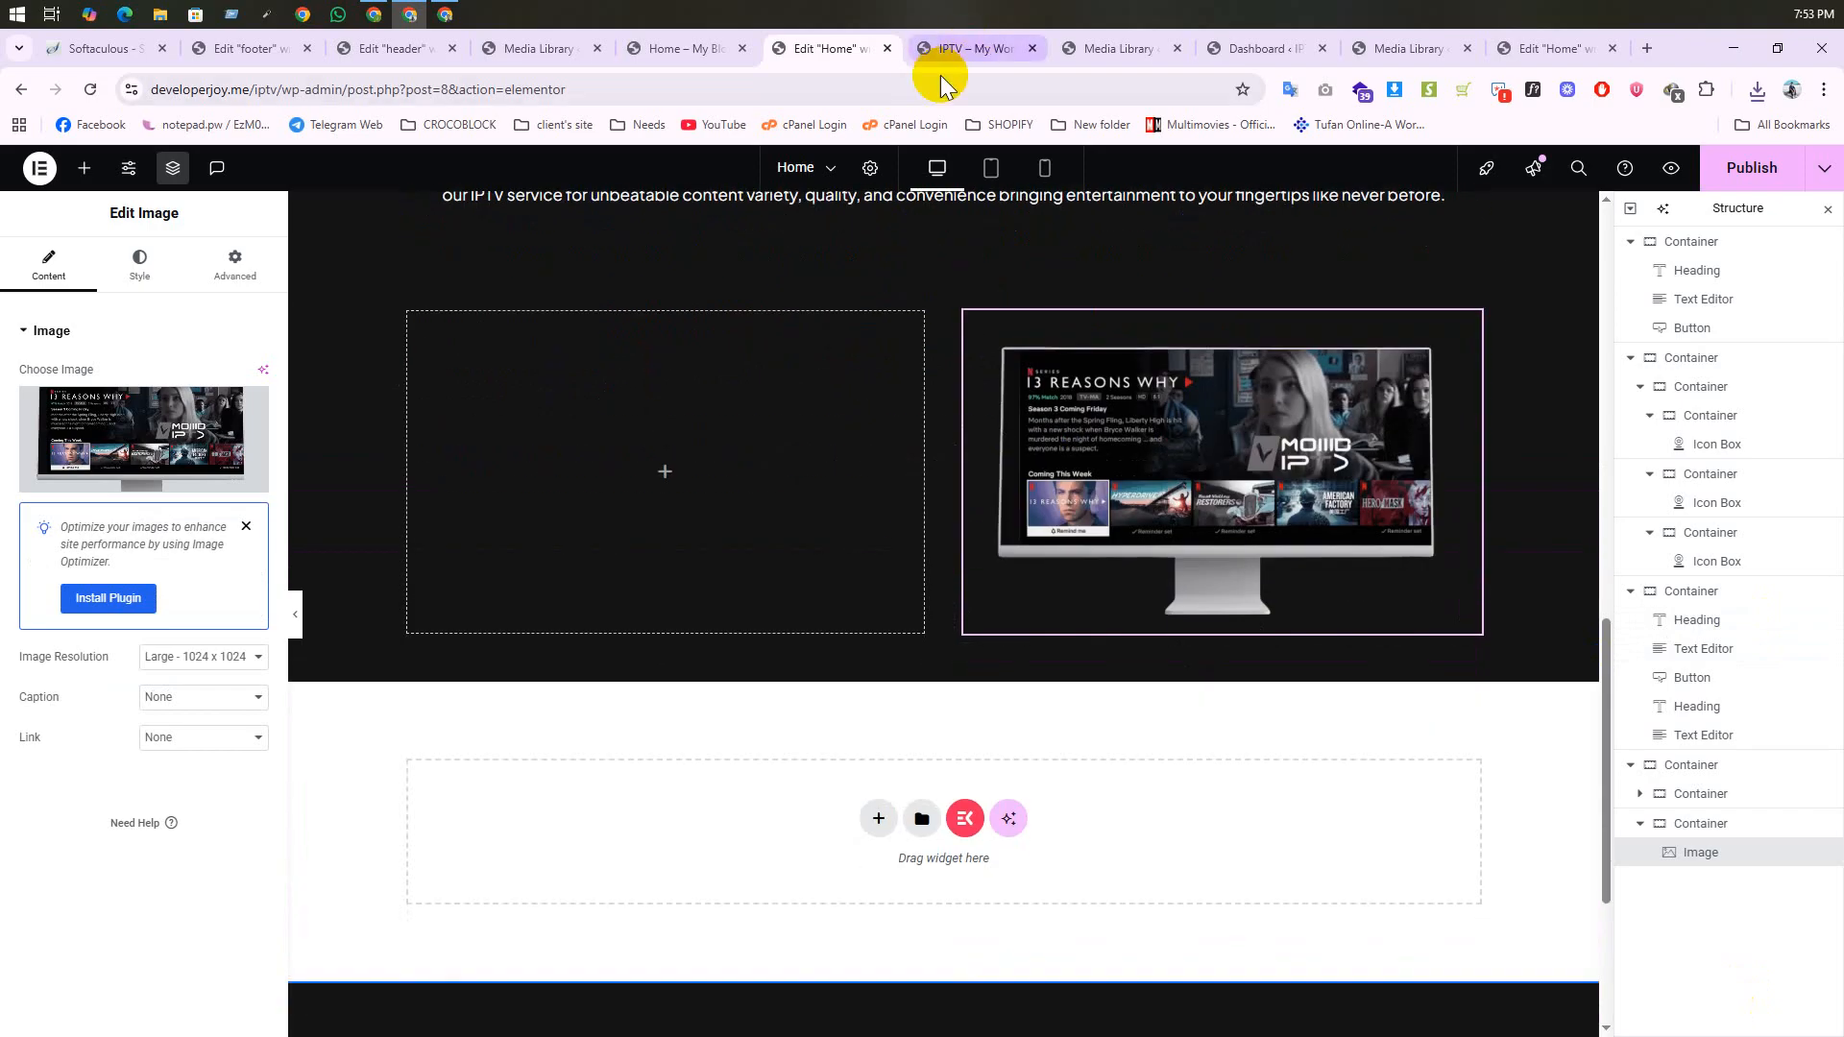
pyautogui.click(951, 48)
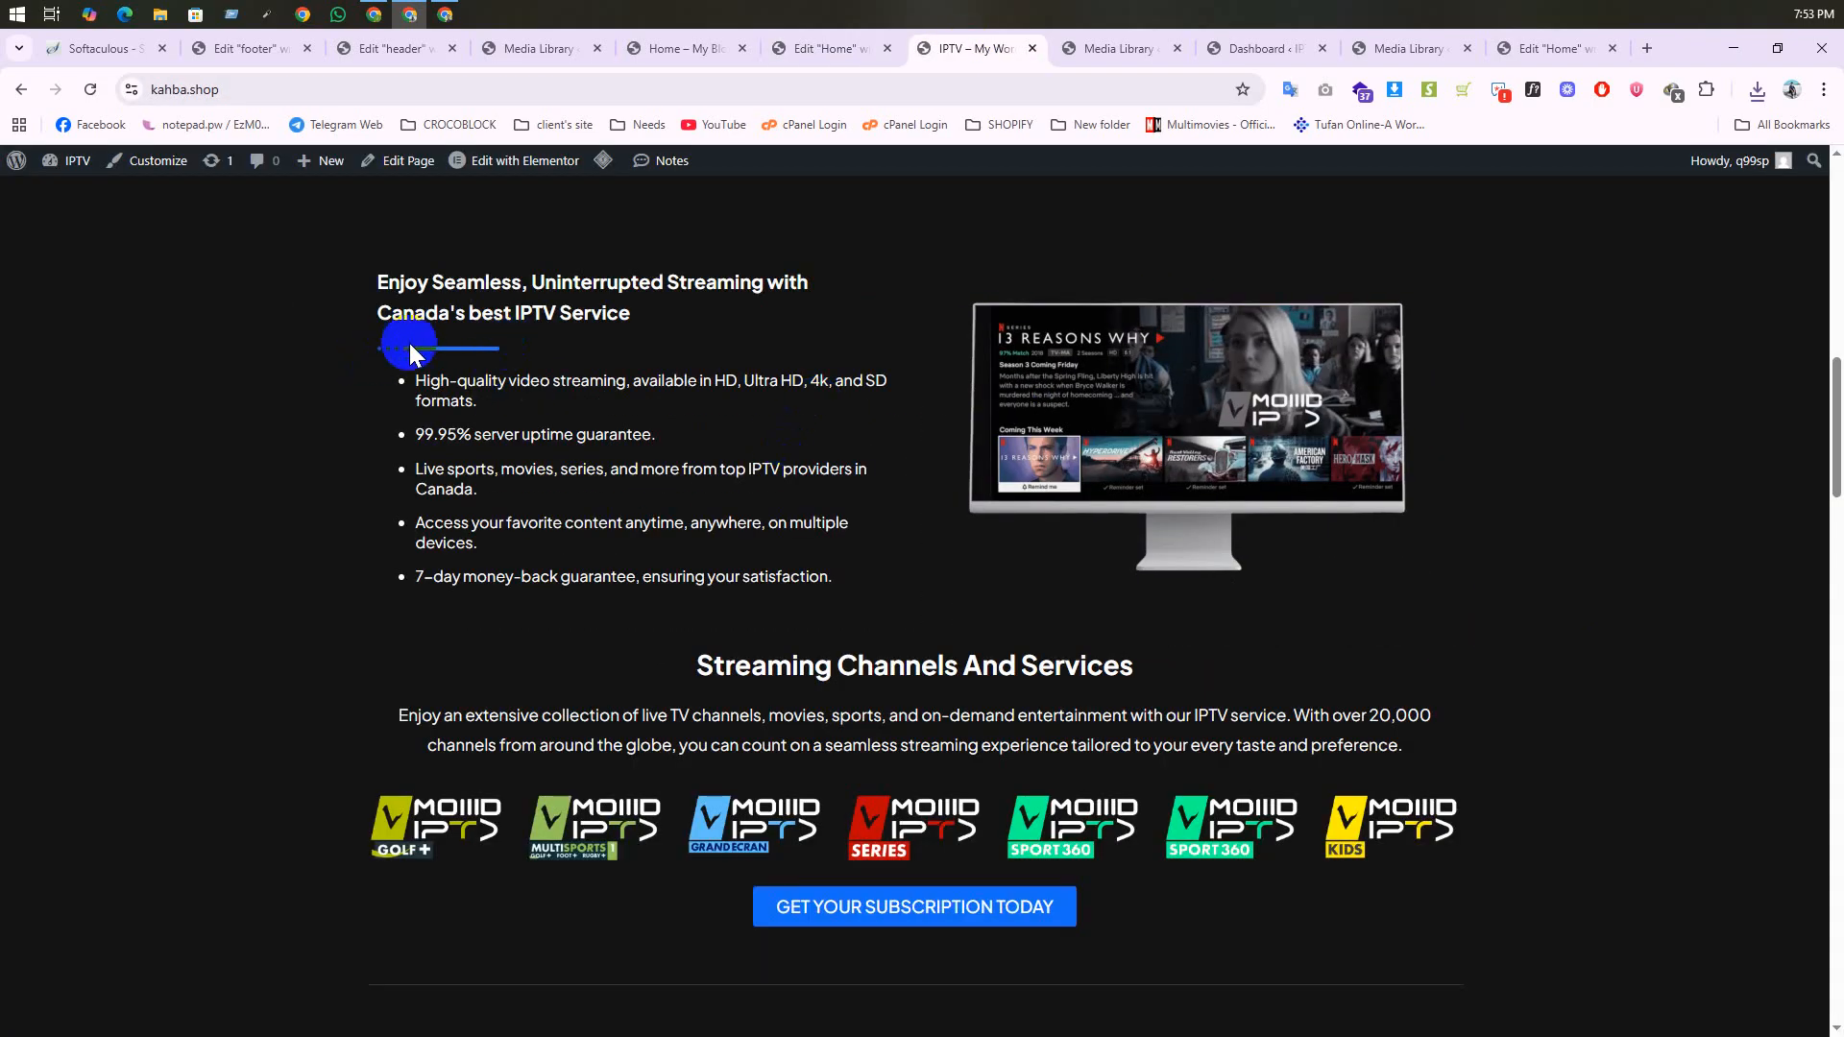
pyautogui.click(845, 53)
# Step: Add the ElementsKit Heading widget to the empty first column with the title "Enjoy Seamless, Uninterrupted Streaming with Canada's best IPTV Service"
pyautogui.click(594, 384)
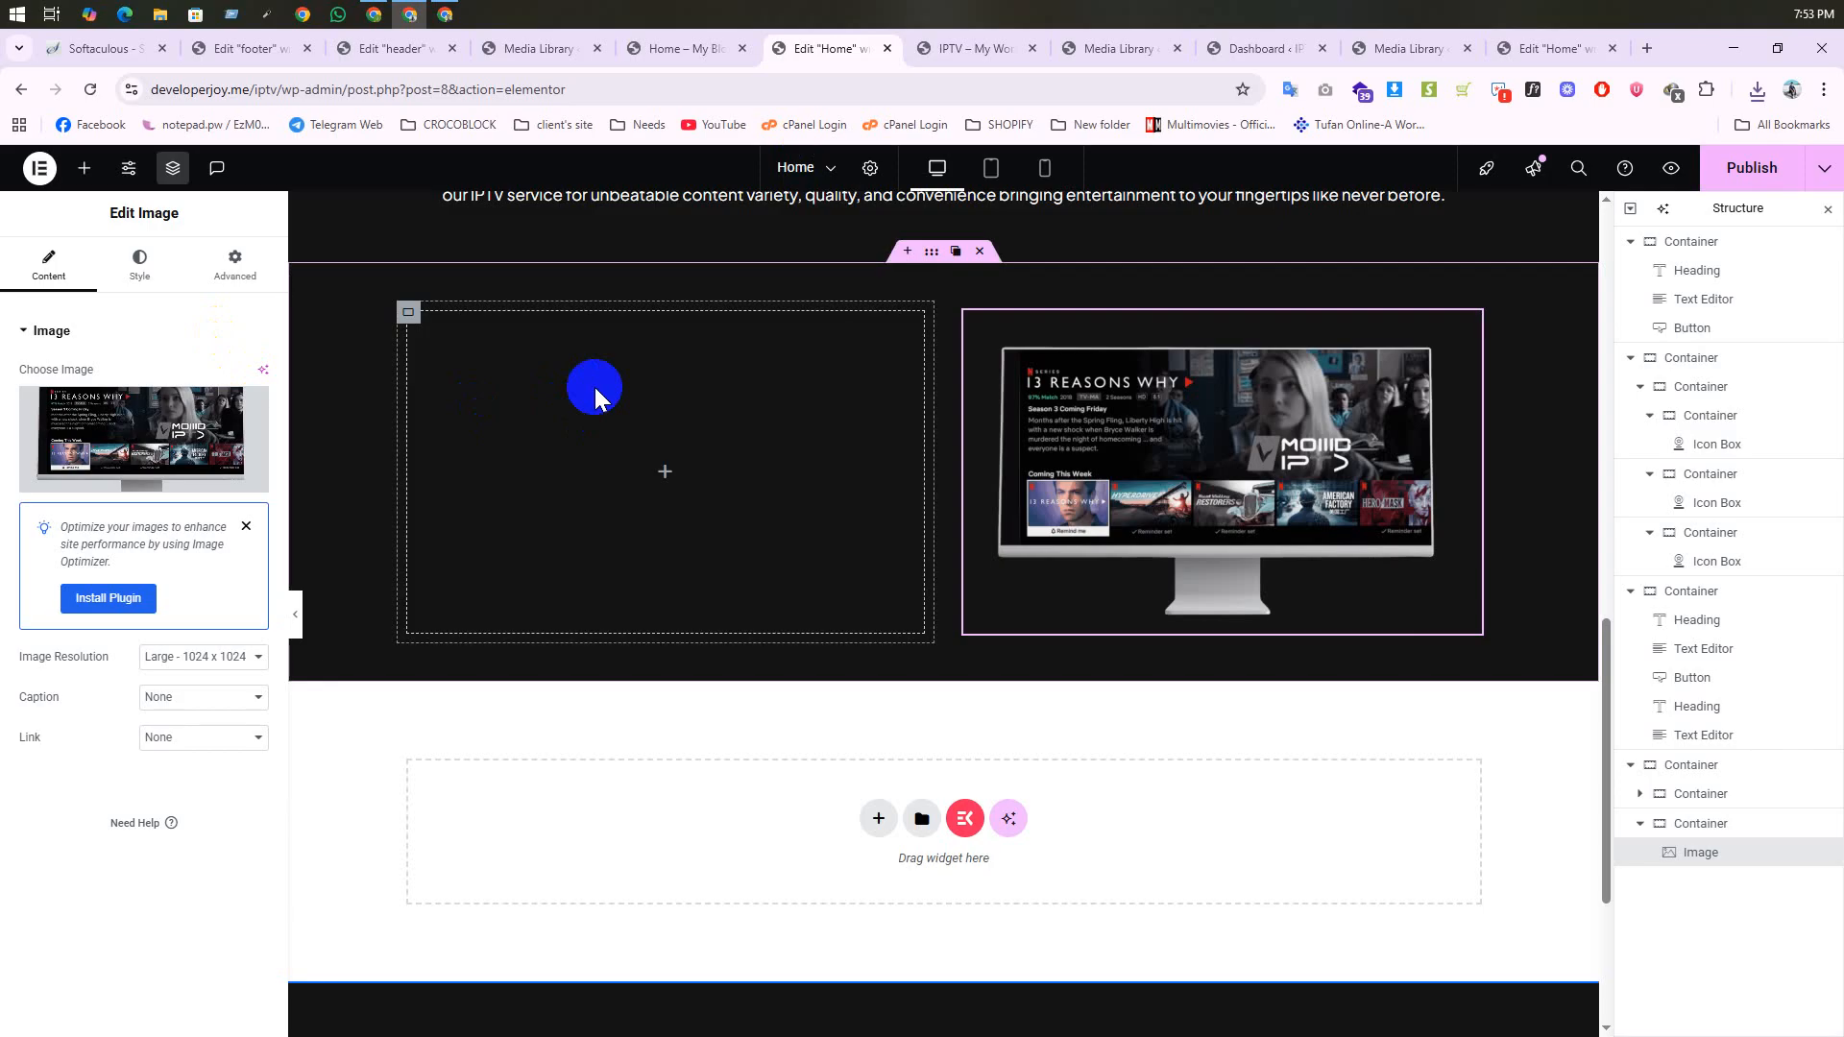
pyautogui.click(84, 168)
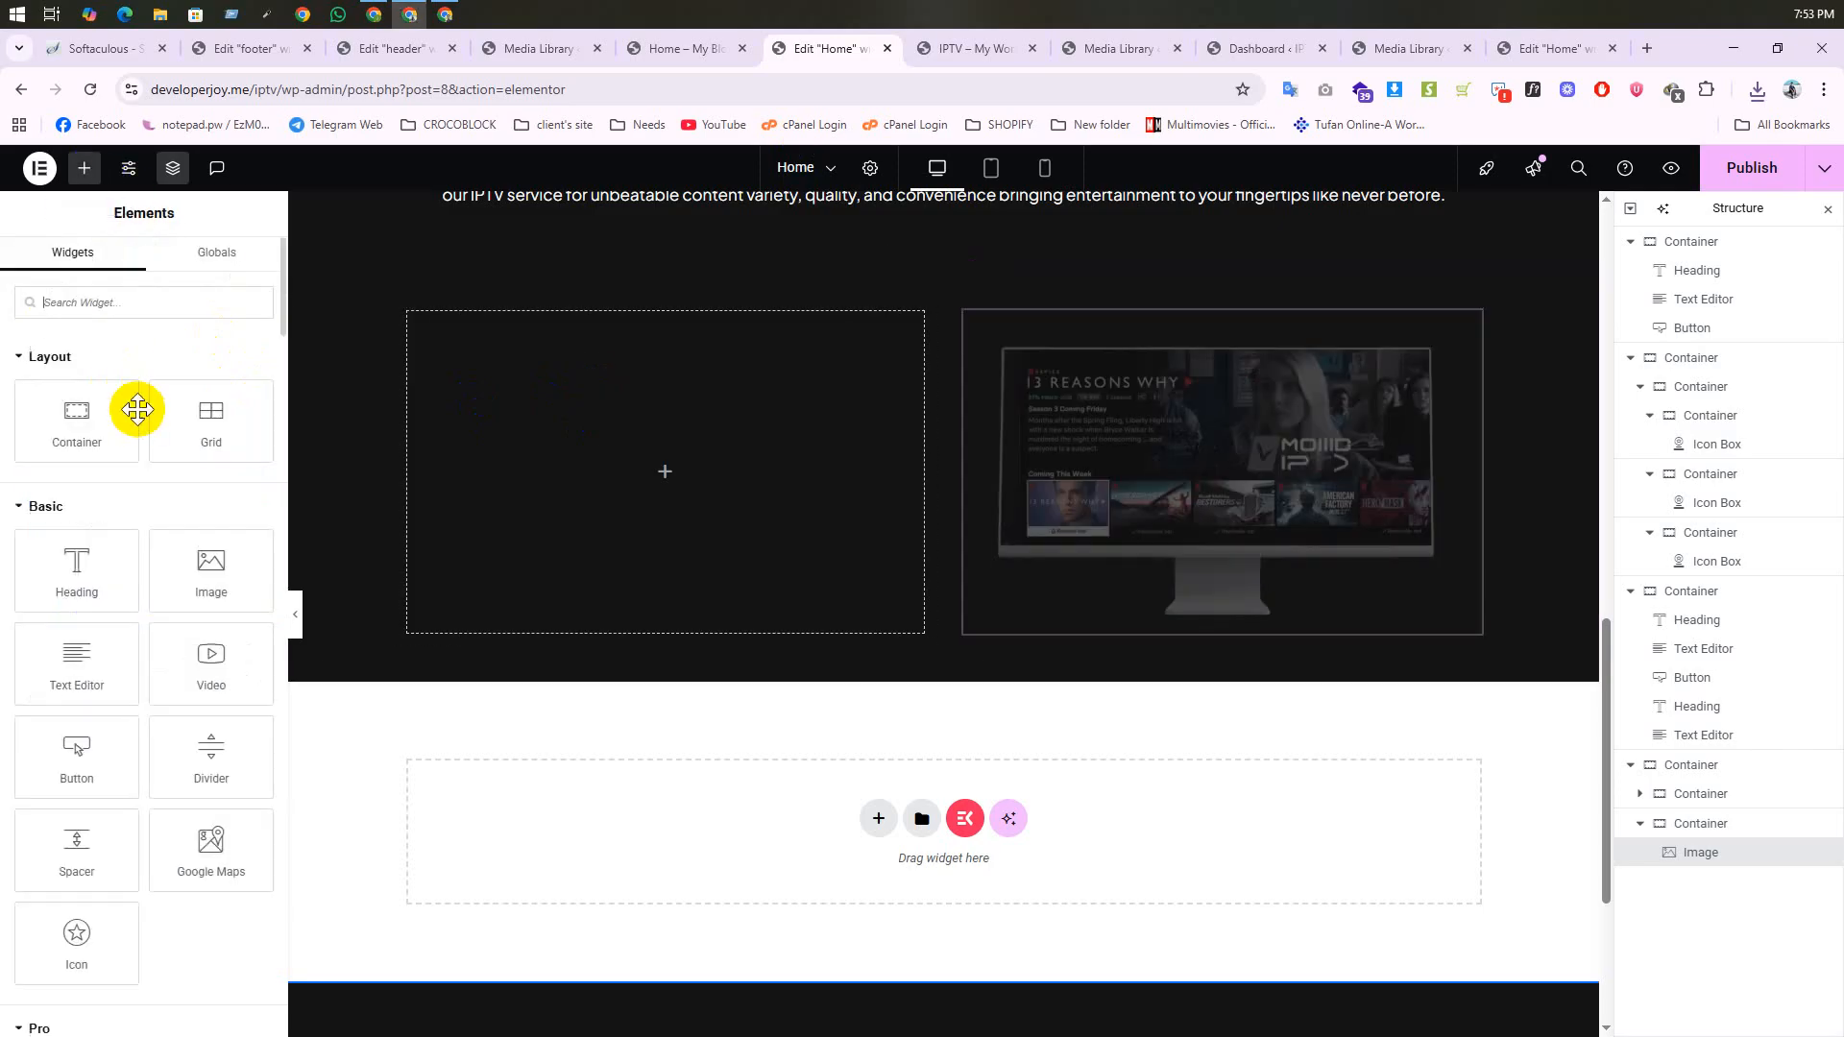
pyautogui.write('hes')
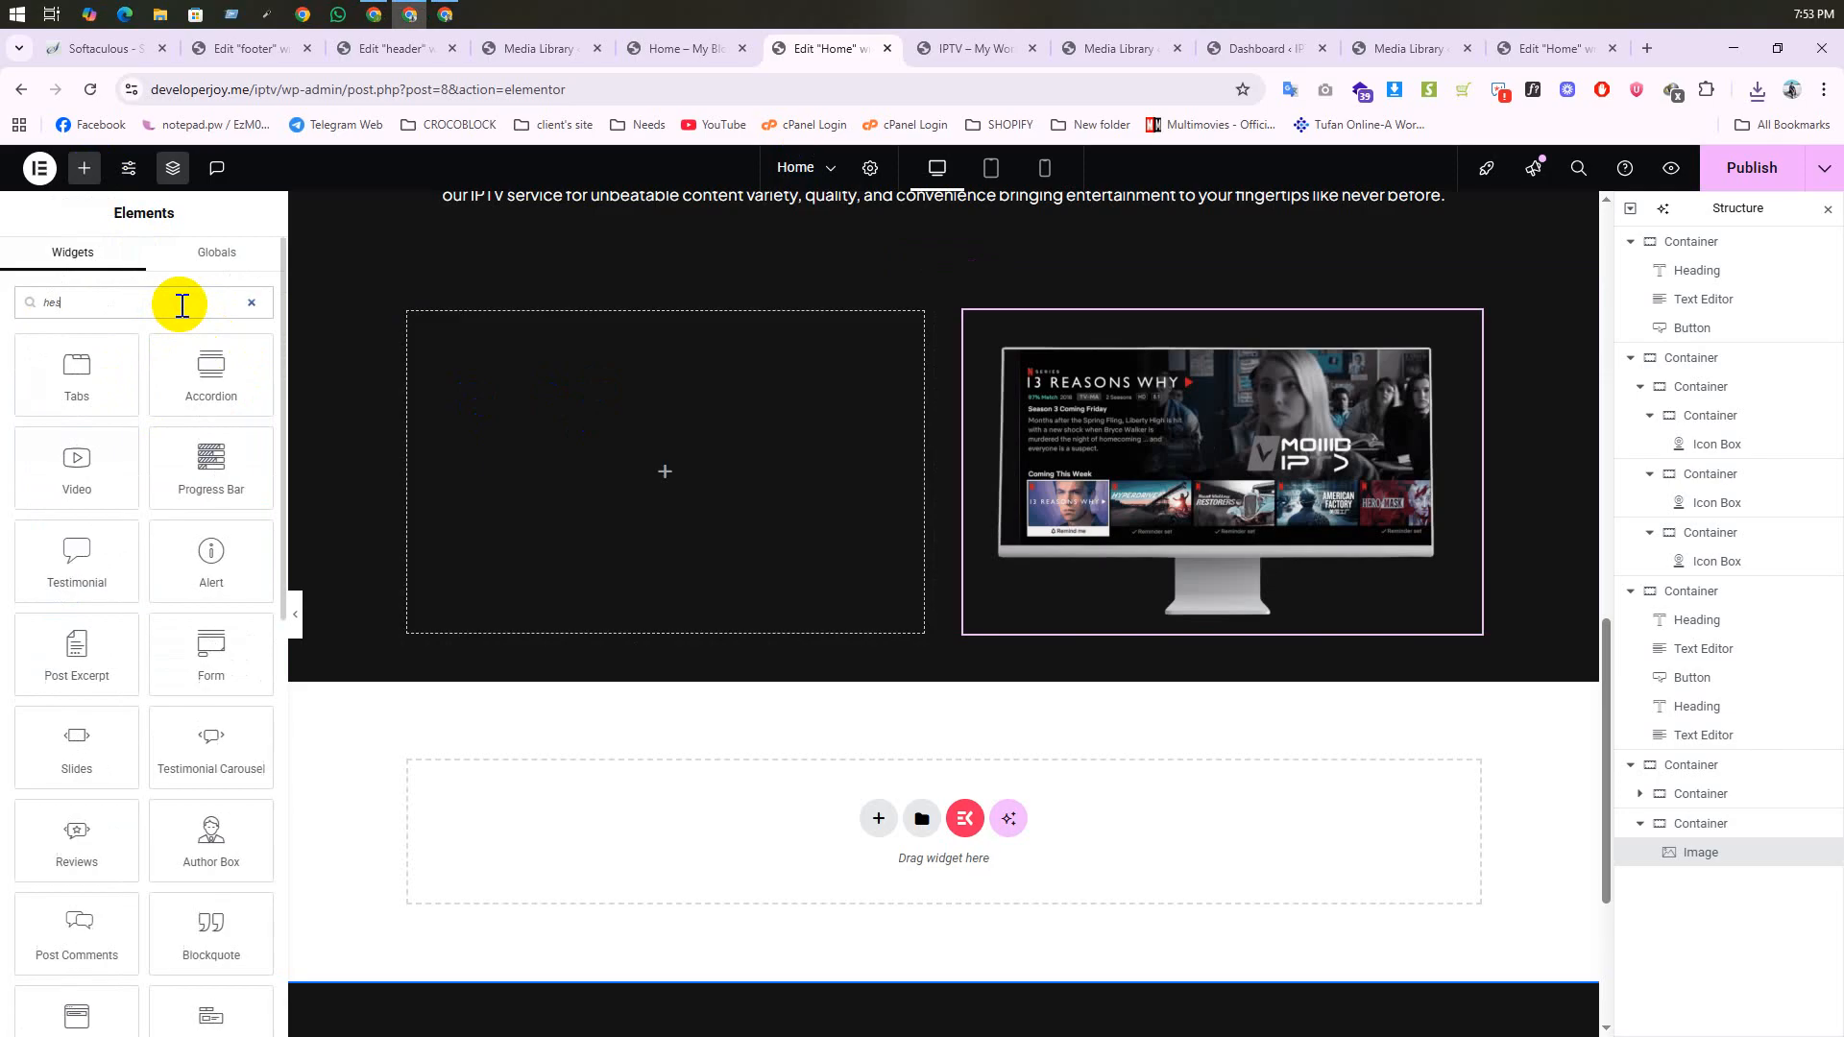
pyautogui.press('BackSpace')
pyautogui.write('ad')
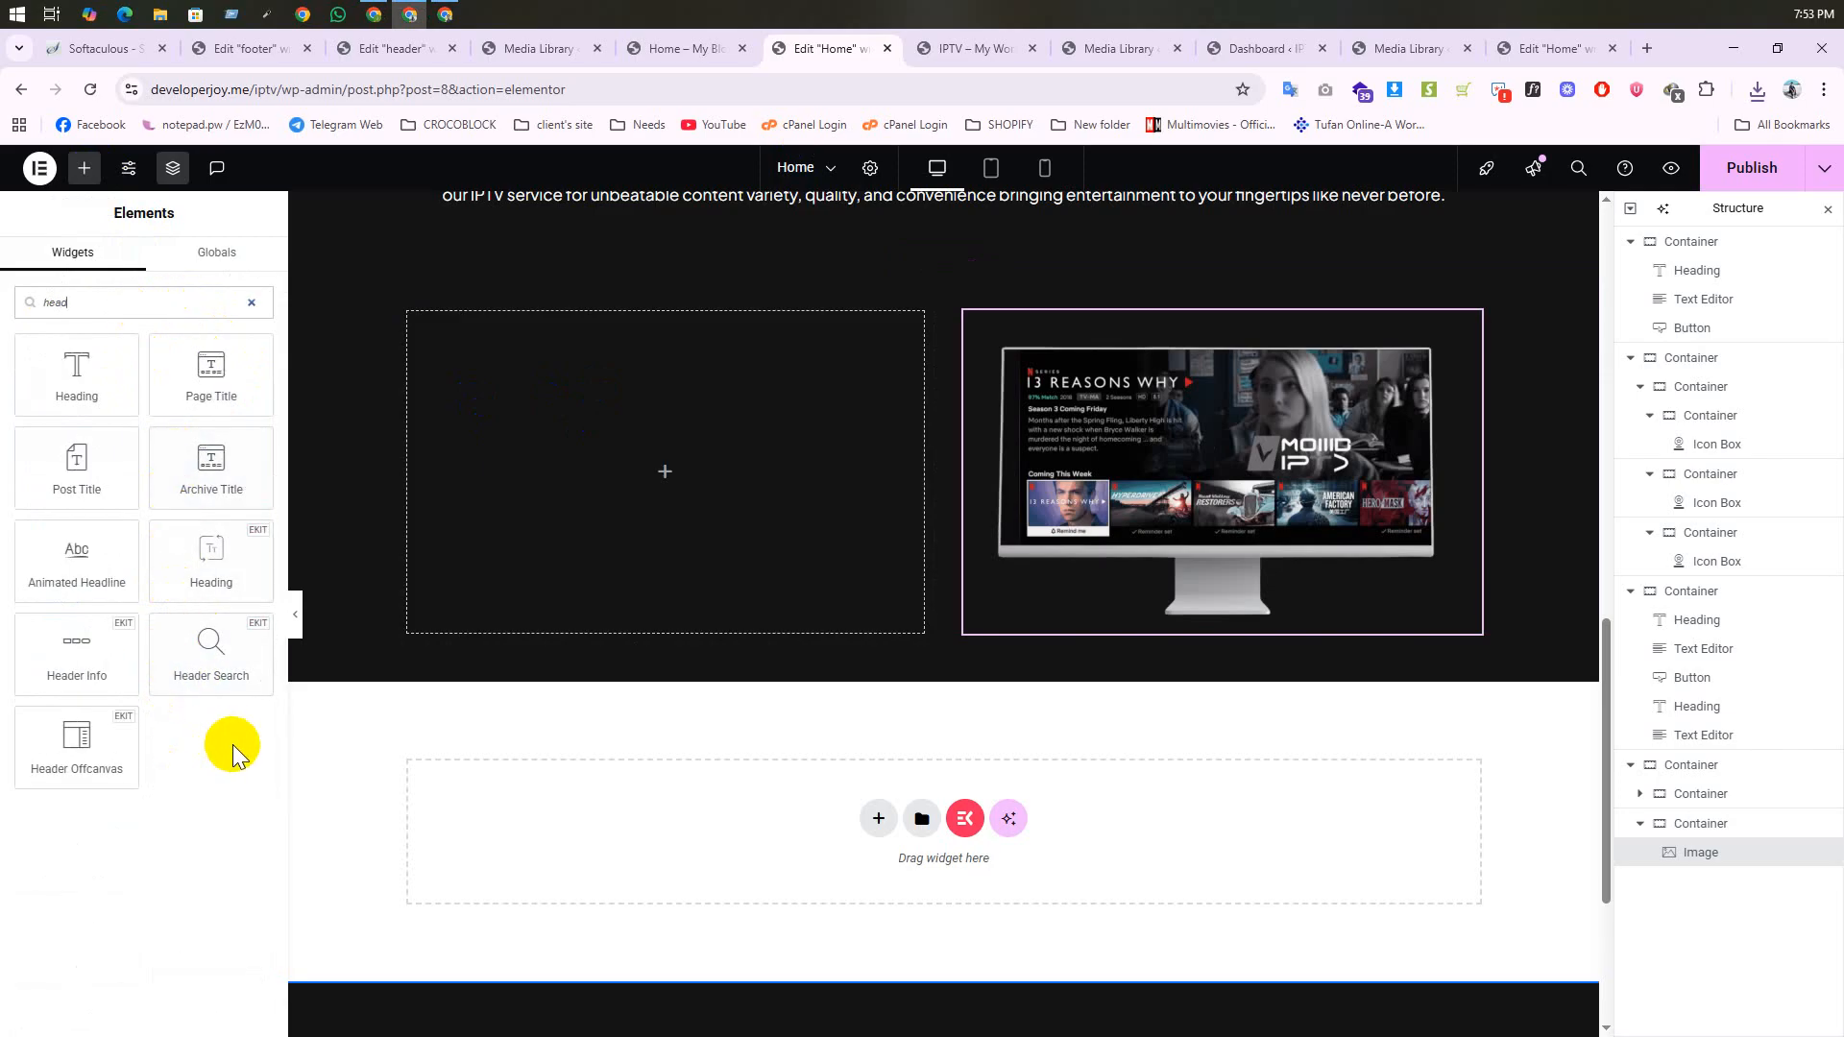
pyautogui.moveTo(214, 574); pyautogui.dragTo(621, 499)
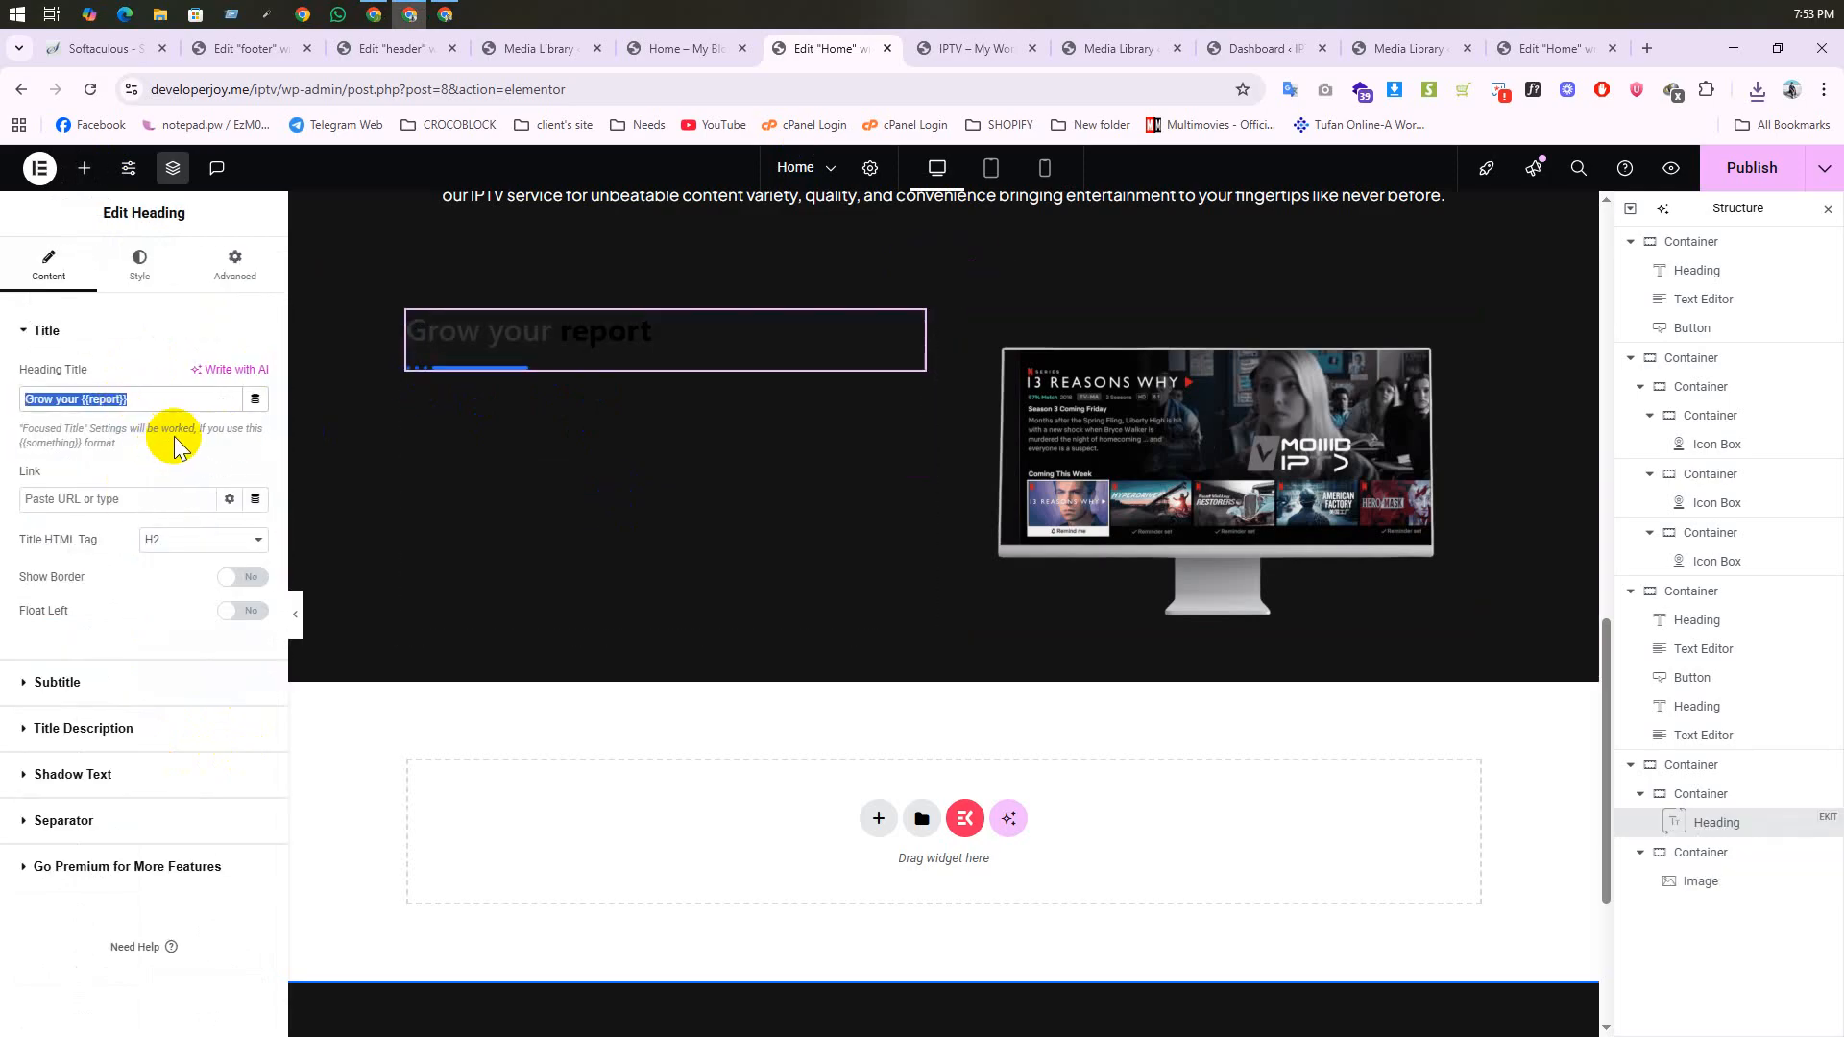
pyautogui.write("Enjoy Seamless, Uninterrupted Streaming with Canada's best IPTV Service")
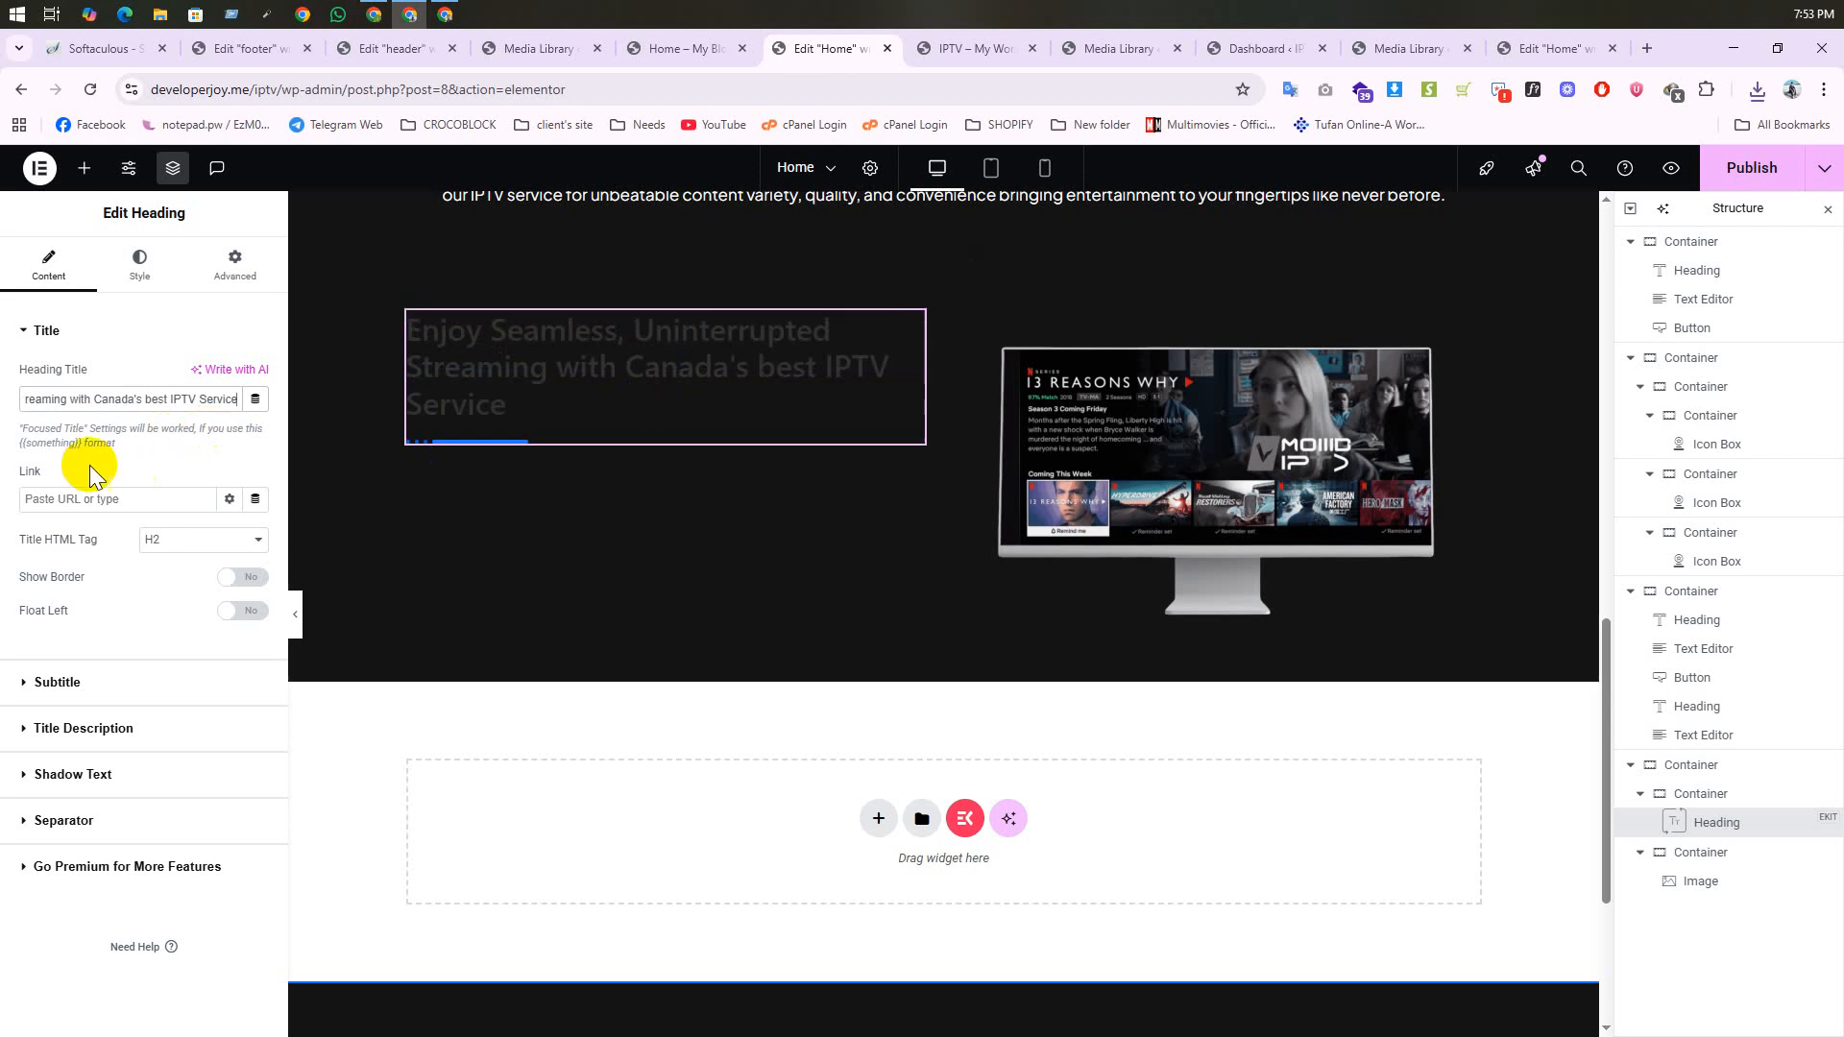
# Step: Inspect the same heading's font on the reference site with WhatFont and copy its font family name
pyautogui.click(944, 49)
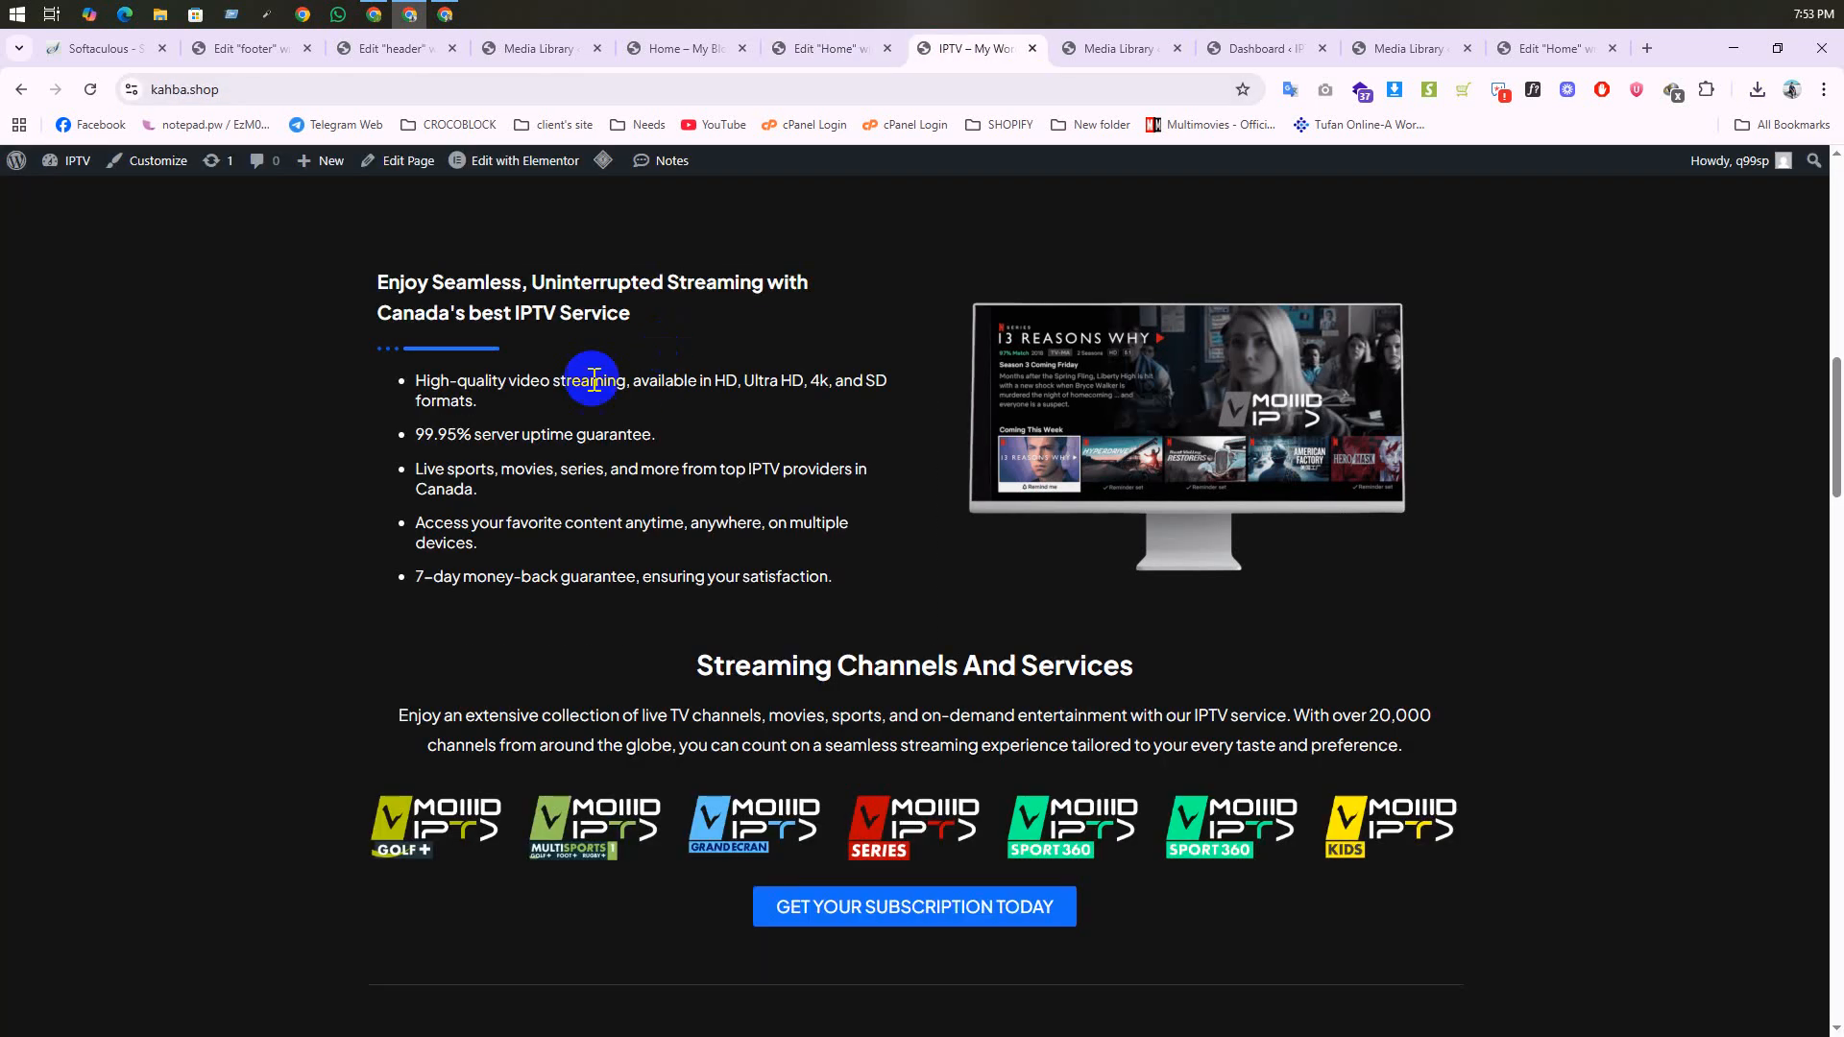
pyautogui.tripleClick(506, 298)
pyautogui.click(1024, 301)
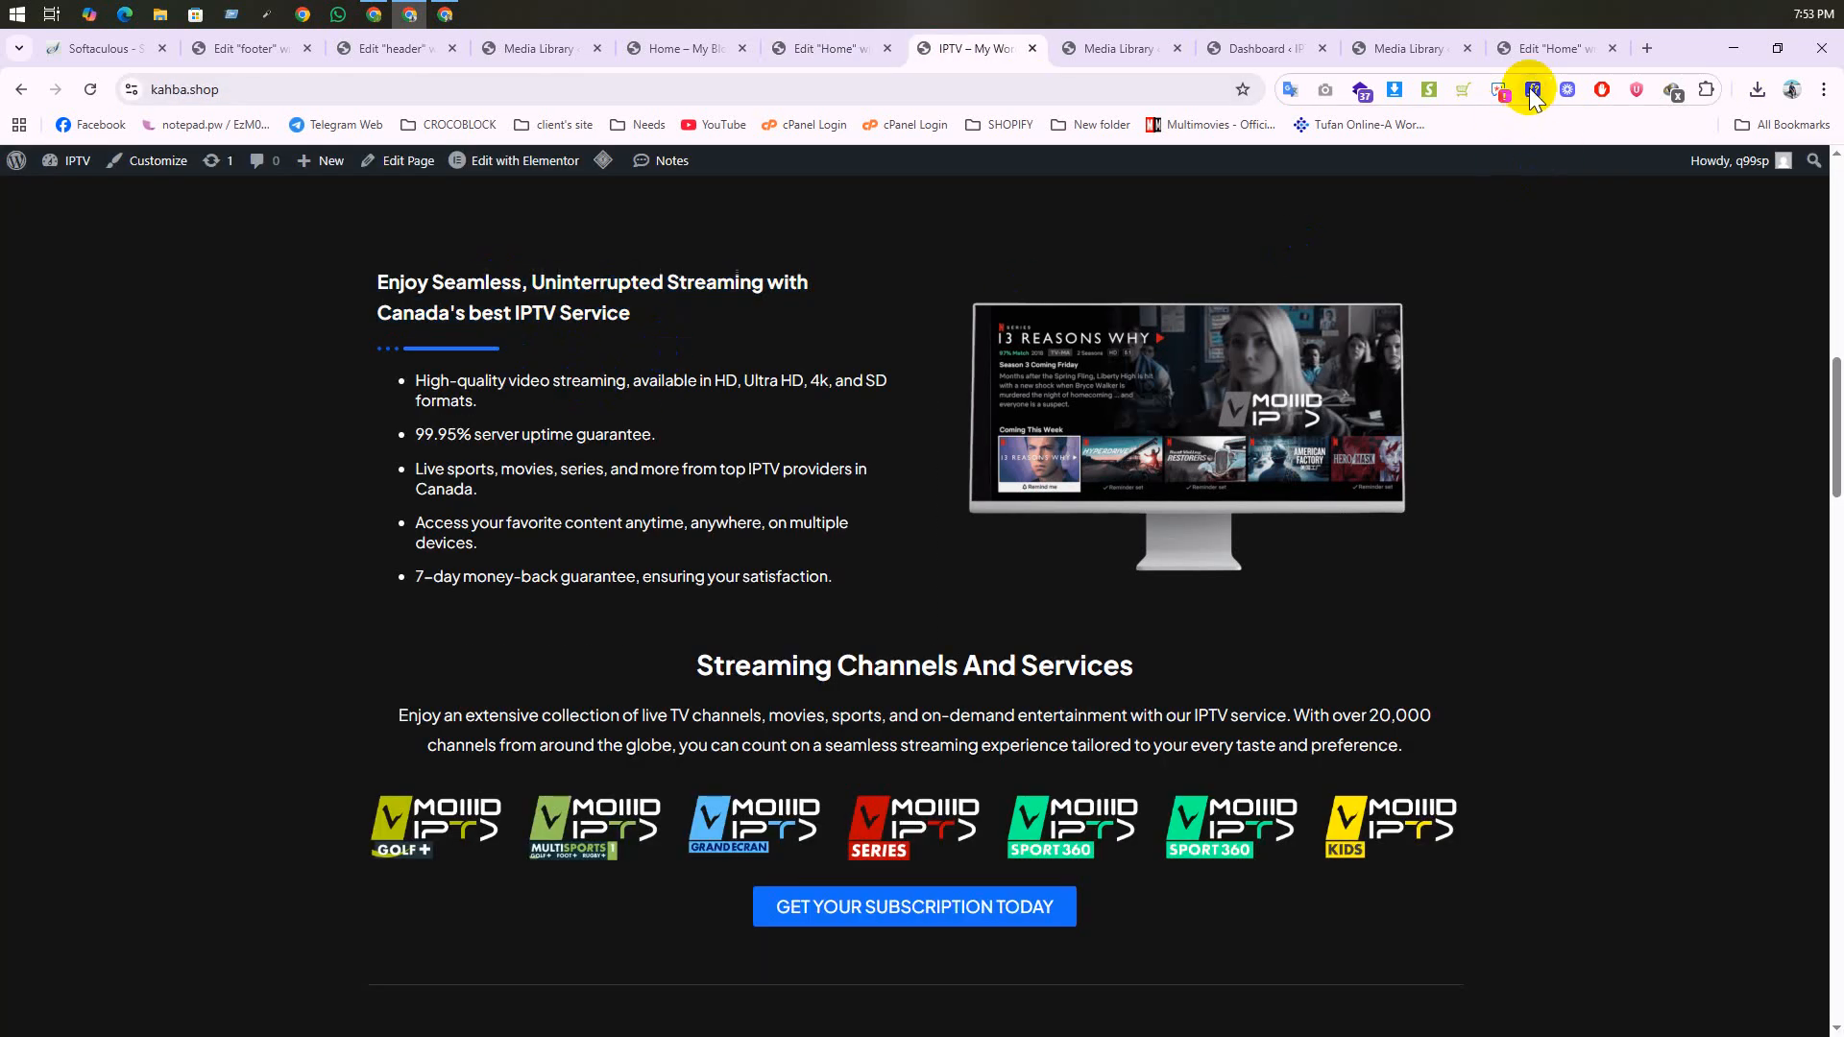
pyautogui.click(675, 284)
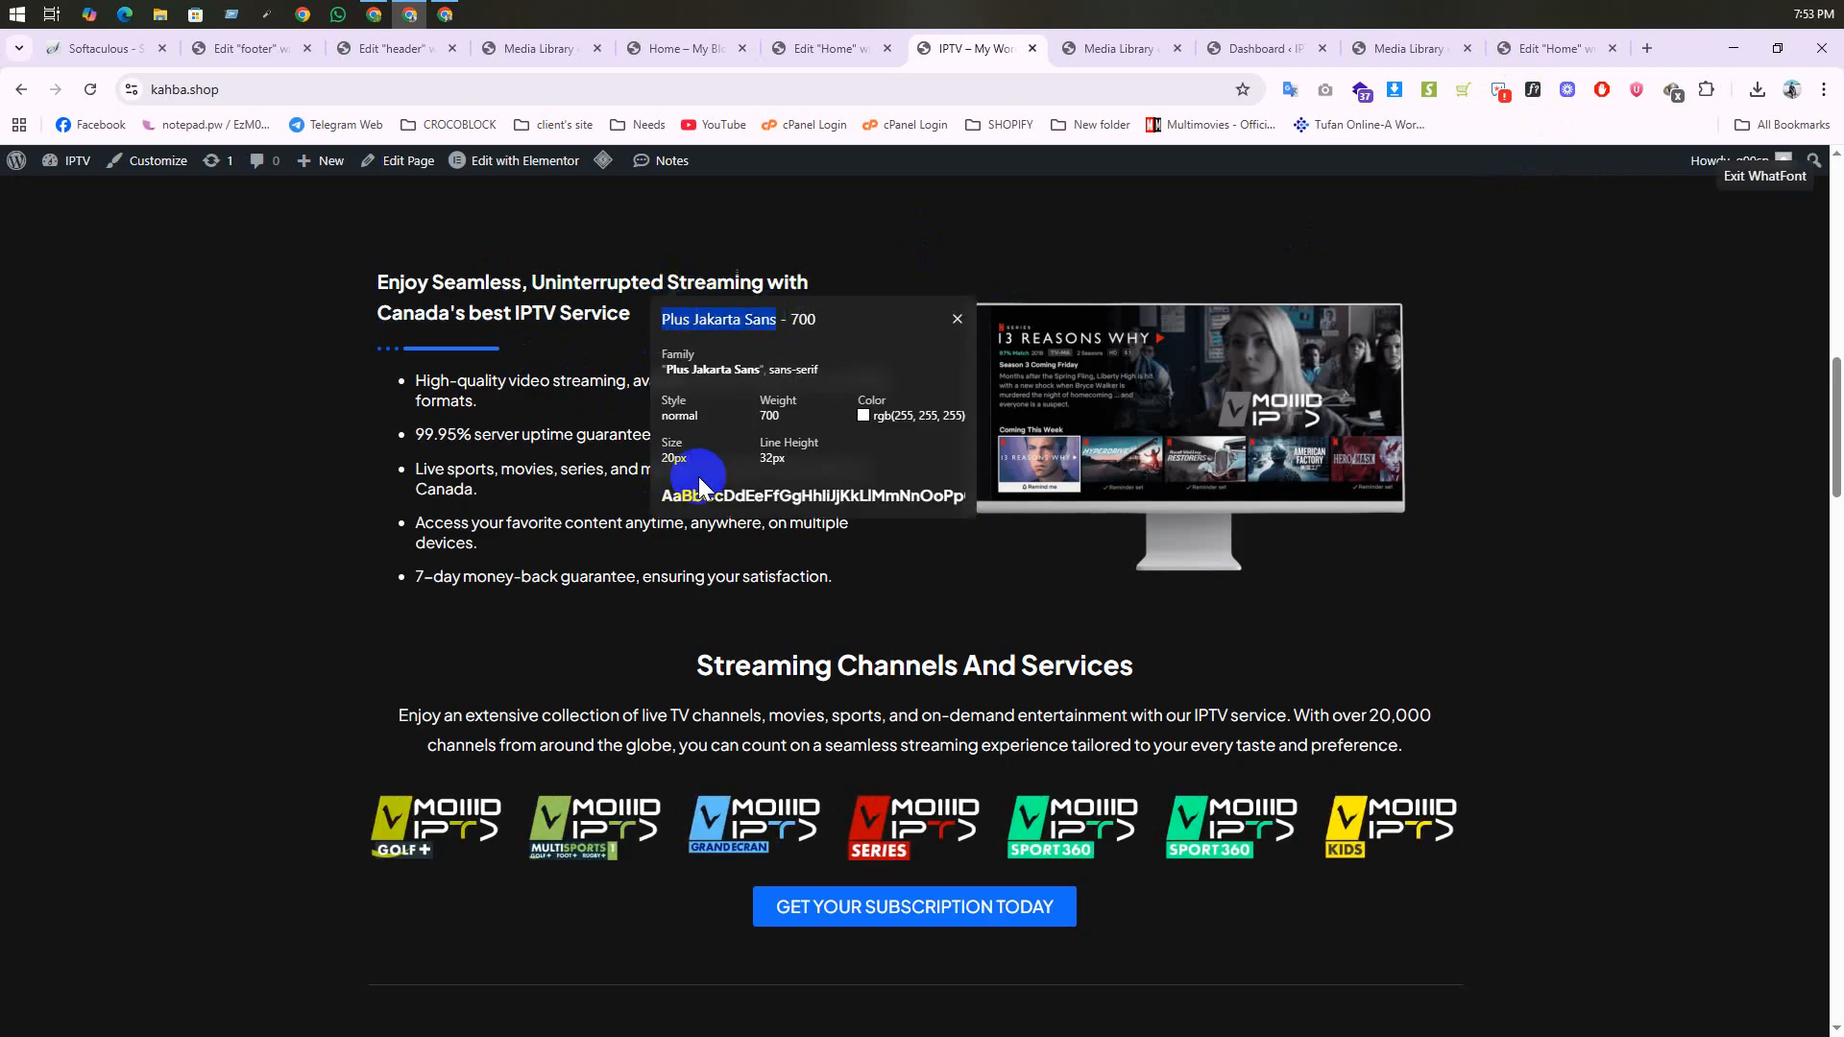
# Step: Set the new heading's title color to white in the Elementor editor
pyautogui.click(826, 48)
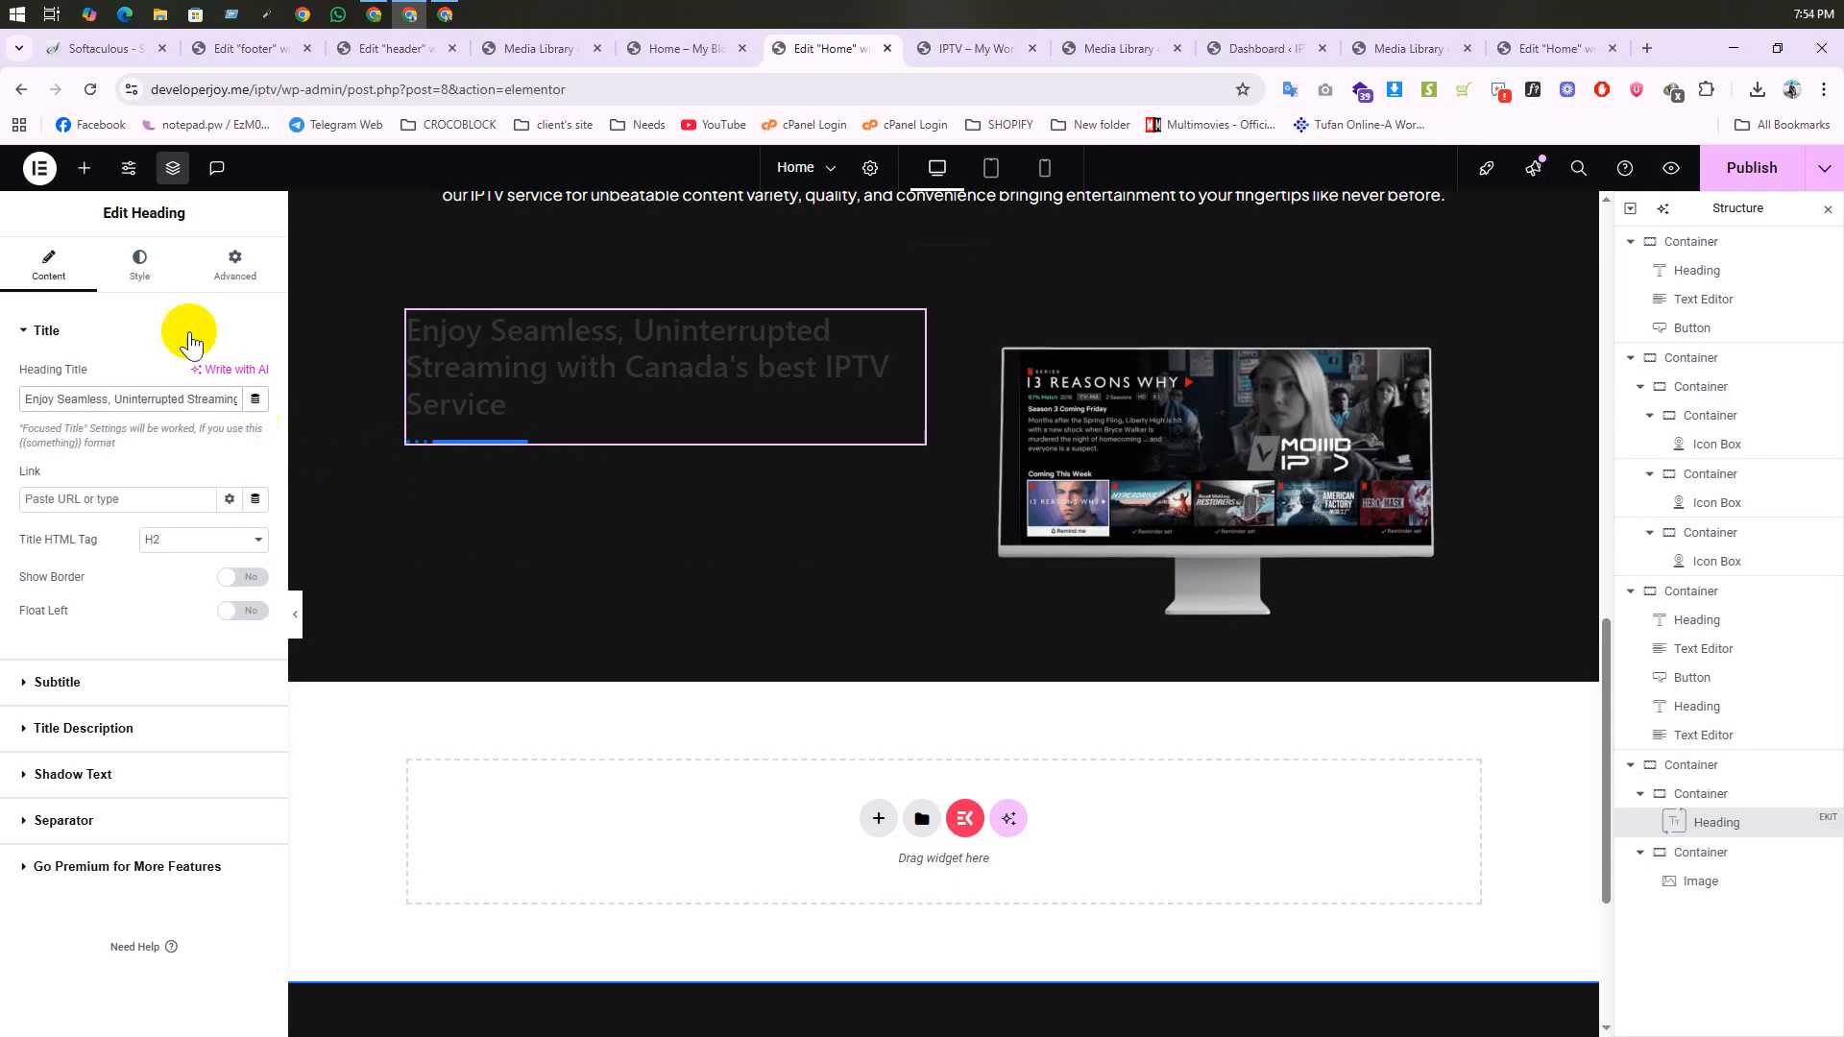
pyautogui.click(140, 264)
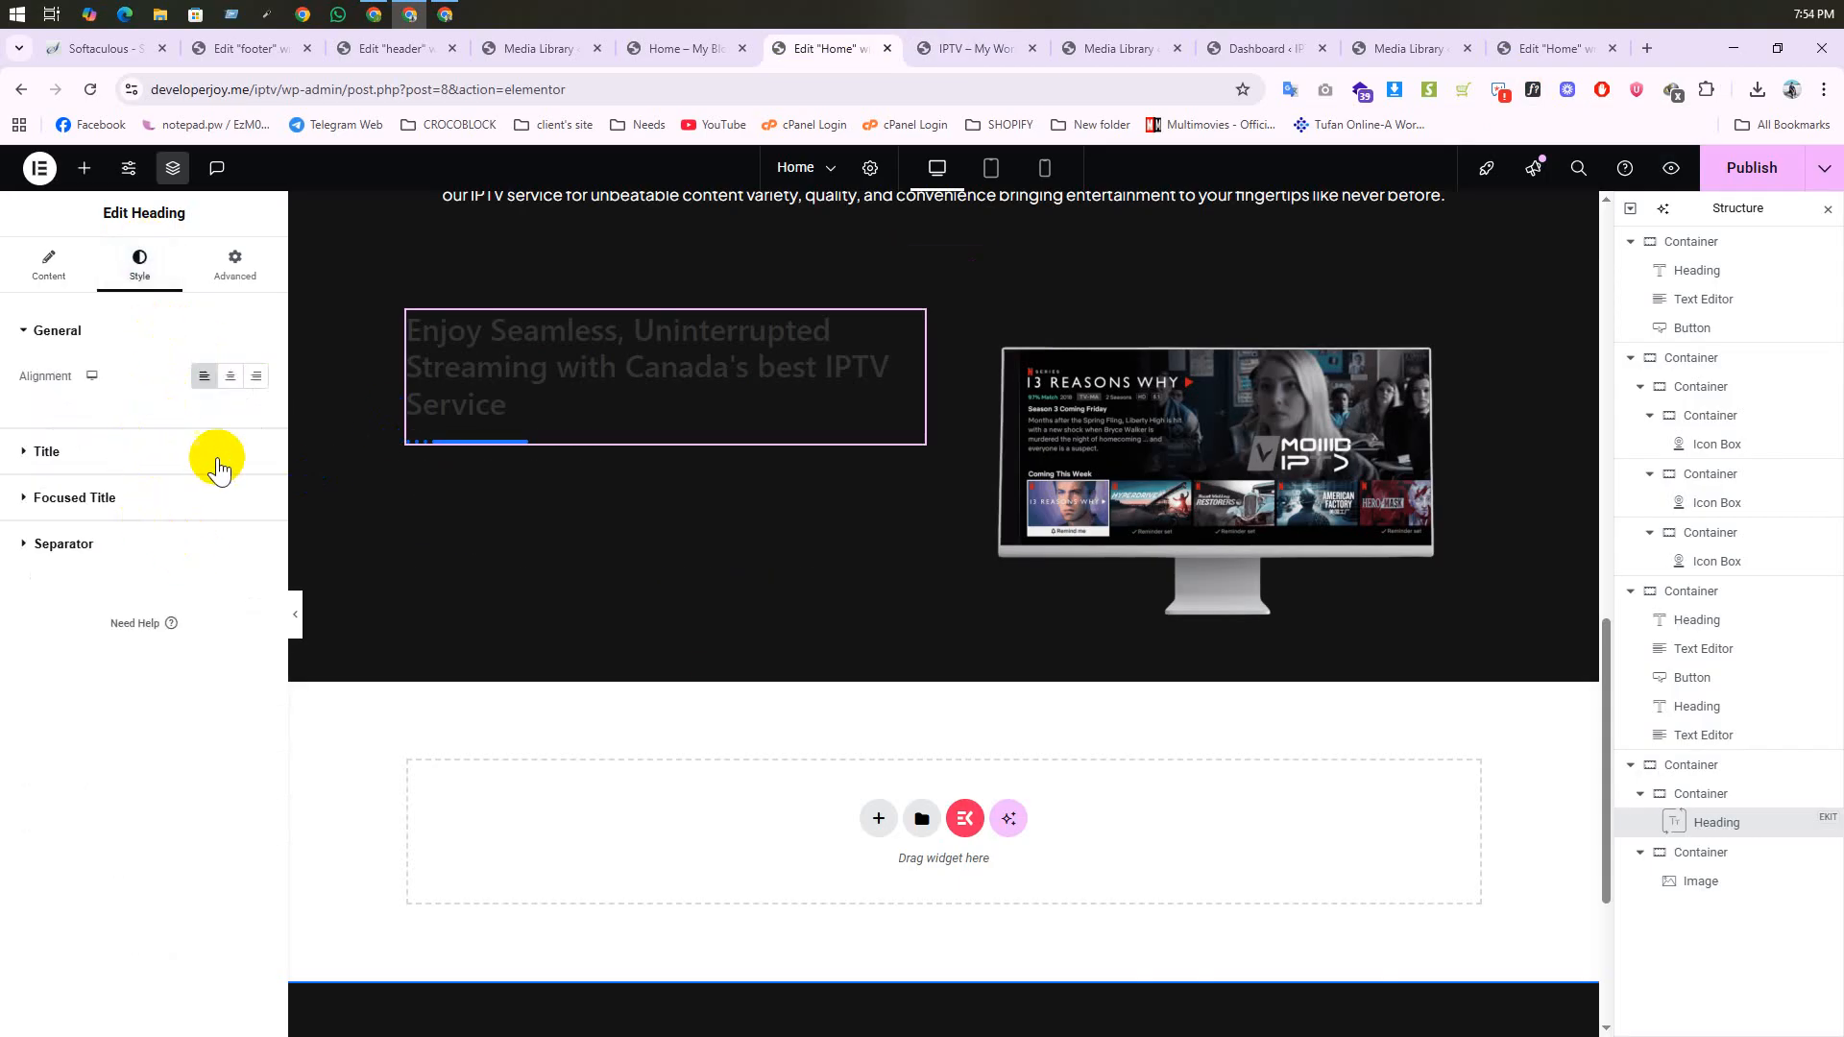
pyautogui.click(216, 456)
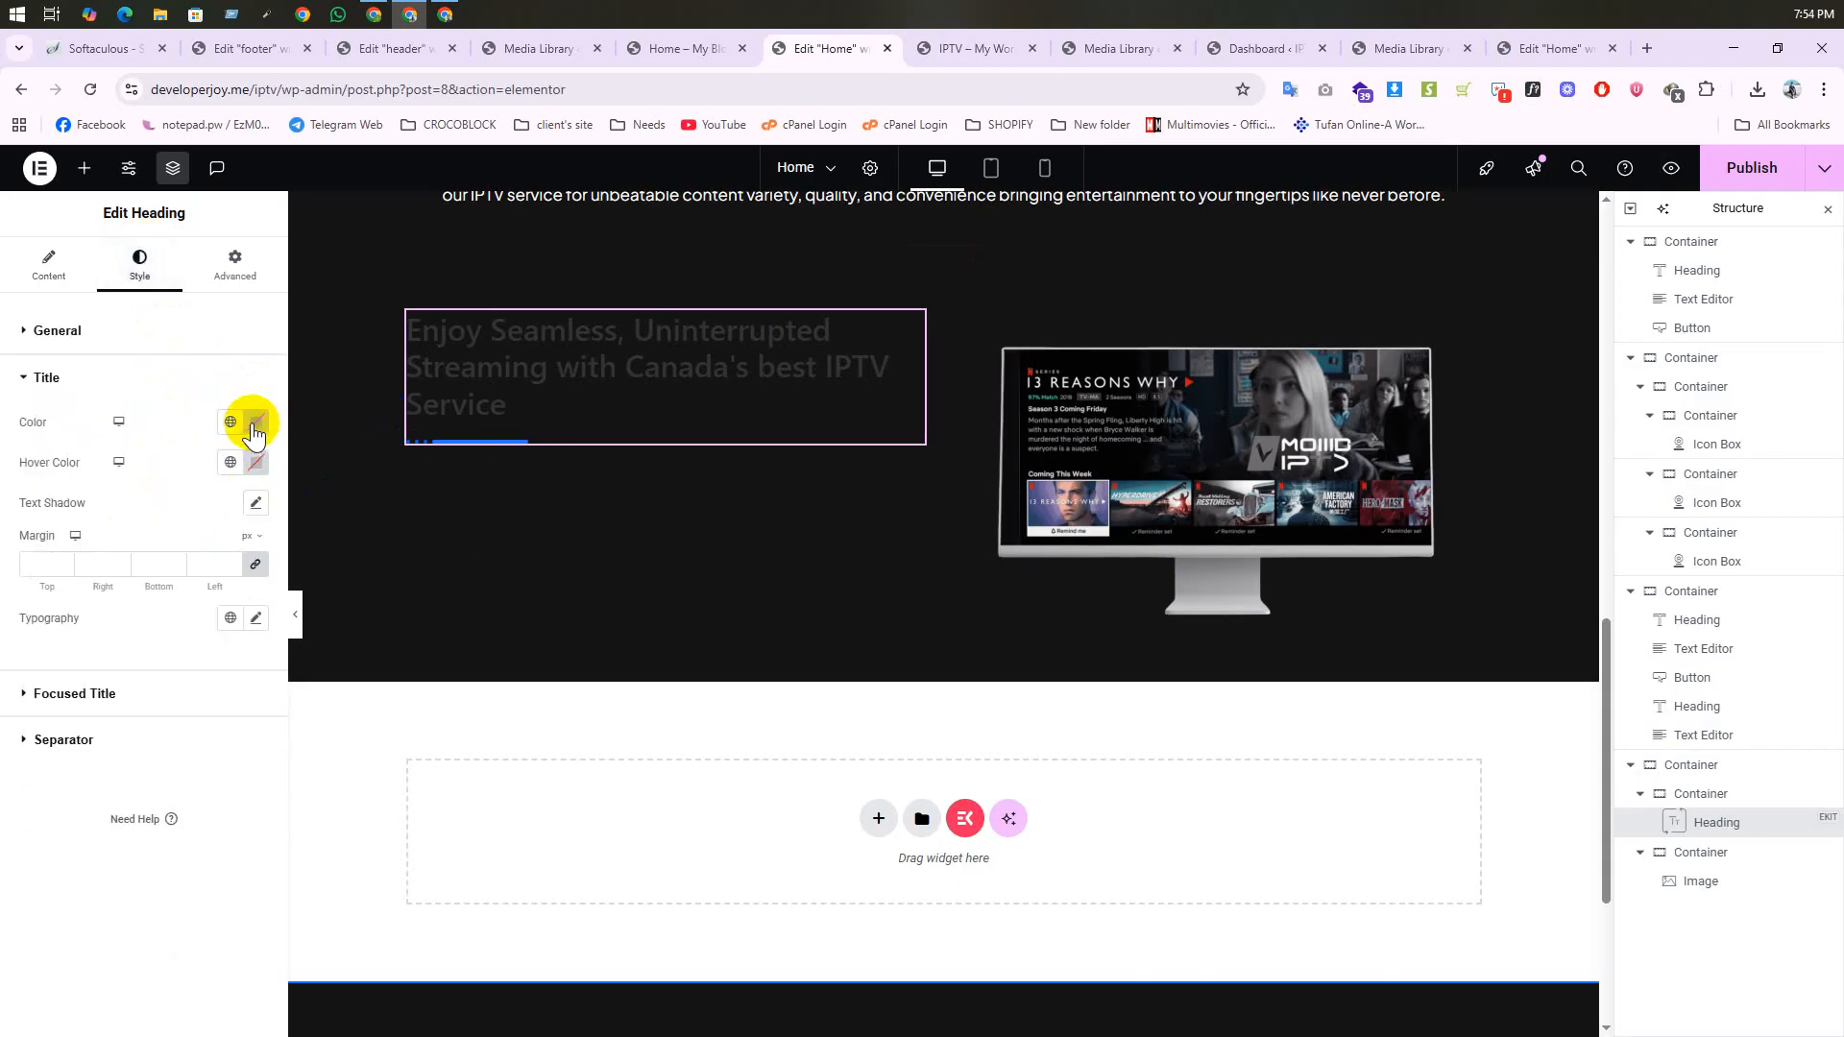
pyautogui.click(254, 424)
pyautogui.moveTo(238, 538); pyautogui.dragTo(49, 480)
pyautogui.click(144, 371)
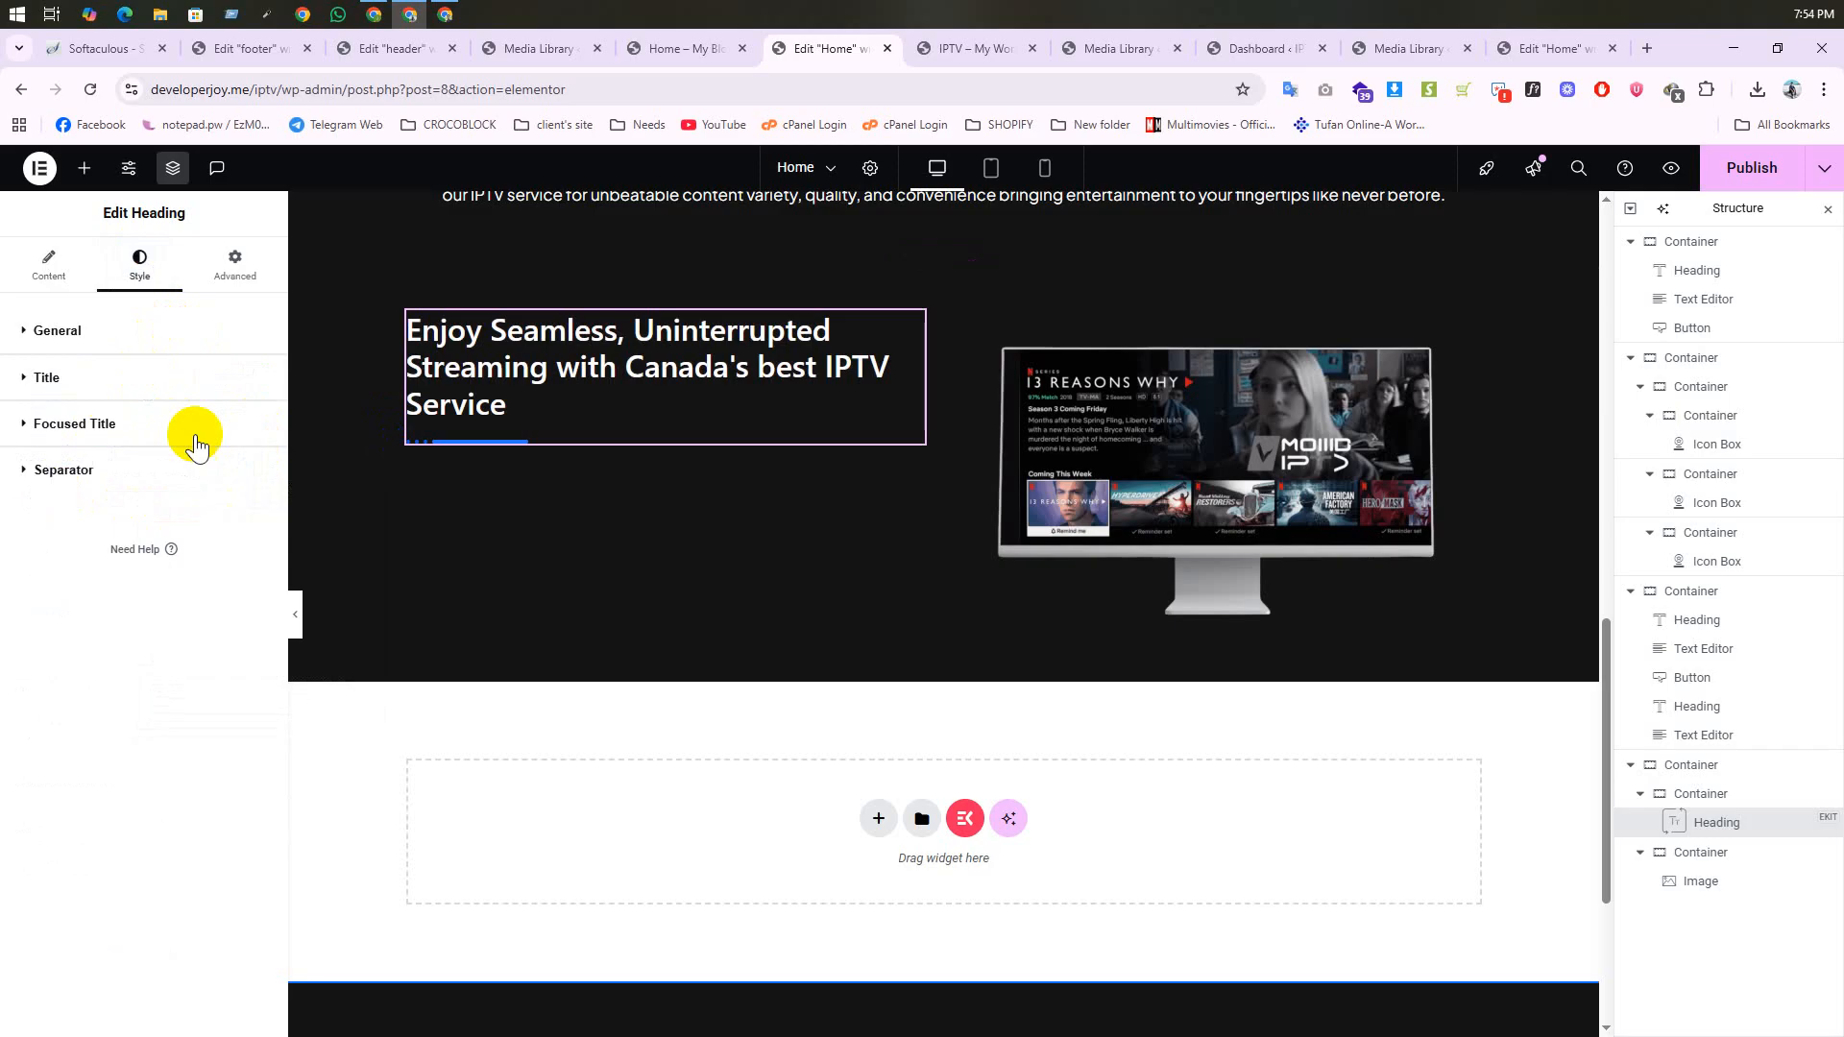
# Step: Set the heading title's font family to Plus Jakarta Sans using the copied name
pyautogui.click(187, 384)
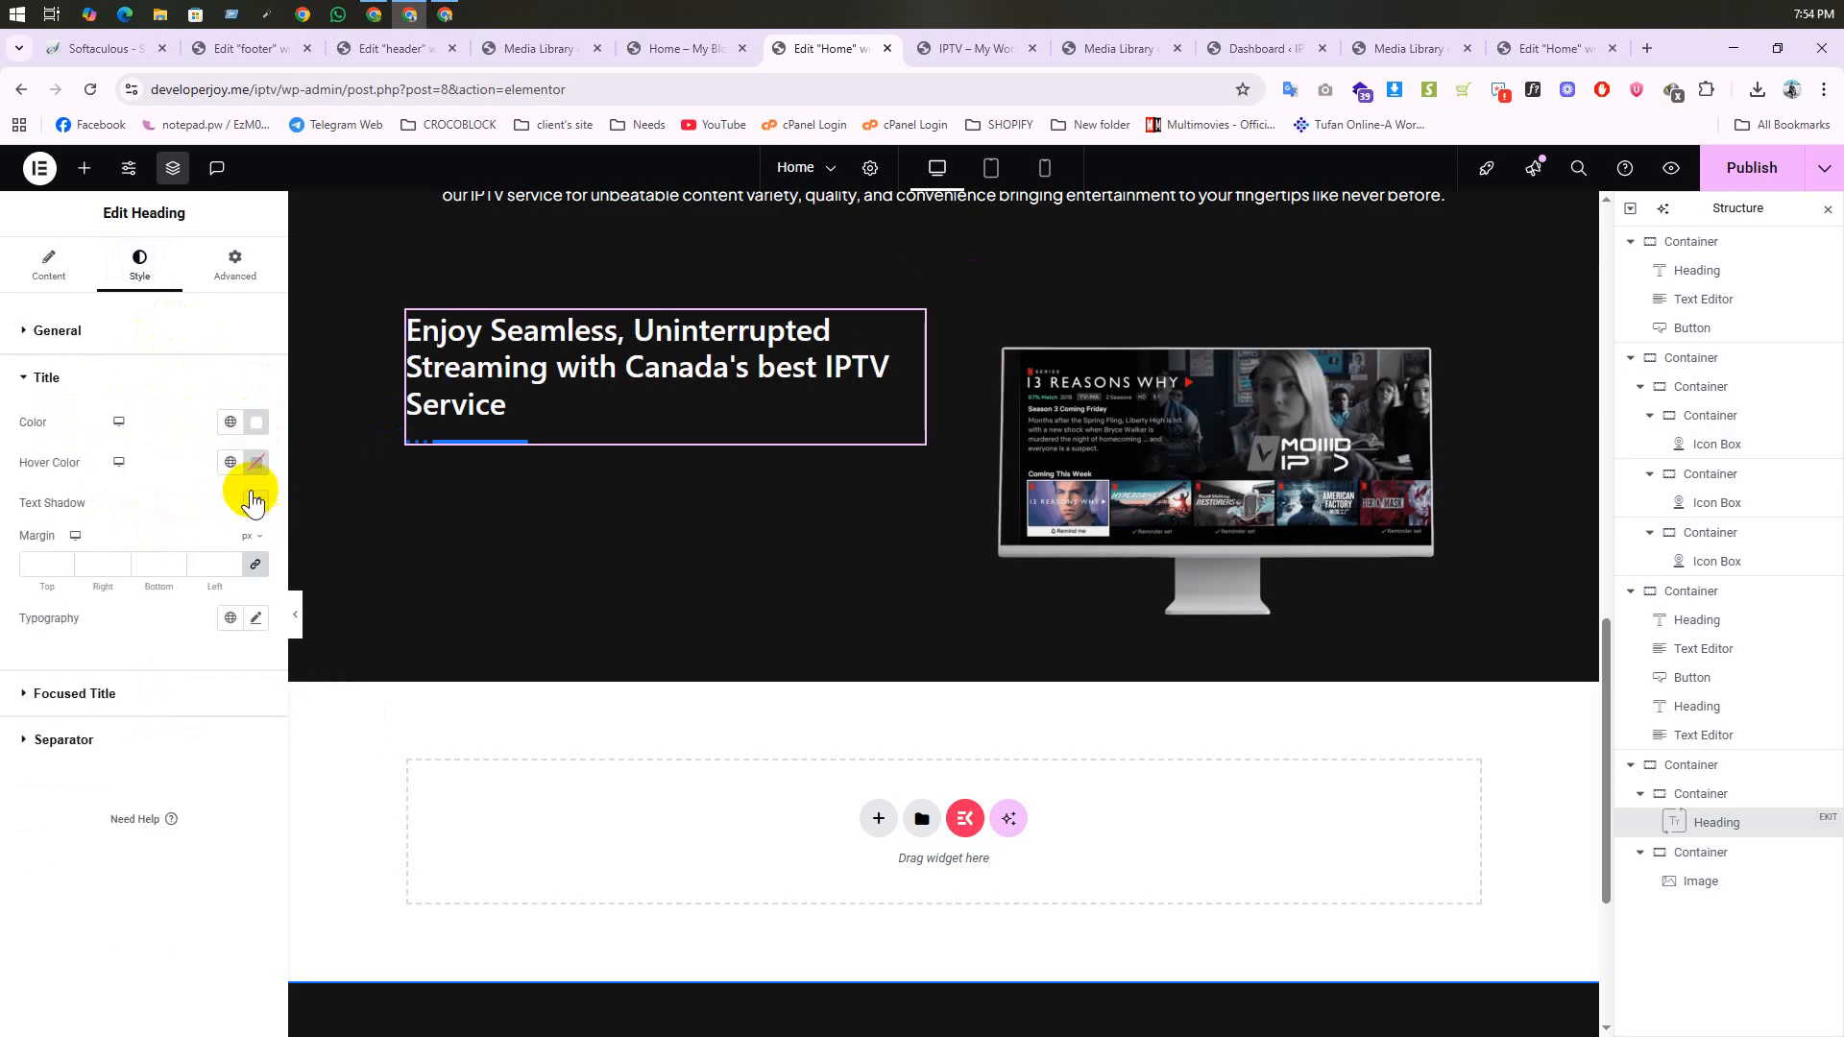
pyautogui.click(255, 504)
pyautogui.click(235, 508)
pyautogui.click(257, 620)
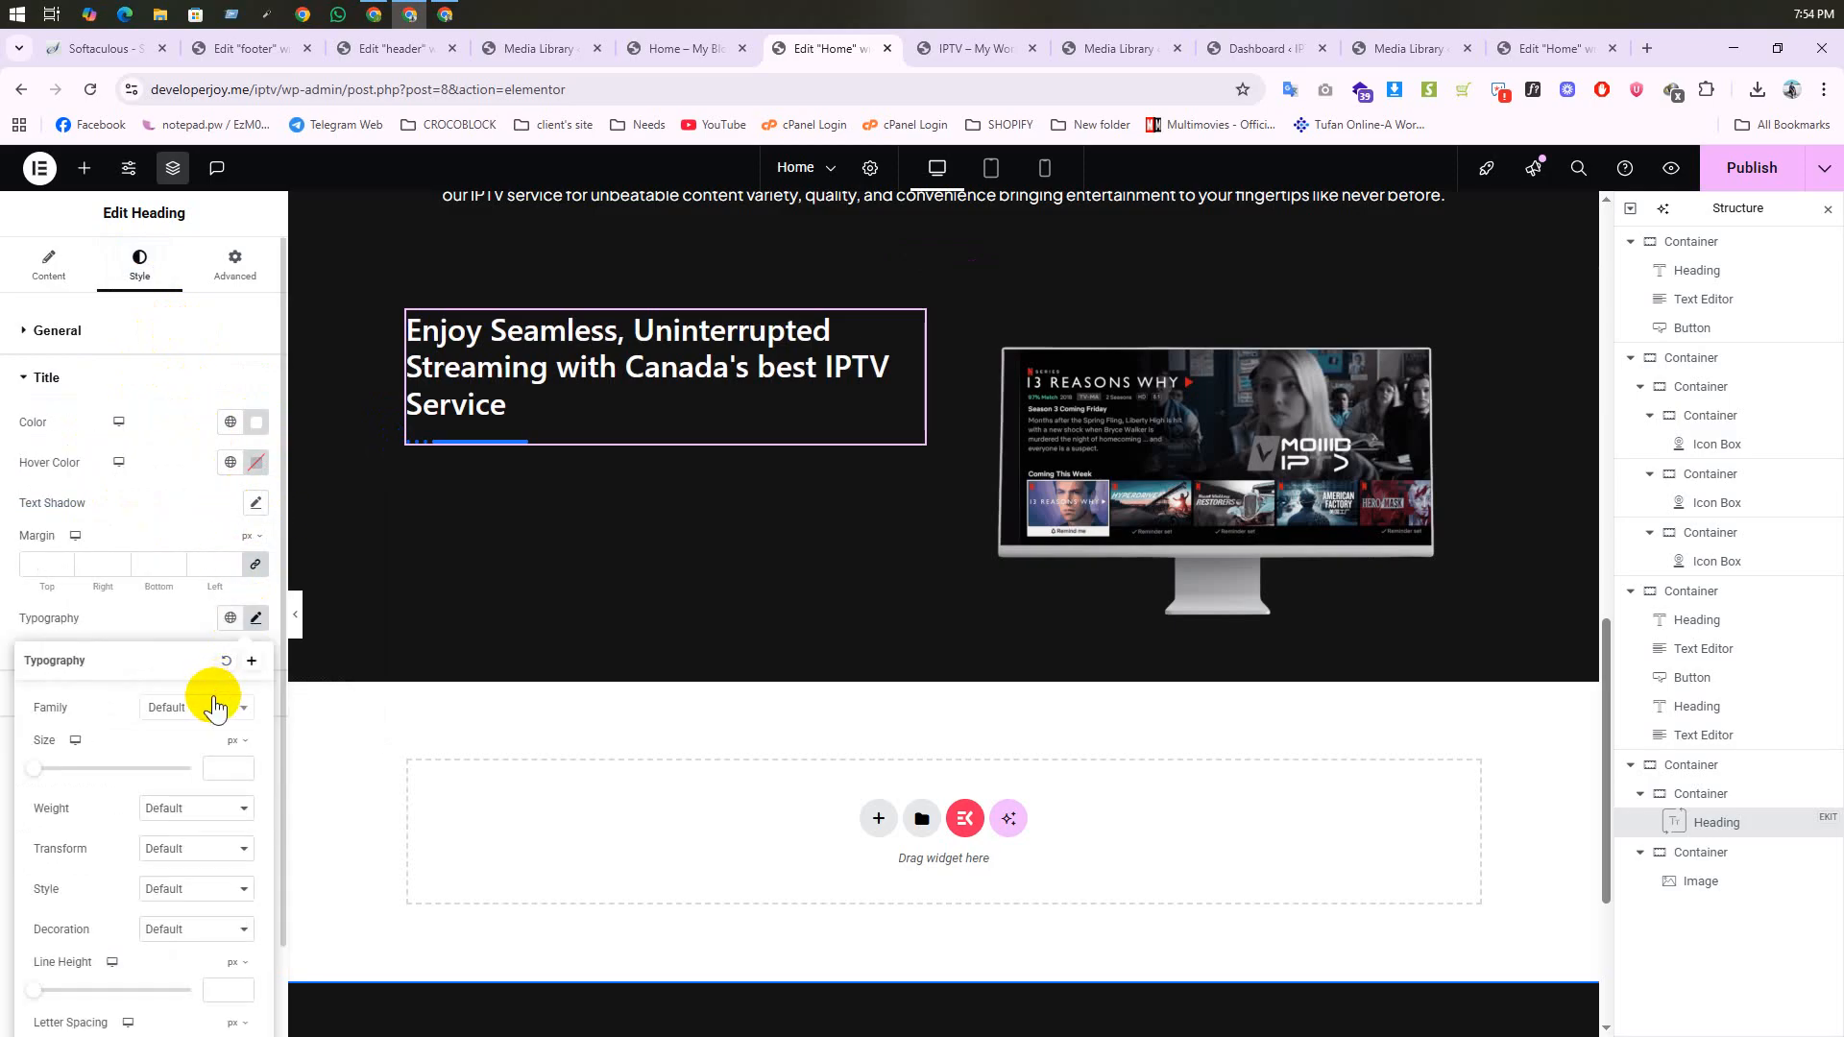
pyautogui.click(213, 708)
pyautogui.press('super+v')
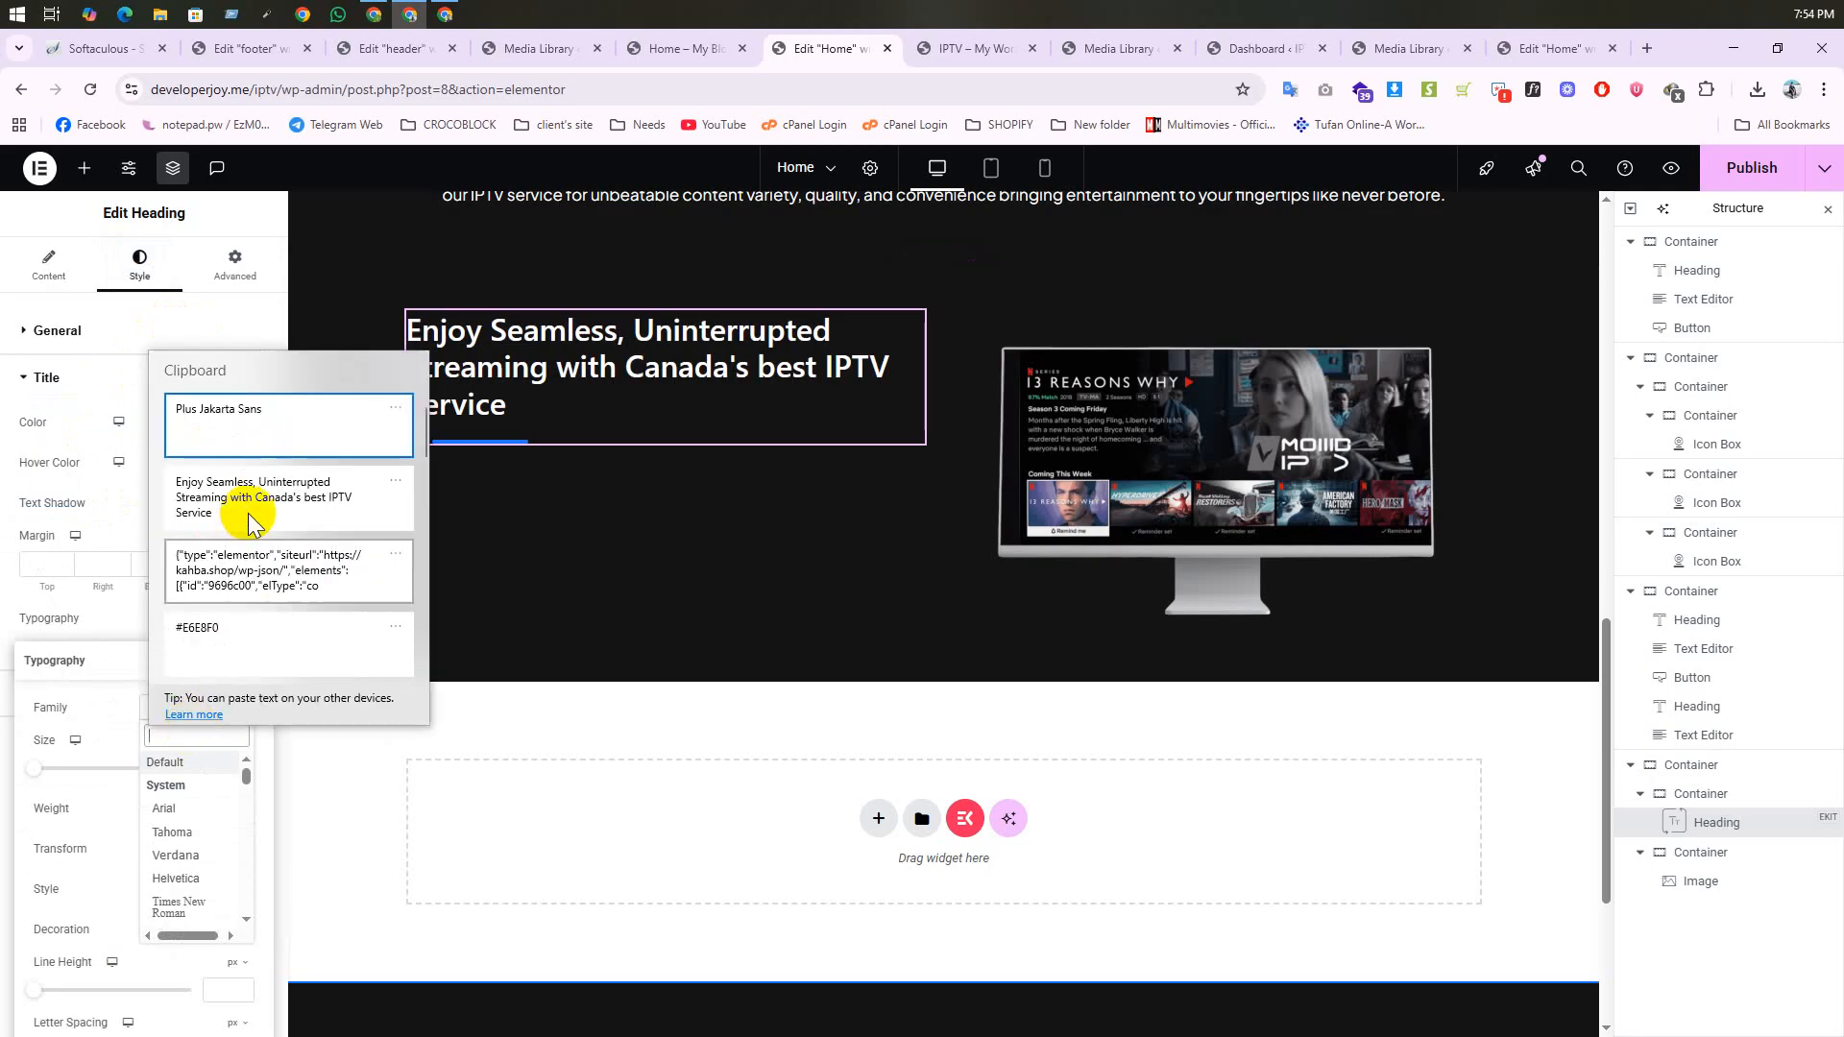
pyautogui.click(259, 432)
pyautogui.click(202, 785)
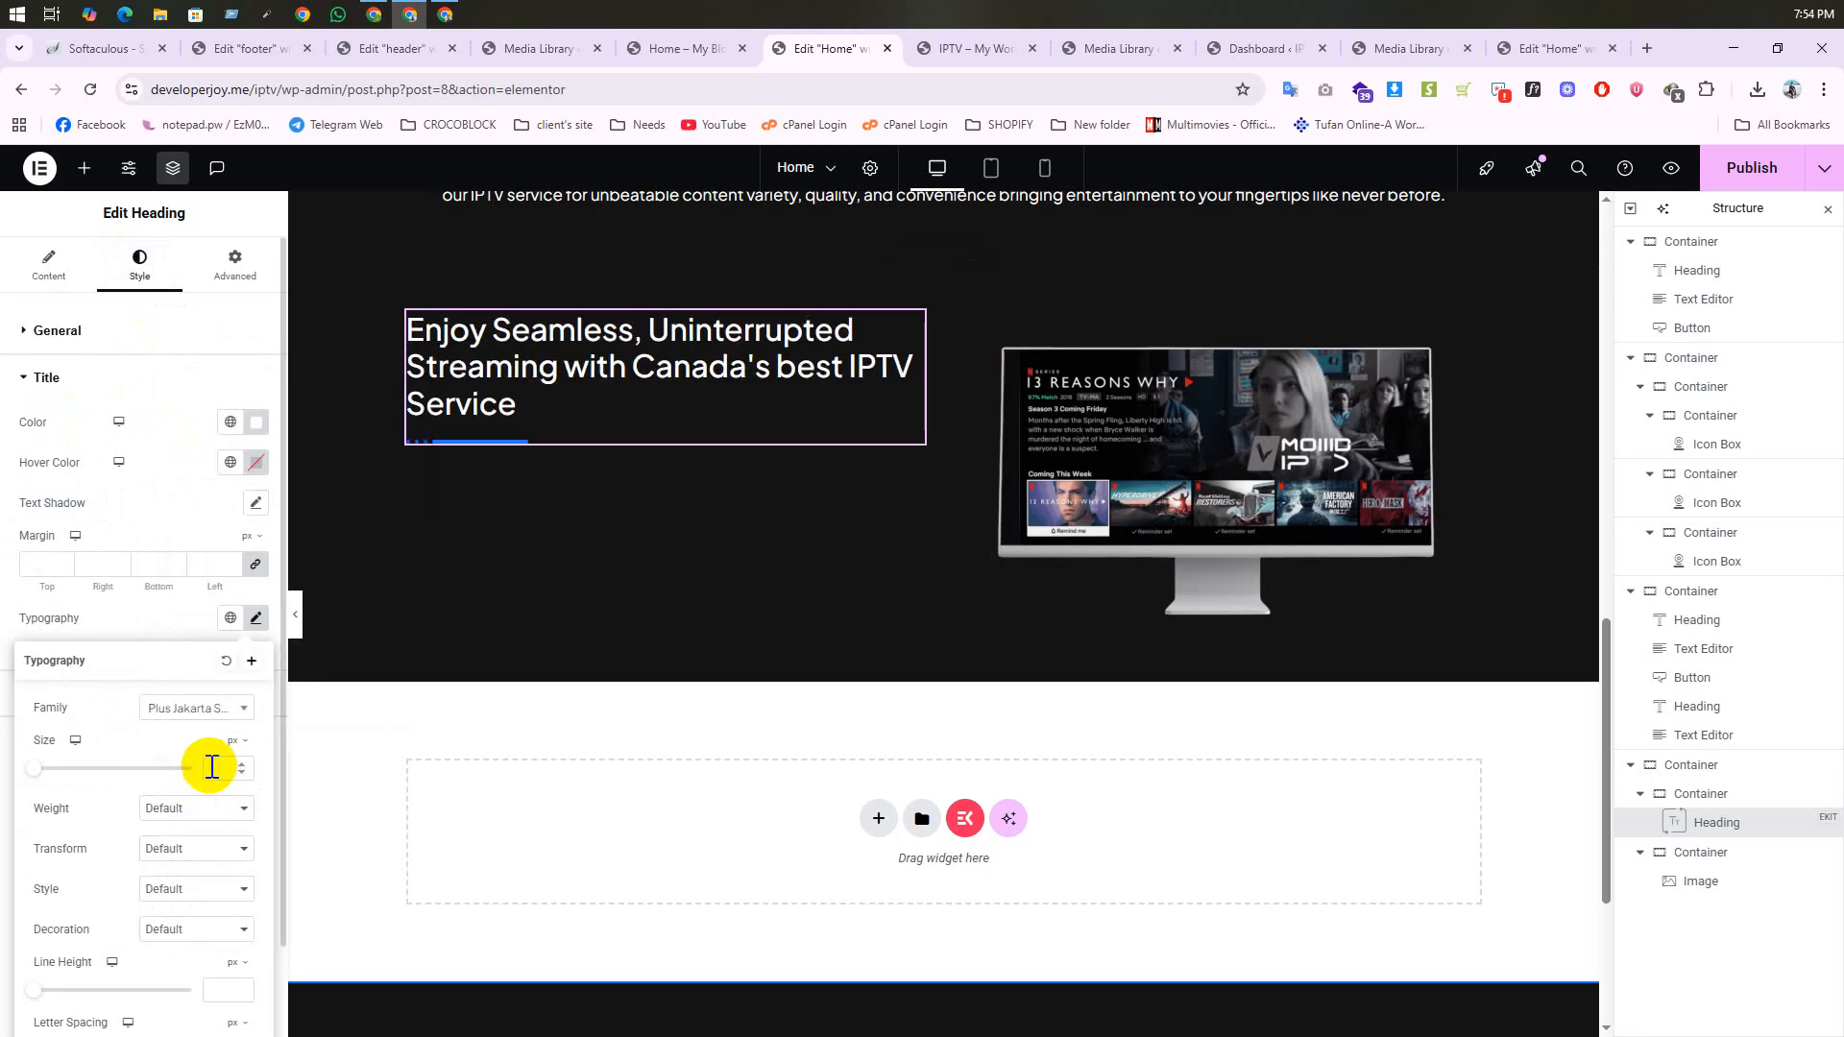
# Step: Set the heading title's font size to 20 px, line height to 32 px and weight to 700 (Bold)
pyautogui.click(214, 766)
pyautogui.write('20')
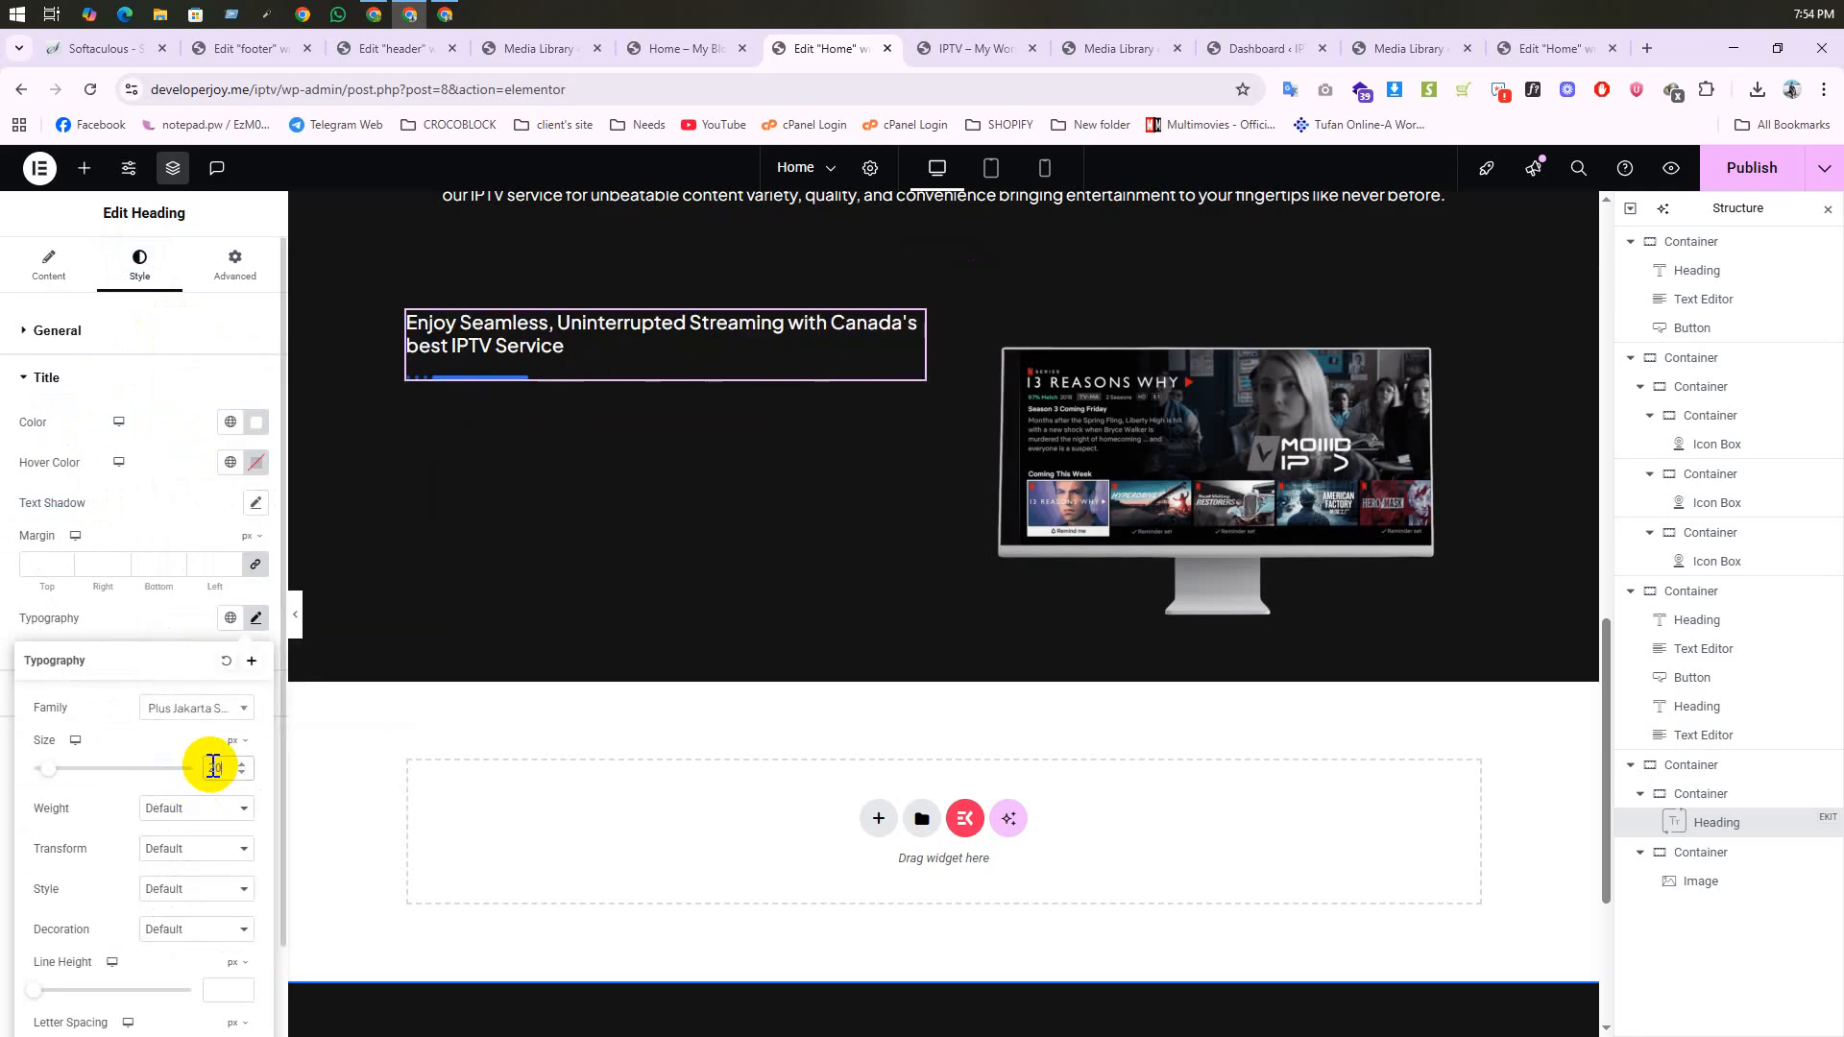
pyautogui.scroll(-1, 219, 933)
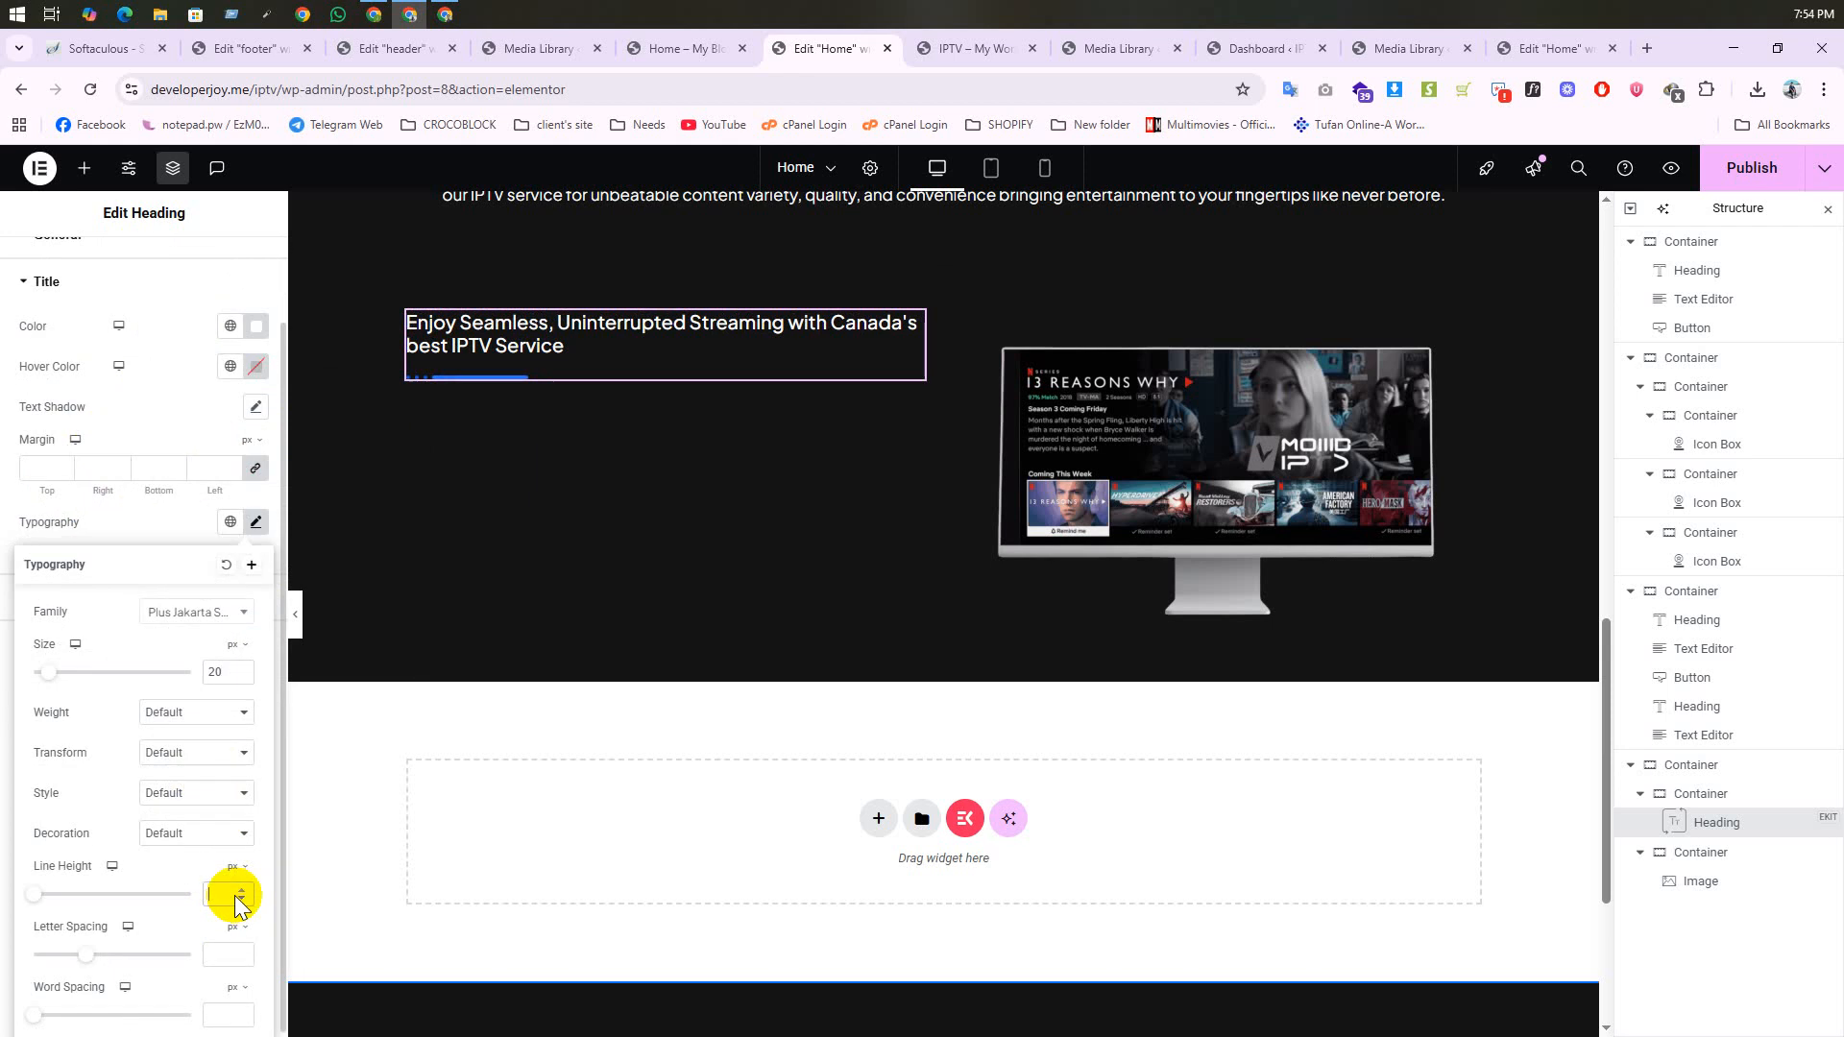
pyautogui.write('32')
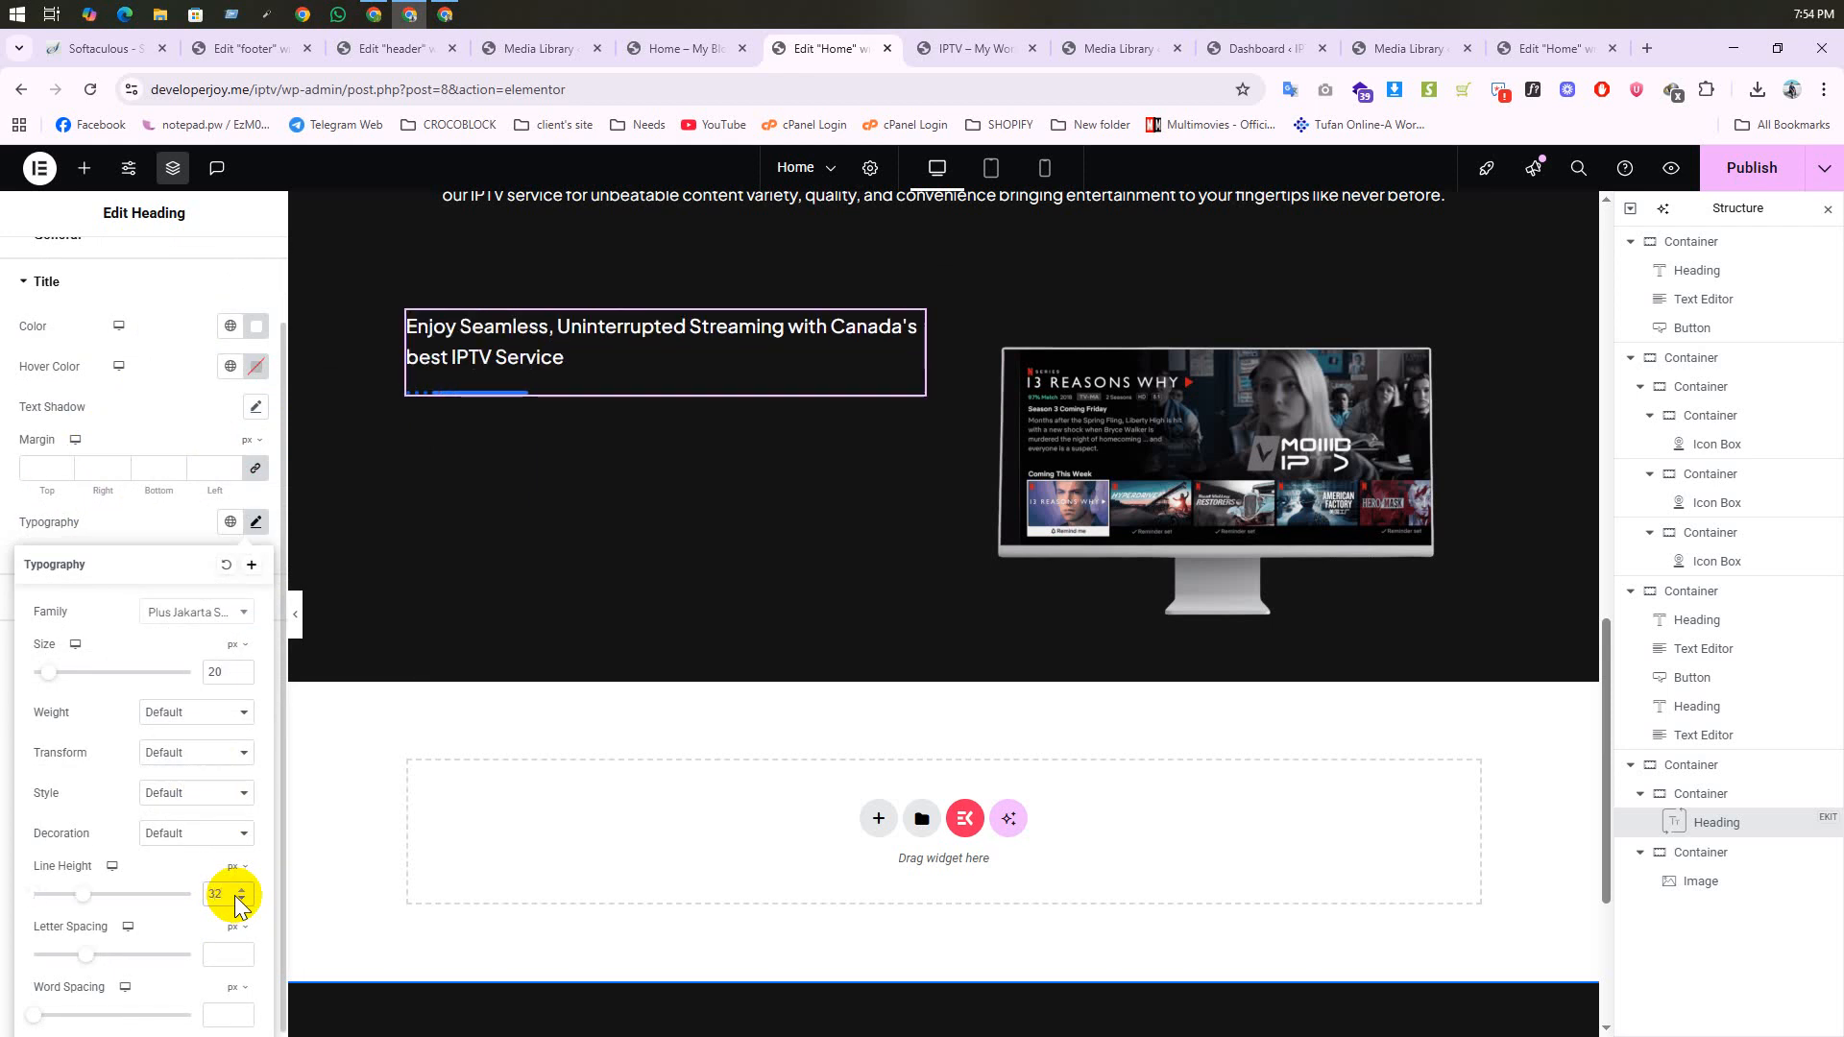
pyautogui.click(186, 714)
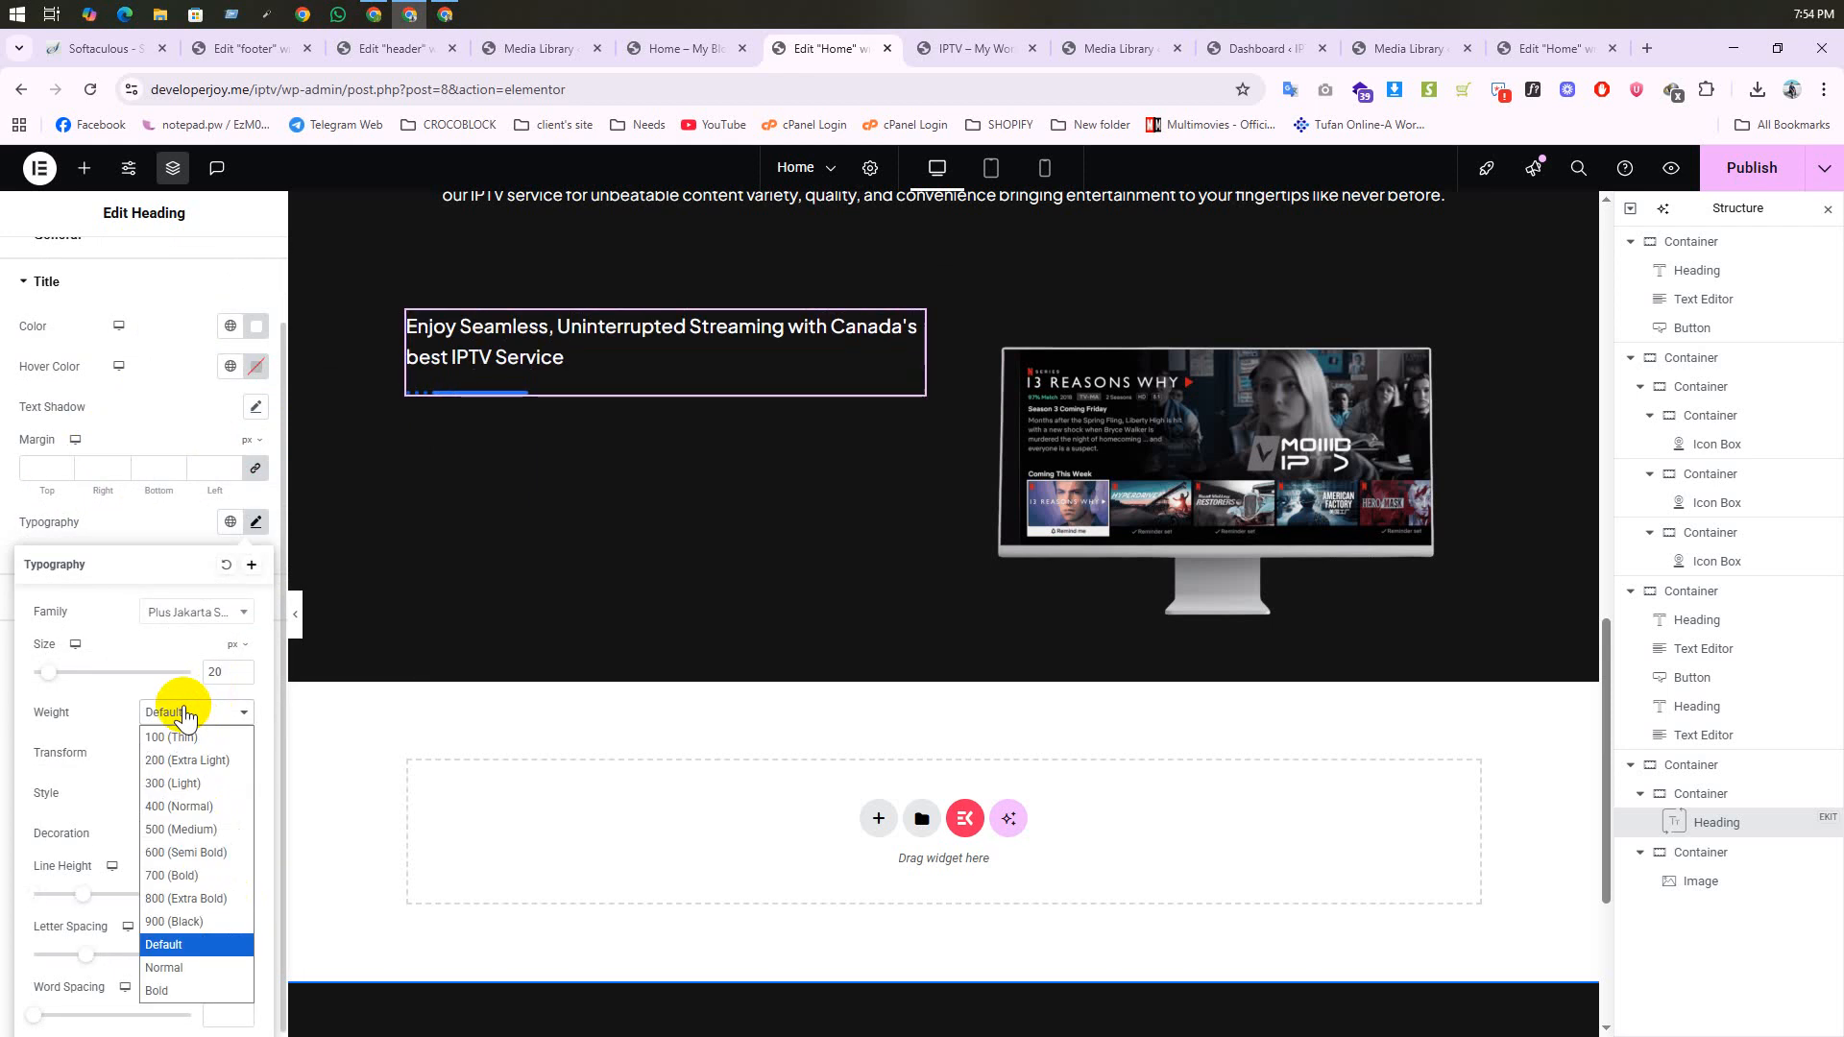
pyautogui.click(172, 877)
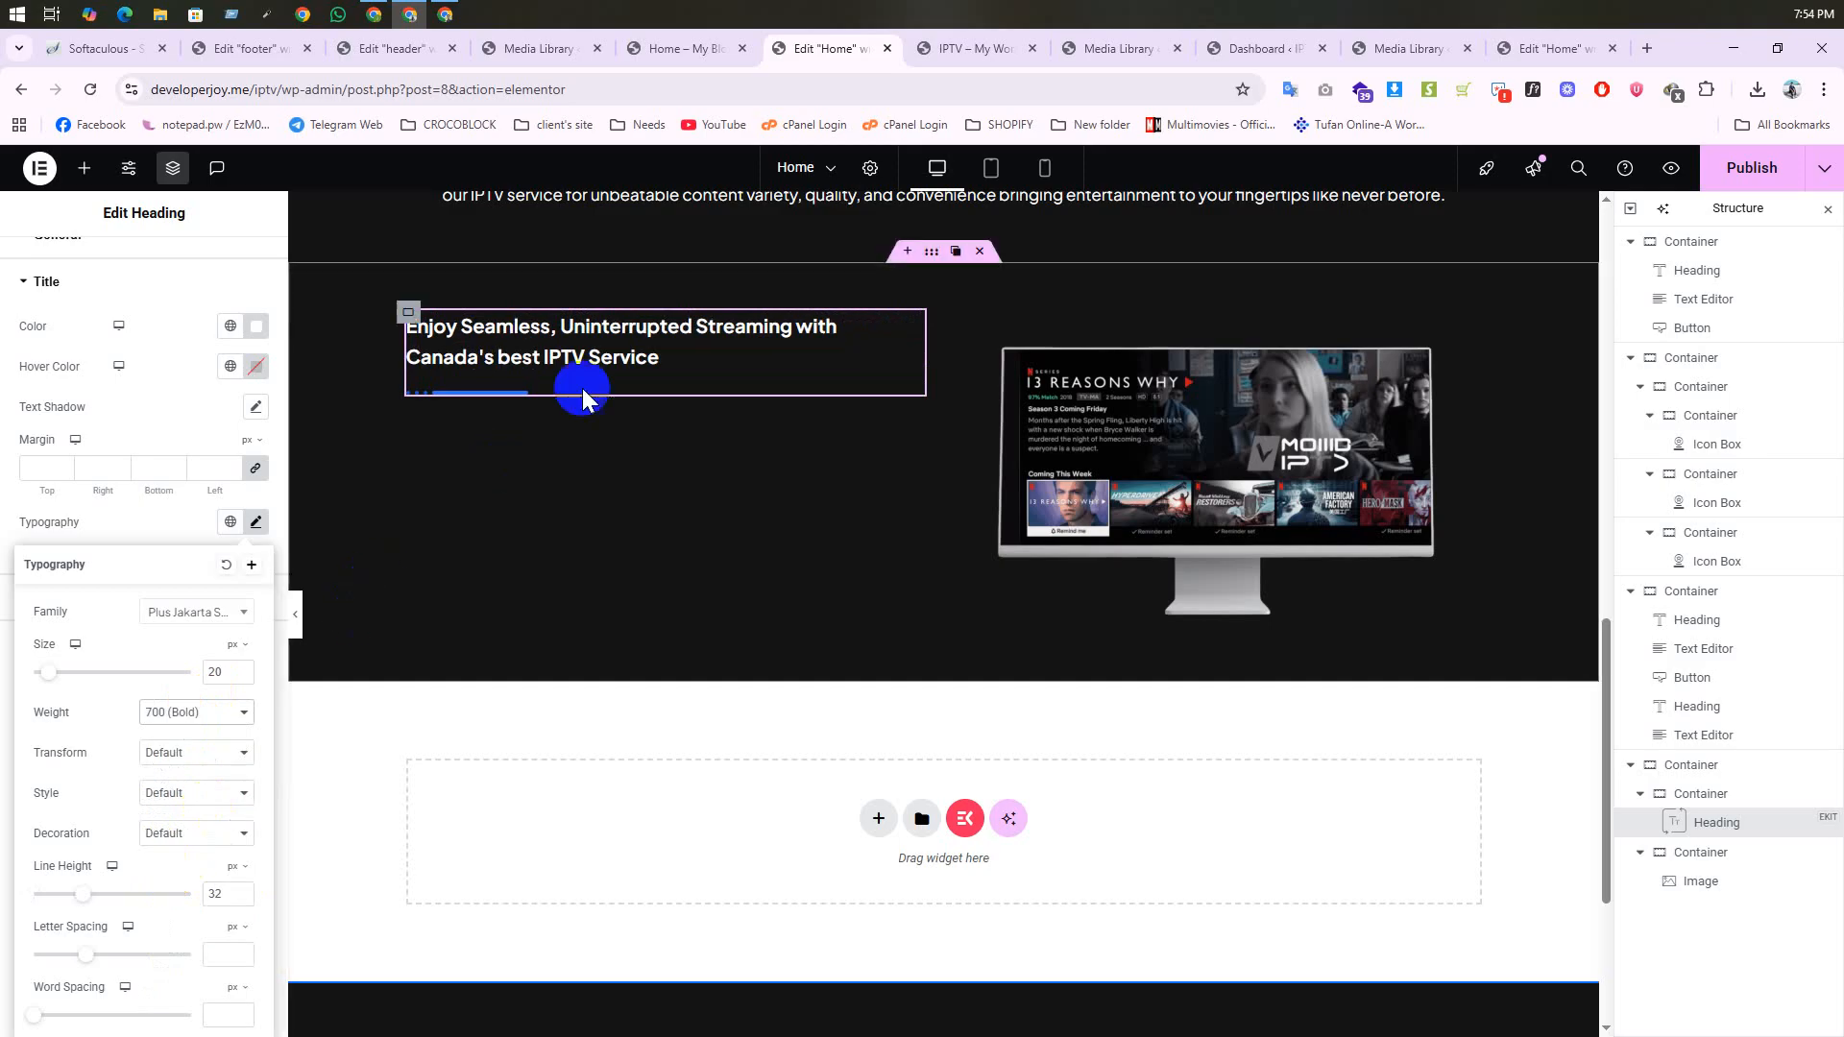
pyautogui.click(255, 522)
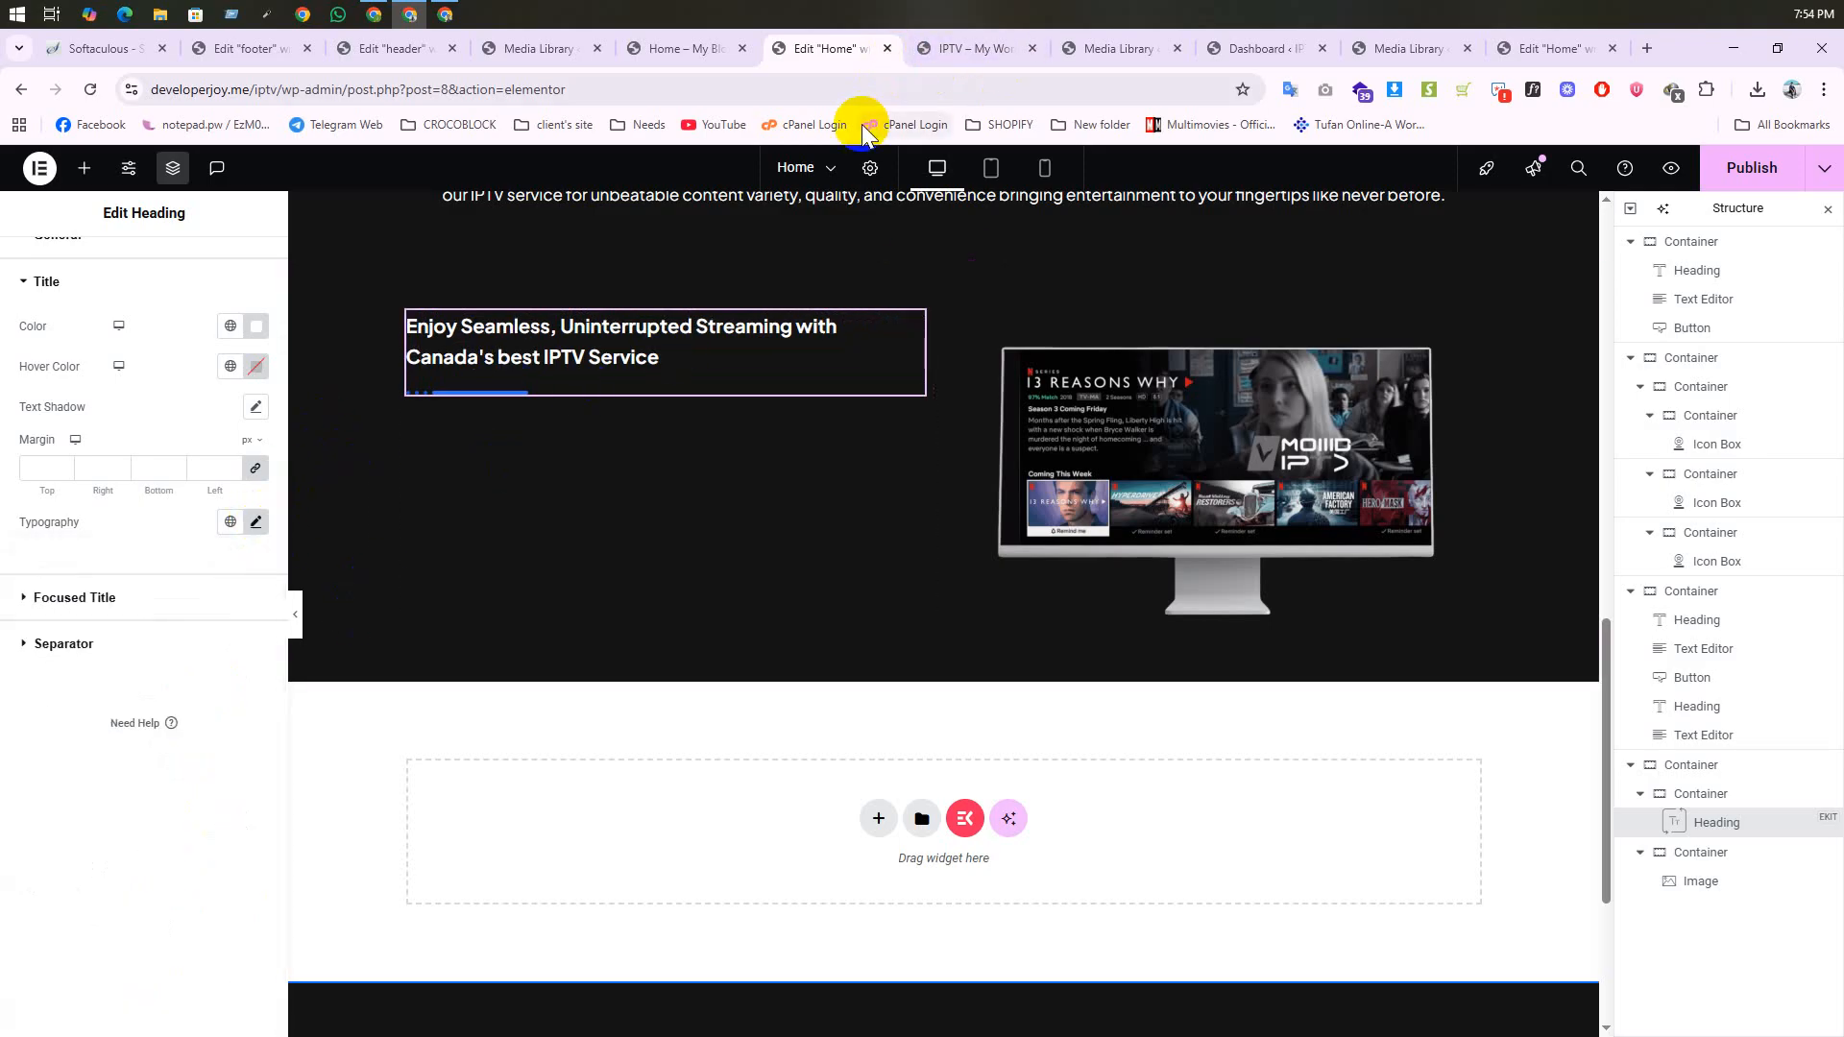
# Step: Exit WhatFont on the reference site, then add a Text Editor widget below the heading in the first column
pyautogui.click(83, 168)
pyautogui.click(960, 50)
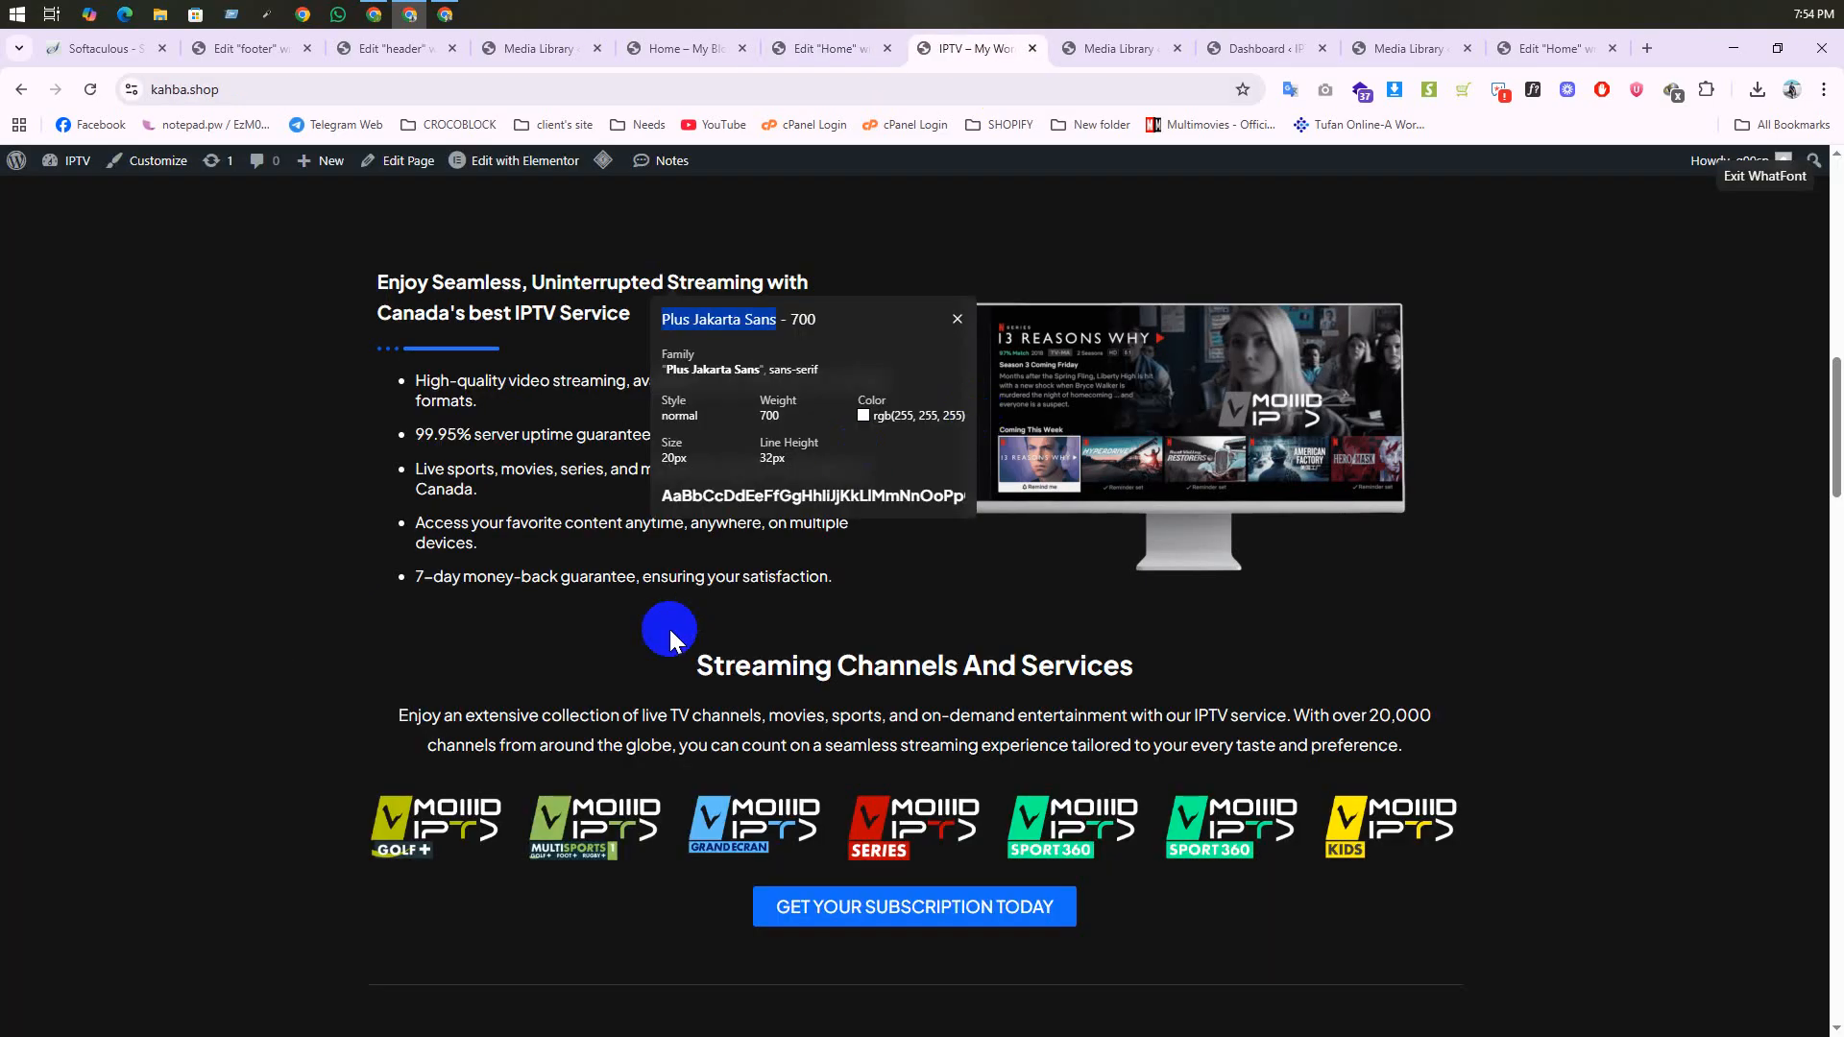
pyautogui.click(1772, 176)
pyautogui.click(867, 43)
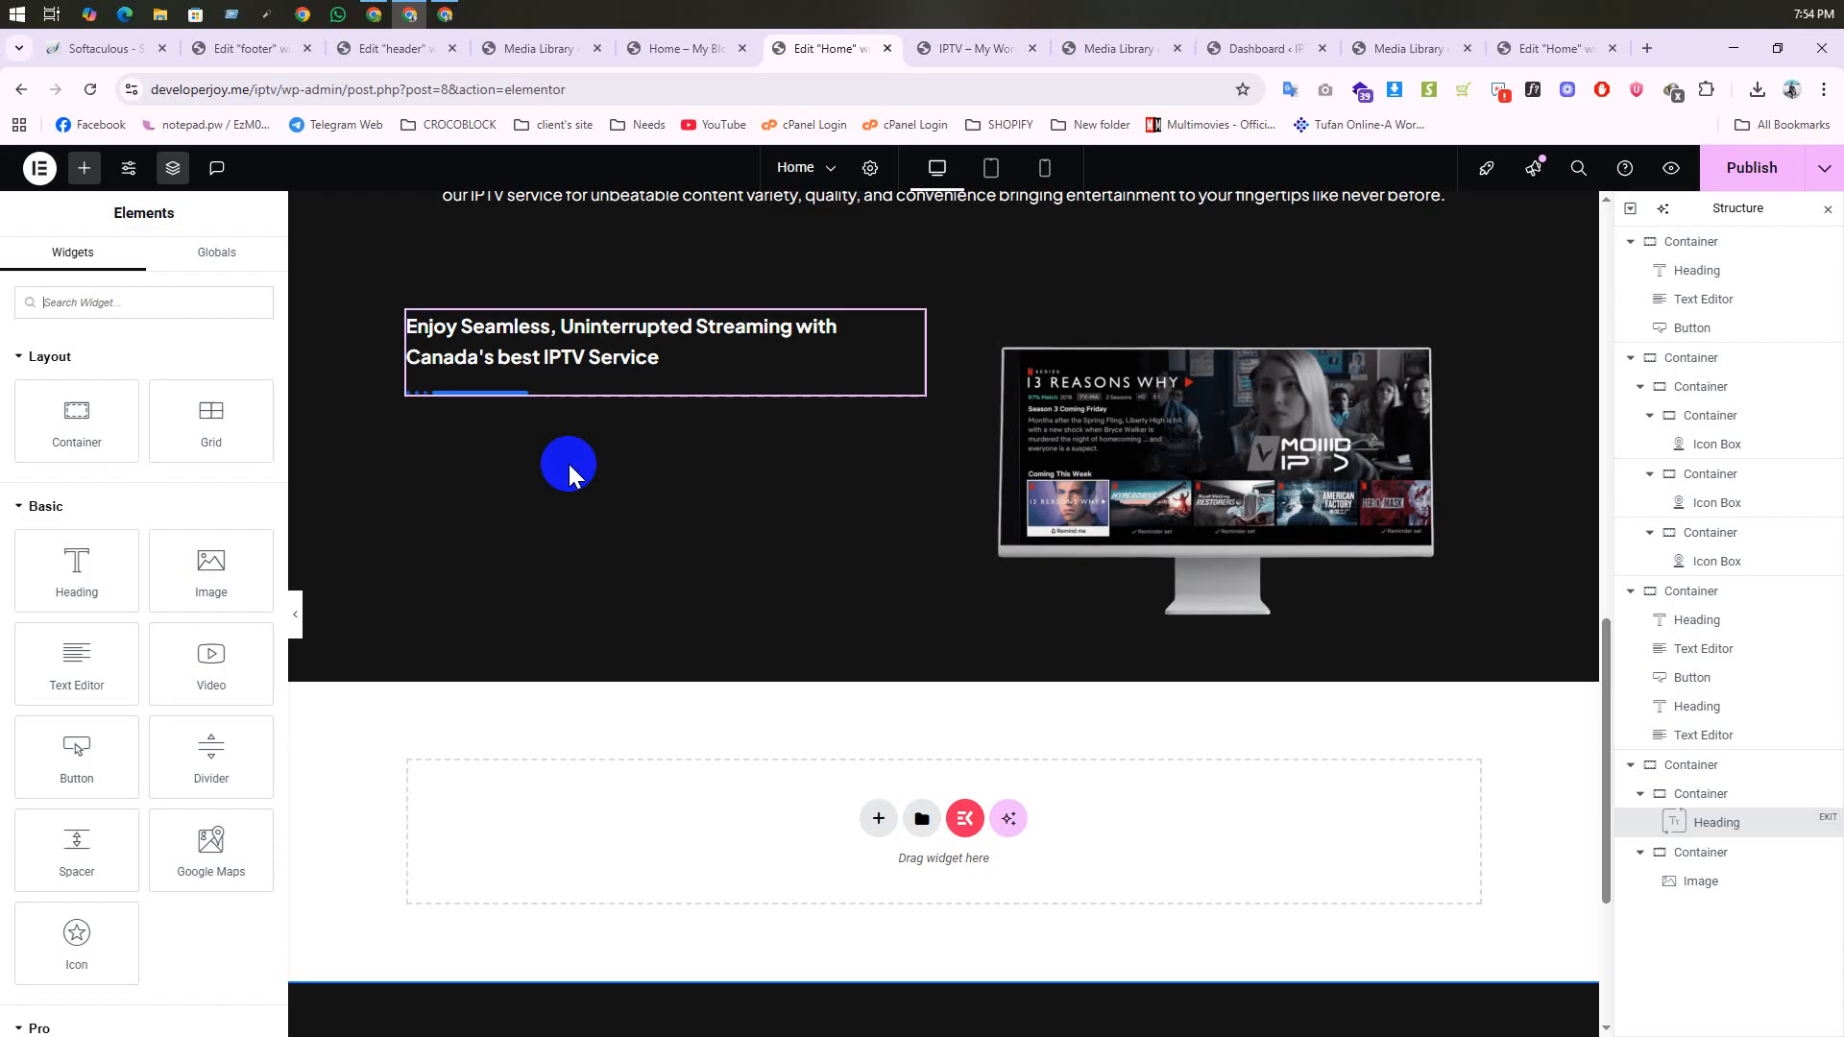
pyautogui.moveTo(77, 667); pyautogui.dragTo(638, 436)
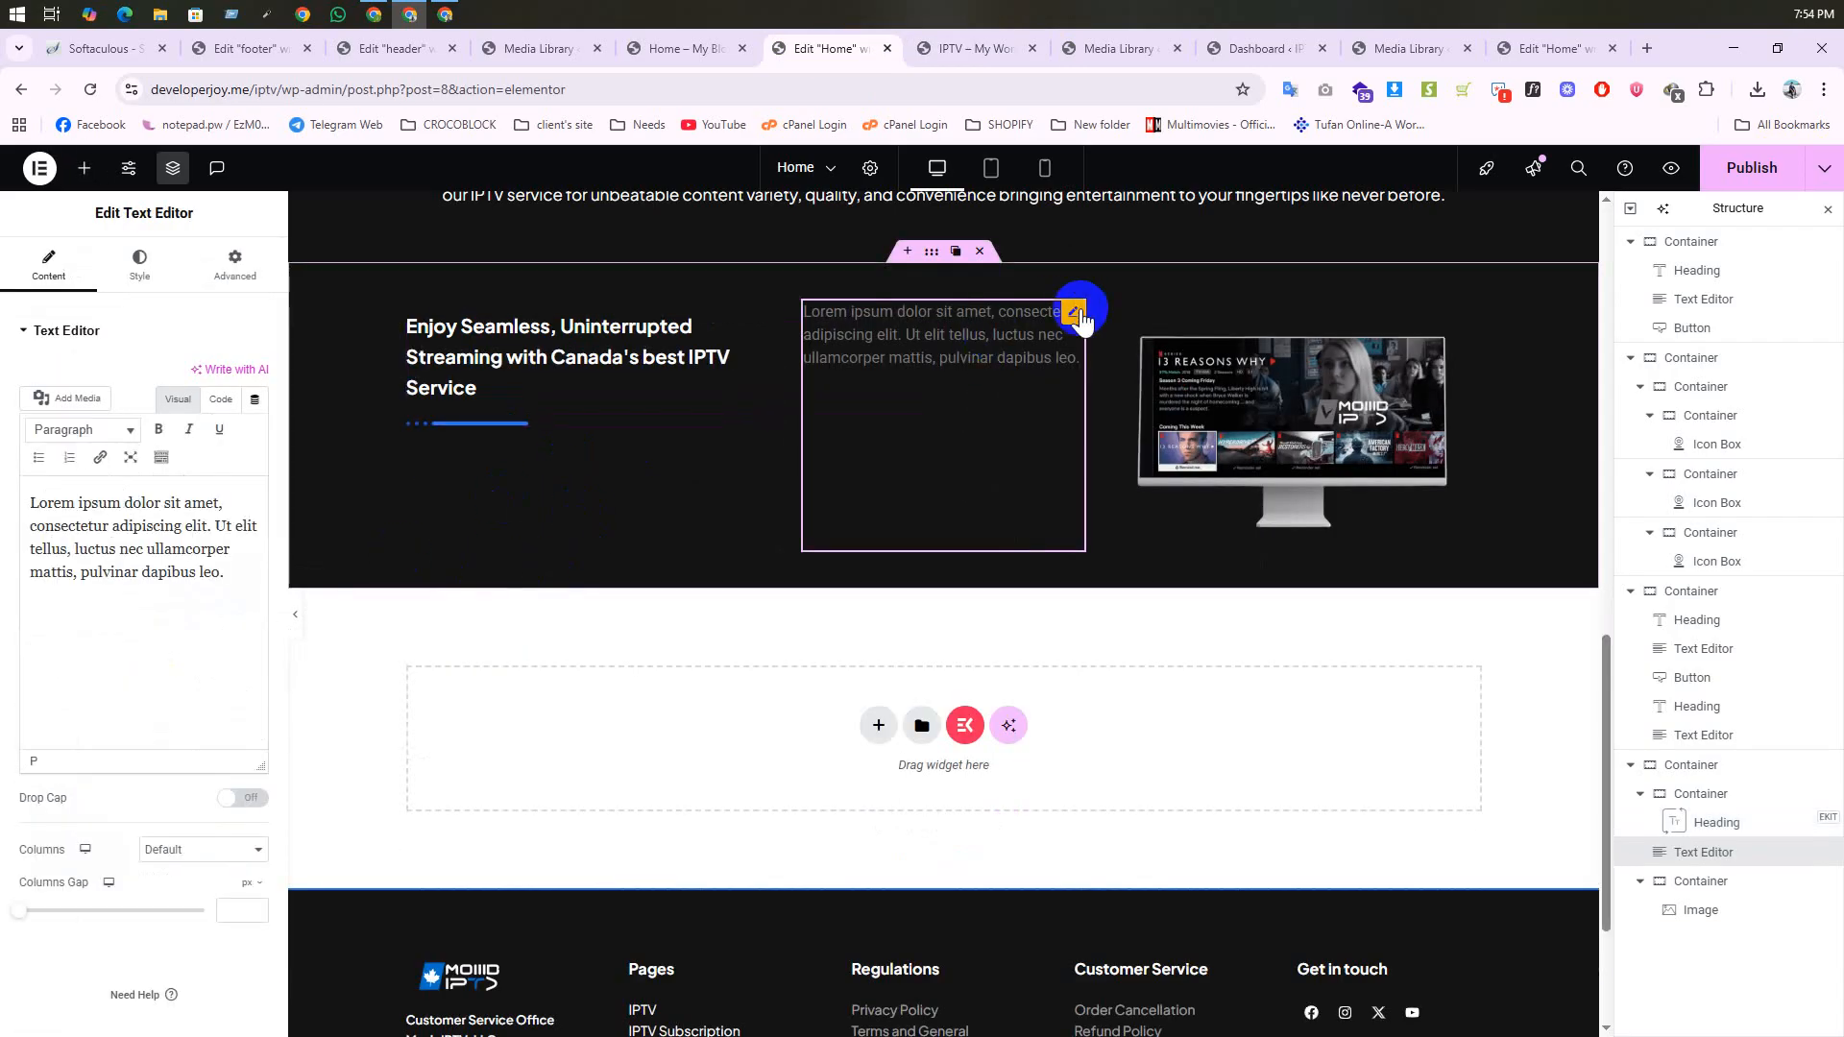
pyautogui.moveTo(1081, 317); pyautogui.dragTo(499, 416)
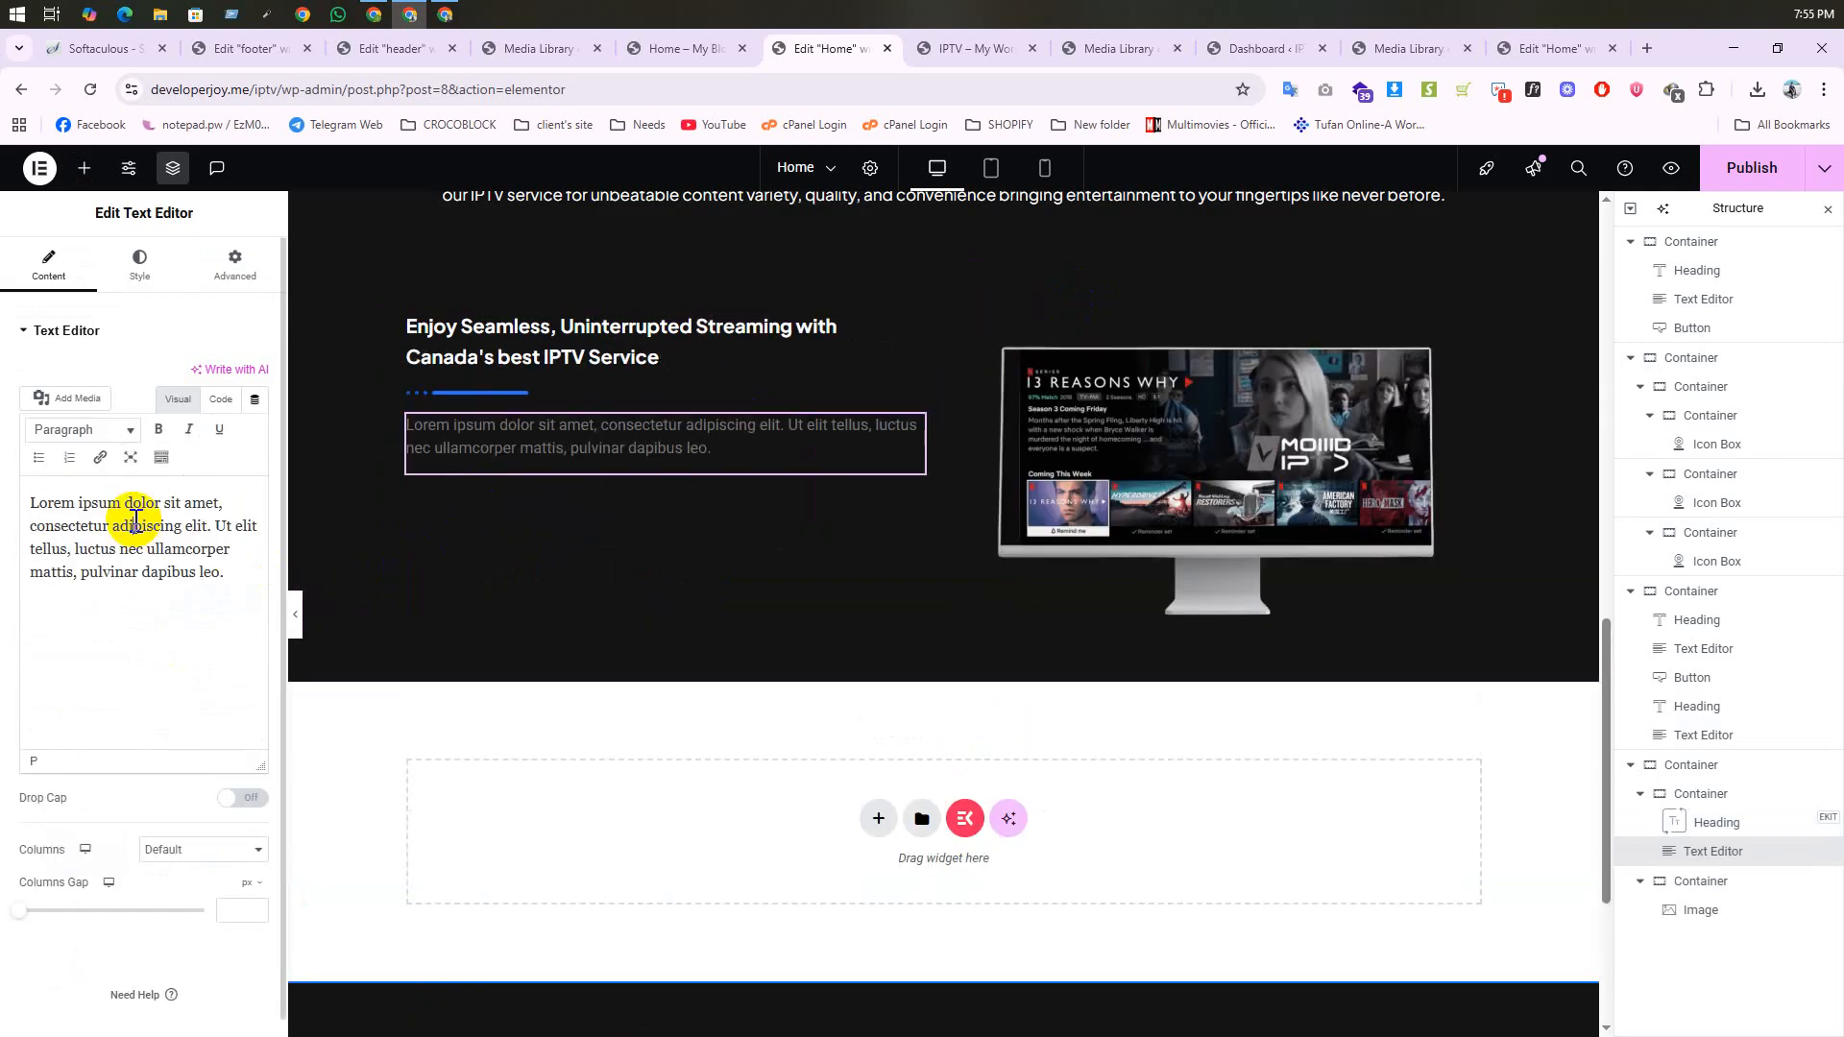
# Step: Replace the Text Editor placeholder with the bulleted feature list running from "High-quality video streaming" to "7-day money-back guarantee, ensuring your satisfaction."
pyautogui.hotkey('ctrl', 'a')
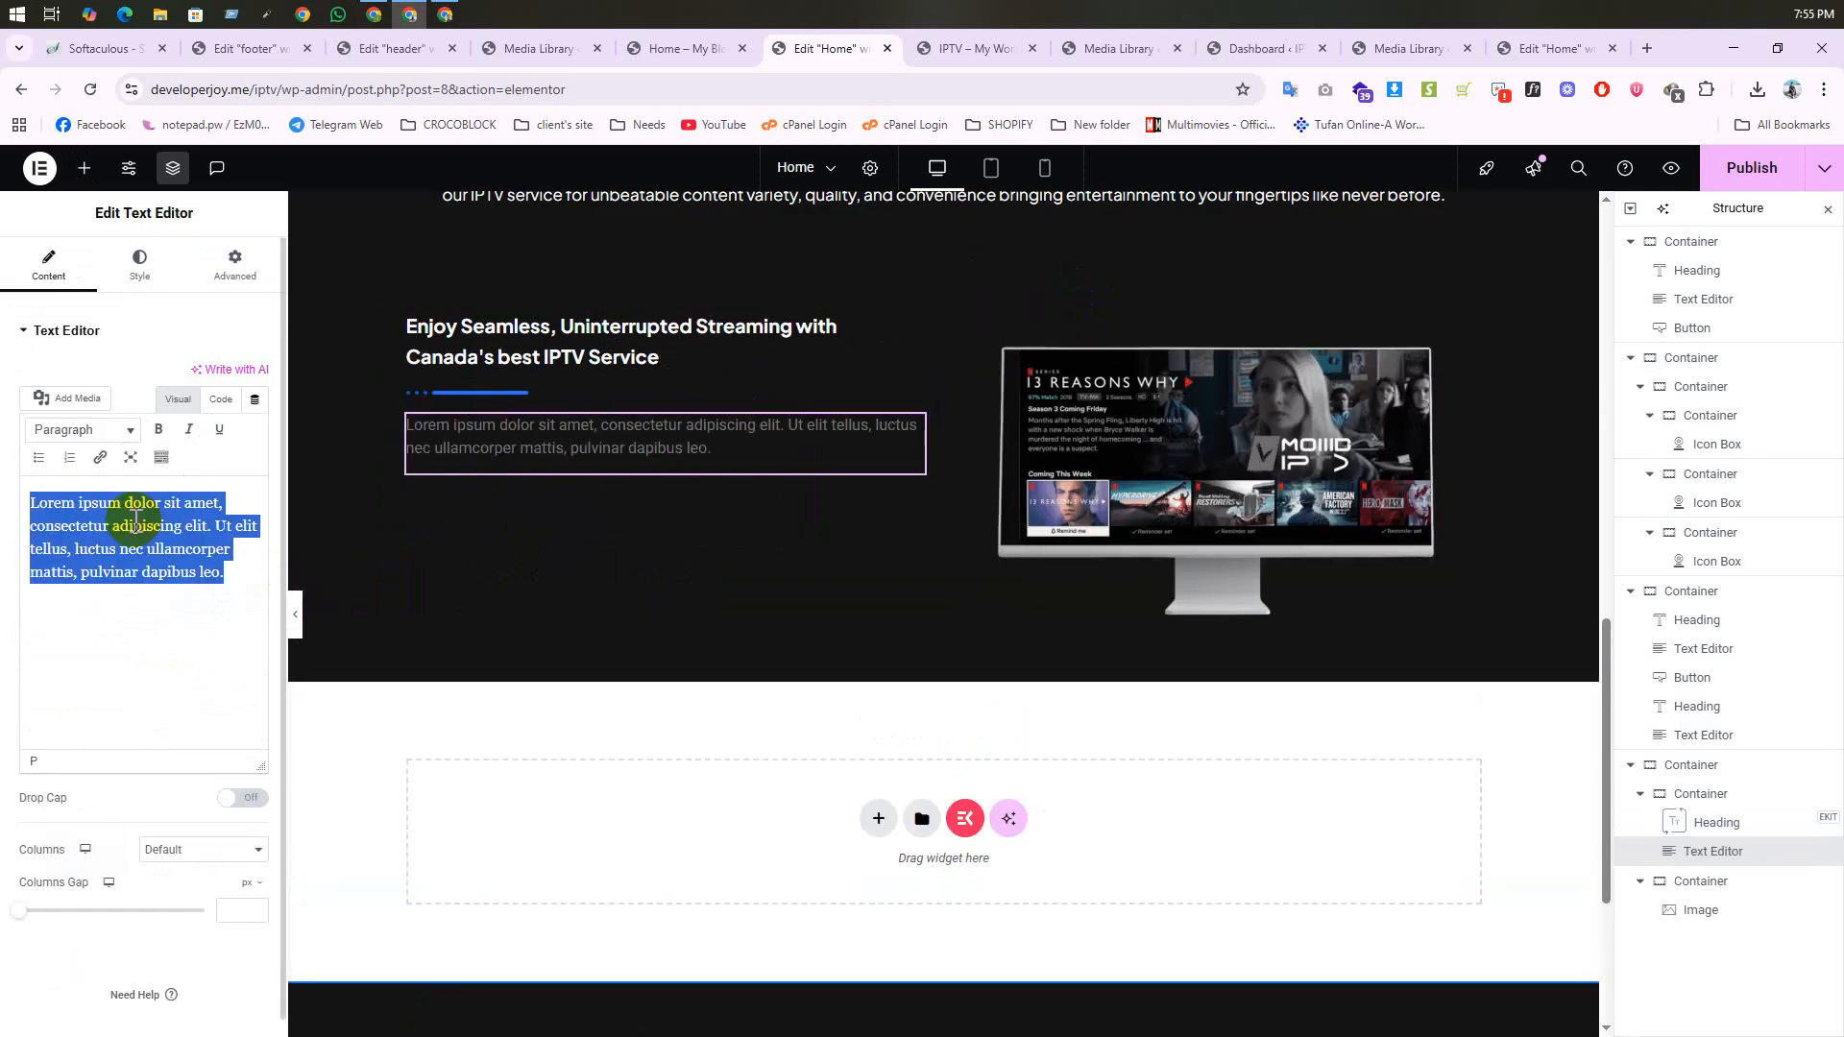
pyautogui.write('High-quality video streaming, available in HD, Ultra HD, 4k, and SD formats. 99.95% server uptime guarantee. Live sports, movies, series, and more from top IPTV providers in Canada. Access your favorite content anytime, anywhere, on multiple devices. 7-day money-back guarantee, ensuring your satisfaction.')
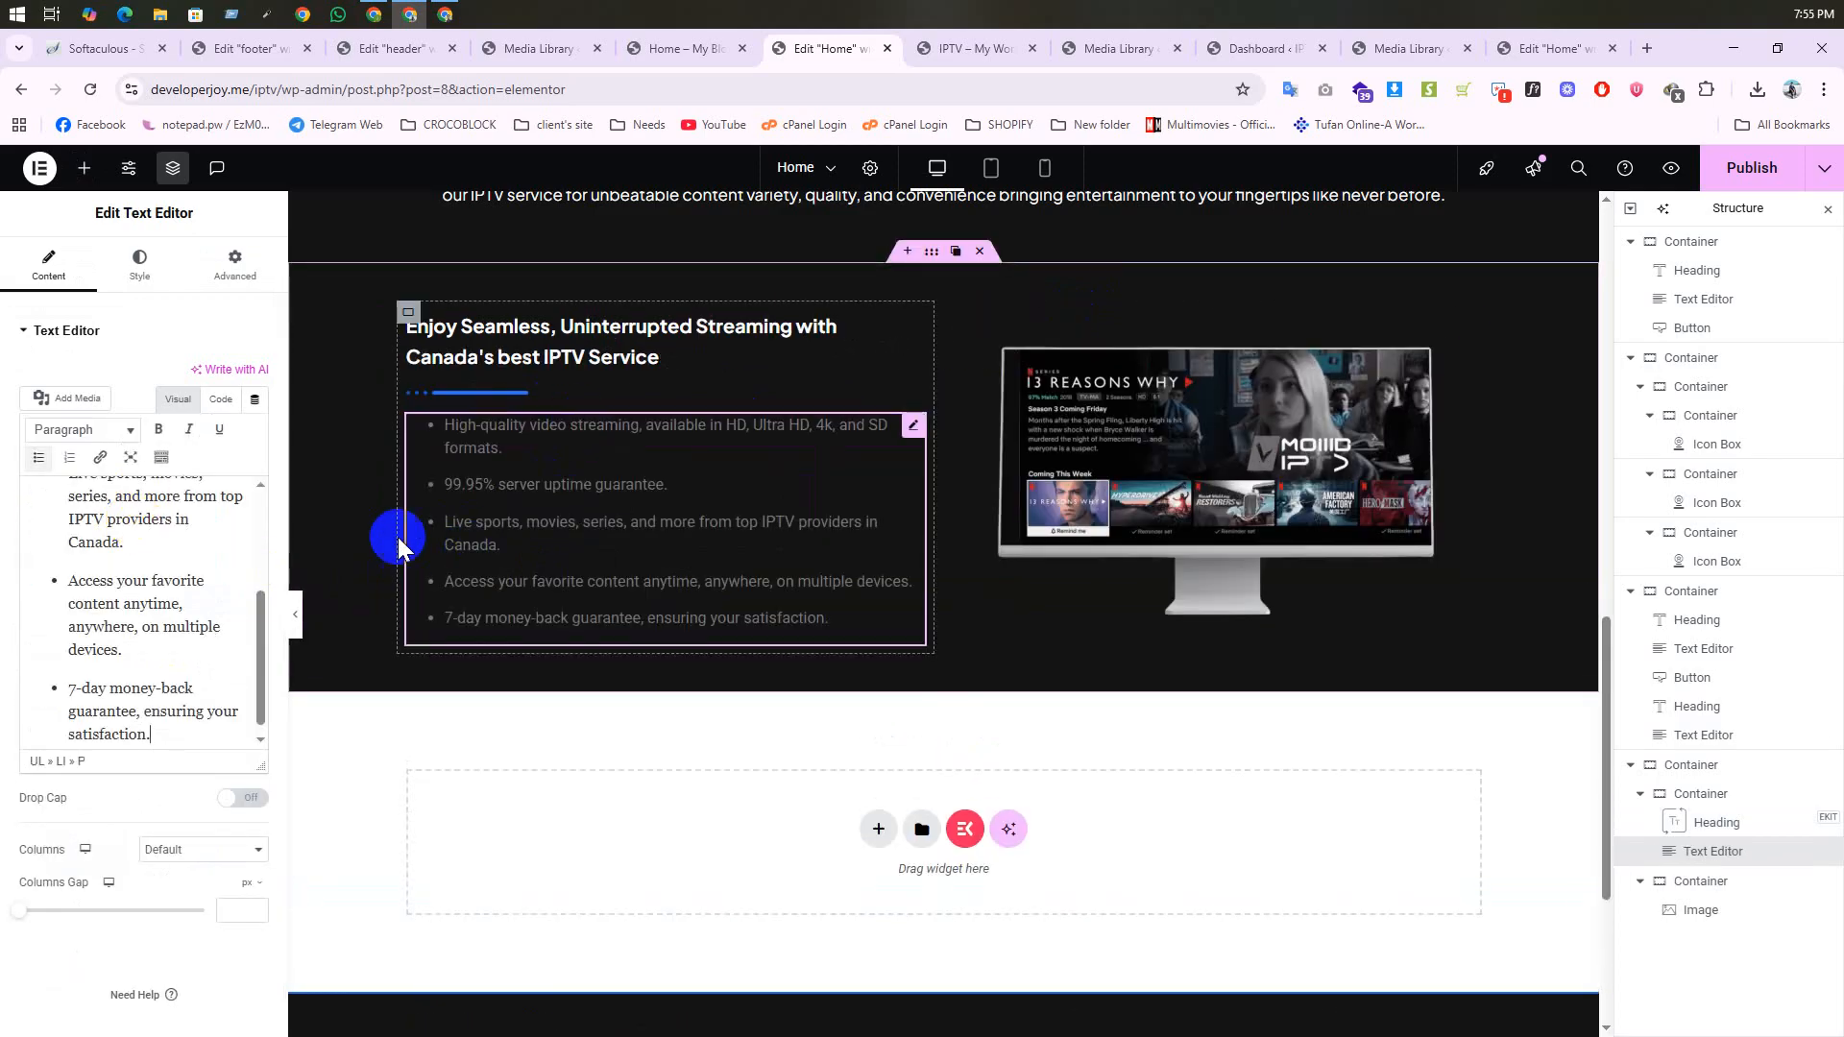
# Step: Inspect the feature list's font on the reference site, then set the new list's font family to Plus Jakarta Sans in the Elementor editor
pyautogui.click(950, 48)
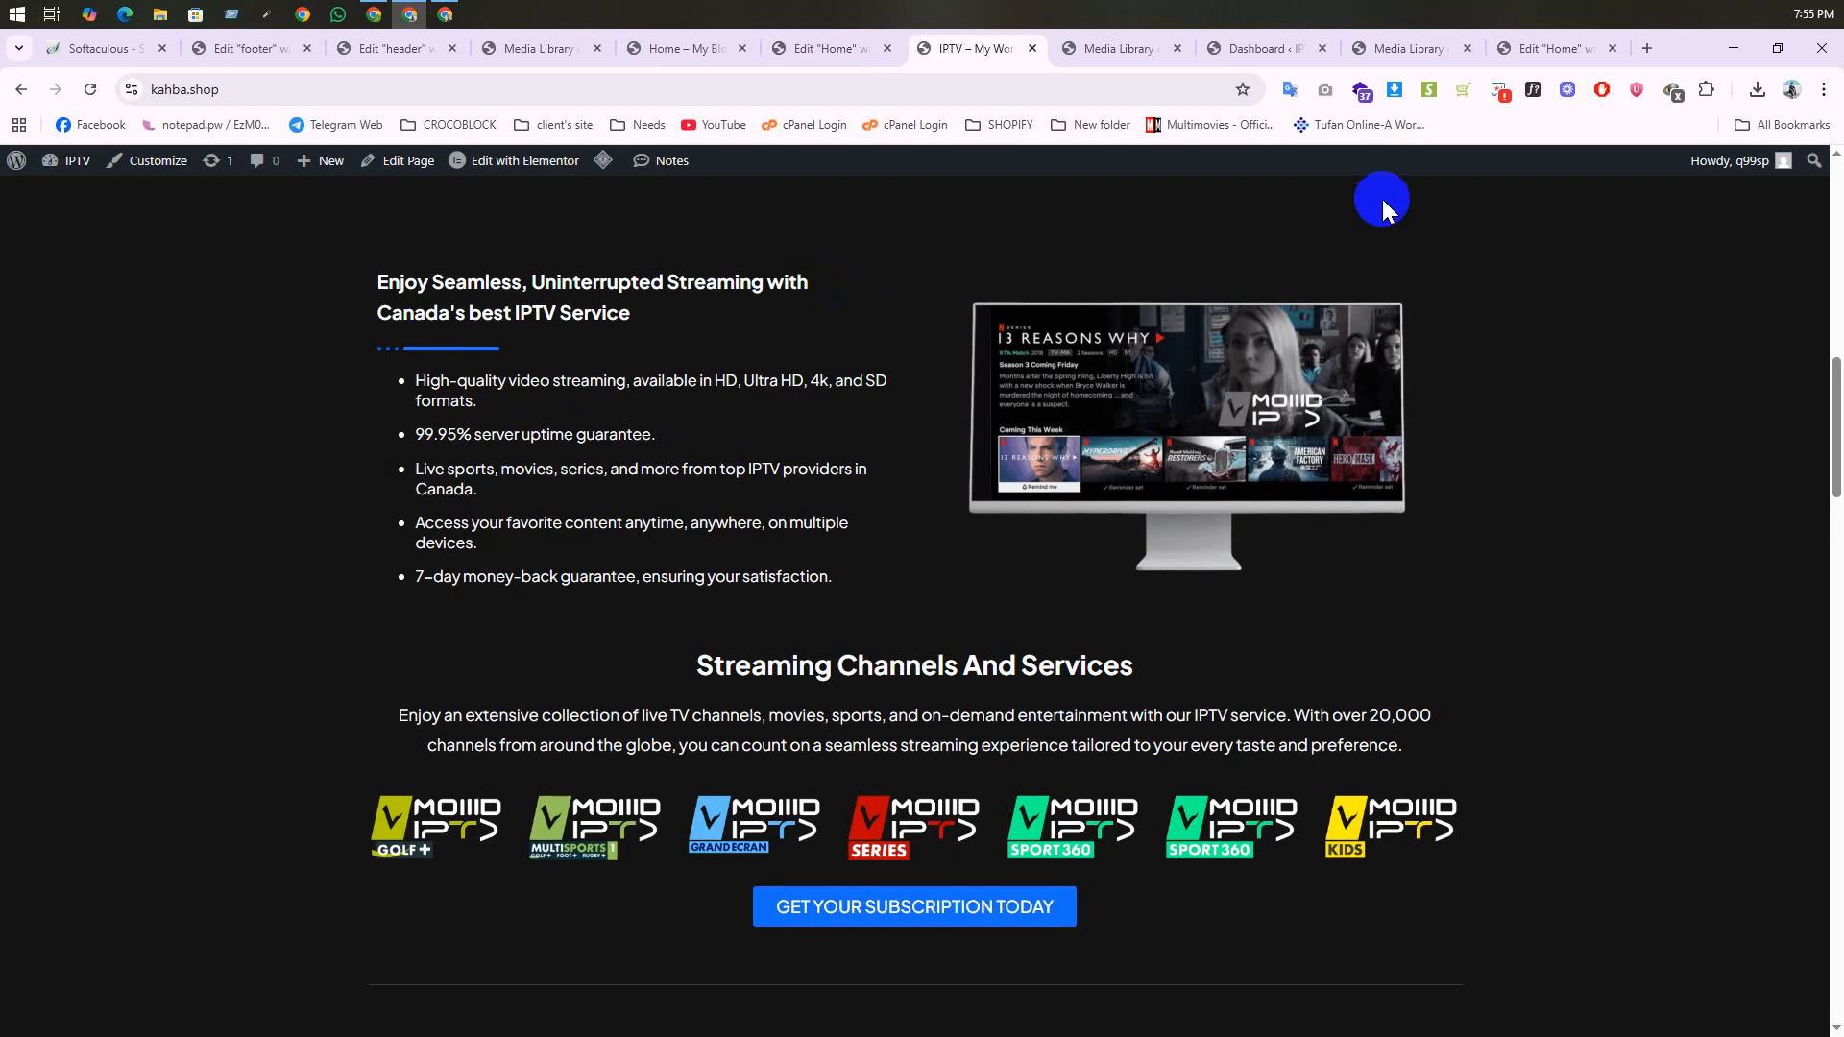
pyautogui.click(540, 381)
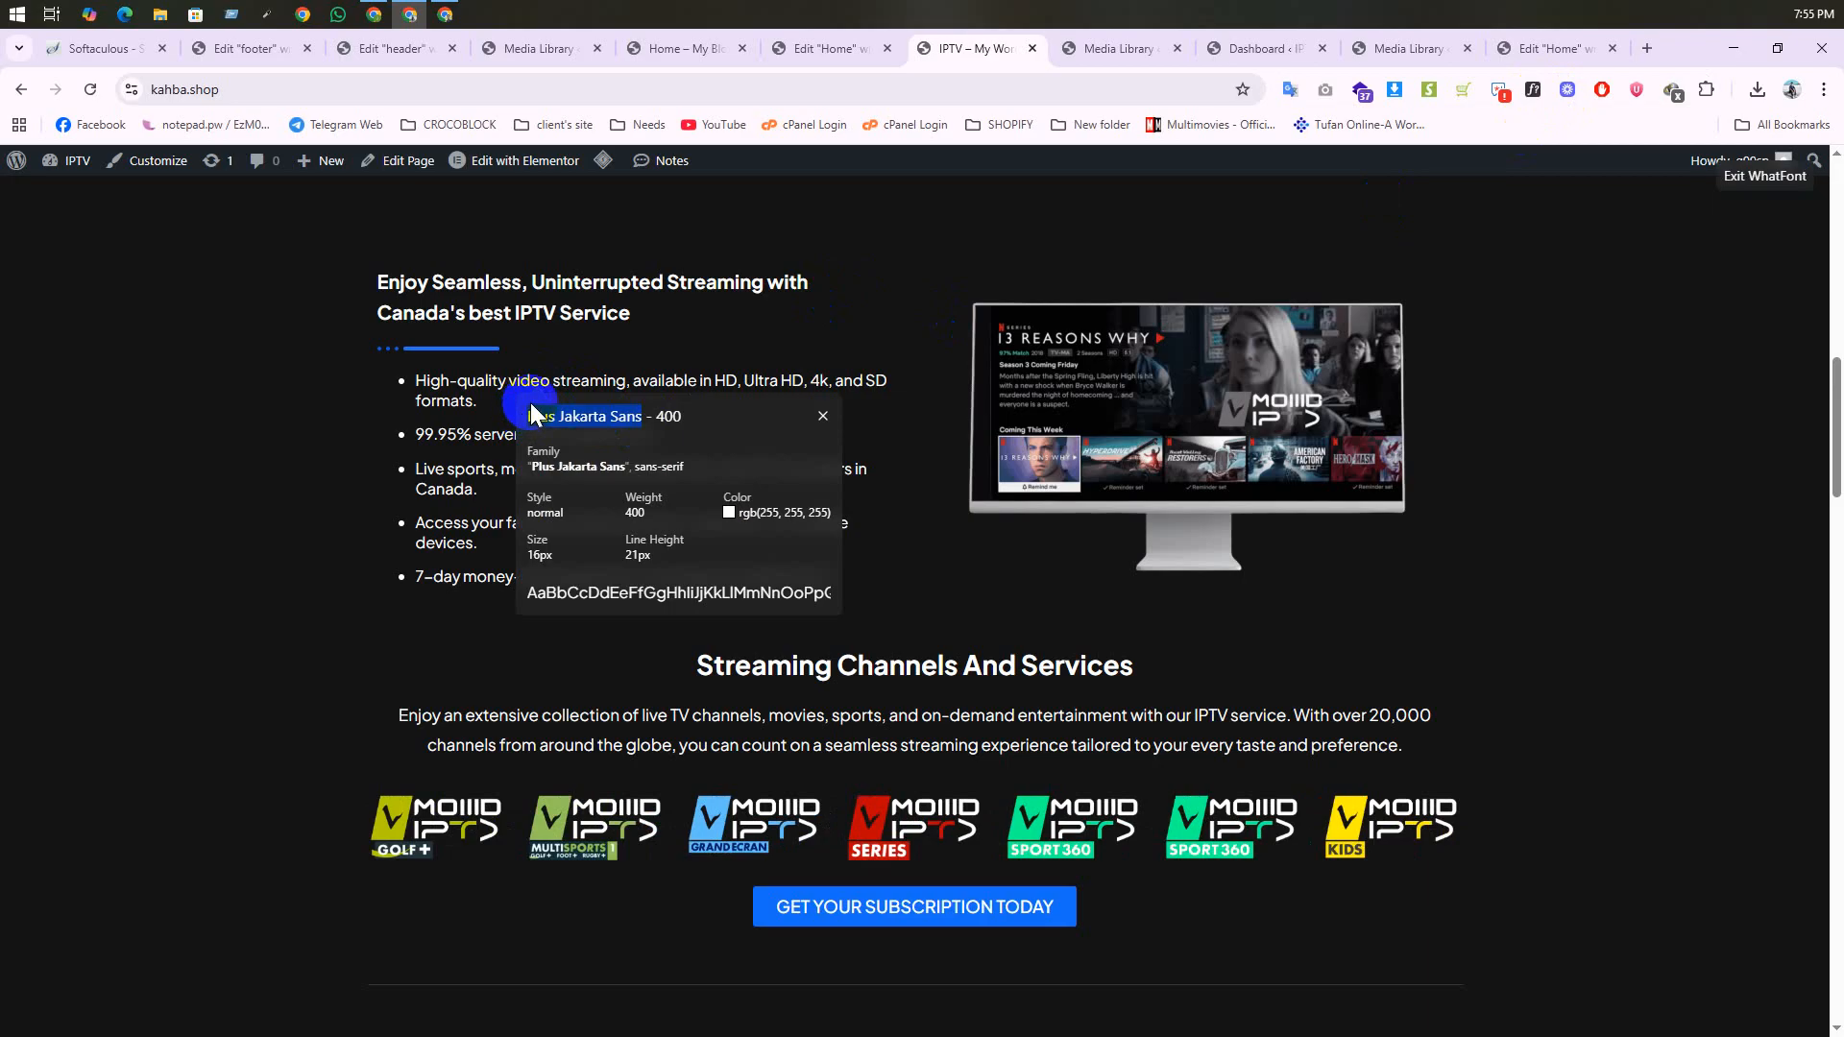
pyautogui.click(807, 50)
pyautogui.click(140, 262)
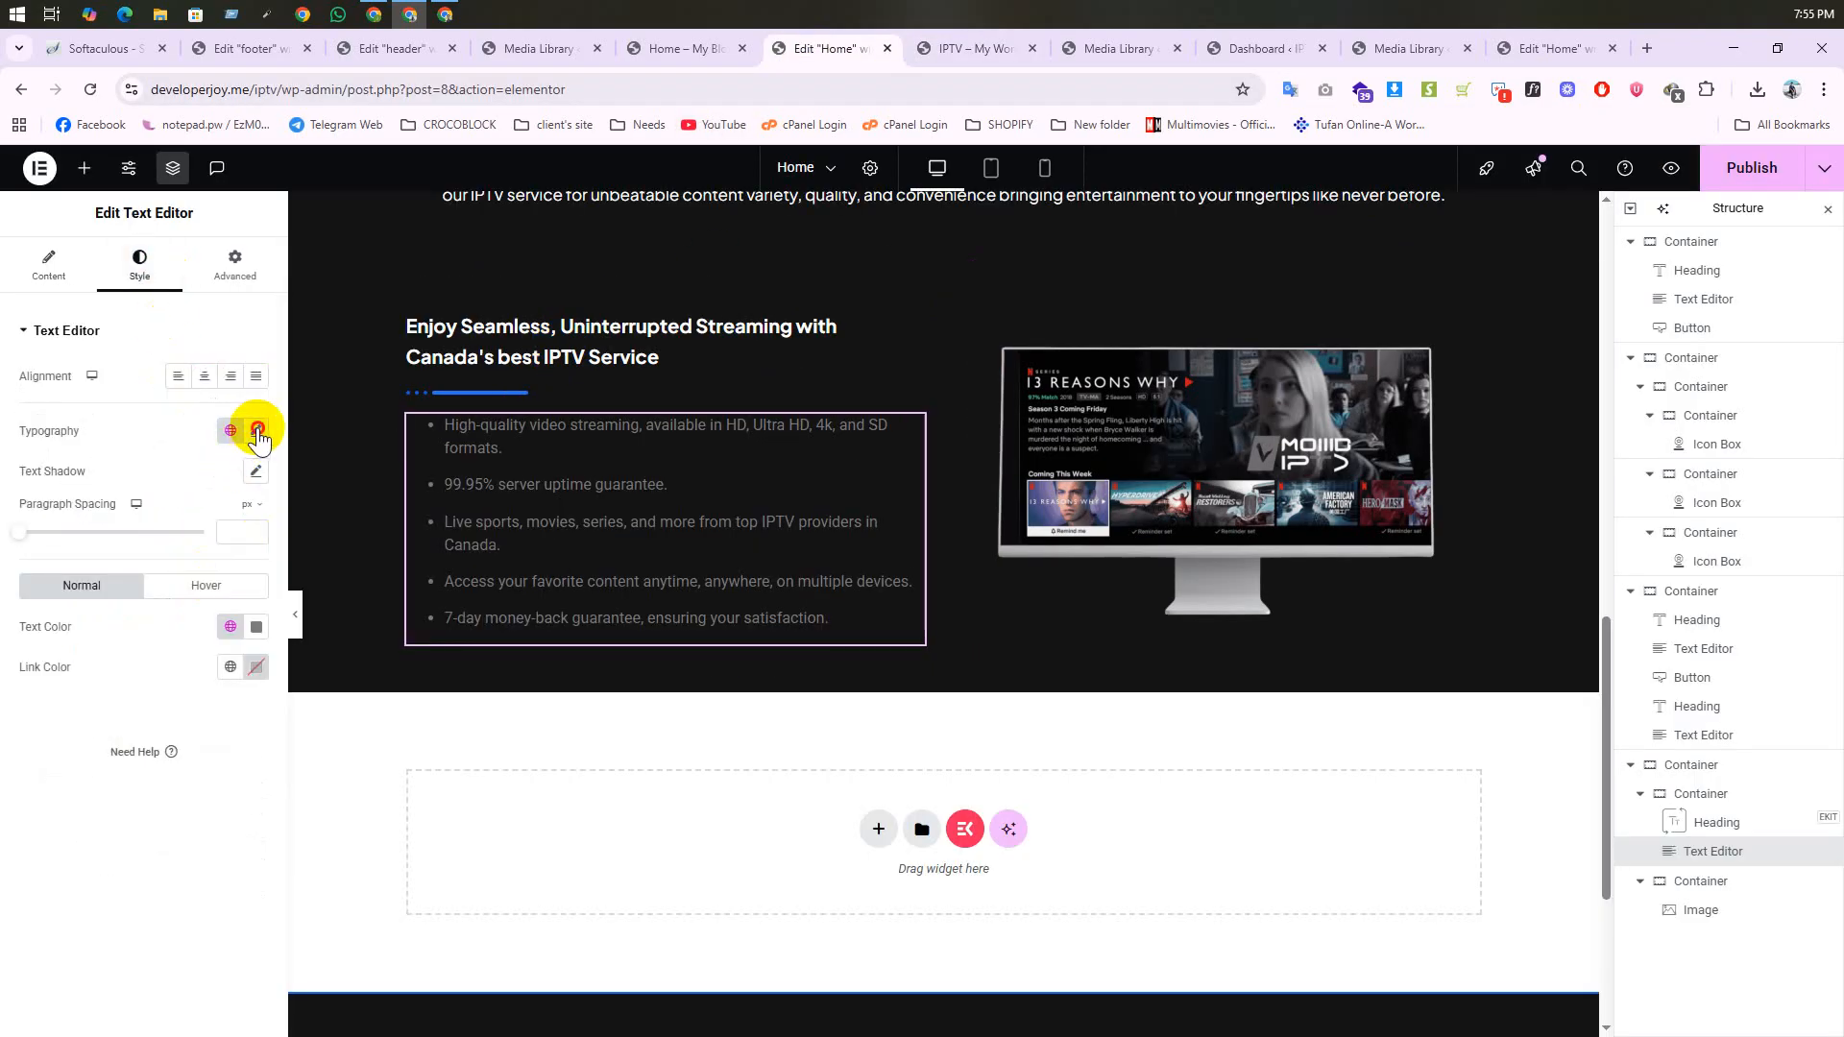
pyautogui.click(256, 430)
pyautogui.click(190, 533)
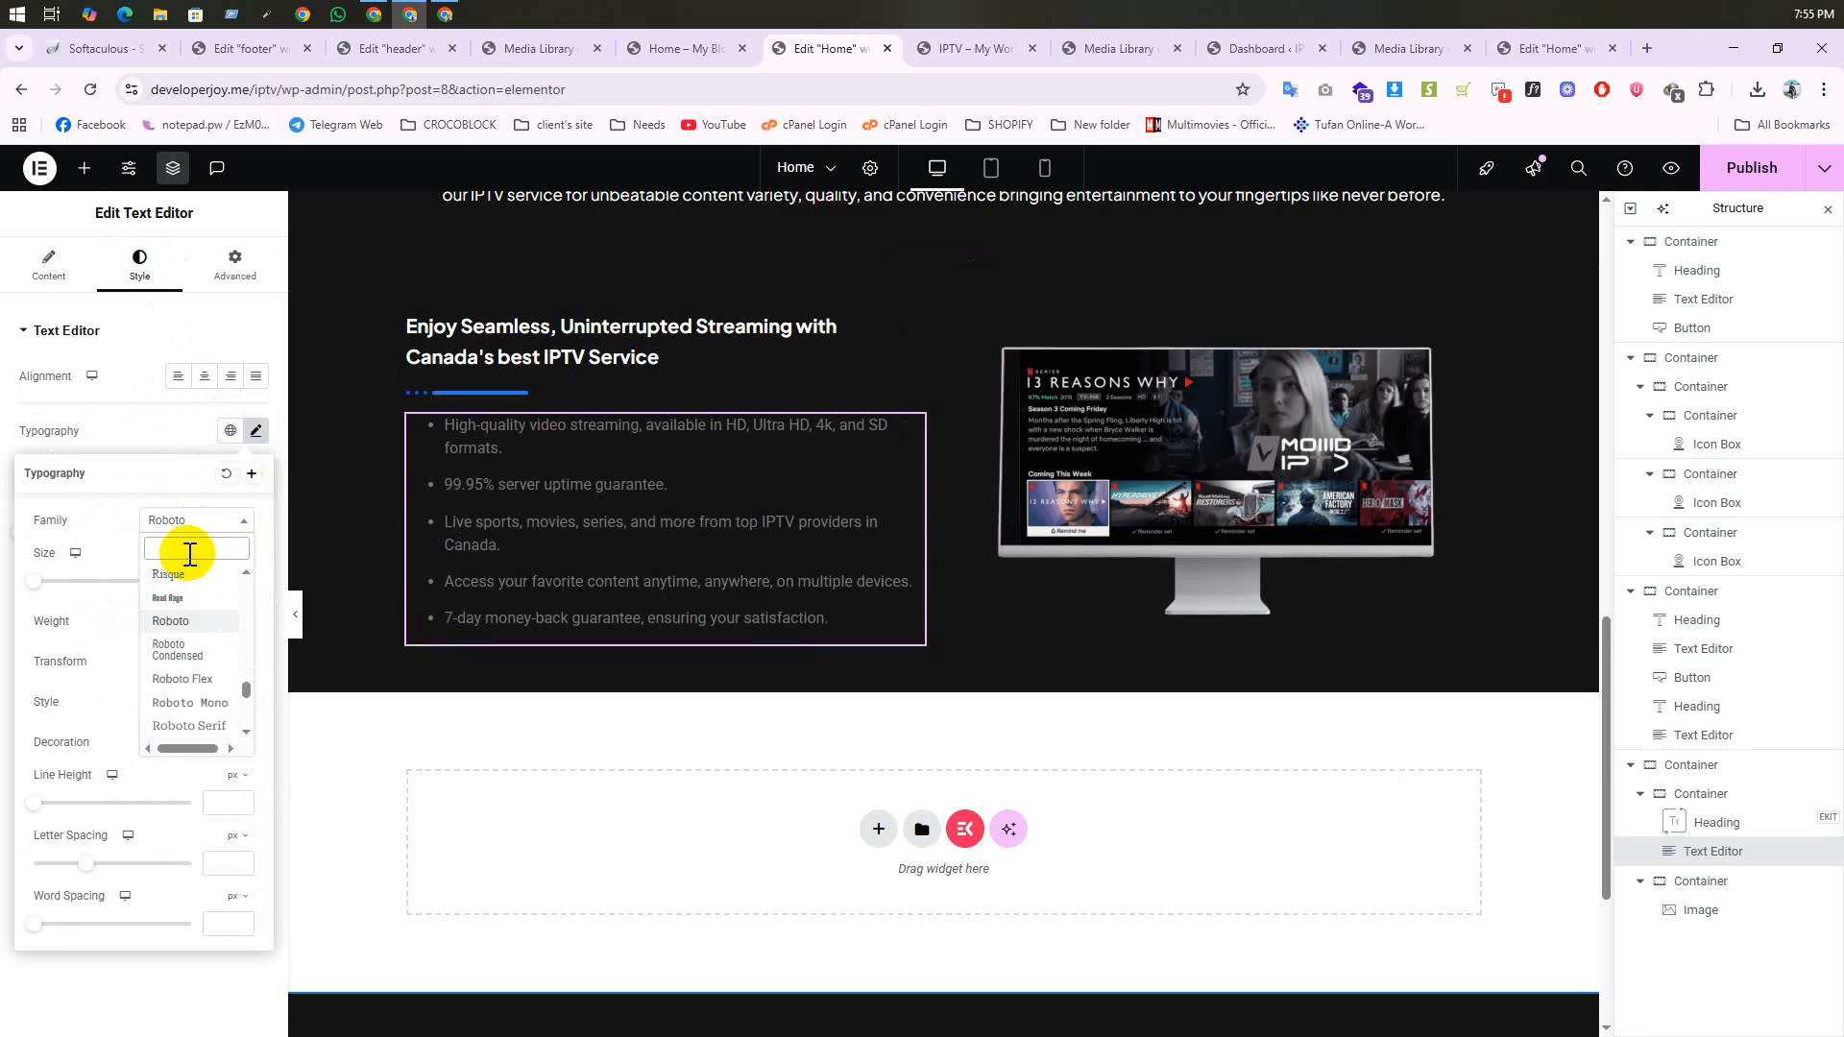
pyautogui.press('super+v')
pyautogui.click(208, 636)
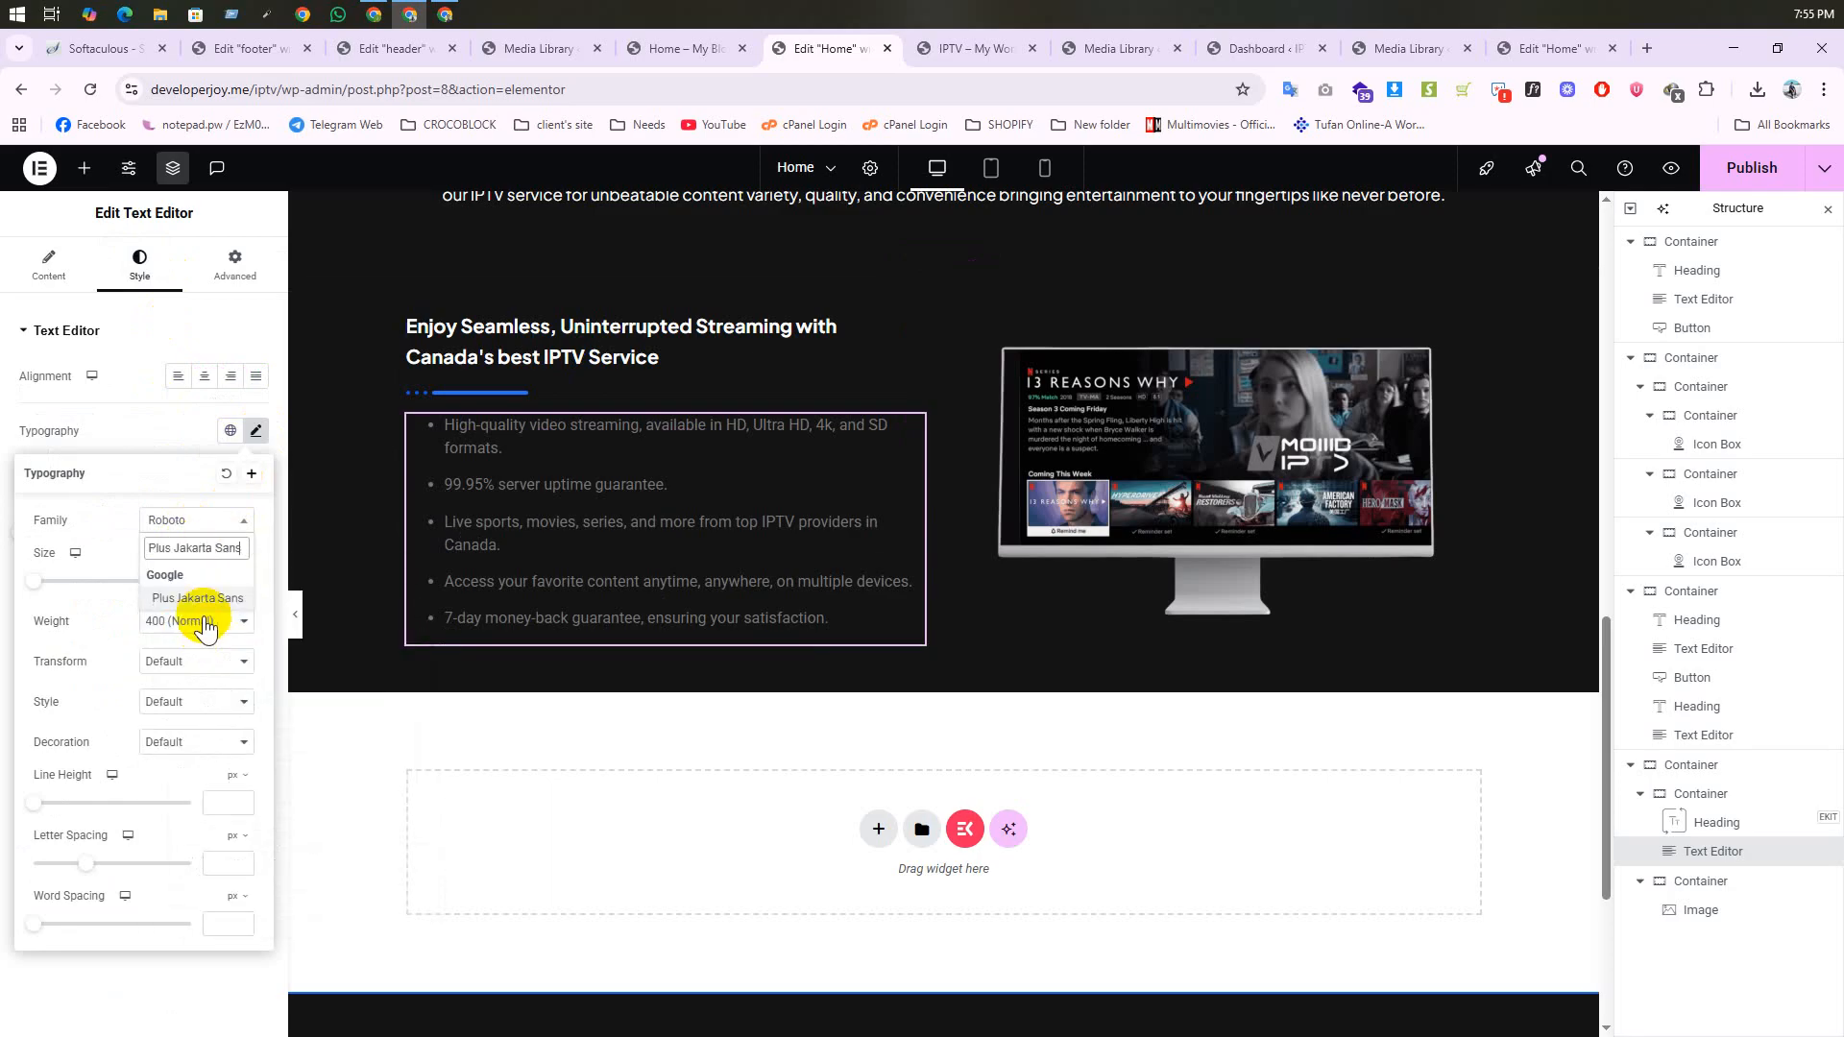
pyautogui.click(197, 600)
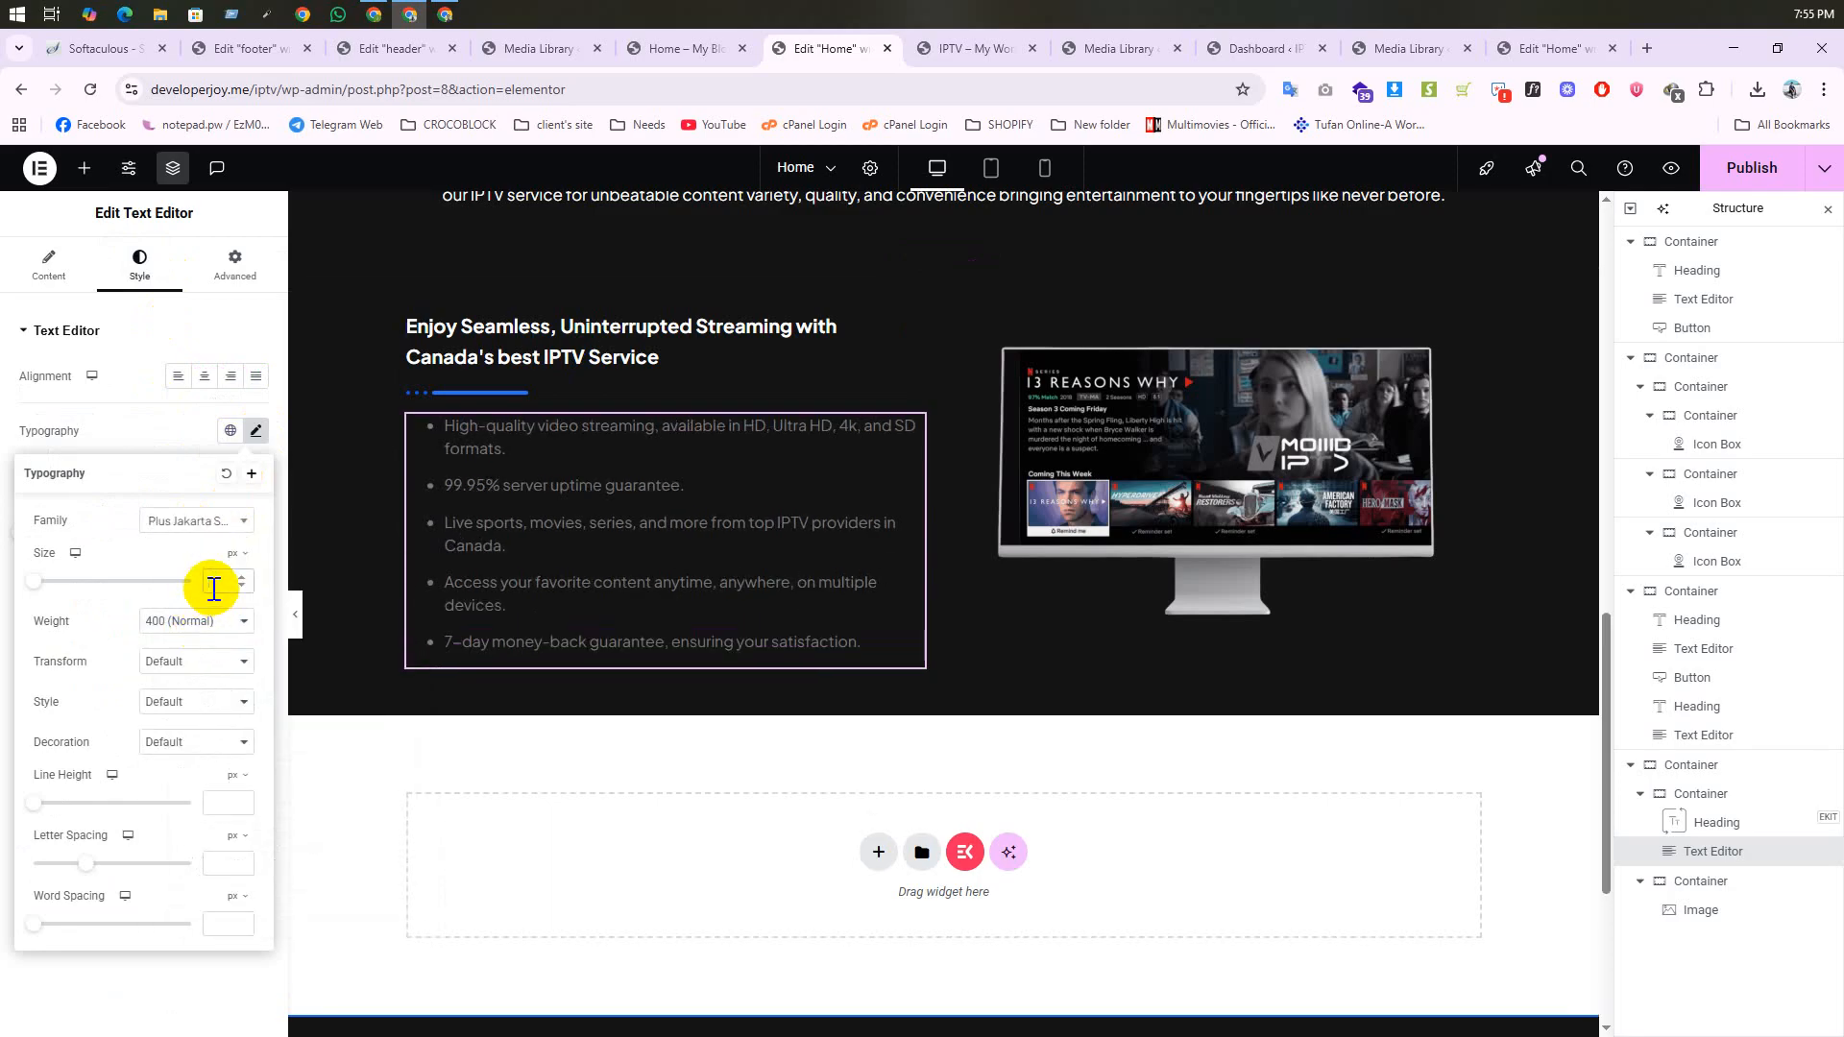
# Step: Set the feature list's font size to 16 px and line height to 21 px
pyautogui.write('16')
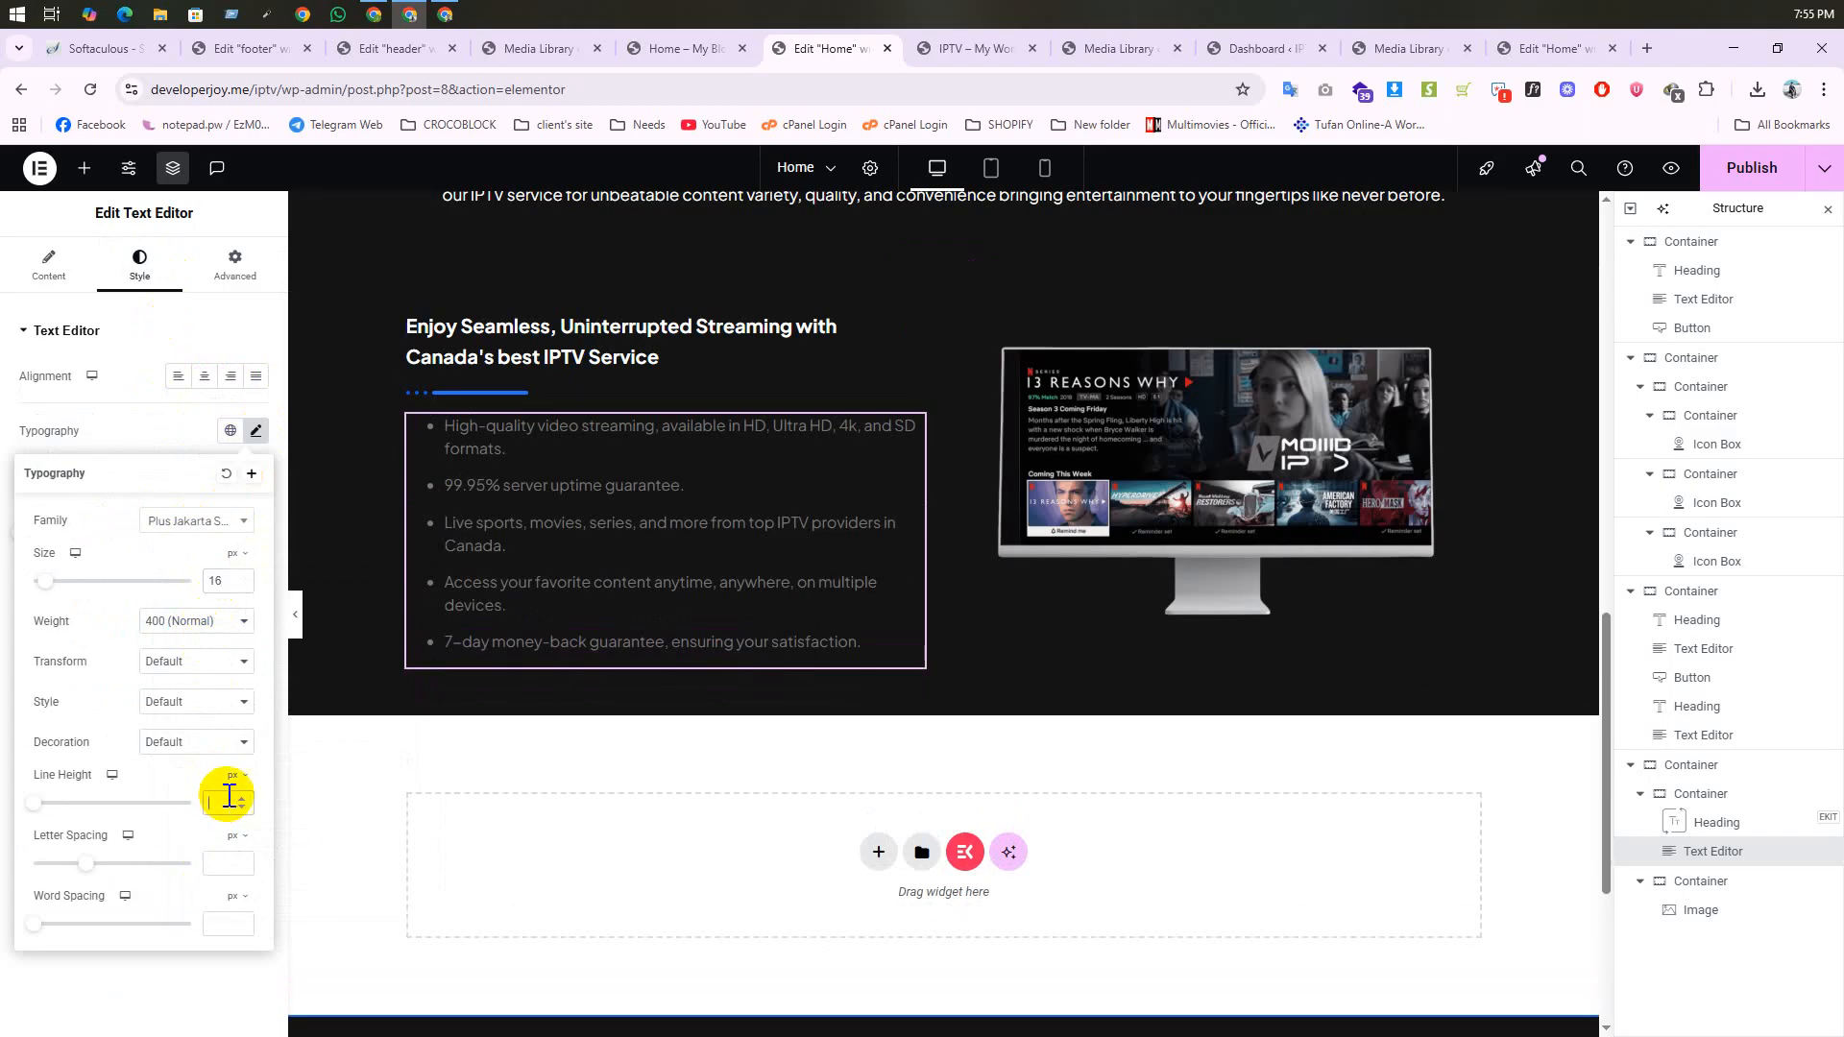
pyautogui.write('21')
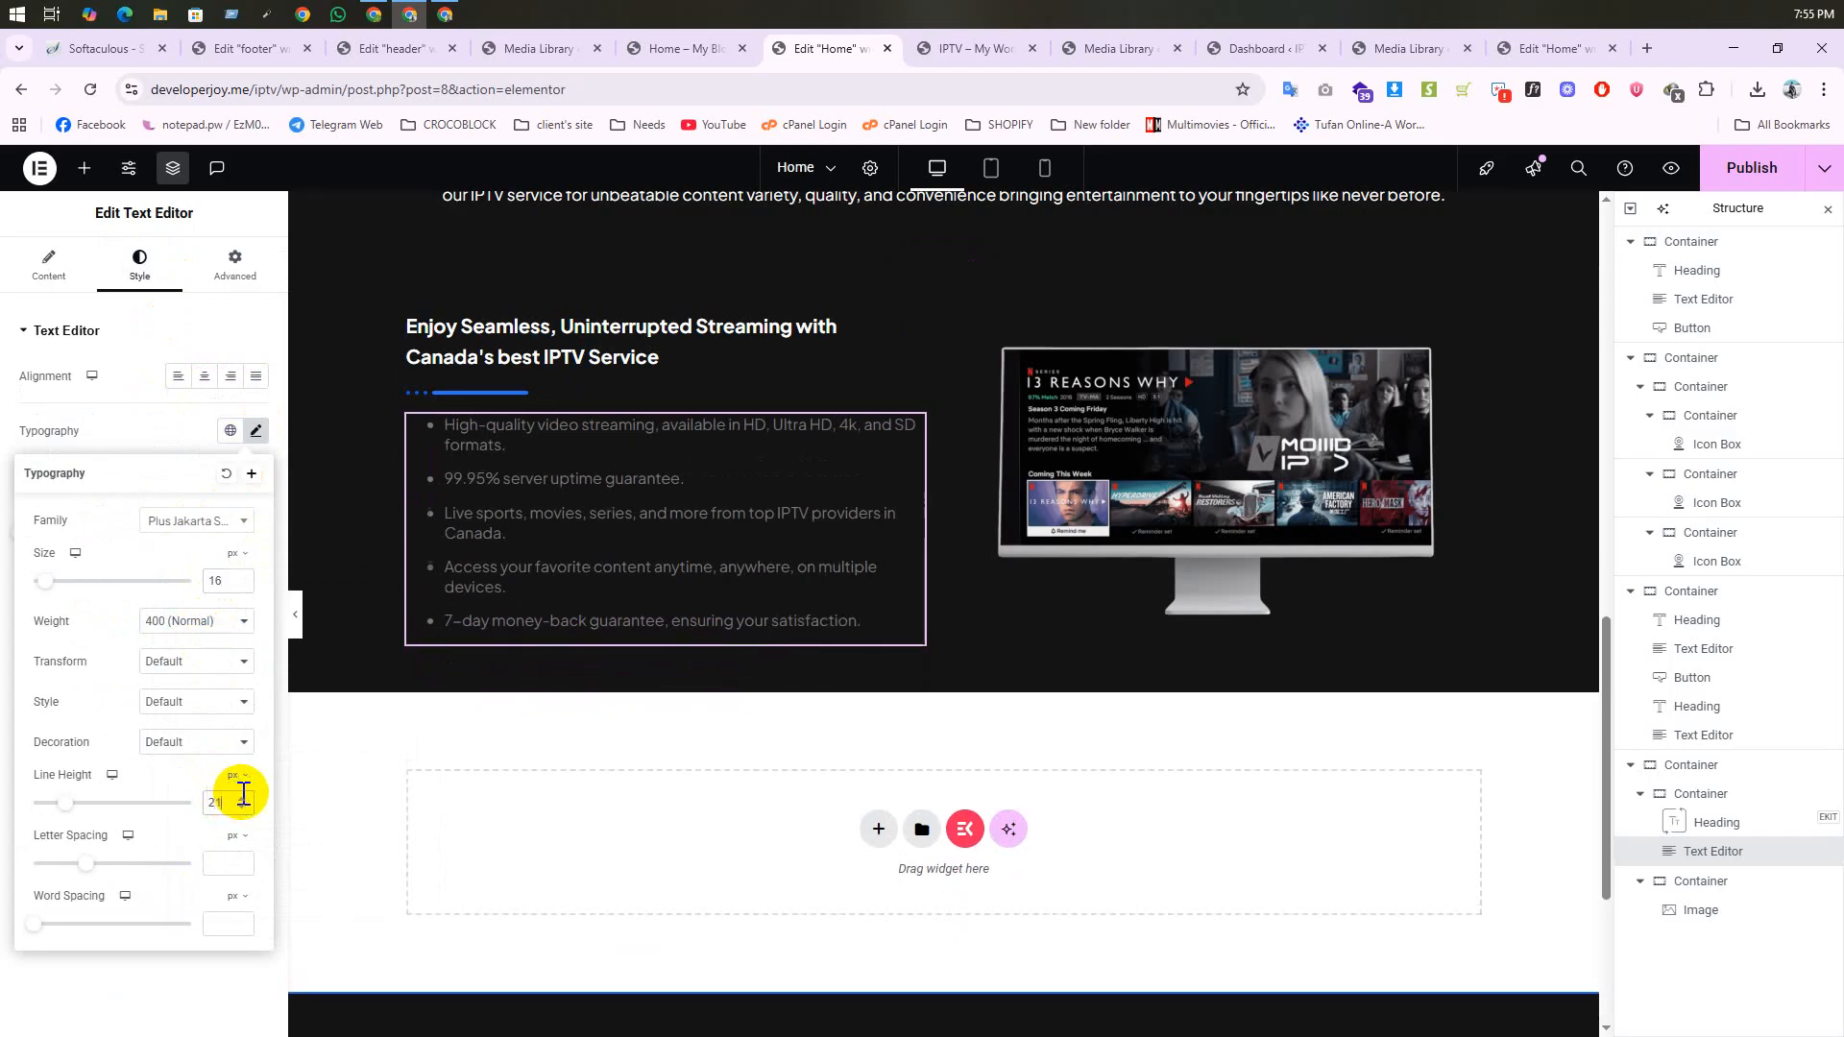
pyautogui.click(256, 434)
# Step: Set the feature list's text color to white
pyautogui.click(262, 628)
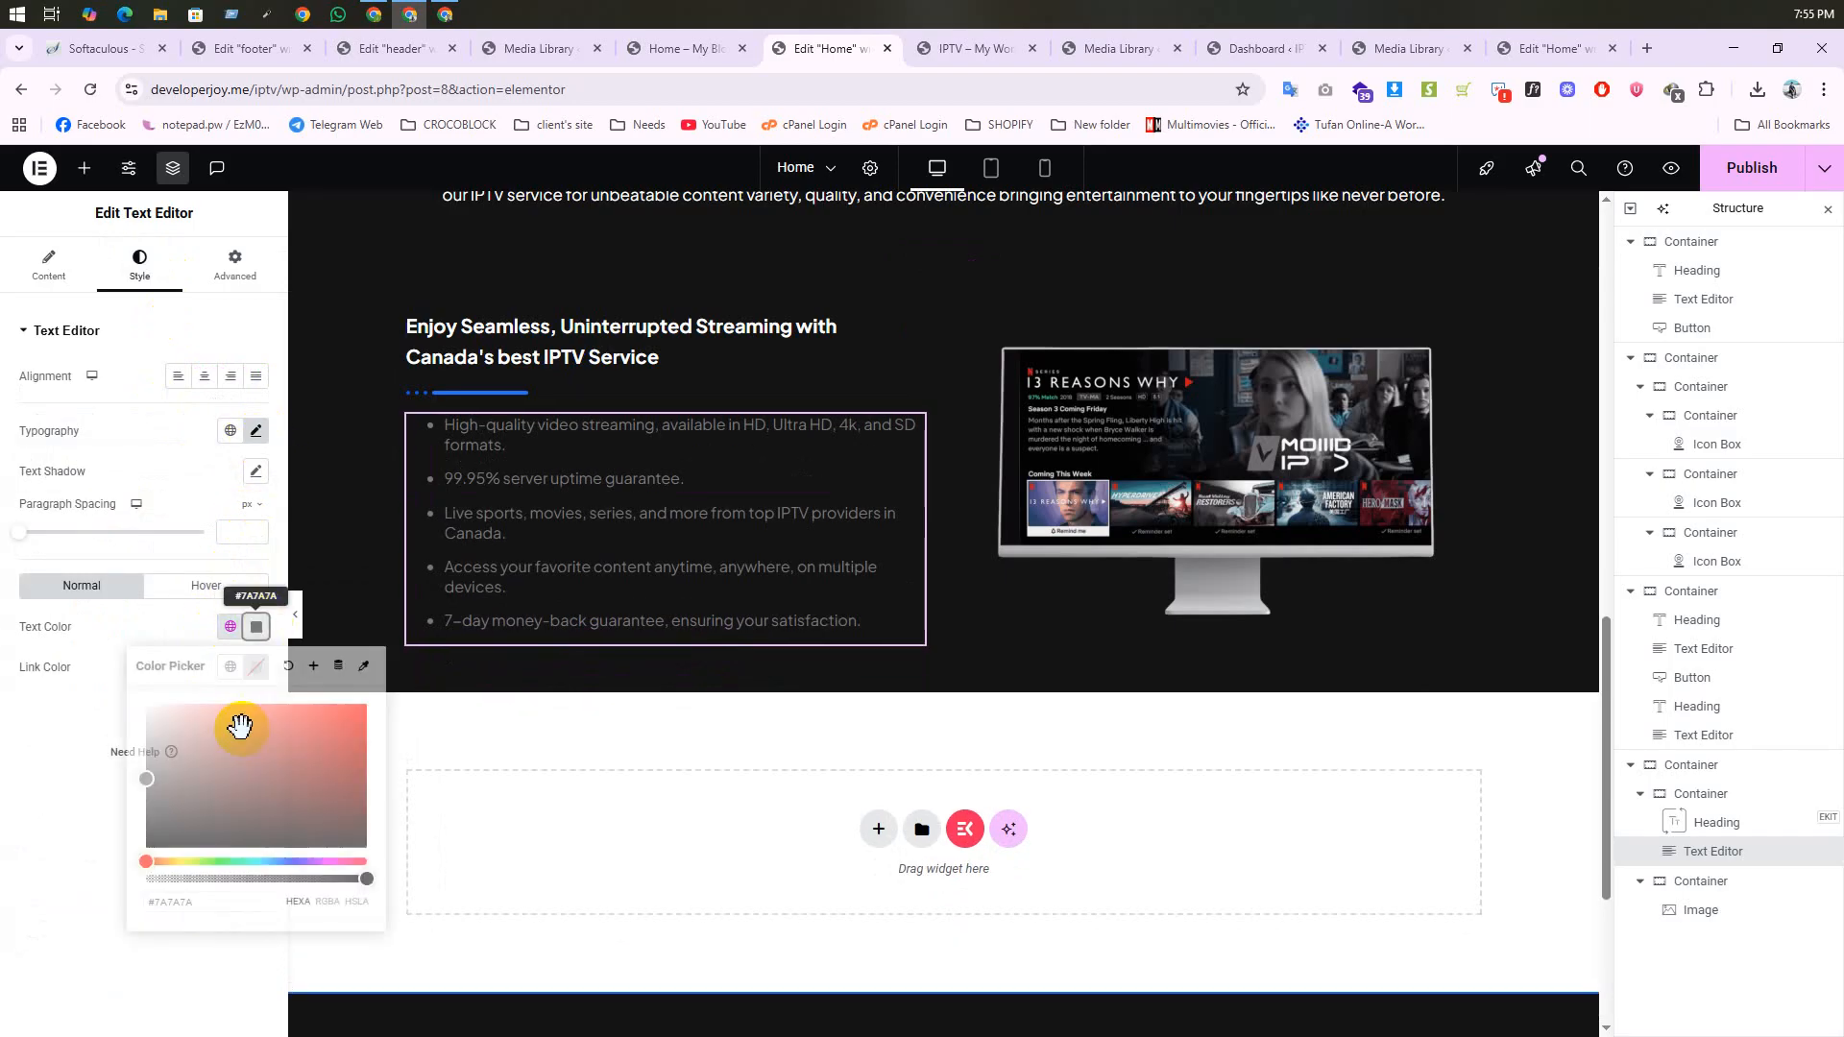
pyautogui.moveTo(236, 727); pyautogui.dragTo(53, 656)
pyautogui.click(72, 800)
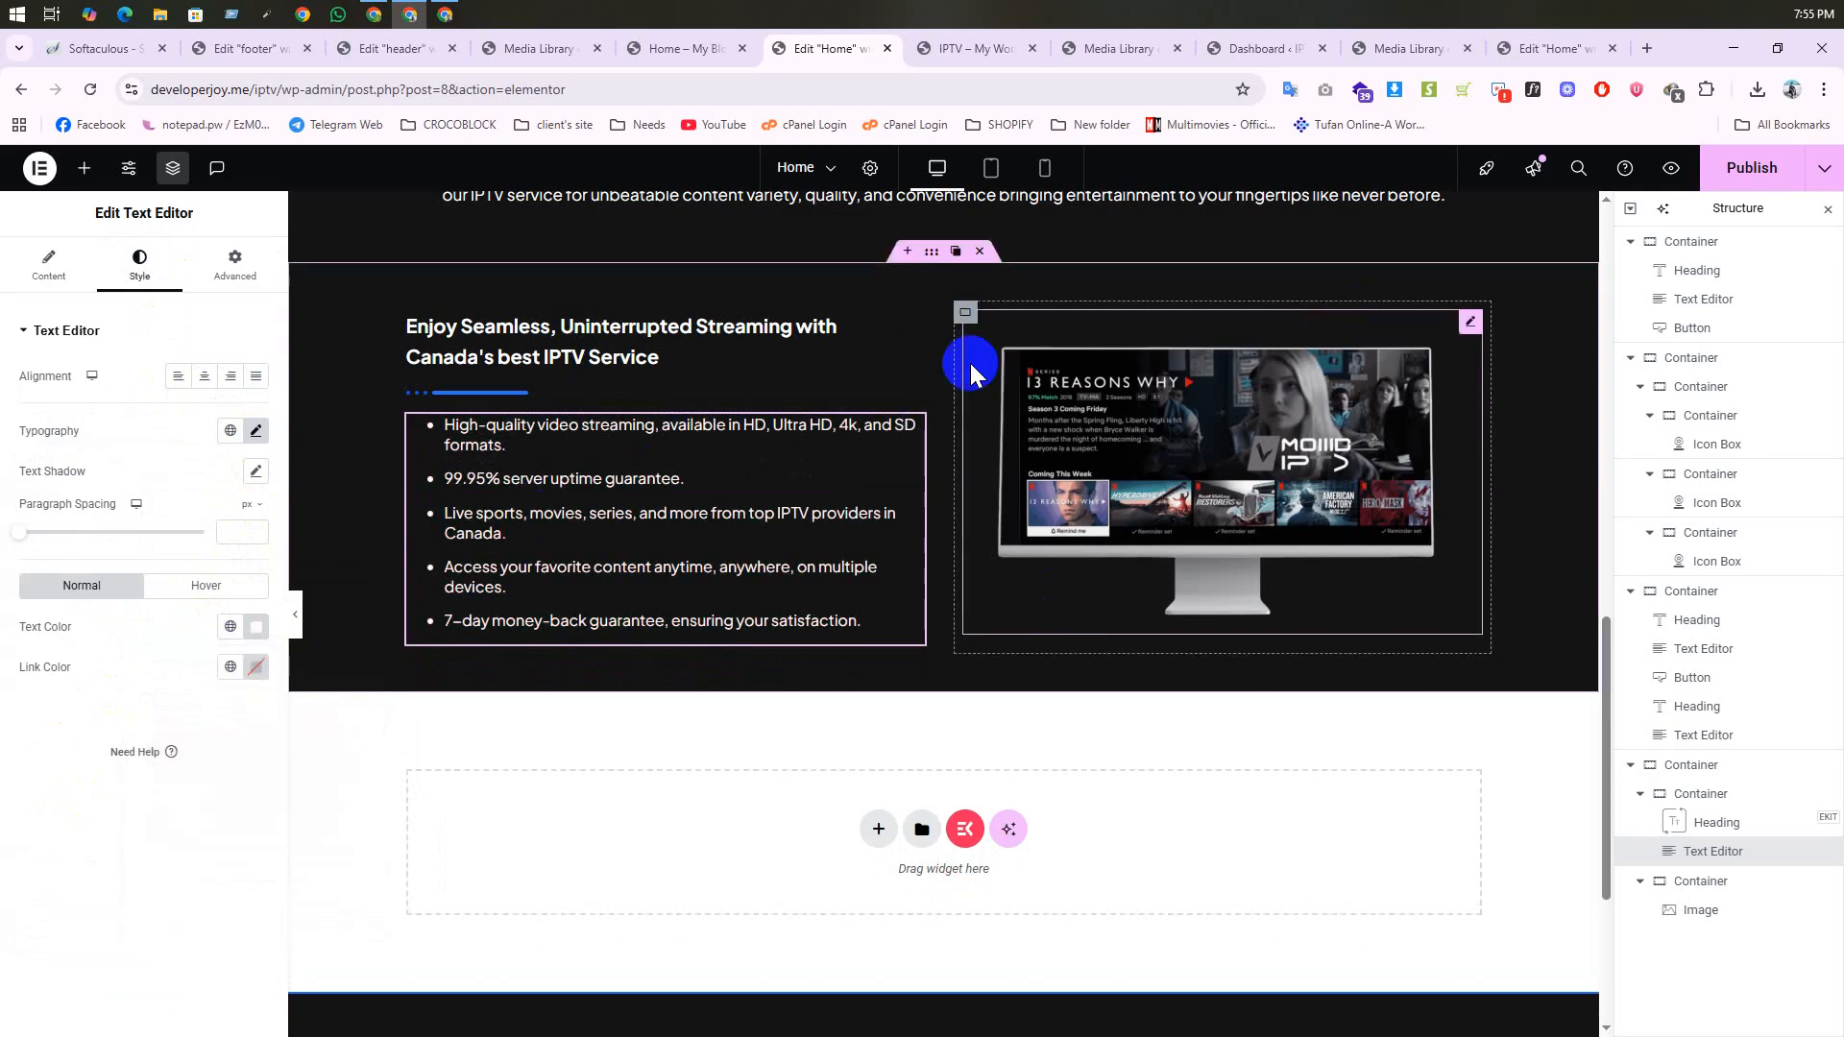
# Step: Set the content justification of the container holding the monitor image to center
pyautogui.click(946, 329)
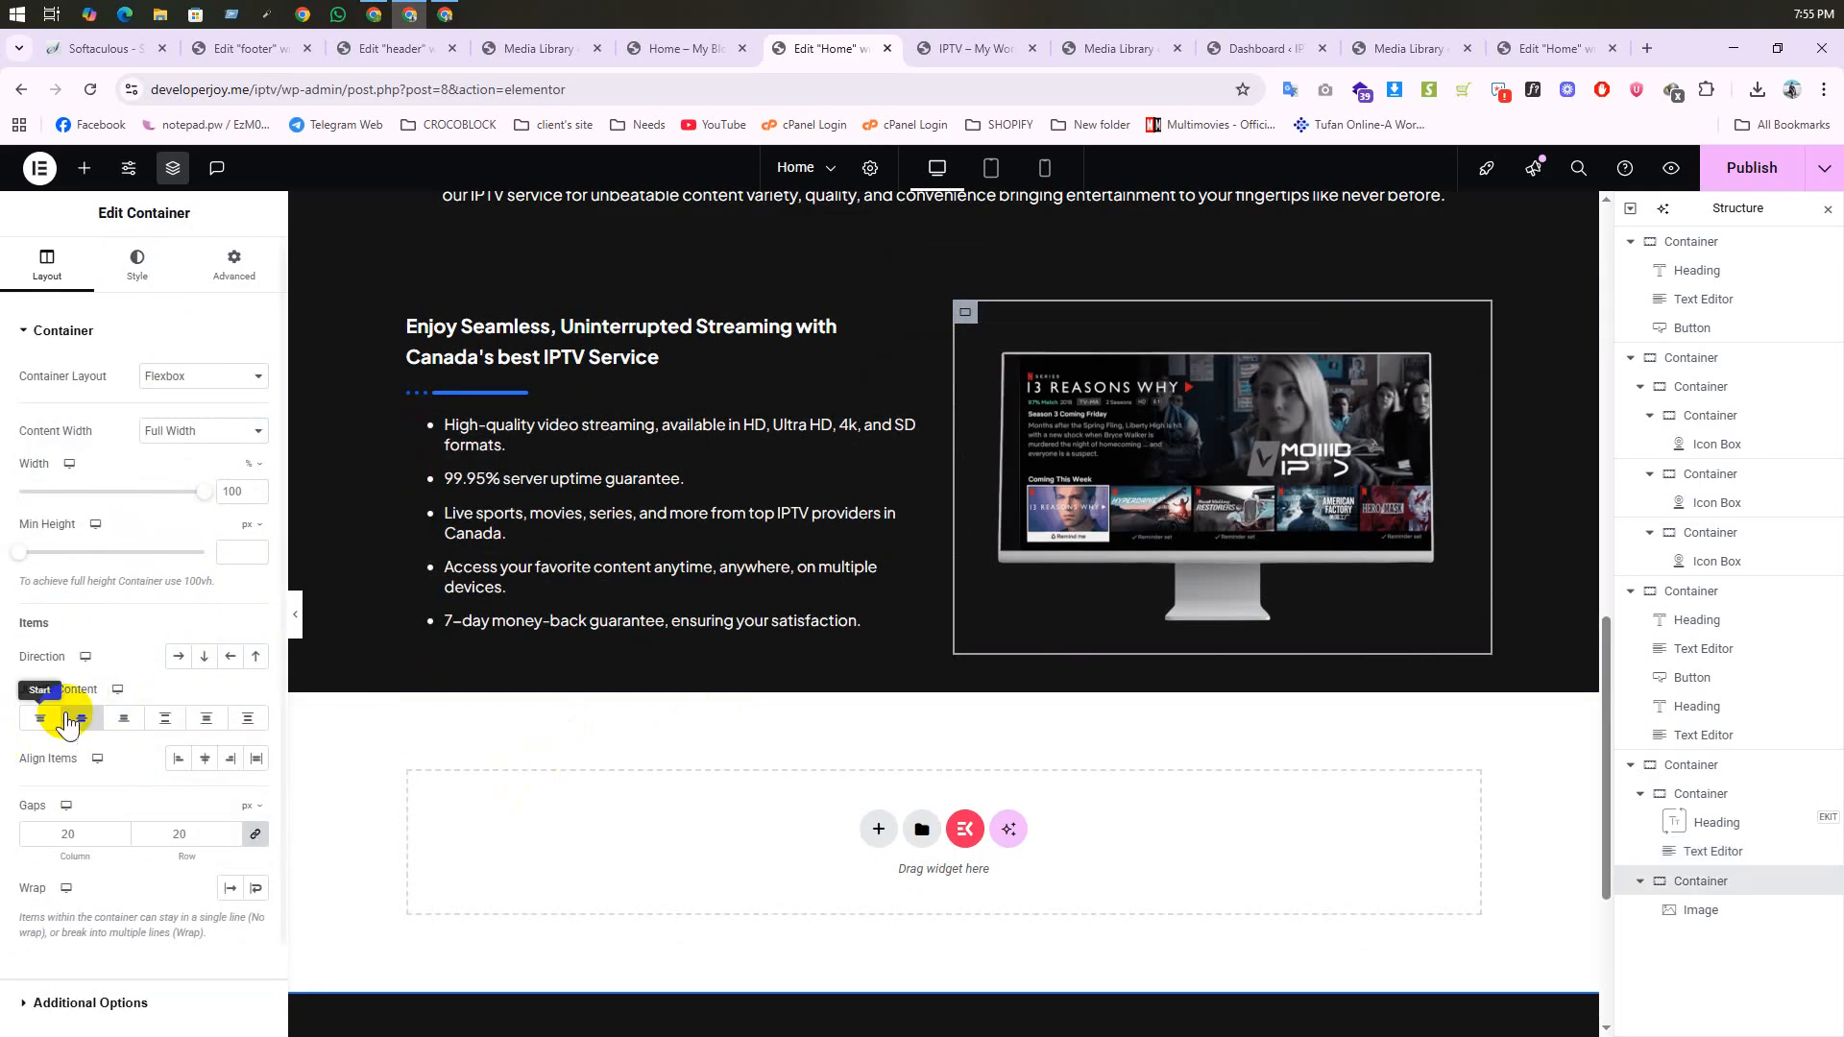
pyautogui.click(69, 722)
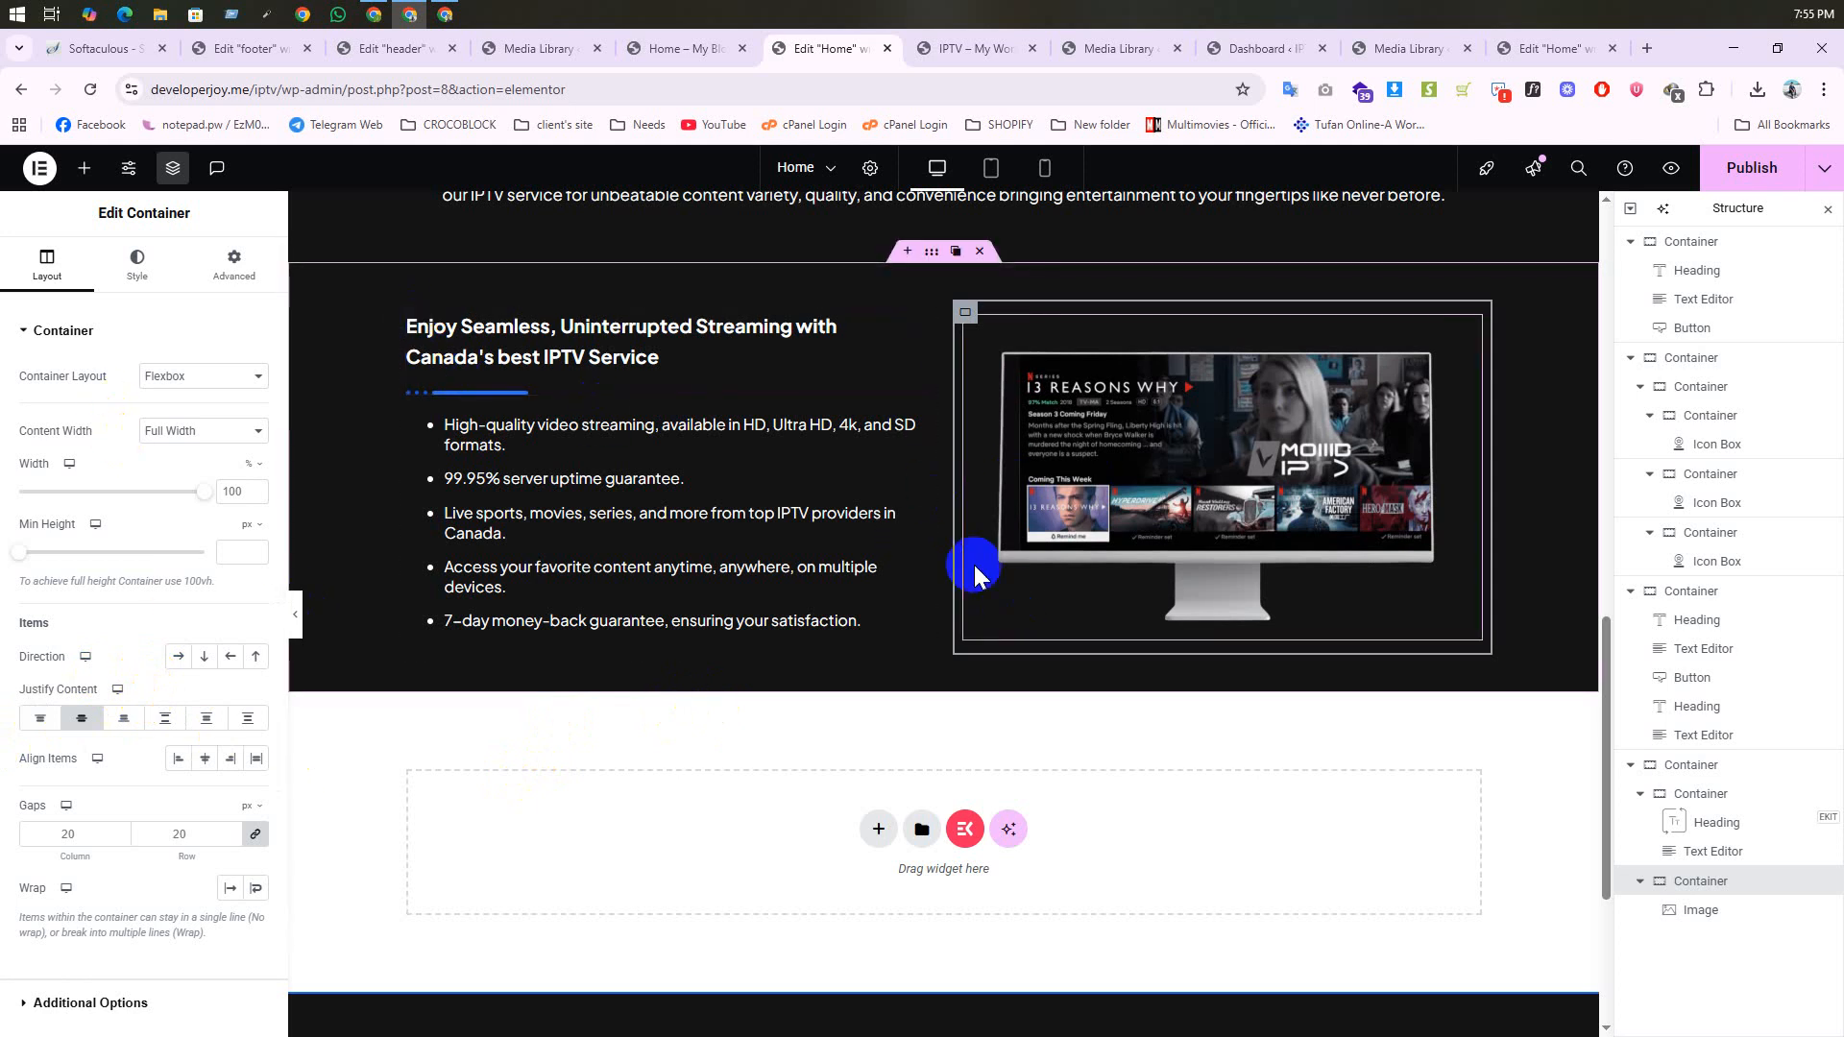
pyautogui.scroll(3, 960, 538)
pyautogui.scroll(-1, 936, 552)
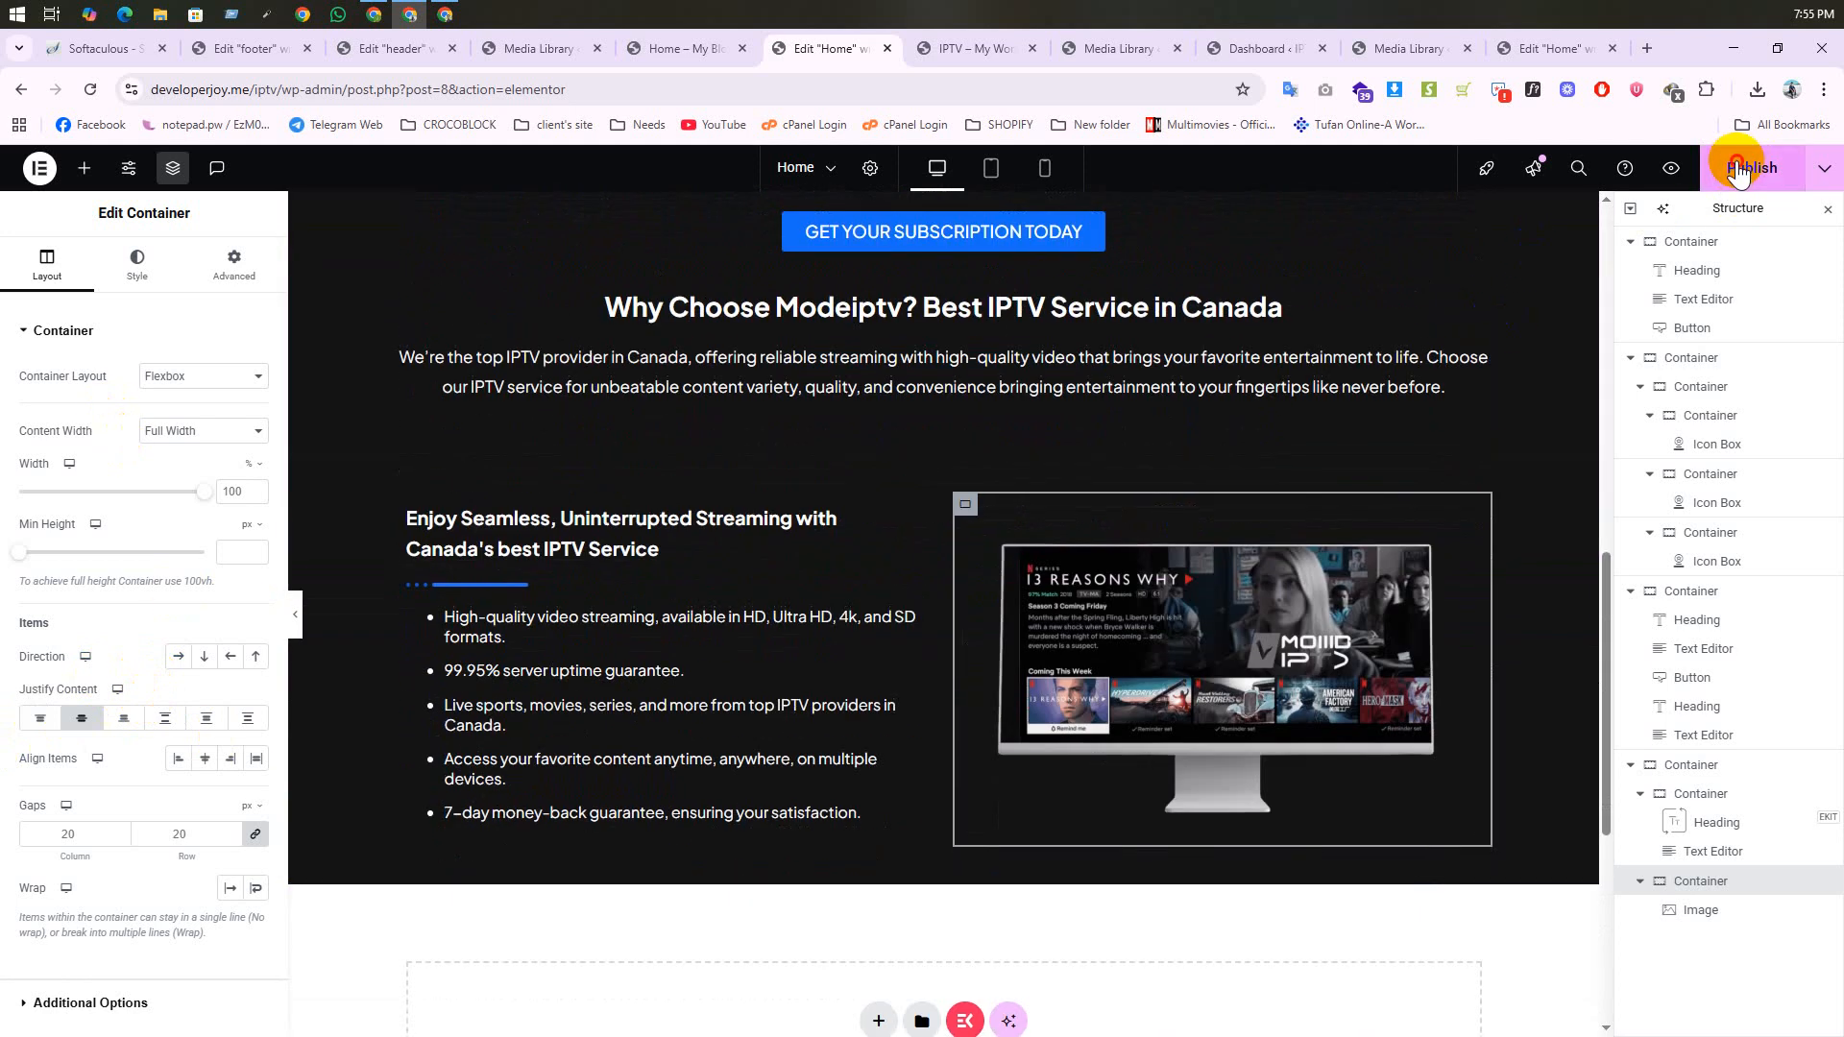
# Step: Publish the page, check the streaming section in the mobile preview and return to desktop view
pyautogui.click(1045, 168)
pyautogui.scroll(-10, 1027, 459)
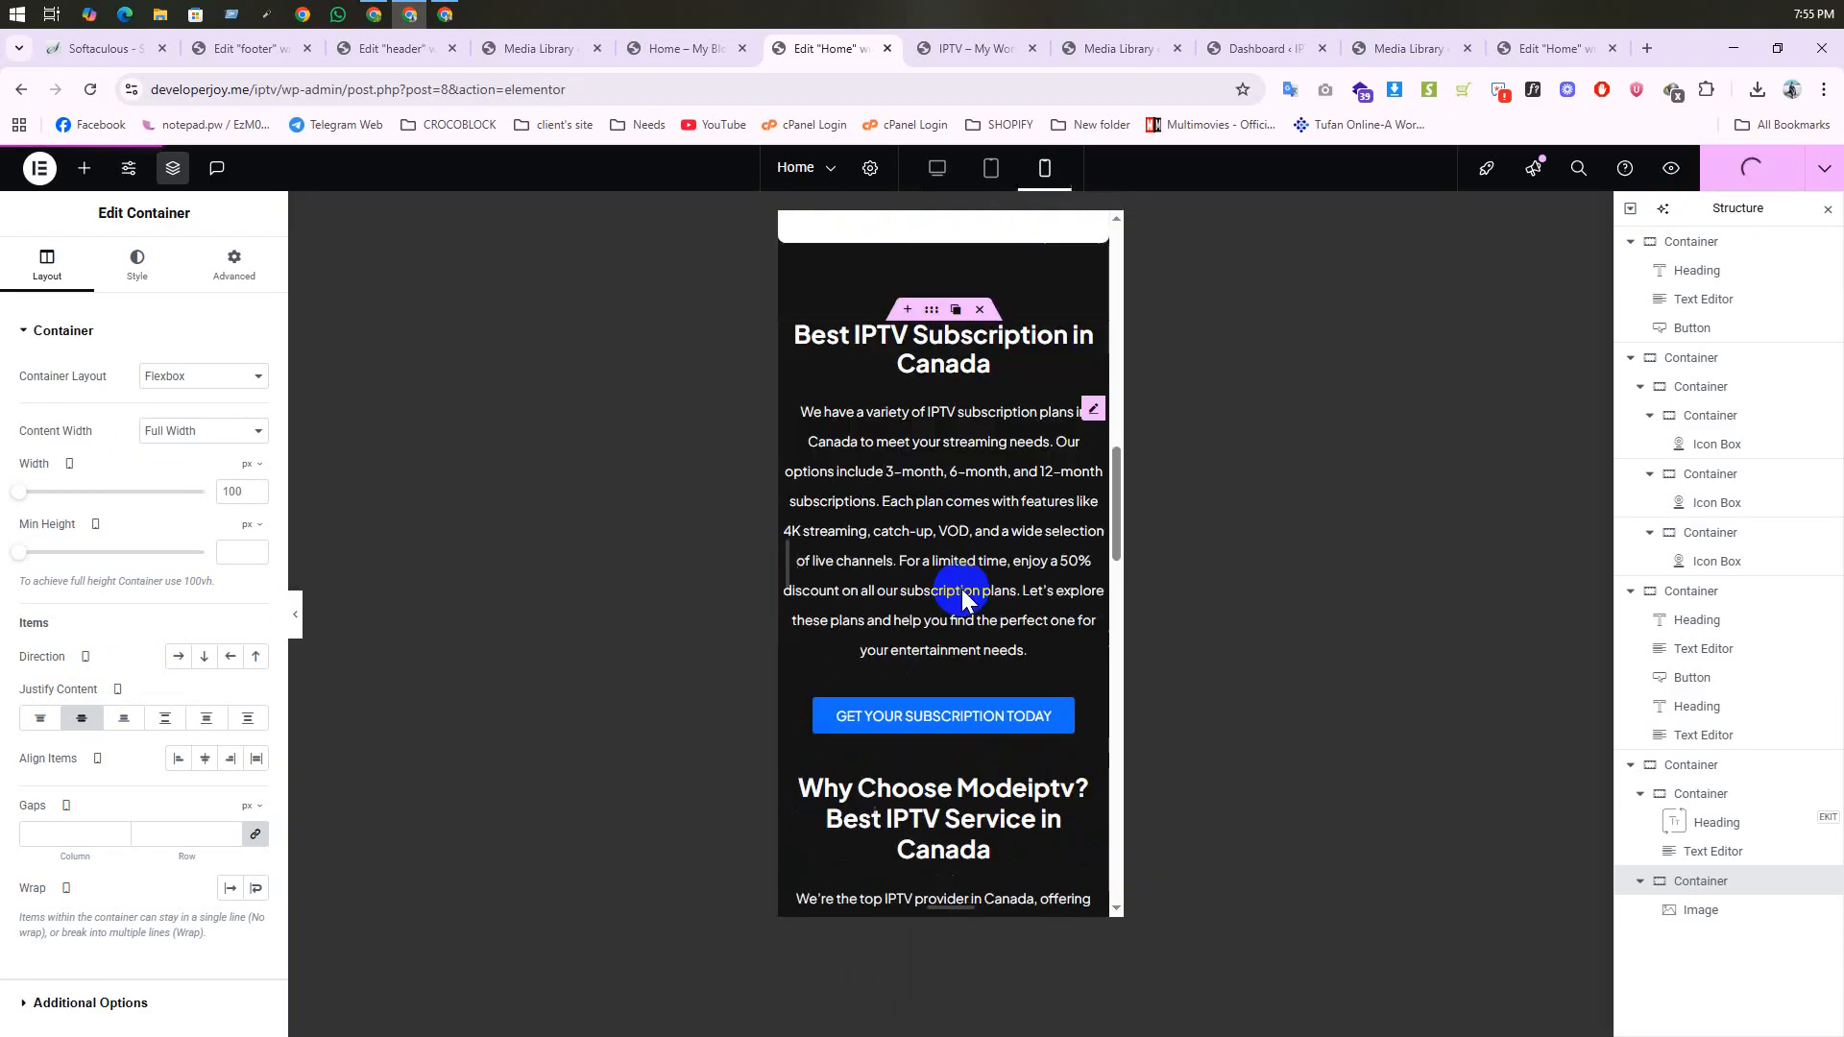
pyautogui.scroll(-2, 888, 650)
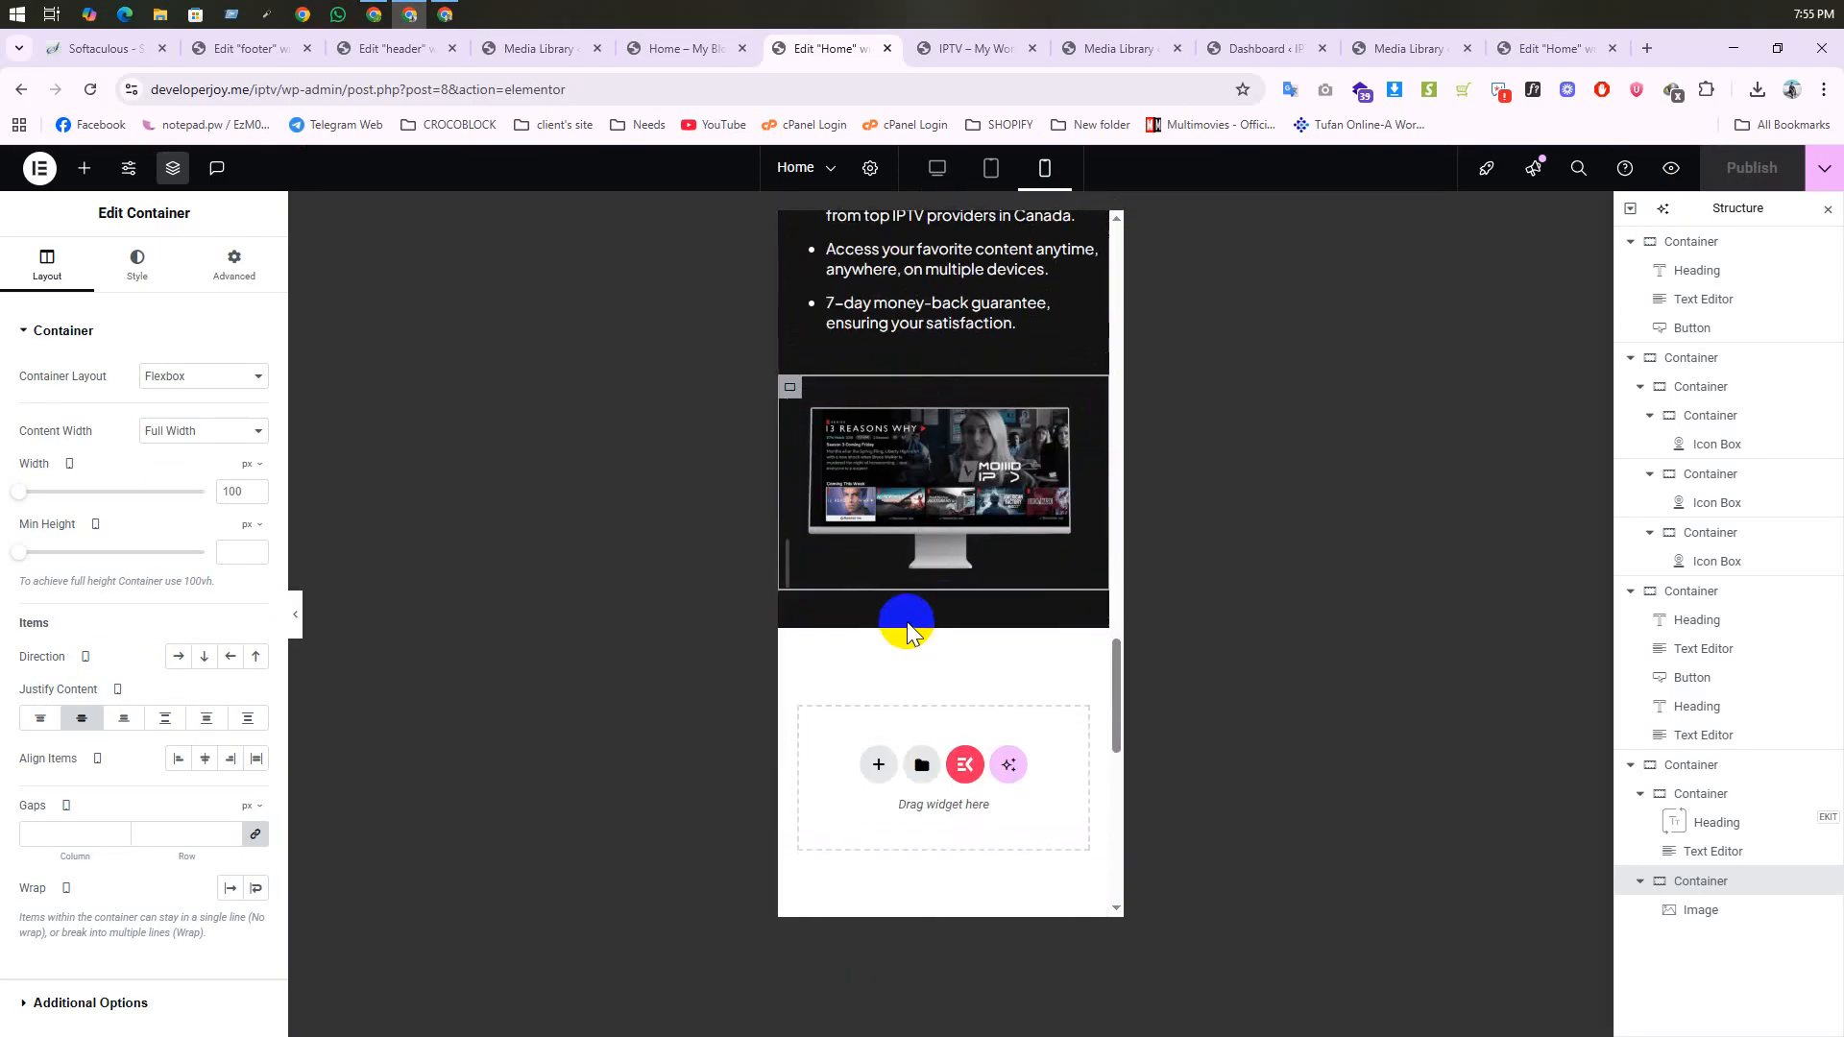
pyautogui.scroll(8, 907, 615)
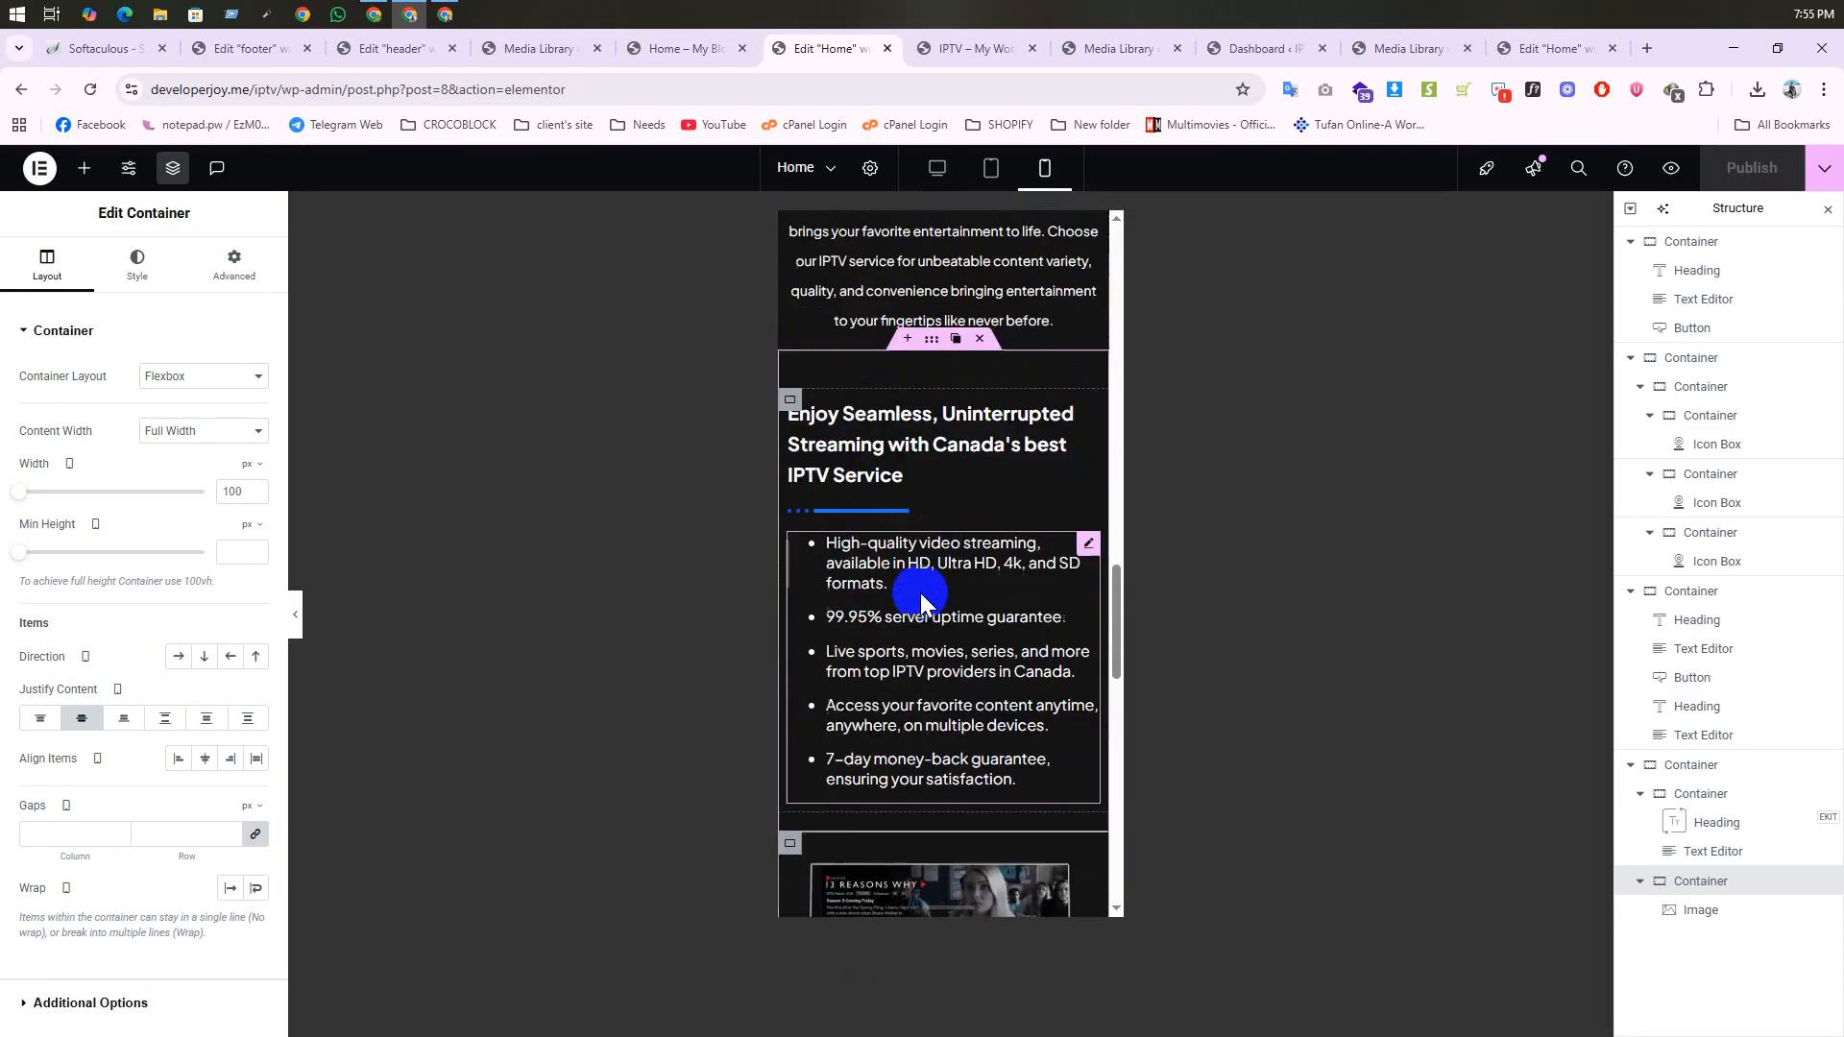
pyautogui.click(933, 170)
pyautogui.scroll(6, 1183, 279)
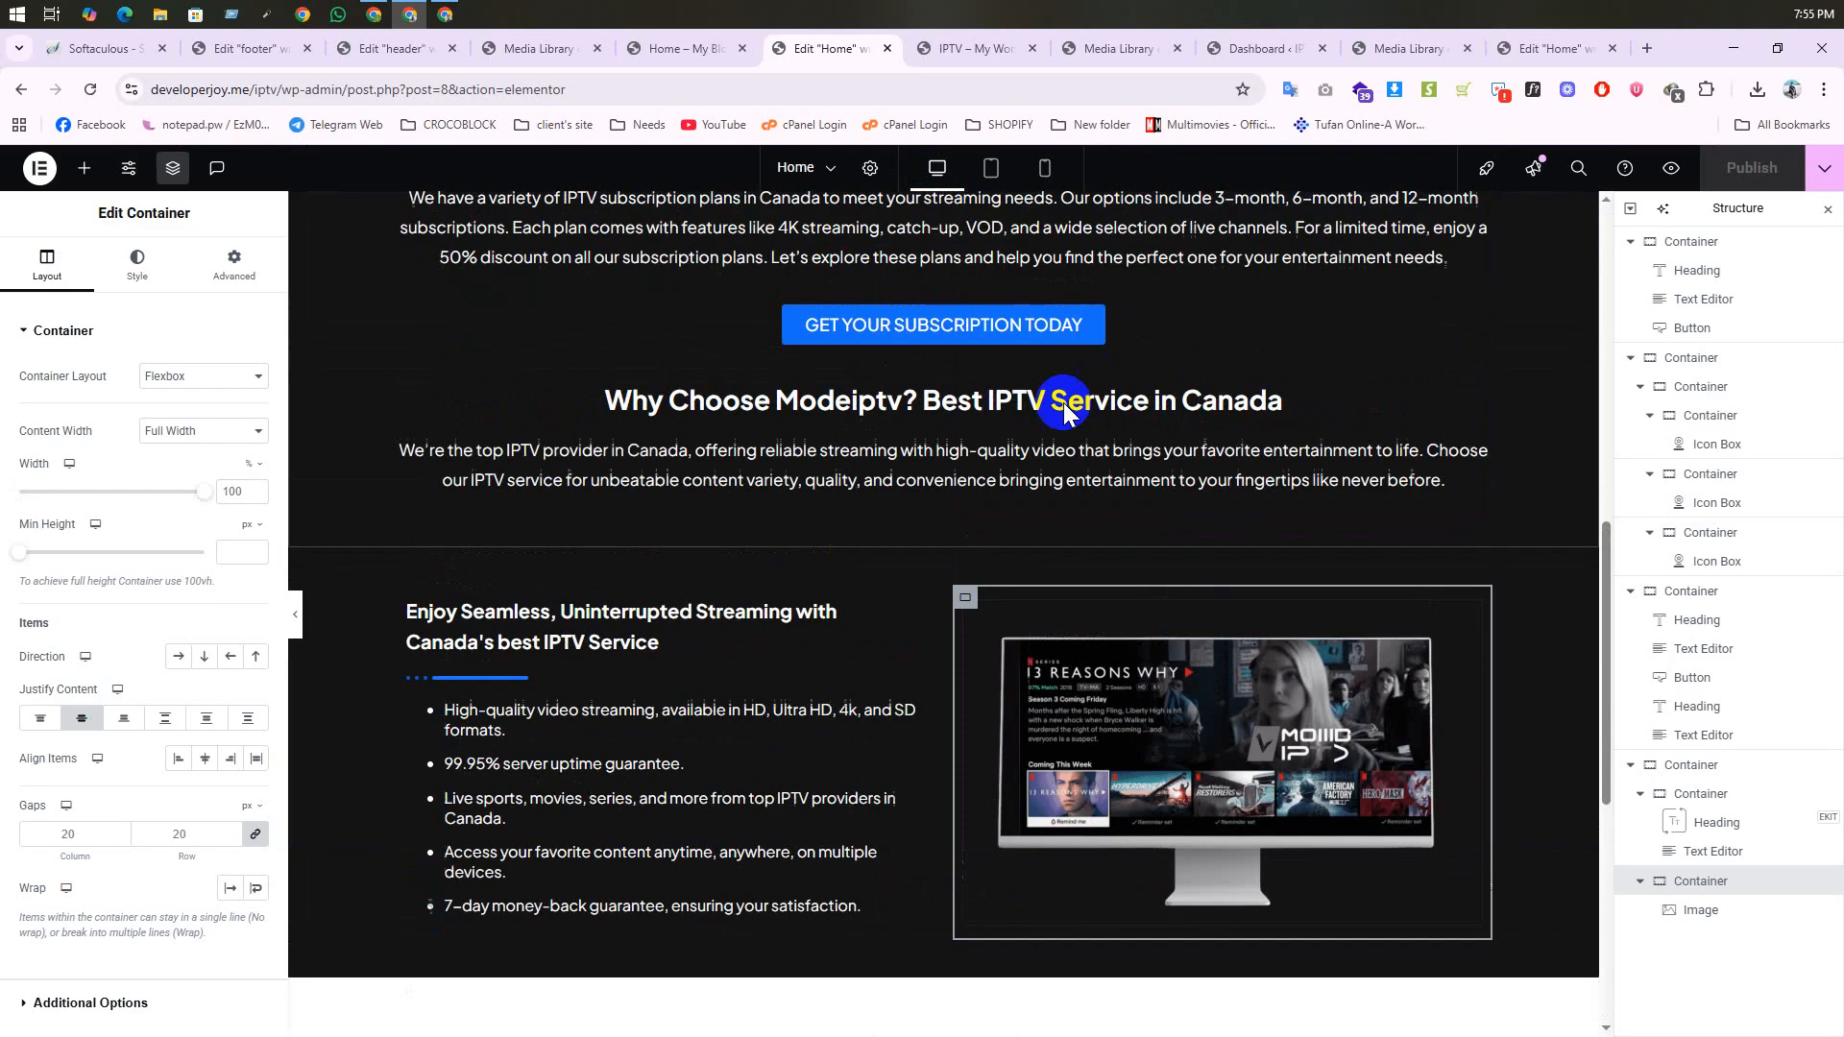
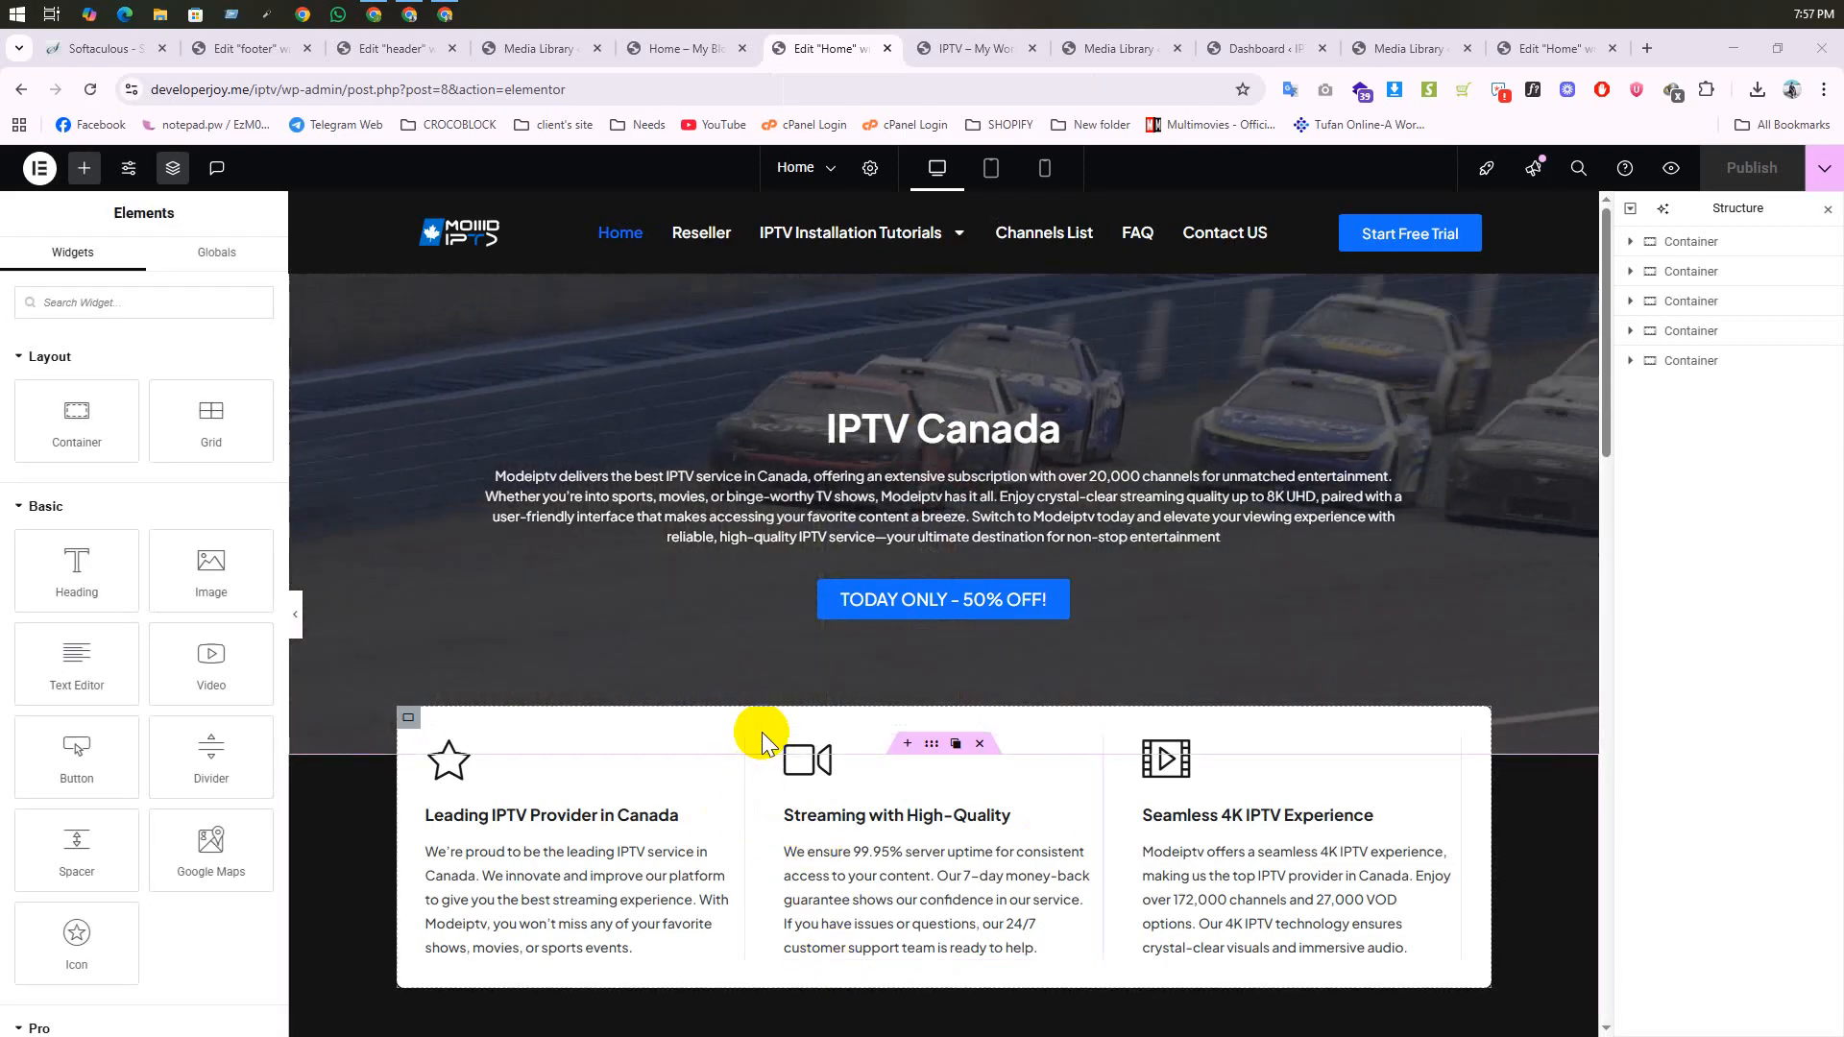
# Step: Review the home page sections down to Streaming Channels And Services, and open that section's heading and container settings
pyautogui.scroll(-4, 761, 741)
pyautogui.scroll(-4, 795, 719)
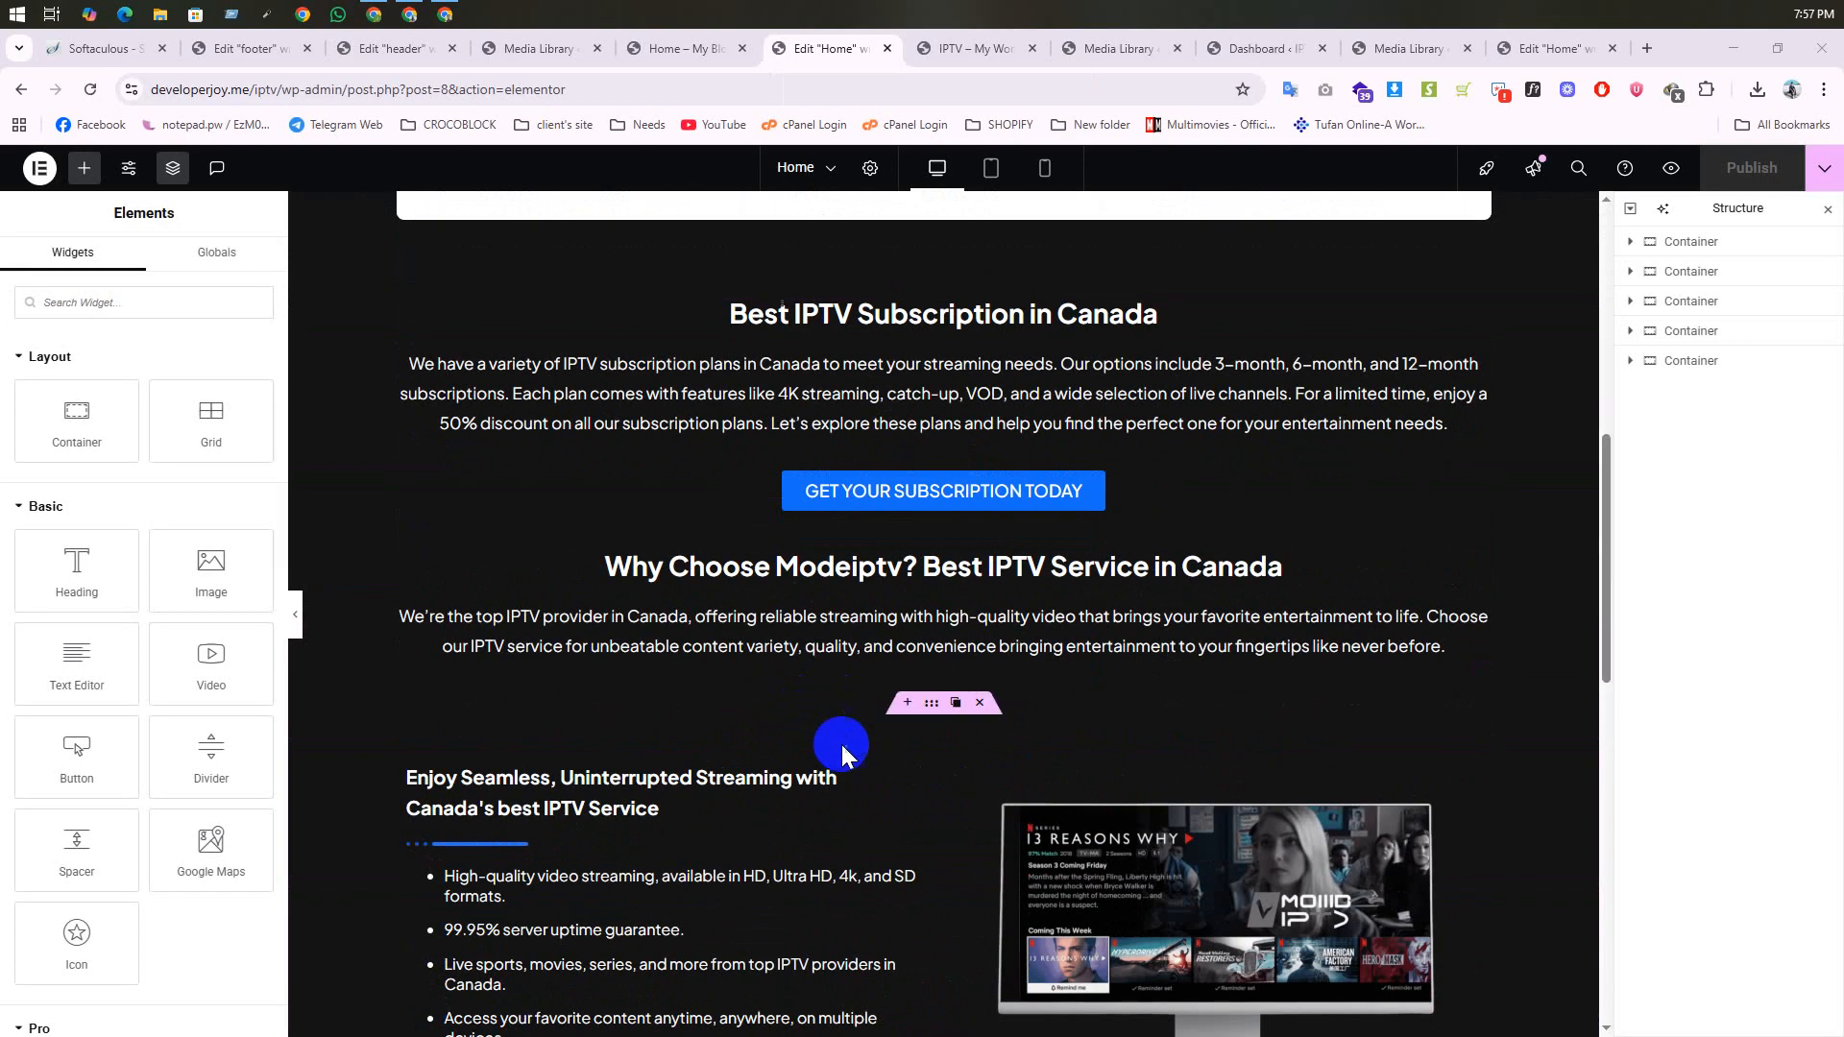
pyautogui.scroll(-11, 843, 746)
pyautogui.scroll(7, 757, 774)
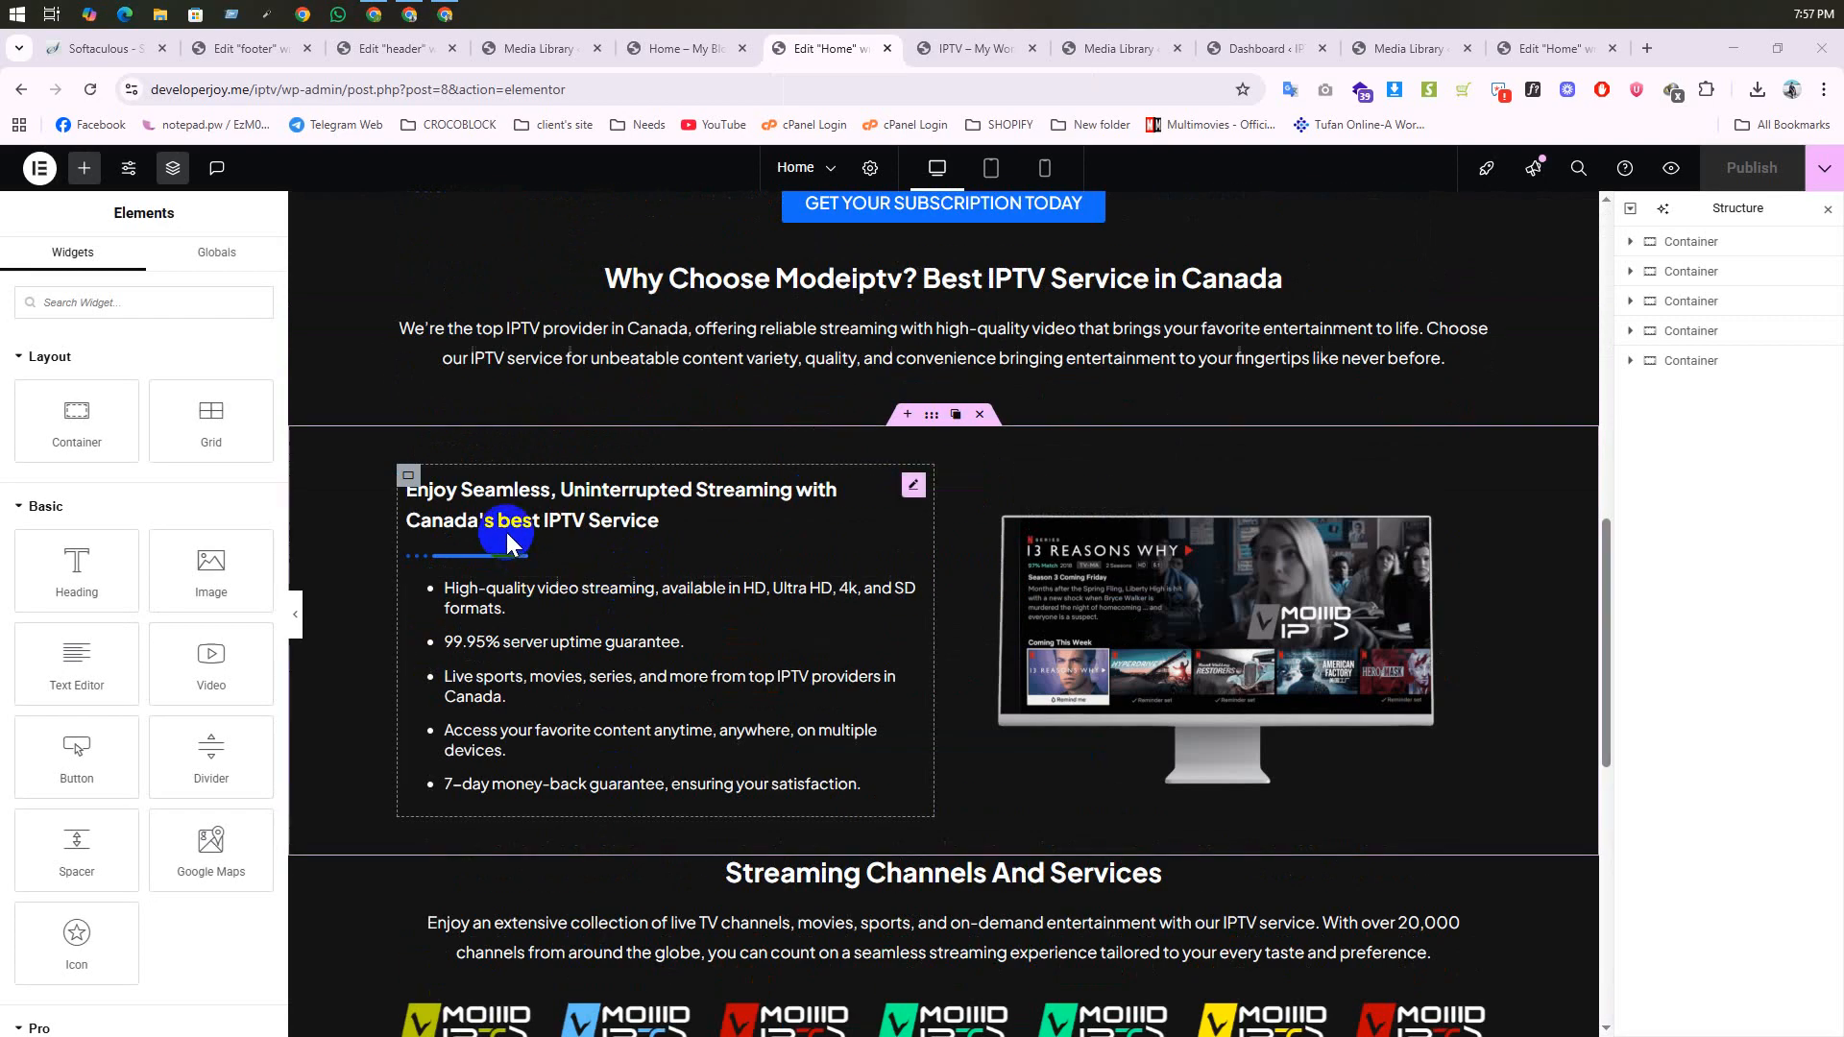
pyautogui.scroll(-7, 114, 673)
pyautogui.moveTo(114, 677); pyautogui.dragTo(433, 634)
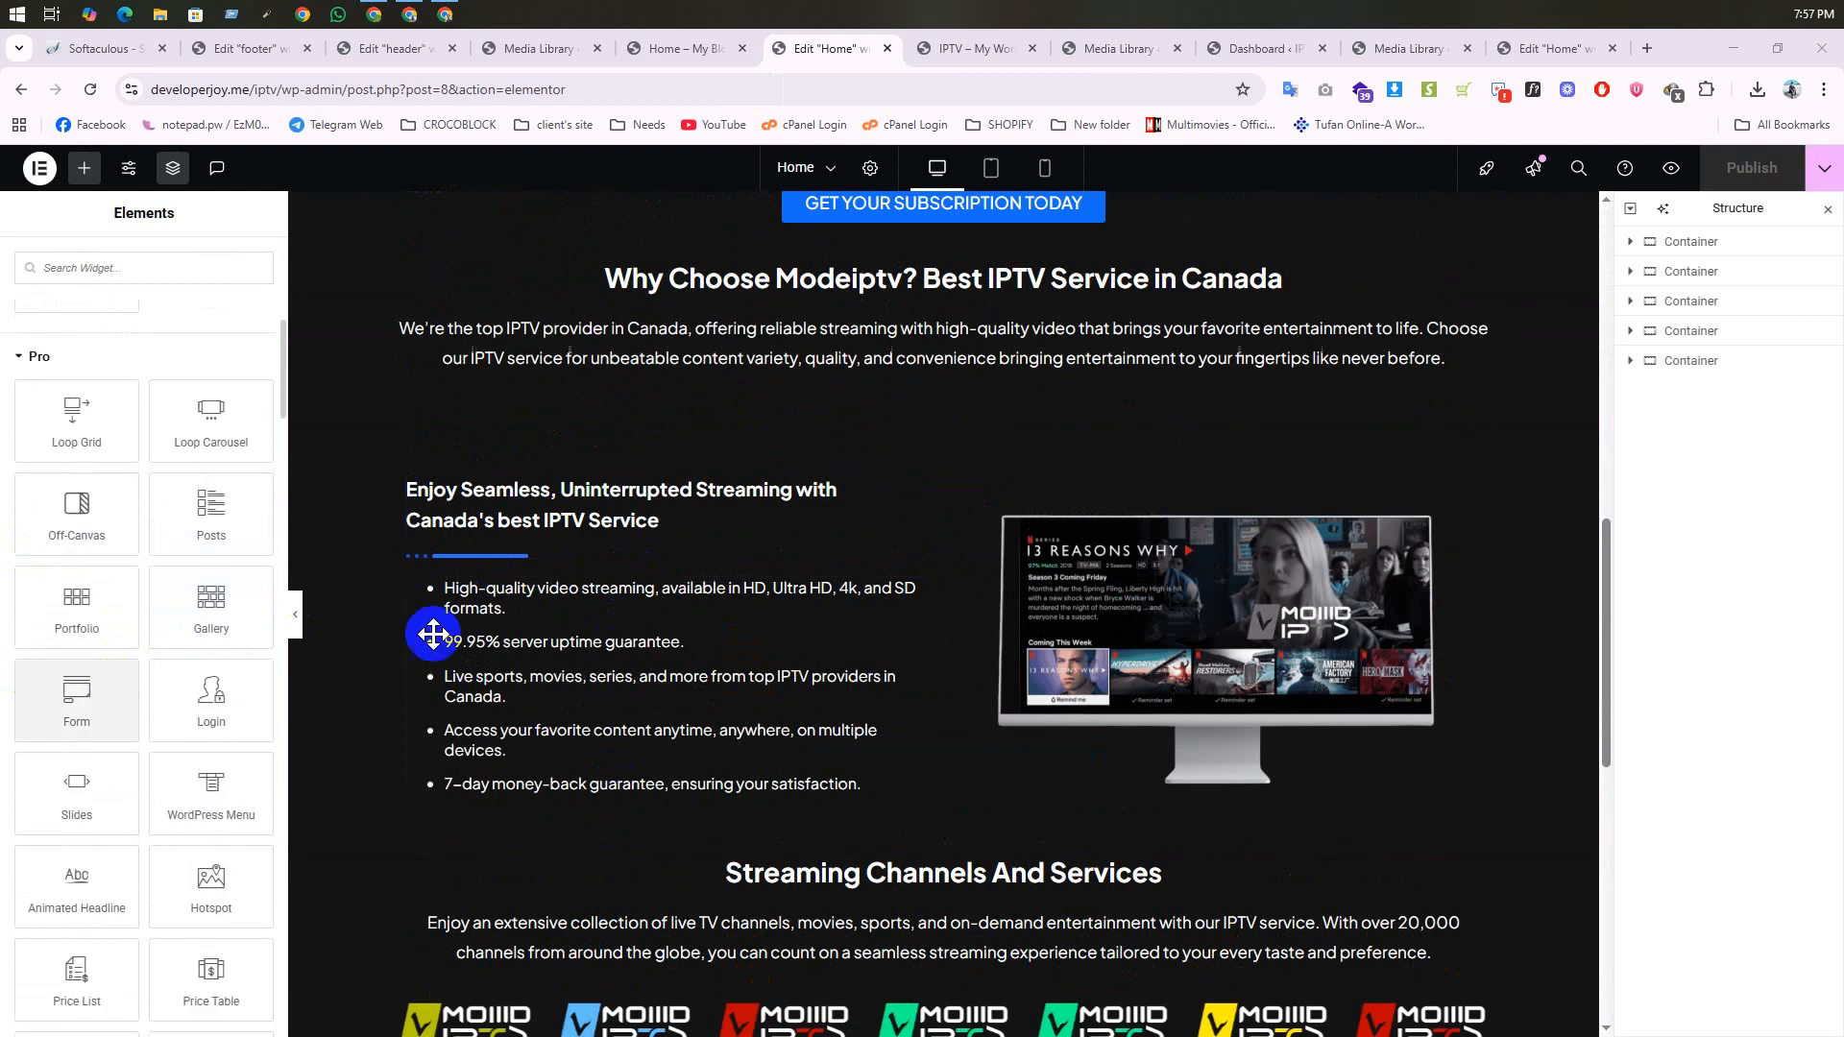
pyautogui.scroll(-3, 846, 636)
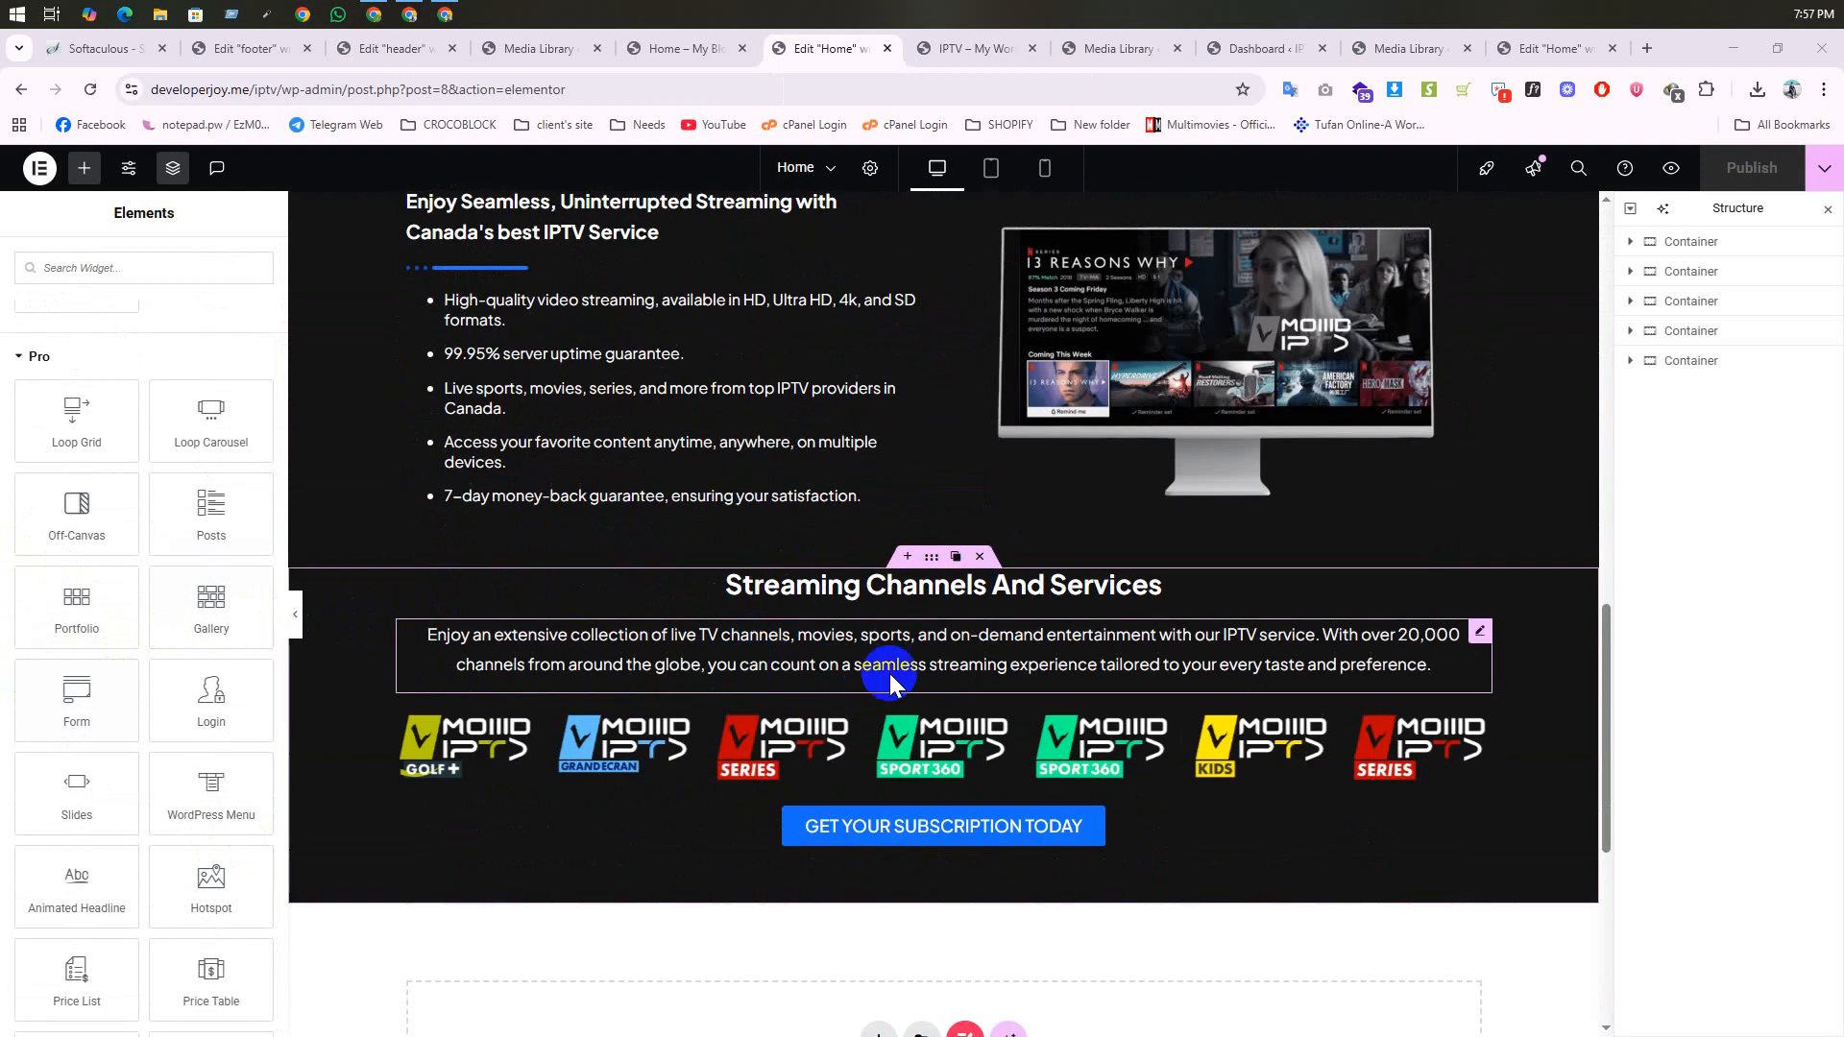
pyautogui.scroll(-1, 882, 655)
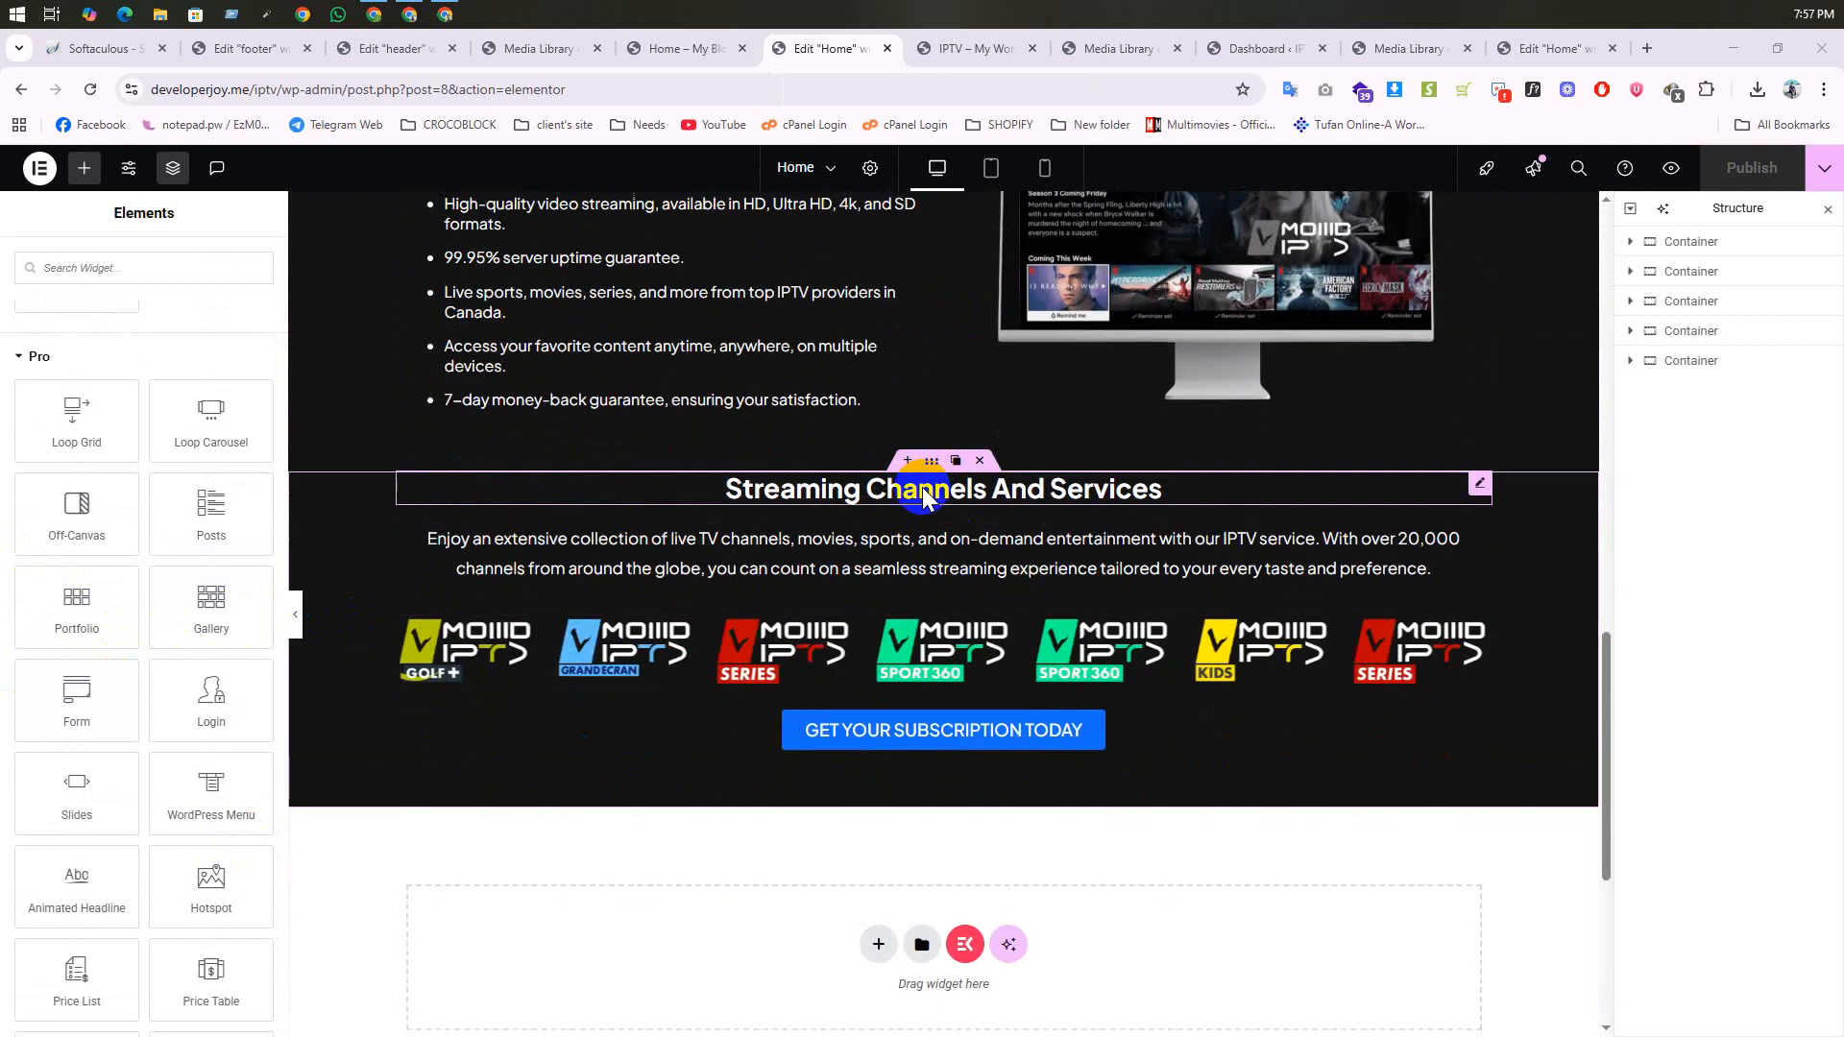
pyautogui.click(805, 489)
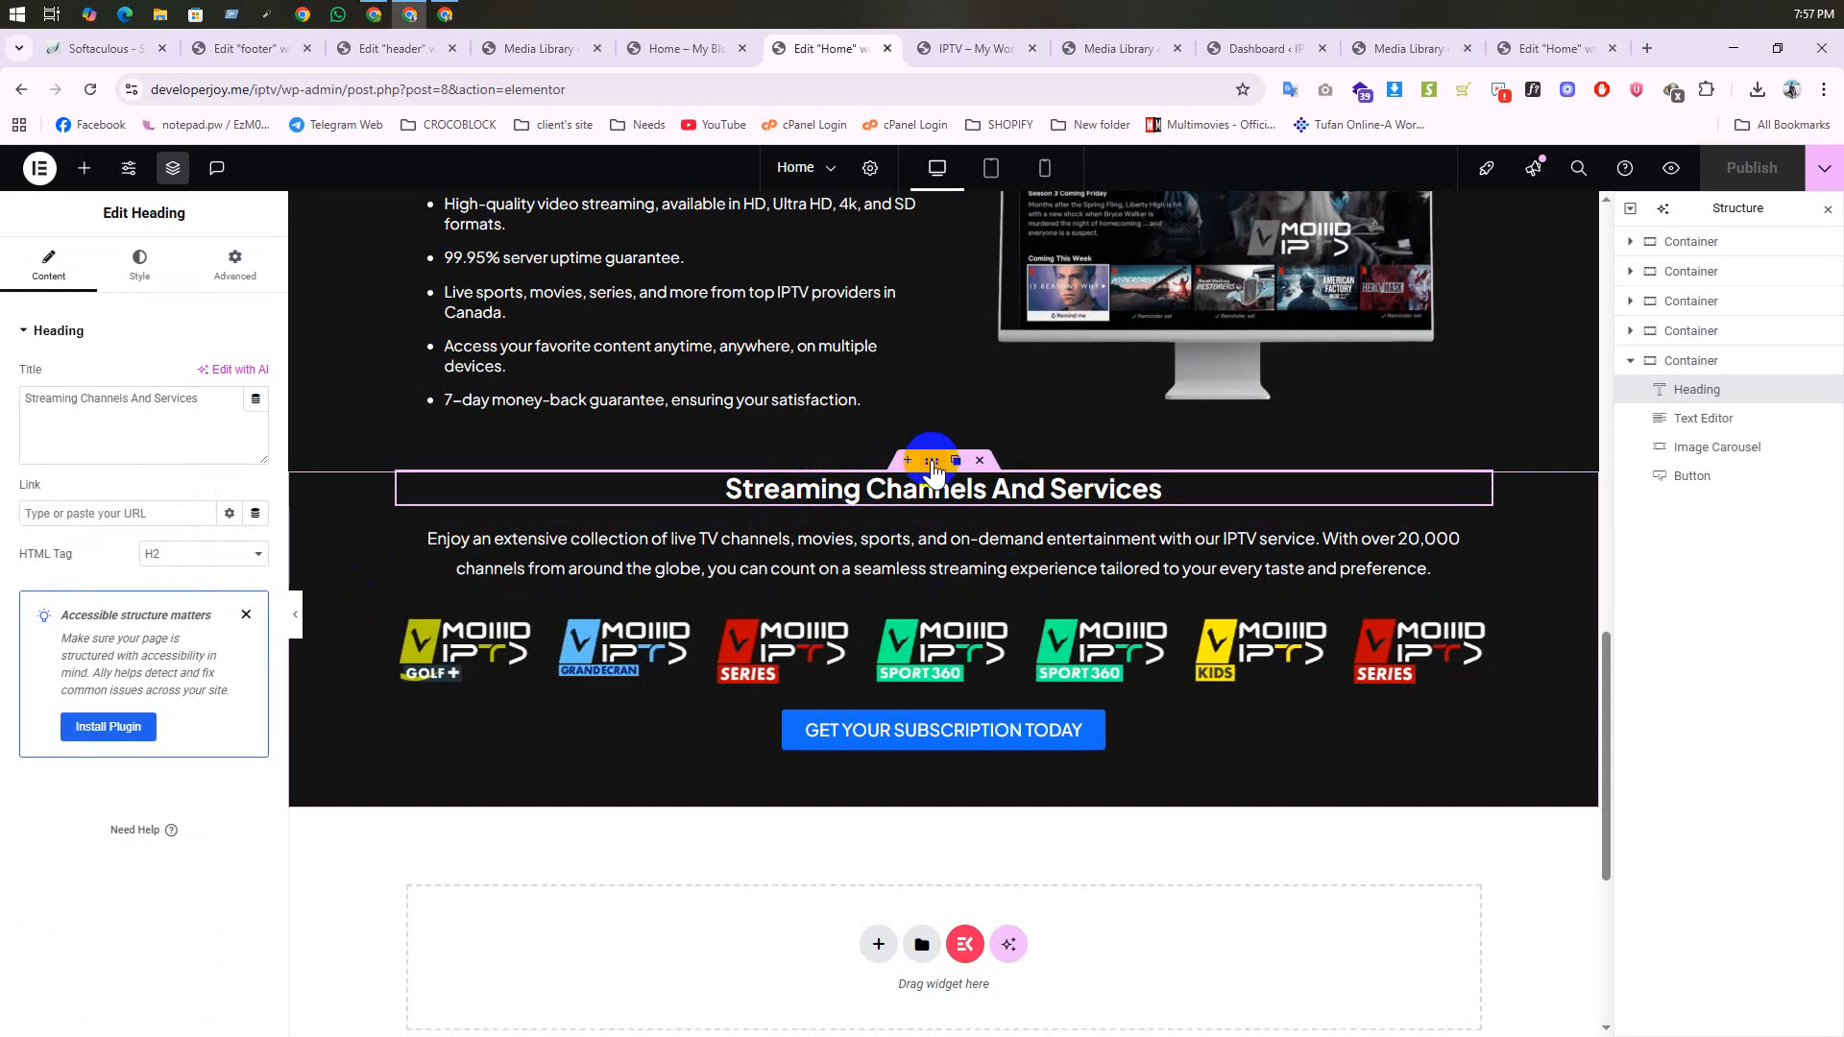
pyautogui.click(931, 464)
# Step: Try adding a single-column container below the Streaming Channels And Services section
pyautogui.click(879, 950)
pyautogui.click(803, 960)
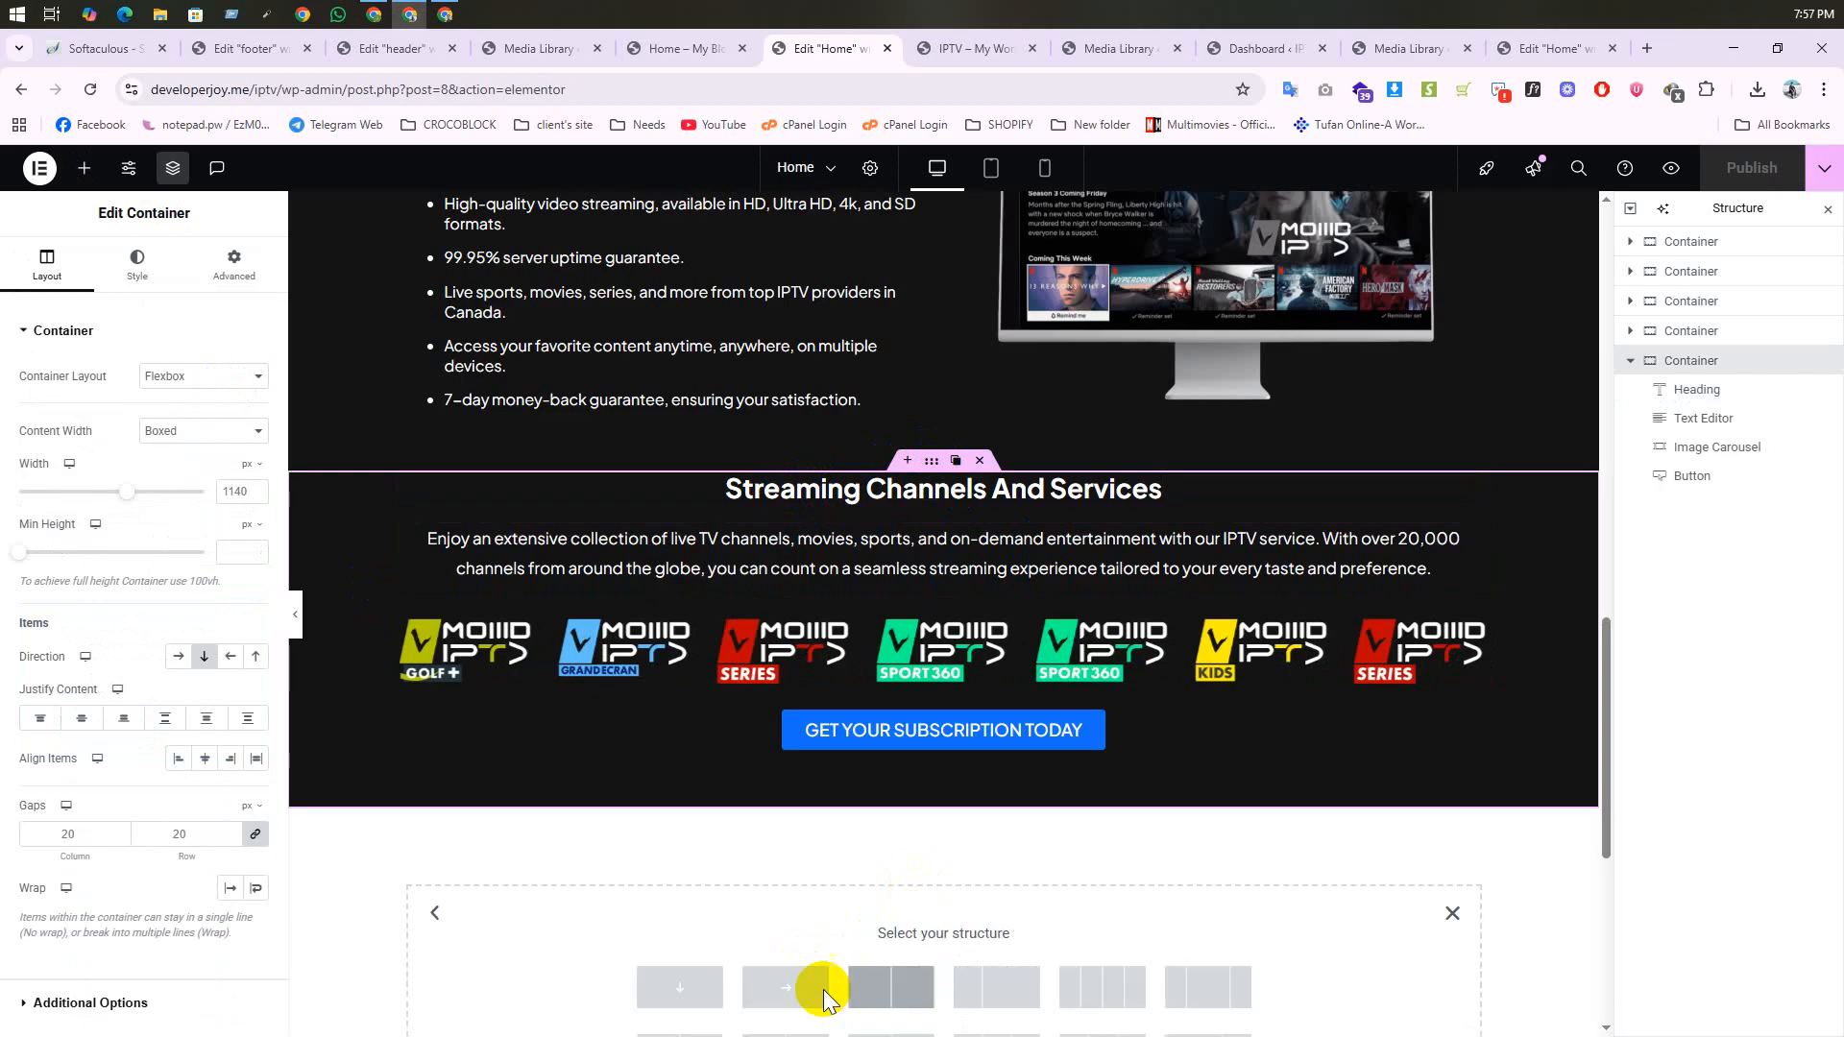
pyautogui.click(689, 989)
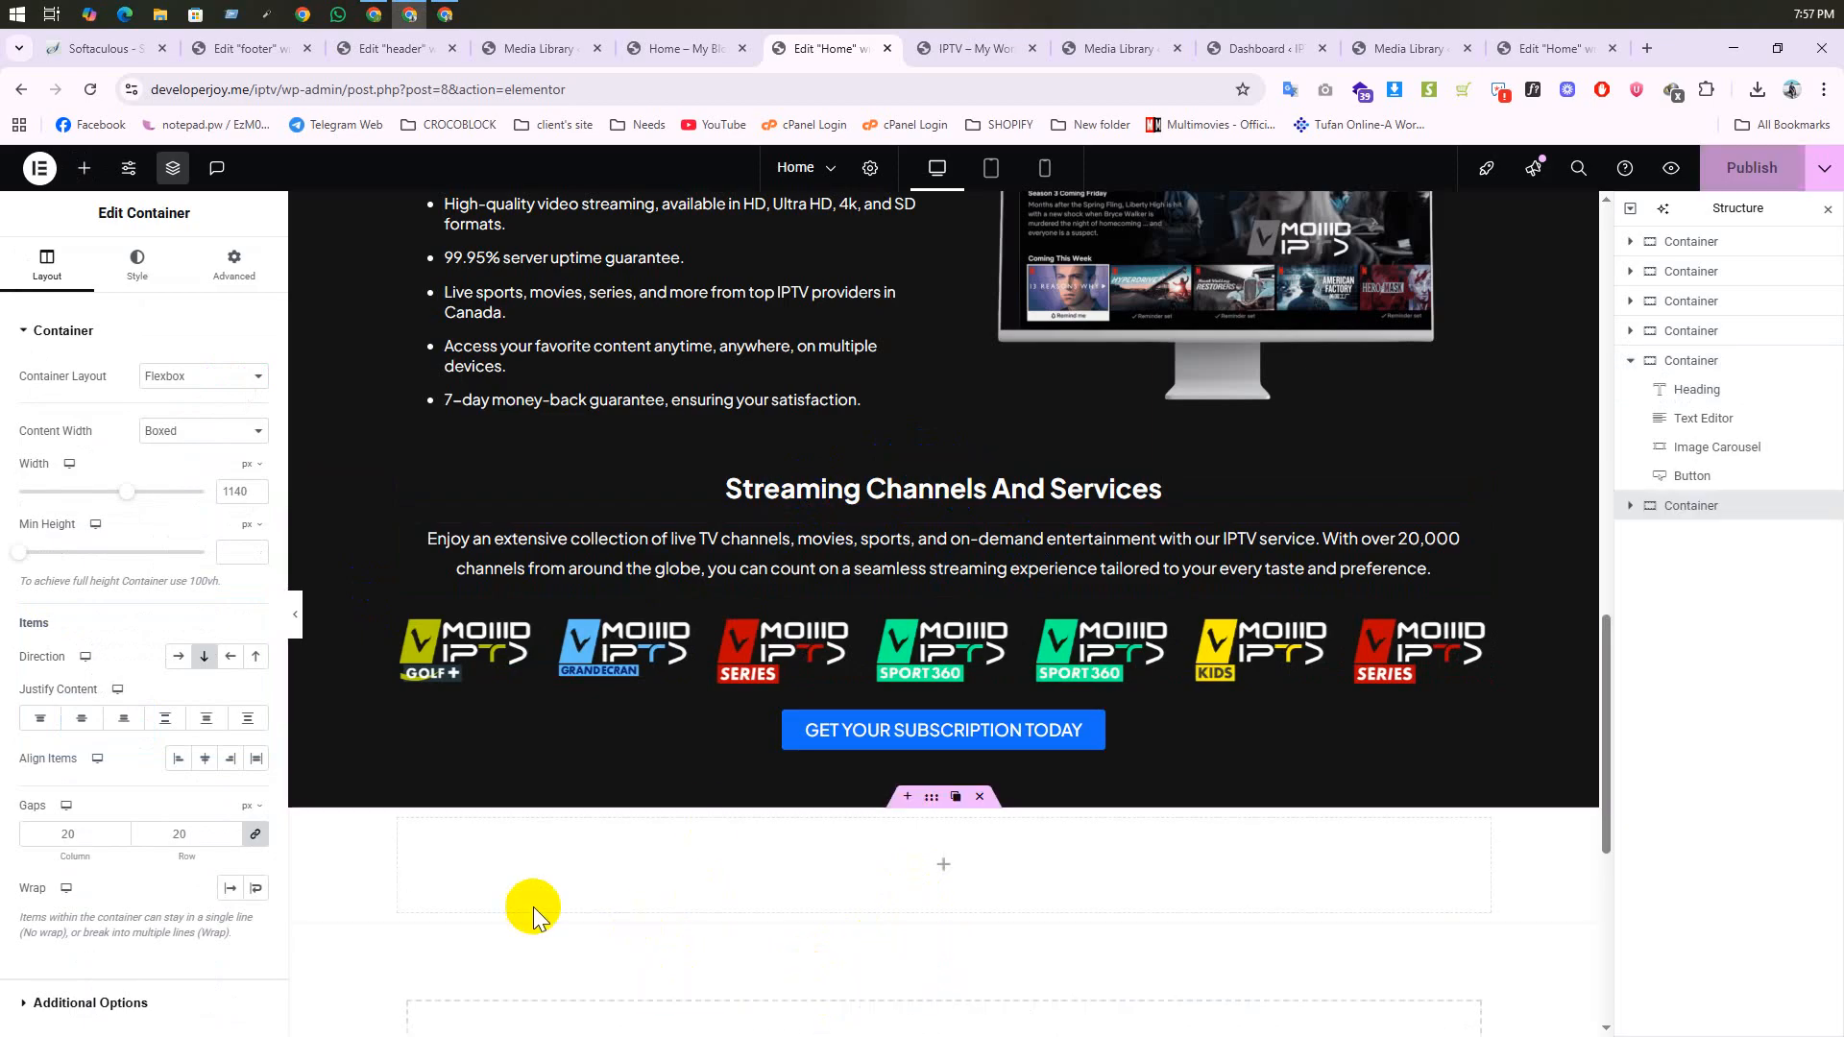
pyautogui.click(178, 656)
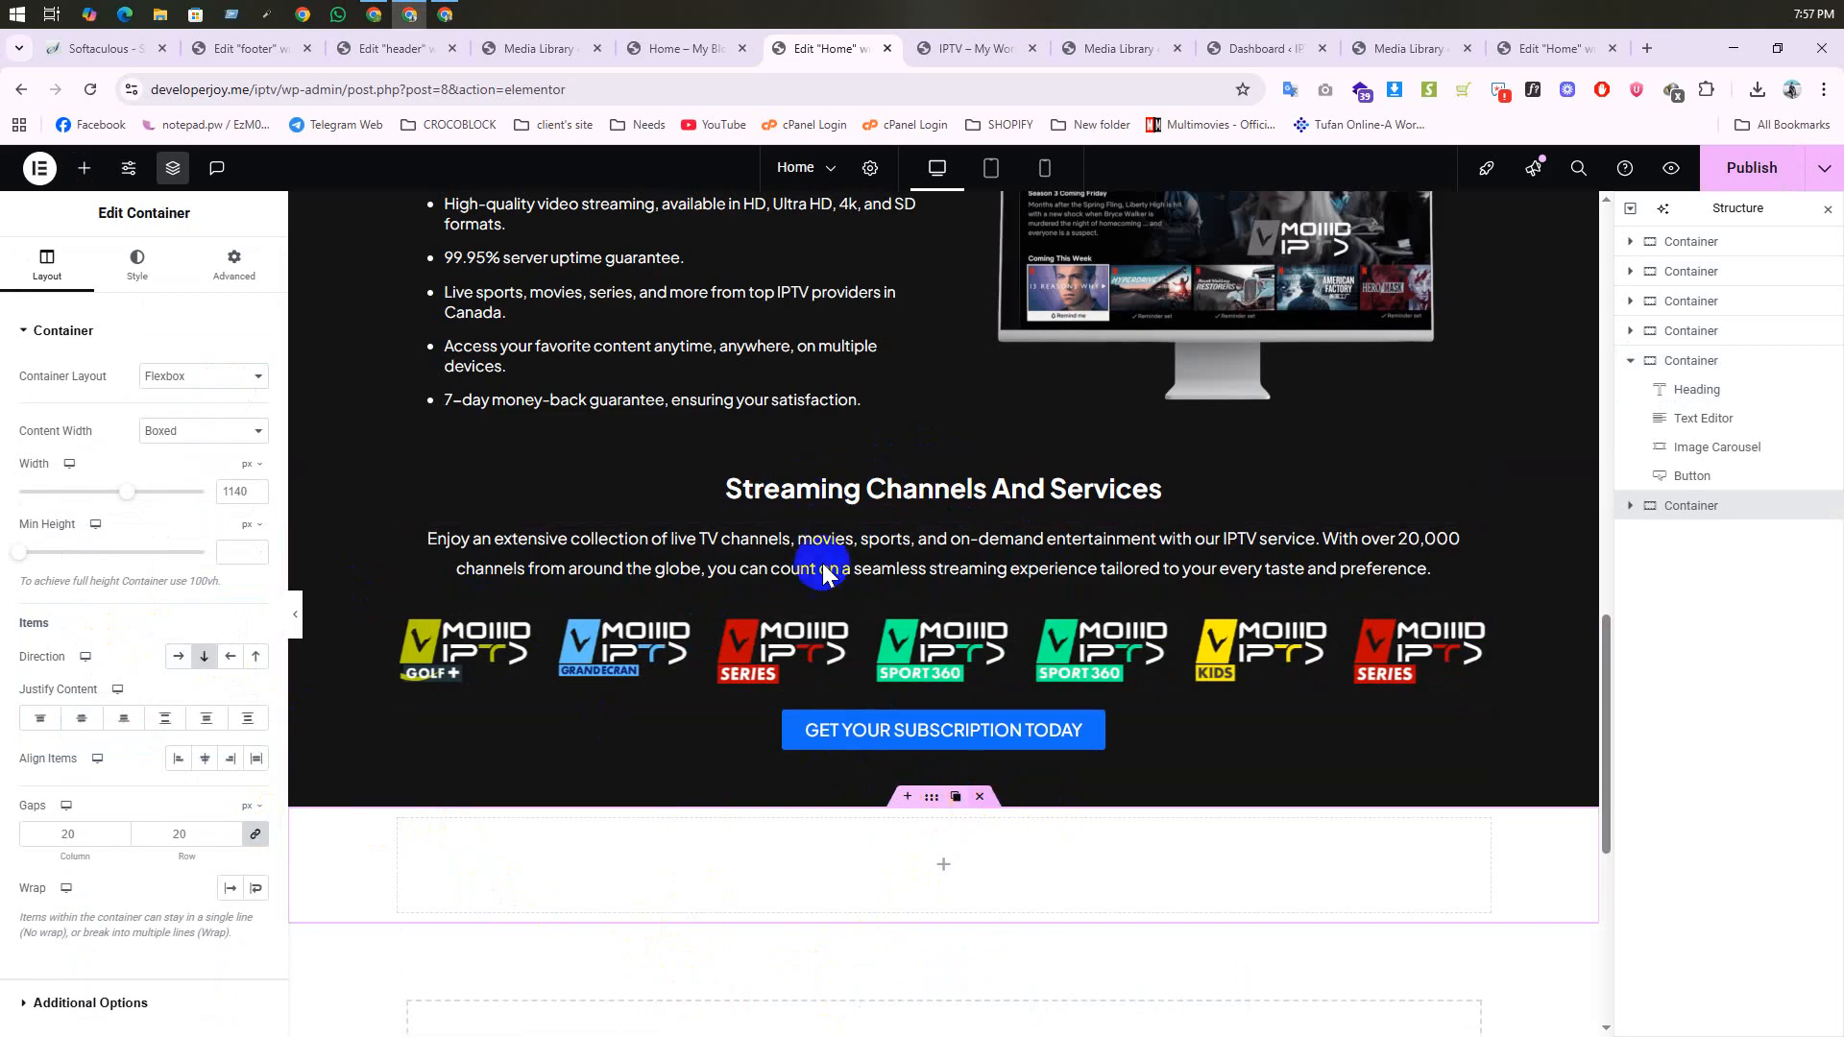
# Step: Examine the Streaming Channels And Services heading and the content of the text editor beneath it
pyautogui.click(843, 488)
pyautogui.scroll(2, 738, 367)
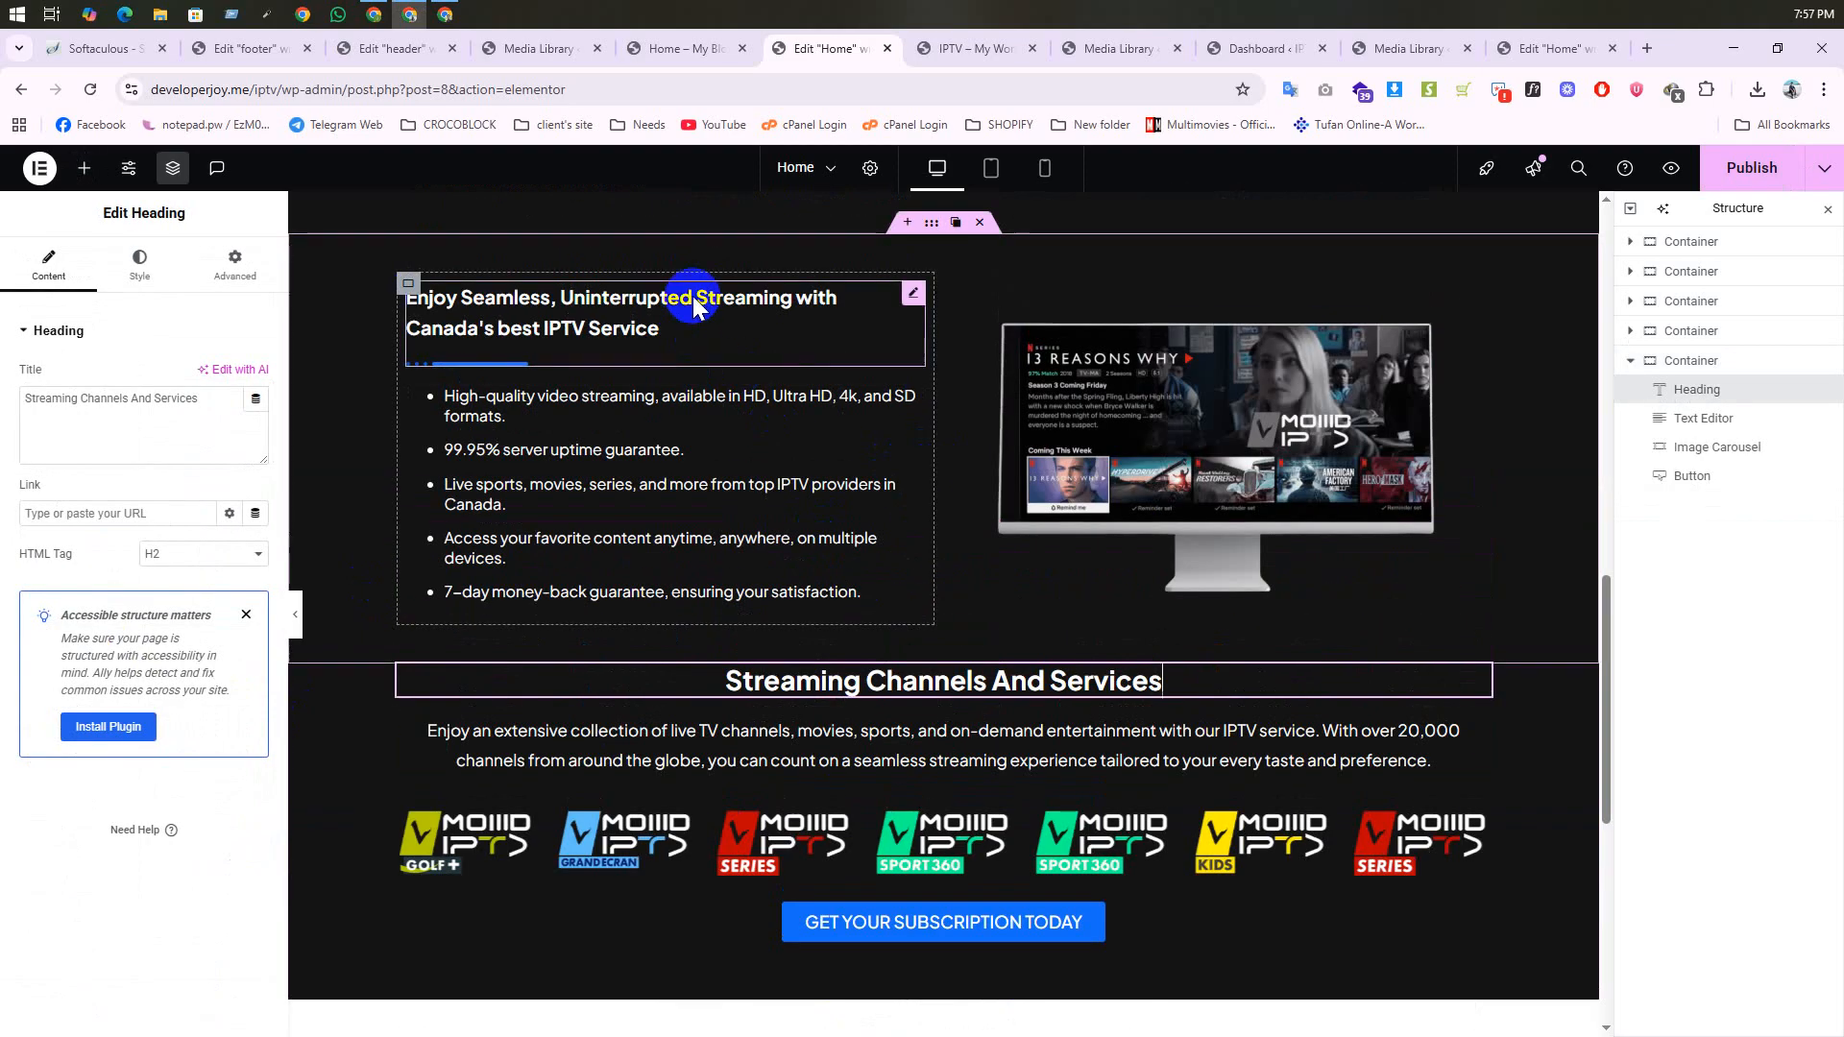
pyautogui.scroll(3, 893, 416)
pyautogui.scroll(-1, 916, 626)
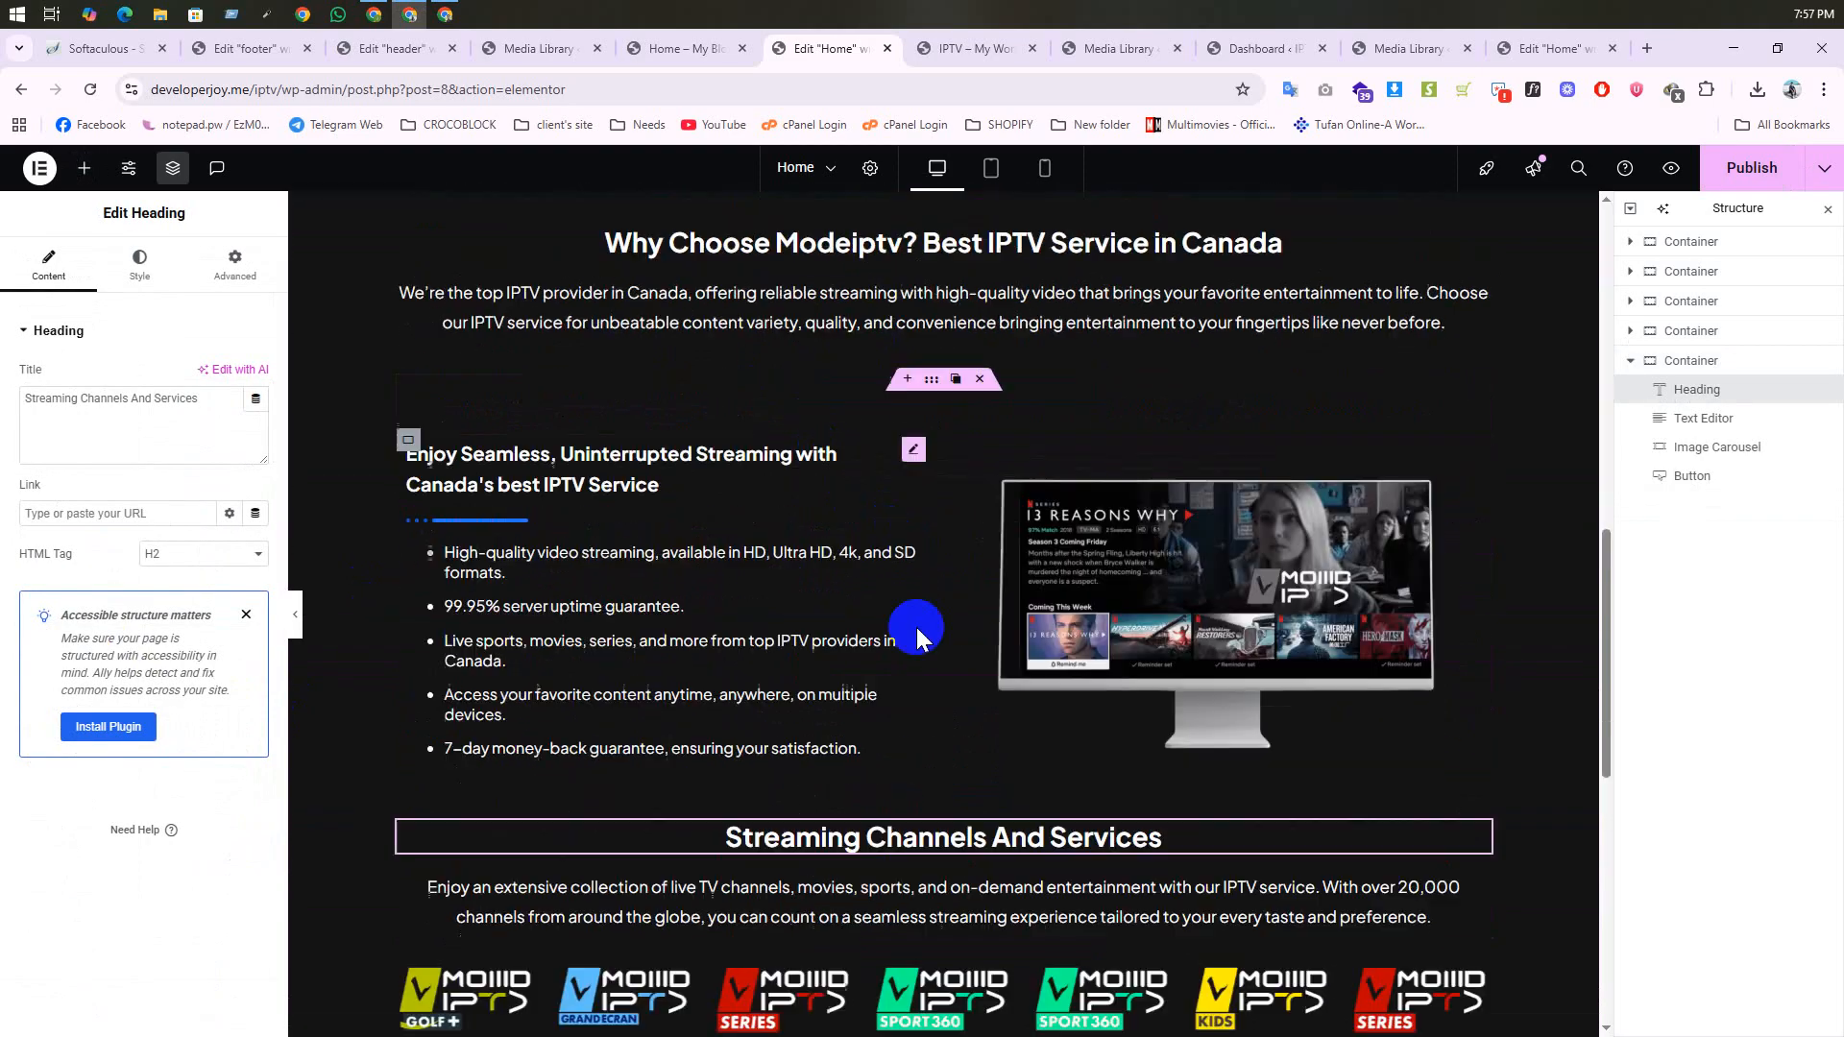
pyautogui.scroll(-3, 916, 626)
pyautogui.click(876, 653)
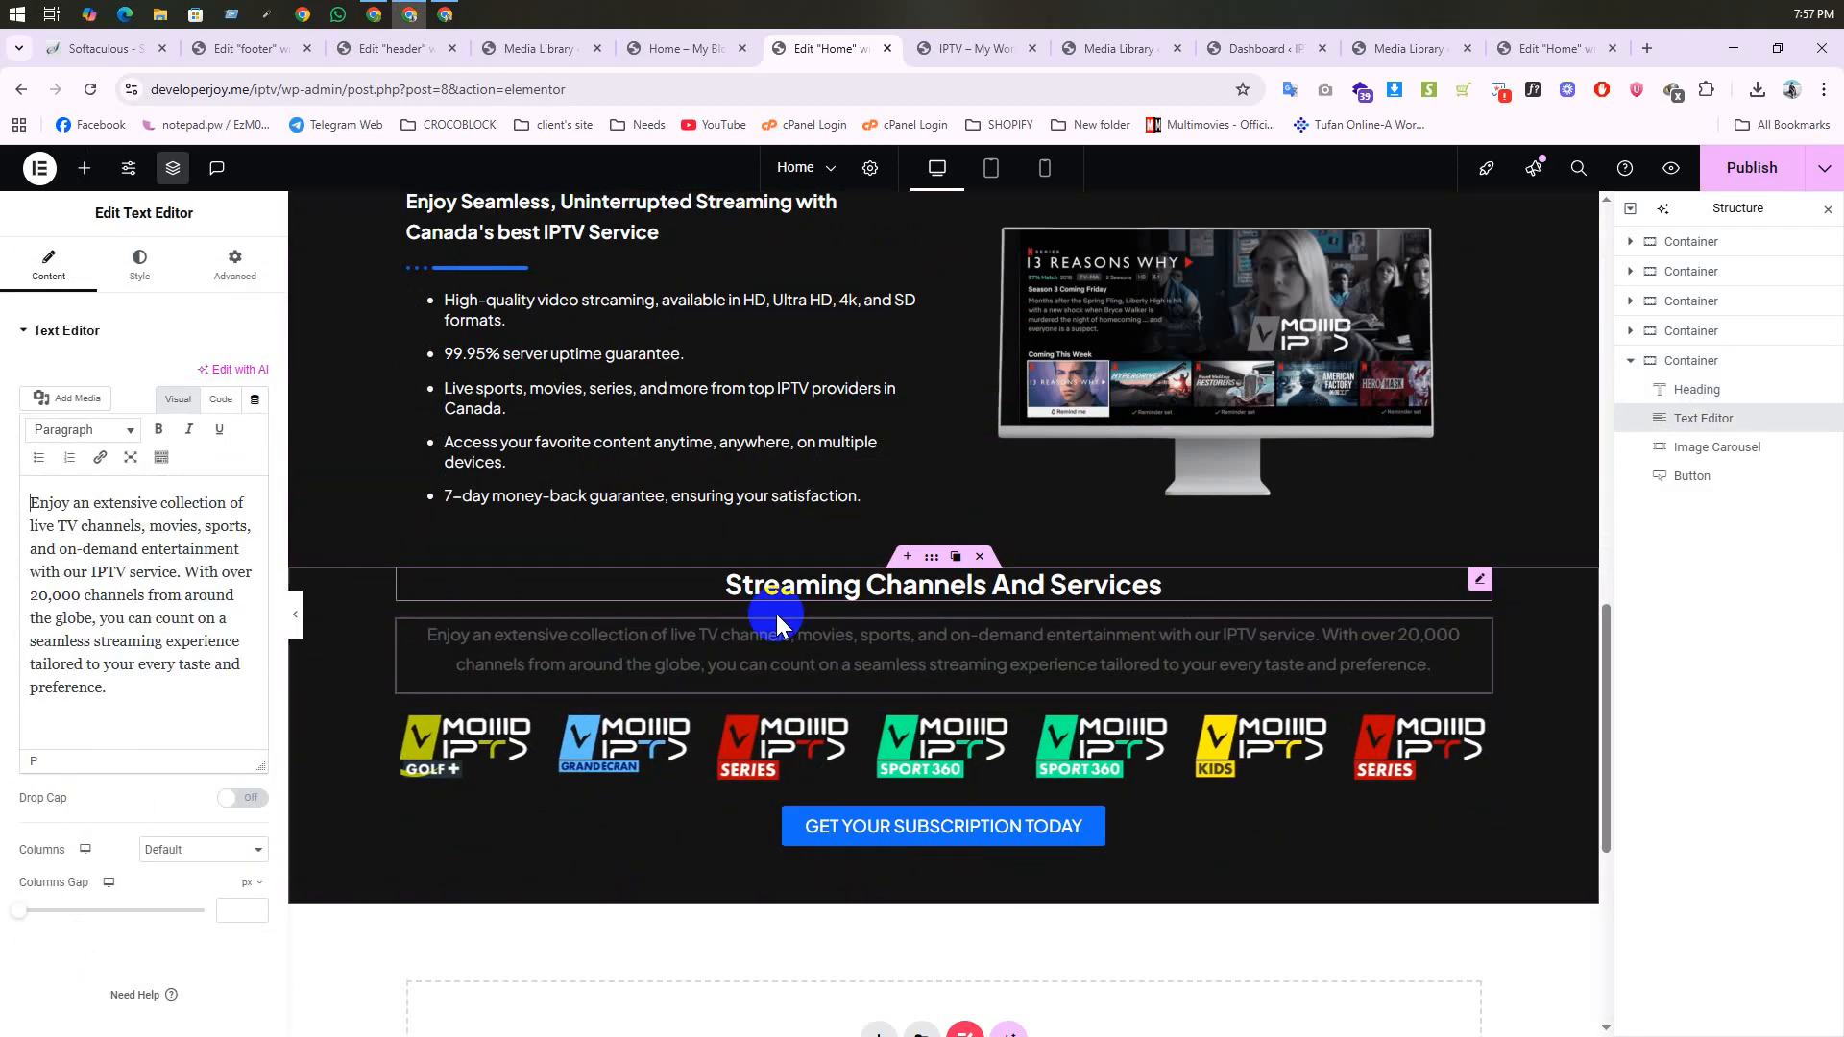
# Step: Fill the Streaming Channels And Services image carousel with a gallery of the eight channel logos, starting with Golf+ and ending with beIN Sports
pyautogui.scroll(-2, 768, 653)
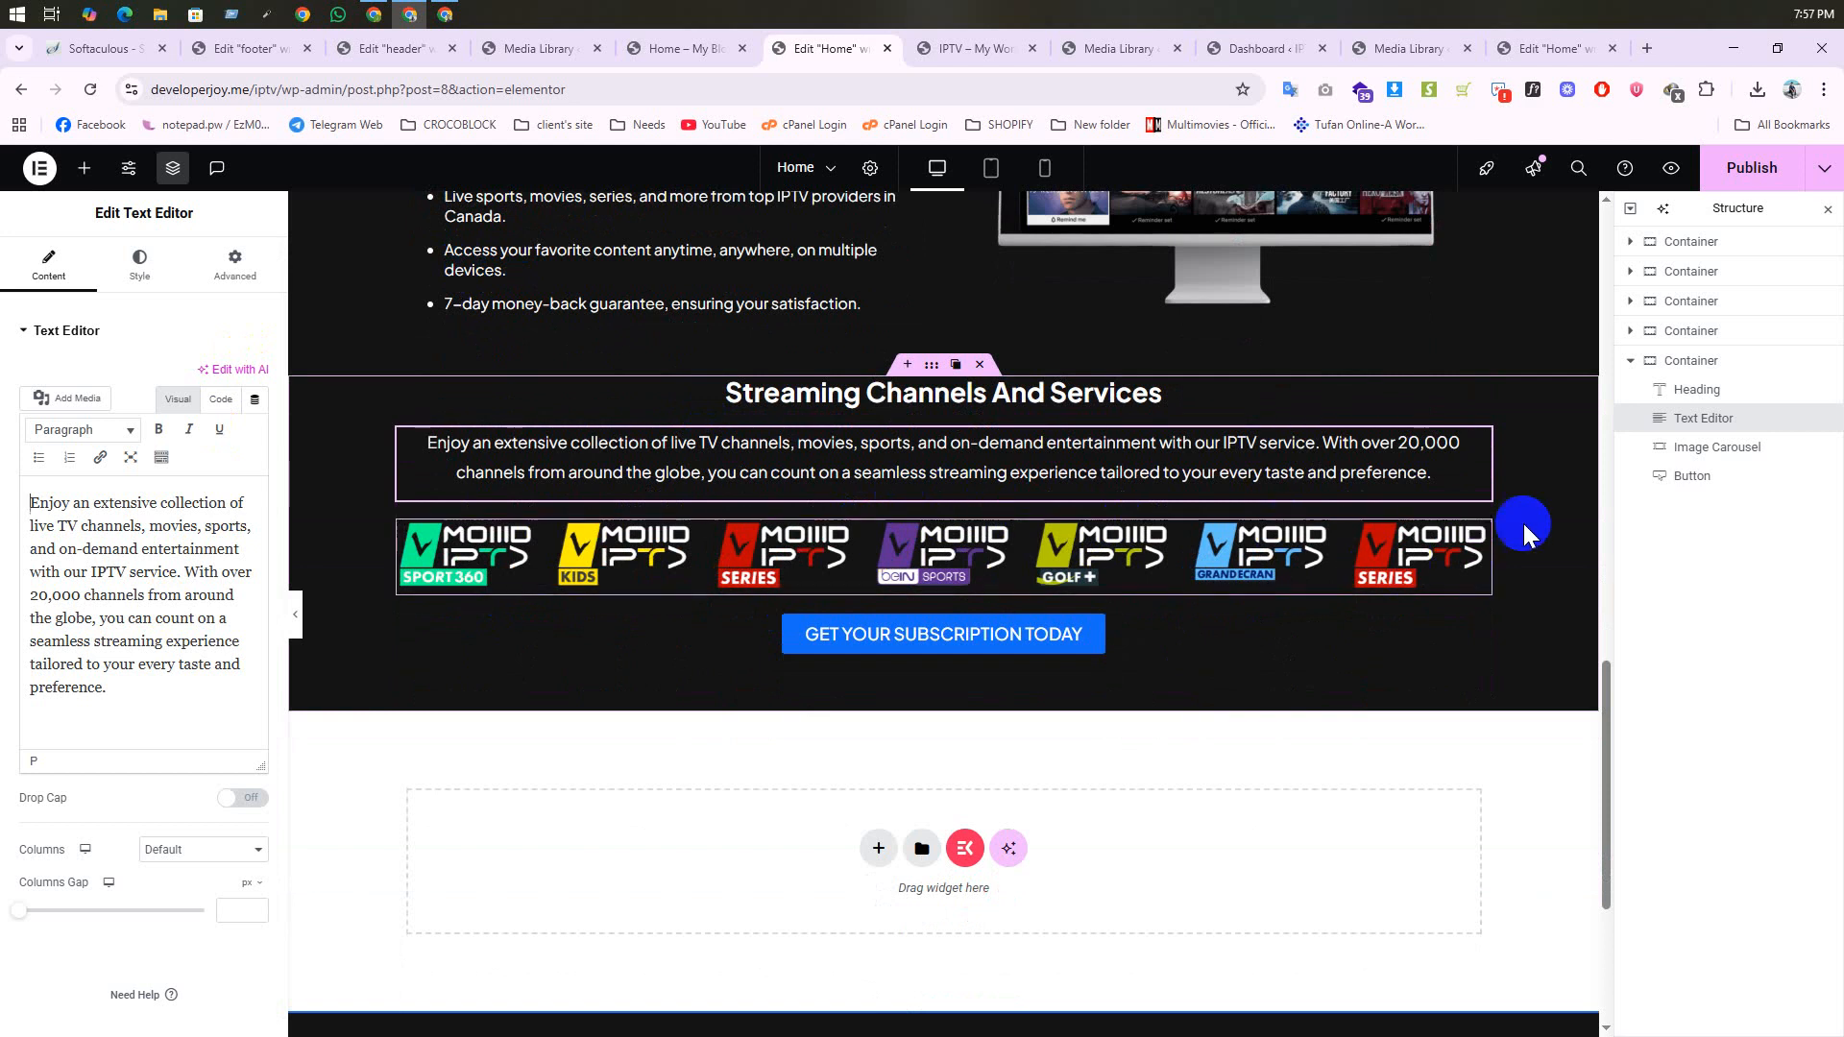
pyautogui.click(1480, 531)
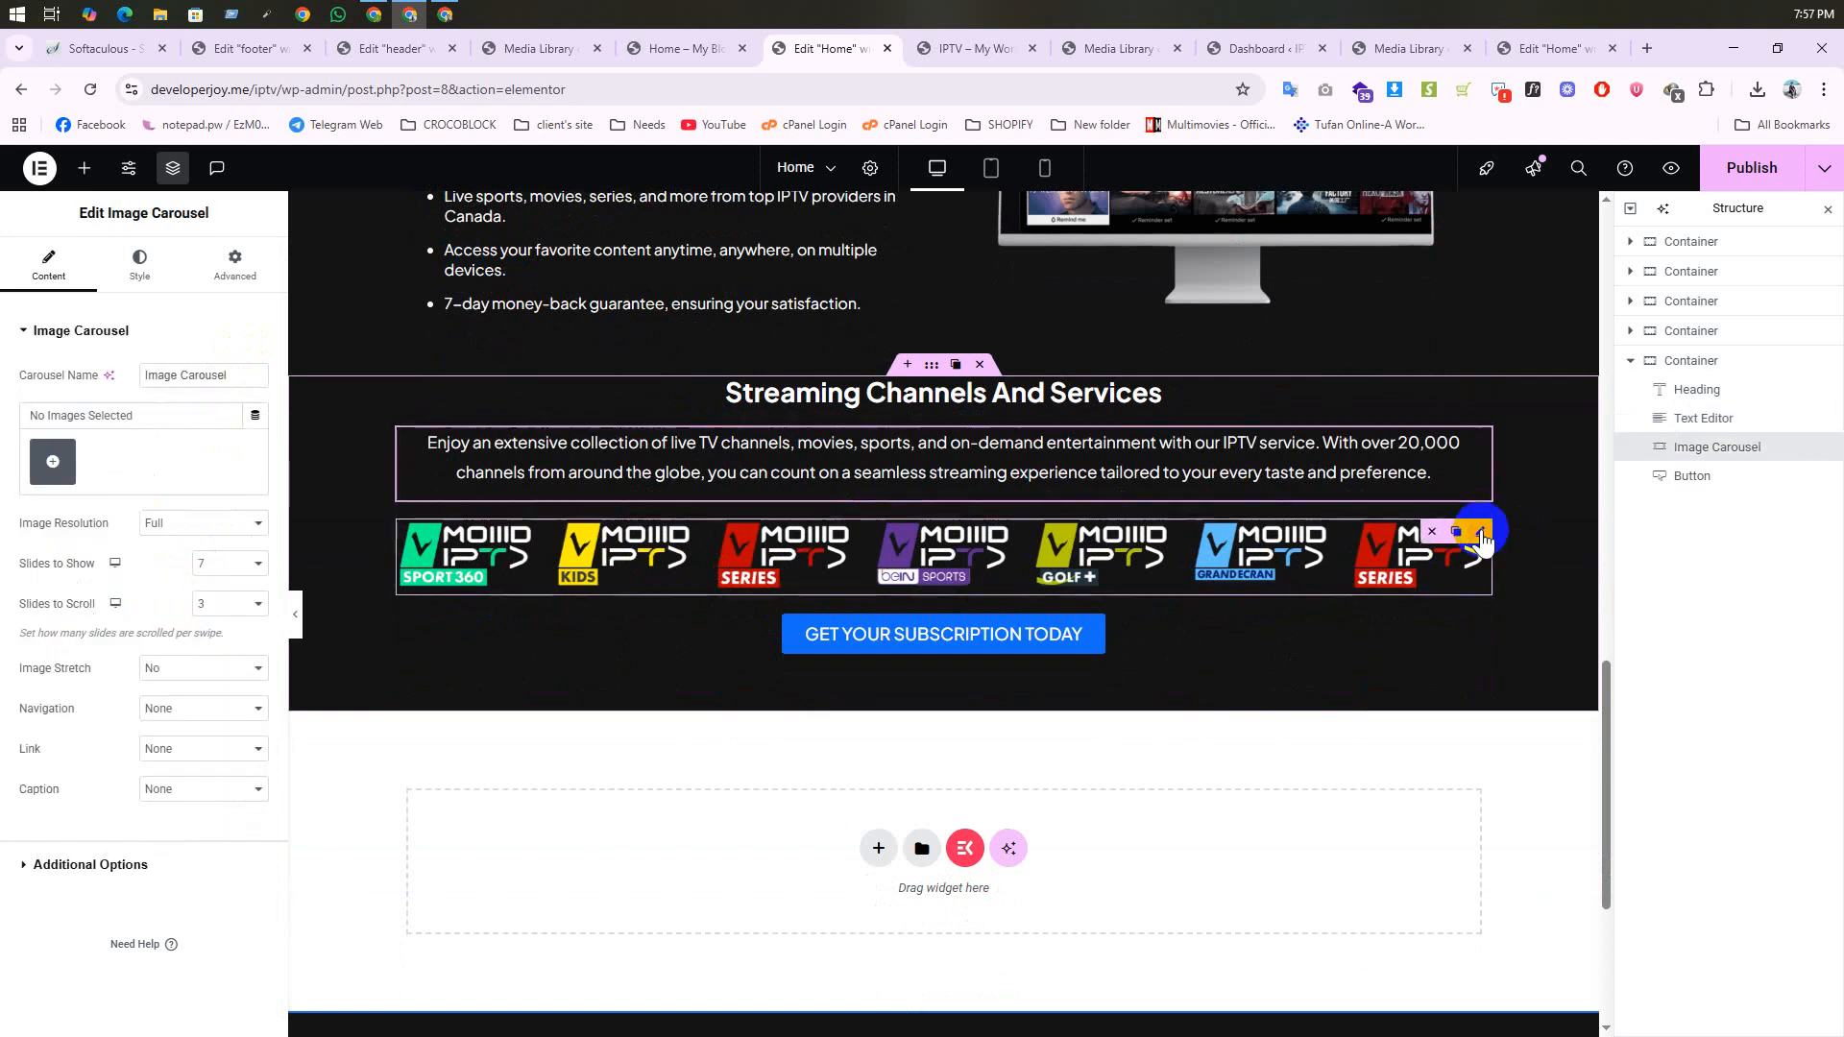
pyautogui.click(50, 466)
pyautogui.click(1303, 426)
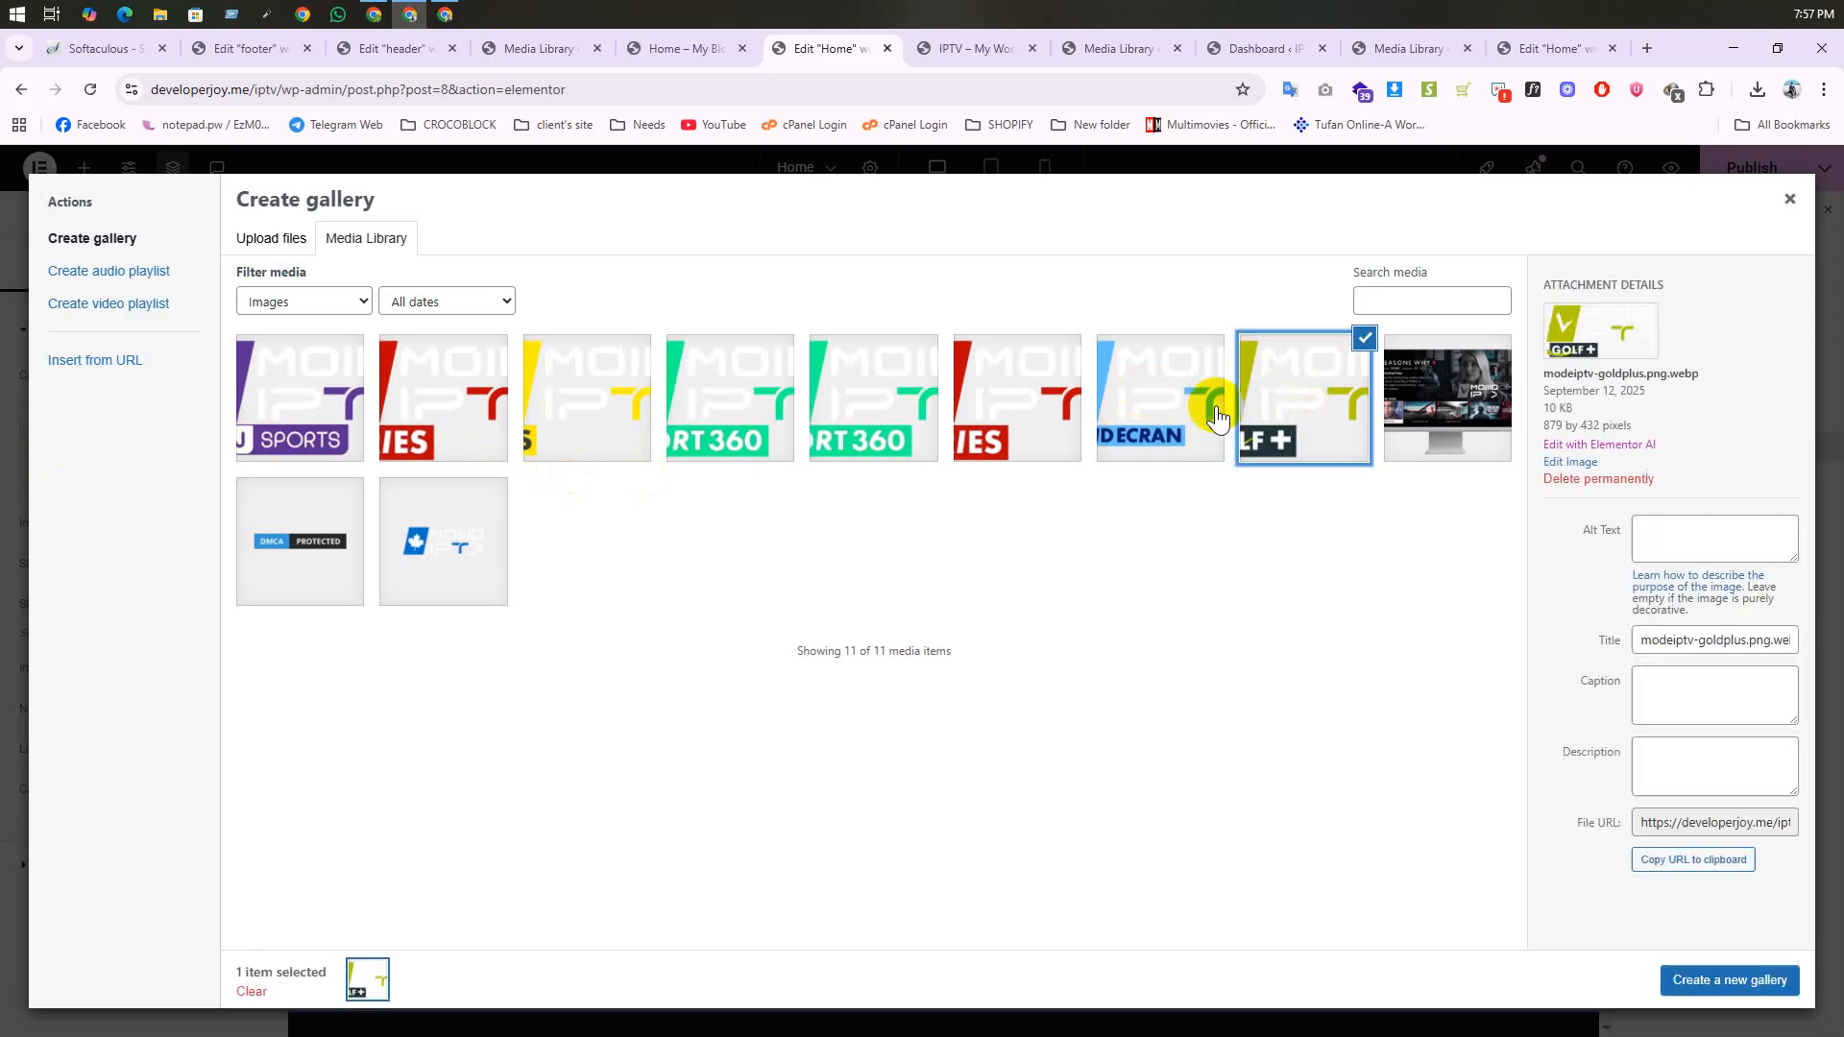
pyautogui.click(1168, 415)
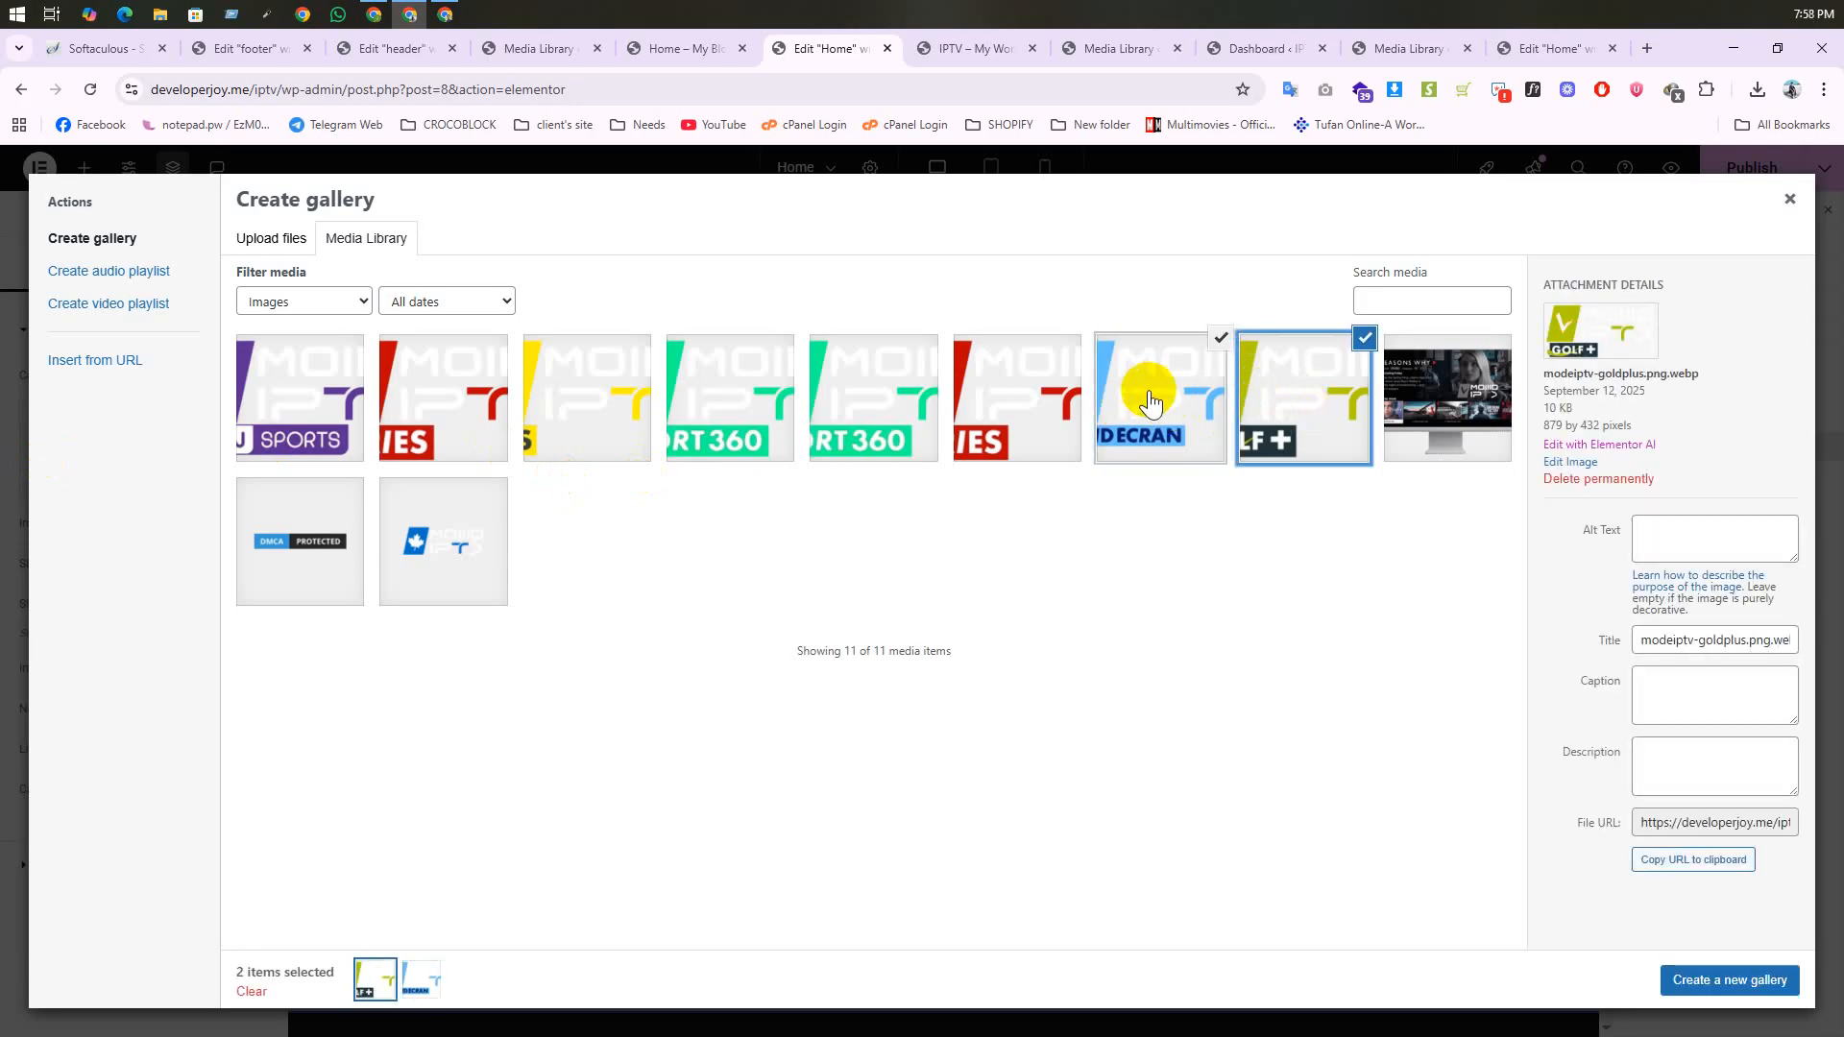
pyautogui.click(1054, 404)
pyautogui.click(853, 413)
pyautogui.click(682, 420)
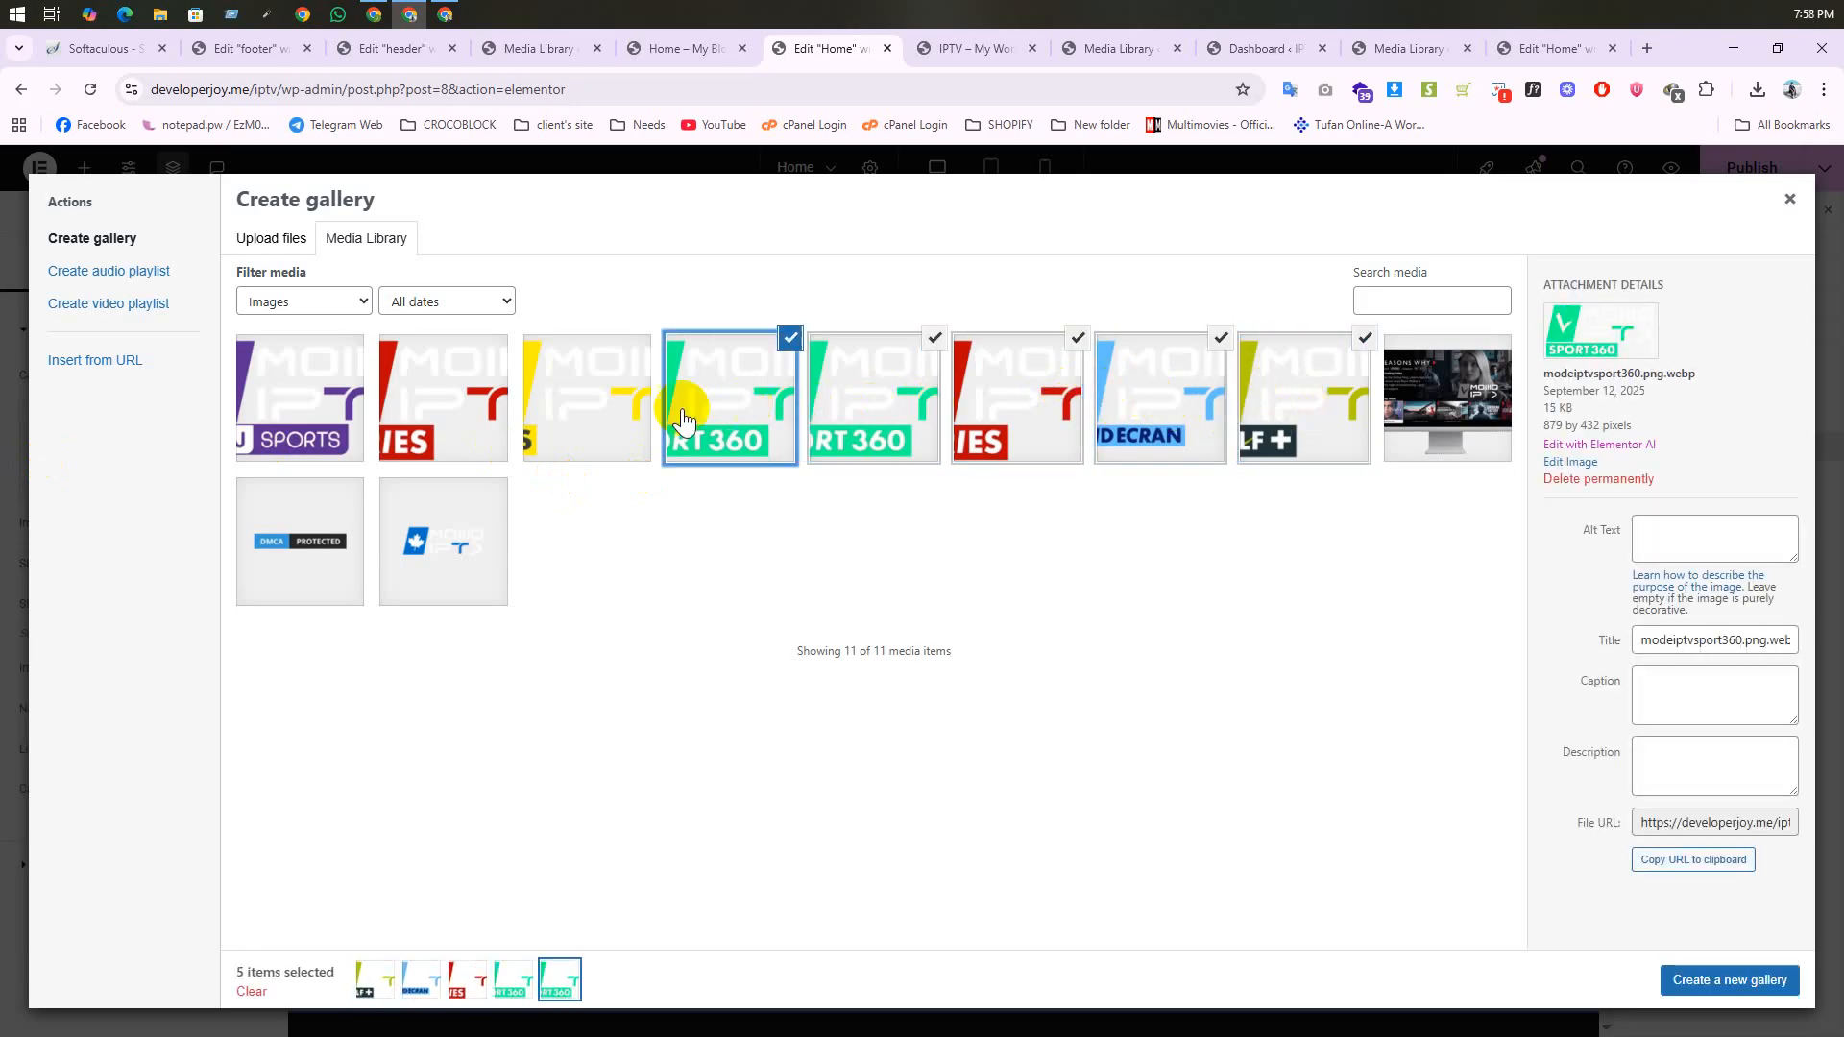
pyautogui.click(557, 420)
pyautogui.click(428, 399)
pyautogui.click(317, 394)
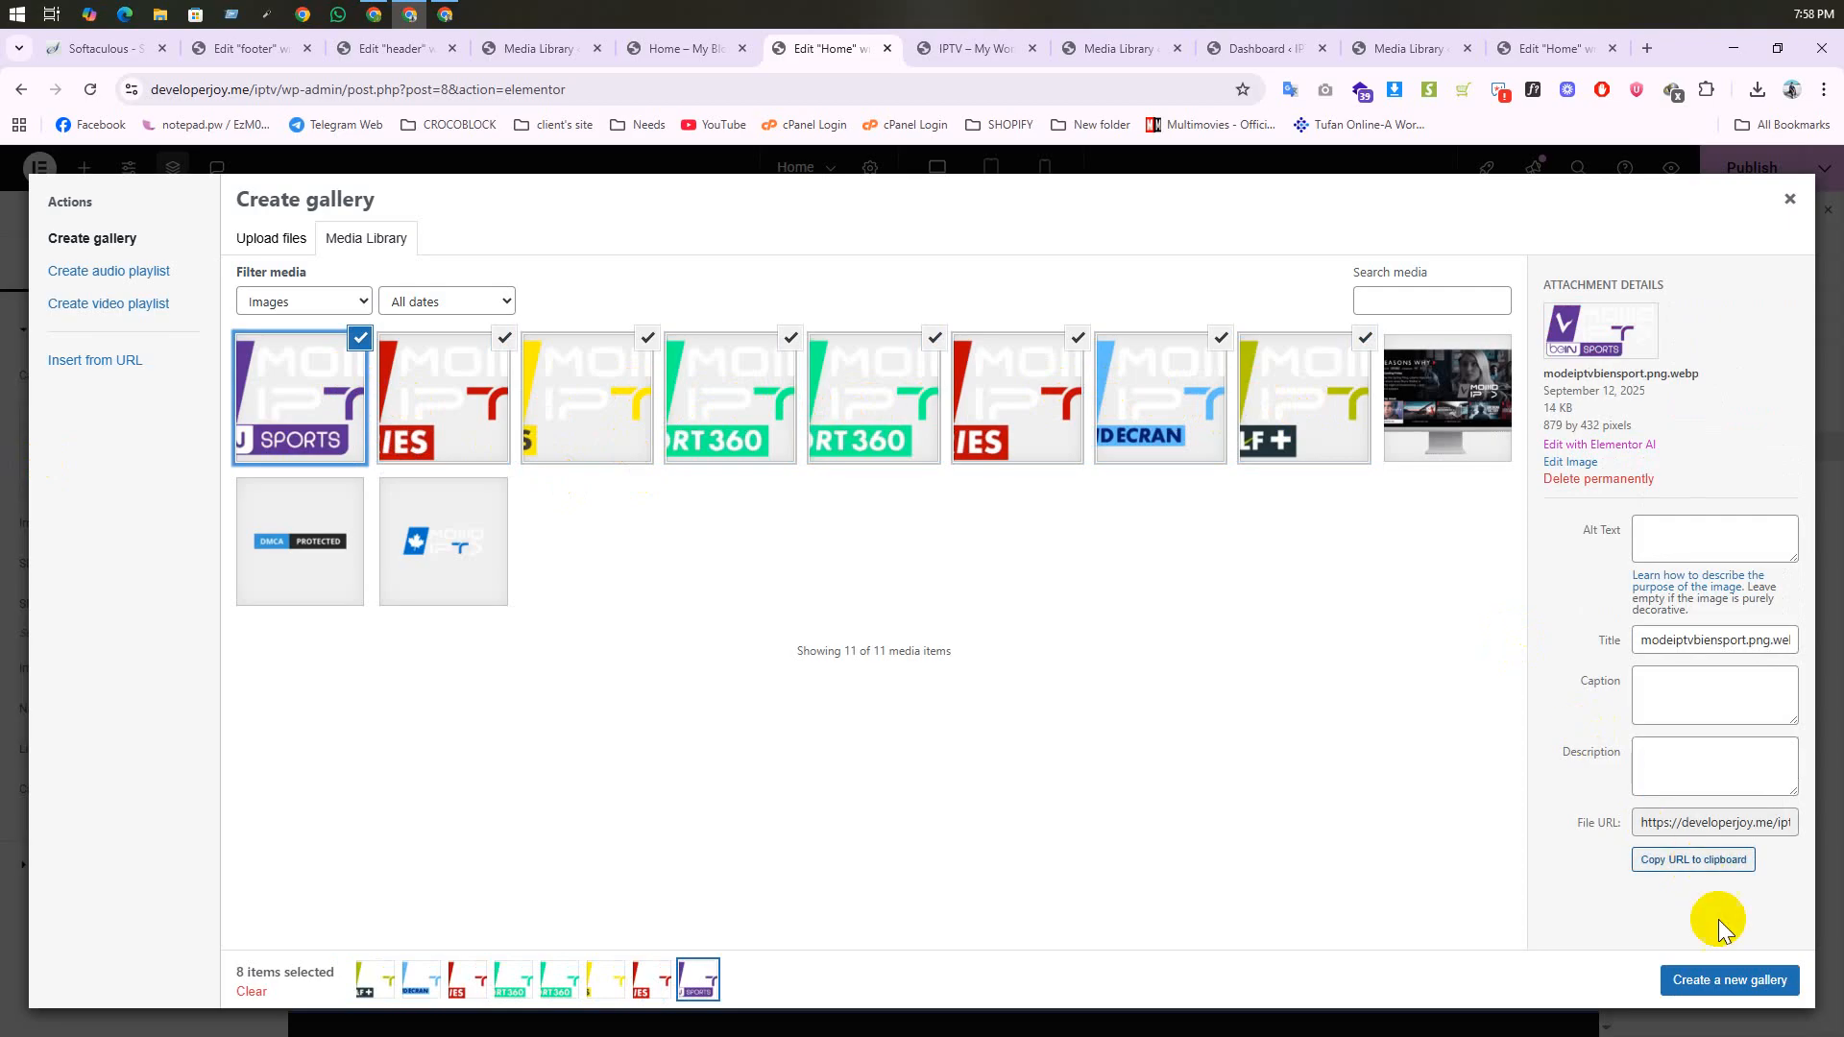
pyautogui.click(1735, 983)
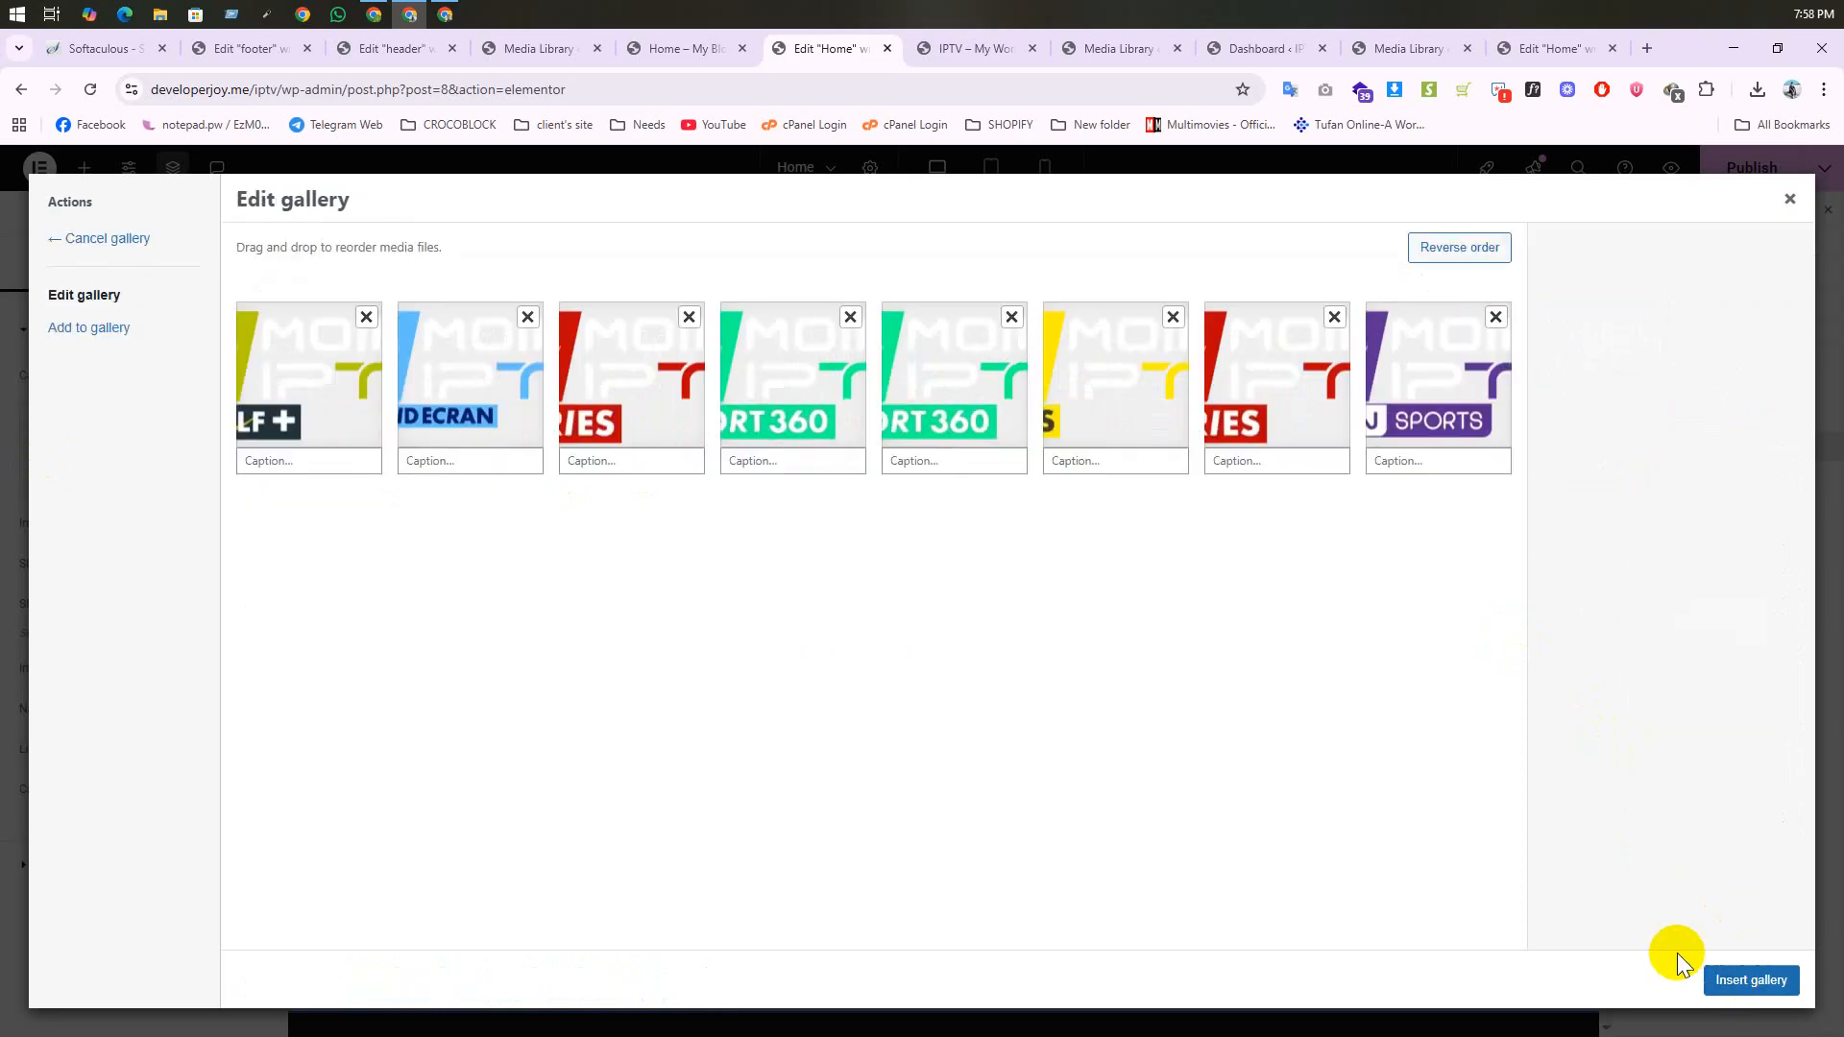
pyautogui.click(1750, 981)
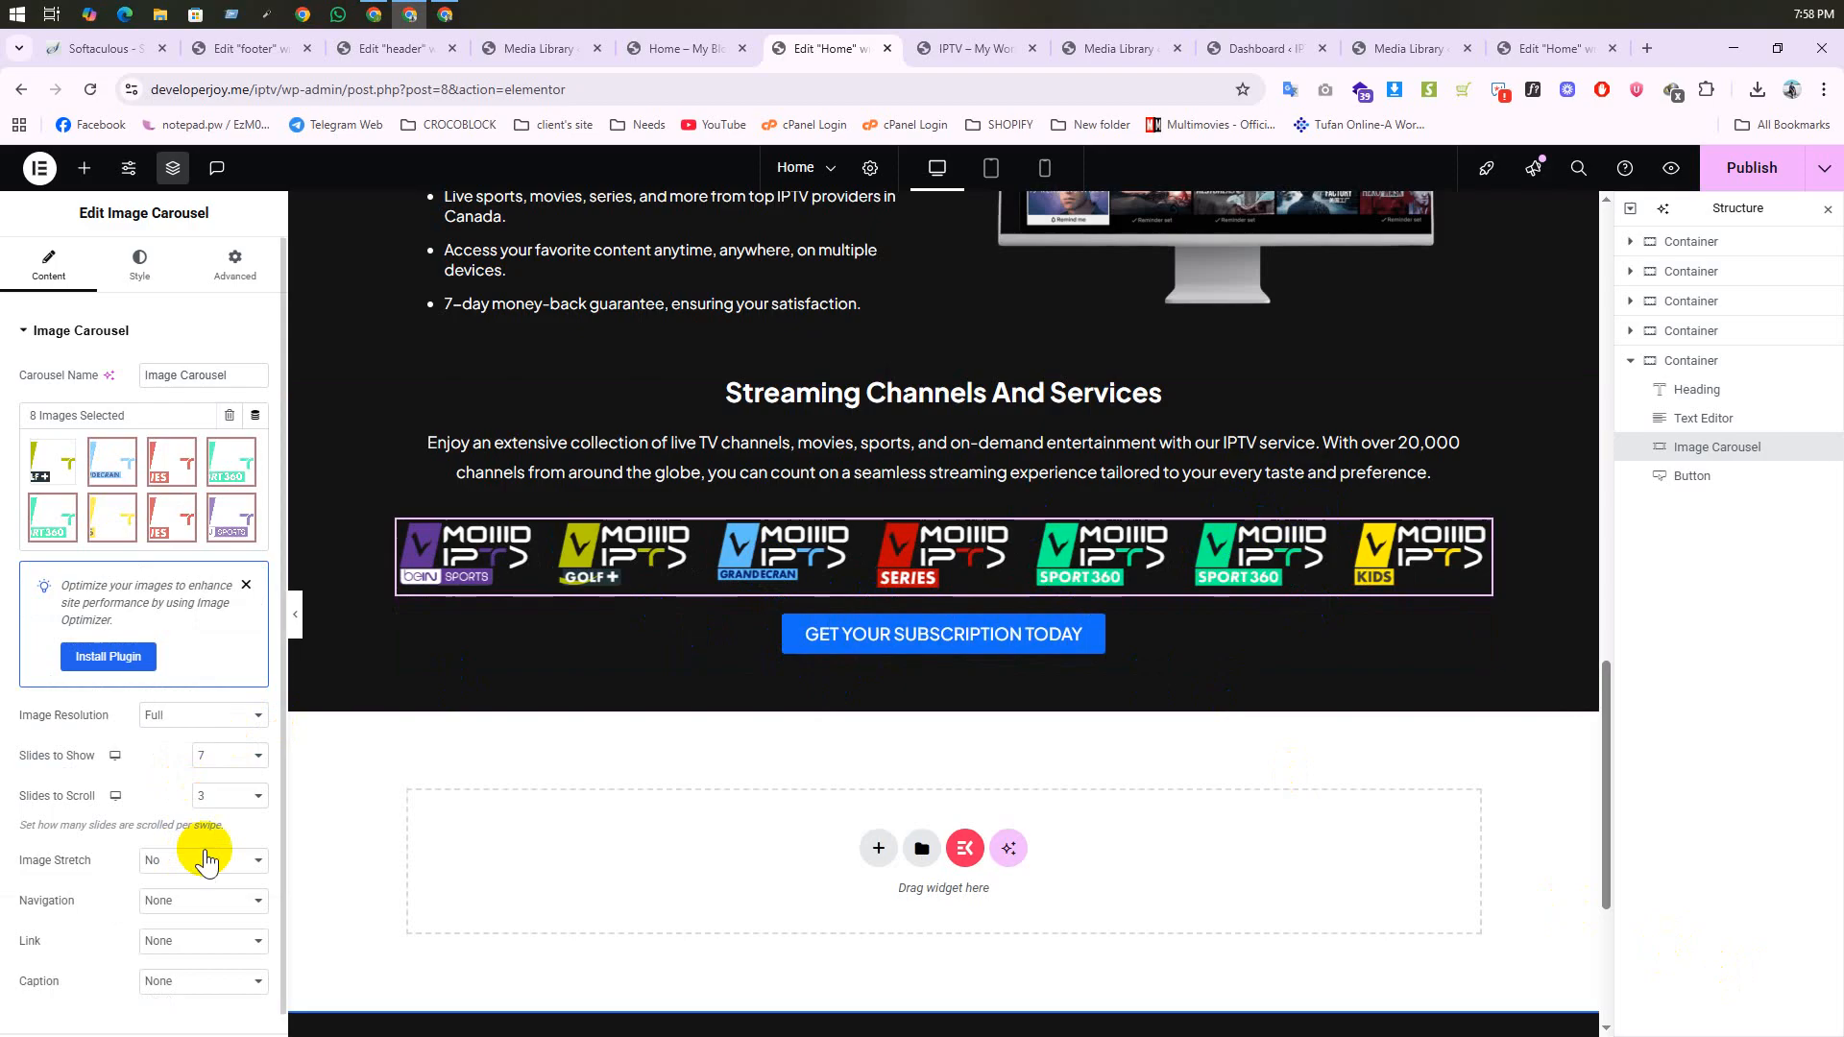
# Step: Set the logo carousel's slides to show to 7 and publish the page
pyautogui.click(209, 766)
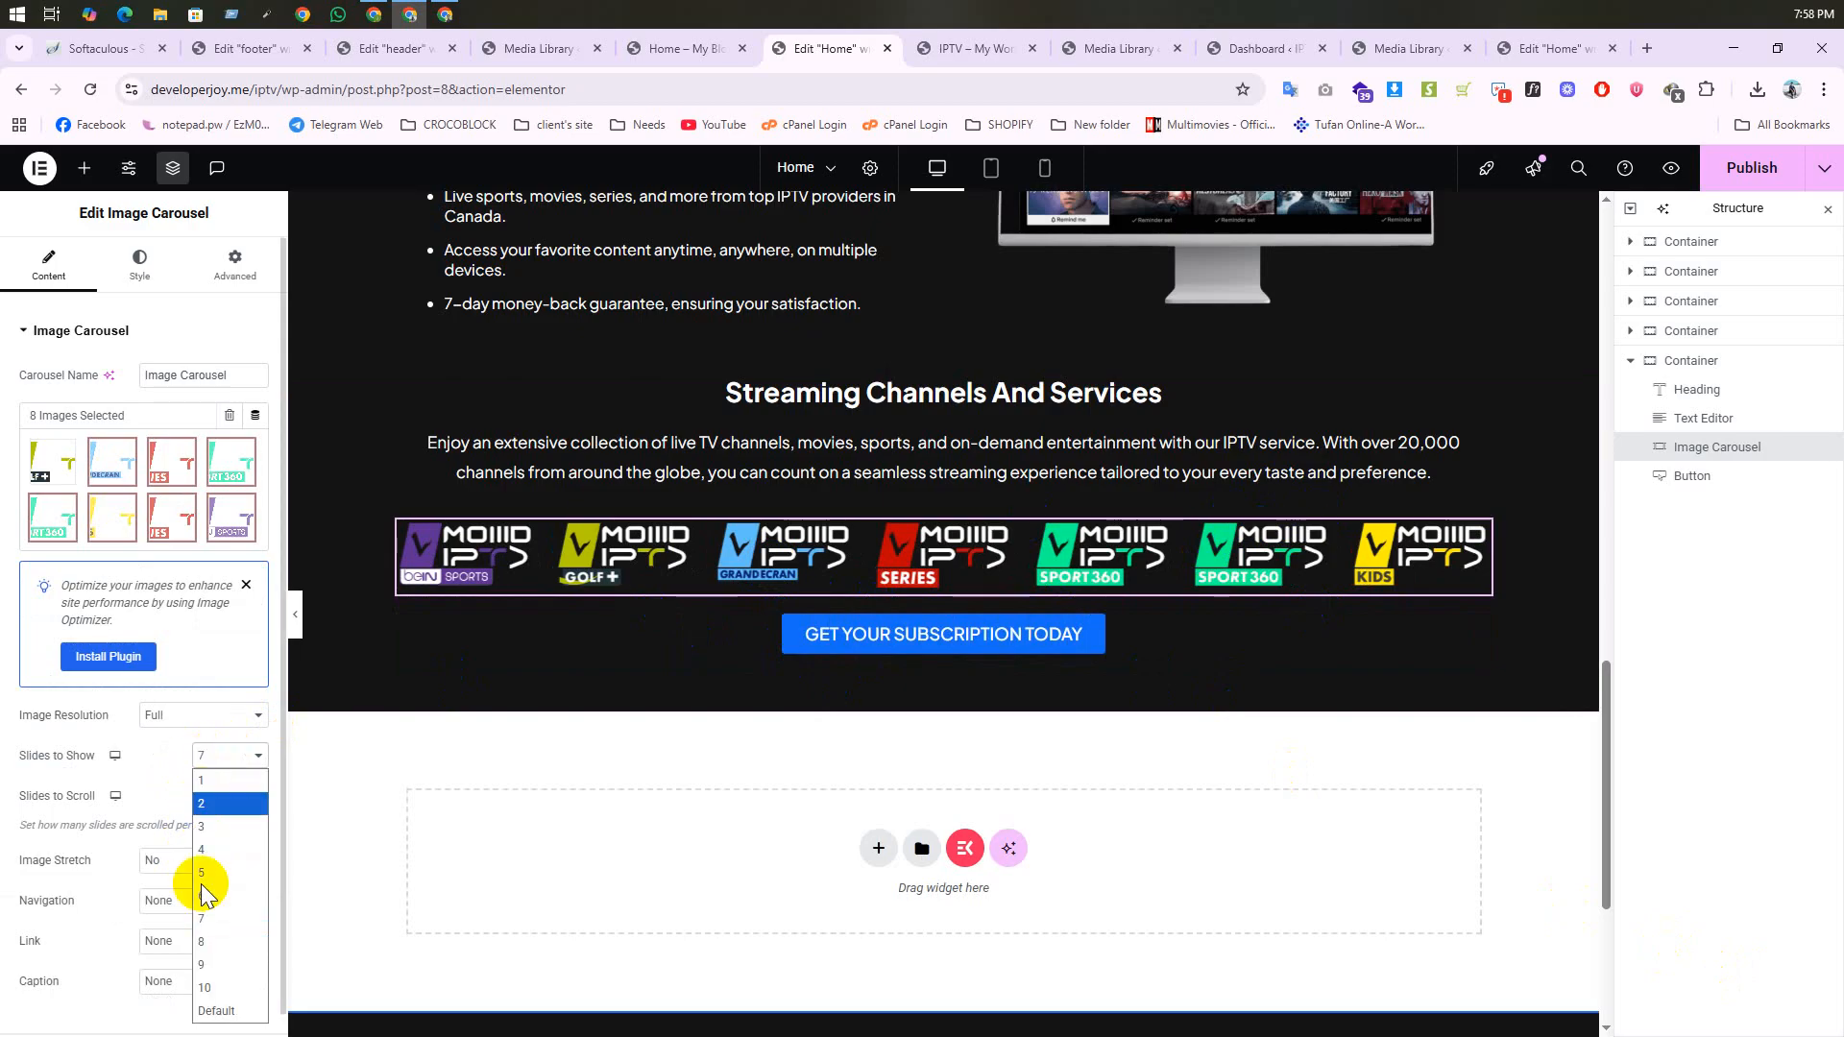
pyautogui.click(213, 906)
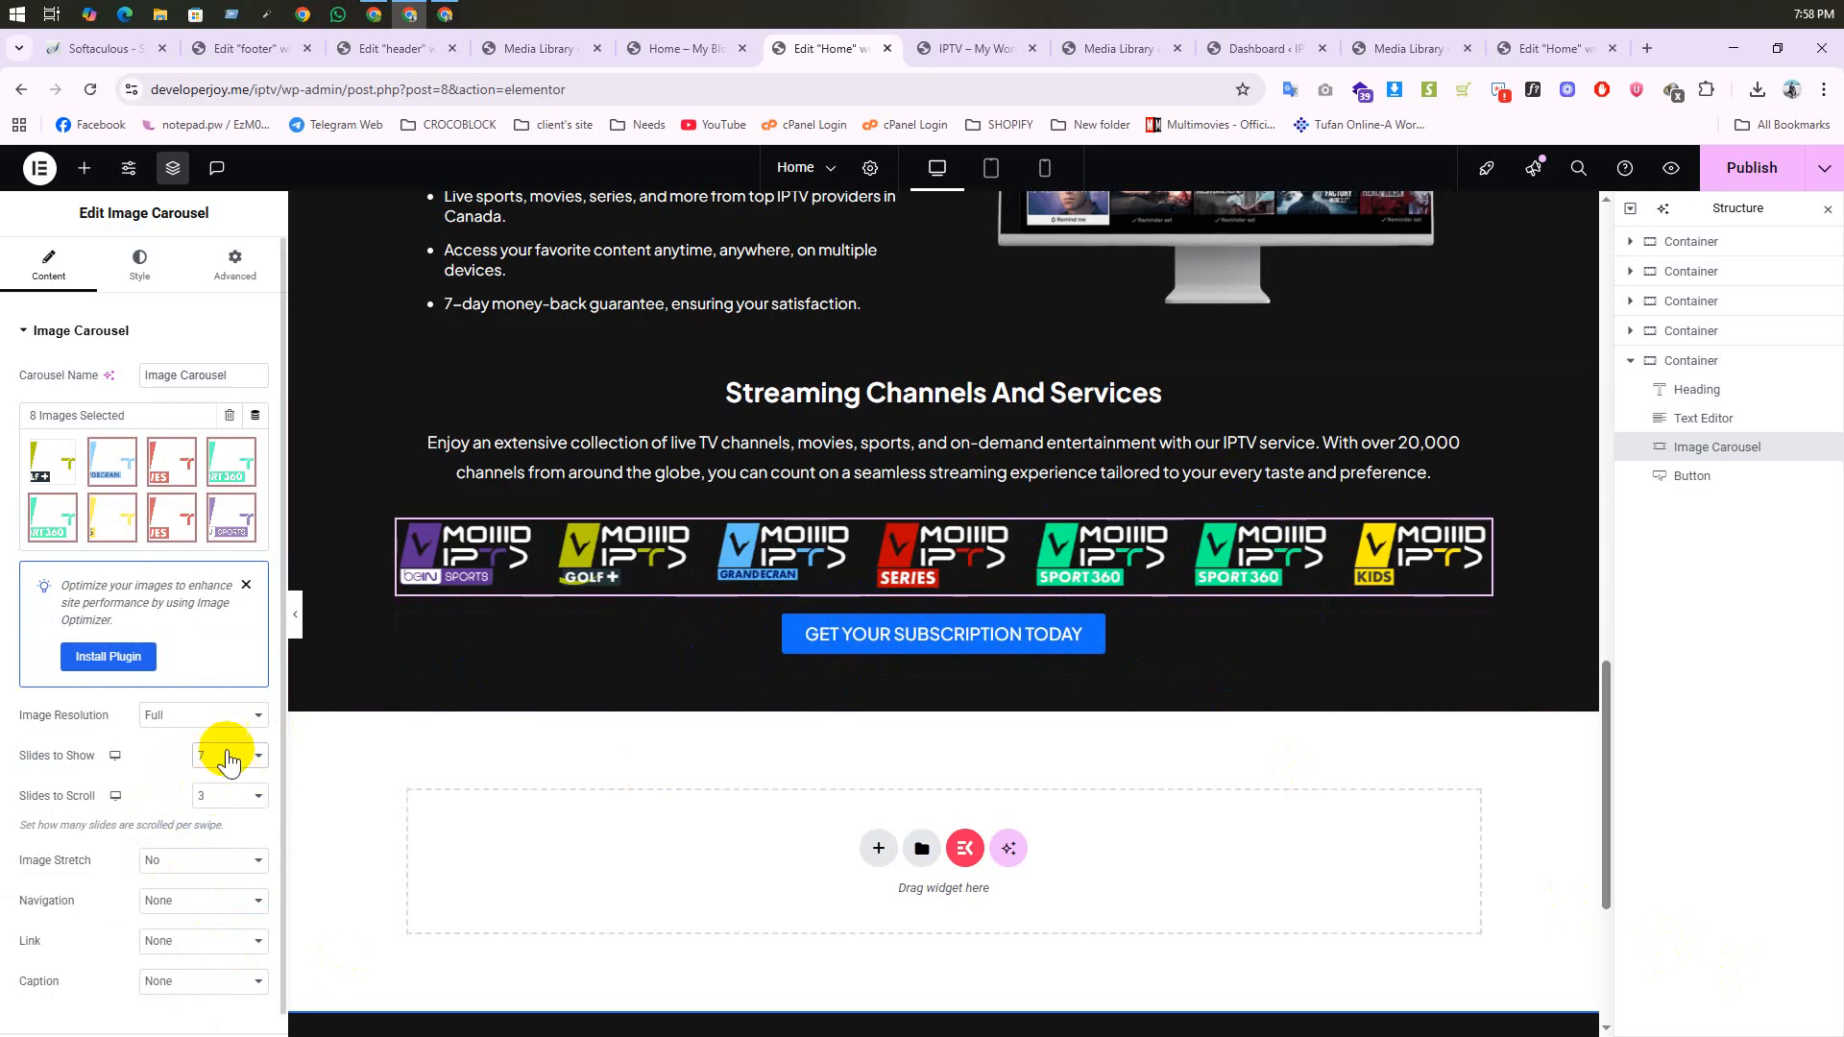
pyautogui.click(853, 555)
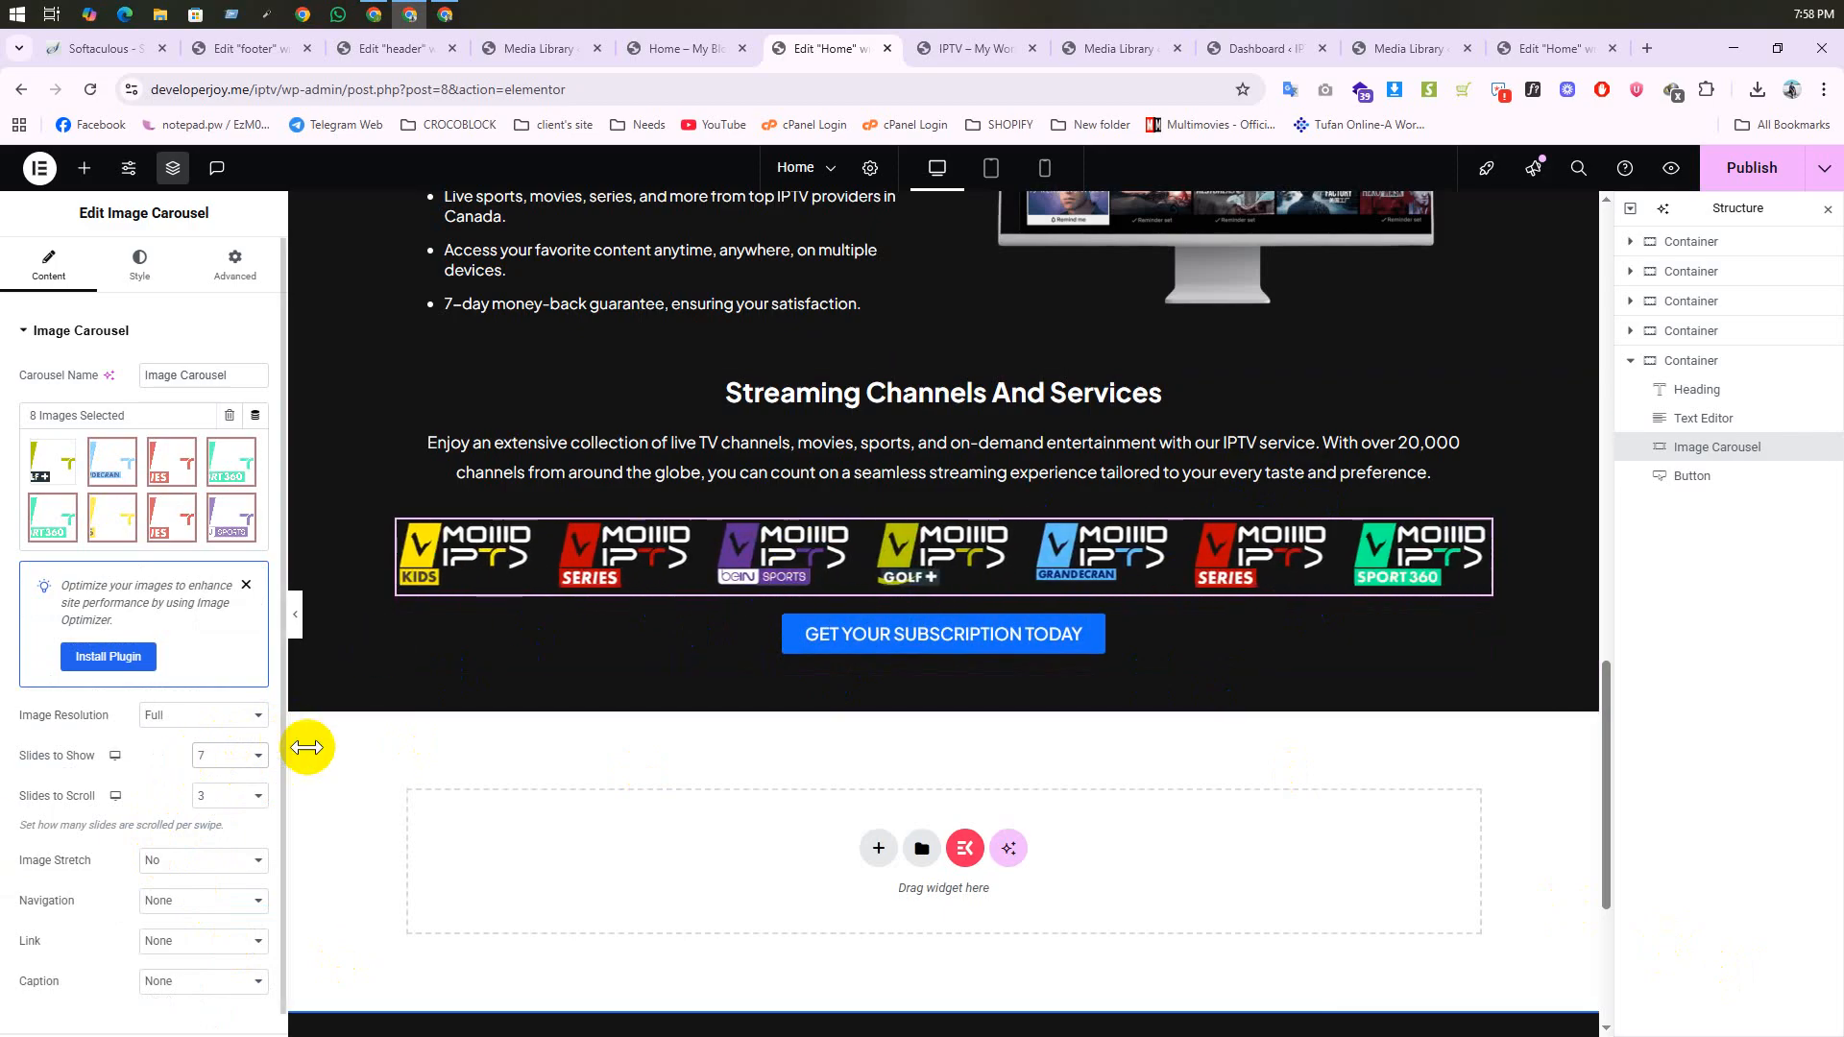
pyautogui.scroll(-4, 625, 673)
pyautogui.scroll(4, 733, 630)
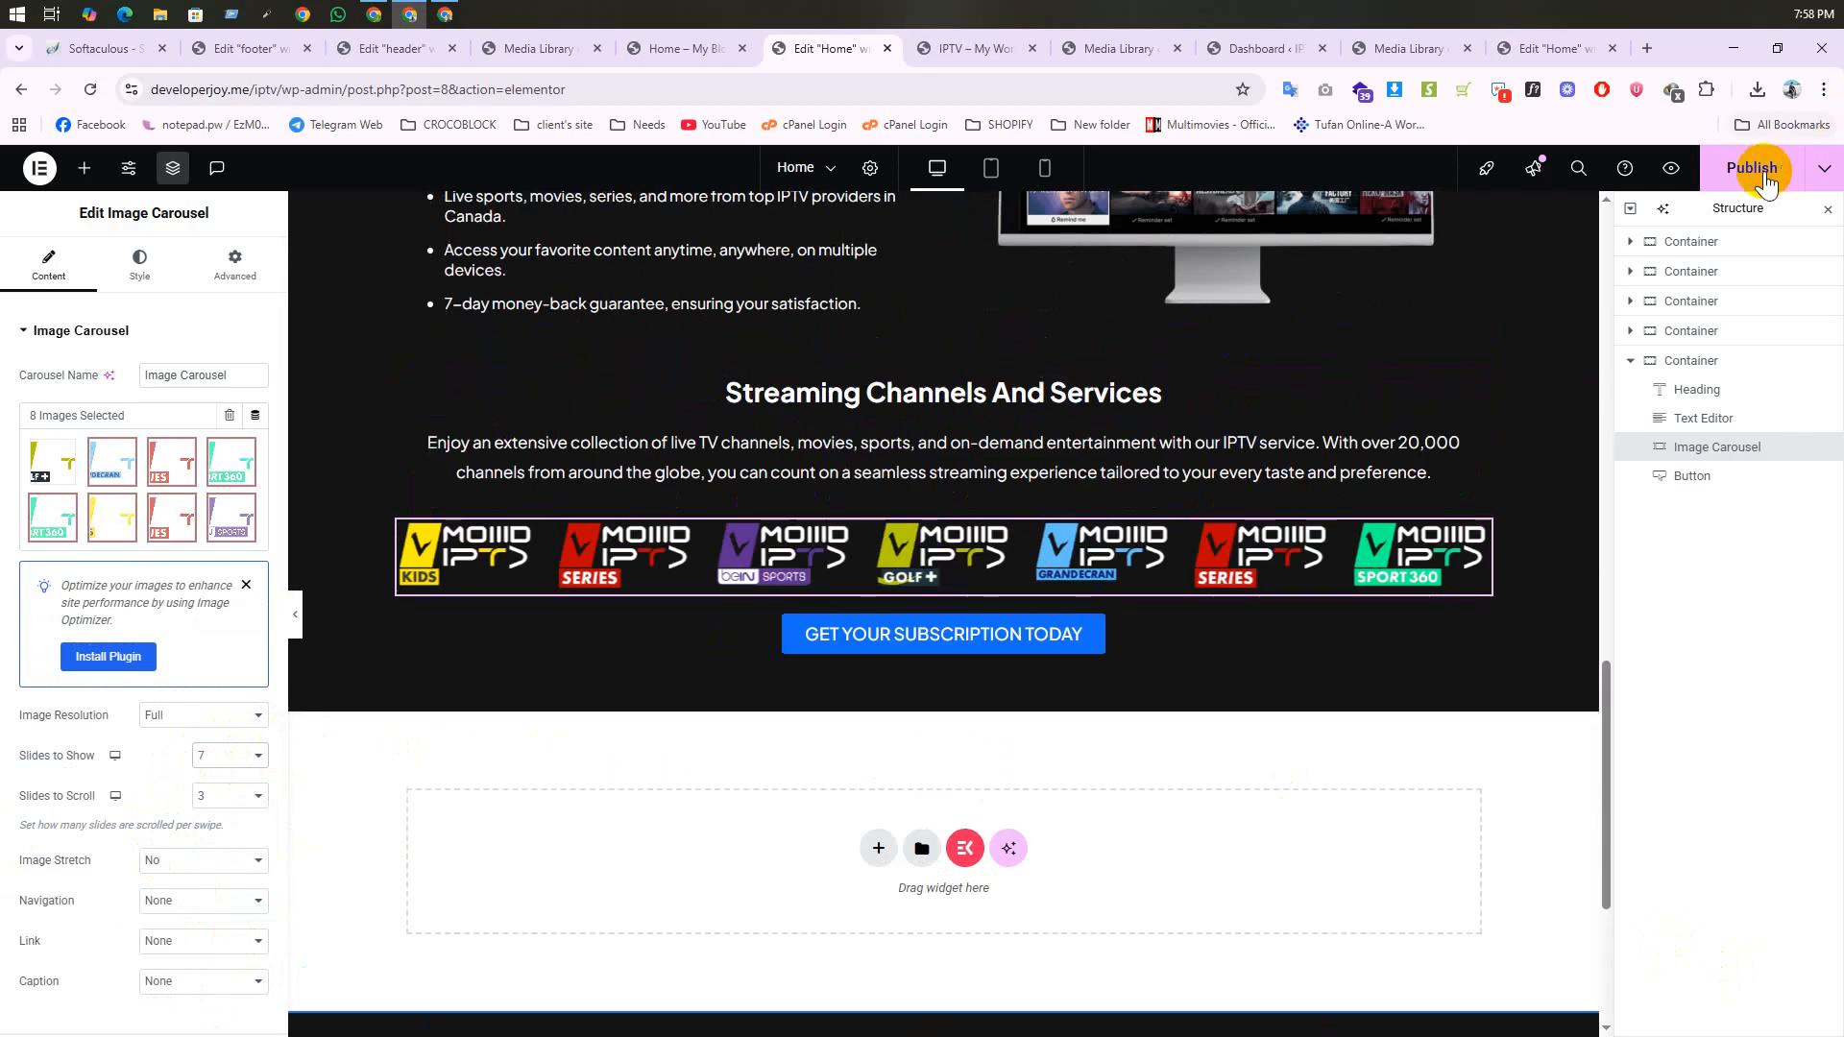
pyautogui.hotkey('ctrl', 's')
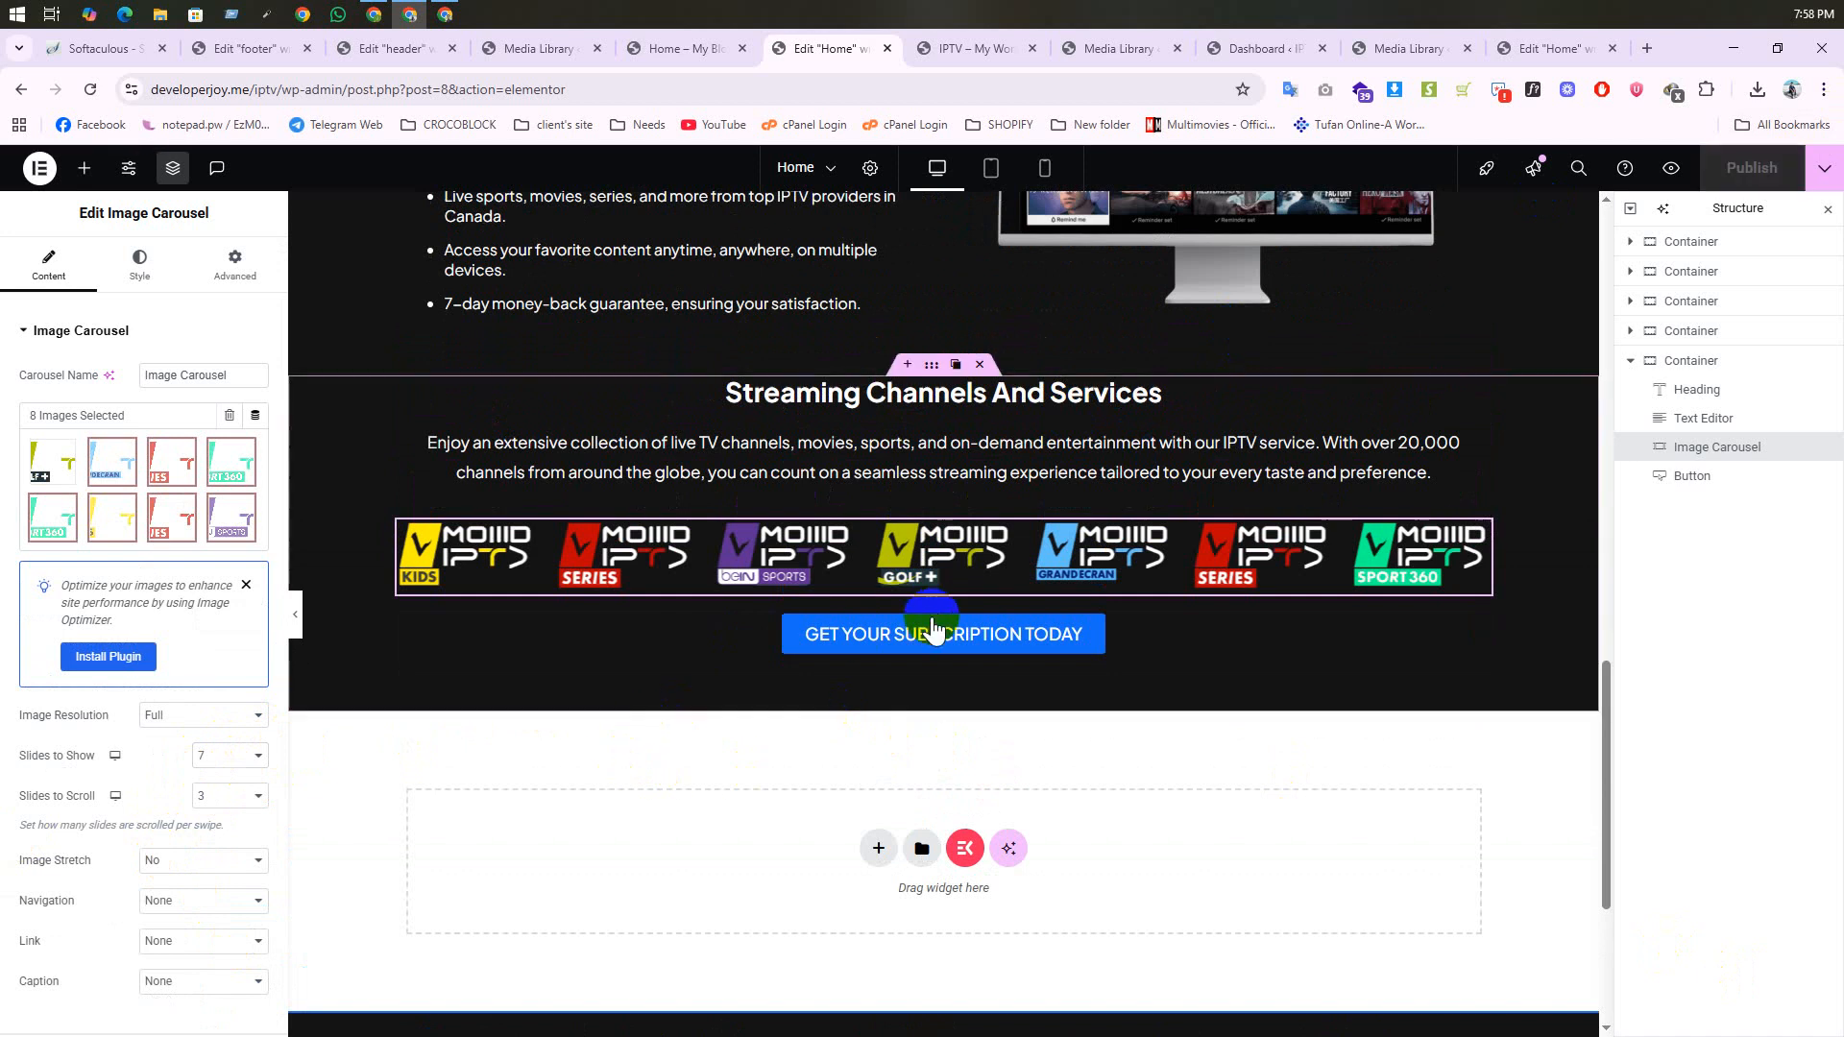
# Step: Find the Image Carousel widget and add a second one between the logo carousel and the subscription button
pyautogui.scroll(3, 922, 643)
pyautogui.scroll(-2, 426, 629)
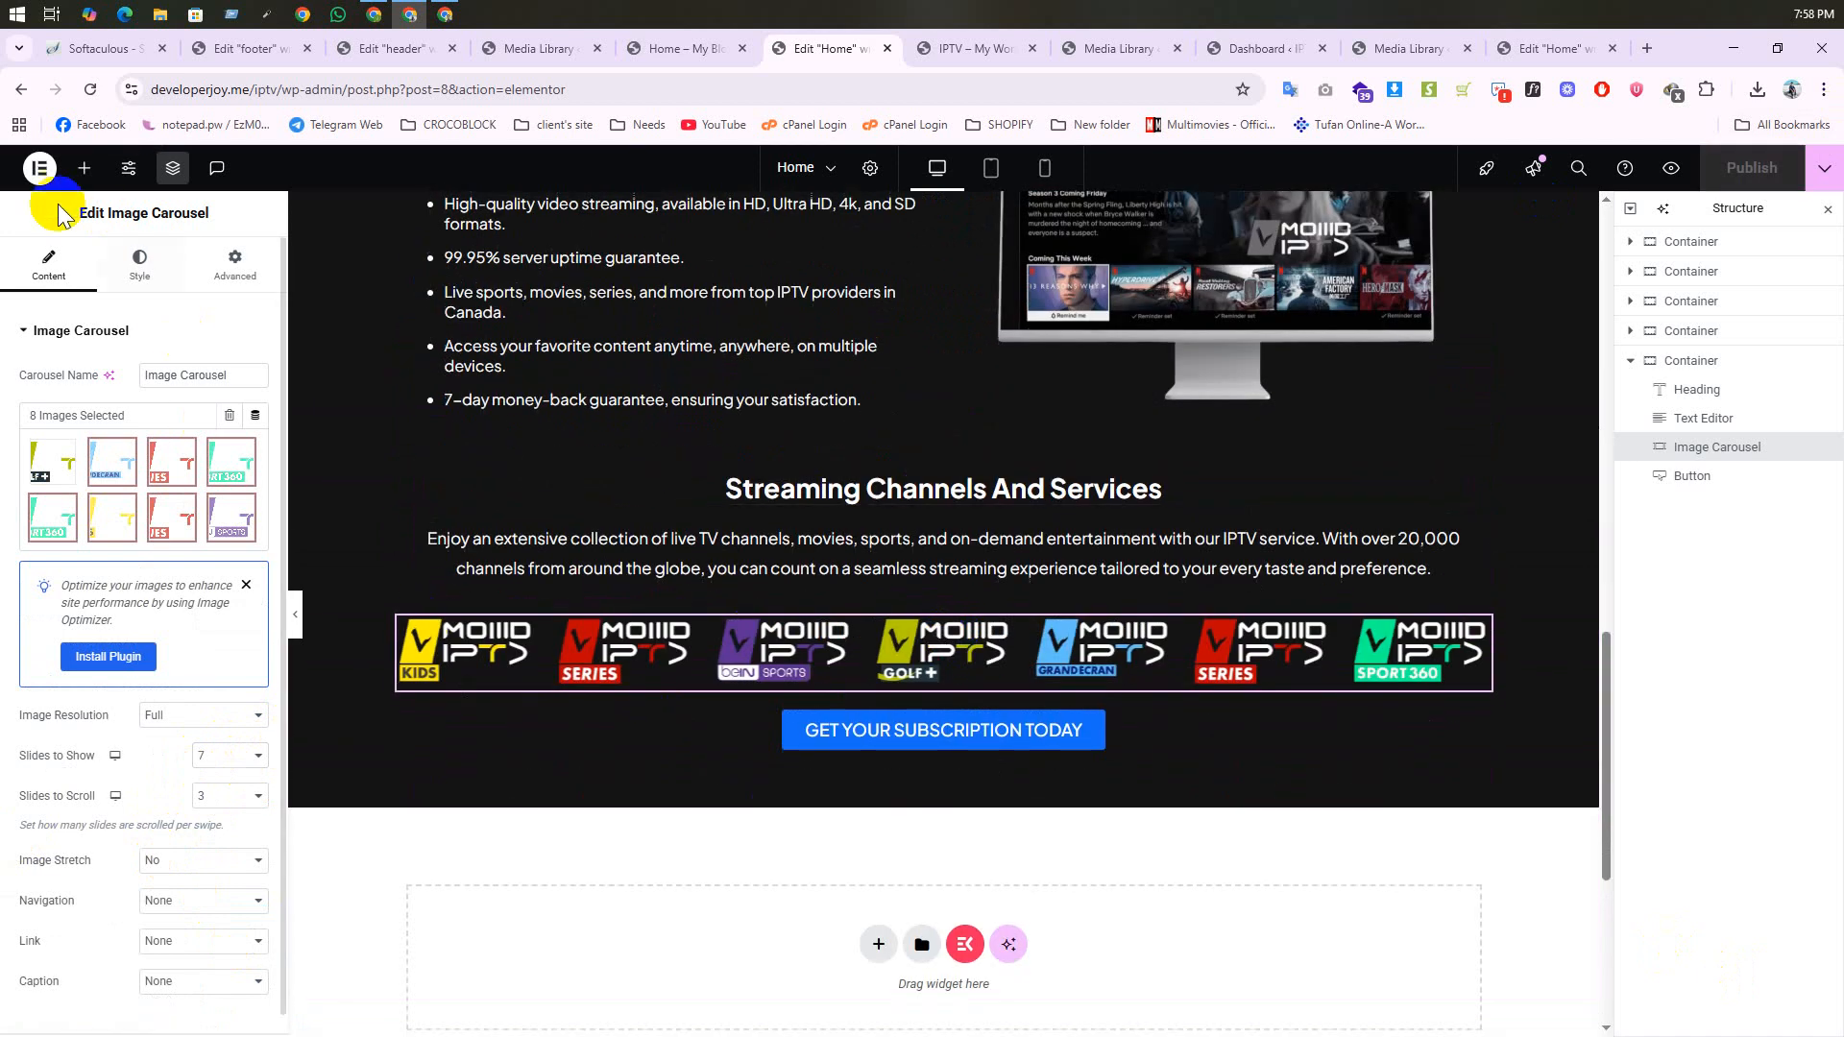
pyautogui.click(85, 168)
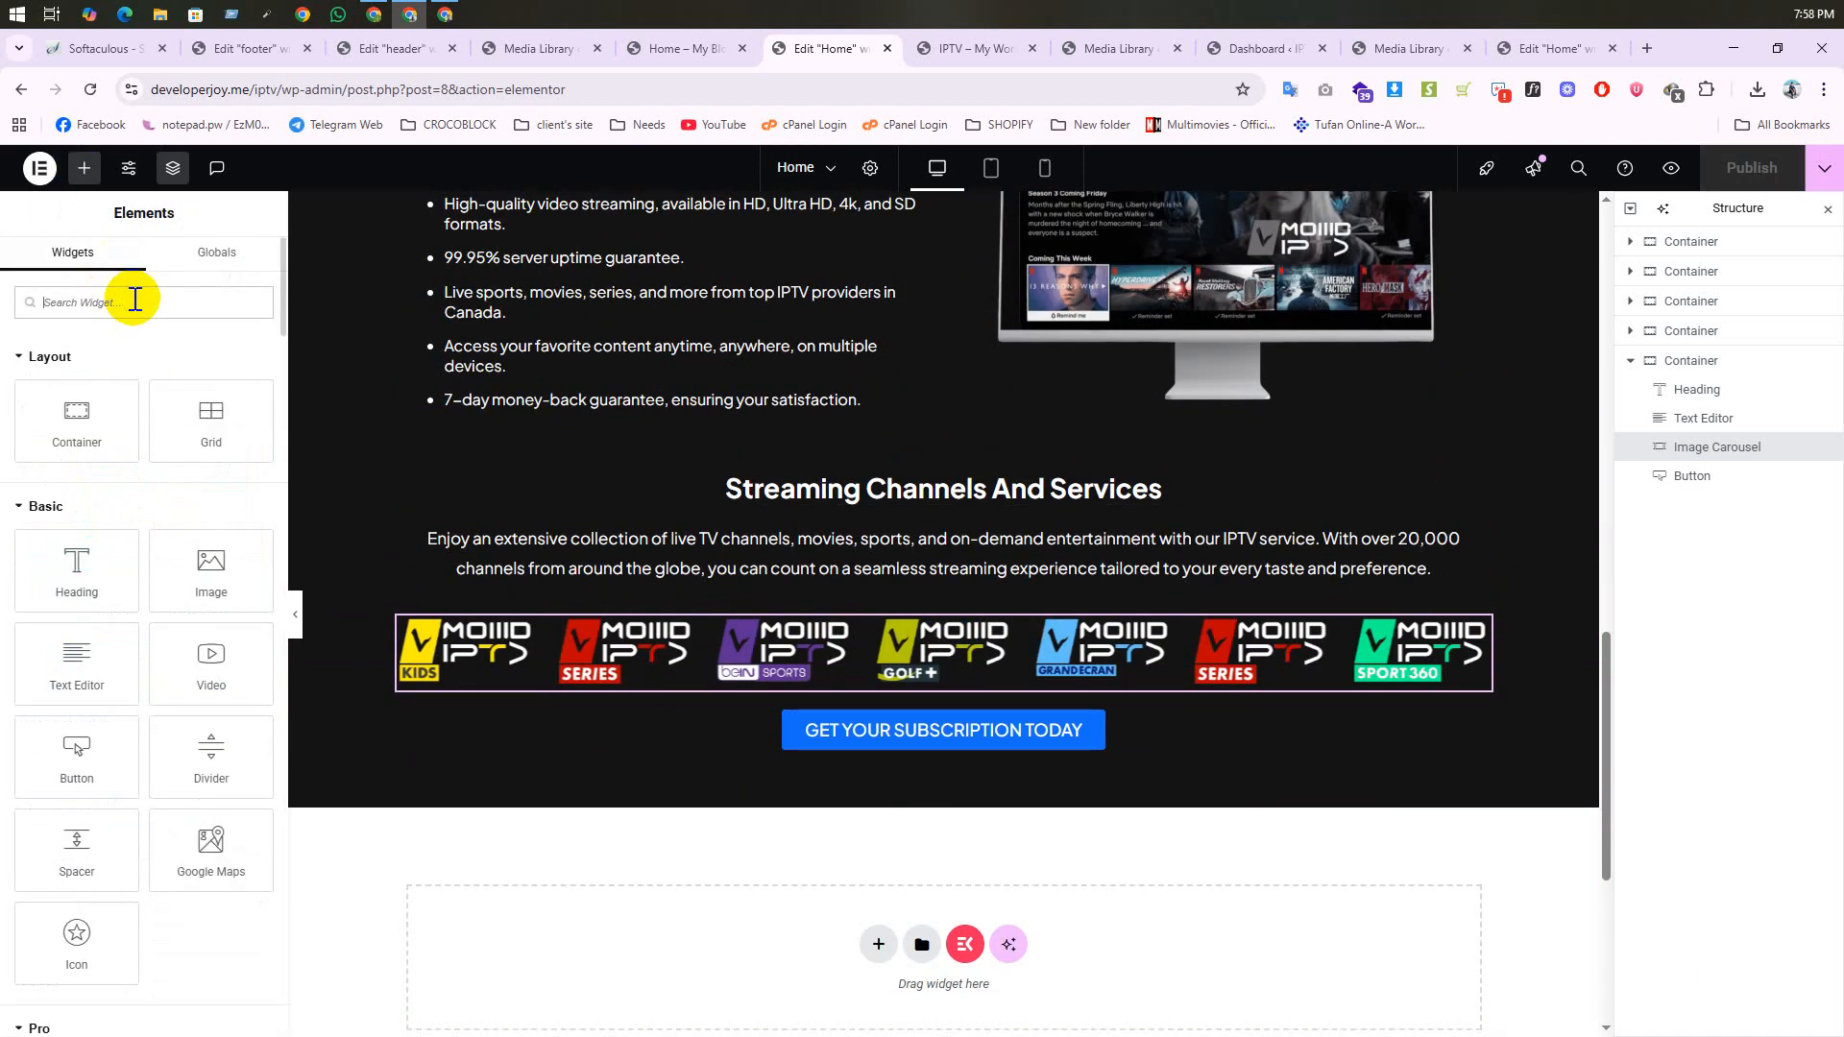
pyautogui.write('image')
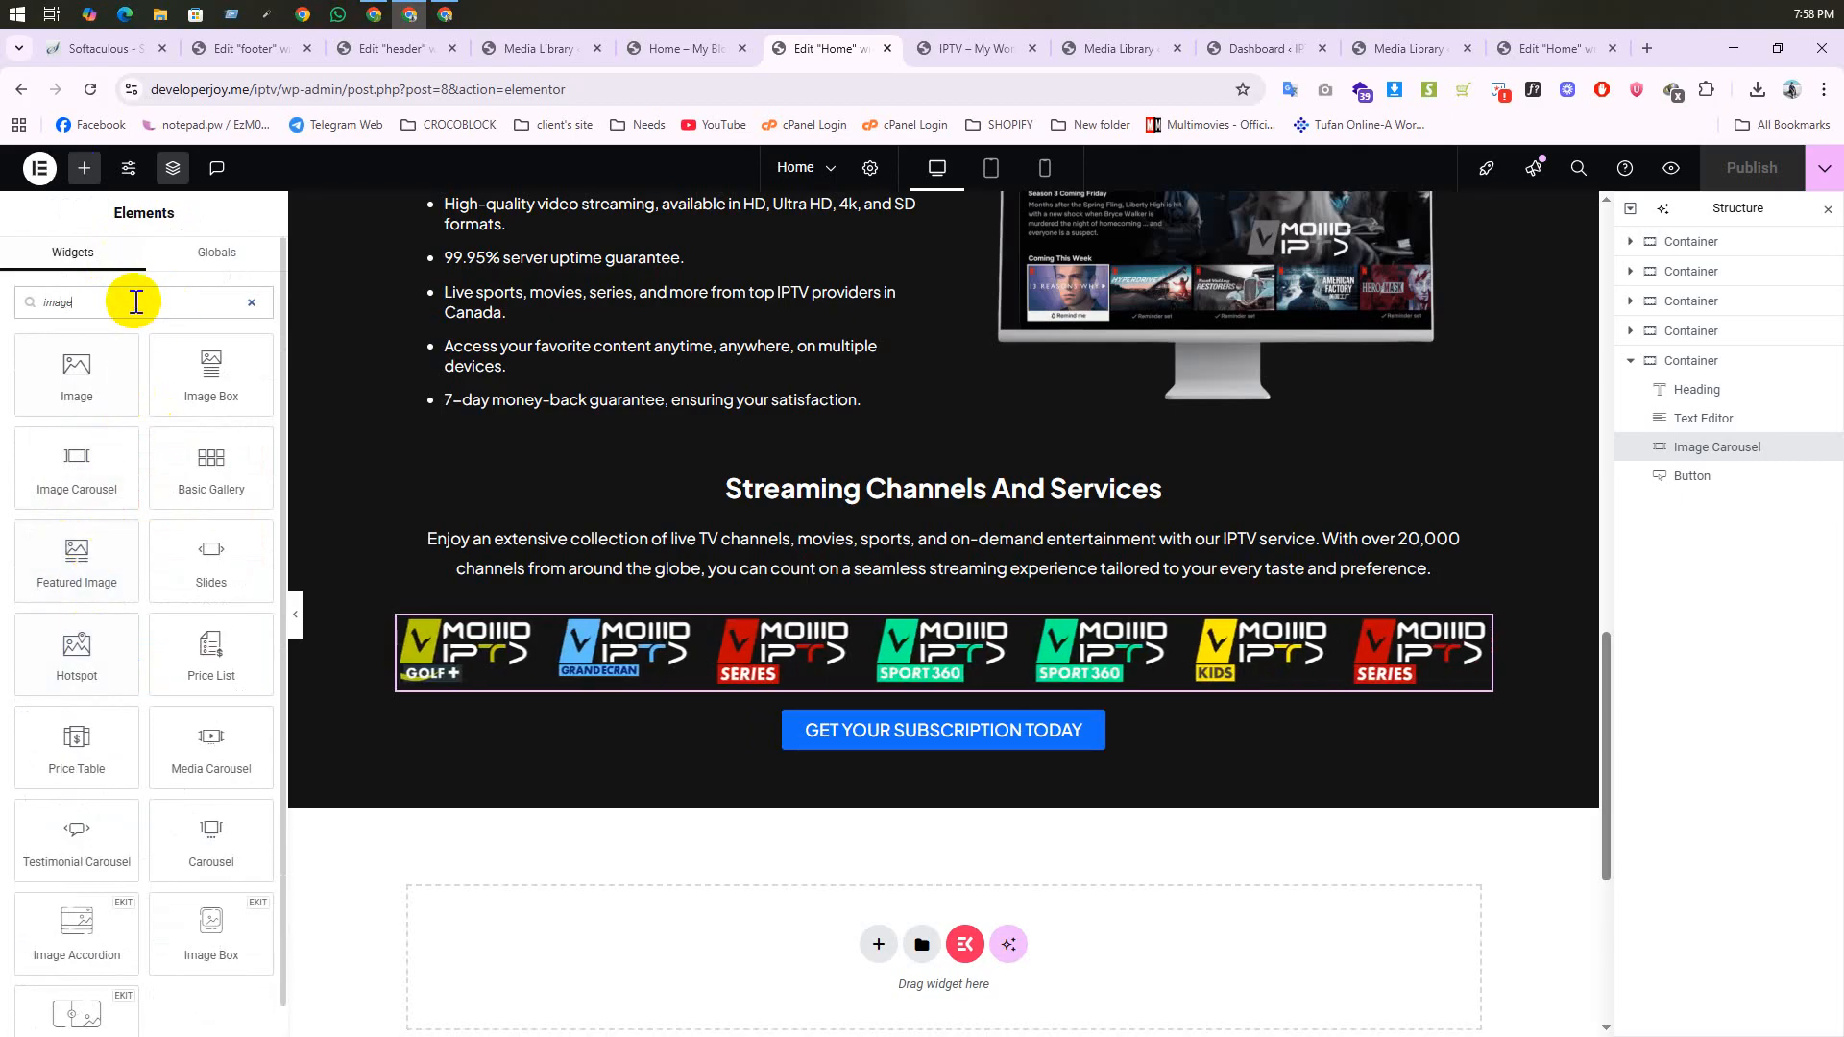
pyautogui.write(' ca')
pyautogui.moveTo(97, 410); pyautogui.dragTo(740, 685)
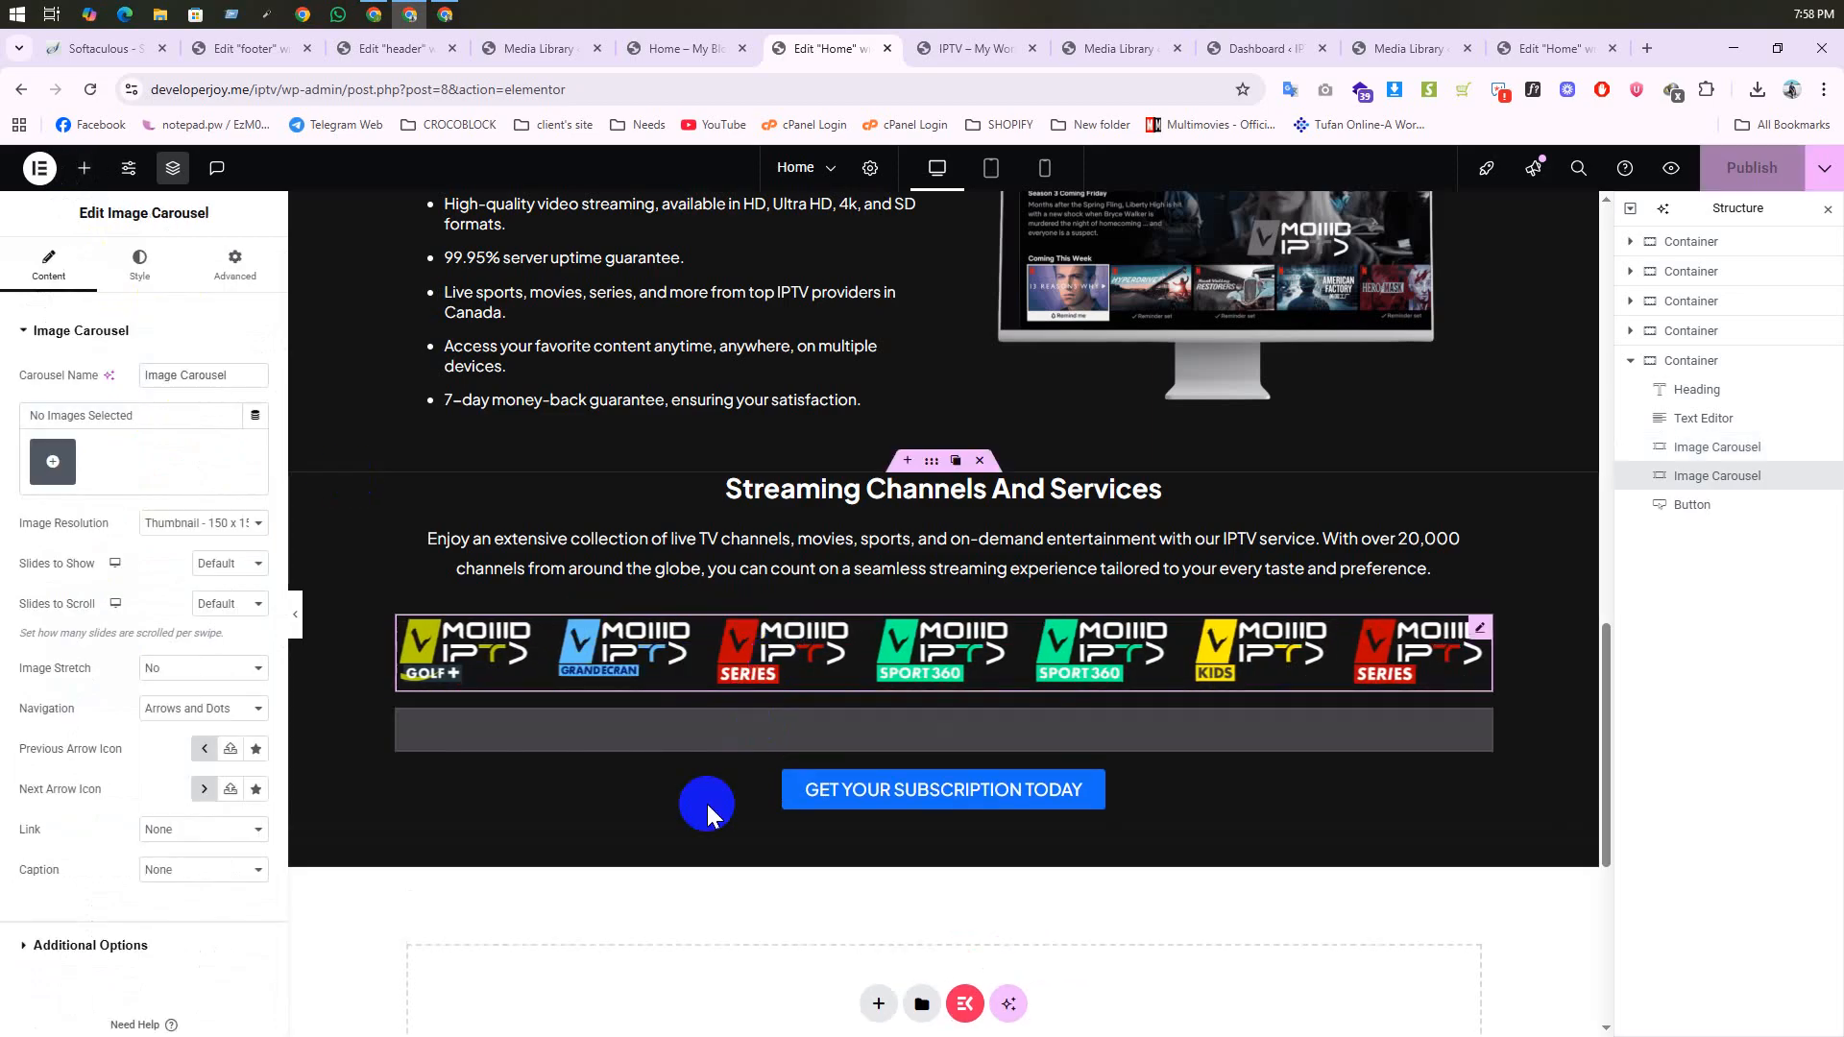
# Step: Fill the second carousel with a gallery of the eight channel logos, starting with beIN Sports and ending with Golf+
pyautogui.click(51, 465)
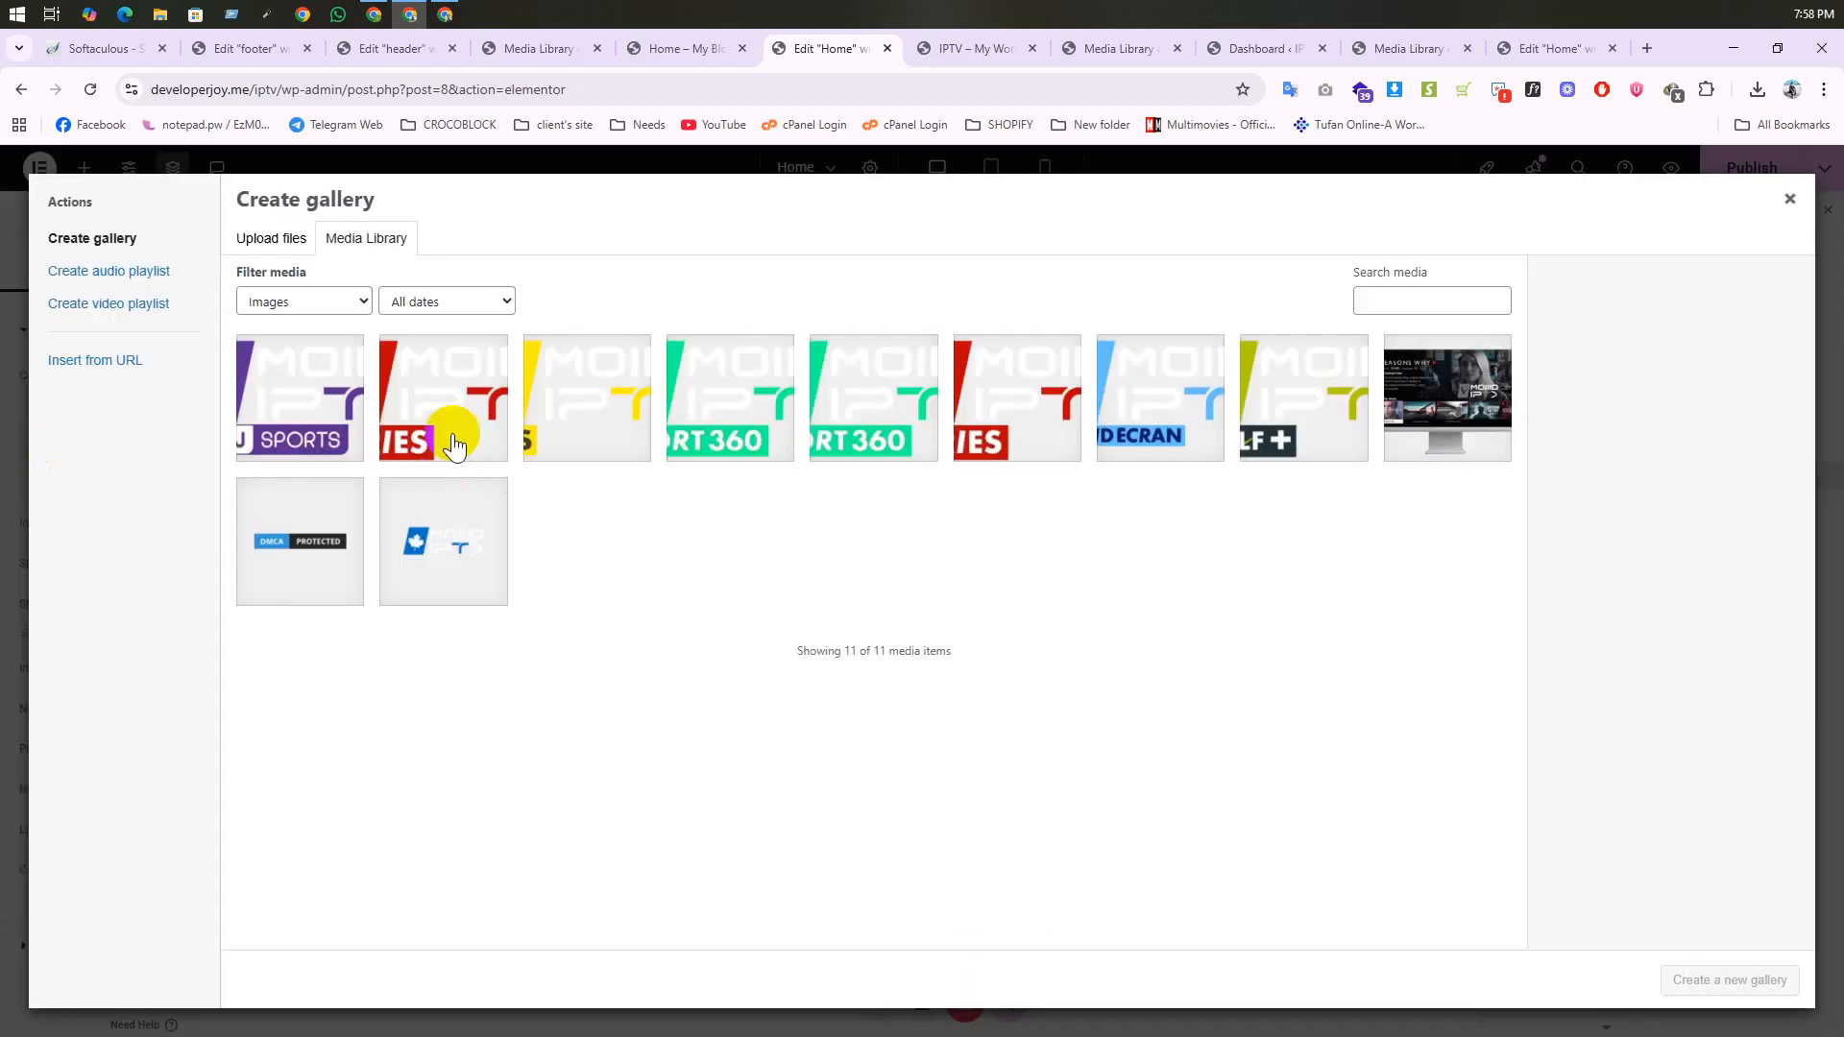
pyautogui.click(327, 403)
pyautogui.click(485, 413)
pyautogui.click(567, 413)
pyautogui.click(725, 432)
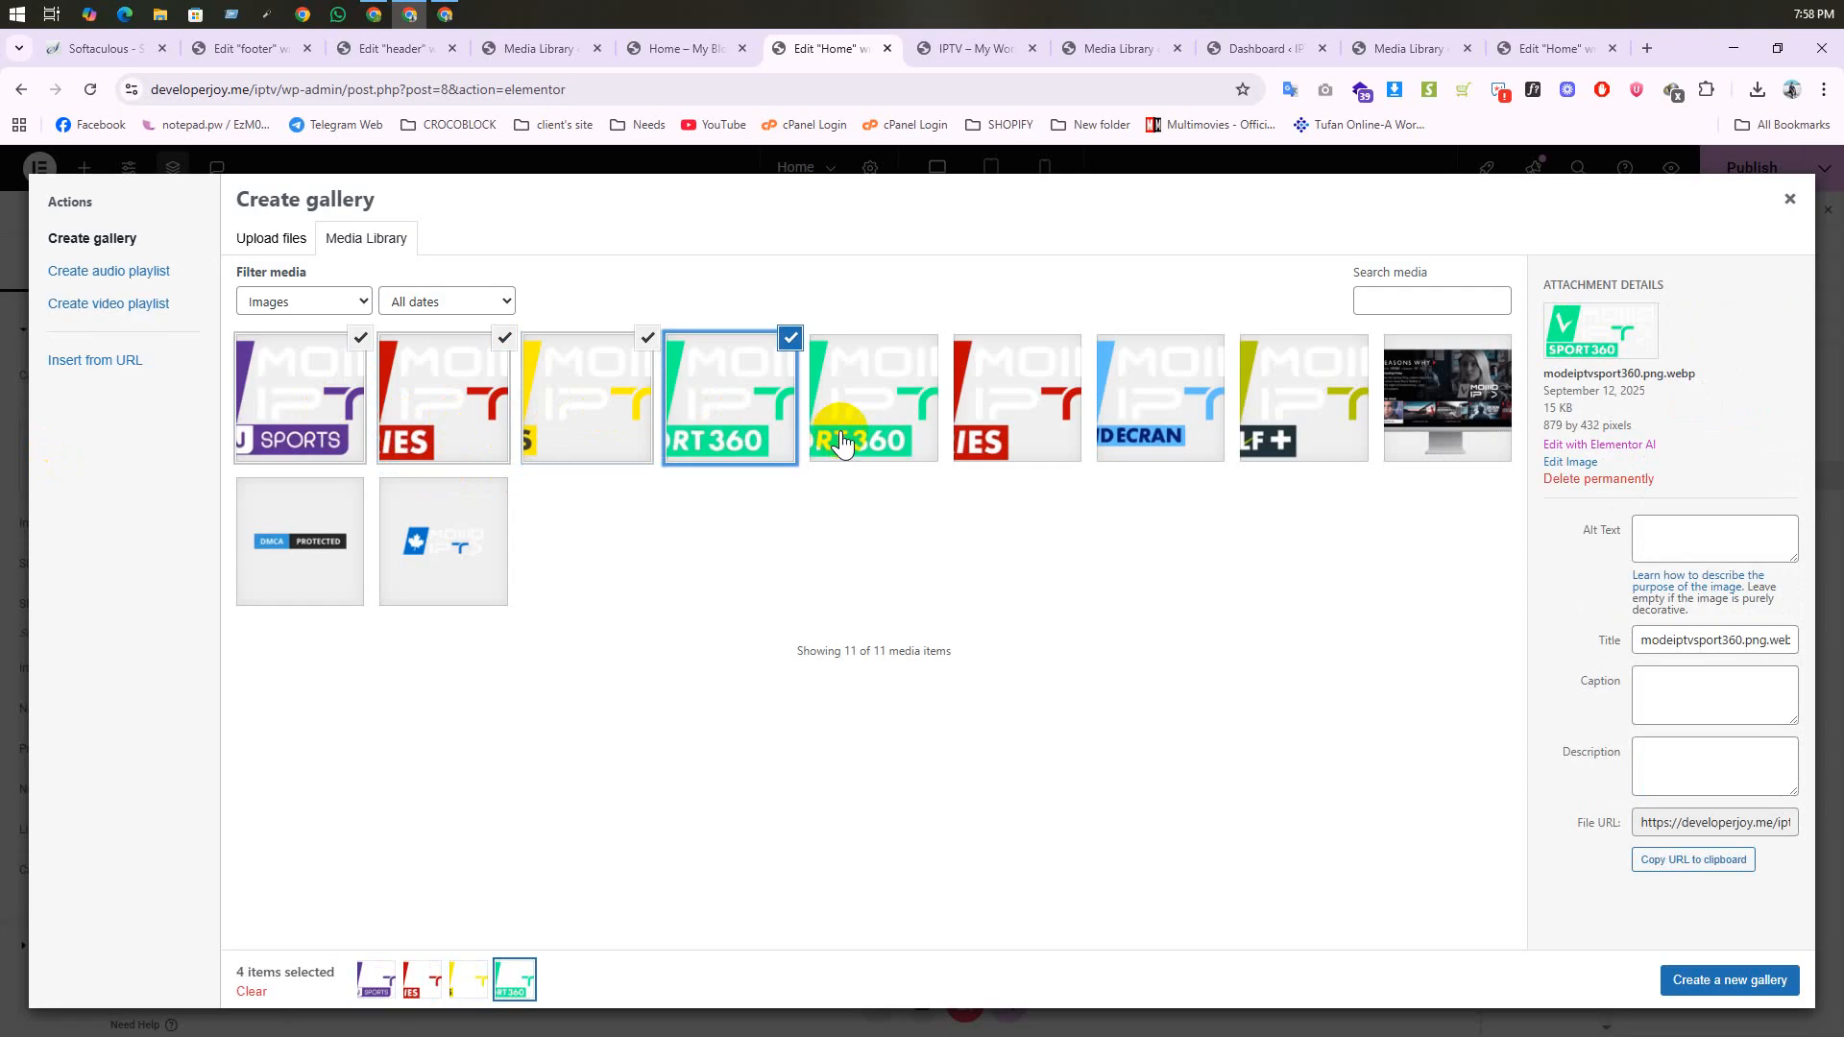
pyautogui.click(845, 422)
pyautogui.click(977, 409)
pyautogui.click(1148, 413)
pyautogui.click(1301, 413)
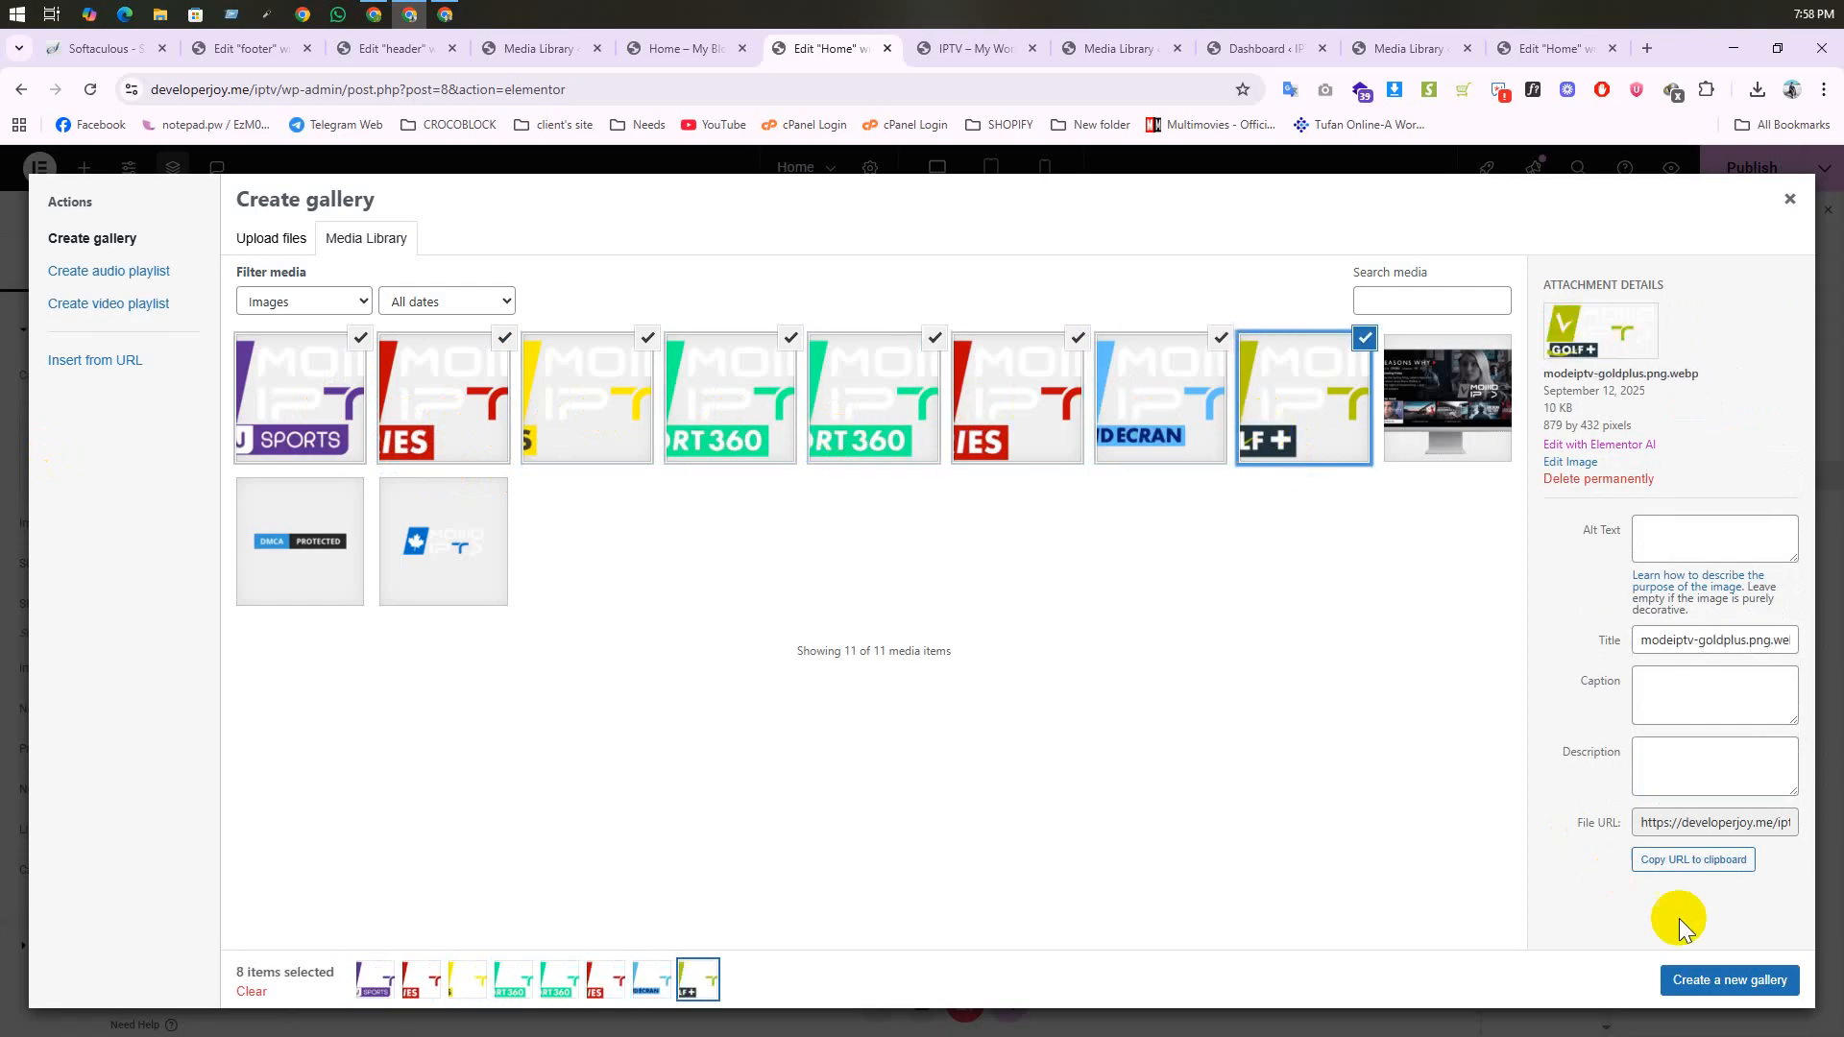
pyautogui.click(1711, 980)
pyautogui.click(1735, 977)
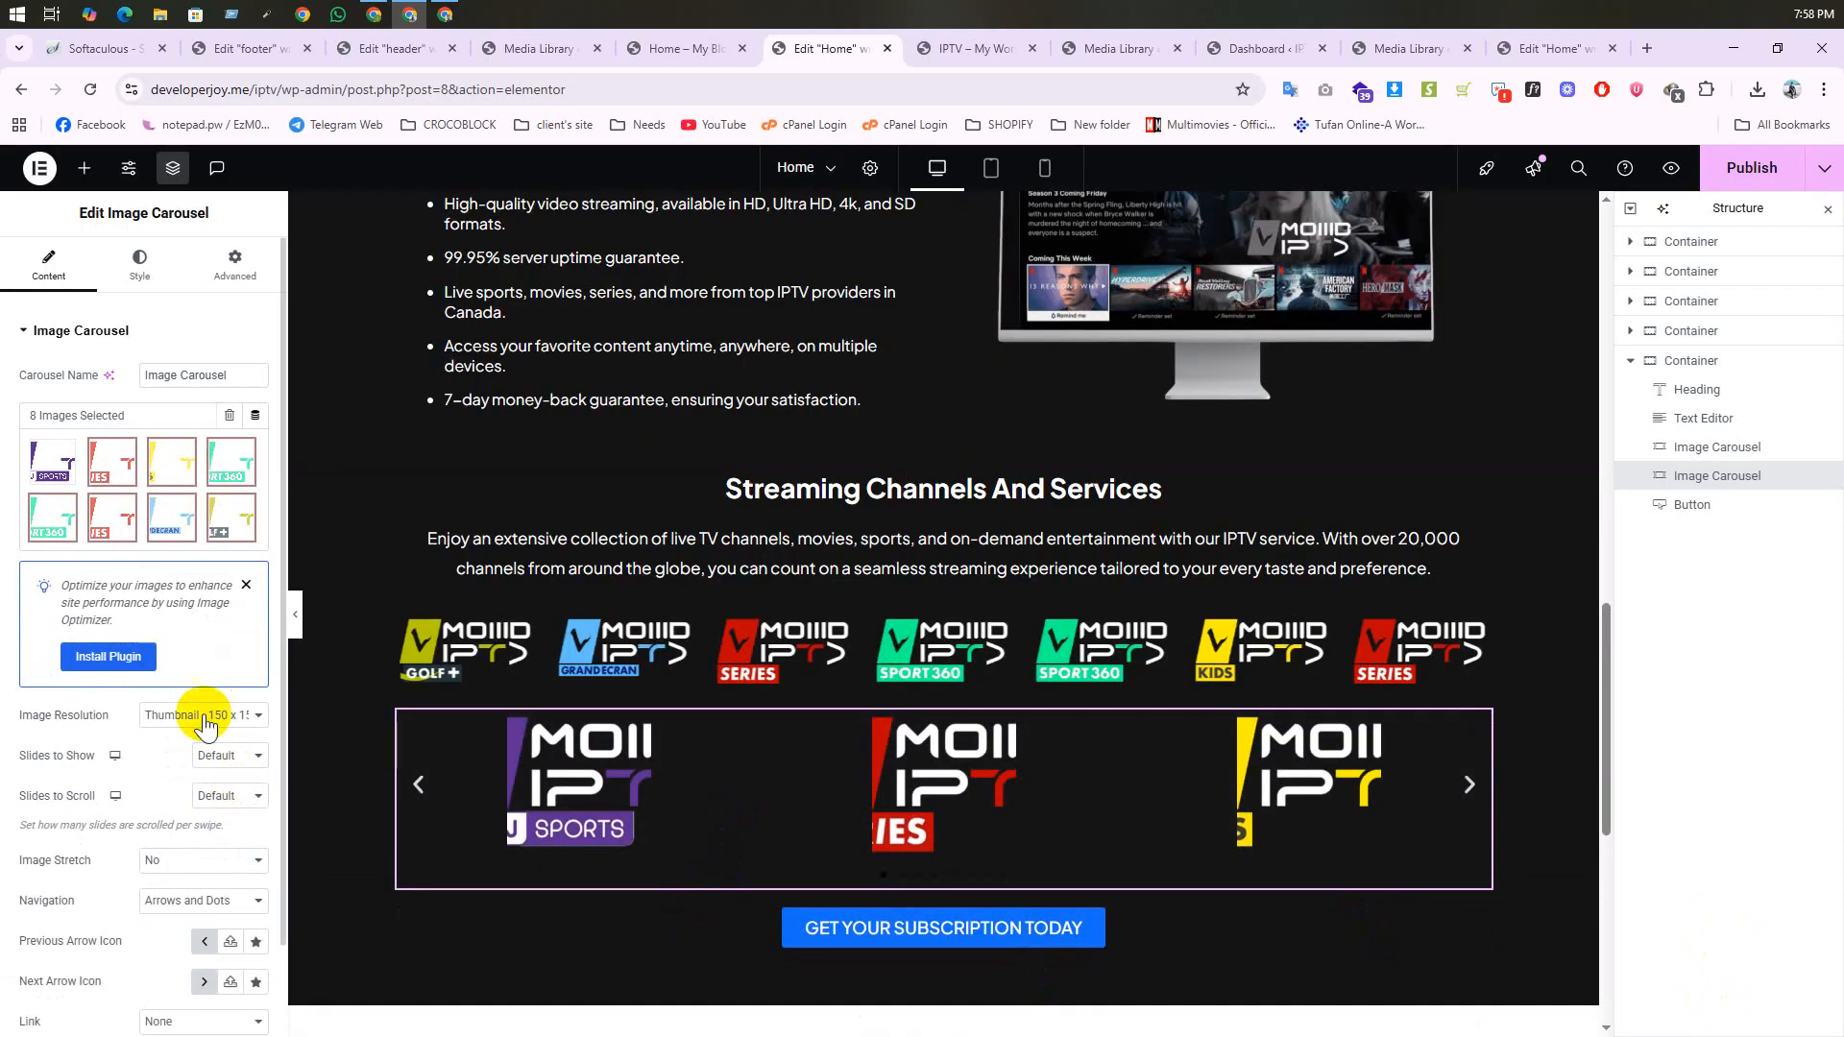
# Step: Set the second carousel's image resolution to Full, slides to show to 7 and slides to scroll to 3
pyautogui.click(204, 717)
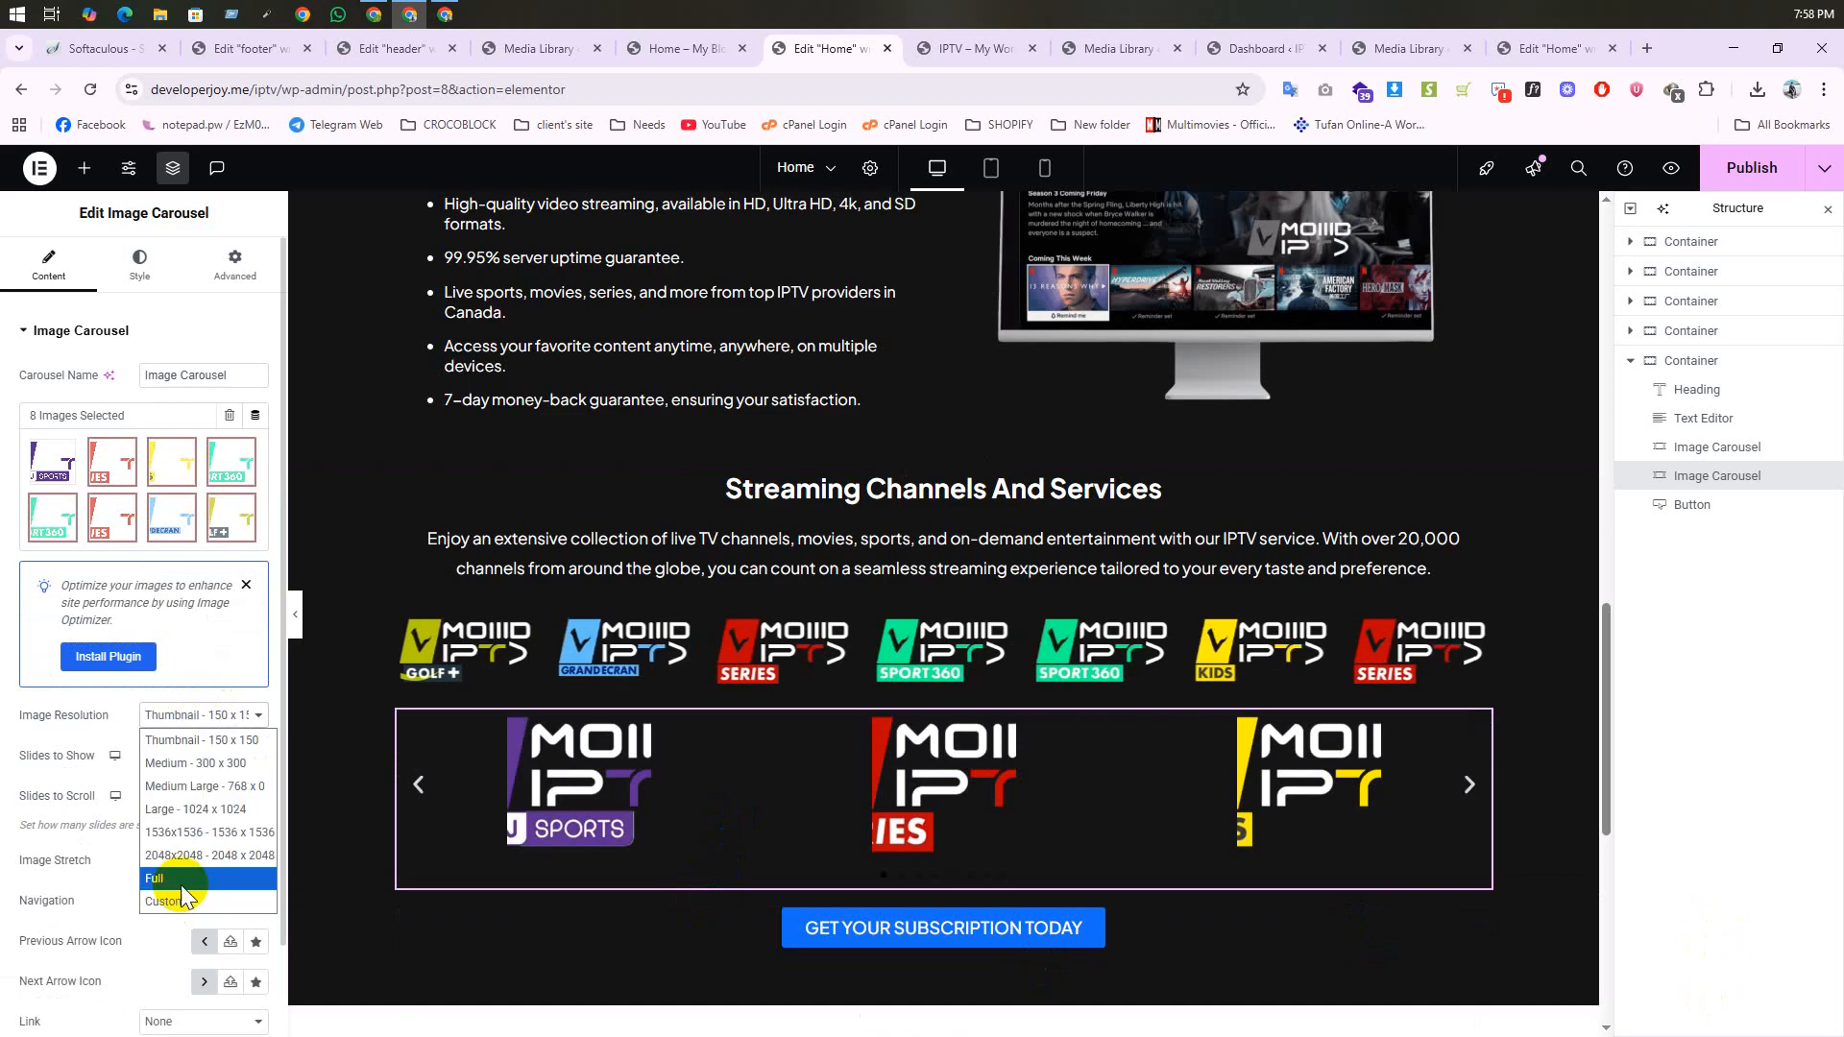
pyautogui.click(183, 880)
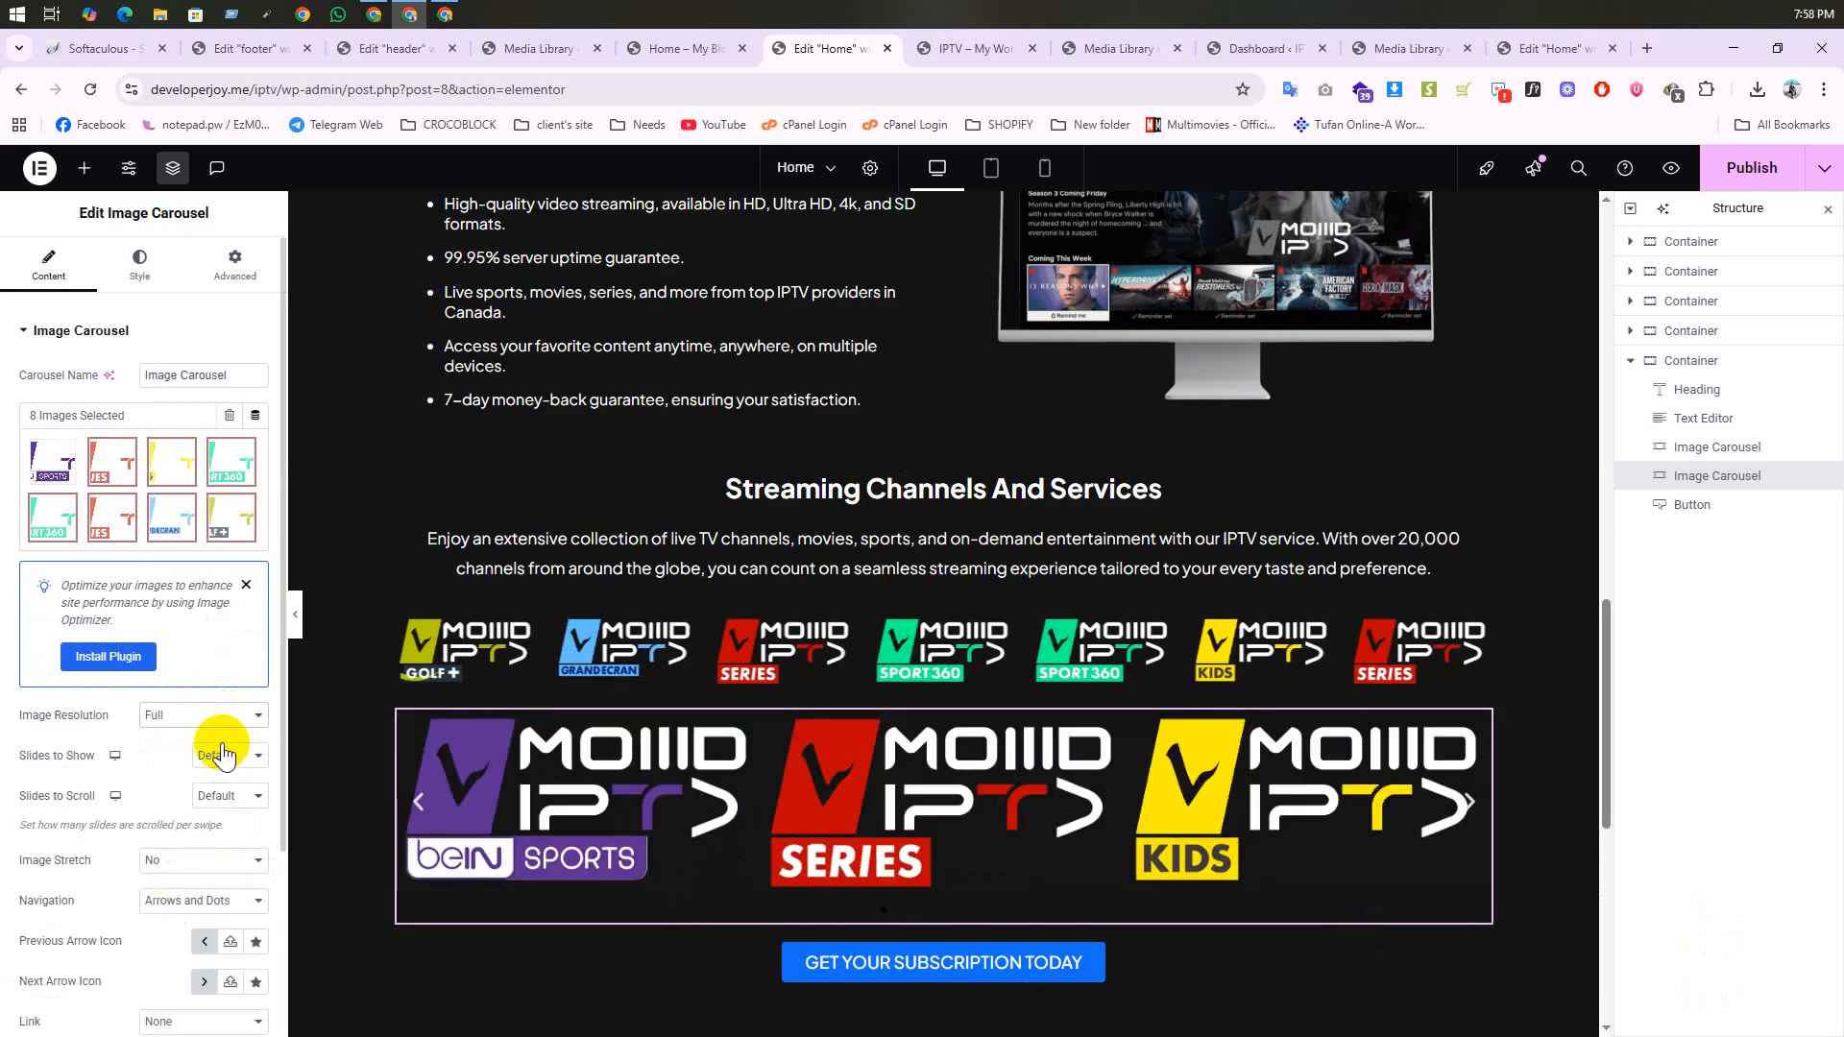
pyautogui.click(222, 754)
pyautogui.click(217, 920)
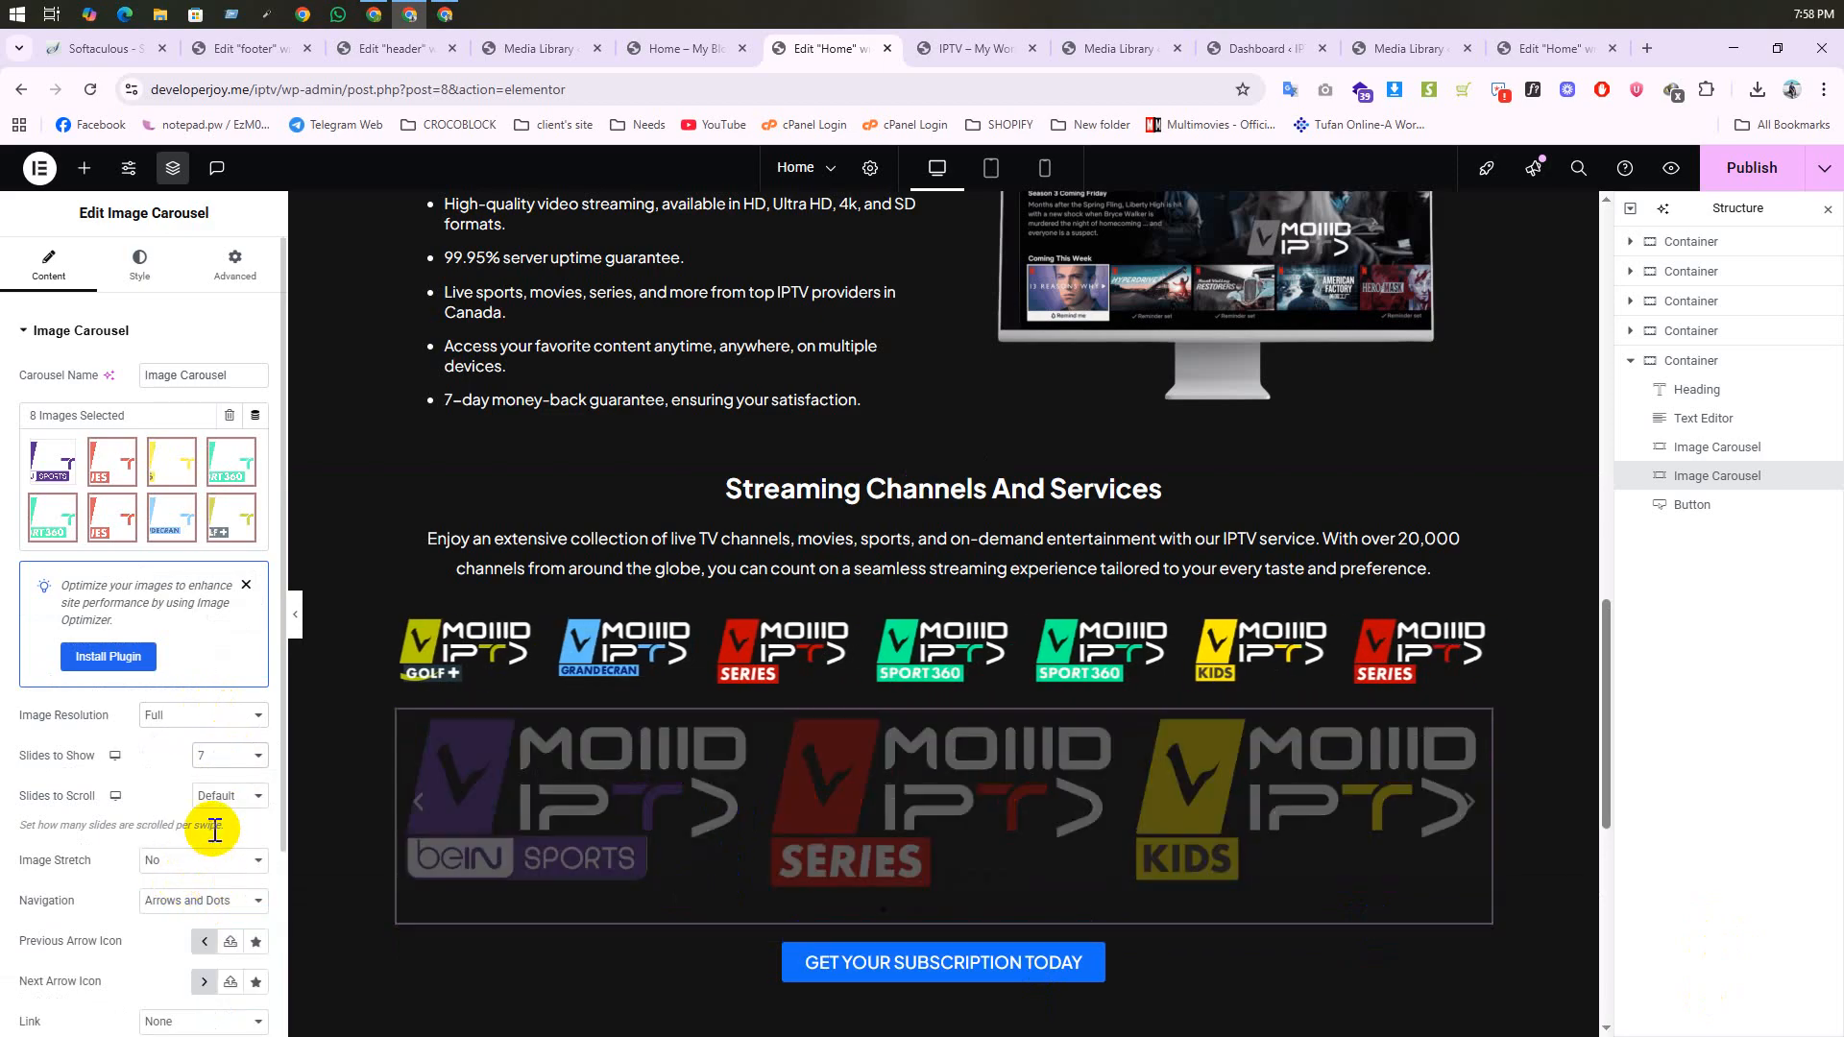
pyautogui.click(207, 758)
pyautogui.click(204, 585)
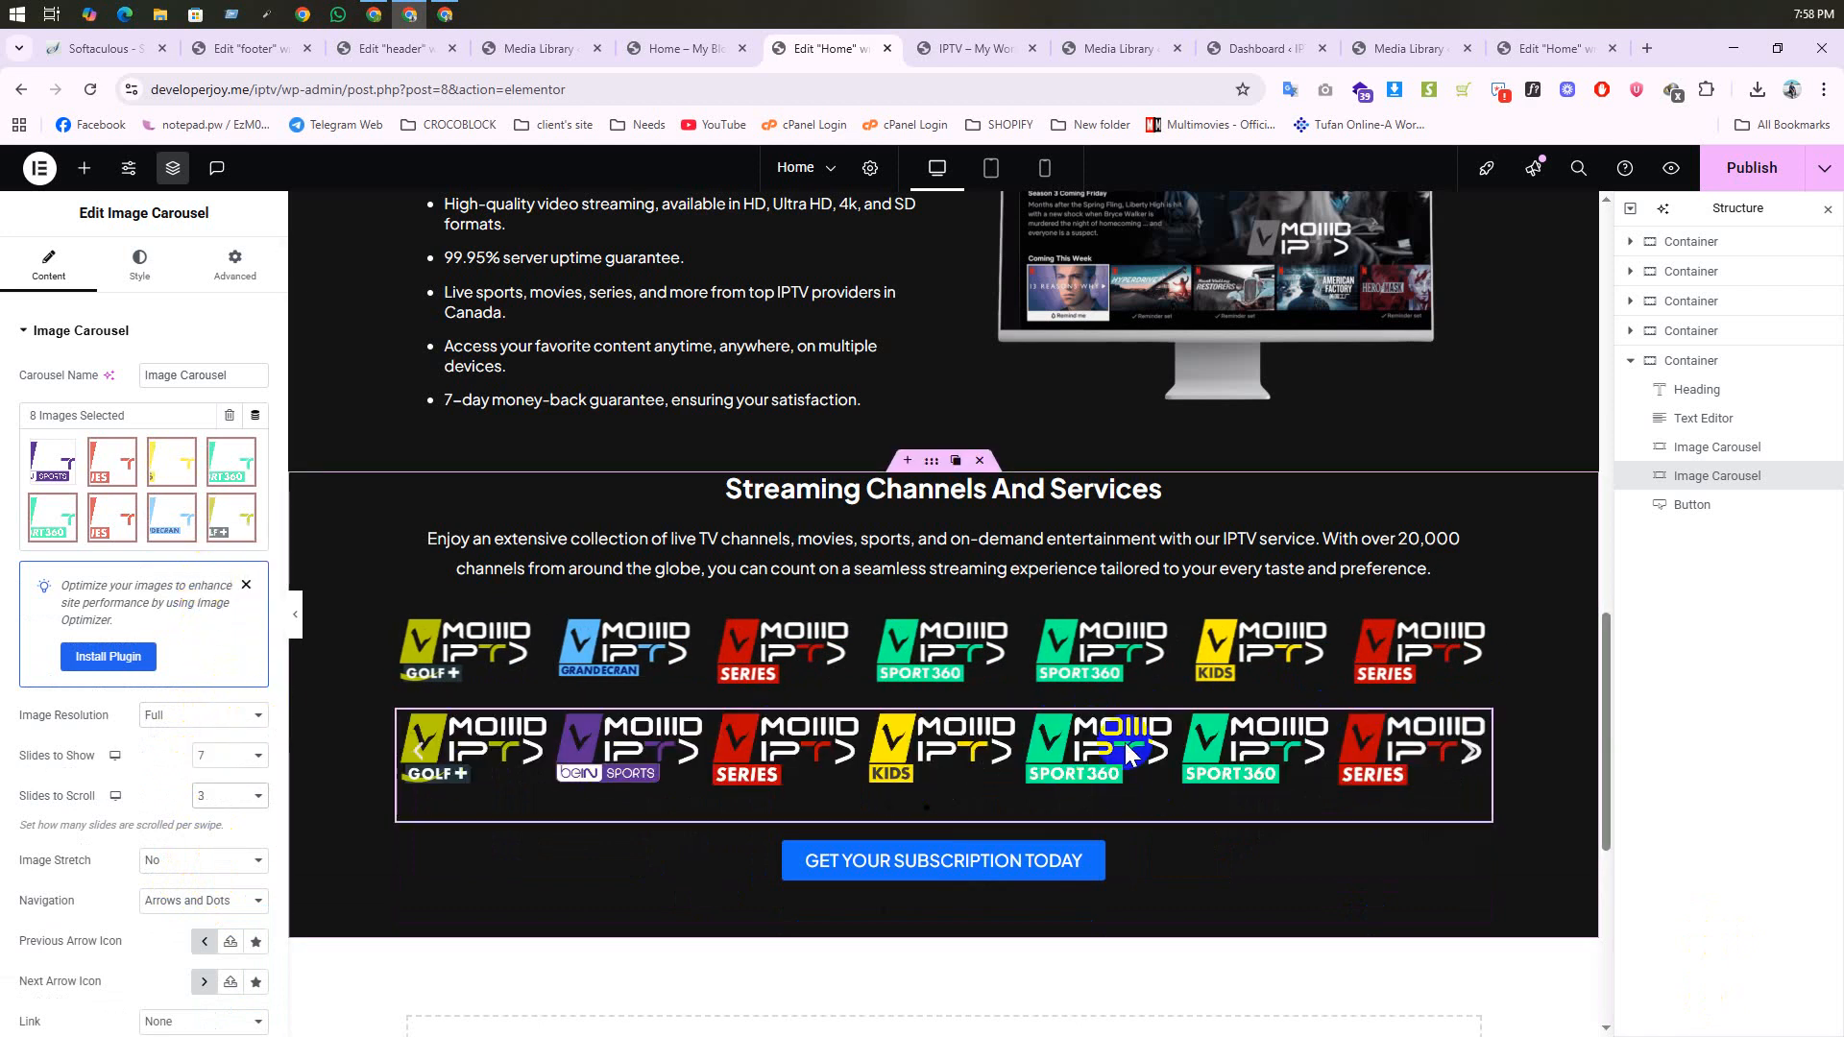
# Step: Delete the second image carousel from the Streaming Channels And Services section
pyautogui.rightClick(815, 749)
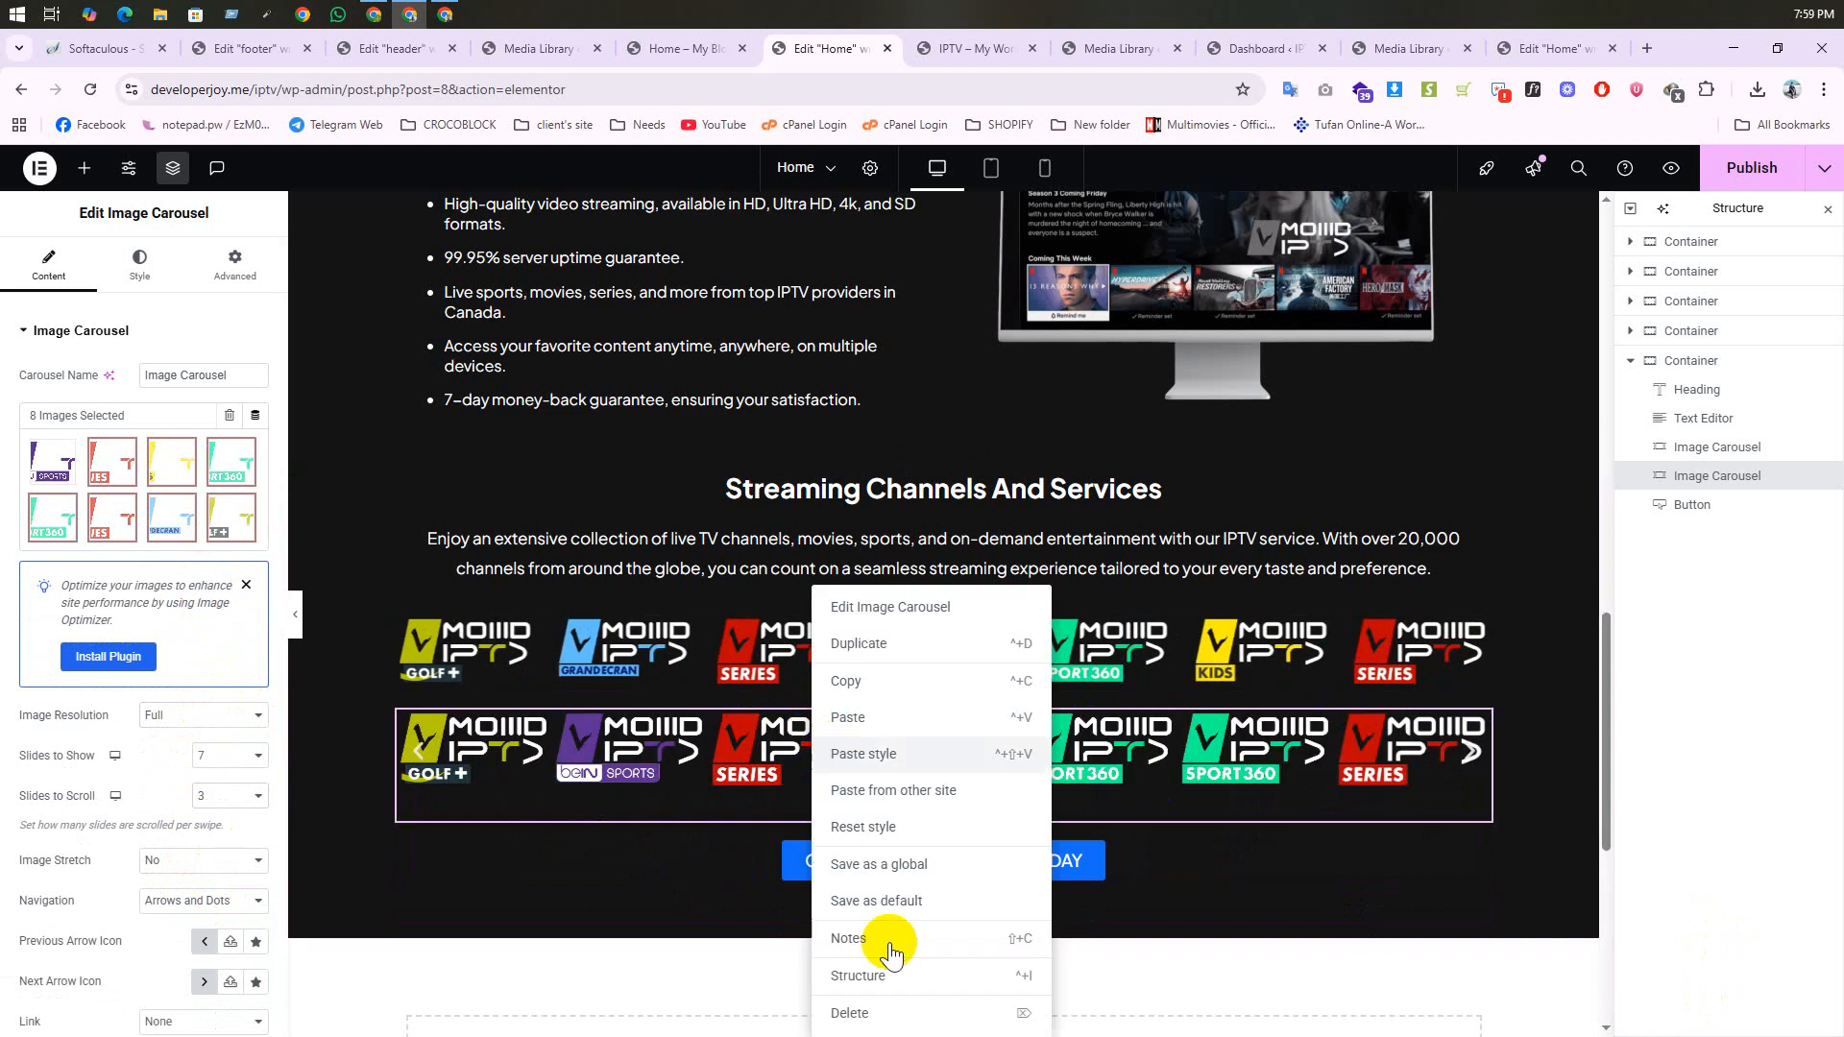
pyautogui.click(878, 1004)
# Step: Copy the subscription button from the Best IPTV Subscription in Canada section and paste it below the button under the logo carousel
pyautogui.scroll(8, 877, 730)
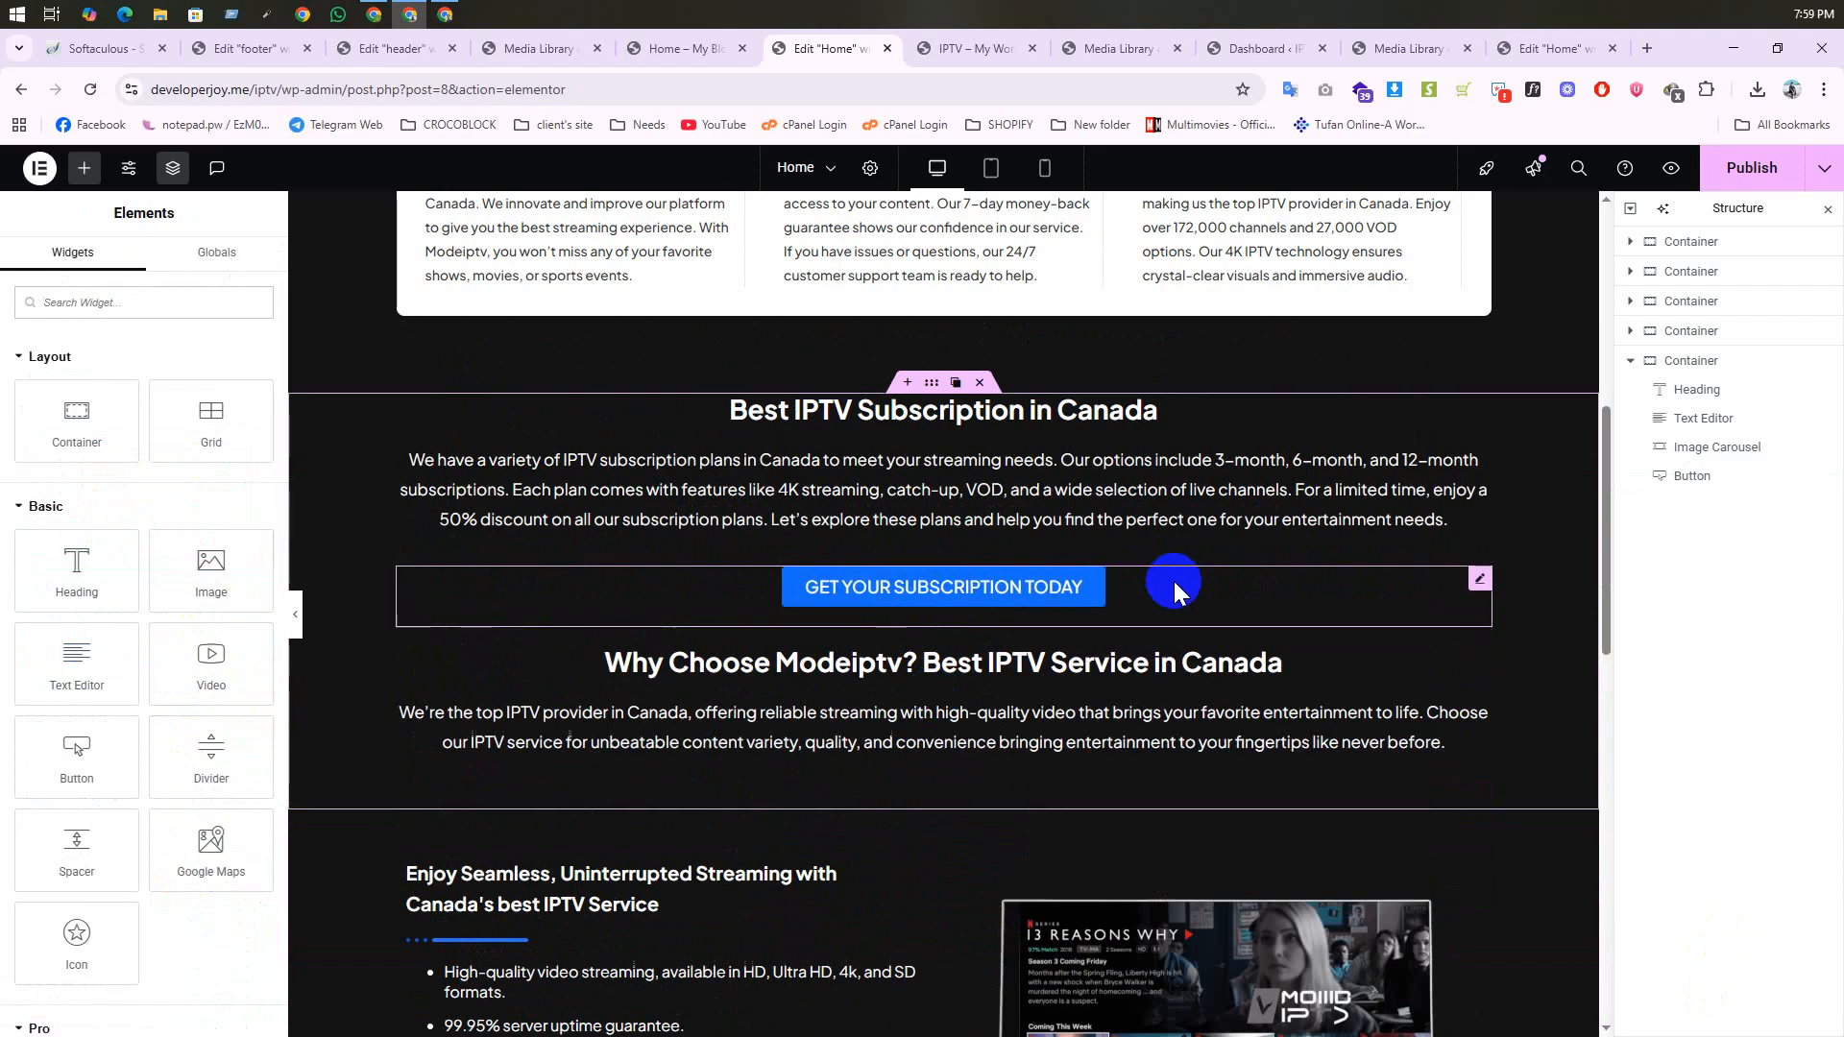
pyautogui.rightClick(1174, 576)
pyautogui.click(1239, 673)
pyautogui.scroll(-13, 1014, 707)
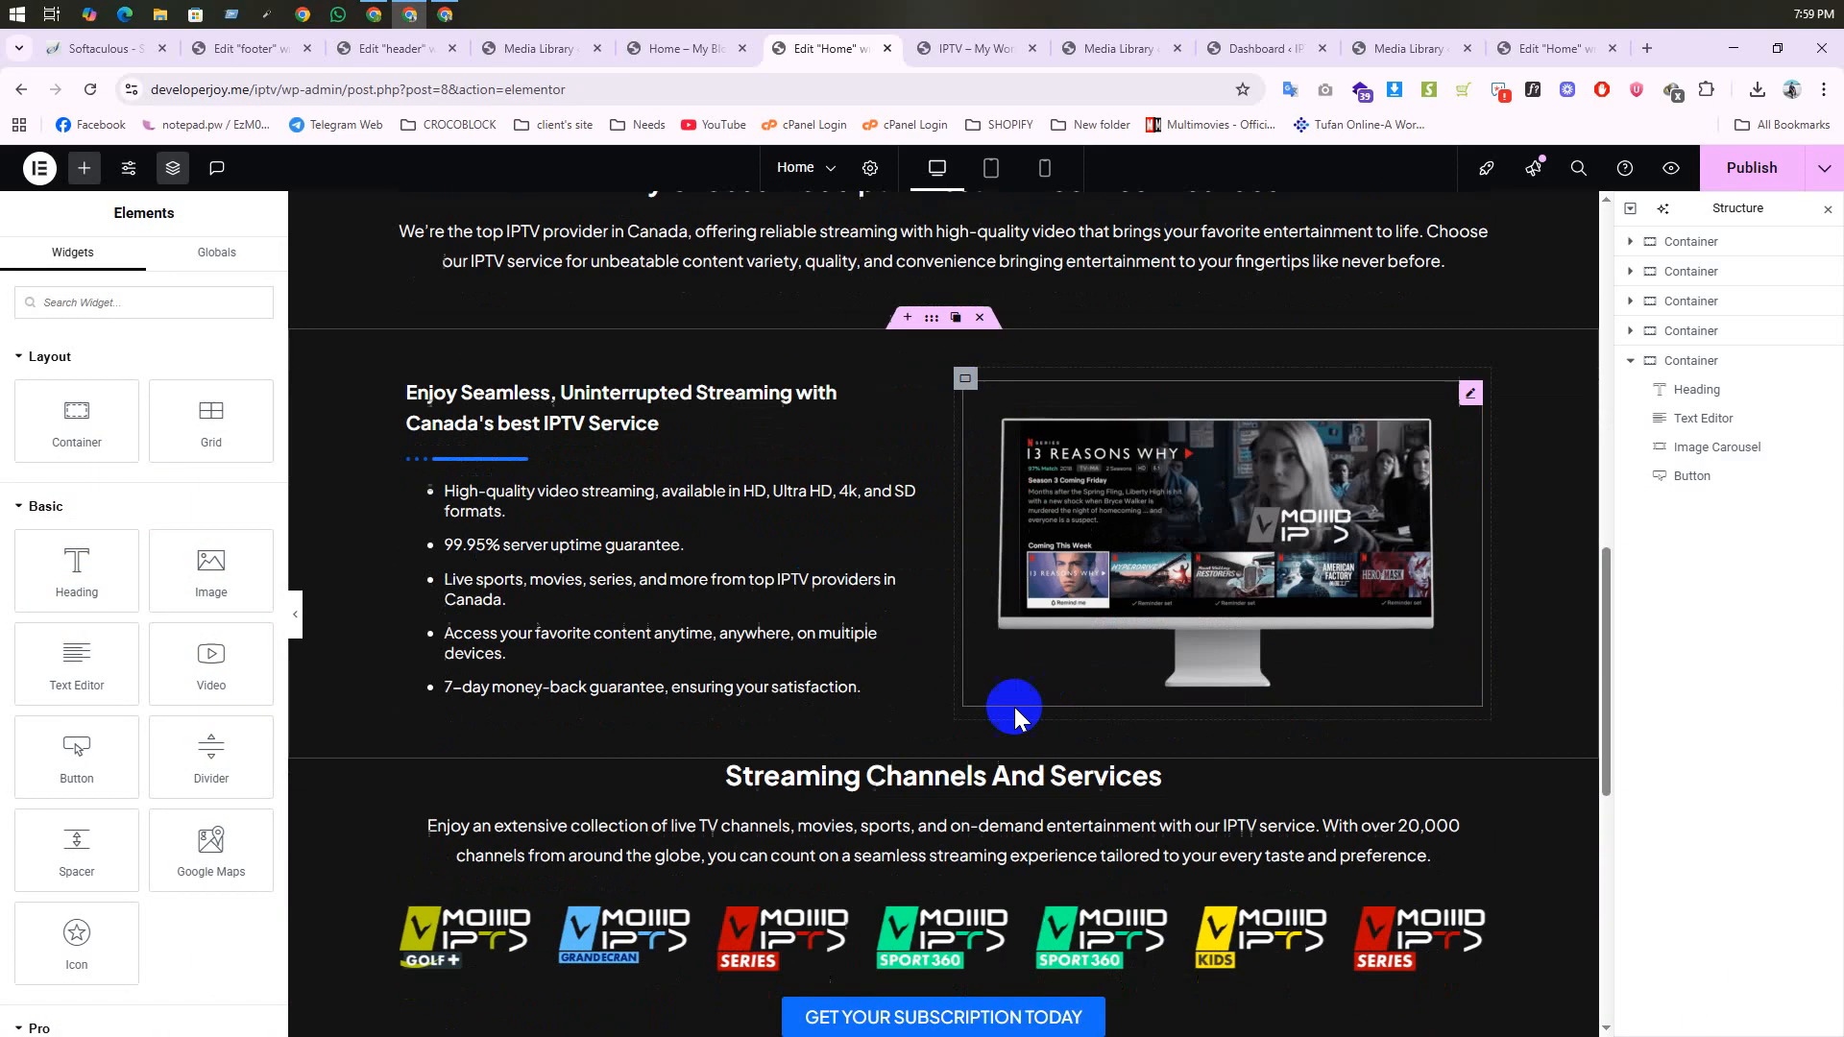
pyautogui.rightClick(761, 356)
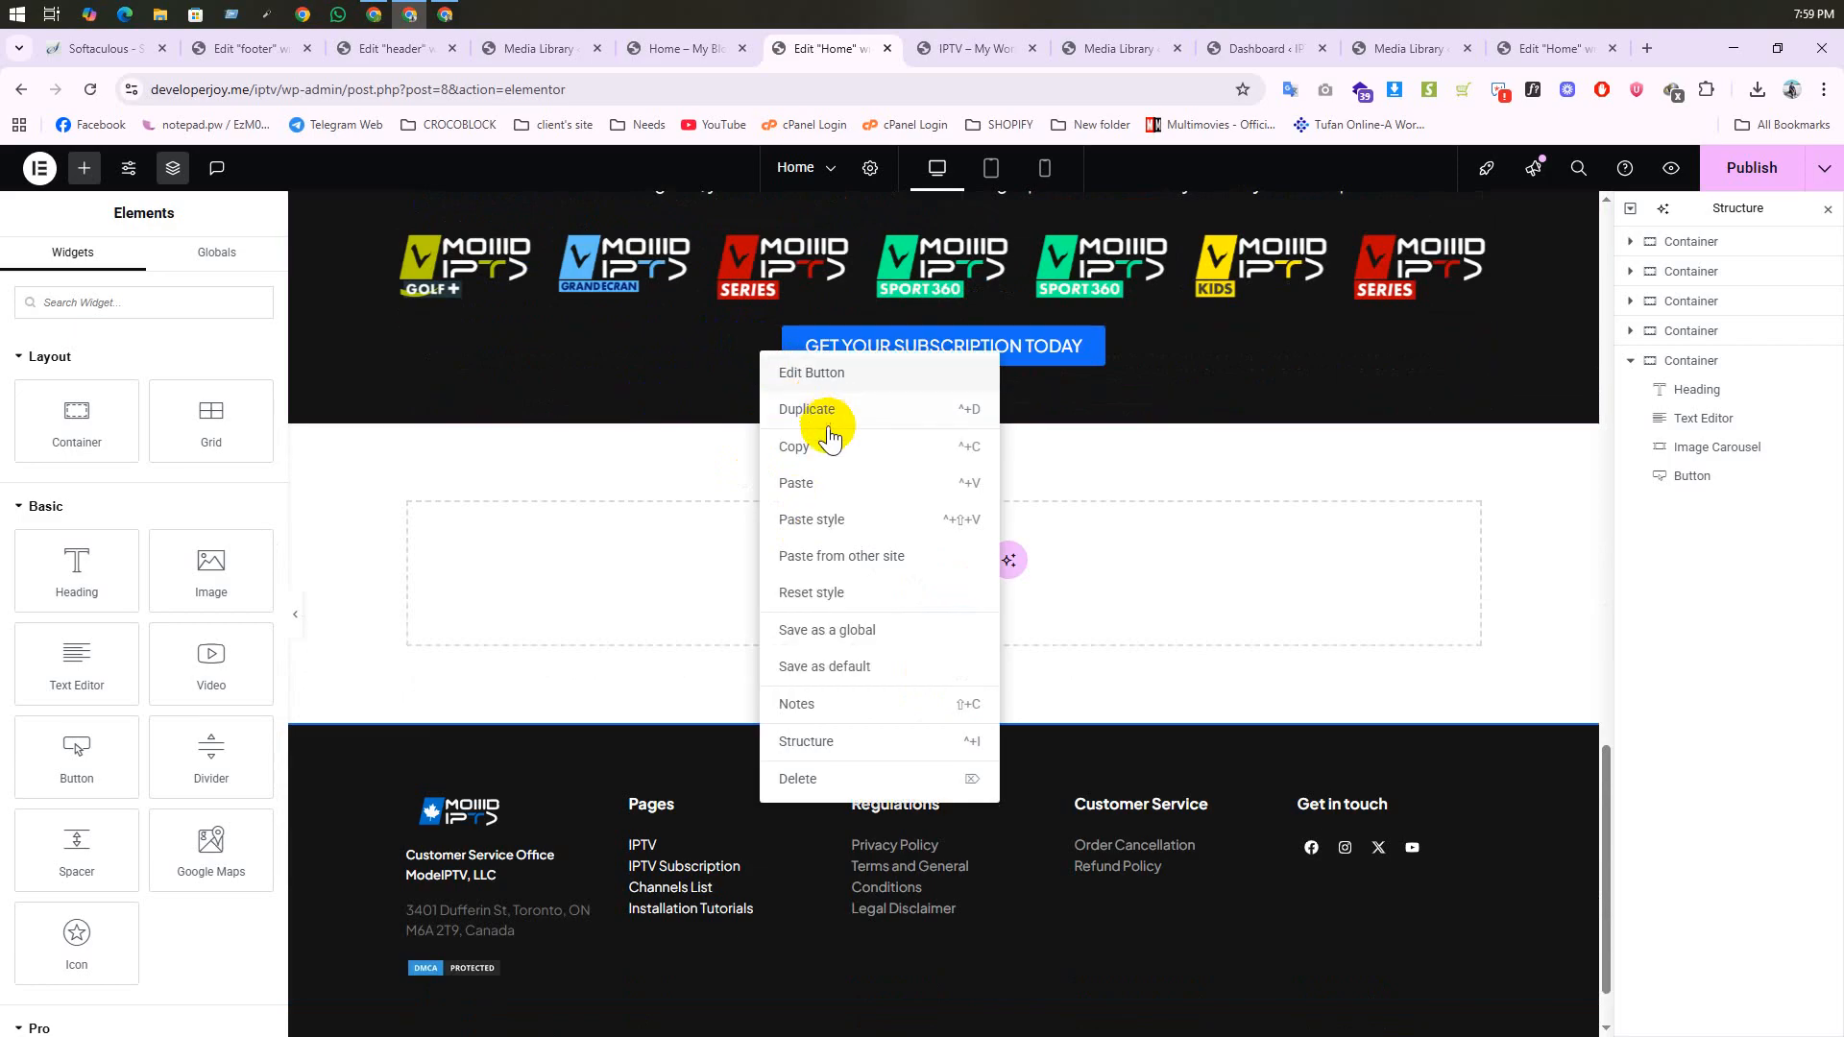
pyautogui.click(893, 477)
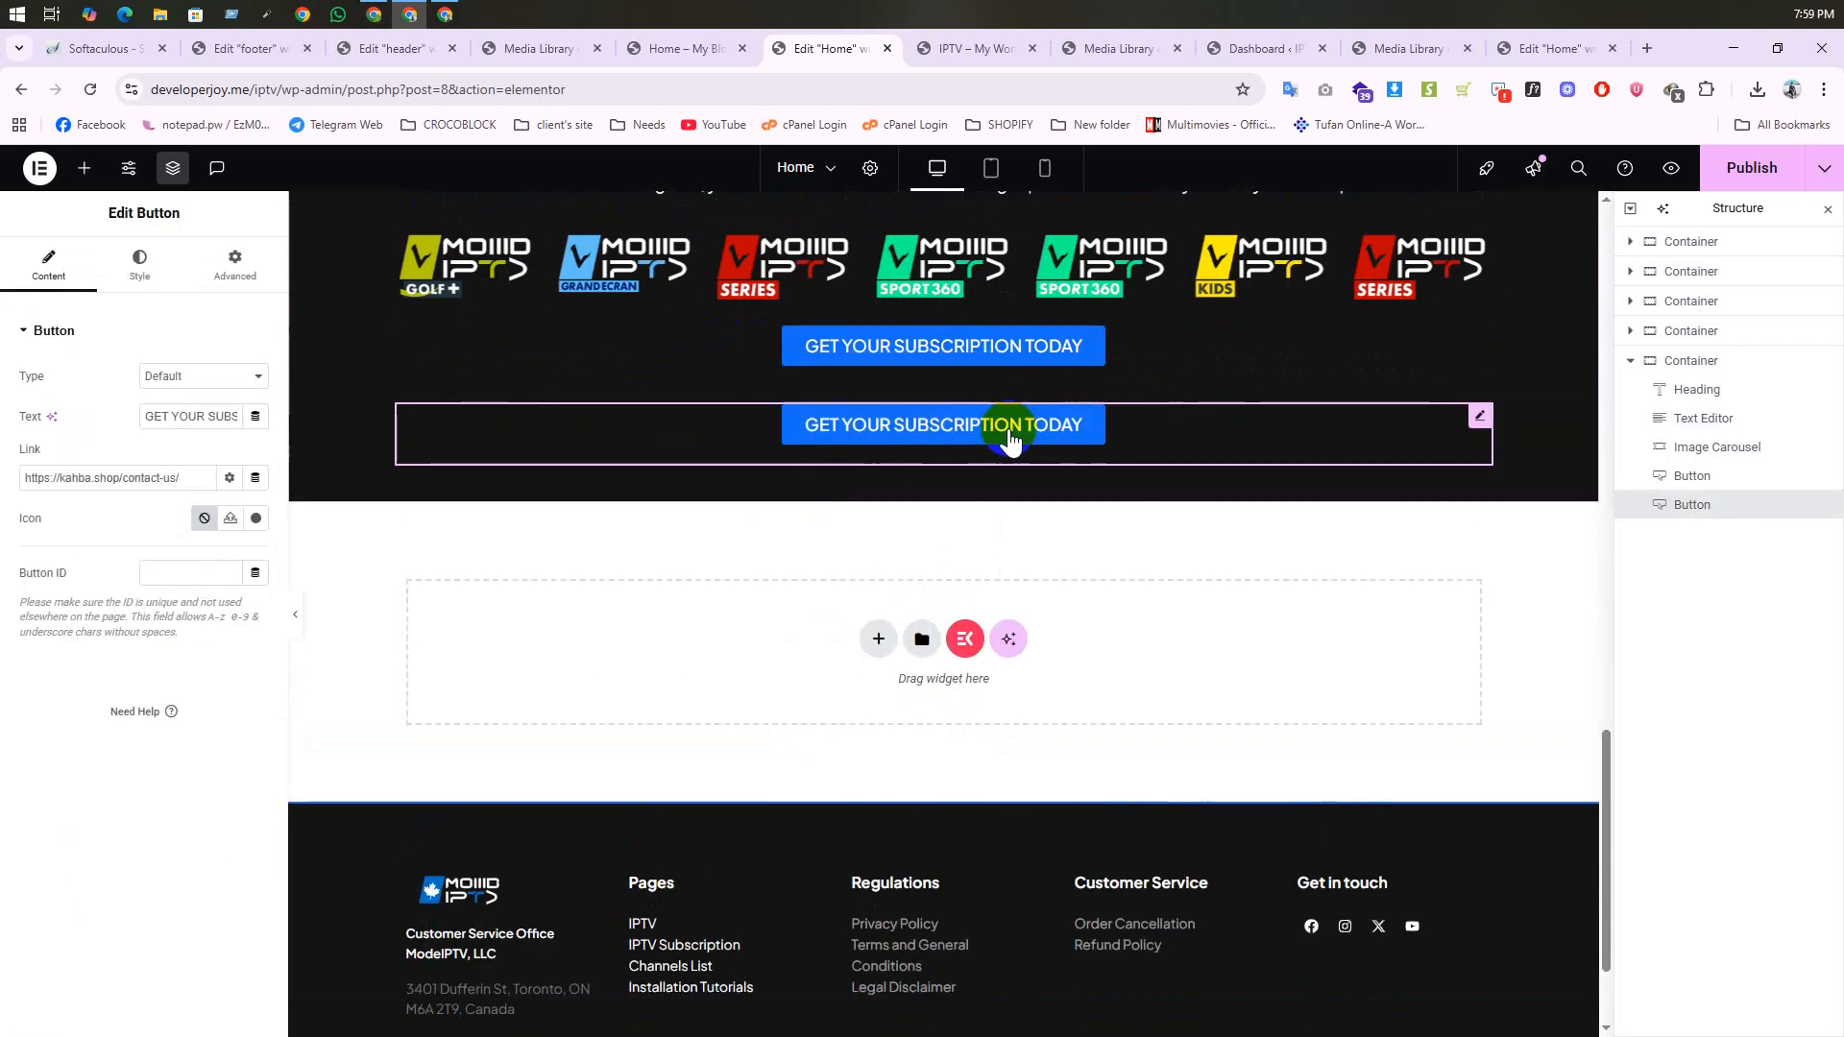
# Step: Delete the pasted duplicate button below the logo carousel and review the page sections down to Streaming Channels And Services
pyautogui.scroll(2, 1162, 470)
pyautogui.scroll(4, 1162, 470)
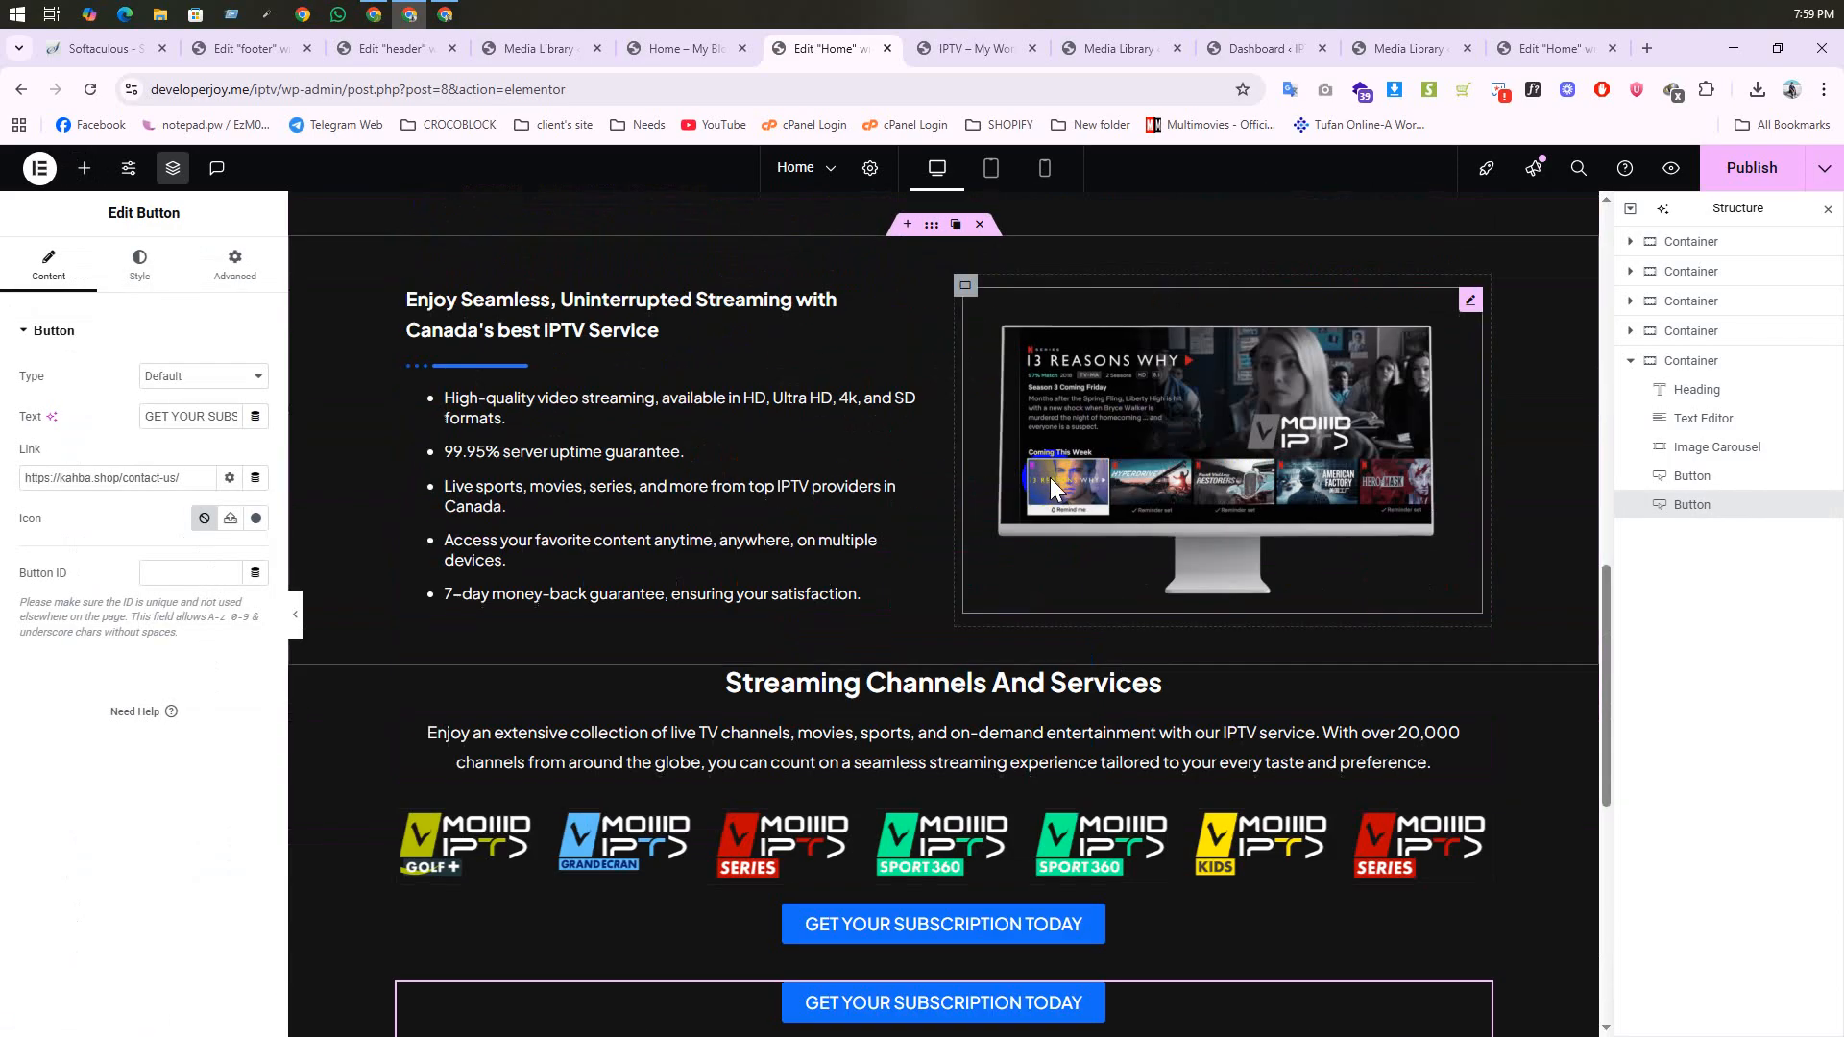
pyautogui.scroll(-4, 1051, 476)
pyautogui.rightClick(1159, 638)
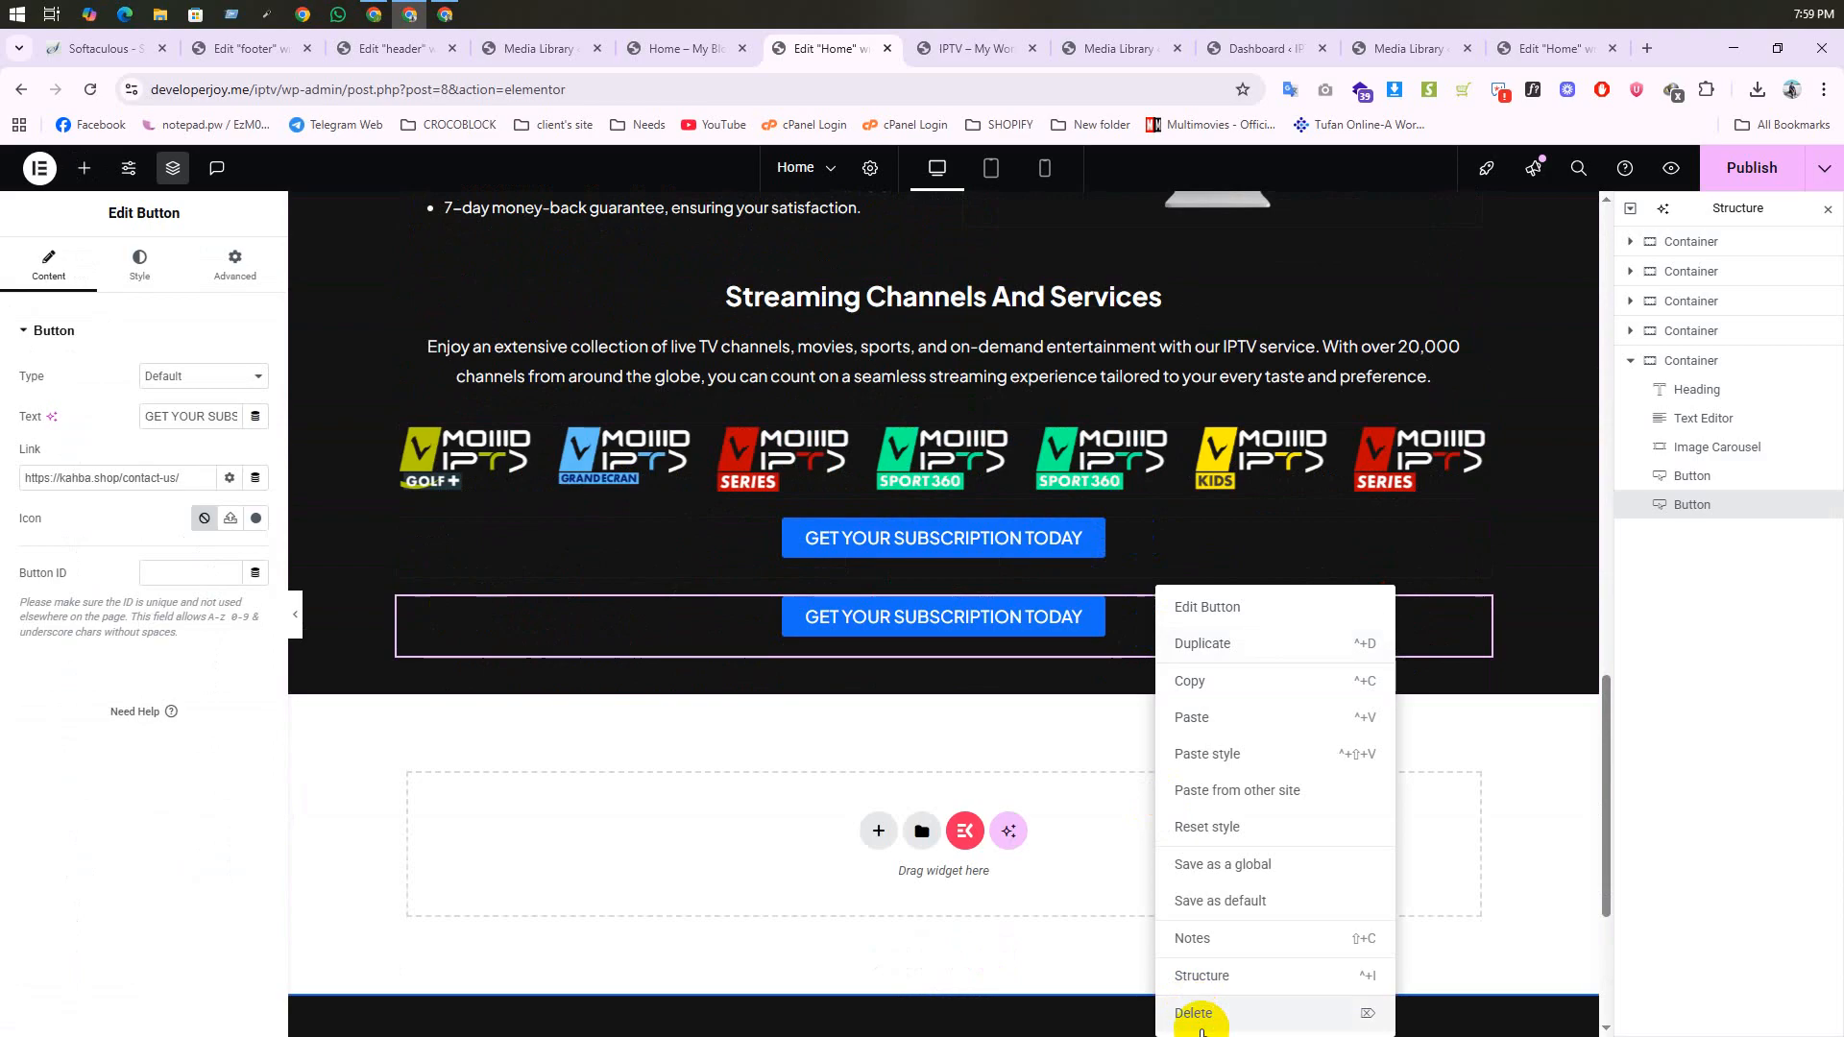
pyautogui.press('Delete')
pyautogui.scroll(6, 1022, 619)
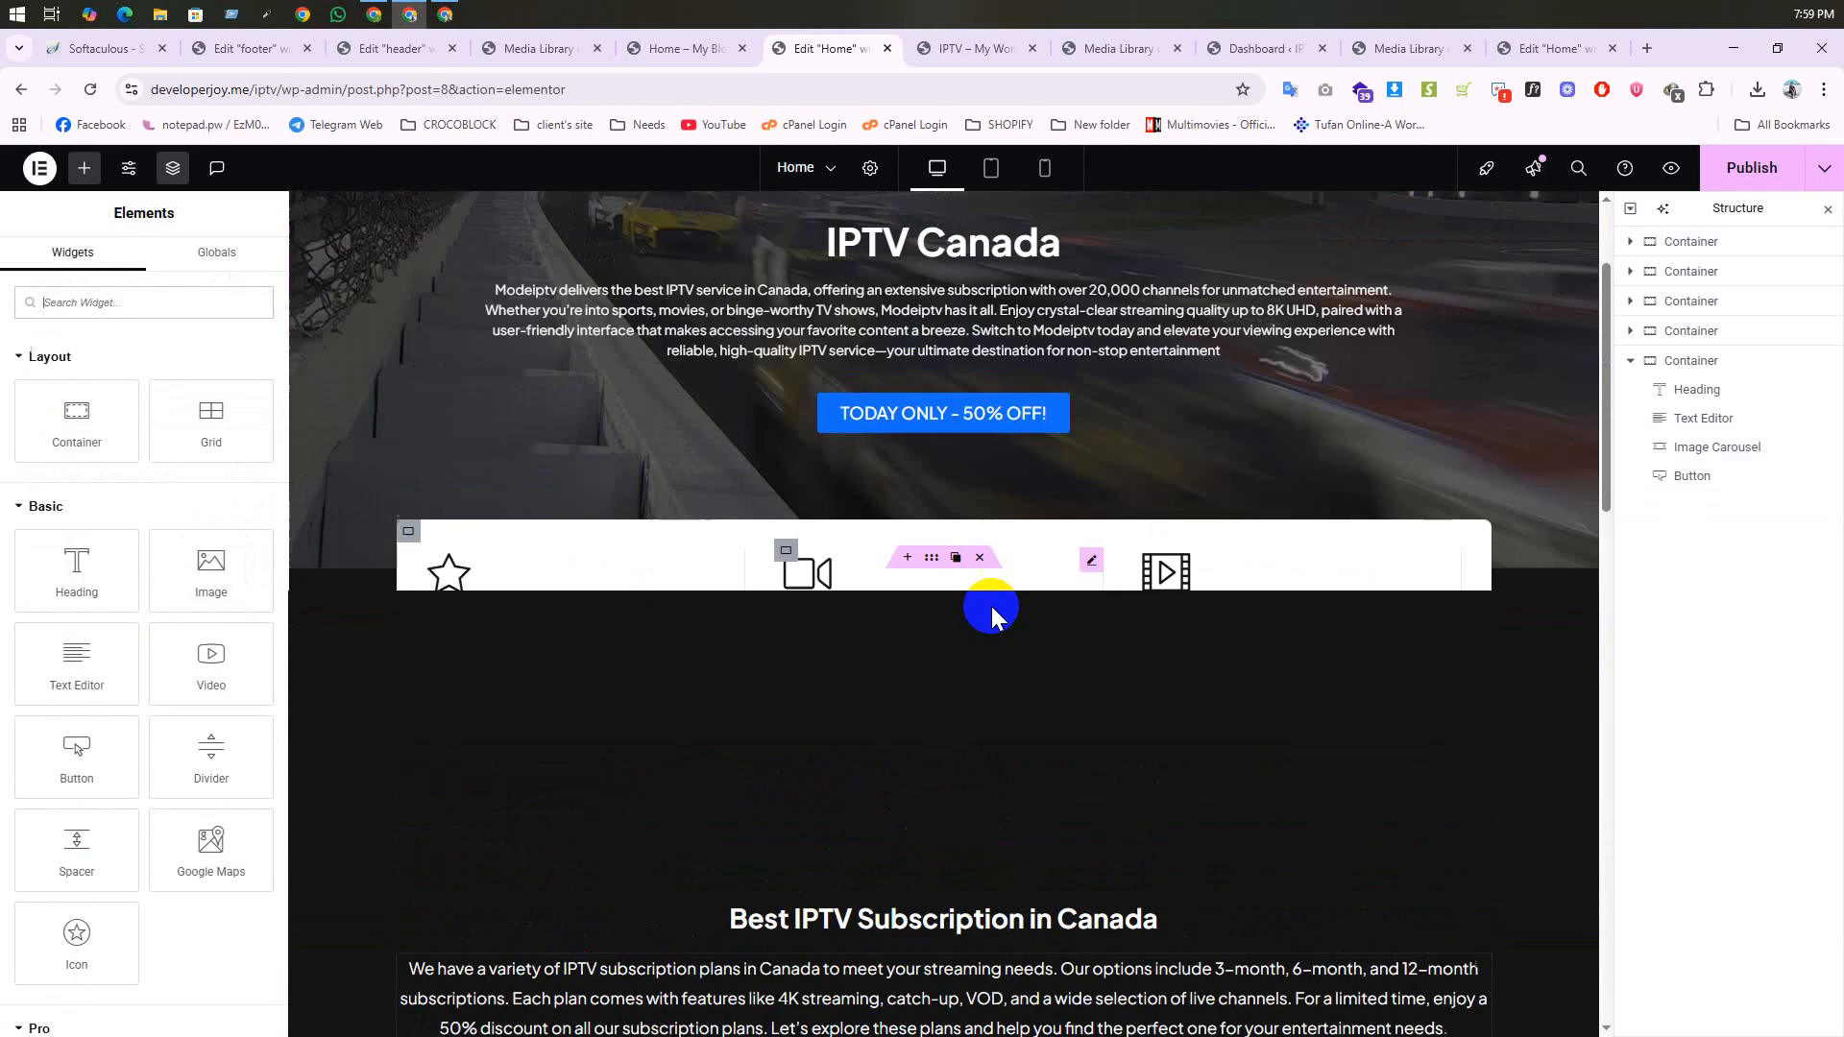
pyautogui.scroll(-7, 1032, 595)
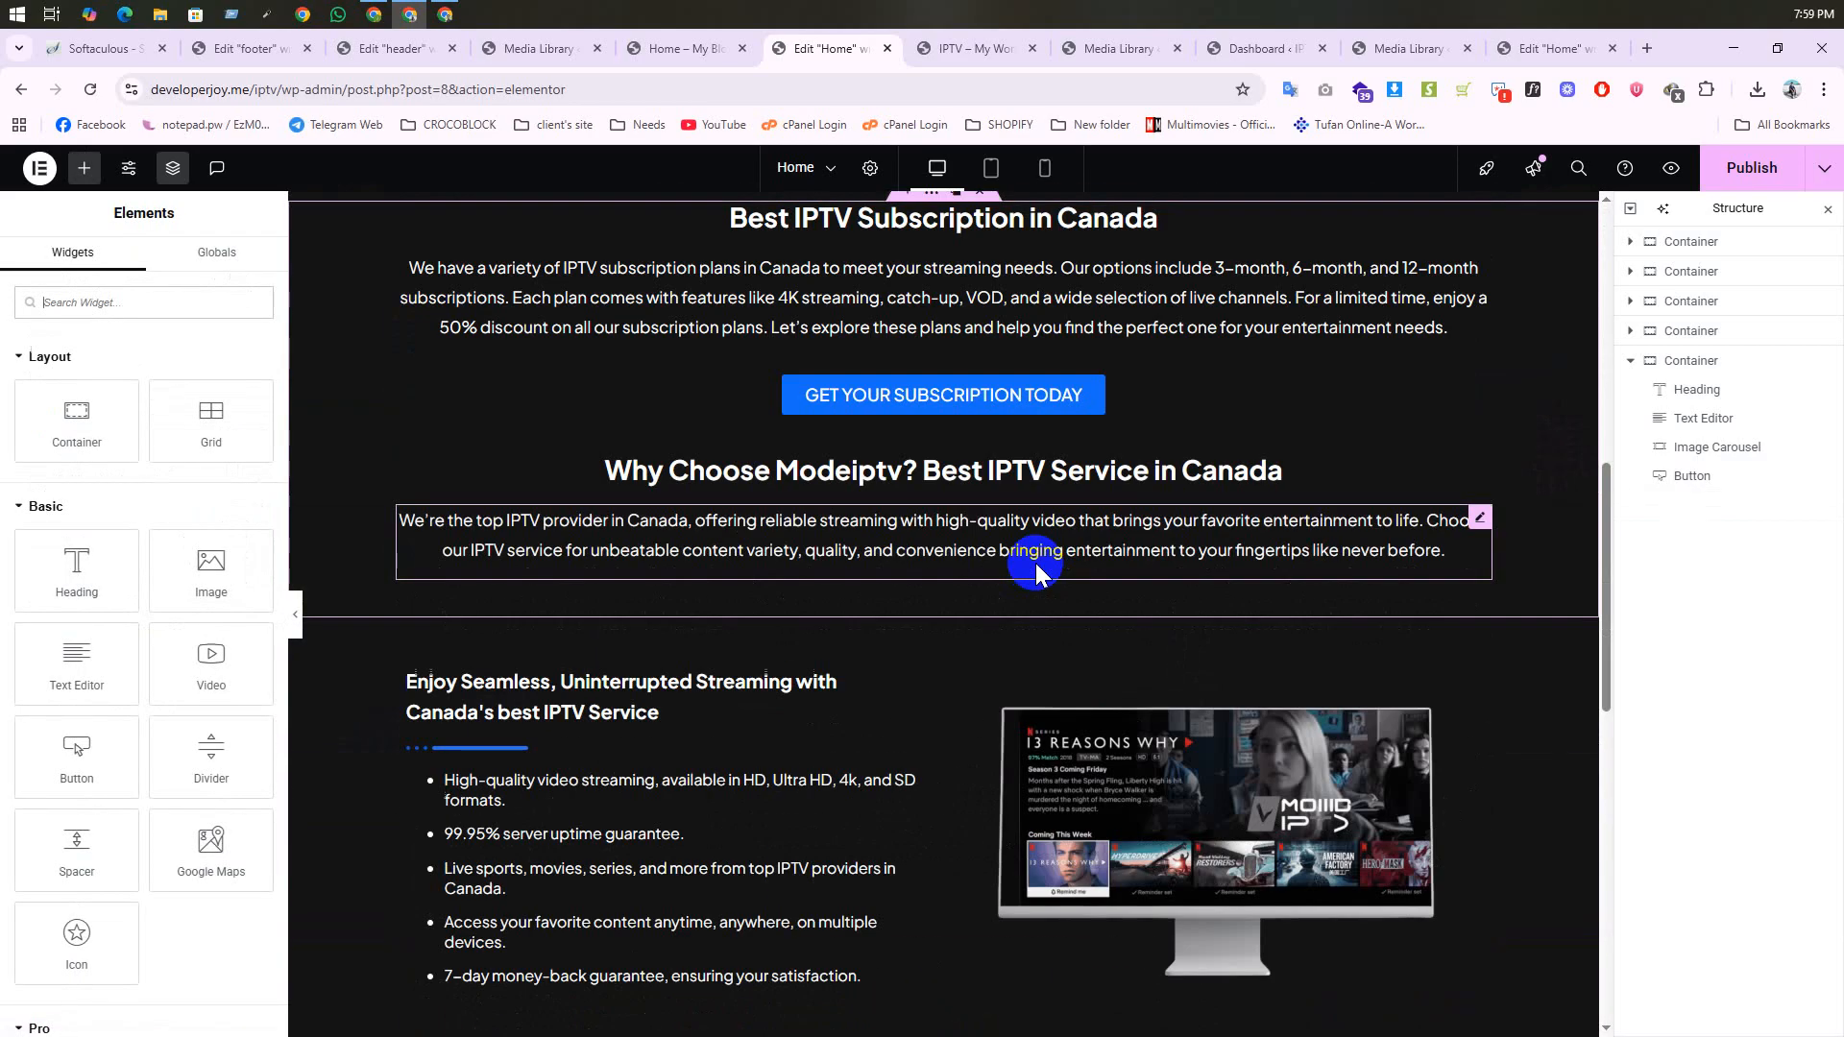
pyautogui.scroll(-7, 1102, 562)
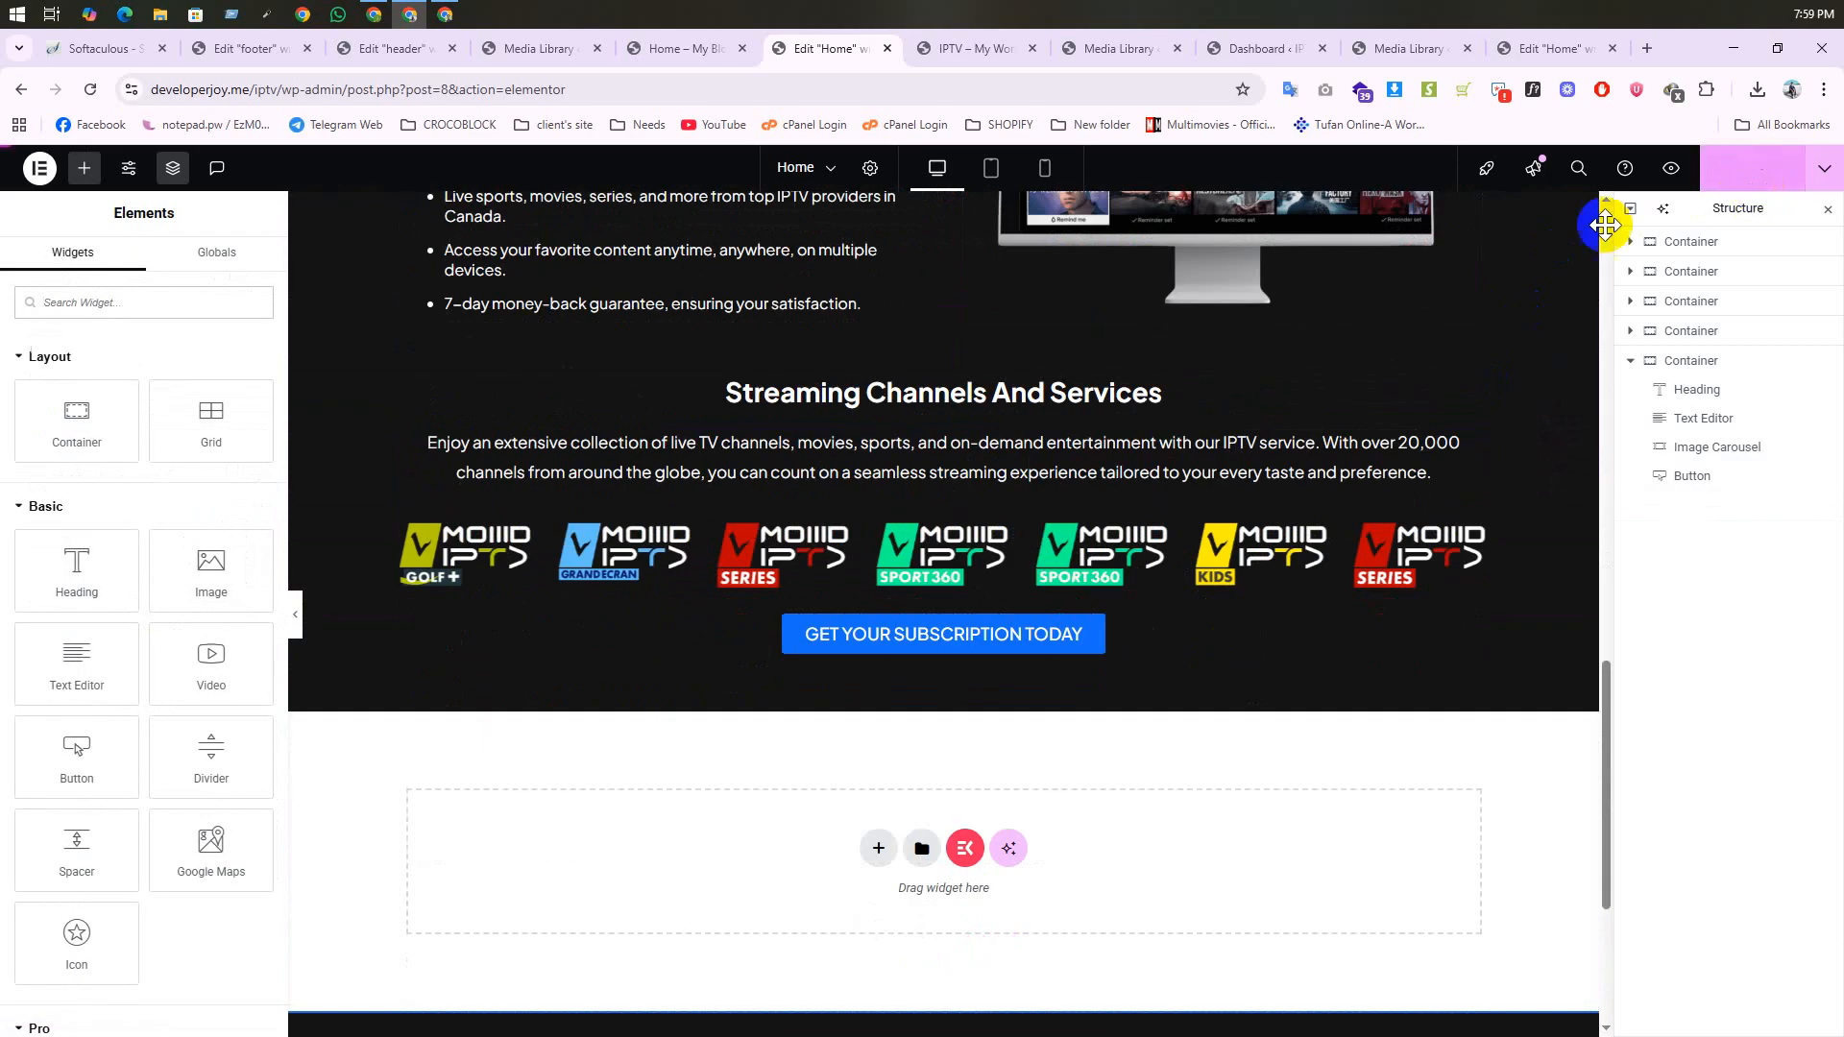
# Step: Check the reference page's free trial section and add a single-column Flexbox container below the Streaming Channels And Services section
pyautogui.click(974, 48)
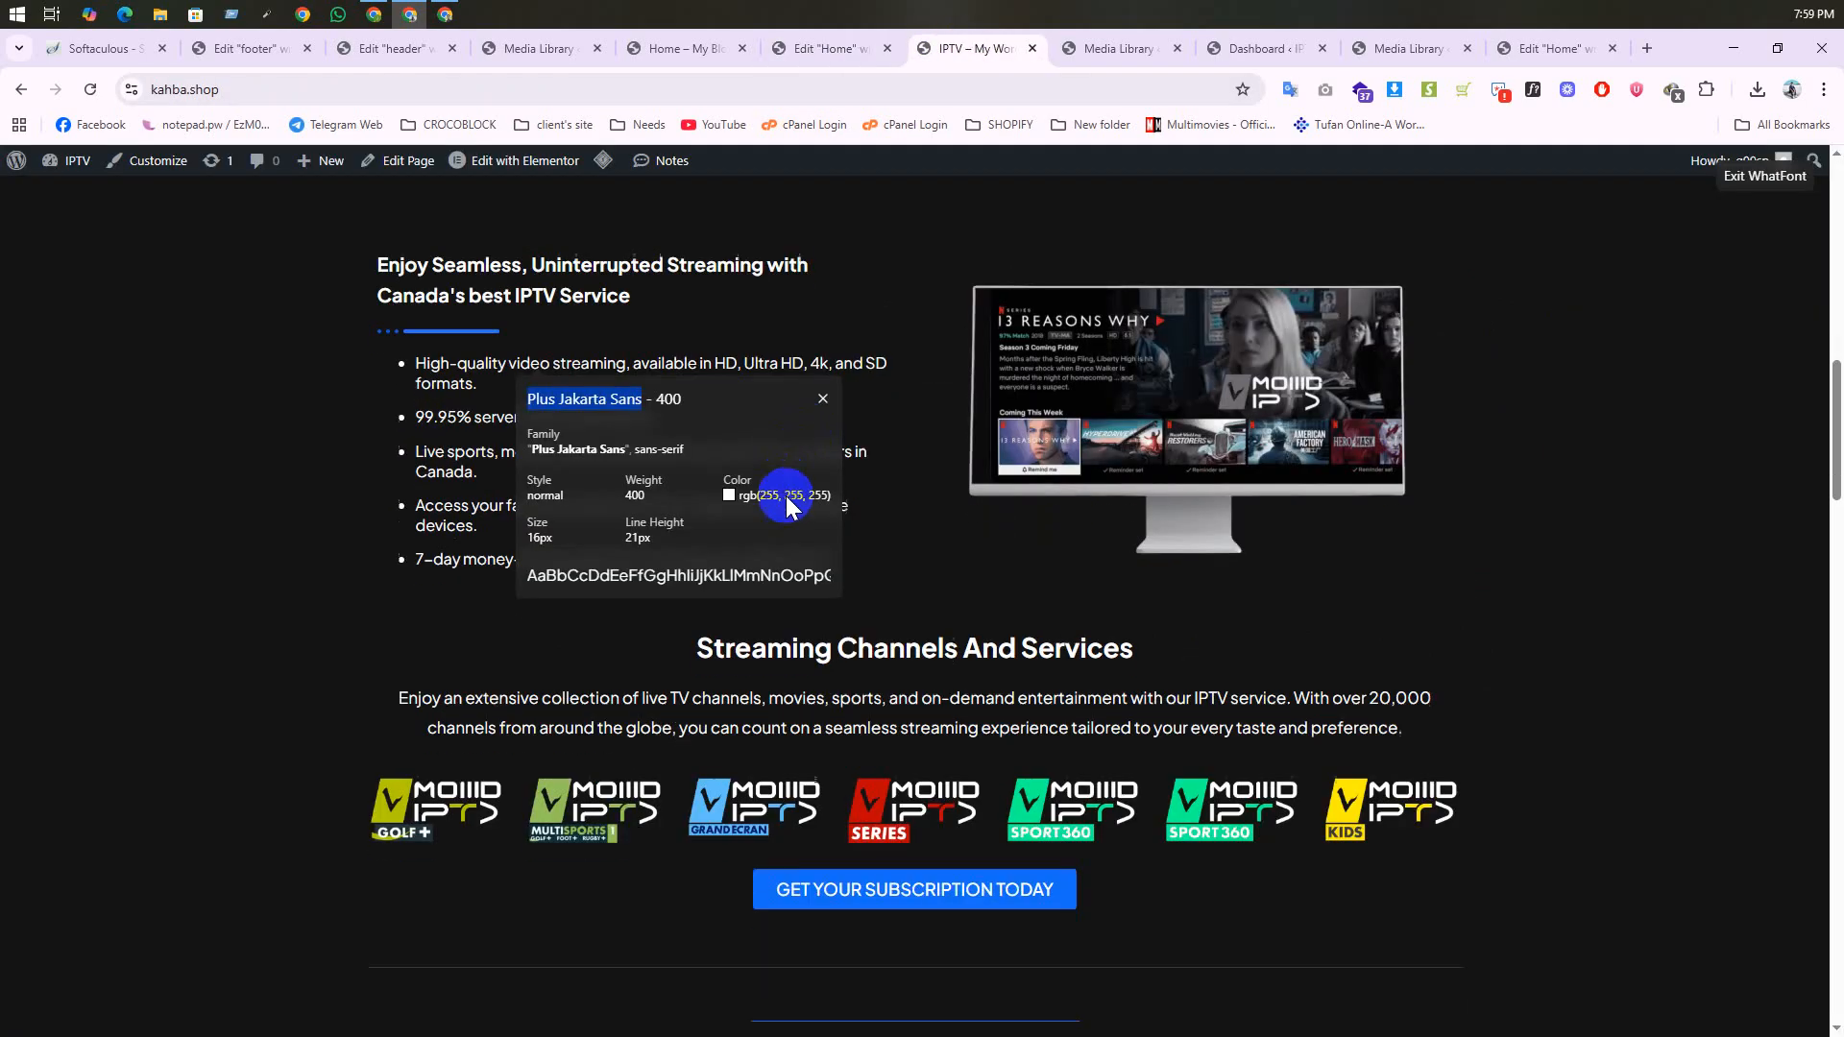
pyautogui.scroll(-5, 865, 500)
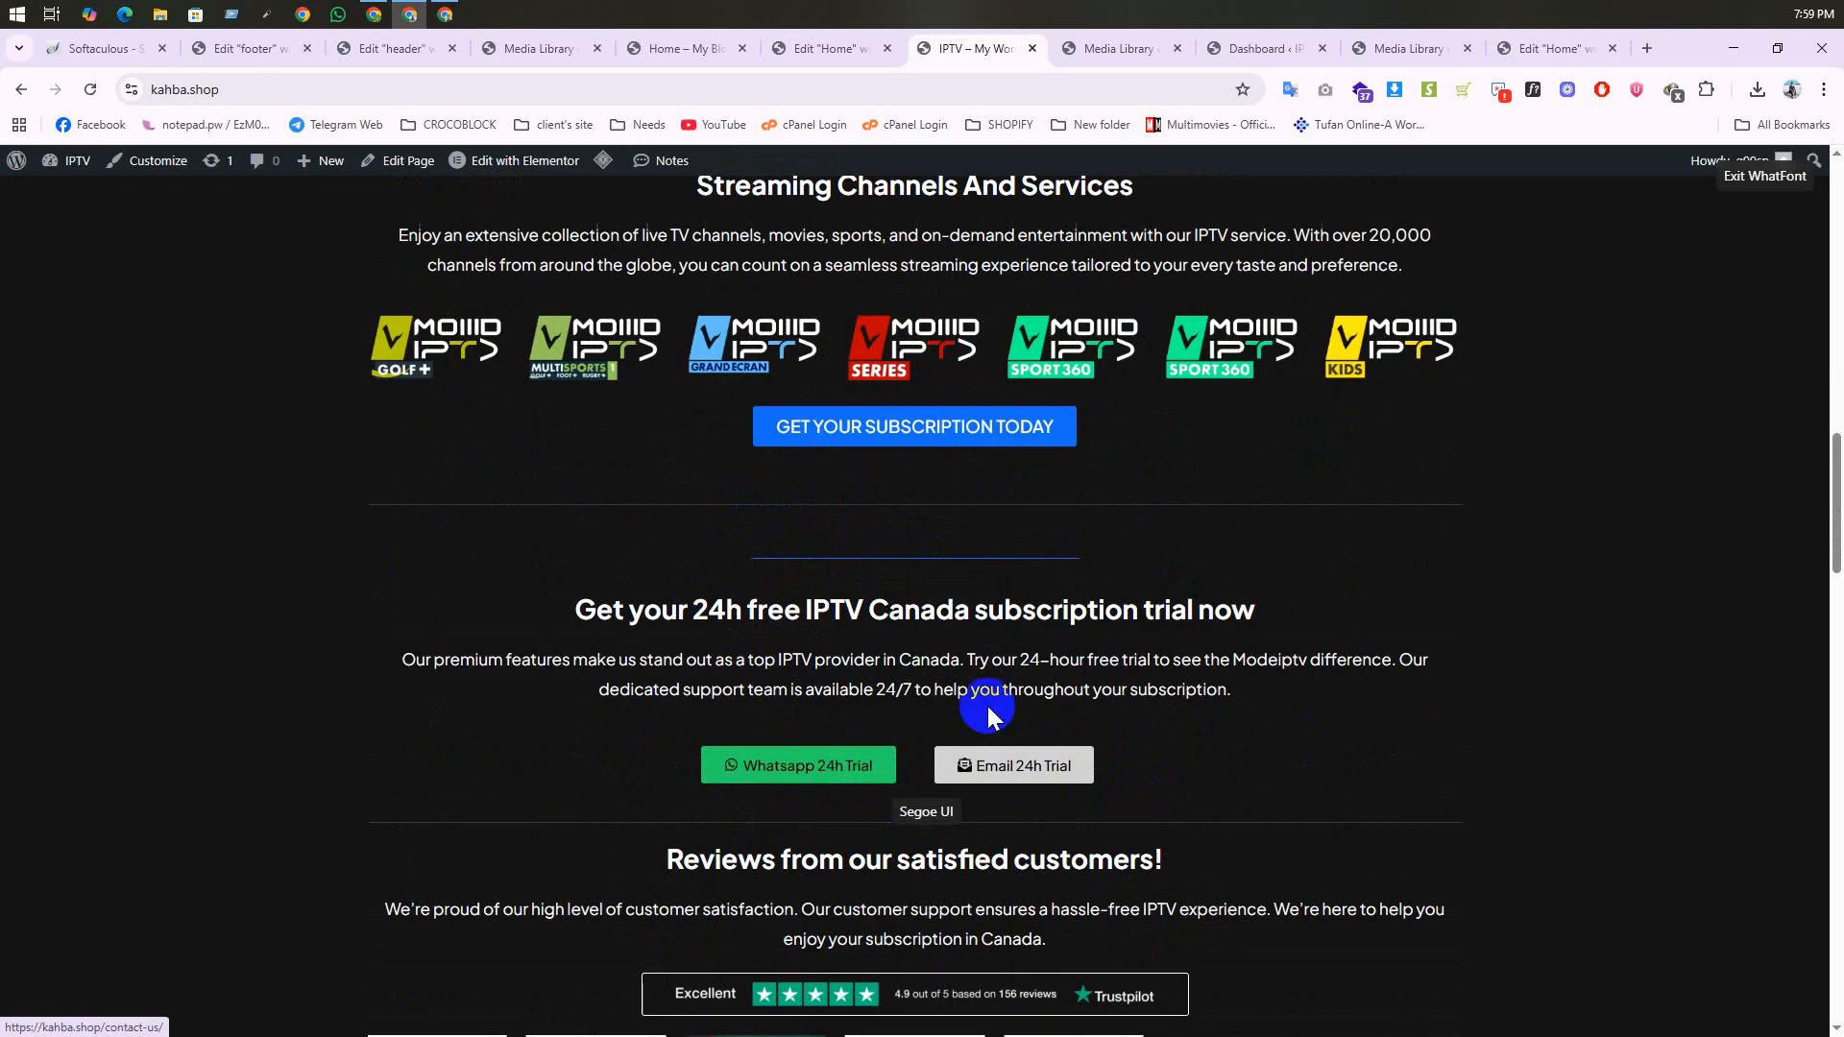
pyautogui.click(830, 50)
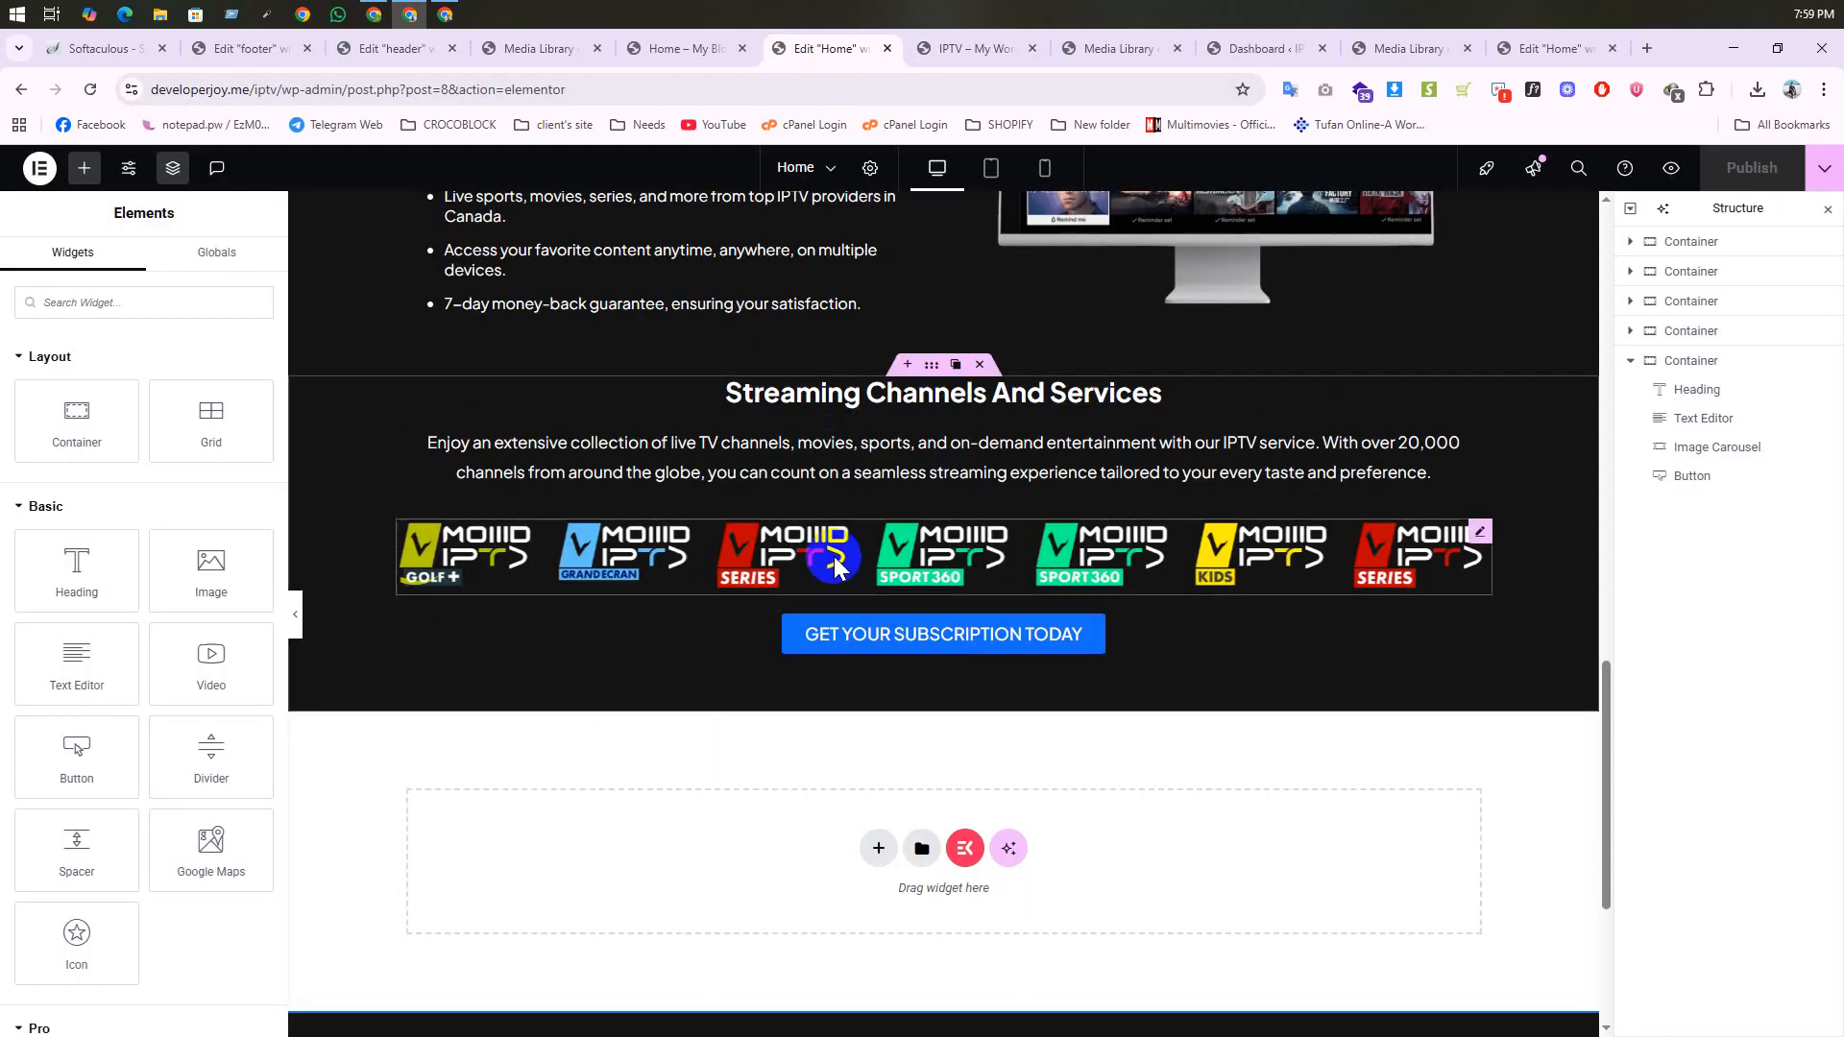
pyautogui.scroll(-2, 847, 550)
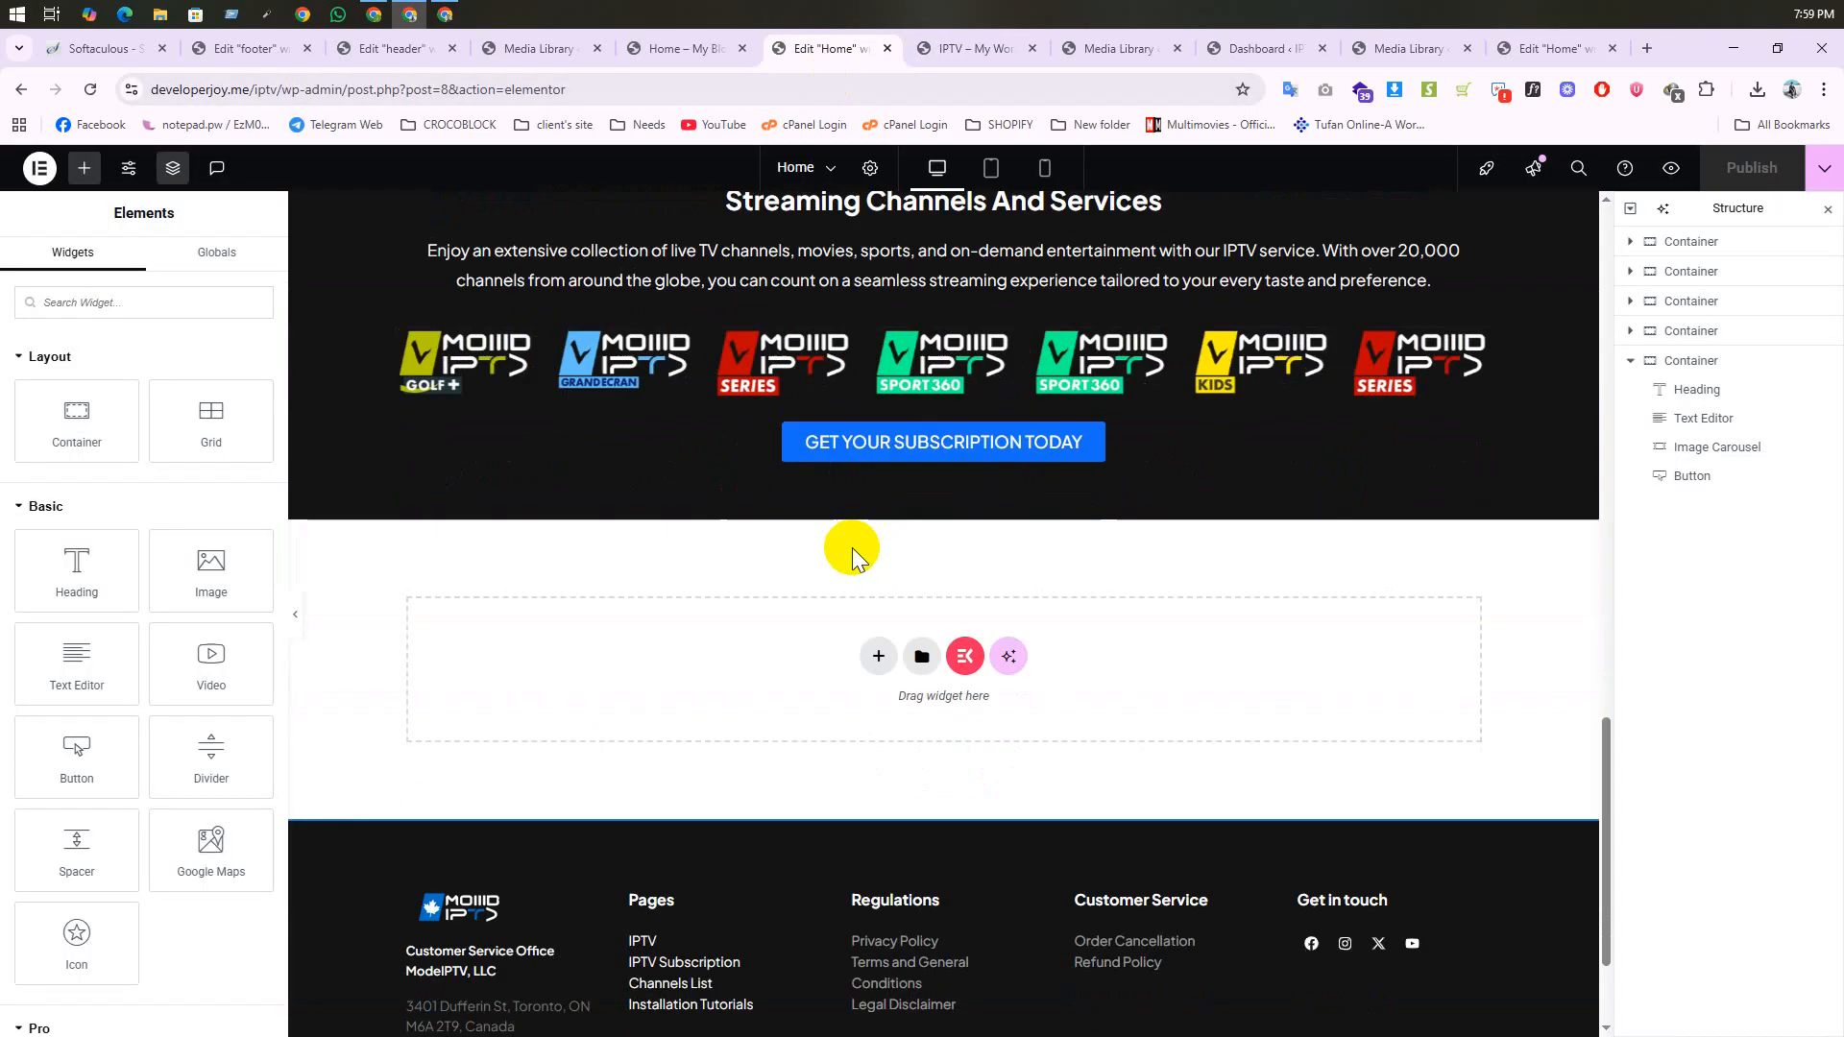
pyautogui.click(878, 656)
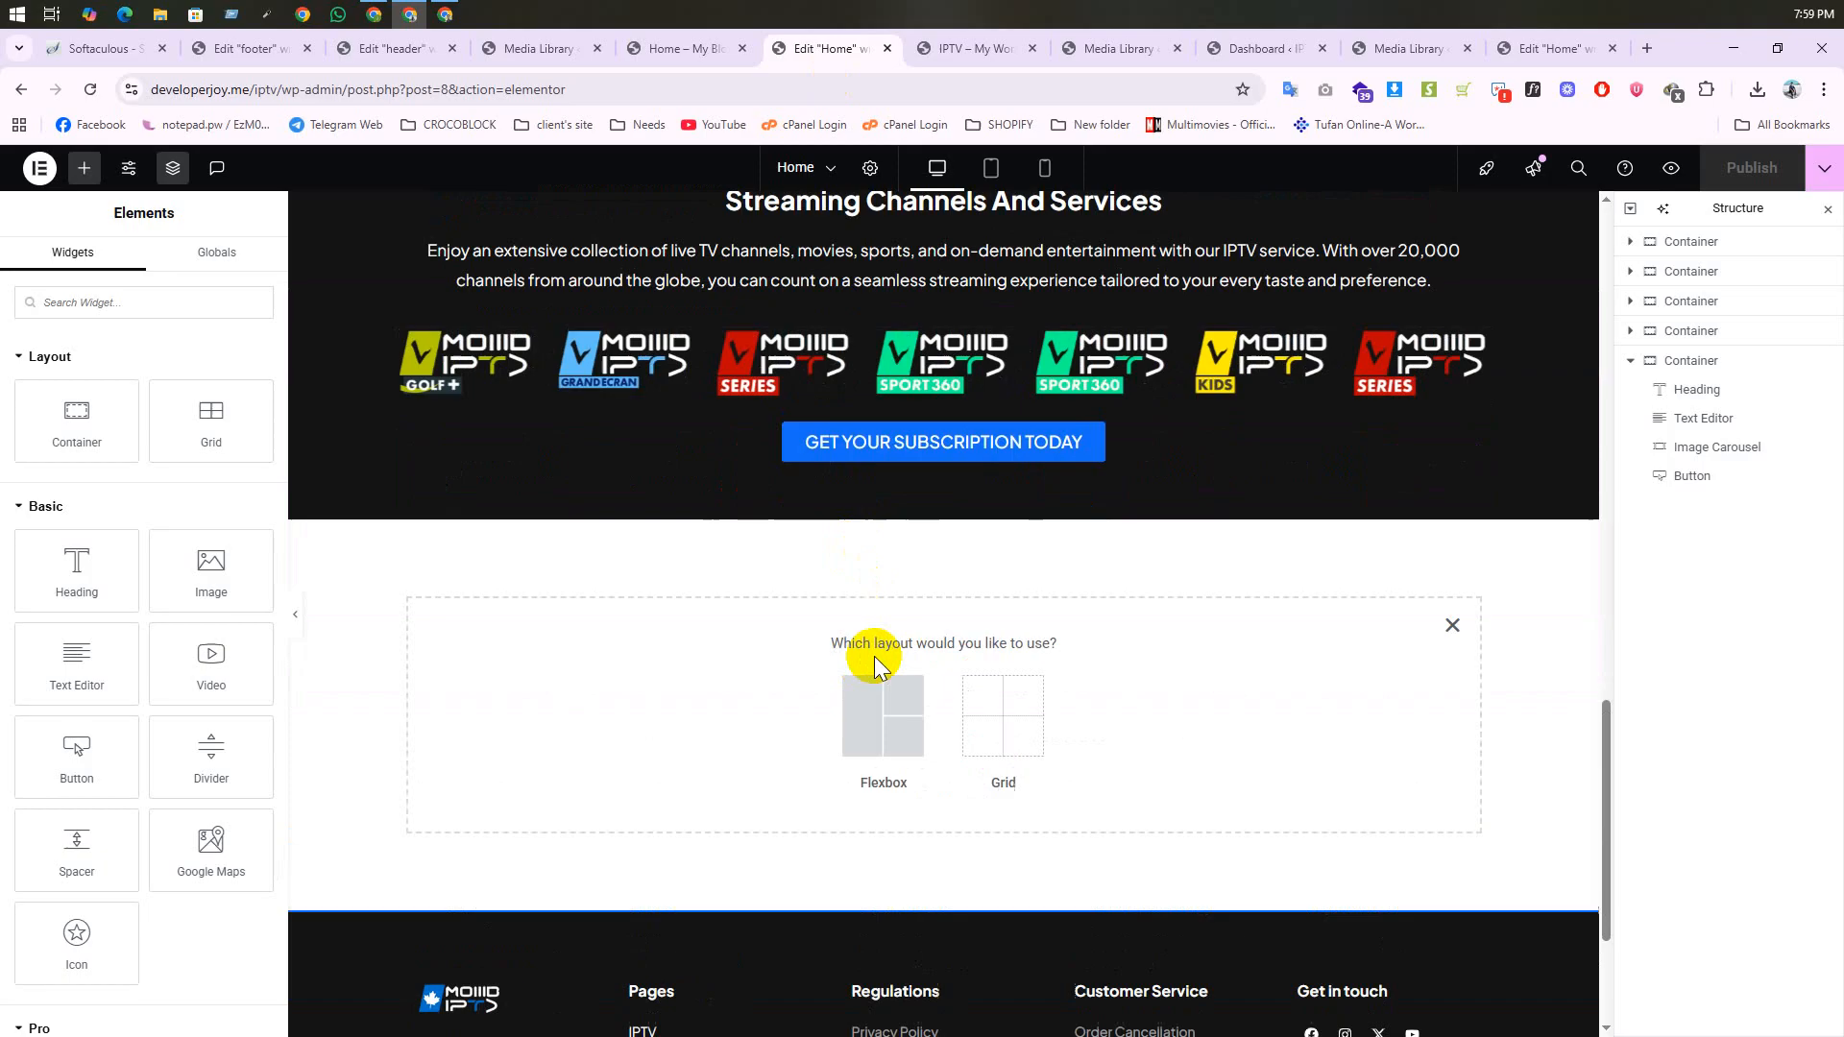
pyautogui.click(880, 706)
pyautogui.click(690, 707)
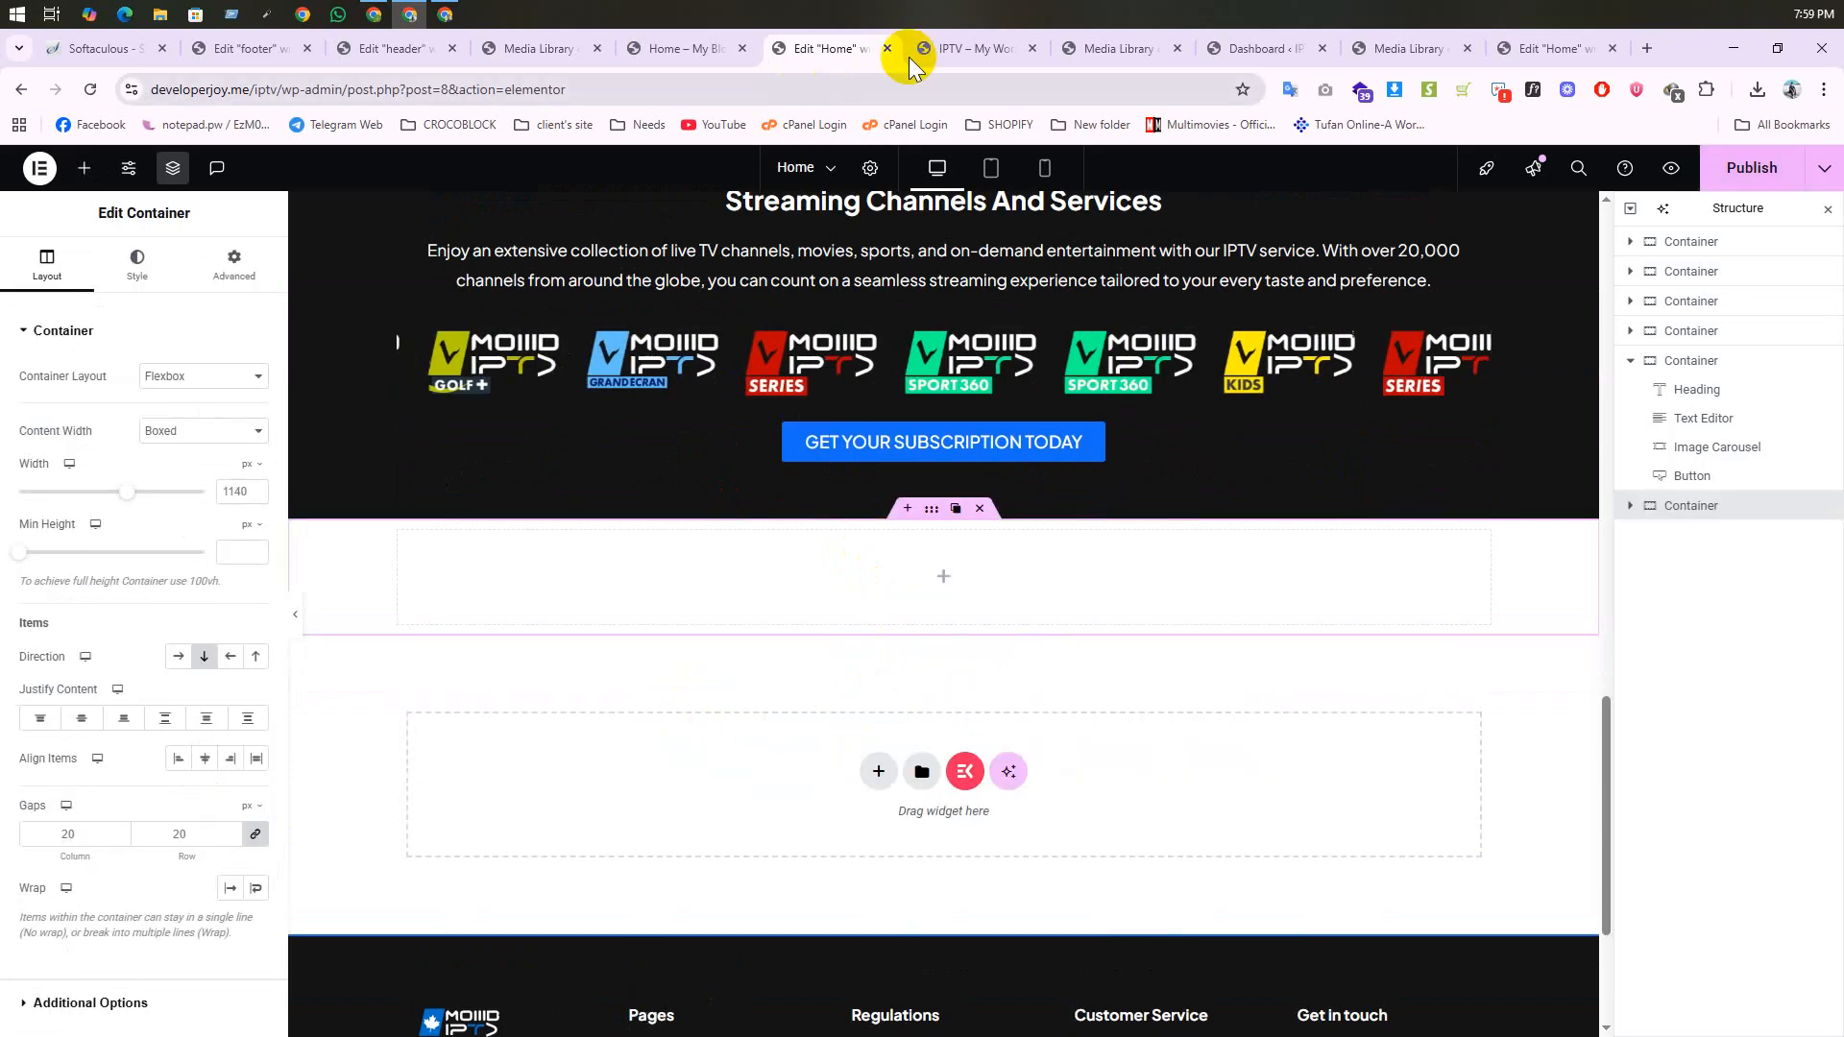
# Step: Give the new container the site's dark global background color and nest an inner container inside it
pyautogui.click(966, 48)
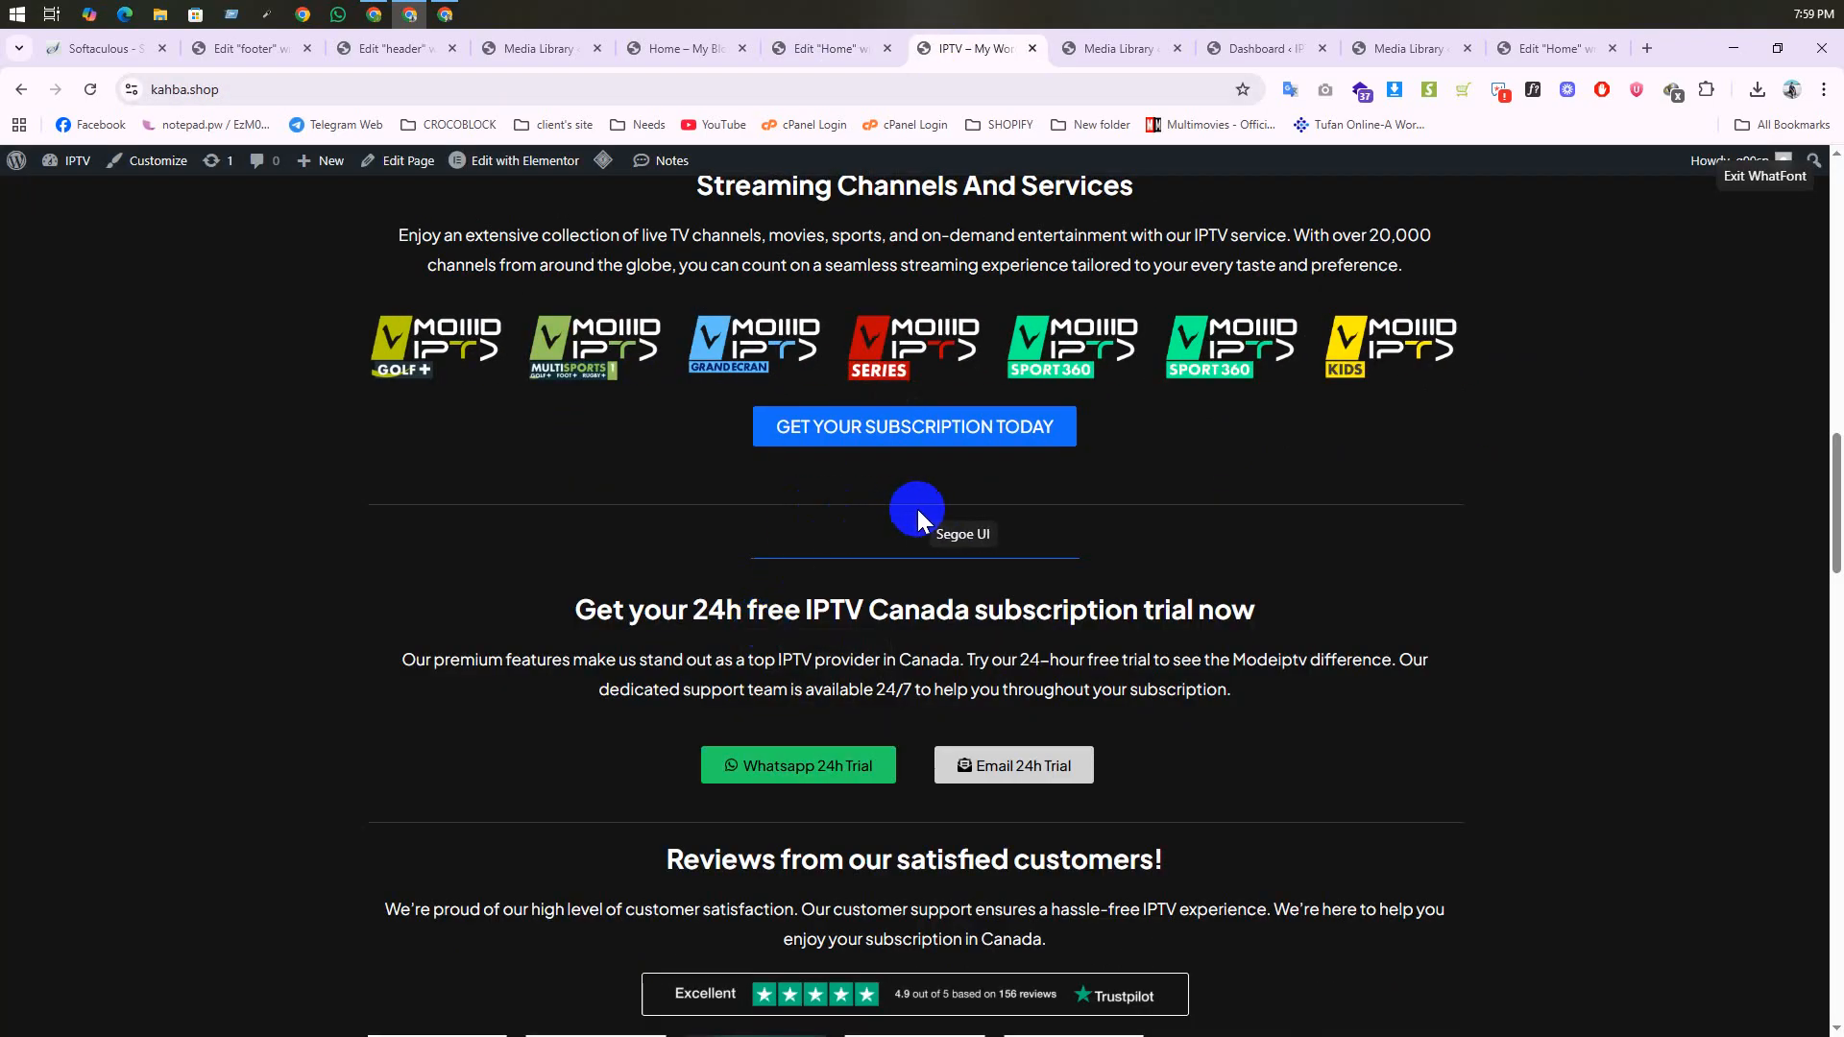
pyautogui.click(826, 48)
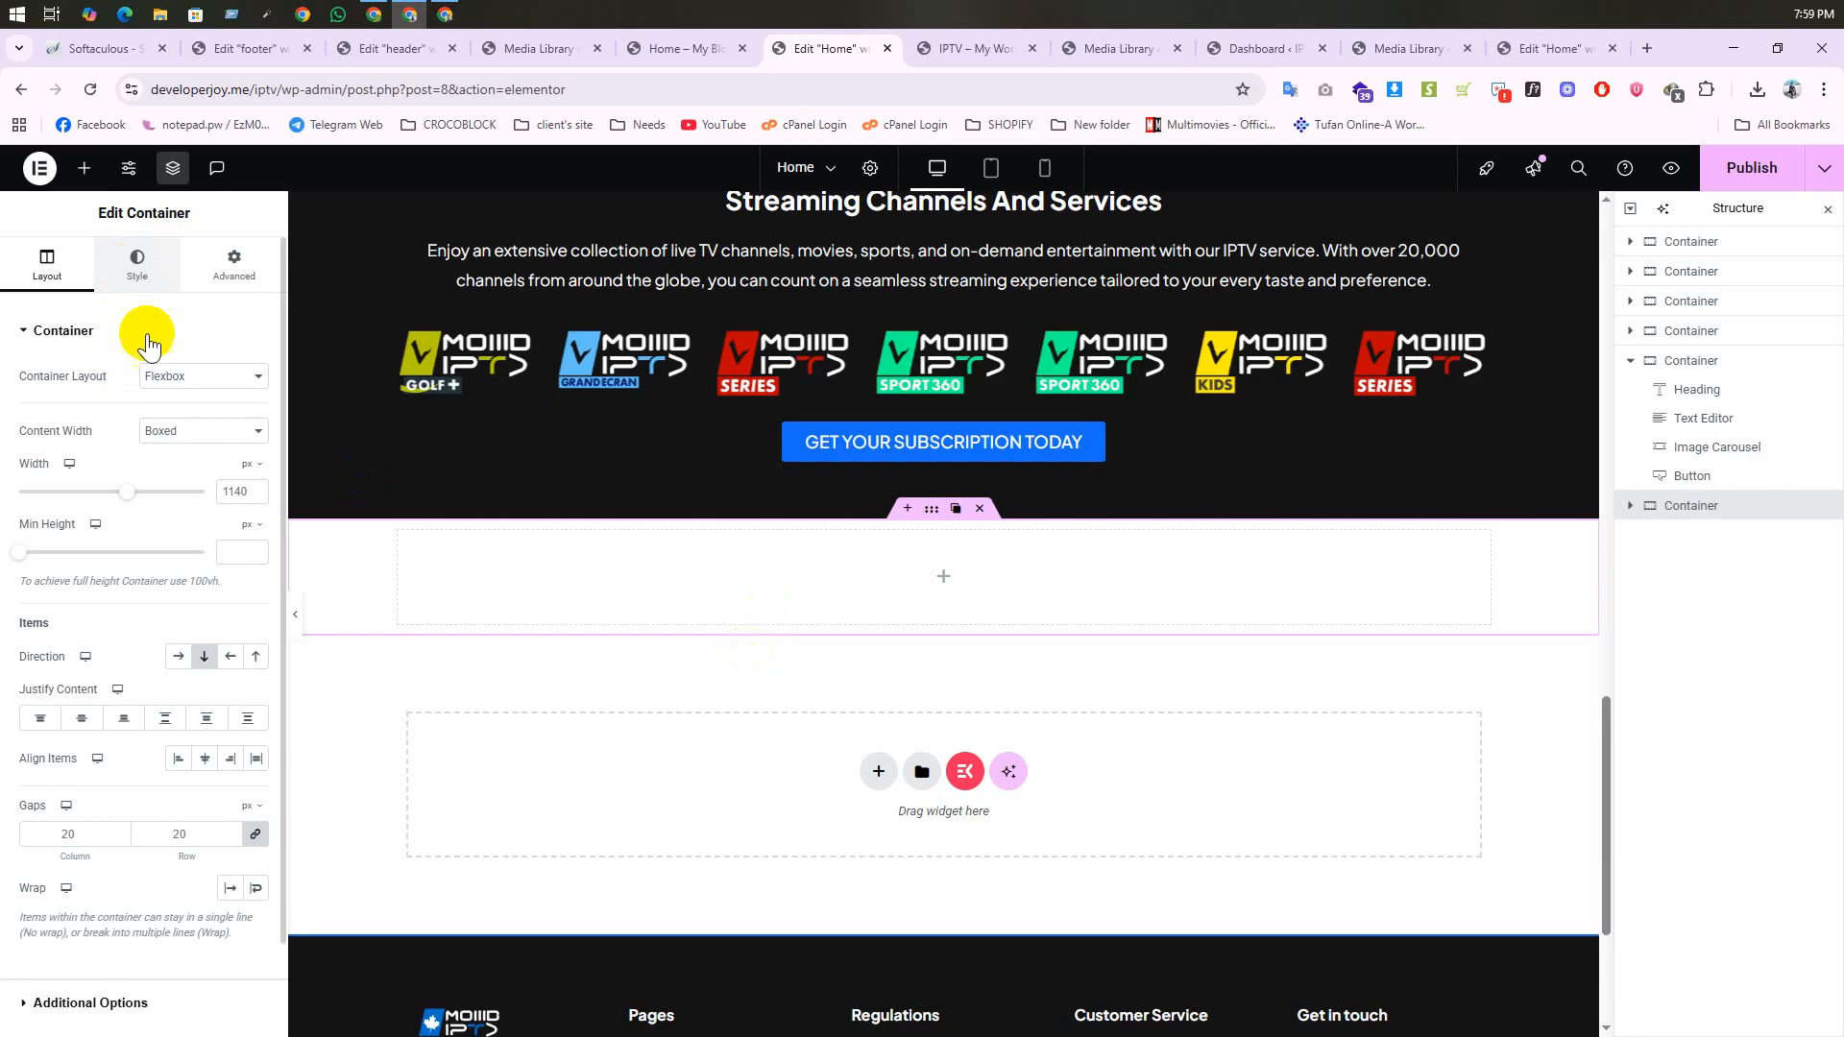
pyautogui.click(174, 420)
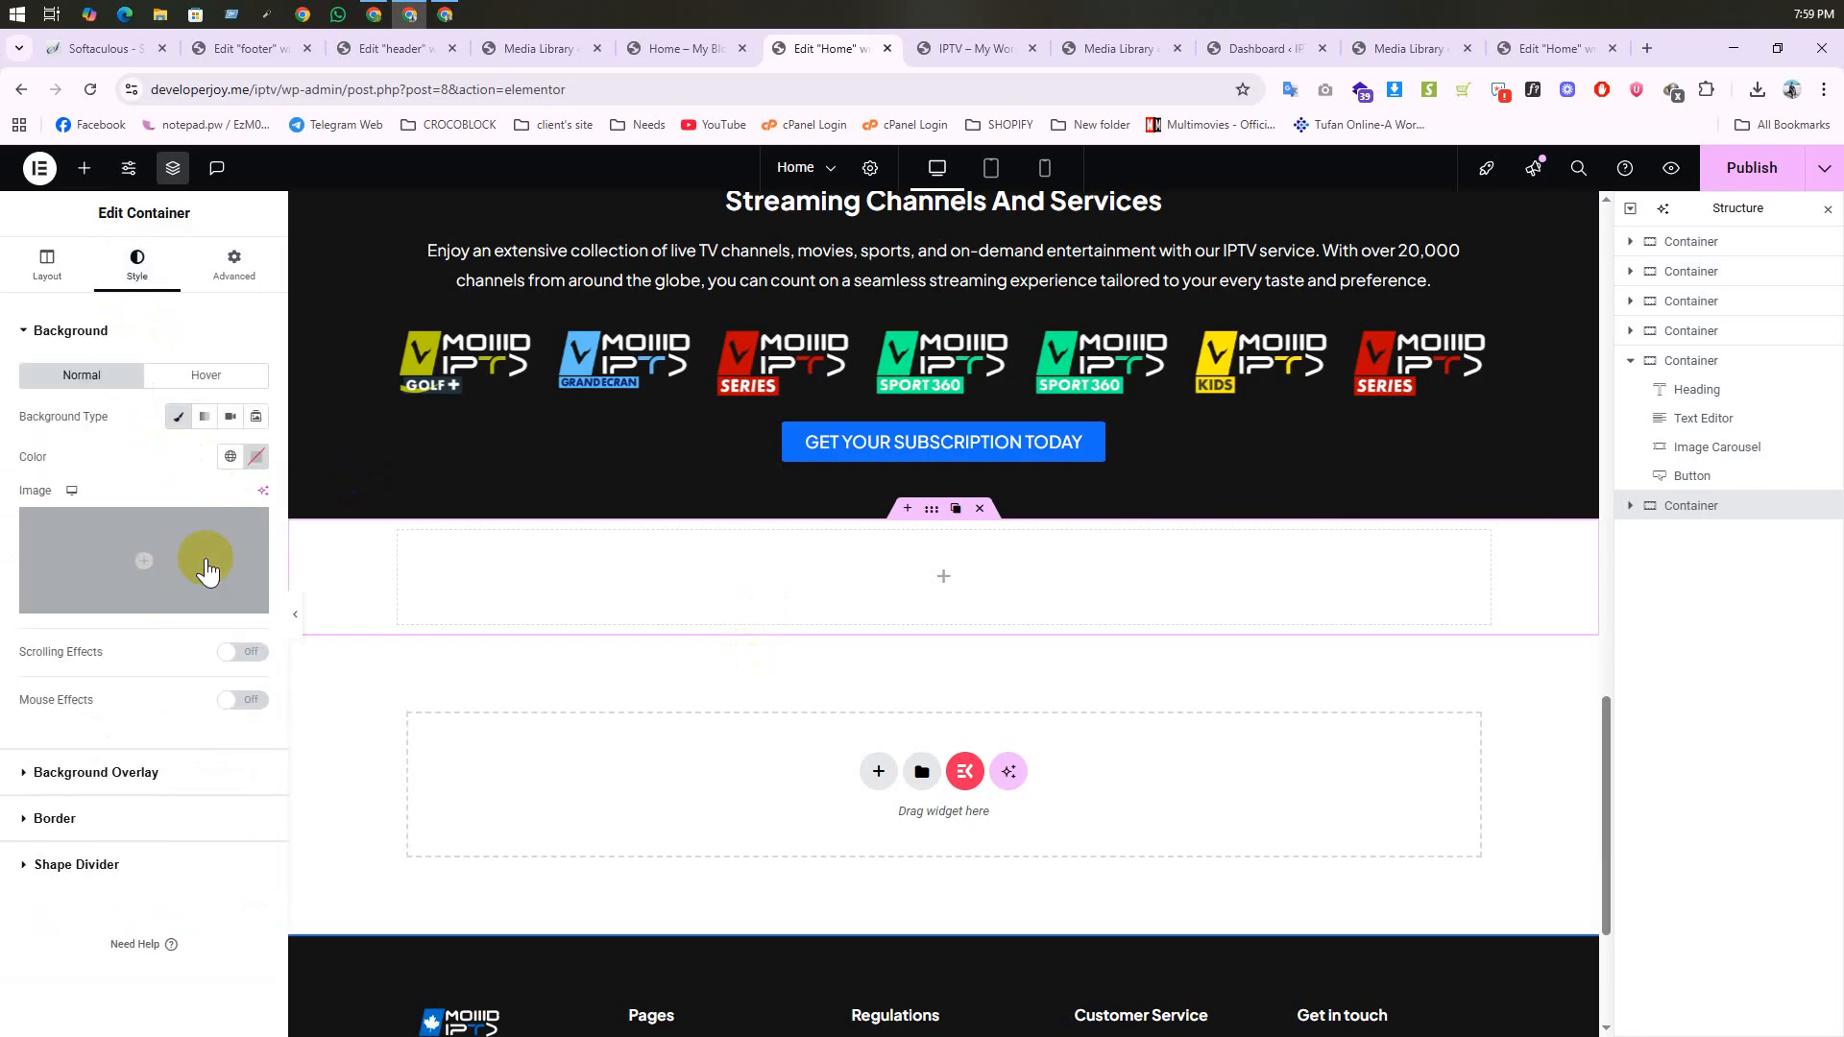
pyautogui.click(230, 456)
pyautogui.click(74, 738)
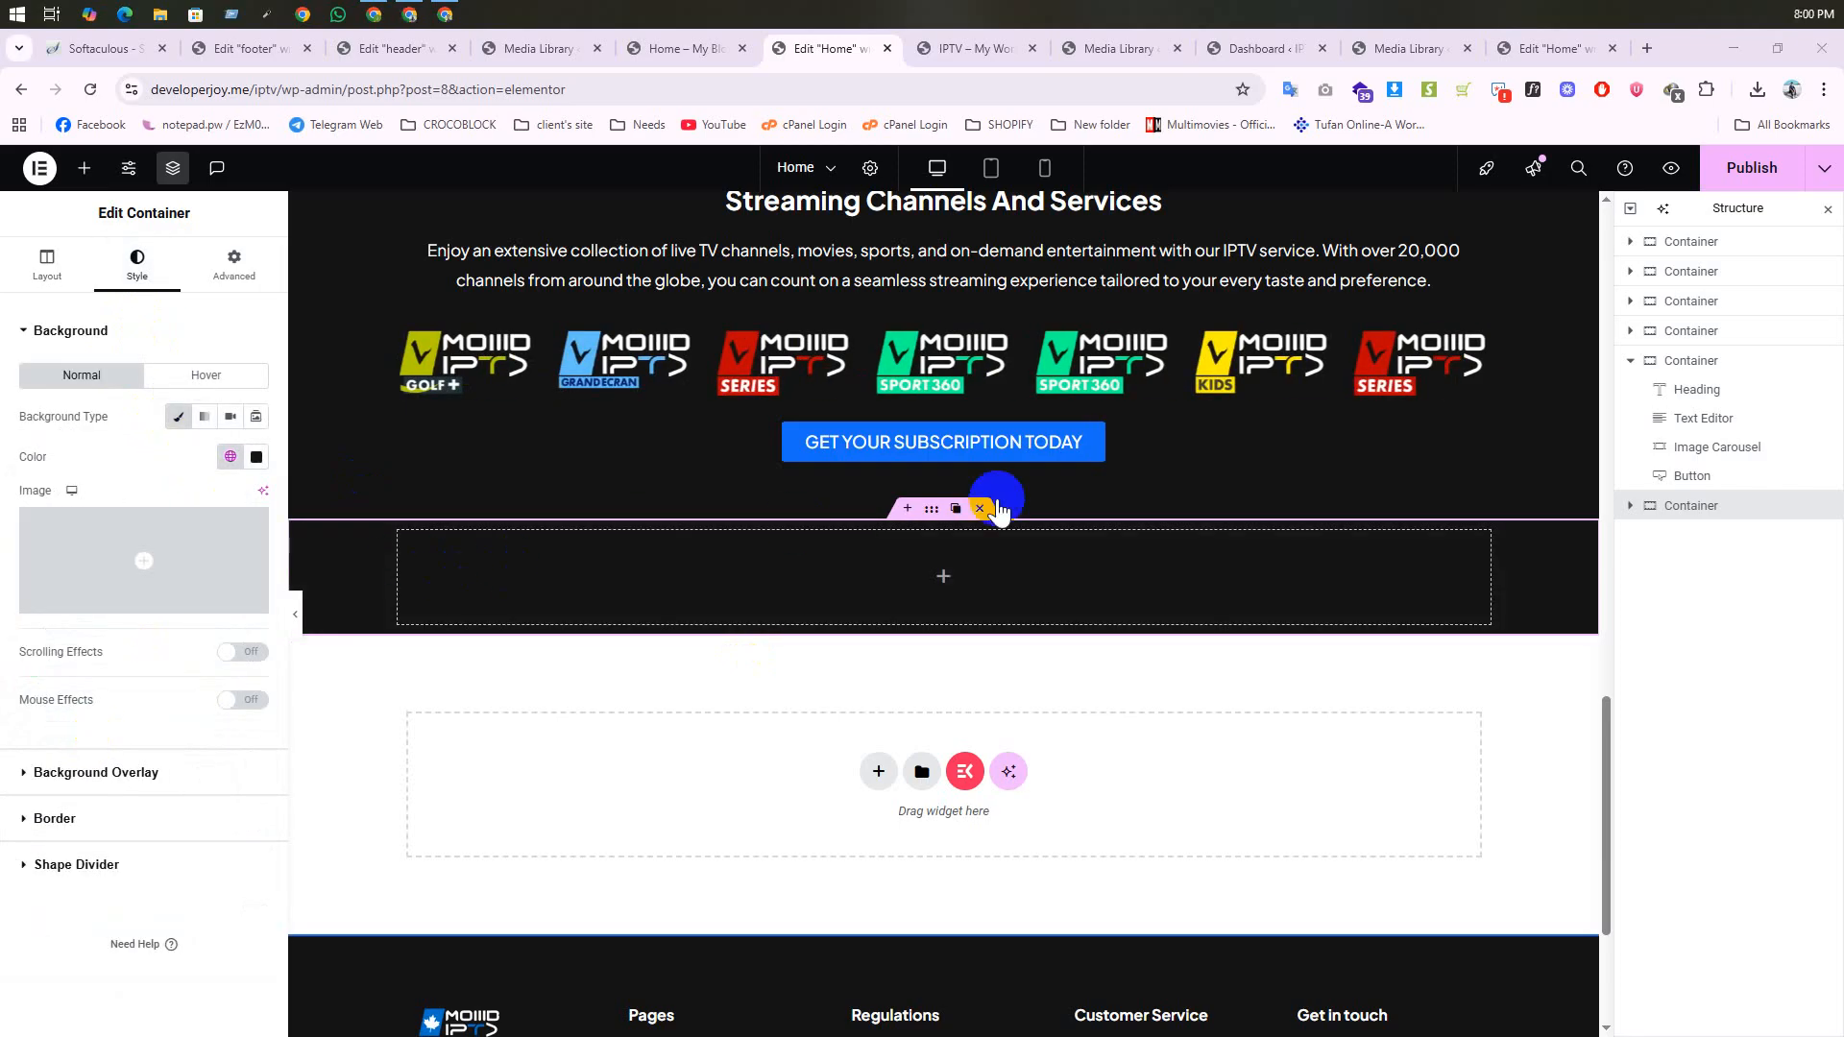
pyautogui.click(84, 168)
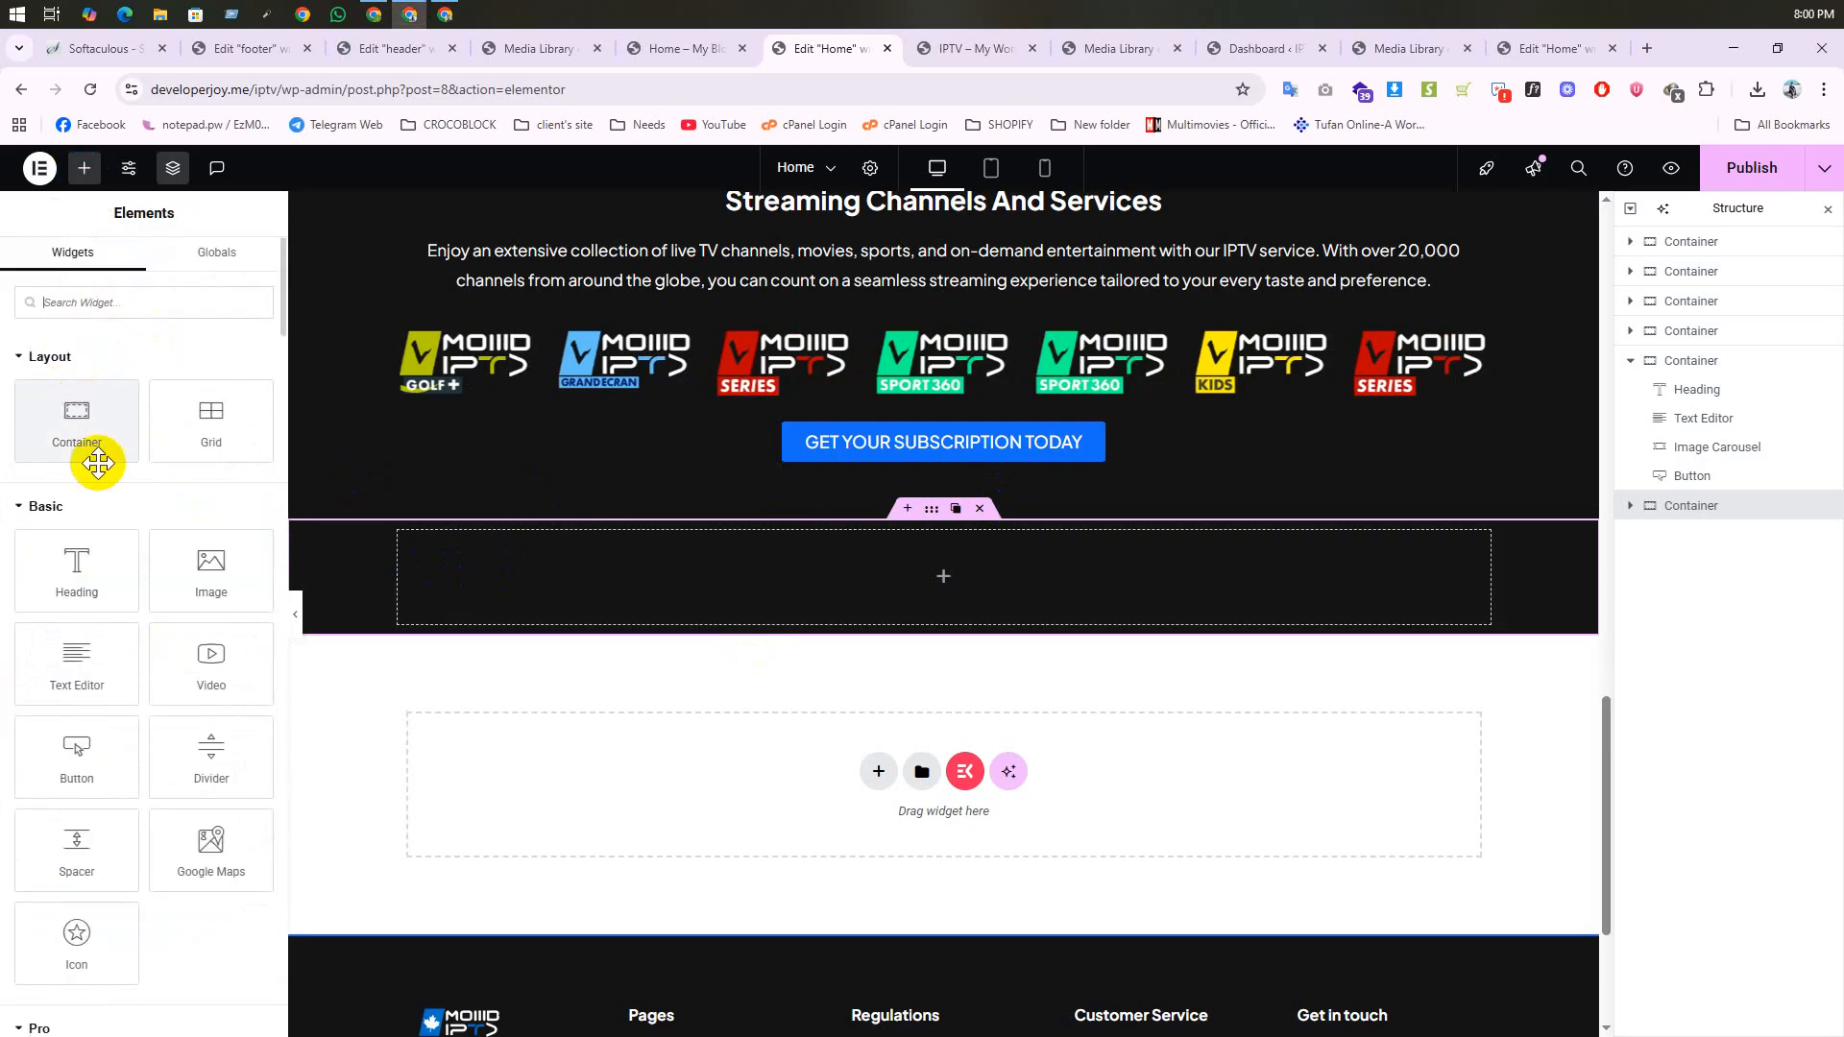
pyautogui.moveTo(97, 463); pyautogui.dragTo(649, 566)
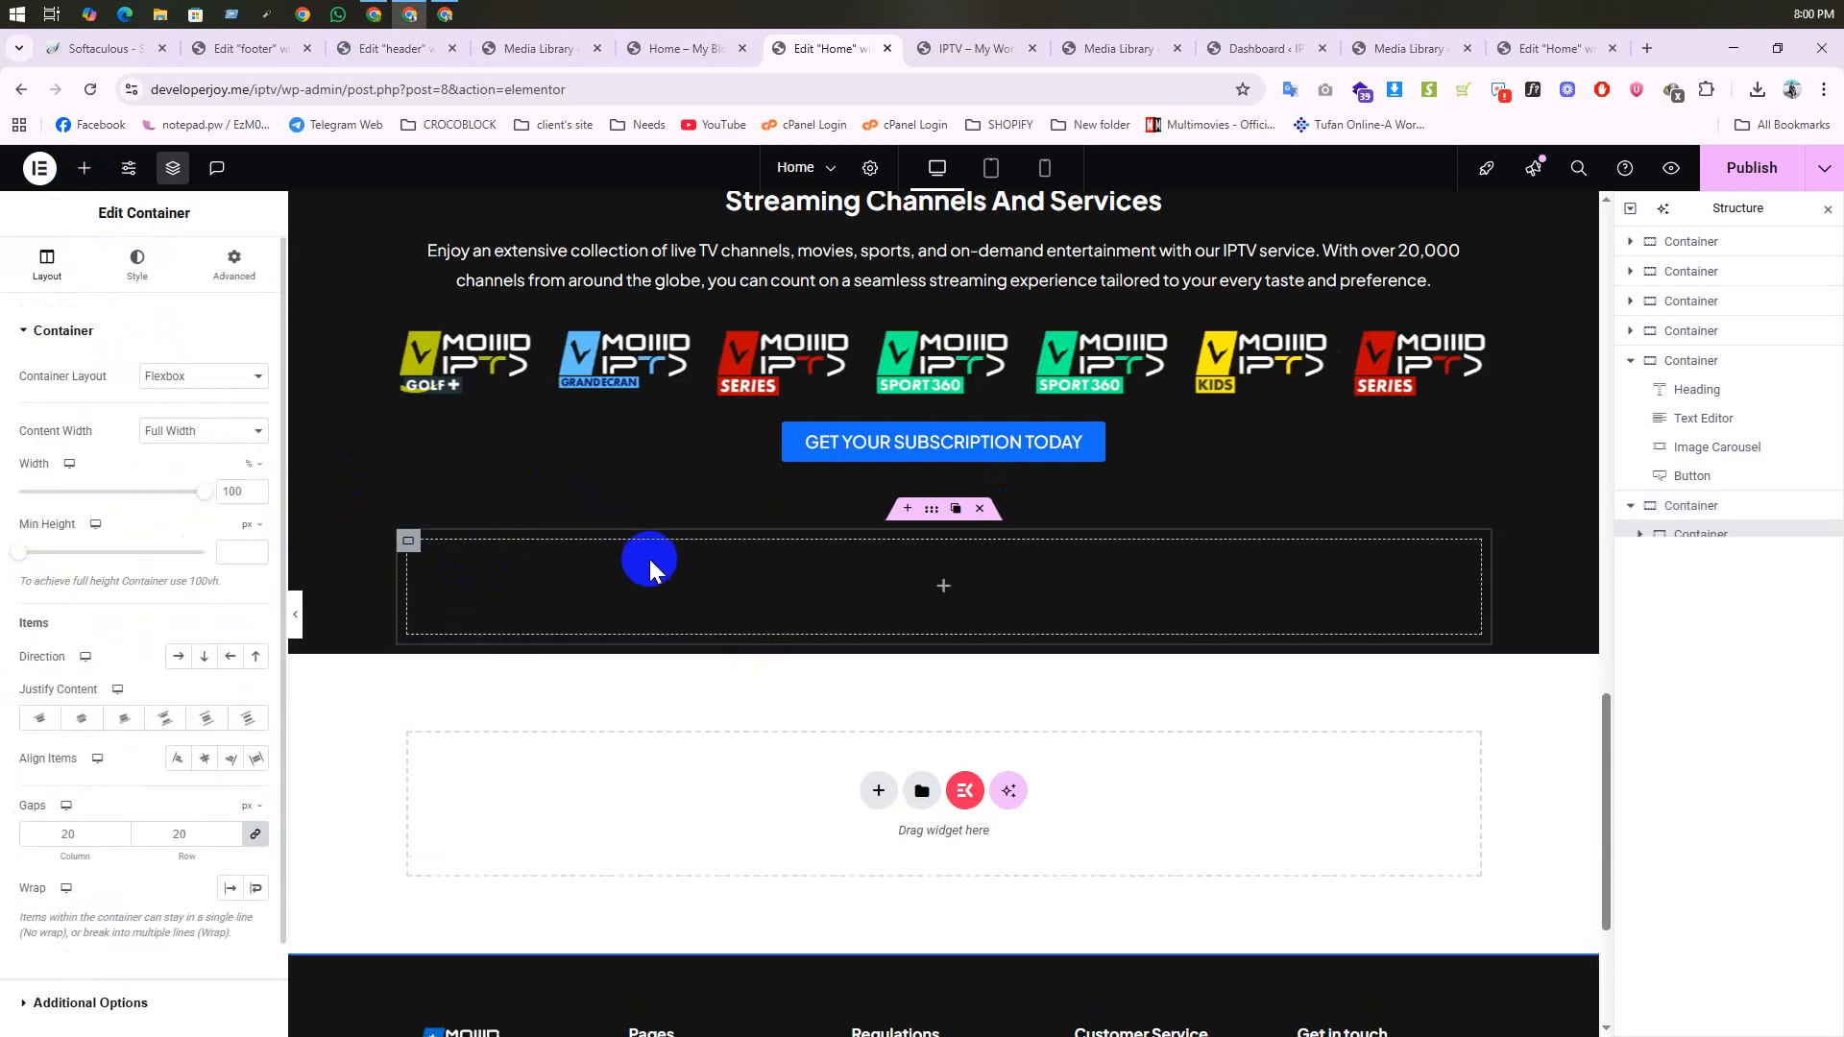
# Step: Give the inner container a Solid border with unlinked widths of 1 px on top and 0 on the other sides
pyautogui.click(928, 48)
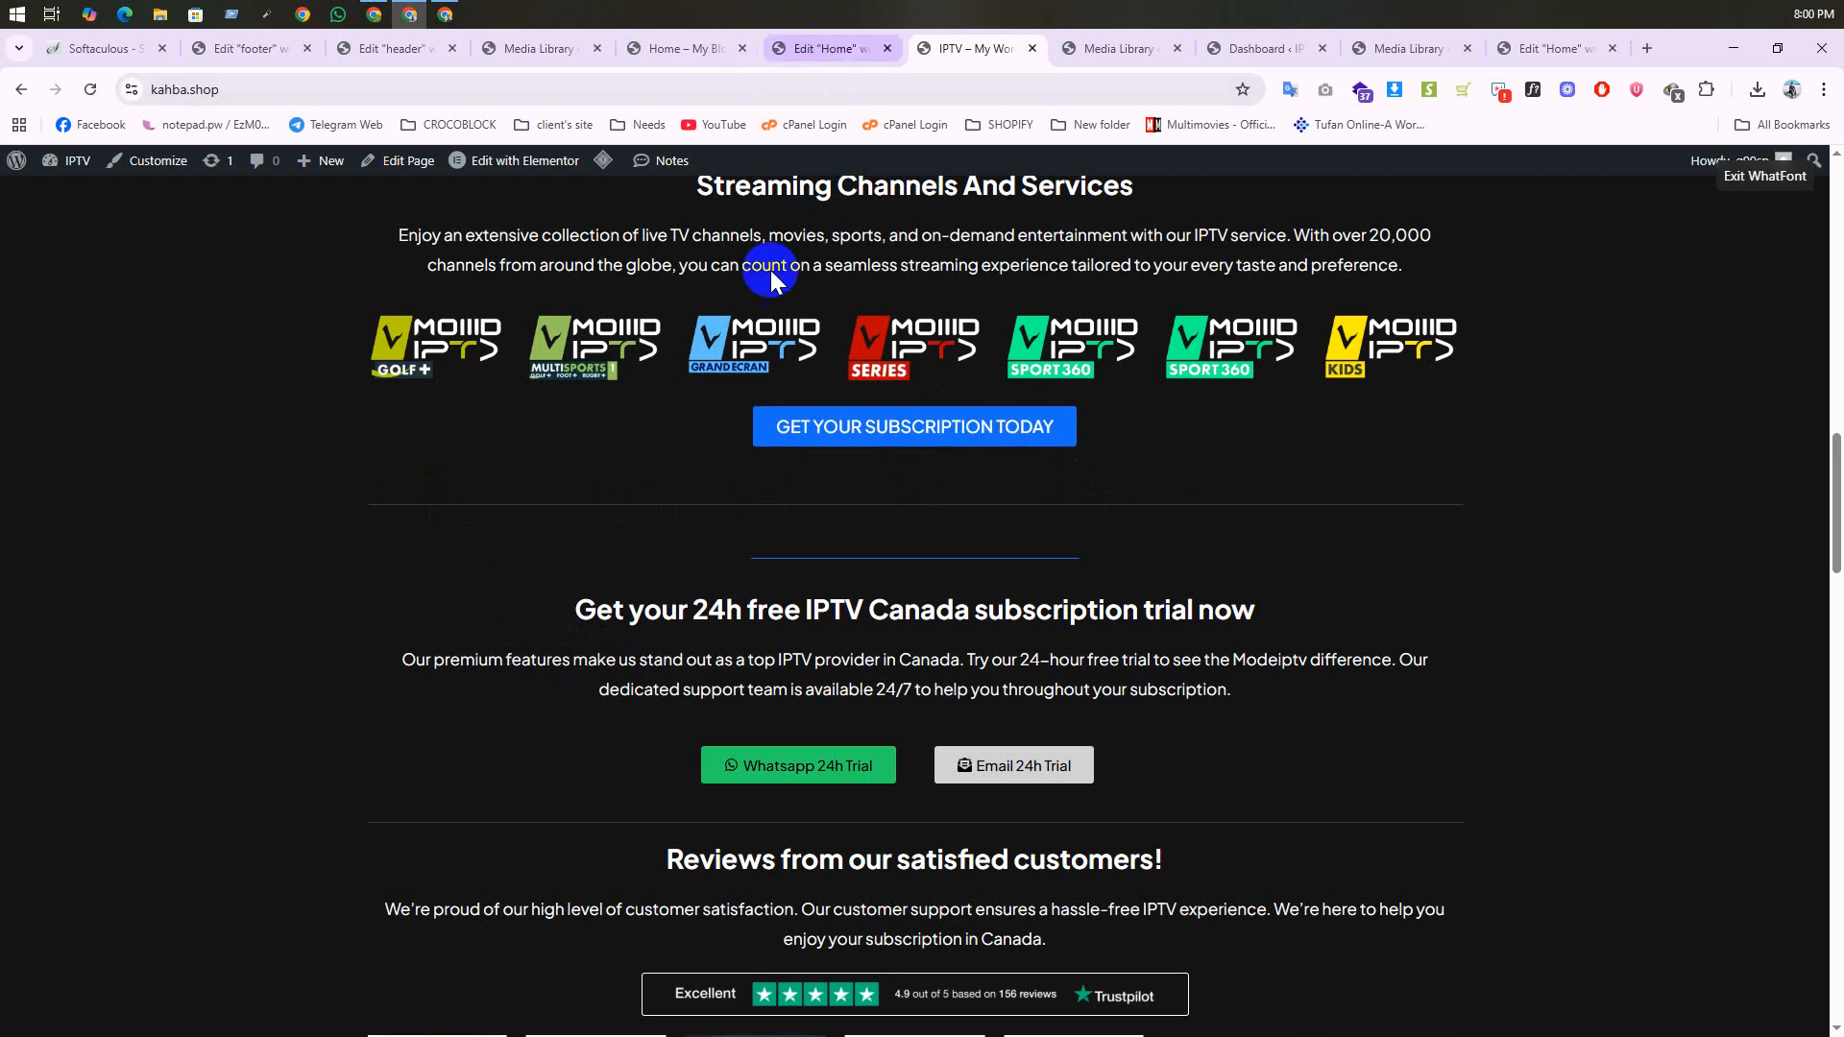
pyautogui.click(795, 48)
pyautogui.click(122, 262)
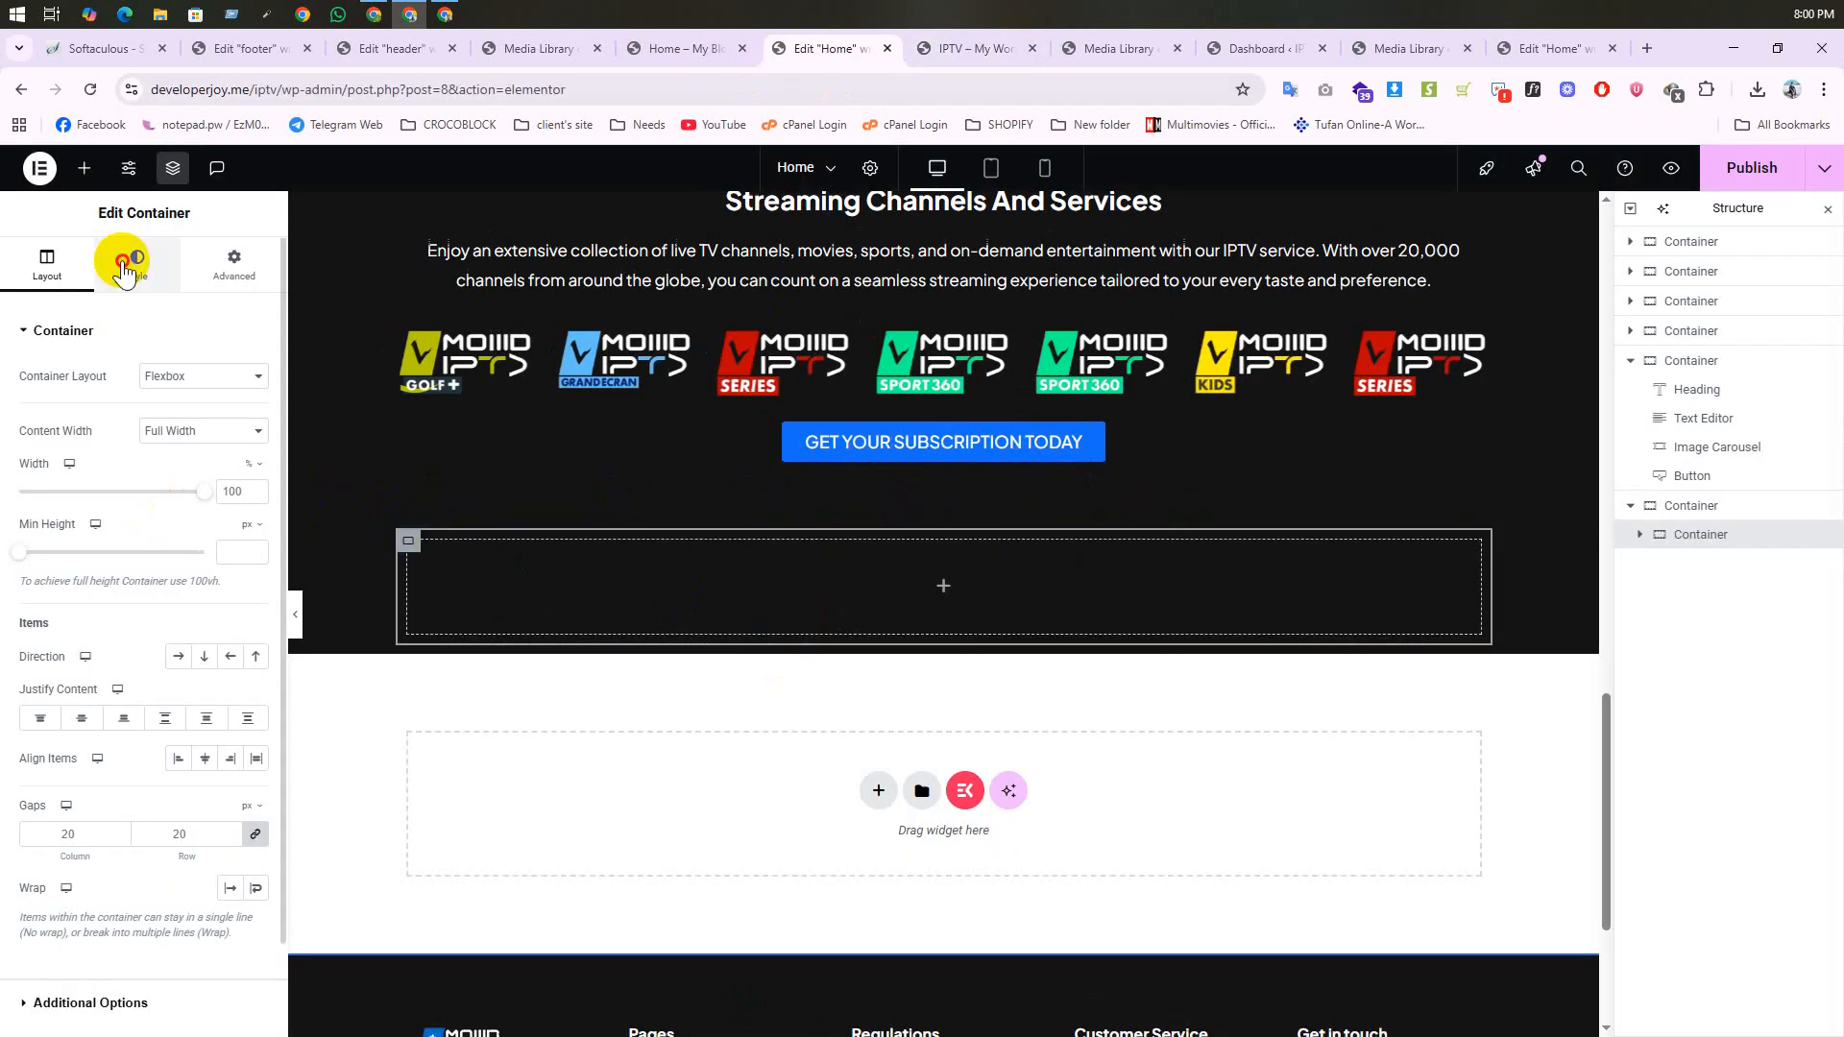
pyautogui.click(58, 539)
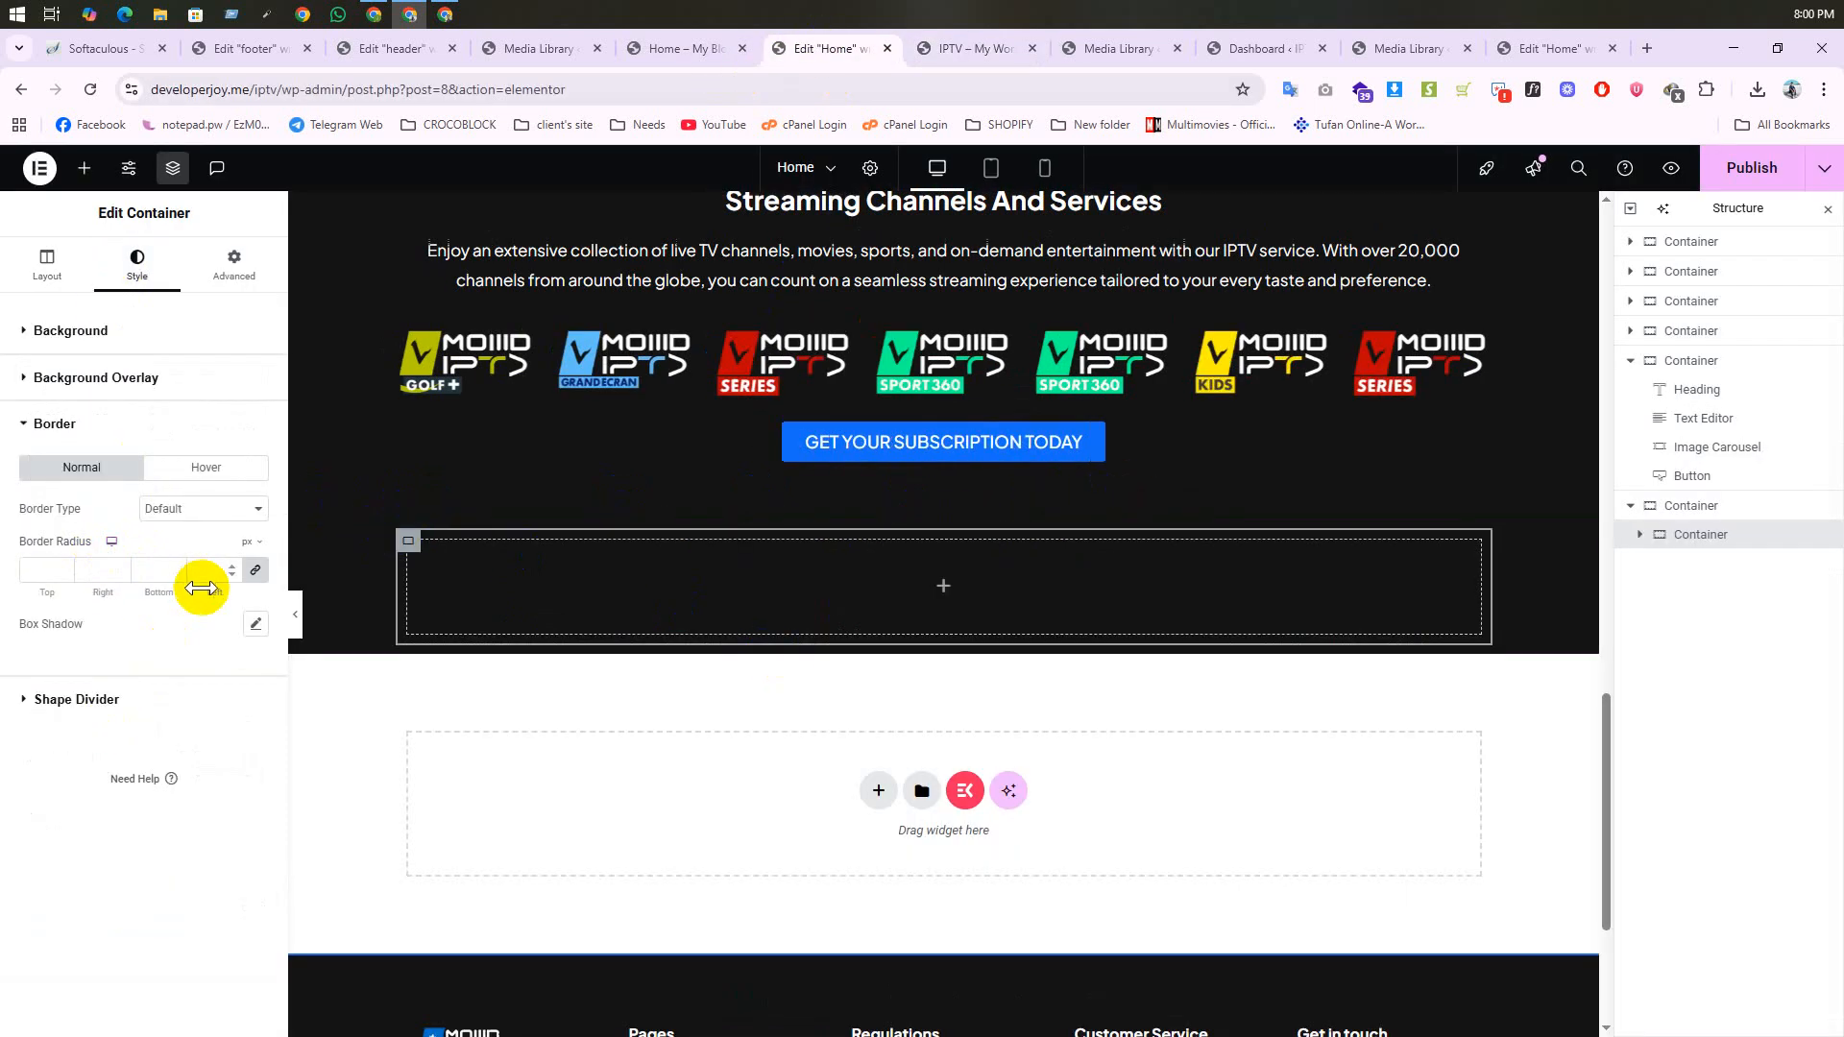
pyautogui.click(230, 510)
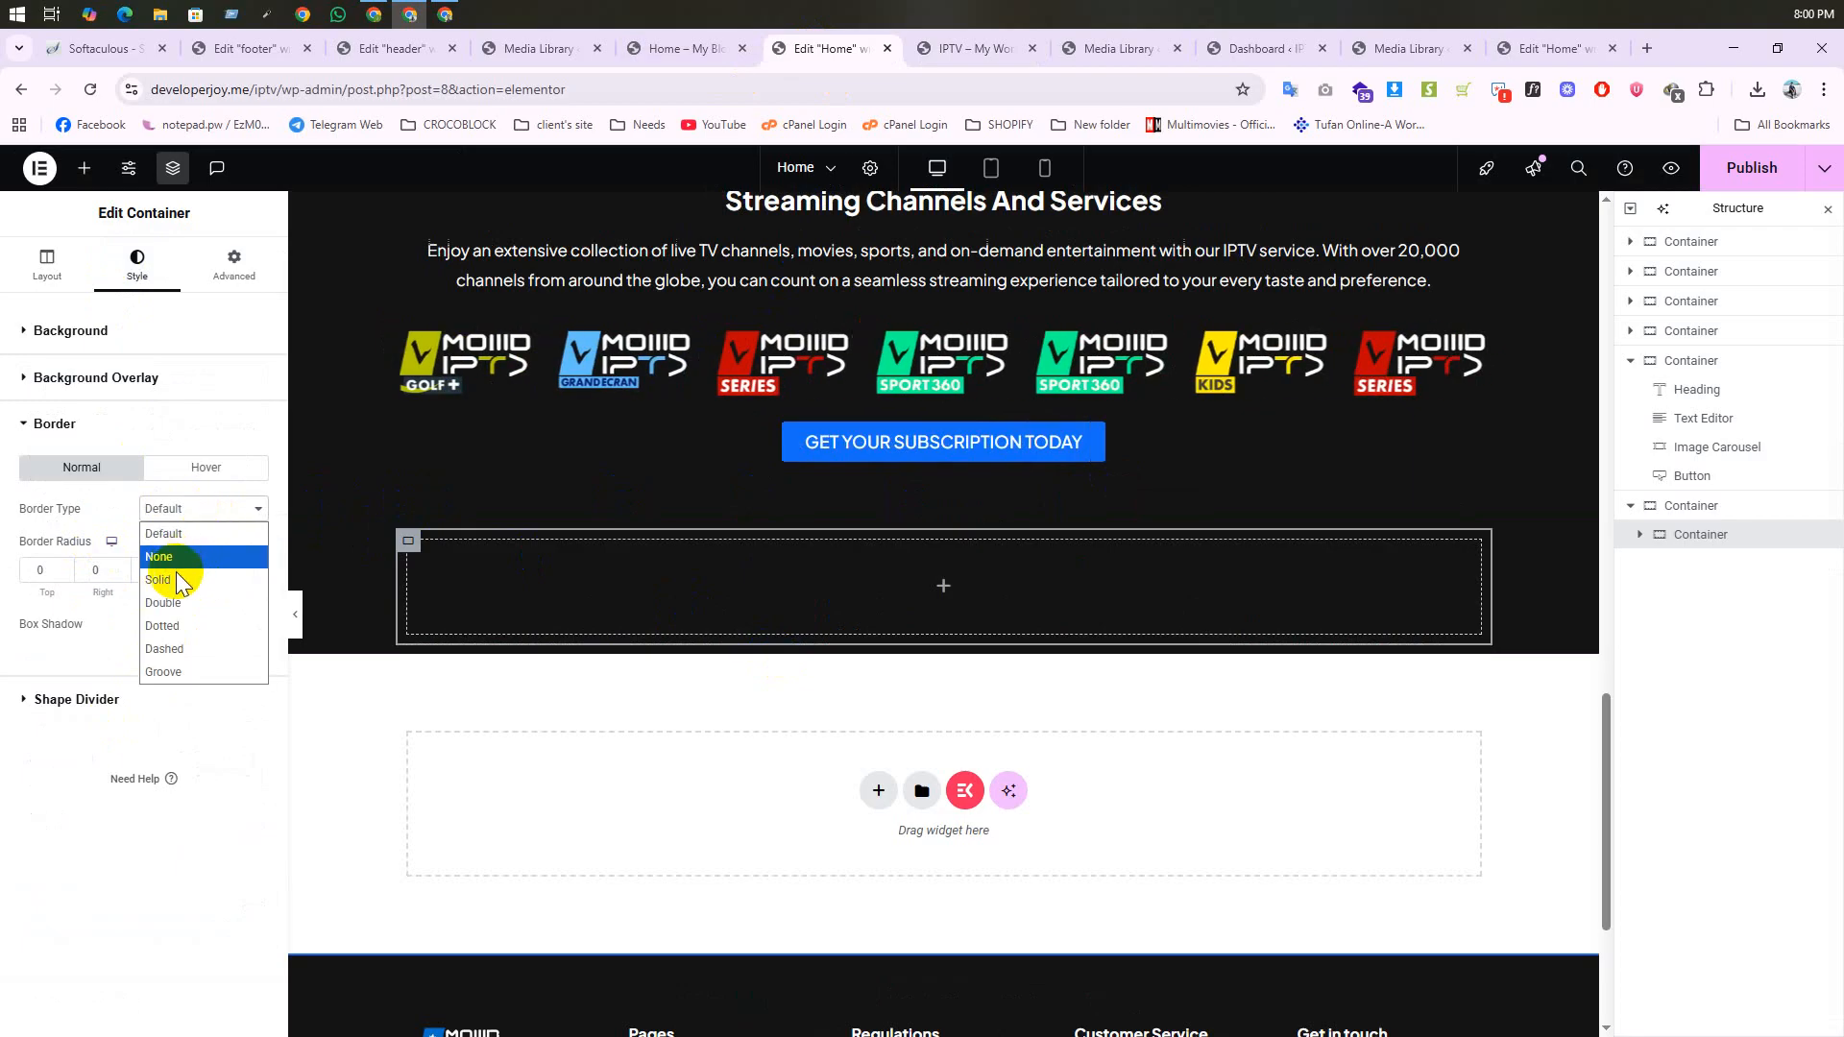
pyautogui.click(195, 554)
pyautogui.click(257, 571)
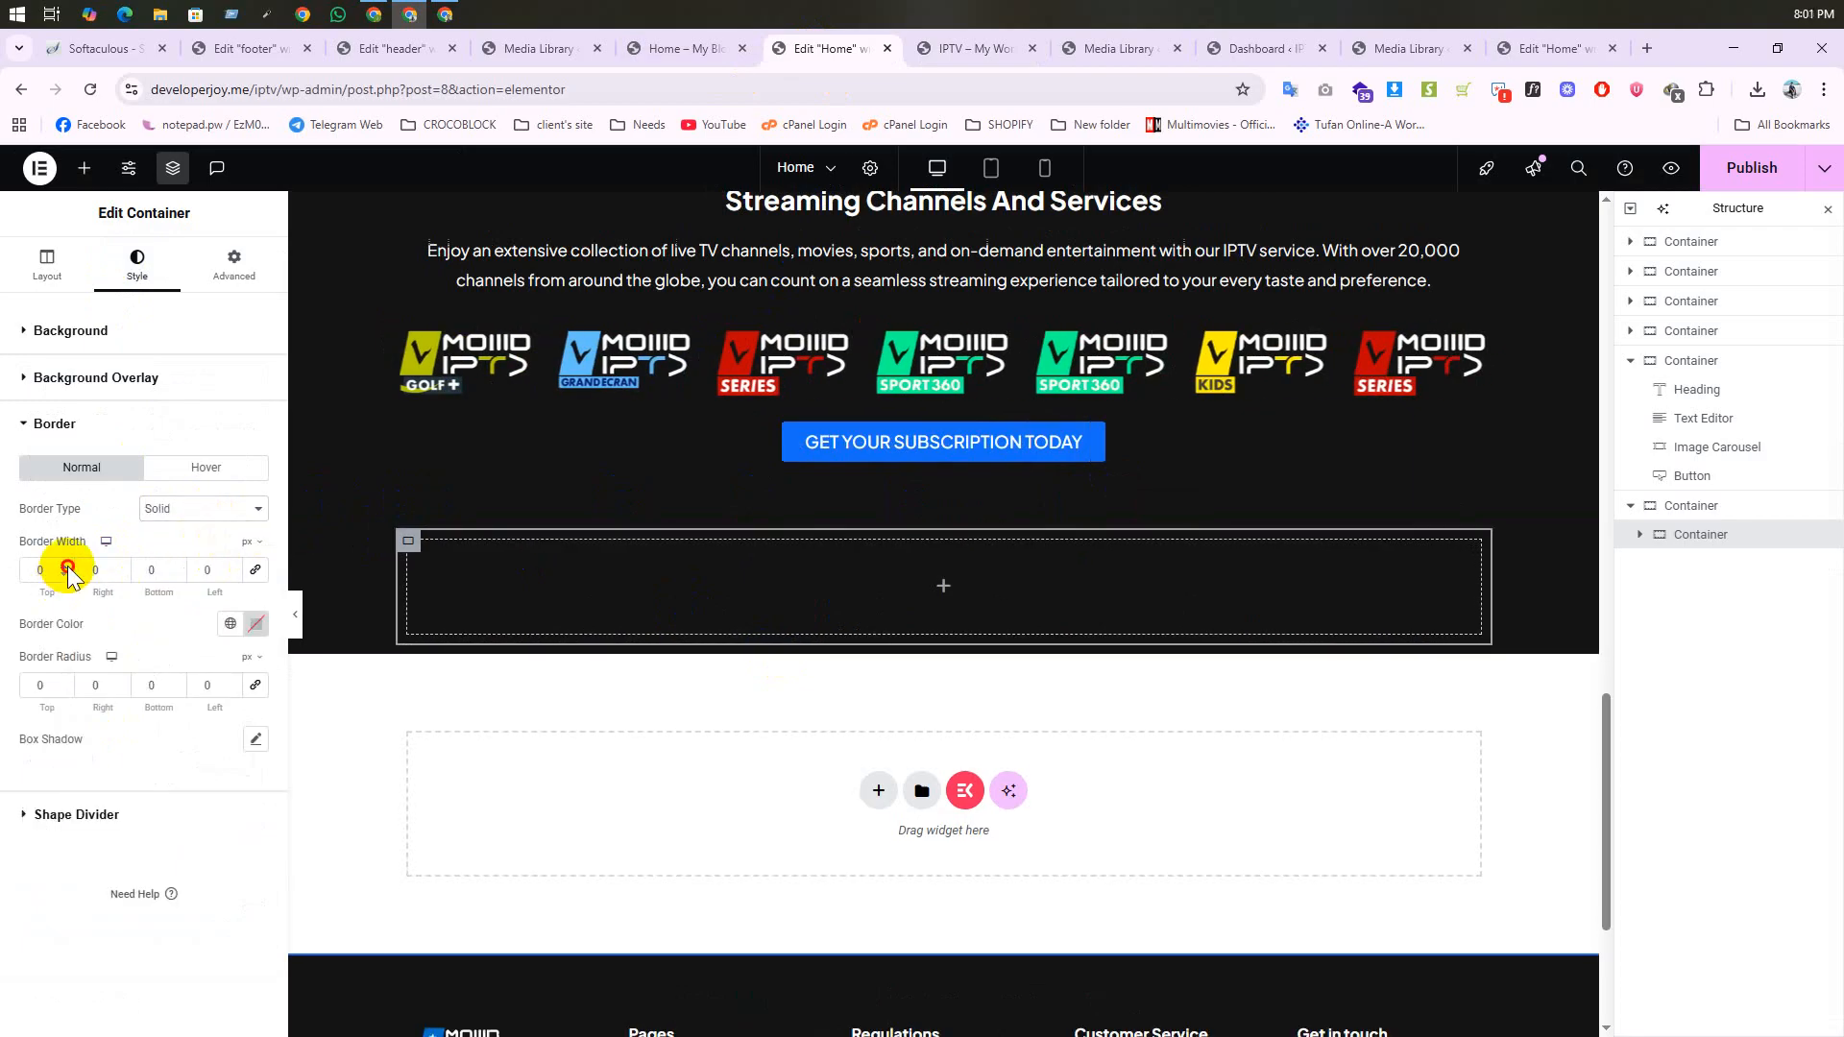
pyautogui.click(64, 567)
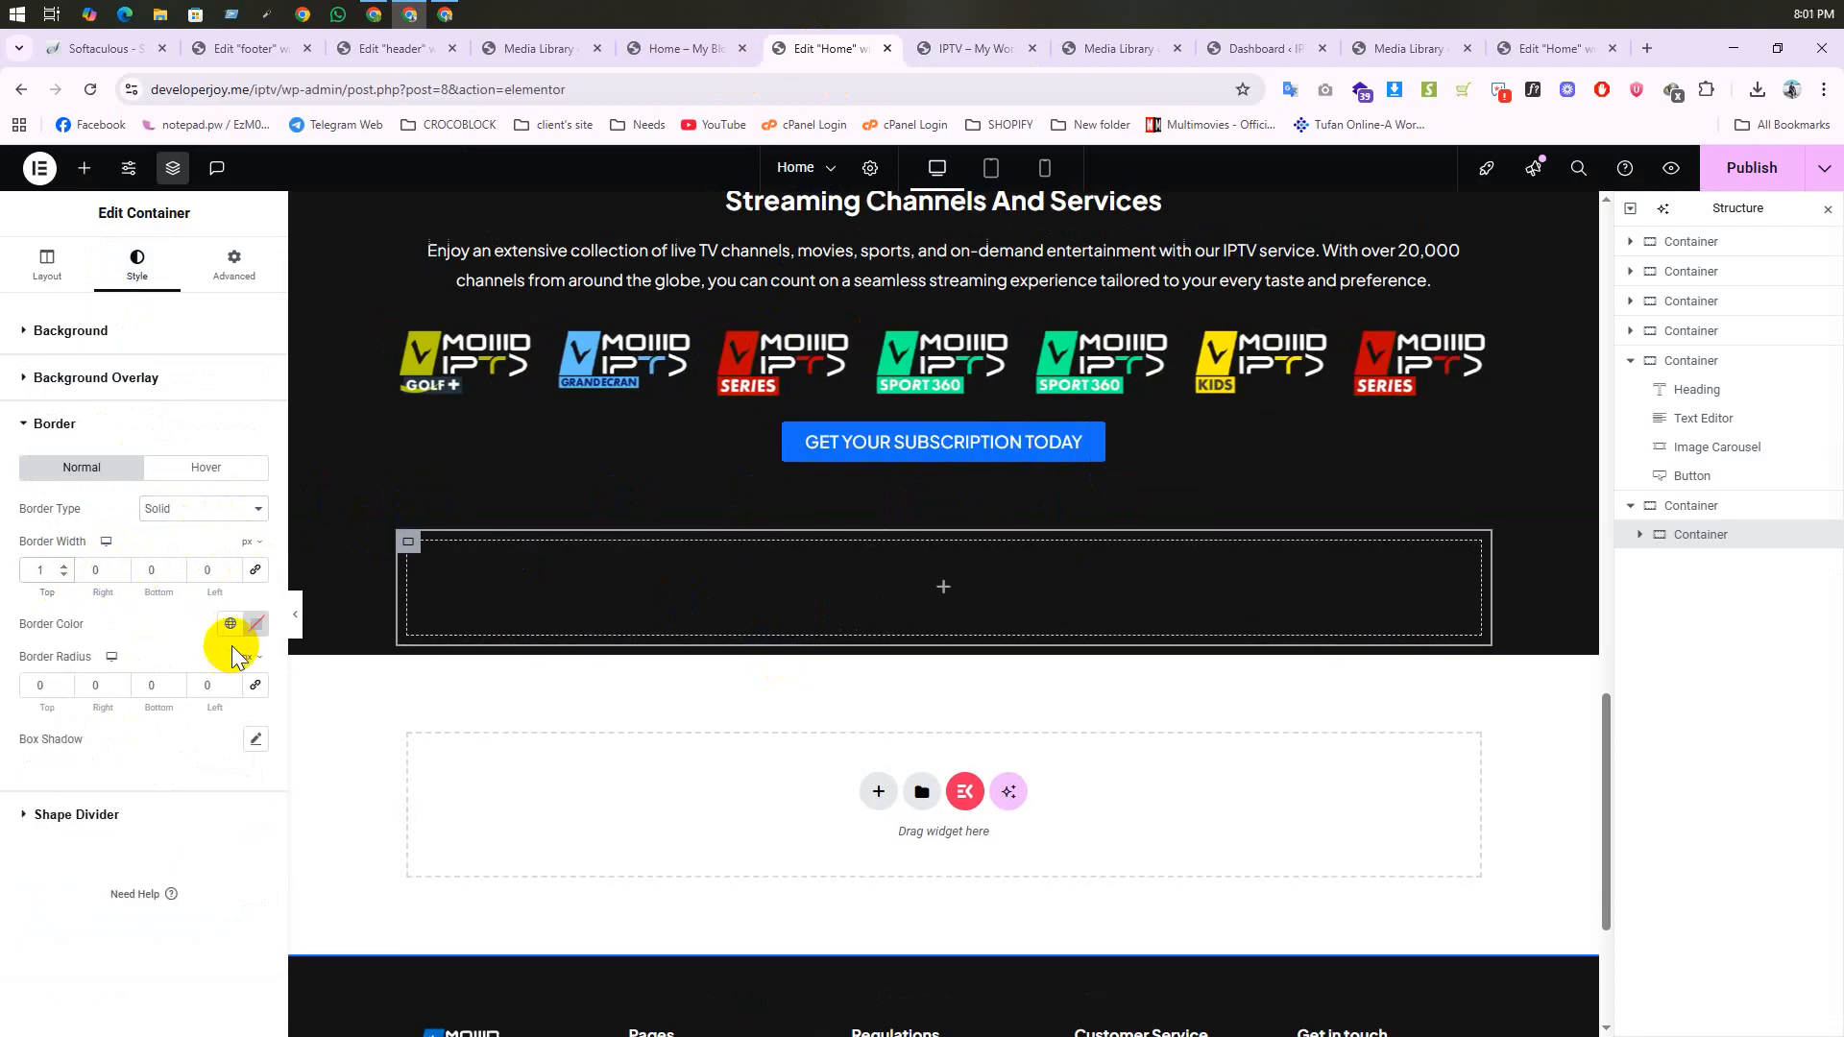
# Step: Set the inner container's border color to #FAFAFA2B and preview the divider line above the footer
pyautogui.click(255, 626)
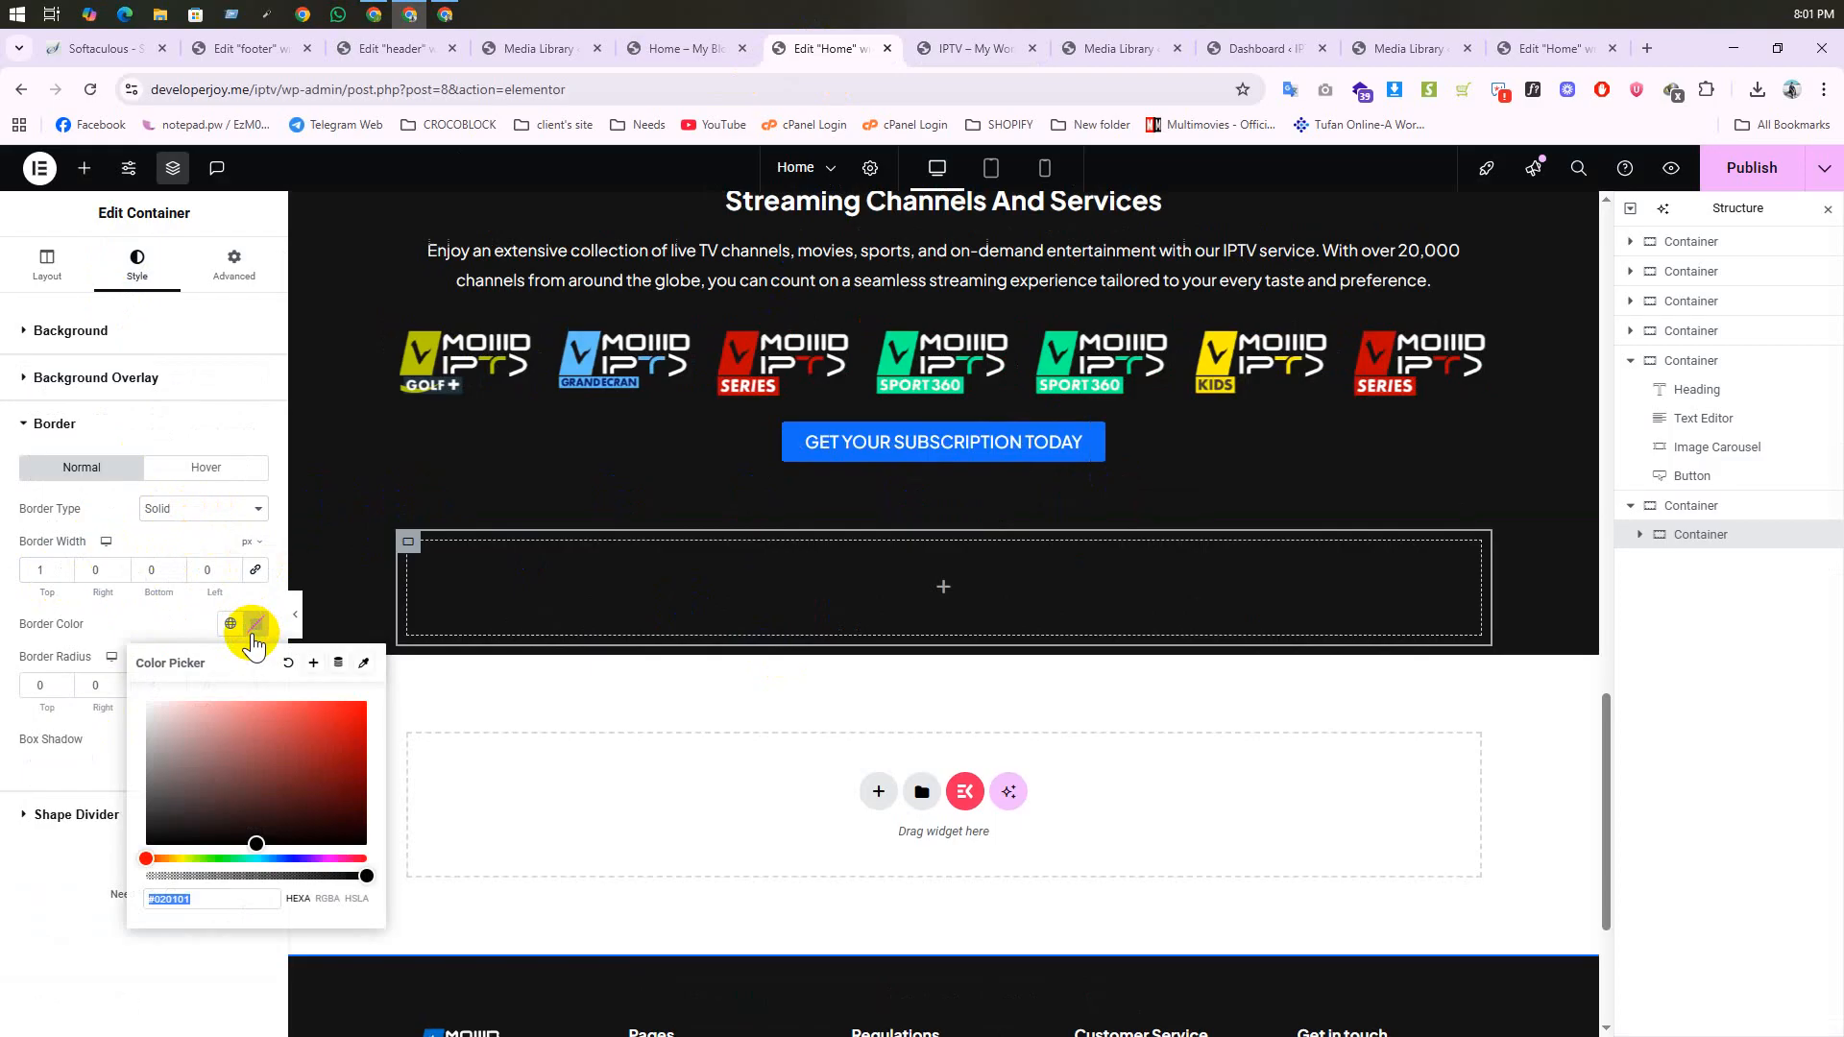
pyautogui.write('#FAFAFA2B')
pyautogui.click(88, 910)
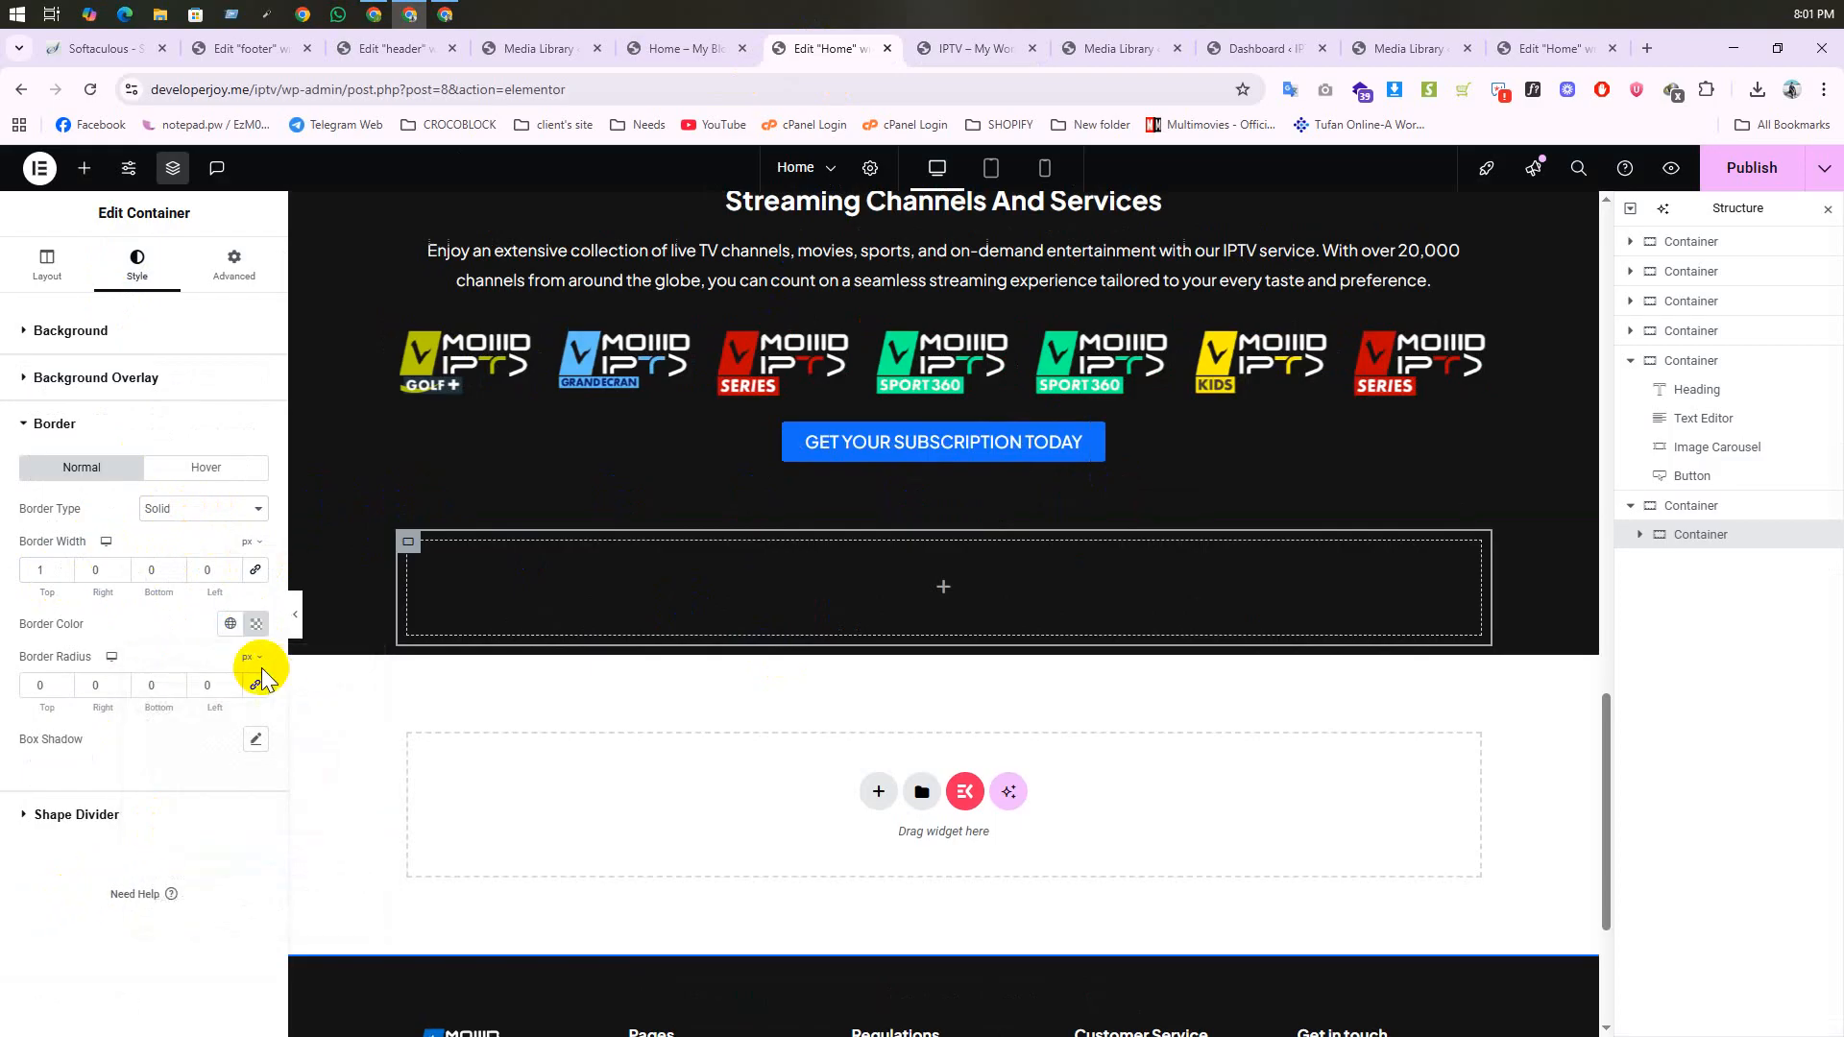
pyautogui.click(297, 622)
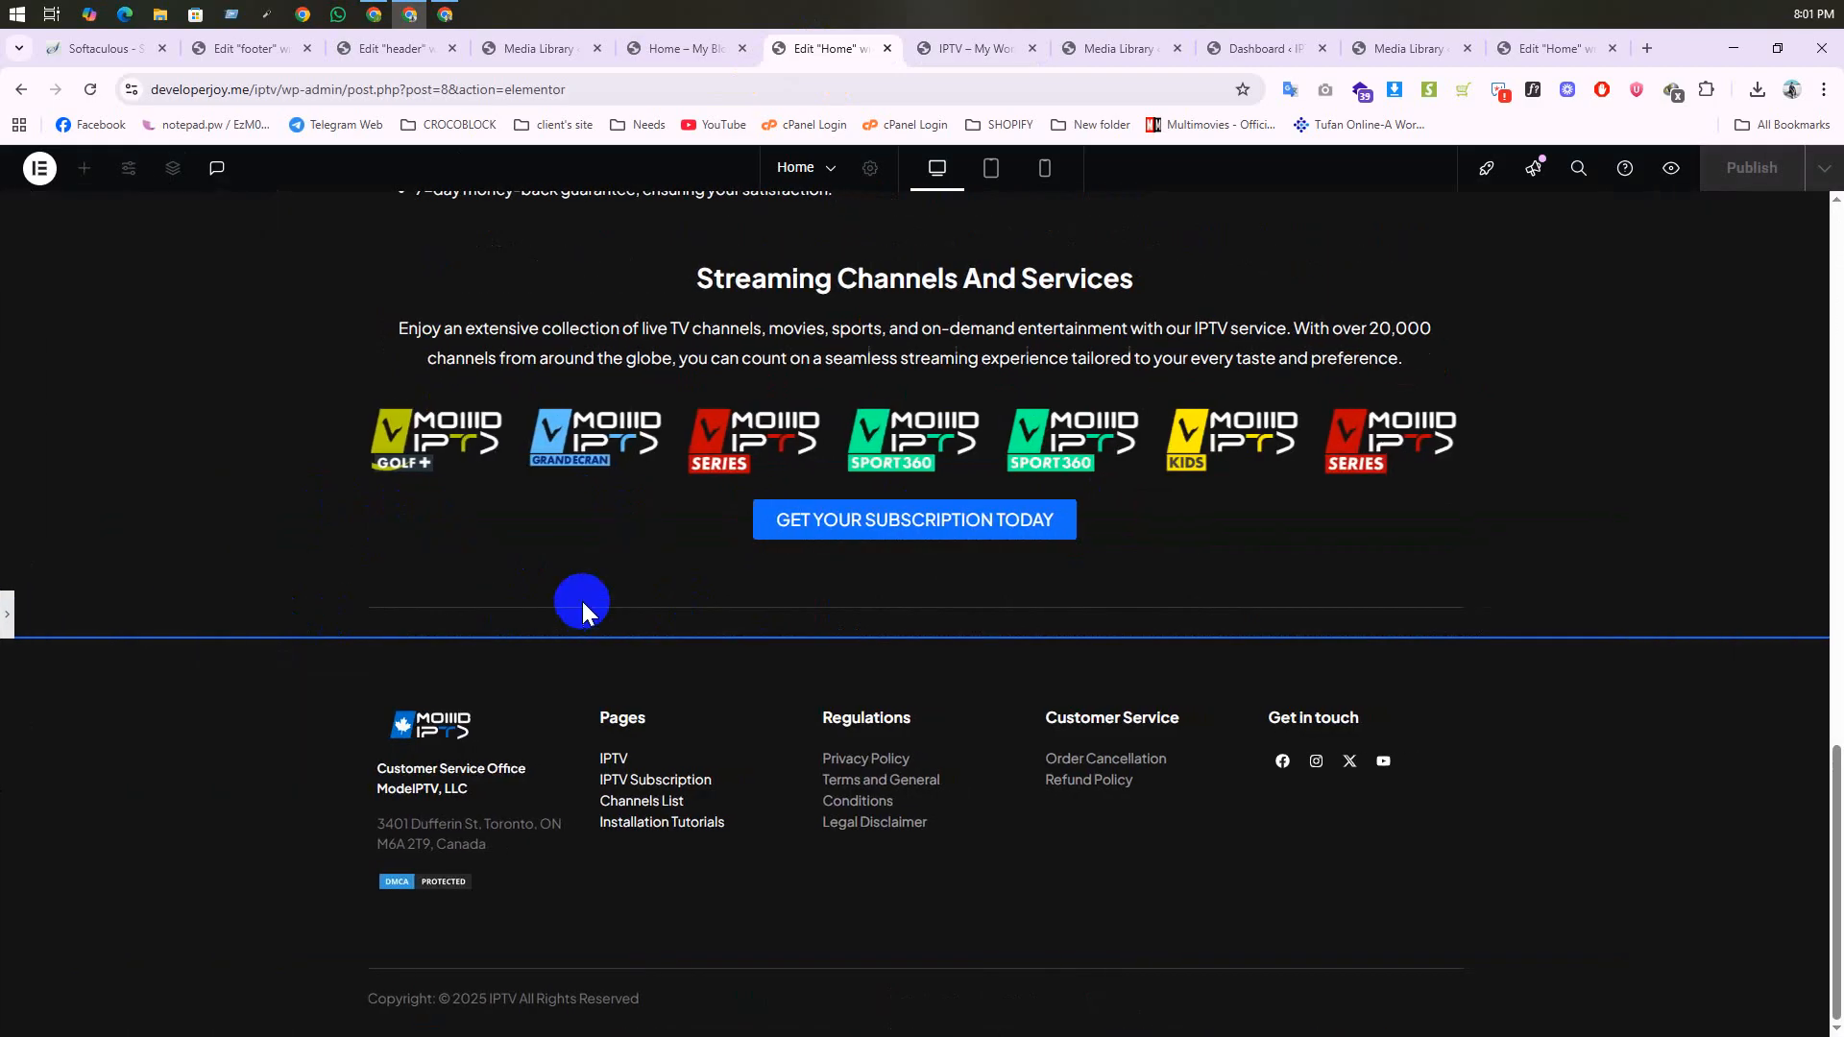
pyautogui.click(10, 622)
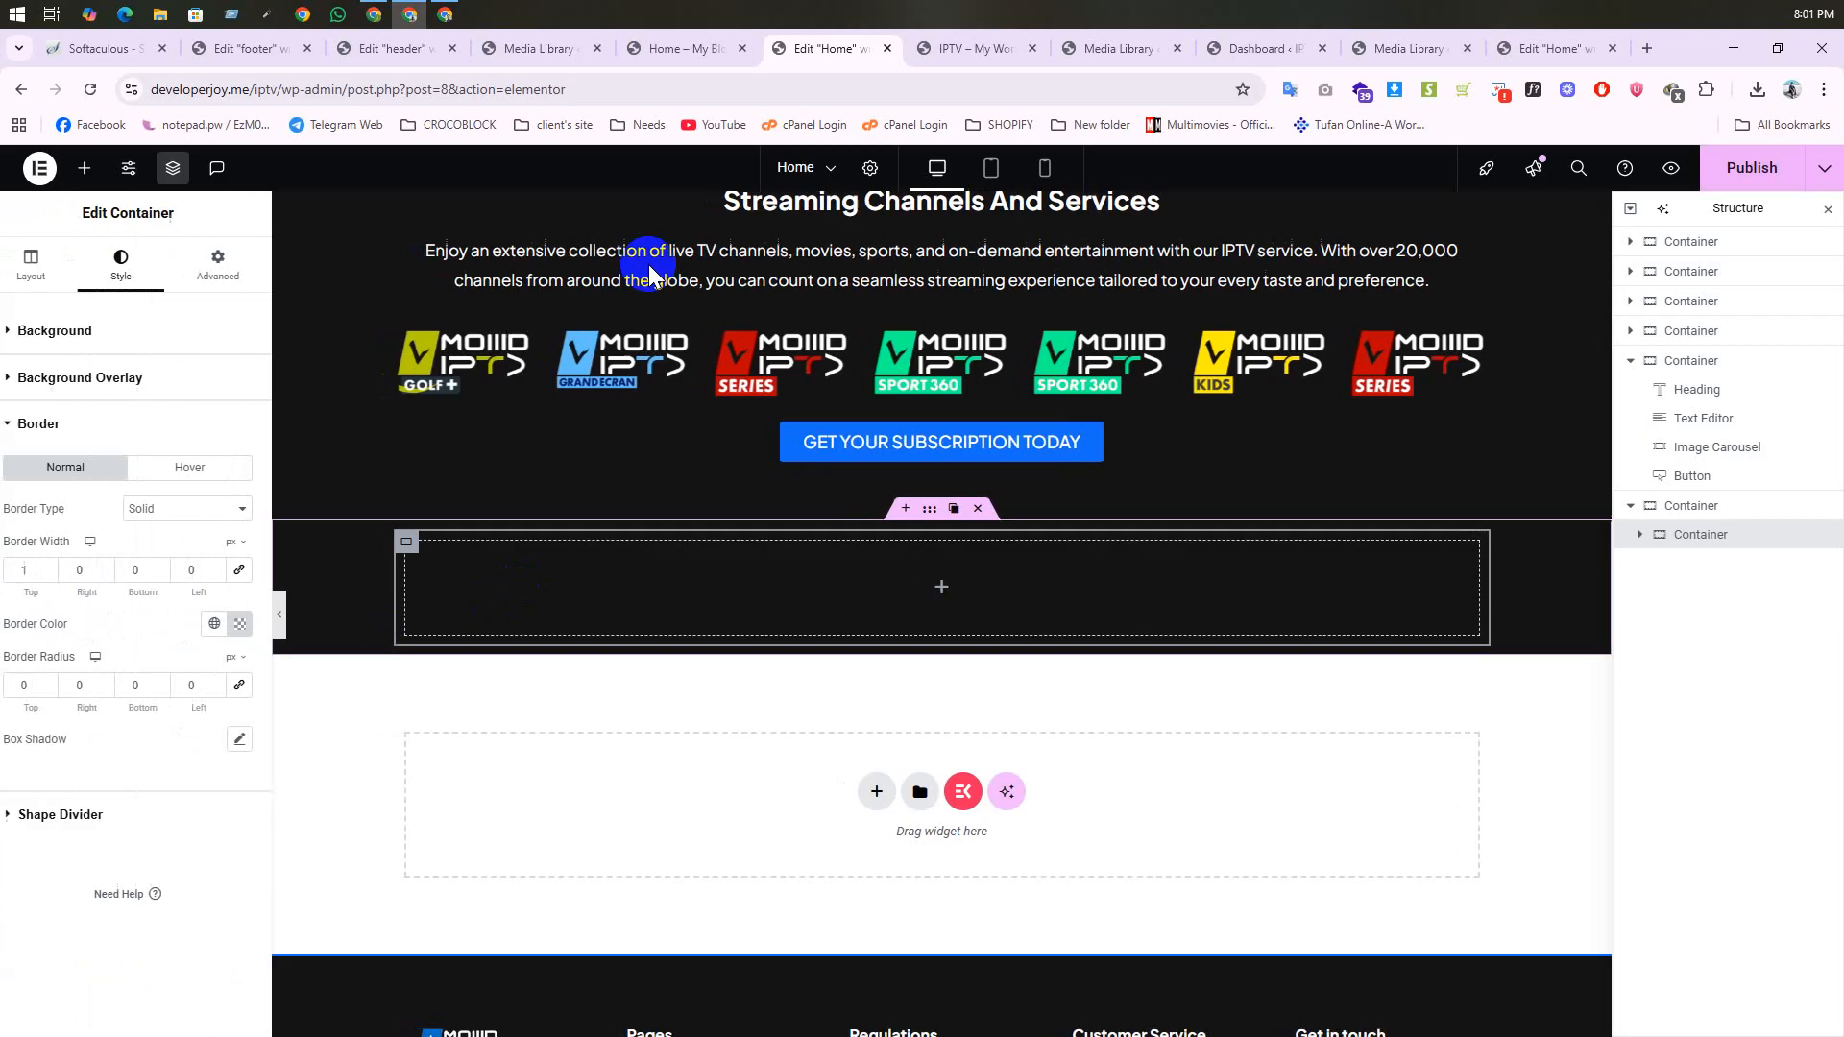
# Step: Set the inner container's padding to 40 px on top and 0 on the other sides
pyautogui.click(942, 54)
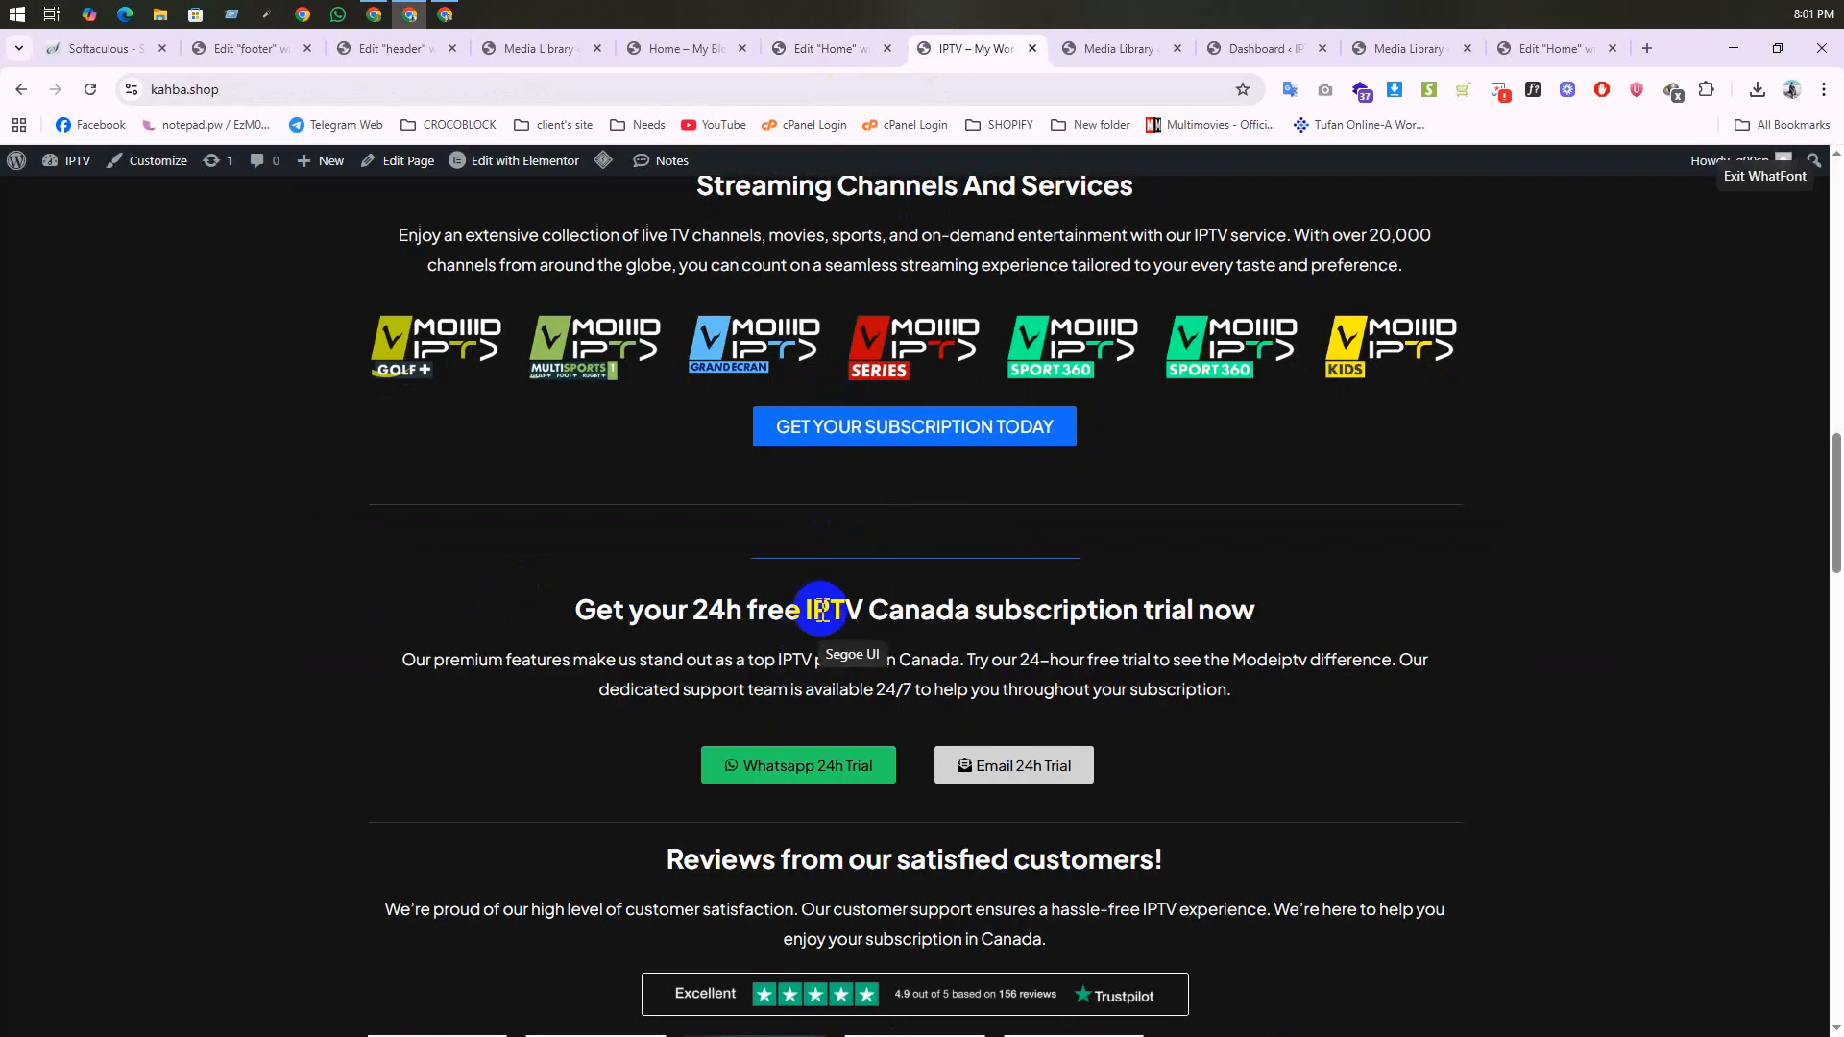
pyautogui.click(849, 54)
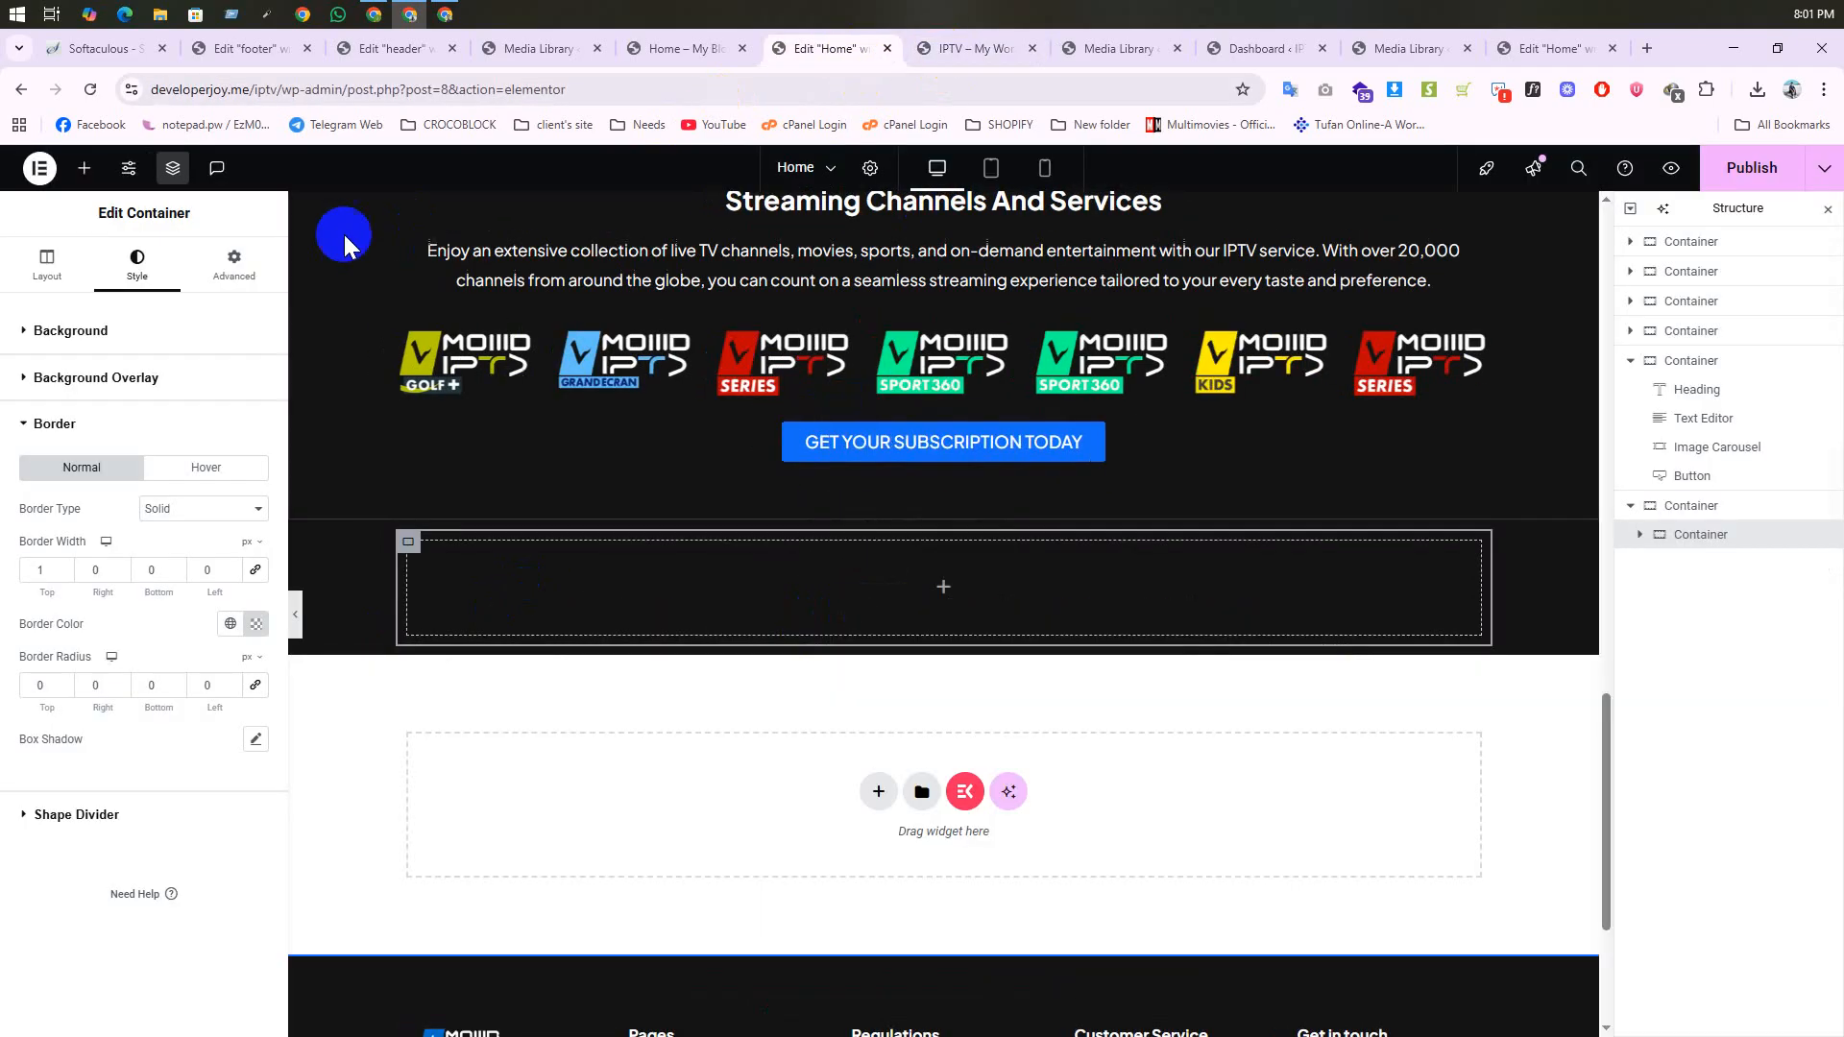
pyautogui.click(234, 264)
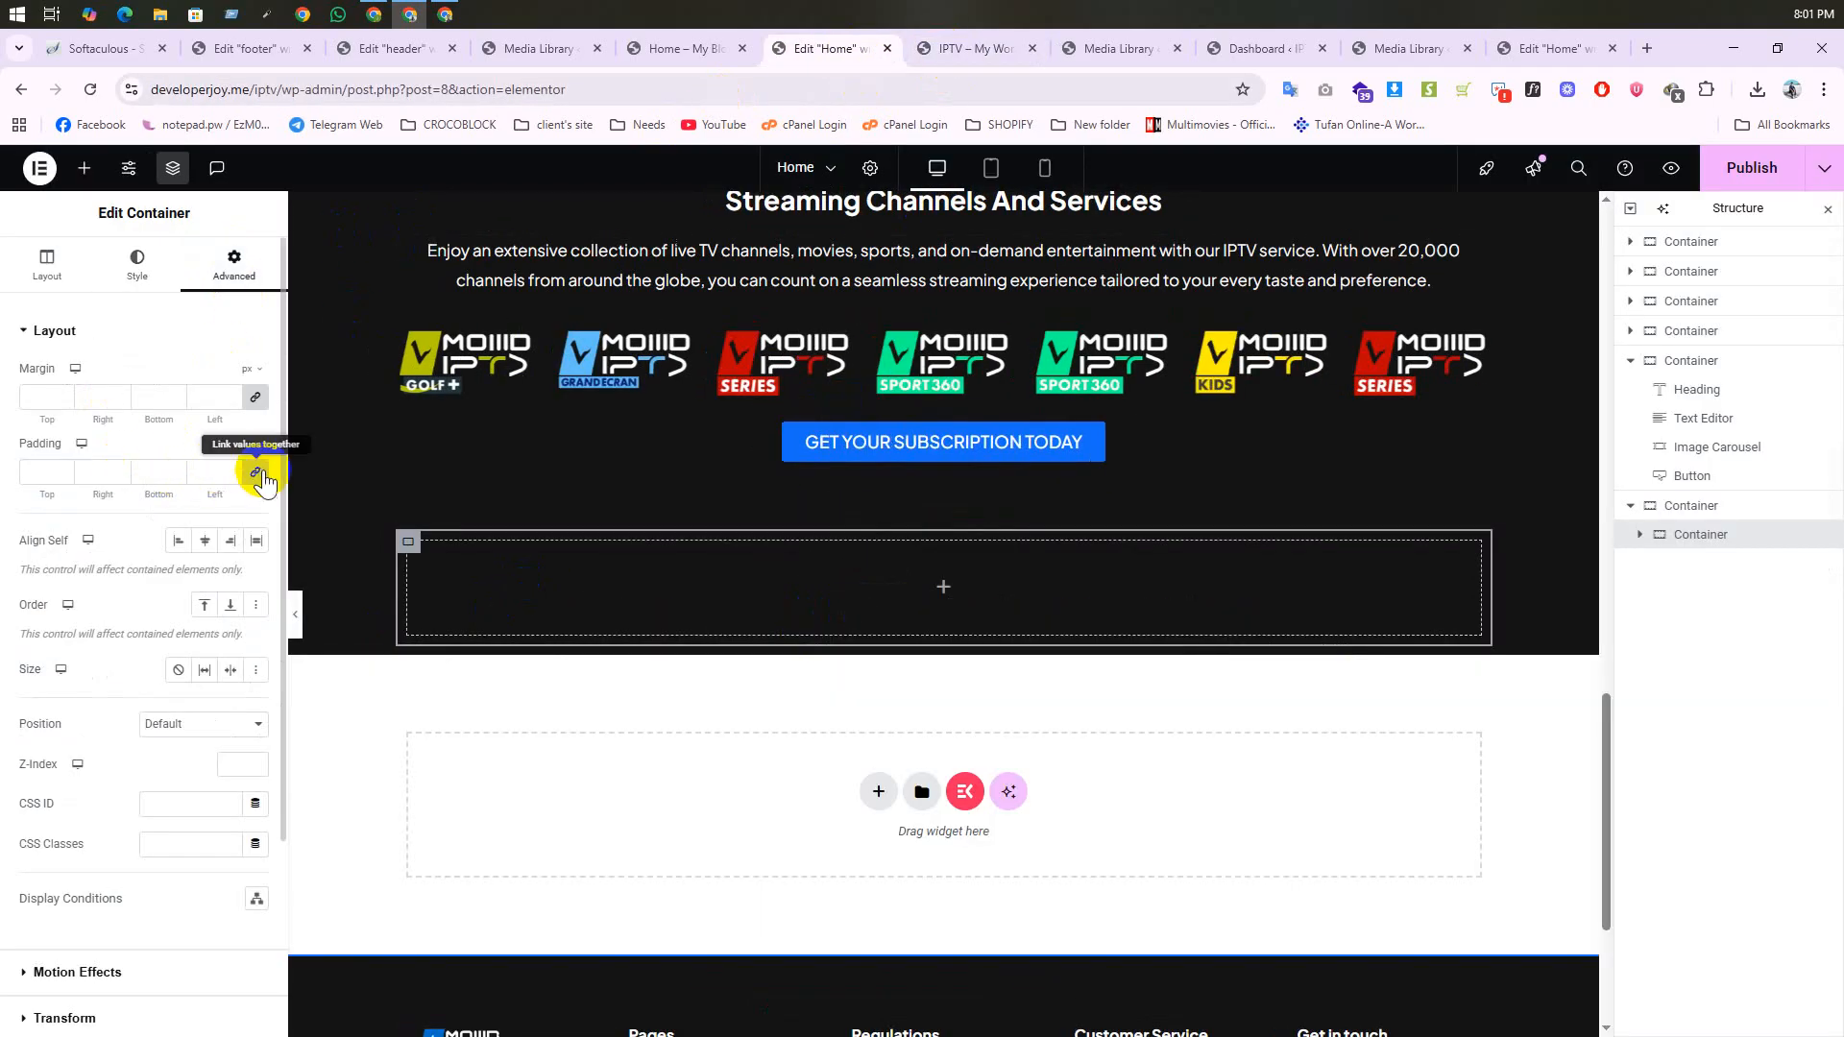
pyautogui.click(97, 473)
pyautogui.write('0')
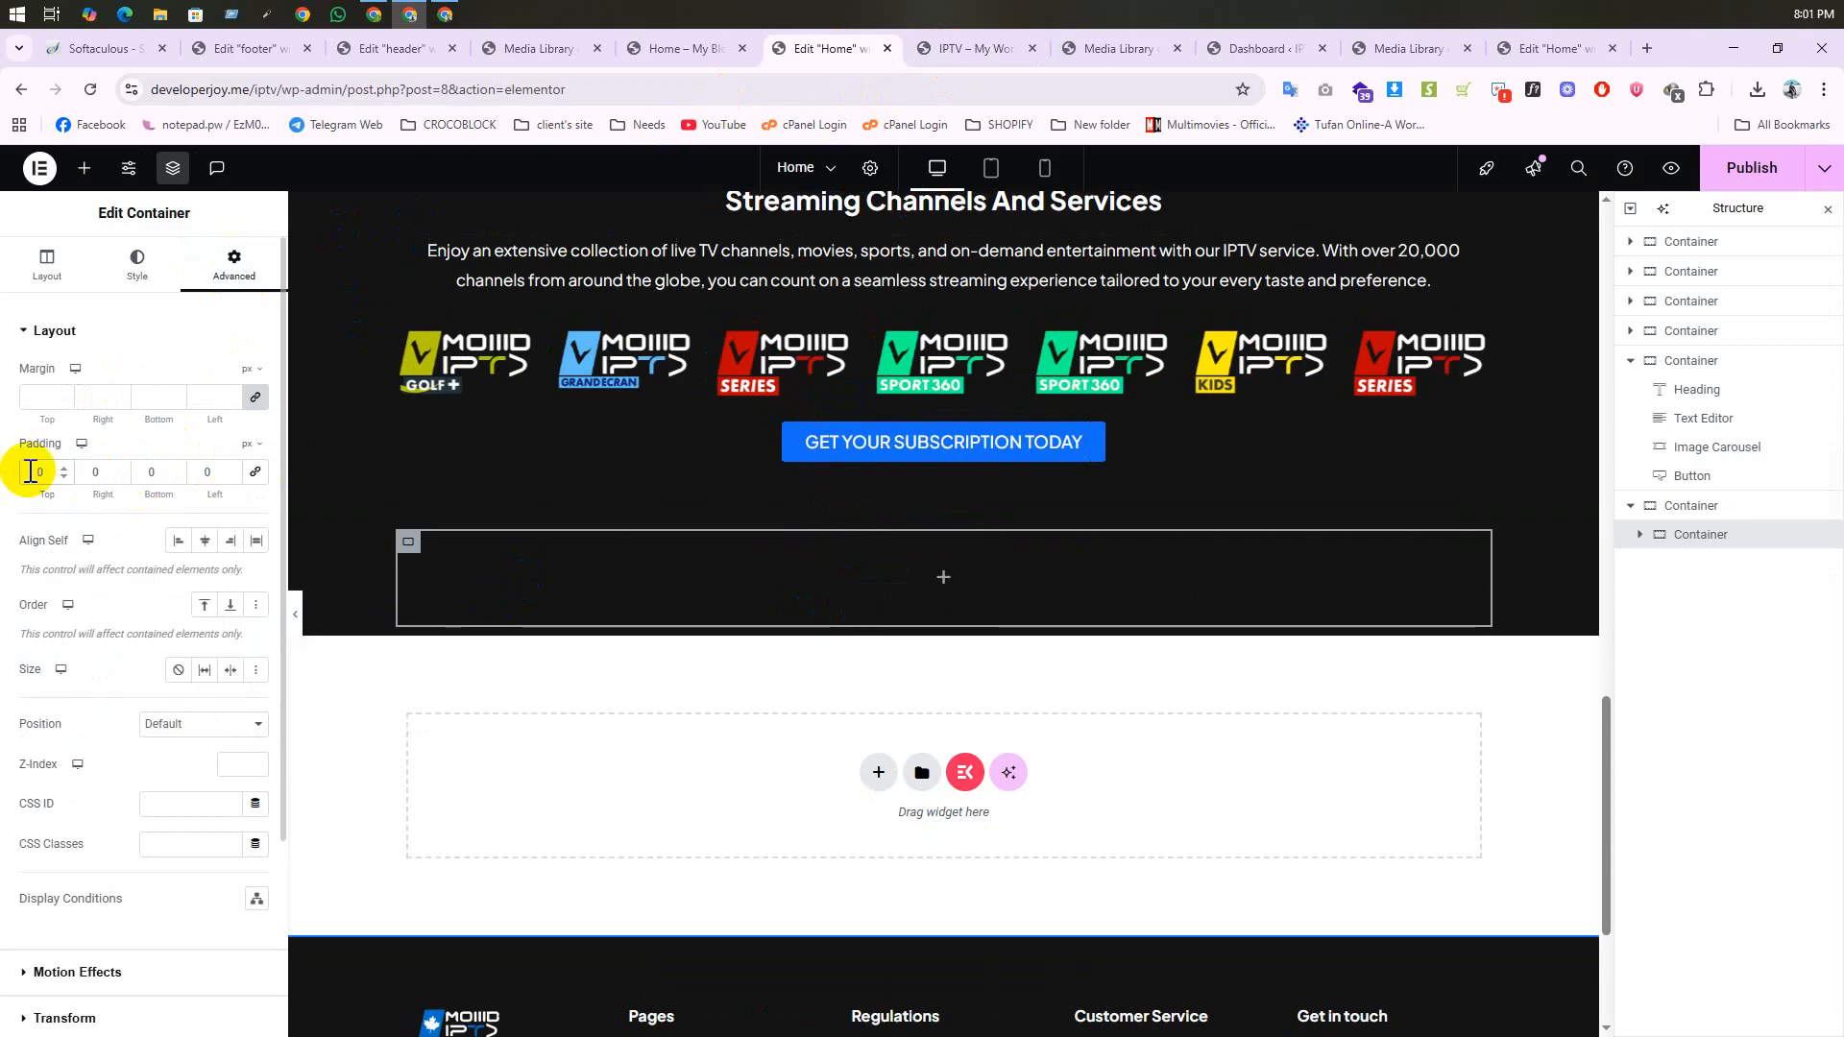
pyautogui.write('40')
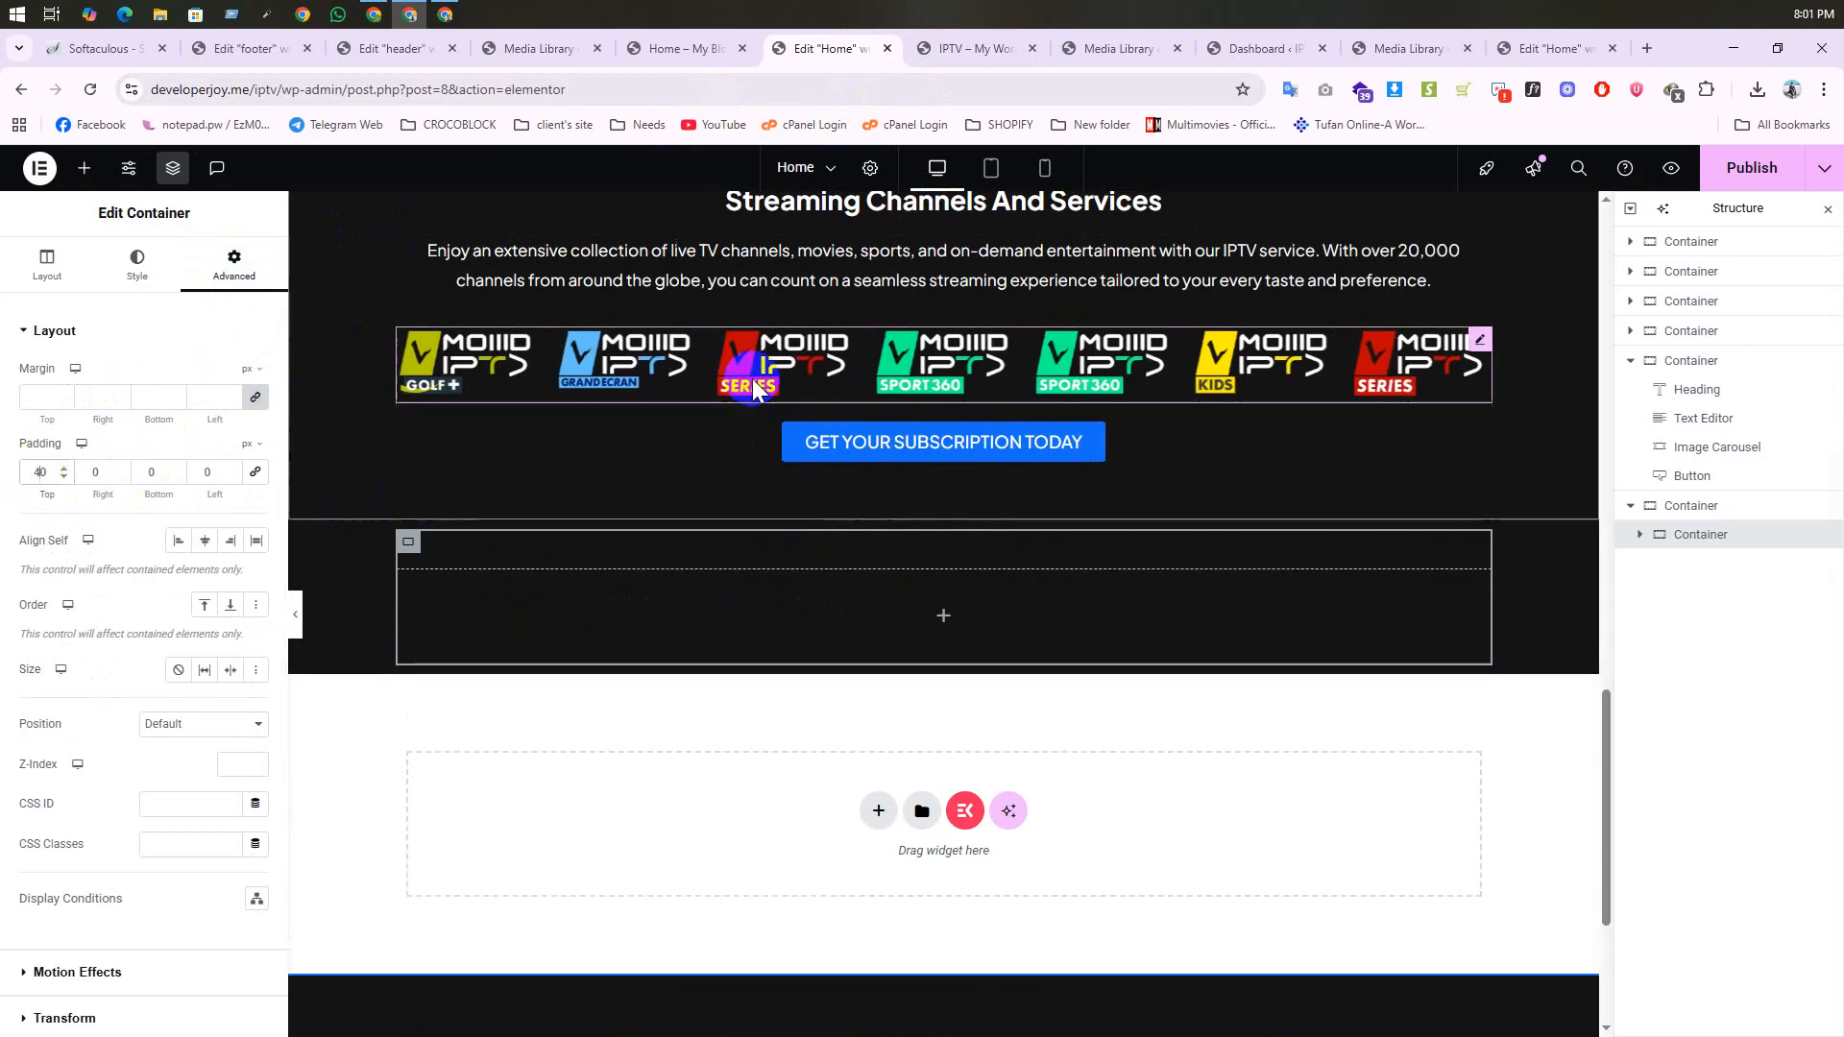
# Step: Copy the Streaming Channels And Services heading and paste it into the inner container below the divider line
pyautogui.scroll(2, 862, 413)
pyautogui.rightClick(863, 411)
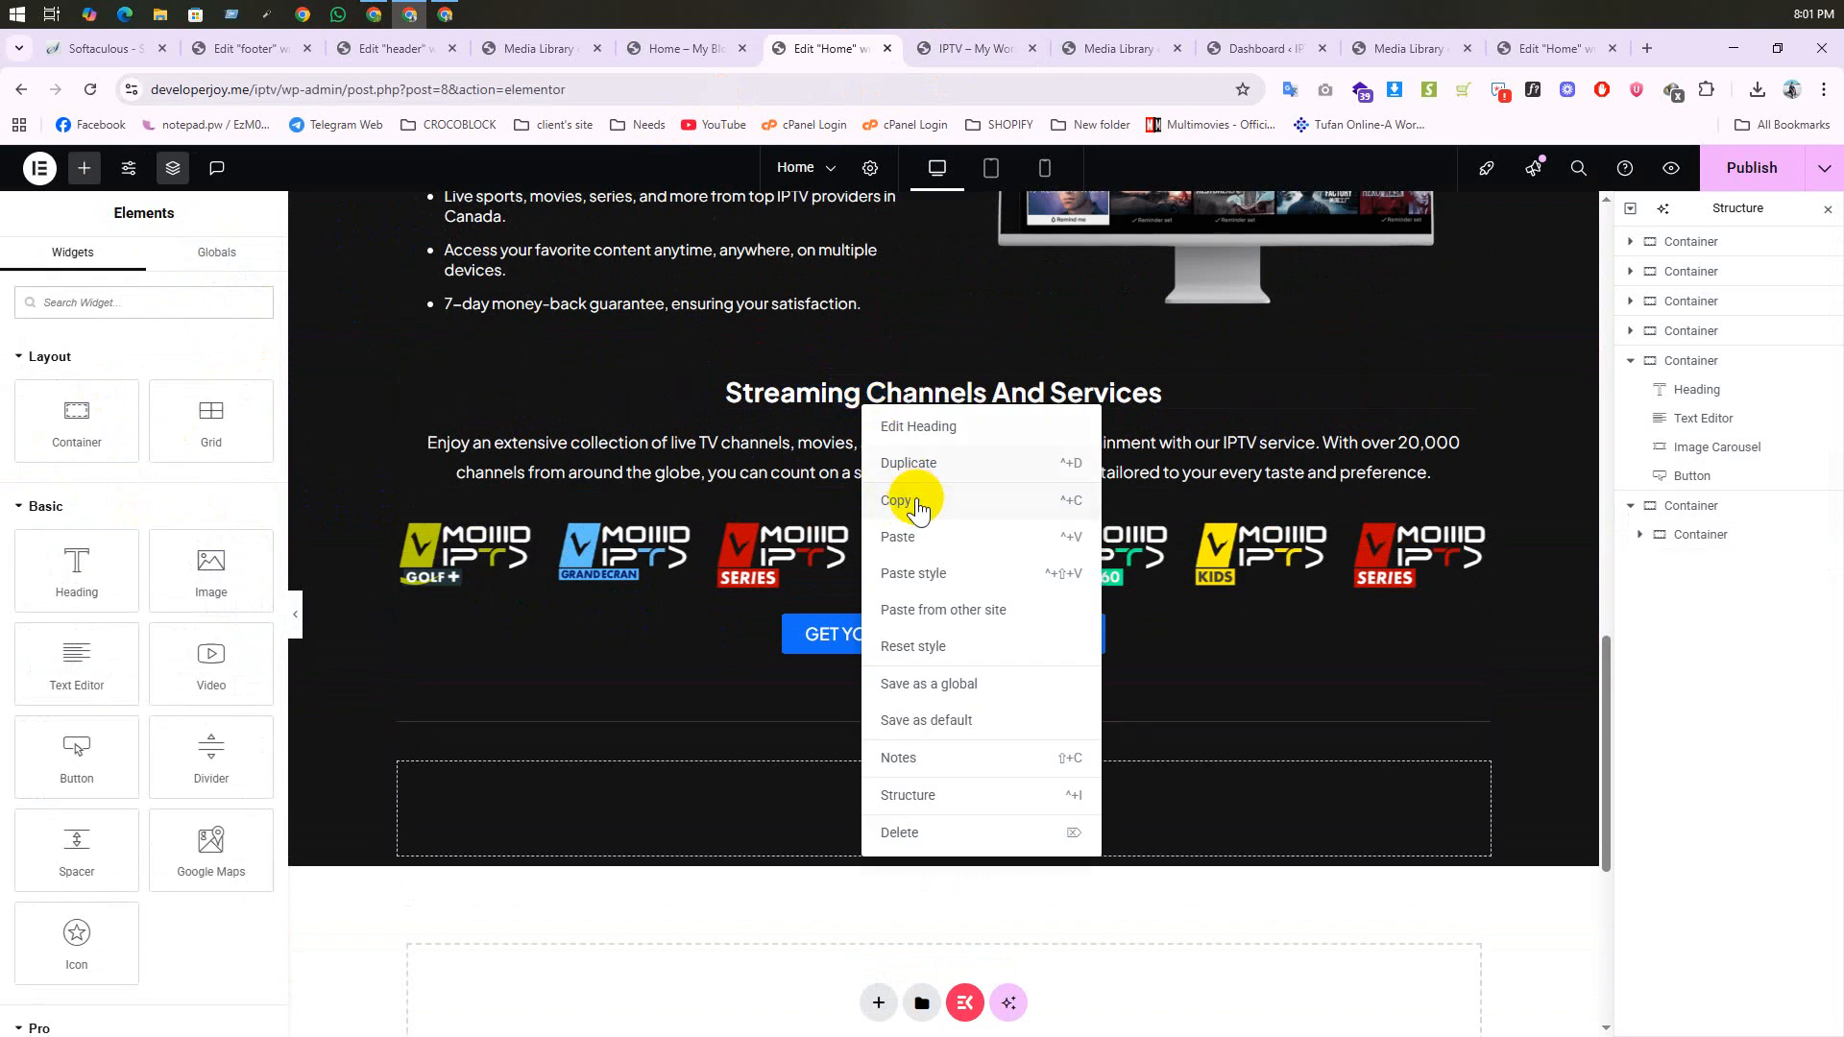
pyautogui.click(918, 507)
pyautogui.scroll(-3, 726, 493)
pyautogui.rightClick(726, 493)
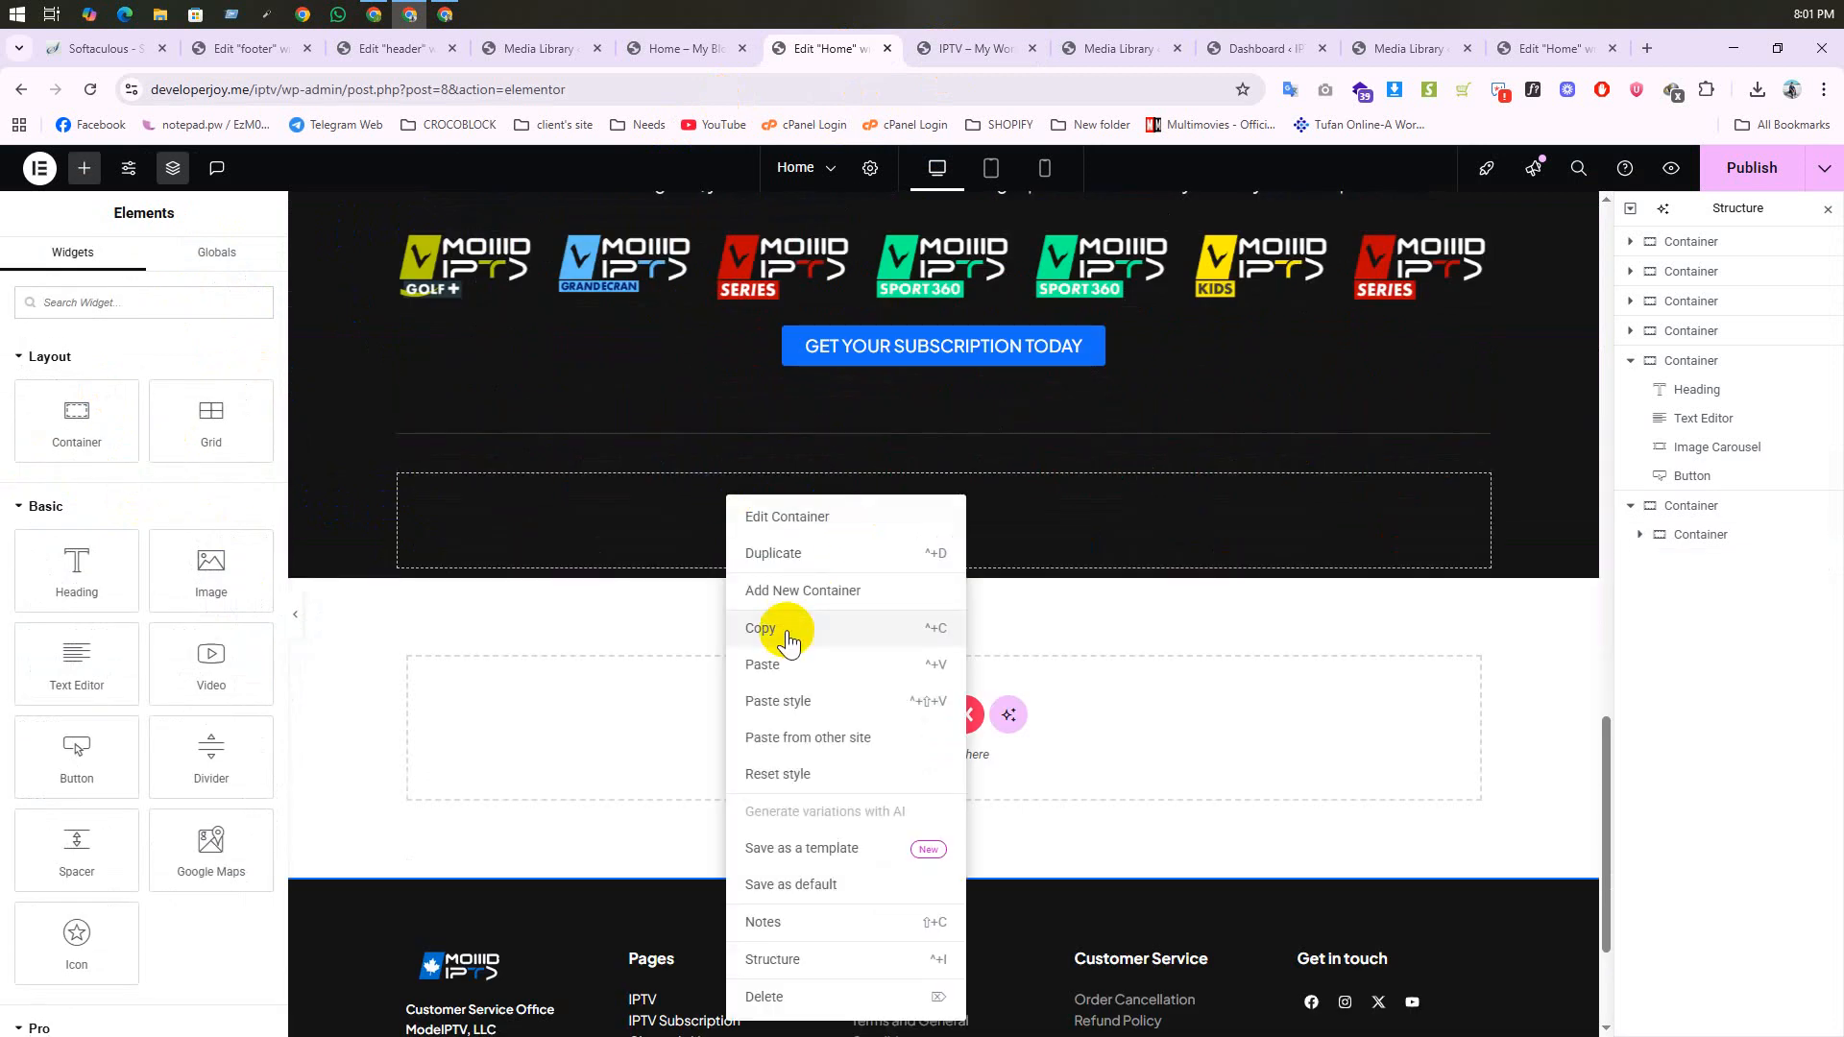
pyautogui.click(784, 661)
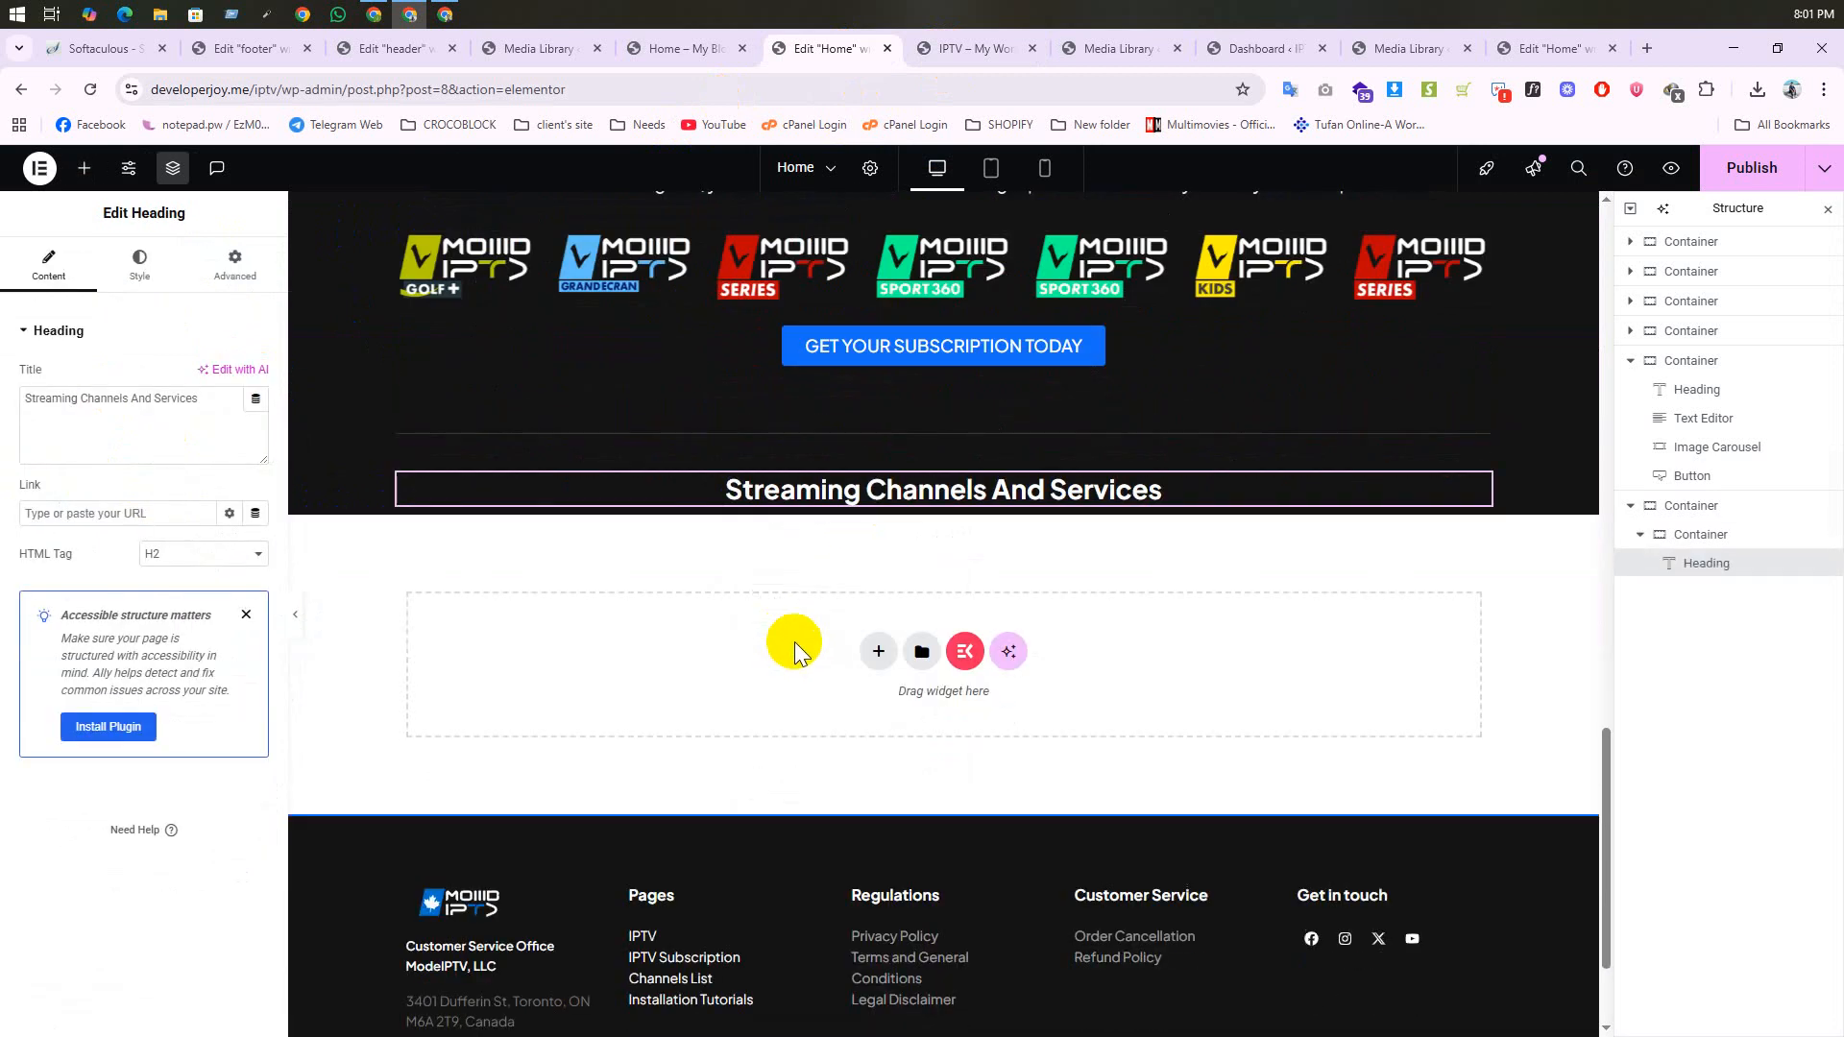
# Step: Replace the pasted heading's title with the reference page's "Get your 24h free IPTV Canada subscription trial now"
pyautogui.click(946, 49)
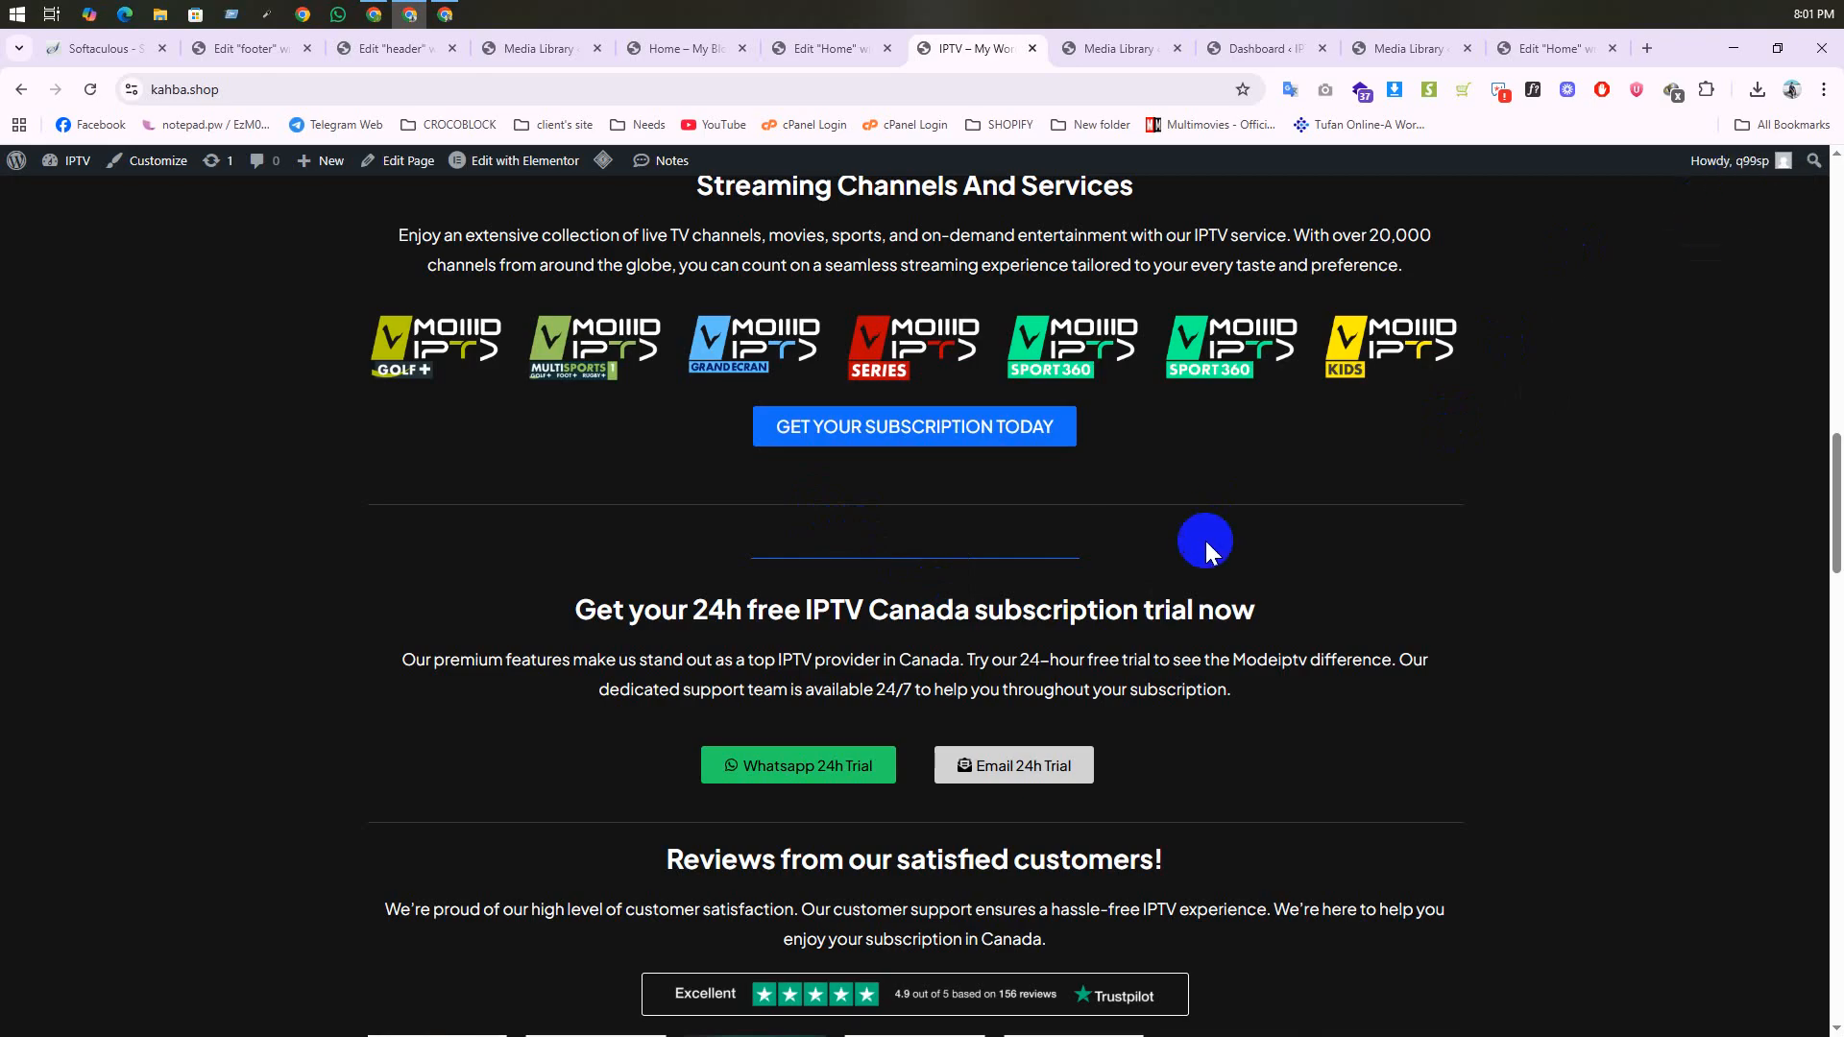
pyautogui.scroll(-2, 812, 496)
pyautogui.tripleClick(822, 416)
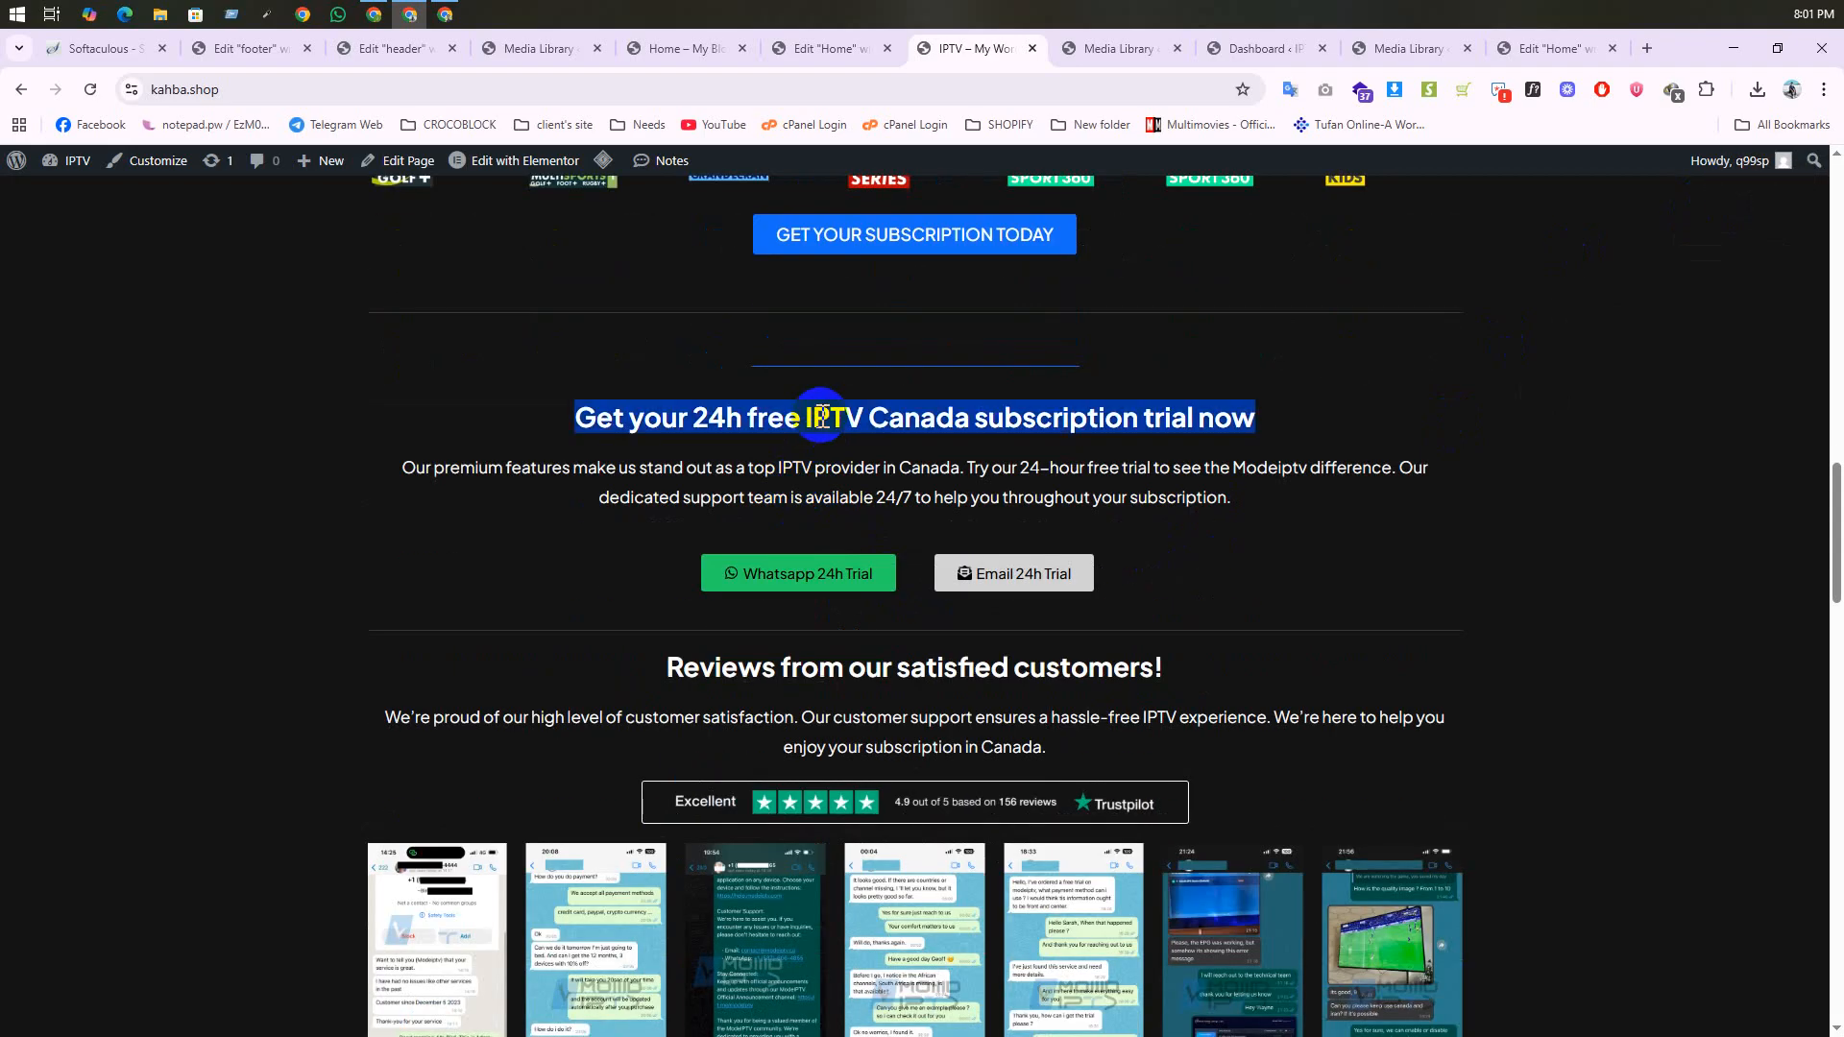
pyautogui.click(802, 49)
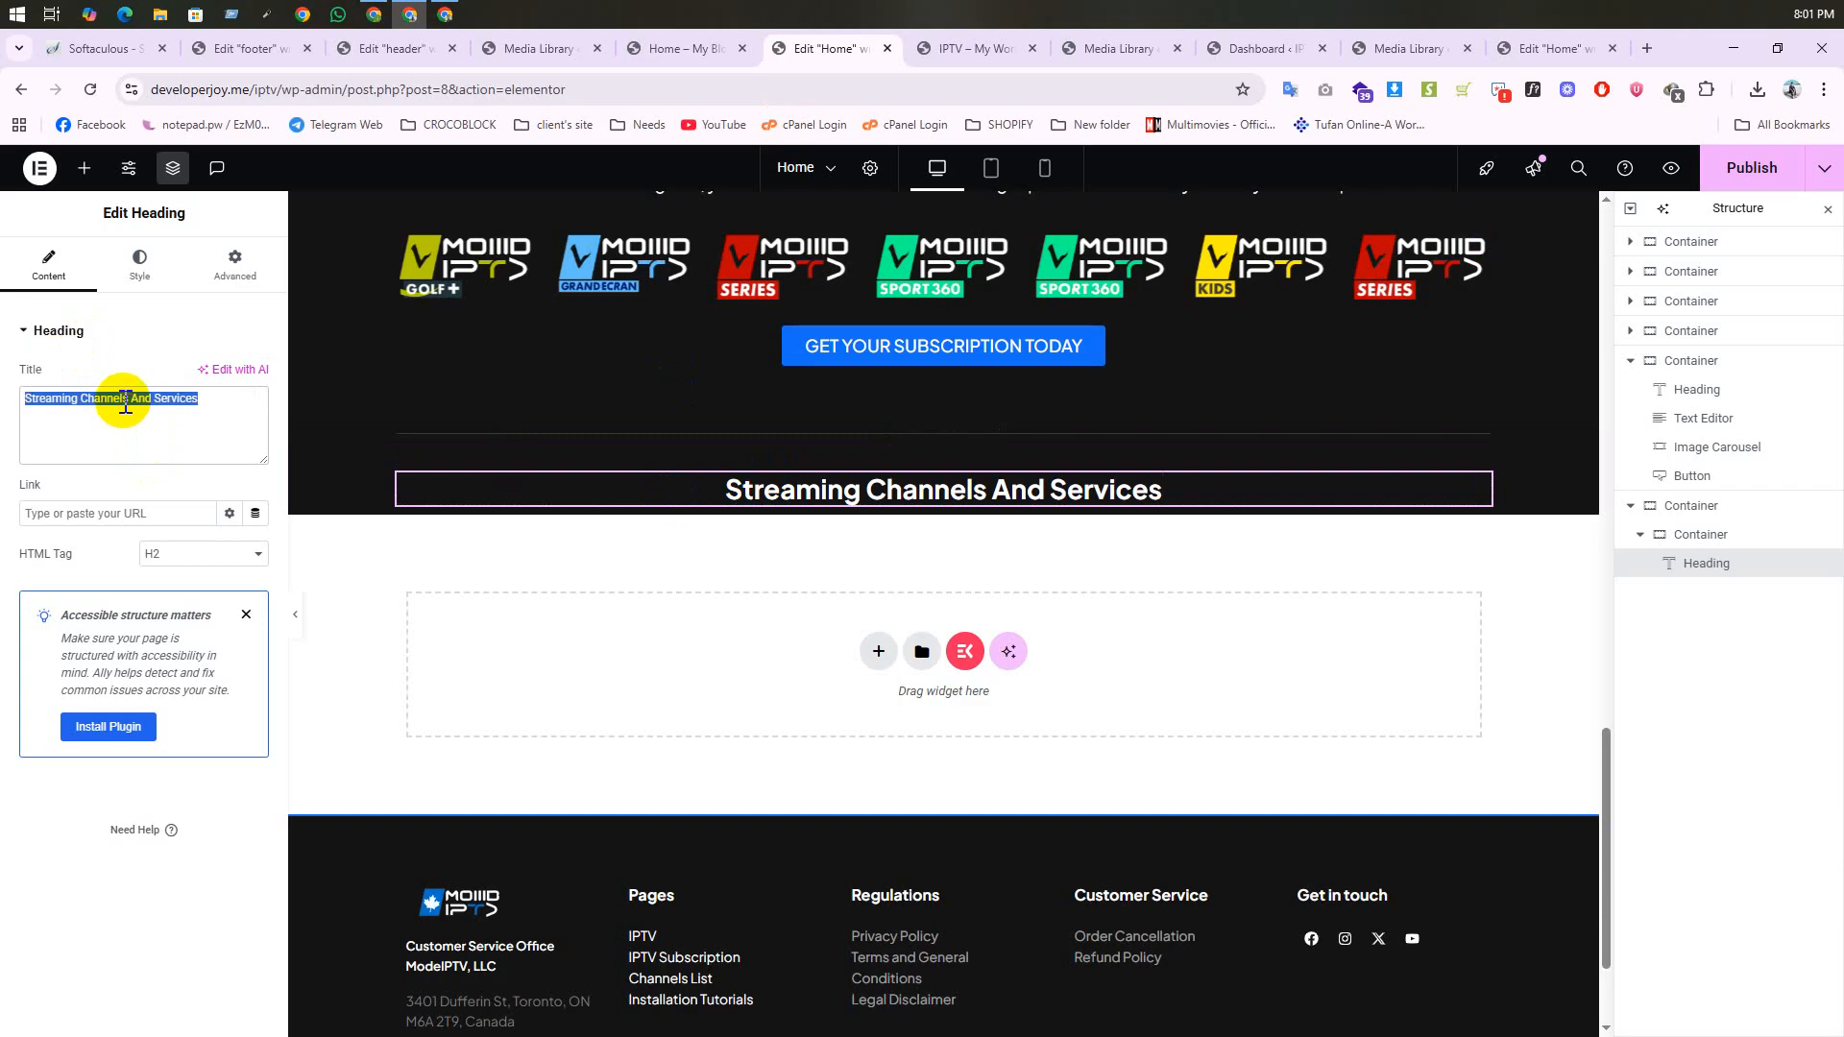
pyautogui.hotkey('ctrl', 'v')
# Step: Copy the paragraph under Streaming Channels And Services, paste it below the free trial heading, and publish the page
pyautogui.scroll(4, 785, 434)
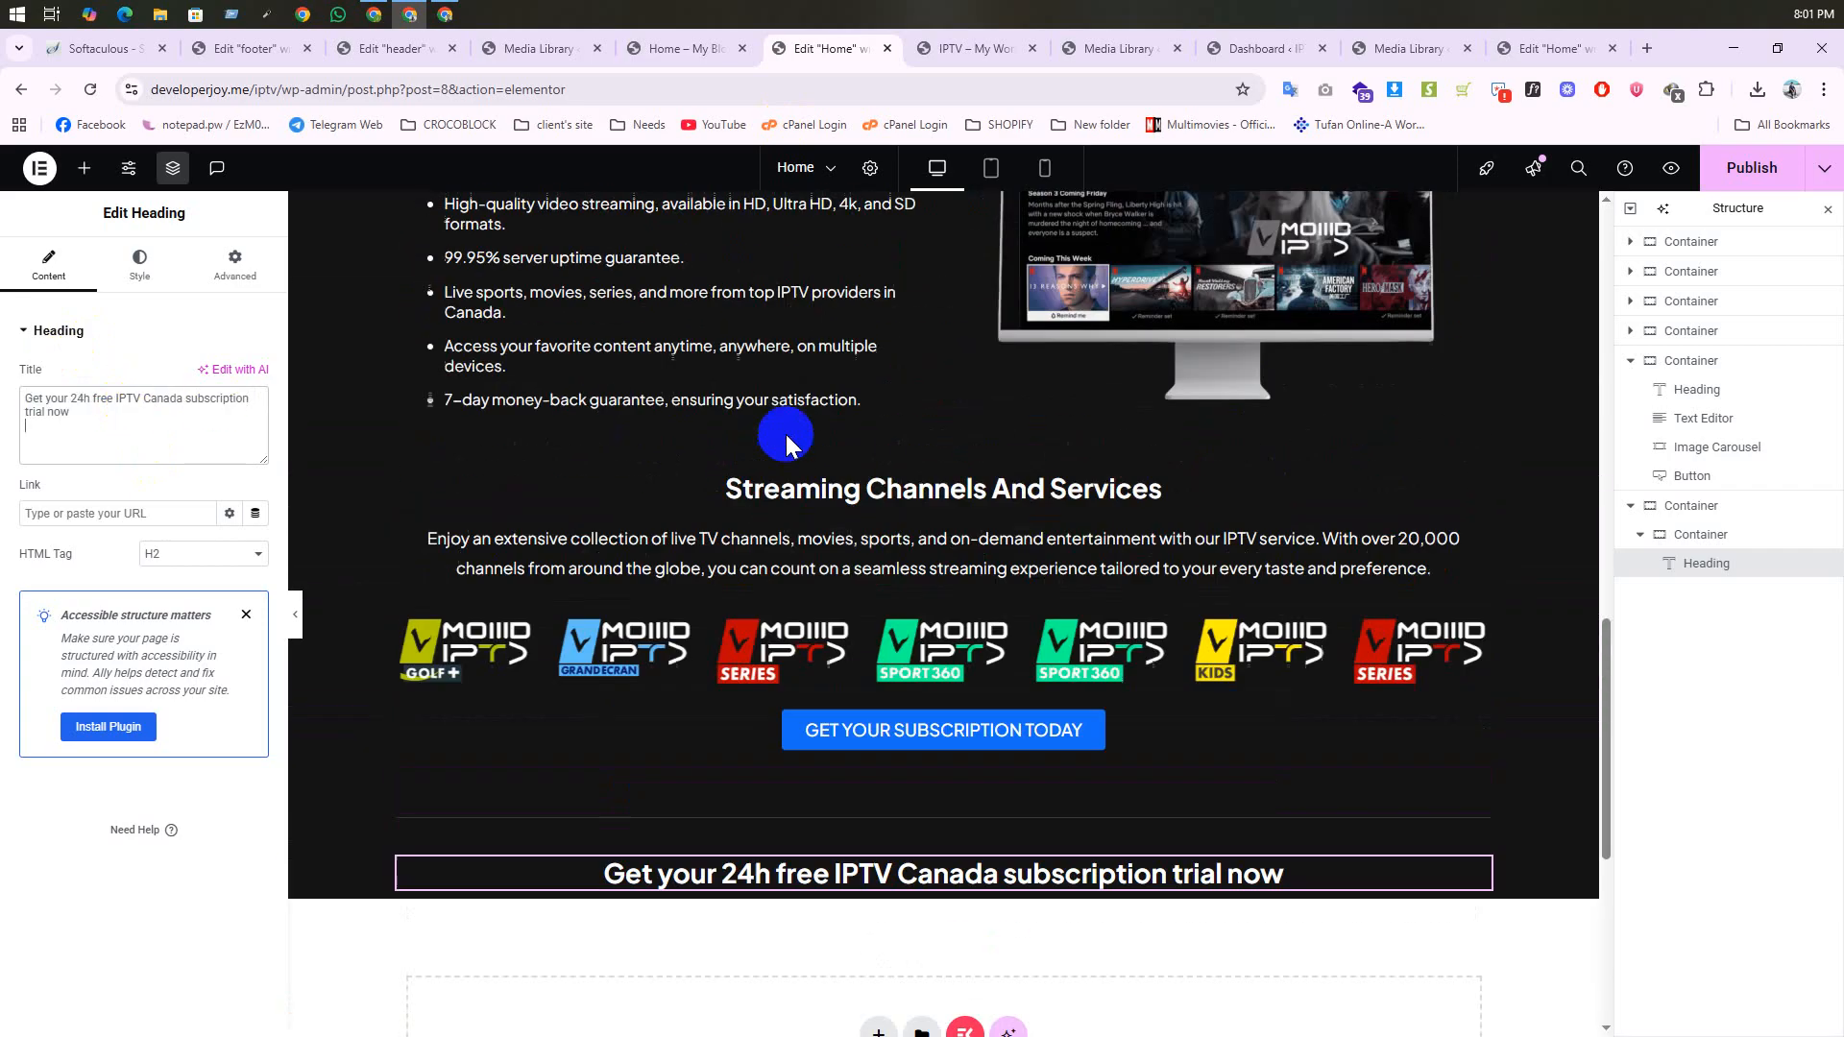
pyautogui.rightClick(776, 549)
pyautogui.click(793, 641)
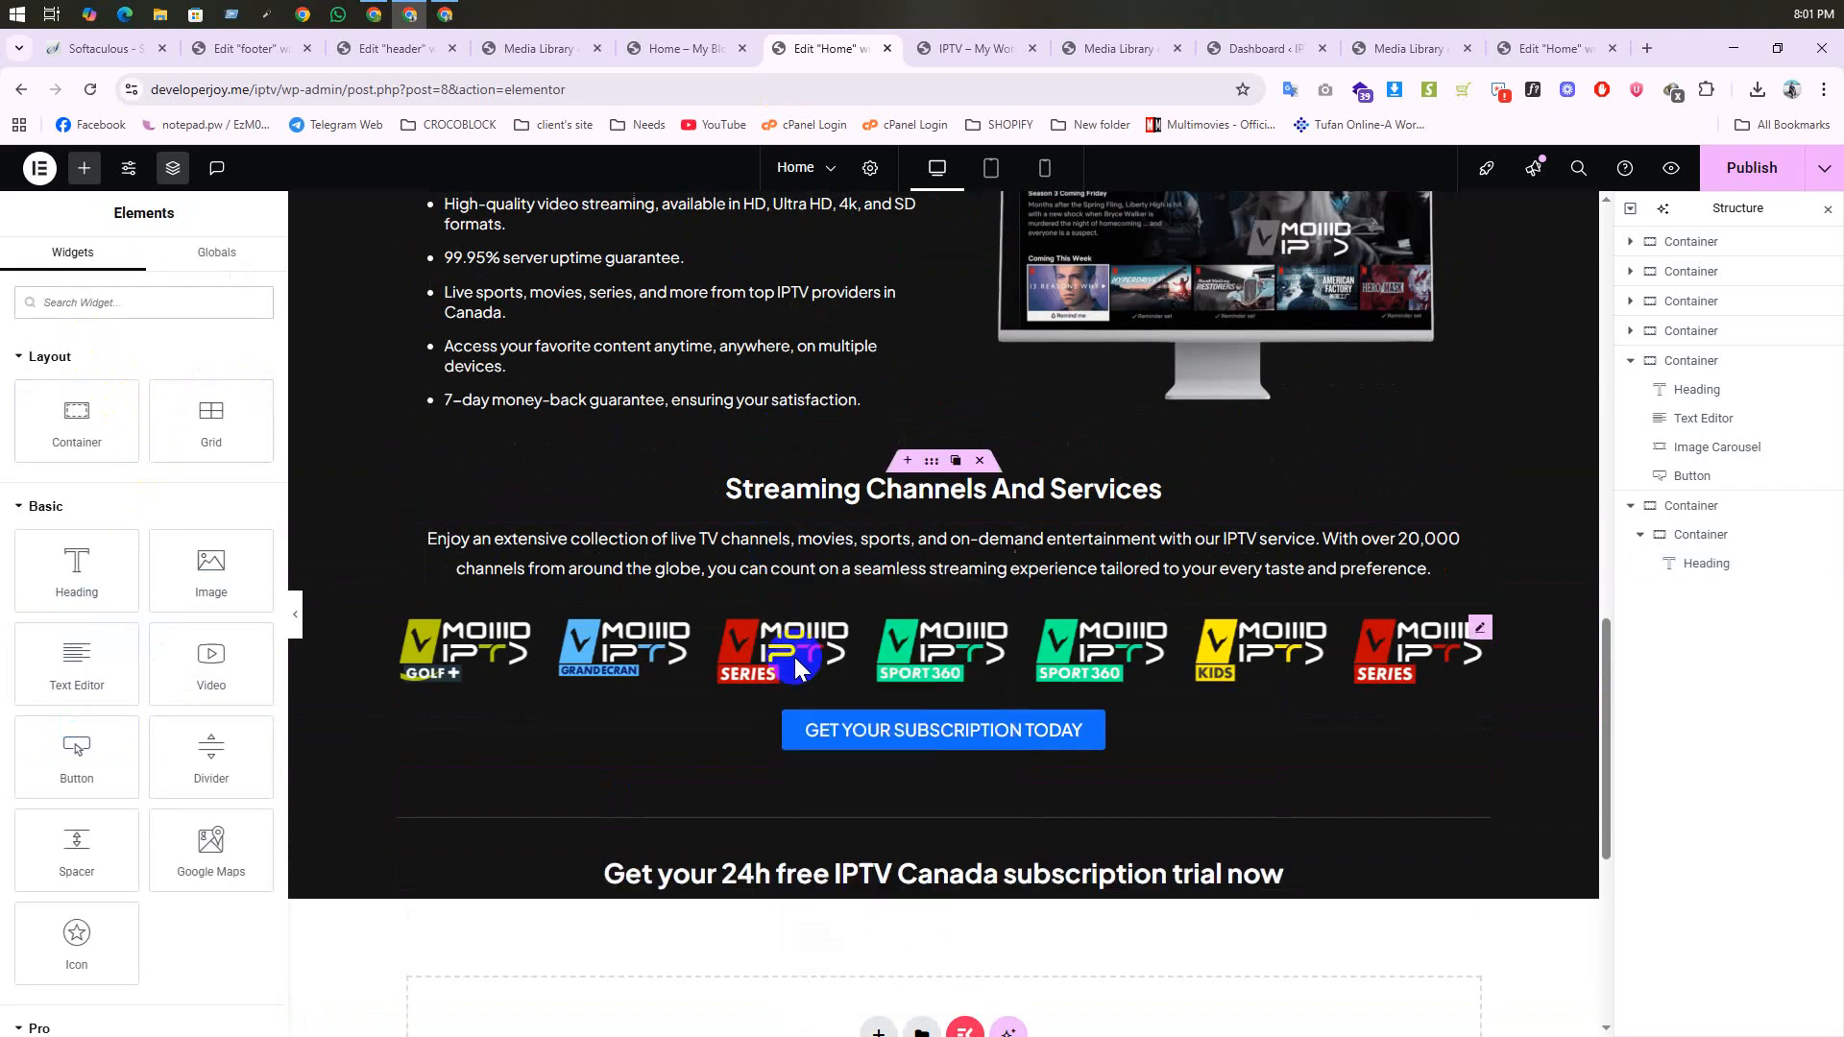
pyautogui.scroll(-4, 634, 552)
pyautogui.rightClick(631, 603)
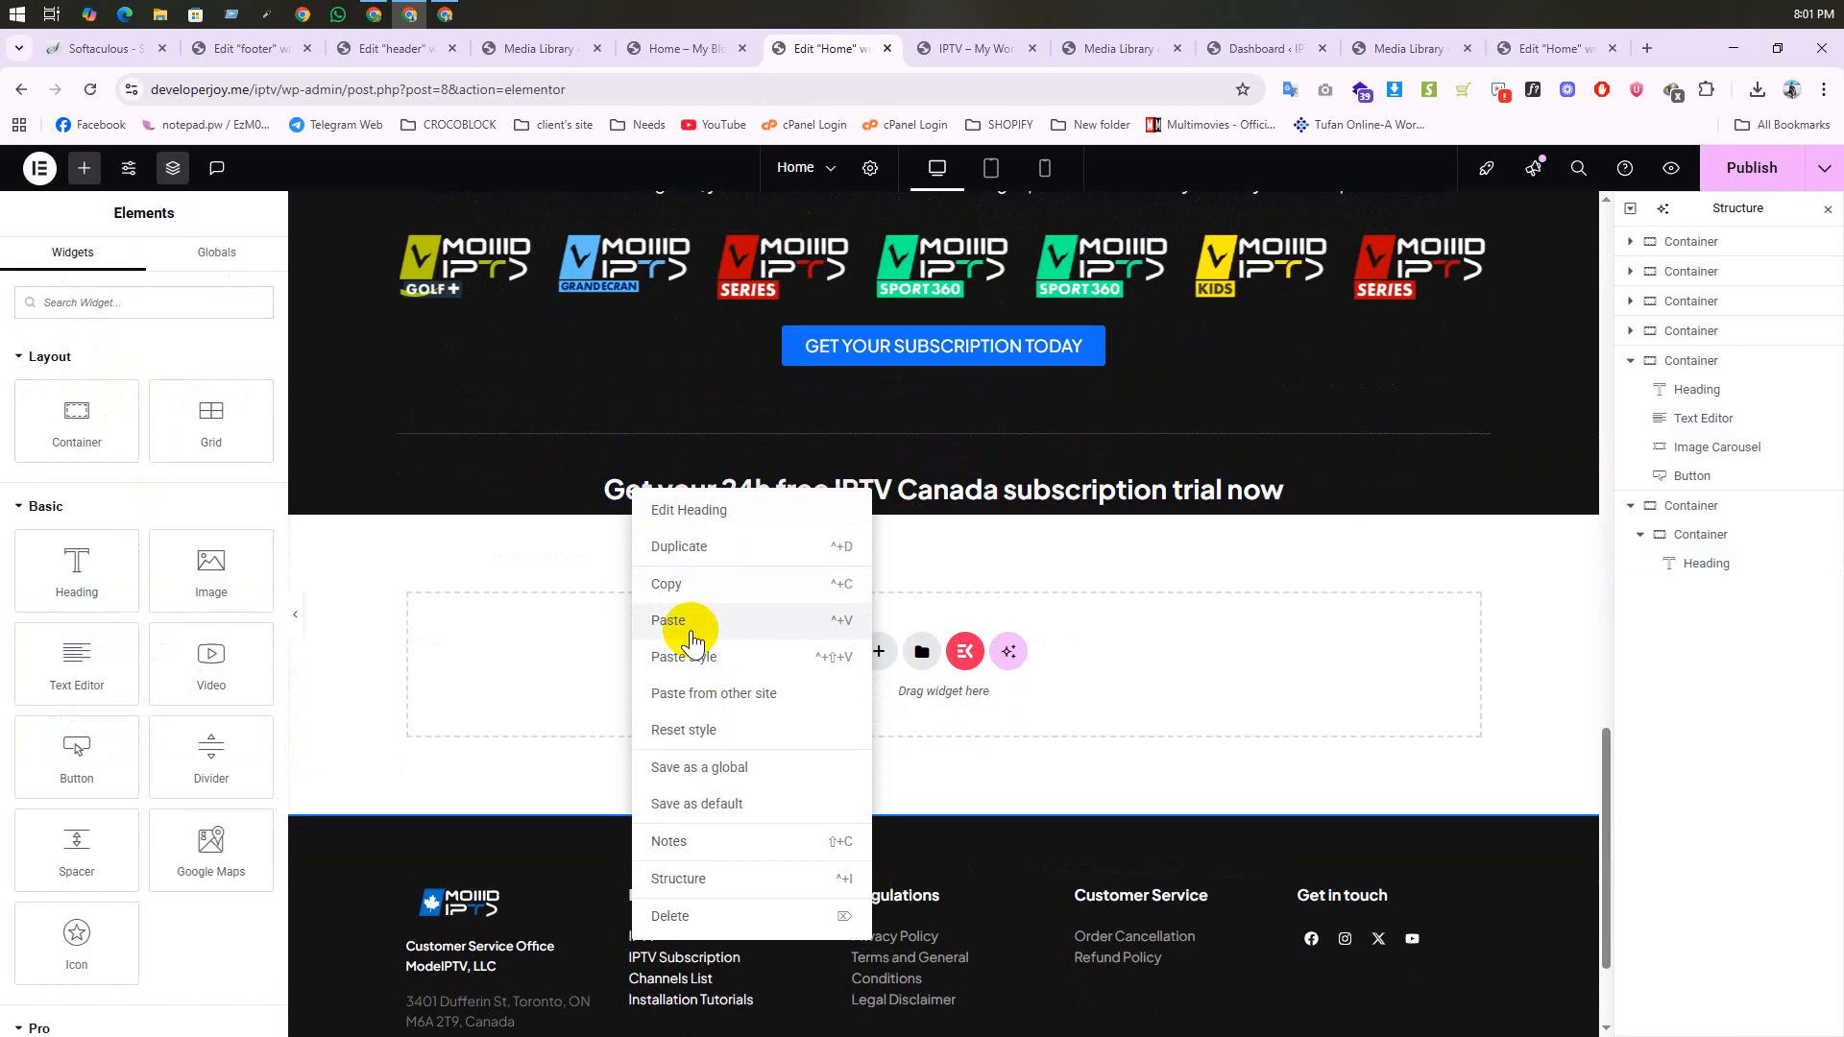
pyautogui.click(688, 629)
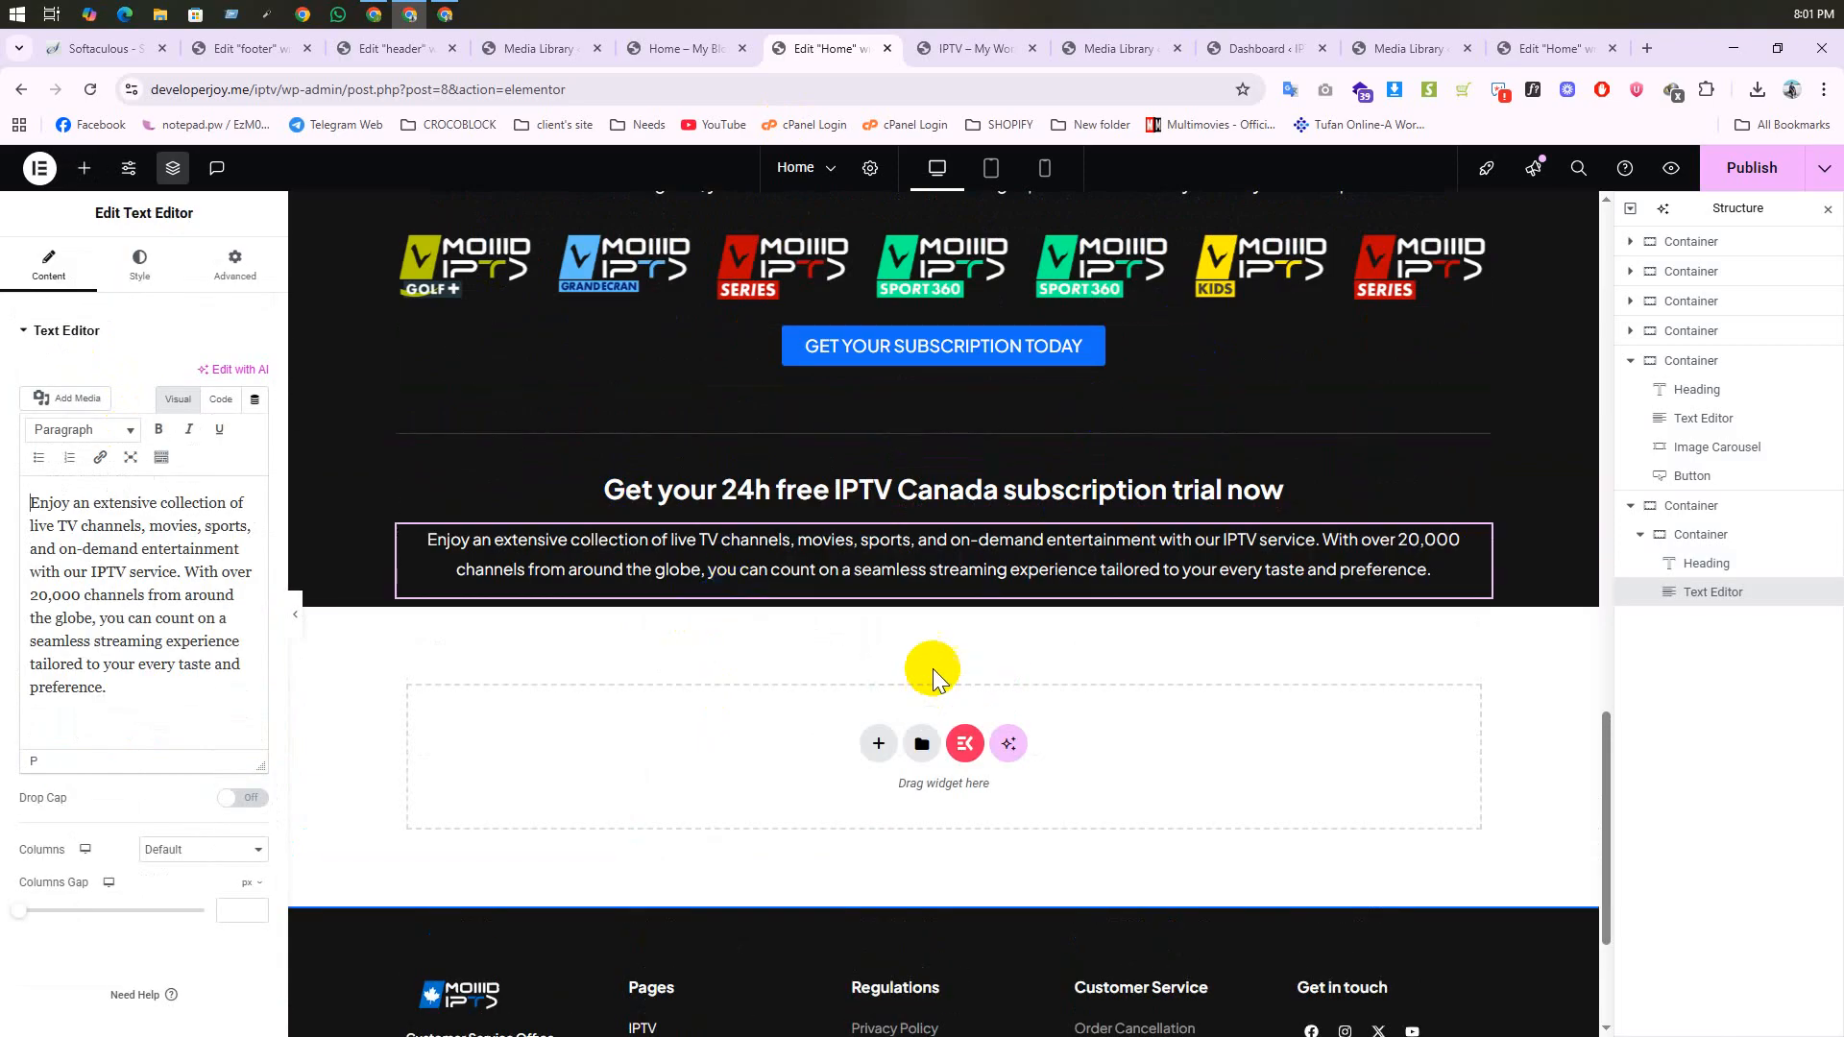
pyautogui.scroll(2, 902, 396)
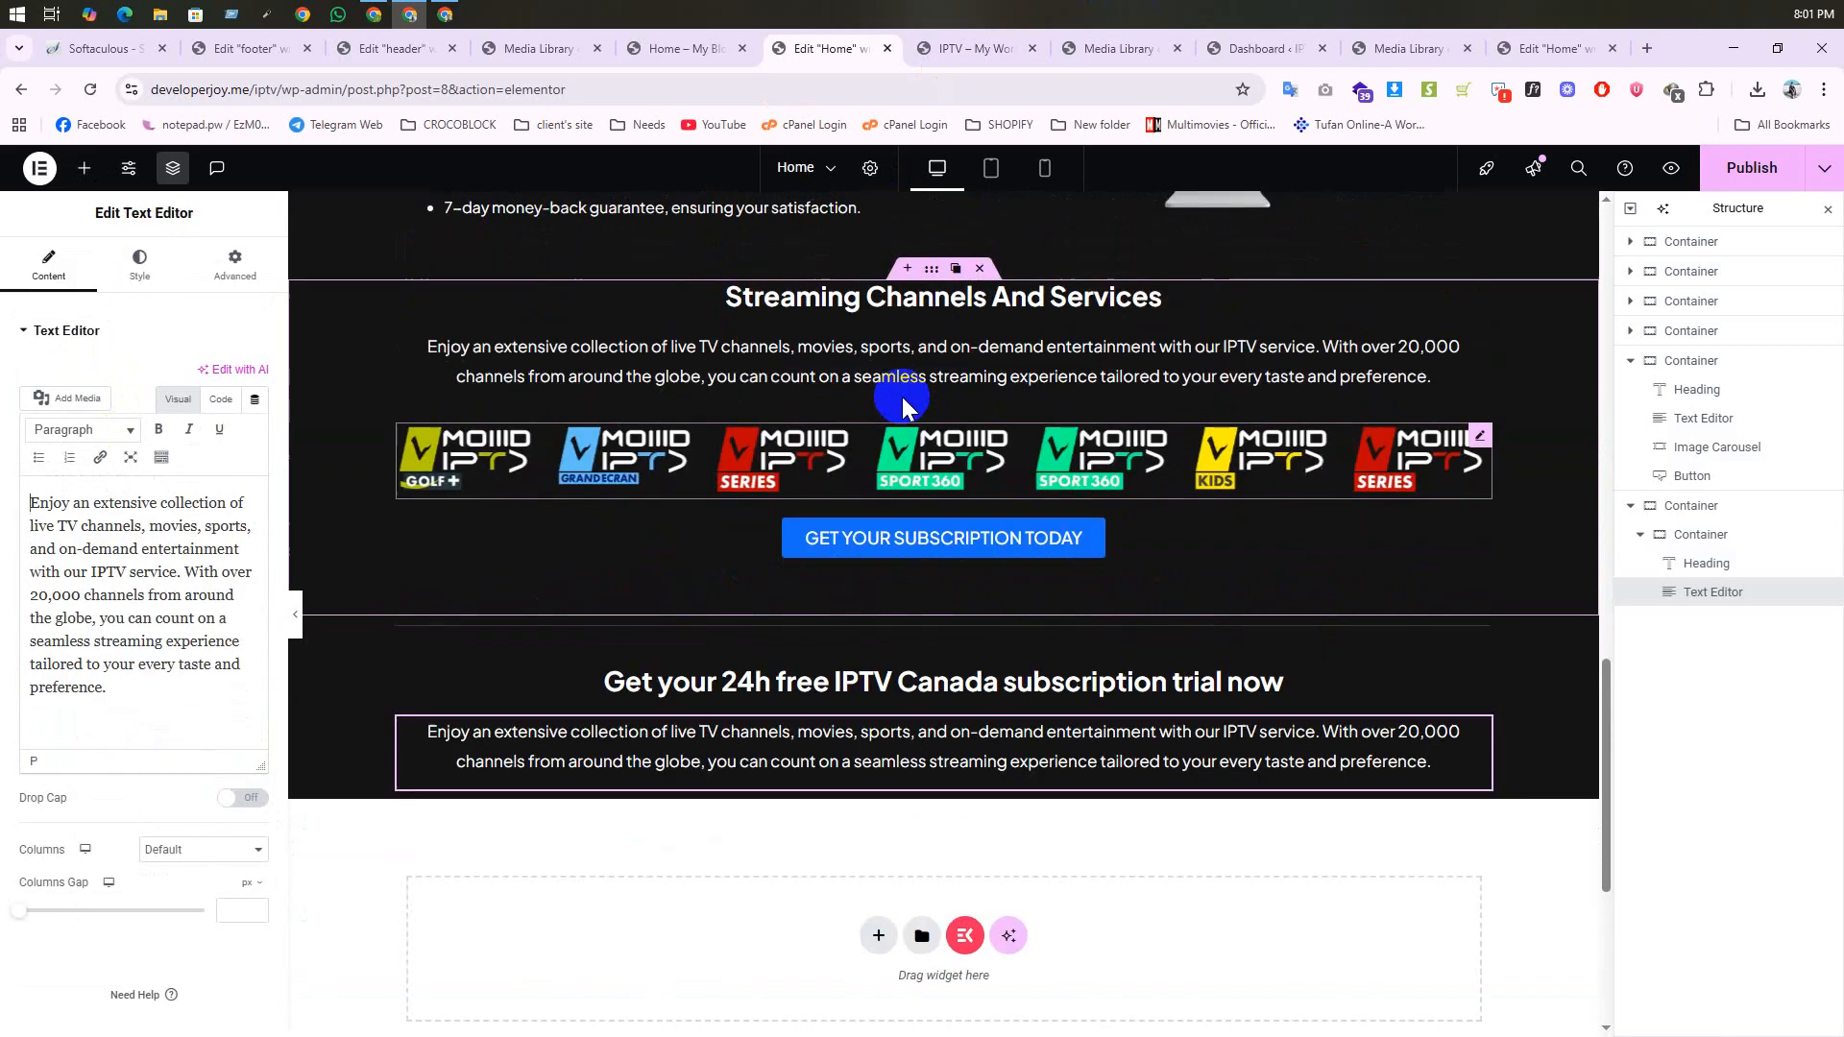
pyautogui.scroll(-2, 1152, 355)
pyautogui.click(1750, 168)
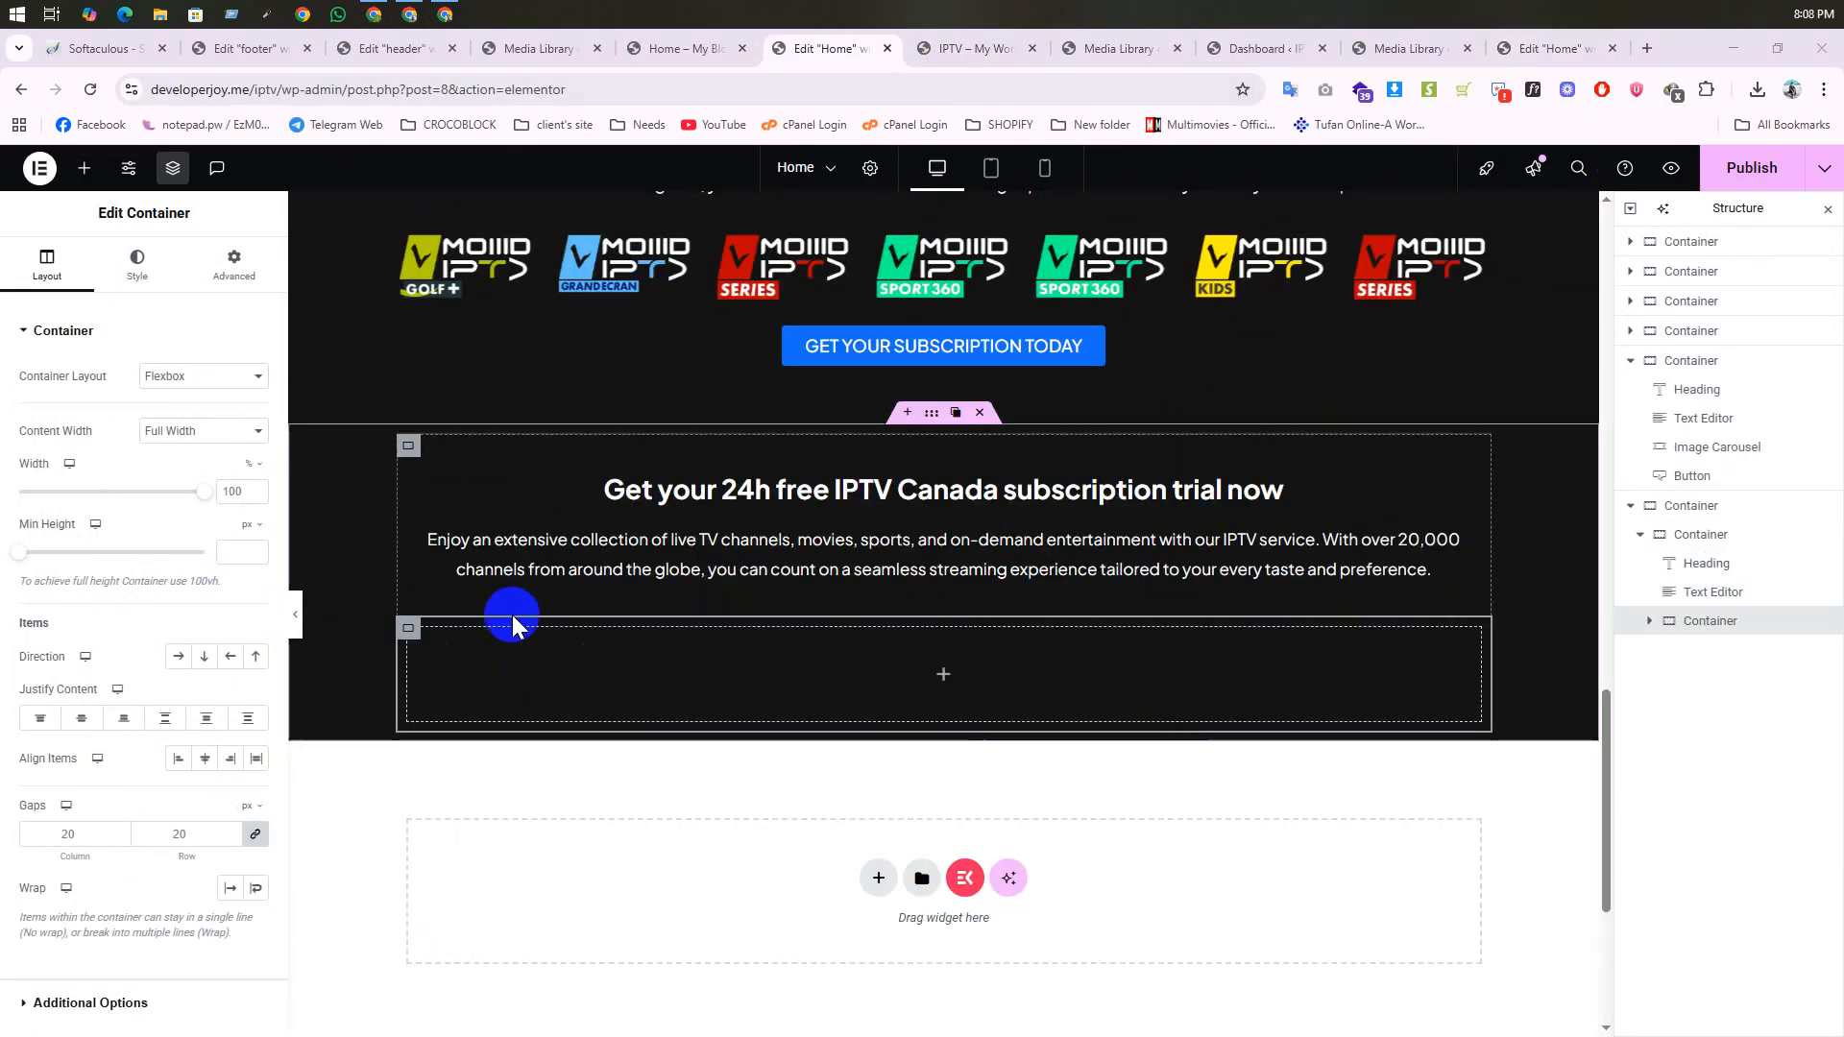
# Step: Set the empty container below the trial paragraph to 30 px bottom padding, 0 on the other sides, and a horizontal row direction
pyautogui.click(234, 261)
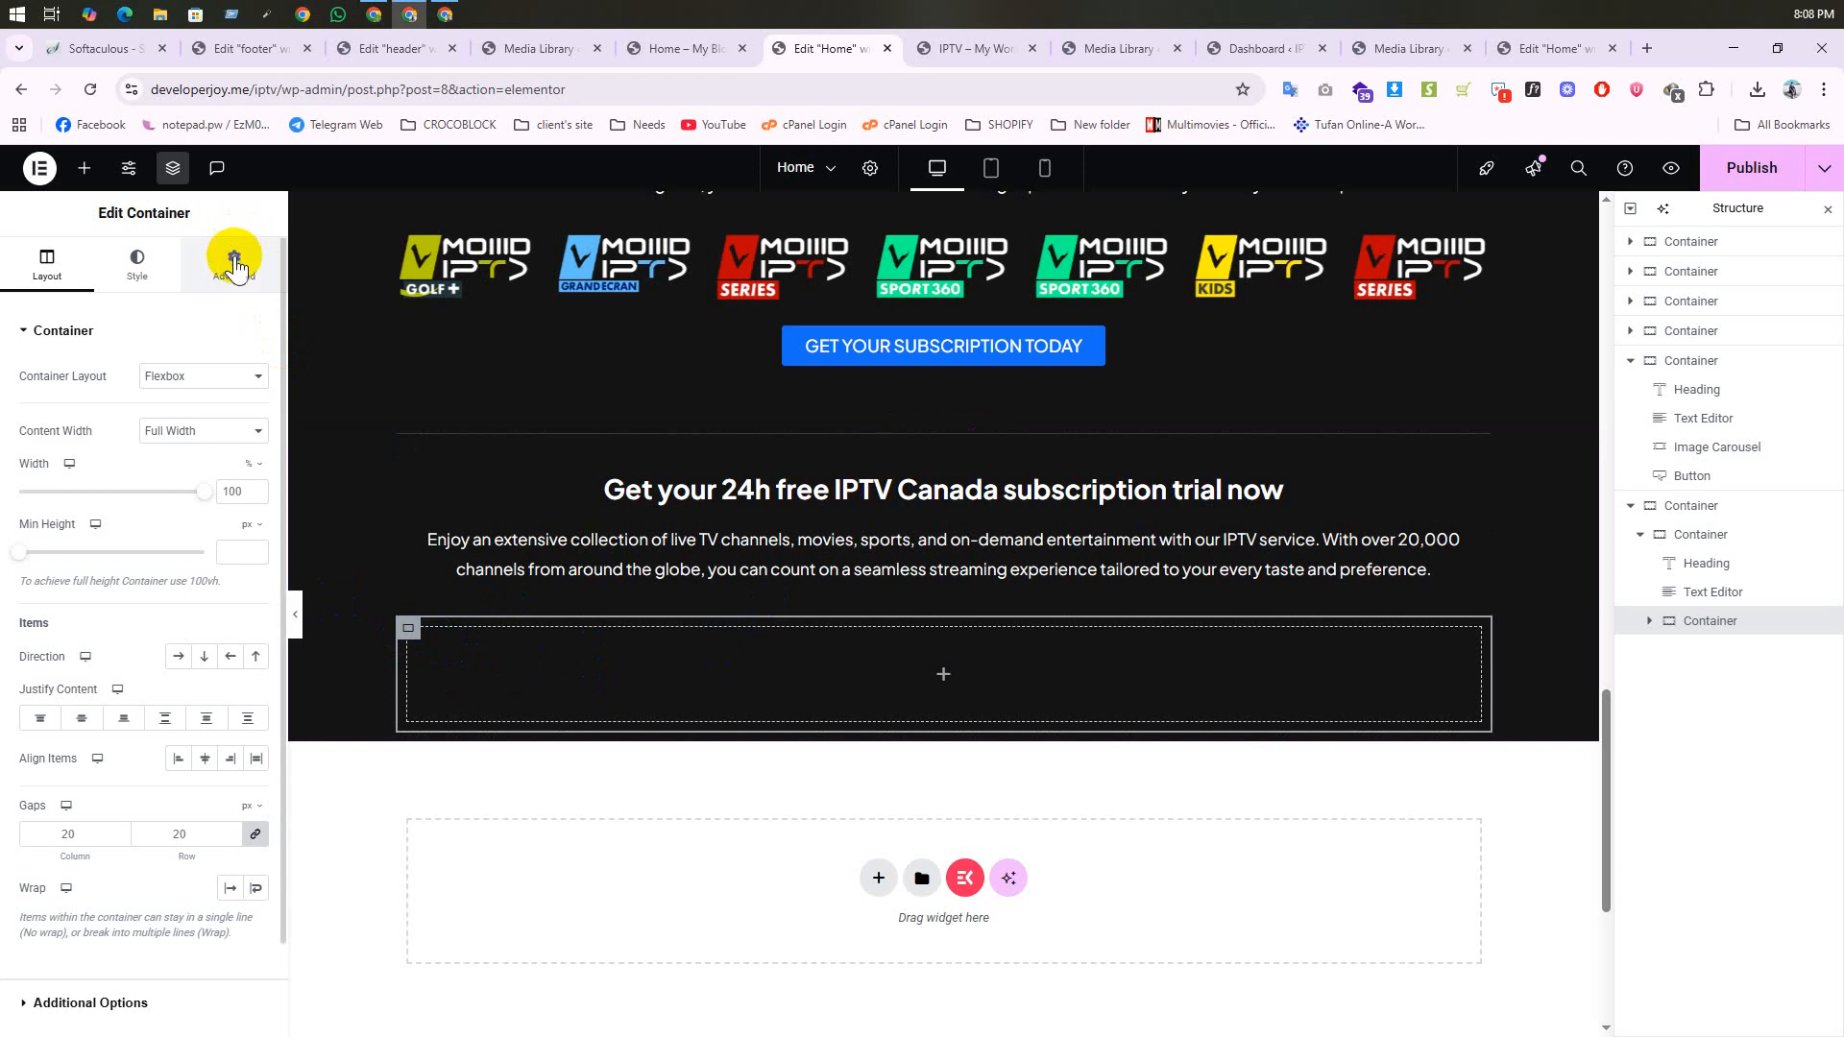
pyautogui.click(254, 473)
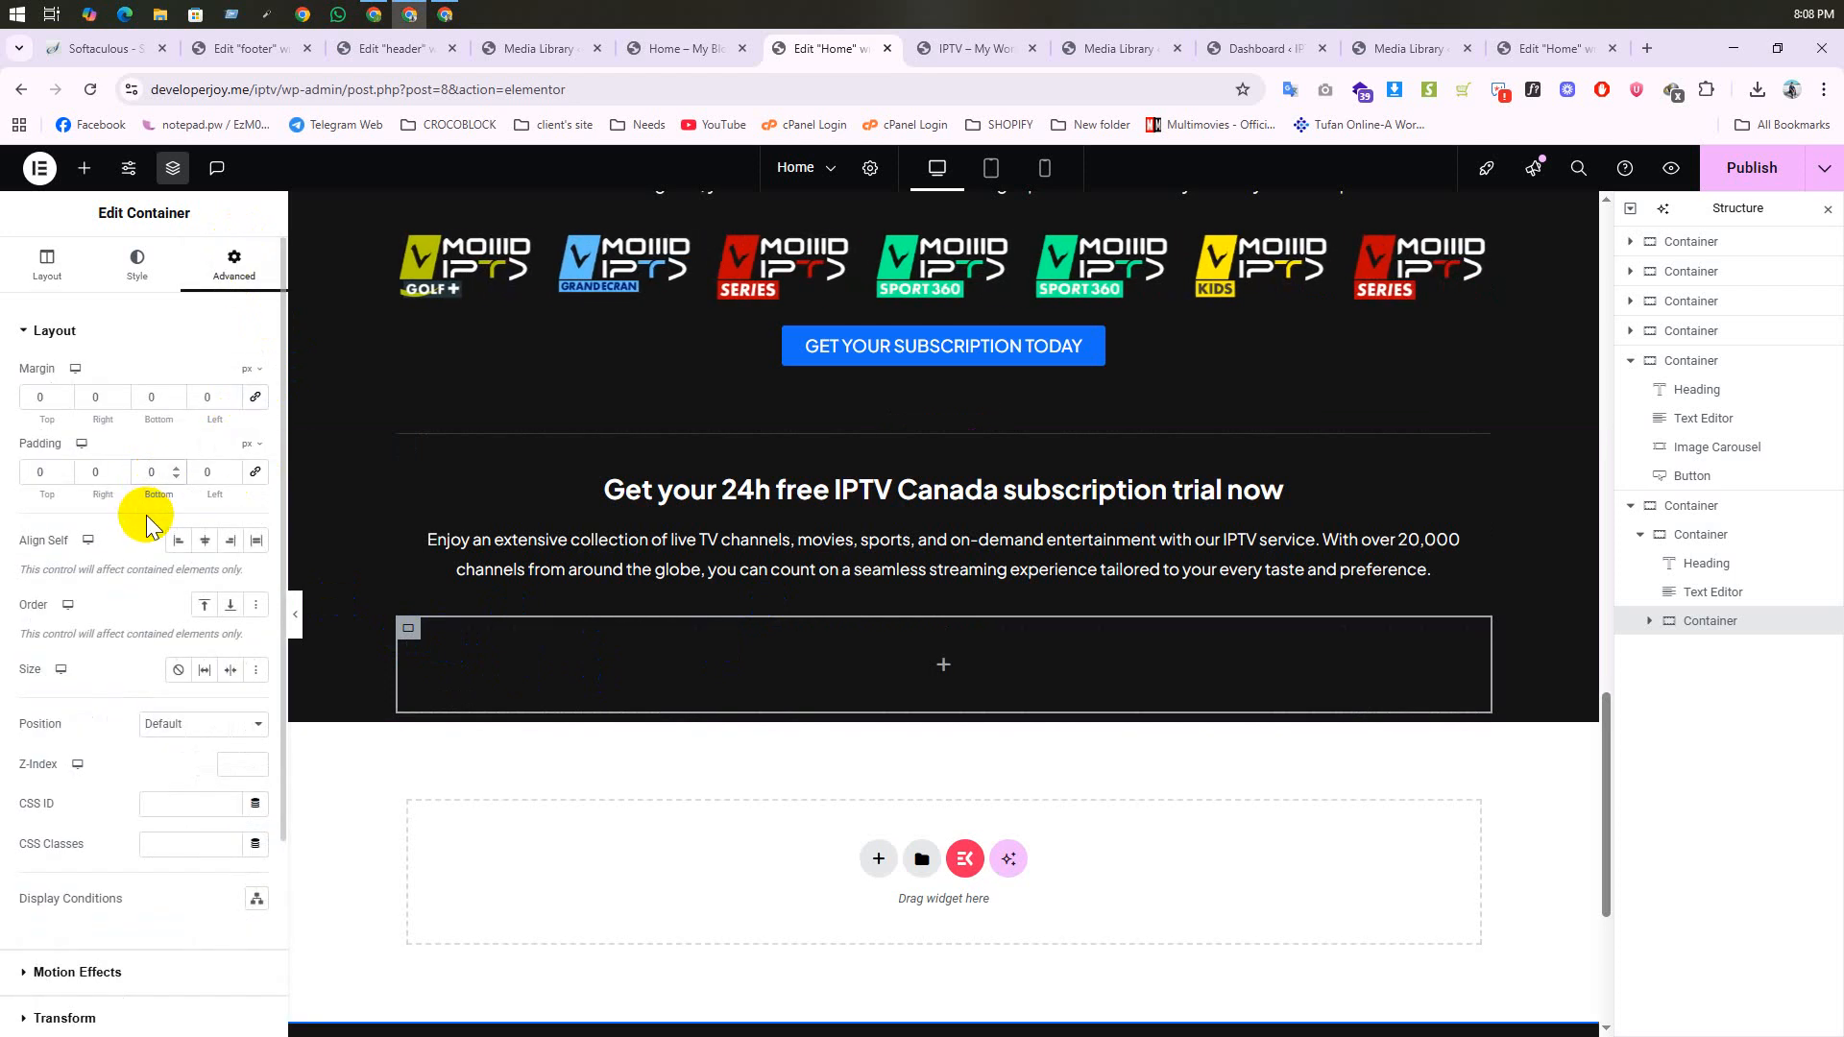
pyautogui.write('3')
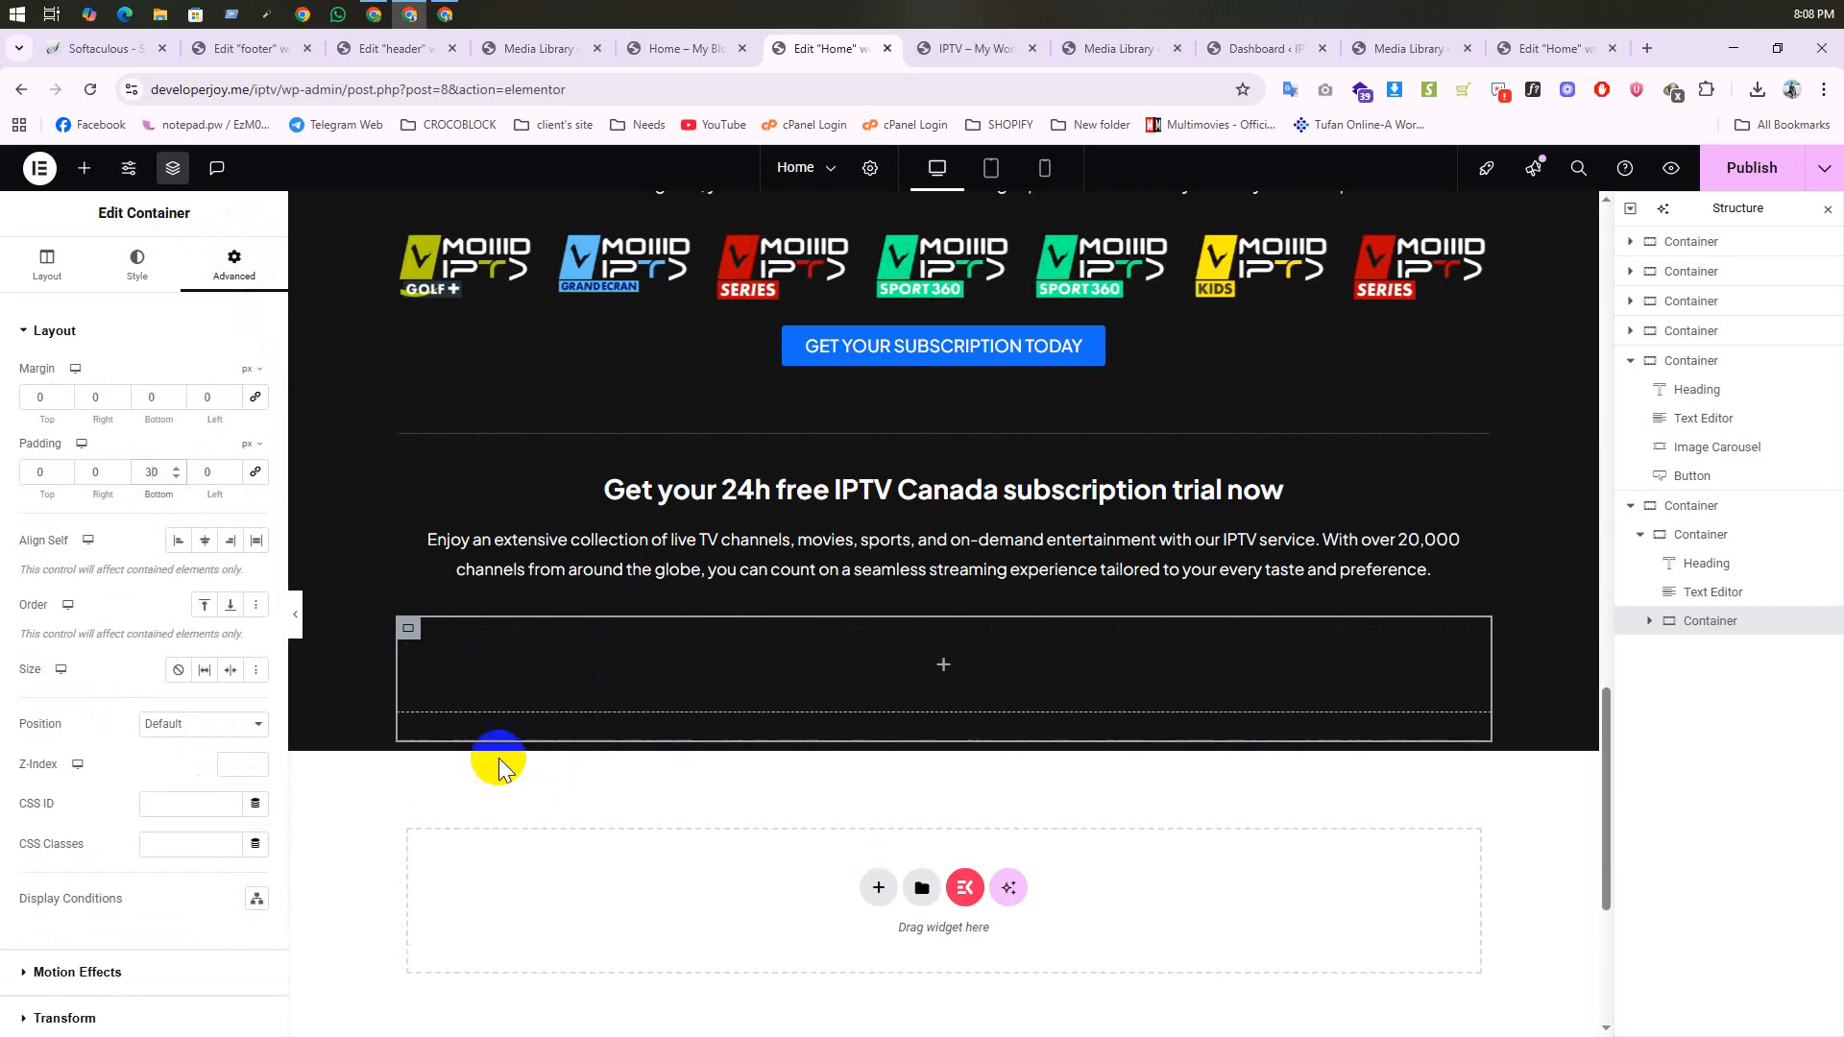
pyautogui.click(404, 629)
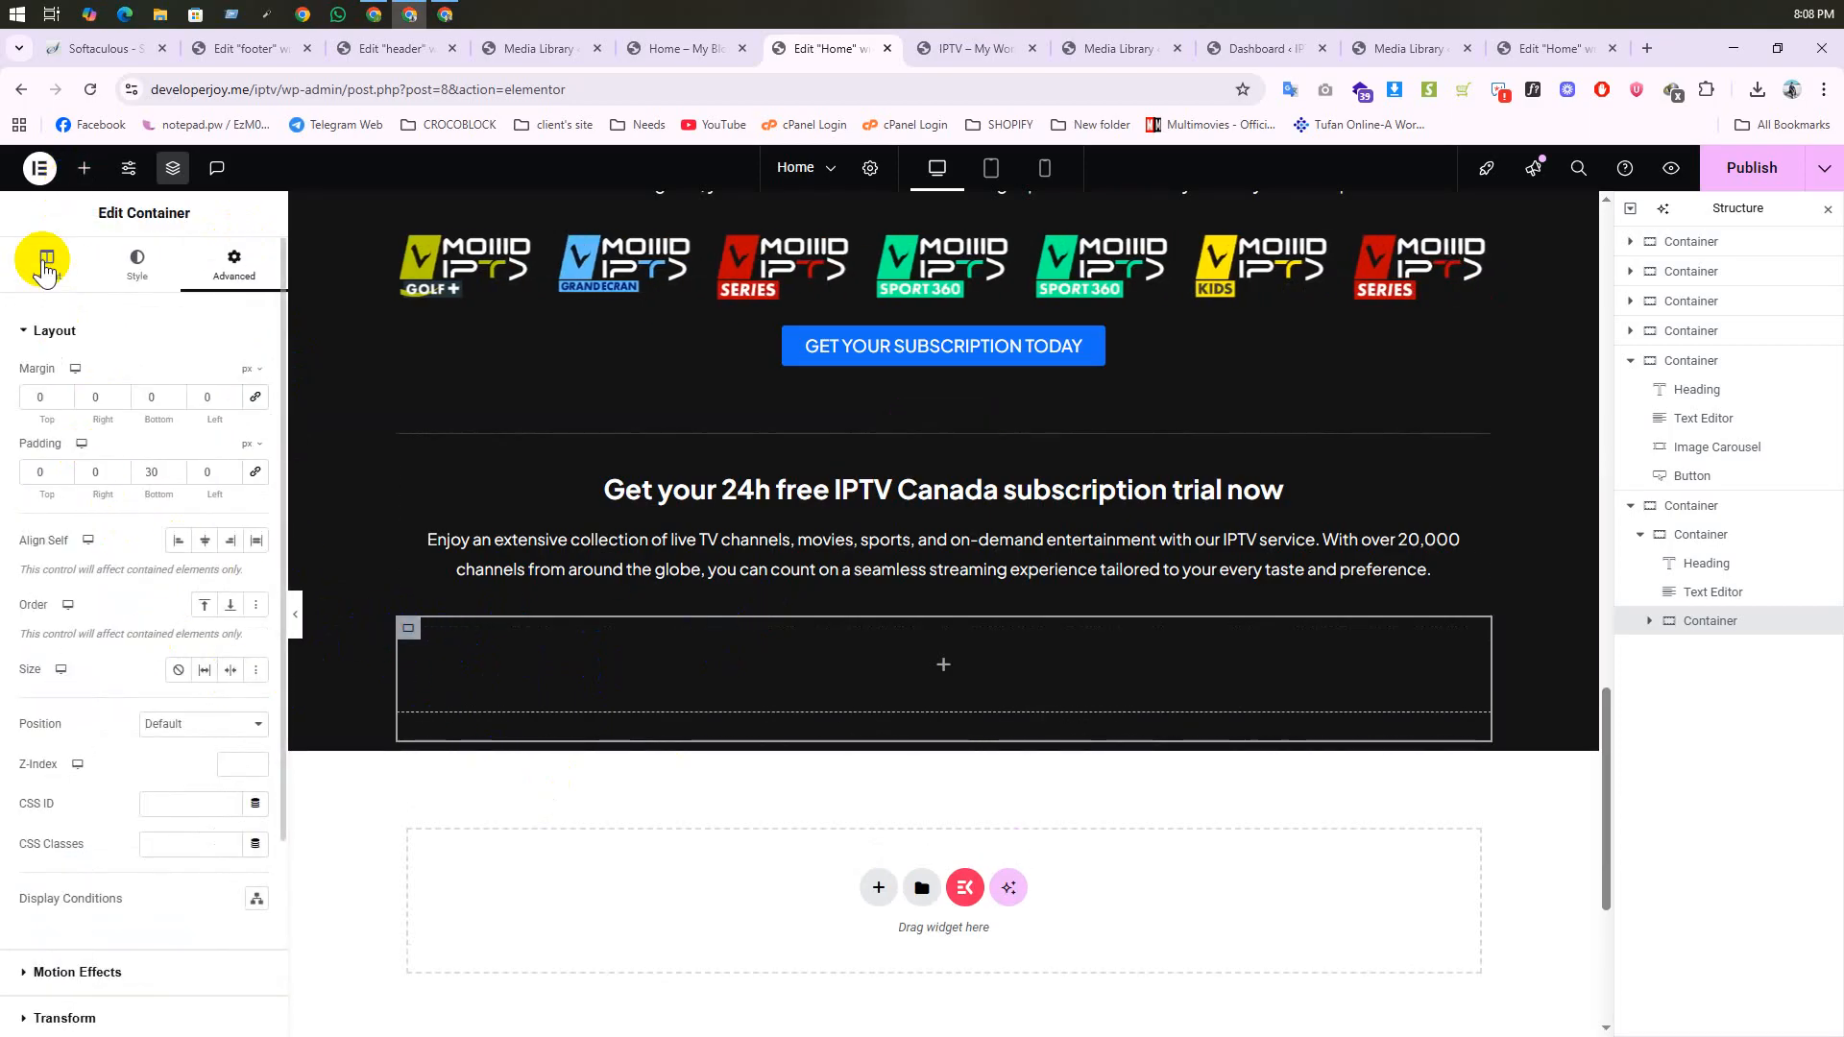
pyautogui.click(43, 257)
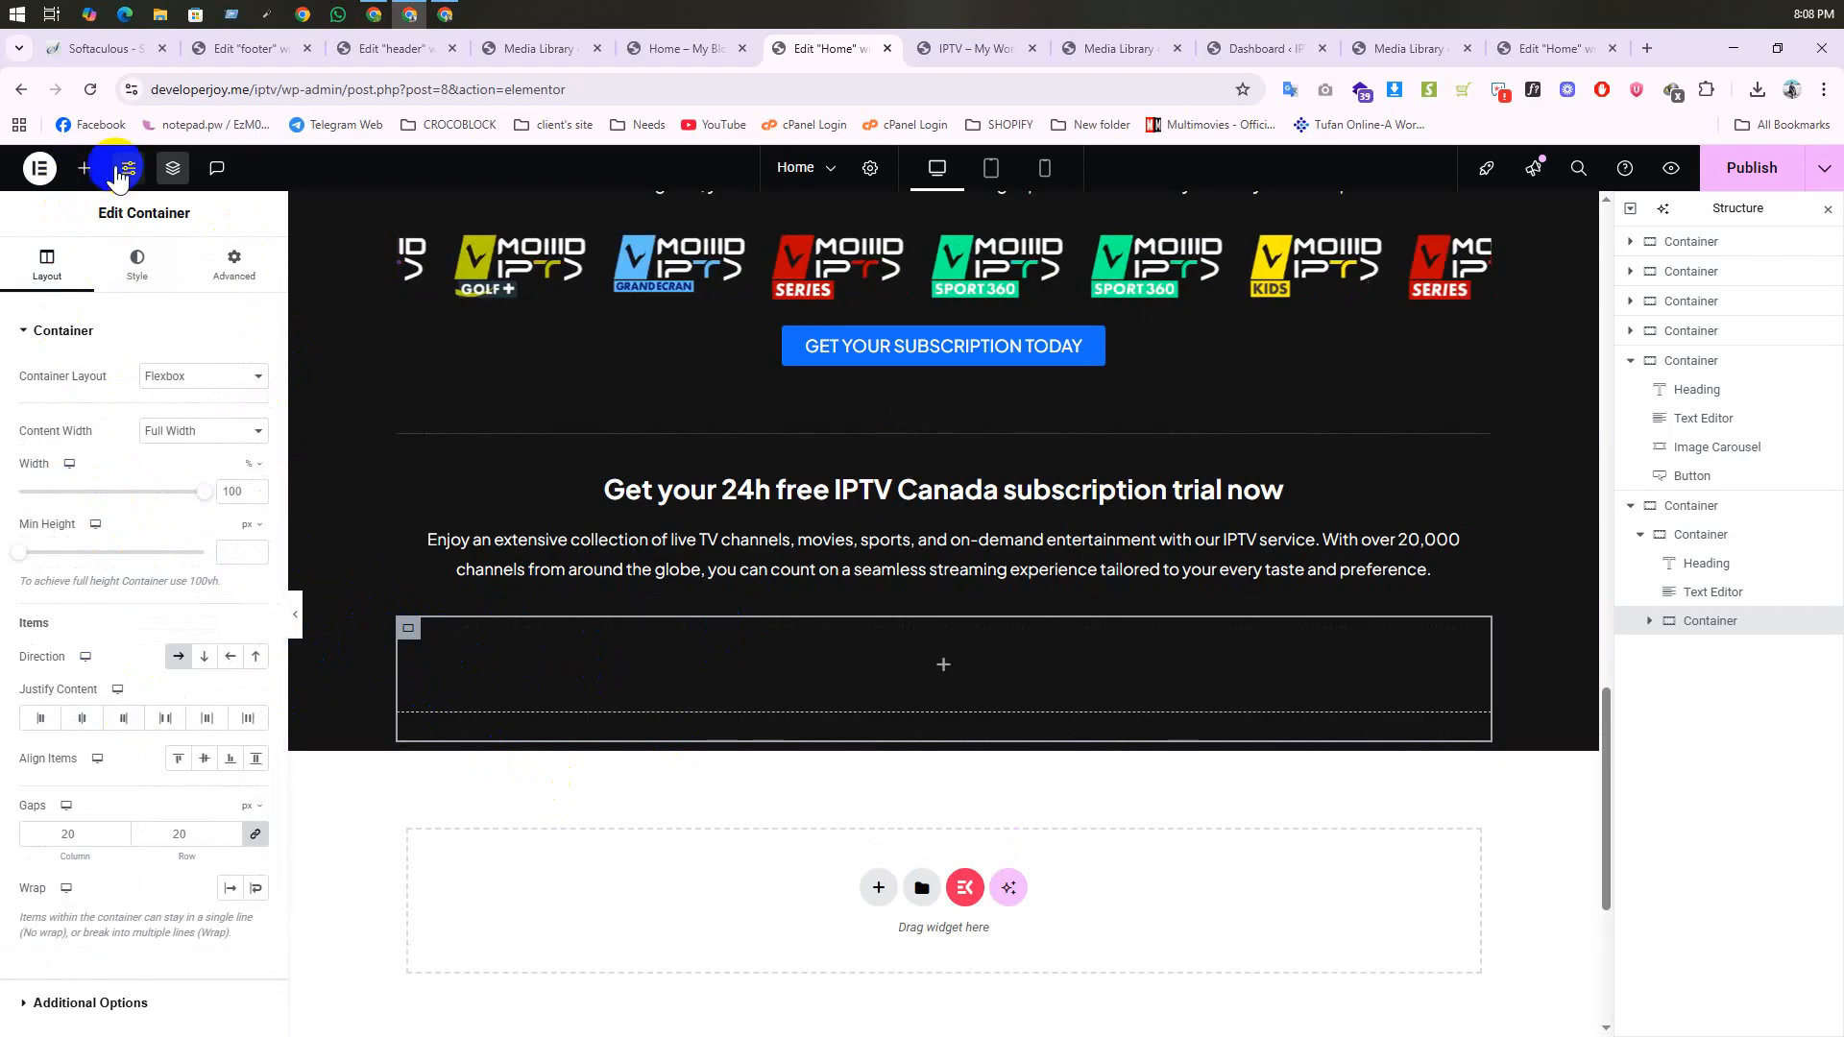
# Step: Add a container inside the empty row container below the free-trial text and duplicate it into two side-by-side columns
pyautogui.click(84, 168)
pyautogui.moveTo(167, 477); pyautogui.dragTo(614, 677)
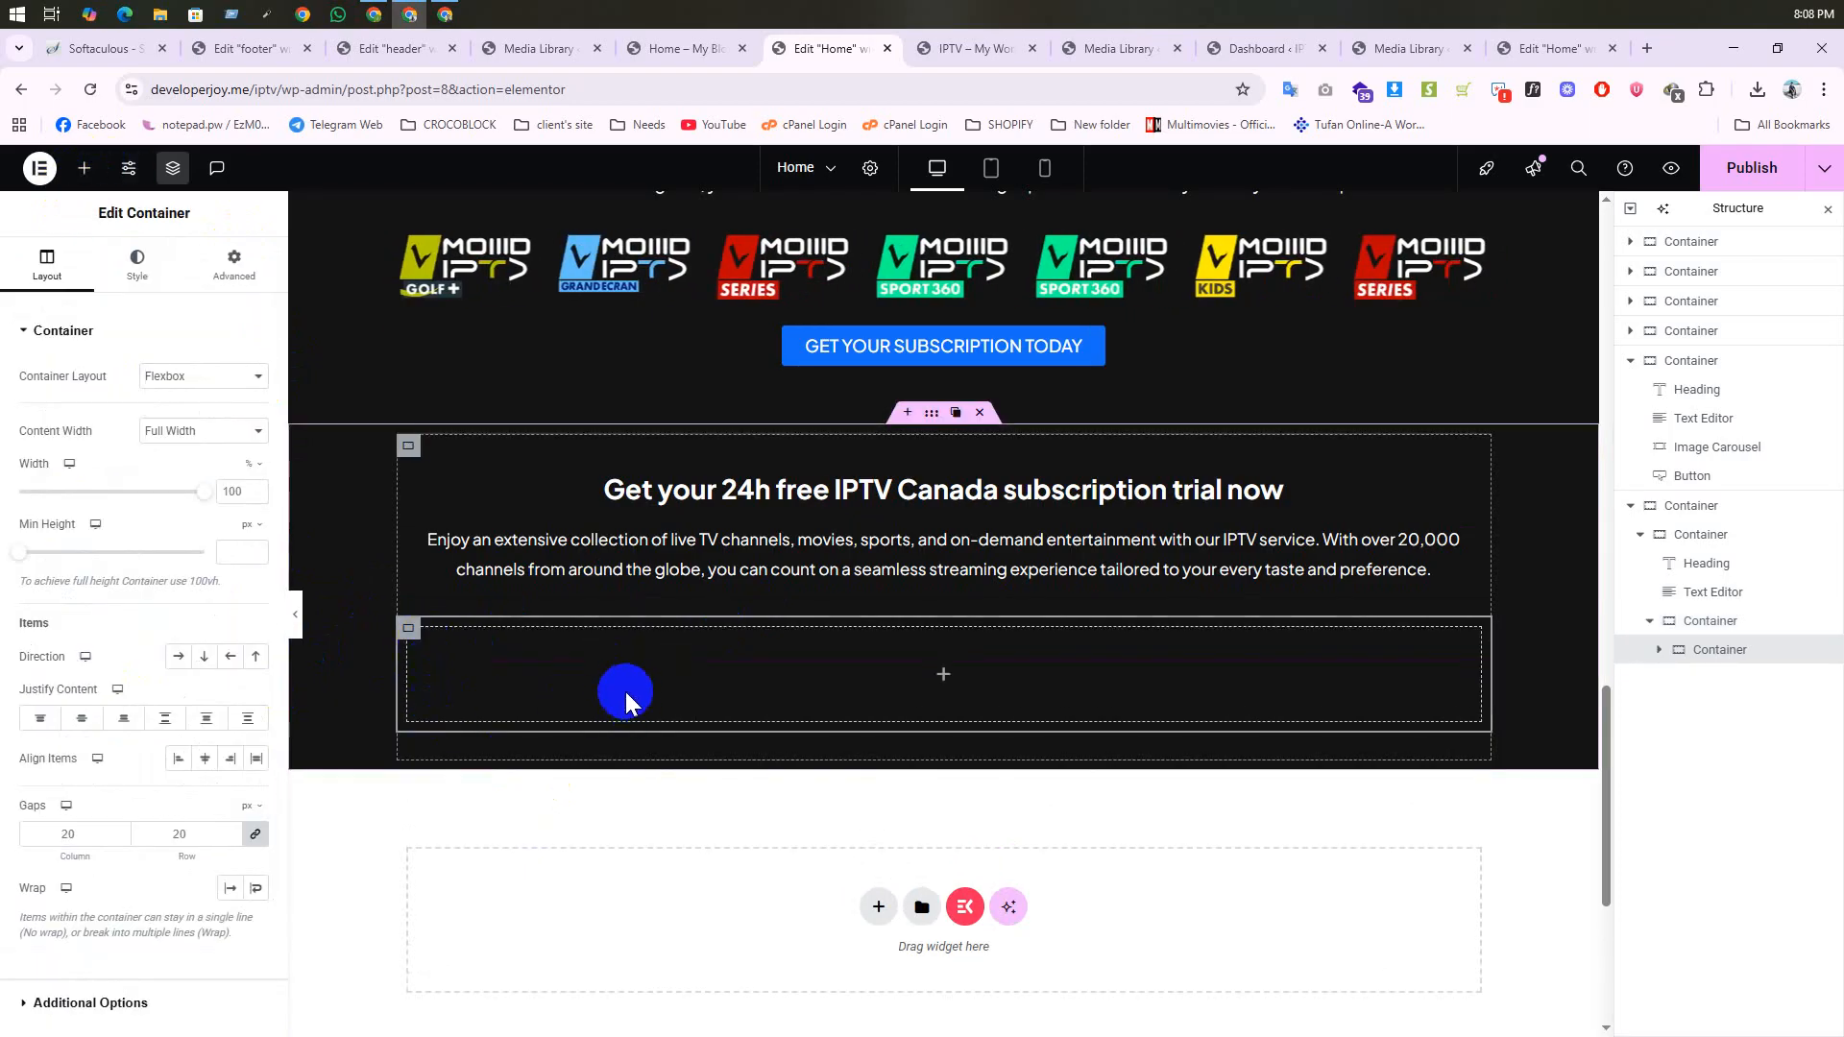
pyautogui.moveTo(429, 634)
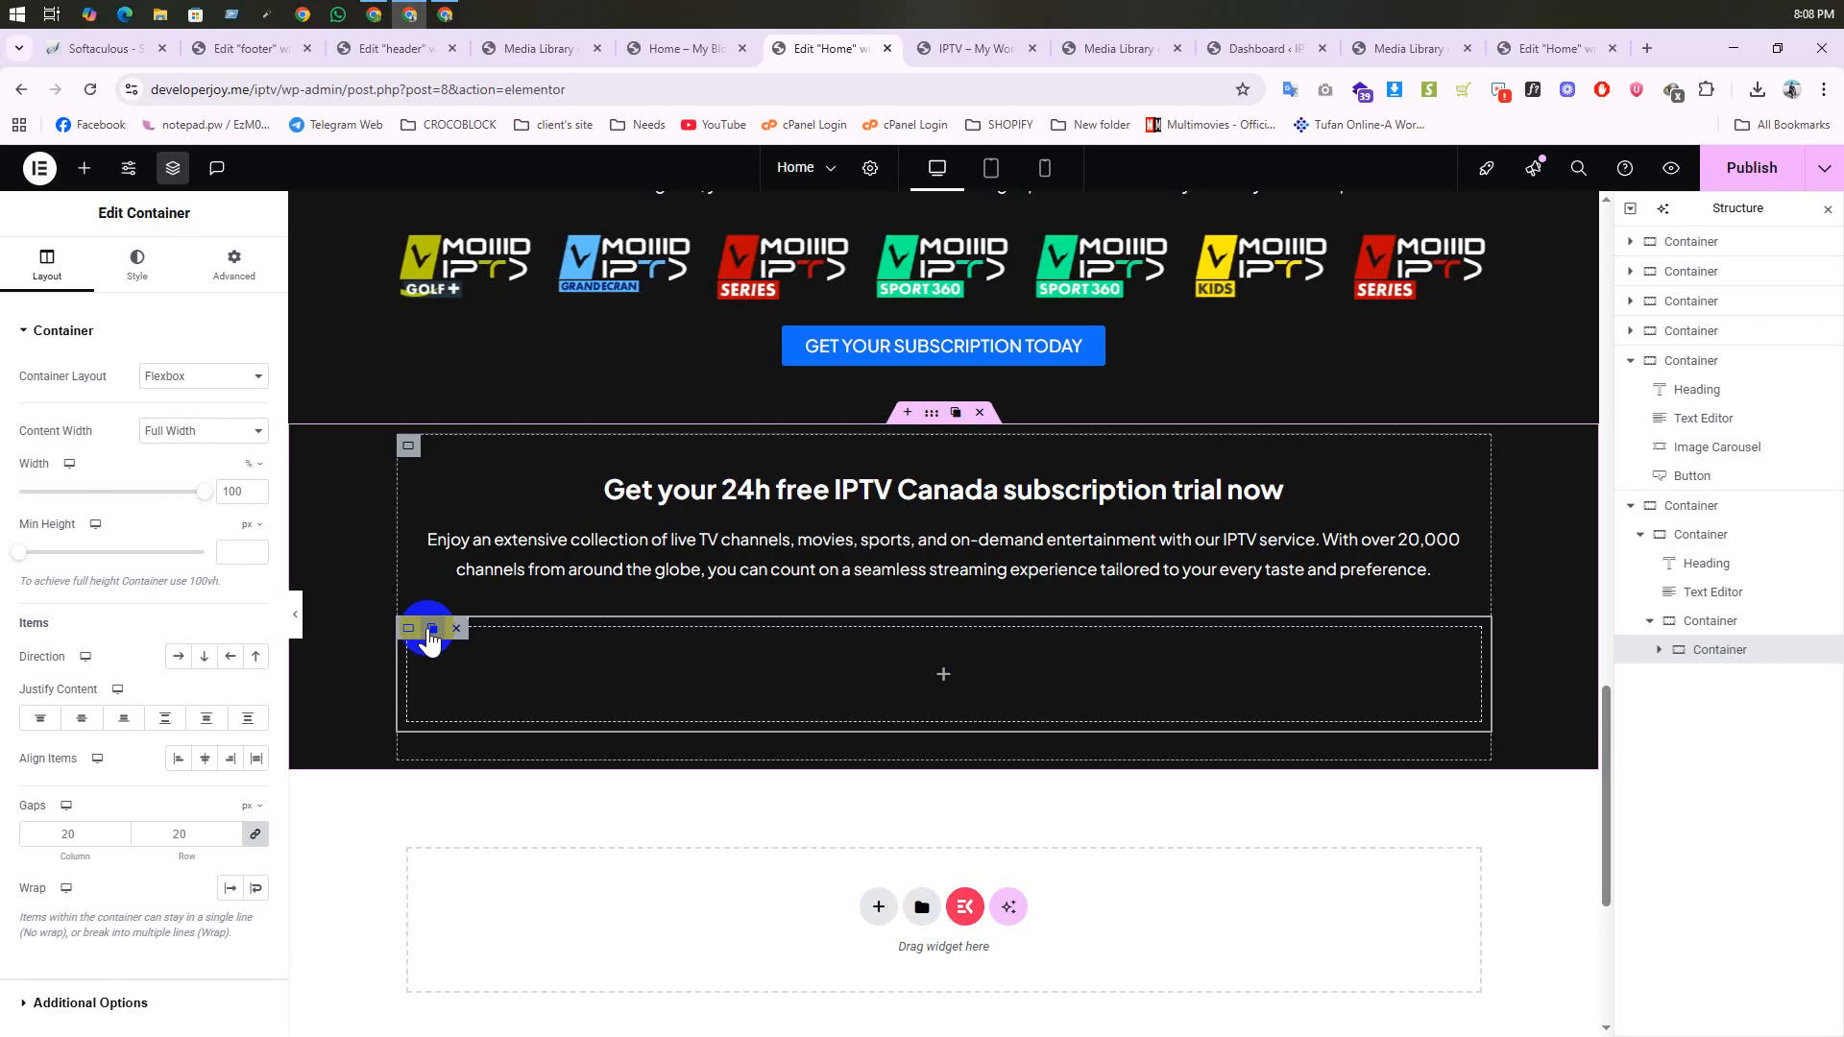
pyautogui.click(432, 629)
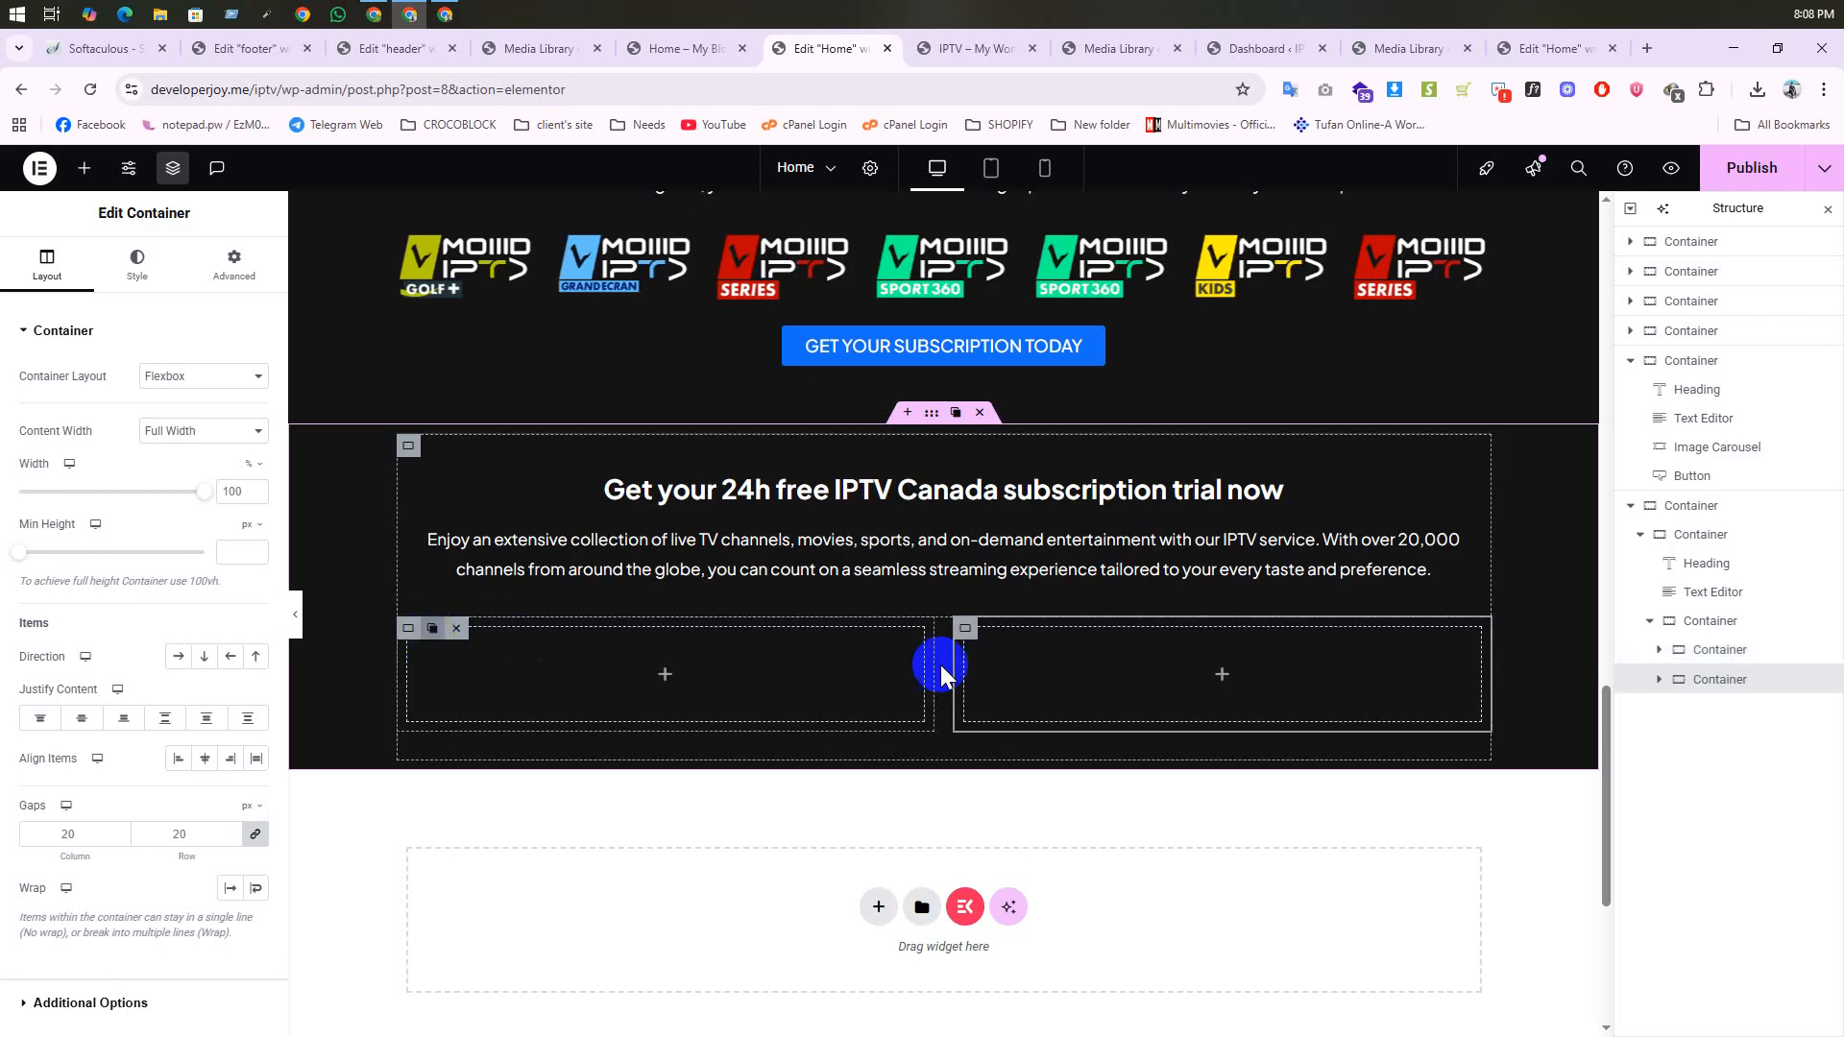
# Step: Copy the Start Free Trial button from the header template being edited in the other browser tab
pyautogui.click(974, 48)
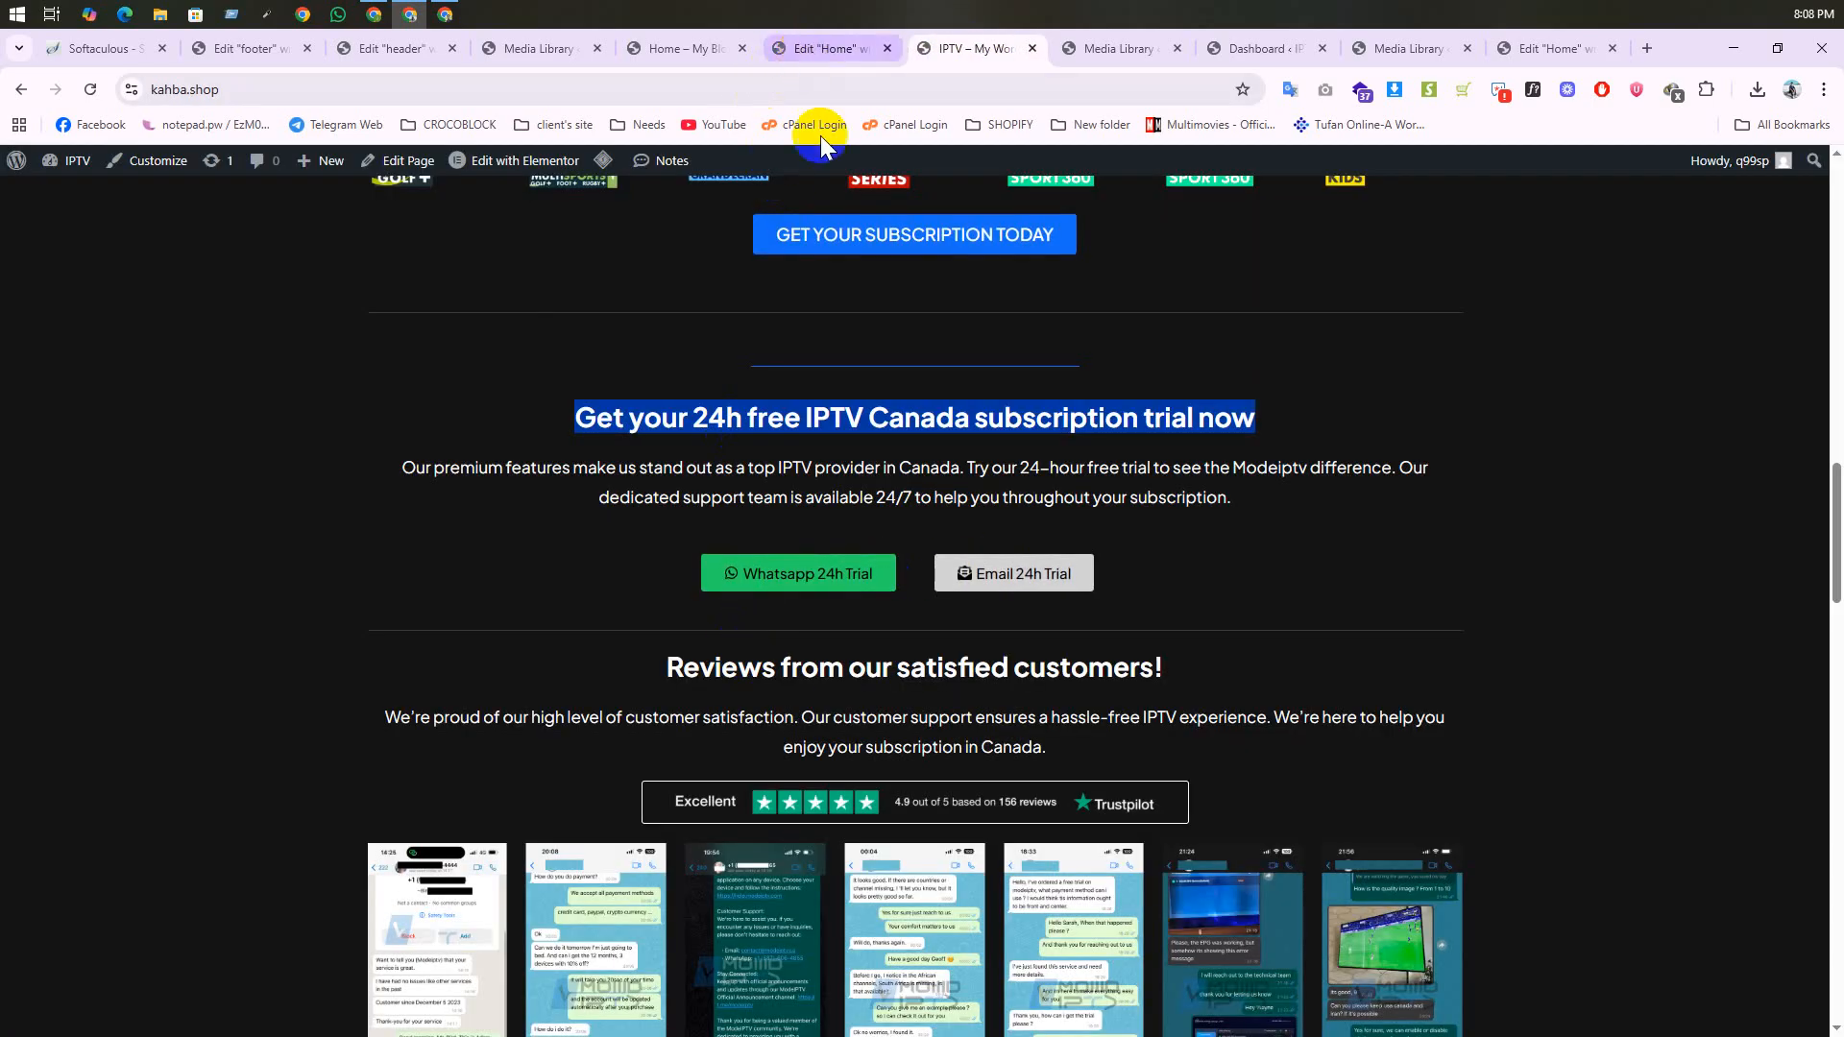
pyautogui.click(832, 48)
pyautogui.scroll(10, 912, 471)
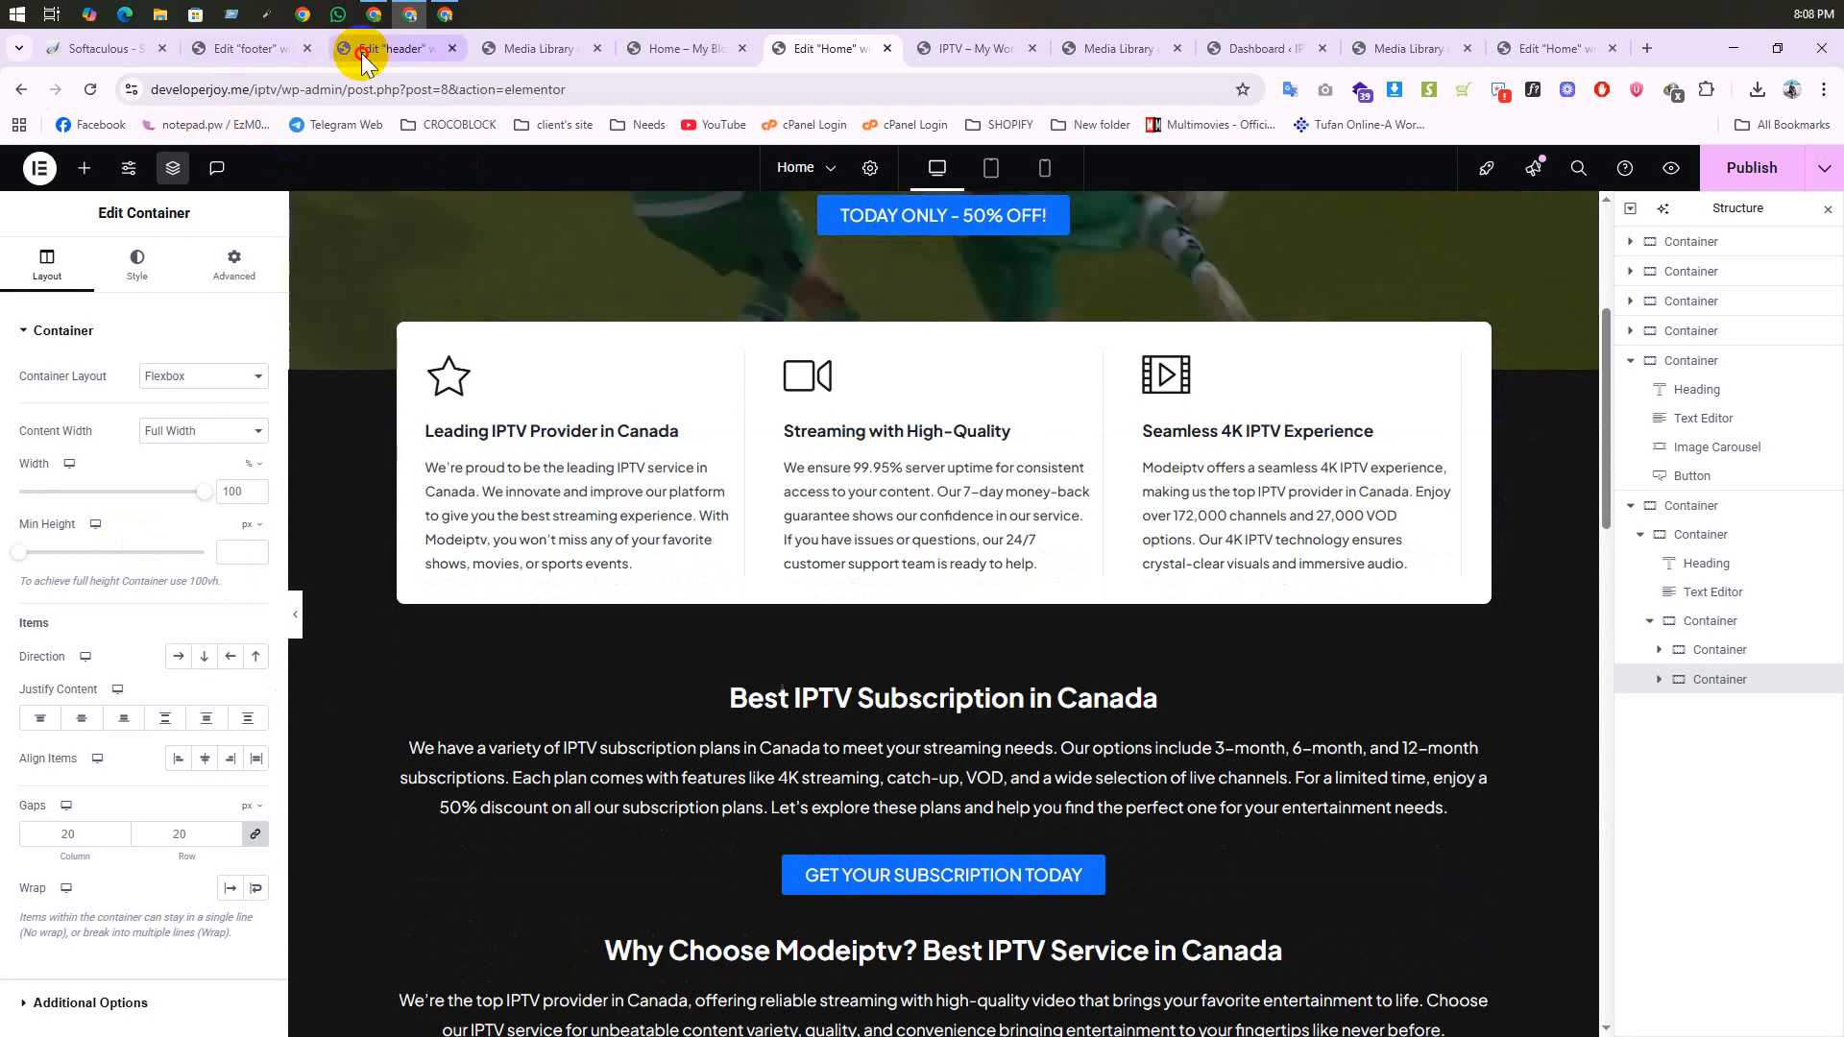
pyautogui.click(384, 48)
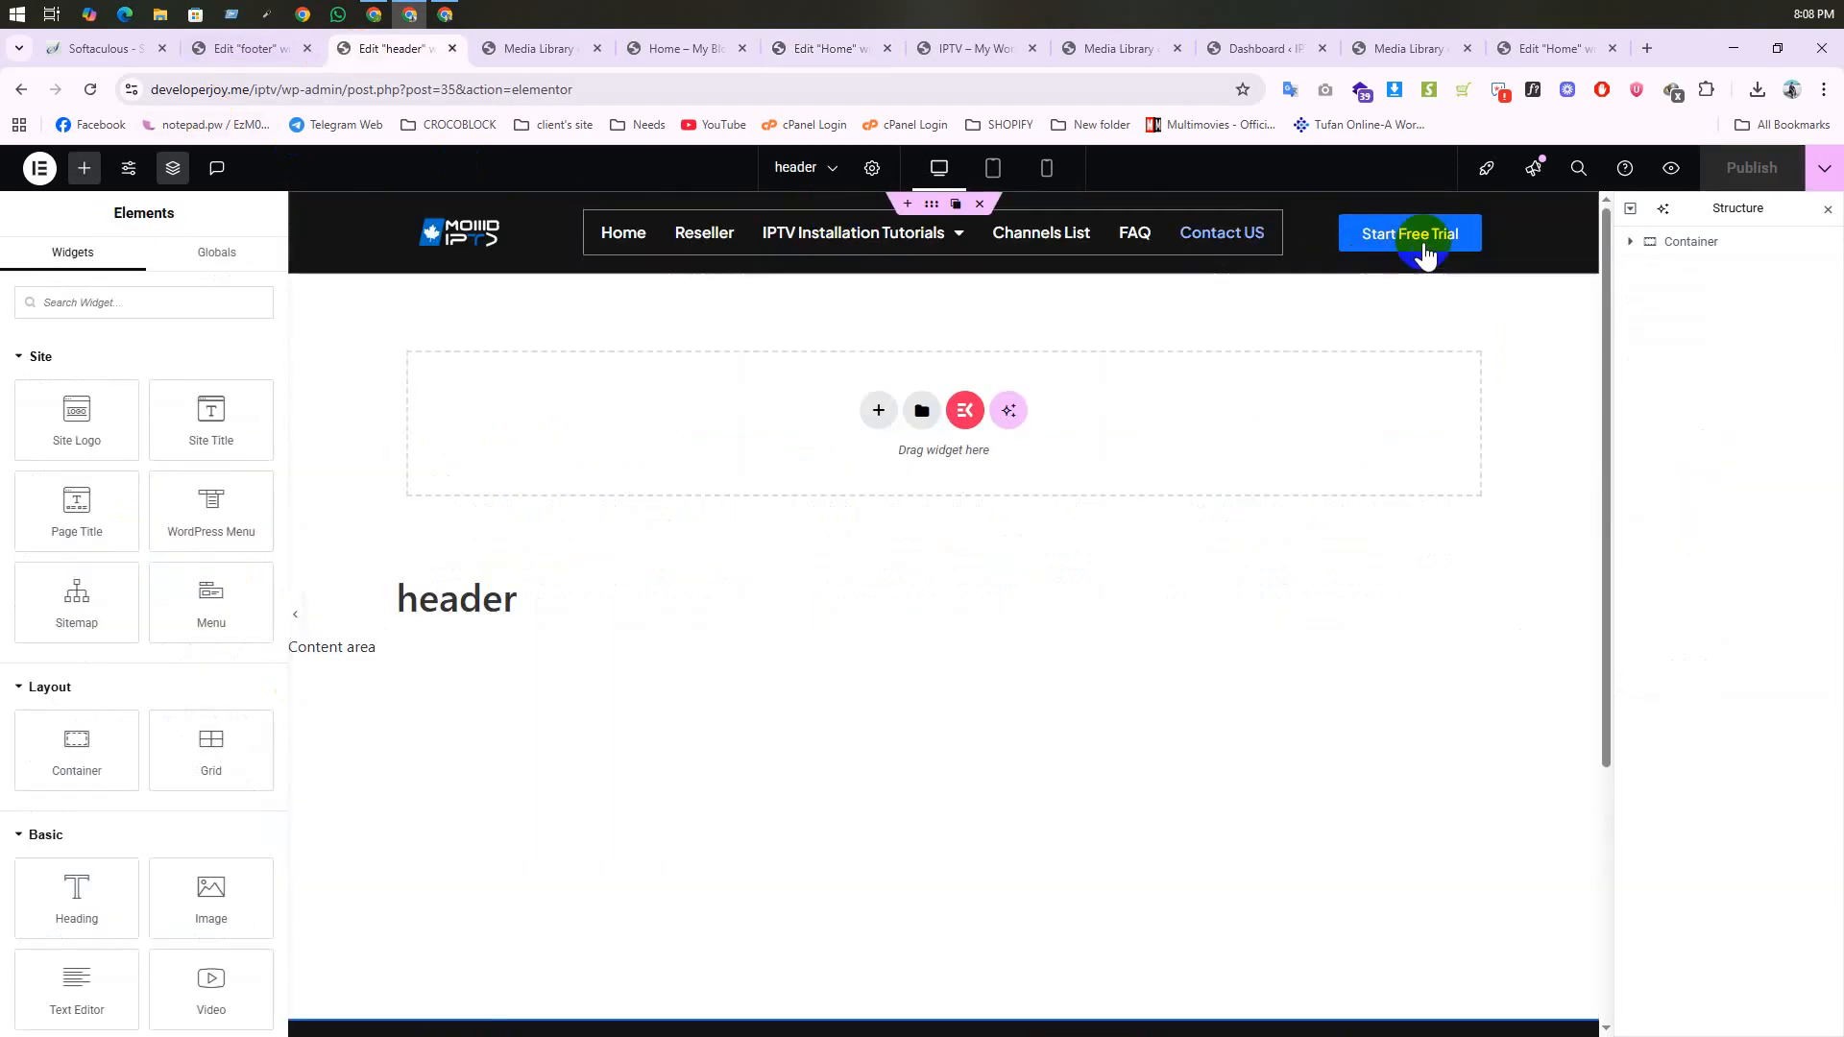
pyautogui.rightClick(1420, 236)
pyautogui.click(1457, 330)
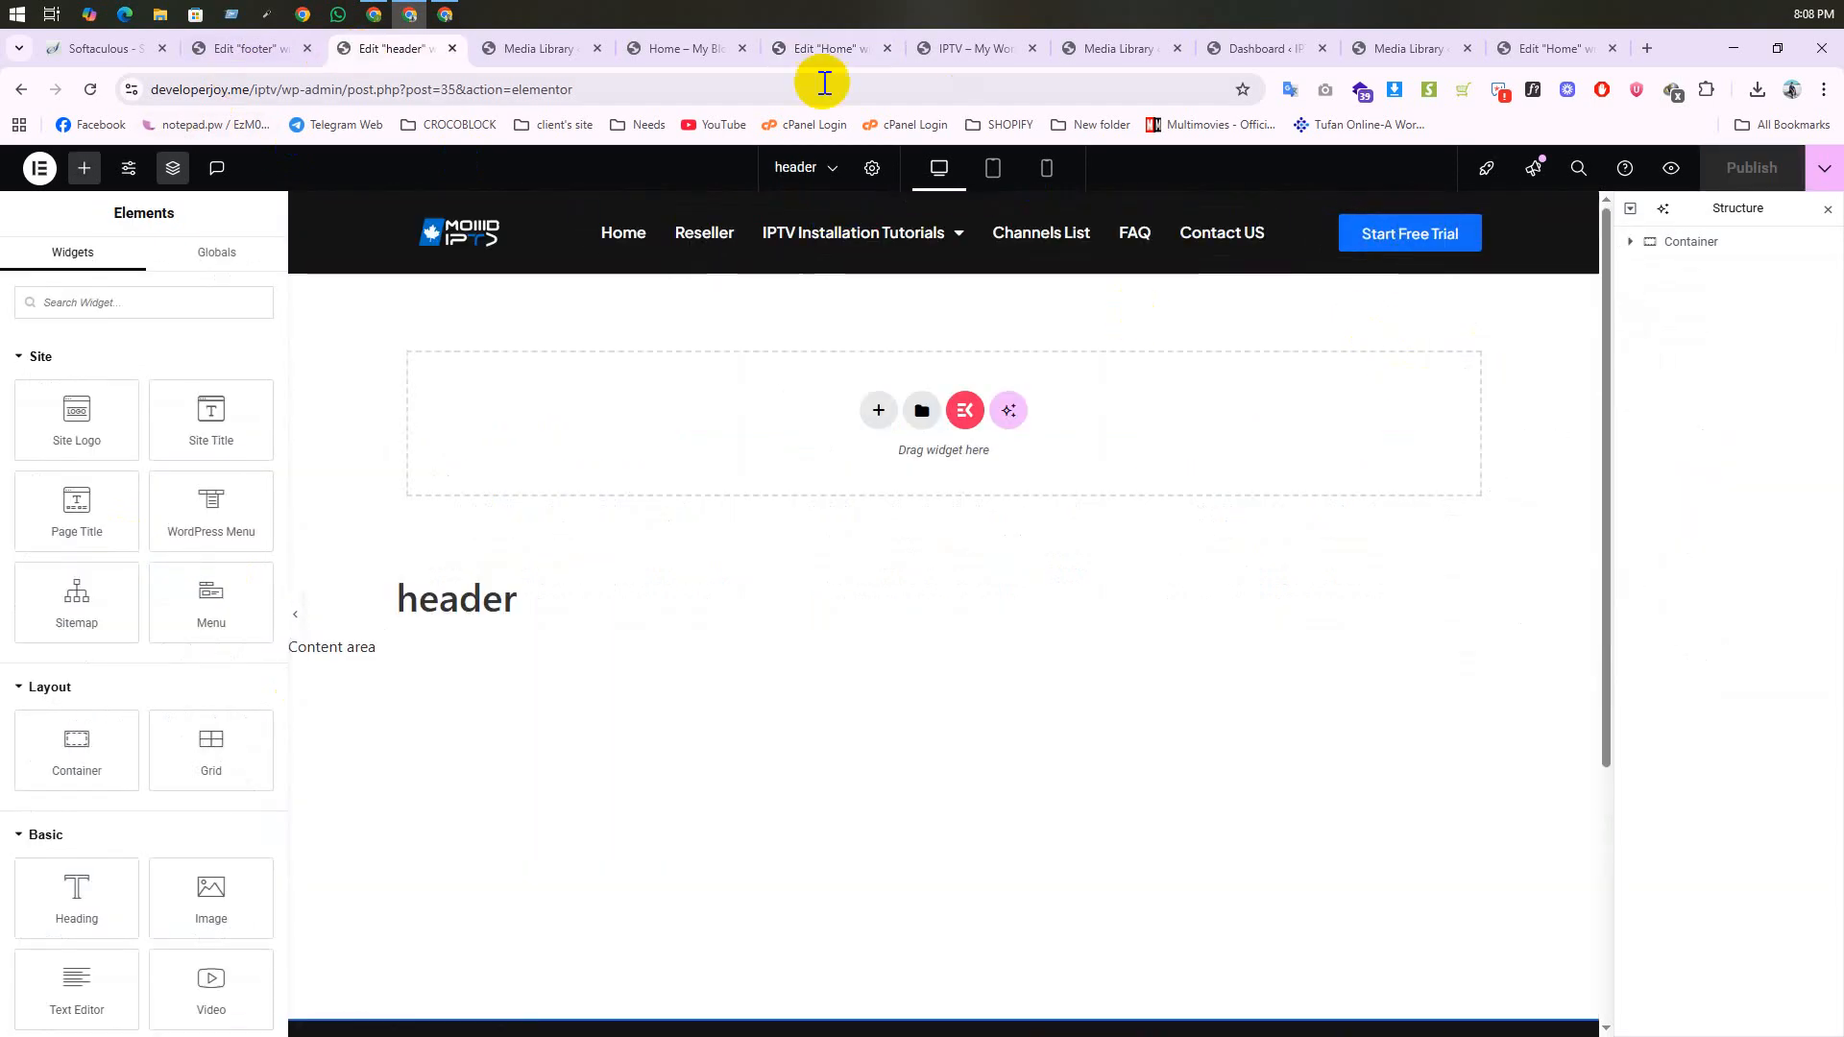
# Step: Paste the copied button into the left column of the free-trial section on the Home page
pyautogui.click(794, 49)
pyautogui.scroll(-10, 741, 877)
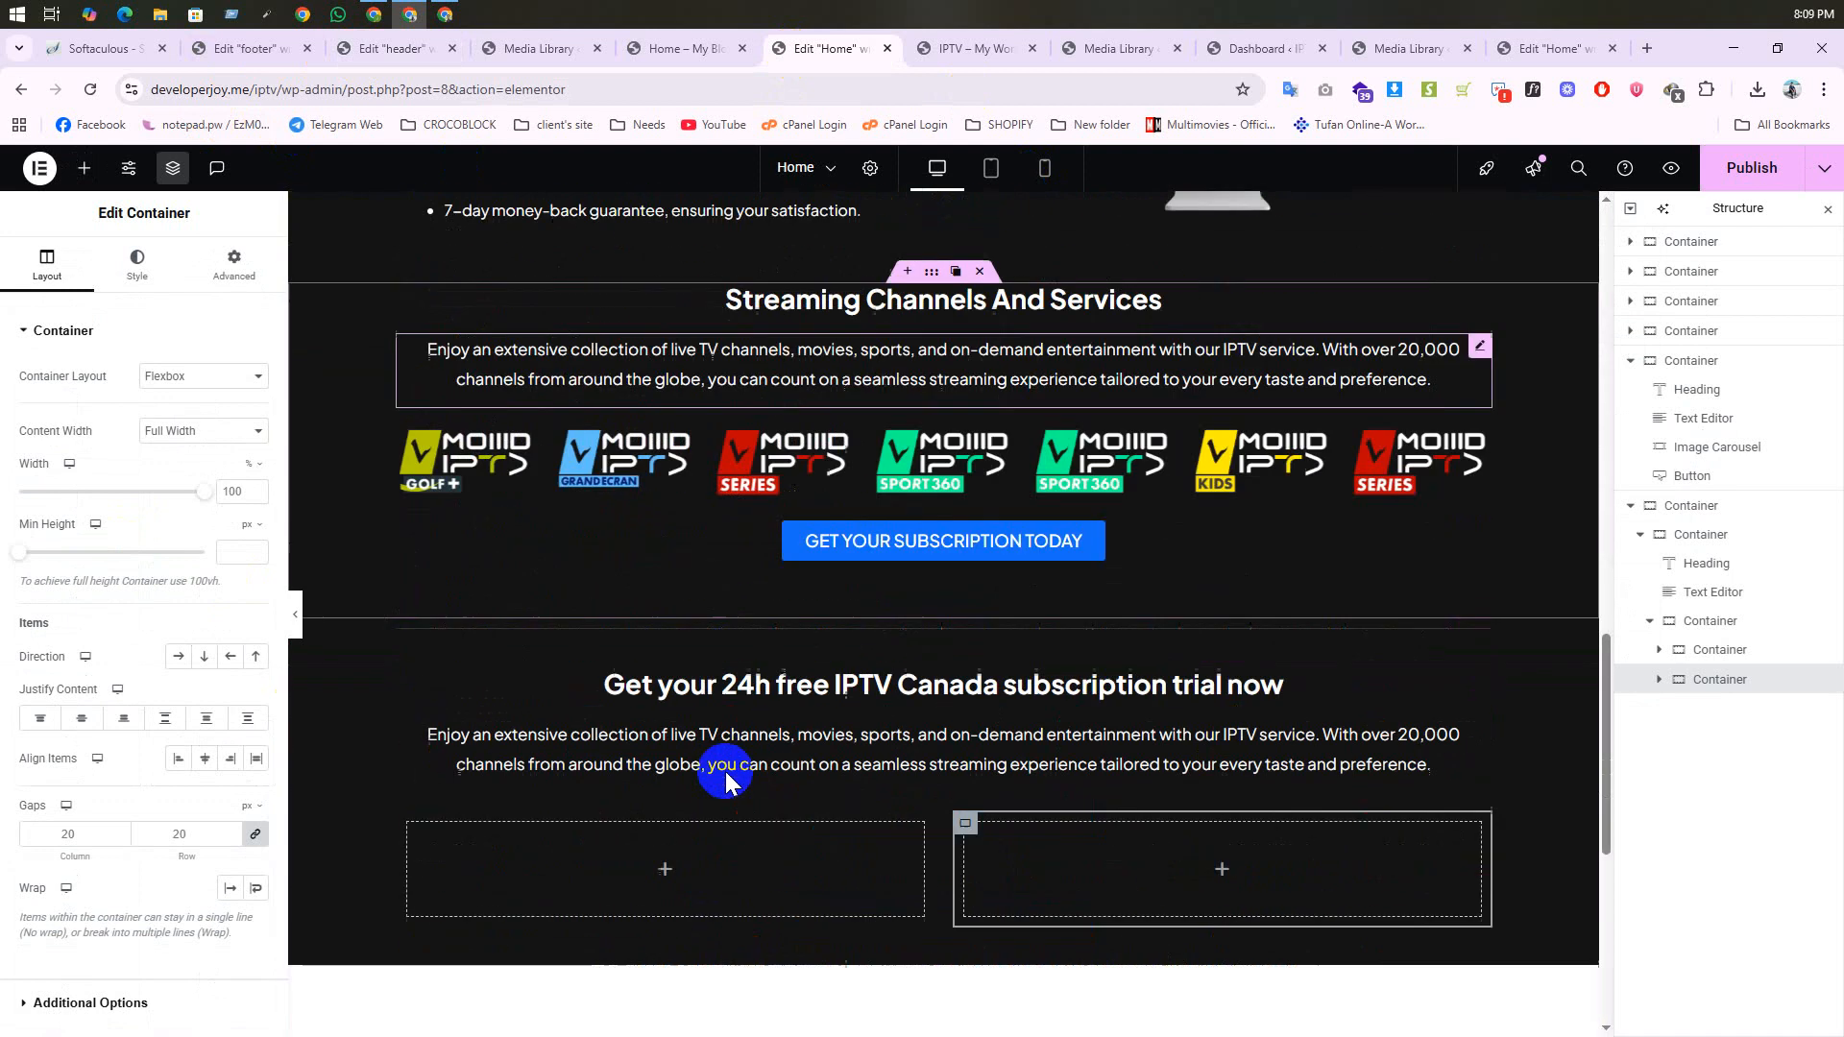
pyautogui.scroll(-1, 727, 780)
pyautogui.rightClick(712, 764)
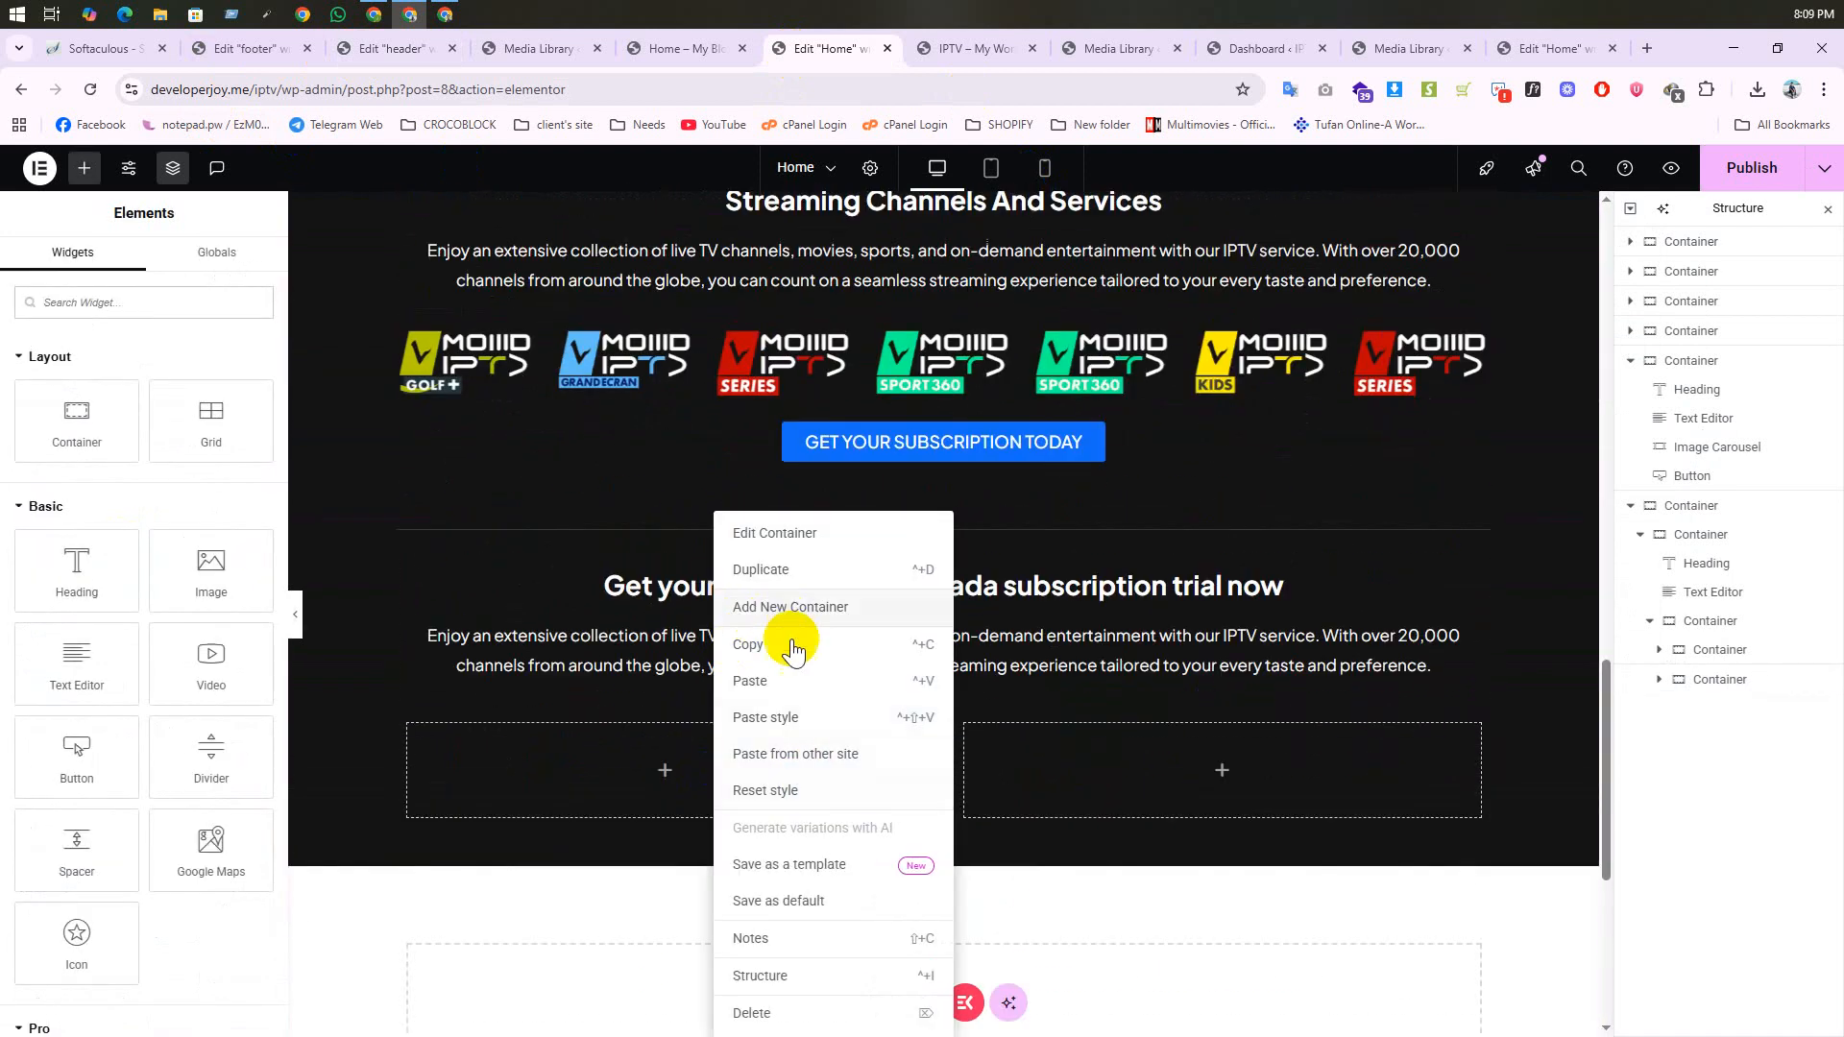
pyautogui.click(791, 683)
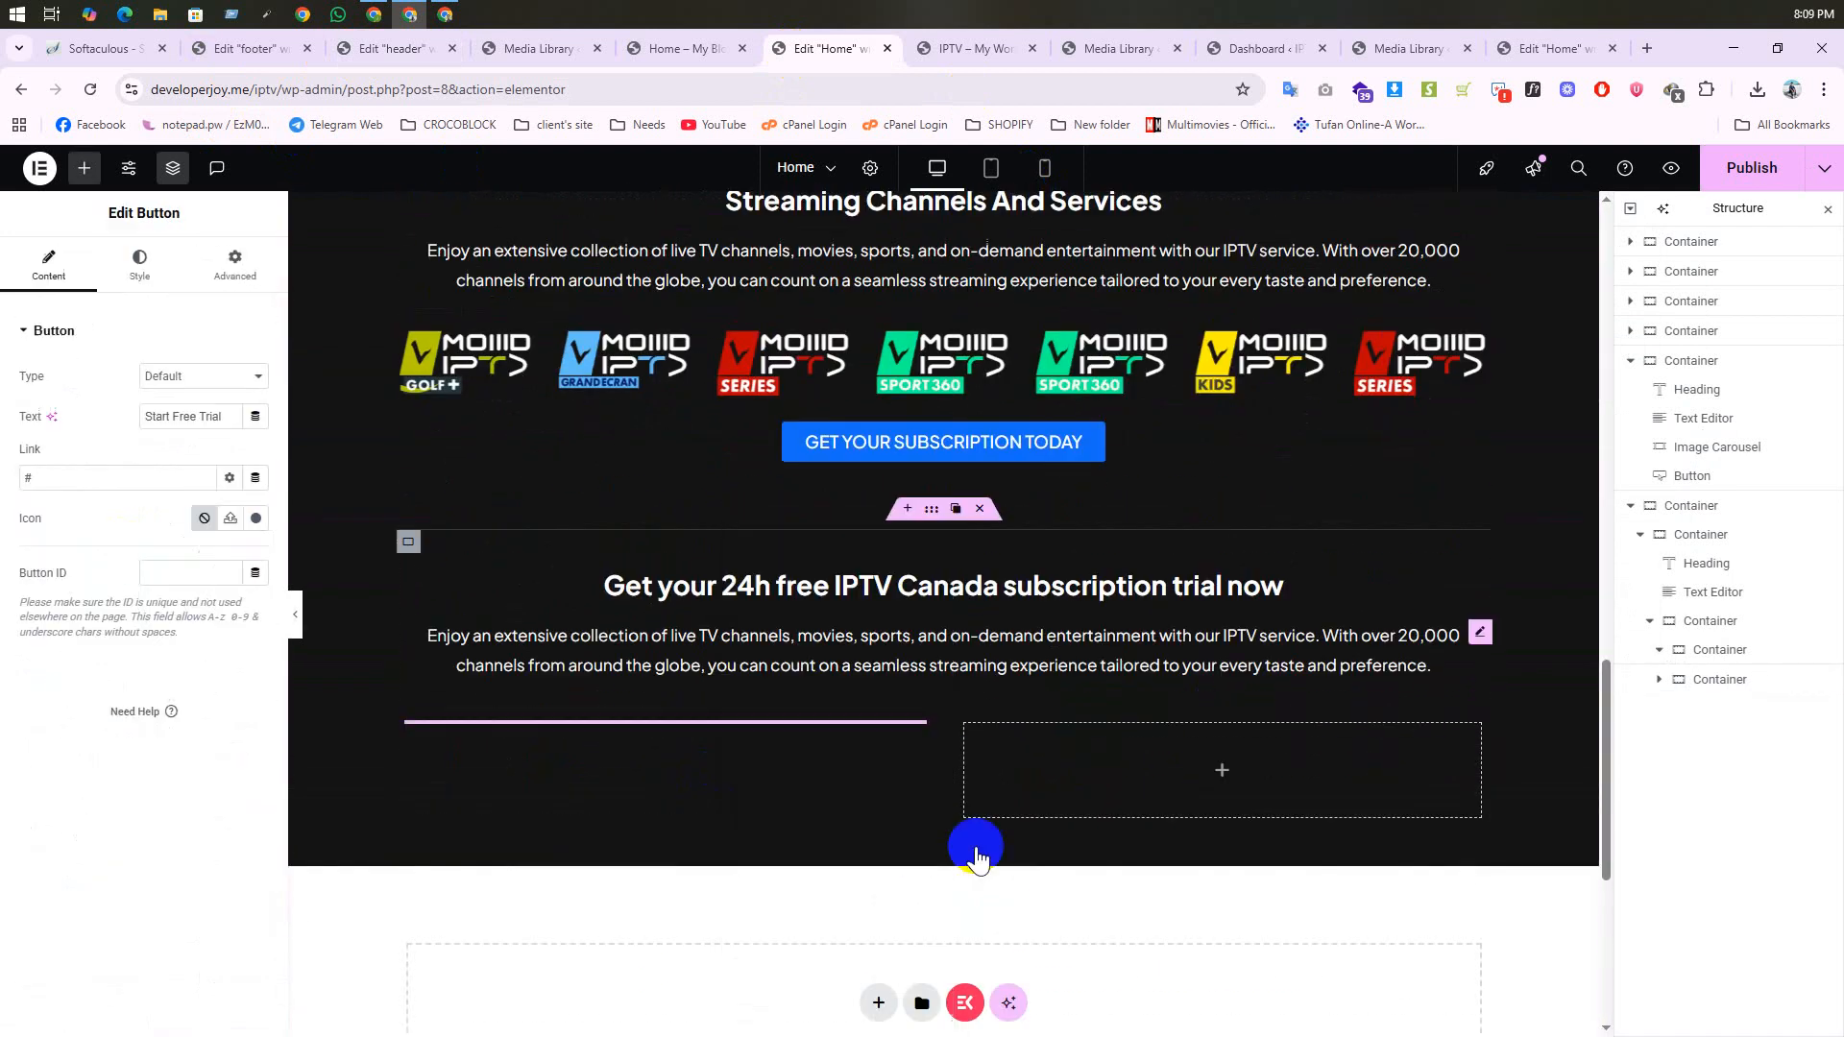
# Step: Paste the same button into the right column and set its position to left
pyautogui.rightClick(1068, 768)
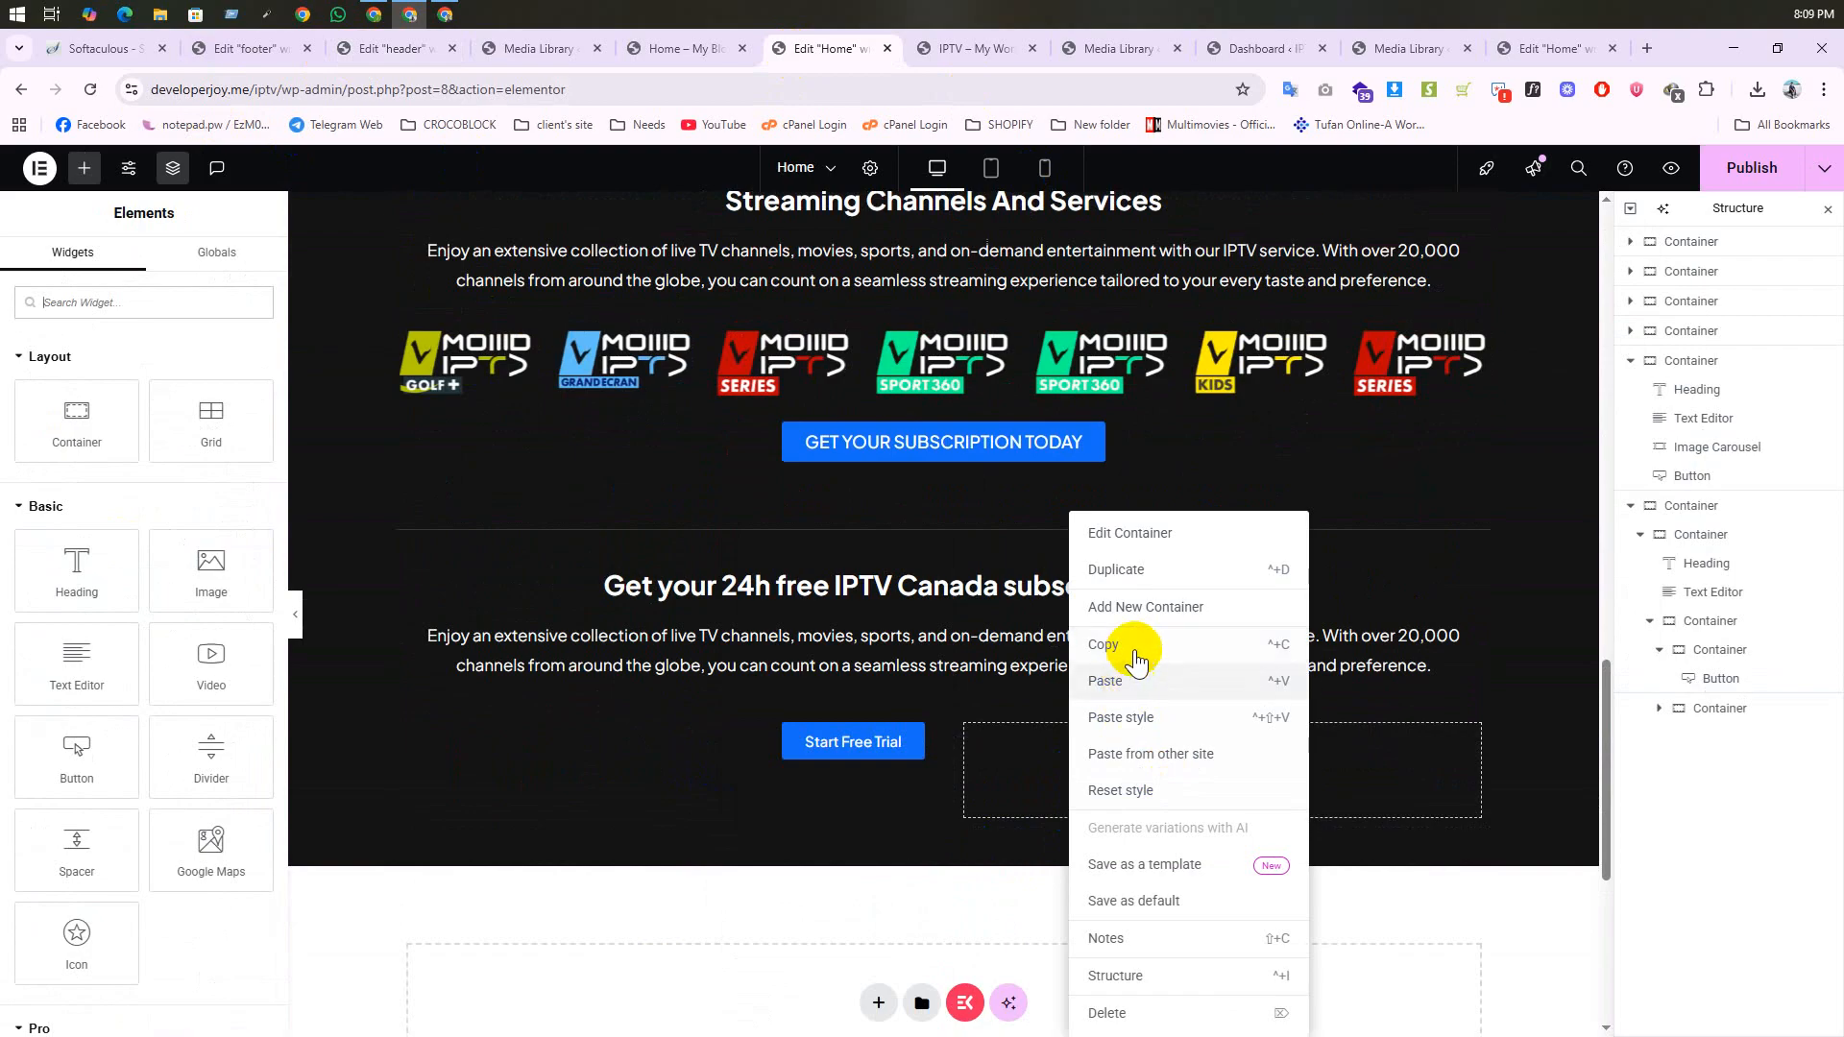
pyautogui.click(1105, 681)
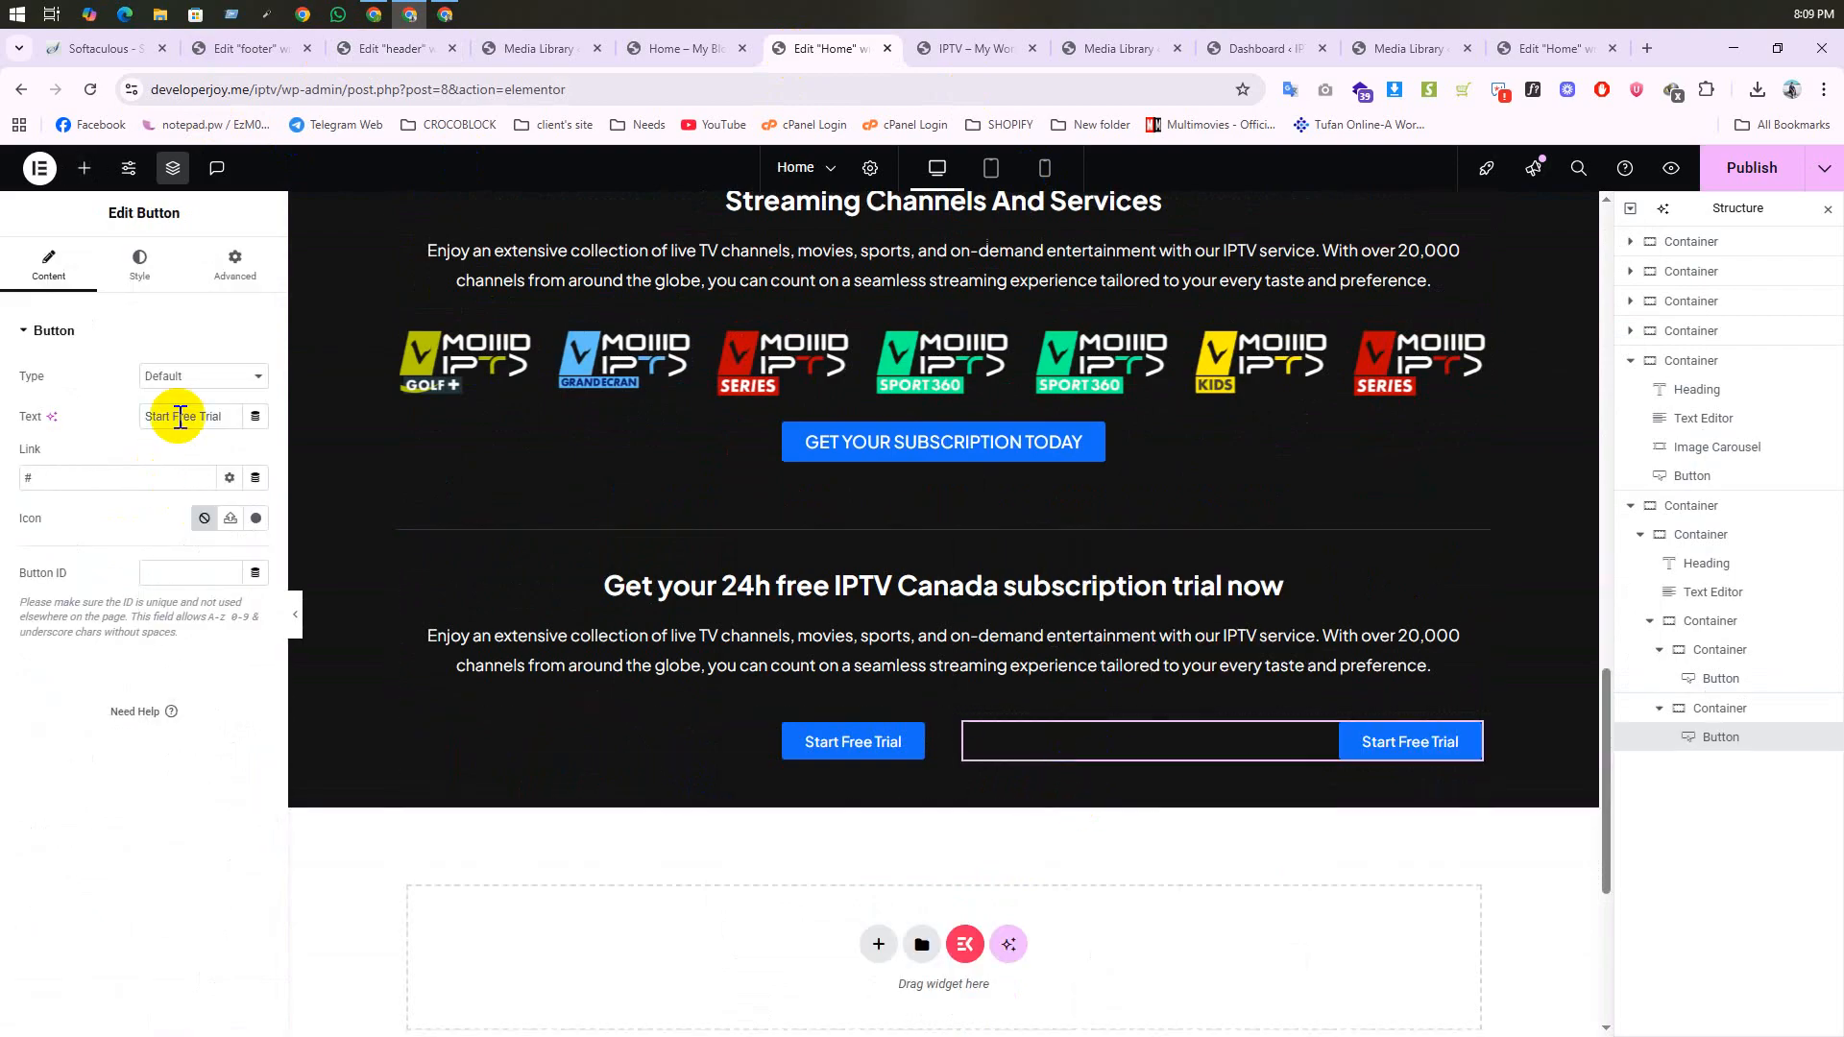
pyautogui.click(139, 259)
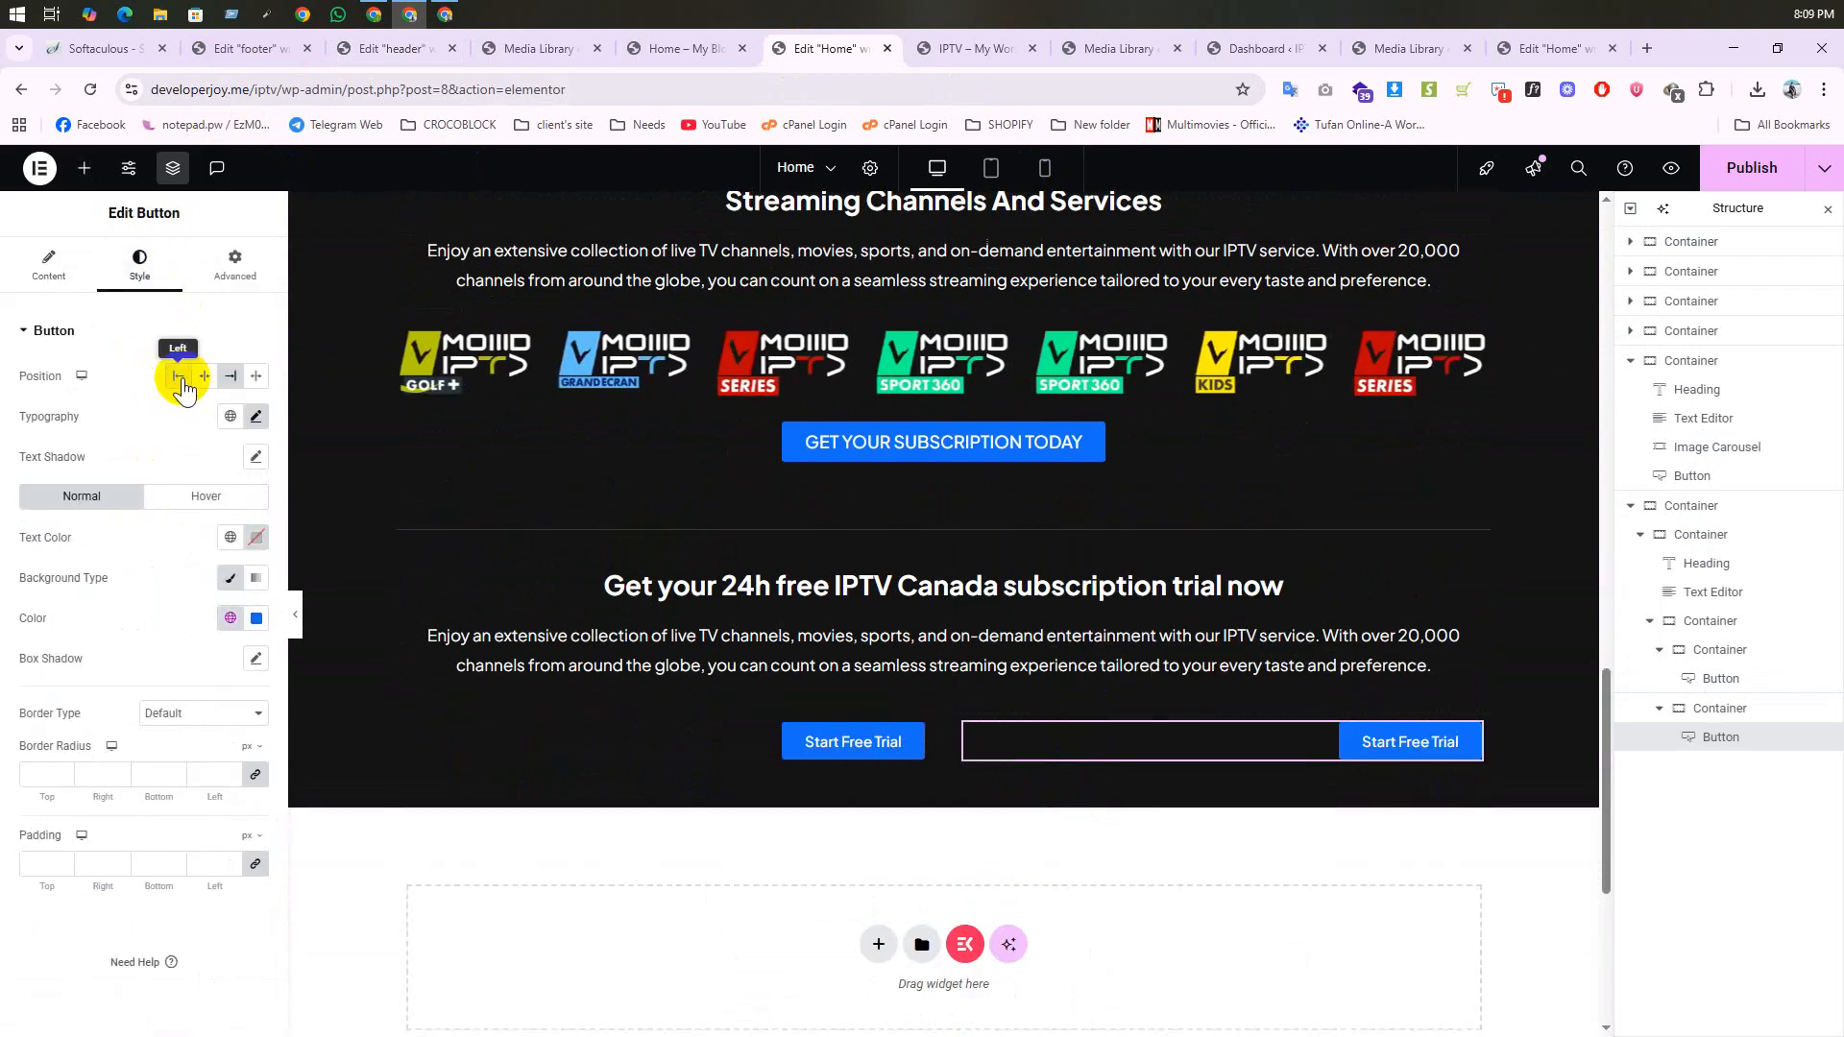
pyautogui.click(179, 375)
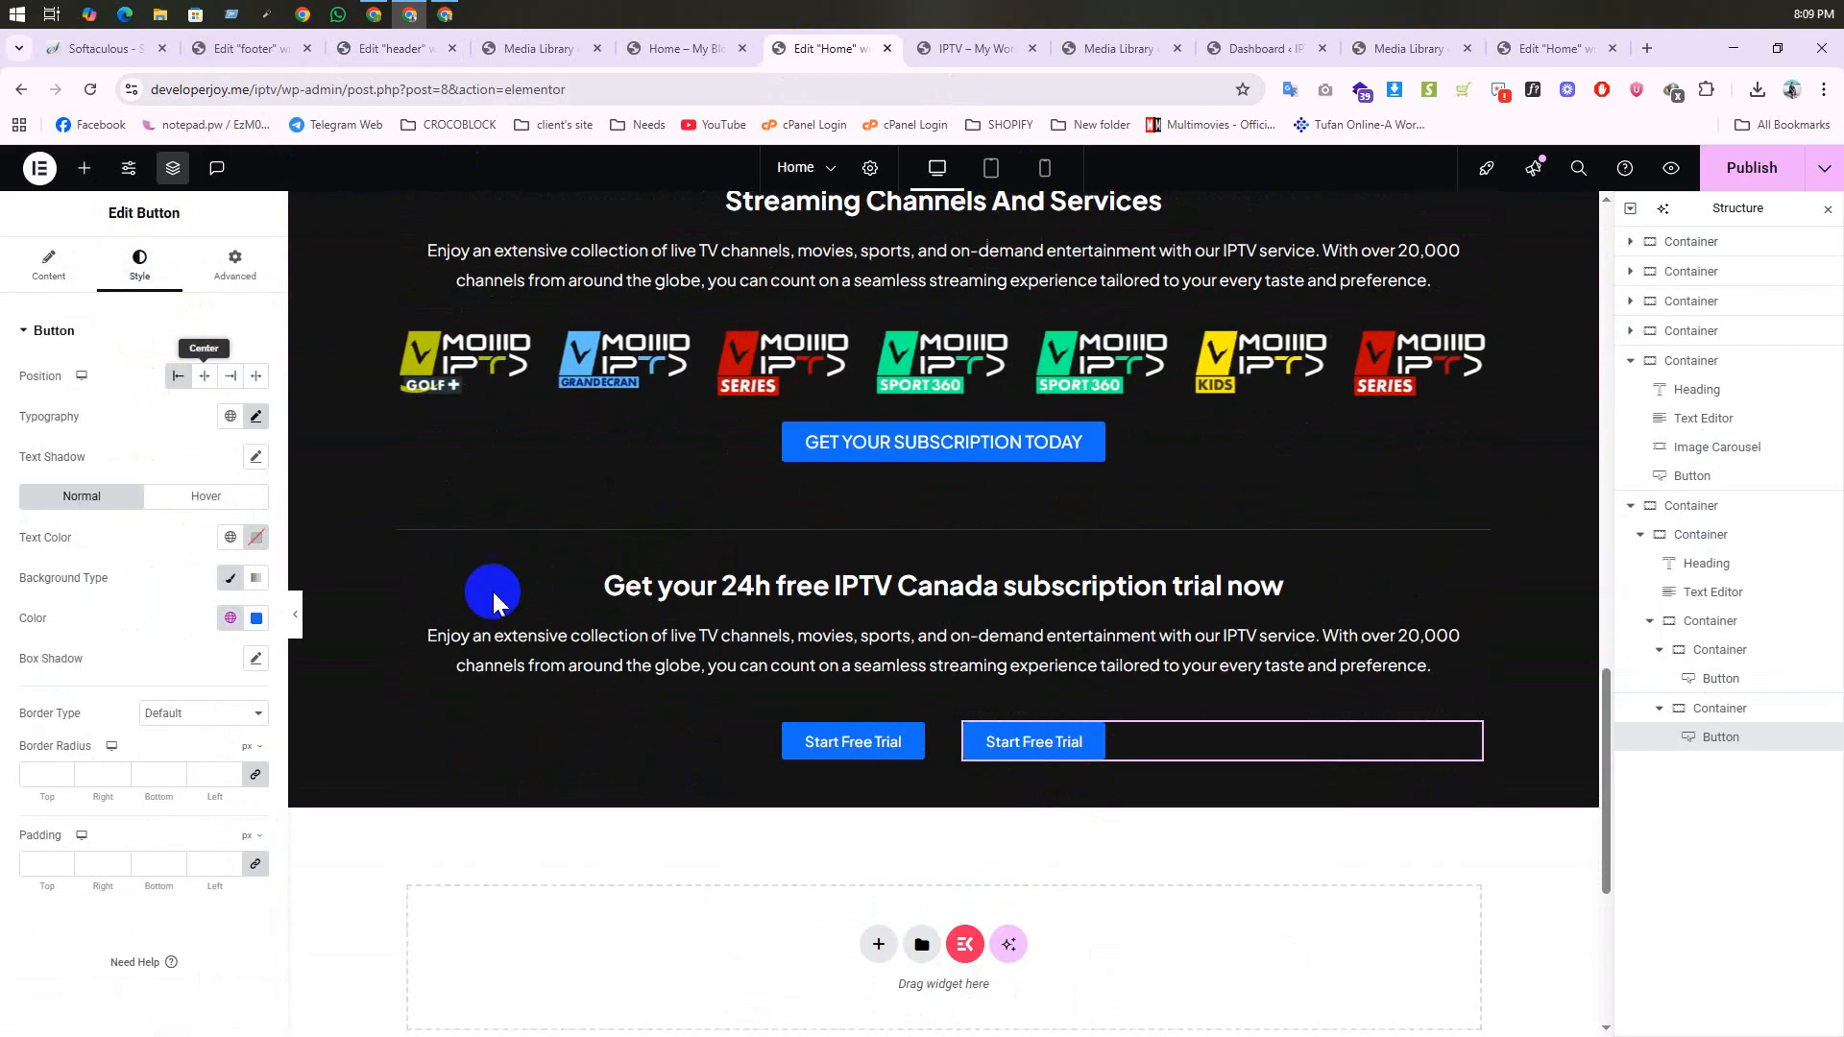
# Step: Copy the WhatsApp button label from the reference site and set the left button's text to "Whatsapp 24h Trial"
pyautogui.click(980, 50)
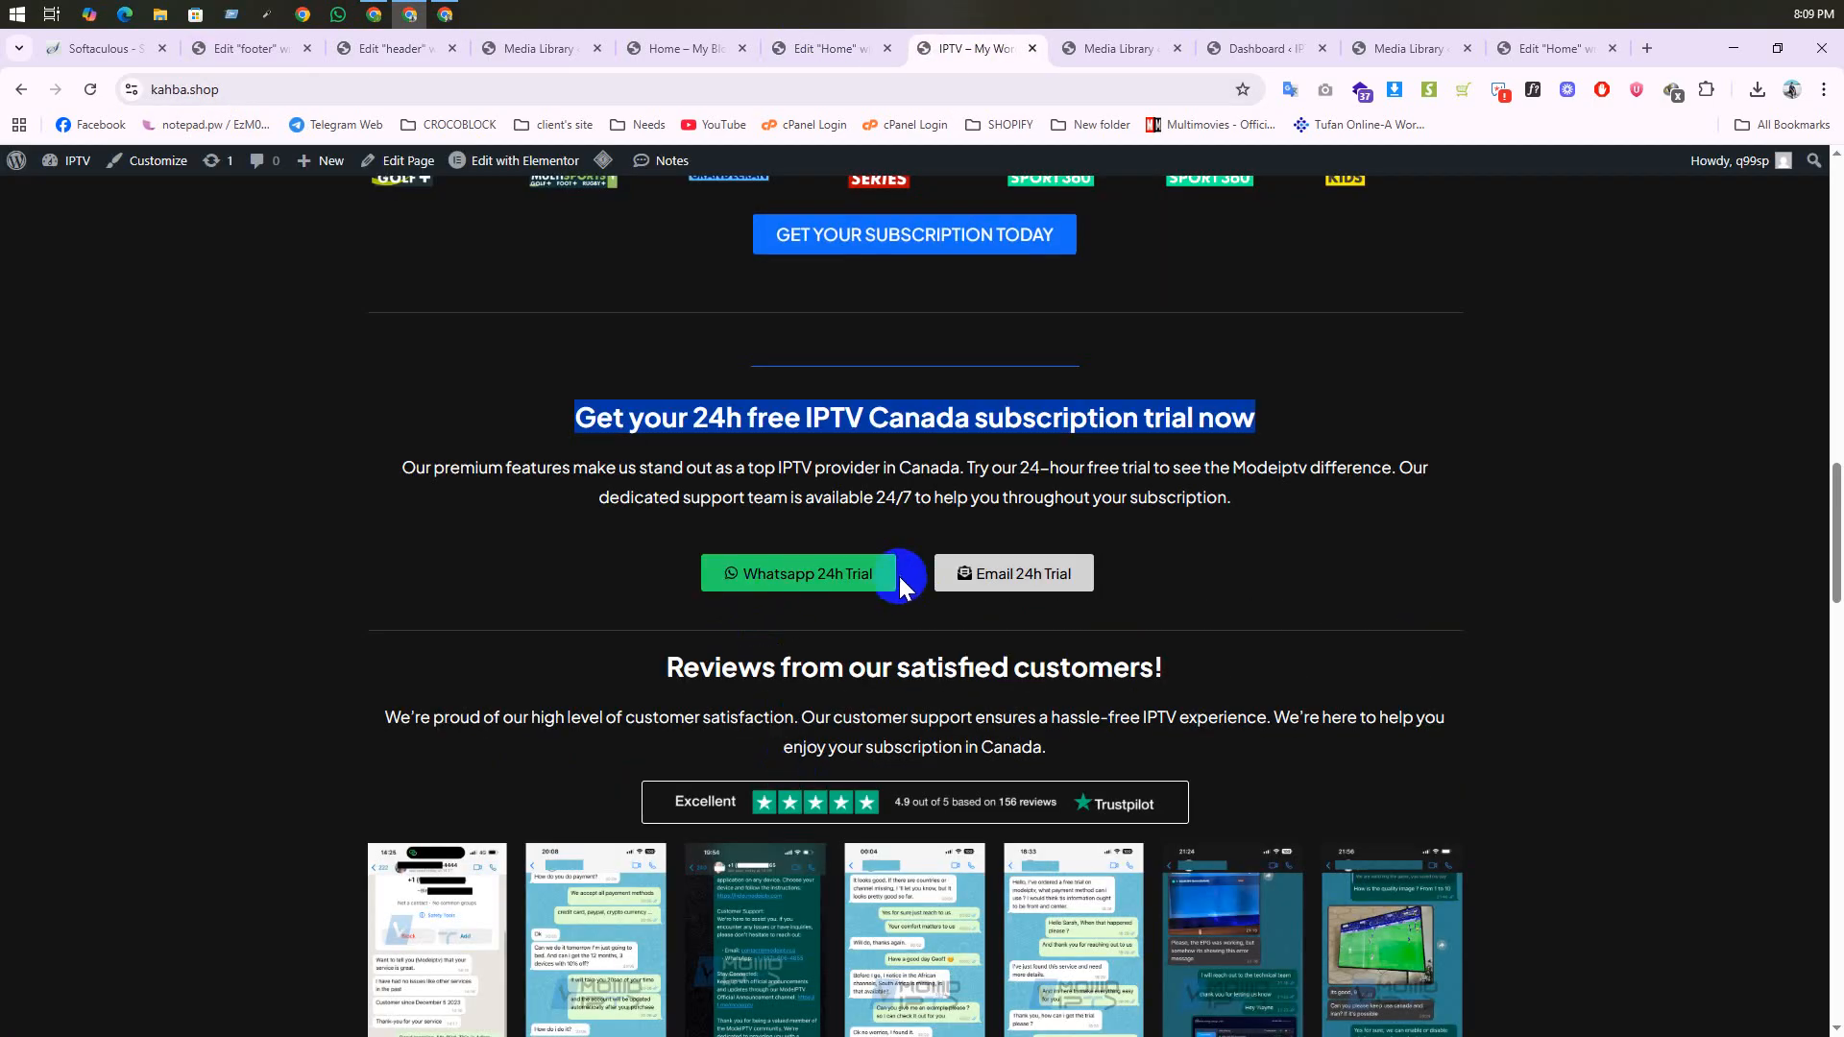
pyautogui.moveTo(897, 574); pyautogui.dragTo(728, 584)
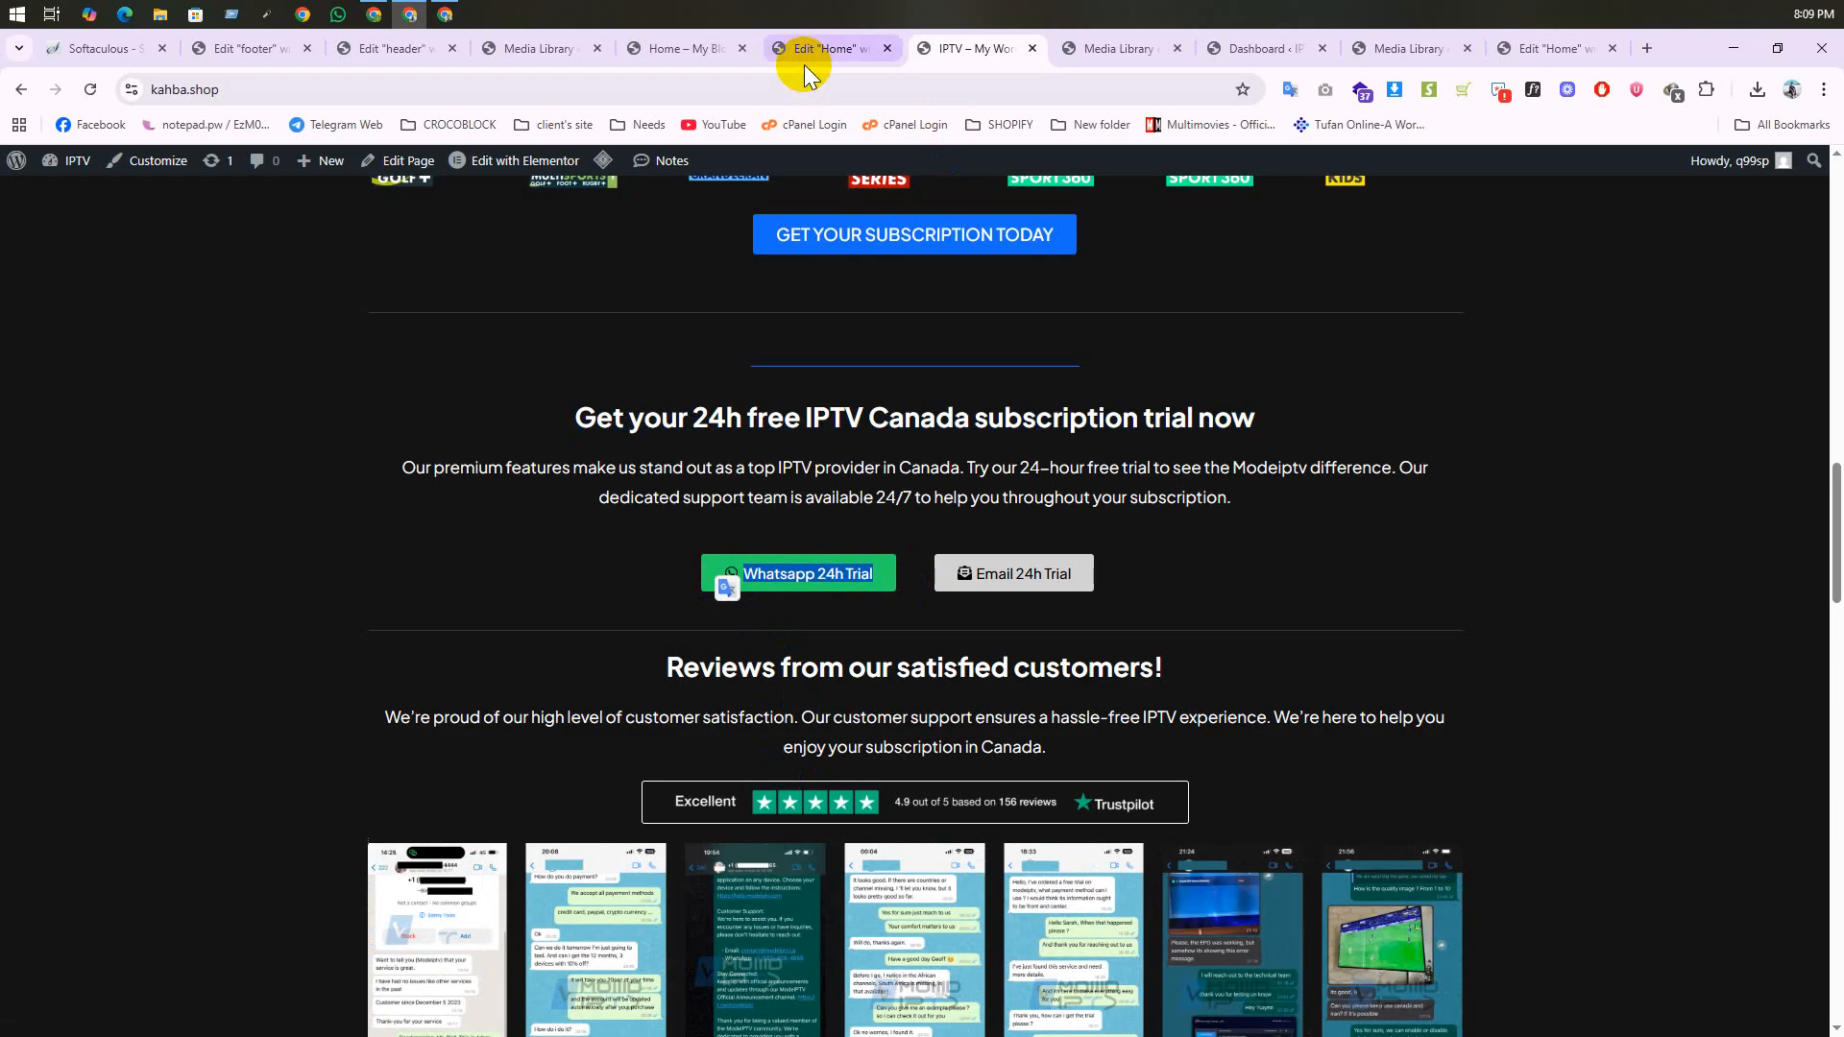
pyautogui.click(812, 50)
pyautogui.click(791, 744)
pyautogui.tripleClick(190, 418)
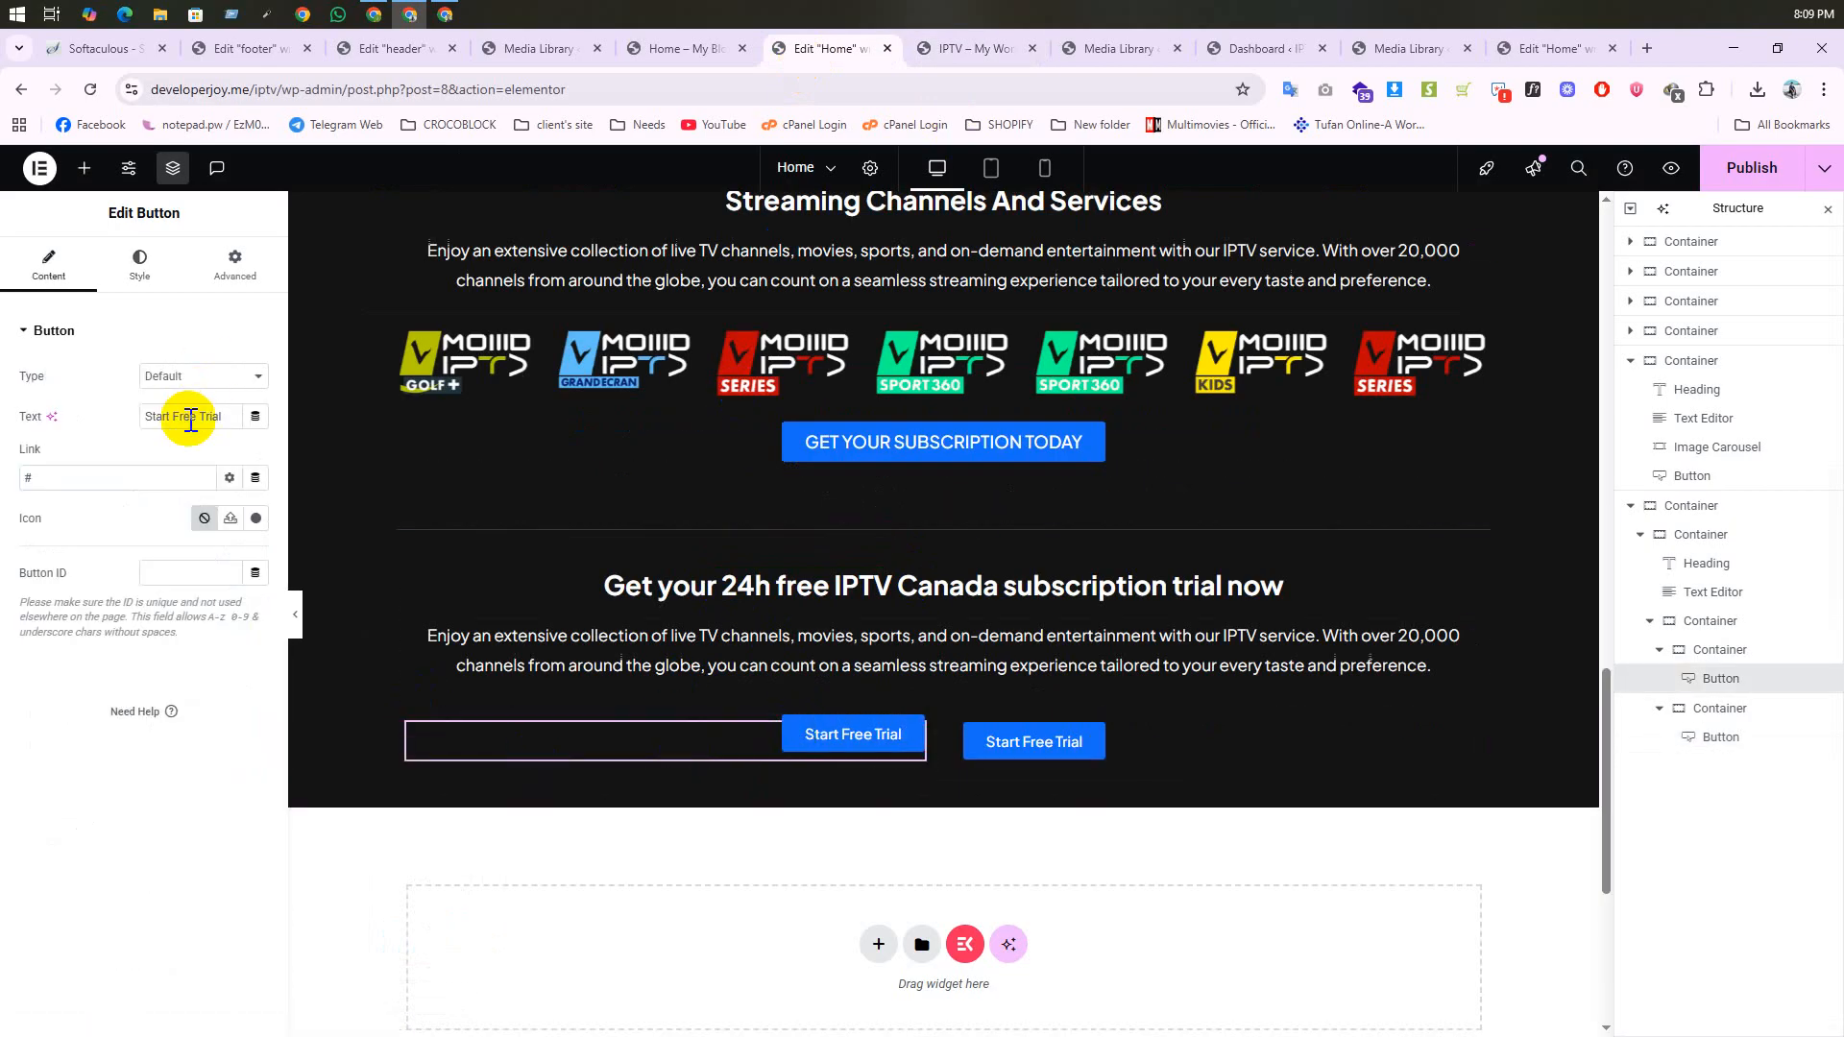
pyautogui.hotkey('ctrl', 'v')
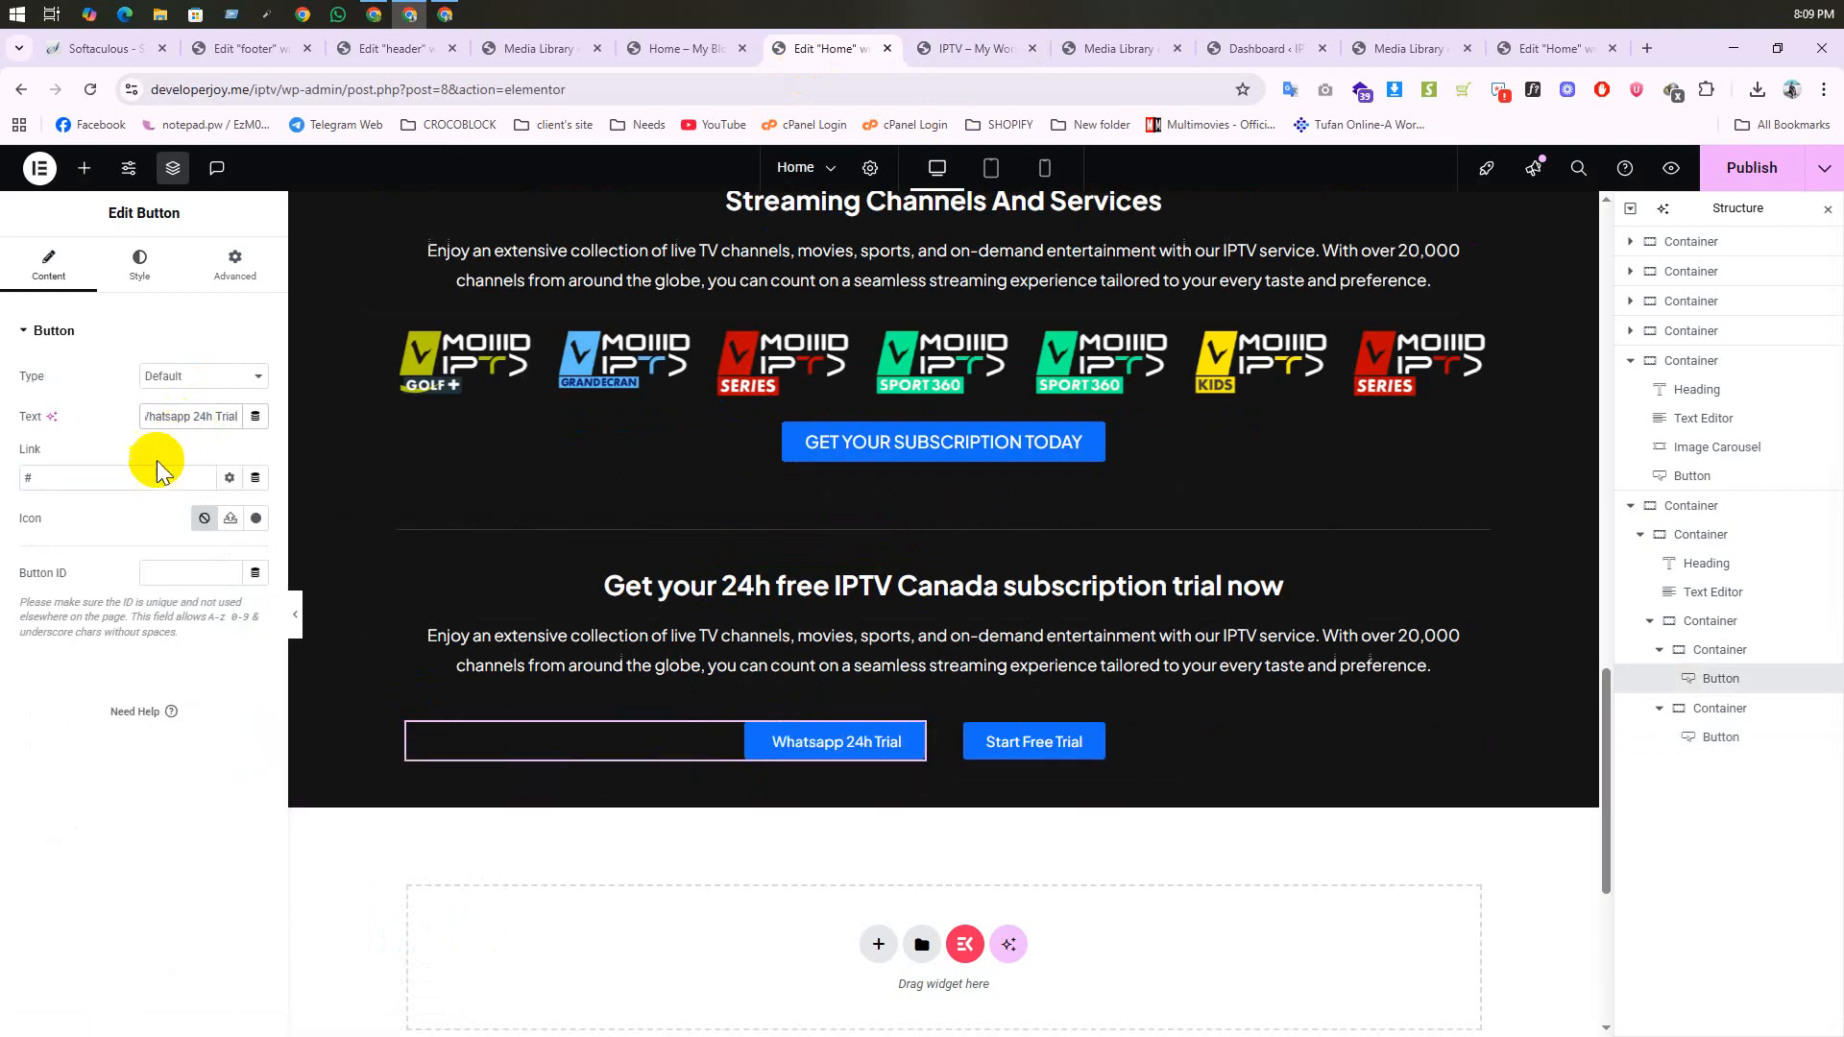
# Step: Find the WhatsApp icon by filtering the icon library with "what" and insert it into the left button
pyautogui.click(255, 520)
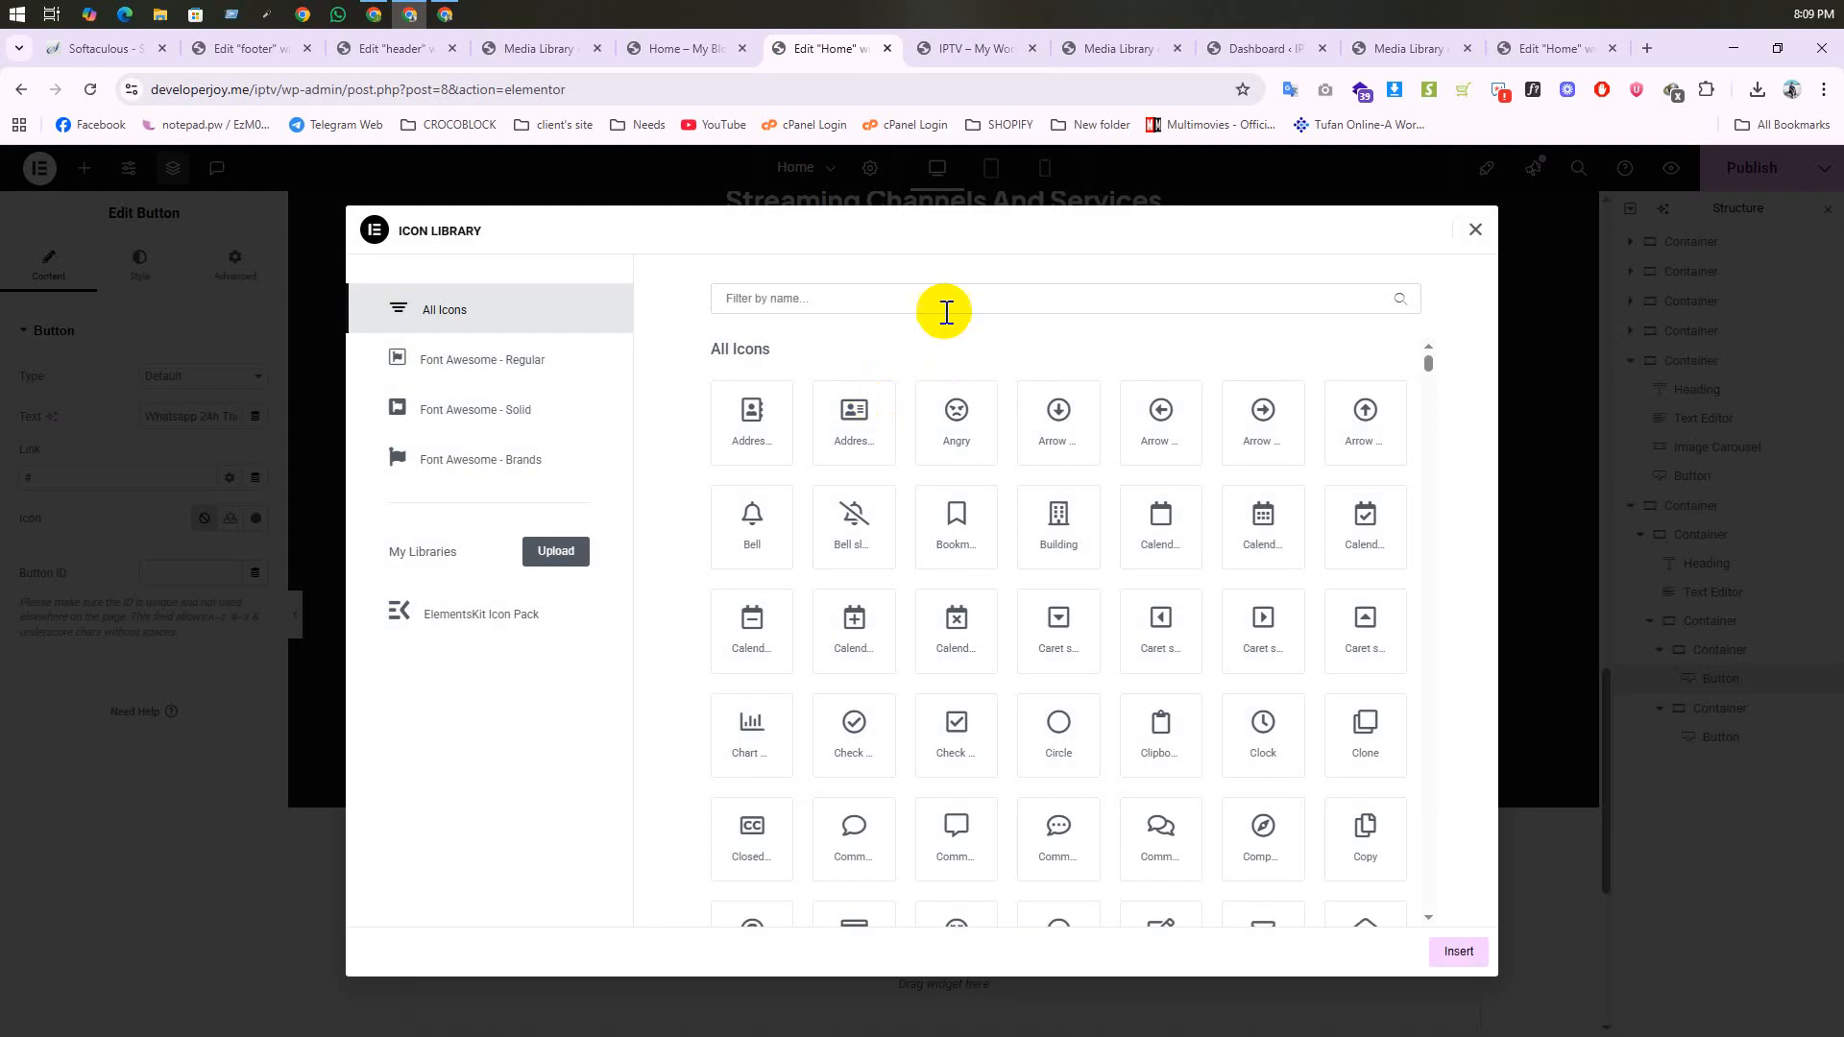
pyautogui.write('what')
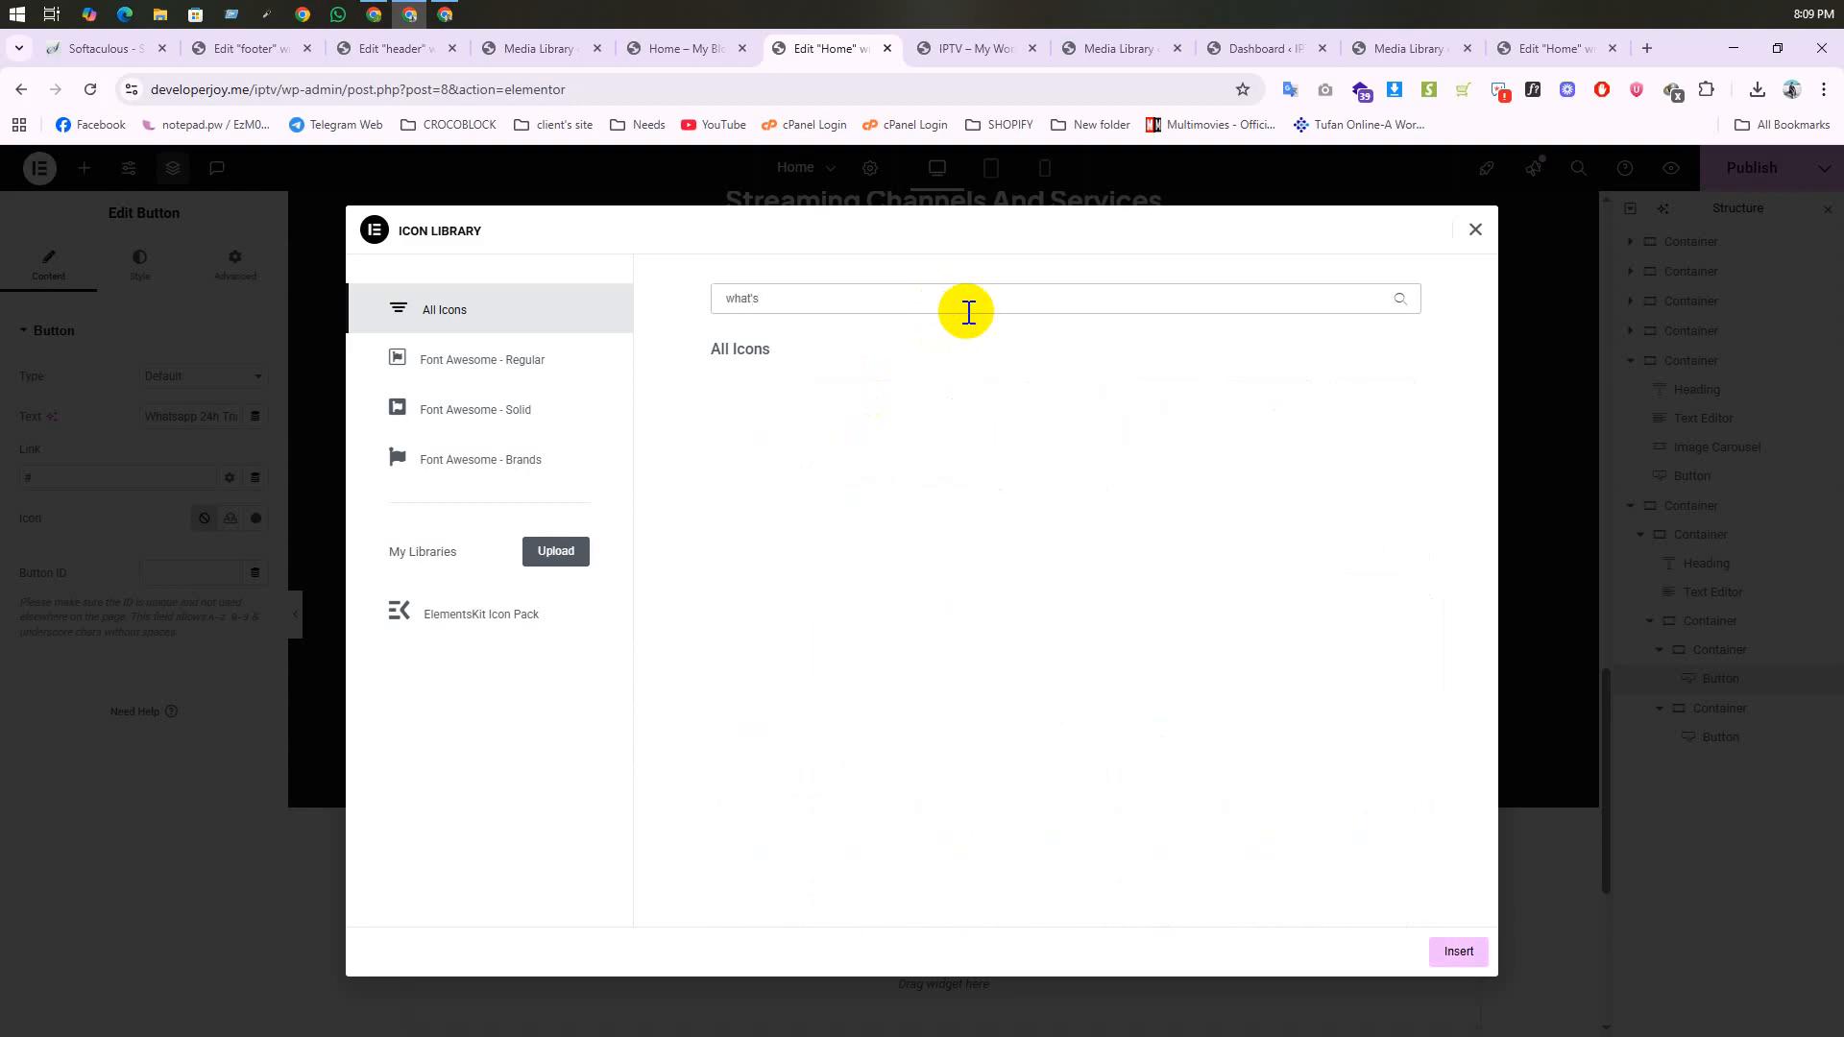
pyautogui.click(787, 415)
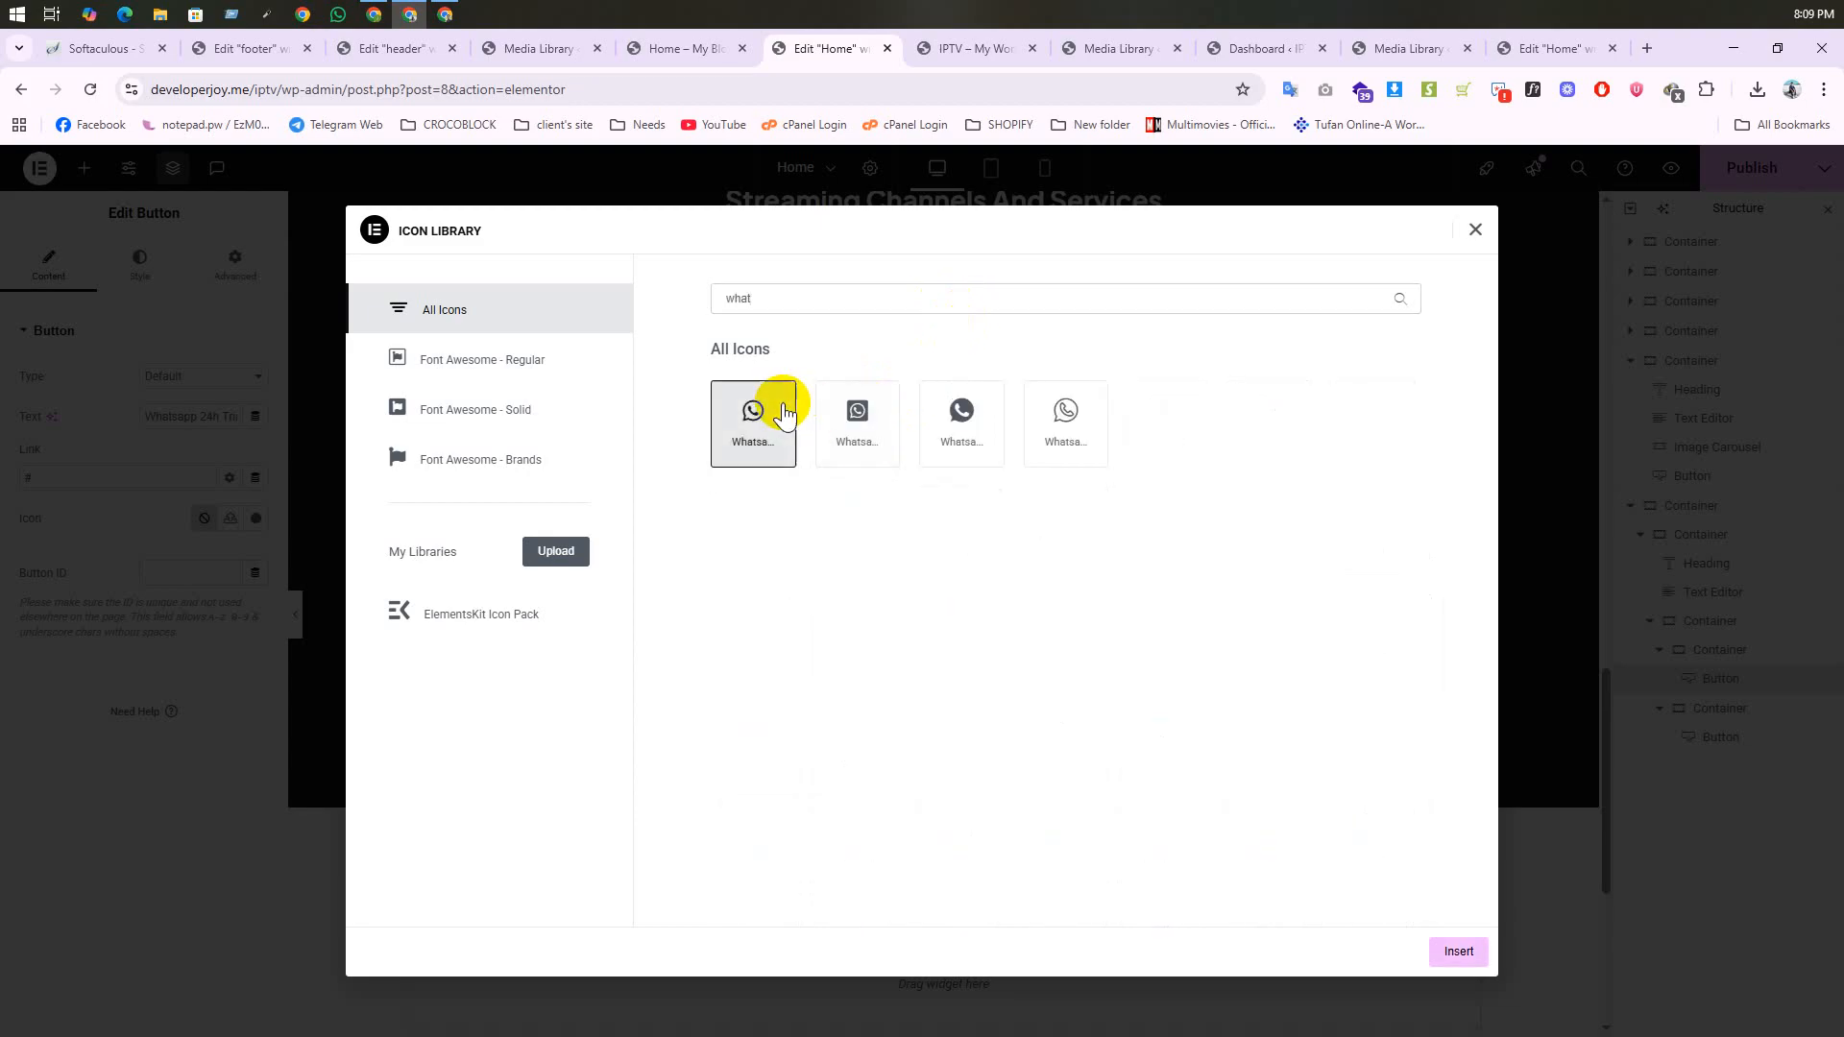
pyautogui.click(1457, 954)
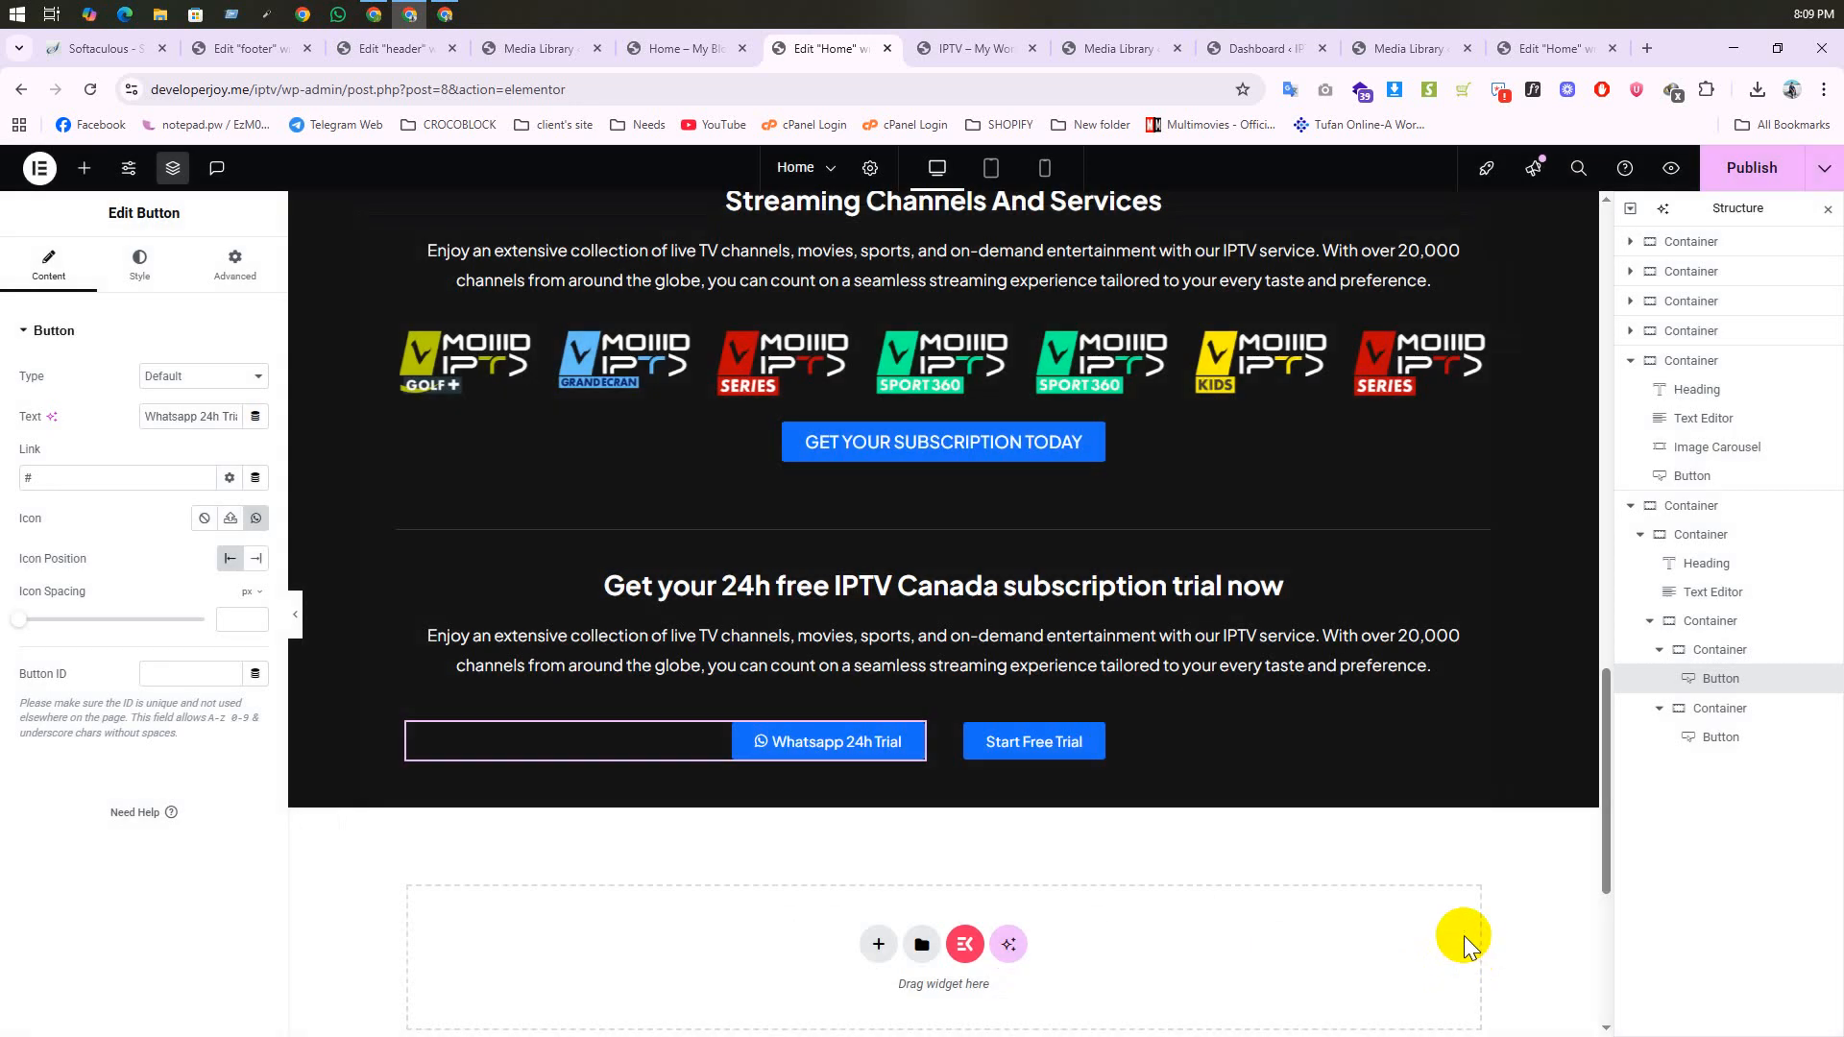
# Step: Set the Whatsapp 24h Trial button's background color to the green global color
pyautogui.click(139, 265)
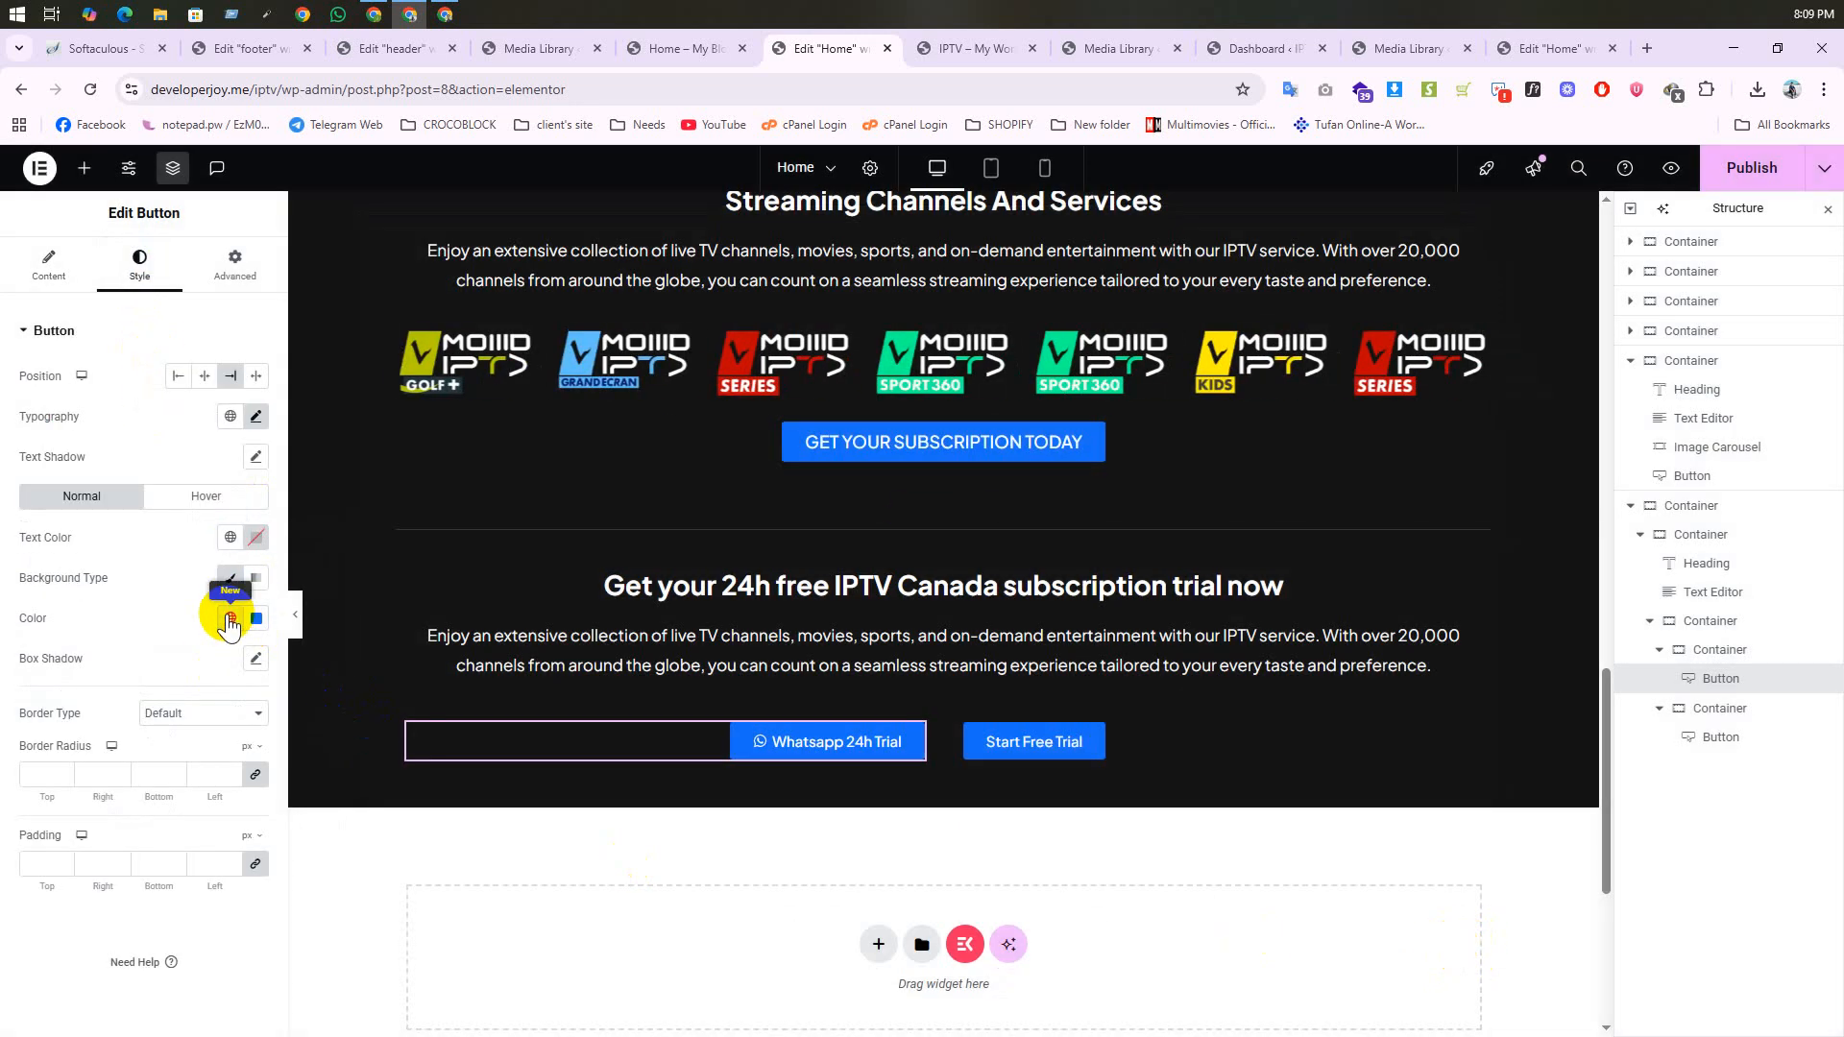
pyautogui.click(228, 617)
pyautogui.click(101, 828)
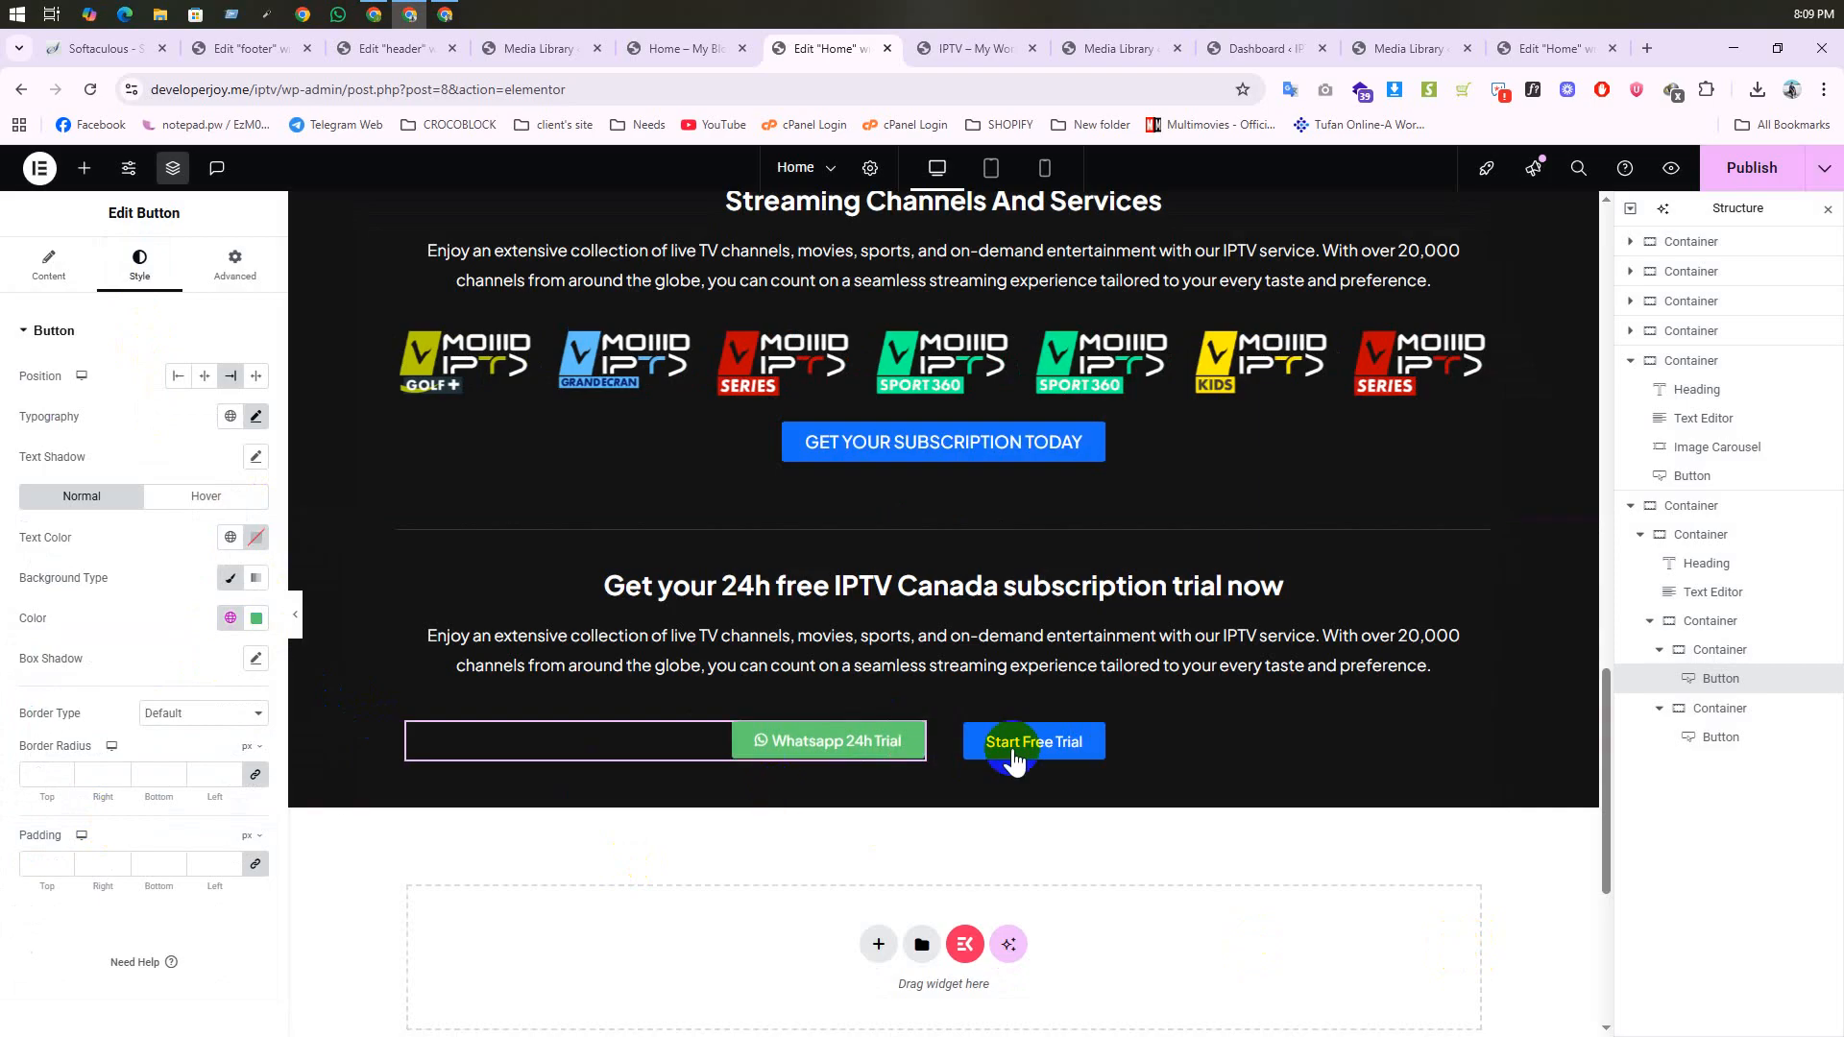
# Step: Copy the Whatsapp 24h Trial button and paste its style onto the Start Free Trial button
pyautogui.rightClick(864, 747)
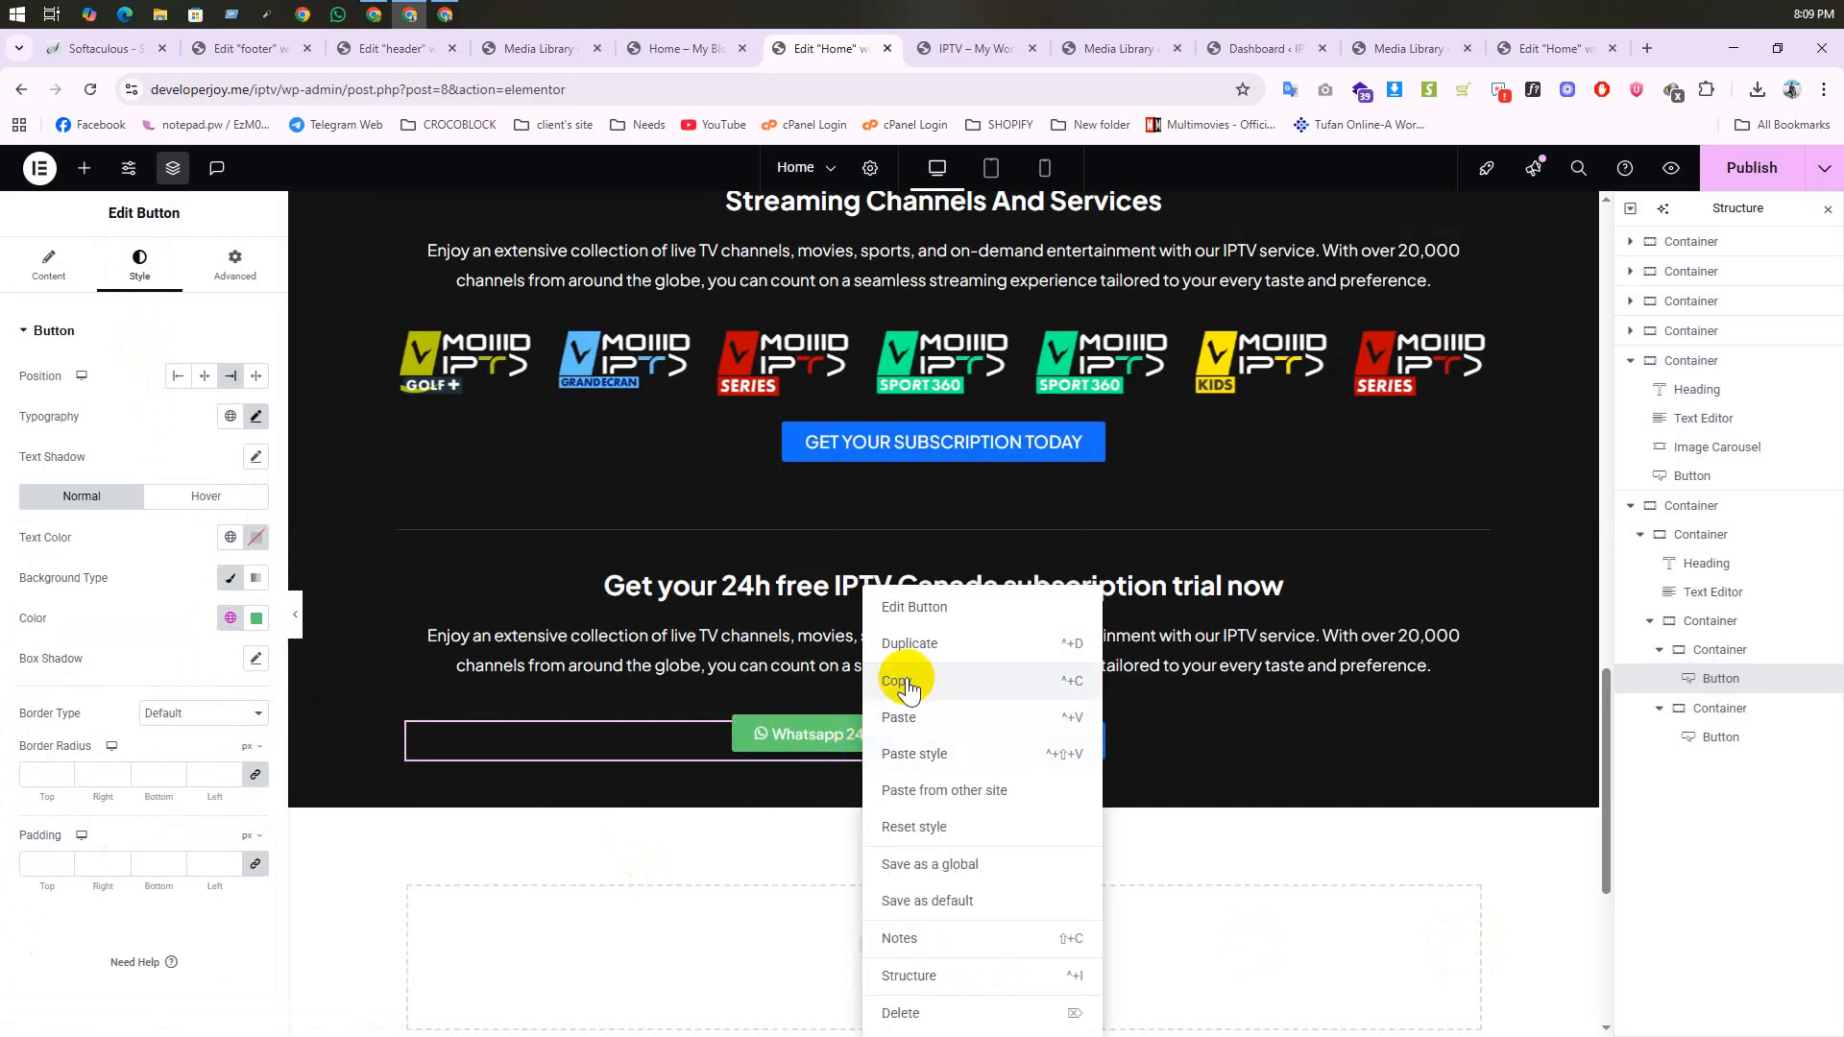
pyautogui.click(907, 684)
pyautogui.rightClick(1066, 743)
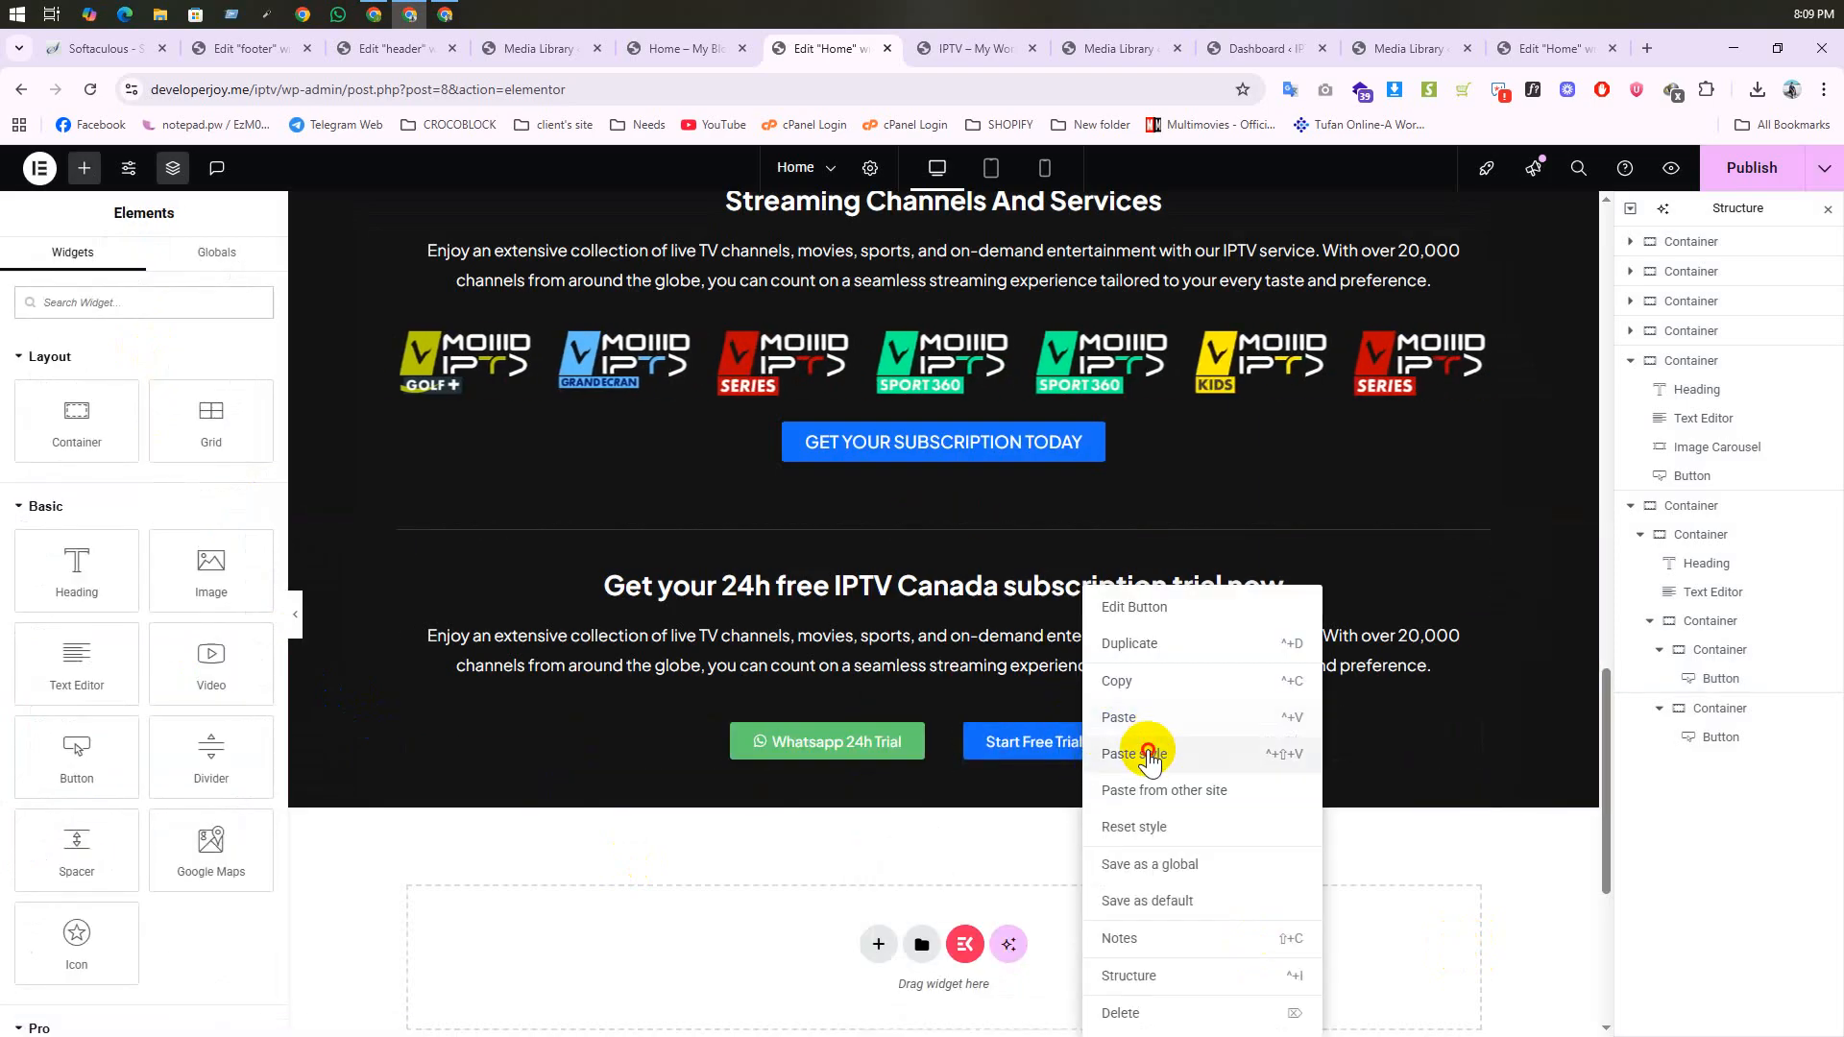
pyautogui.click(1149, 756)
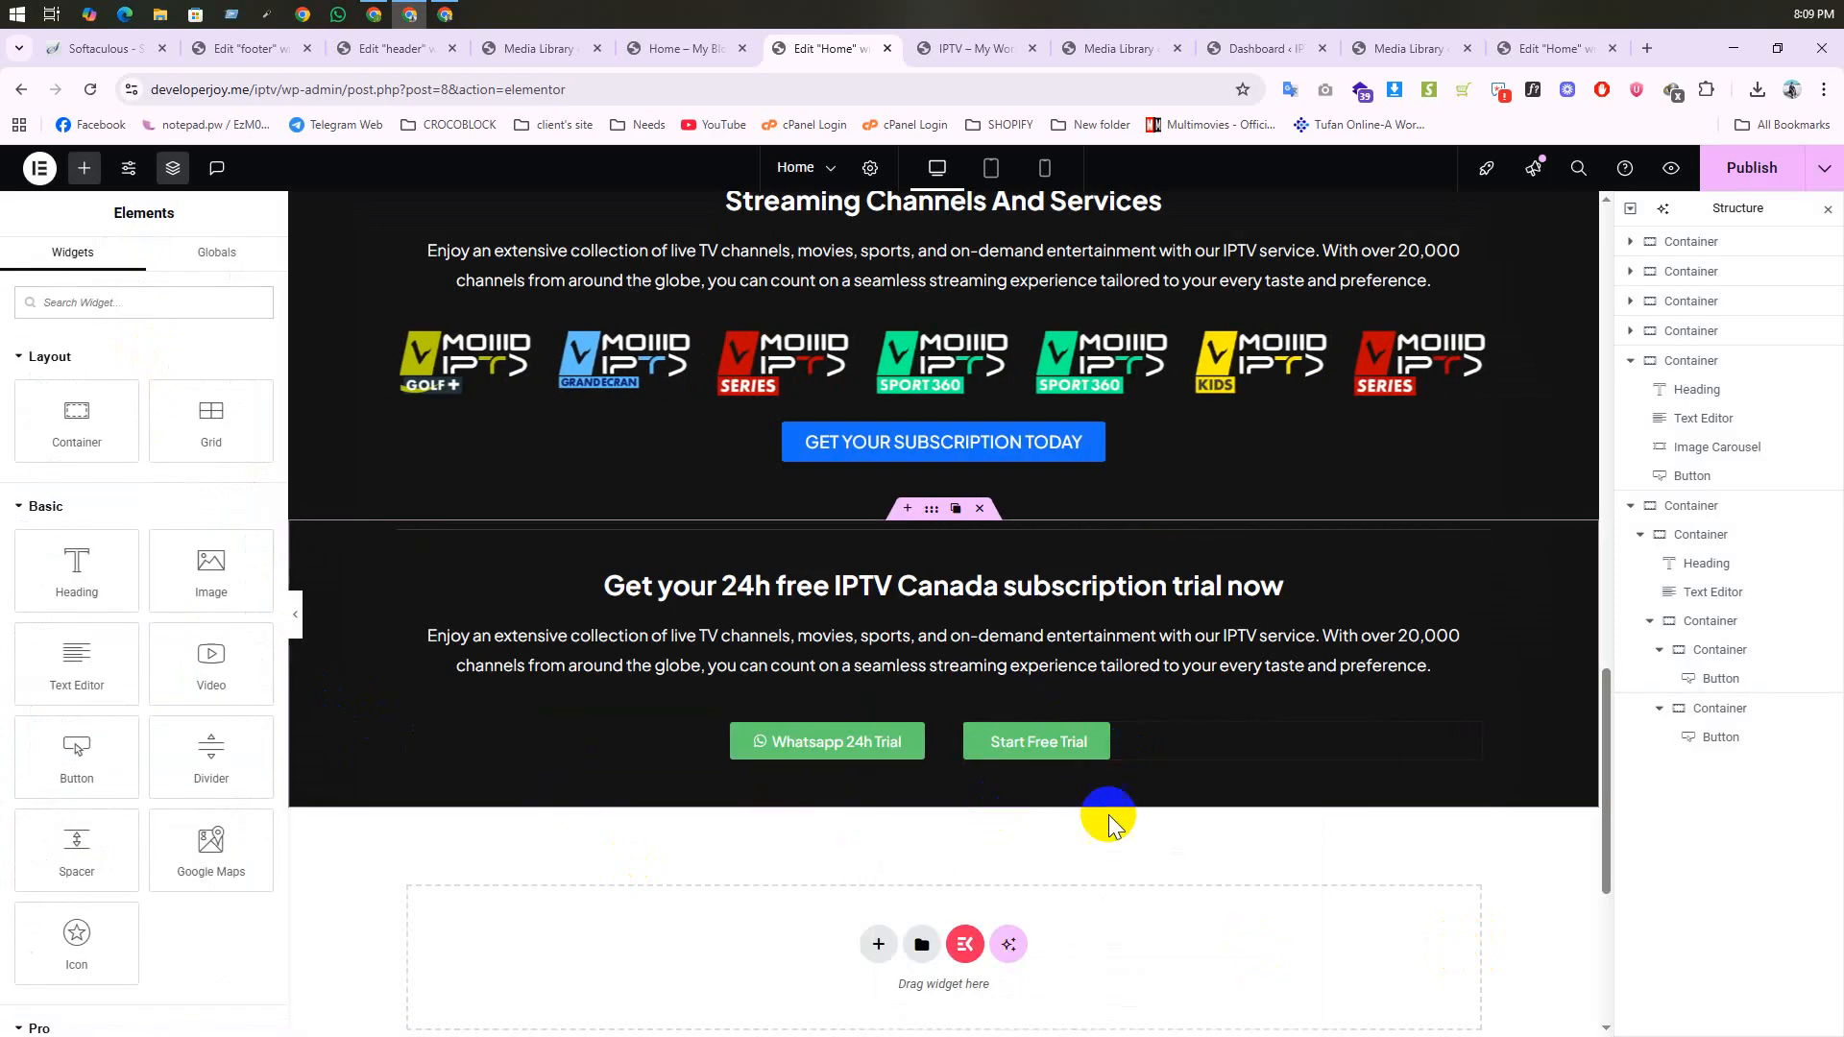
# Step: Copy the email button label from the reference site and set the right button's text to "Email 24h Trial"
pyautogui.click(984, 61)
pyautogui.tripleClick(857, 576)
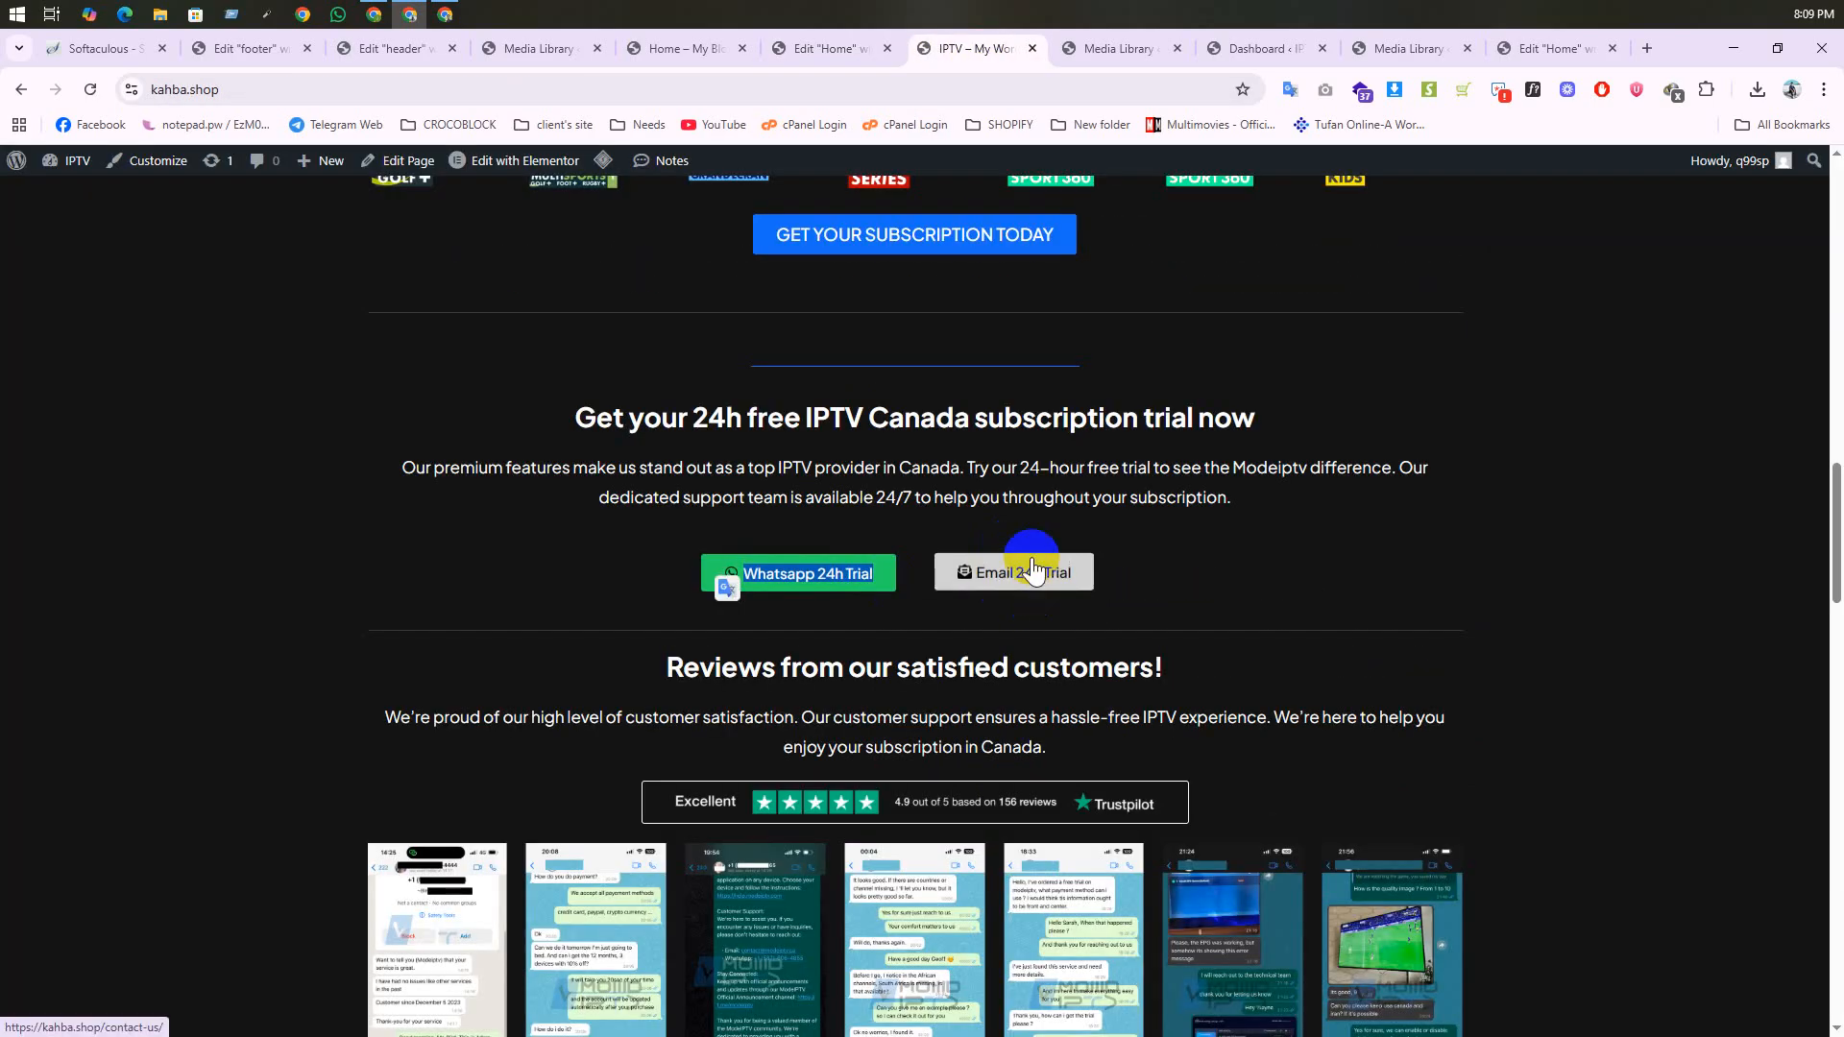
pyautogui.click(836, 49)
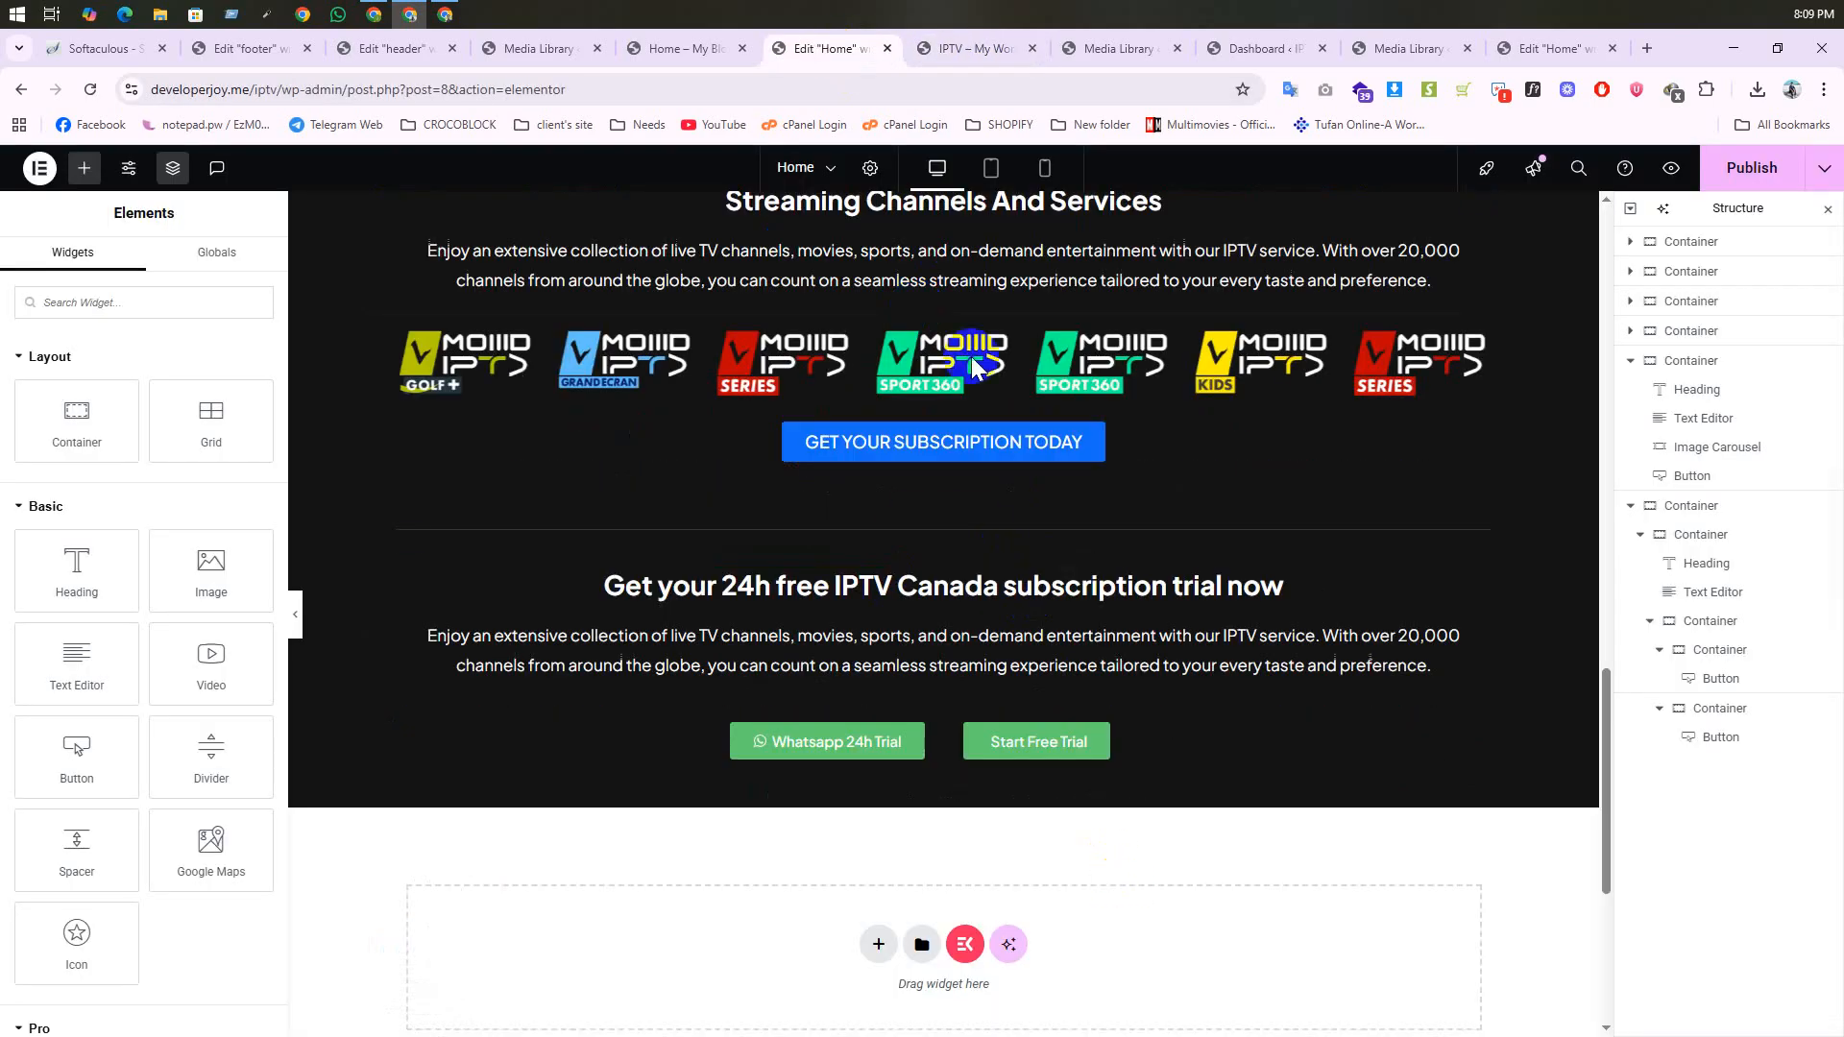
pyautogui.click(955, 58)
pyautogui.moveTo(1126, 583); pyautogui.dragTo(954, 588)
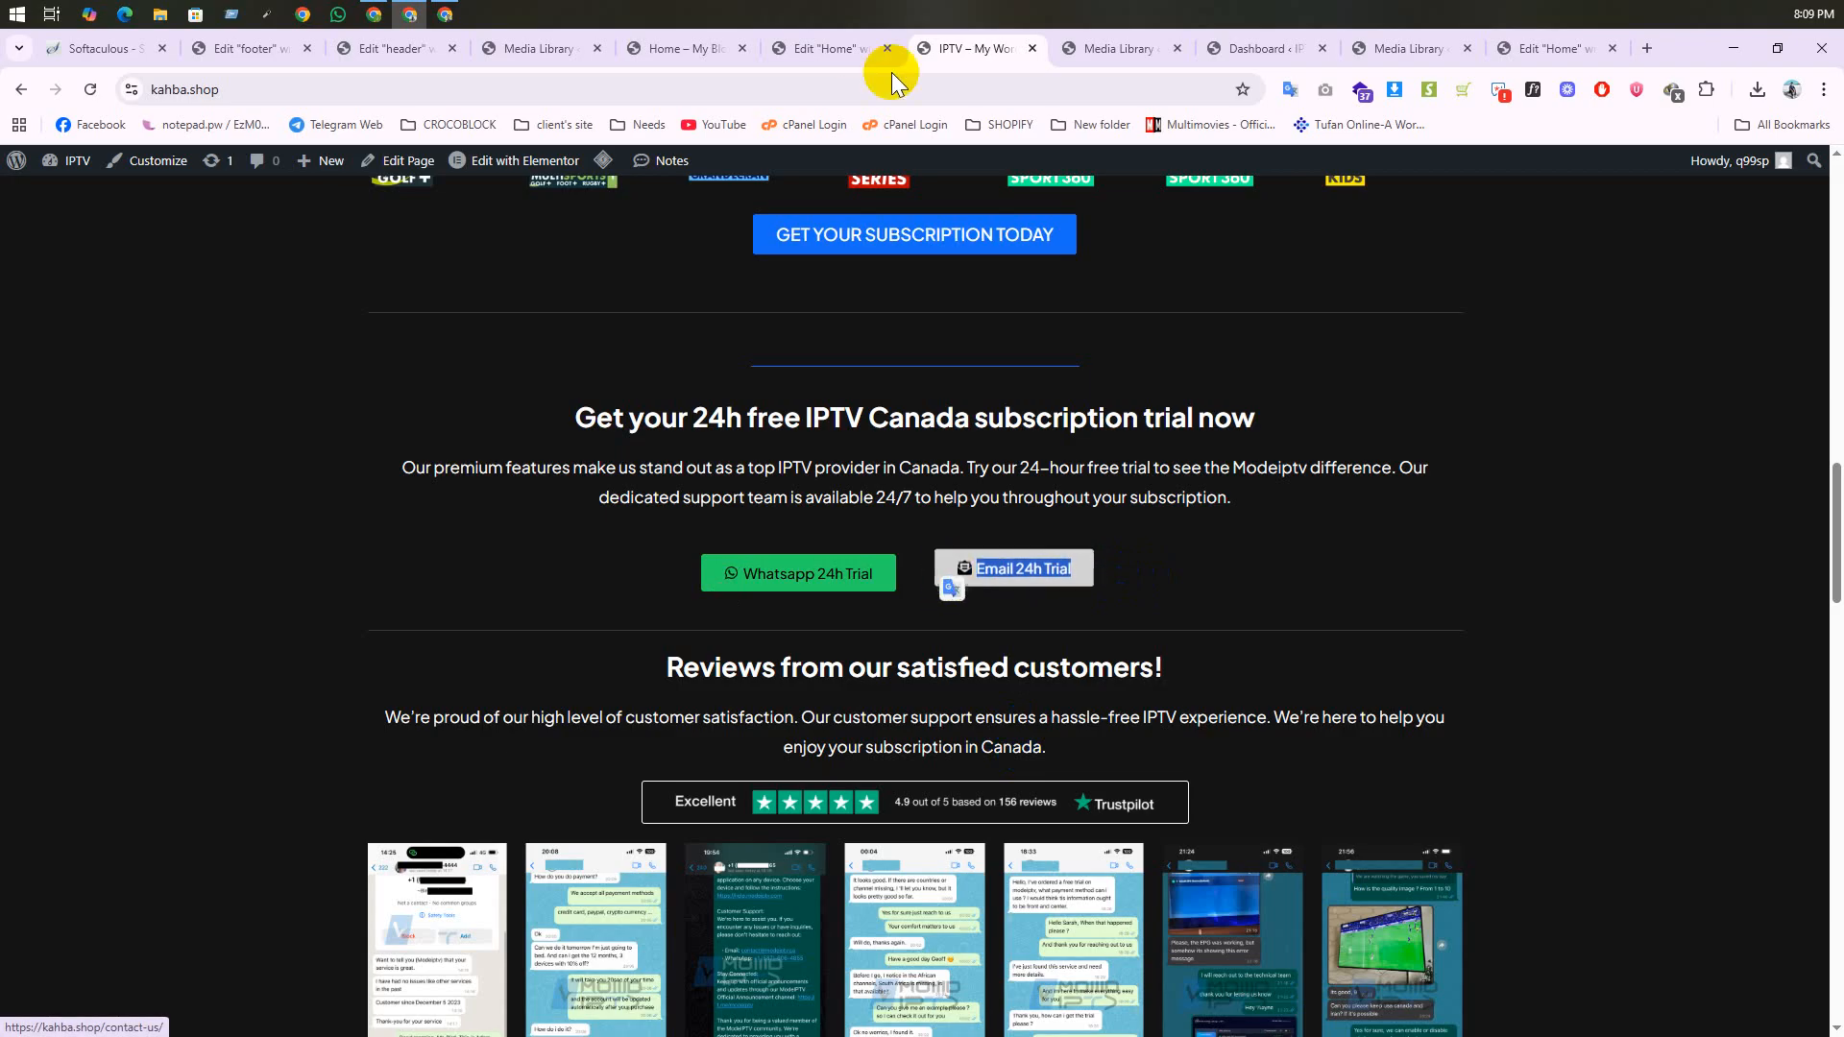
pyautogui.click(843, 64)
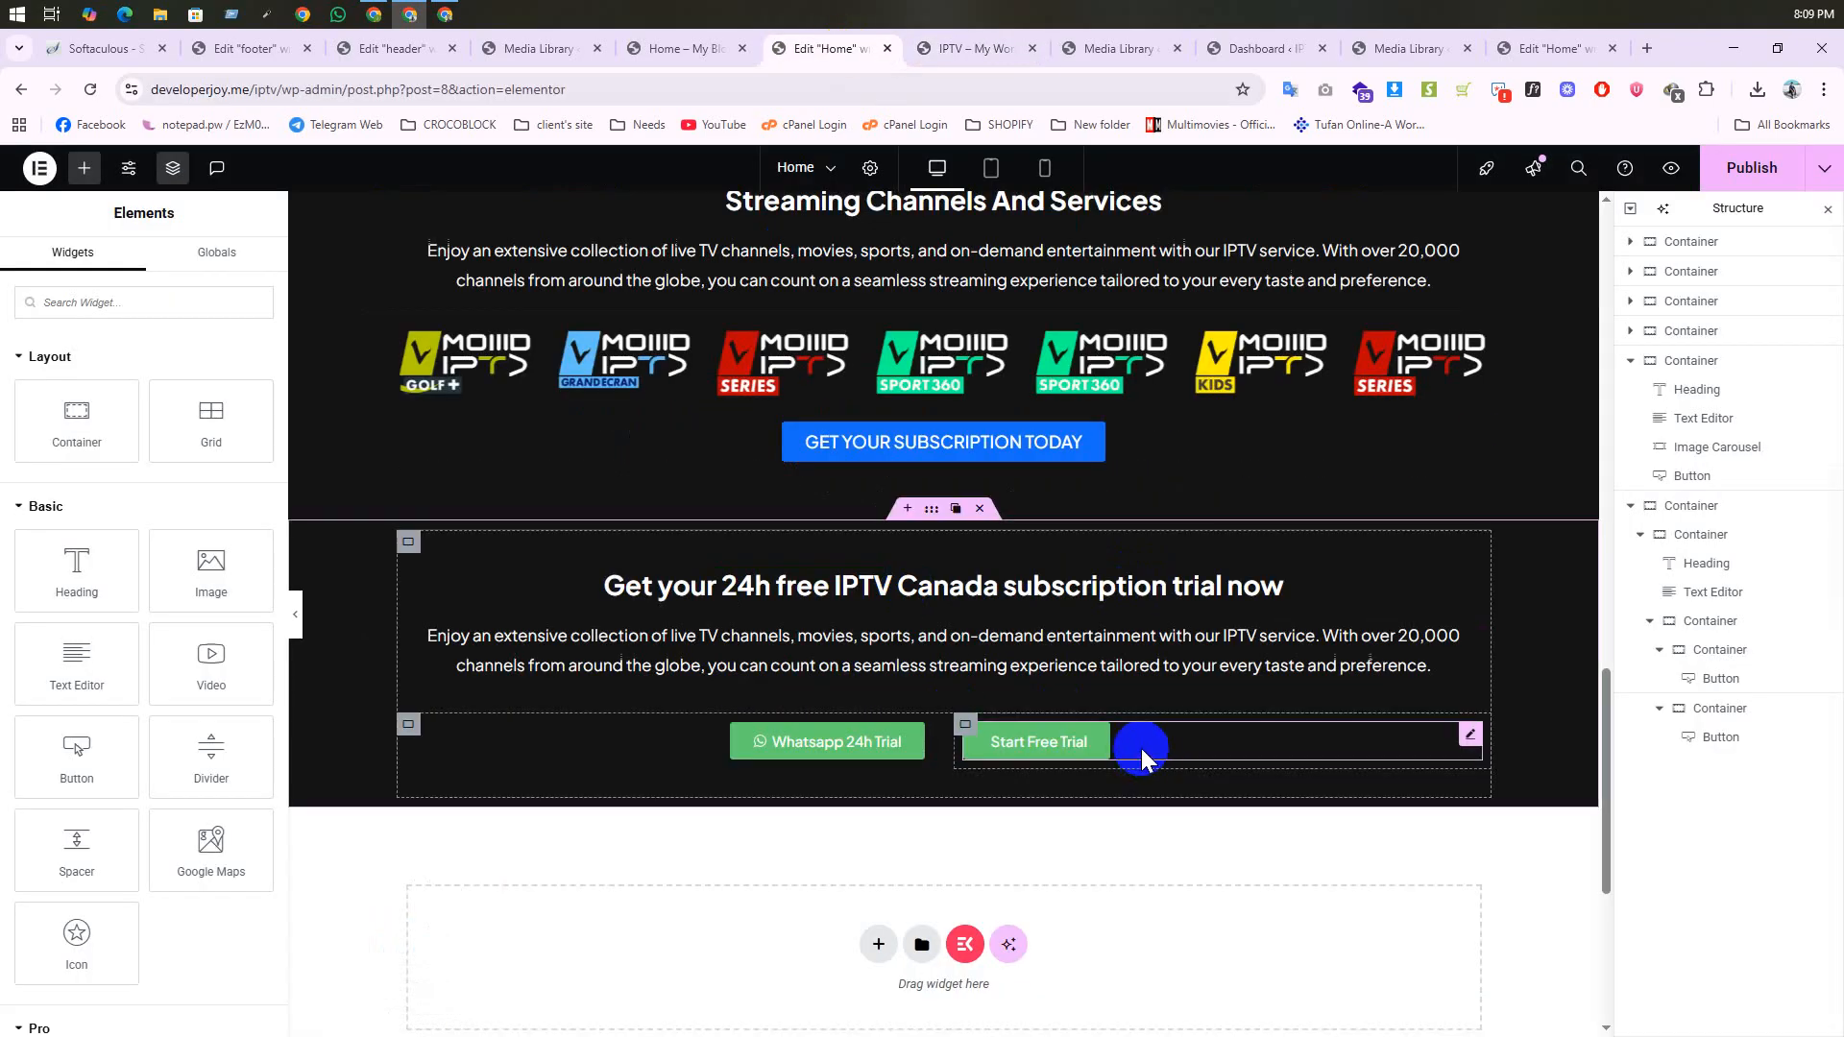
pyautogui.click(1141, 748)
pyautogui.click(48, 264)
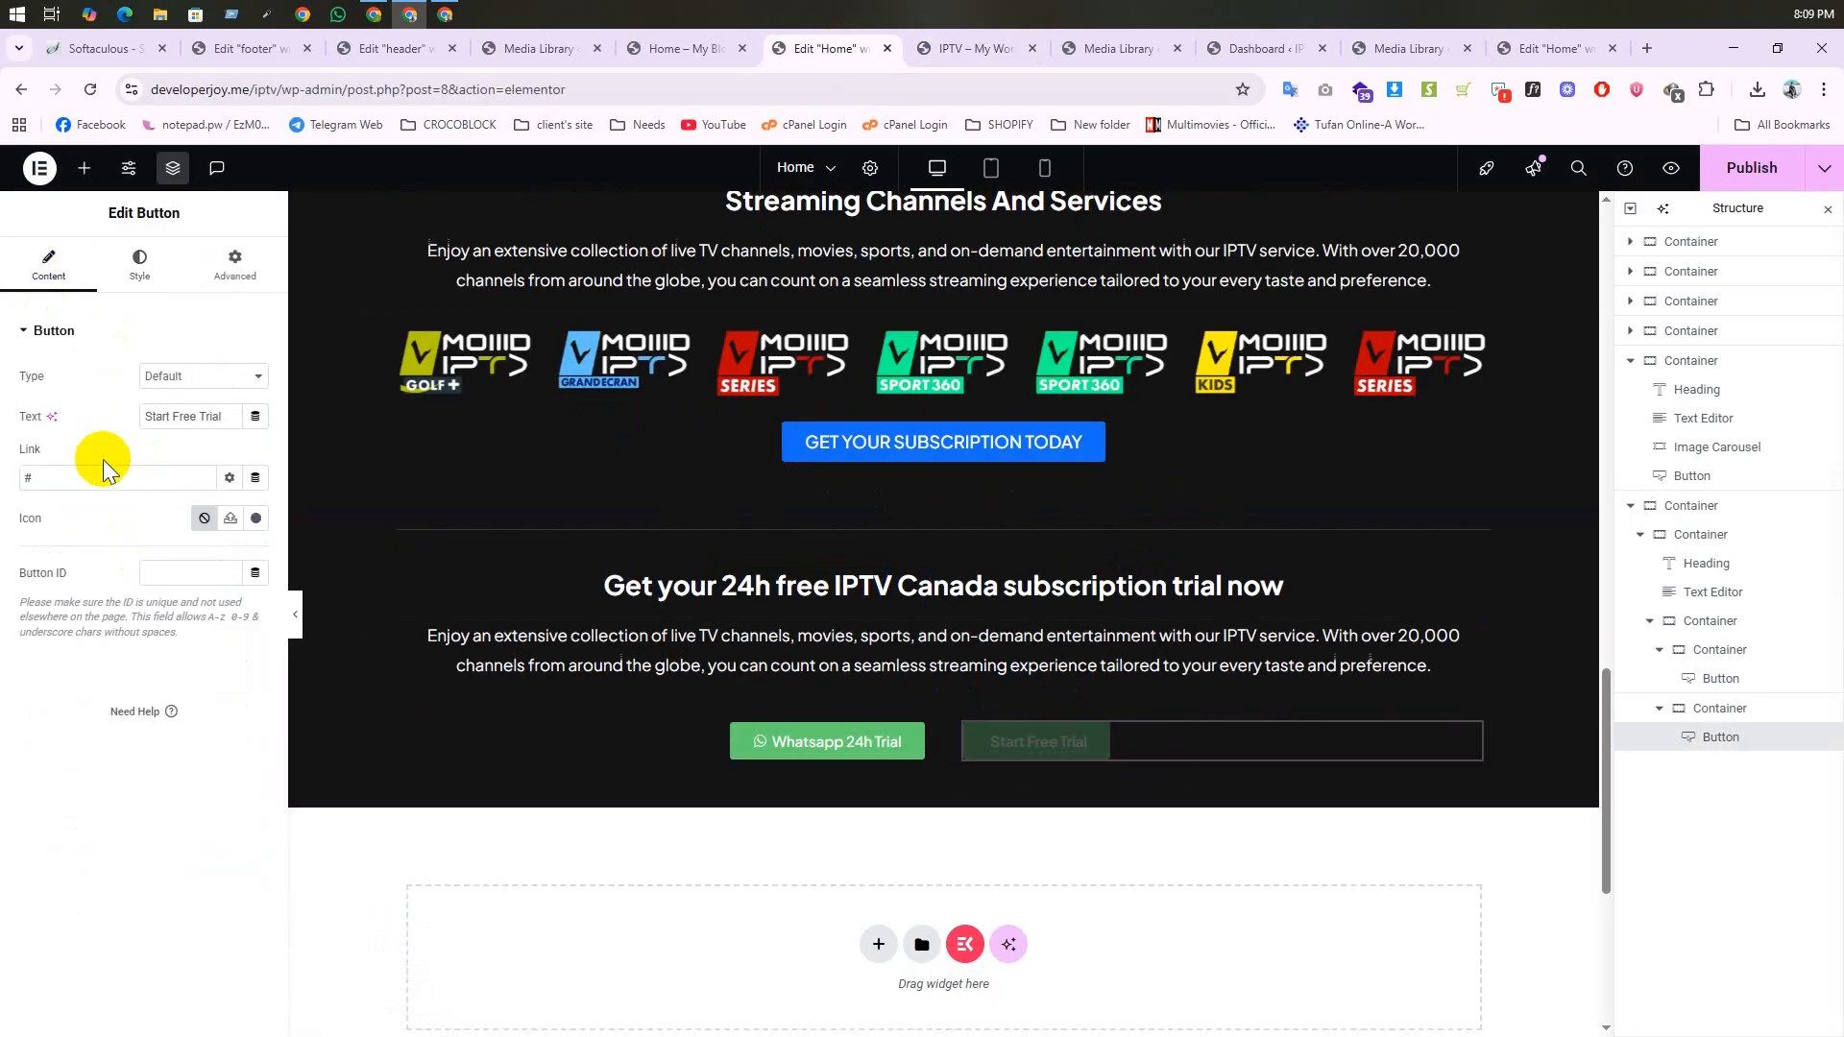
pyautogui.click(171, 423)
pyautogui.hotkey('ctrl', 'a')
pyautogui.hotkey('ctrl', 'v')
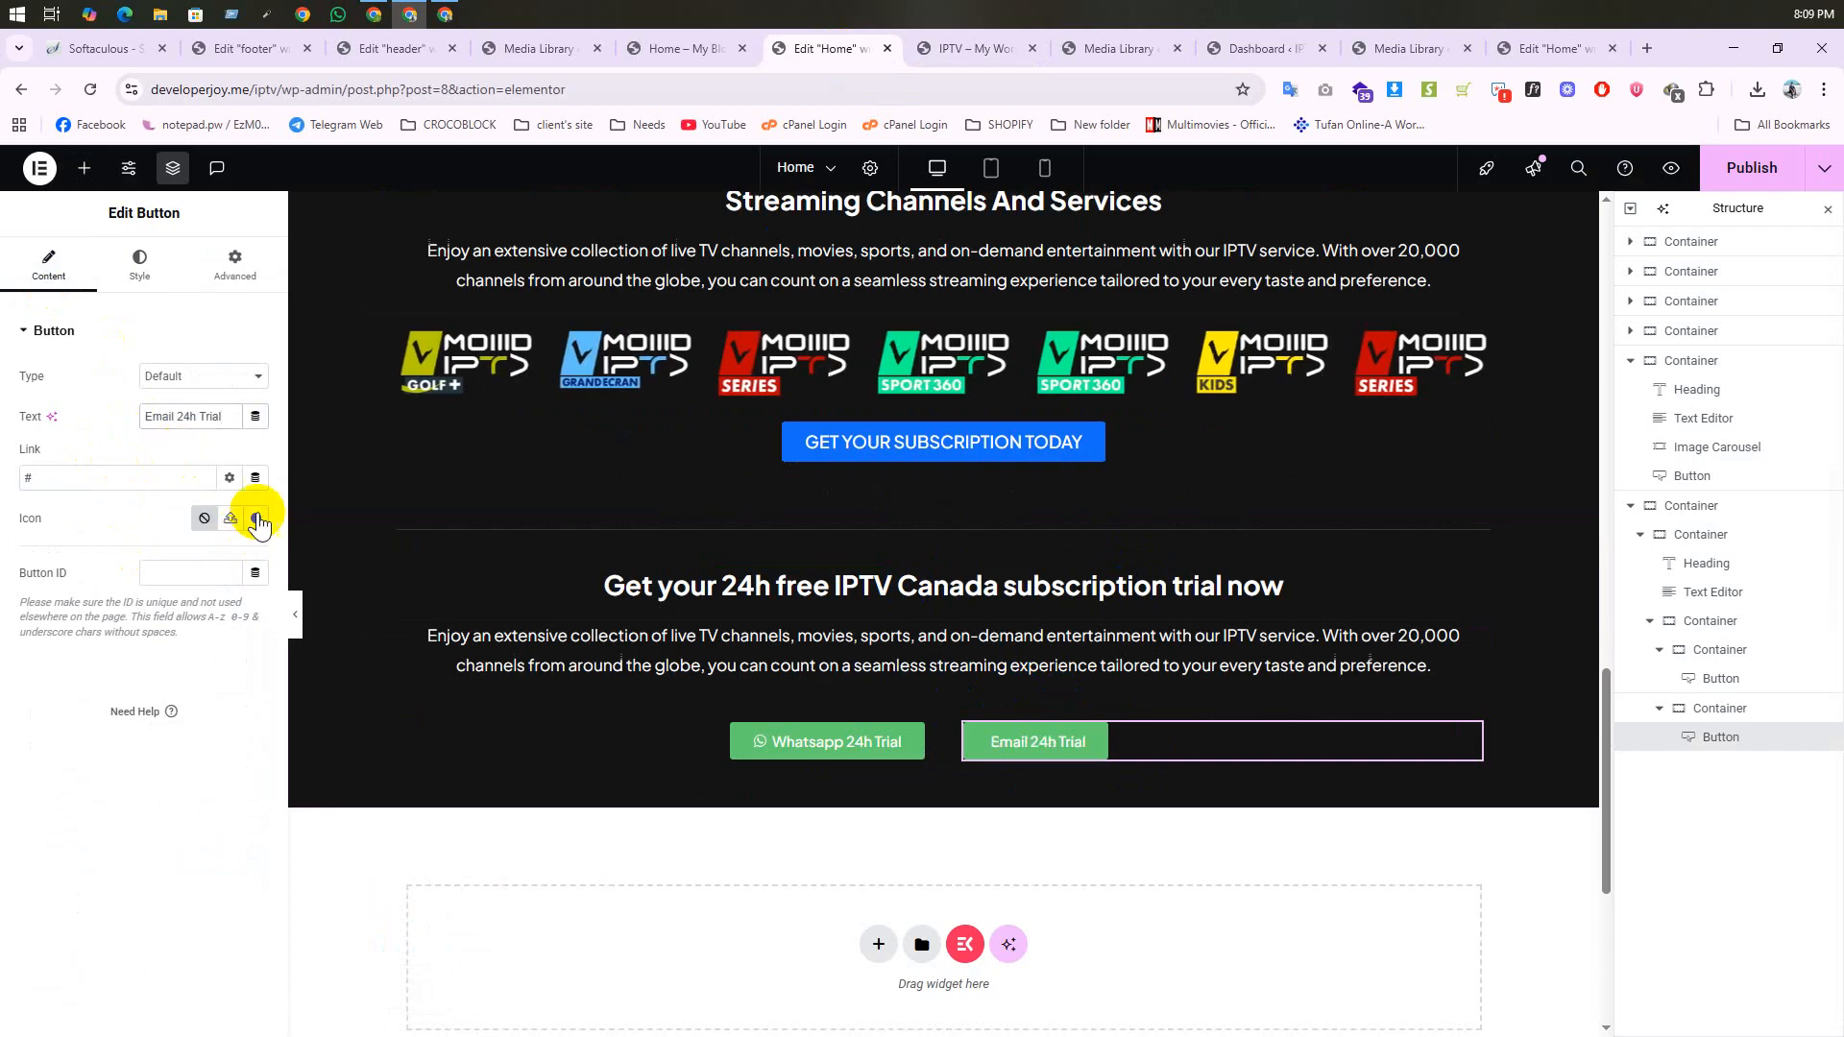
# Step: Filter the icon library with "env" and insert the solid open envelope with text lines into the Email 24h Trial button
pyautogui.click(256, 519)
pyautogui.write('env')
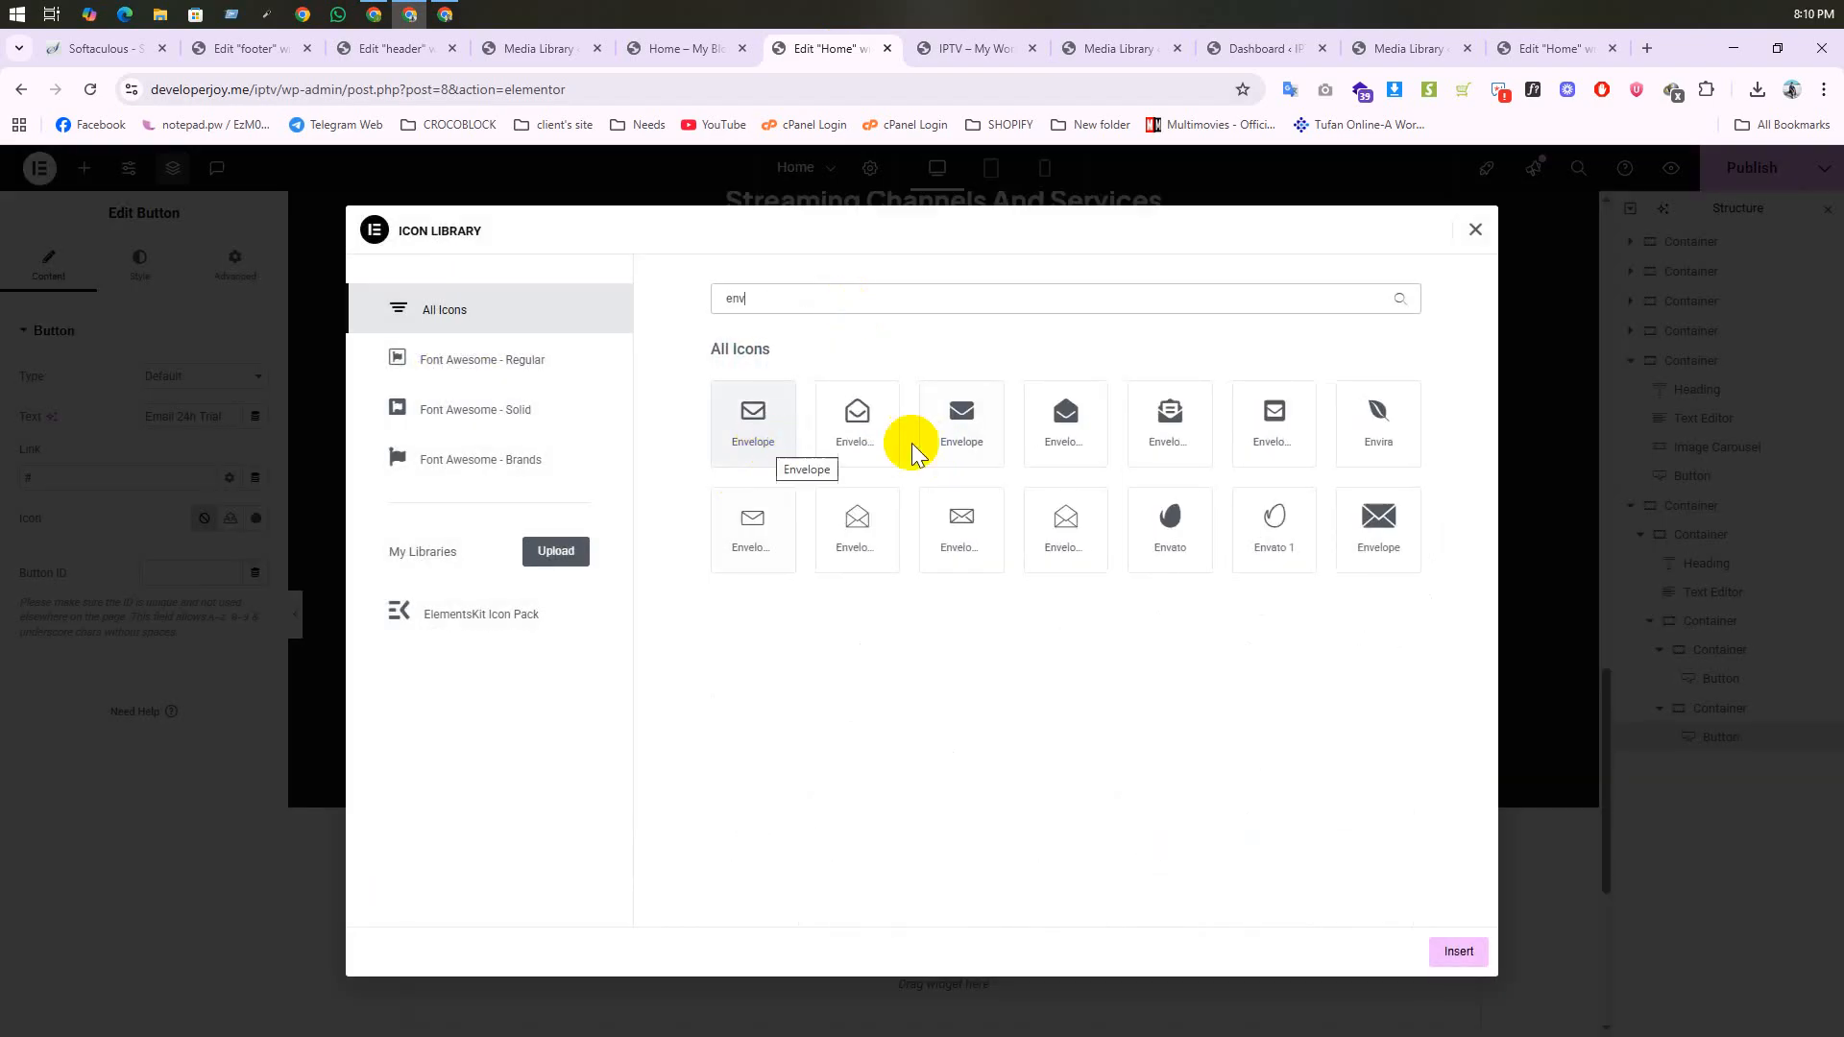
pyautogui.click(1169, 422)
pyautogui.click(1439, 948)
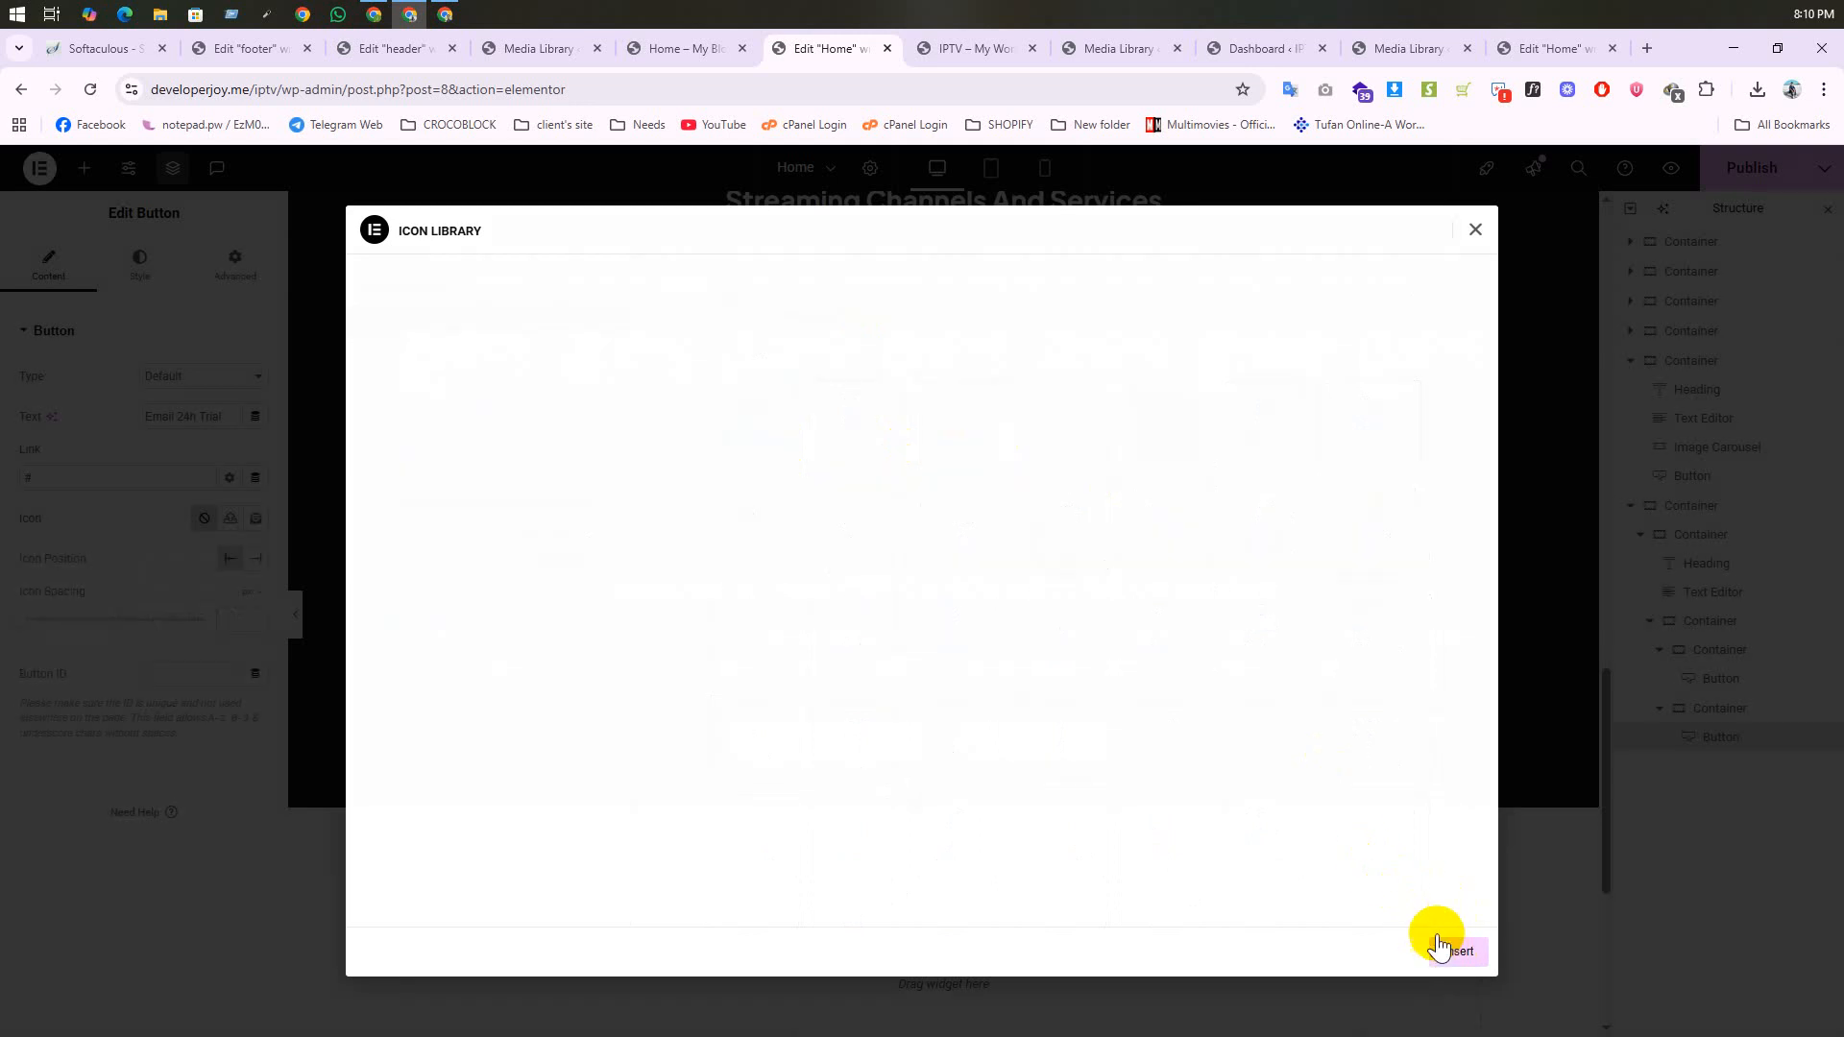
# Step: Set the Email 24h Trial button's background color to a muted grey-green, #819985
pyautogui.click(140, 264)
pyautogui.click(257, 617)
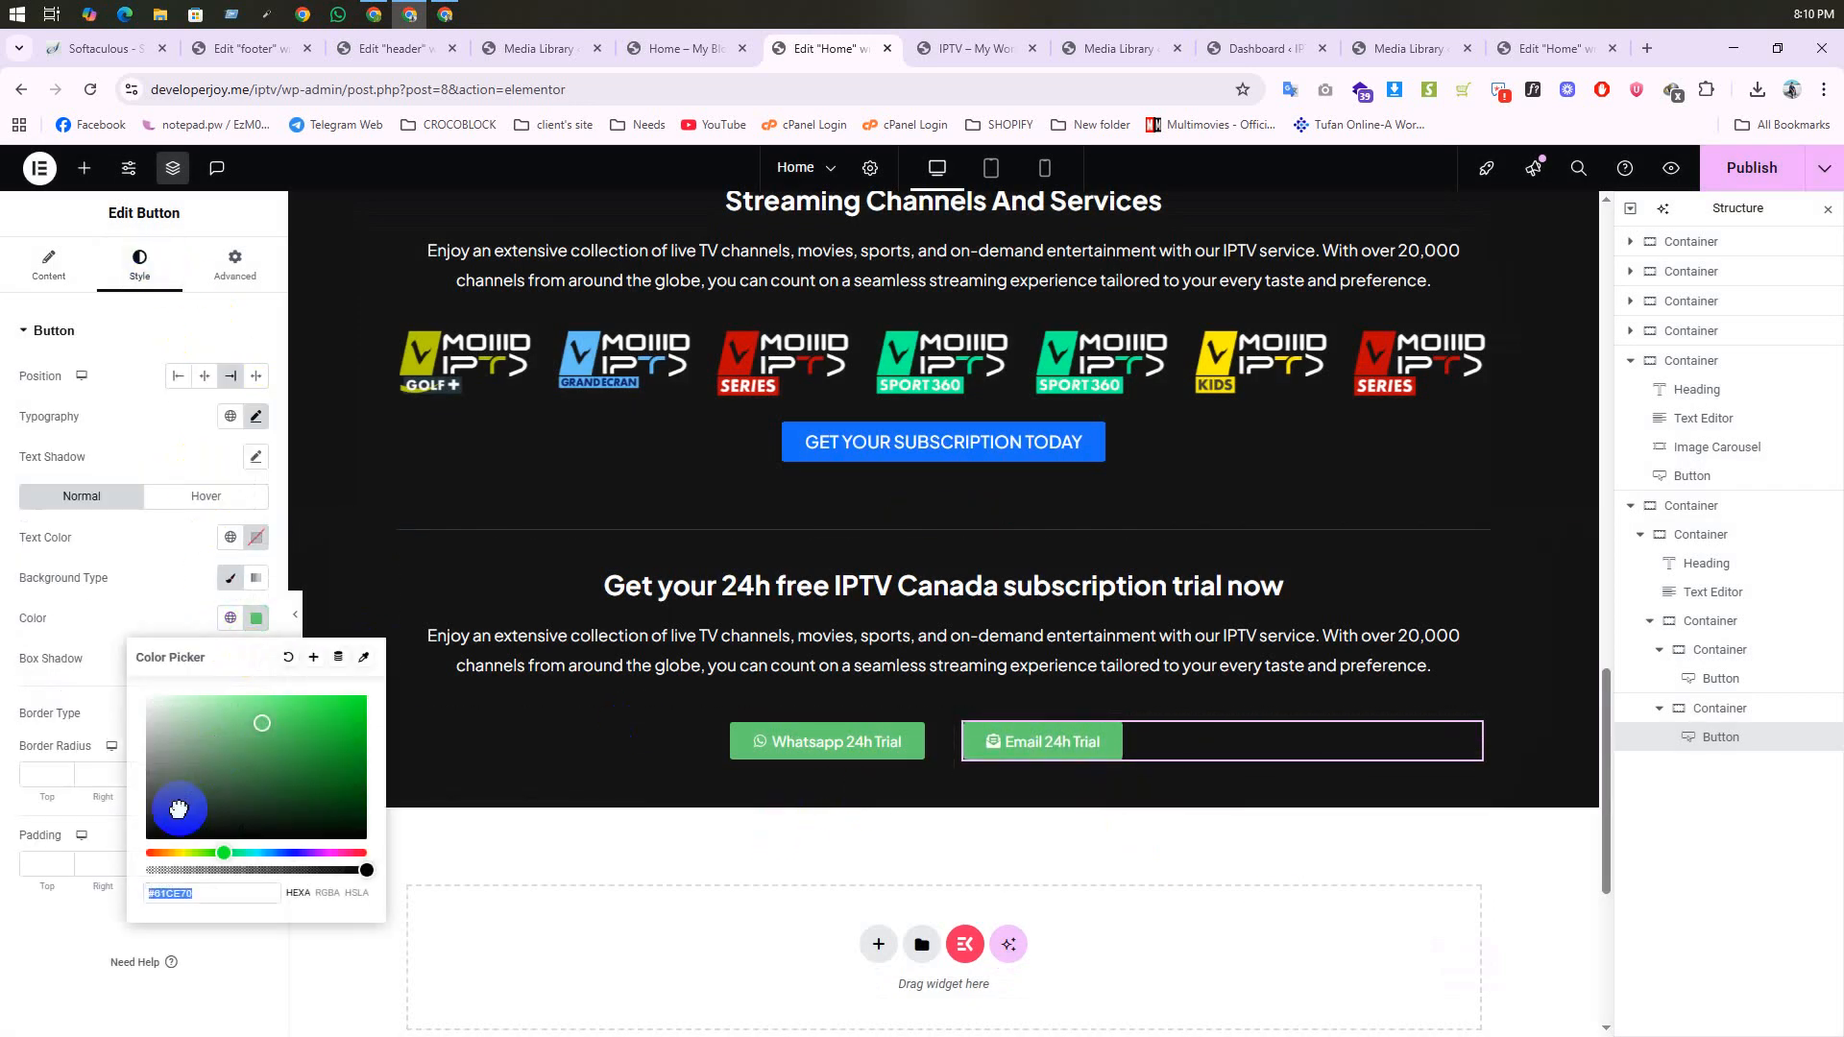
pyautogui.moveTo(177, 799)
pyautogui.mouseDown()
pyautogui.moveTo(174, 823)
pyautogui.moveTo(179, 753)
pyautogui.mouseUp()
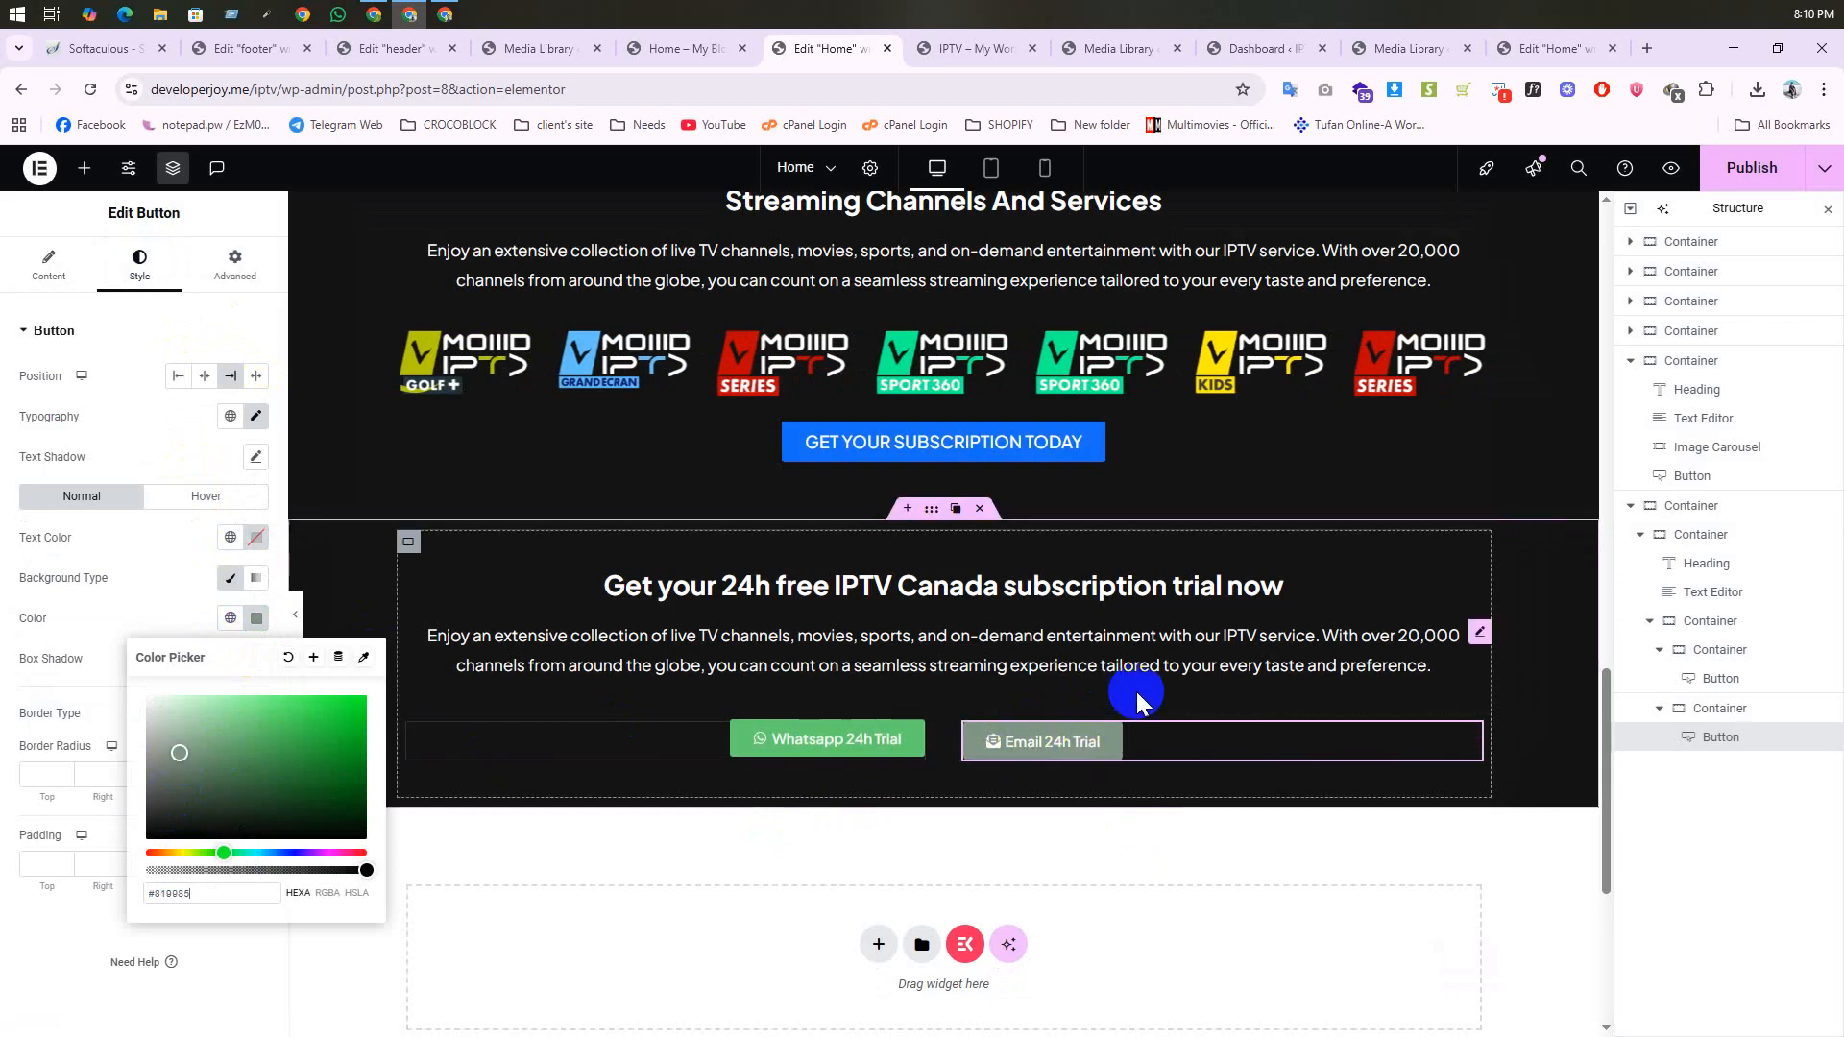
# Step: Check the Whatsapp 24h Trial button's content settings and compare the trial section with the one on the reference site
pyautogui.click(763, 751)
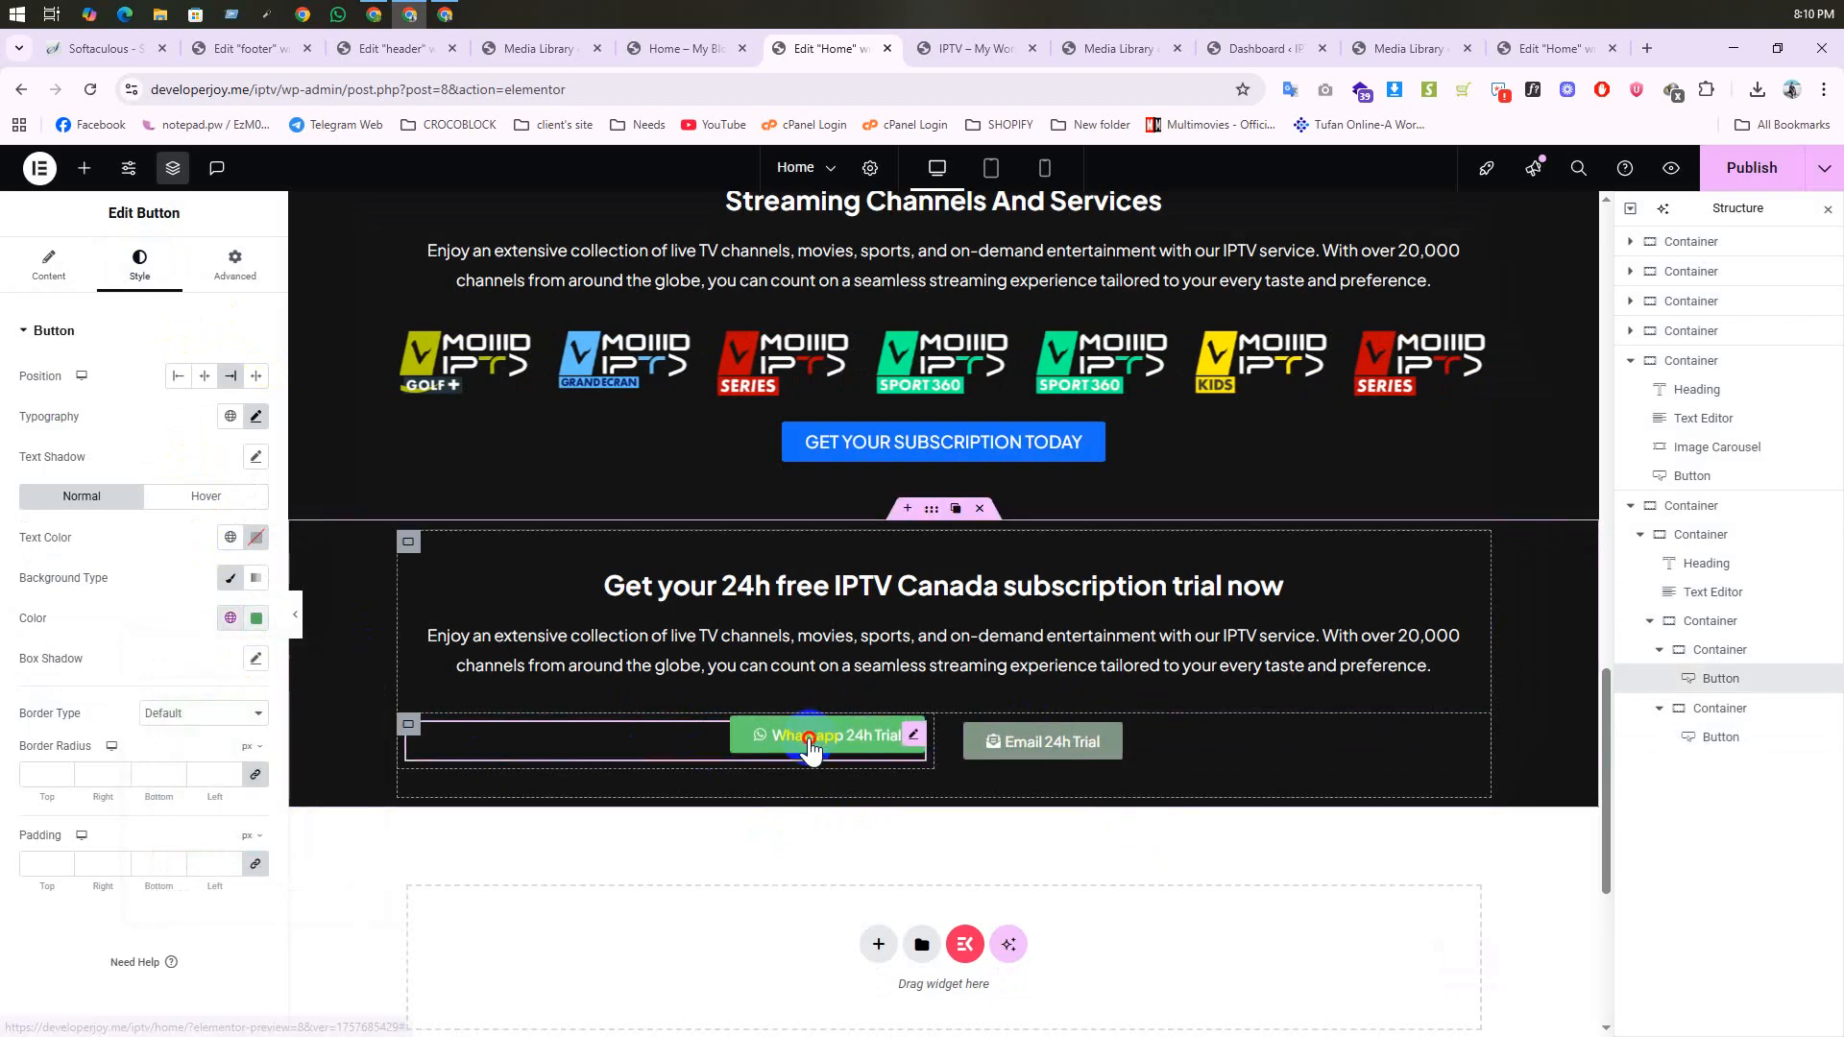
pyautogui.click(42, 269)
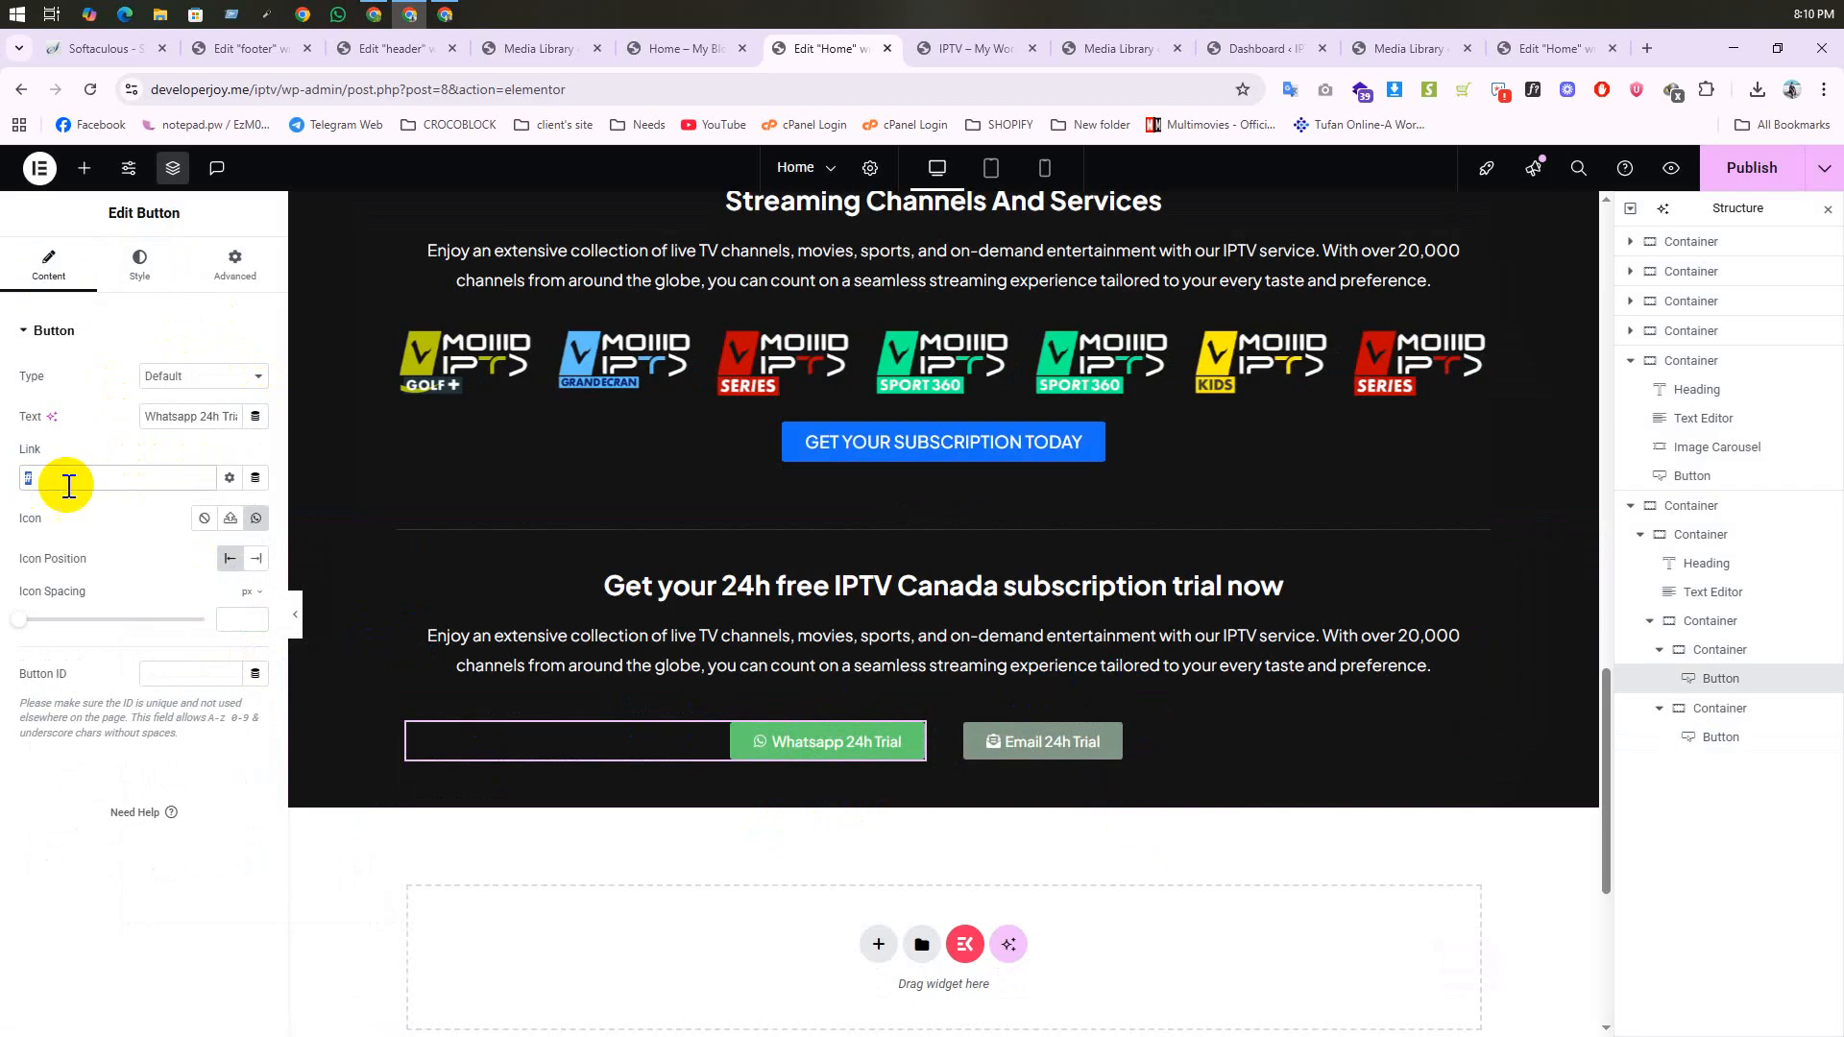
pyautogui.scroll(1, 1105, 699)
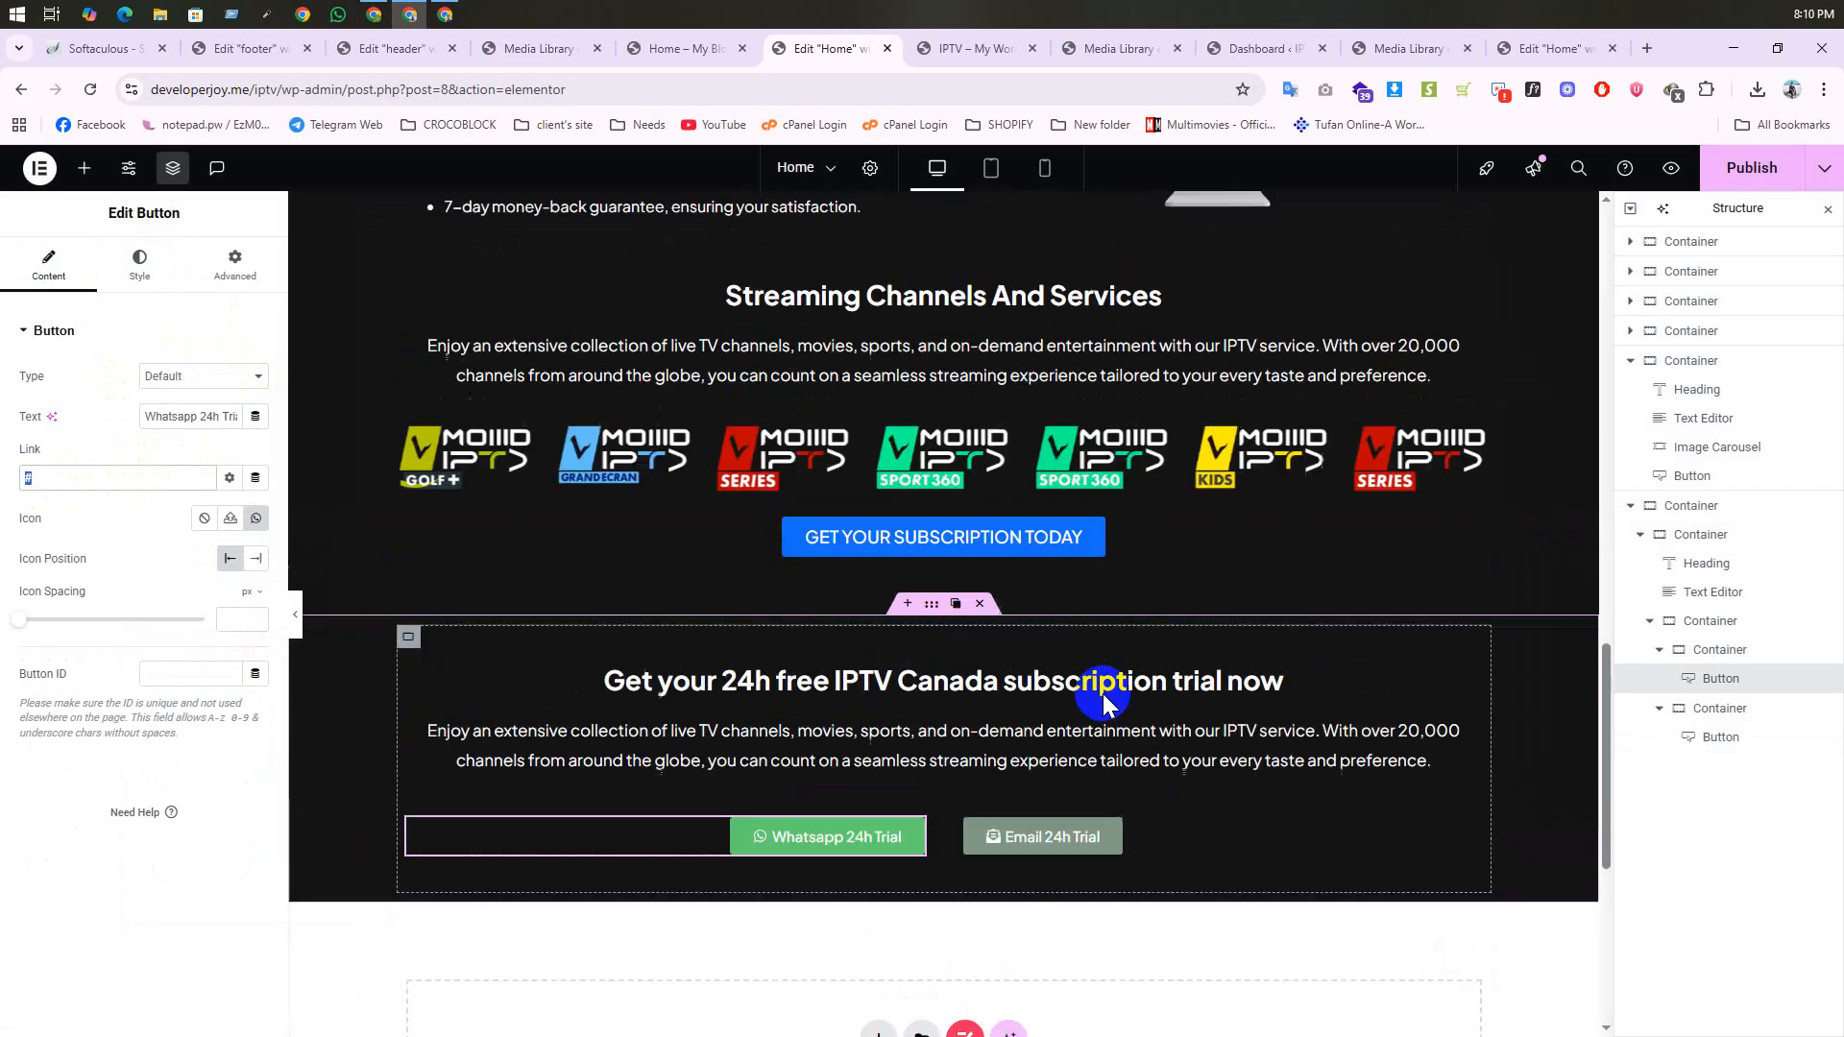
pyautogui.scroll(-2, 1104, 699)
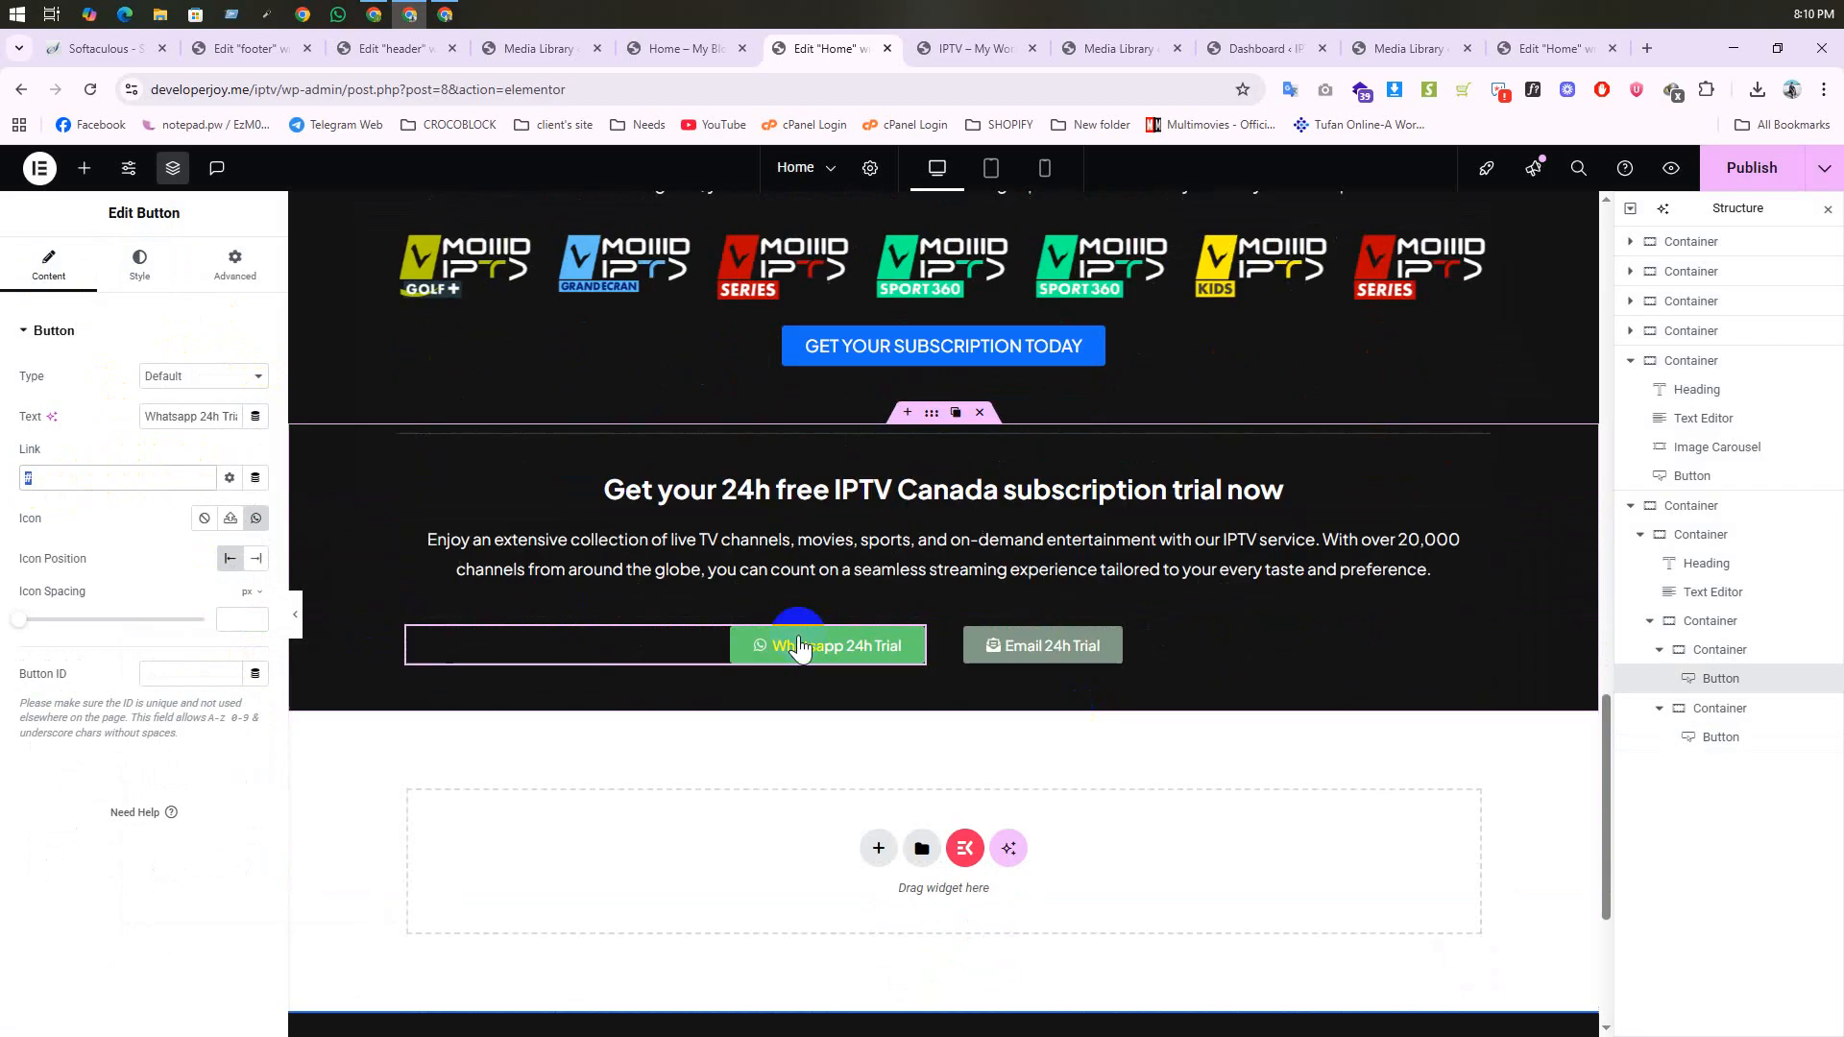
pyautogui.click(965, 48)
pyautogui.scroll(-2, 968, 622)
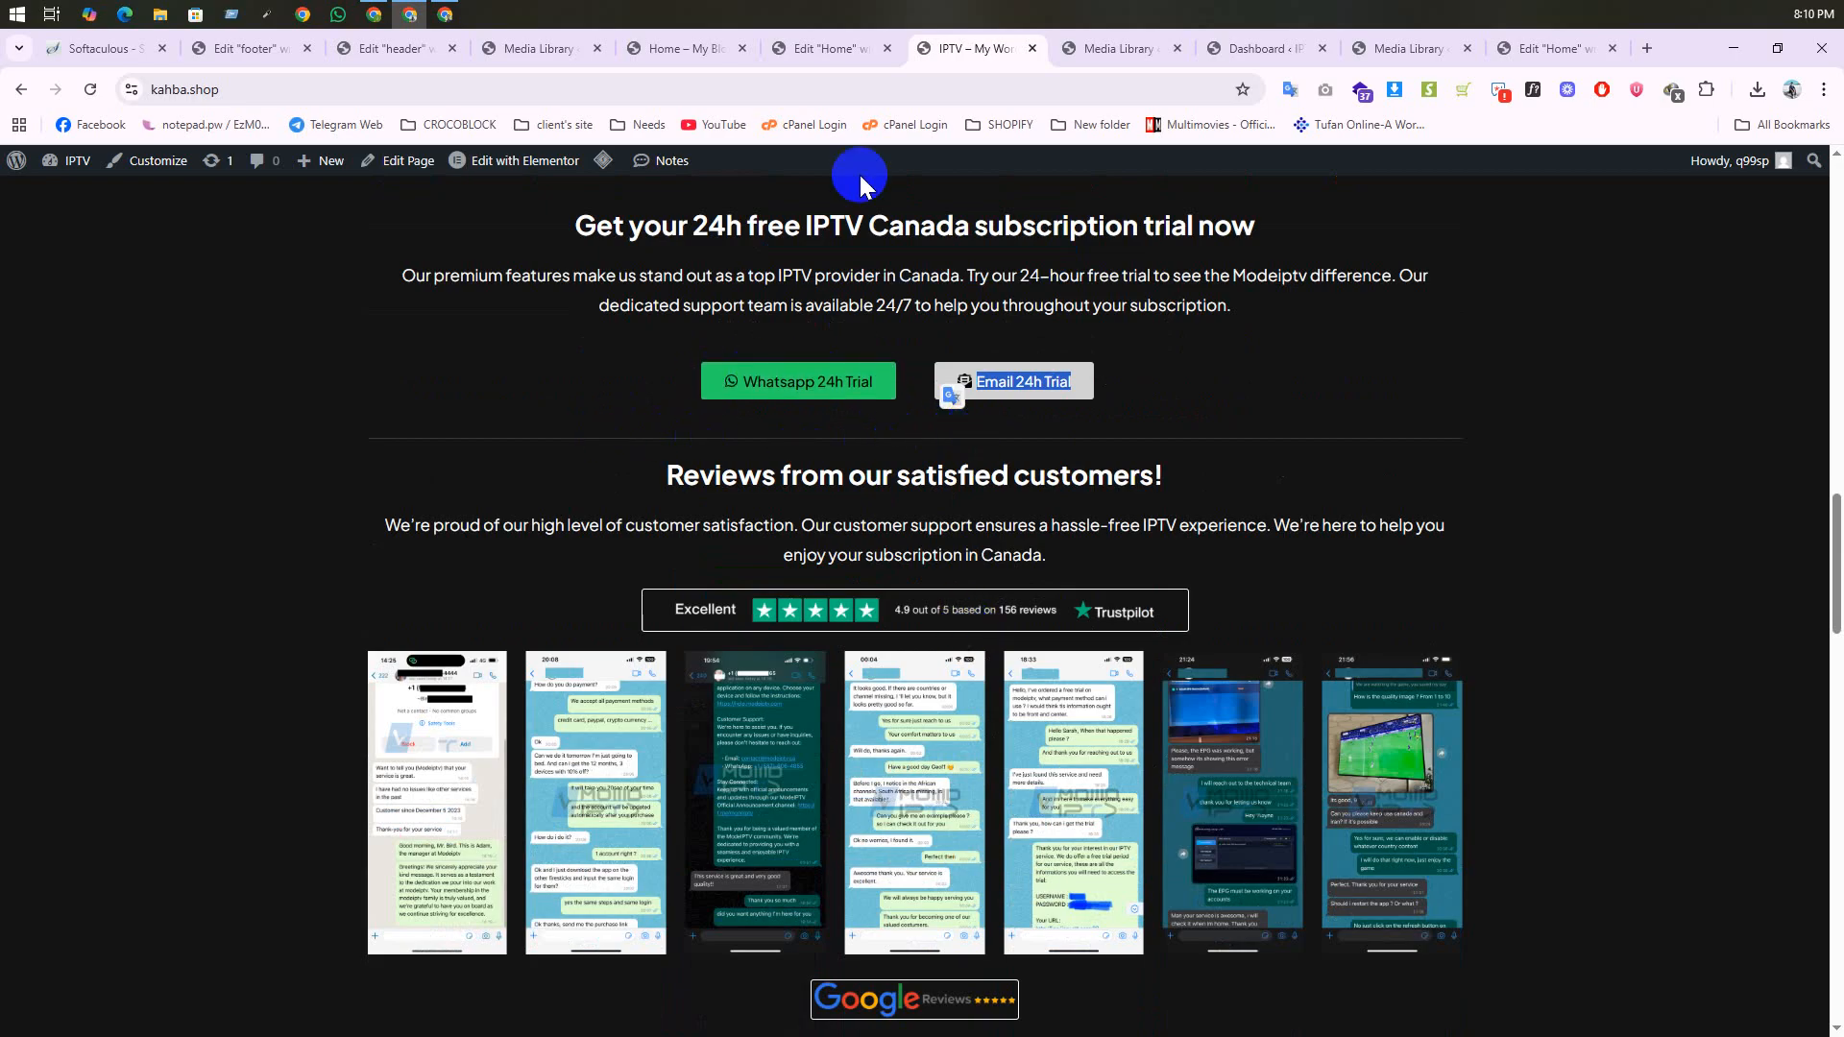
pyautogui.click(850, 55)
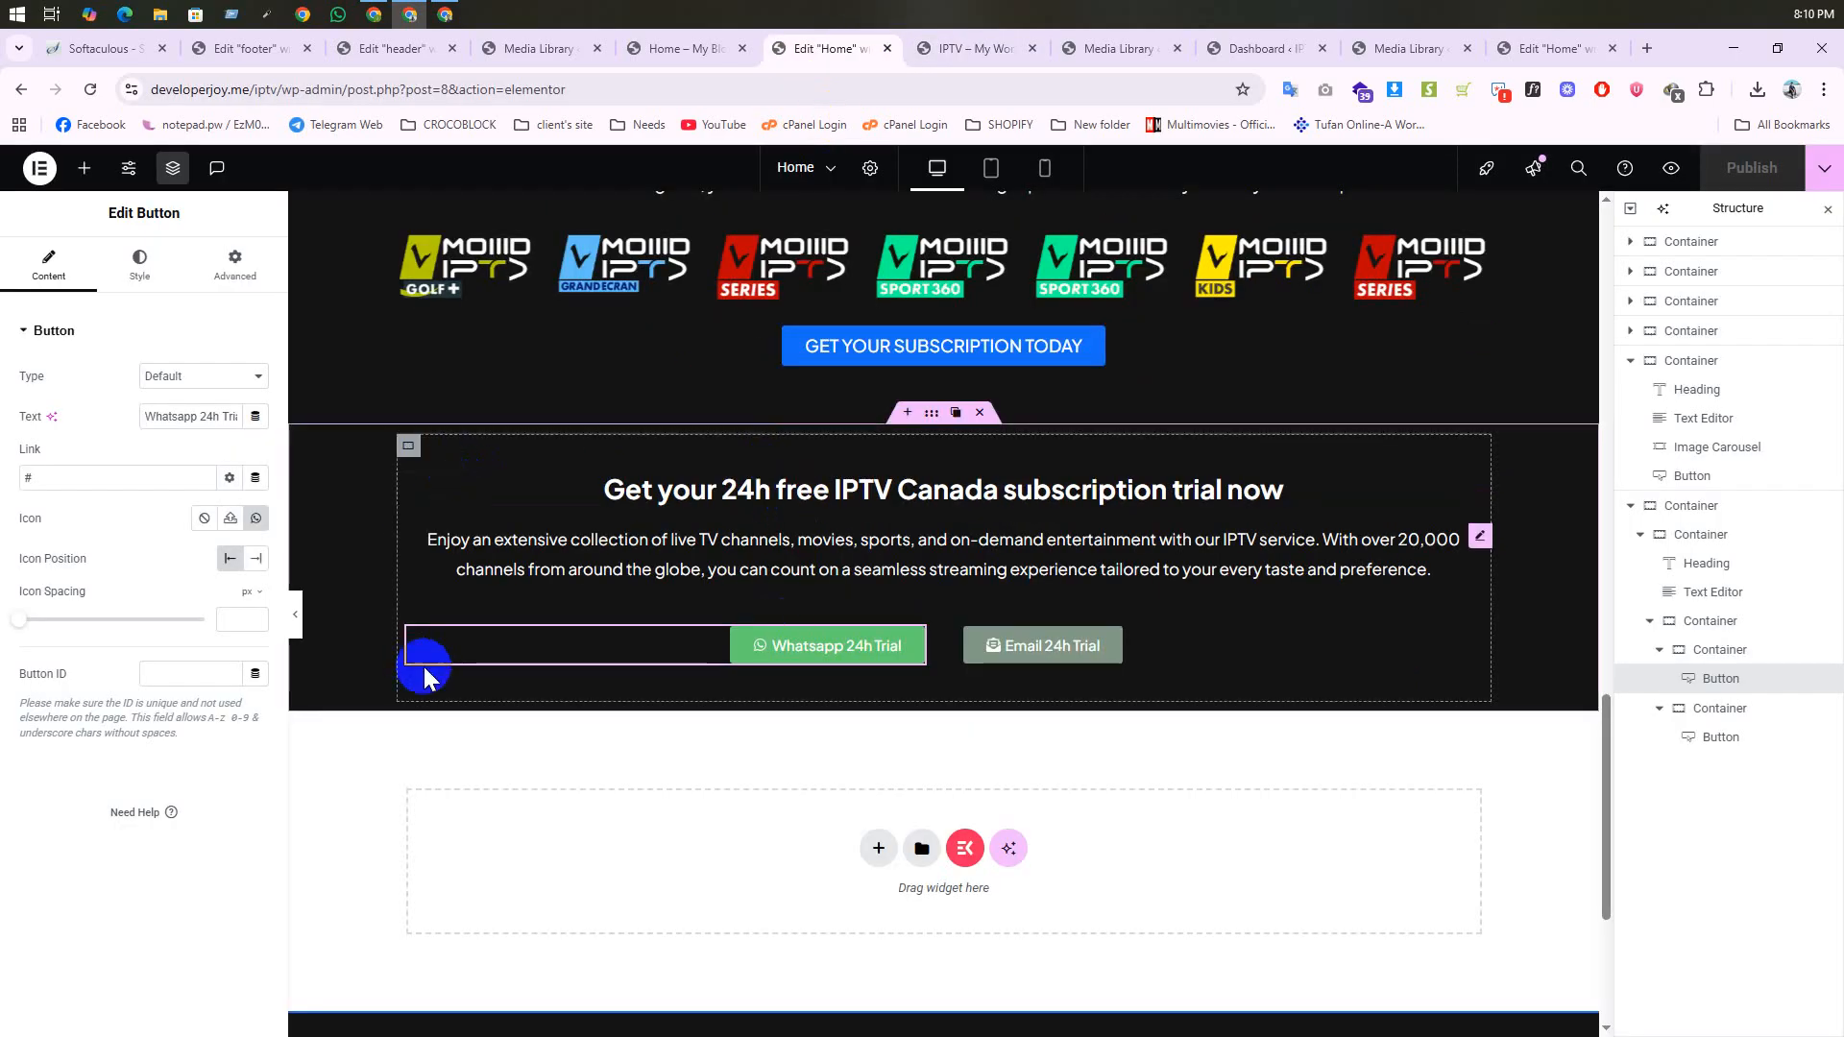
# Step: Give the container holding both trial buttons a solid 1 px bottom border in the global color "border"
pyautogui.click(410, 634)
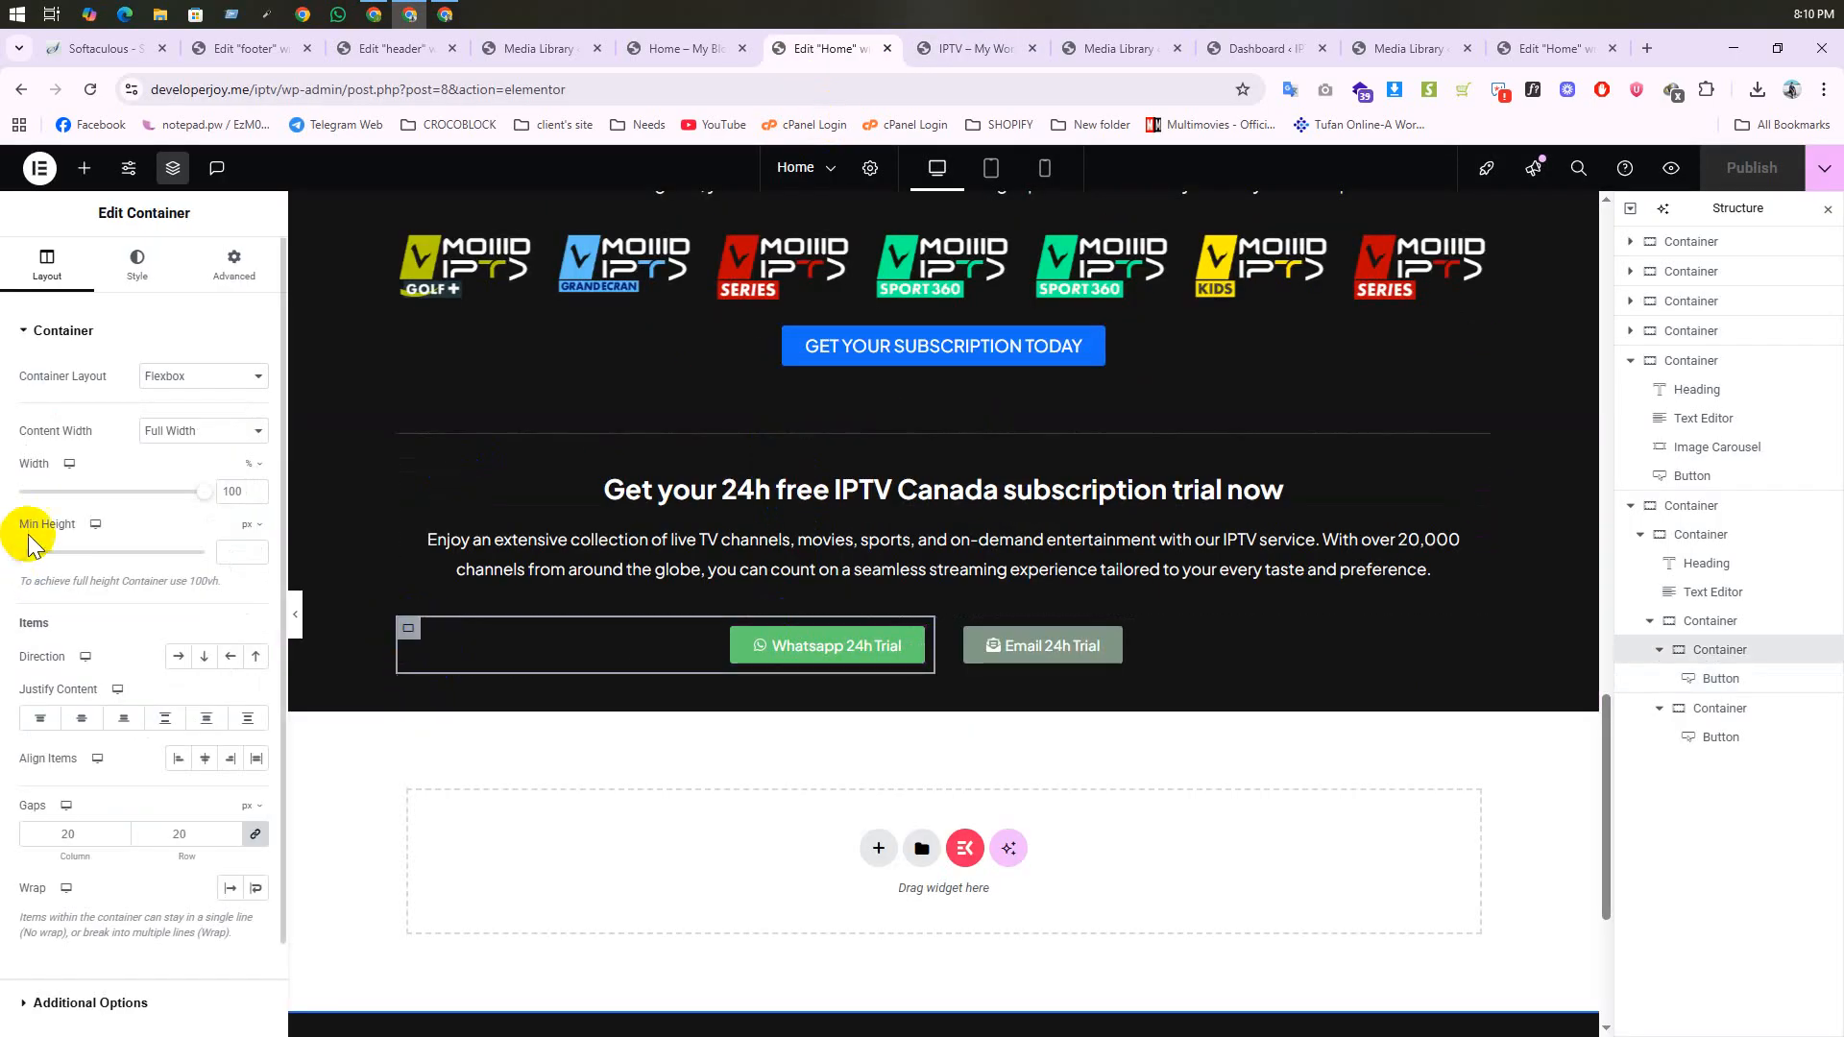
pyautogui.click(1653, 620)
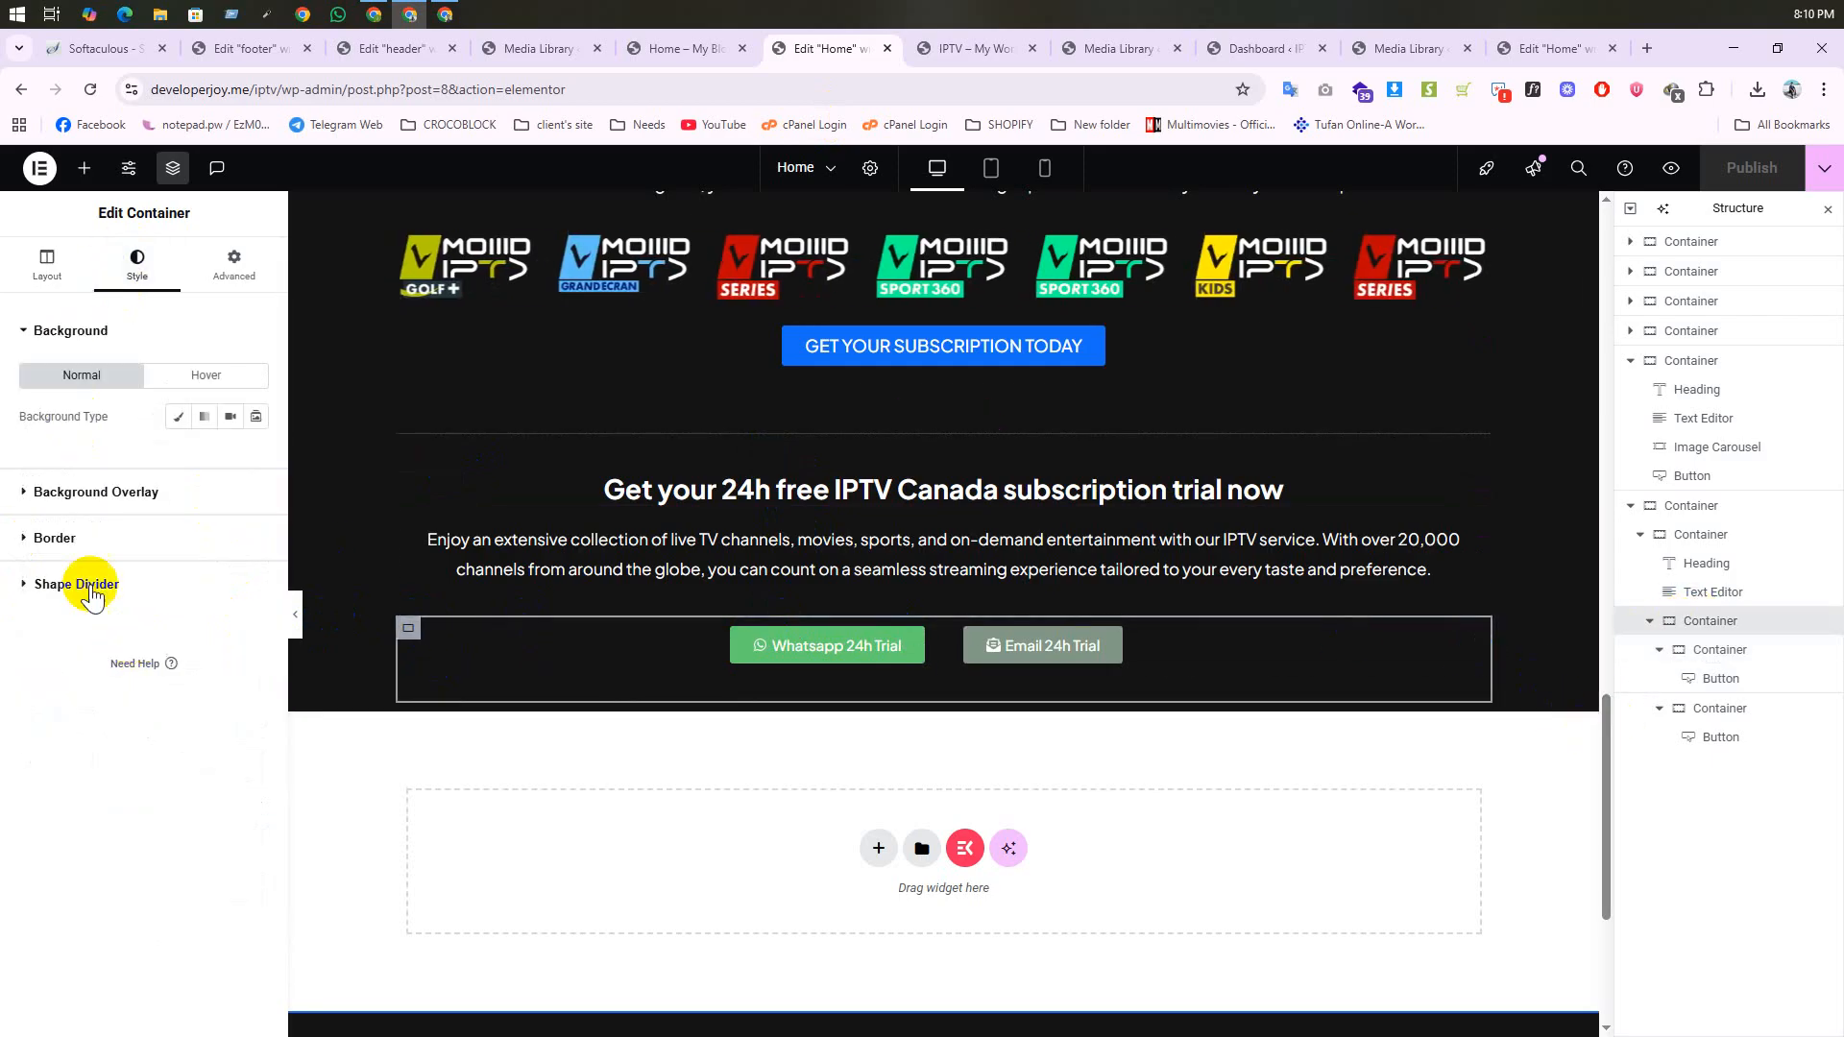
pyautogui.click(103, 541)
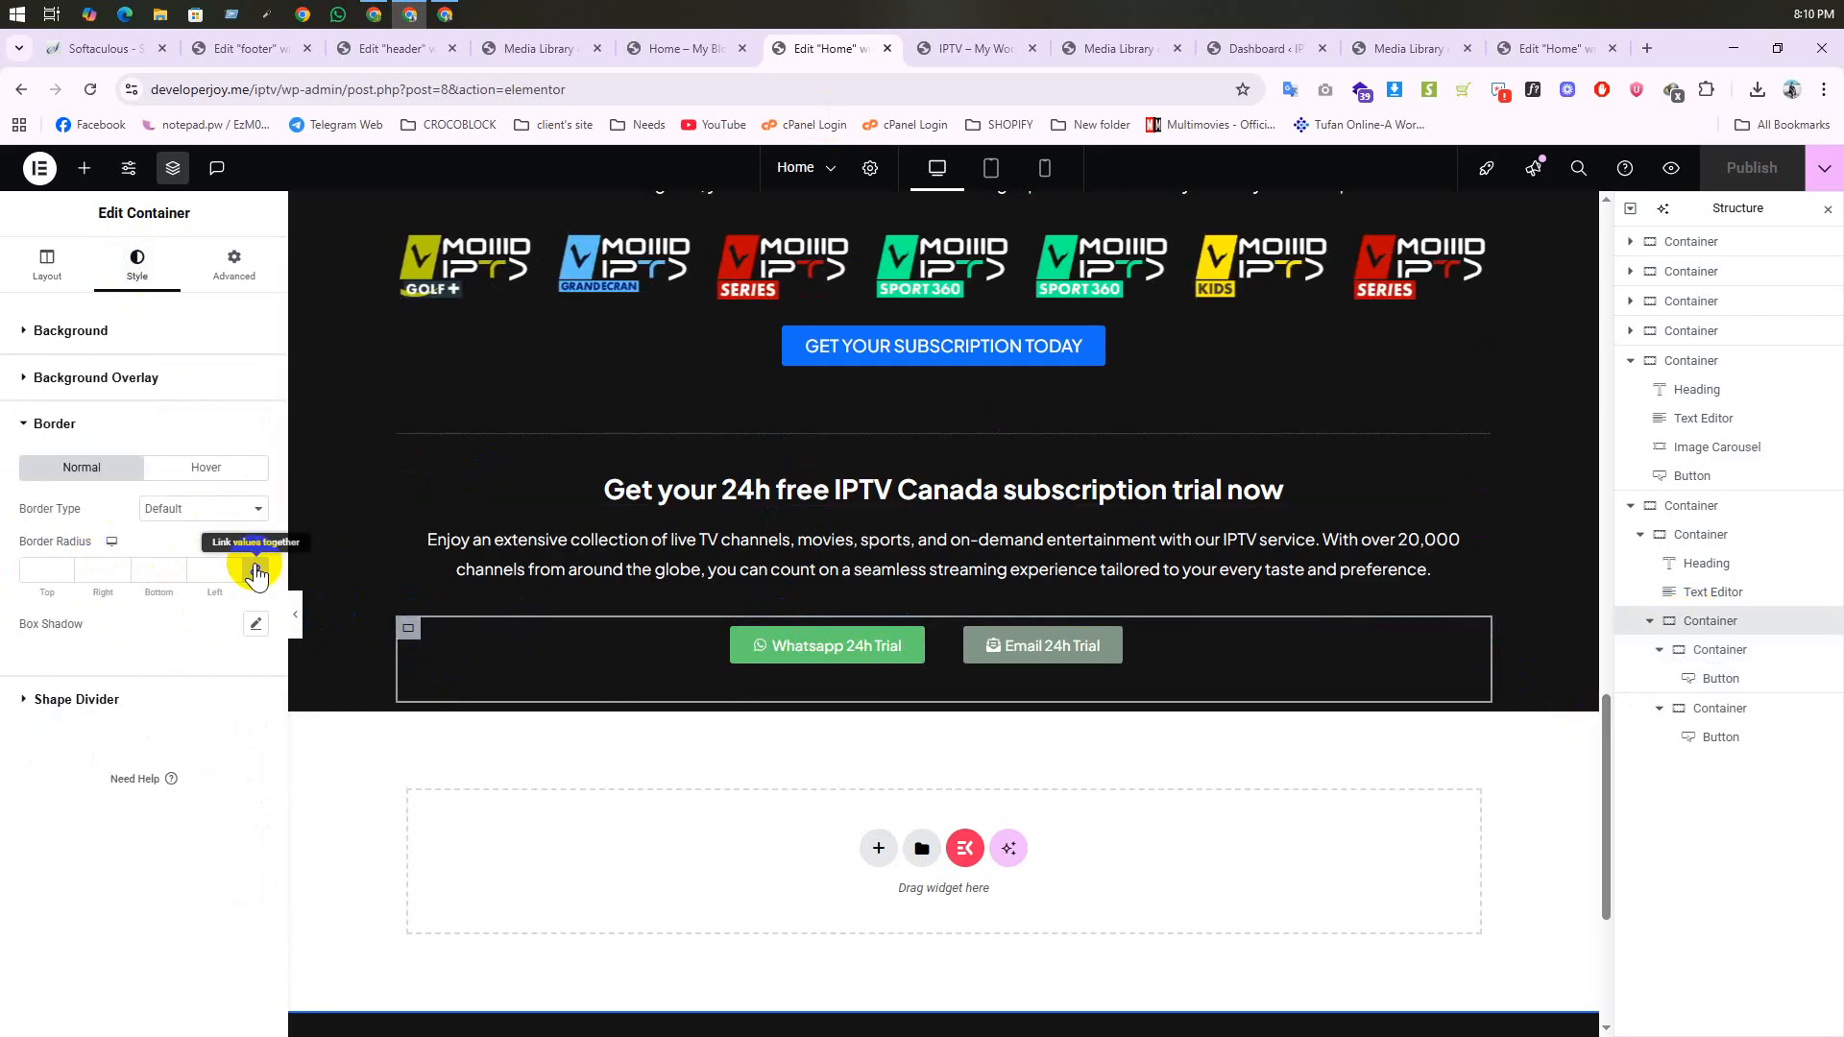
pyautogui.click(226, 509)
pyautogui.click(184, 574)
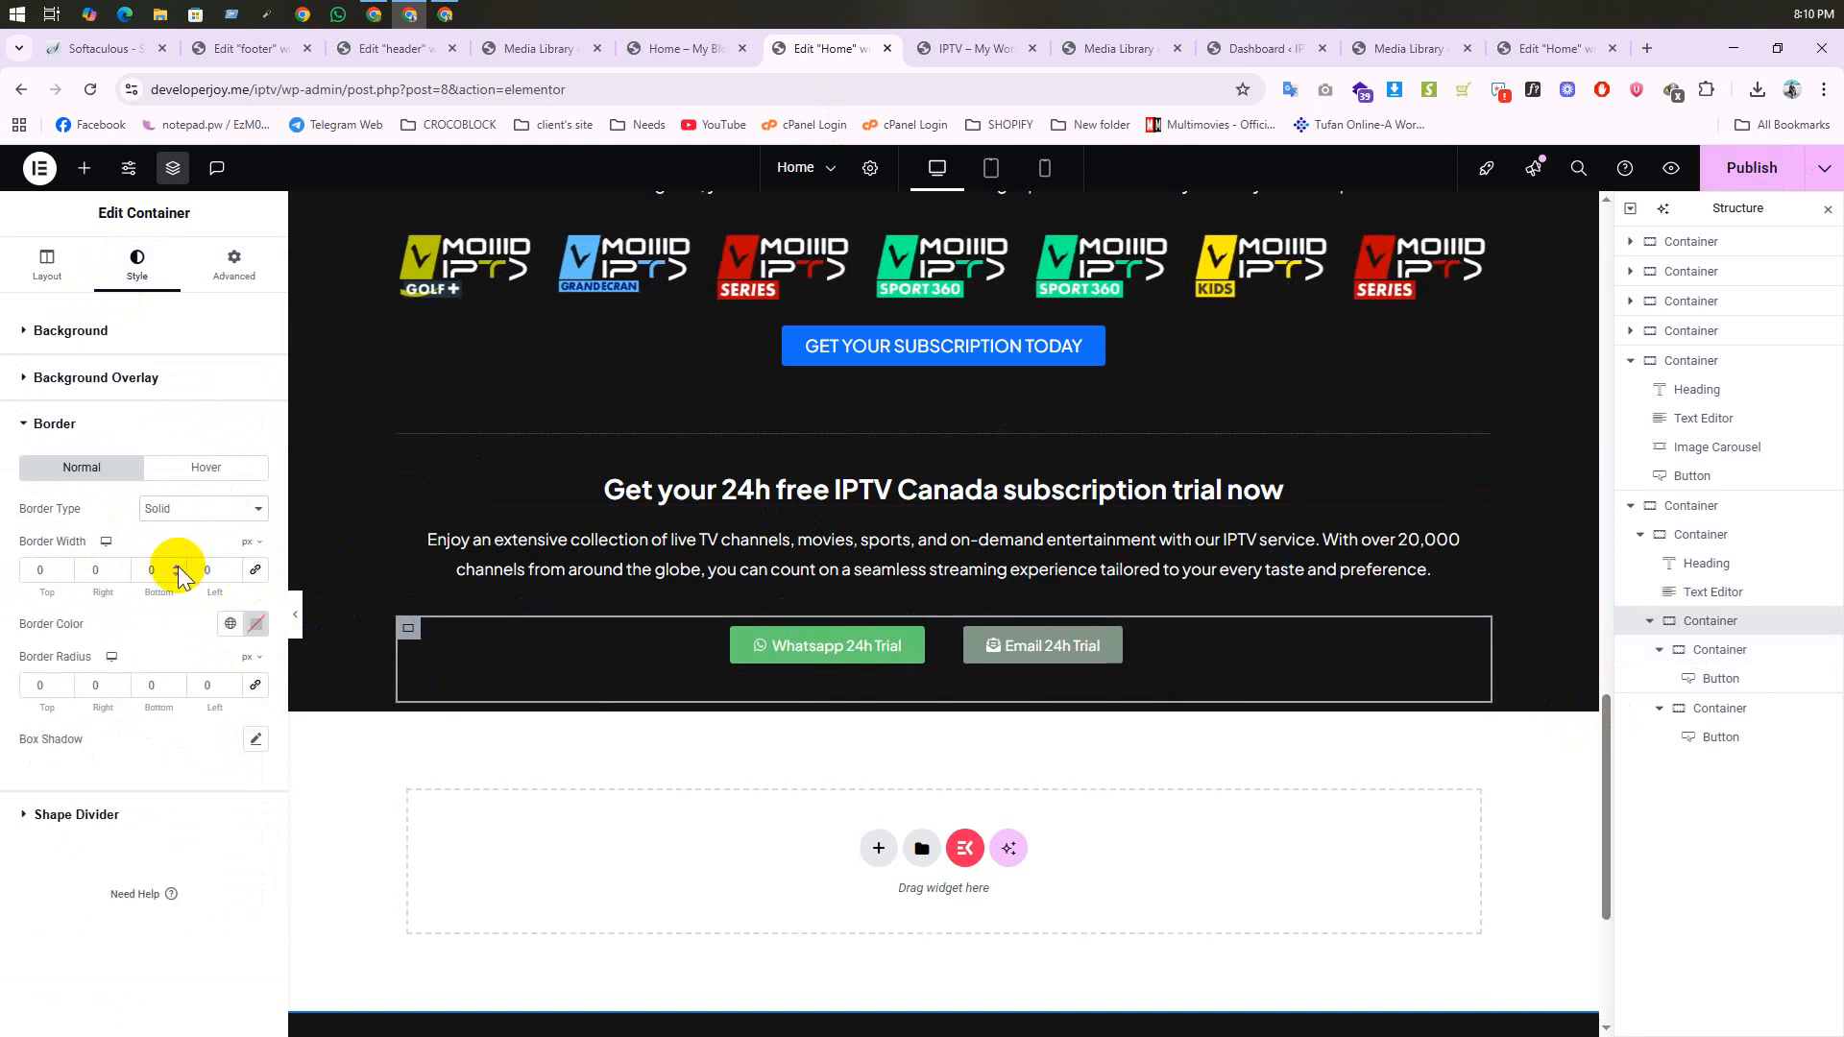
pyautogui.click(182, 574)
pyautogui.click(230, 623)
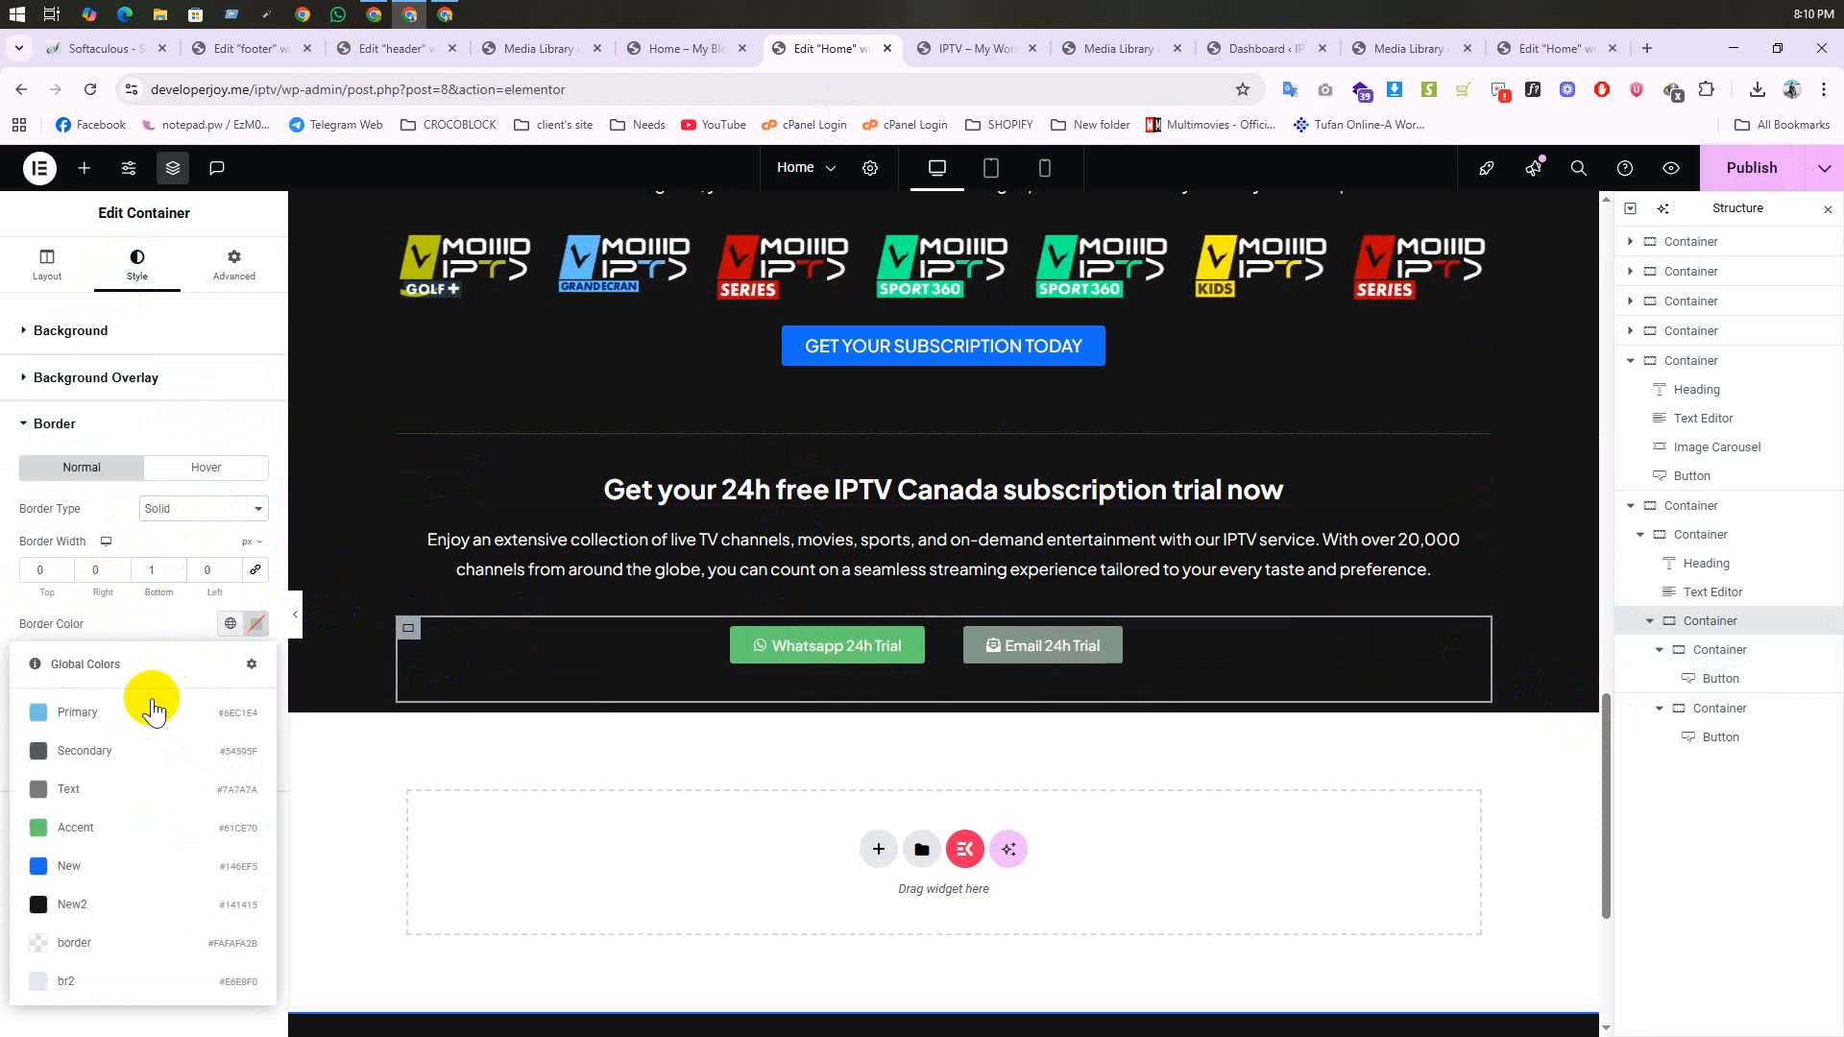
pyautogui.click(109, 951)
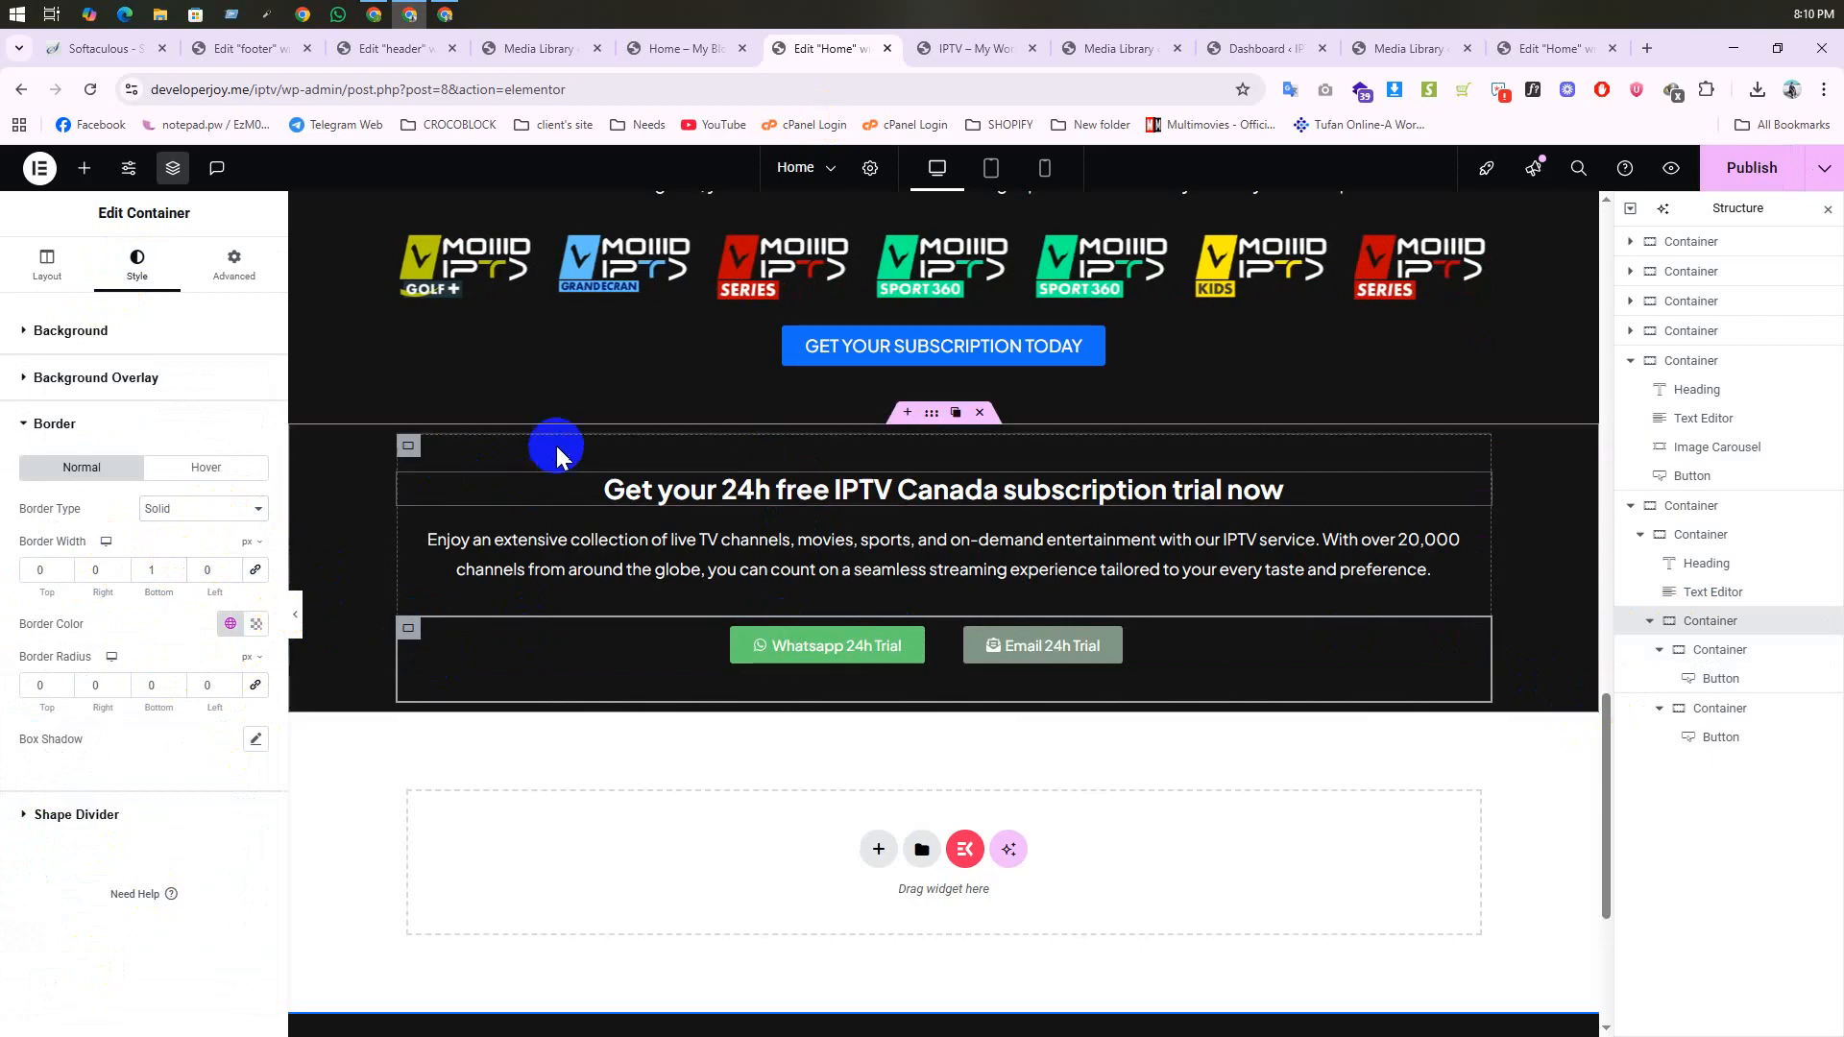
# Step: Inspect the border width and border color of the container wrapping the trial heading, text and buttons
pyautogui.click(411, 447)
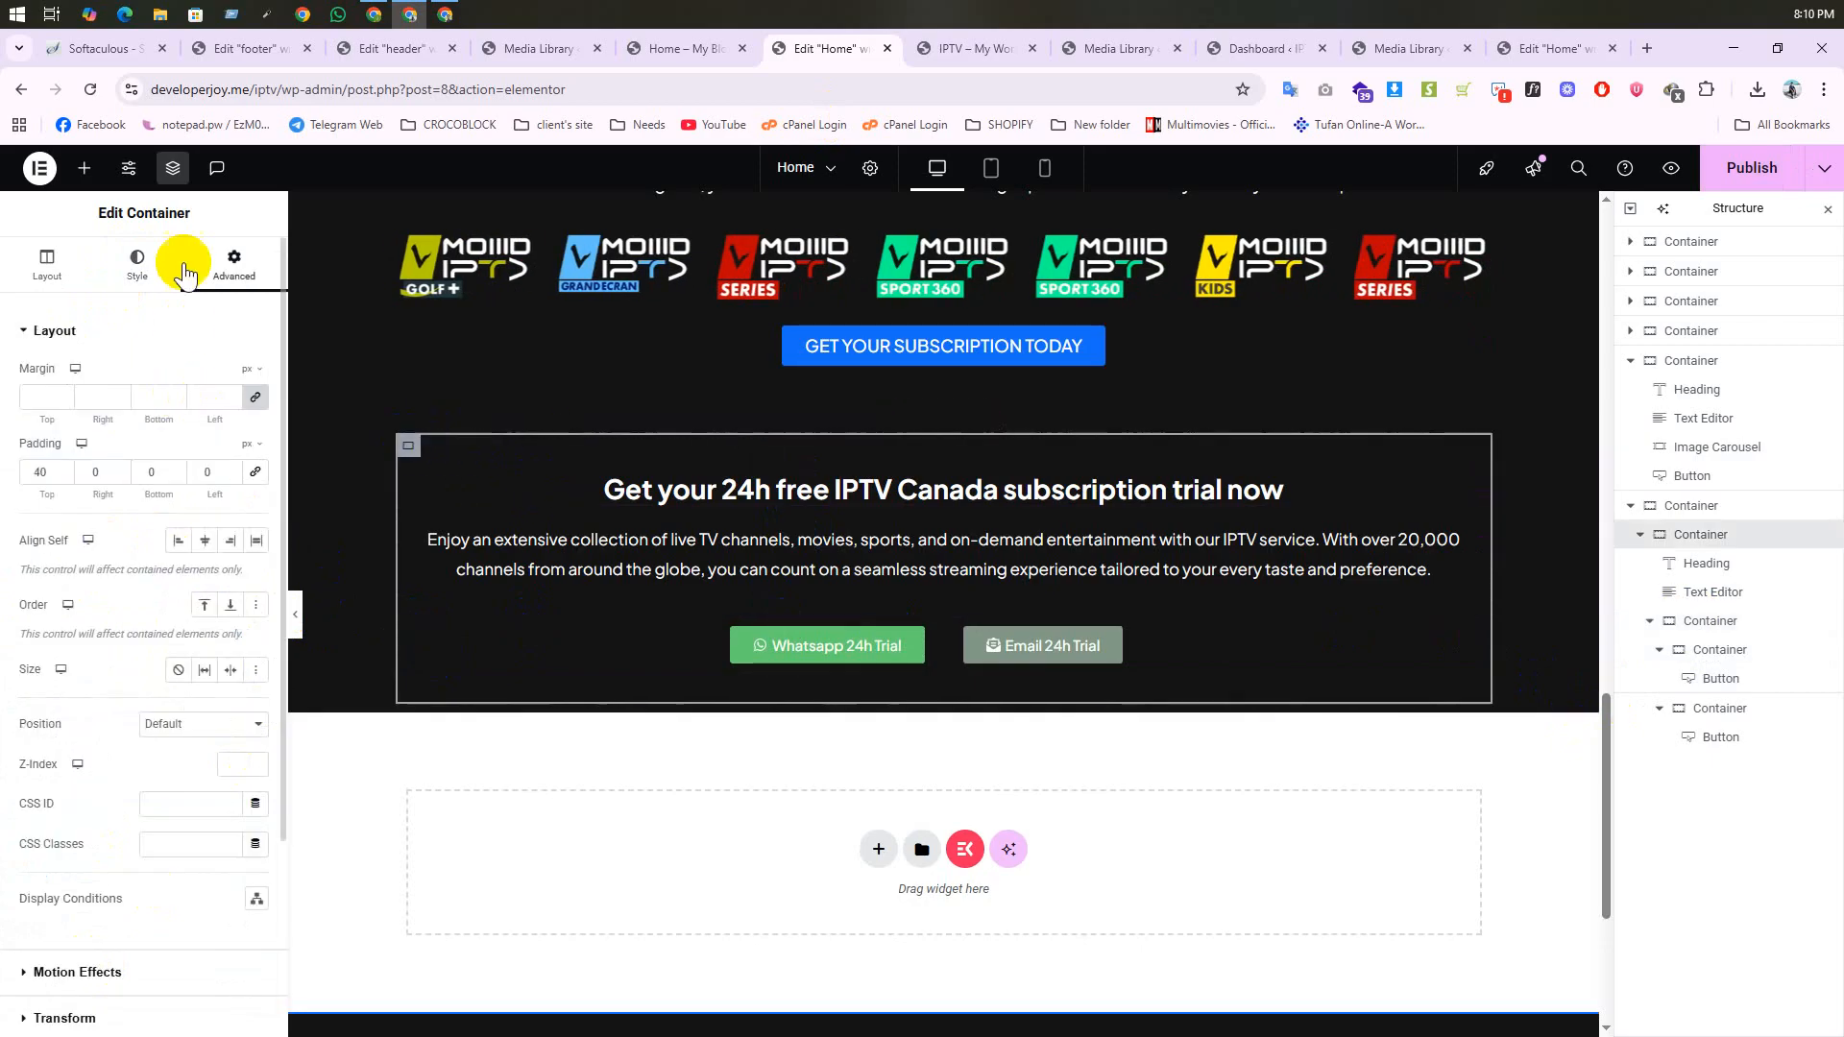
pyautogui.click(138, 265)
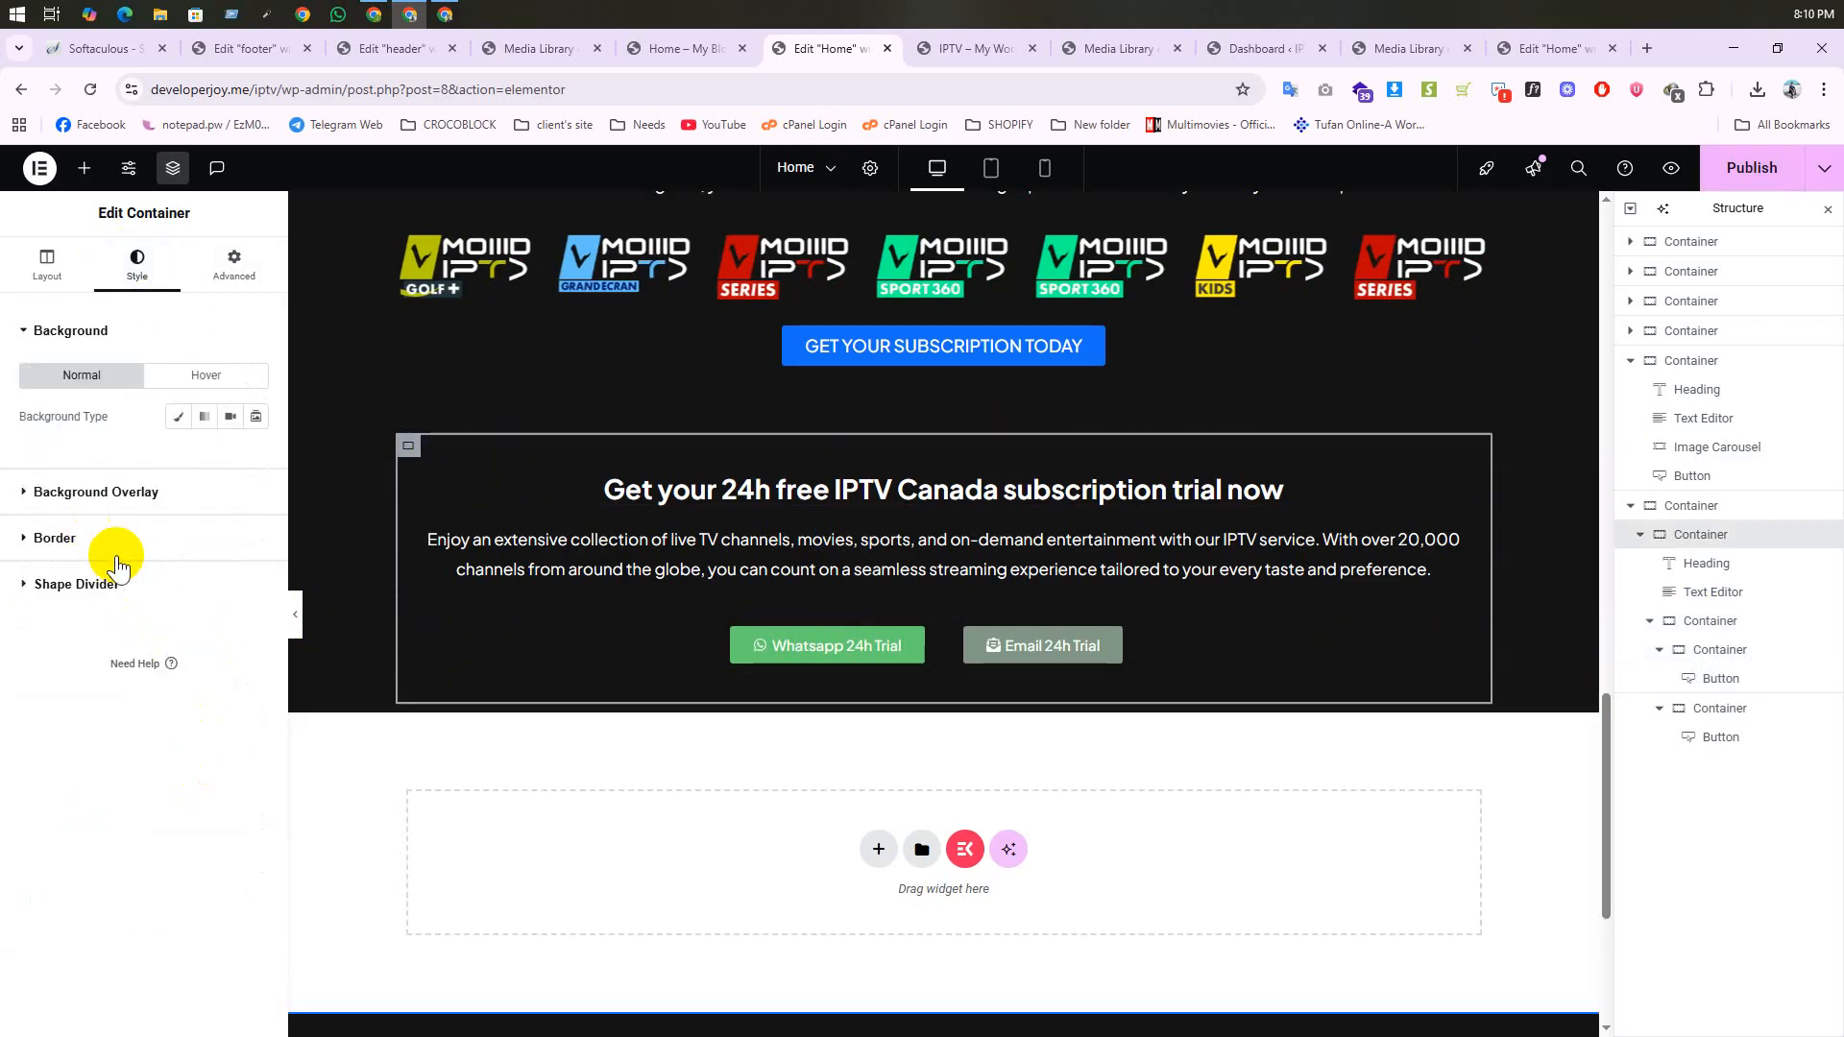
pyautogui.click(115, 555)
pyautogui.click(256, 624)
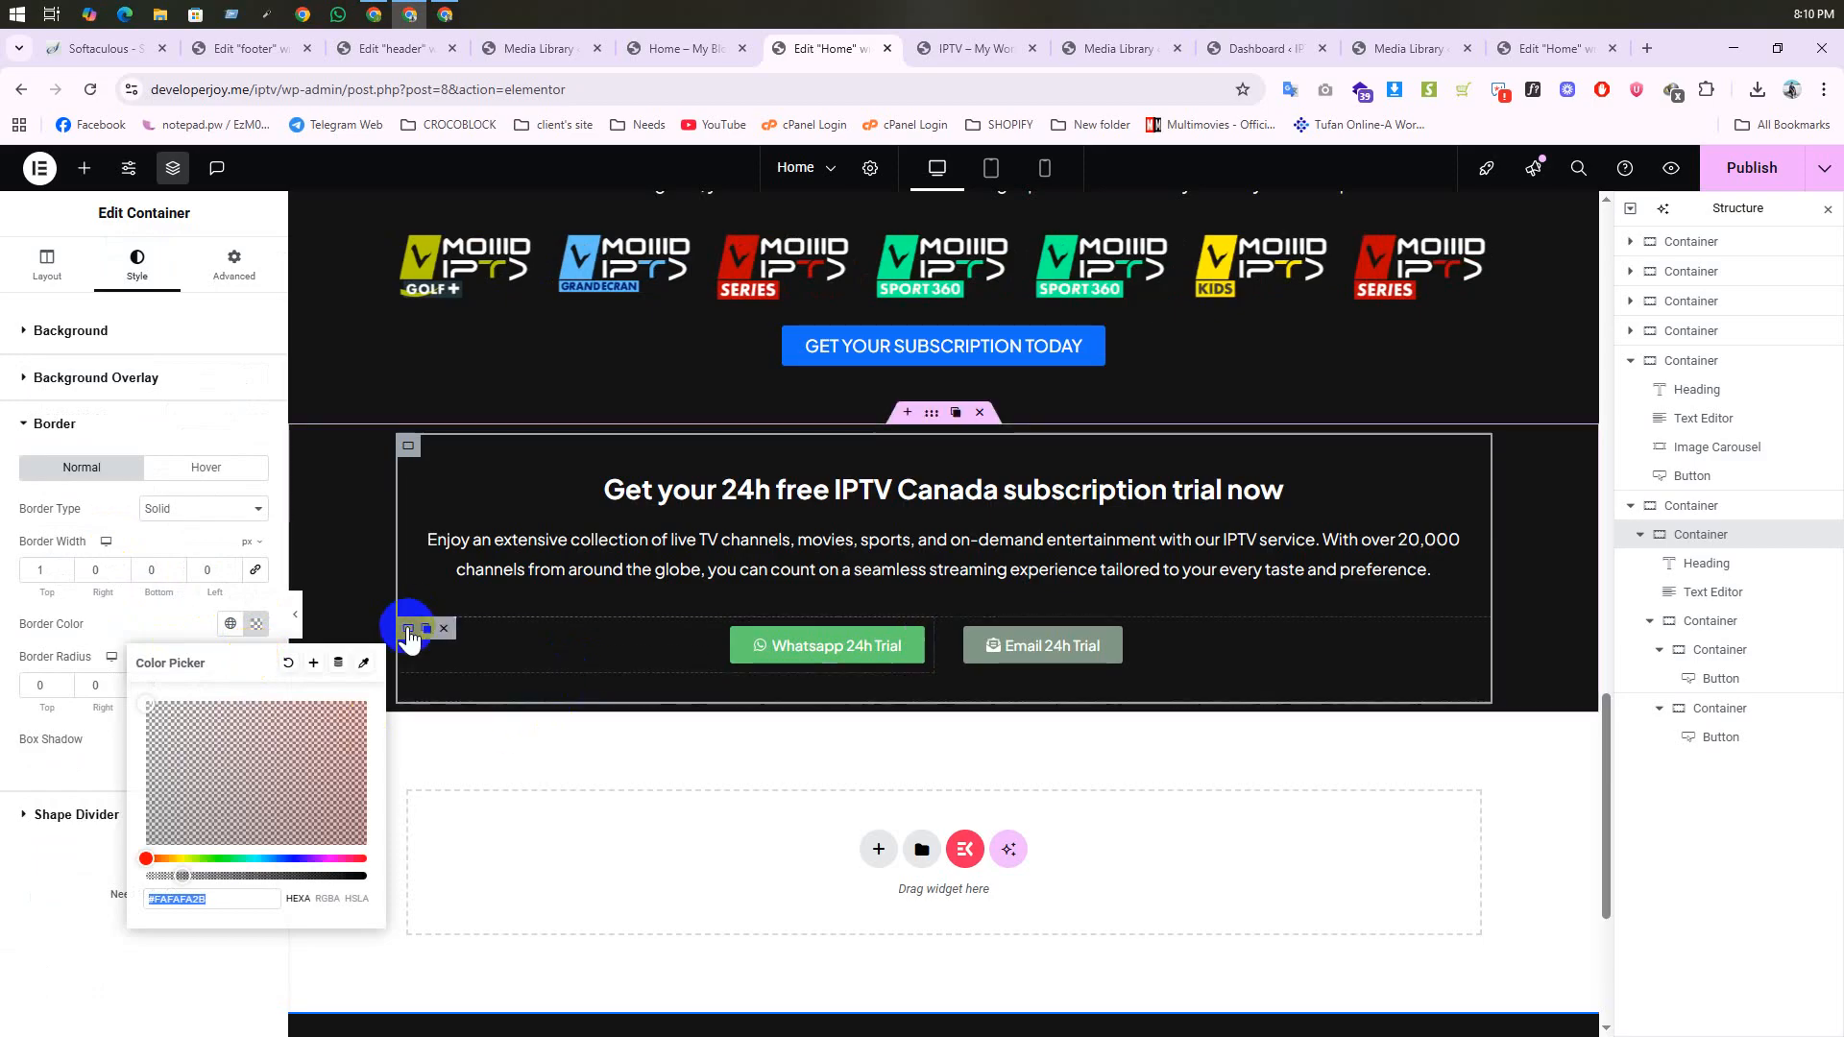
pyautogui.click(408, 631)
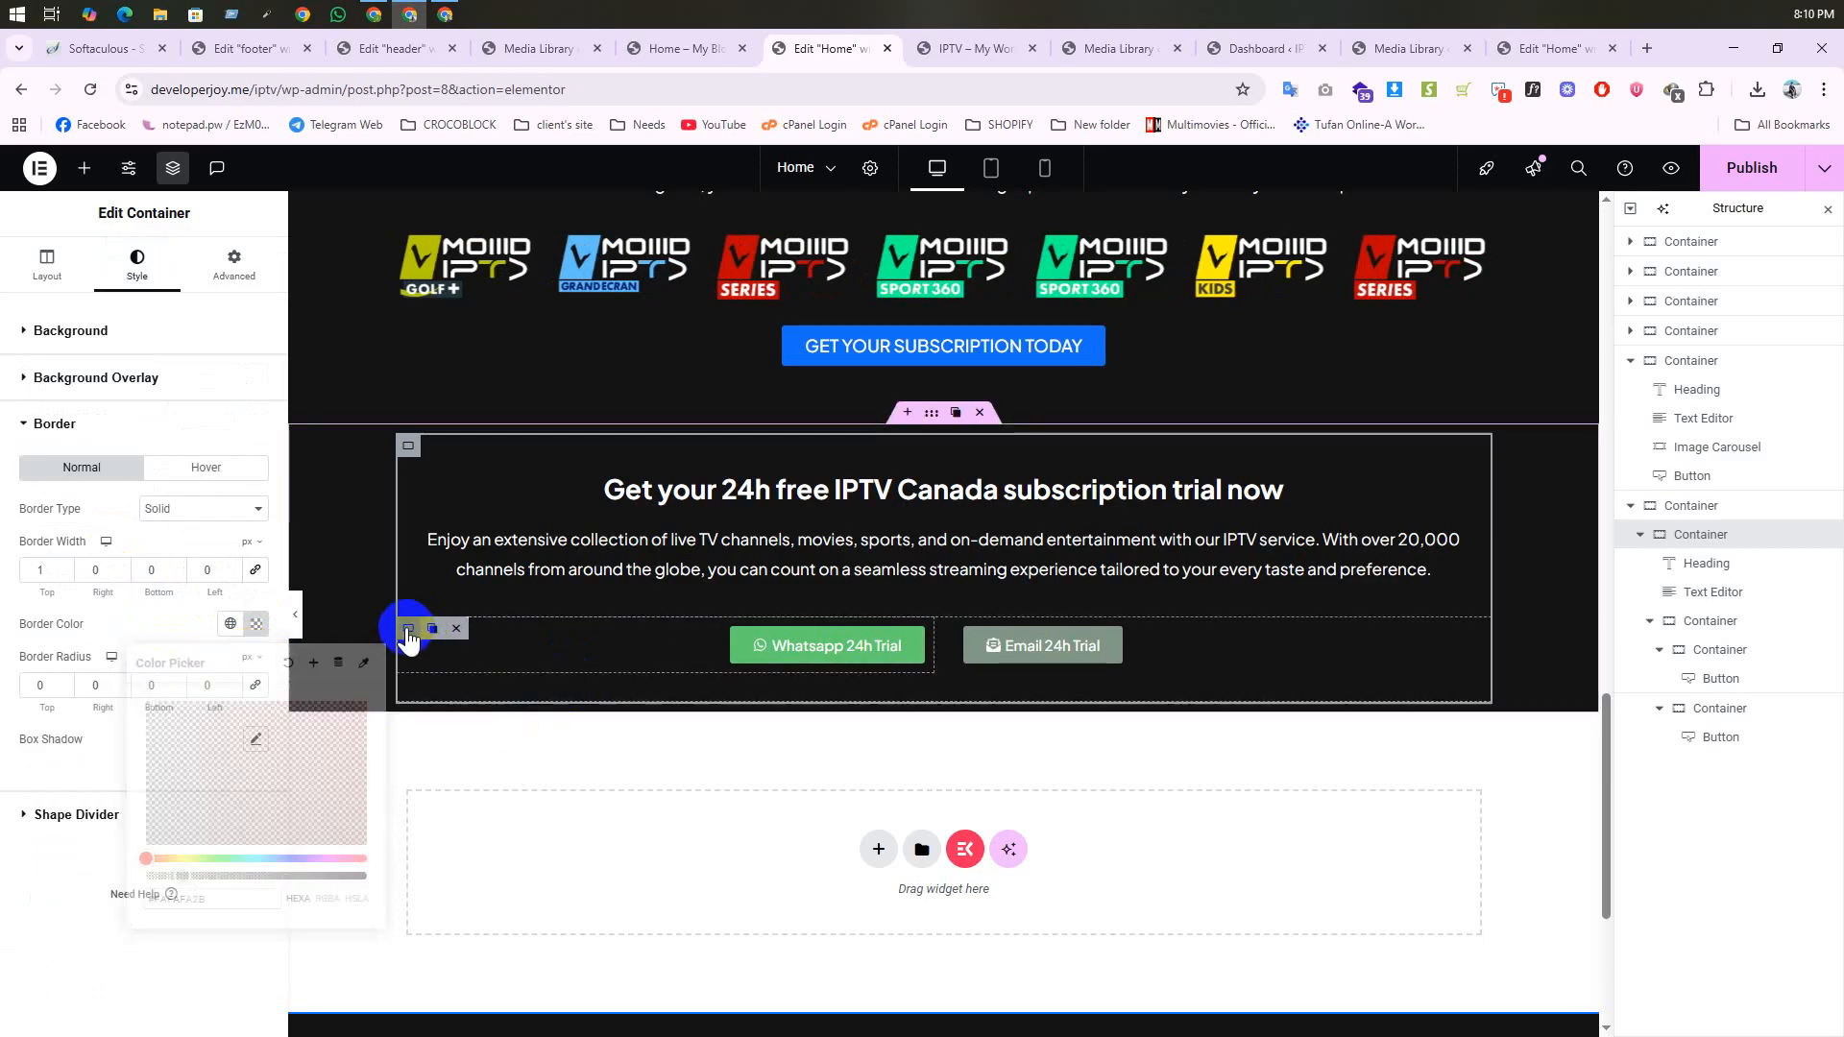
# Step: Save the button row container's border color #FAFAFA2B as a new global color named "border11"
pyautogui.click(1688, 626)
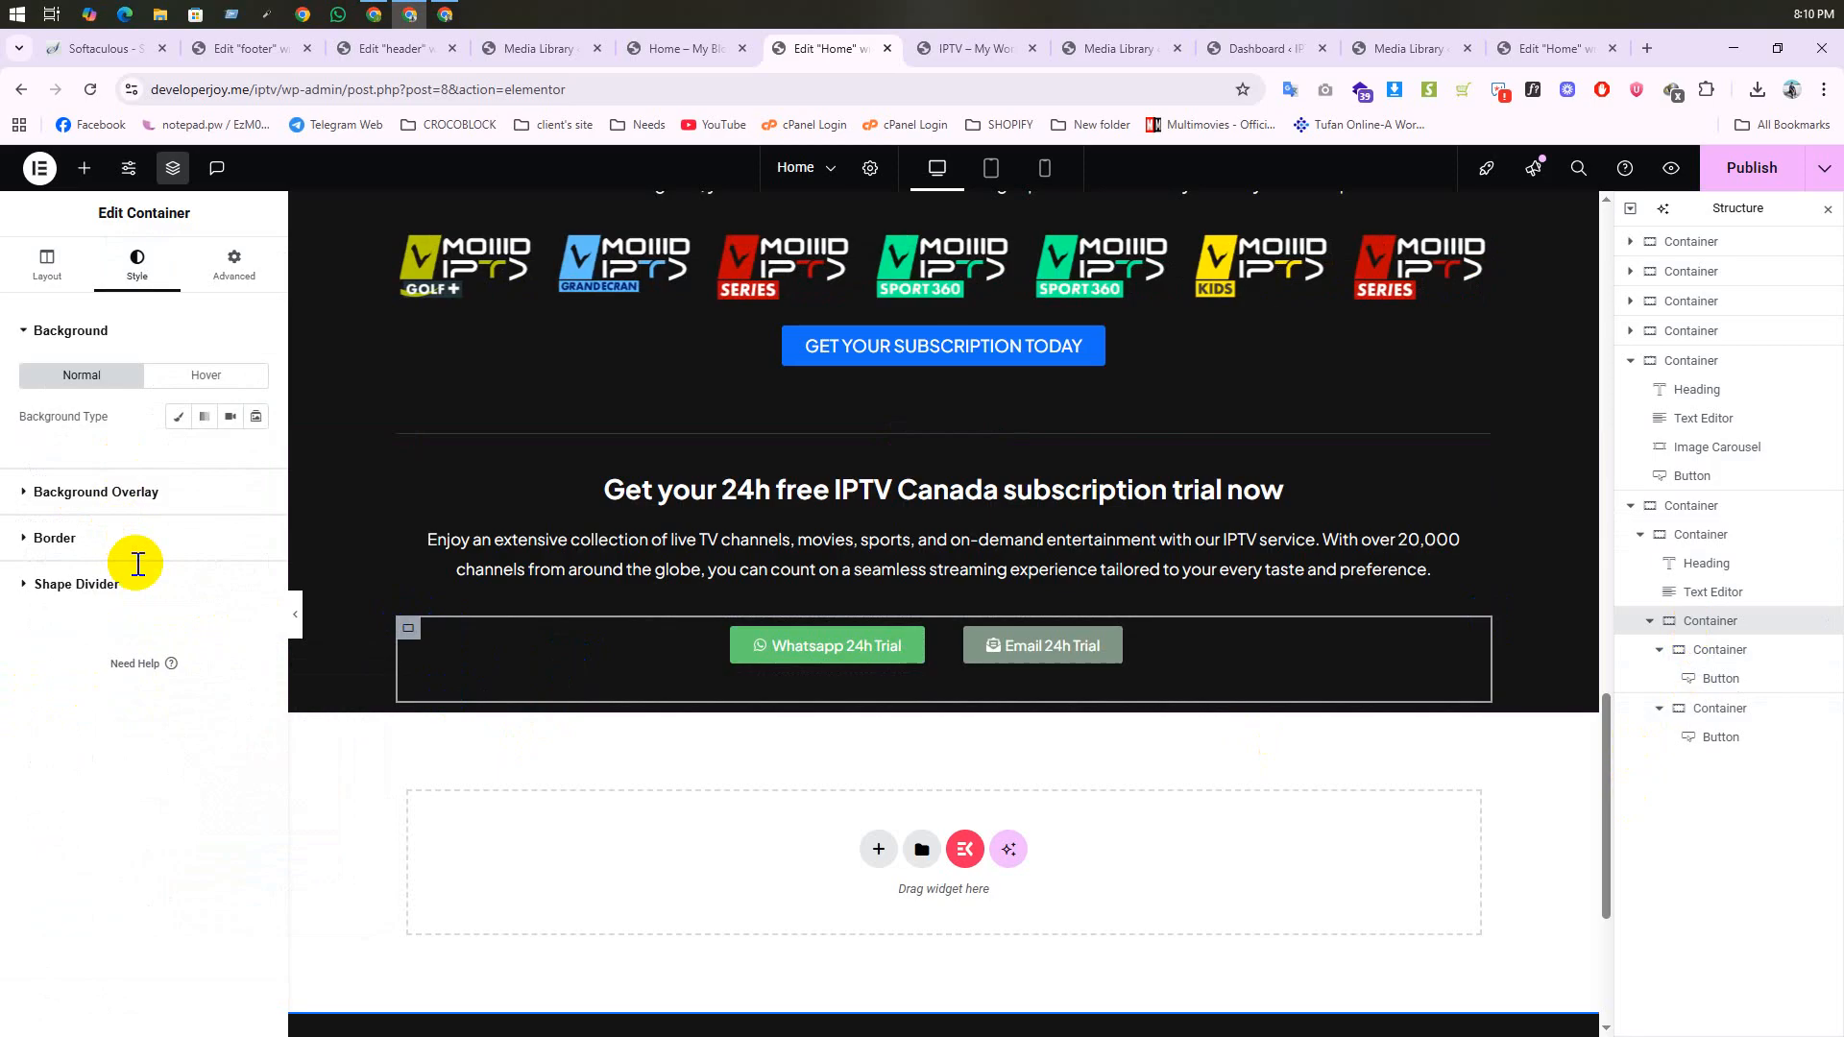
pyautogui.click(138, 557)
pyautogui.click(253, 625)
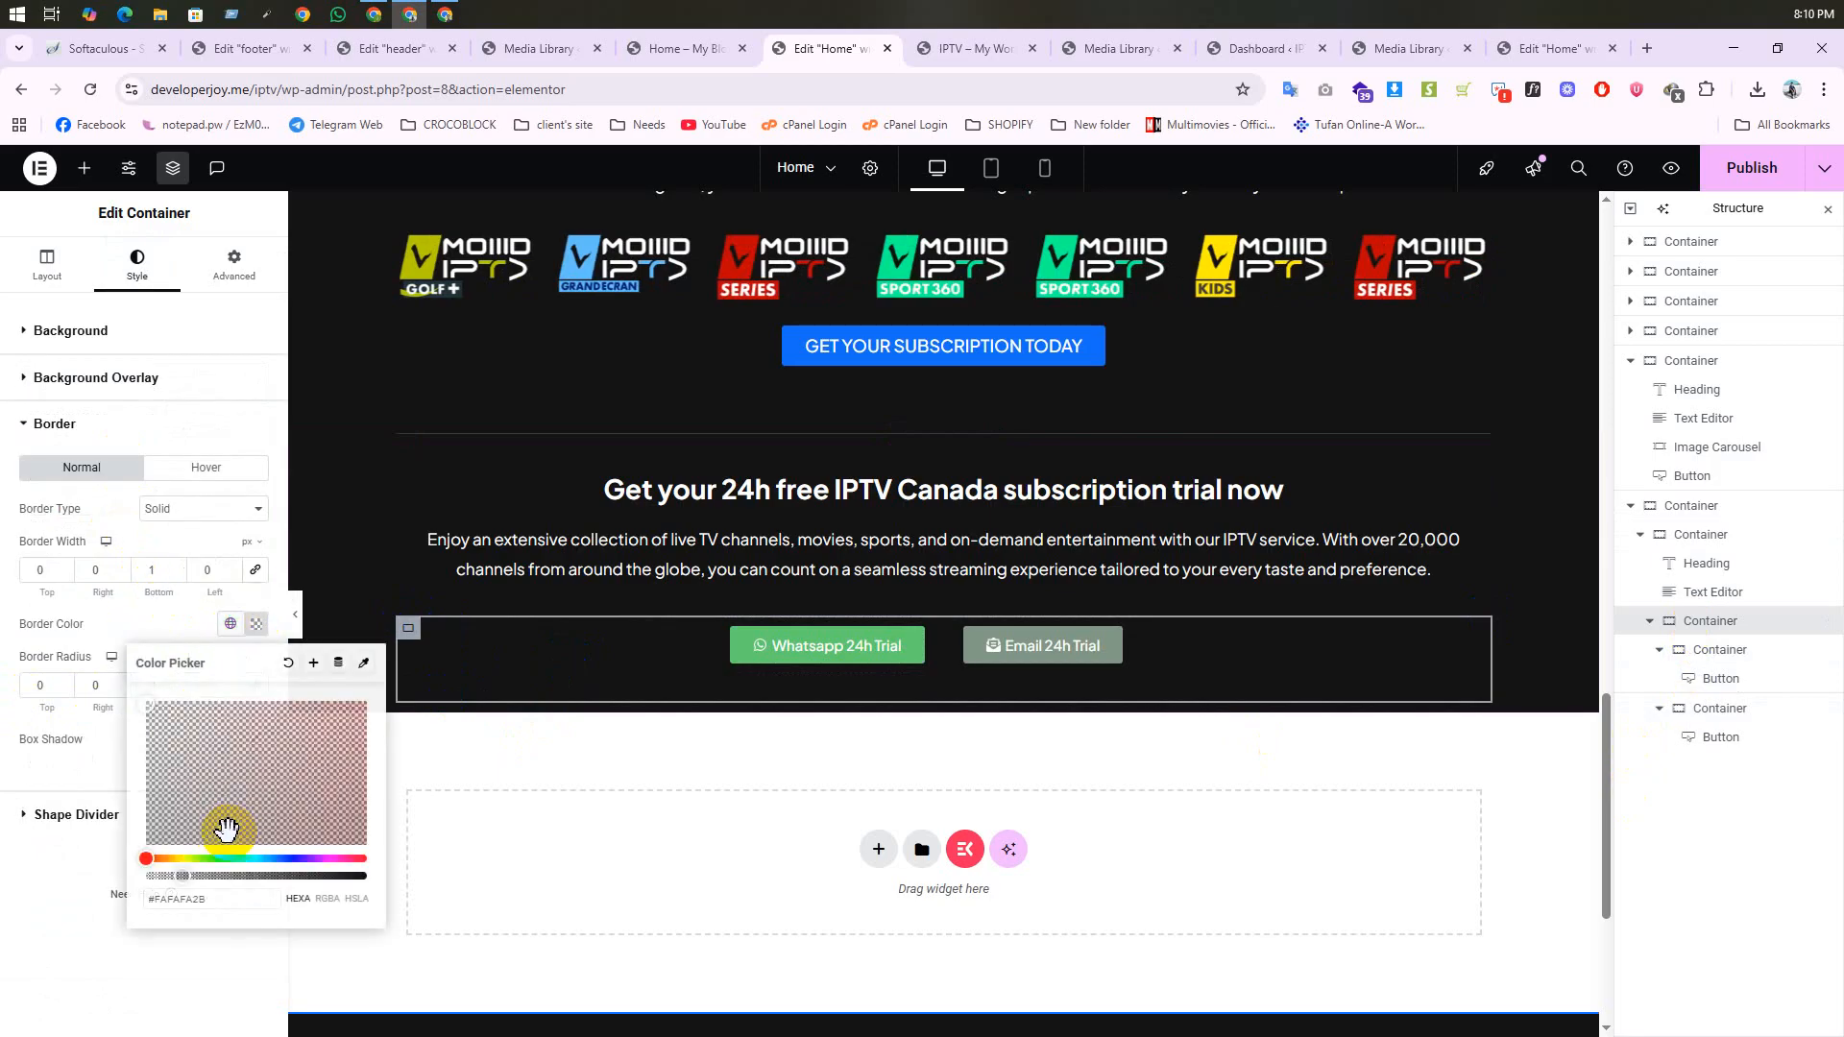
pyautogui.click(209, 899)
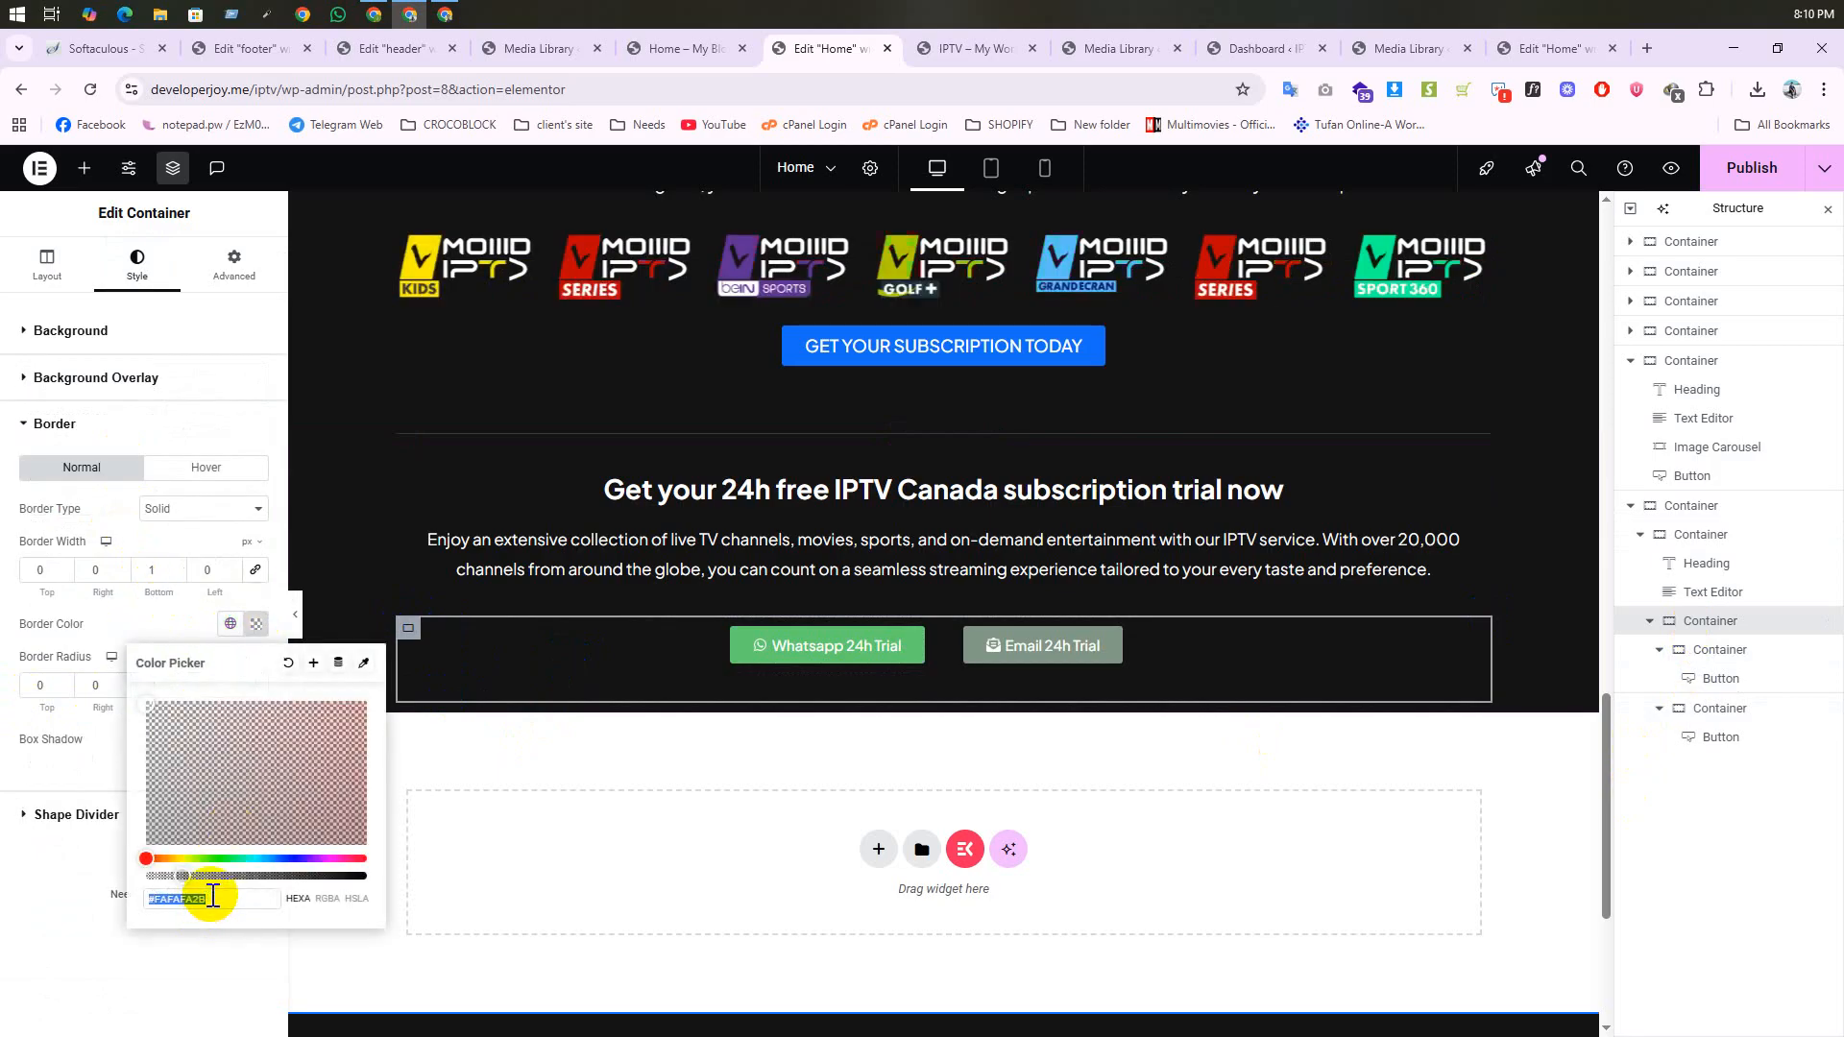
pyautogui.click(316, 665)
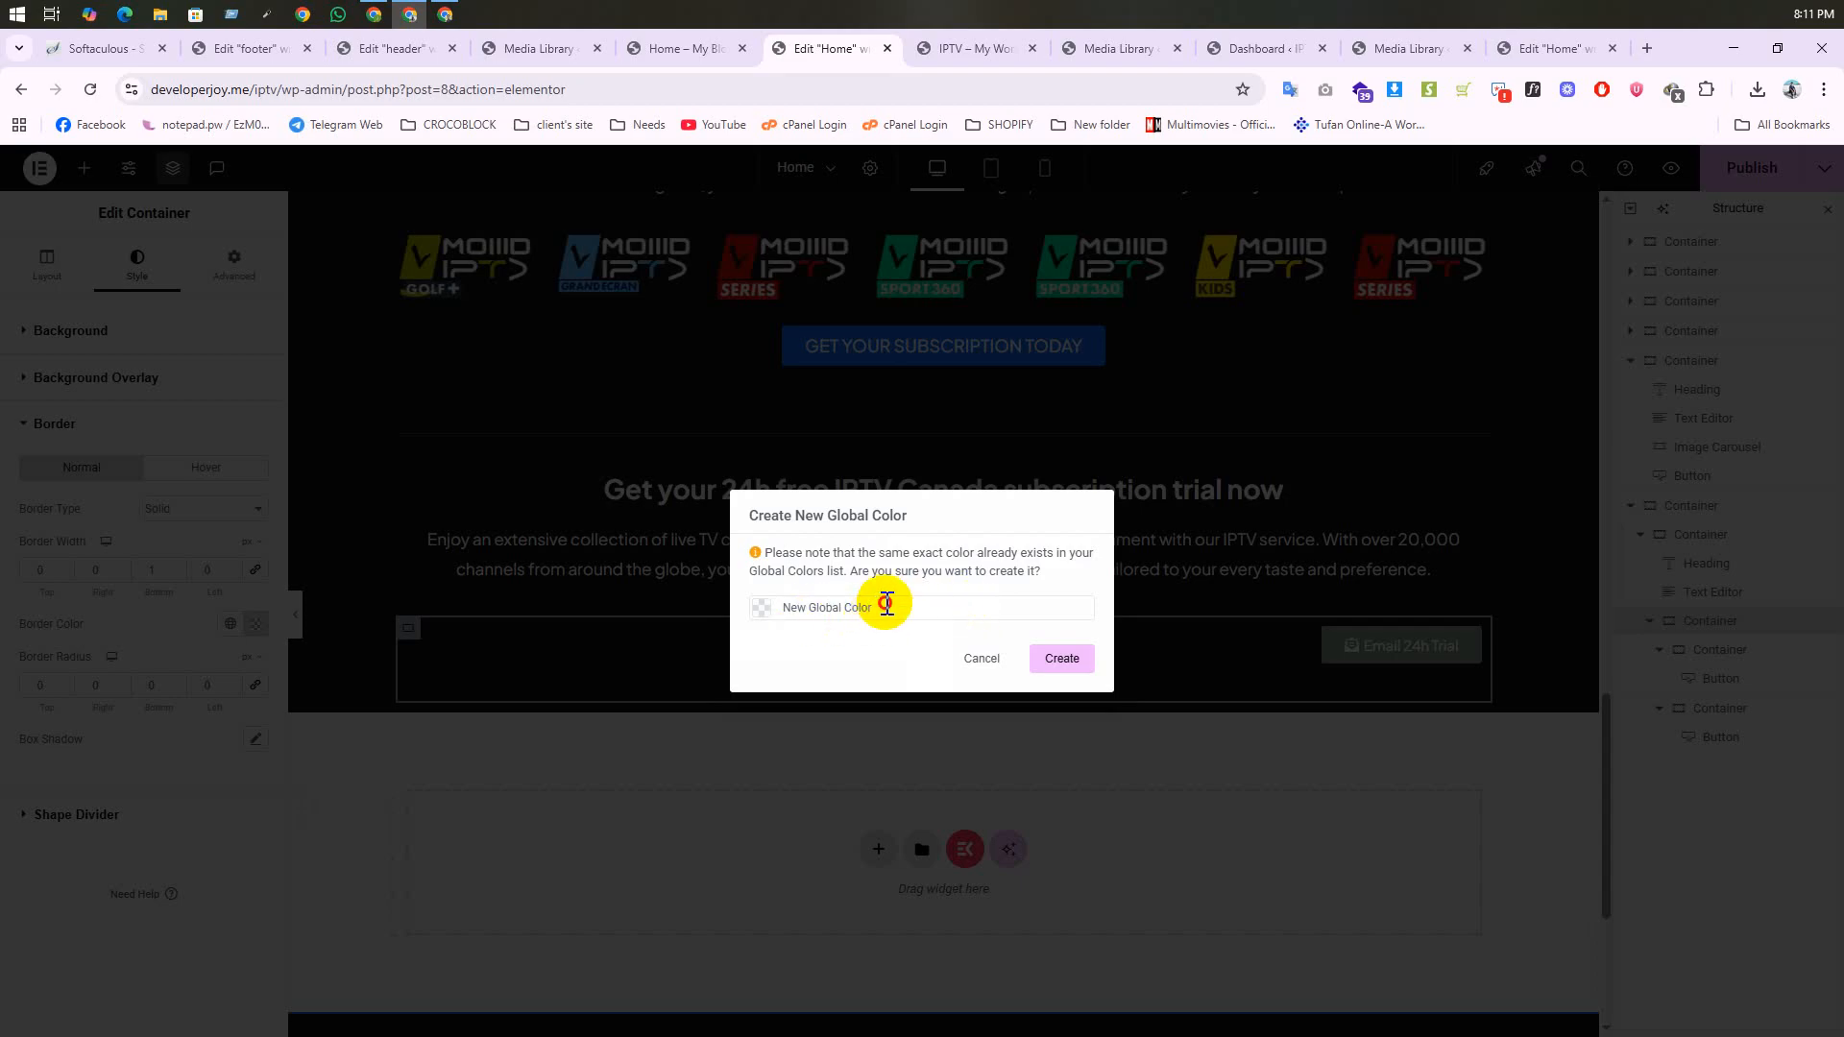
pyautogui.moveTo(873, 608); pyautogui.dragTo(776, 614)
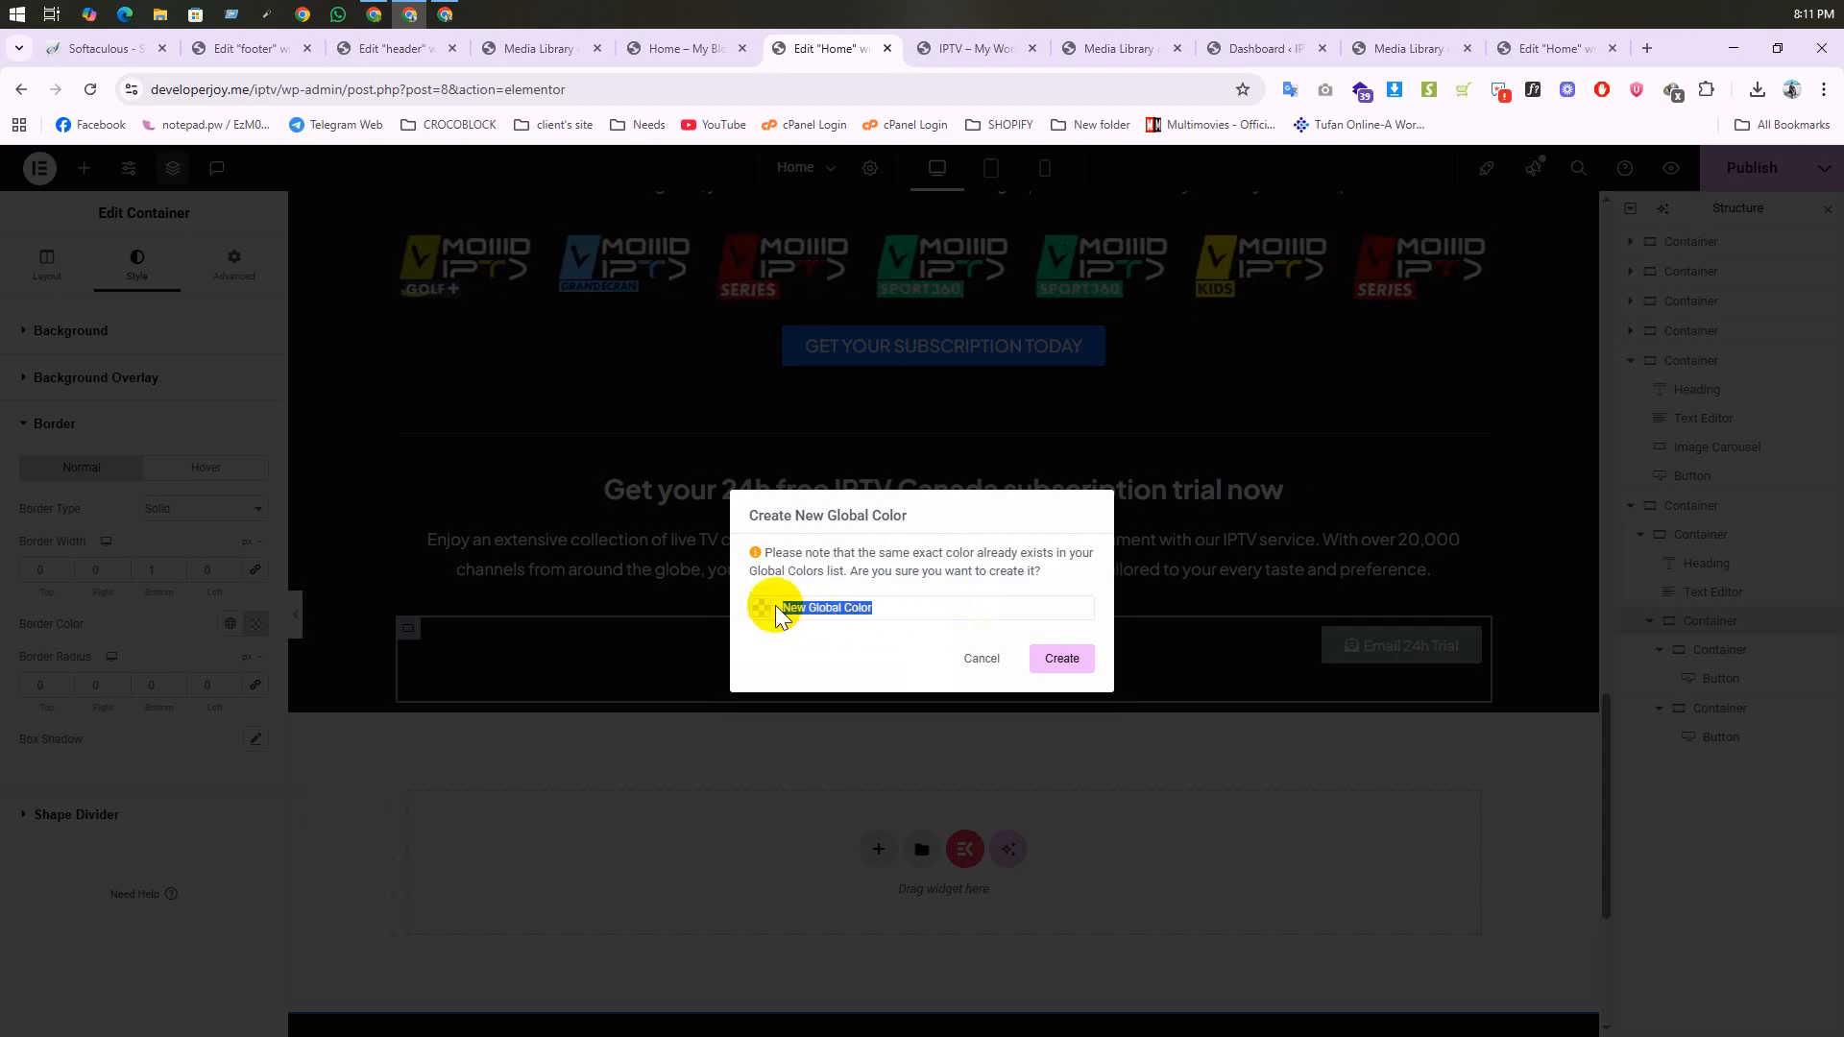
pyautogui.write('border11')
pyautogui.click(1063, 641)
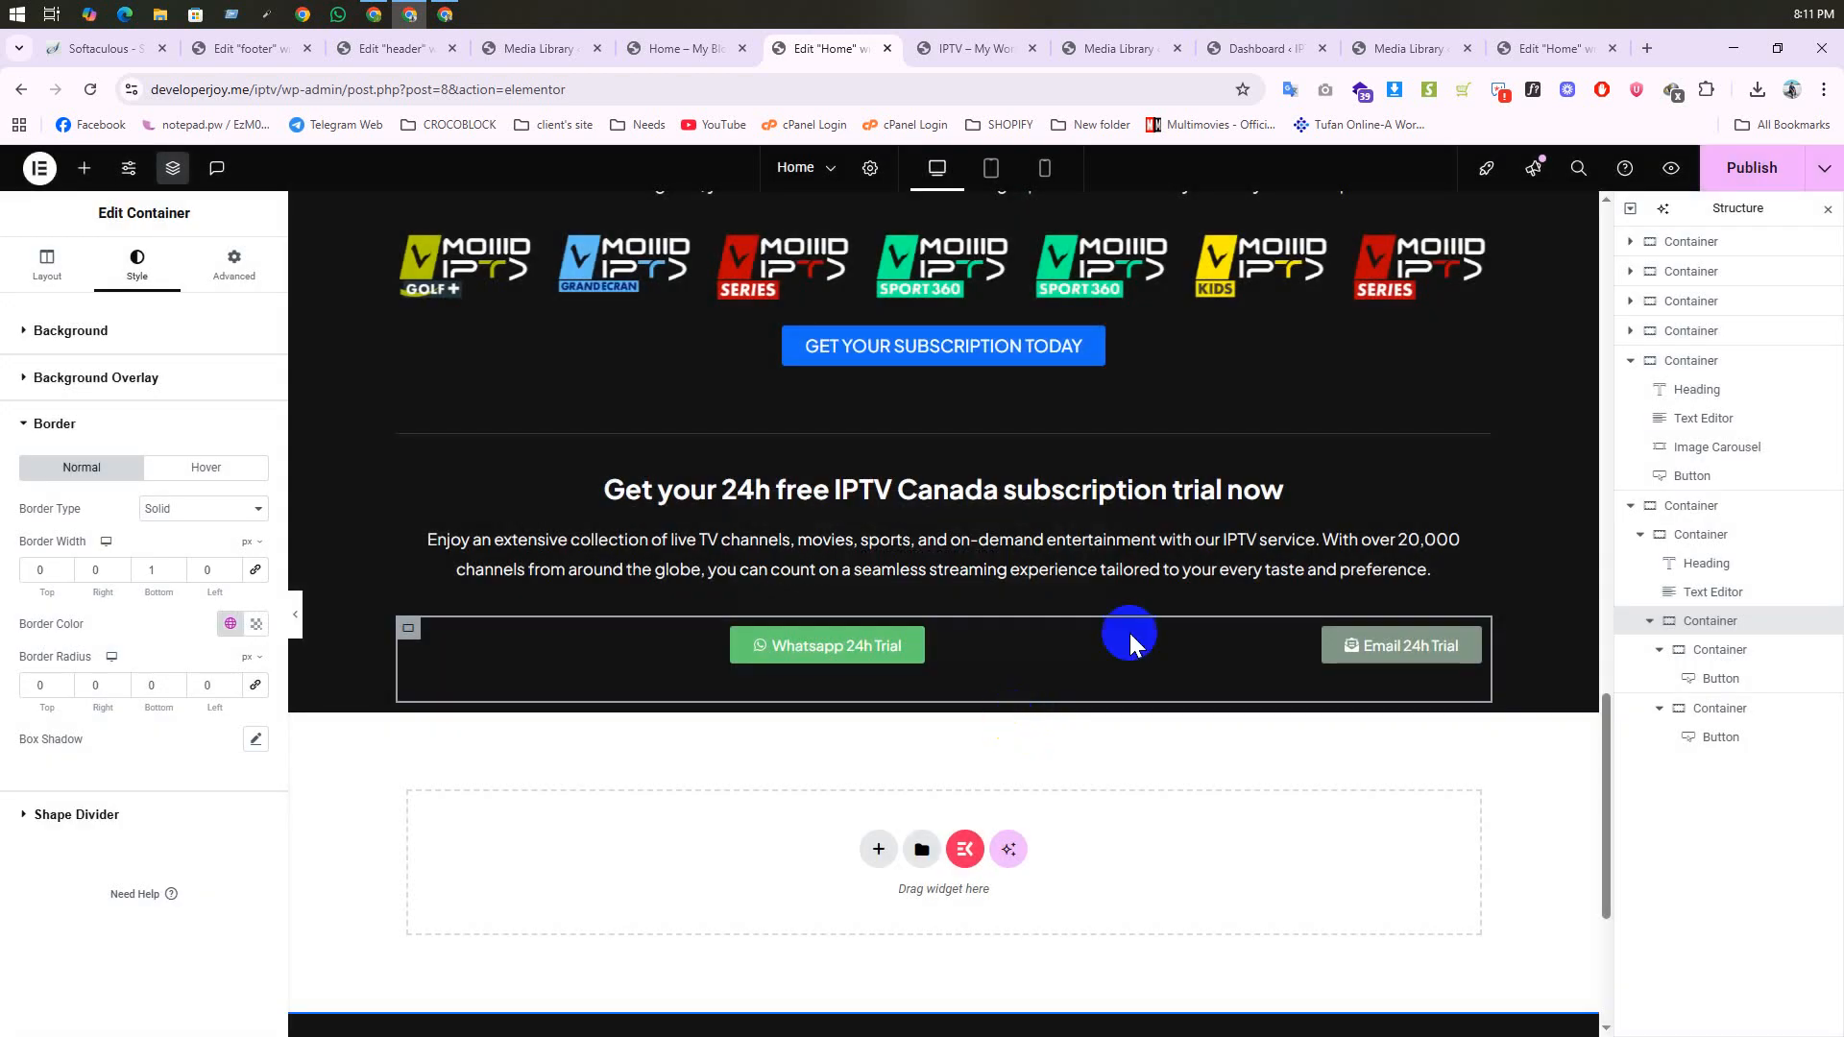
# Step: Set the Email 24h Trial button's position to left and preview the trial section without the editing panels
pyautogui.click(1129, 634)
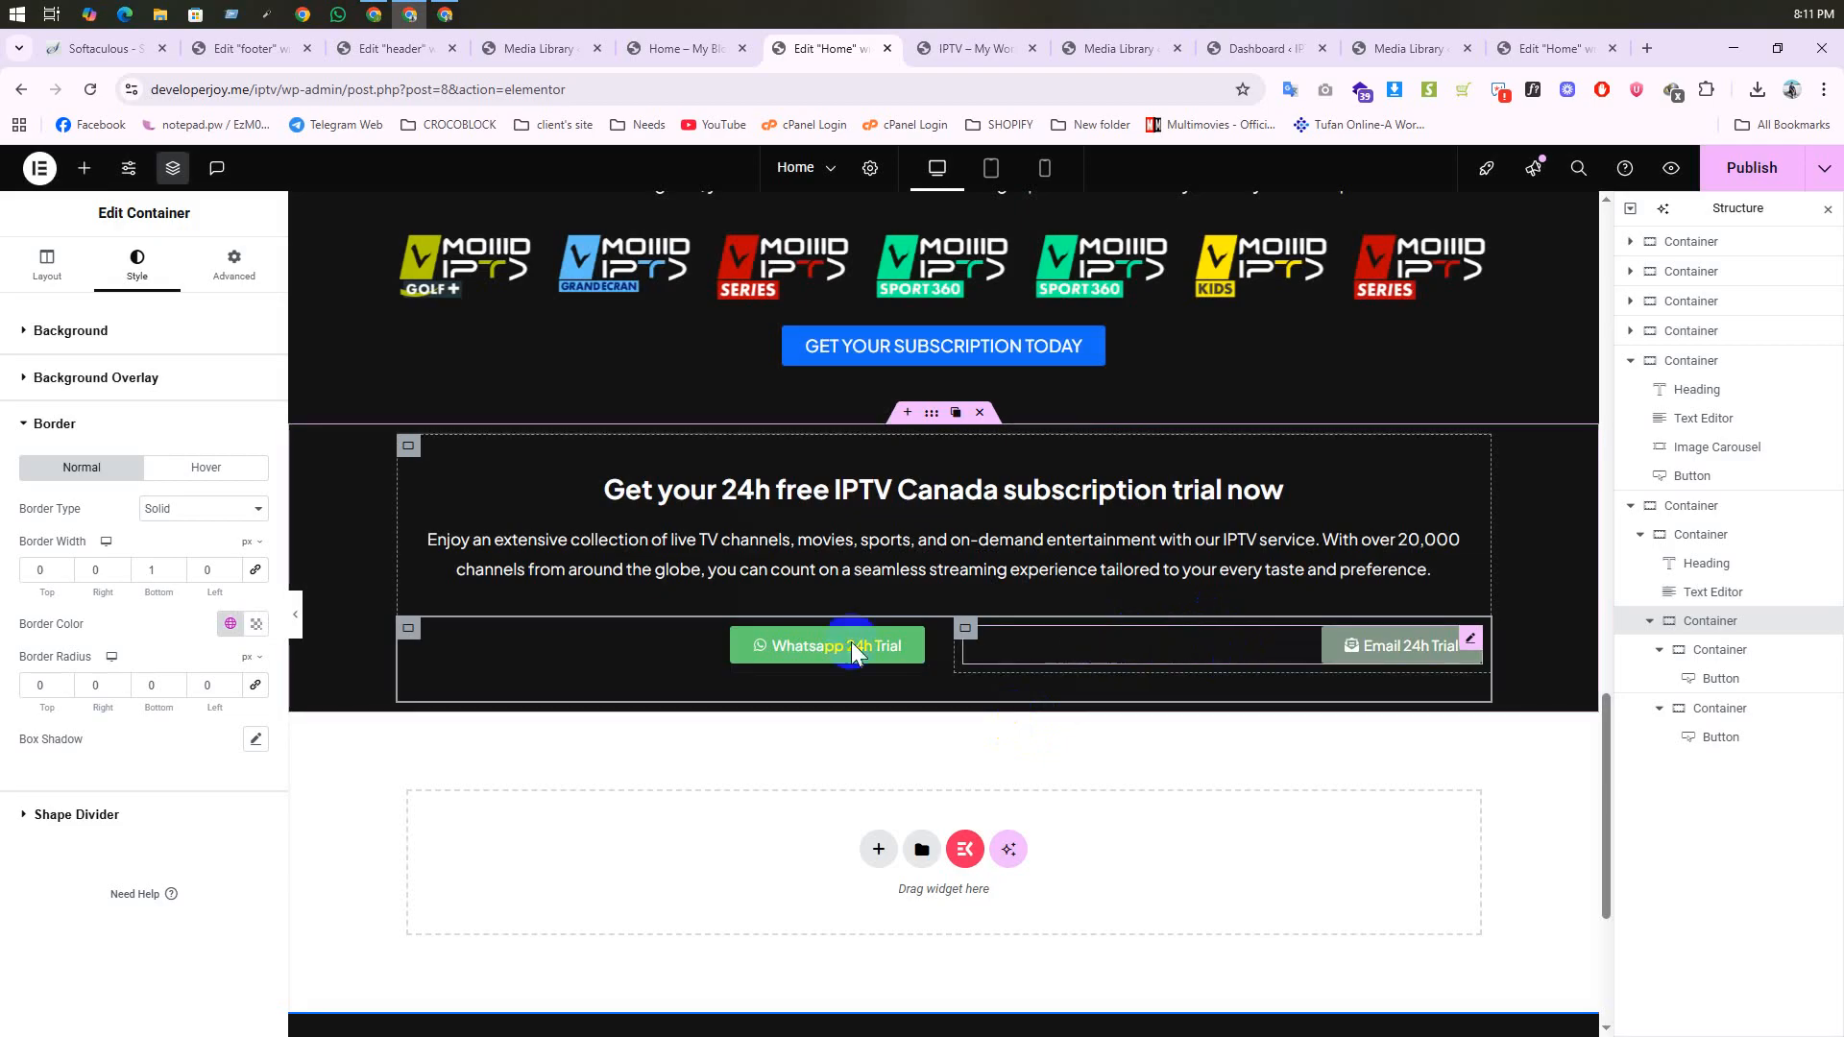
pyautogui.click(179, 376)
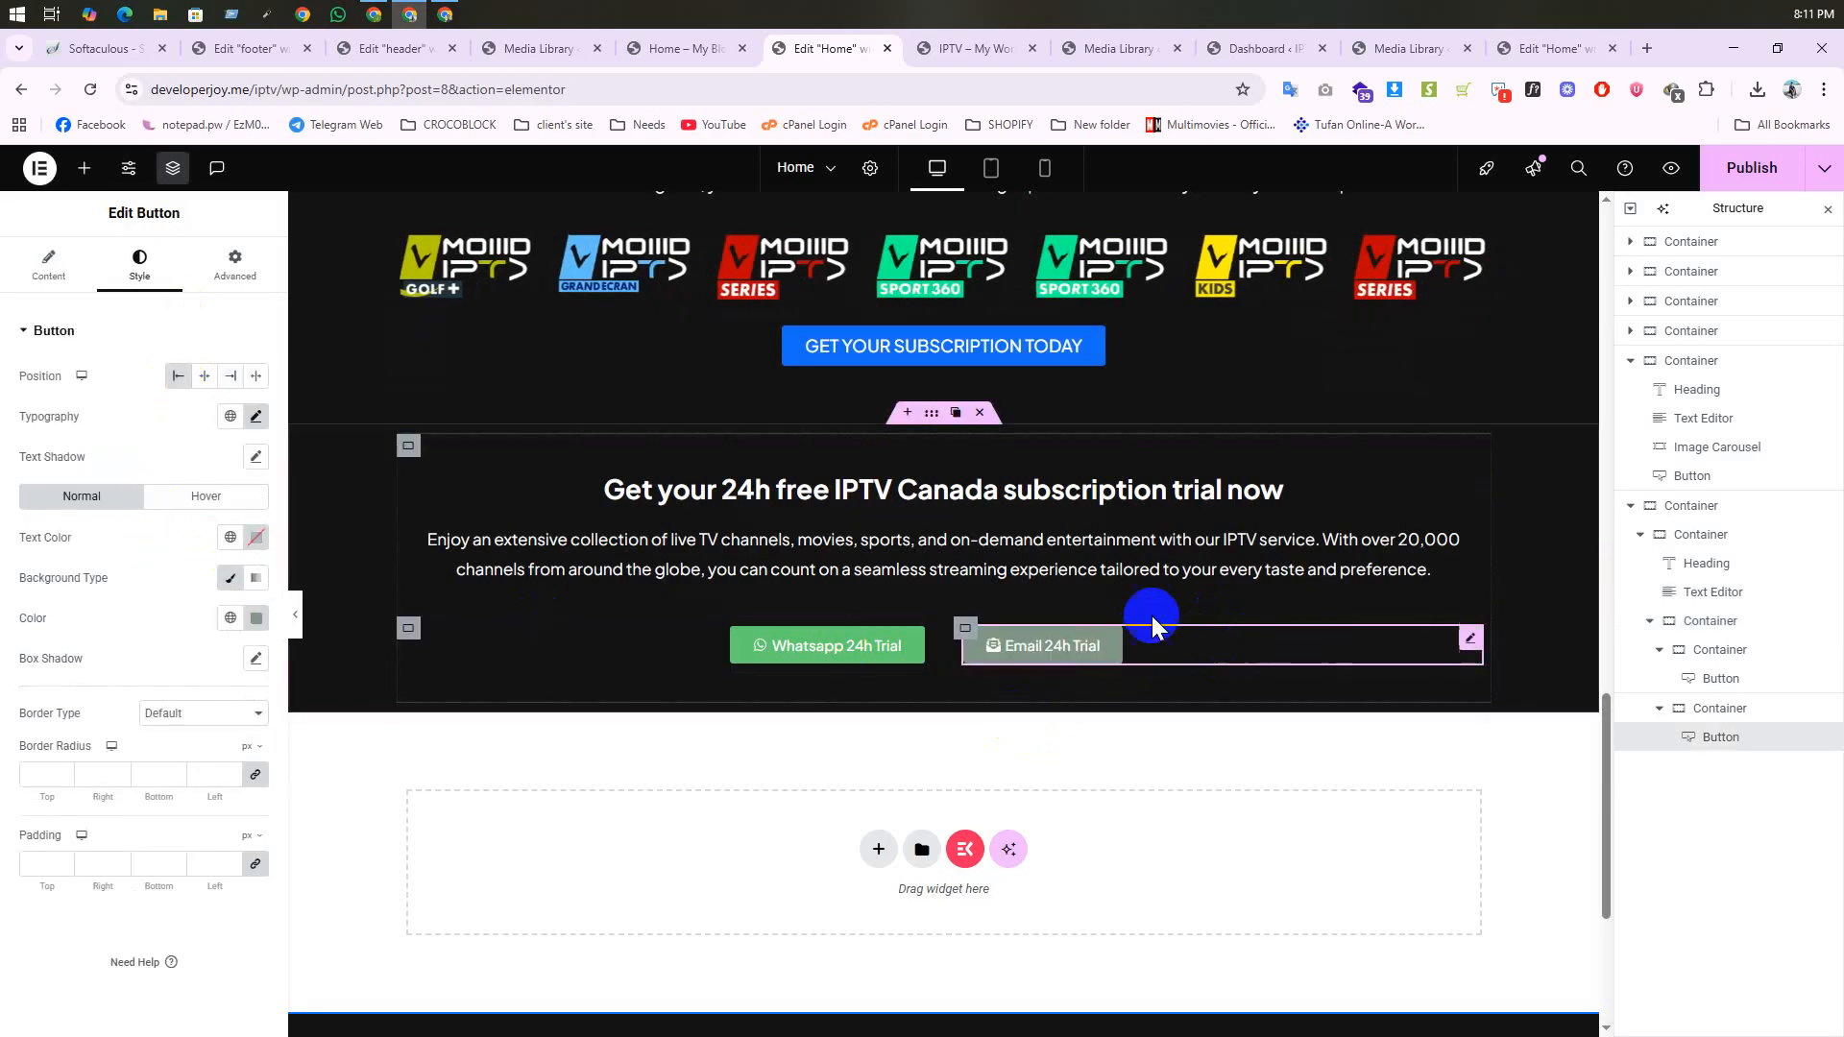
pyautogui.click(307, 619)
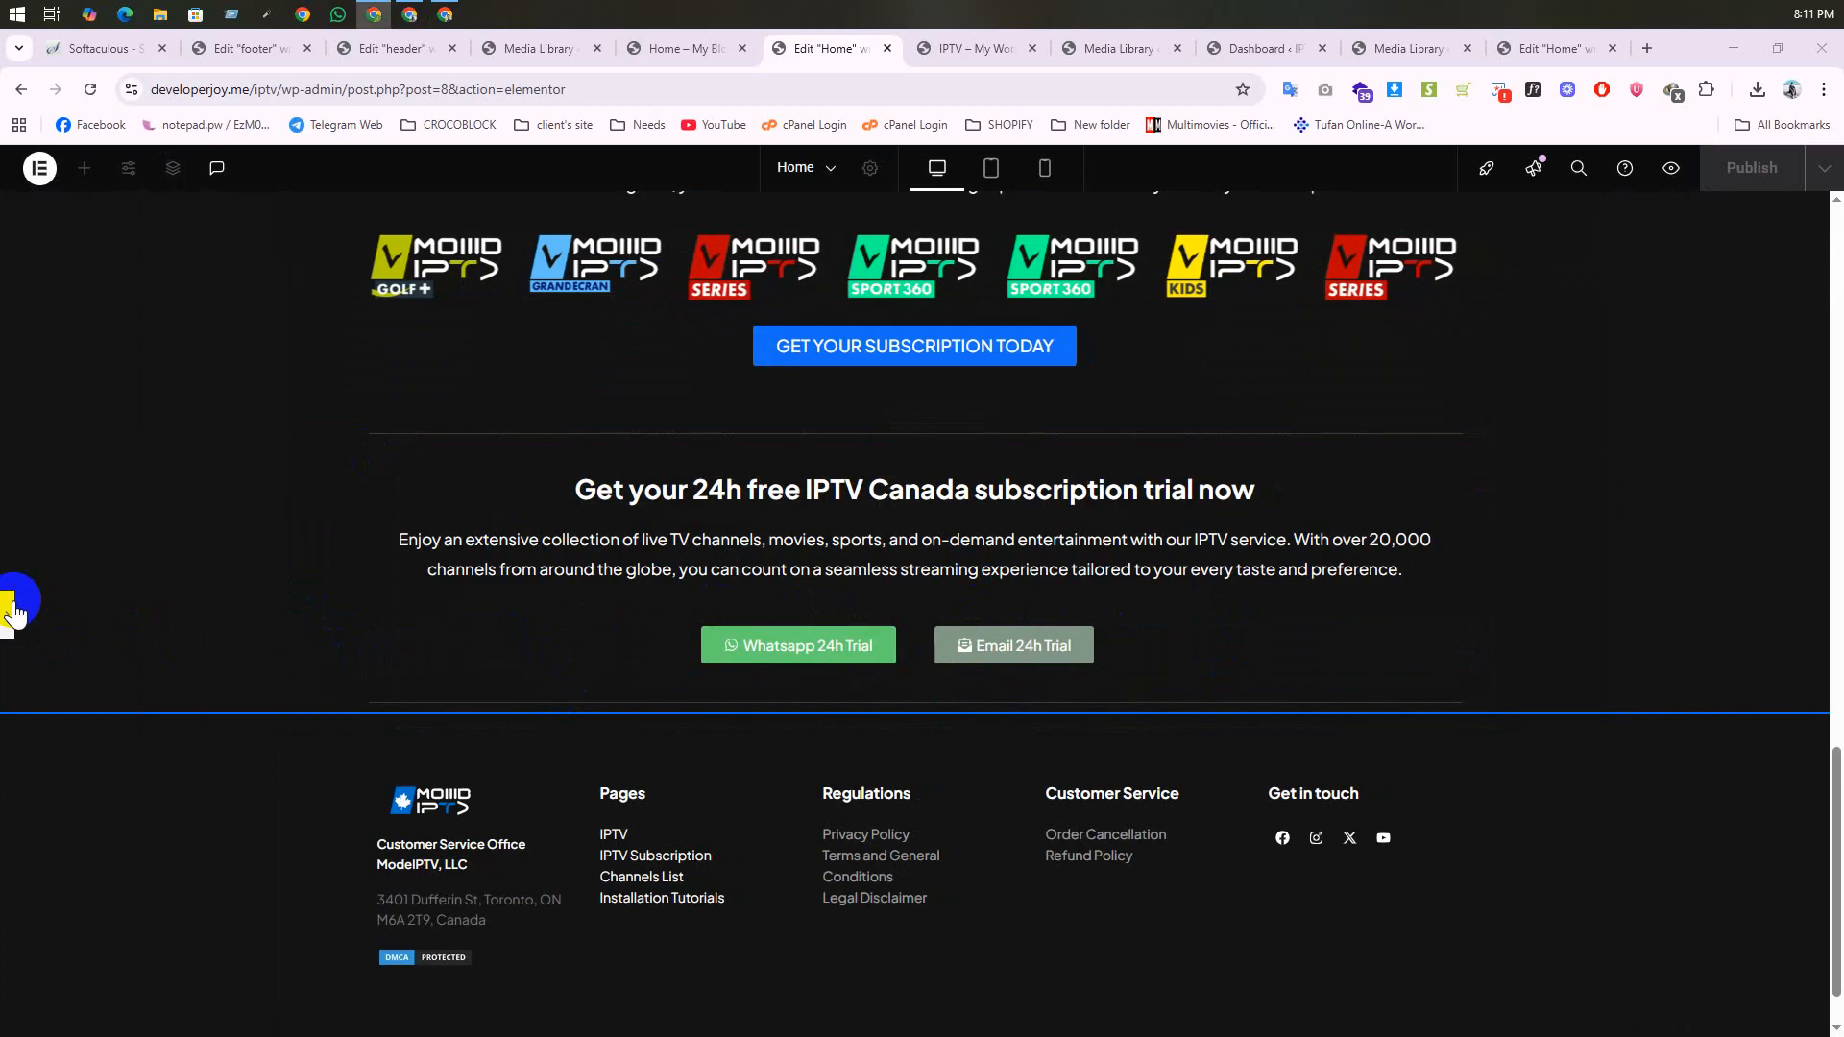
pyautogui.click(11, 608)
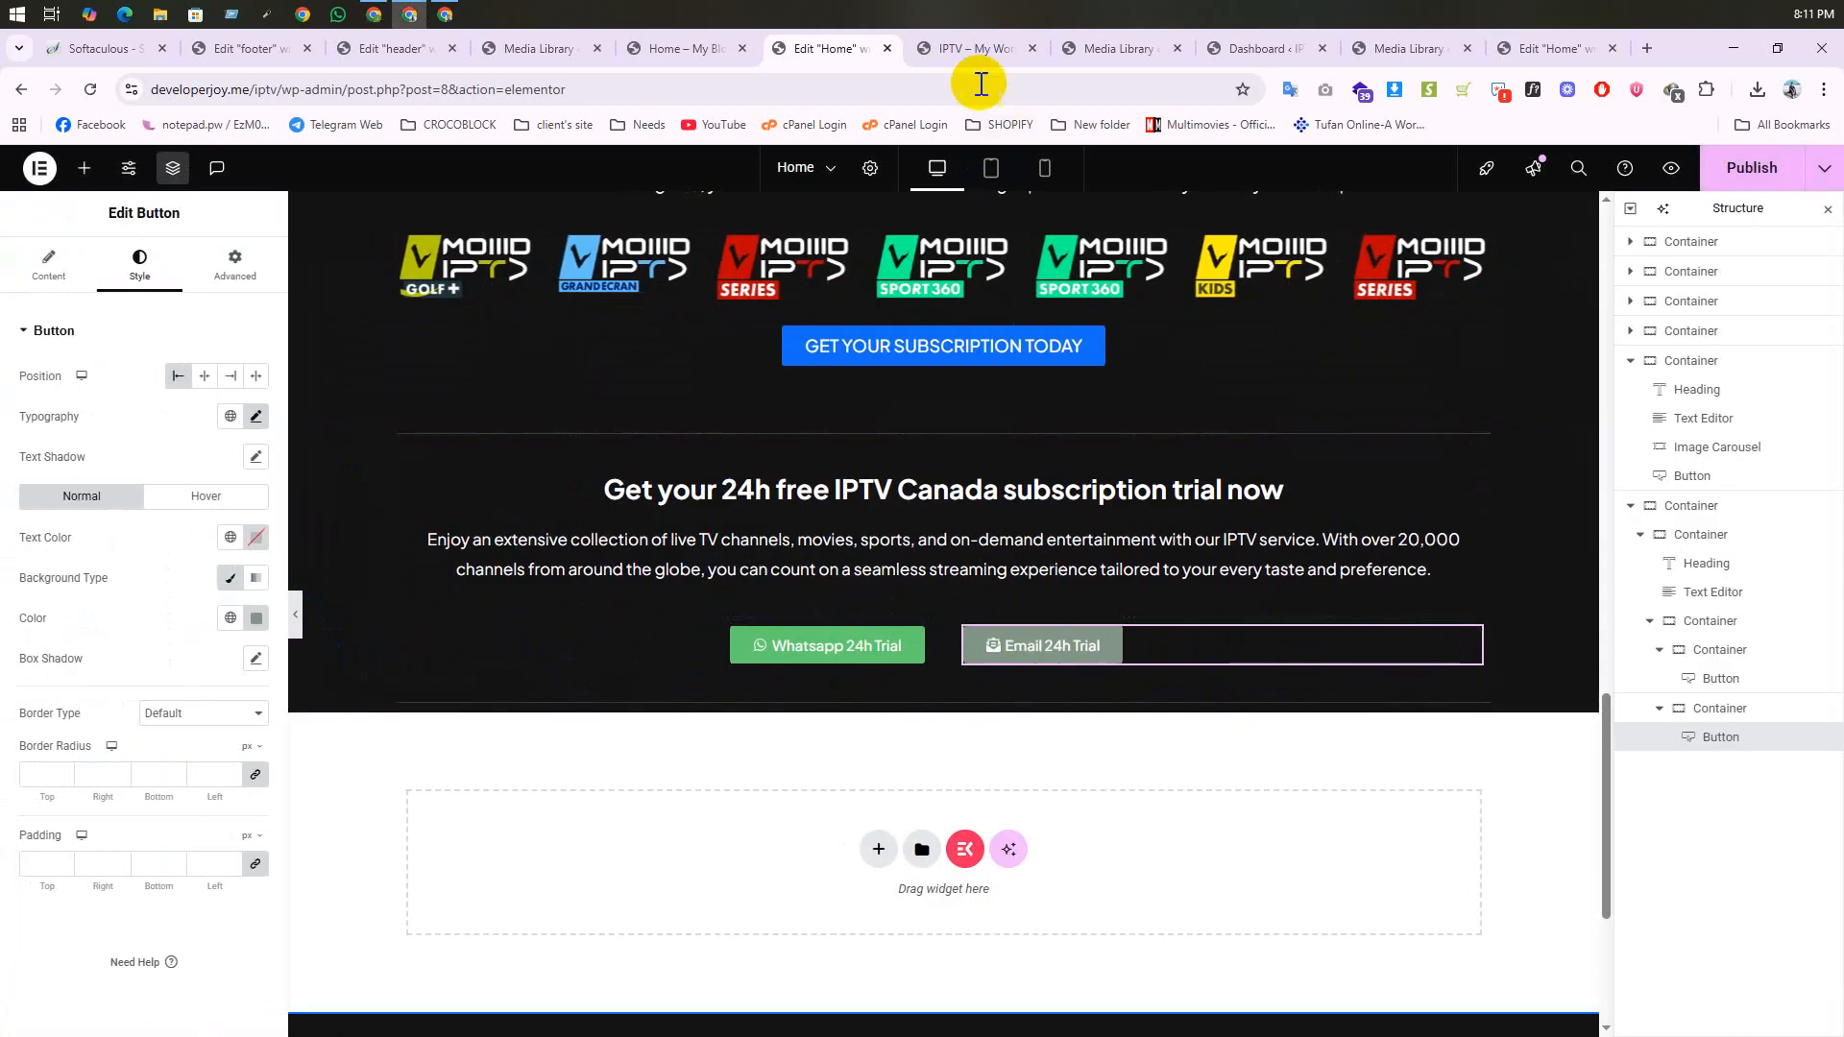
# Step: Review the customer reviews section on the reference site and add an empty column-direction Flexbox container below the trial section
pyautogui.click(972, 48)
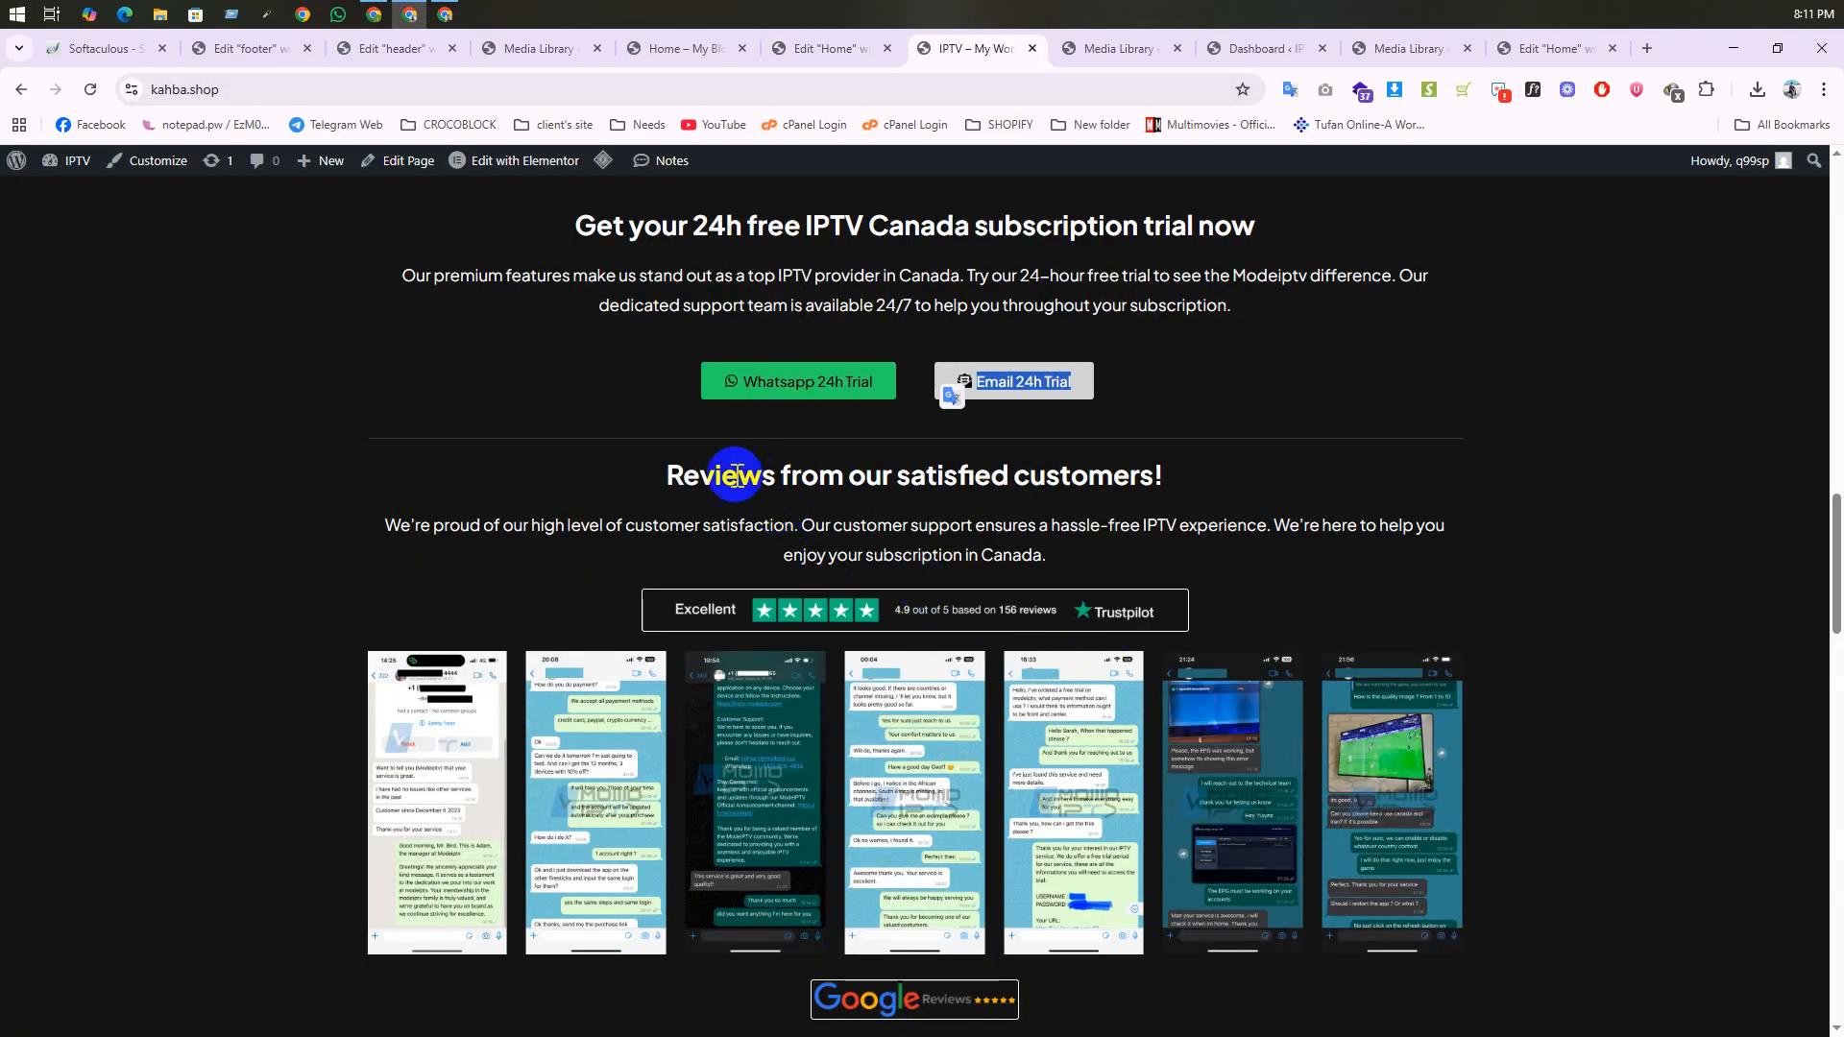
pyautogui.moveTo(678, 475); pyautogui.dragTo(1051, 556)
pyautogui.click(1026, 669)
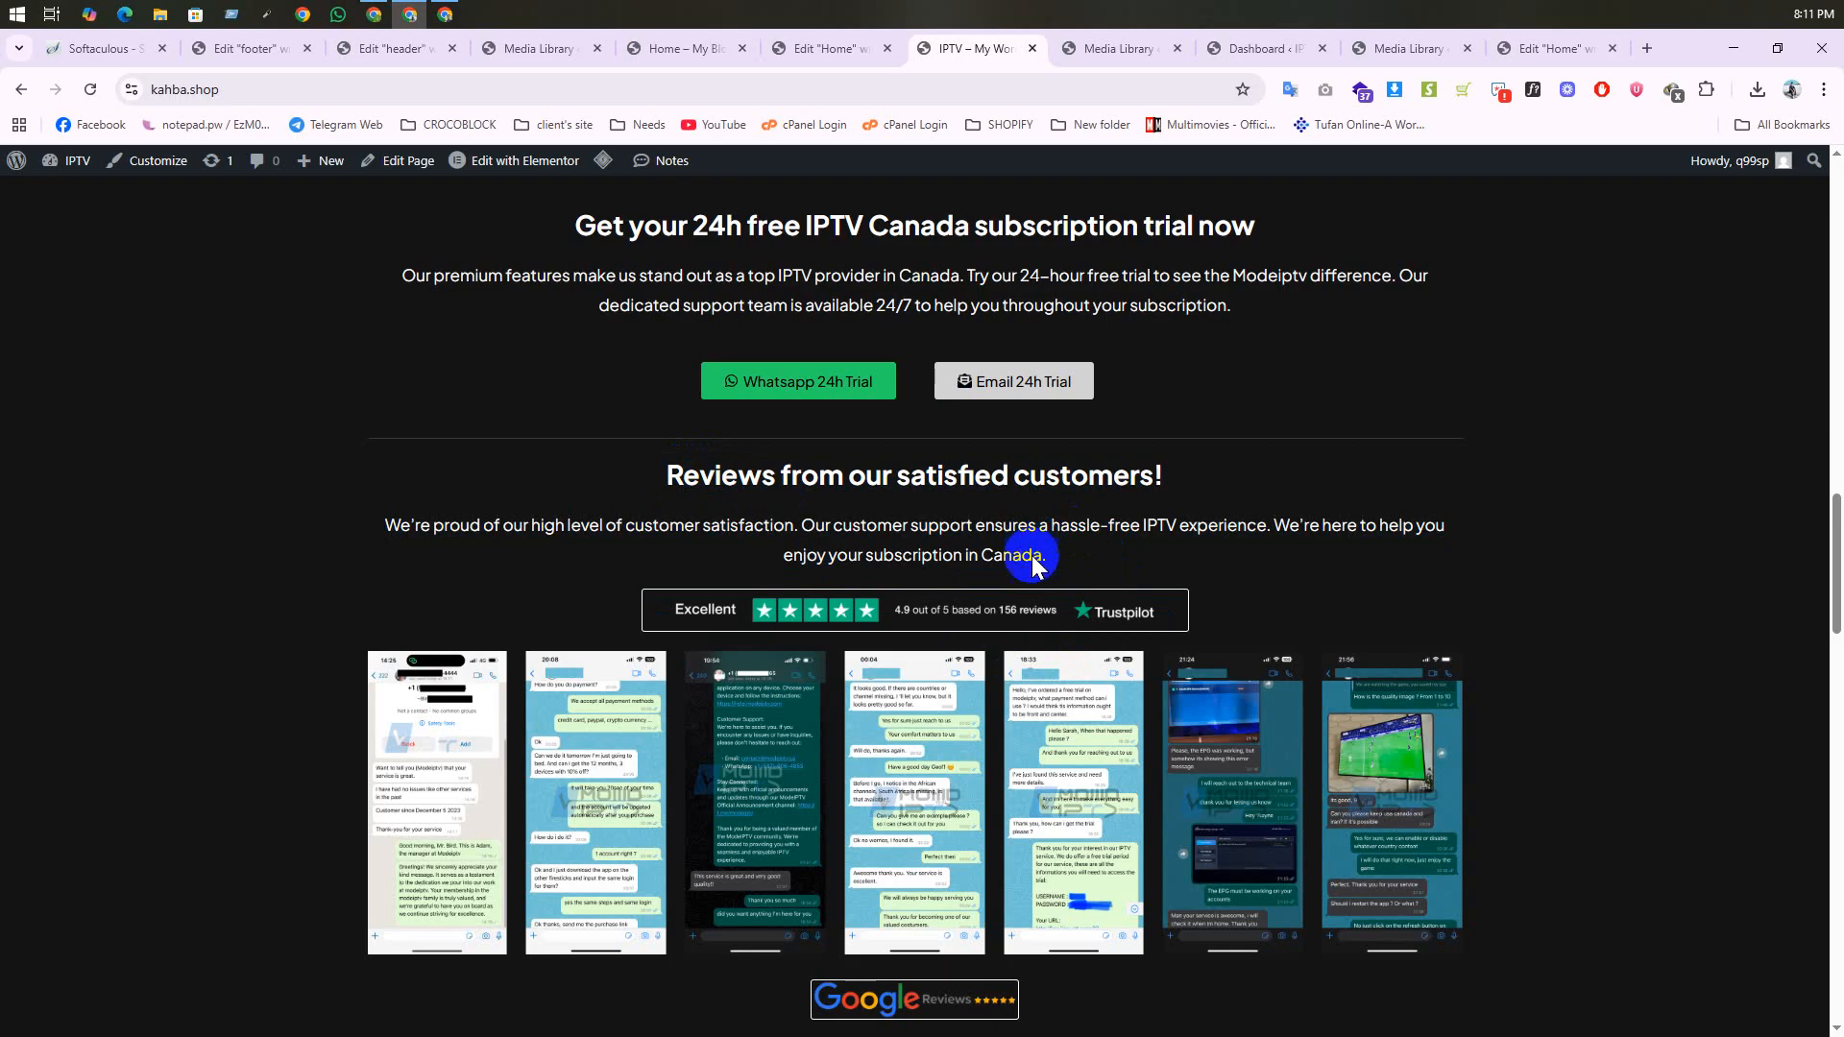
pyautogui.scroll(-3, 977, 513)
pyautogui.scroll(3, 976, 513)
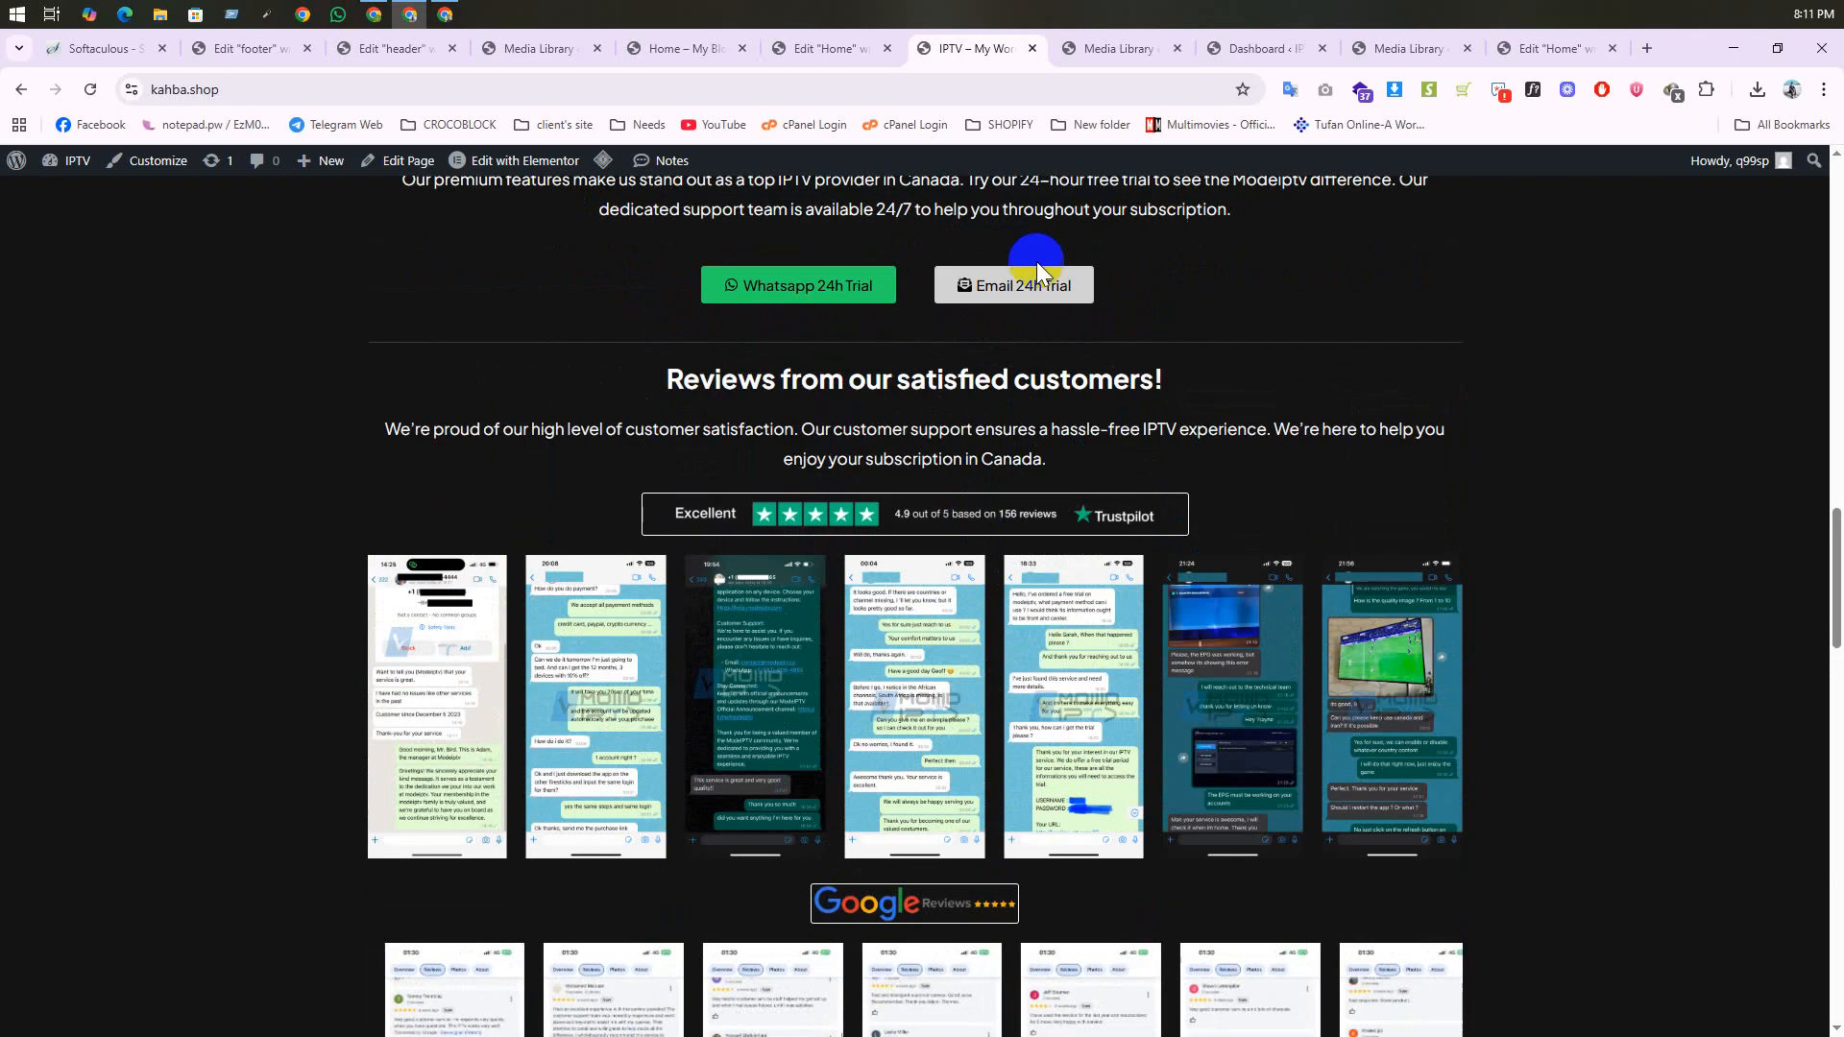
pyautogui.click(845, 53)
pyautogui.scroll(-1, 725, 701)
pyautogui.click(878, 753)
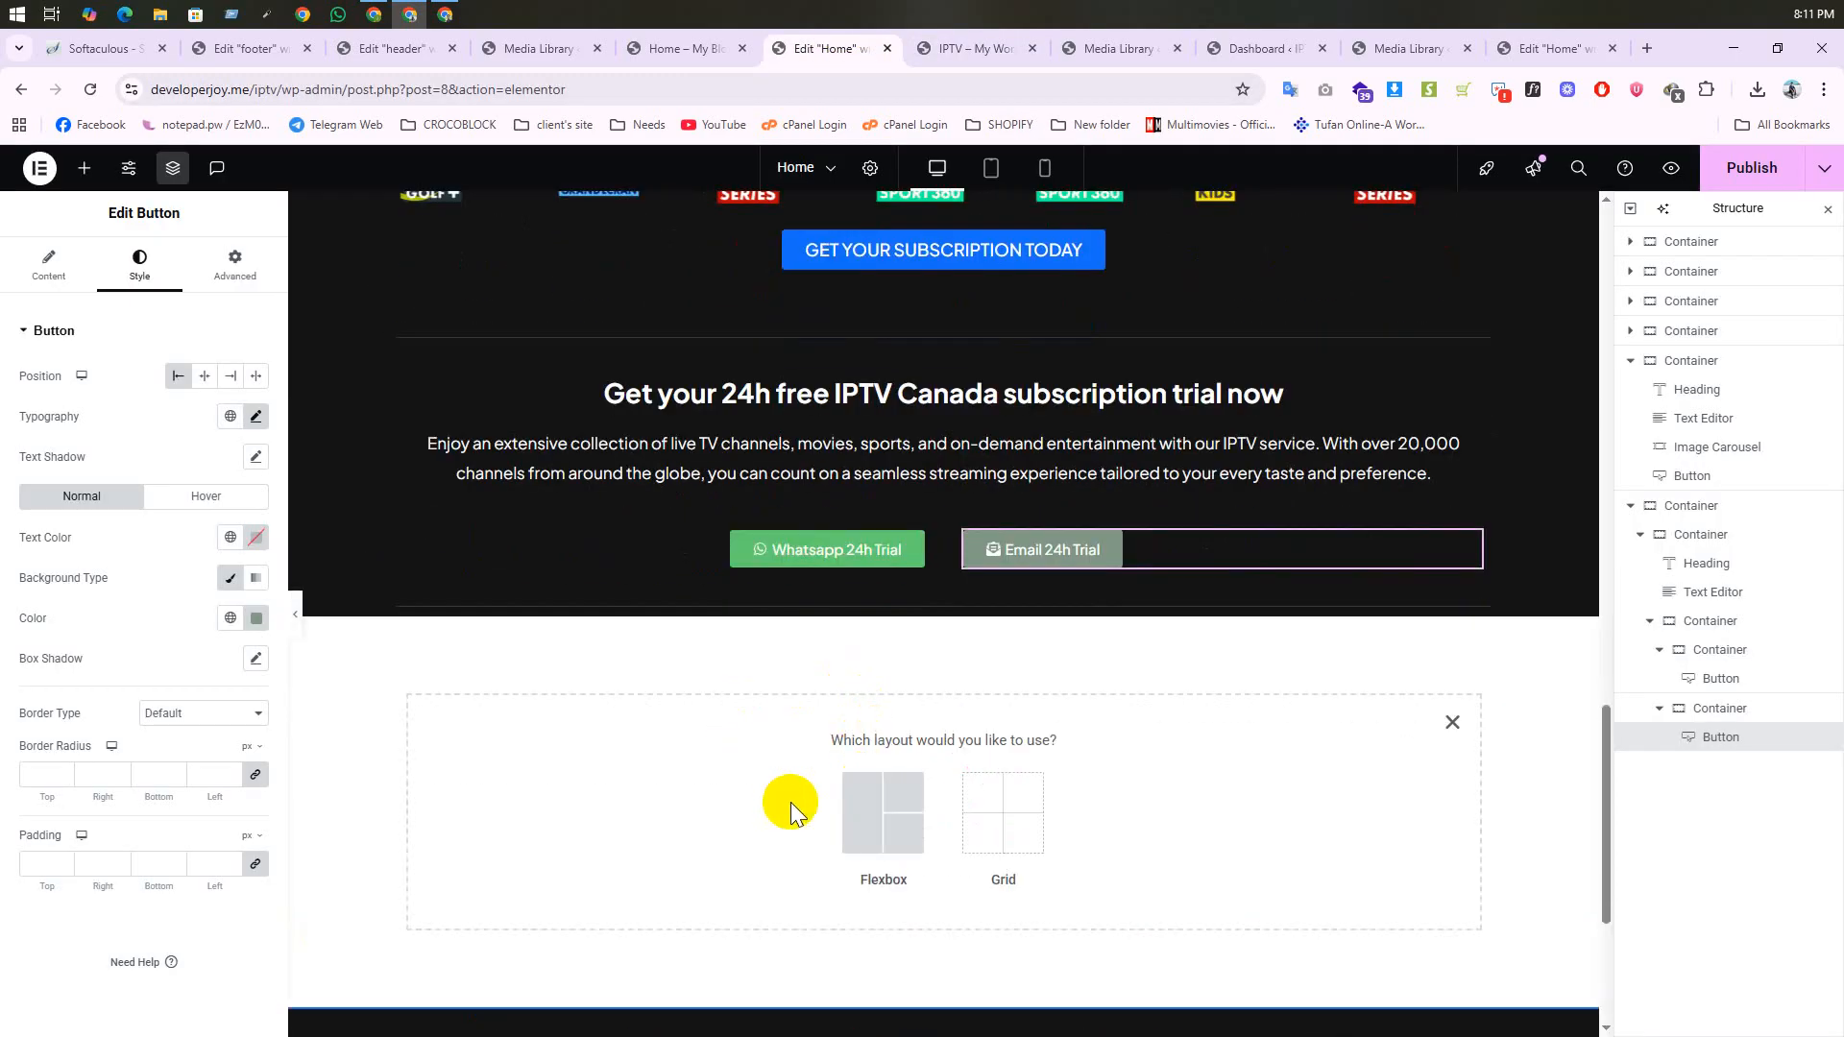
pyautogui.click(852, 809)
pyautogui.click(653, 797)
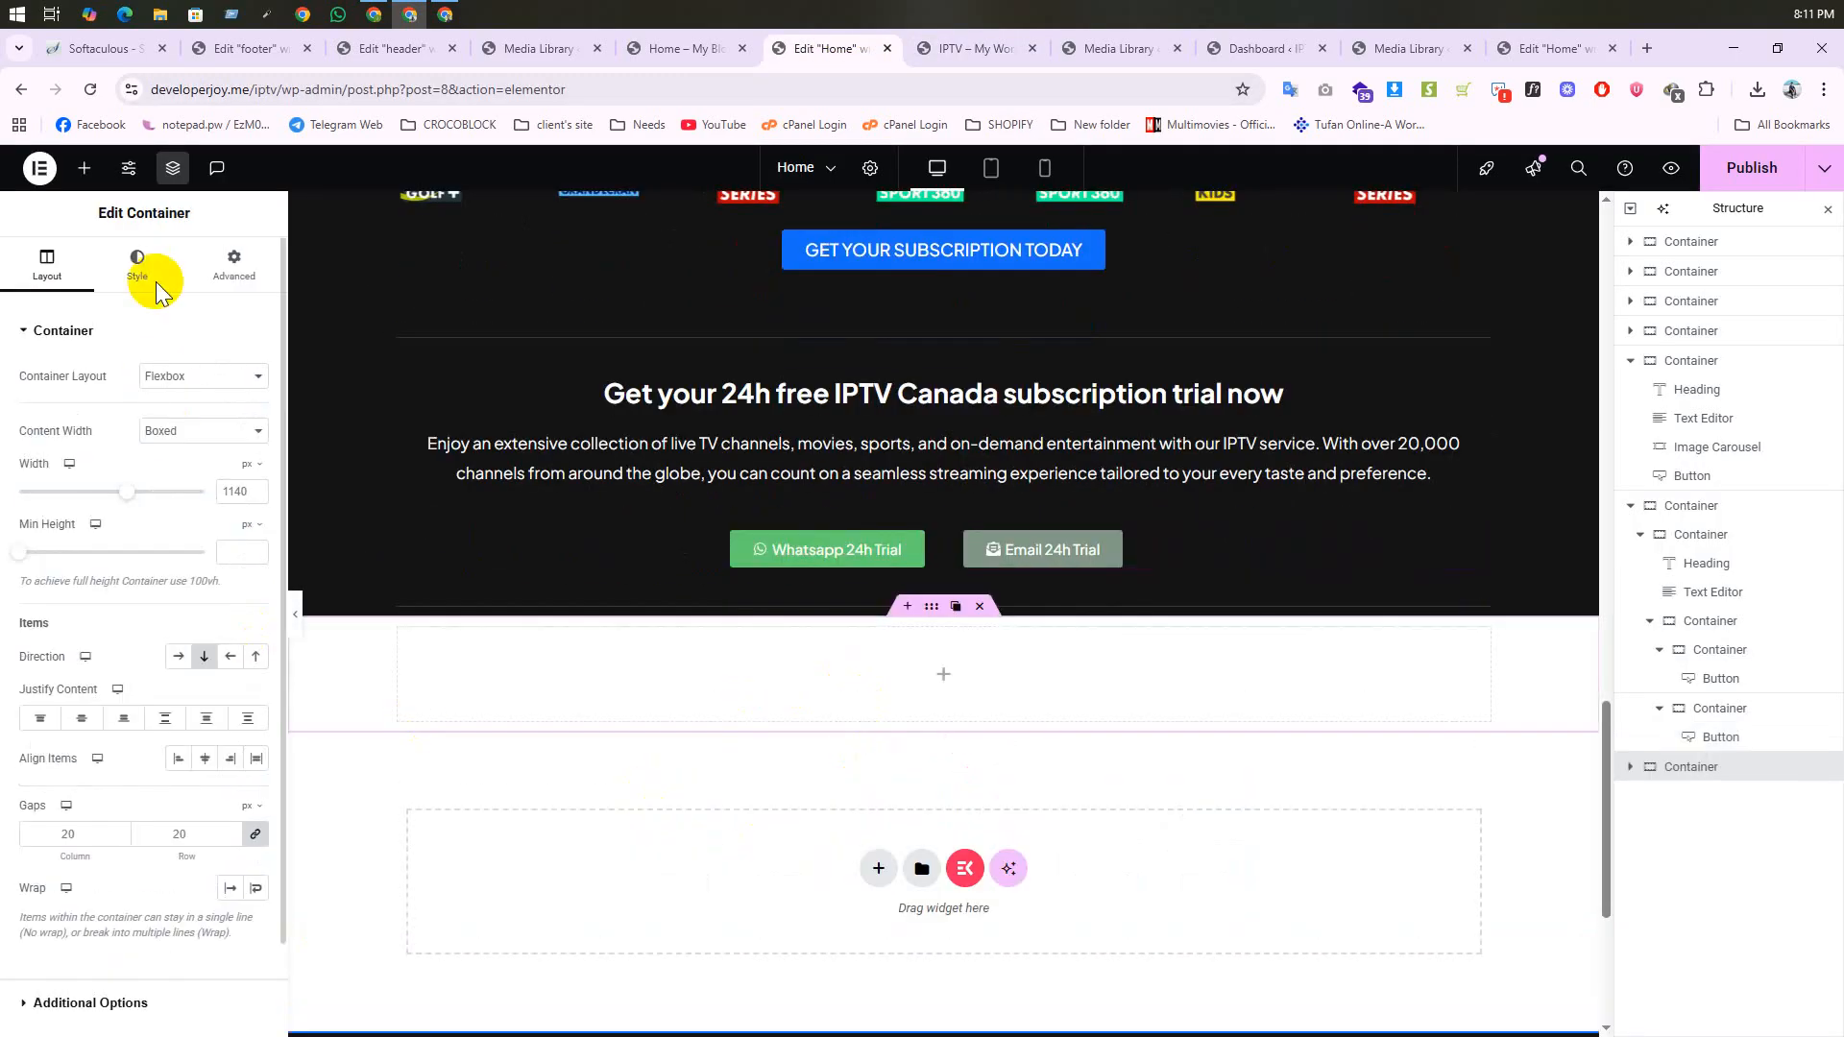
# Step: Give the new empty container a classic background in the near-black global color "New2"
pyautogui.click(137, 264)
pyautogui.click(178, 416)
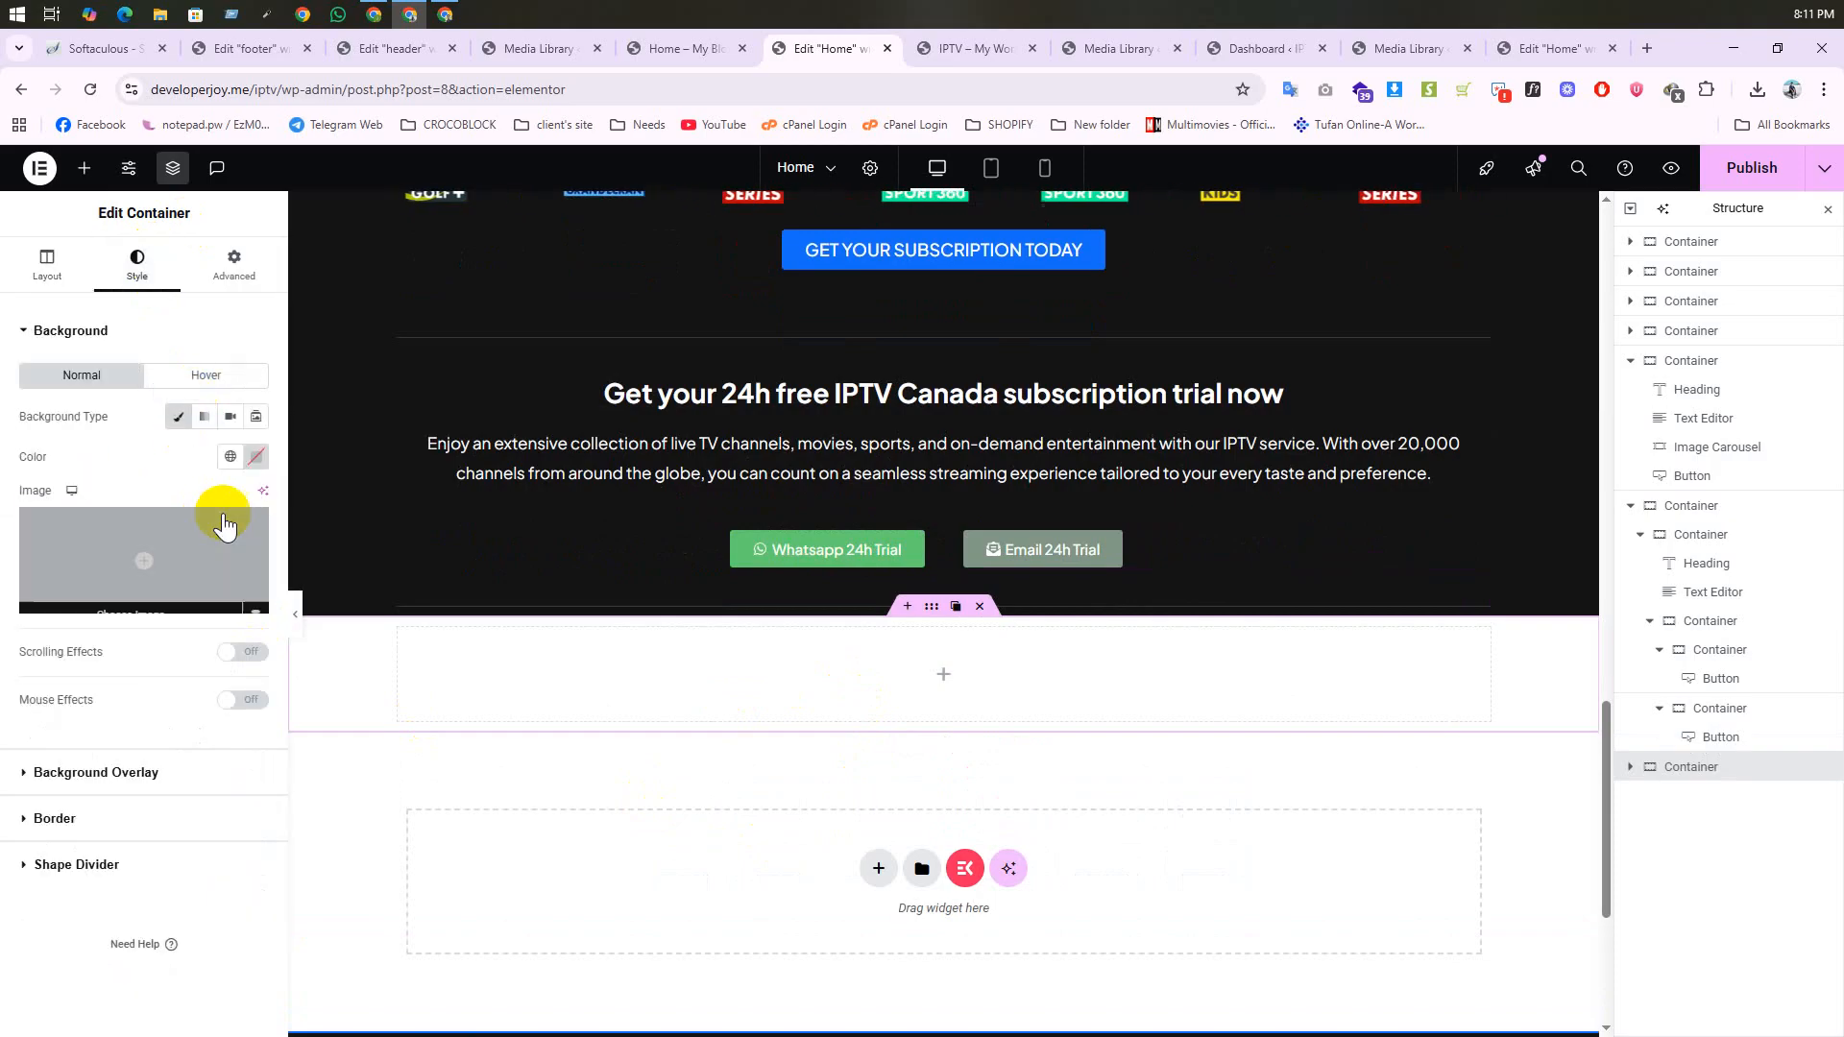
pyautogui.click(230, 456)
pyautogui.click(104, 749)
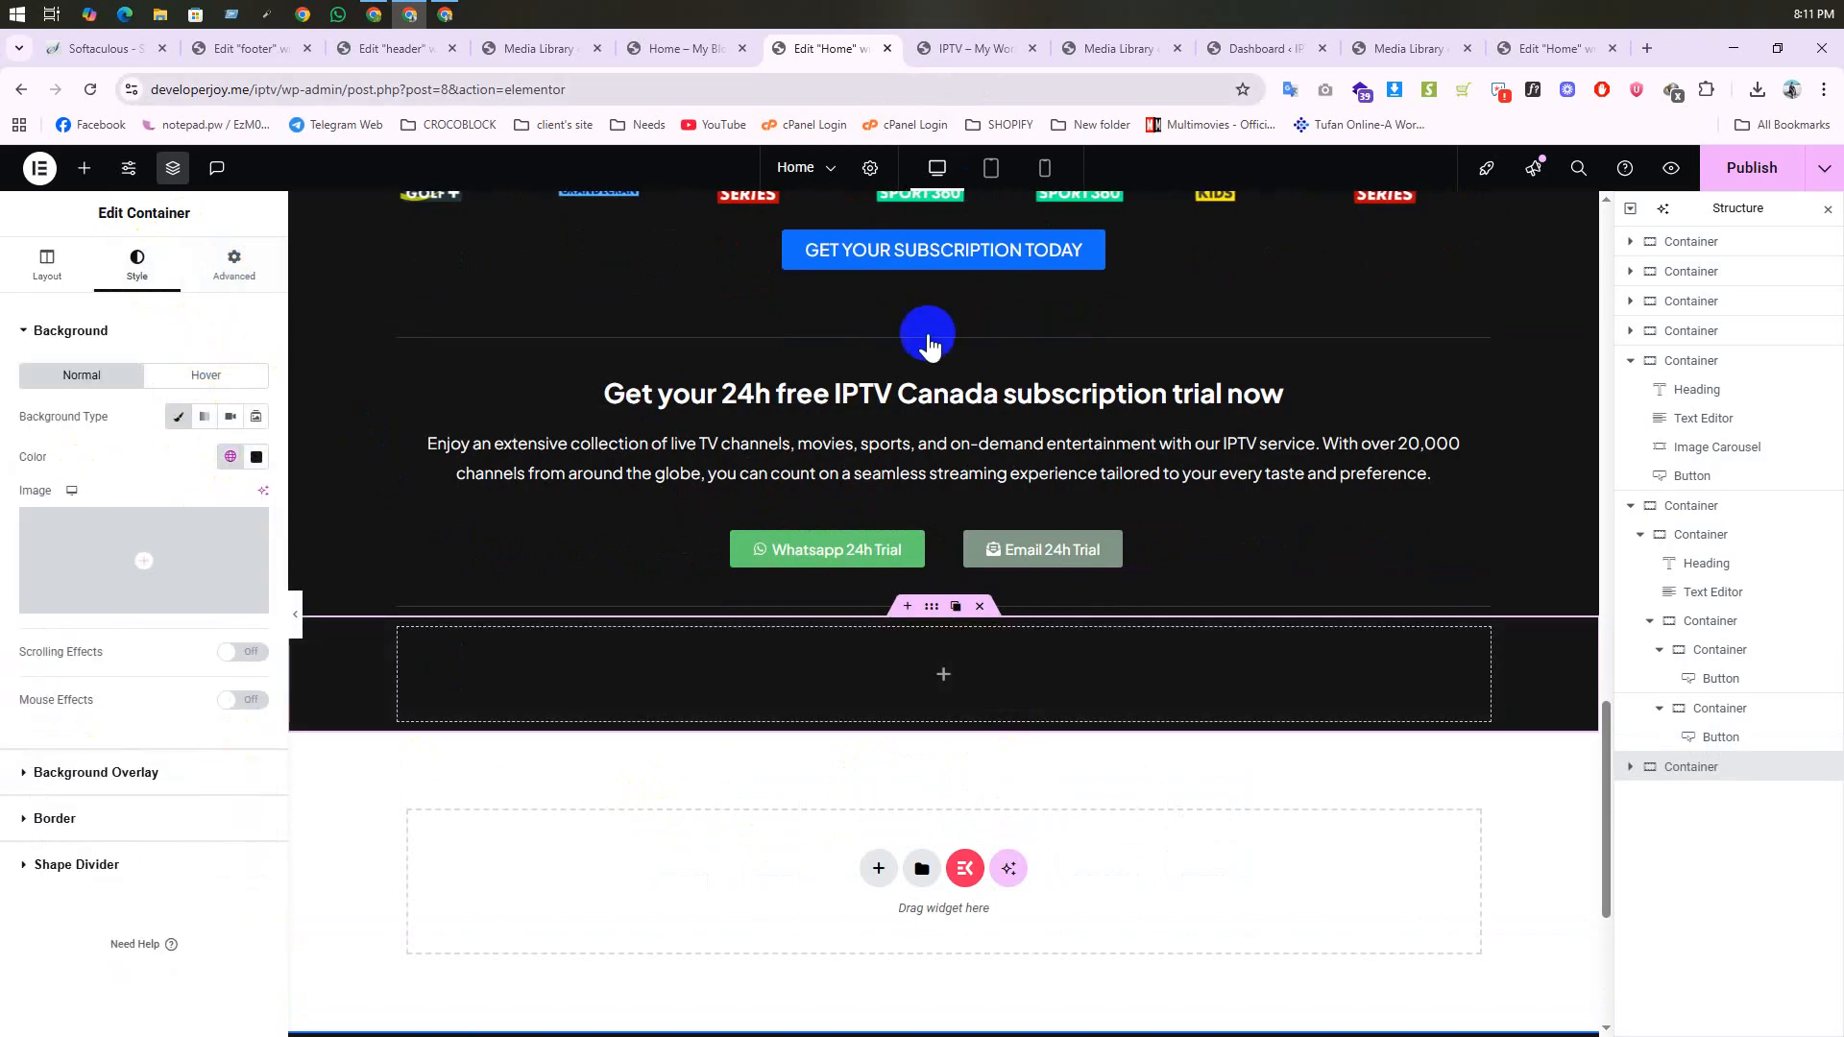
# Step: Copy the free-trial section's heading into the empty reviews container below it
pyautogui.scroll(3, 939, 482)
pyautogui.scroll(-3, 920, 403)
pyautogui.rightClick(920, 403)
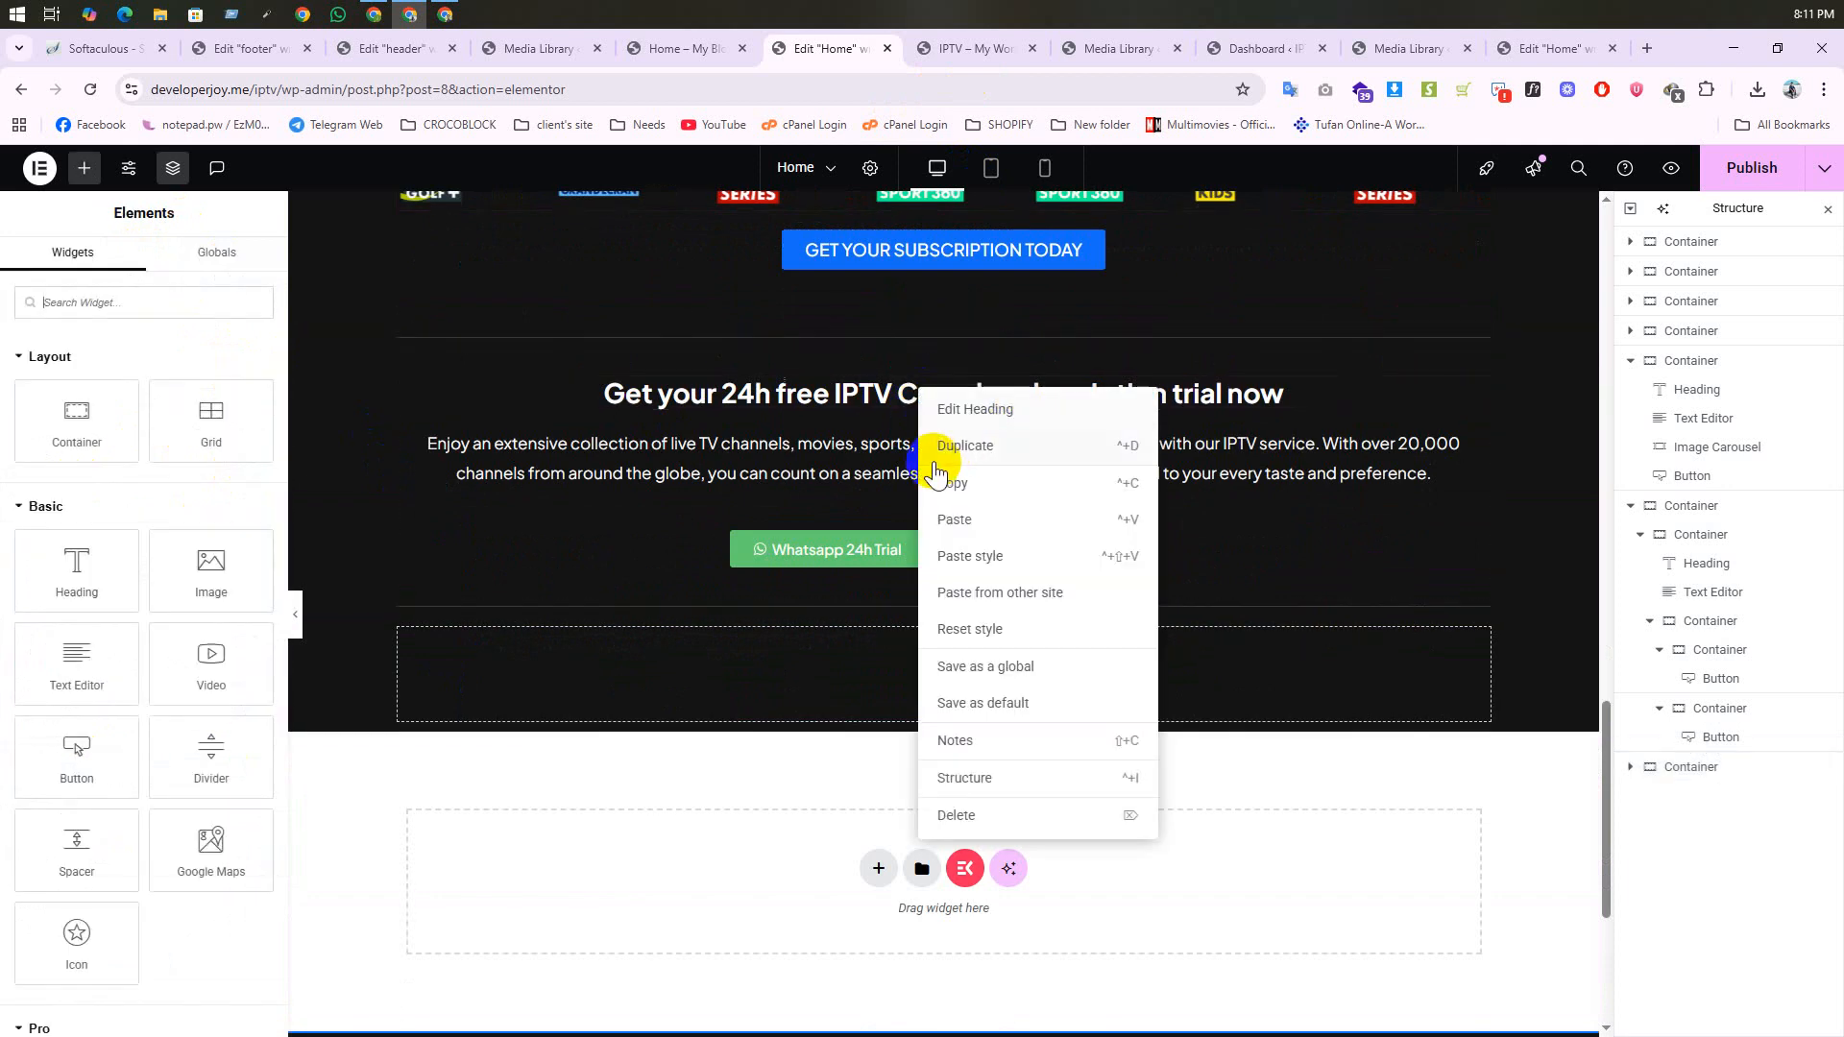
pyautogui.click(759, 678)
pyautogui.rightClick(759, 678)
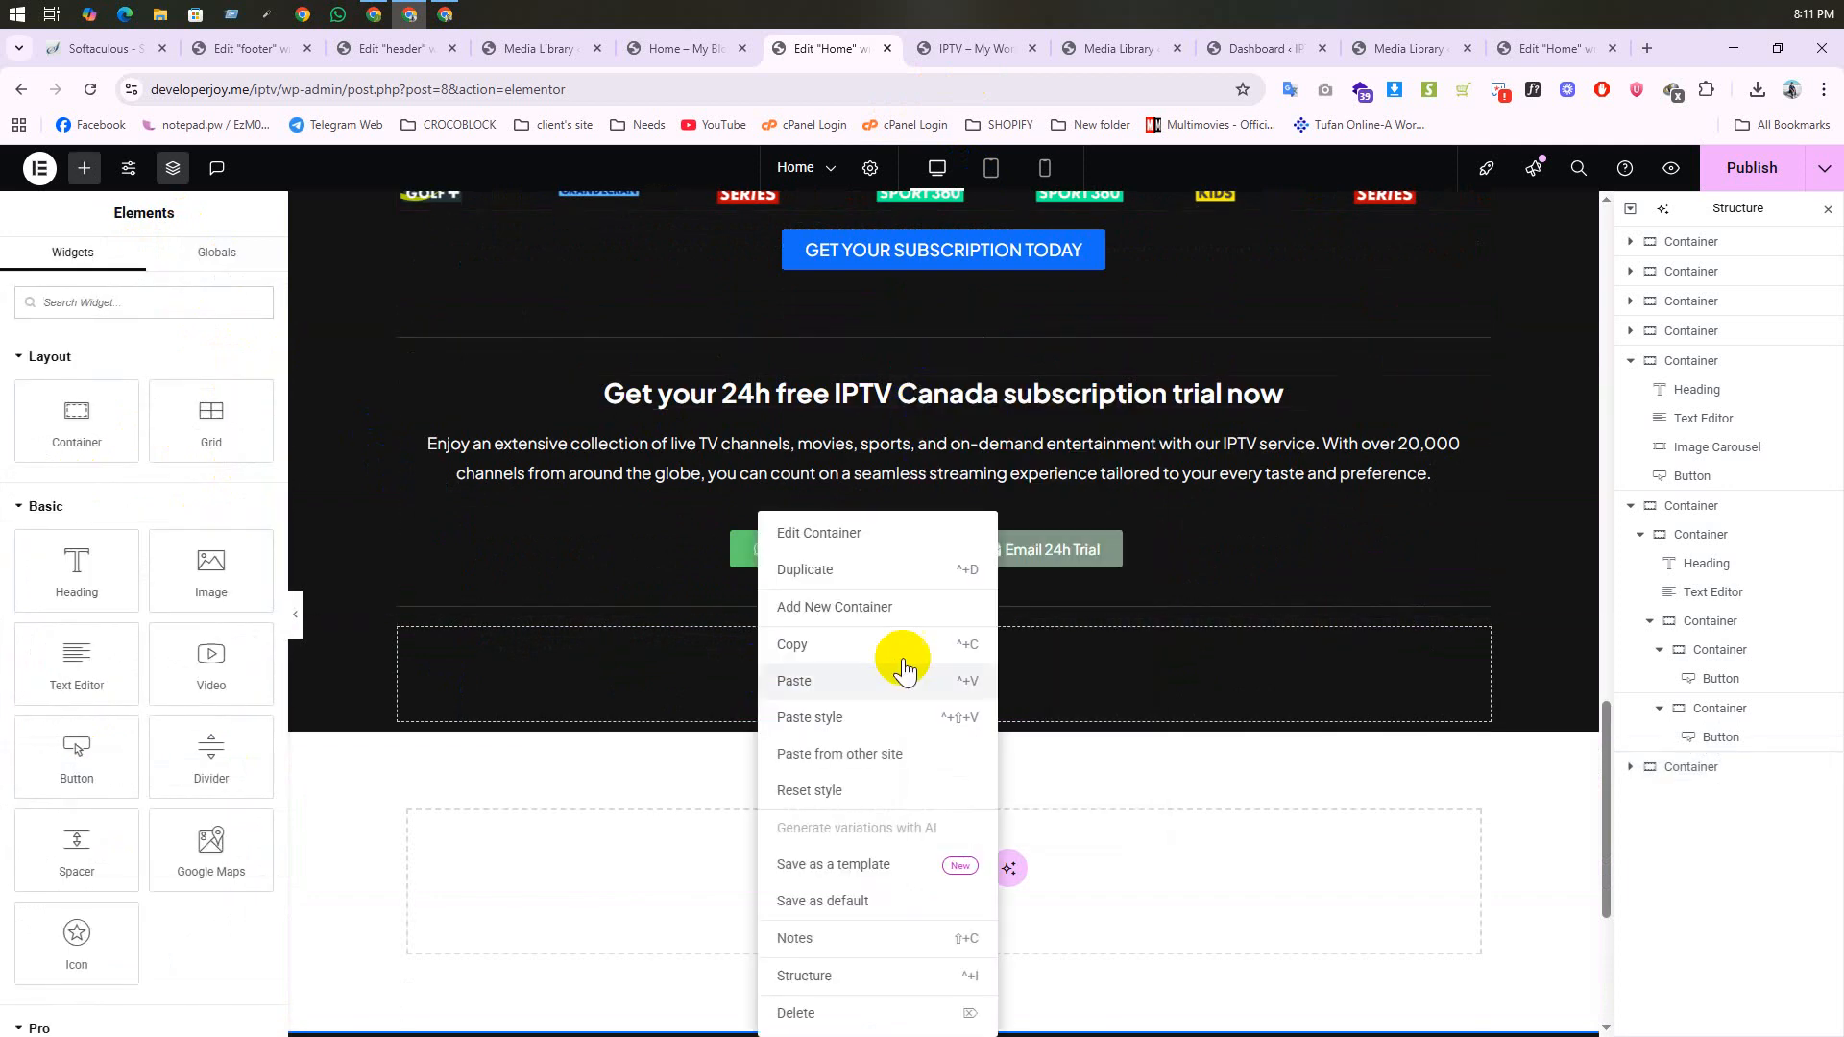
pyautogui.click(814, 681)
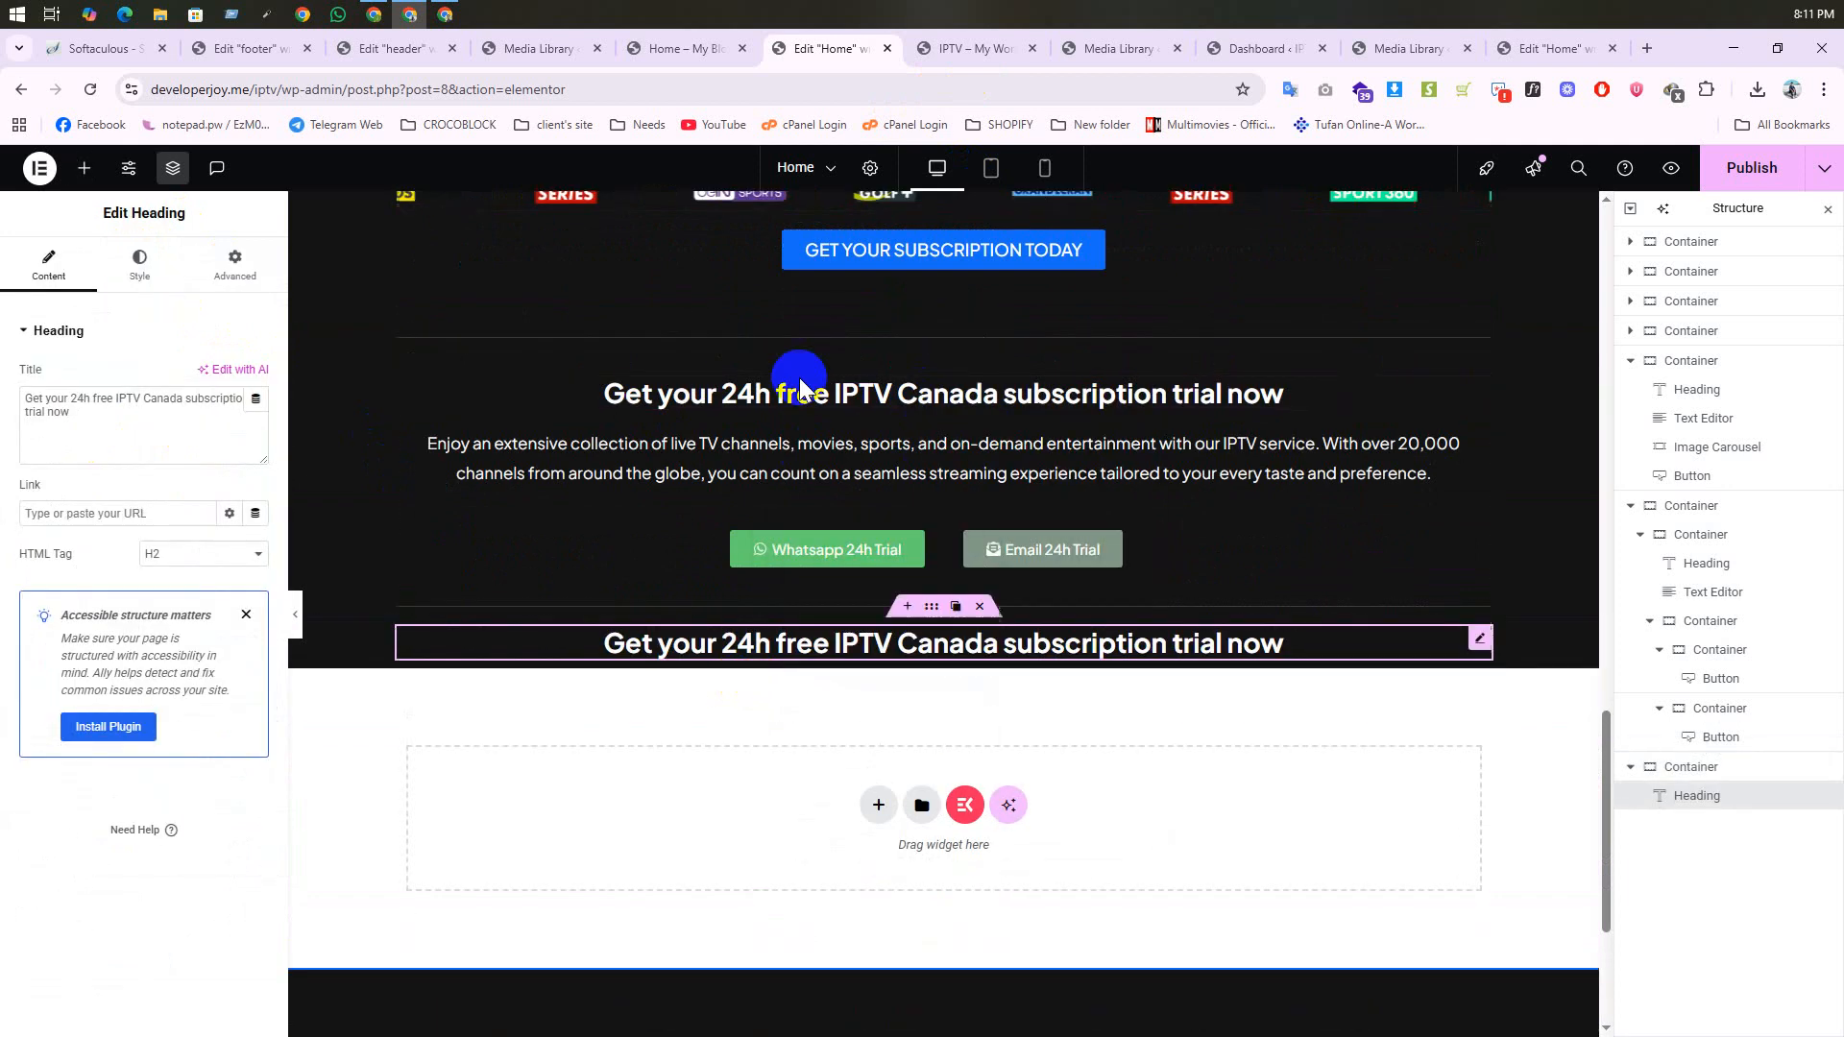
# Step: Replace the copied heading's text with "Reviews from our satisfied customers!" taken from the reference site
pyautogui.click(953, 46)
pyautogui.tripleClick(1016, 377)
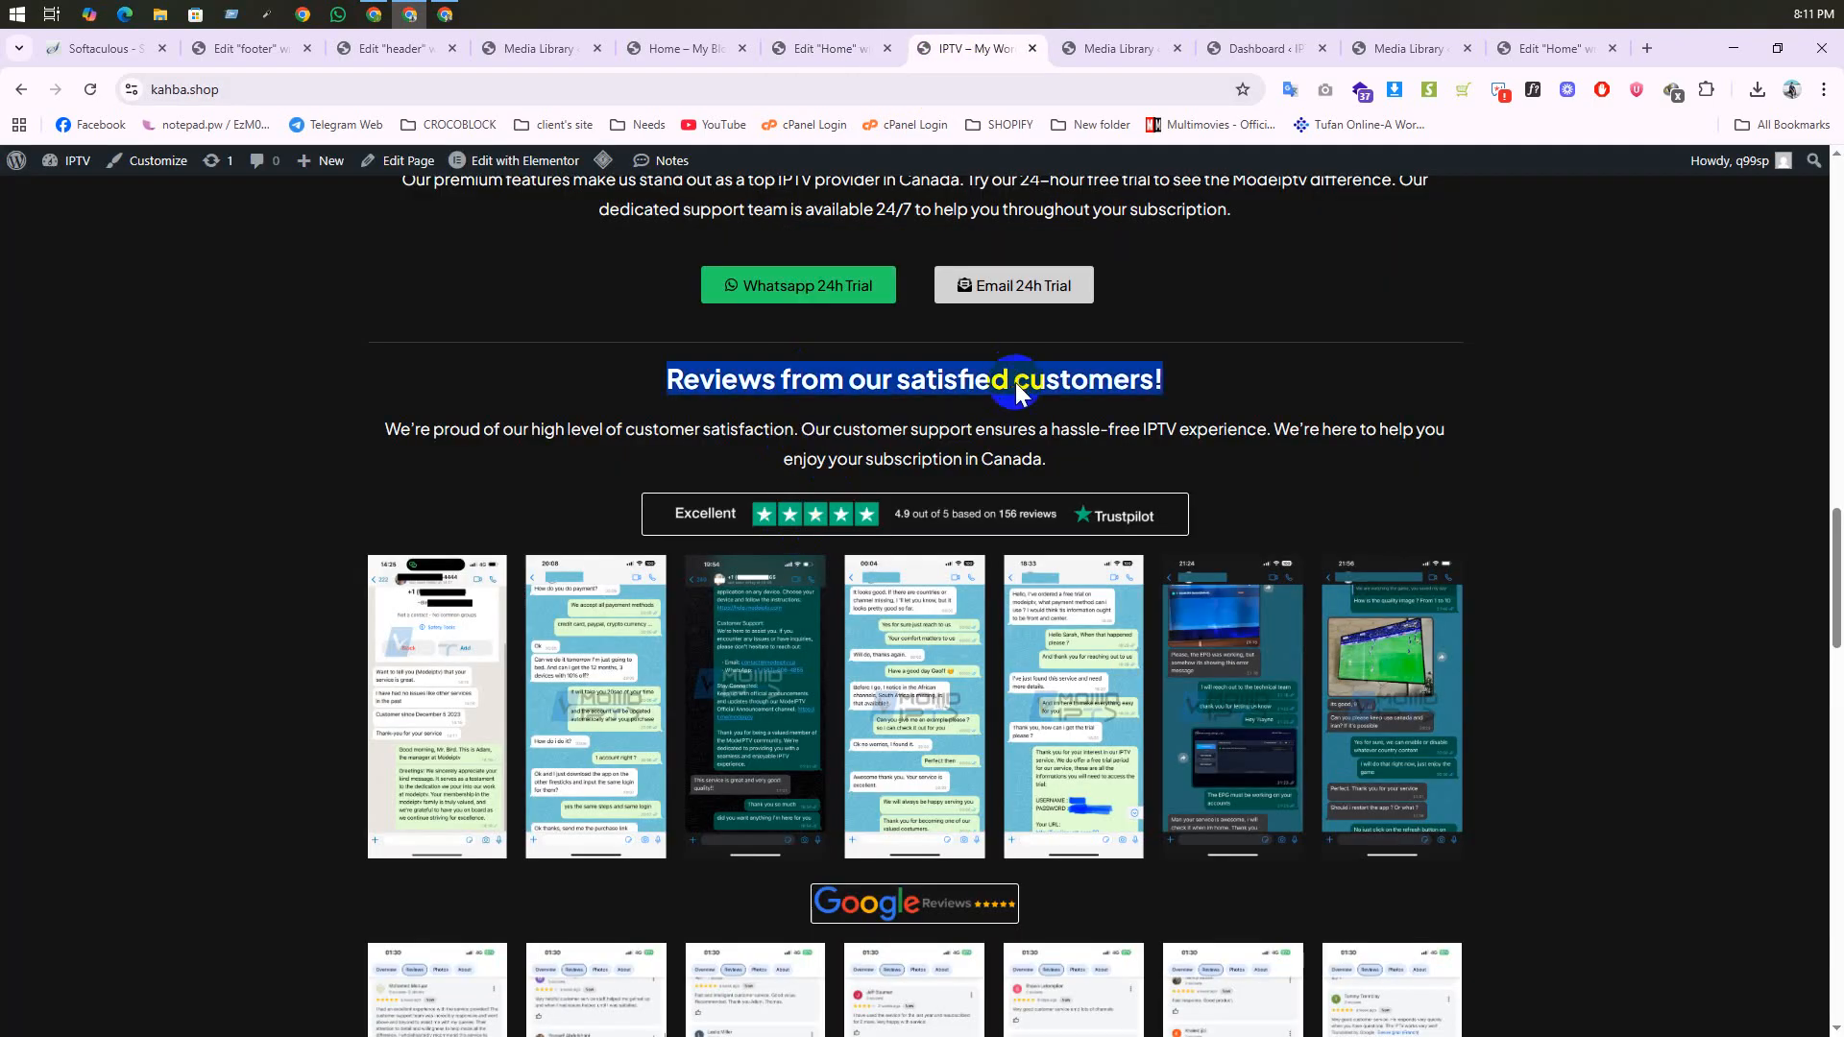
pyautogui.rightClick(1018, 380)
pyautogui.click(1056, 408)
pyautogui.click(826, 48)
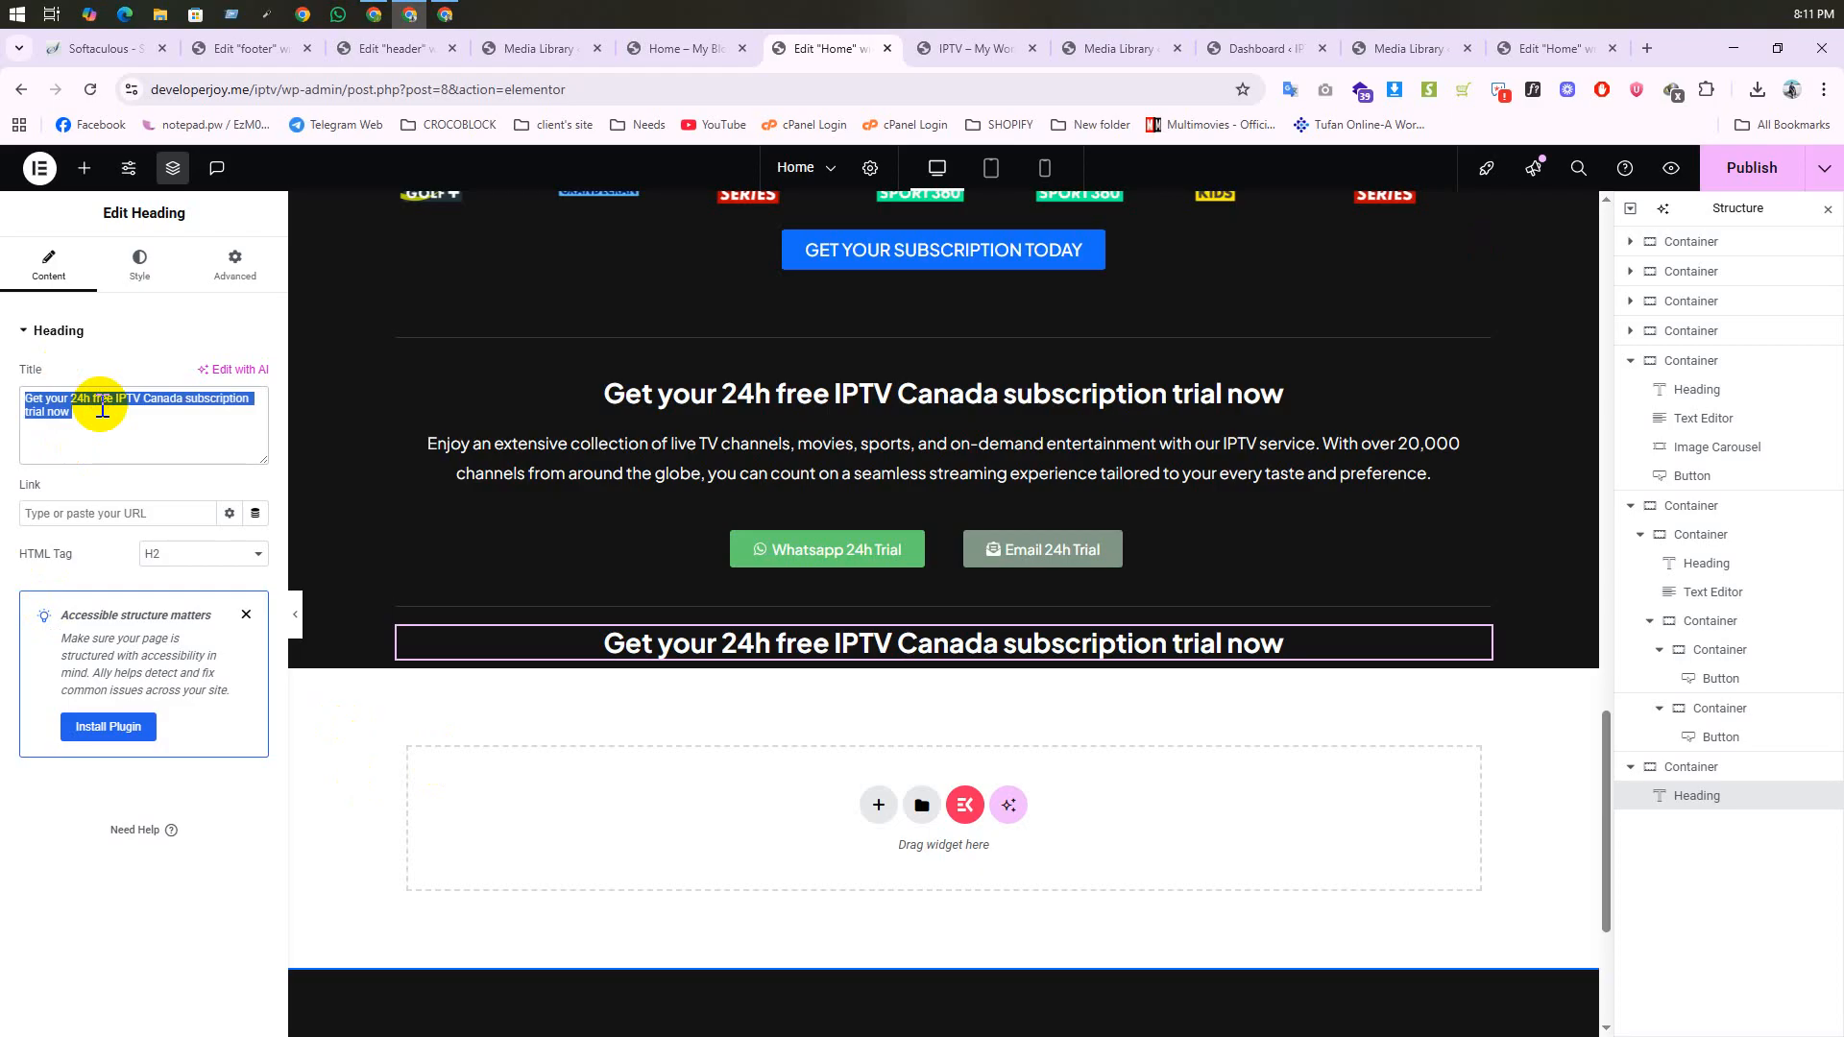
pyautogui.hotkey('ctrl', 'v')
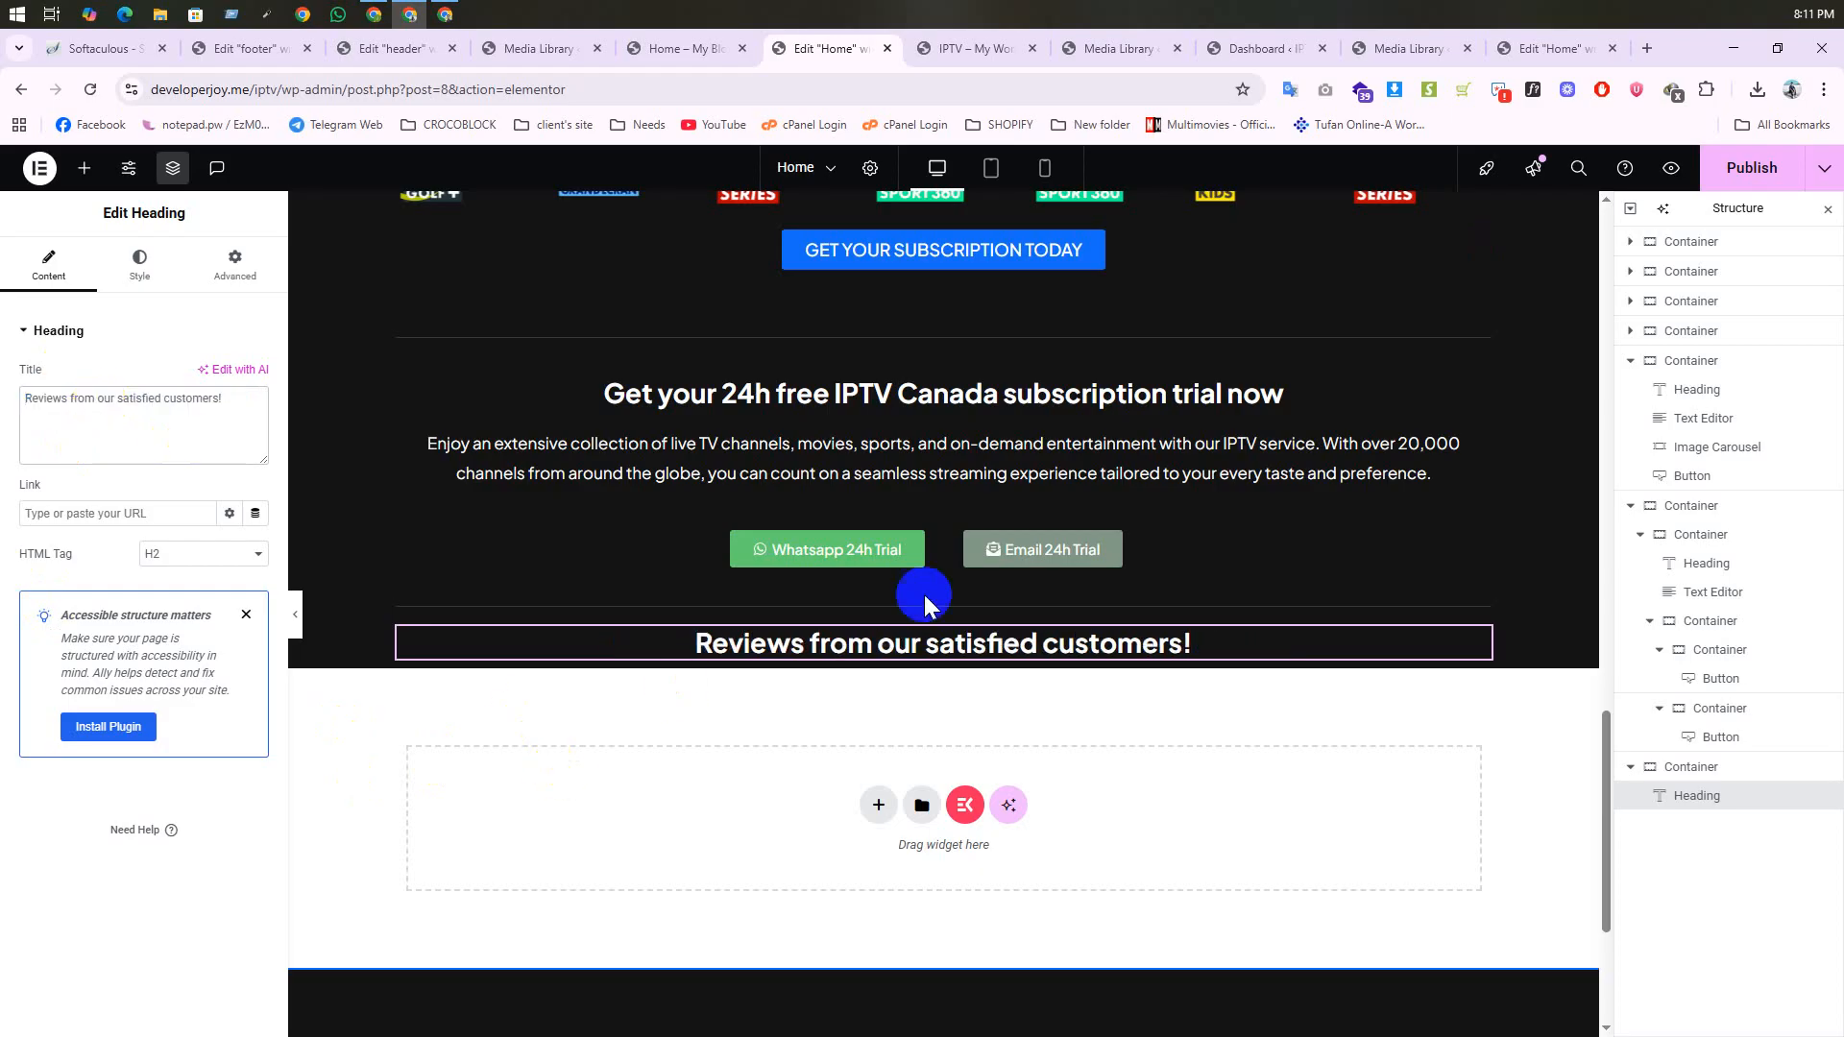
# Step: Copy the free-trial section's description text into the reviews container, below its heading
pyautogui.rightClick(931, 475)
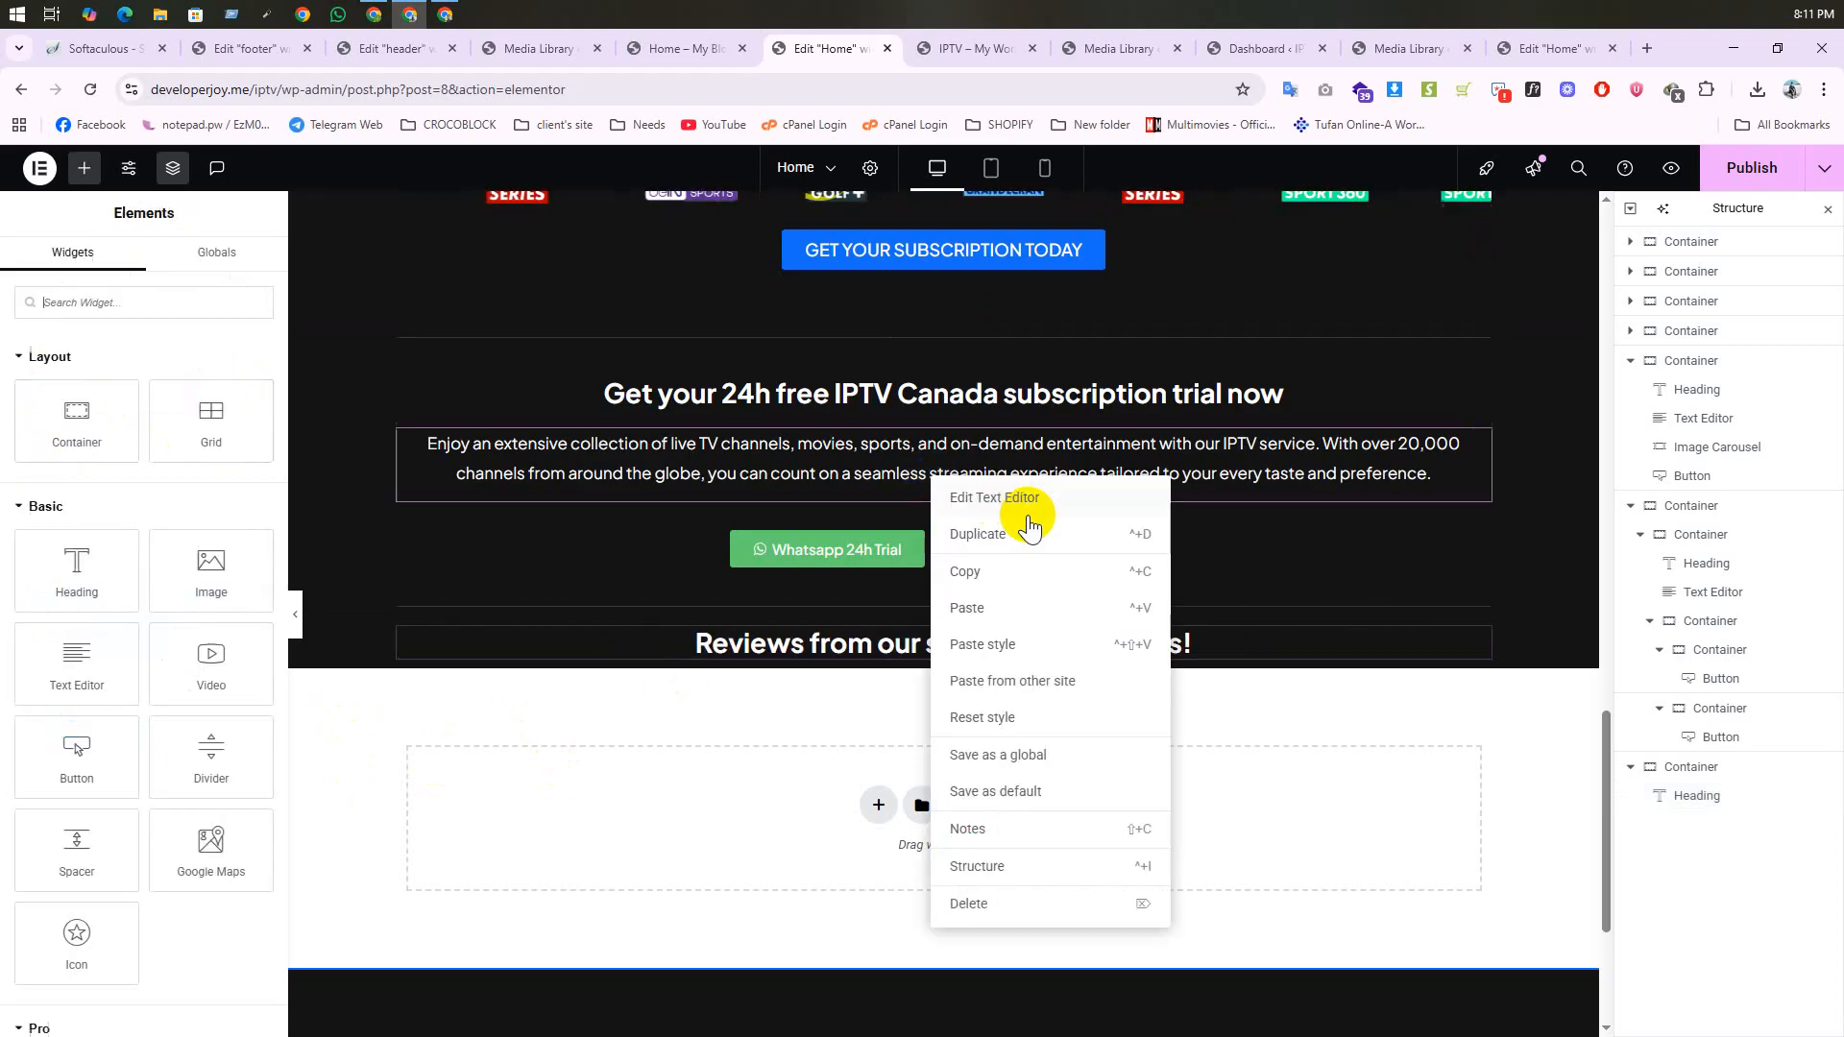
pyautogui.click(810, 675)
pyautogui.rightClick(836, 644)
pyautogui.click(850, 713)
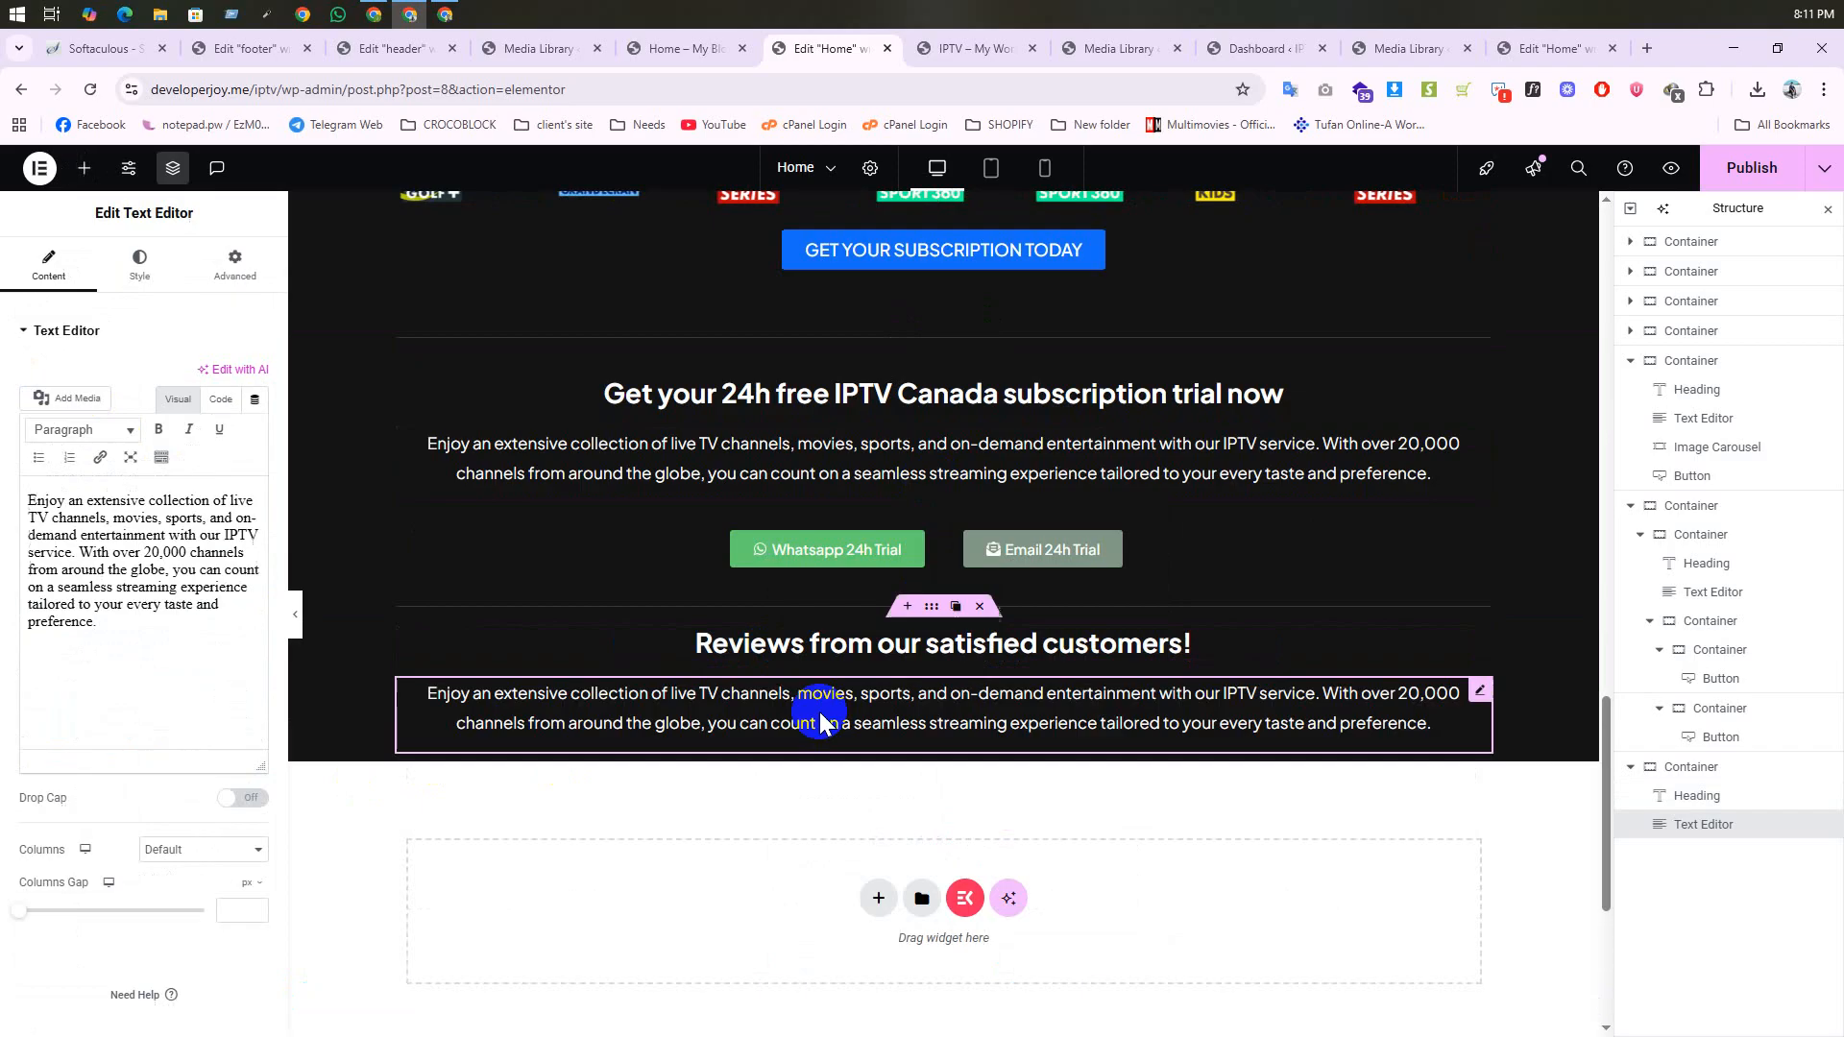
# Step: Replace the reviews description with the reference site's paragraph starting "We're proud of our high level of customer satisfaction", without a trailing blank line
pyautogui.click(967, 48)
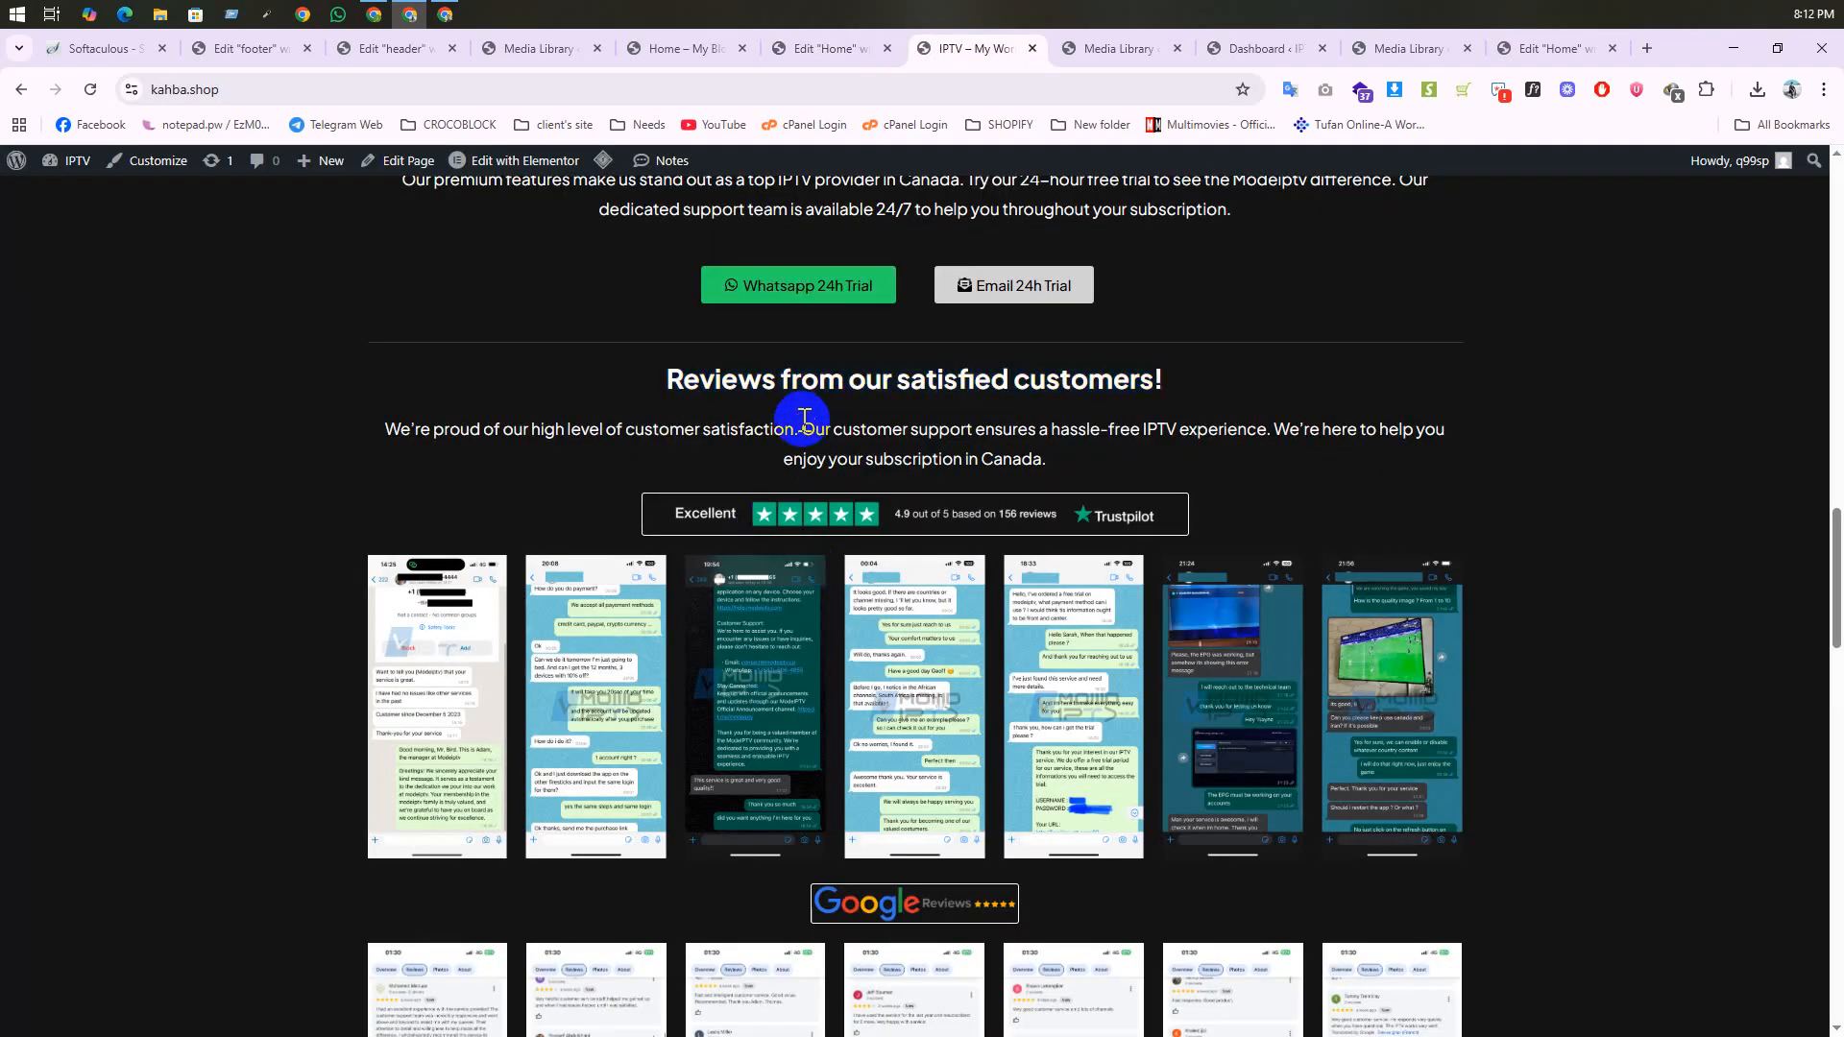
pyautogui.tripleClick(805, 418)
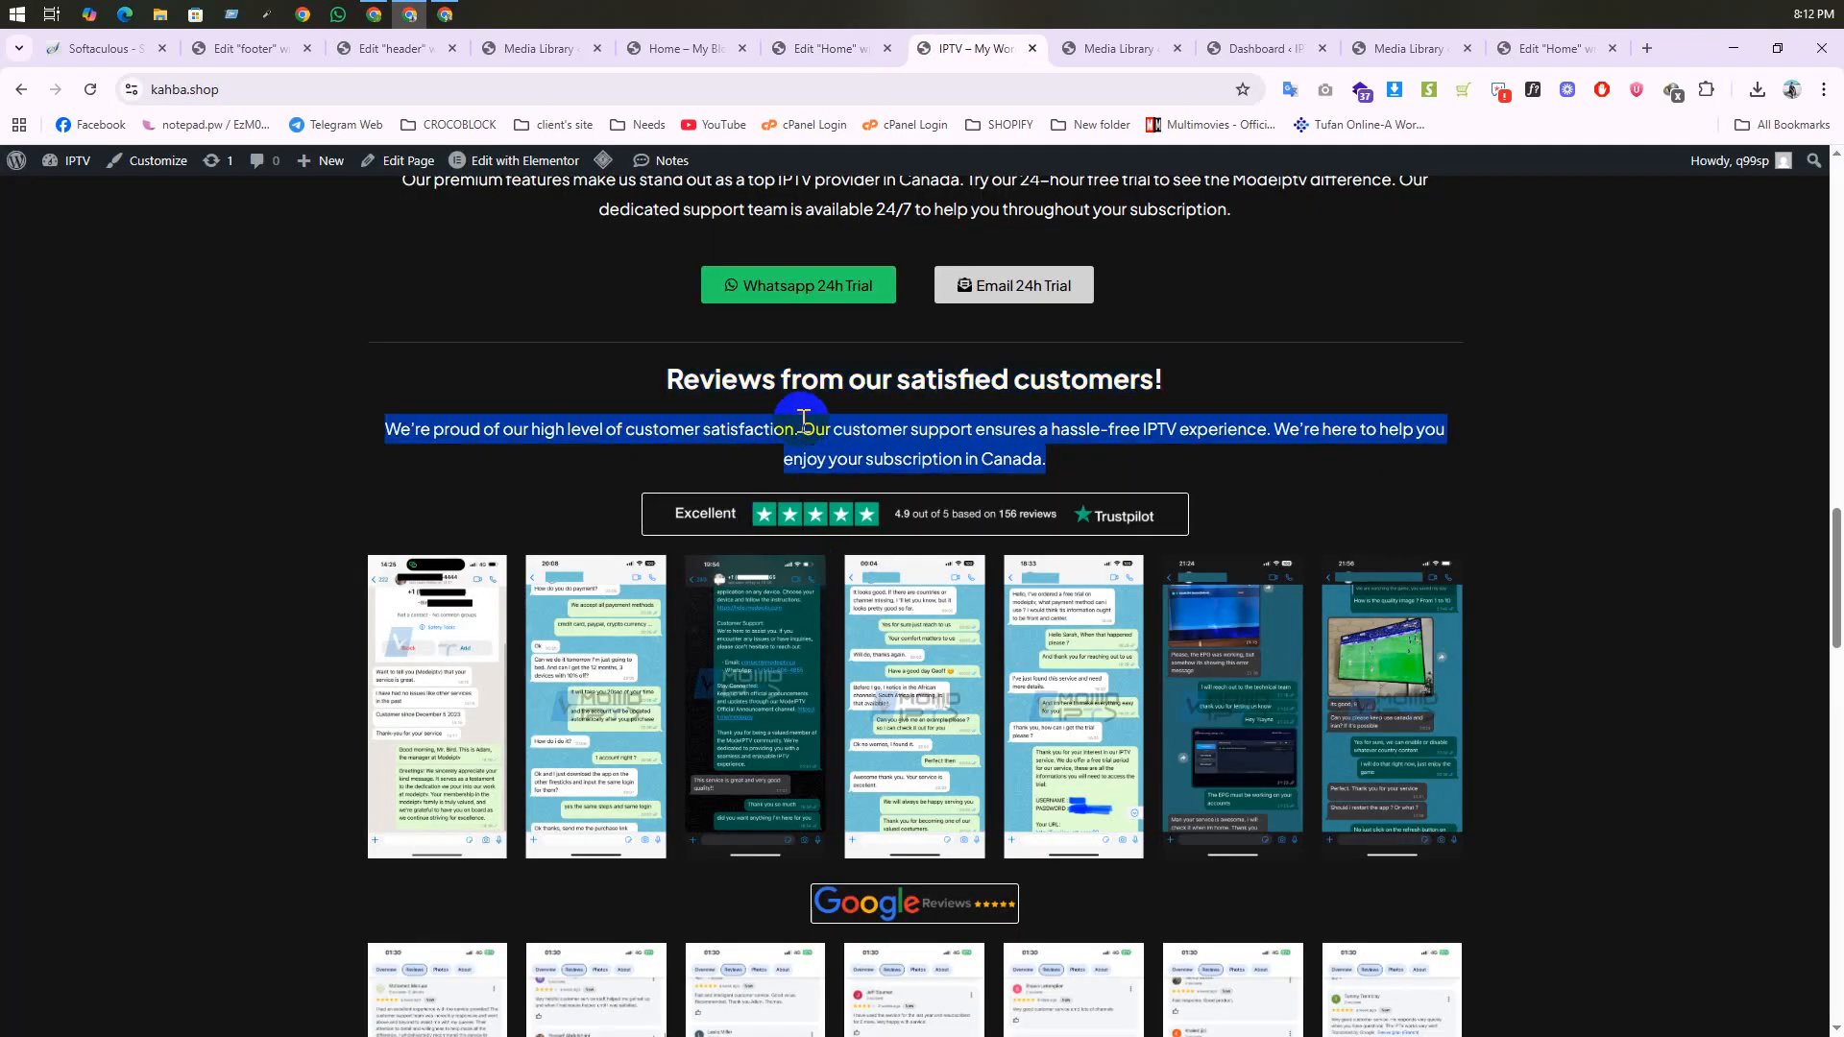
pyautogui.click(809, 53)
pyautogui.tripleClick(176, 490)
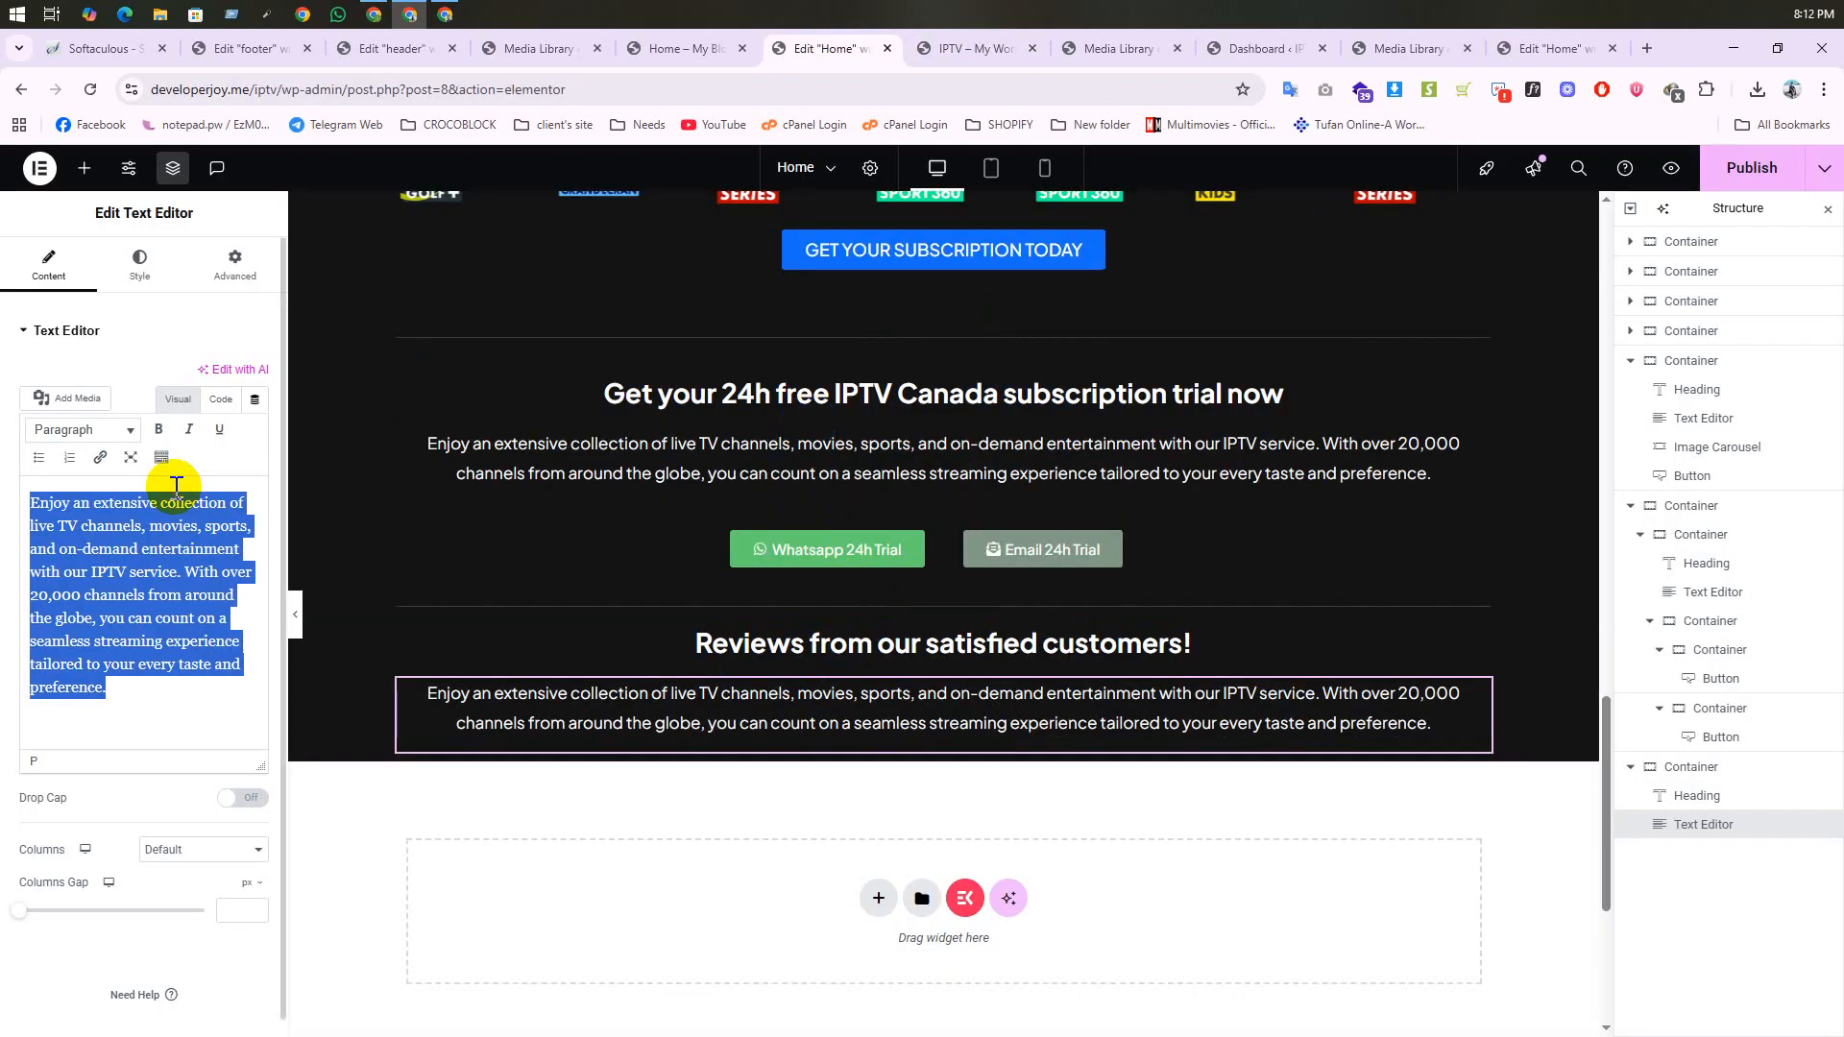
pyautogui.hotkey('ctrl', 'v')
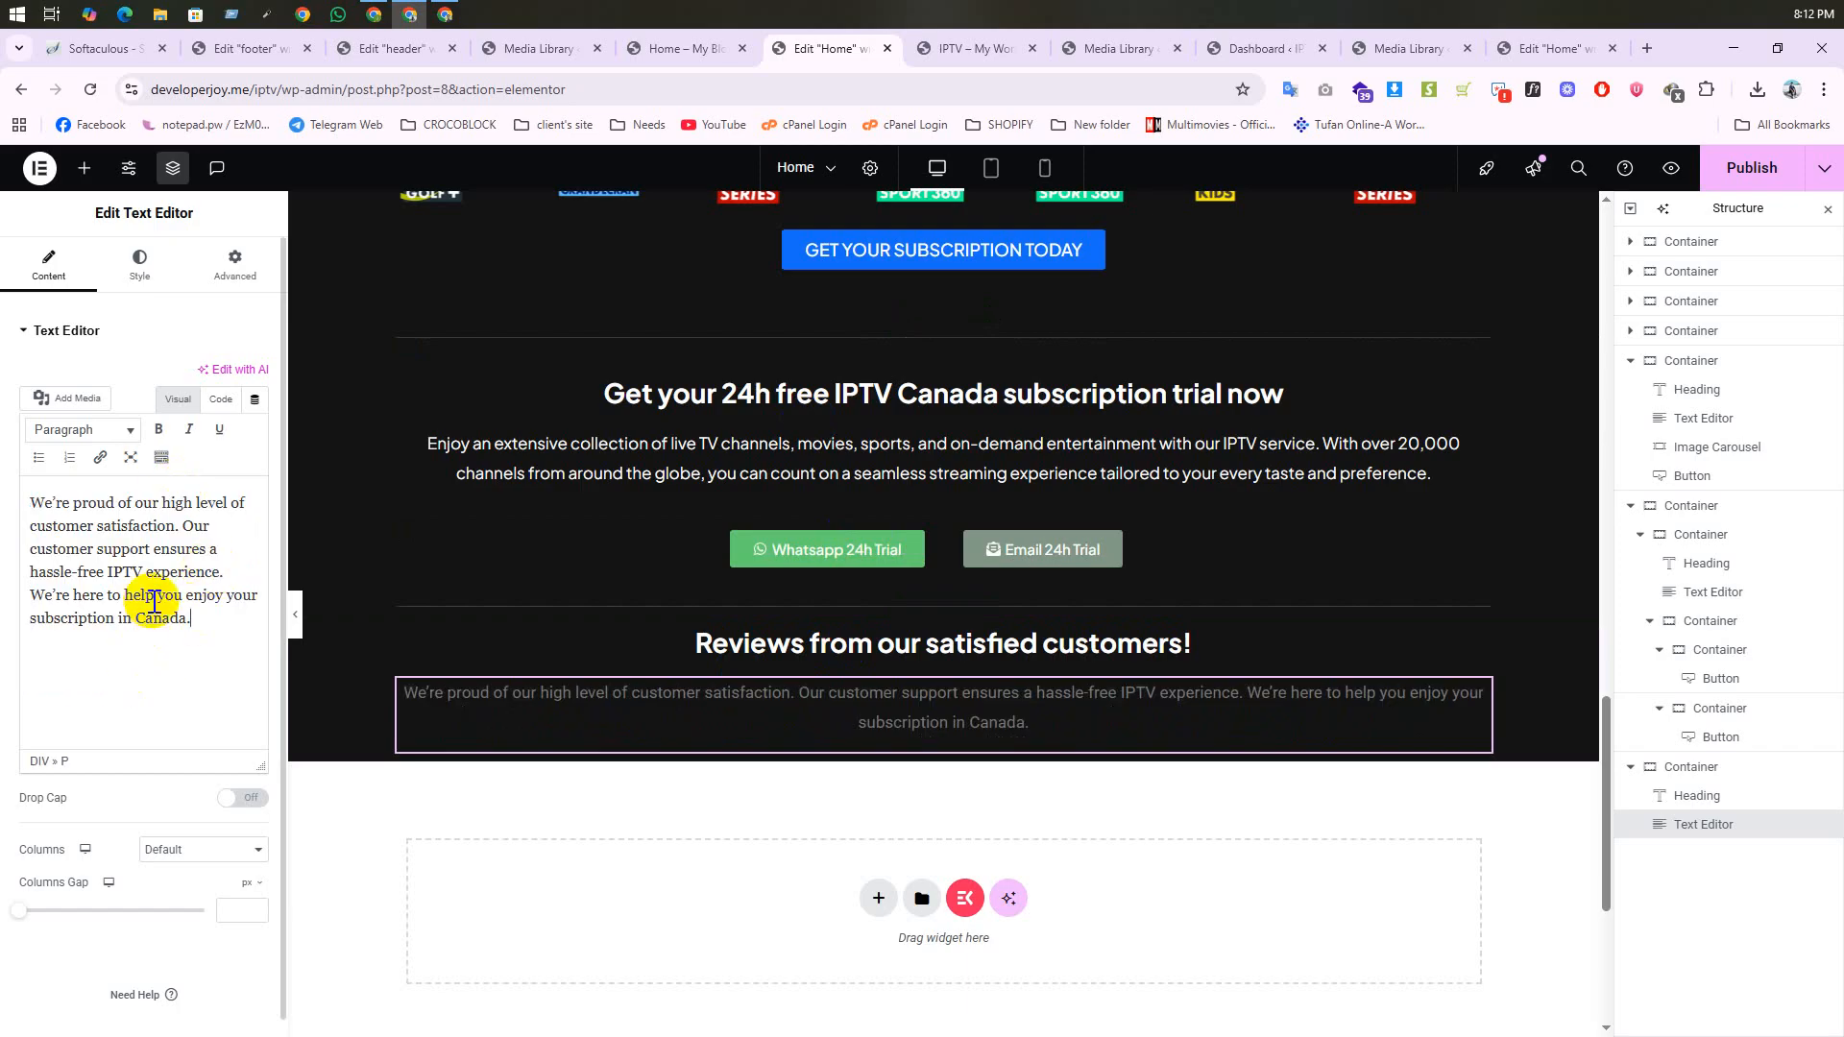
pyautogui.tripleClick(139, 627)
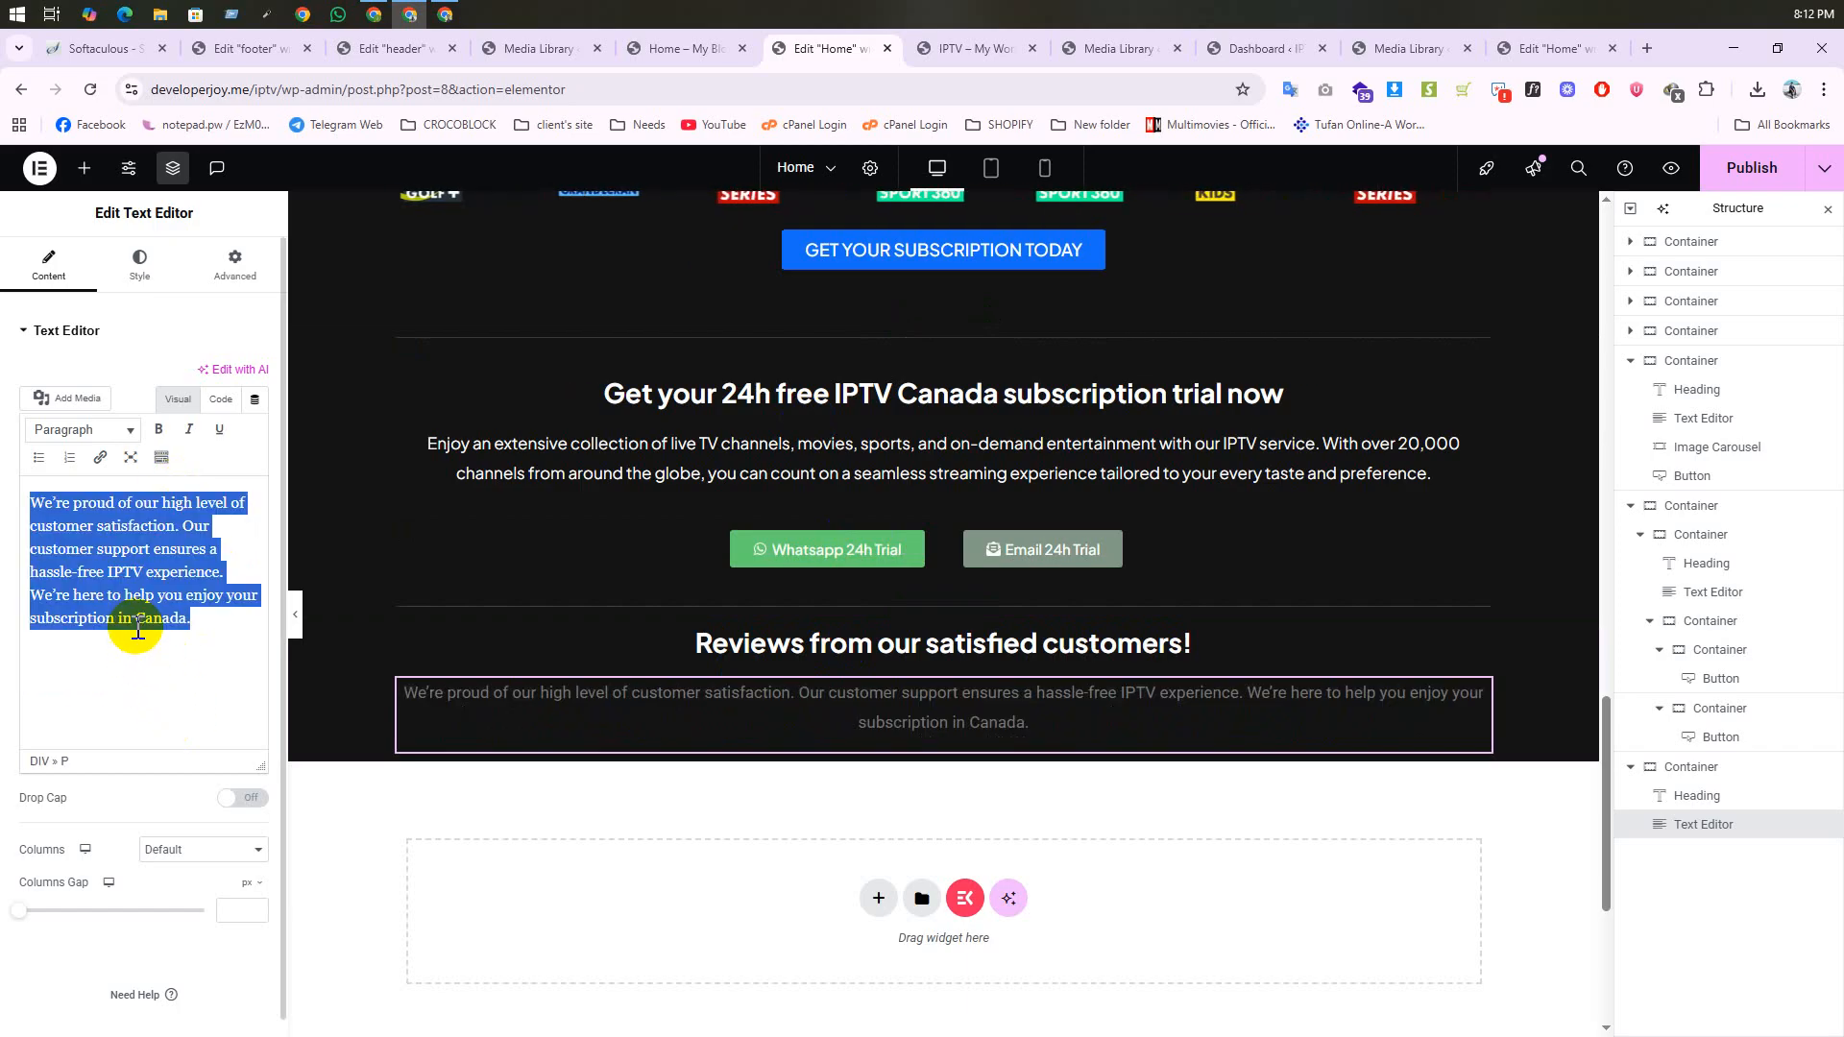
pyautogui.press('BackSpace')
pyautogui.hotkey('ctrl', 'v')
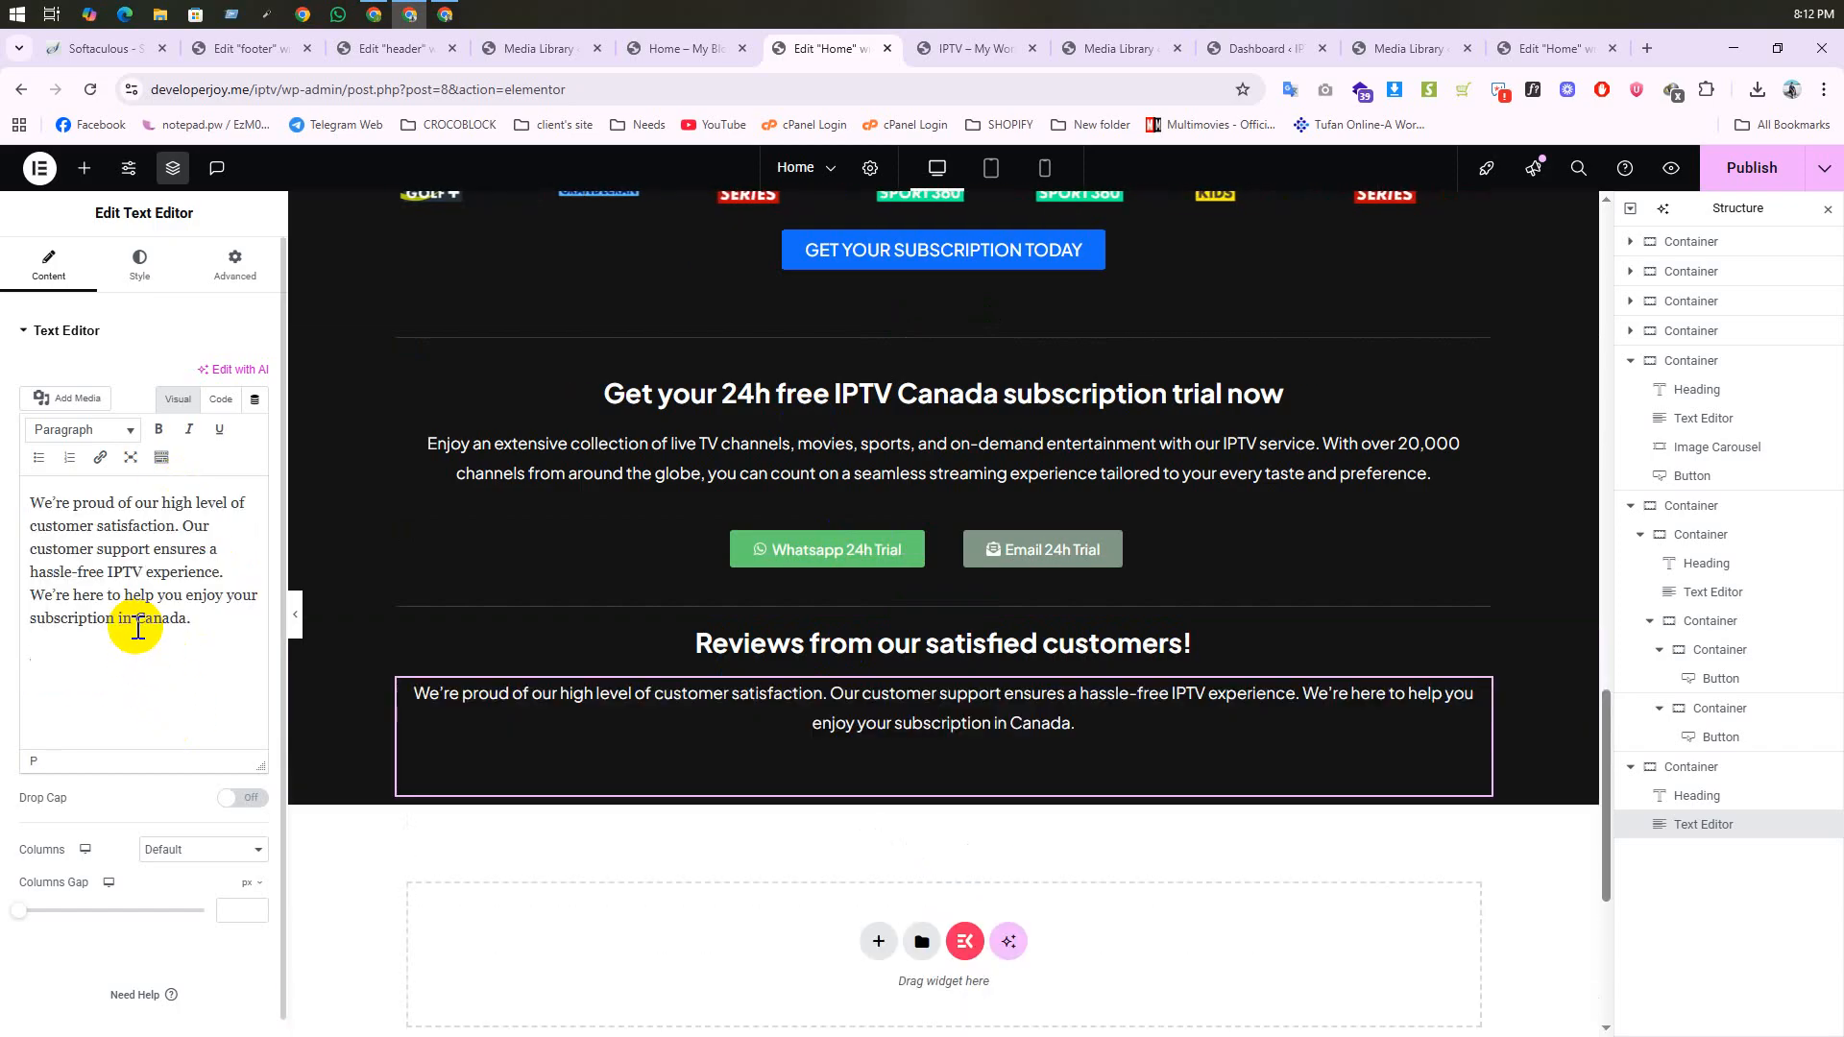
pyautogui.press('BackSpace')
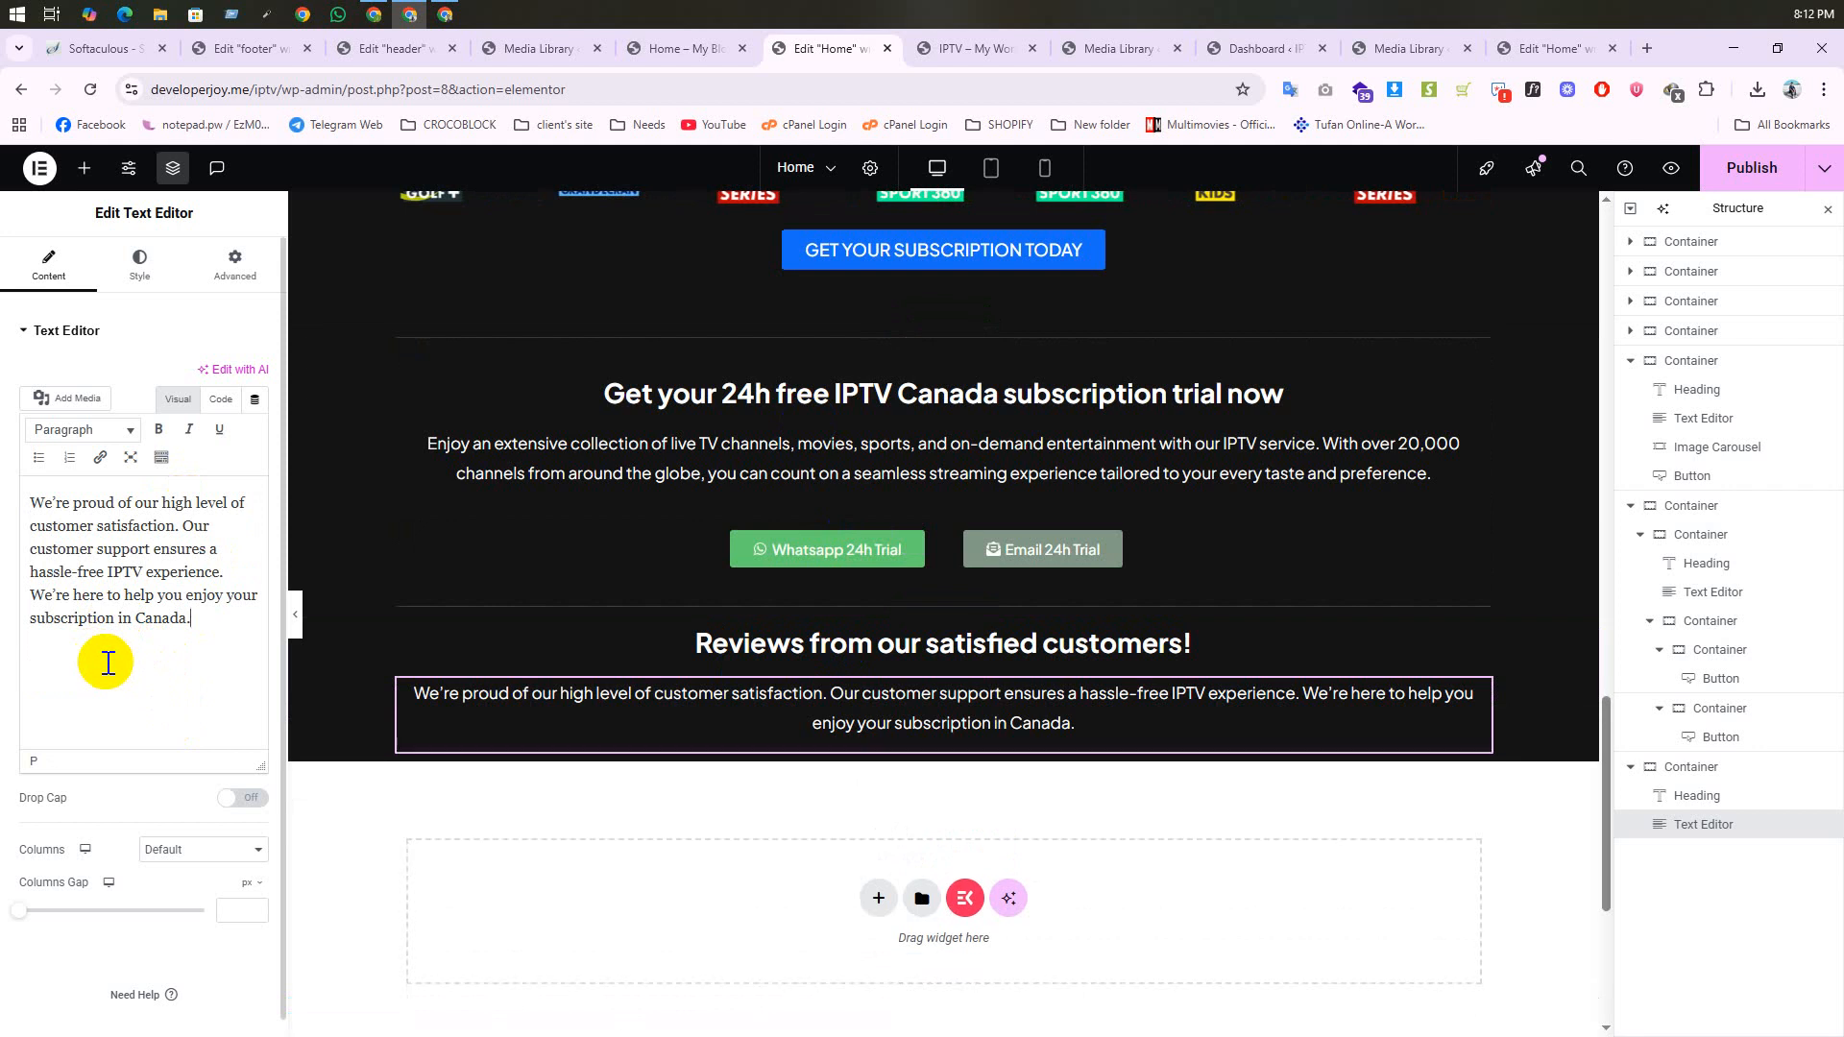
# Step: Check the reviews description's style settings and examine the review banners and screenshot carousels on the reference site
pyautogui.click(137, 264)
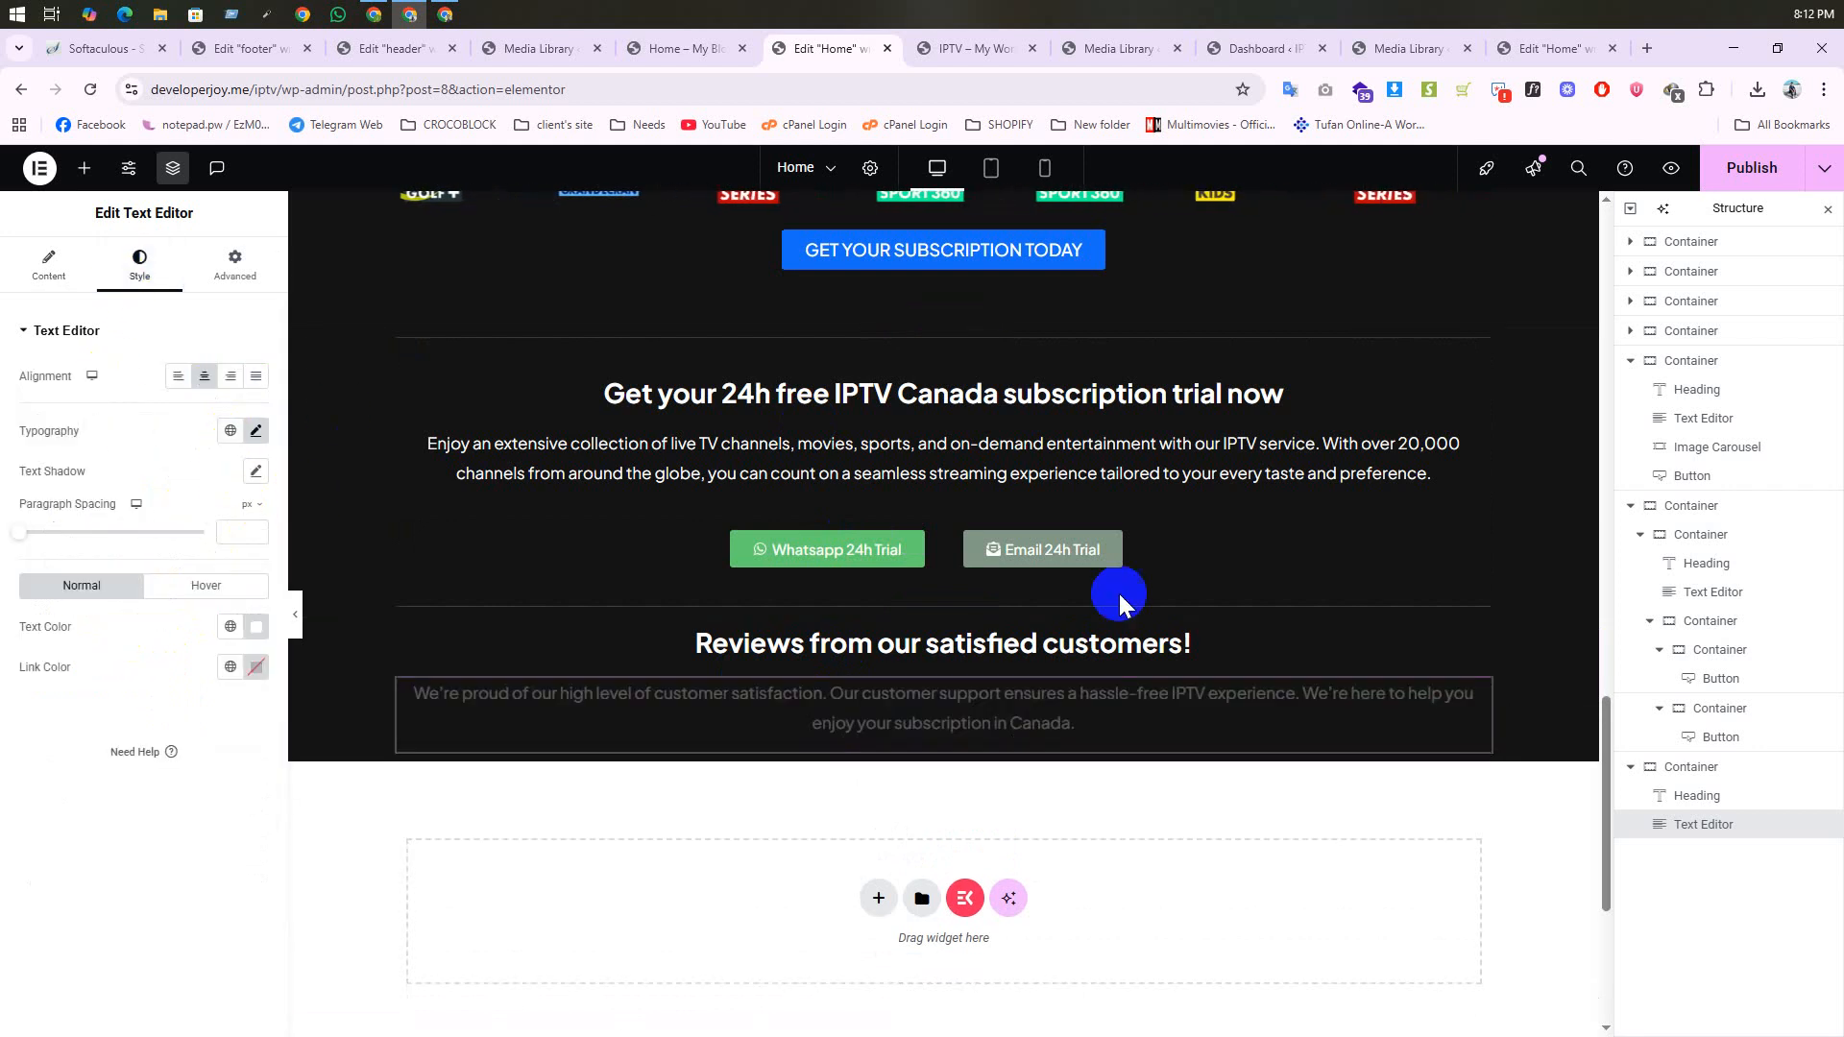
pyautogui.scroll(3, 893, 389)
pyautogui.scroll(-3, 930, 451)
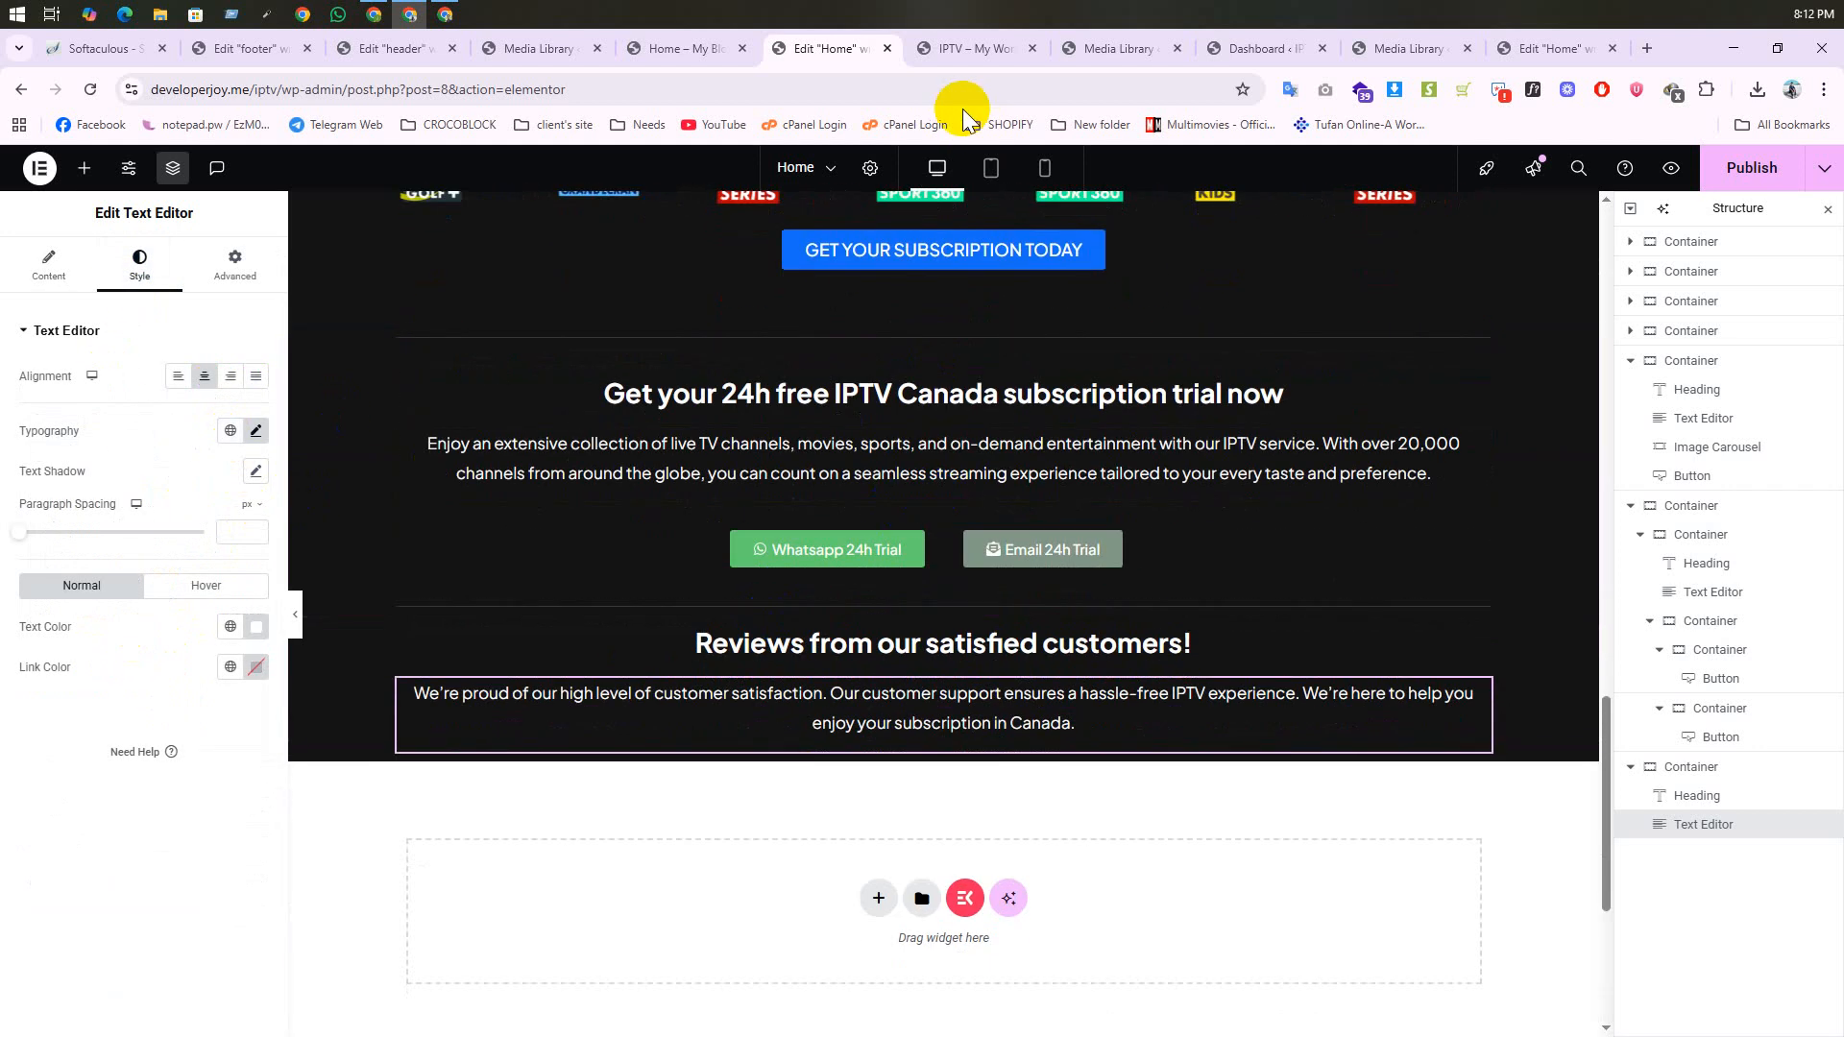
pyautogui.click(968, 43)
pyautogui.scroll(-5, 596, 463)
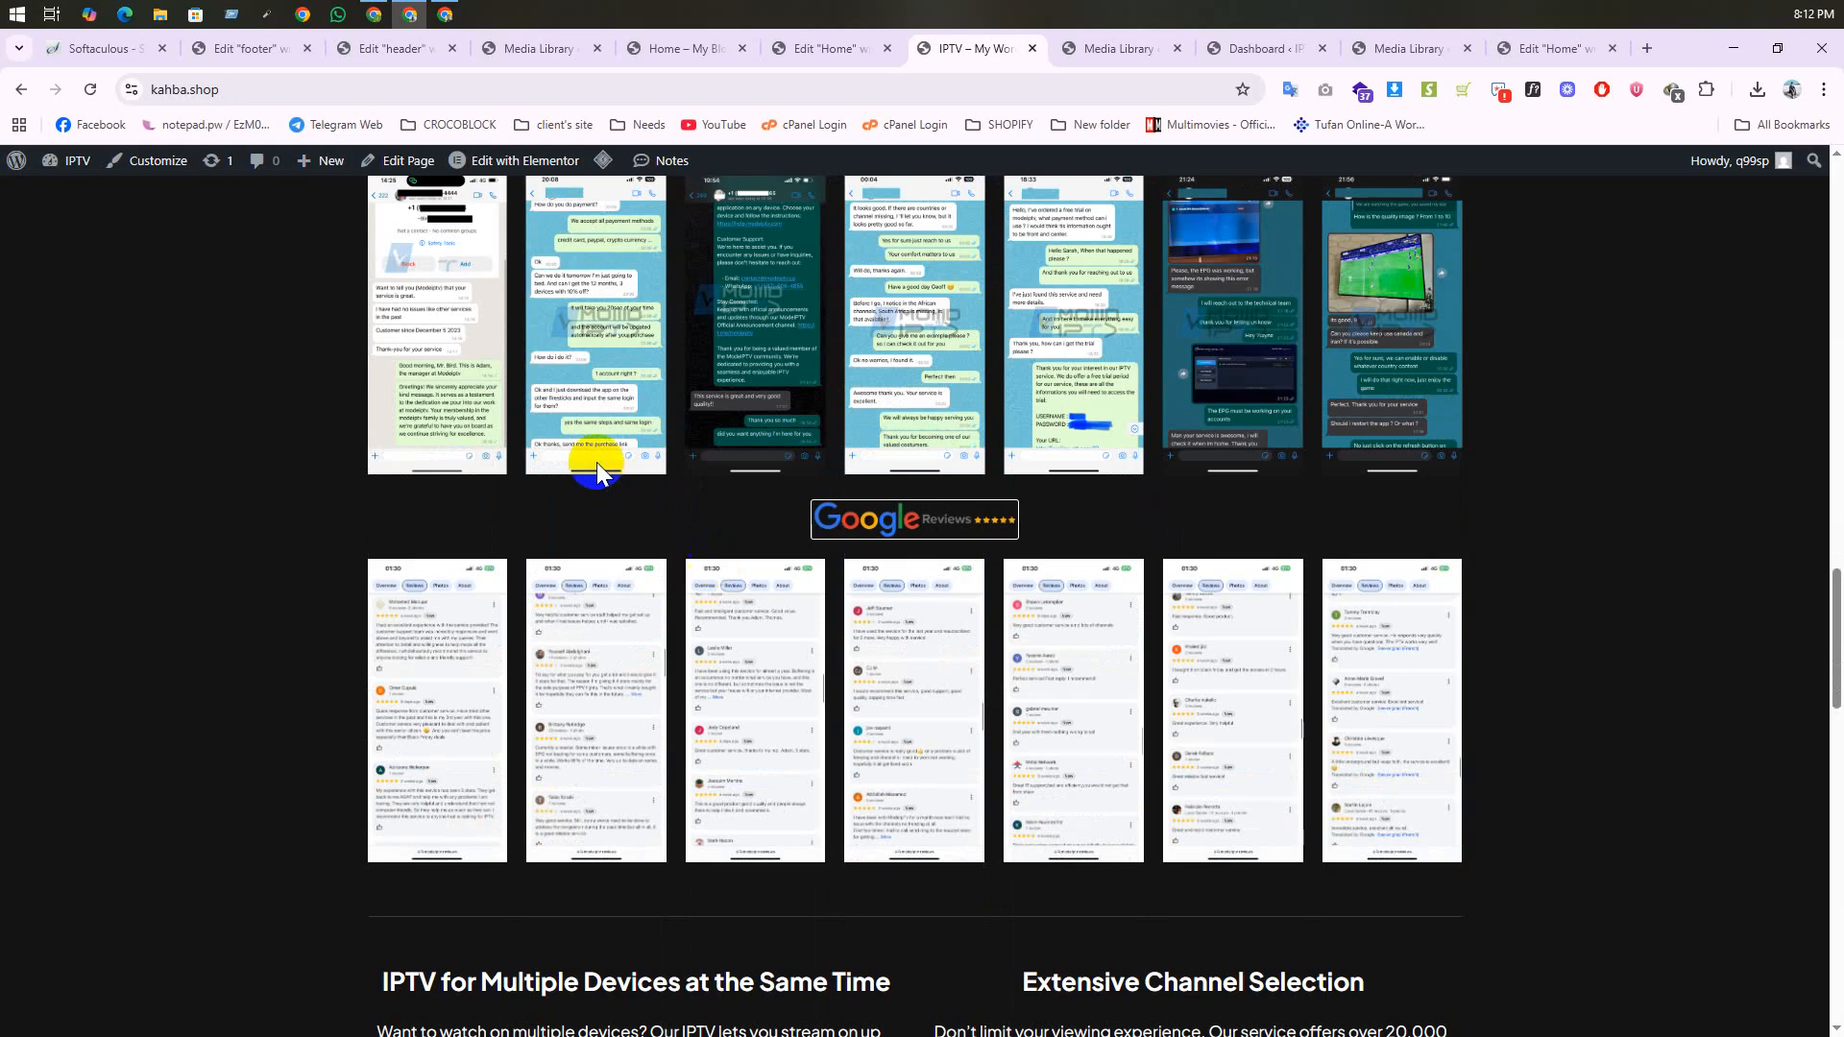
pyautogui.moveTo(1049, 422); pyautogui.dragTo(1479, 463)
pyautogui.scroll(4, 970, 461)
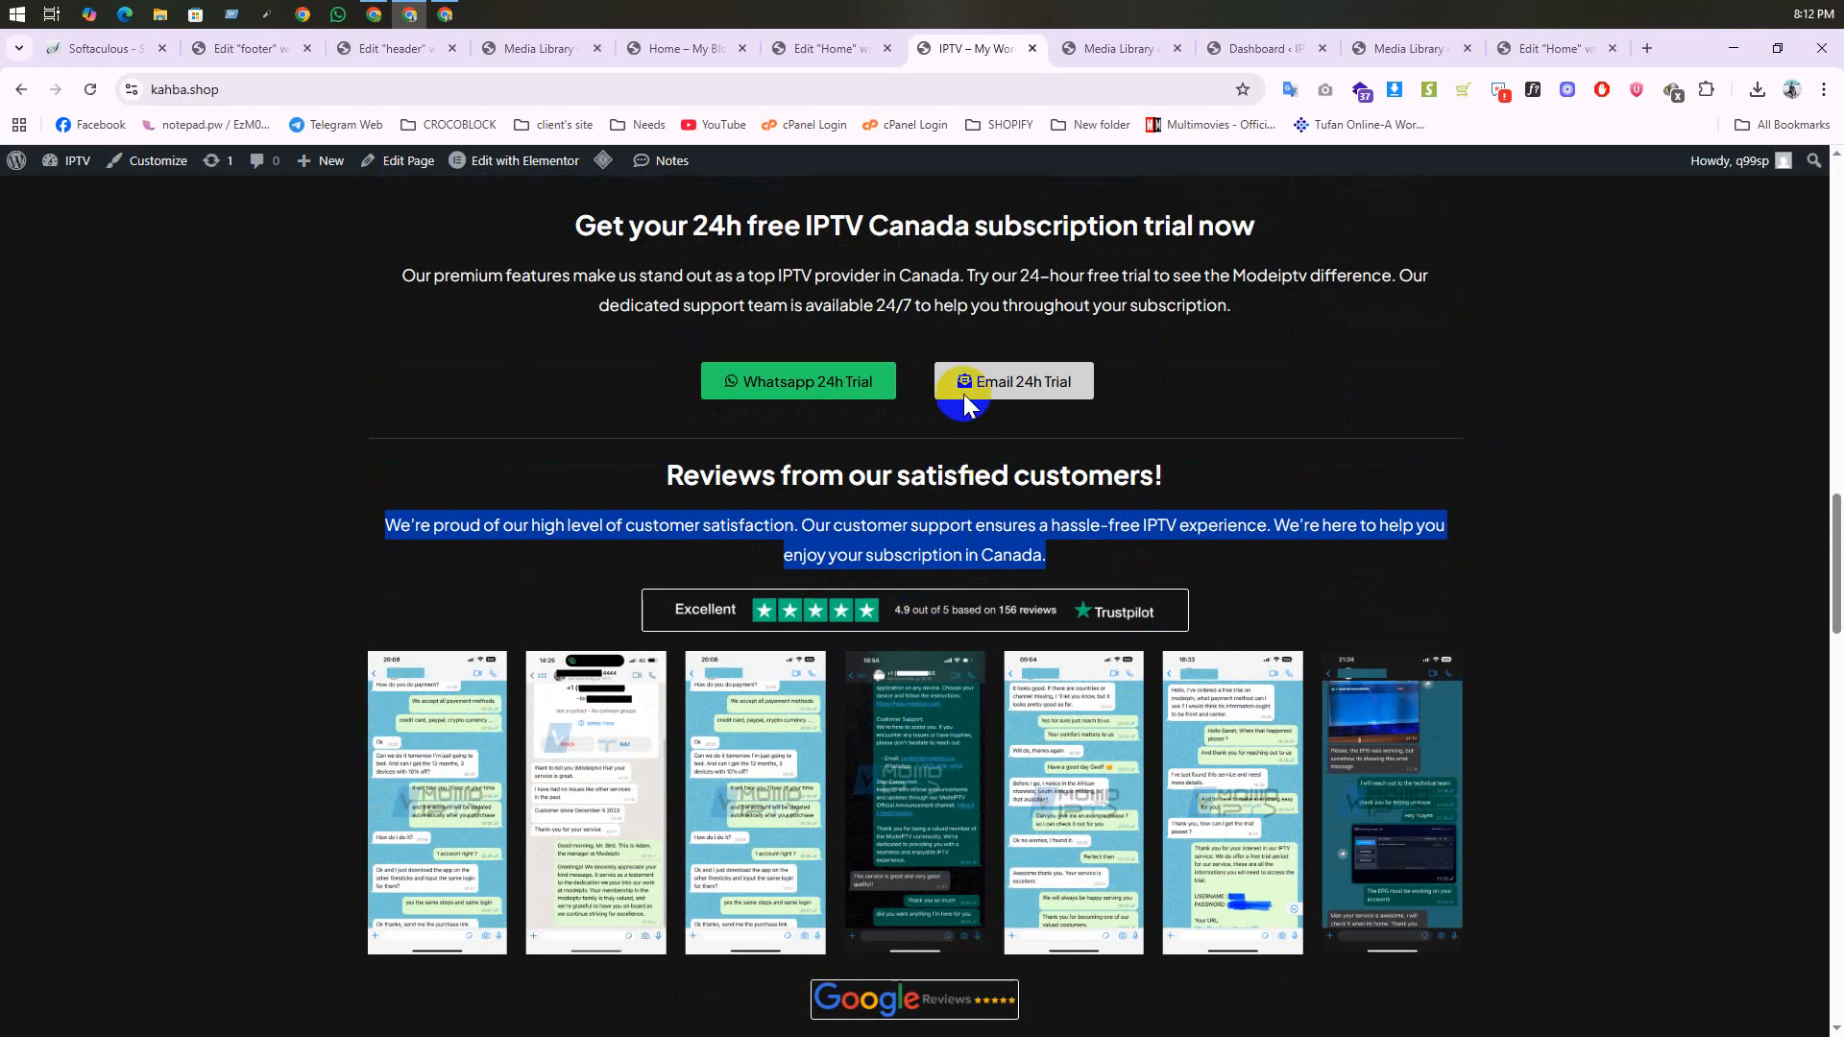
# Step: Add an Image widget below the reviews description and open the media library to choose its image
pyautogui.click(850, 48)
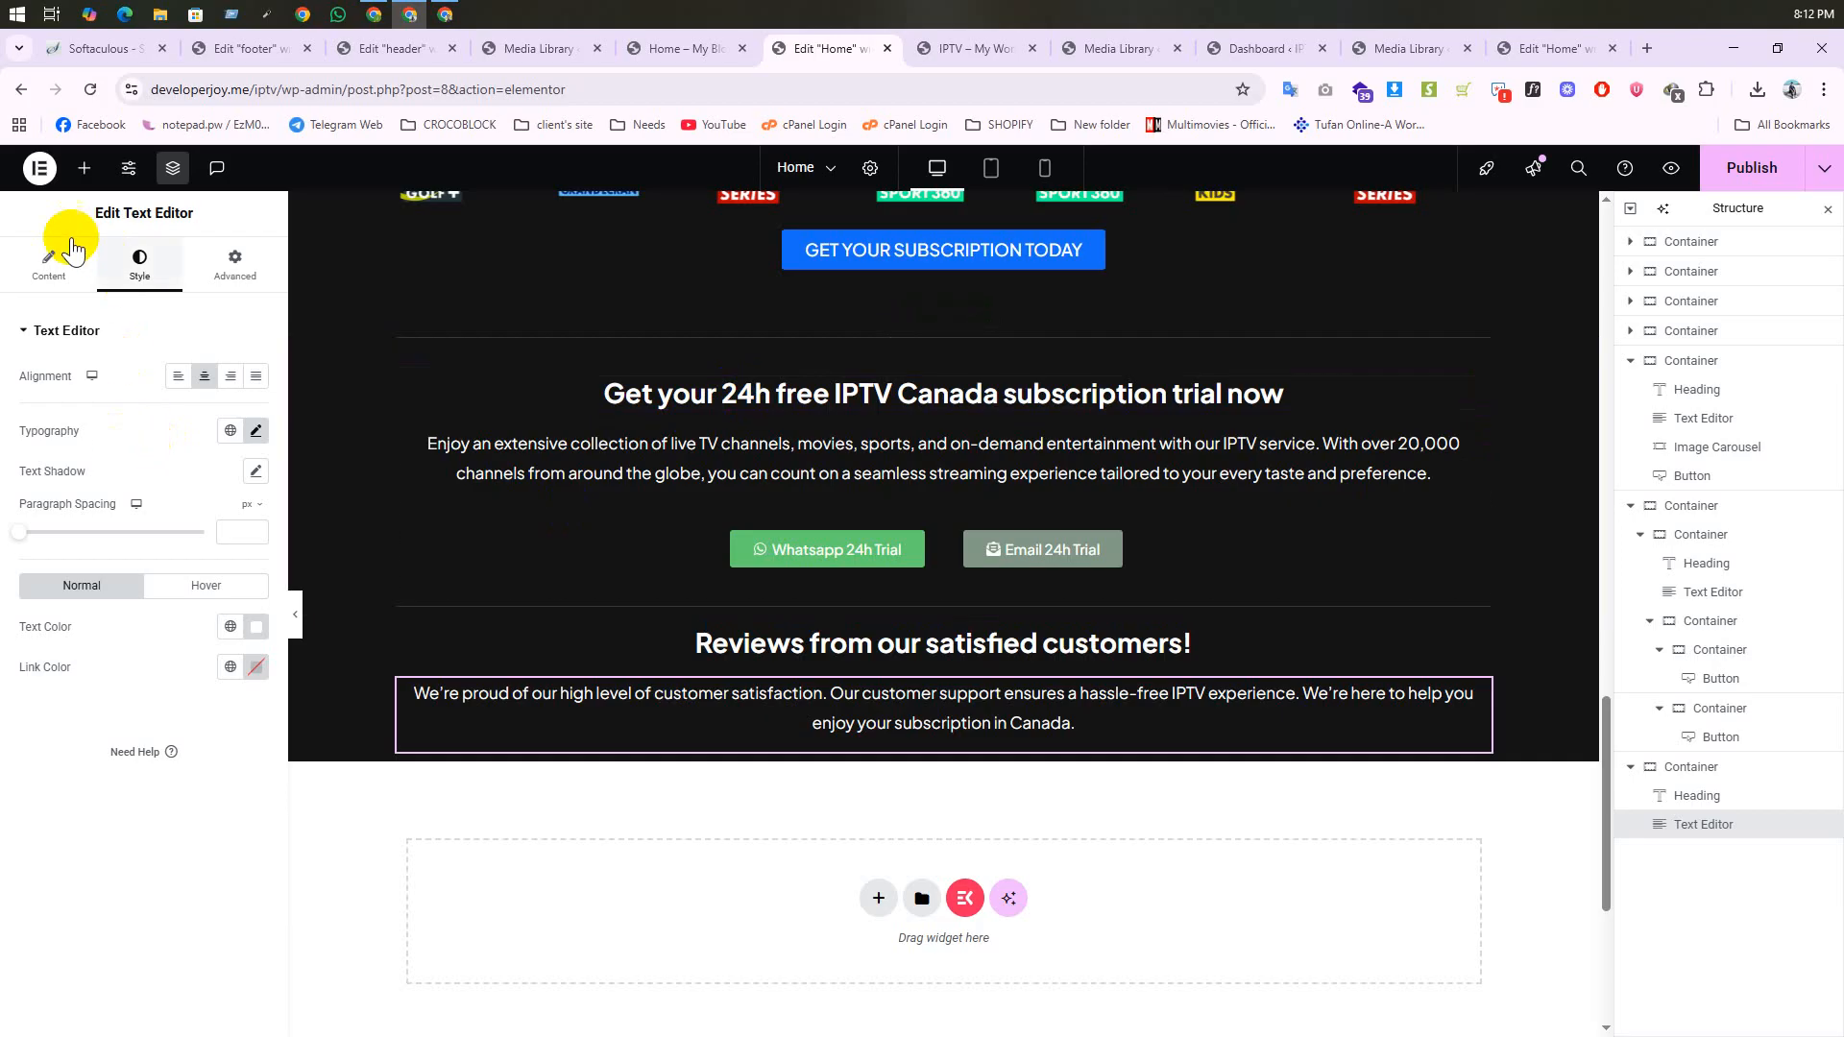
pyautogui.click(87, 179)
pyautogui.moveTo(210, 567); pyautogui.dragTo(979, 759)
pyautogui.click(173, 401)
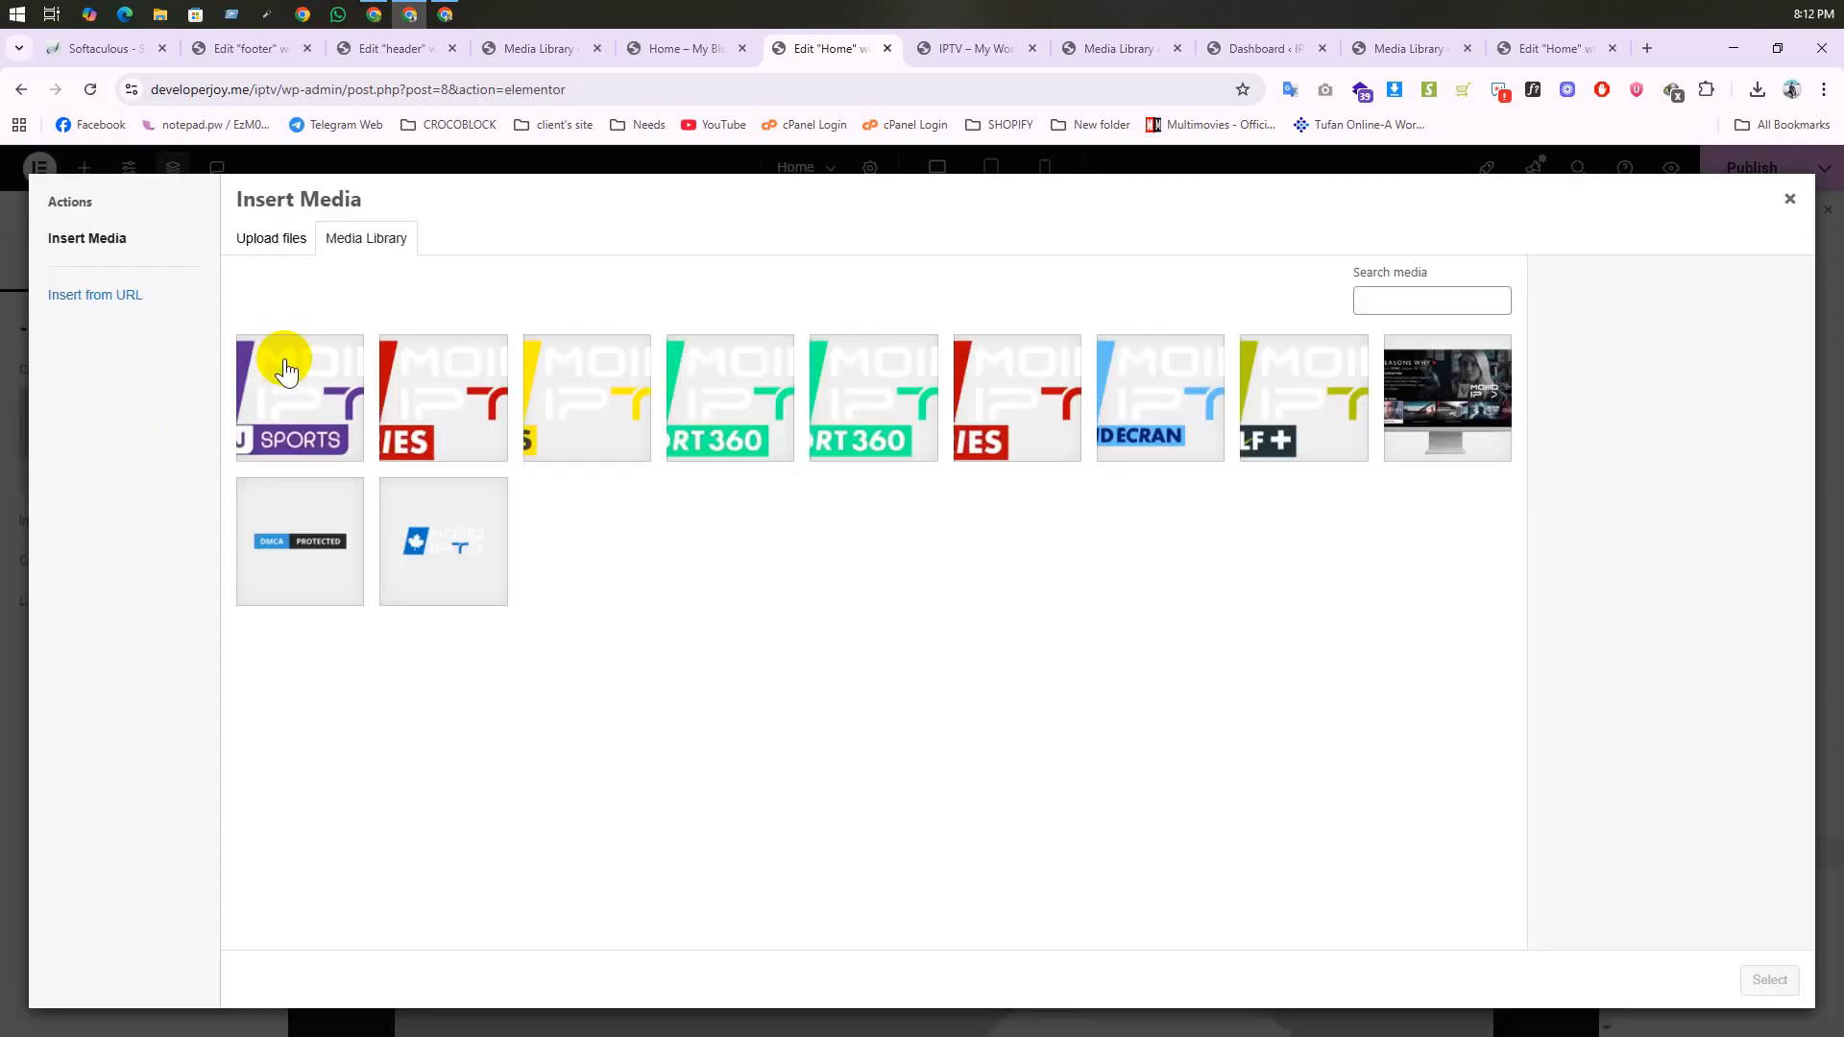
# Step: Download the Trustpilot rating banner from the reference site with the image downloader extension
pyautogui.click(970, 48)
pyautogui.rightClick(842, 618)
pyautogui.click(1550, 586)
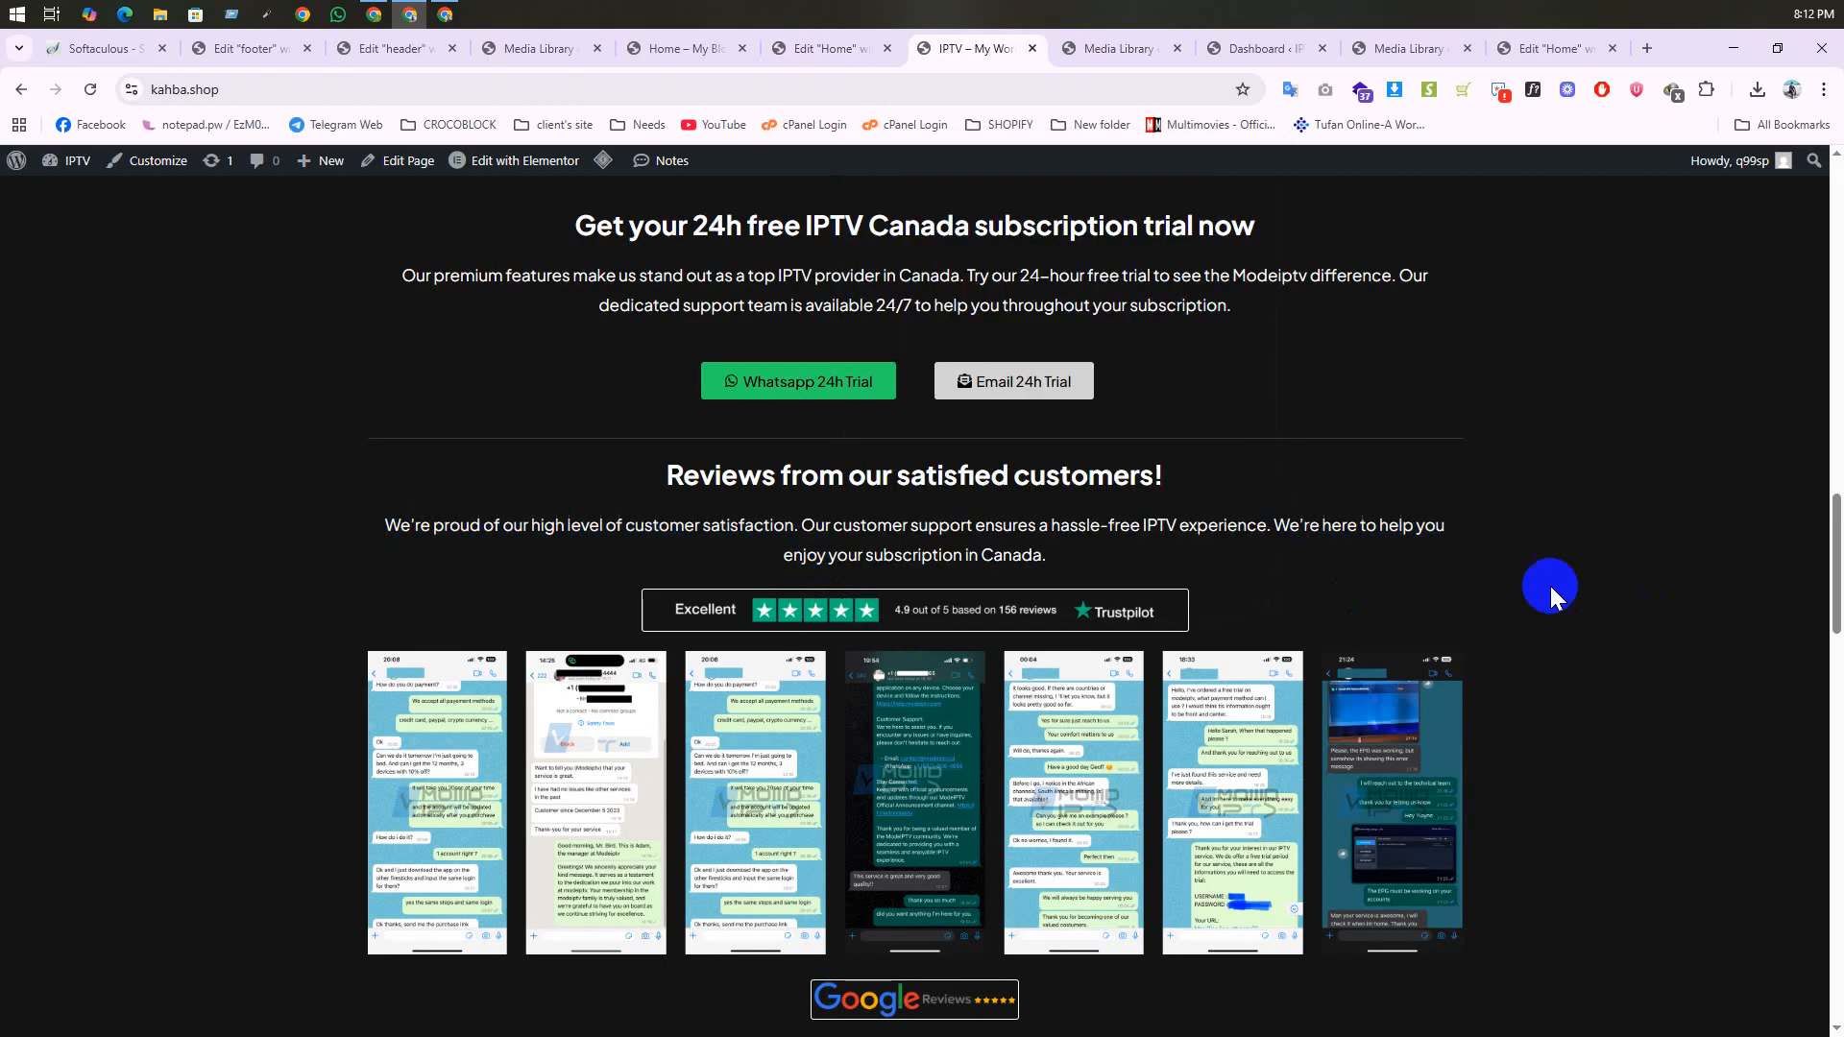
pyautogui.click(1392, 96)
pyautogui.scroll(-1, 1195, 432)
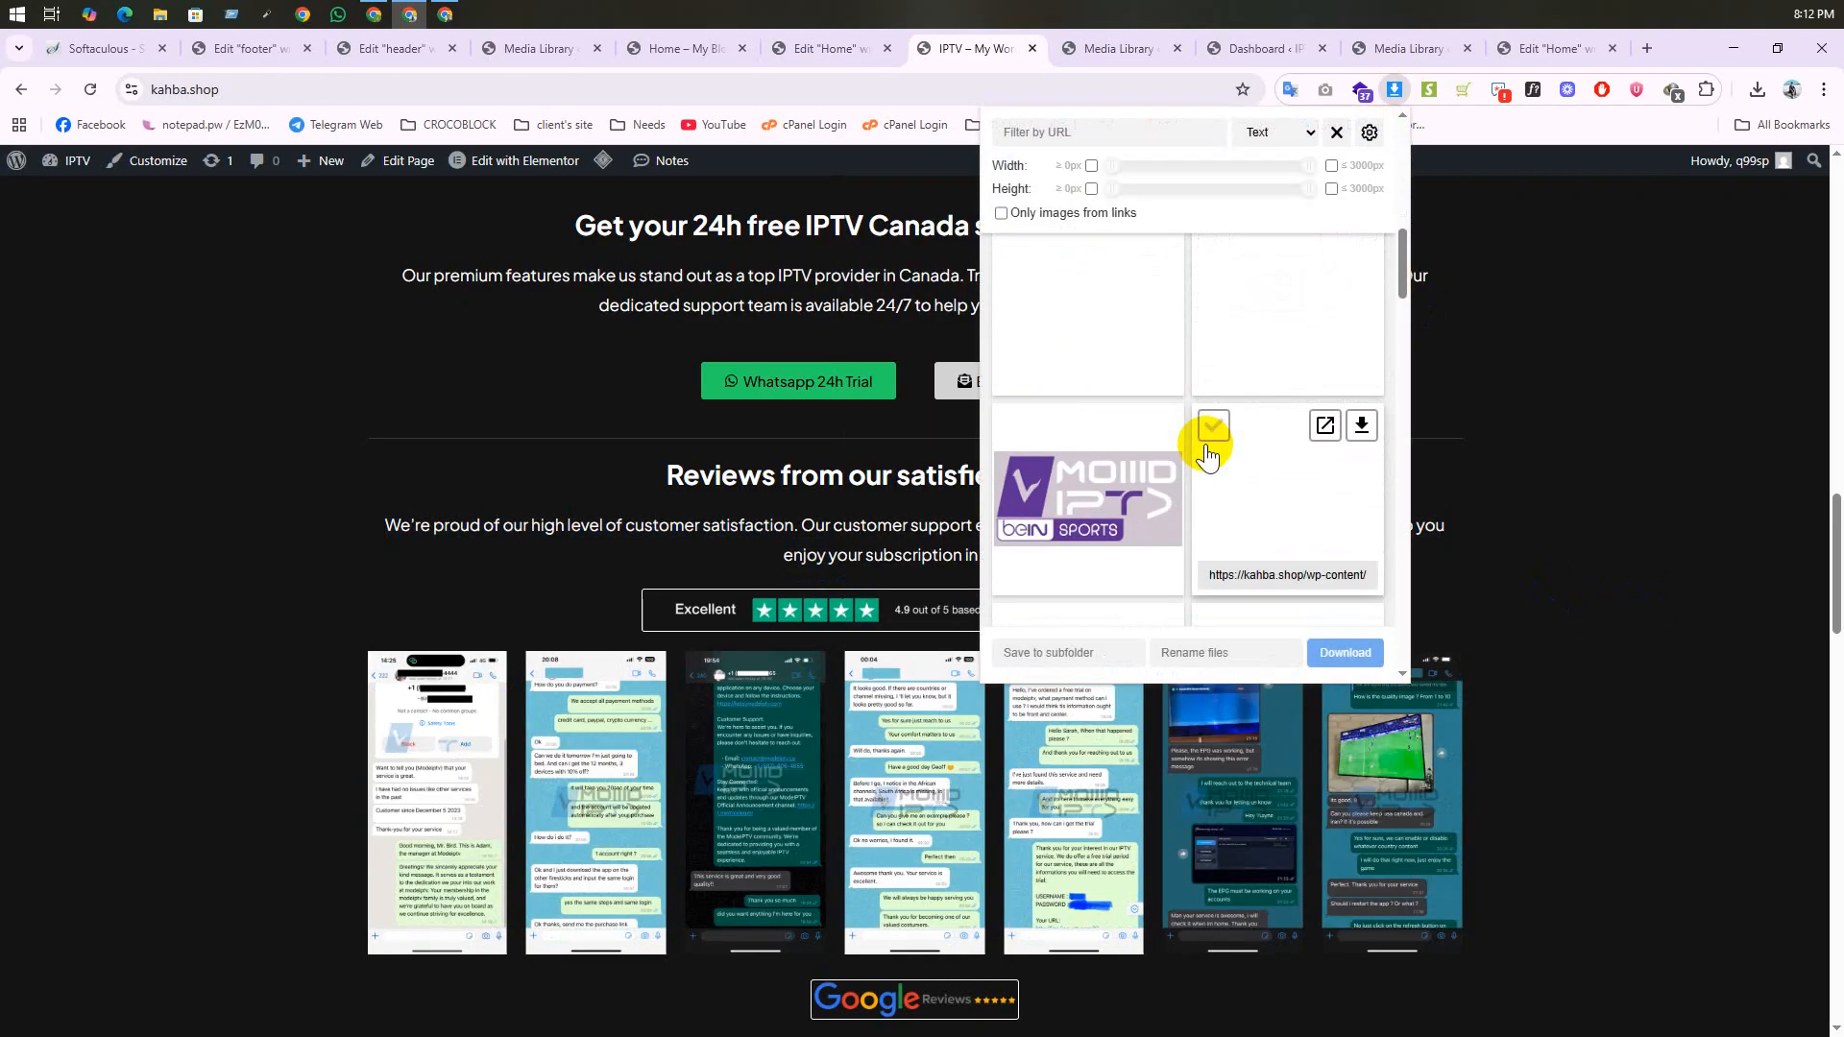
pyautogui.scroll(-2, 1210, 451)
pyautogui.scroll(1, 1225, 437)
pyautogui.moveTo(1243, 416)
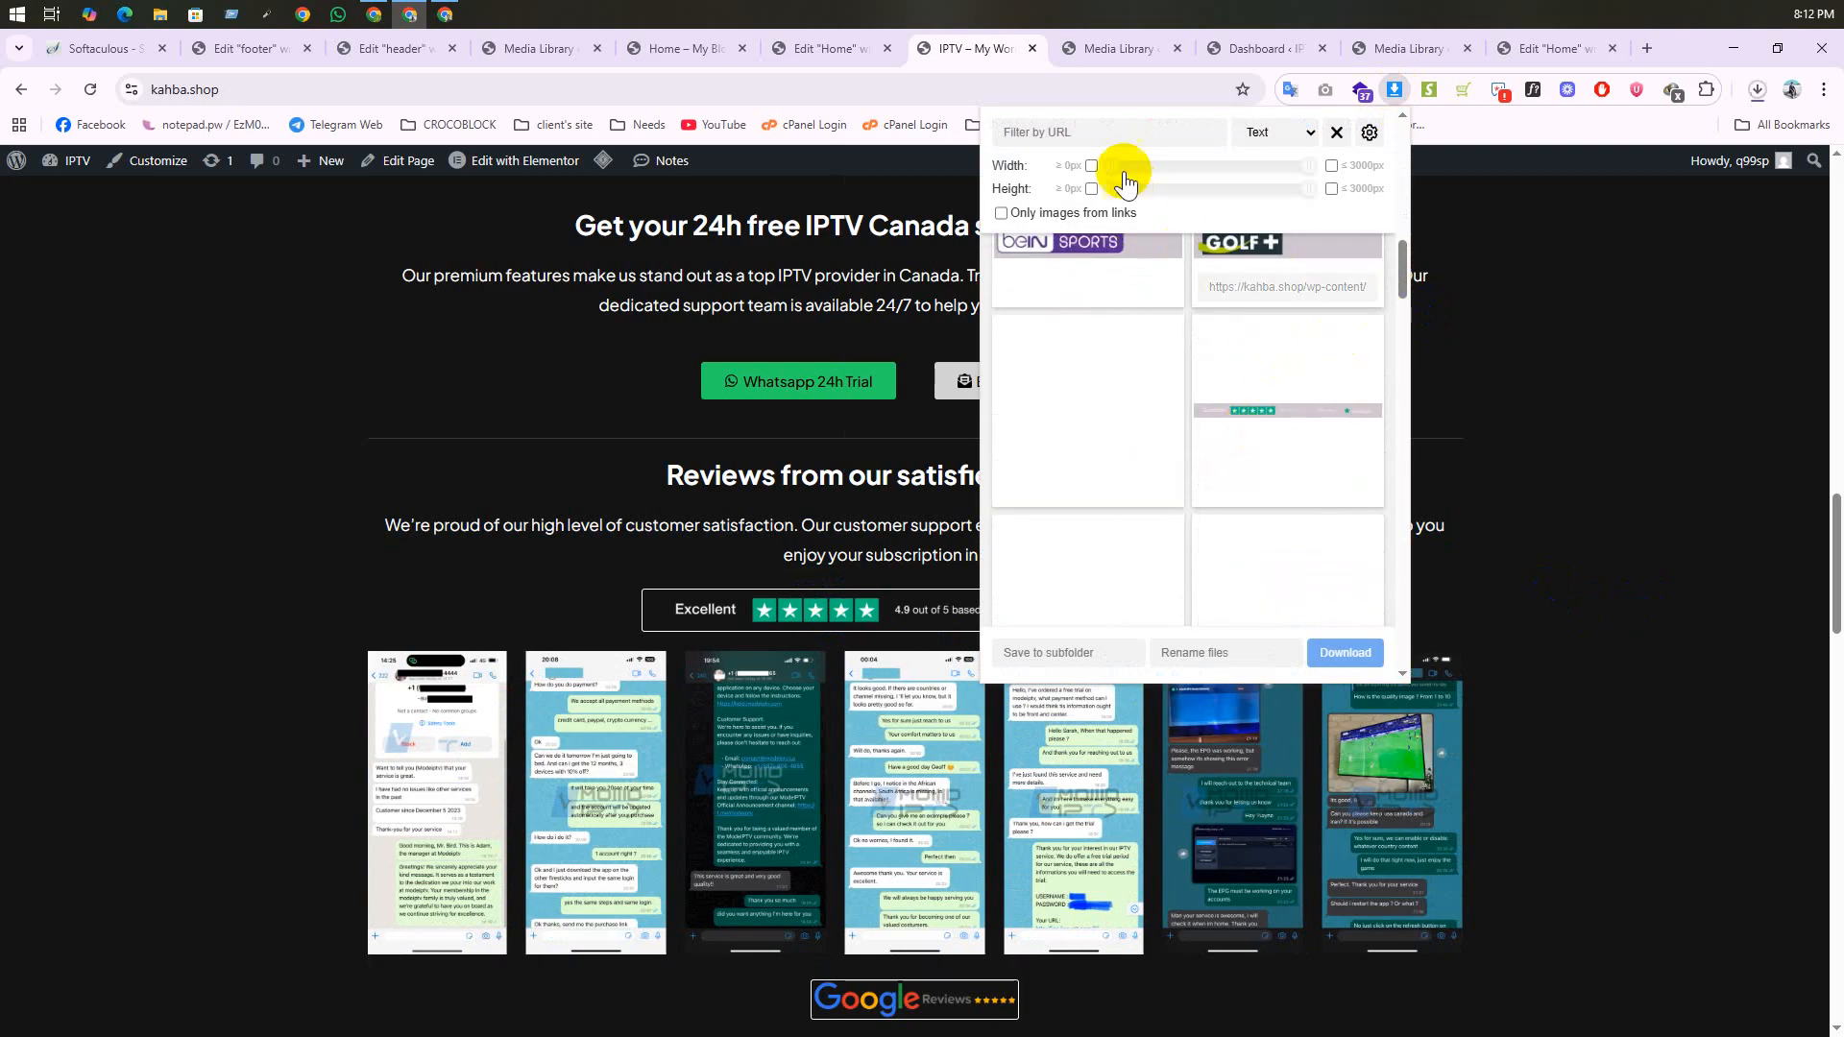
# Step: Upload trustpilot-modeiptv-2048x156-1-1024x78.png to the media library and insert it in the new Image widget
pyautogui.click(819, 48)
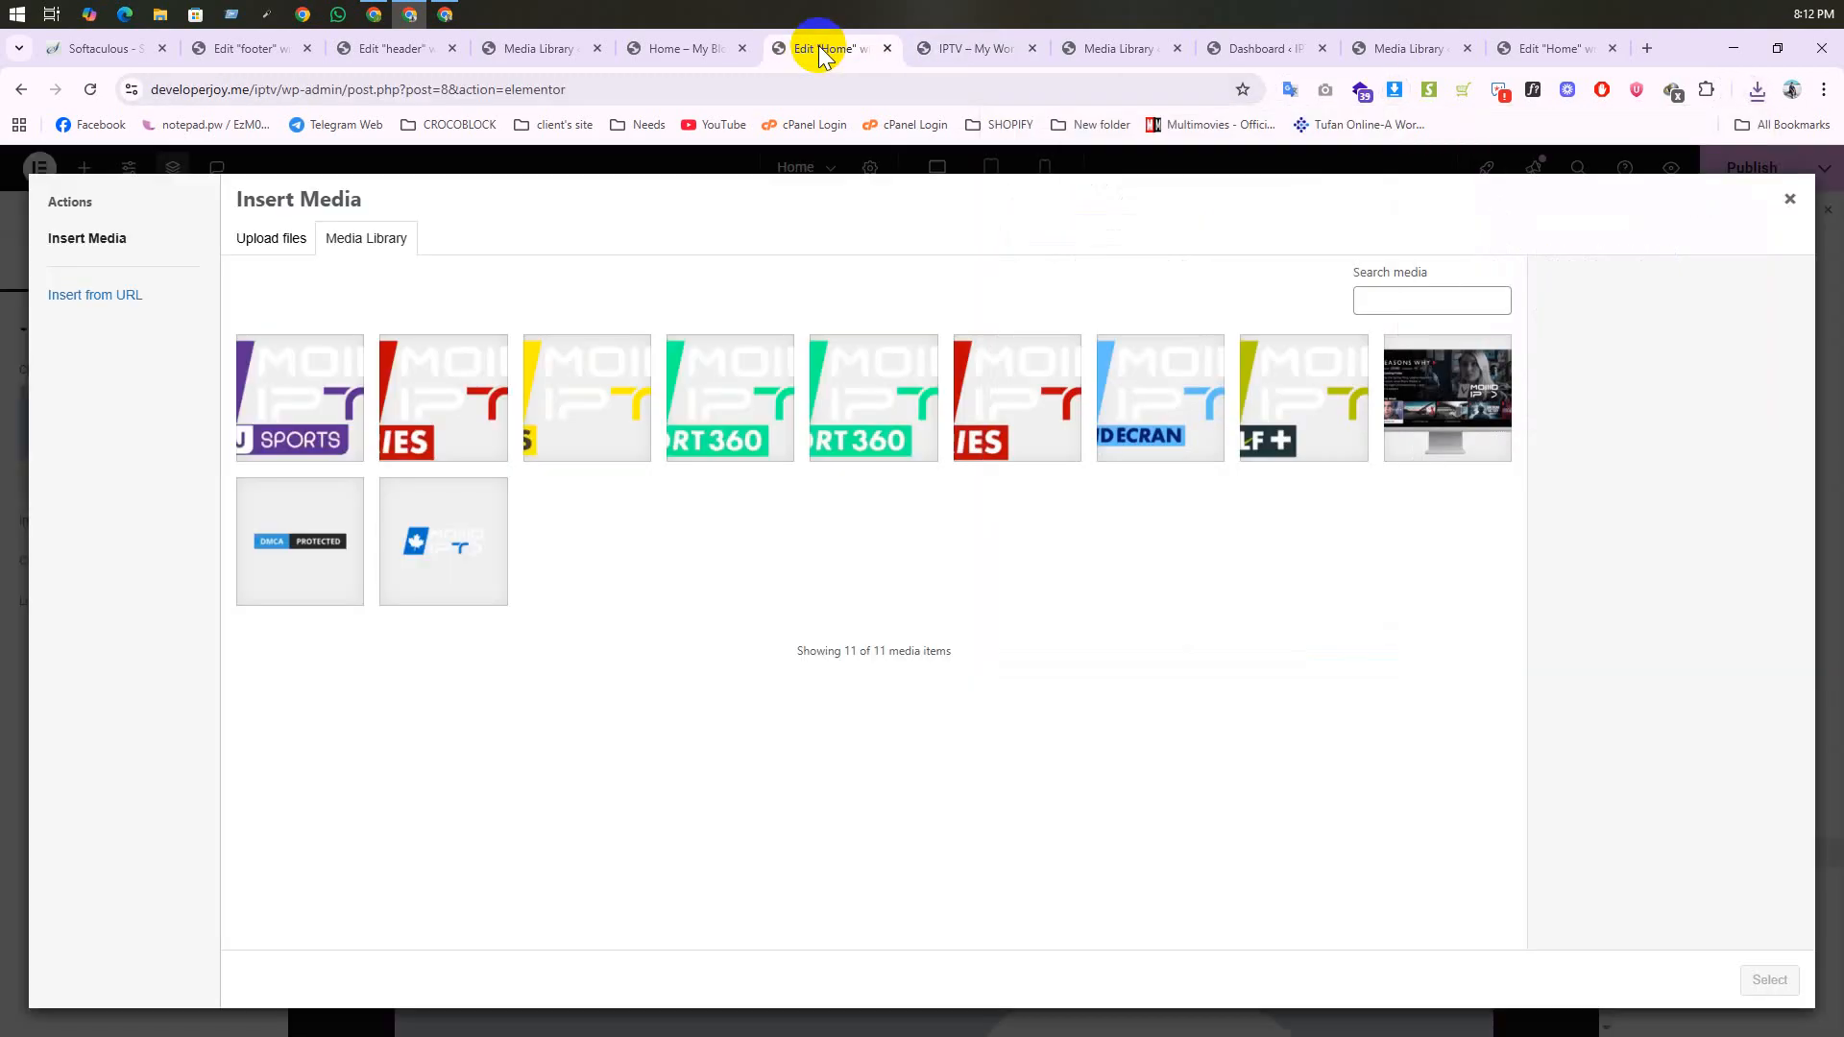
pyautogui.click(273, 242)
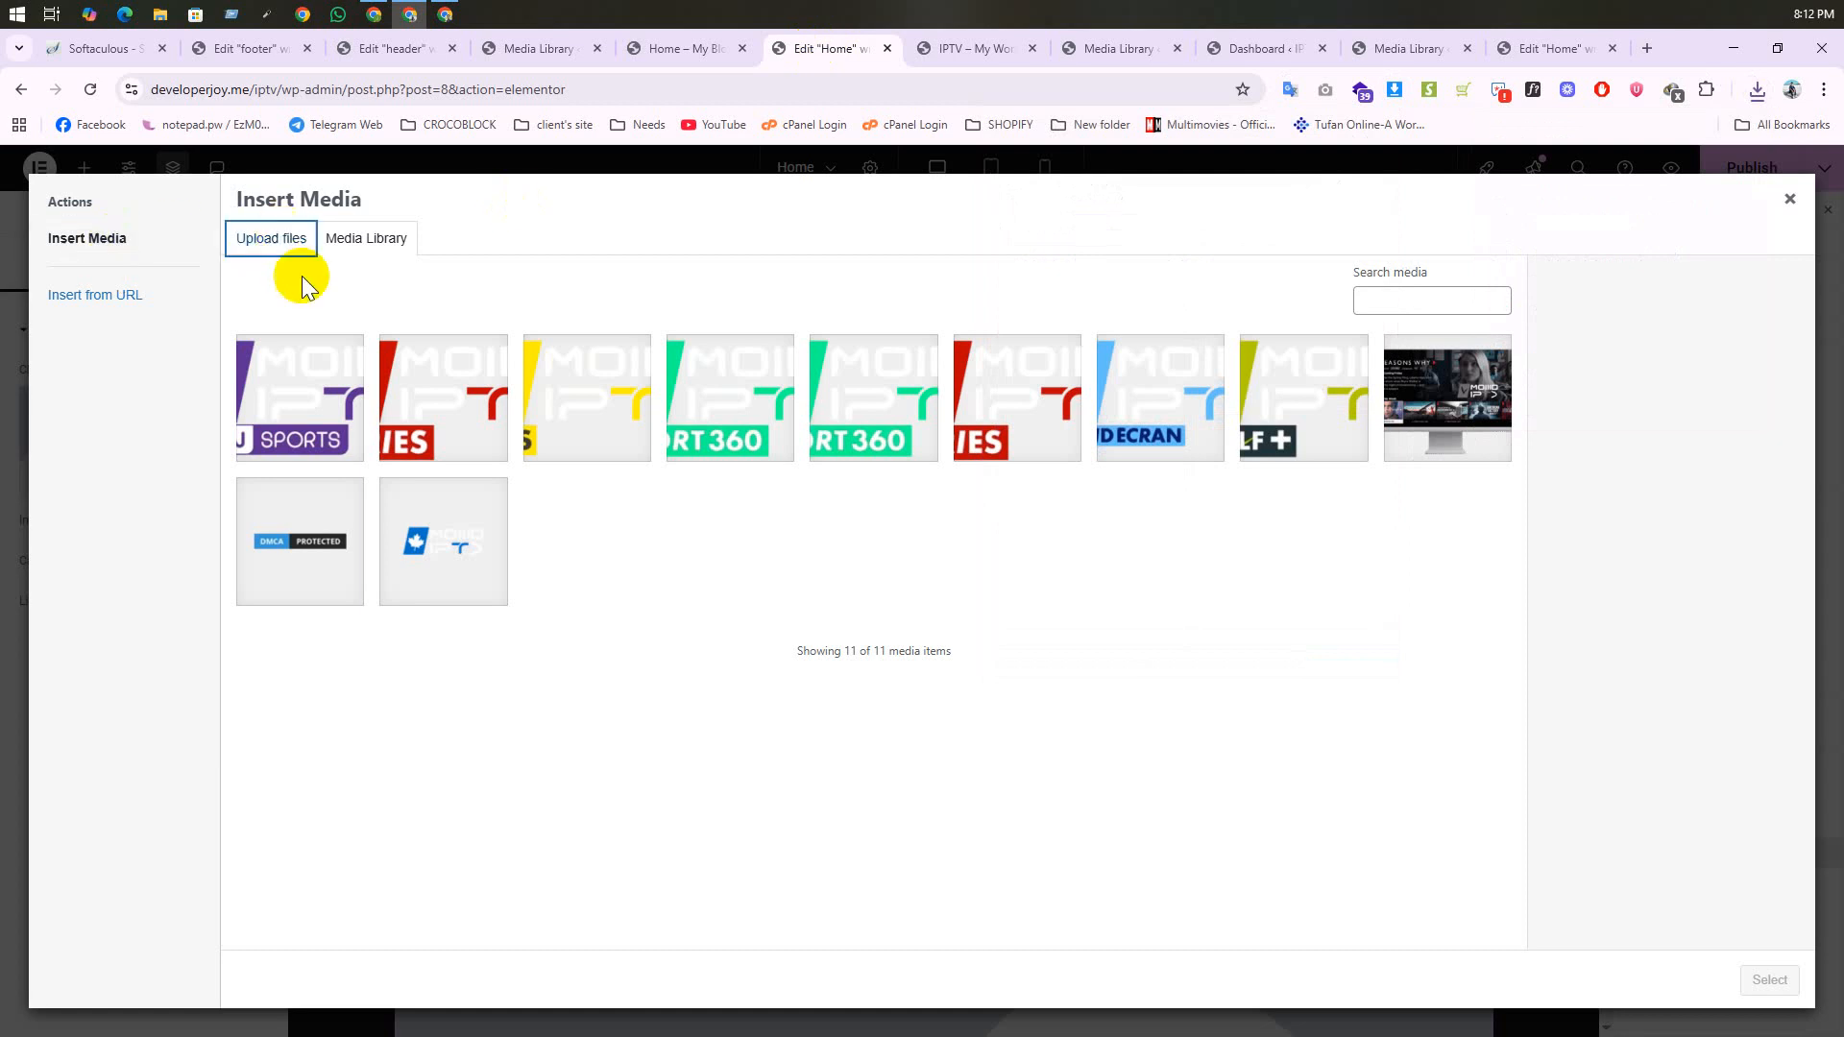
pyautogui.click(1017, 565)
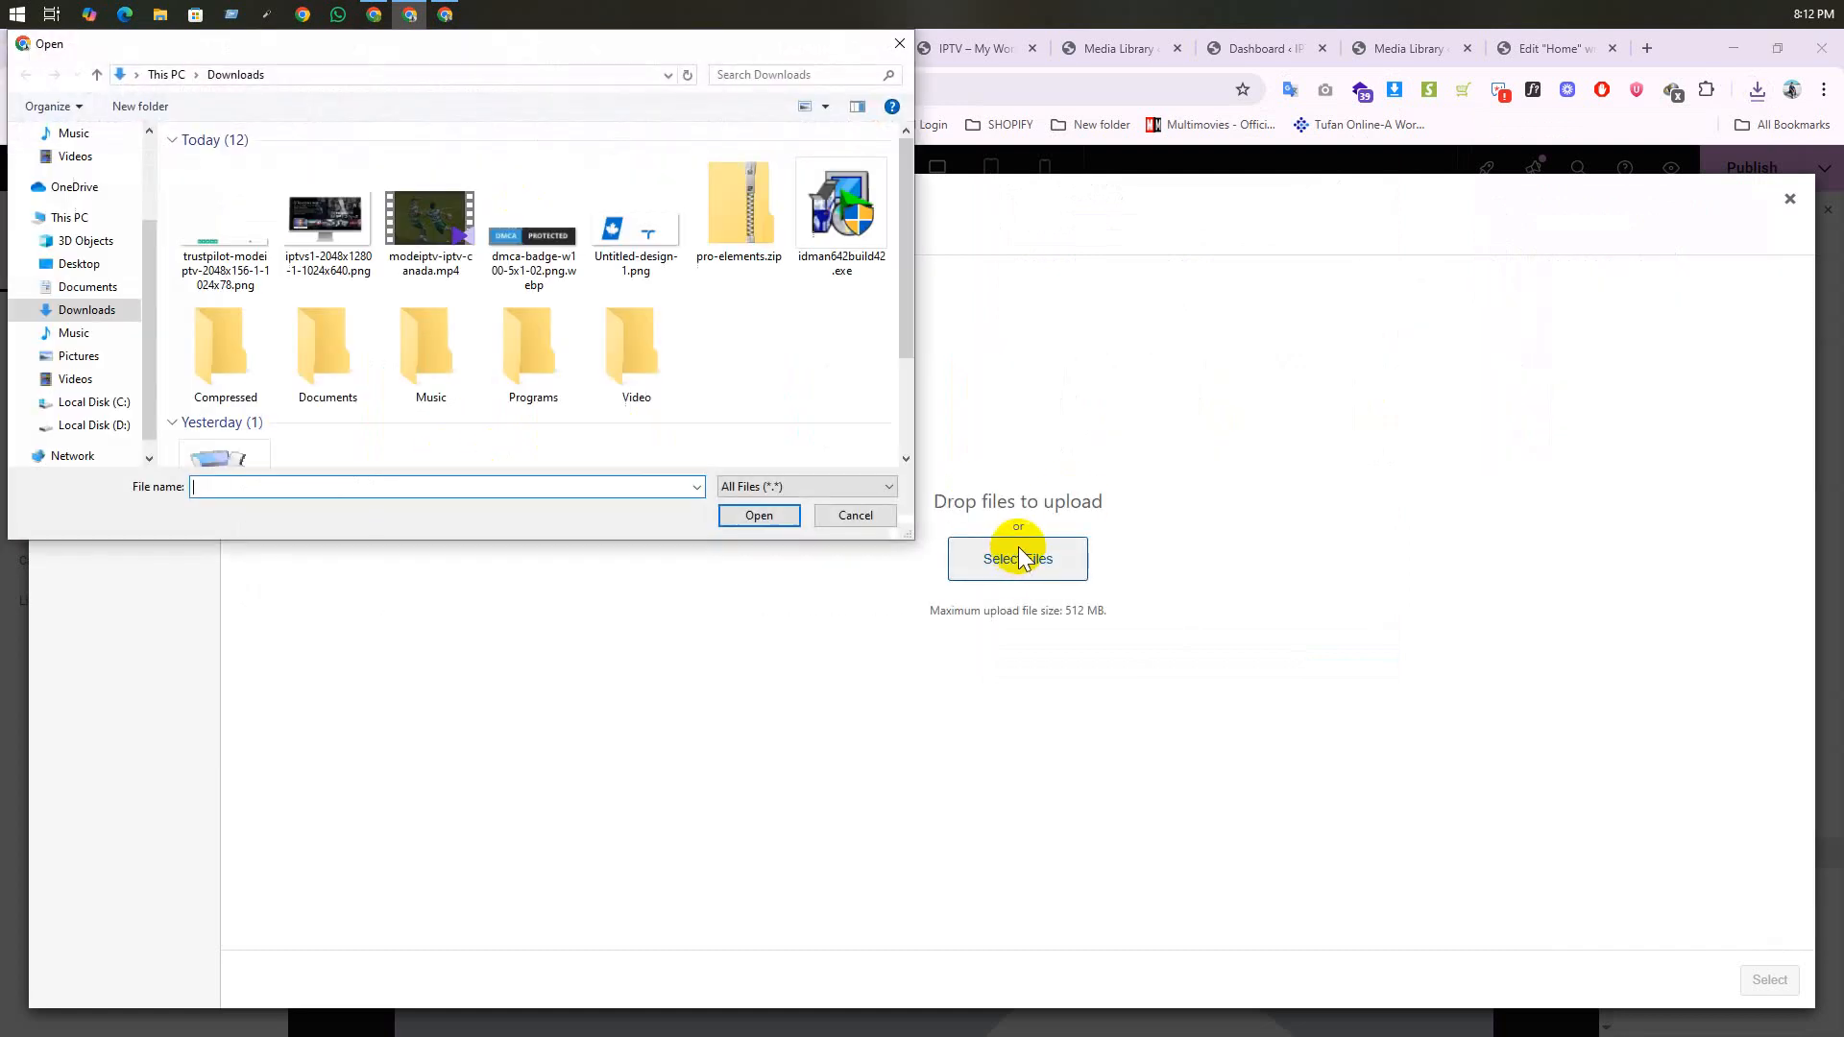
pyautogui.click(216, 274)
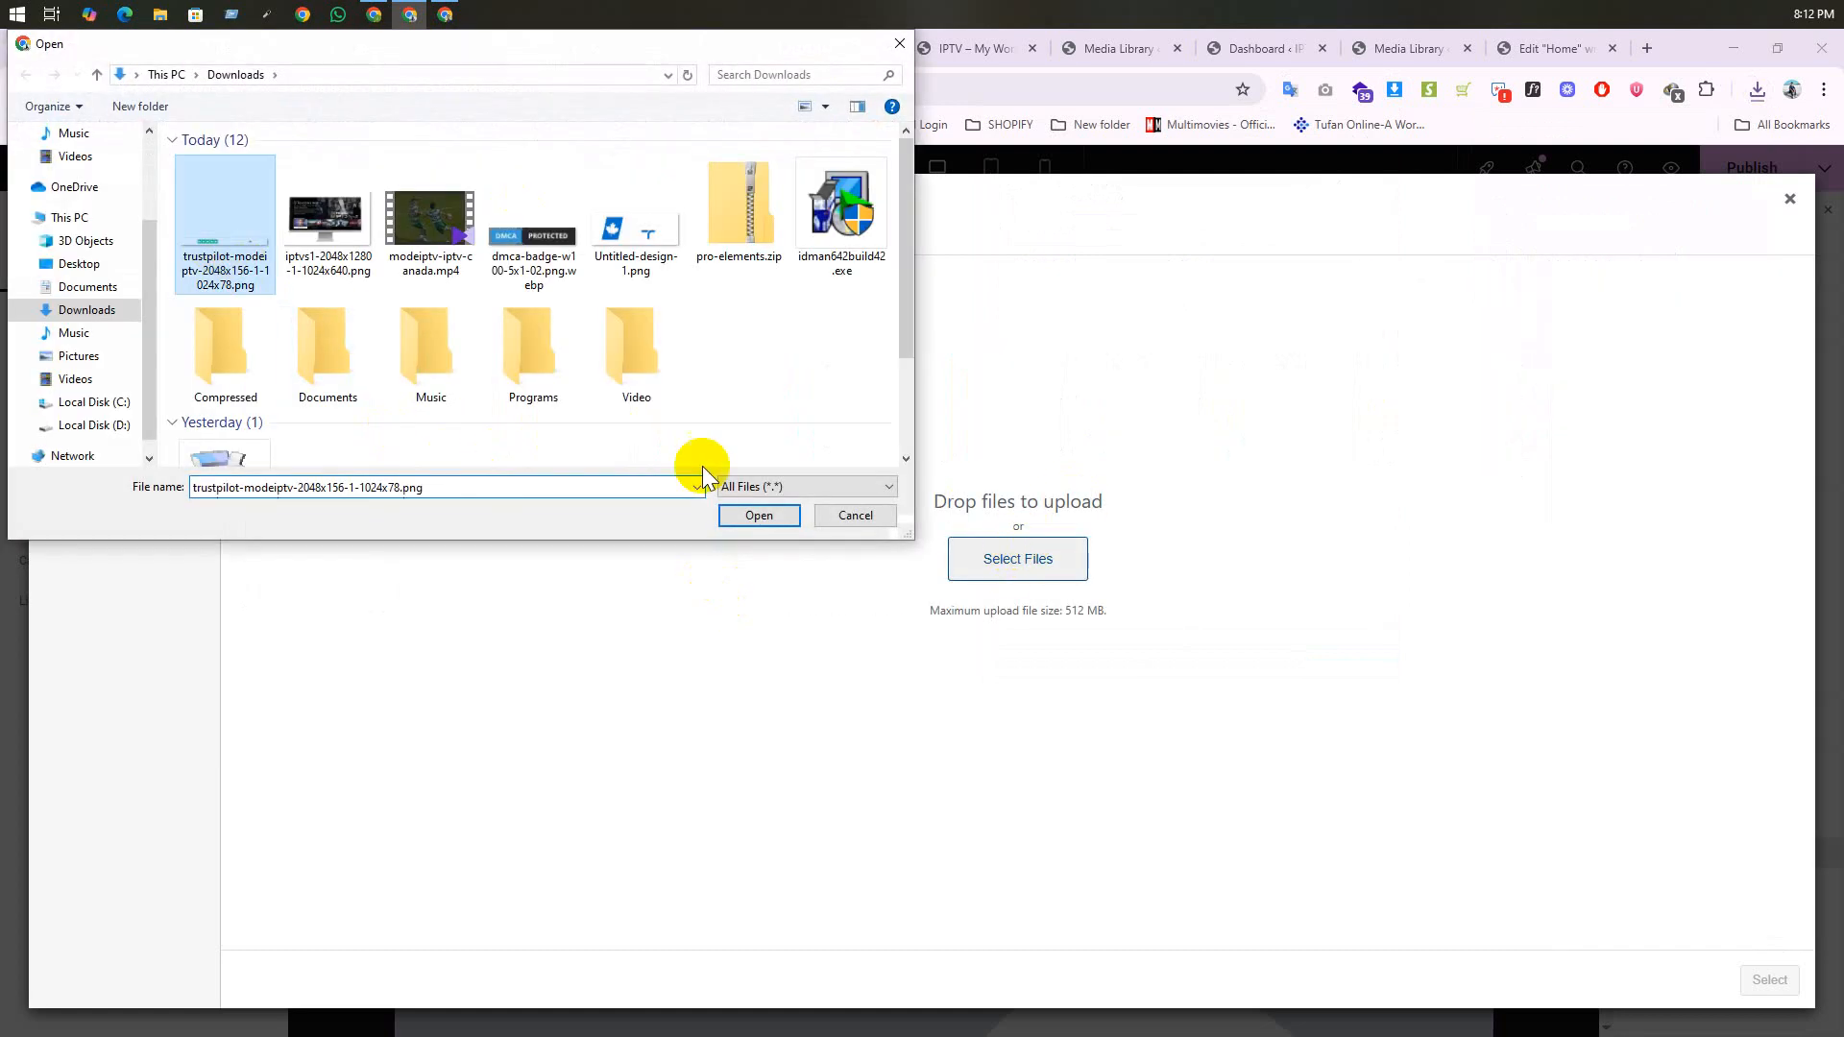
pyautogui.click(759, 516)
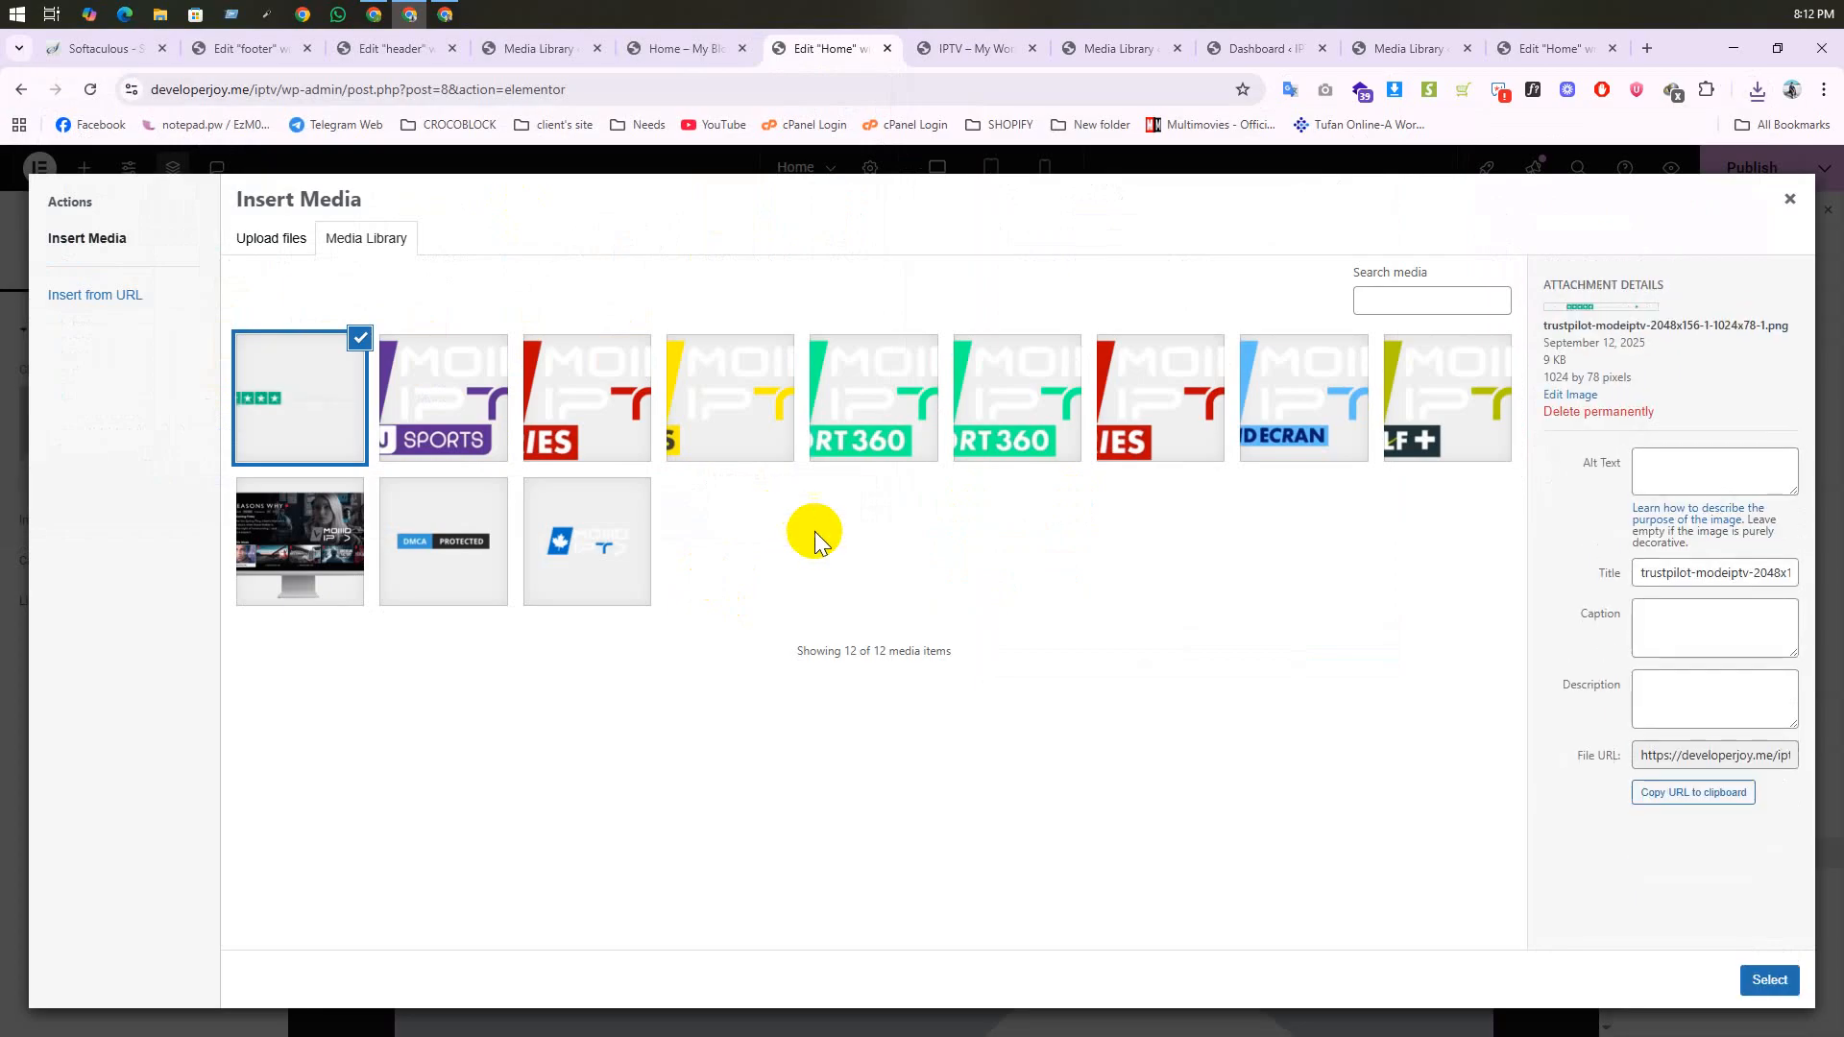
pyautogui.click(1765, 978)
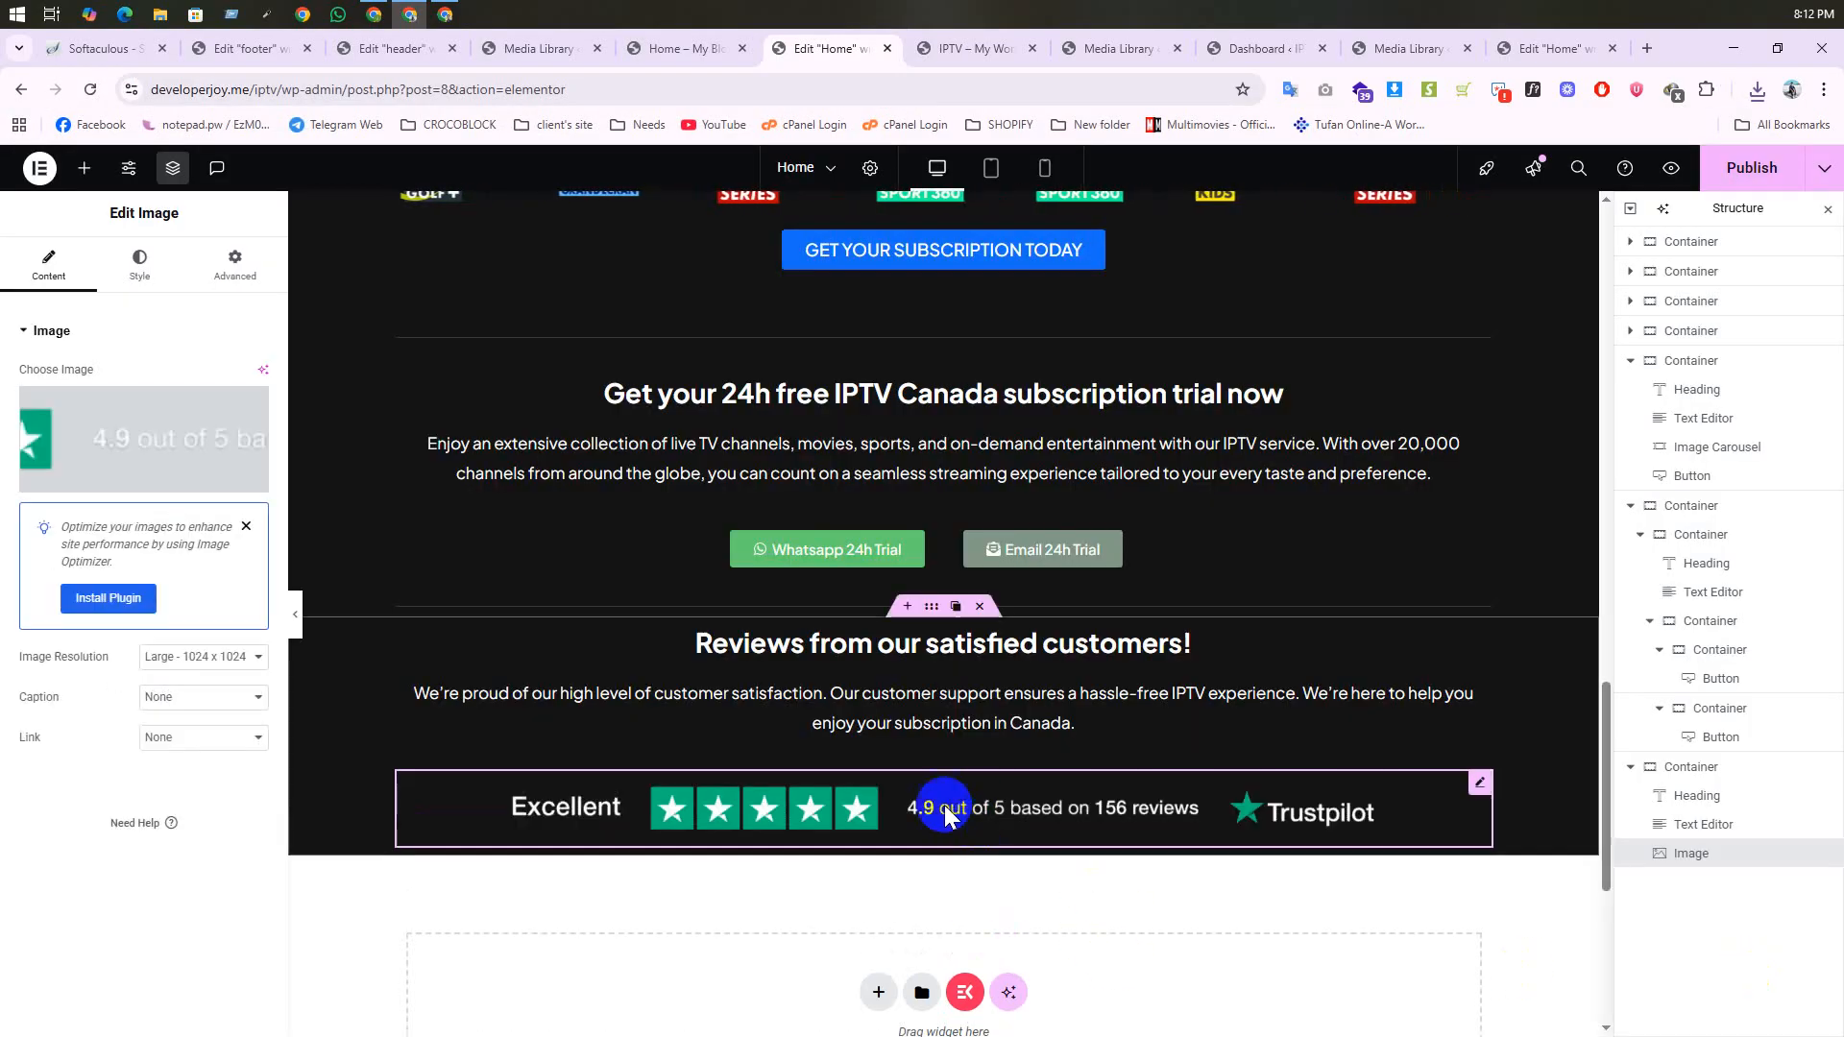
# Step: Narrow the Trustpilot banner image to about 49% width and give it a 1 px solid border
pyautogui.click(117, 274)
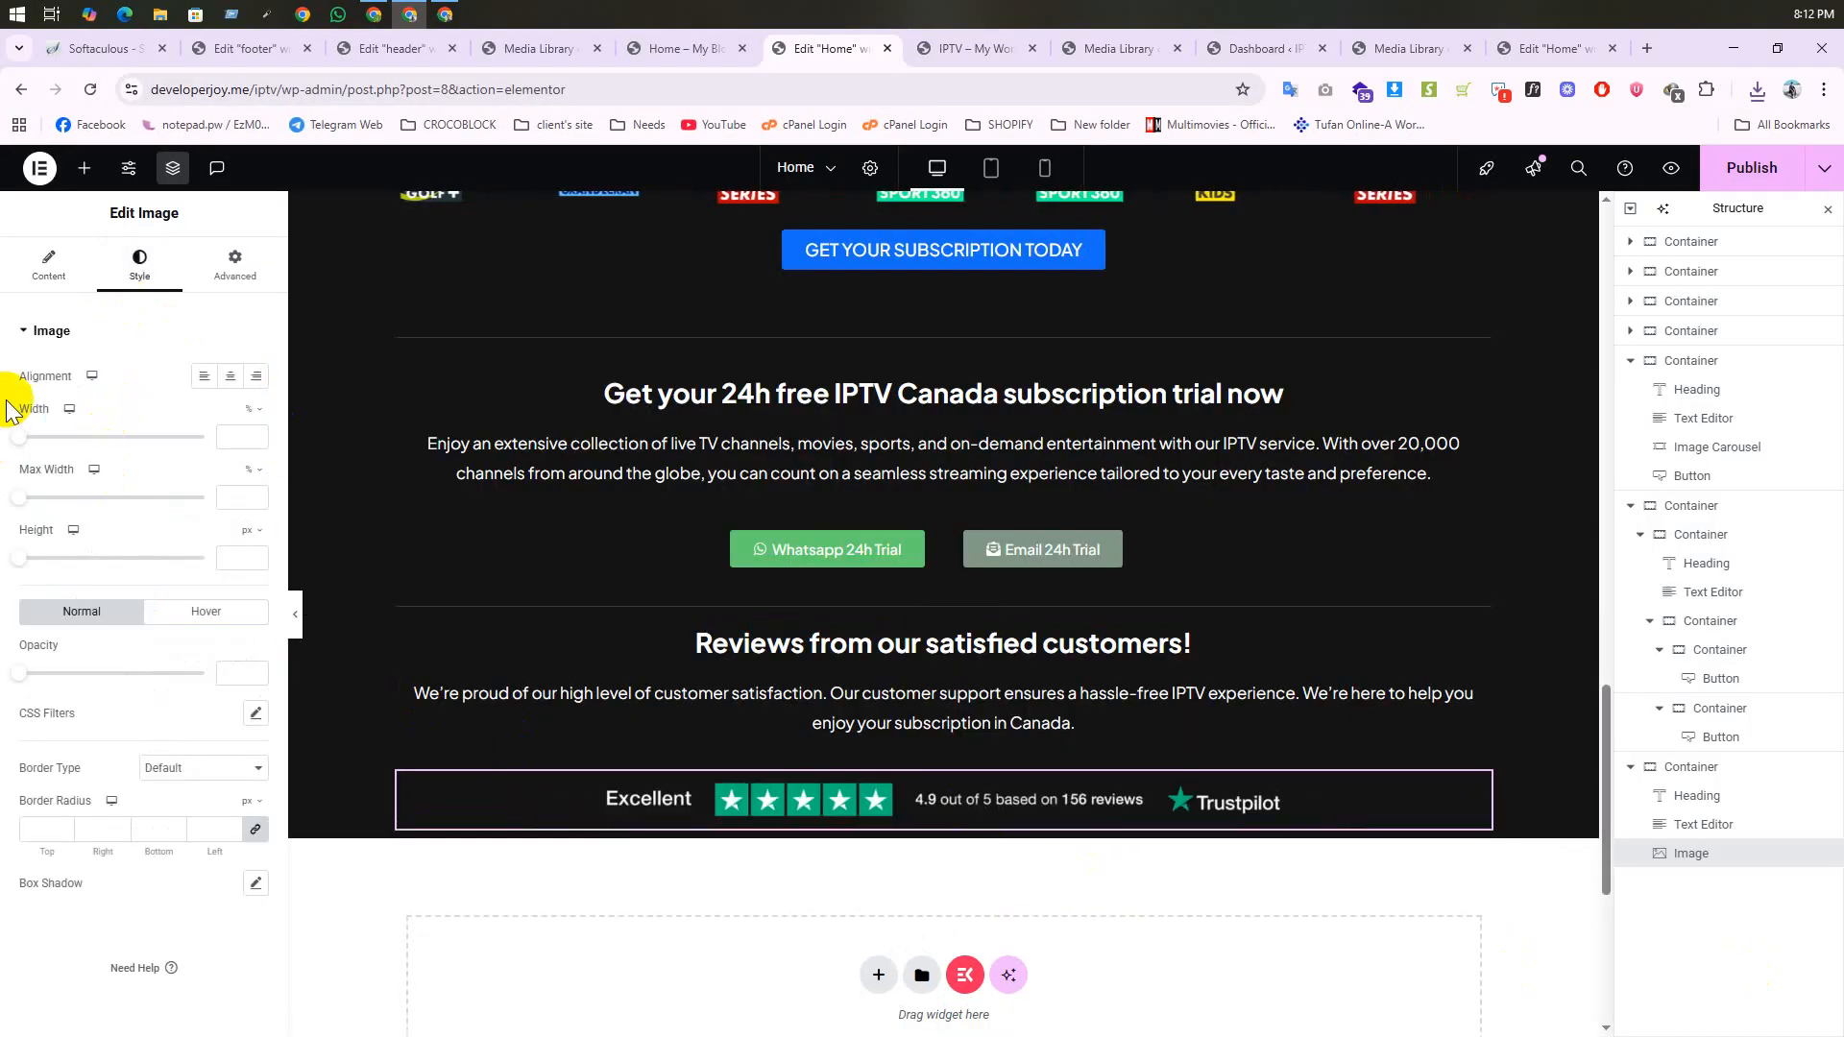
pyautogui.moveTo(27, 439); pyautogui.dragTo(105, 461)
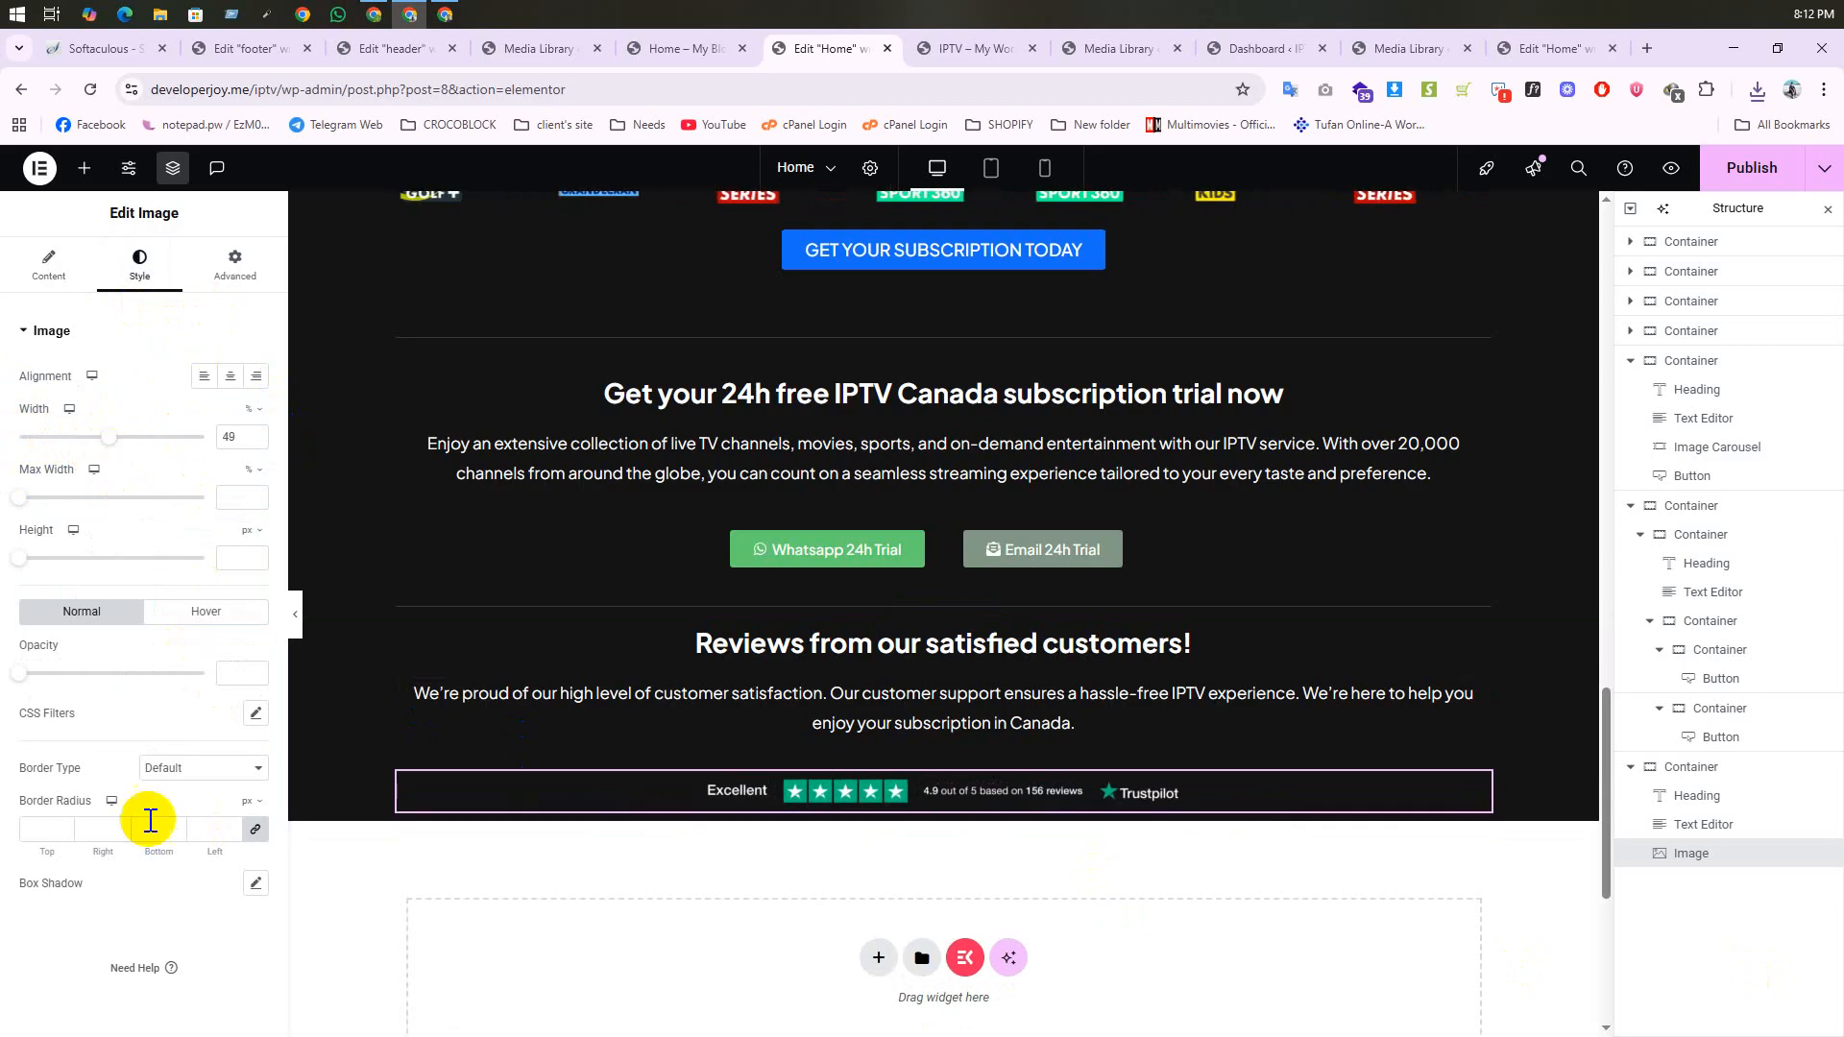
pyautogui.click(189, 773)
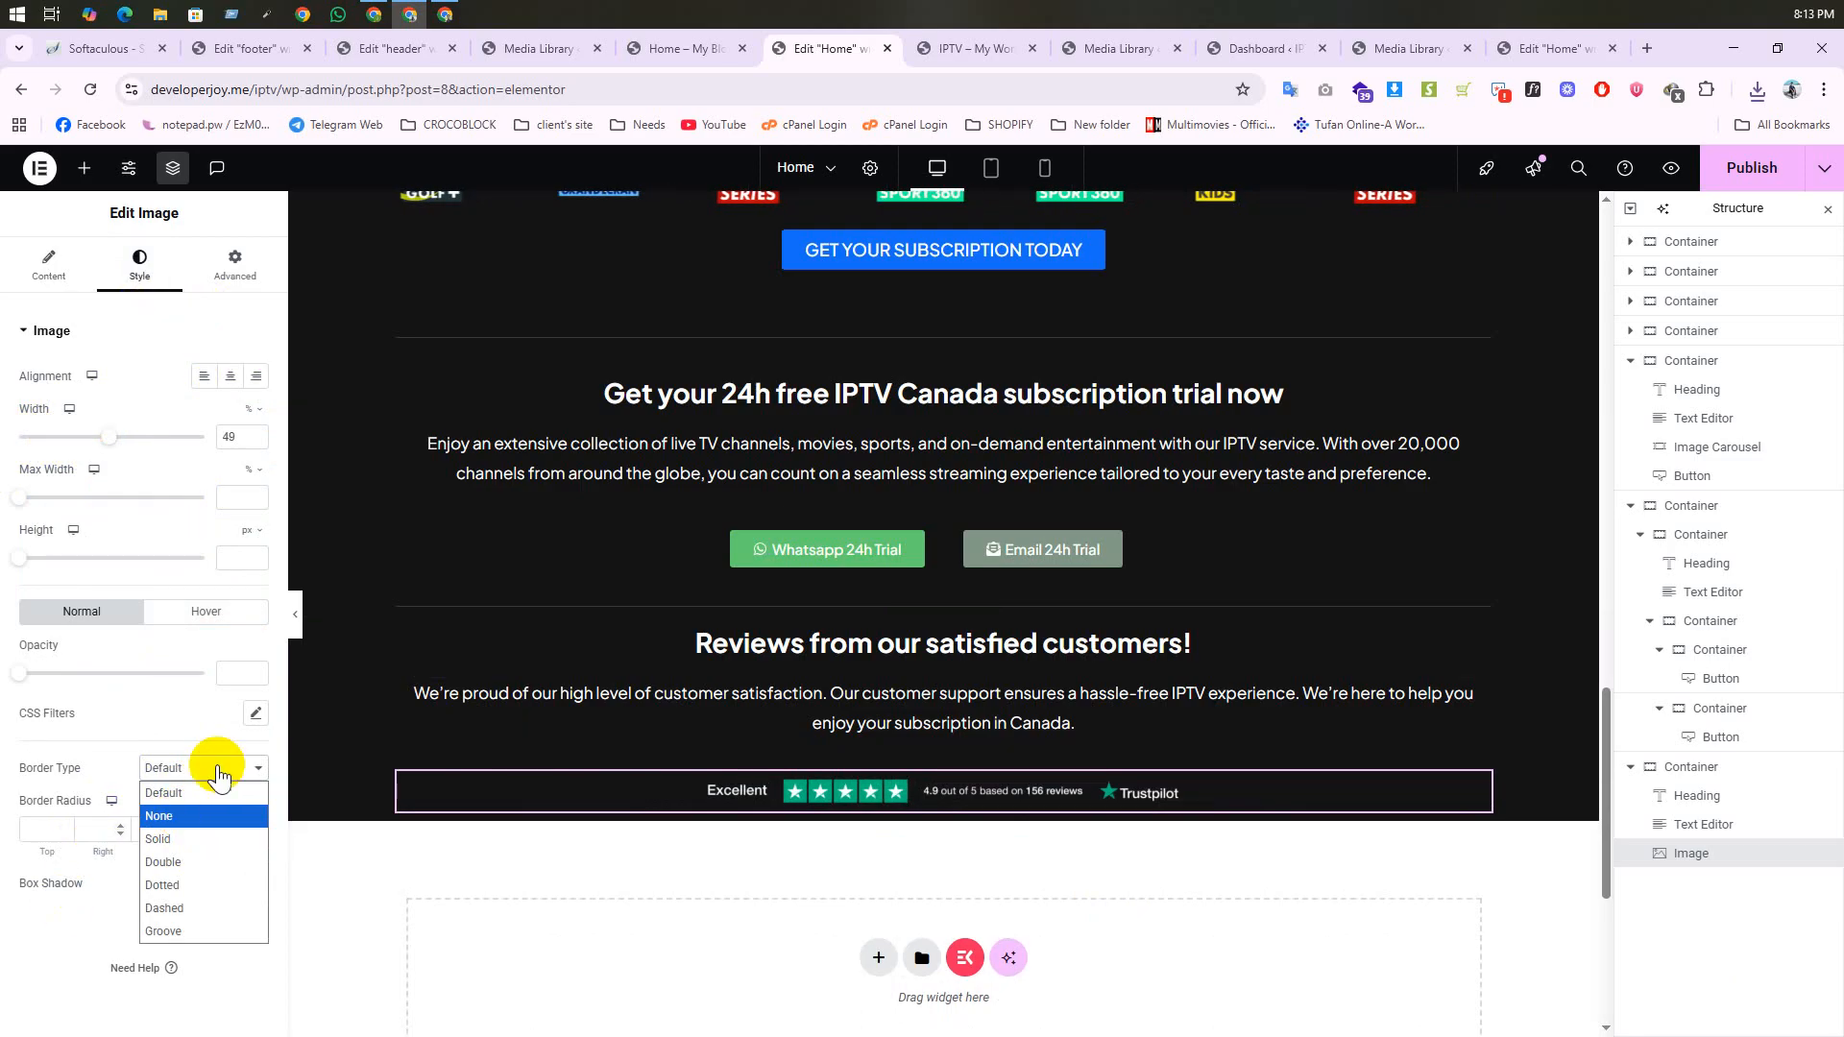
pyautogui.click(179, 838)
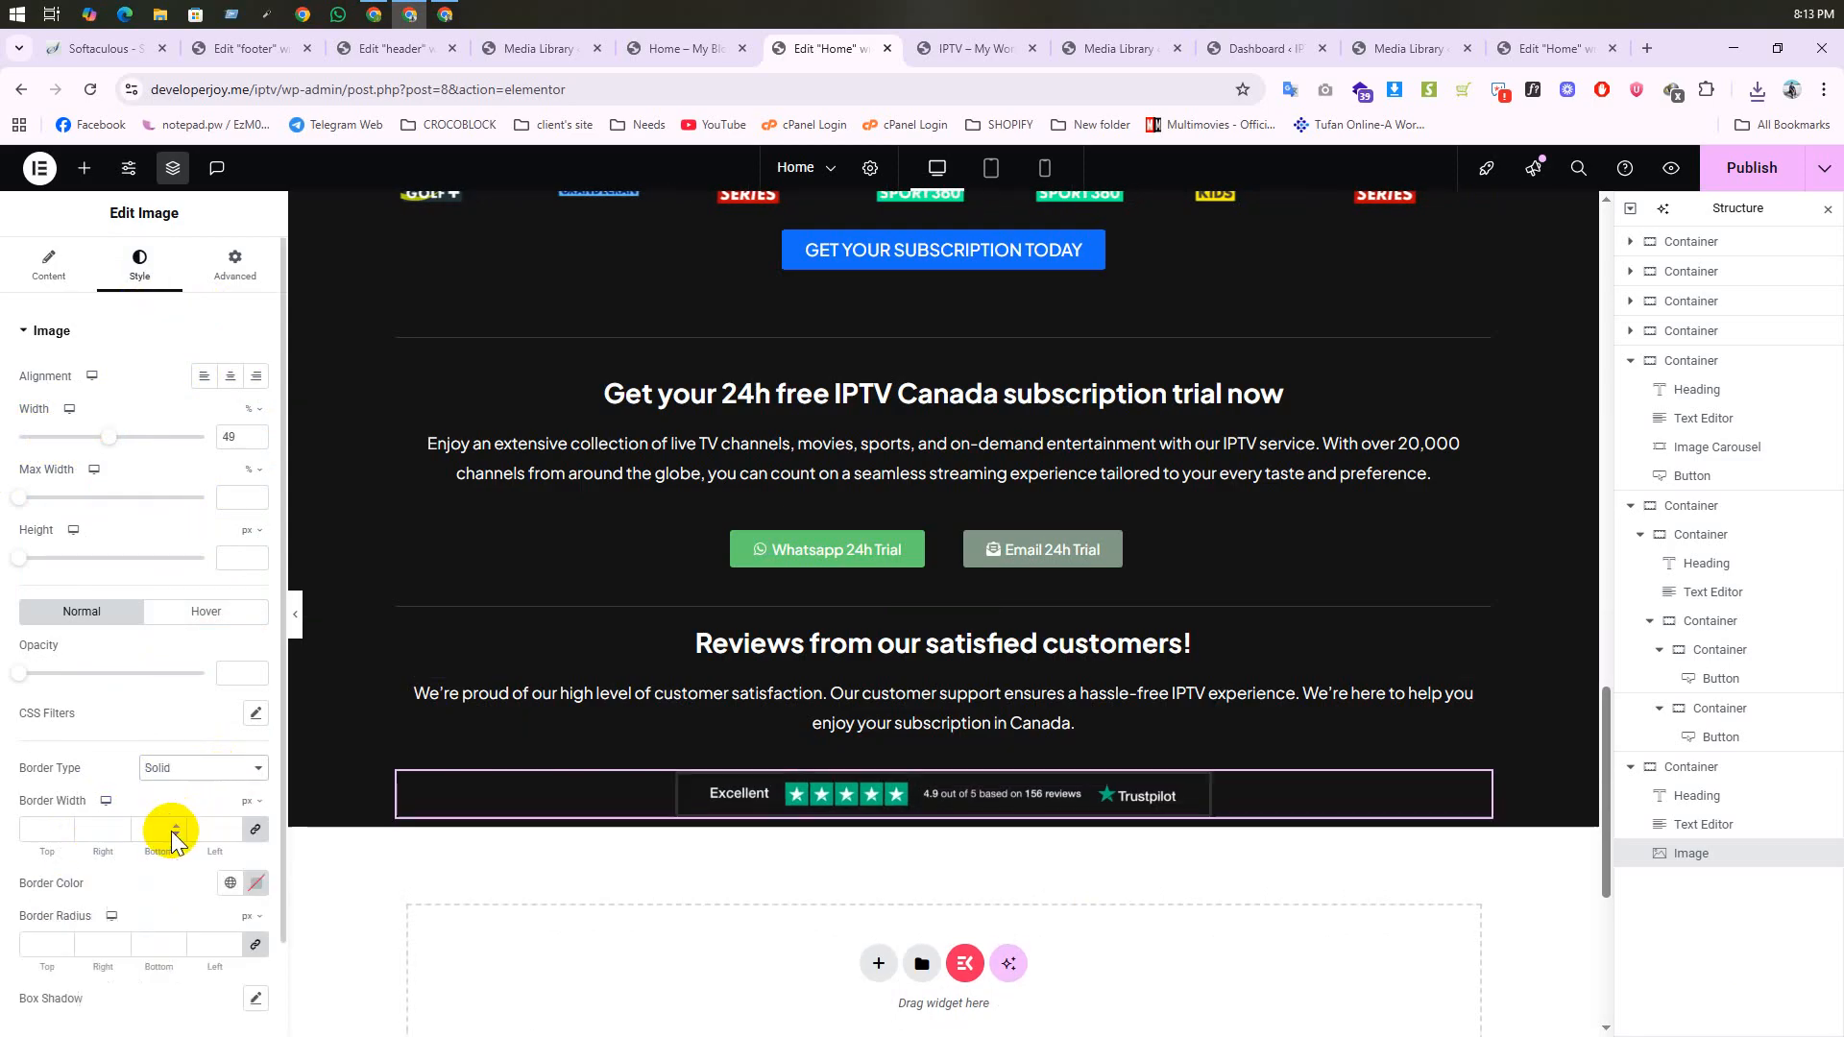
pyautogui.click(63, 826)
# Step: Set the Trustpilot banner's border color to #FFFFFF and its width to 50%
pyautogui.click(255, 882)
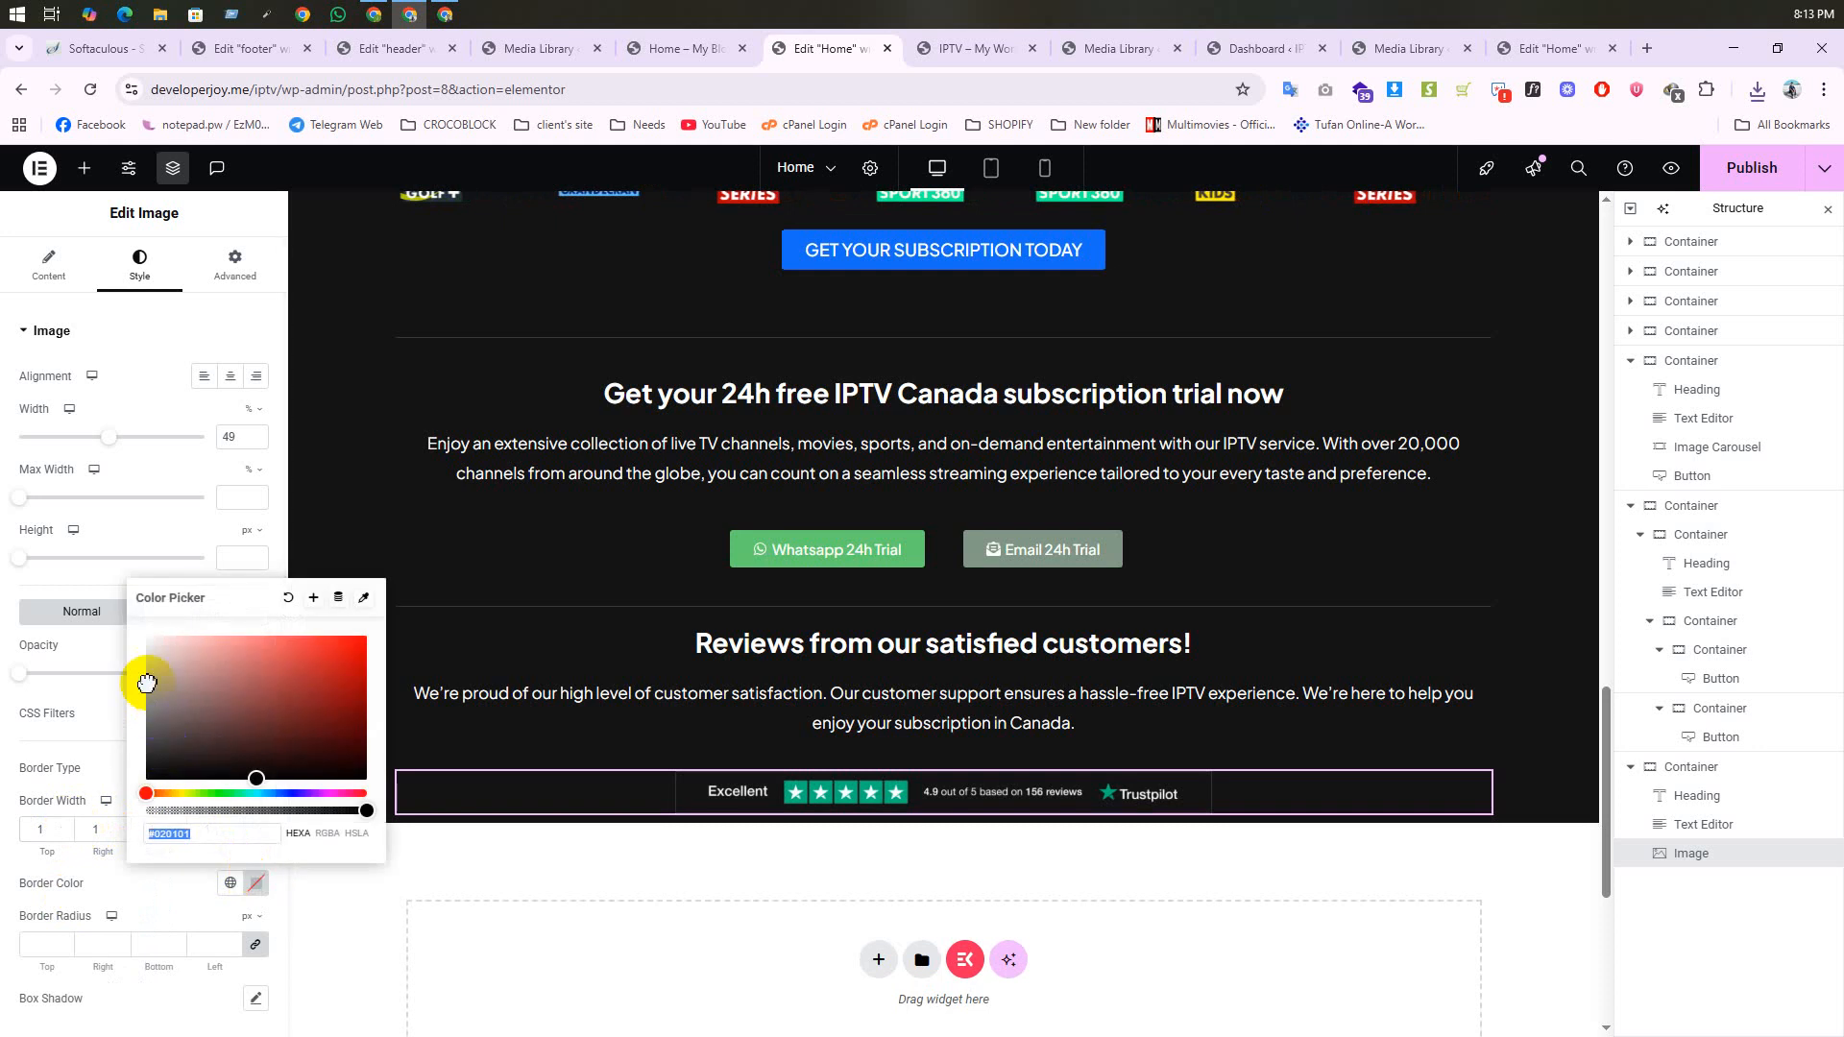
pyautogui.click(974, 48)
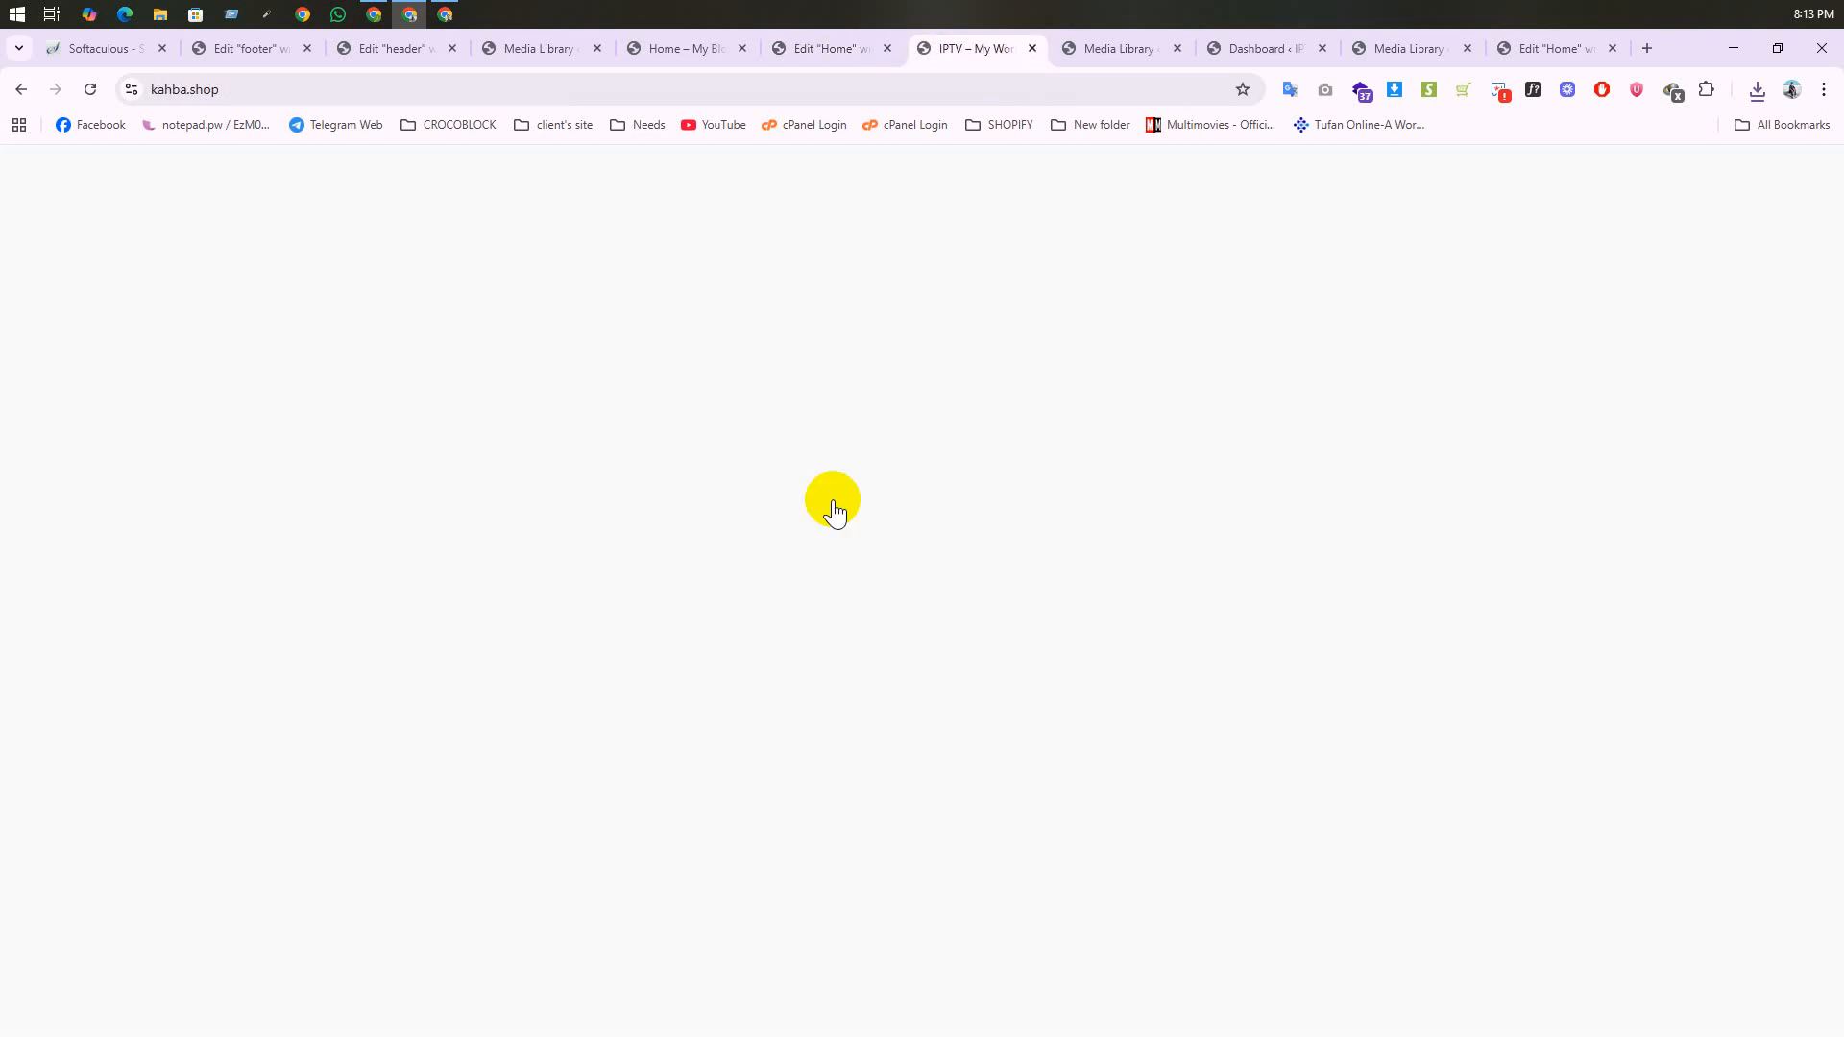
pyautogui.click(812, 48)
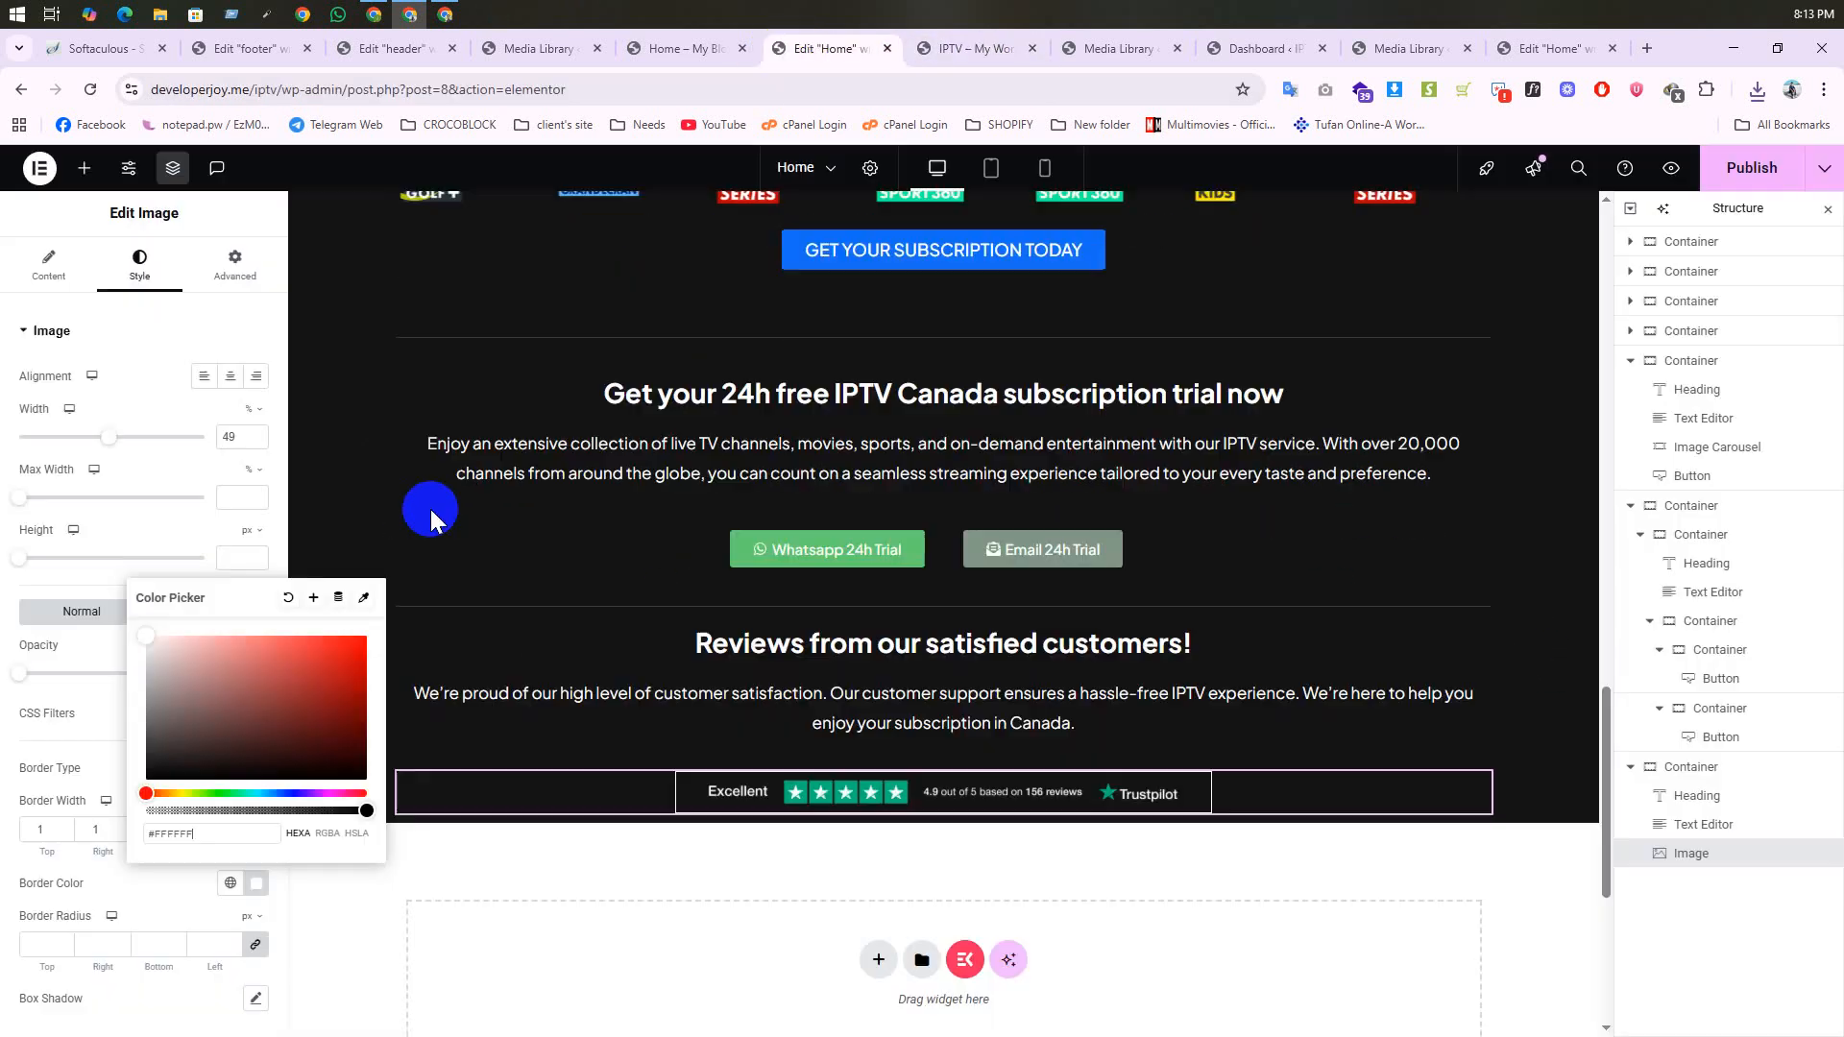
pyautogui.click(255, 431)
pyautogui.scroll(-1, 926, 695)
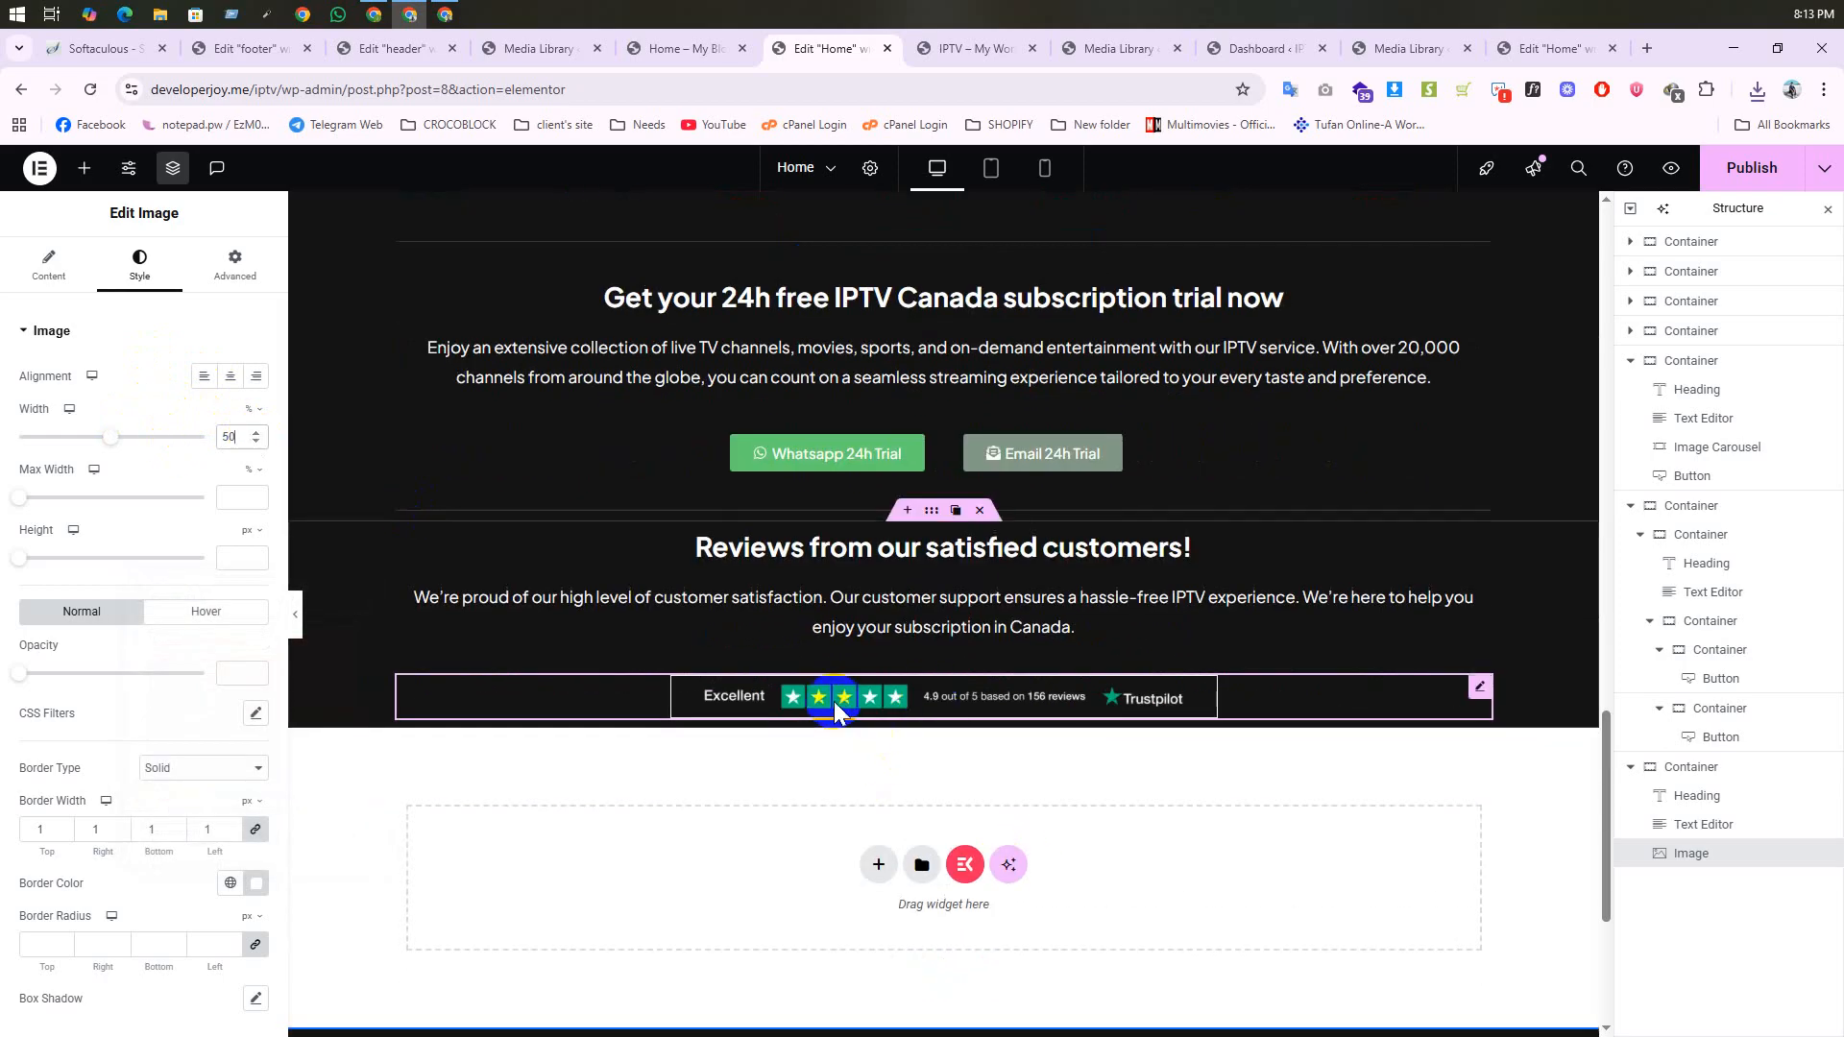
# Step: Open the image downloader extension on the reference site's WhatsApp review screenshots
pyautogui.click(951, 48)
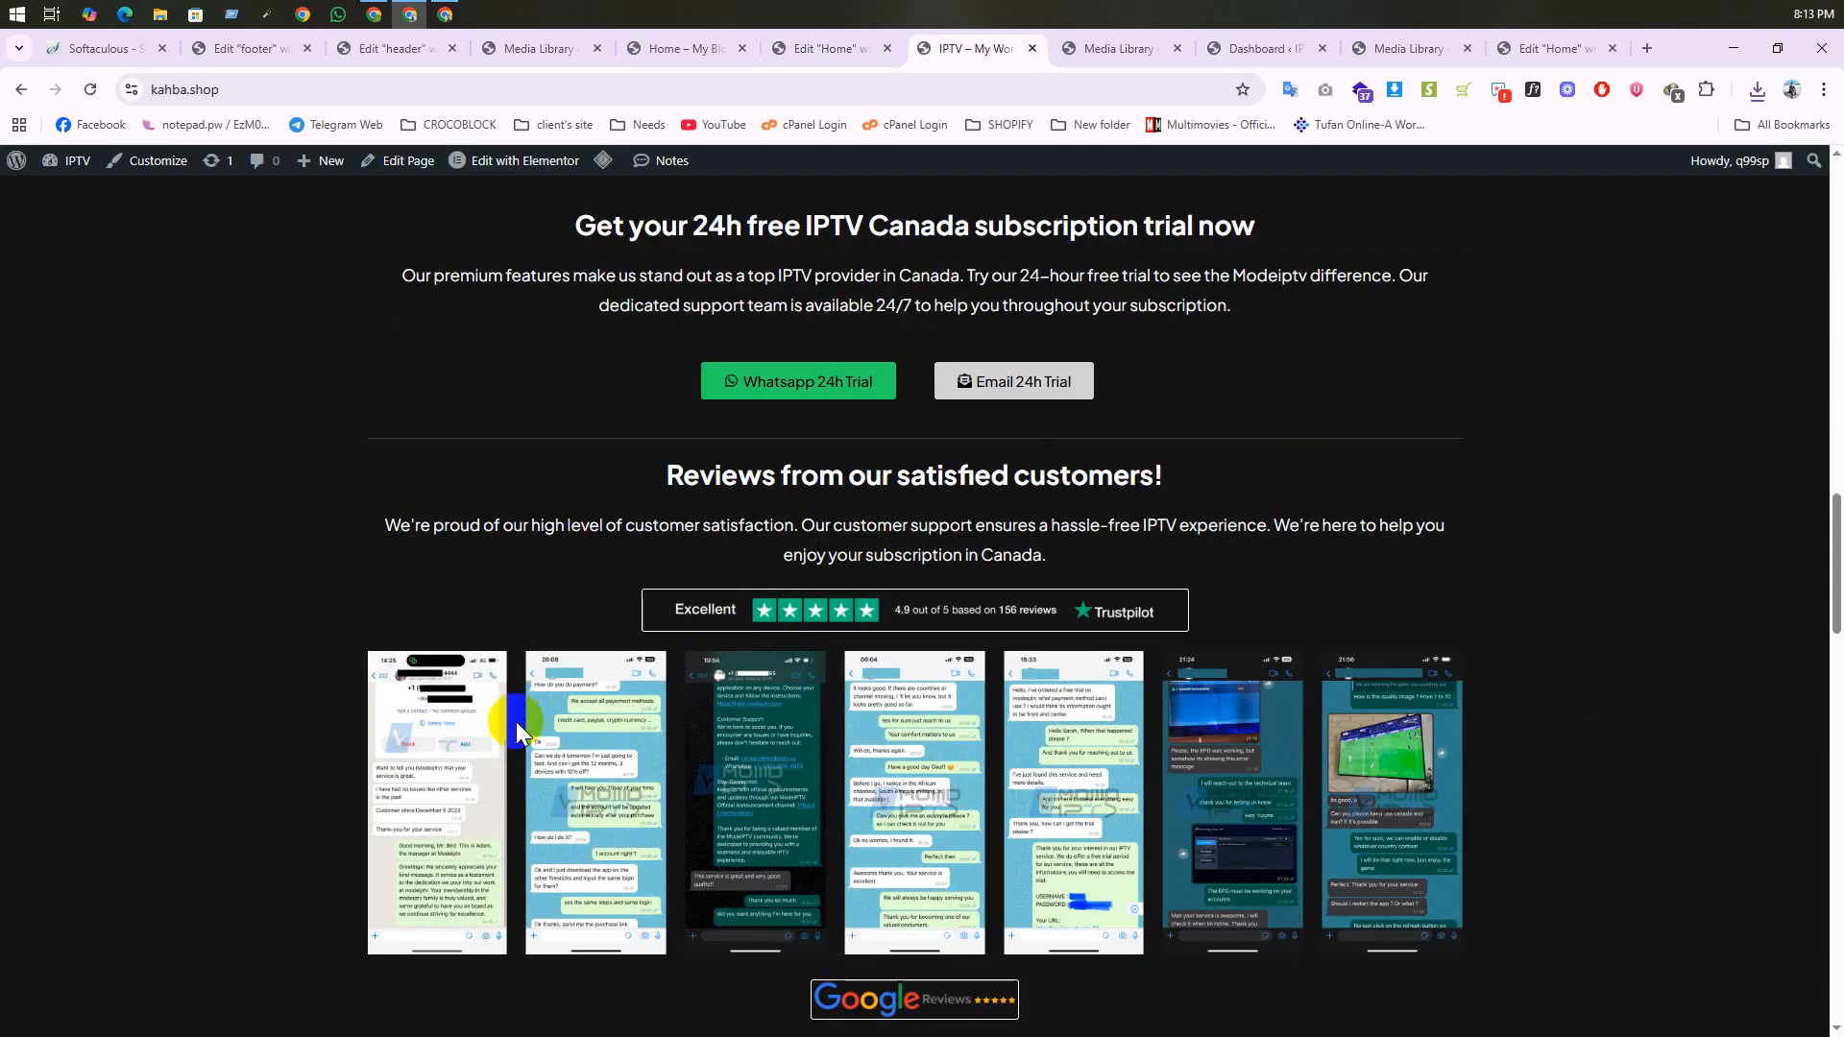
pyautogui.scroll(-3, 1184, 551)
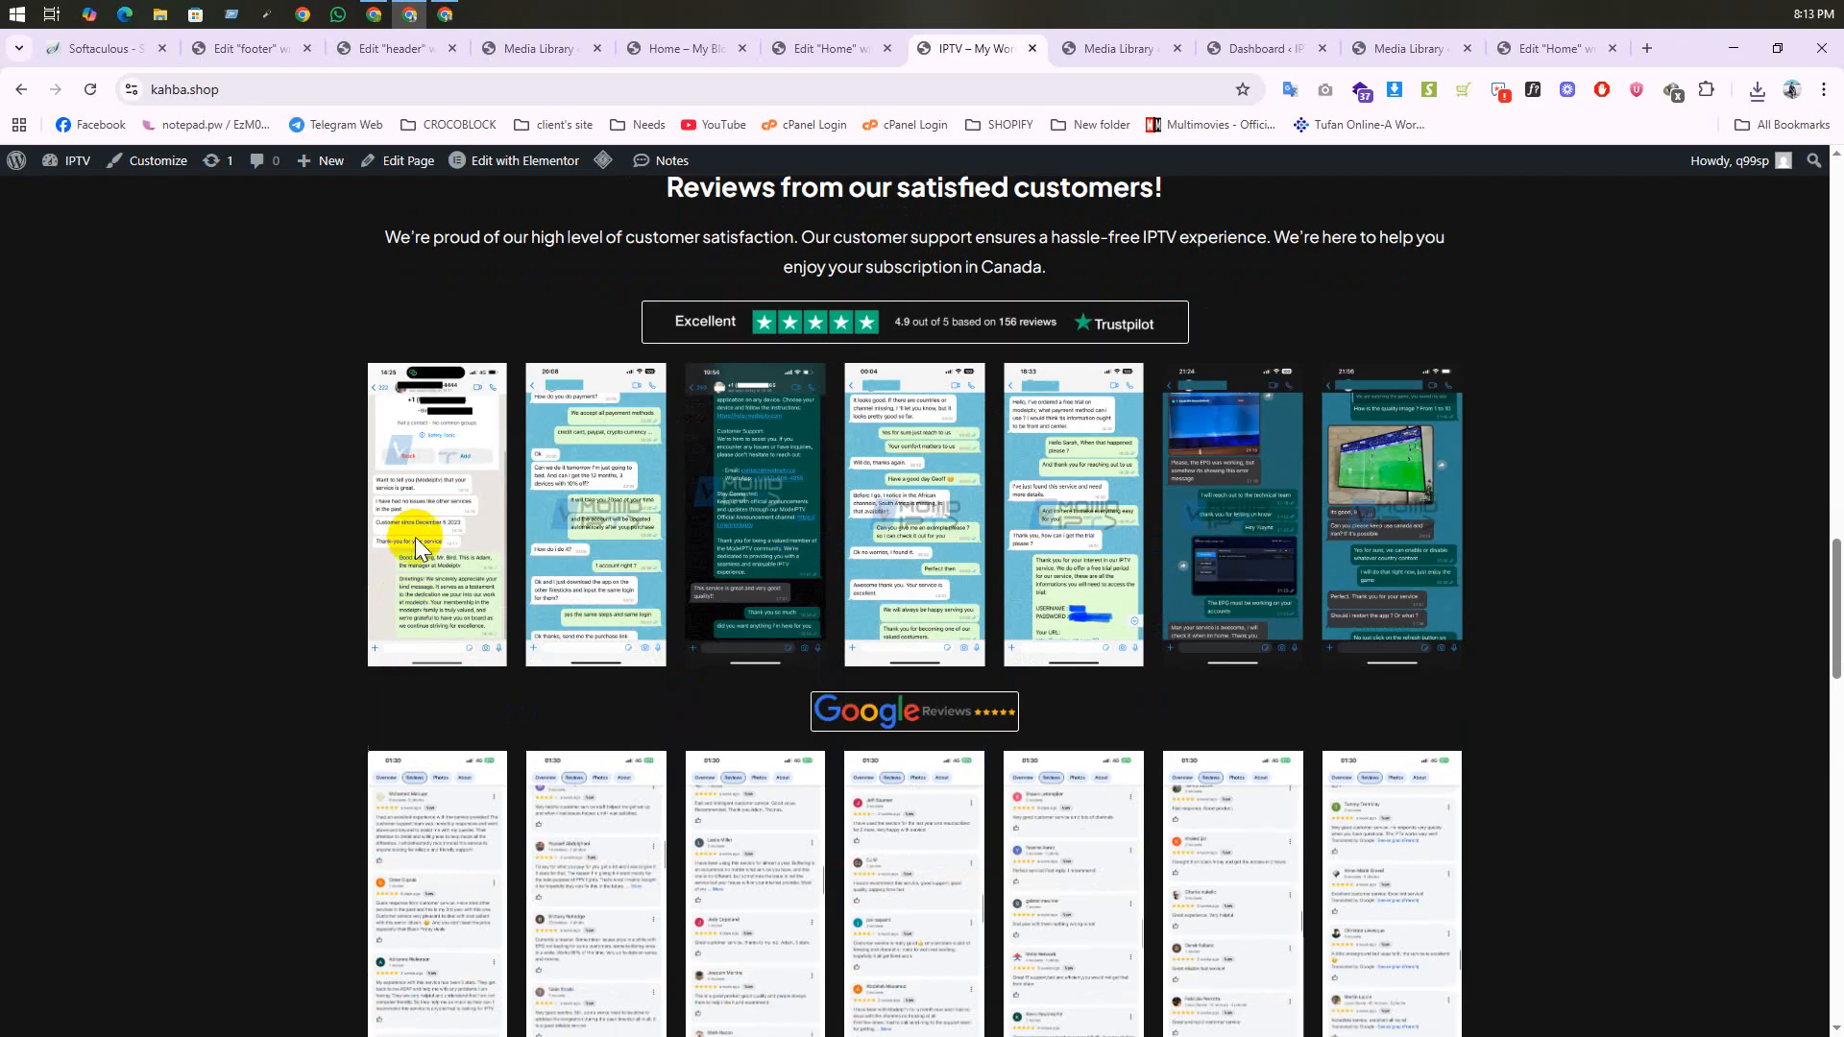
pyautogui.rightClick(418, 546)
pyautogui.click(327, 574)
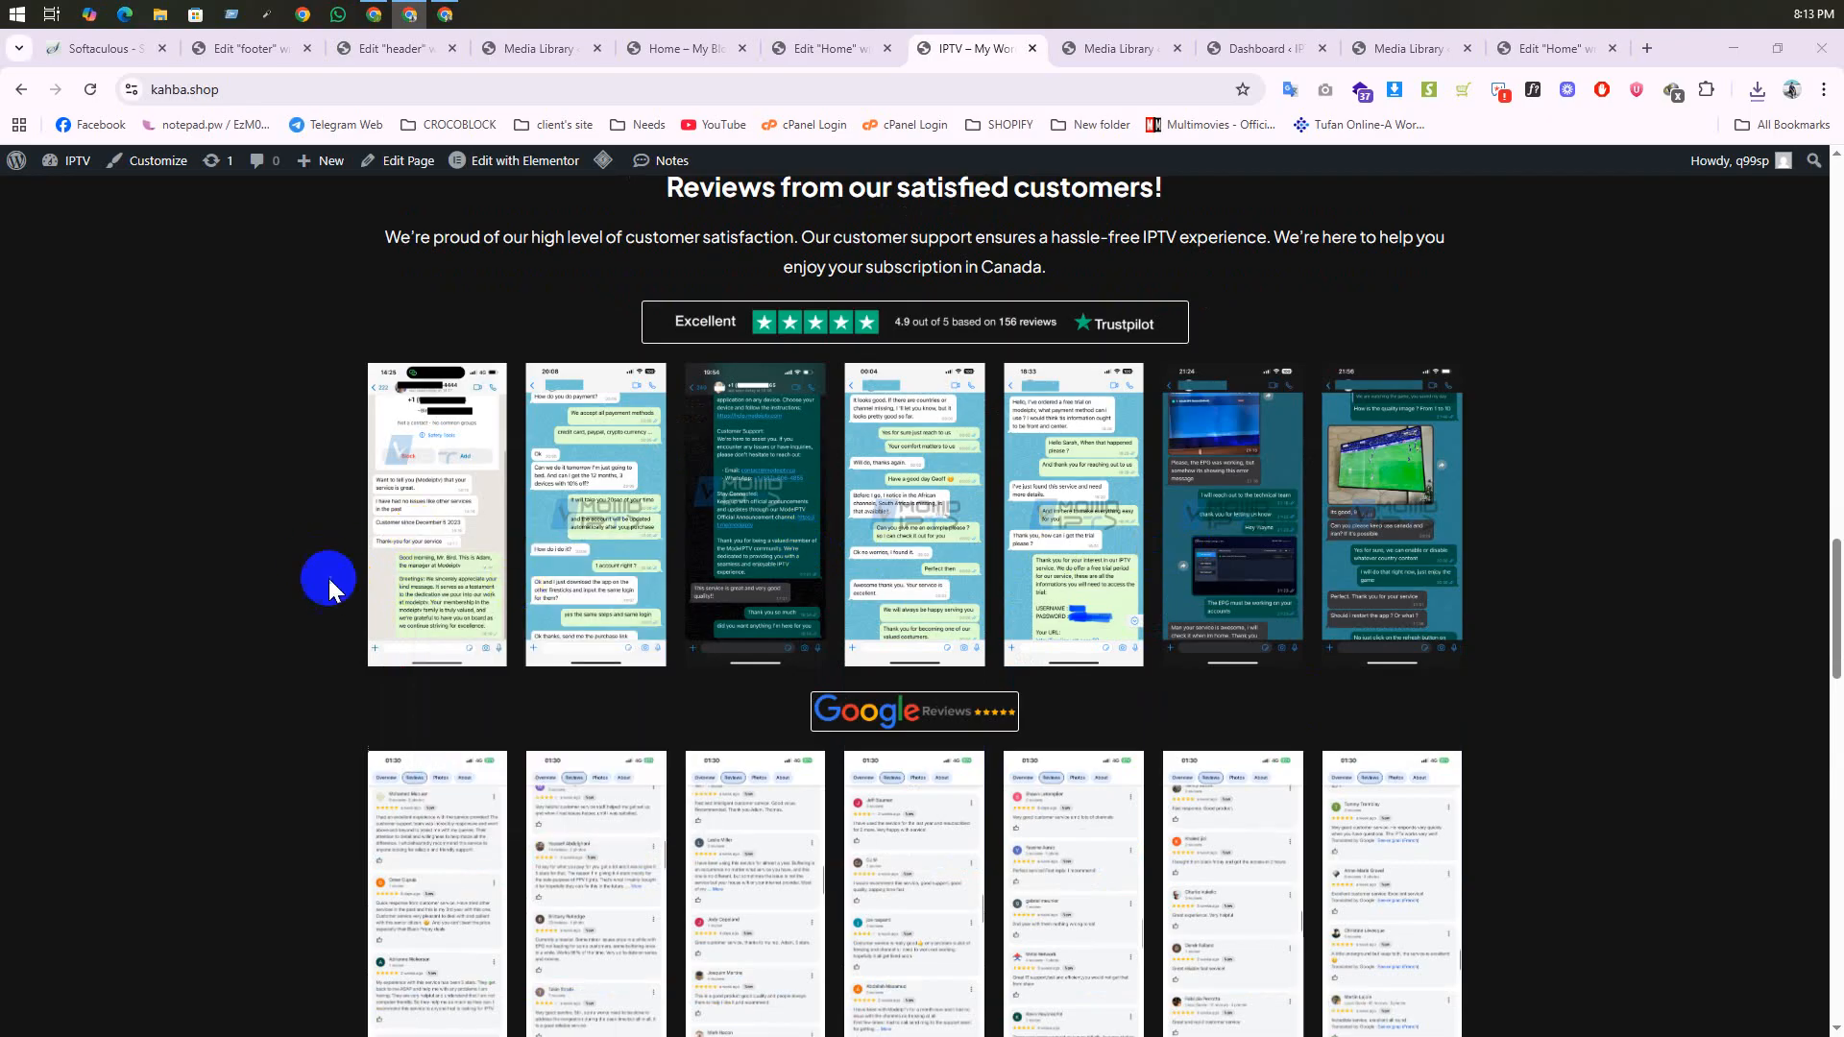
pyautogui.click(857, 519)
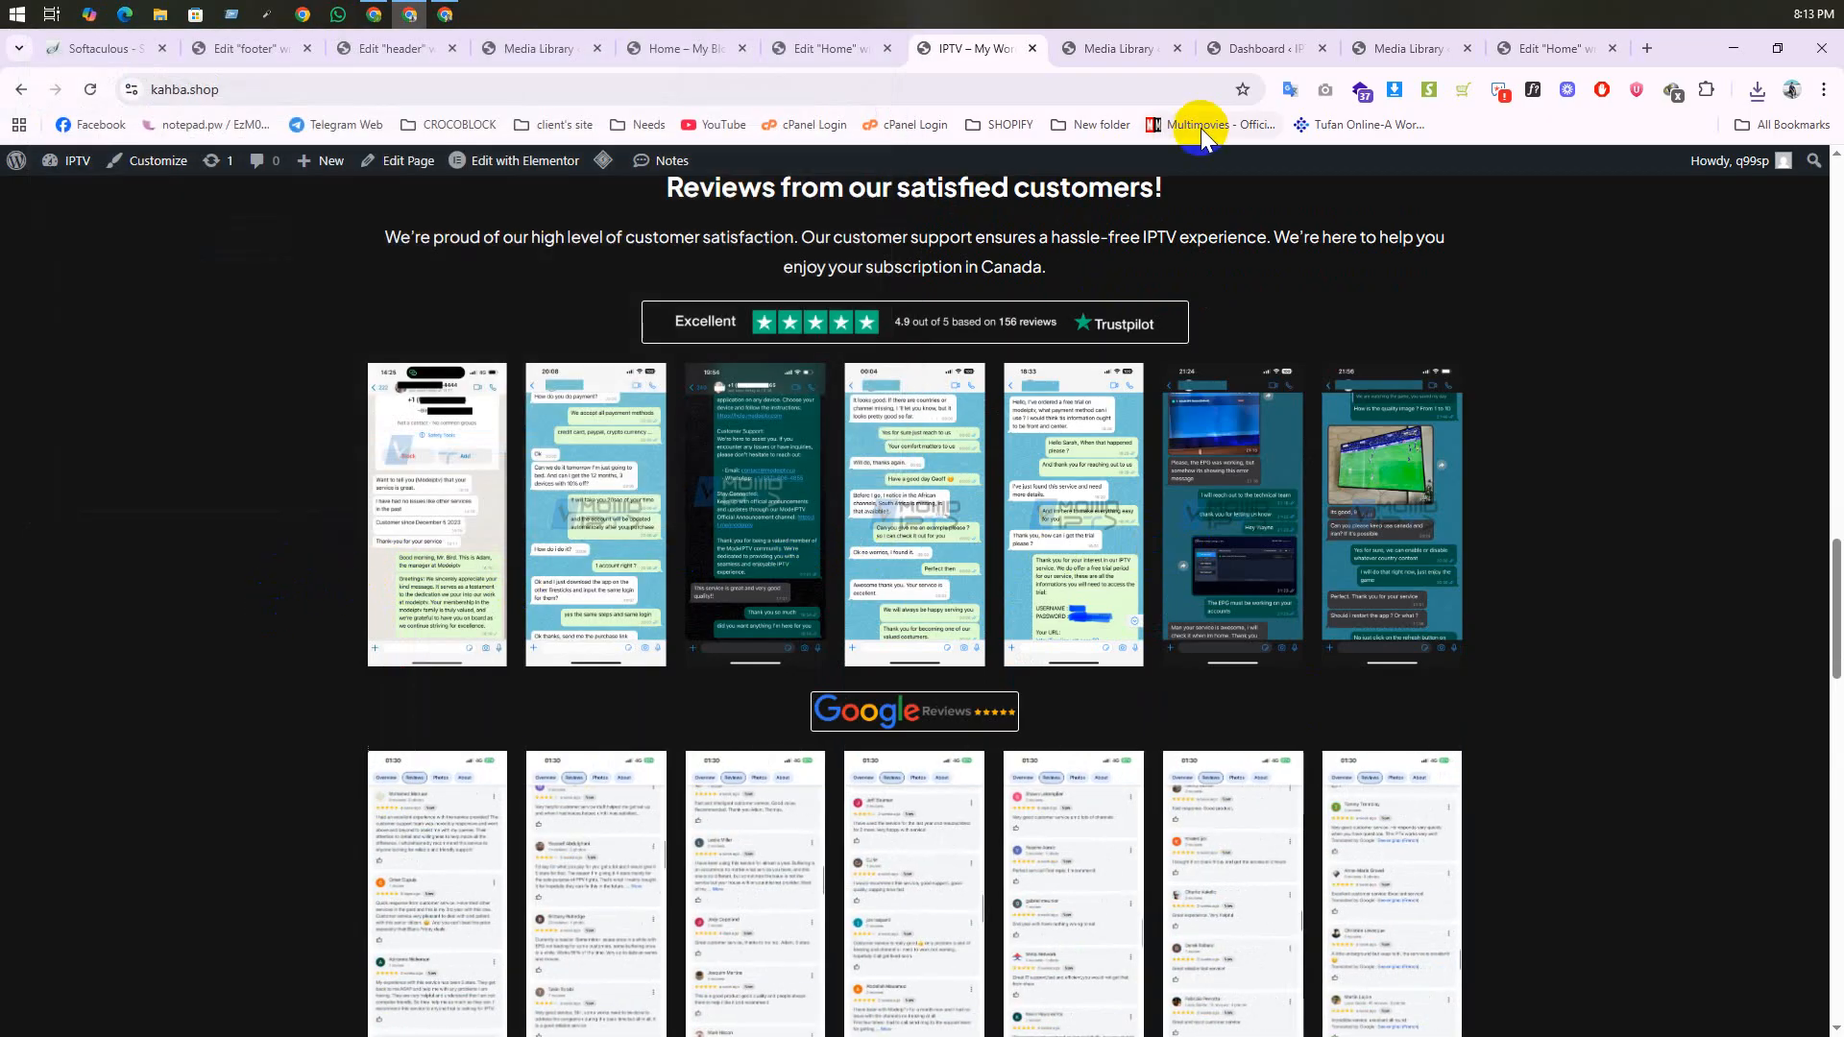
pyautogui.click(1398, 91)
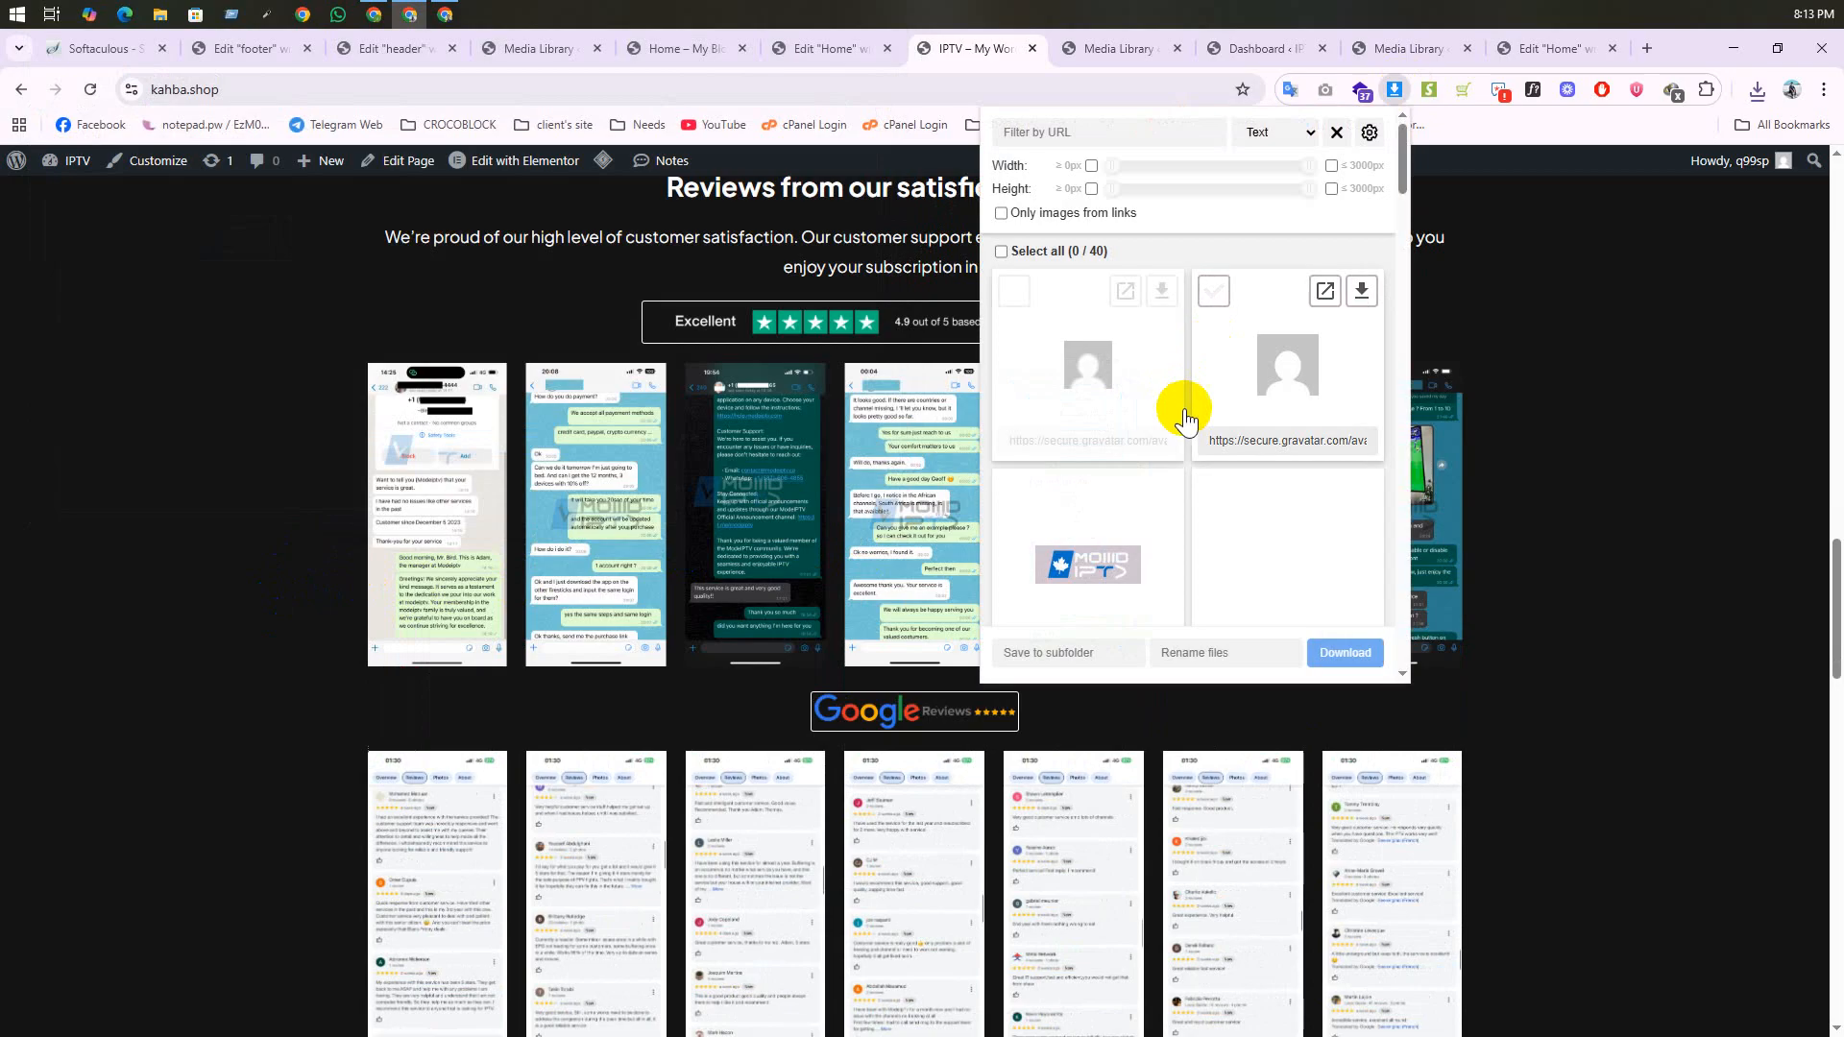
# Step: Download the eight WhatsApp feedback screenshots from the extension's image list and close it
pyautogui.scroll(-1, 1187, 413)
pyautogui.scroll(-5, 1189, 425)
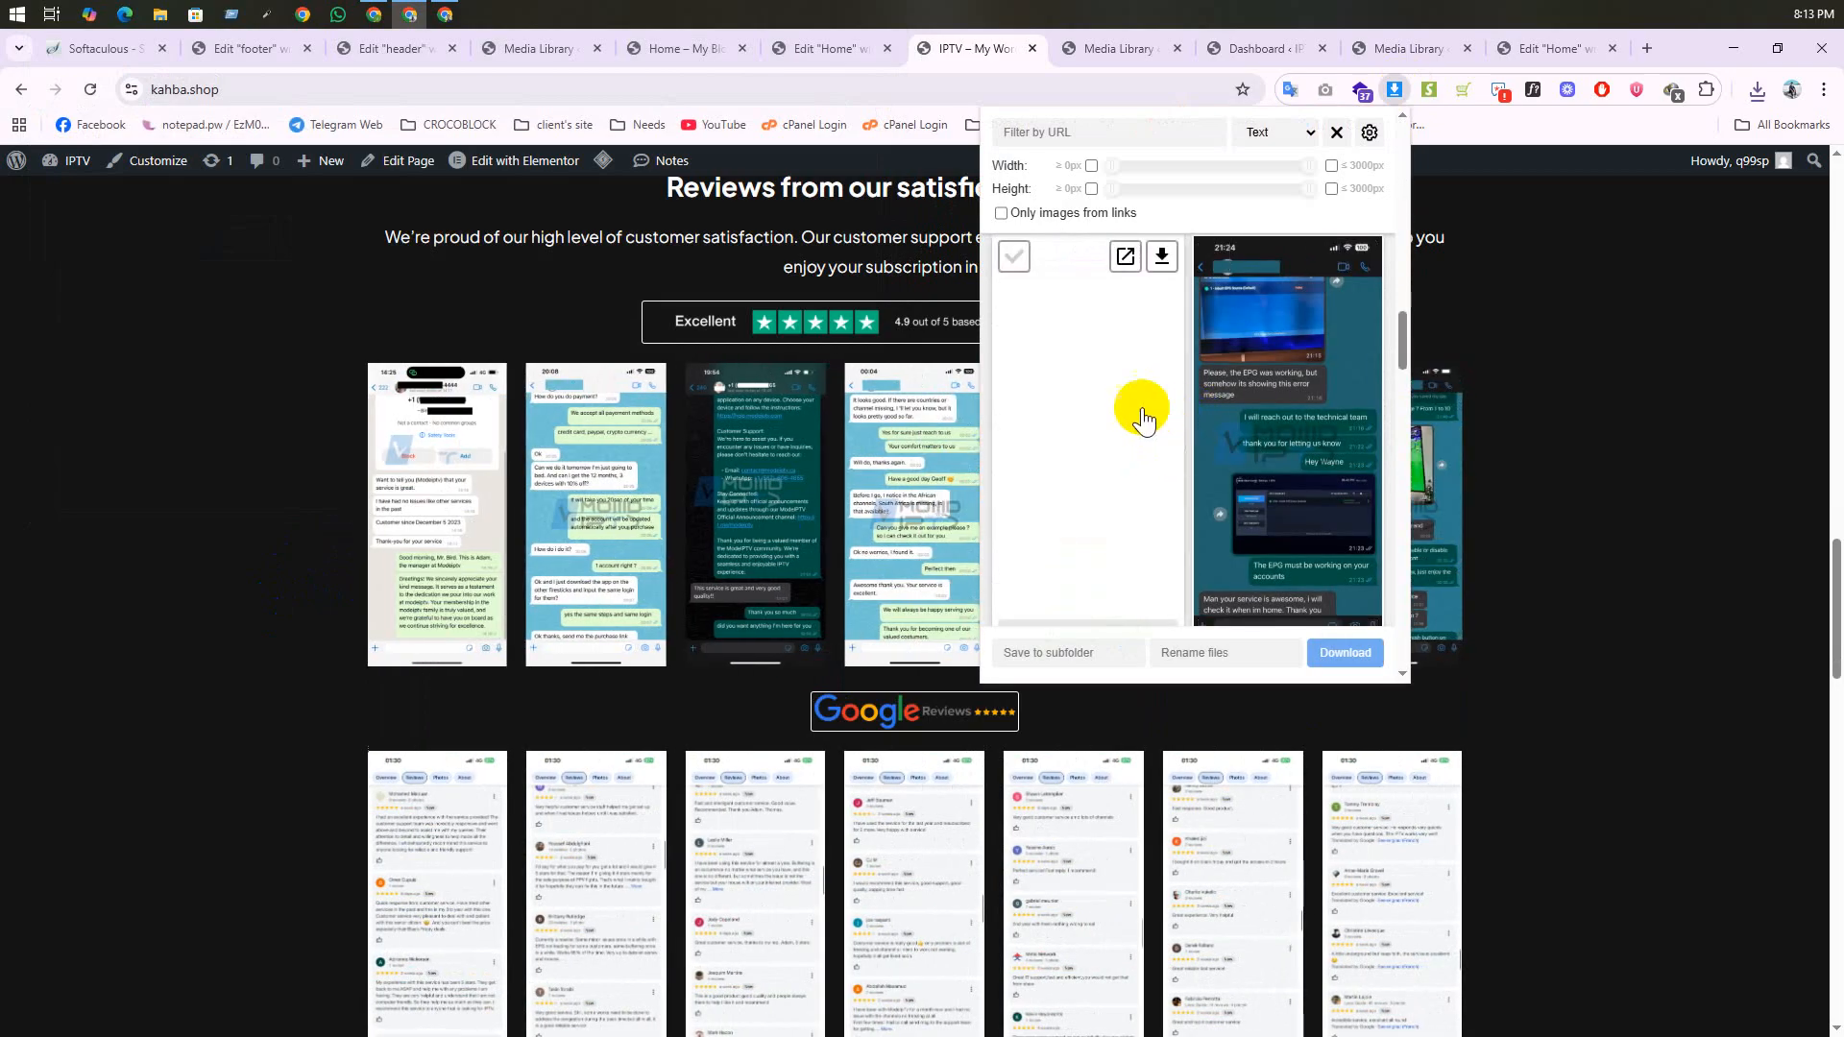
pyautogui.scroll(1, 1134, 407)
pyautogui.scroll(2, 1139, 415)
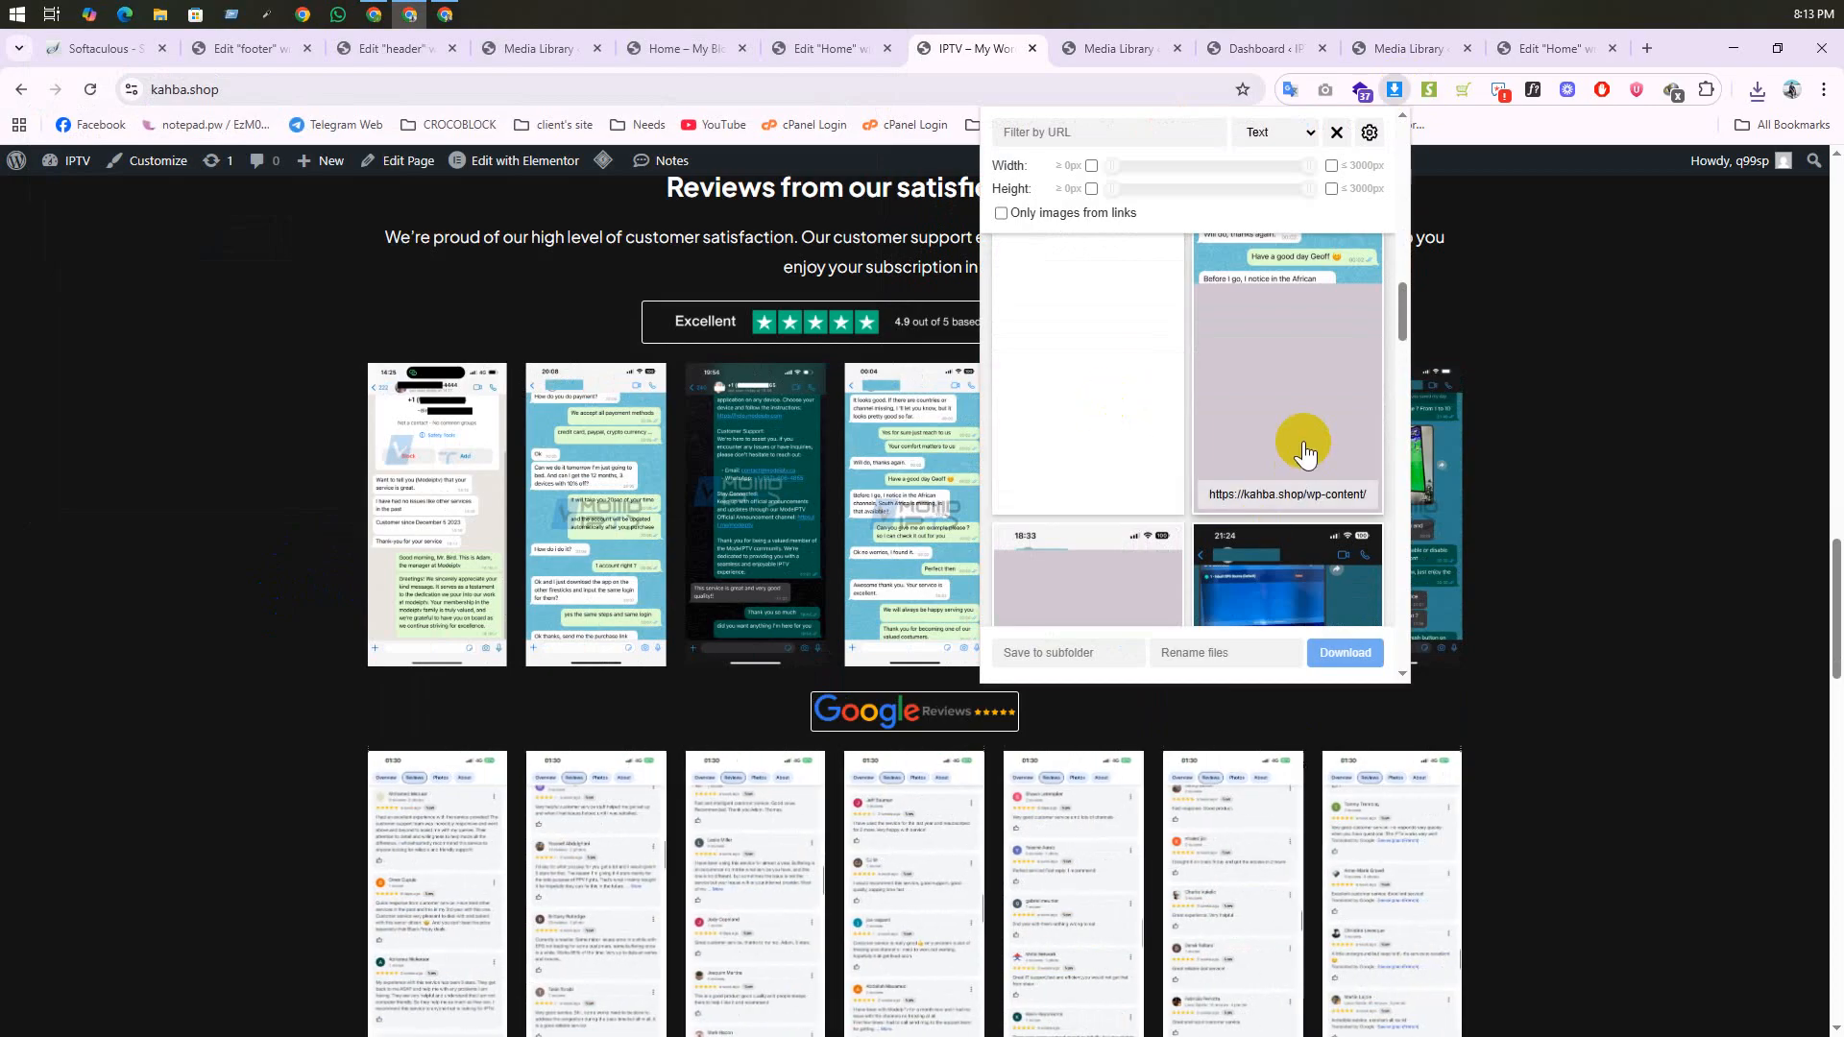
pyautogui.scroll(2, 1301, 441)
pyautogui.scroll(-3, 1144, 514)
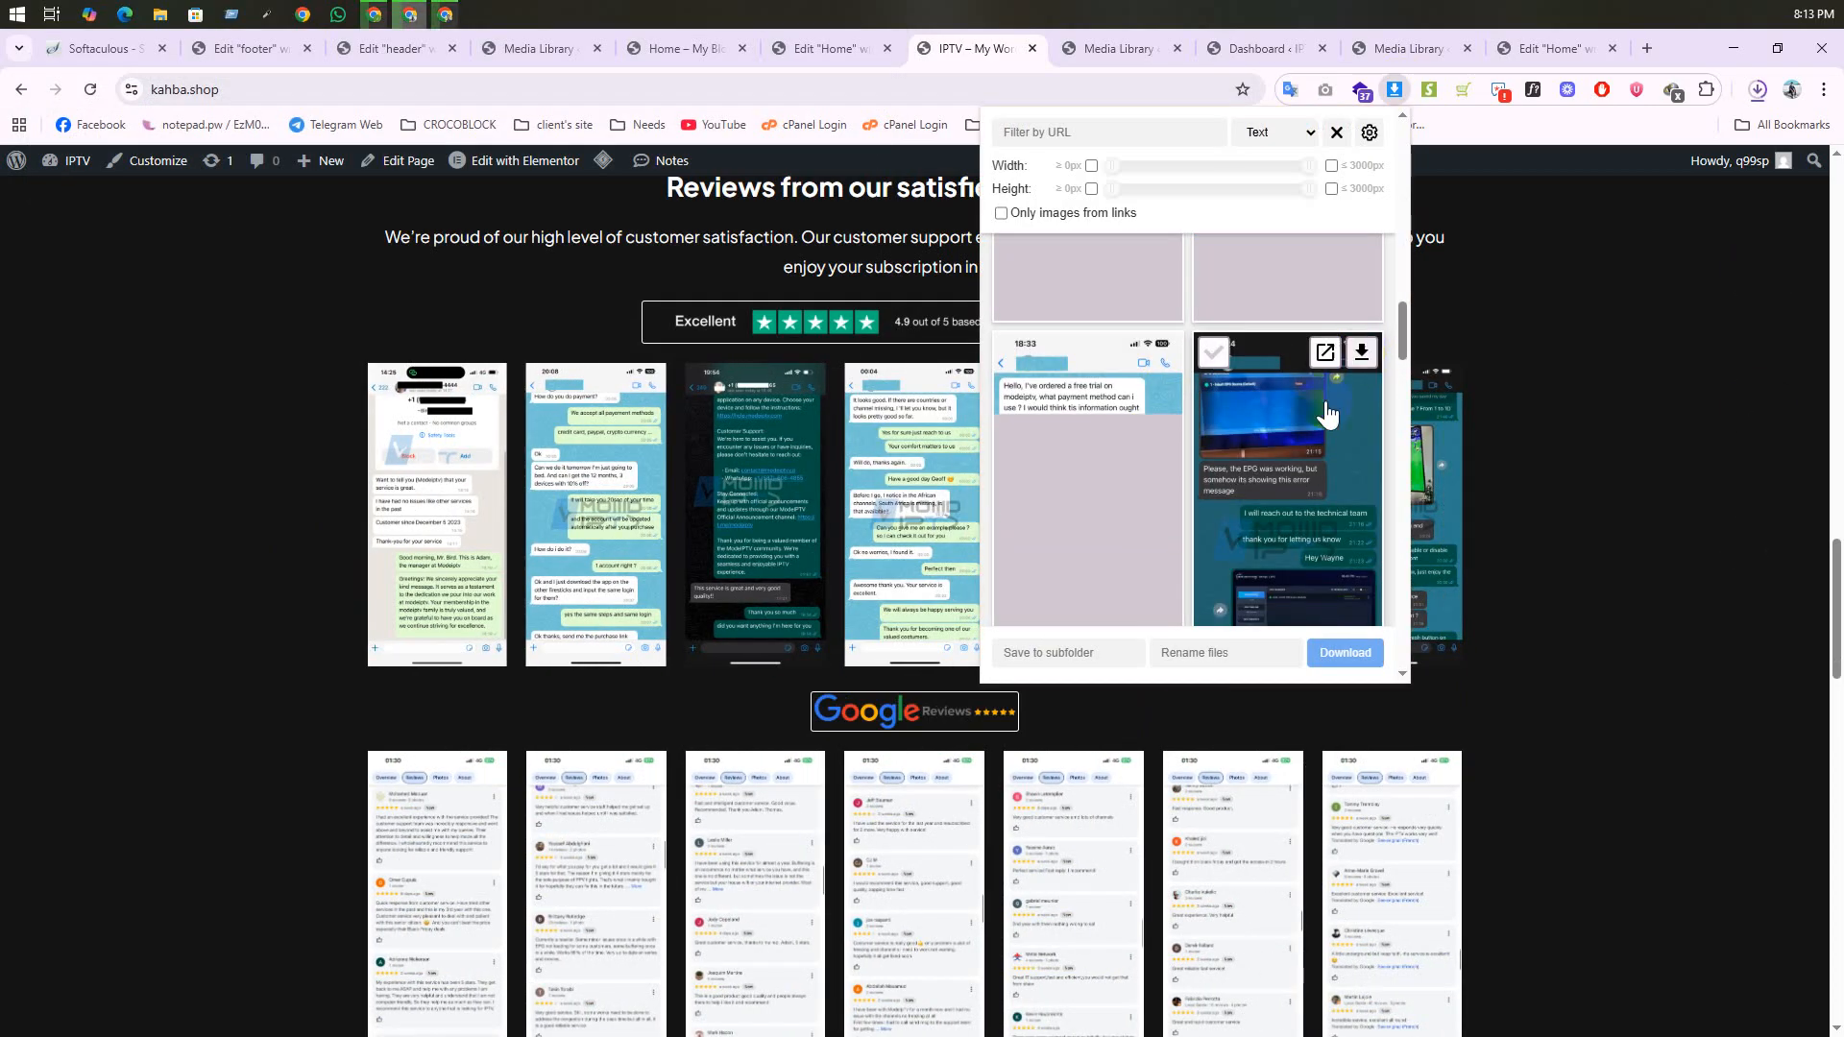
pyautogui.scroll(-4, 1165, 451)
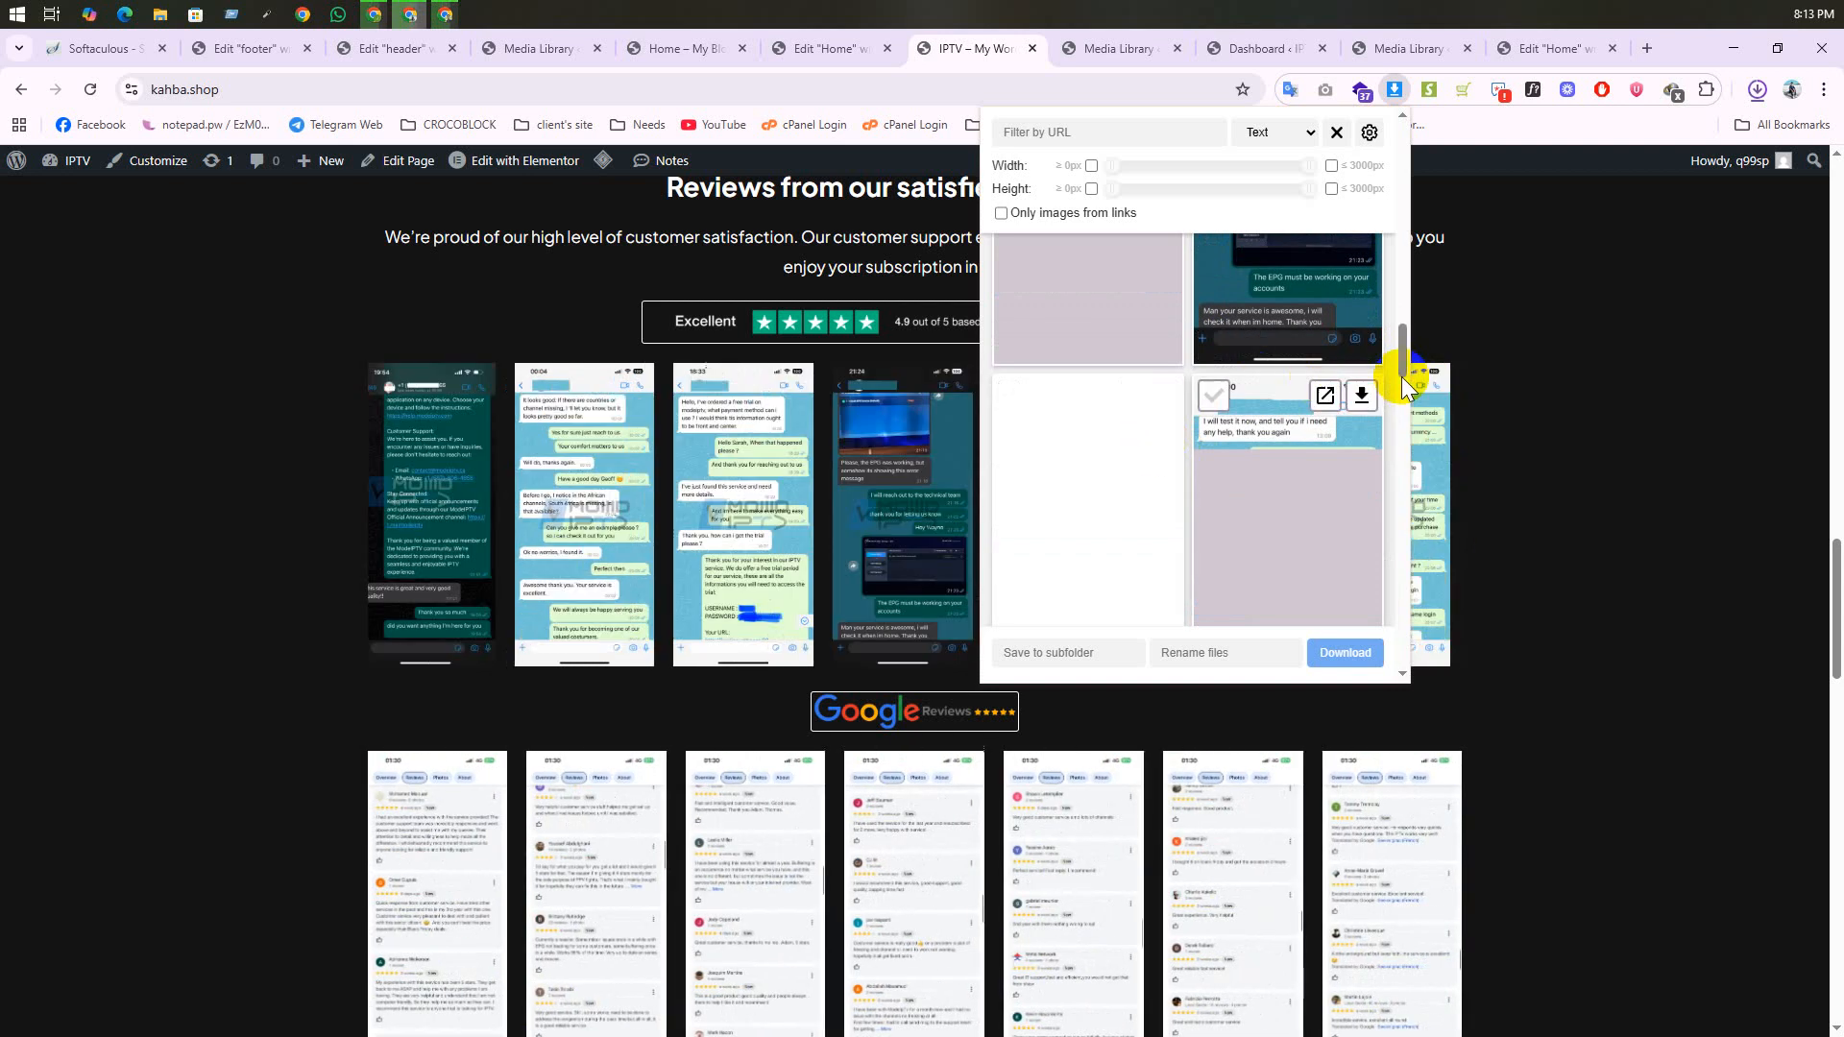
pyautogui.click(1361, 395)
pyautogui.scroll(-3, 1248, 422)
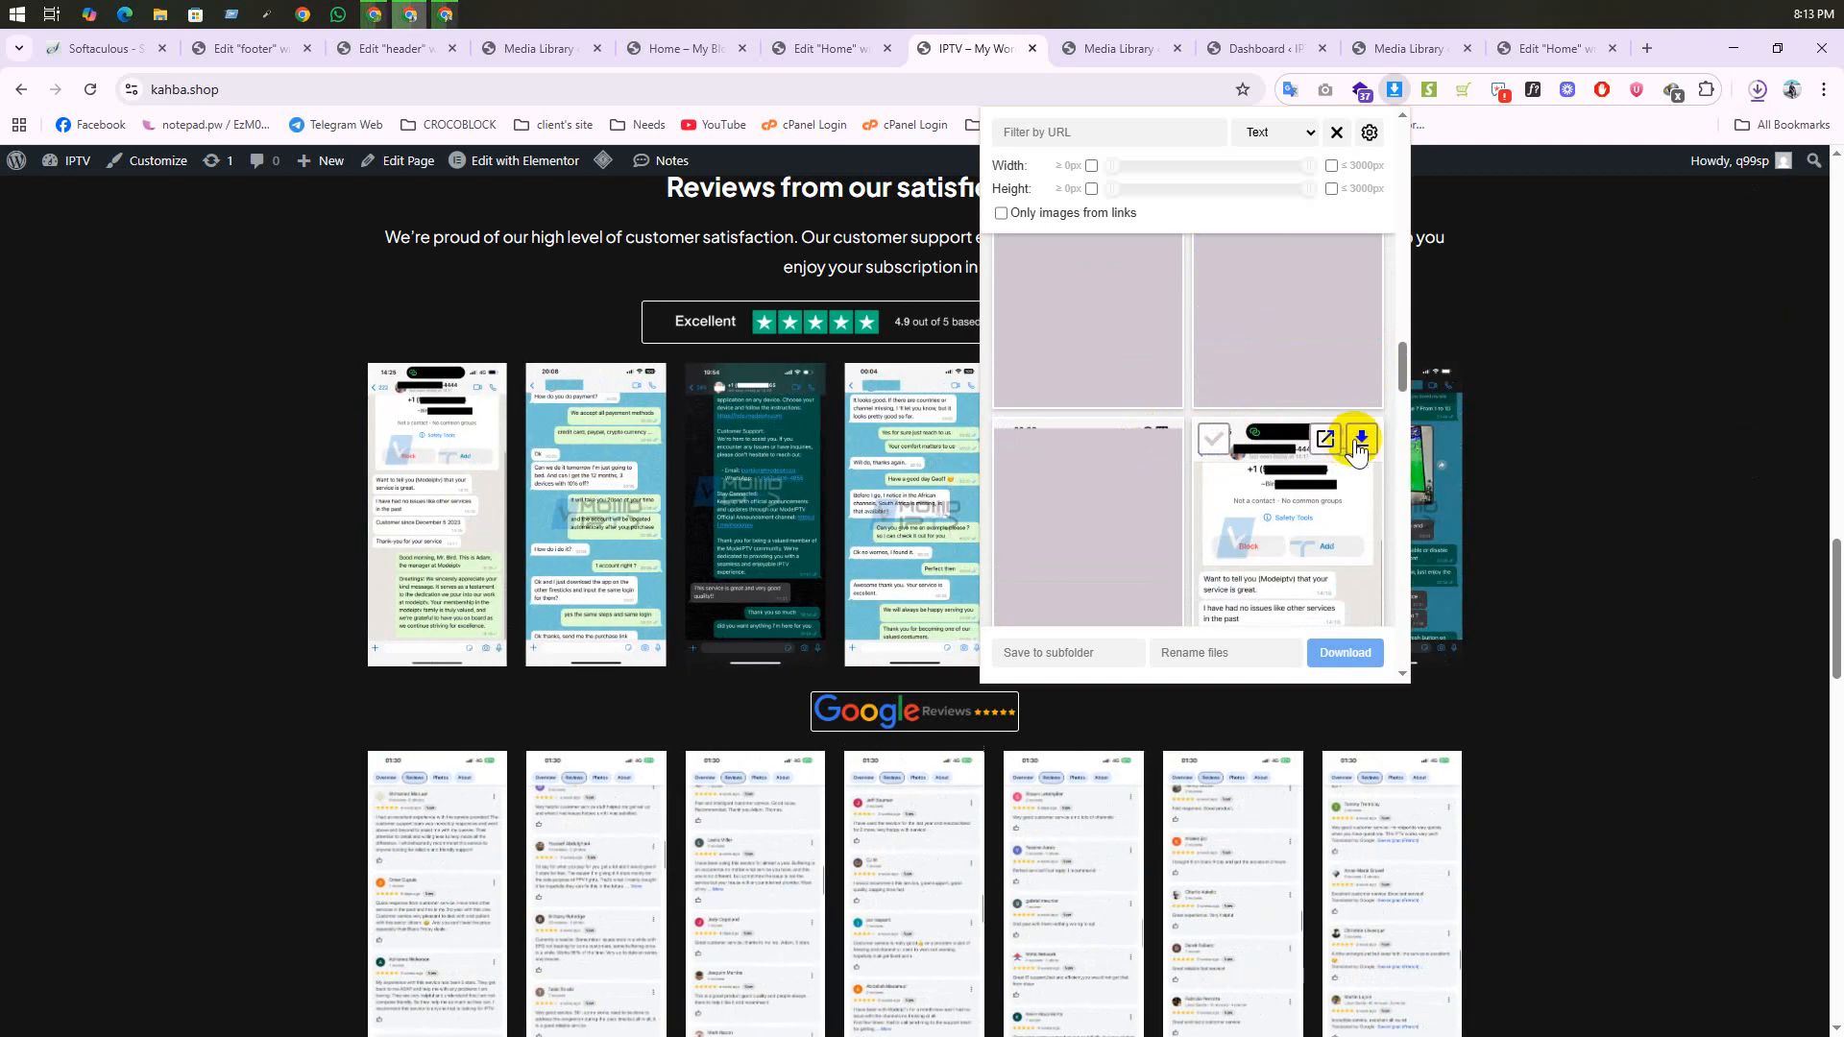
pyautogui.scroll(-5, 1330, 449)
pyautogui.click(1163, 483)
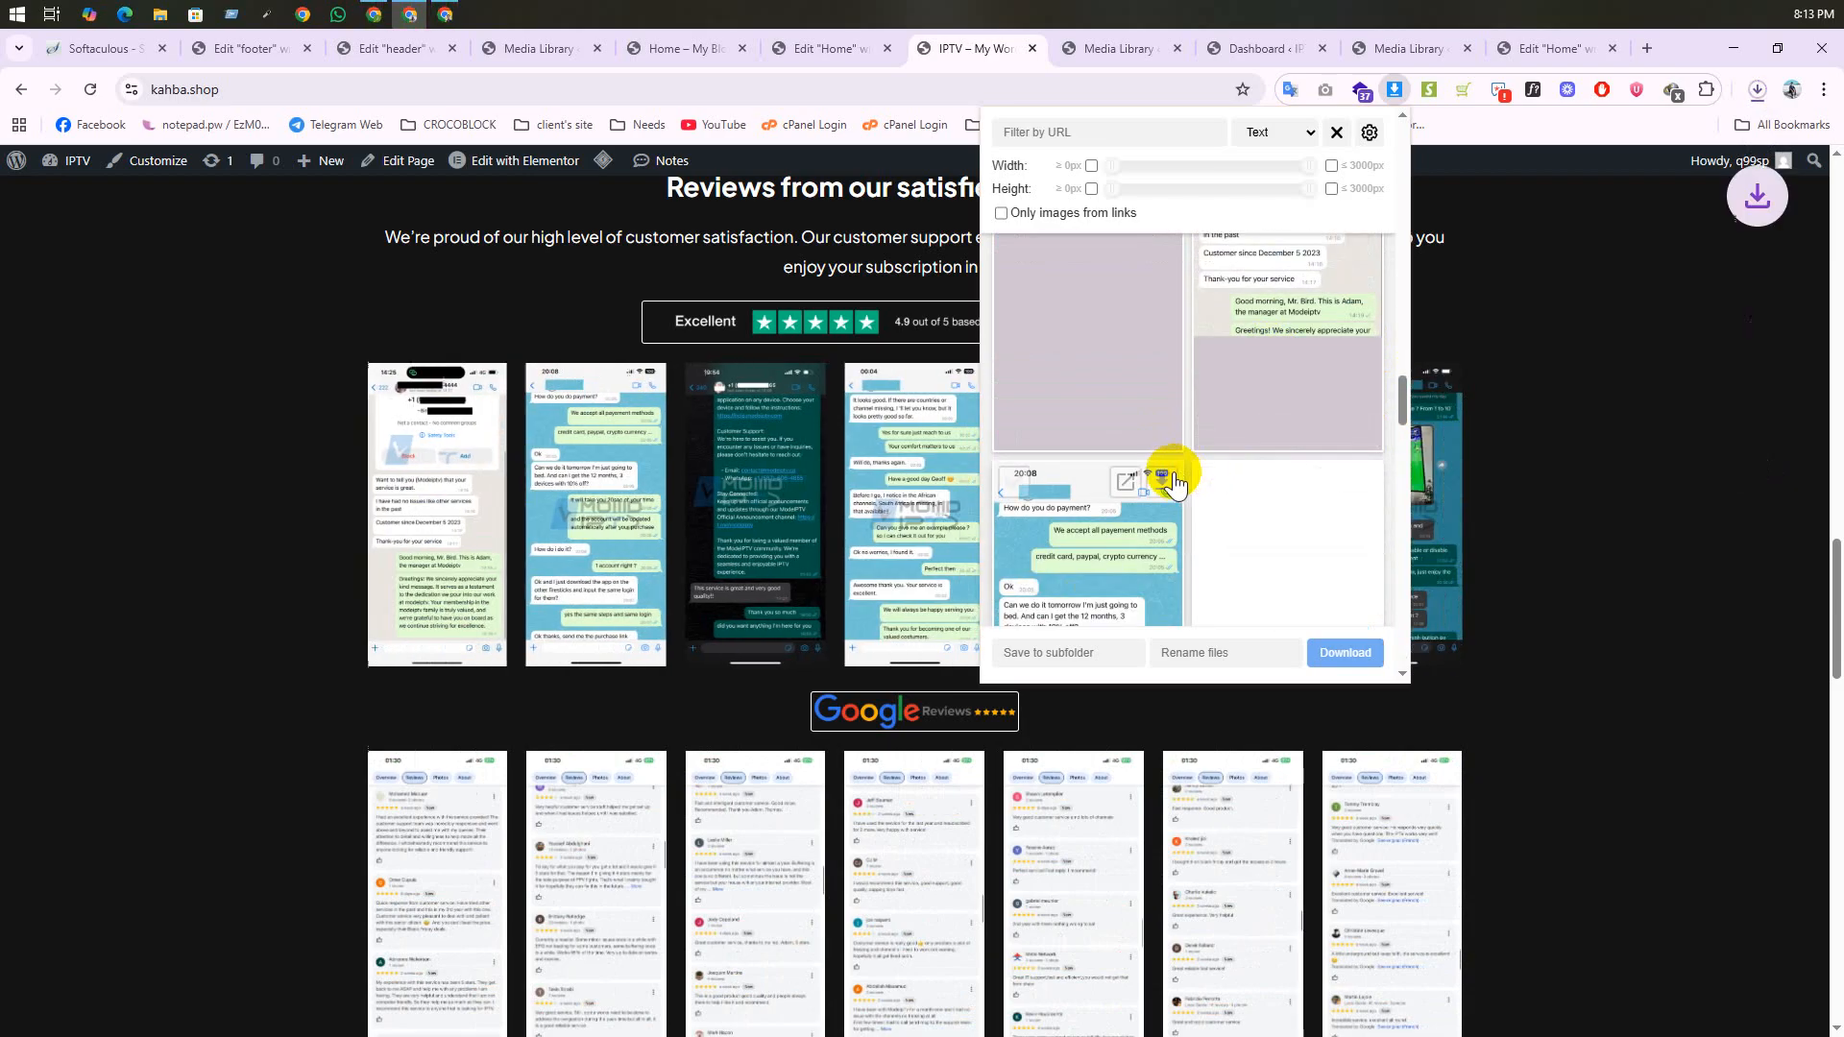
pyautogui.scroll(-1, 1163, 480)
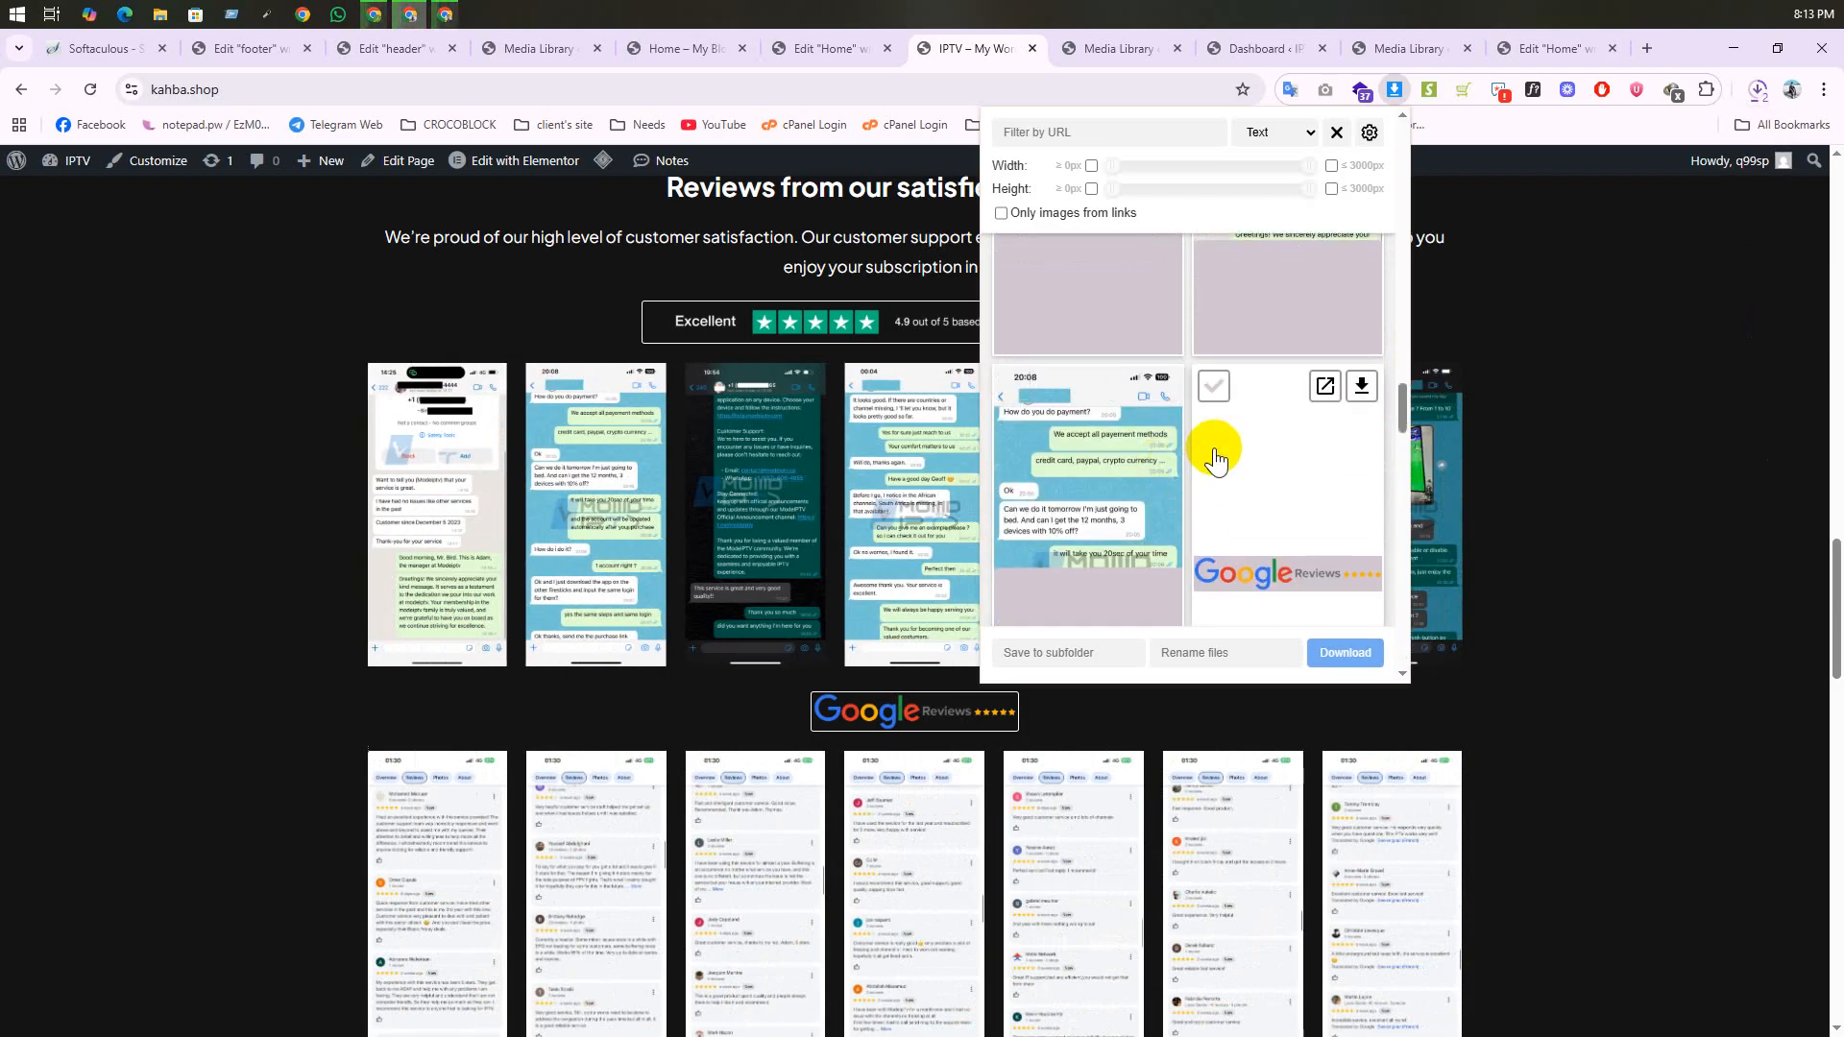
pyautogui.click(329, 560)
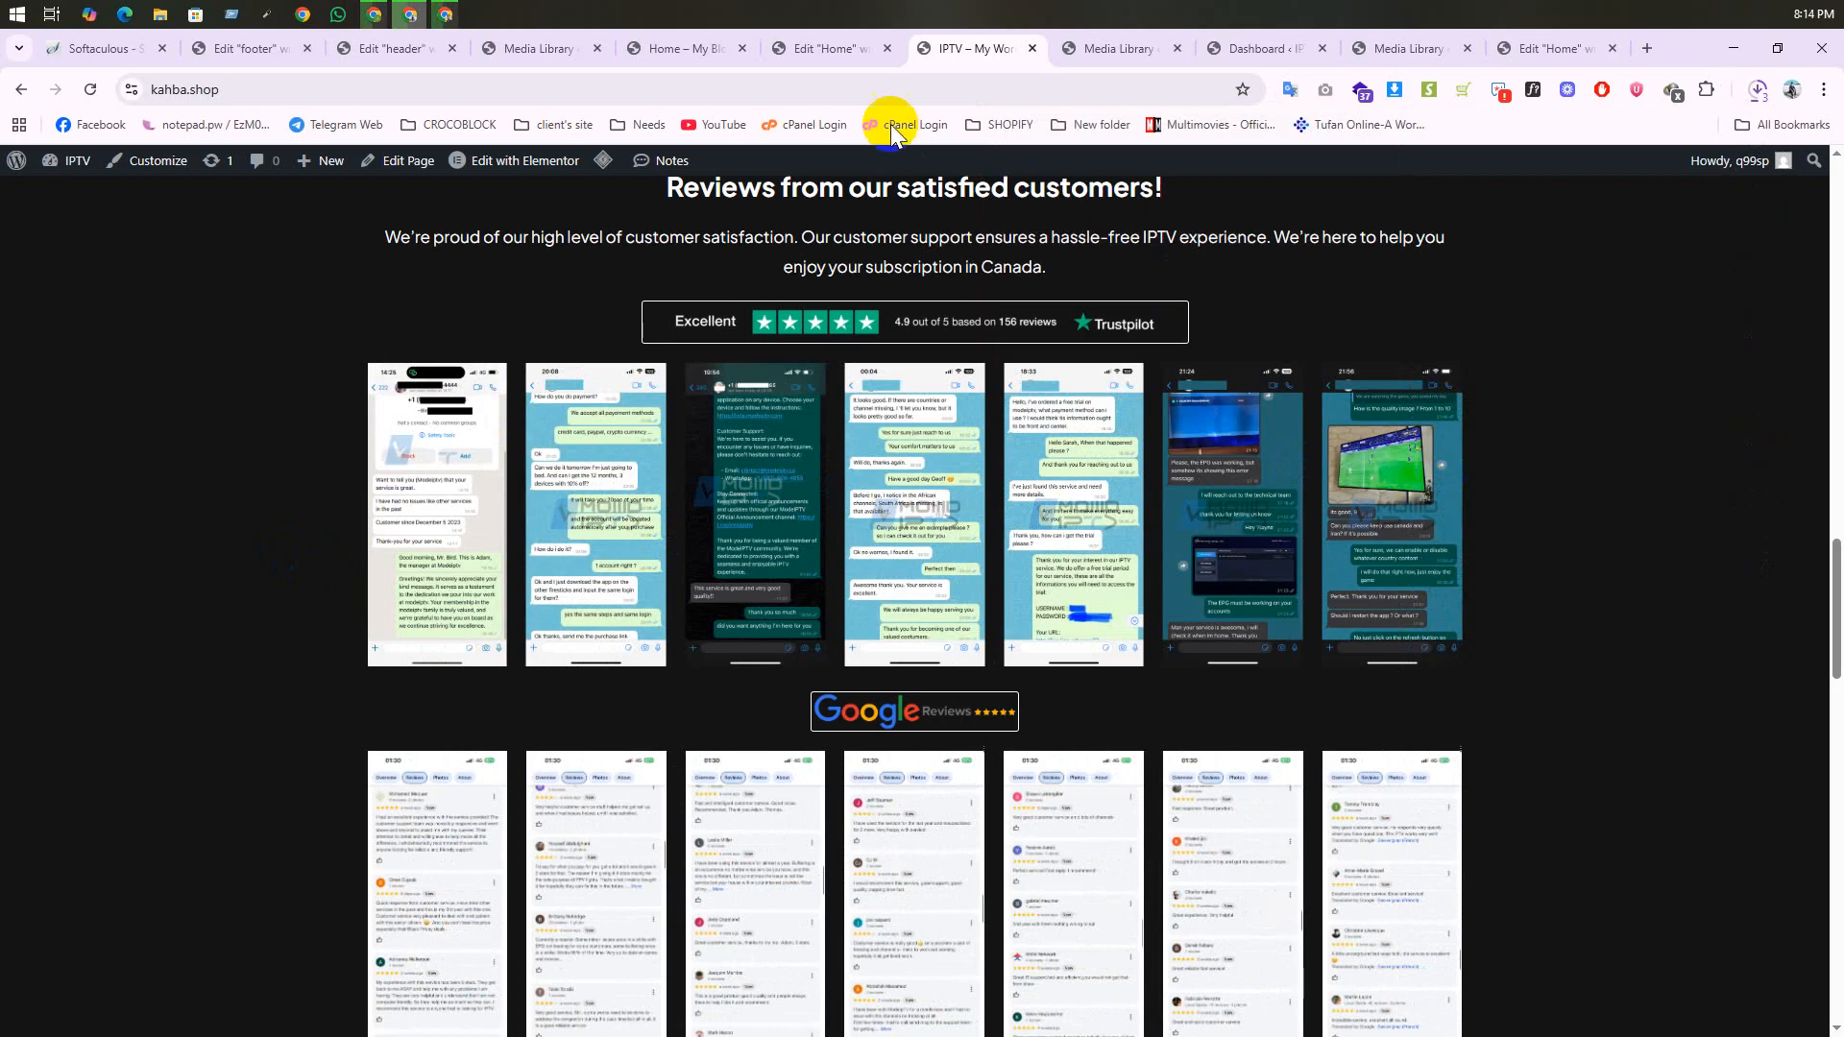
# Step: Copy the Image Carousel from the Streaming Channels And Services section and paste it below the Trustpilot banner
pyautogui.click(847, 60)
pyautogui.scroll(5, 951, 480)
pyautogui.scroll(-2, 913, 506)
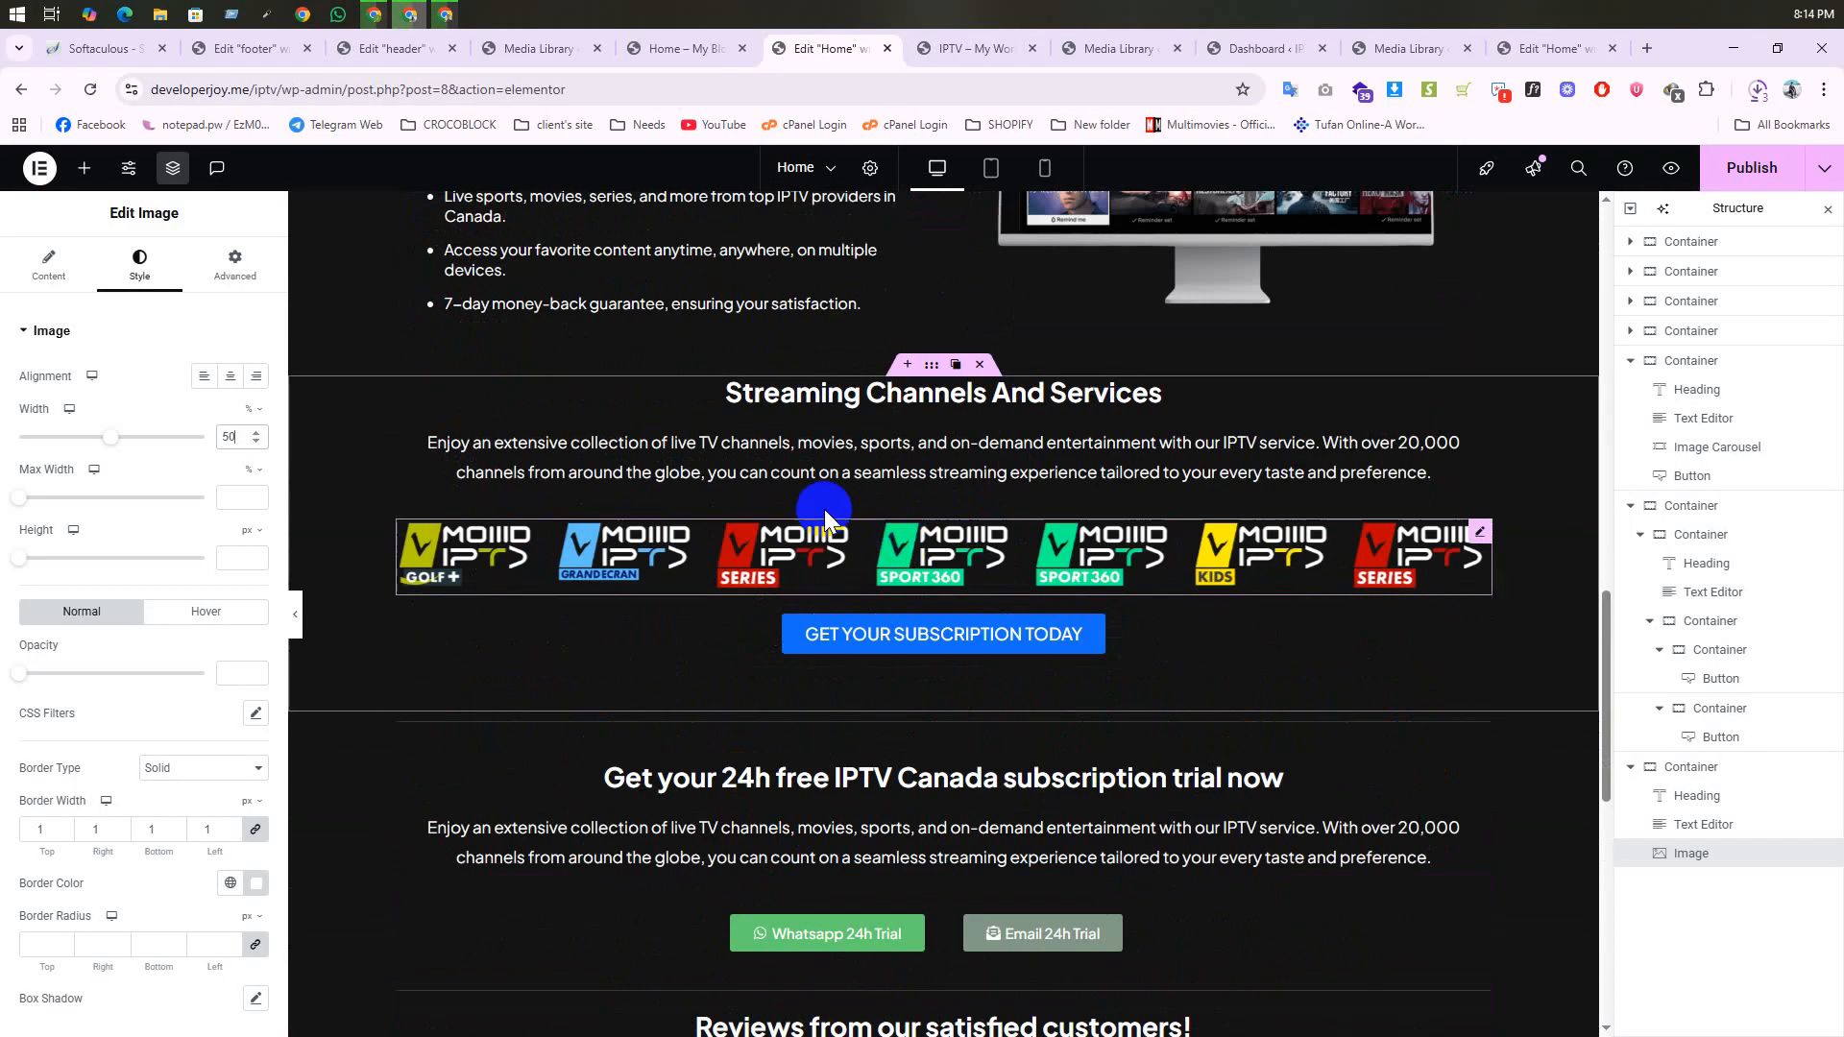
pyautogui.rightClick(912, 543)
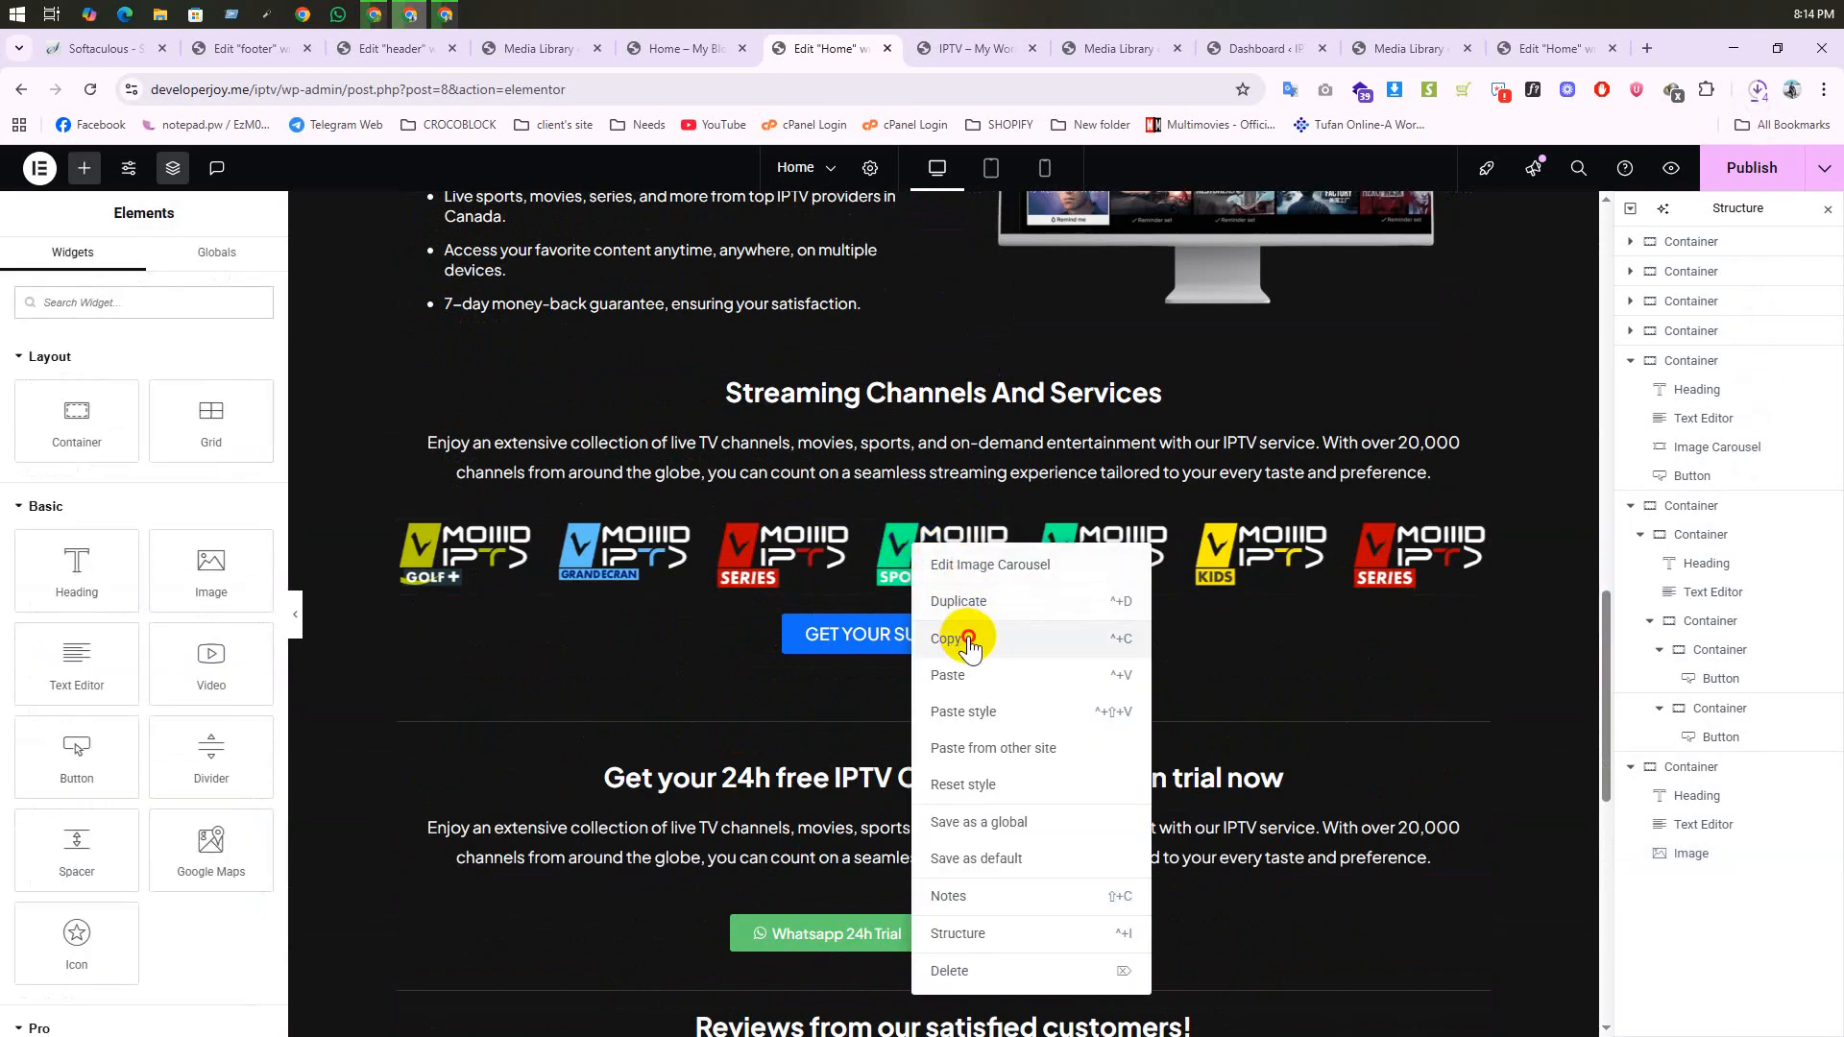
pyautogui.scroll(-5, 960, 624)
pyautogui.scroll(-2, 963, 647)
pyautogui.rightClick(596, 516)
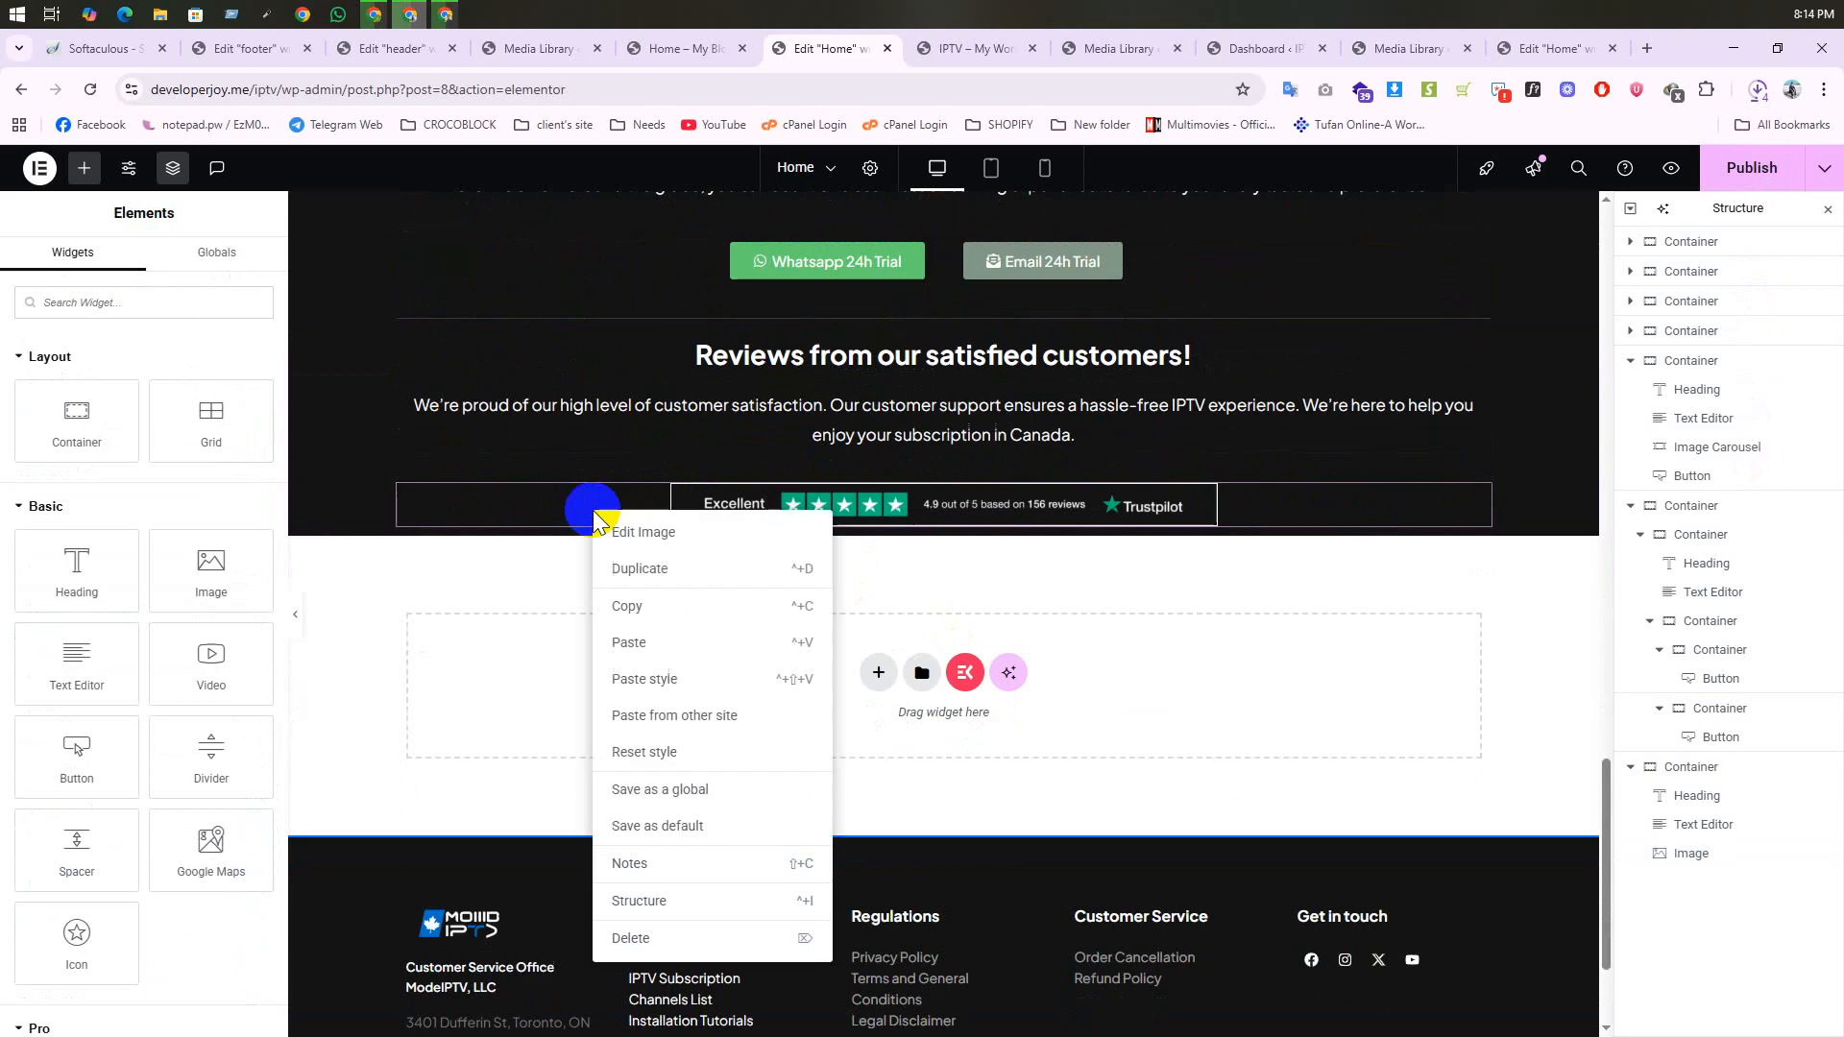
pyautogui.click(660, 648)
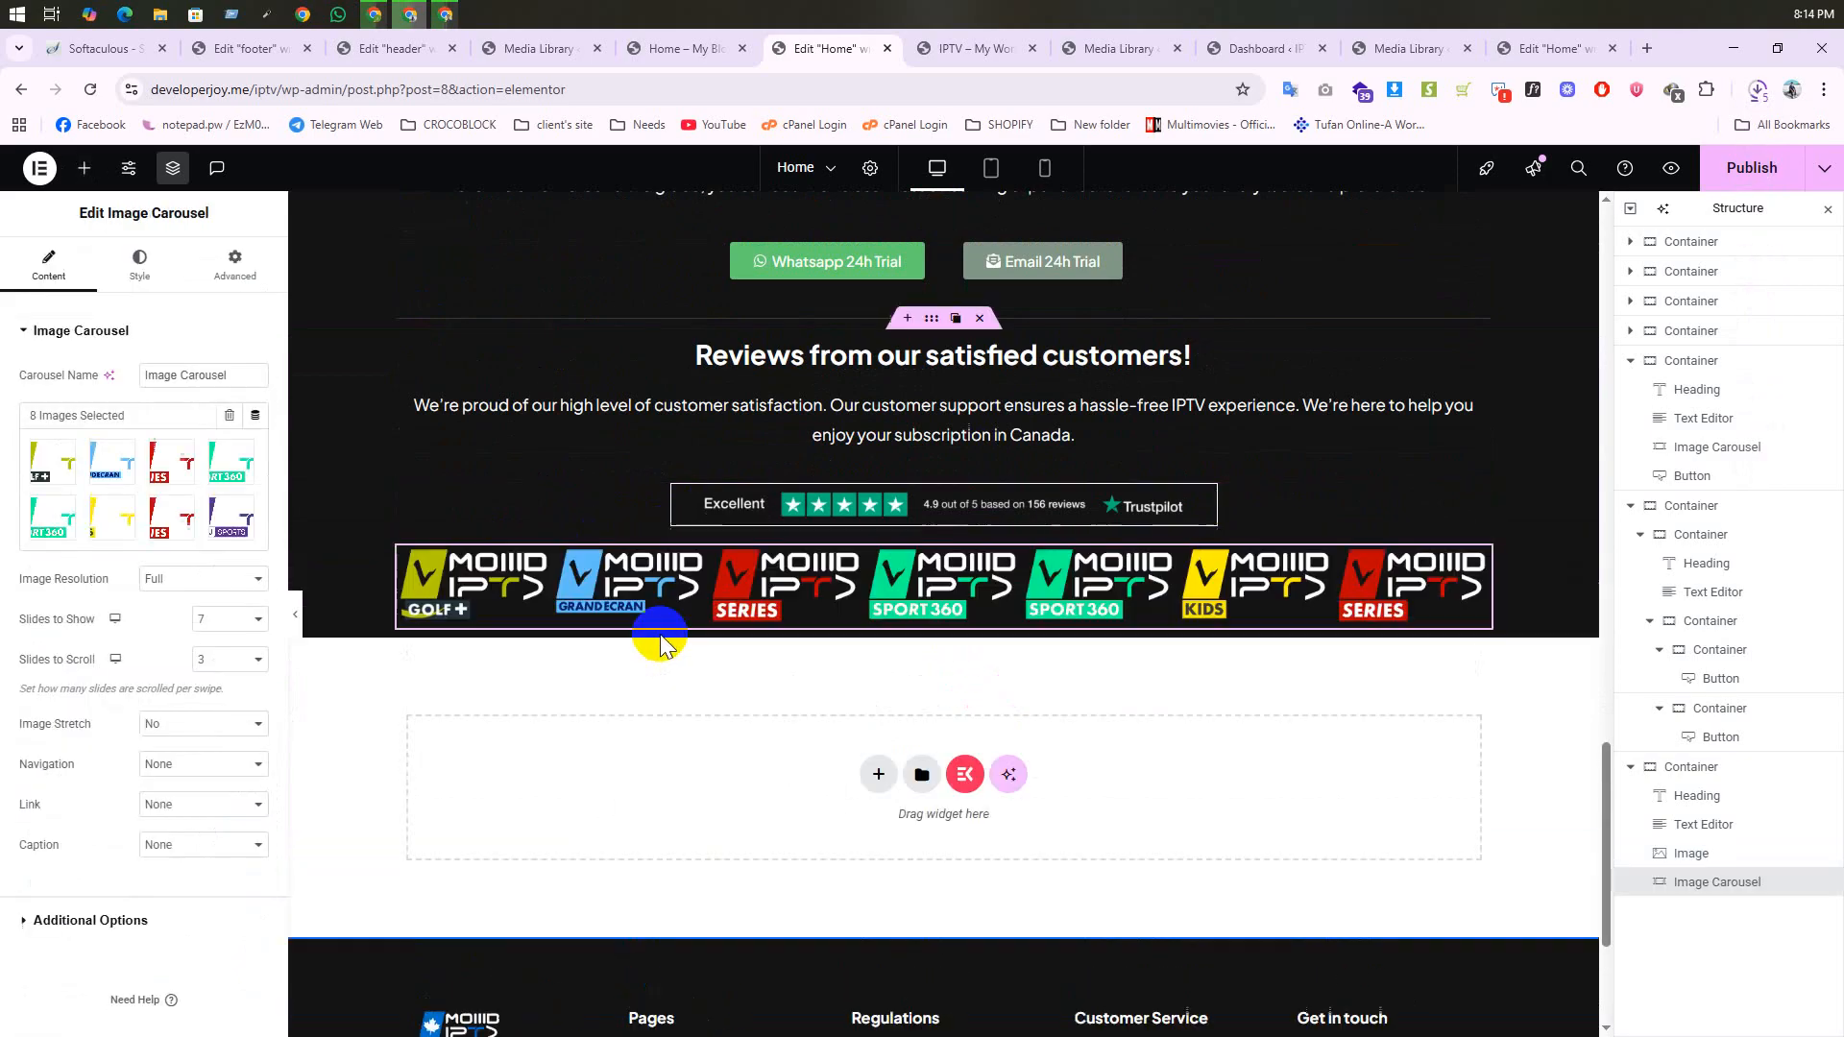
# Step: Clear all channel logo images from the pasted carousel's gallery
pyautogui.click(234, 535)
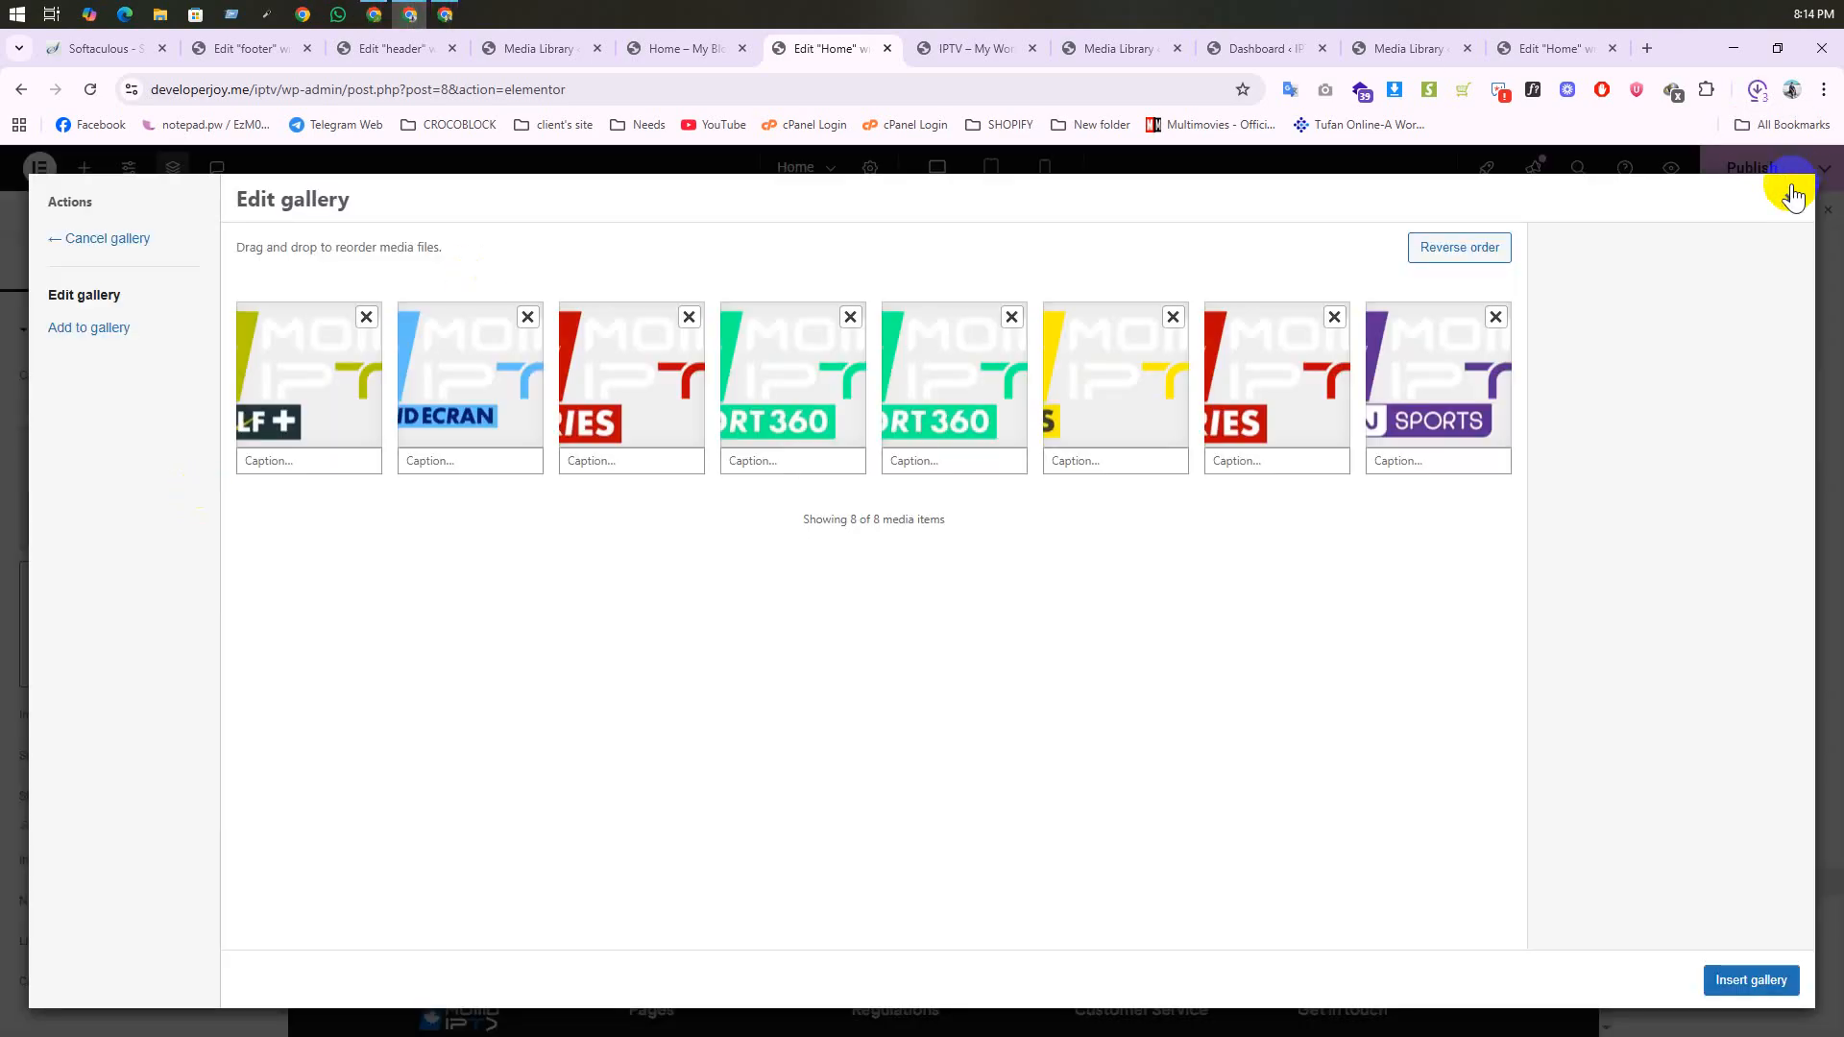
pyautogui.click(1789, 199)
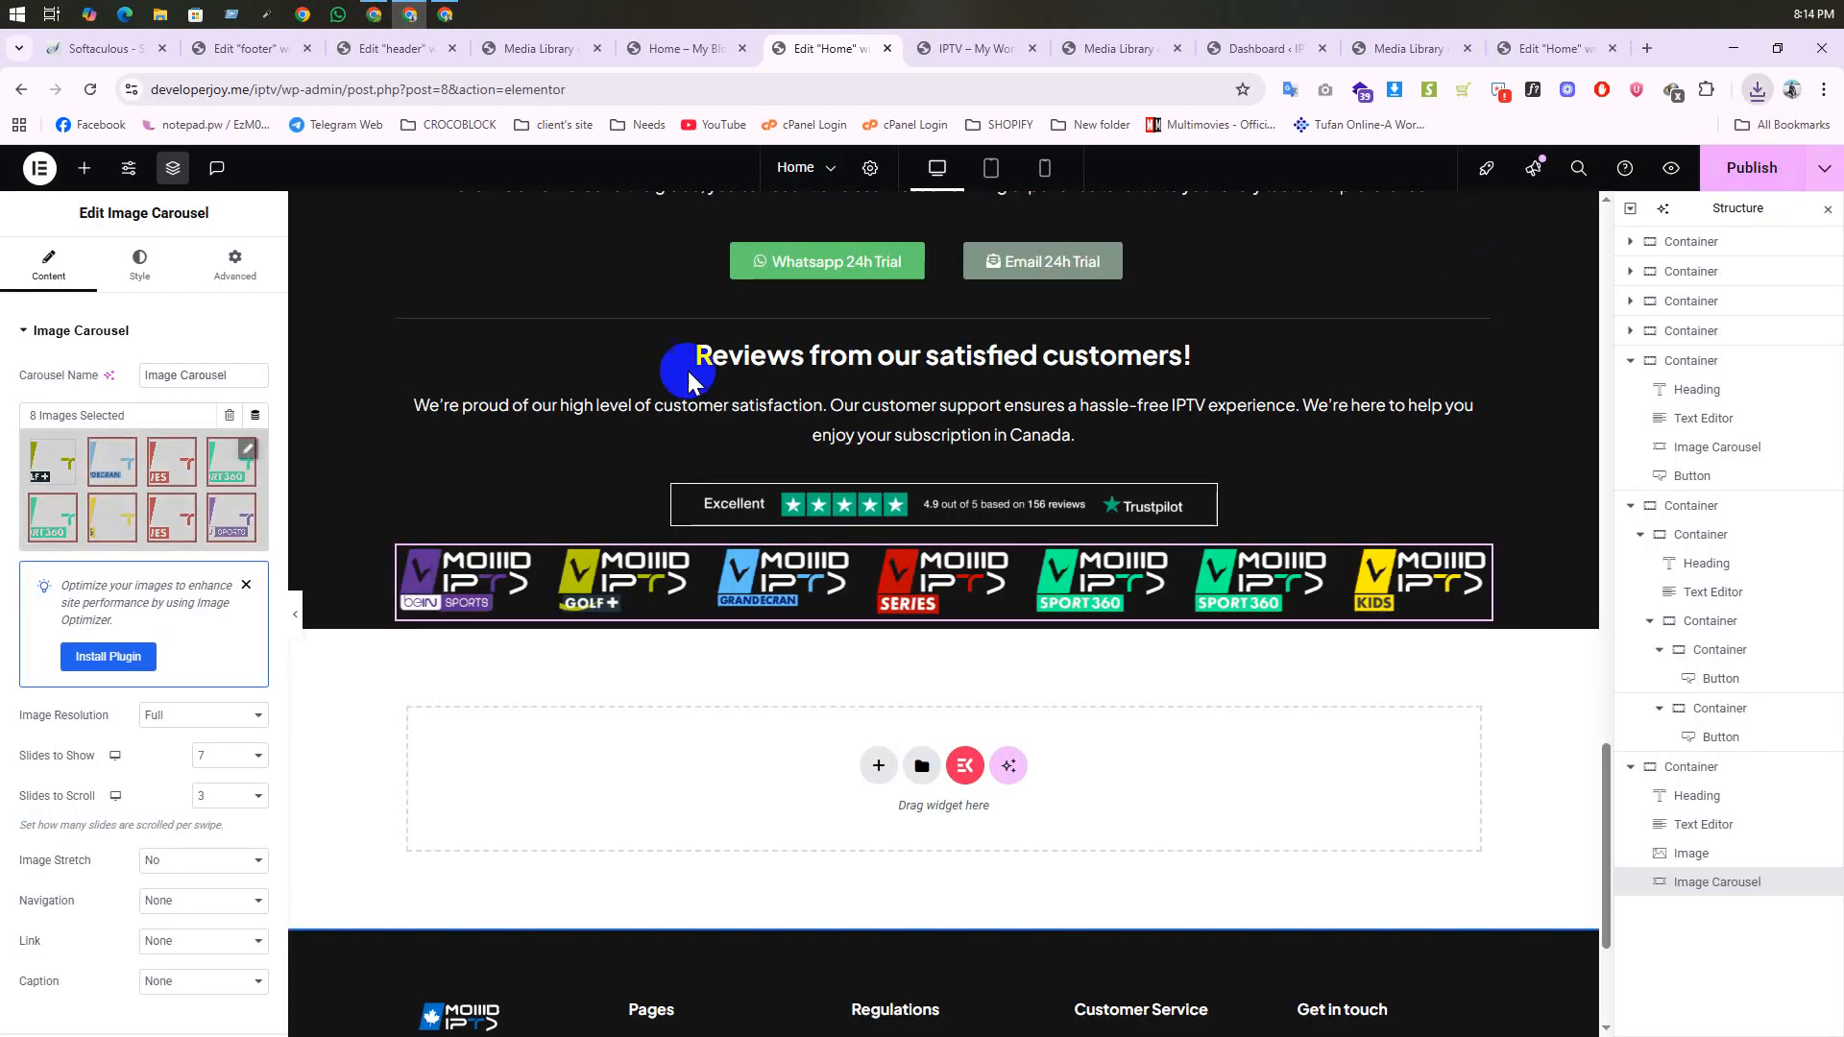
pyautogui.click(235, 419)
pyautogui.click(1061, 636)
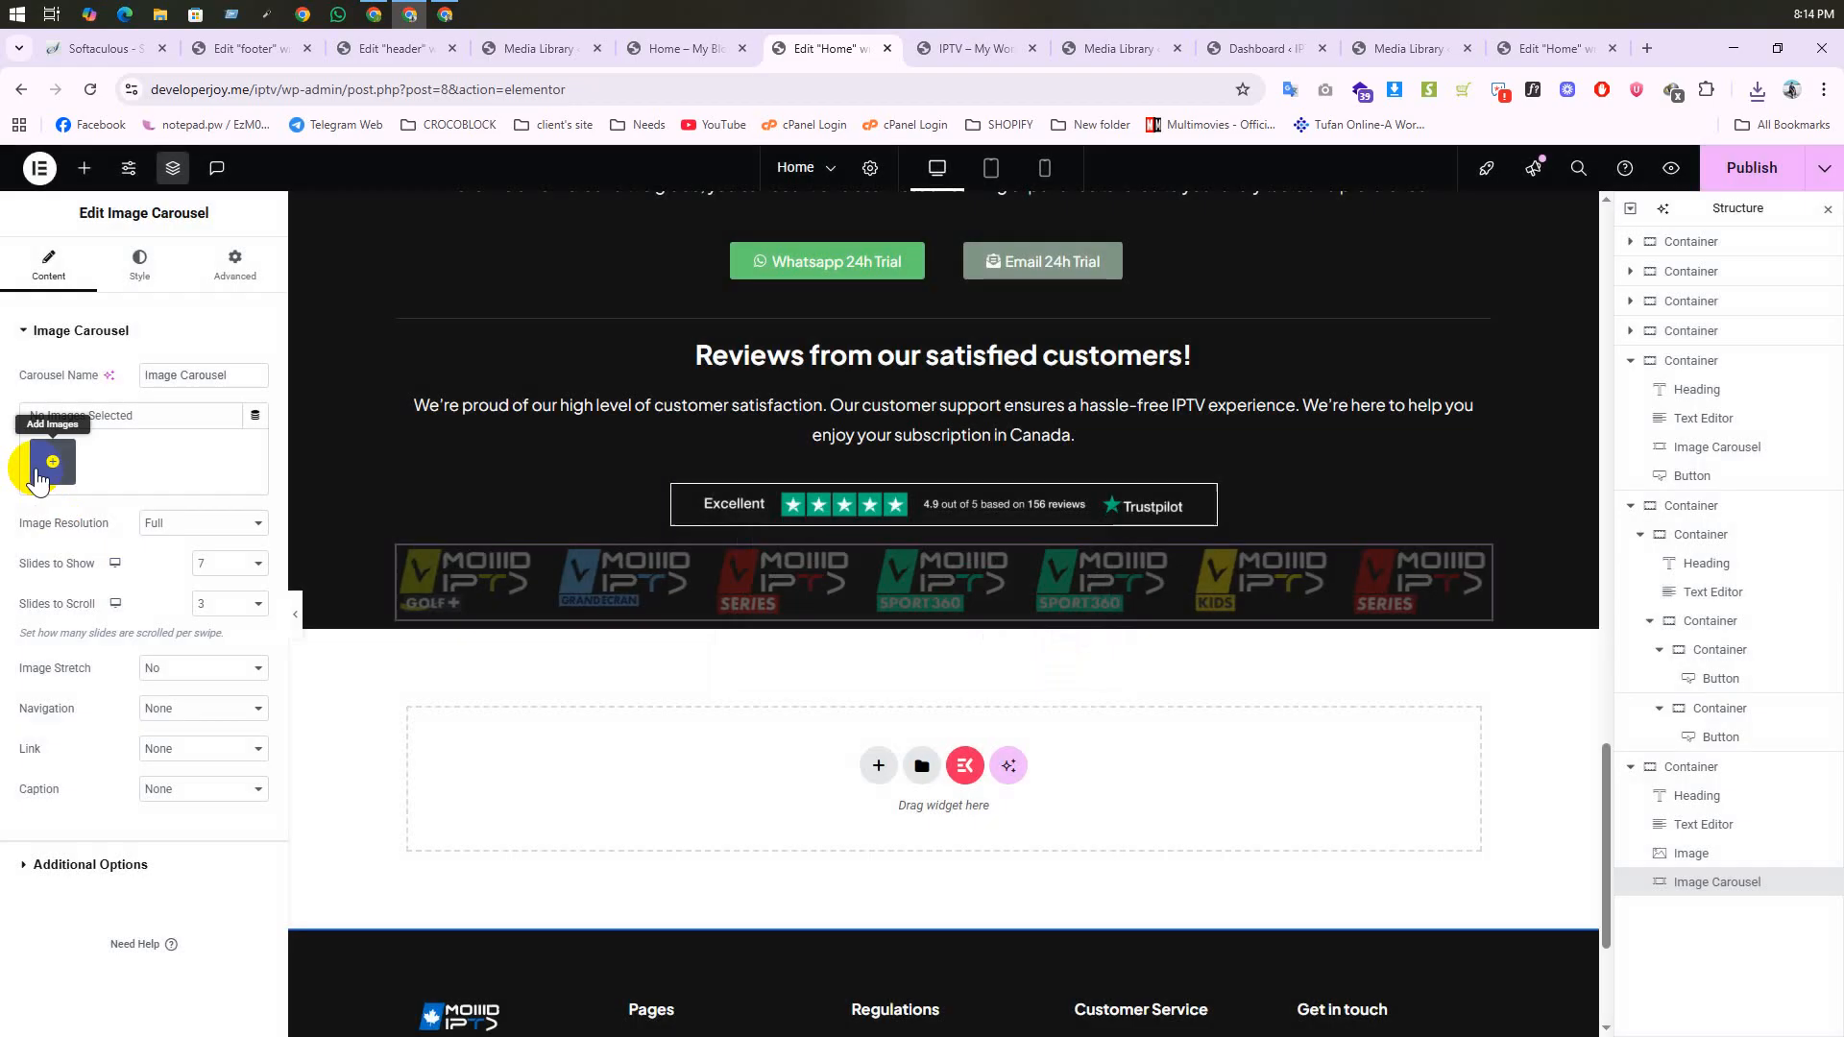
# Step: Upload the eight modeiptv-WhatsApp-feedback .webp files from Downloads to the media library for the carousel
pyautogui.click(53, 462)
pyautogui.click(271, 238)
pyautogui.click(1050, 566)
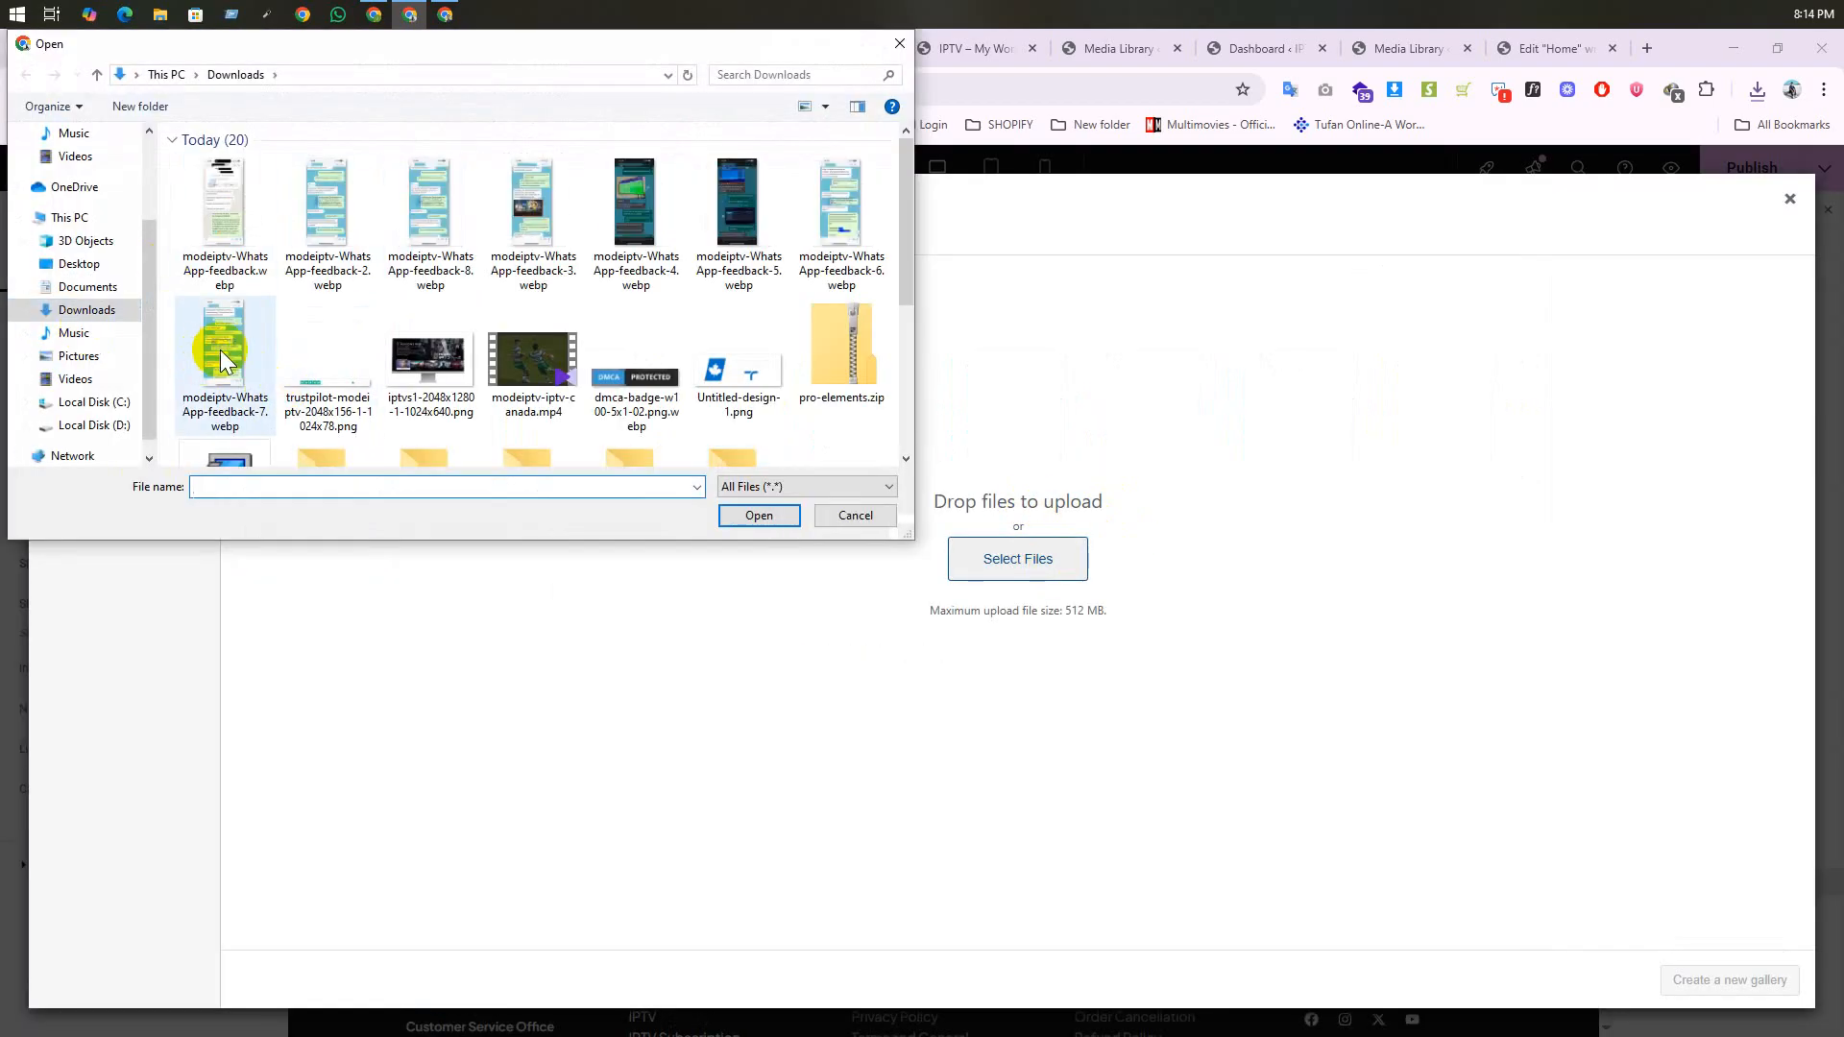
pyautogui.click(223, 357)
pyautogui.keyDown('ctrl'); pyautogui.click(812, 216); pyautogui.keyUp('ctrl')
pyautogui.keyDown('ctrl'); pyautogui.click(659, 209); pyautogui.keyUp('ctrl')
pyautogui.keyDown('ctrl'); pyautogui.click(567, 223); pyautogui.keyUp('ctrl')
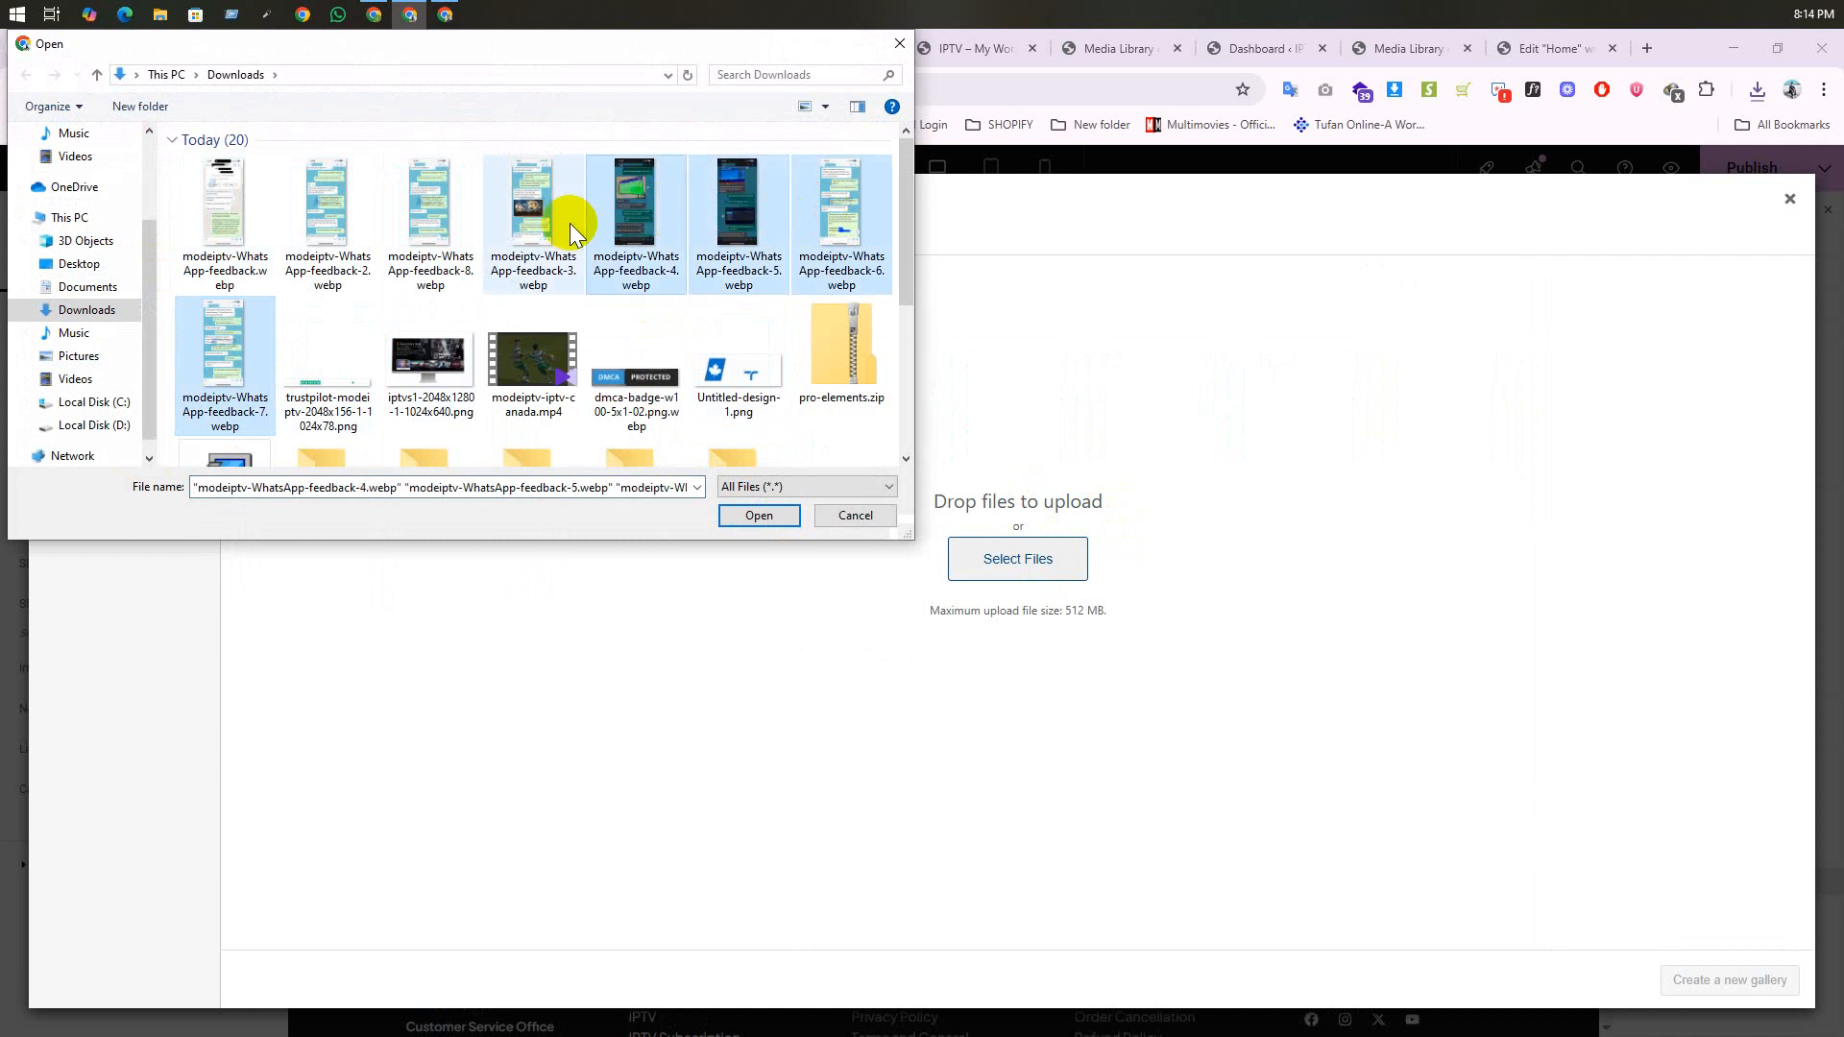
pyautogui.keyDown('ctrl'); pyautogui.click(420, 215); pyautogui.keyUp('ctrl')
pyautogui.keyDown('ctrl'); pyautogui.click(321, 226); pyautogui.keyUp('ctrl')
pyautogui.keyDown('ctrl'); pyautogui.click(201, 231); pyautogui.keyUp('ctrl')
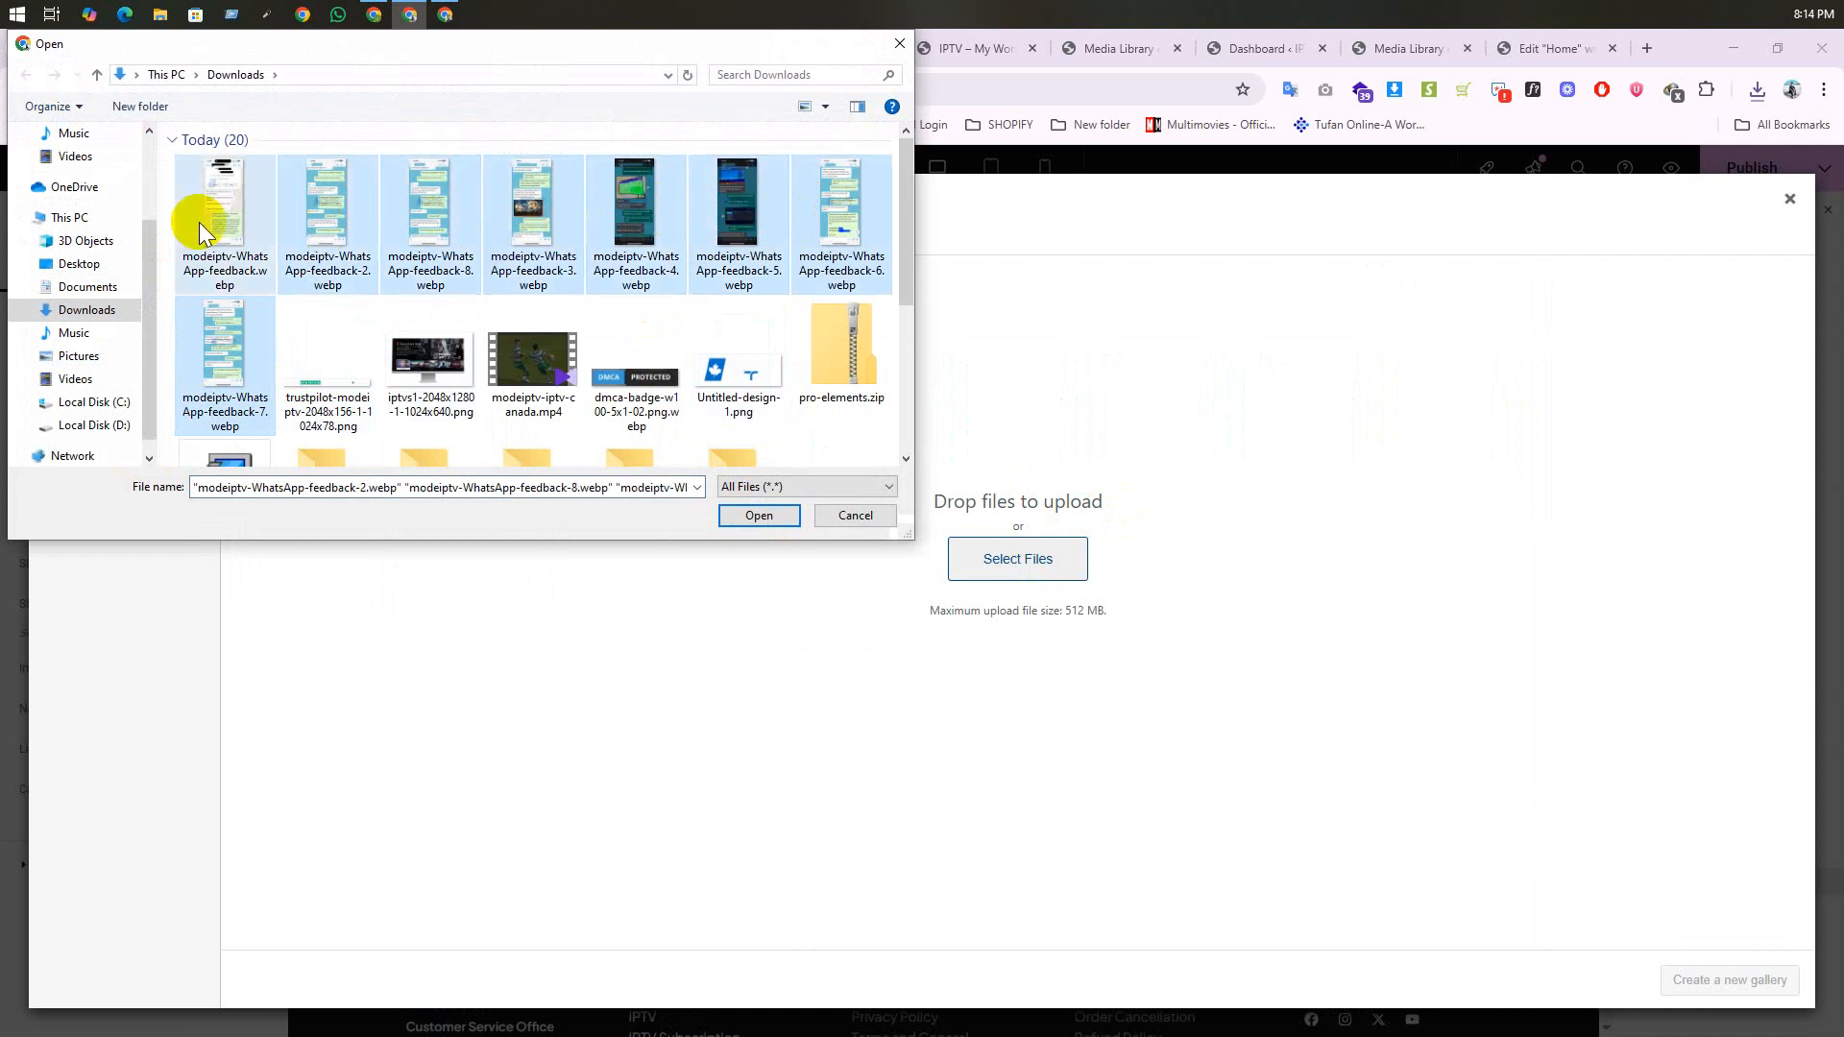
pyautogui.click(746, 518)
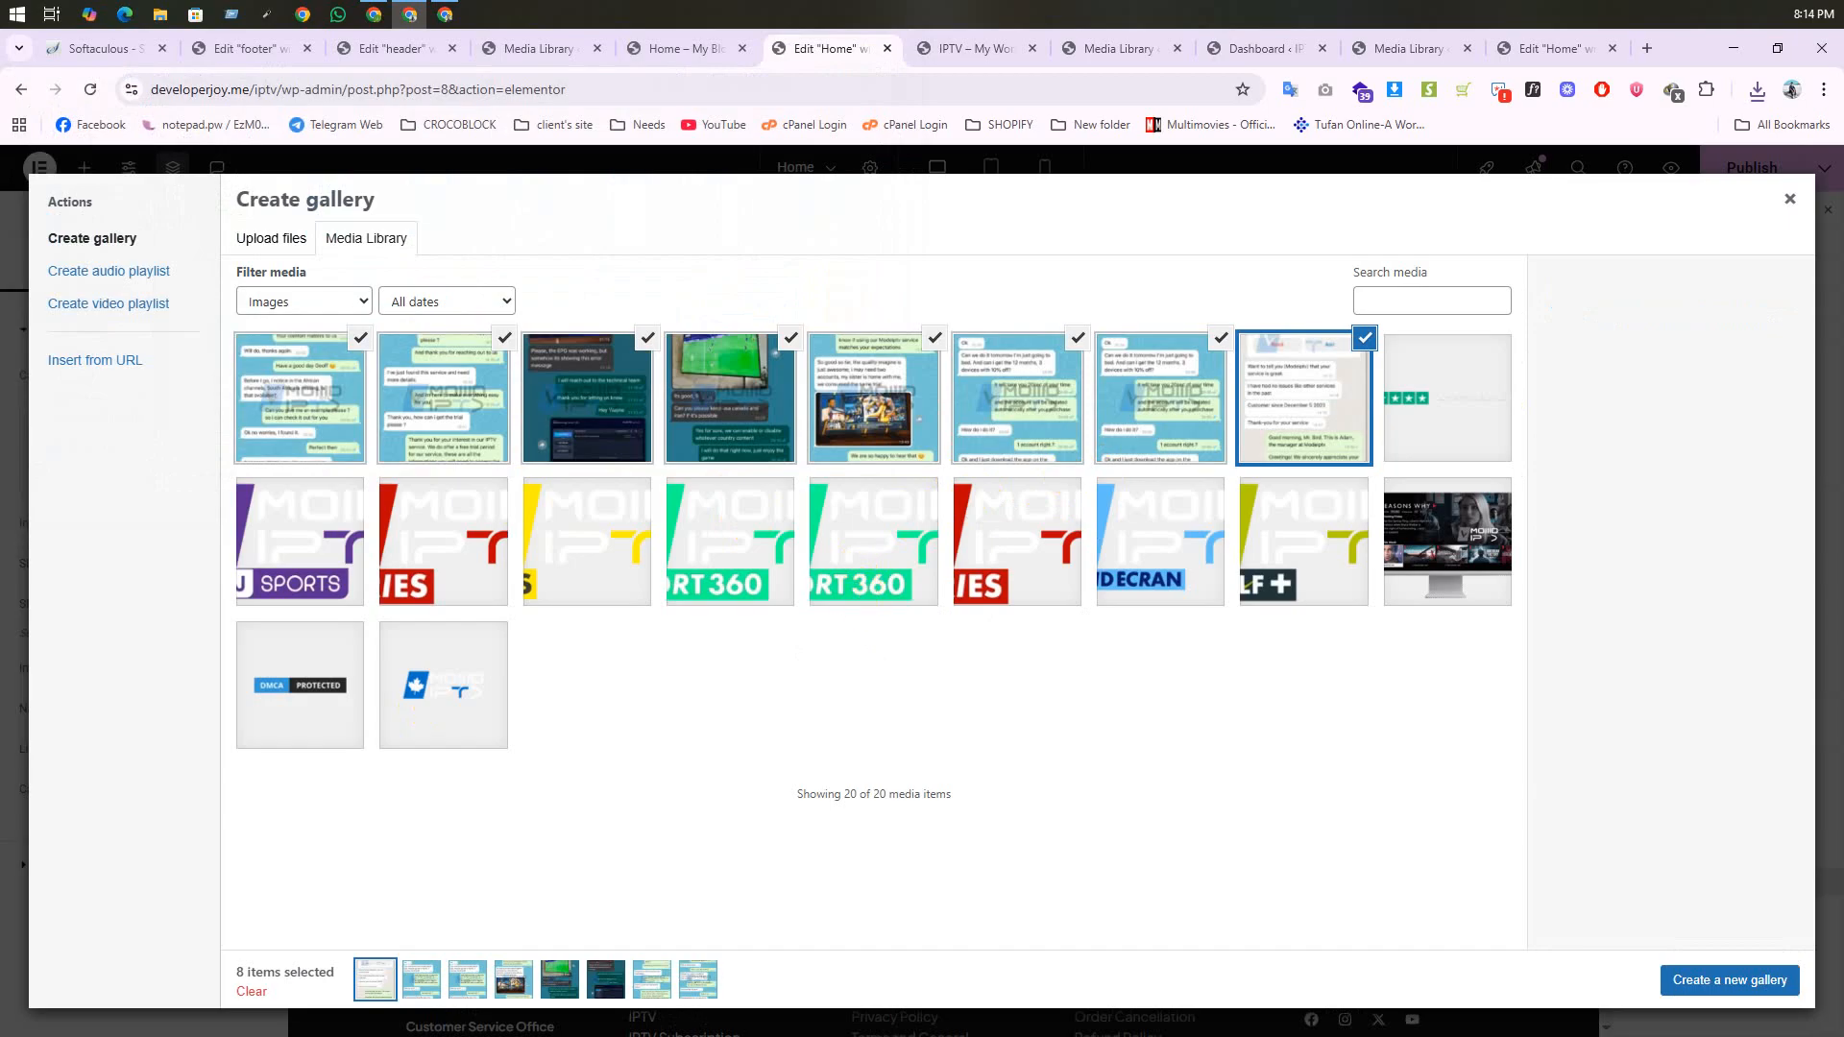
# Step: Create a new gallery from the eight uploaded screenshots and insert it into the reviews carousel
pyautogui.click(1726, 986)
pyautogui.click(1750, 982)
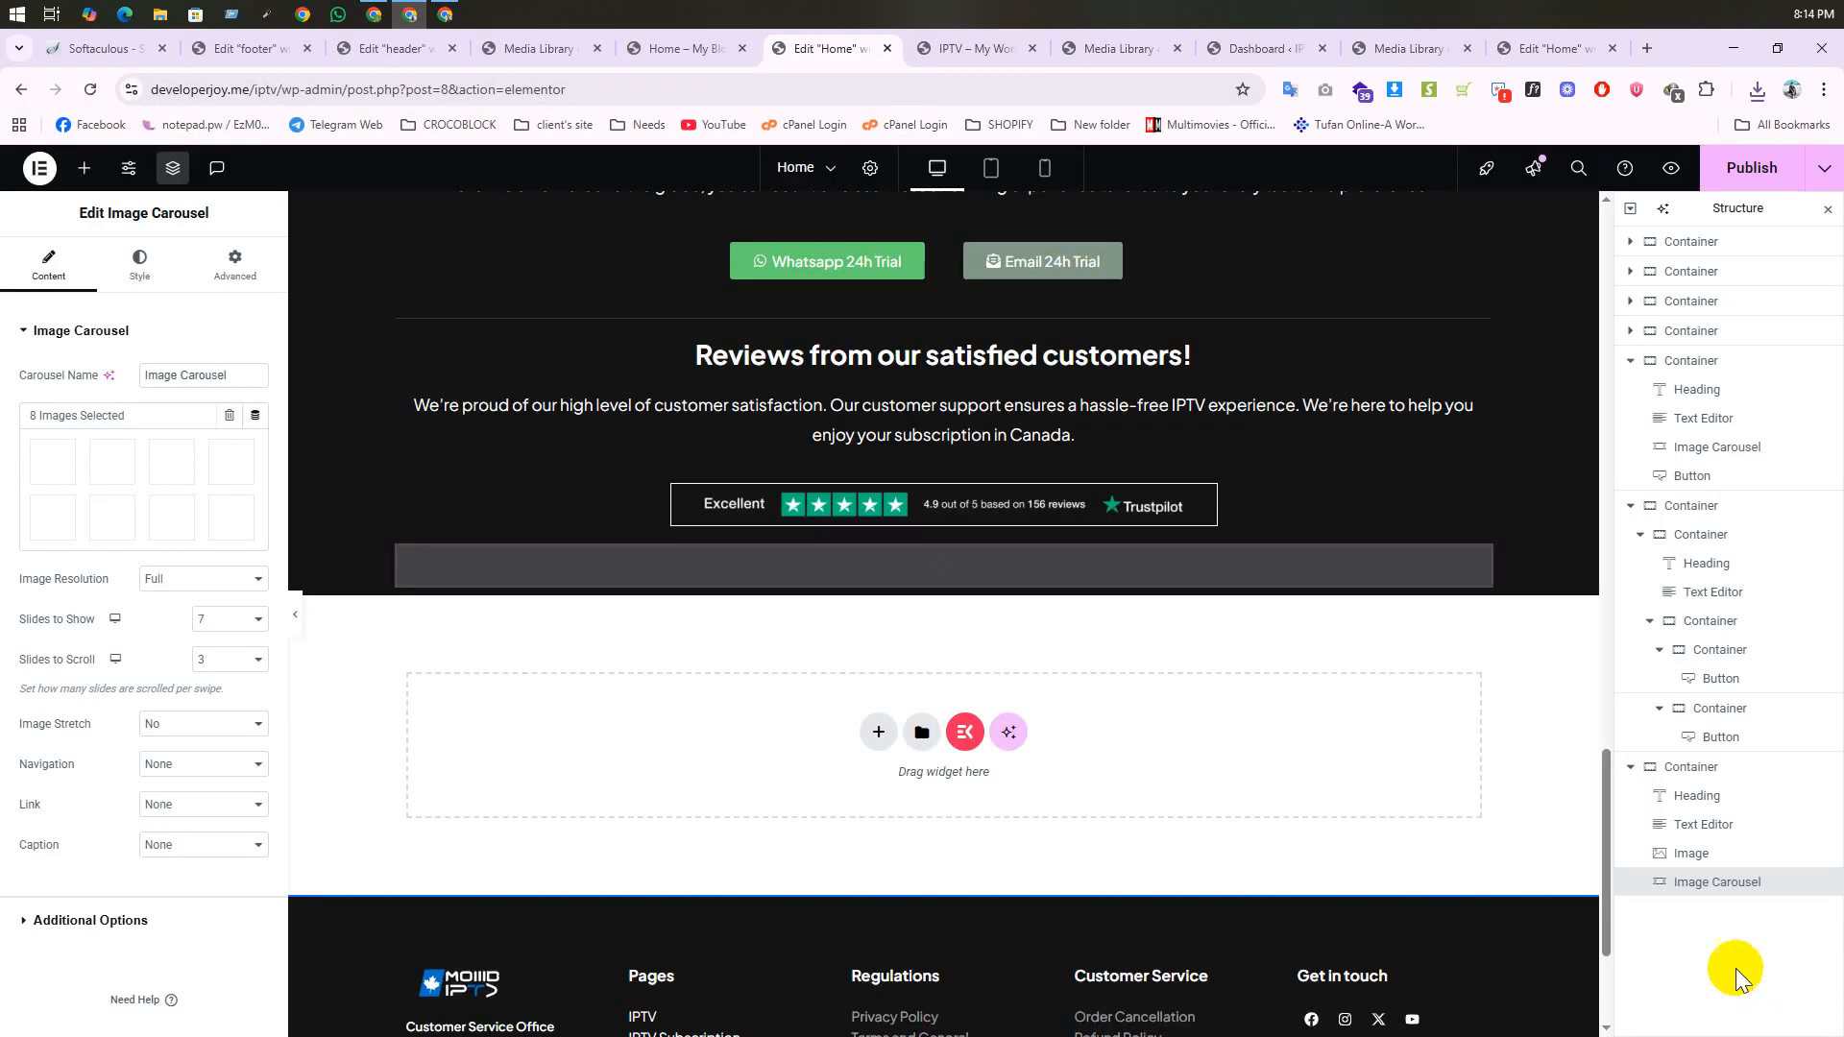
pyautogui.scroll(-2, 849, 730)
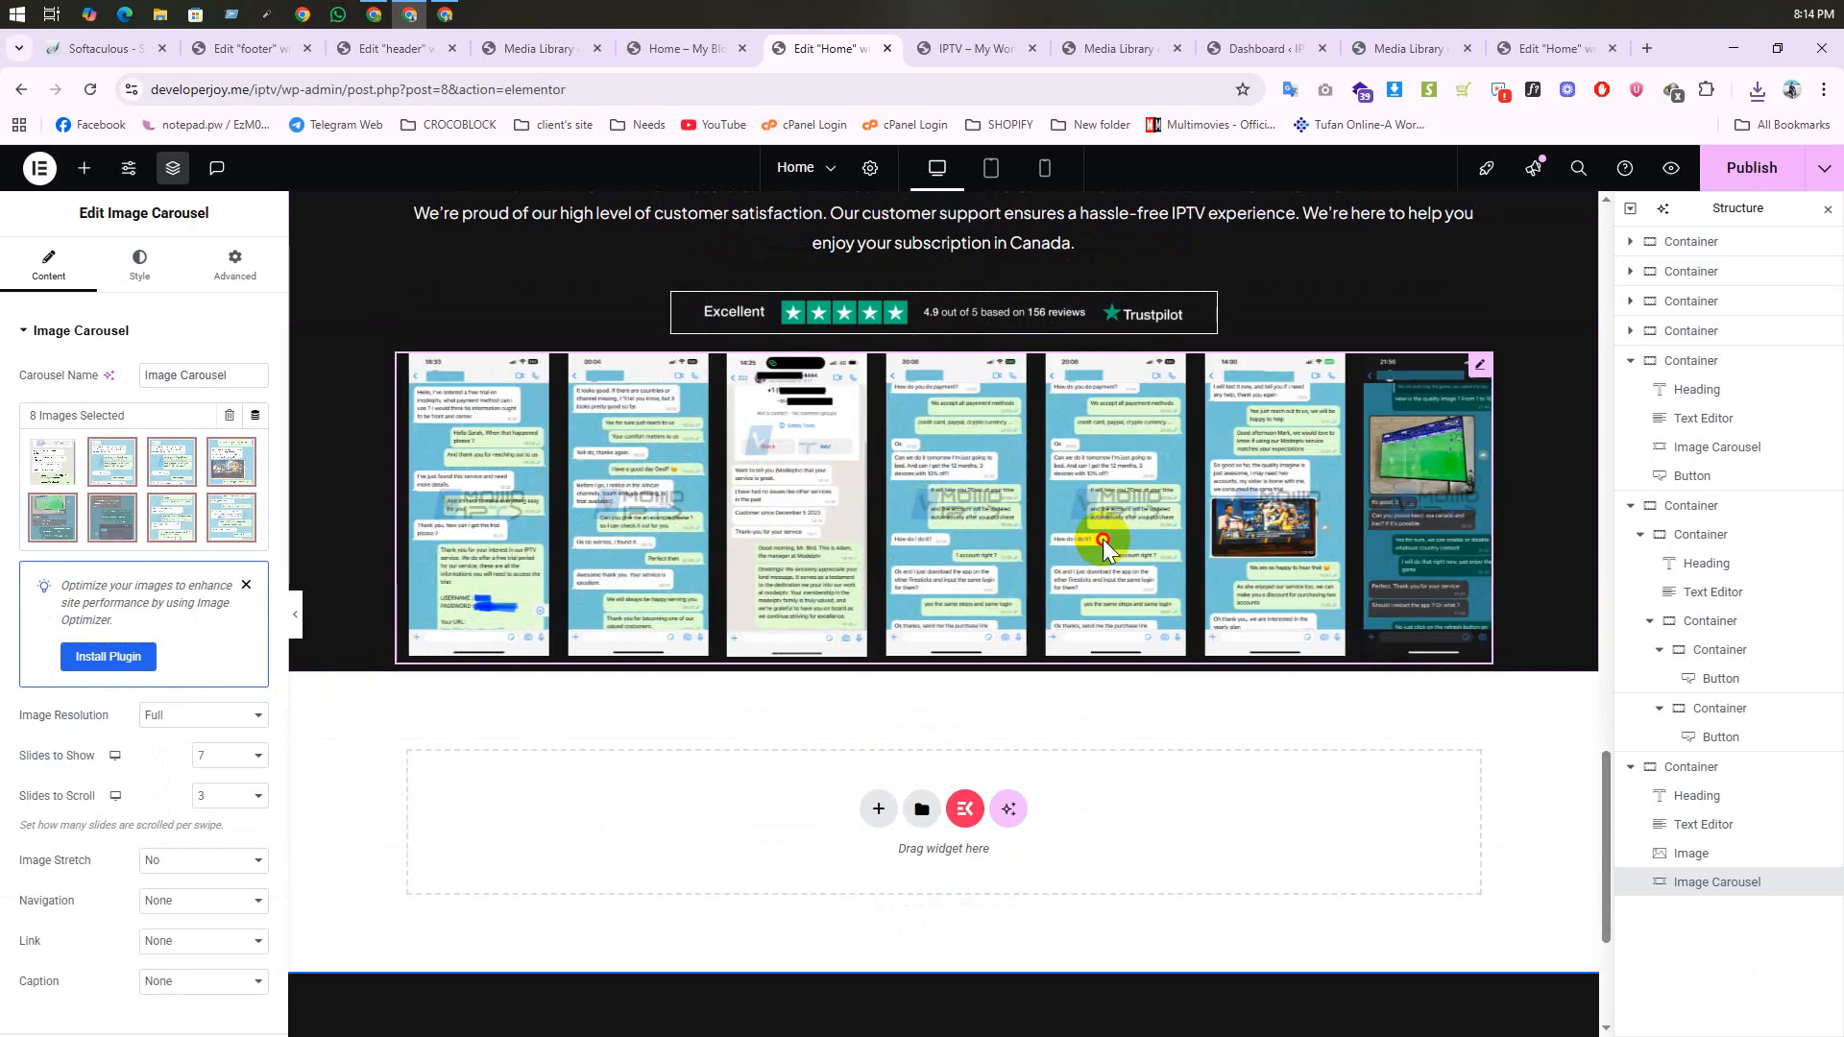
# Step: Copy the Trustpilot rating banner image and paste it below the WhatsApp feedback carousel
pyautogui.scroll(2, 1056, 514)
pyautogui.rightClick(1073, 491)
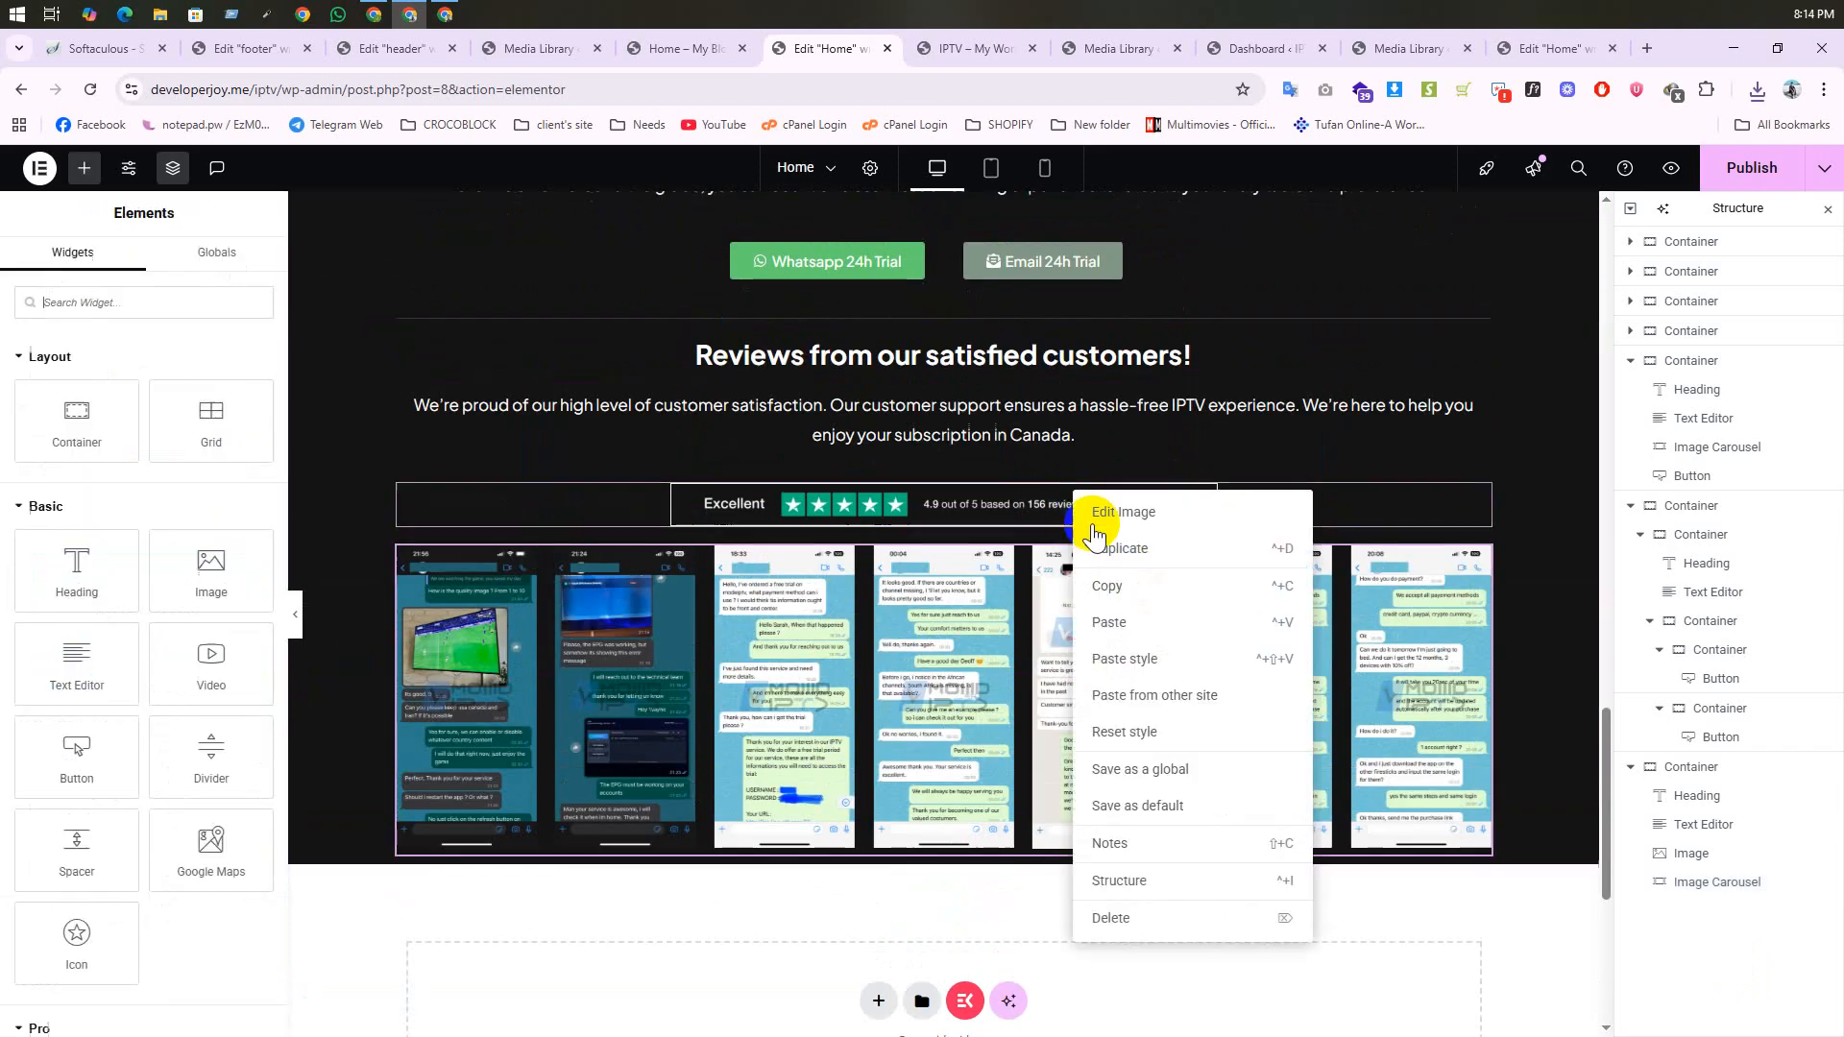
pyautogui.click(885, 637)
pyautogui.scroll(-3, 396, 535)
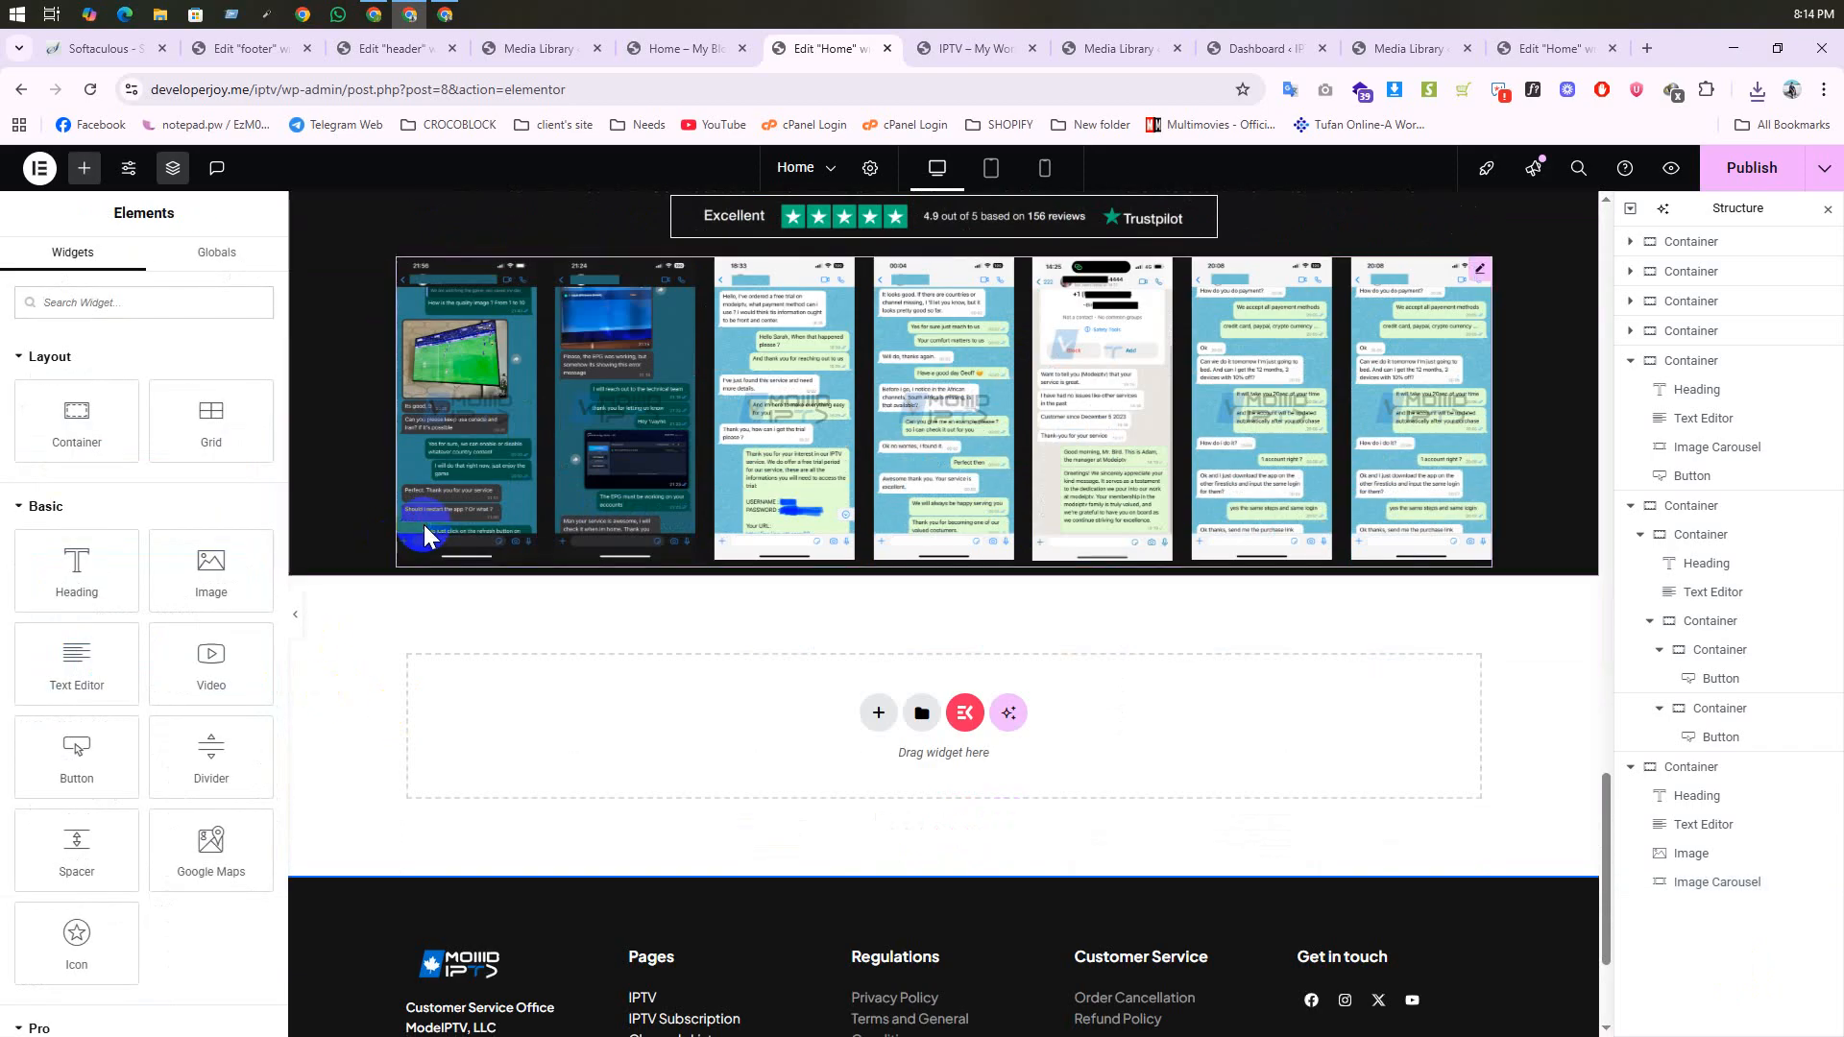
pyautogui.rightClick(424, 524)
pyautogui.click(473, 638)
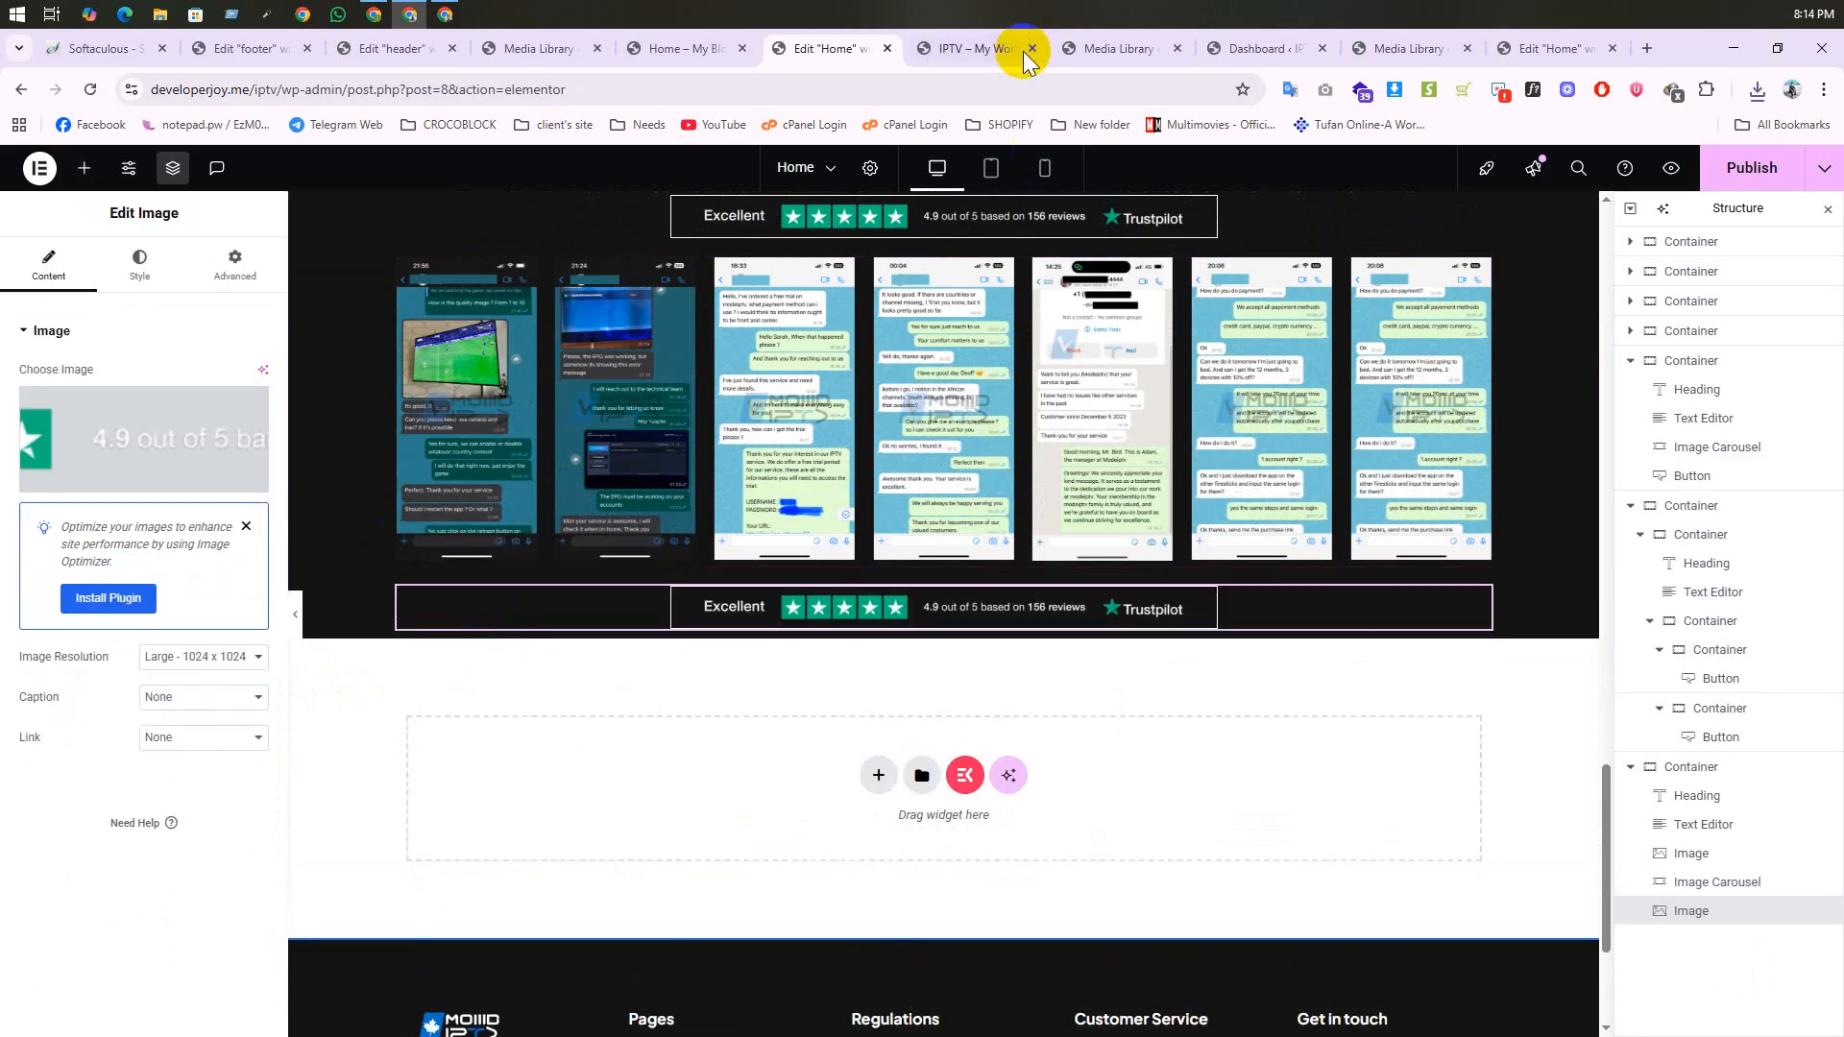
# Step: Switch to the reference IPTV page and save its Google Reviews banner image to Downloads
pyautogui.hotkey('ctrl', 'Tab')
pyautogui.rightClick(899, 411)
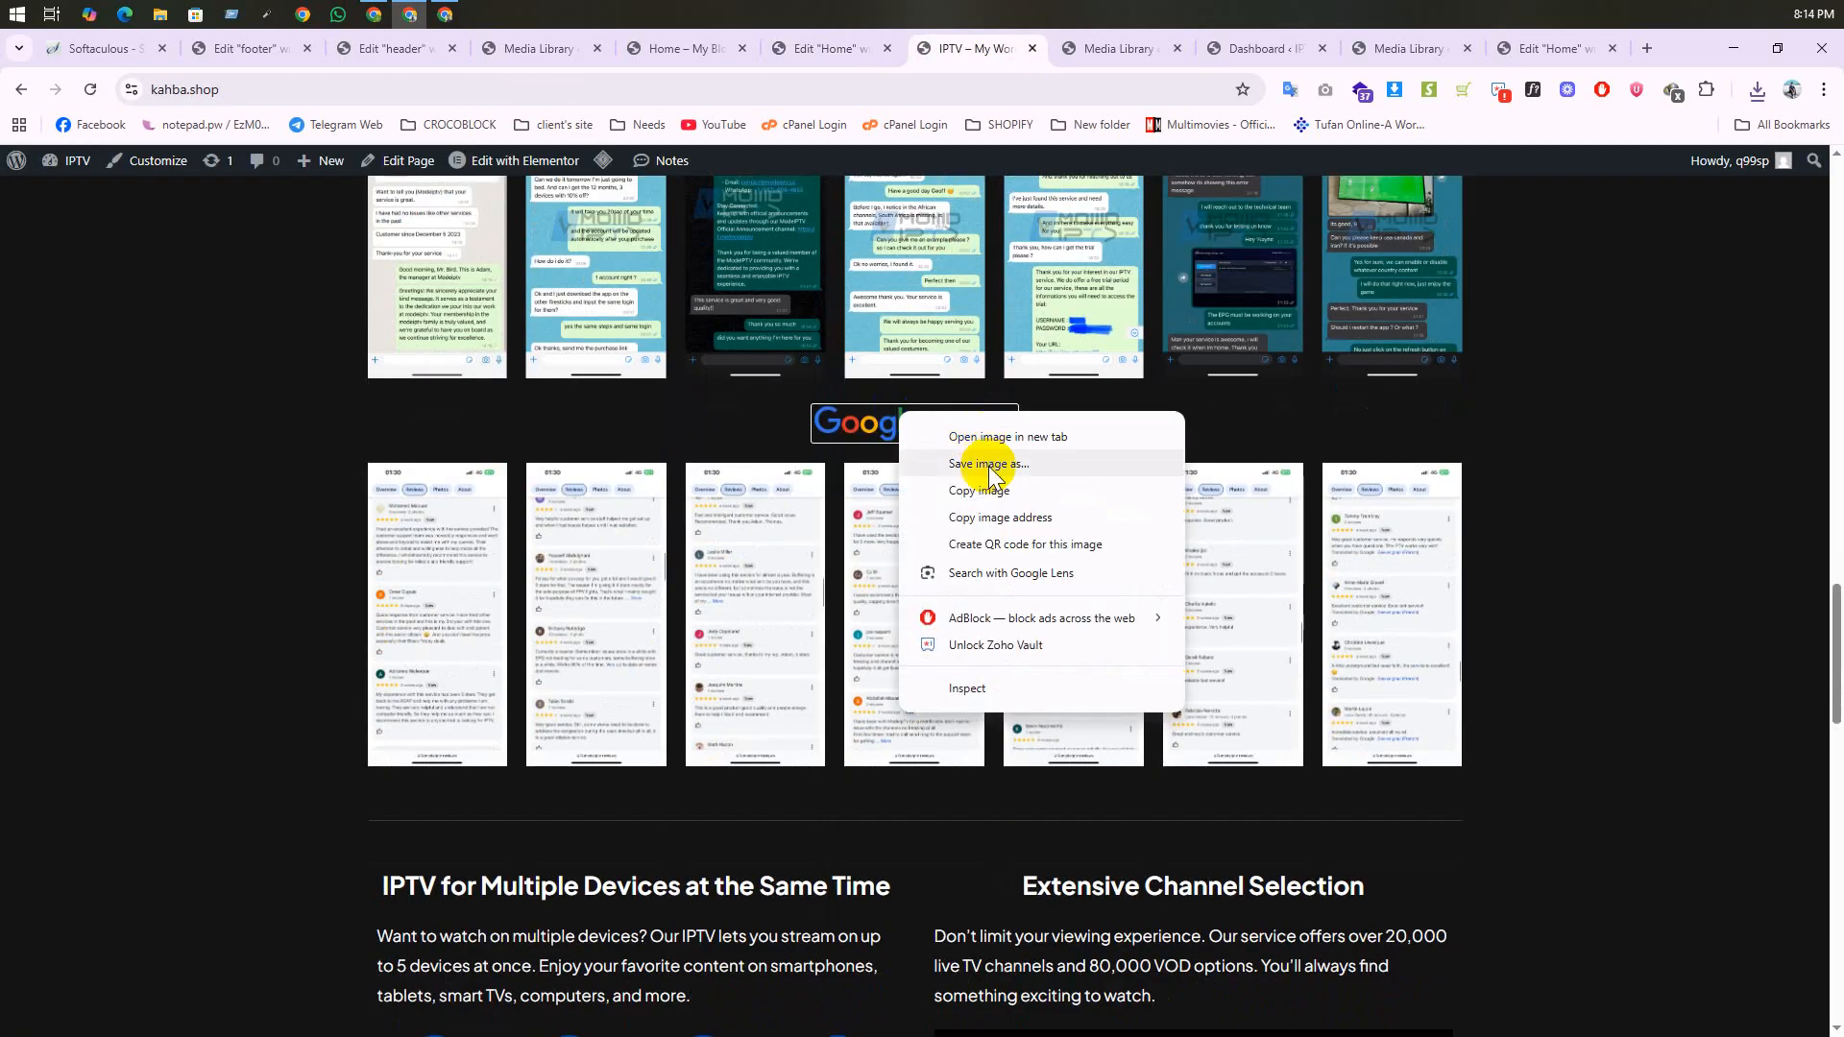
pyautogui.click(954, 465)
pyautogui.click(737, 524)
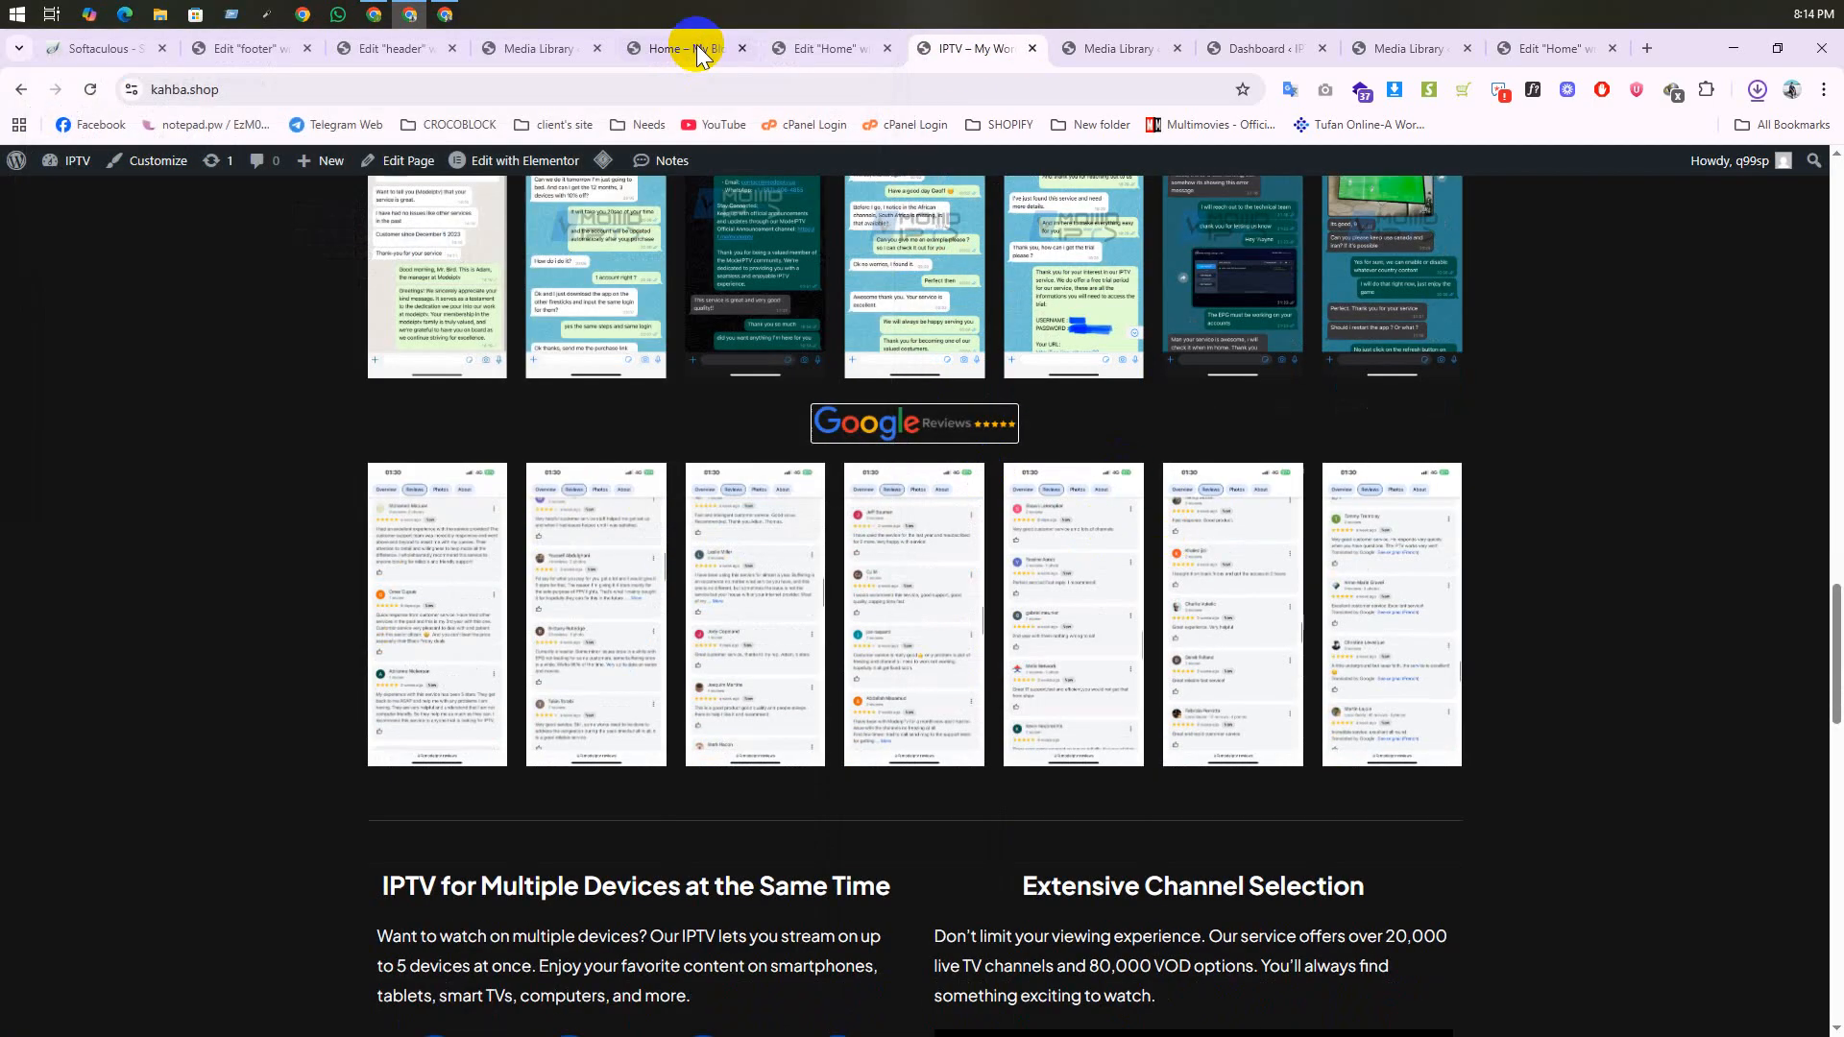
# Step: Back in the Home page editor, replace the pasted banner's image with the Google Reviews screenshot uploaded from Downloads
pyautogui.click(816, 49)
pyautogui.click(101, 418)
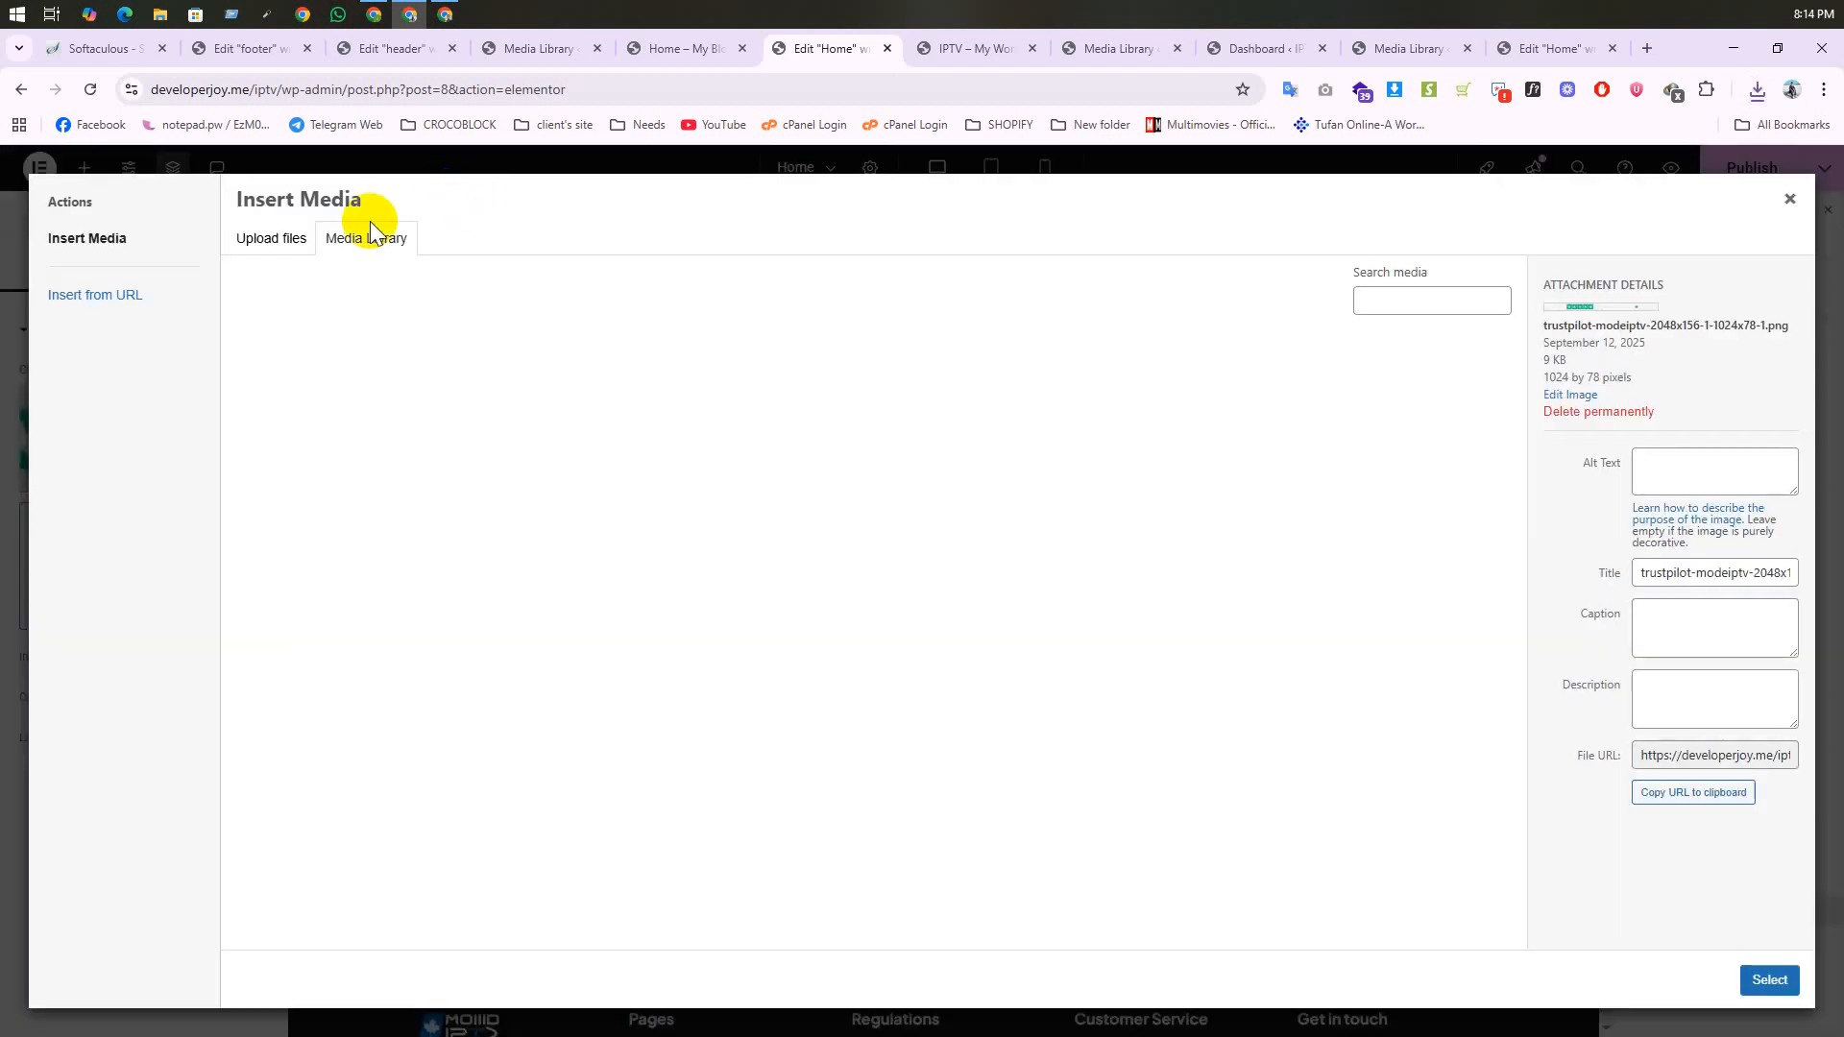
pyautogui.click(269, 238)
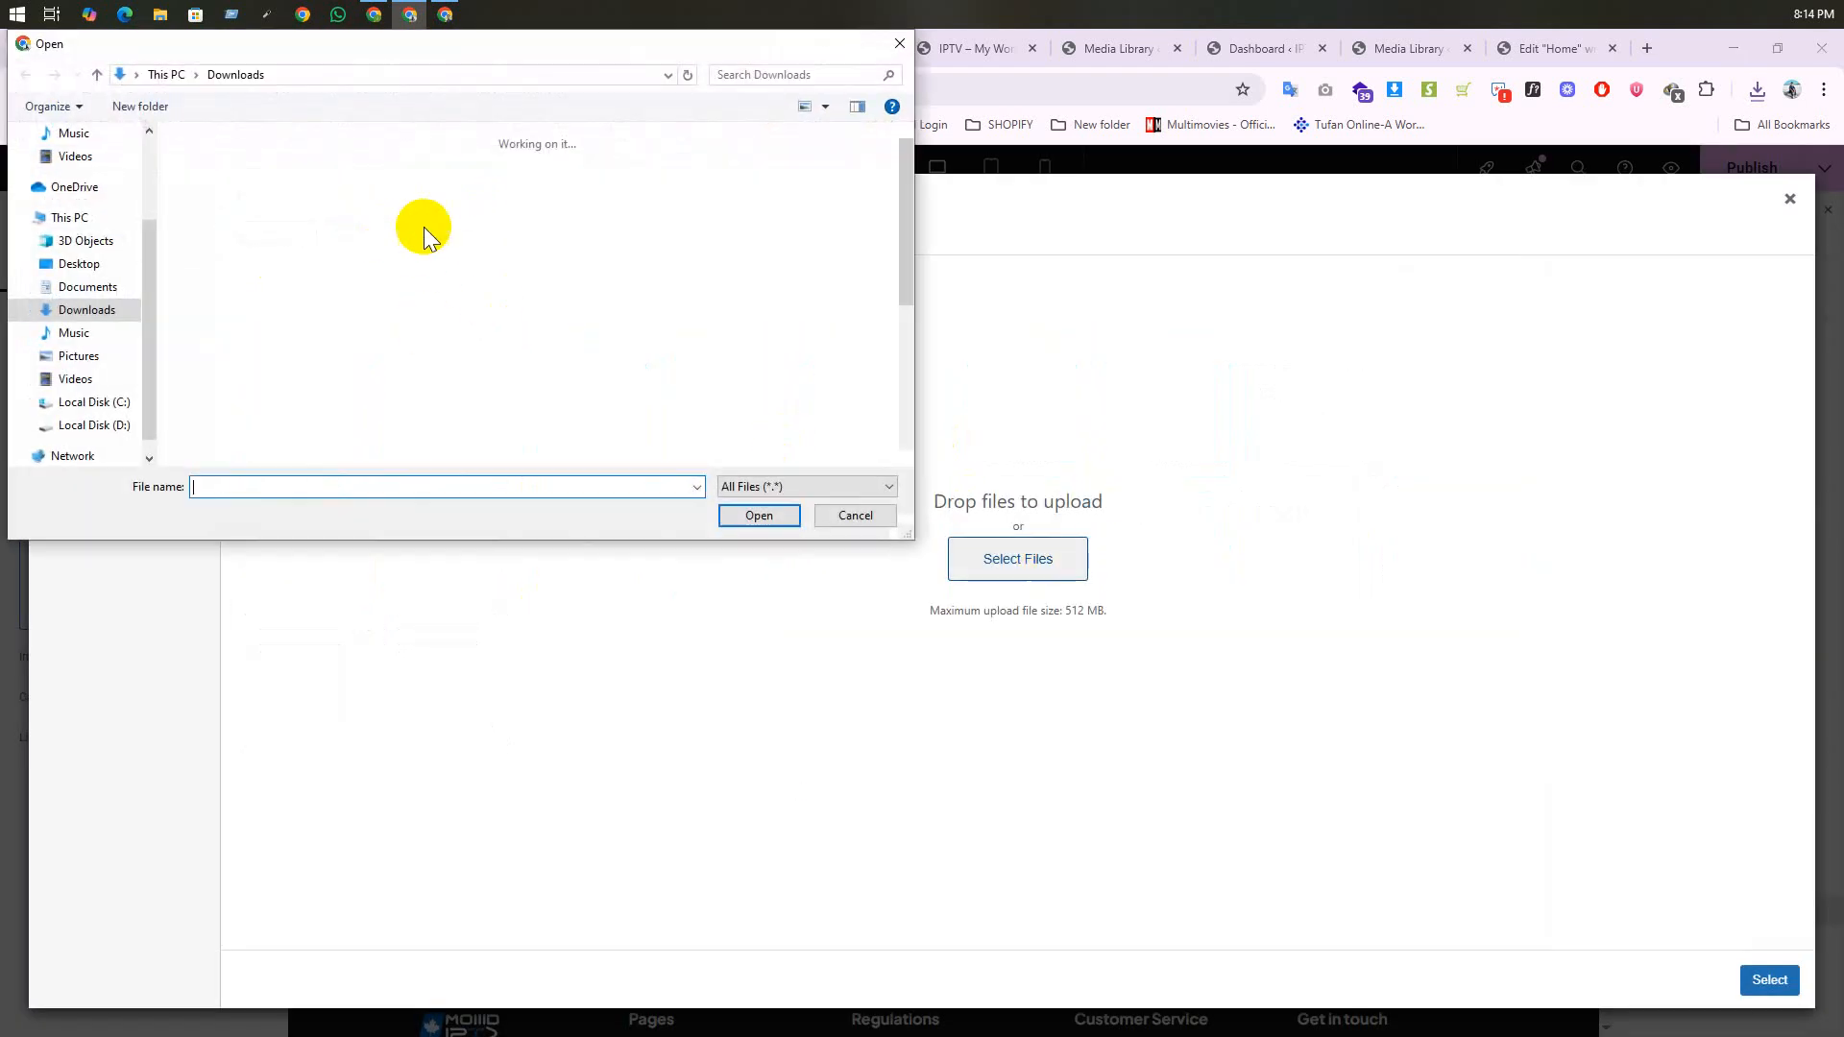
pyautogui.click(234, 222)
pyautogui.click(758, 515)
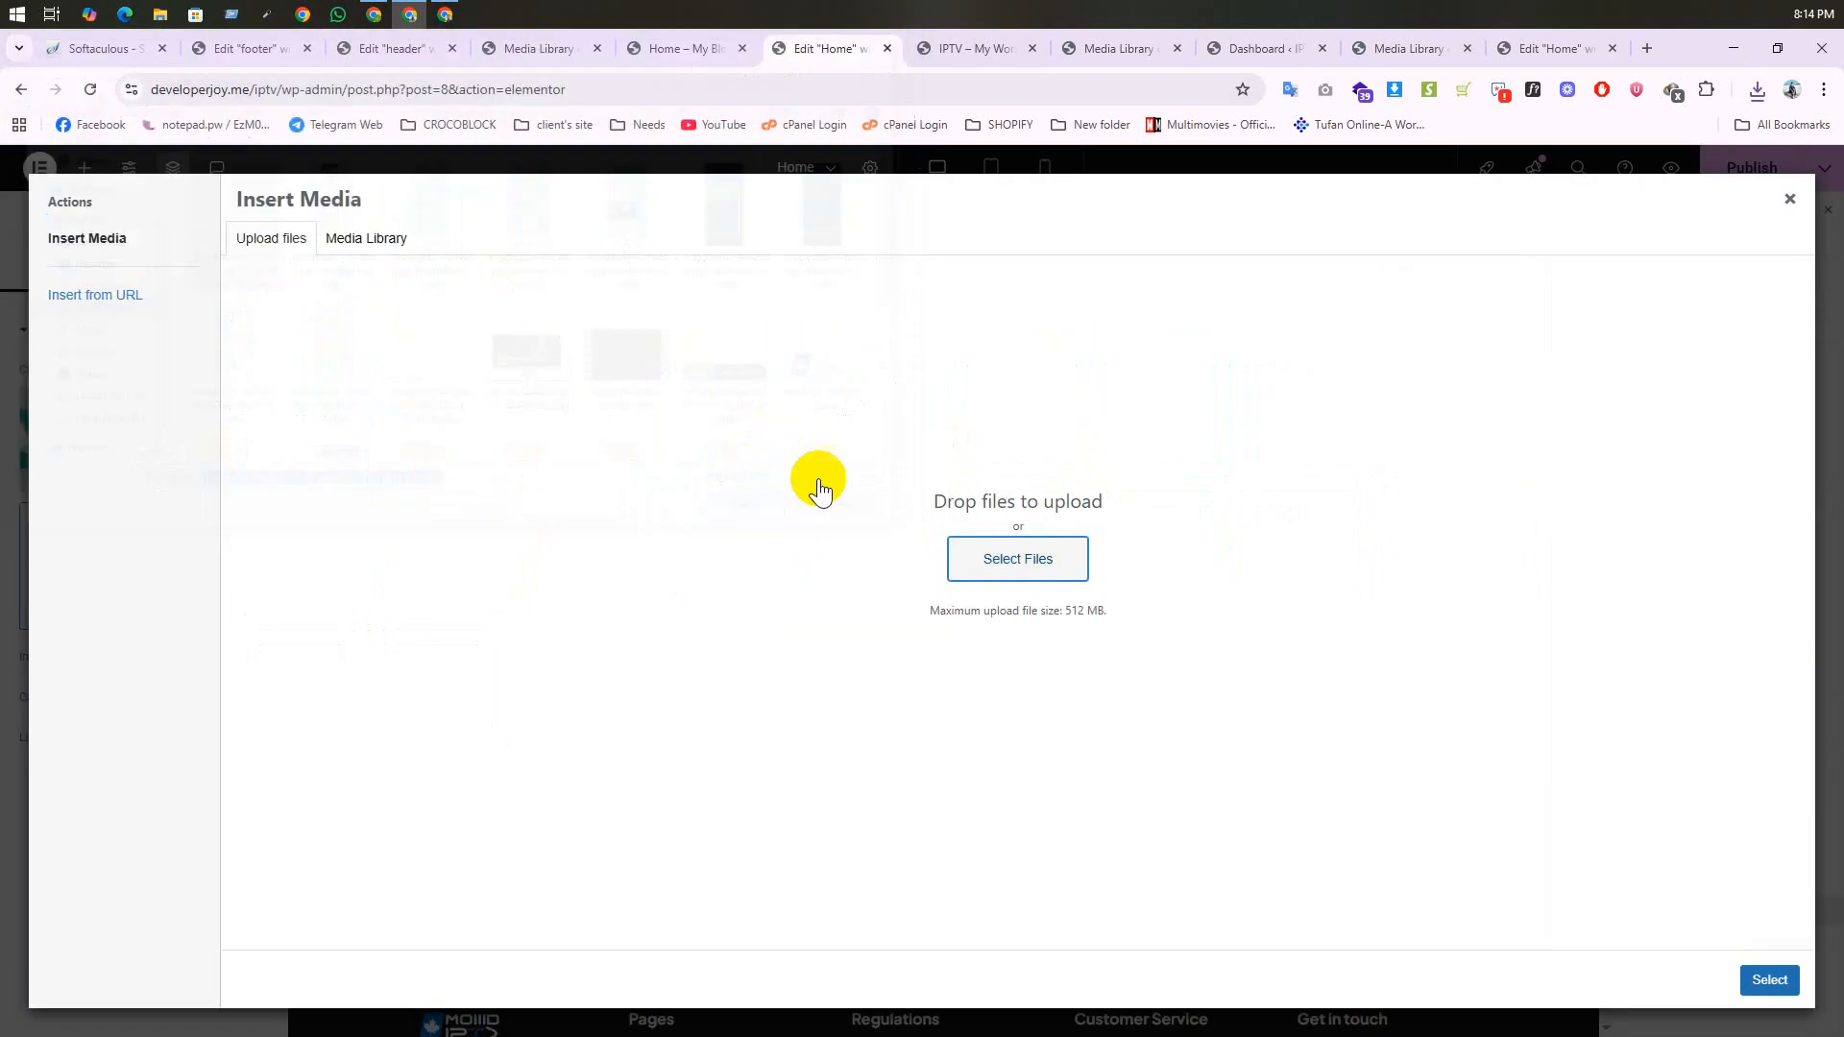
pyautogui.click(1769, 979)
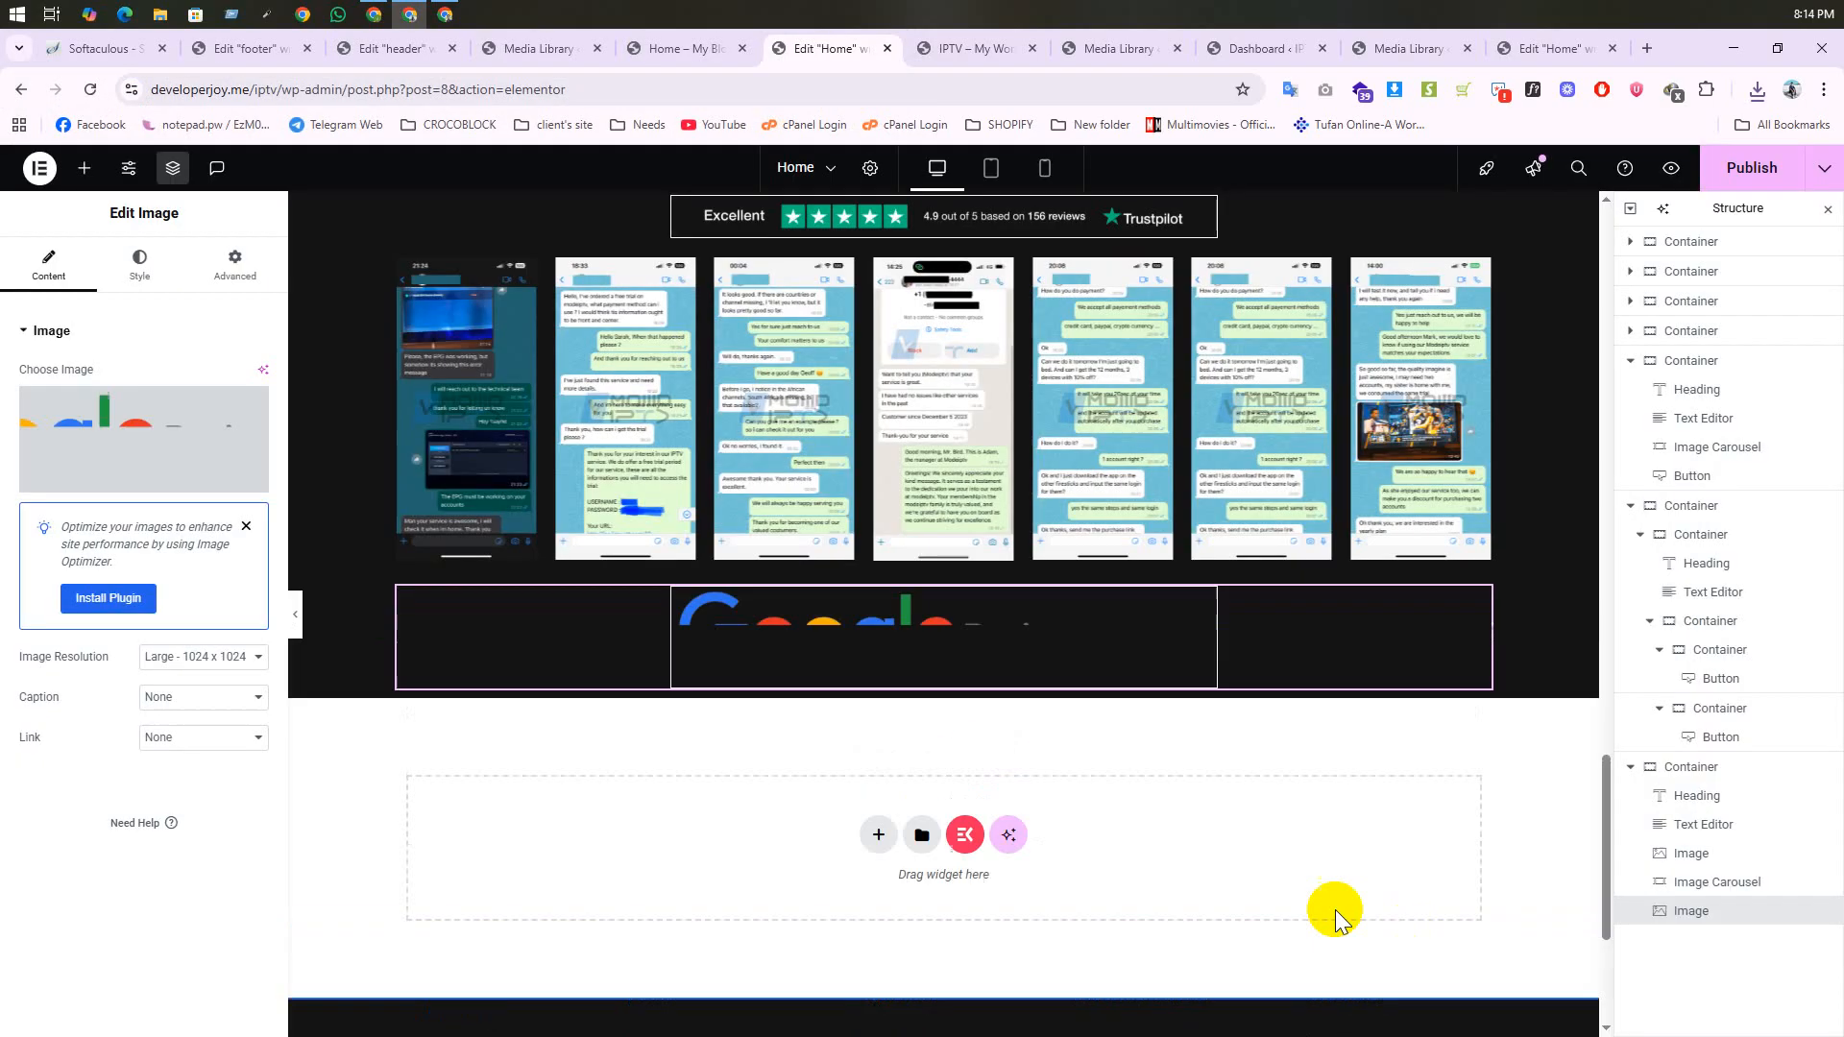
# Step: Set the Google Reviews banner image's width to 20%
pyautogui.click(140, 264)
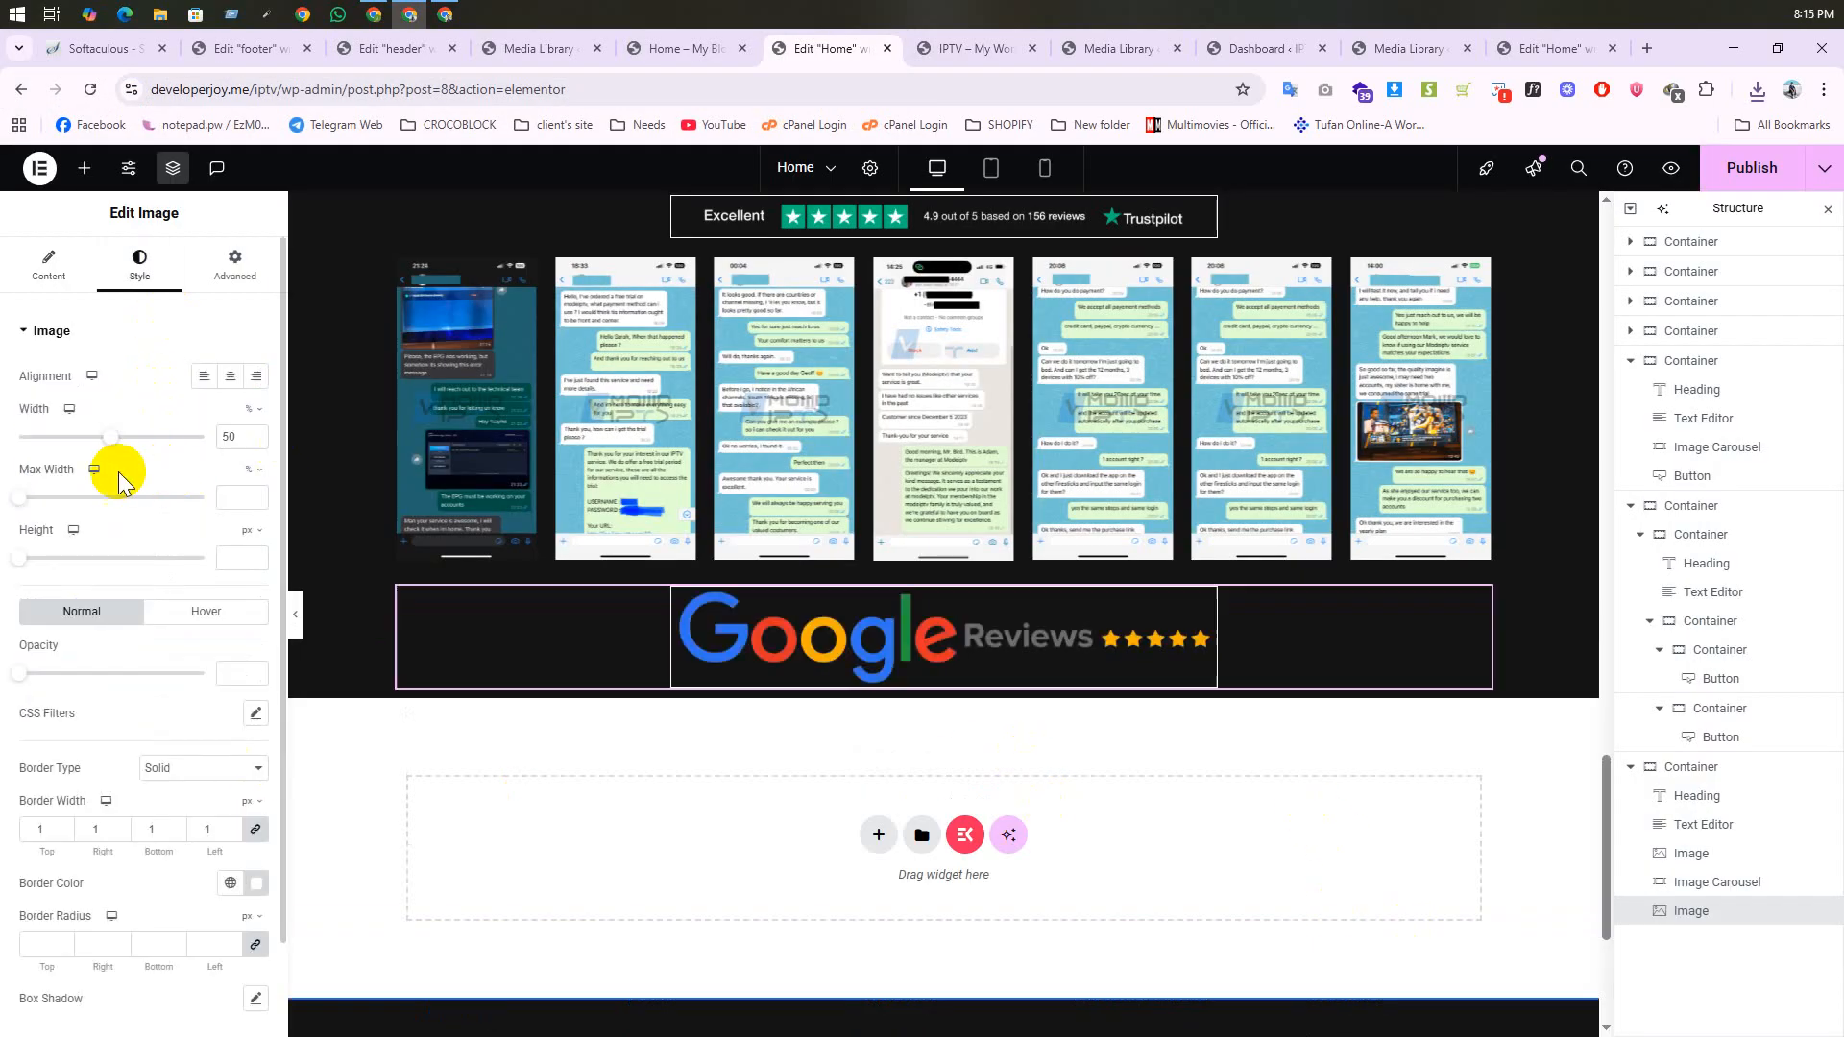
pyautogui.moveTo(109, 440); pyautogui.dragTo(57, 437)
pyautogui.click(255, 444)
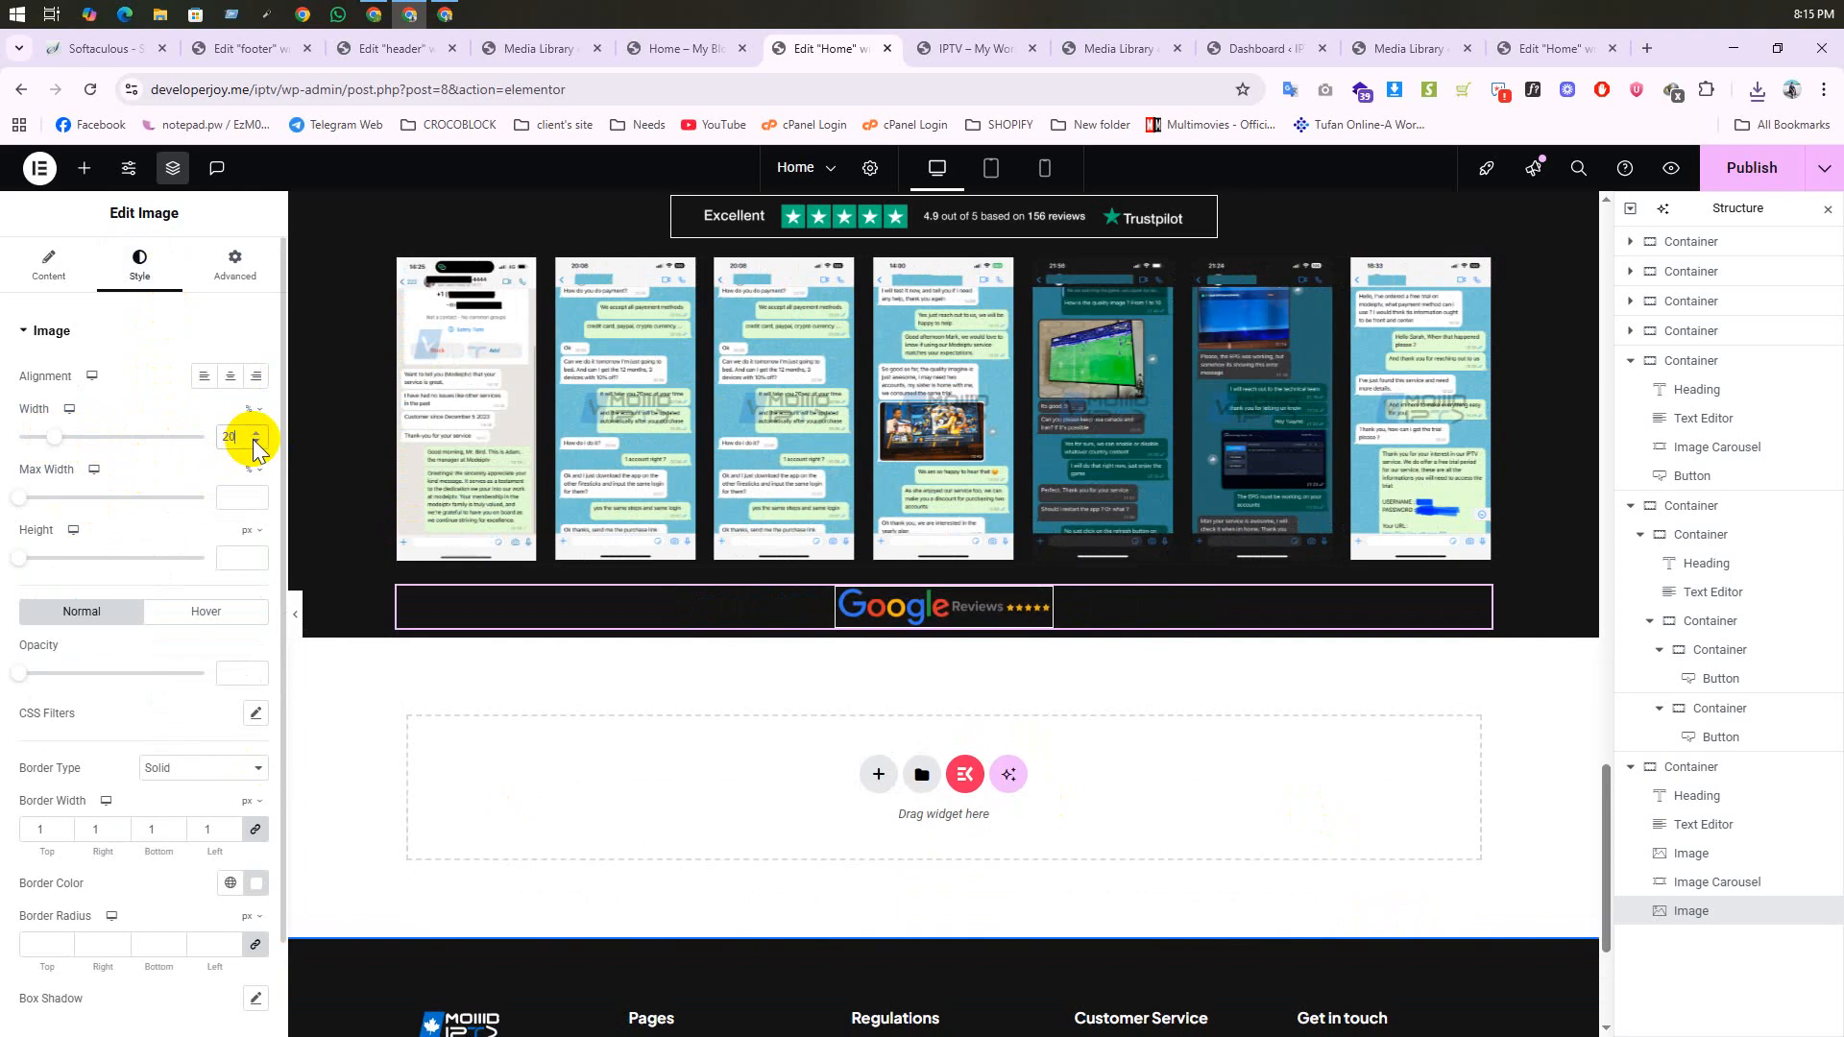
# Step: Copy the WhatsApp feedback carousel and paste it below the Google Reviews banner
pyautogui.scroll(1, 972, 592)
pyautogui.rightClick(970, 353)
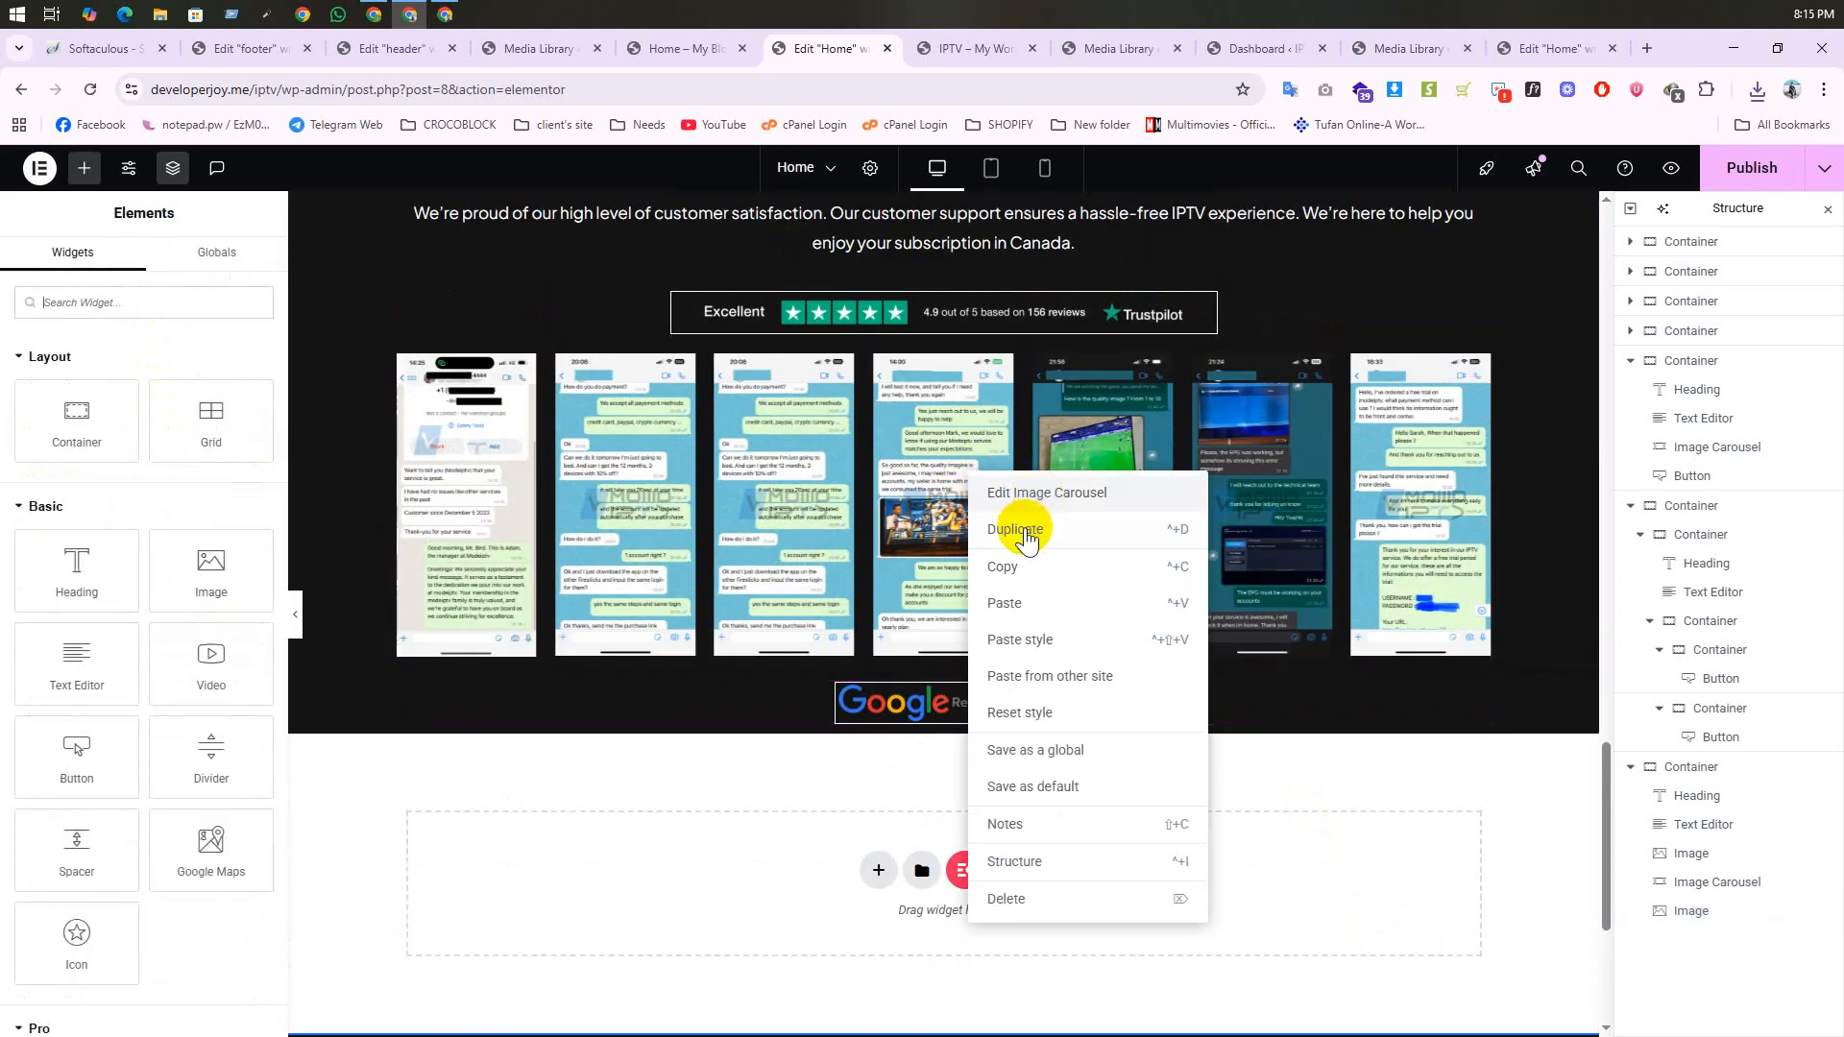
pyautogui.click(1017, 443)
pyautogui.rightClick(620, 699)
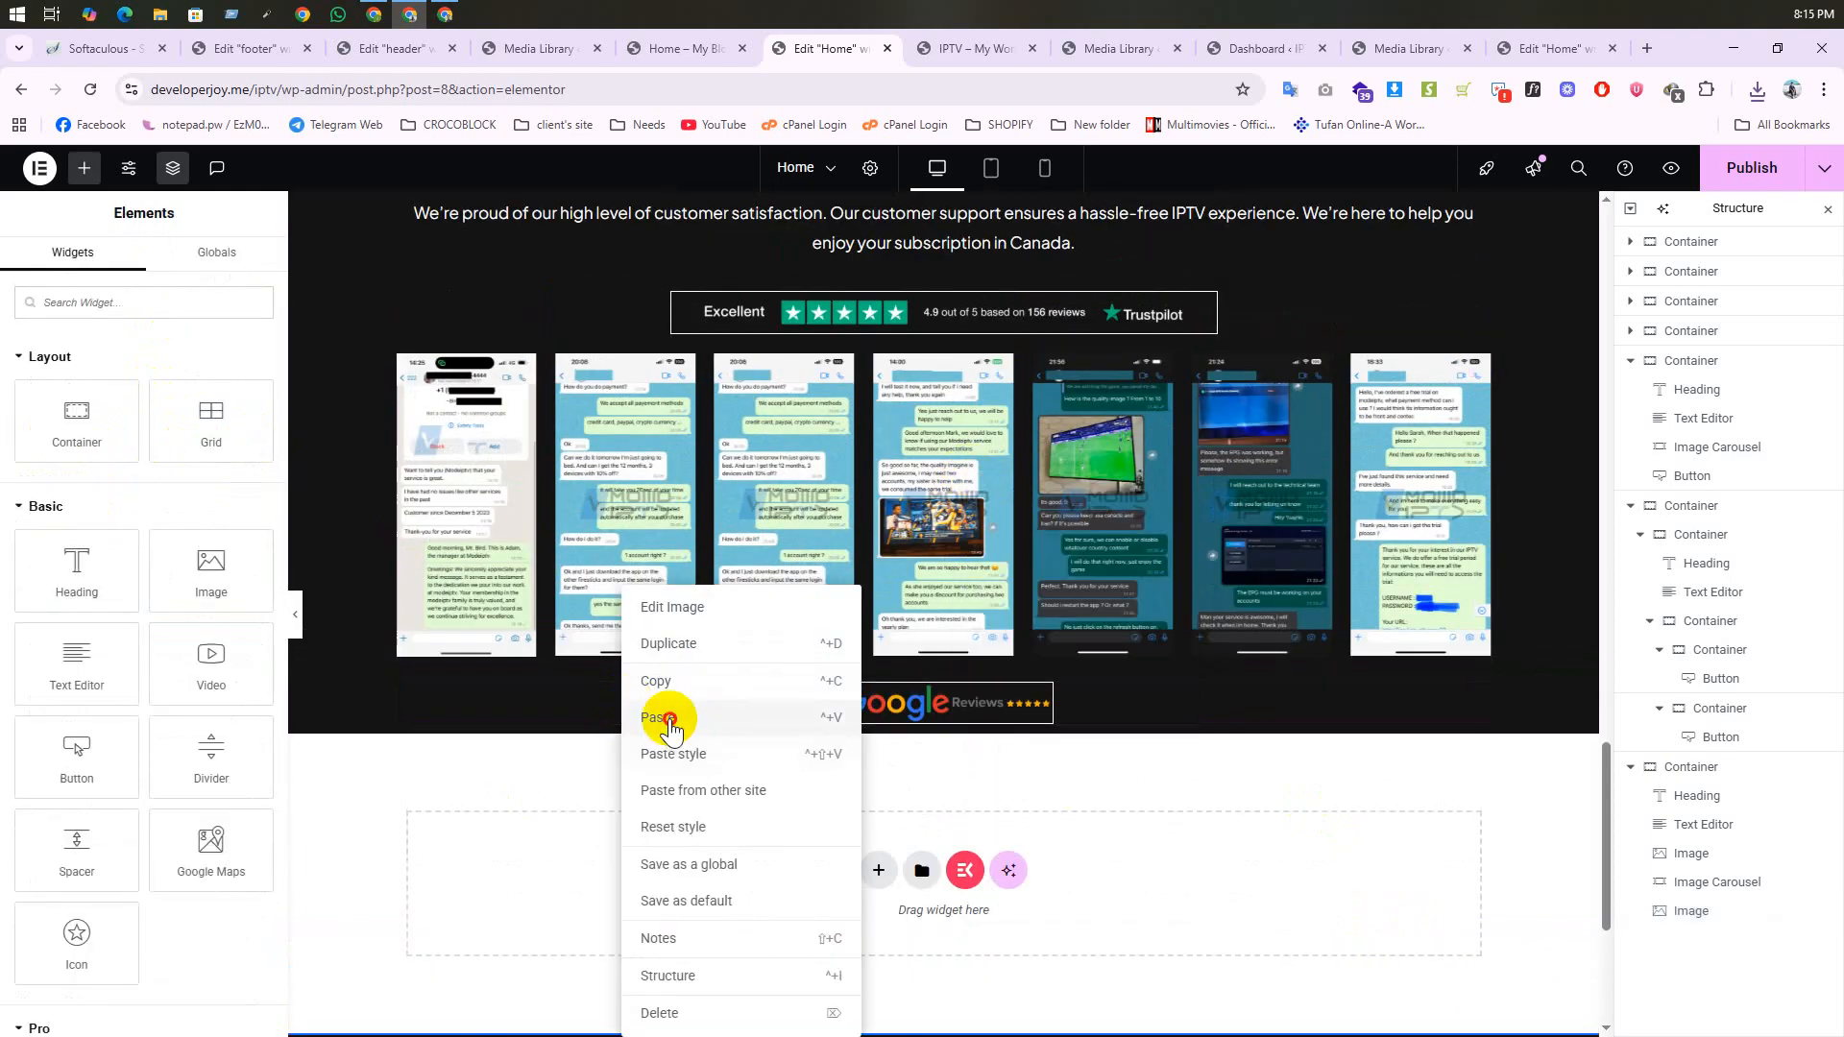
pyautogui.click(696, 719)
# Step: Download the seven Google review screenshots from the reference page with the image downloader extension
pyautogui.click(967, 58)
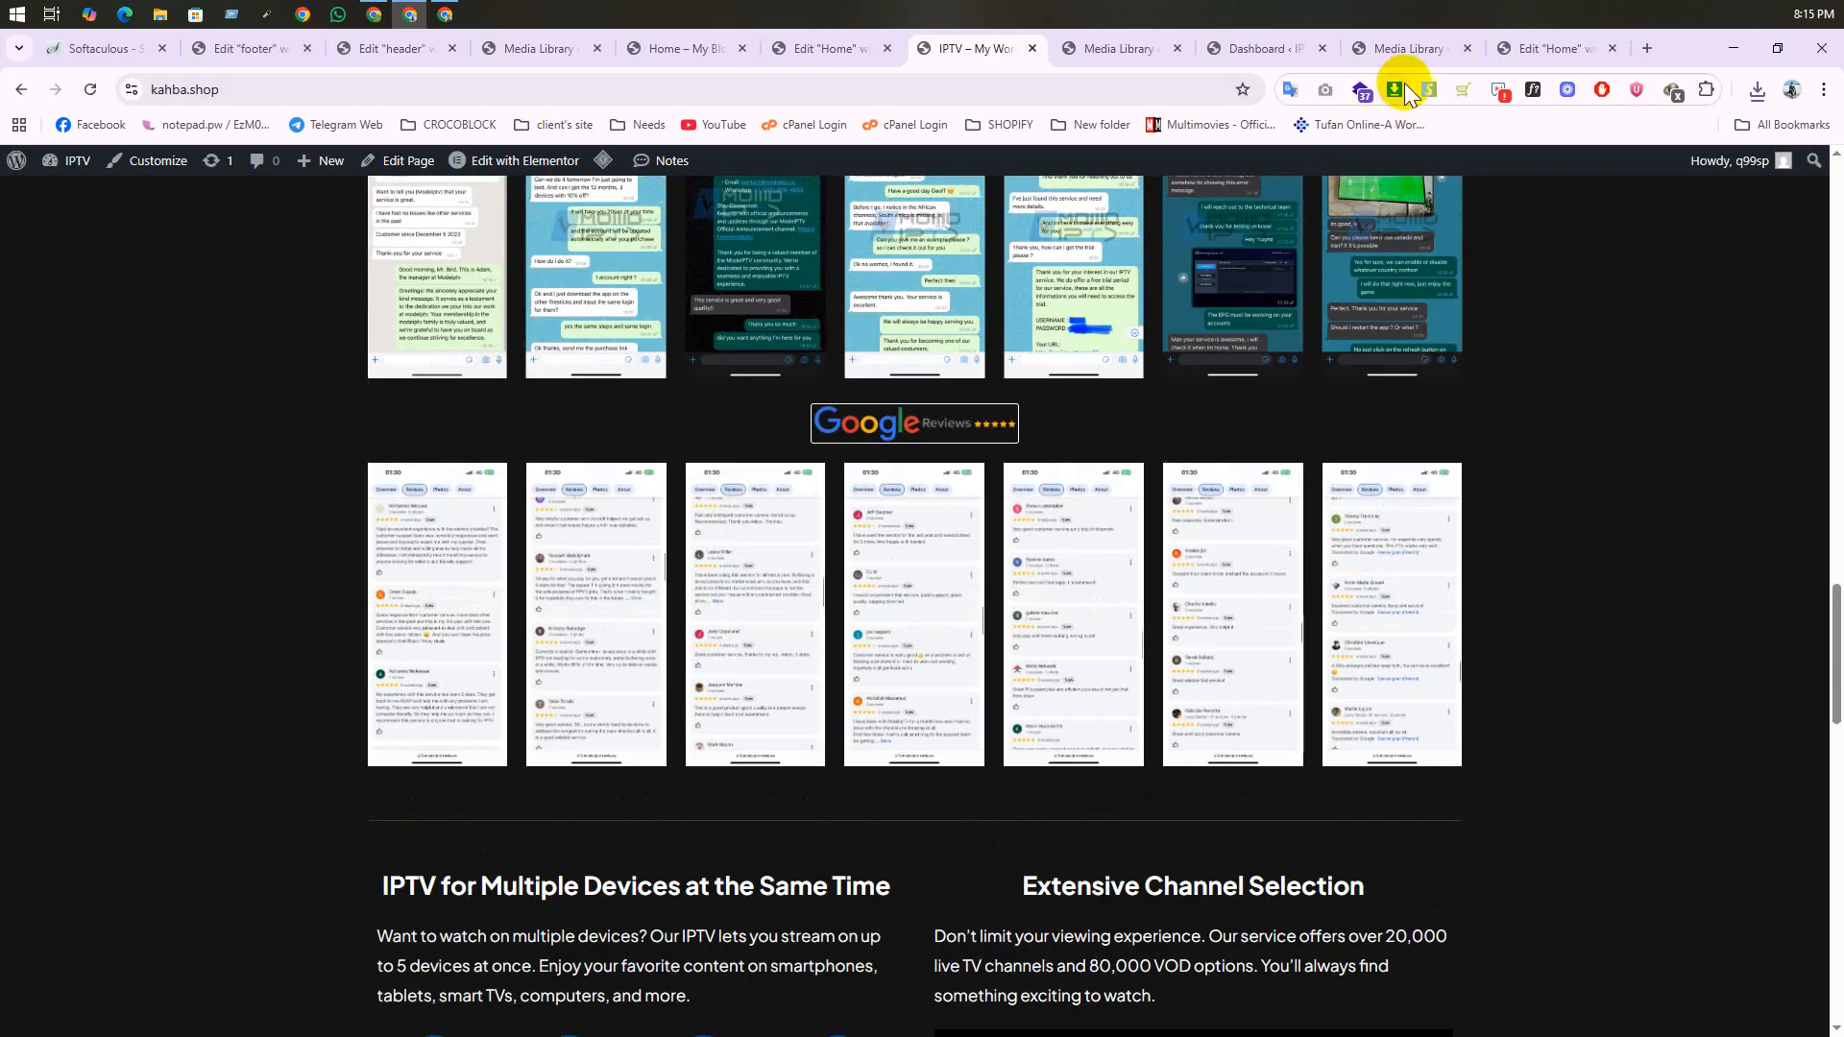
pyautogui.click(1404, 92)
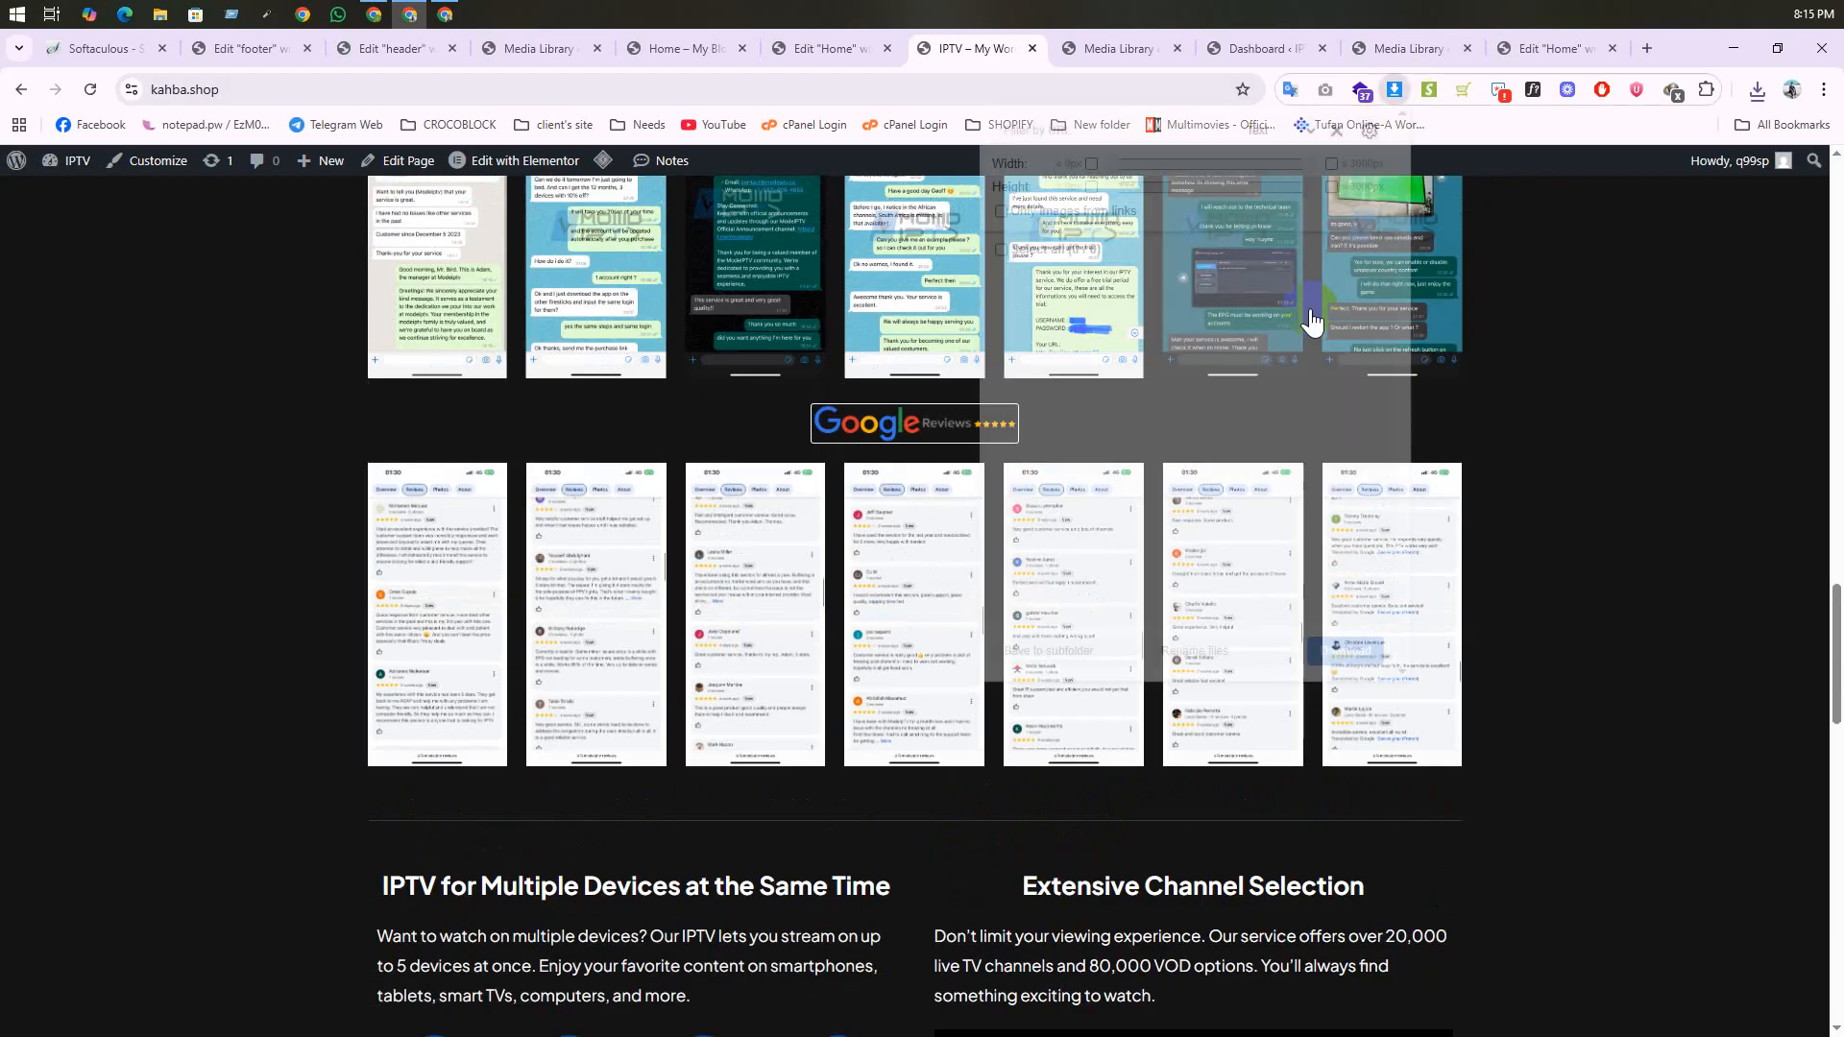
pyautogui.scroll(-5, 1218, 413)
pyautogui.scroll(-5, 1226, 429)
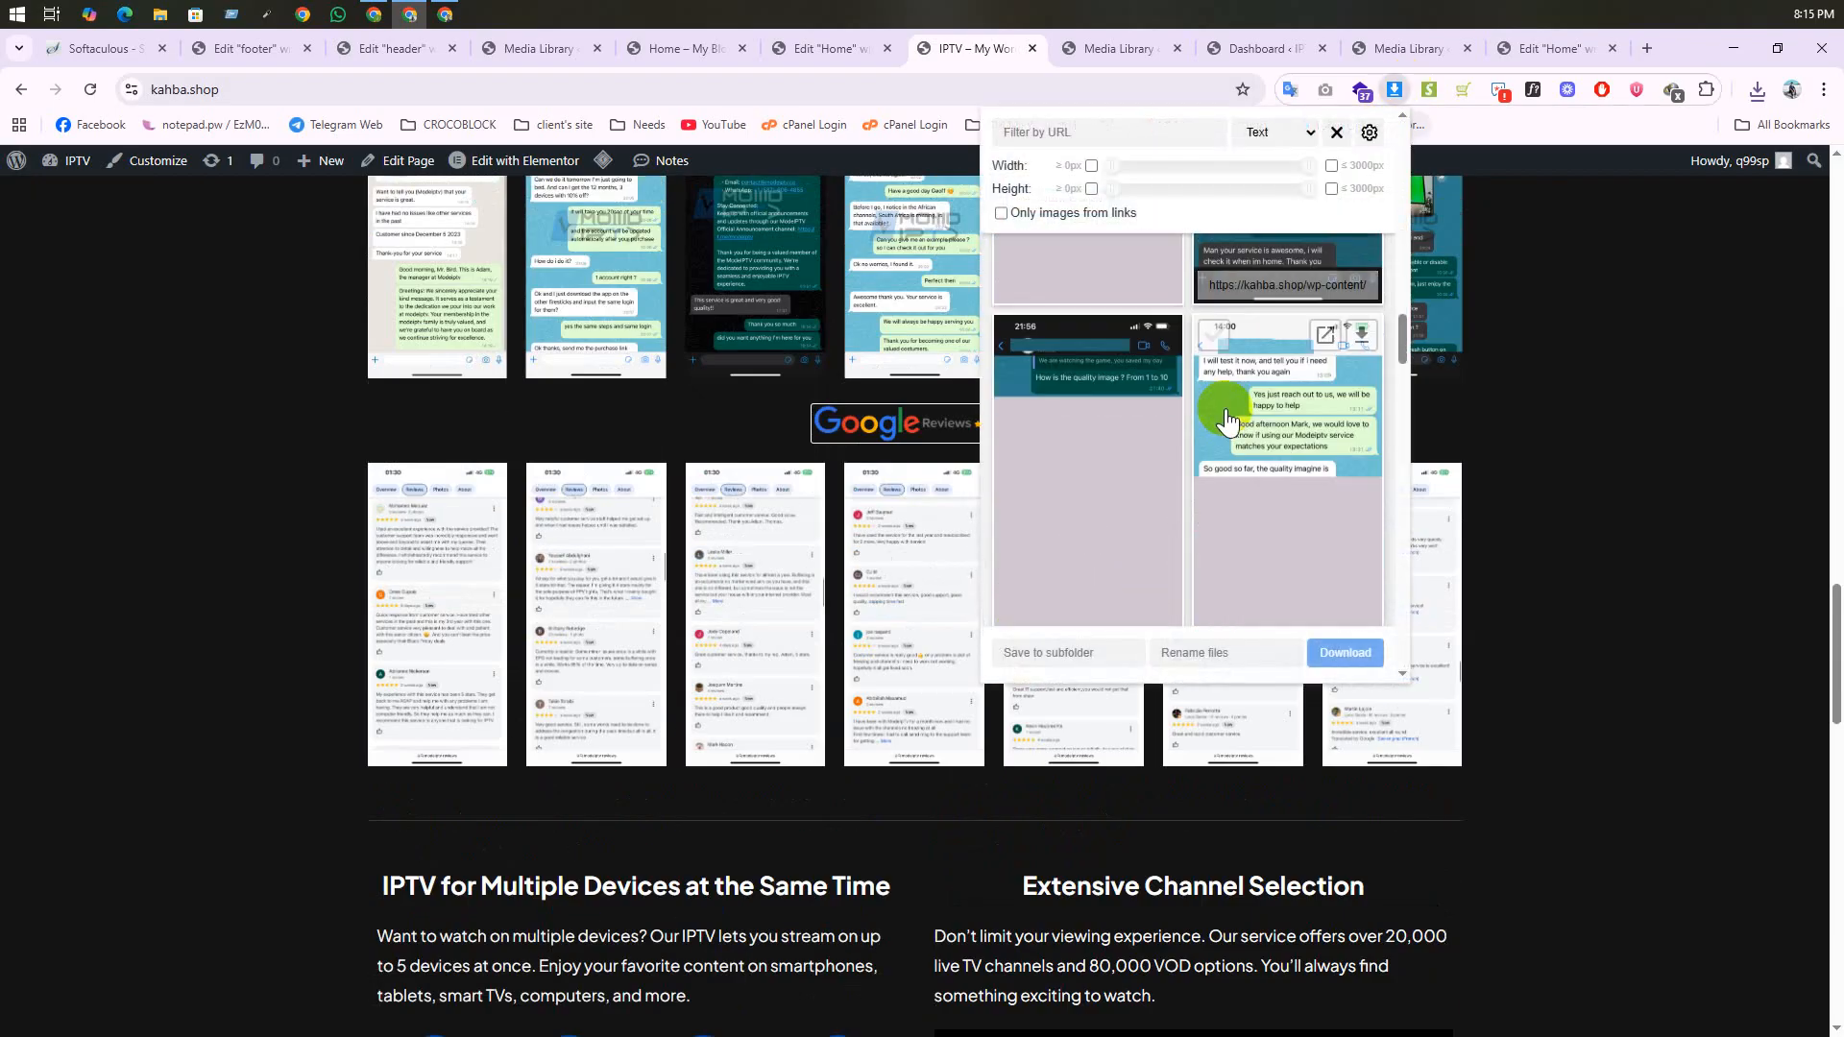
pyautogui.scroll(-1, 1201, 415)
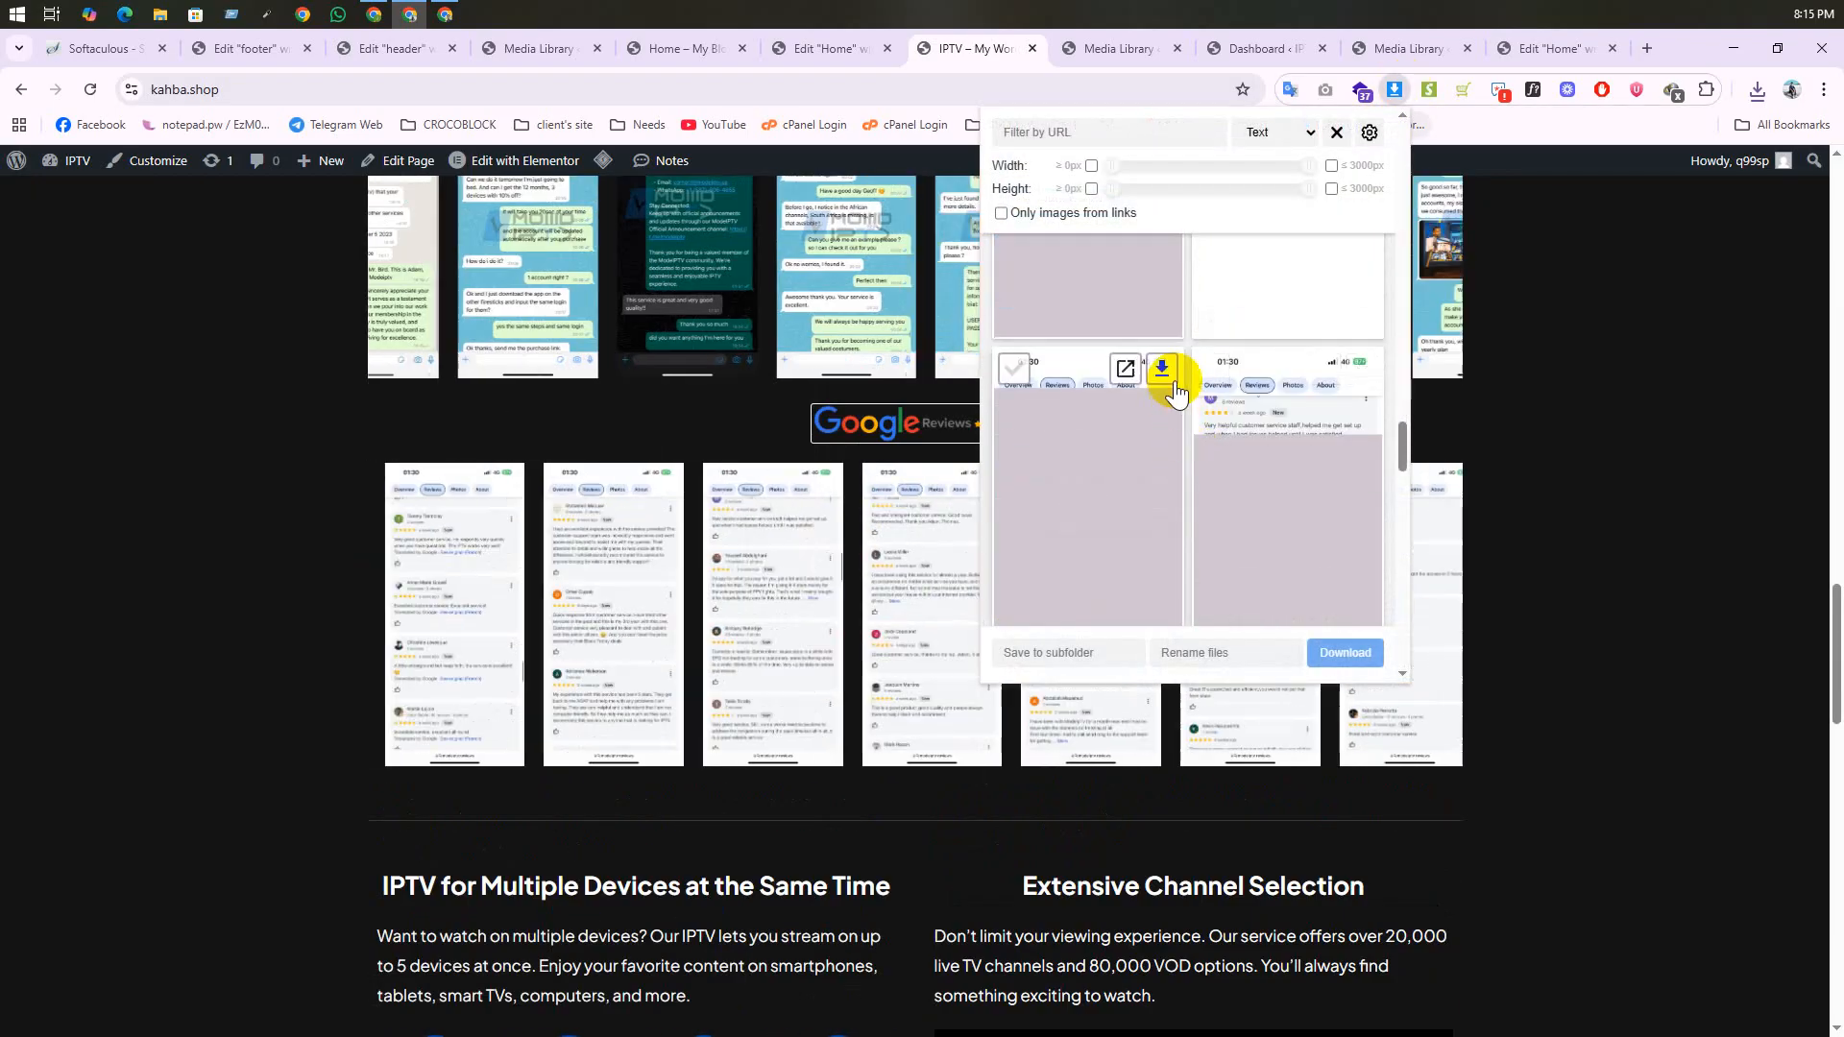
pyautogui.scroll(-4, 1158, 430)
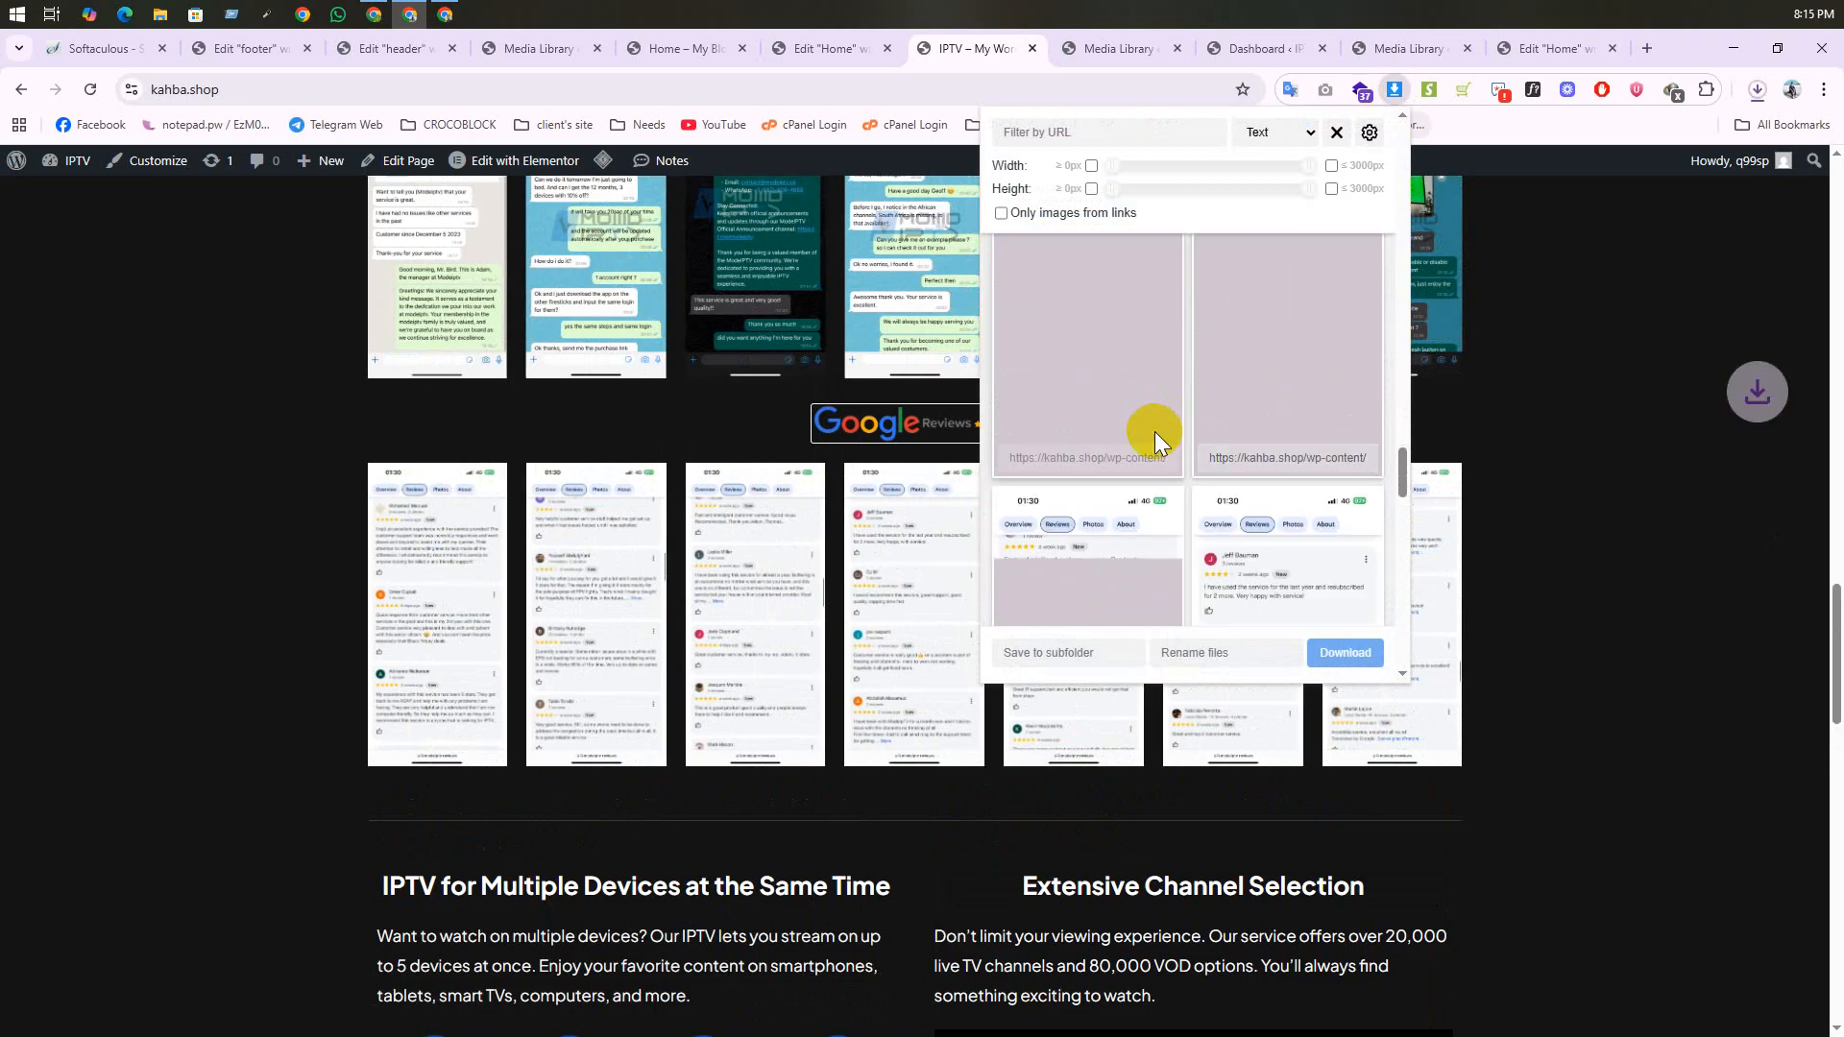
pyautogui.click(1161, 414)
pyautogui.click(1363, 416)
pyautogui.scroll(-5, 1243, 467)
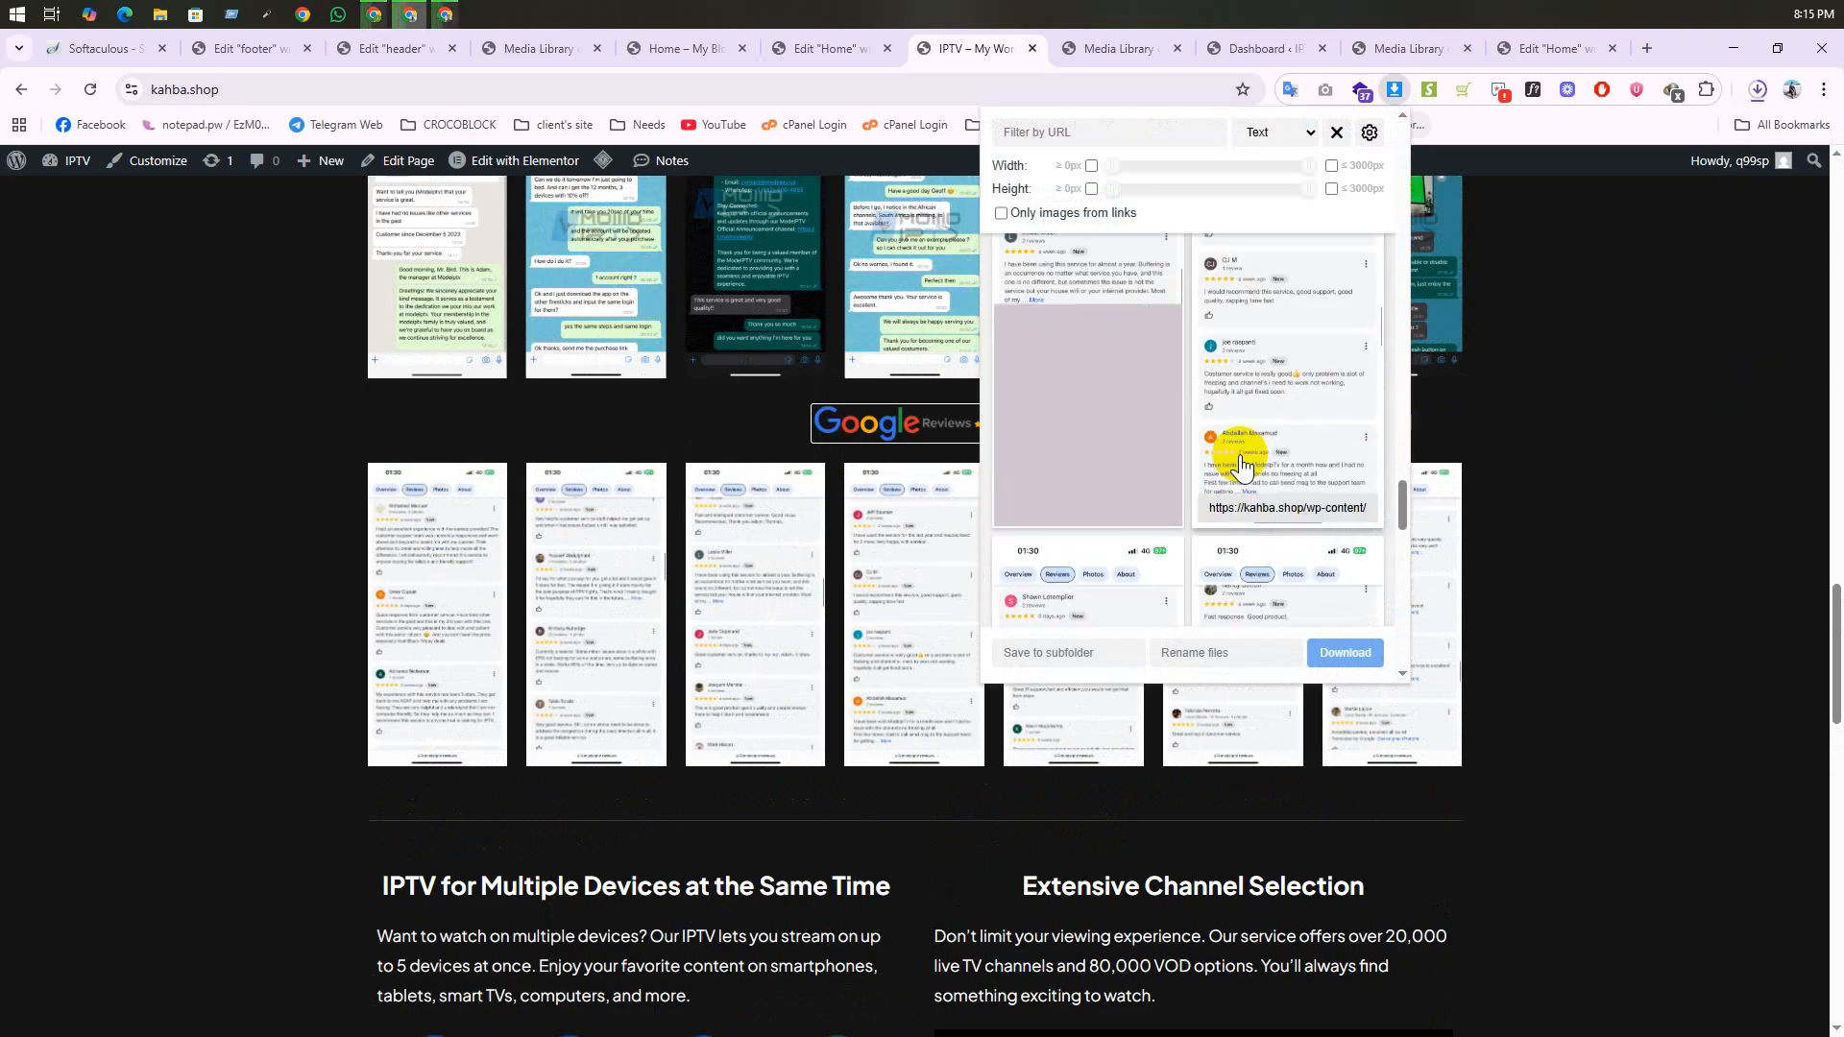
pyautogui.click(1166, 364)
pyautogui.click(1367, 365)
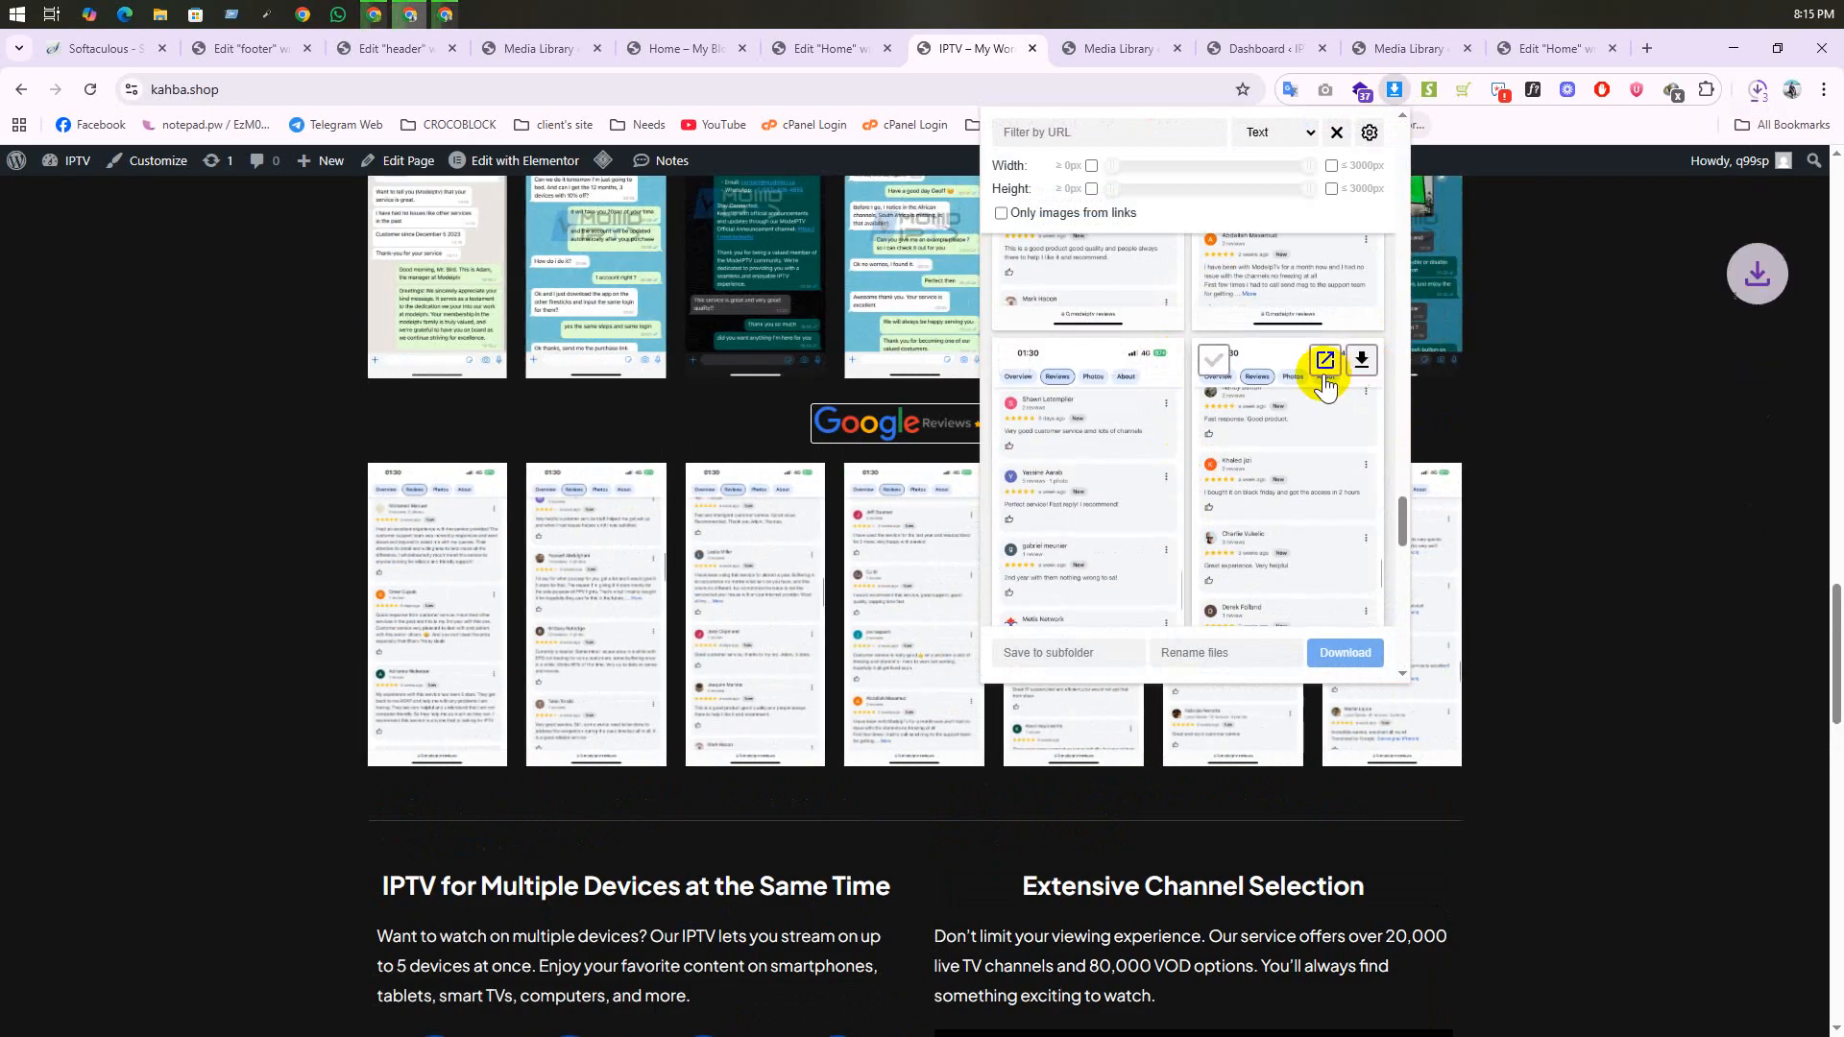
pyautogui.scroll(-4, 1211, 418)
pyautogui.click(1168, 408)
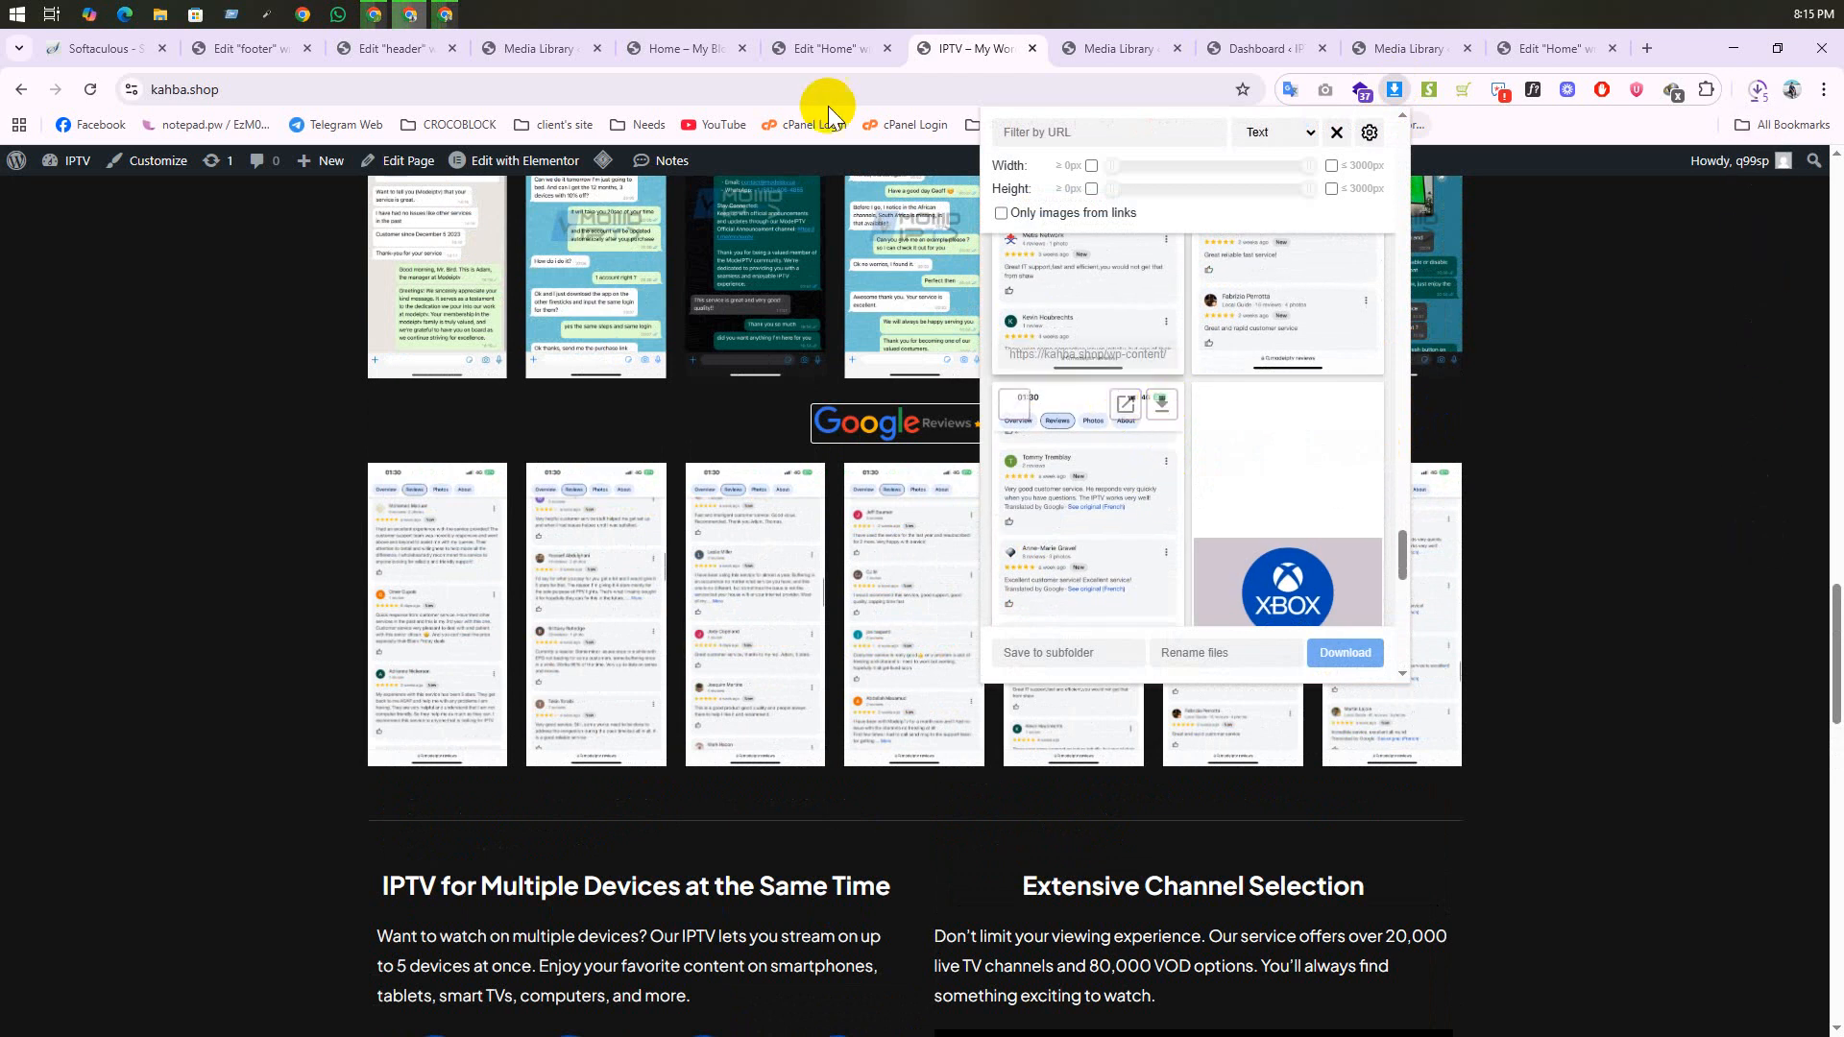
pyautogui.scroll(-2, 1094, 346)
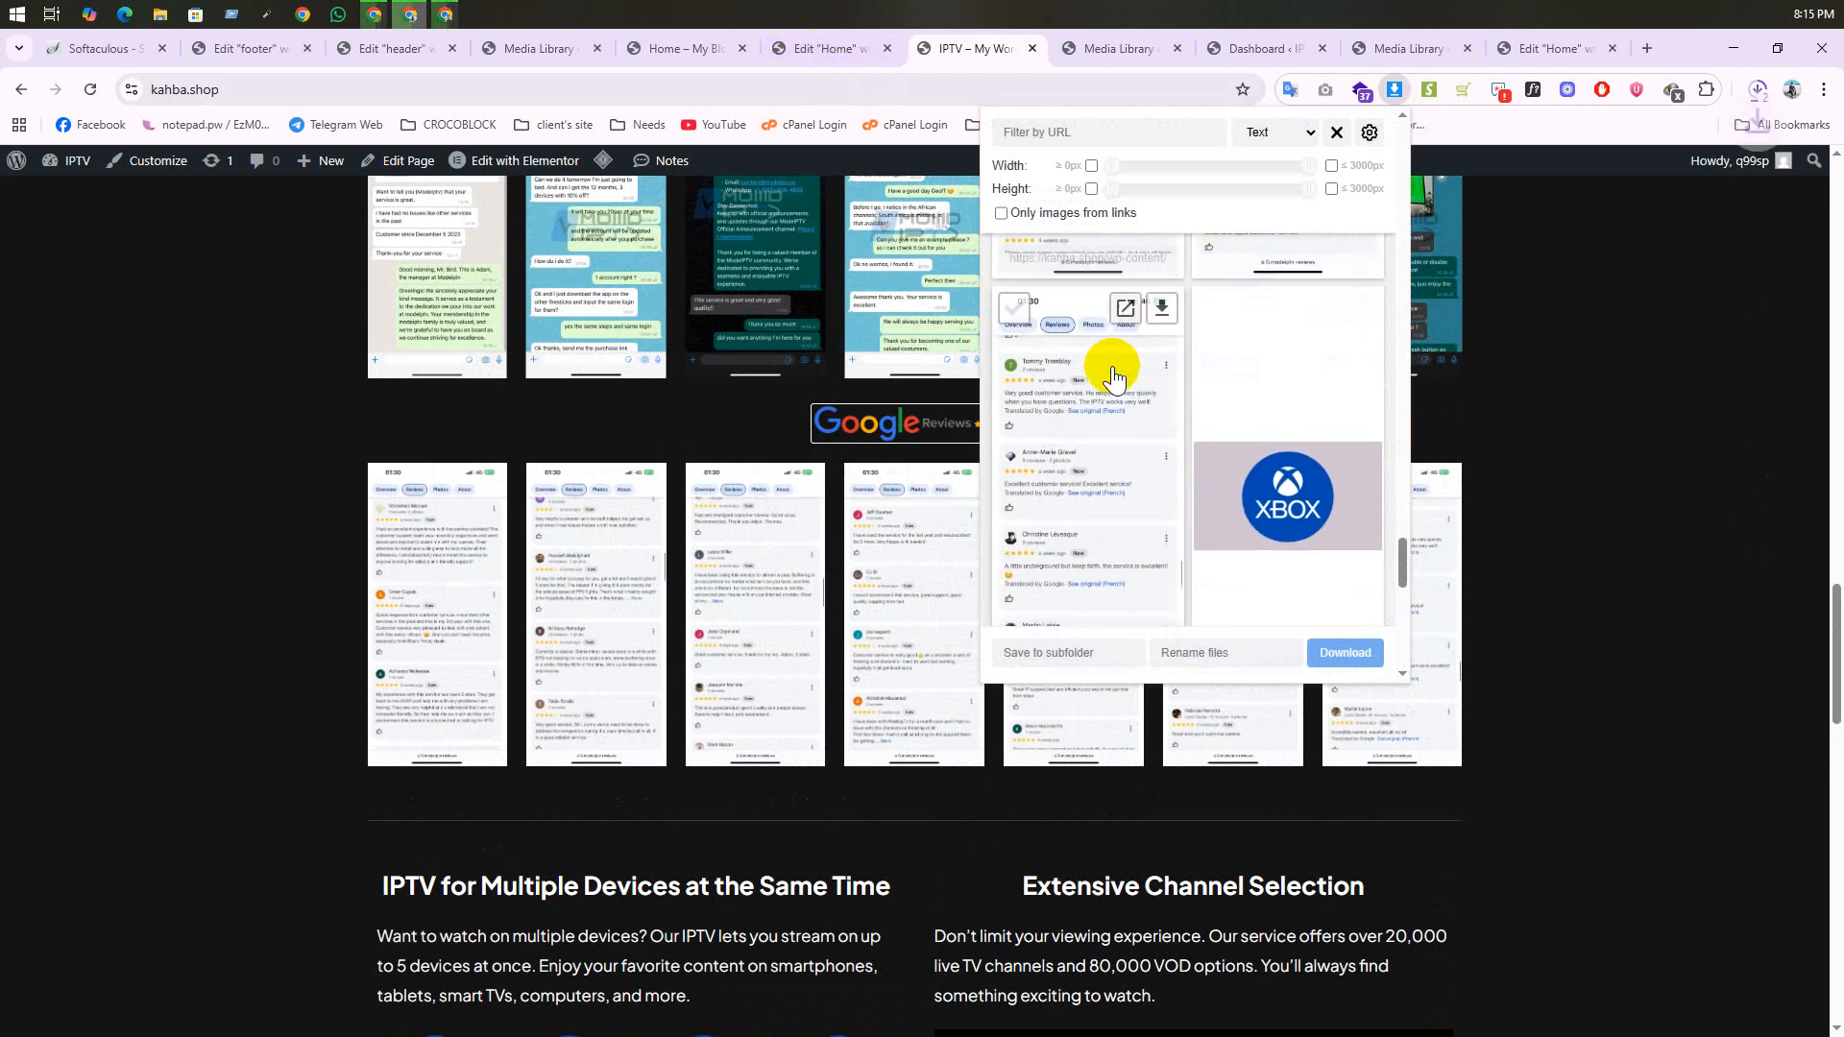
# Step: Return to the Home page editor and clear all WhatsApp screenshots from the pasted carousel's gallery
pyautogui.click(828, 46)
pyautogui.scroll(-1, 769, 691)
pyautogui.scroll(-2, 753, 711)
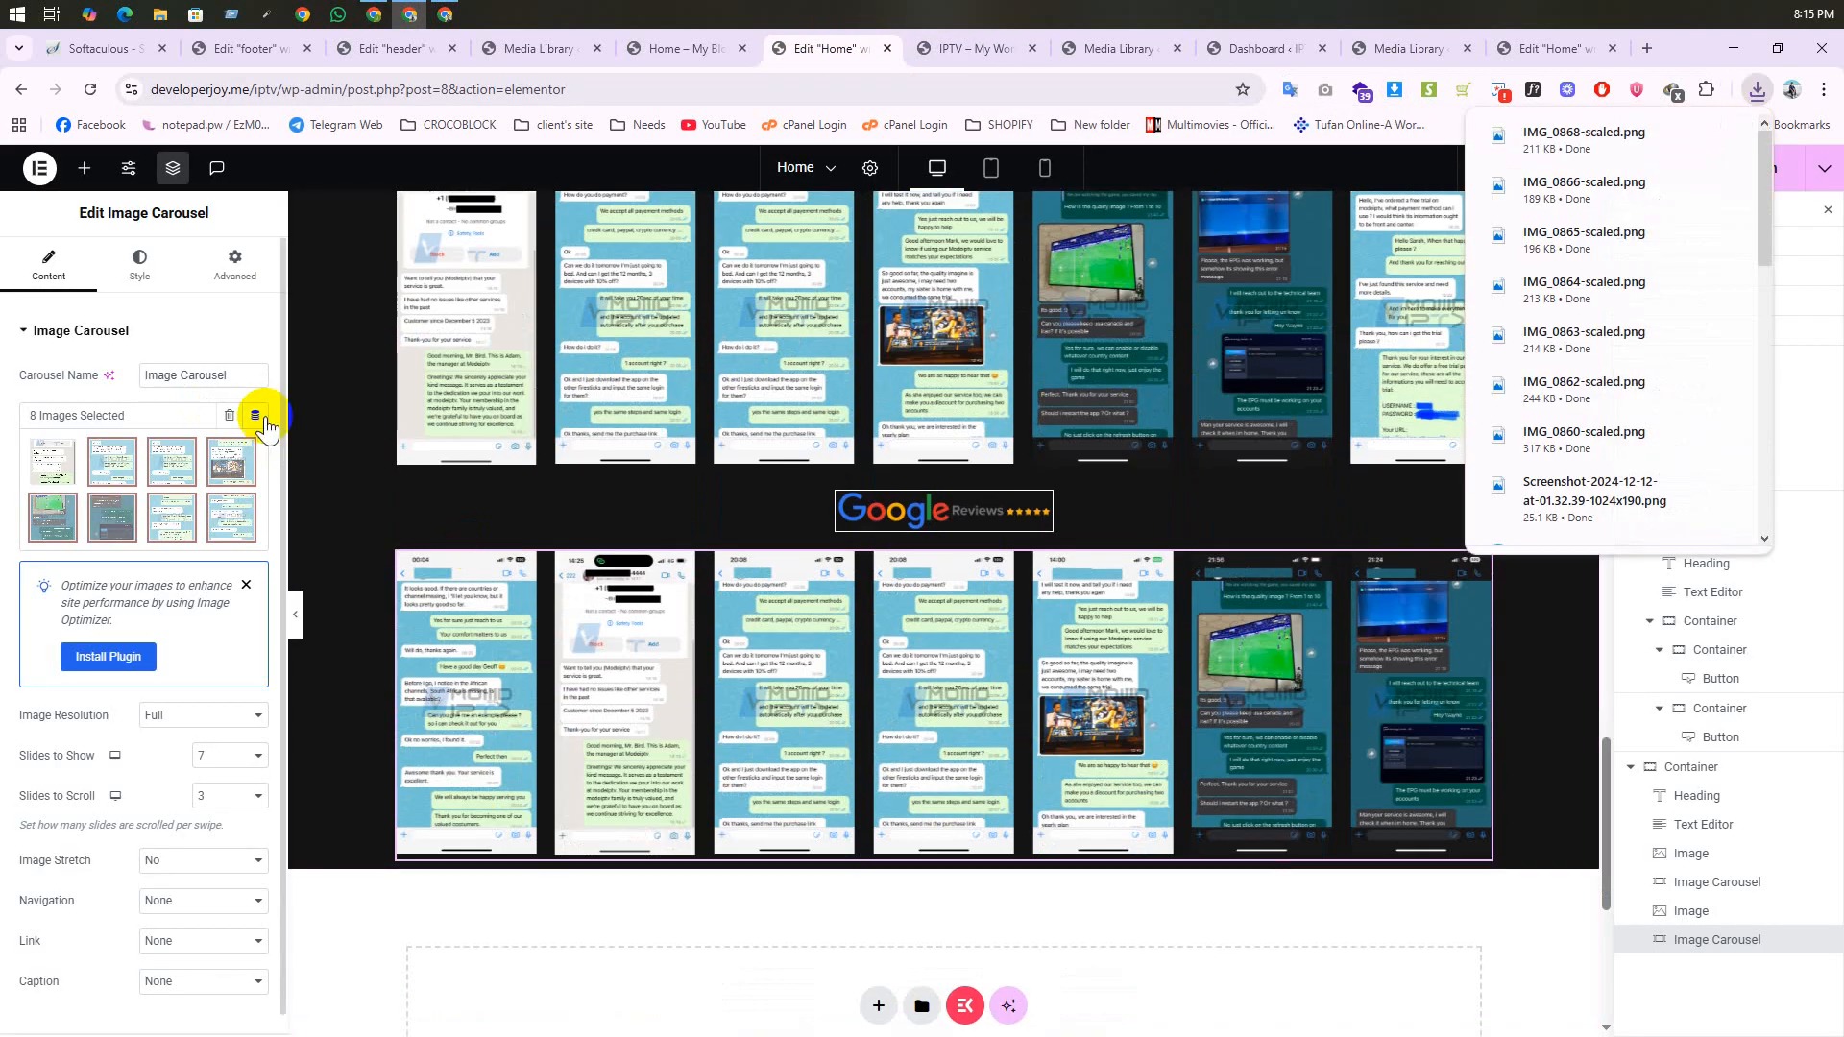
pyautogui.click(232, 416)
pyautogui.click(1068, 632)
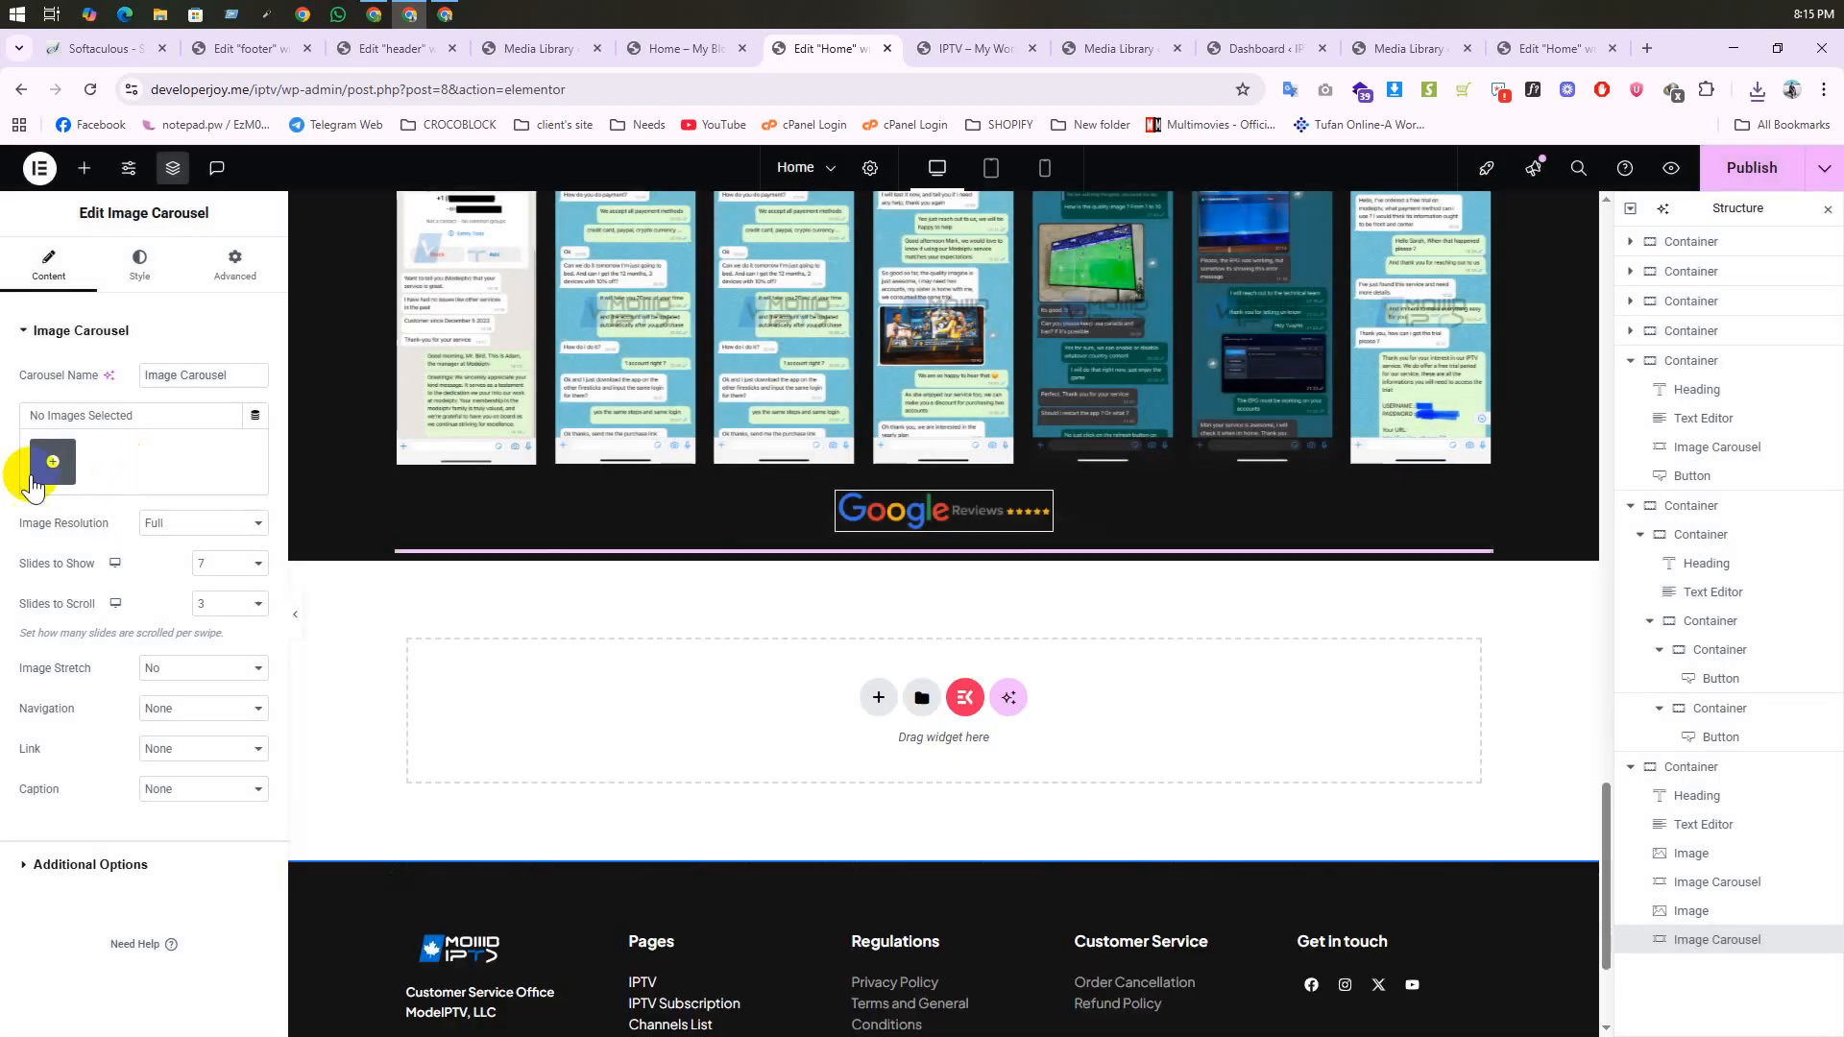
# Step: Upload the seven IMG_0860 to IMG_0868 -scaled.png review screenshots from Downloads to the media library for the carousel
pyautogui.click(53, 462)
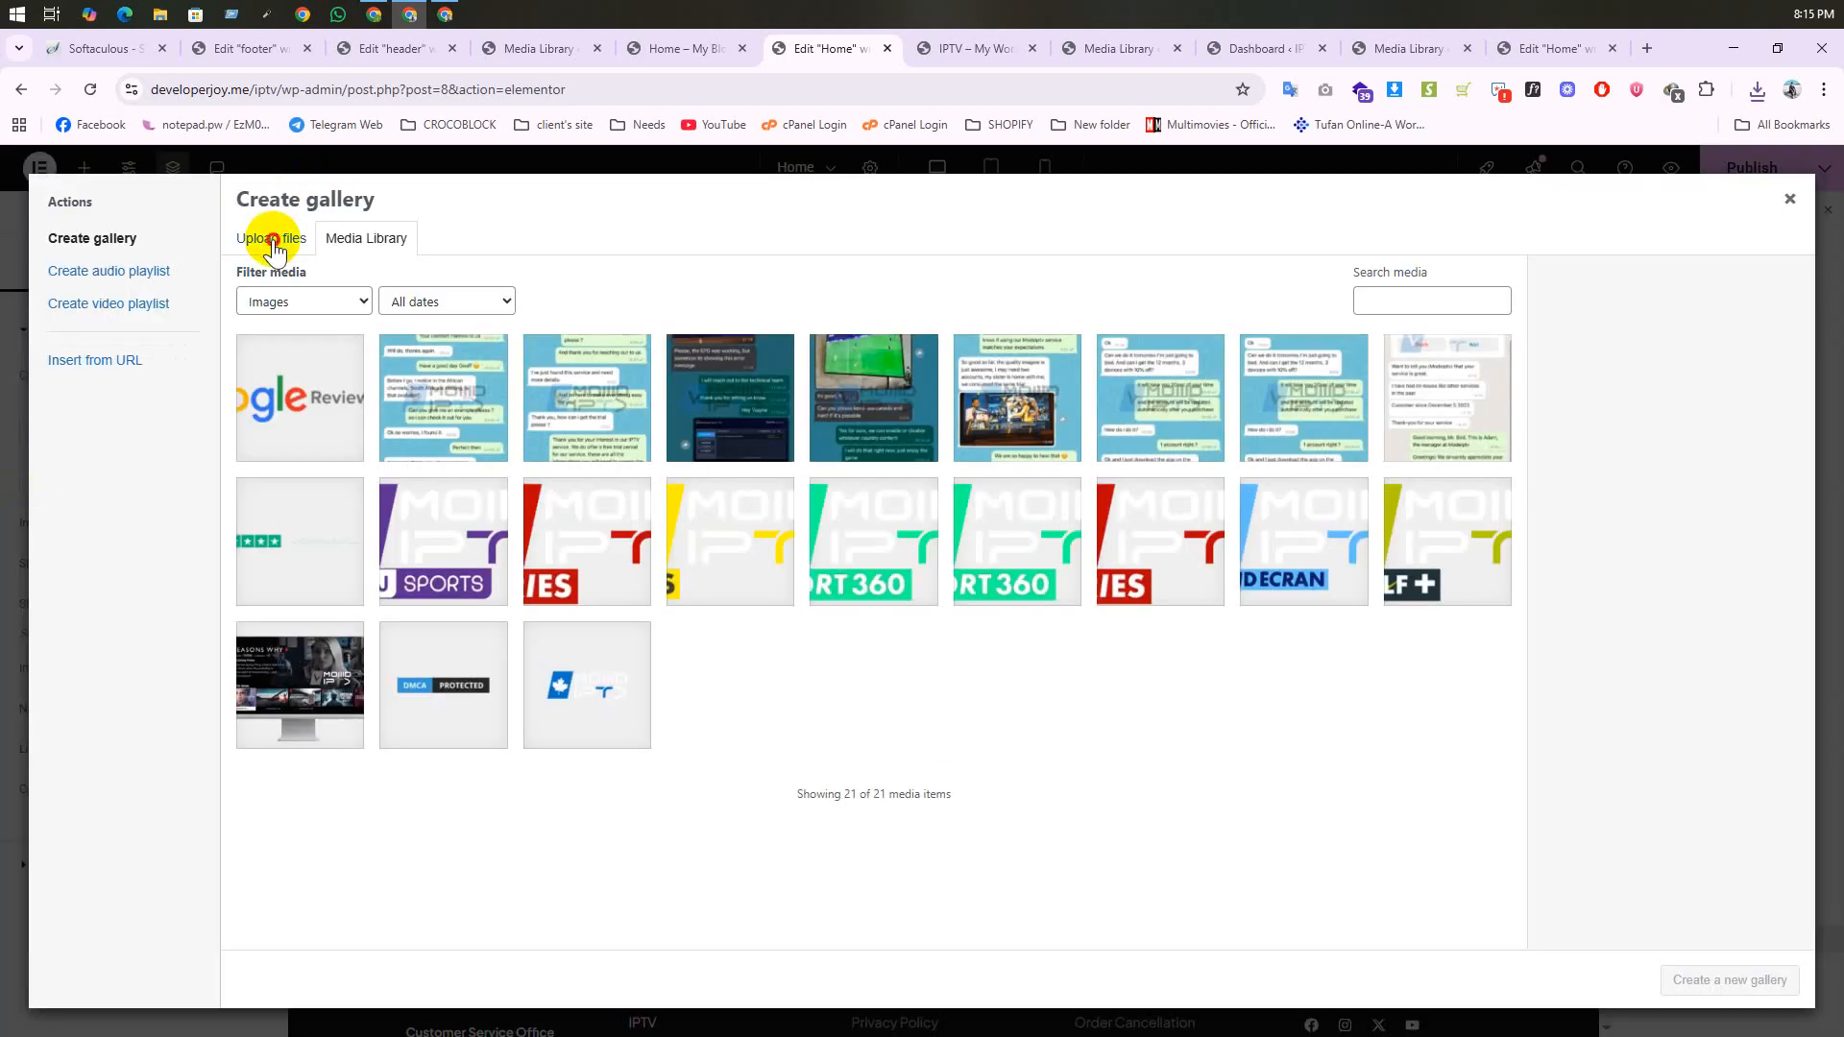
pyautogui.click(271, 238)
pyautogui.click(1052, 559)
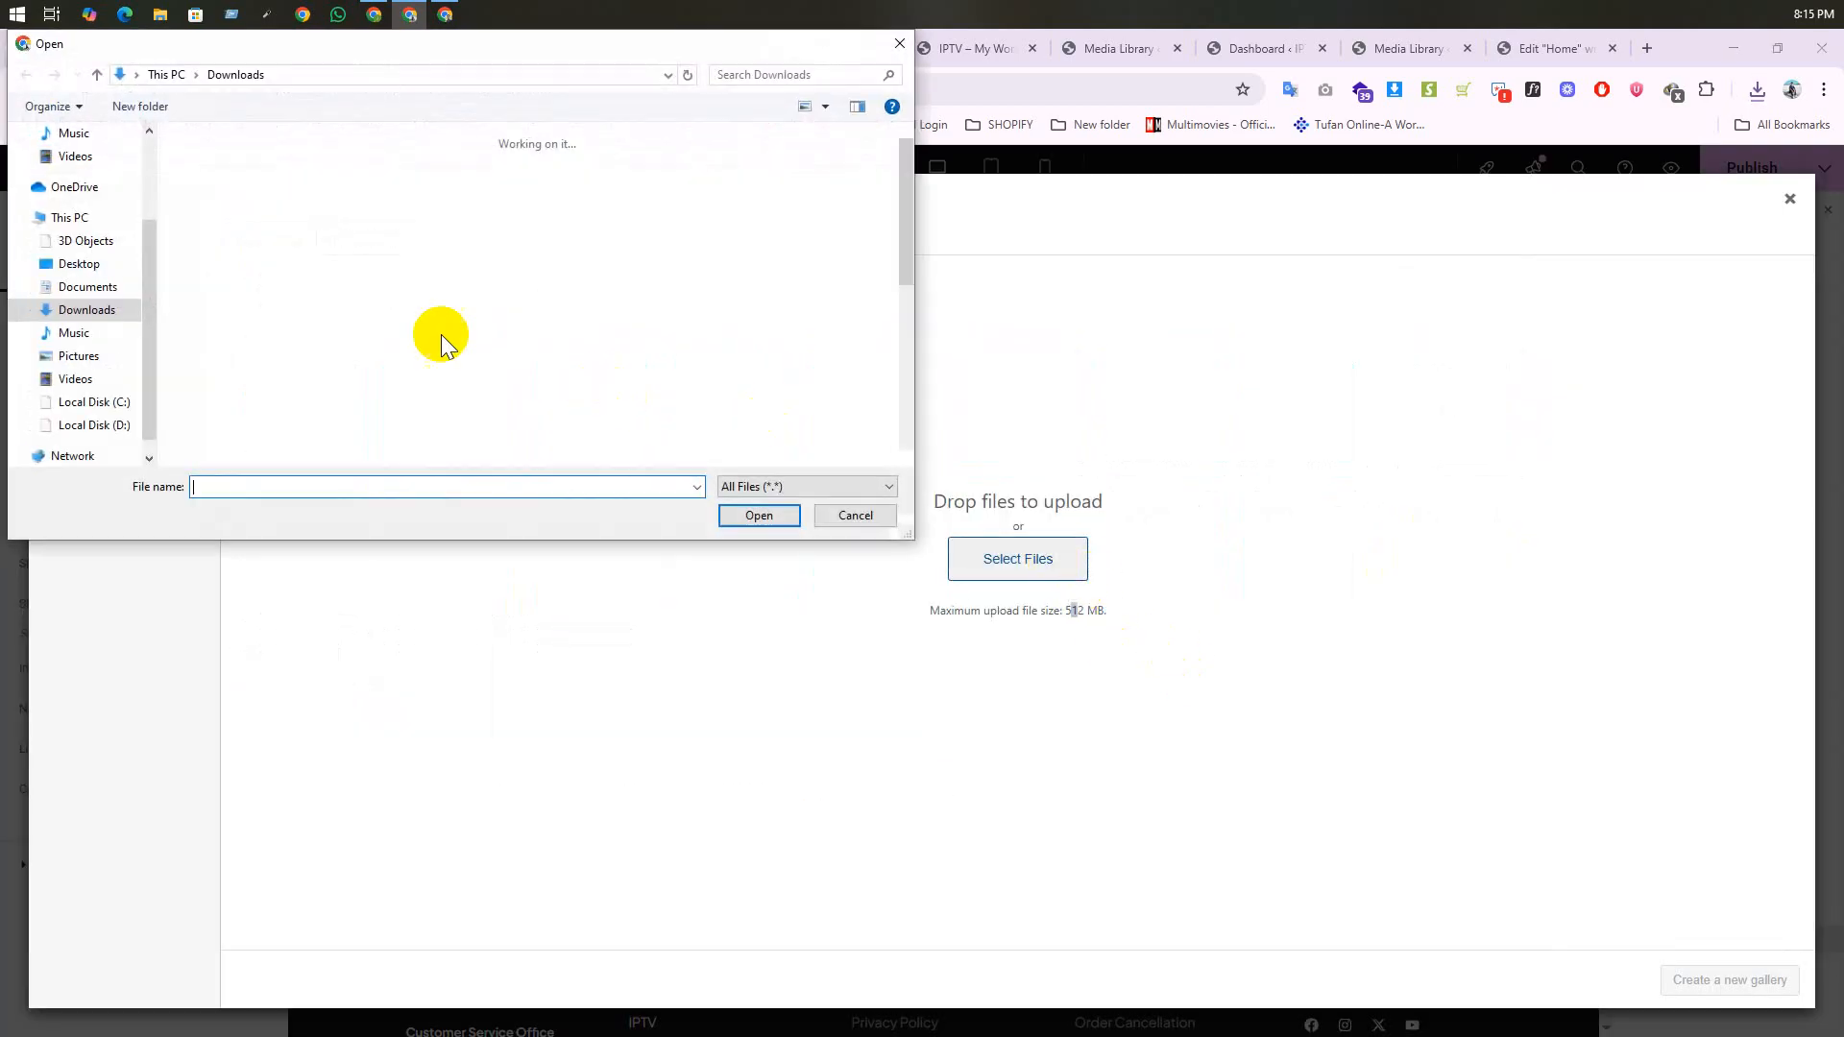
pyautogui.click(250, 219)
pyautogui.keyDown('ctrl'); pyautogui.click(424, 197); pyautogui.keyUp('ctrl')
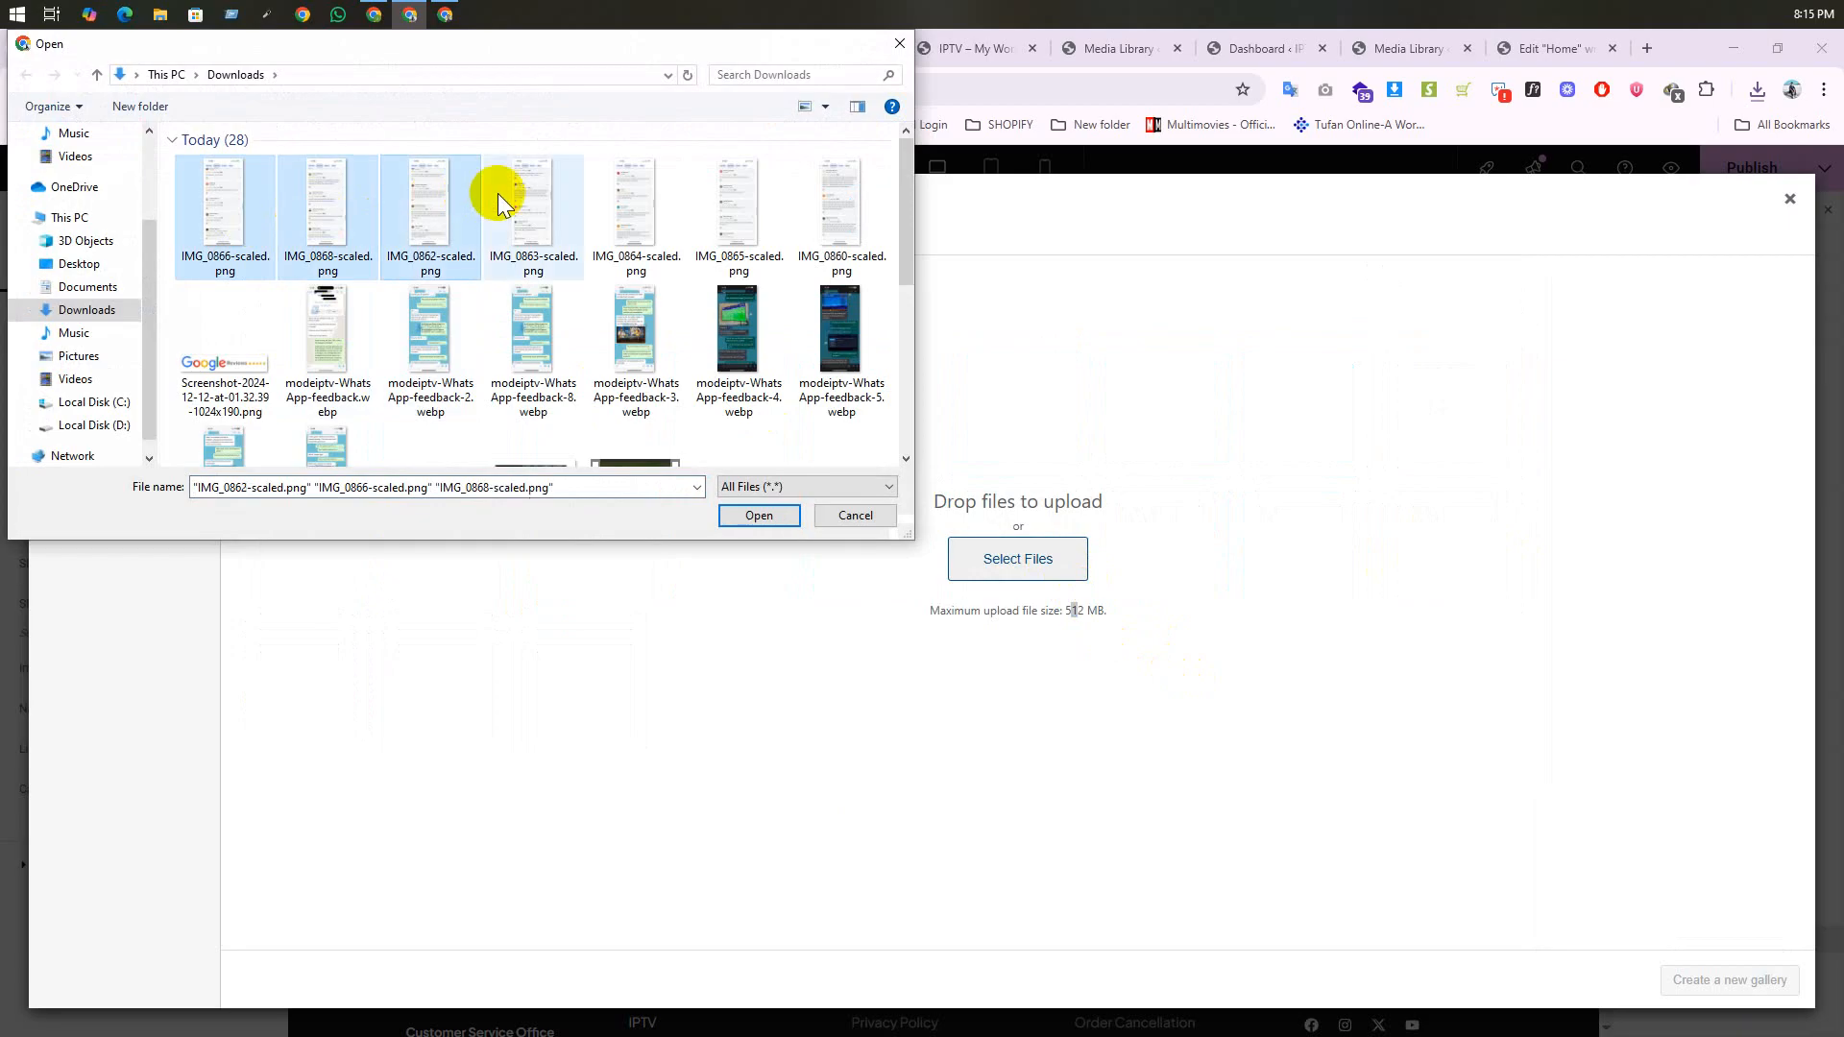
pyautogui.keyDown('ctrl'); pyautogui.click(657, 205); pyautogui.keyUp('ctrl')
pyautogui.keyDown('ctrl'); pyautogui.click(732, 204); pyautogui.keyUp('ctrl')
pyautogui.keyDown('ctrl'); pyautogui.click(809, 205); pyautogui.keyUp('ctrl')
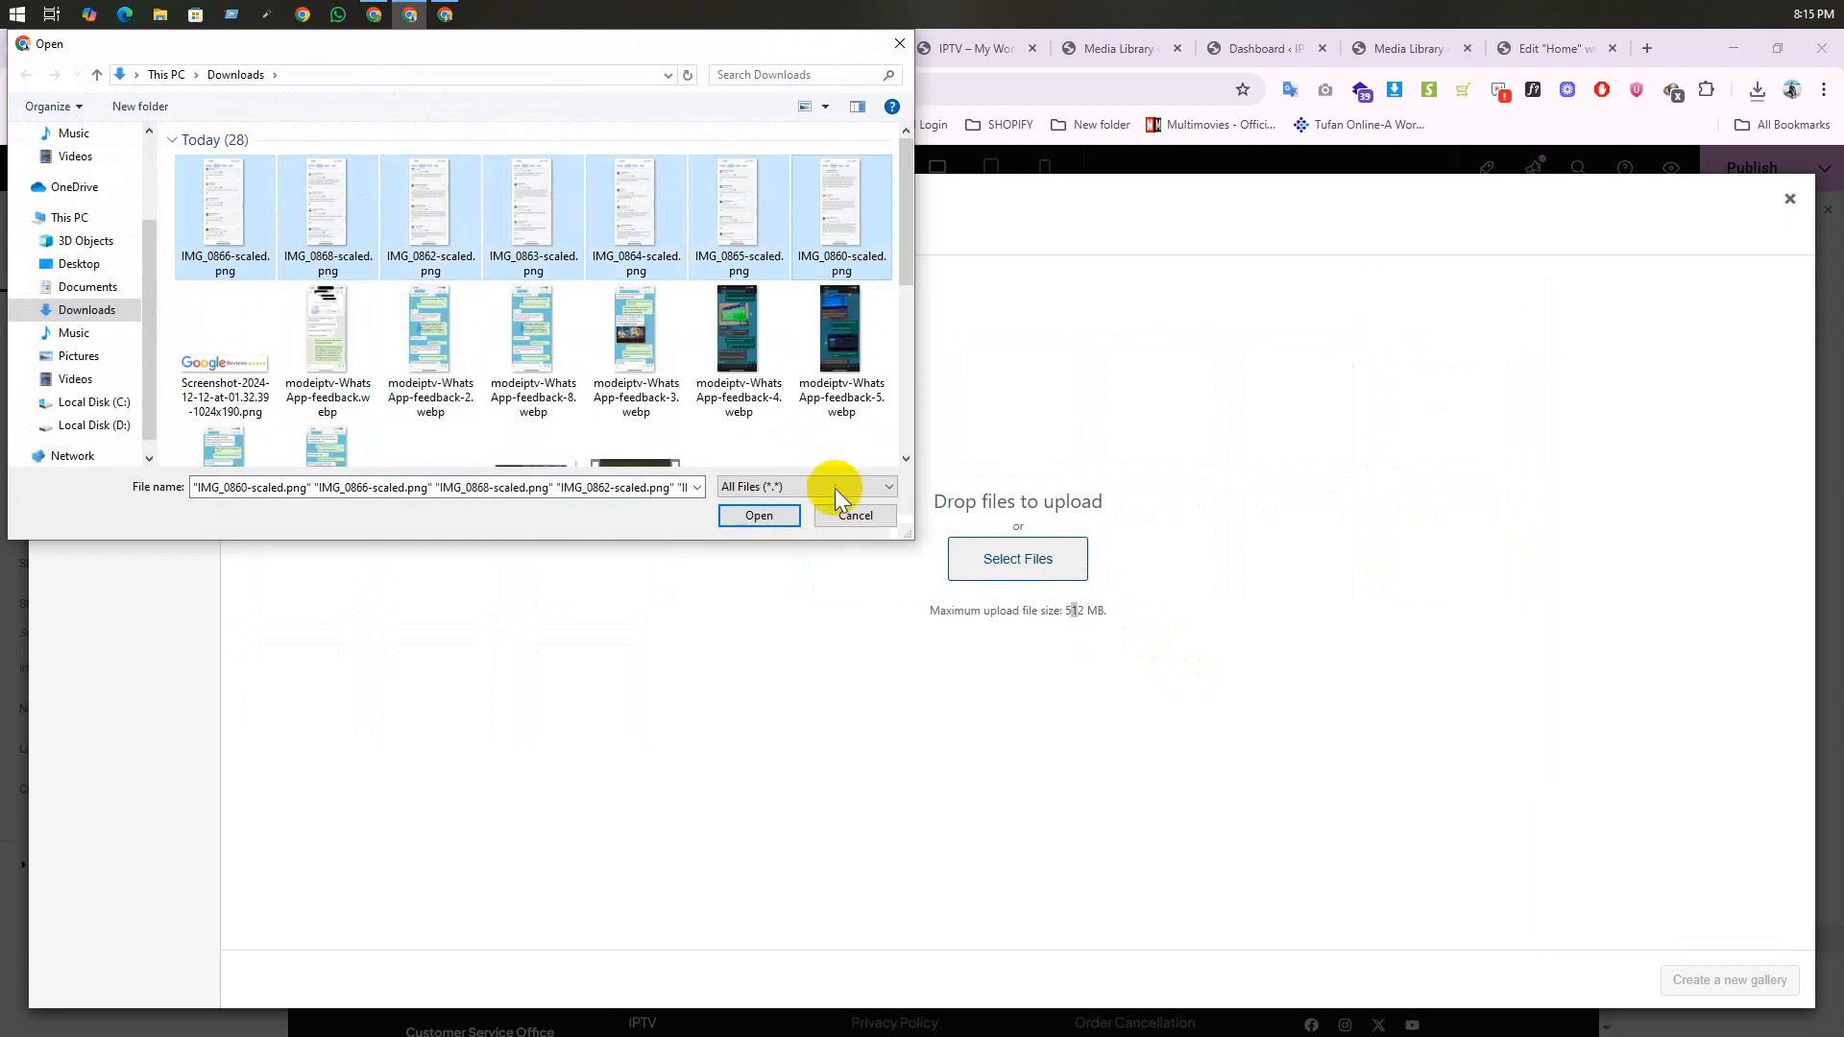
pyautogui.click(760, 516)
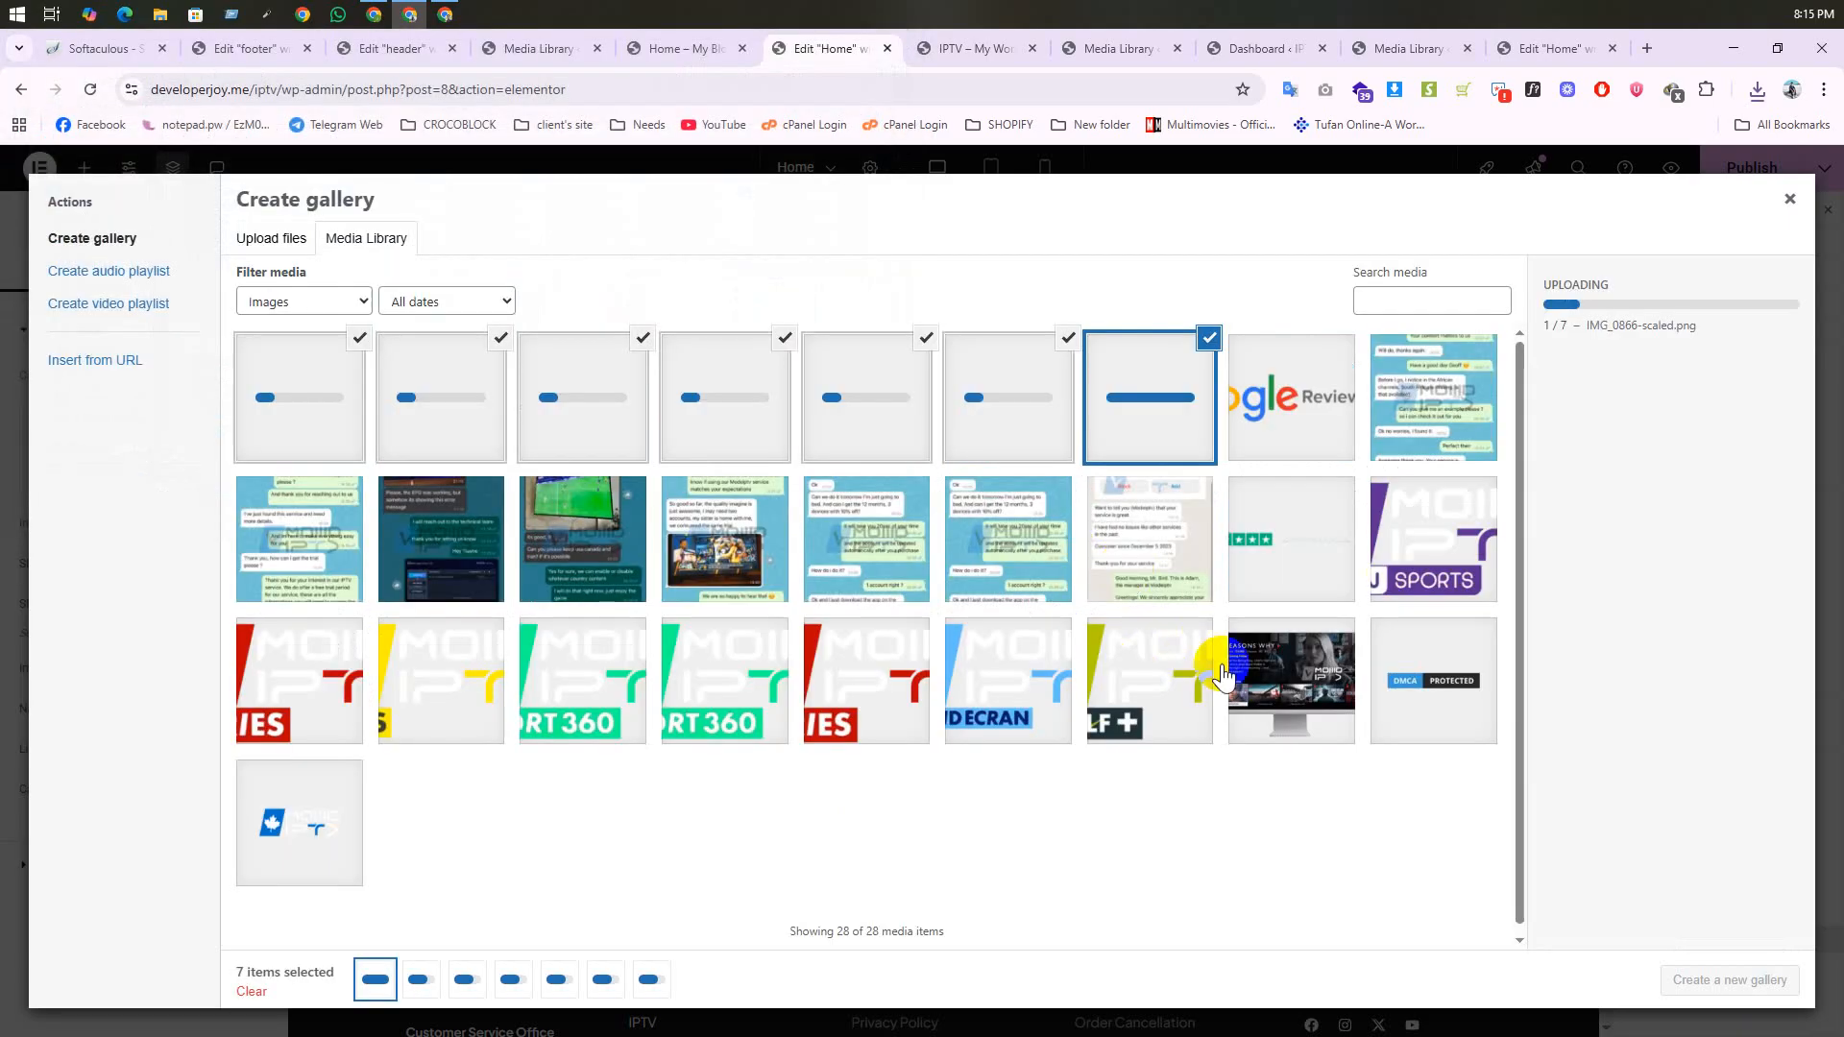
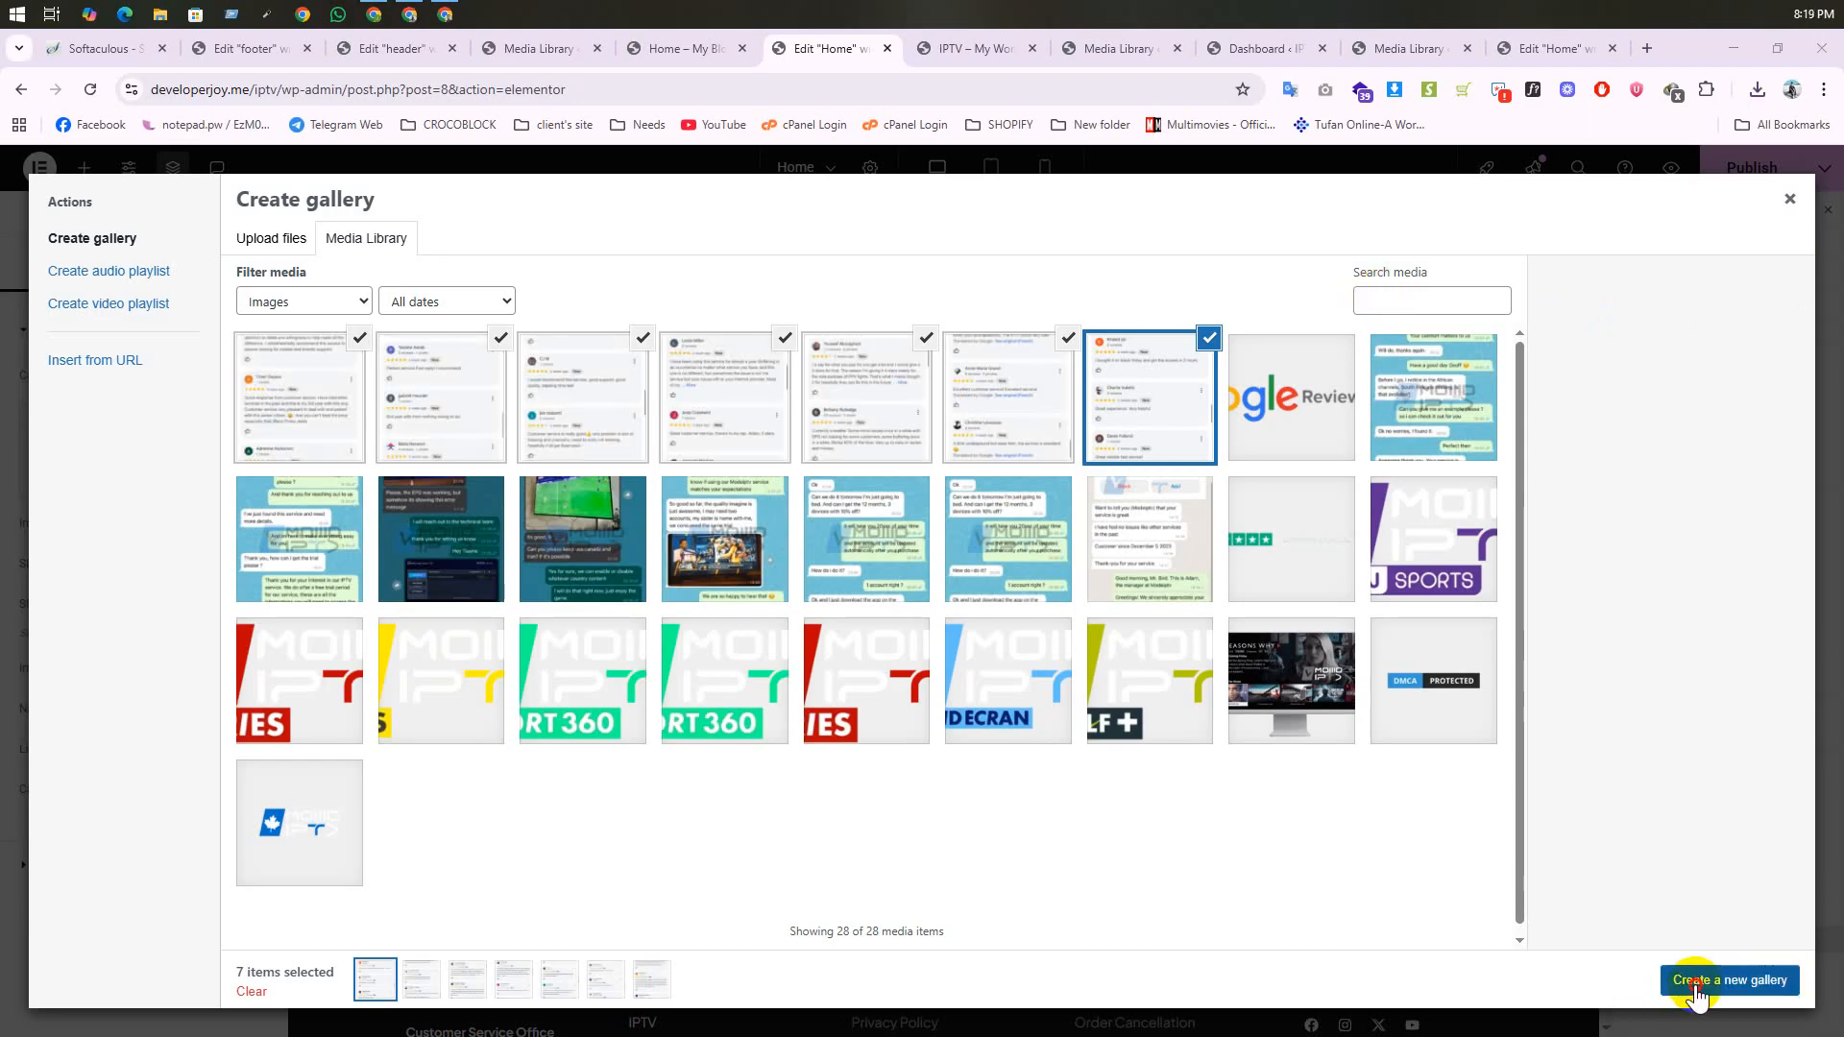
# Step: Create a new gallery from the seven uploaded Google review screenshots and insert it into the carousel
pyautogui.click(1698, 980)
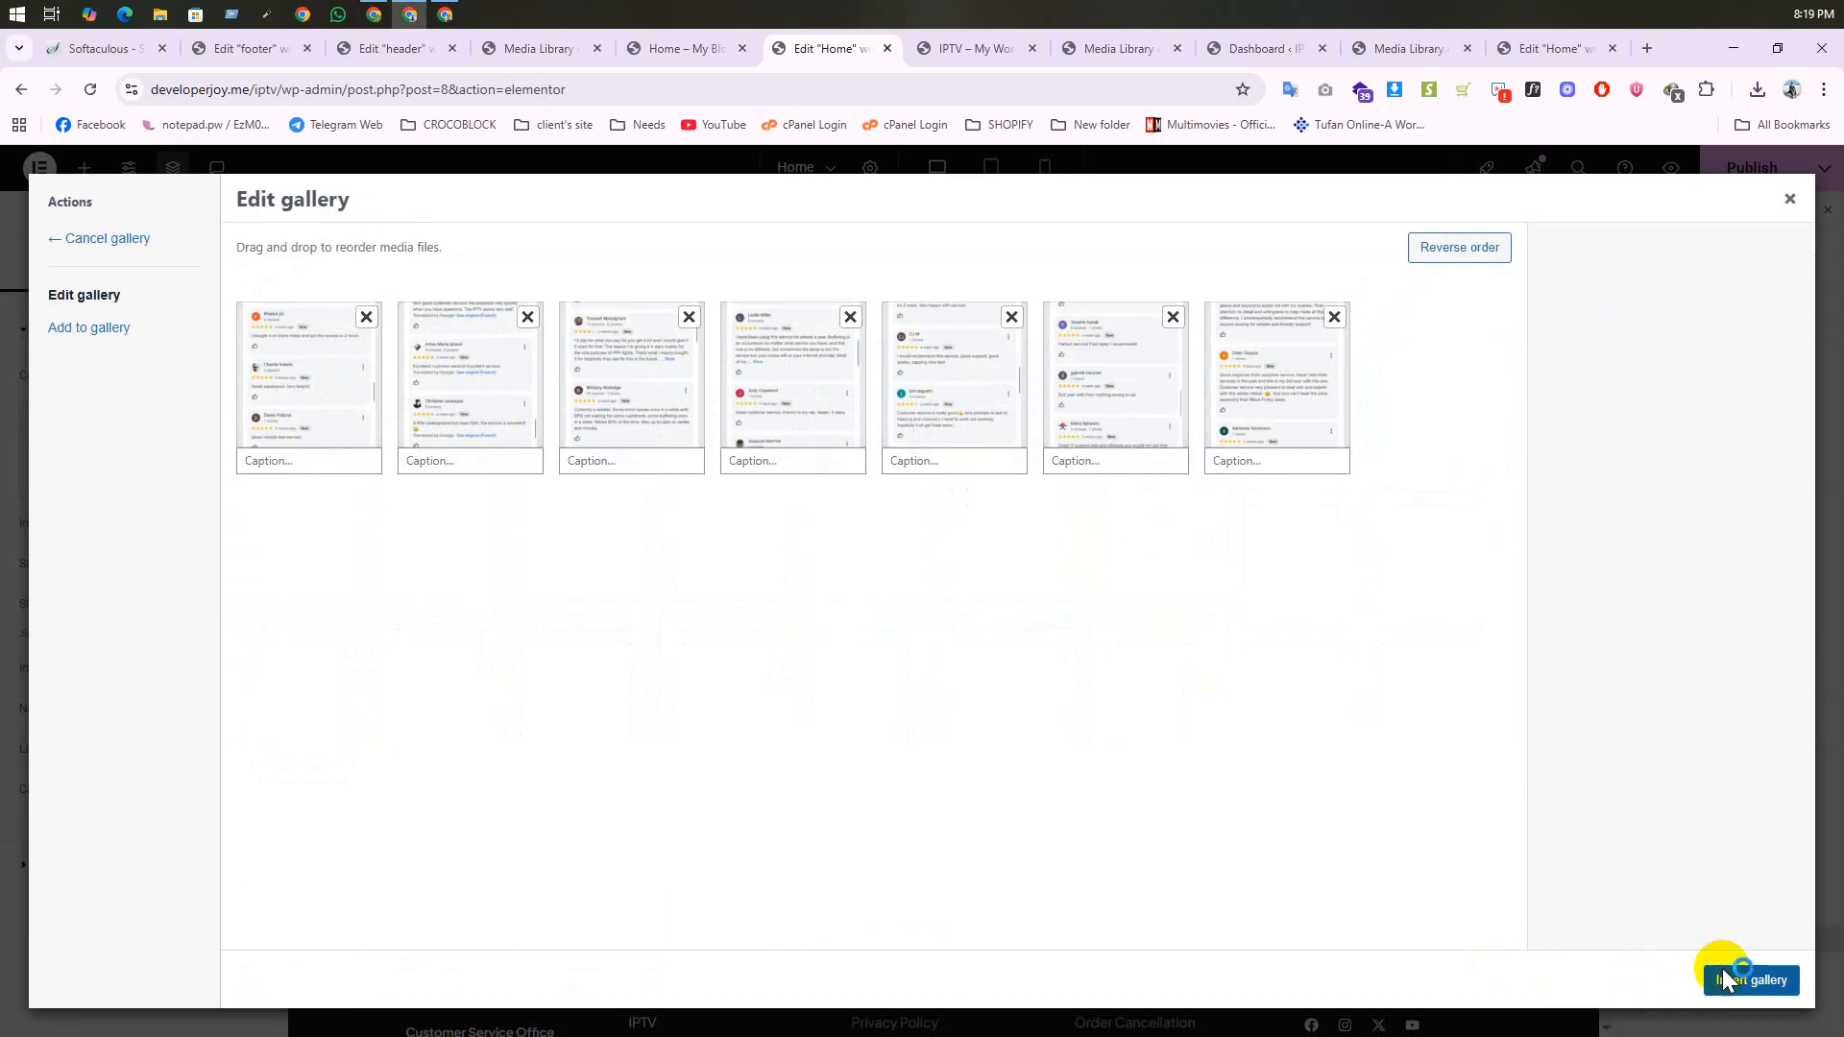
pyautogui.click(1750, 980)
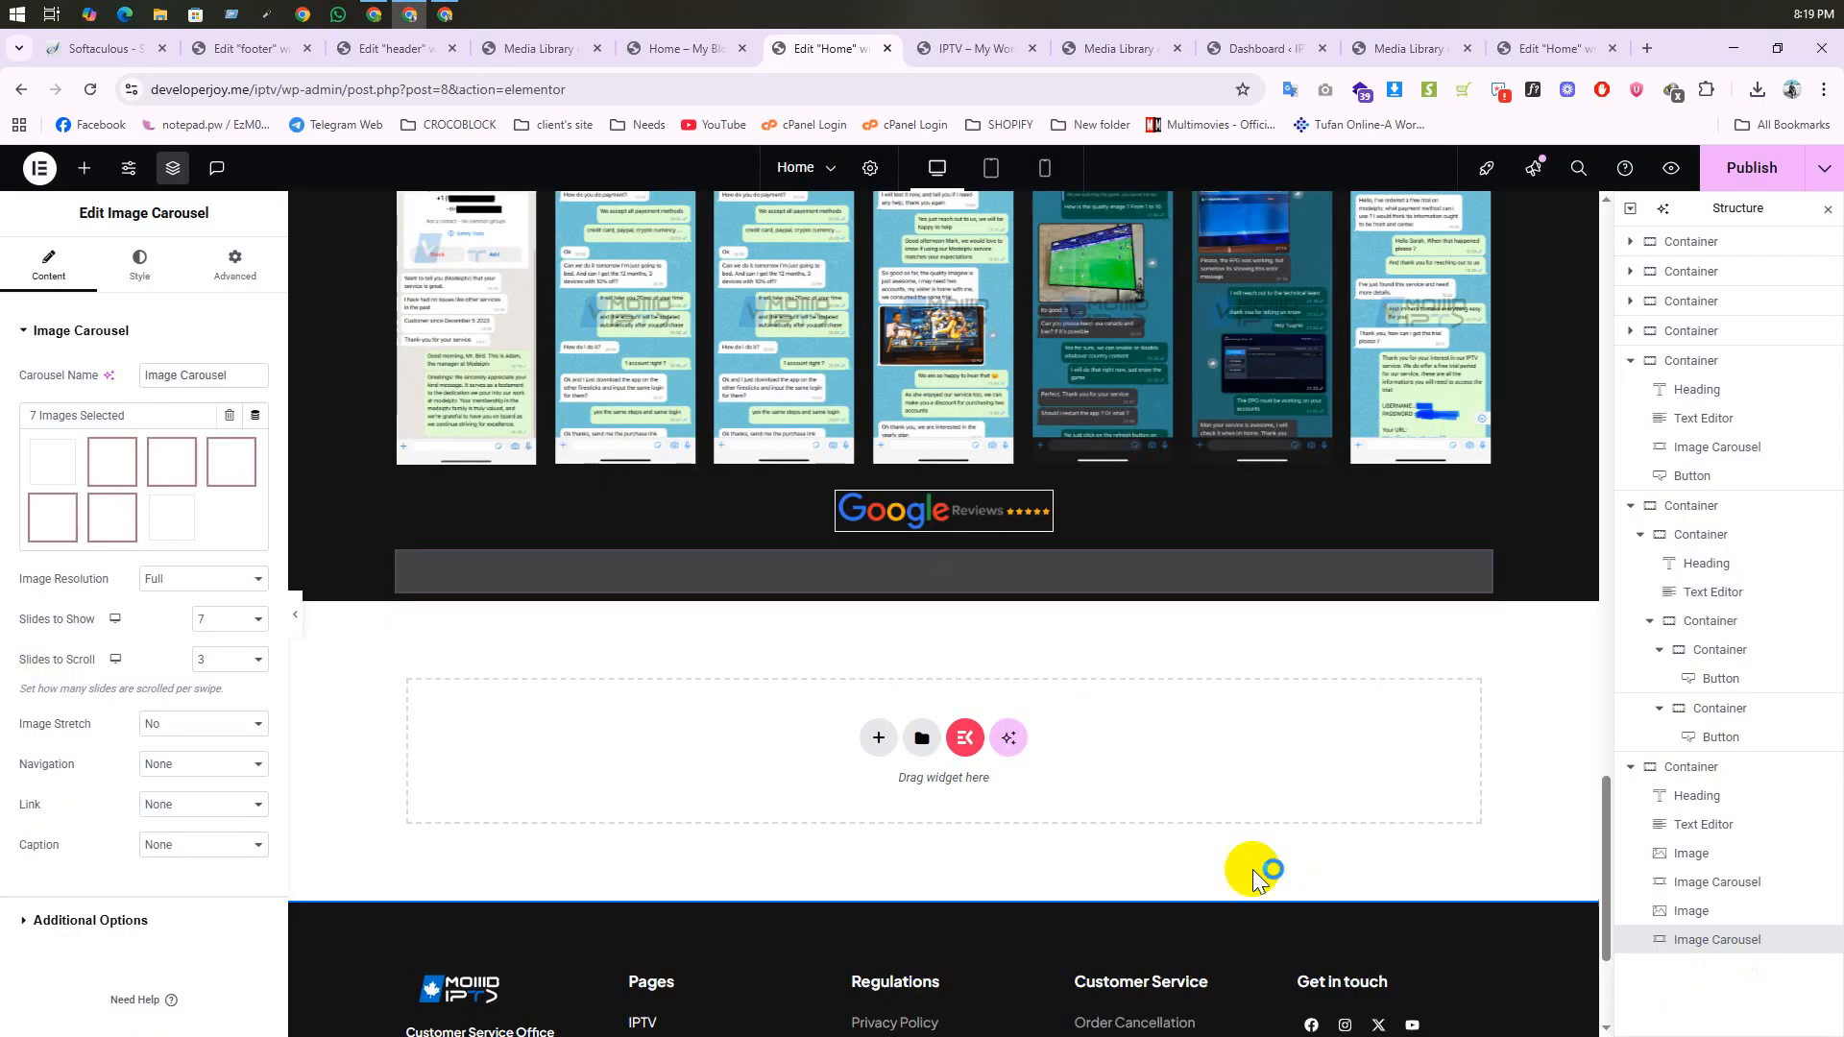
pyautogui.scroll(-2, 1061, 662)
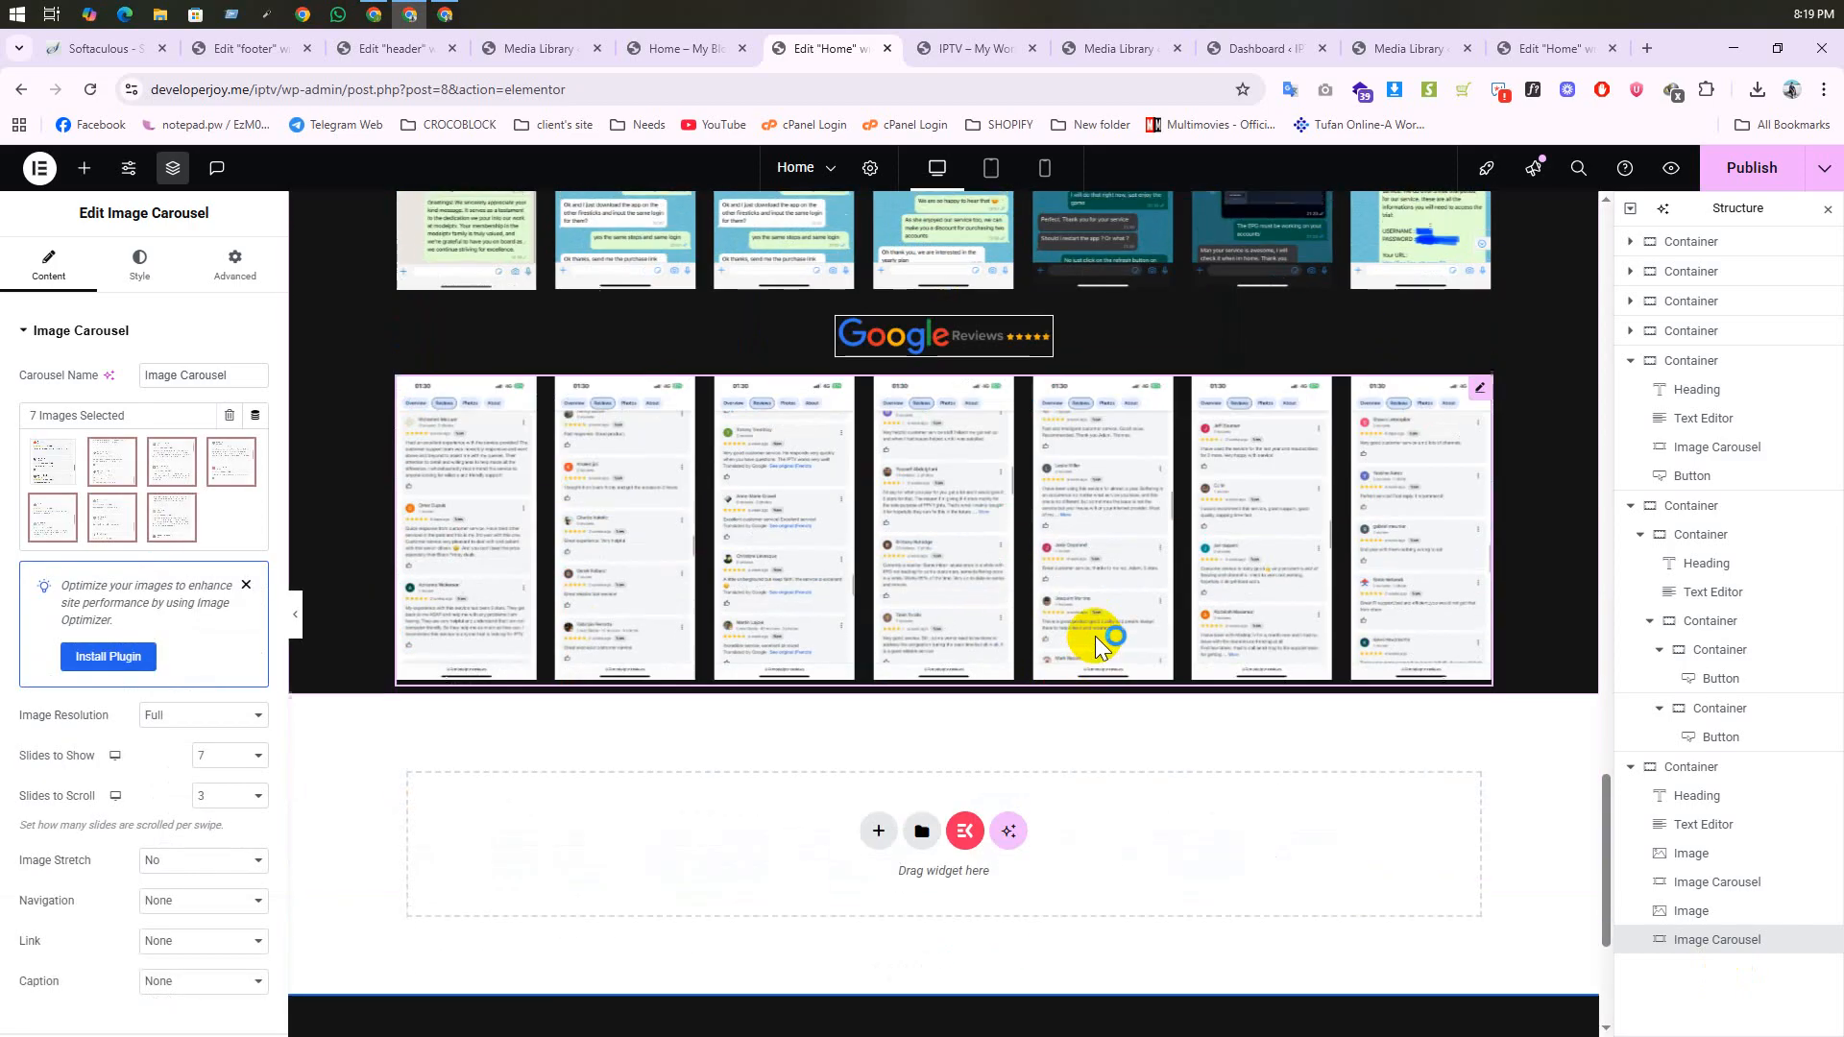
# Step: Publish the Home page and switch back to the reference IPTV page
pyautogui.scroll(9, 931, 564)
pyautogui.scroll(-8, 939, 572)
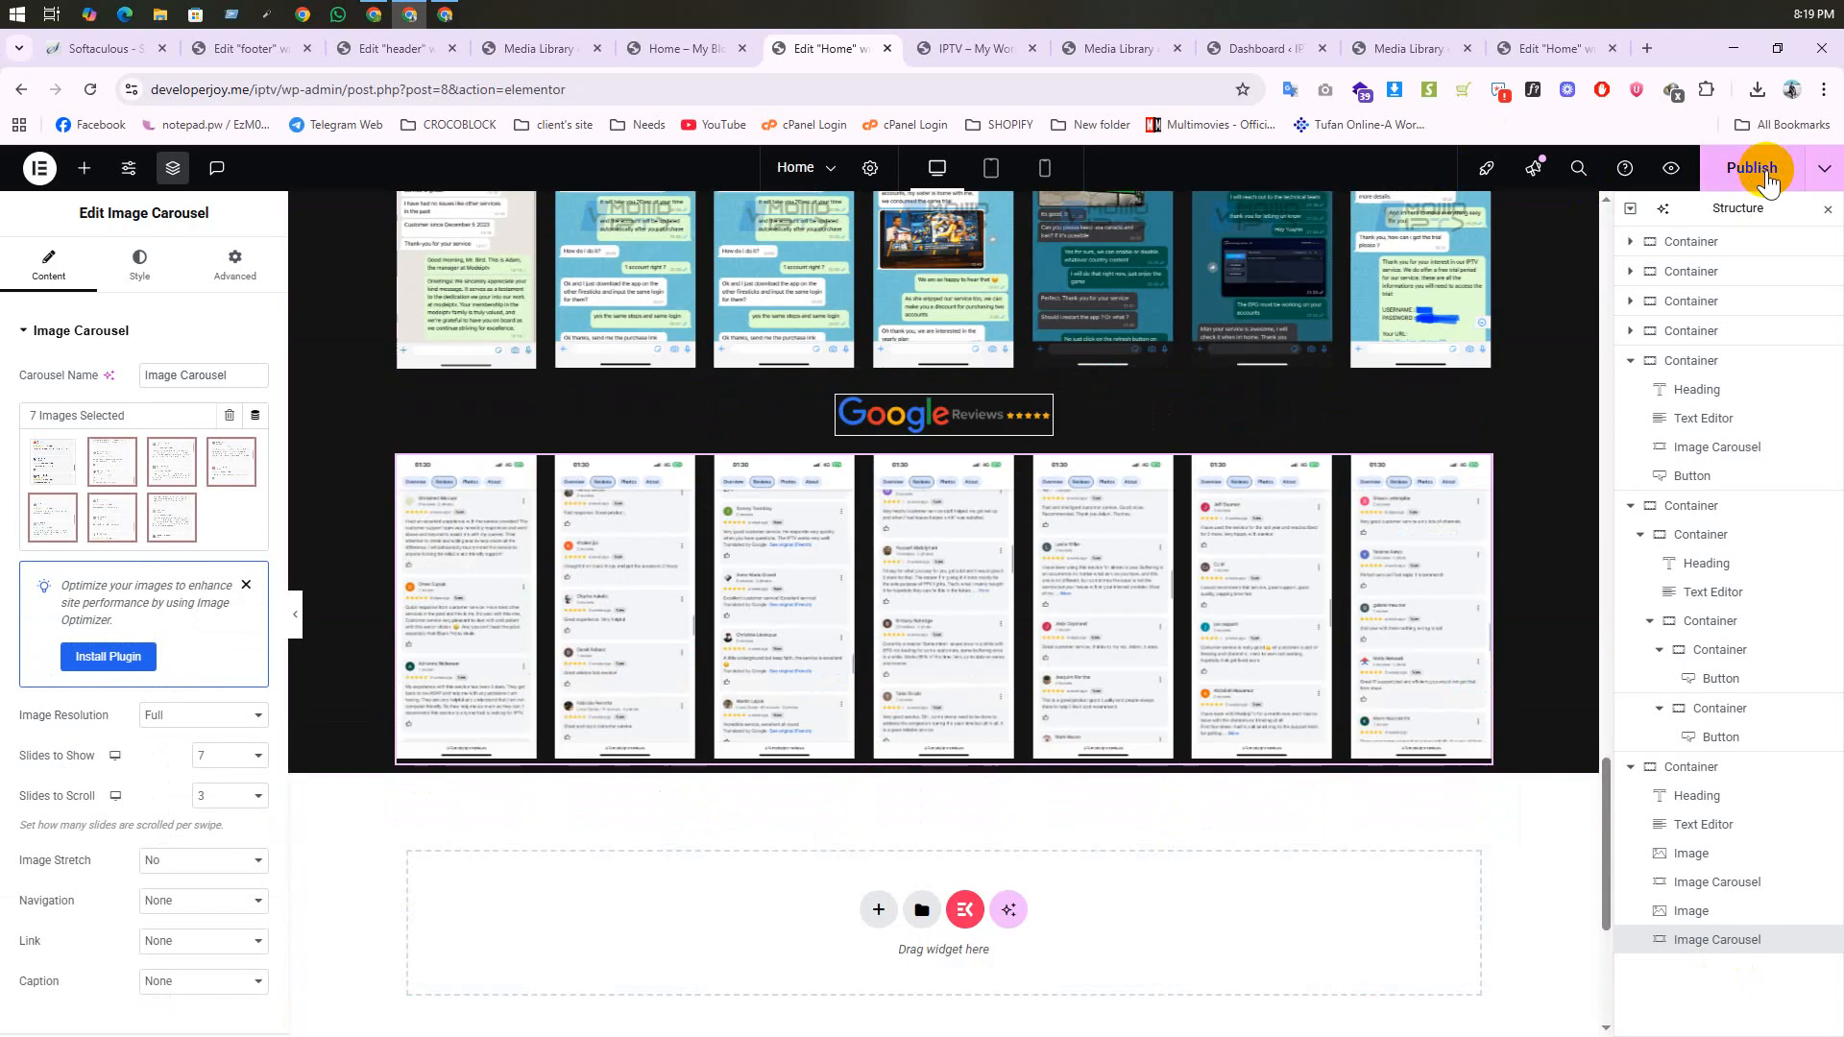
pyautogui.click(1765, 171)
pyautogui.click(974, 53)
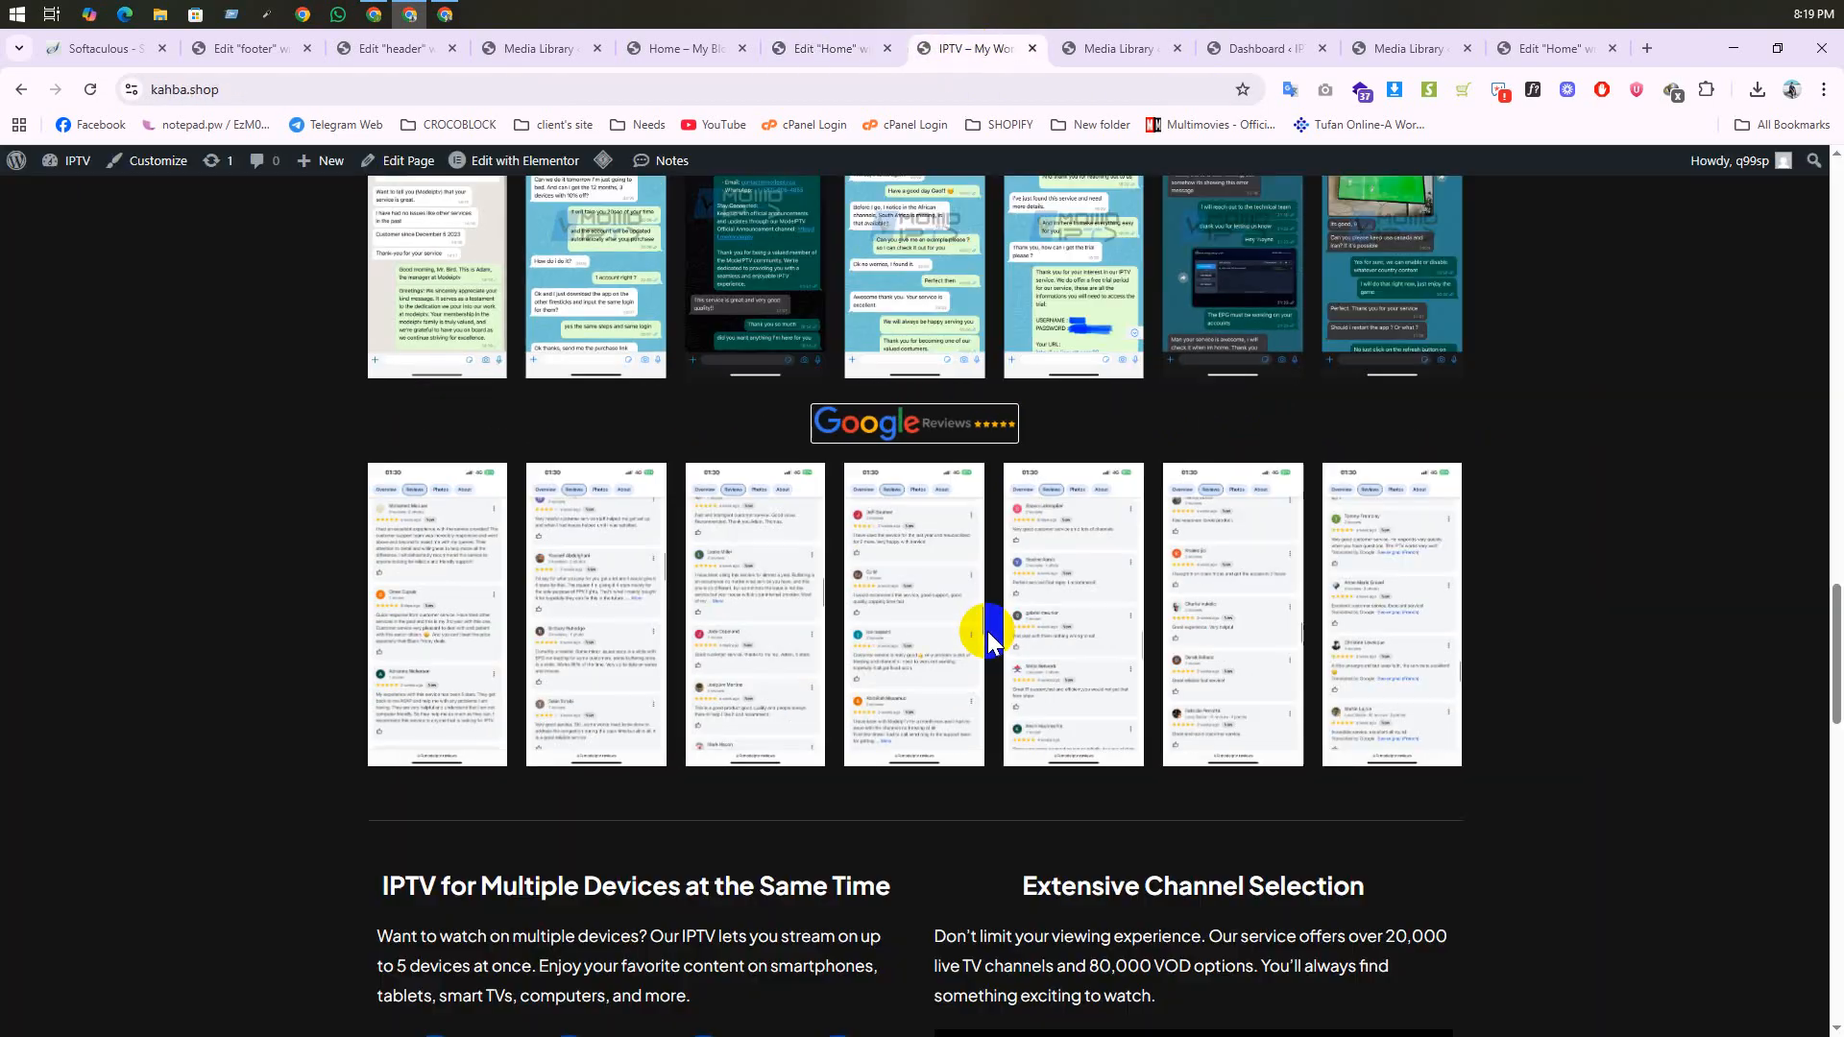
# Step: Examine the reference page's multiple devices and channel selection section and compare it with the end of the Home page in the editor
pyautogui.scroll(-5, 994, 629)
pyautogui.scroll(1, 1037, 614)
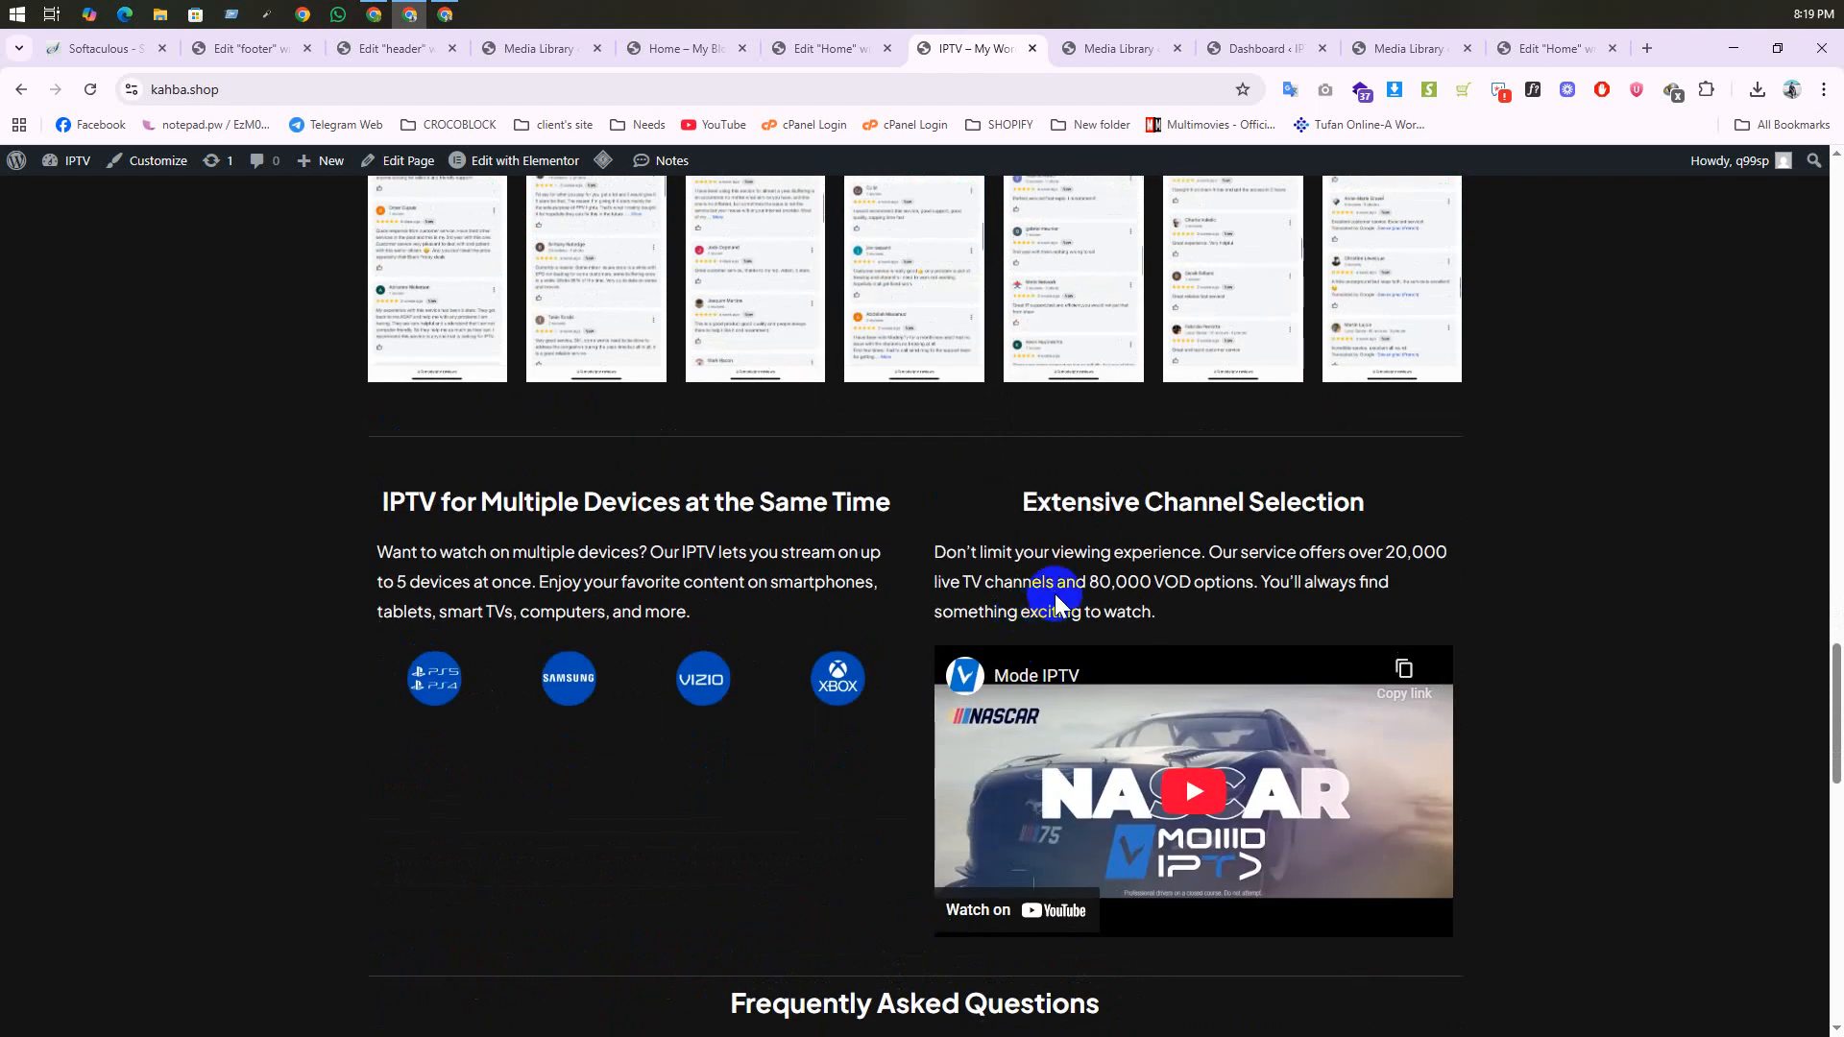
pyautogui.scroll(-2, 730, 577)
pyautogui.scroll(-1, 670, 607)
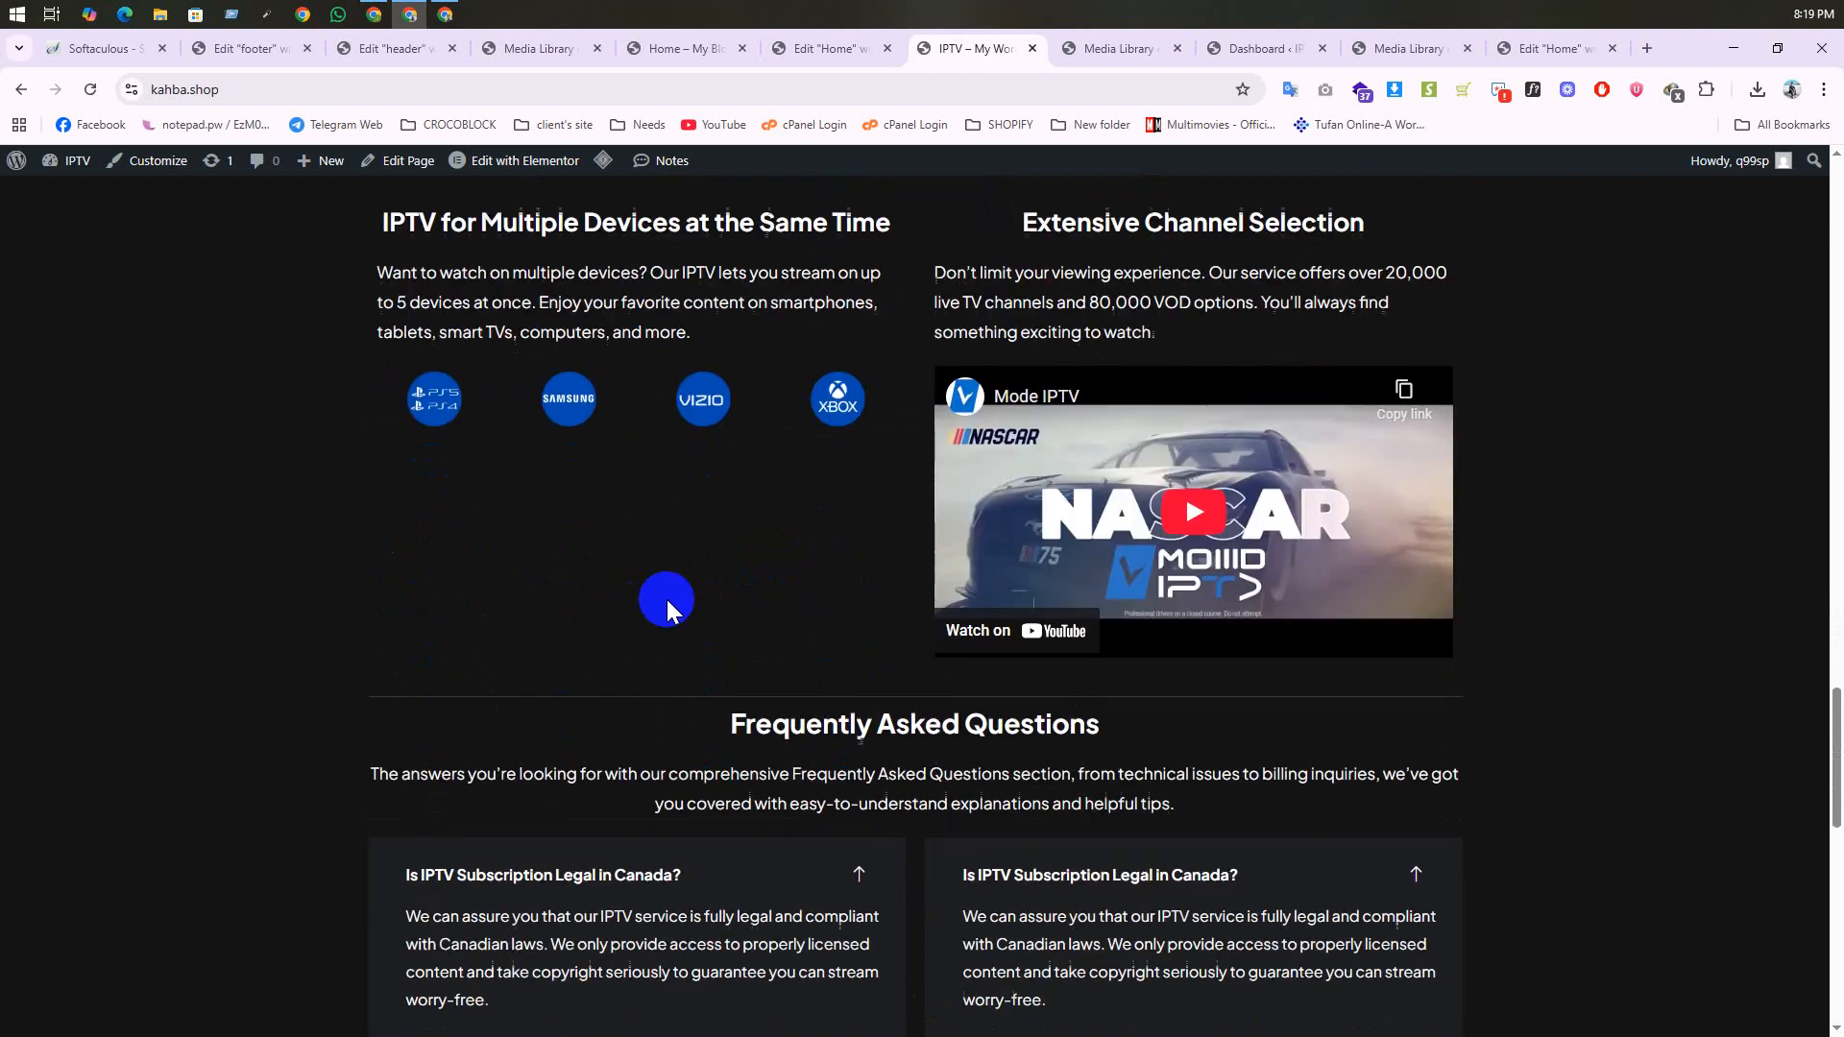
pyautogui.scroll(1, 759, 557)
pyautogui.scroll(1, 727, 531)
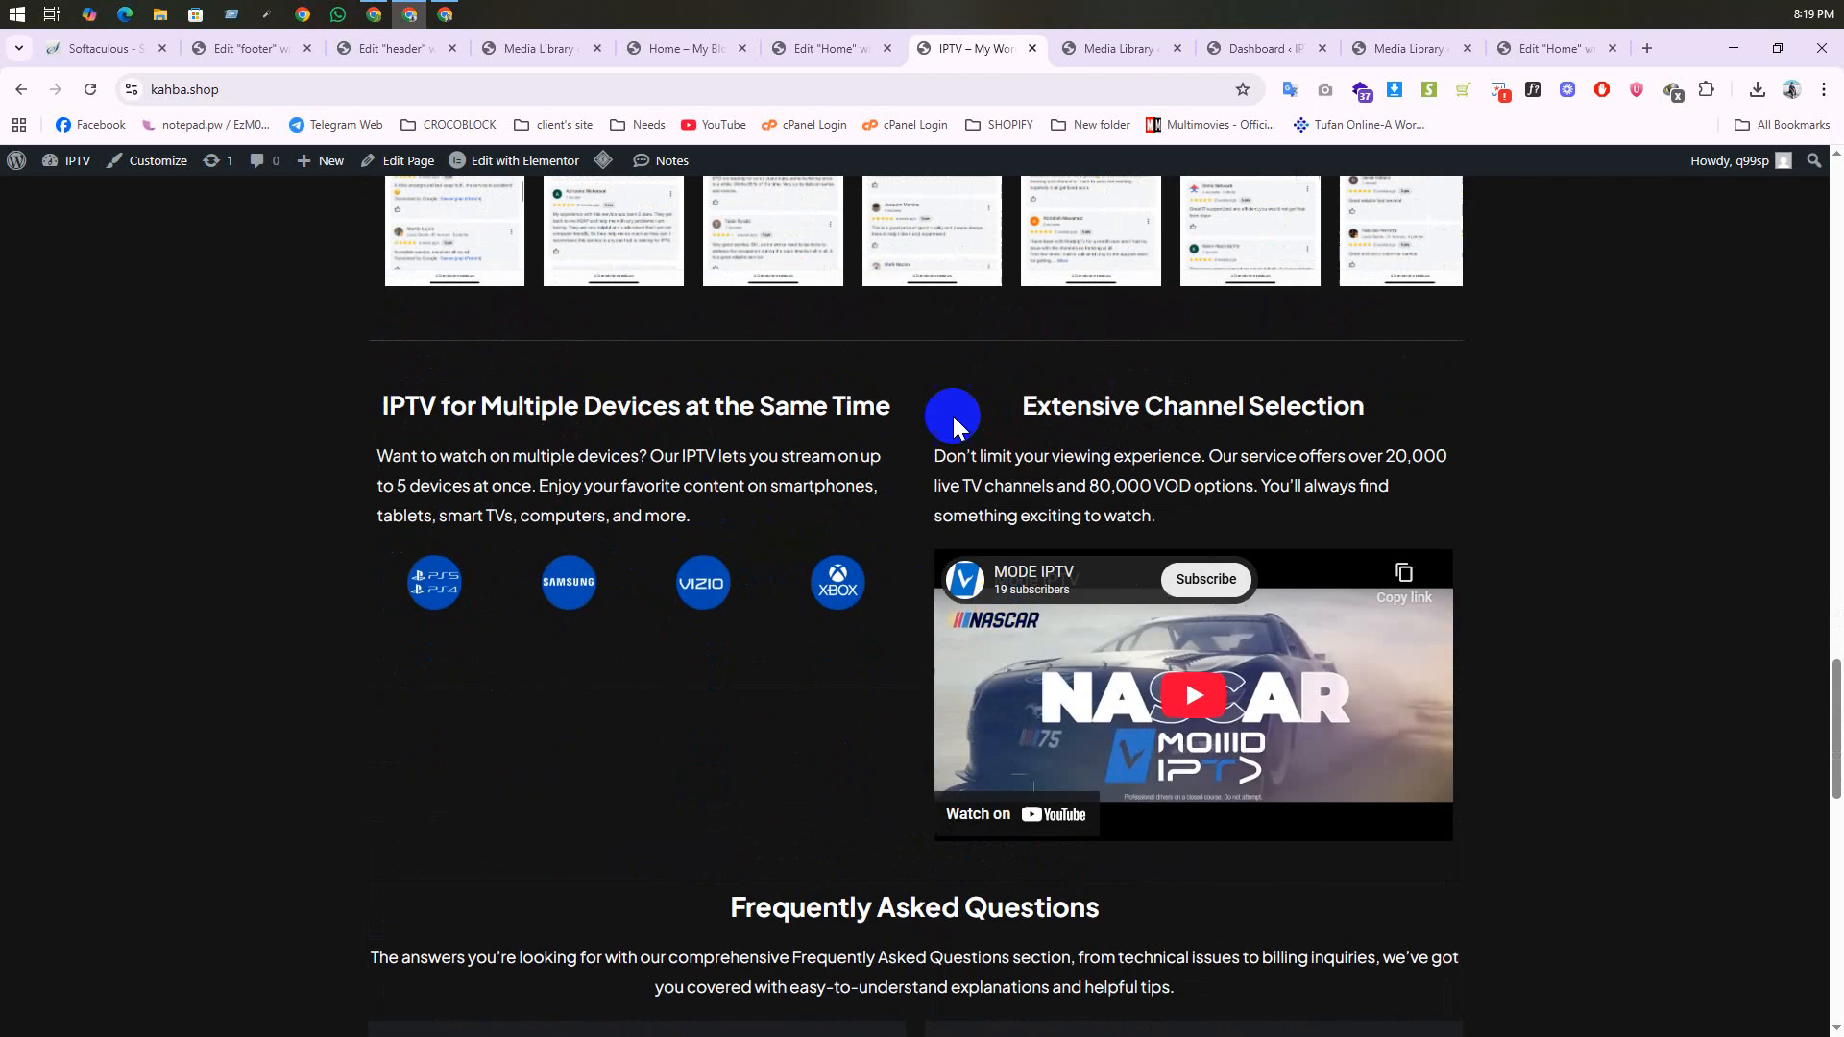
pyautogui.click(809, 52)
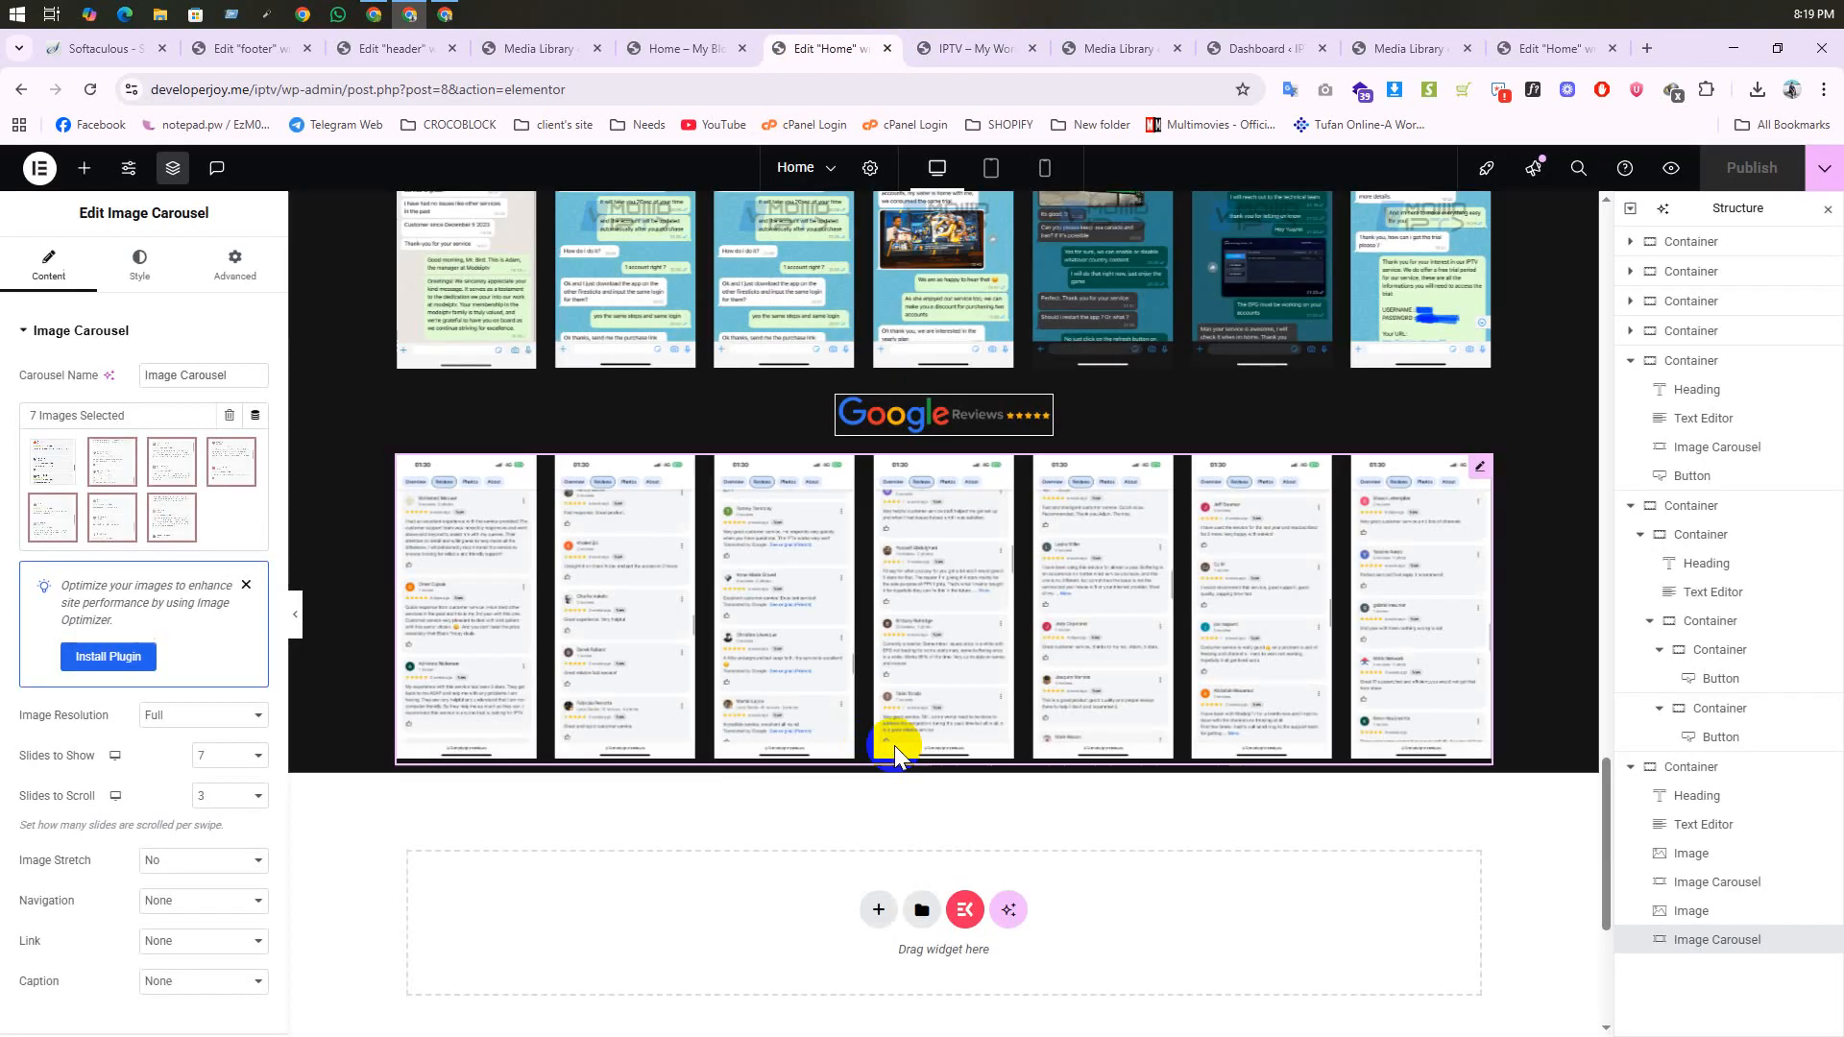
pyautogui.scroll(-1, 902, 678)
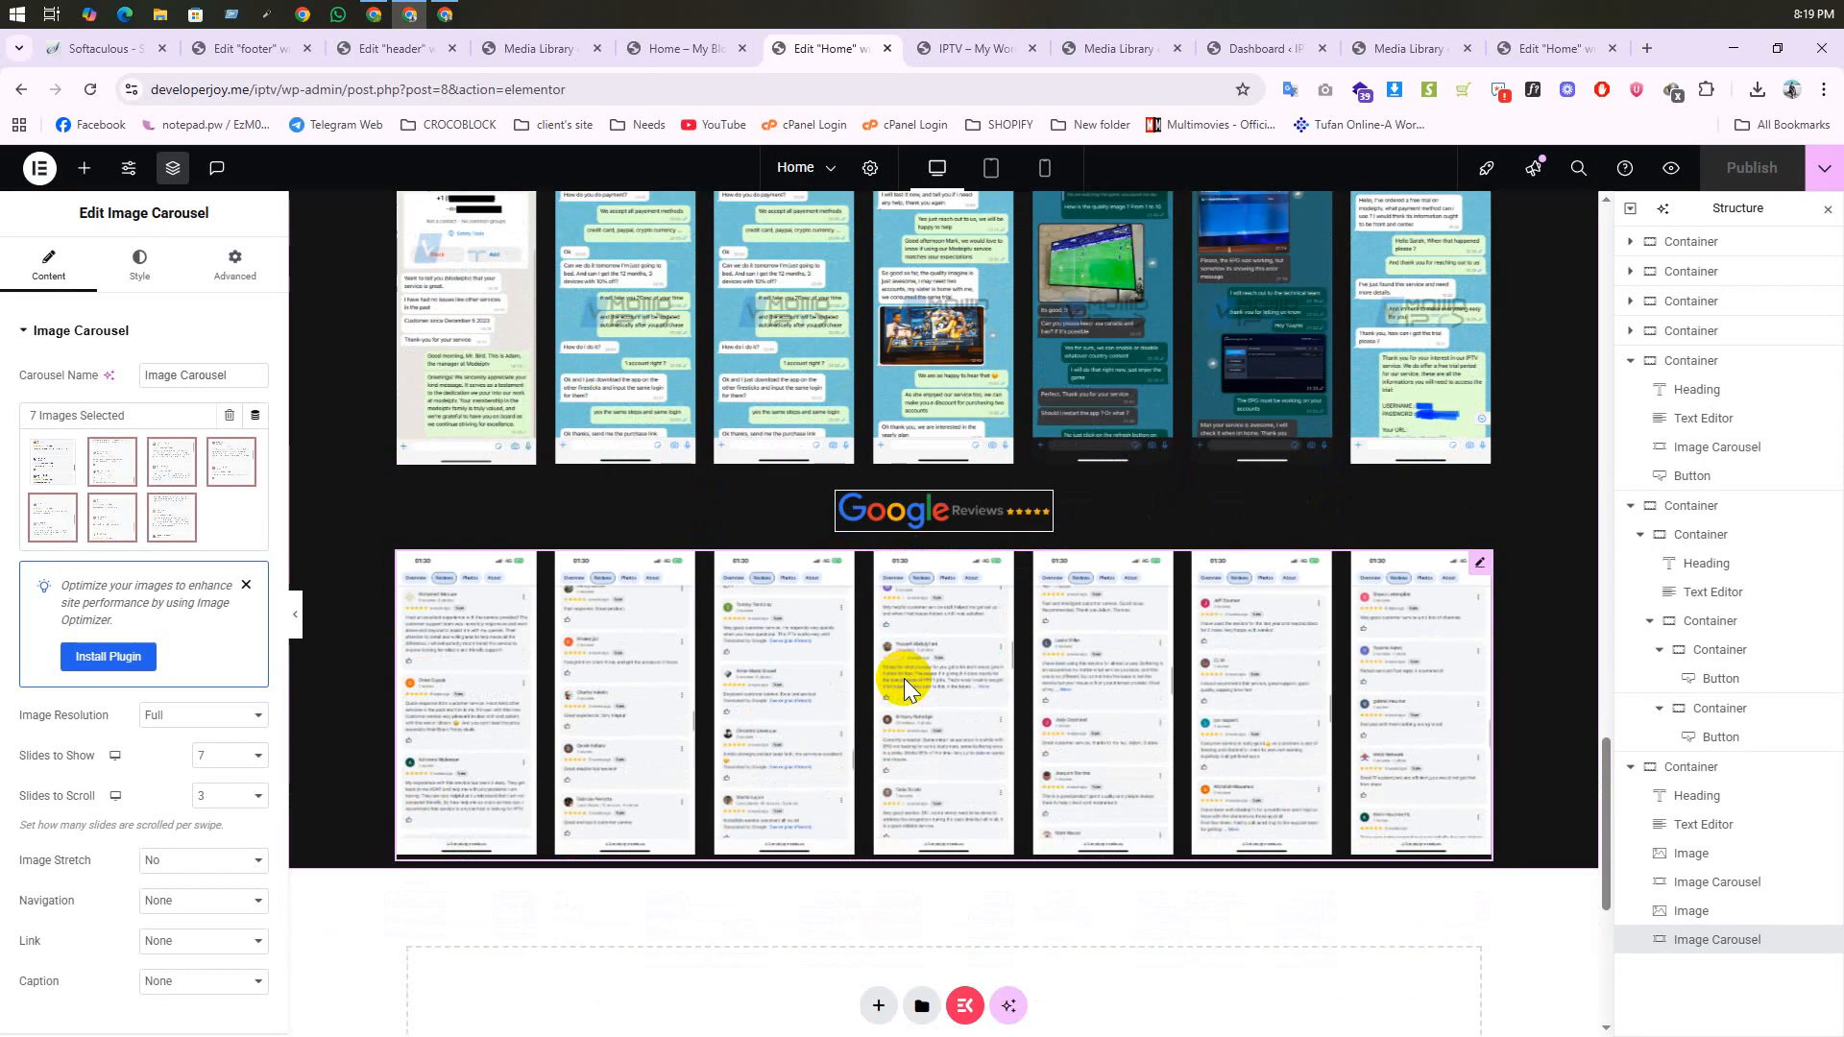
pyautogui.click(960, 48)
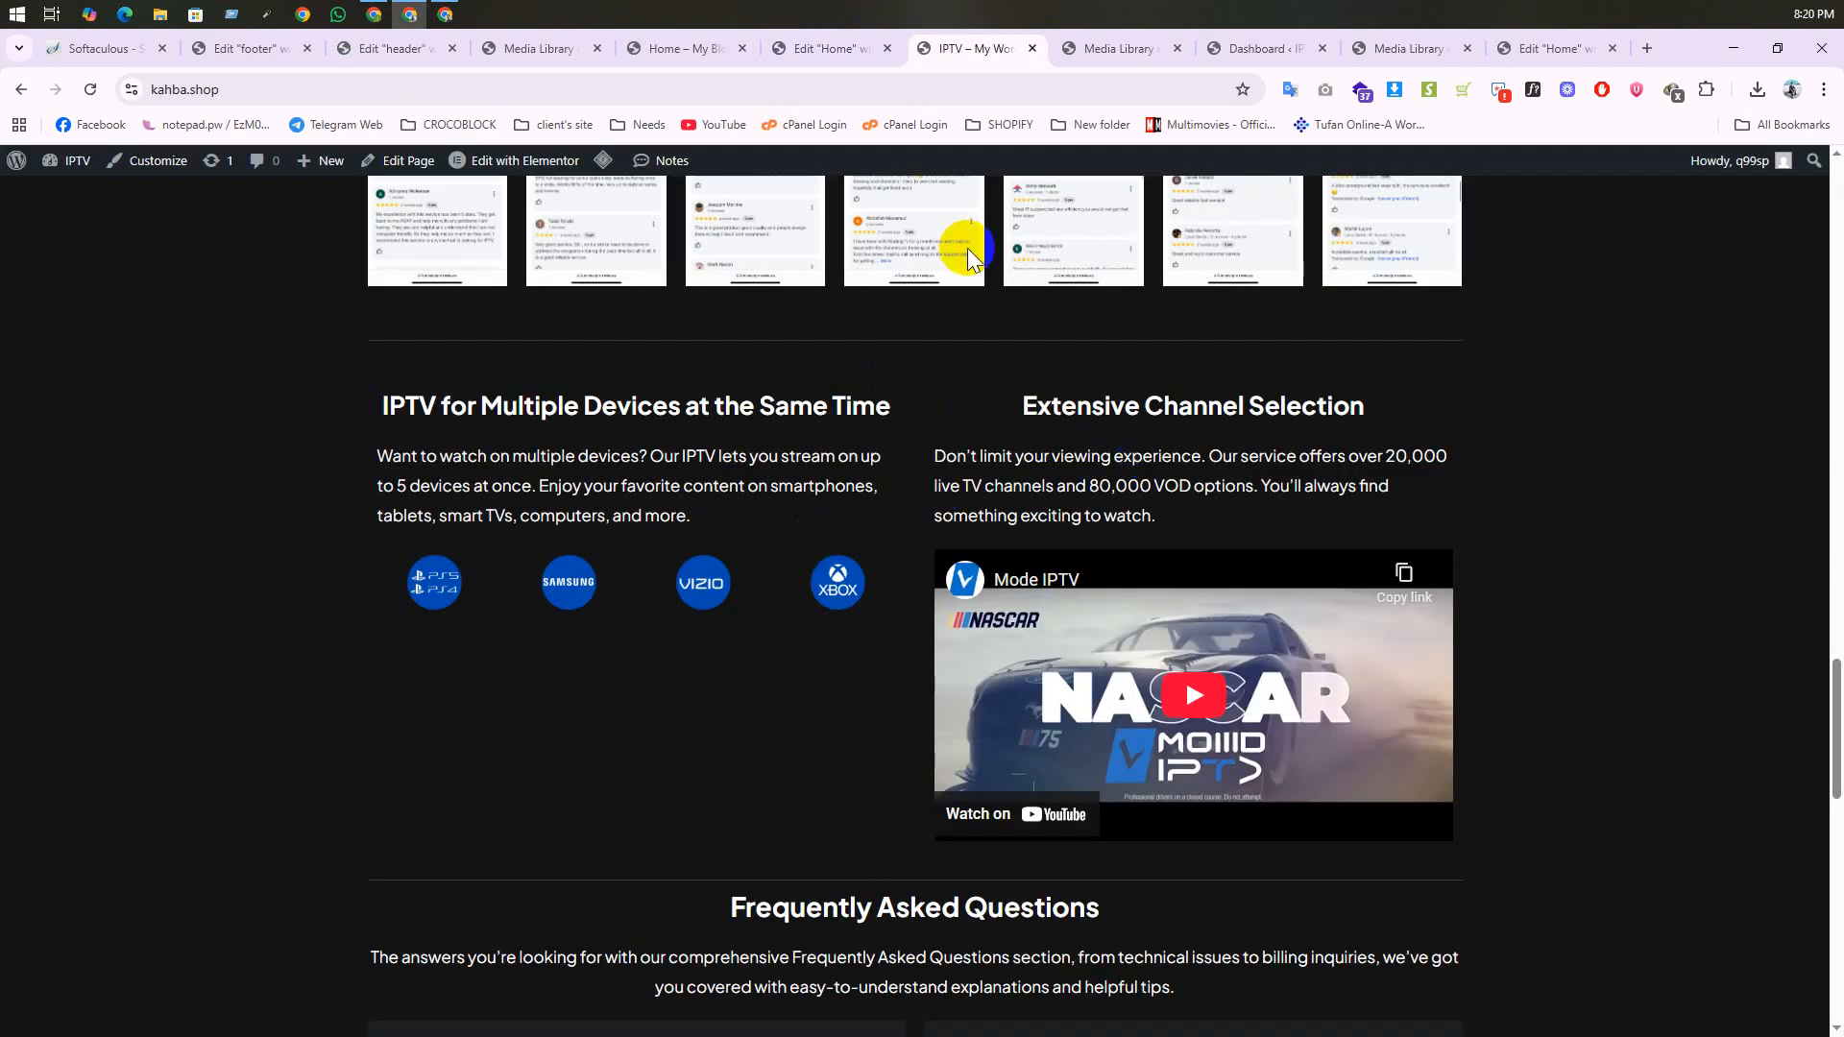
pyautogui.click(808, 60)
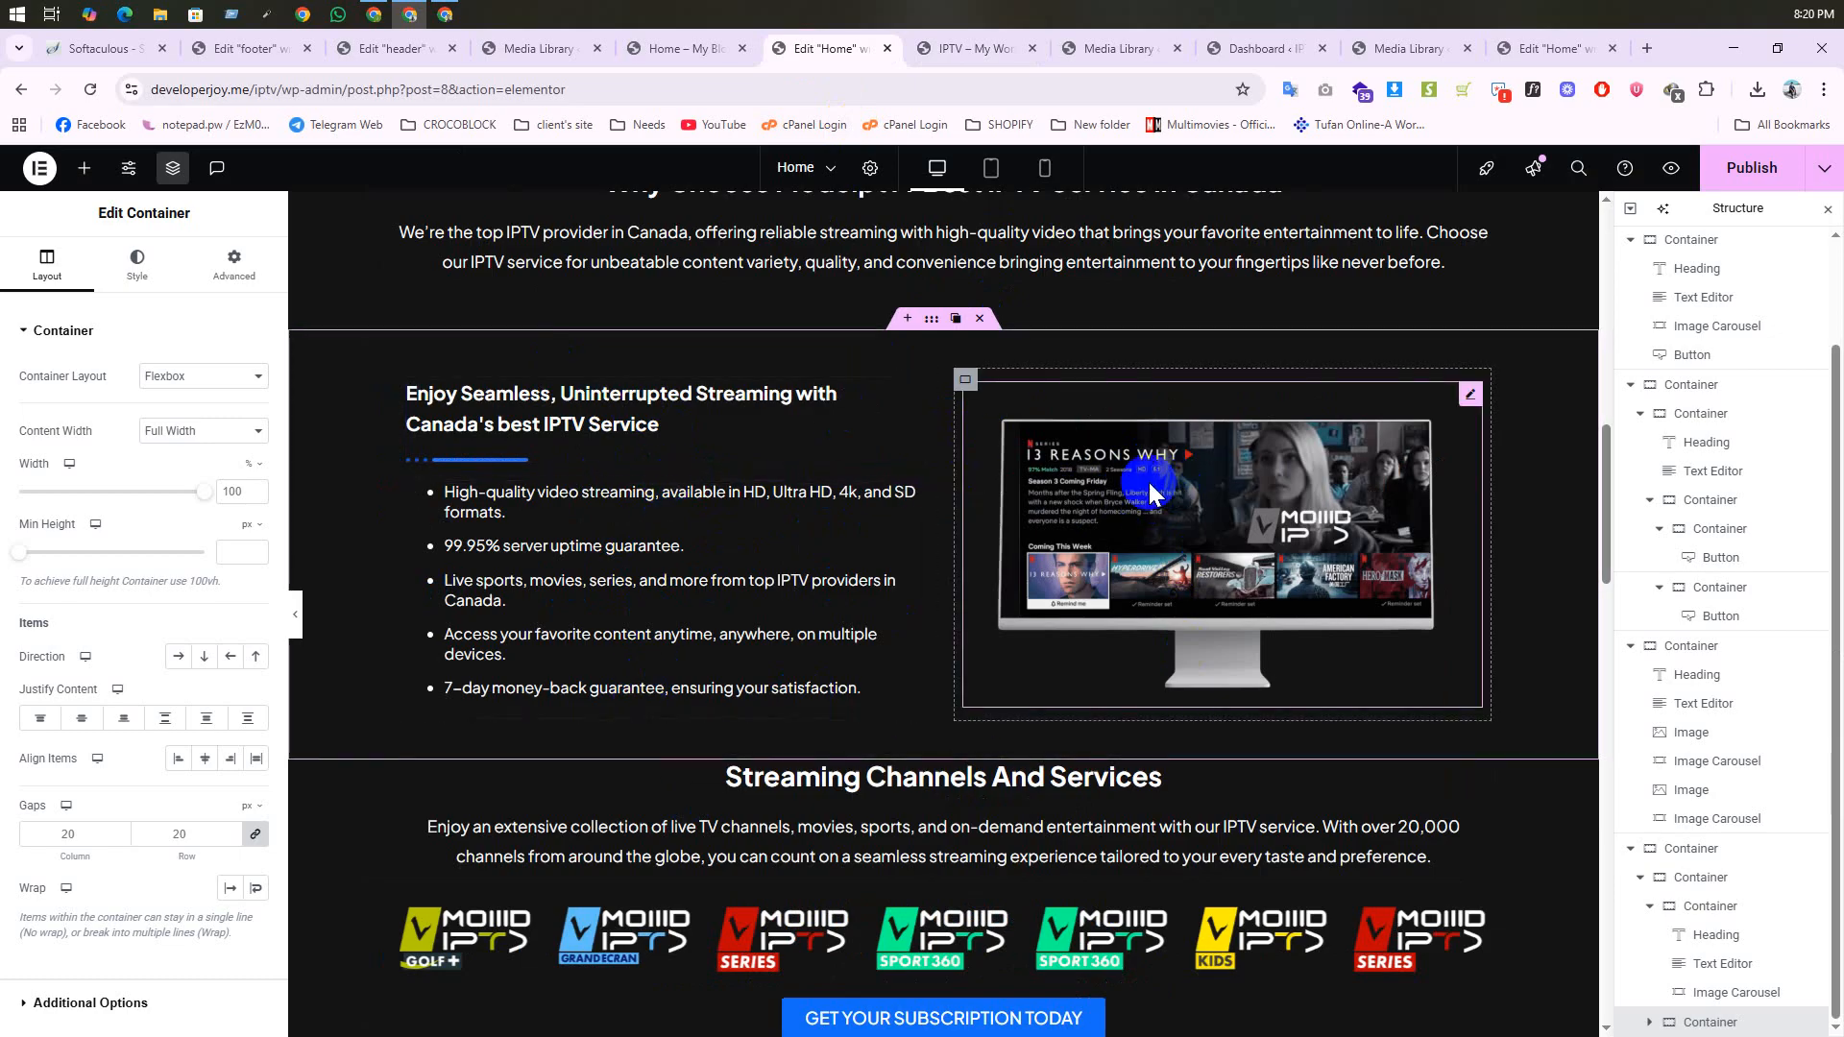
# Step: Inspect the settings of the device logo carousel and the Google reviews carousel on the Home page
pyautogui.scroll(-10, 1069, 480)
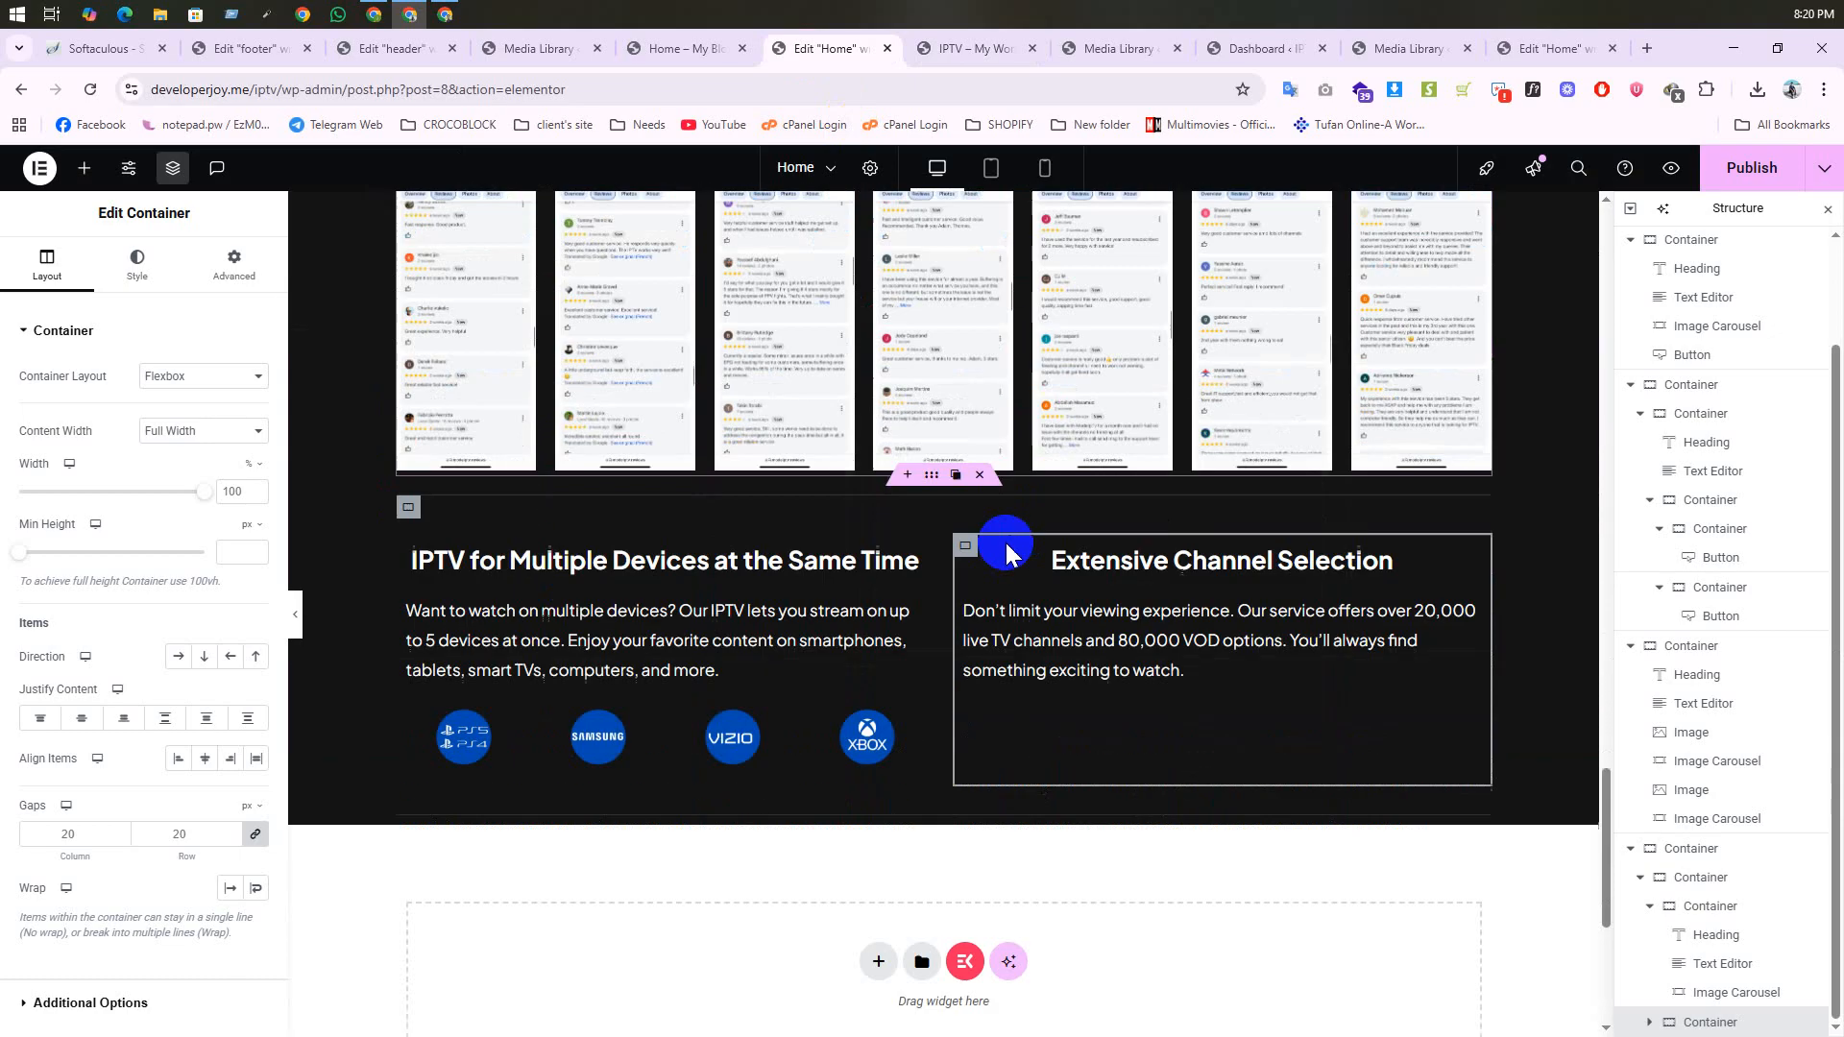
pyautogui.scroll(-5, 1004, 547)
pyautogui.scroll(4, 720, 515)
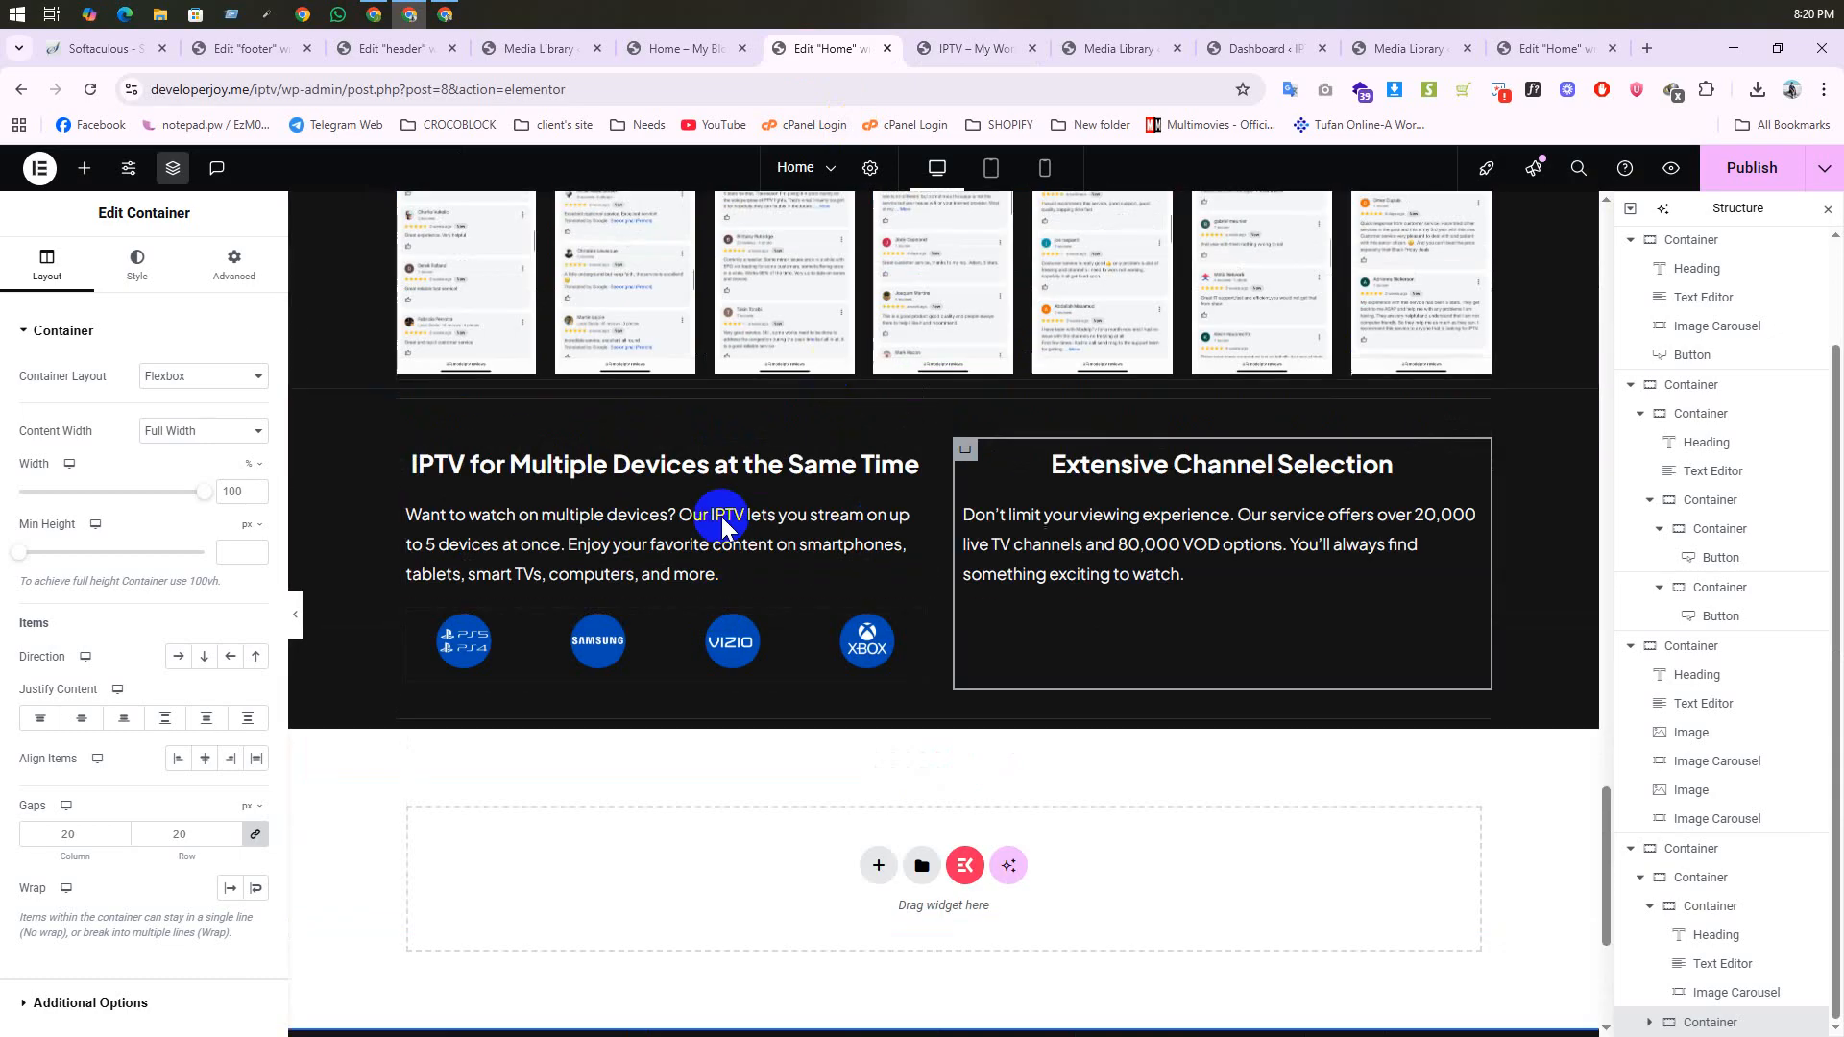
pyautogui.click(807, 640)
pyautogui.scroll(3, 804, 477)
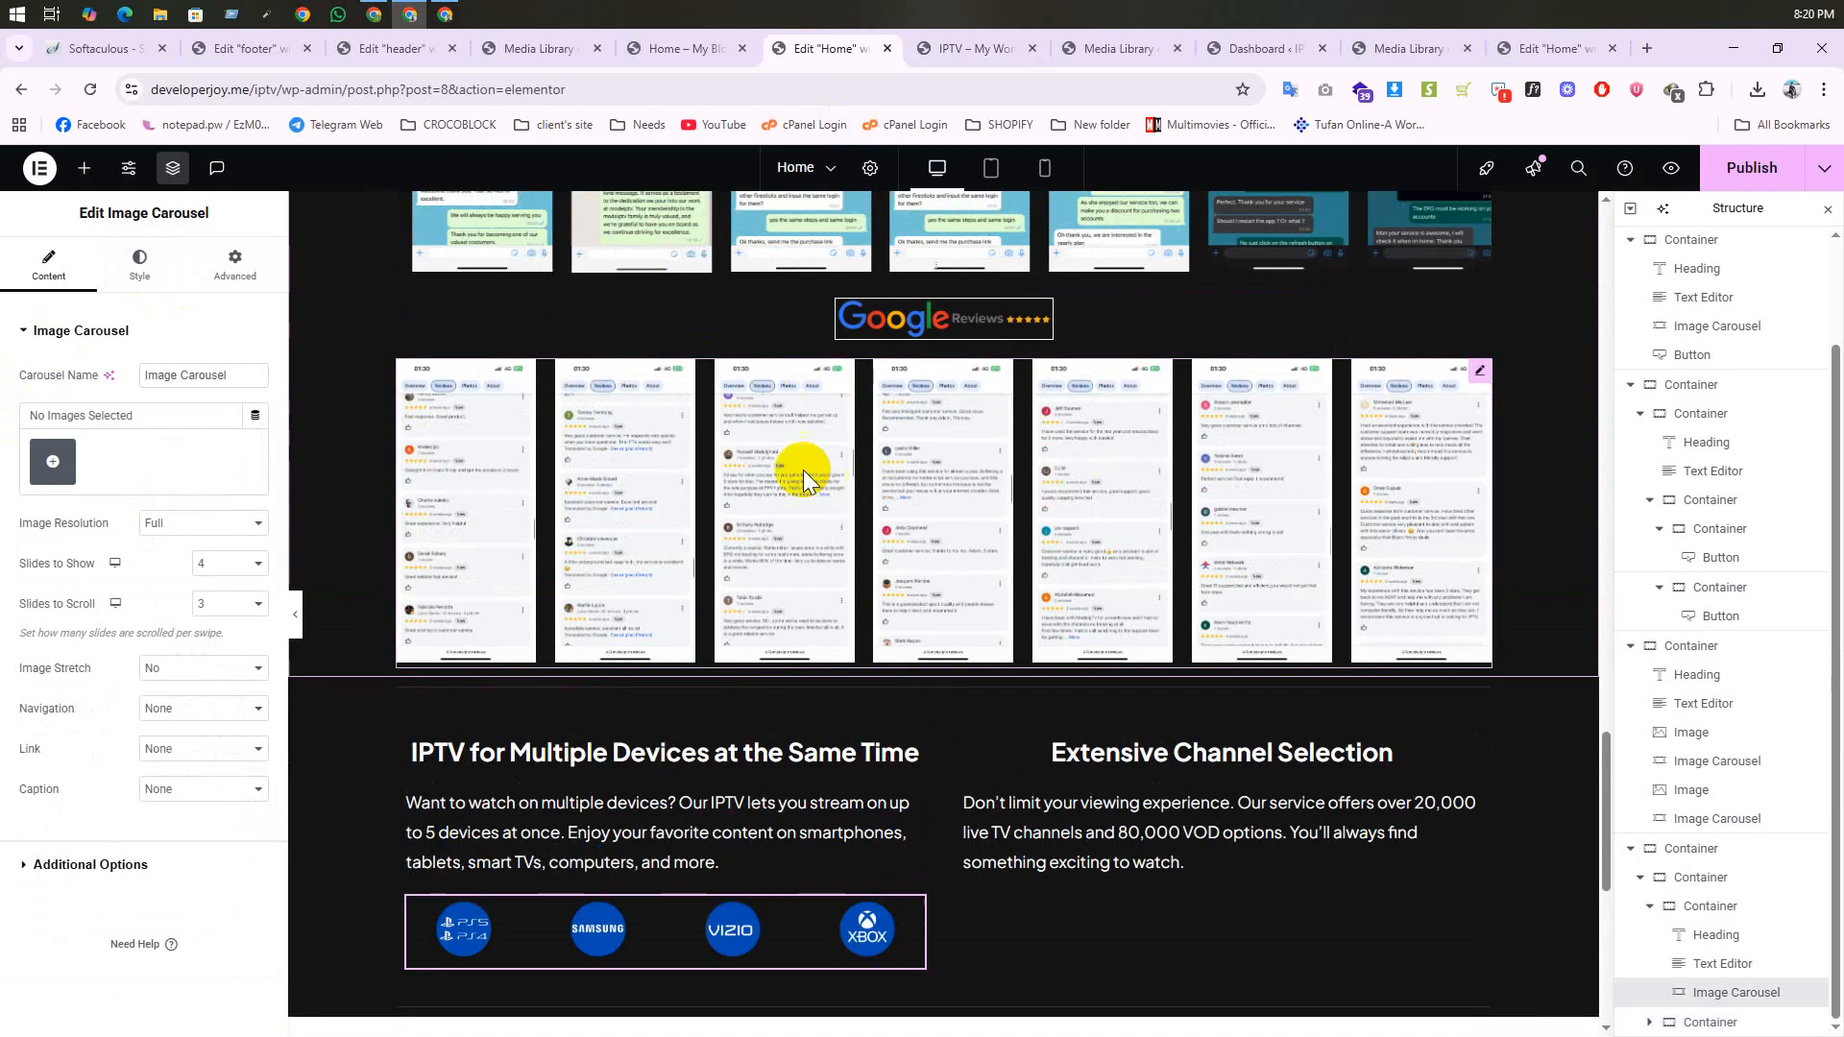
pyautogui.click(804, 477)
pyautogui.scroll(-4, 576, 480)
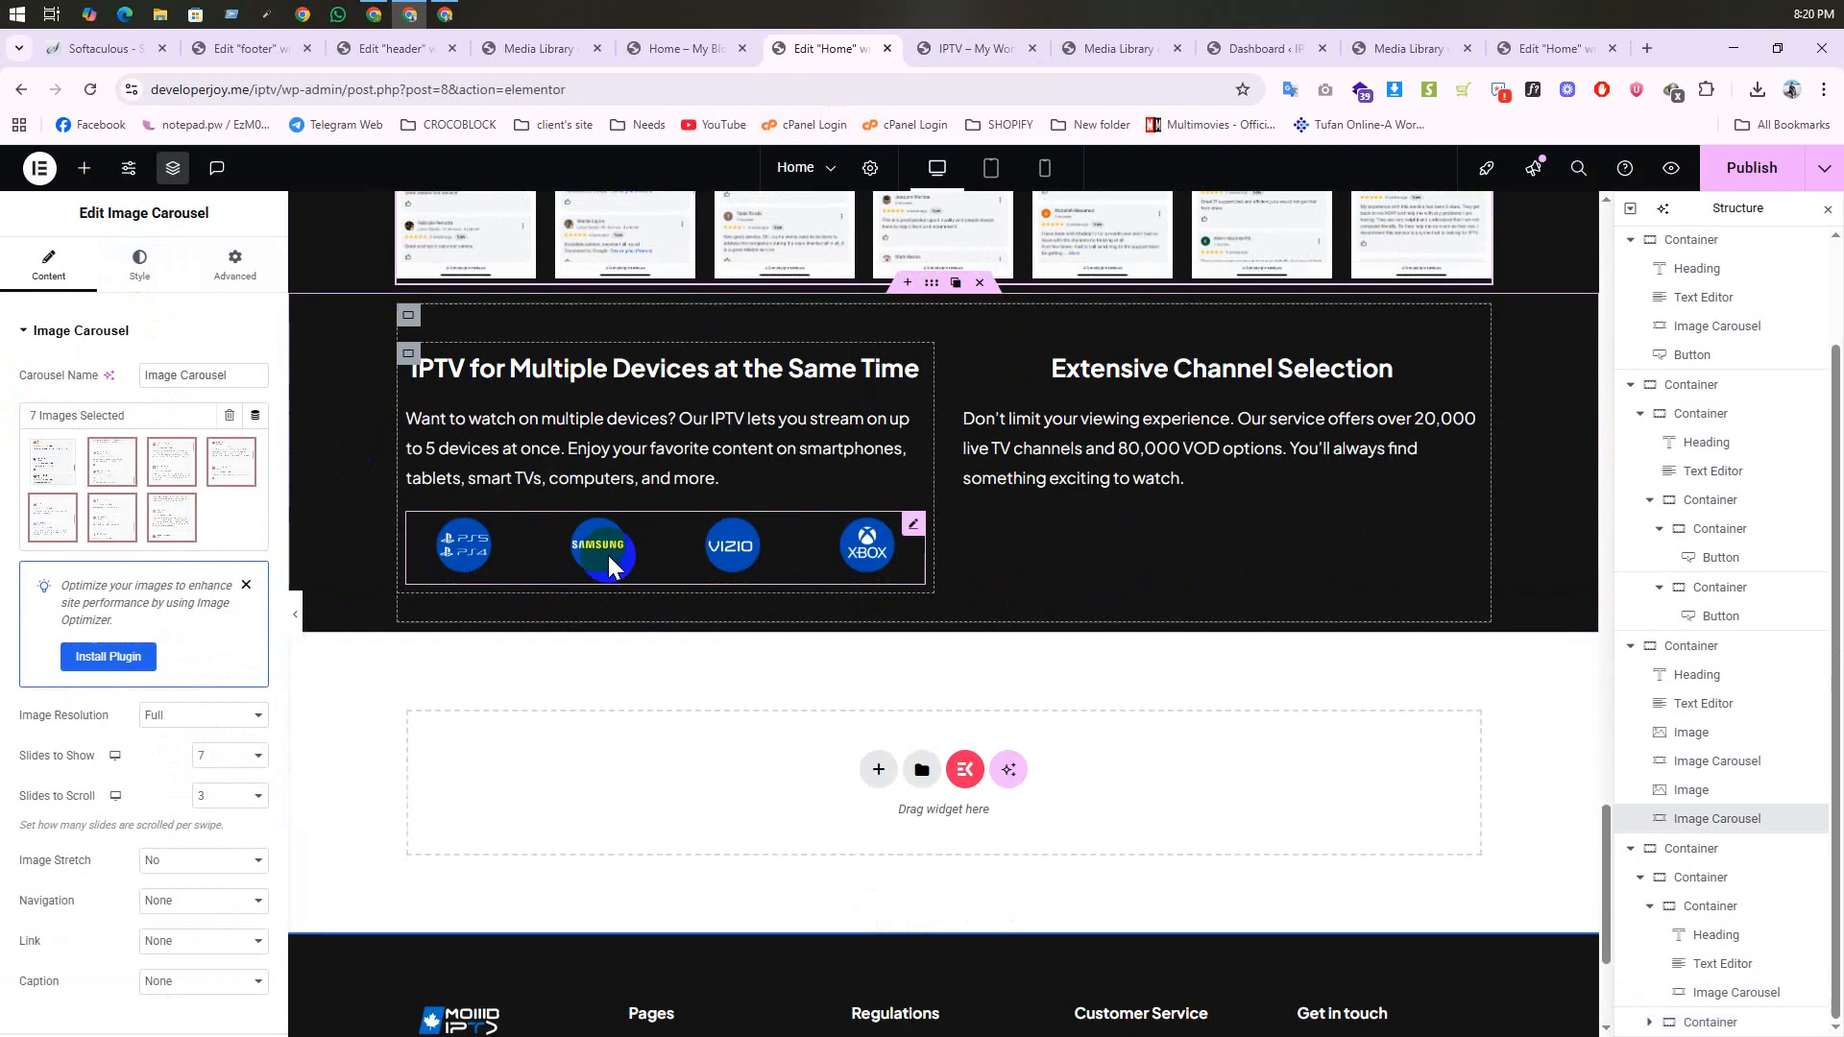
# Step: Create a gallery from the Roku, LG, Xbox, Vizio, Samsung and PS5/PS4 logos and insert it into the device carousel
pyautogui.click(610, 567)
pyautogui.click(103, 461)
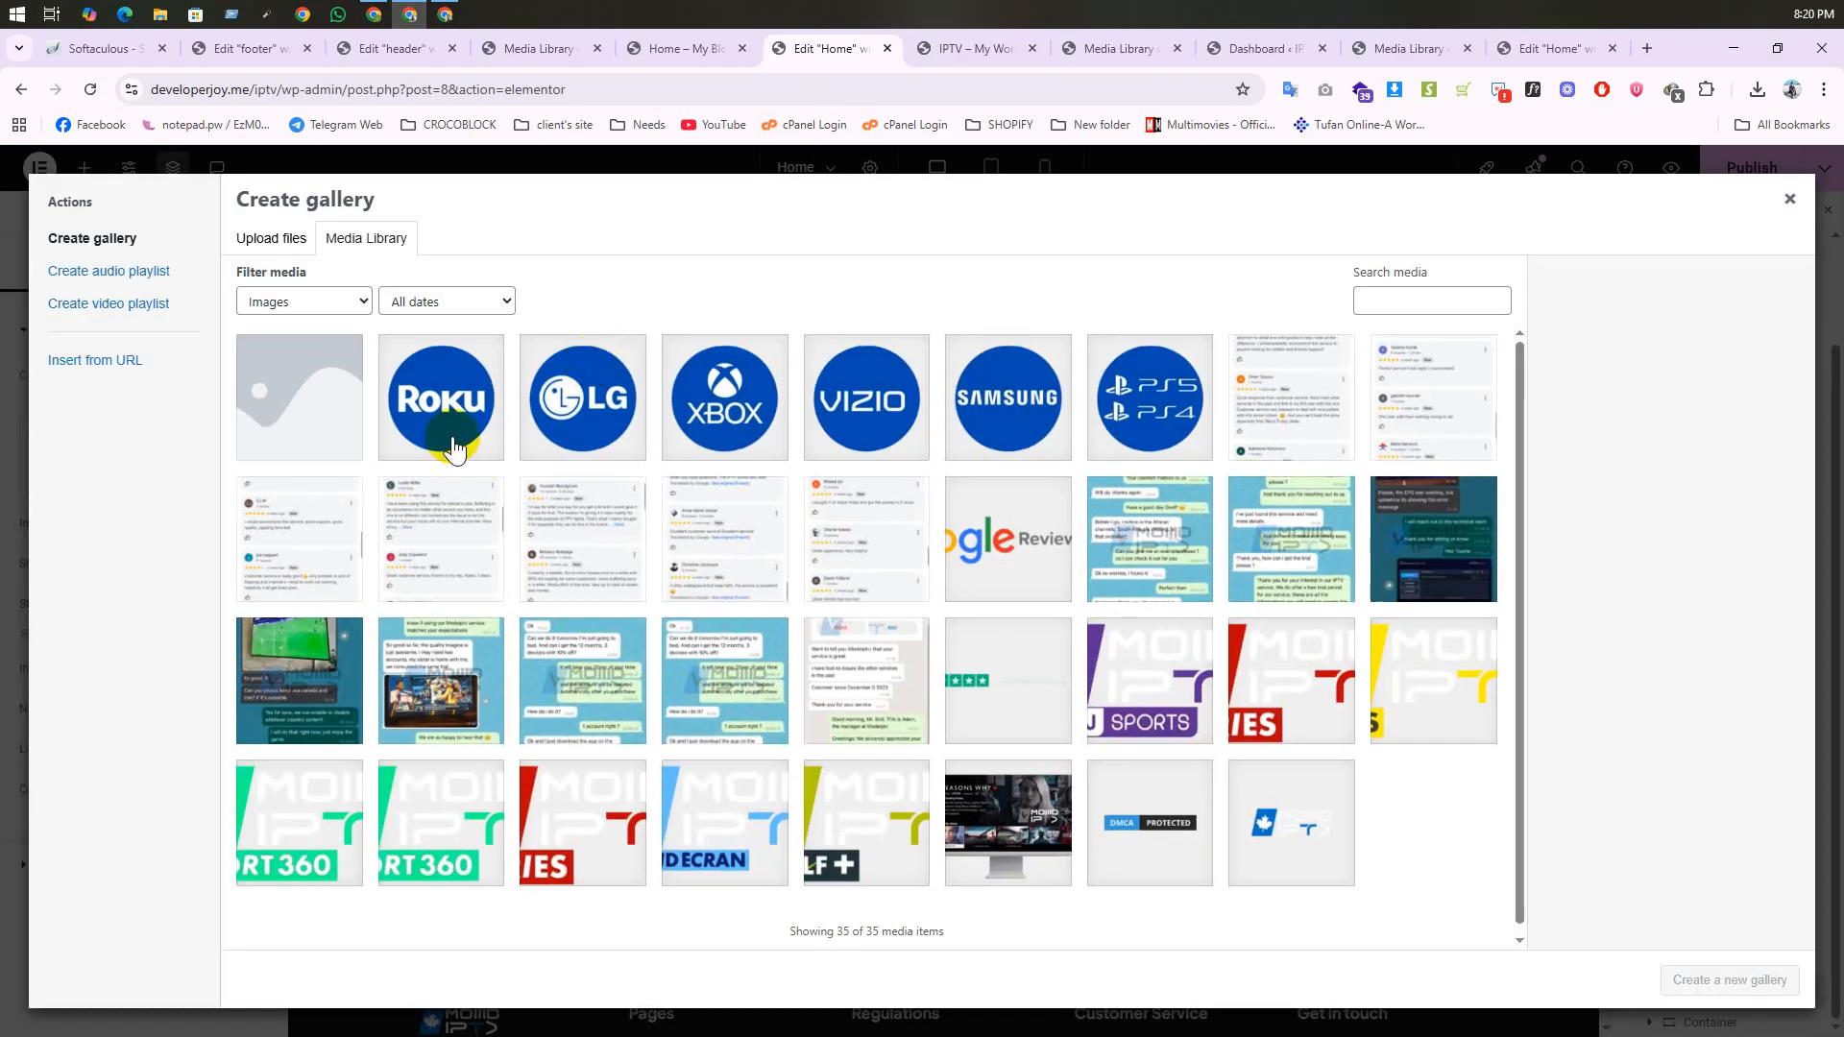
pyautogui.click(451, 449)
pyautogui.click(603, 408)
pyautogui.click(677, 407)
pyautogui.click(869, 395)
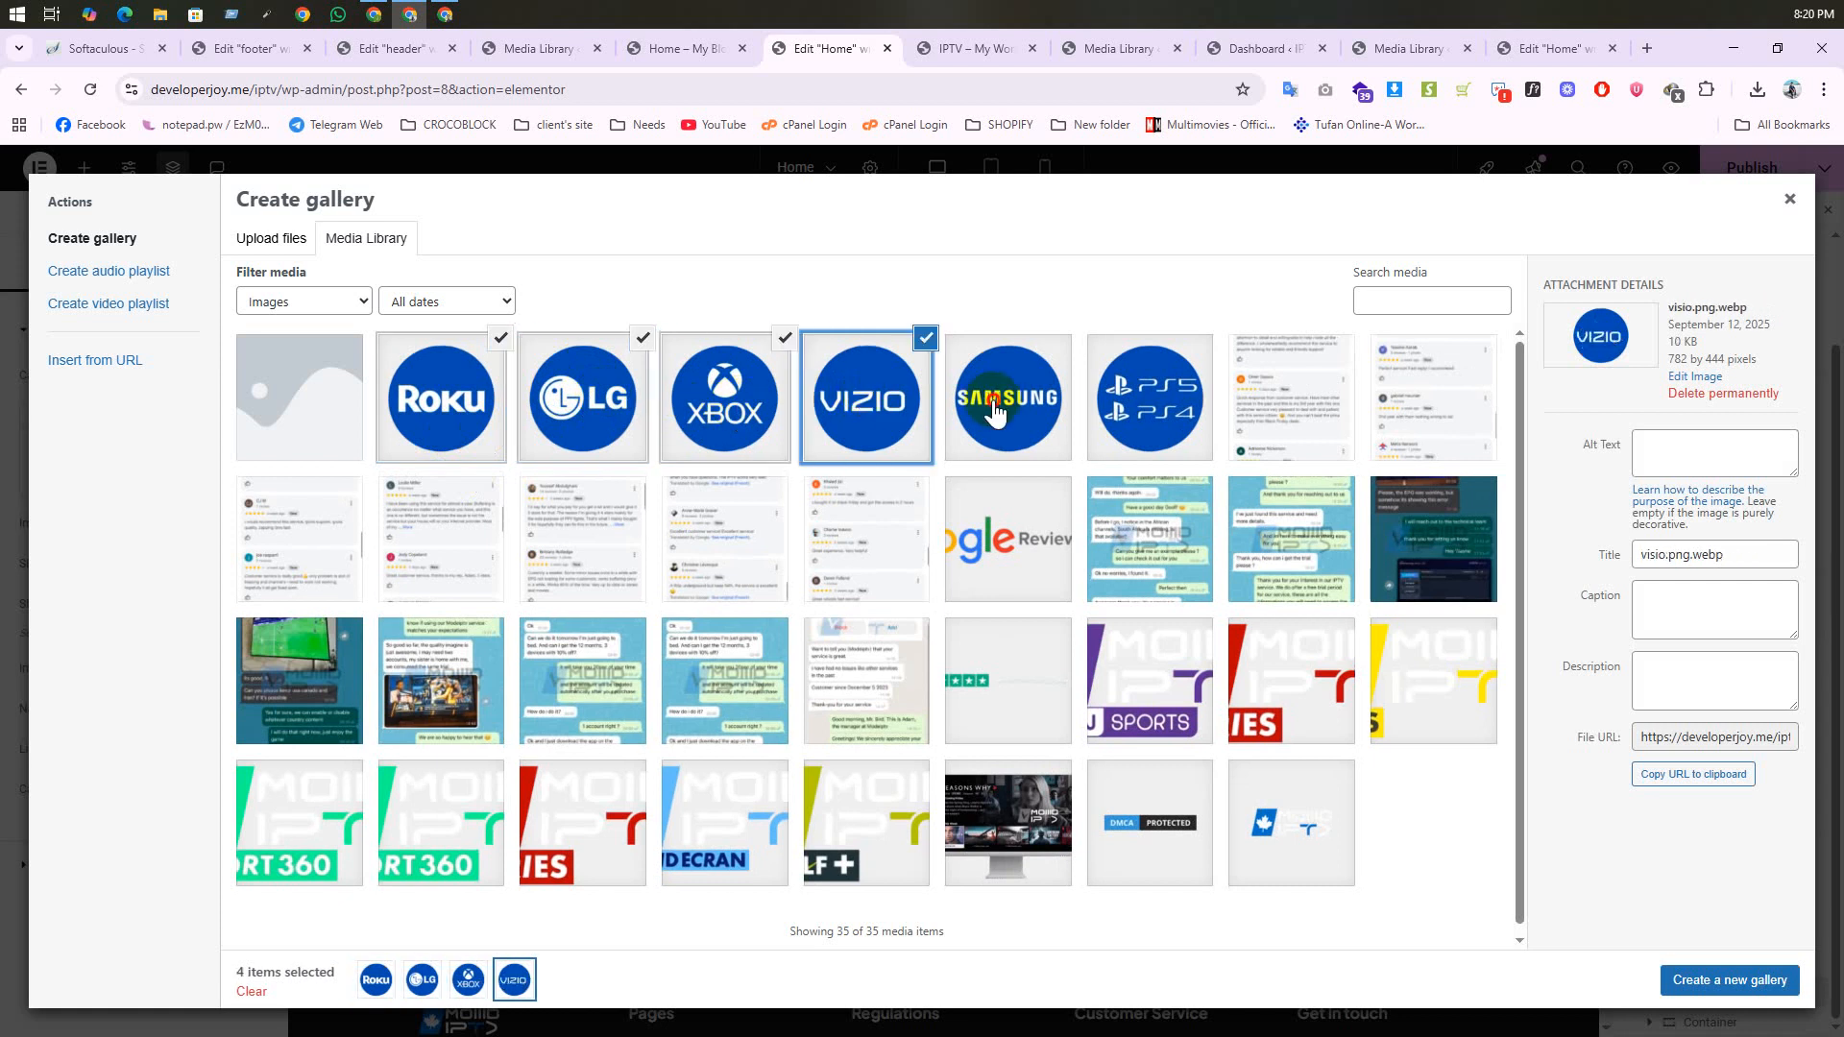
pyautogui.click(994, 411)
pyautogui.click(1149, 398)
pyautogui.click(1741, 981)
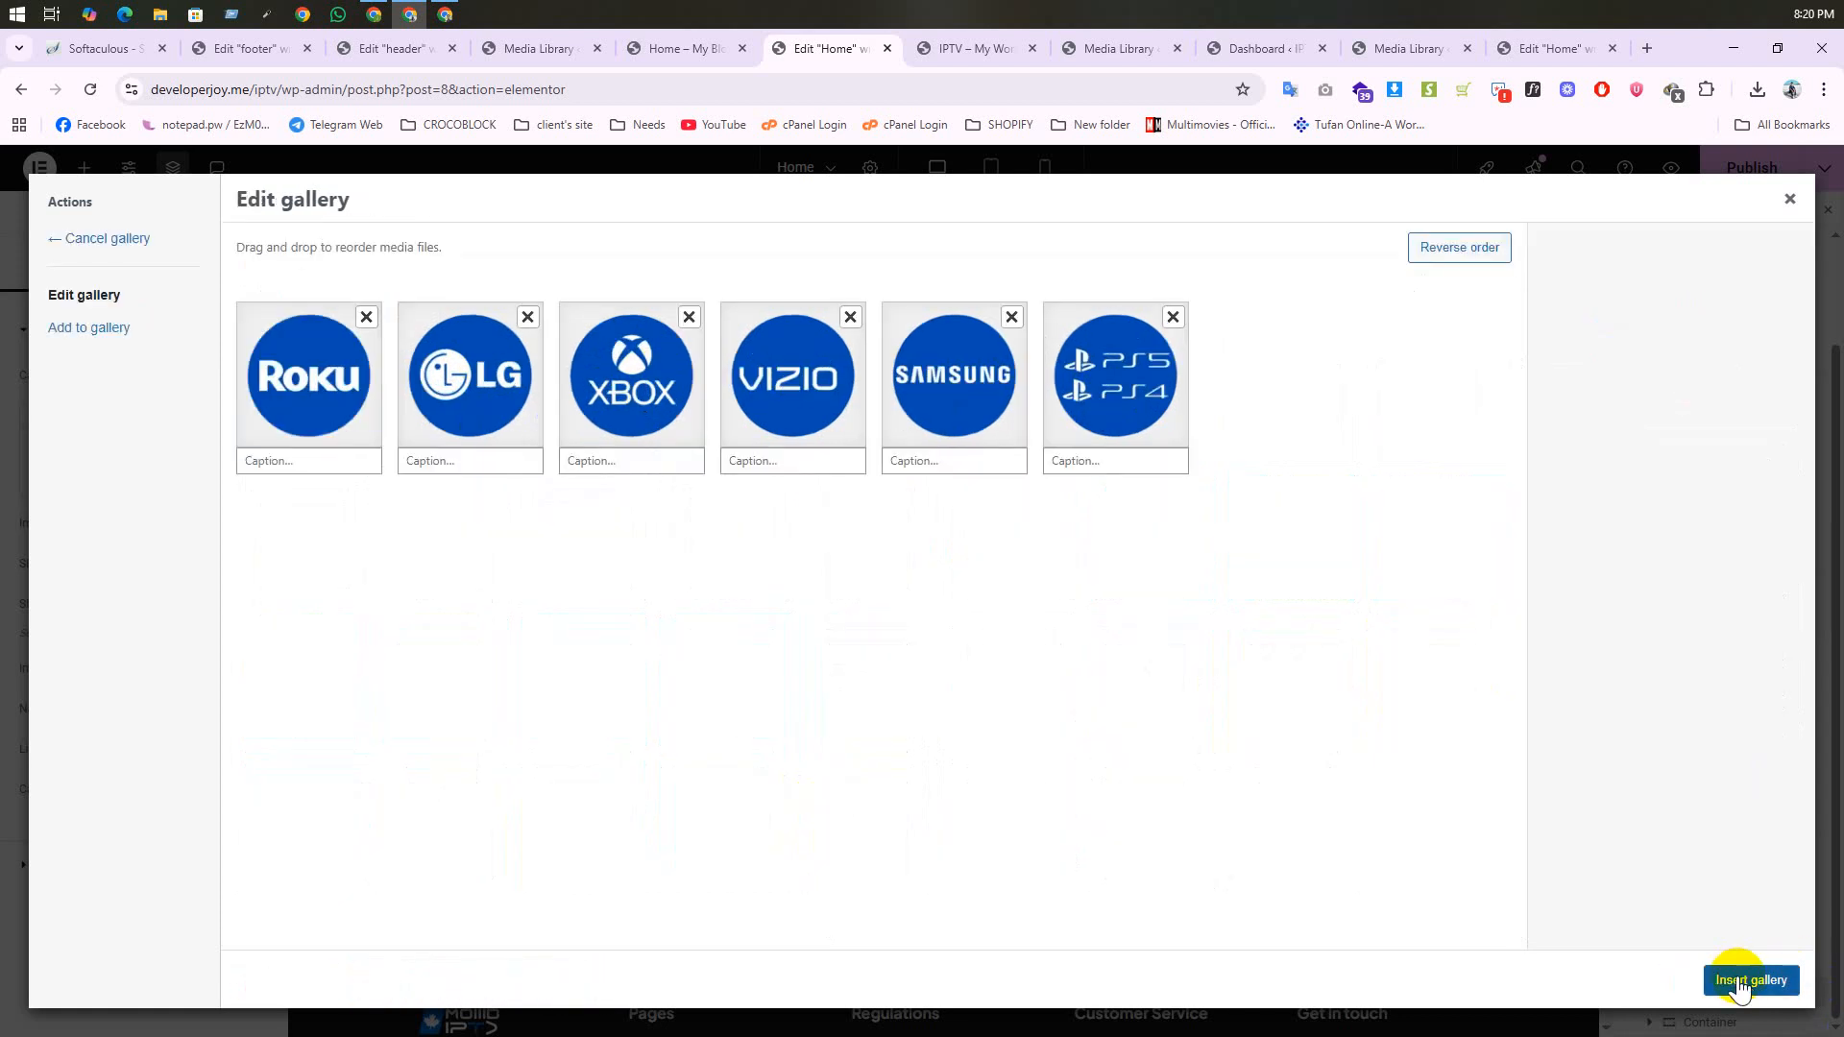
pyautogui.click(1746, 990)
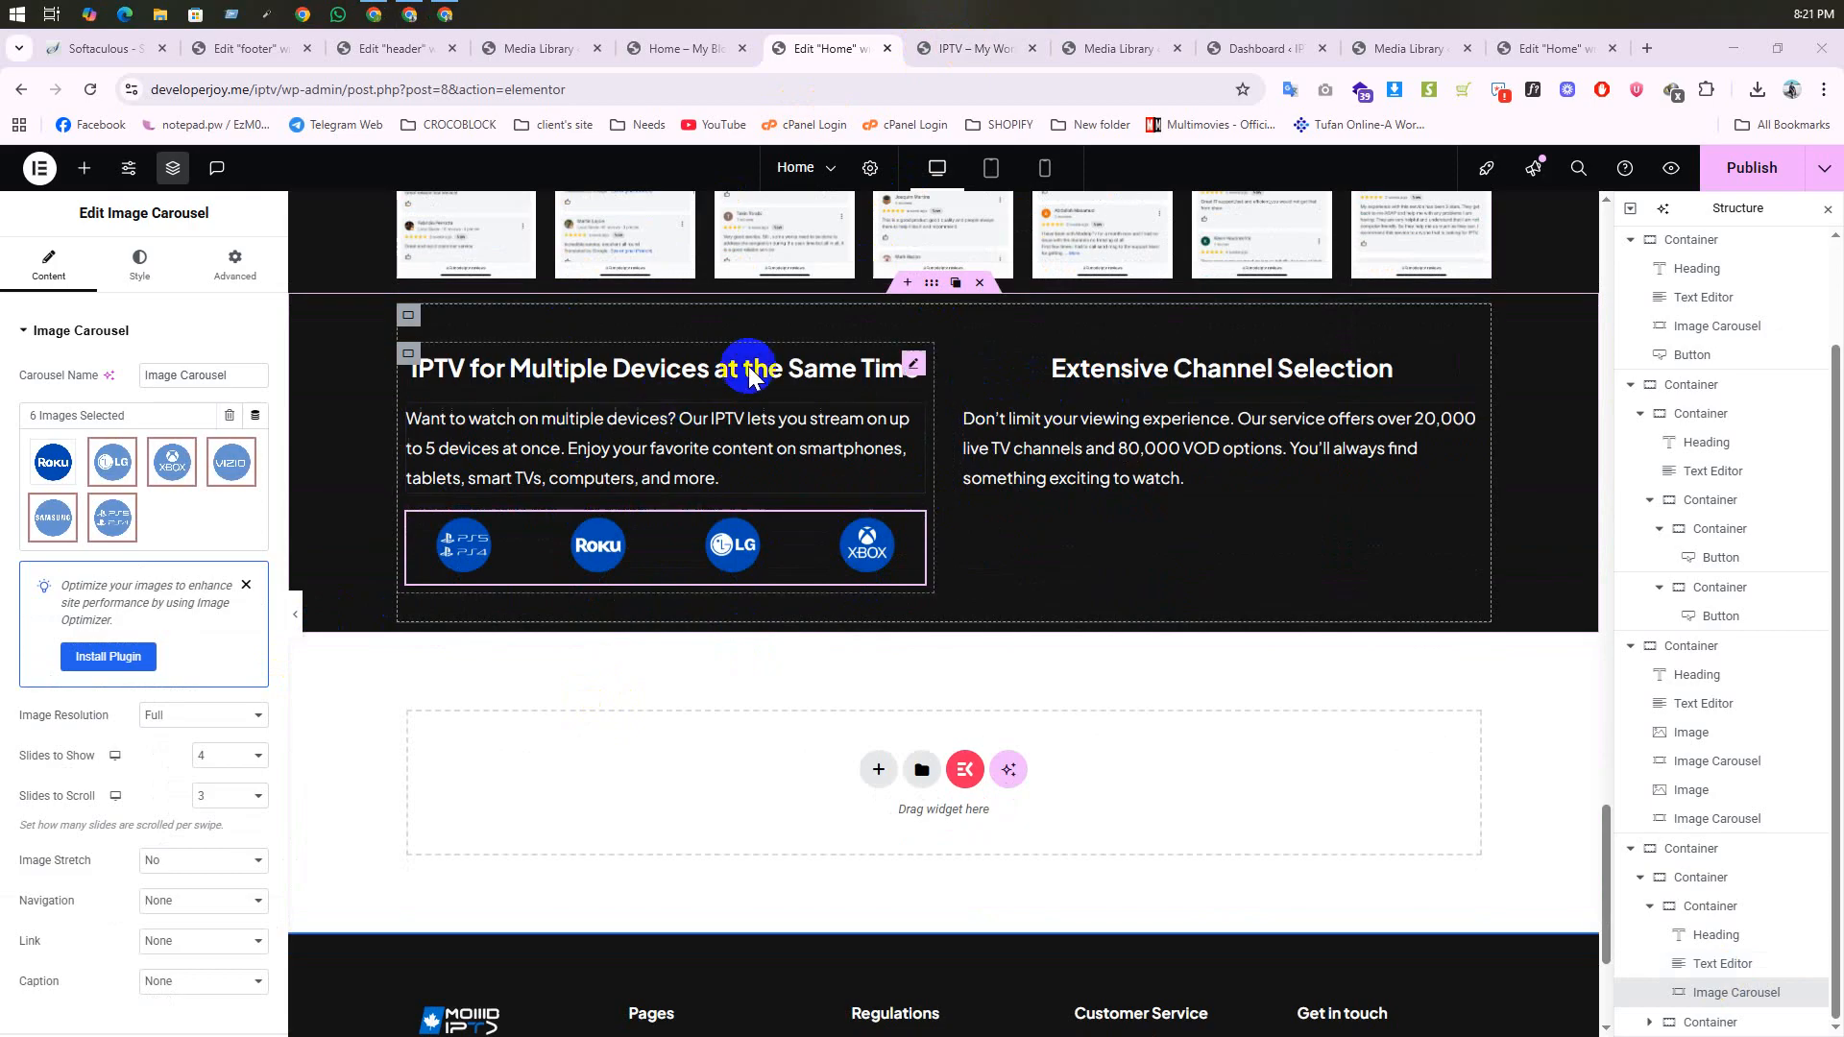
# Step: Copy the reference page's Mode IPTV video link and add a Video widget below the Extensive Channel Selection text
pyautogui.click(946, 48)
pyautogui.scroll(-1, 980, 489)
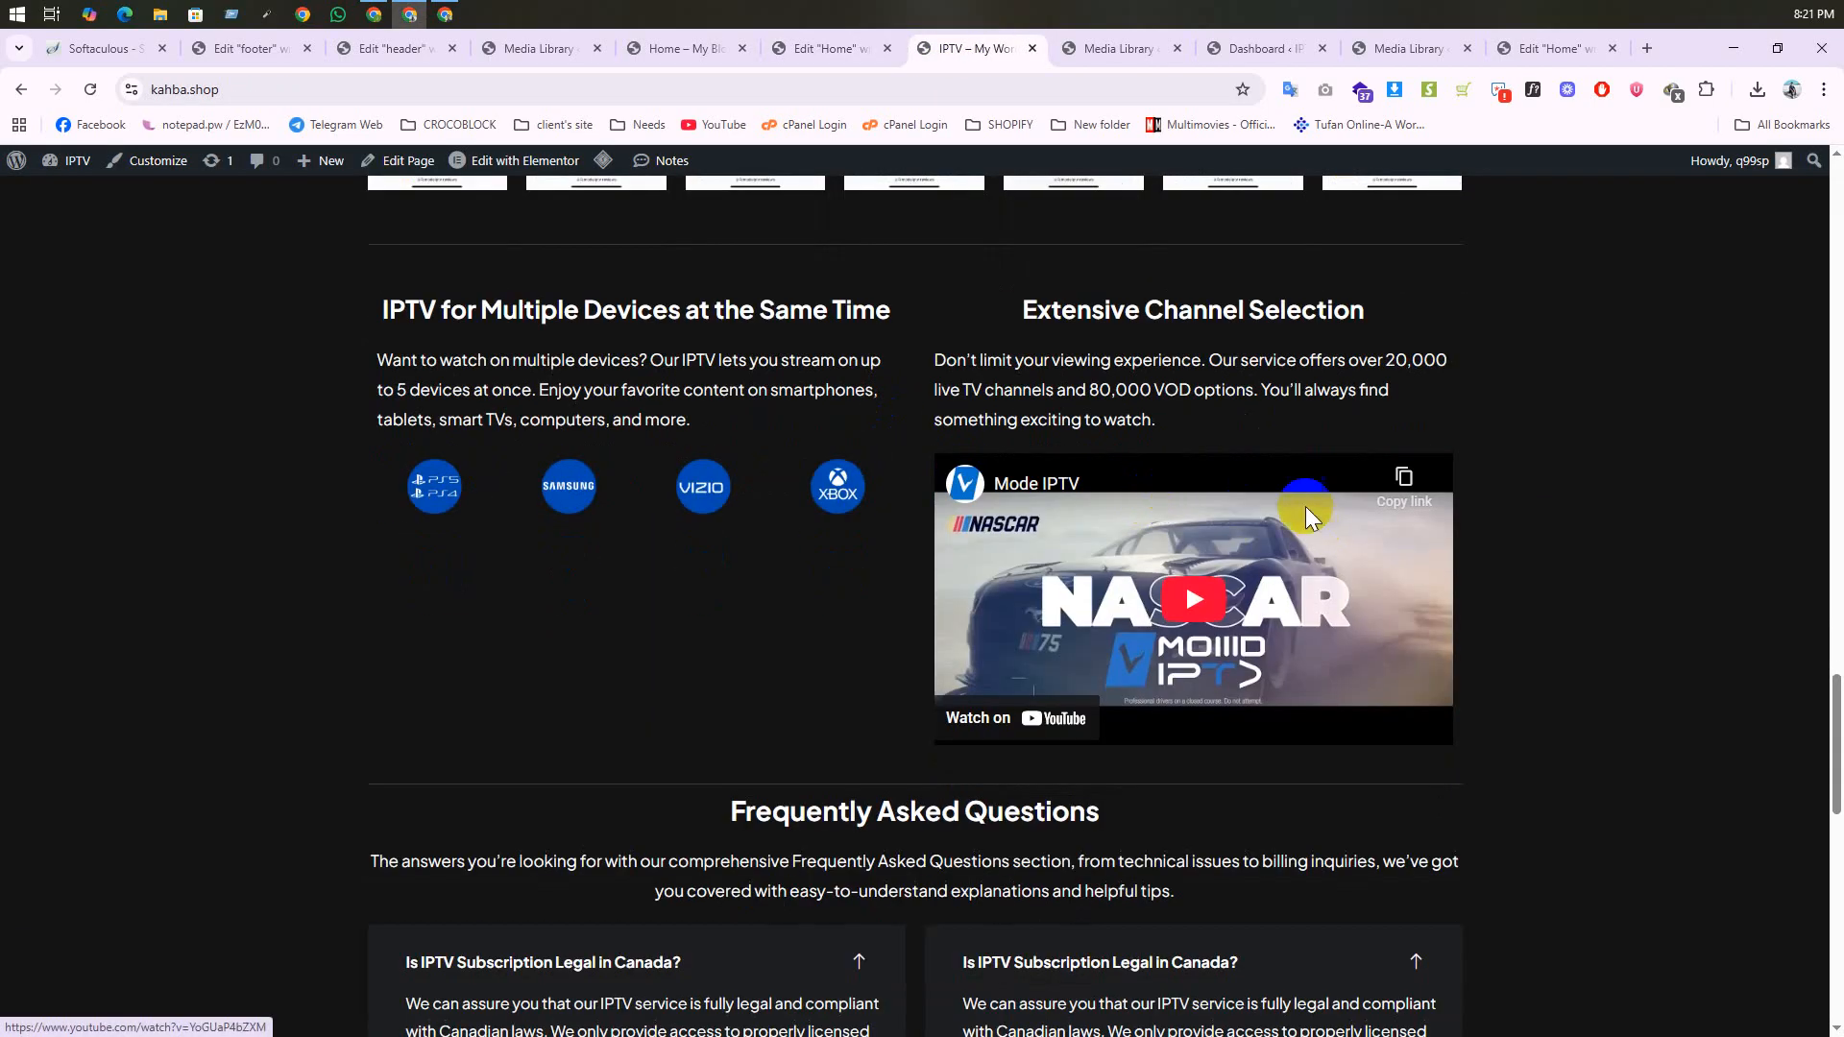
pyautogui.click(849, 49)
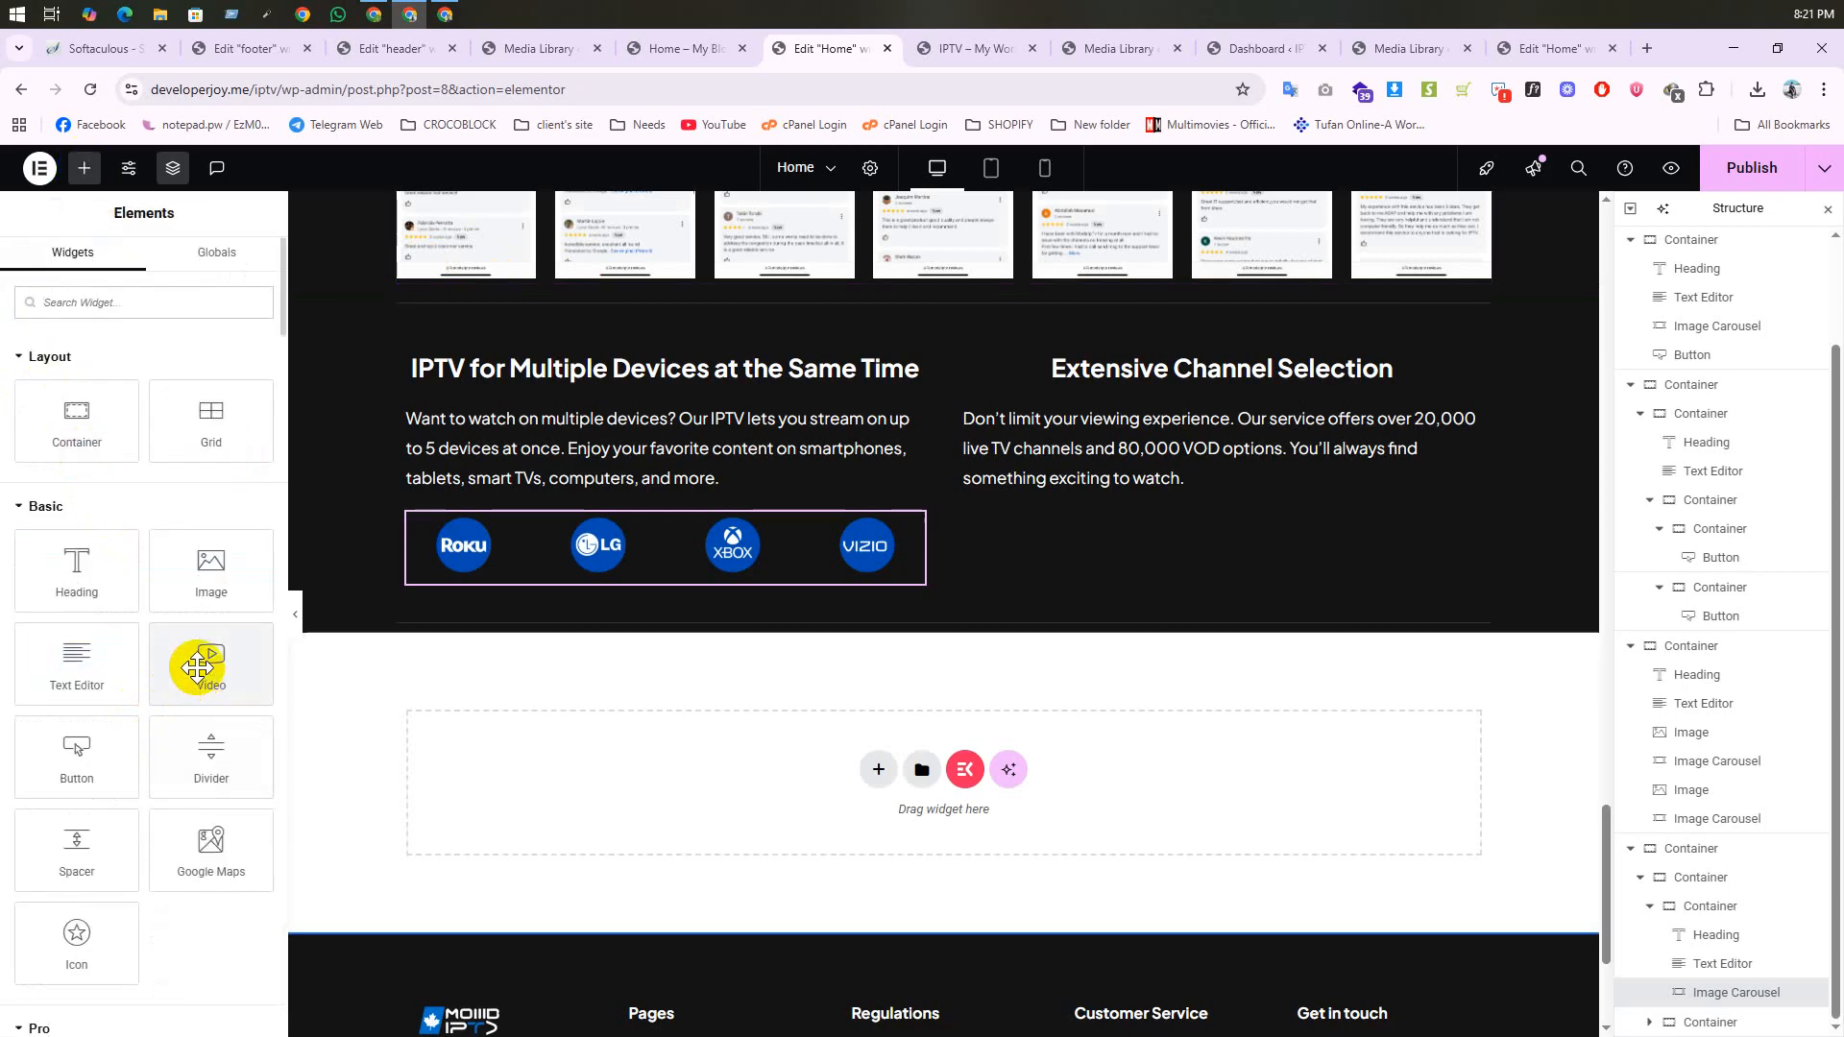
pyautogui.moveTo(202, 659); pyautogui.dragTo(1154, 472)
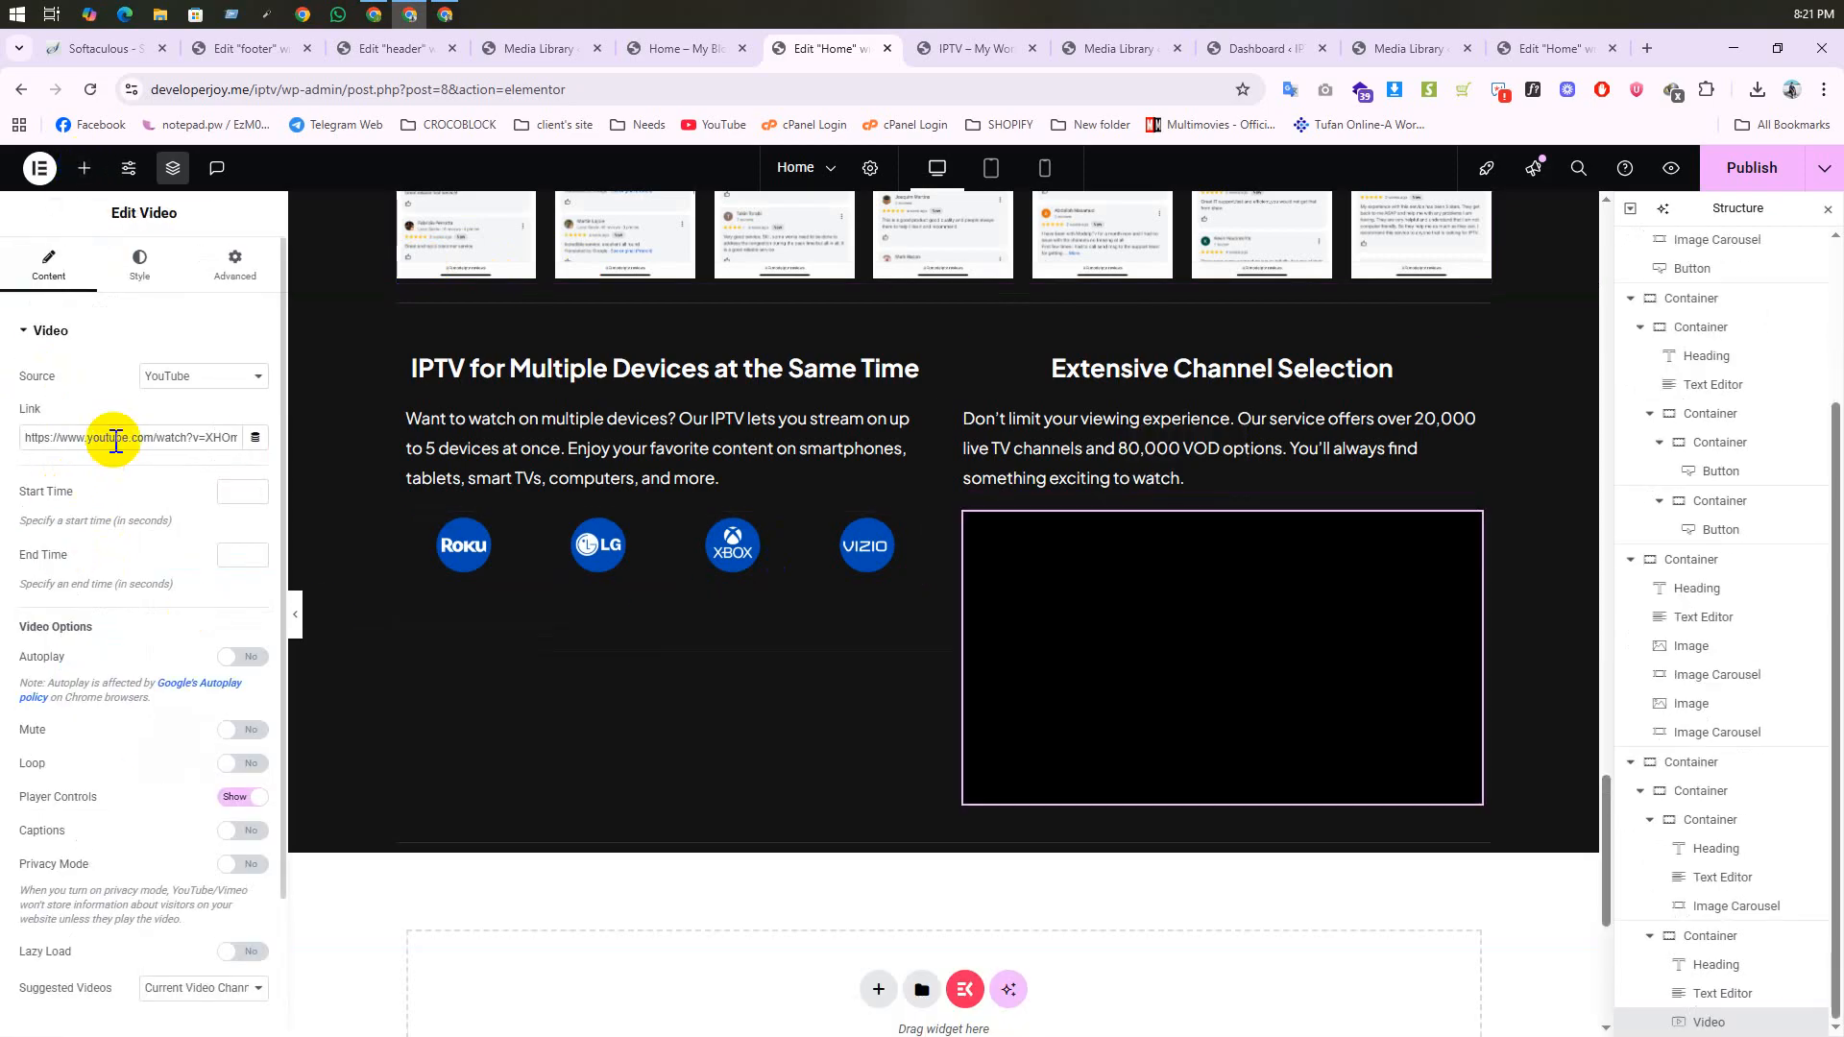
pyautogui.tripleClick(116, 439)
pyautogui.click(198, 378)
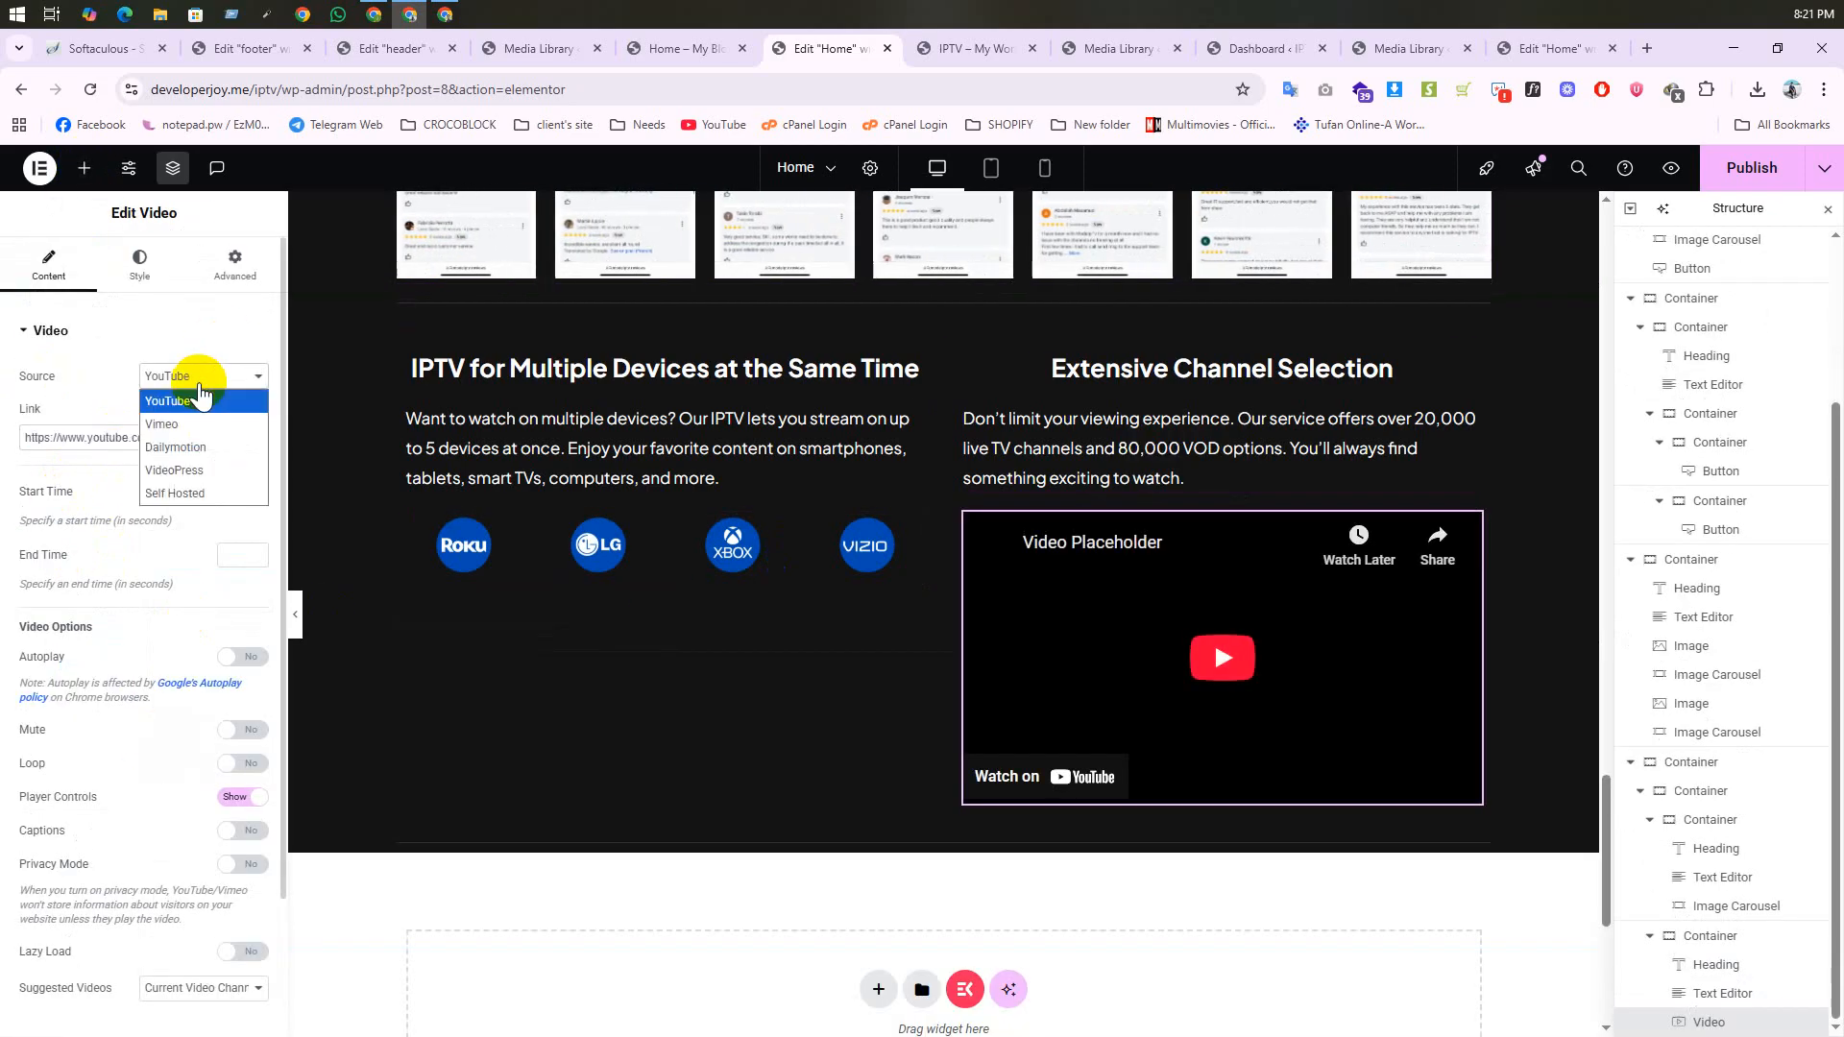
pyautogui.click(182, 401)
pyautogui.tripleClick(120, 438)
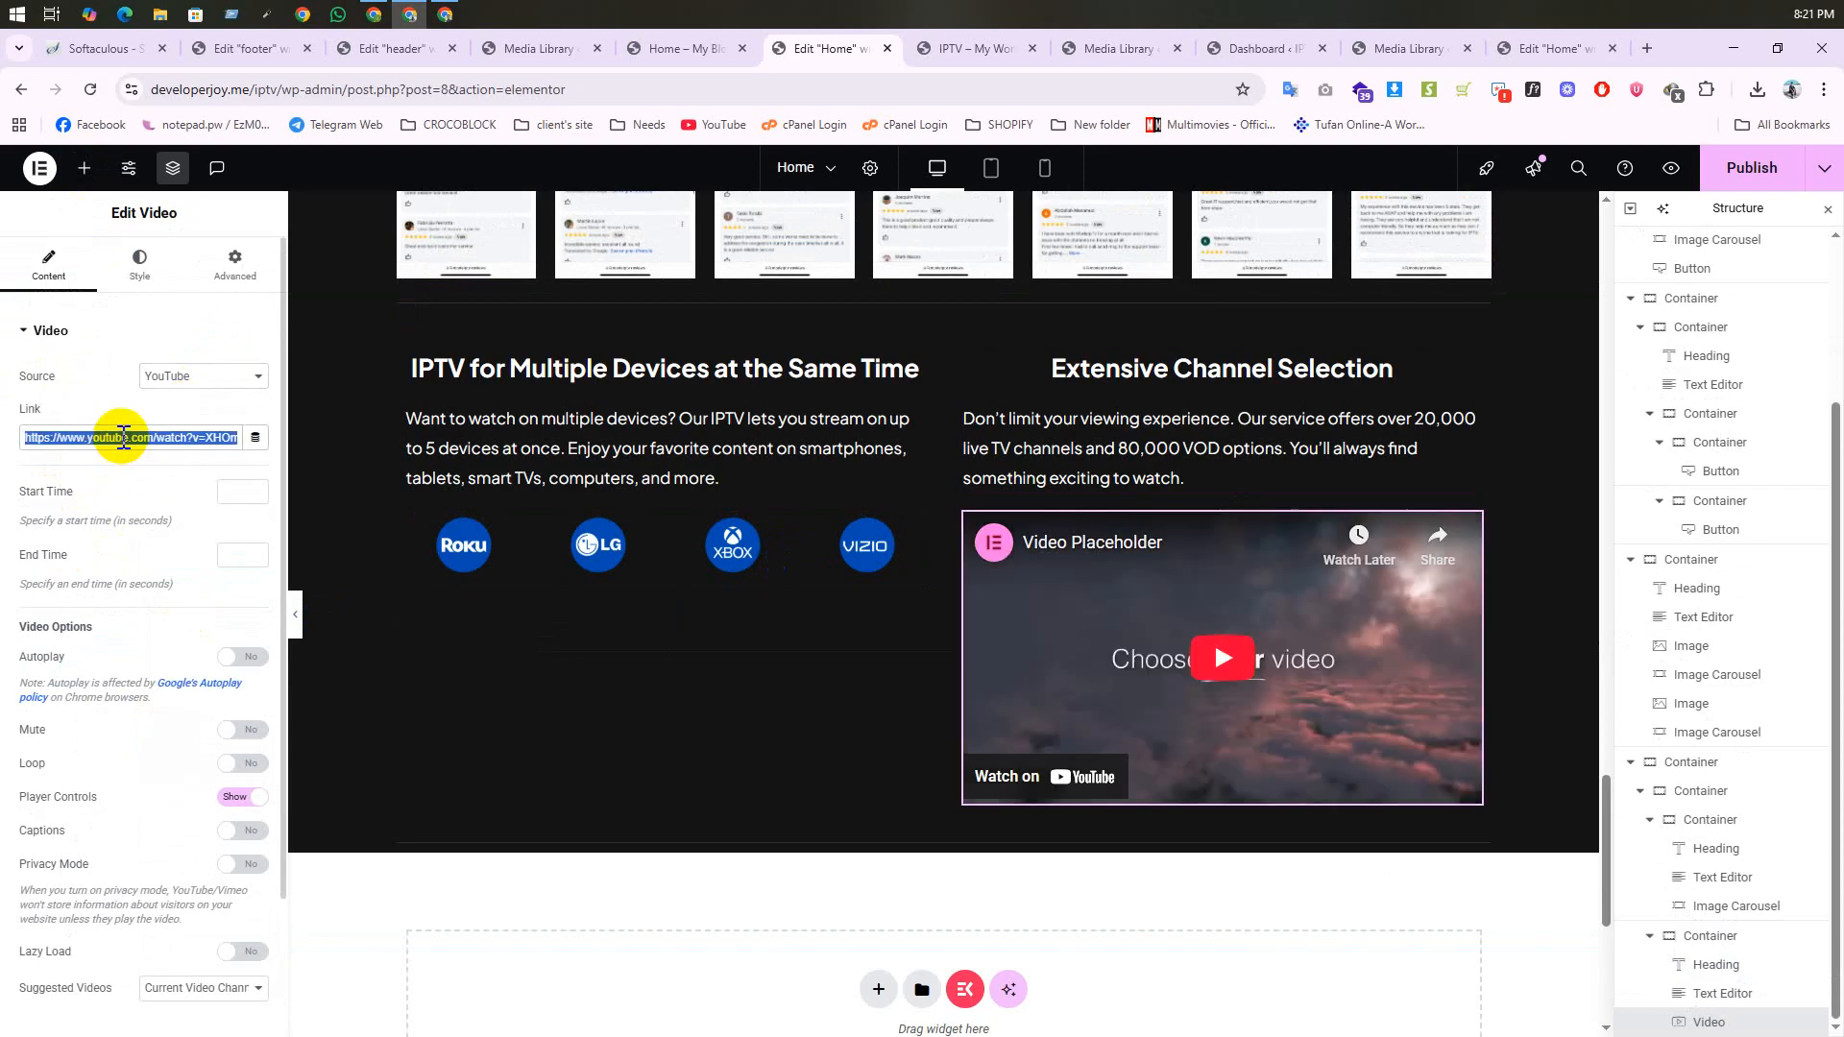
pyautogui.press('super+v')
pyautogui.click(144, 509)
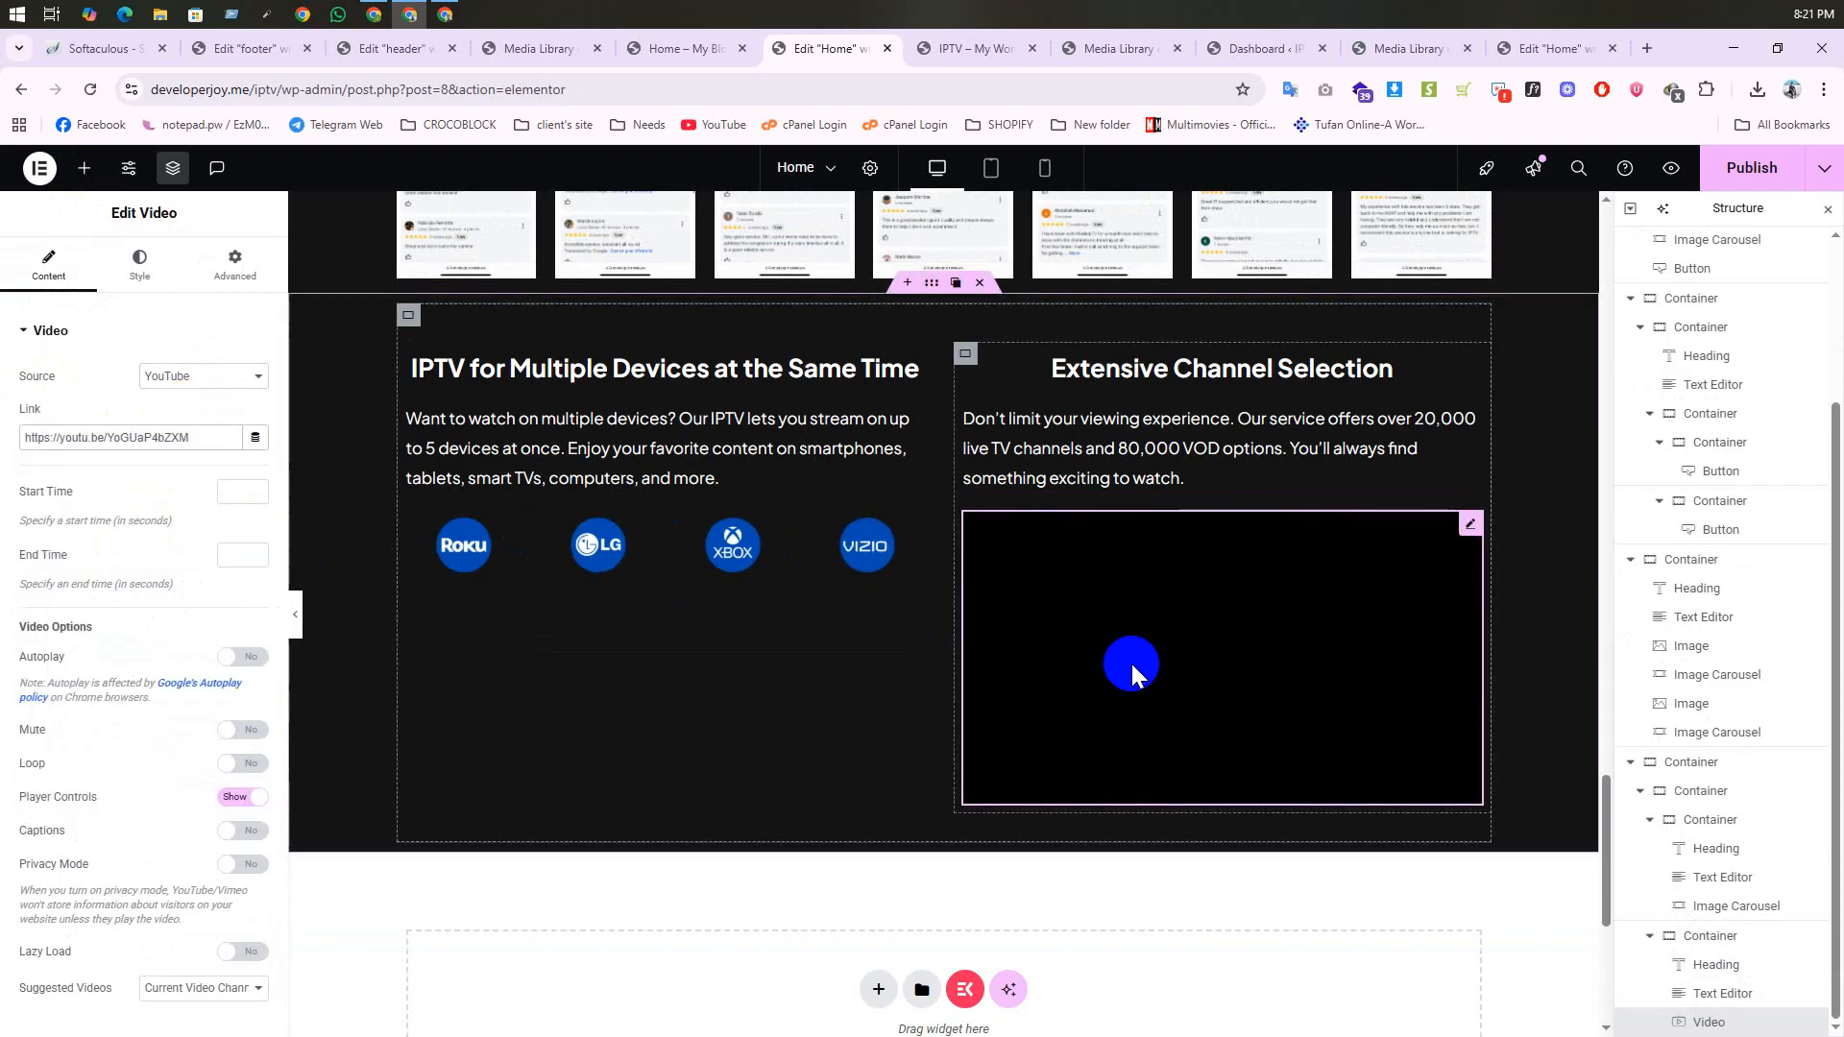
# Step: Compare with the reference page, try showing five slides in the device logo carousel, and return it to four
pyautogui.click(965, 48)
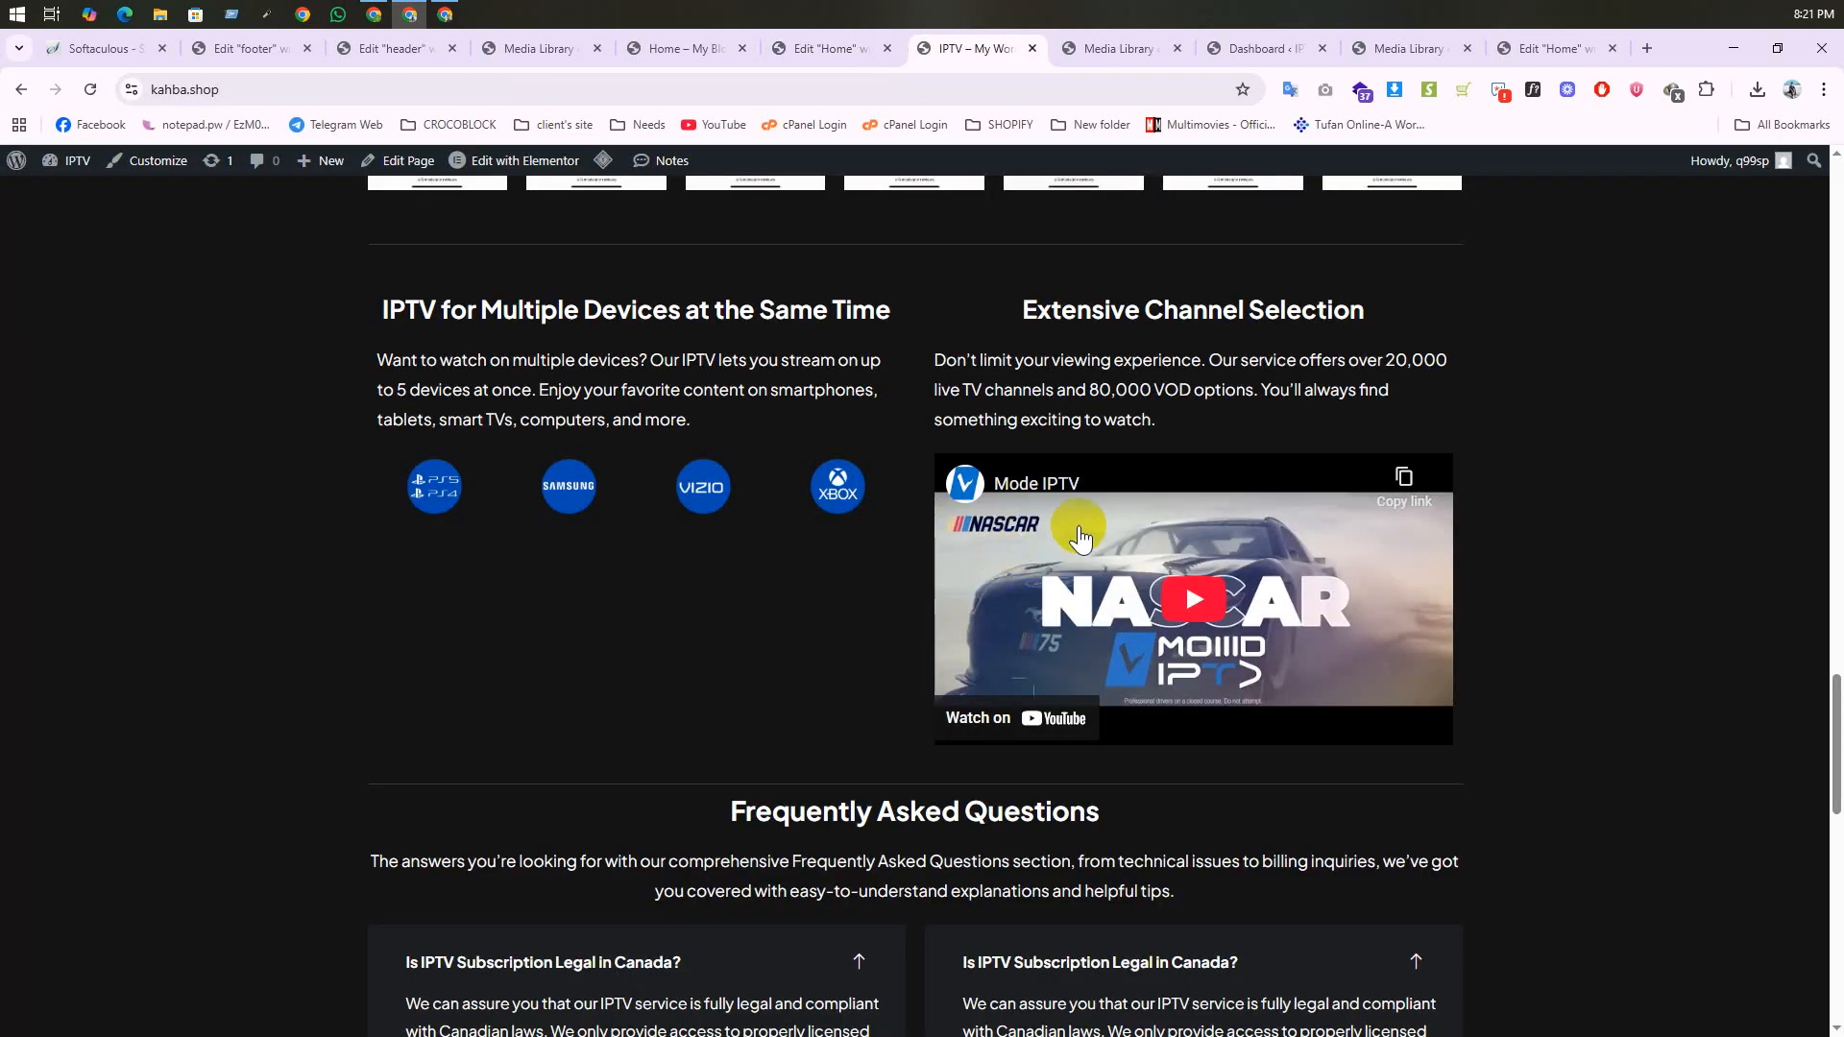
pyautogui.scroll(-3, 1185, 580)
pyautogui.click(834, 53)
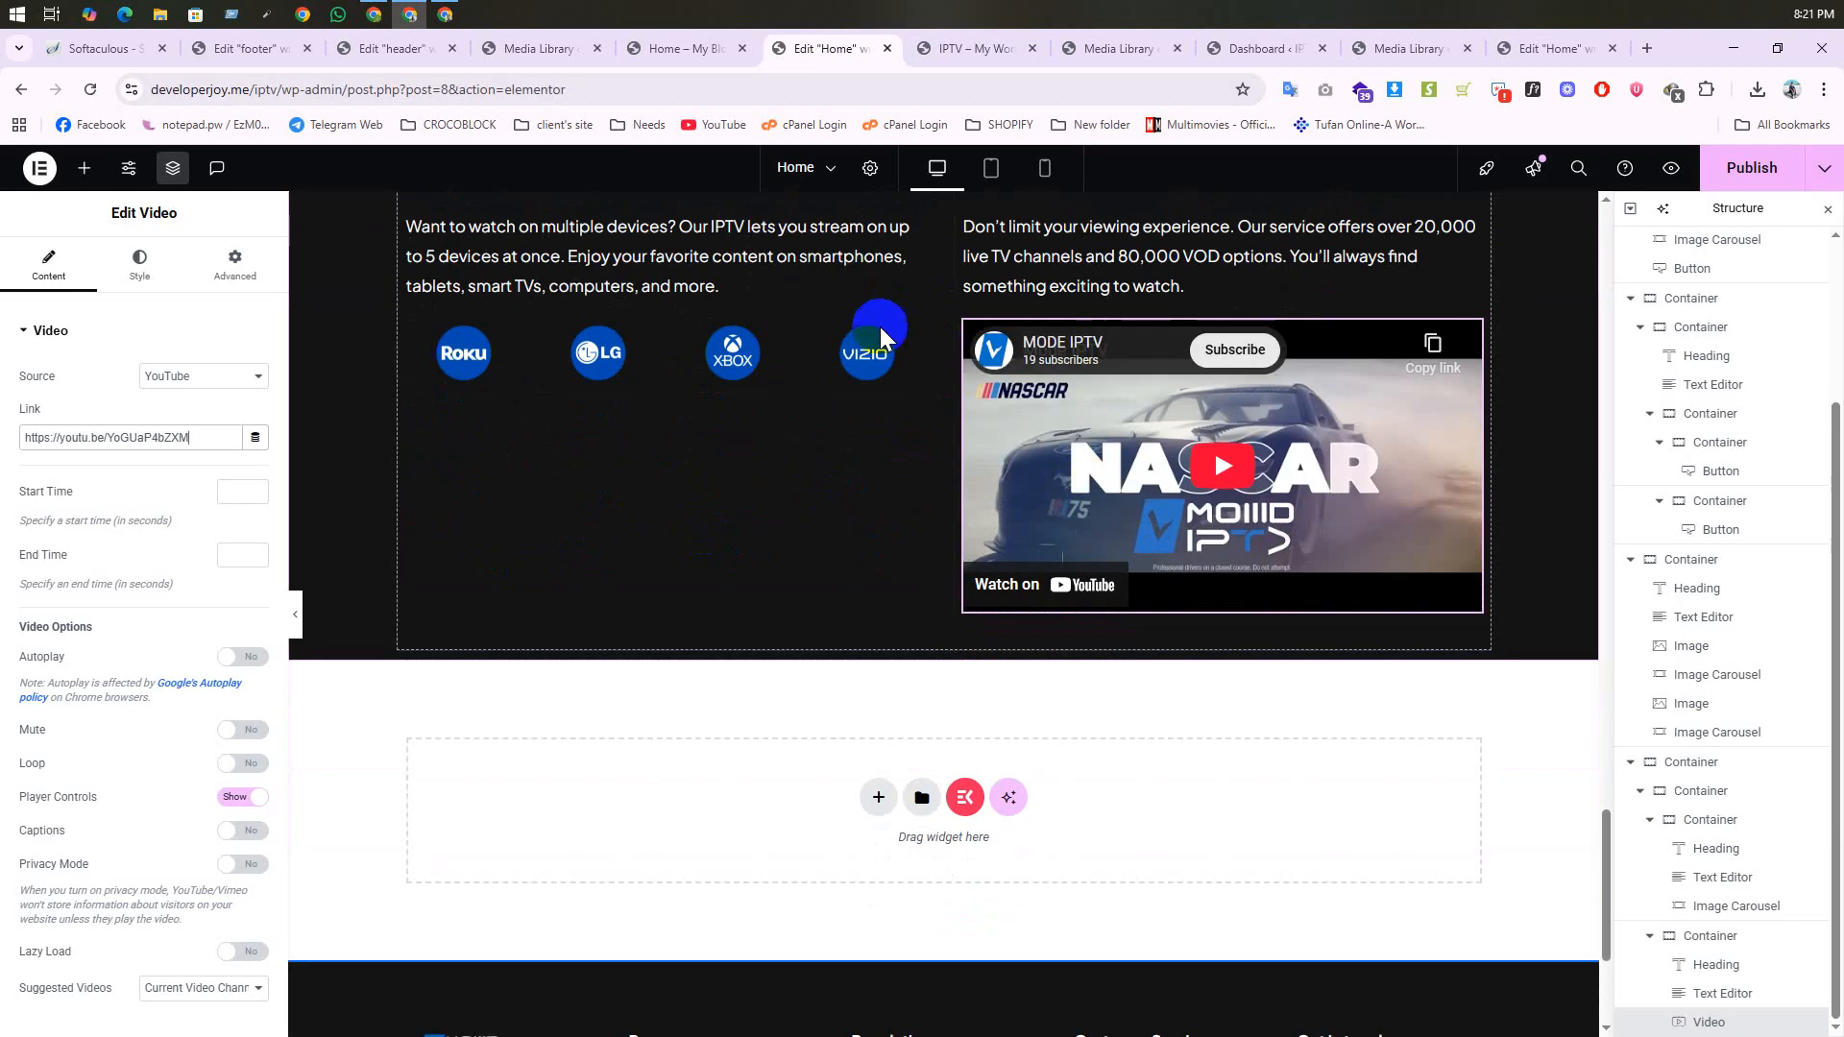
pyautogui.click(866, 348)
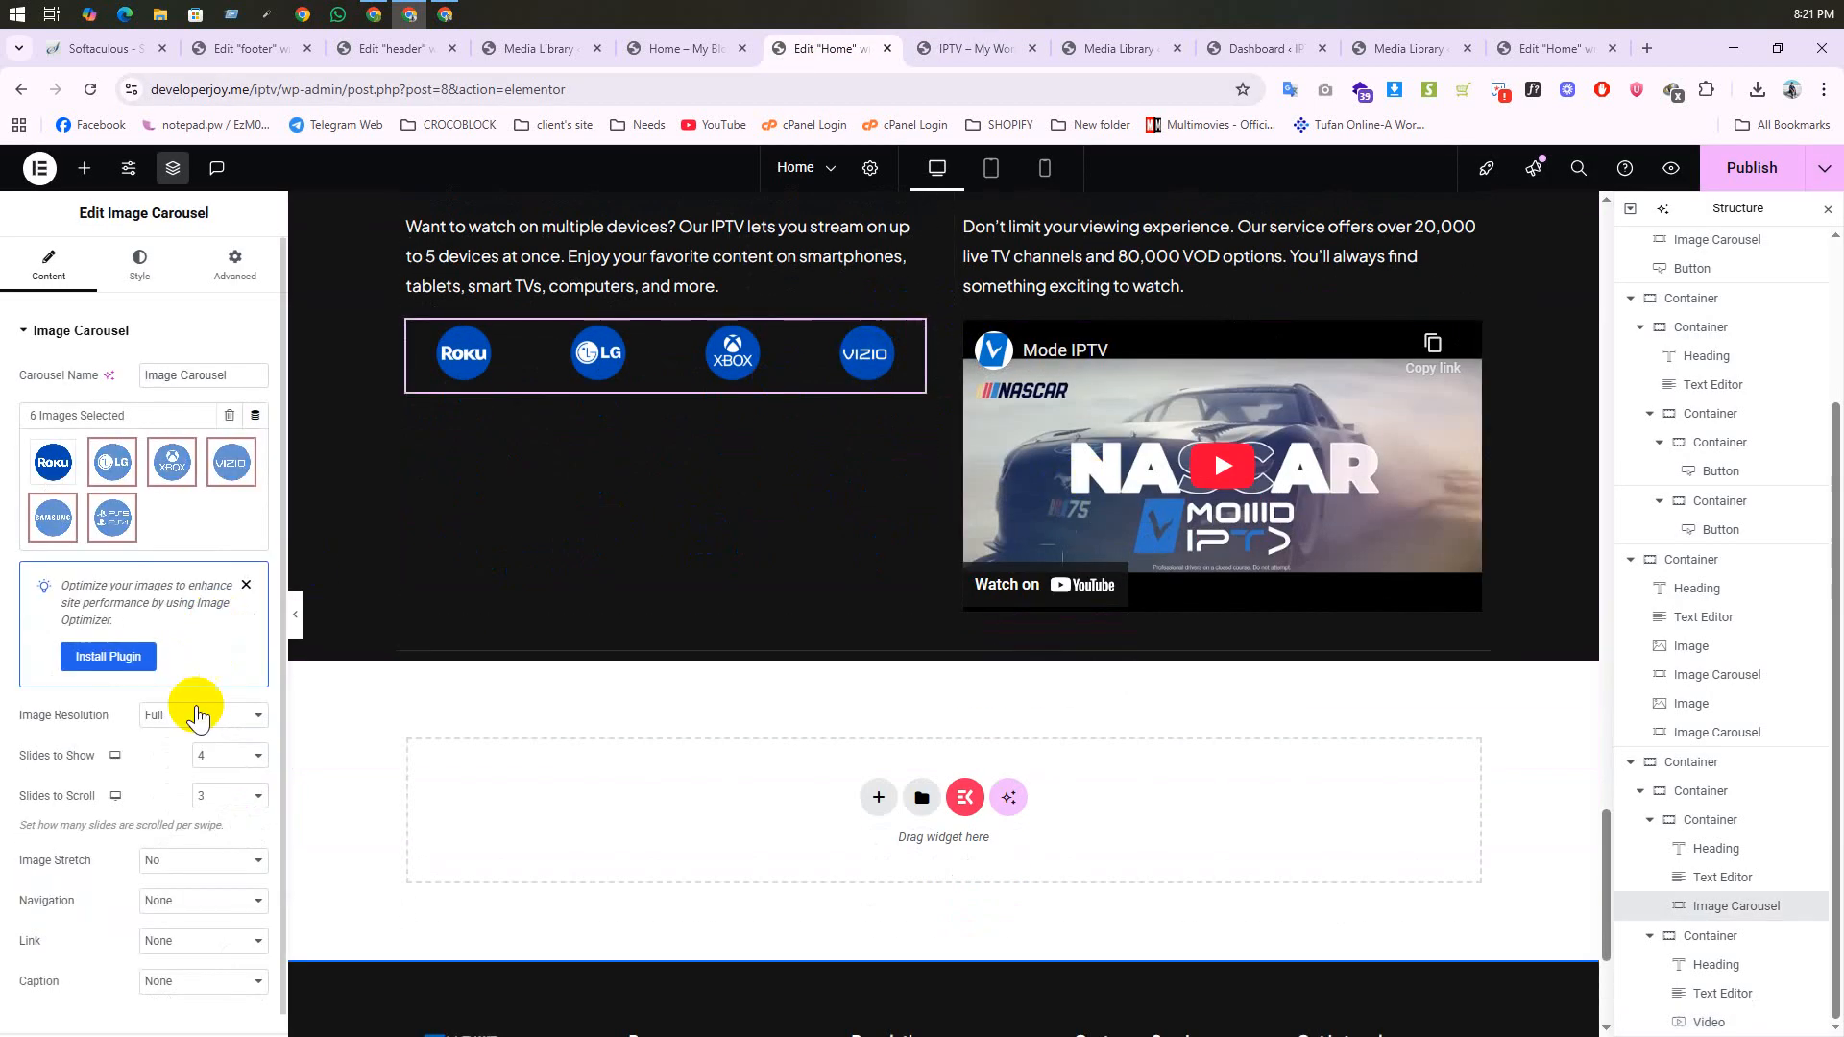
pyautogui.click(240, 757)
pyautogui.click(212, 873)
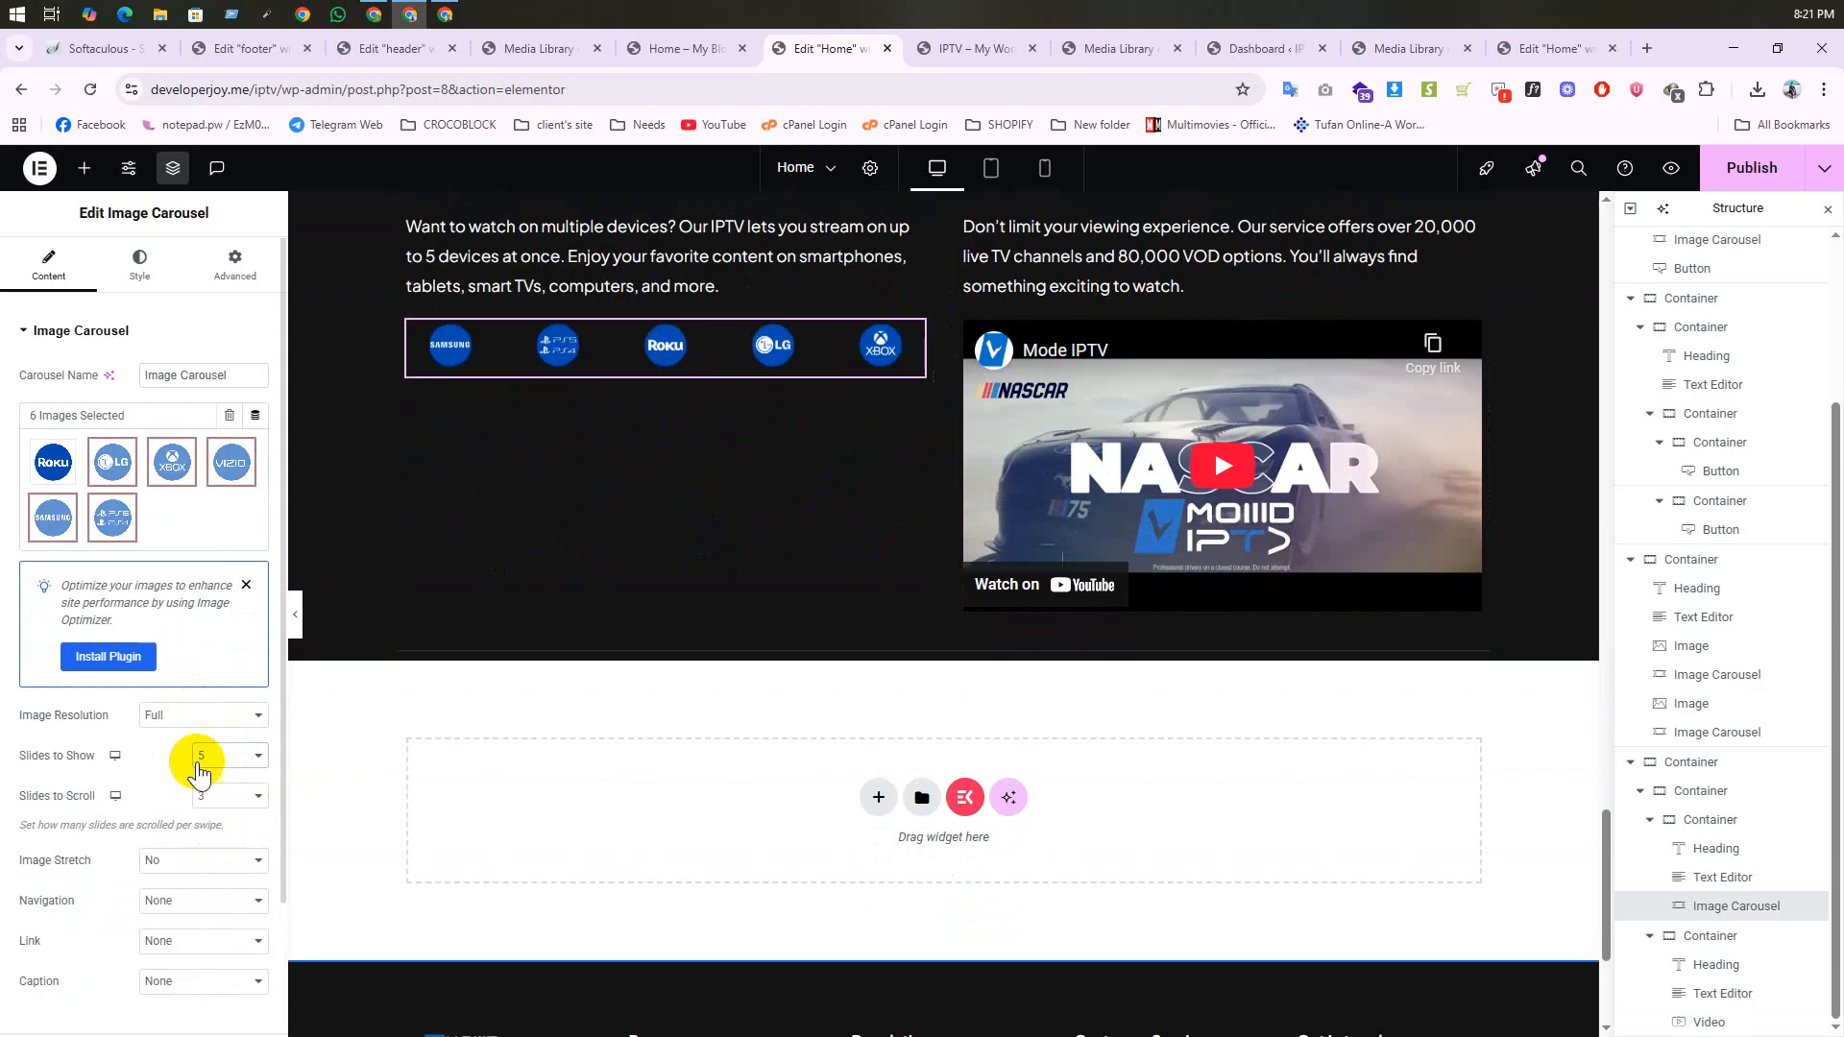
pyautogui.click(203, 758)
pyautogui.click(205, 850)
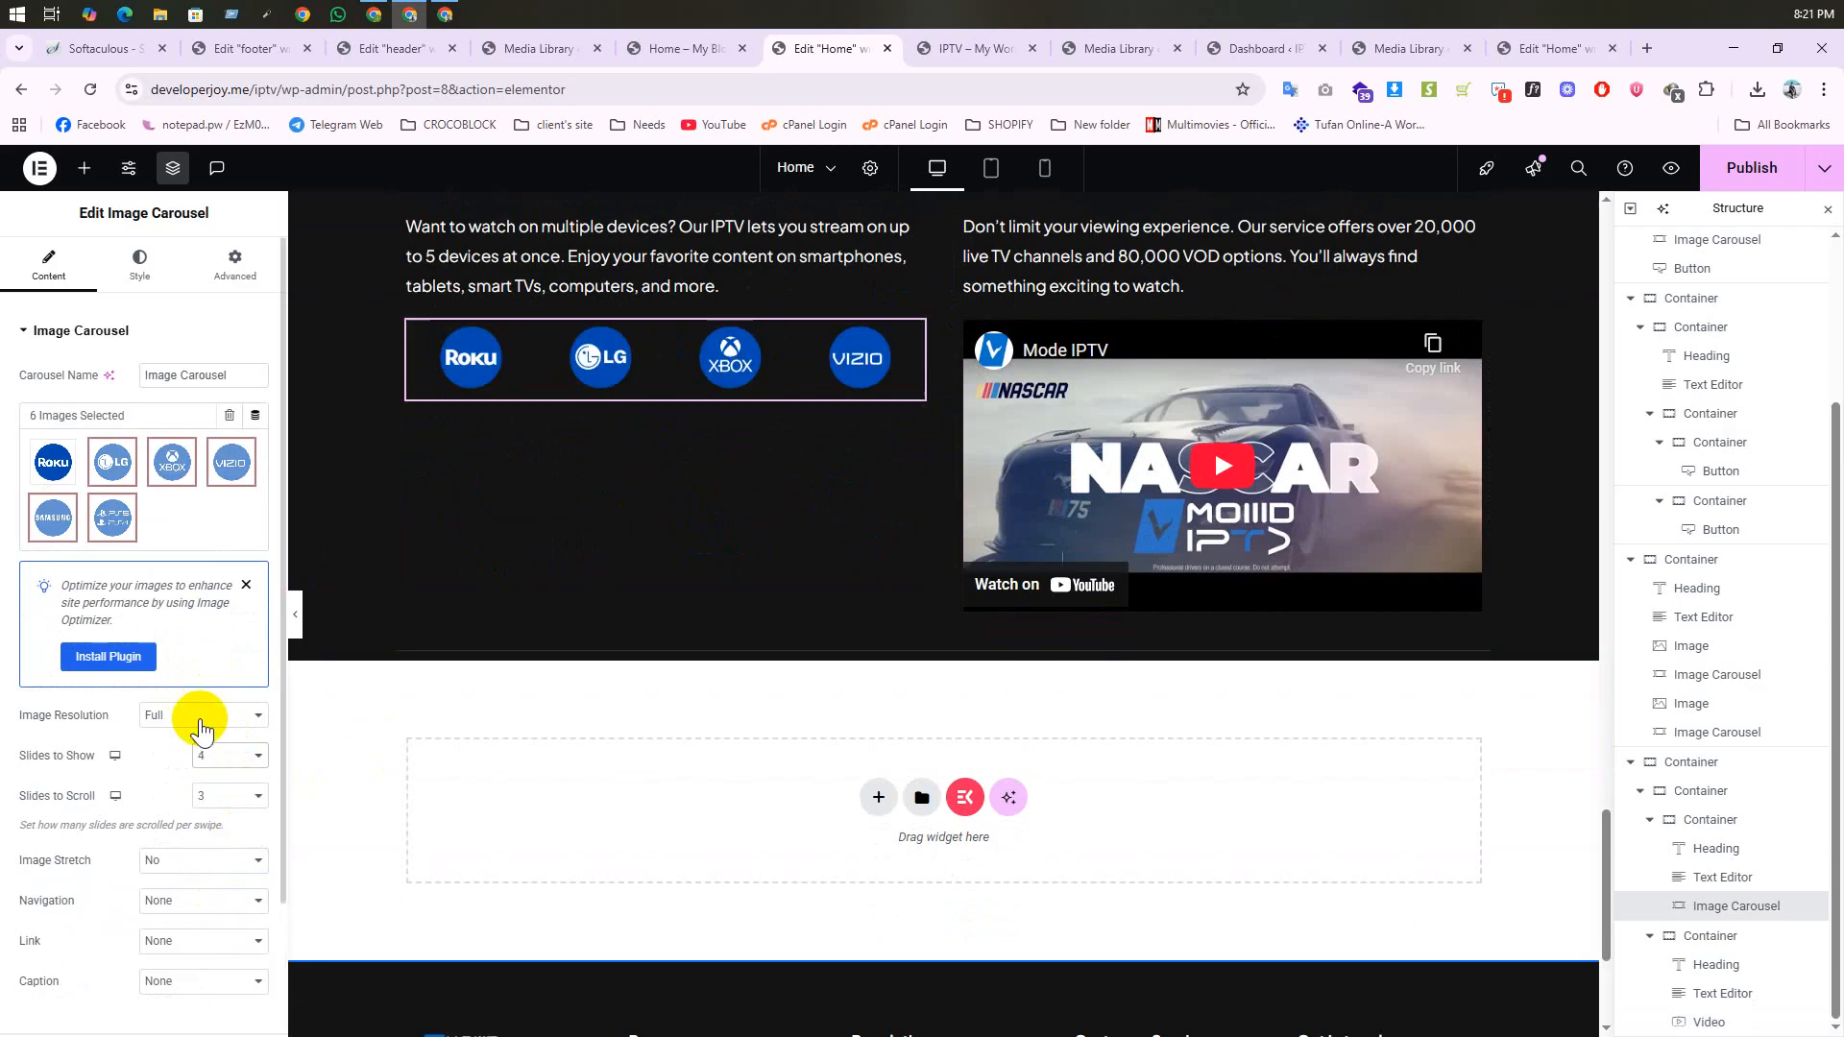
# Step: Publish the Home page and examine the reference page's Frequently Asked Questions and 7-Day Money-Back Guarantee sections
pyautogui.scroll(-3, 924, 518)
pyautogui.scroll(10, 1034, 450)
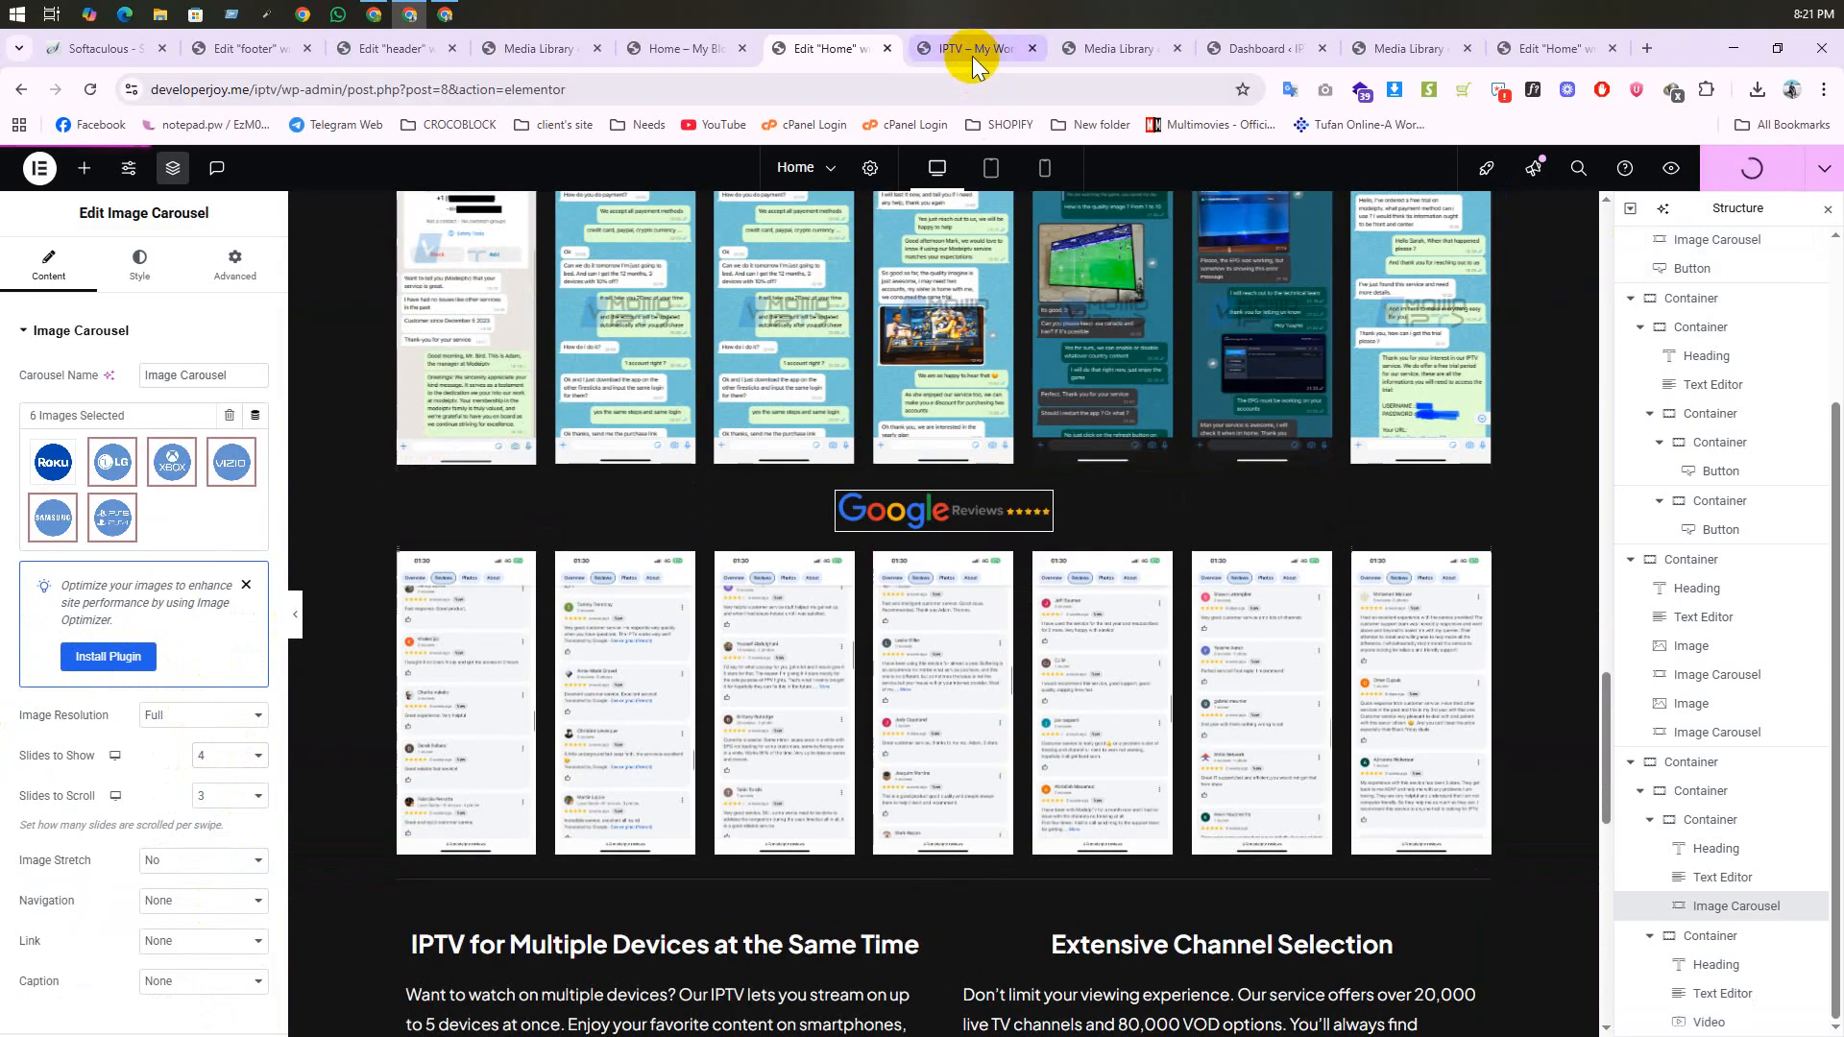
pyautogui.click(970, 48)
pyautogui.scroll(-1, 864, 489)
pyautogui.scroll(-7, 873, 496)
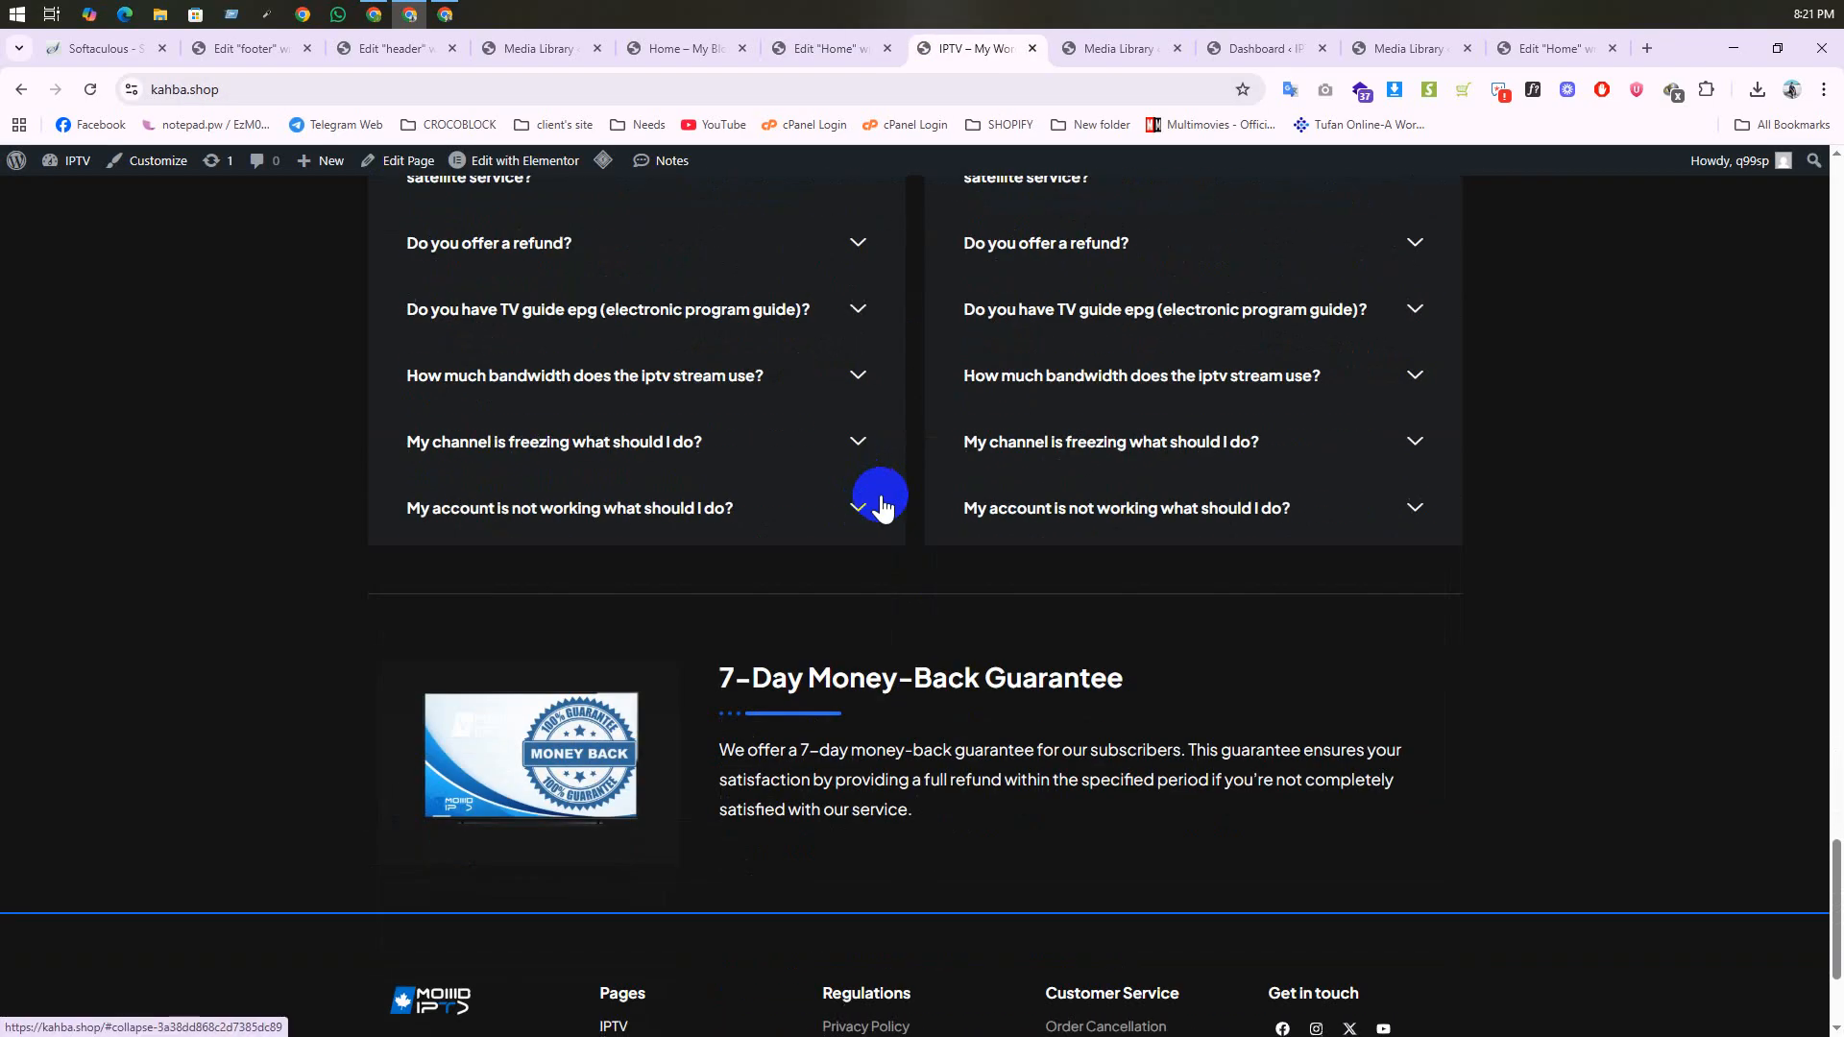
pyautogui.scroll(8, 893, 490)
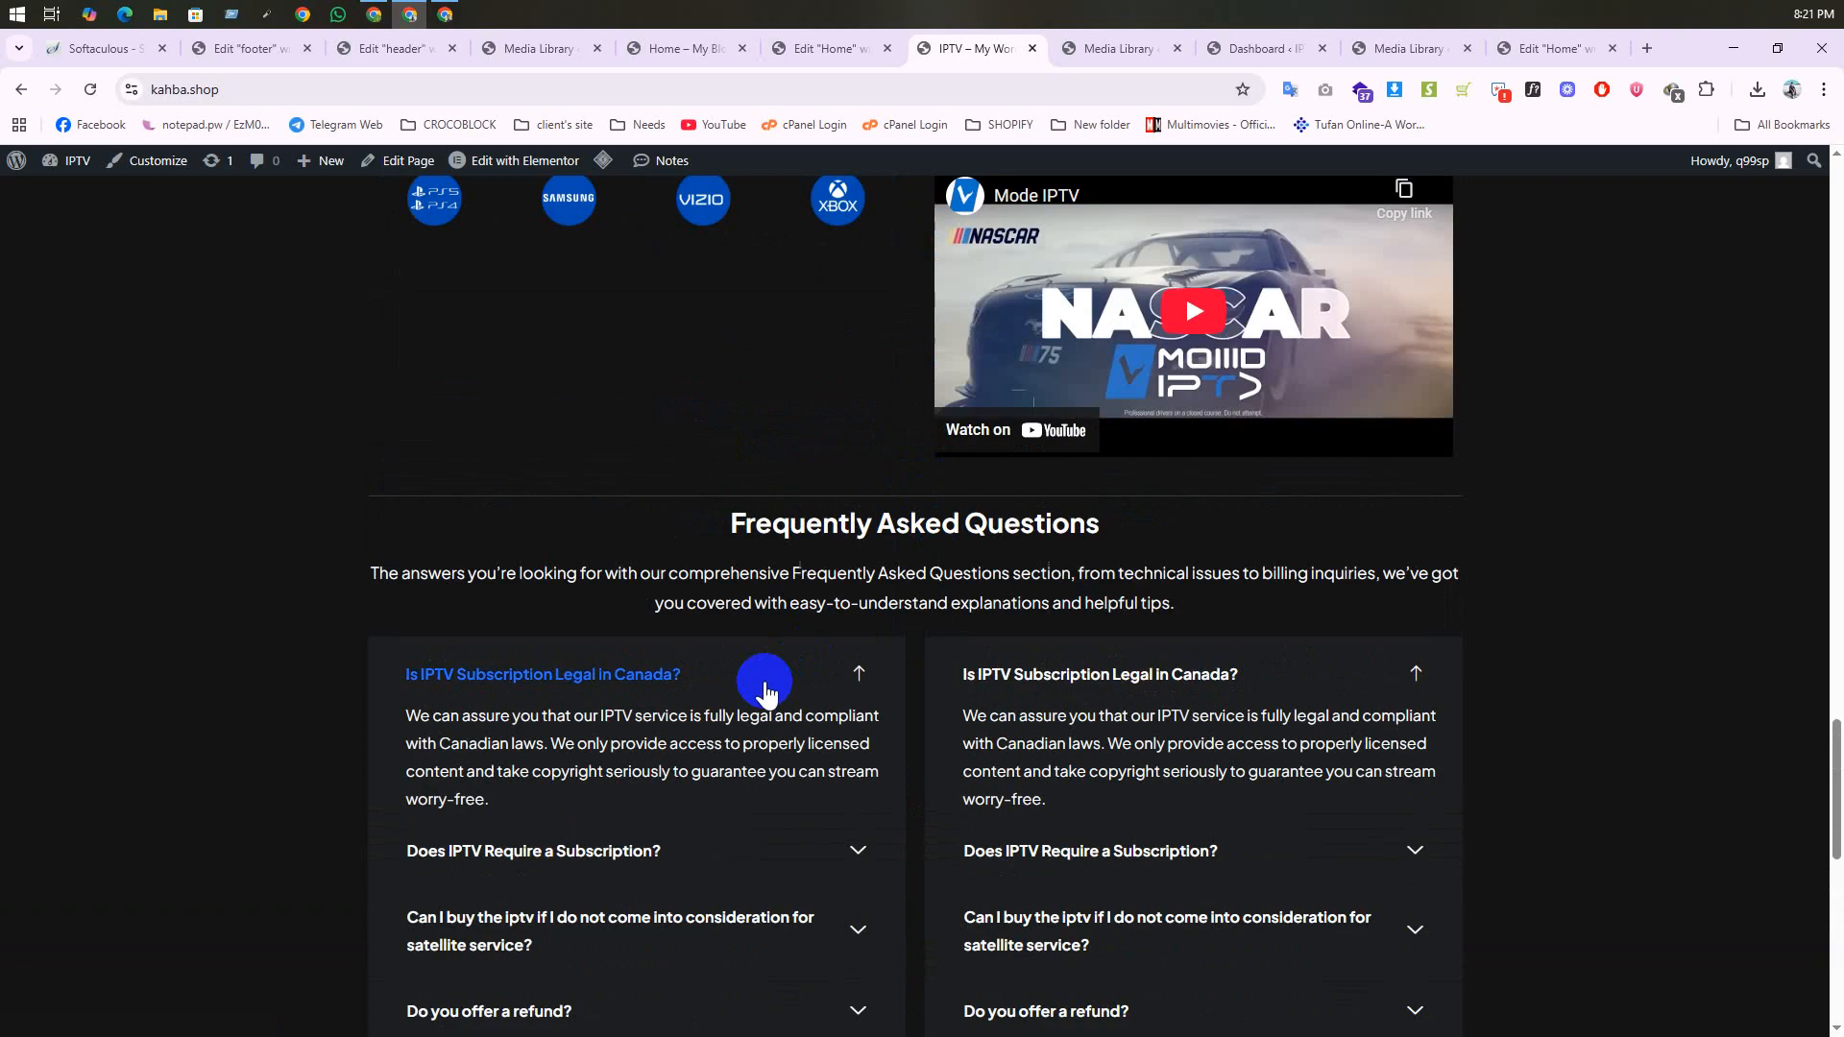
pyautogui.scroll(3, 901, 465)
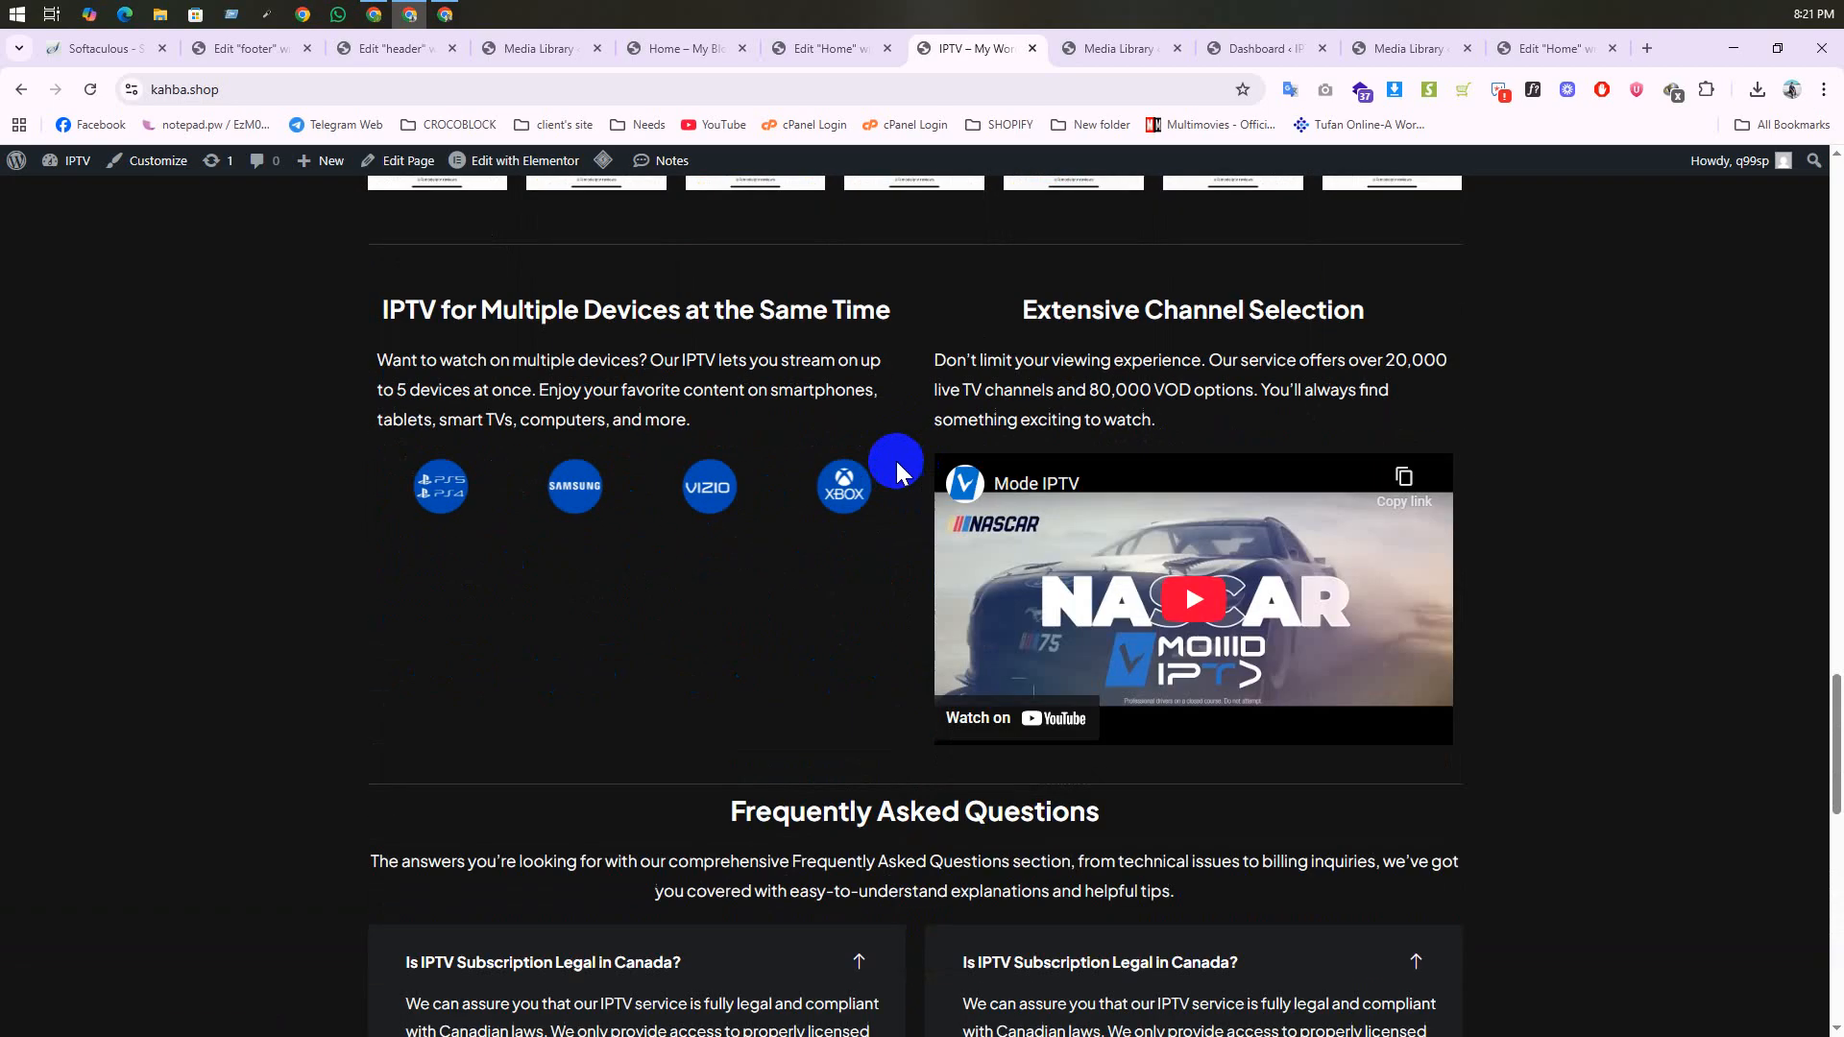
# Step: Add a single-column container below the devices and video section and give it a classic background type
pyautogui.click(838, 71)
pyautogui.scroll(-7, 805, 504)
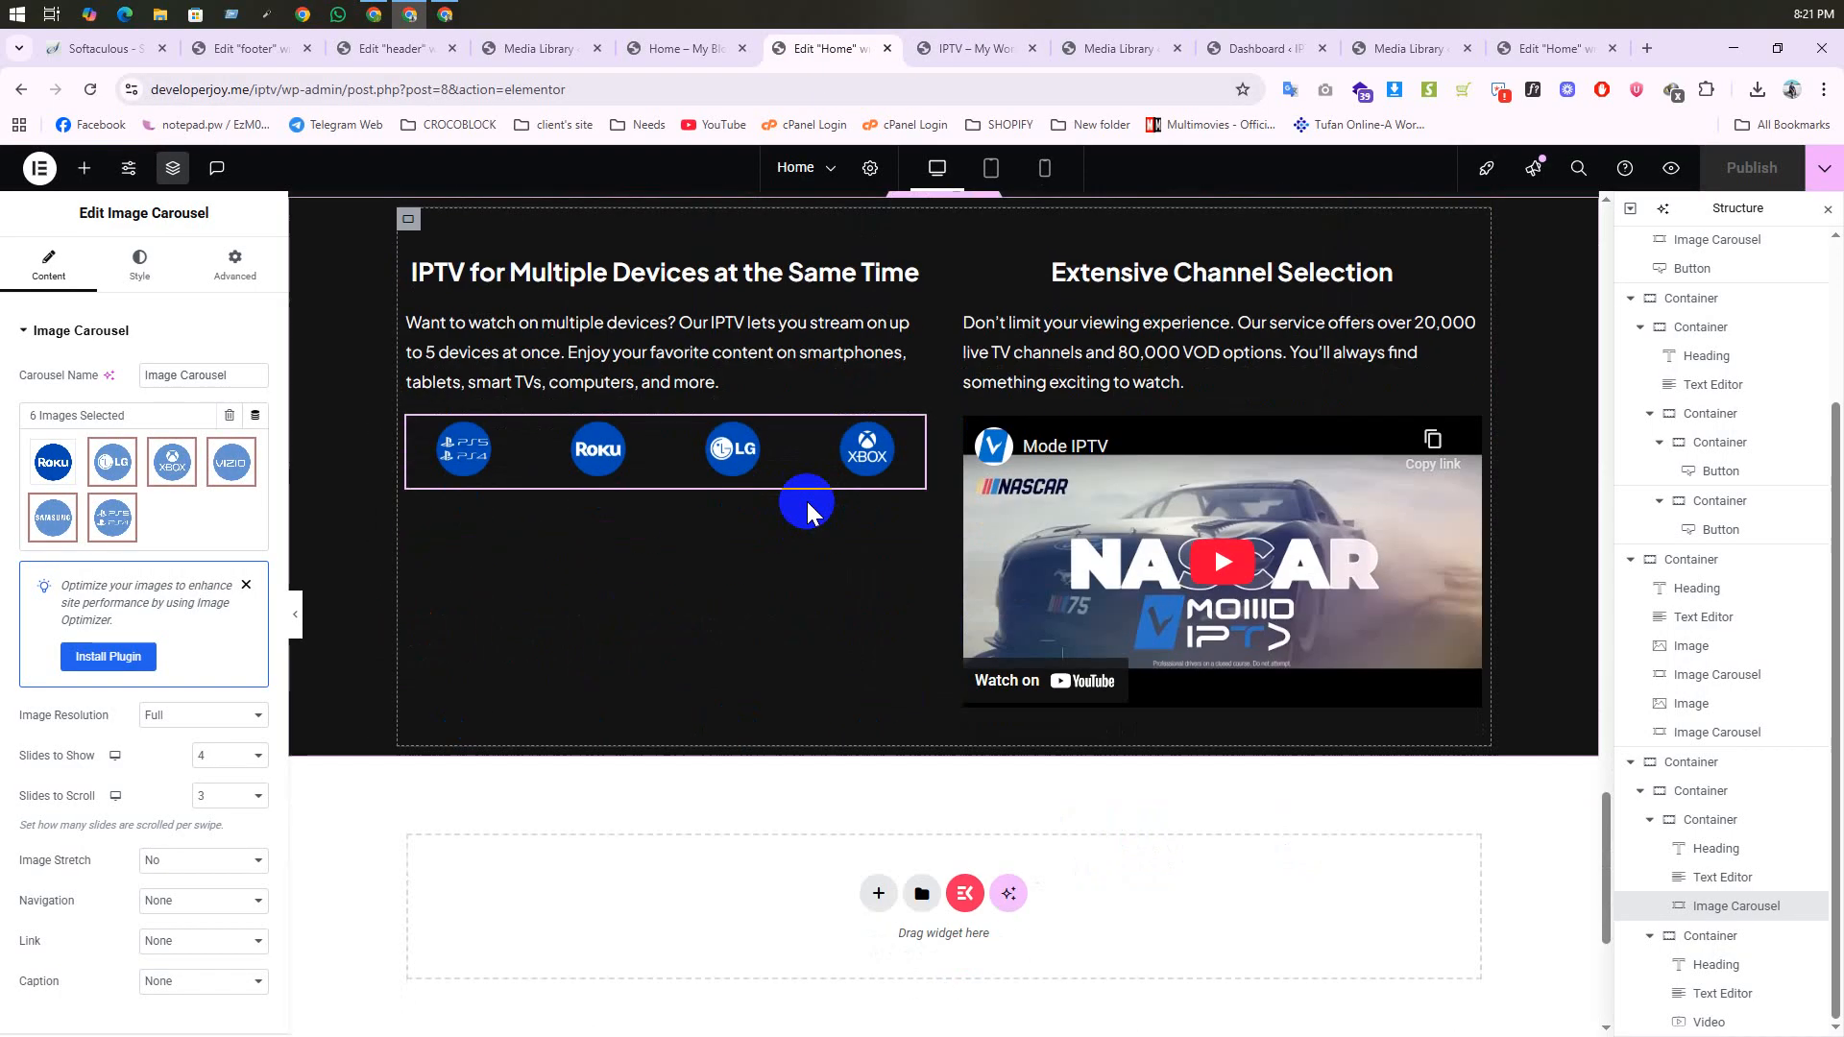
pyautogui.scroll(-2, 797, 538)
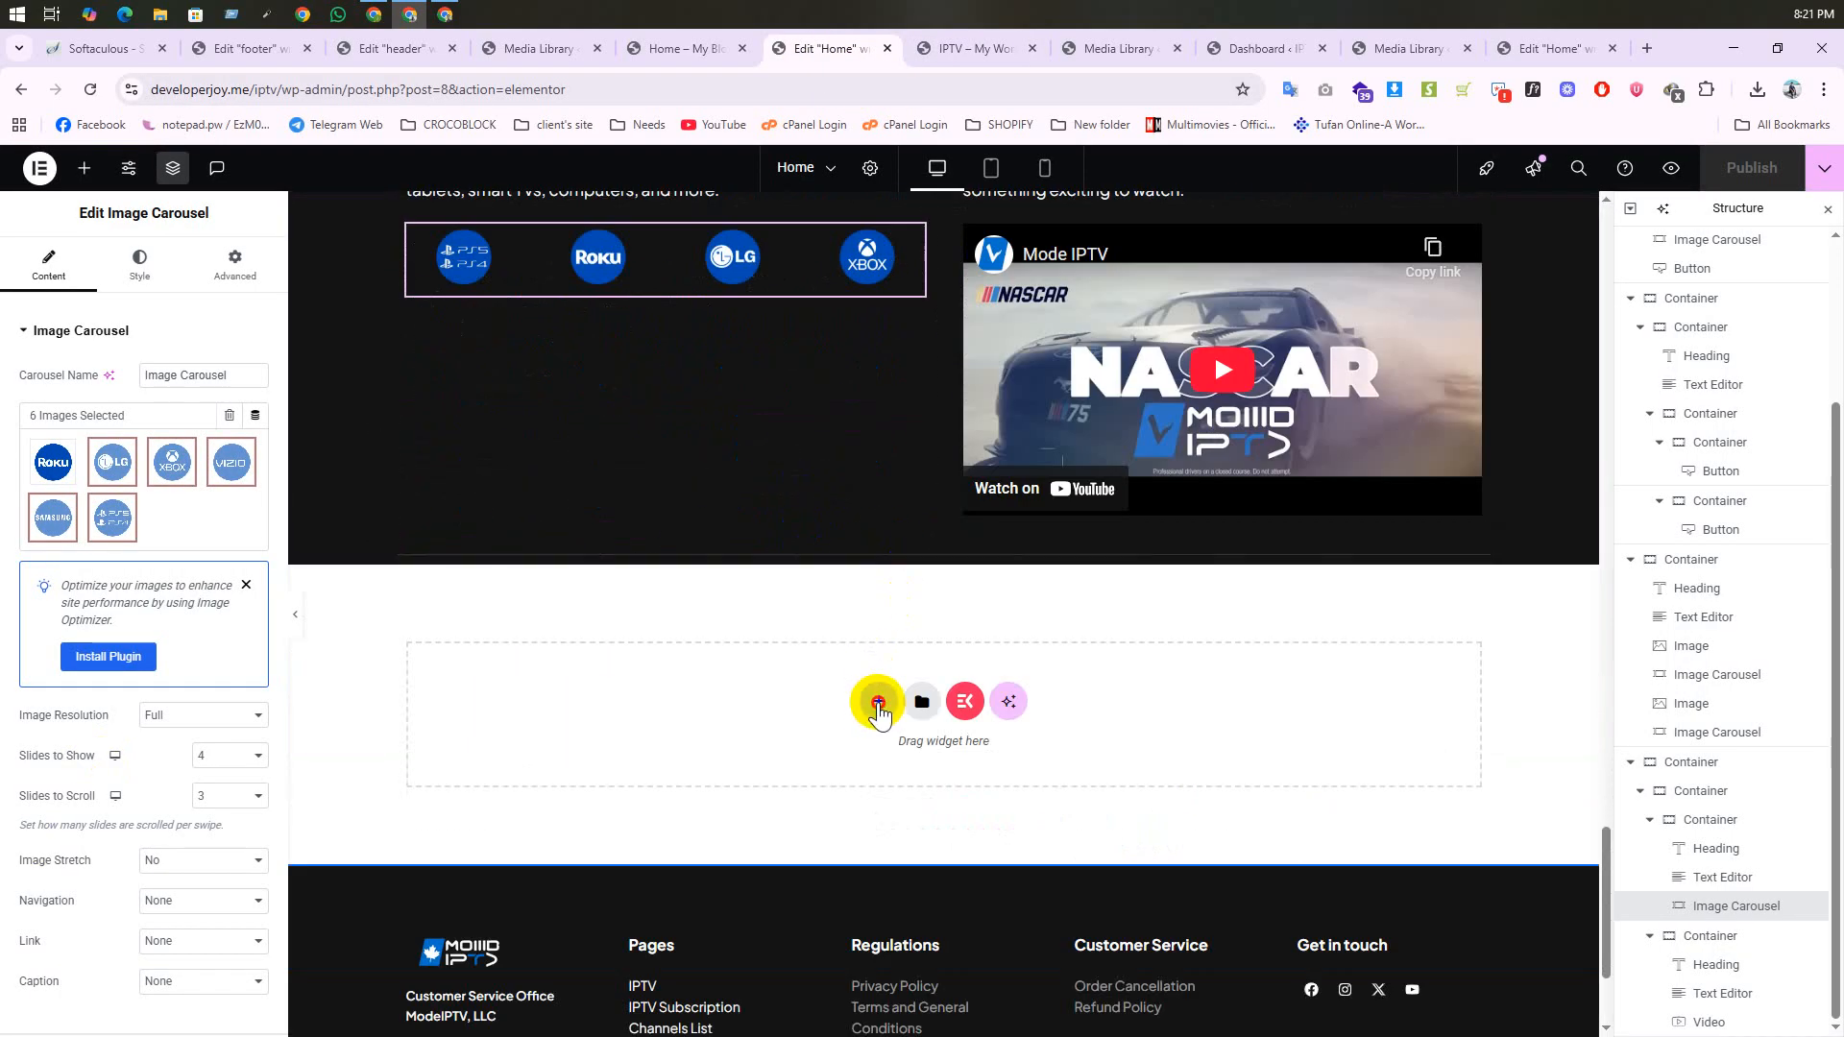
pyautogui.click(878, 893)
pyautogui.click(864, 776)
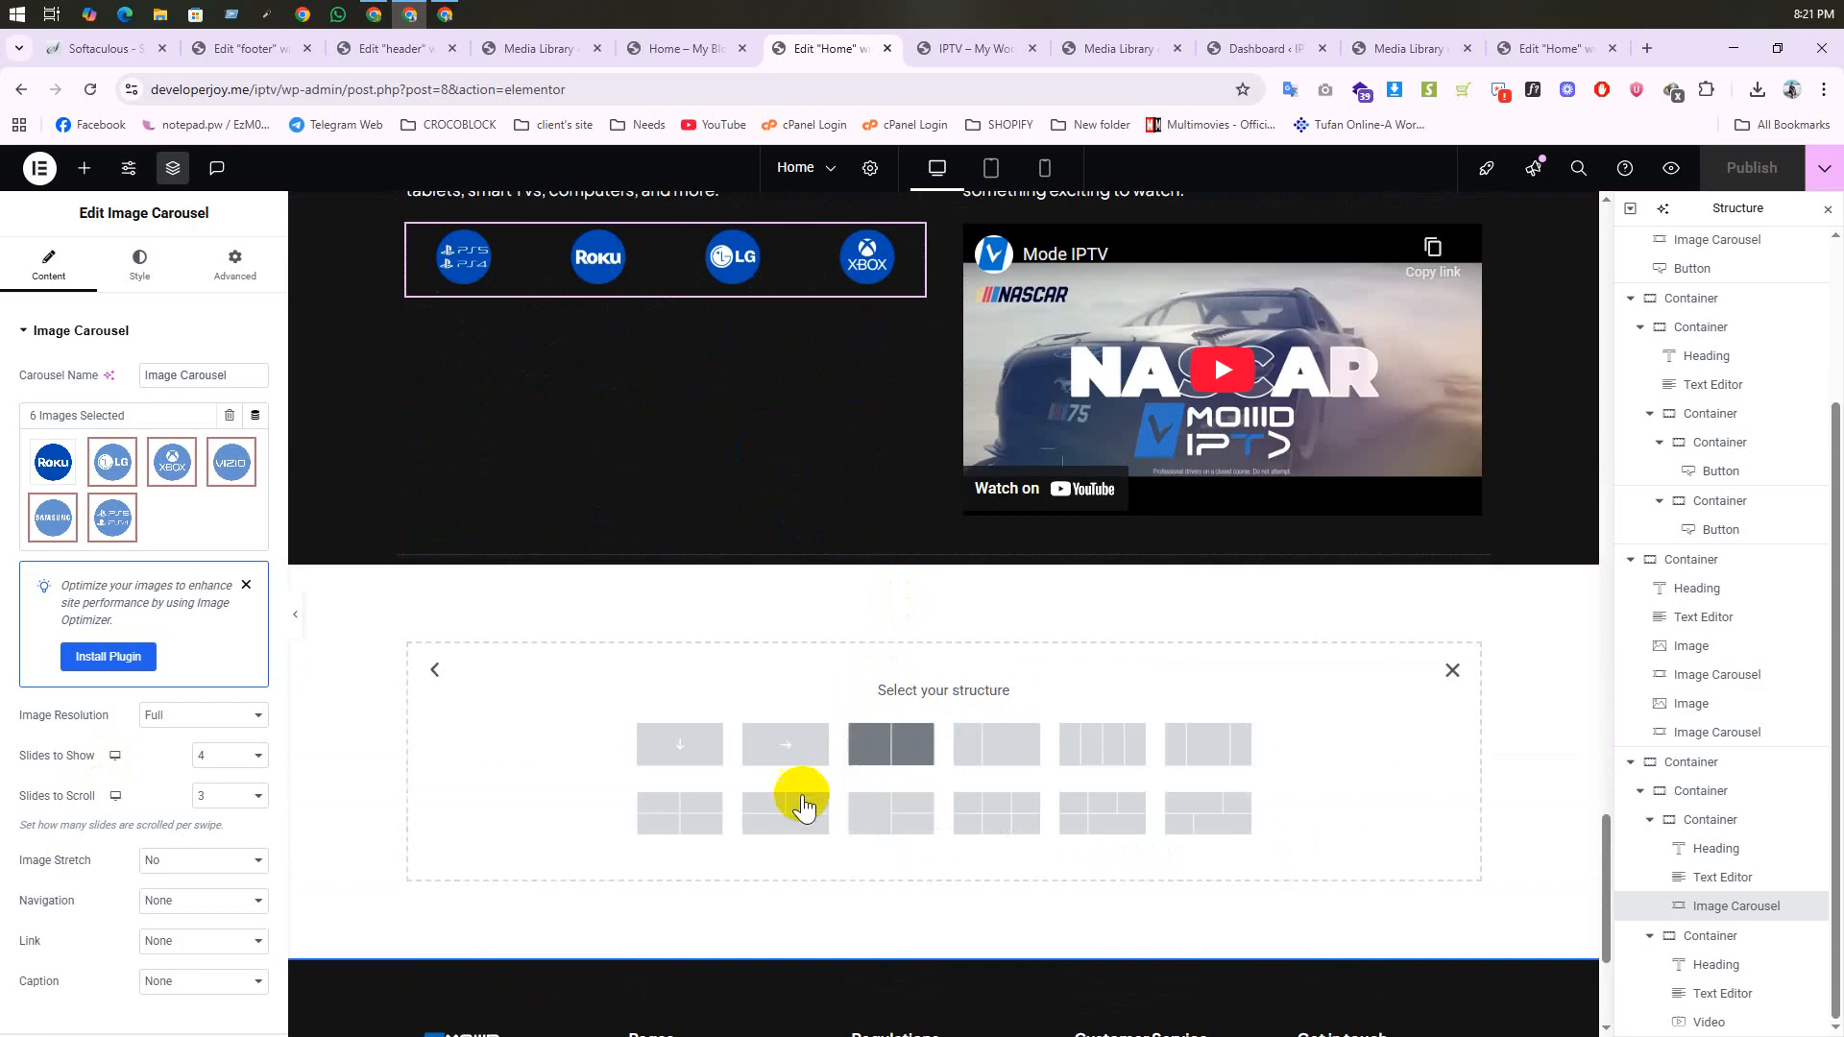
pyautogui.click(681, 745)
pyautogui.click(137, 266)
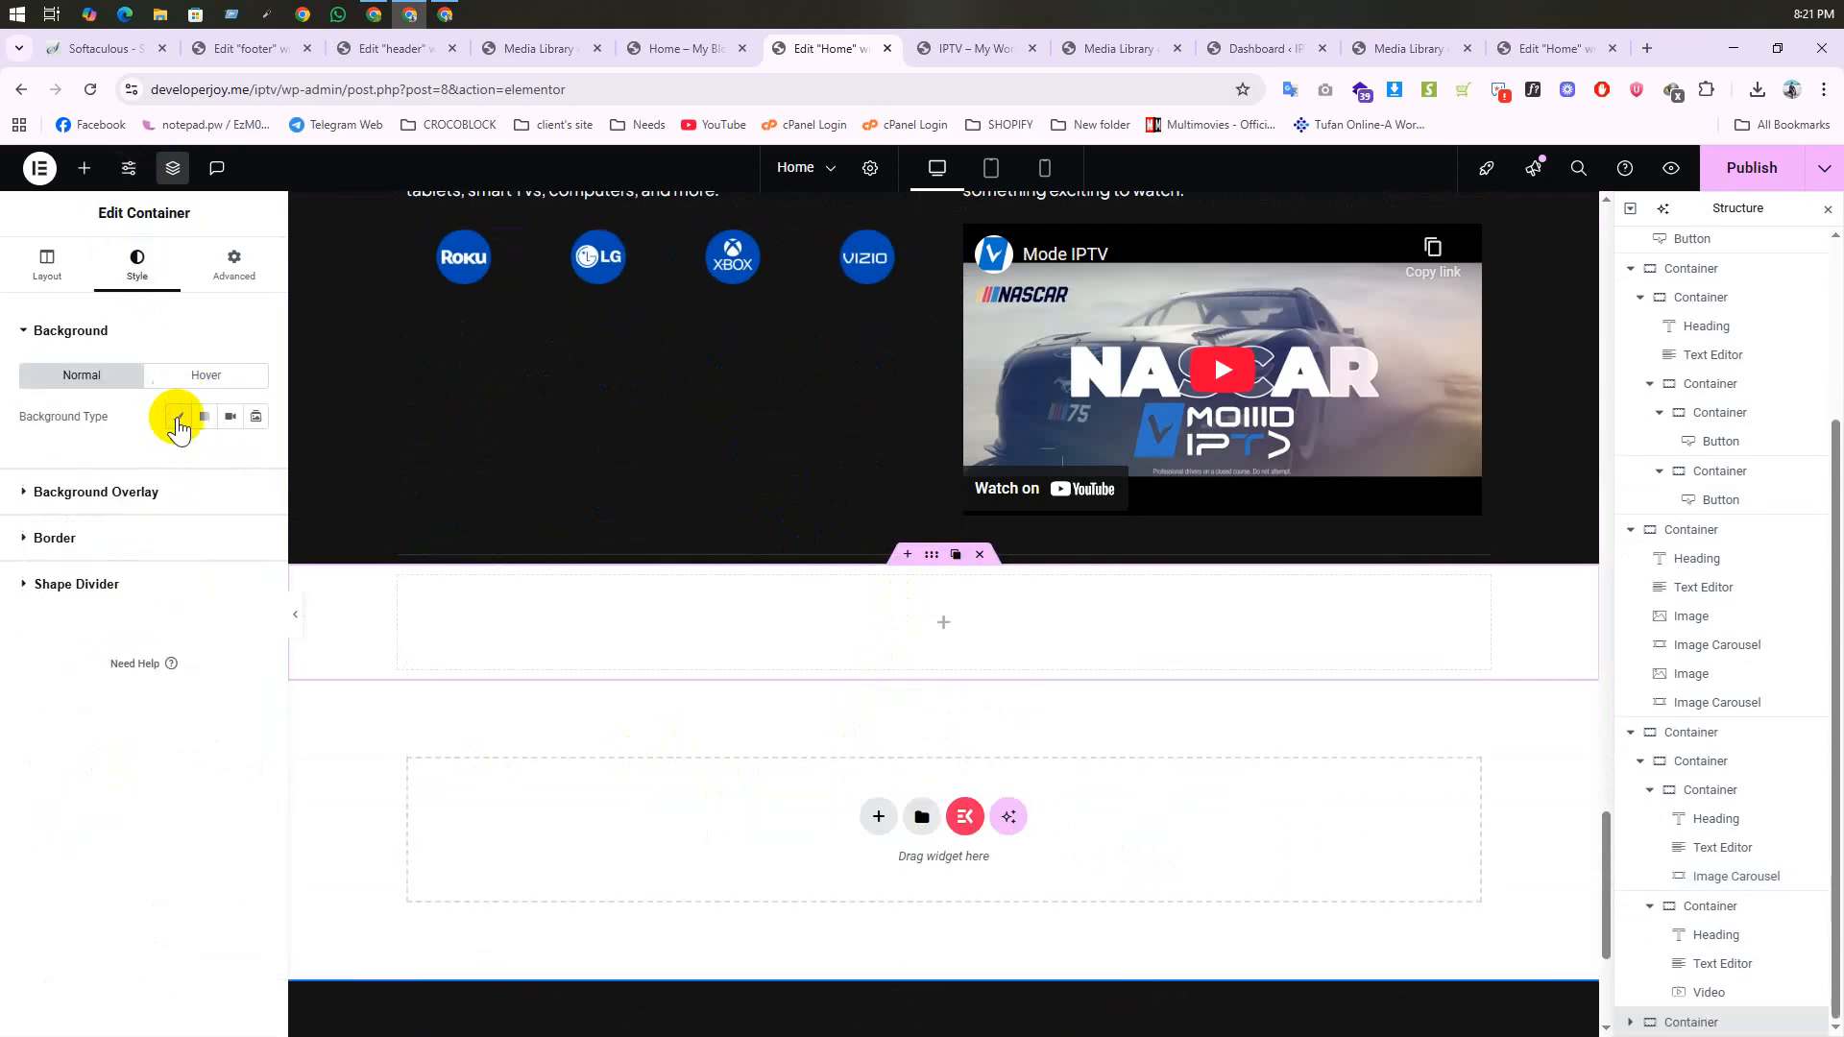
pyautogui.click(179, 416)
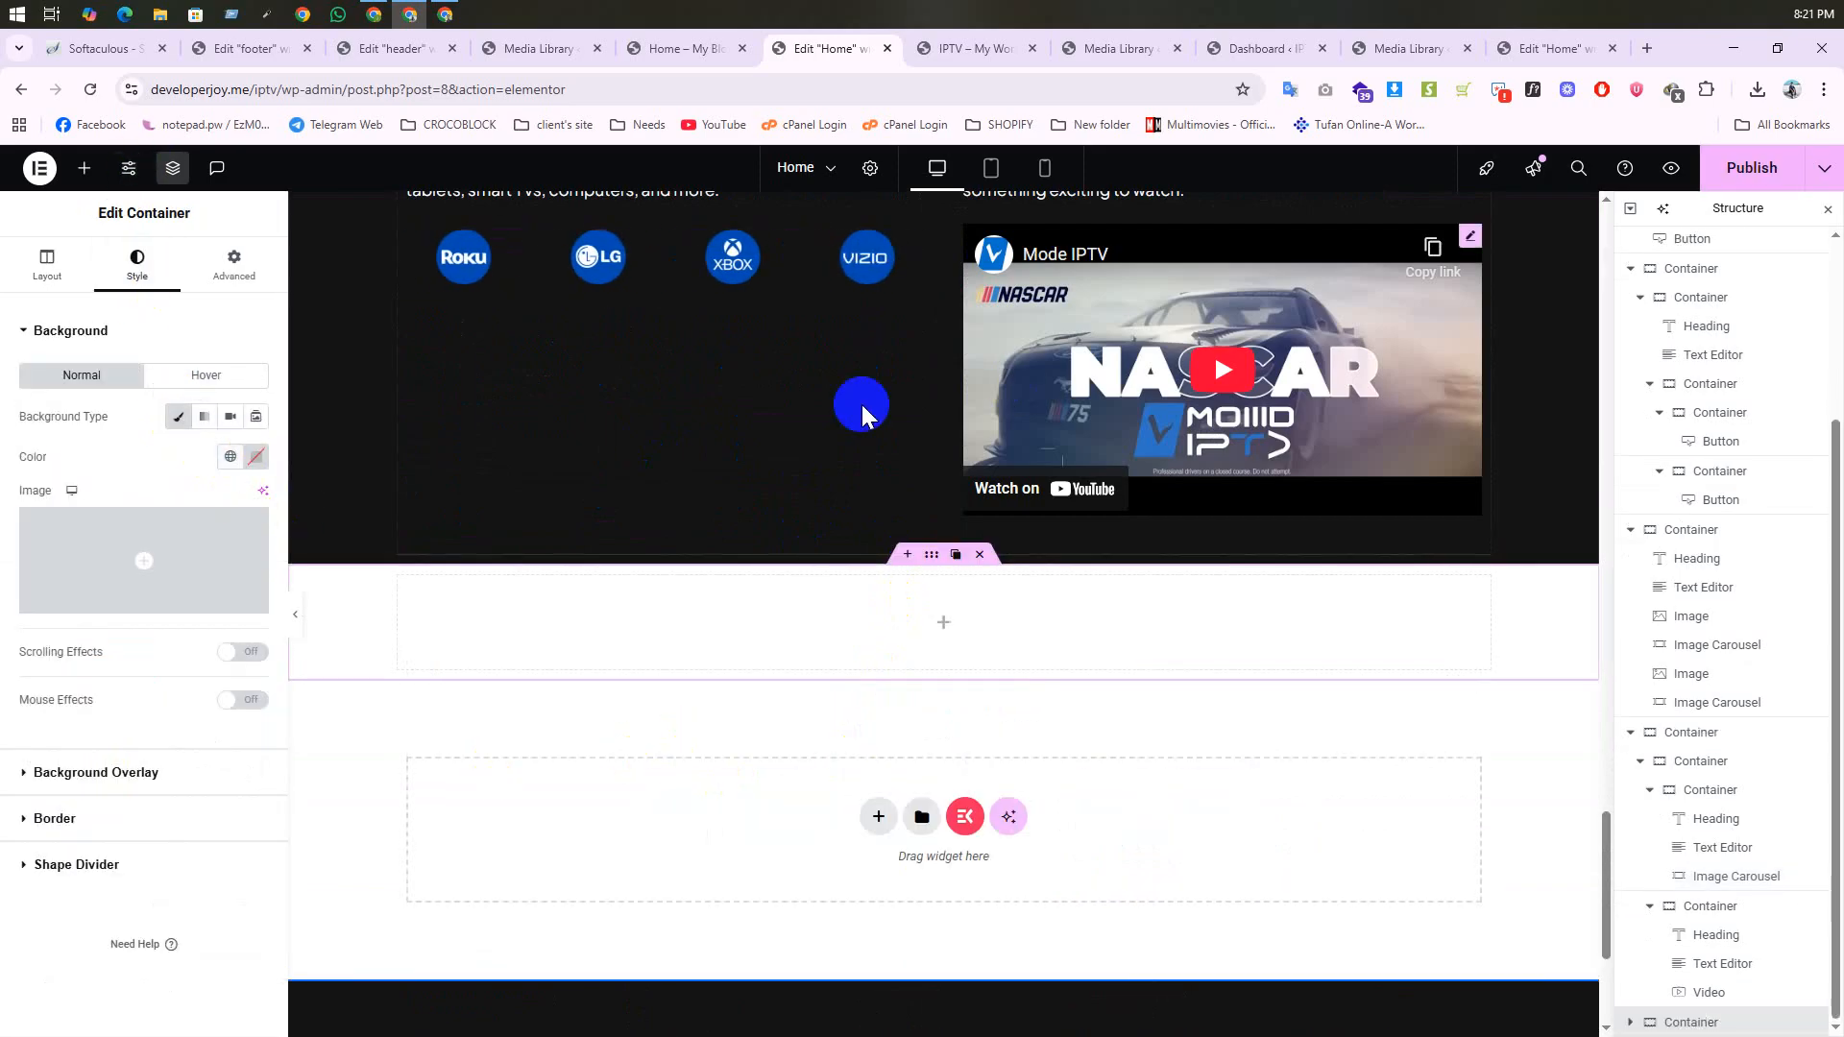
pyautogui.scroll(3, 862, 406)
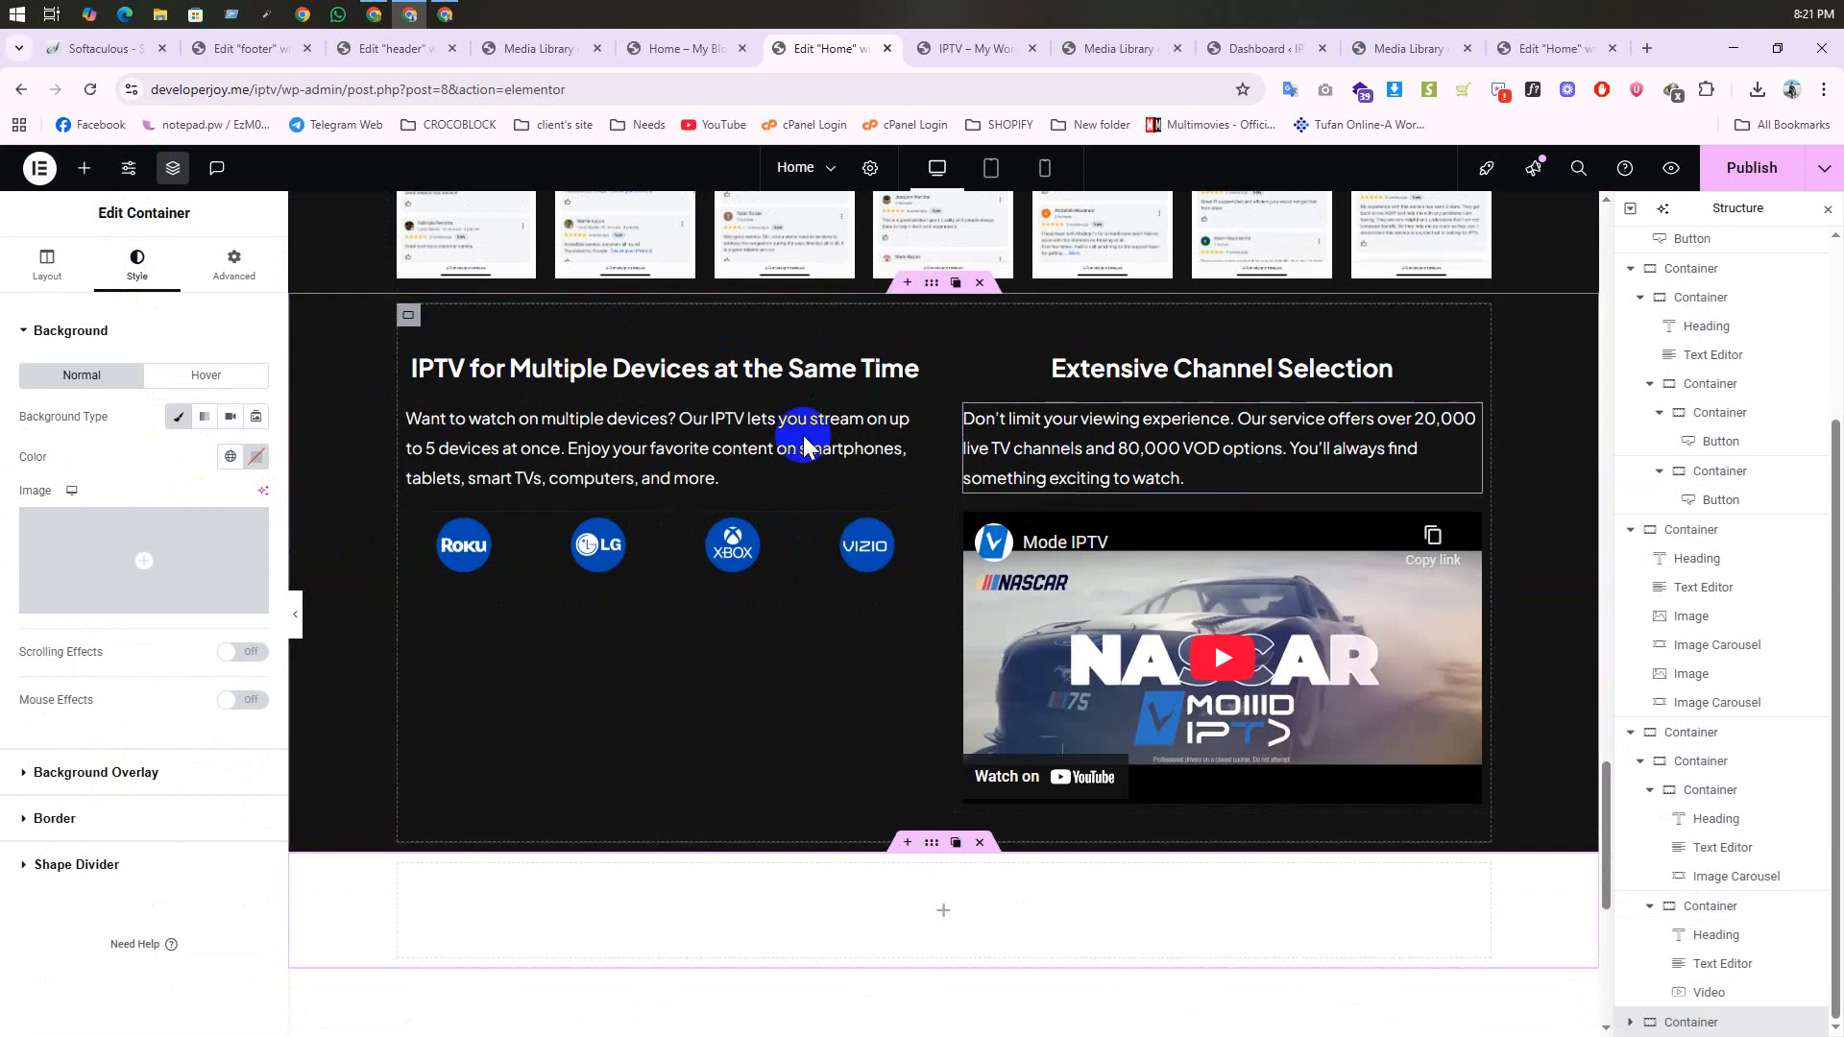
pyautogui.rightClick(1121, 373)
pyautogui.click(730, 596)
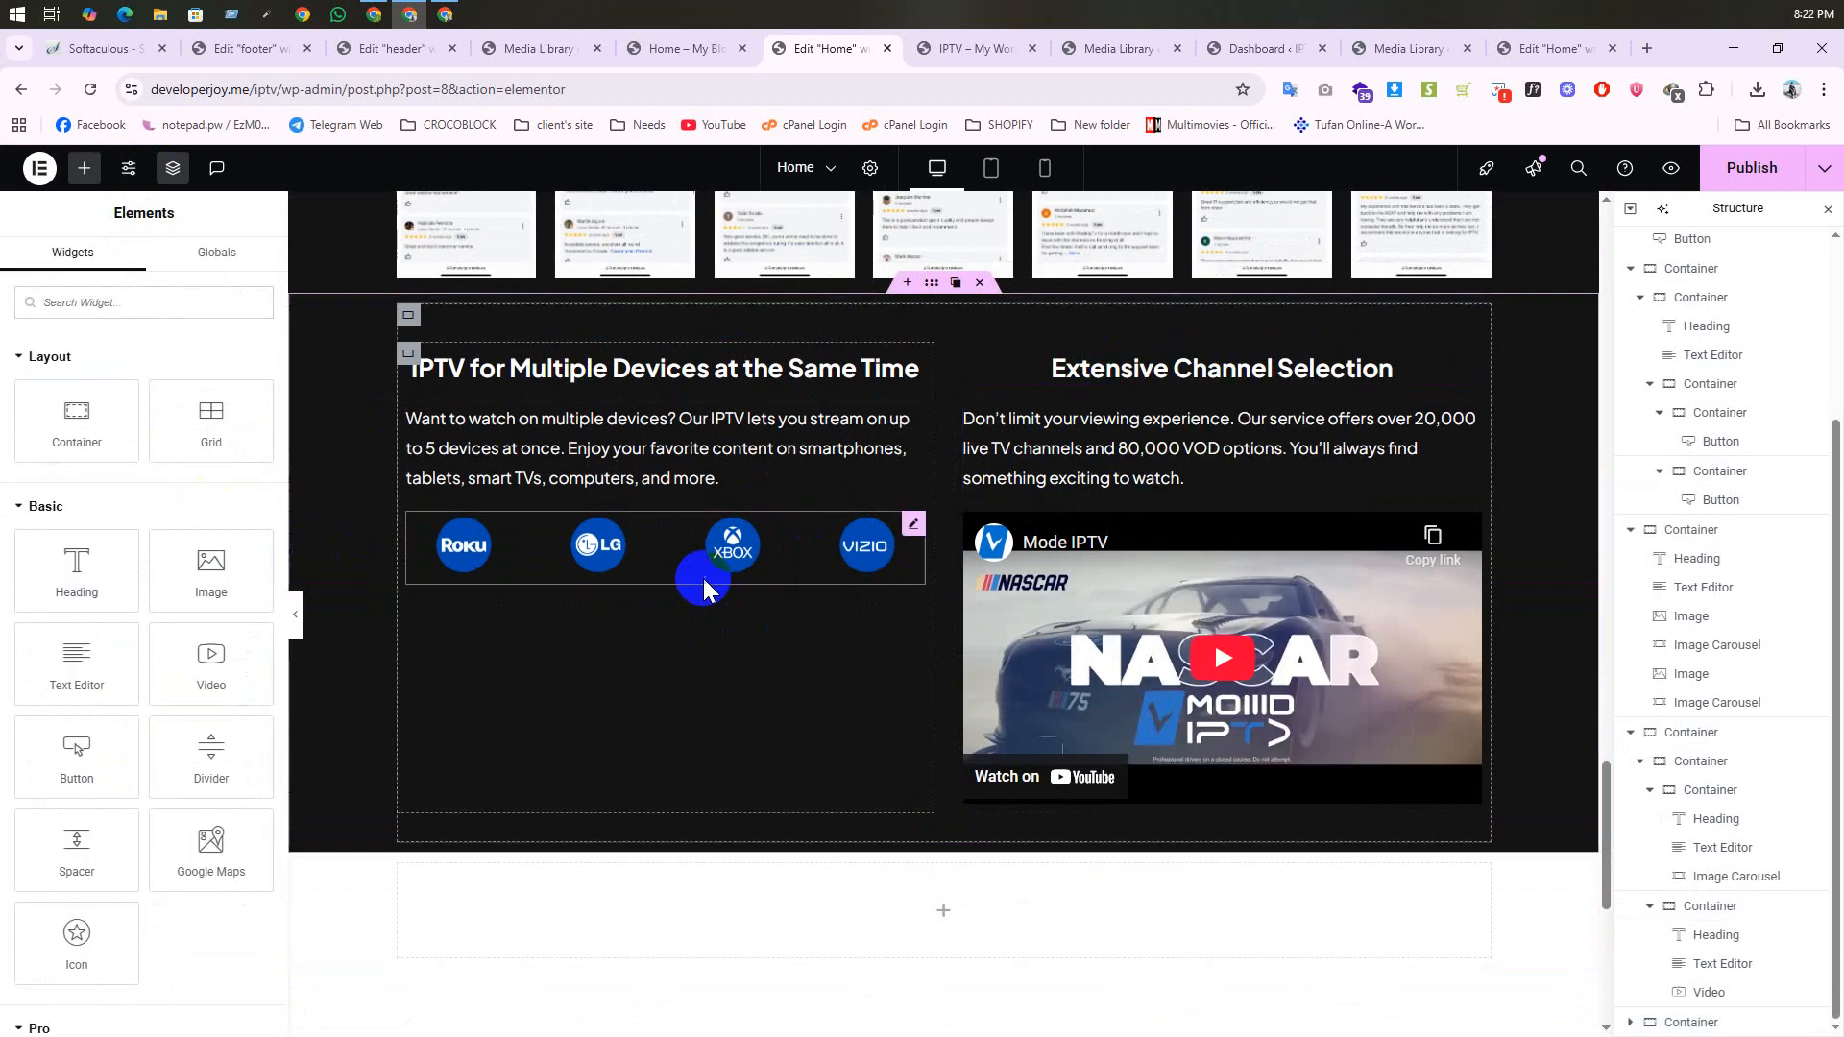
pyautogui.rightClick(703, 579)
pyautogui.click(758, 709)
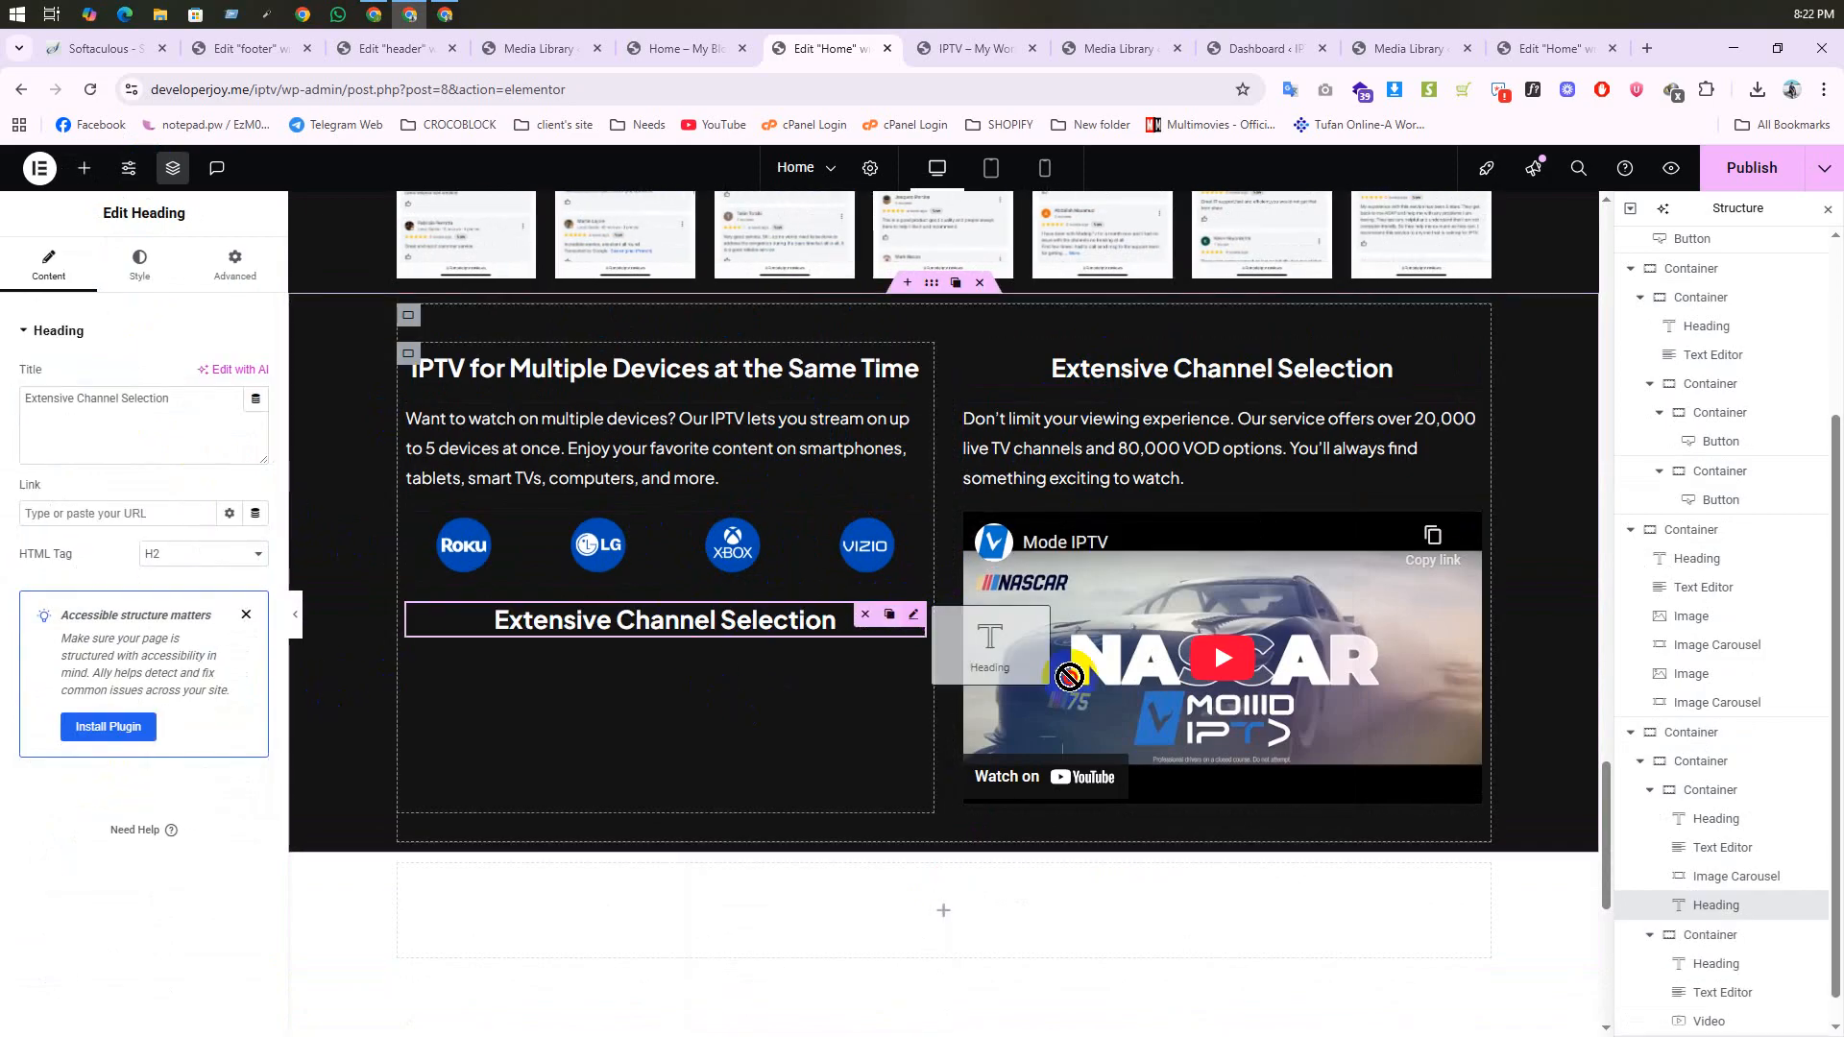
pyautogui.moveTo(902, 619); pyautogui.dragTo(1096, 828)
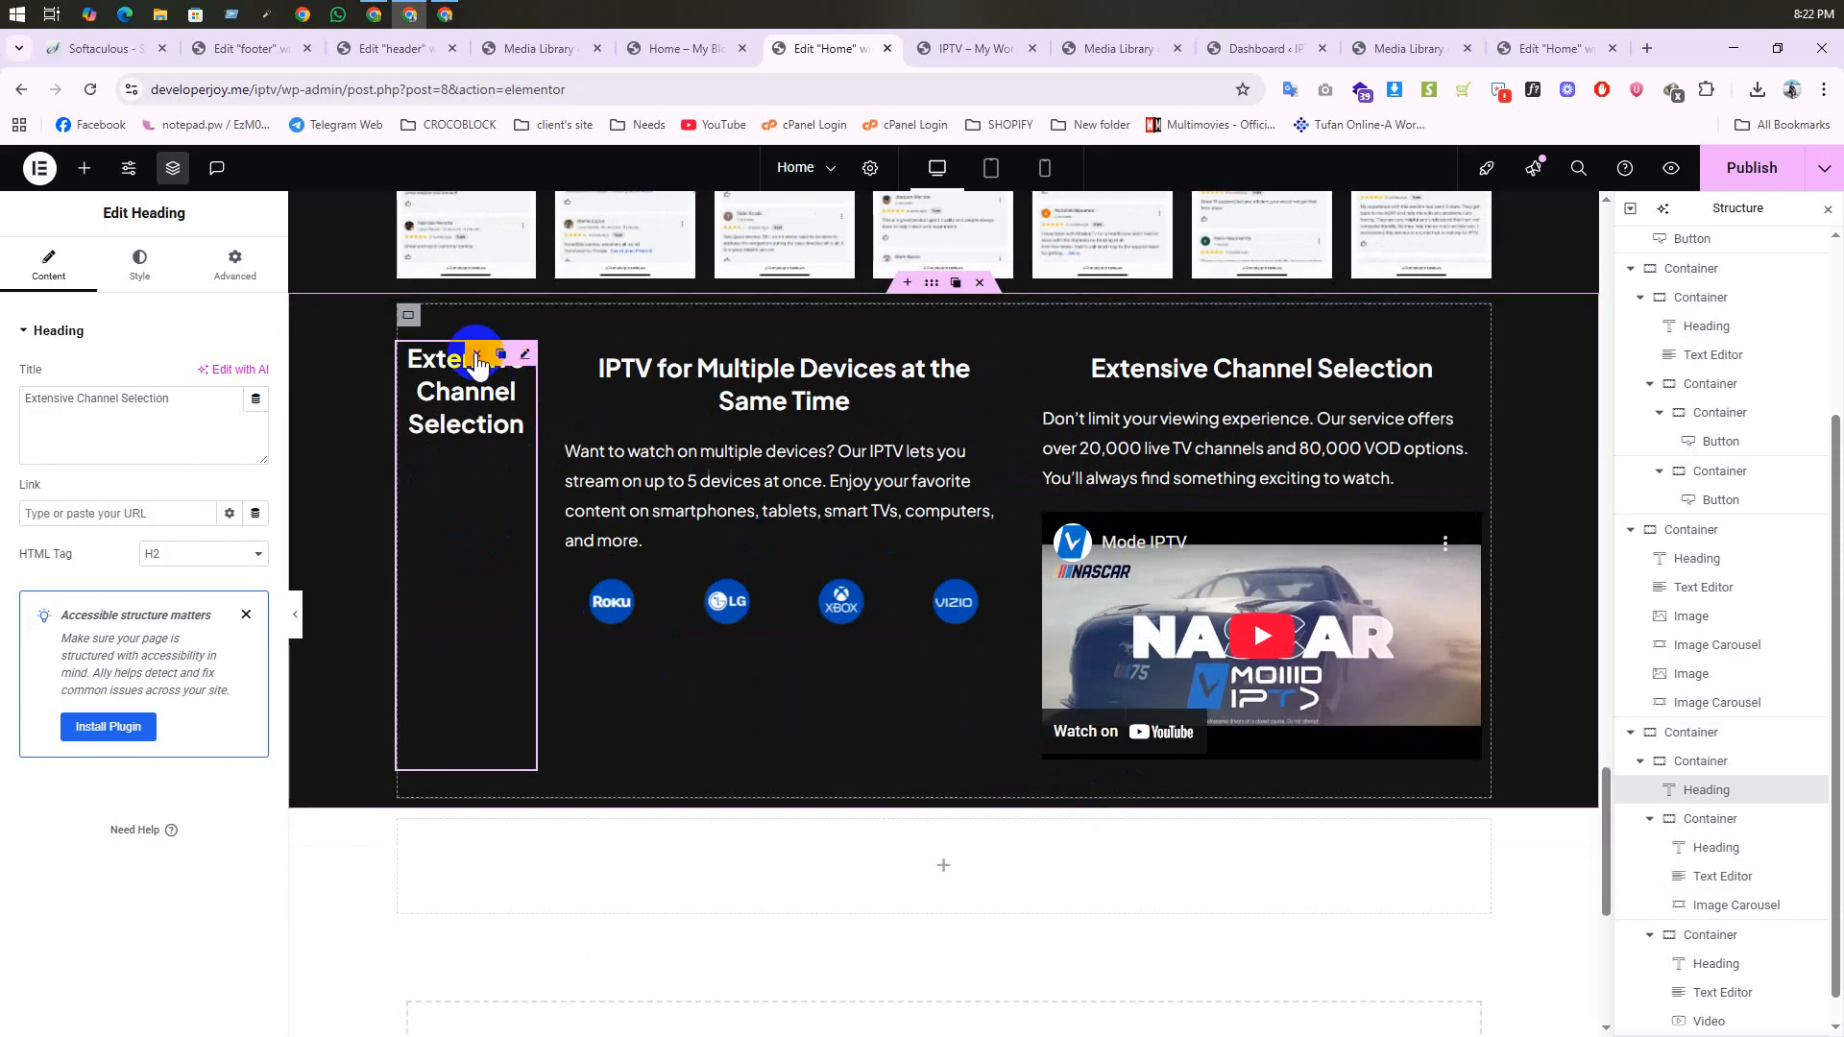
pyautogui.click(477, 359)
pyautogui.scroll(-3, 1039, 505)
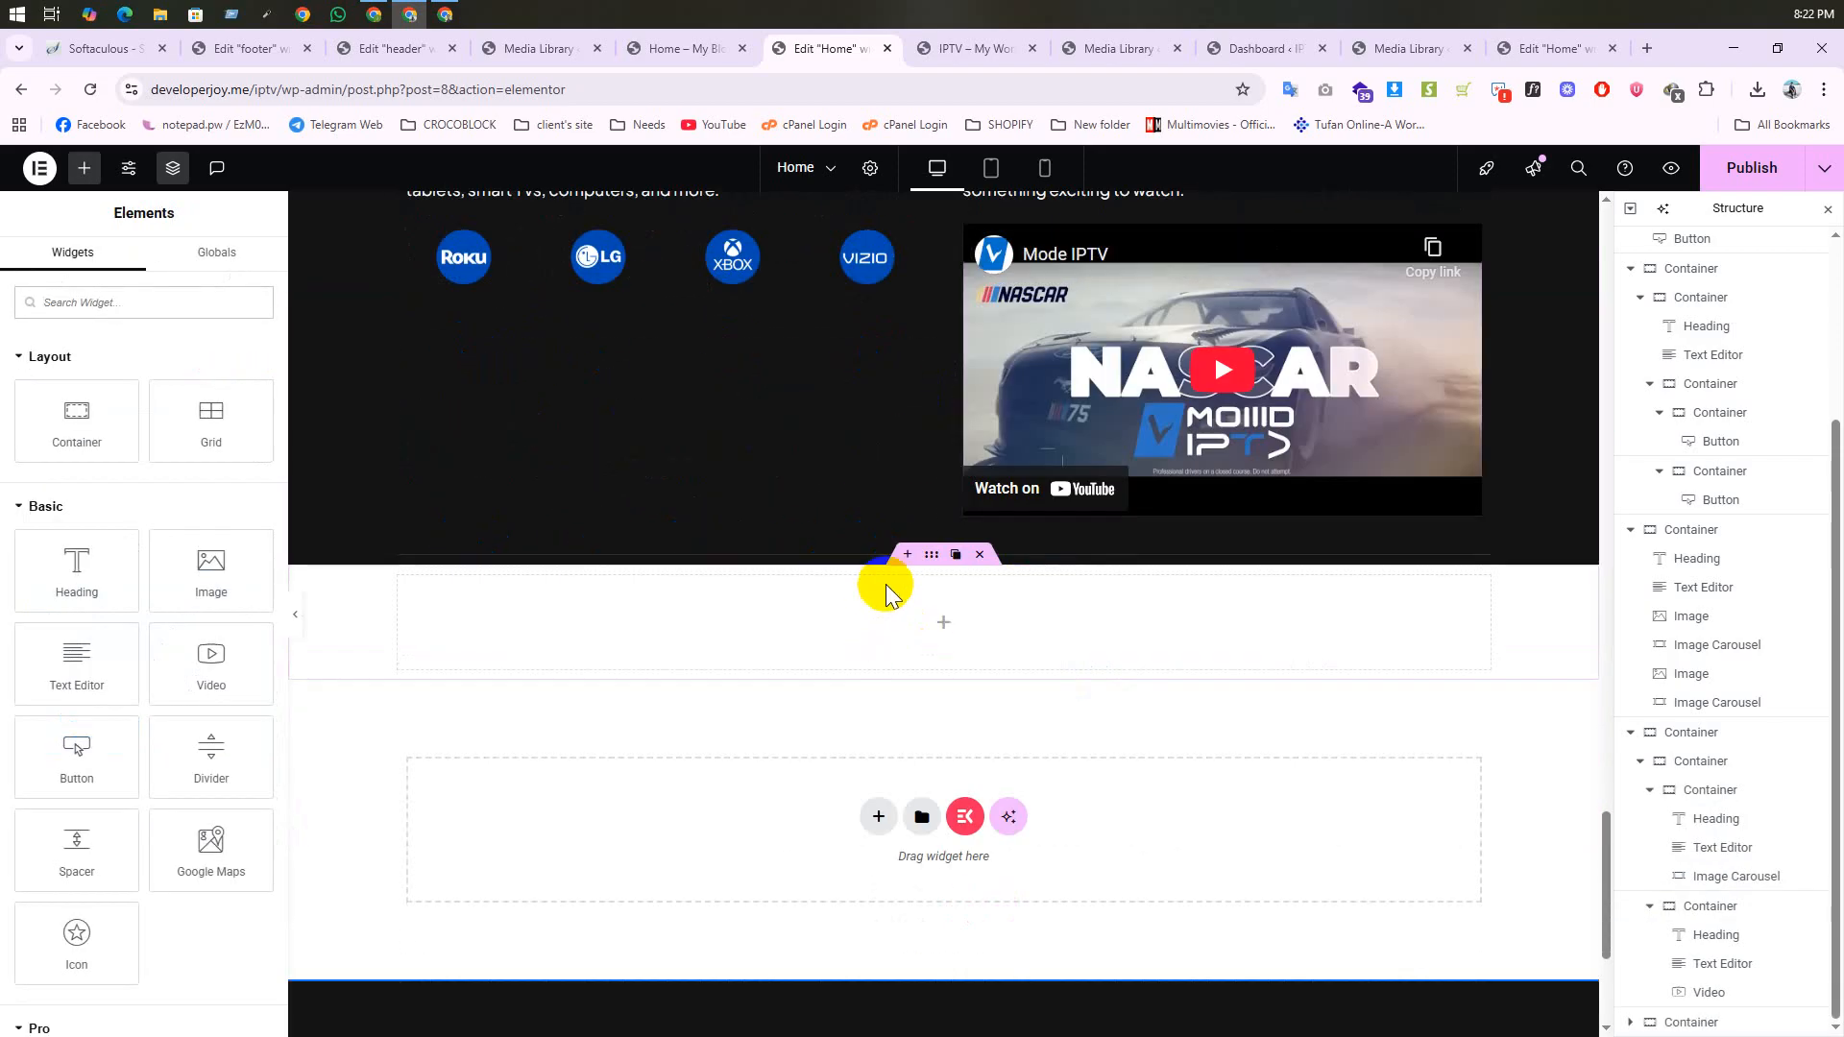
# Step: Set the new empty container's background color to the global color New2
pyautogui.click(821, 580)
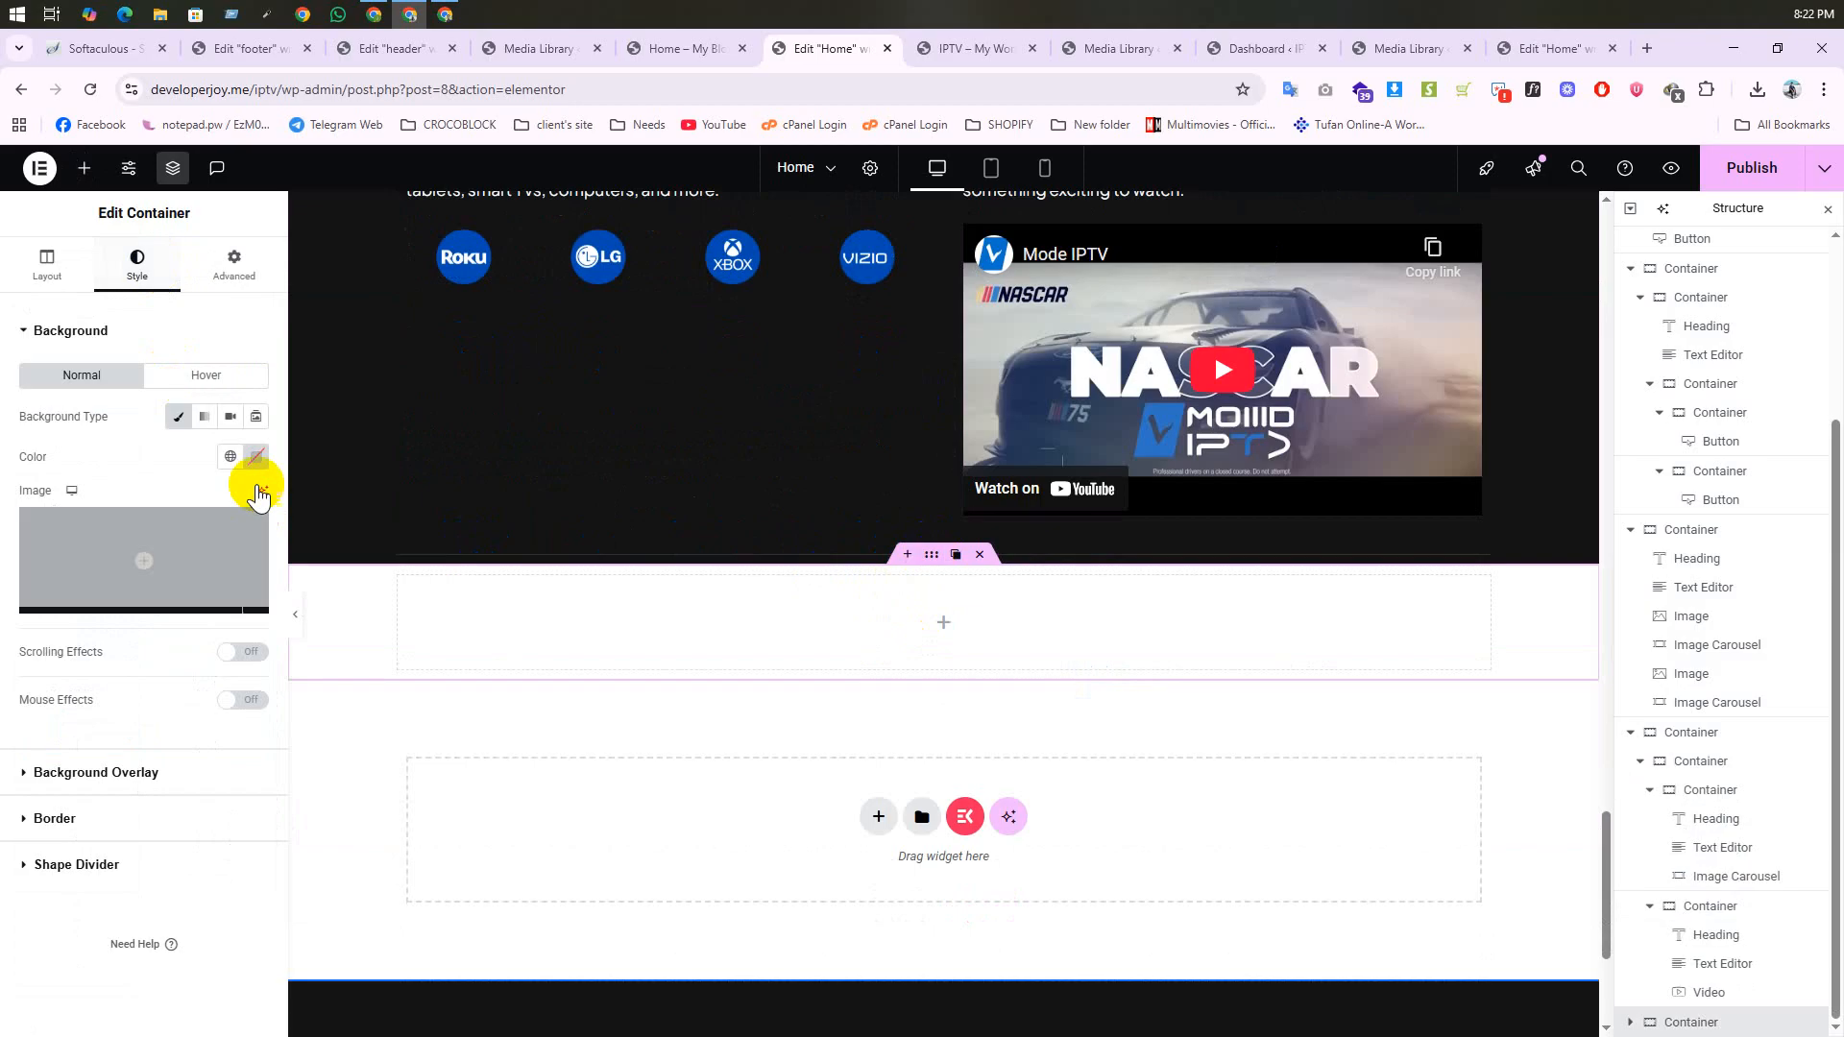
pyautogui.click(233, 459)
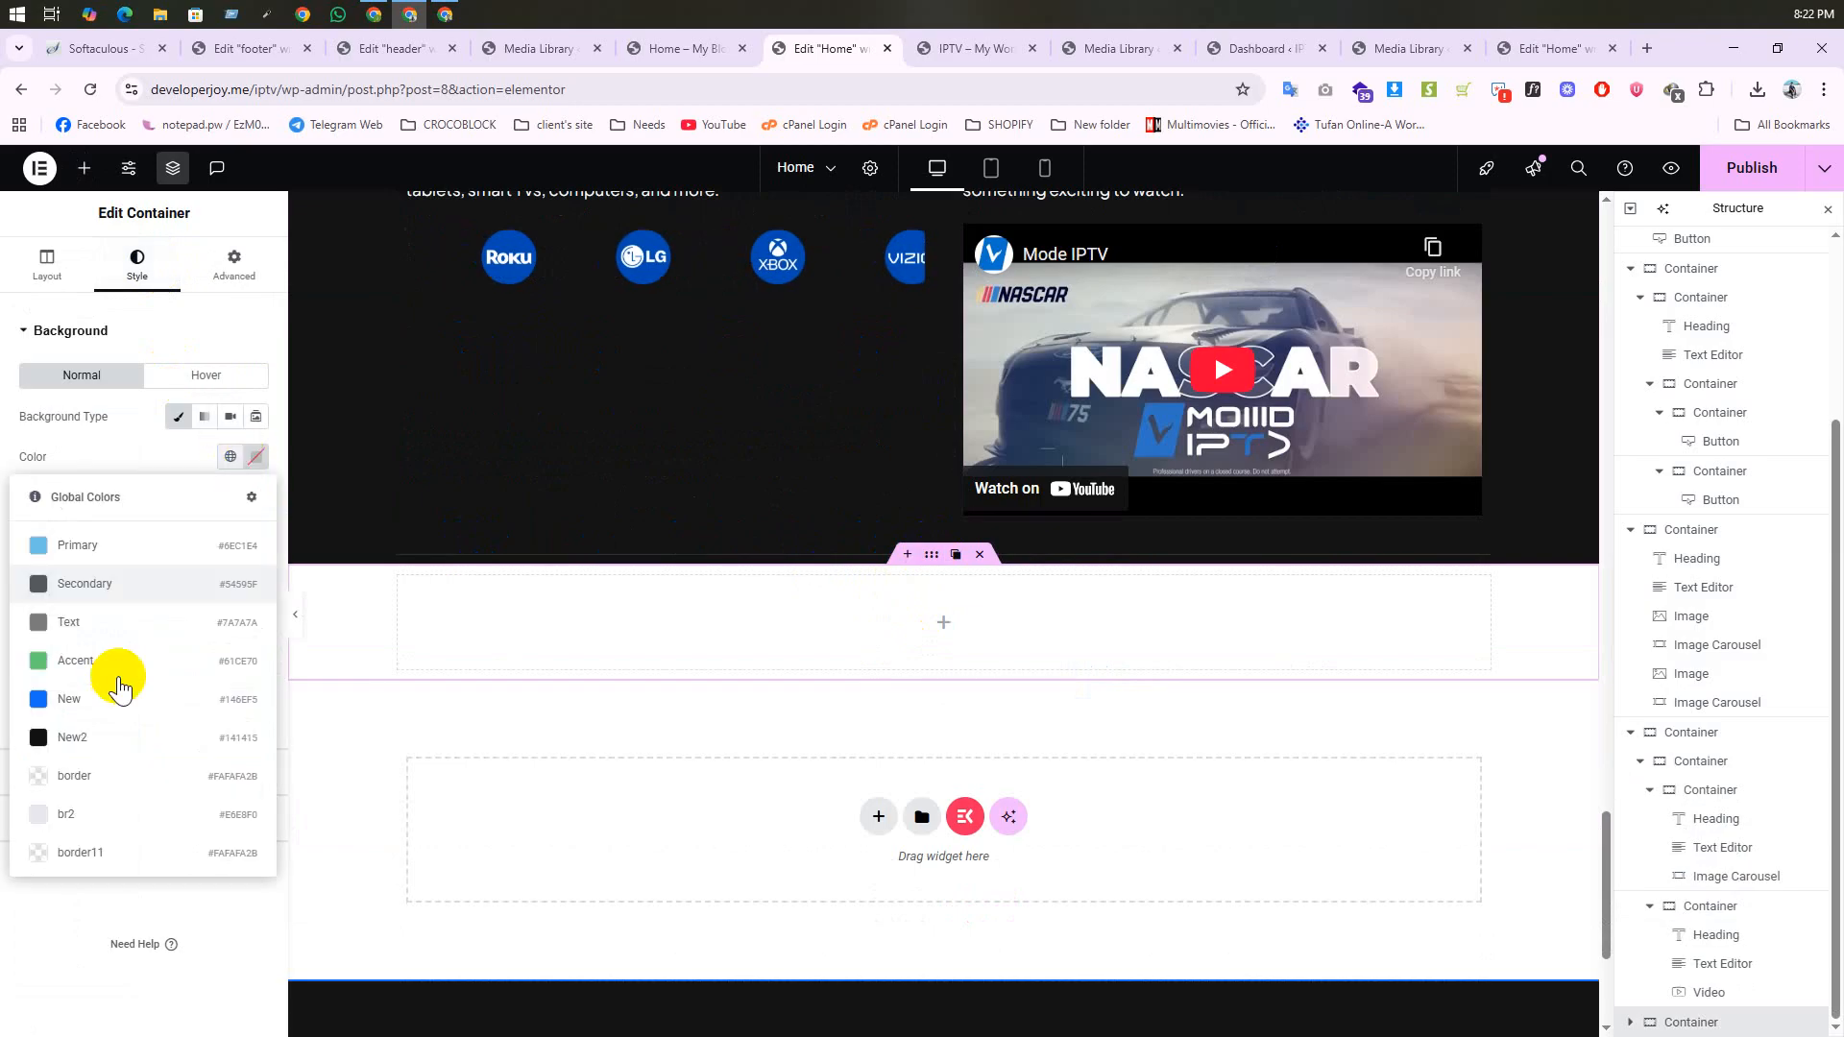
pyautogui.click(91, 733)
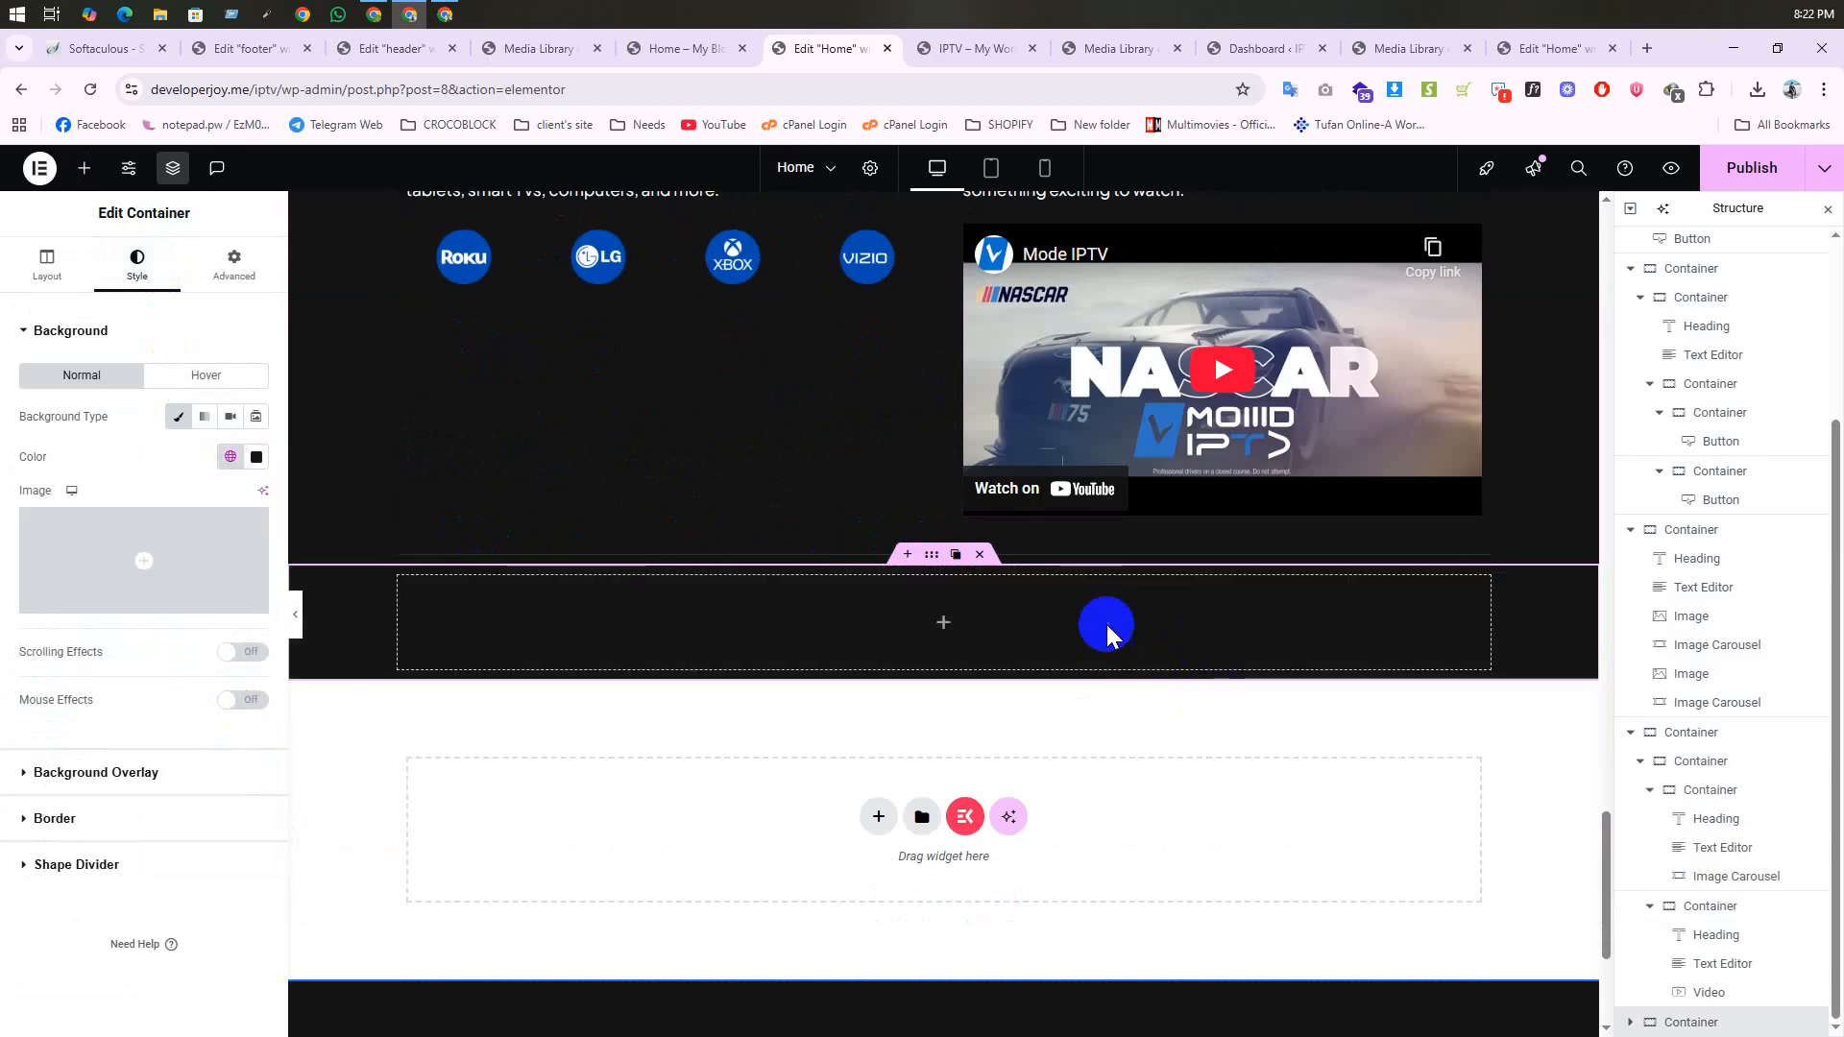
# Step: Check the reference FAQ intro and paste a copy of the IPTV for Multiple Devices heading into the new container
pyautogui.click(951, 48)
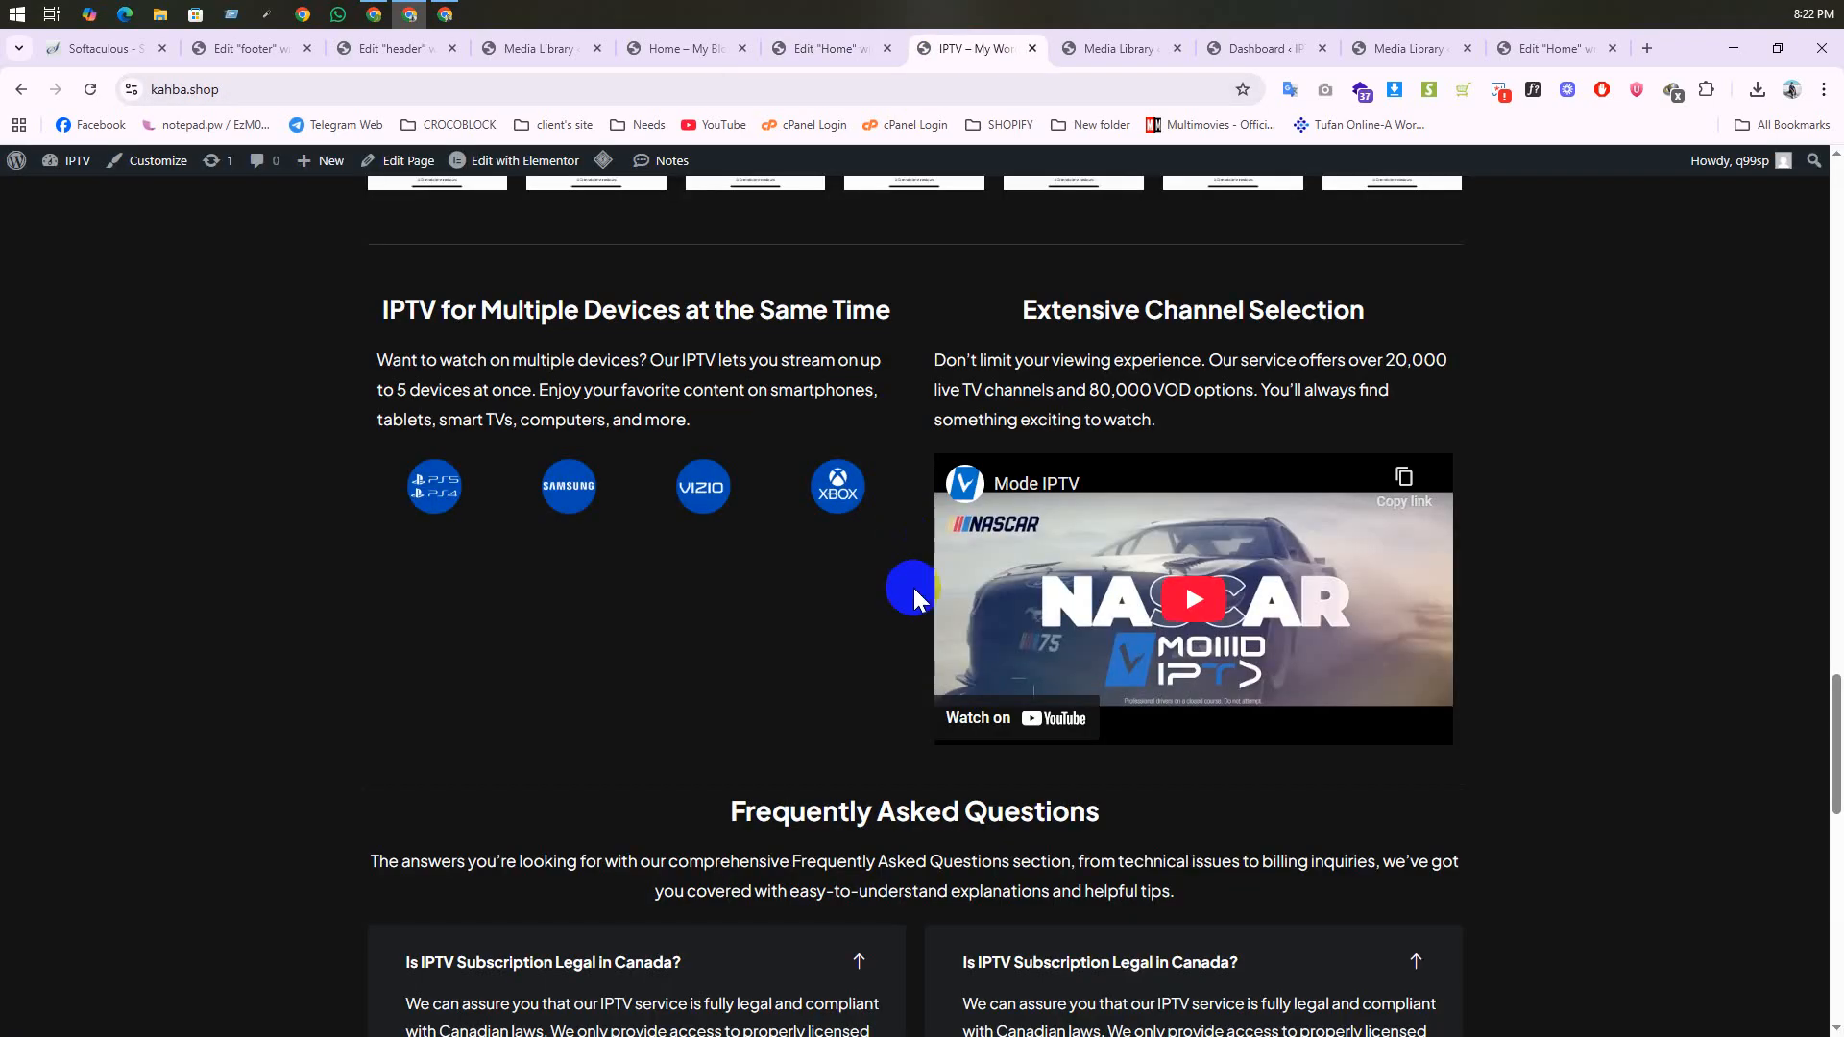
pyautogui.scroll(-4, 922, 600)
pyautogui.moveTo(733, 422); pyautogui.dragTo(1101, 431)
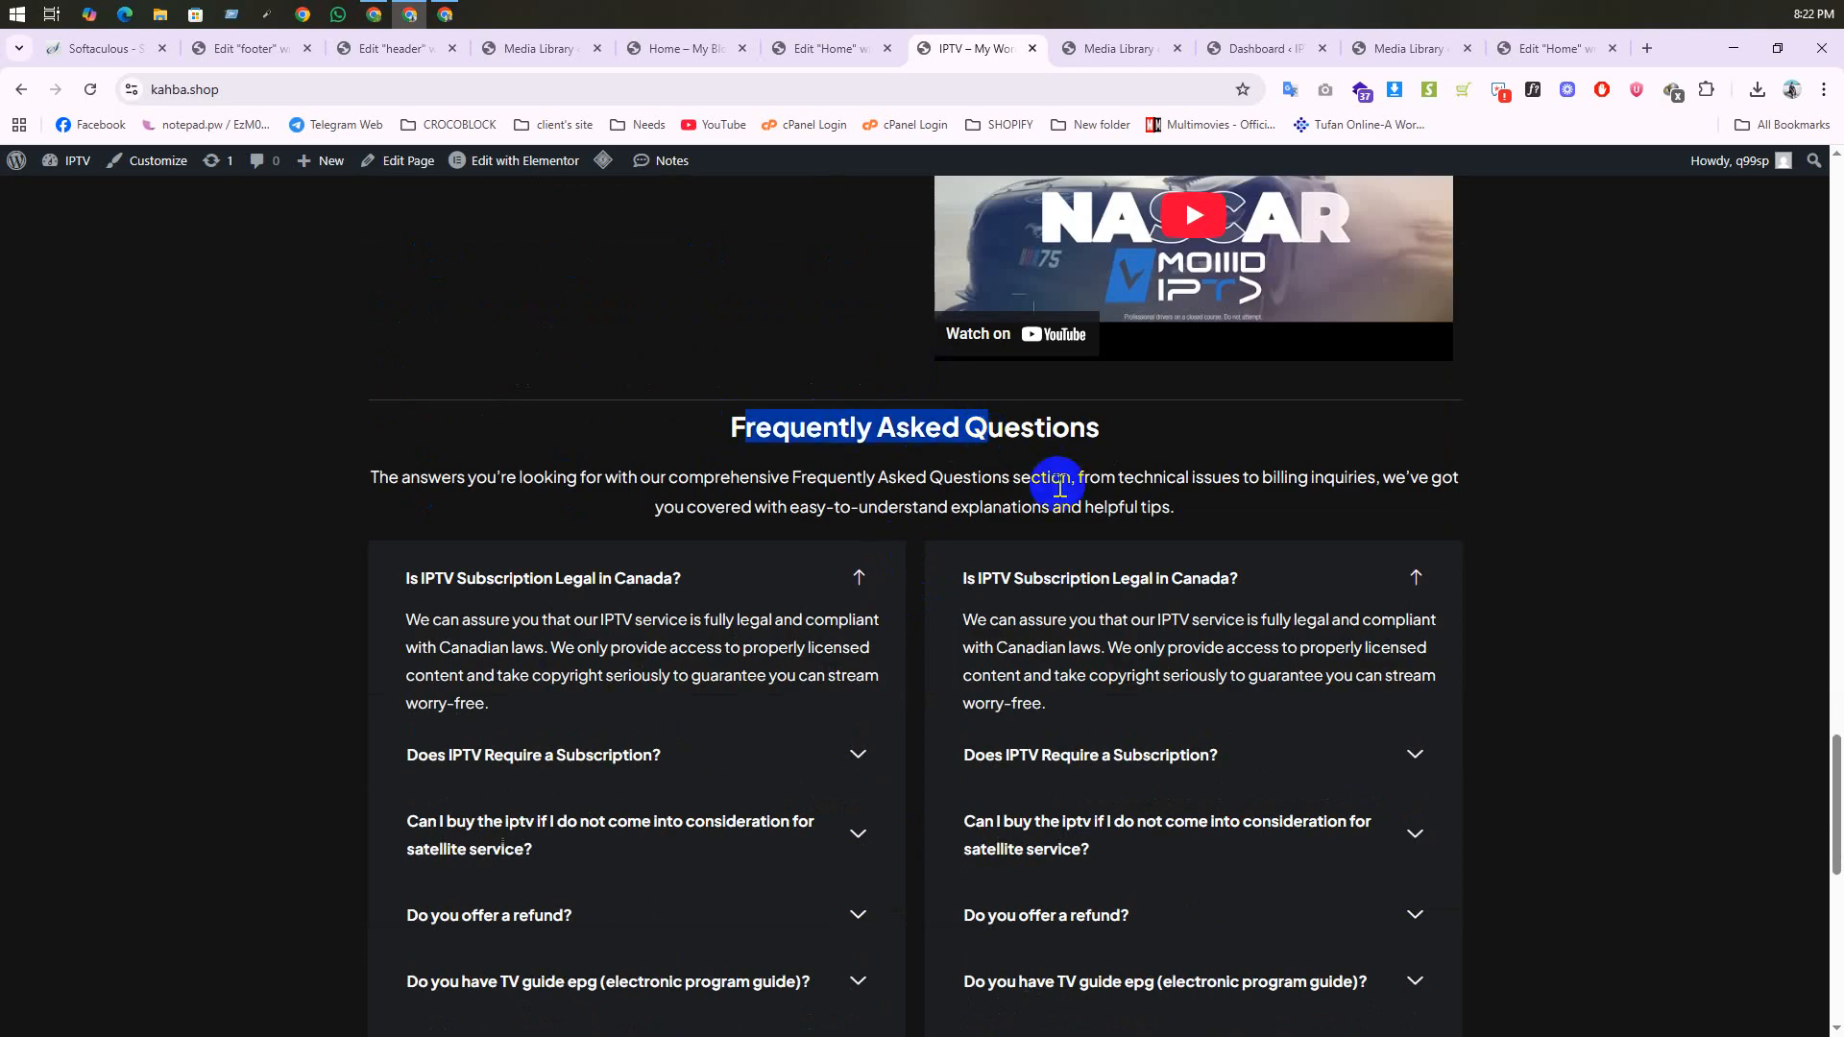
pyautogui.moveTo(1170, 507); pyautogui.dragTo(774, 499)
pyautogui.click(865, 48)
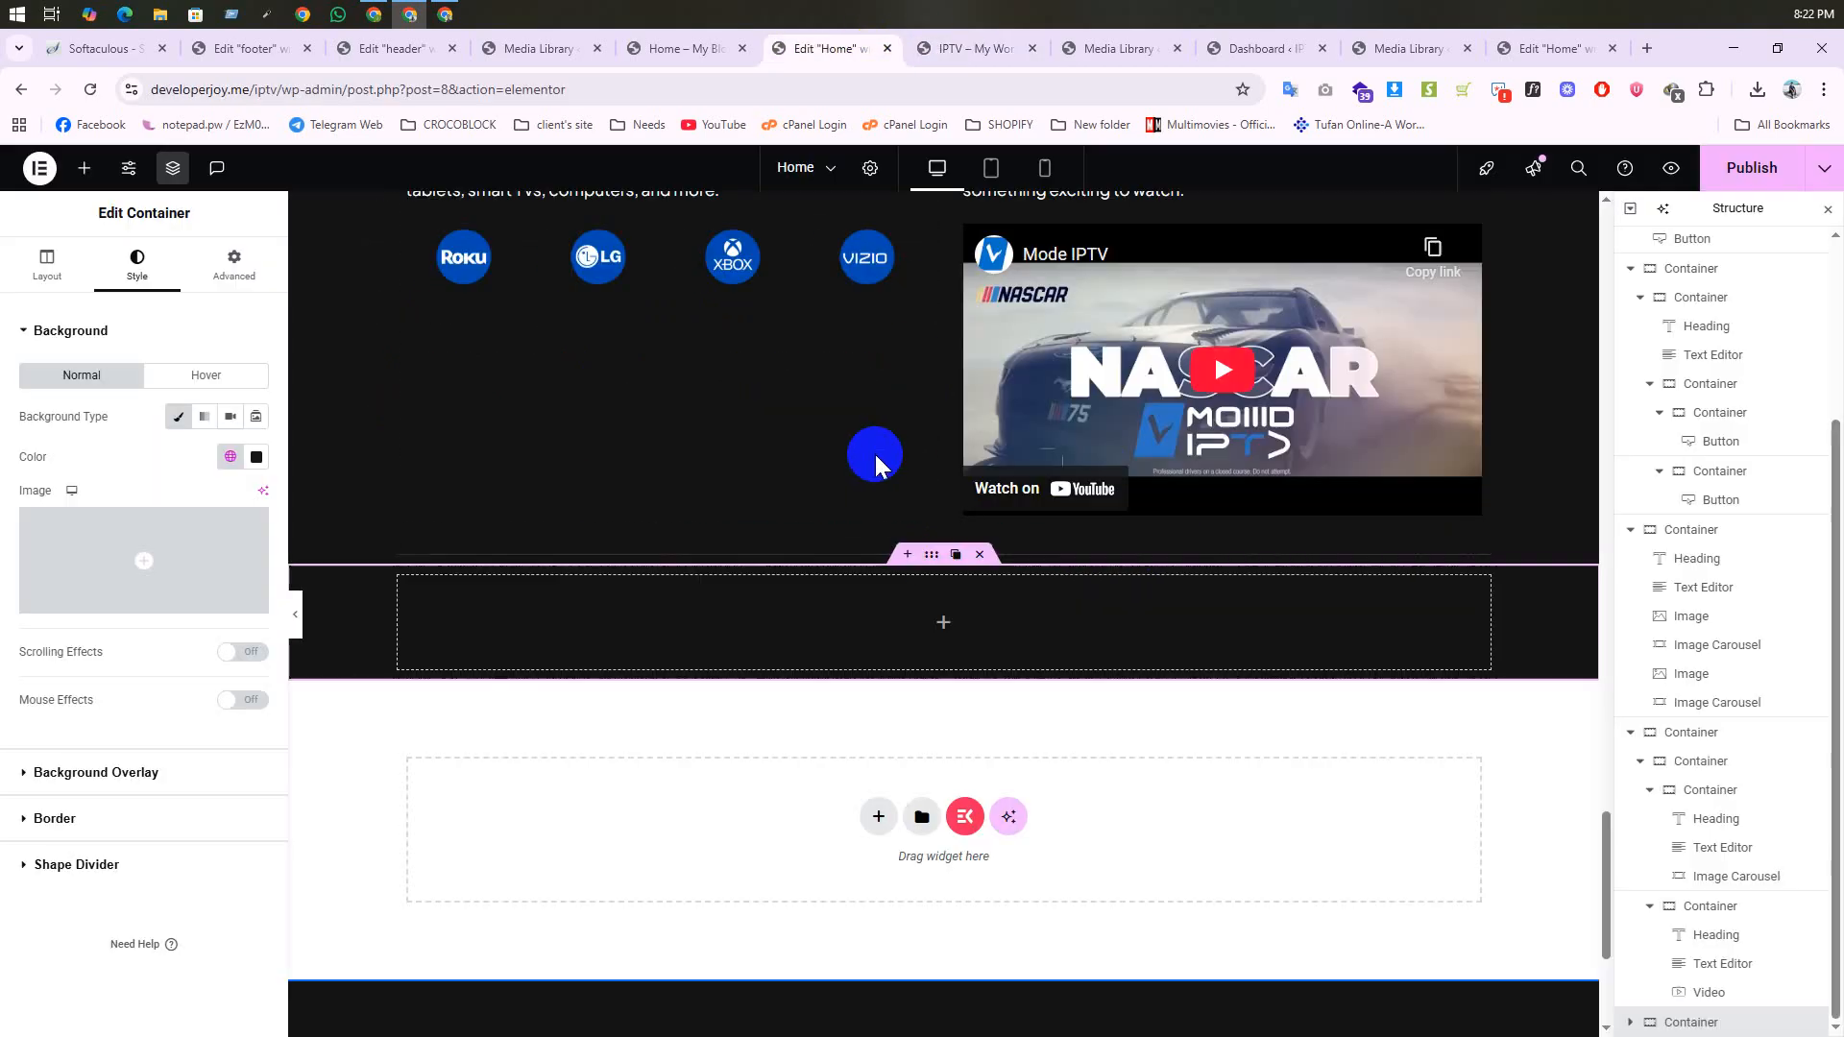
pyautogui.scroll(3, 873, 451)
pyautogui.rightClick(765, 293)
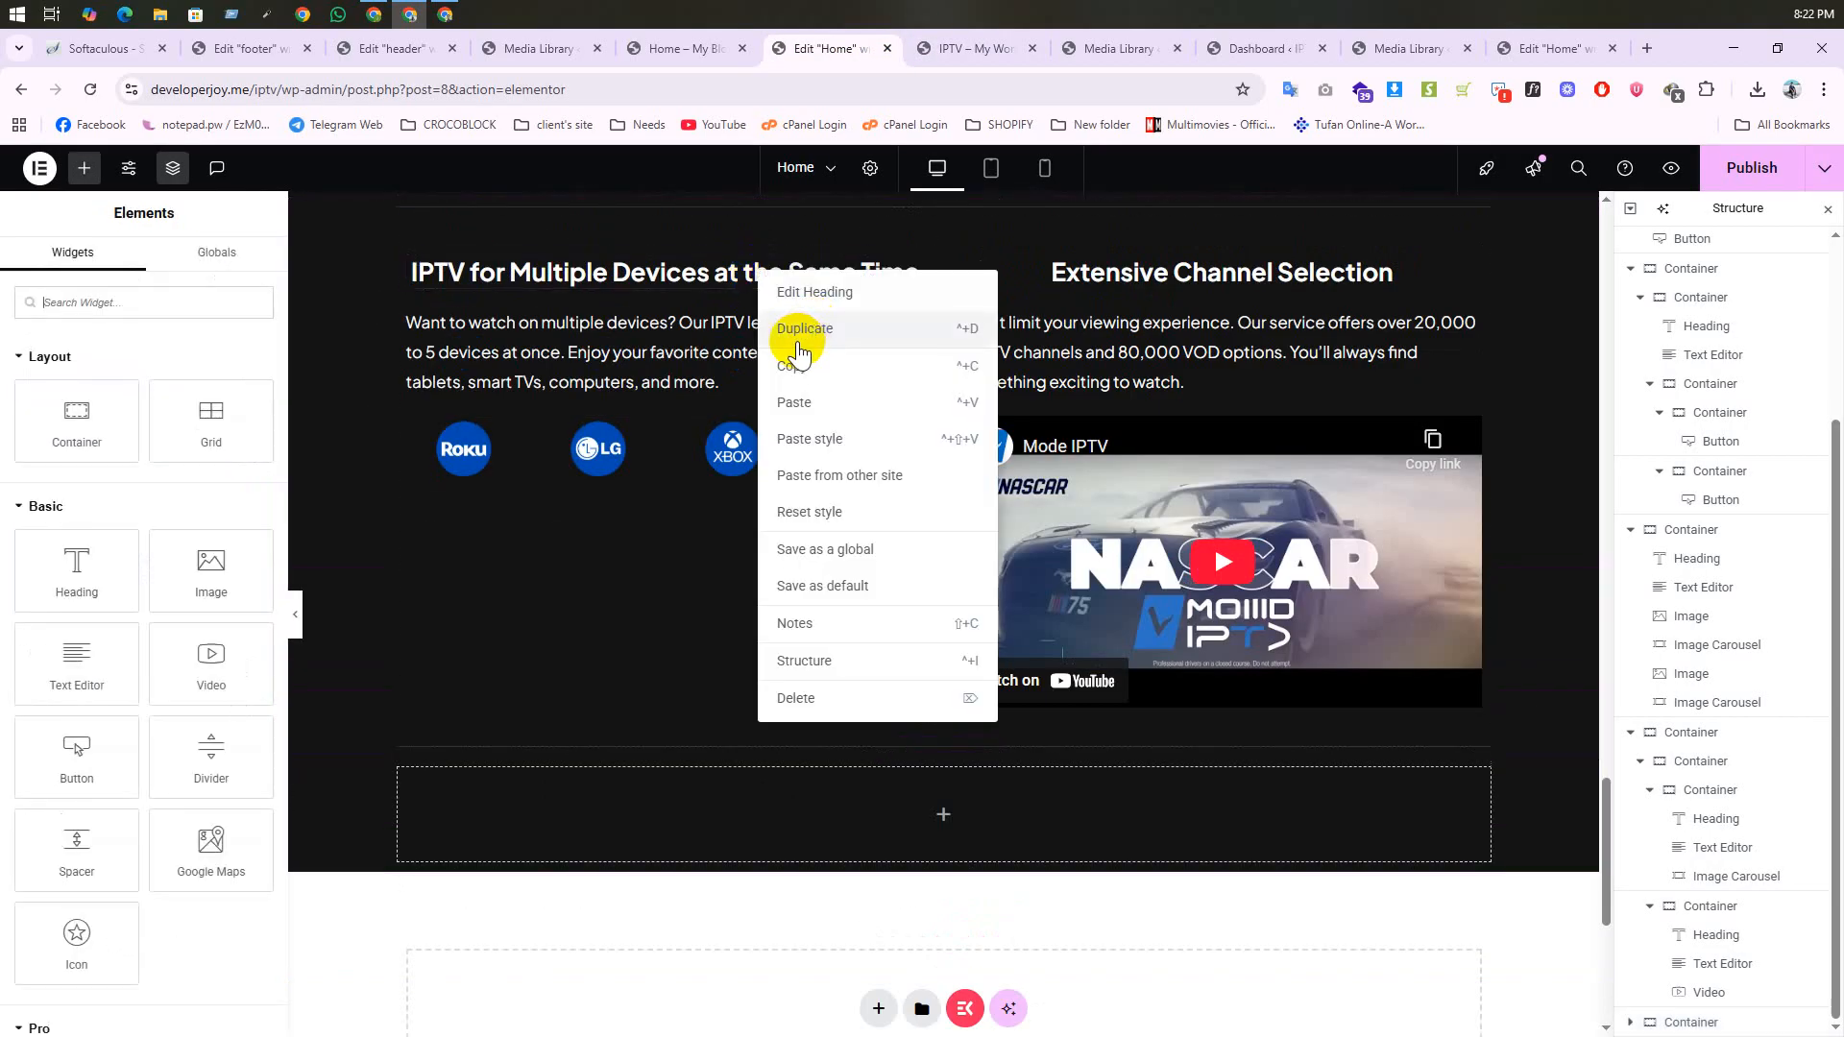
pyautogui.click(795, 384)
pyautogui.scroll(-4, 797, 489)
pyautogui.rightClick(796, 394)
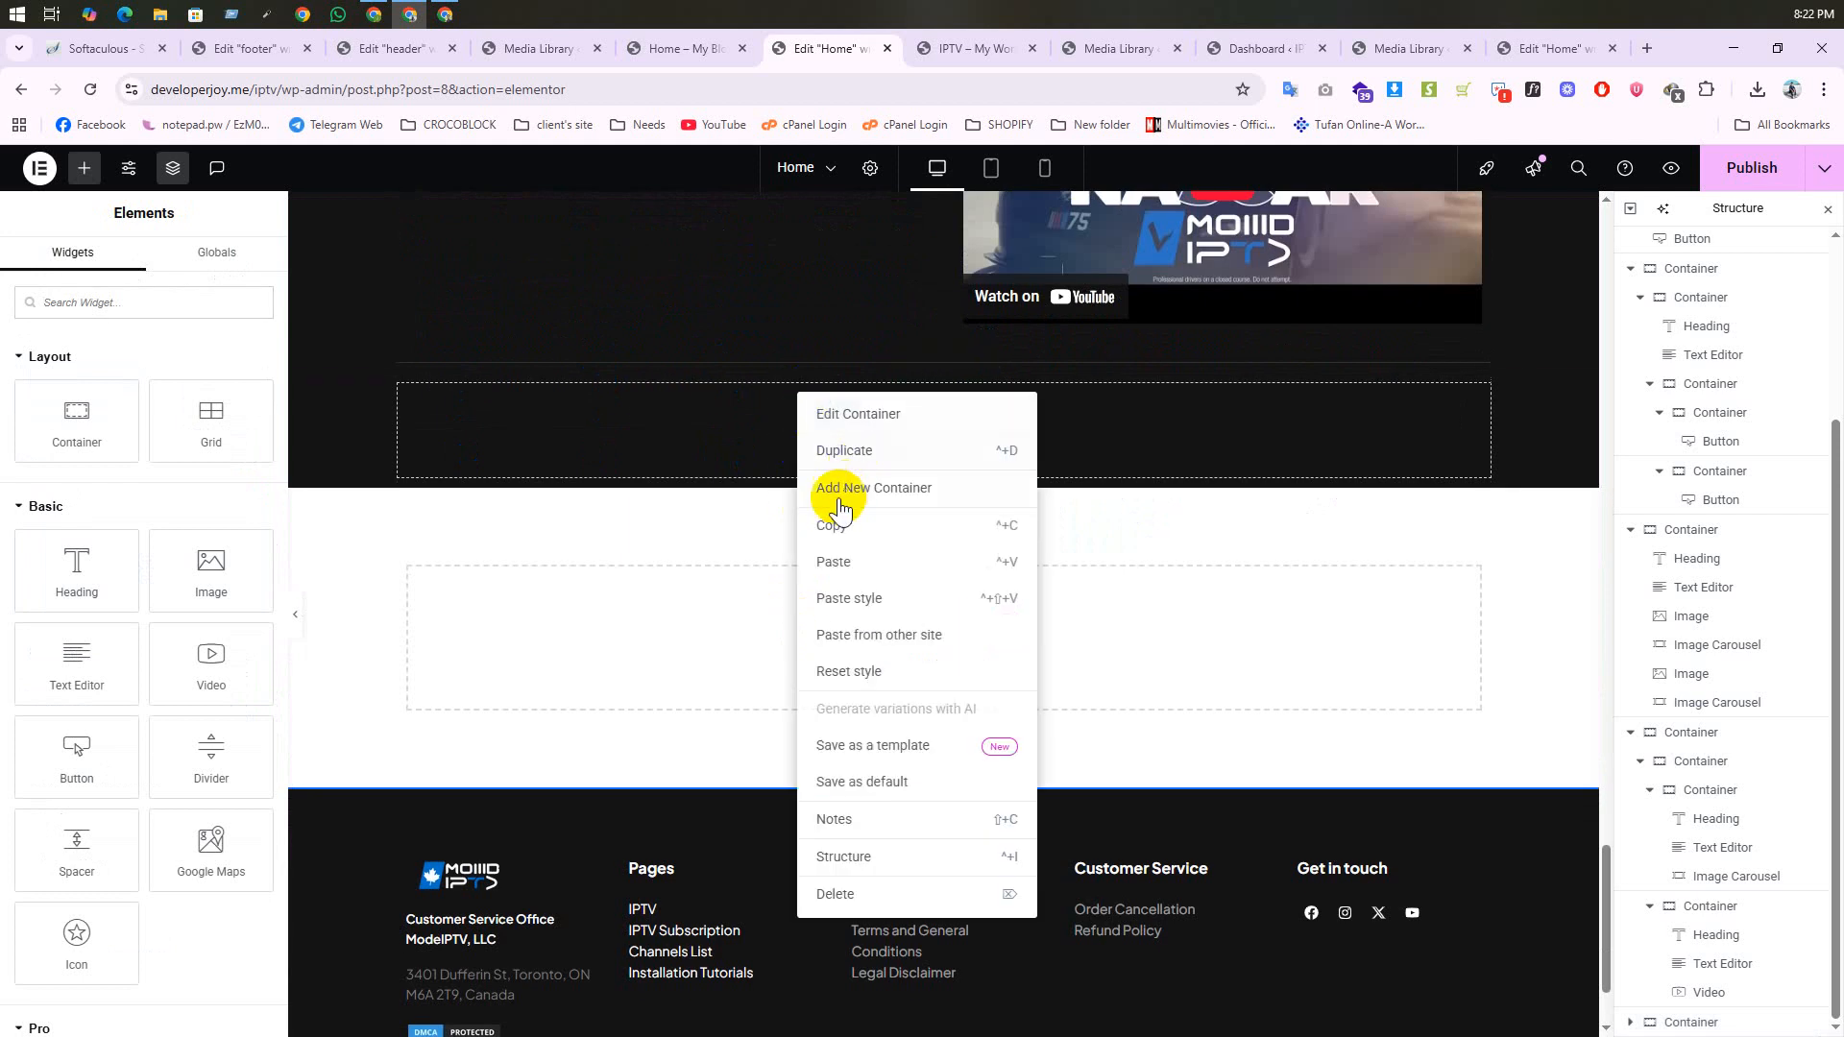
pyautogui.click(834, 562)
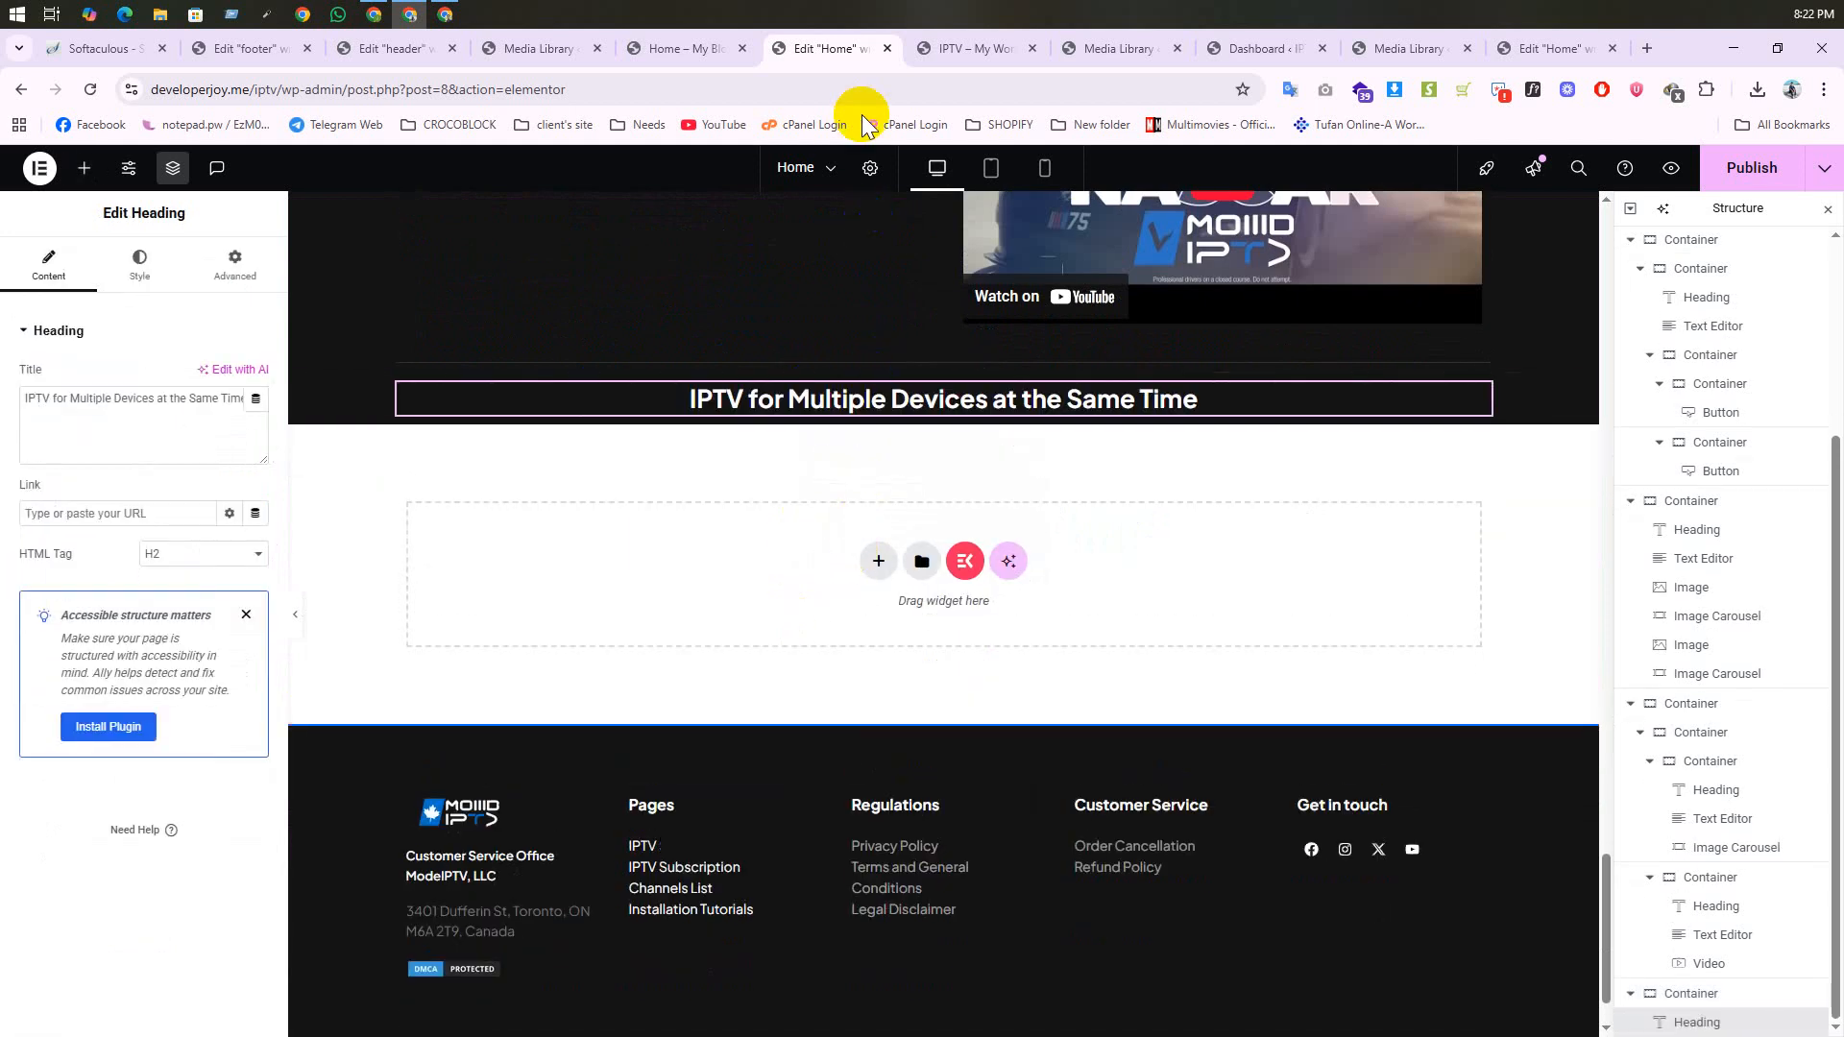
# Step: Replace the pasted heading's title with "Frequently Asked Questions" copied from the reference page
pyautogui.hotkey('ctrl', 'Tab')
pyautogui.tripleClick(787, 427)
pyautogui.hotkey('ctrl', 'c')
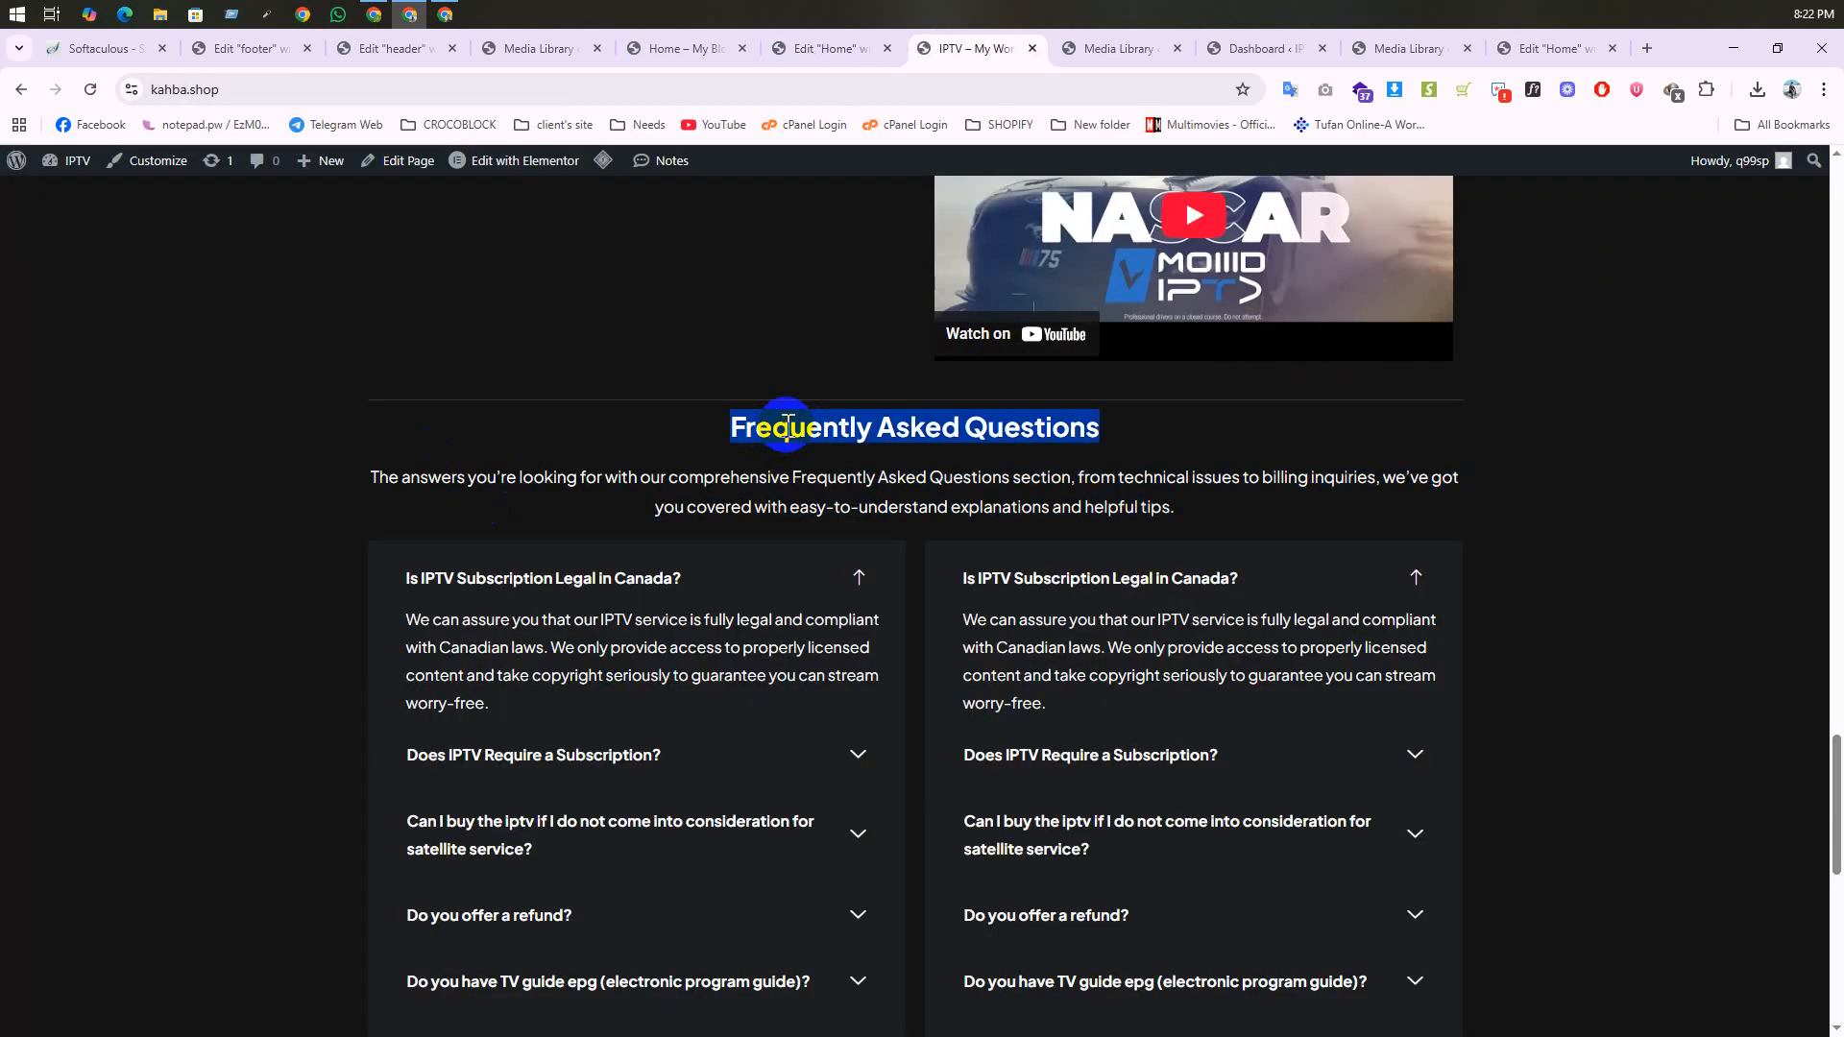
pyautogui.click(812, 48)
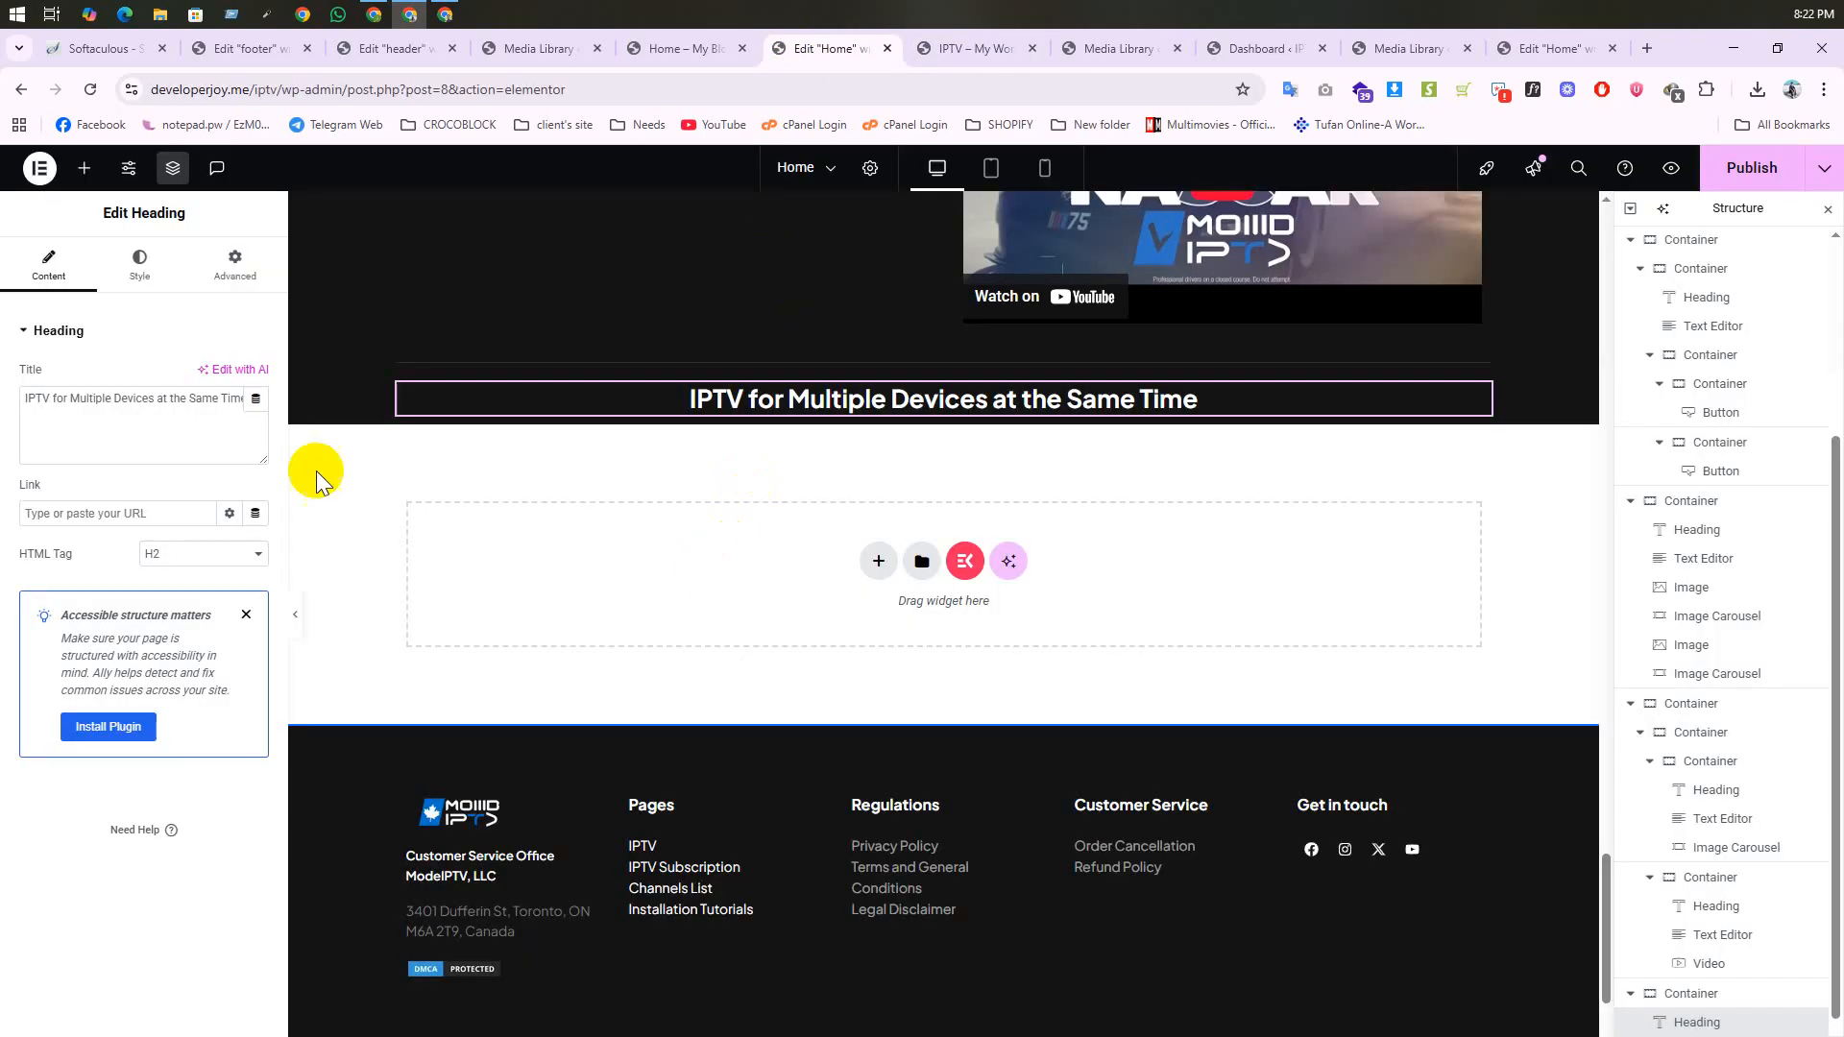
pyautogui.hotkey('ctrl', 'v')
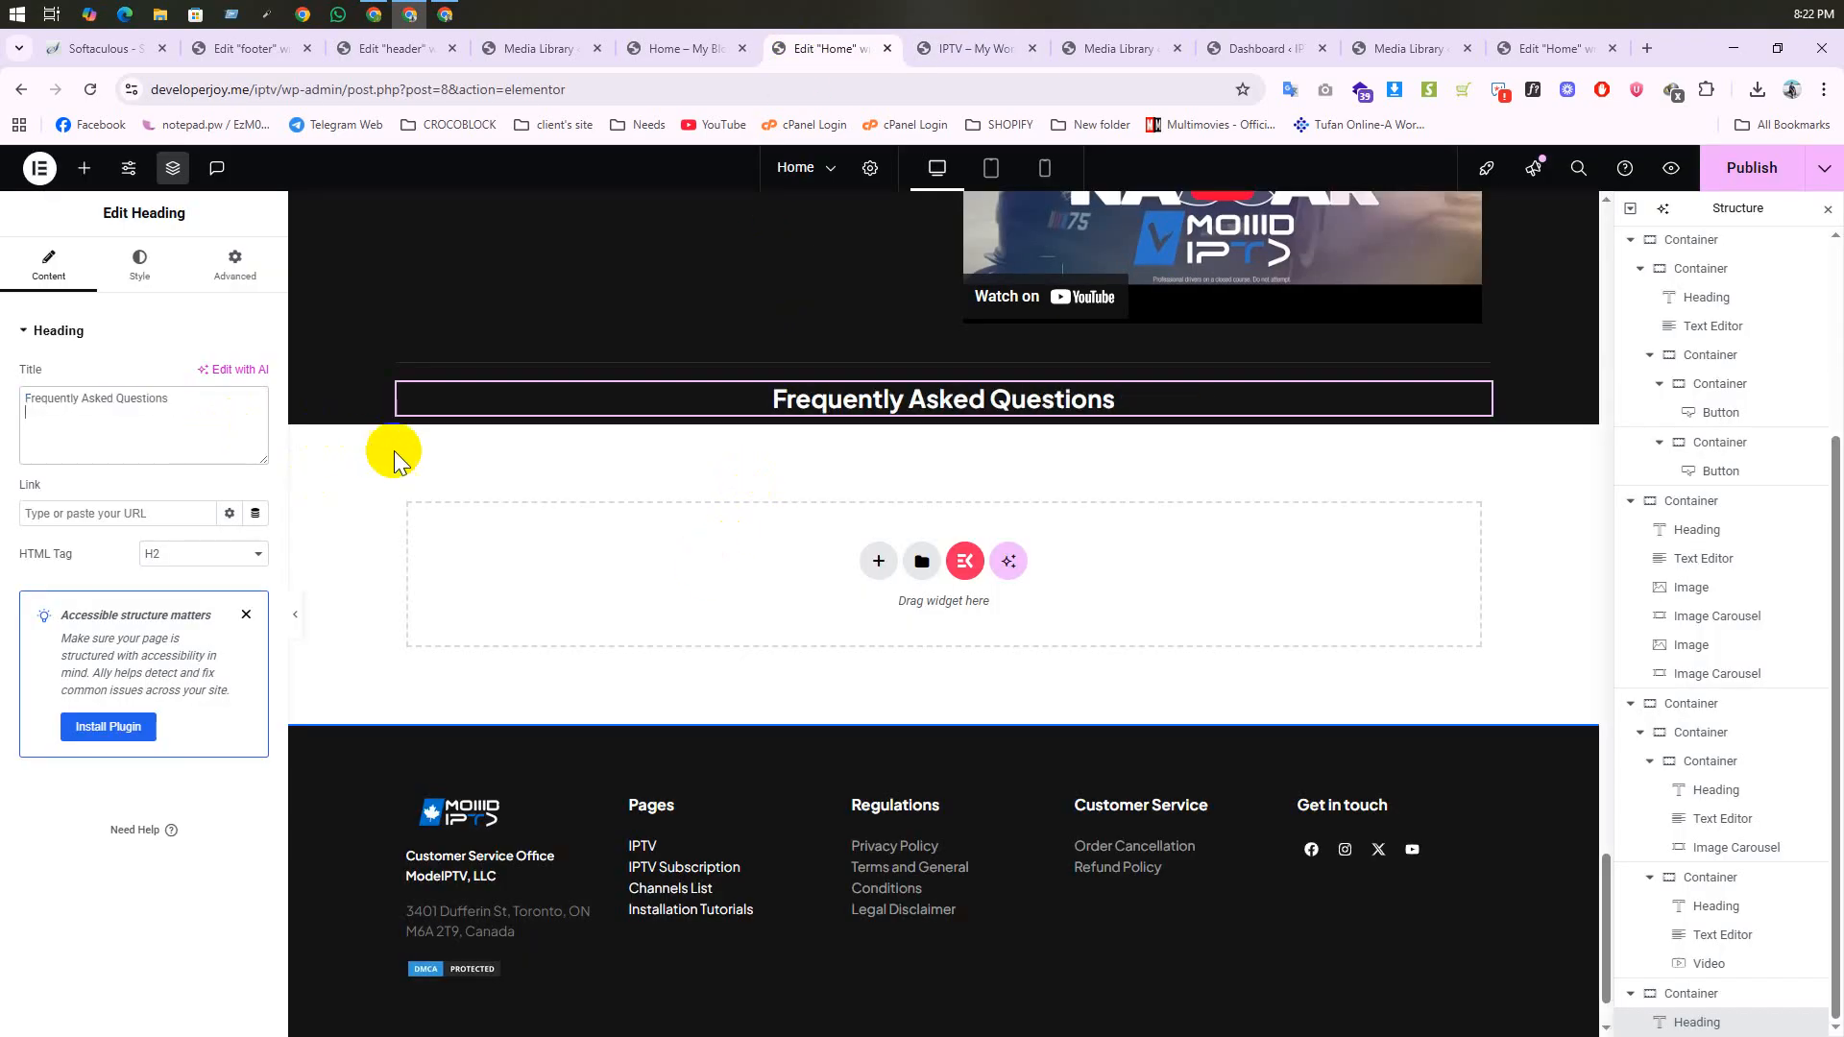
# Step: Paste a copy of the multiple-devices paragraph below the Frequently Asked Questions heading and center its text
pyautogui.scroll(5, 741, 461)
pyautogui.rightClick(722, 537)
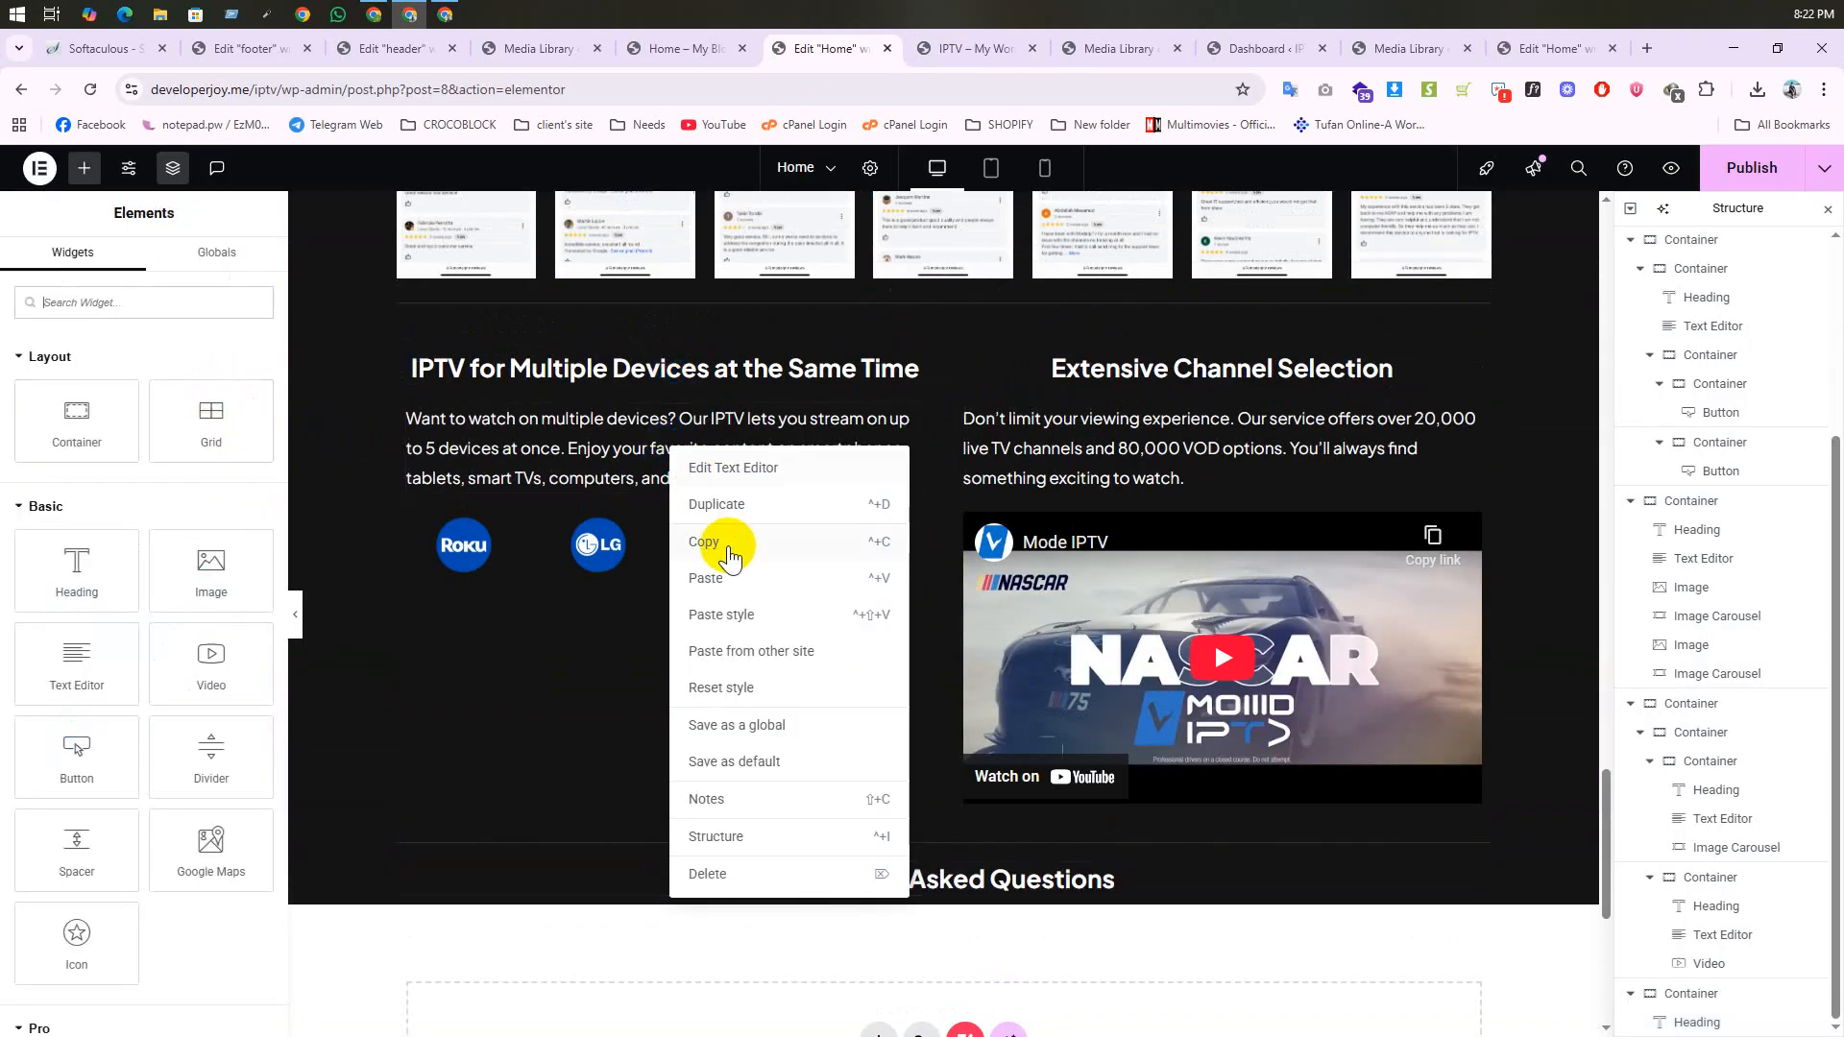
pyautogui.click(722, 538)
pyautogui.scroll(-3, 873, 638)
pyautogui.rightClick(851, 596)
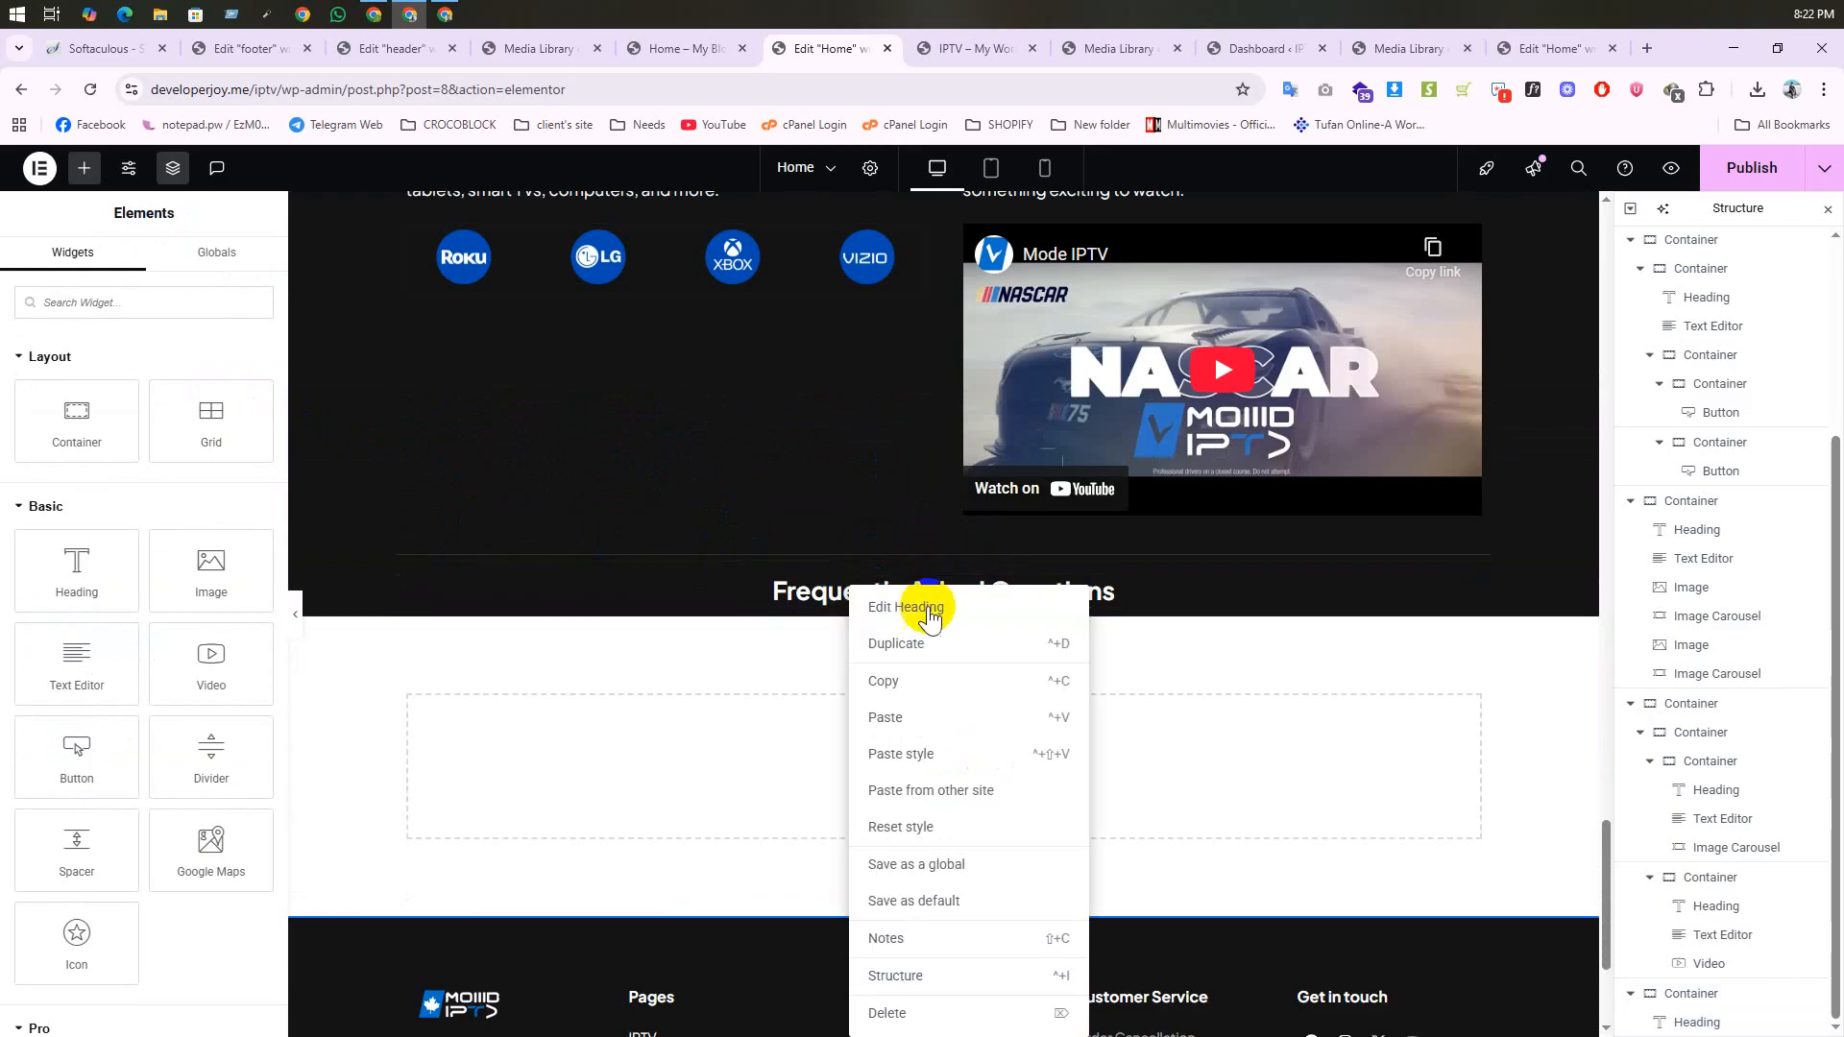
pyautogui.click(901, 709)
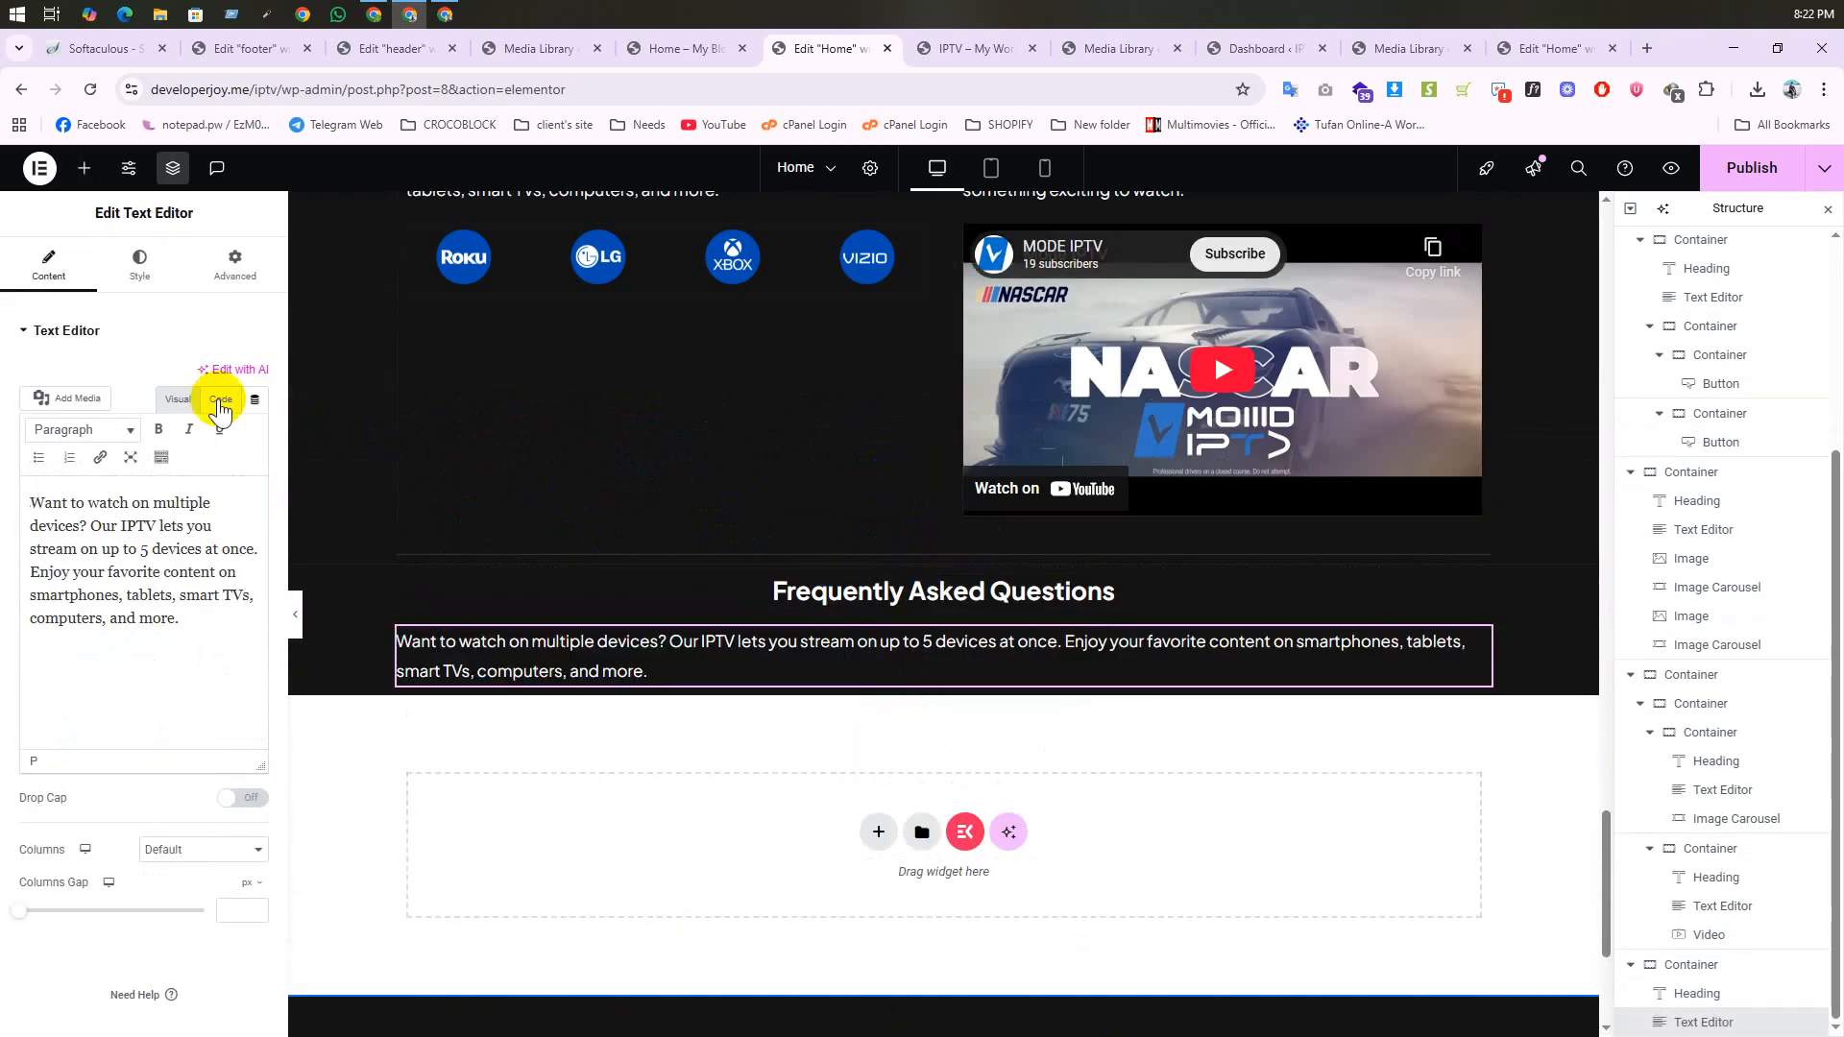
pyautogui.click(139, 265)
pyautogui.click(204, 375)
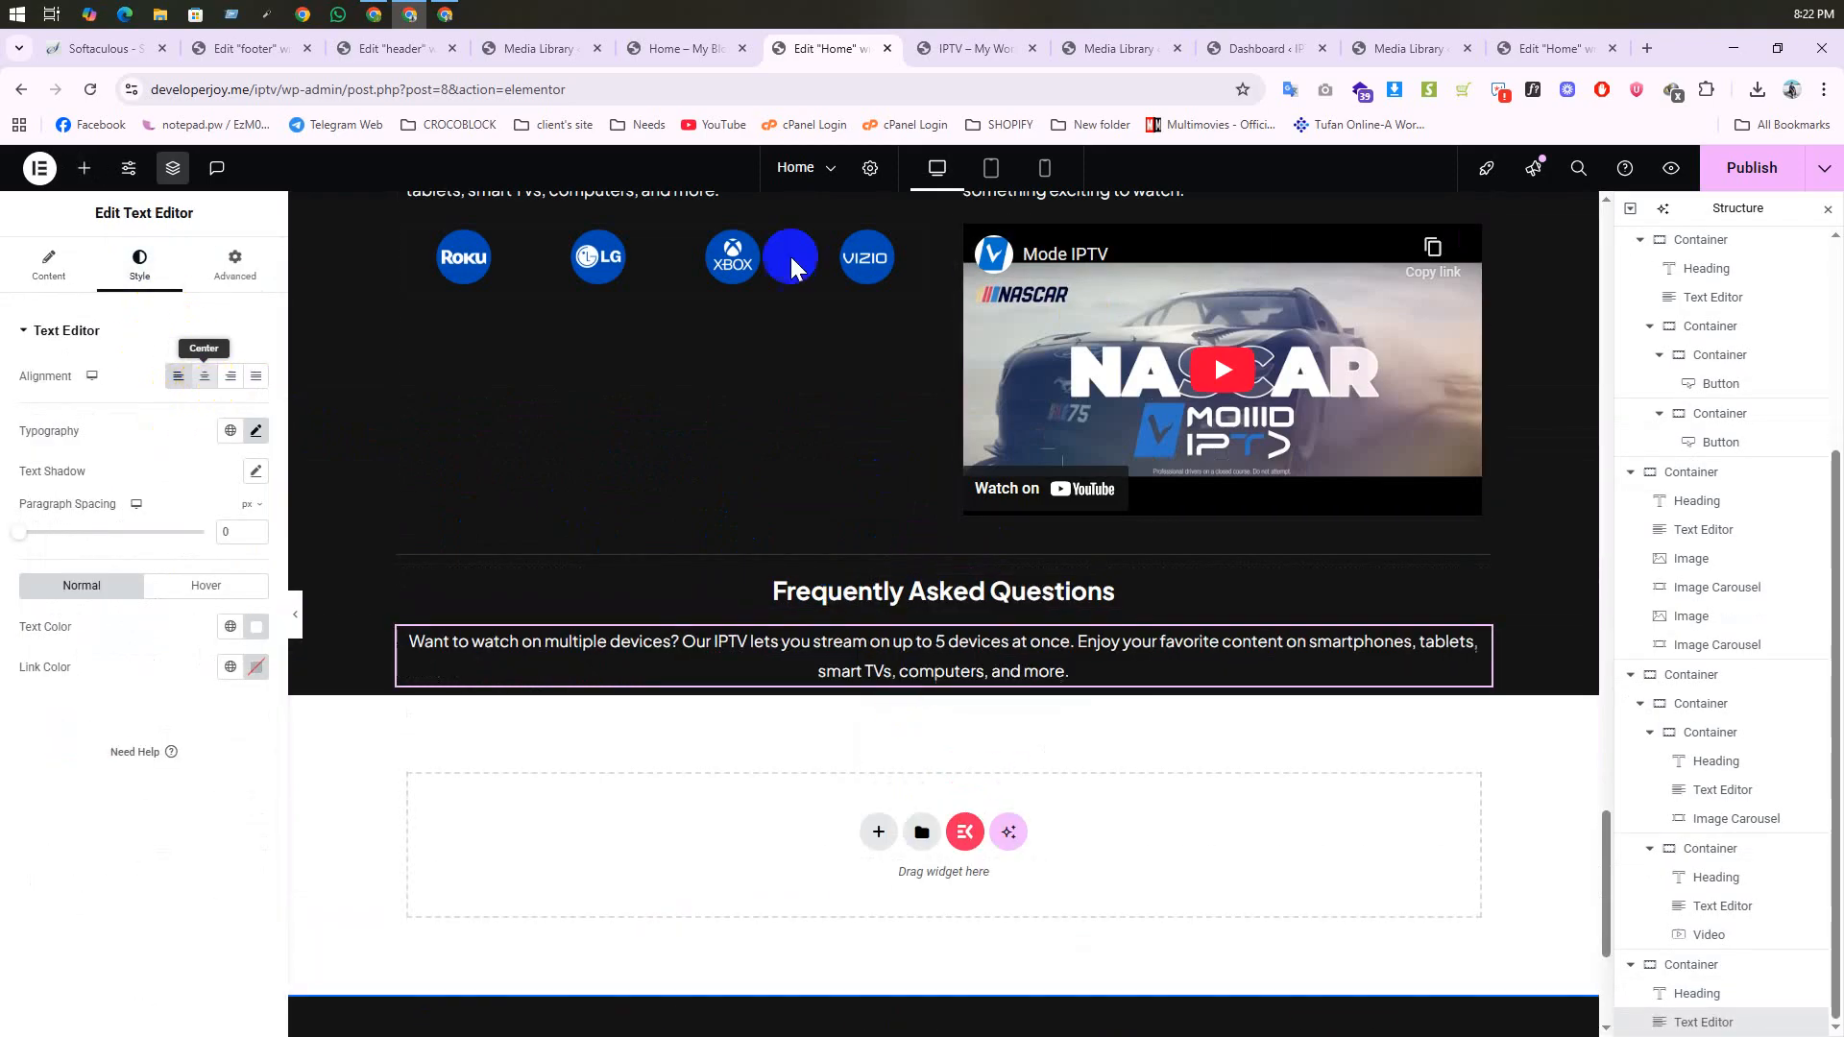
# Step: Replace the pasted paragraph with the reference page's FAQ intro beginning "The answers you're looking for with our comprehensive Frequently Asked Questions section"
pyautogui.click(985, 50)
pyautogui.moveTo(1191, 504); pyautogui.dragTo(367, 471)
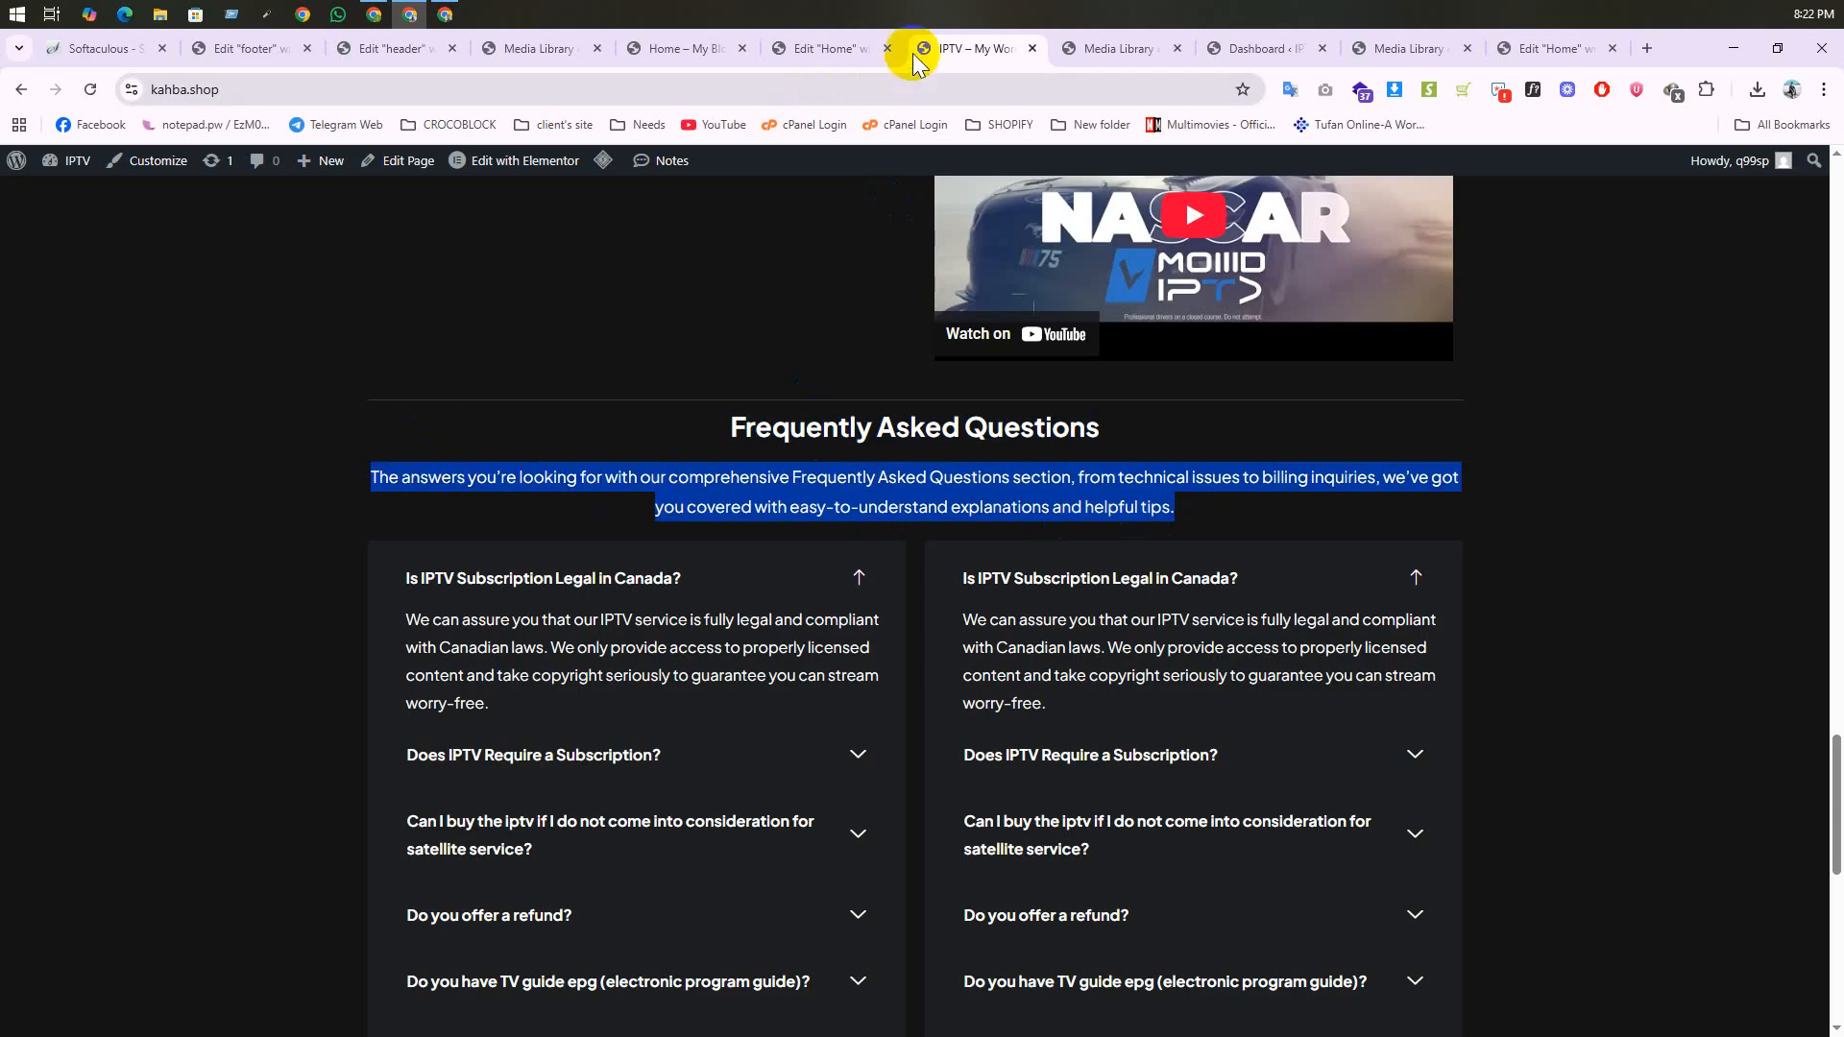
pyautogui.click(864, 48)
pyautogui.click(874, 641)
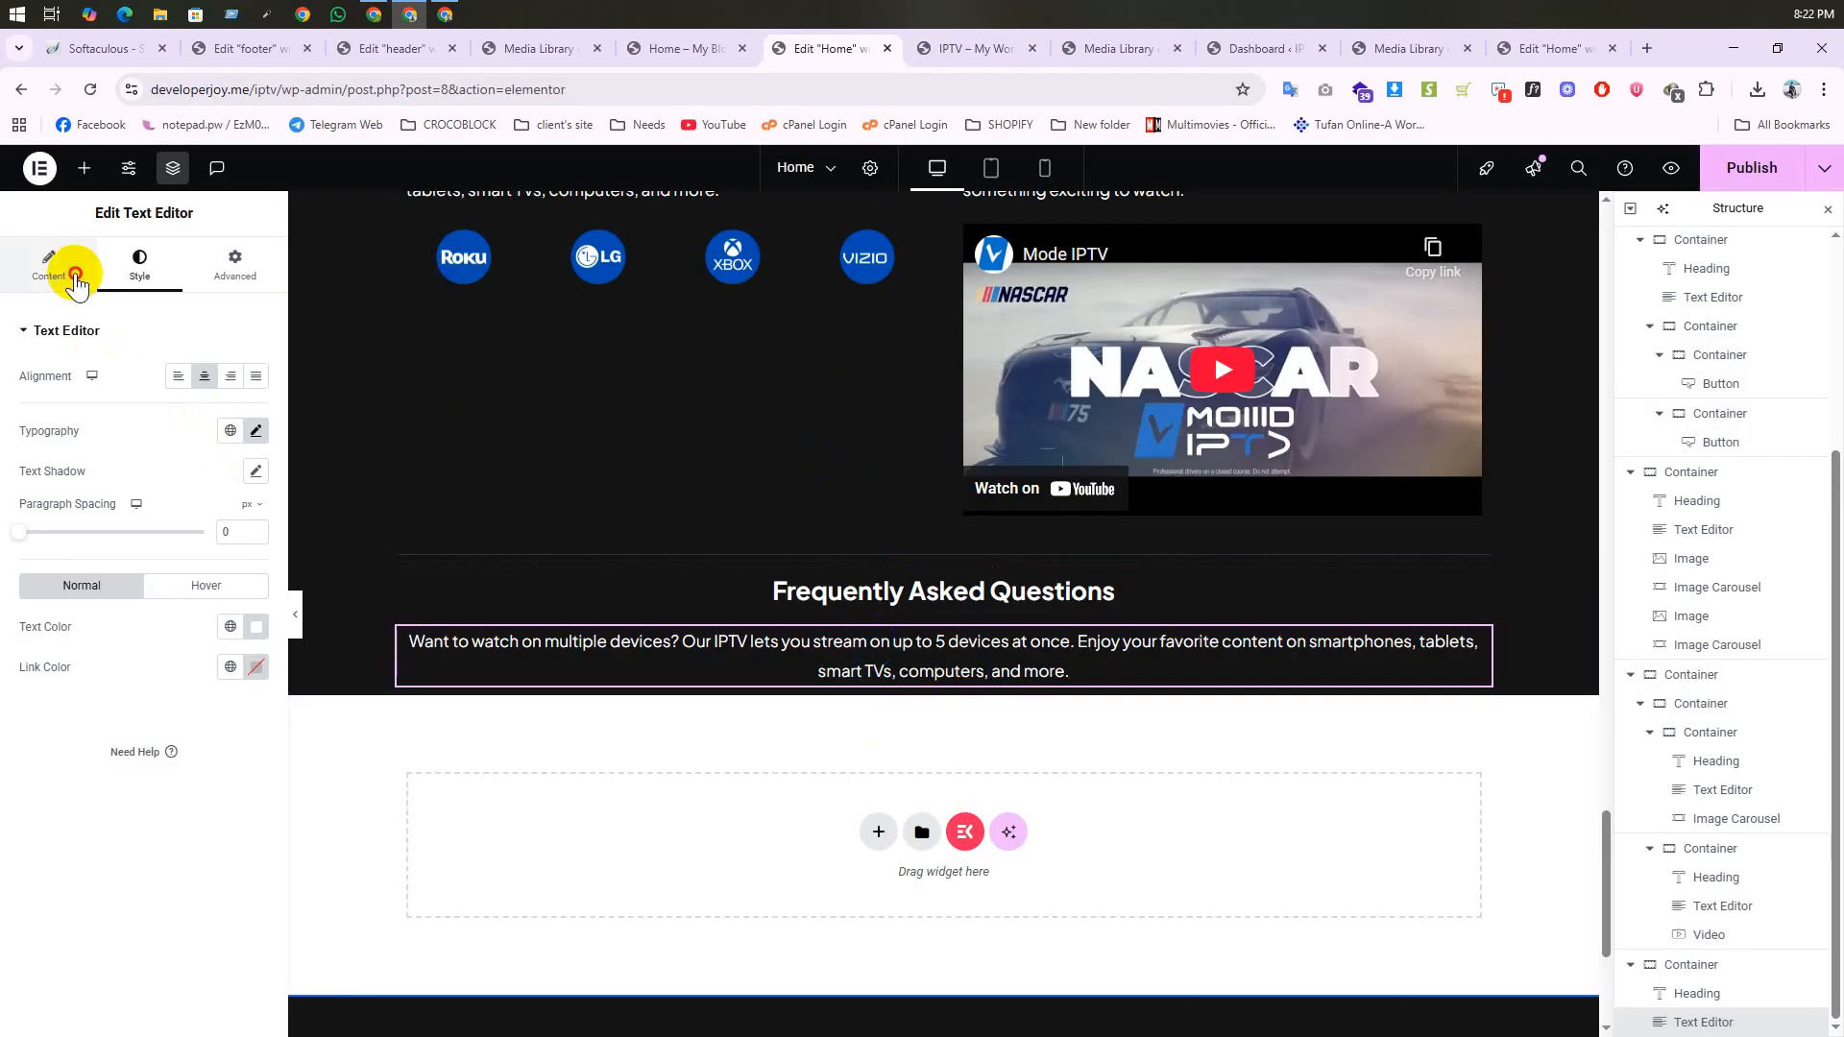
pyautogui.click(76, 280)
pyautogui.hotkey('ctrl', 'a')
pyautogui.hotkey('ctrl', 'v')
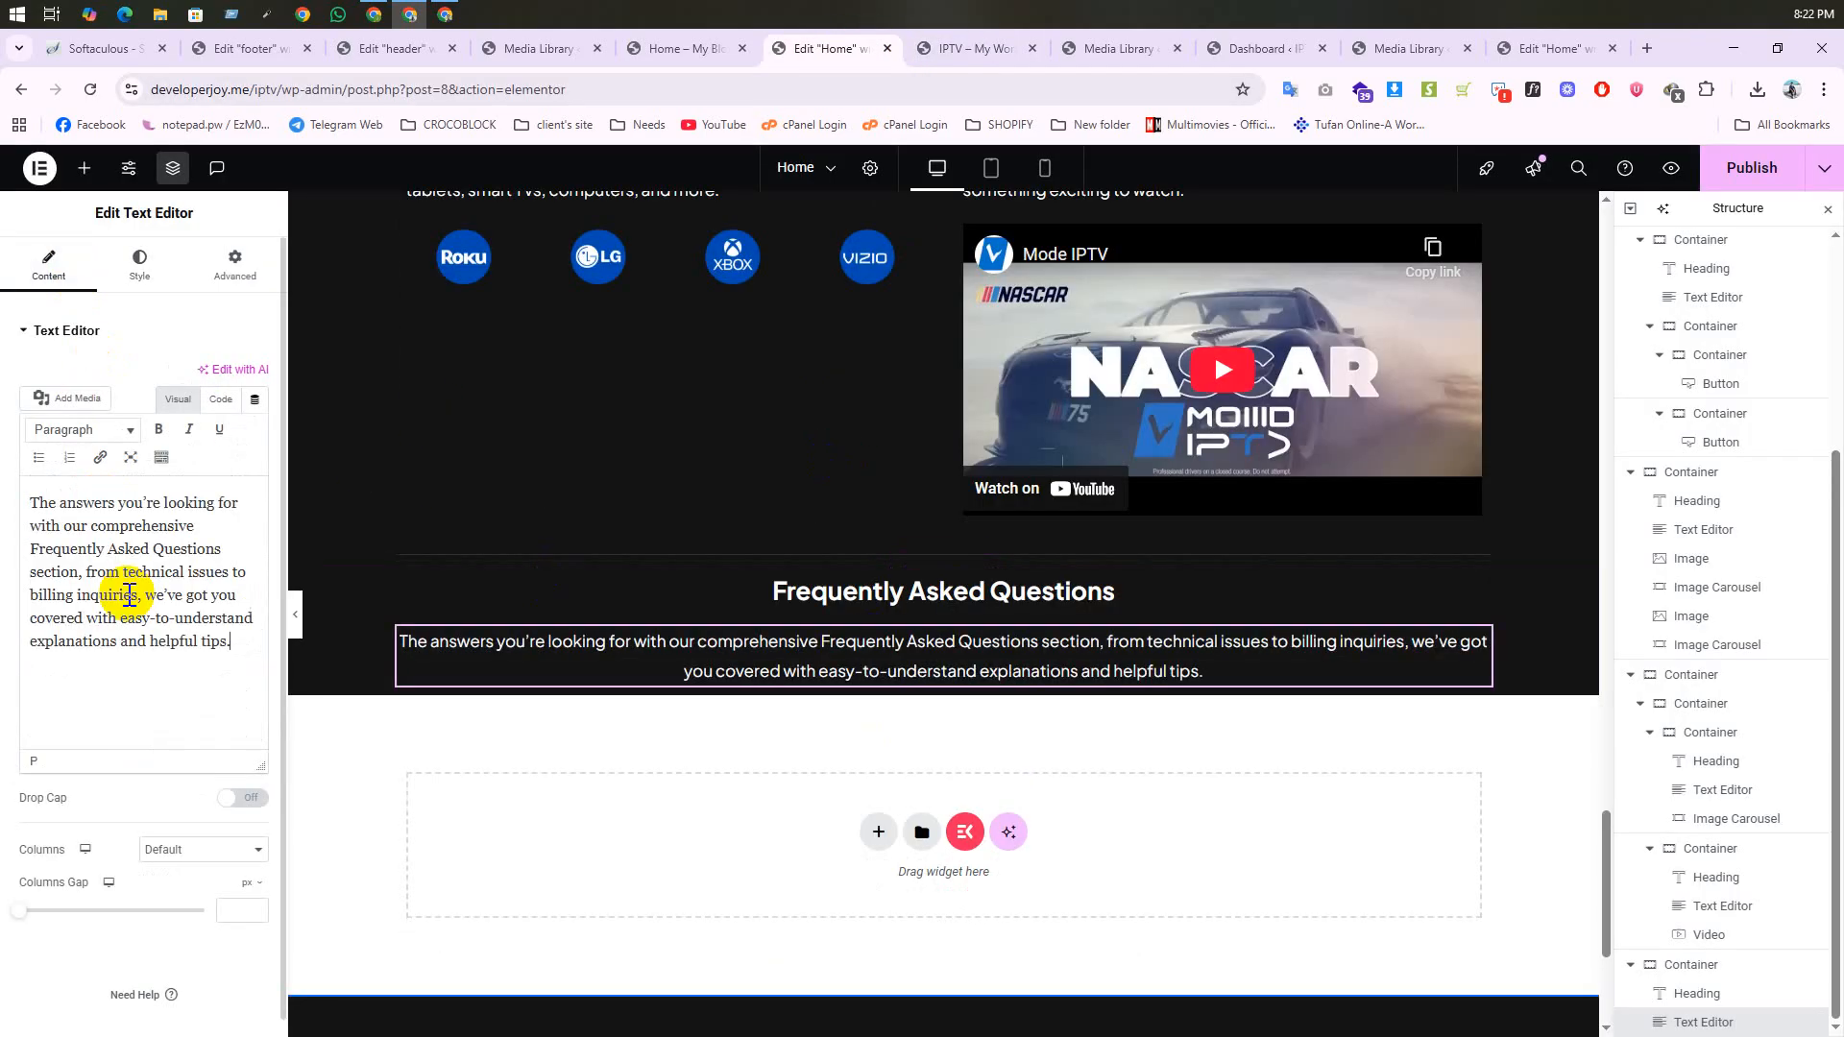
pyautogui.scroll(-2, 1023, 592)
pyautogui.click(994, 180)
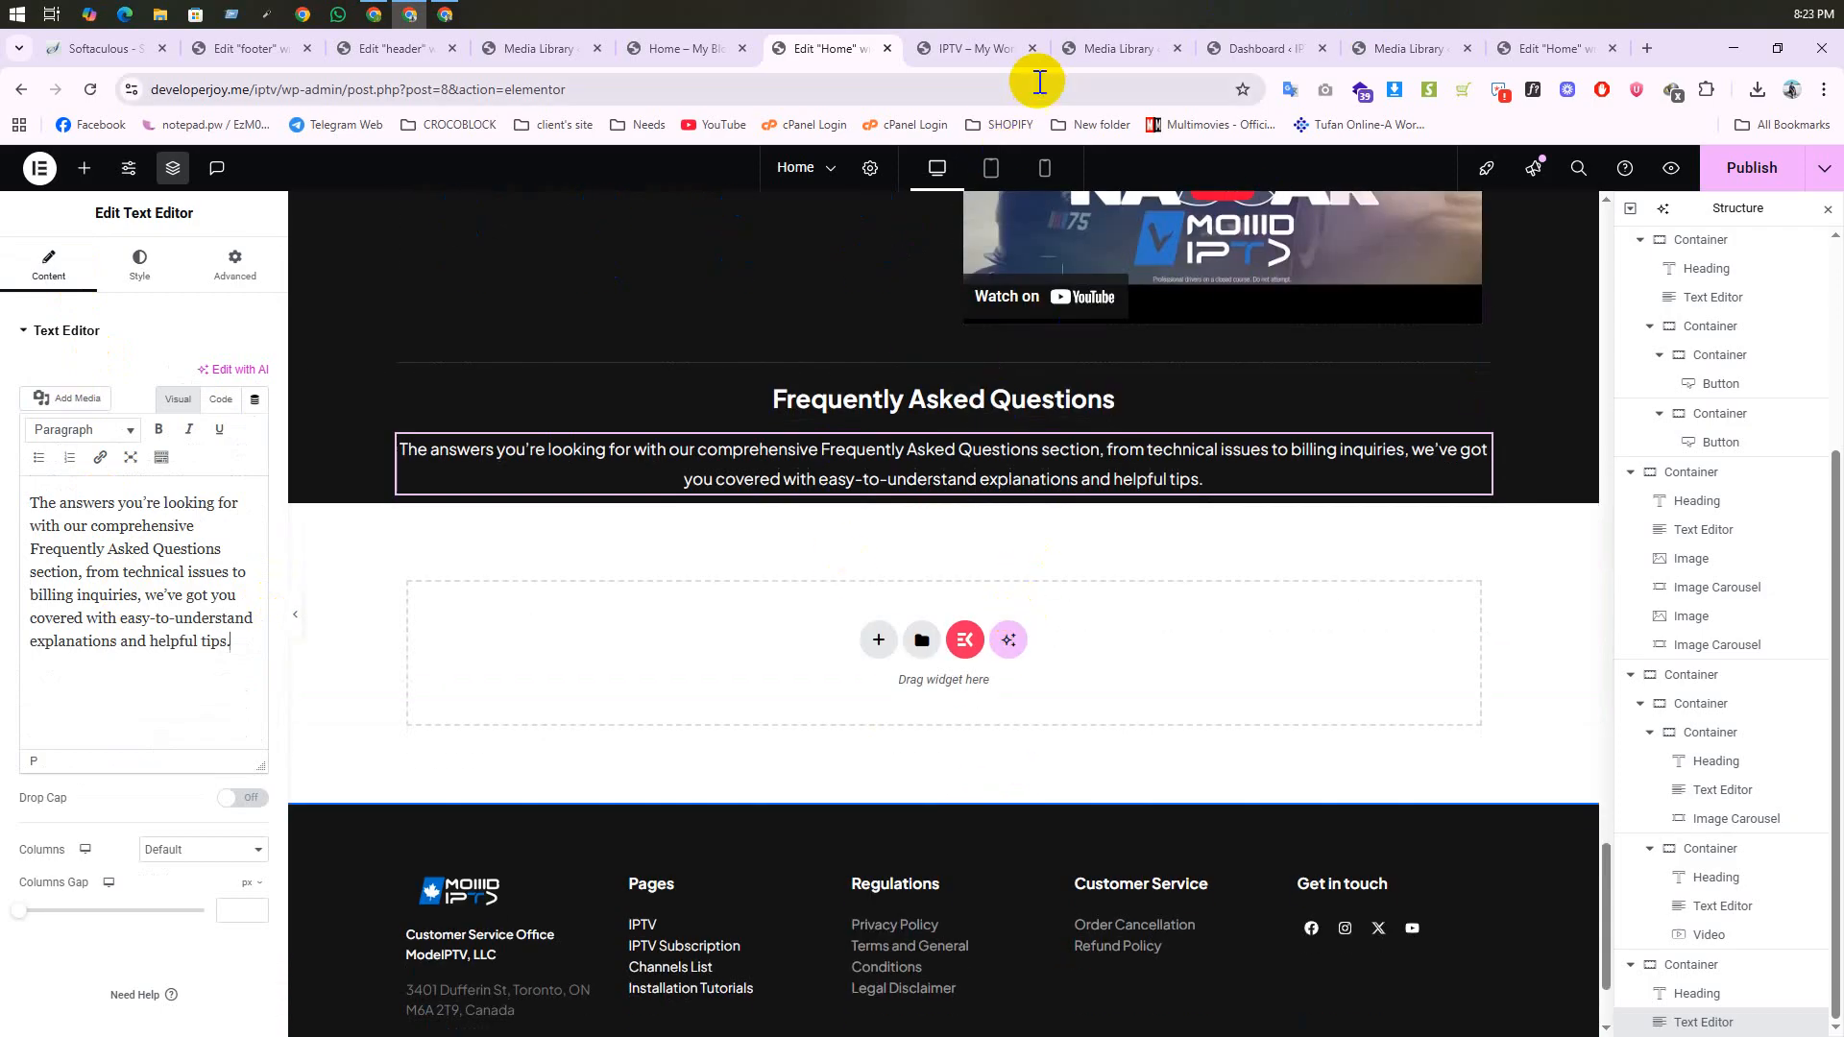
# Step: Examine the reference page's two-column FAQ accordion layout and its questions, and return to the Home page editor
pyautogui.click(965, 58)
pyautogui.scroll(-5, 759, 617)
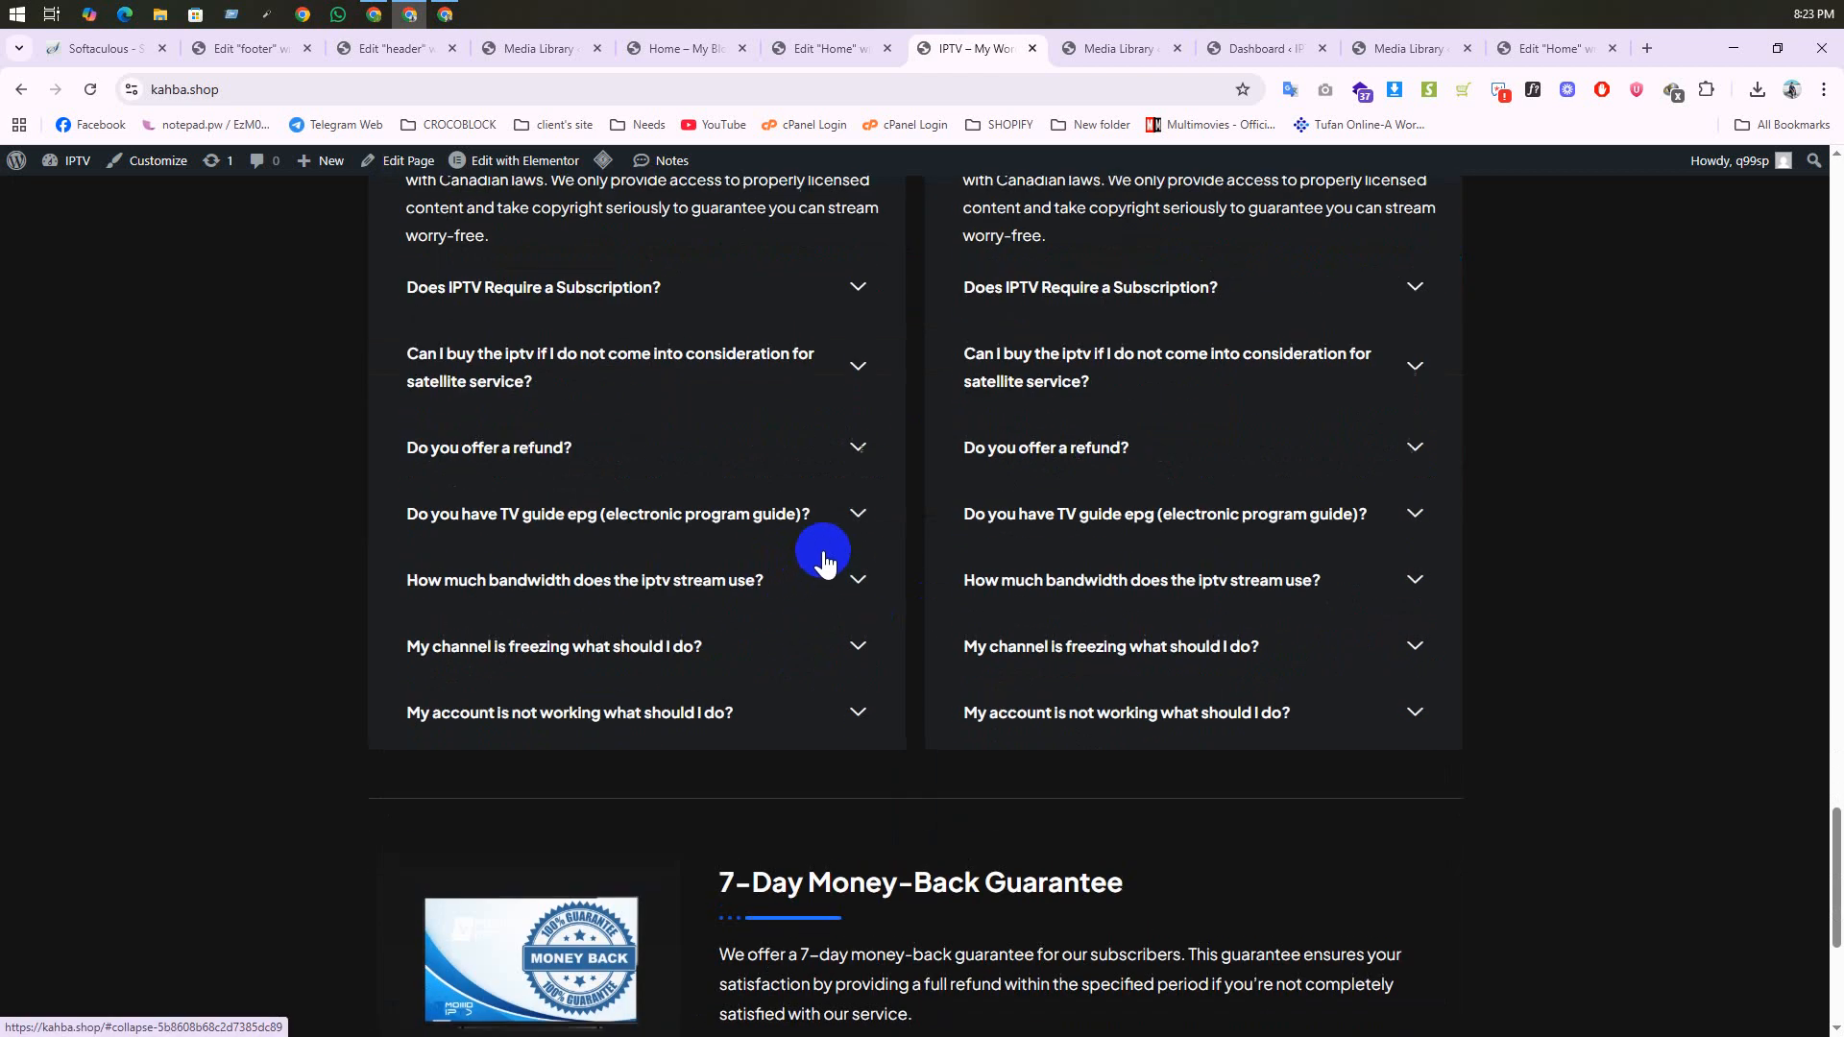
pyautogui.scroll(3, 824, 557)
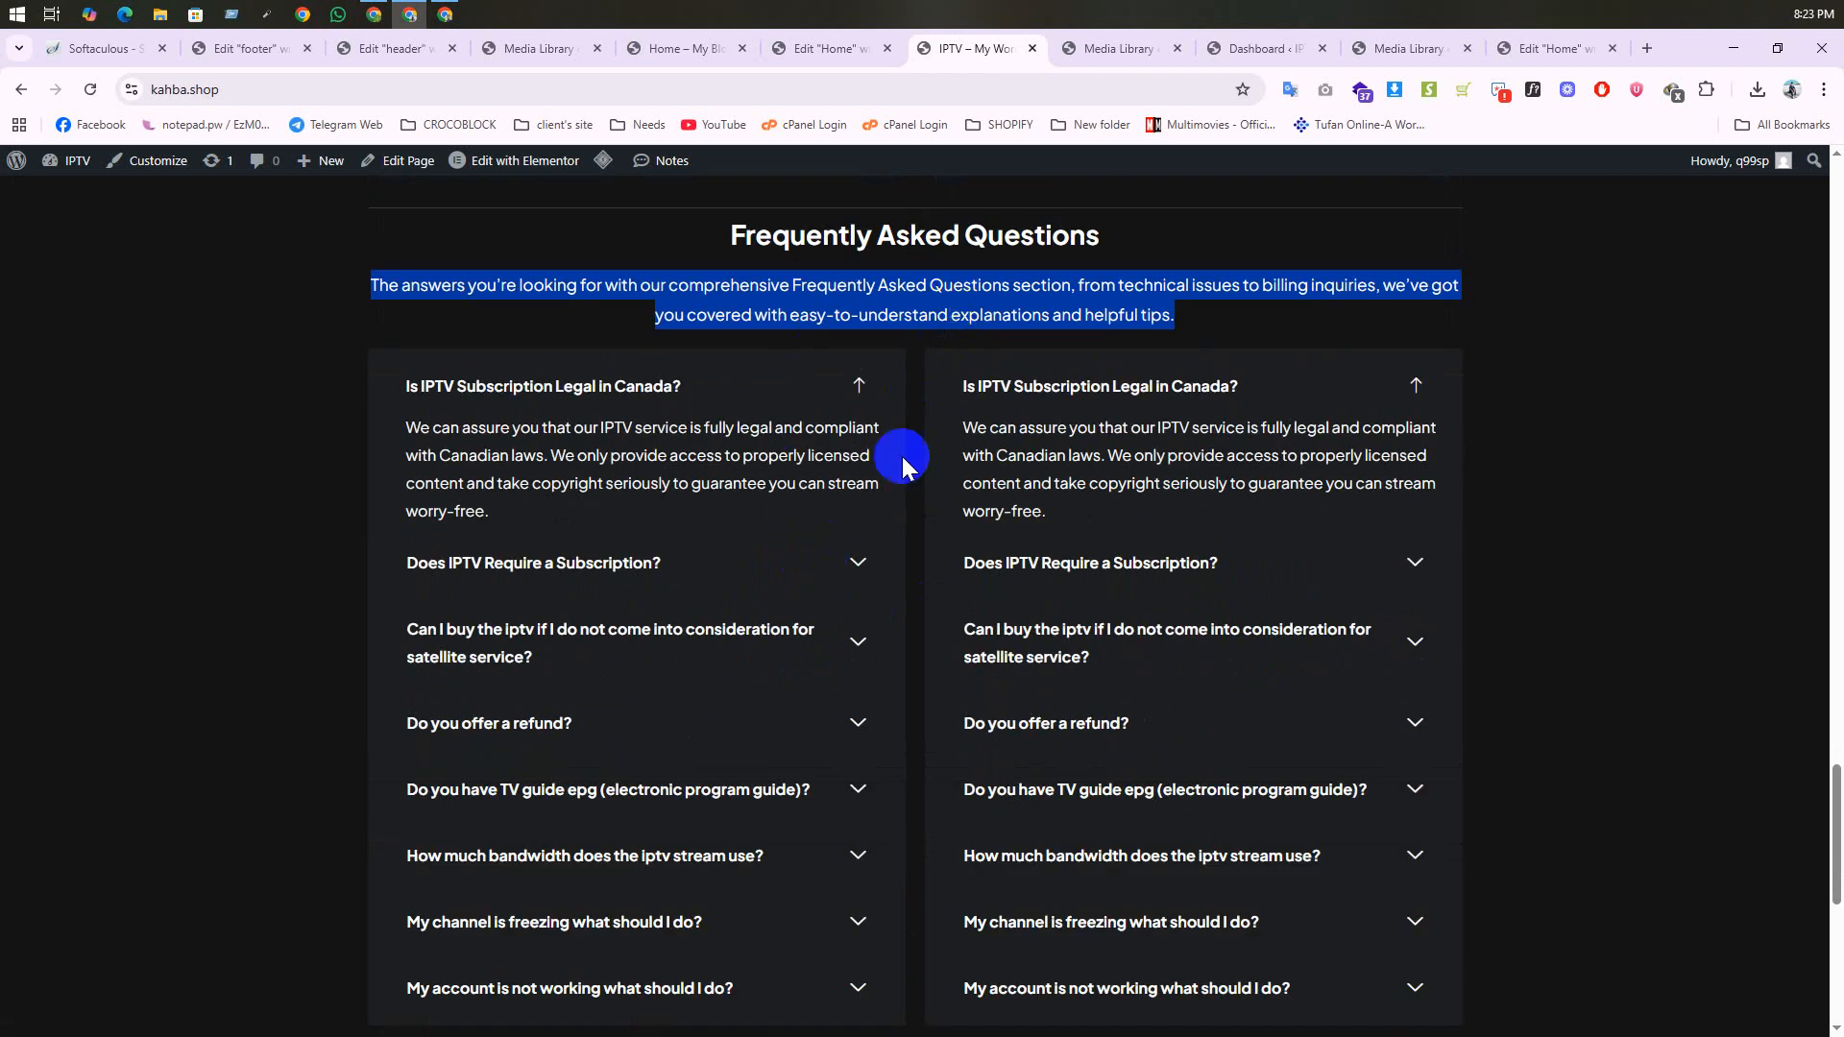
pyautogui.click(330, 380)
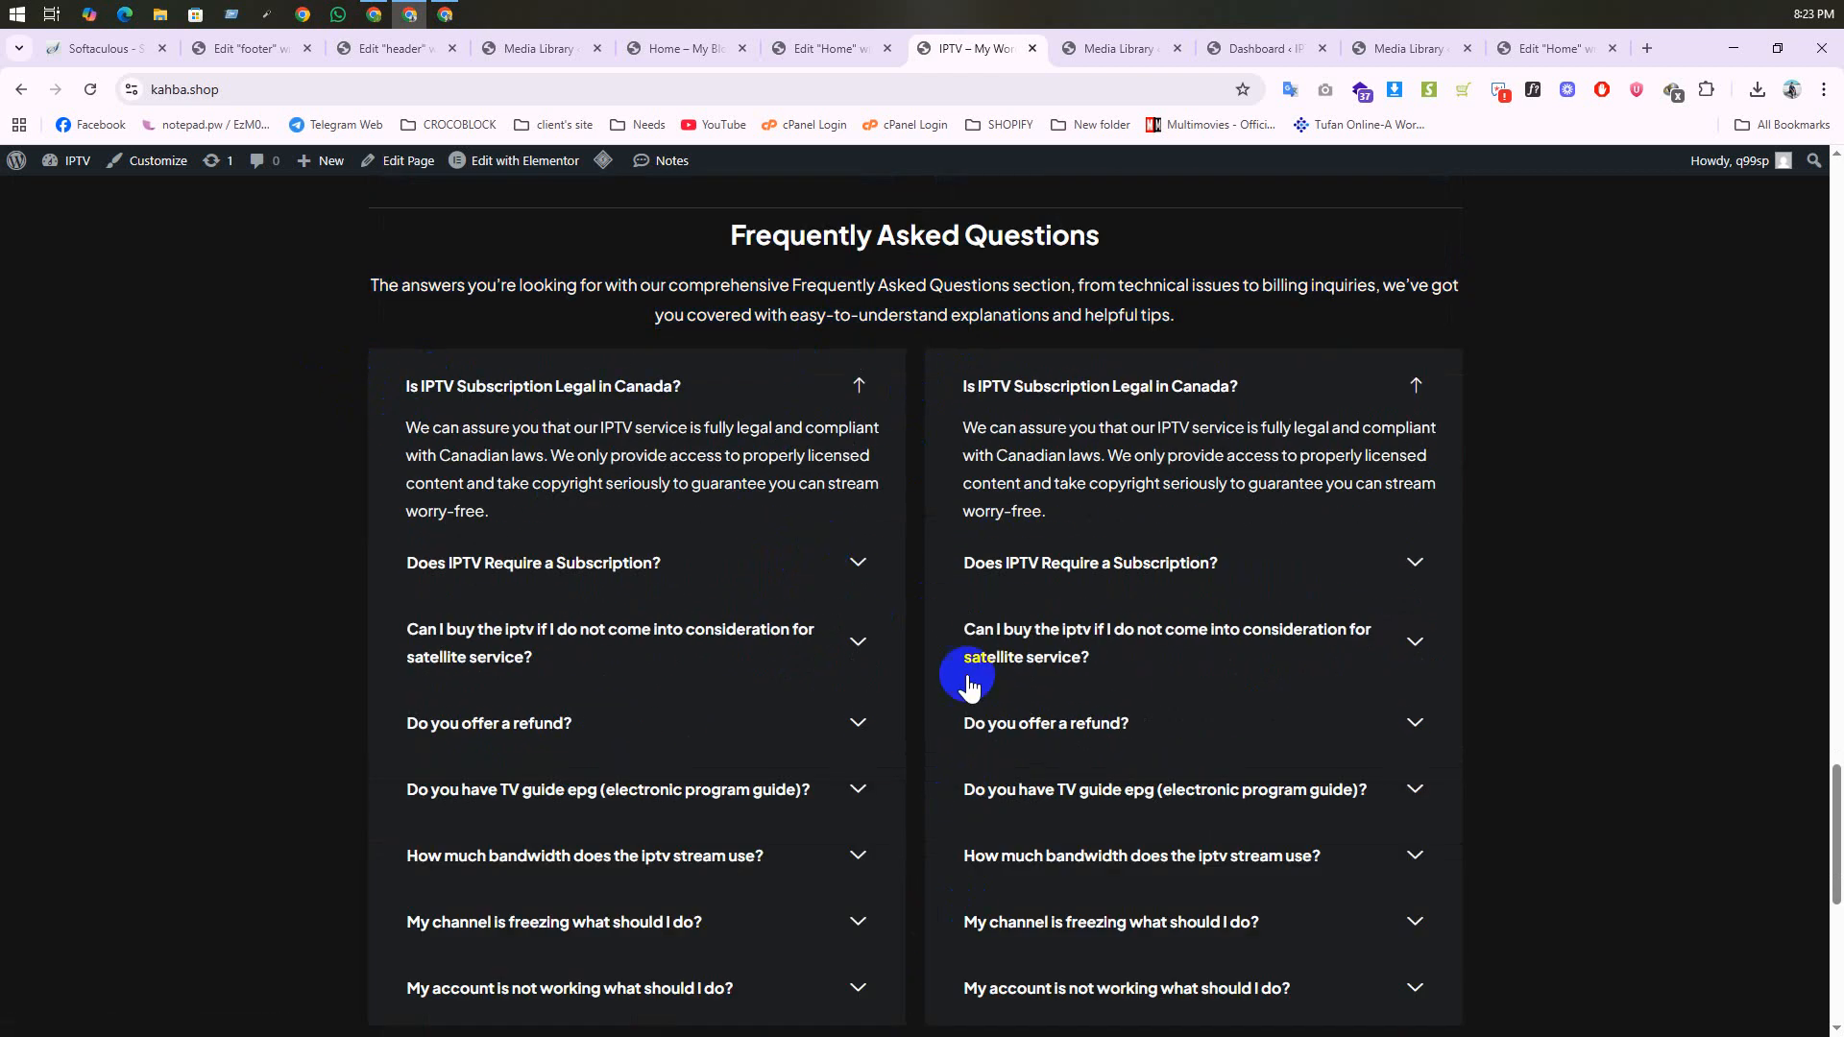
pyautogui.scroll(-4, 969, 686)
pyautogui.scroll(4, 980, 677)
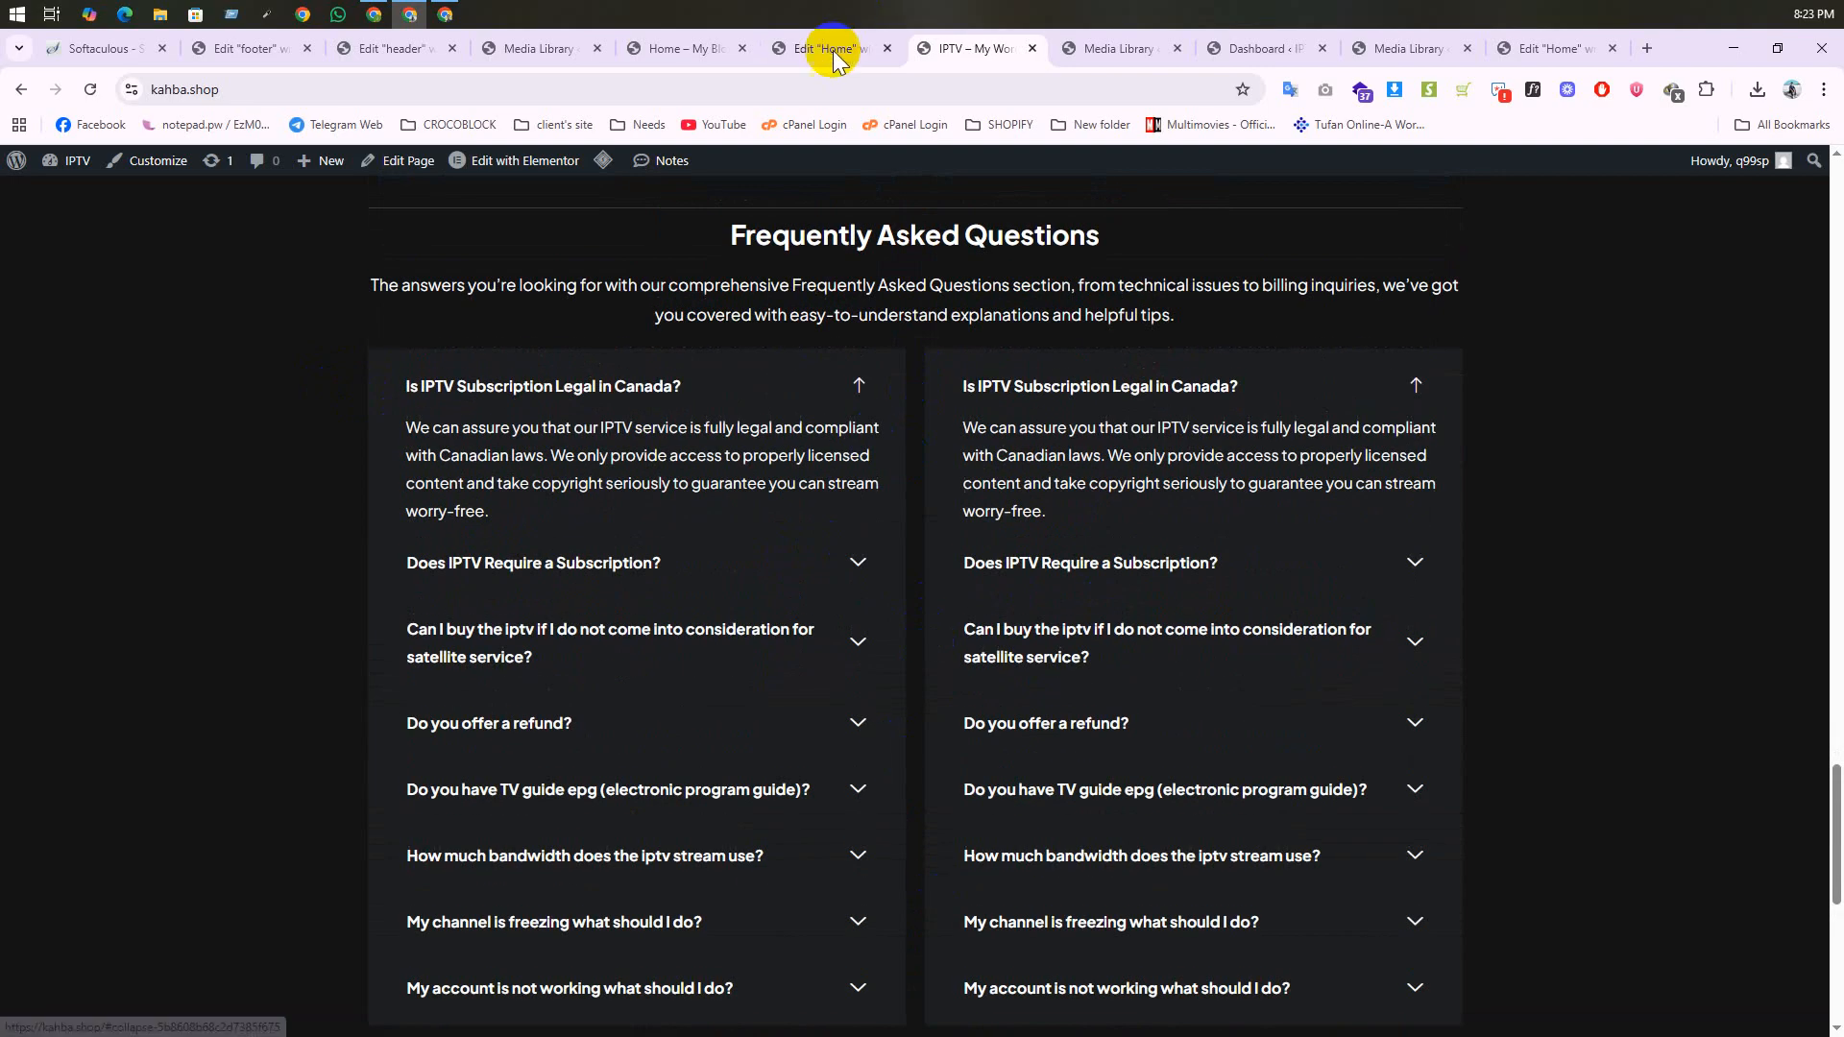
pyautogui.click(834, 55)
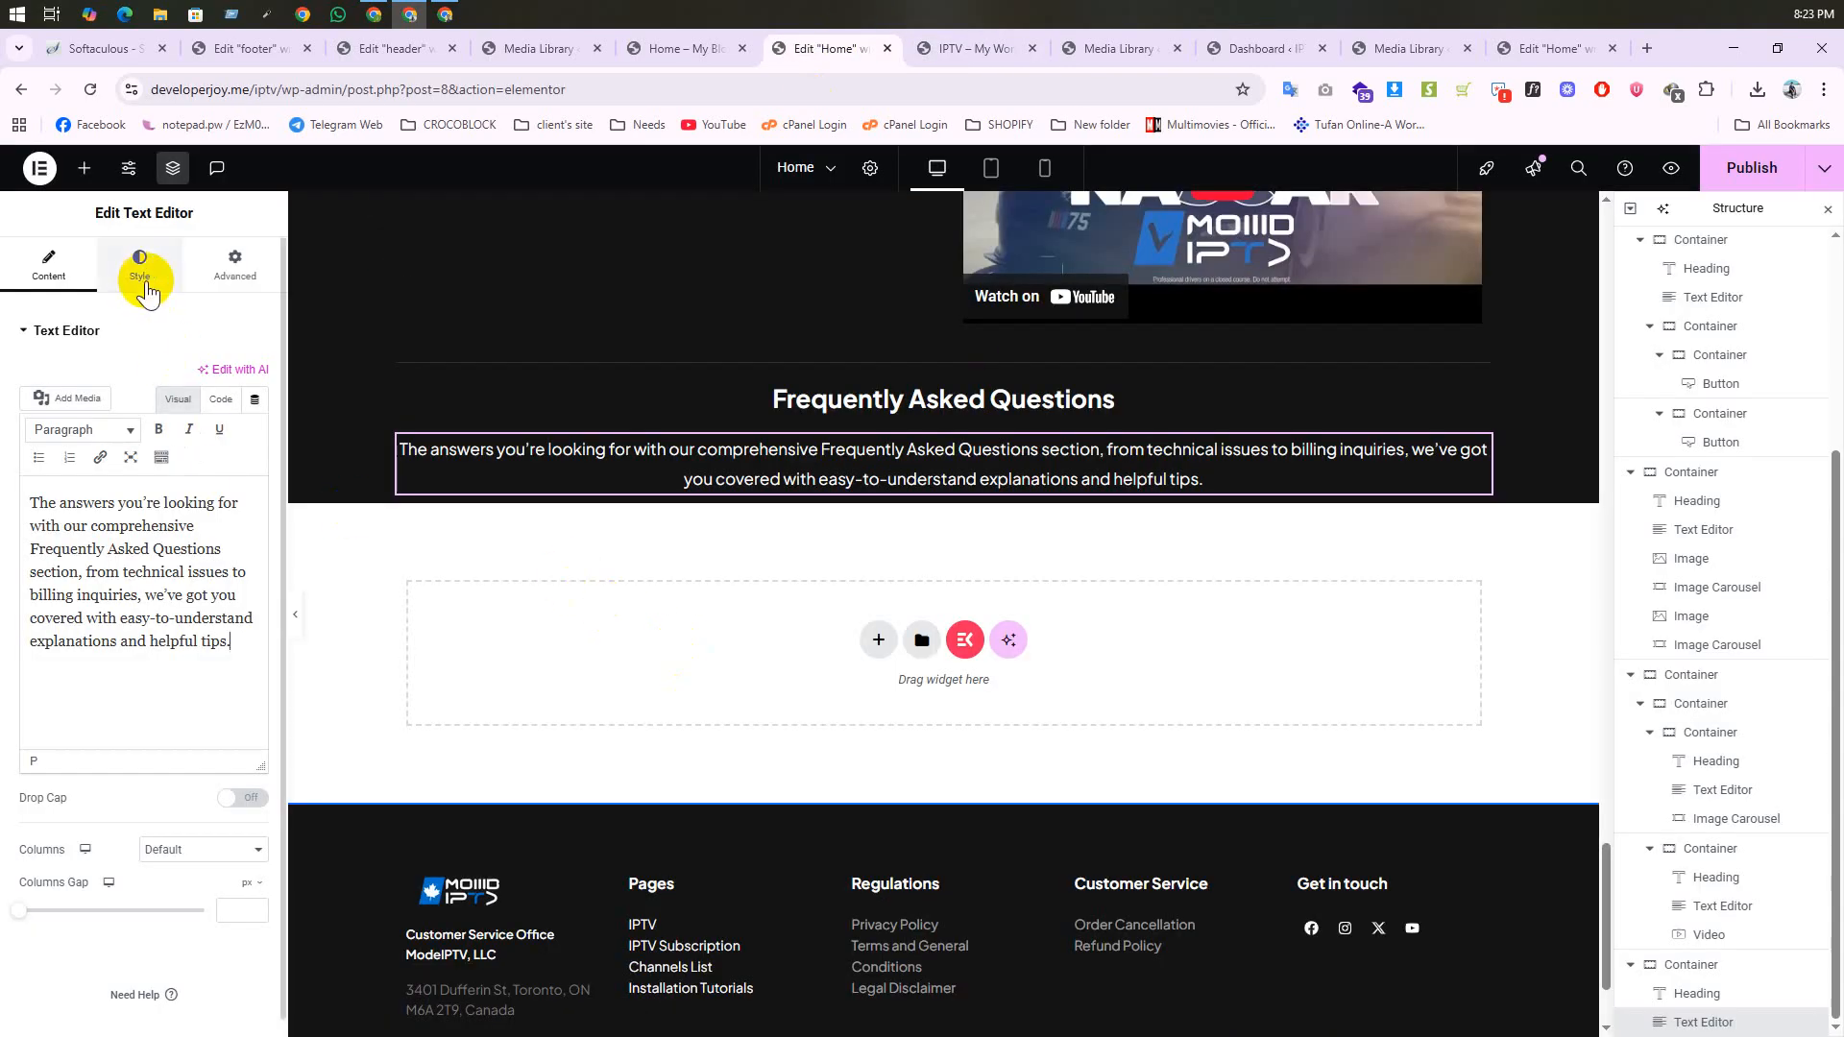
# Step: Add a row-direction container below the FAQ intro and place two equal nested containers inside it as columns
pyautogui.click(84, 168)
pyautogui.moveTo(77, 420); pyautogui.dragTo(576, 510)
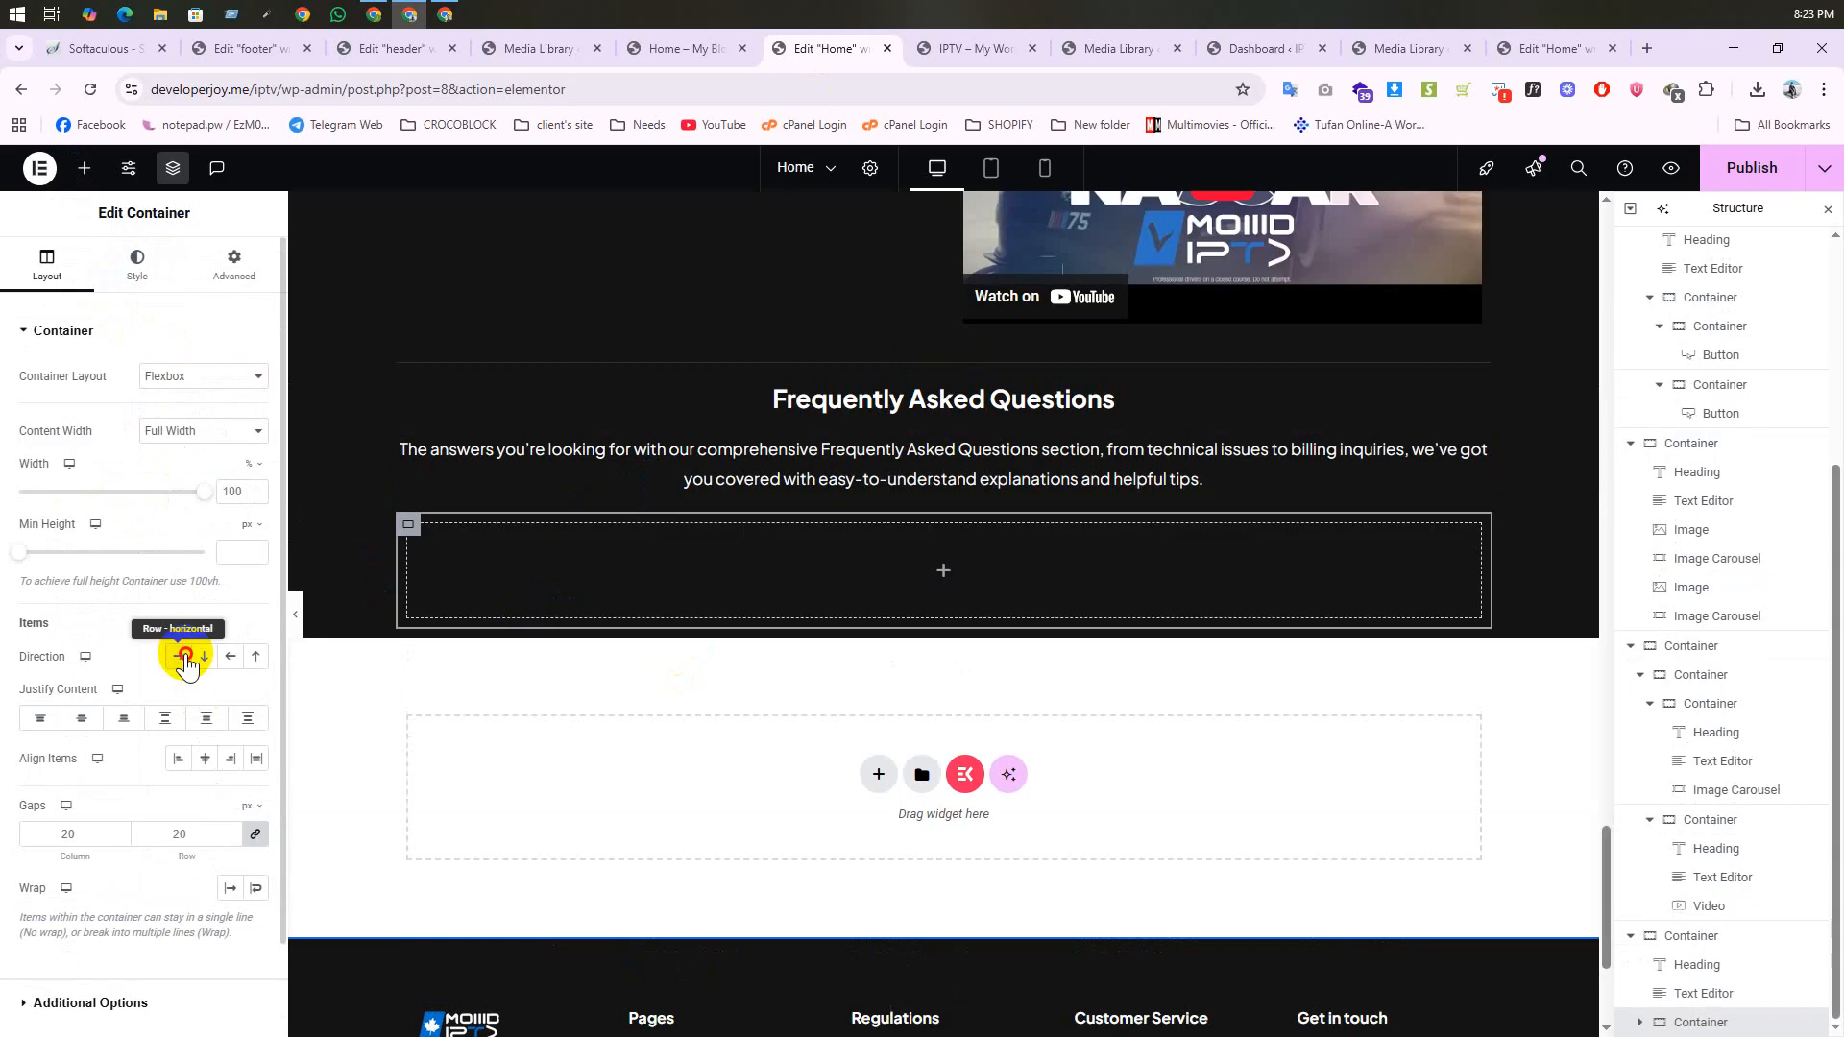
pyautogui.click(85, 168)
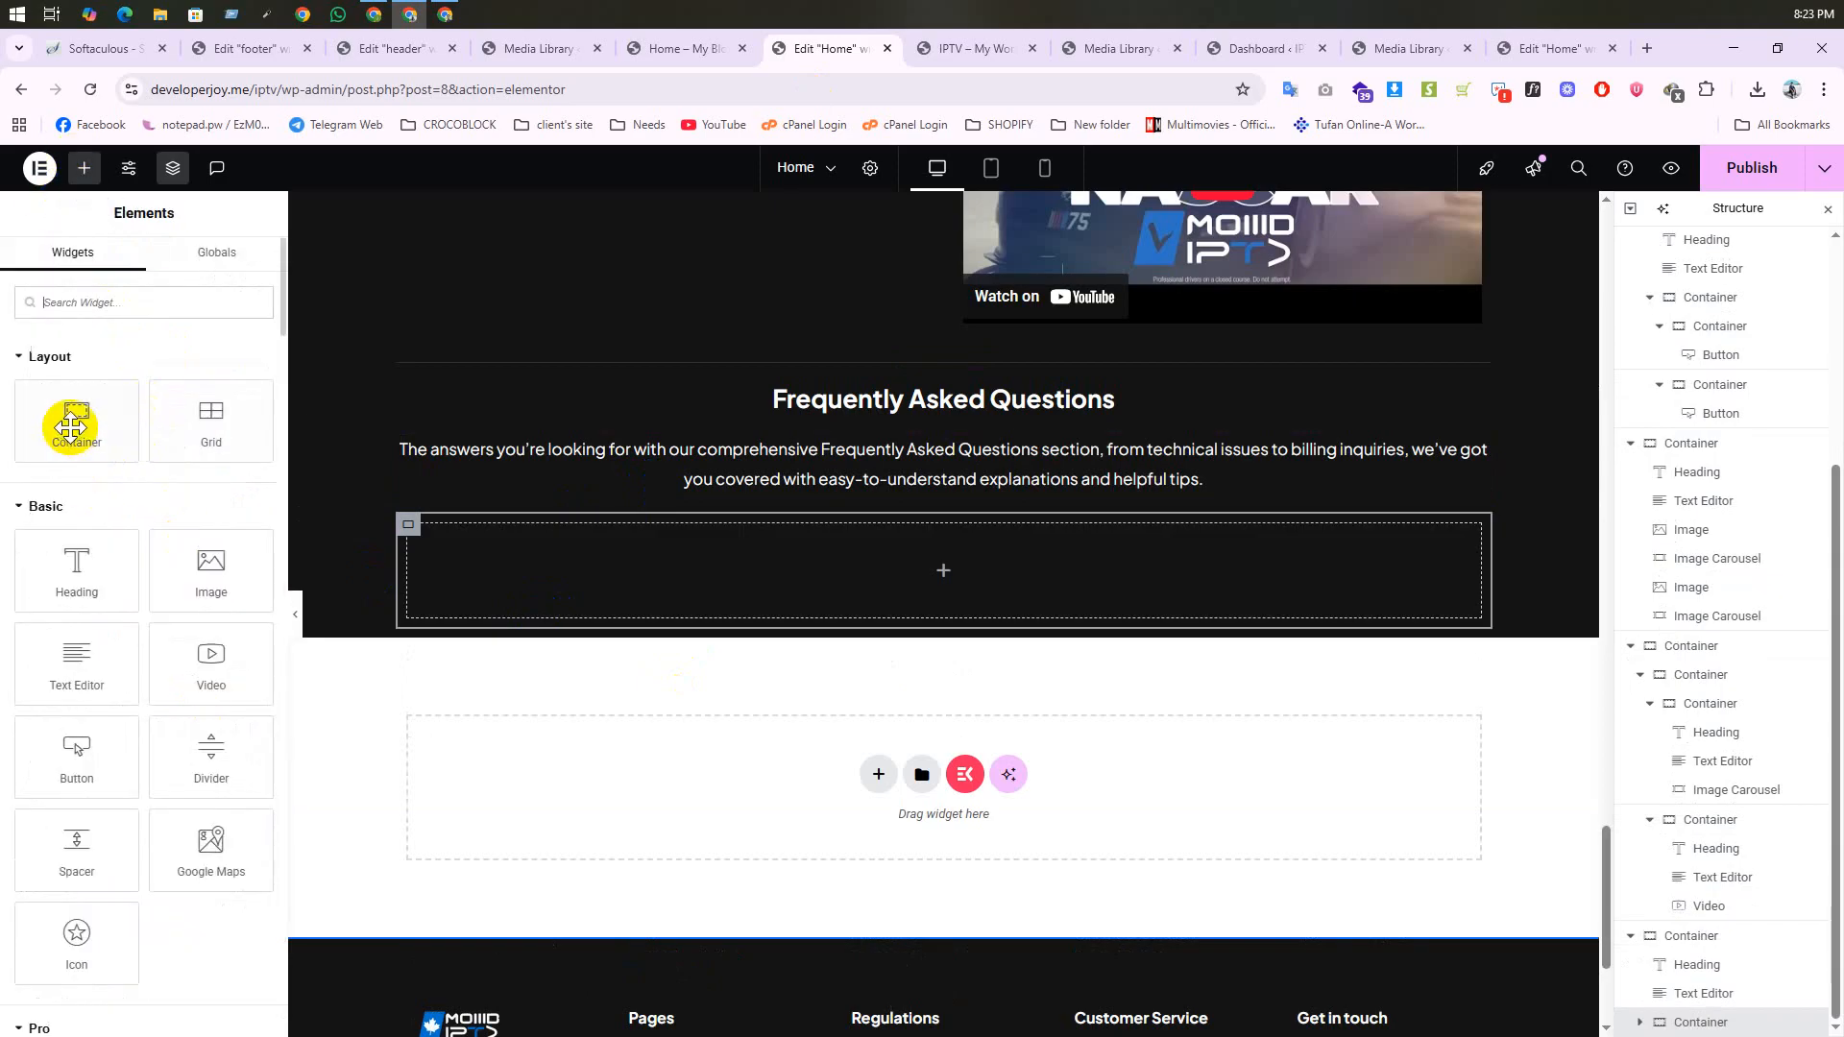
pyautogui.moveTo(70, 426); pyautogui.dragTo(450, 543)
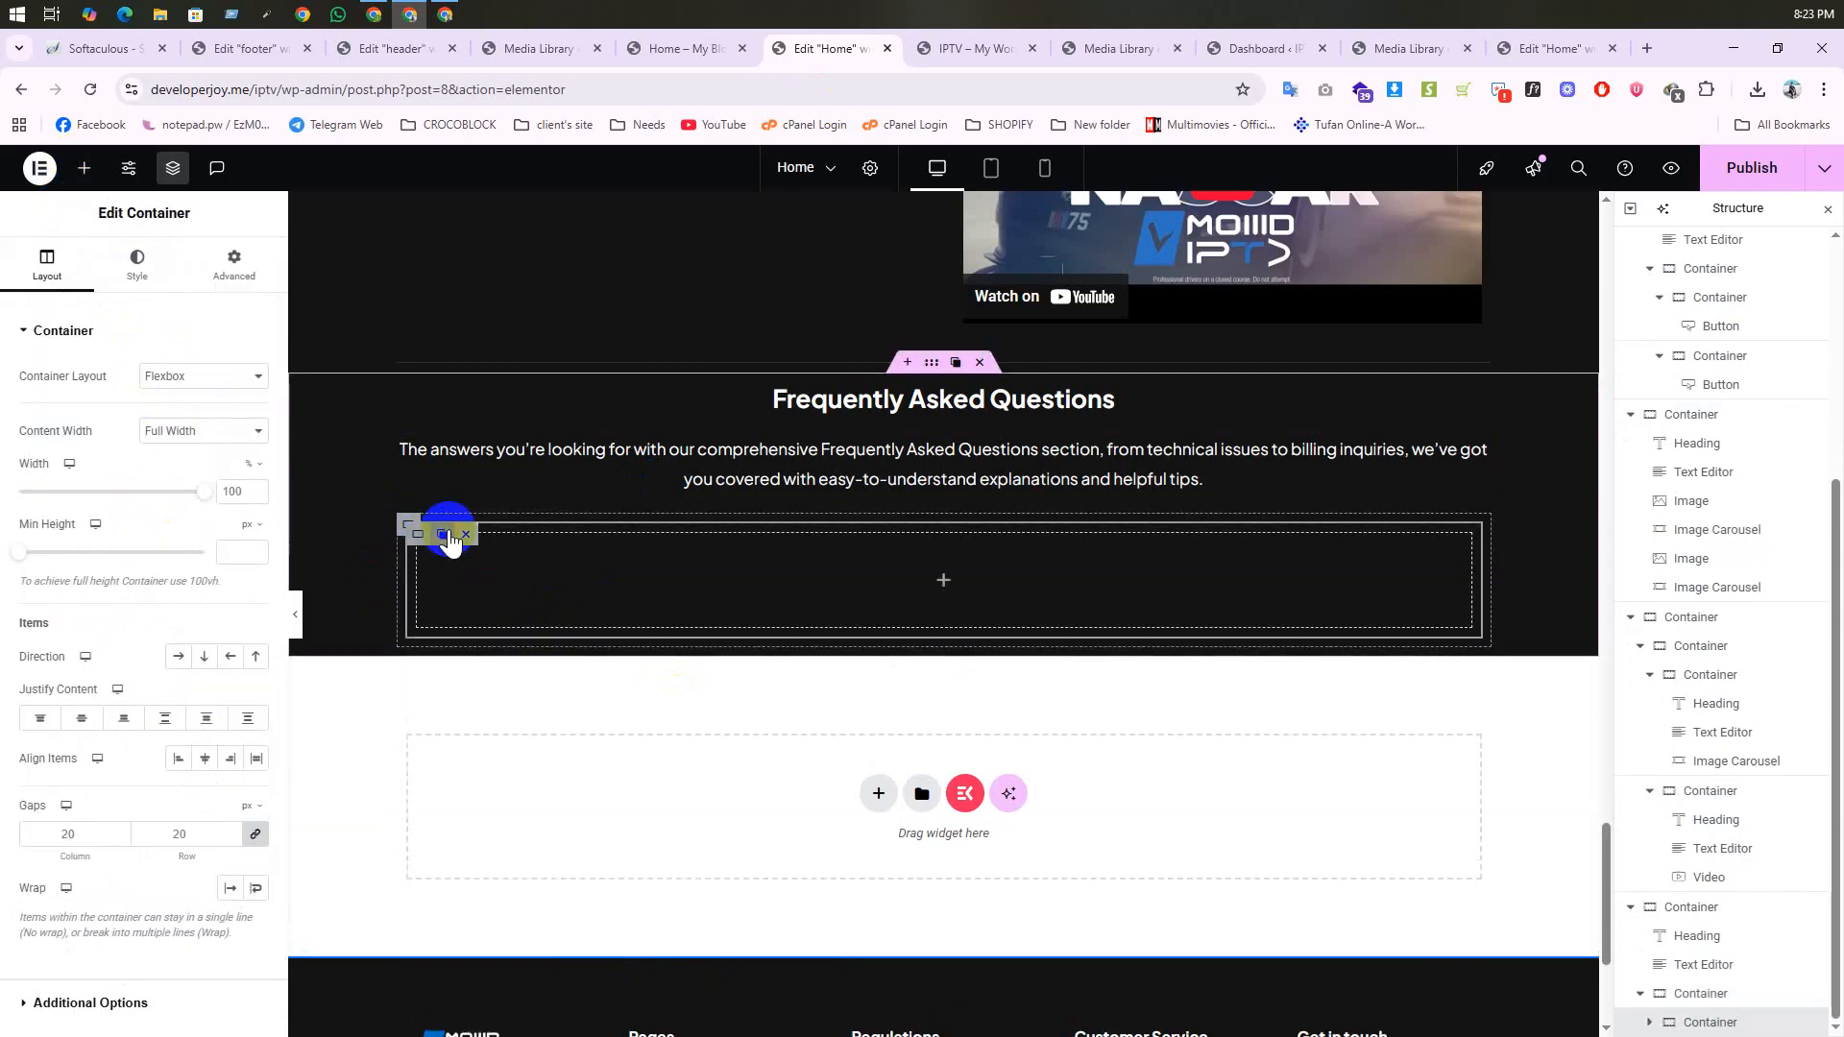
pyautogui.click(446, 535)
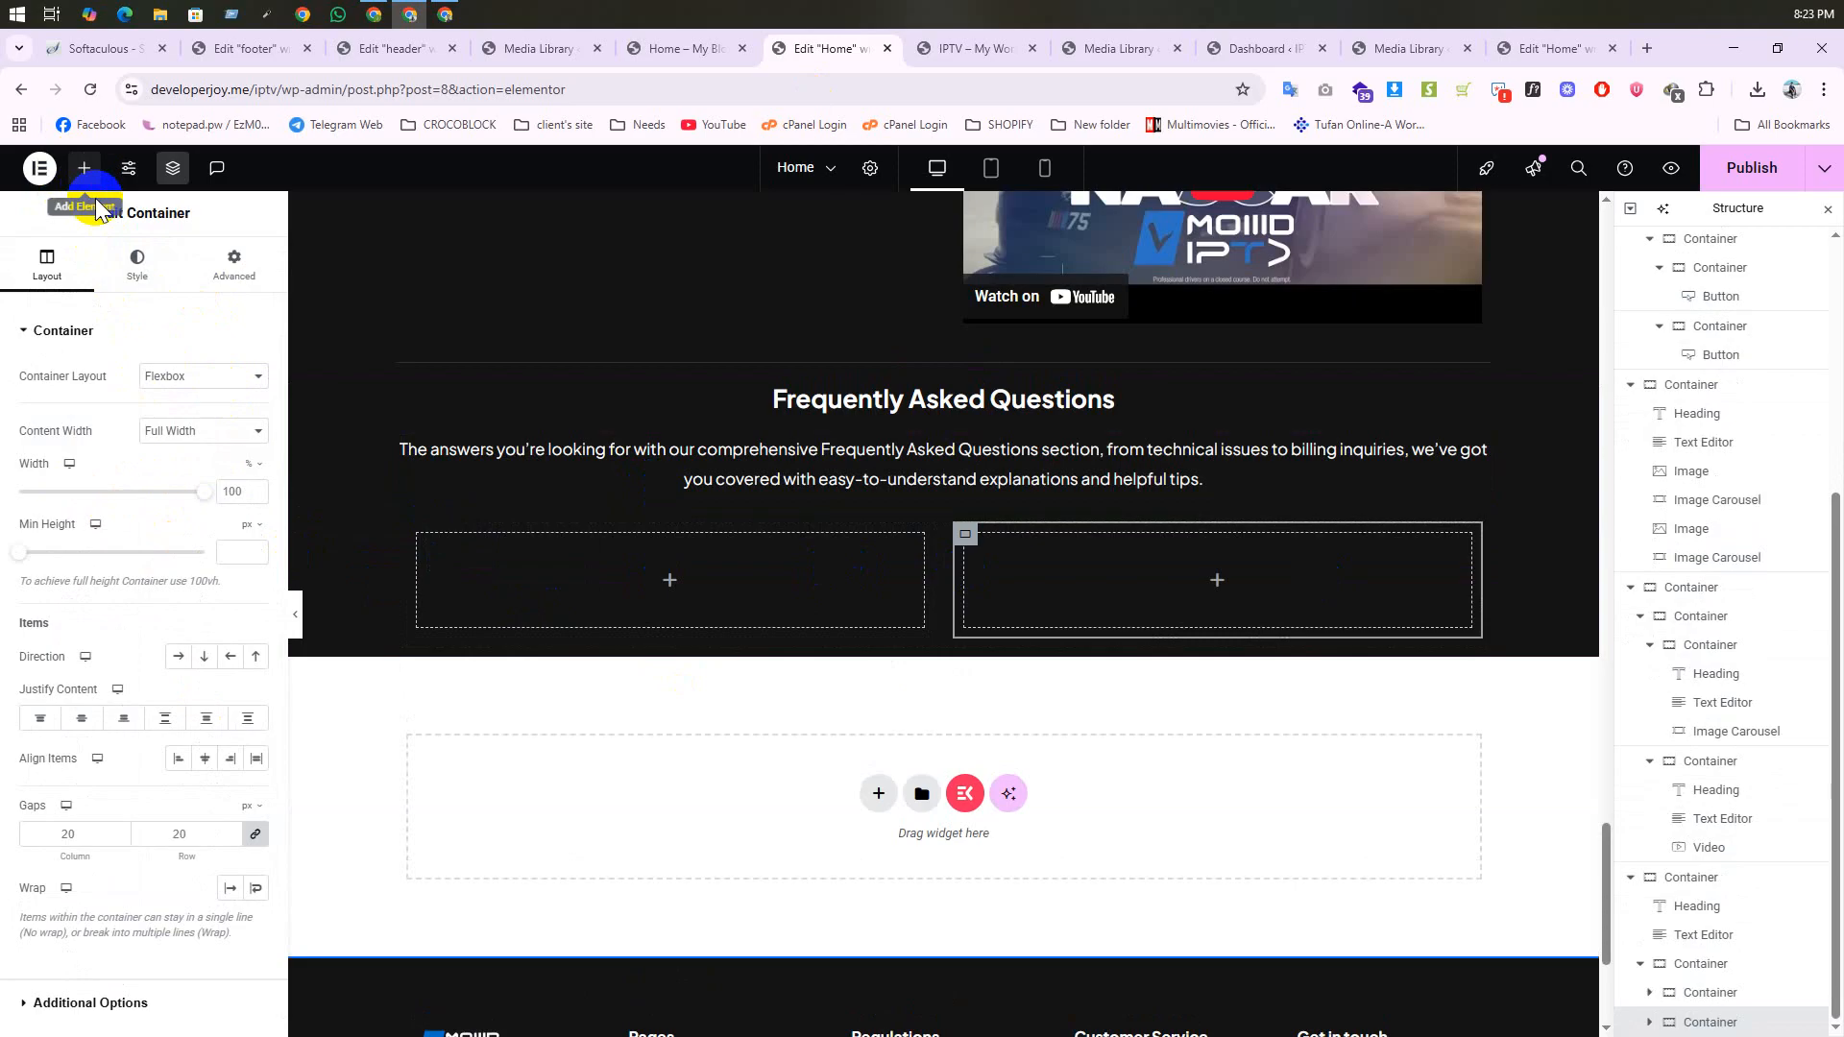
# Step: Search the widgets for "faq" and place an Accordion in the first FAQ column
pyautogui.click(85, 168)
pyautogui.write('f')
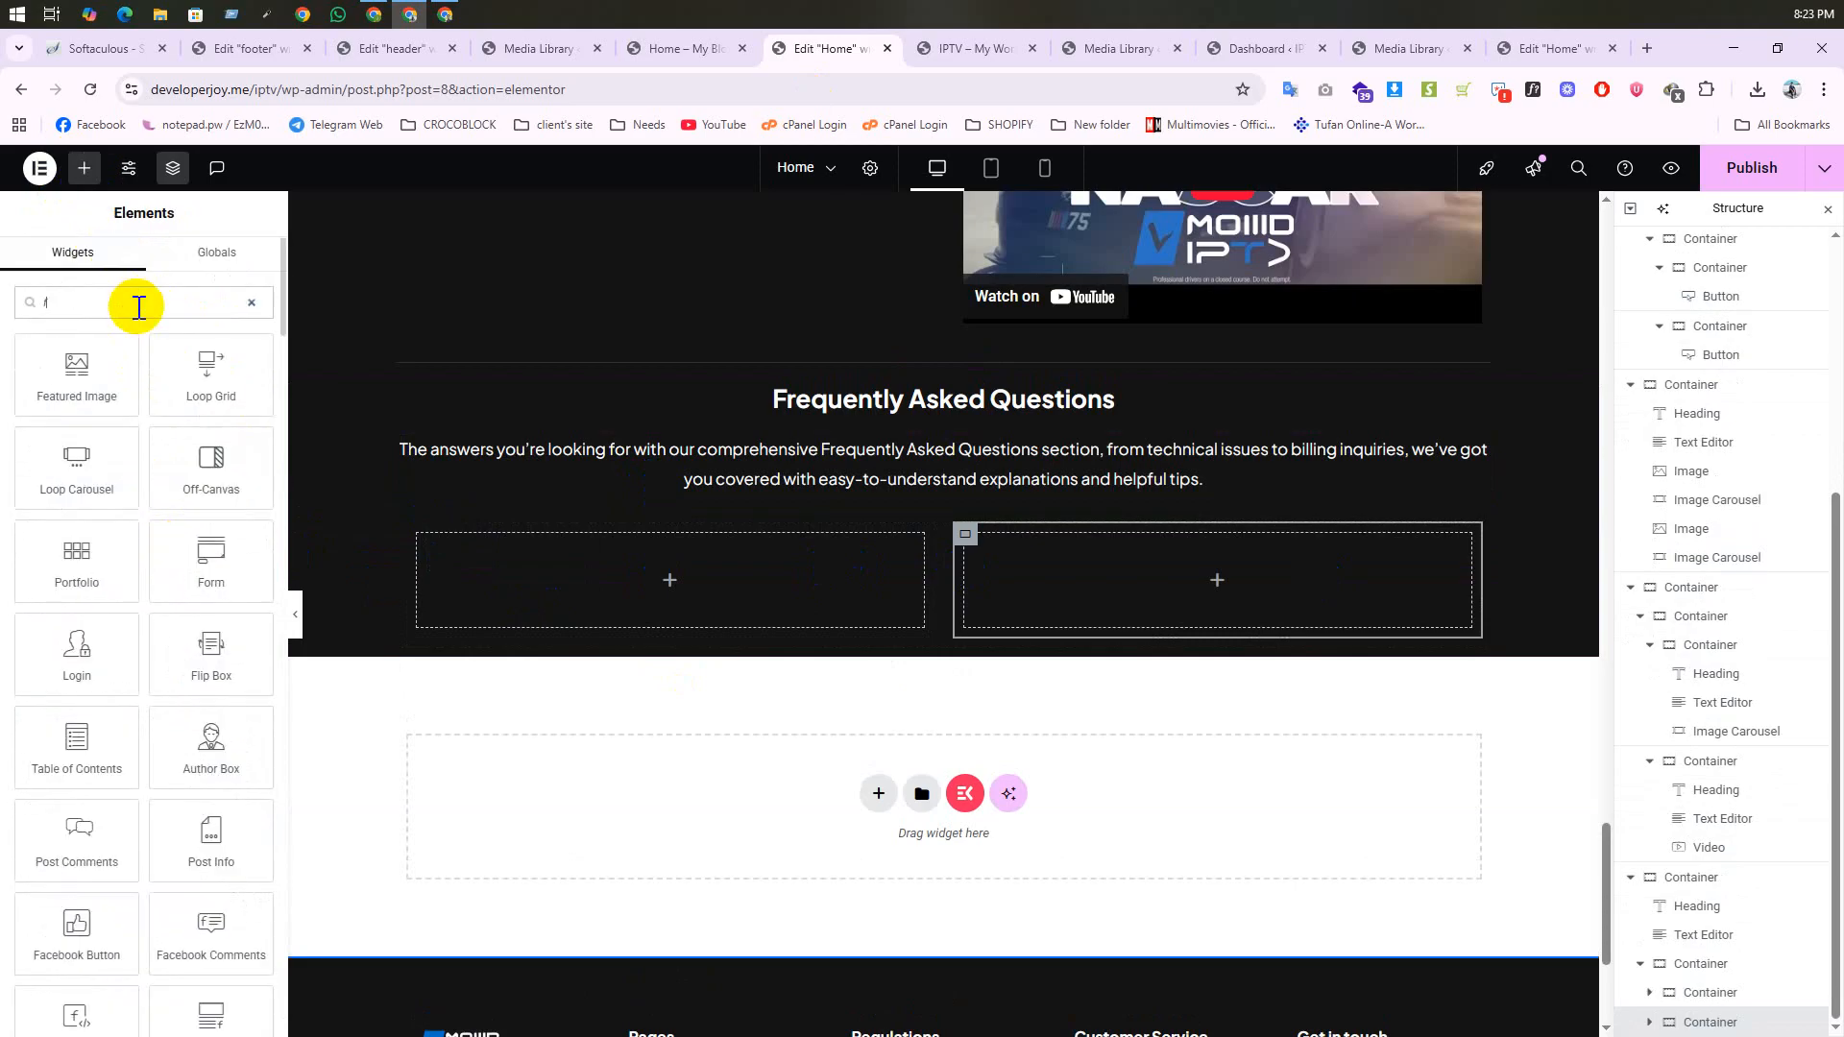
pyautogui.write('aq')
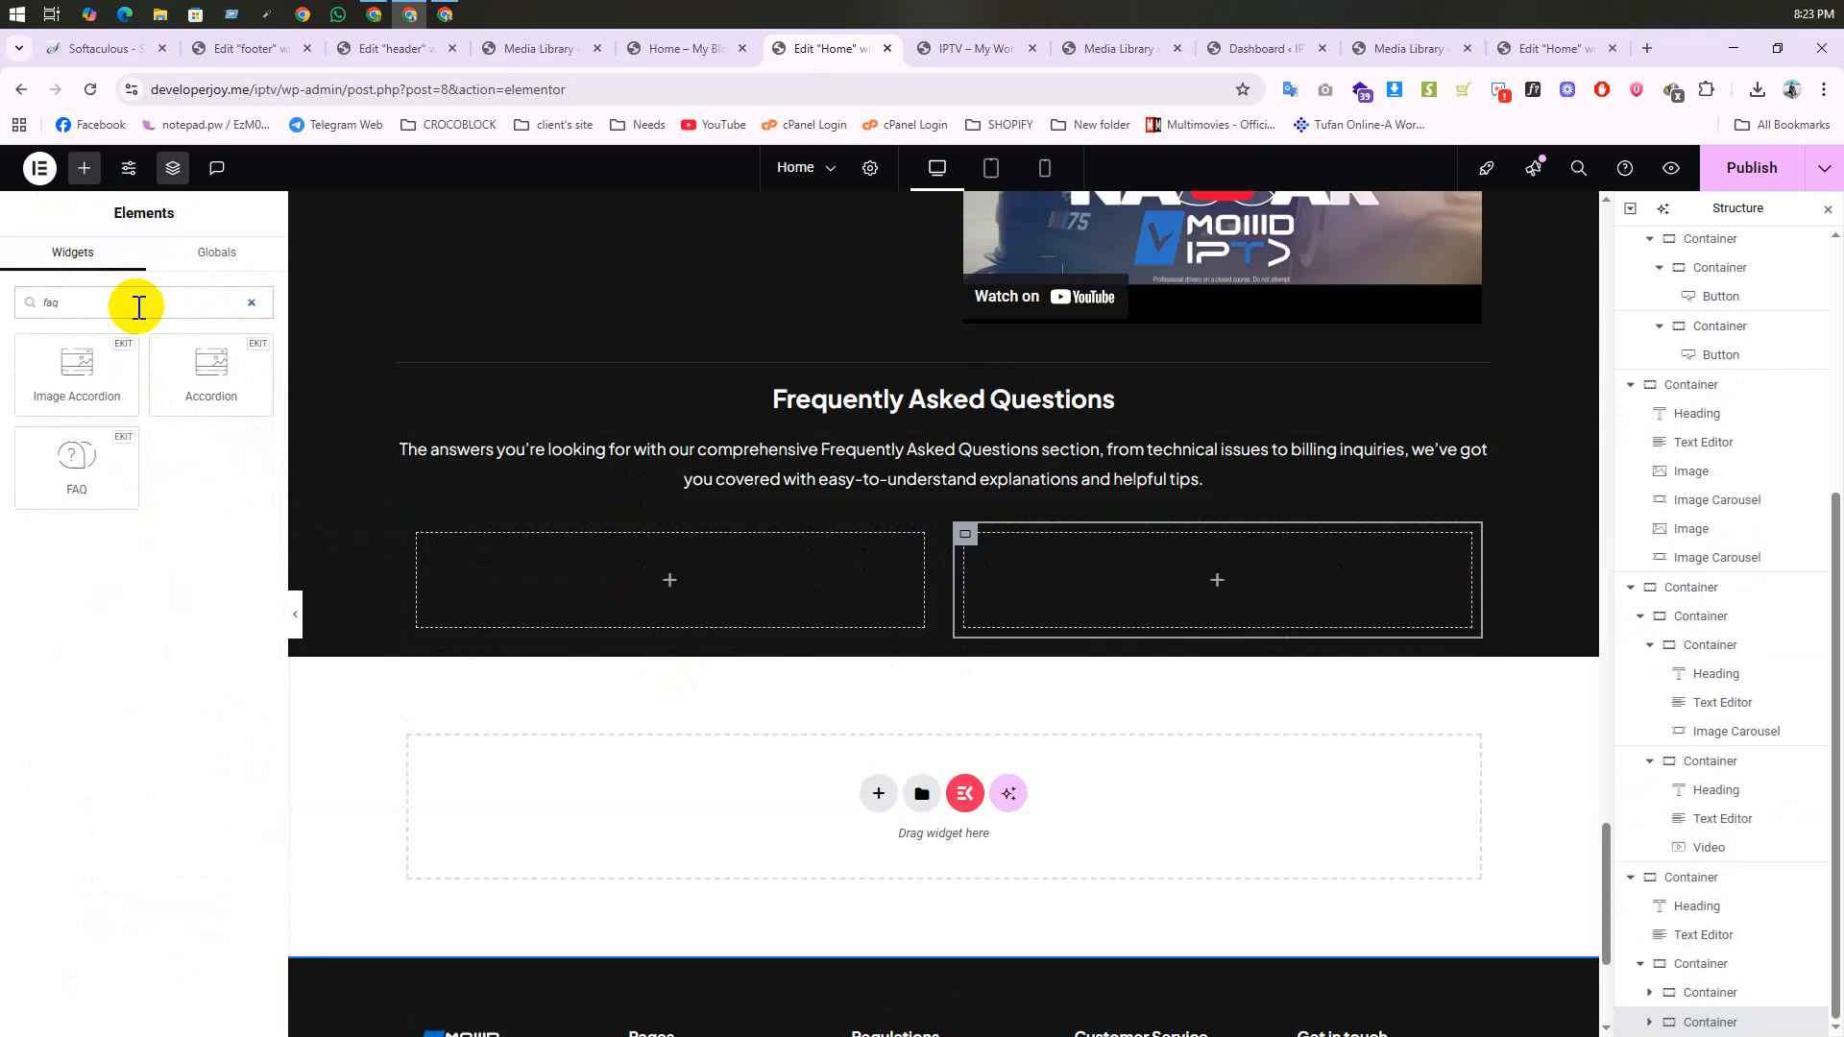
pyautogui.moveTo(209, 365); pyautogui.dragTo(568, 582)
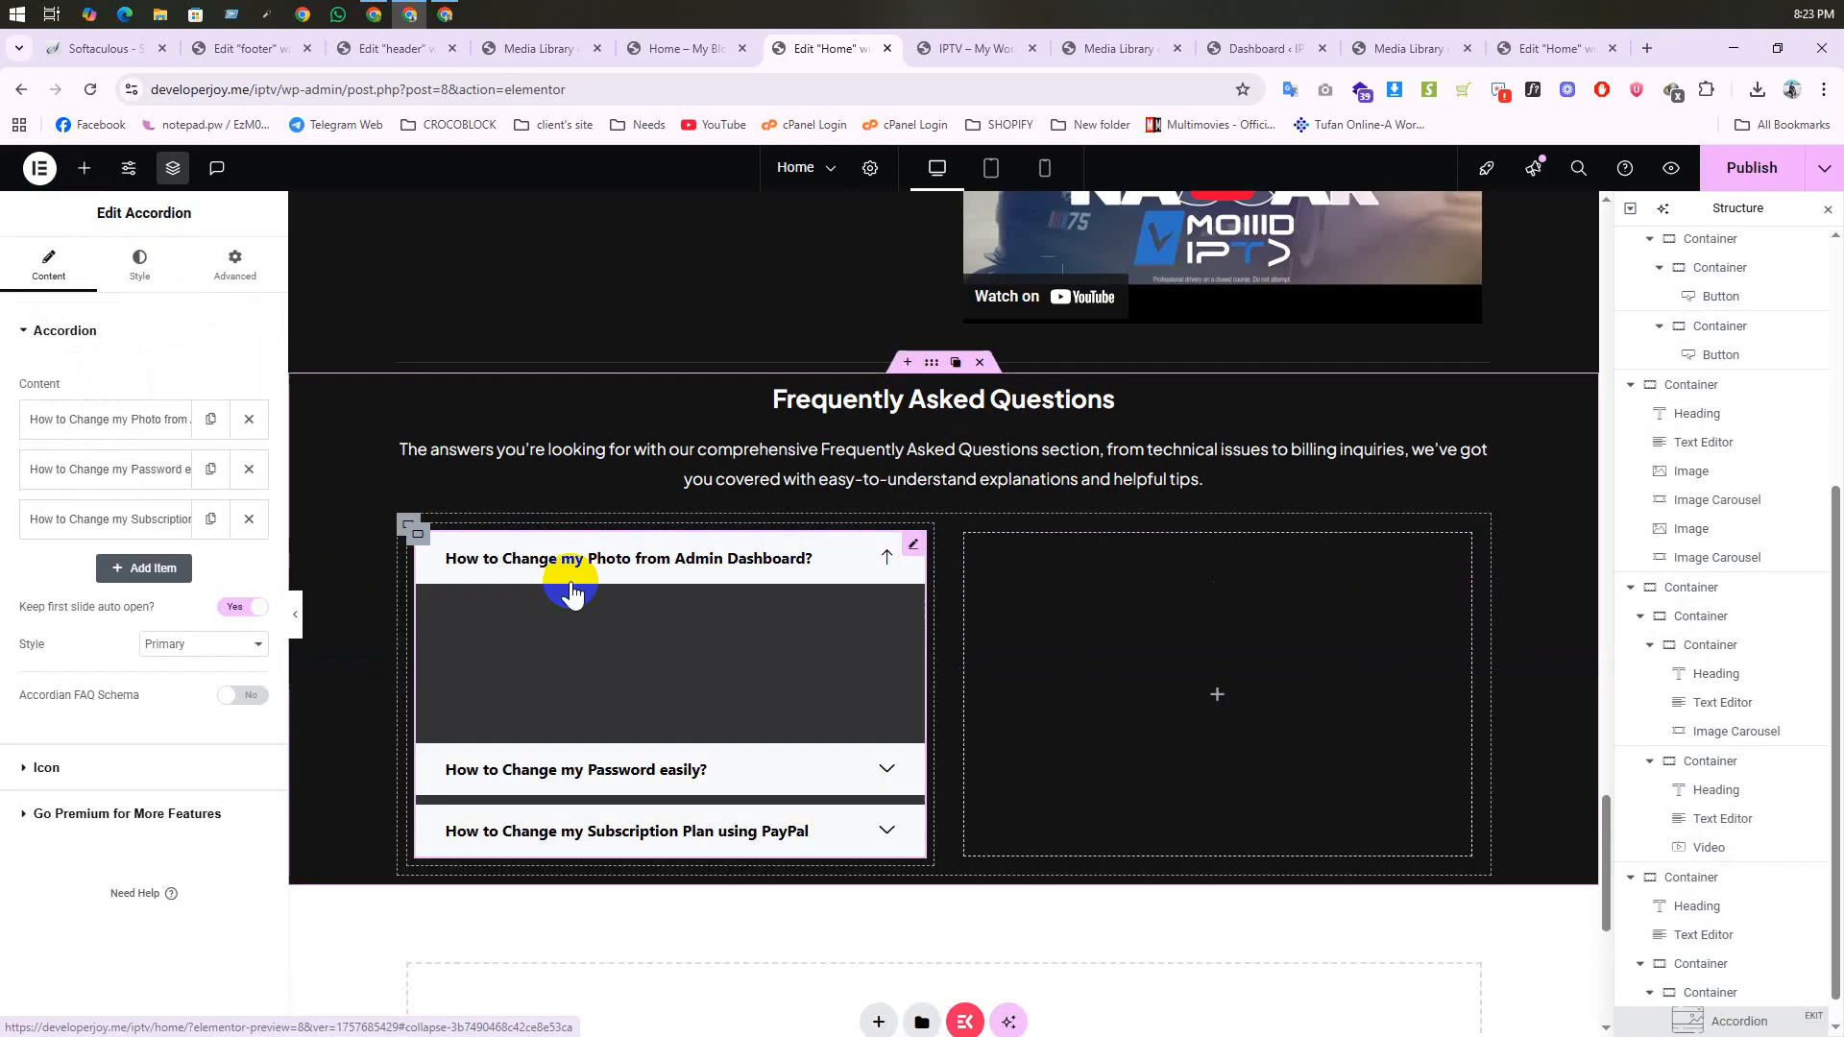
pyautogui.scroll(-3, 693, 694)
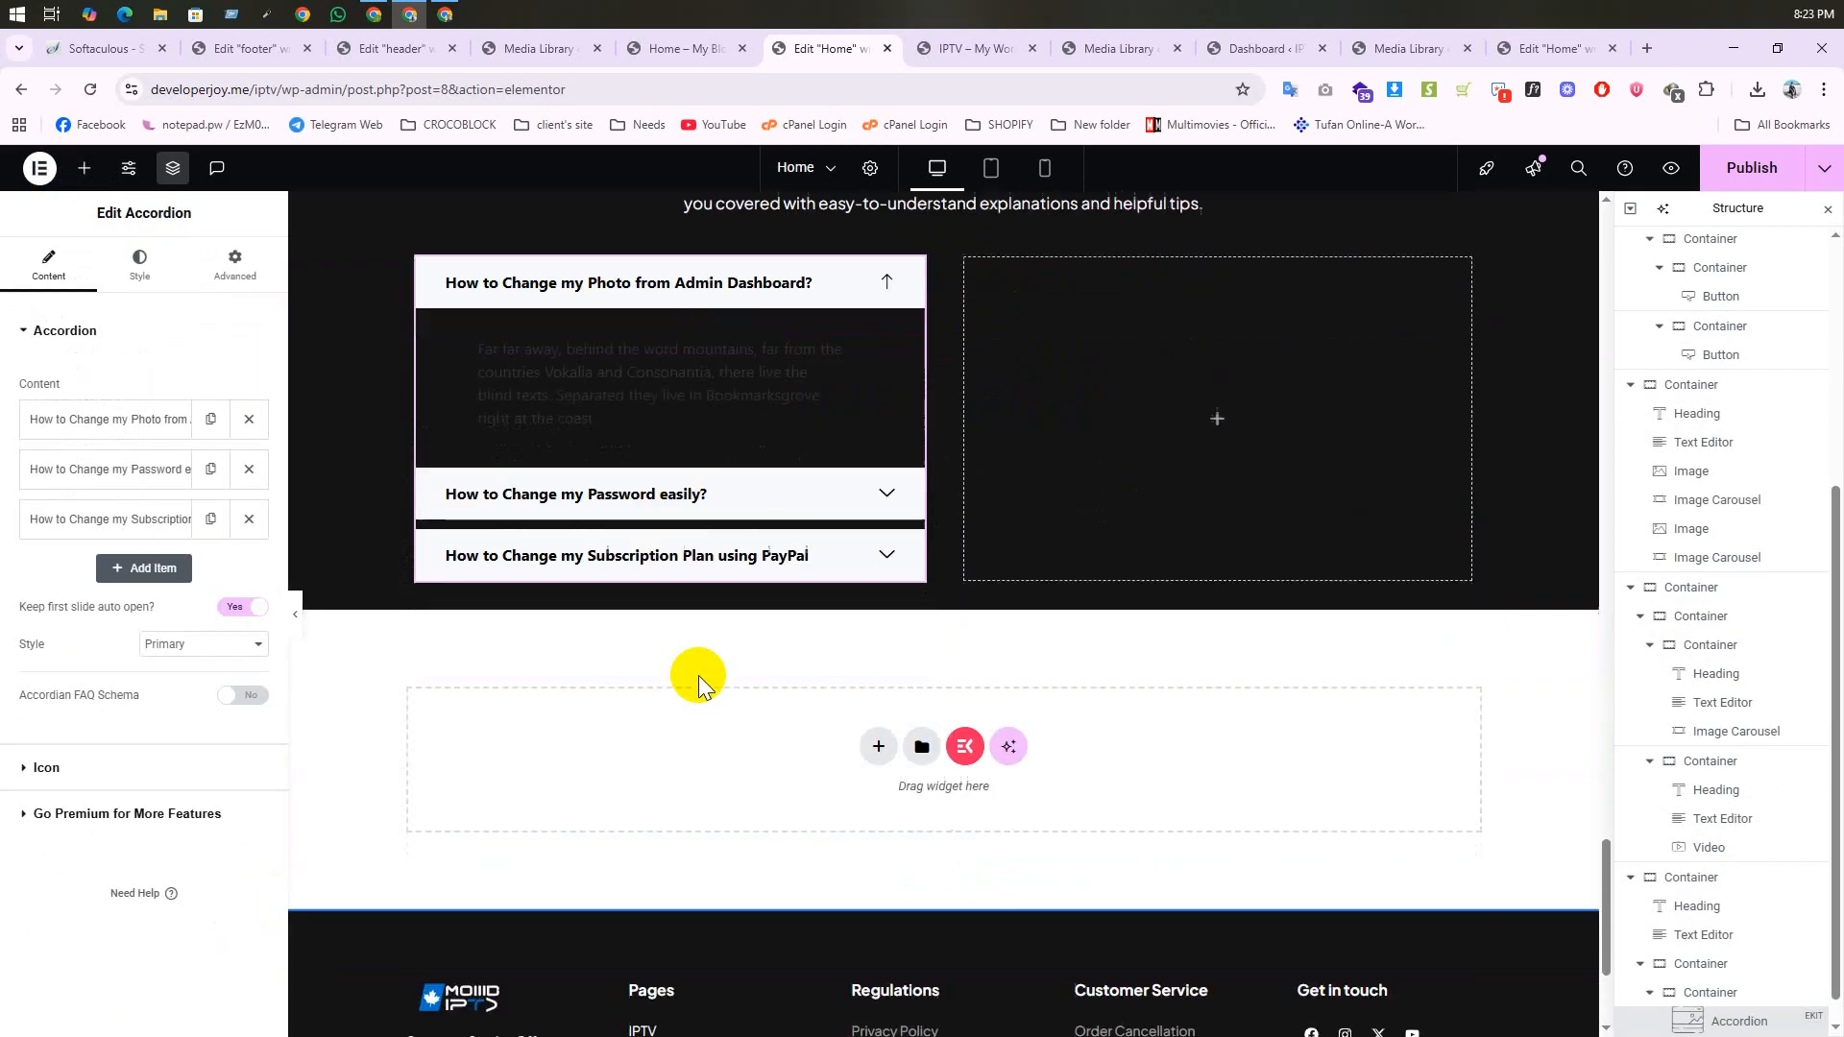
pyautogui.scroll(1, 701, 678)
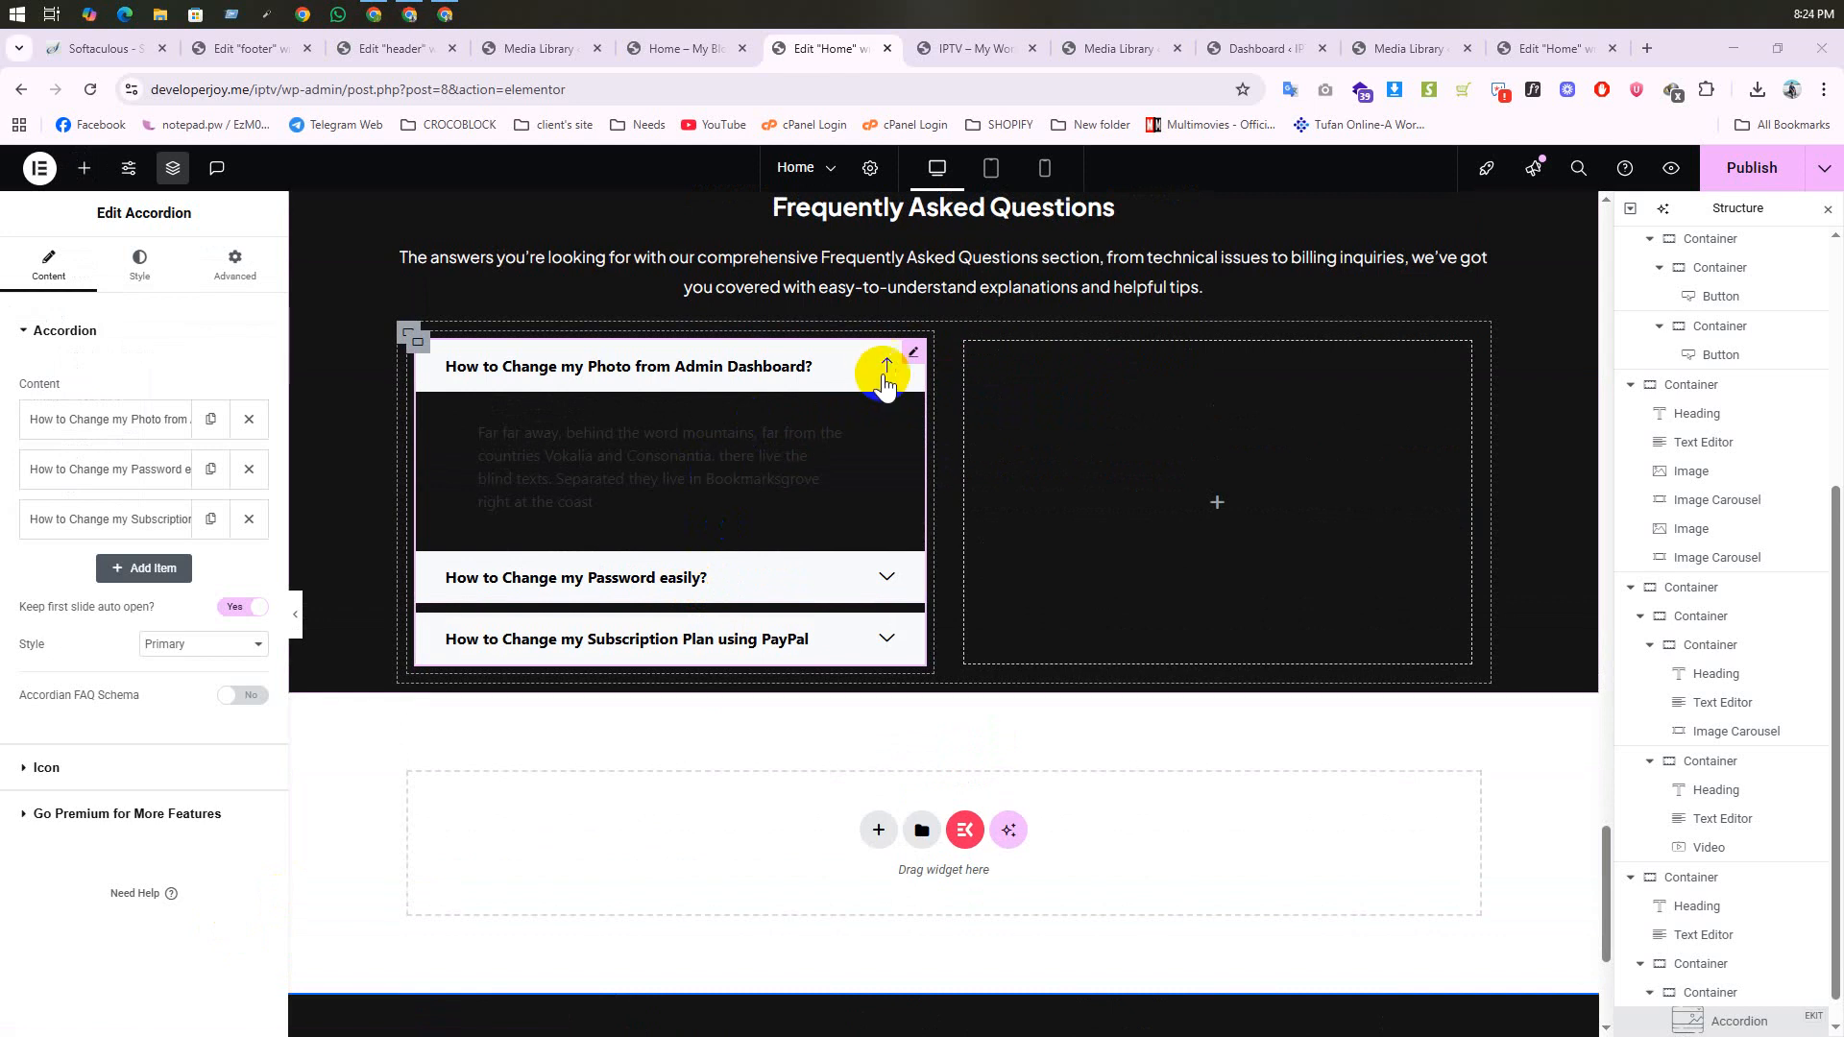
# Step: Set the accordion's open-title hover color to the blue global color and its text color to #020101
pyautogui.click(915, 355)
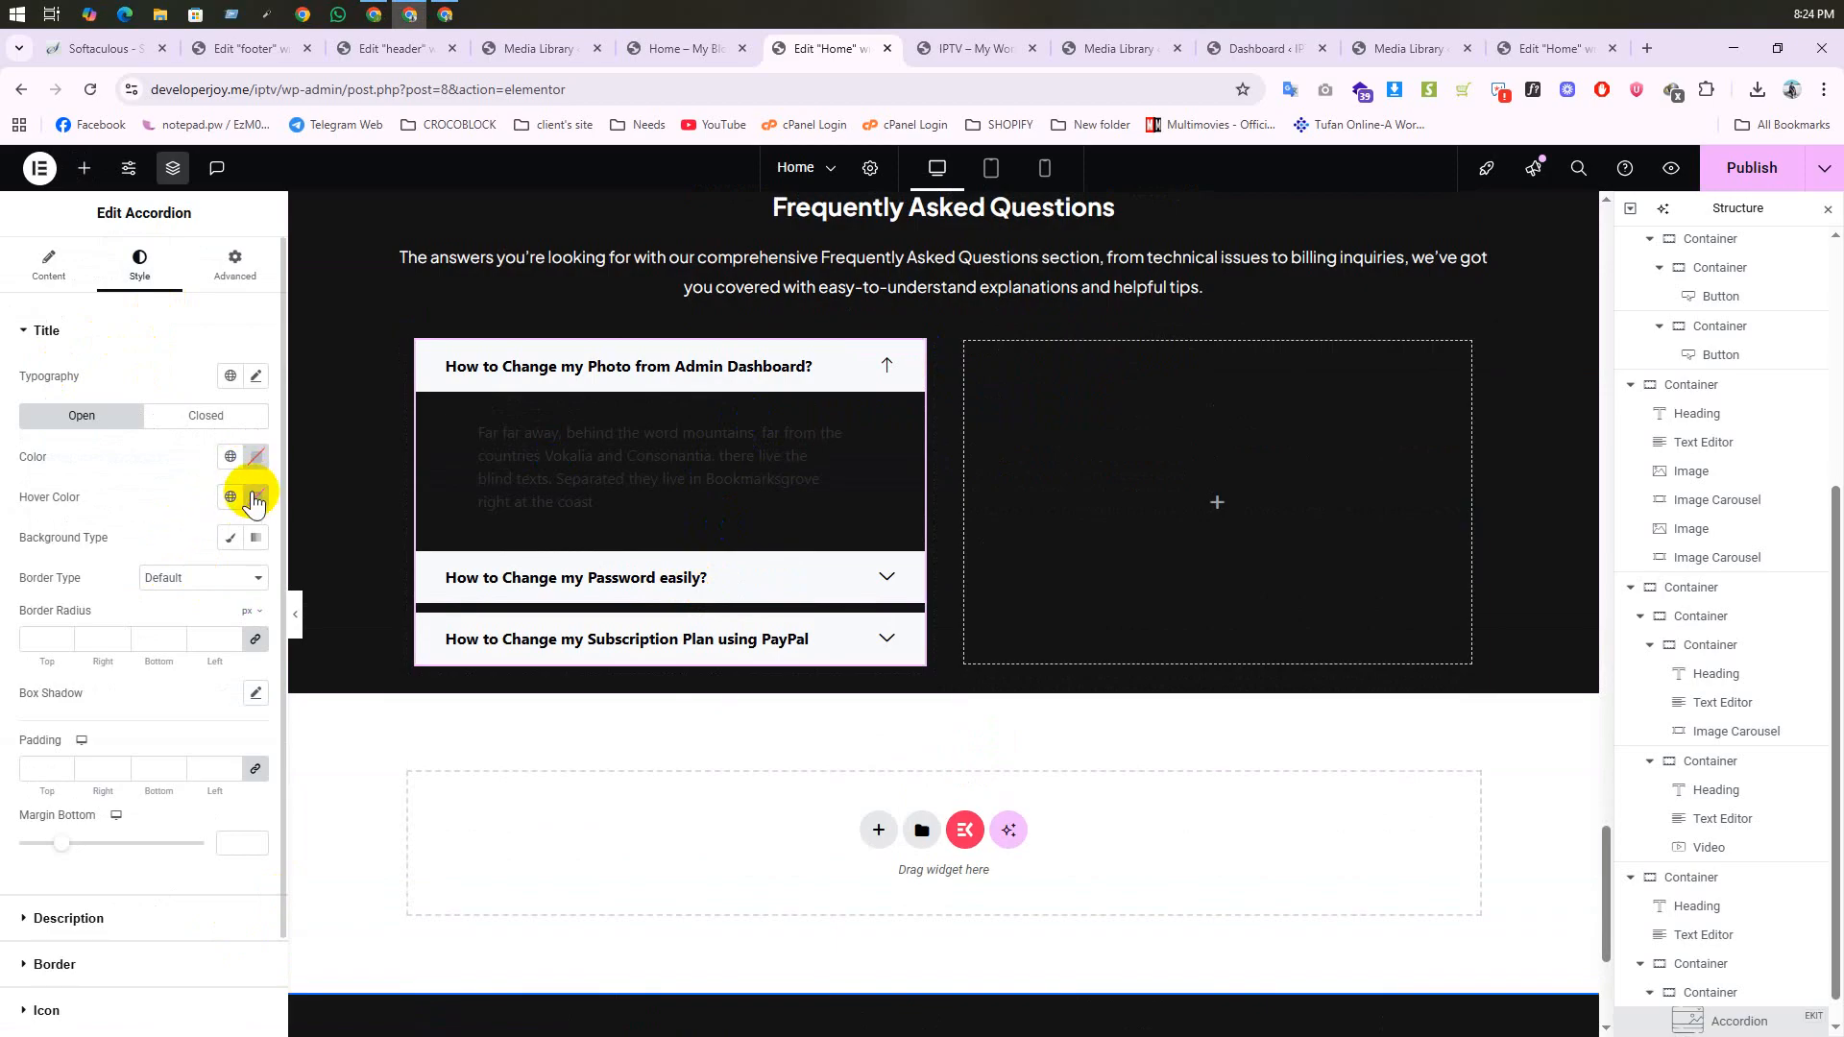
pyautogui.click(231, 498)
pyautogui.click(89, 742)
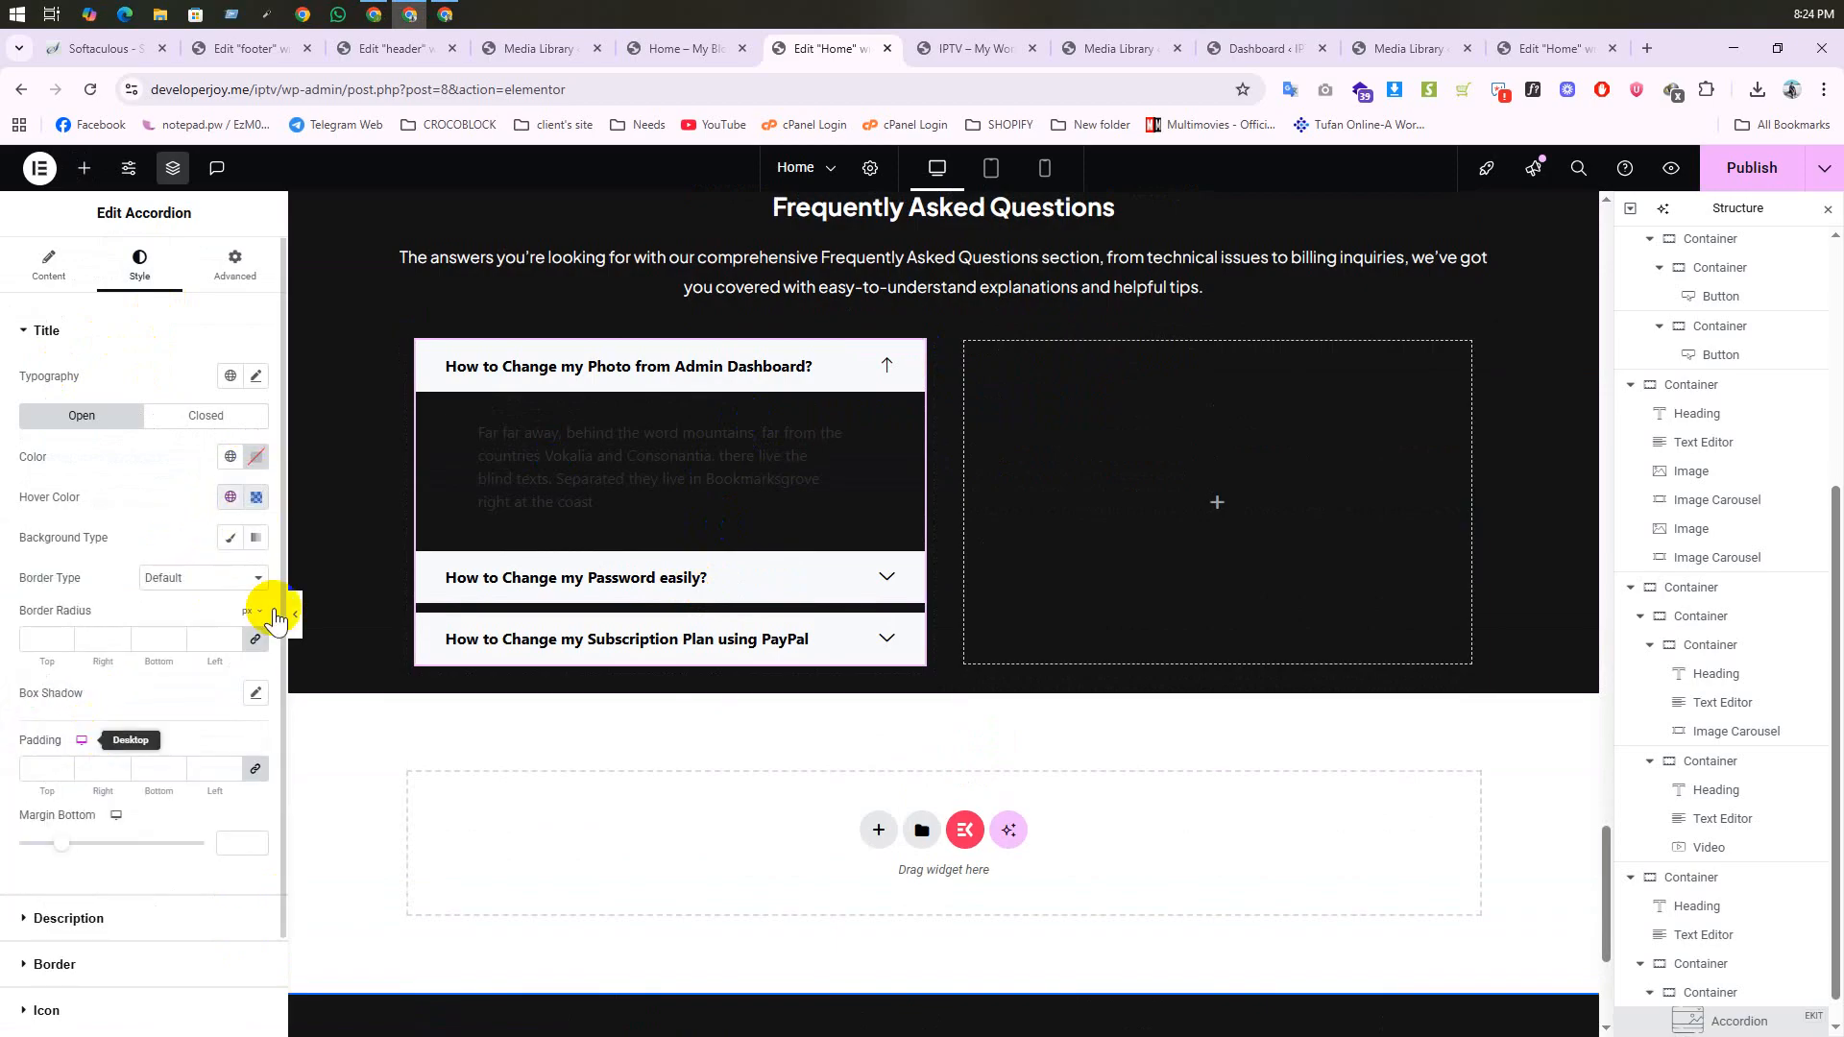
pyautogui.click(257, 538)
pyautogui.moveTo(354, 711)
pyautogui.mouseDown()
pyautogui.moveTo(104, 710)
pyautogui.moveTo(378, 720)
pyautogui.mouseUp()
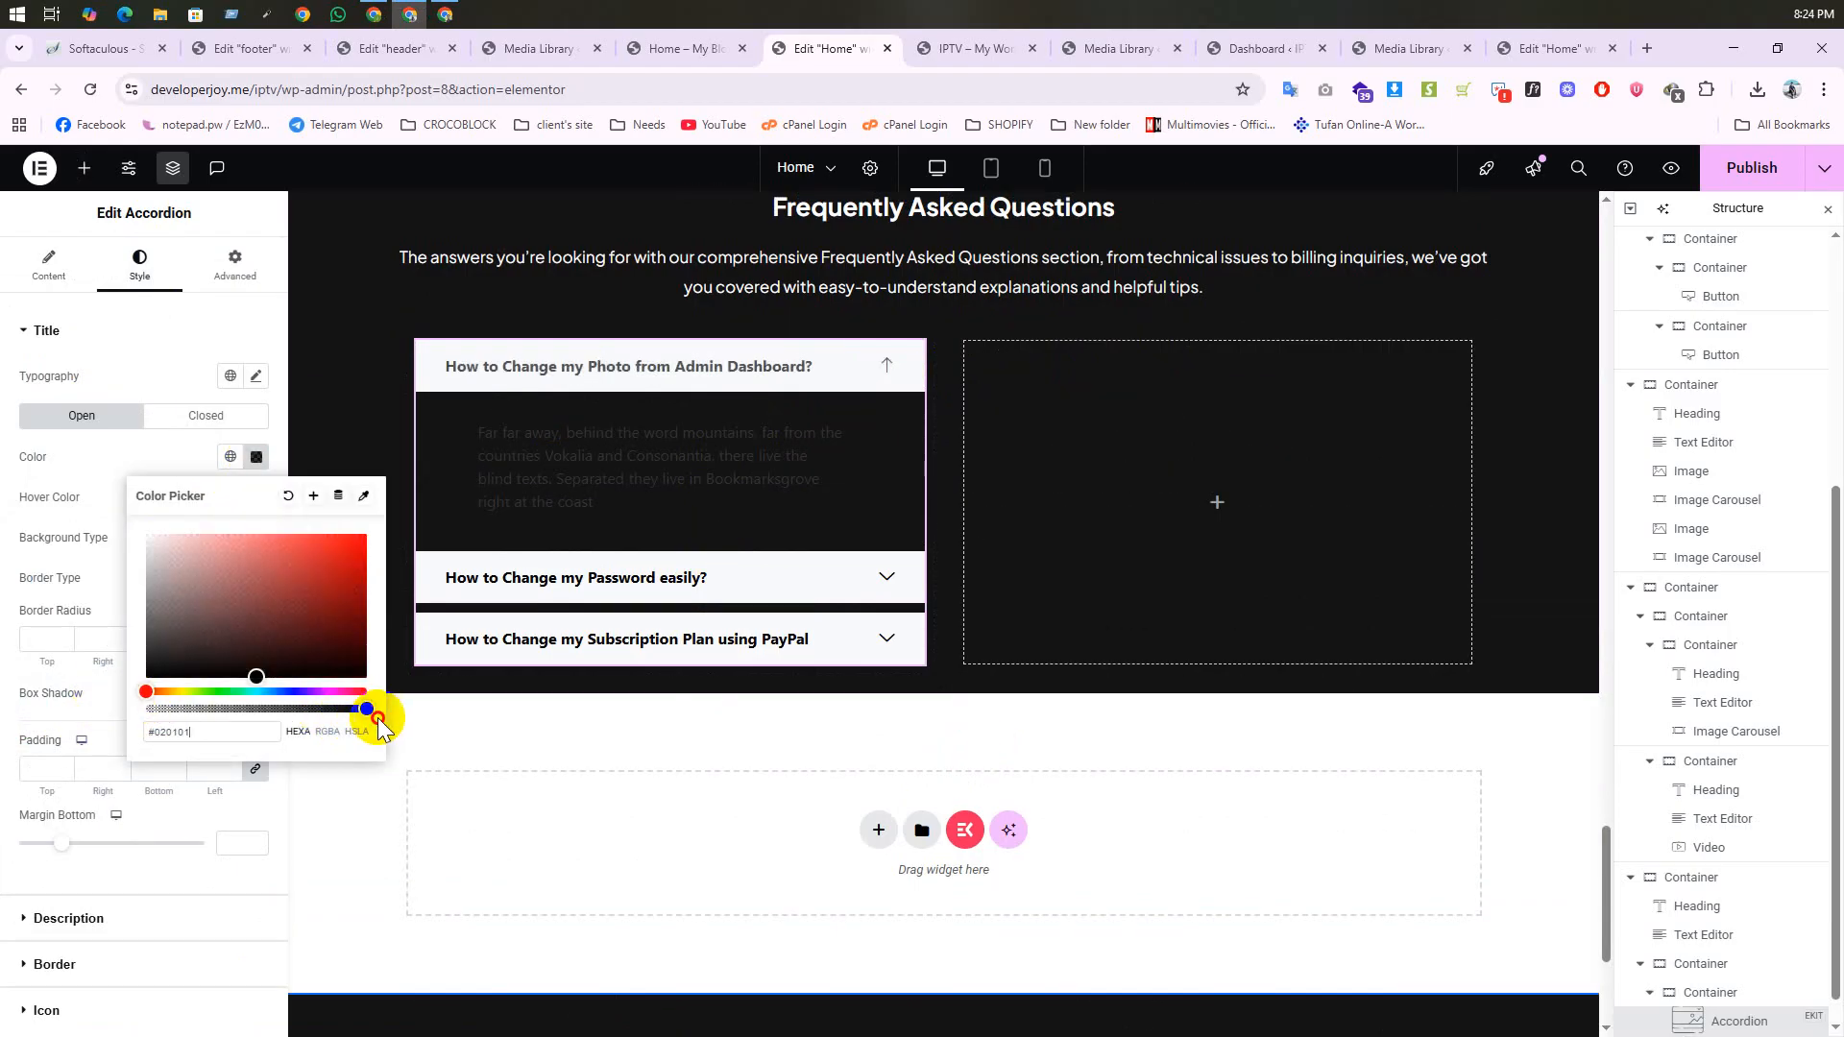
pyautogui.click(177, 441)
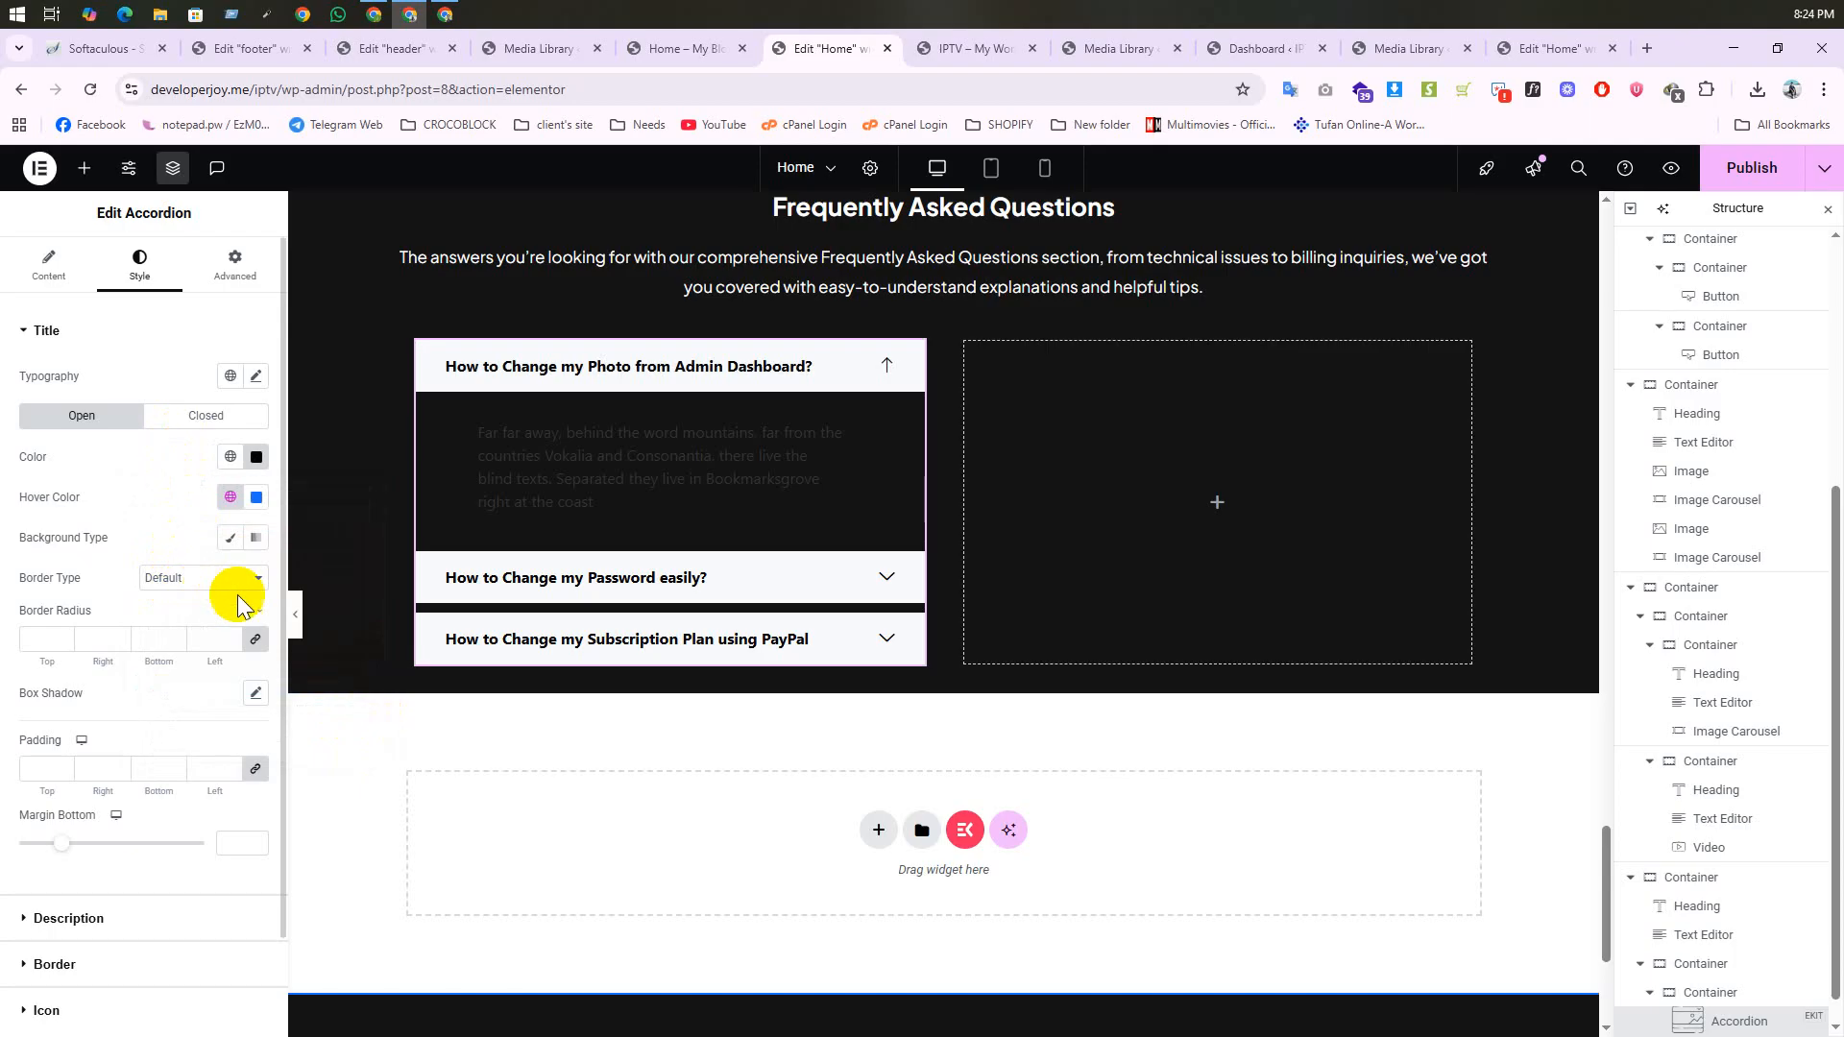
# Step: Give the accordion's open title a classic background with the fully transparent color #02010100, checking against the reference page
pyautogui.click(231, 540)
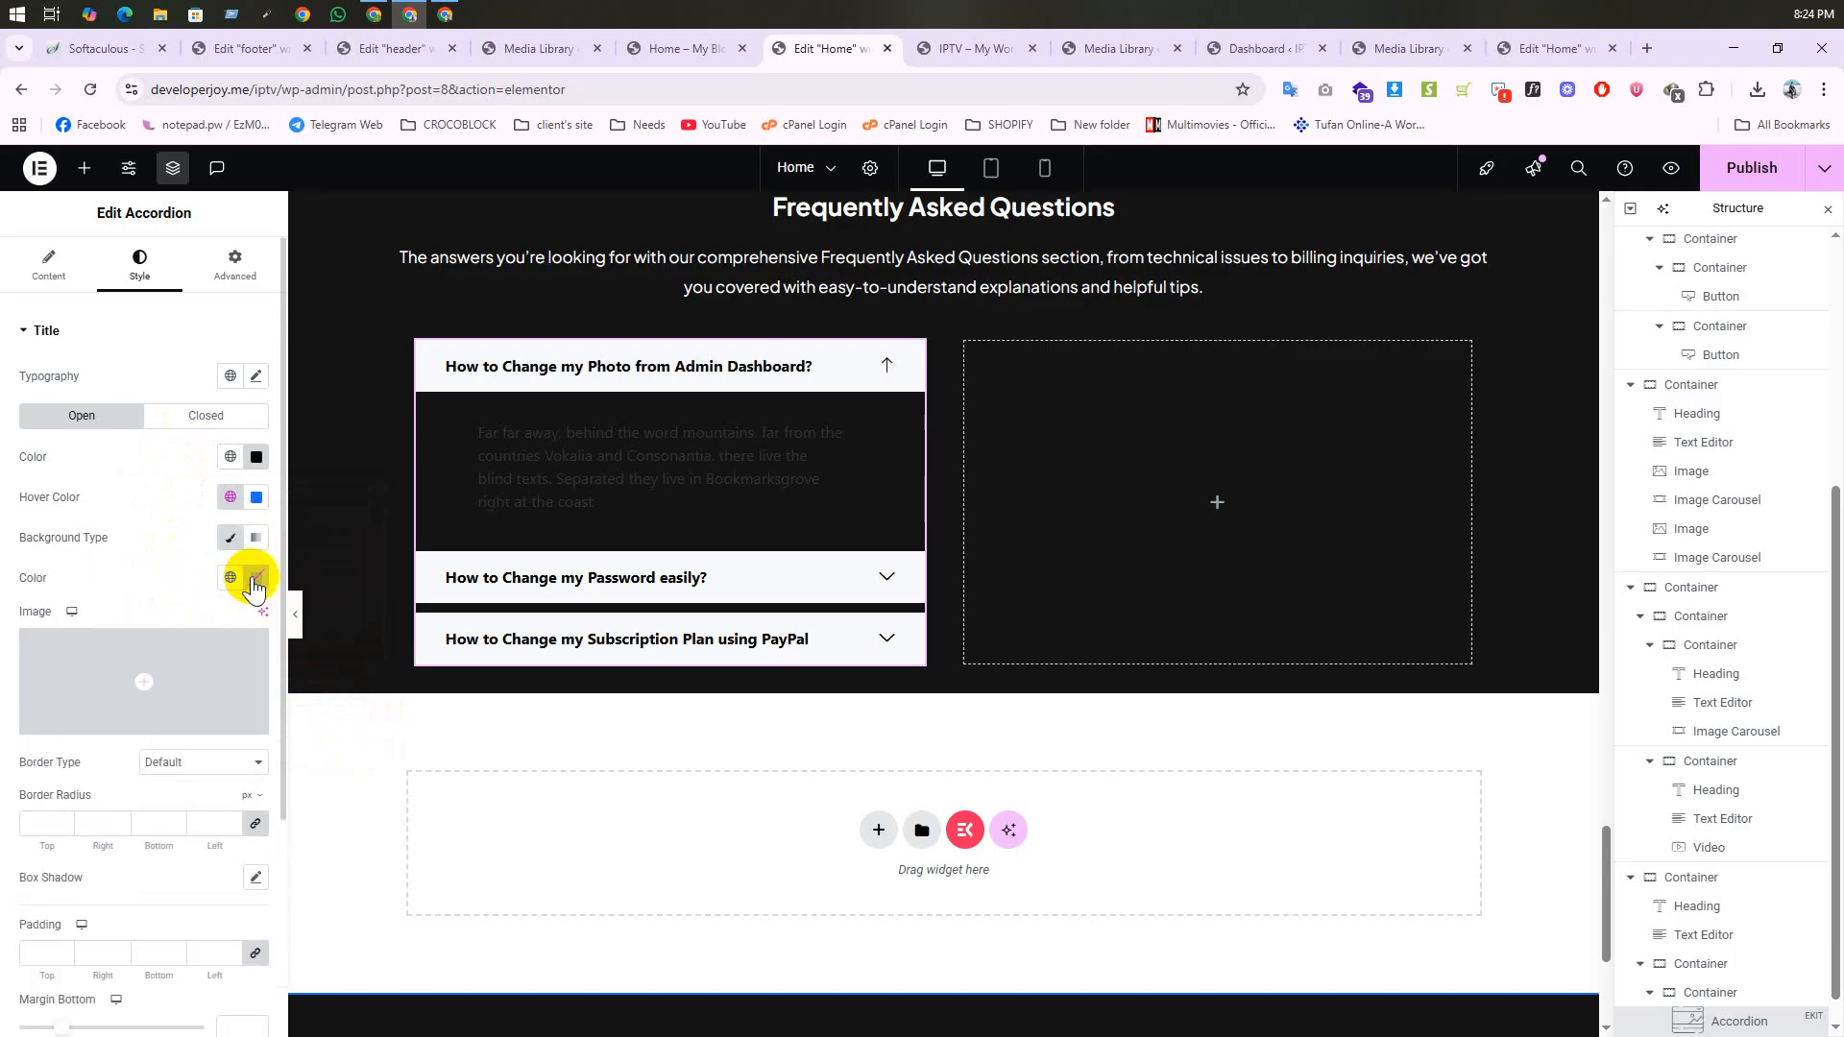
pyautogui.click(254, 579)
pyautogui.click(250, 796)
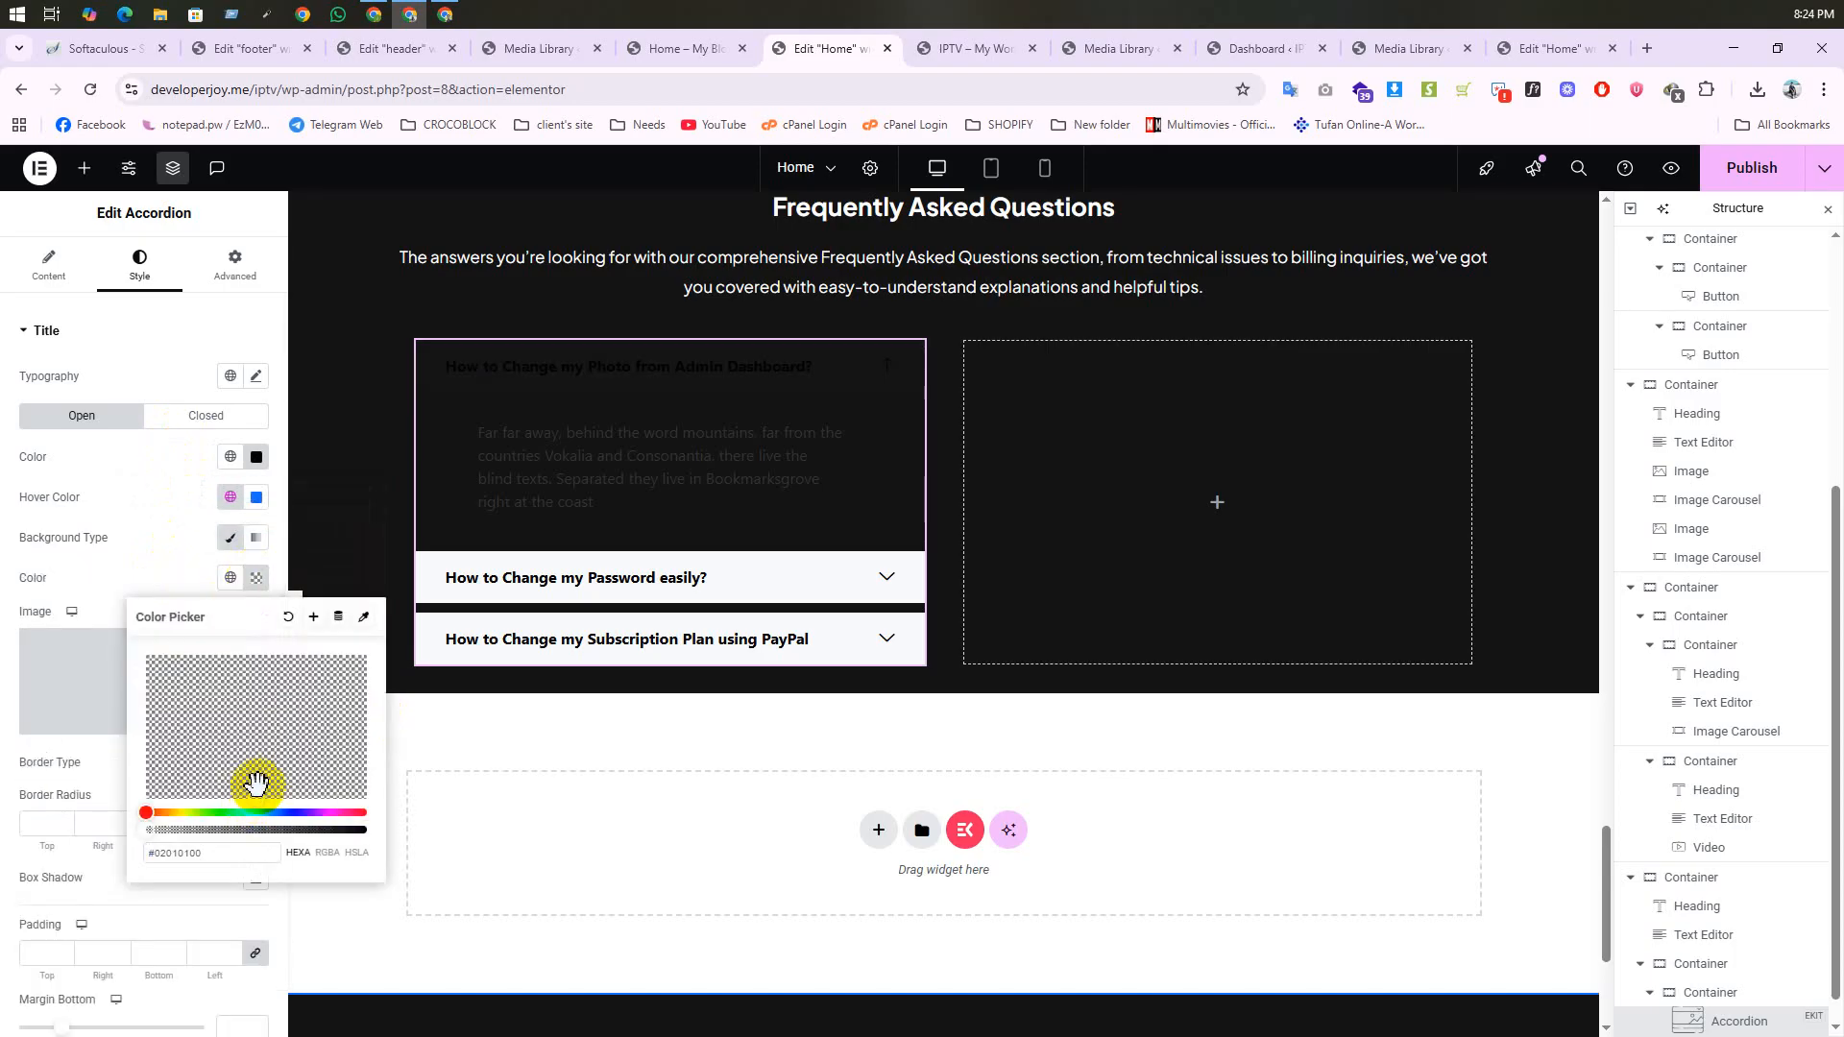
pyautogui.click(937, 48)
pyautogui.click(837, 48)
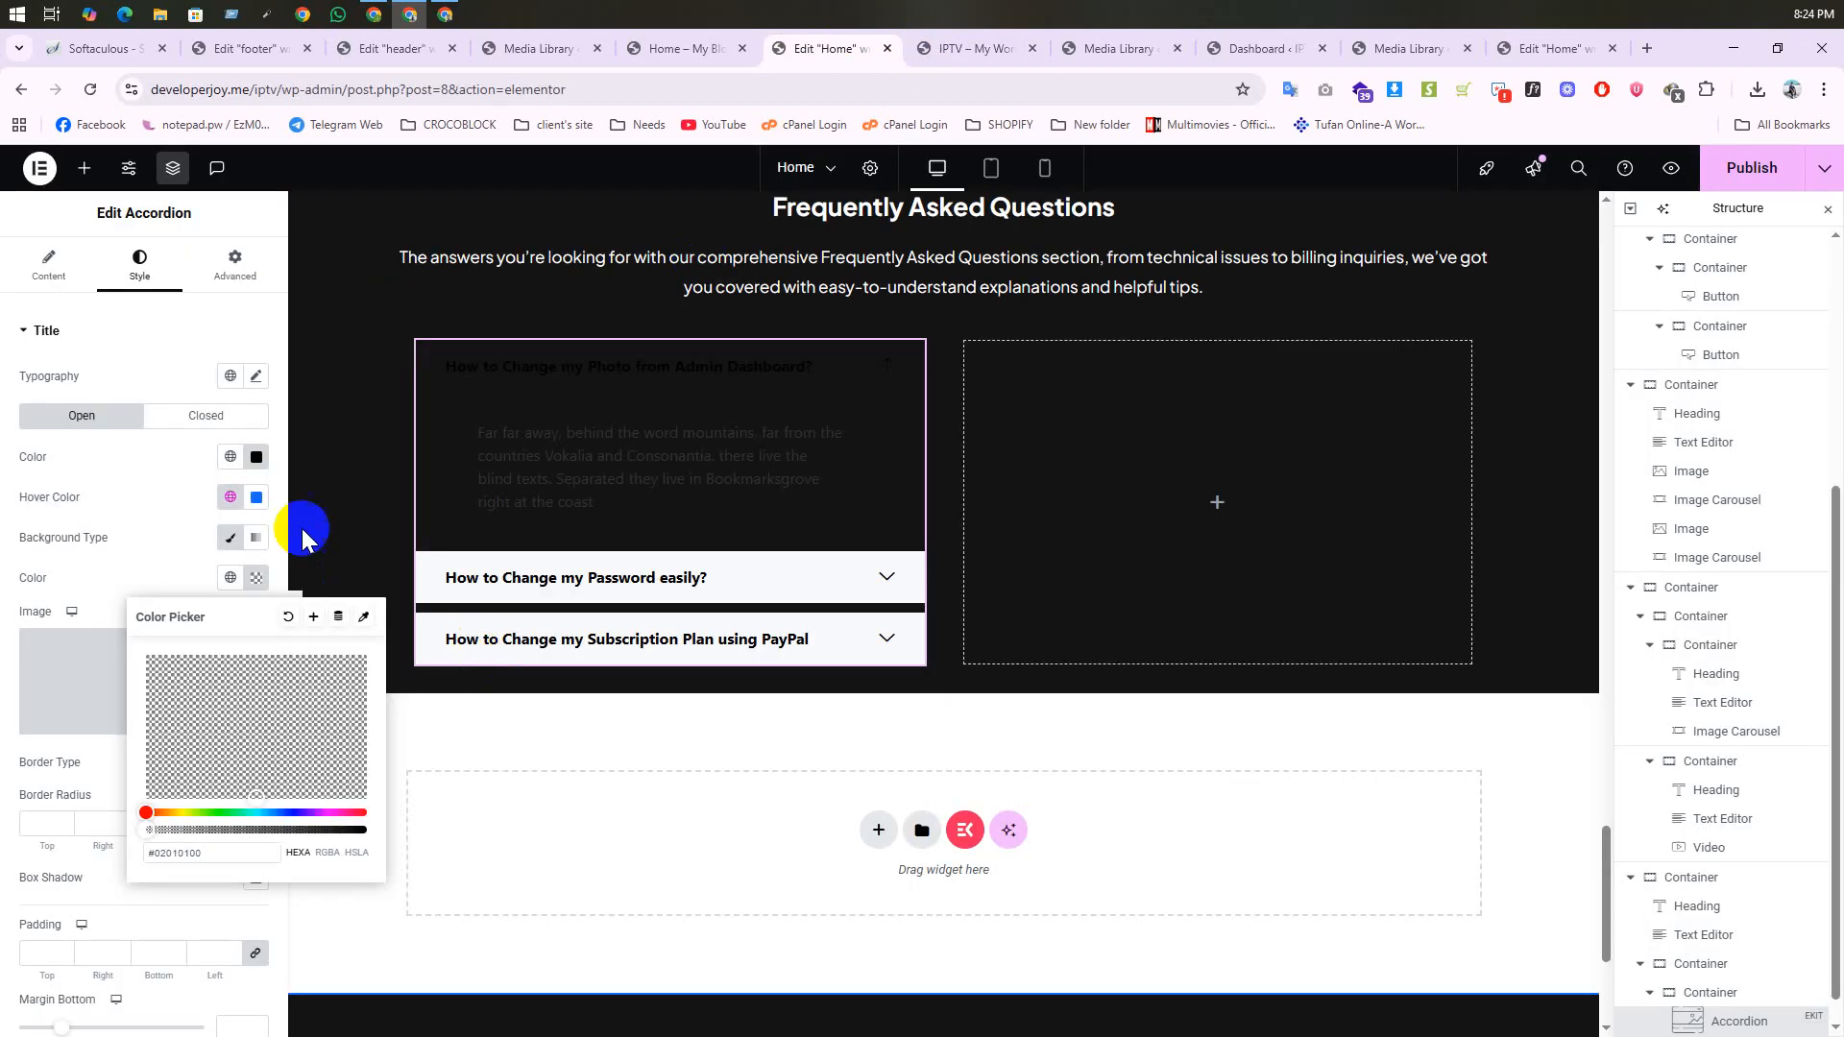
# Step: Set the accordion's open-title text color to white #FFFFFF and compare it with the reference page's FAQ
pyautogui.click(256, 457)
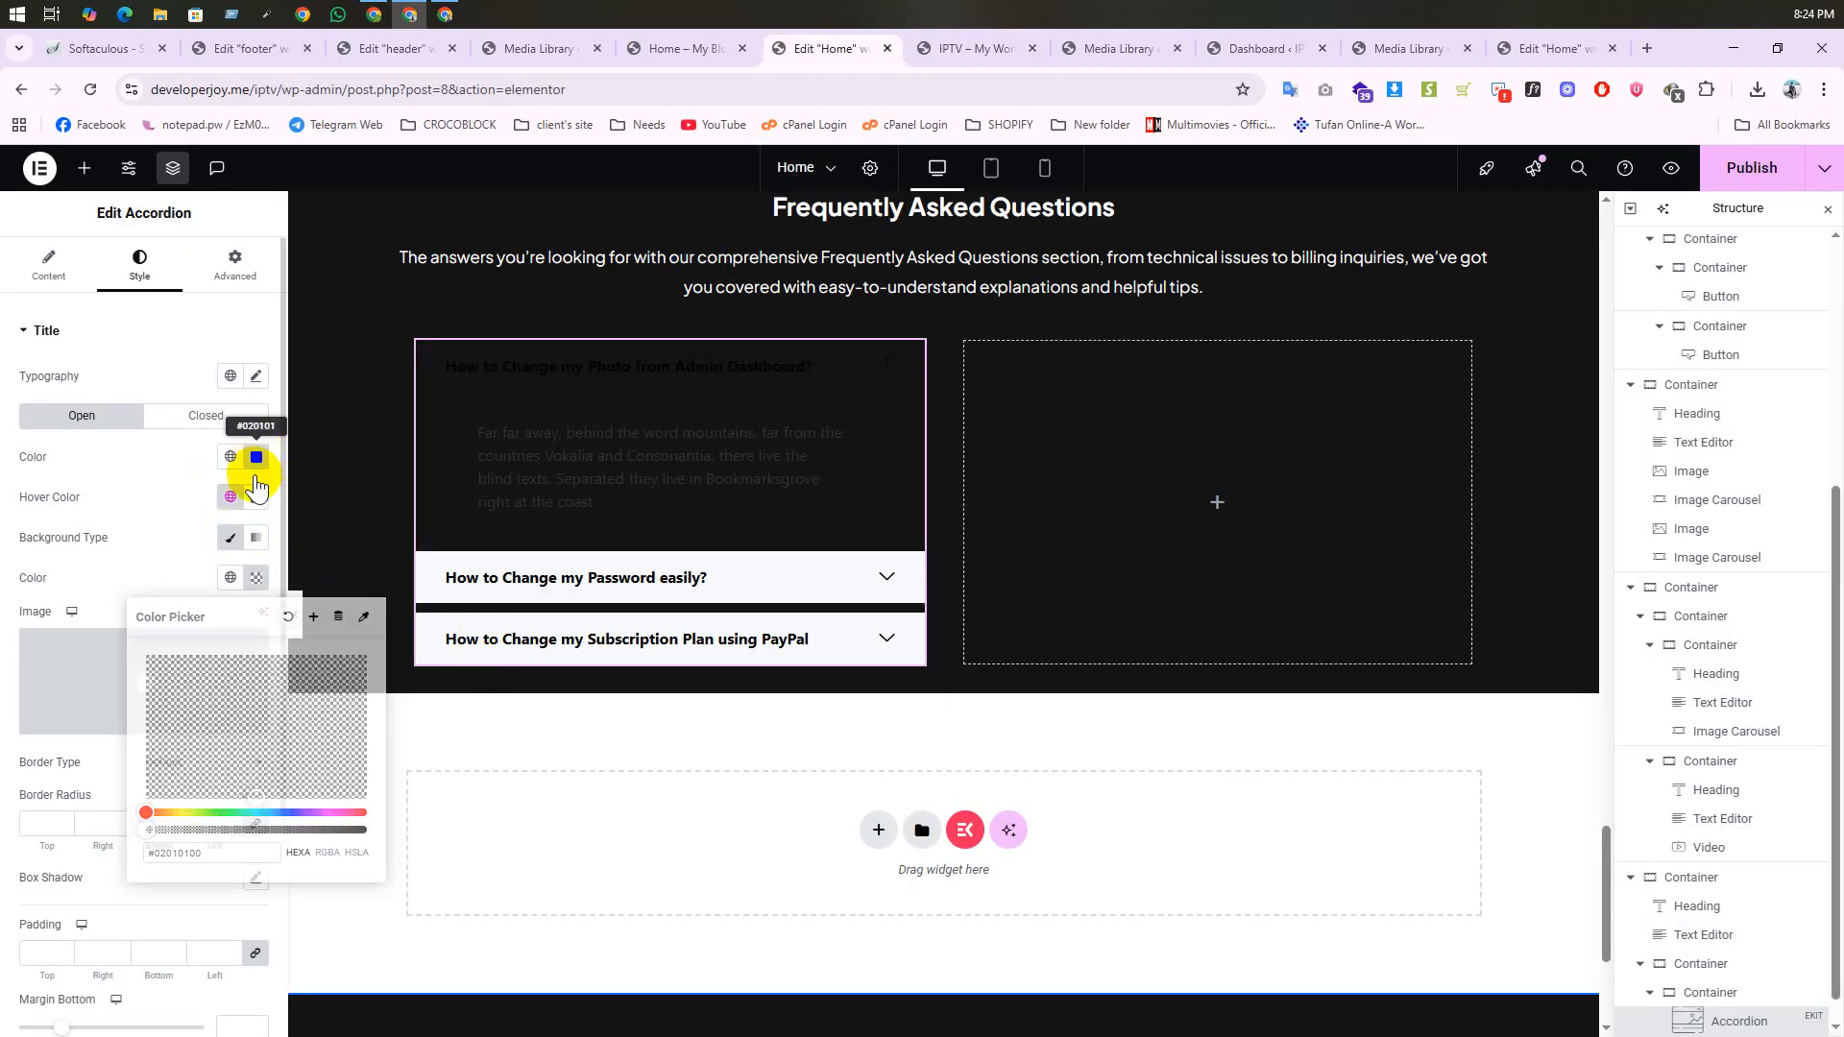
pyautogui.moveTo(209, 567); pyautogui.dragTo(132, 523)
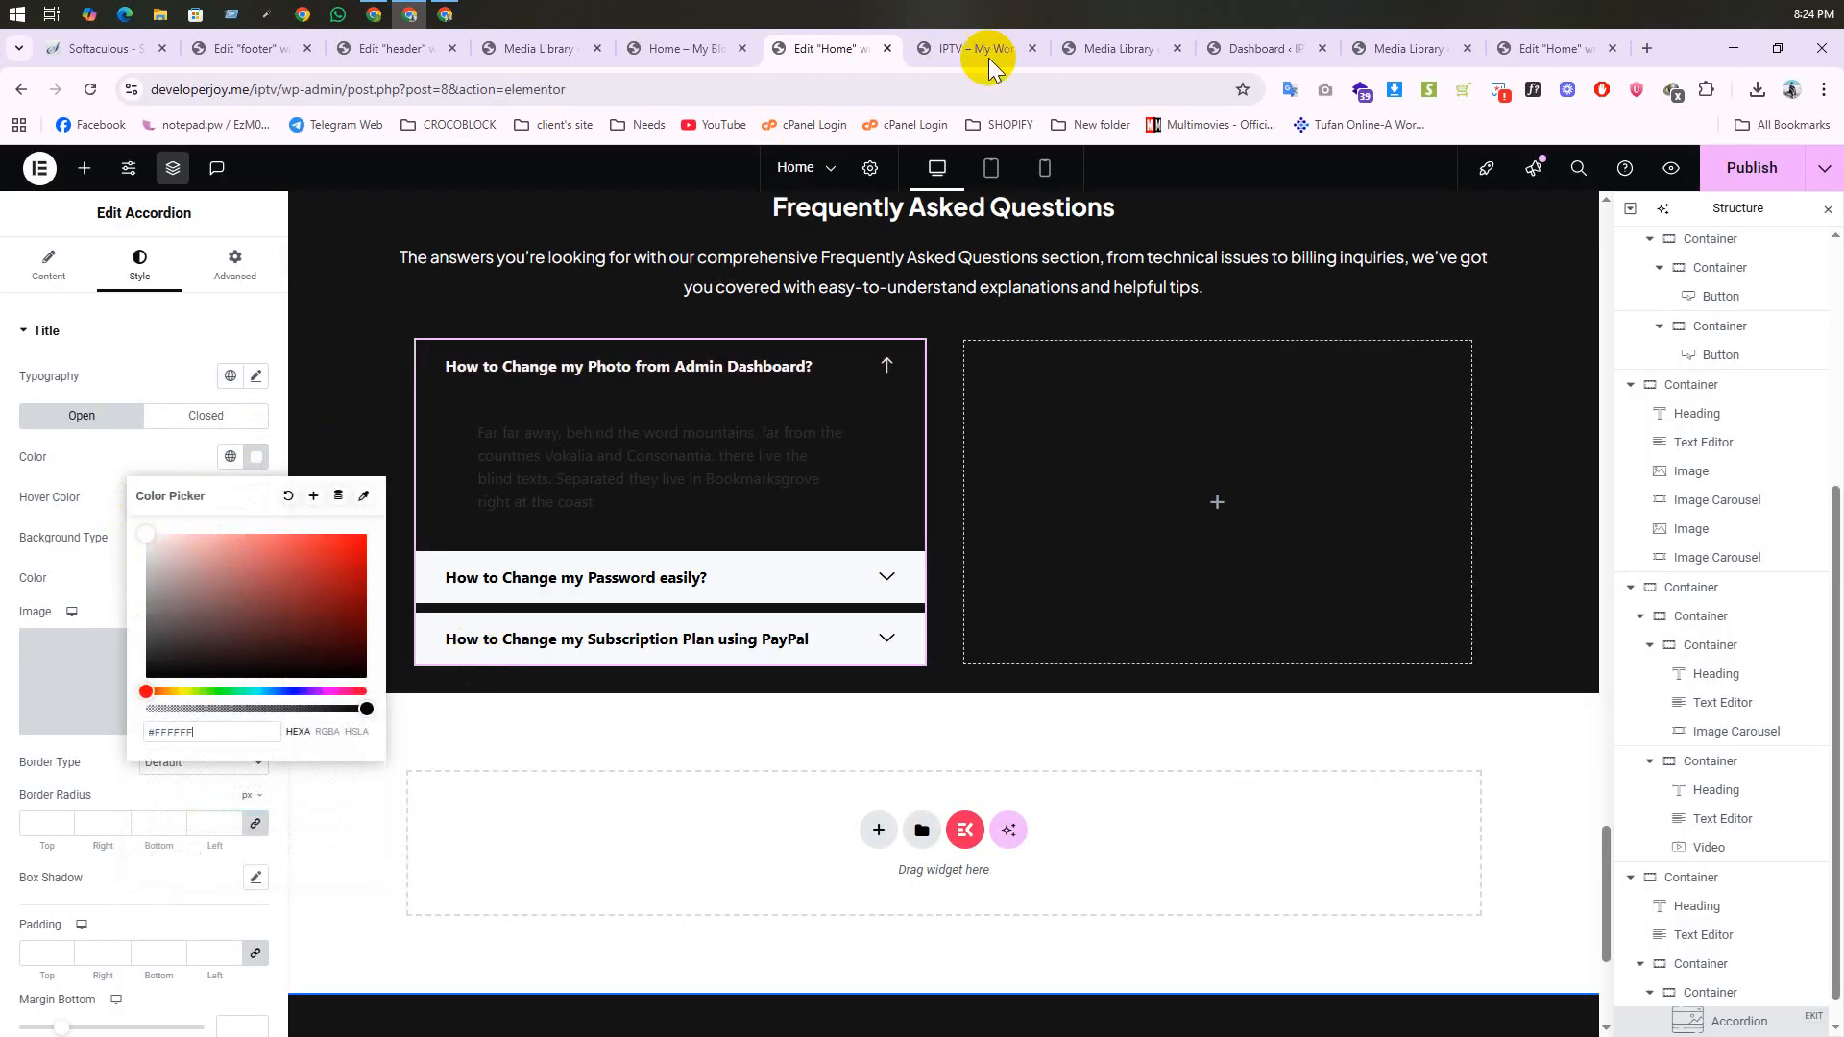
pyautogui.click(931, 50)
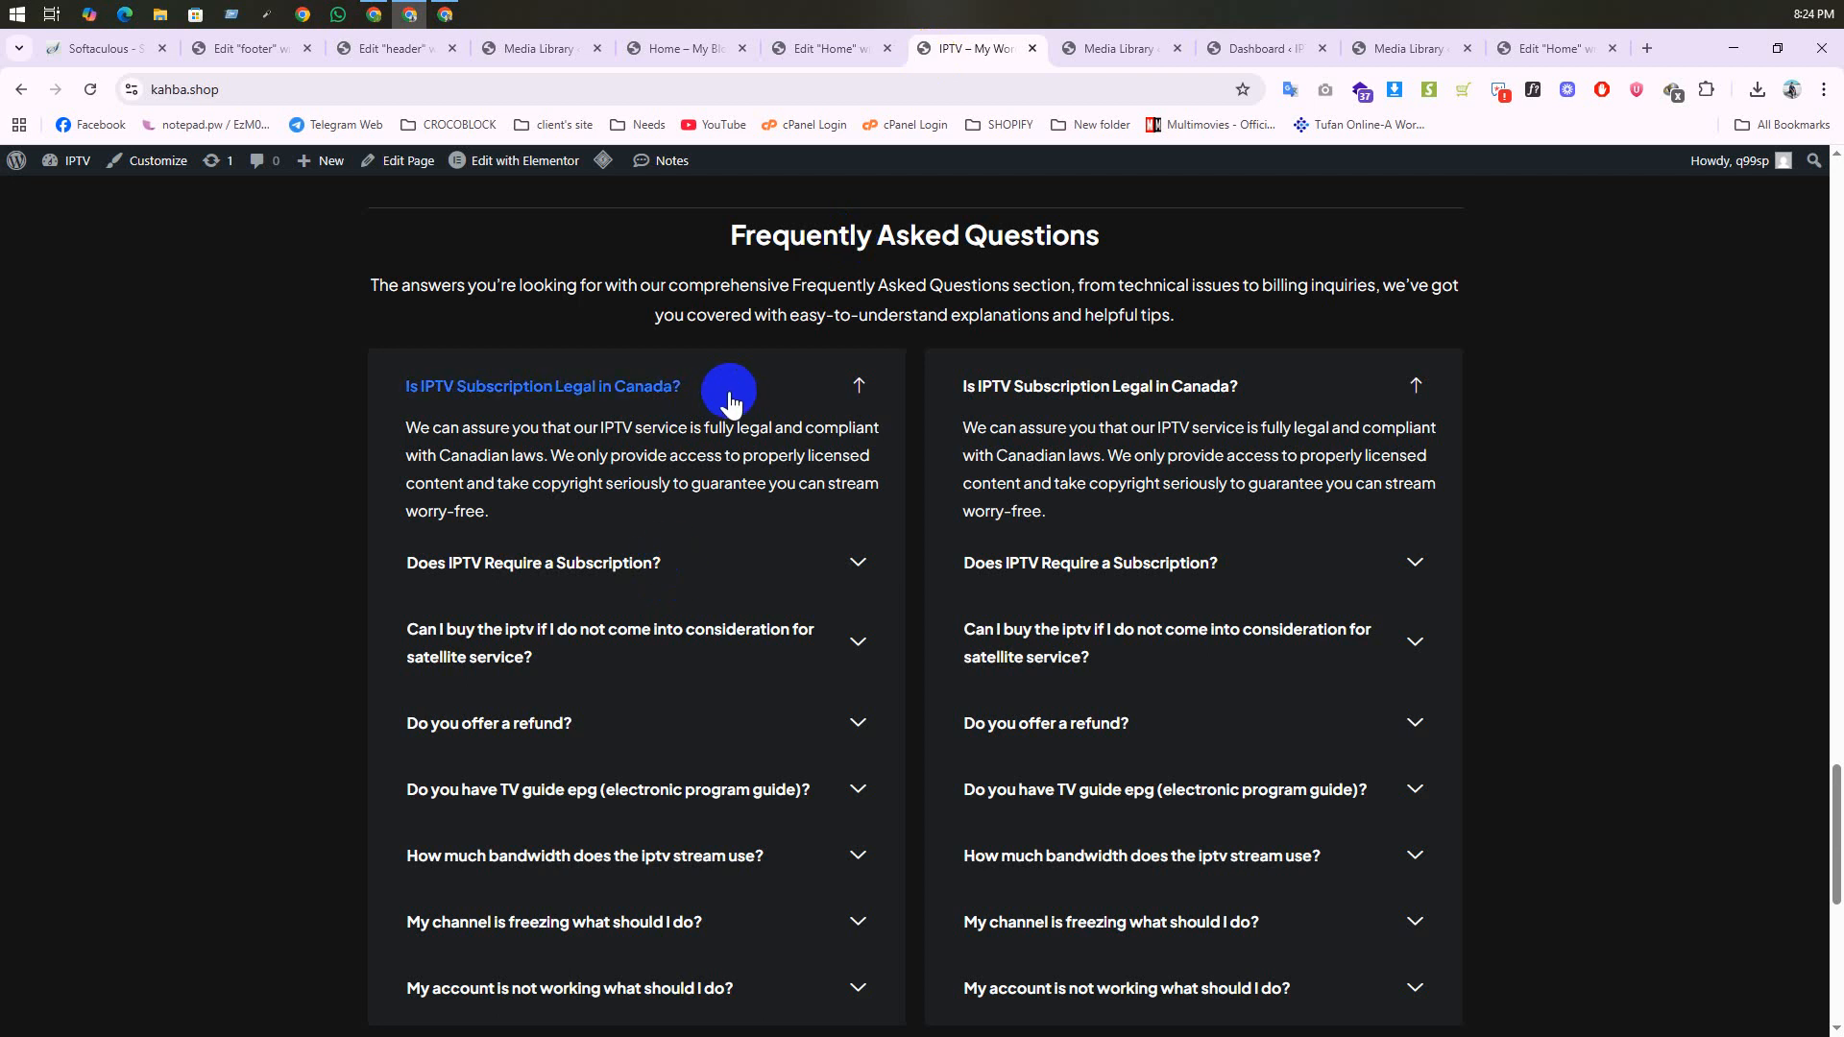
pyautogui.click(824, 48)
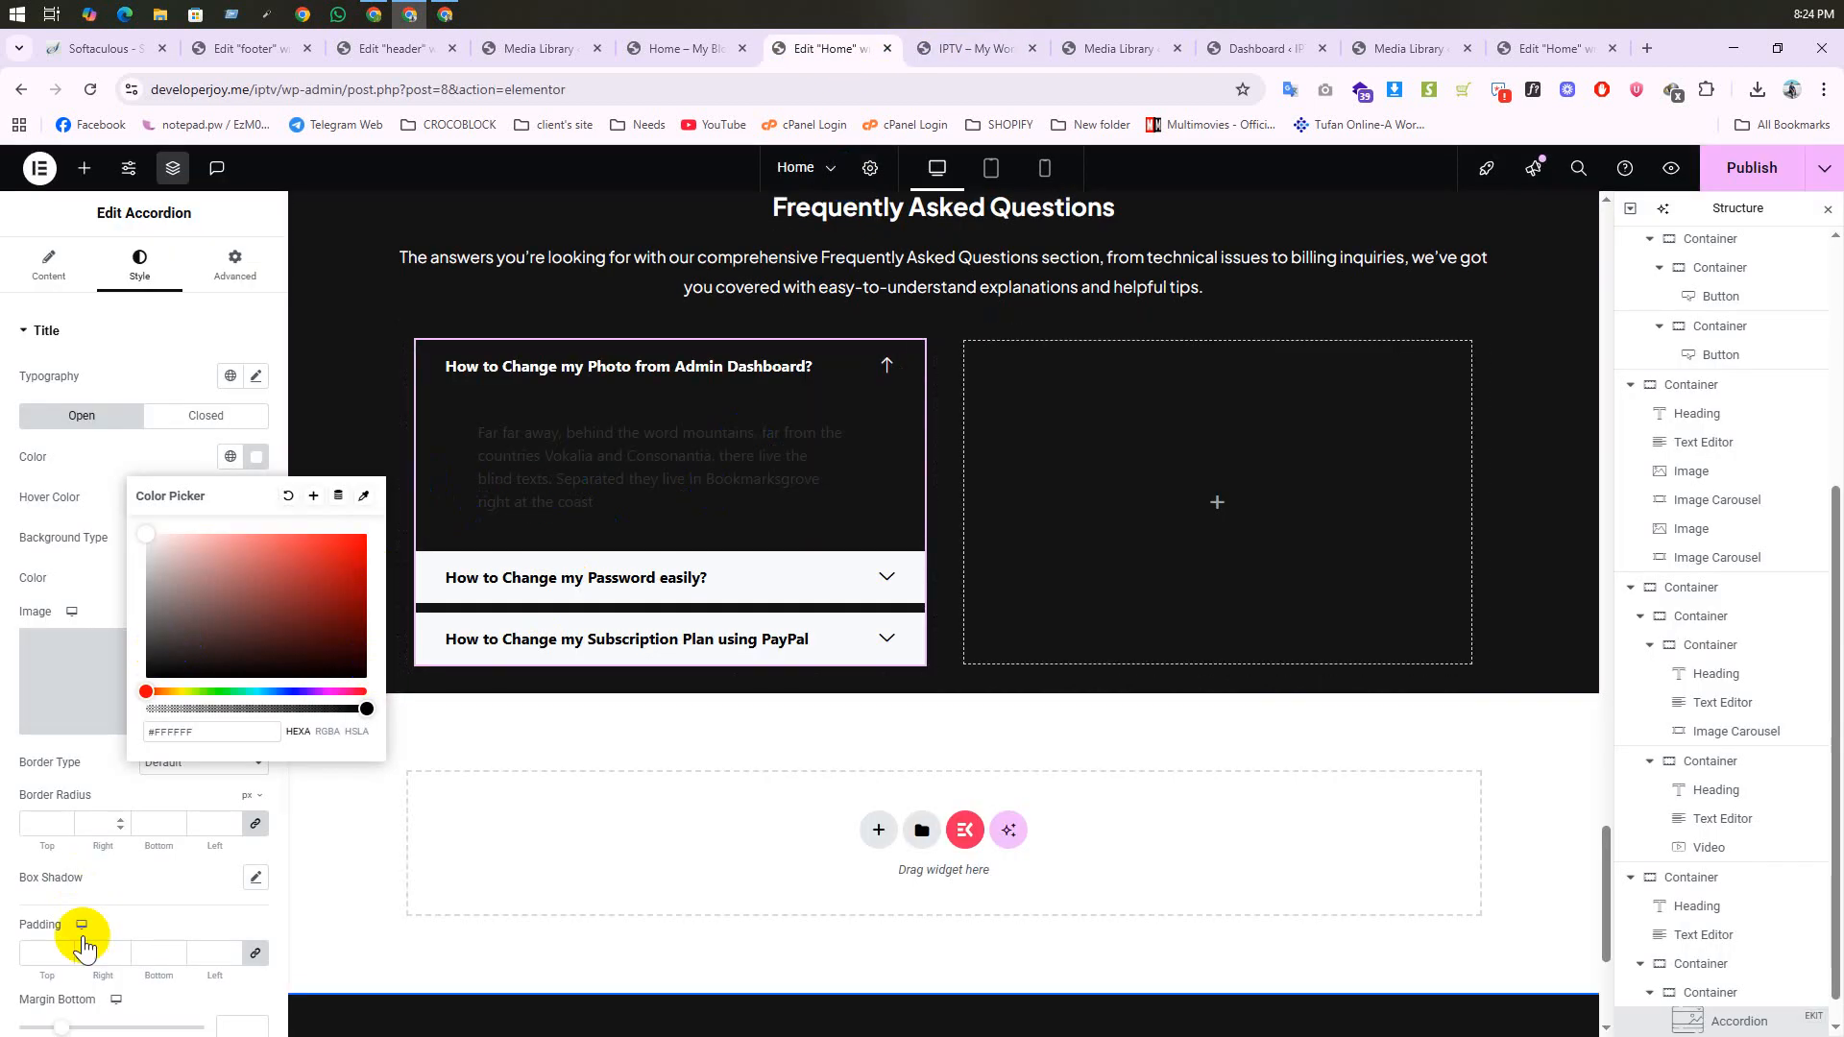
pyautogui.scroll(-3, 105, 912)
pyautogui.scroll(2, 161, 447)
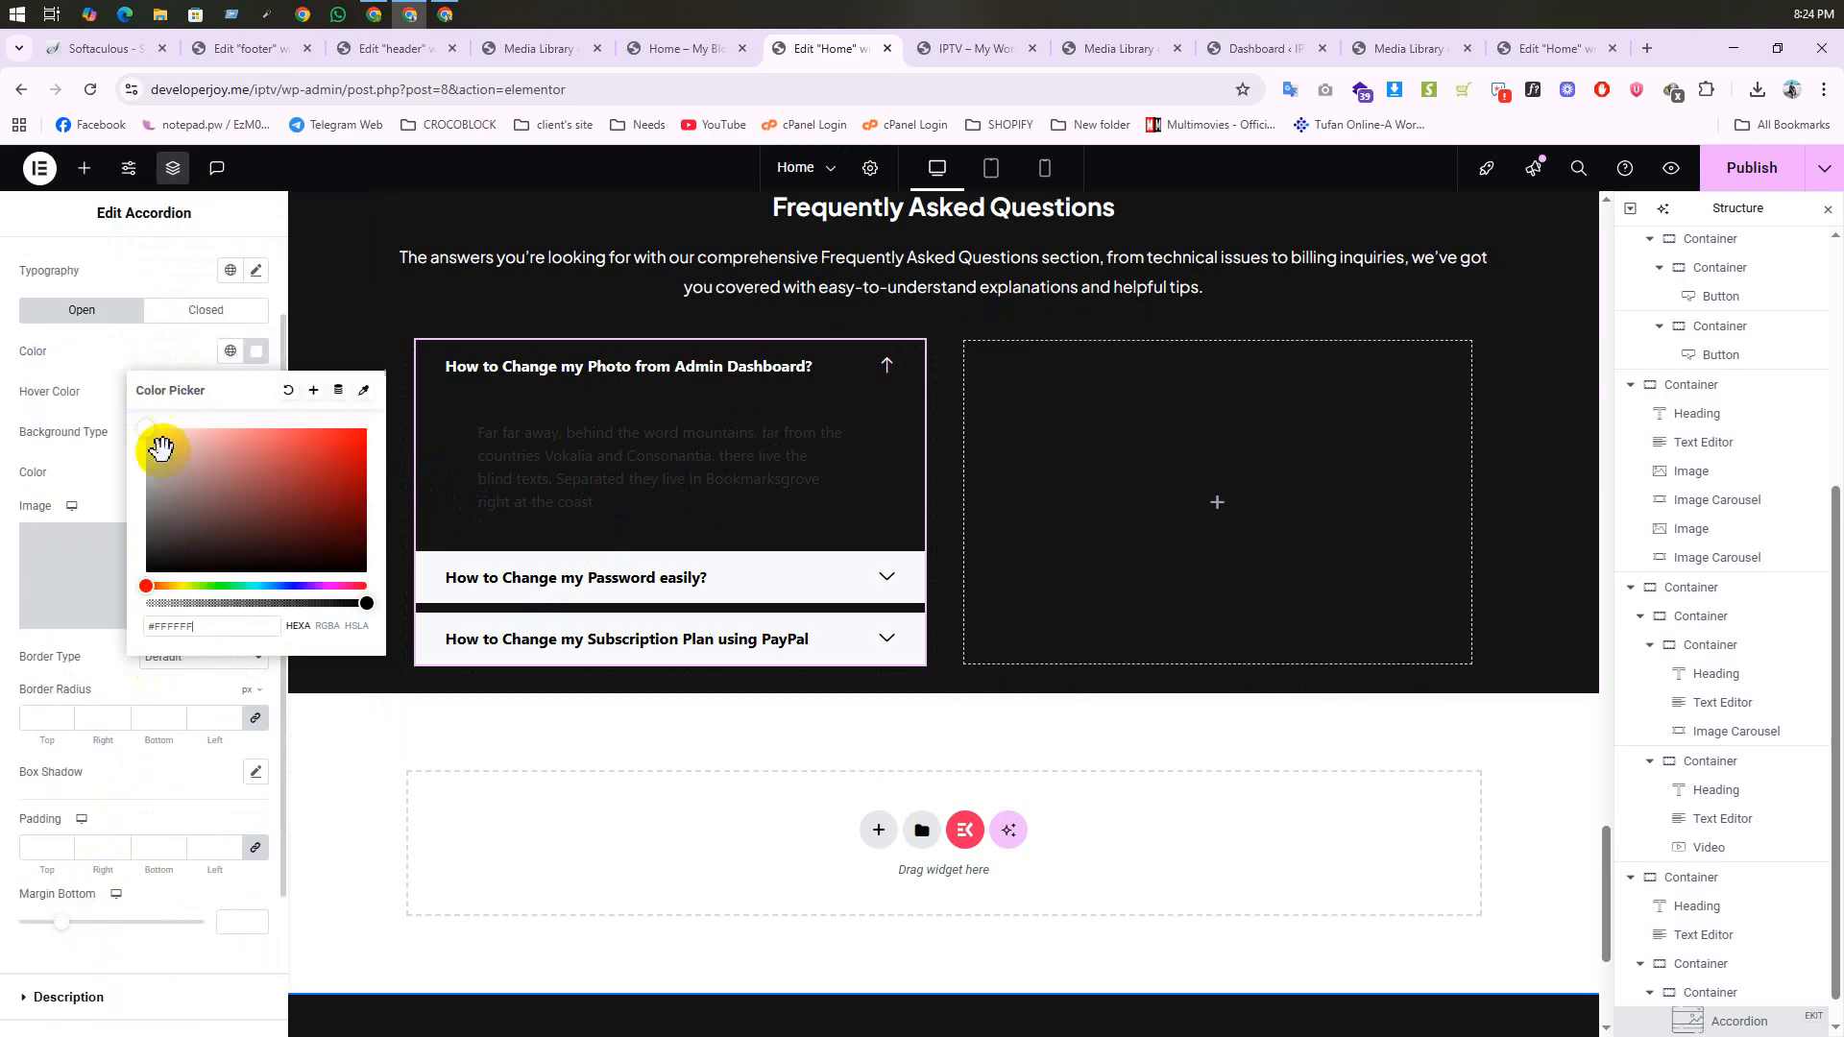
pyautogui.click(136, 274)
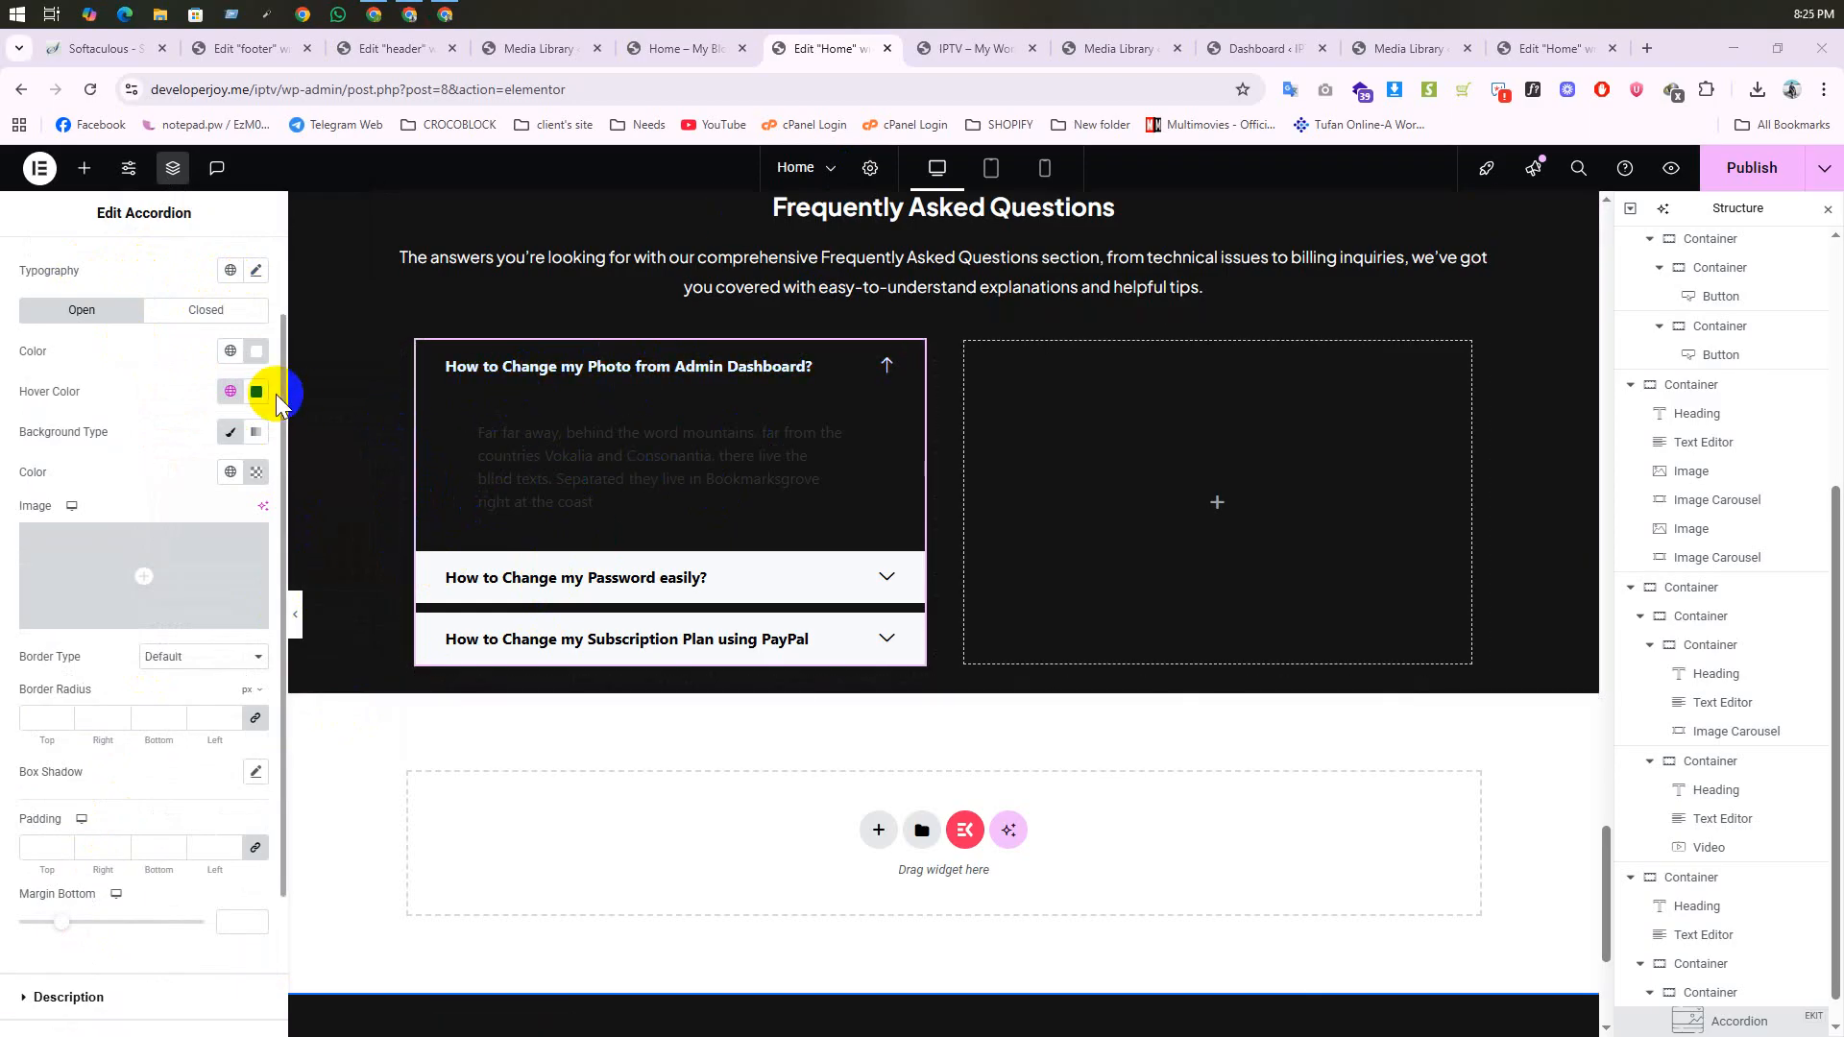
# Step: Check the reference FAQ panels and give the accordion's column container a classic background of #1D1F20
pyautogui.click(932, 56)
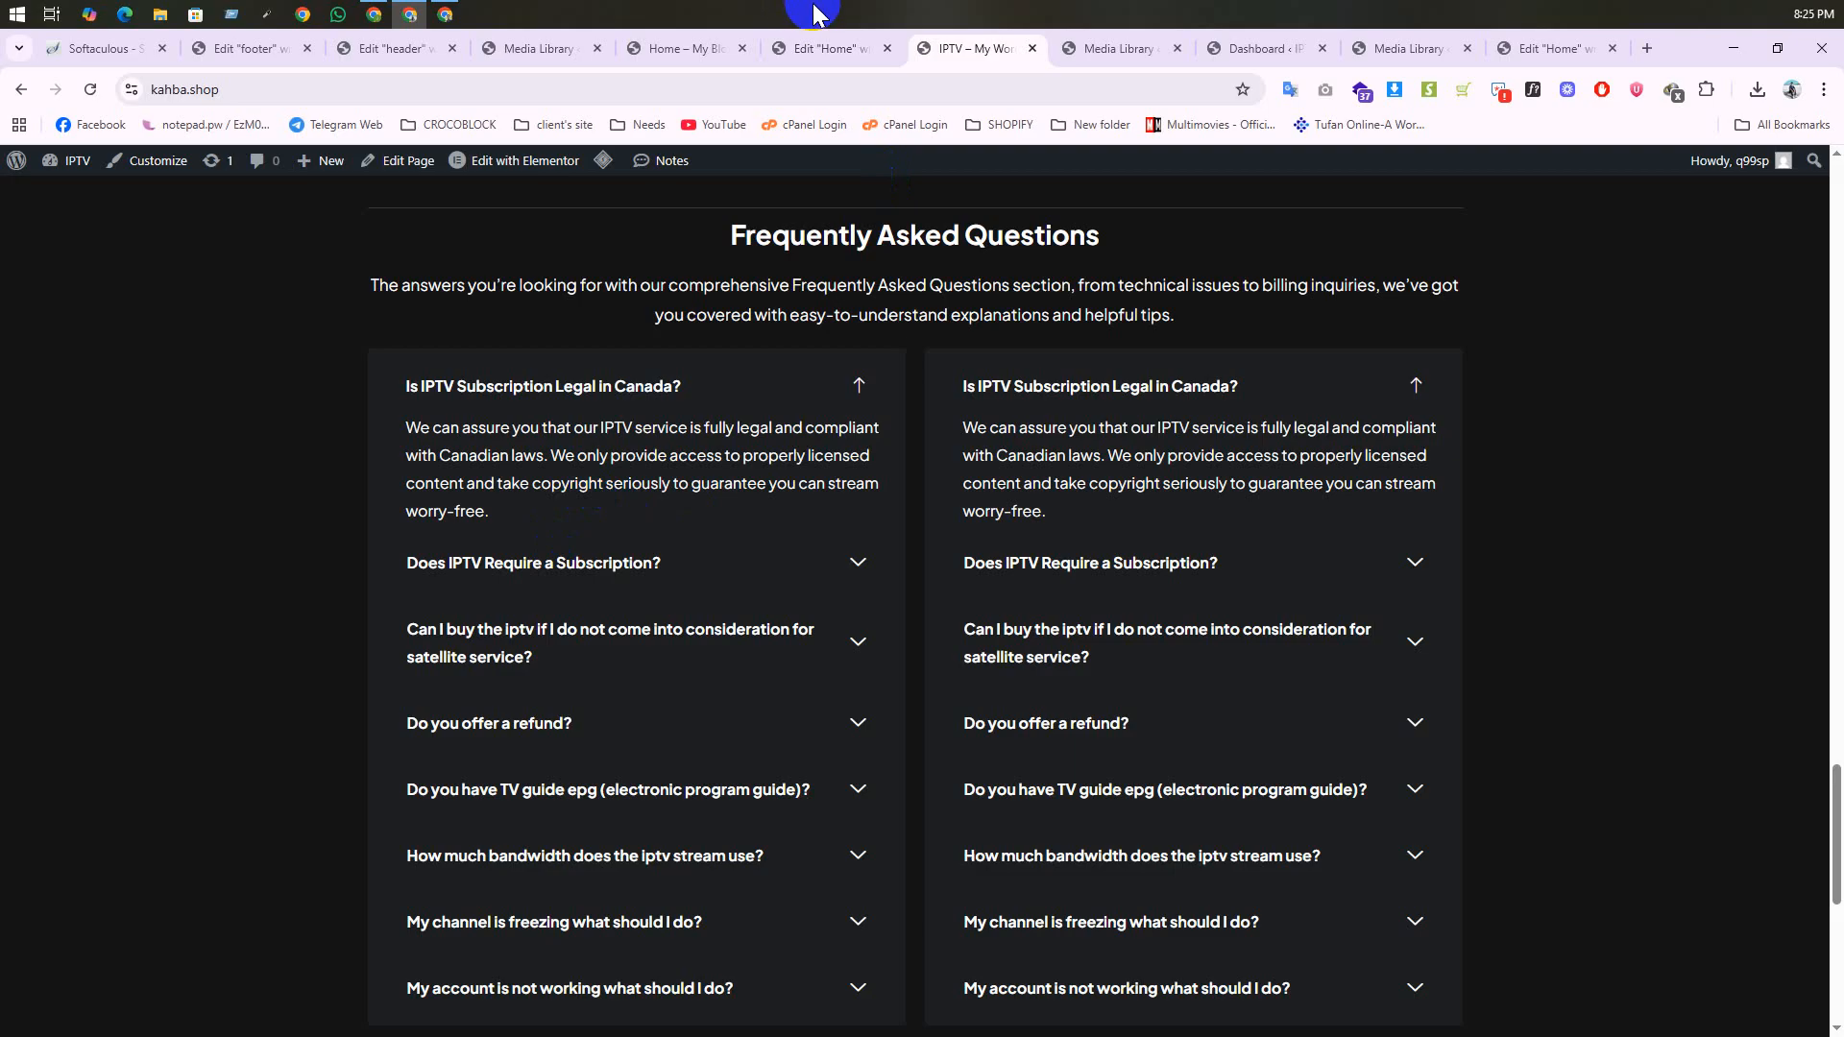
pyautogui.click(824, 48)
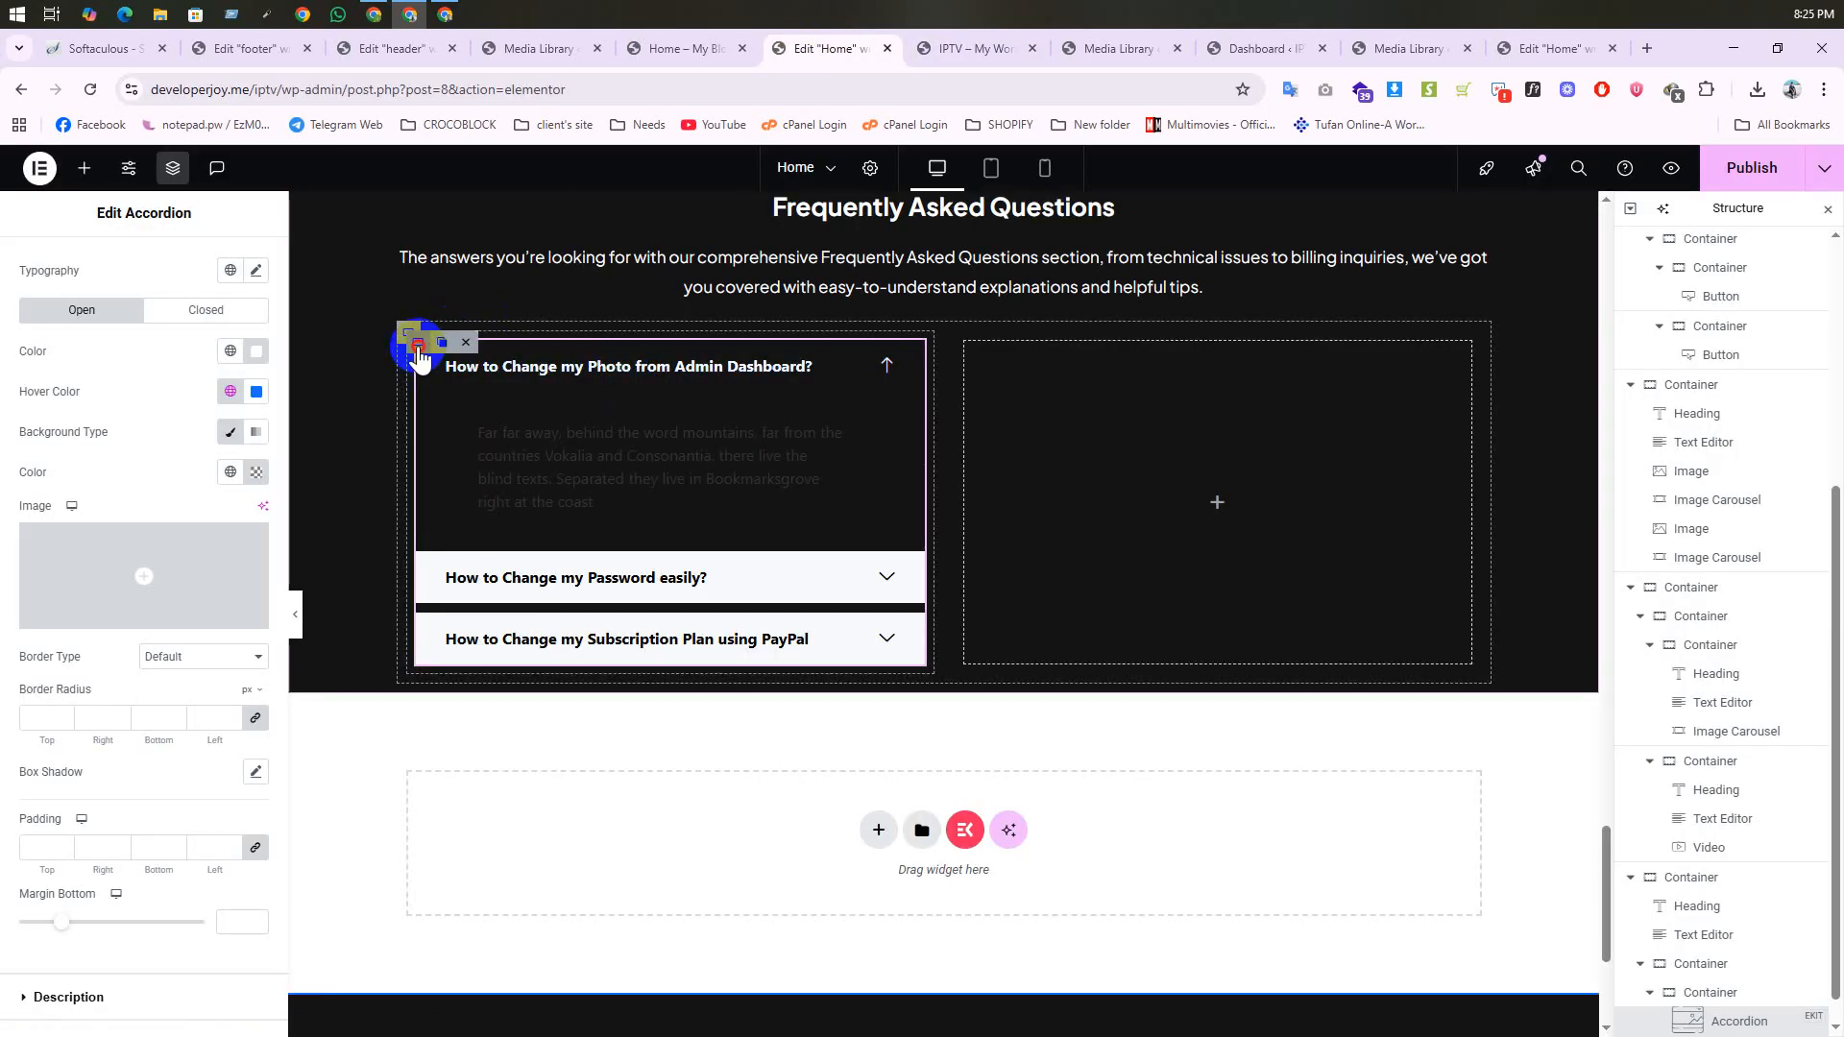
pyautogui.click(419, 343)
pyautogui.click(138, 260)
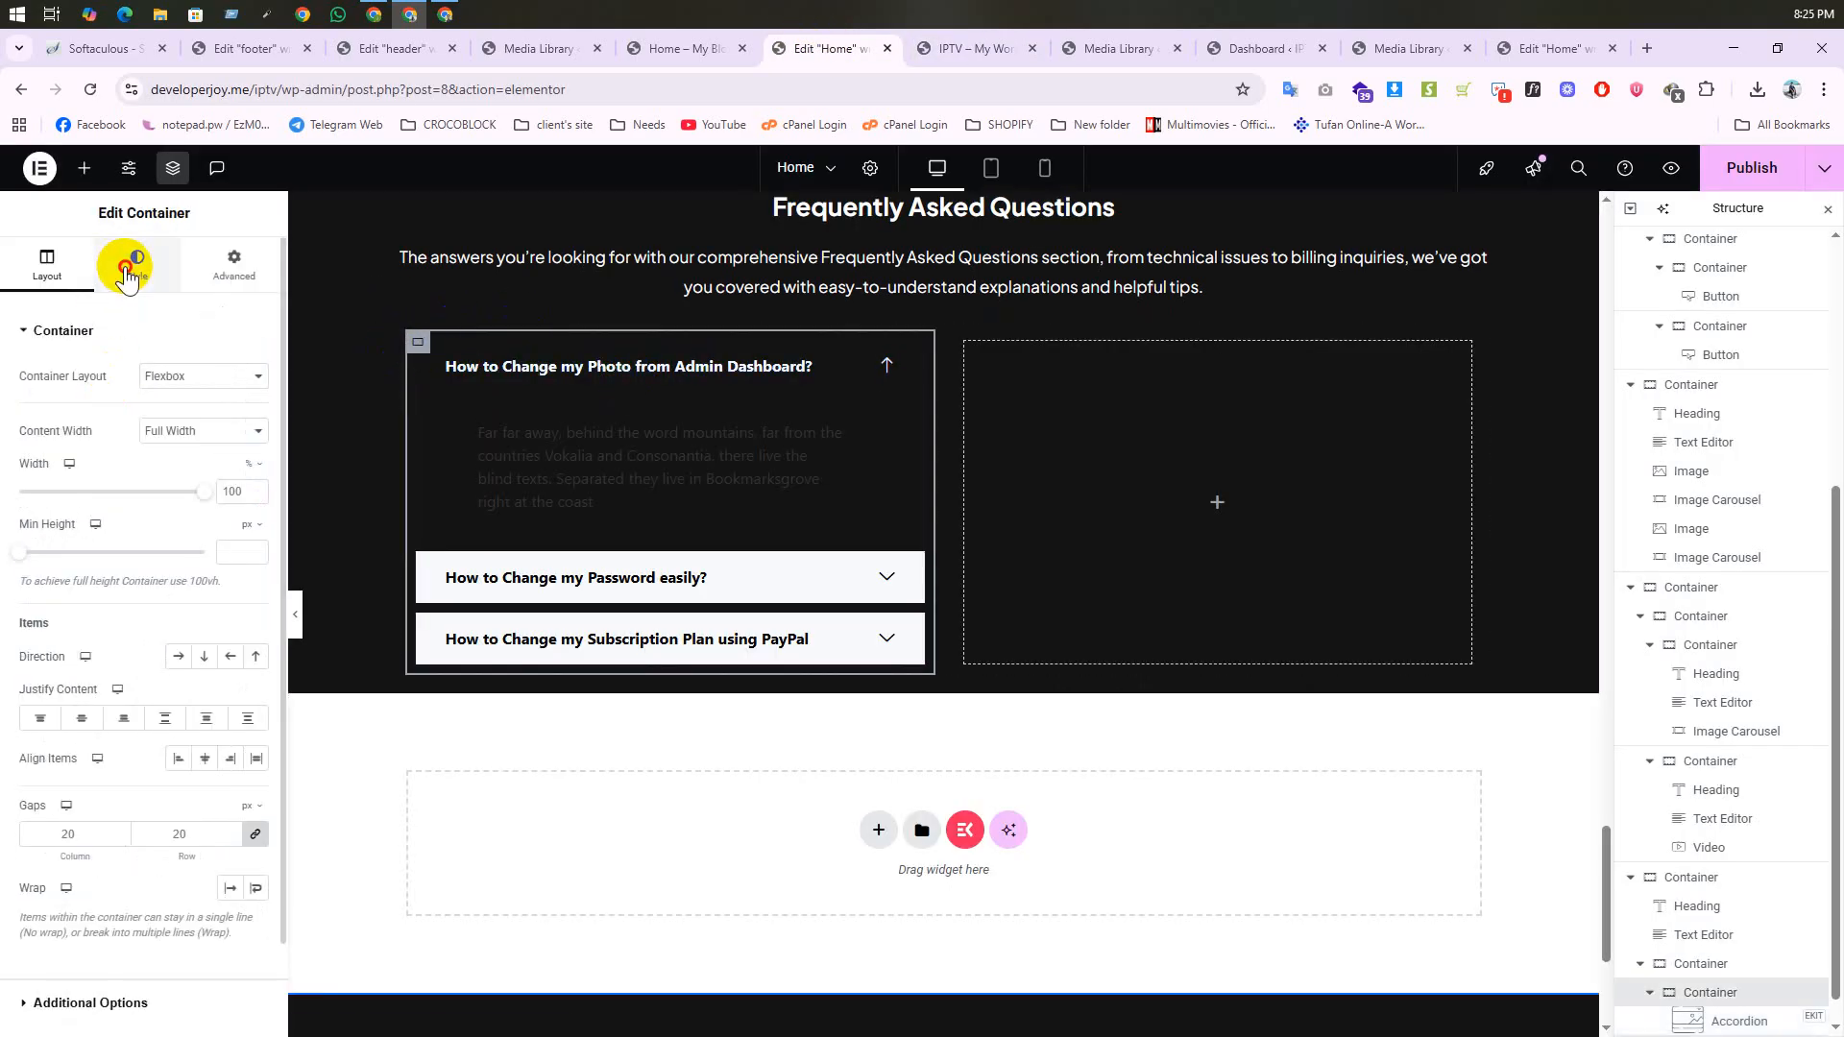
pyautogui.click(178, 418)
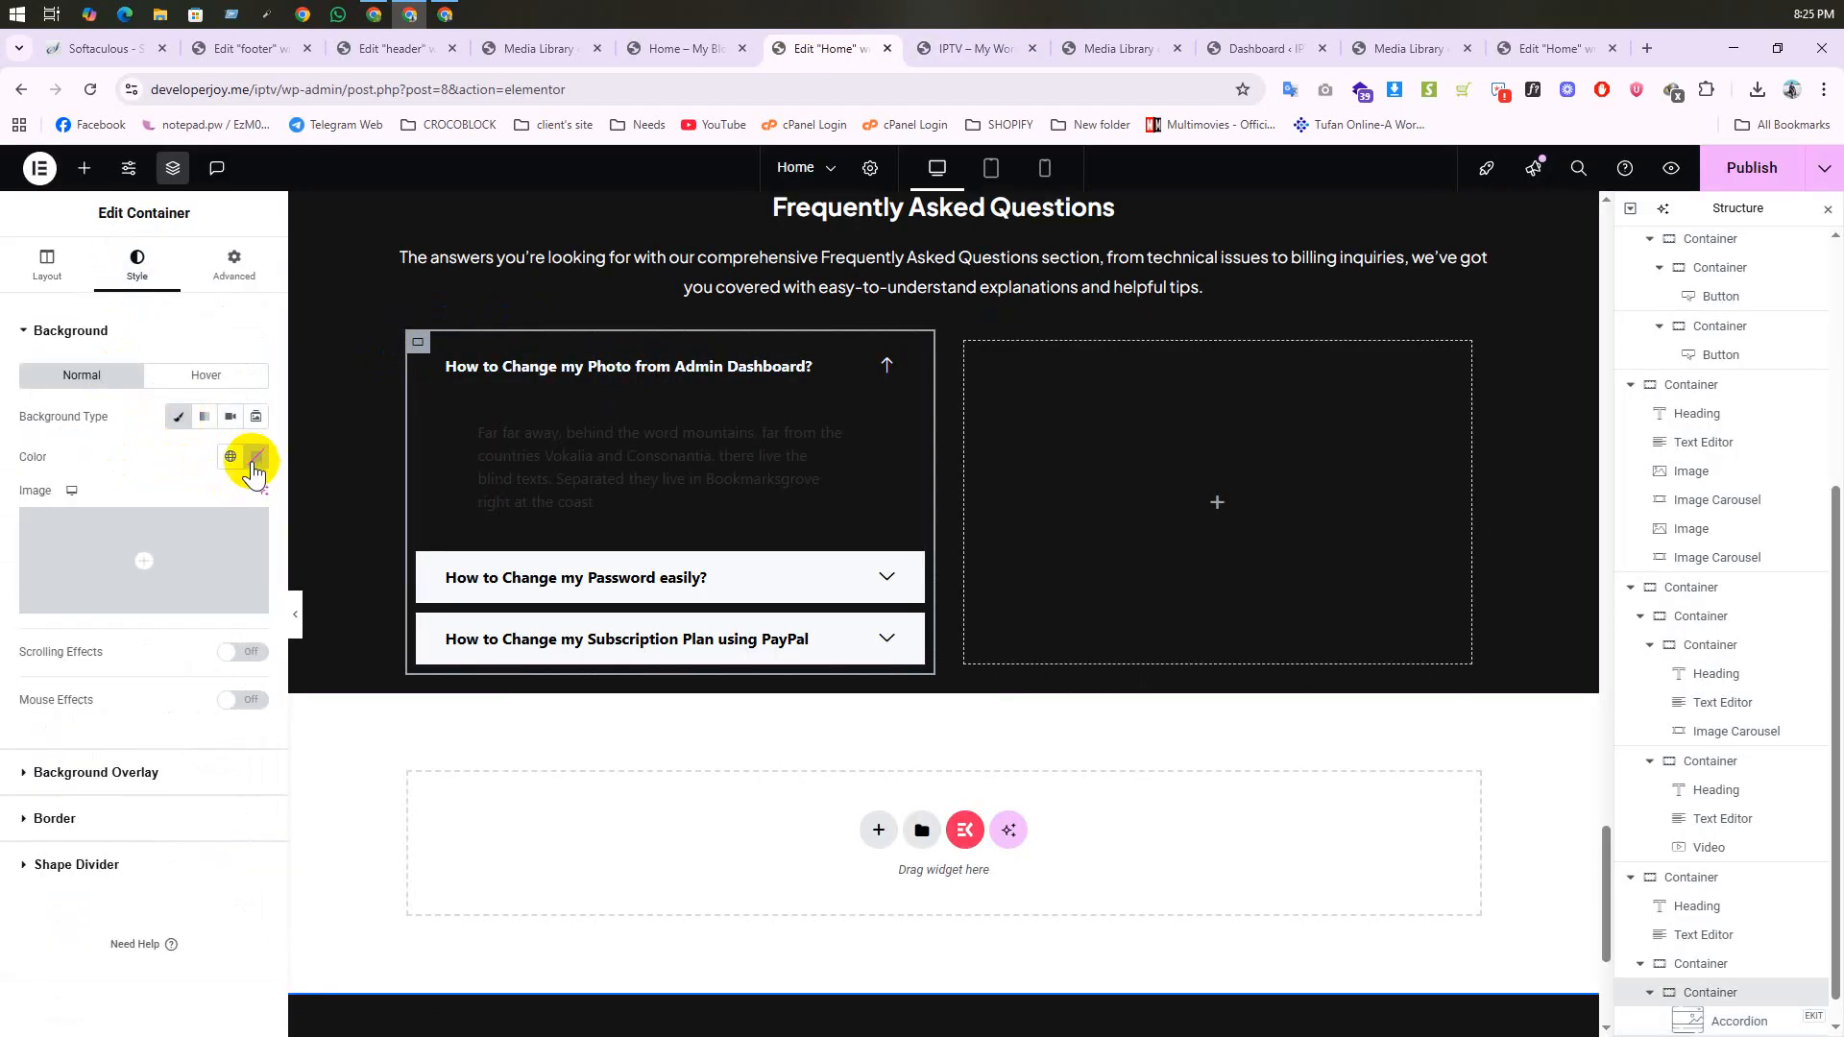
pyautogui.click(255, 466)
pyautogui.write('#1D1F20')
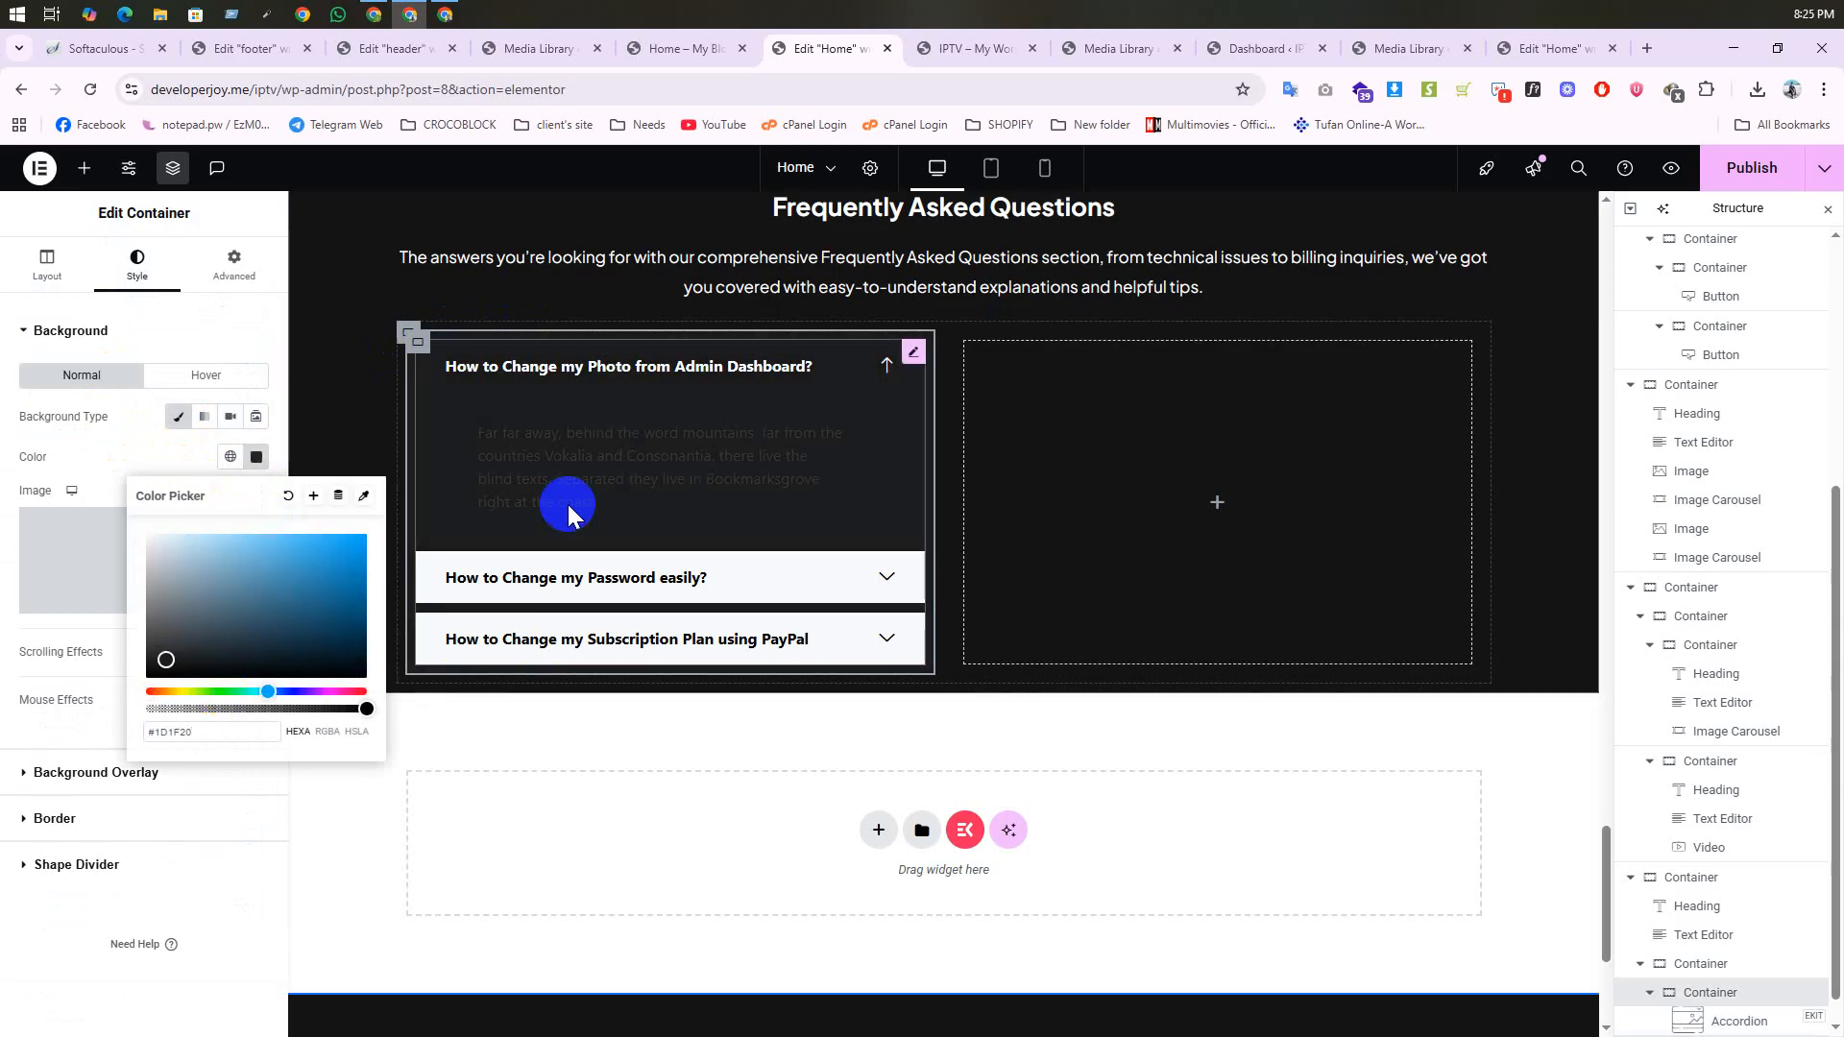
# Step: Set the accordion's description text color to white #FFFFFF
pyautogui.click(650, 432)
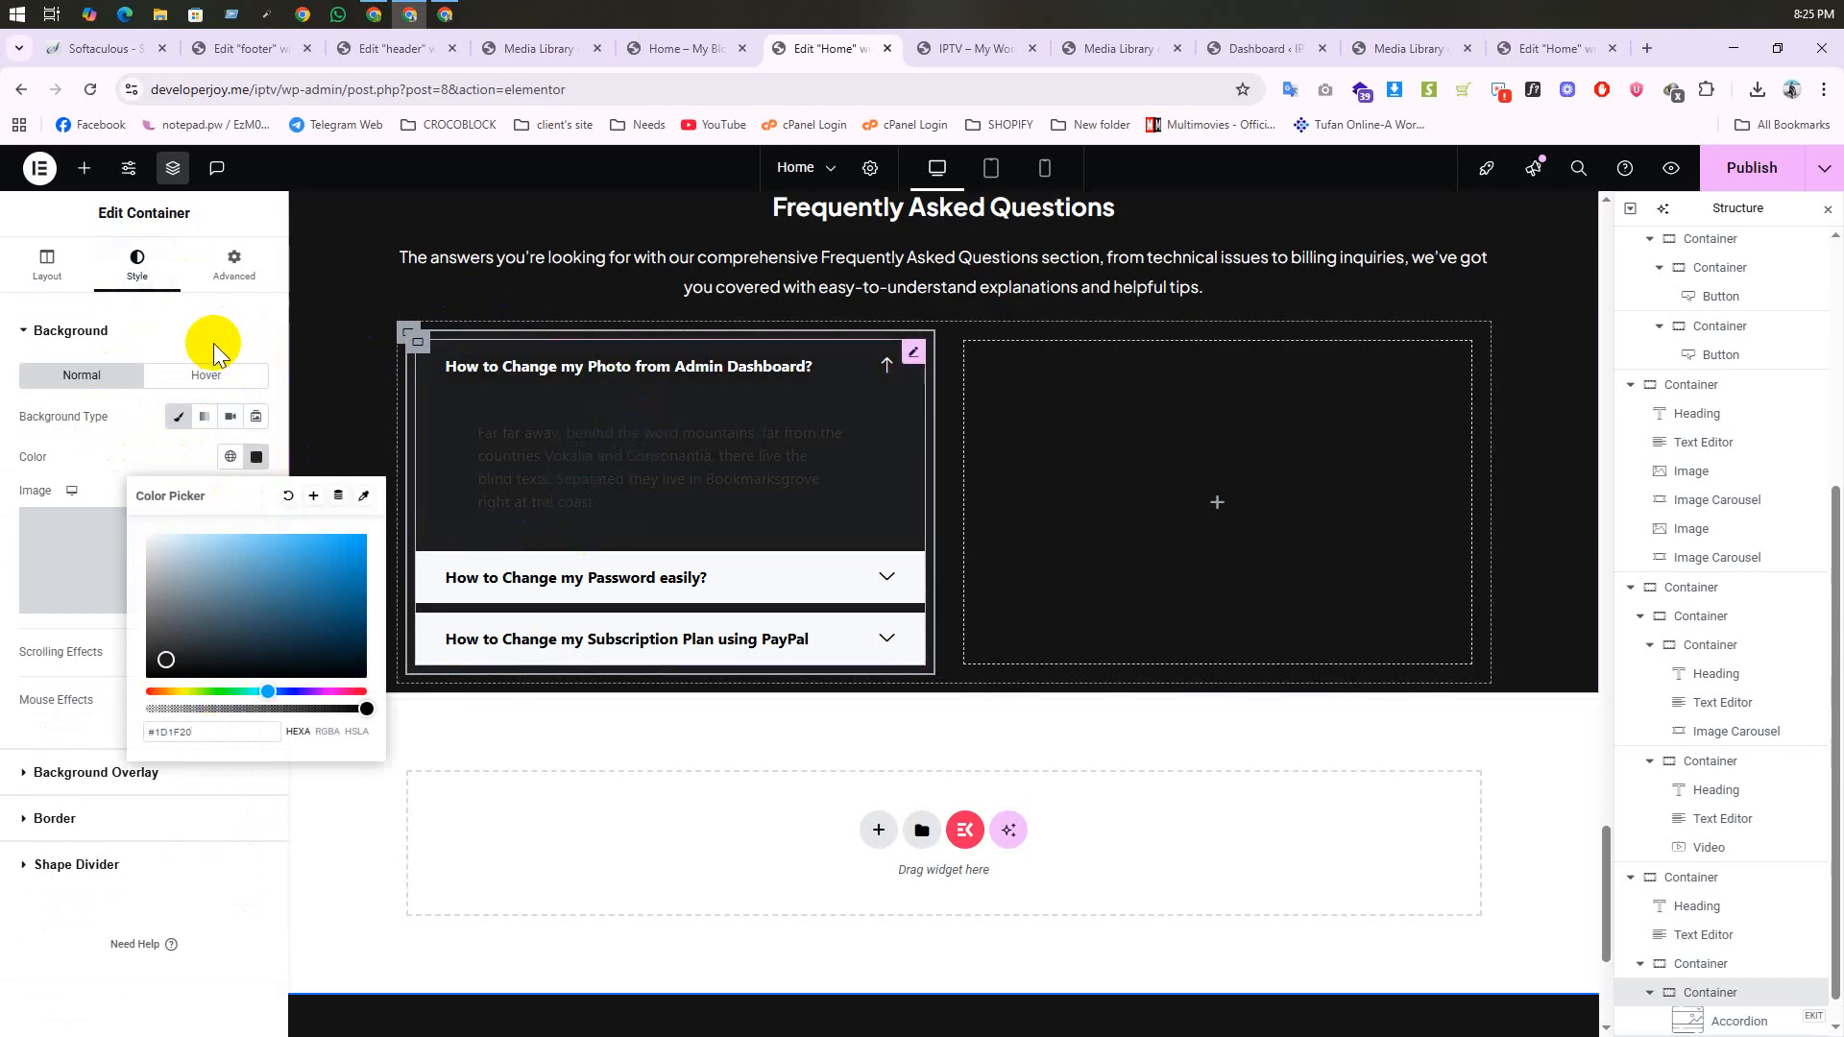
pyautogui.scroll(-3, 218, 626)
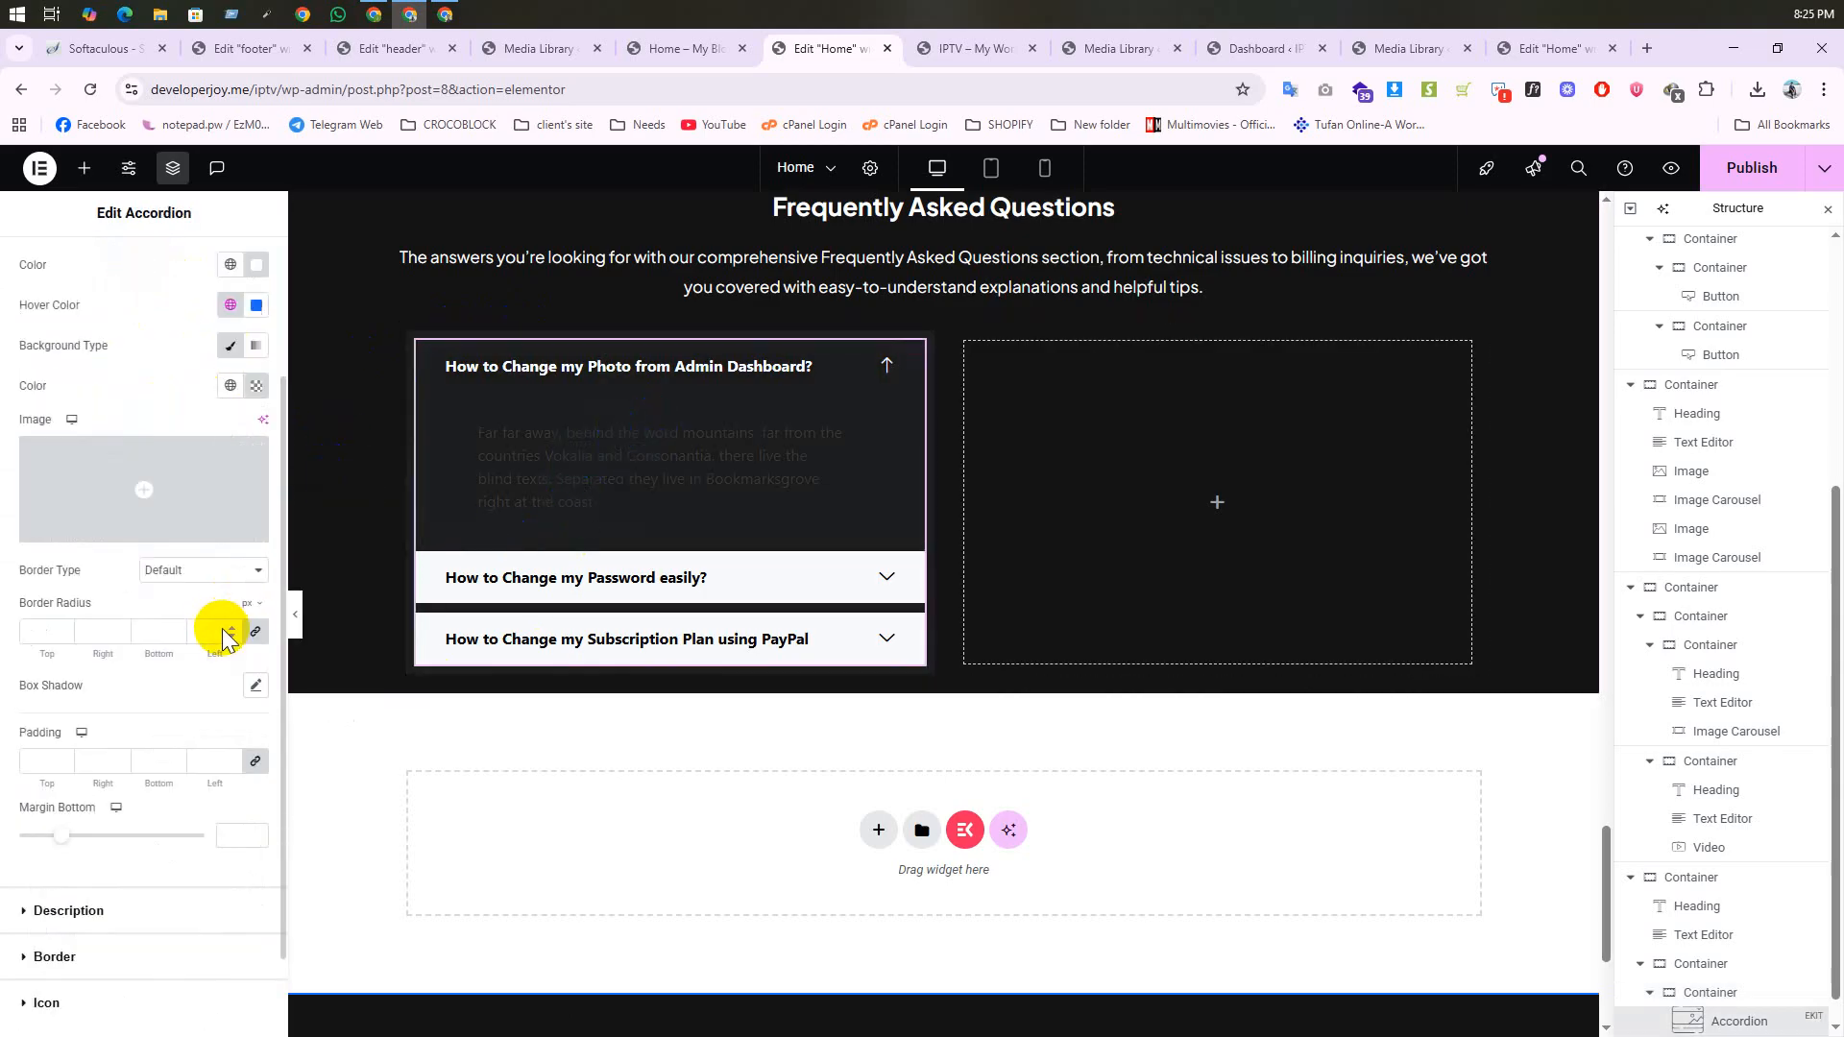
pyautogui.click(70, 815)
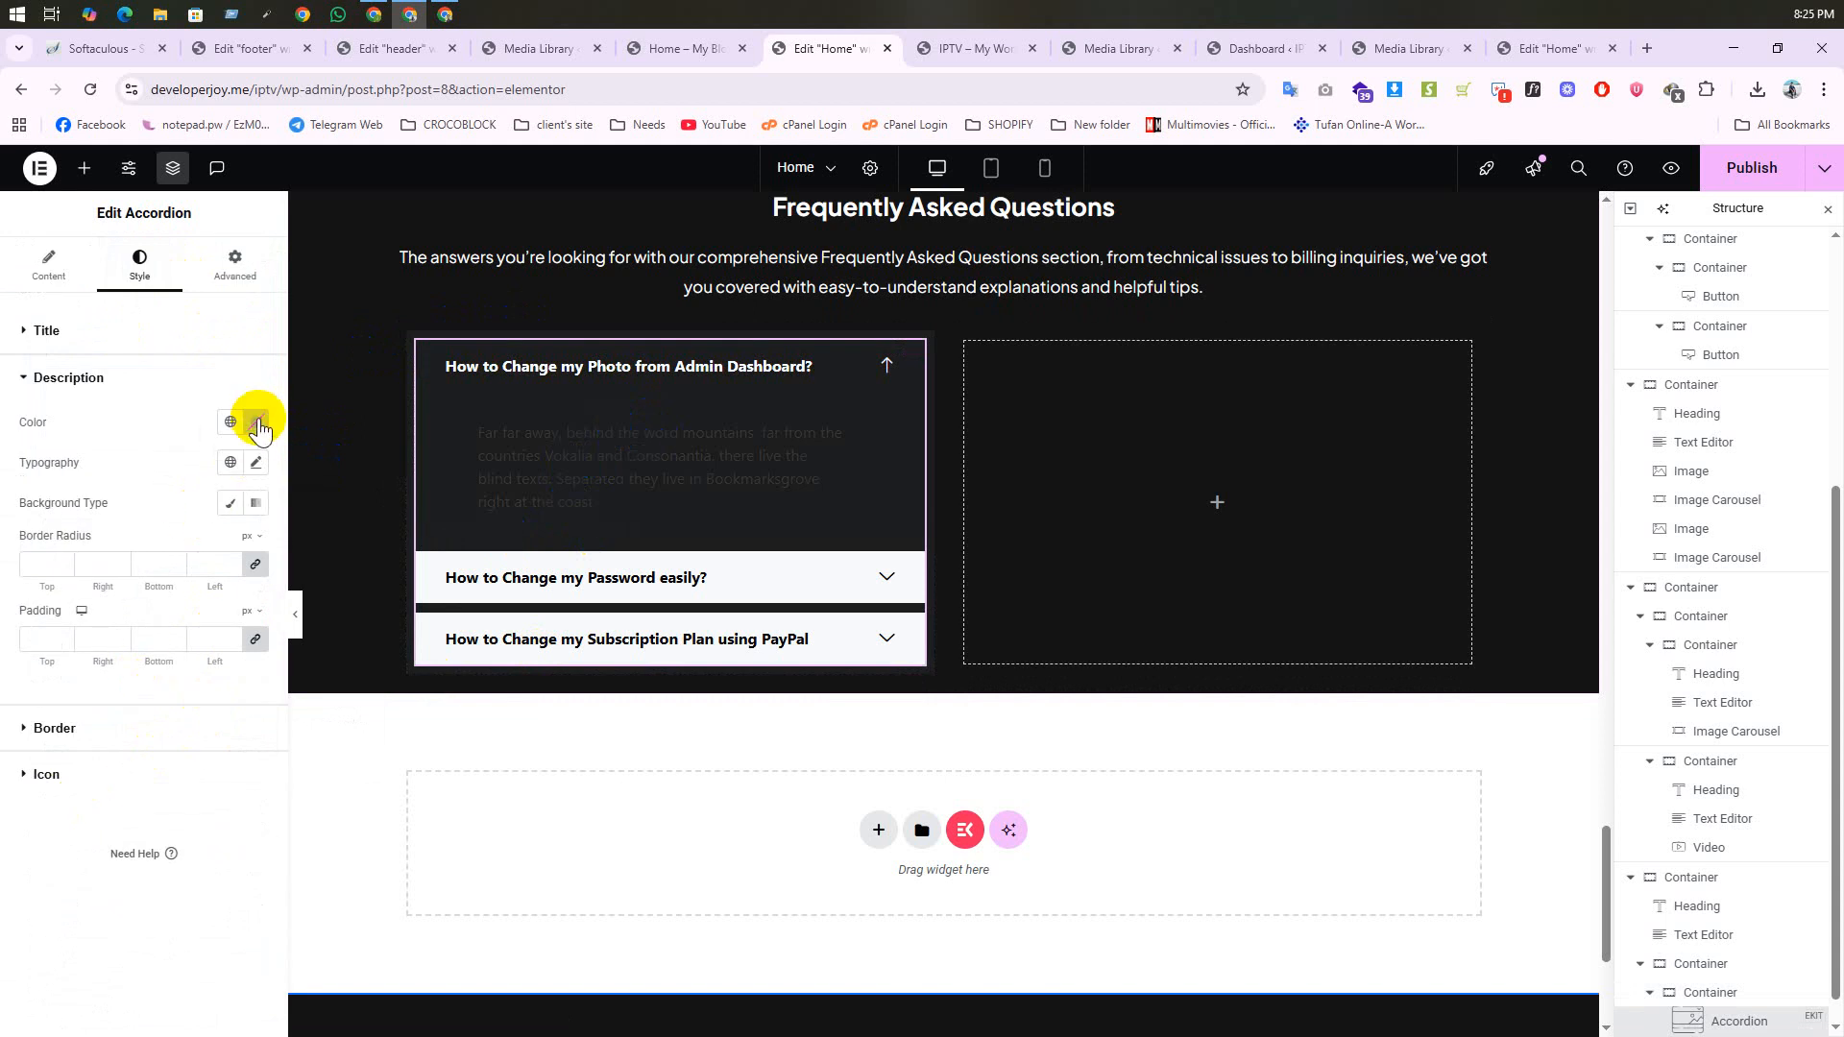
pyautogui.click(255, 423)
pyautogui.moveTo(148, 526); pyautogui.dragTo(106, 429)
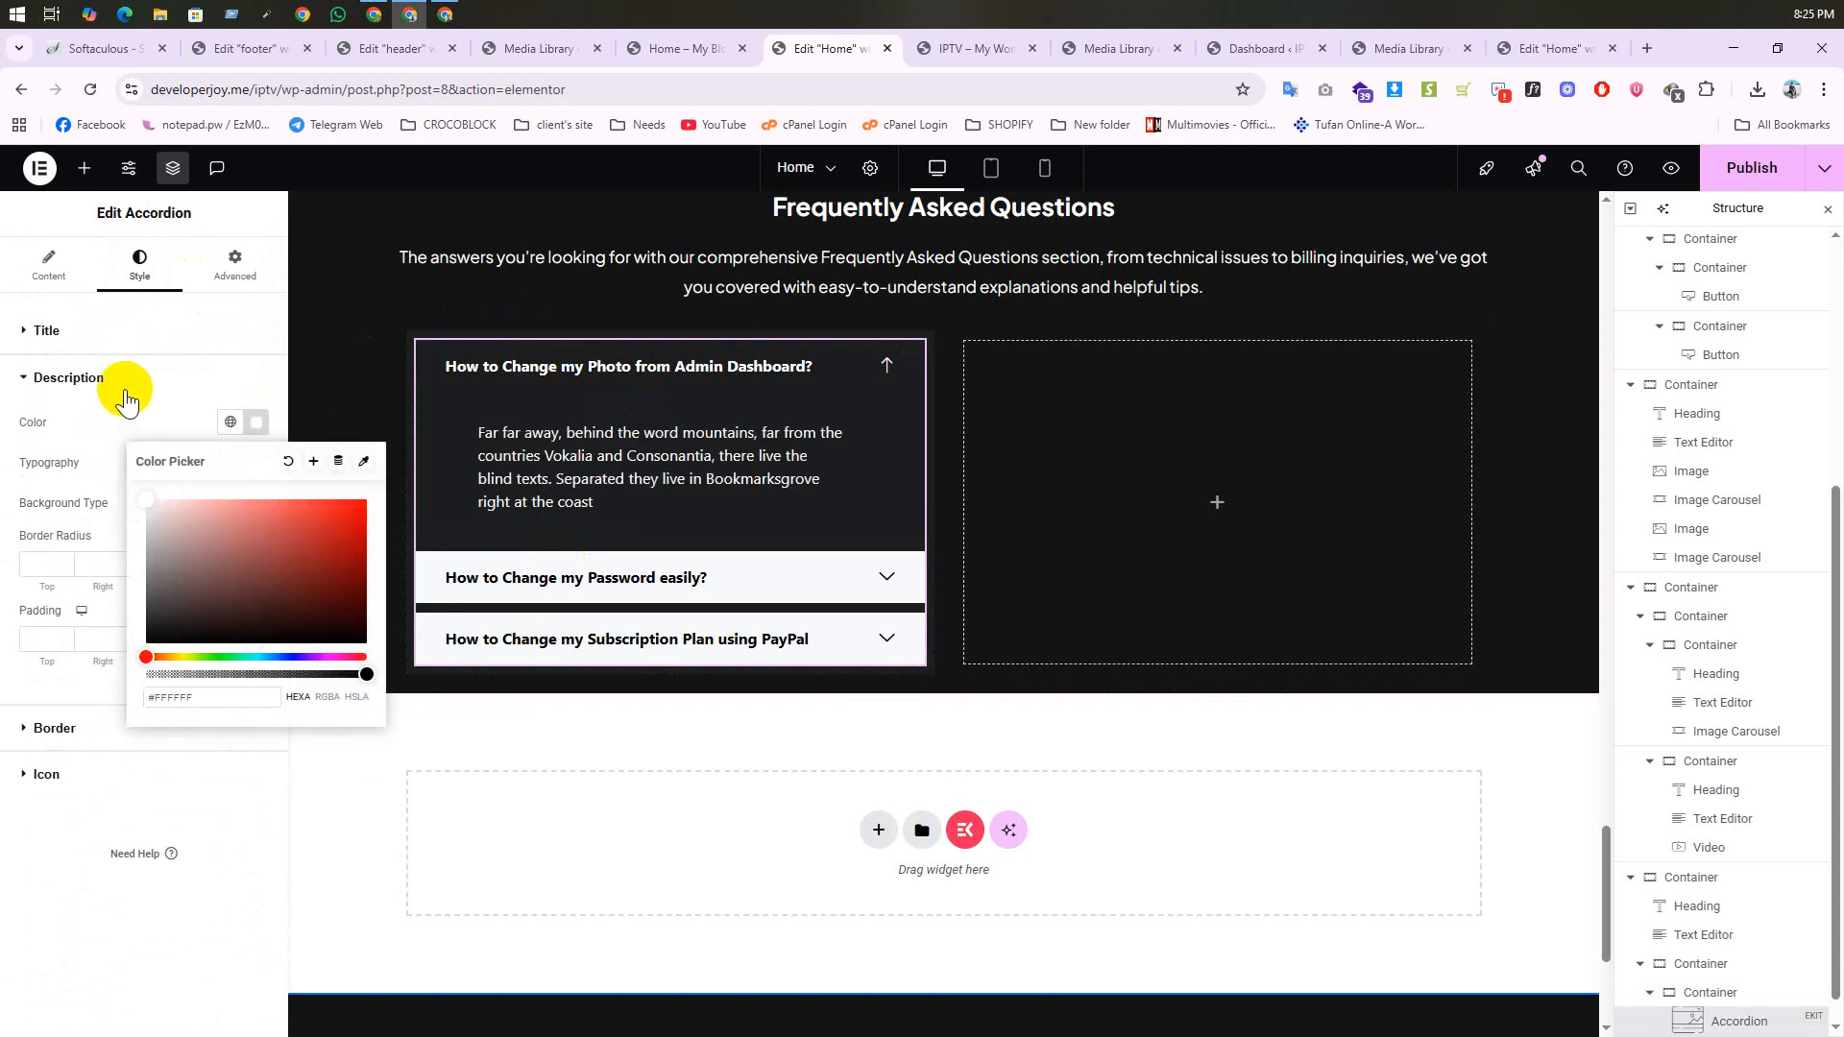
pyautogui.click(126, 393)
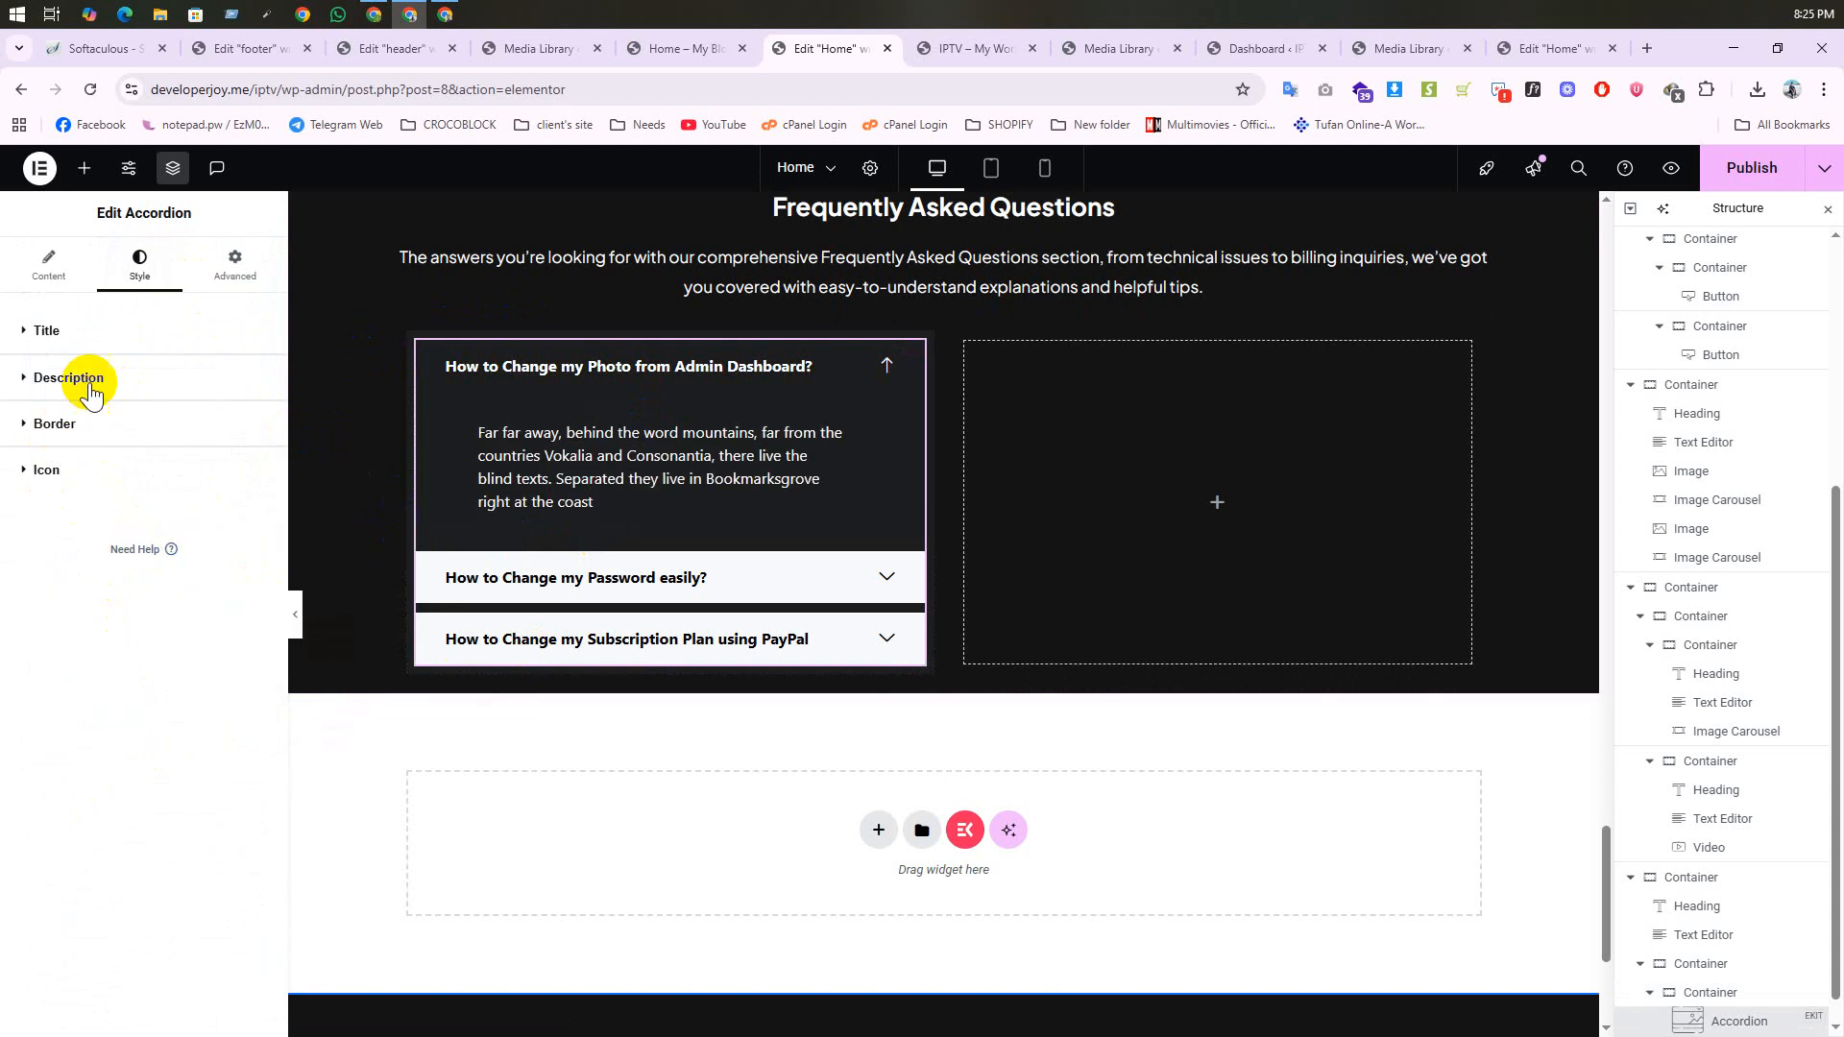
# Step: Compare with the reference FAQ and set the accordion description's unlinked padding to 30 px left and 0 on the other sides
pyautogui.click(91, 384)
pyautogui.click(947, 49)
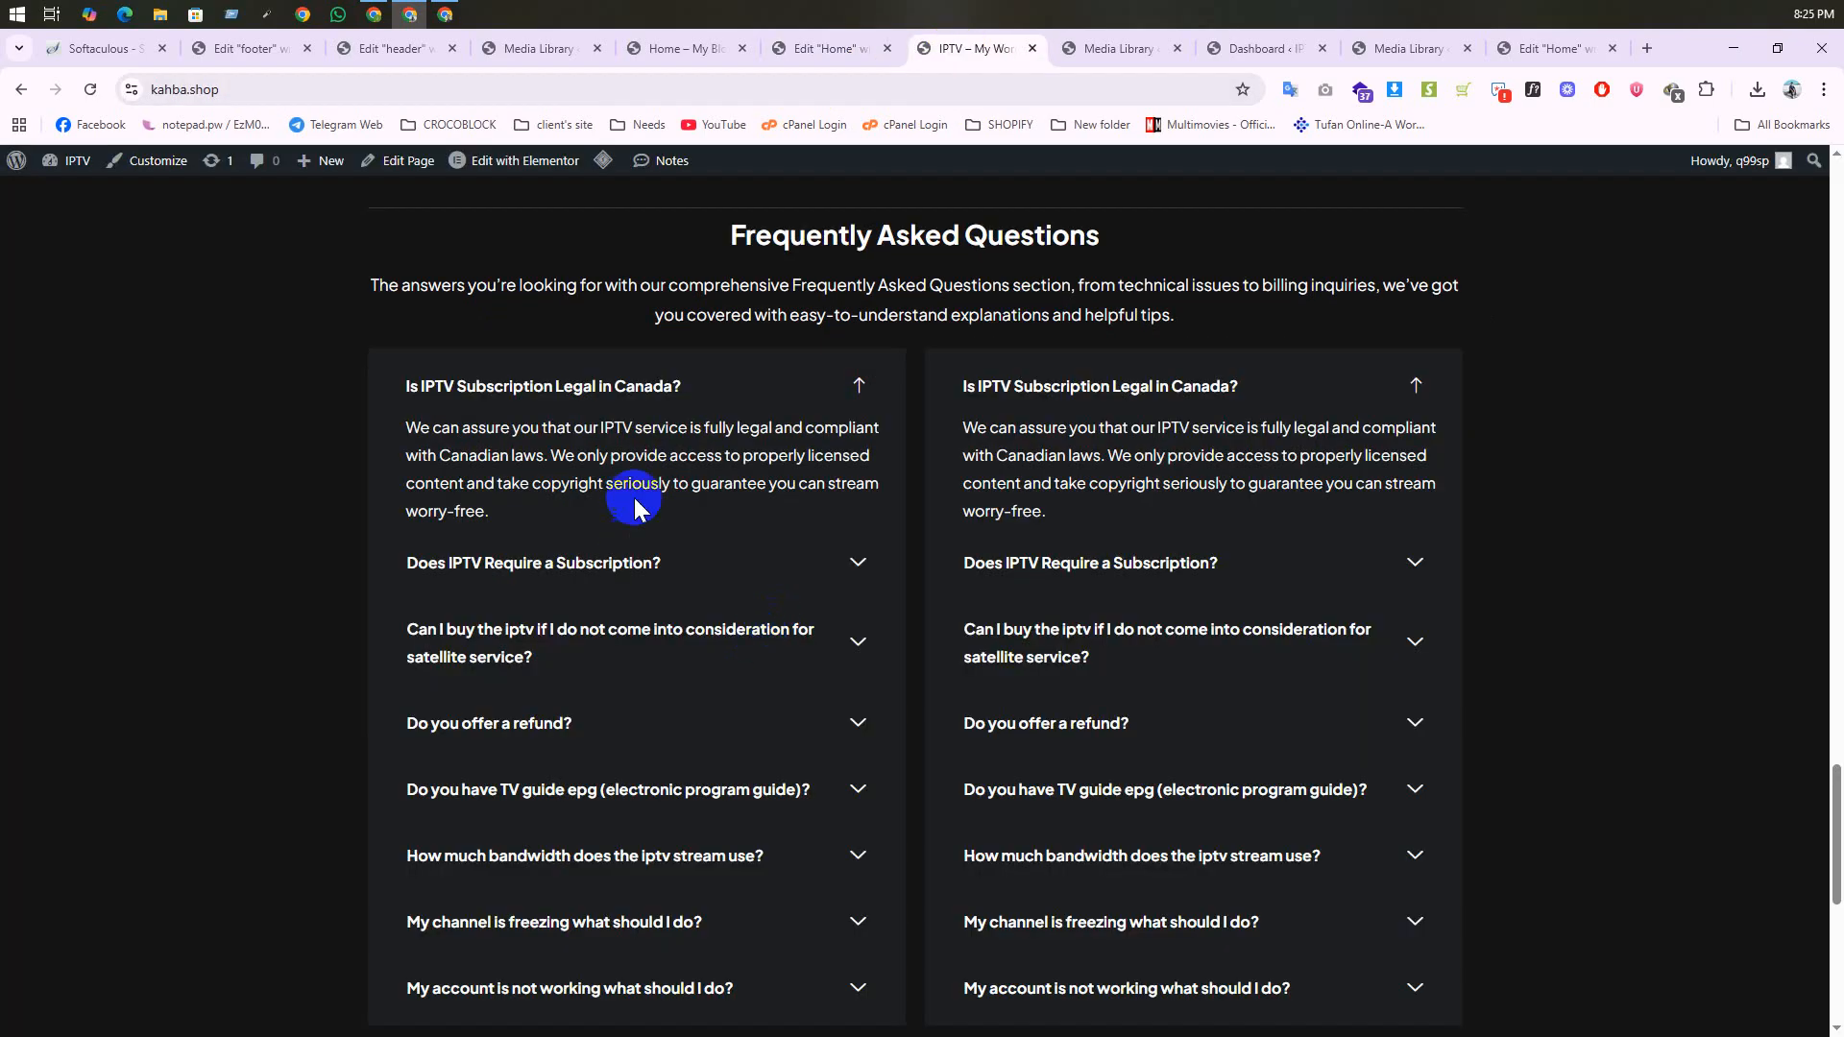
pyautogui.click(824, 48)
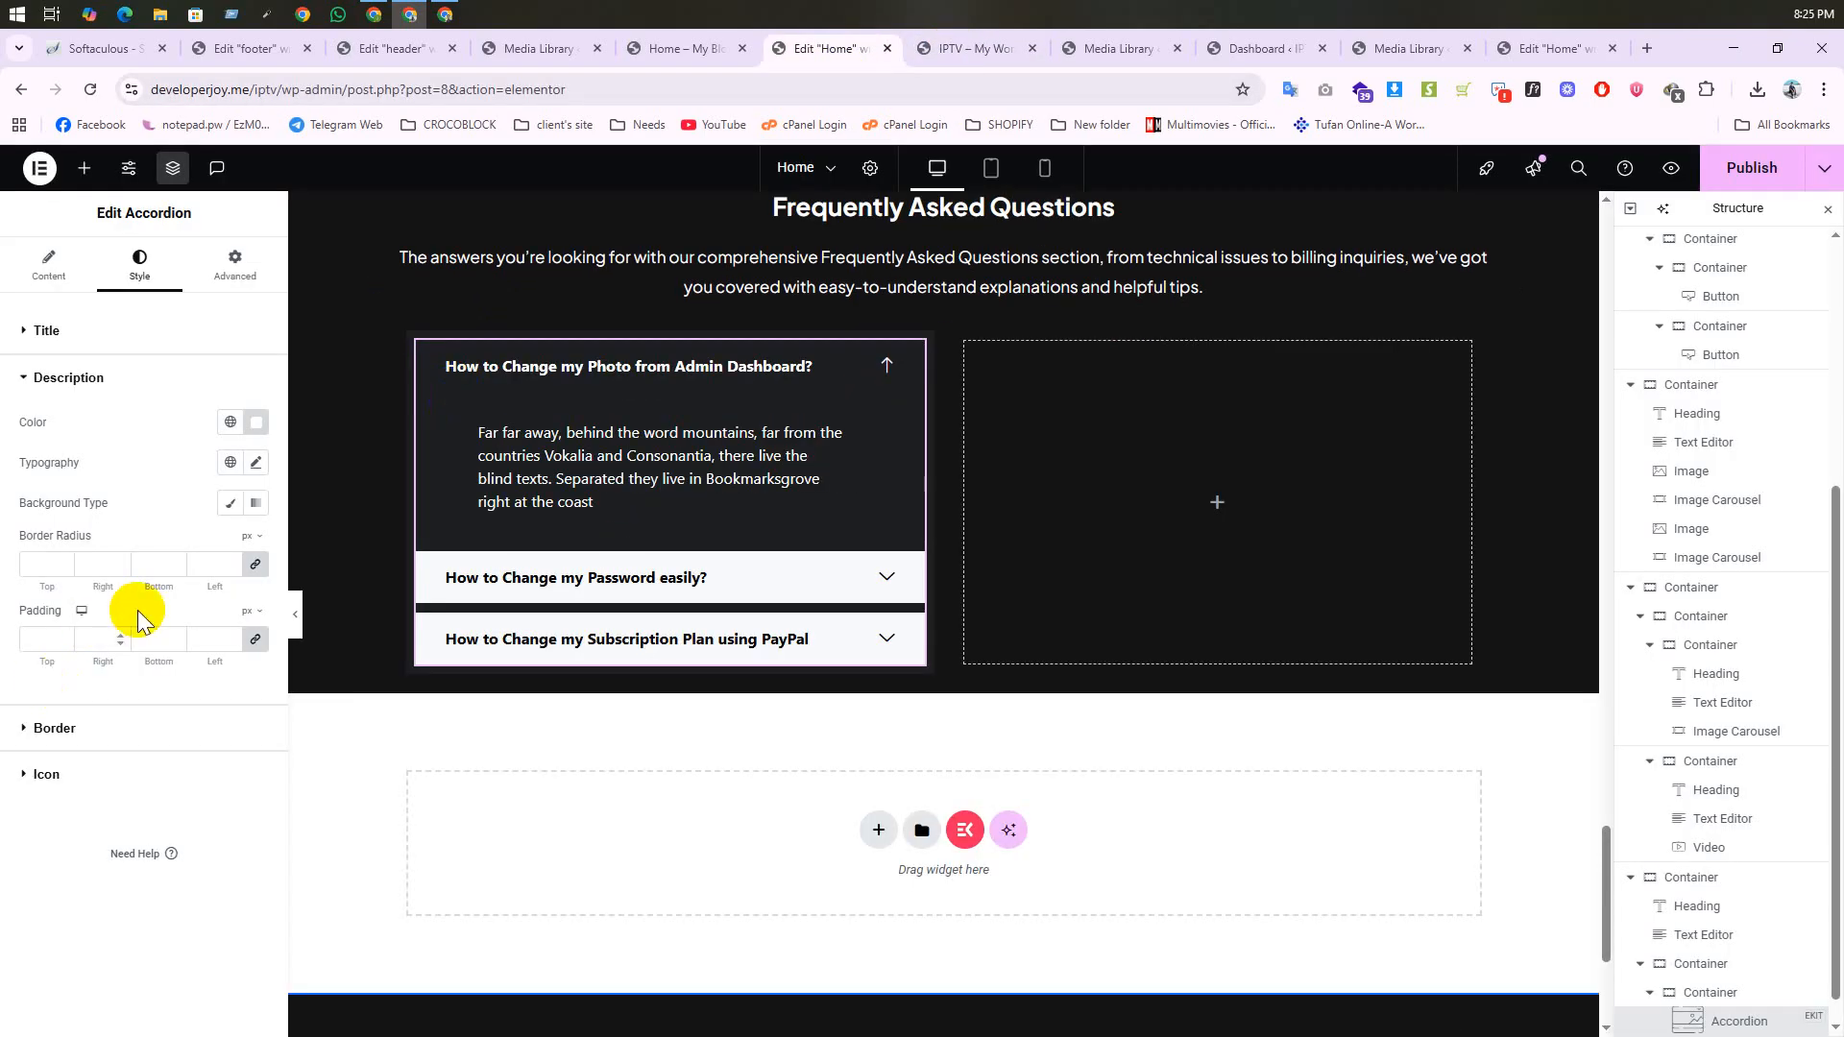
pyautogui.click(257, 640)
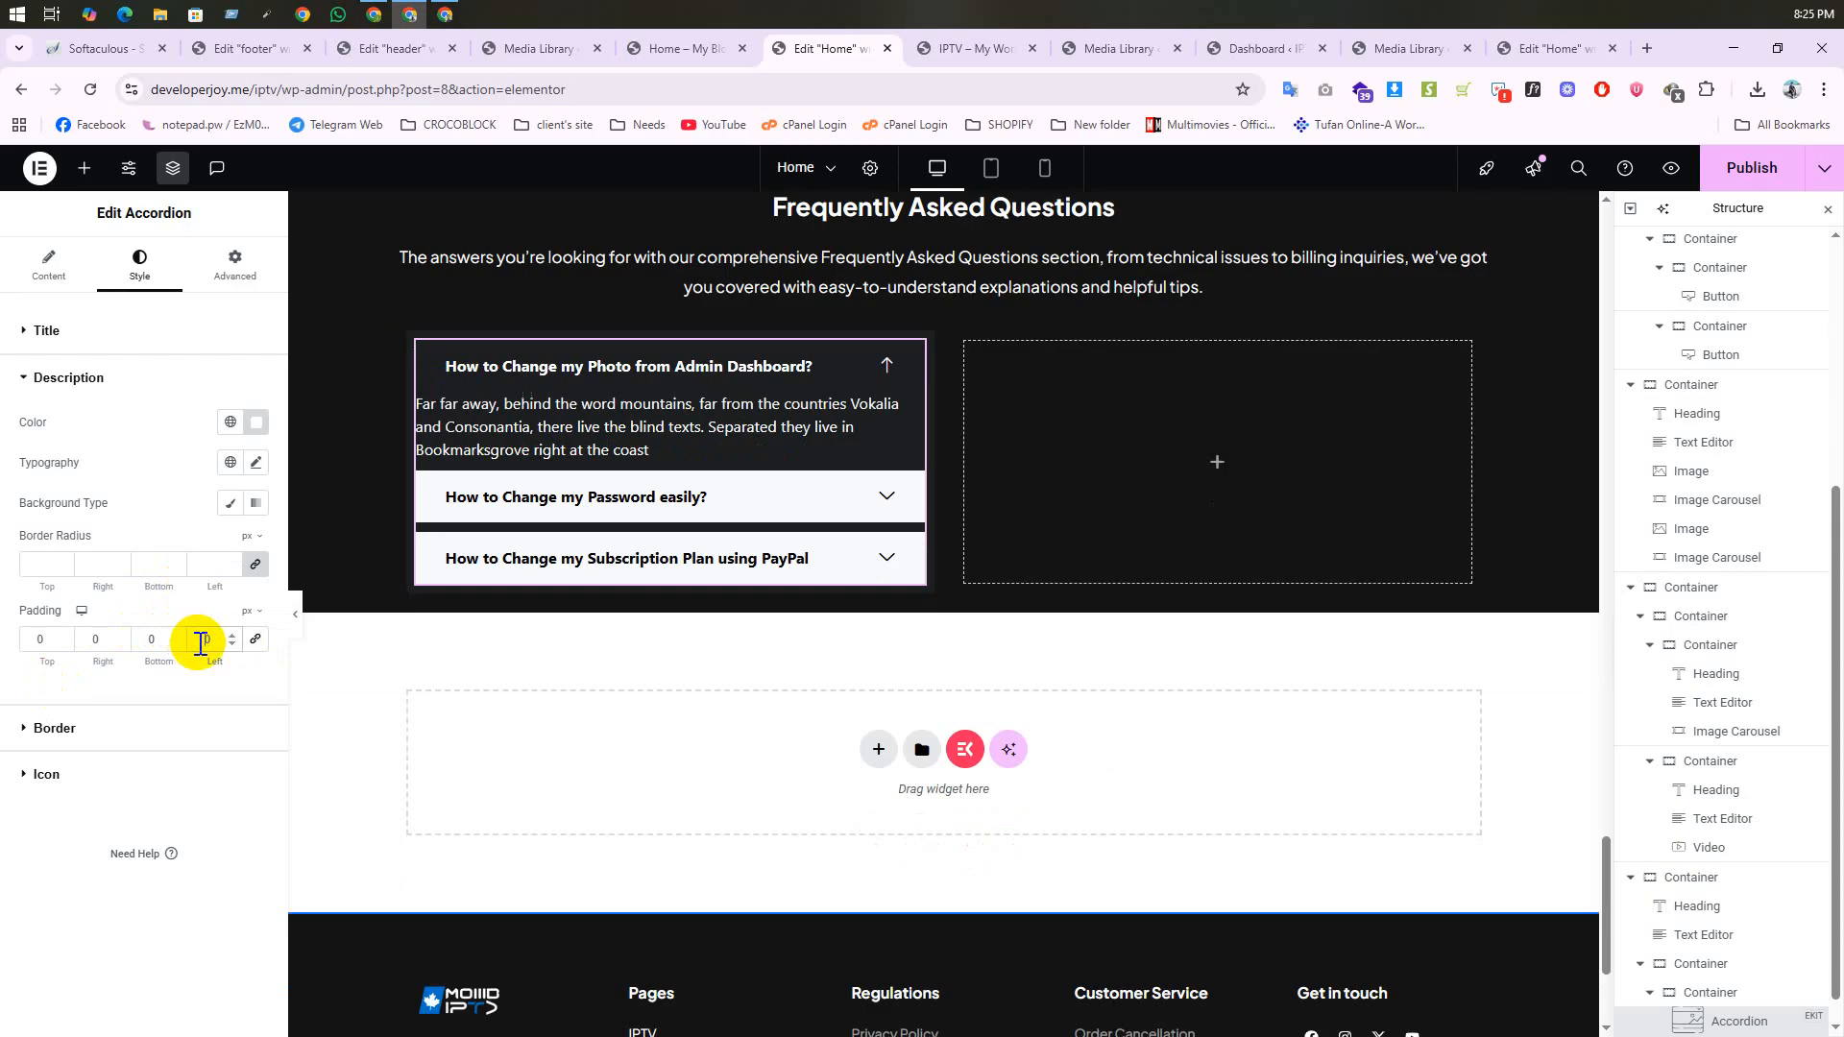
pyautogui.click(209, 641)
pyautogui.write('30')
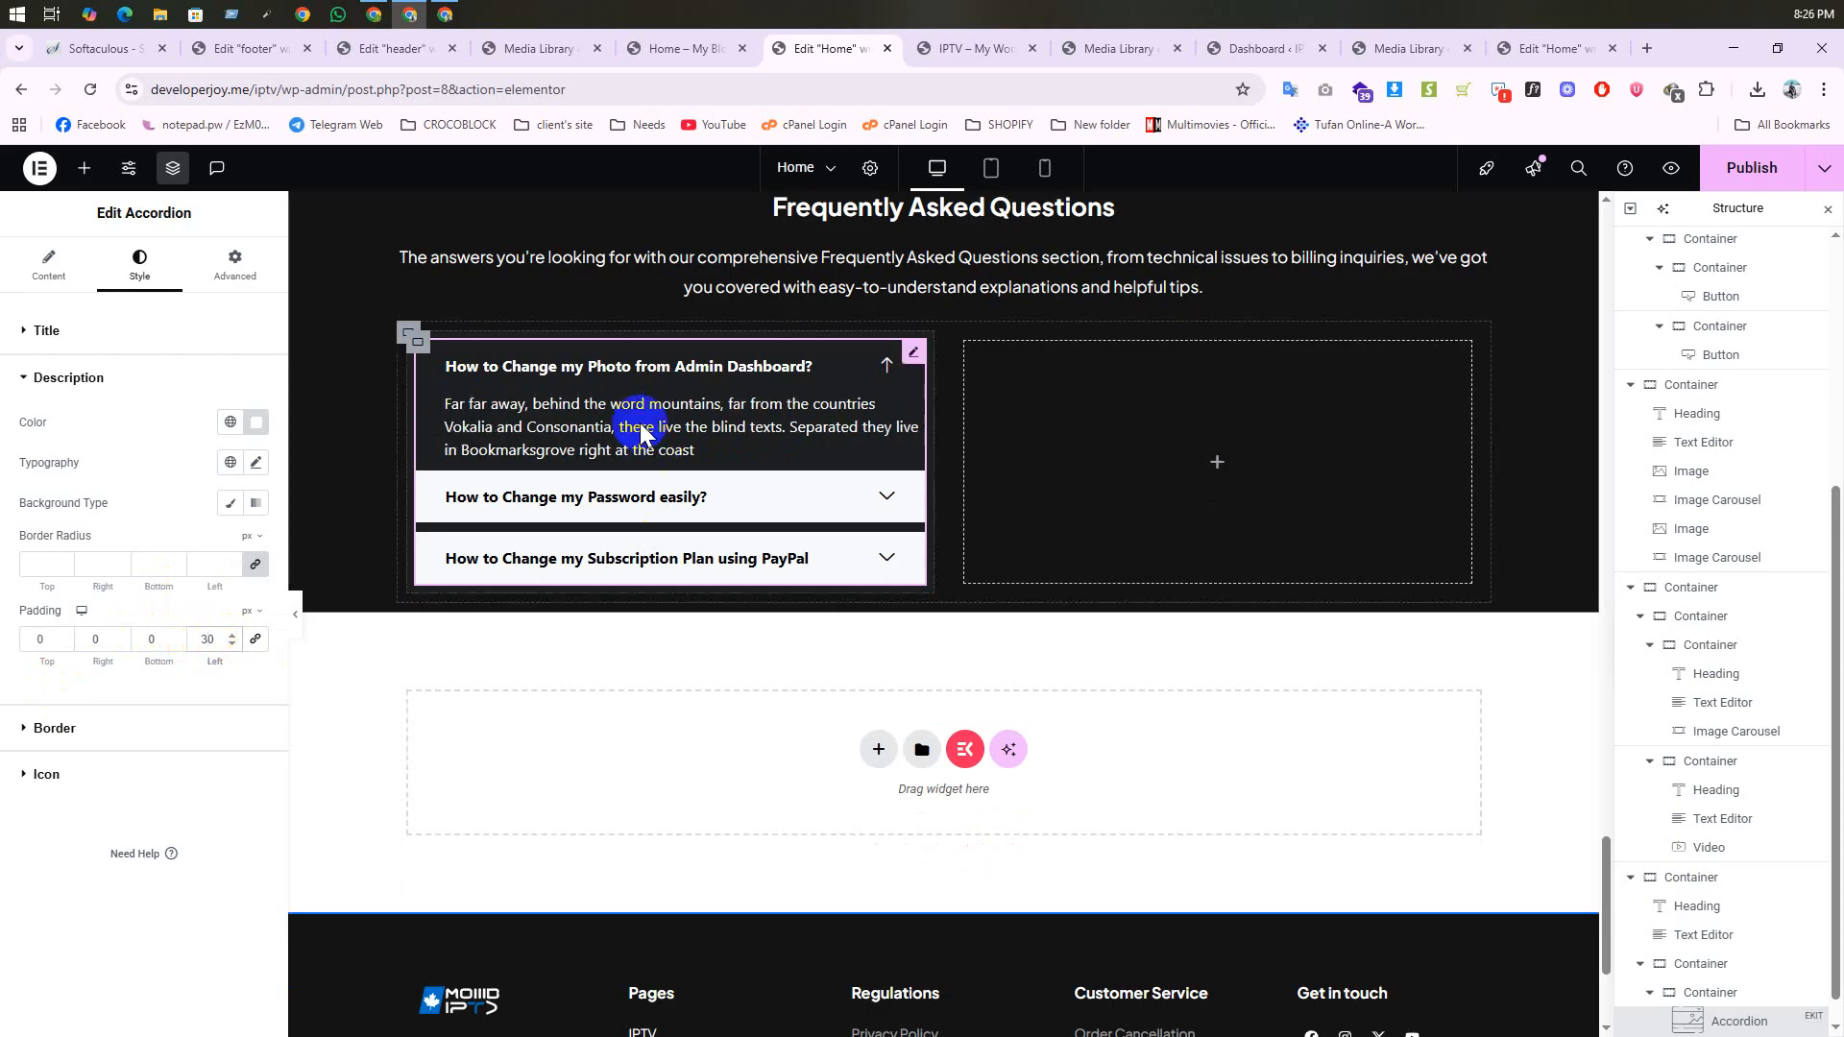
# Step: Inspect the reference FAQ answer's font with WhatFont and set the accordion description typography to Plus Jakarta Sans at 15 px
pyautogui.click(261, 464)
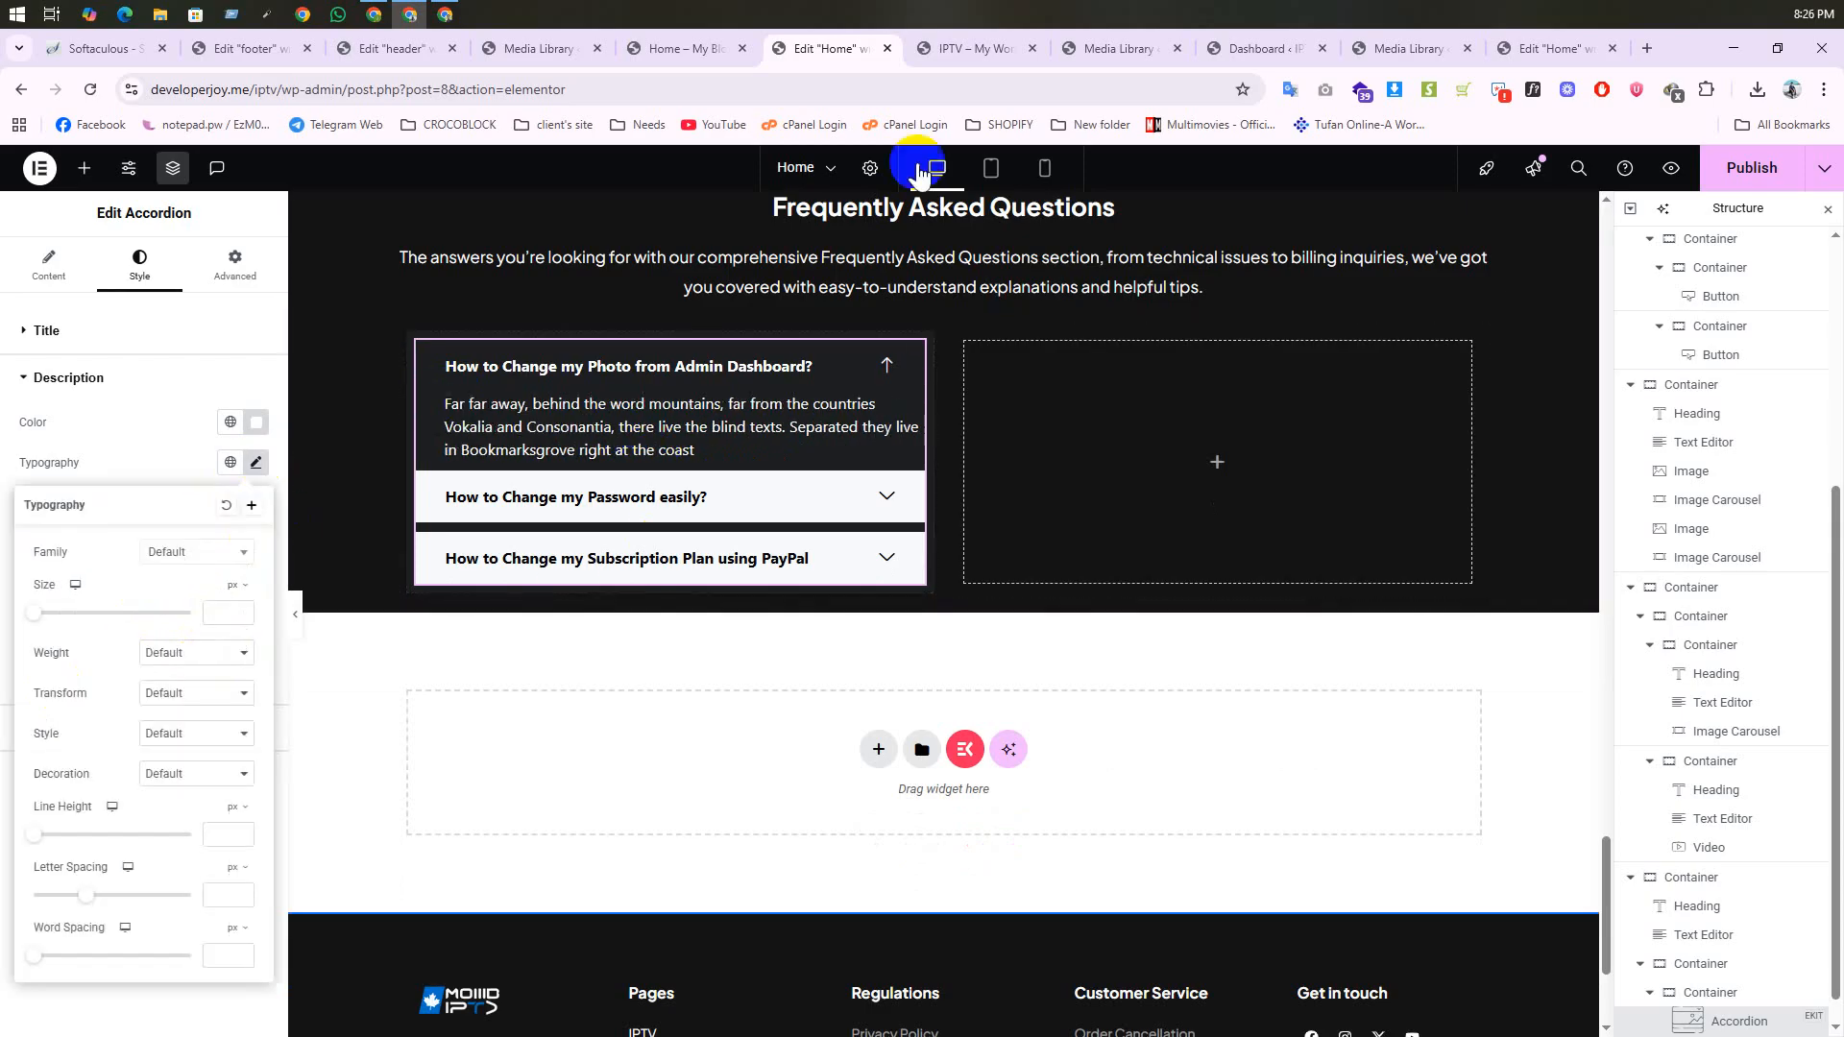
pyautogui.click(958, 48)
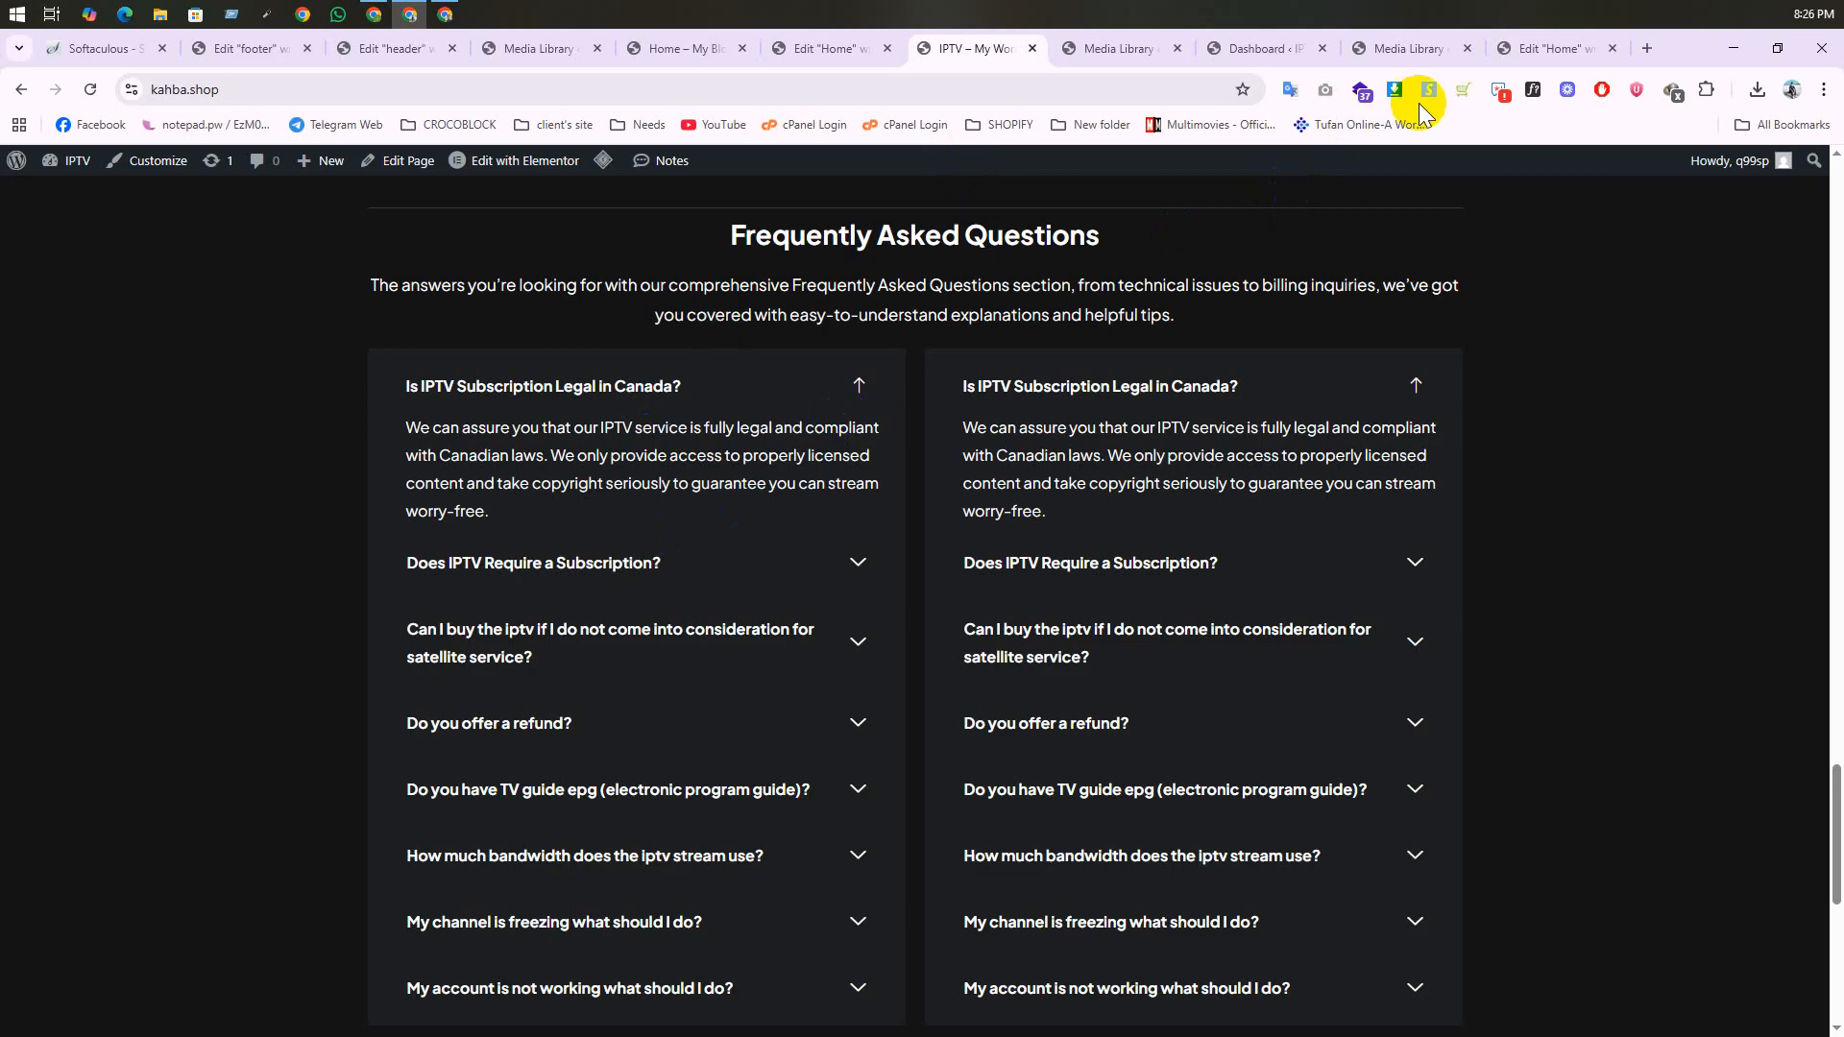
pyautogui.click(1531, 89)
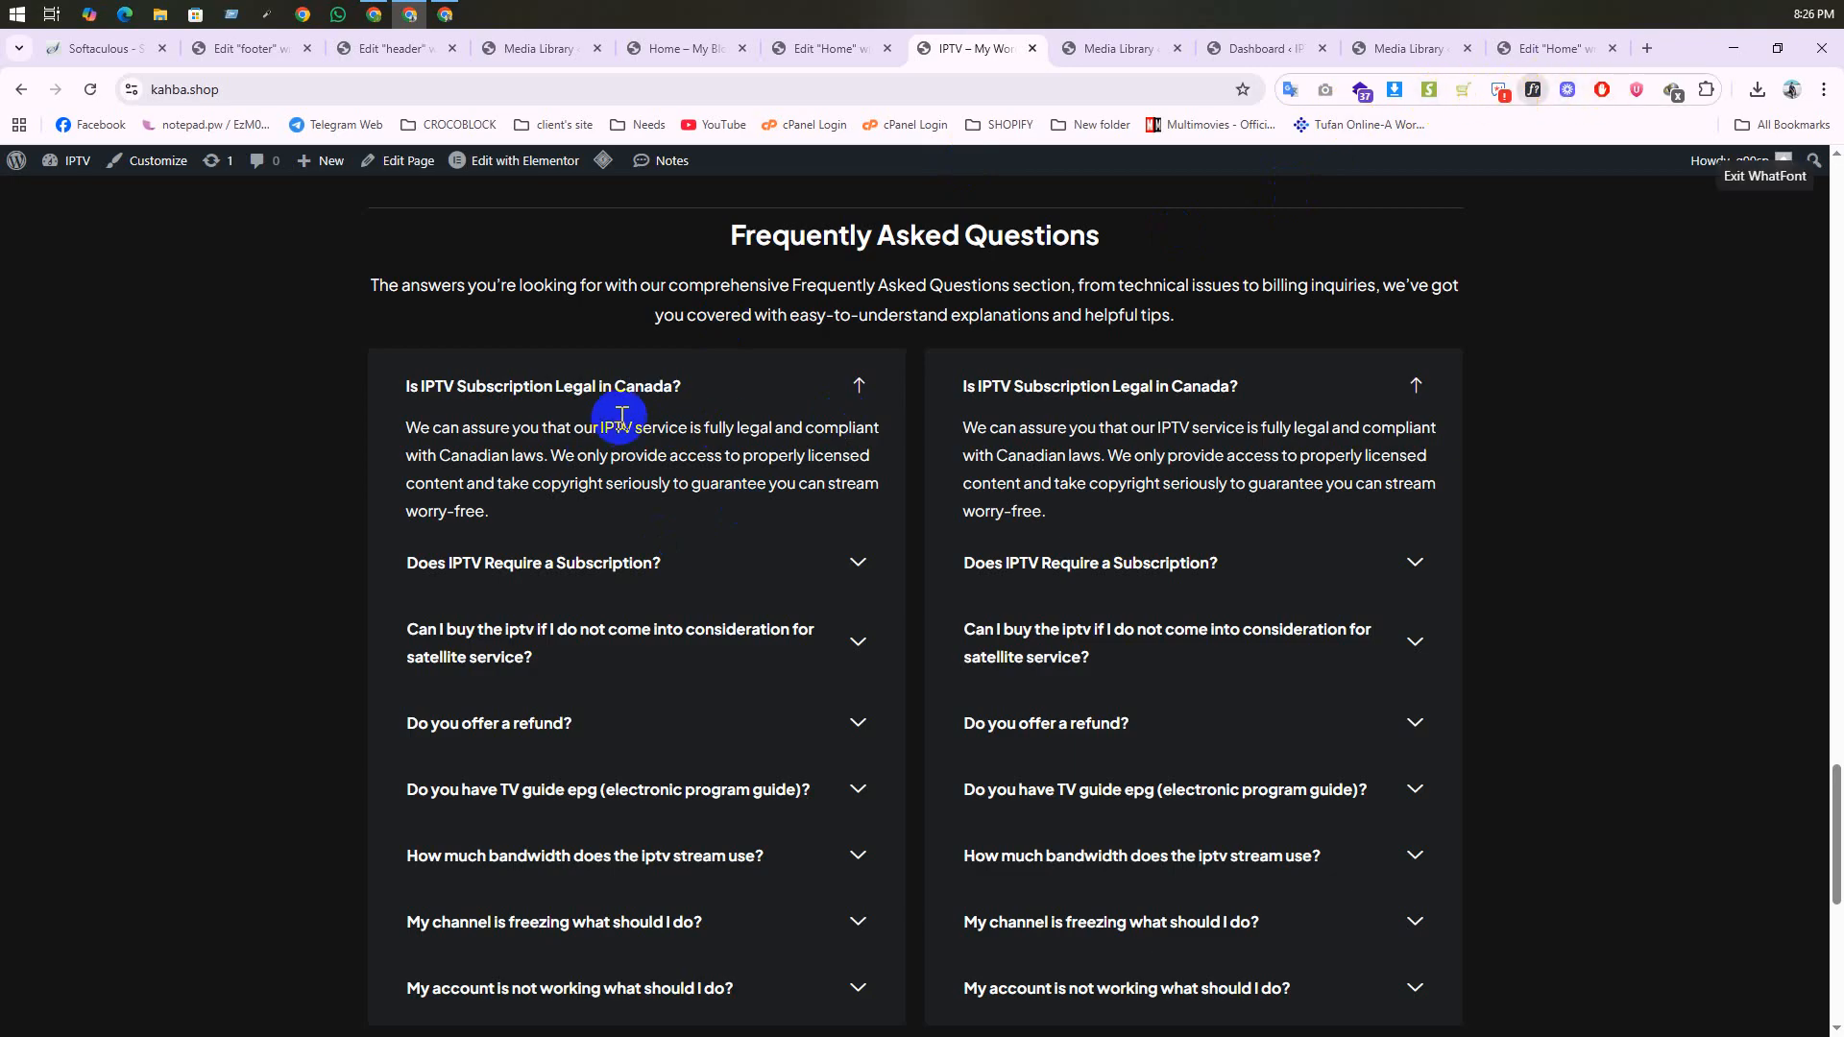
pyautogui.click(611, 430)
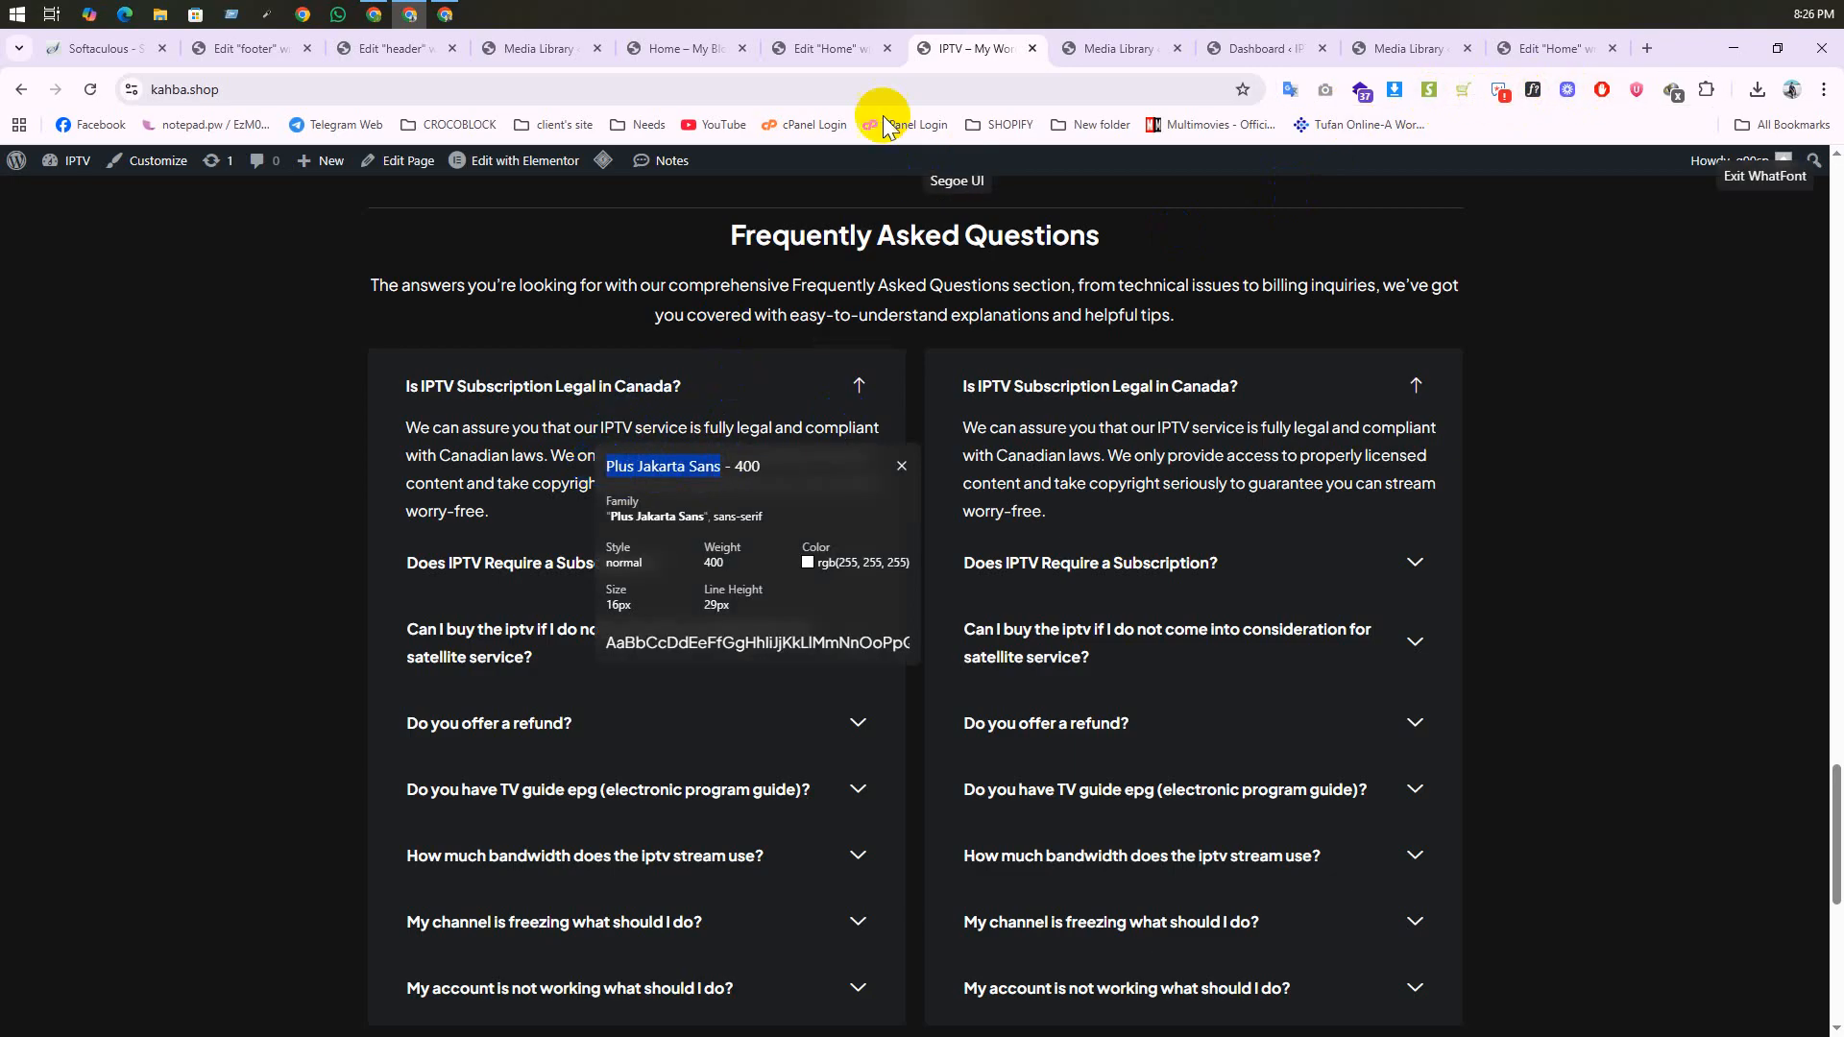
pyautogui.click(836, 48)
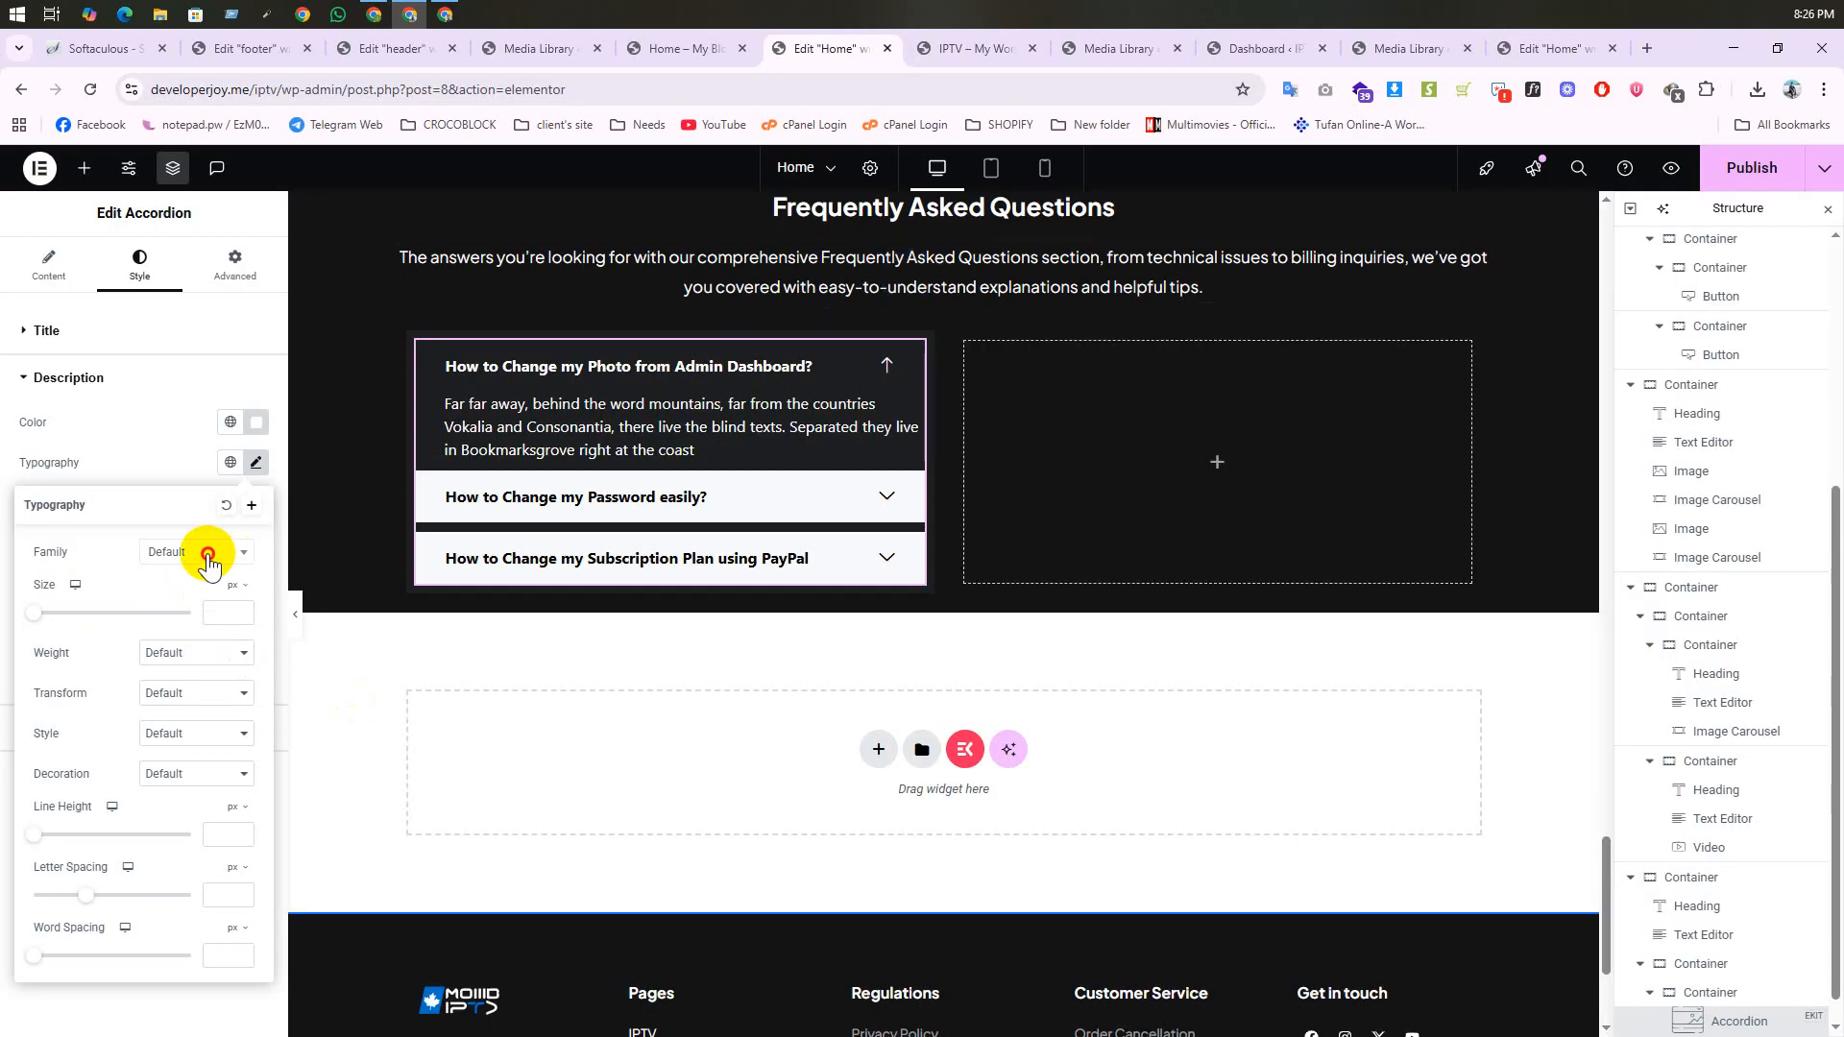
pyautogui.click(208, 555)
pyautogui.write('Plus Jakarta Sans')
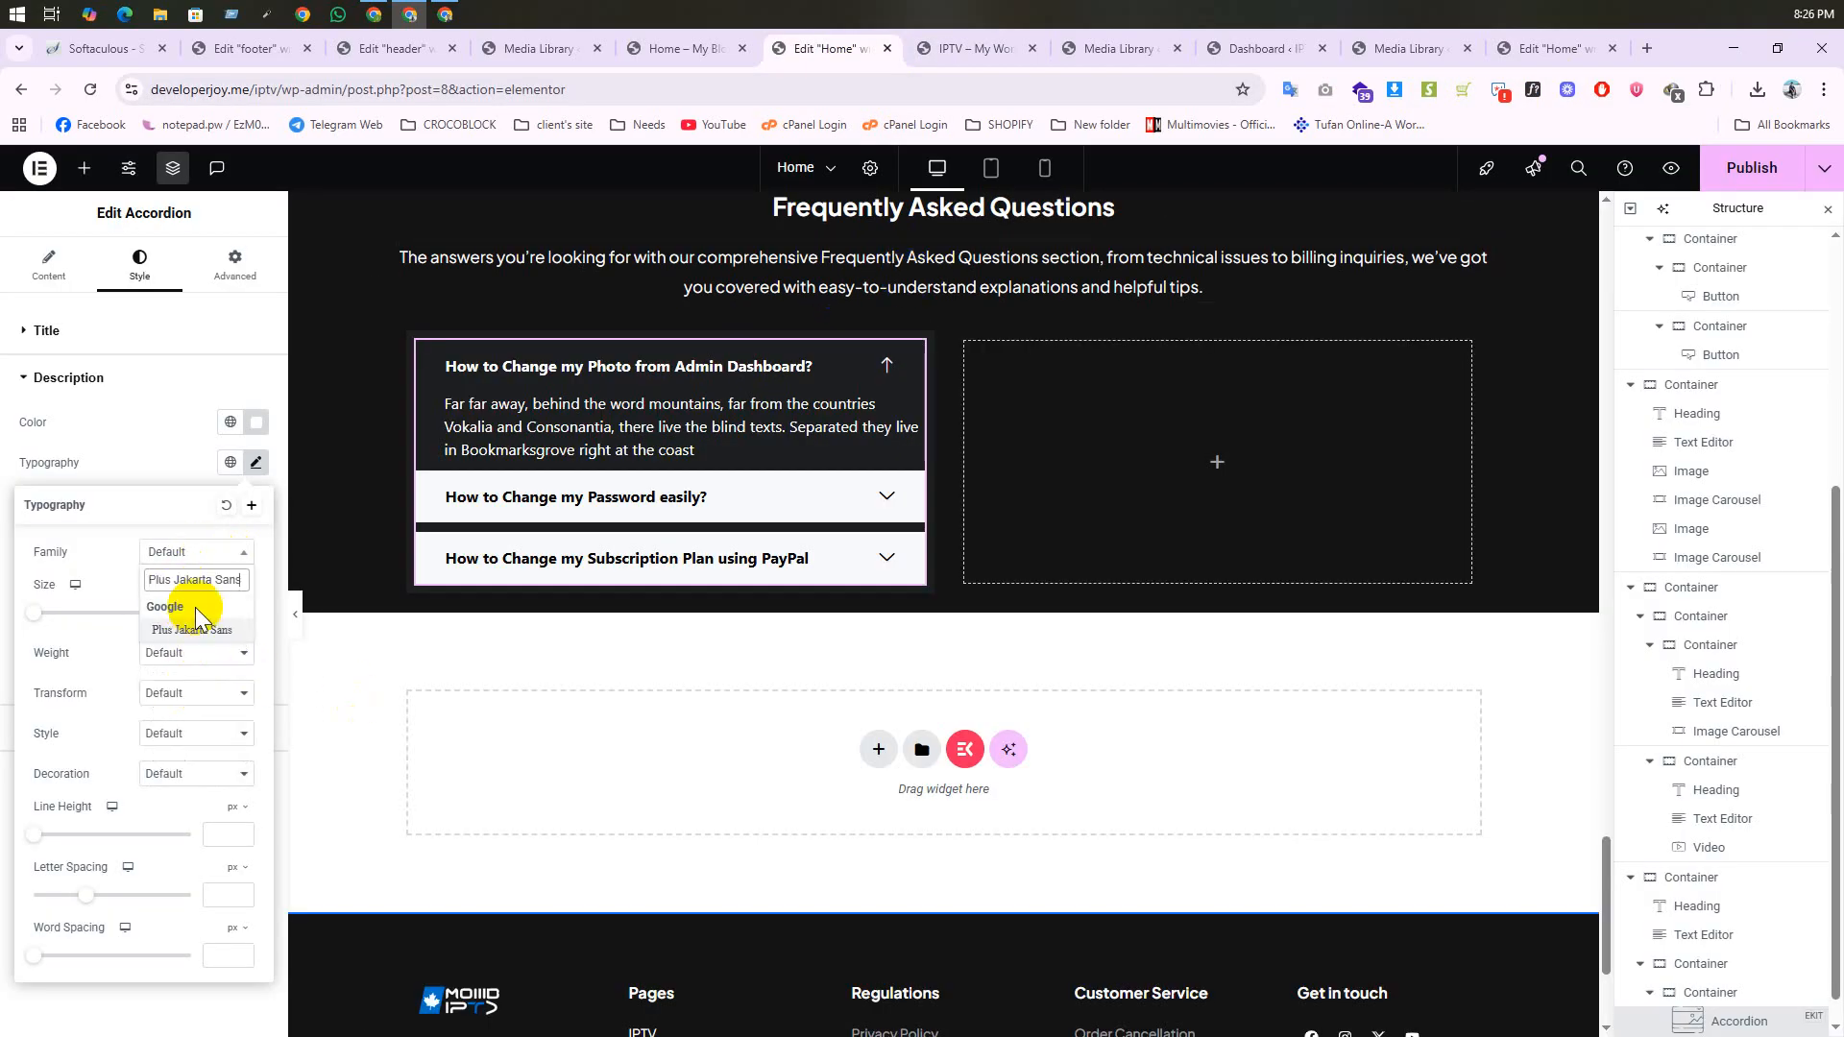
pyautogui.click(195, 630)
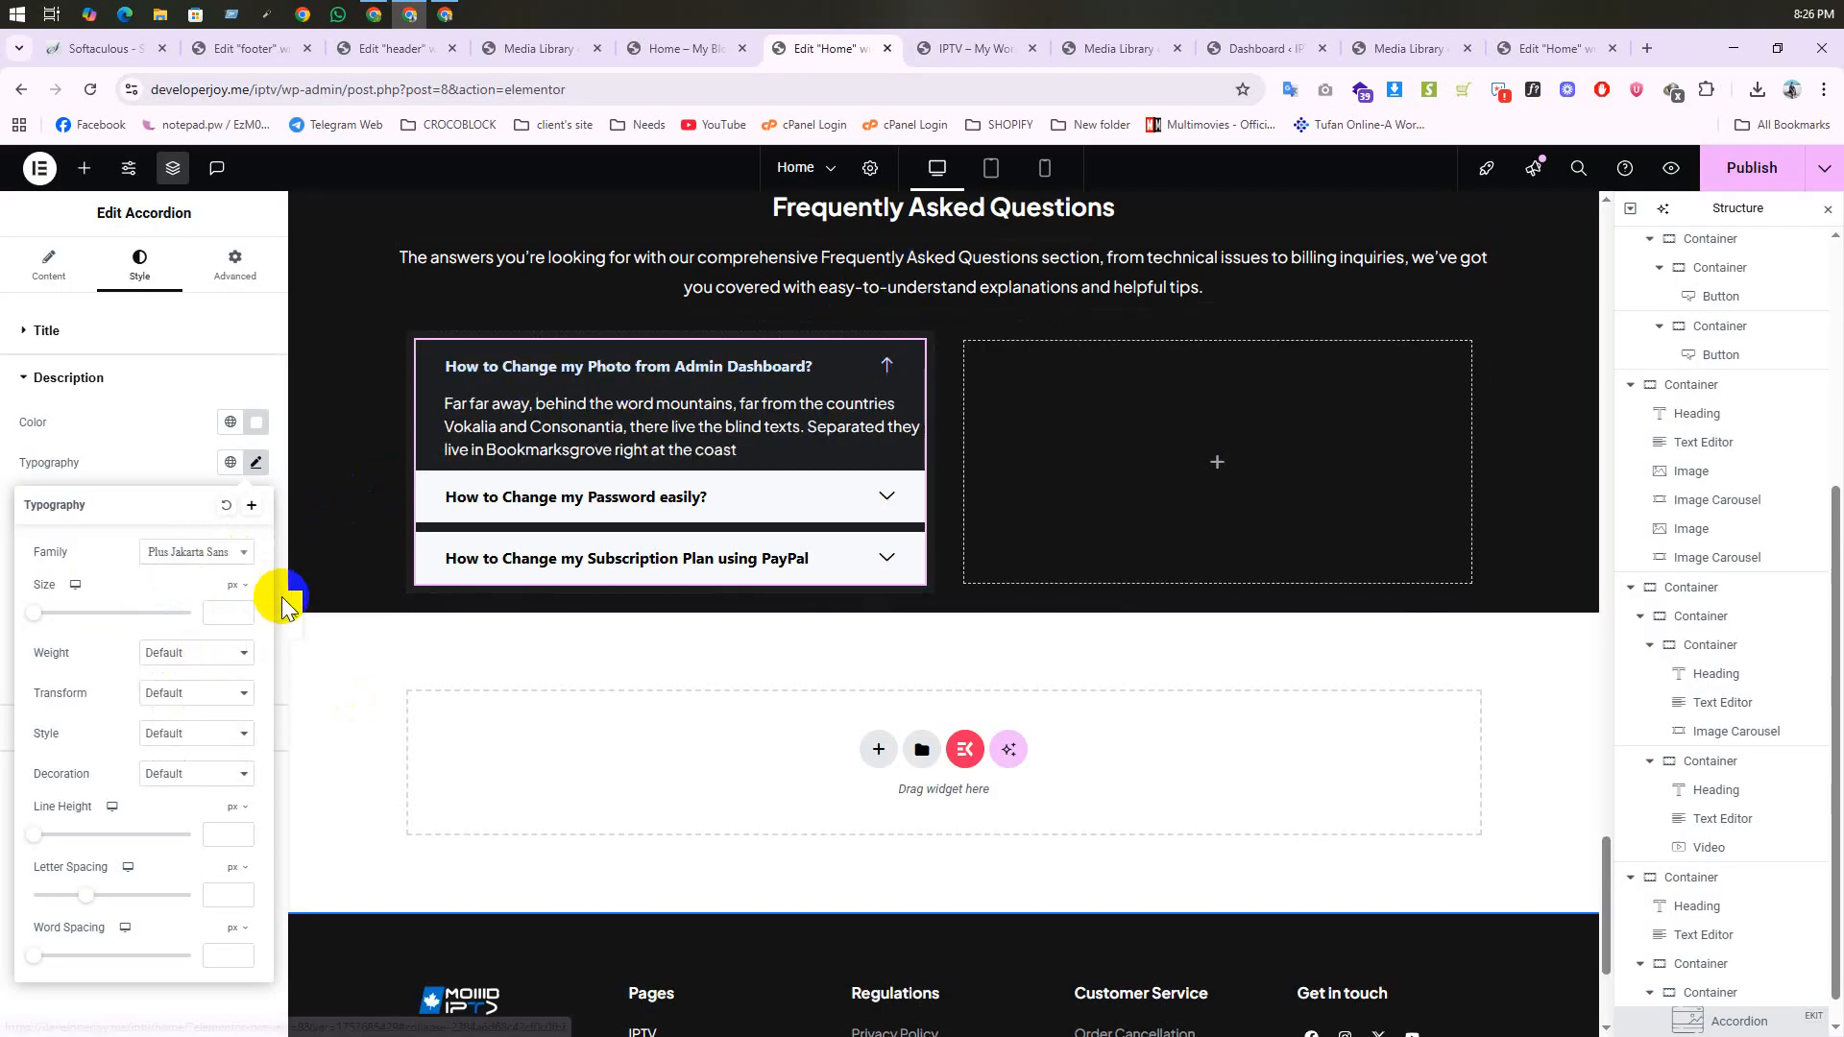
pyautogui.write('15')
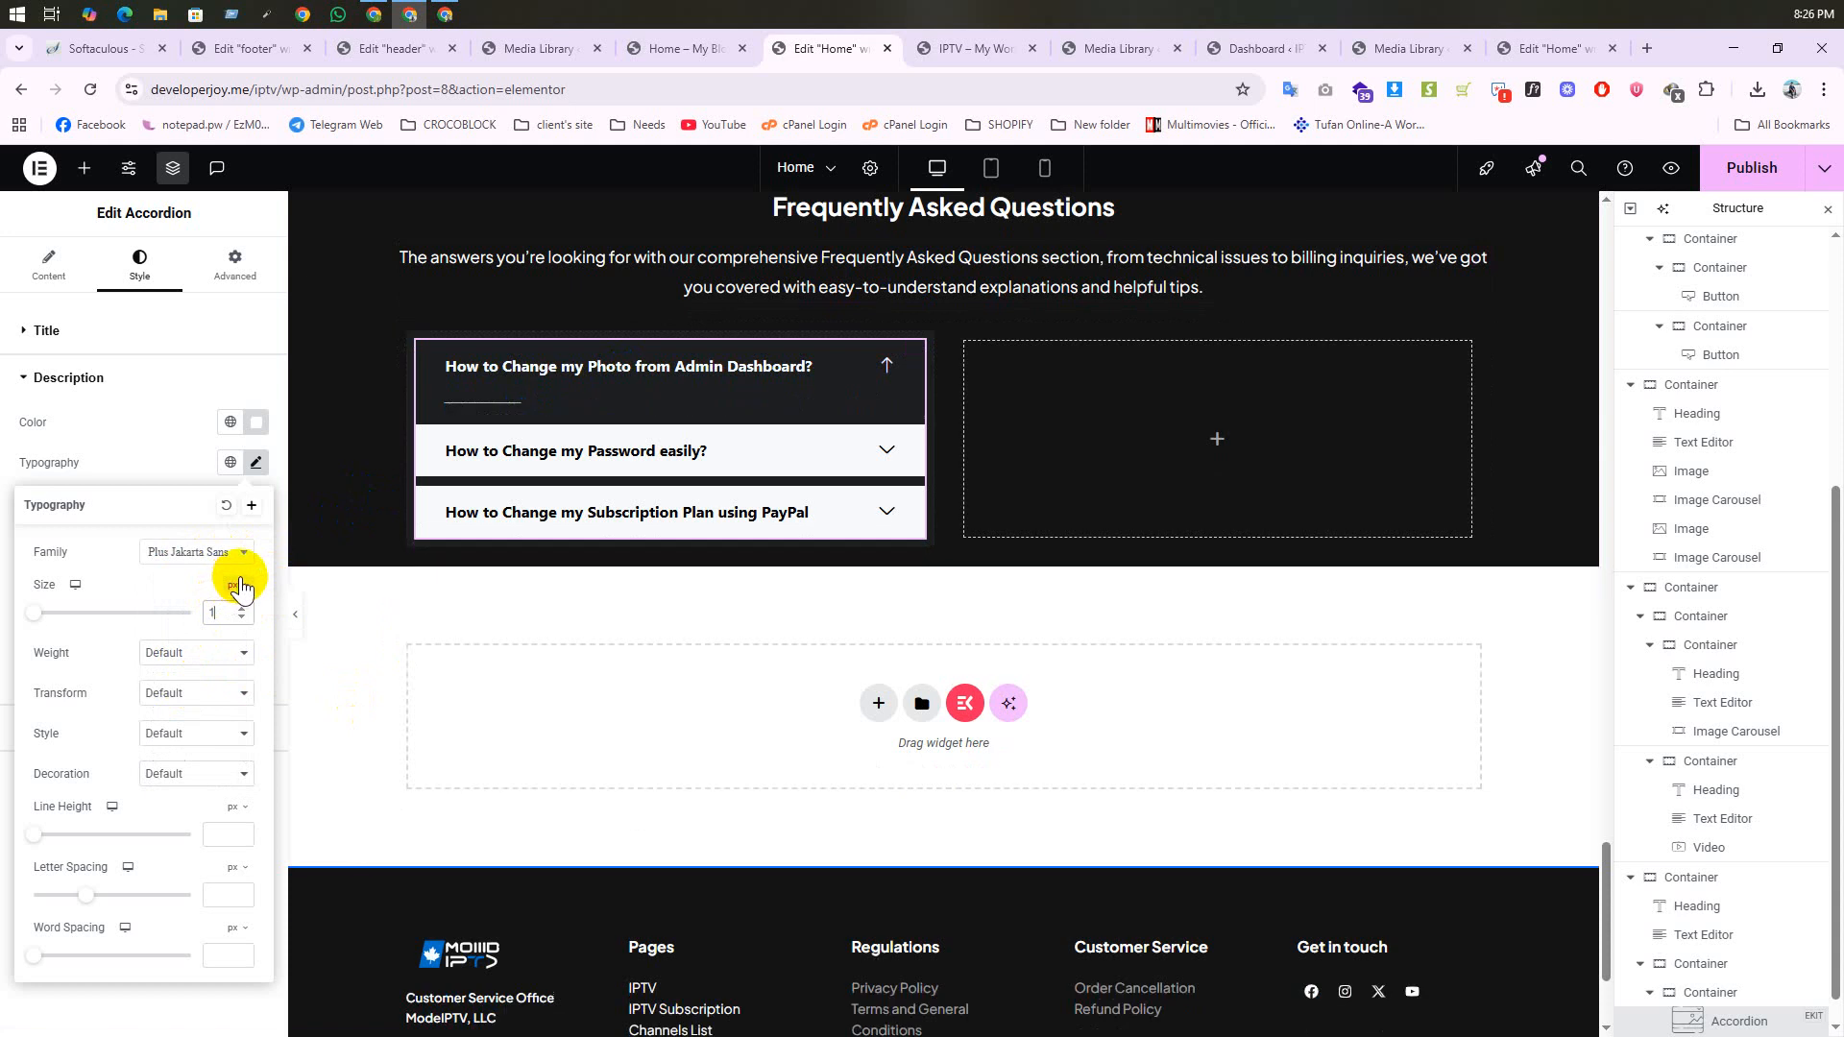
pyautogui.click(255, 470)
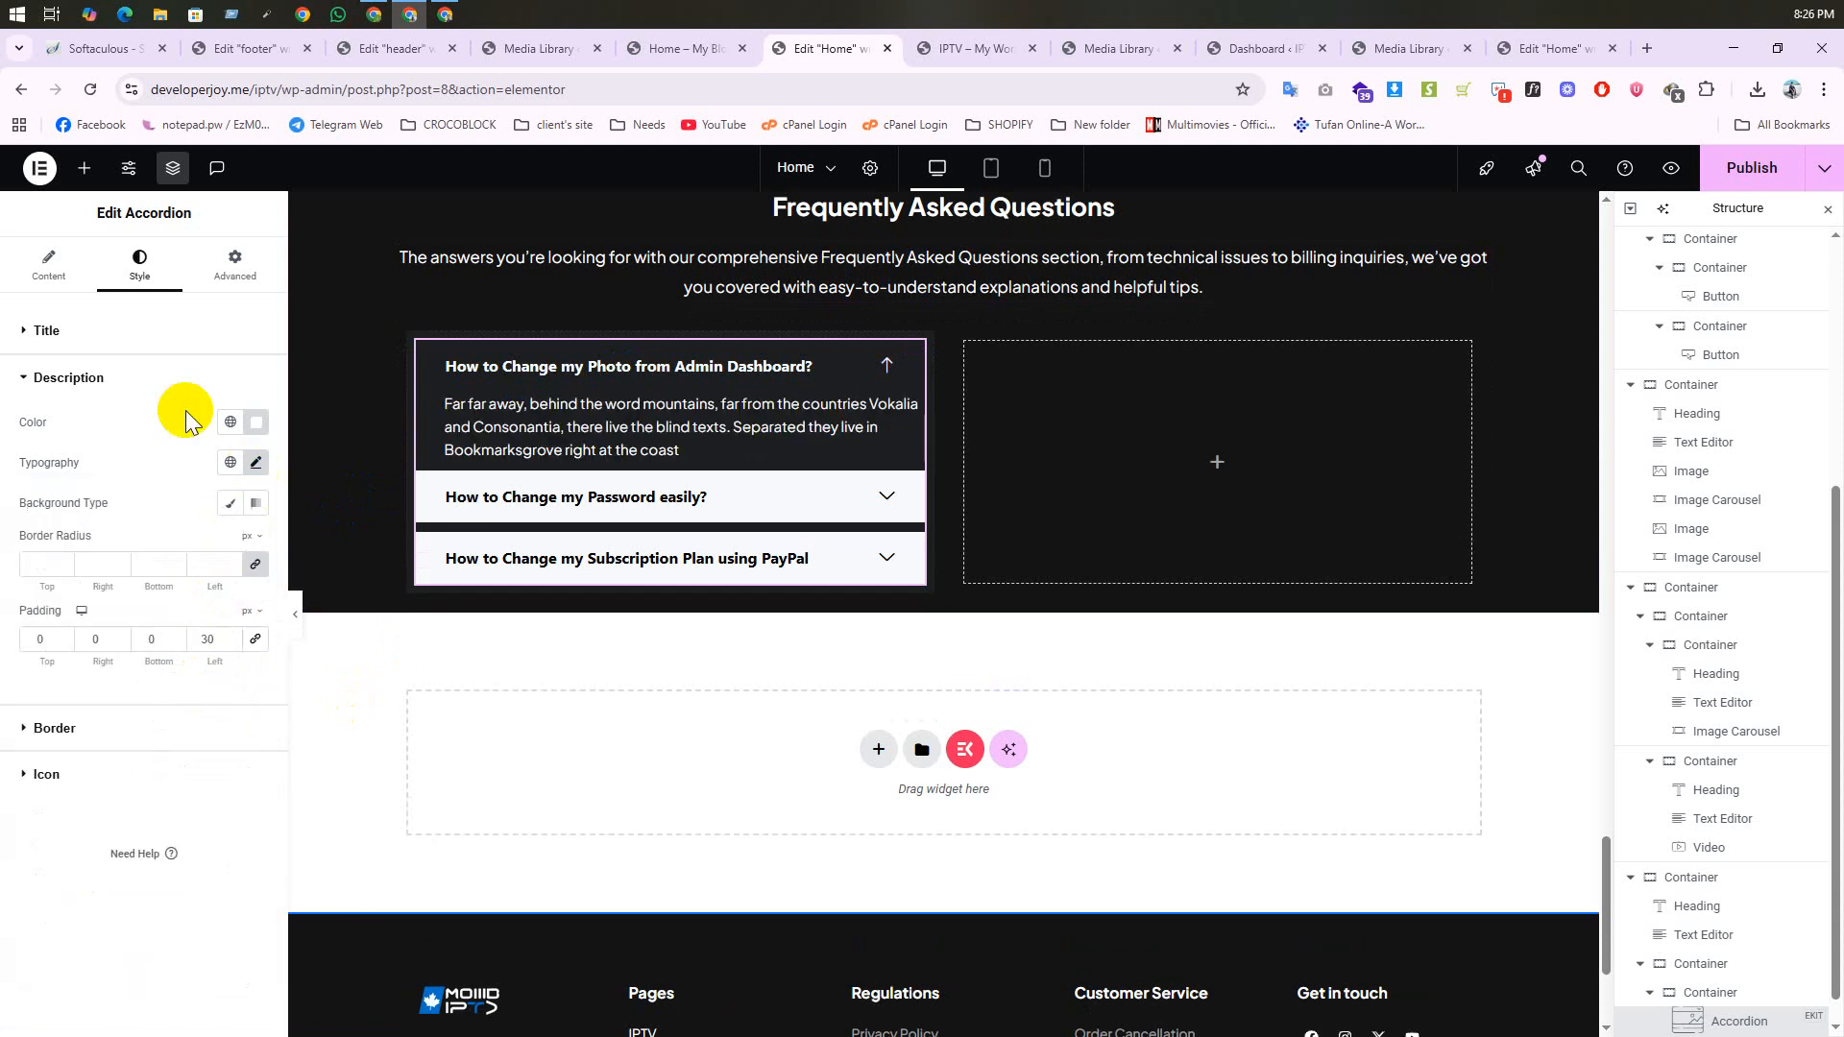
# Step: Set the accordion title's font family to Plus Jakarta Sans
pyautogui.click(171, 369)
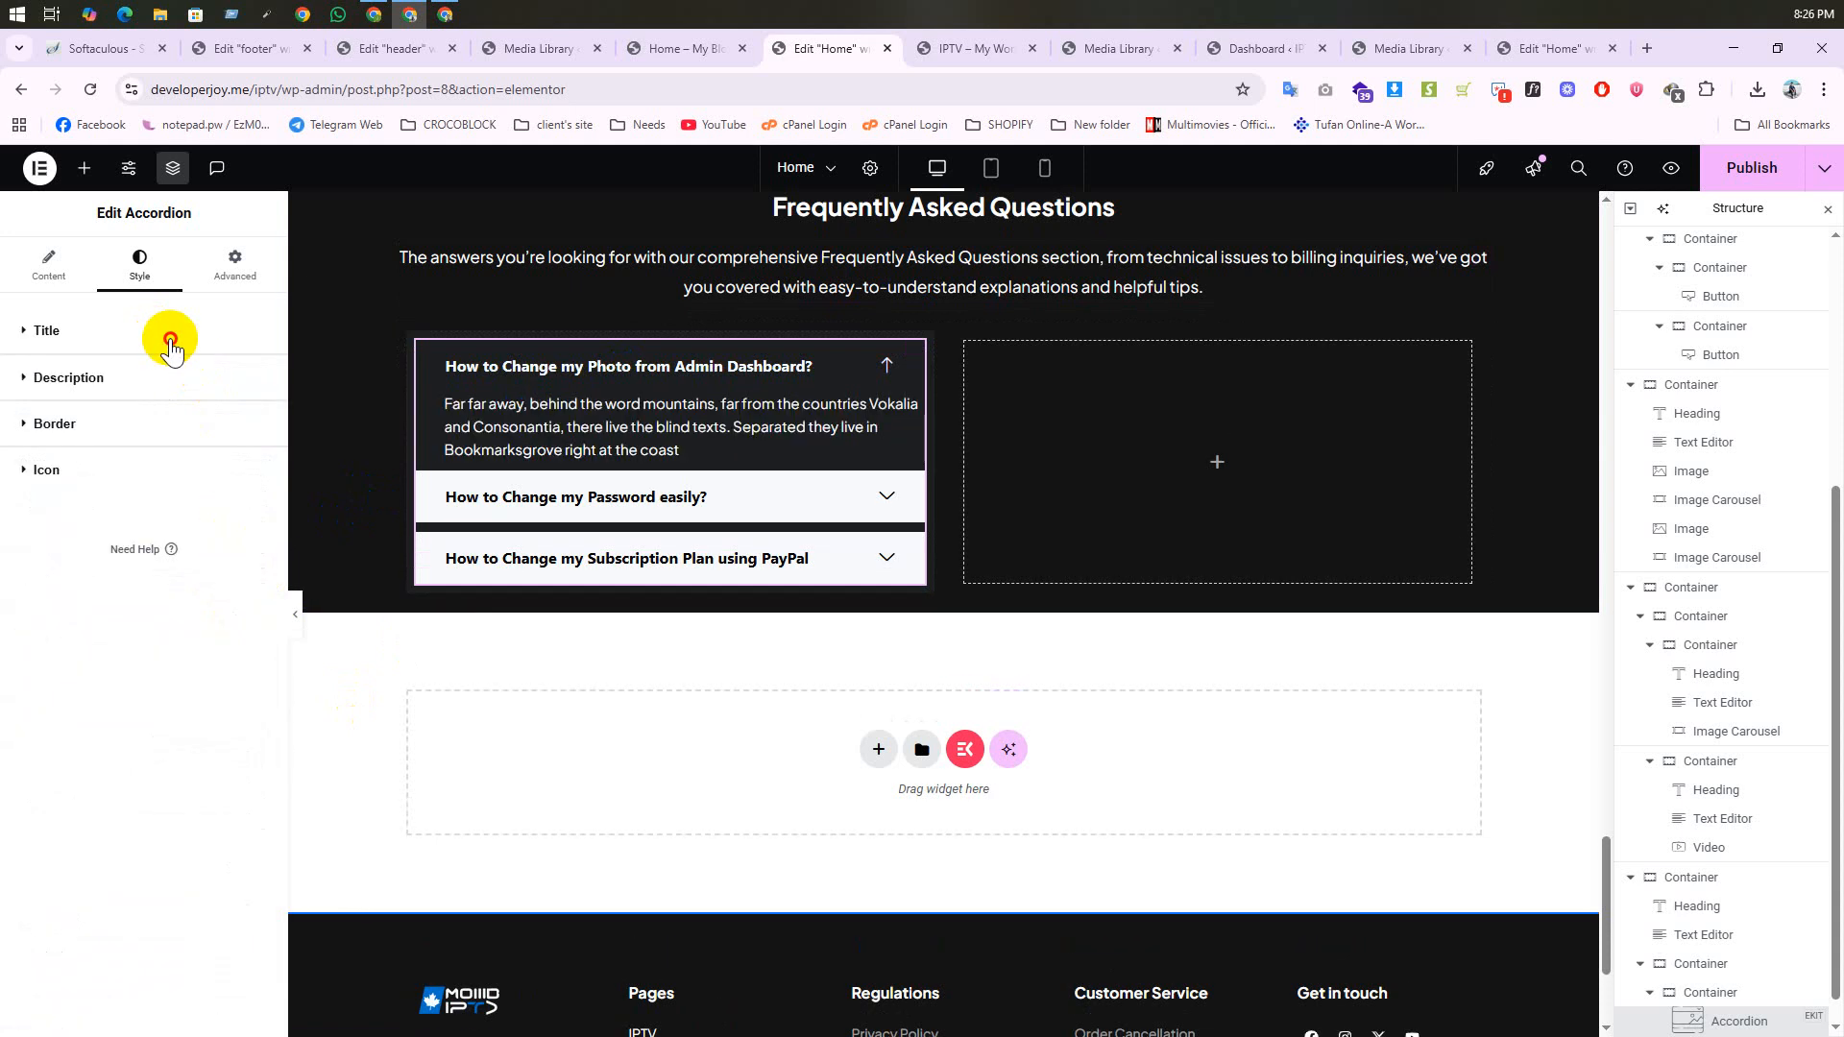
pyautogui.click(252, 348)
pyautogui.click(255, 376)
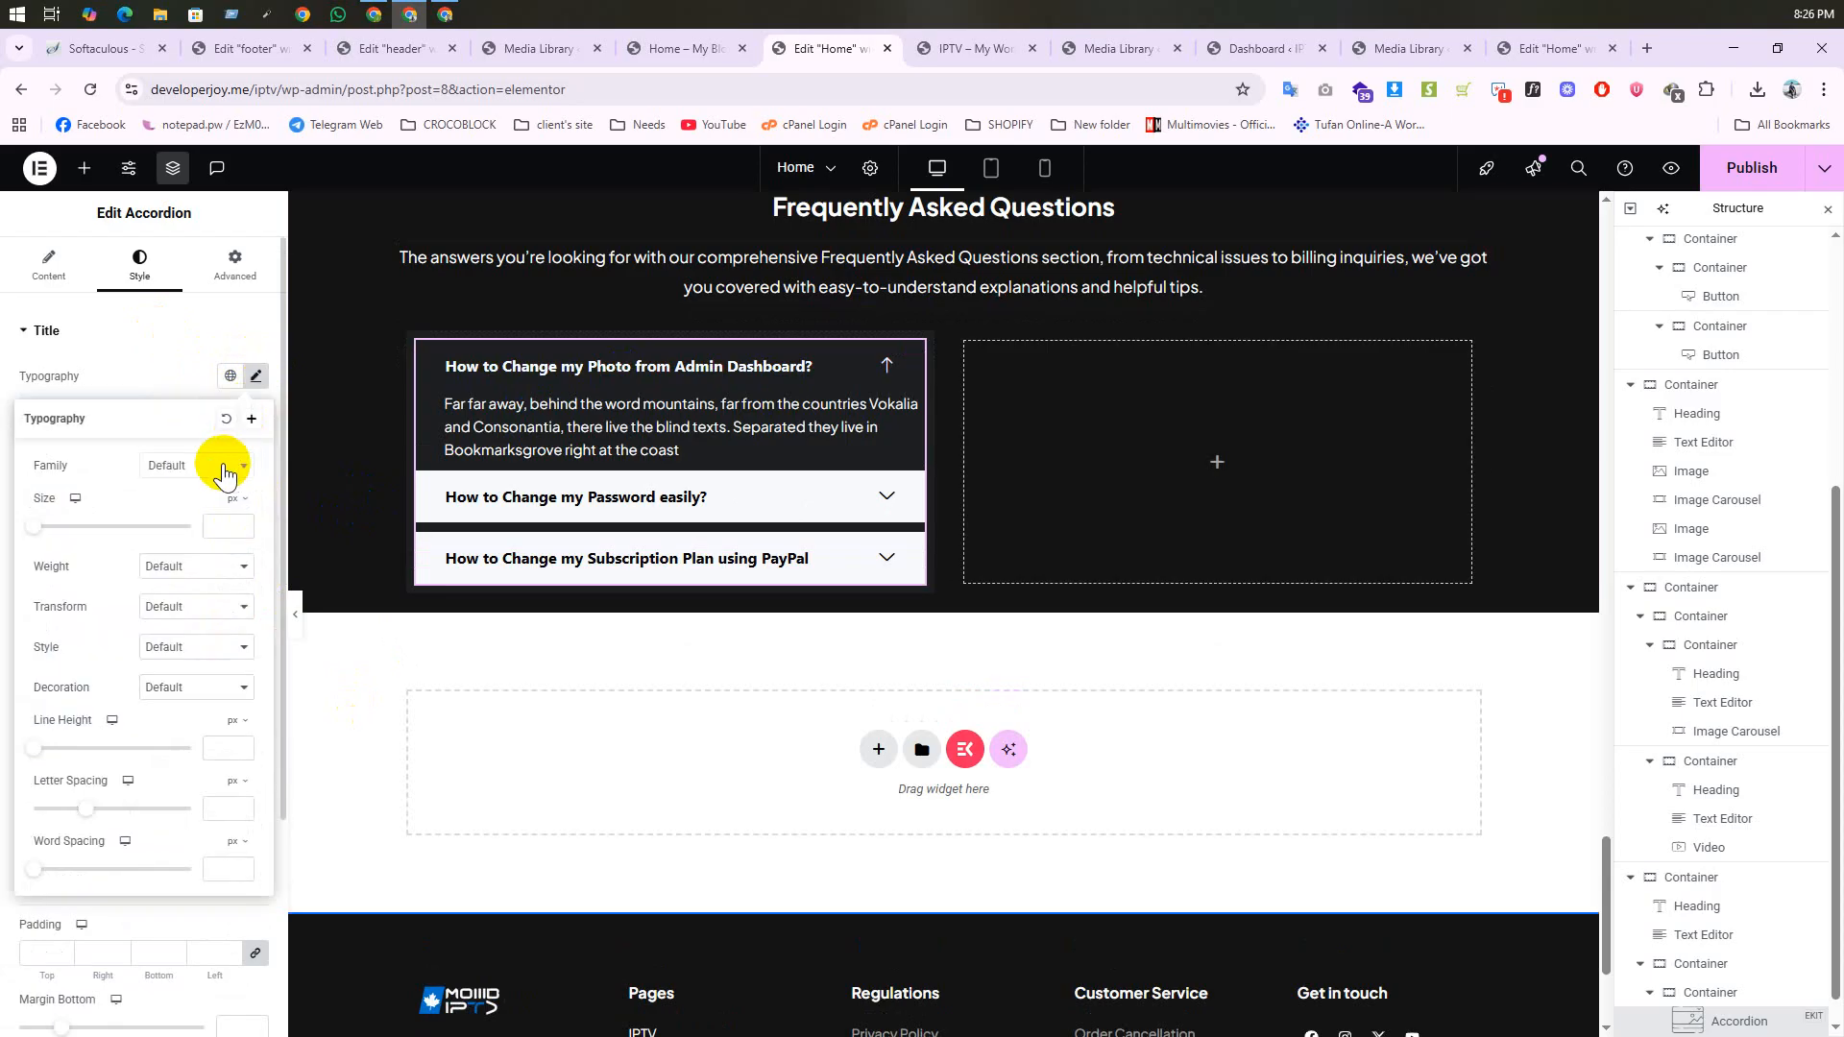
pyautogui.click(197, 465)
pyautogui.write('Plus Jakarta Sans')
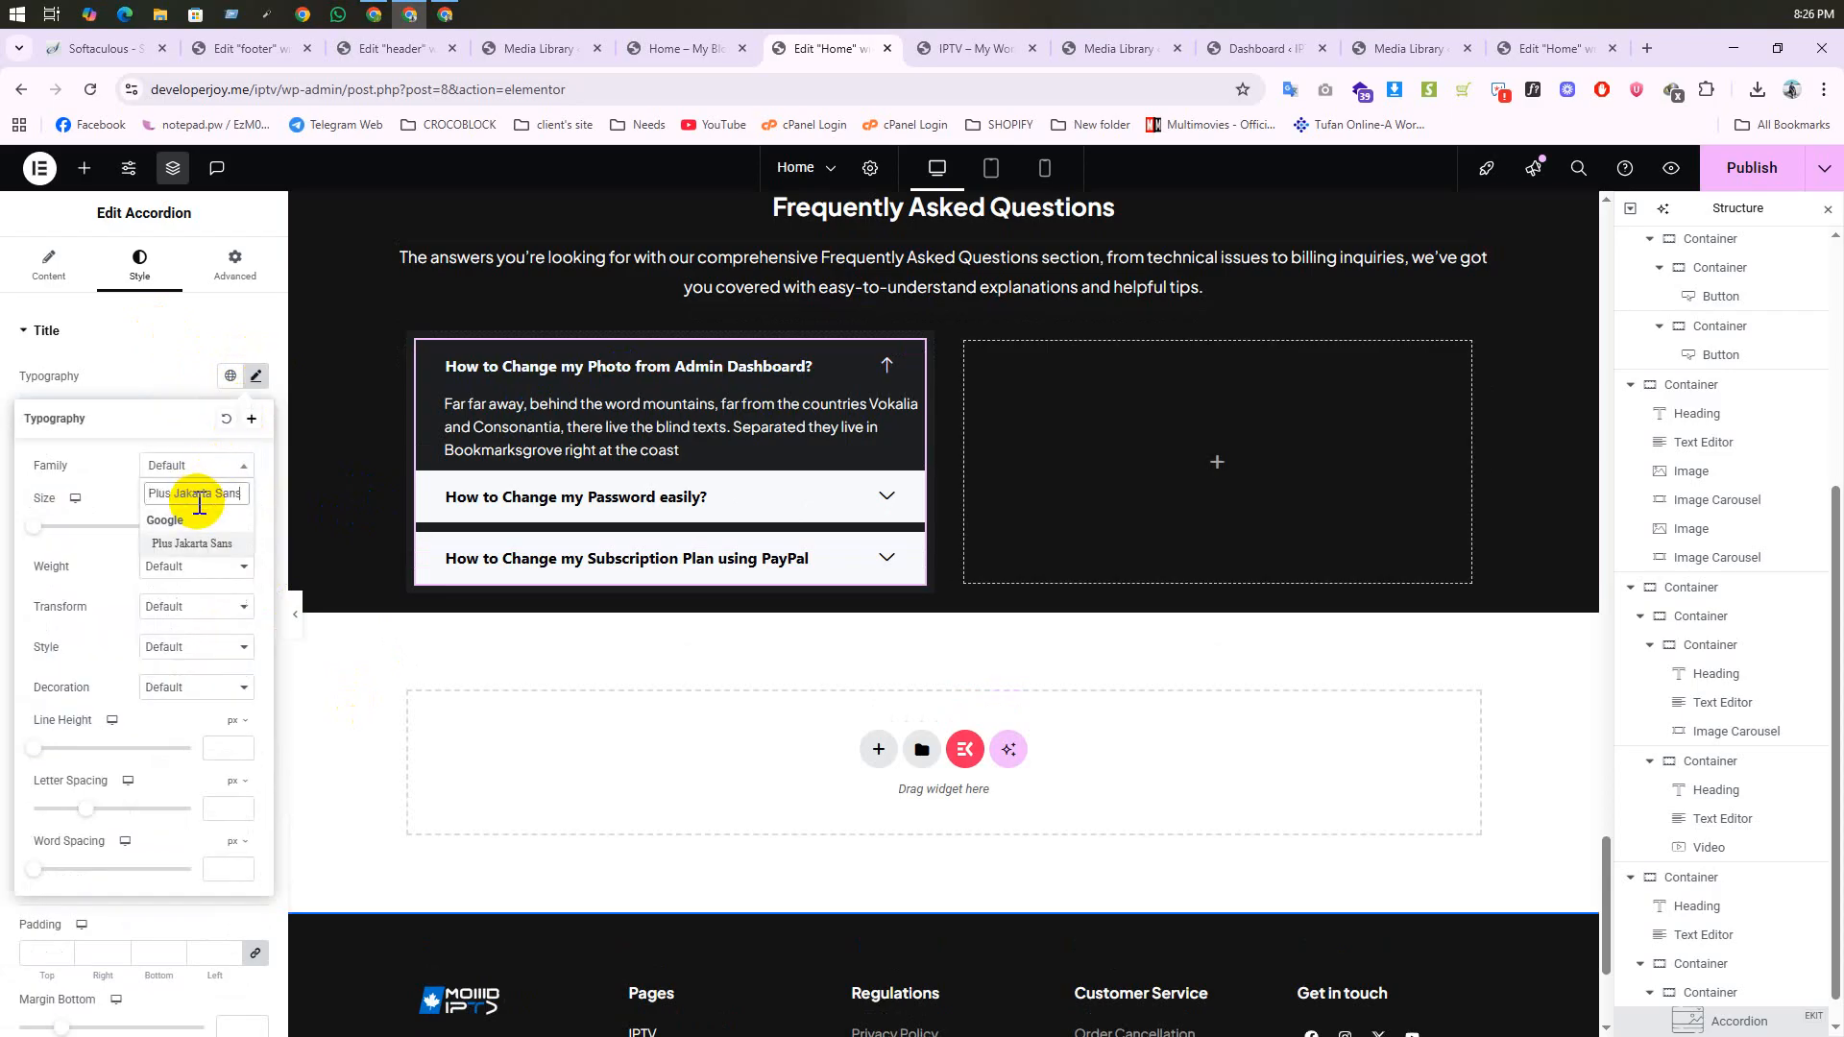
pyautogui.click(195, 540)
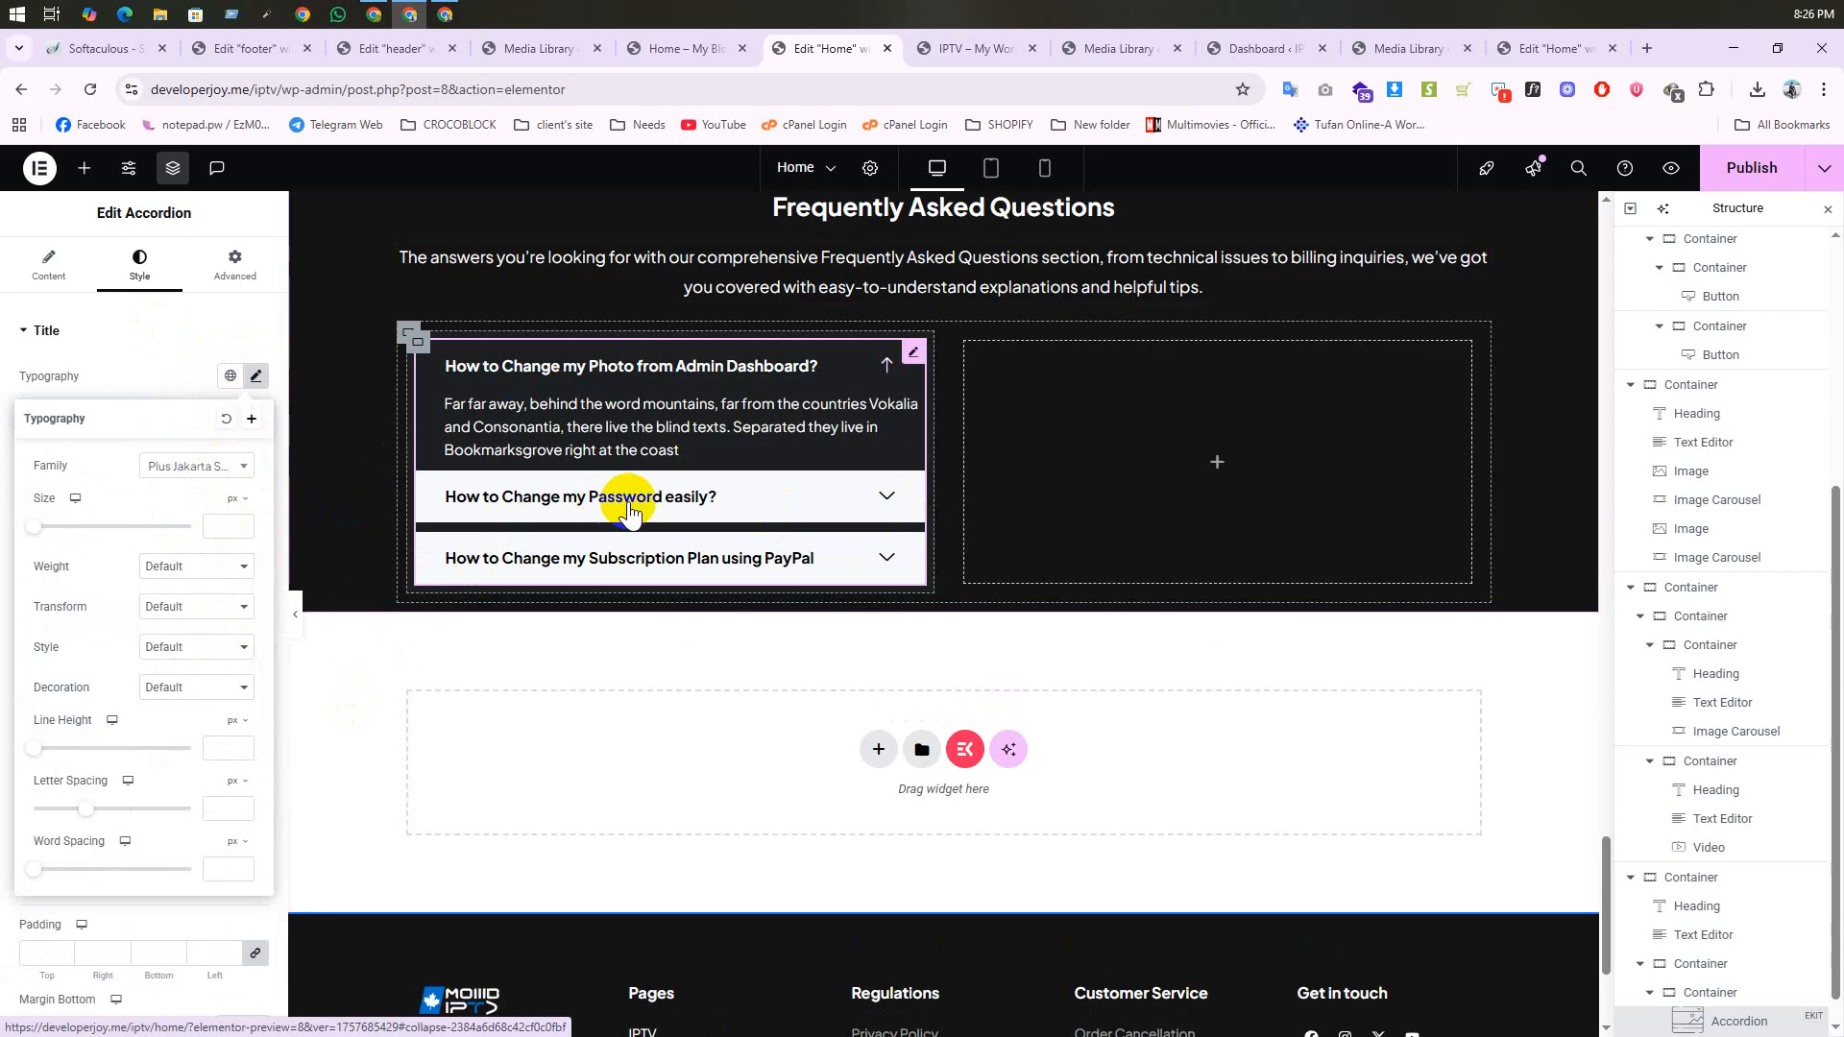
# Step: Inspect the reference FAQ title's font with WhatFont and expand its second question to examine the open and closed styling
pyautogui.click(939, 48)
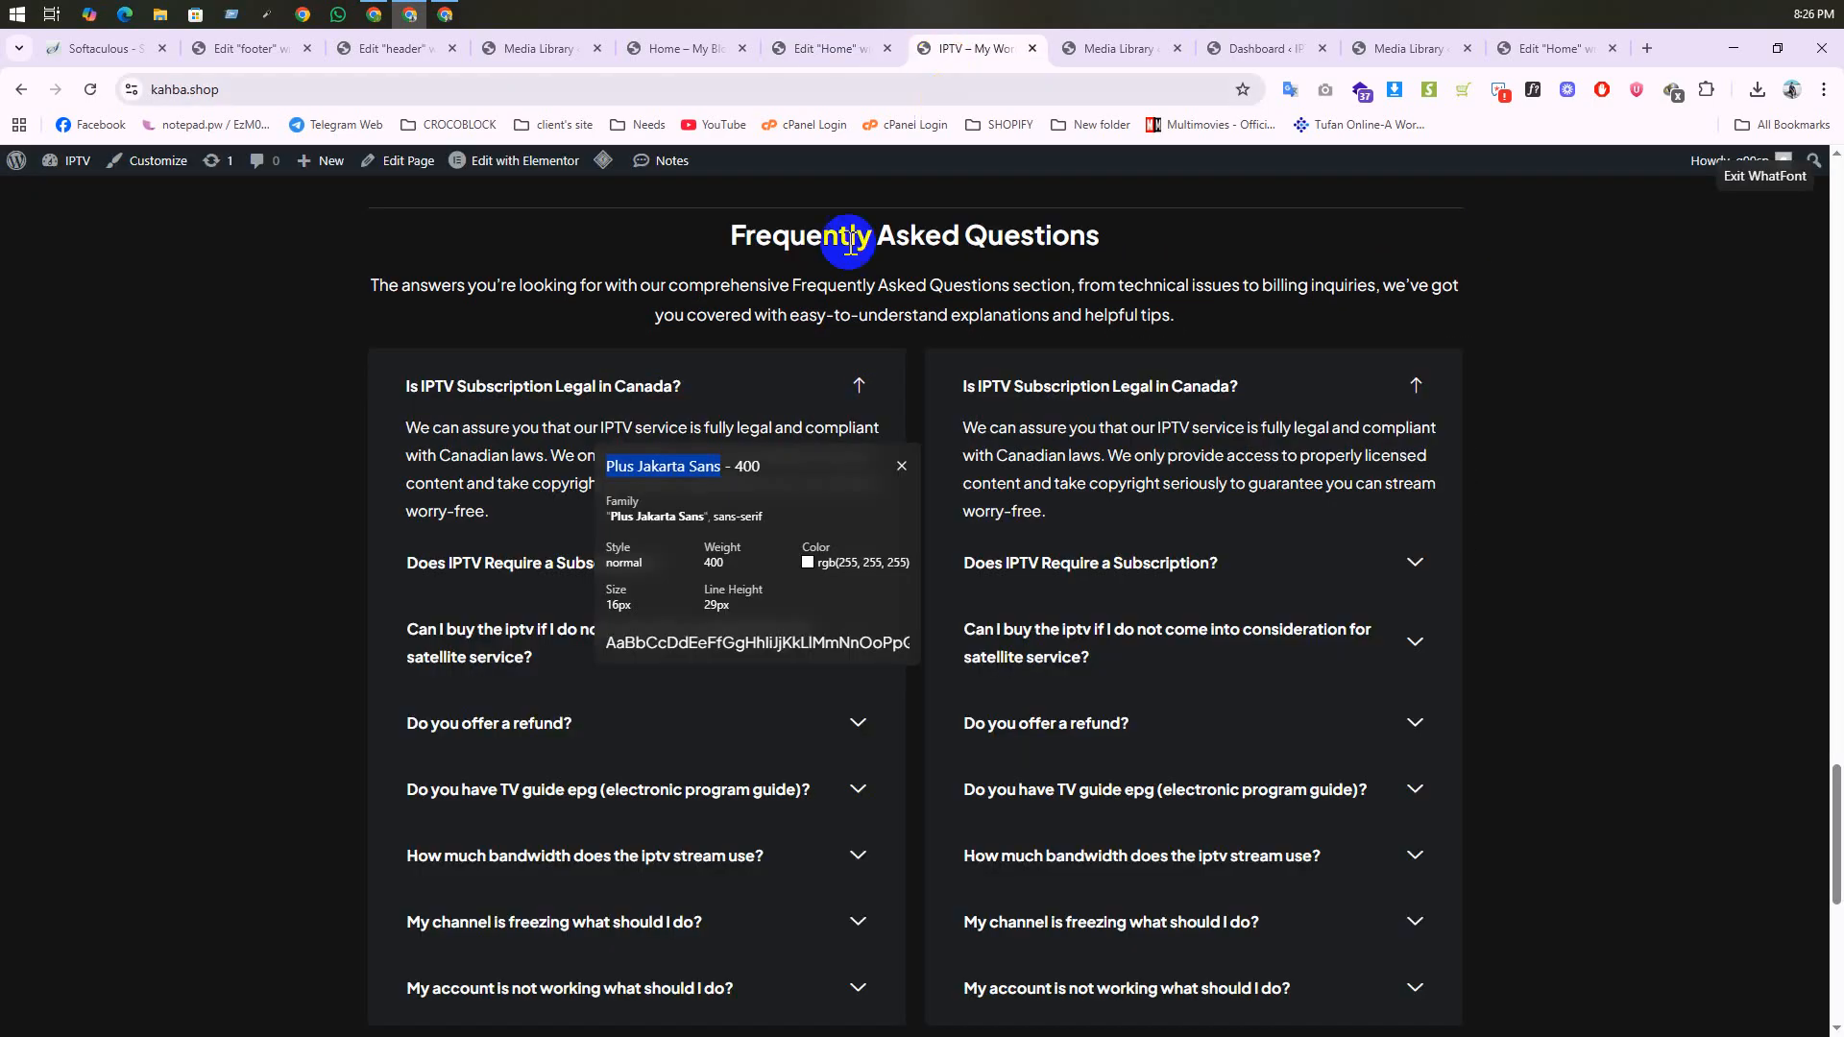
pyautogui.click(489, 411)
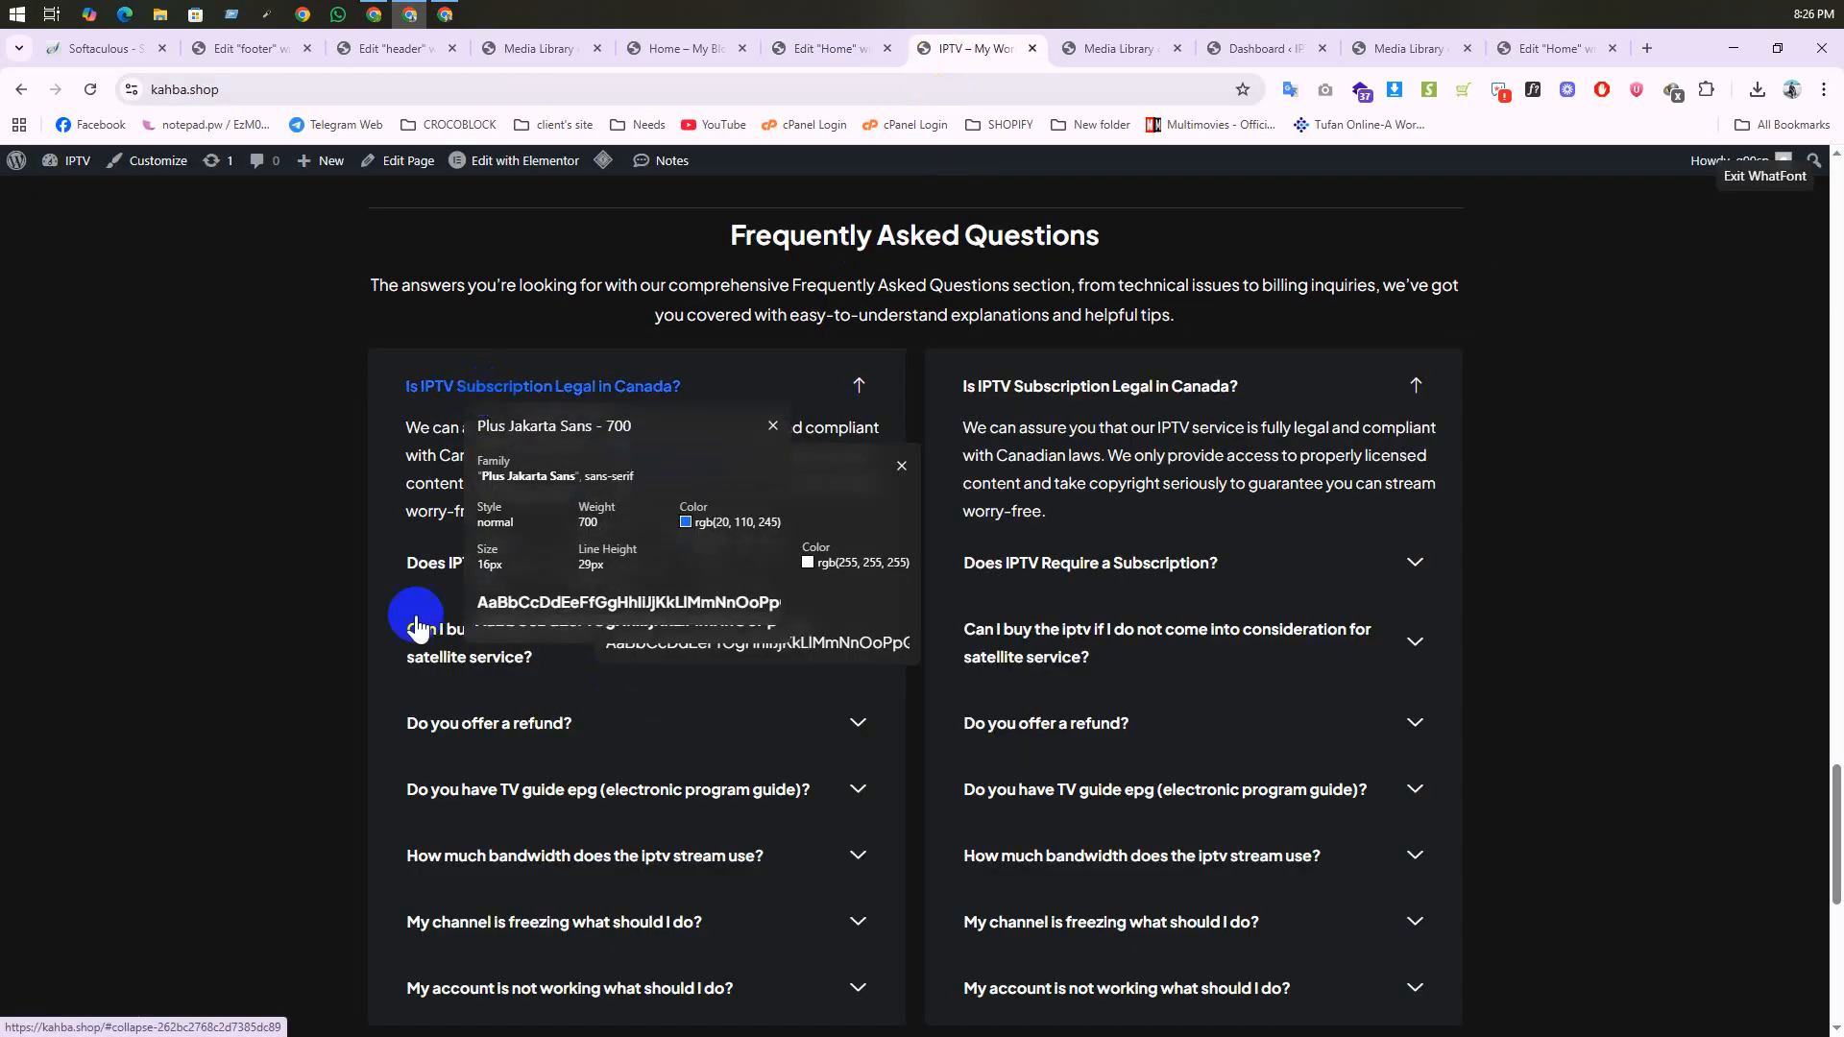
pyautogui.click(1765, 176)
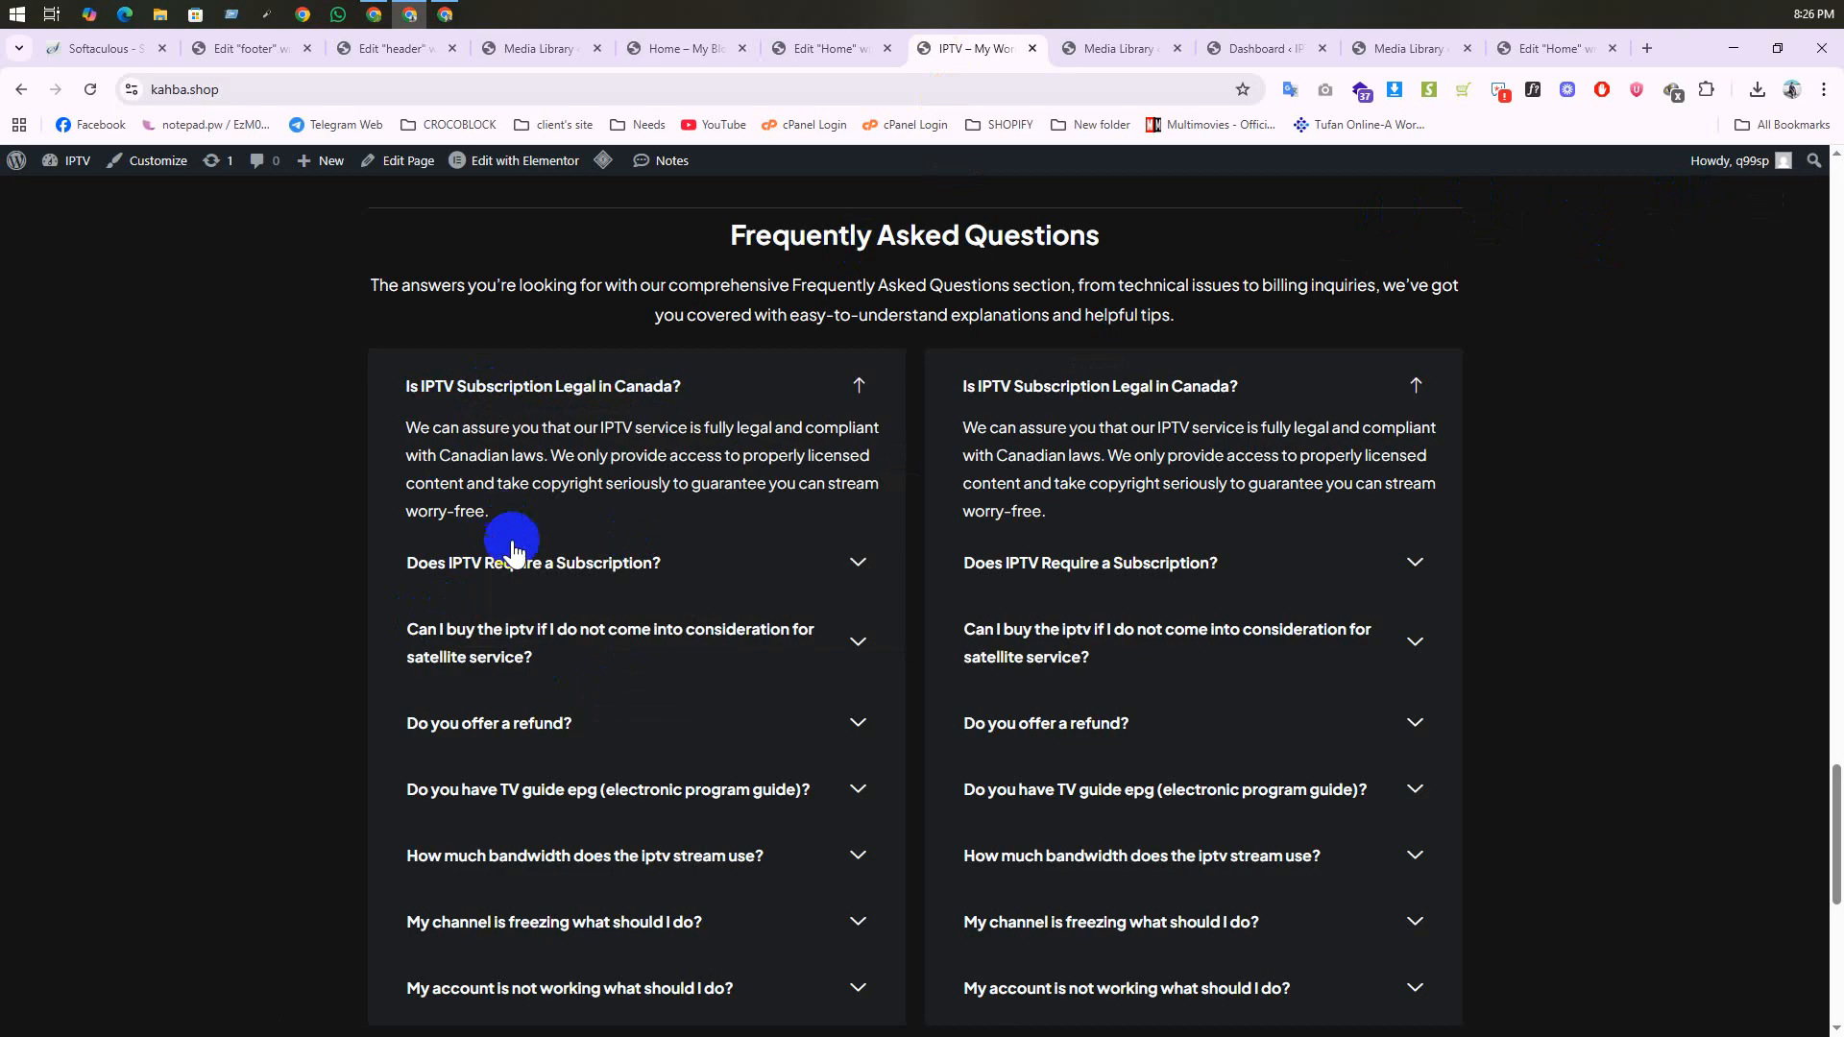
pyautogui.click(510, 565)
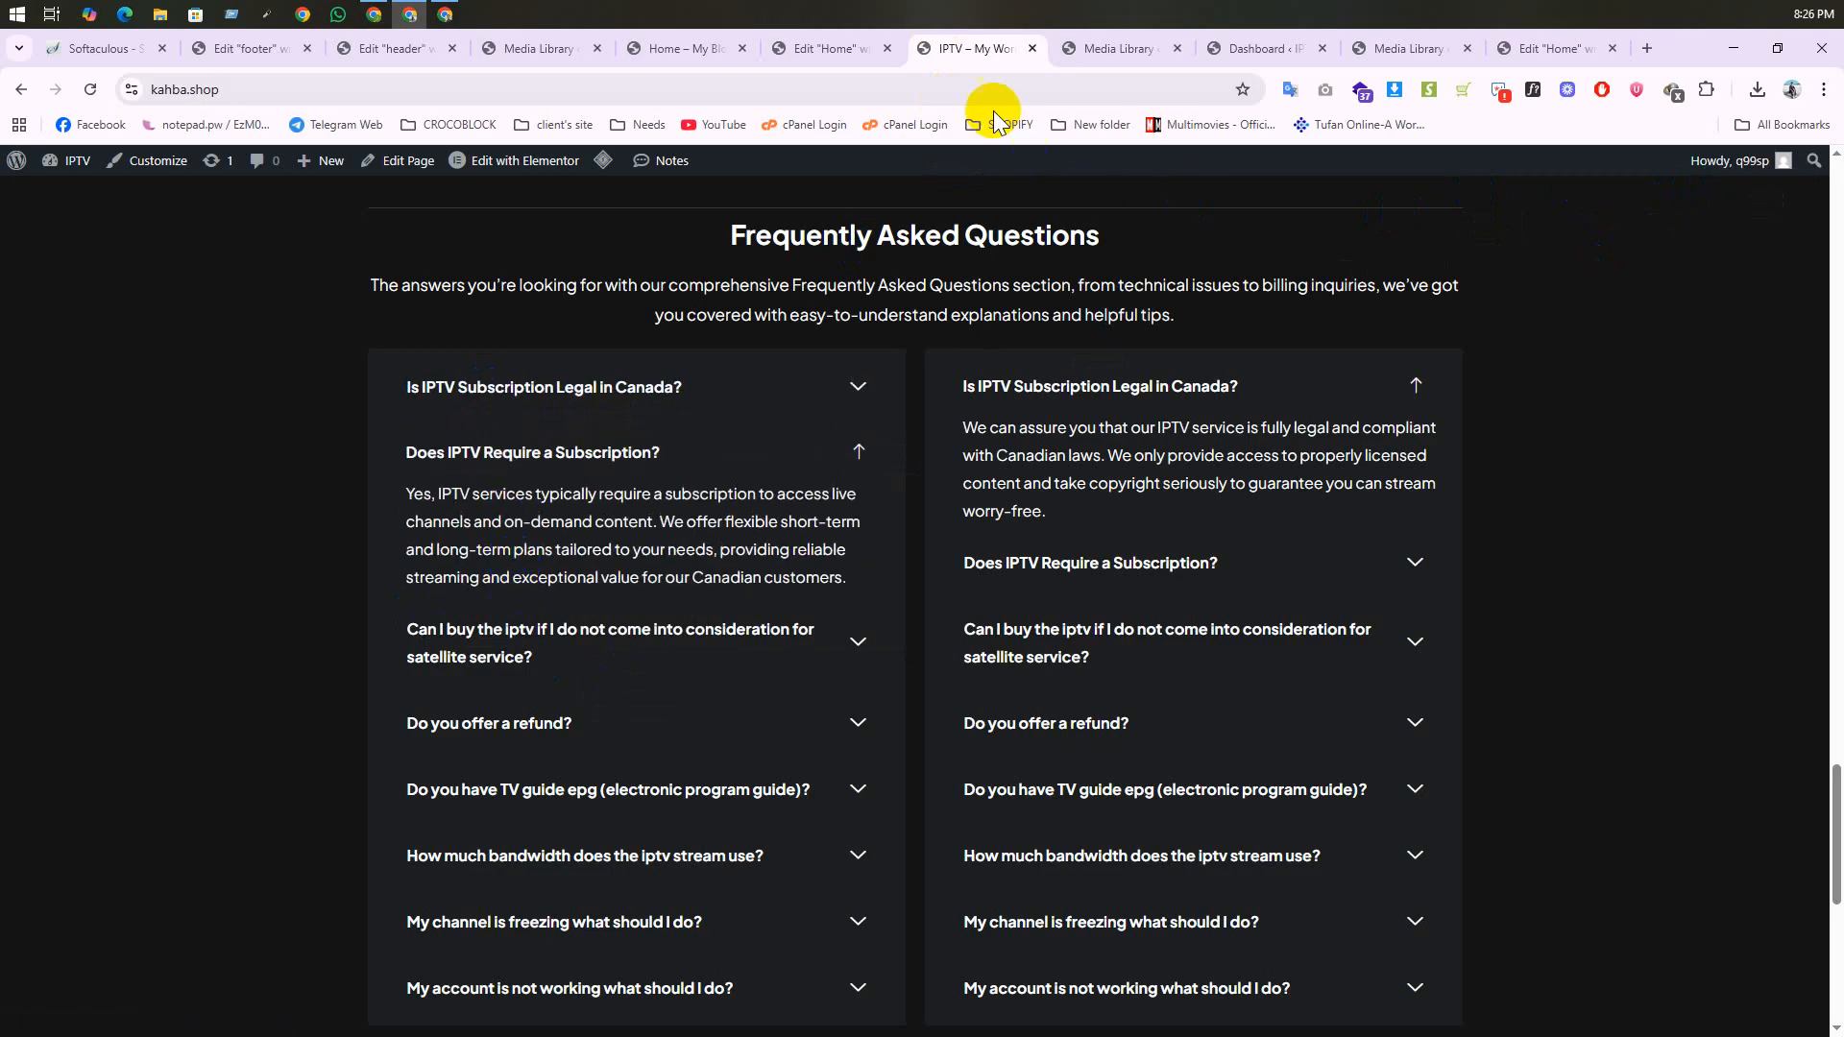
pyautogui.click(836, 49)
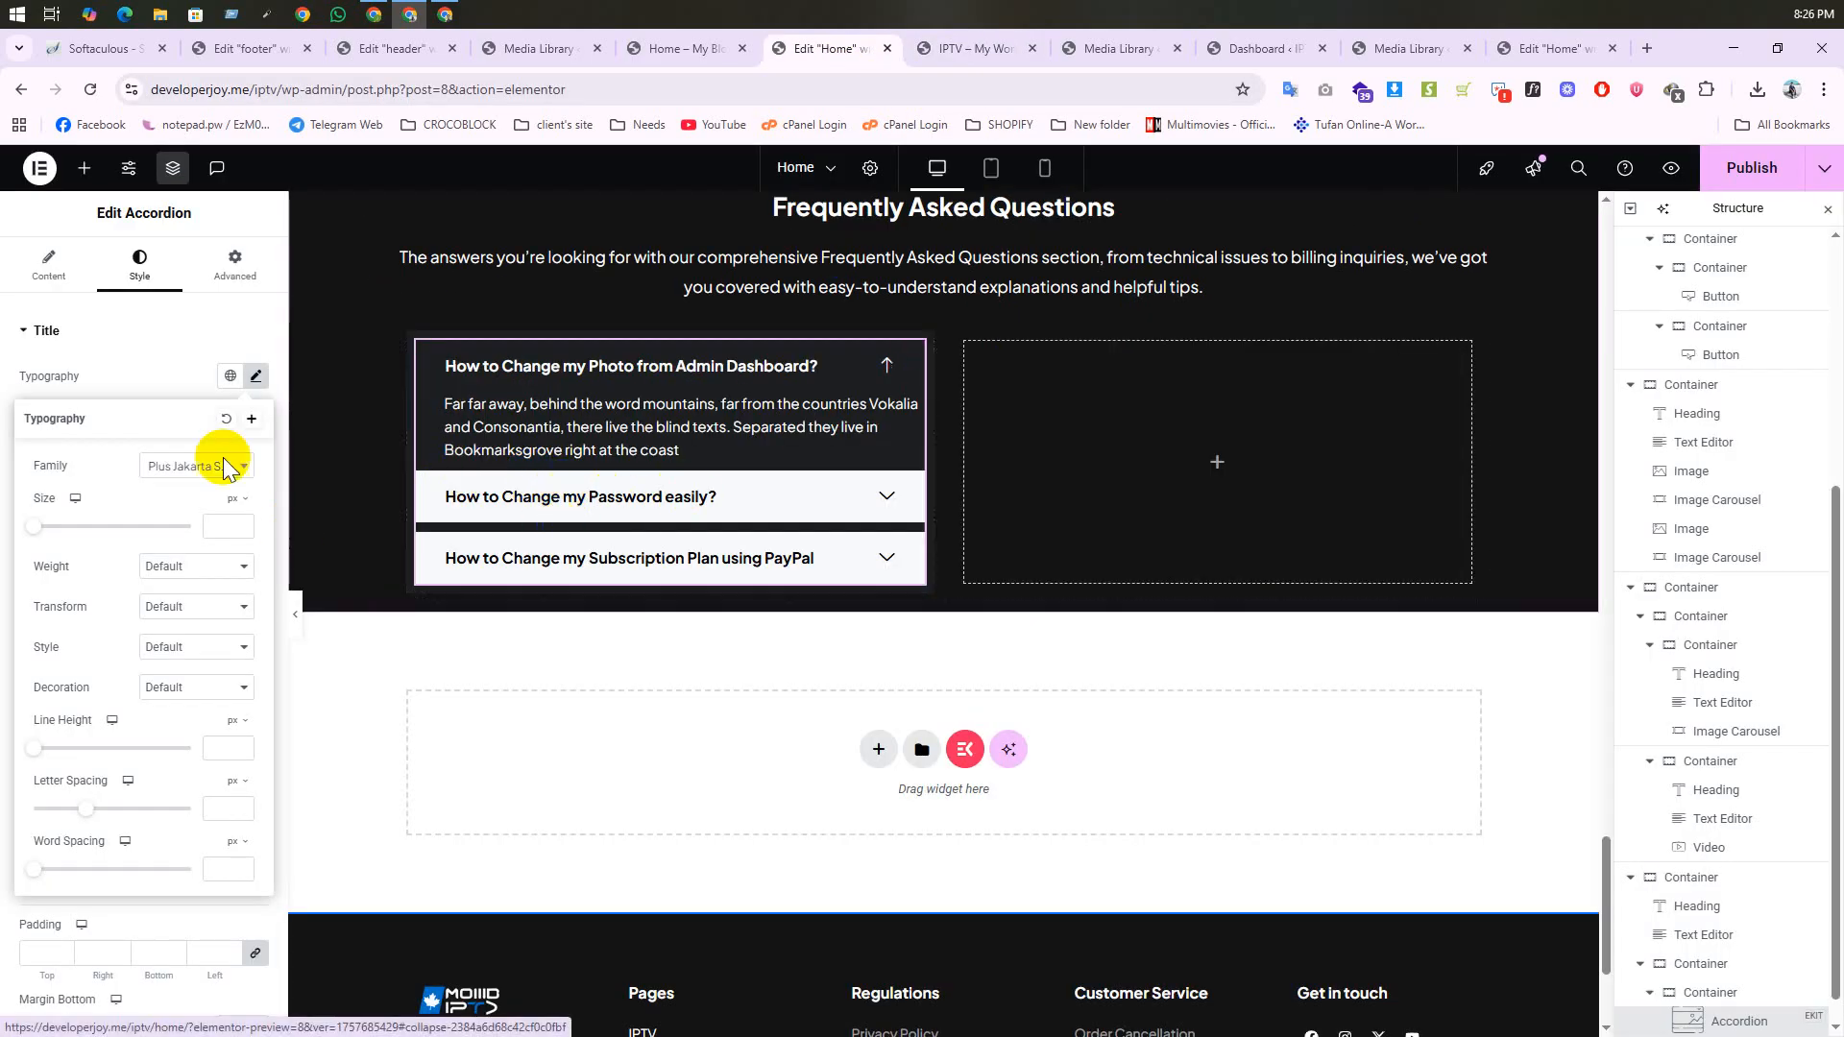
# Step: Collapse the accordion's first item and make the open-title text color fully transparent
pyautogui.click(893, 389)
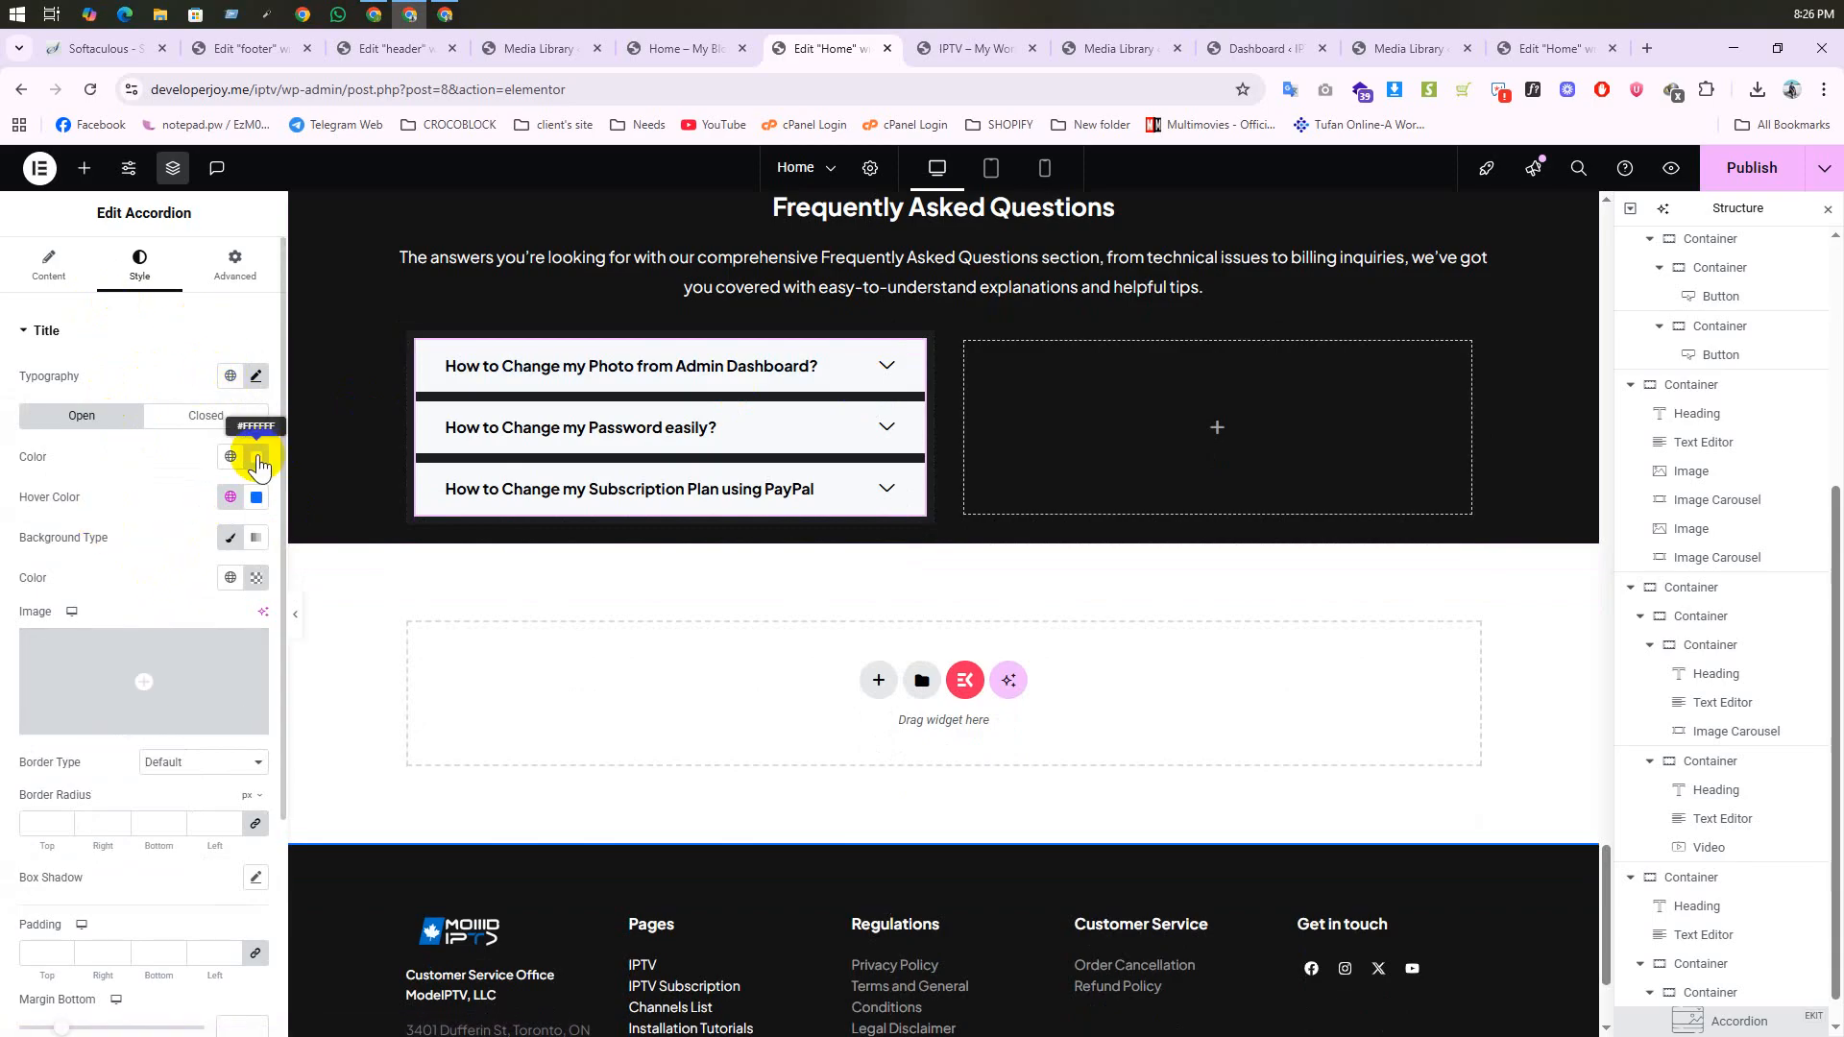
pyautogui.click(231, 457)
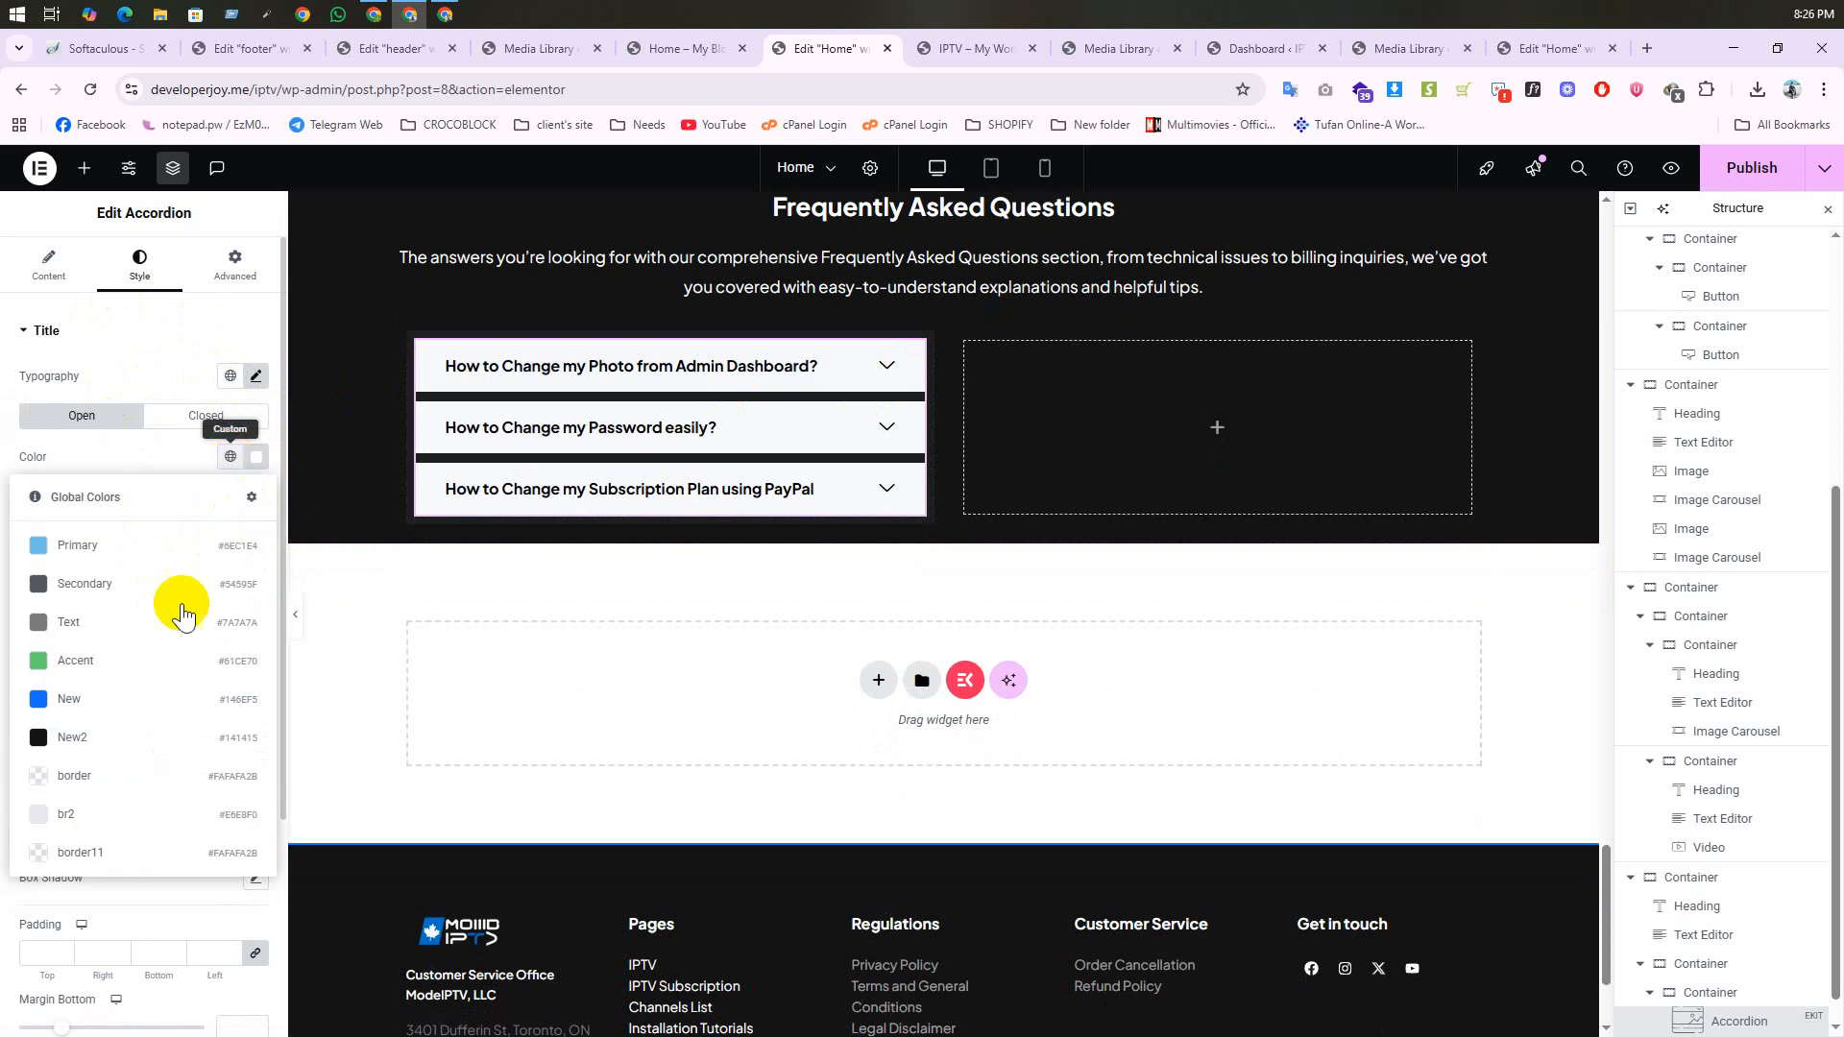
pyautogui.click(257, 459)
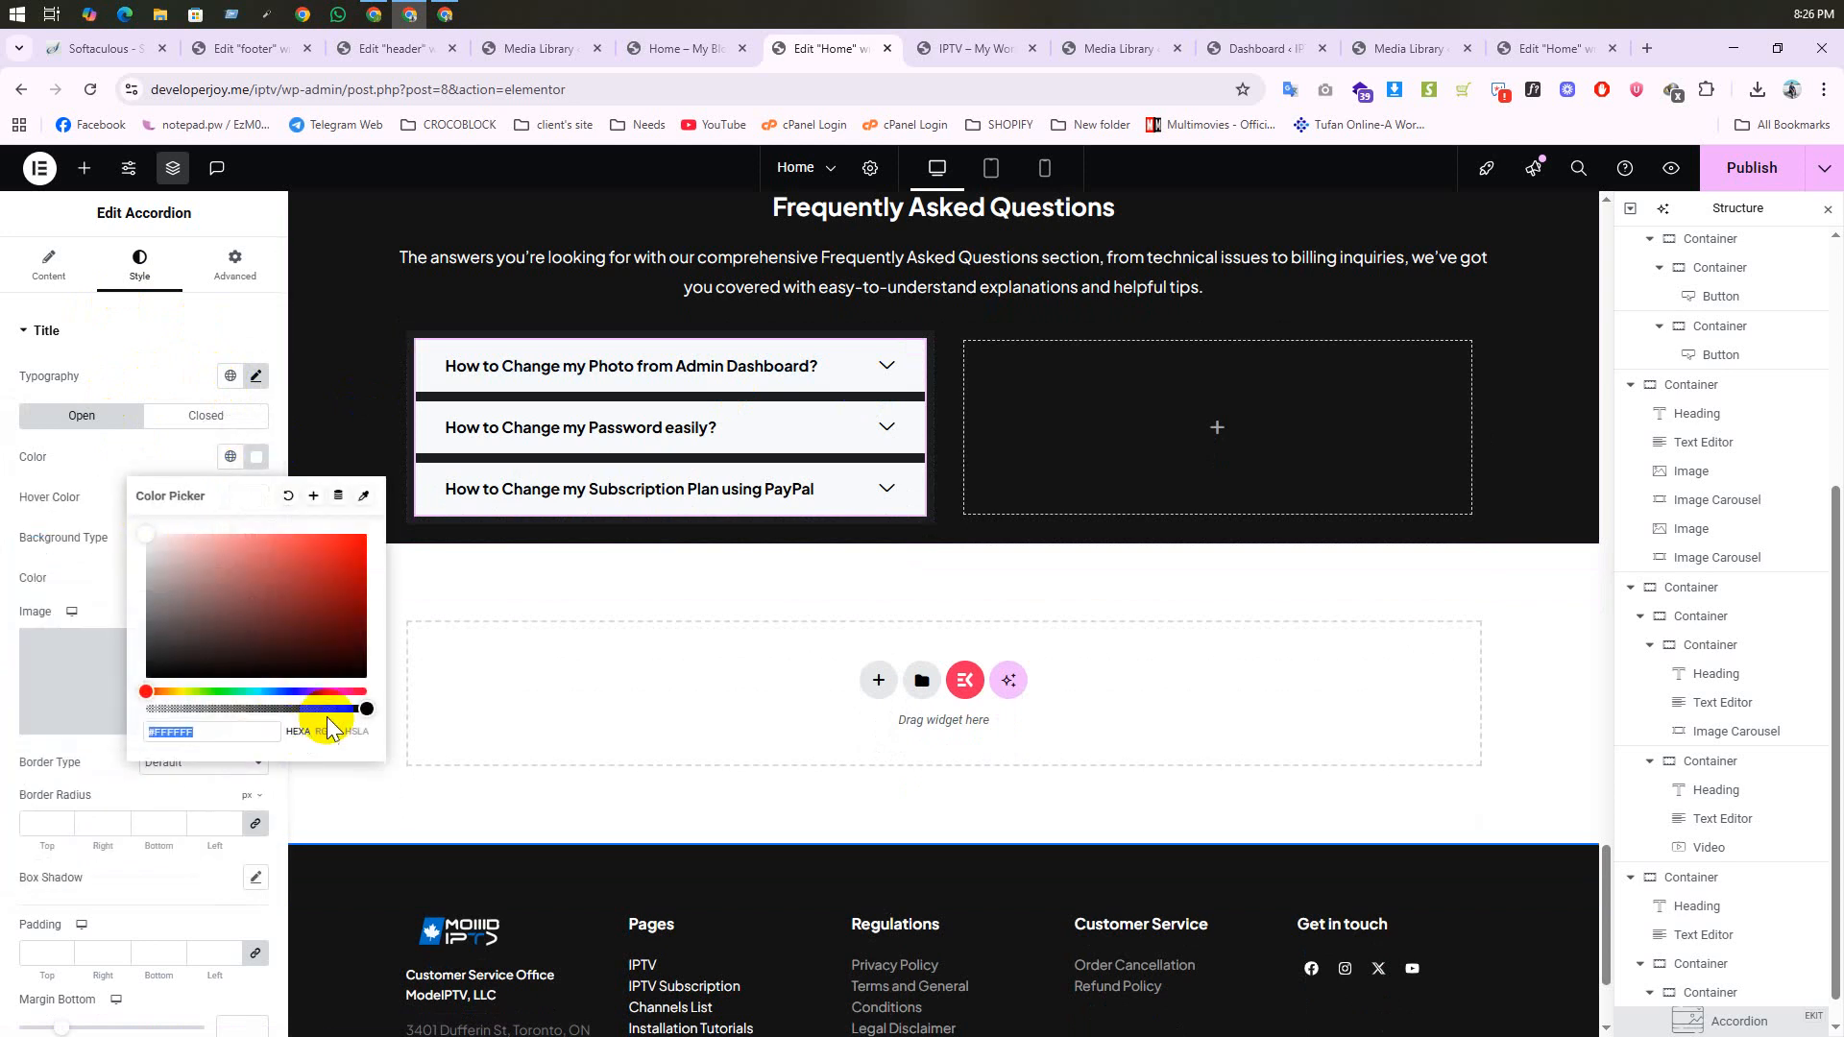
pyautogui.moveTo(362, 710); pyautogui.dragTo(129, 709)
pyautogui.moveTo(252, 710); pyautogui.dragTo(115, 708)
pyautogui.click(83, 476)
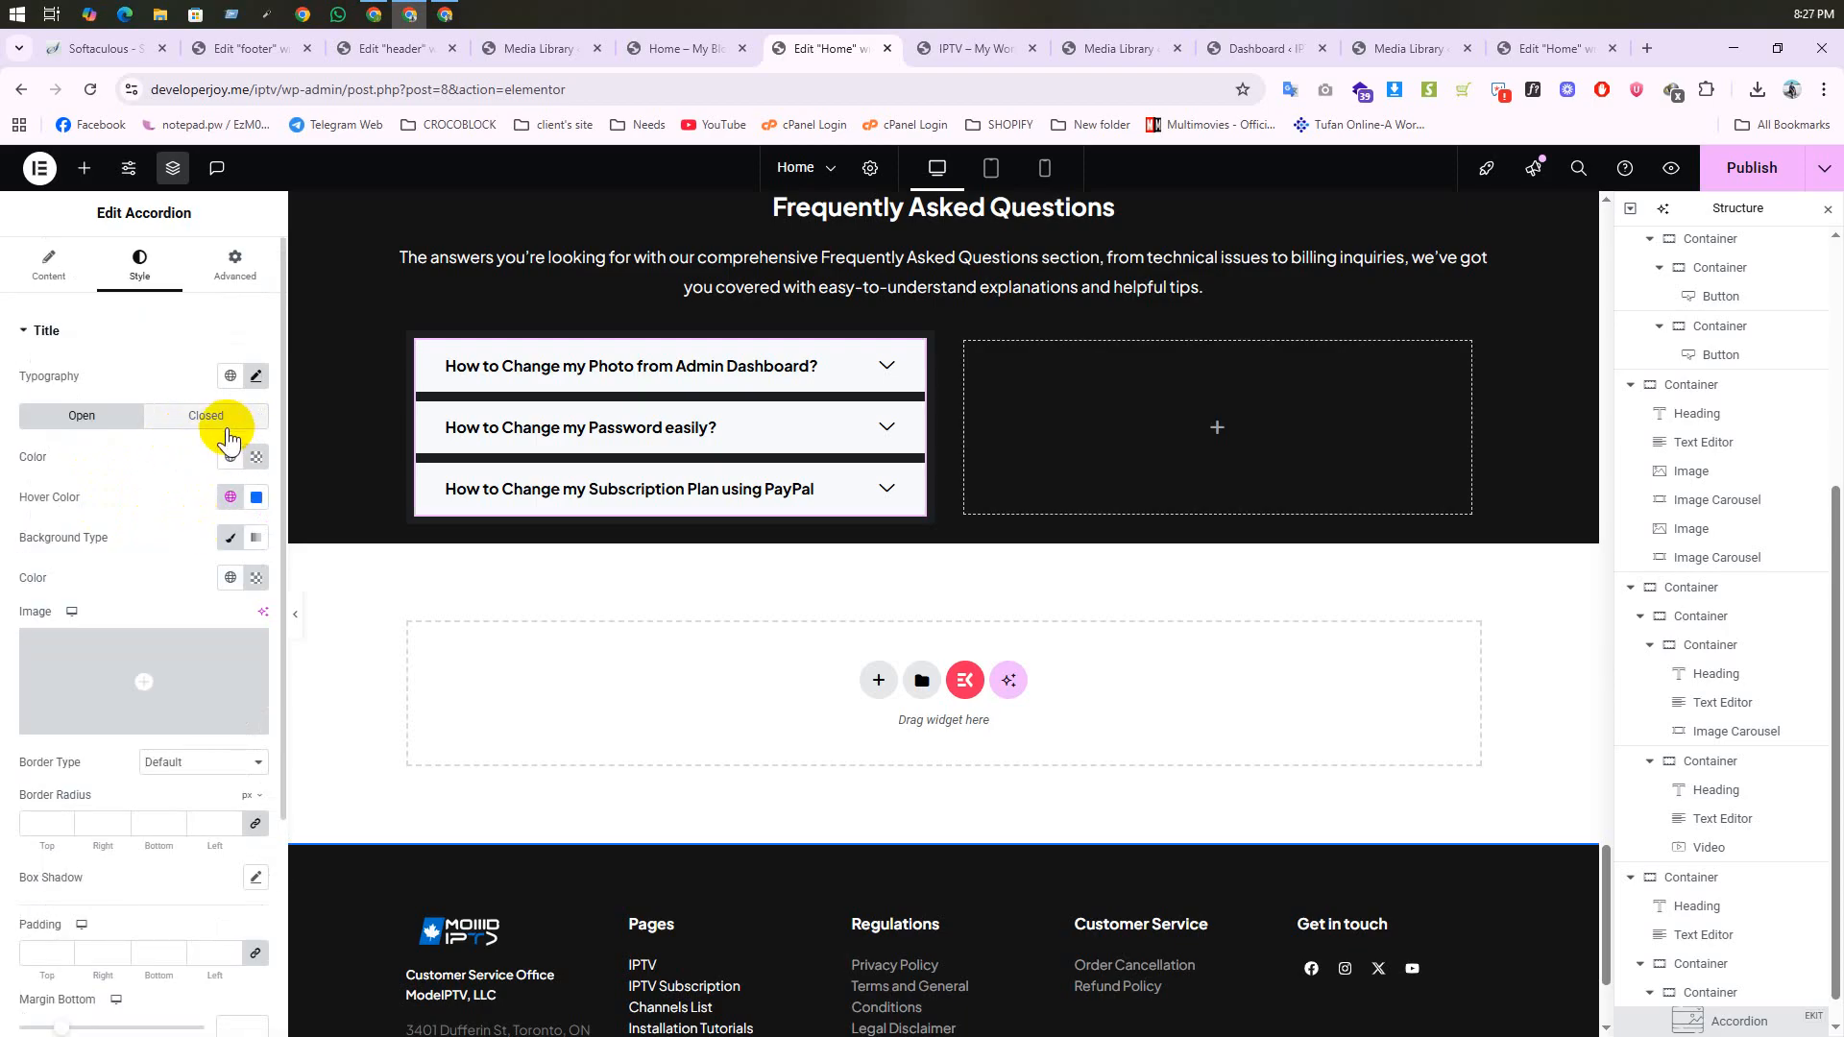
# Step: Review the accordion's title style settings and content options, expanding and collapsing the first item to check its open title
pyautogui.click(212, 419)
pyautogui.click(52, 429)
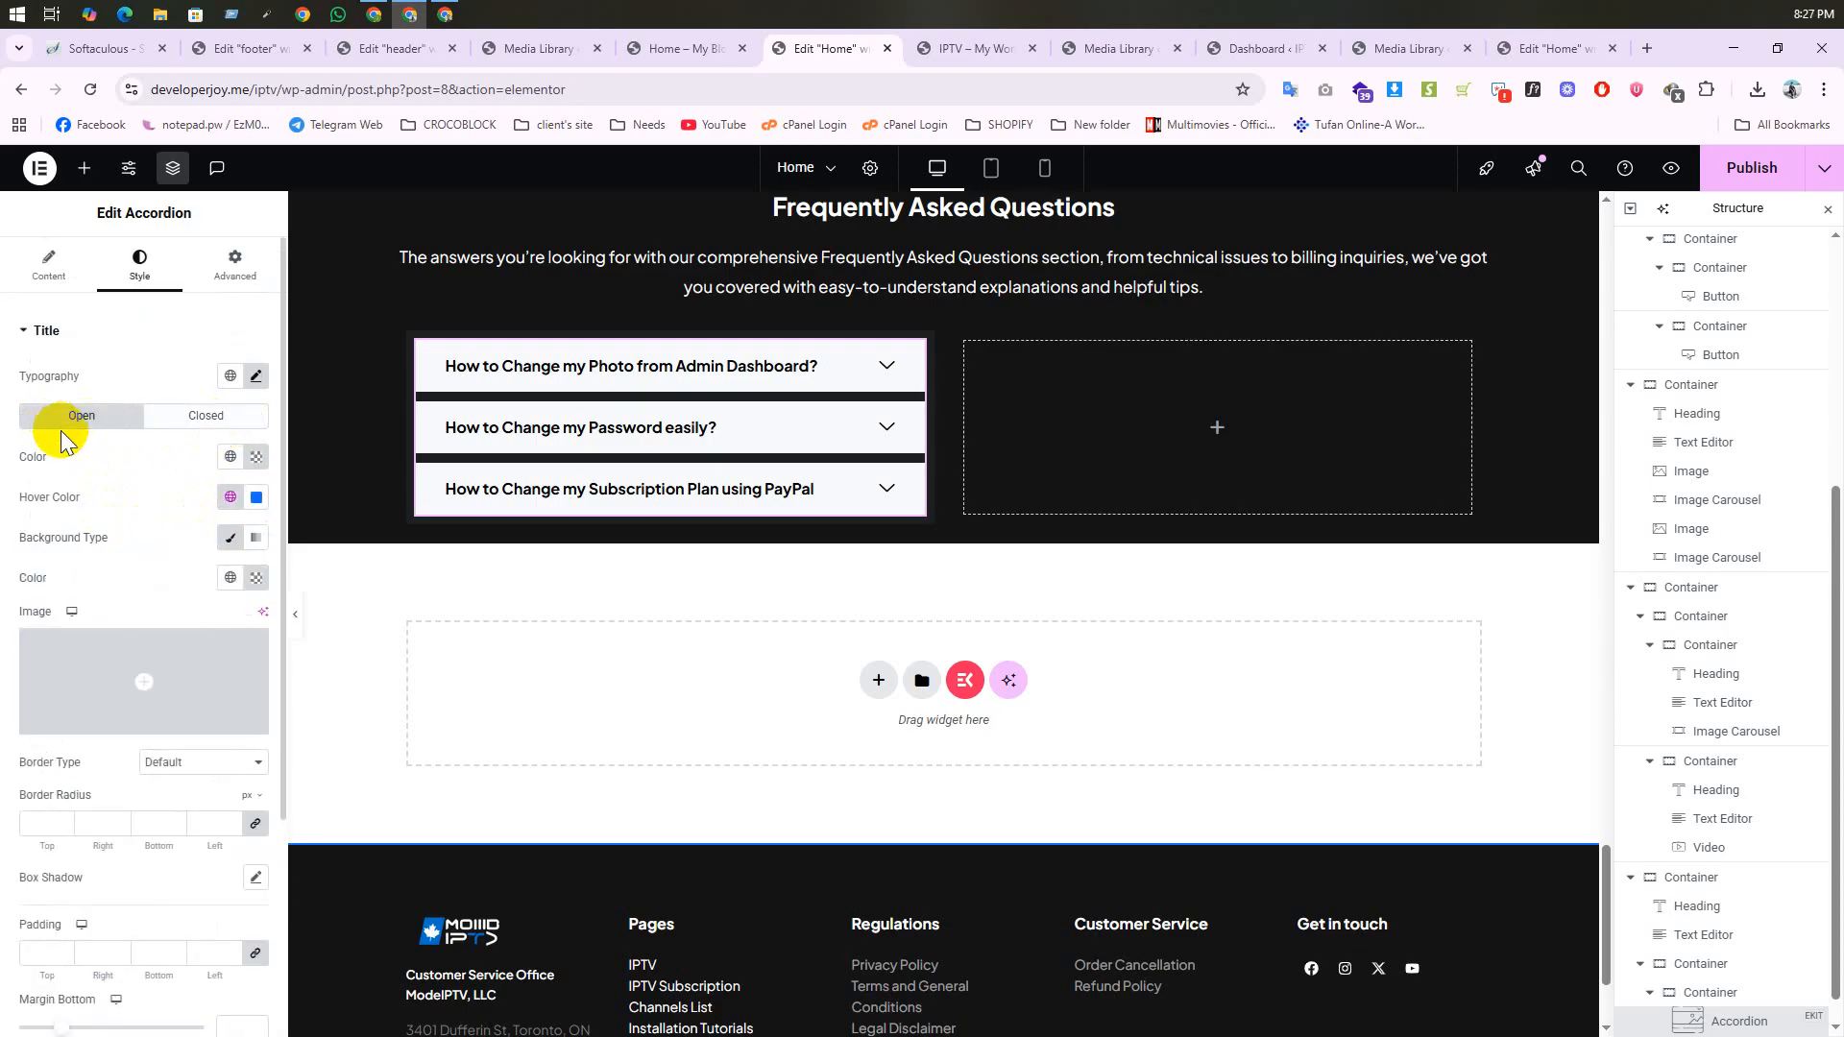
pyautogui.scroll(-1, 154, 692)
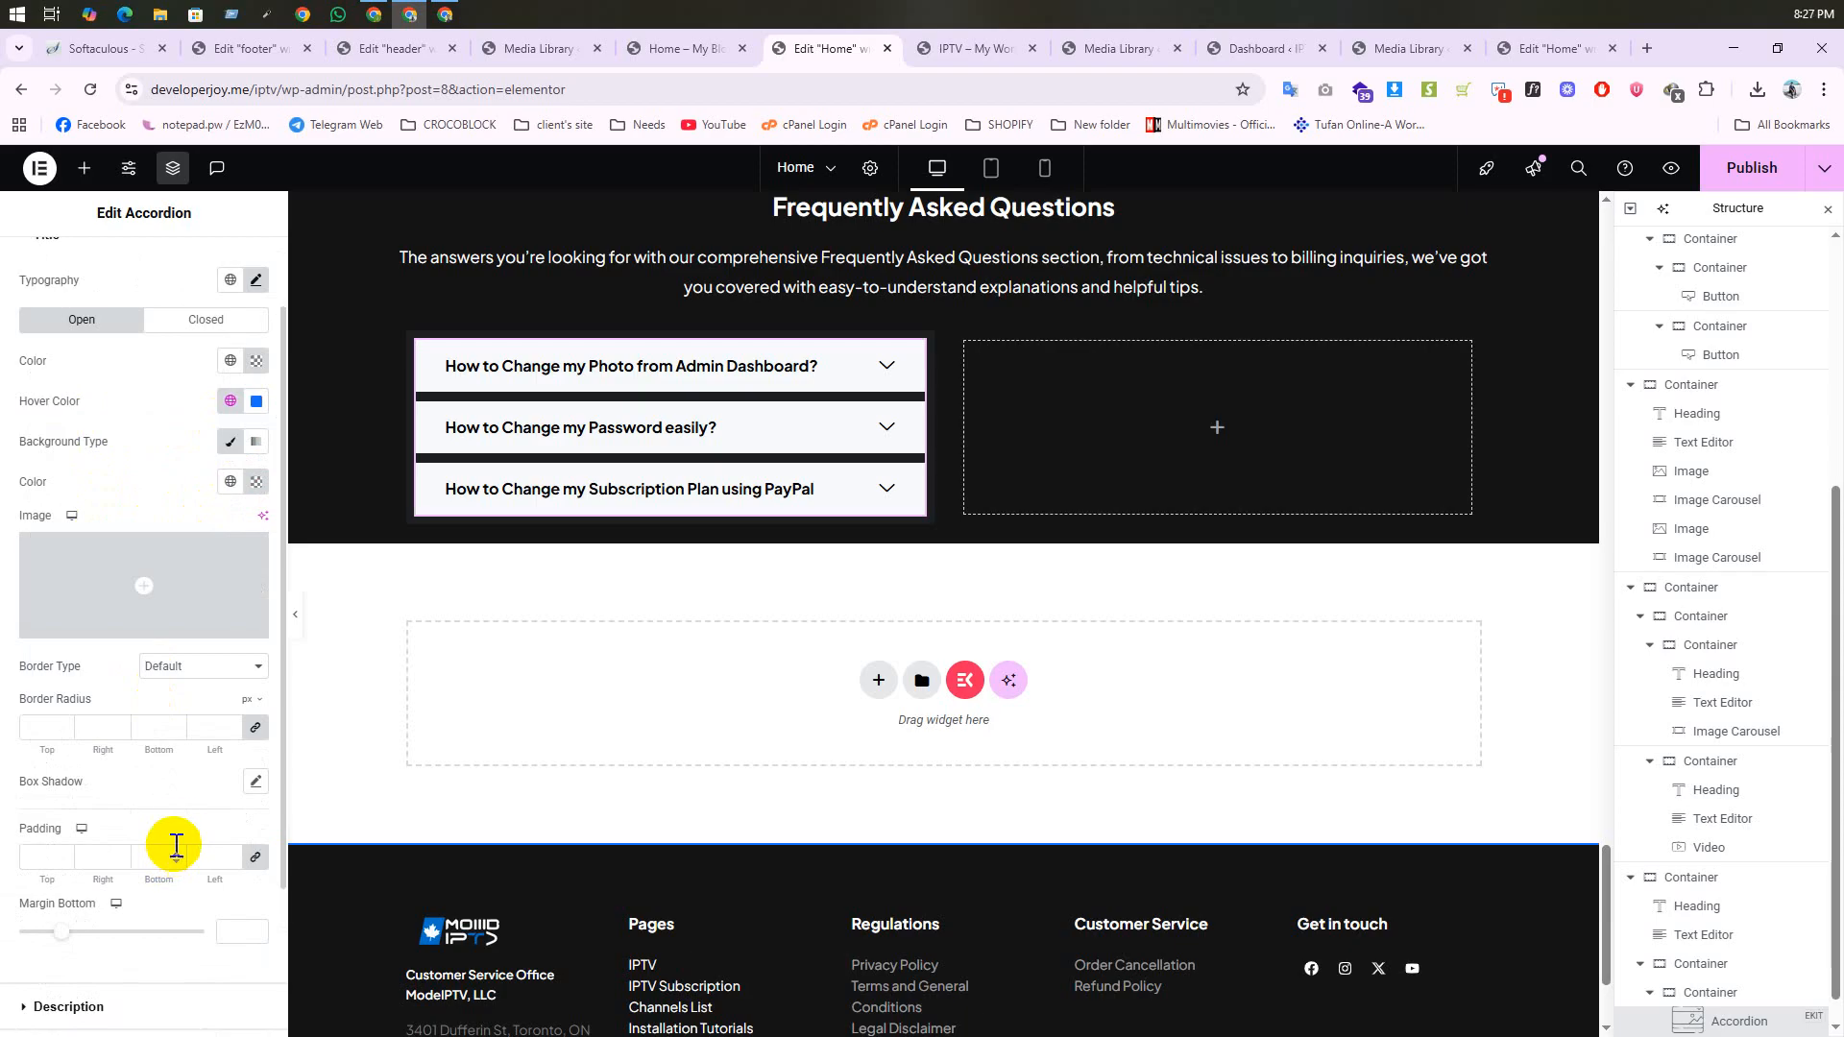
pyautogui.scroll(-1, 179, 834)
pyautogui.scroll(2, 173, 759)
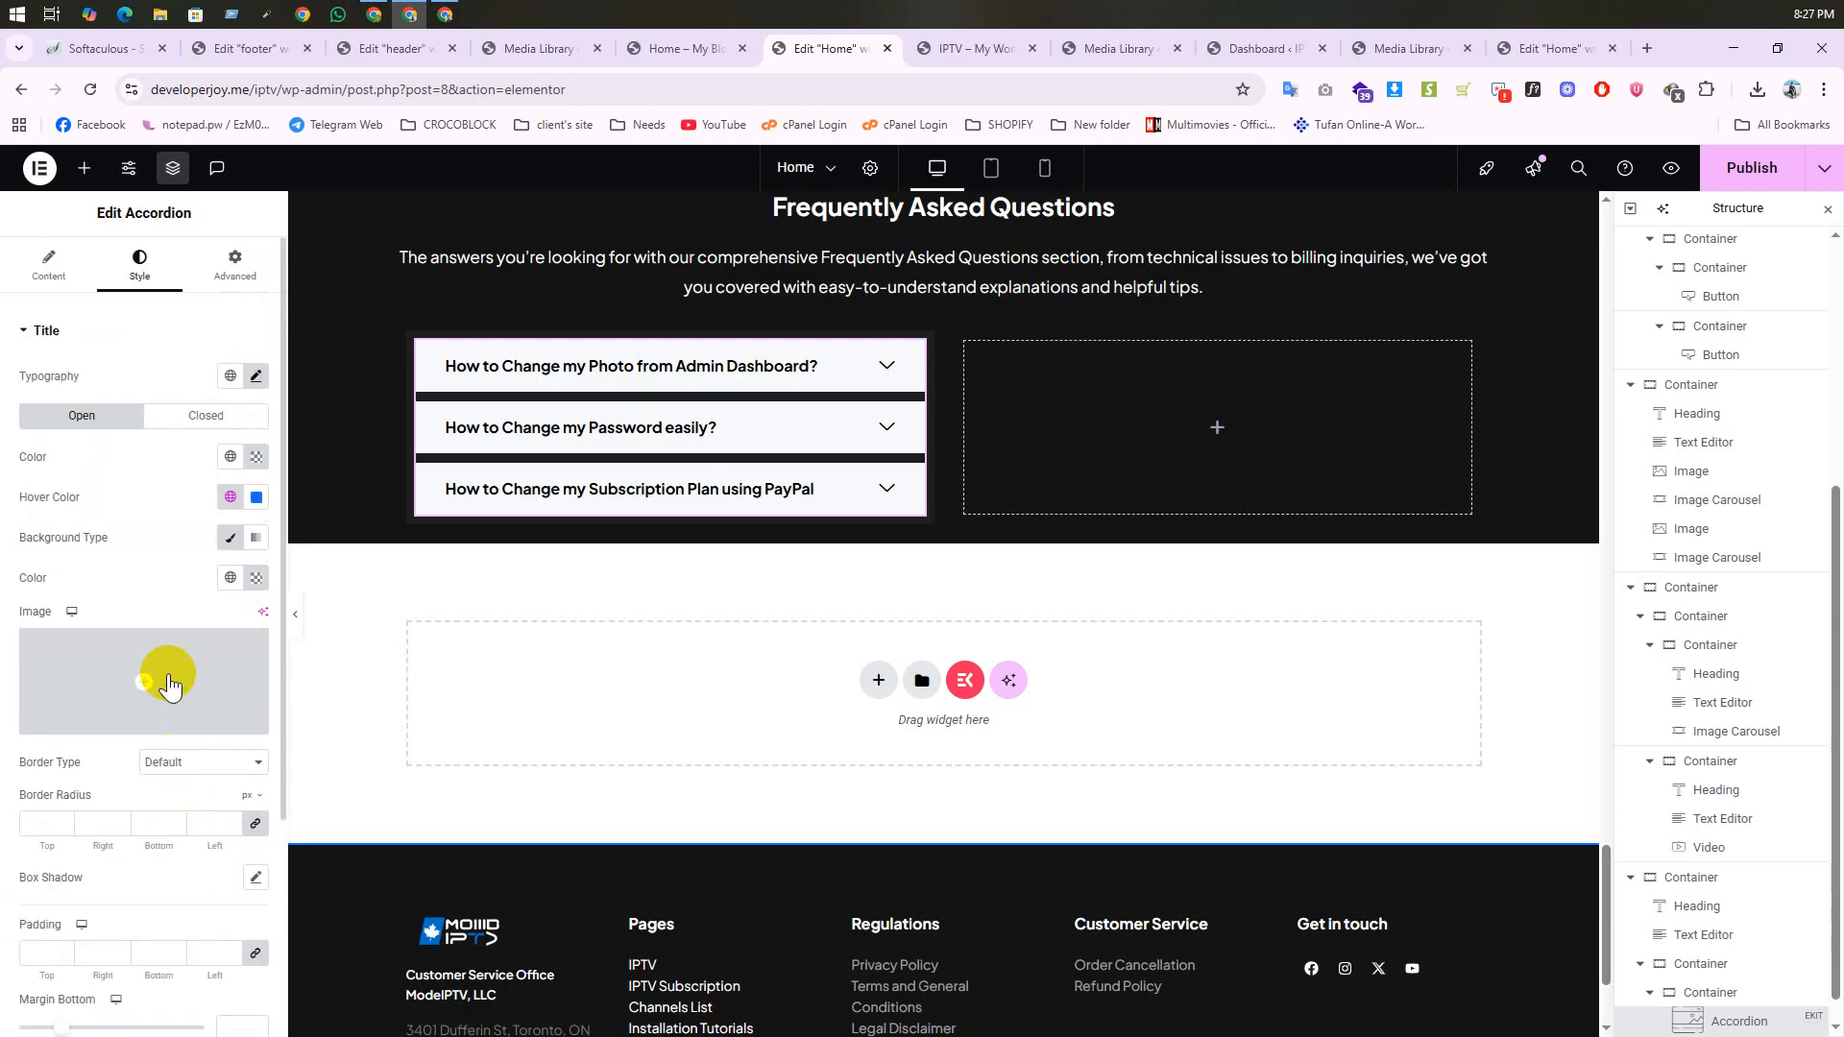
pyautogui.click(50, 265)
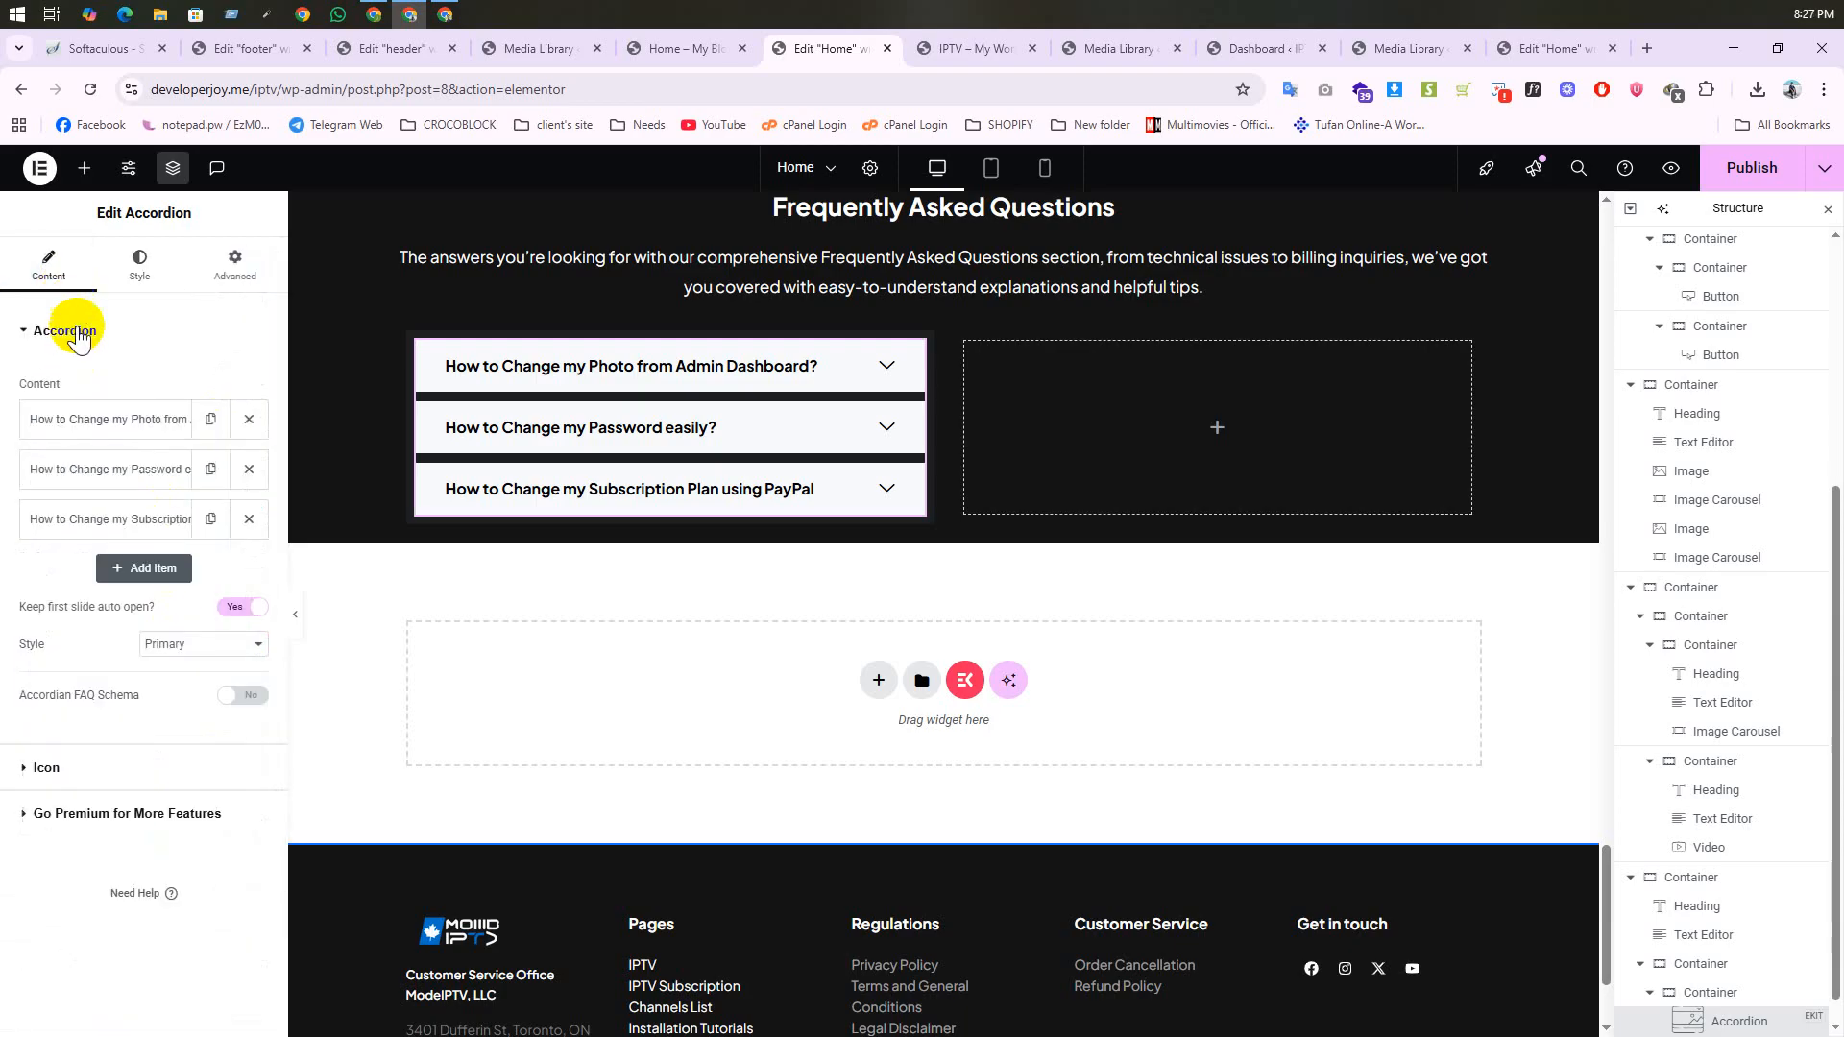
pyautogui.click(730, 384)
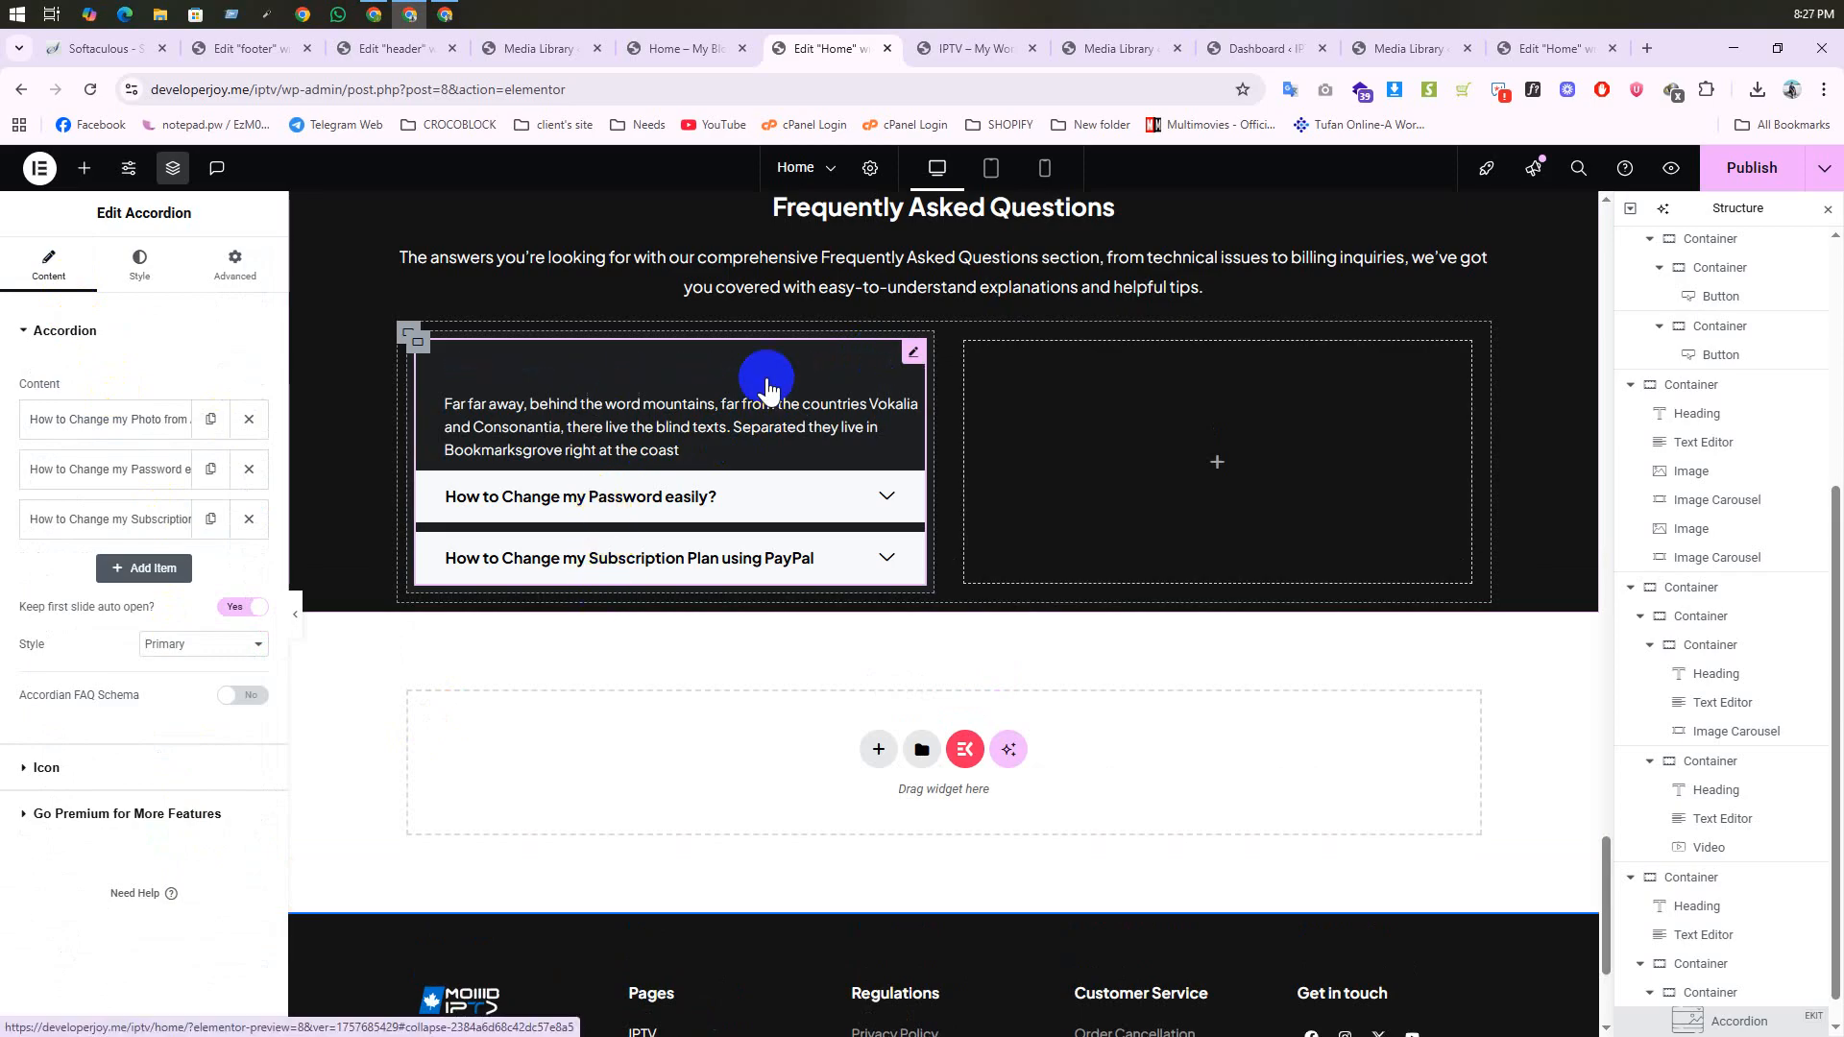
pyautogui.click(785, 367)
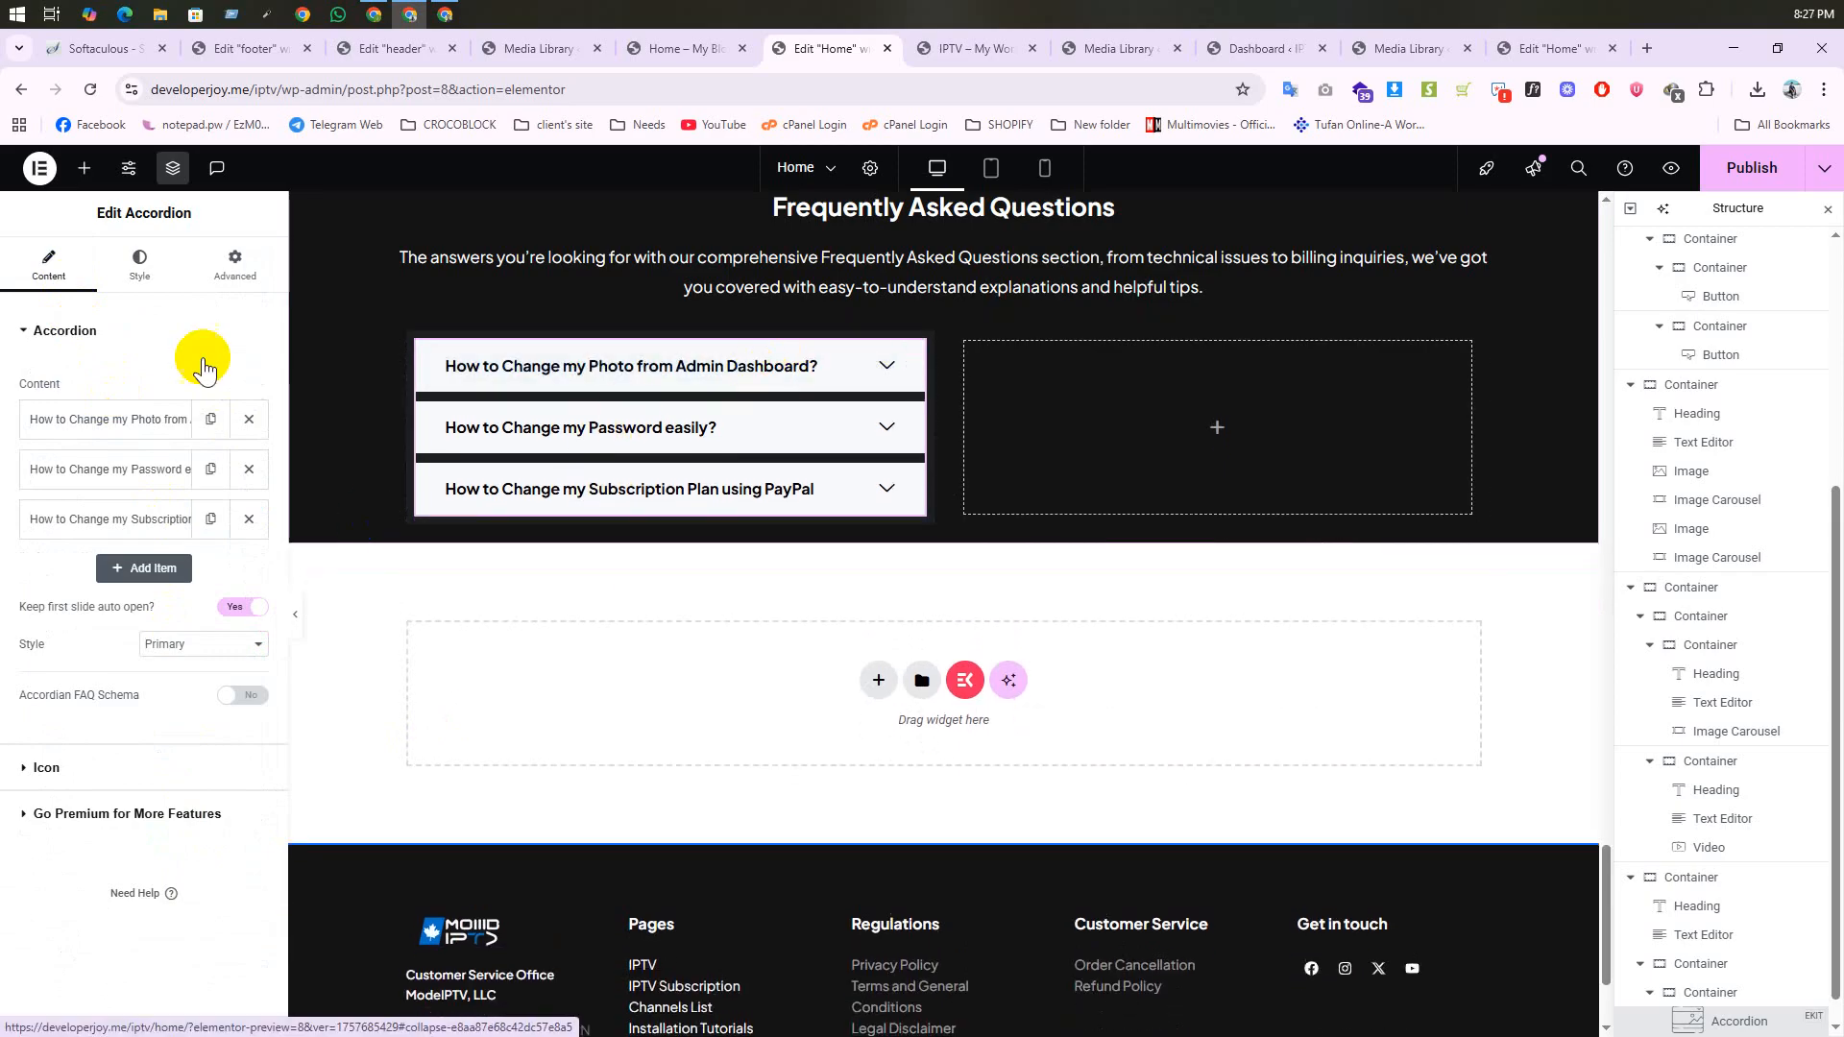
# Step: Set the accordion's closed-title text color to #020101
pyautogui.click(140, 270)
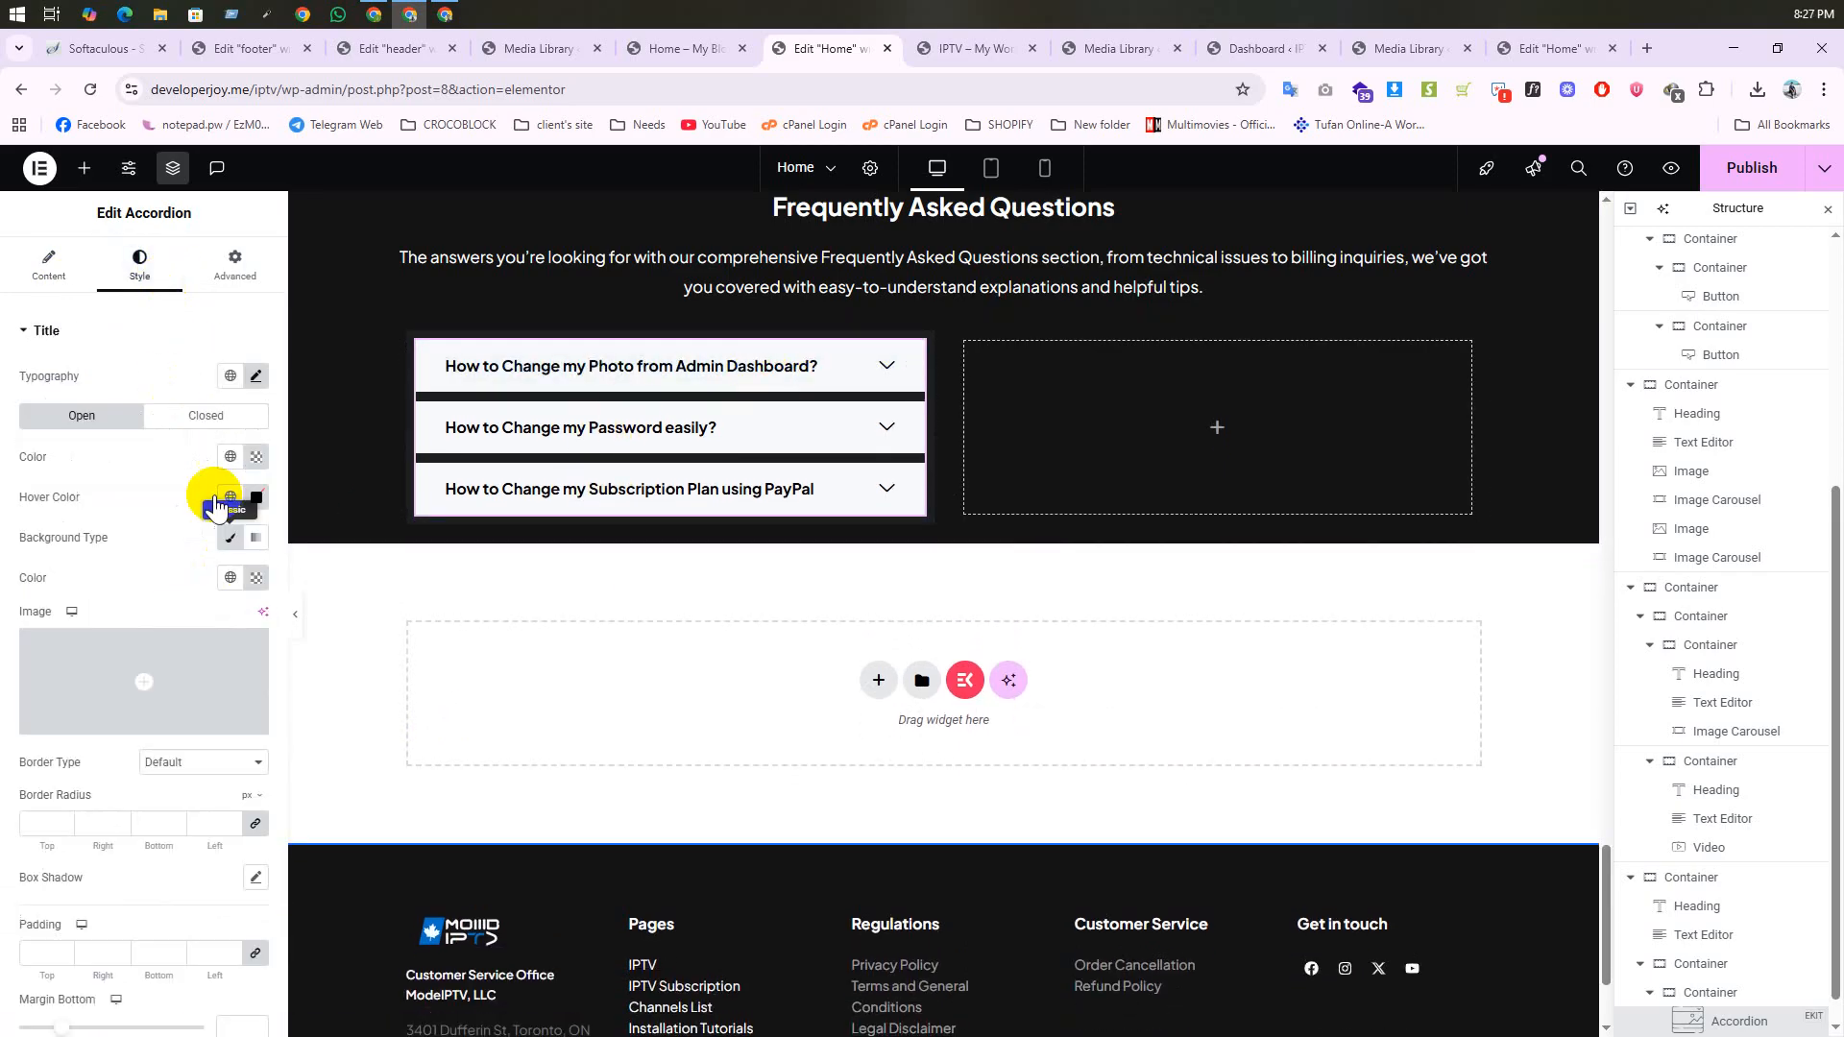
pyautogui.click(219, 416)
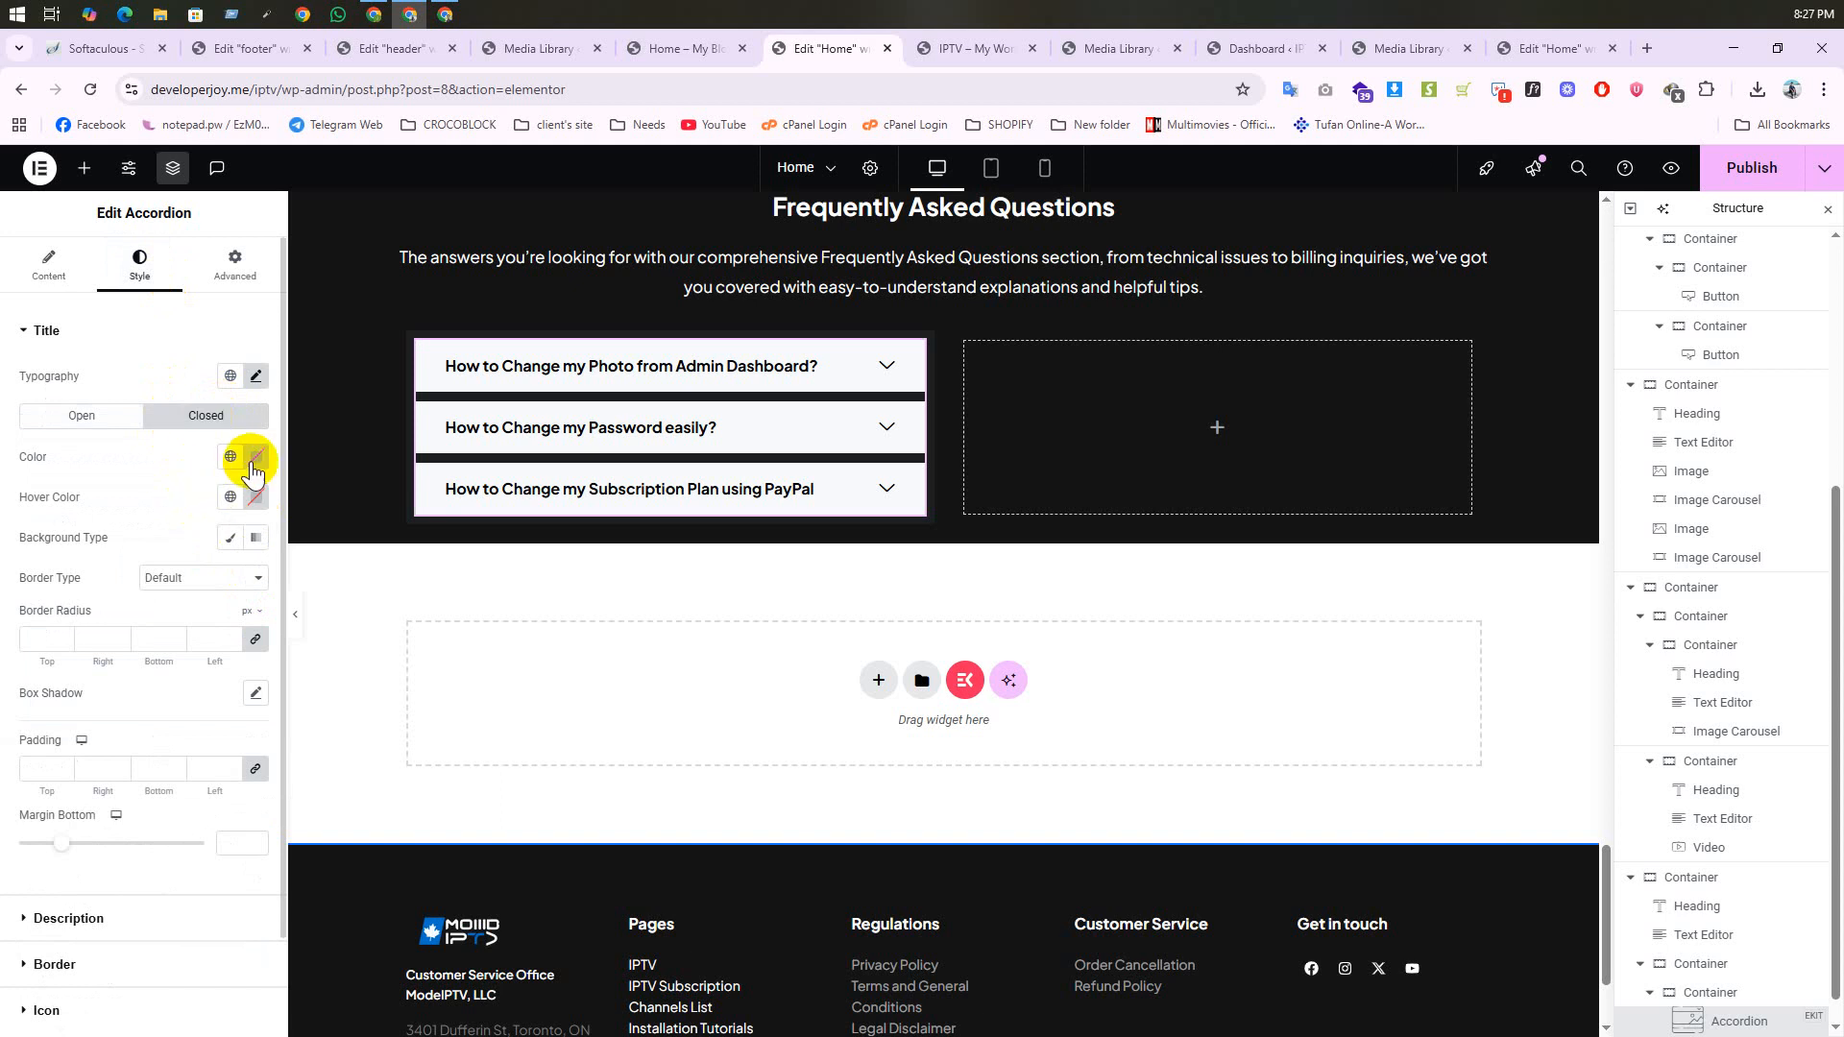
pyautogui.click(254, 459)
pyautogui.moveTo(366, 706)
pyautogui.mouseDown()
pyautogui.moveTo(130, 693)
pyautogui.moveTo(367, 709)
pyautogui.mouseUp()
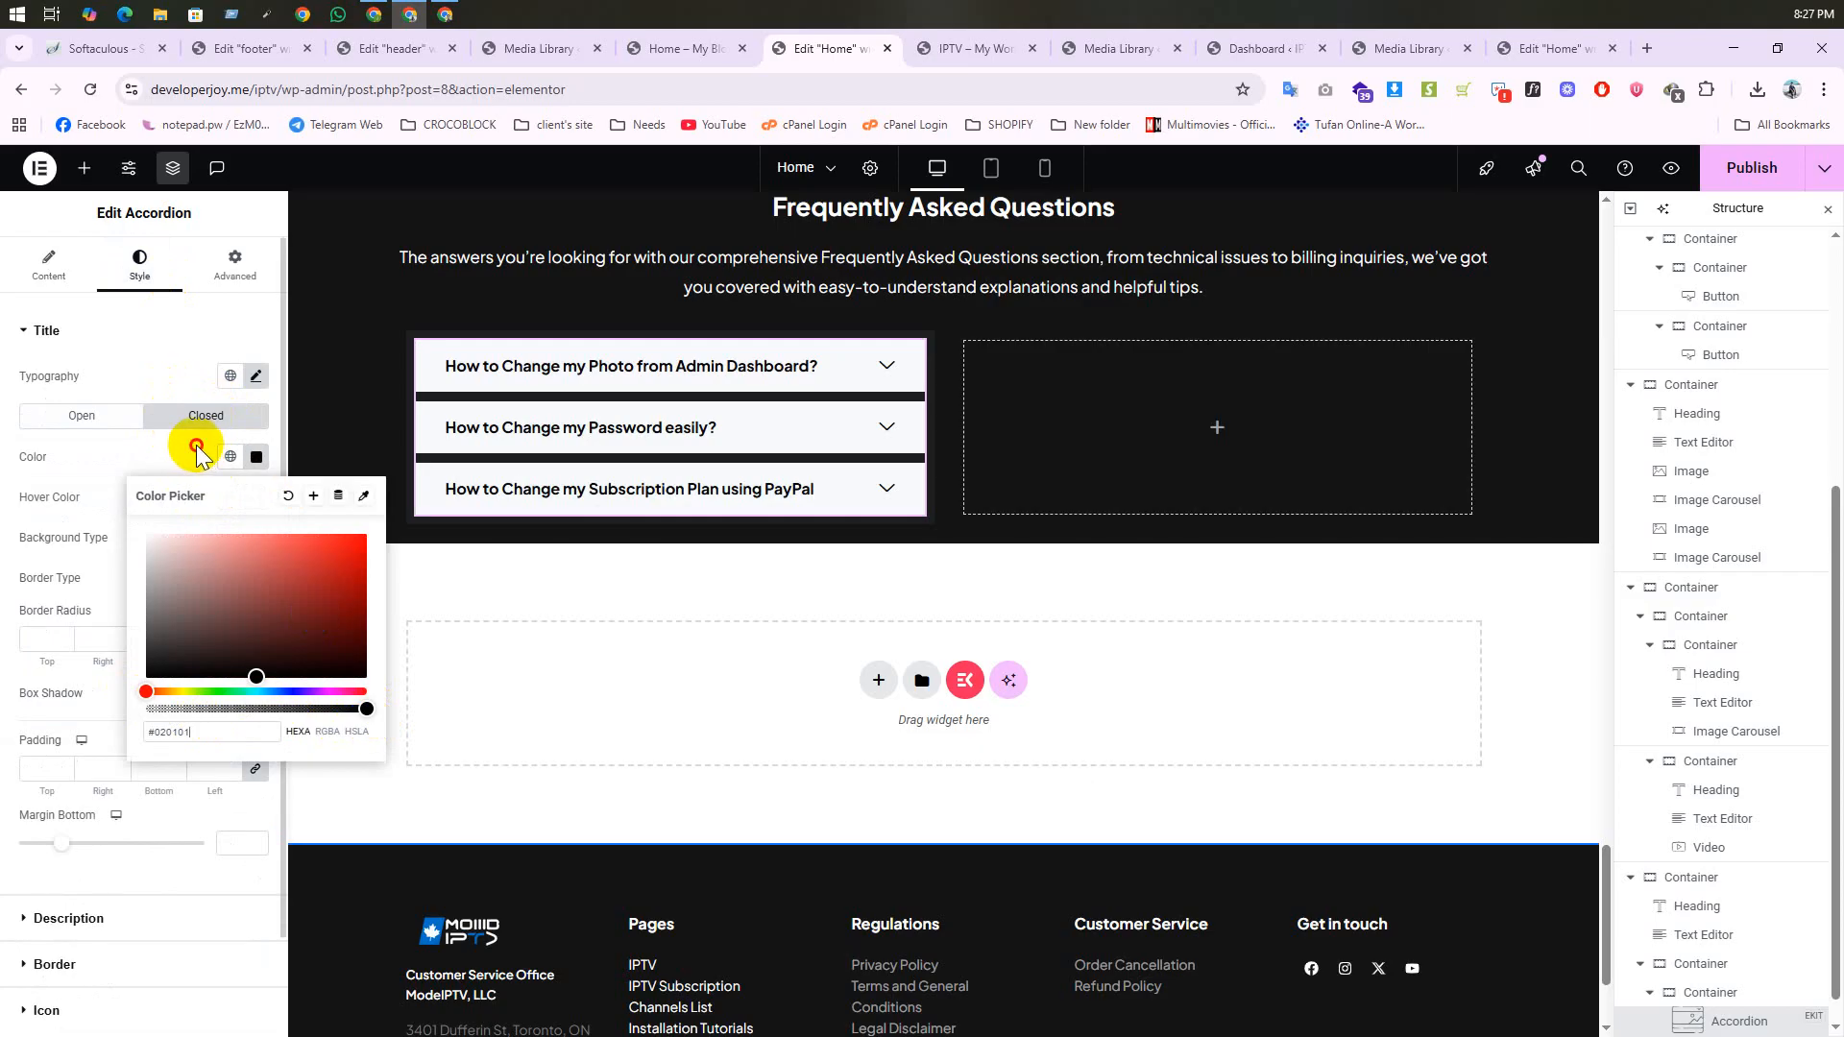
# Step: Give the accordion's closed titles a classic background with the fully transparent color #02010100
pyautogui.click(197, 452)
pyautogui.click(236, 544)
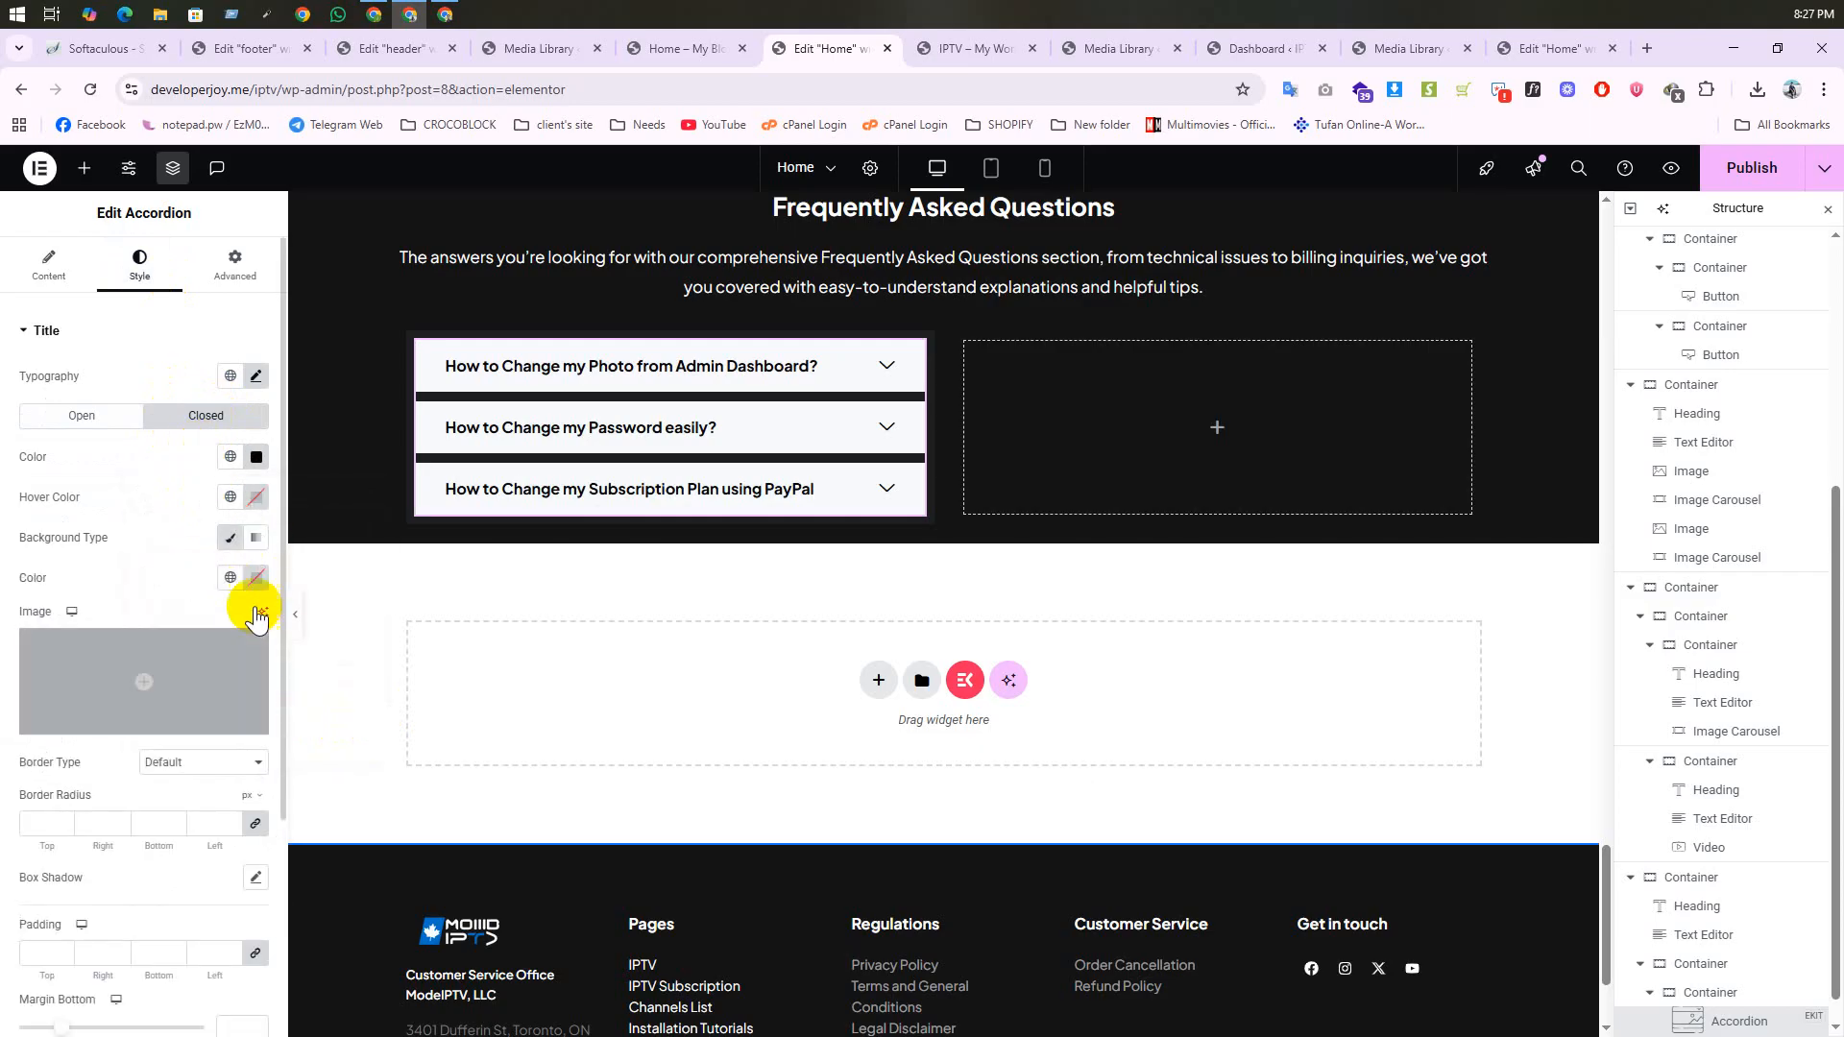
pyautogui.click(255, 577)
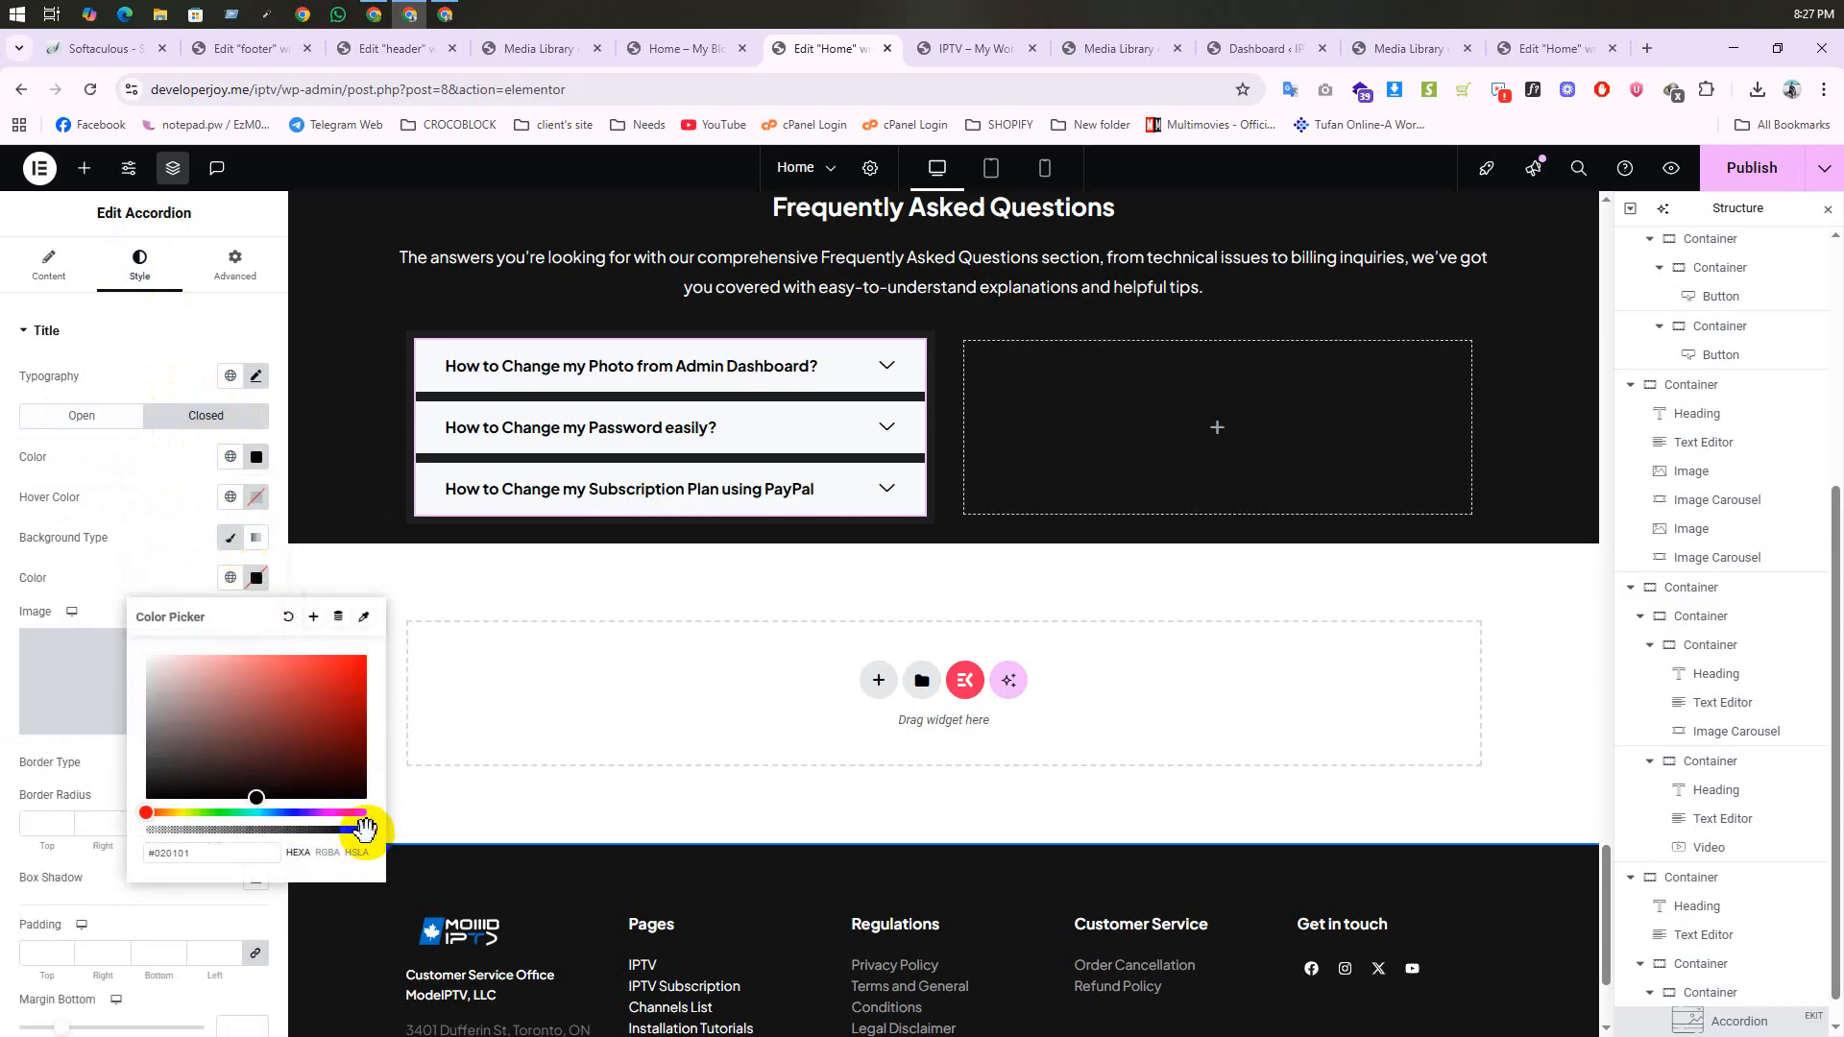
pyautogui.moveTo(365, 828); pyautogui.dragTo(115, 790)
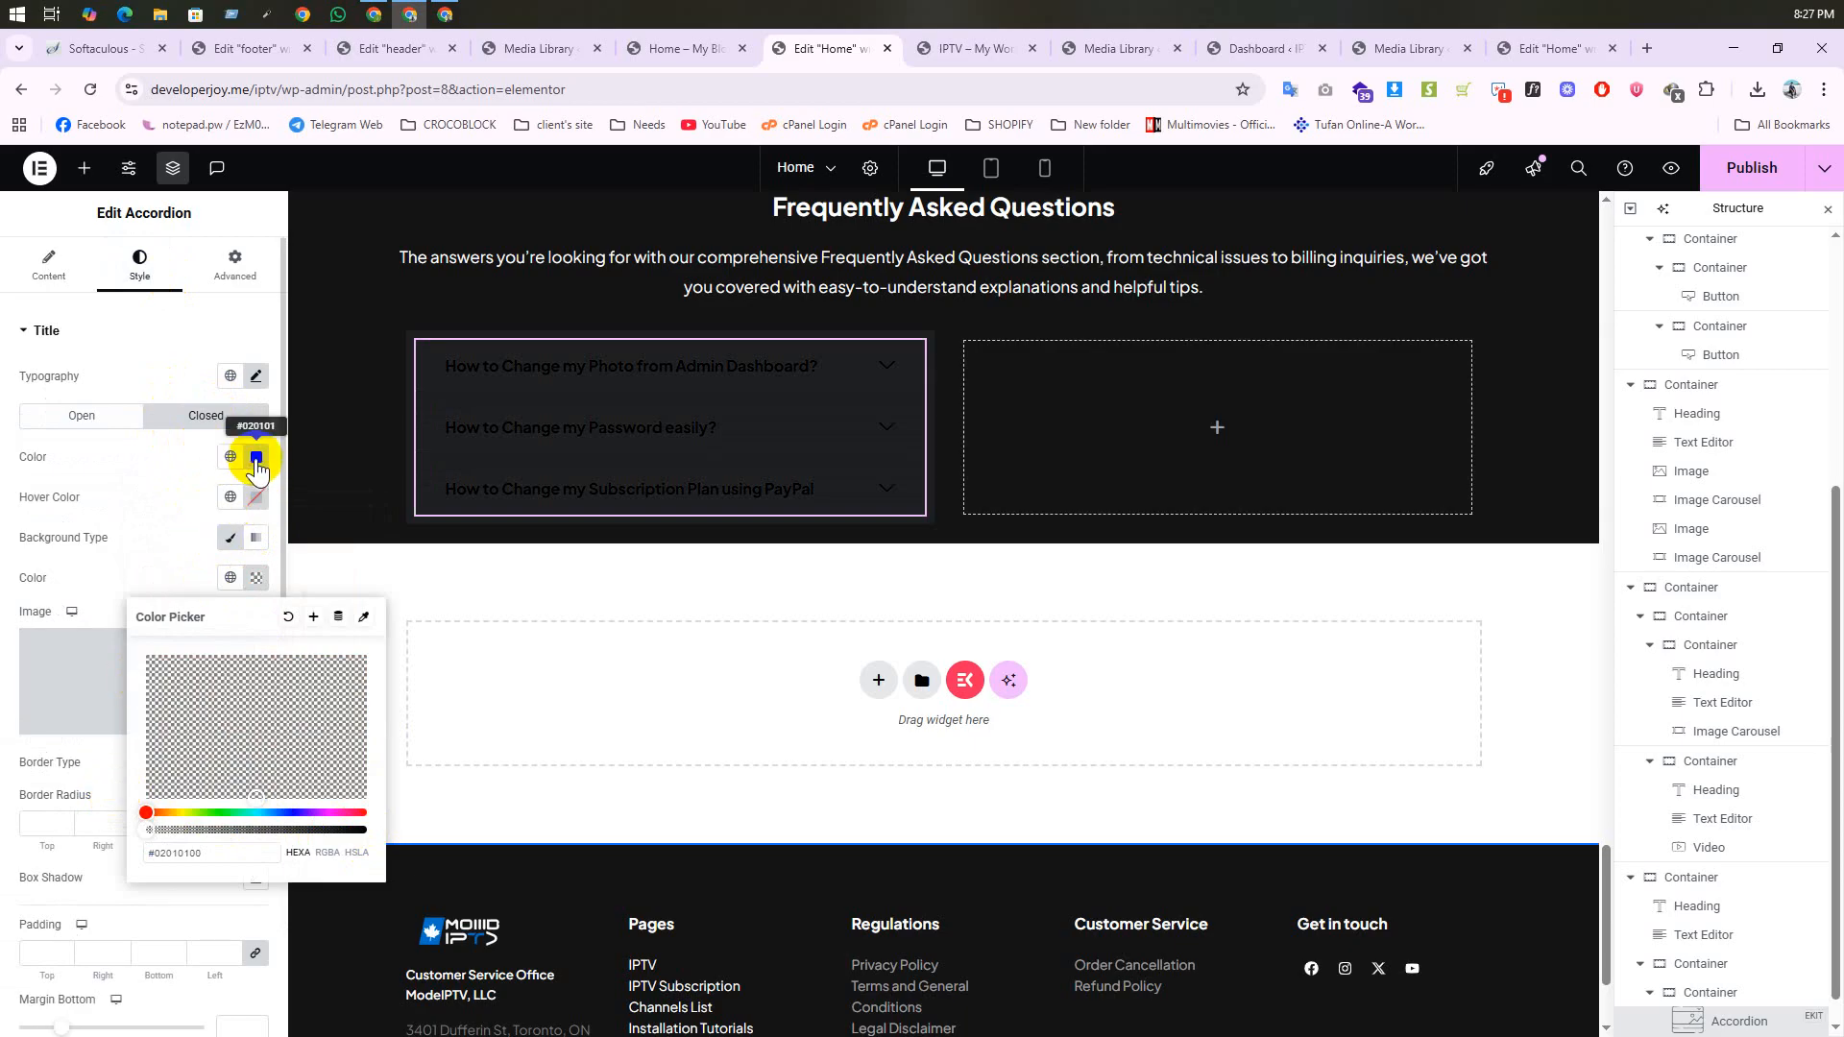
# Step: Set the accordion's closed-title text color to white, #FFFFFF
pyautogui.click(256, 498)
pyautogui.moveTo(102, 511); pyautogui.dragTo(103, 511)
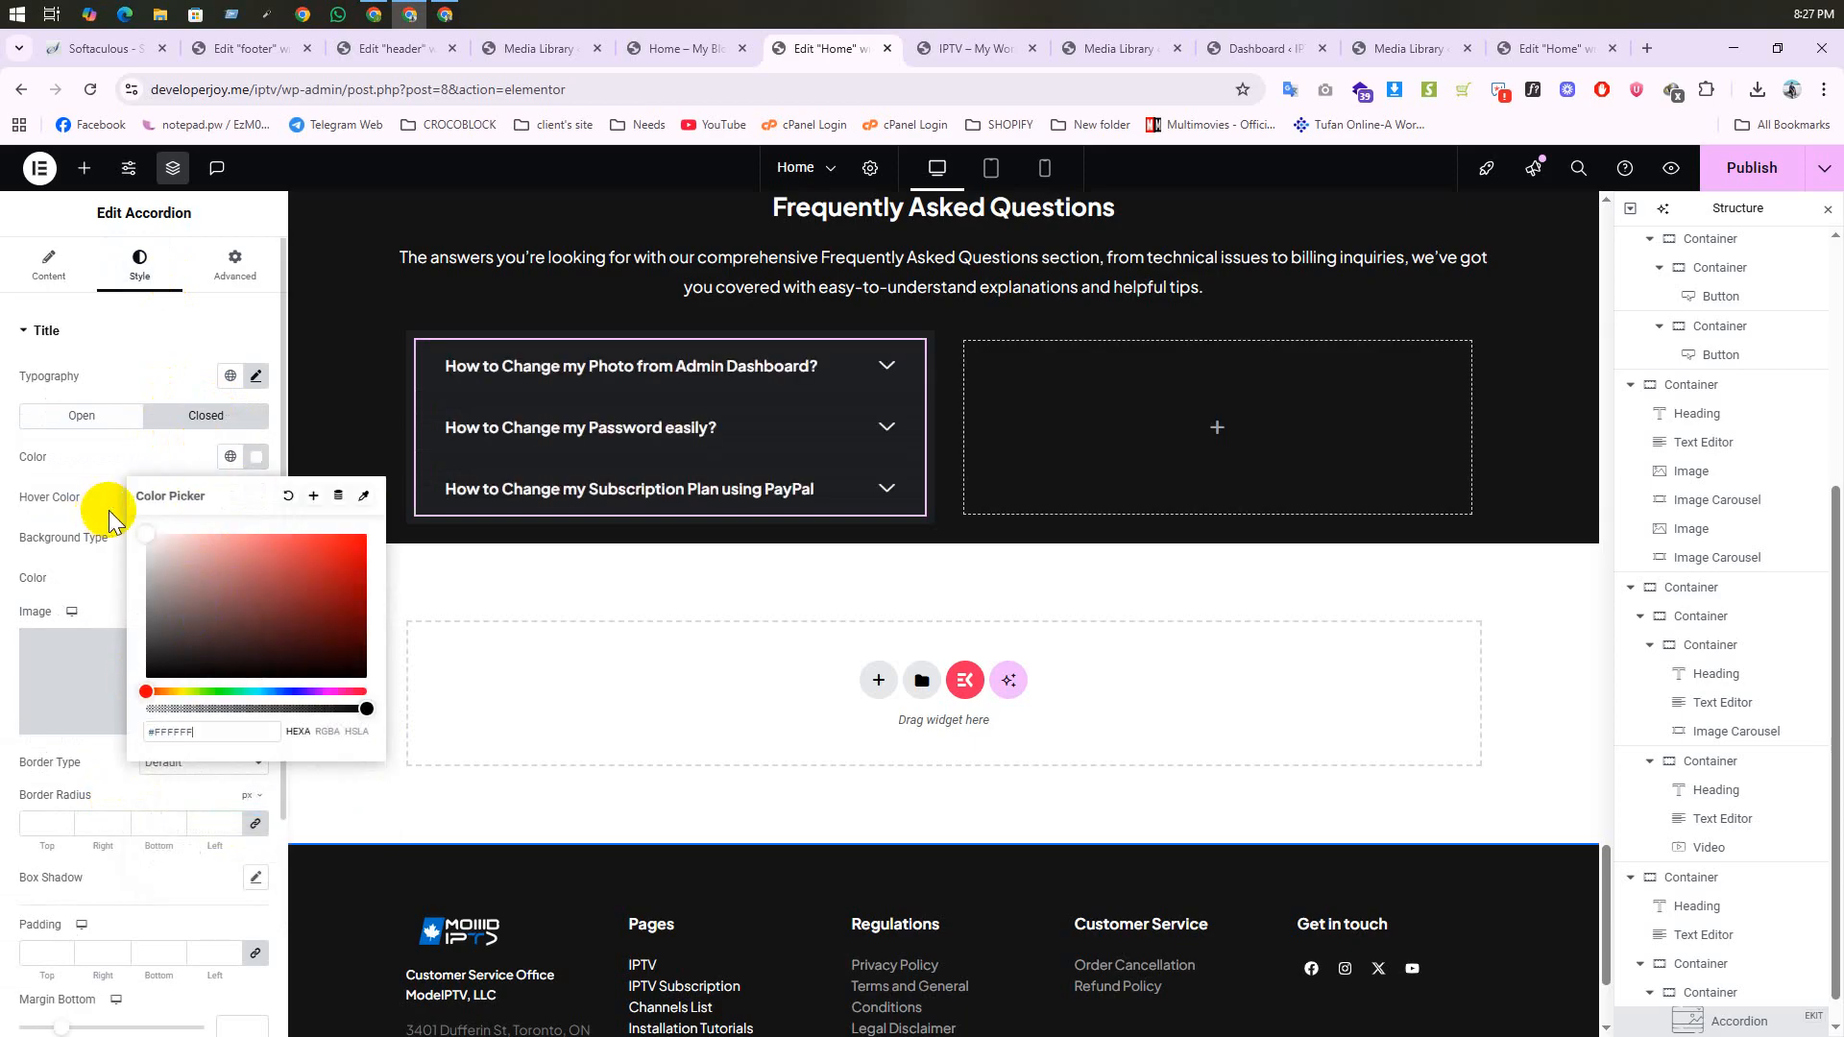
pyautogui.click(122, 481)
# Step: Set the accordion's open-title text color to fully opaque #FFFFFF and expand its items to check the titles
pyautogui.click(646, 380)
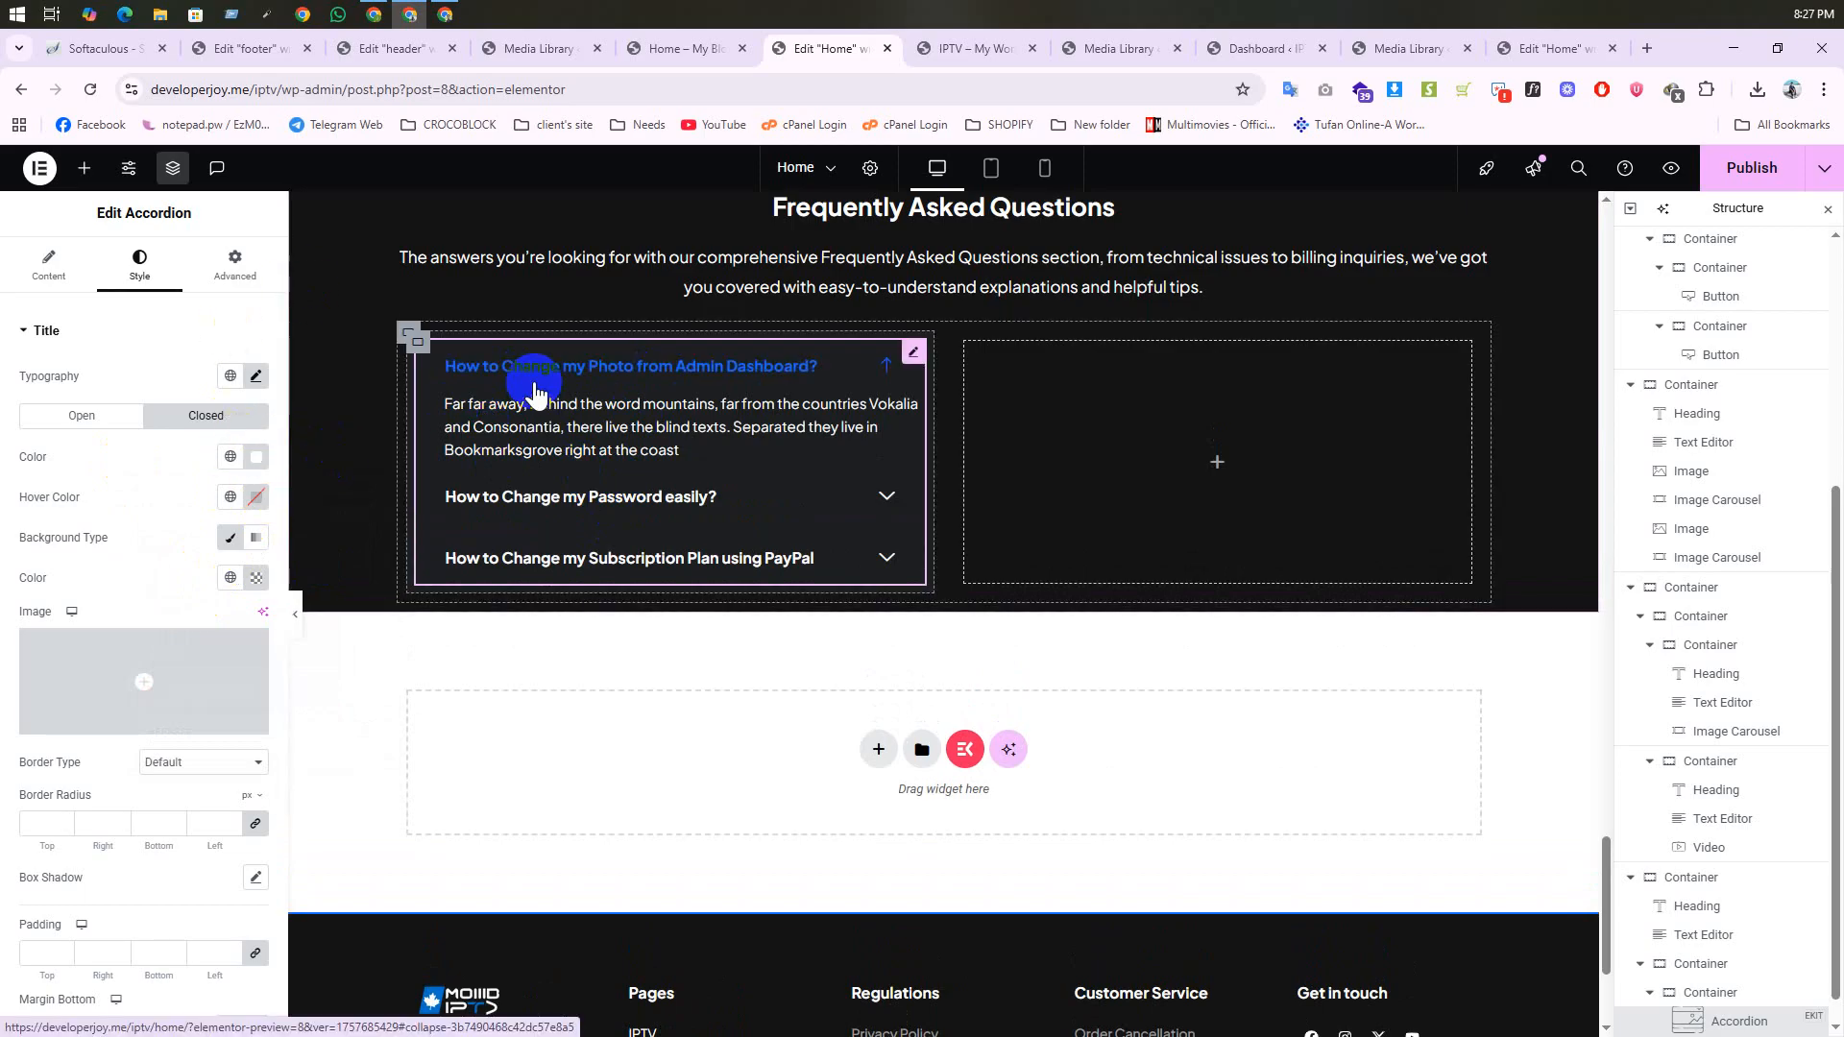
pyautogui.click(111, 417)
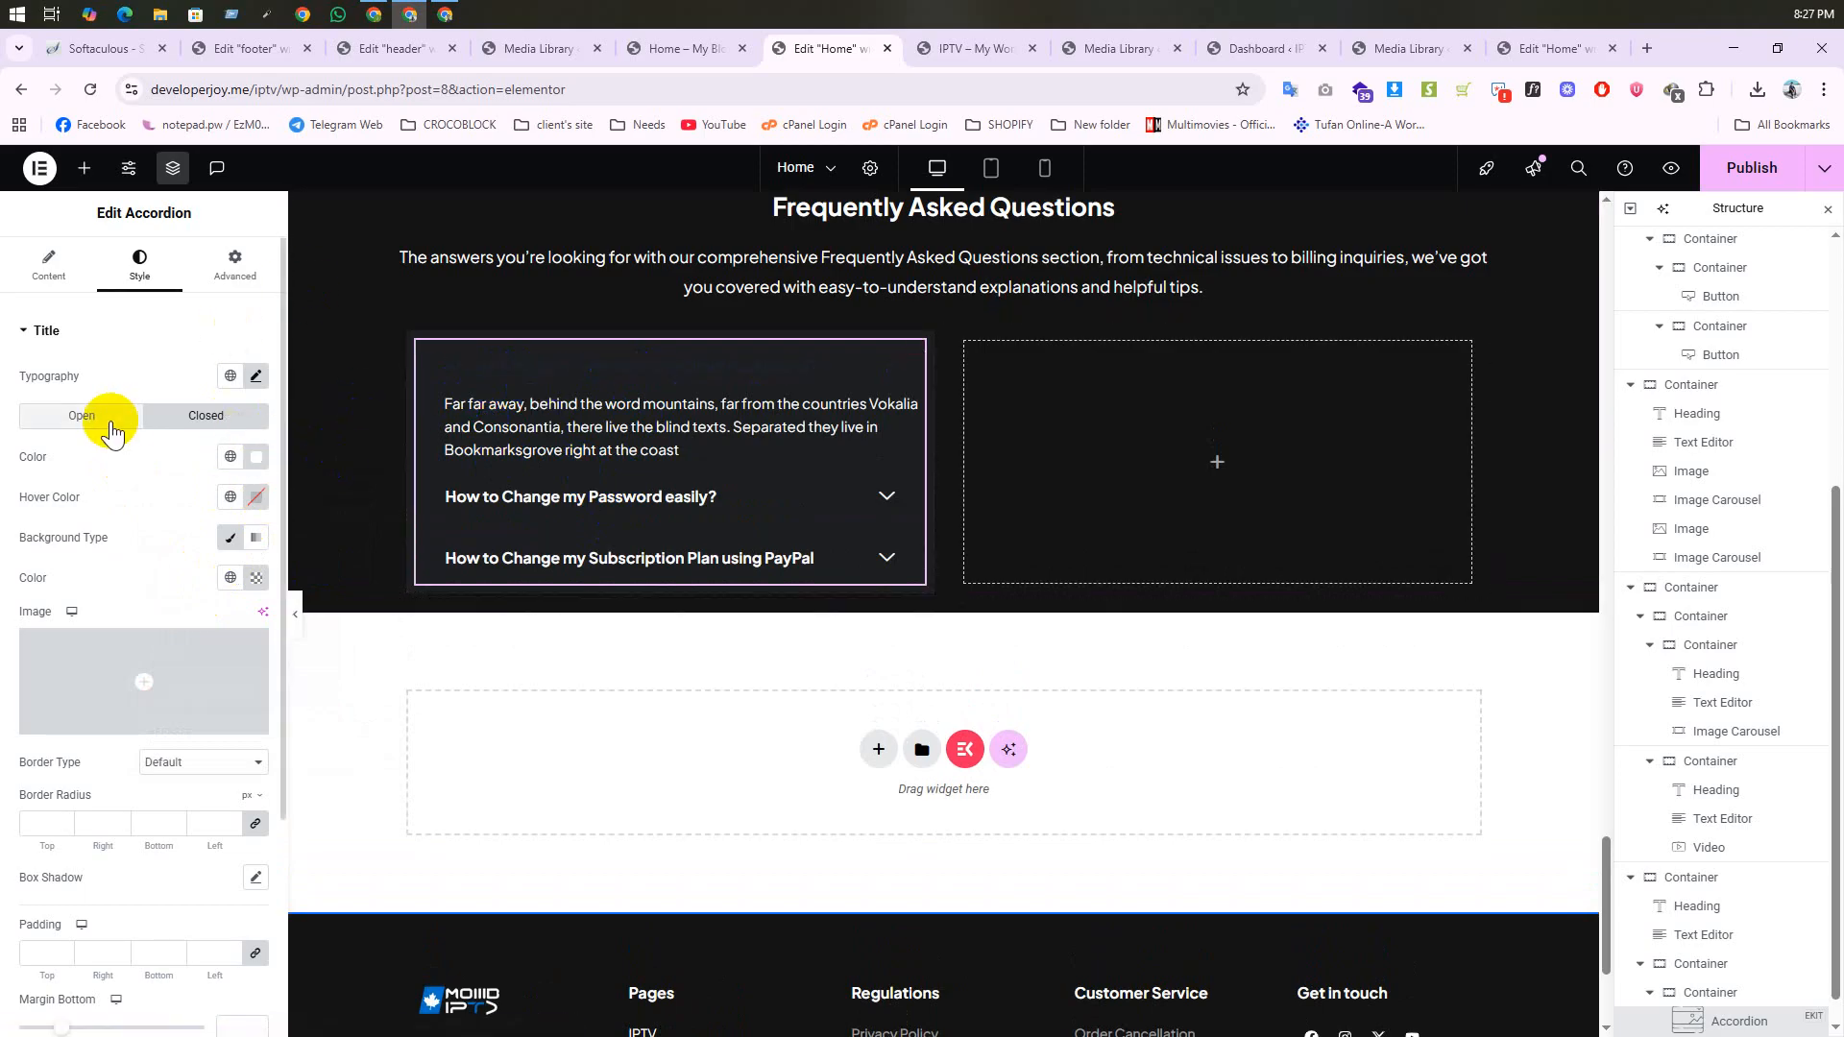
pyautogui.click(256, 458)
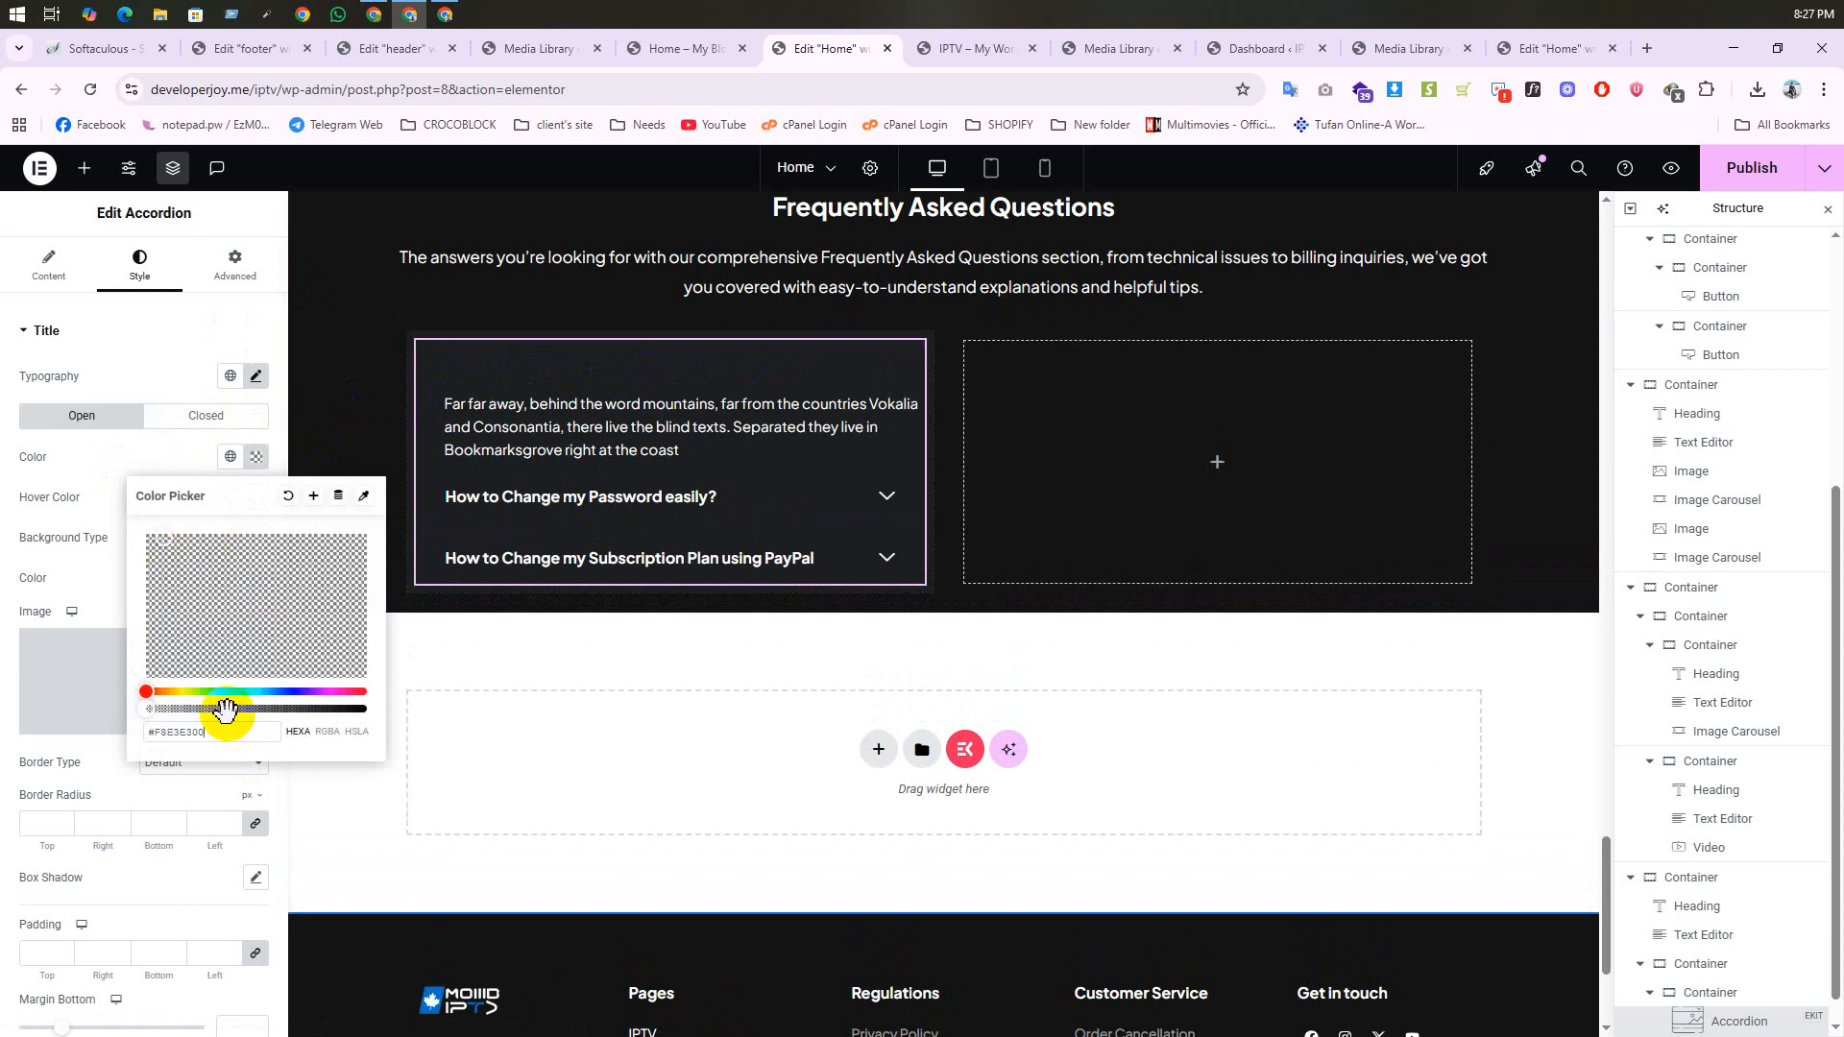
pyautogui.moveTo(153, 701); pyautogui.dragTo(371, 711)
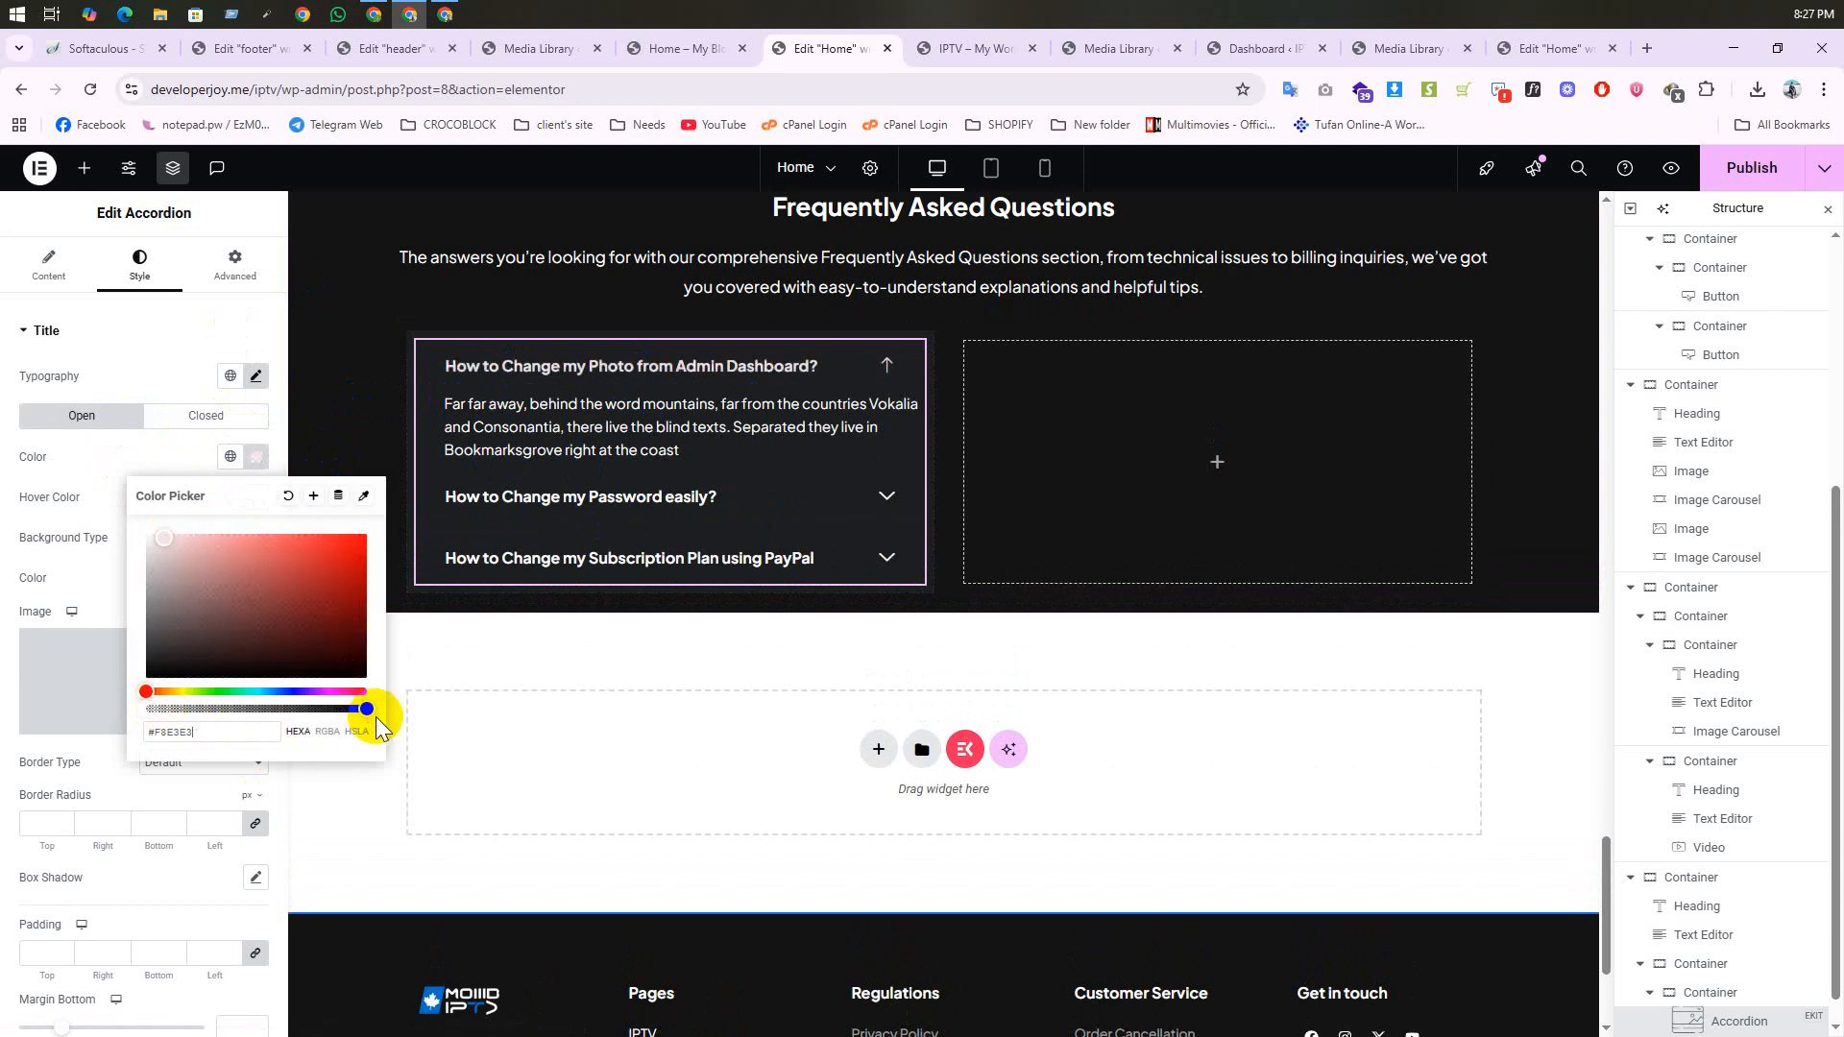
pyautogui.moveTo(188, 596); pyautogui.dragTo(154, 540)
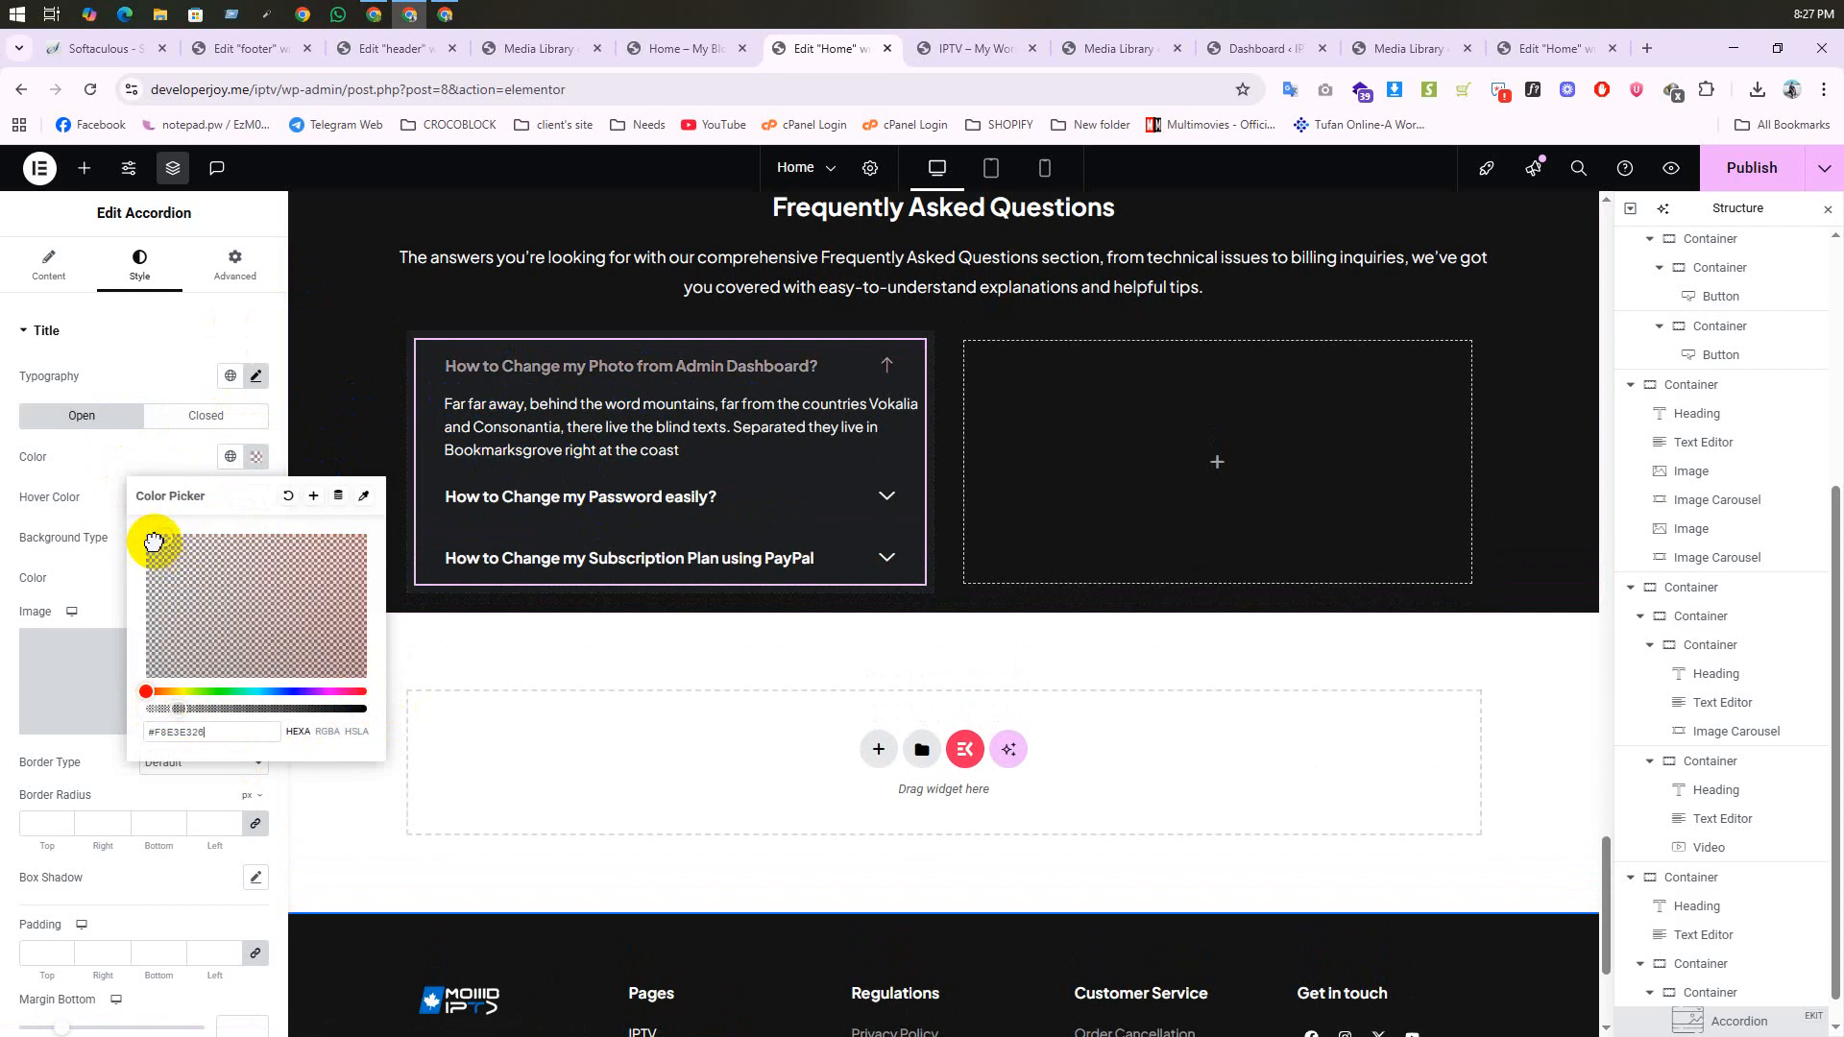
pyautogui.moveTo(197, 711); pyautogui.dragTo(367, 730)
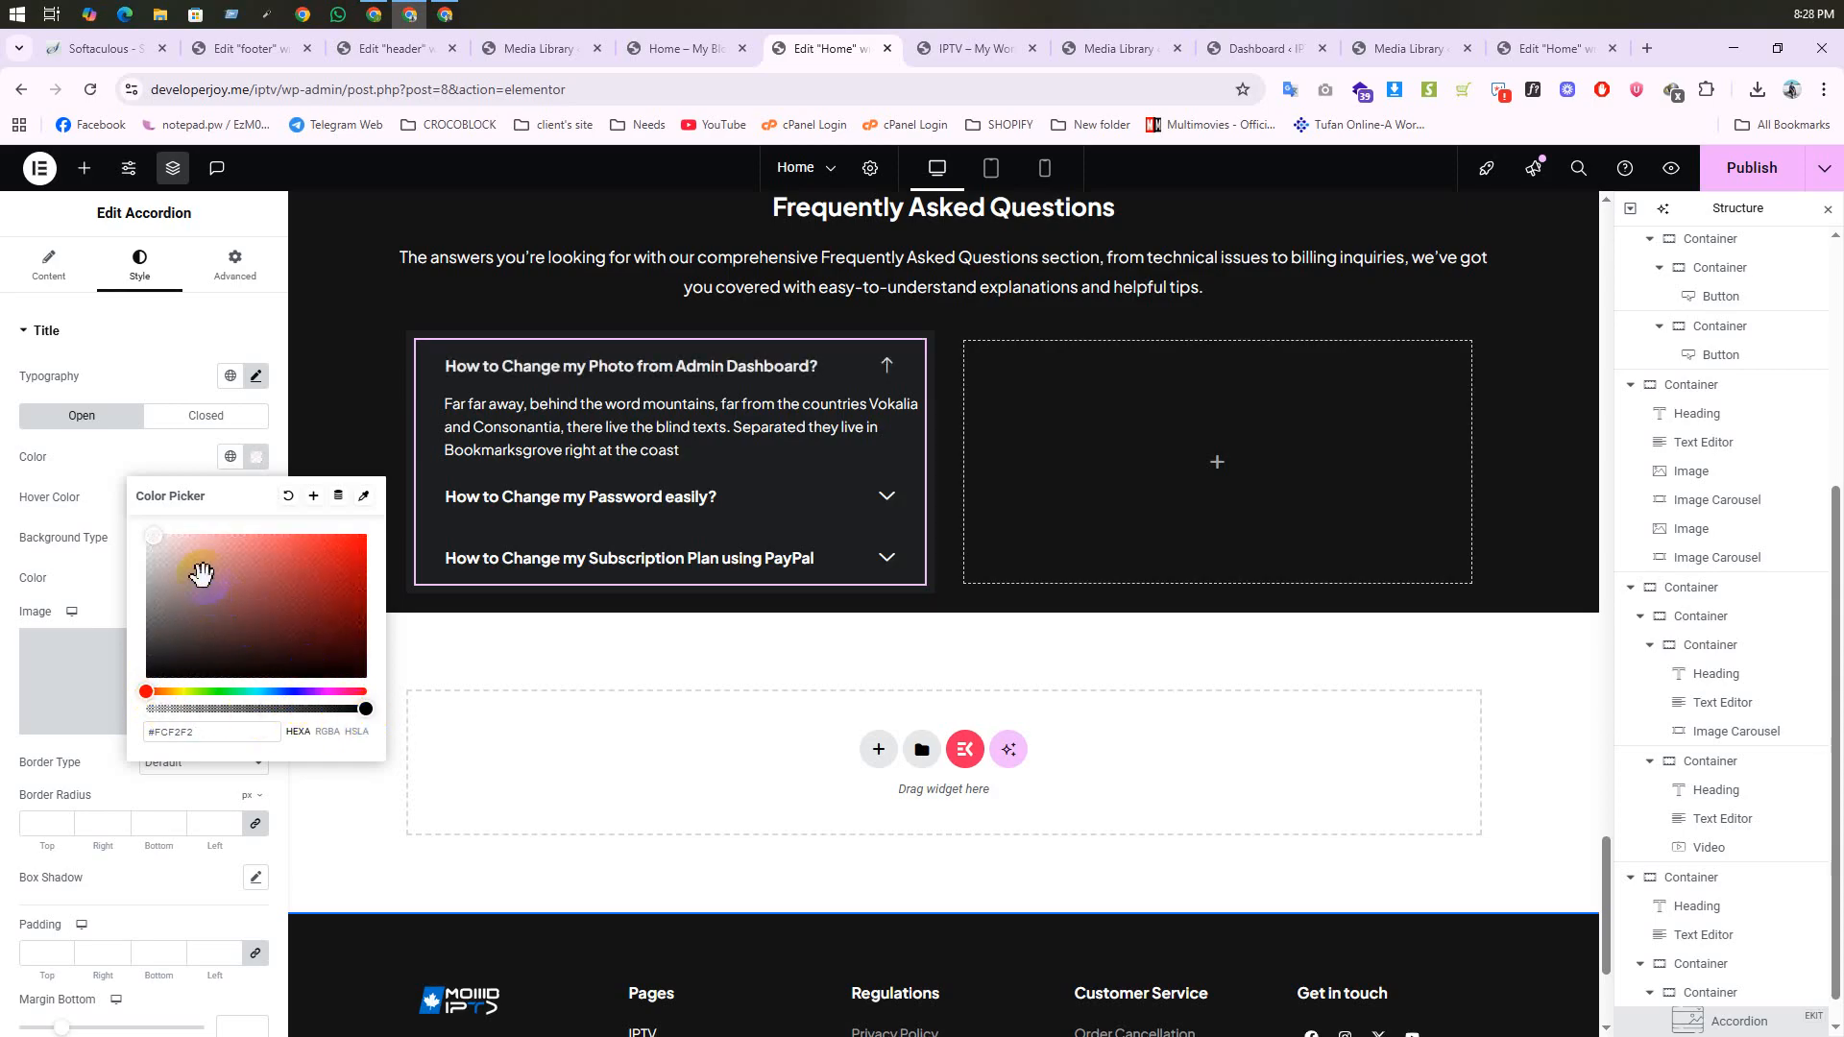
pyautogui.moveTo(193, 547); pyautogui.dragTo(122, 523)
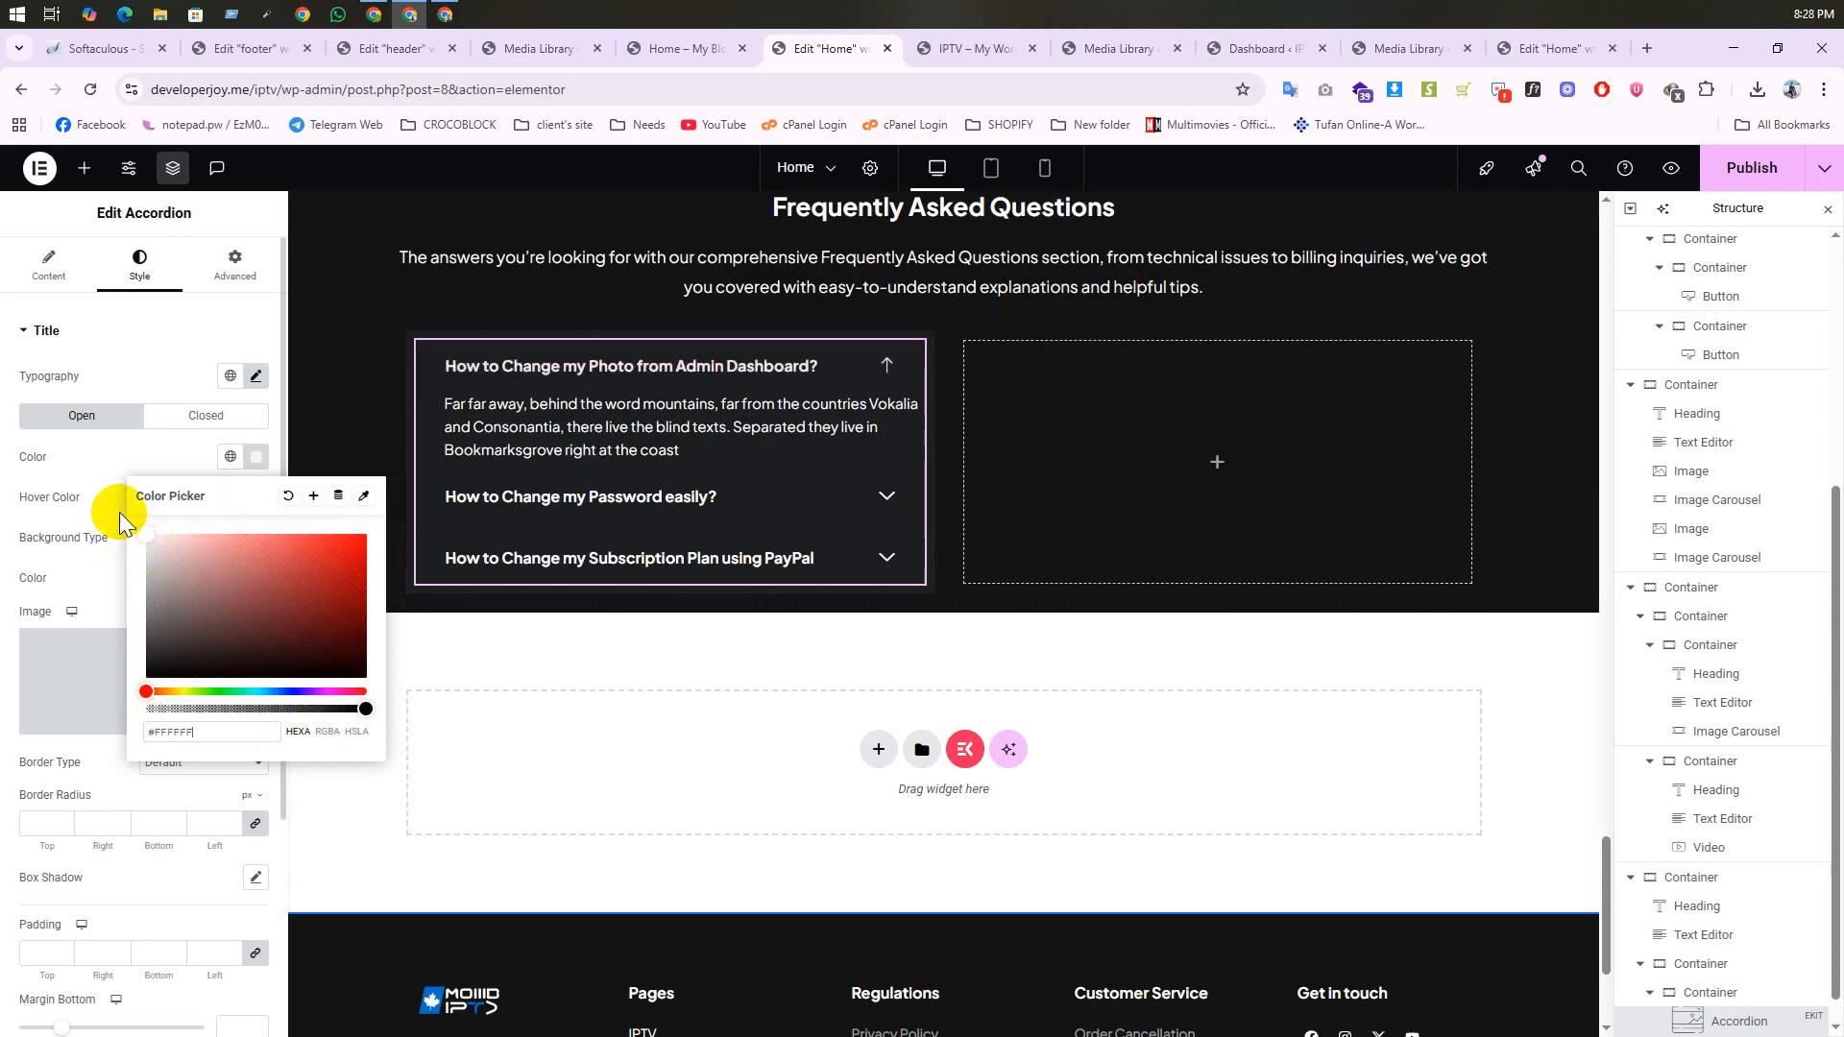
pyautogui.click(617, 363)
pyautogui.click(741, 366)
pyautogui.click(610, 429)
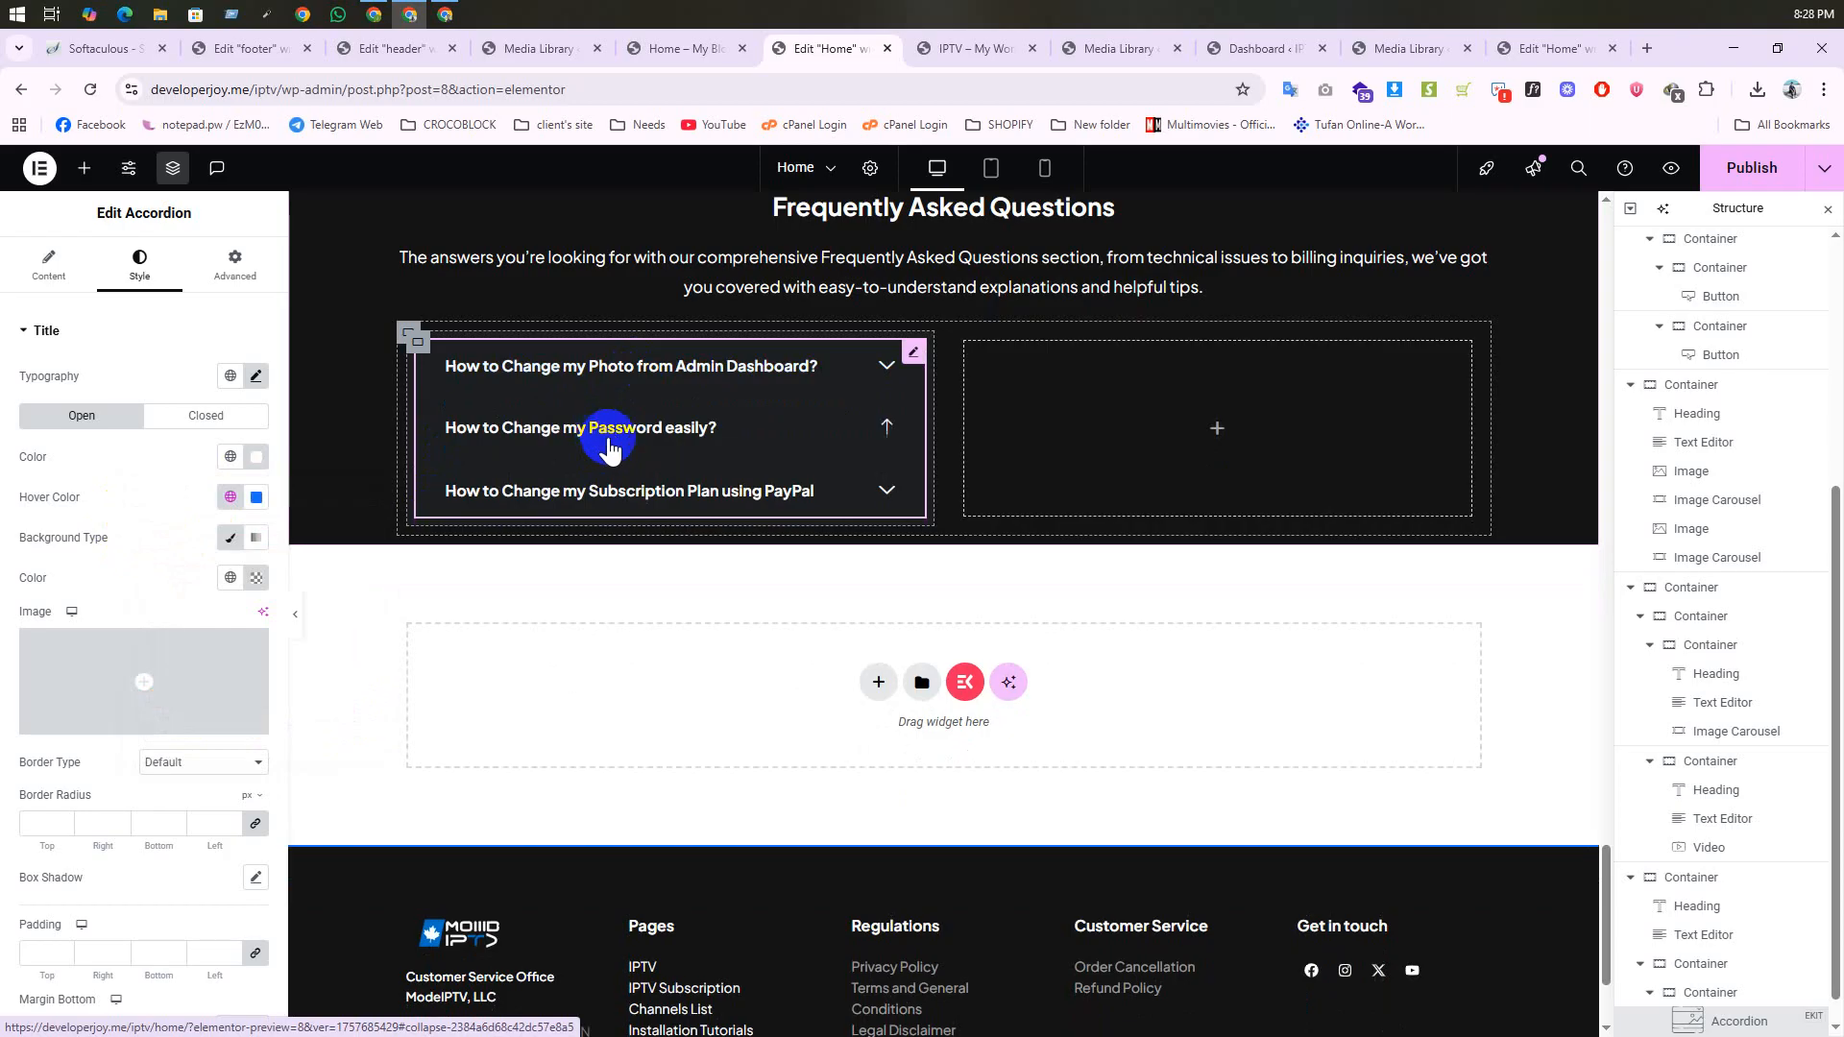
pyautogui.click(655, 549)
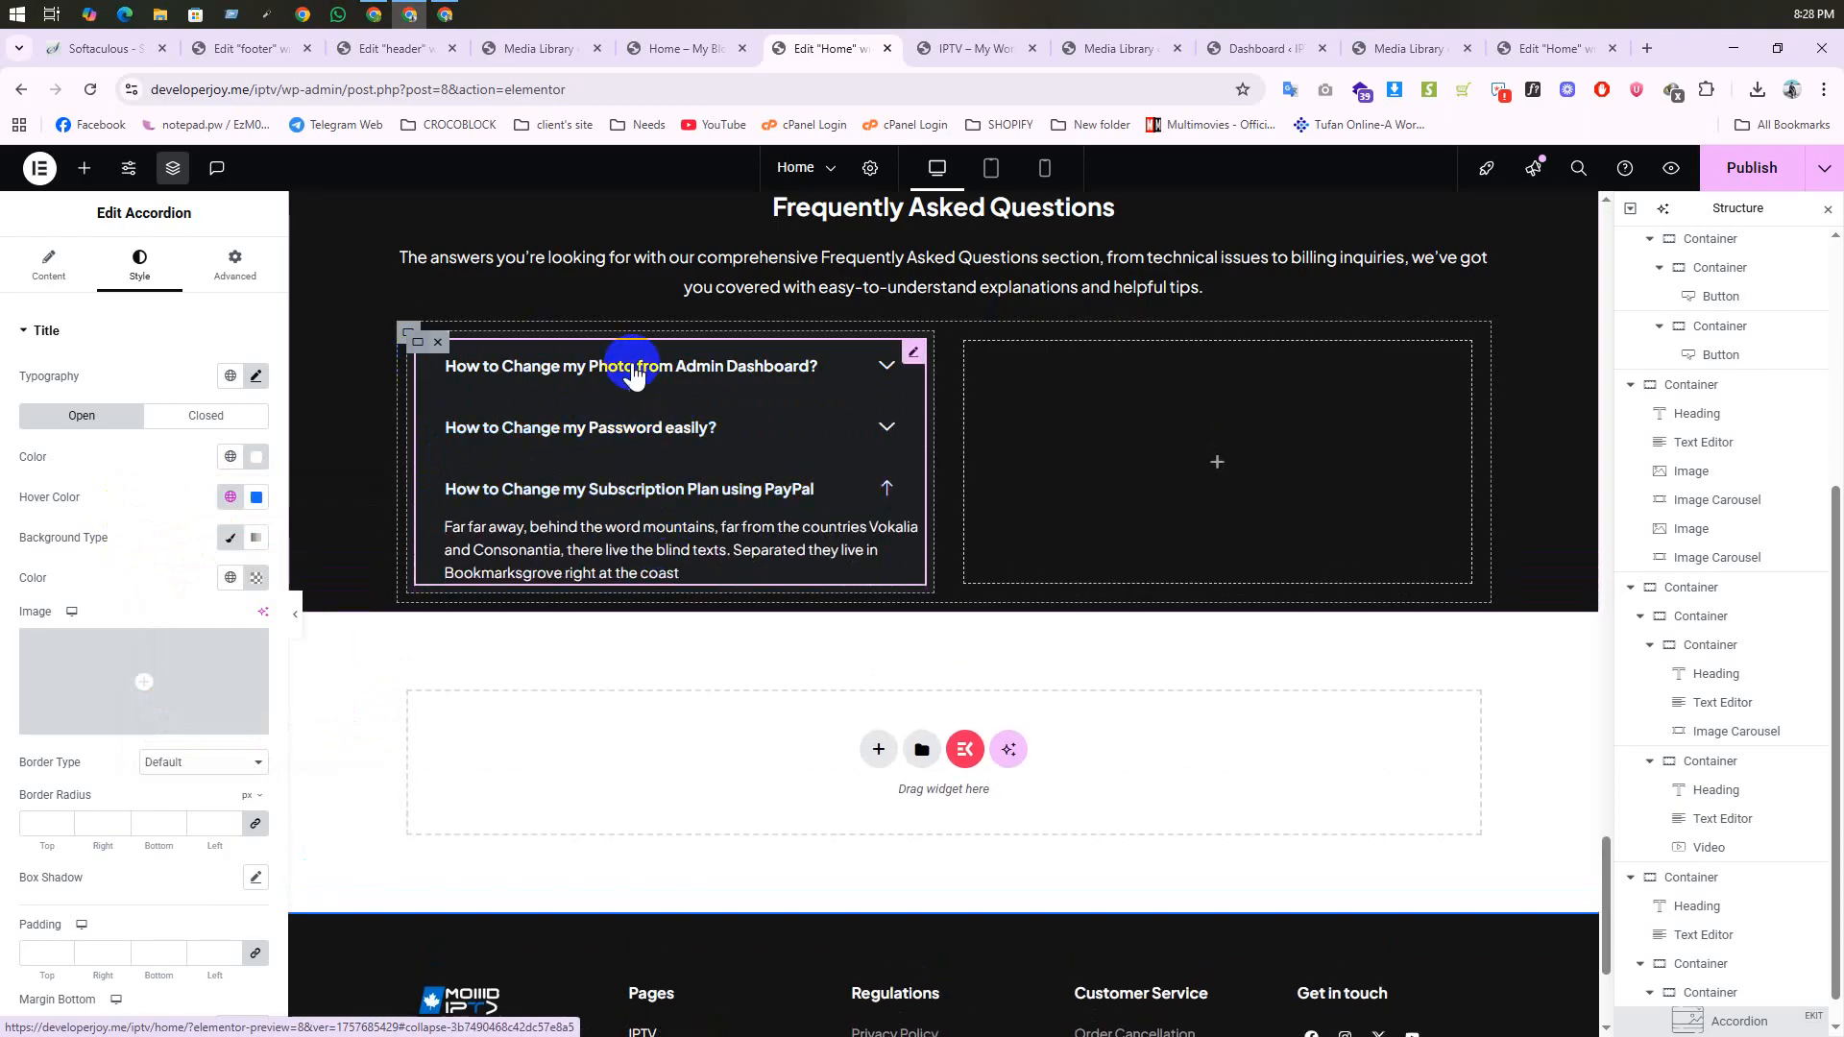
# Step: Duplicate the FAQ accordion and move the copy into the empty second column
pyautogui.rightClick(633, 375)
pyautogui.click(700, 424)
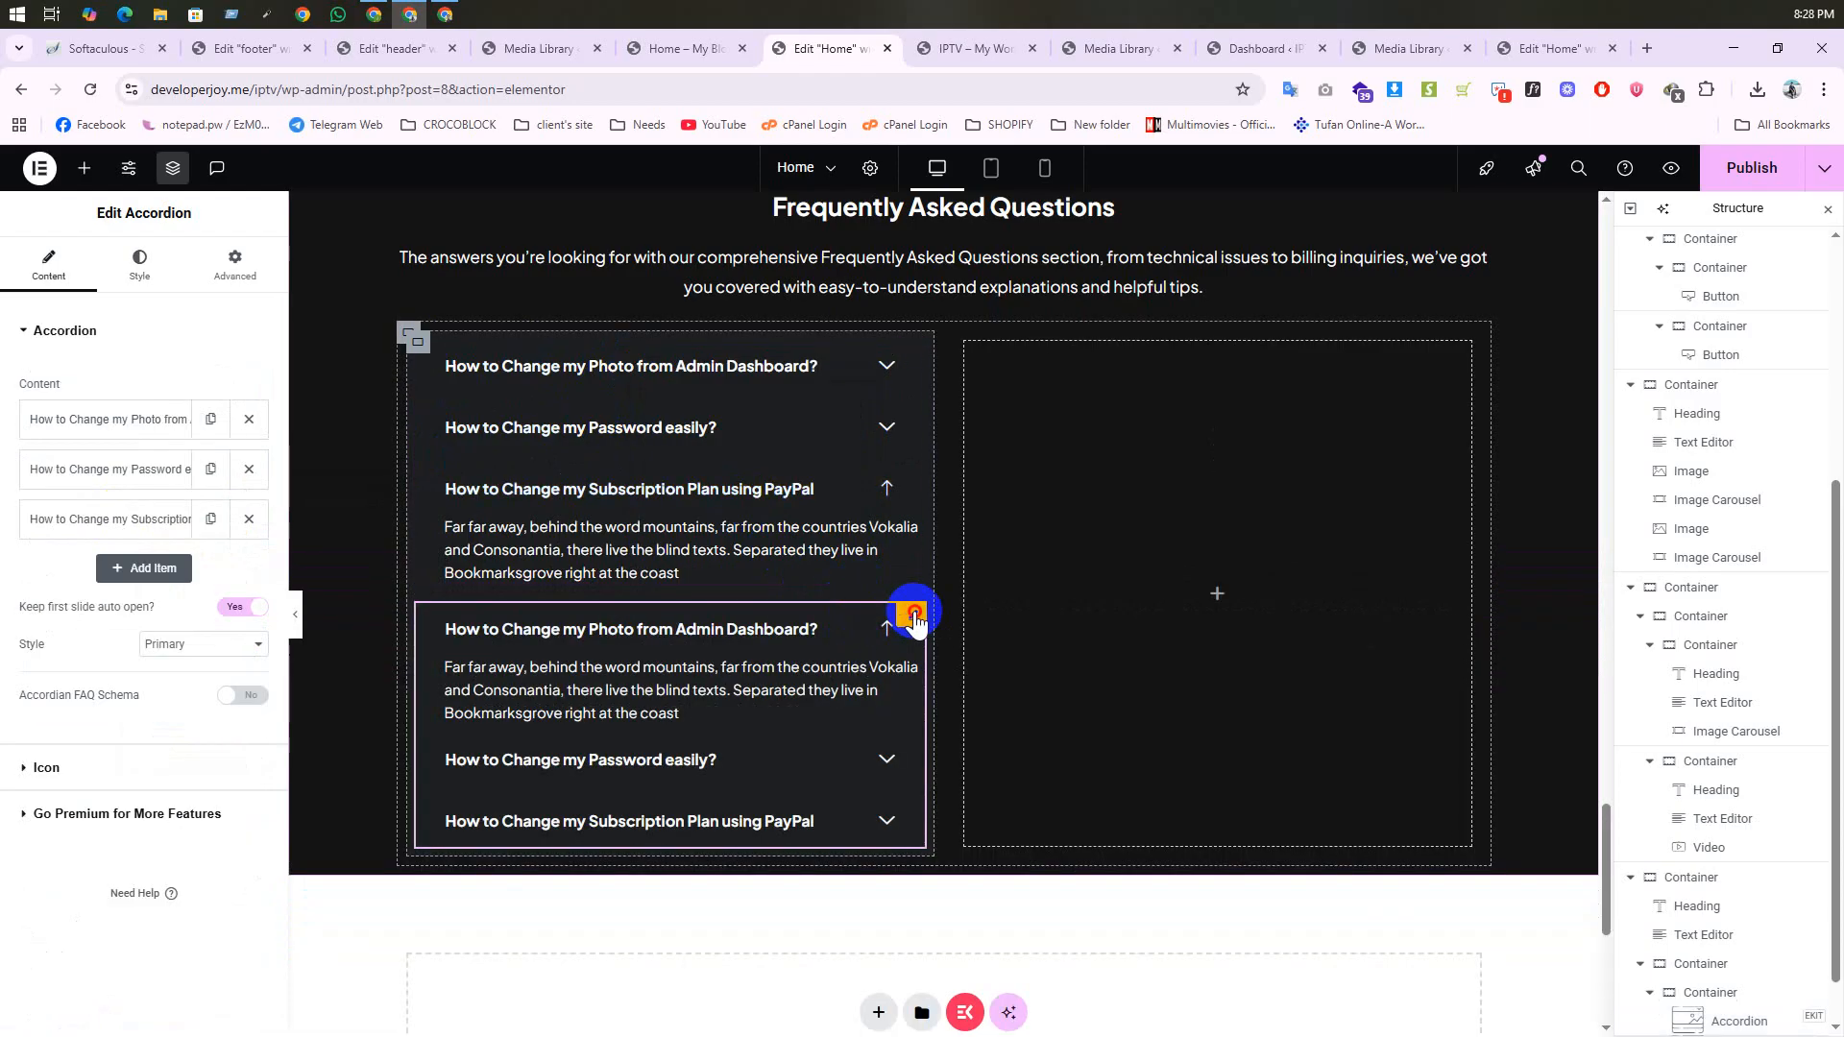
pyautogui.moveTo(913, 613); pyautogui.dragTo(1181, 551)
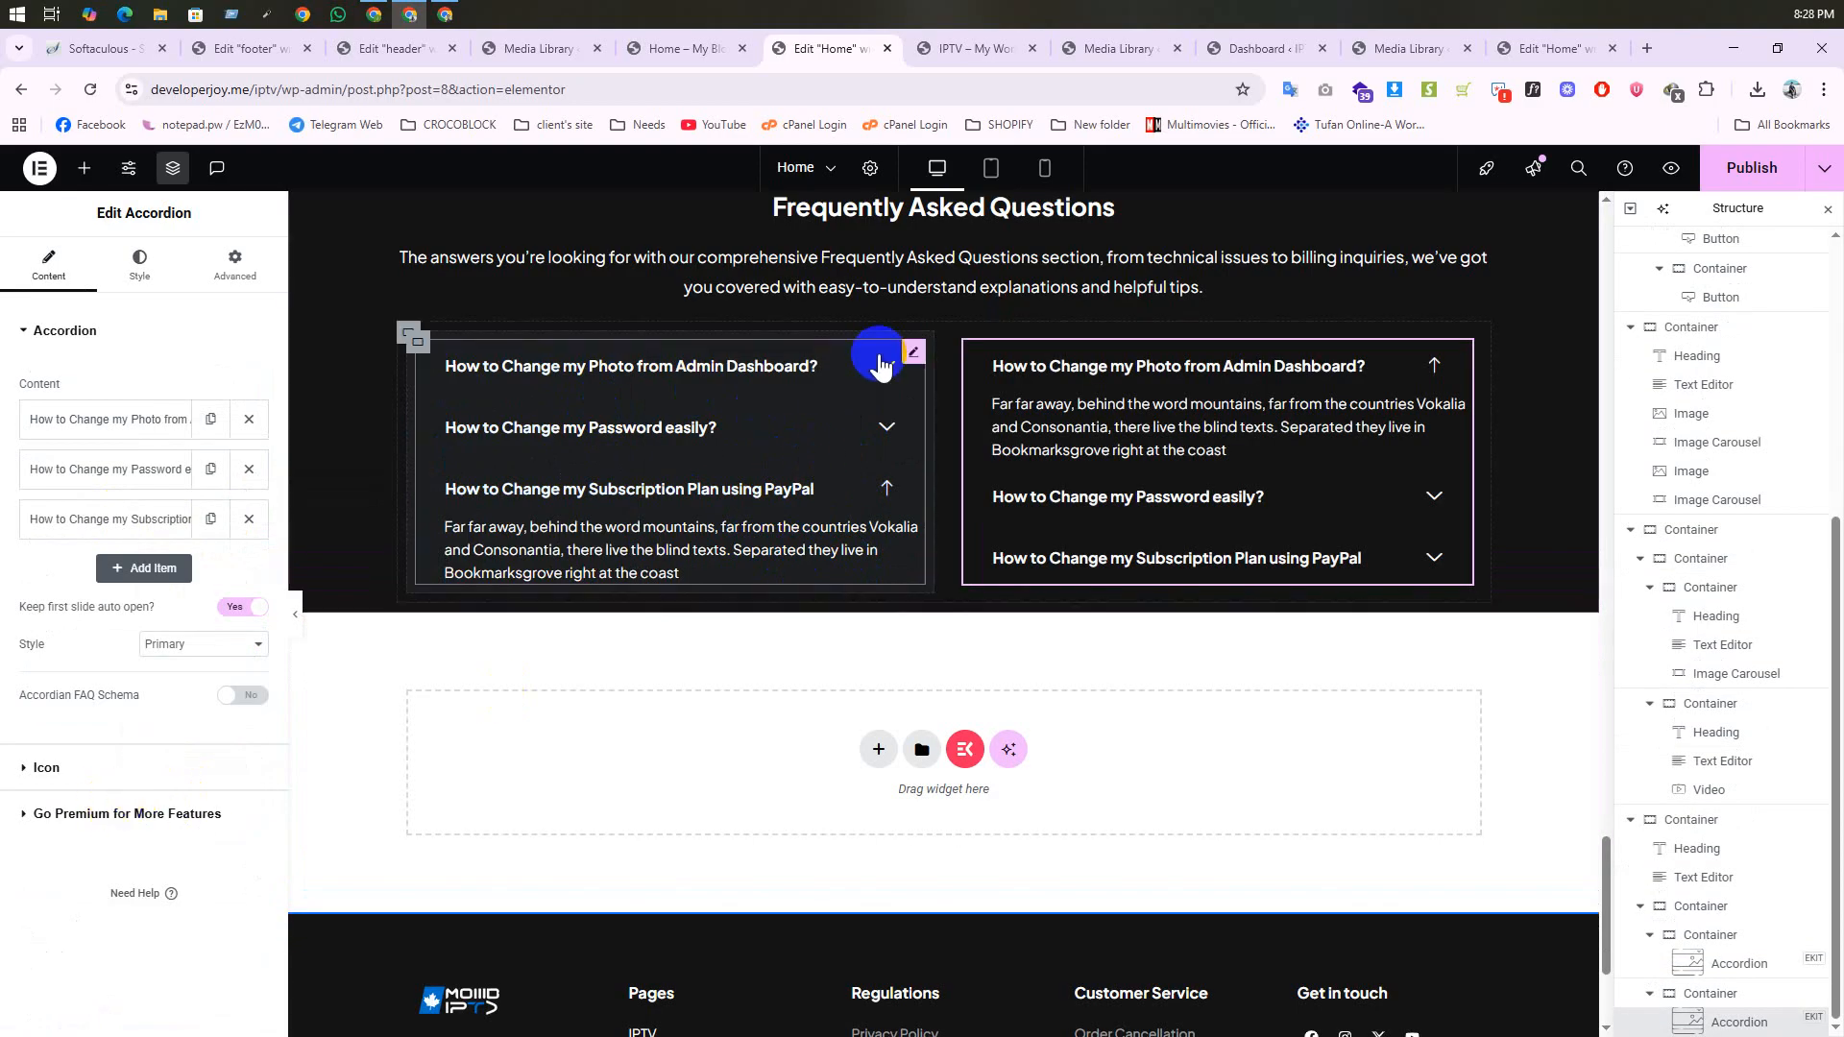
# Step: Give the second FAQ column's container a classic background with the color #02010100
pyautogui.click(963, 344)
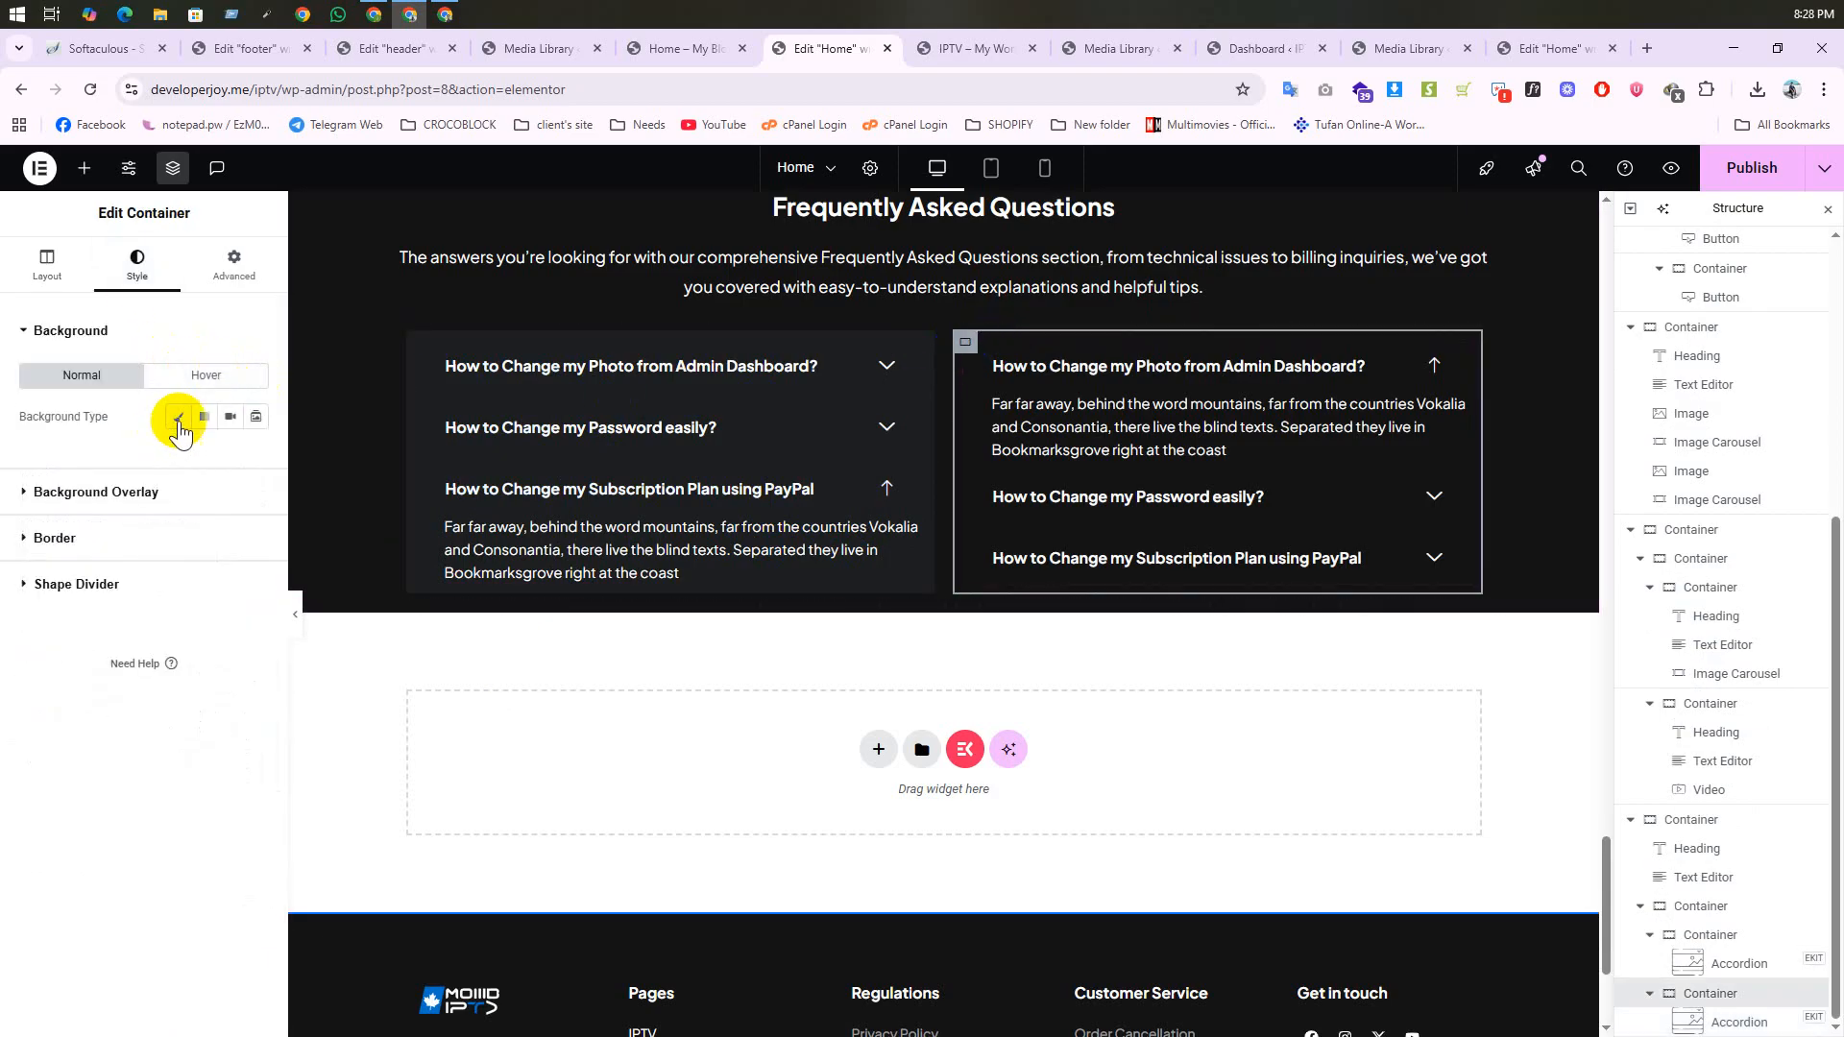
pyautogui.click(182, 418)
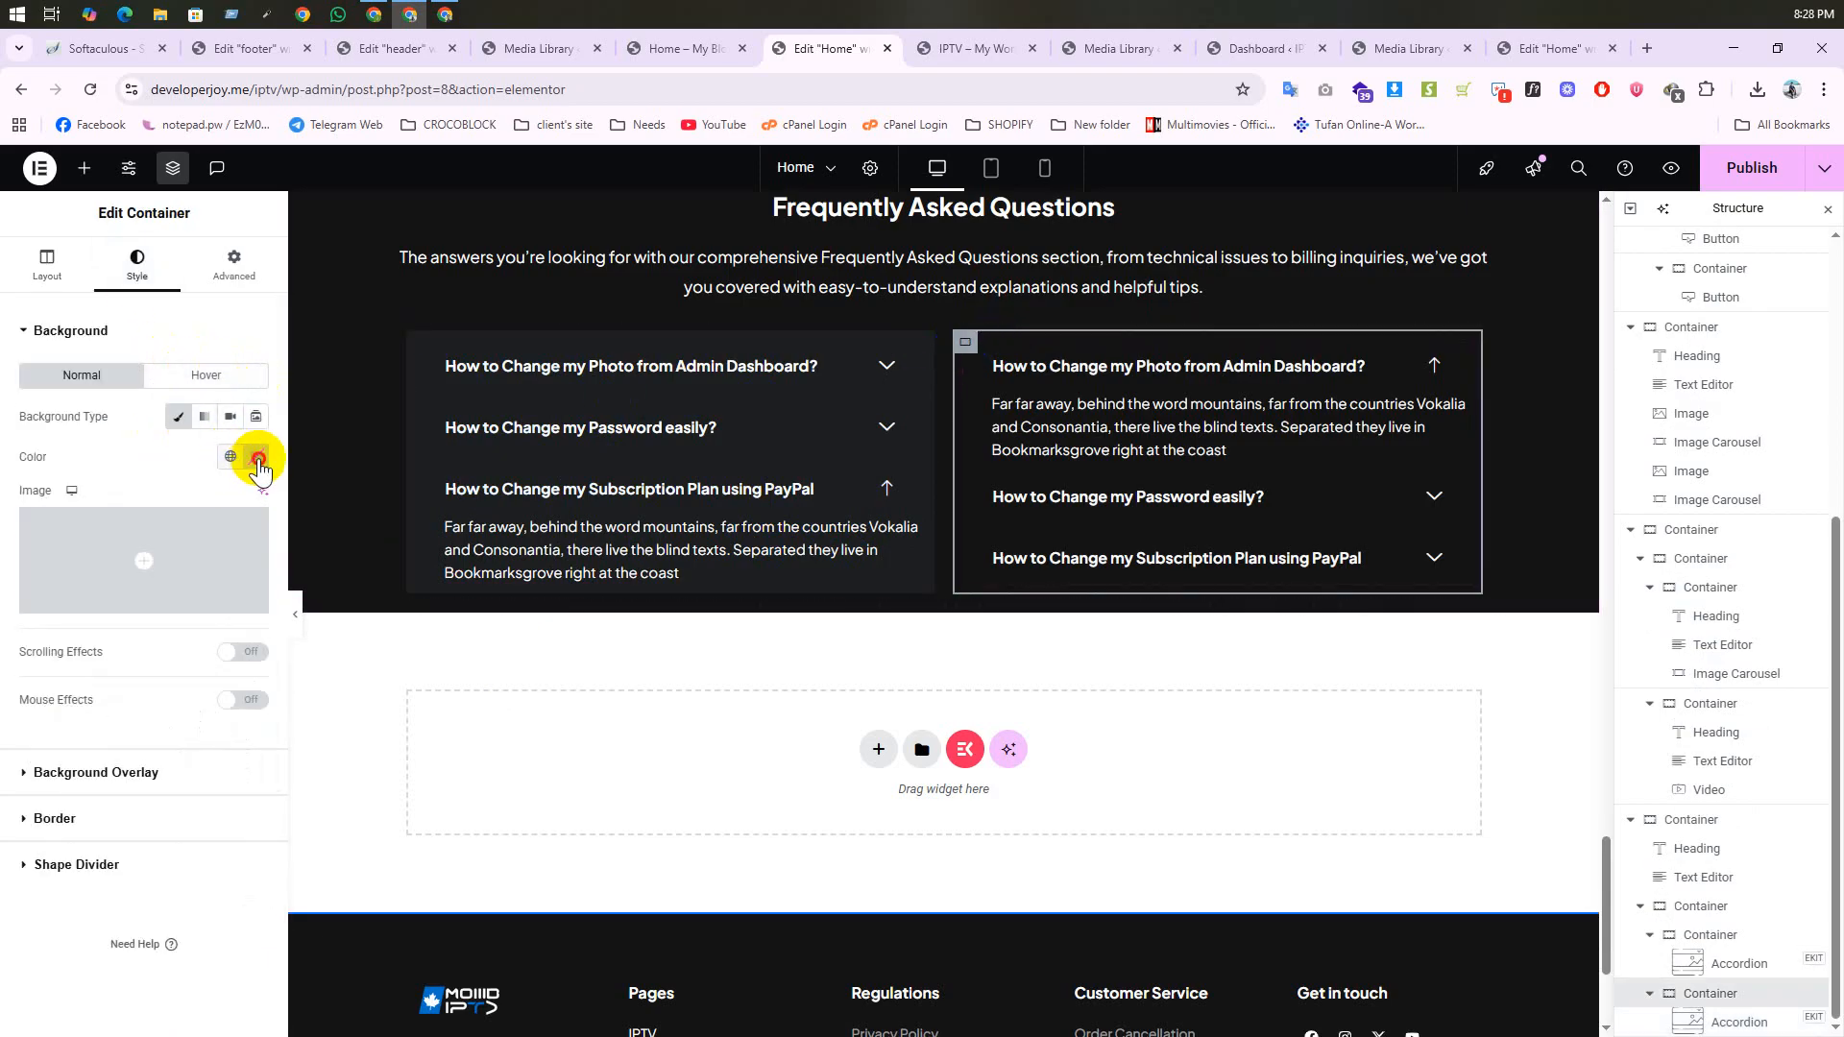
pyautogui.click(257, 458)
pyautogui.press('super+v')
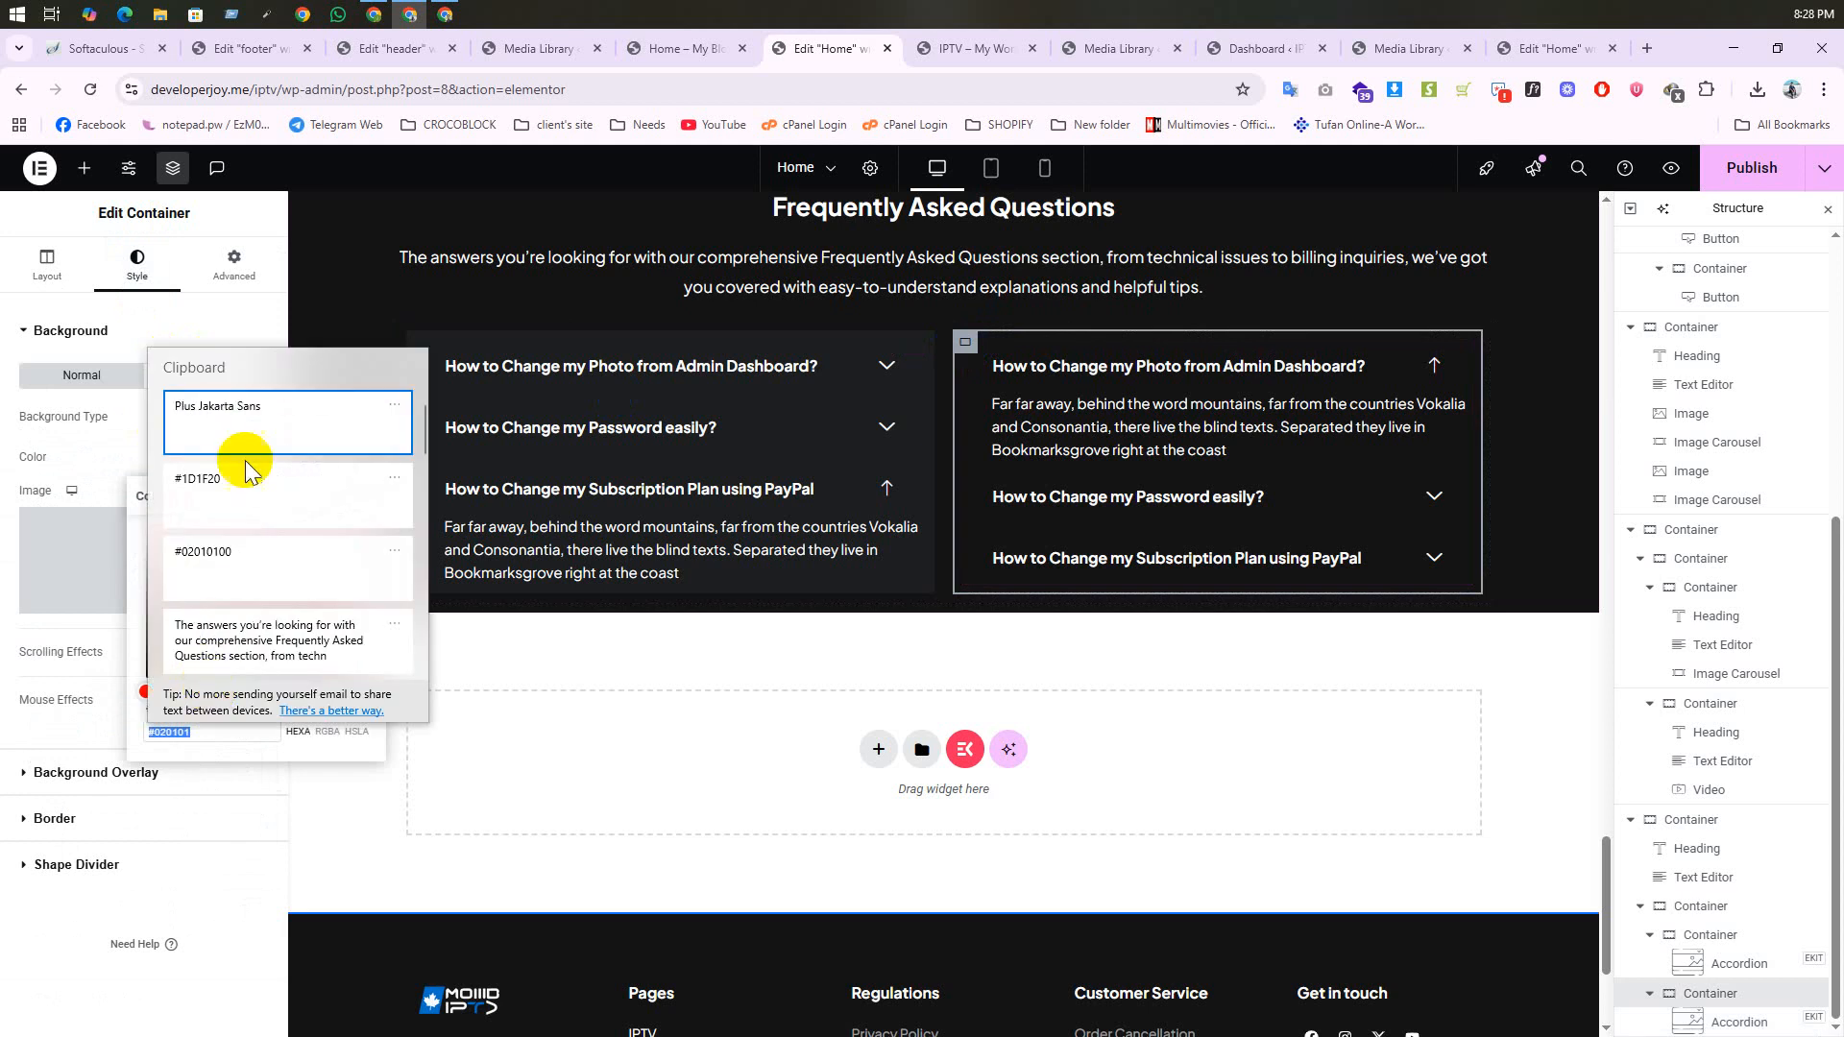
pyautogui.click(236, 559)
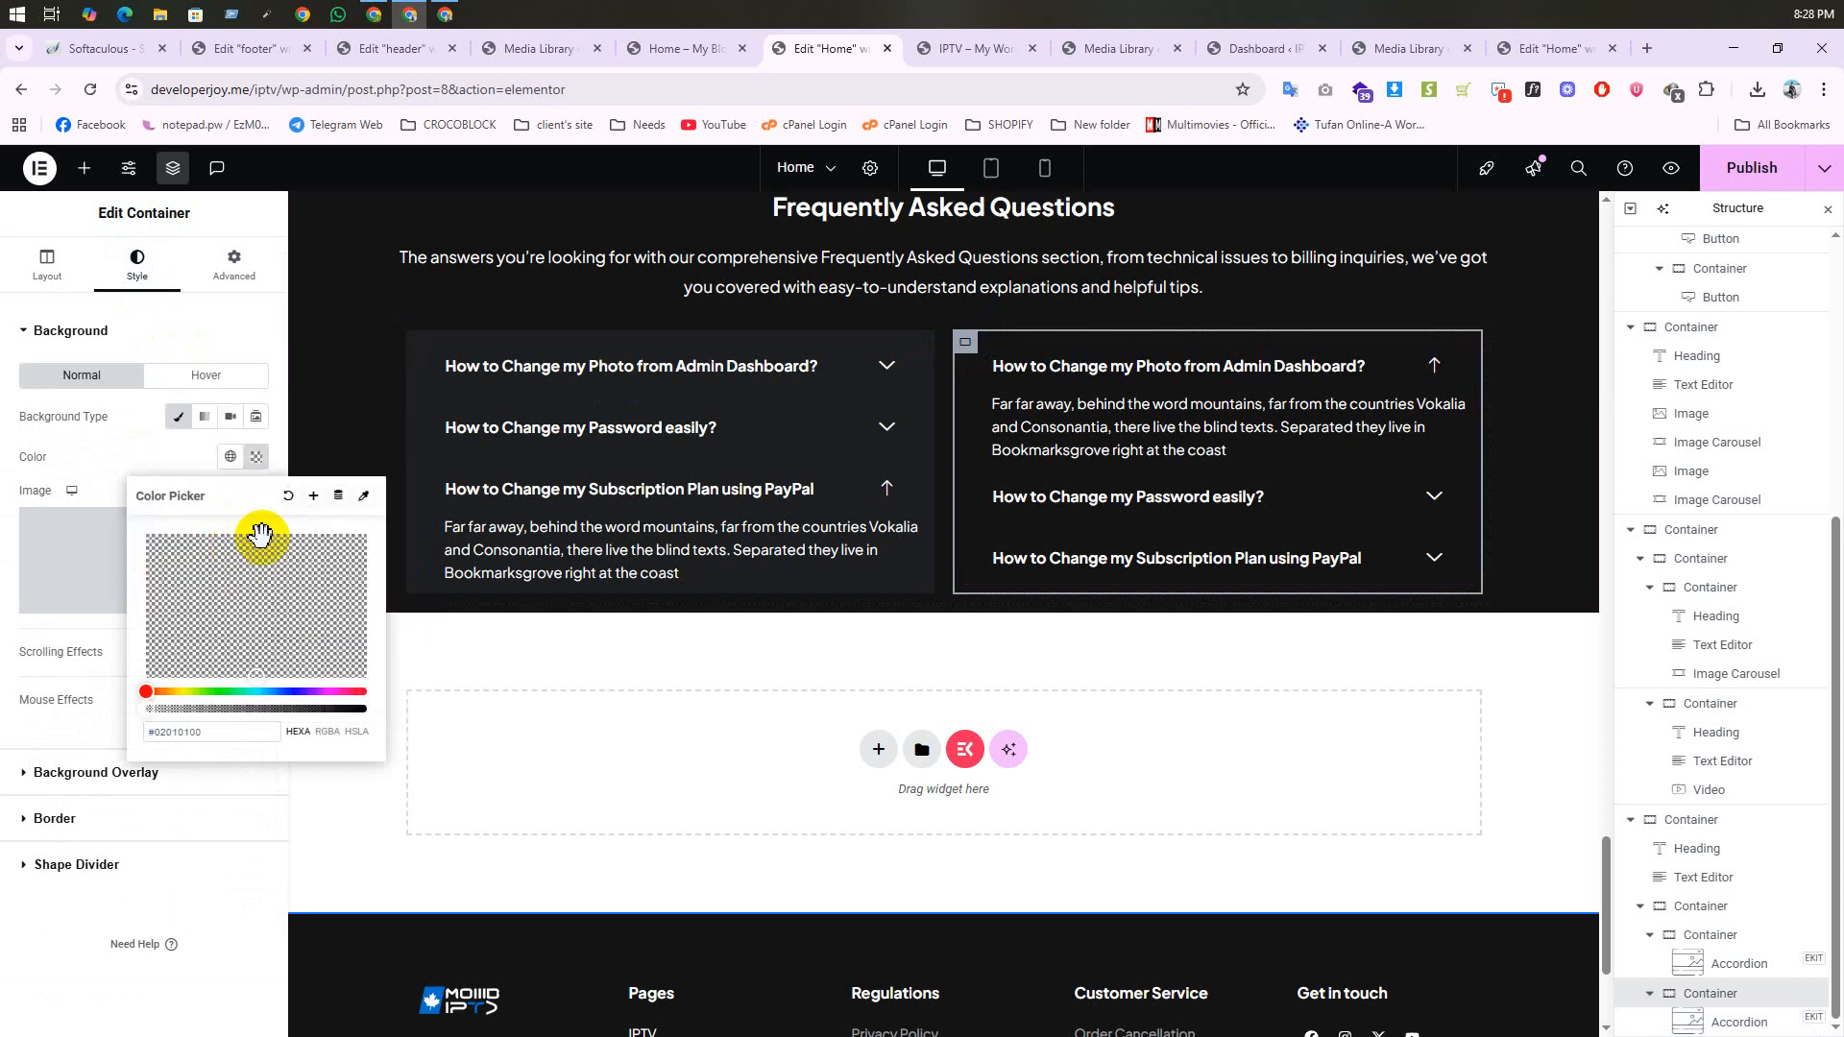
pyautogui.click(74, 492)
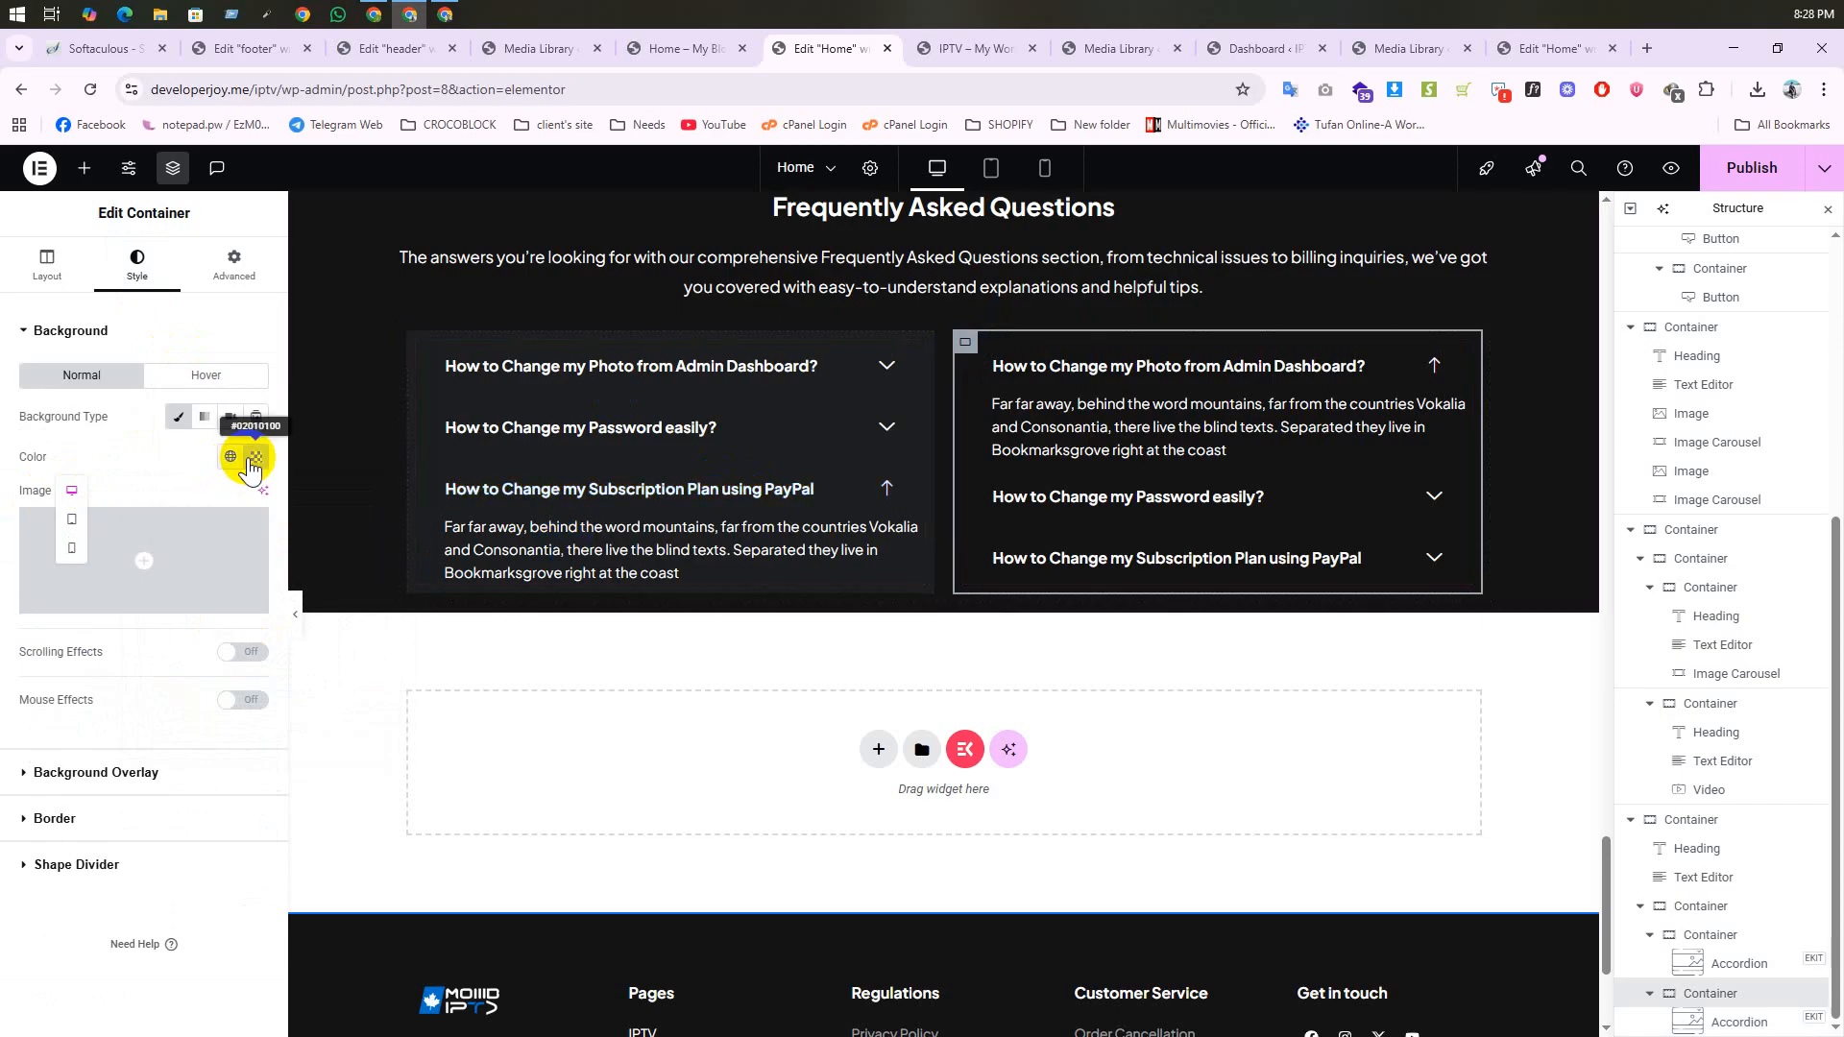
# Step: Reapply #02010100 from the clipboard history as the second FAQ container's background color
pyautogui.click(254, 458)
pyautogui.click(230, 733)
pyautogui.press('super+v')
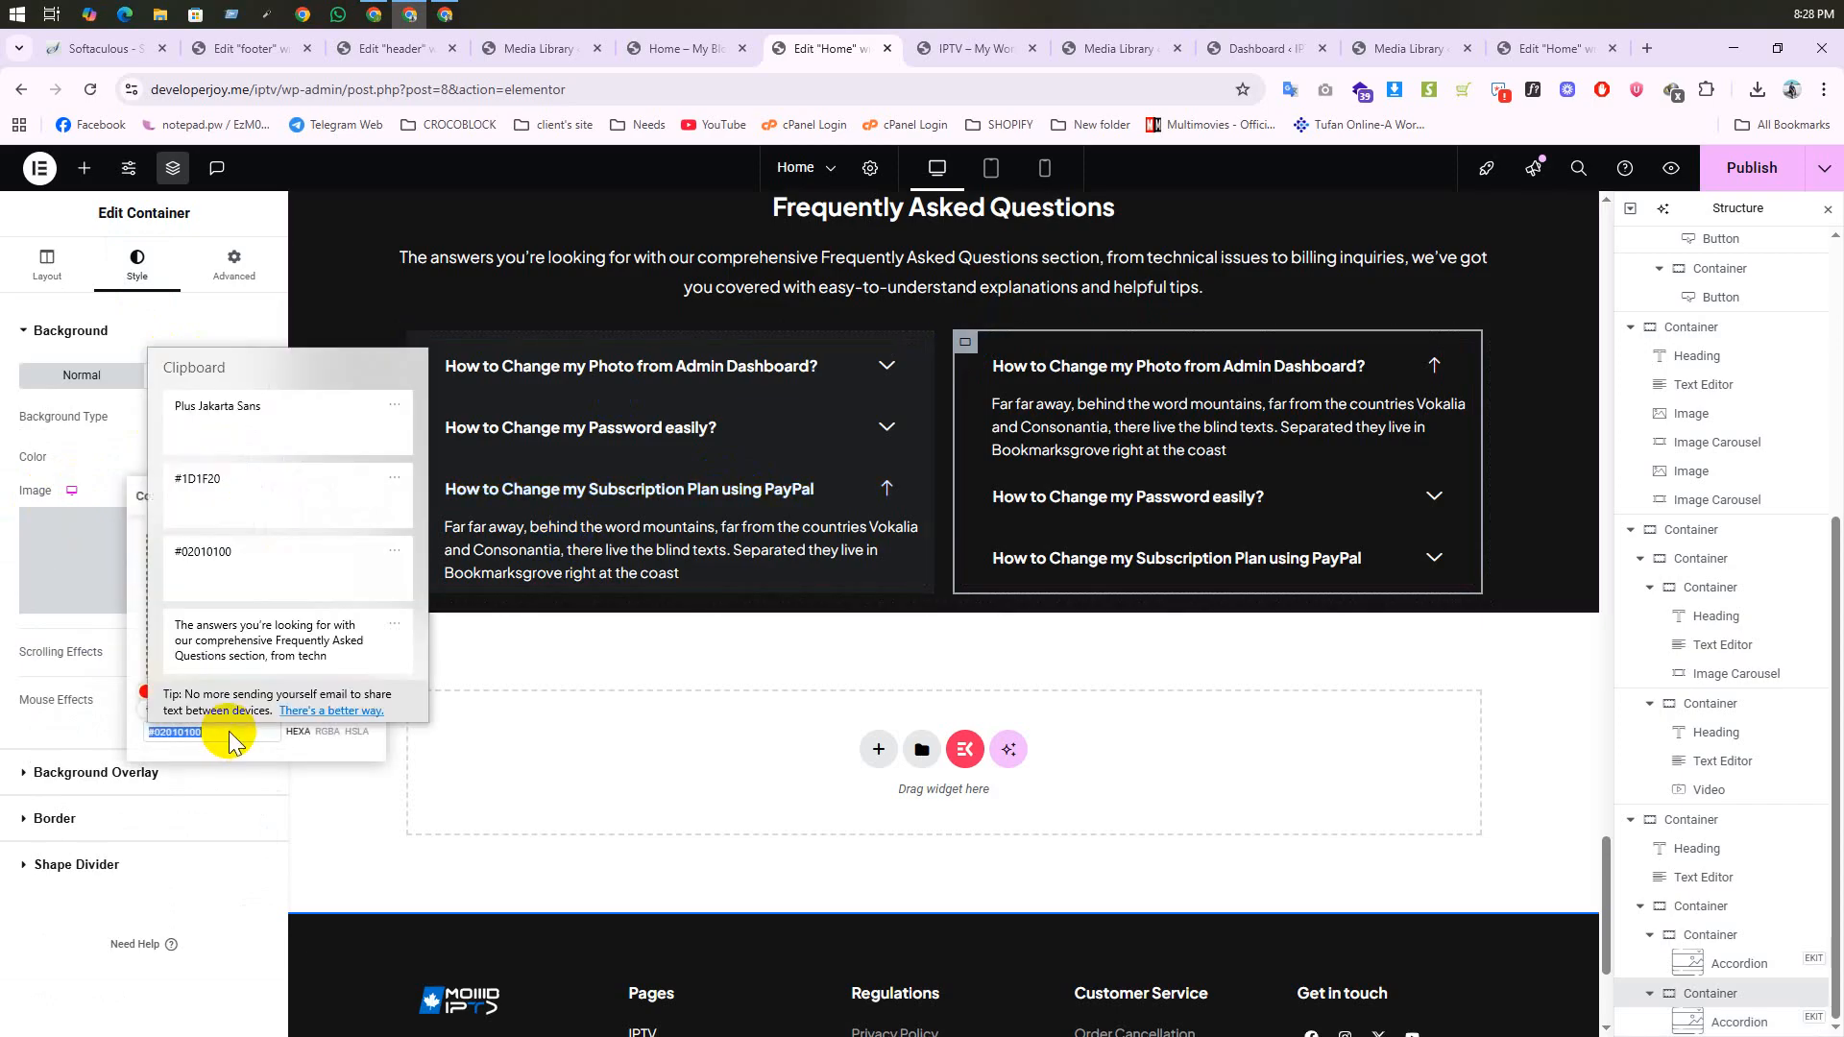
pyautogui.scroll(-1, 247, 605)
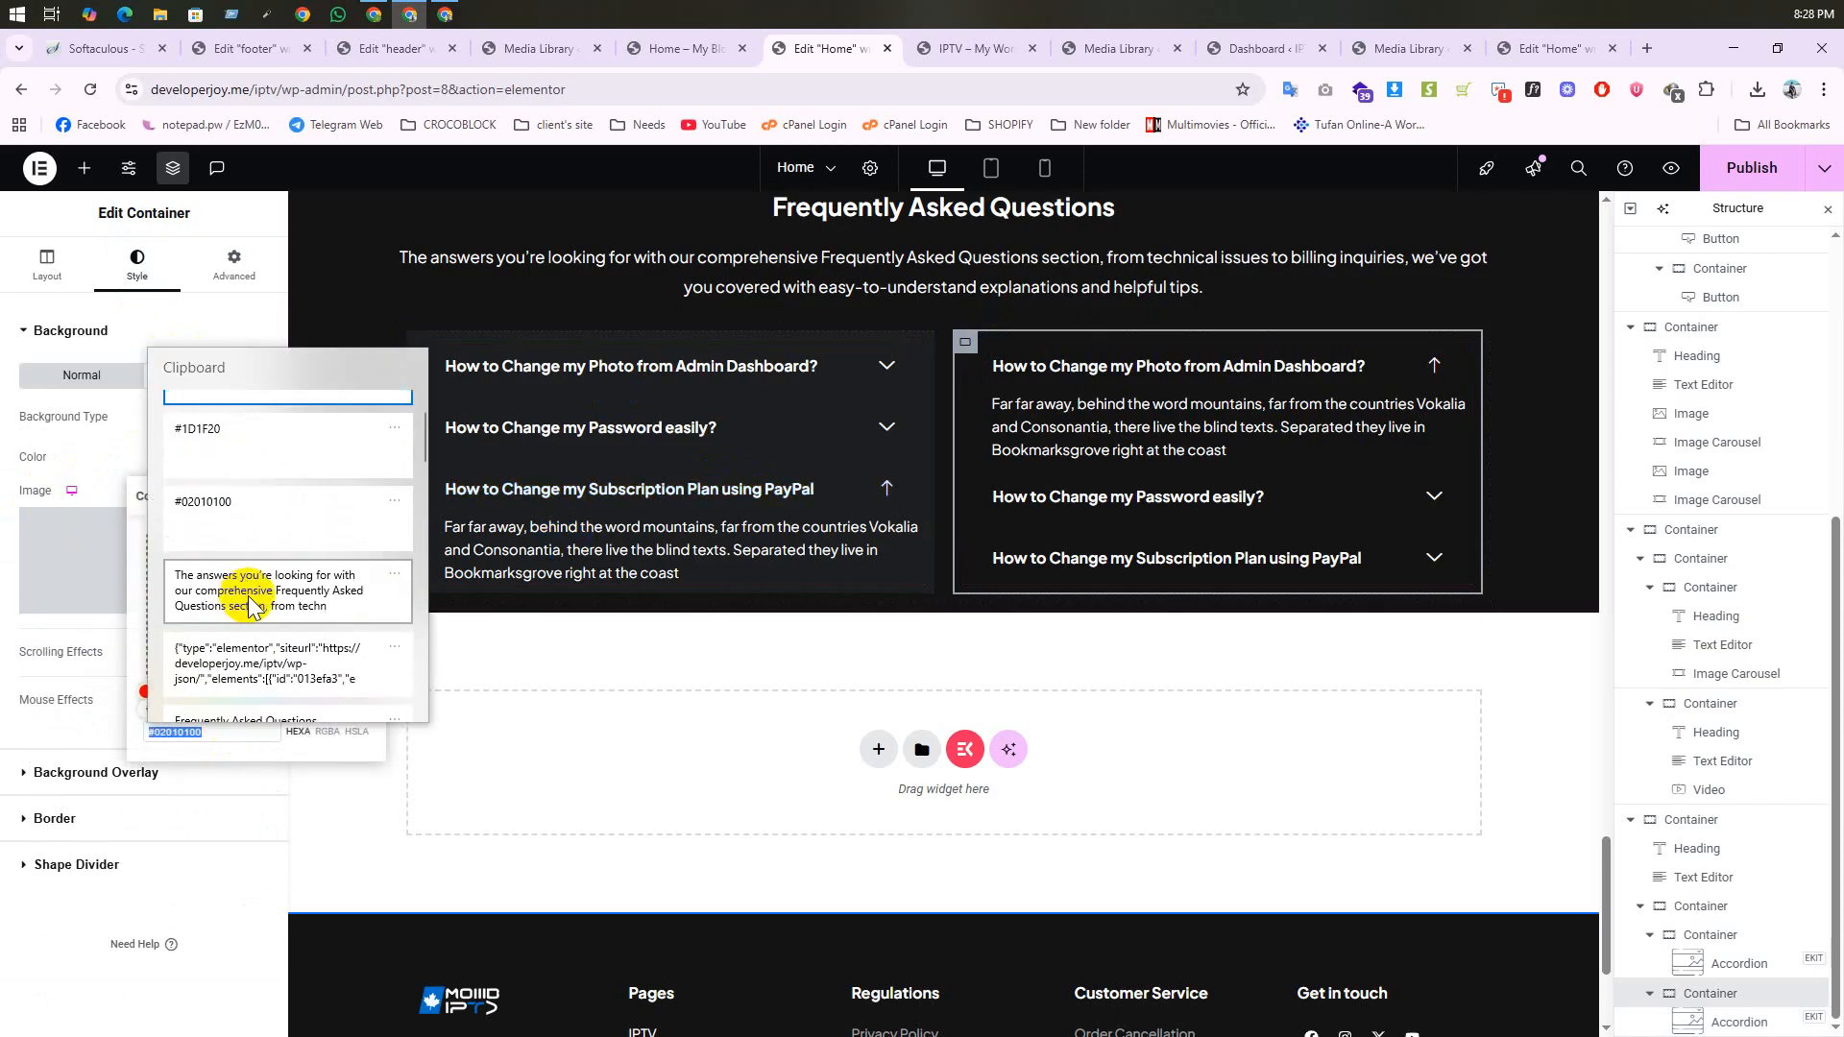
pyautogui.click(237, 499)
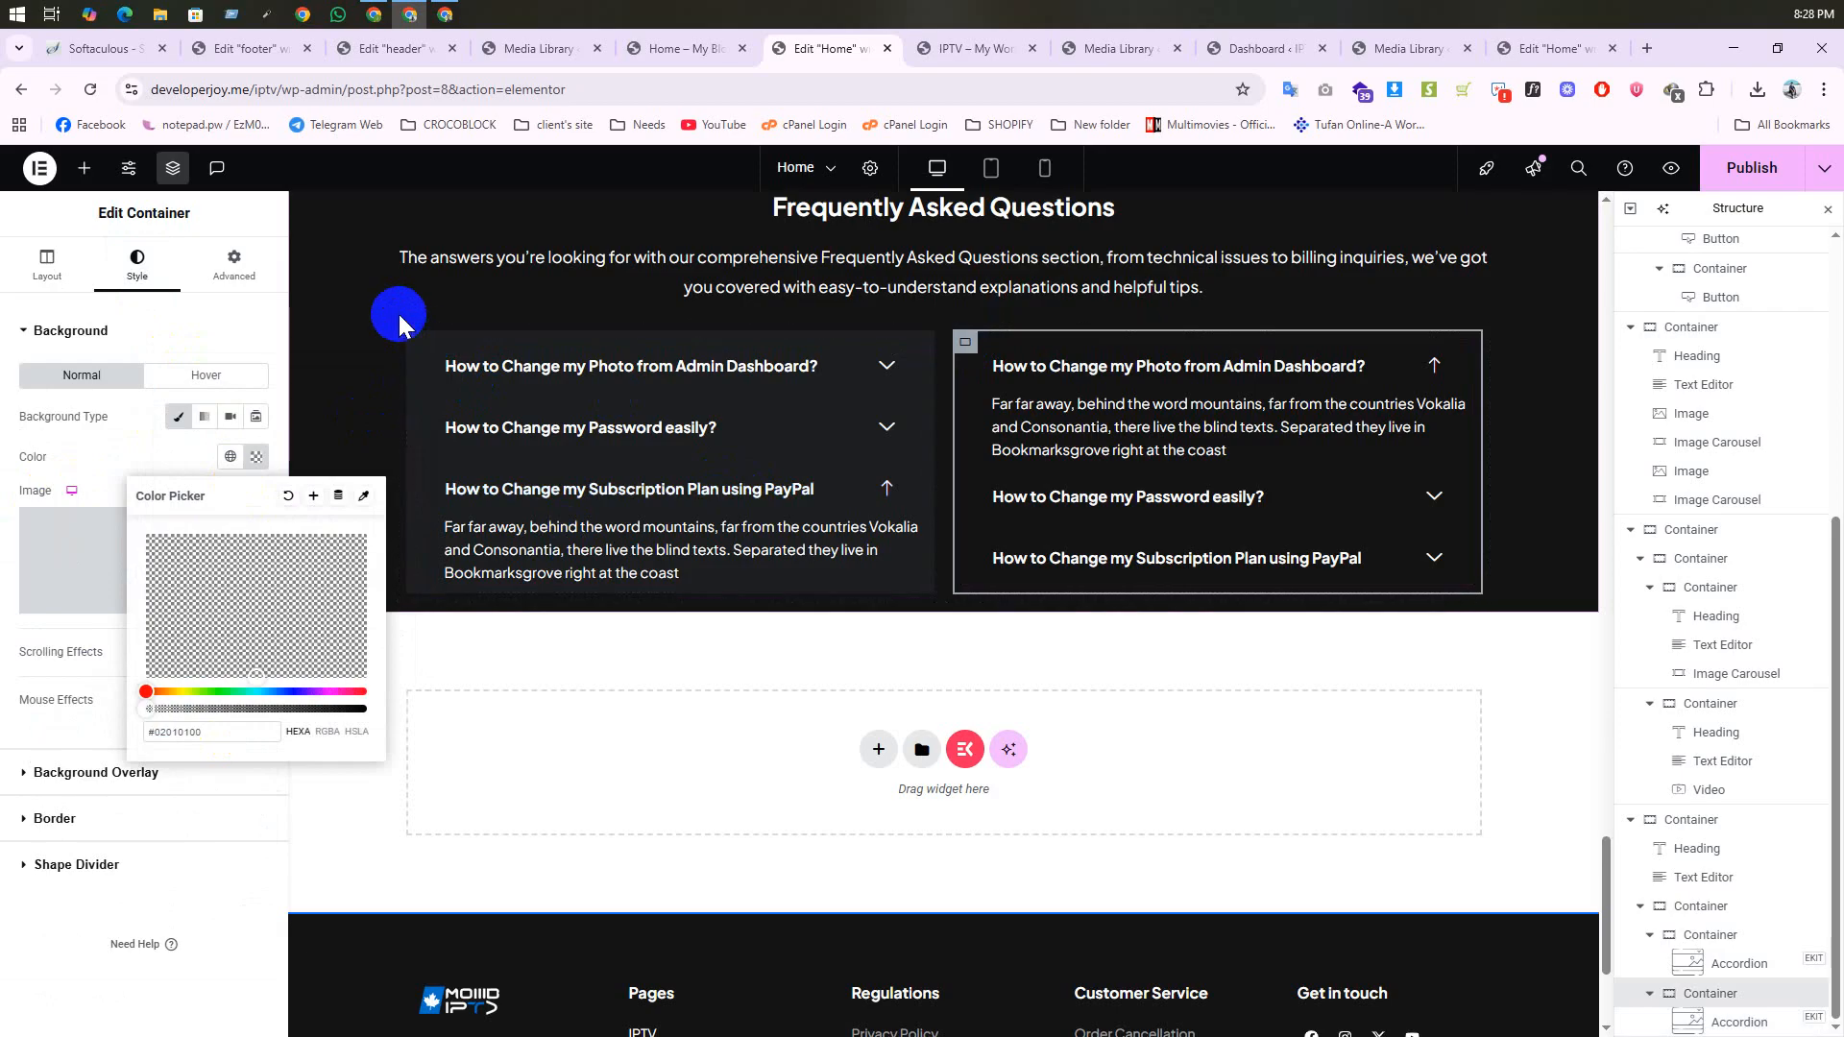
# Step: Copy the first FAQ column's background color #1D1F20 and apply it to the second column's container
pyautogui.click(413, 336)
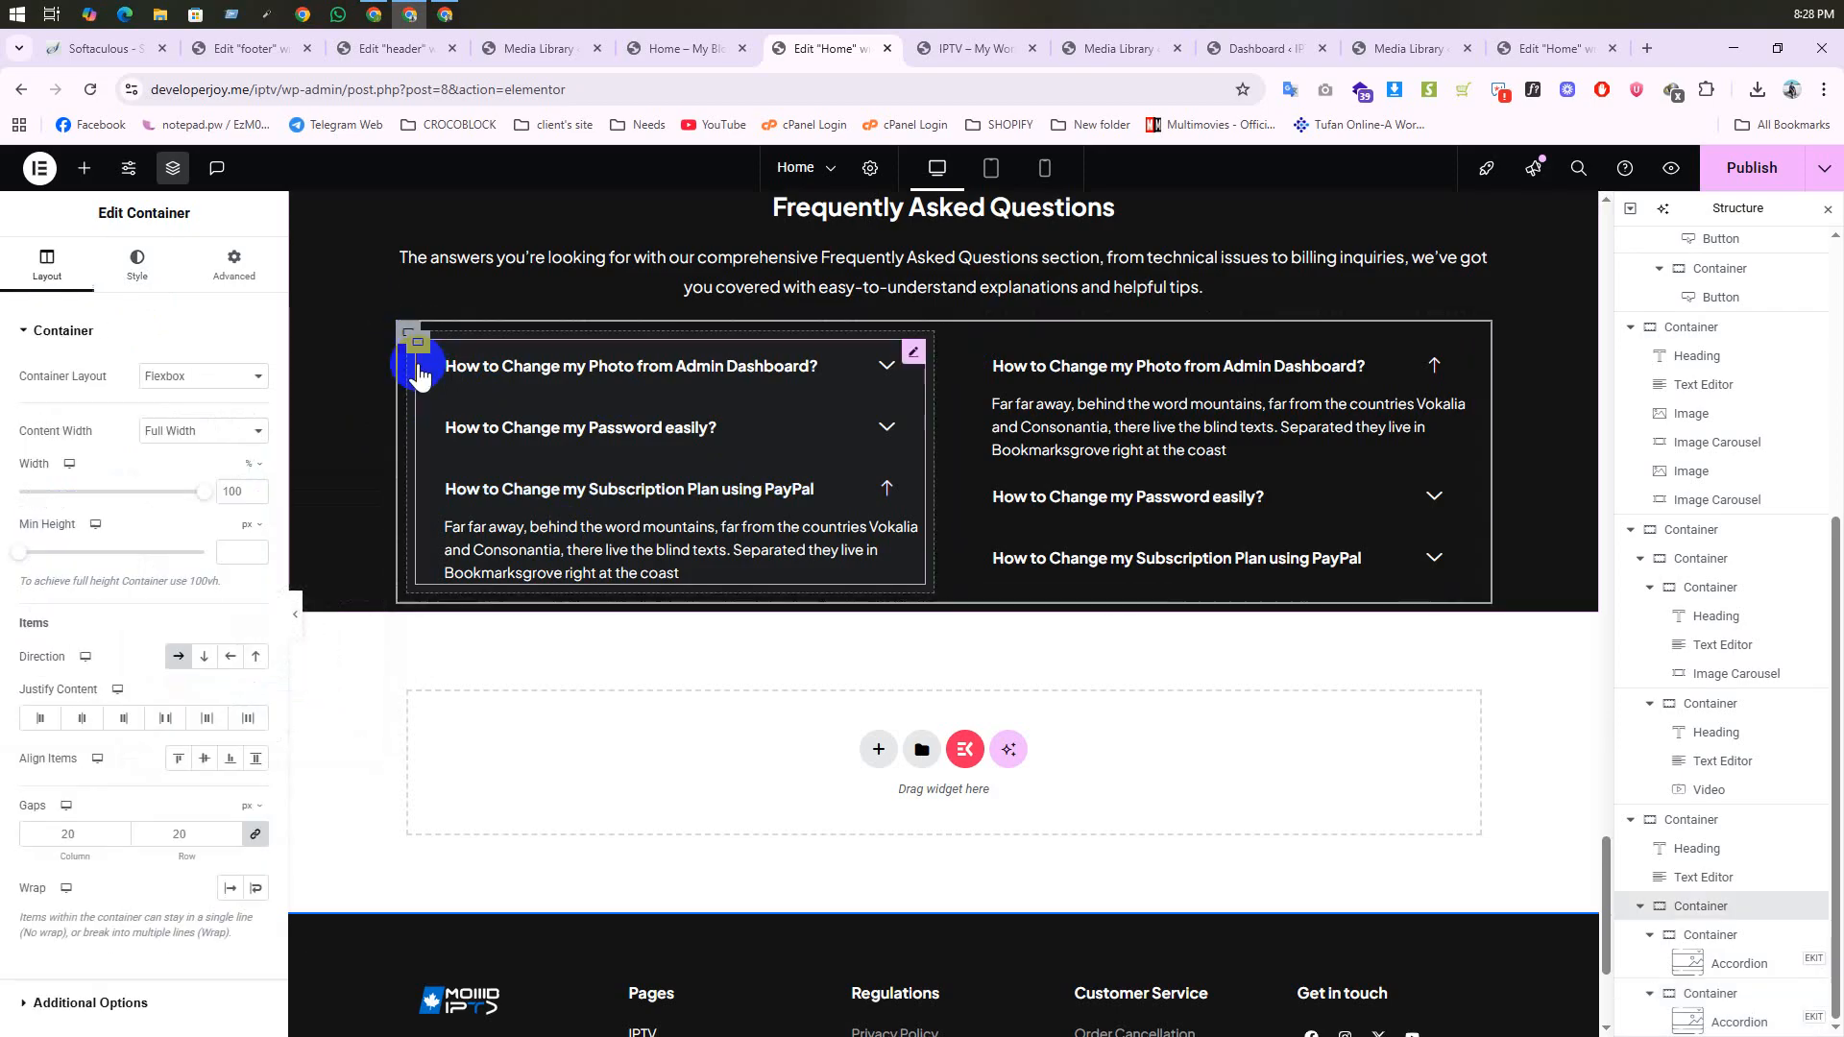
pyautogui.click(416, 343)
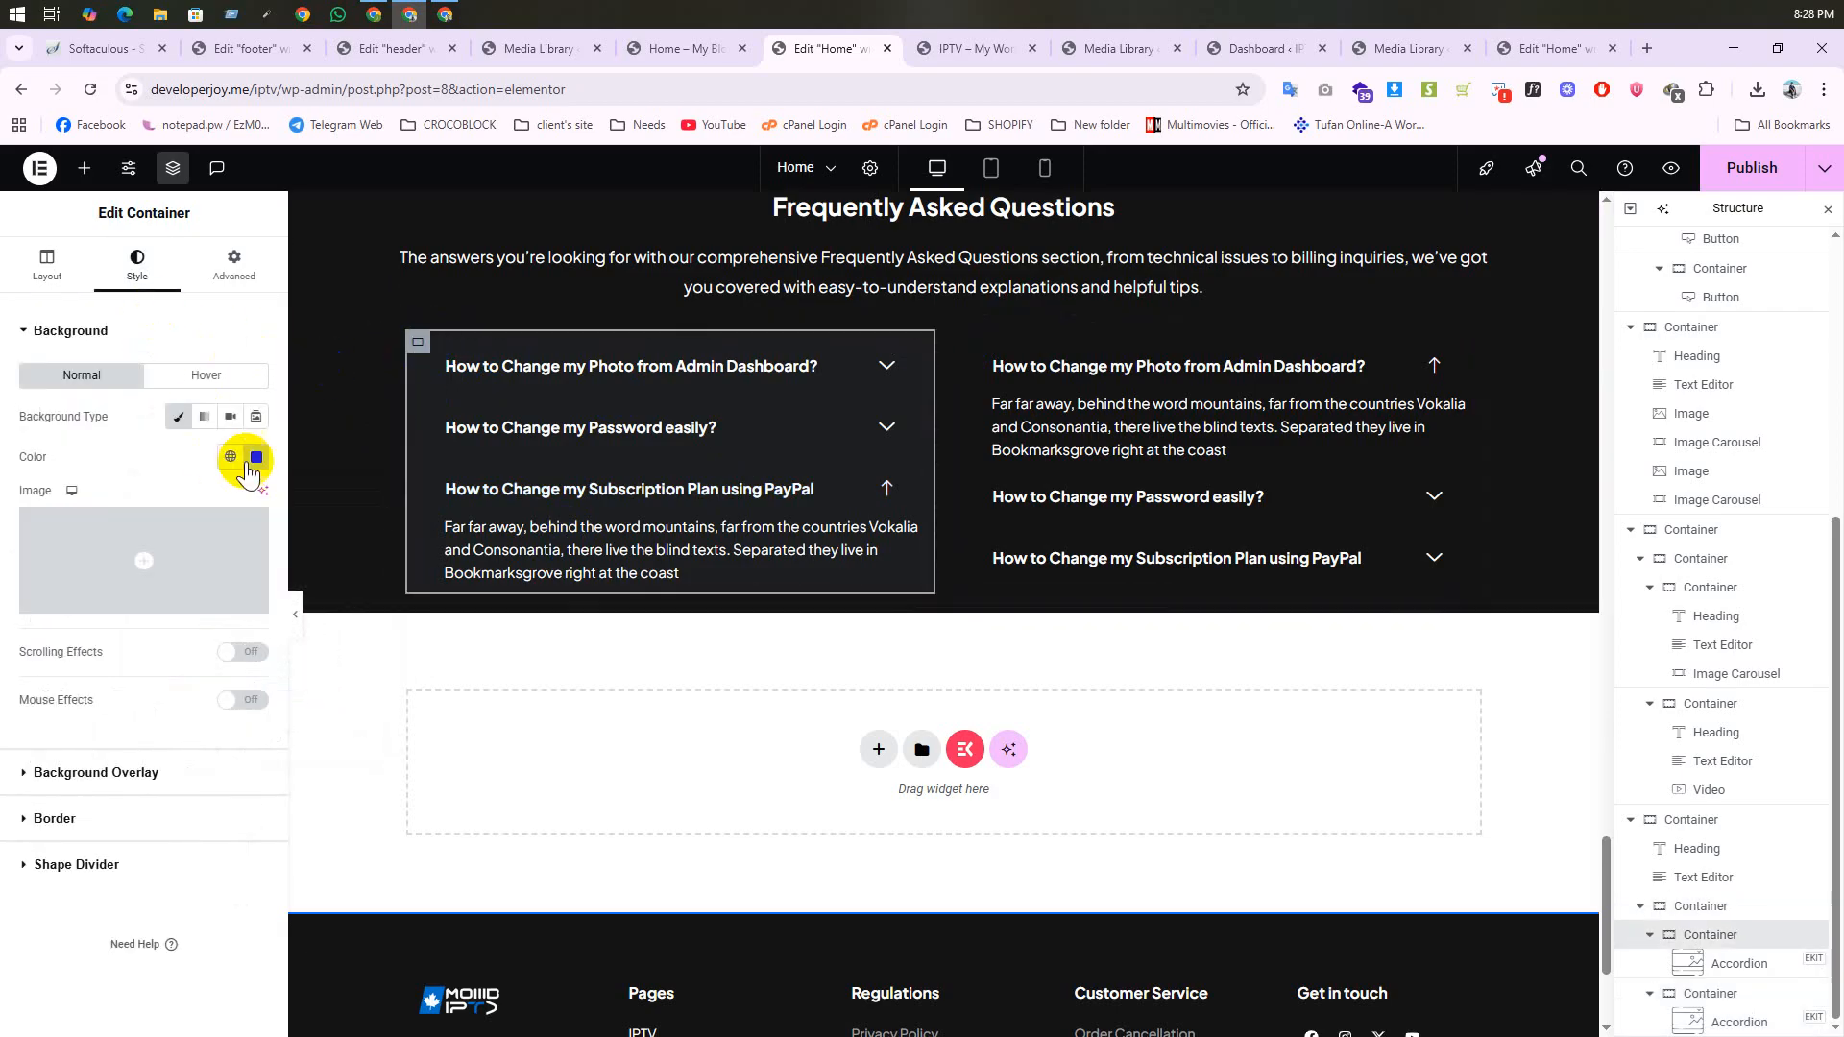
pyautogui.click(257, 458)
pyautogui.doubleClick(234, 727)
pyautogui.hotkey('ctrl', 'c')
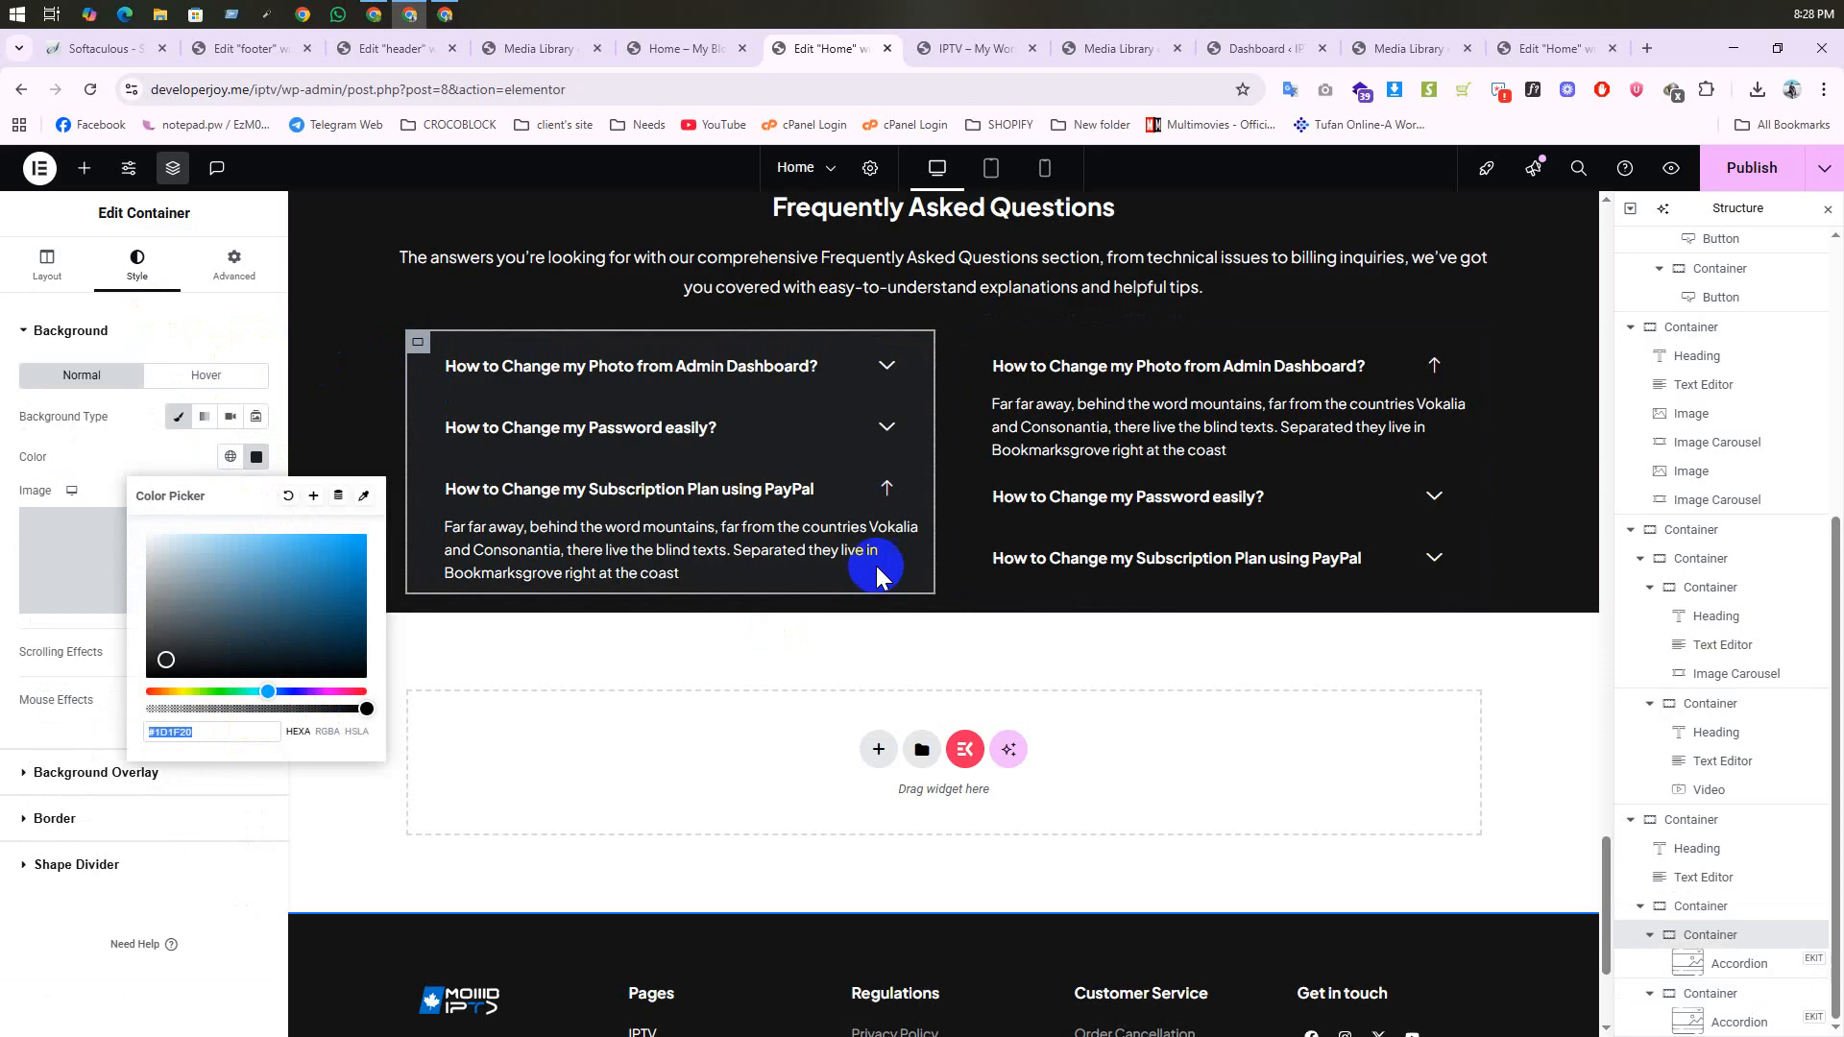
pyautogui.click(956, 348)
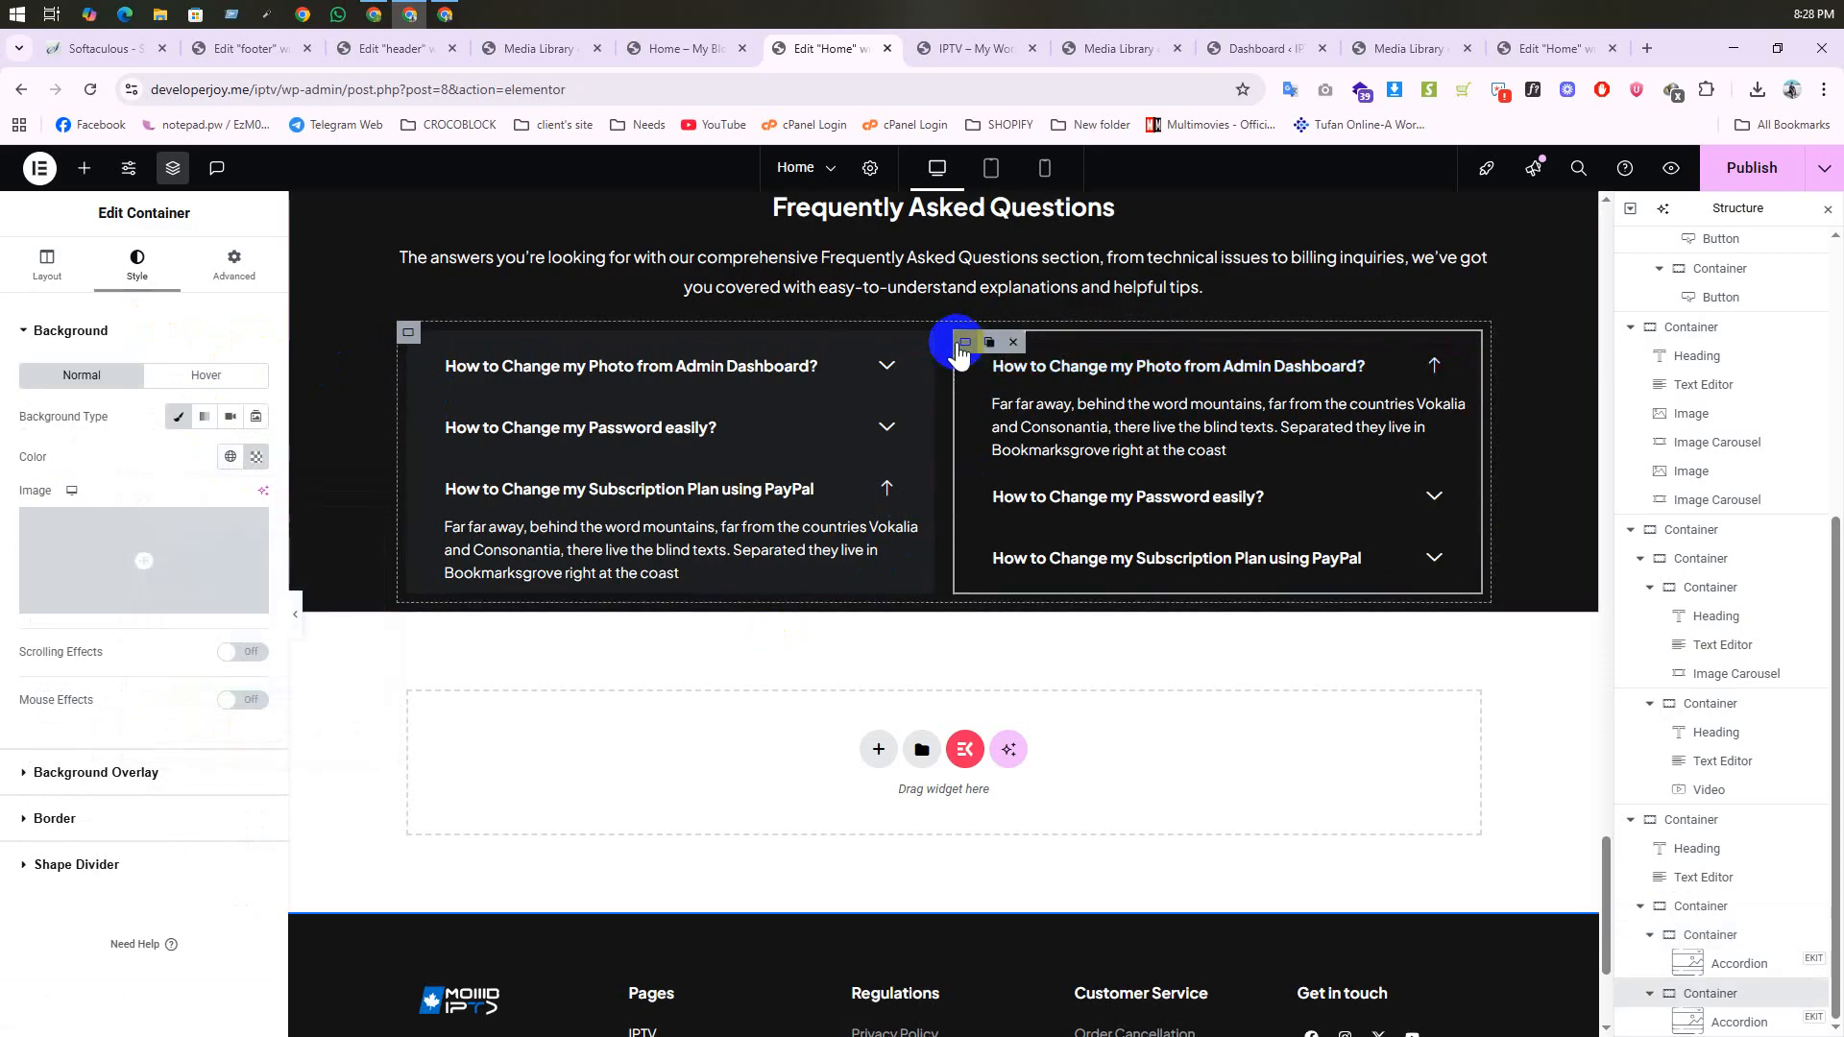
pyautogui.click(254, 456)
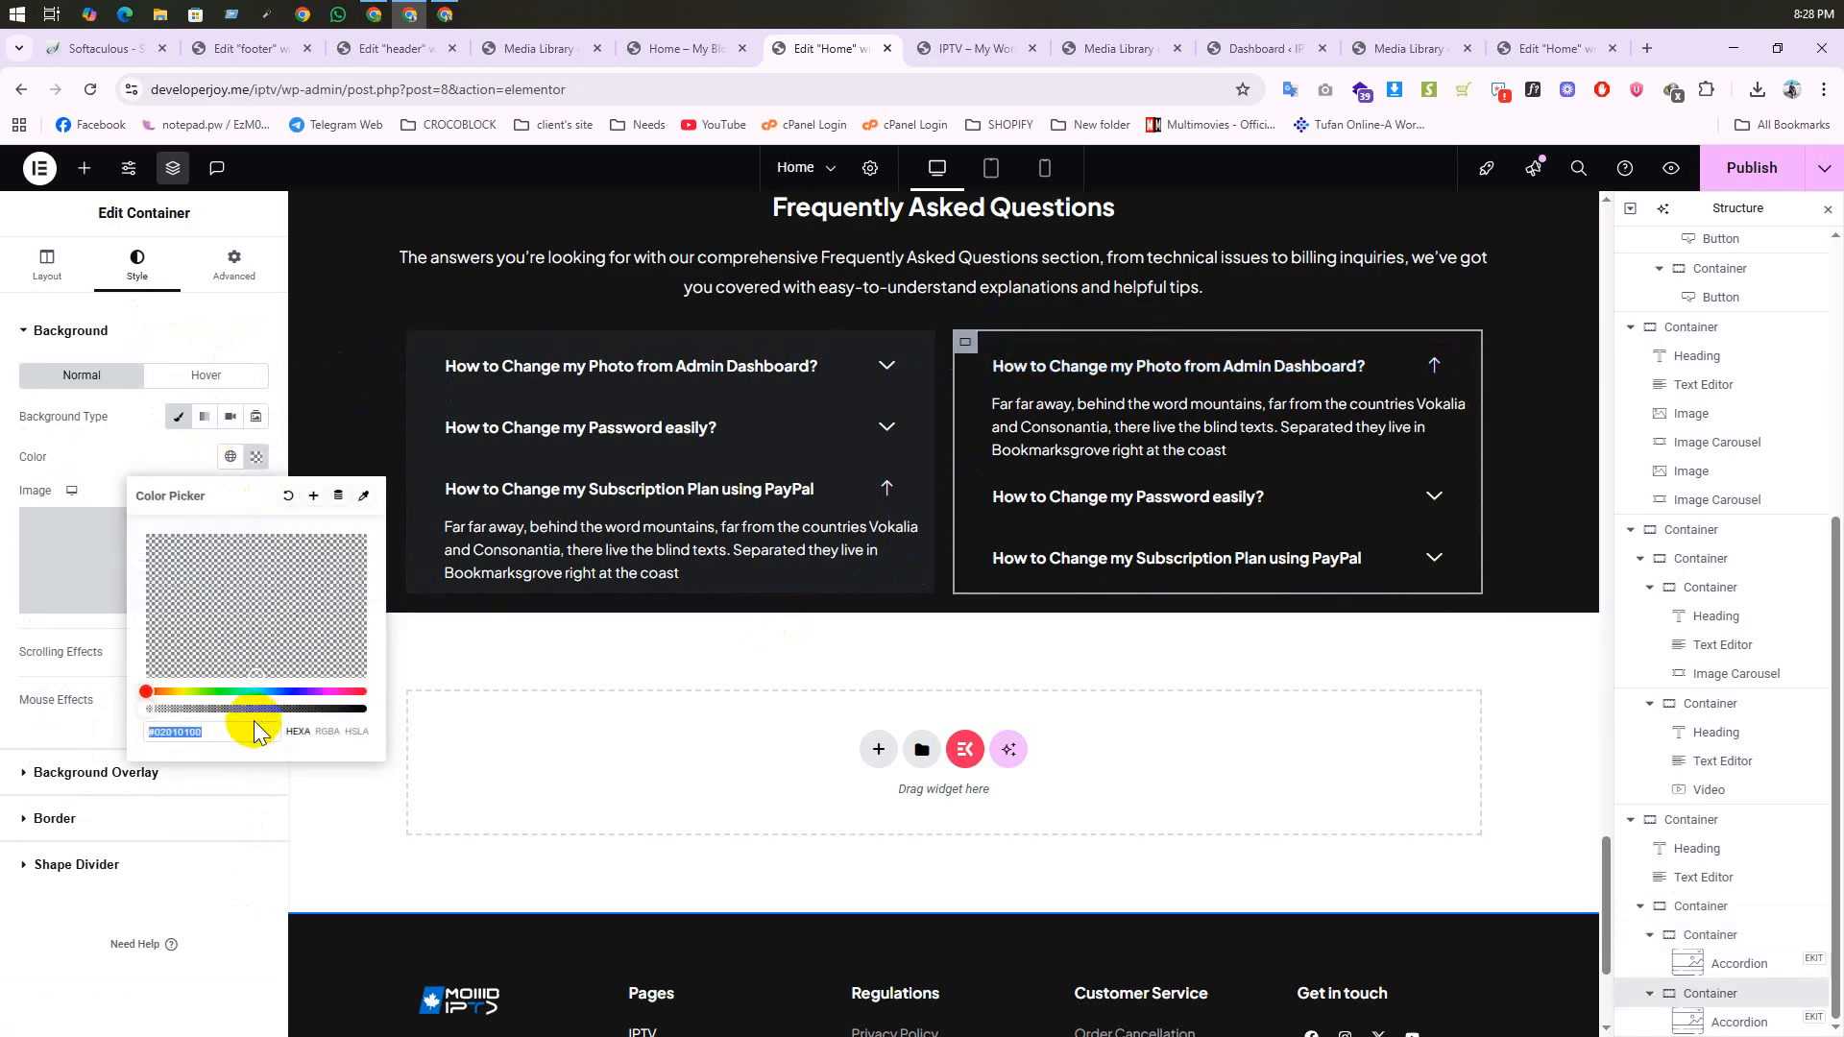
pyautogui.hotkey('ctrl', 'v')
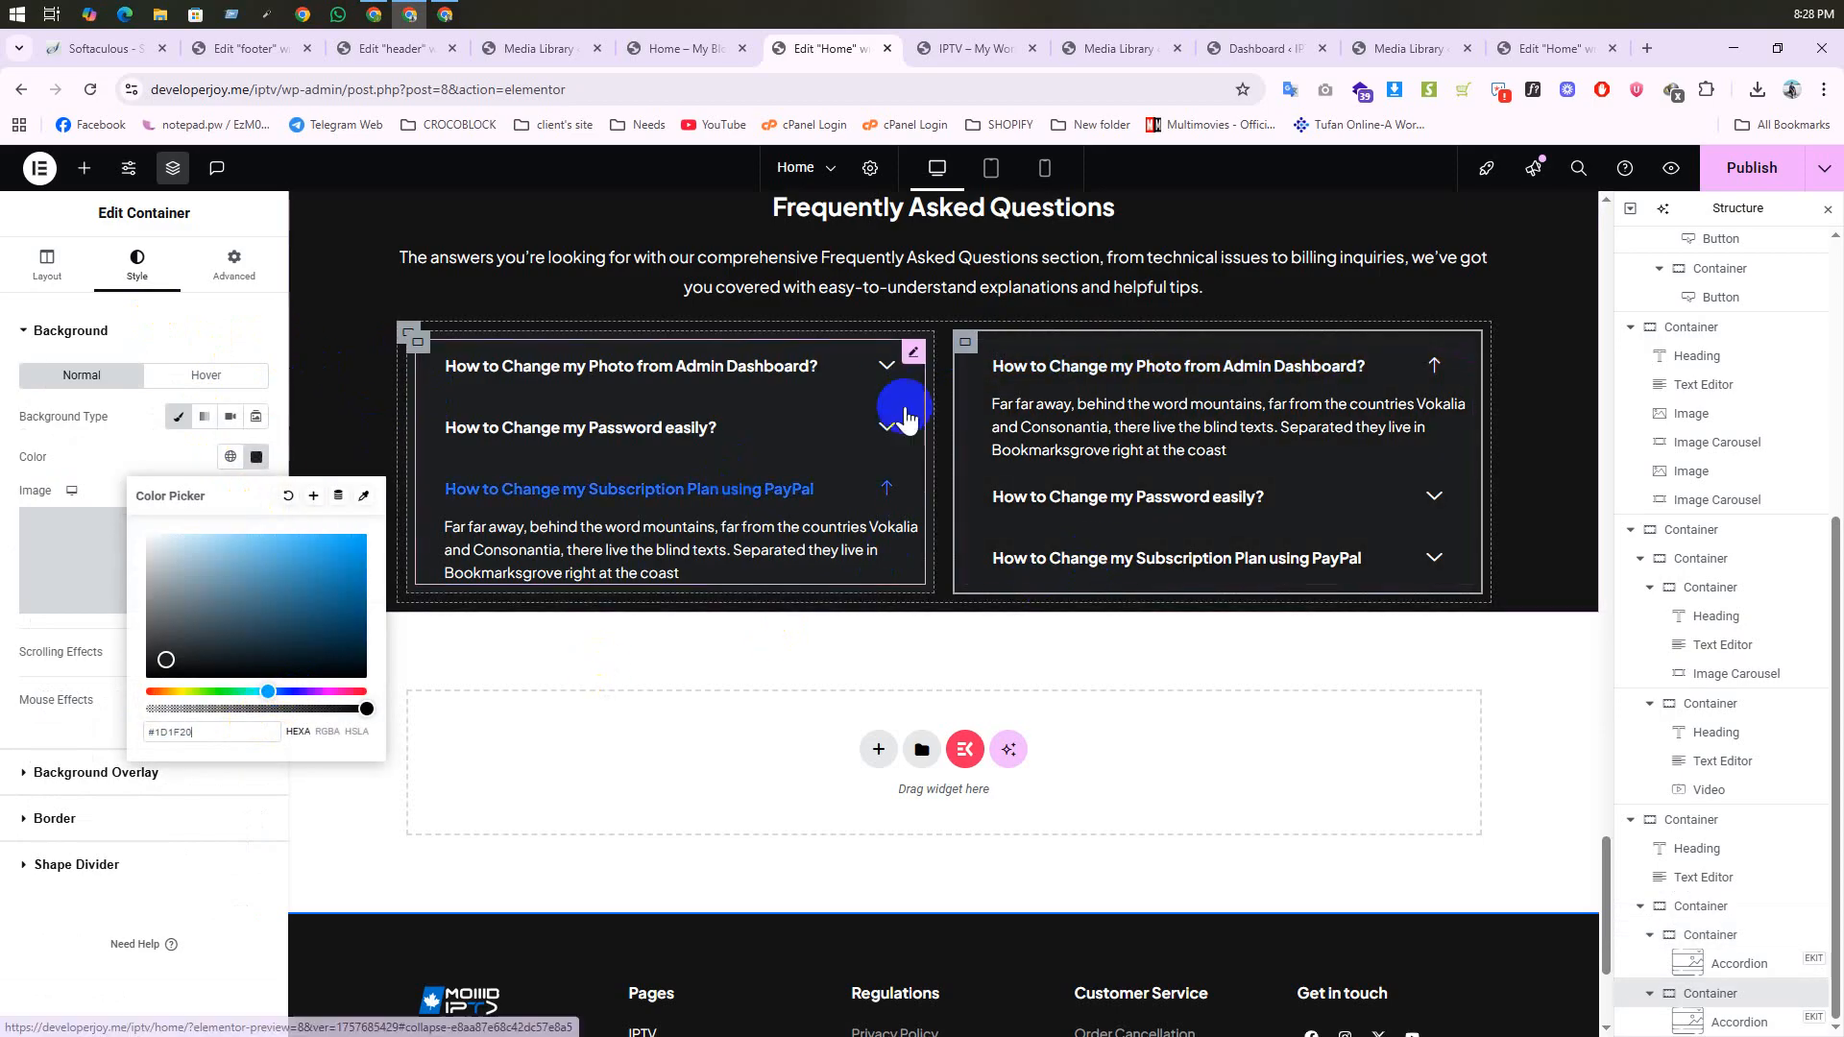
# Step: Examine the reference site's FAQ columns and the 7-Day Money-Back Guarantee section below them
pyautogui.click(953, 62)
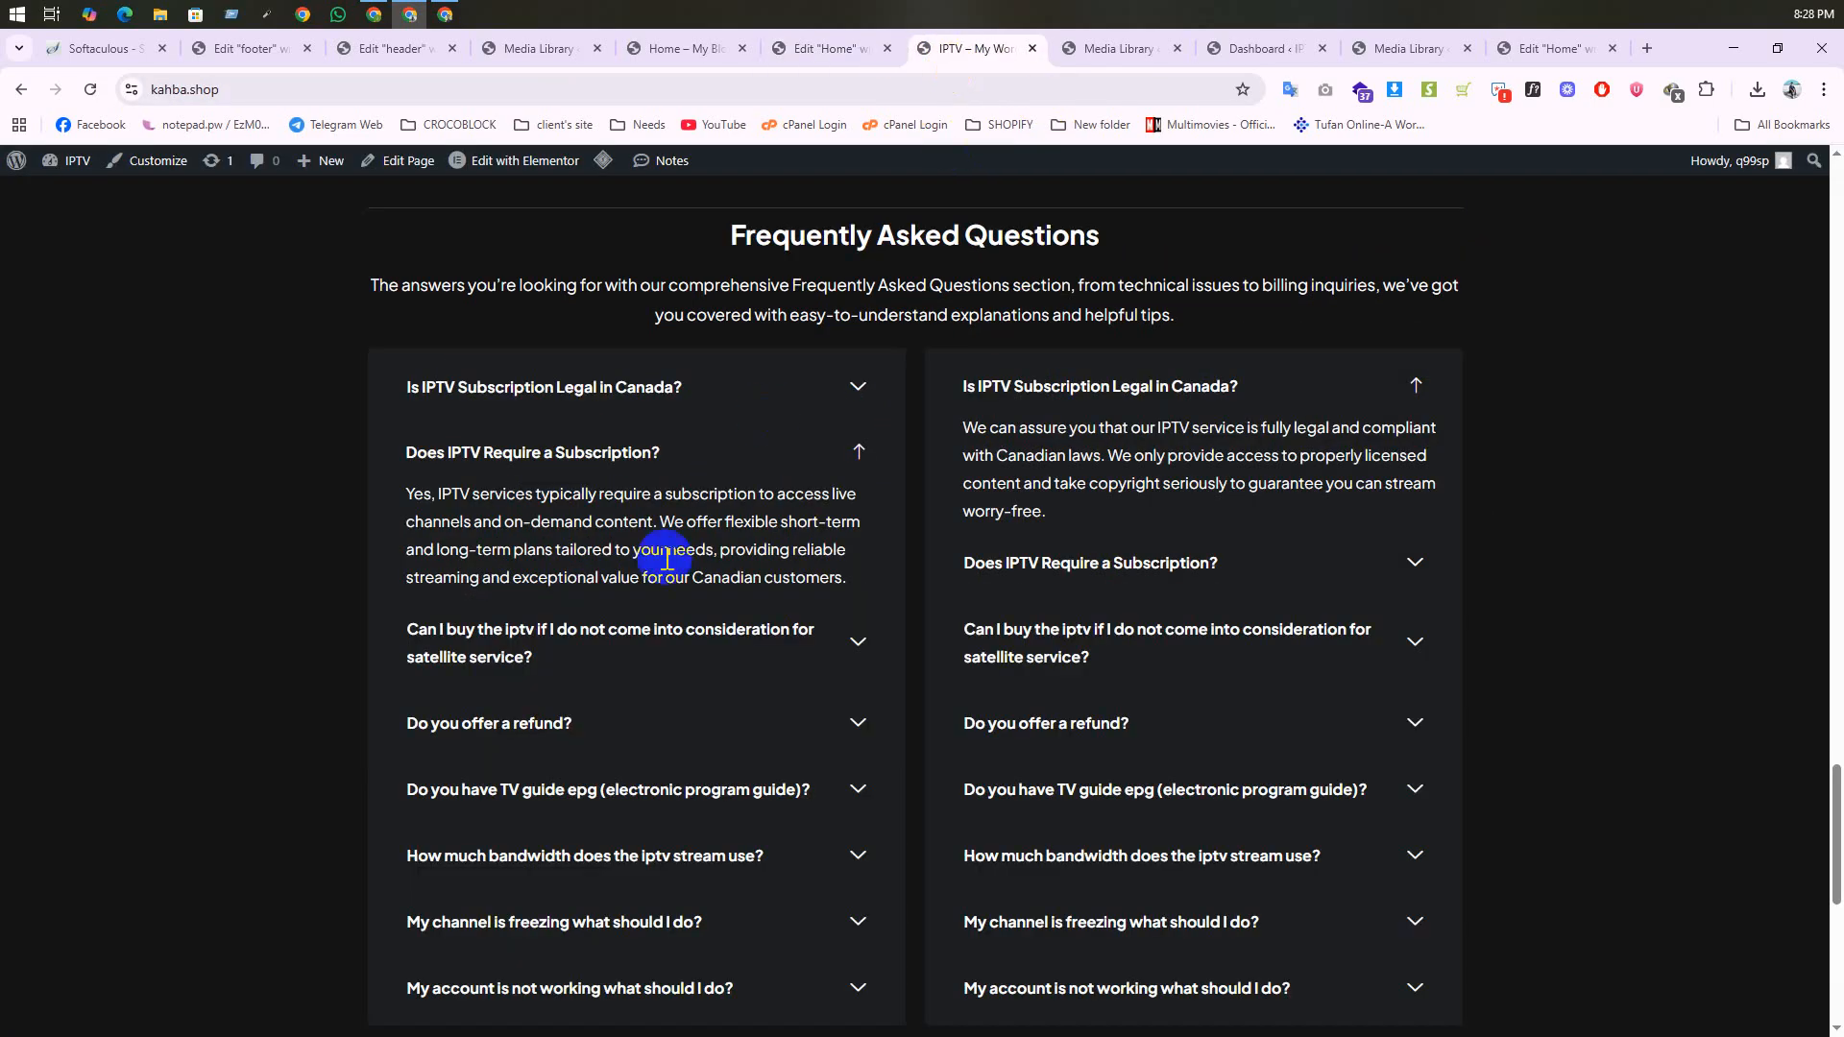
pyautogui.scroll(-4, 947, 597)
pyautogui.scroll(-2, 700, 461)
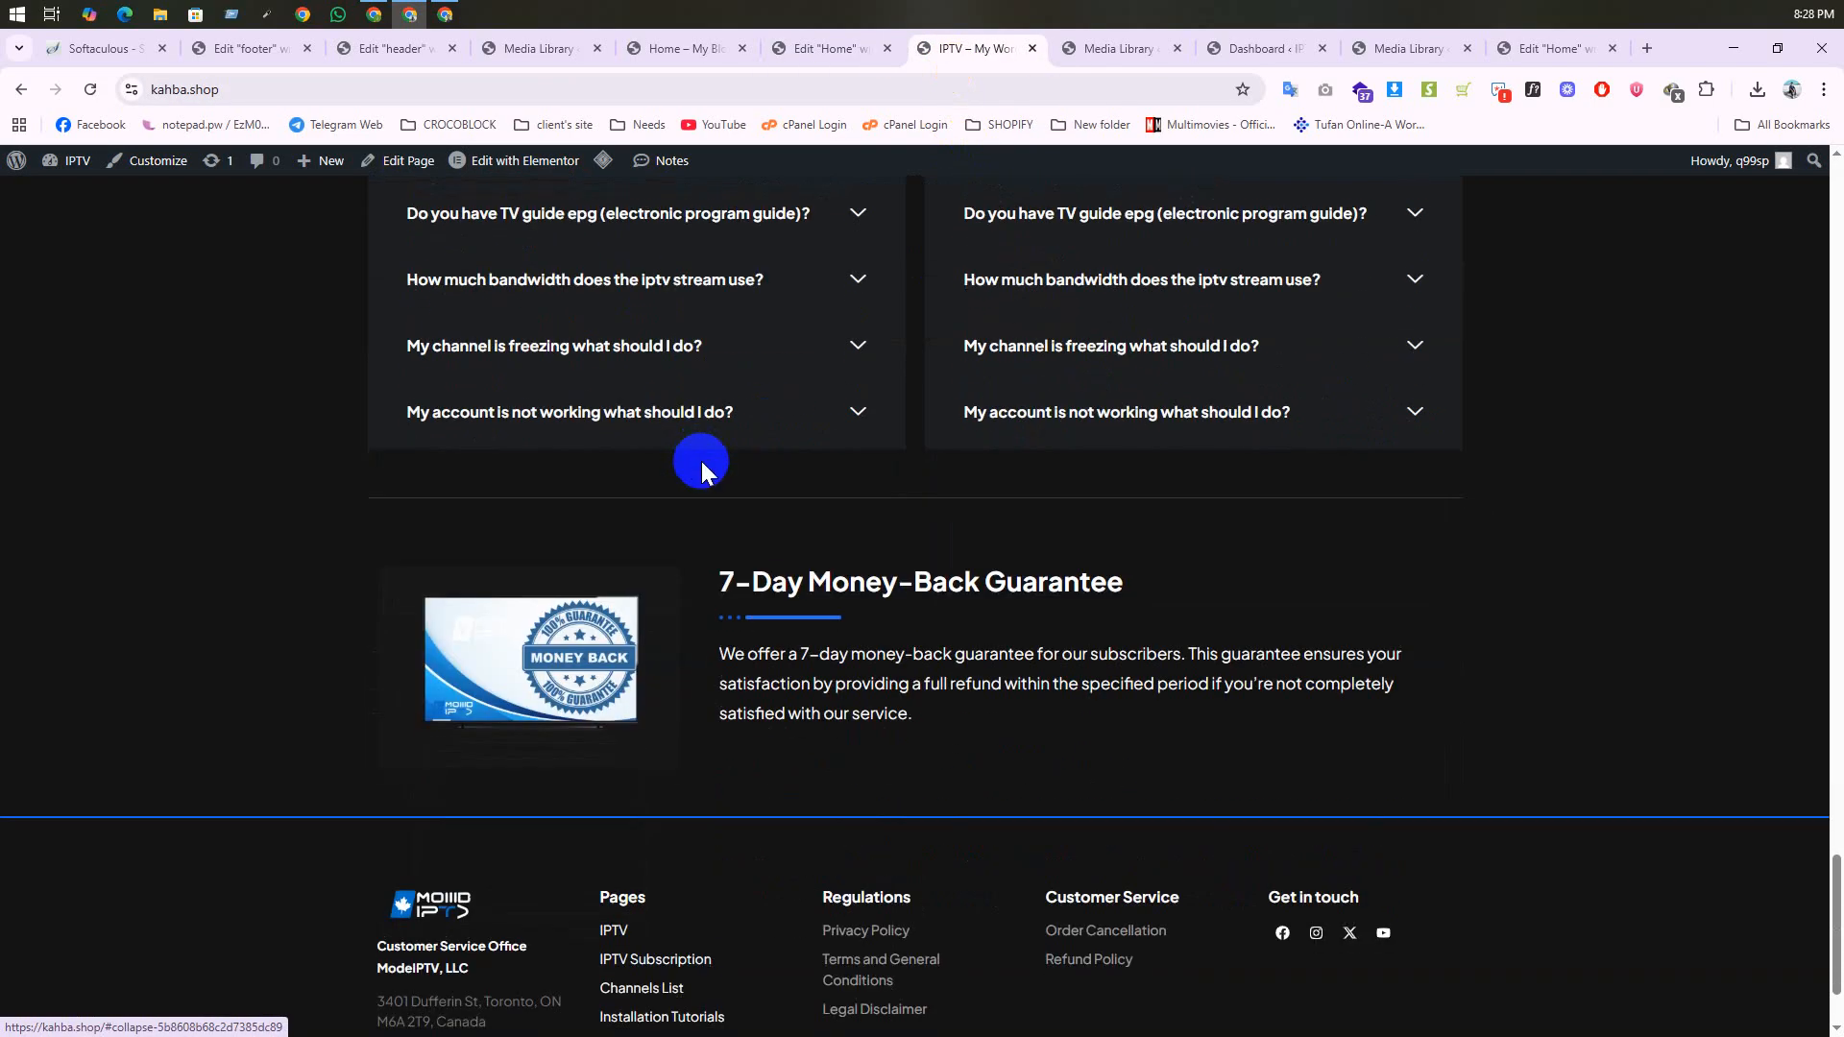
pyautogui.scroll(3, 700, 464)
pyautogui.scroll(-1, 757, 641)
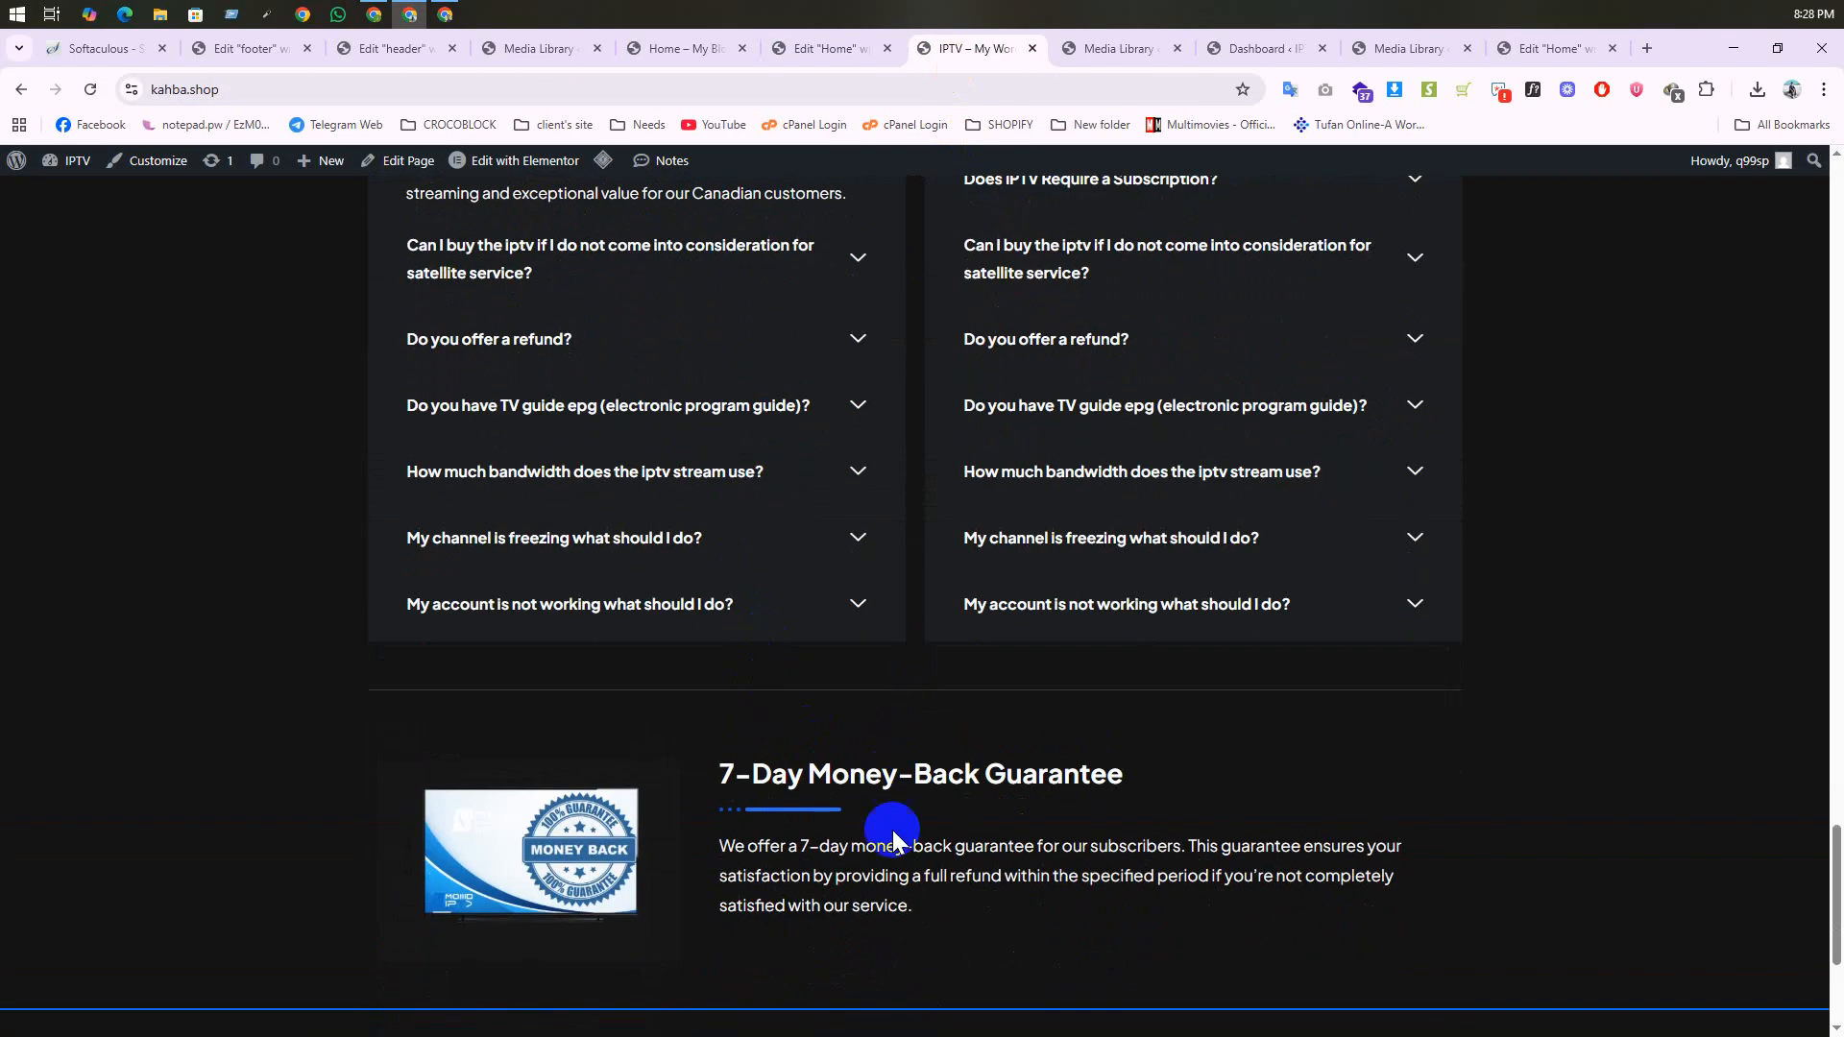
pyautogui.click(801, 48)
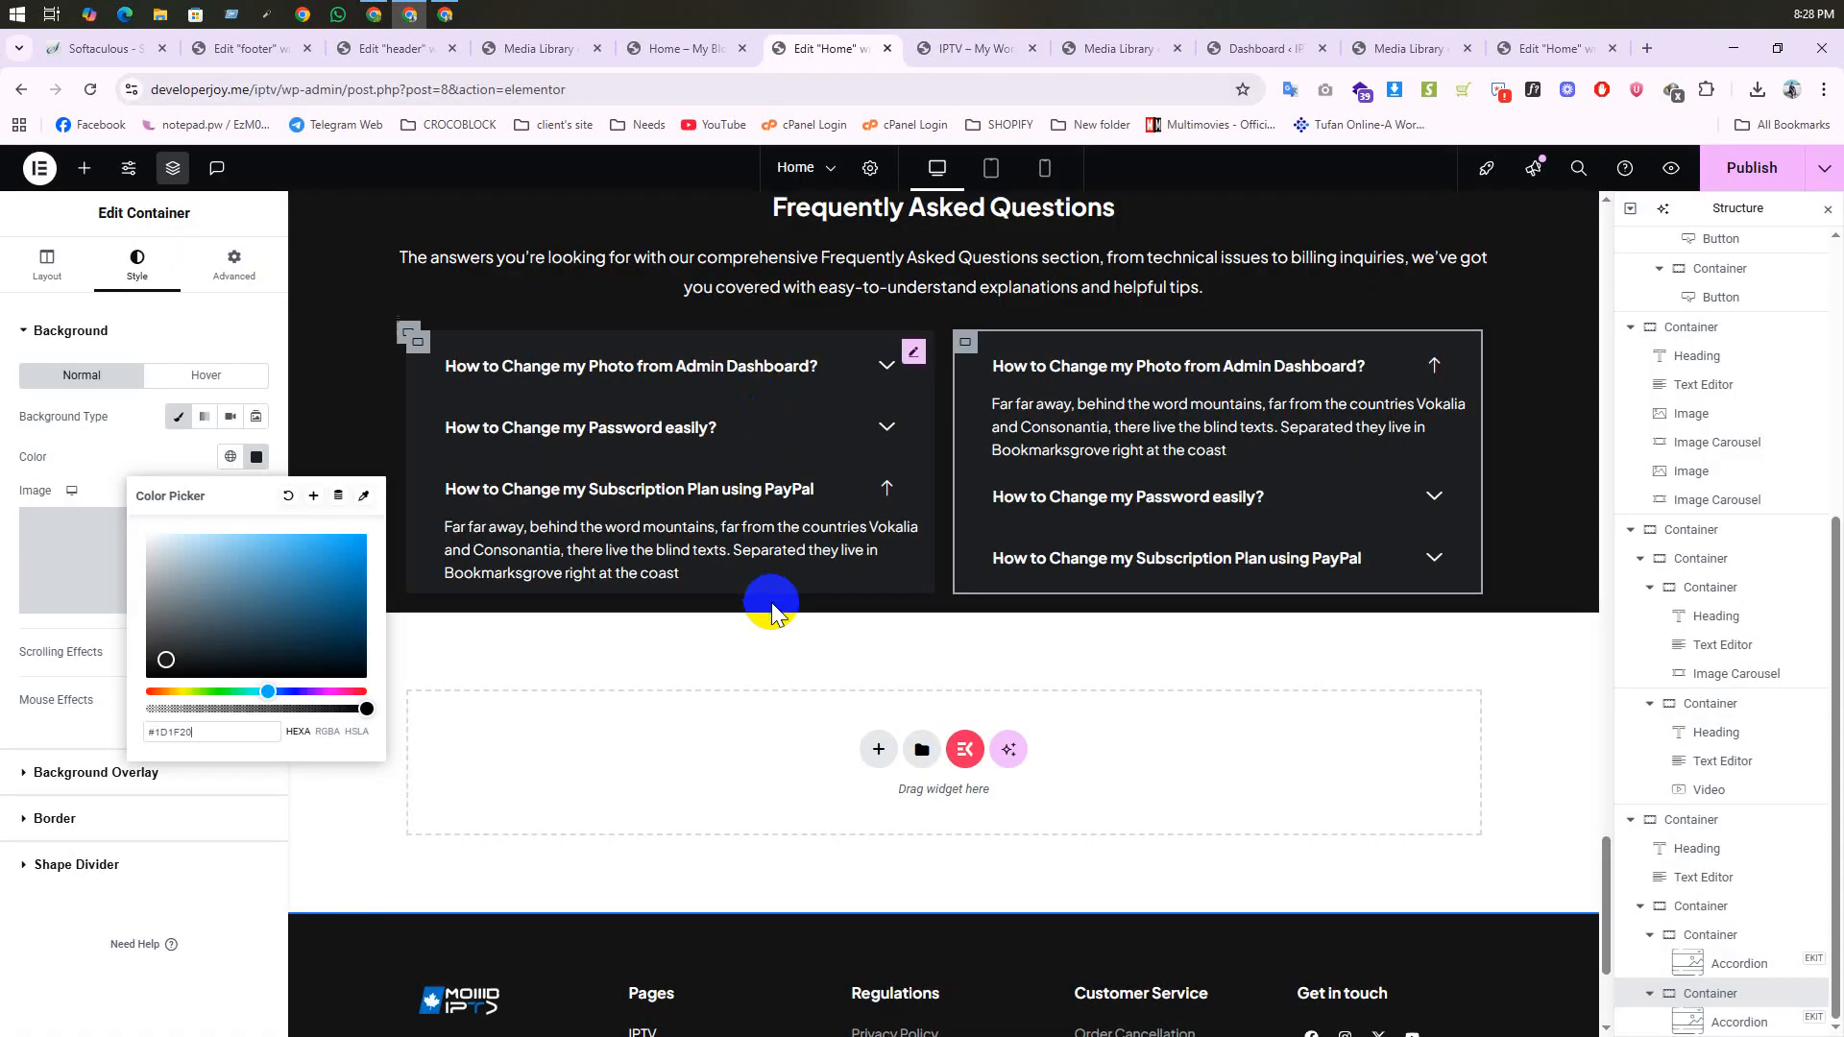
# Step: Publish the Home page and leave preview mode to show the editing panels again
pyautogui.scroll(1, 835, 427)
pyautogui.click(1760, 171)
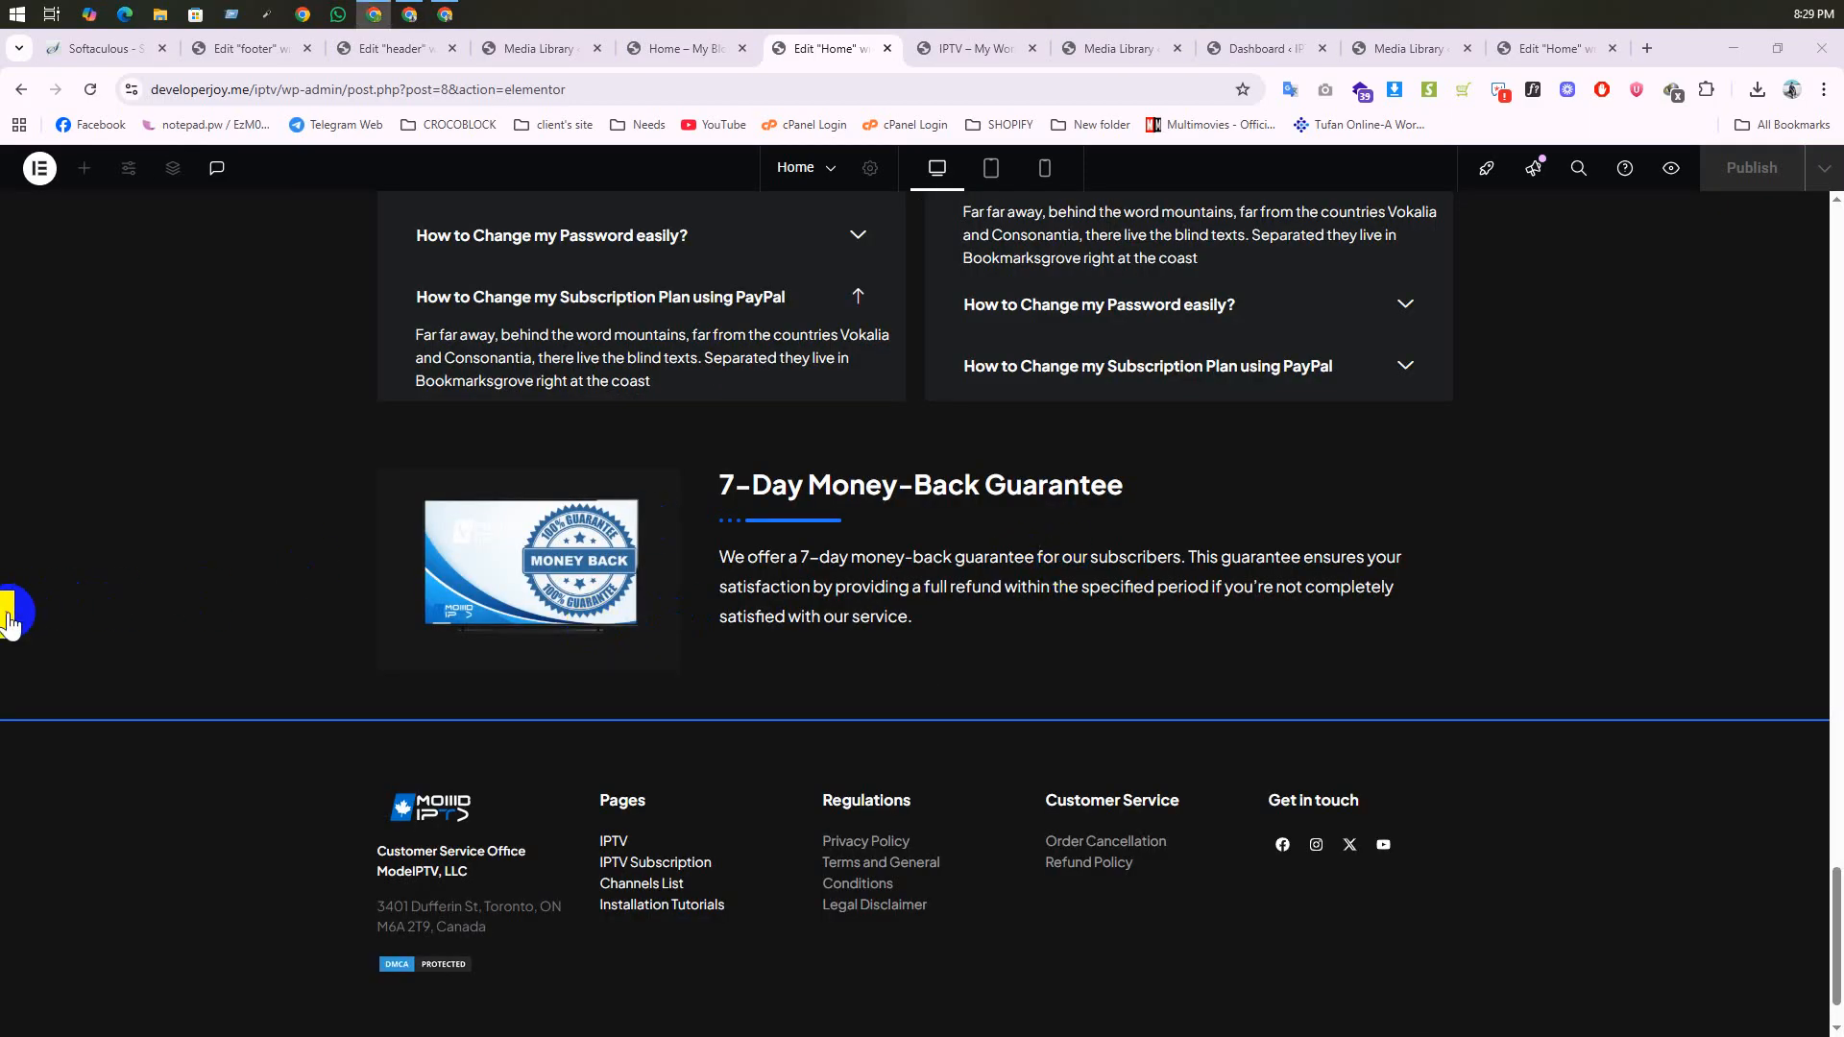
pyautogui.hotkey('ctrl', 'p')
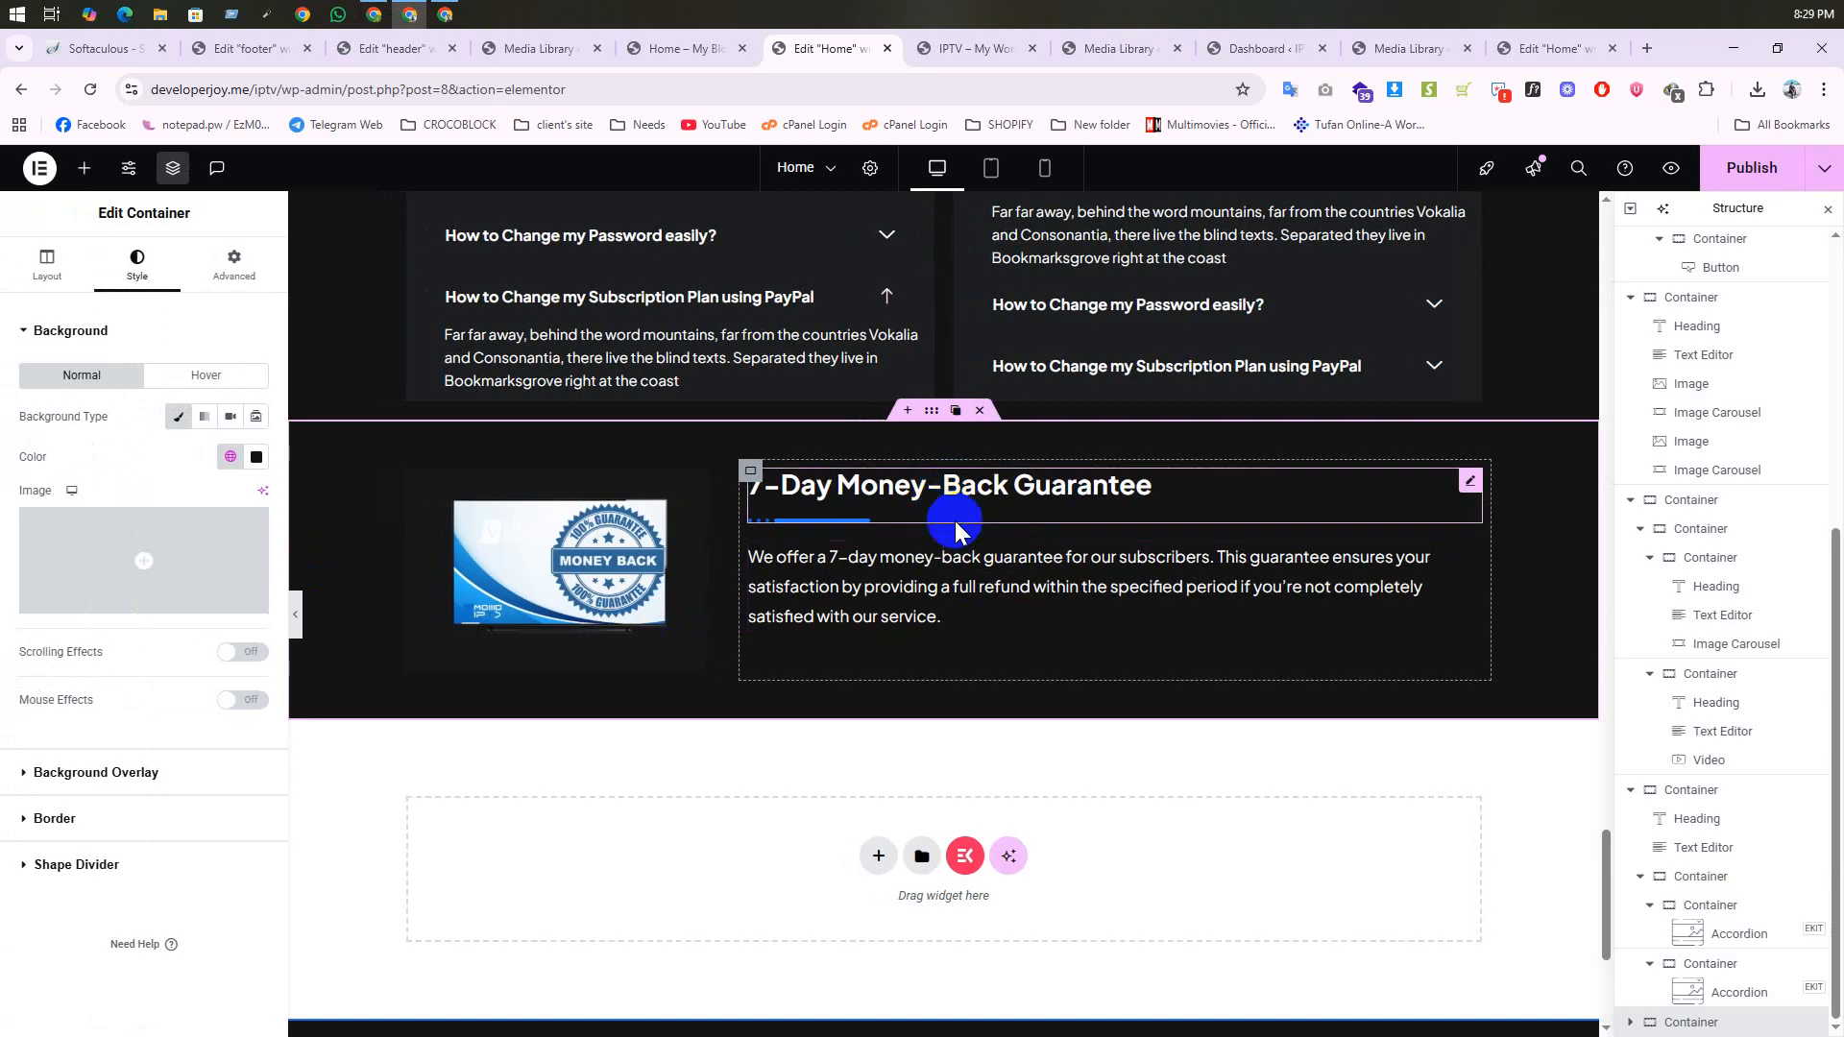
# Step: Paste a copy of the "Enjoy Seamless, Uninterrupted Streaming" heading beneath the 7-Day Money-Back Guarantee heading, and delete the pasted copy
pyautogui.scroll(1, 970, 528)
pyautogui.scroll(15, 728, 538)
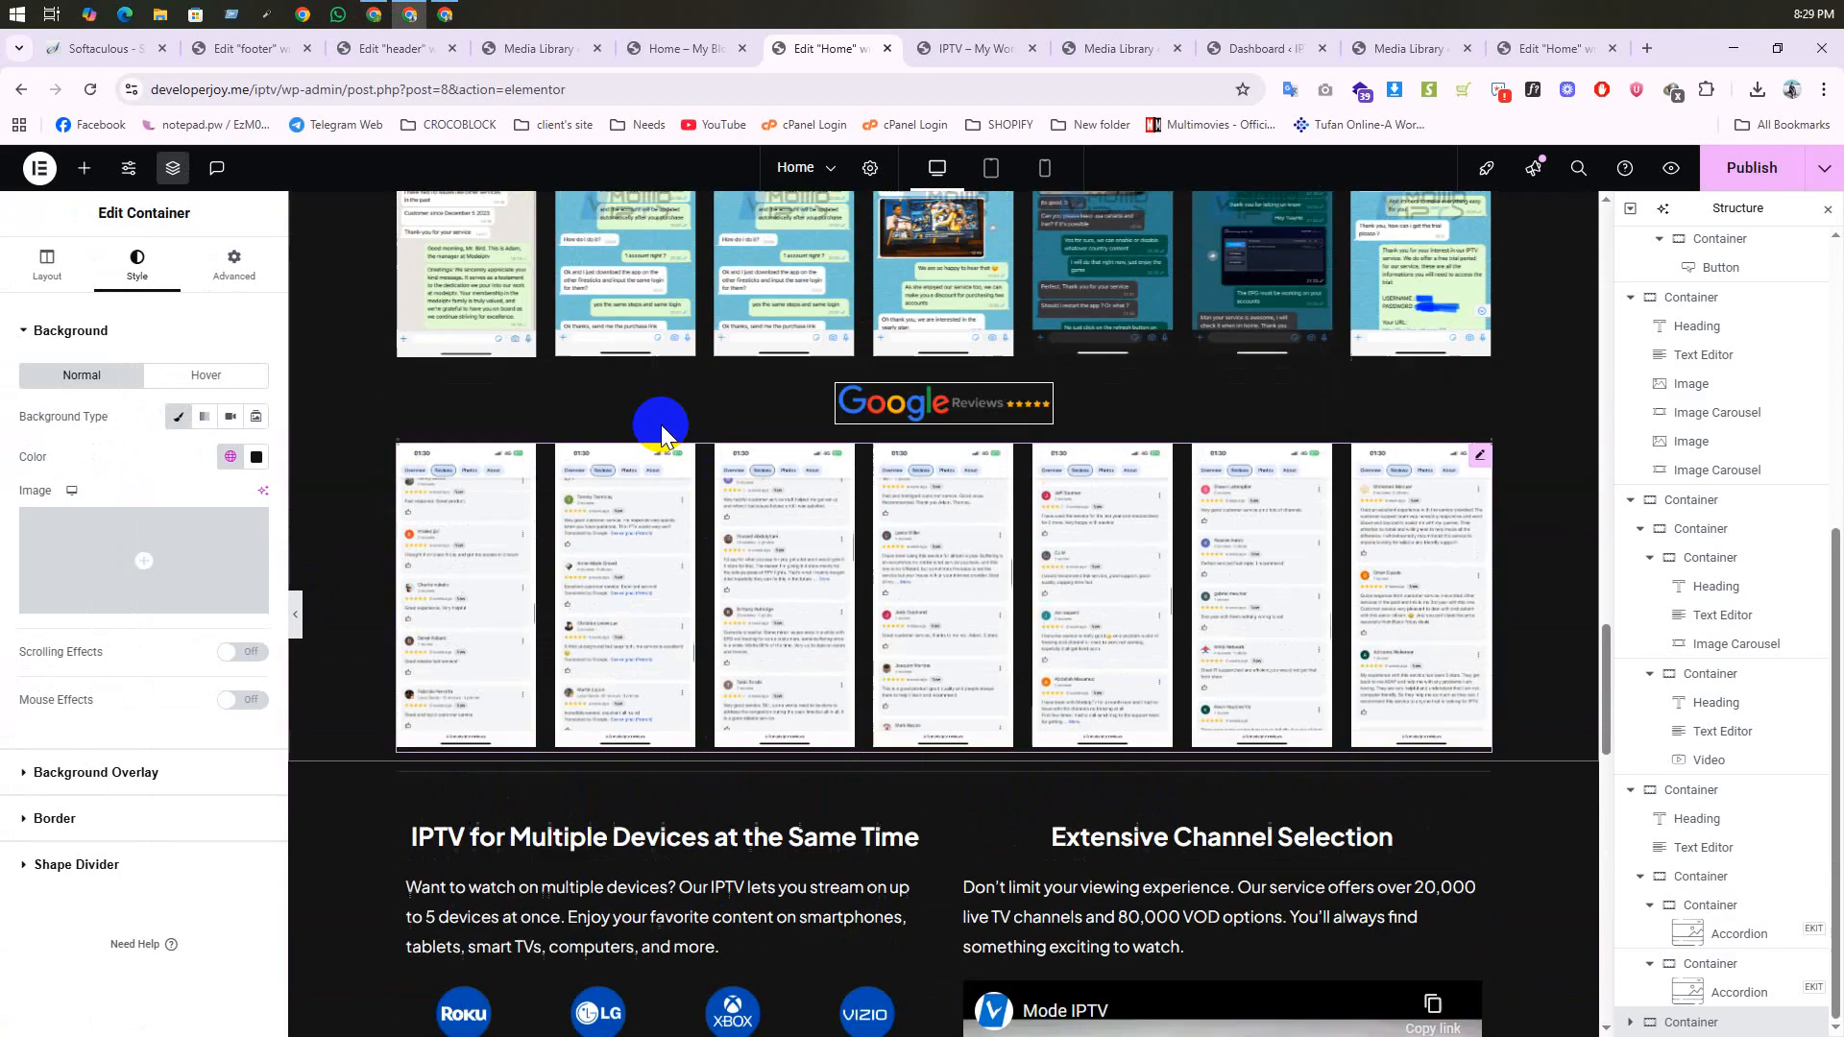
pyautogui.scroll(8, 569, 430)
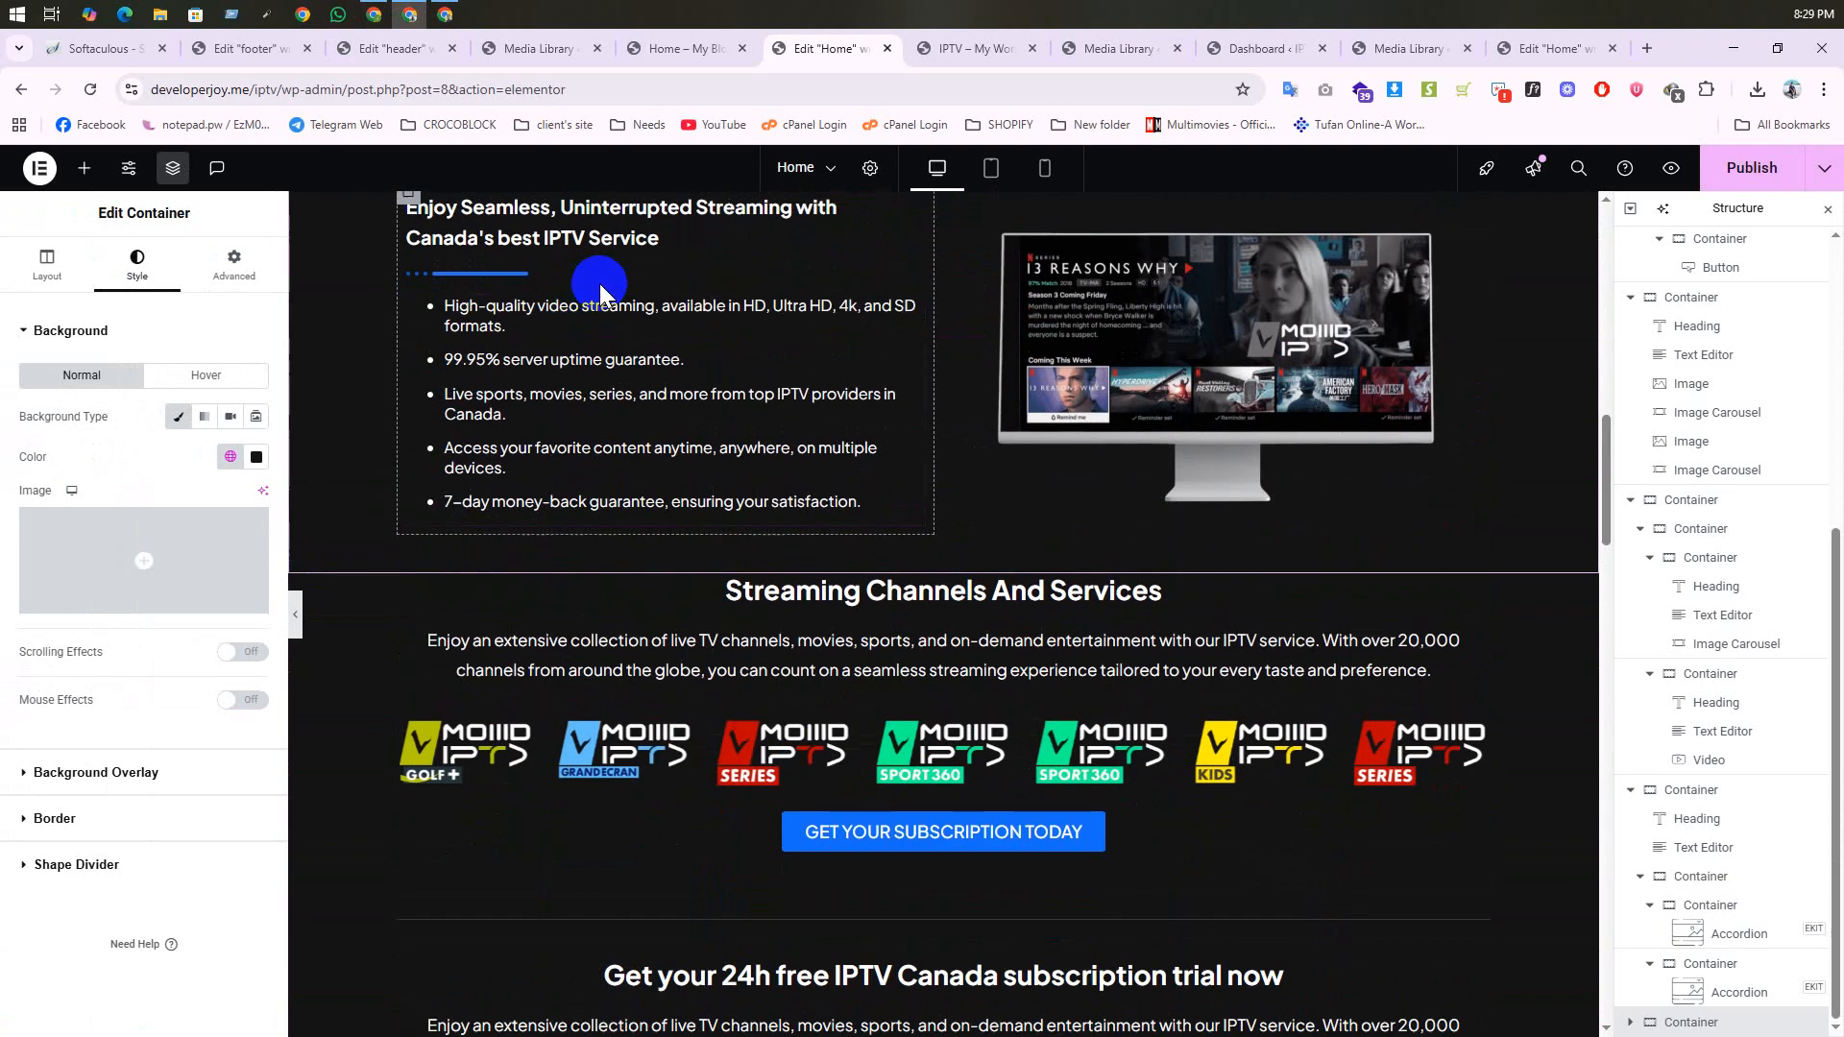
pyautogui.rightClick(641, 403)
pyautogui.click(689, 486)
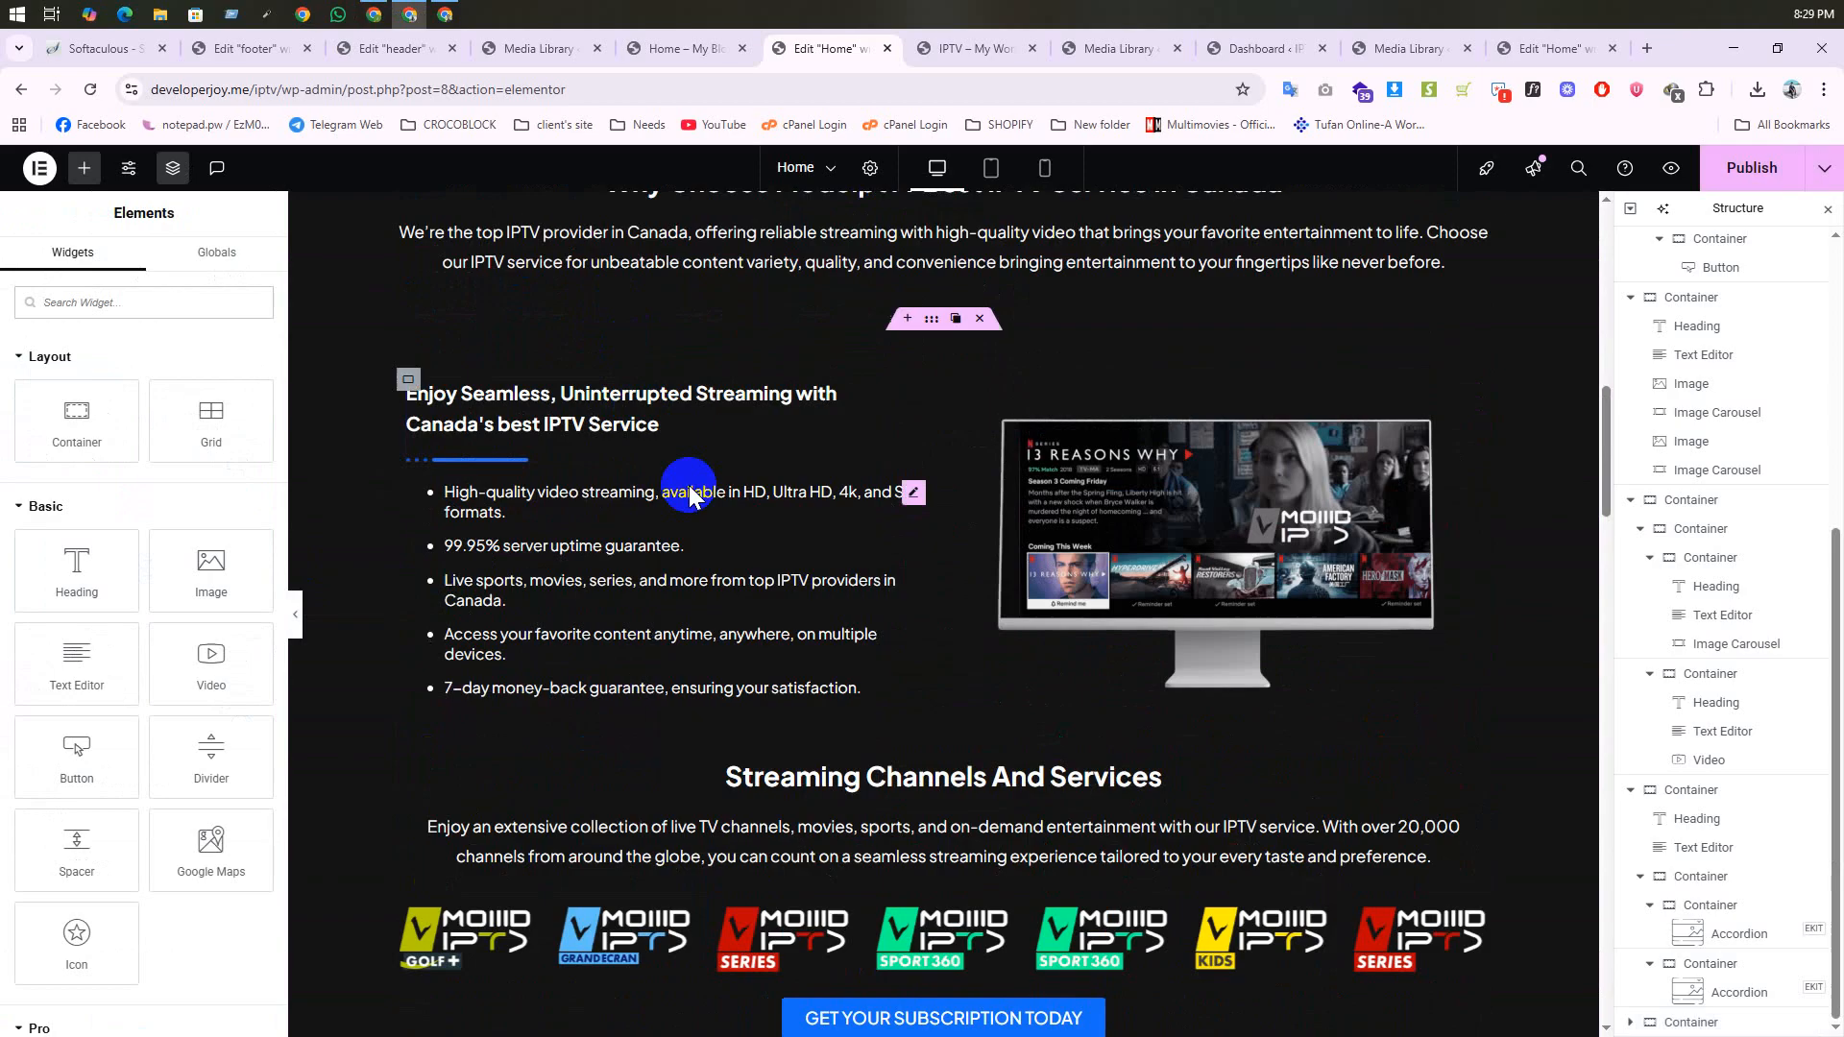
pyautogui.scroll(-4, 984, 493)
pyautogui.scroll(-20, 983, 494)
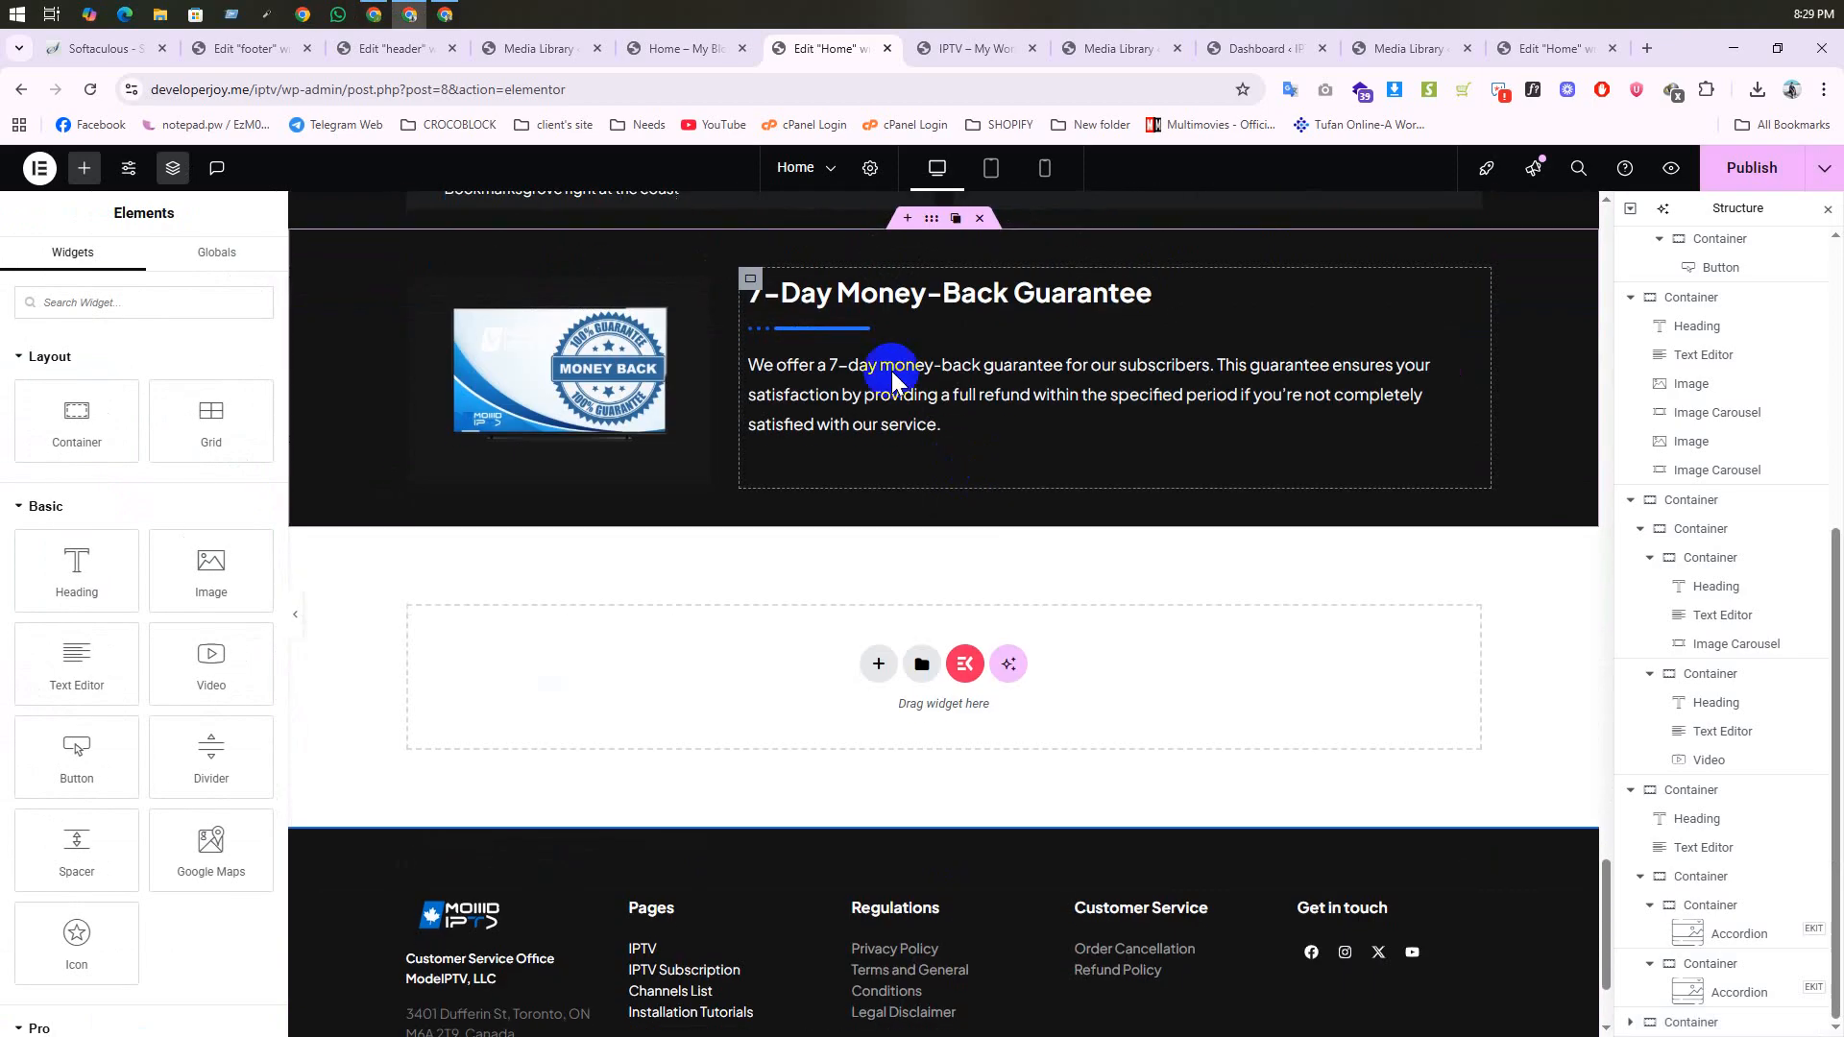
pyautogui.rightClick(931, 314)
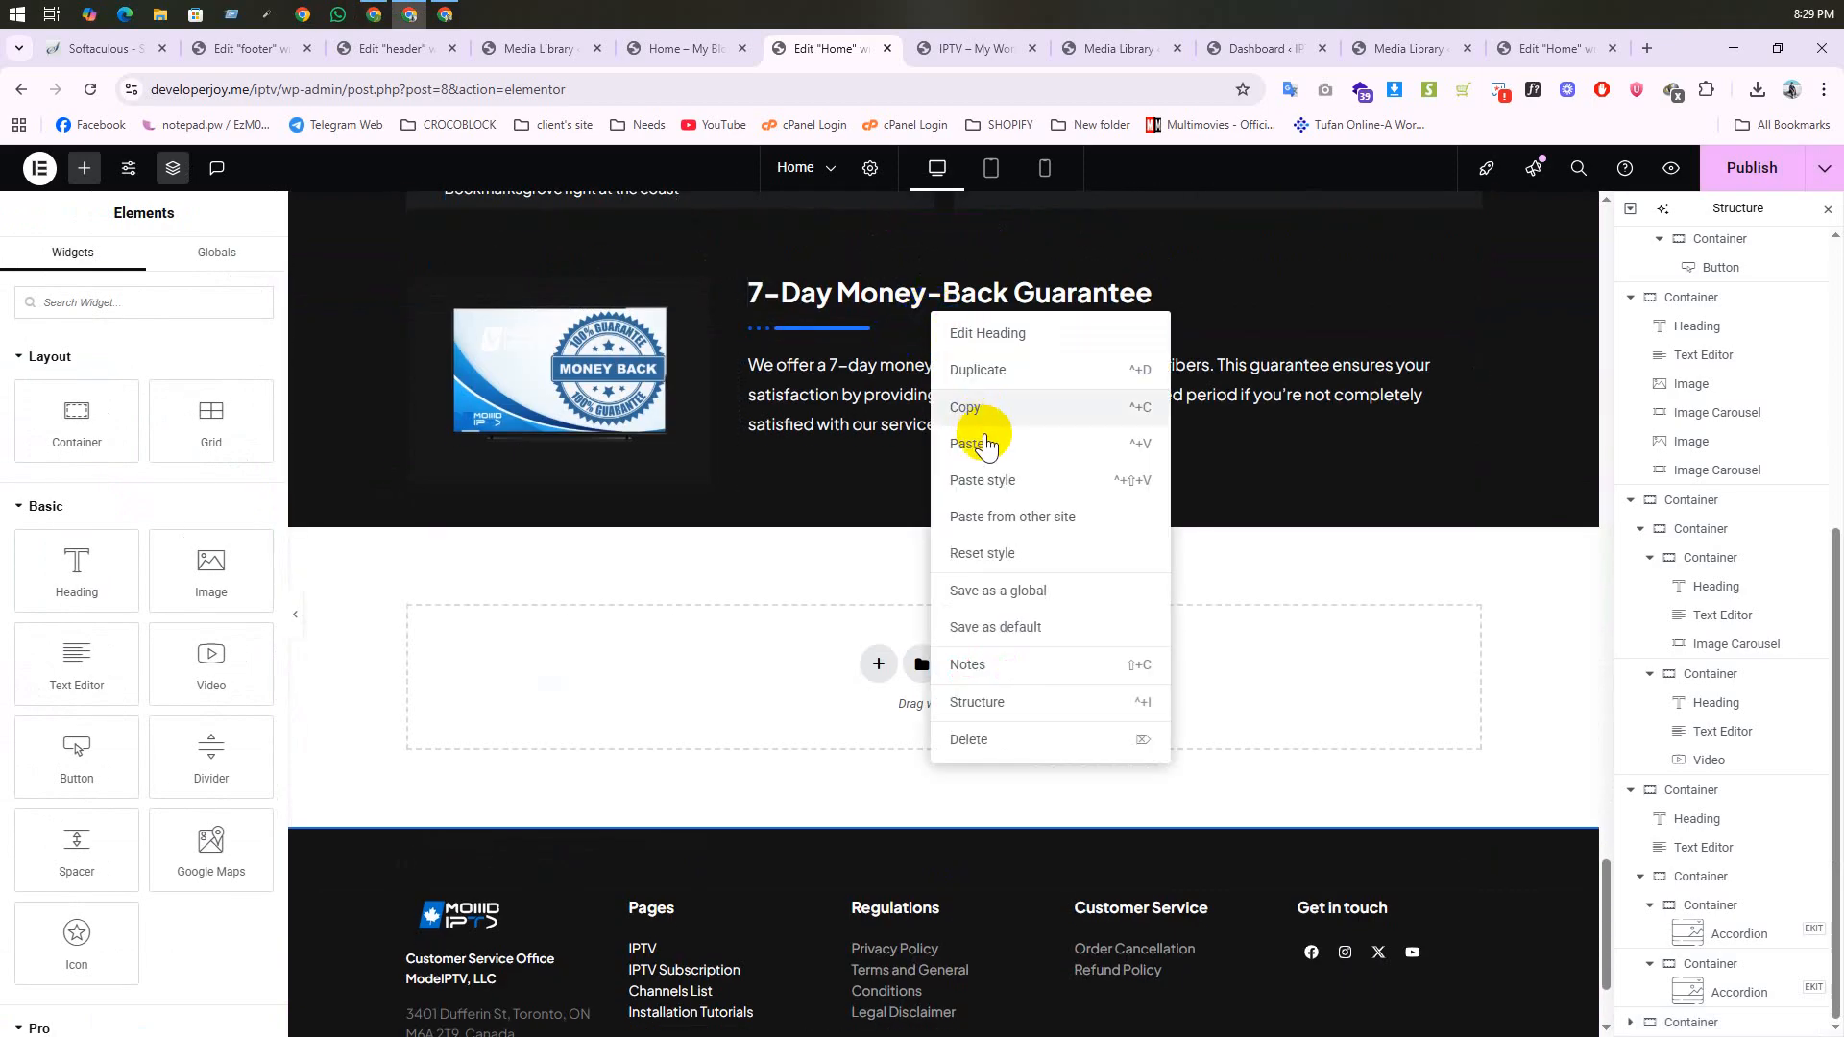
pyautogui.click(983, 430)
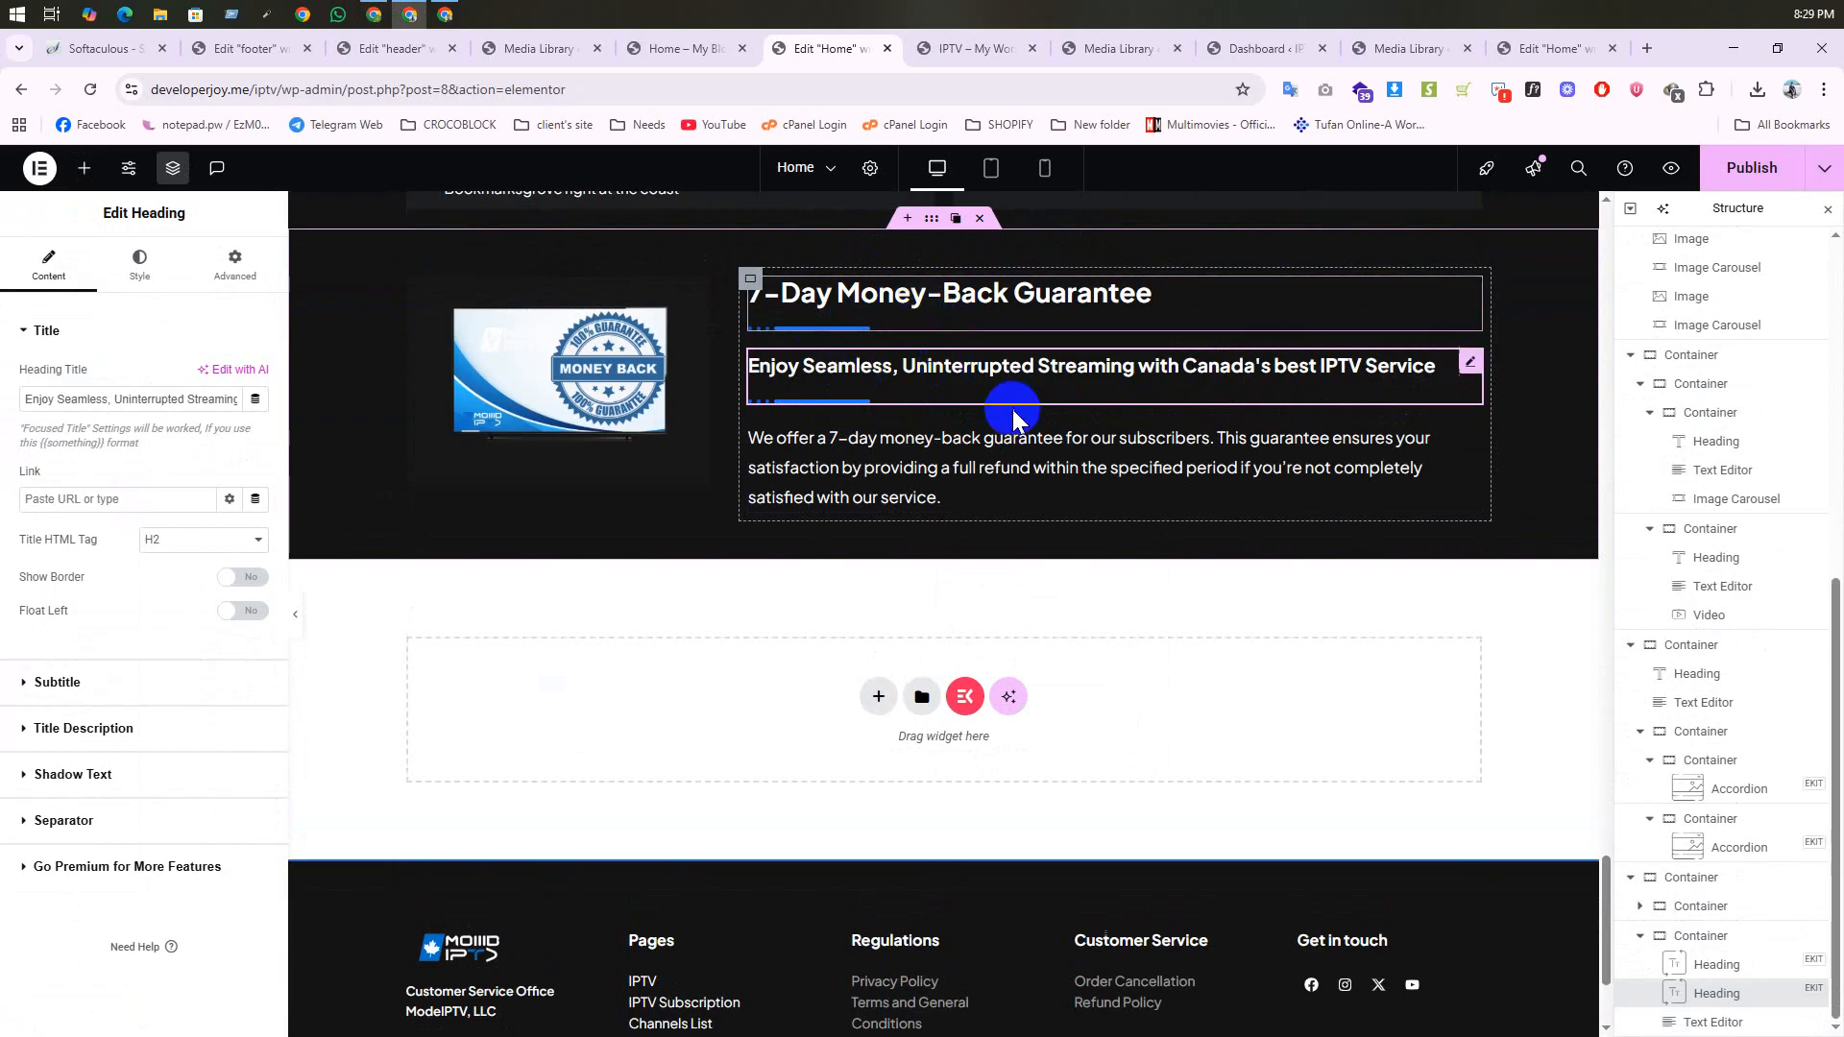
pyautogui.rightClick(970, 377)
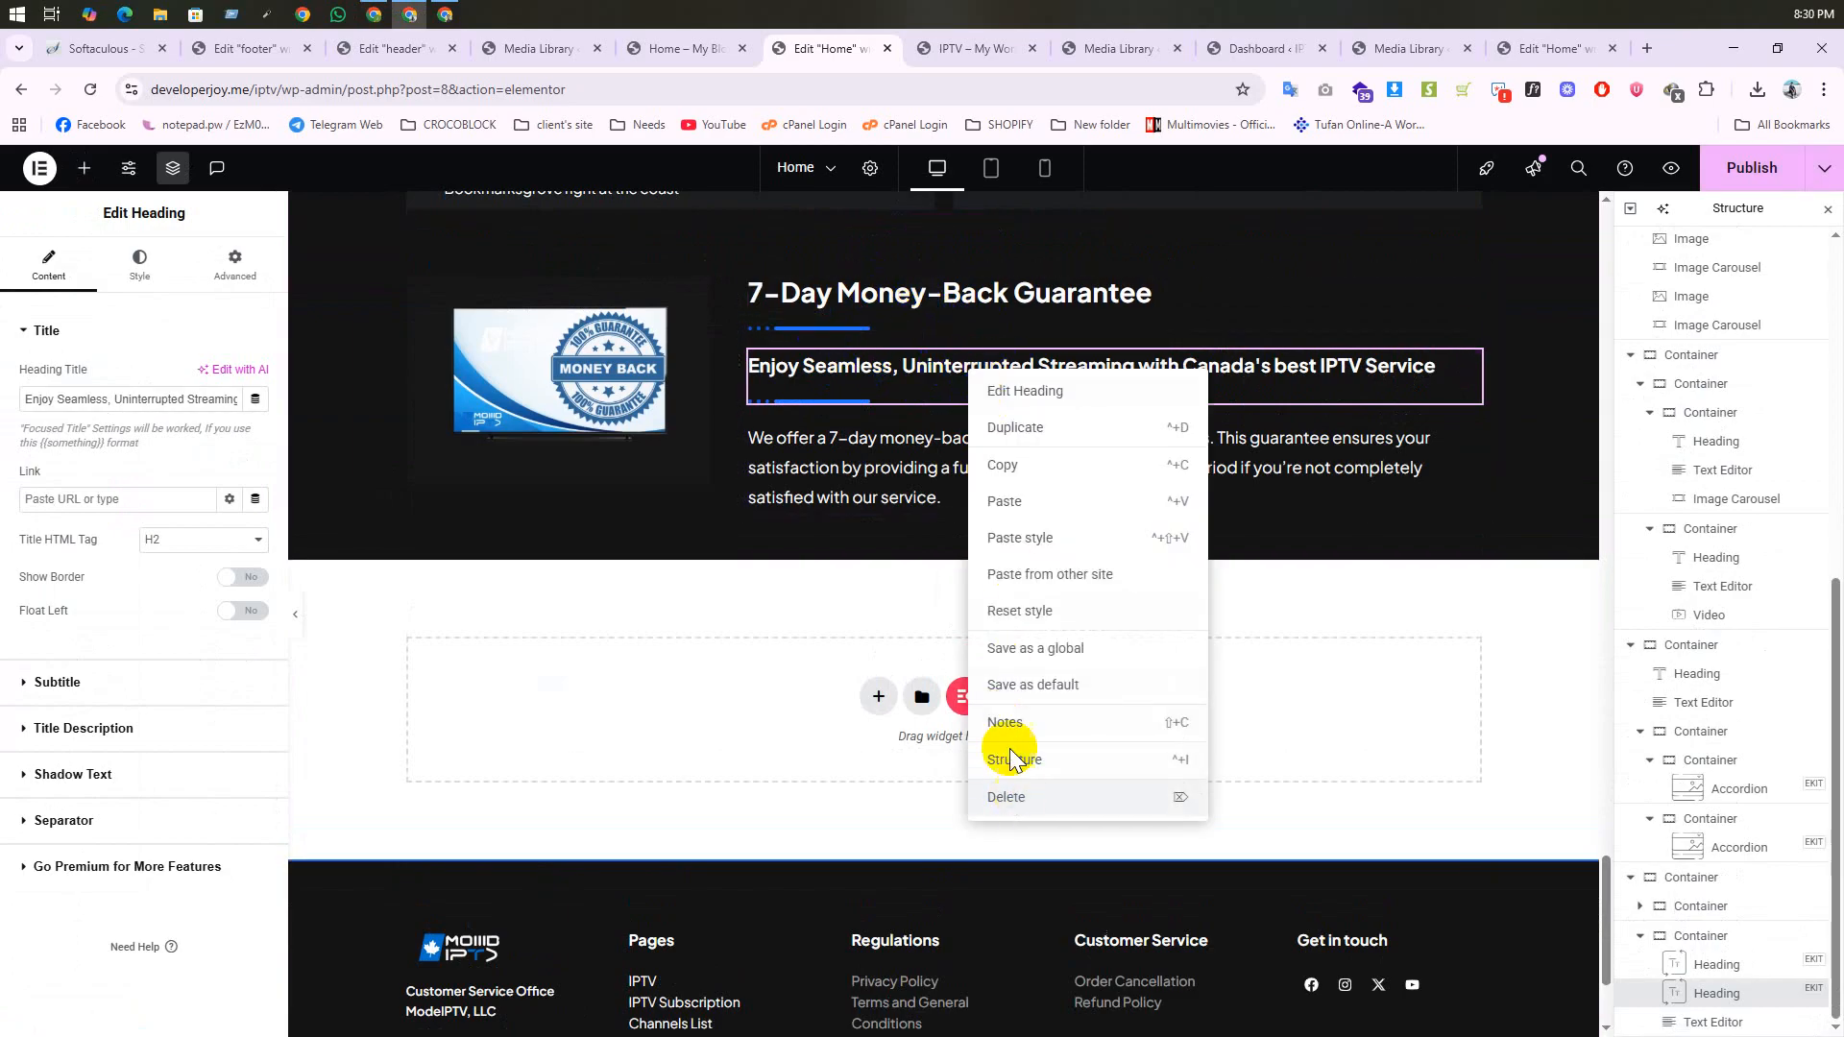
pyautogui.click(1004, 794)
# Step: Open the media library for the image in the 7-Day Money-Back Guarantee section
pyautogui.scroll(4, 943, 413)
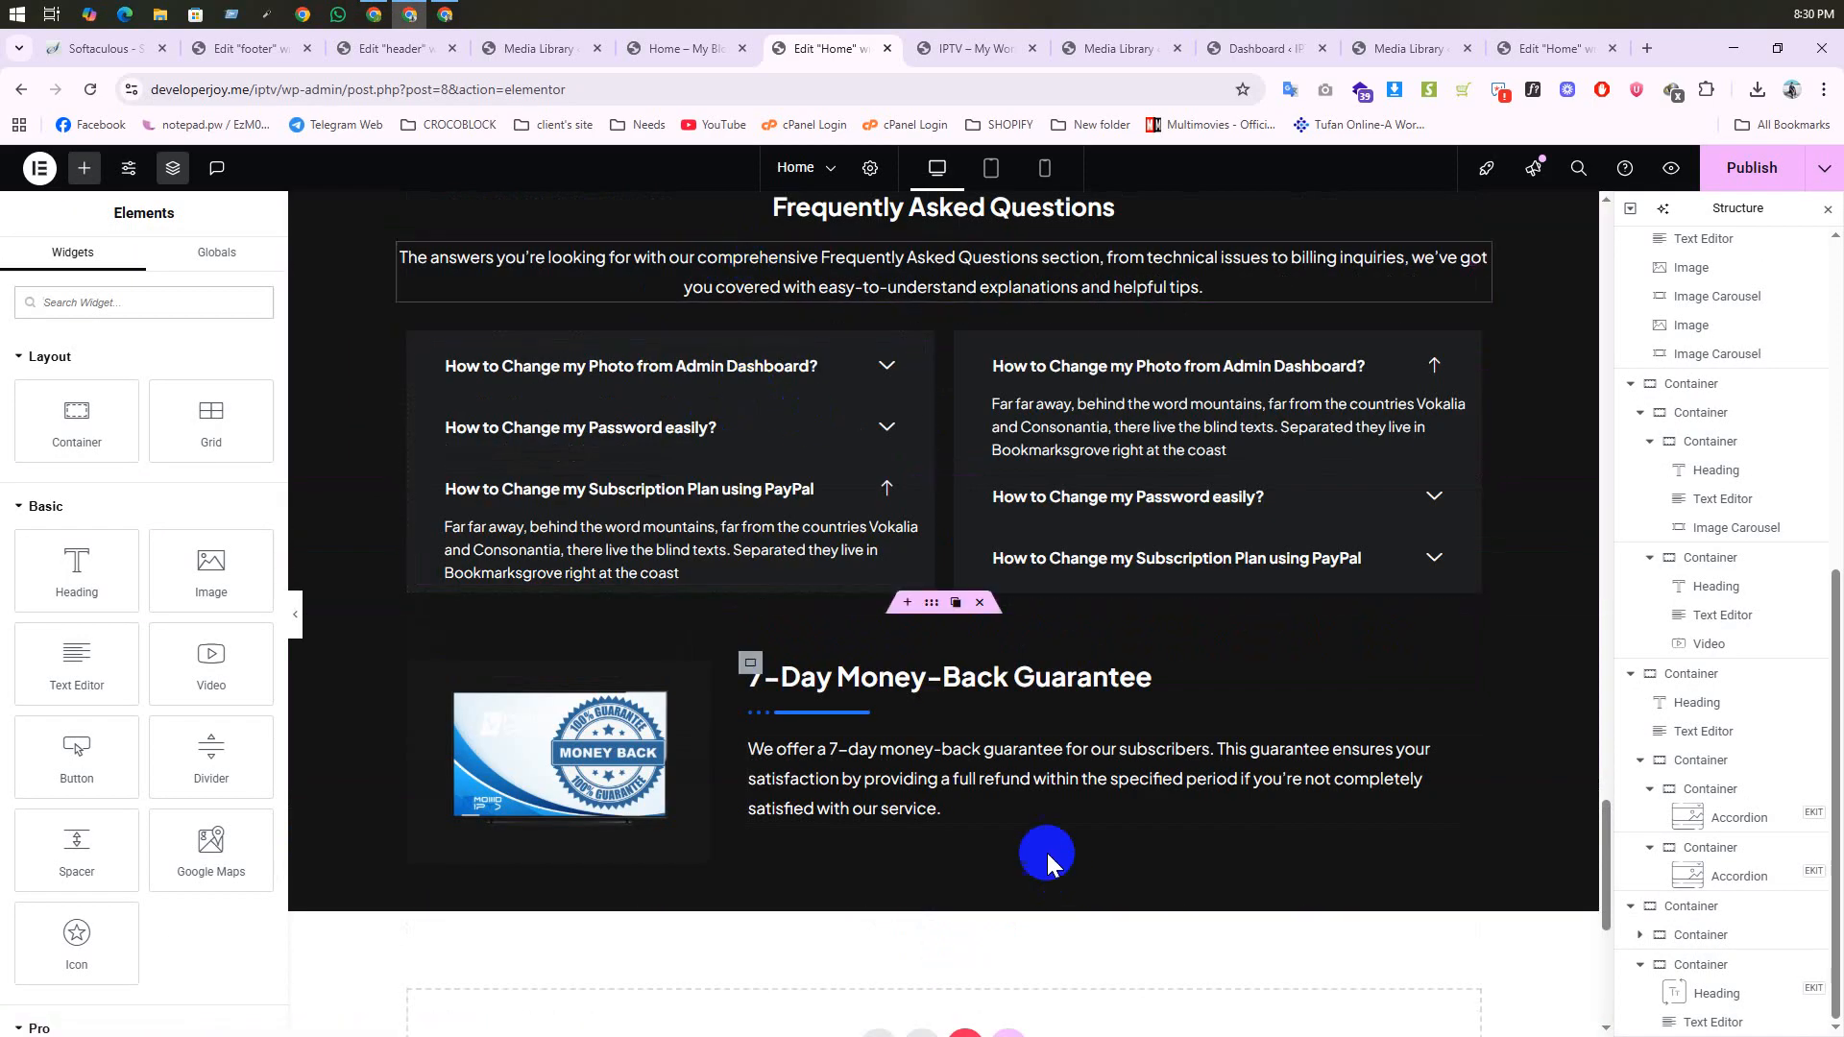
pyautogui.click(589, 734)
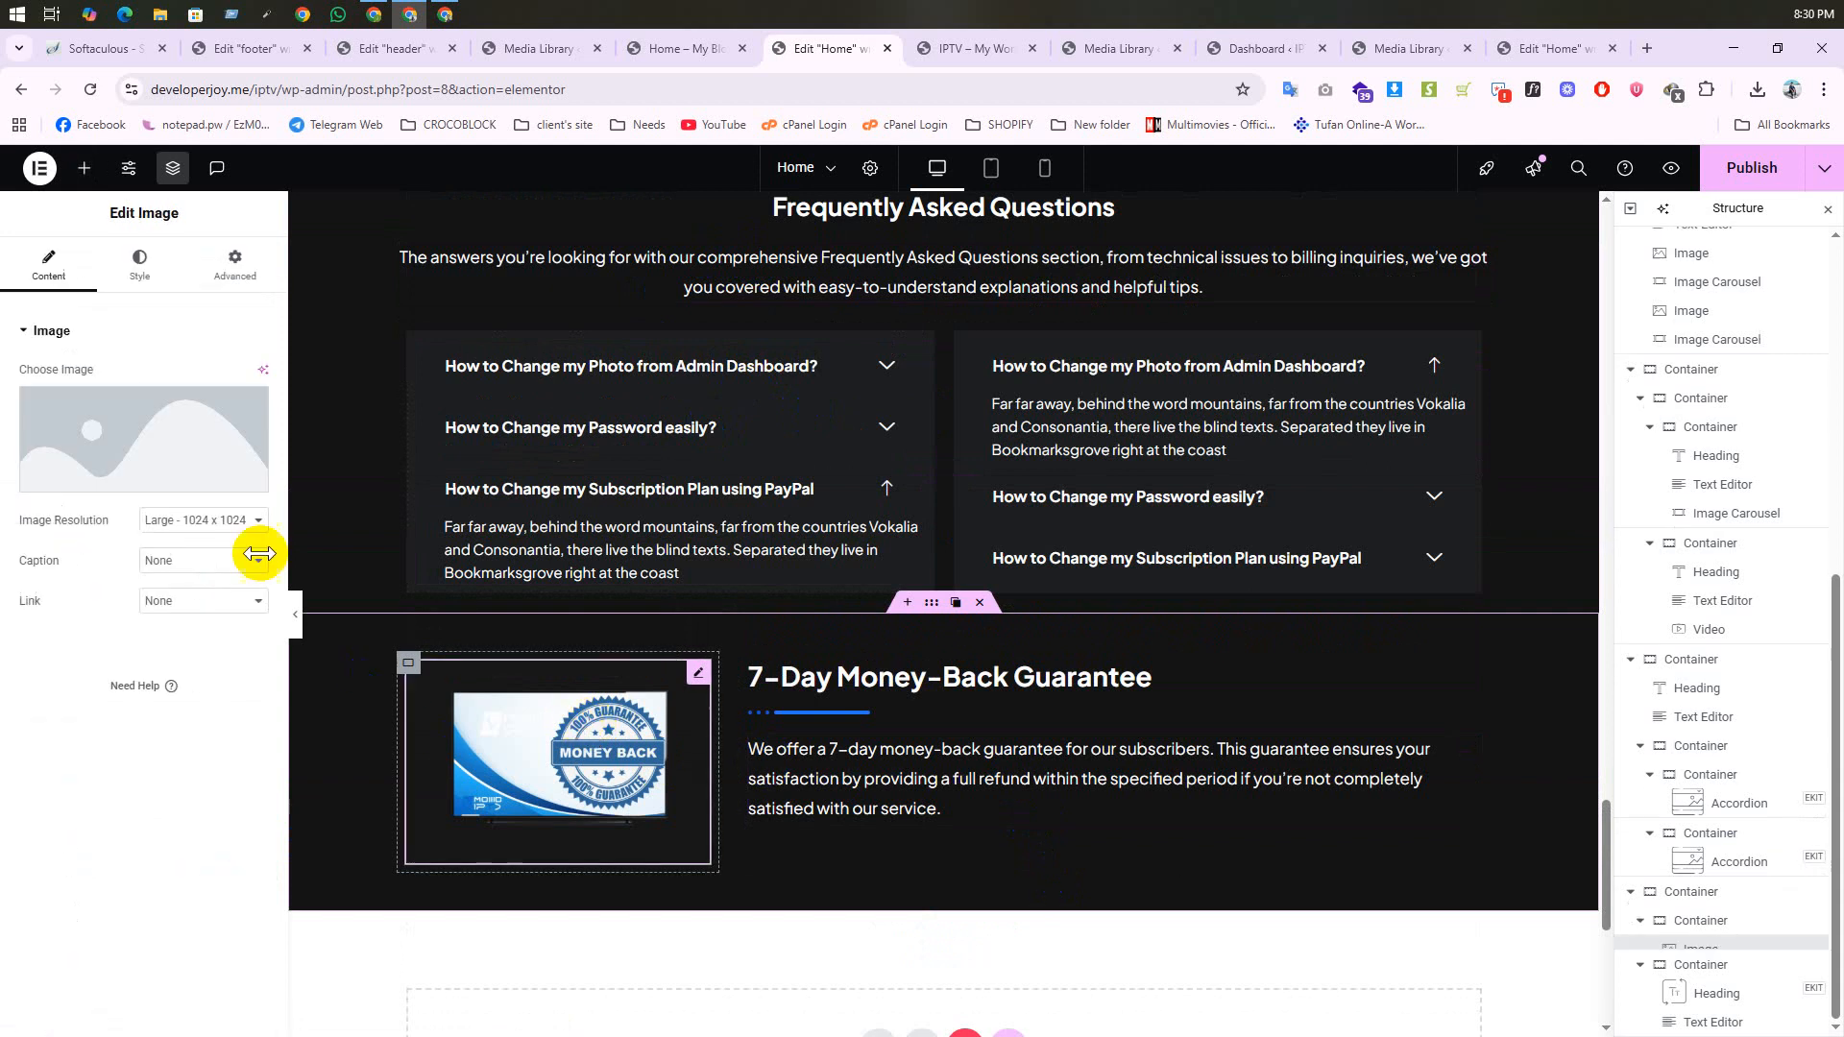
pyautogui.click(197, 440)
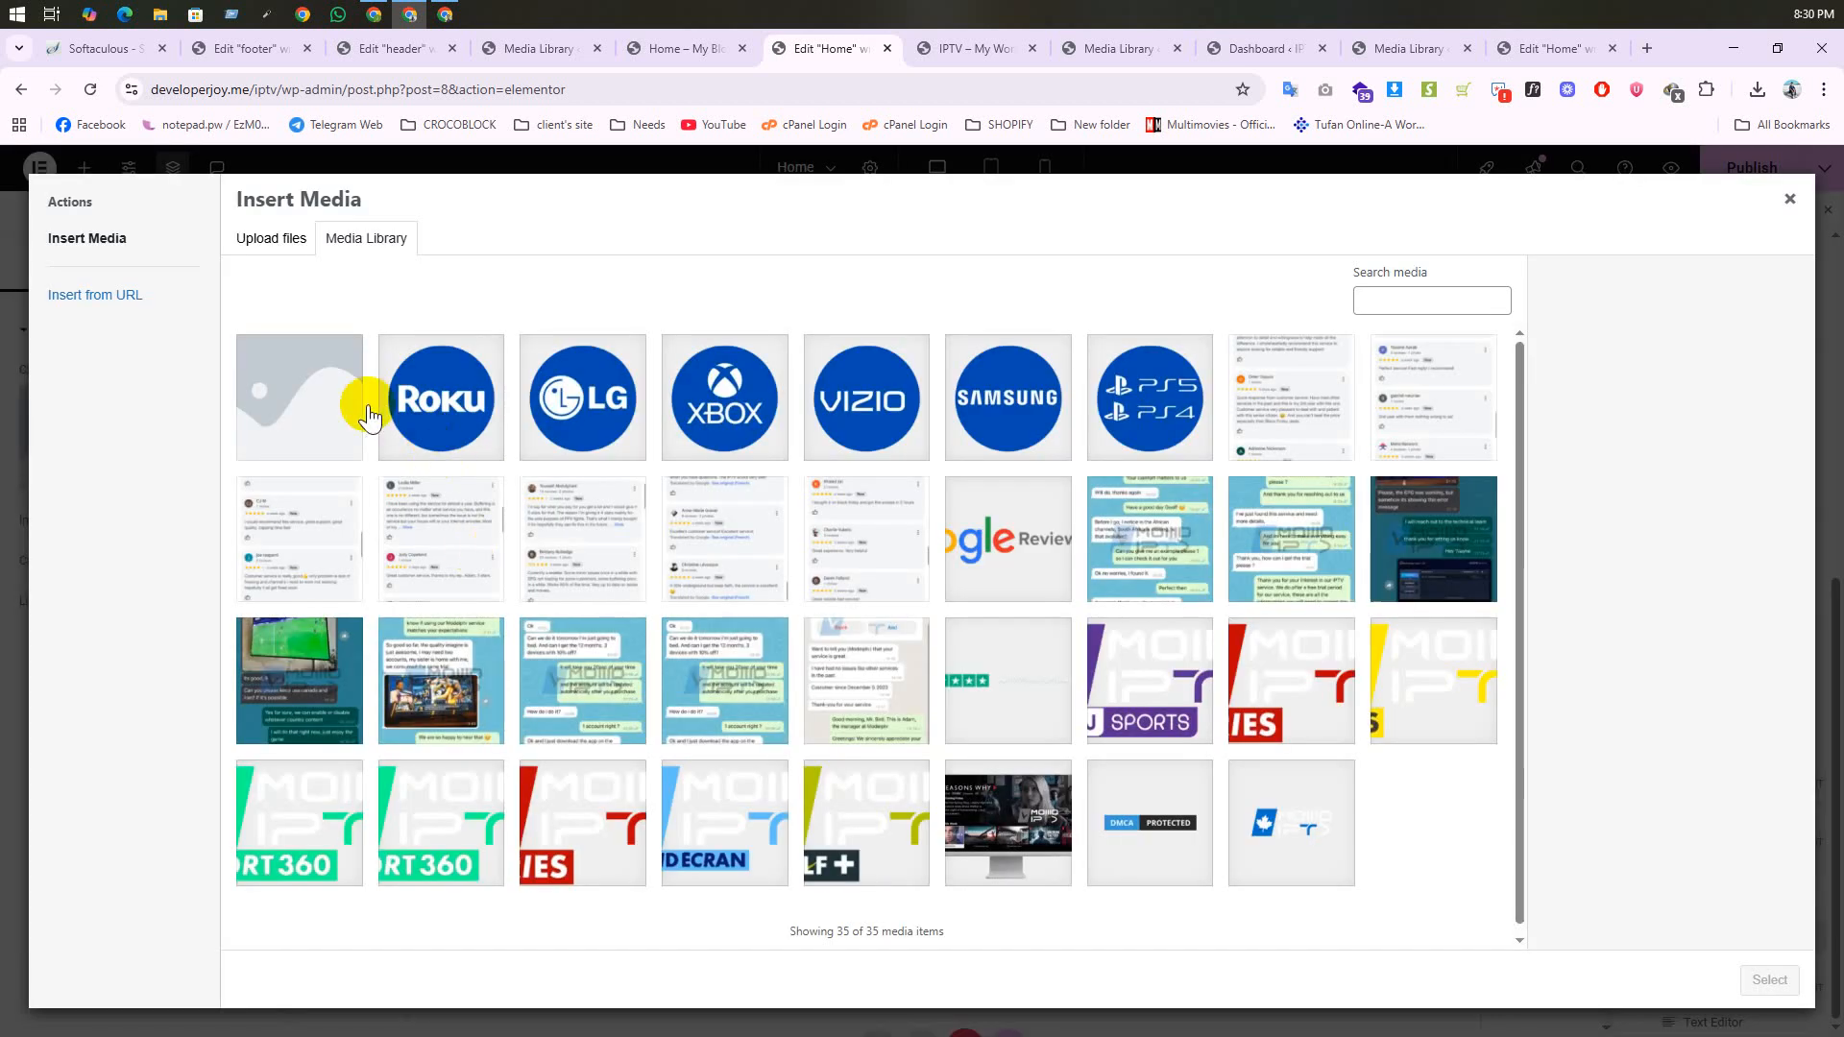
pyautogui.scroll(-1, 355, 494)
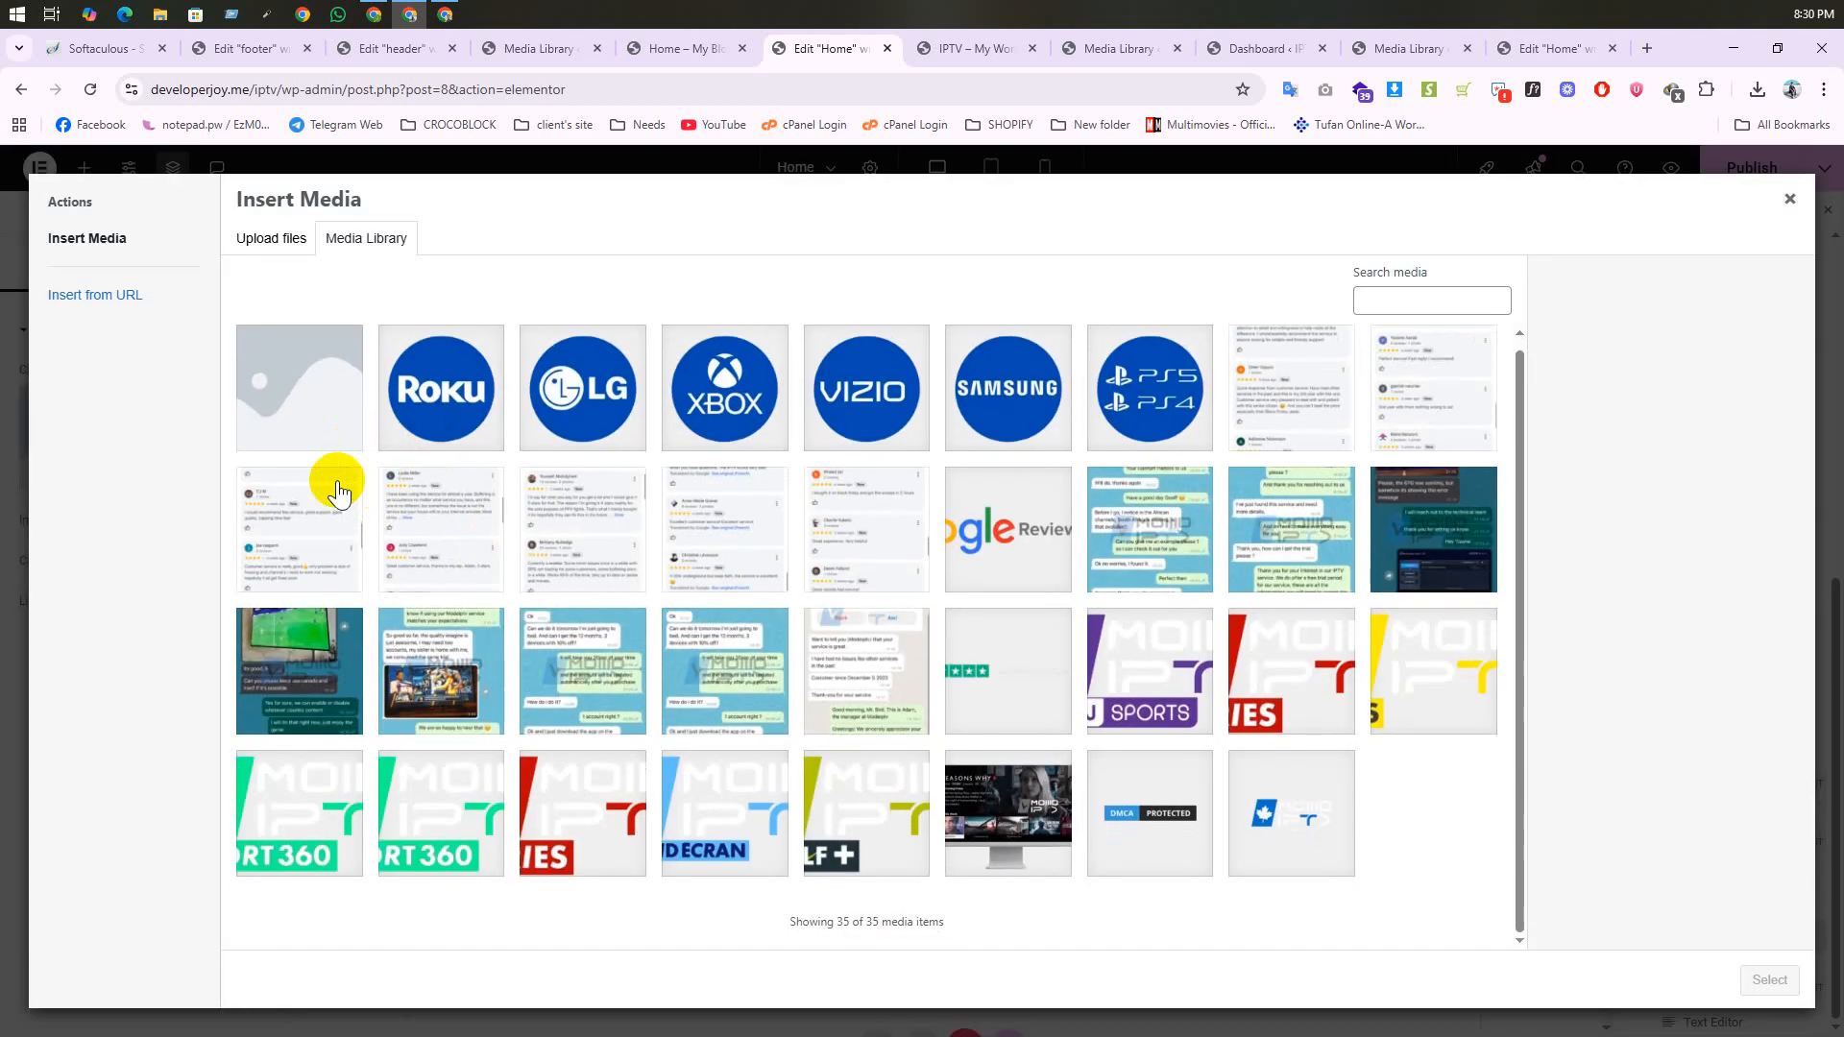
pyautogui.scroll(1, 509, 458)
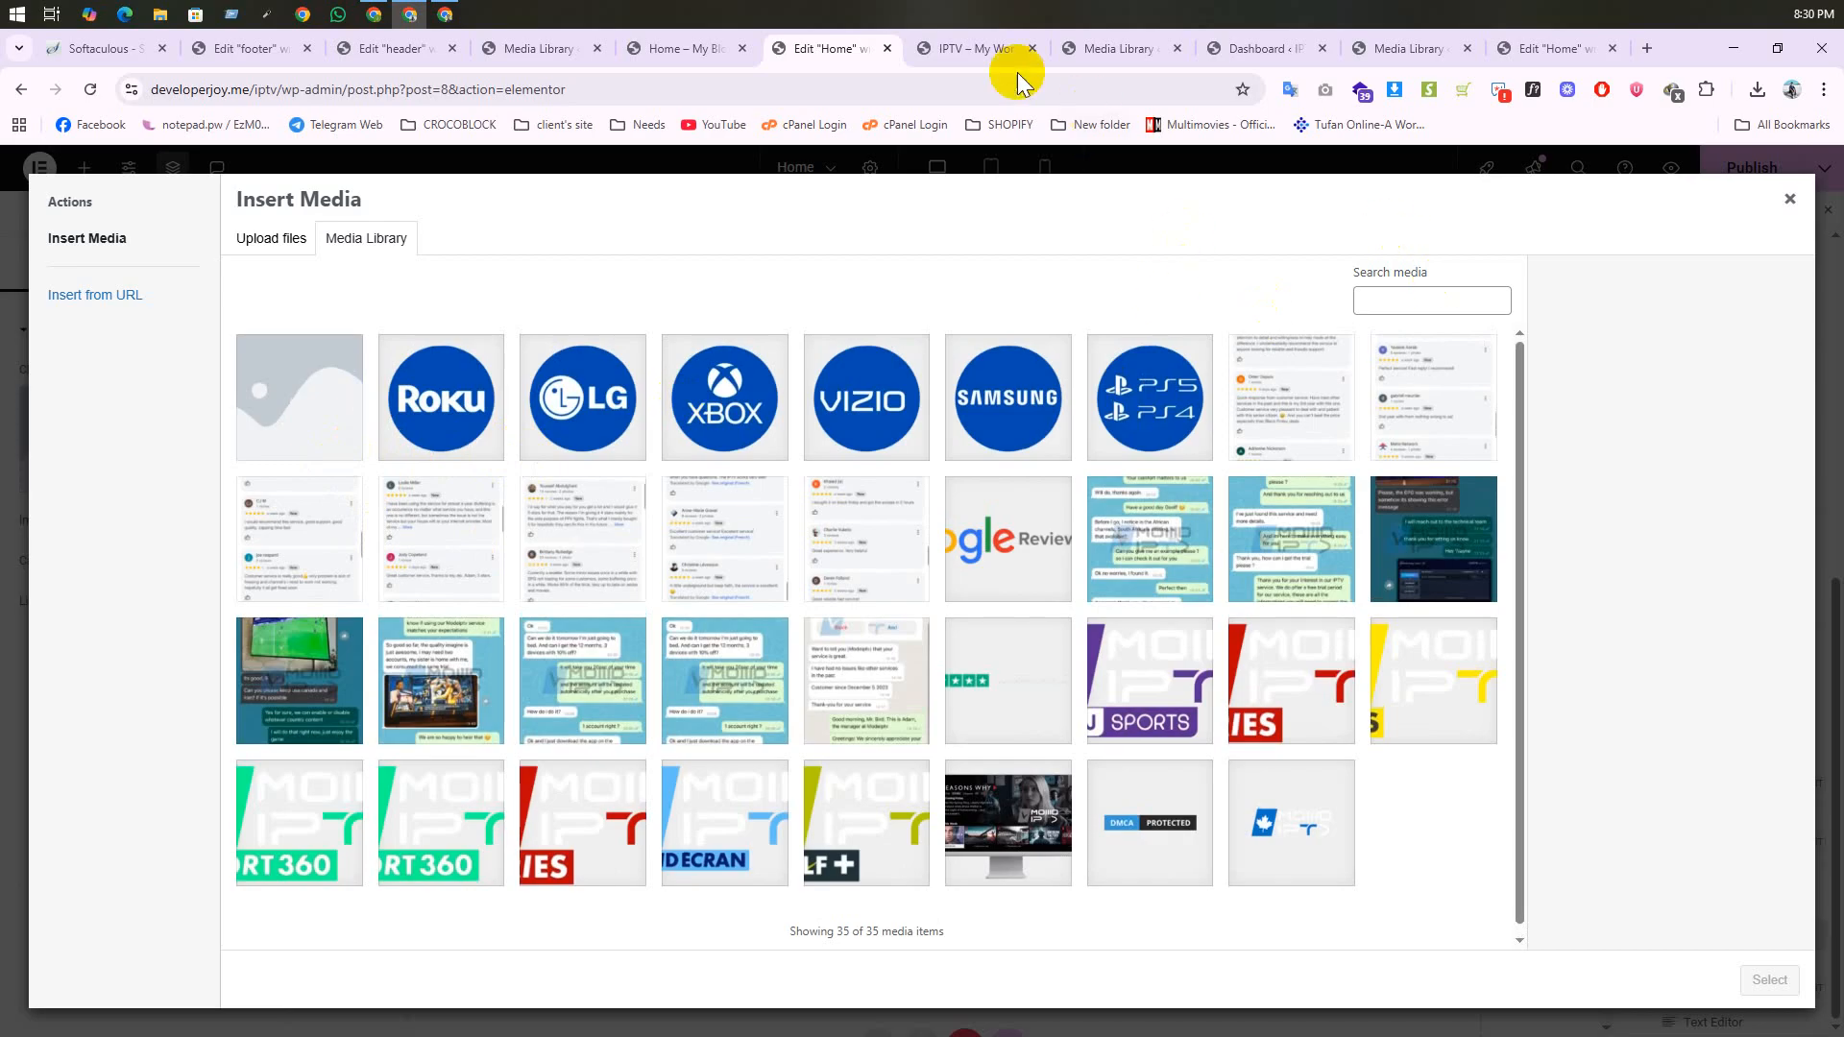
# Step: Save the reference site's money-back image to Downloads as money-back-modeiptv1-2048x1365.png-1024x683.webp and return to the Home page's media library
pyautogui.click(987, 65)
pyautogui.scroll(-2, 609, 647)
pyautogui.rightClick(552, 668)
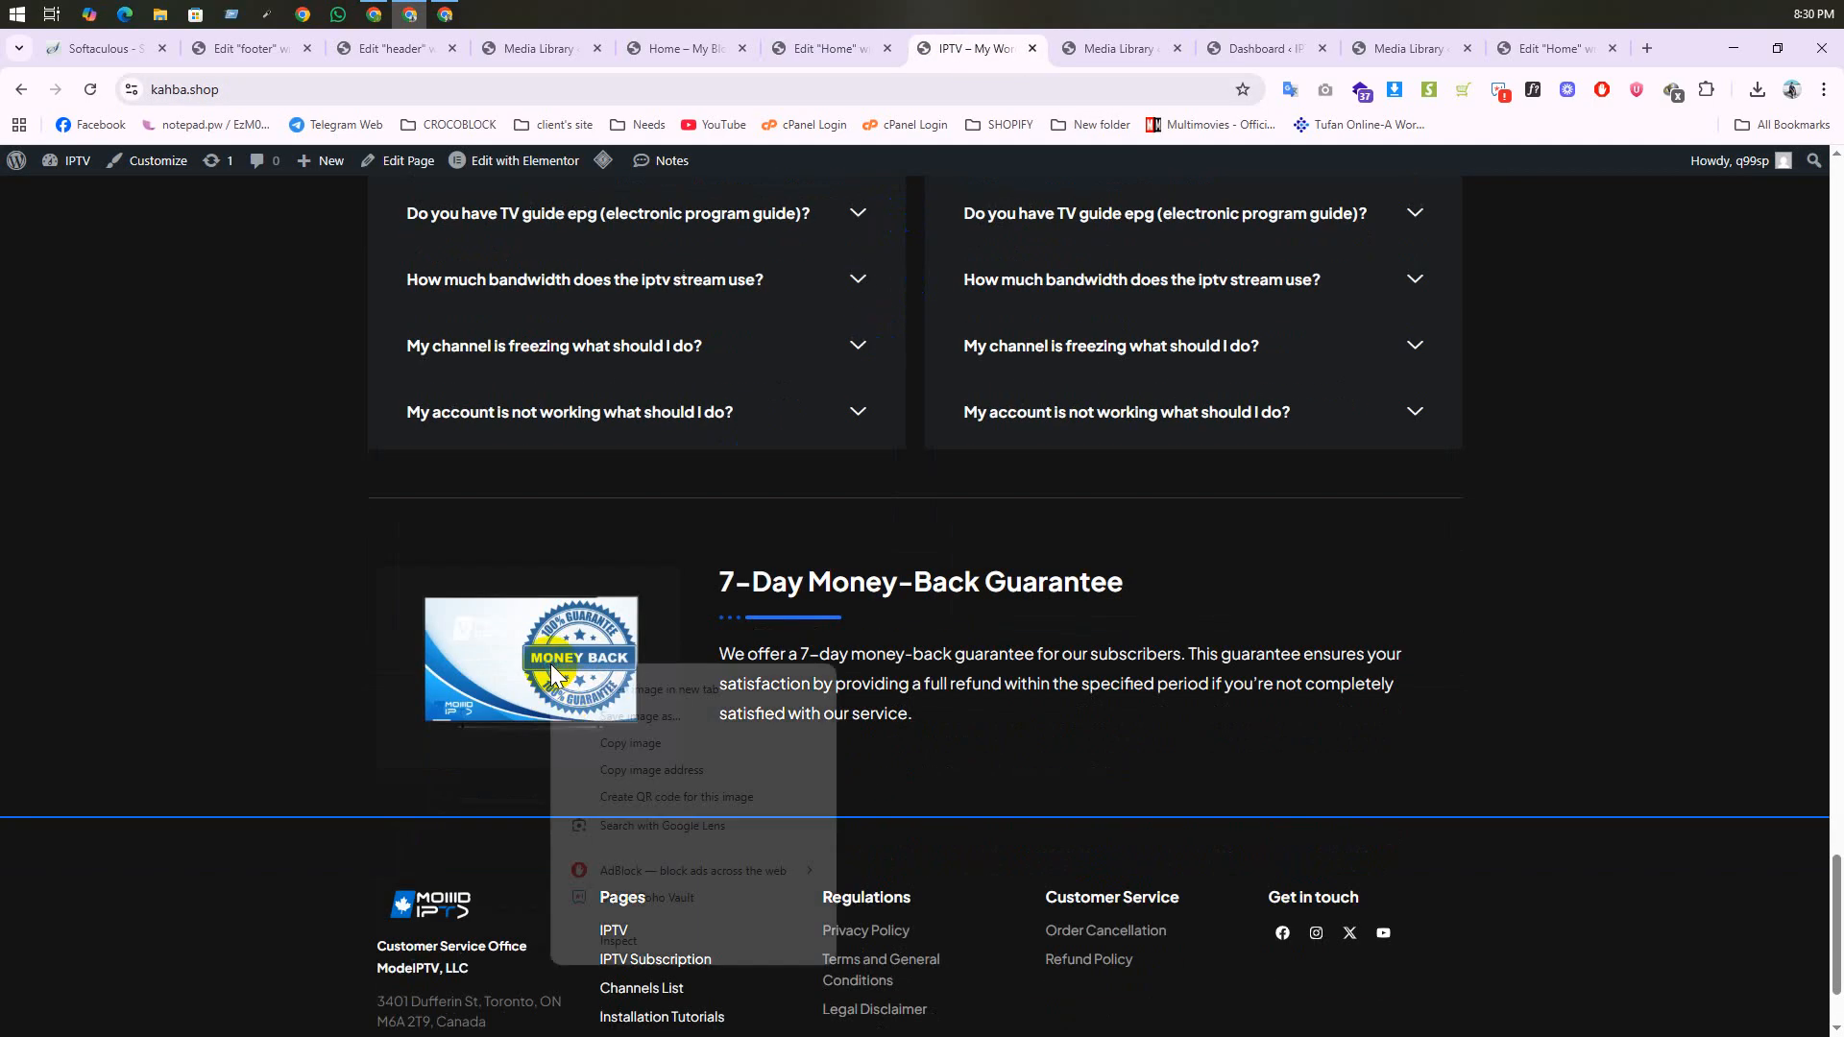
pyautogui.click(625, 693)
pyautogui.rightClick(586, 662)
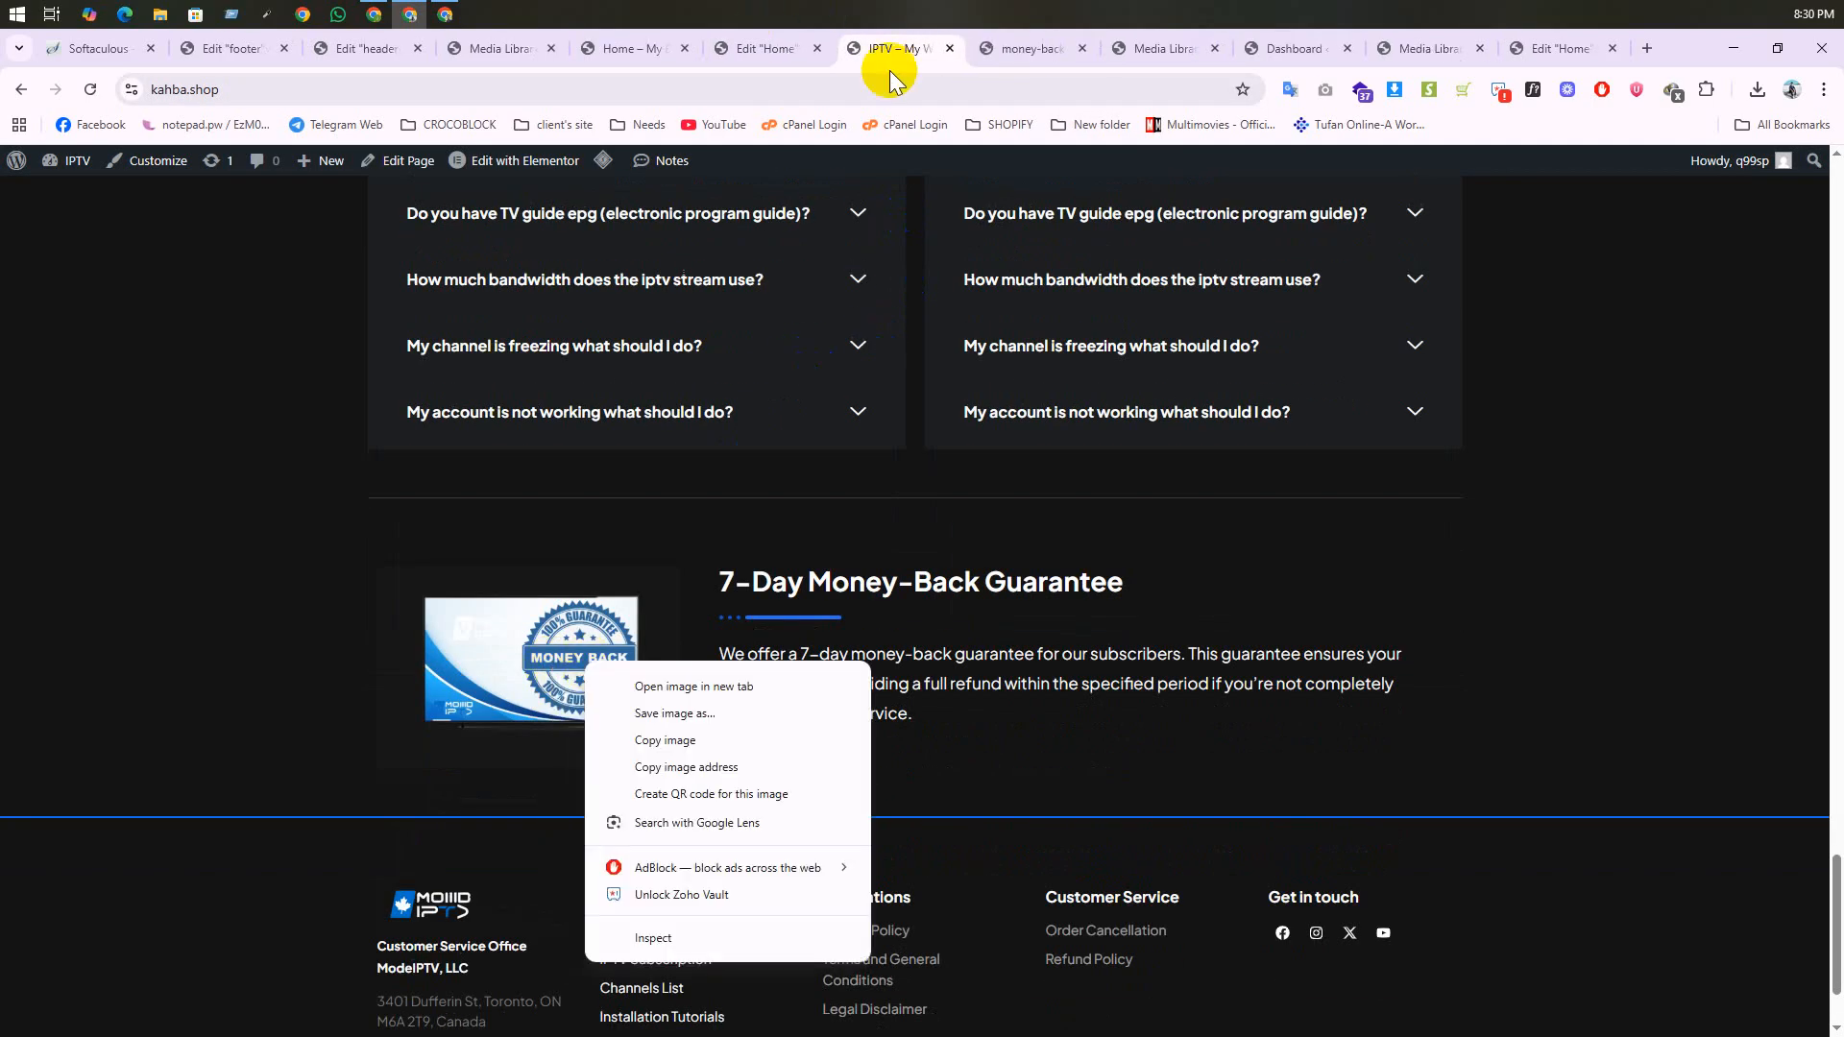
pyautogui.click(999, 53)
pyautogui.rightClick(734, 482)
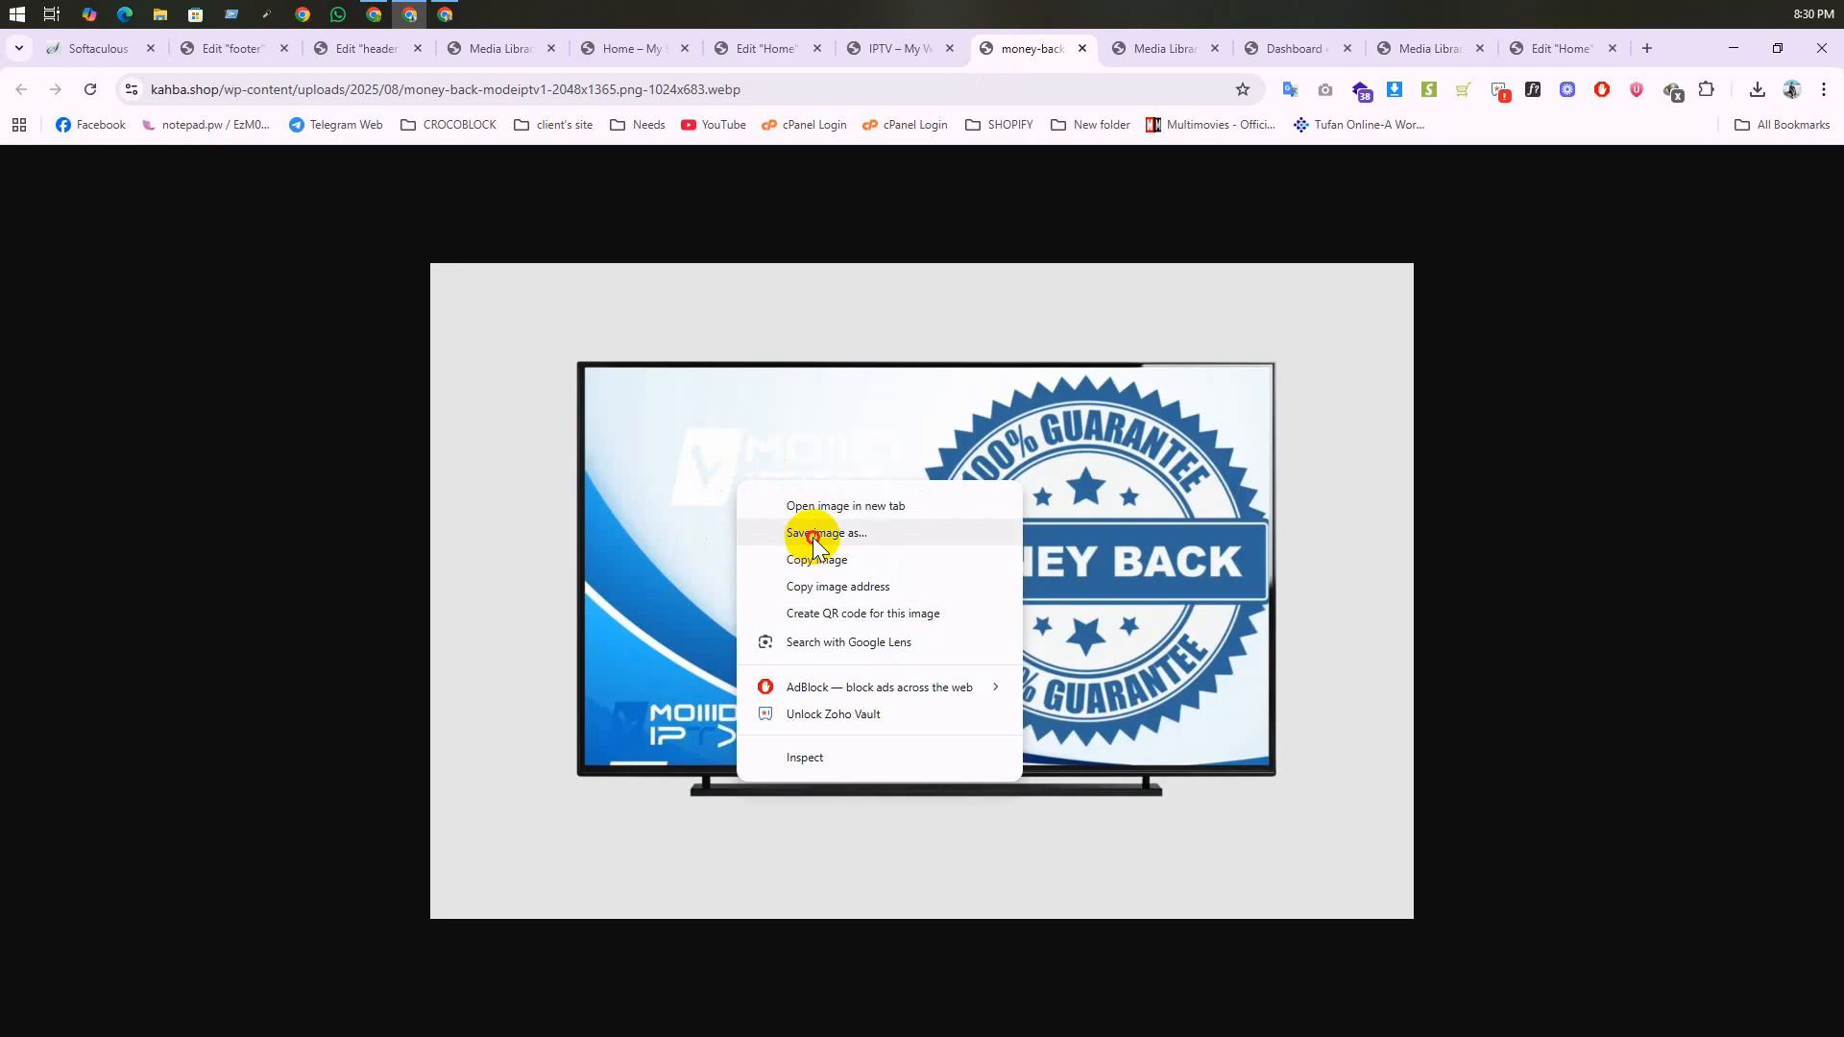
pyautogui.click(812, 538)
pyautogui.click(768, 533)
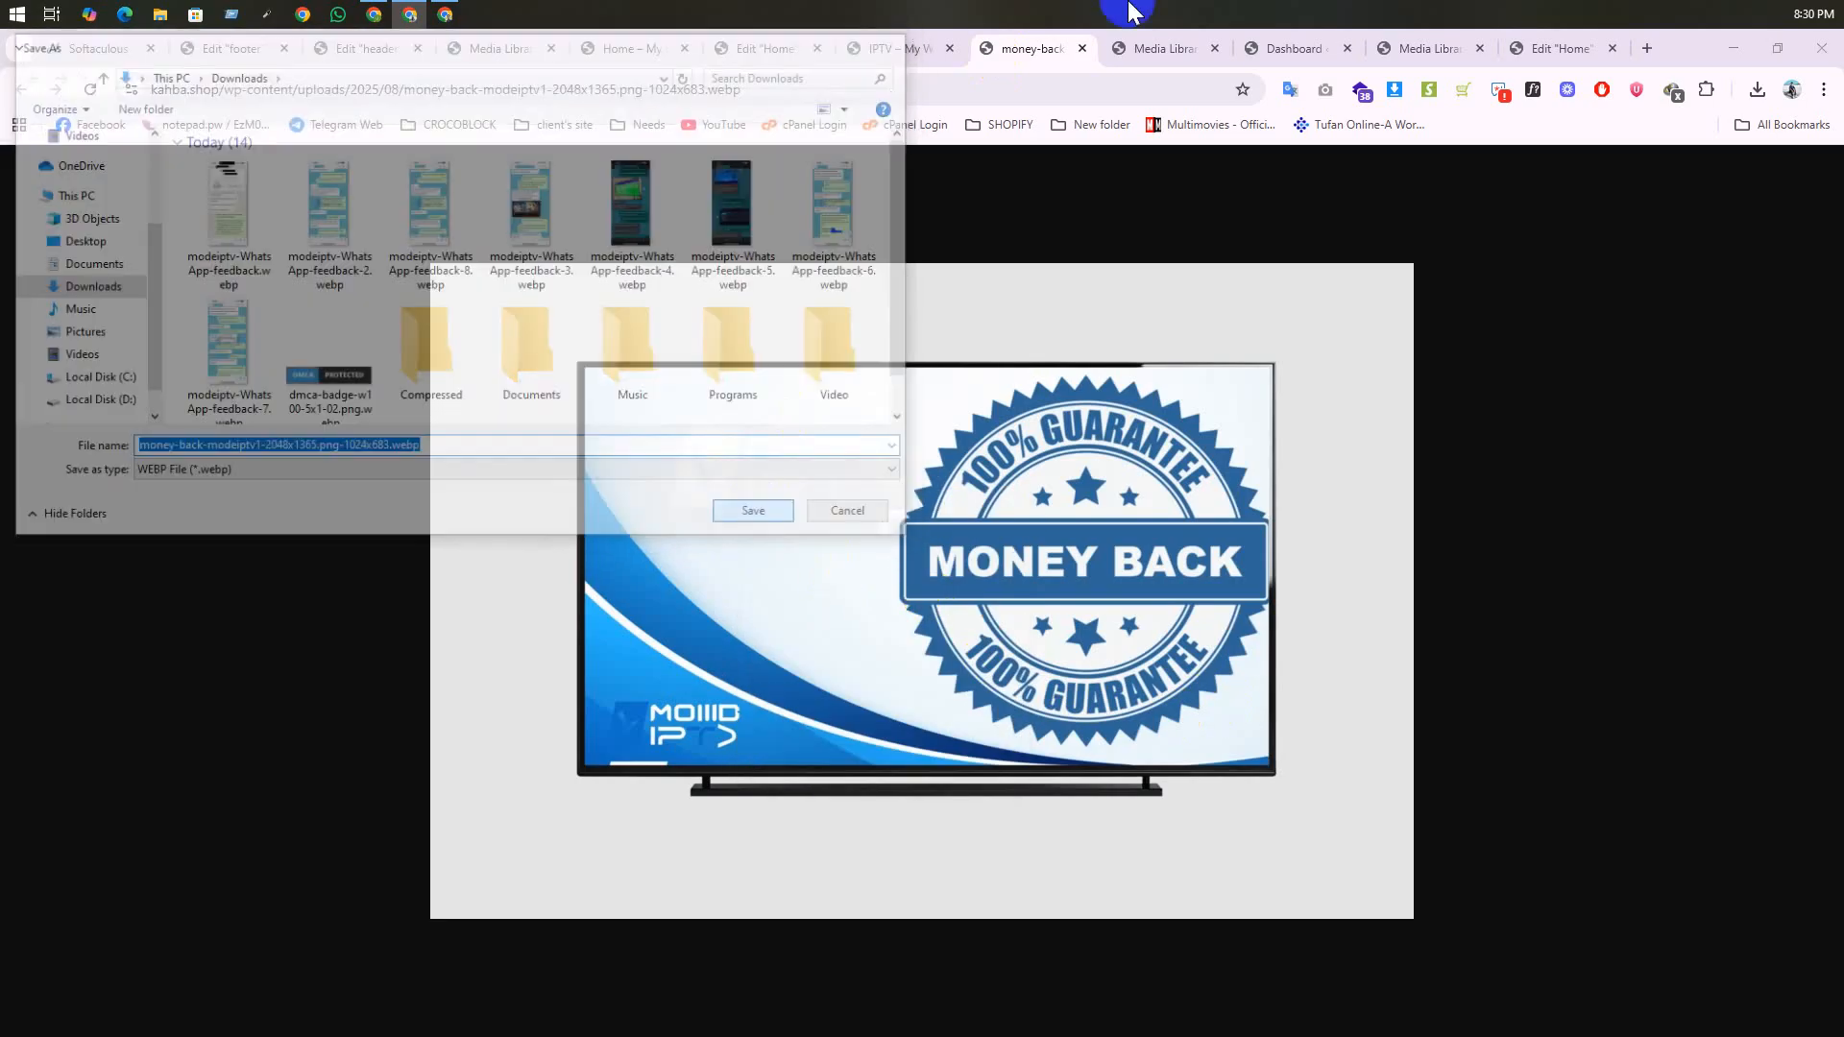
pyautogui.click(927, 48)
pyautogui.click(800, 53)
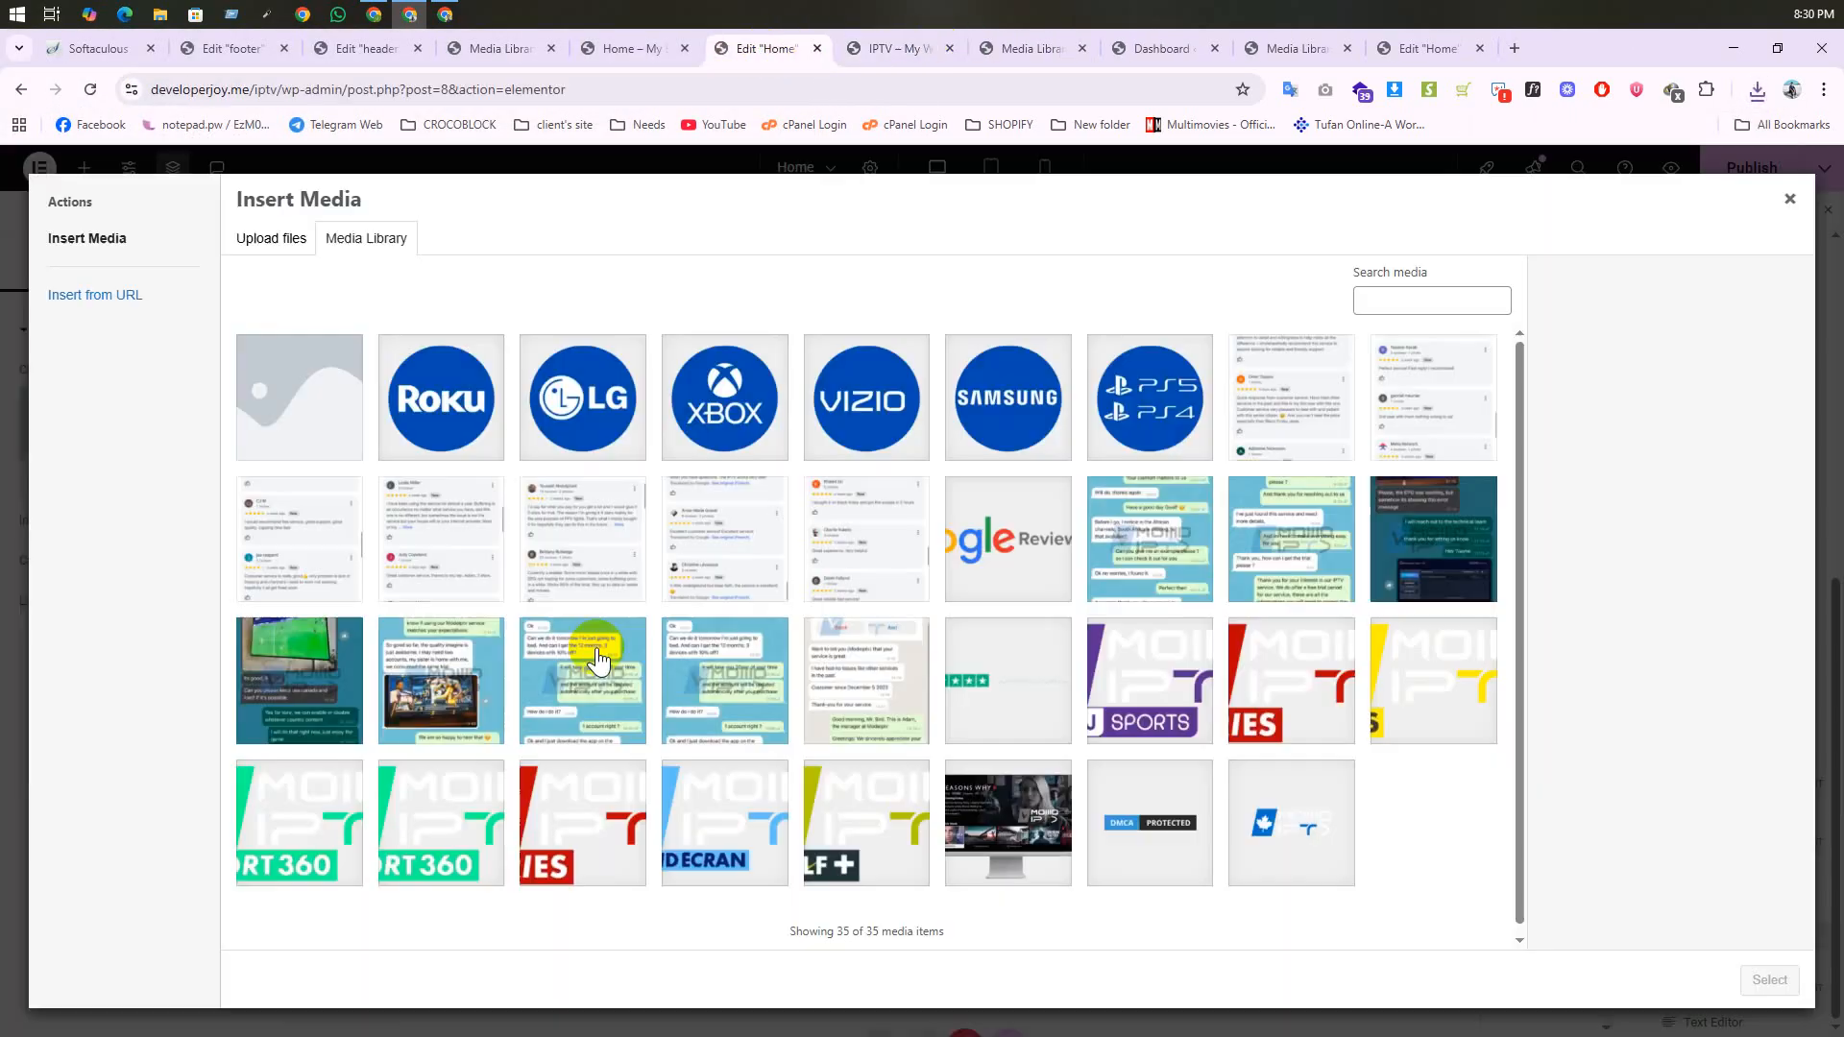
# Step: Upload the downloaded money-back image, set it as the guarantee section's image, and publish the Home page
pyautogui.click(271, 245)
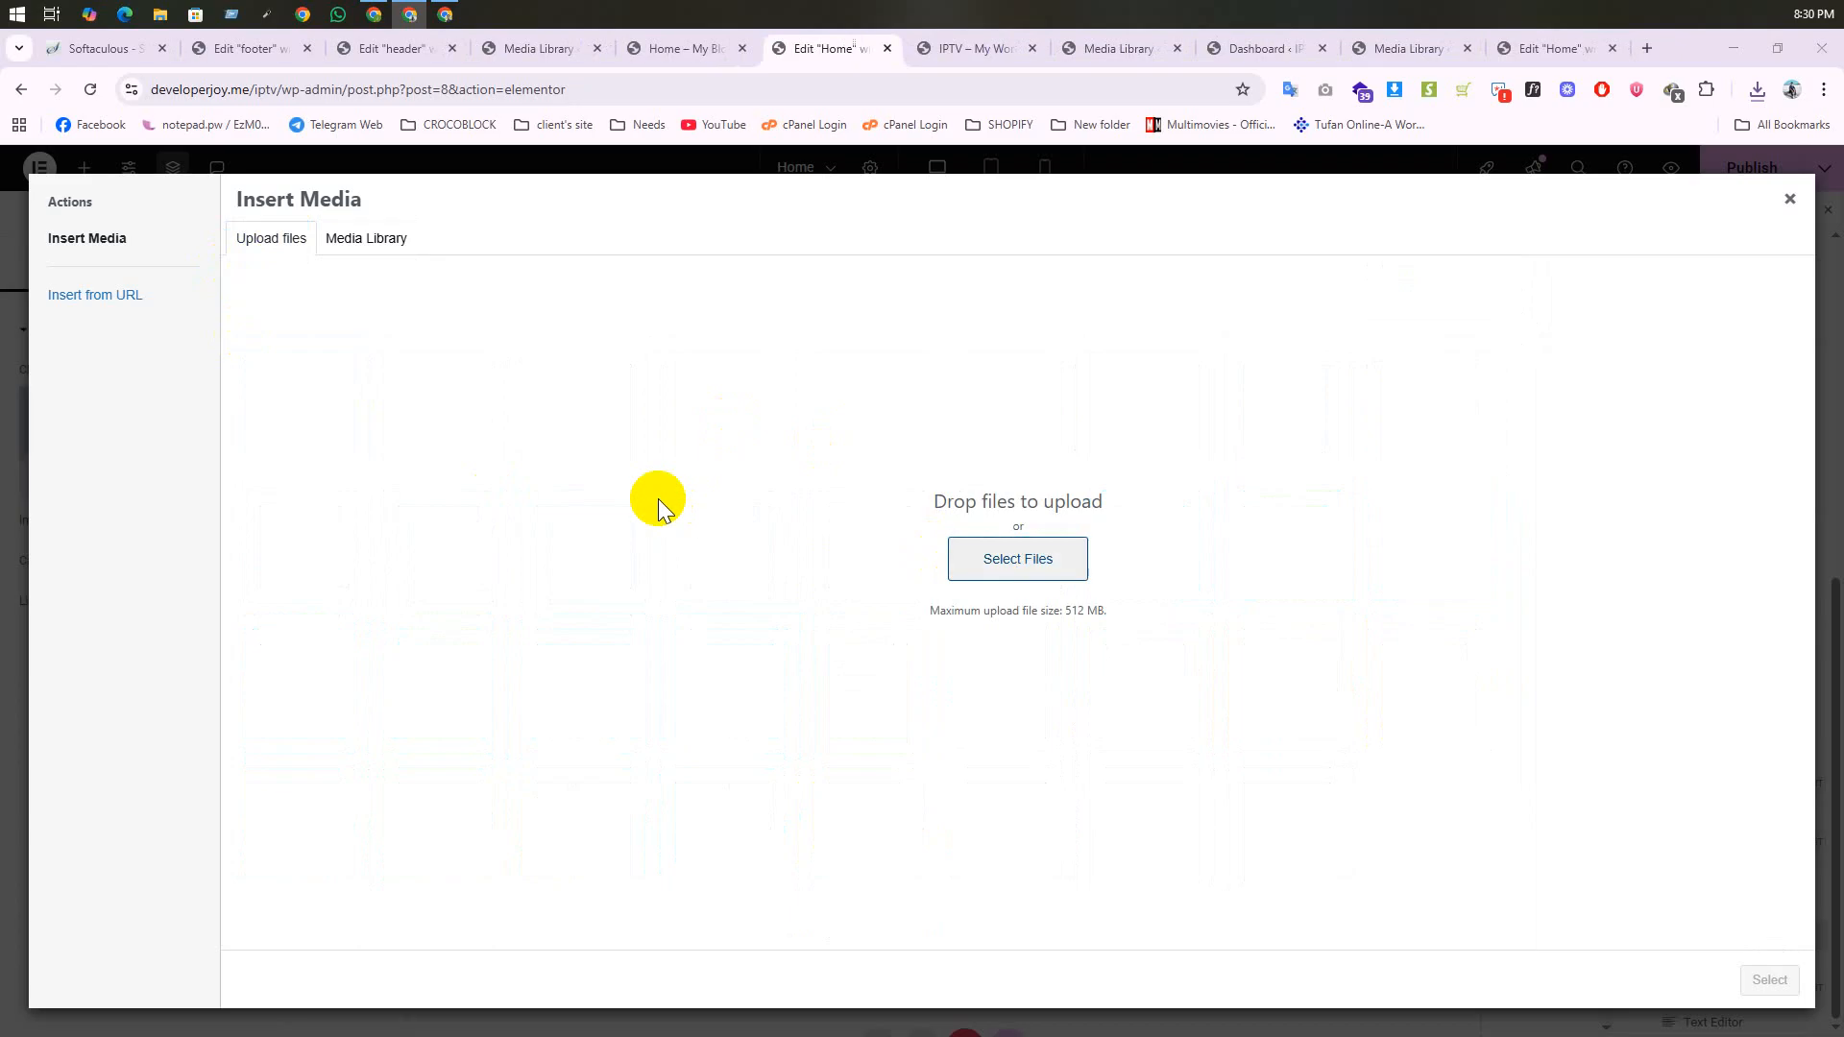
pyautogui.click(221, 211)
pyautogui.click(755, 512)
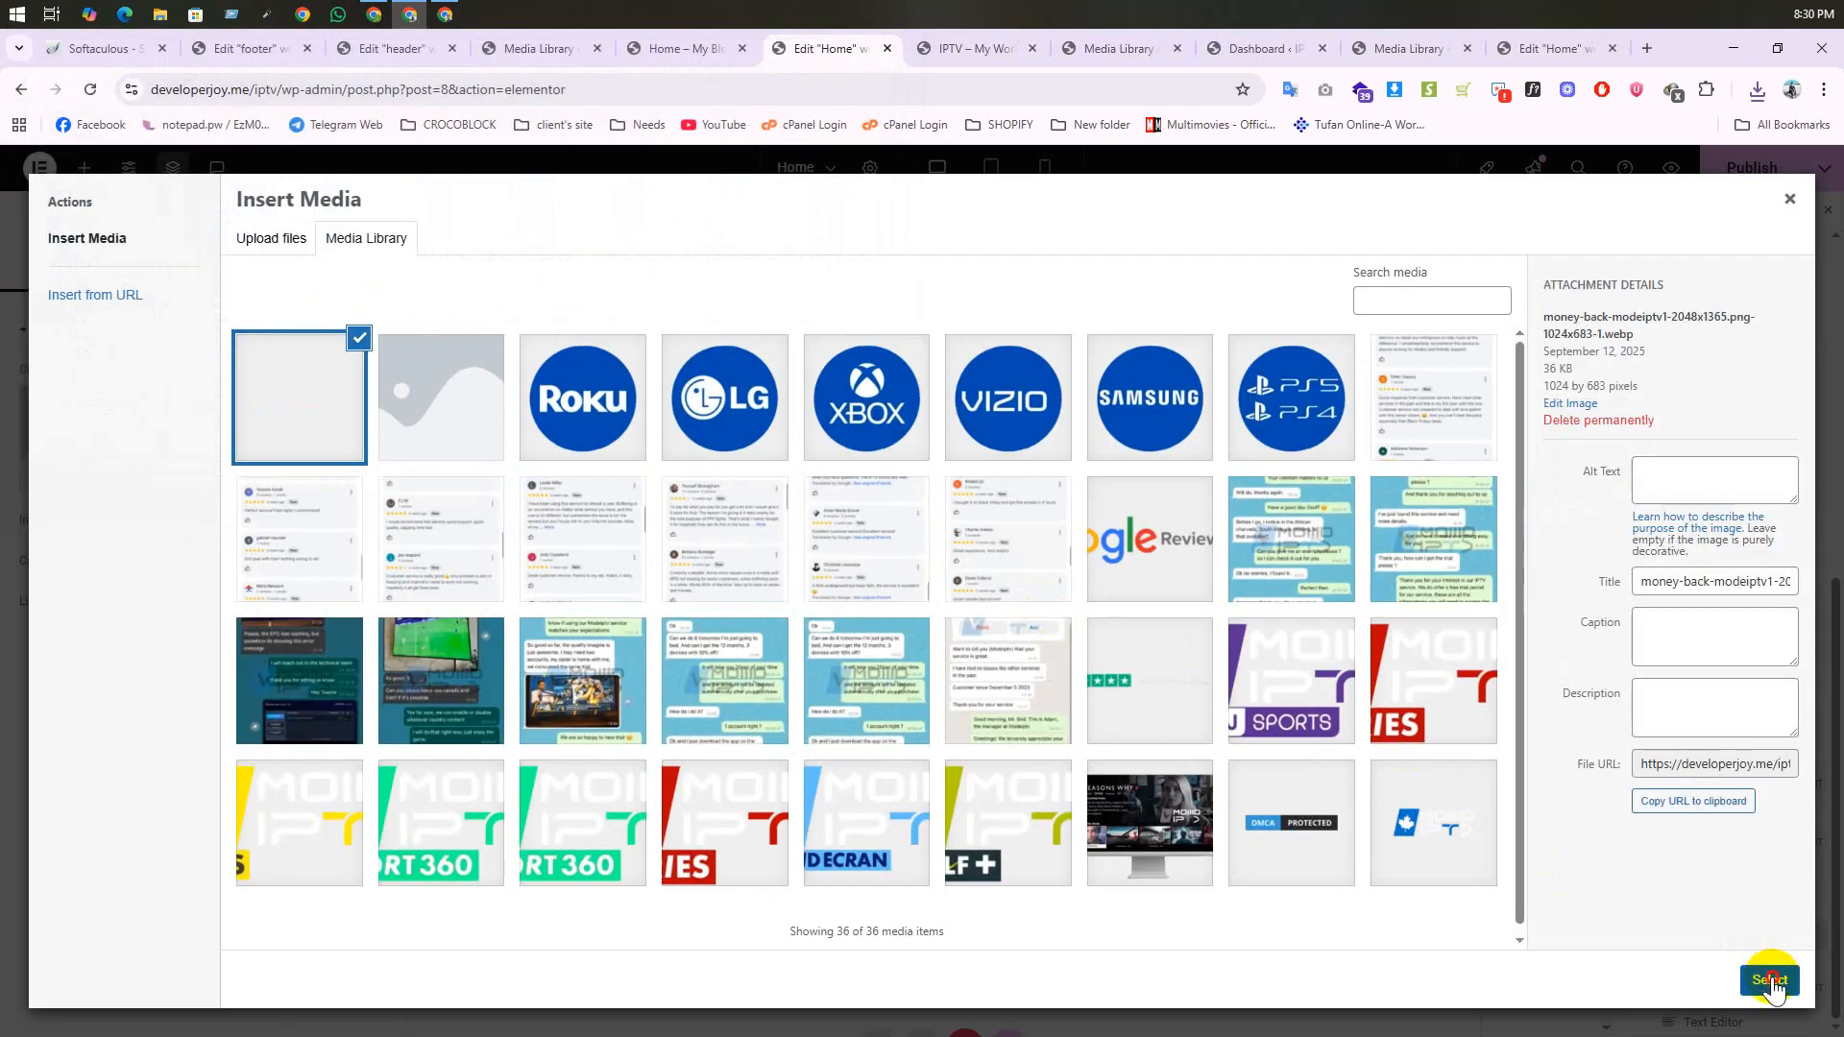
pyautogui.click(1763, 978)
pyautogui.click(1736, 185)
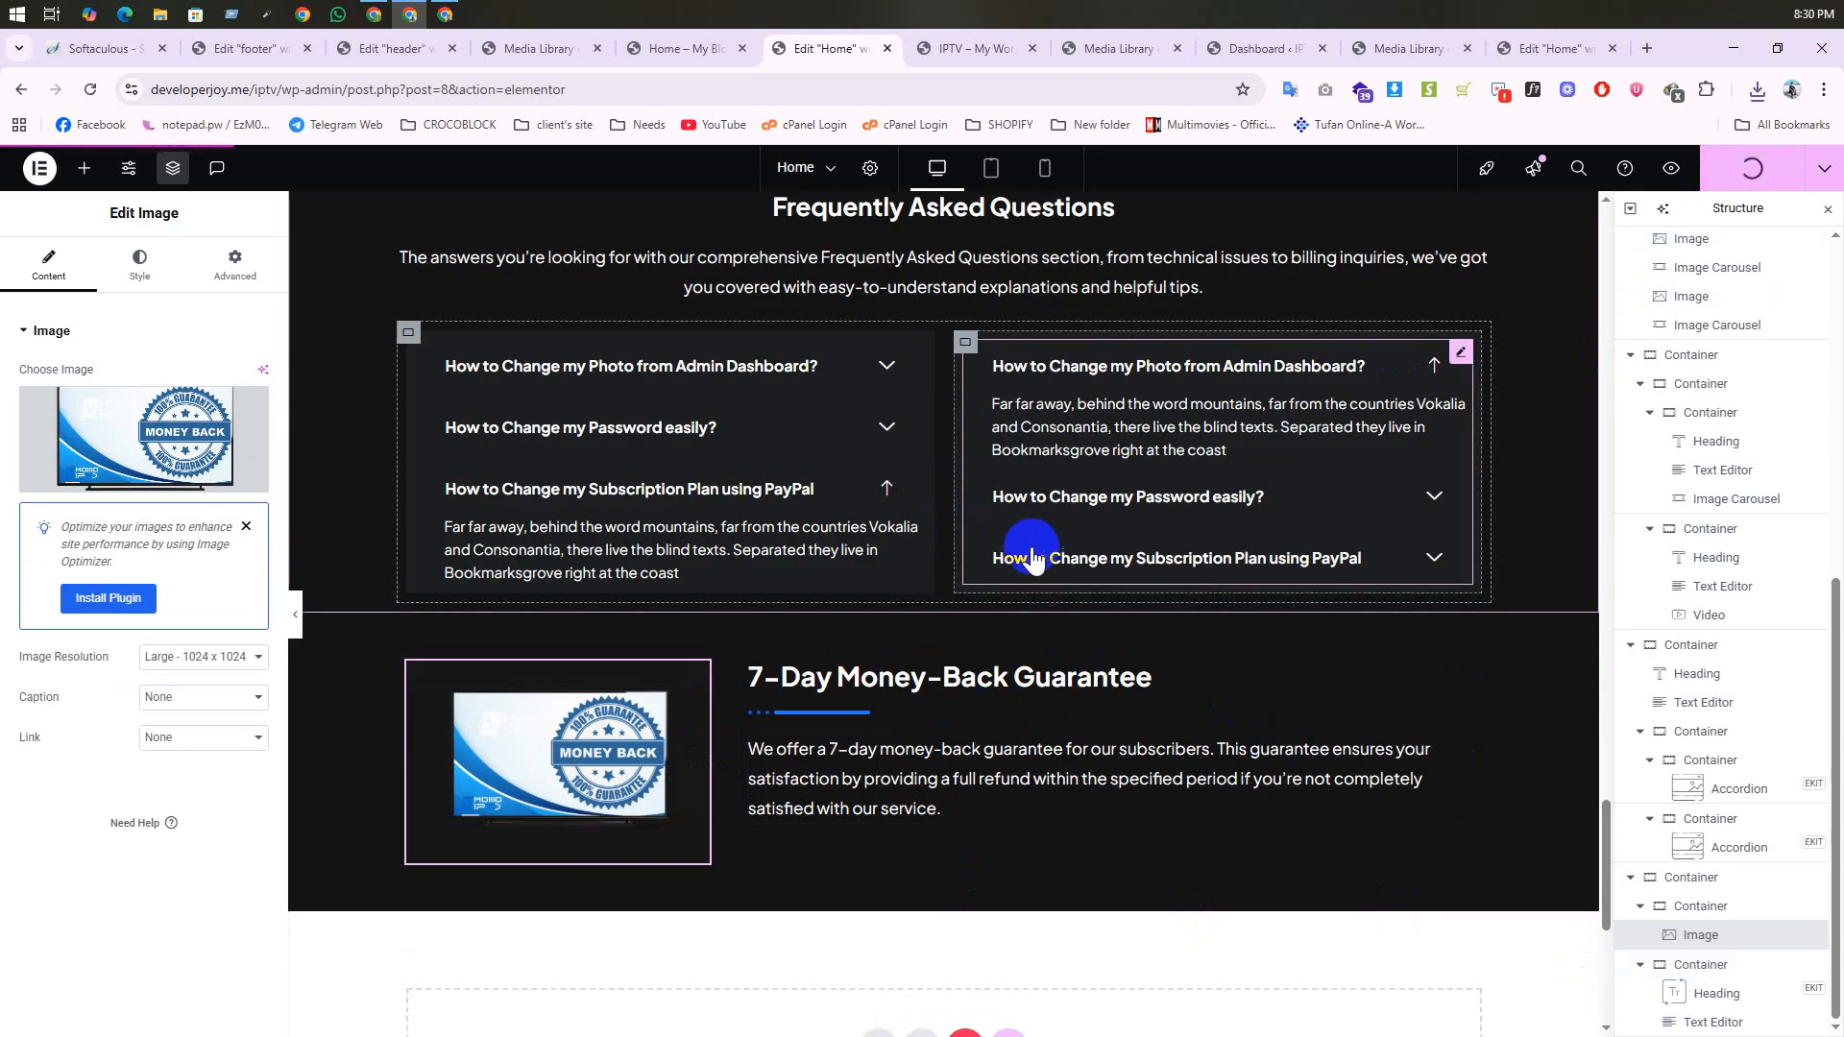
# Step: Review the sections of the Home page in the editor and on the live site
pyautogui.scroll(20, 585, 421)
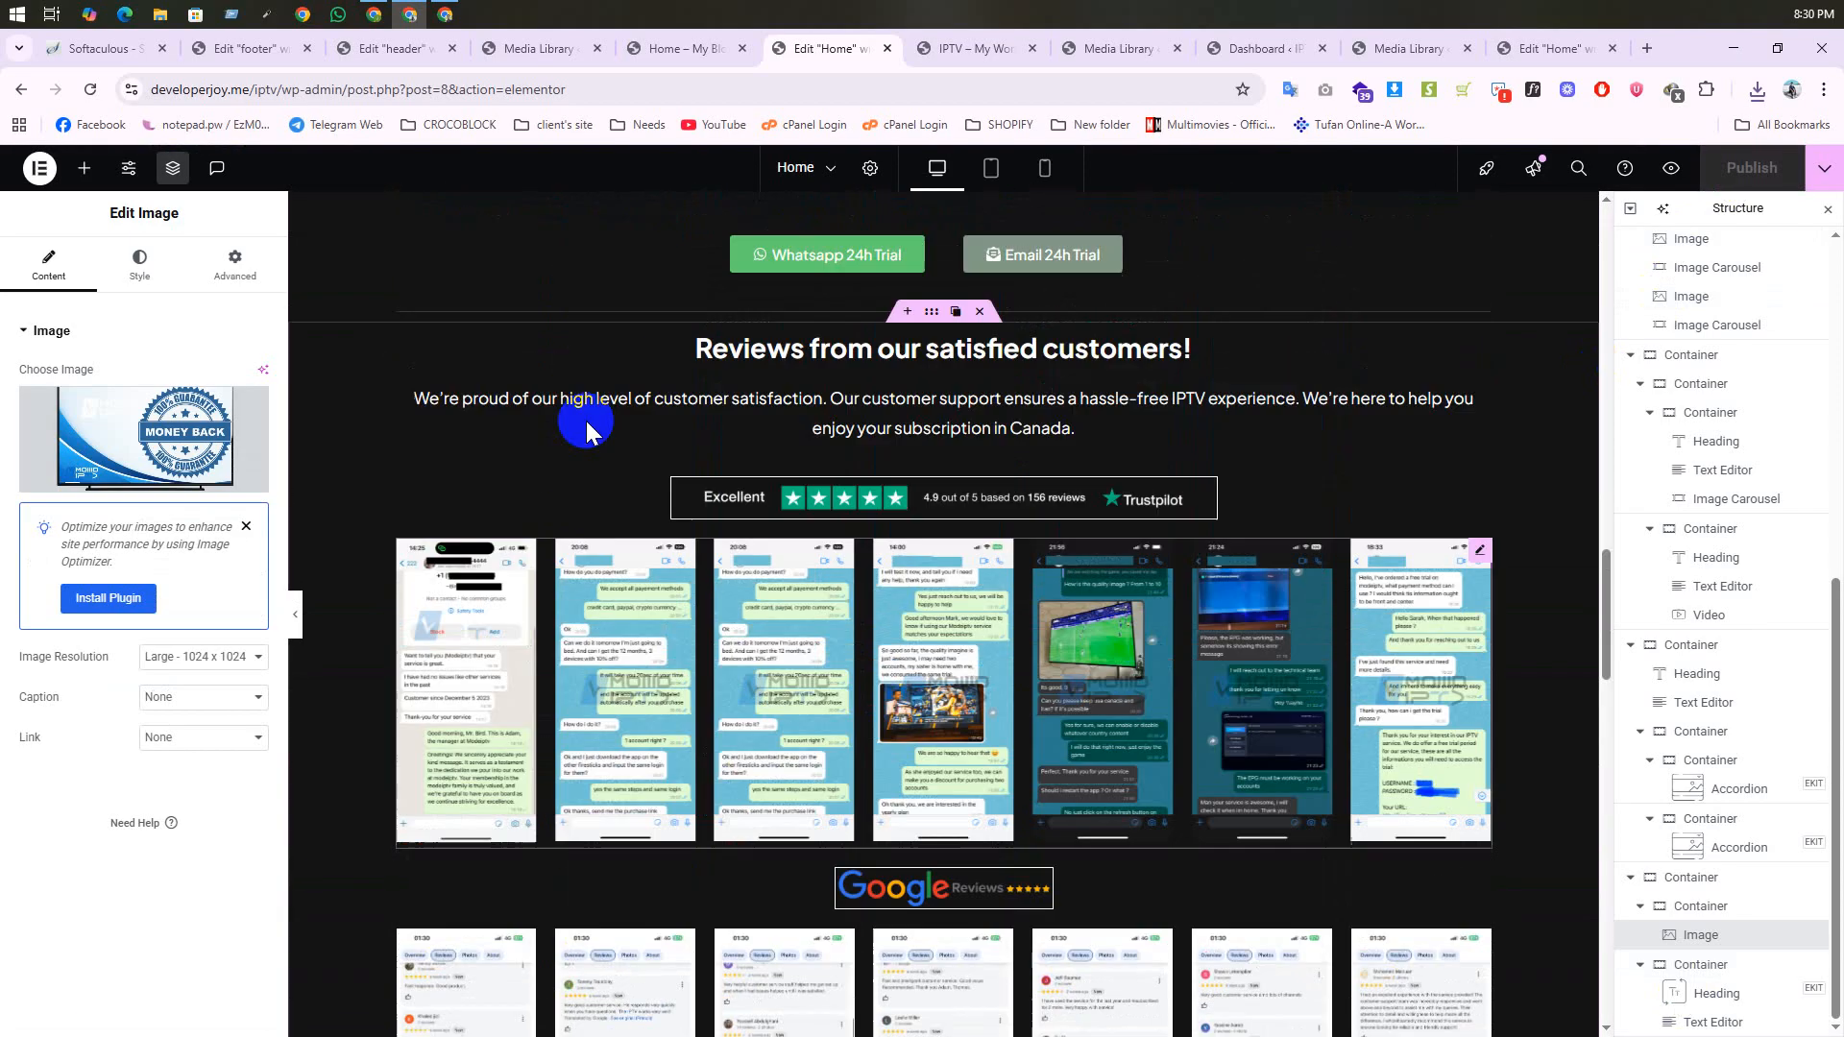
pyautogui.scroll(8, 657, 415)
pyautogui.scroll(-2, 673, 413)
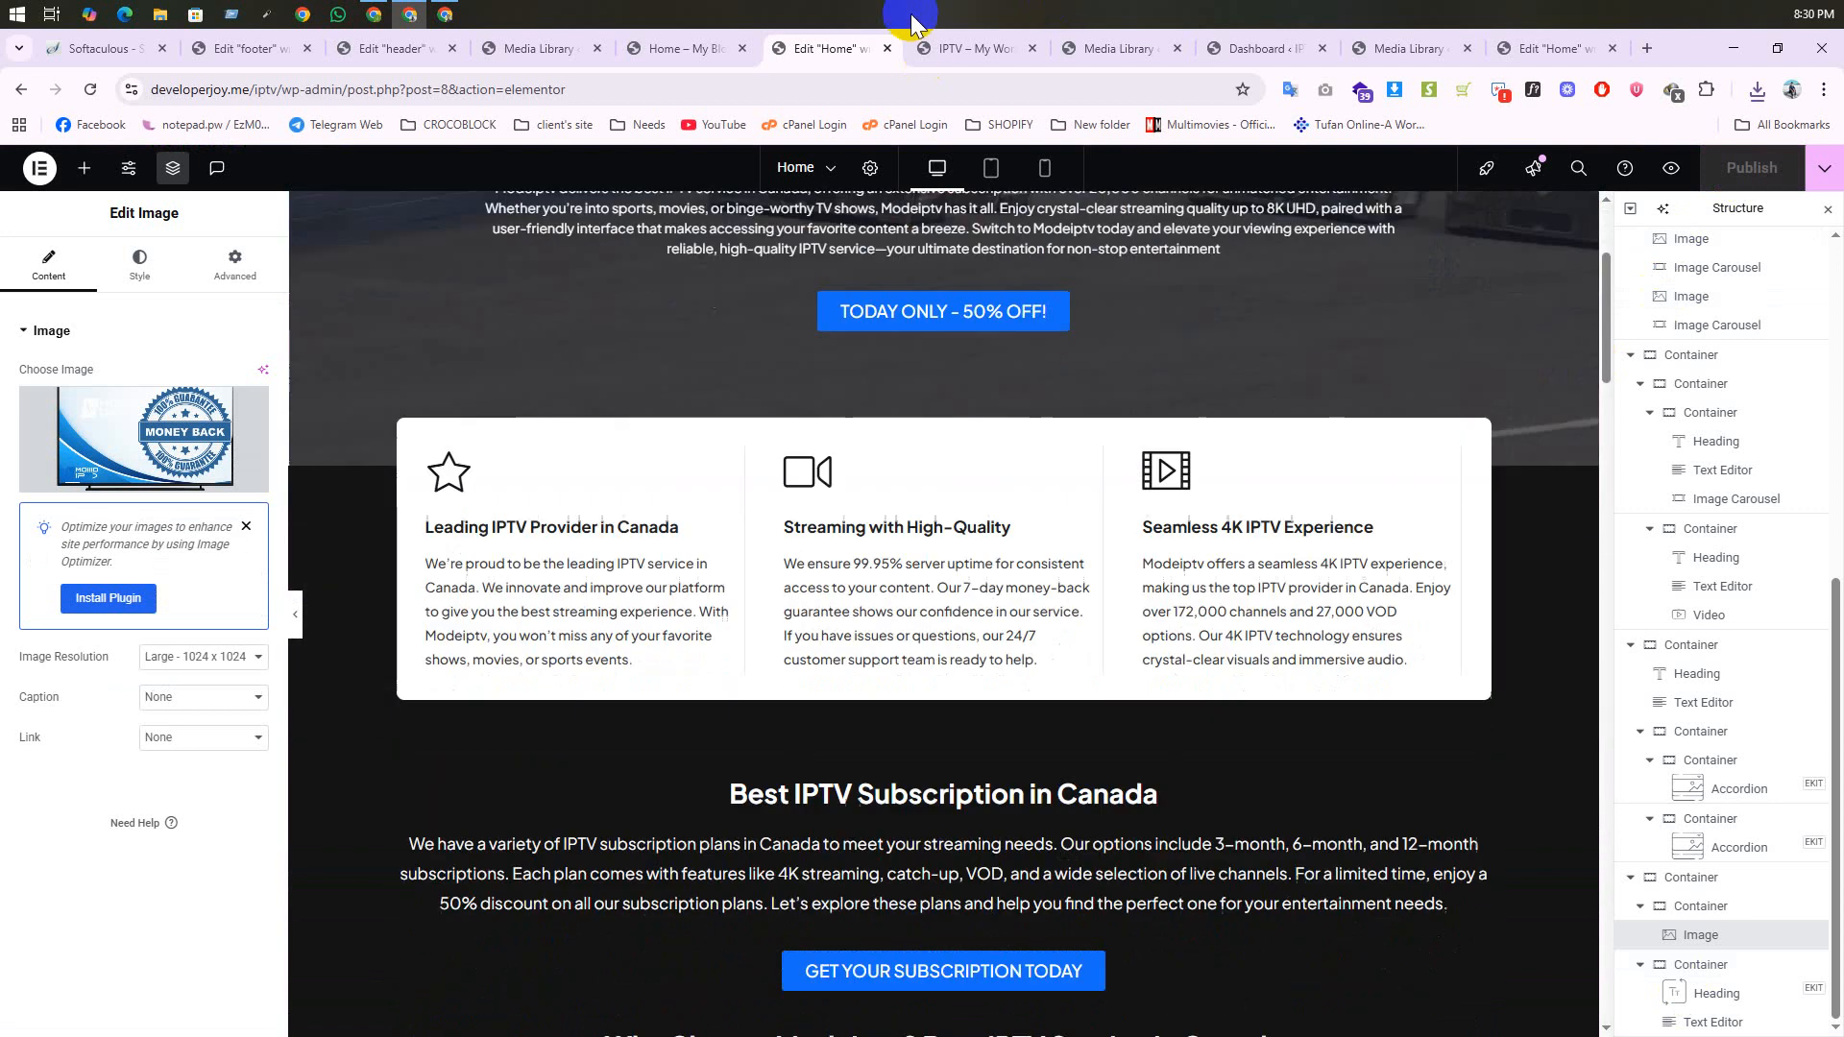
pyautogui.click(698, 55)
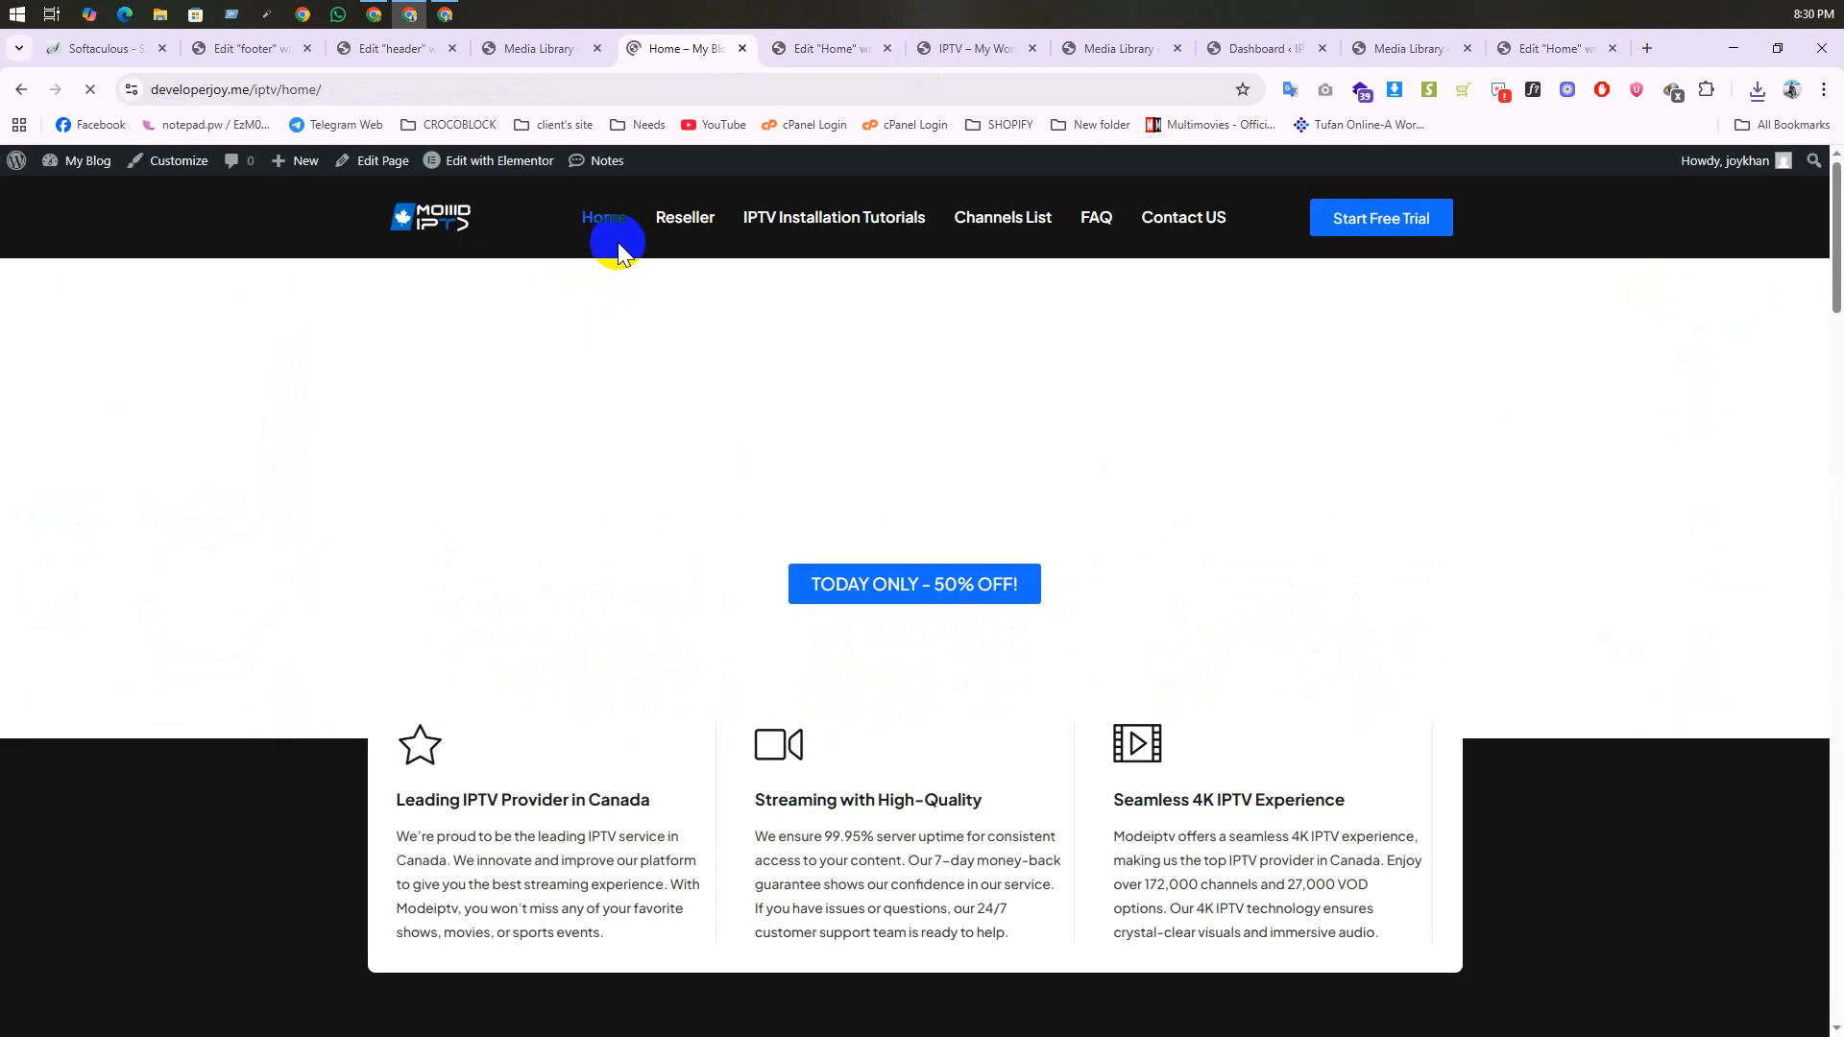
pyautogui.scroll(-15, 790, 241)
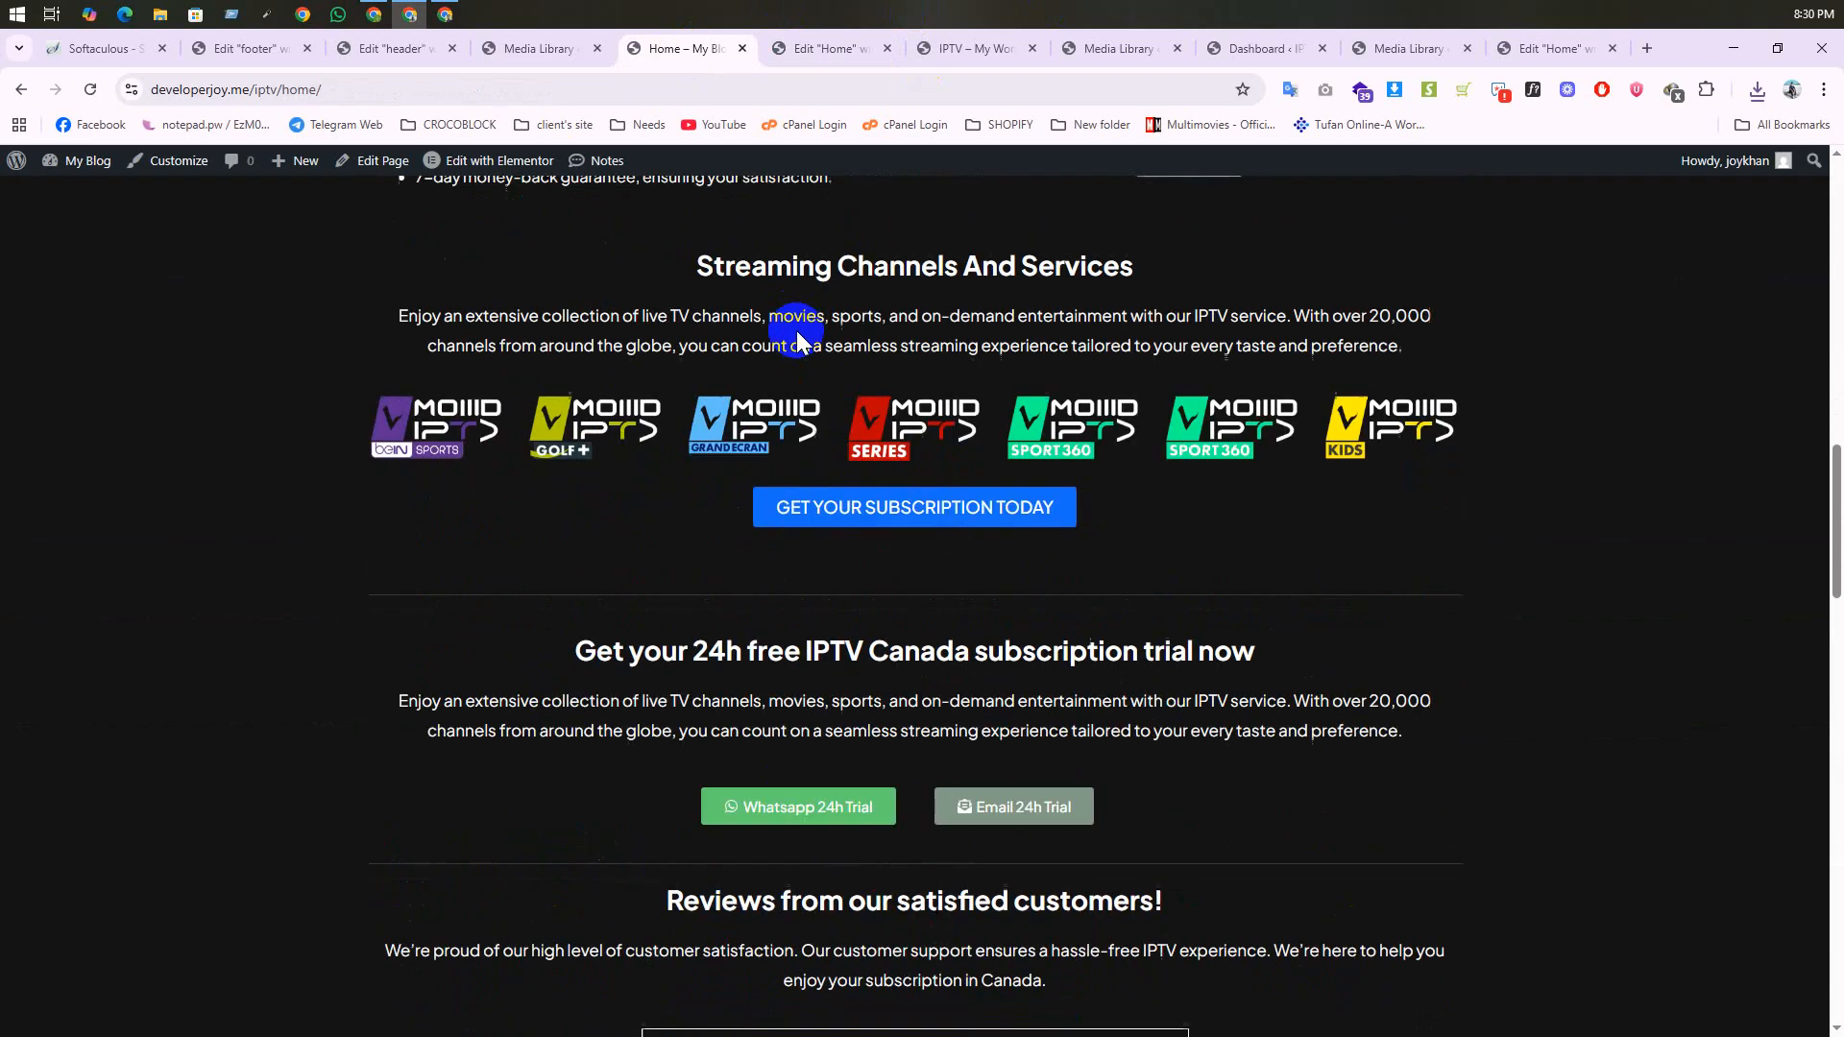
pyautogui.scroll(-20, 802, 331)
pyautogui.scroll(12, 822, 328)
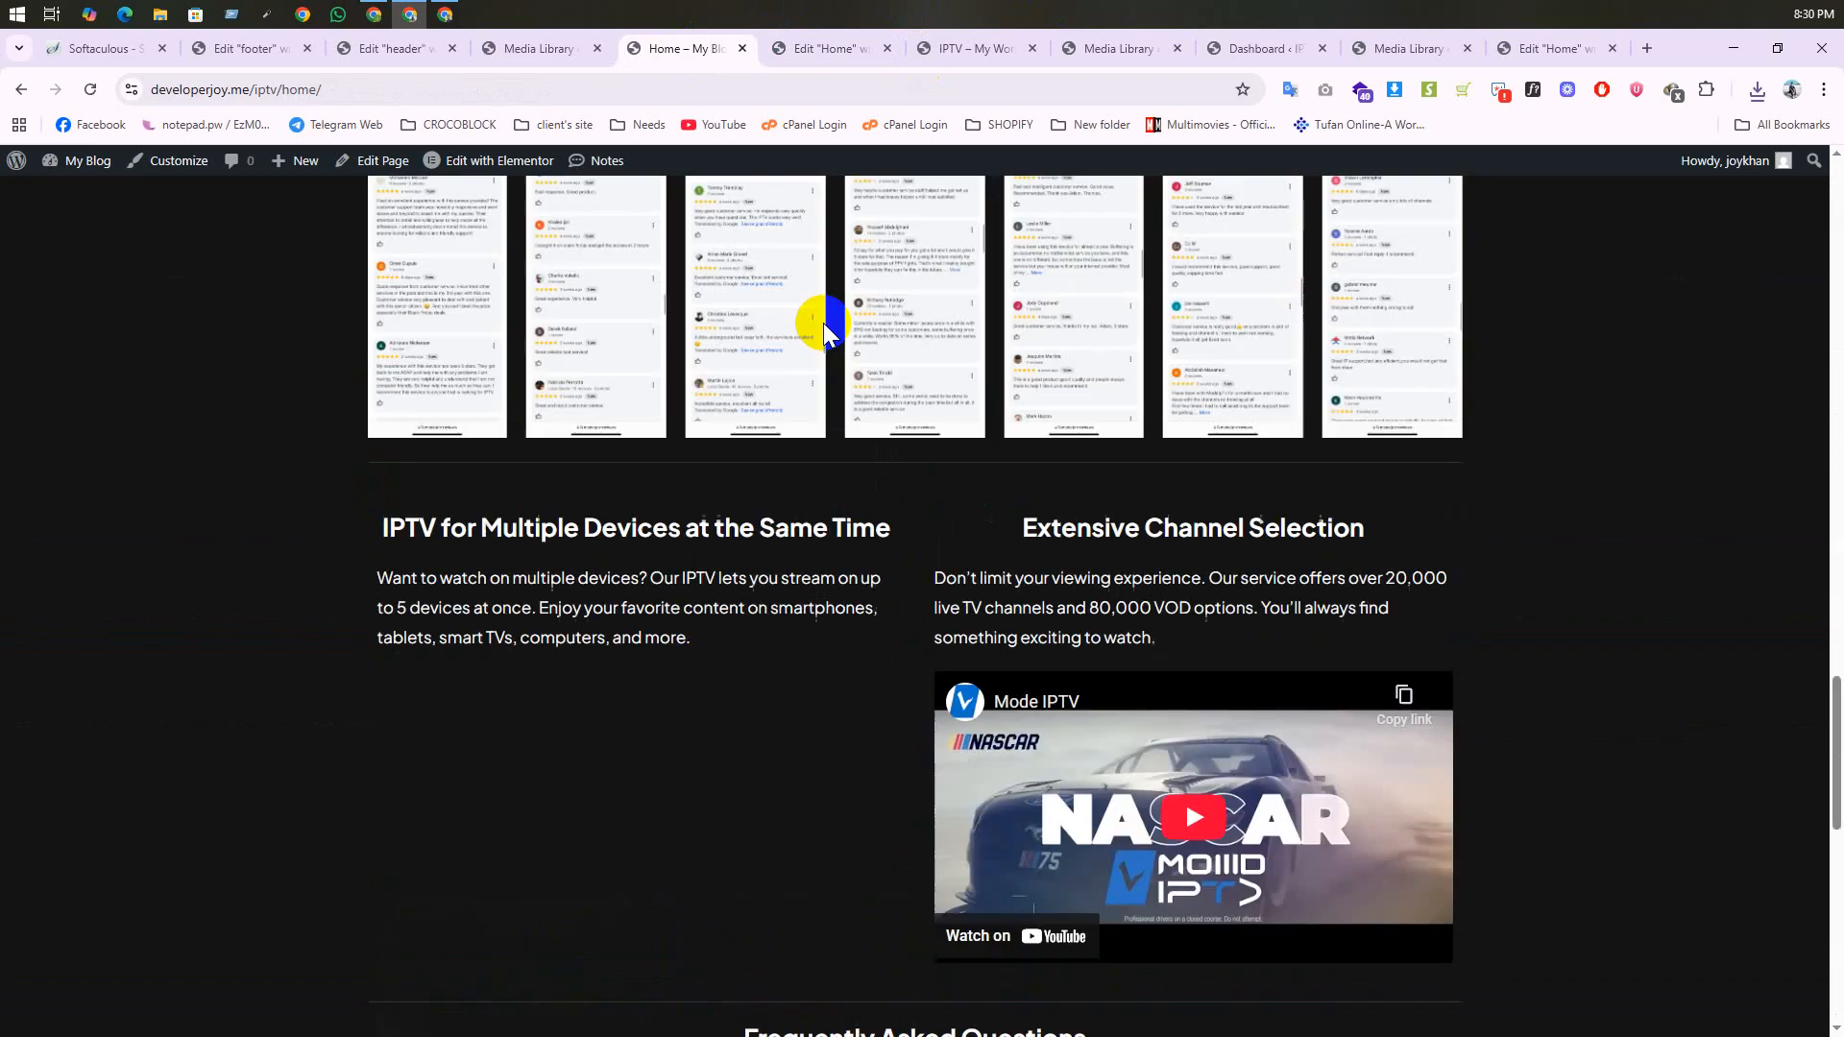
pyautogui.scroll(20, 822, 323)
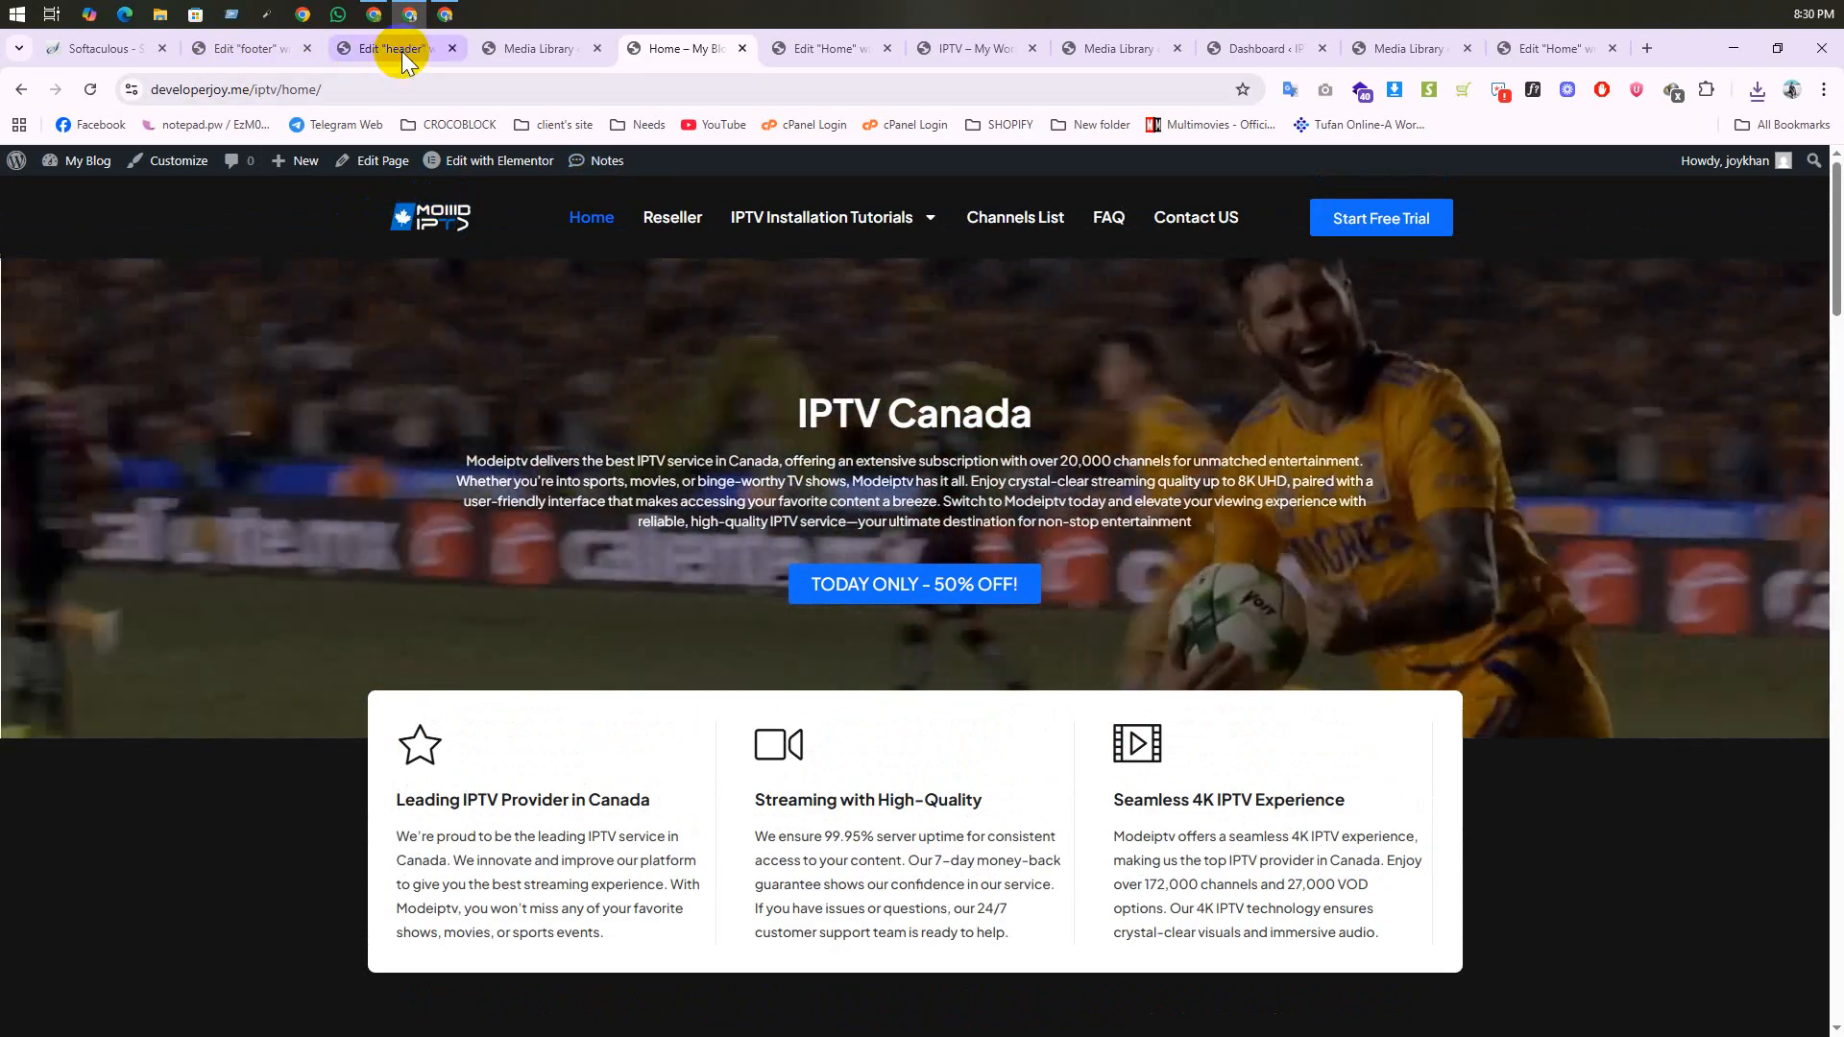
# Step: In the header template, link the logo image to a custom URL using the dynamic Site URL, and publish the header
pyautogui.click(403, 55)
pyautogui.click(481, 240)
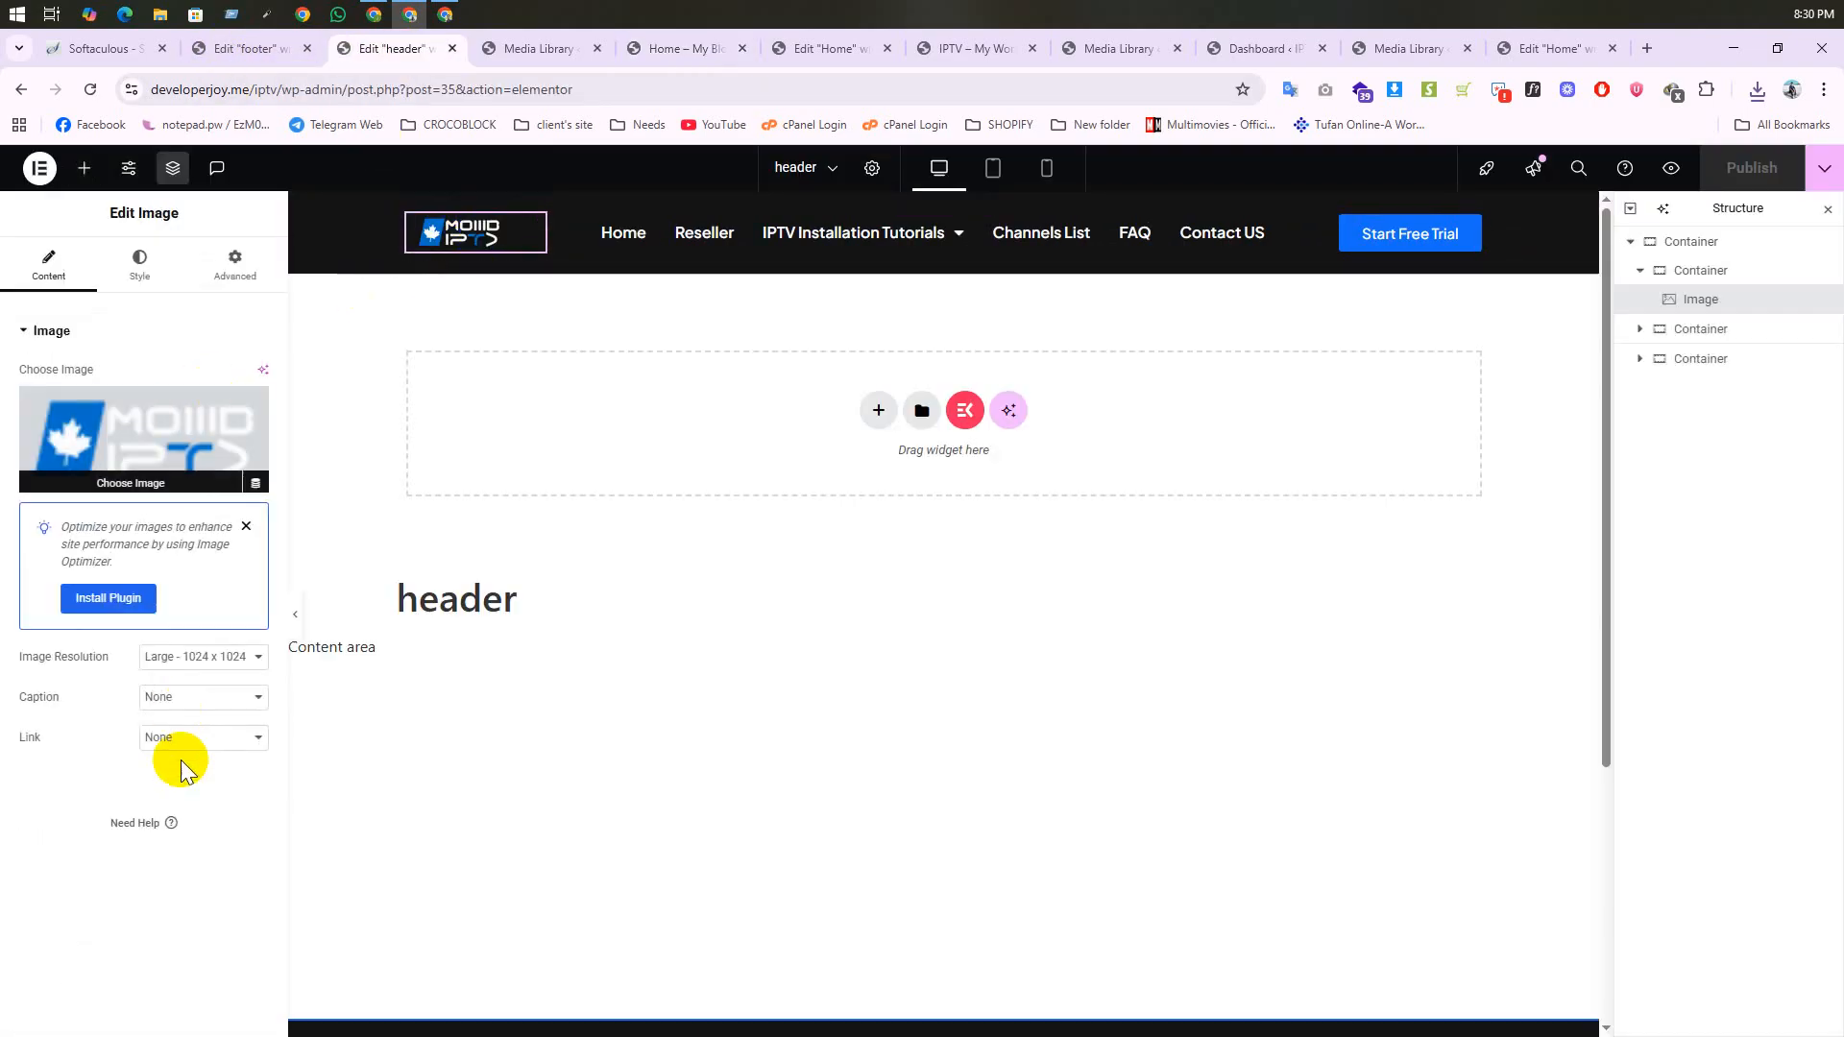
pyautogui.click(179, 743)
pyautogui.click(176, 810)
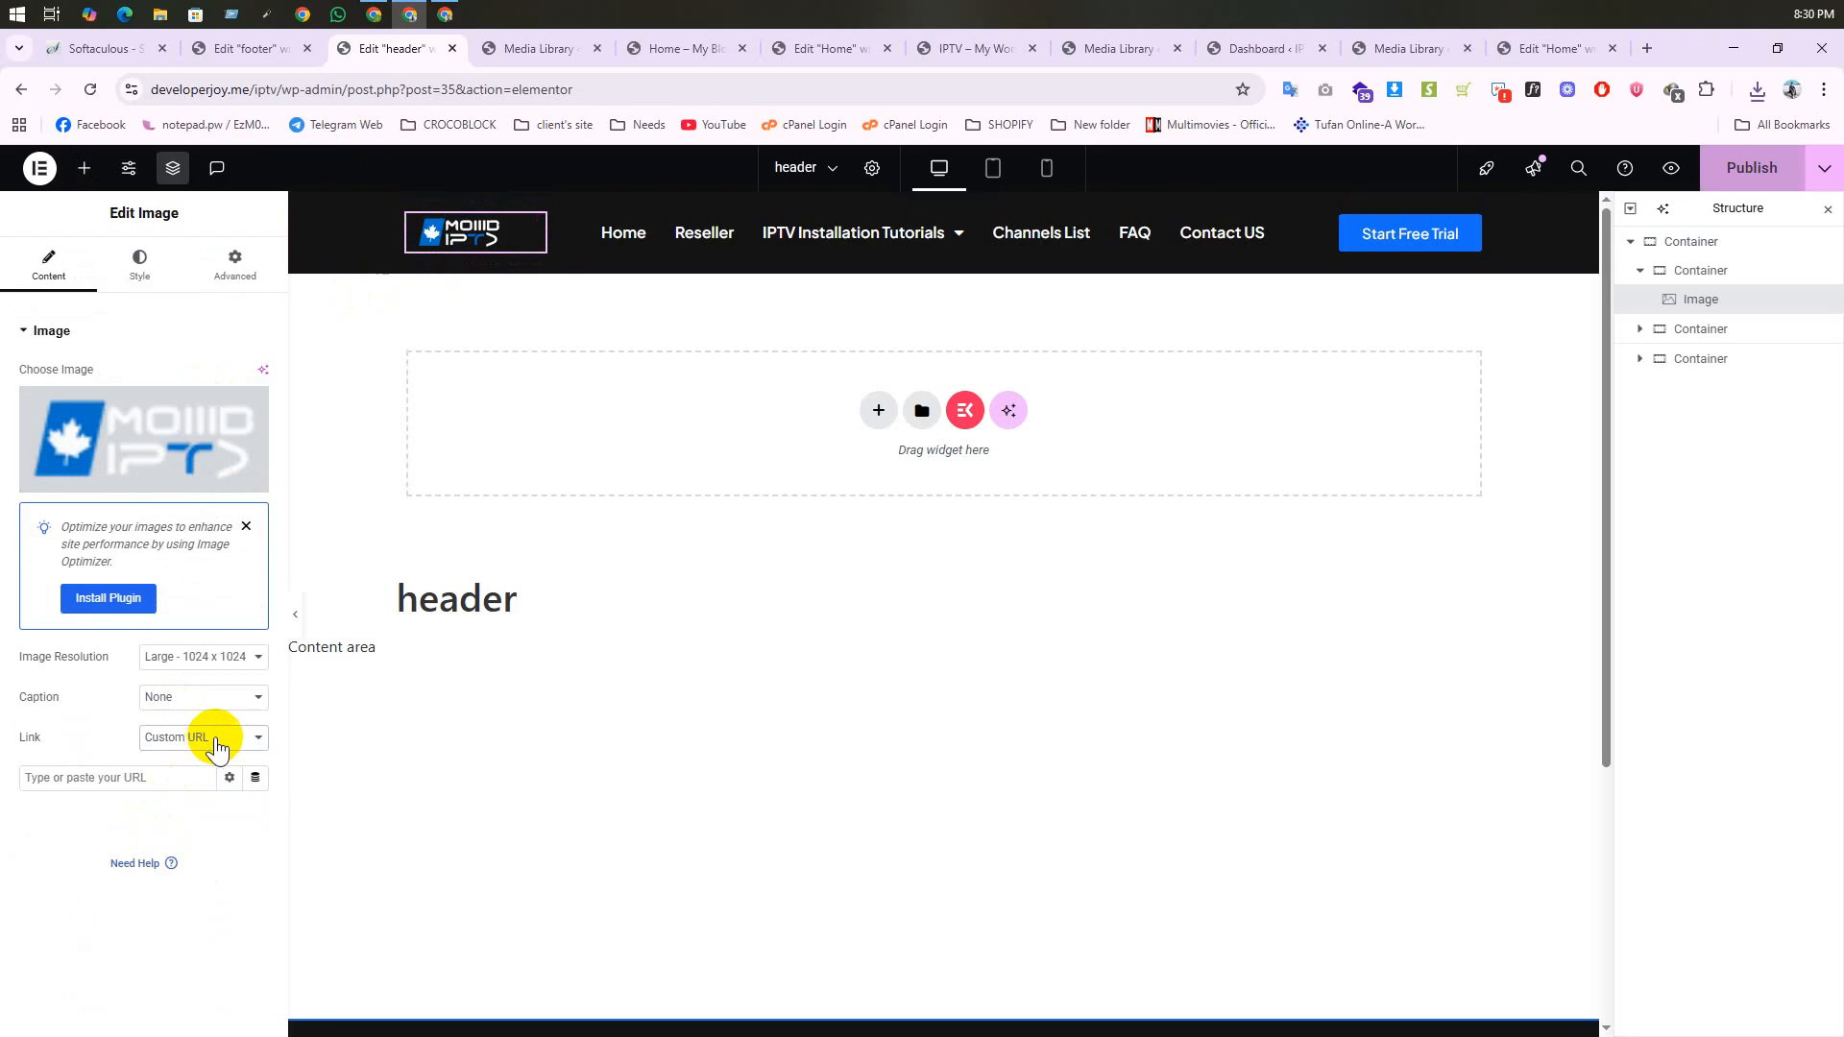
pyautogui.click(255, 777)
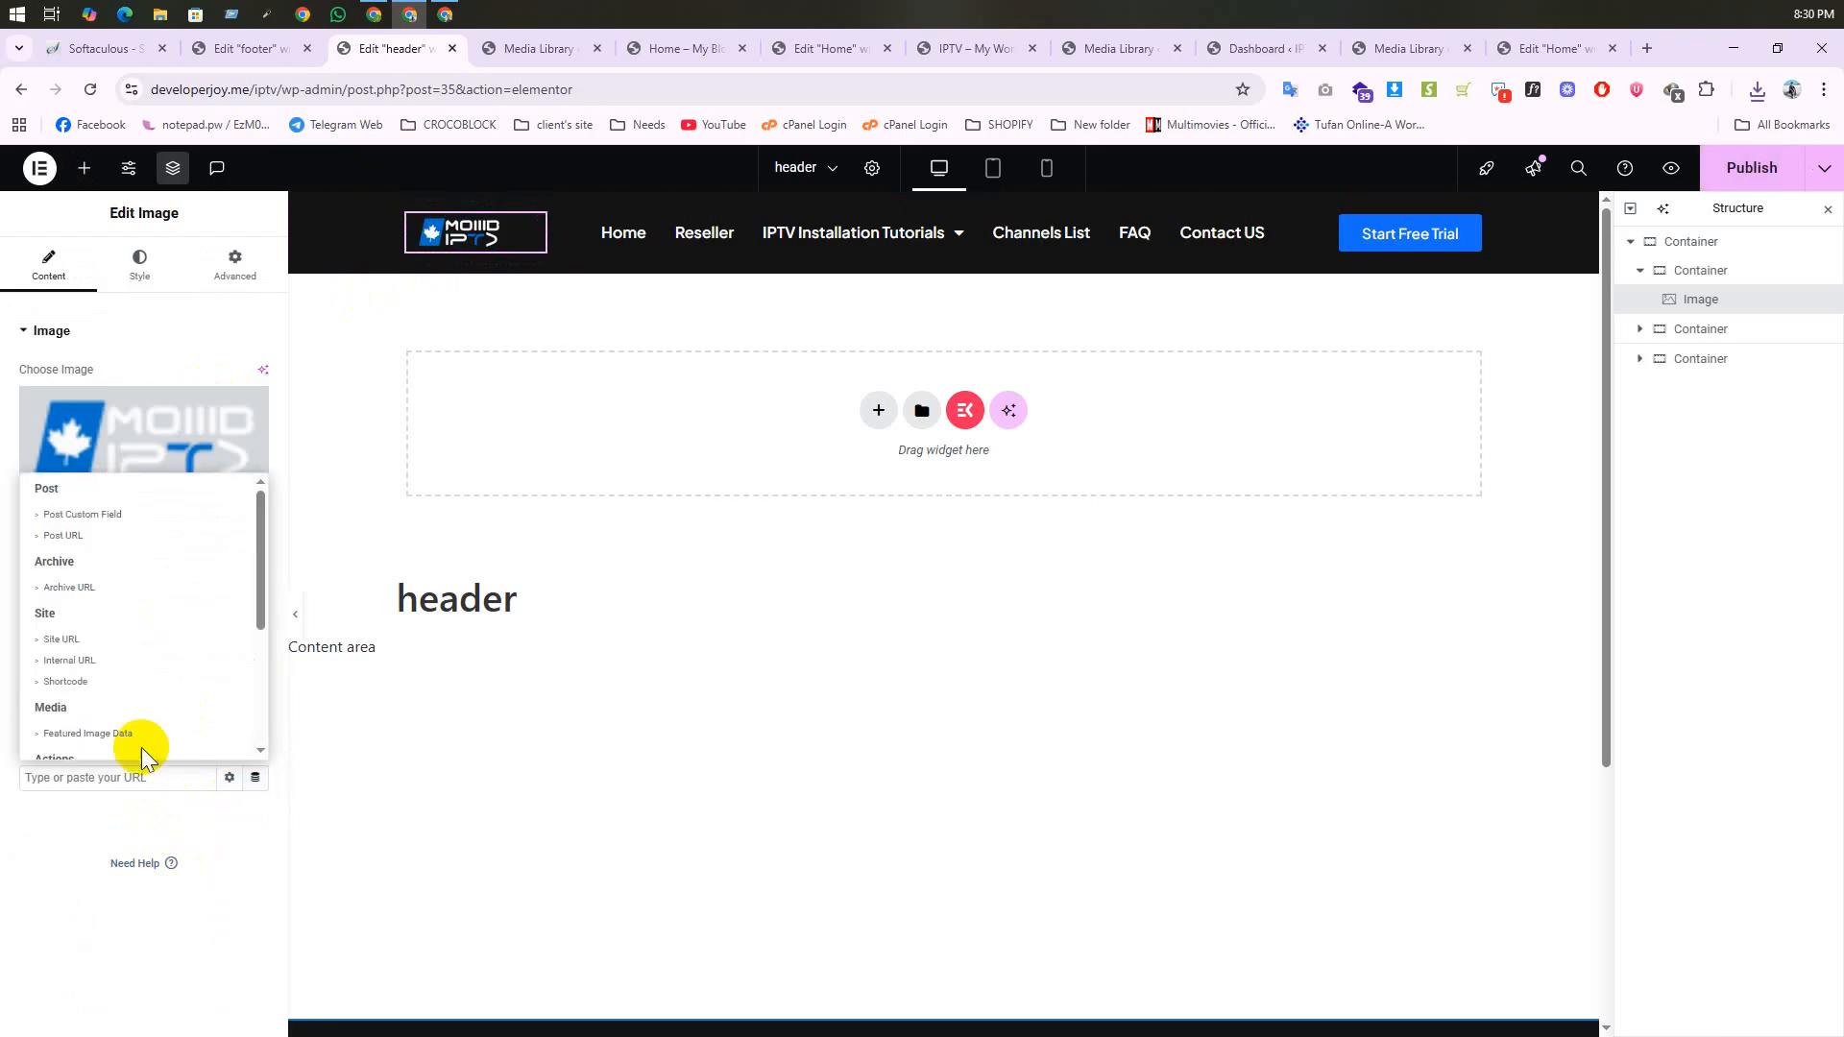
pyautogui.click(61, 639)
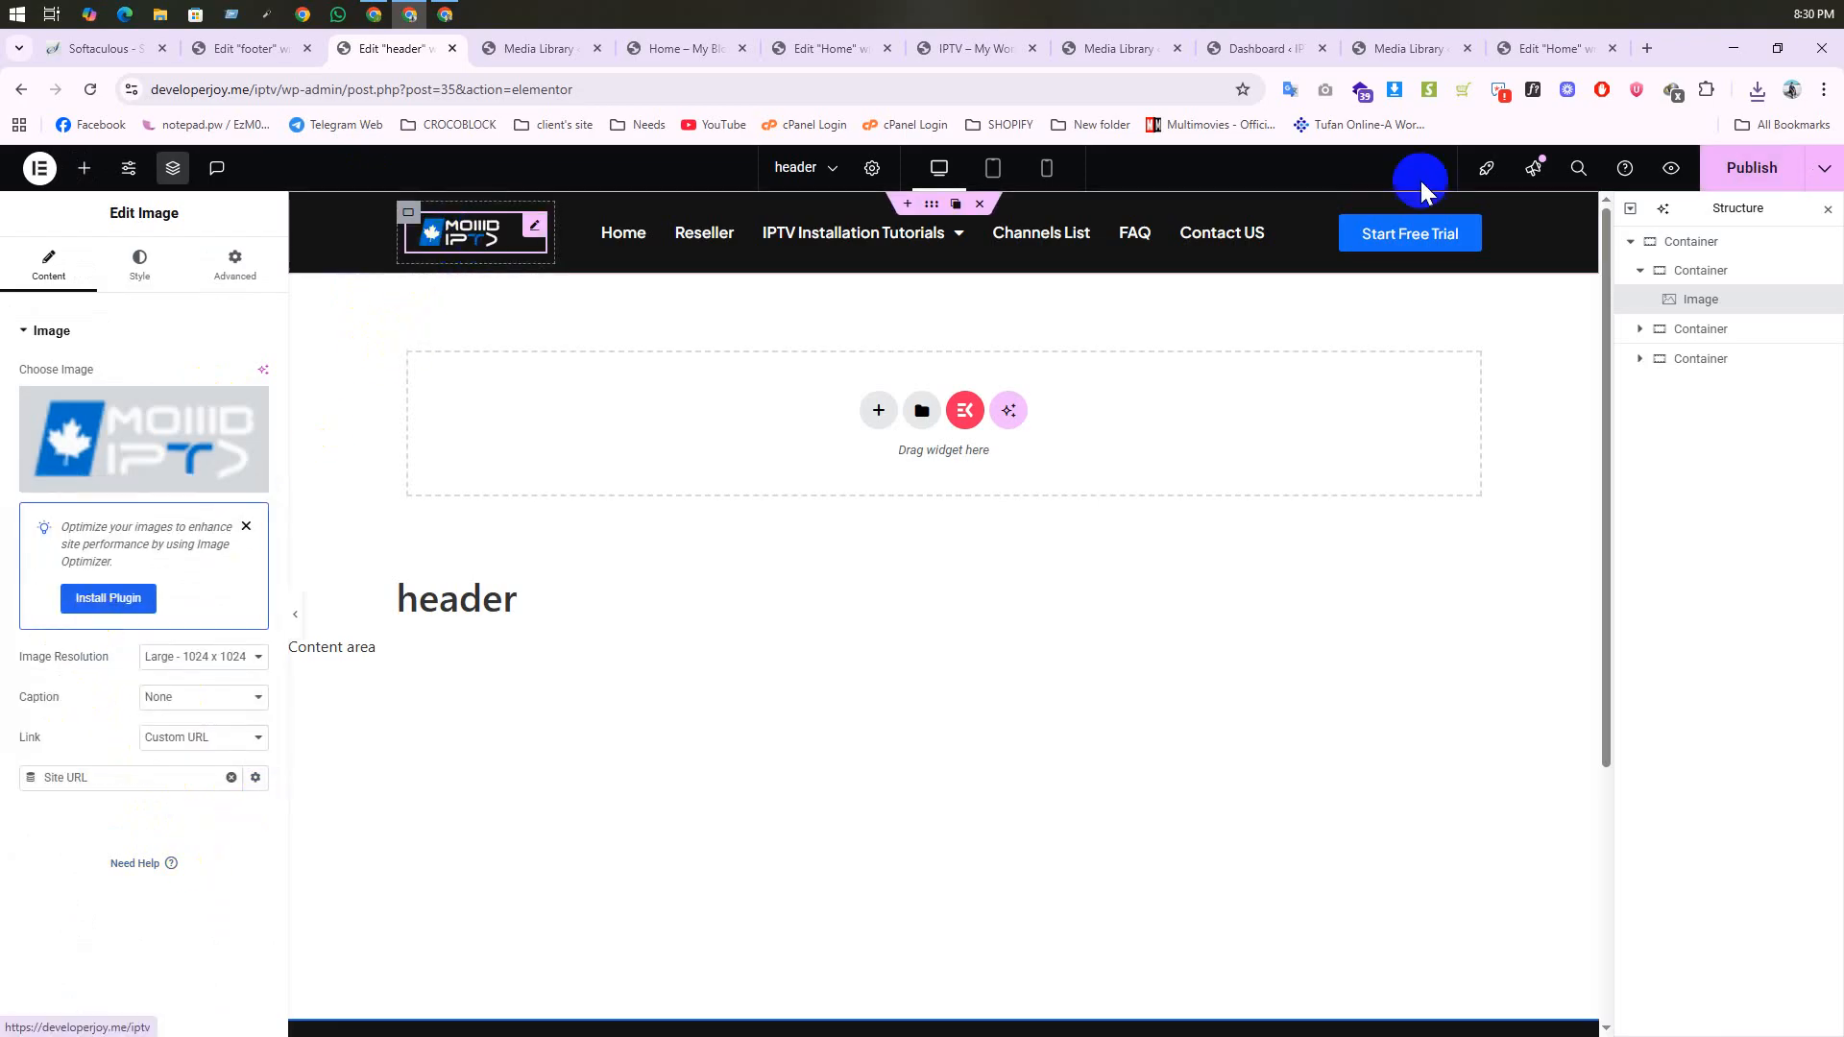
pyautogui.click(1751, 168)
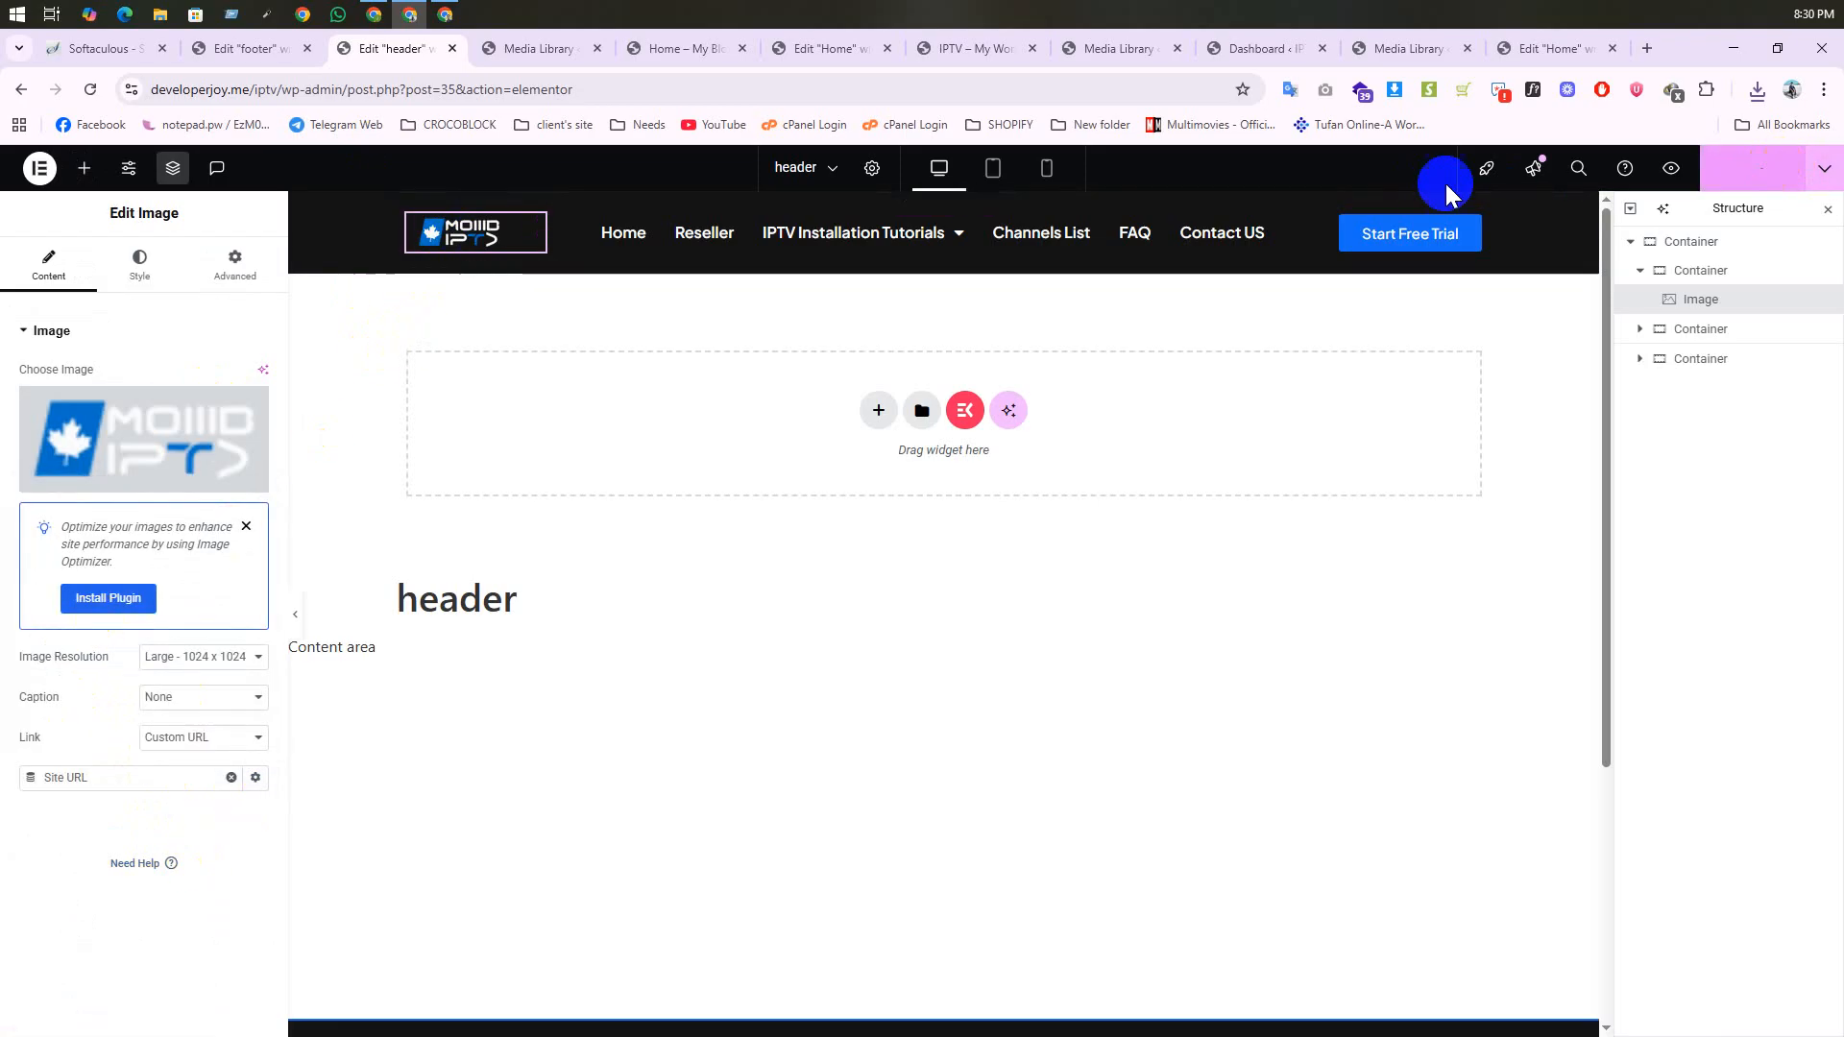
# Step: Reload the live Home page, test the header logo's link, and check the page it opens
pyautogui.click(666, 48)
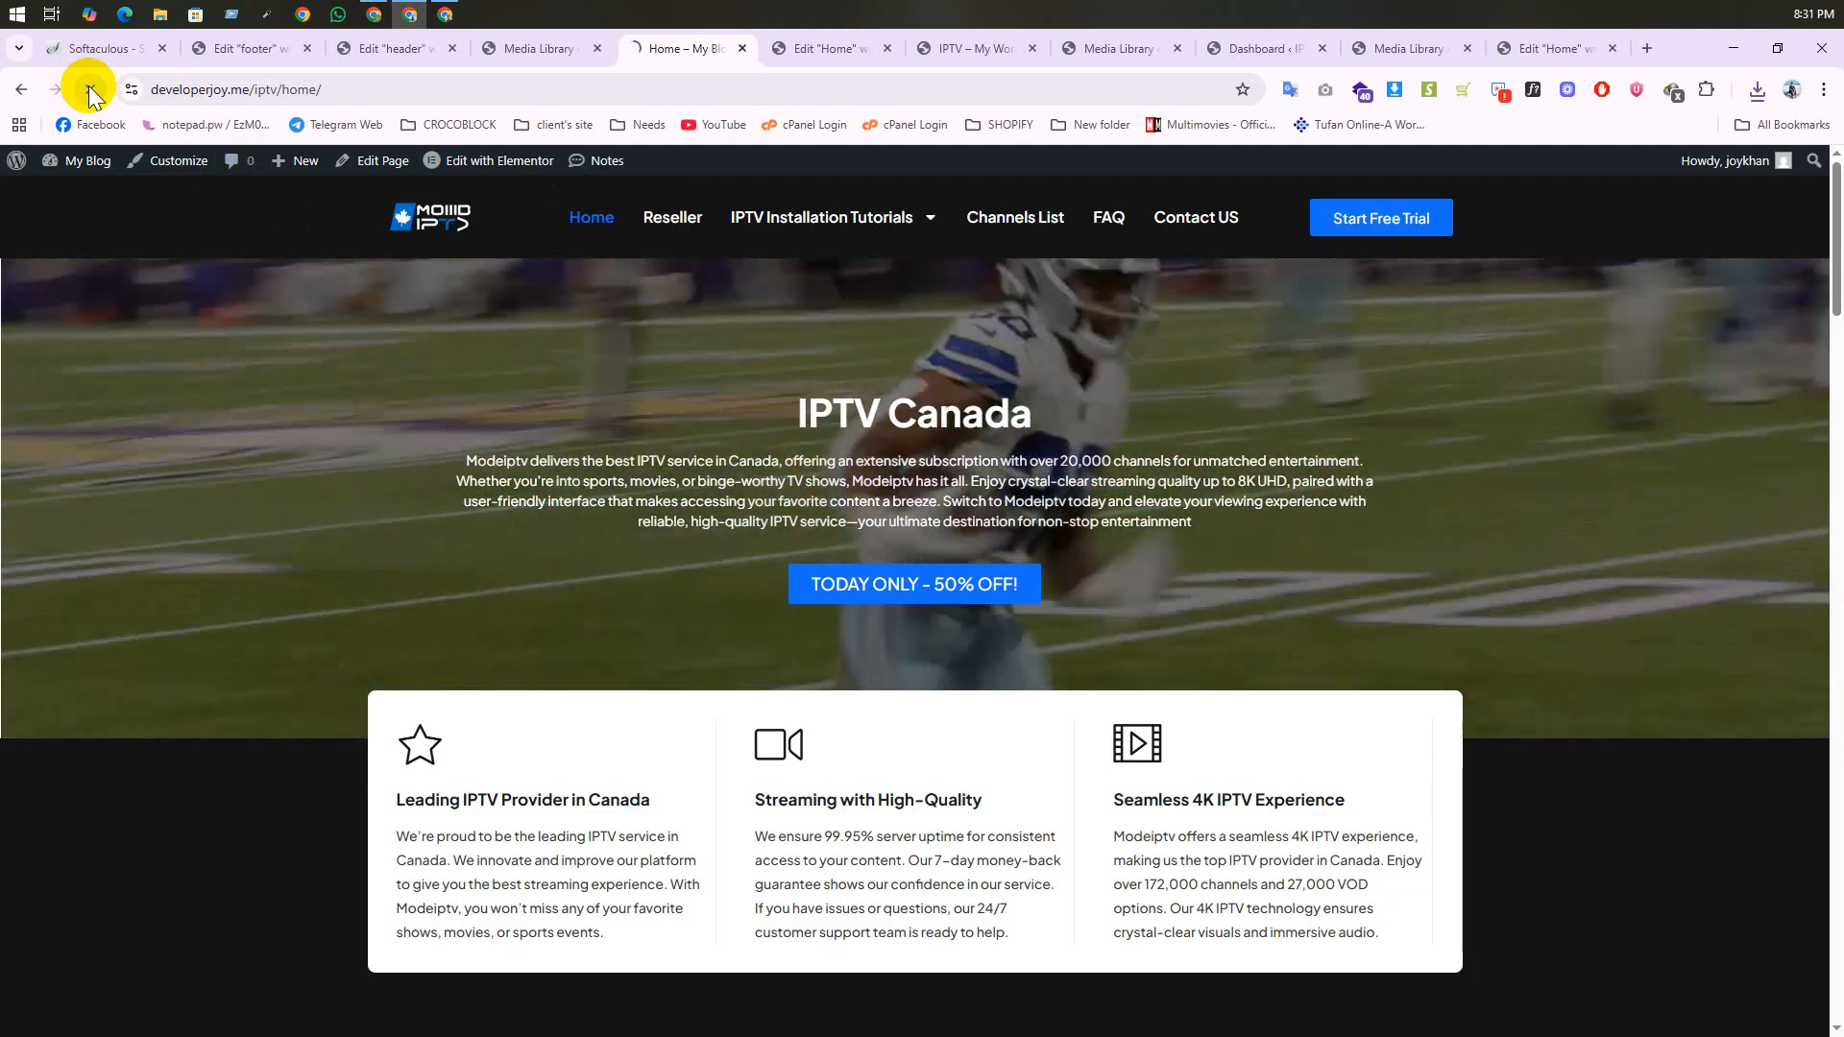
pyautogui.click(89, 92)
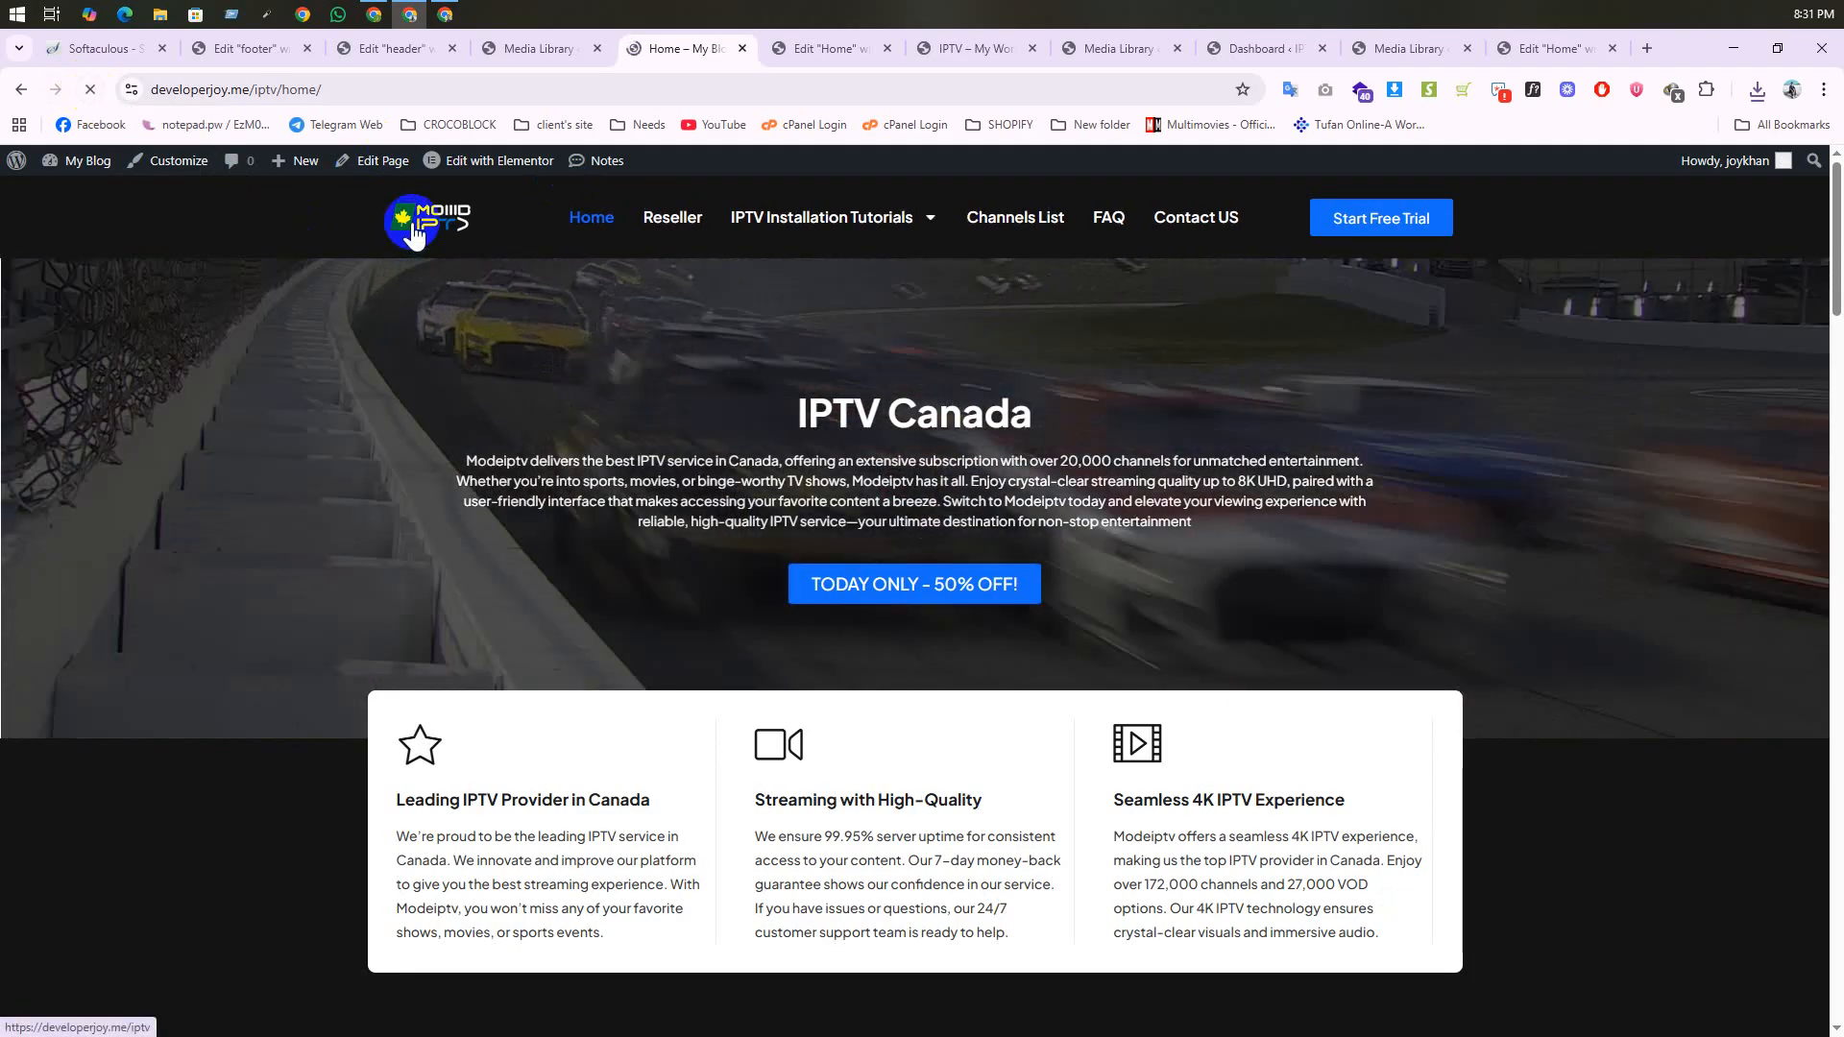
pyautogui.click(417, 234)
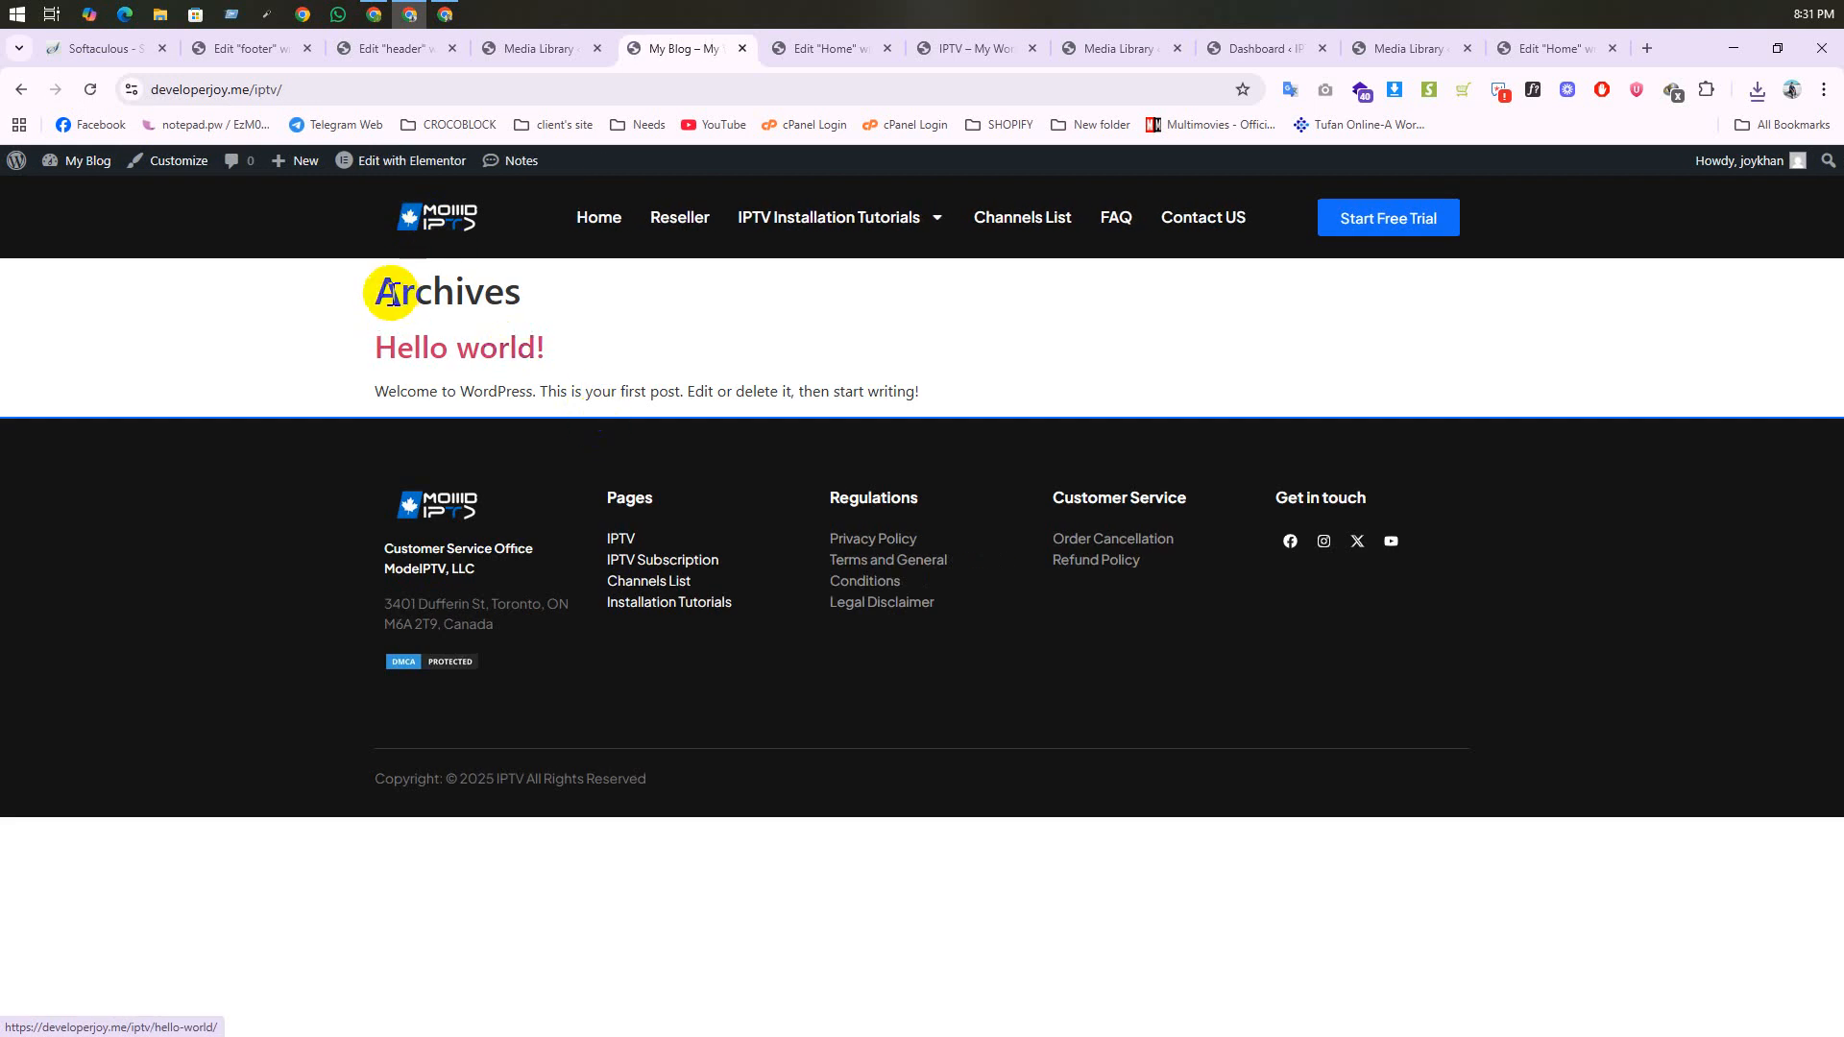
pyautogui.moveTo(392, 293); pyautogui.dragTo(910, 375)
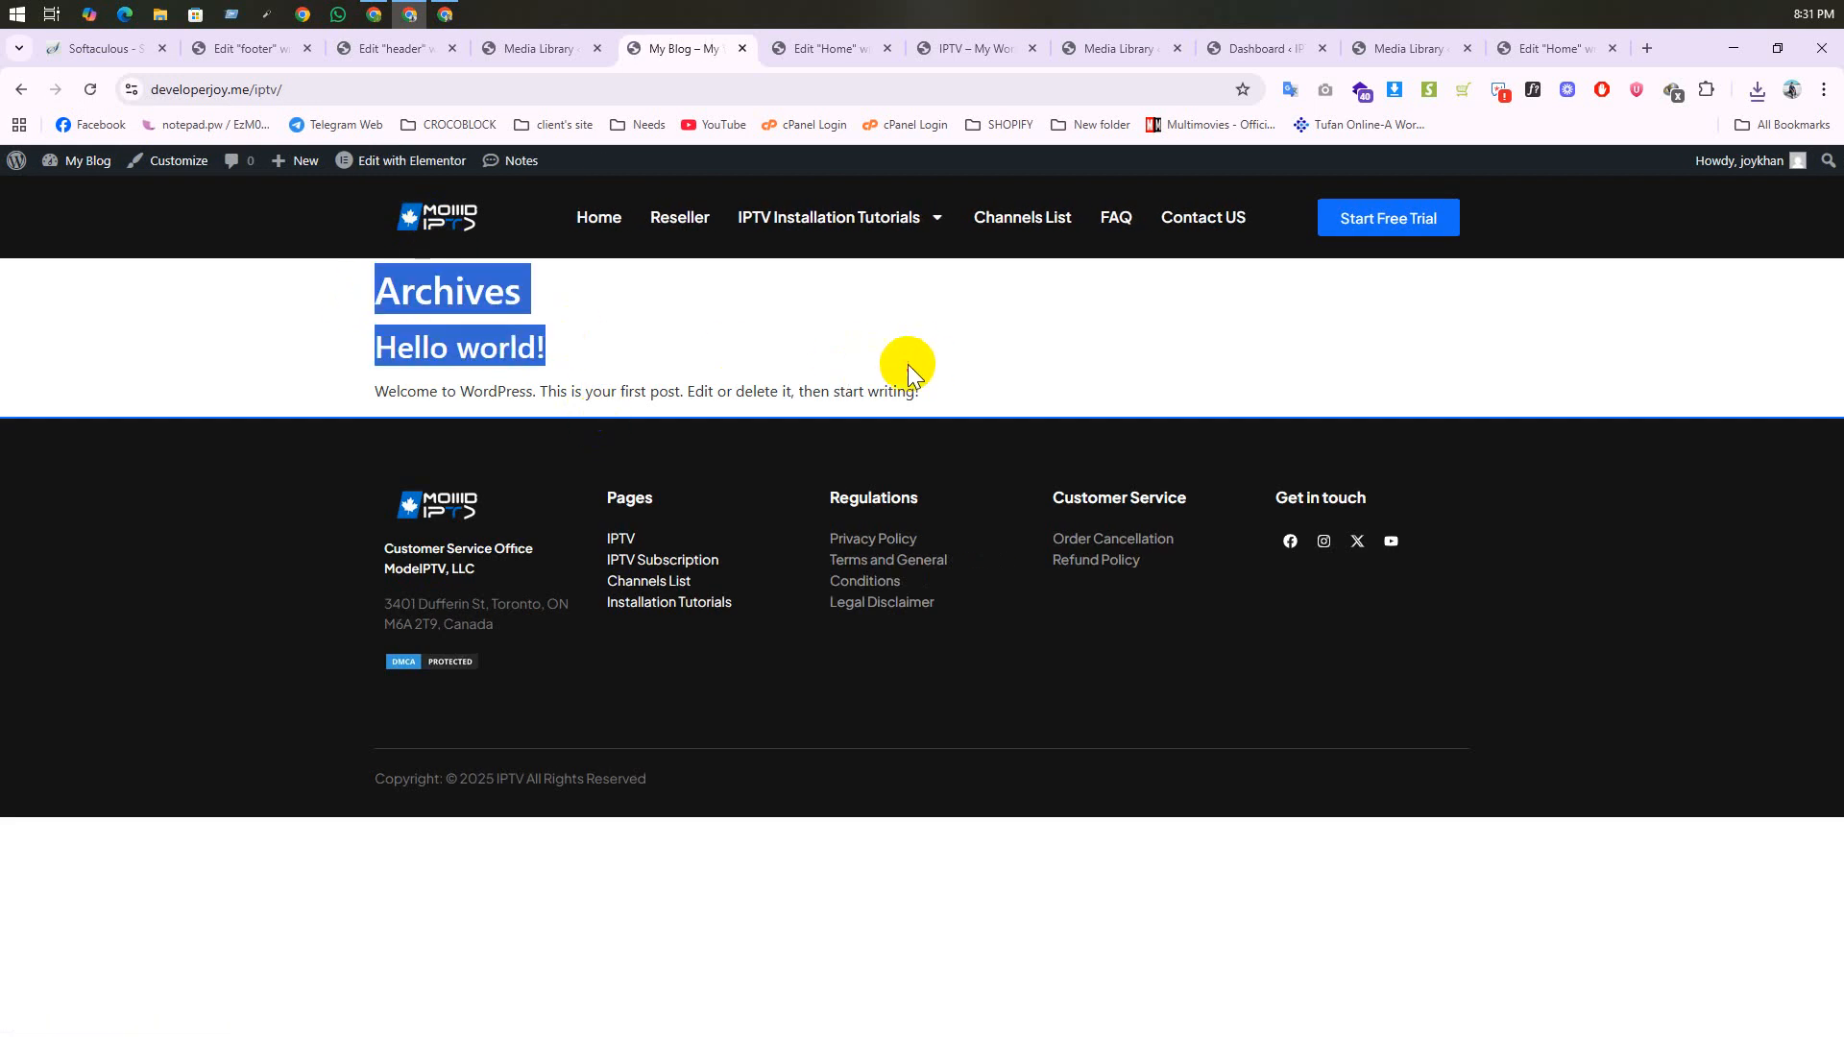
# Step: In the WordPress Reading settings, make the homepage display a static page, choose Home as that page, and save the changes
pyautogui.click(535, 50)
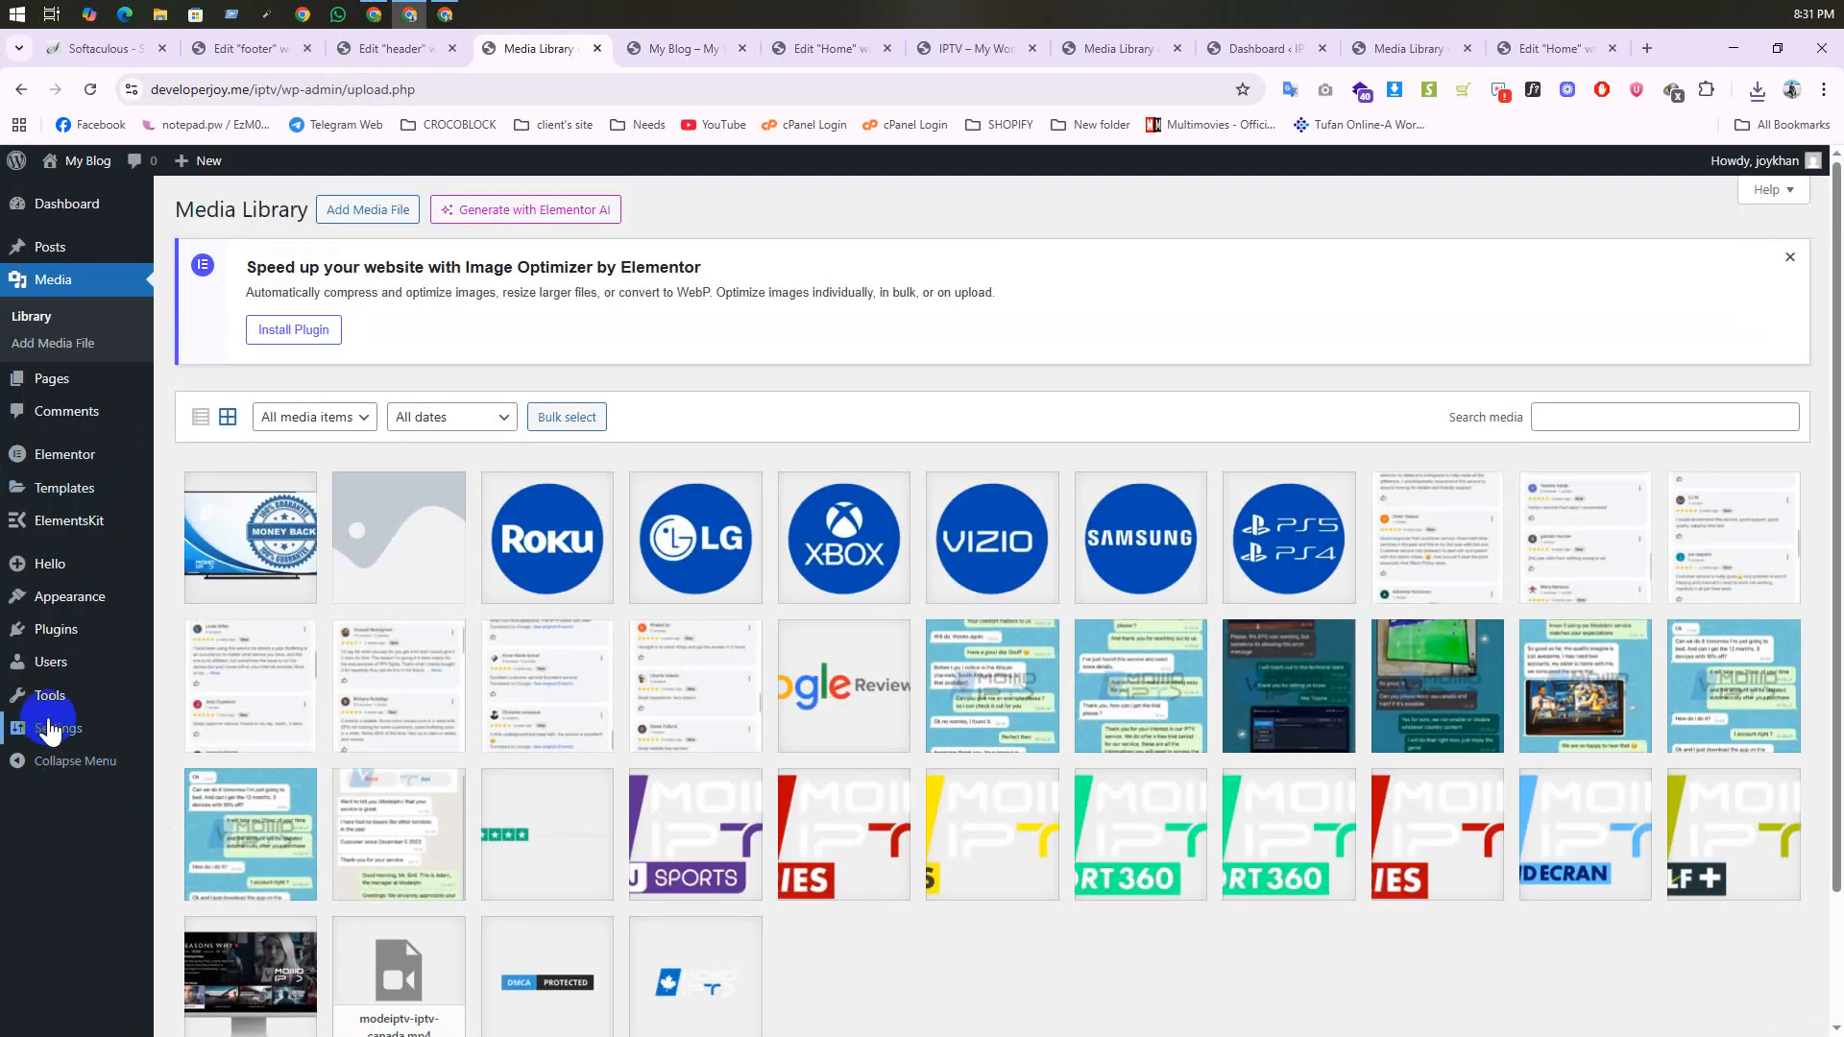
pyautogui.moveTo(43, 728)
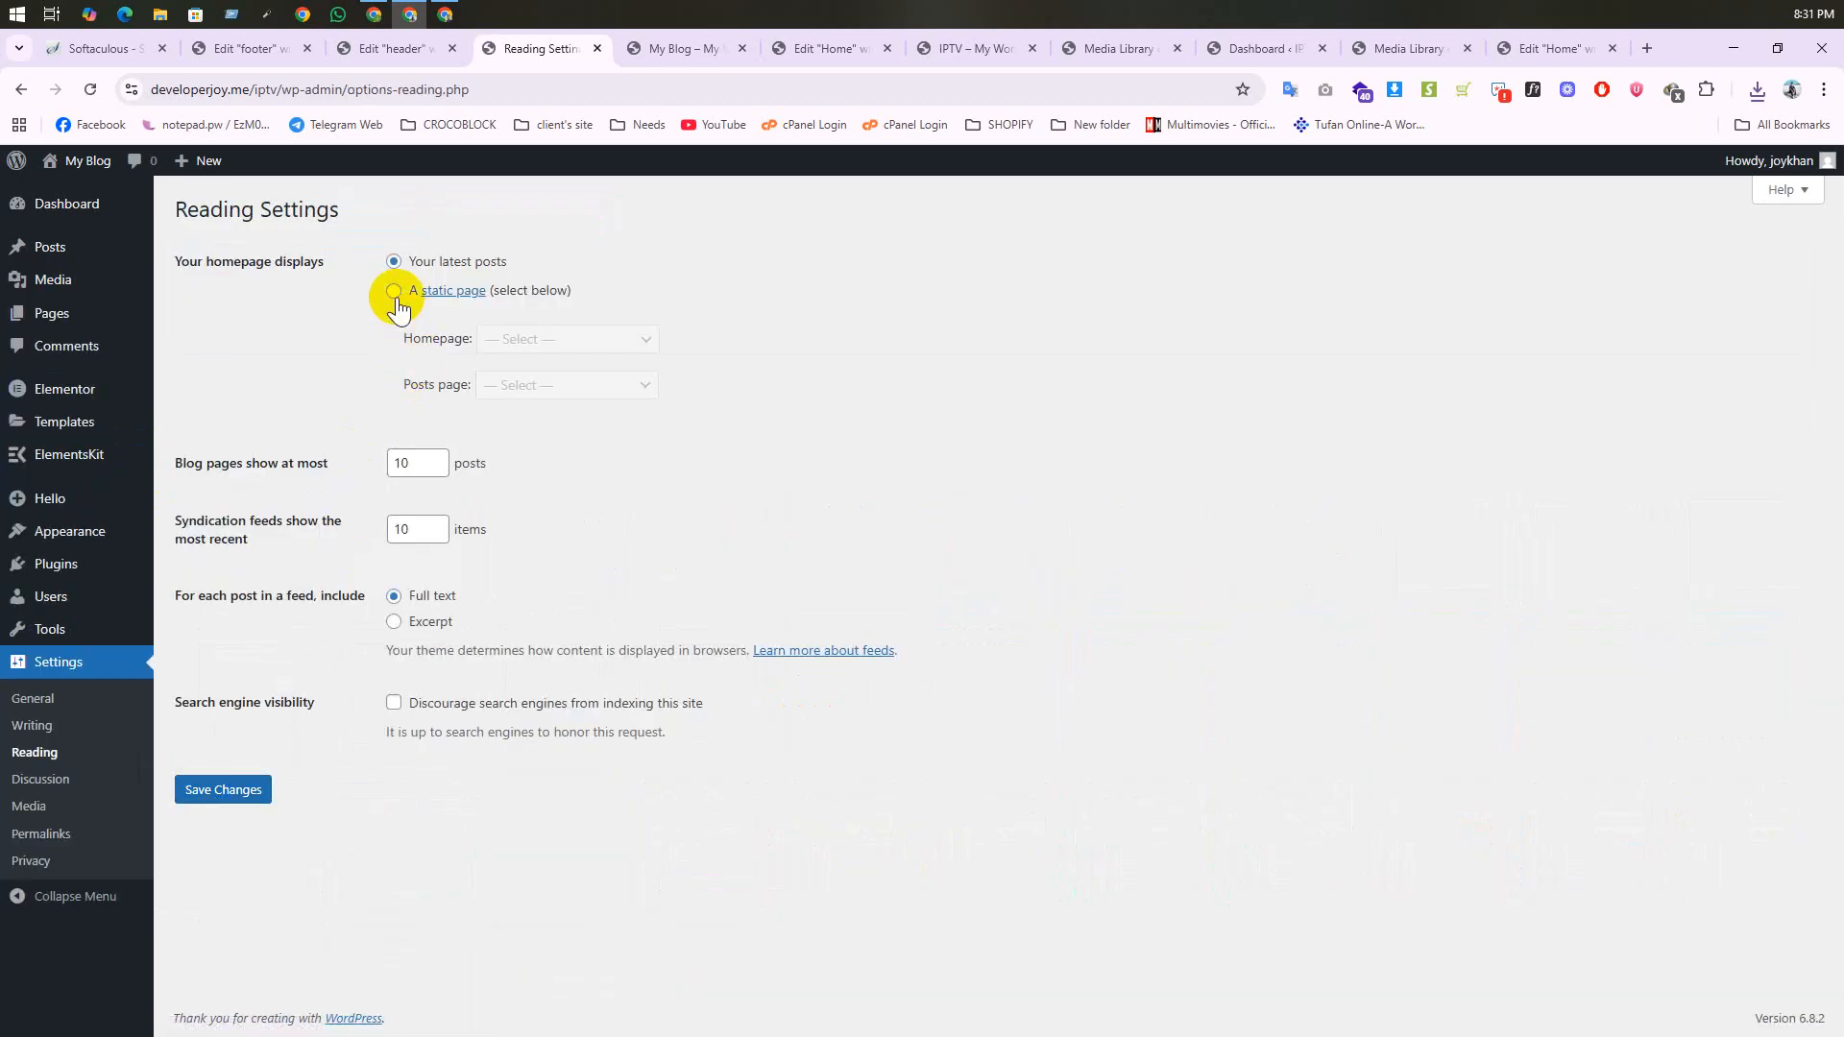
pyautogui.click(393, 291)
pyautogui.click(523, 341)
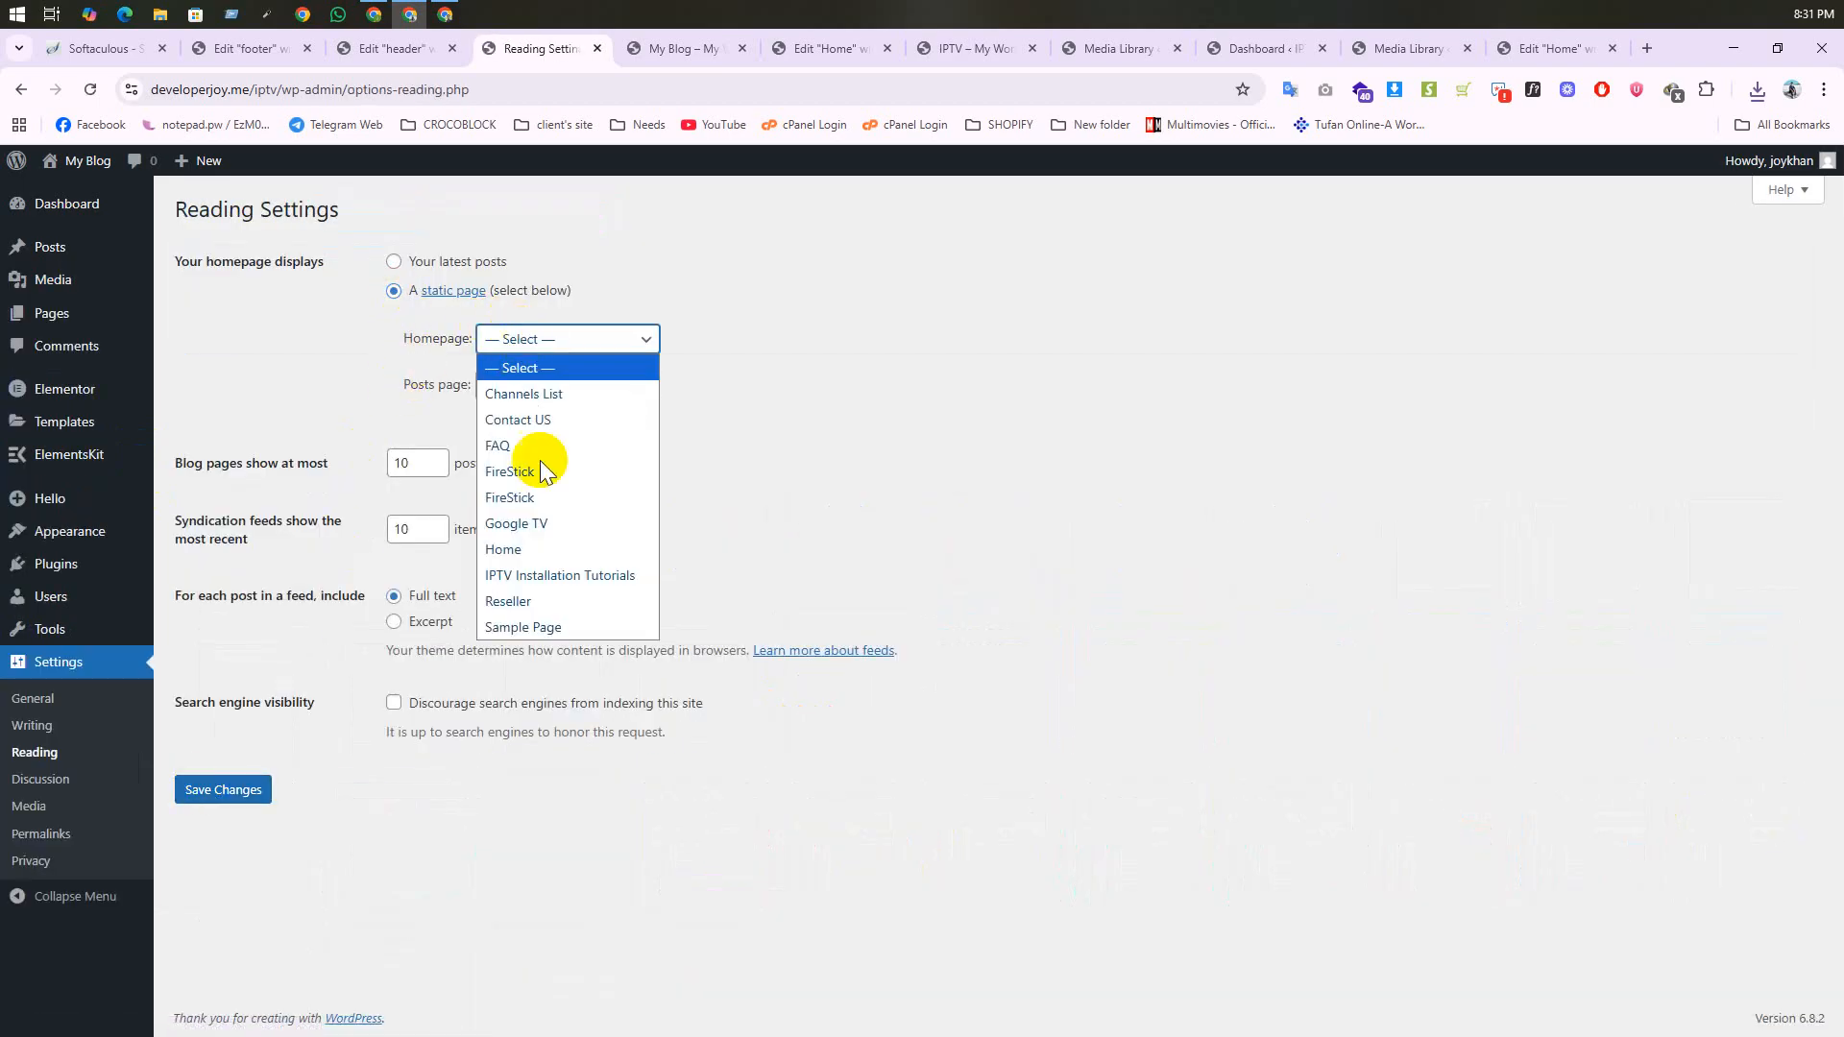
pyautogui.click(527, 553)
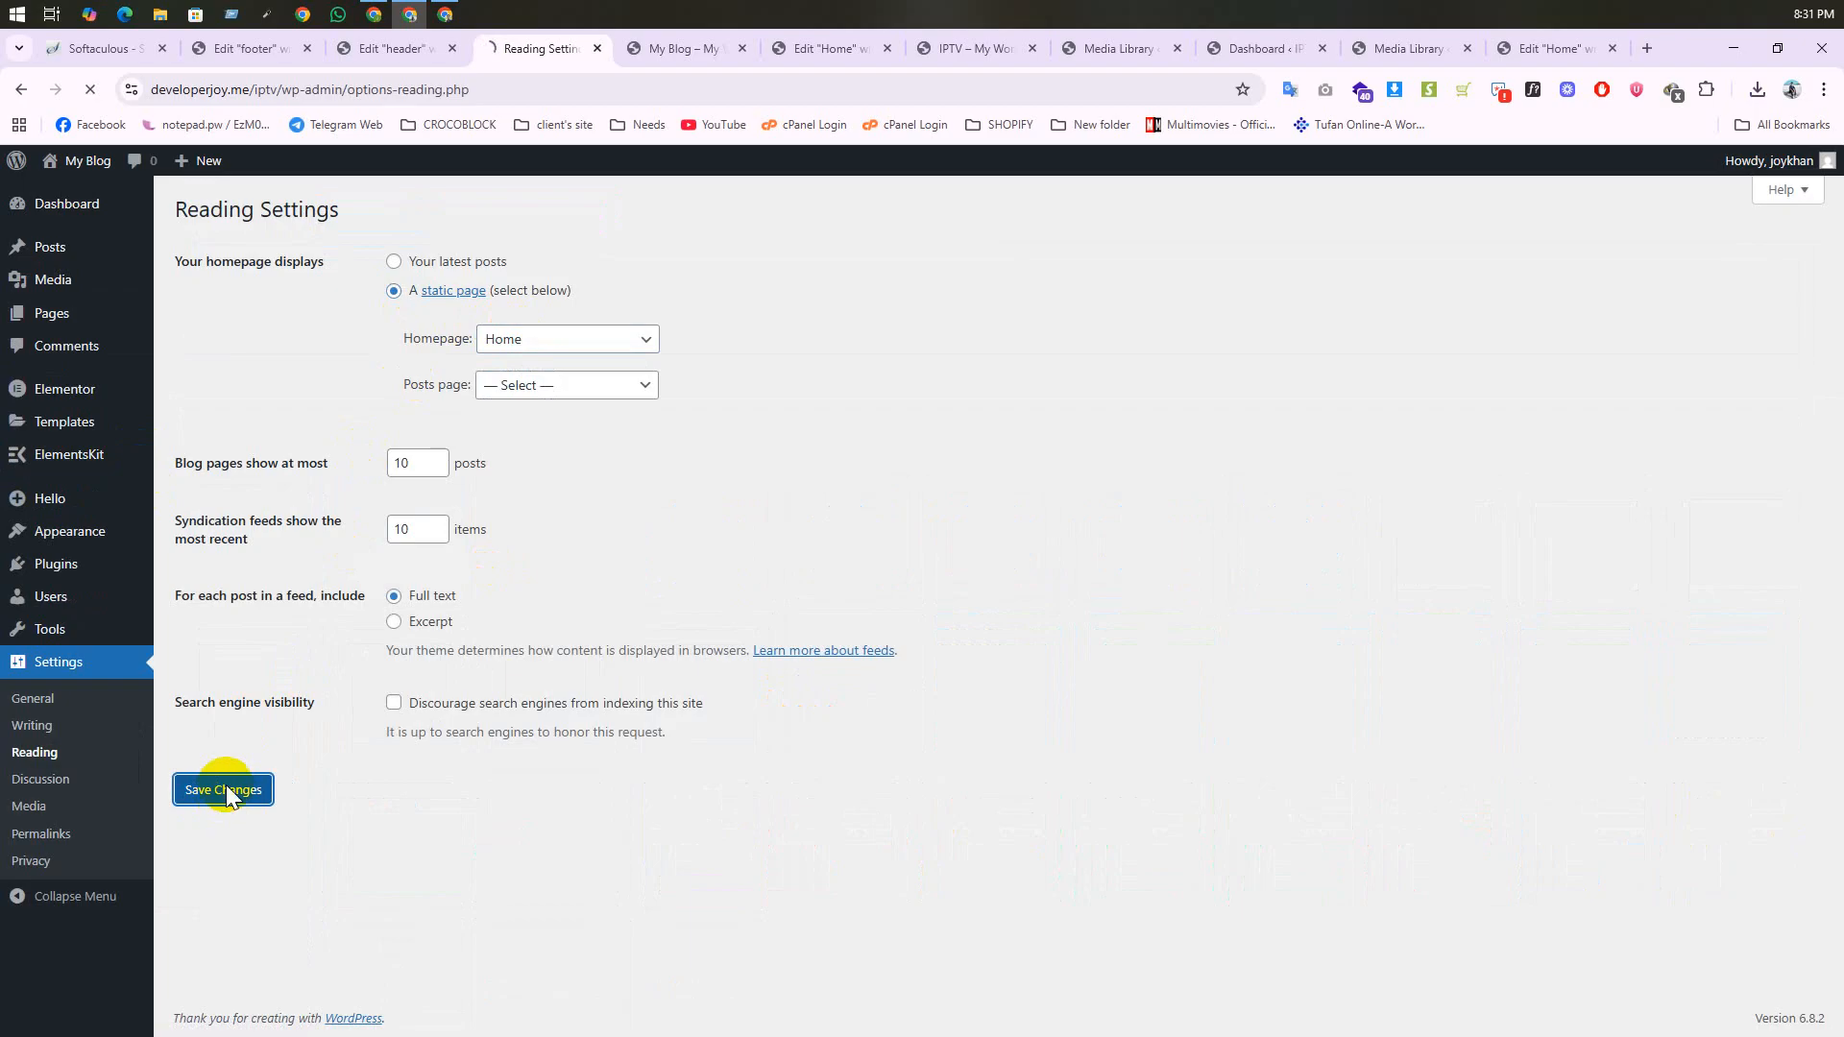
# Step: Reload the live site's front page and examine its sections, including the review carousels, device logos, FAQ and money-back guarantee
pyautogui.click(673, 48)
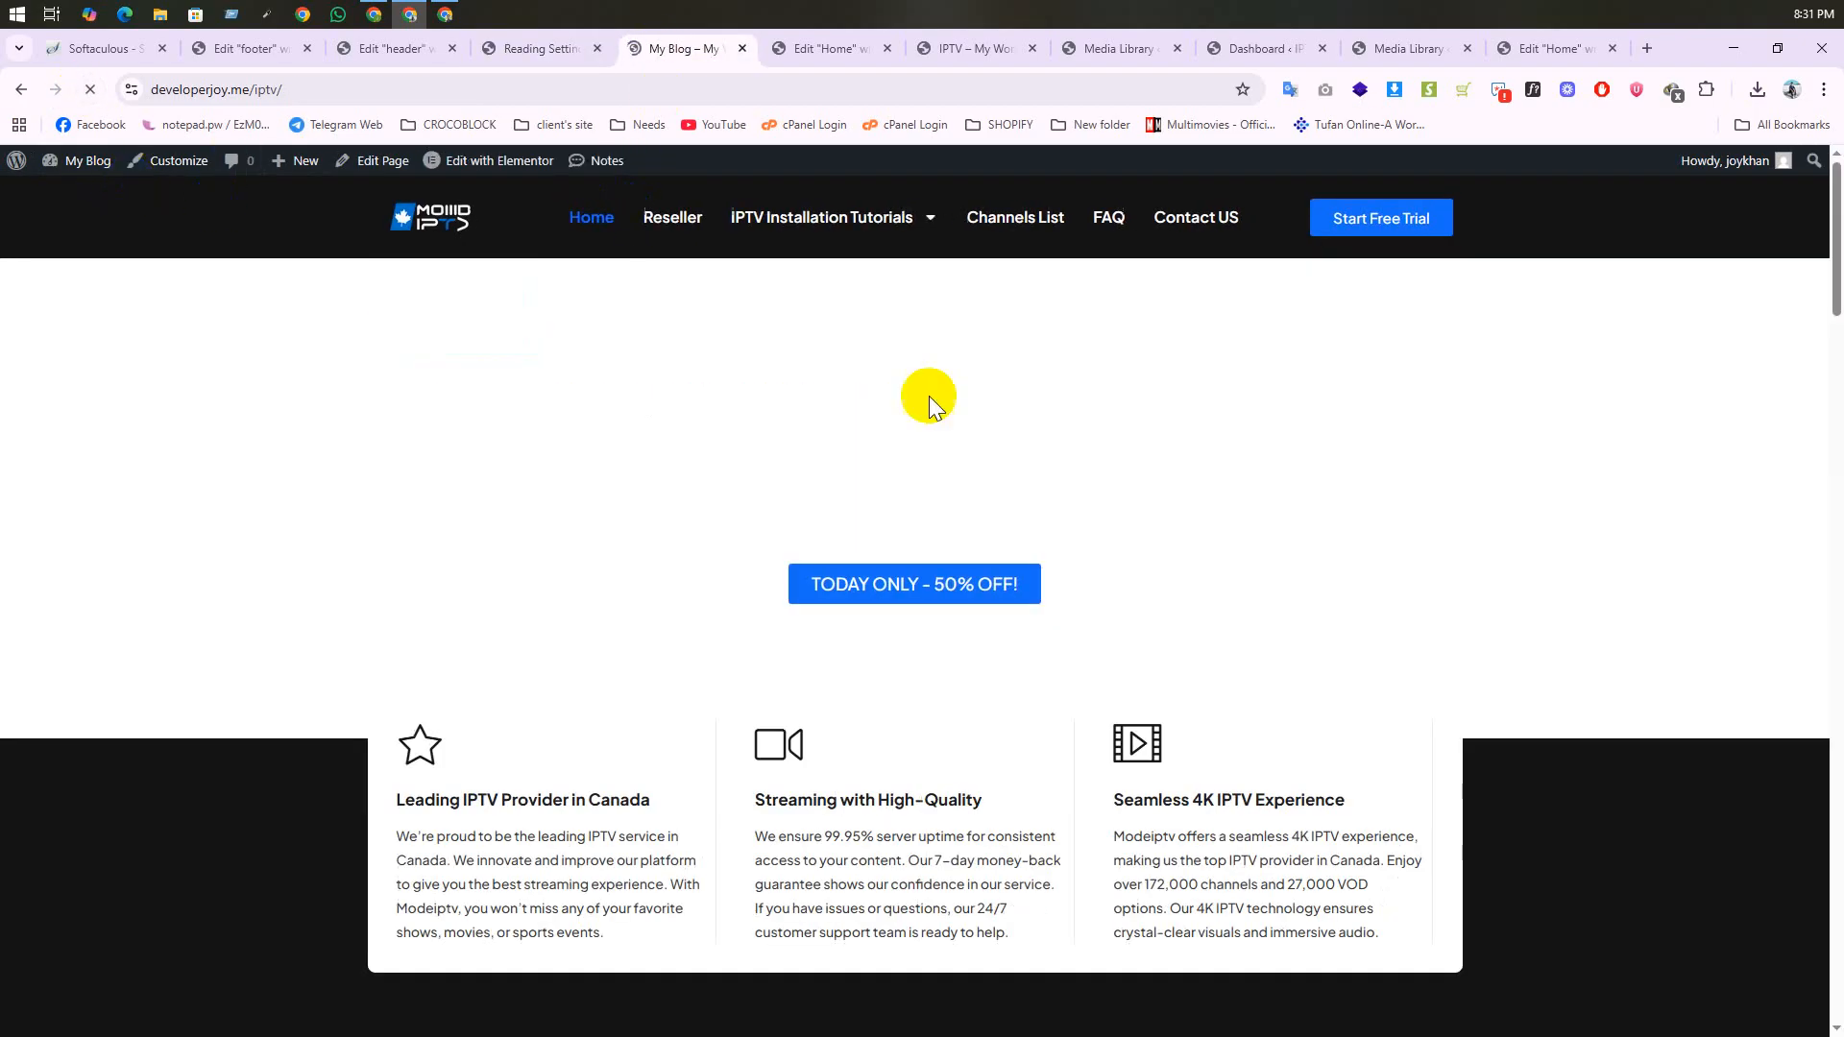
pyautogui.scroll(-12, 907, 438)
pyautogui.scroll(-20, 915, 440)
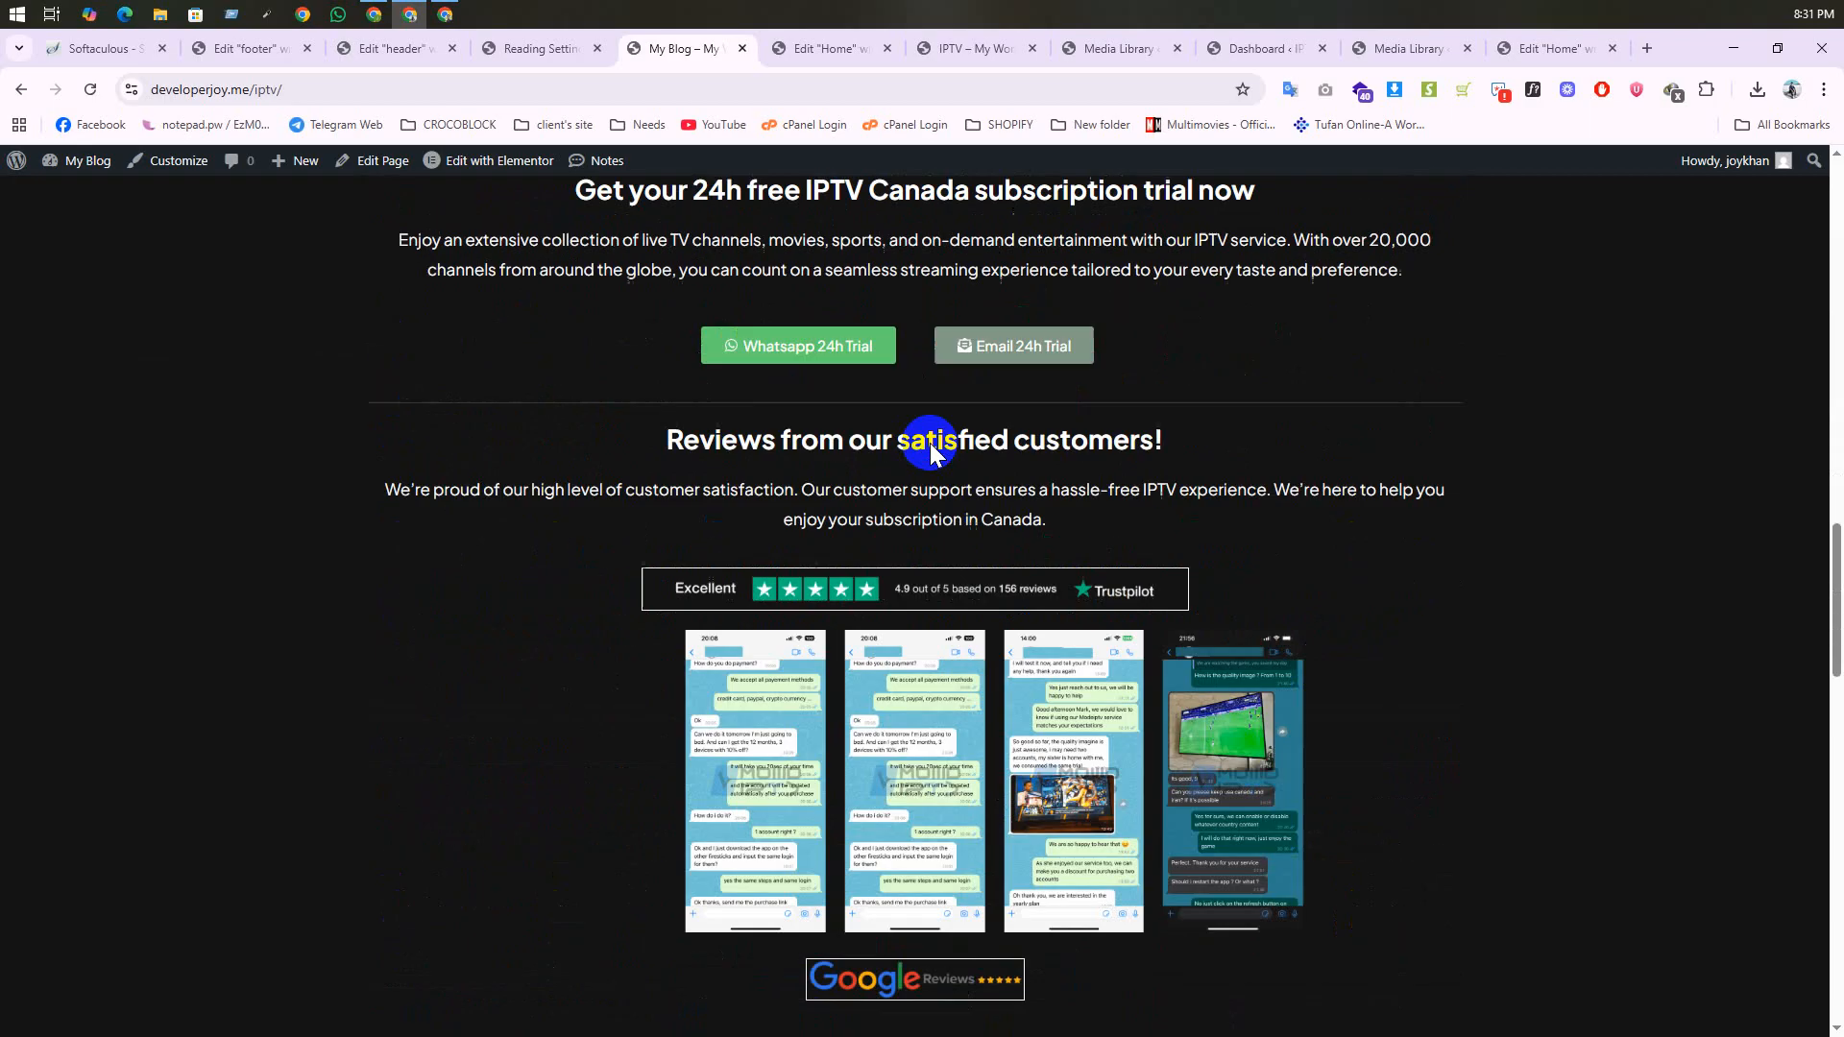
pyautogui.scroll(15, 989, 441)
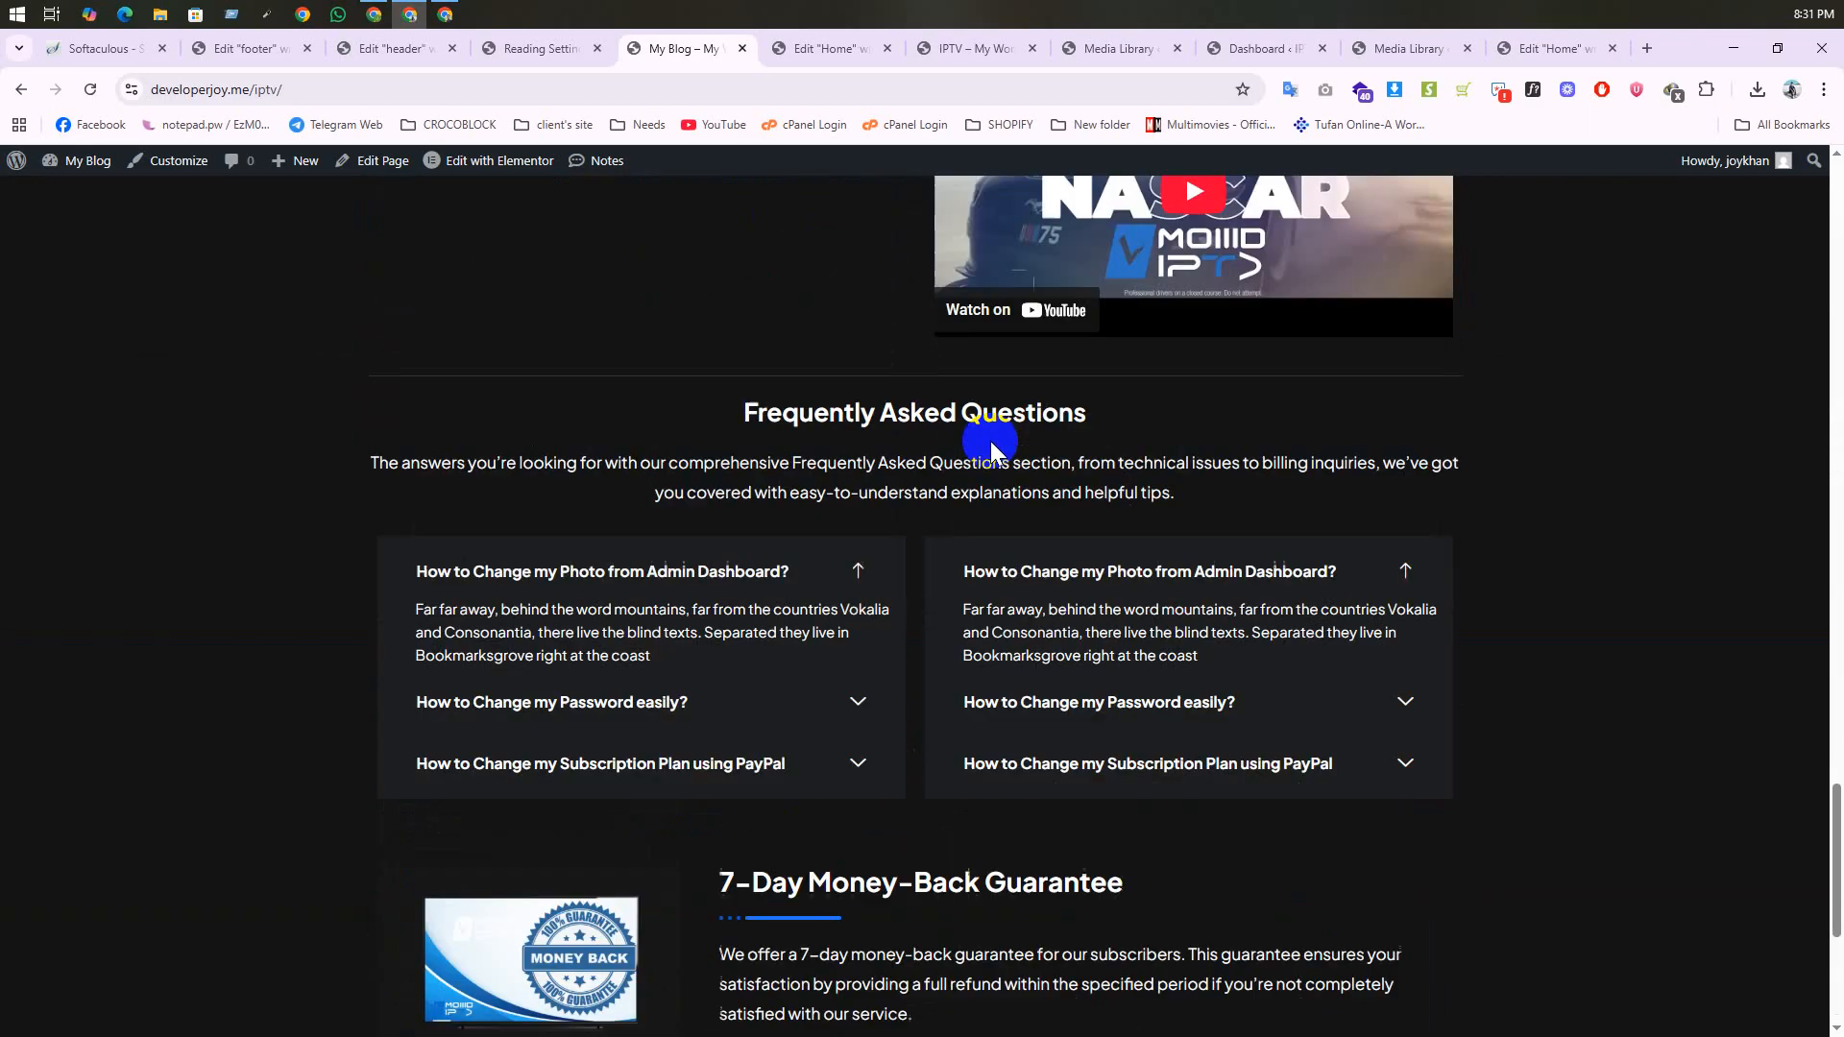
pyautogui.scroll(-5, 939, 424)
pyautogui.scroll(-4, 912, 429)
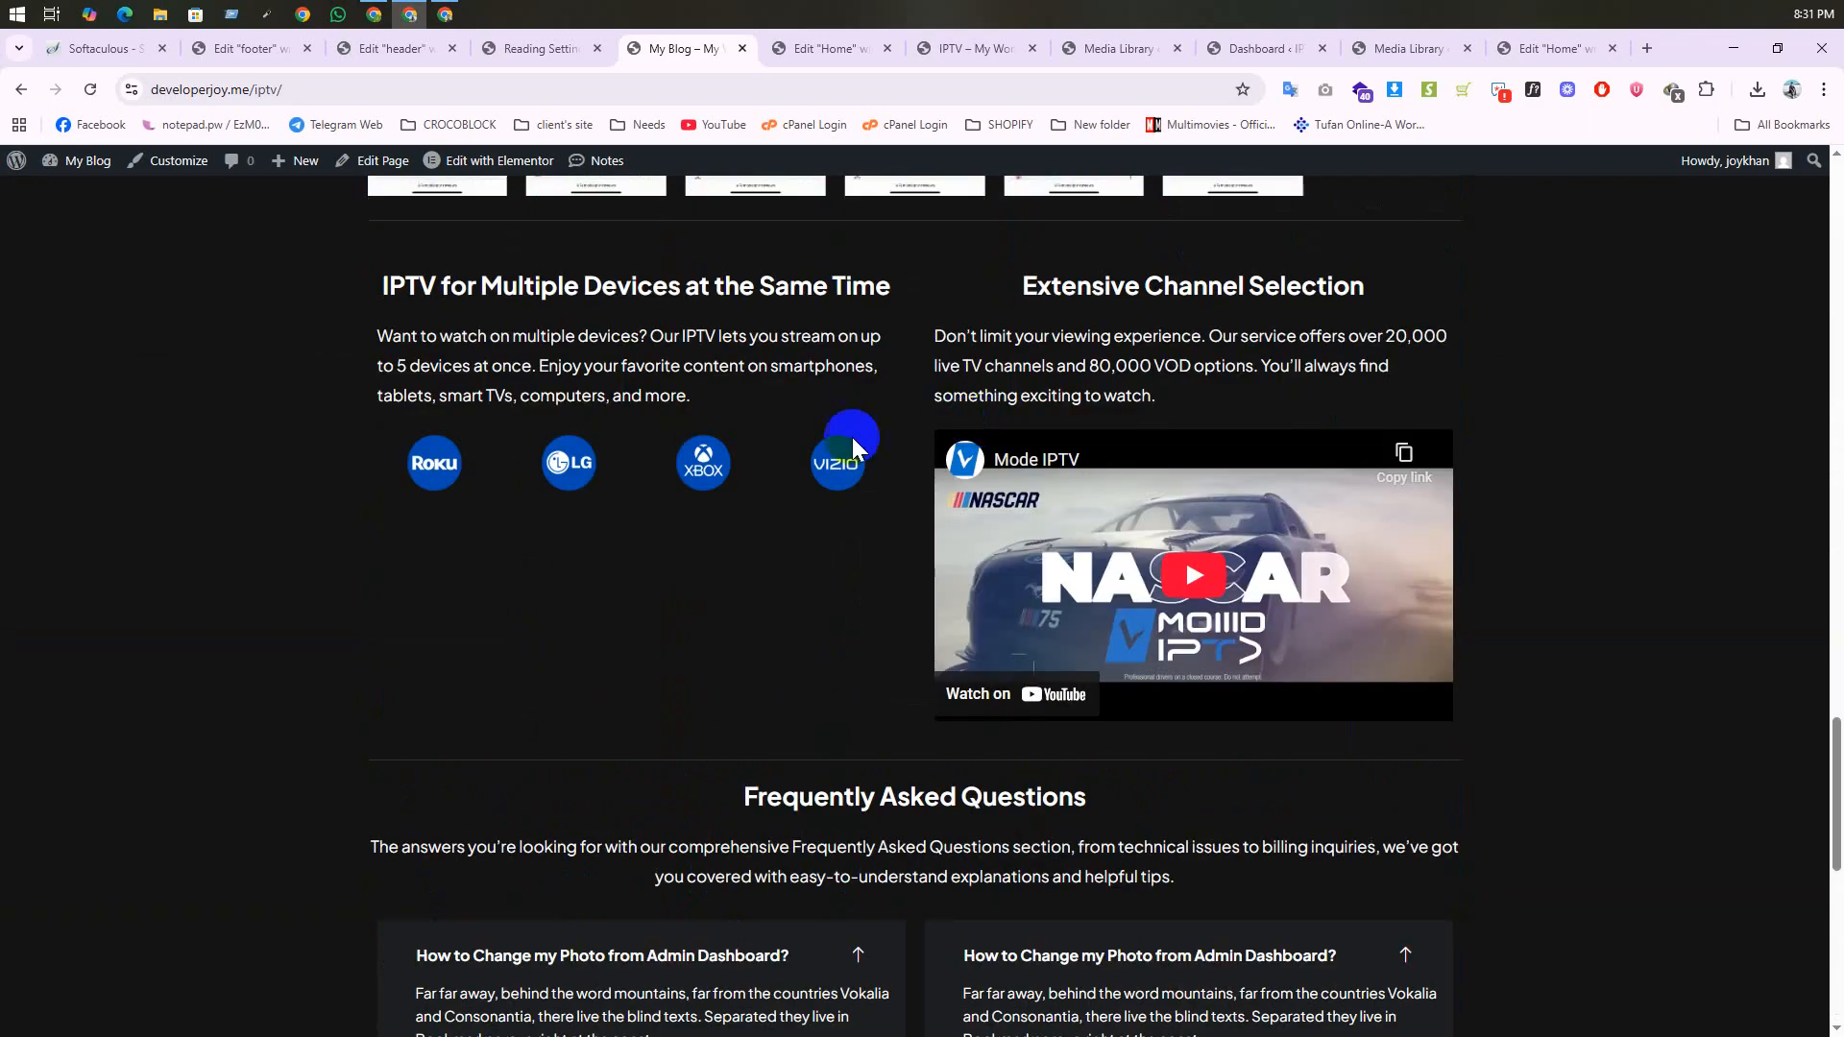
pyautogui.scroll(13, 860, 422)
pyautogui.scroll(-2, 880, 403)
pyautogui.scroll(-8, 881, 403)
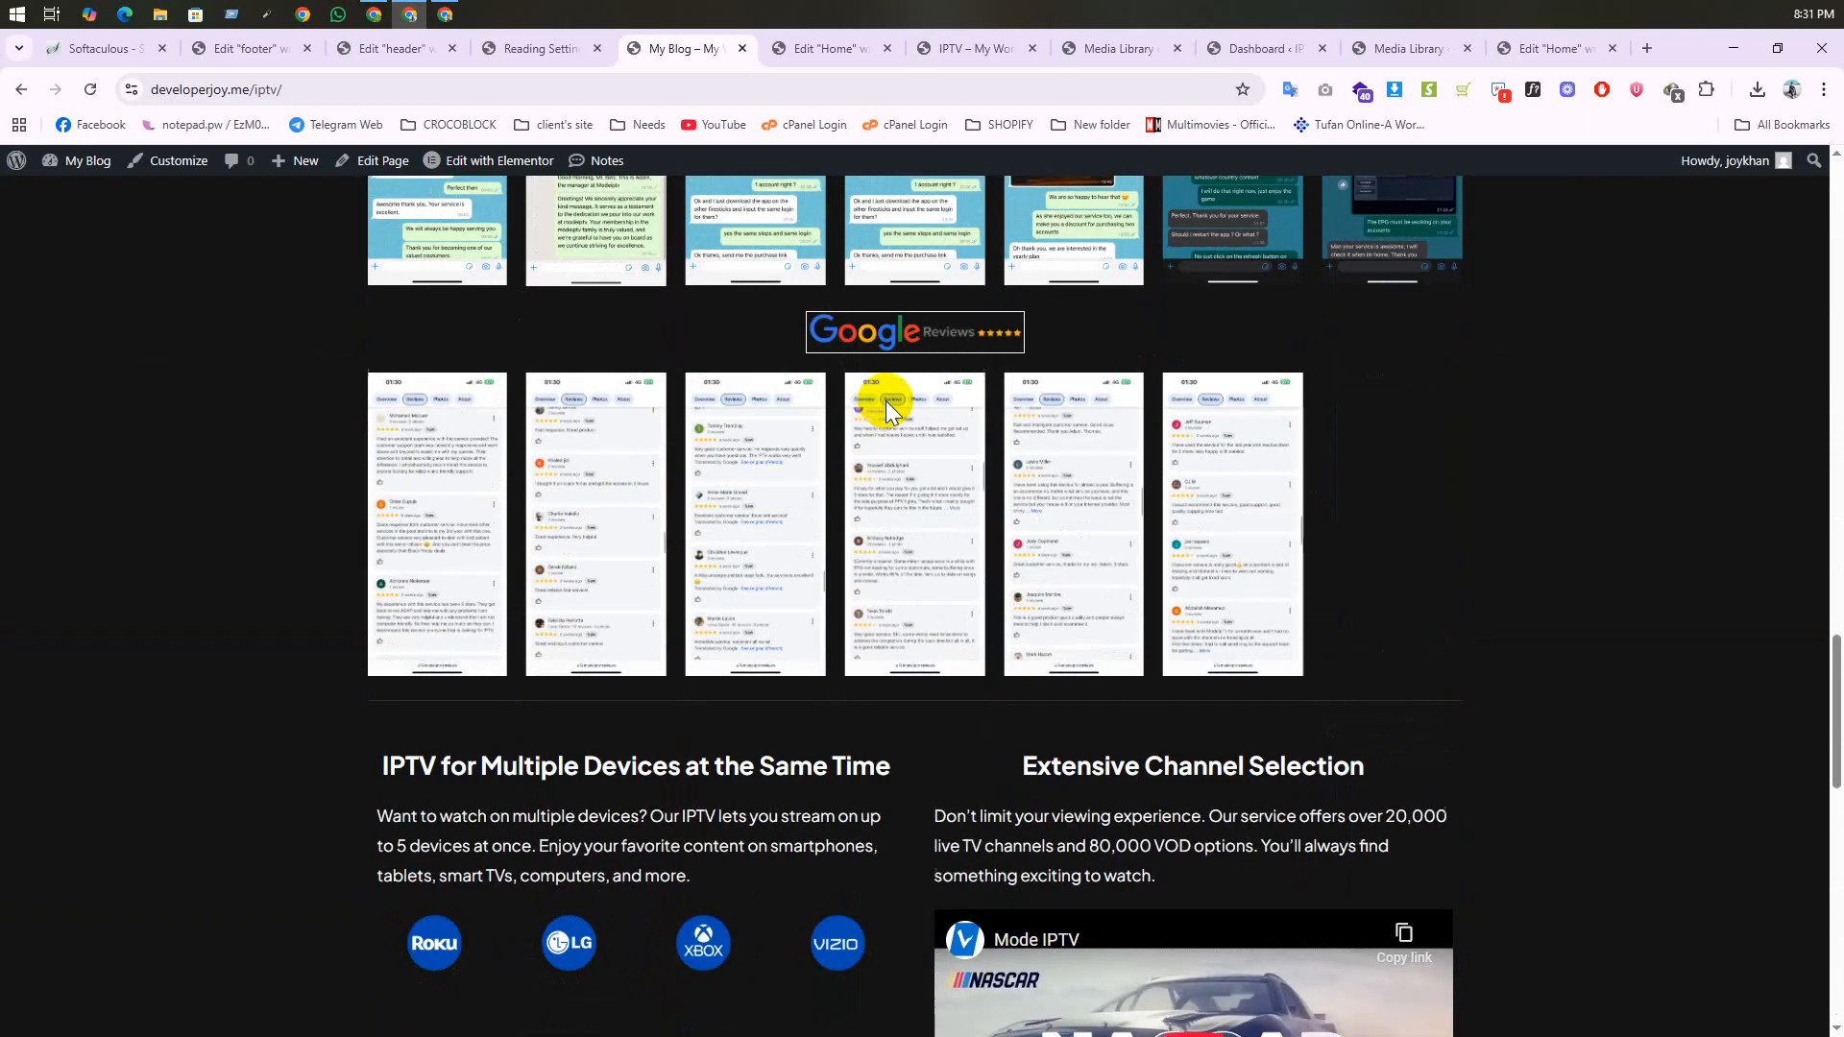
pyautogui.scroll(2, 1029, 432)
pyautogui.scroll(-1, 1034, 428)
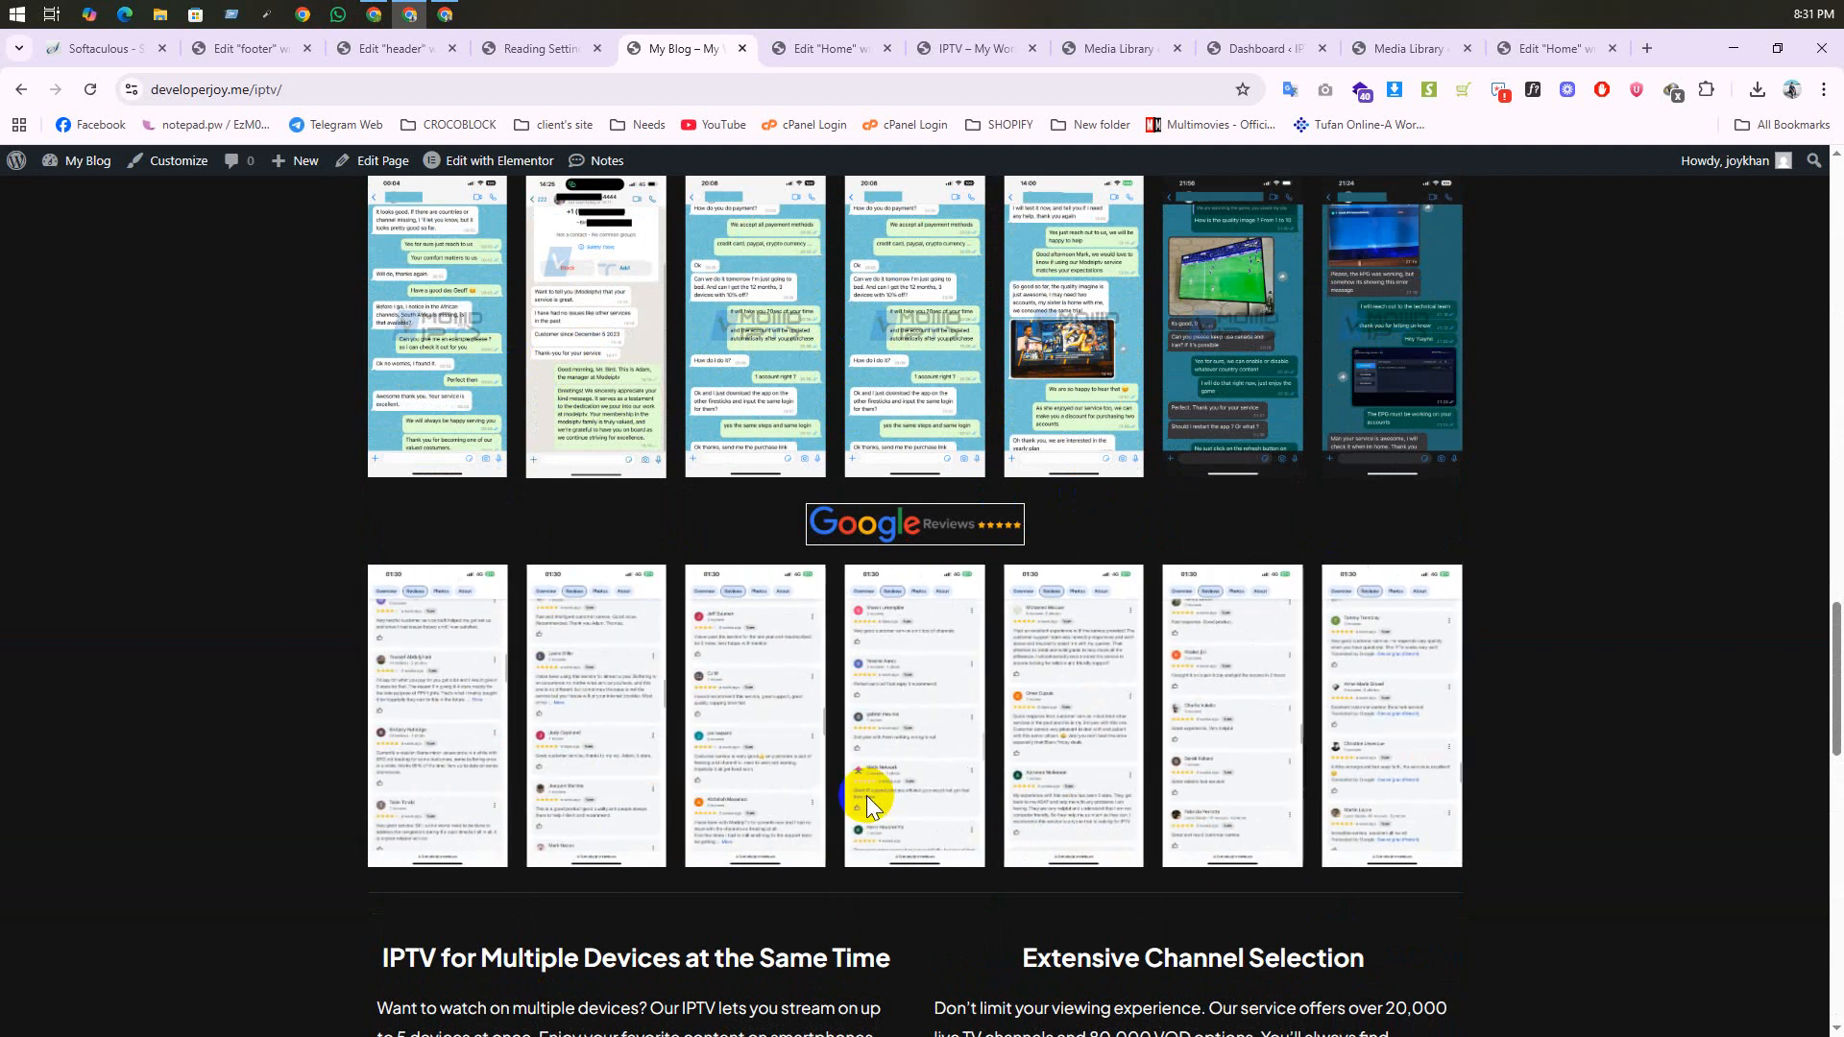
pyautogui.scroll(3, 728, 602)
pyautogui.scroll(-3, 764, 584)
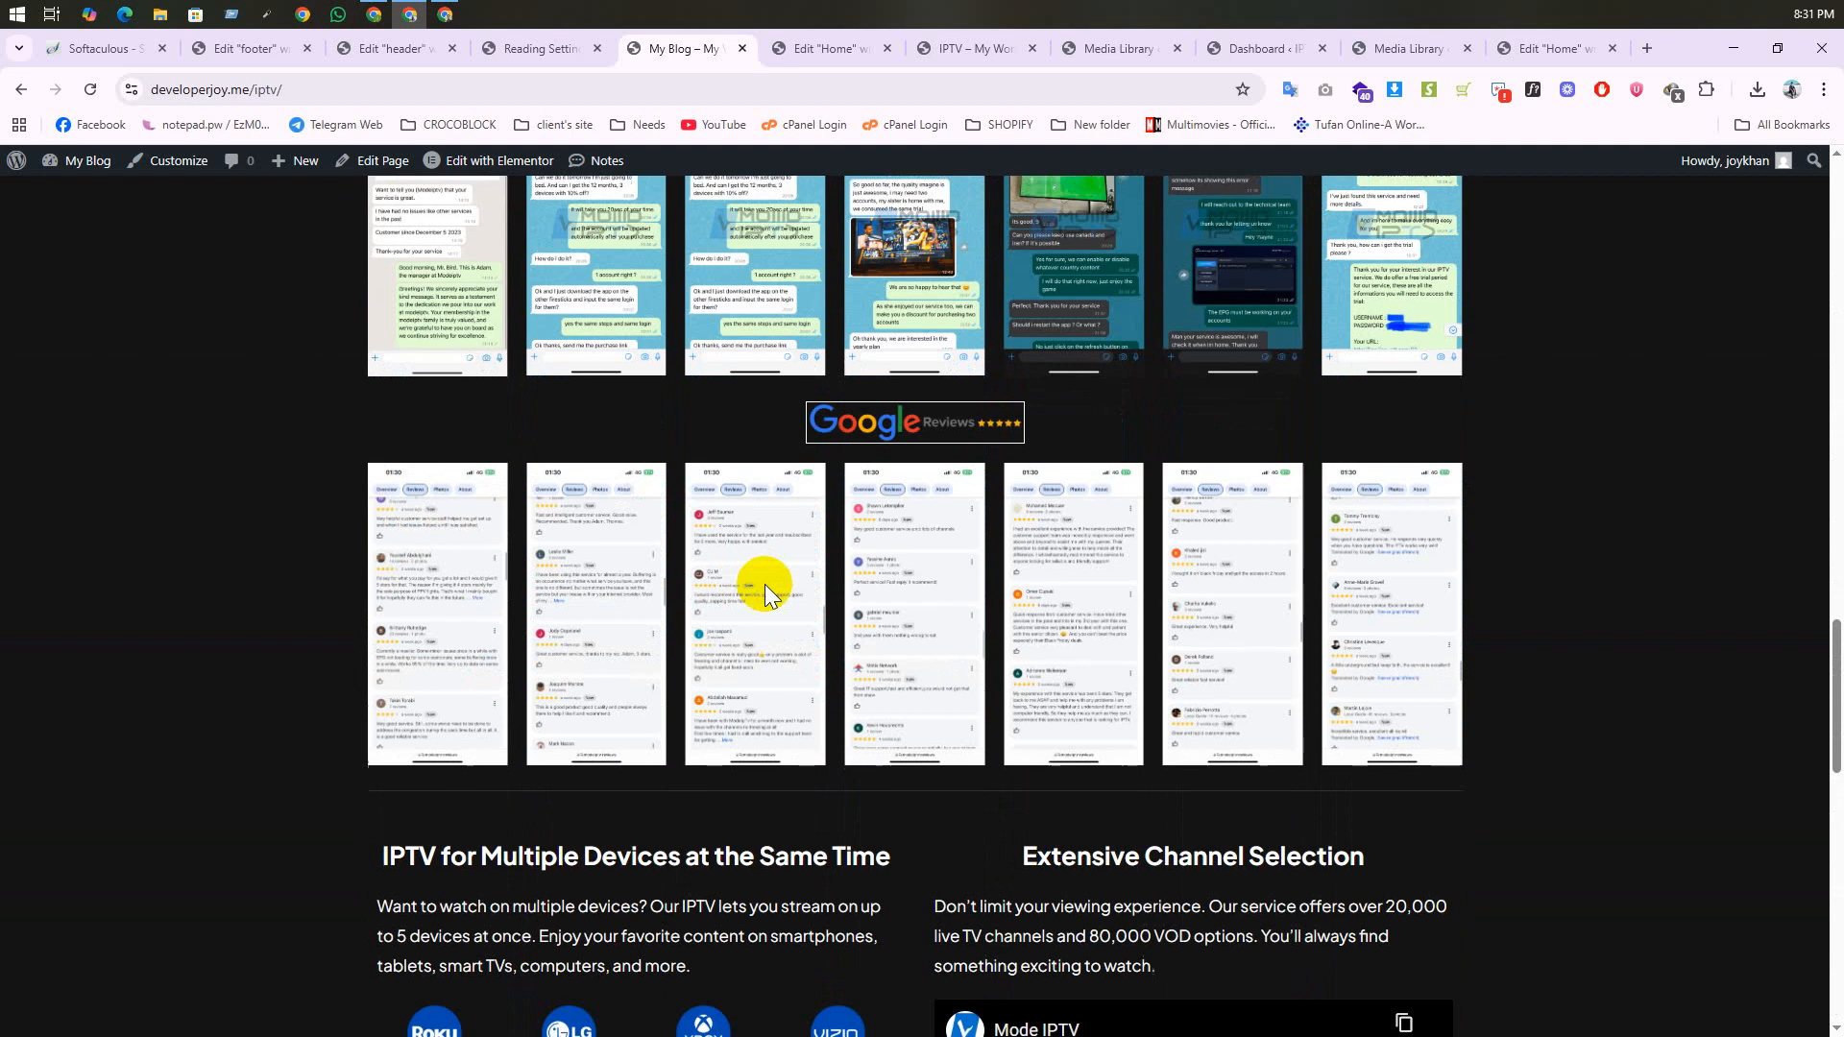
pyautogui.scroll(5, 822, 322)
pyautogui.scroll(5, 822, 323)
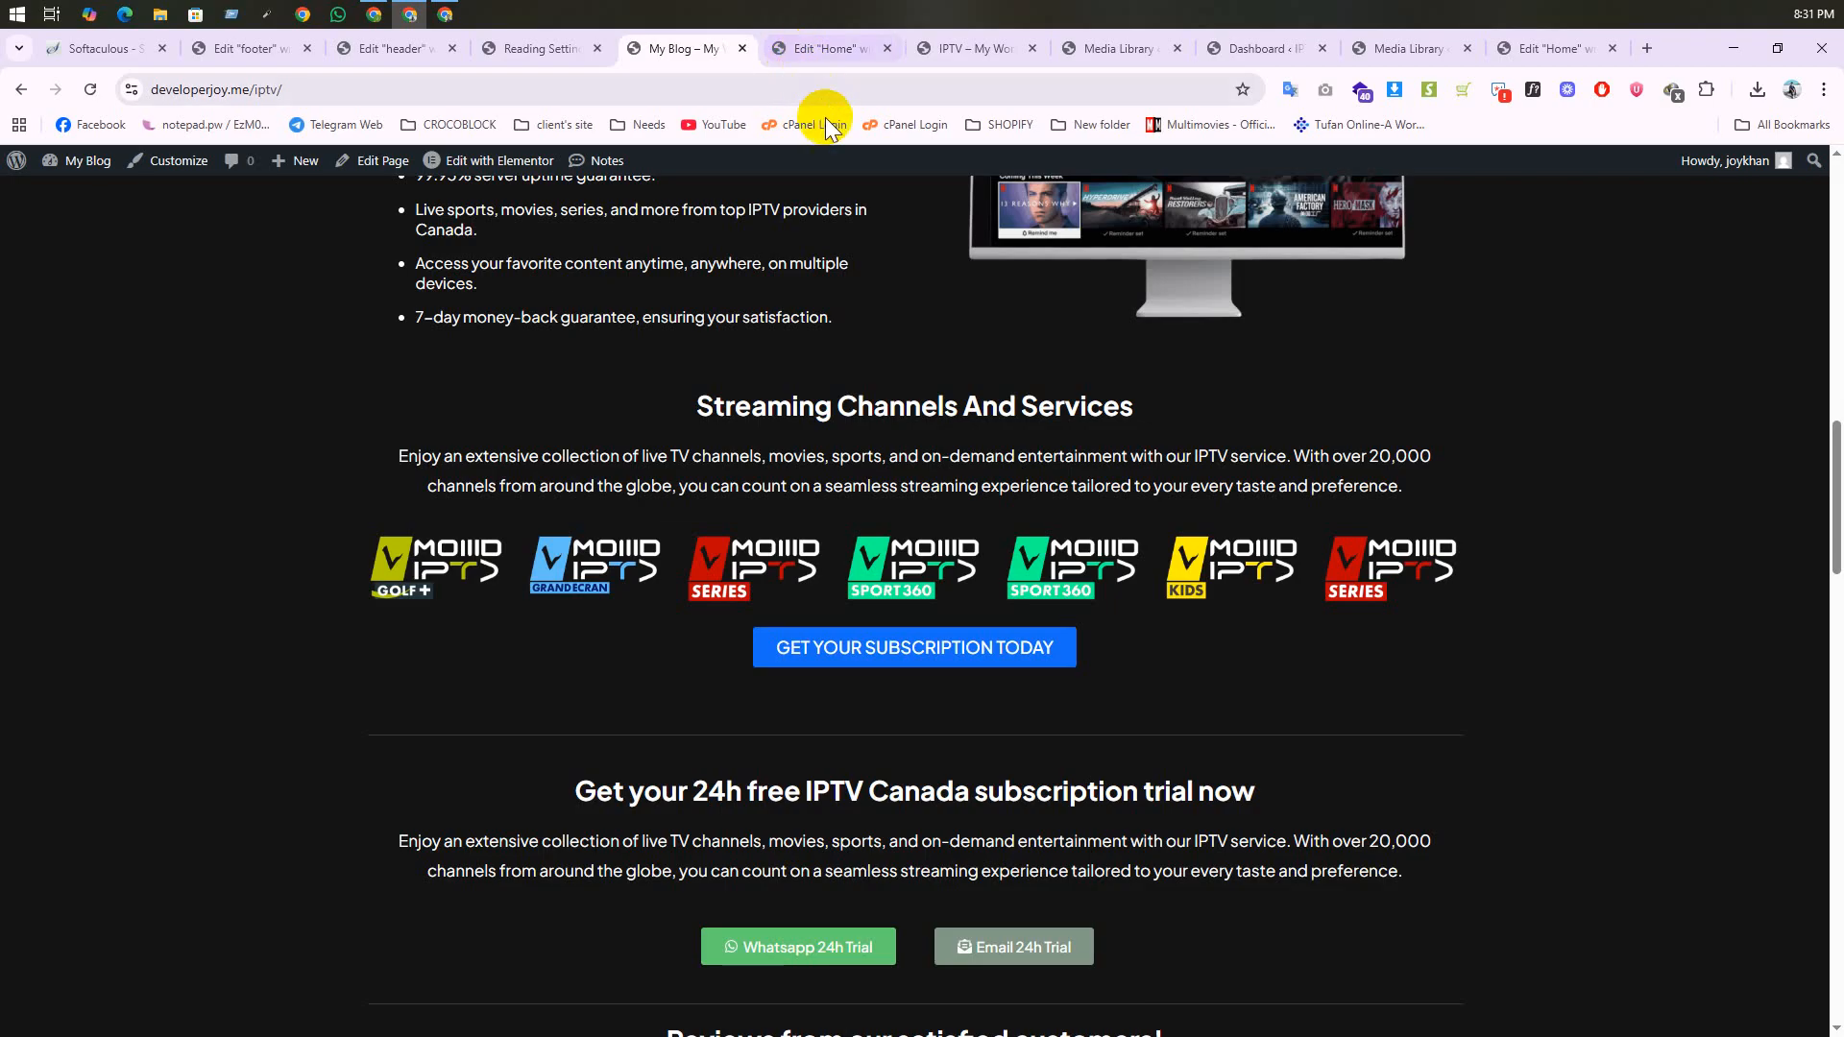